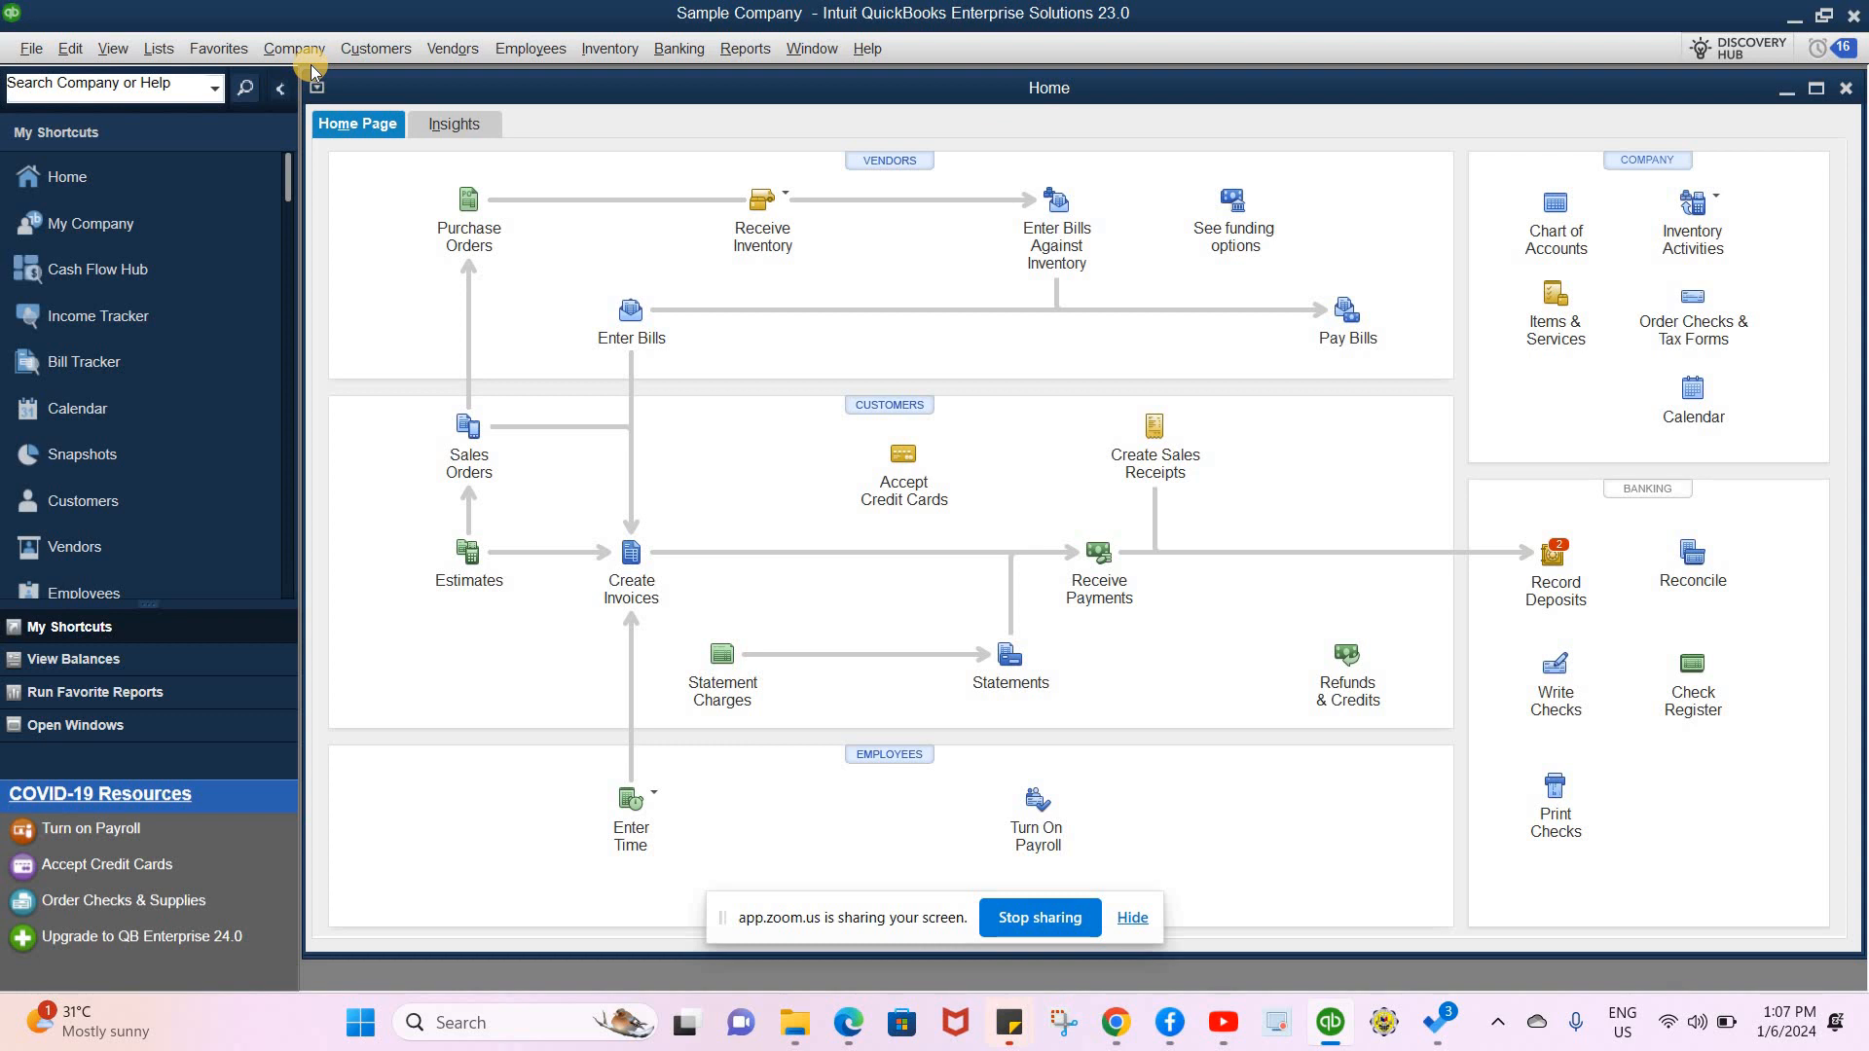
- Open the Chart of Accounts, maximize its window and look through the list of accounts
left_click(295, 48)
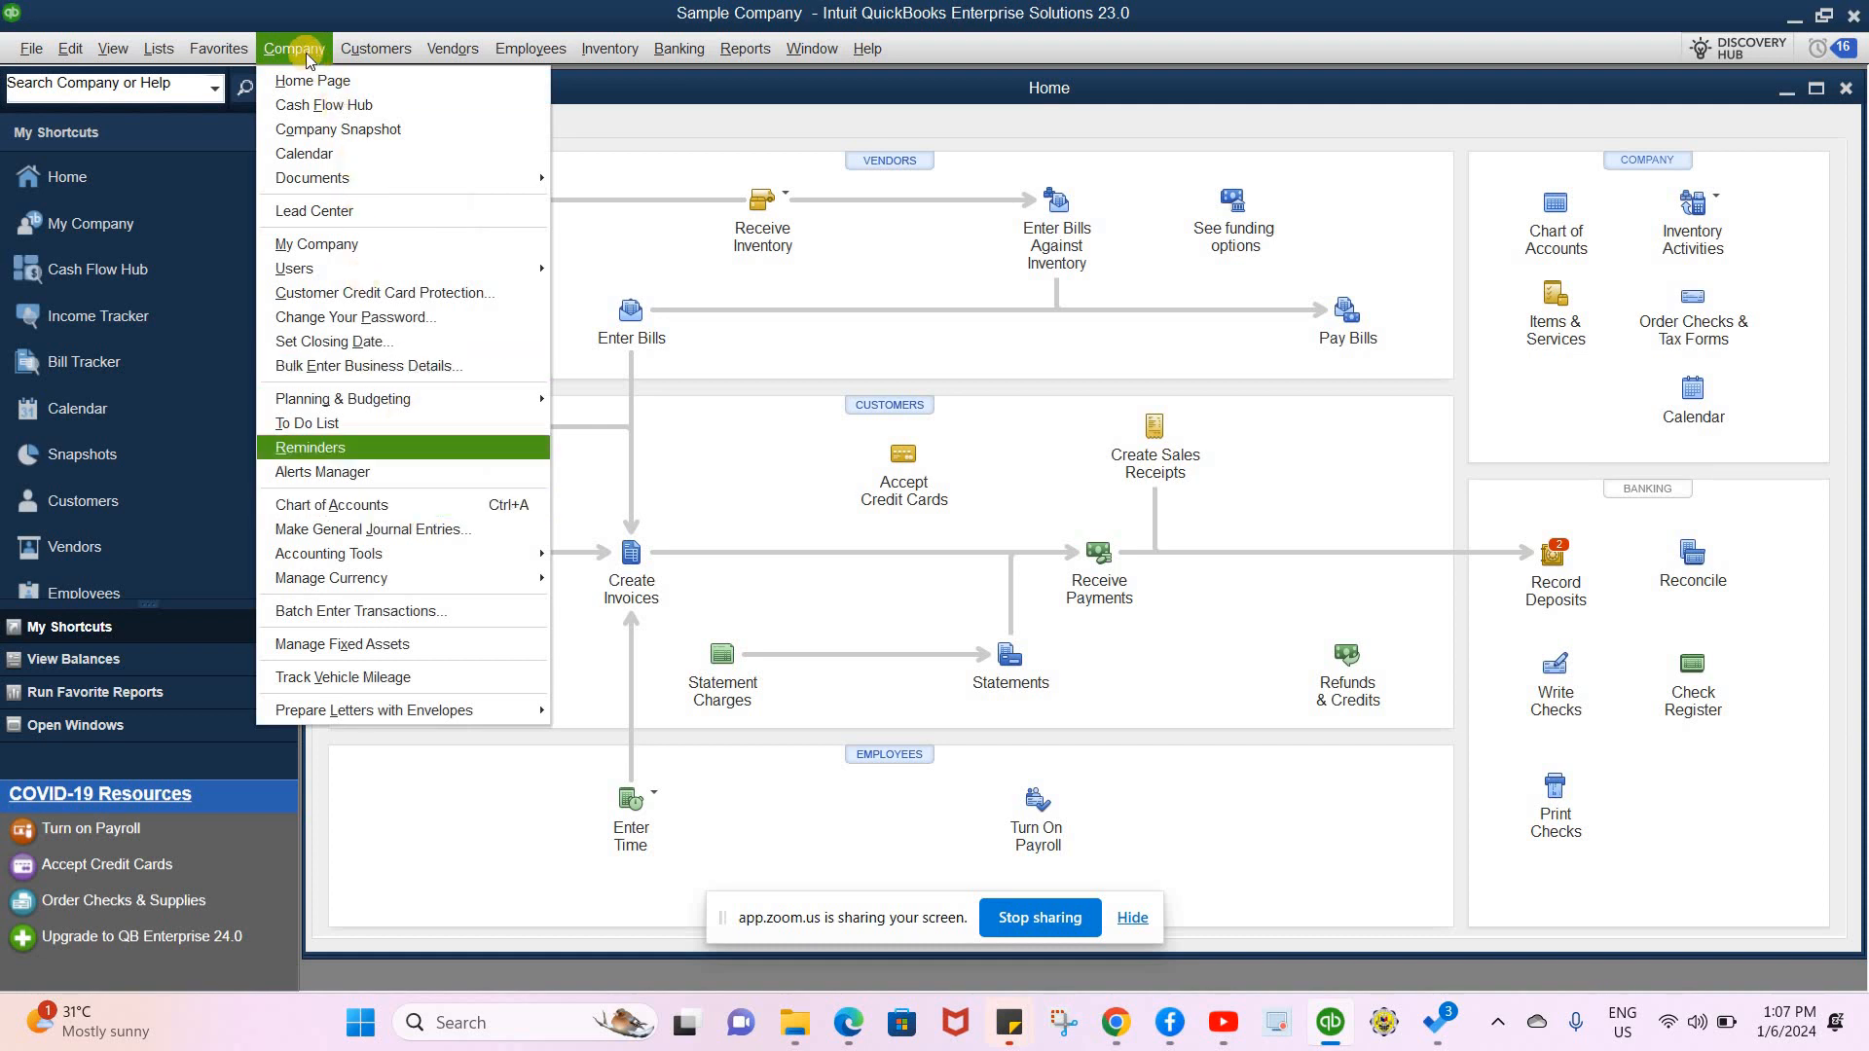
left_click(324, 508)
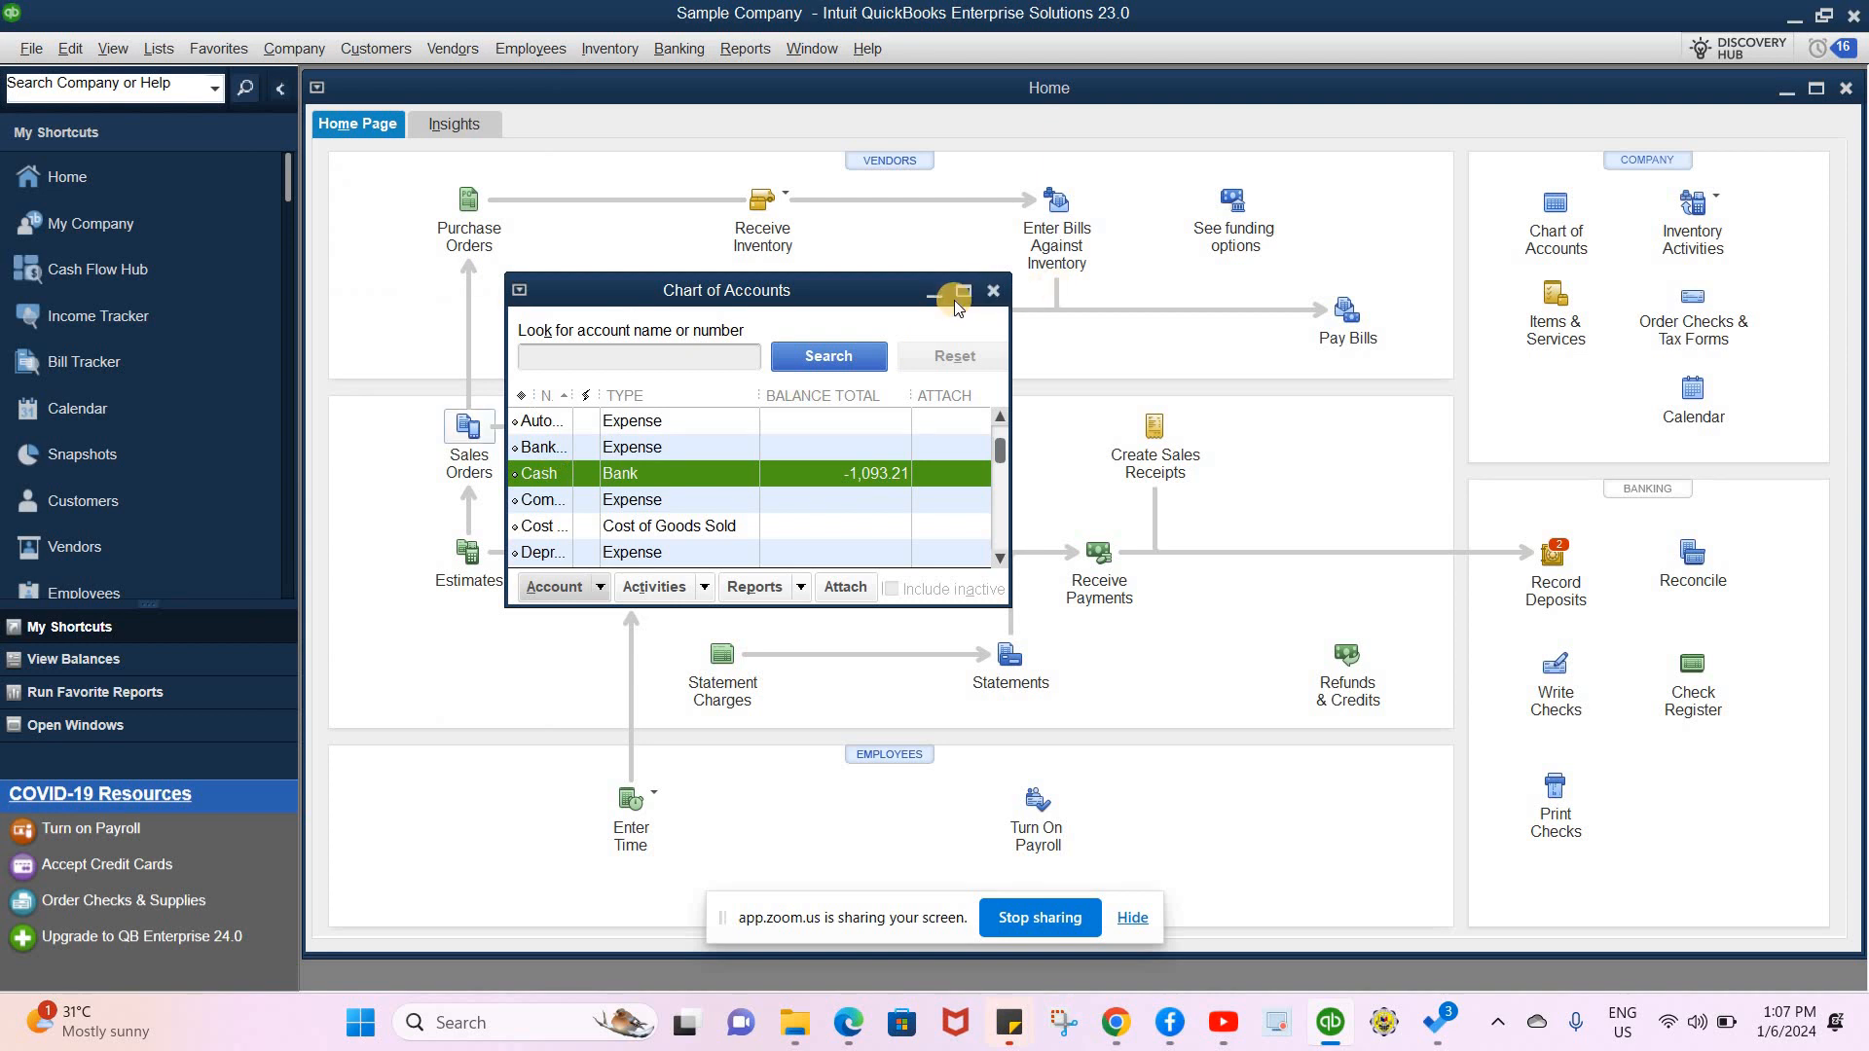
left_click(961, 291)
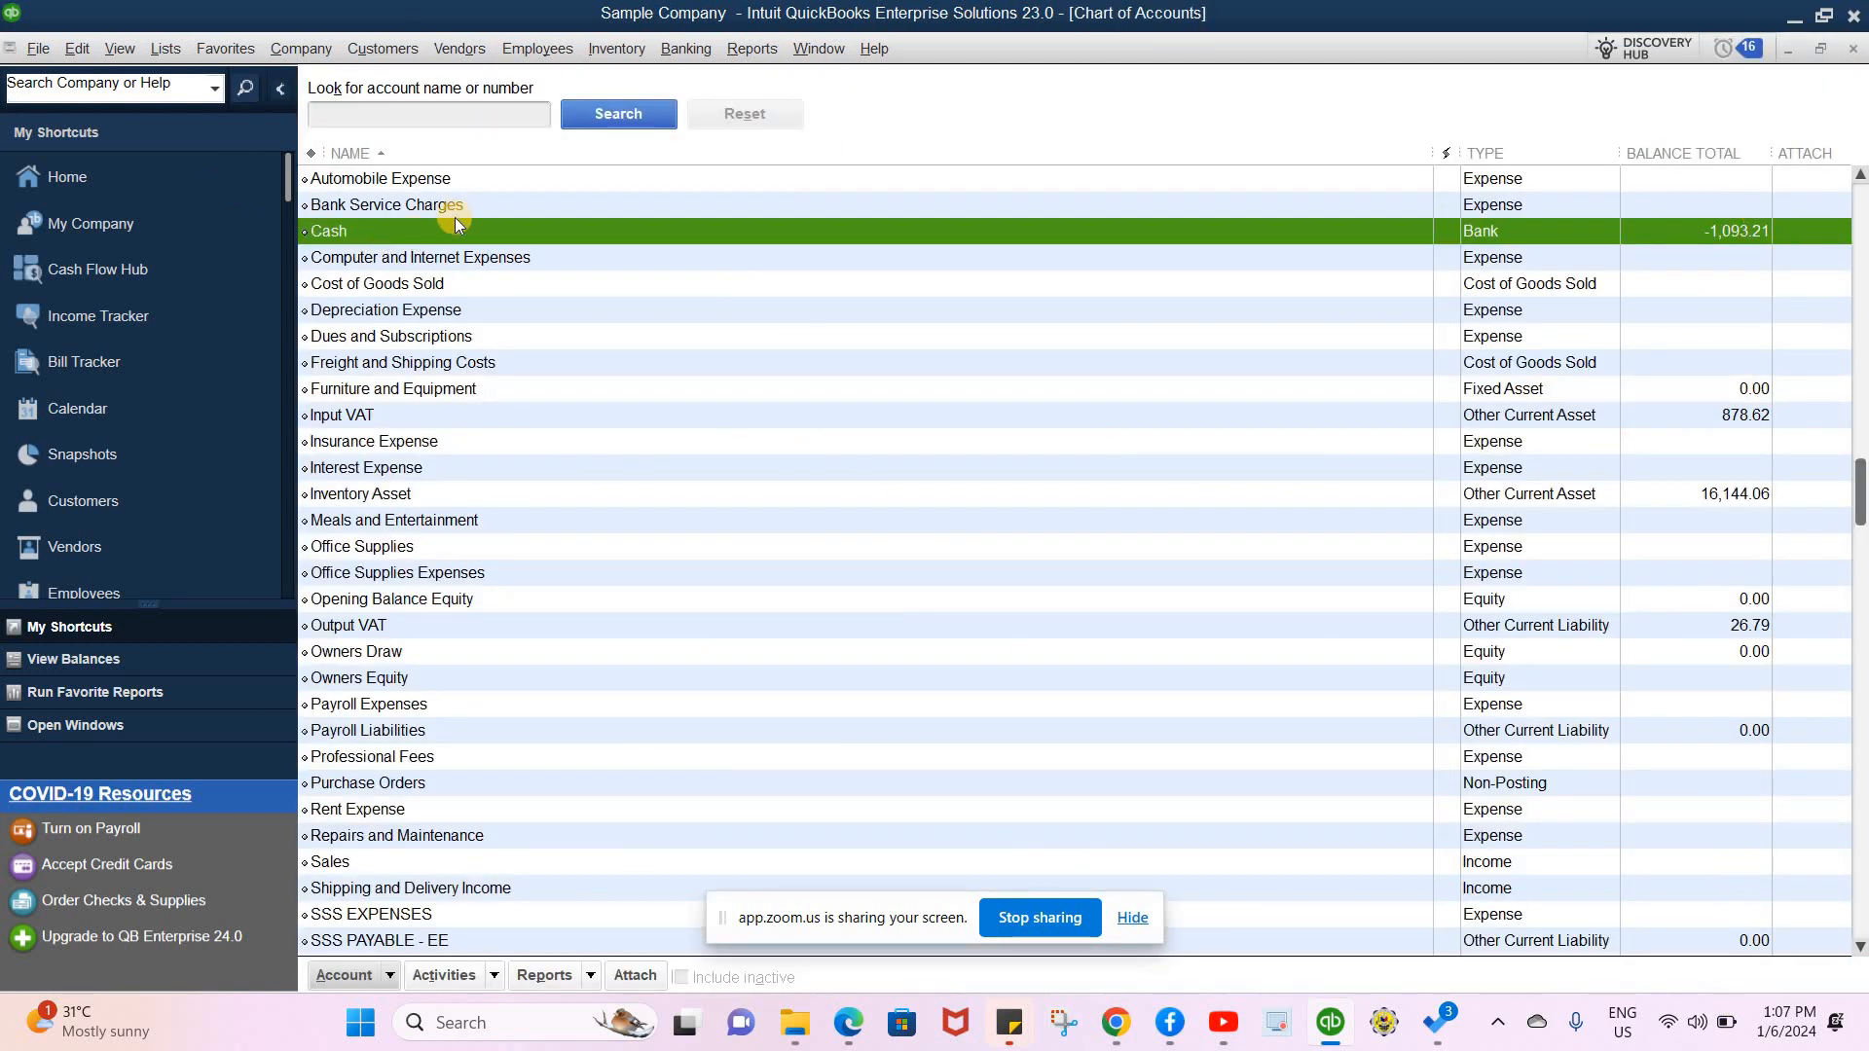
scroll(510, 265, "up", 2)
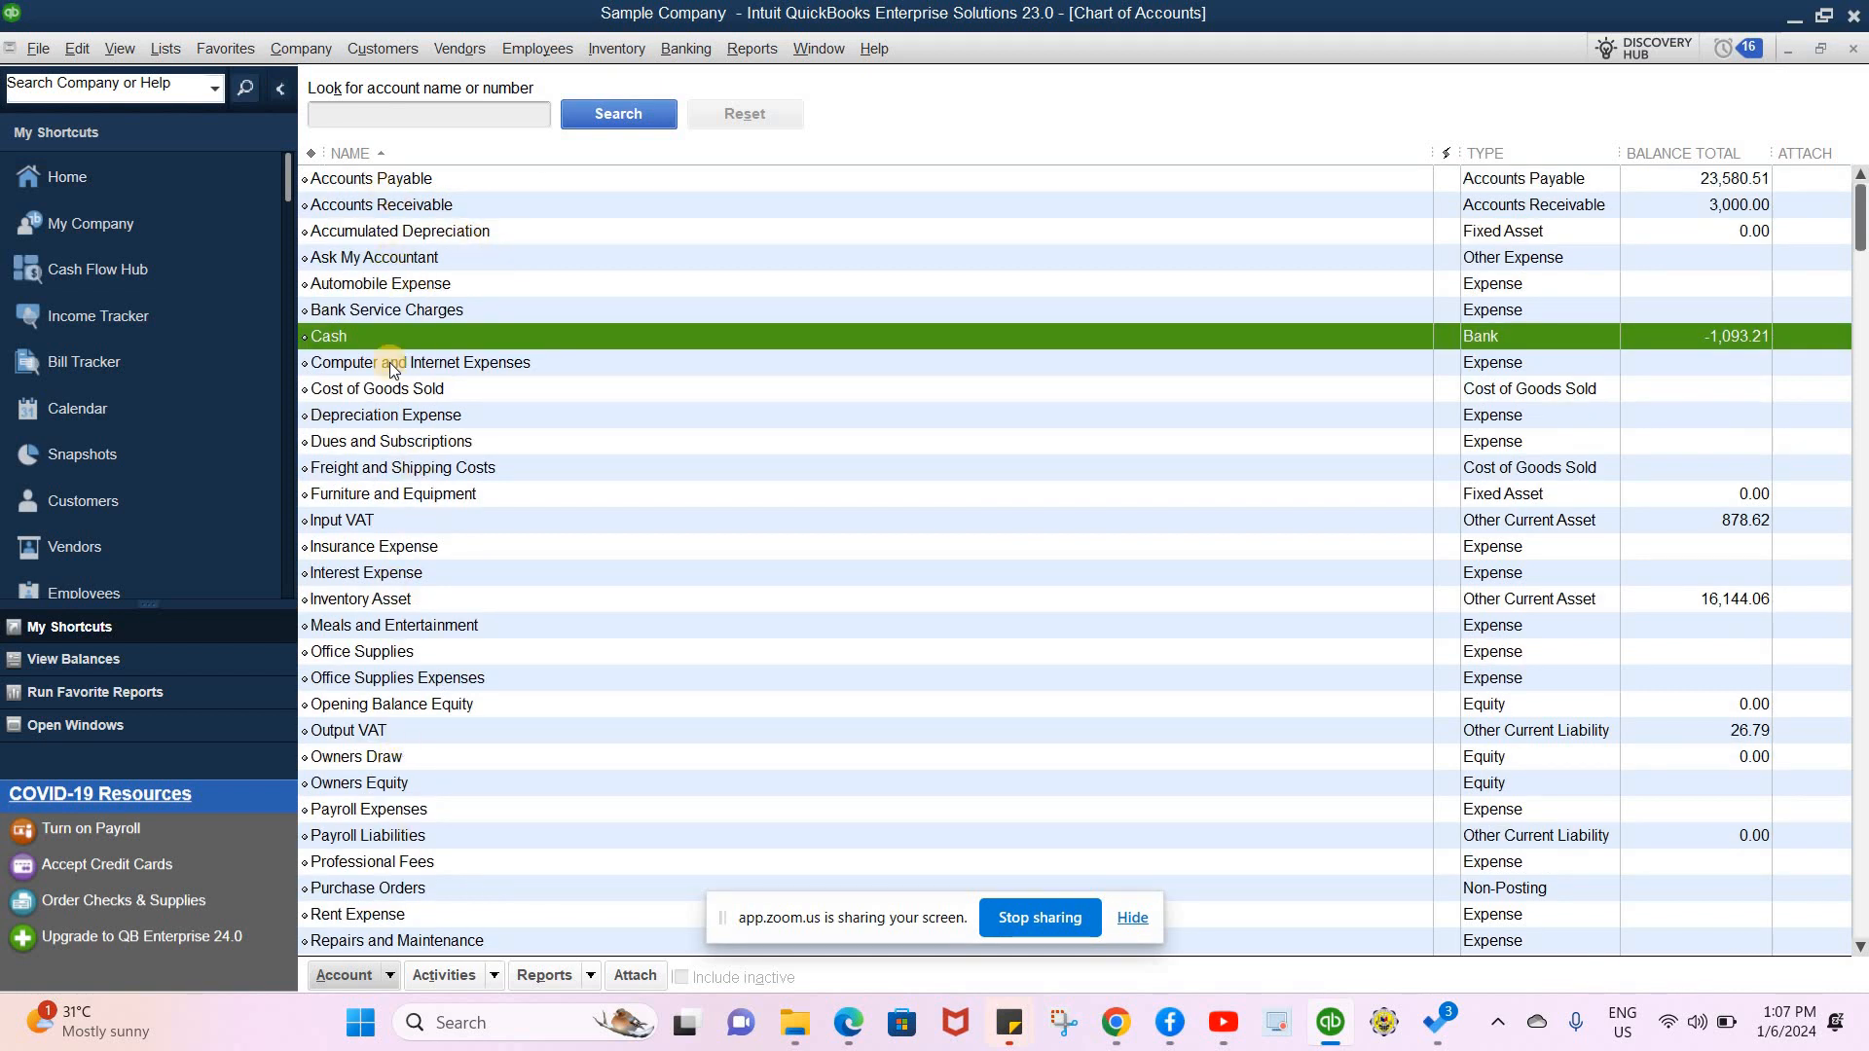
scroll(435, 794, "down", 3)
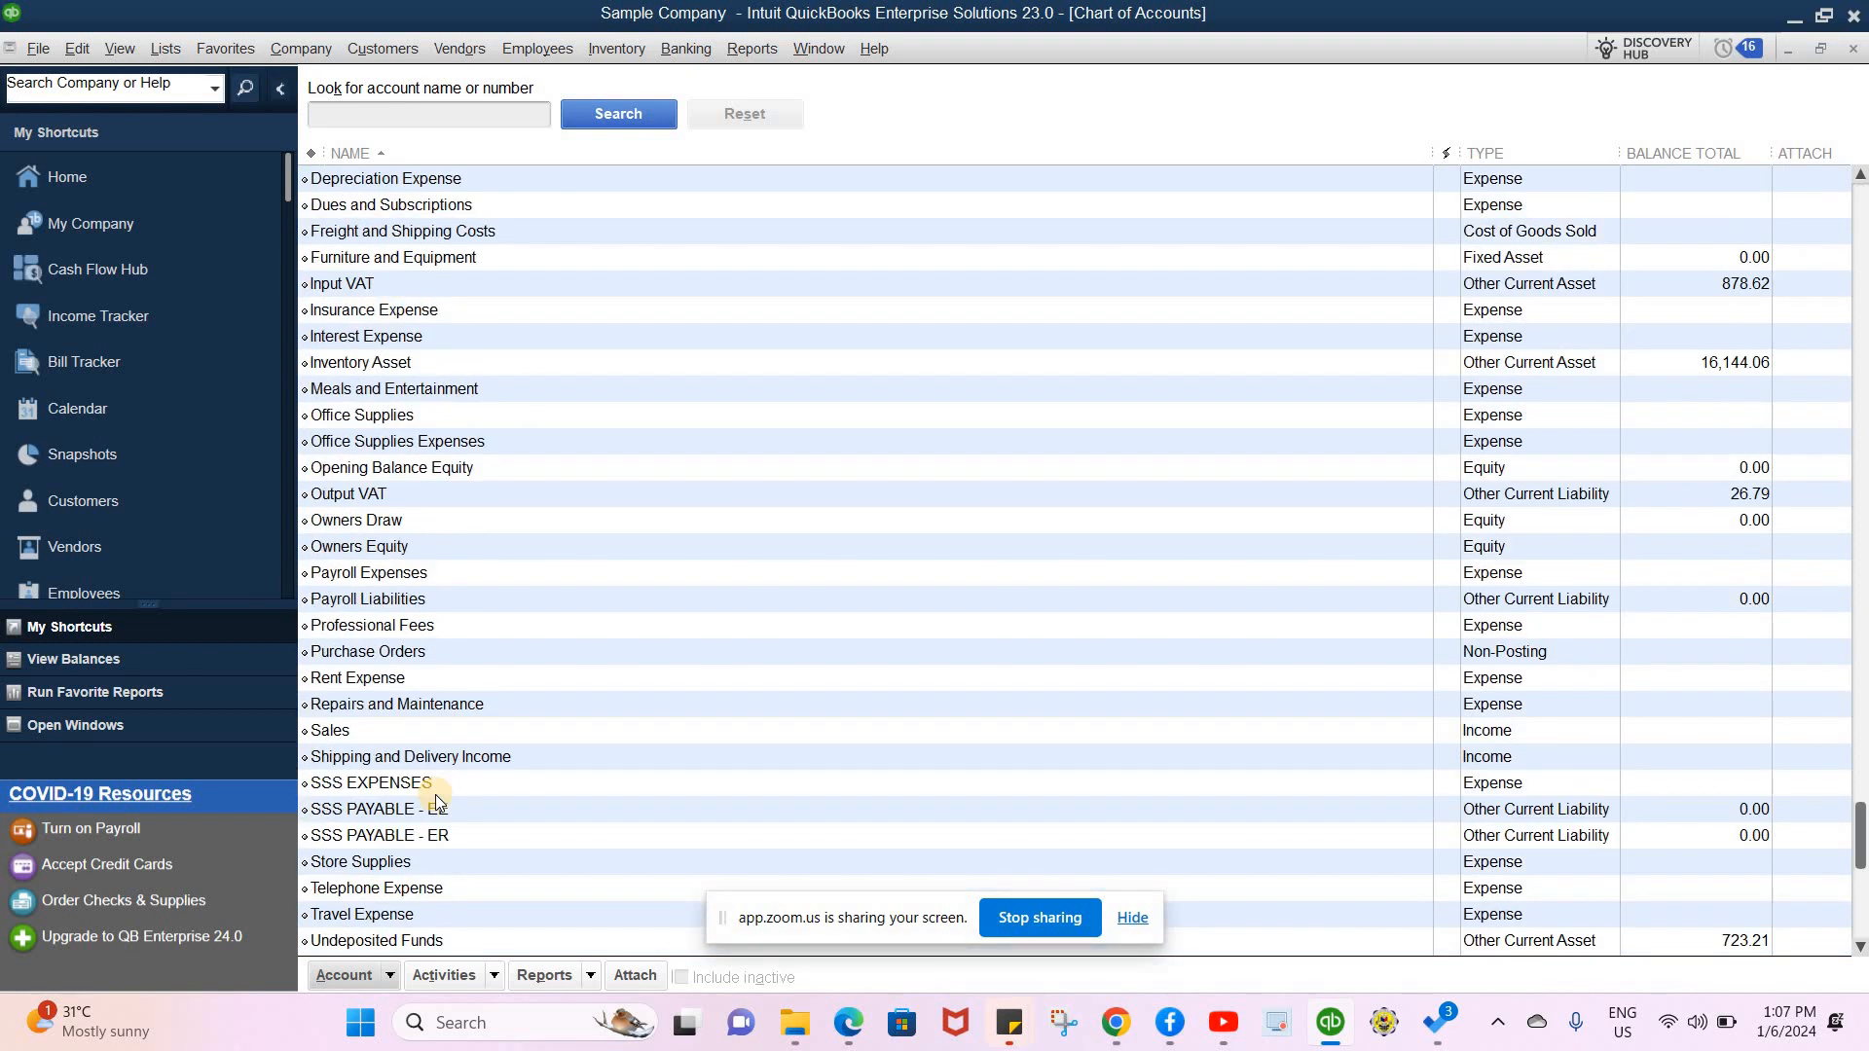
scroll(680, 311, "up", 3)
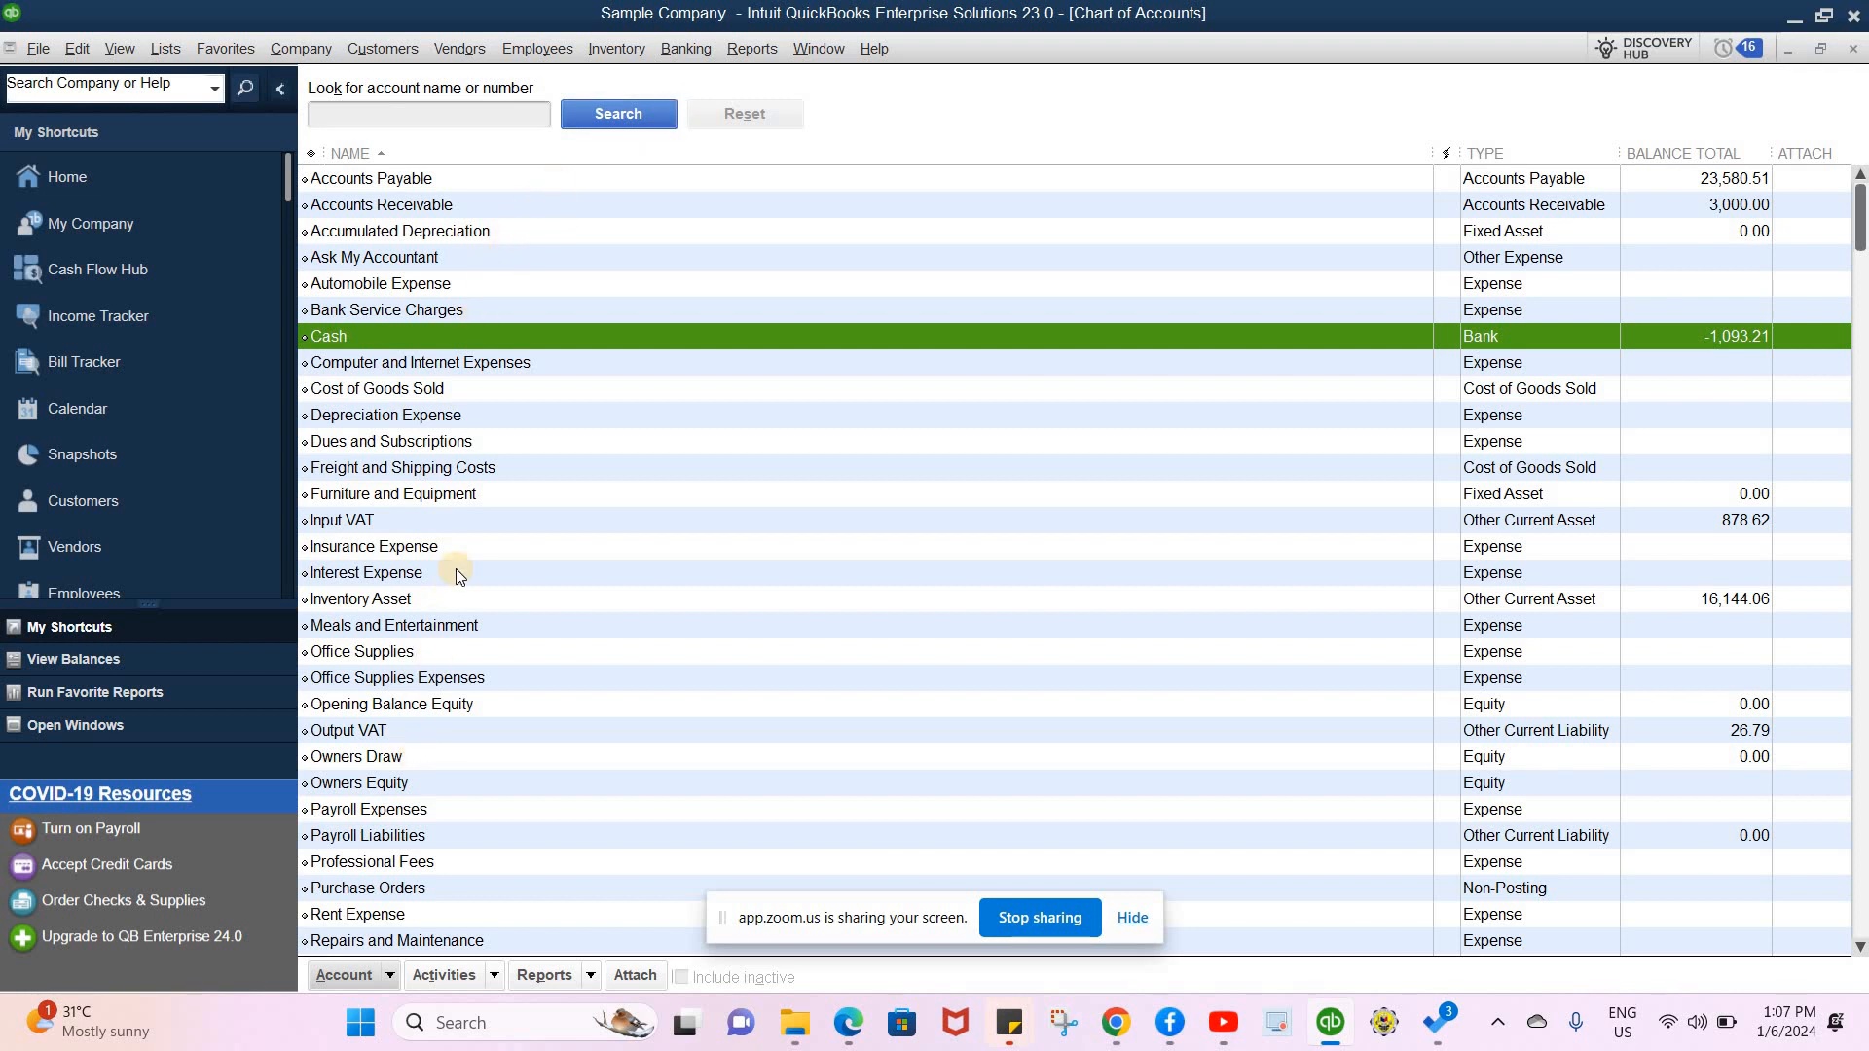
- Open the Balance Sheet from the memorized Accountant reports
left_click(751, 54)
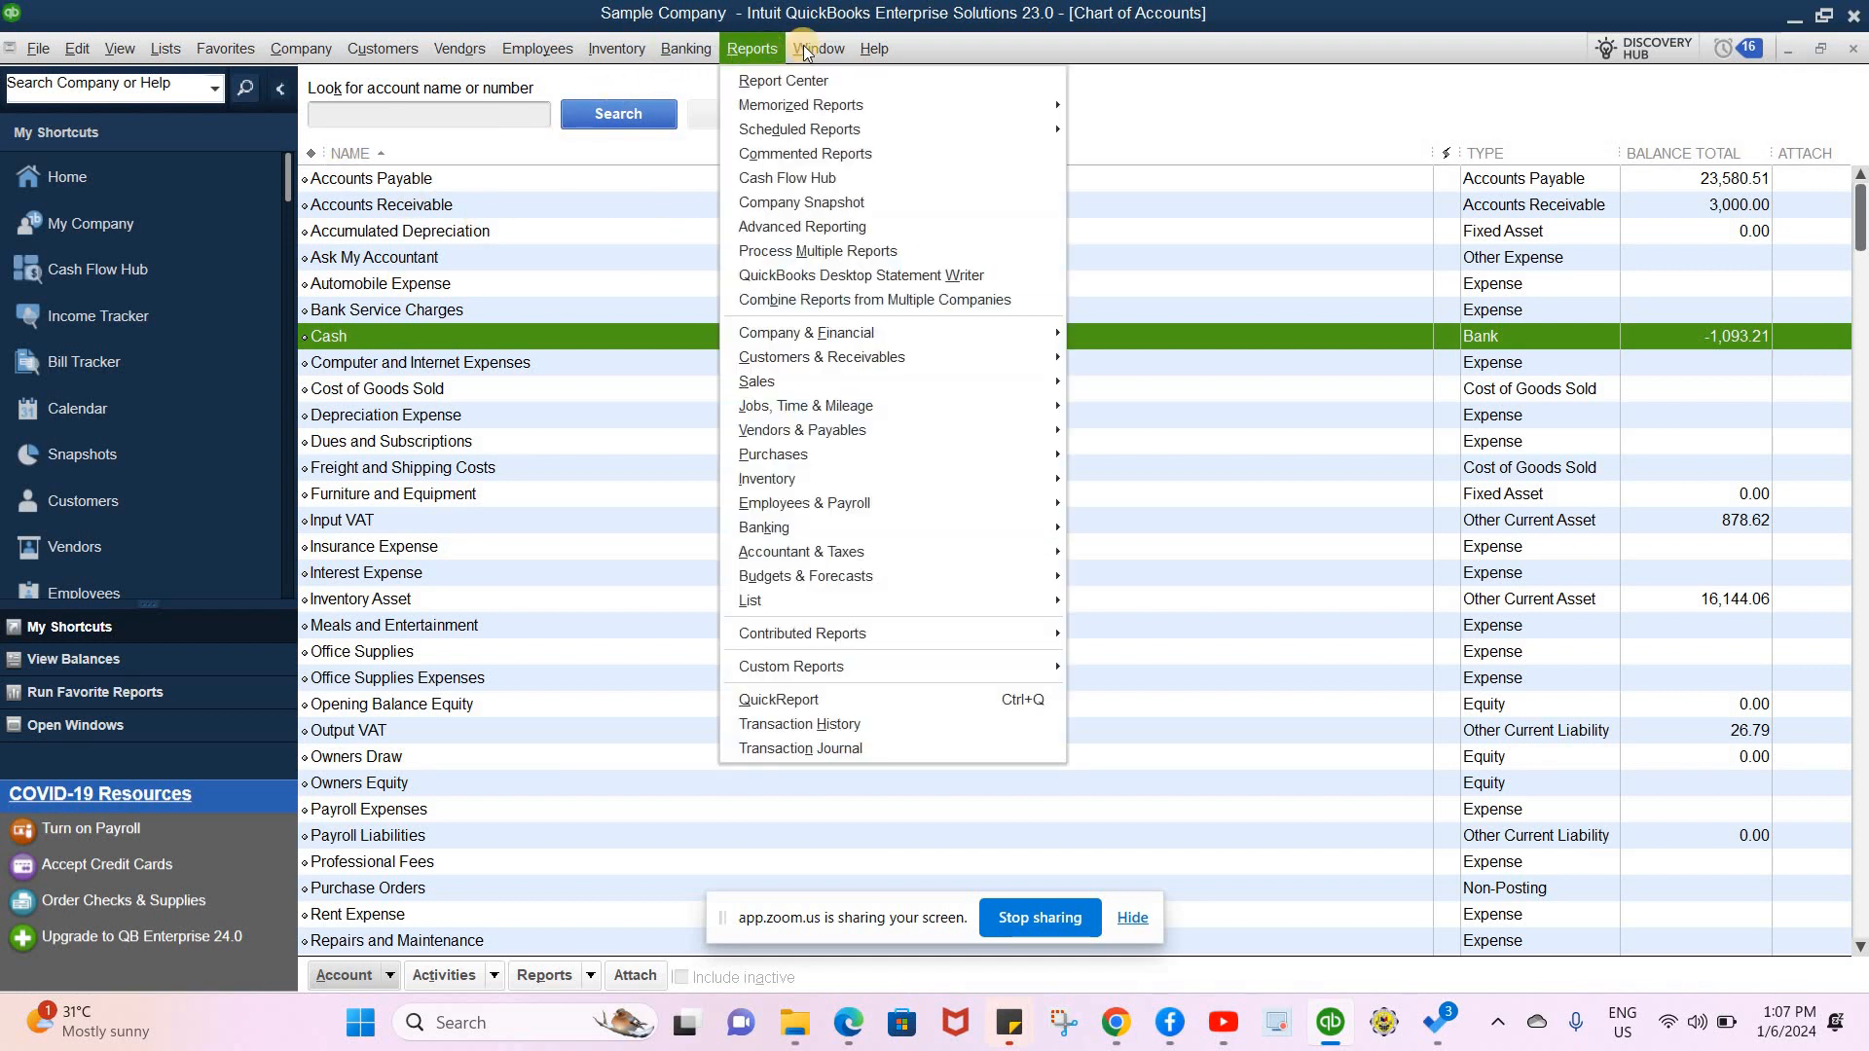
mouse_move(804, 46)
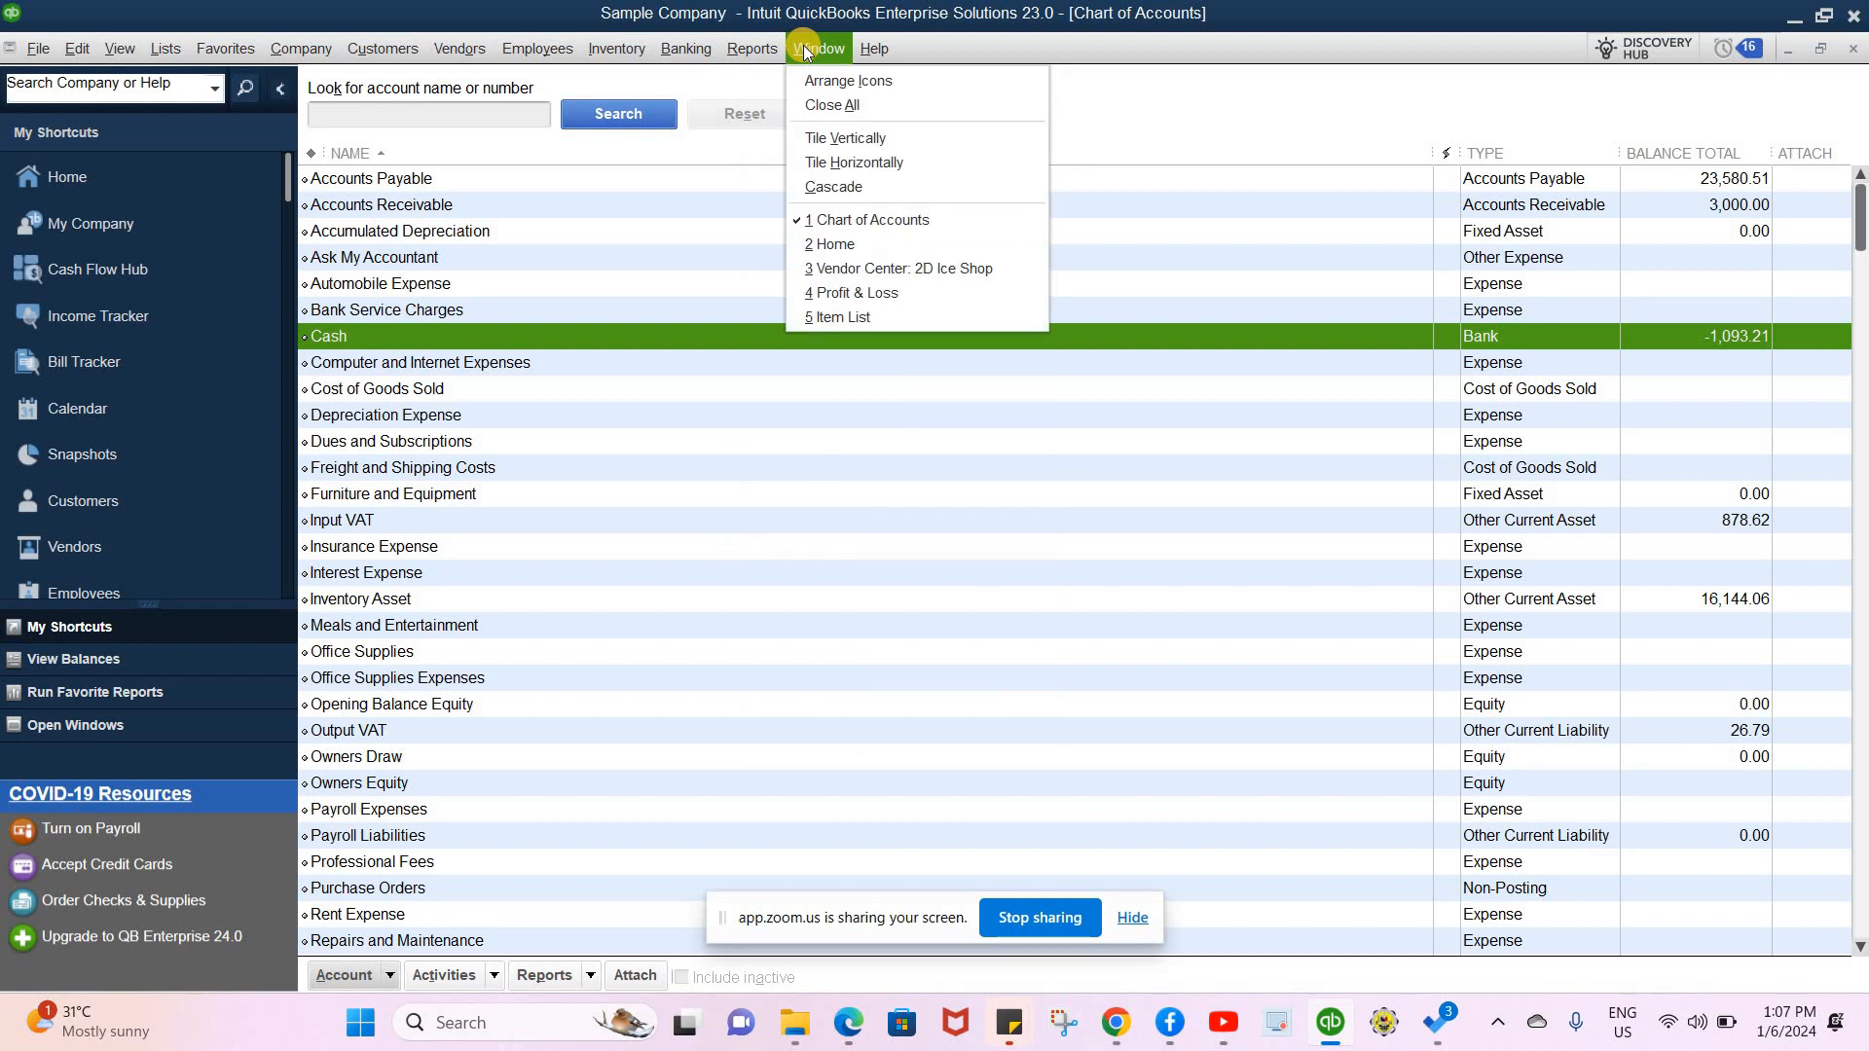
left_click(755, 50)
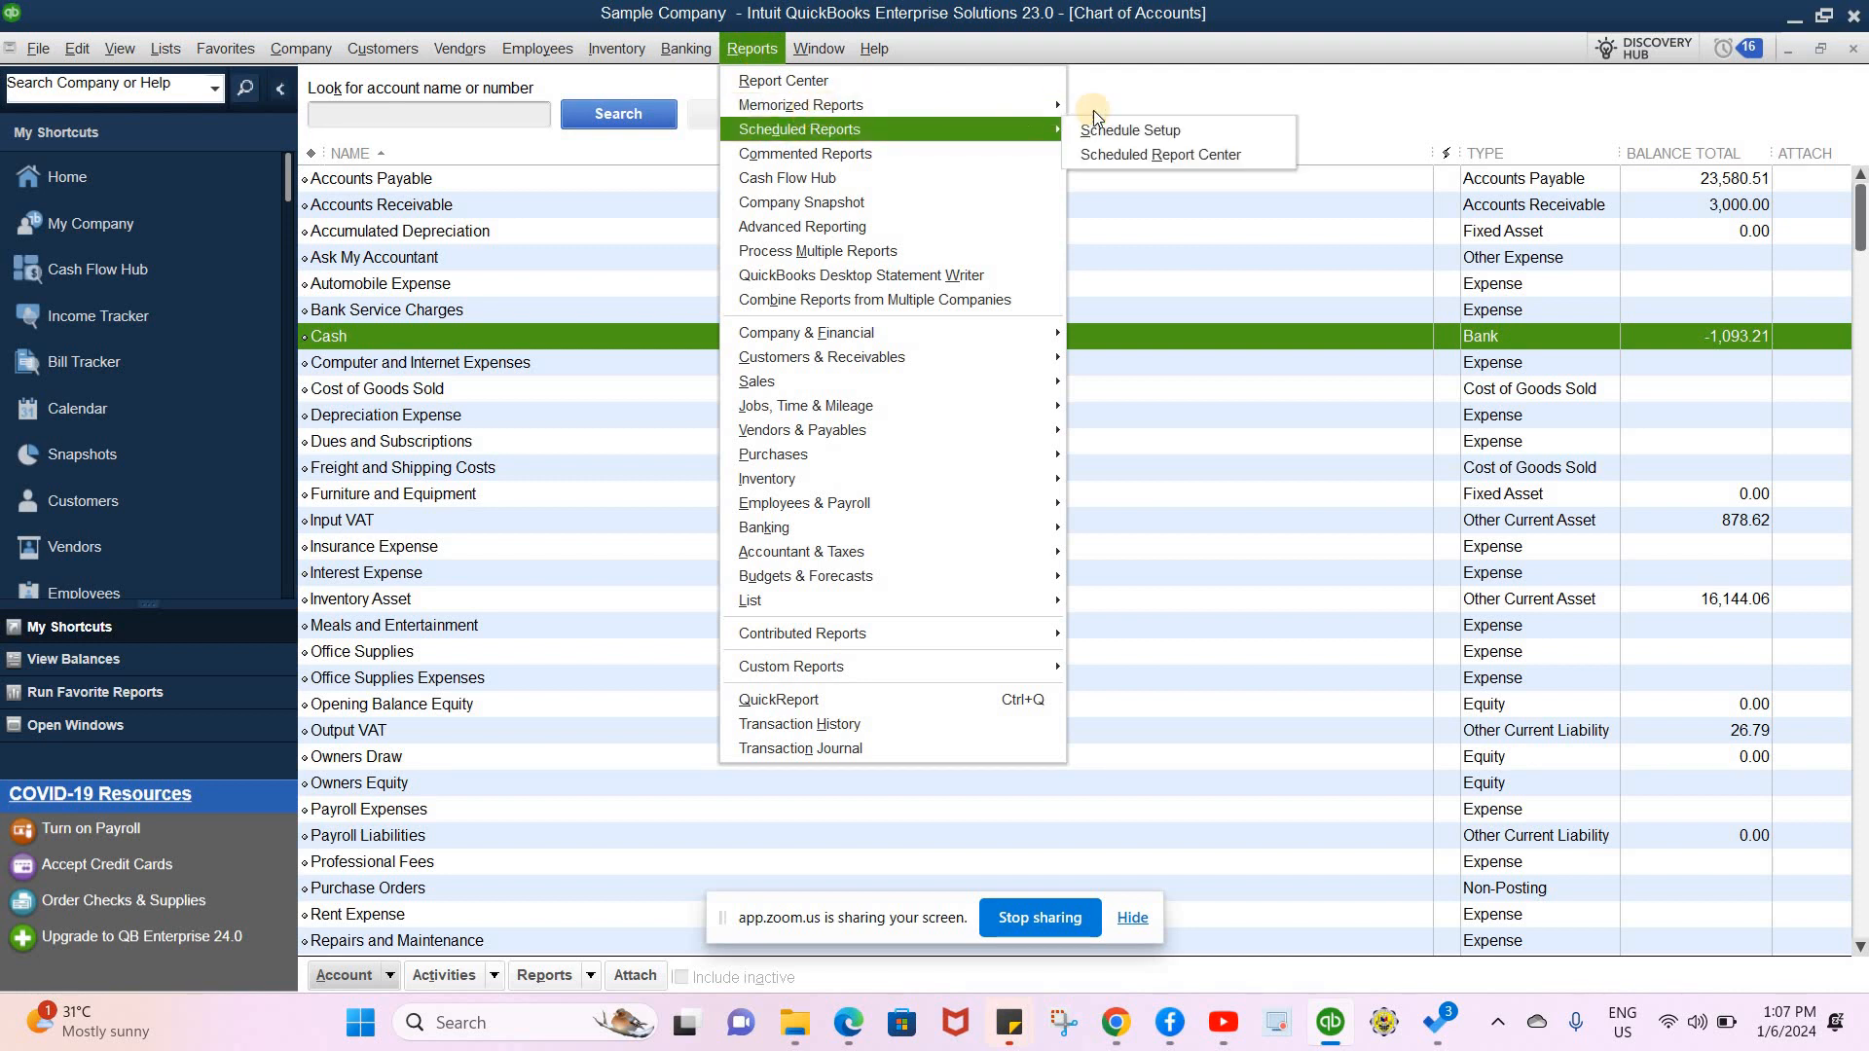
mouse_move(810, 107)
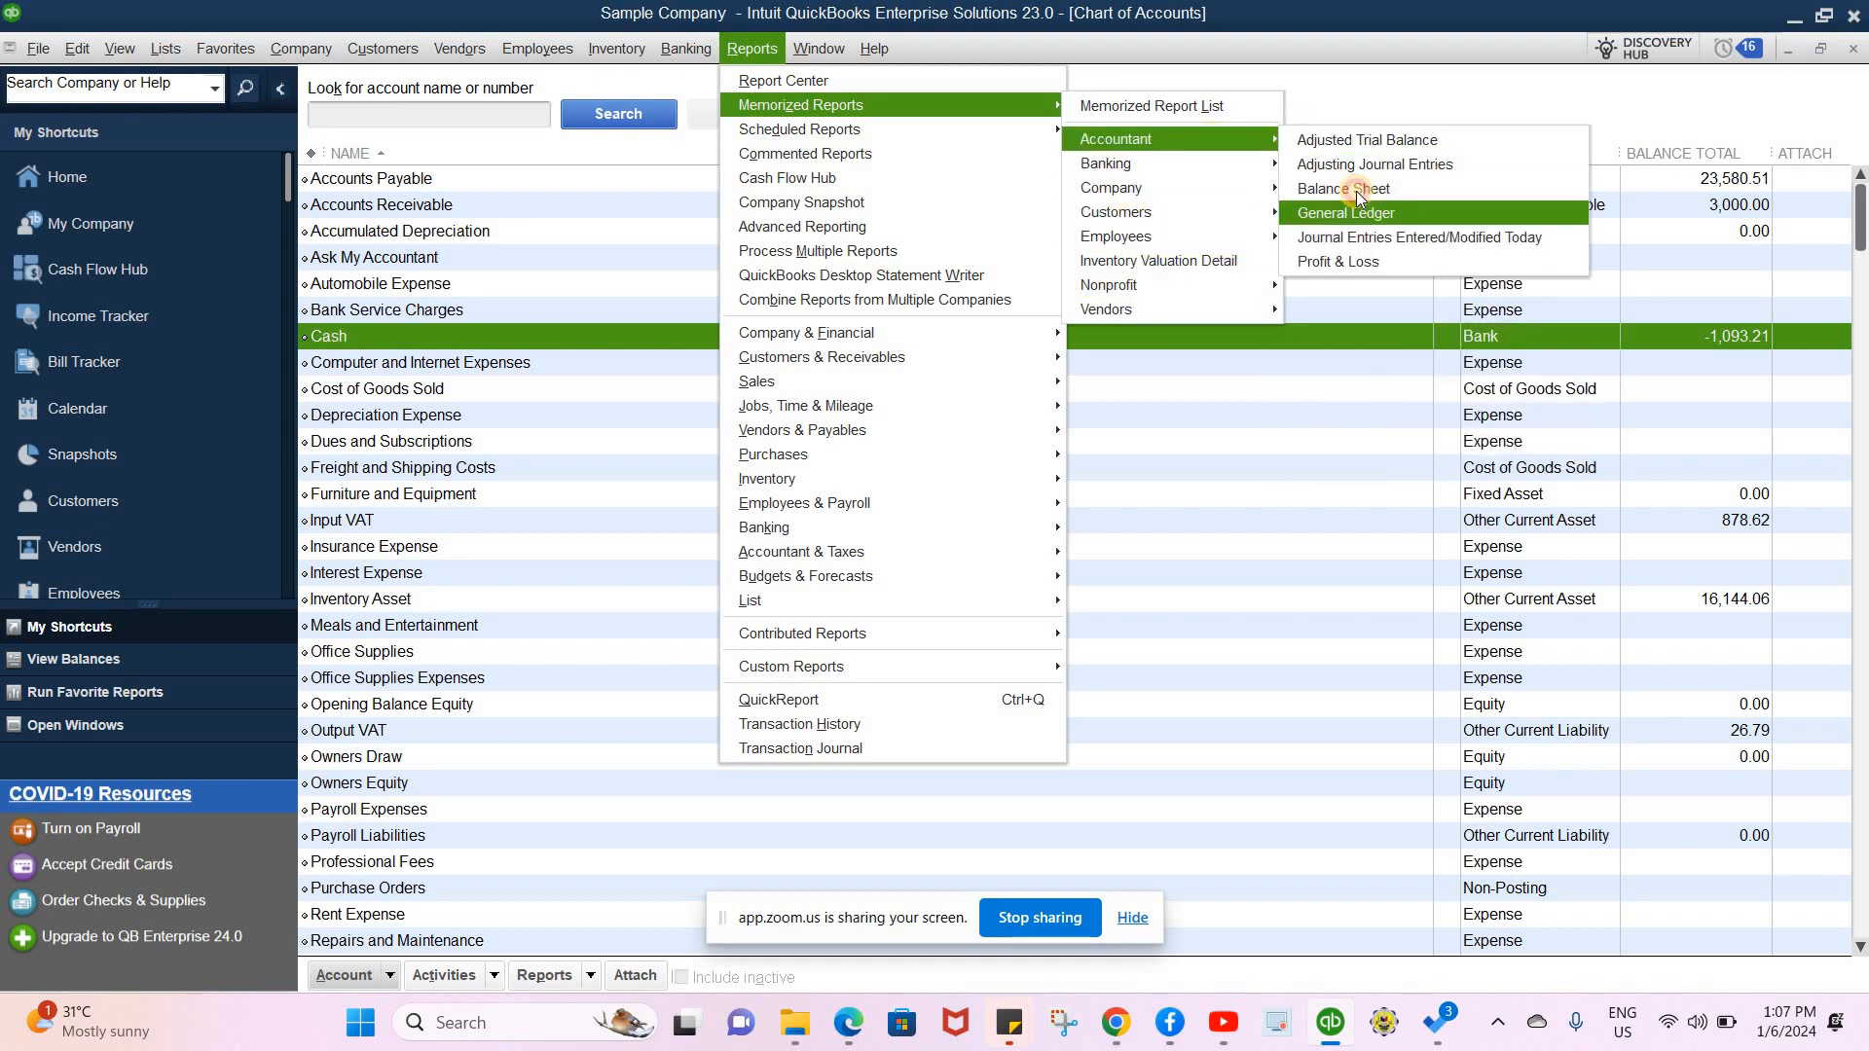
left_click(1358, 190)
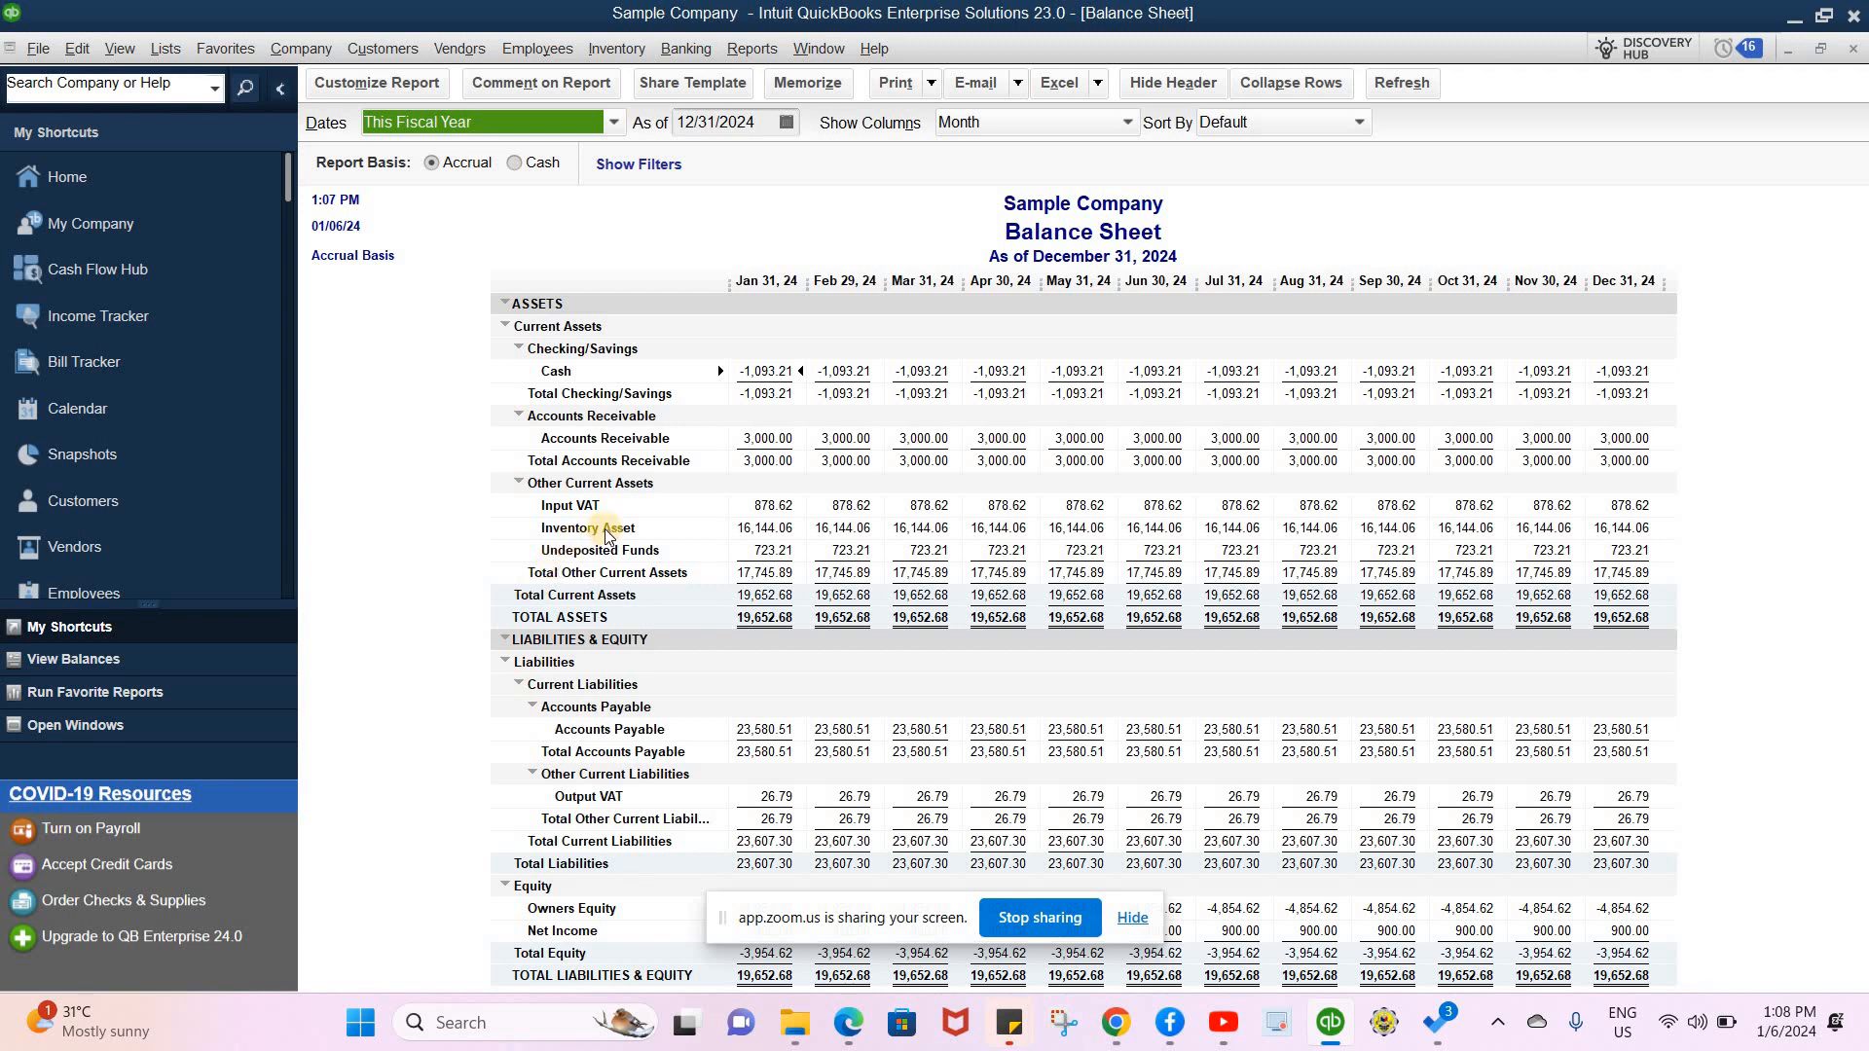
- Open the memorized Accountant Profit & Loss report and set its dates to Last Fiscal Year
left_click(751, 49)
mouse_move(1015, 110)
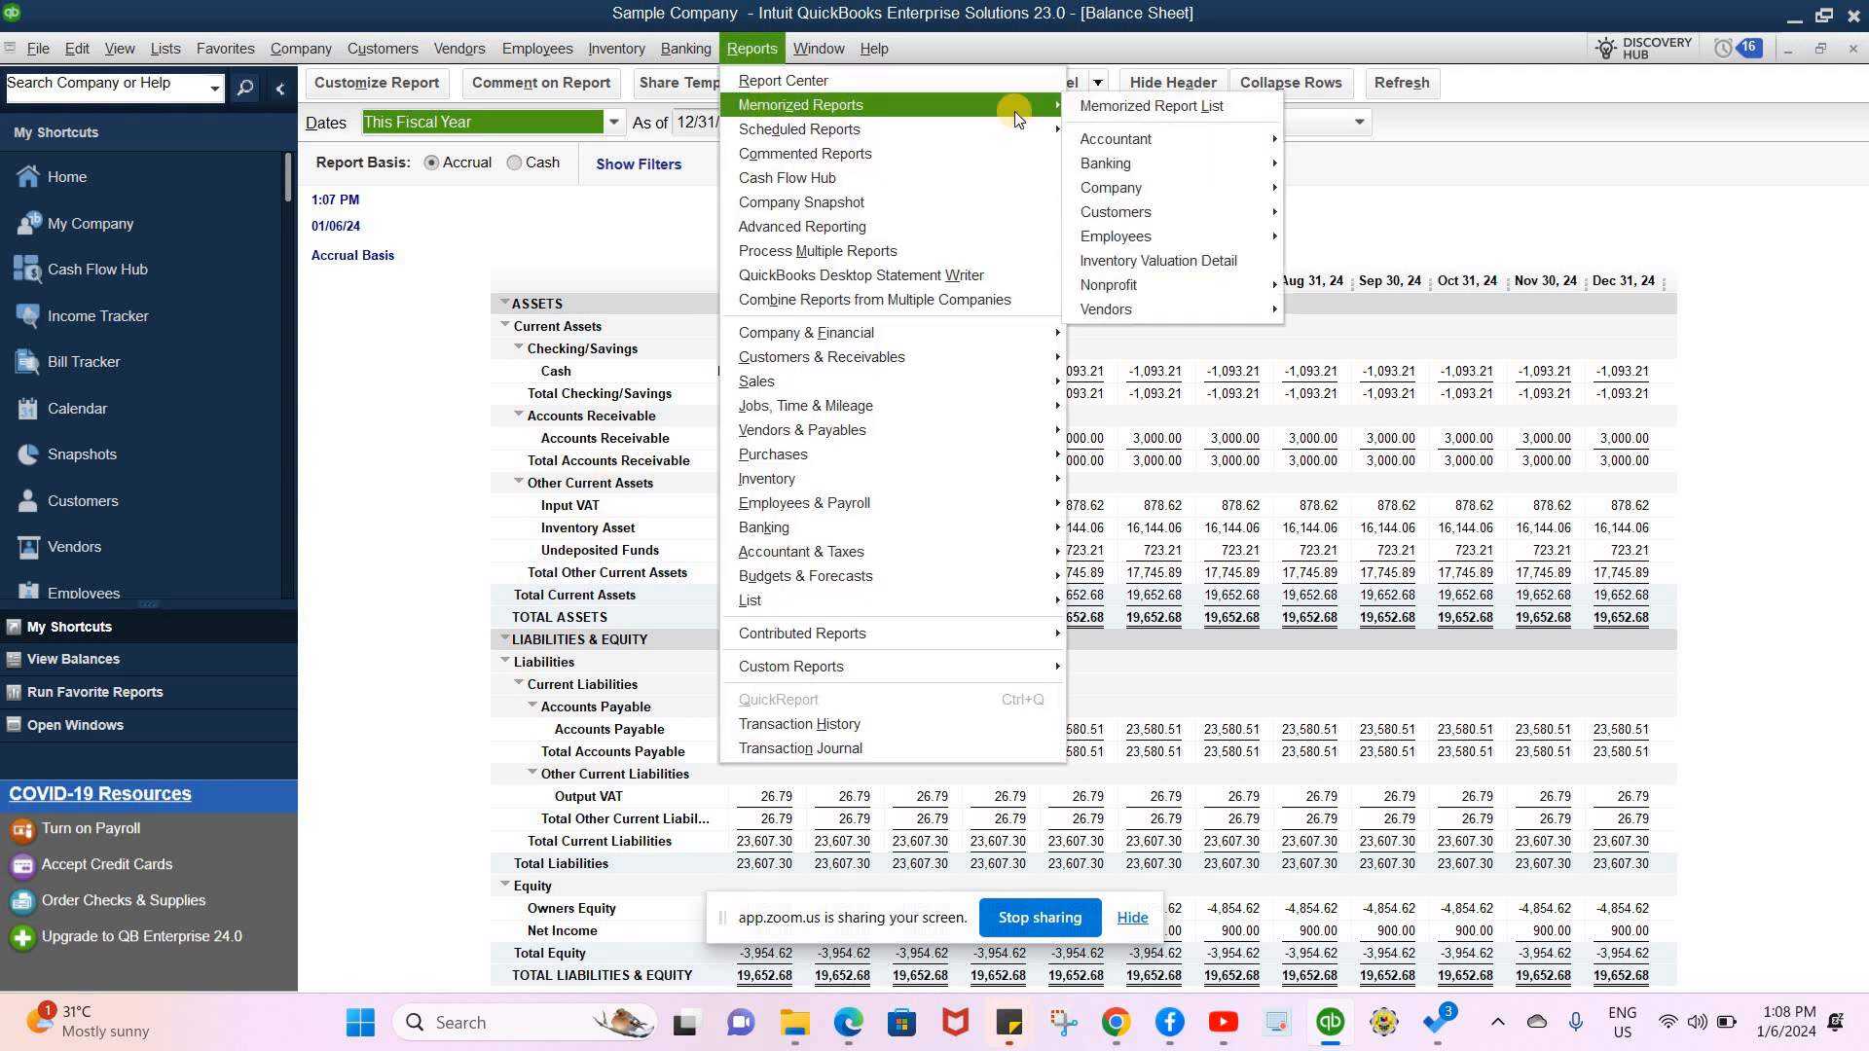
mouse_move(949, 126)
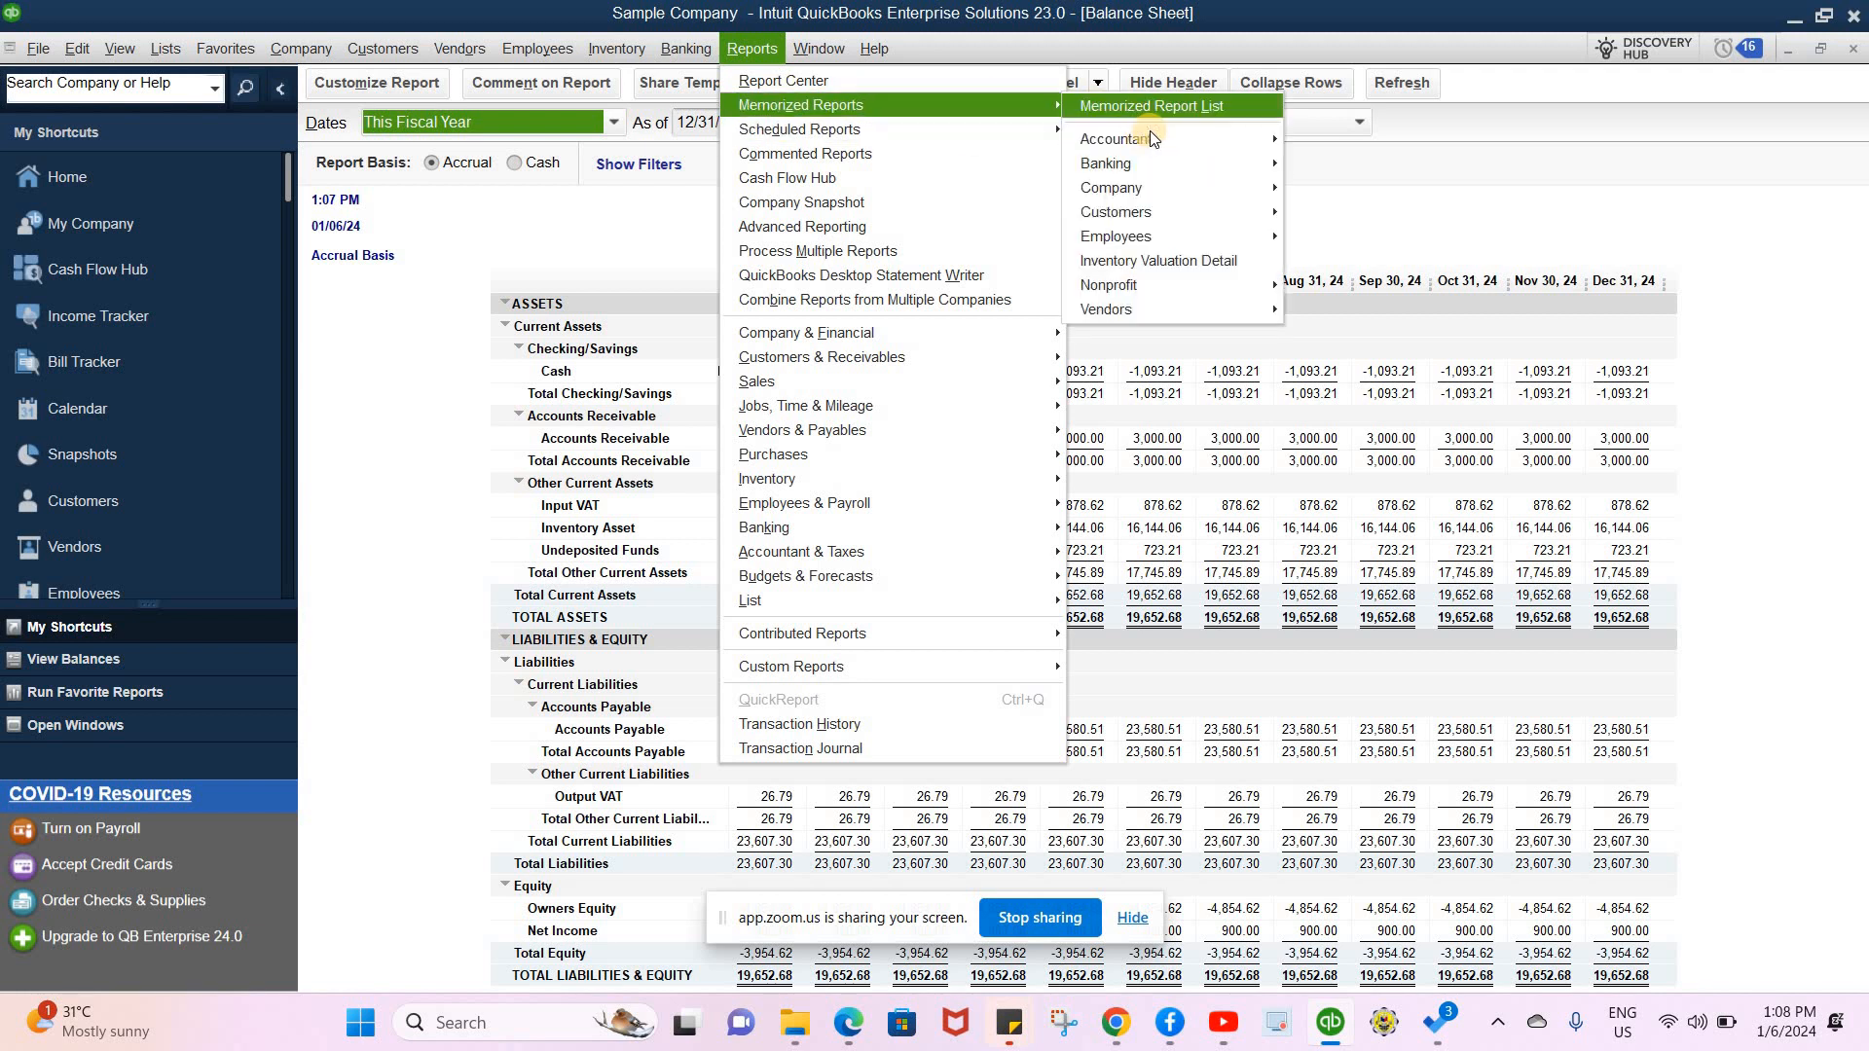
mouse_move(1129, 139)
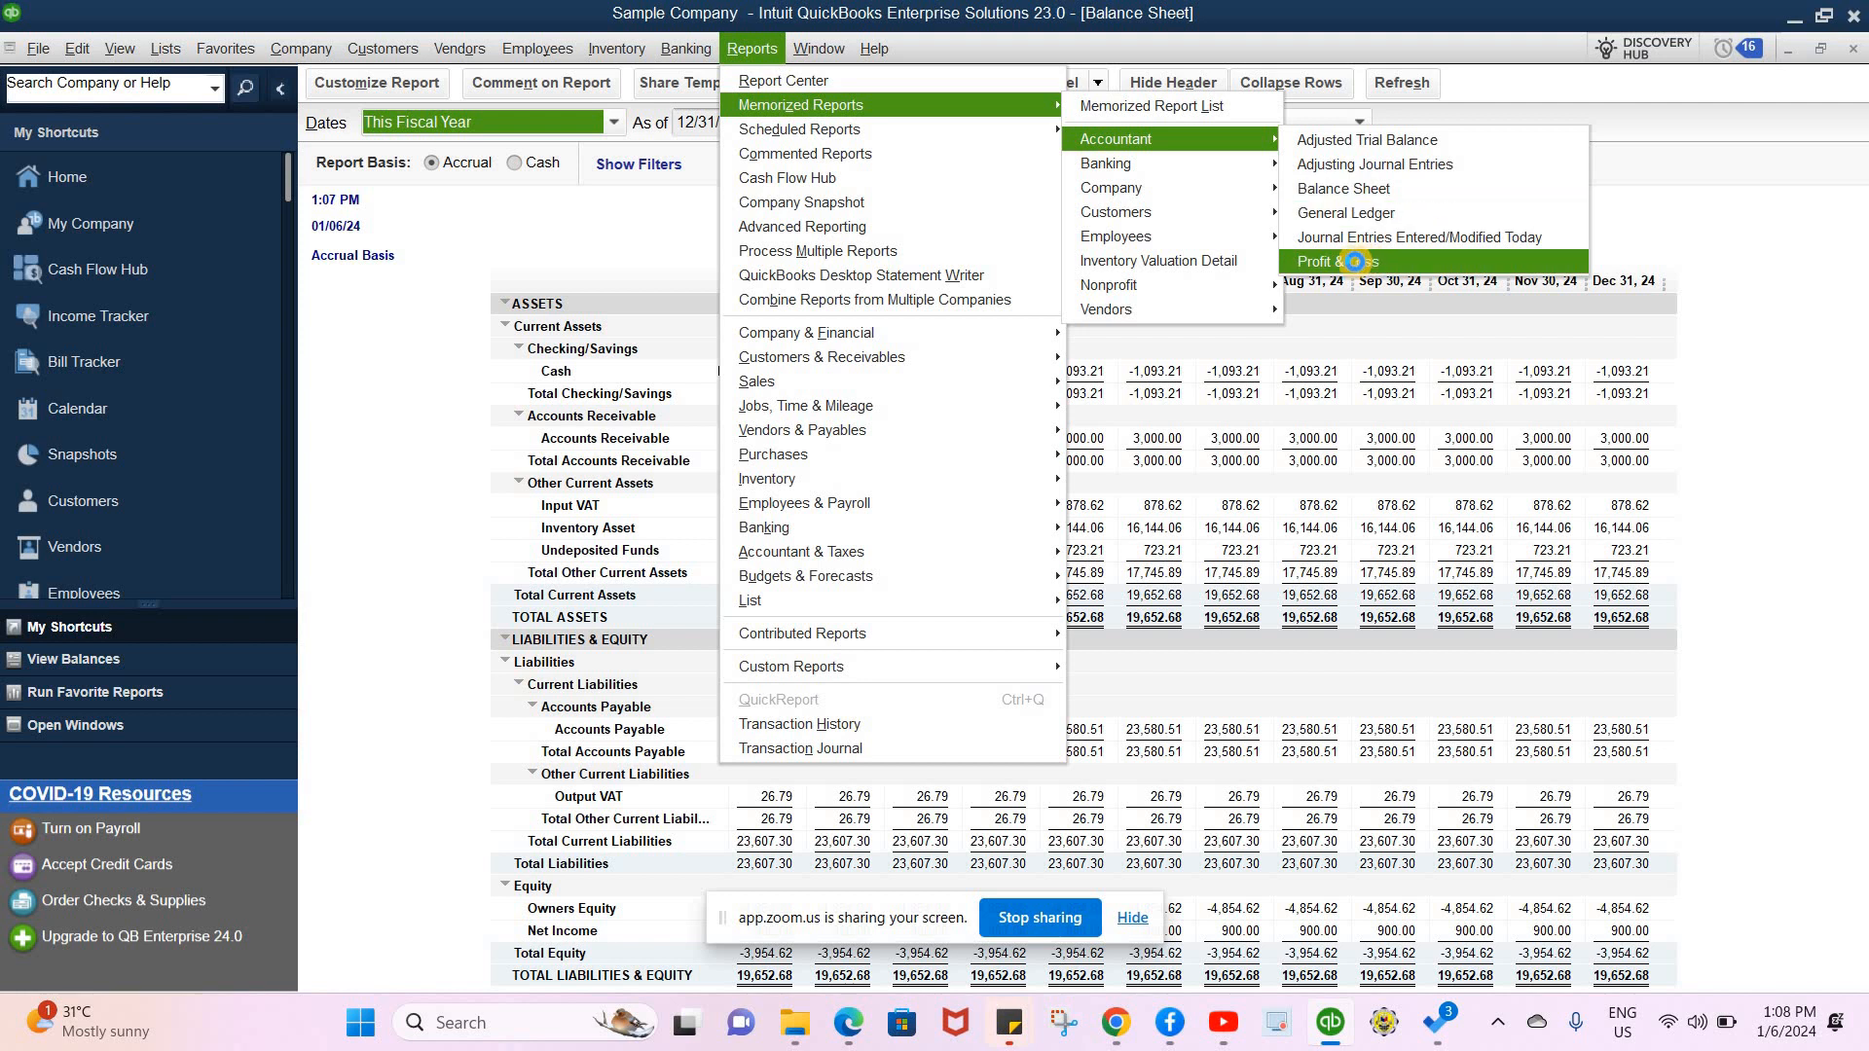
left_click(1353, 261)
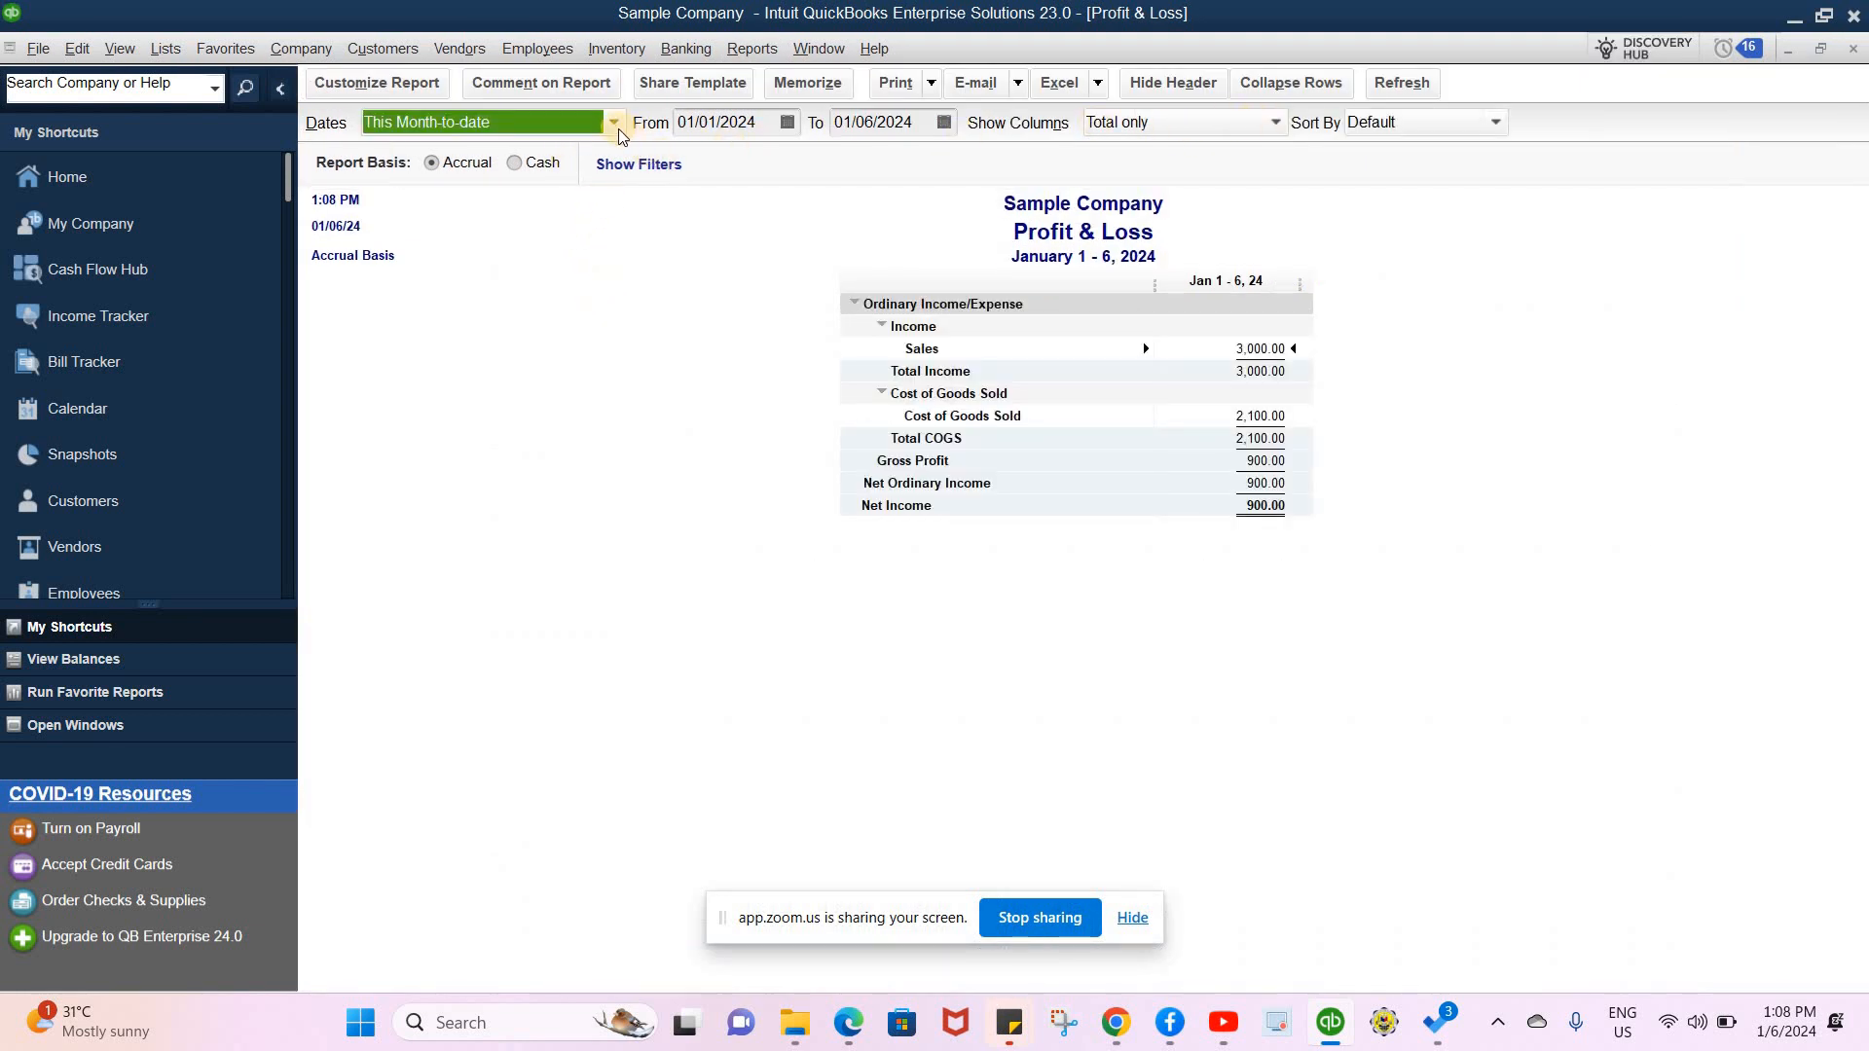
left_click(613, 122)
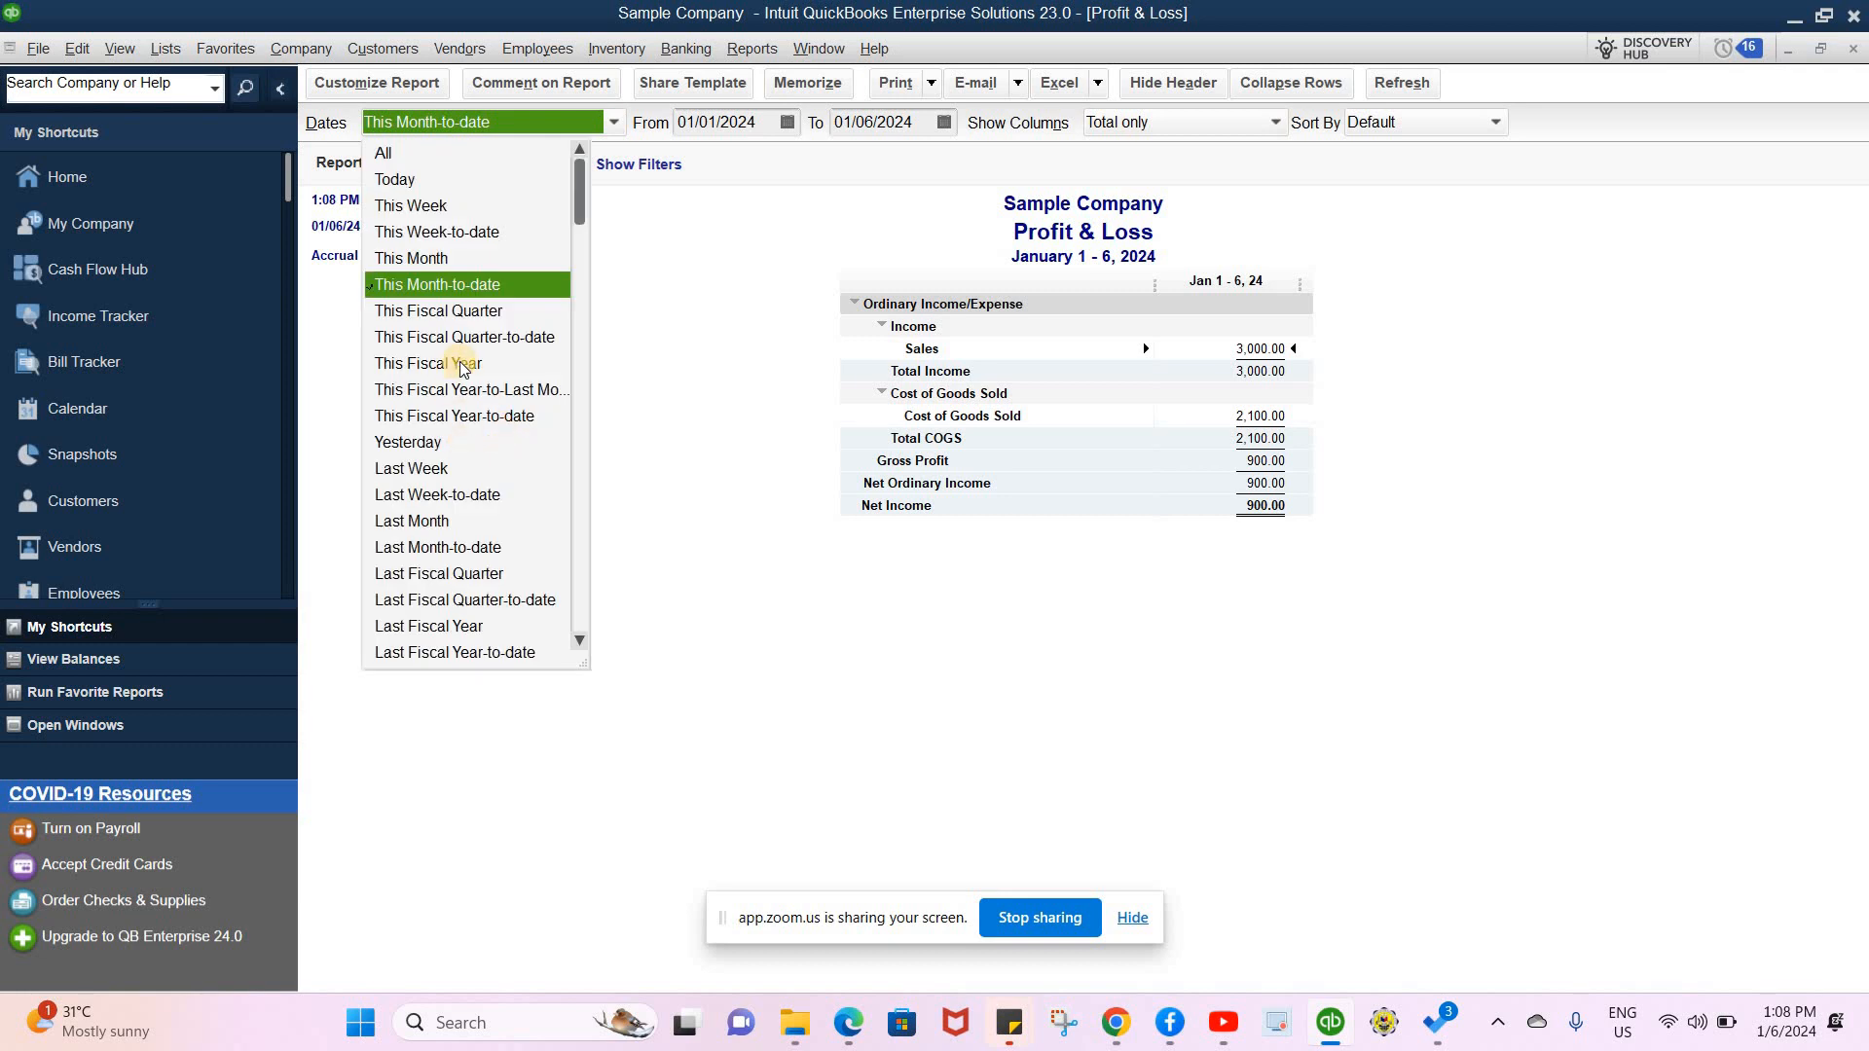
left_click(471, 626)
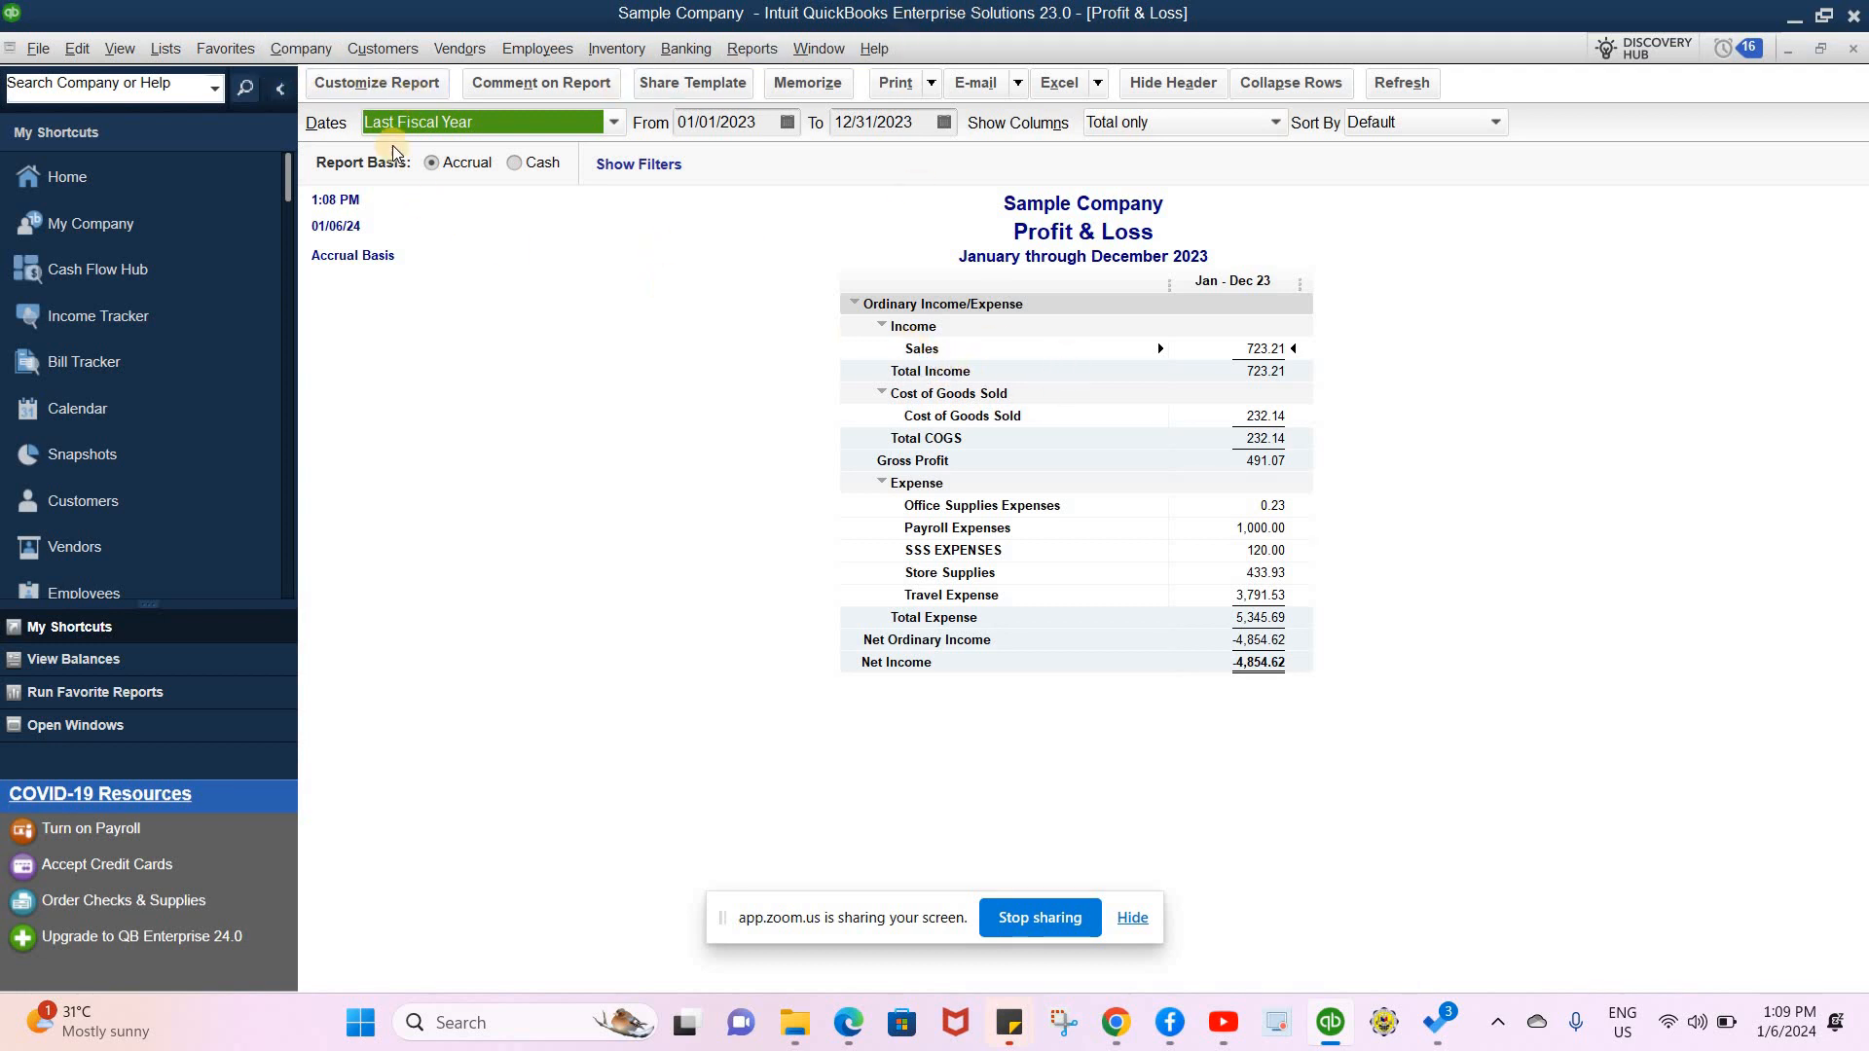
- Return to the Chart of Accounts and start a new account of type Income
left_click(302, 50)
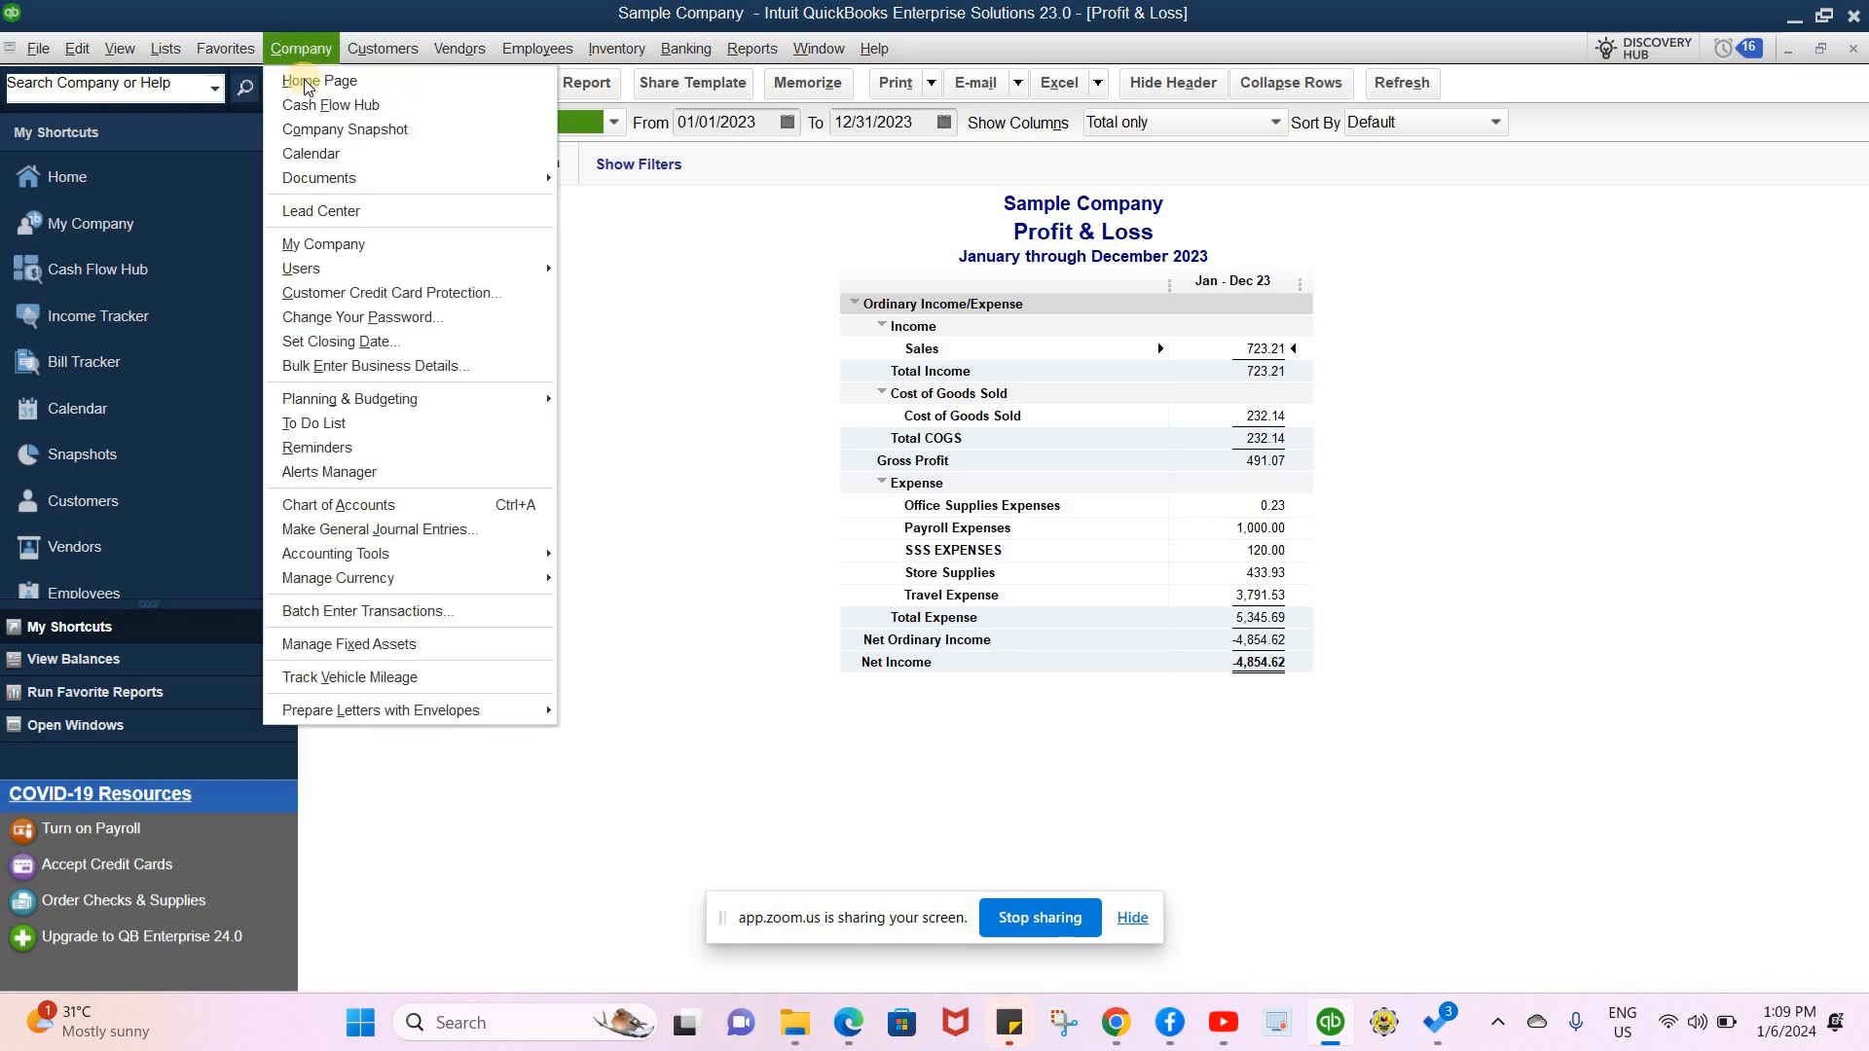
left_click(388, 505)
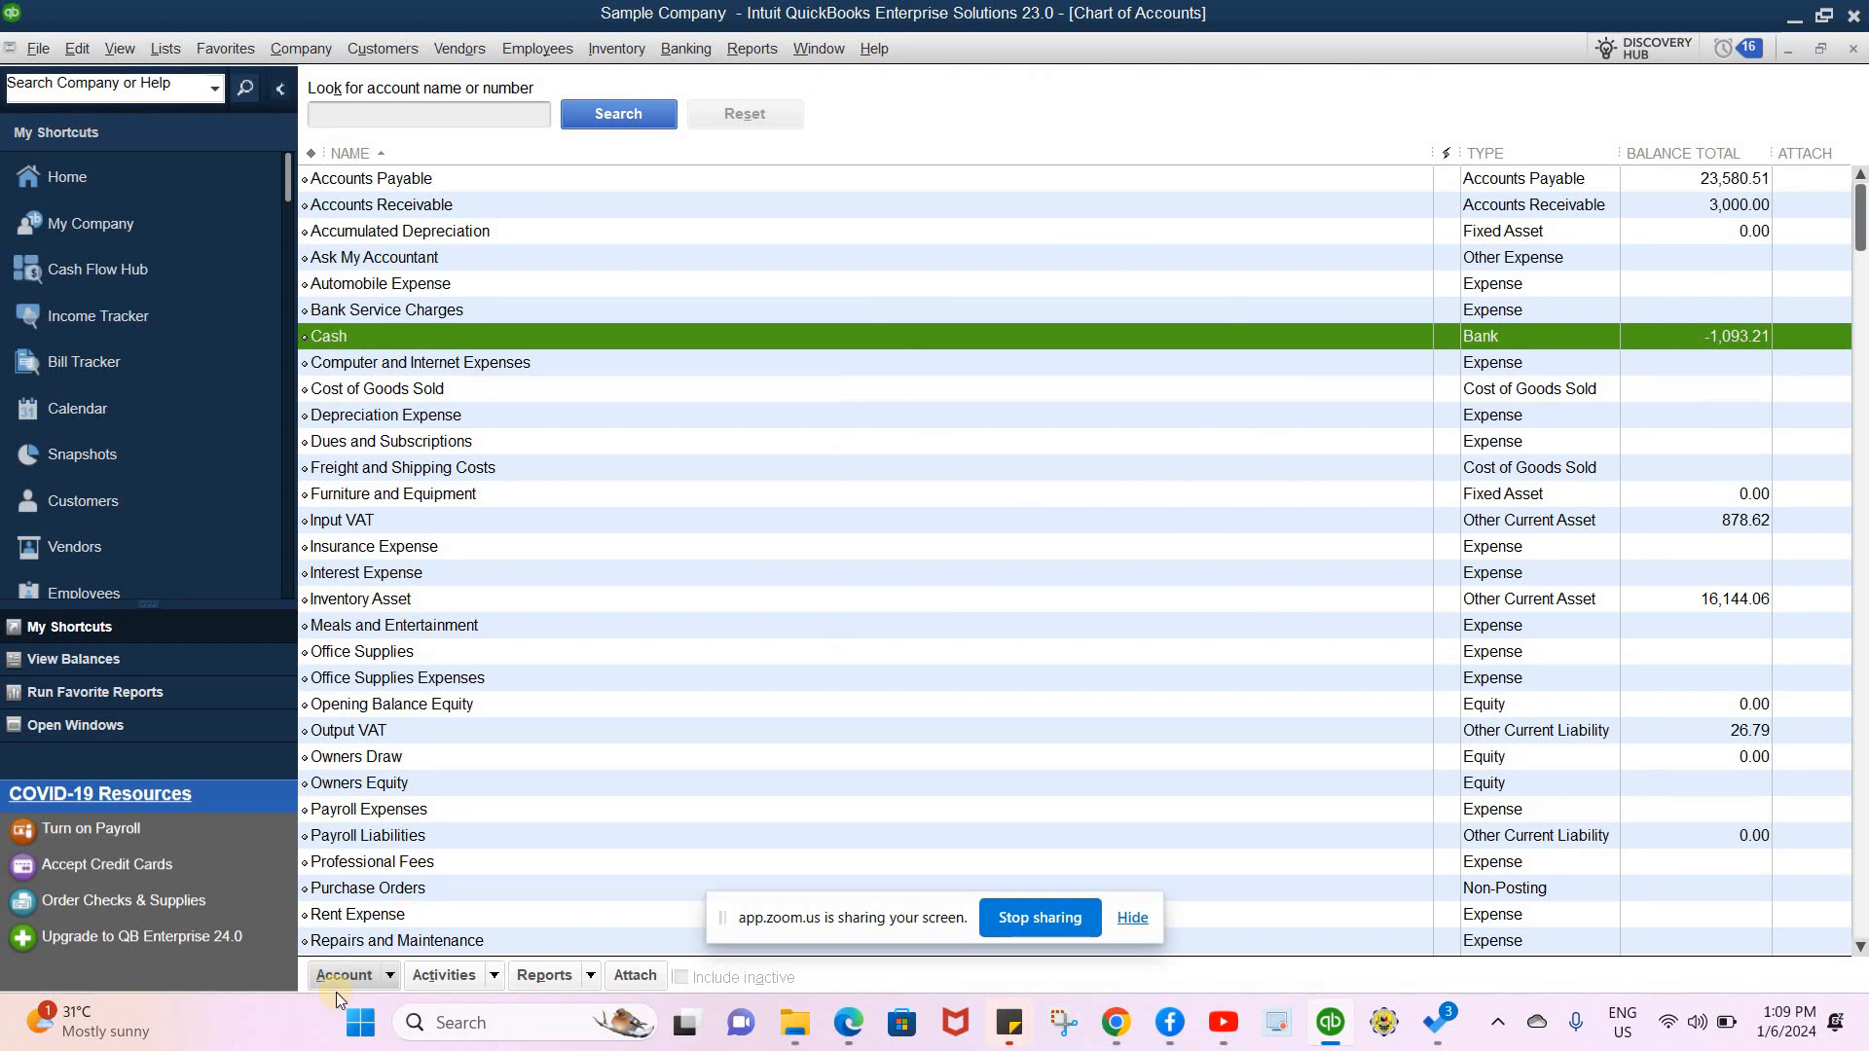
left_click(387, 972)
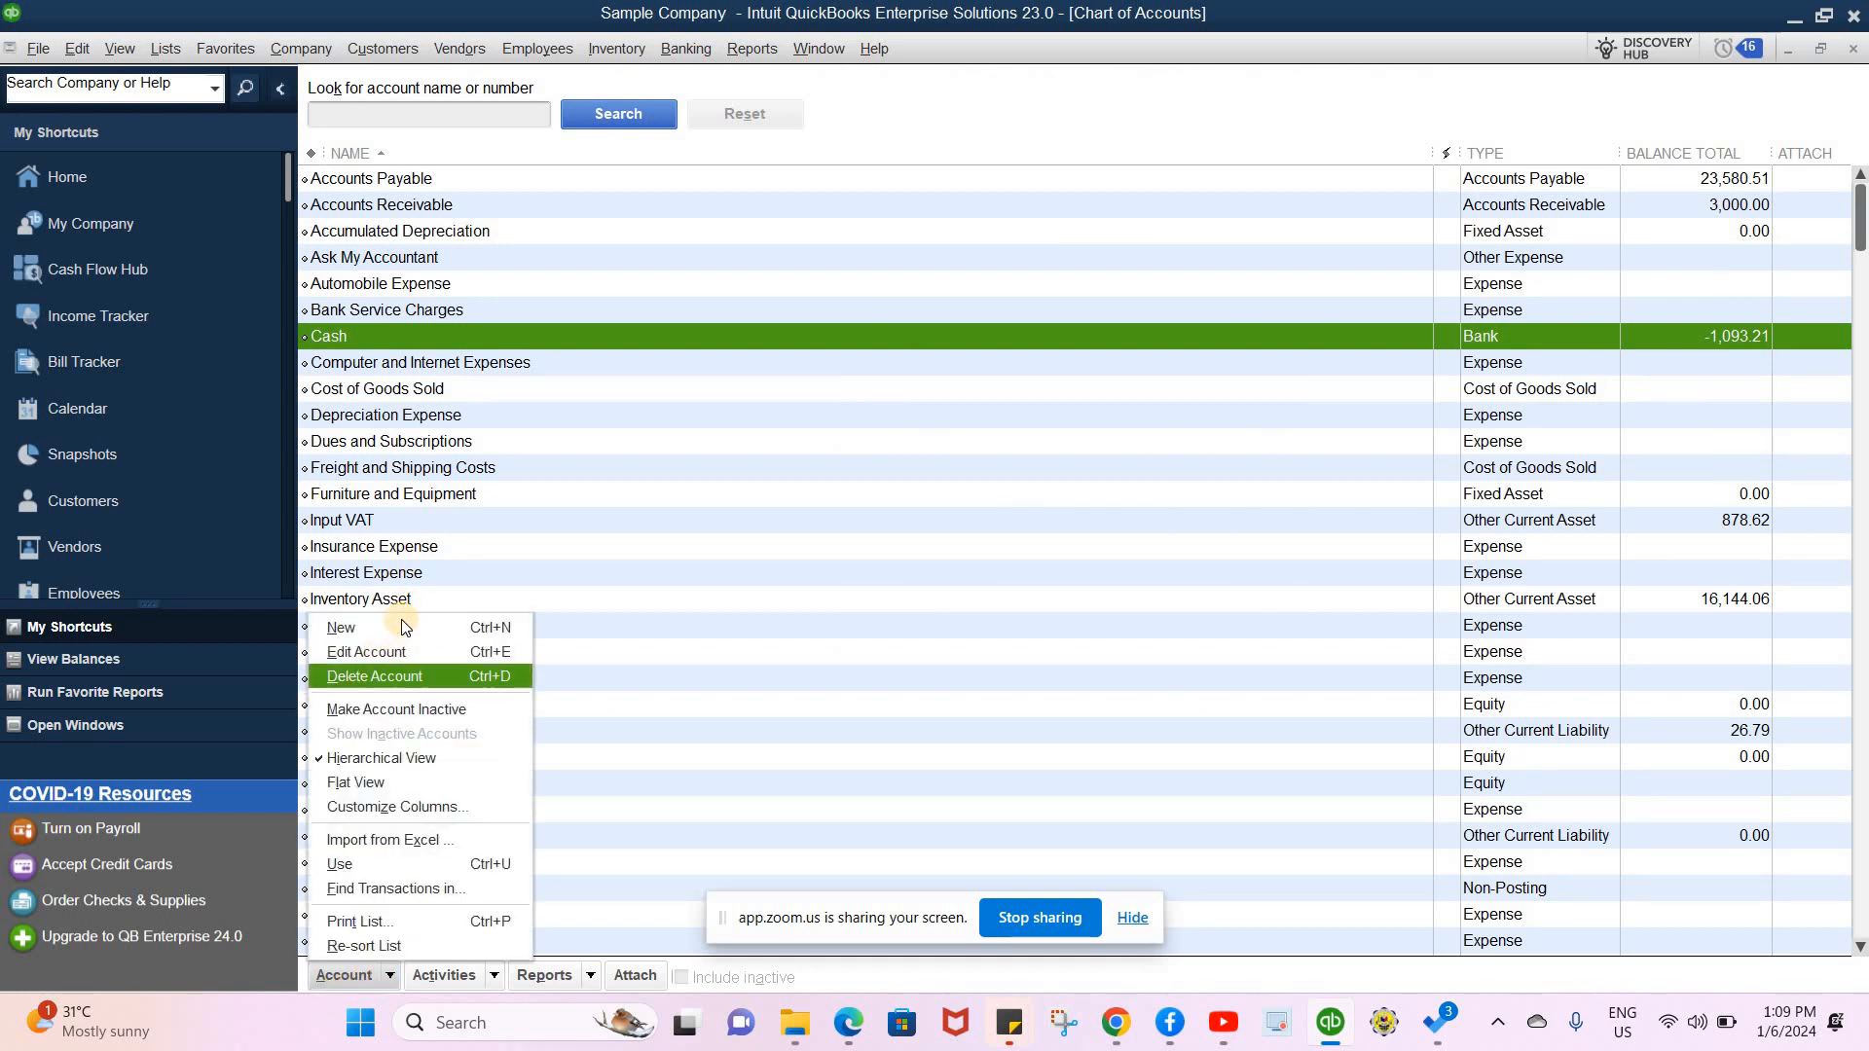
left_click(389, 629)
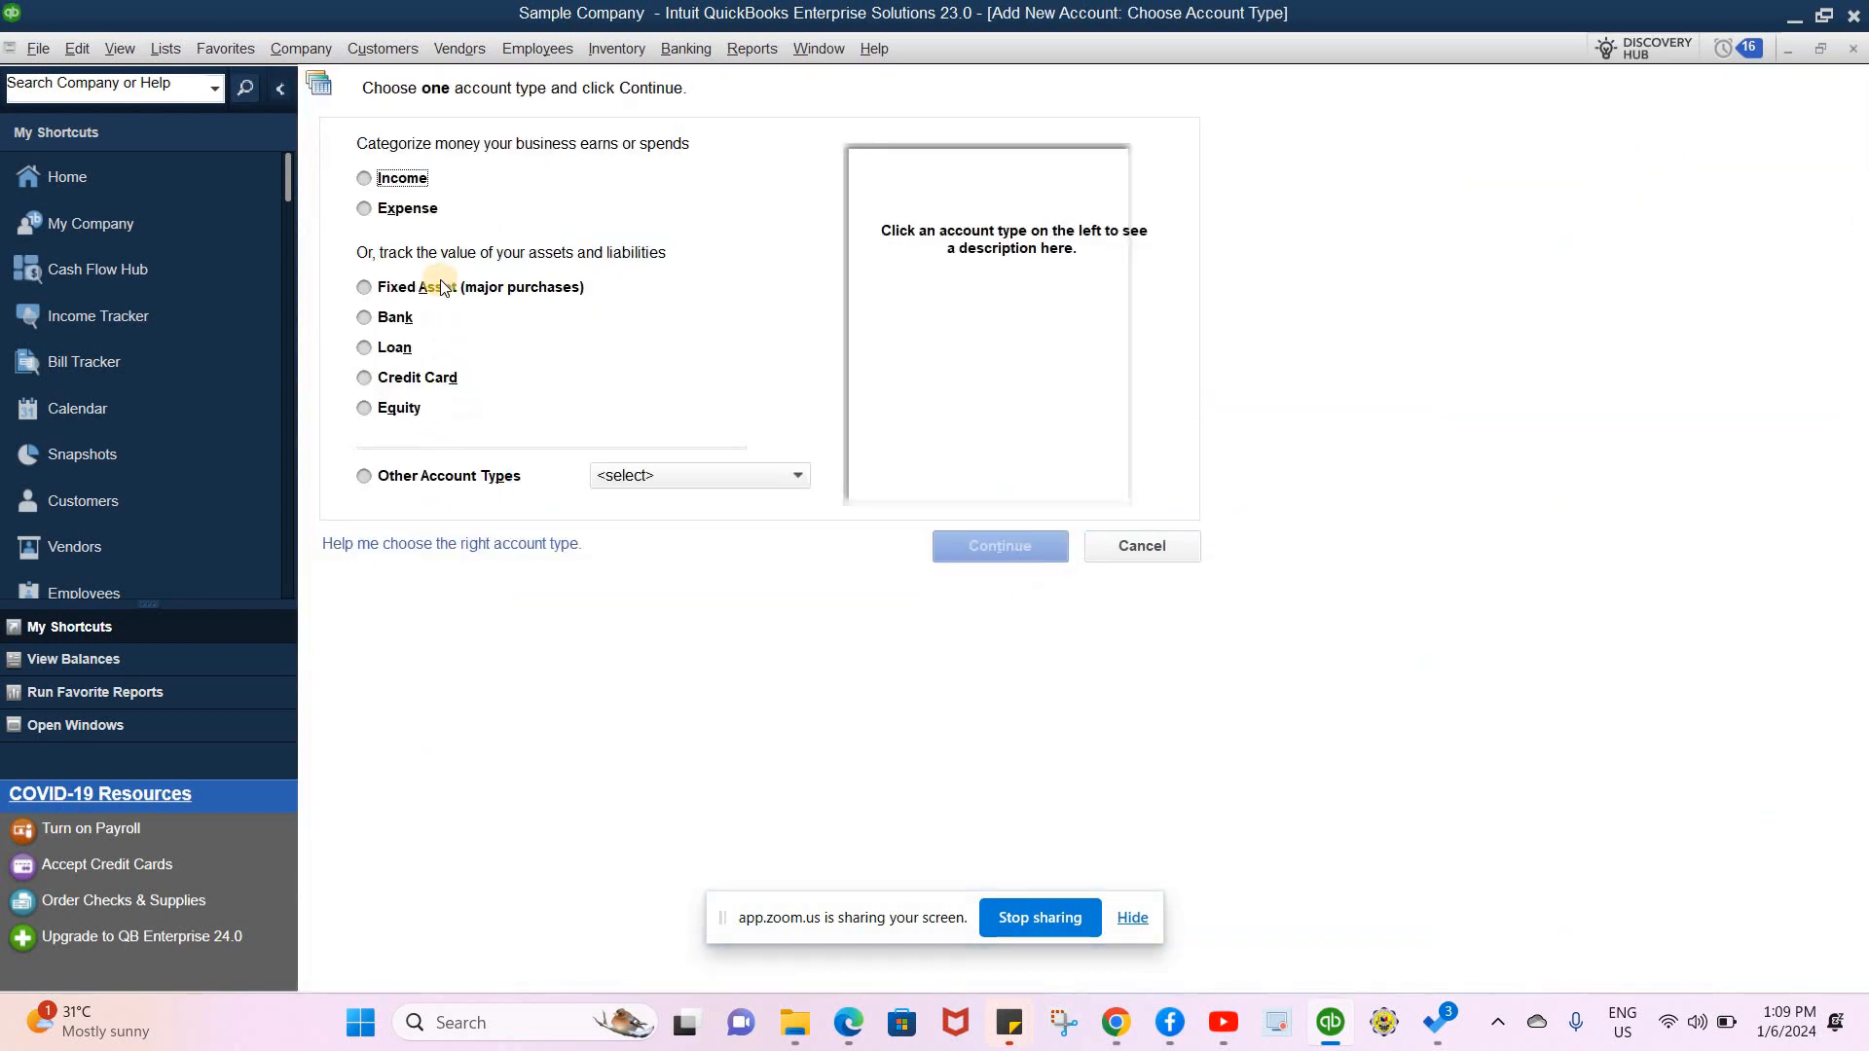
left_click(365, 180)
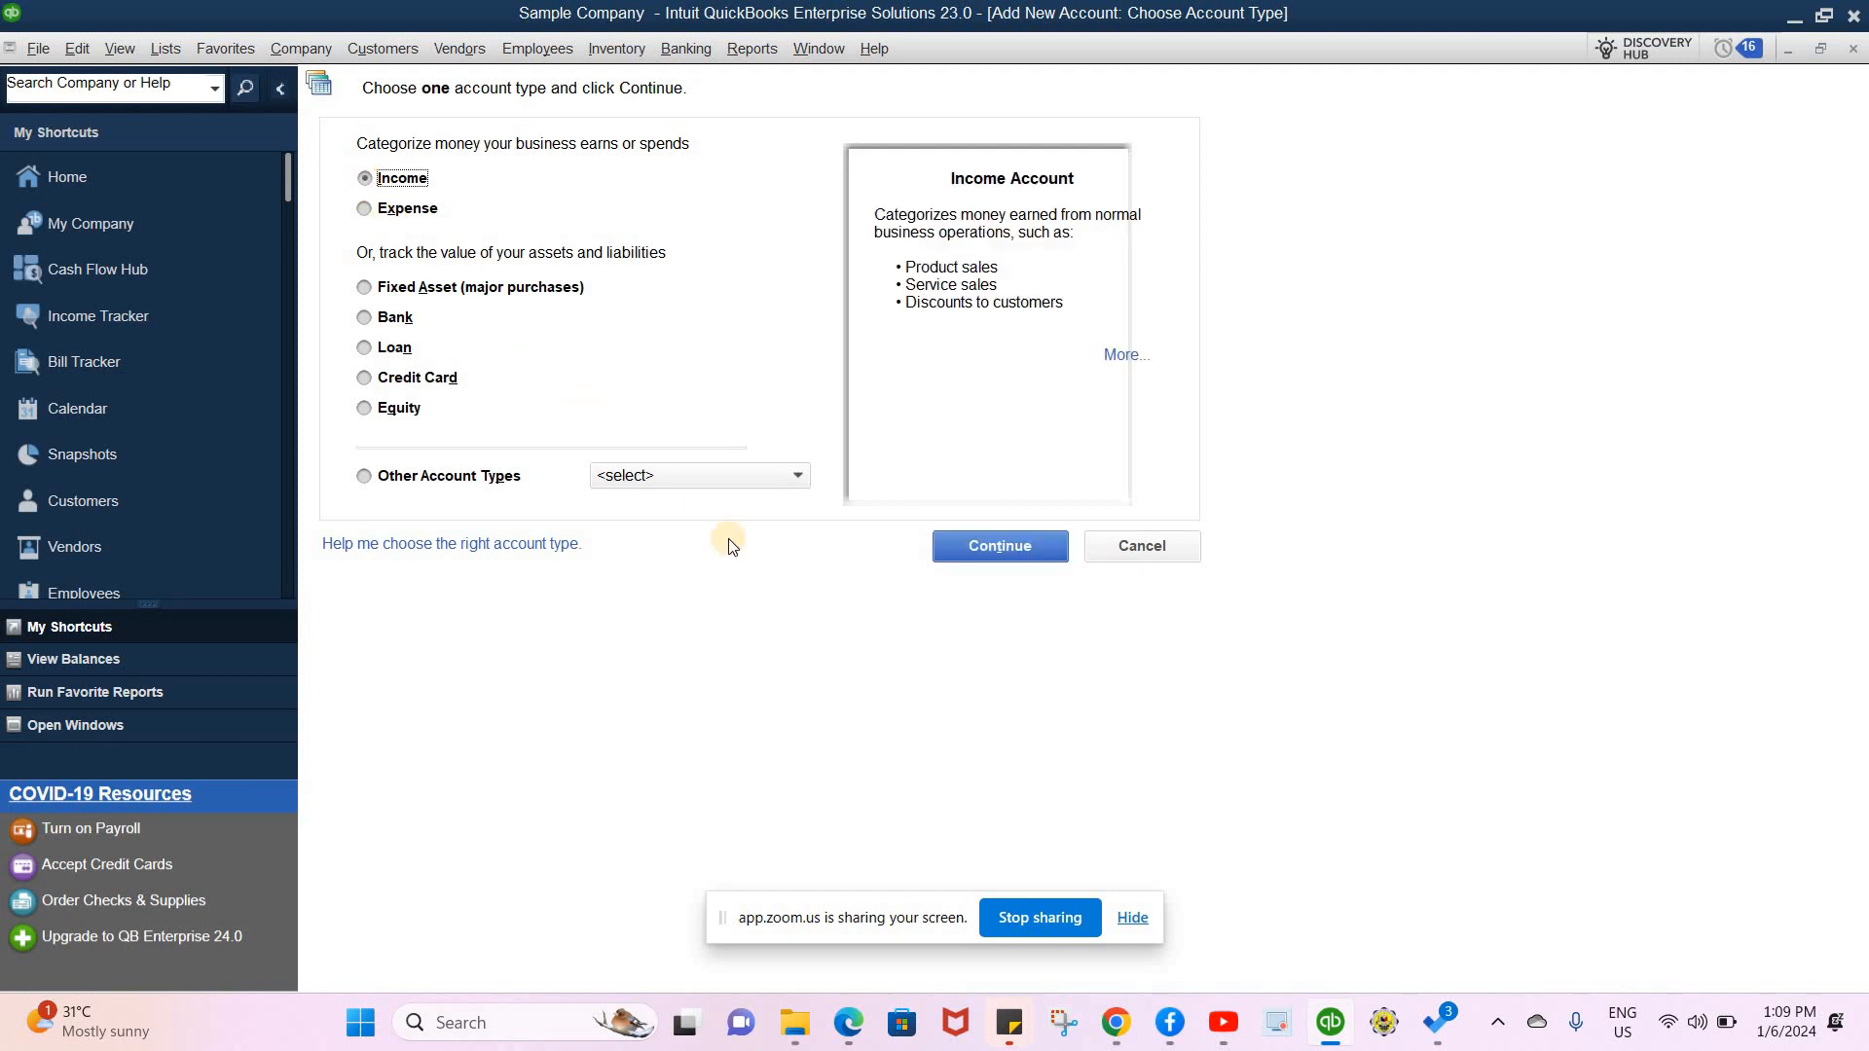
left_click(950, 548)
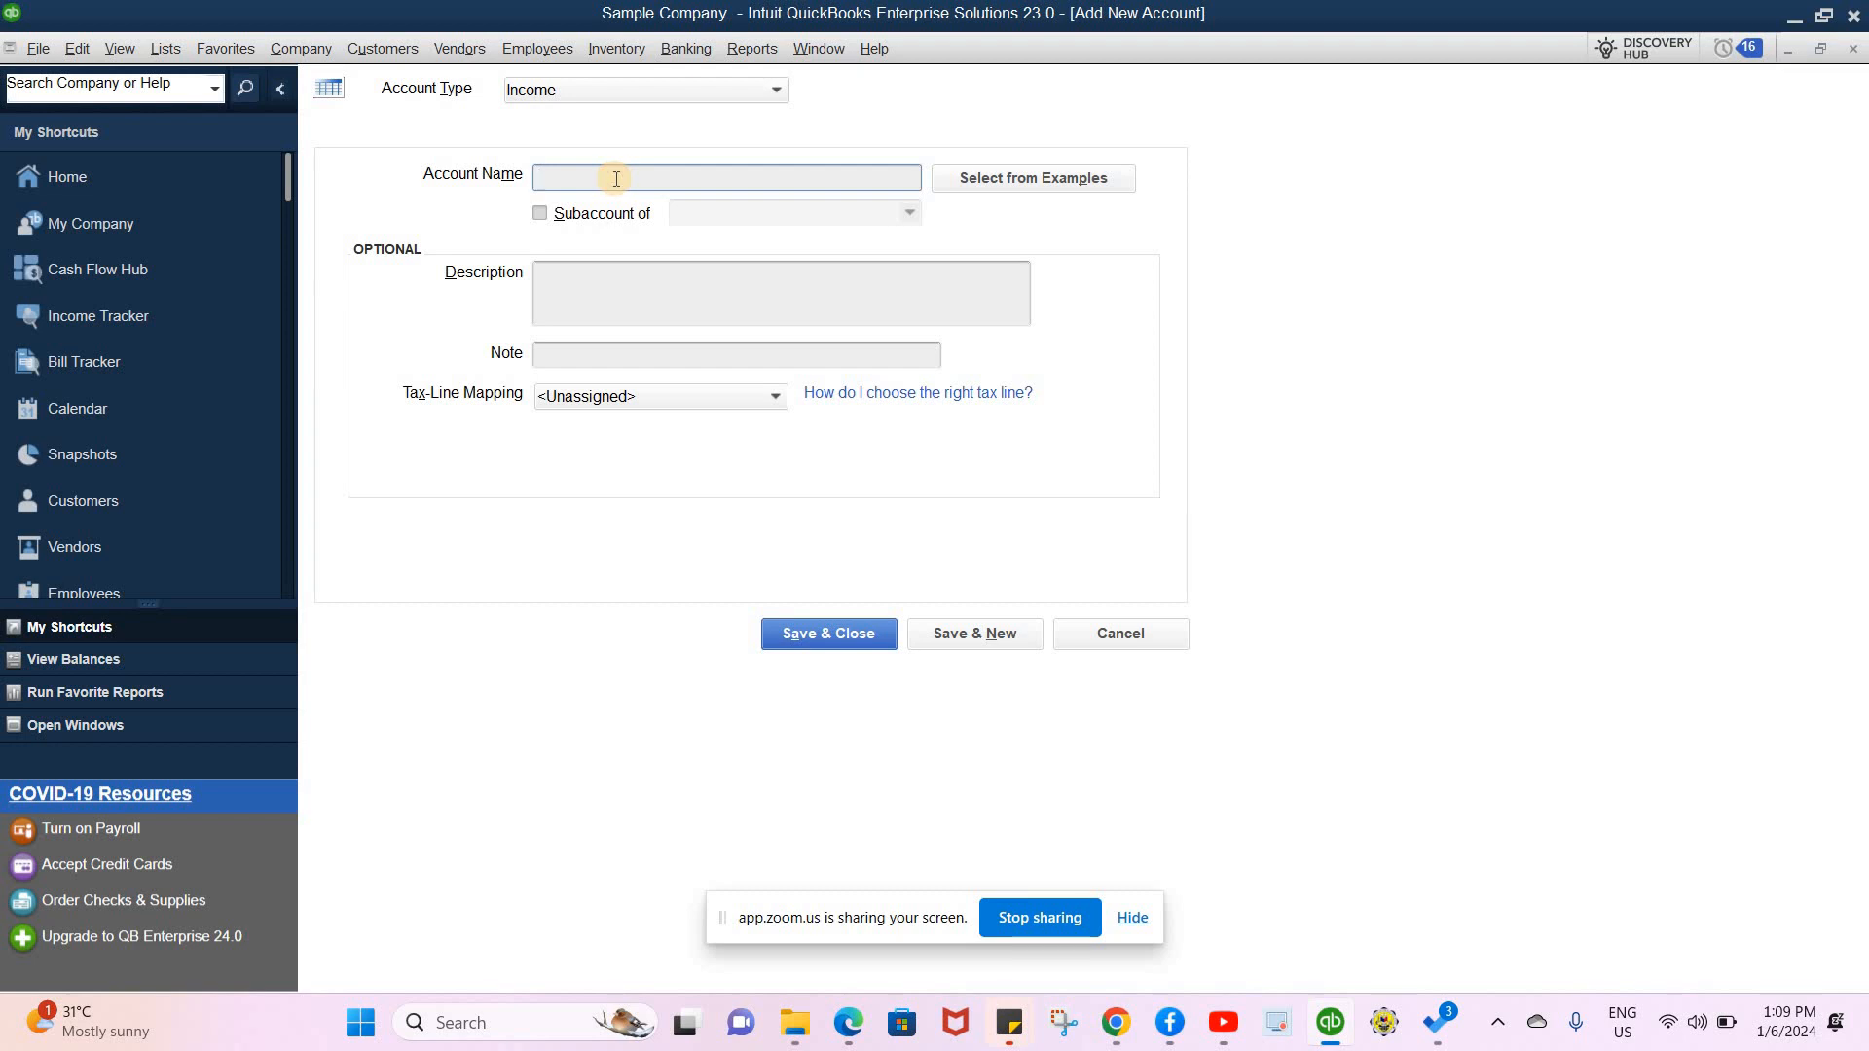
- Name the new income account "Revenue from Tuition Fees" and save it
key("Caps_Lock")
type("R")
key("Caps_Lock")
type("e")
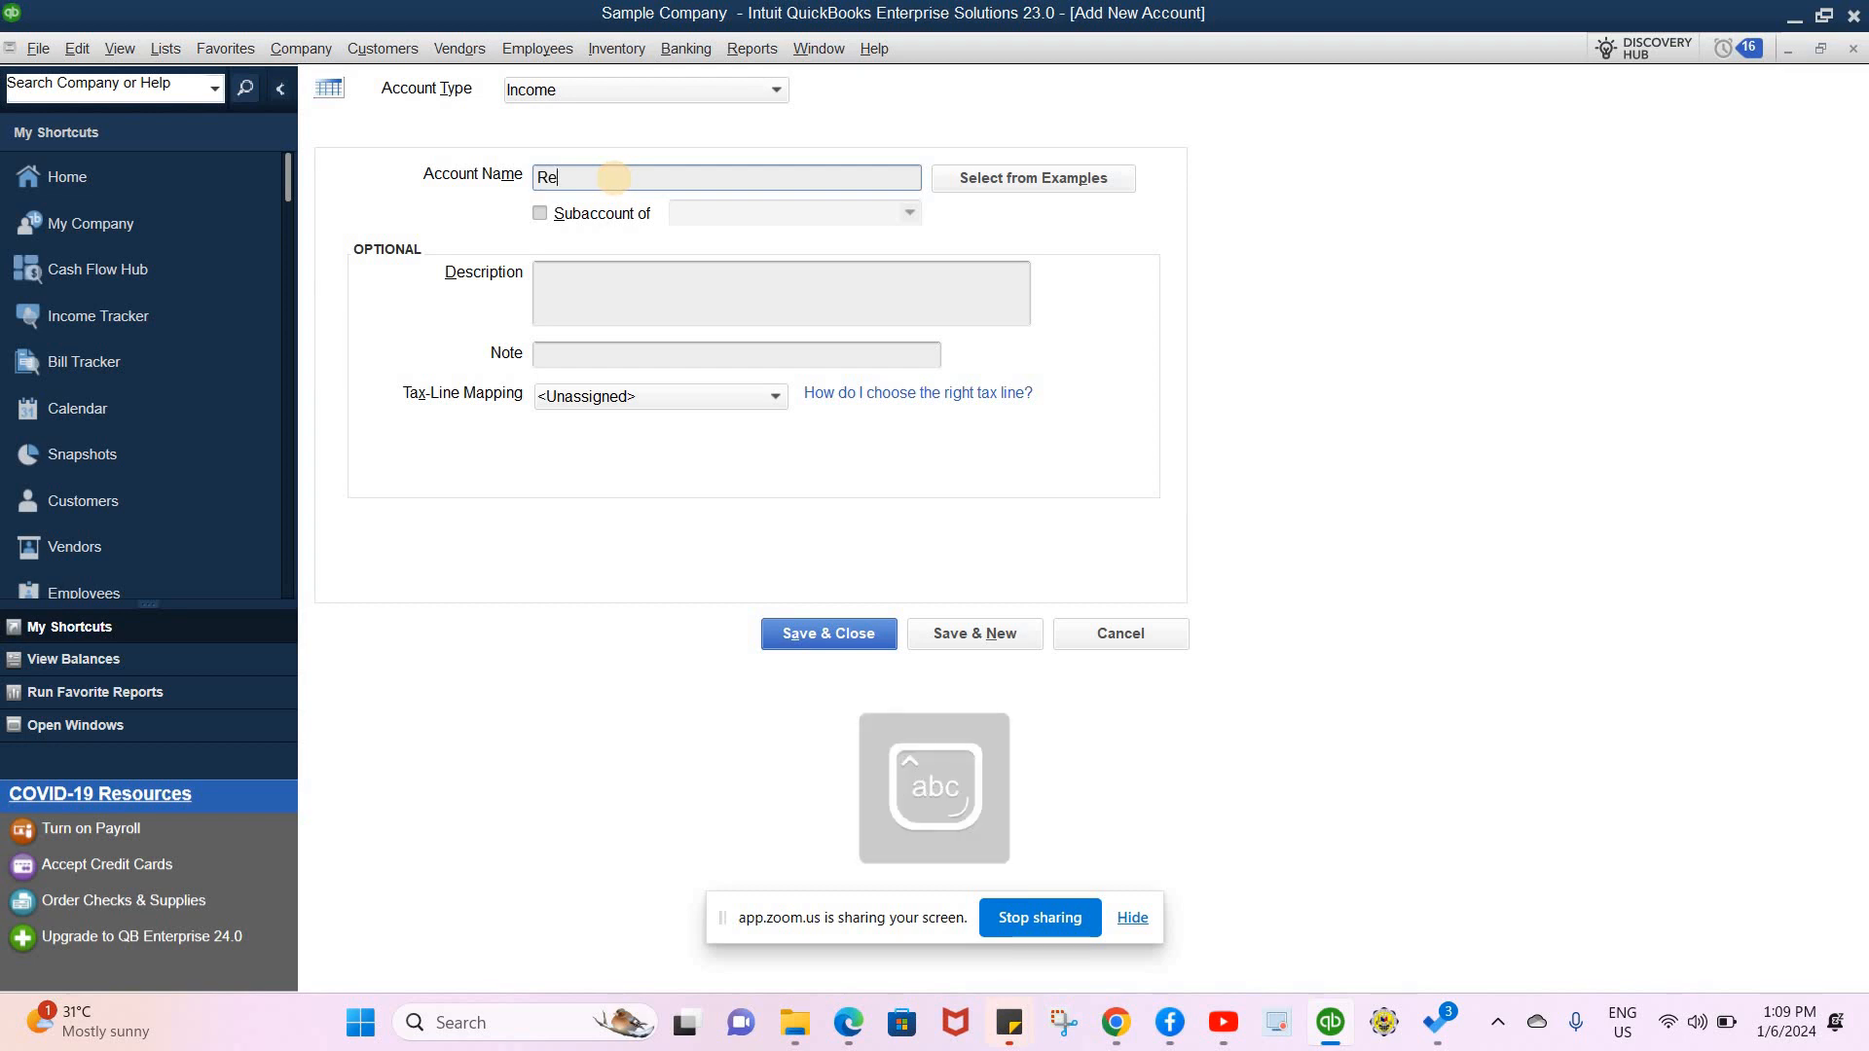
type("venue")
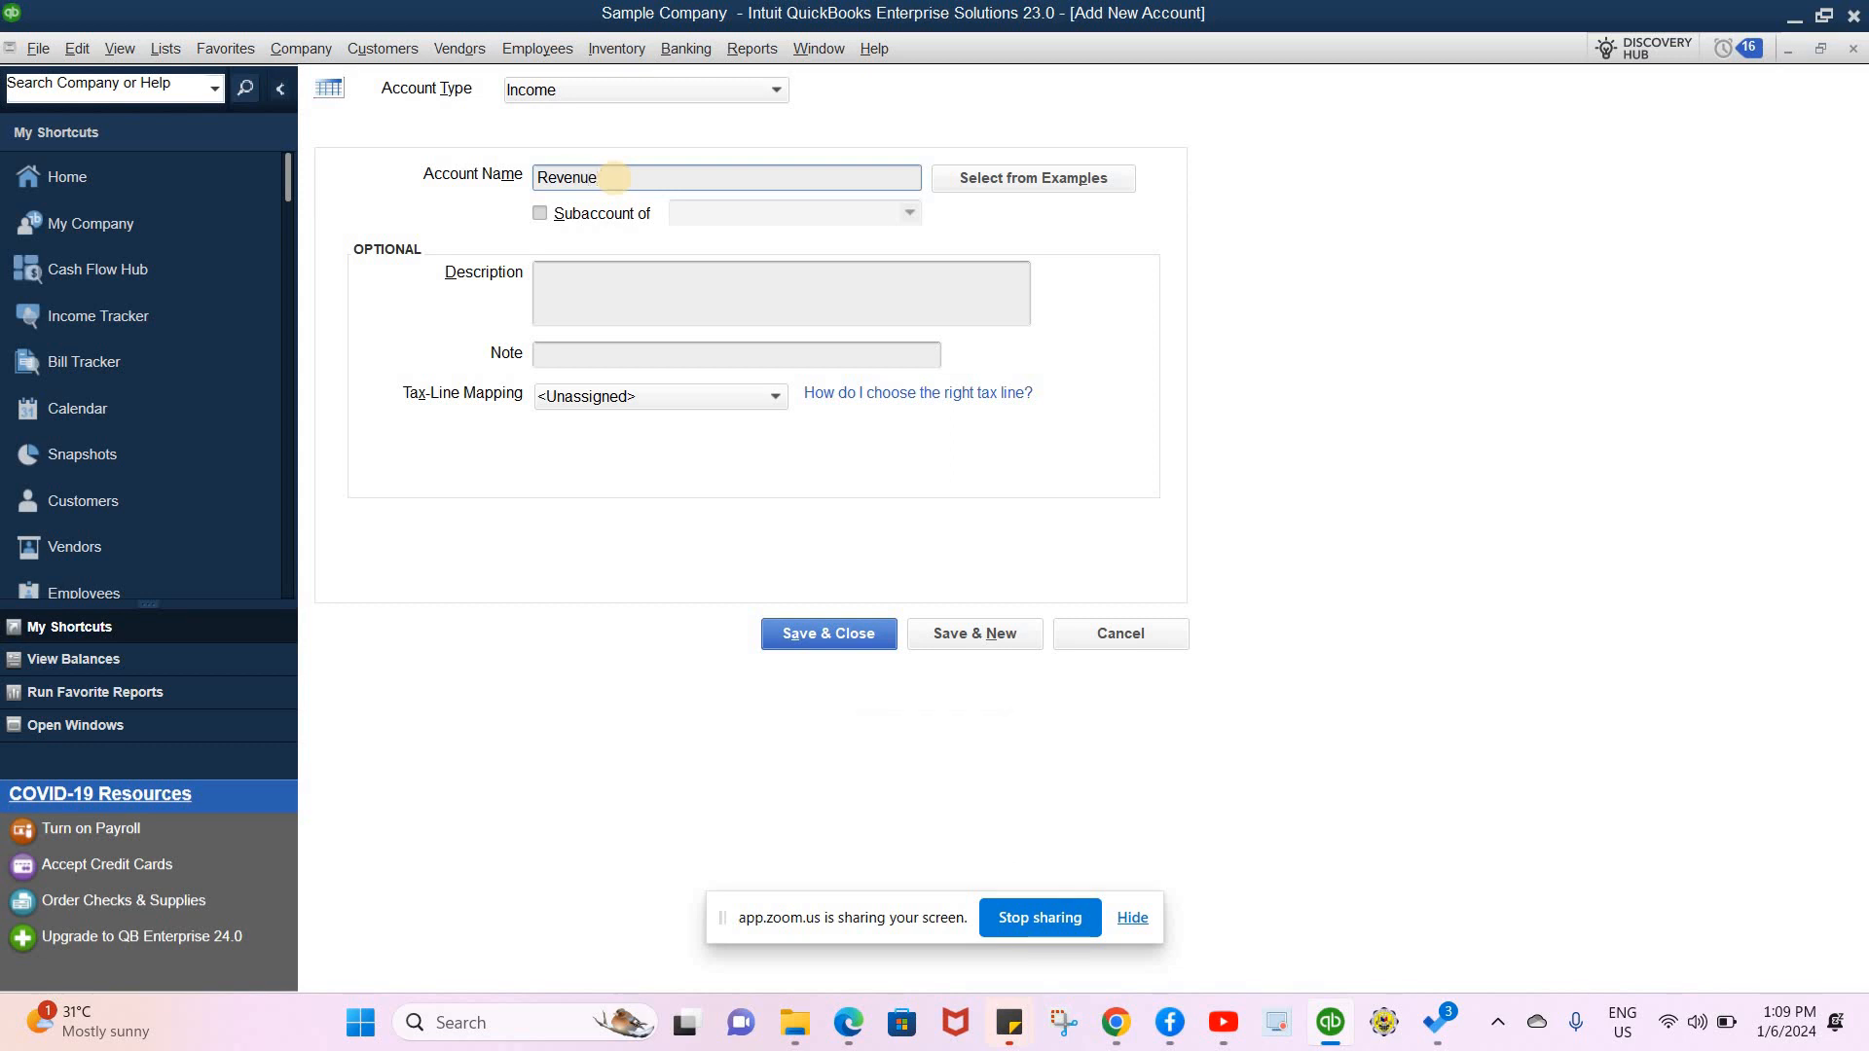
type(" from")
key("Caps_Lock")
type("T")
key("Caps_Lock")
type("ui")
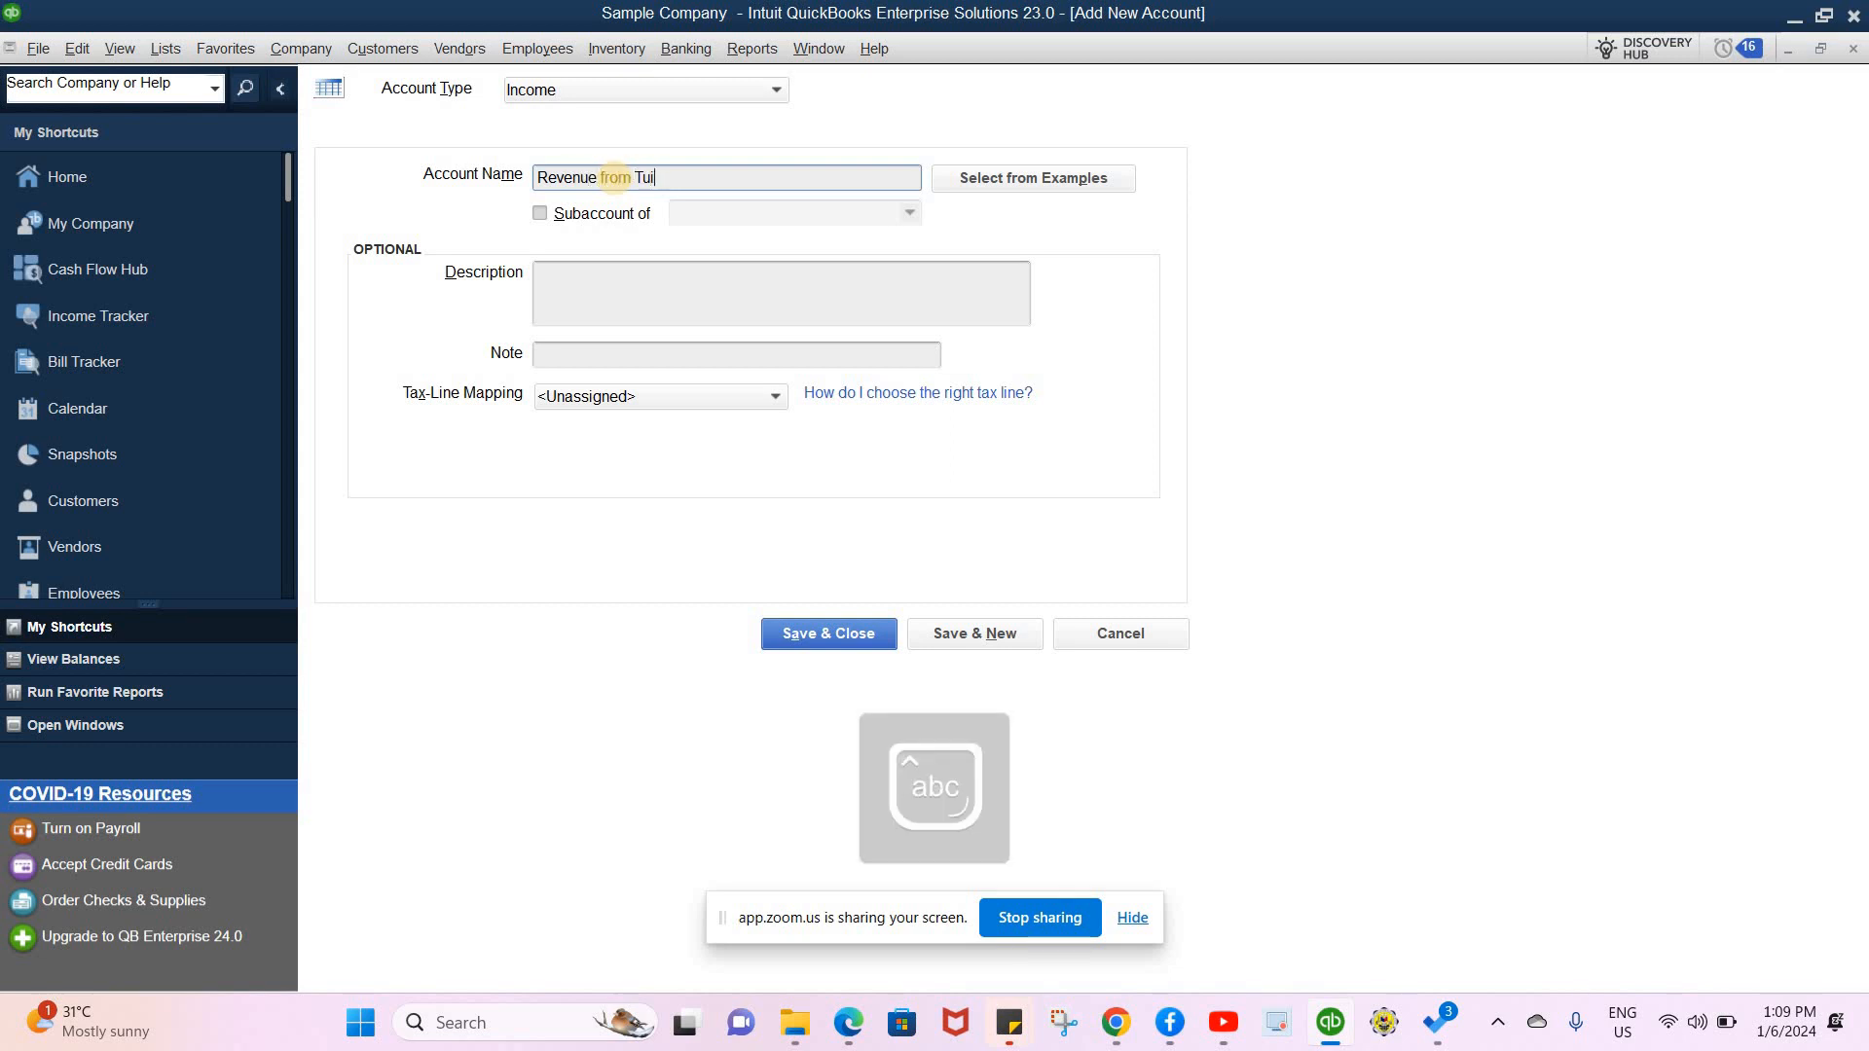
type("tion")
key("Caps_Lock")
type("F")
key("Caps_Lock")
type("ees")
left_click(808, 641)
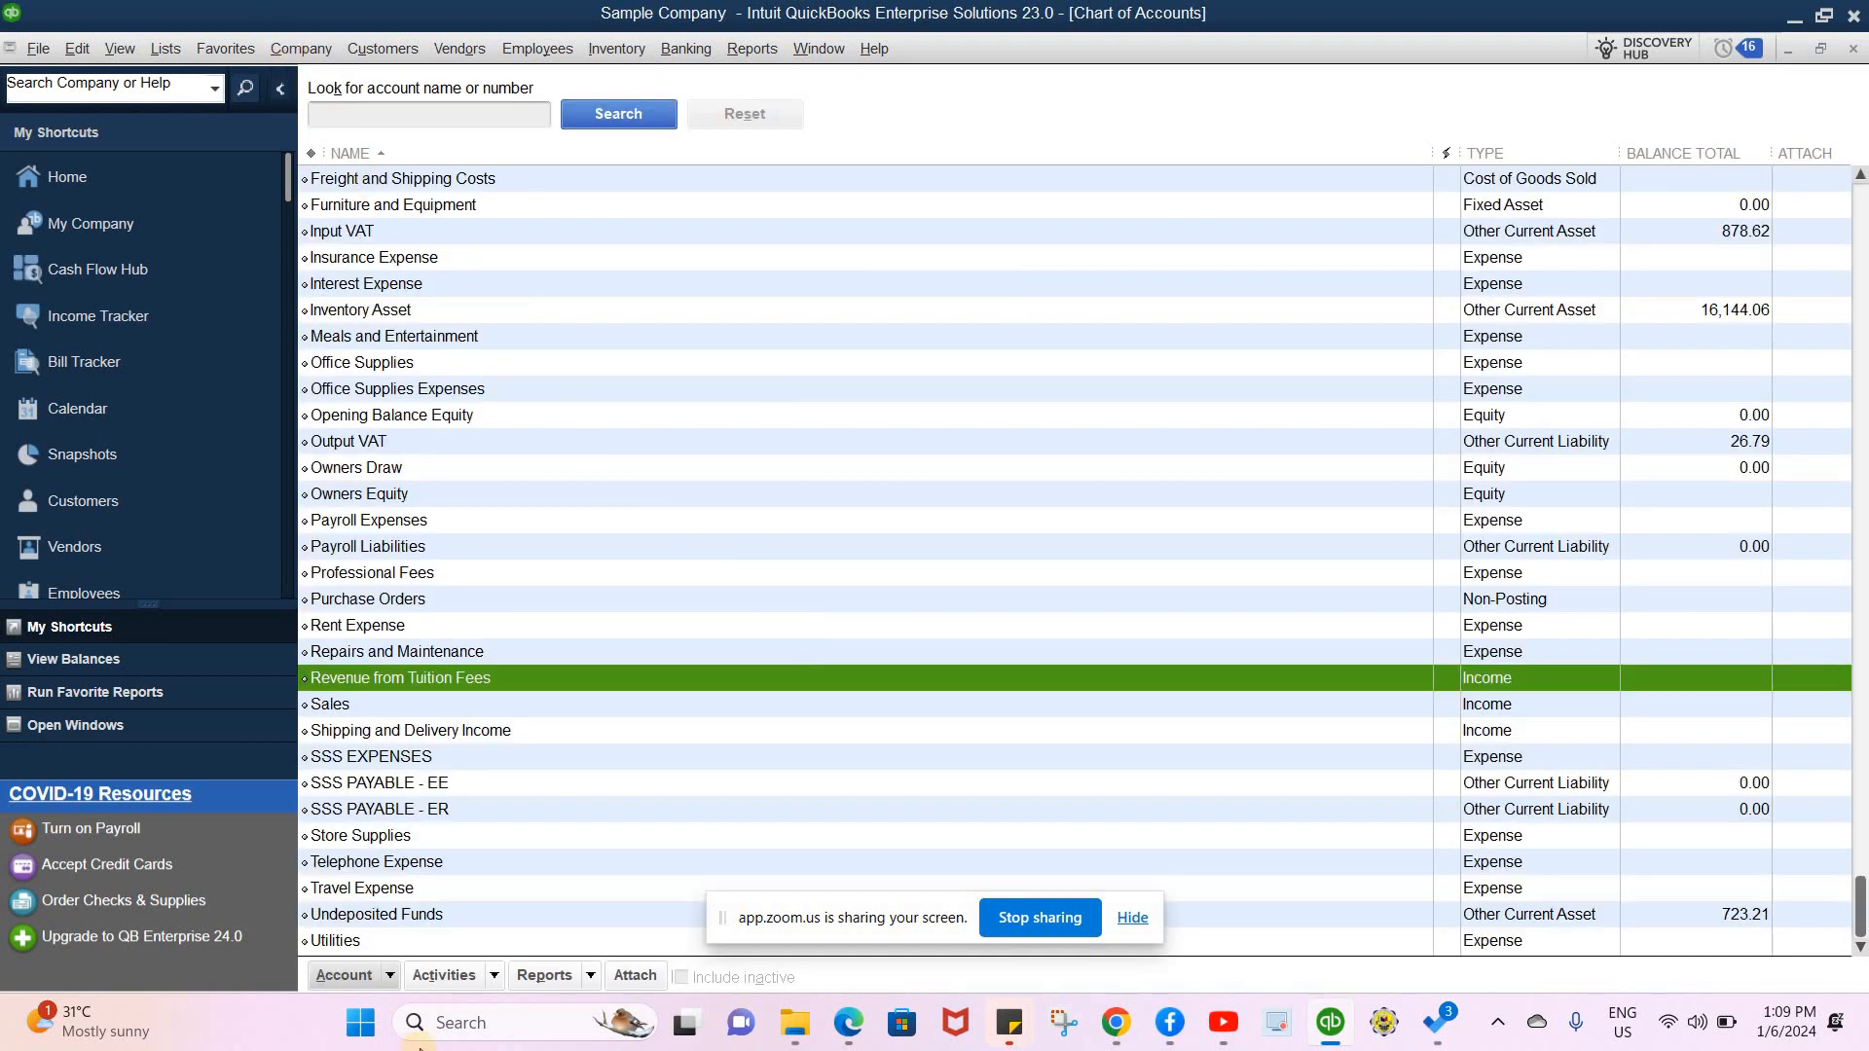
- Add another account of type Income named "Revenue from Food Sales" to the Chart of Accounts and save it
left_click(391, 978)
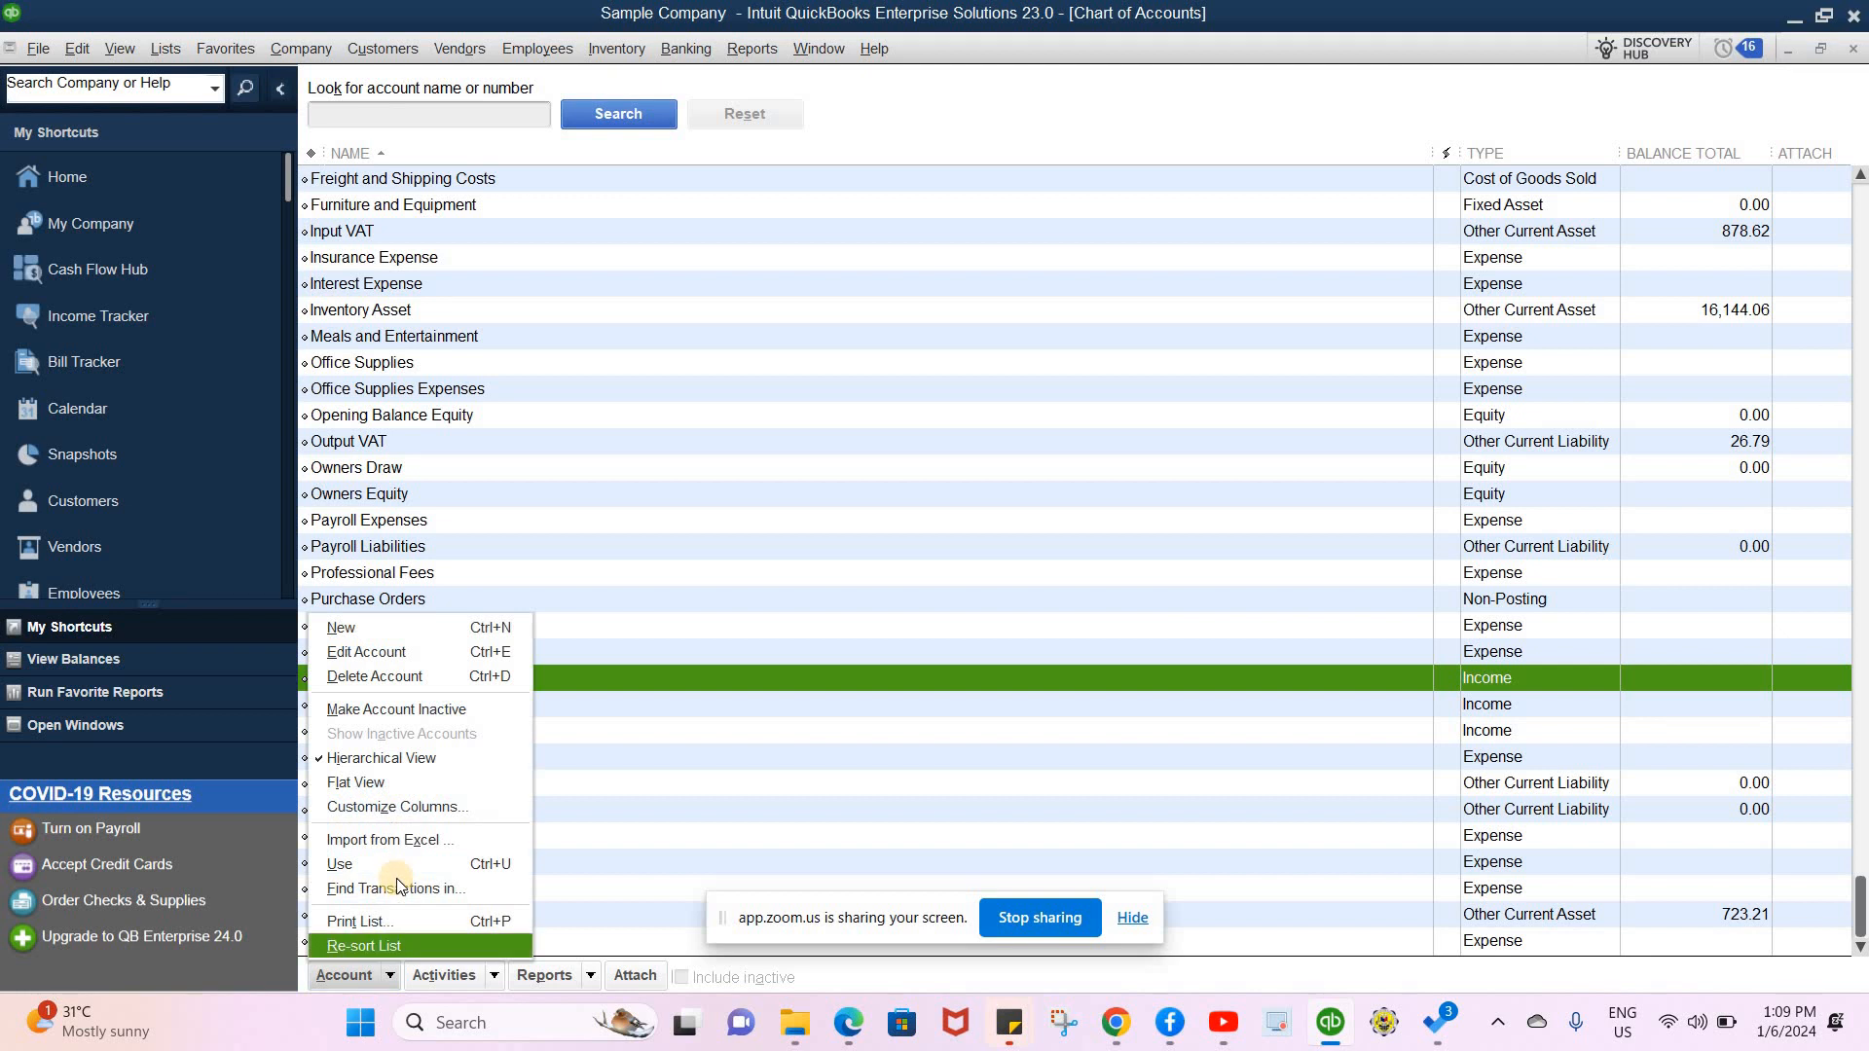
left_click(362, 629)
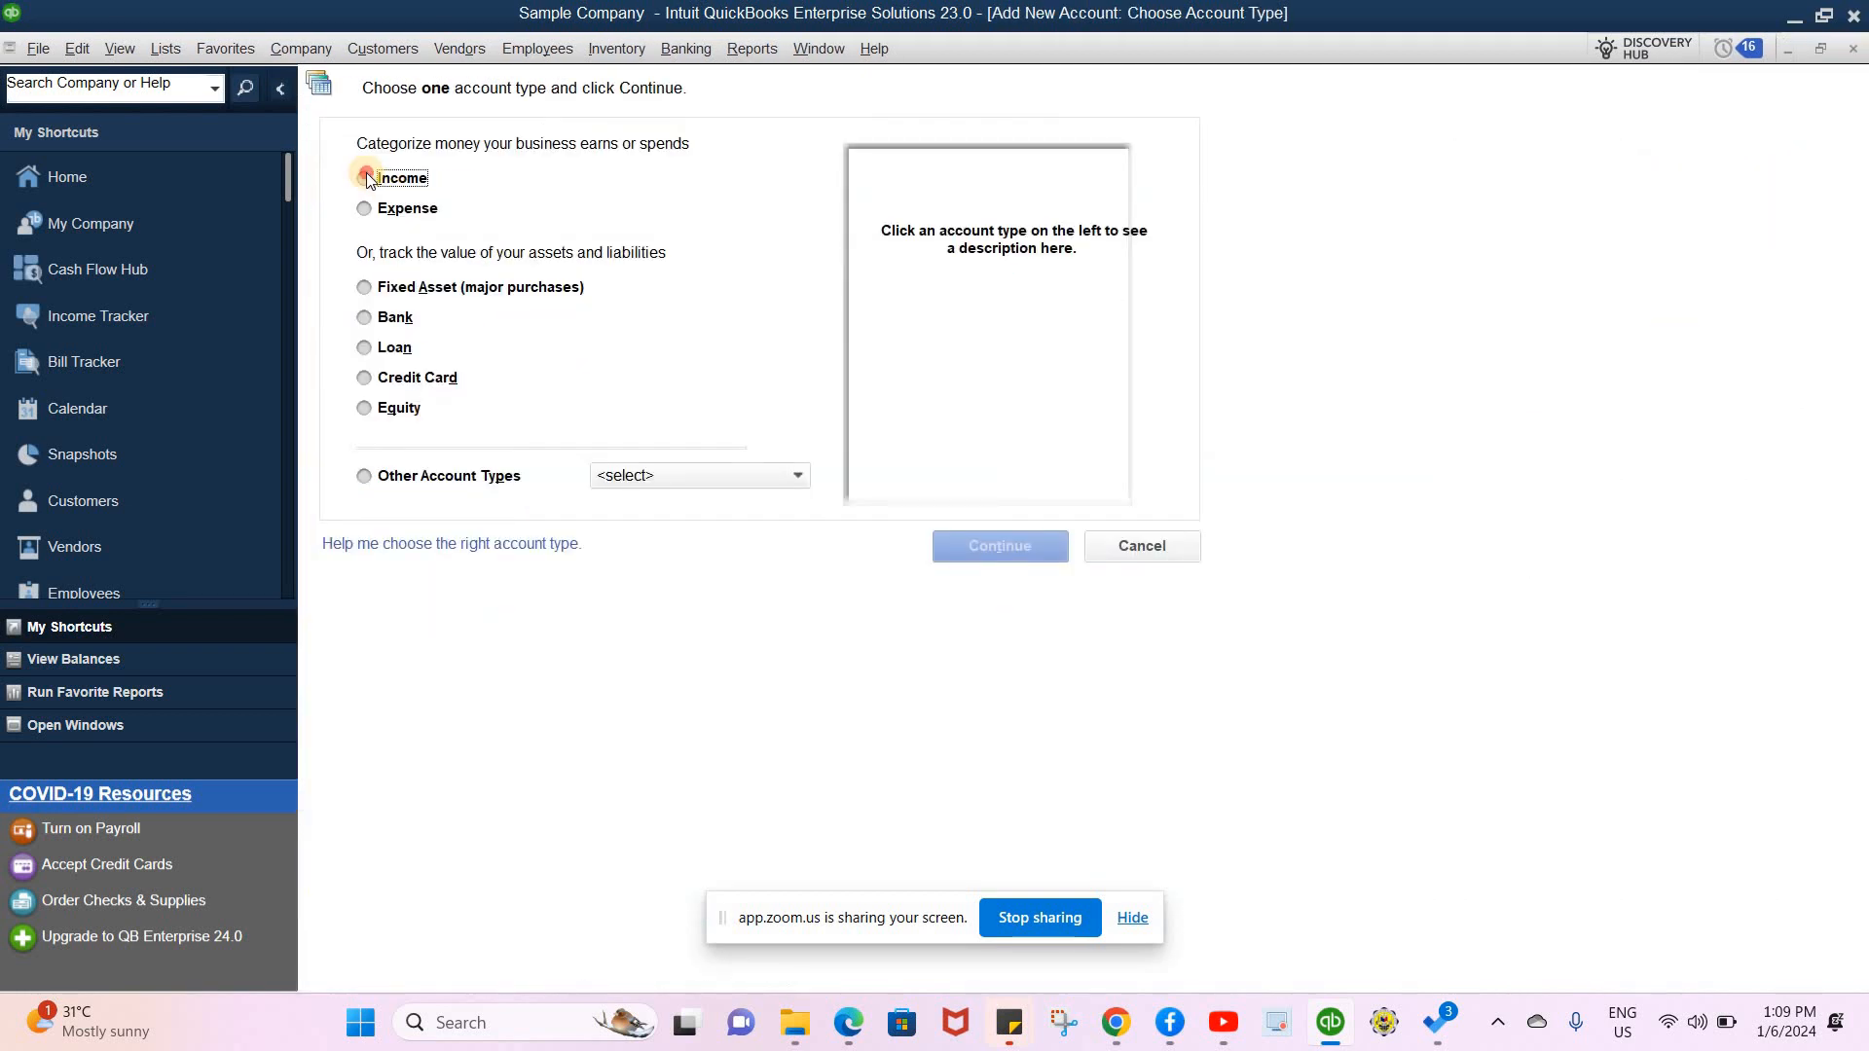
left_click(366, 176)
left_click(983, 547)
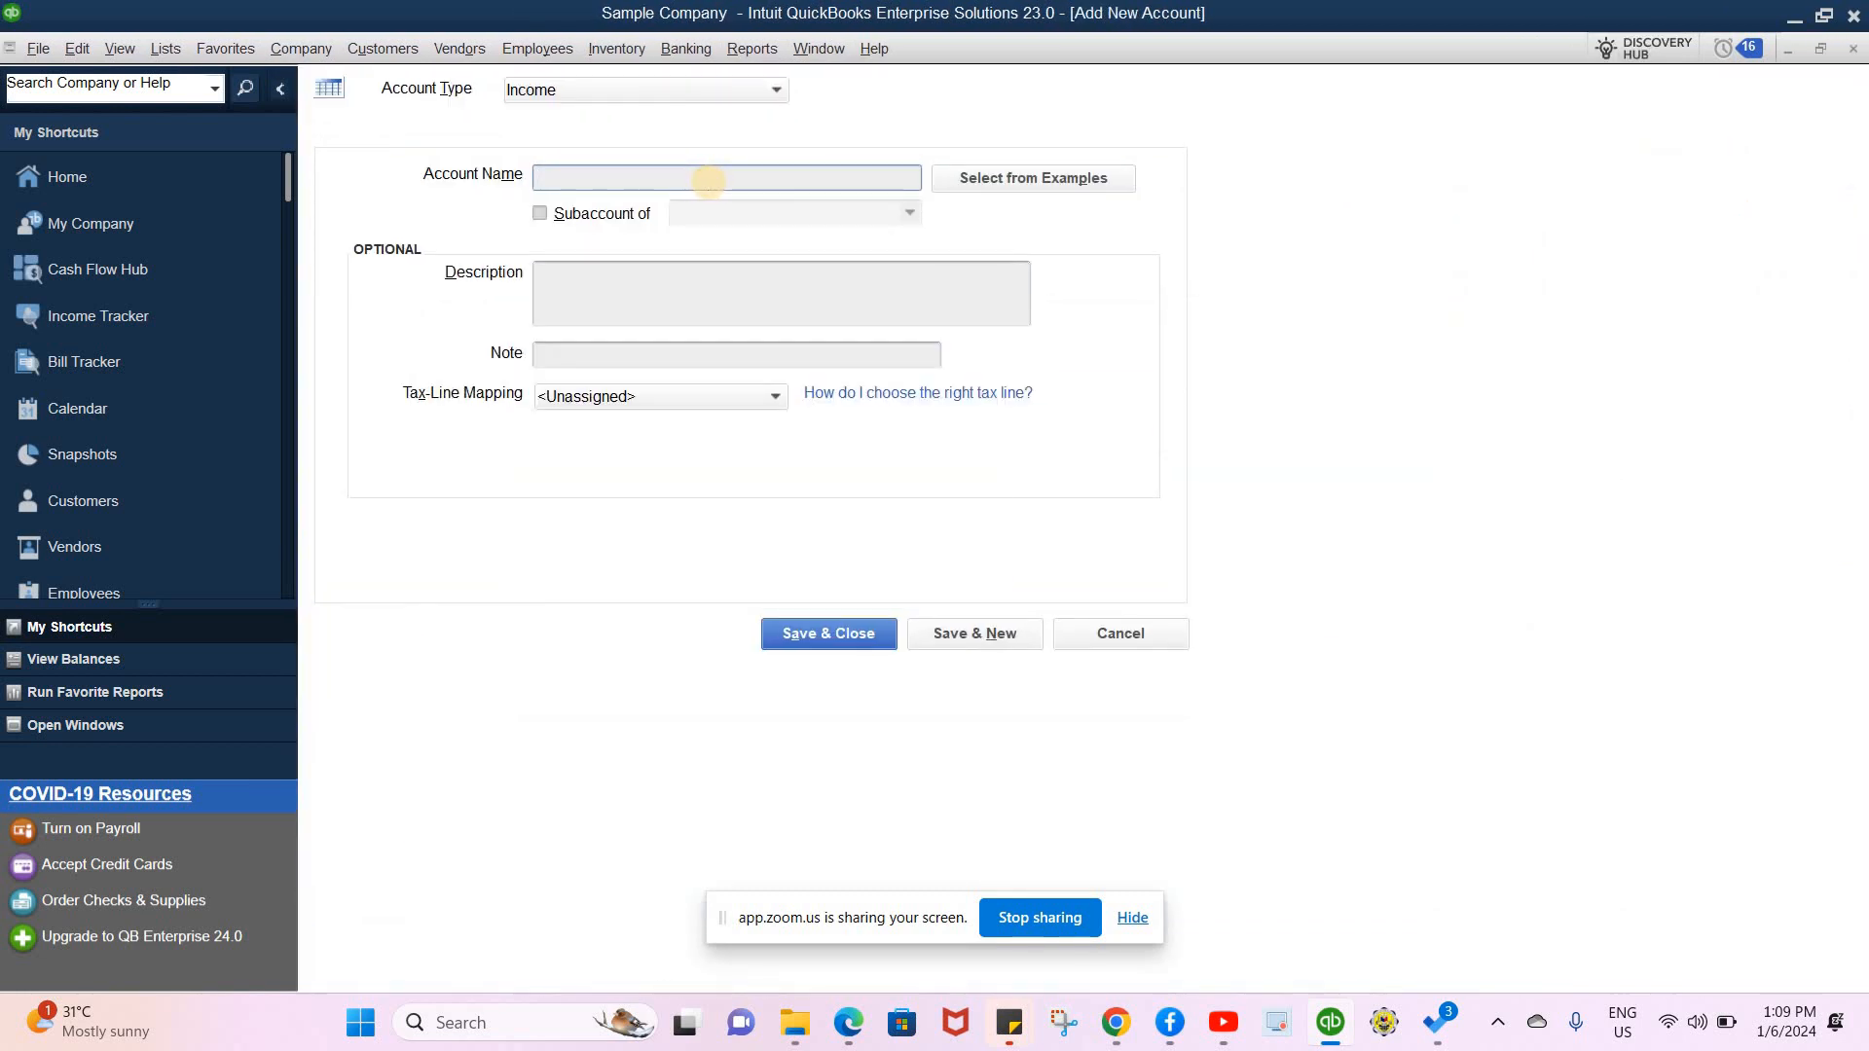
type("Revenu")
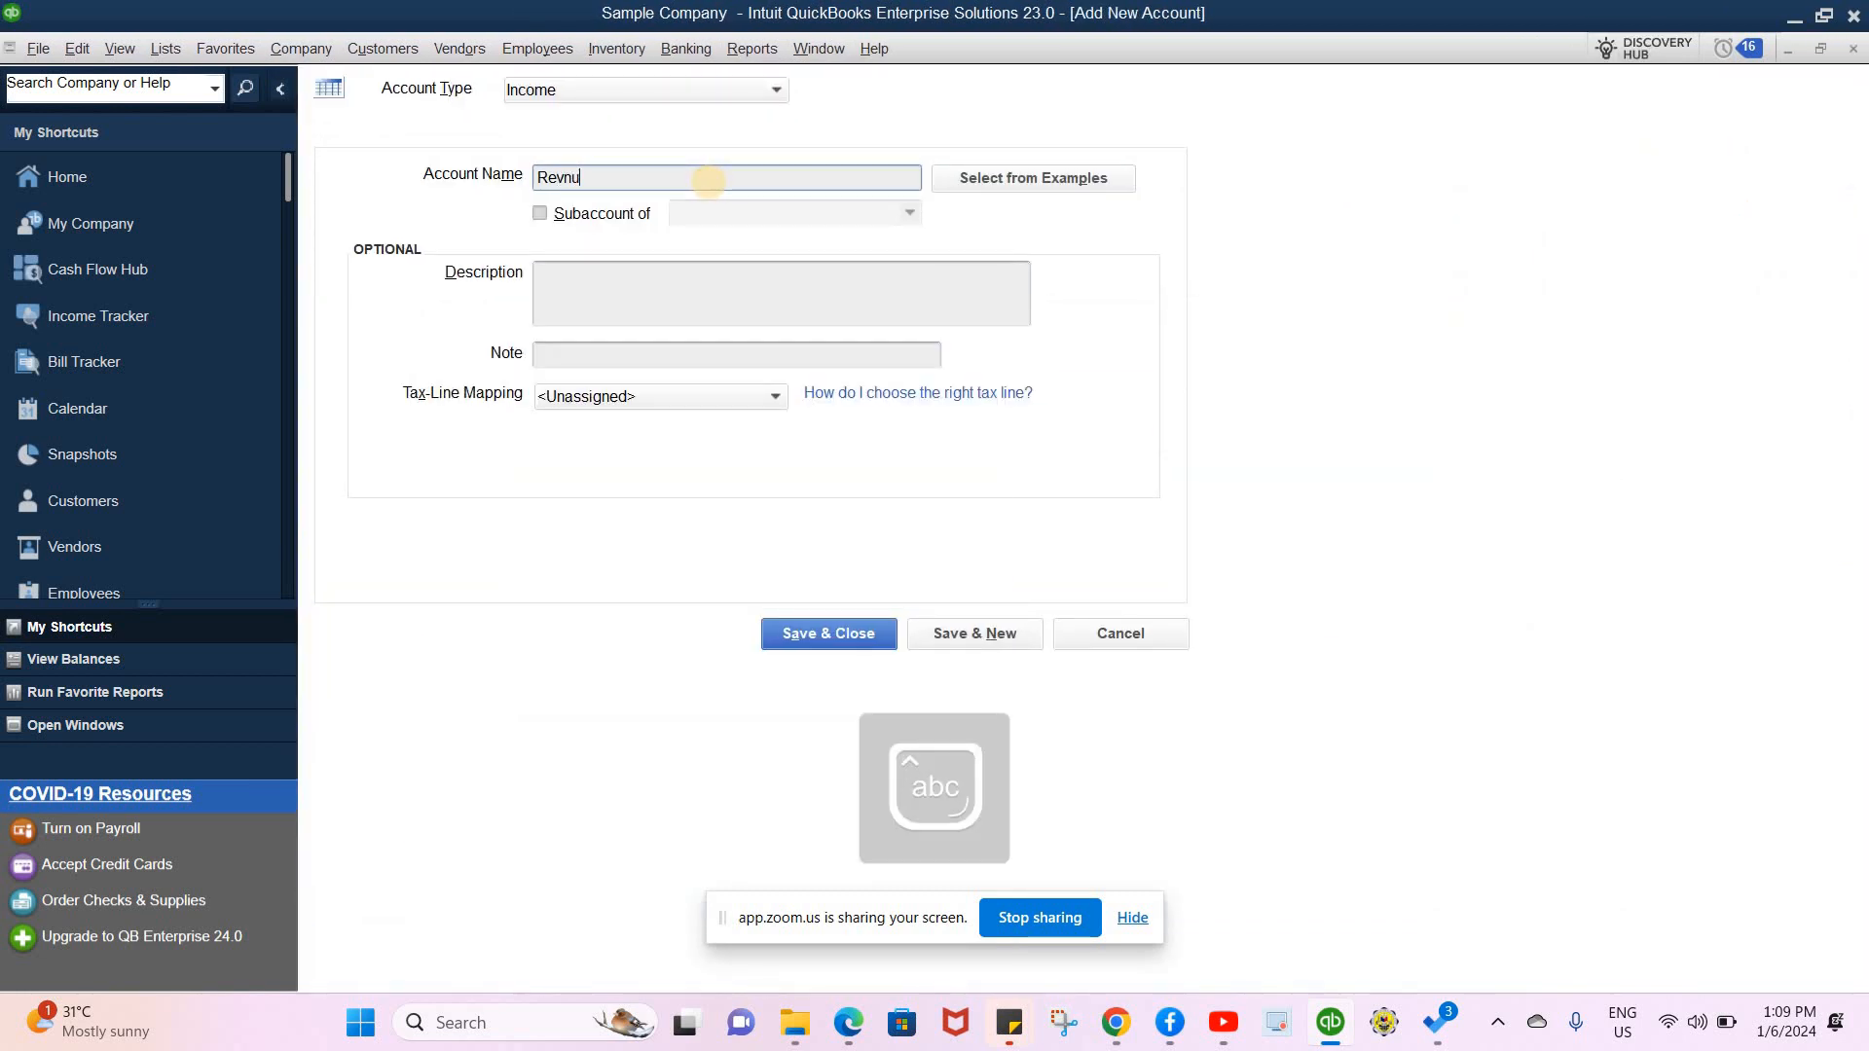
key("BackSpace")
key("BackSpace")
type("enue from Food Sales")
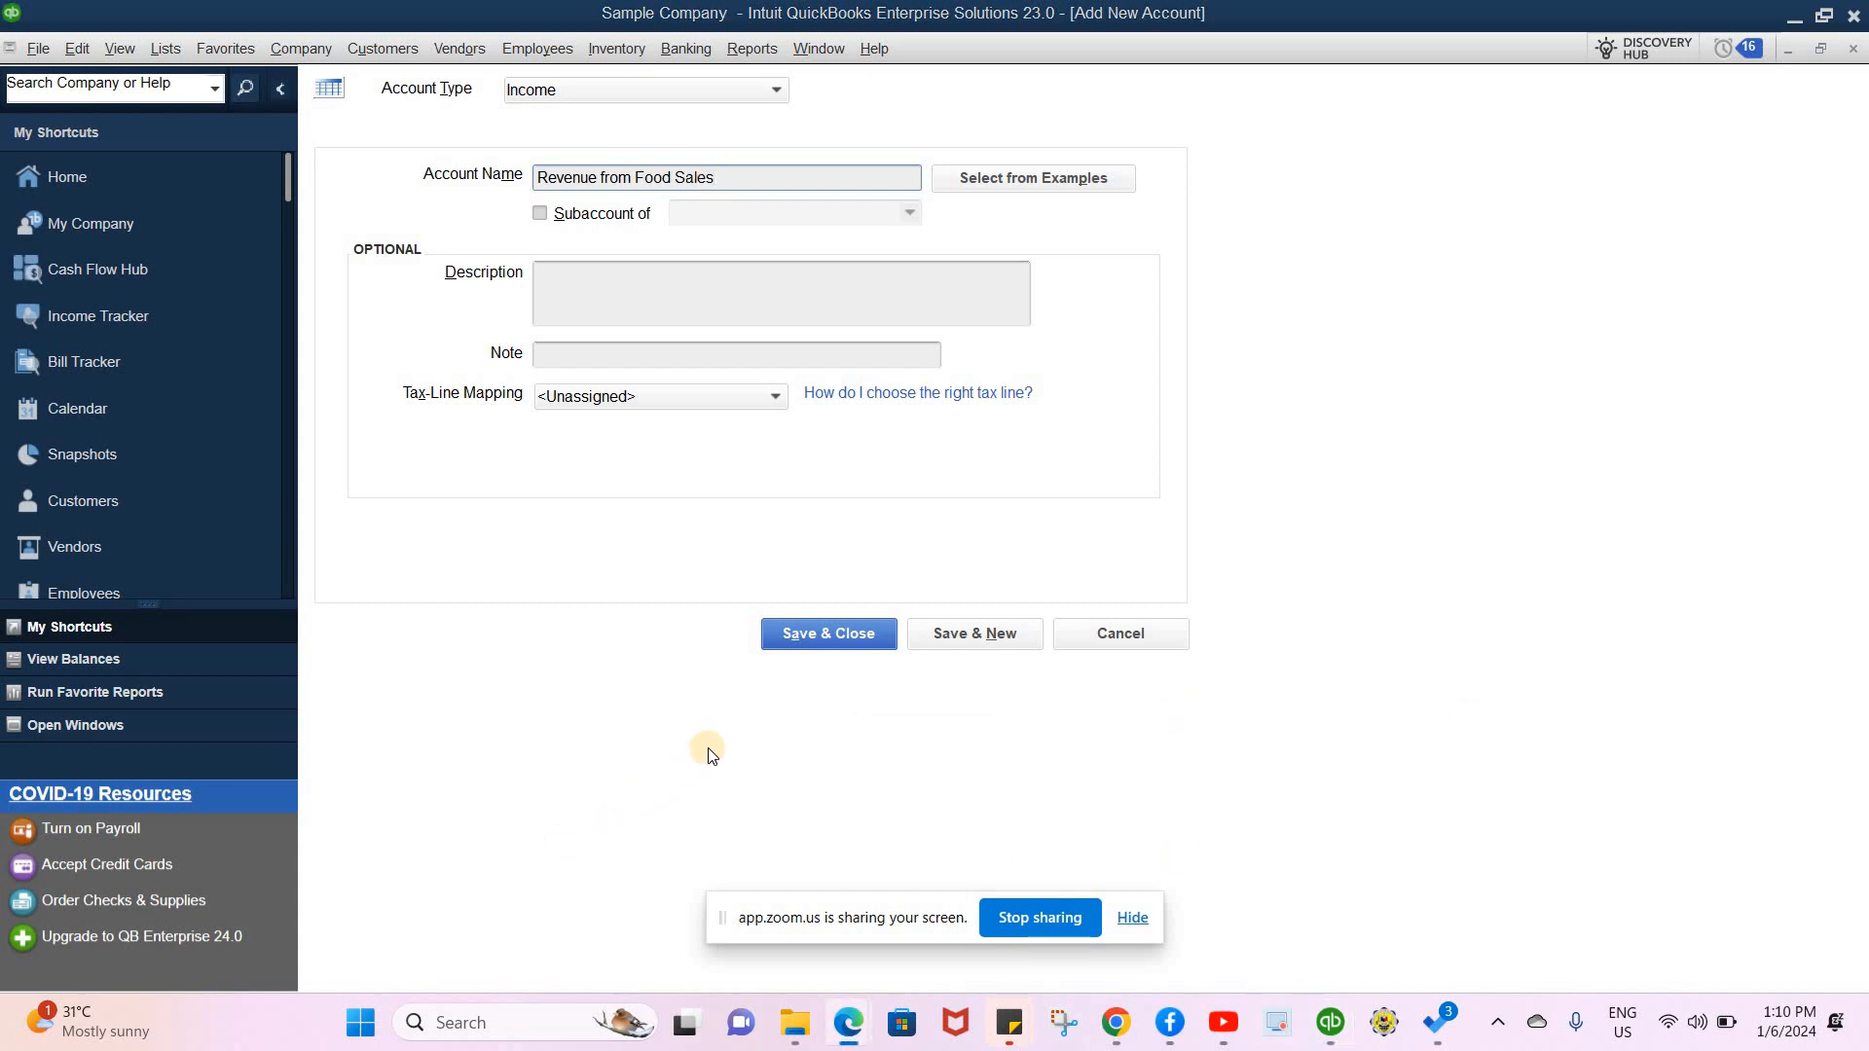
left_click(829, 635)
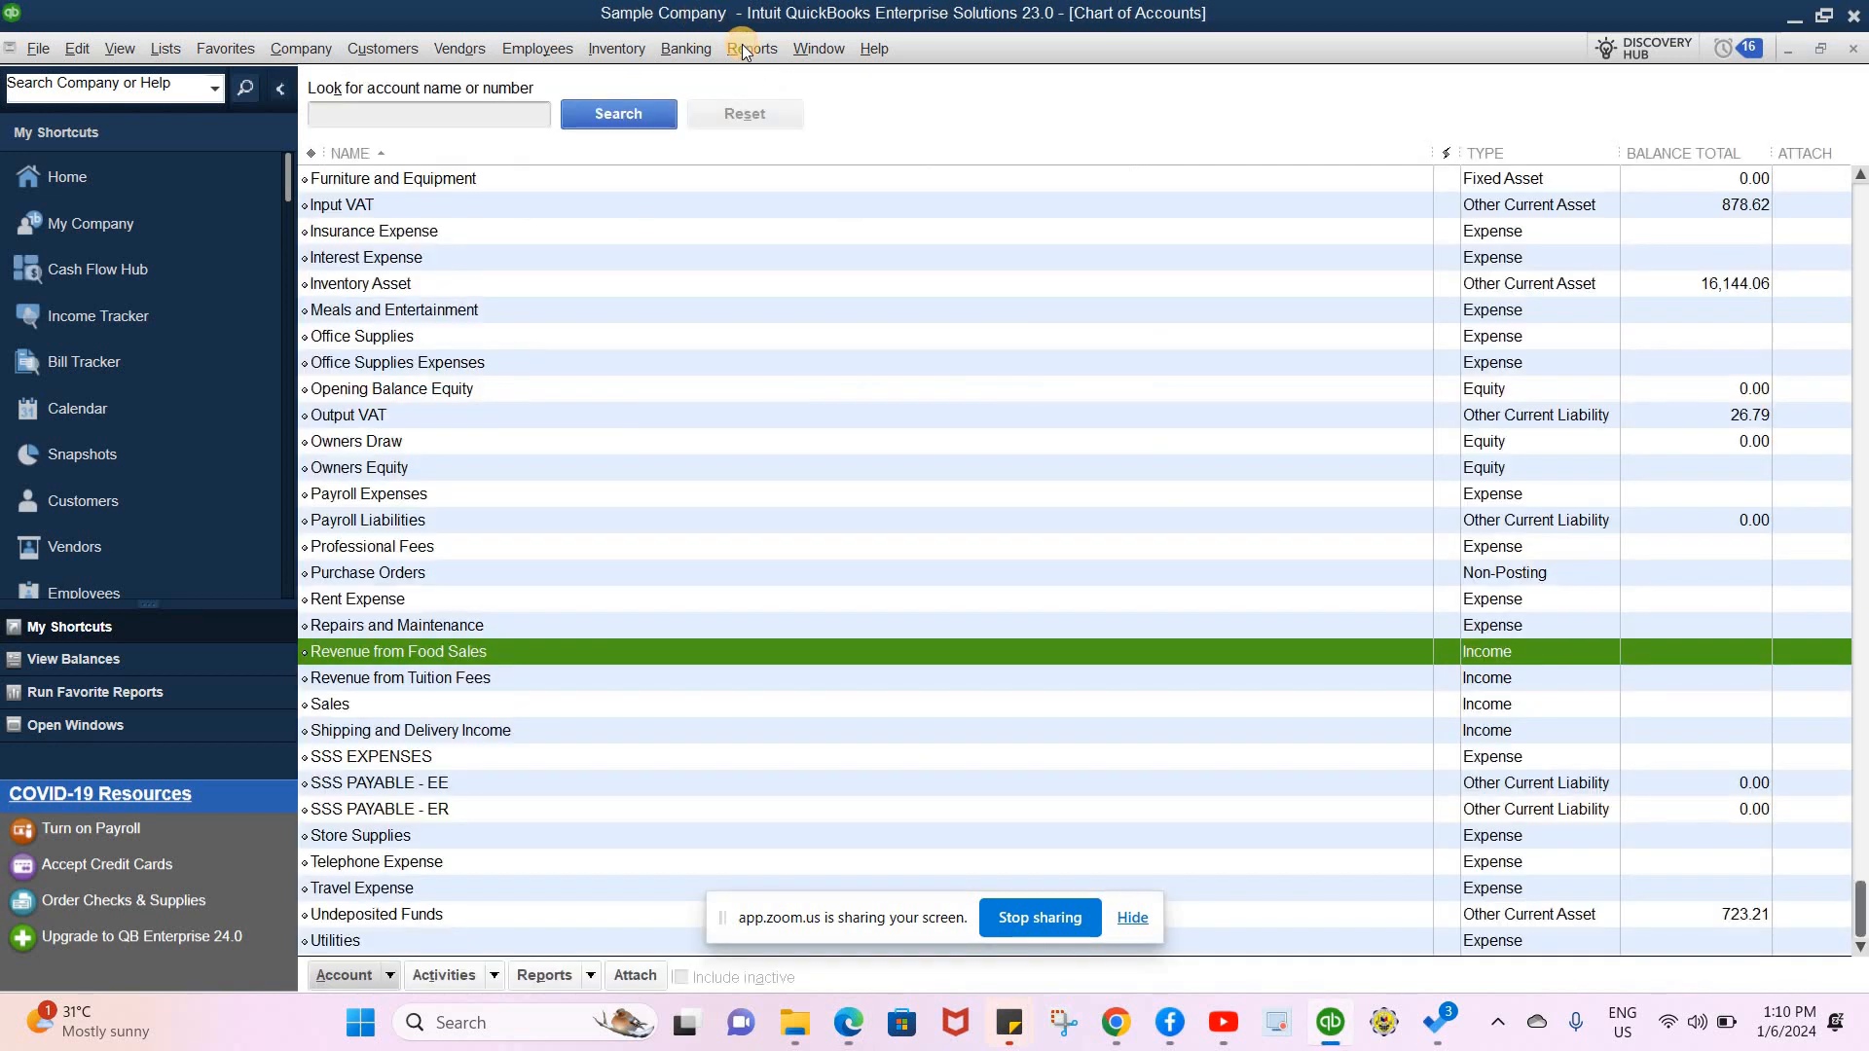
- Switch back to the already open Profit & Loss report for the last fiscal year
left_click(743, 49)
mouse_move(804, 54)
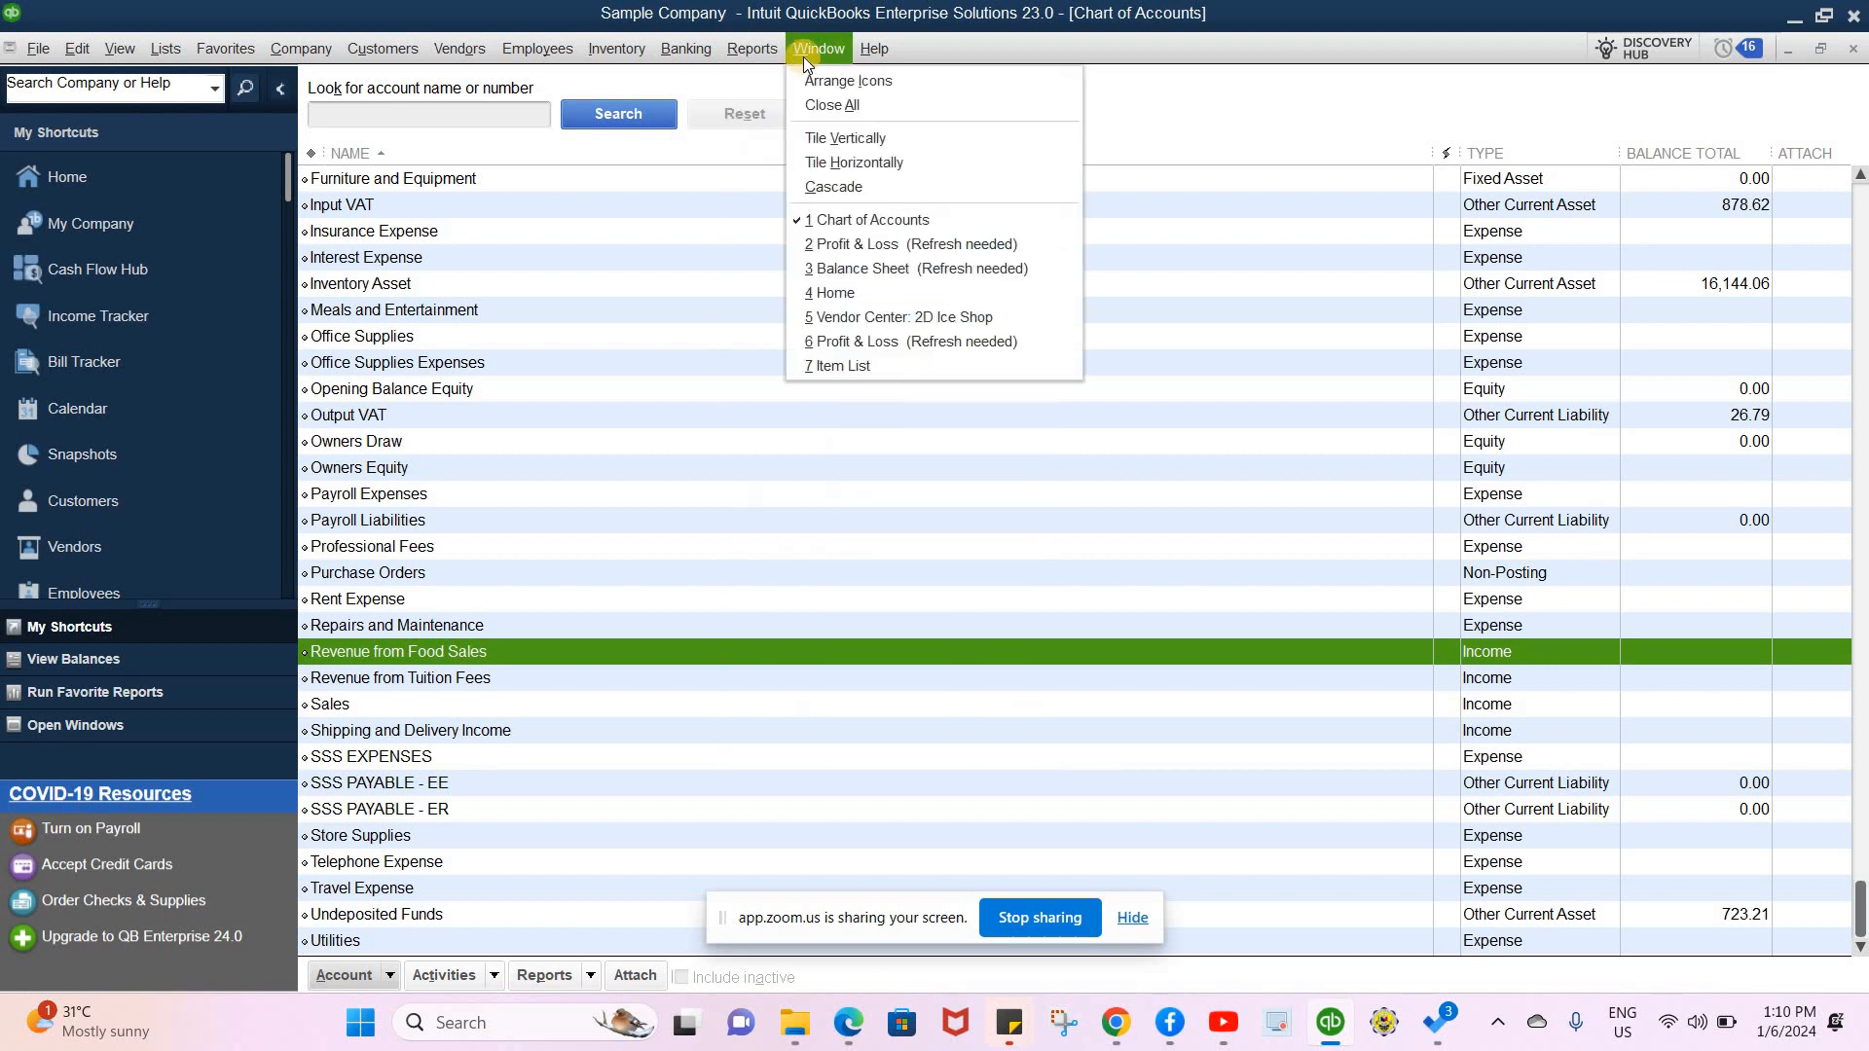
left_click(813, 244)
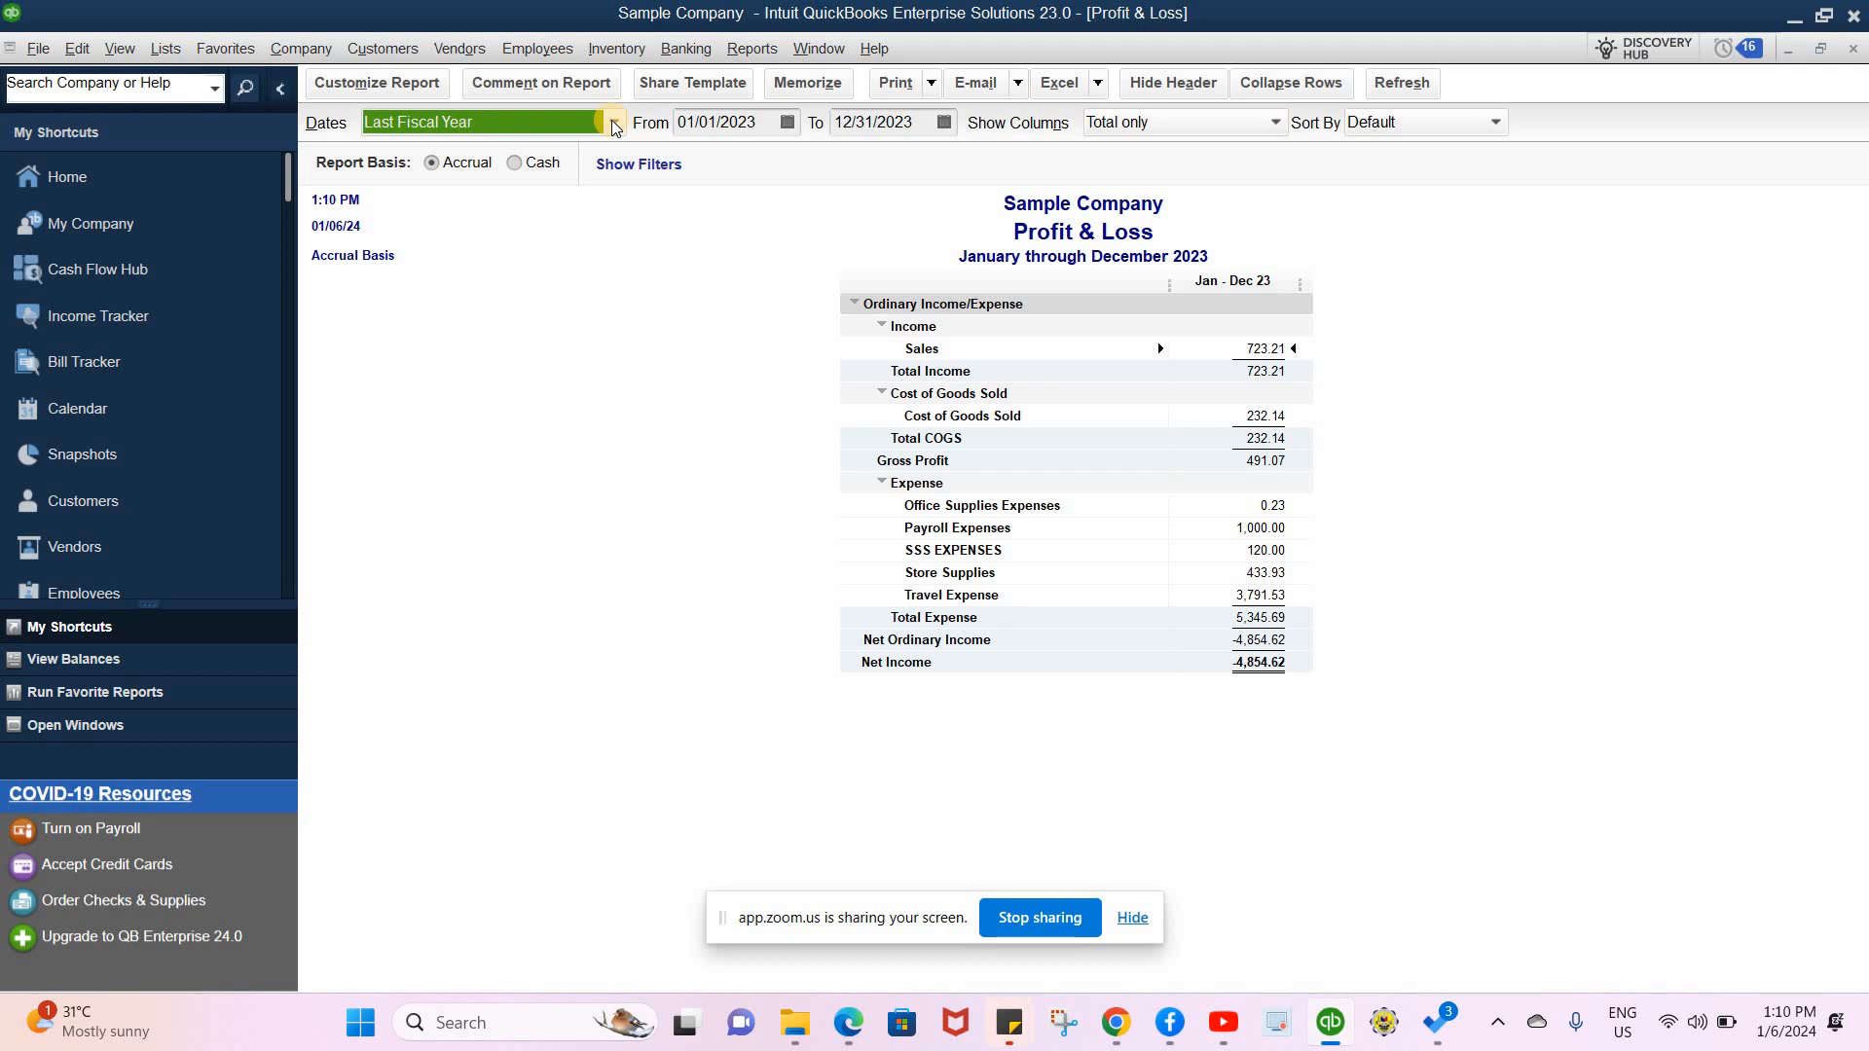
- Break the Profit & Loss report for the last fiscal year into columns by Month
left_click(614, 124)
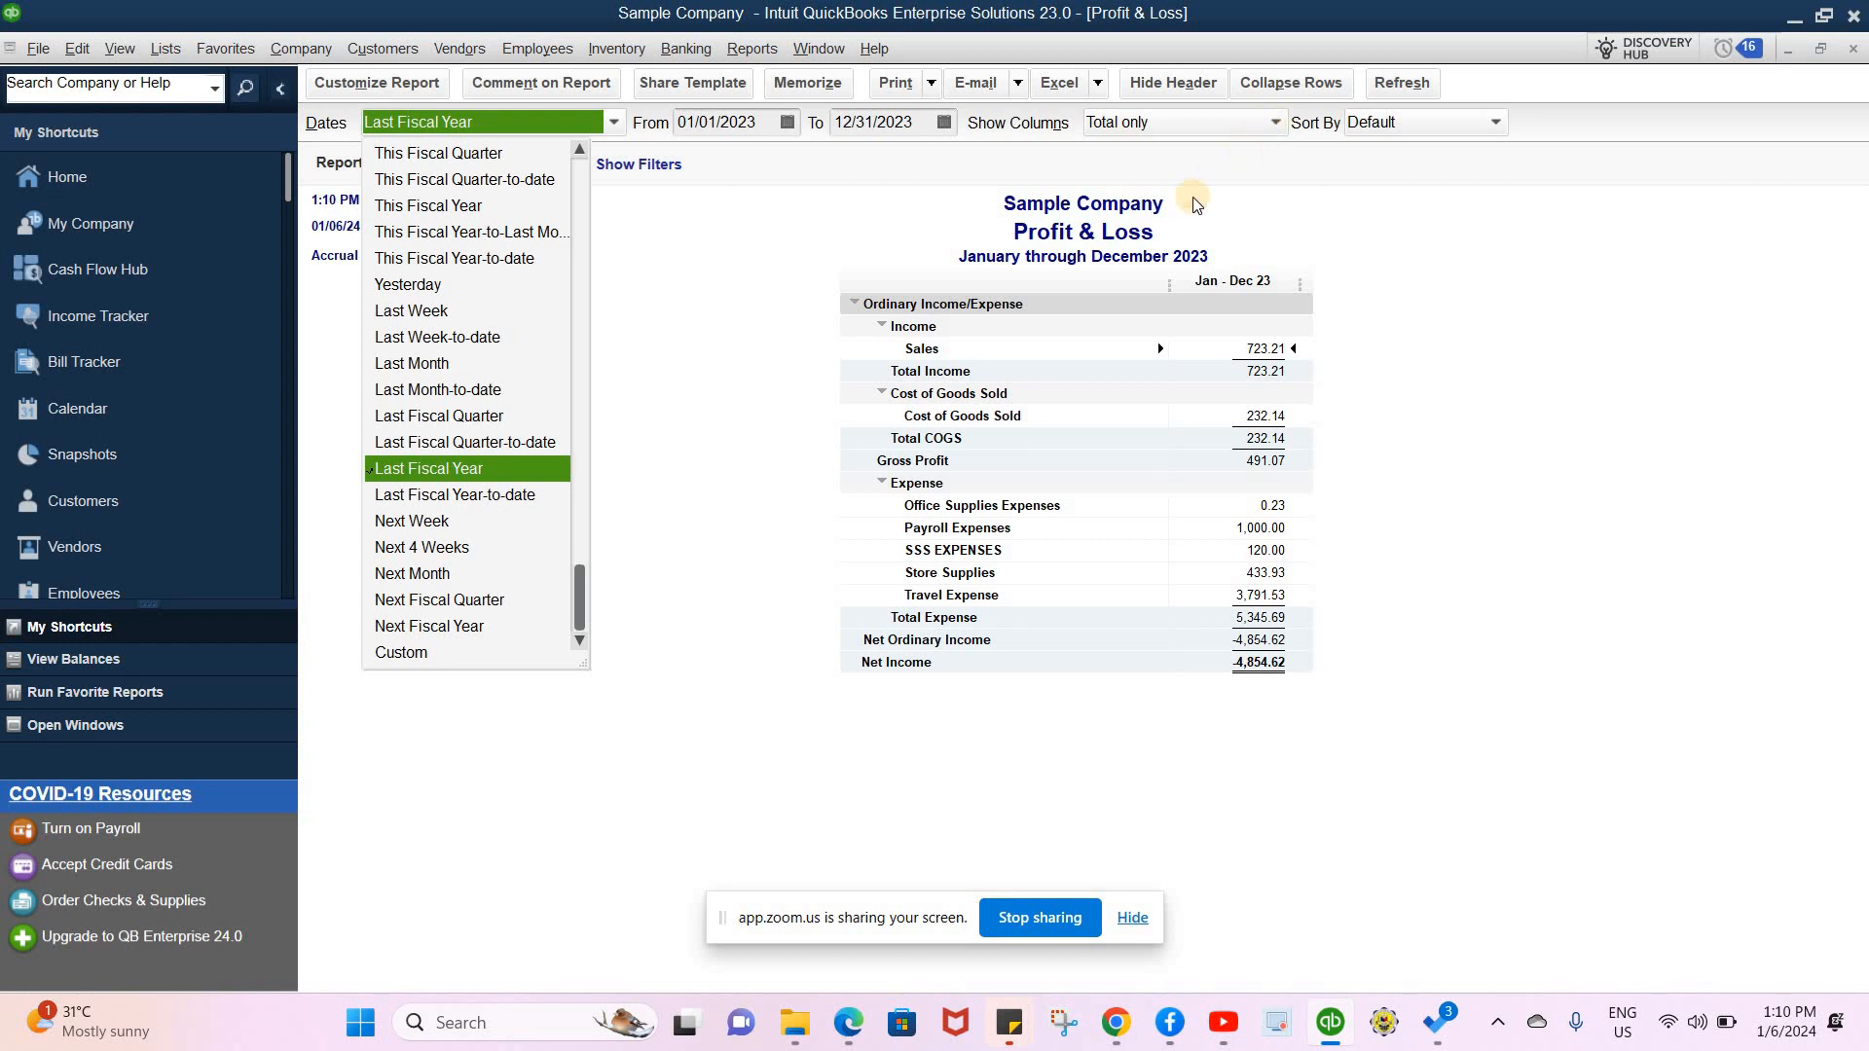
left_click(1273, 124)
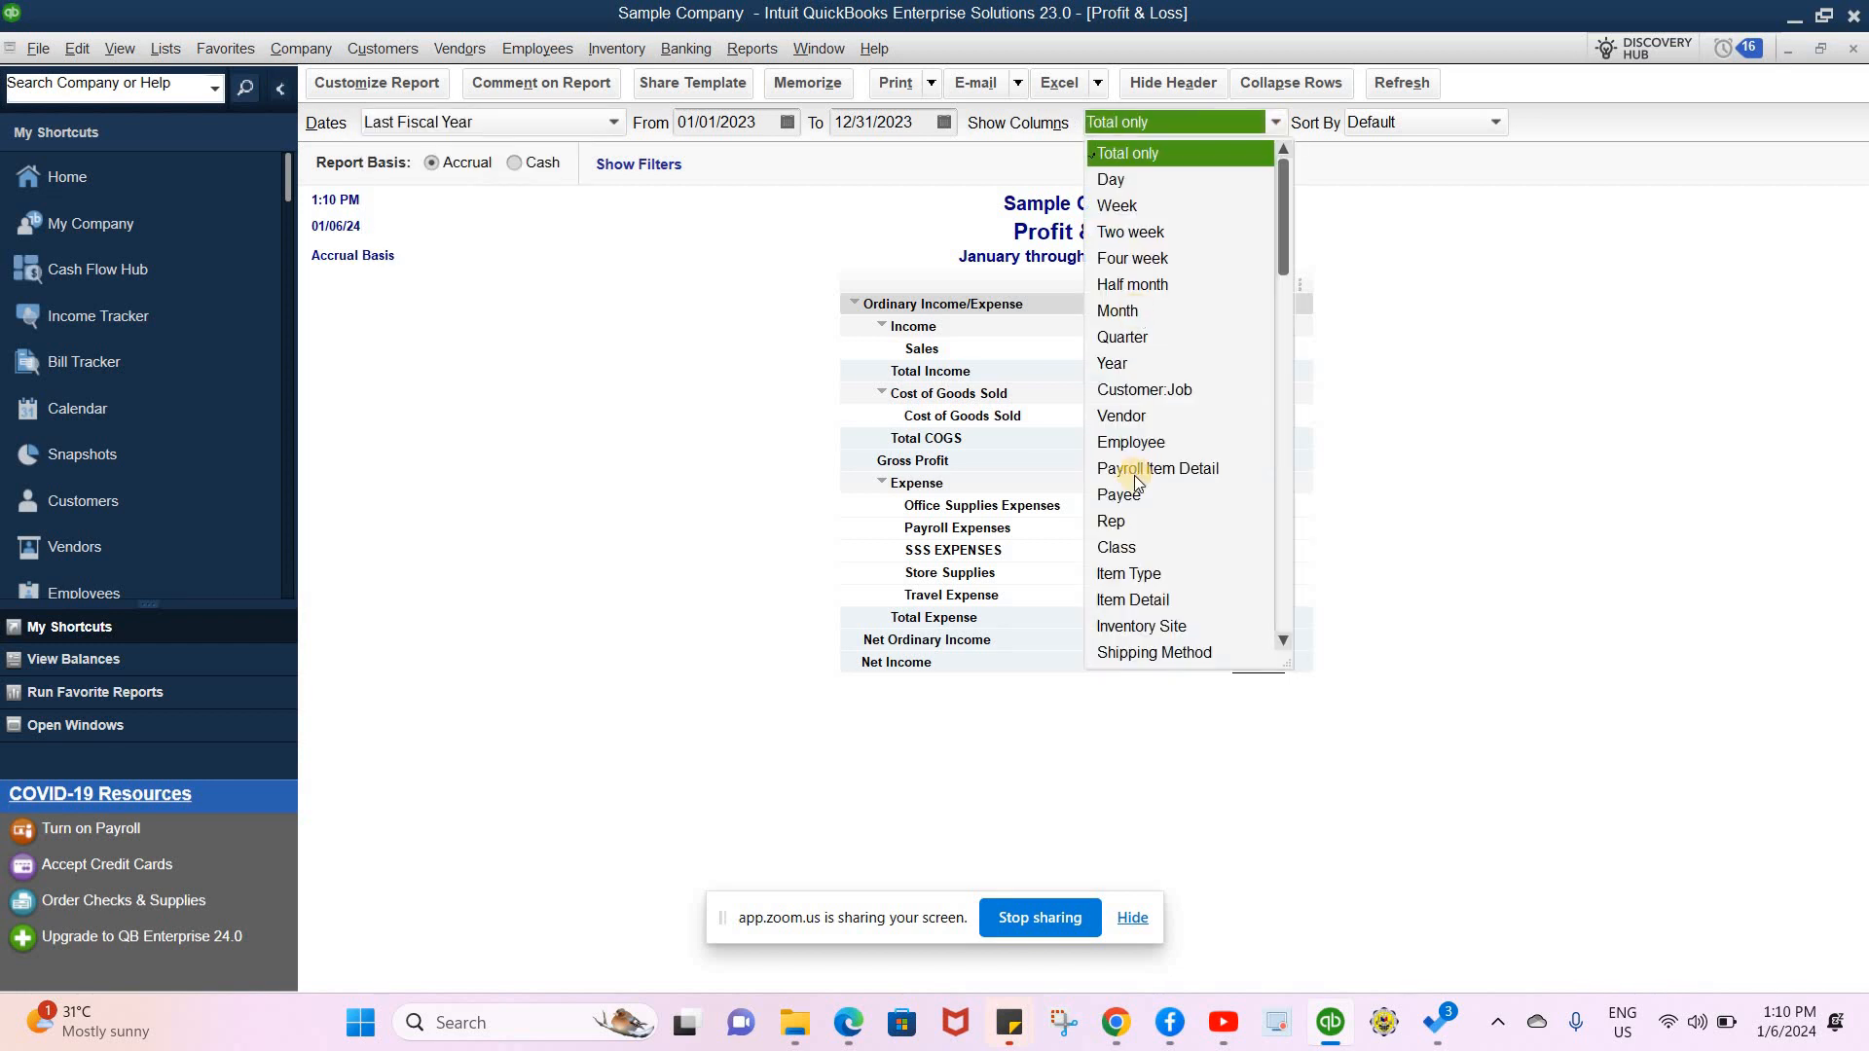
left_click(1117, 311)
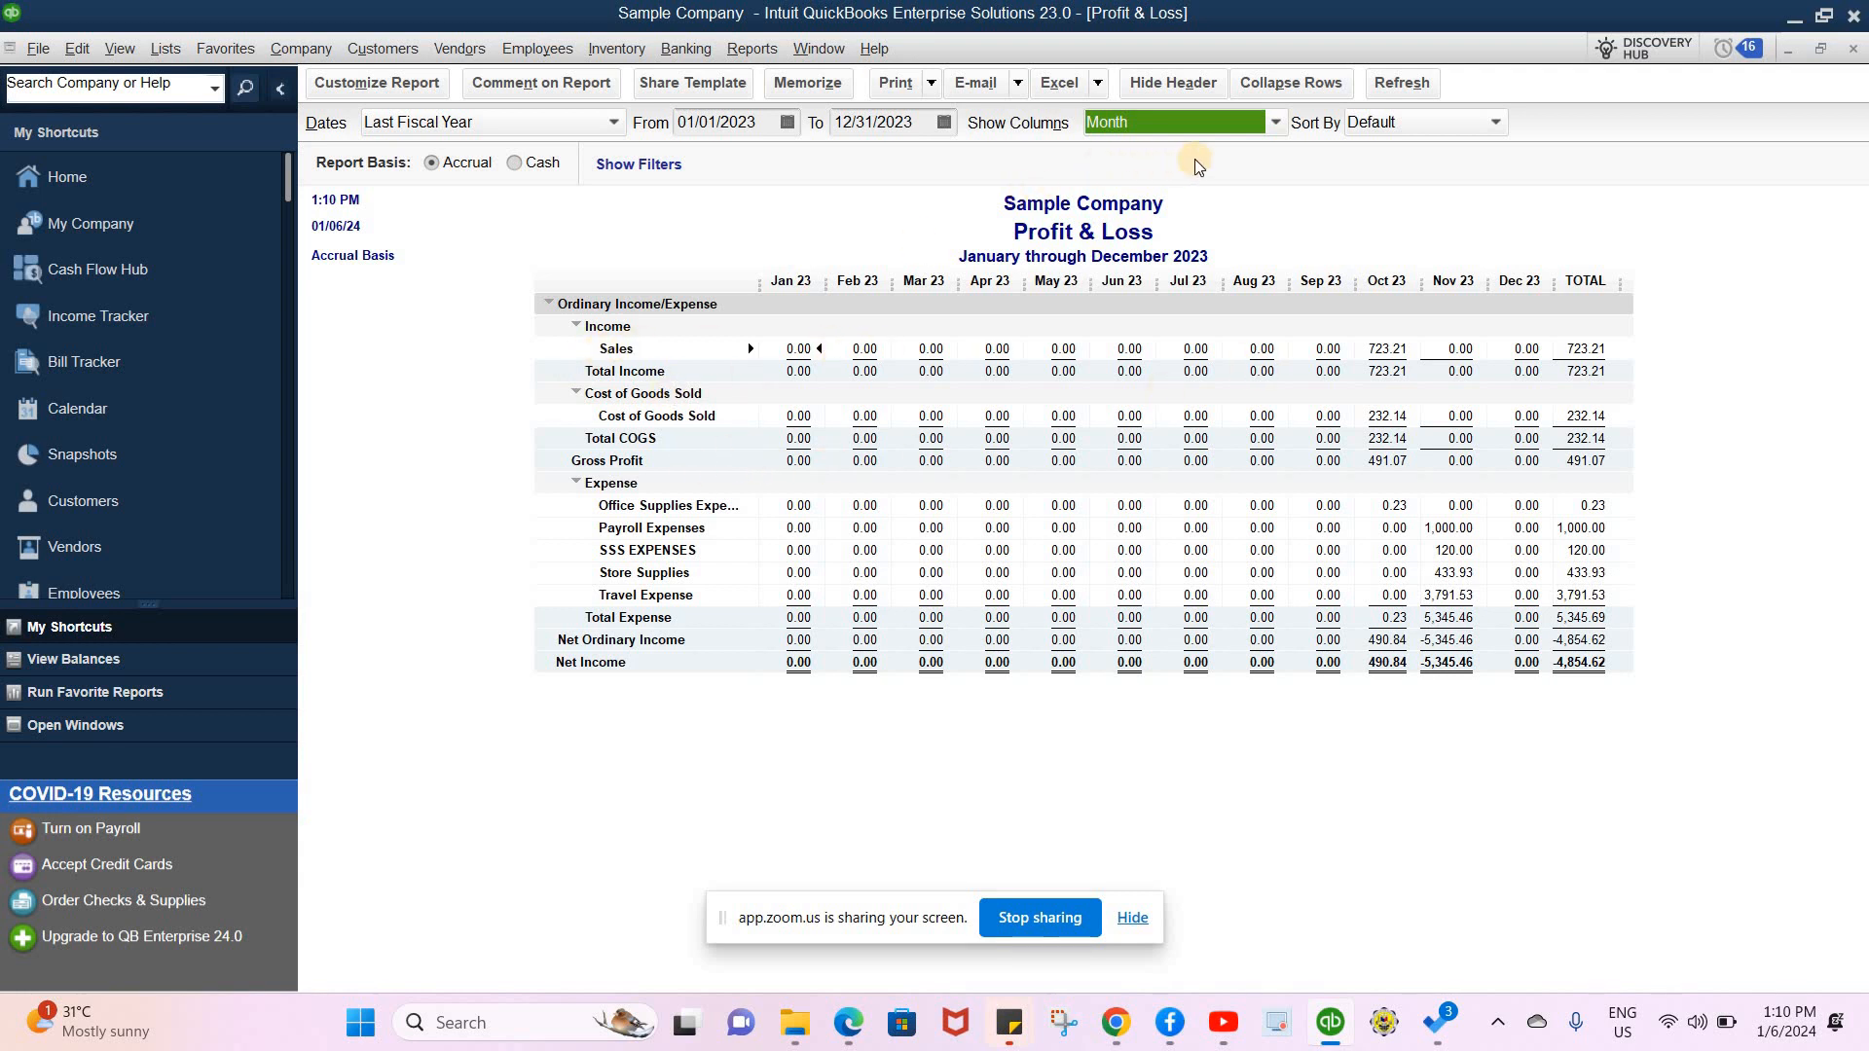
left_click(808, 220)
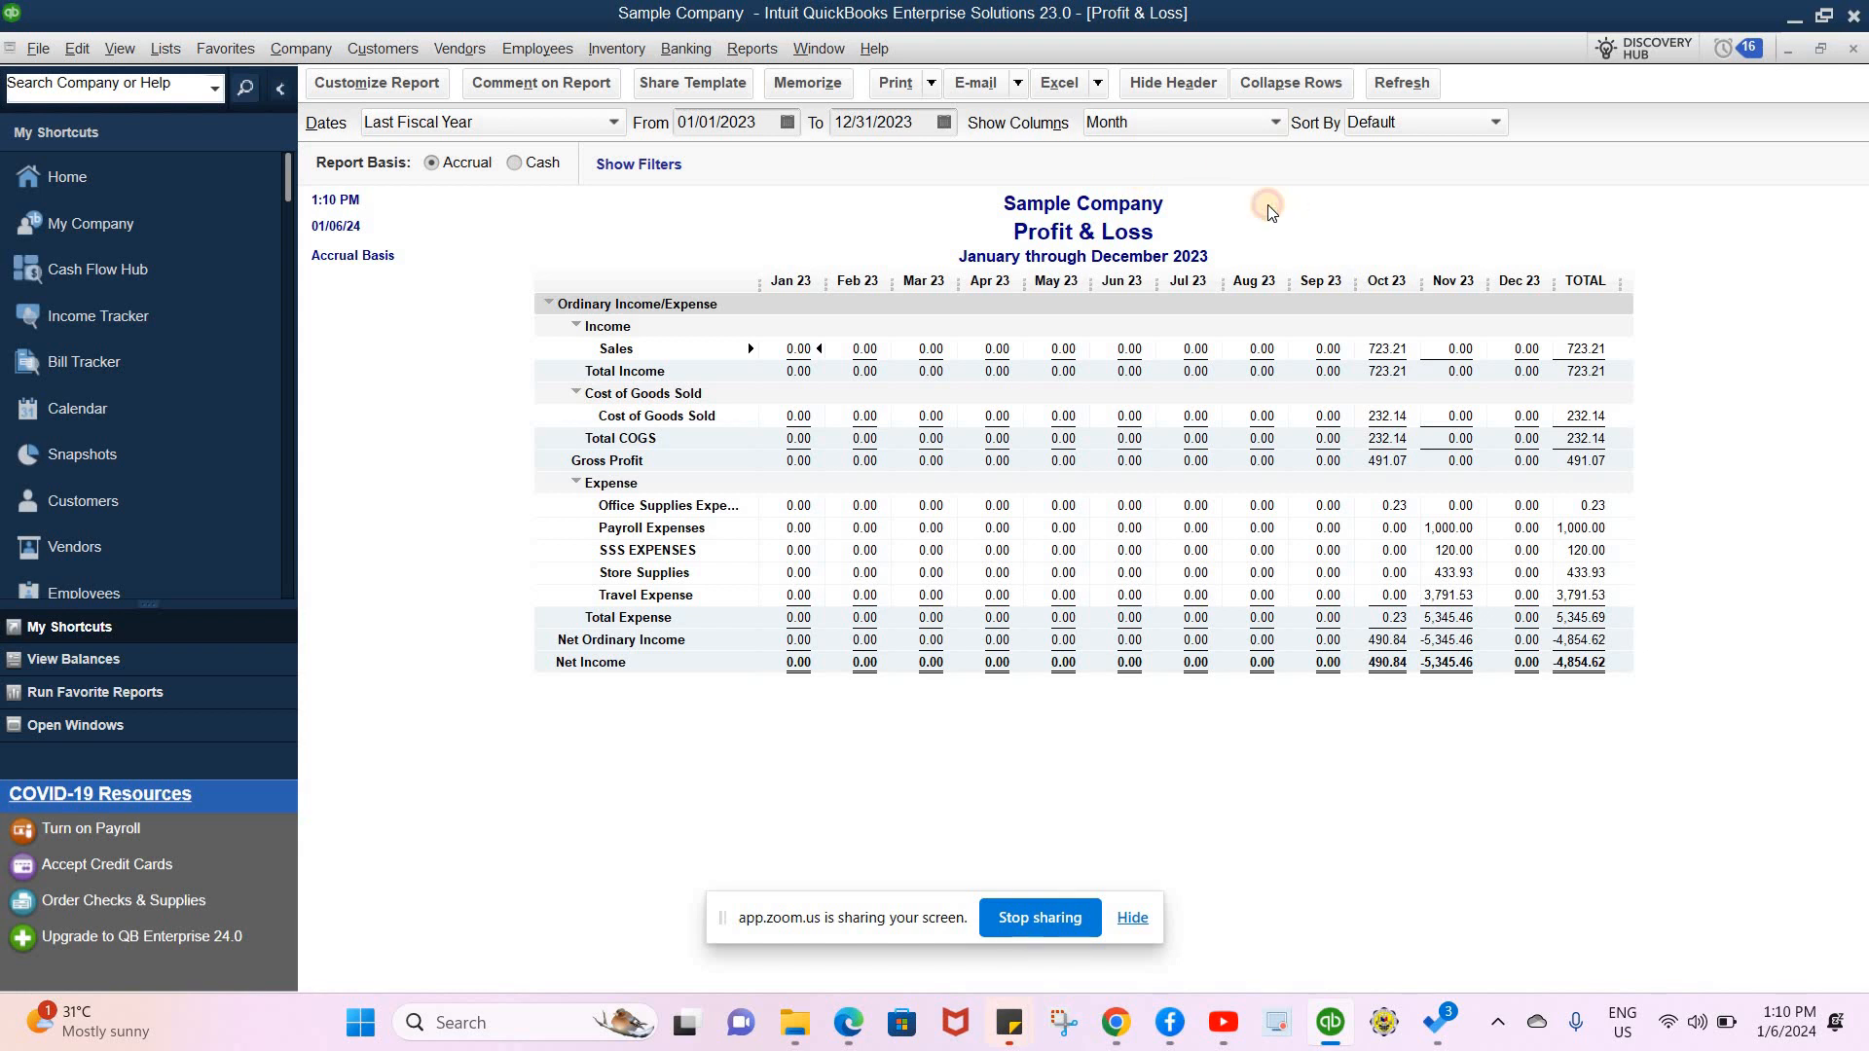
- Switch between the two open Profit & Loss reports and close the monthly one, leaving the all-dates report open
left_click(343, 86)
left_click(801, 52)
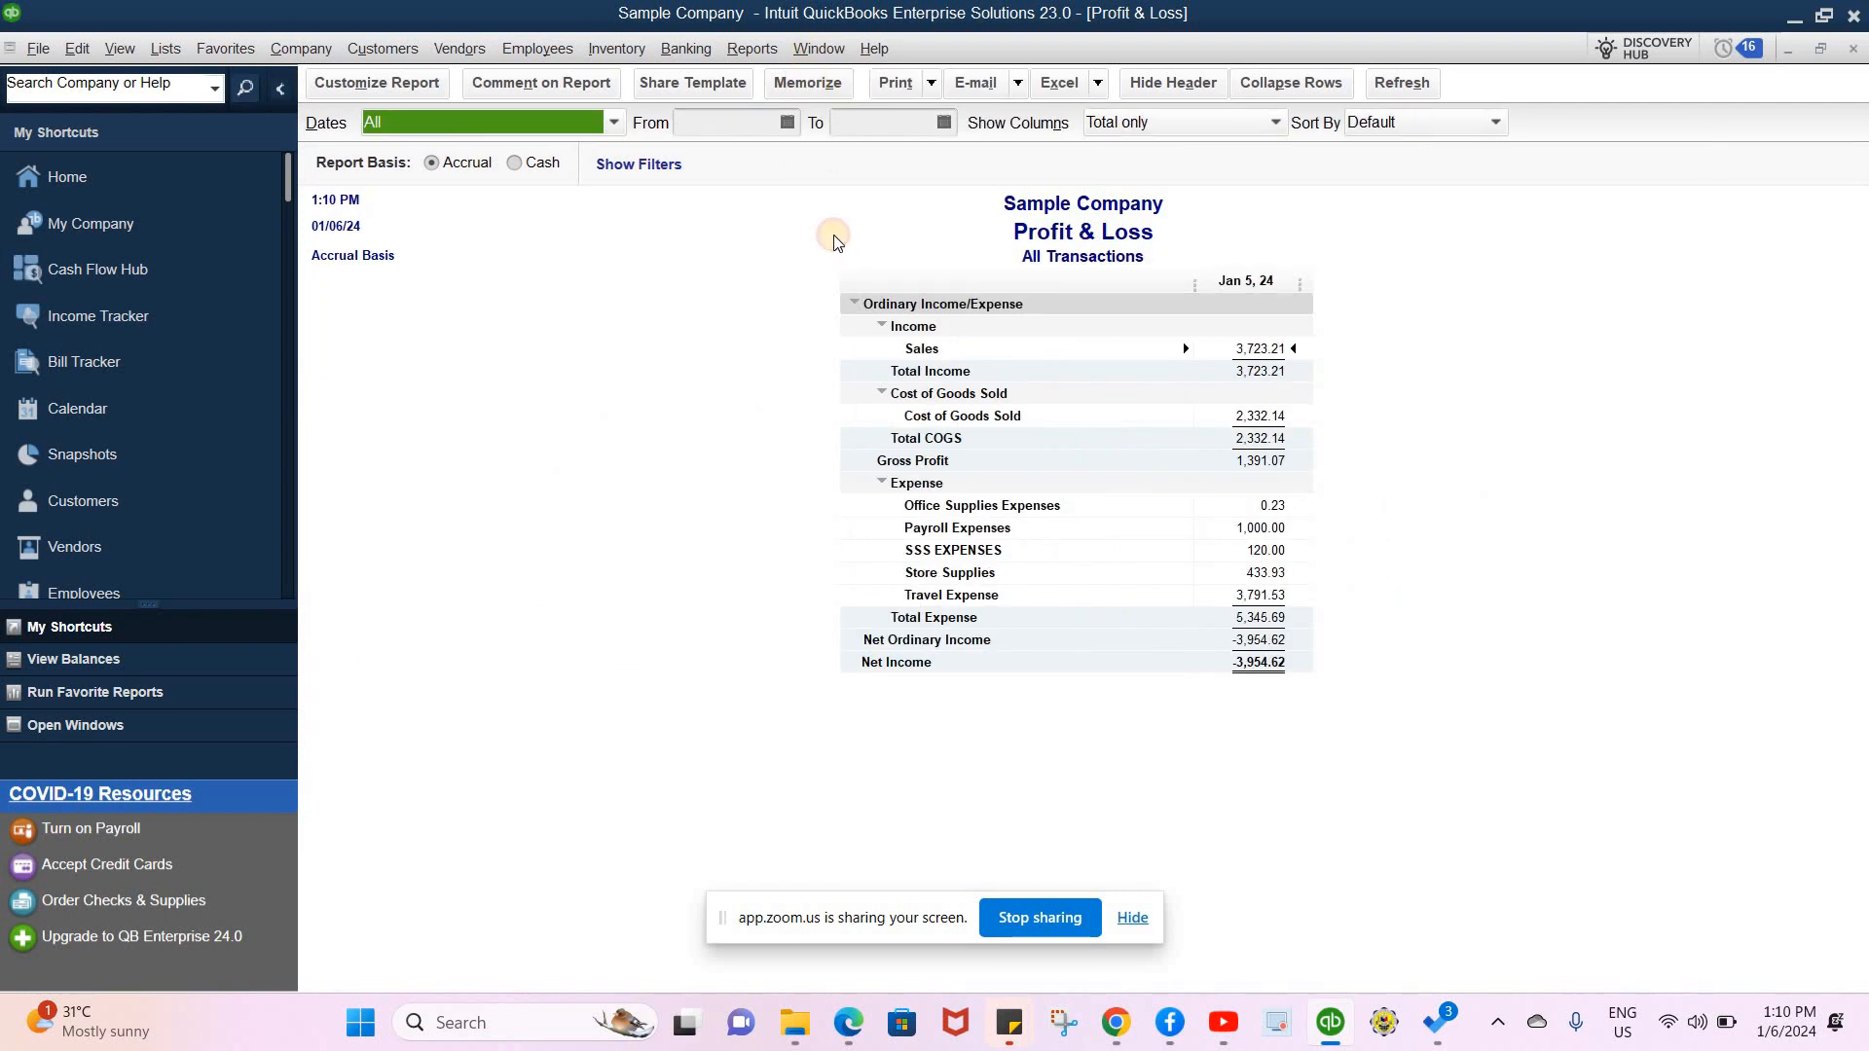
left_click(819, 49)
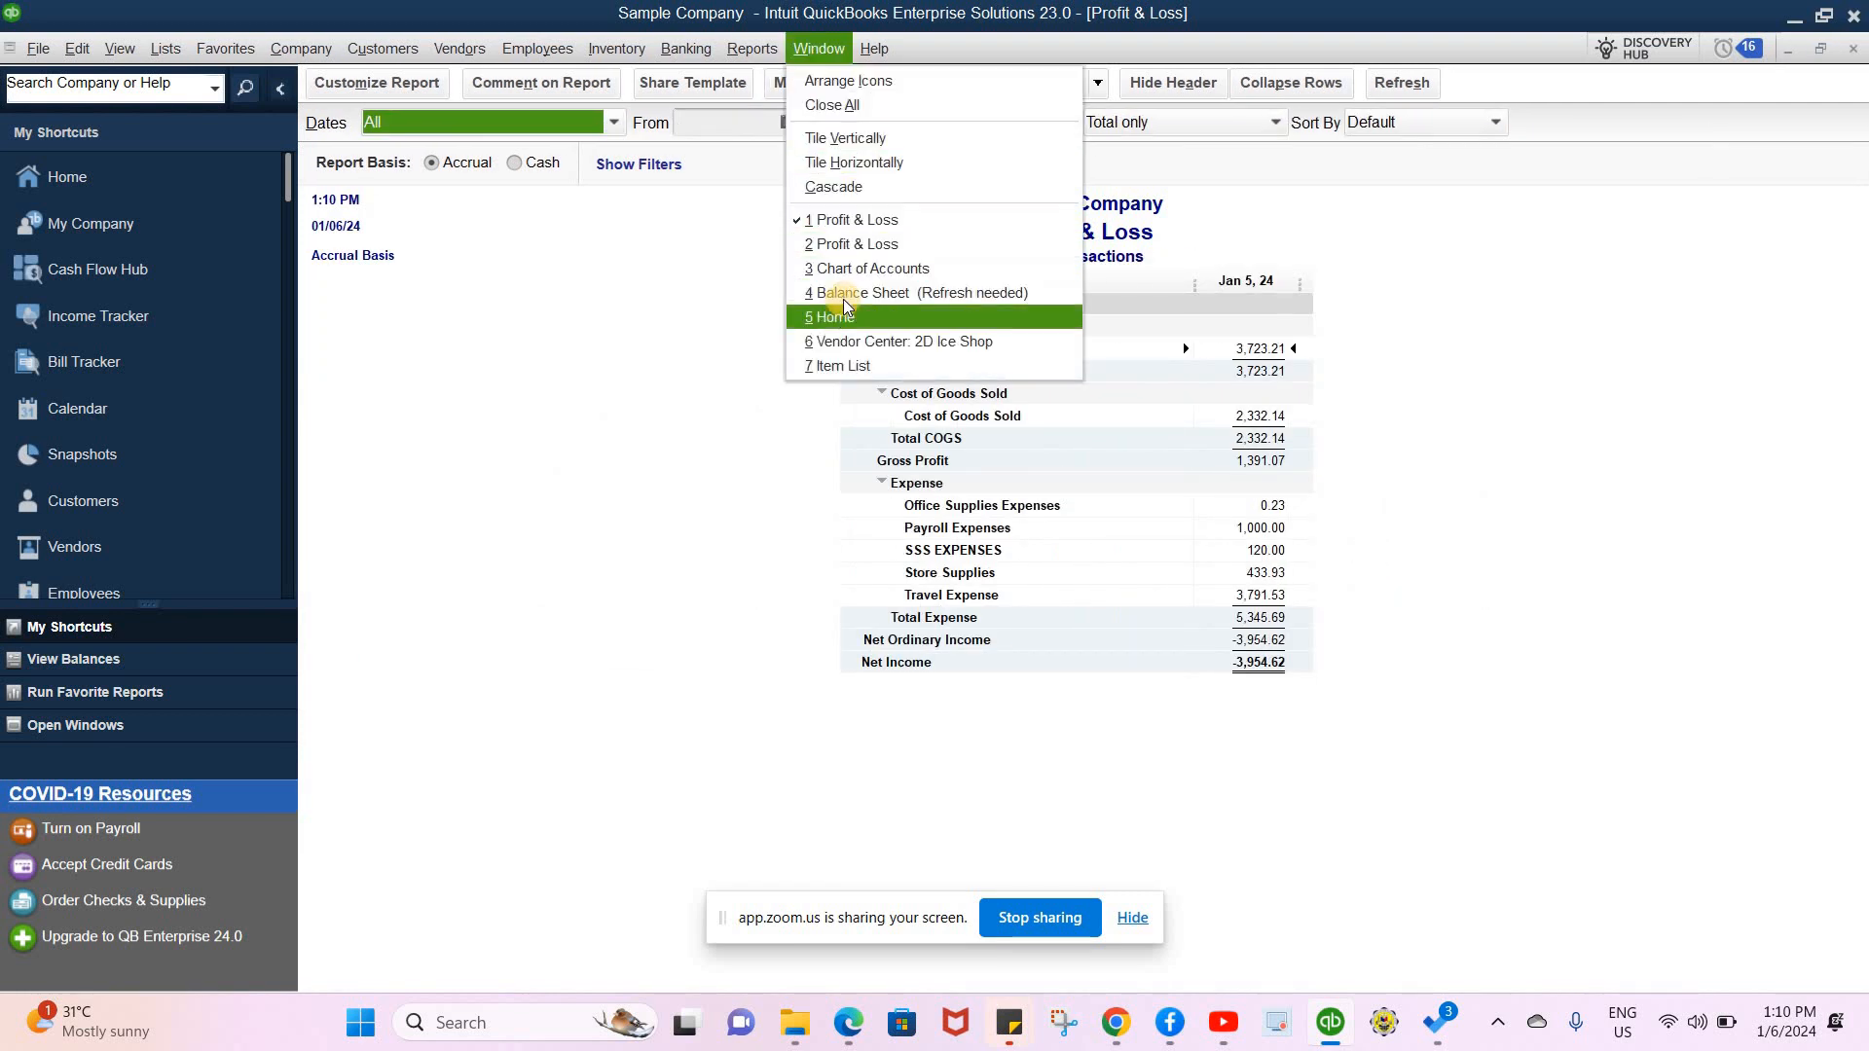
left_click(847, 245)
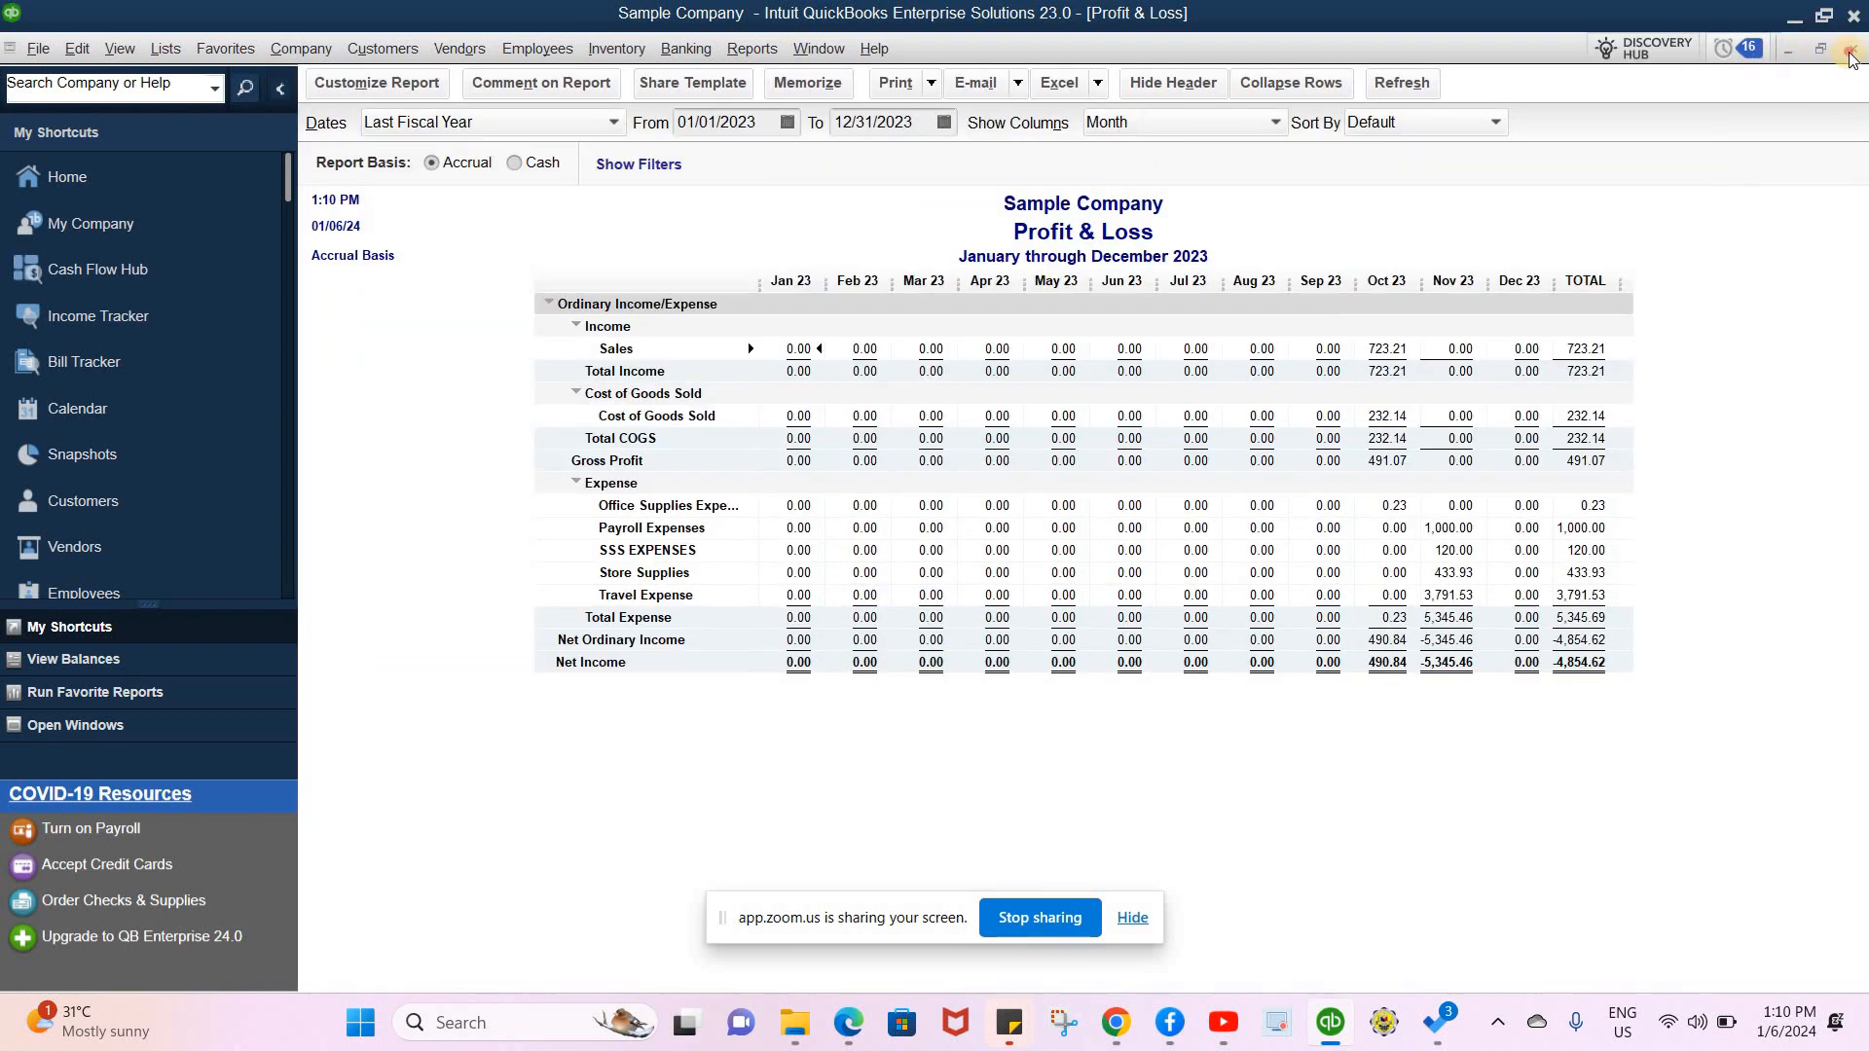
left_click(1853, 49)
left_click(1119, 452)
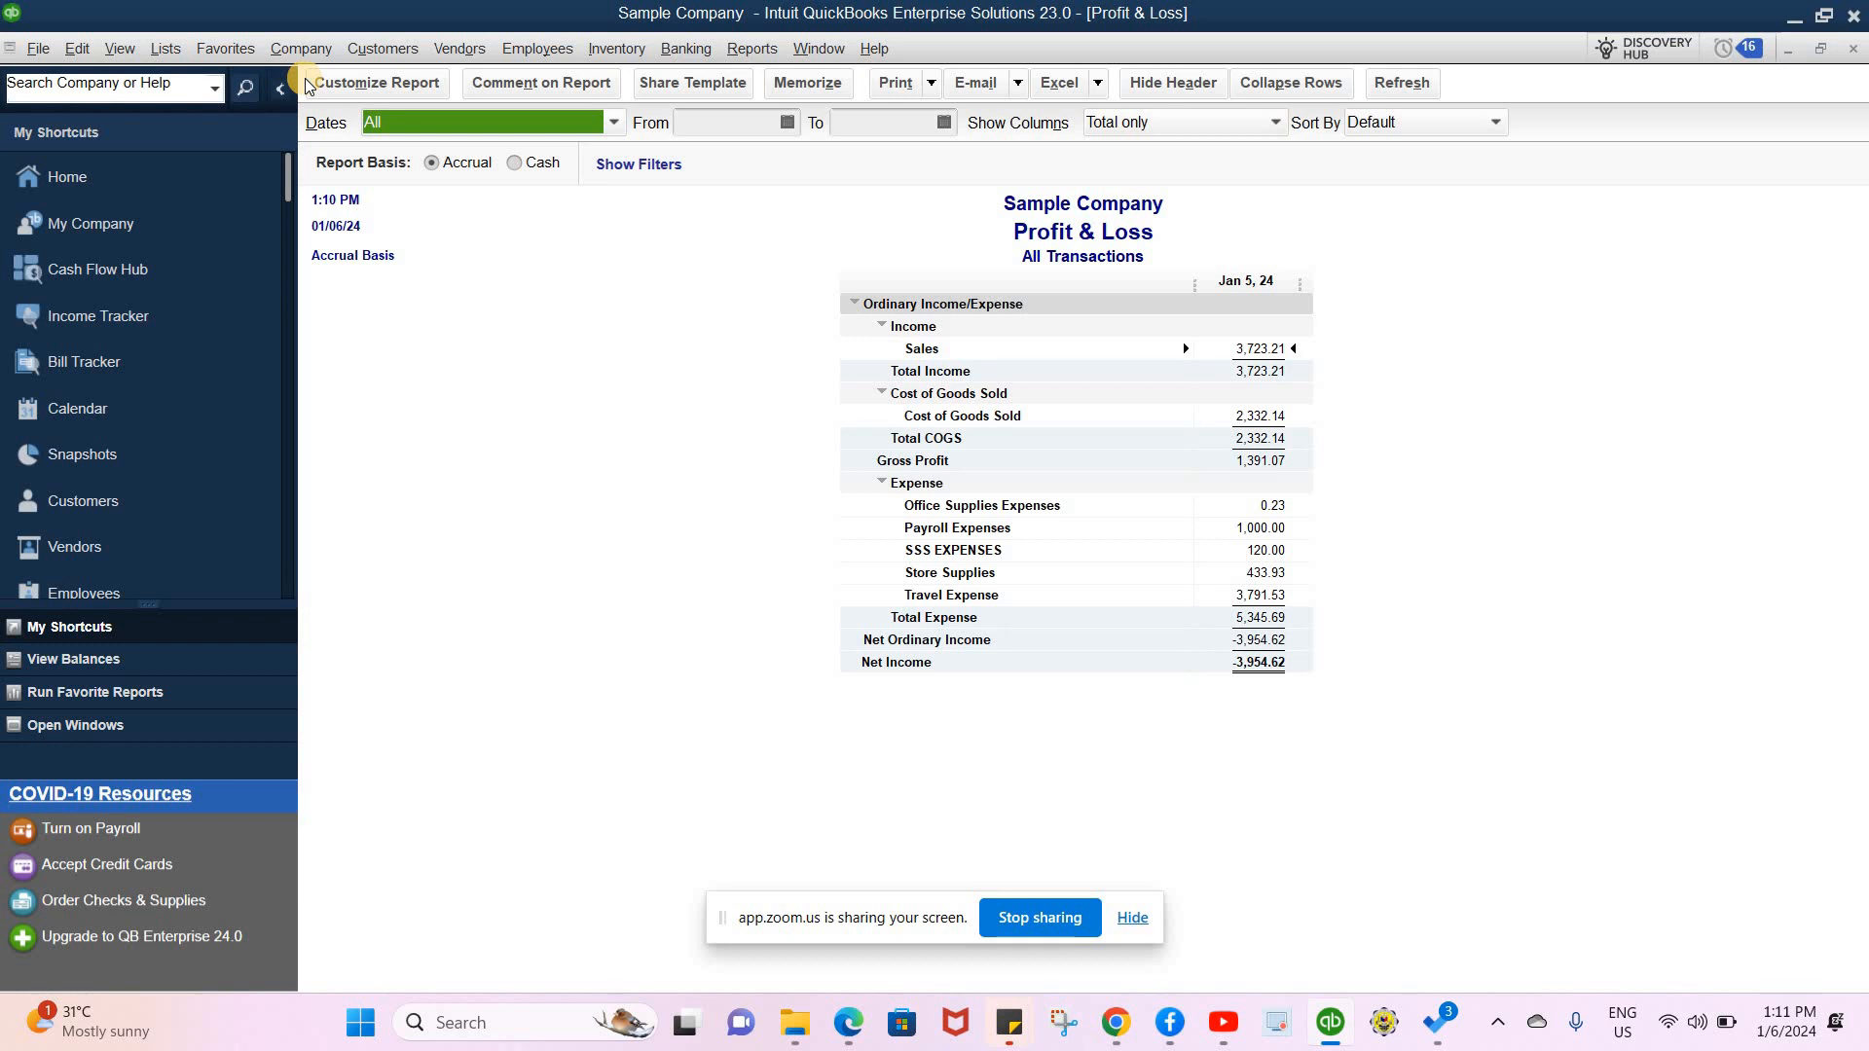
left_click(354, 52)
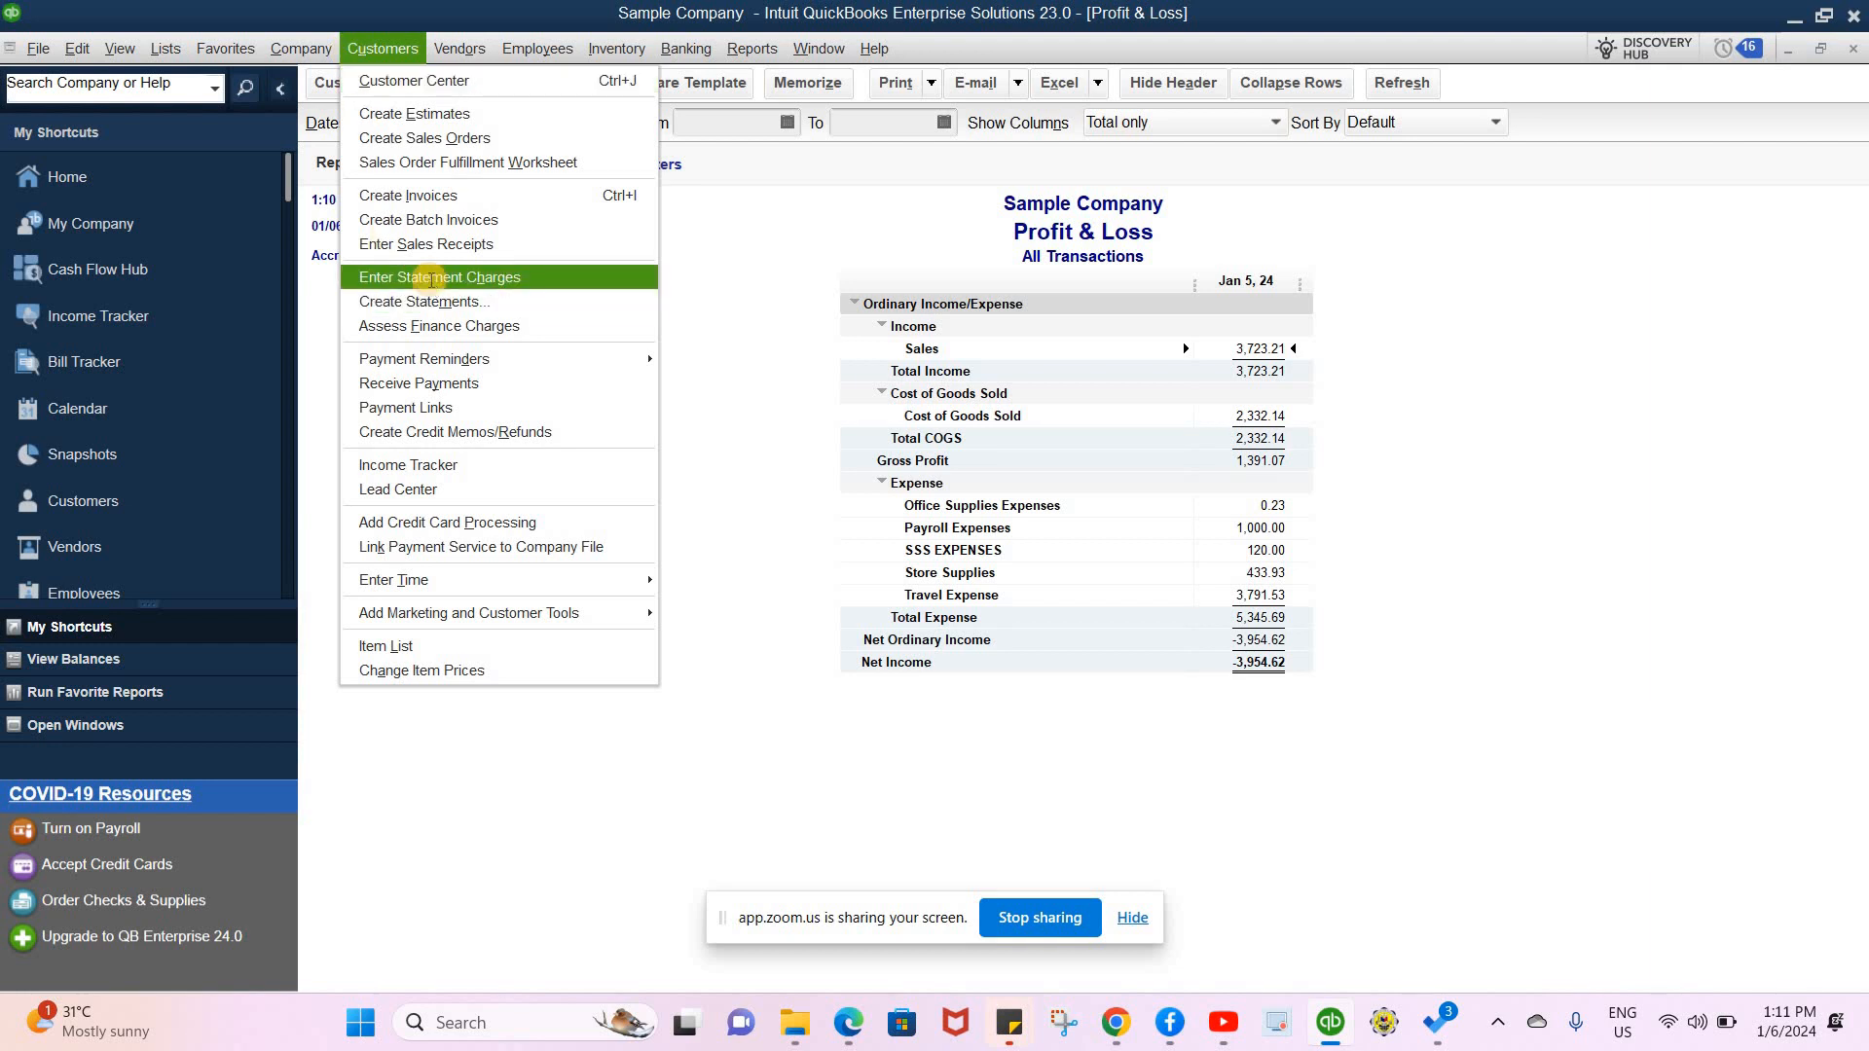
left_click(430, 278)
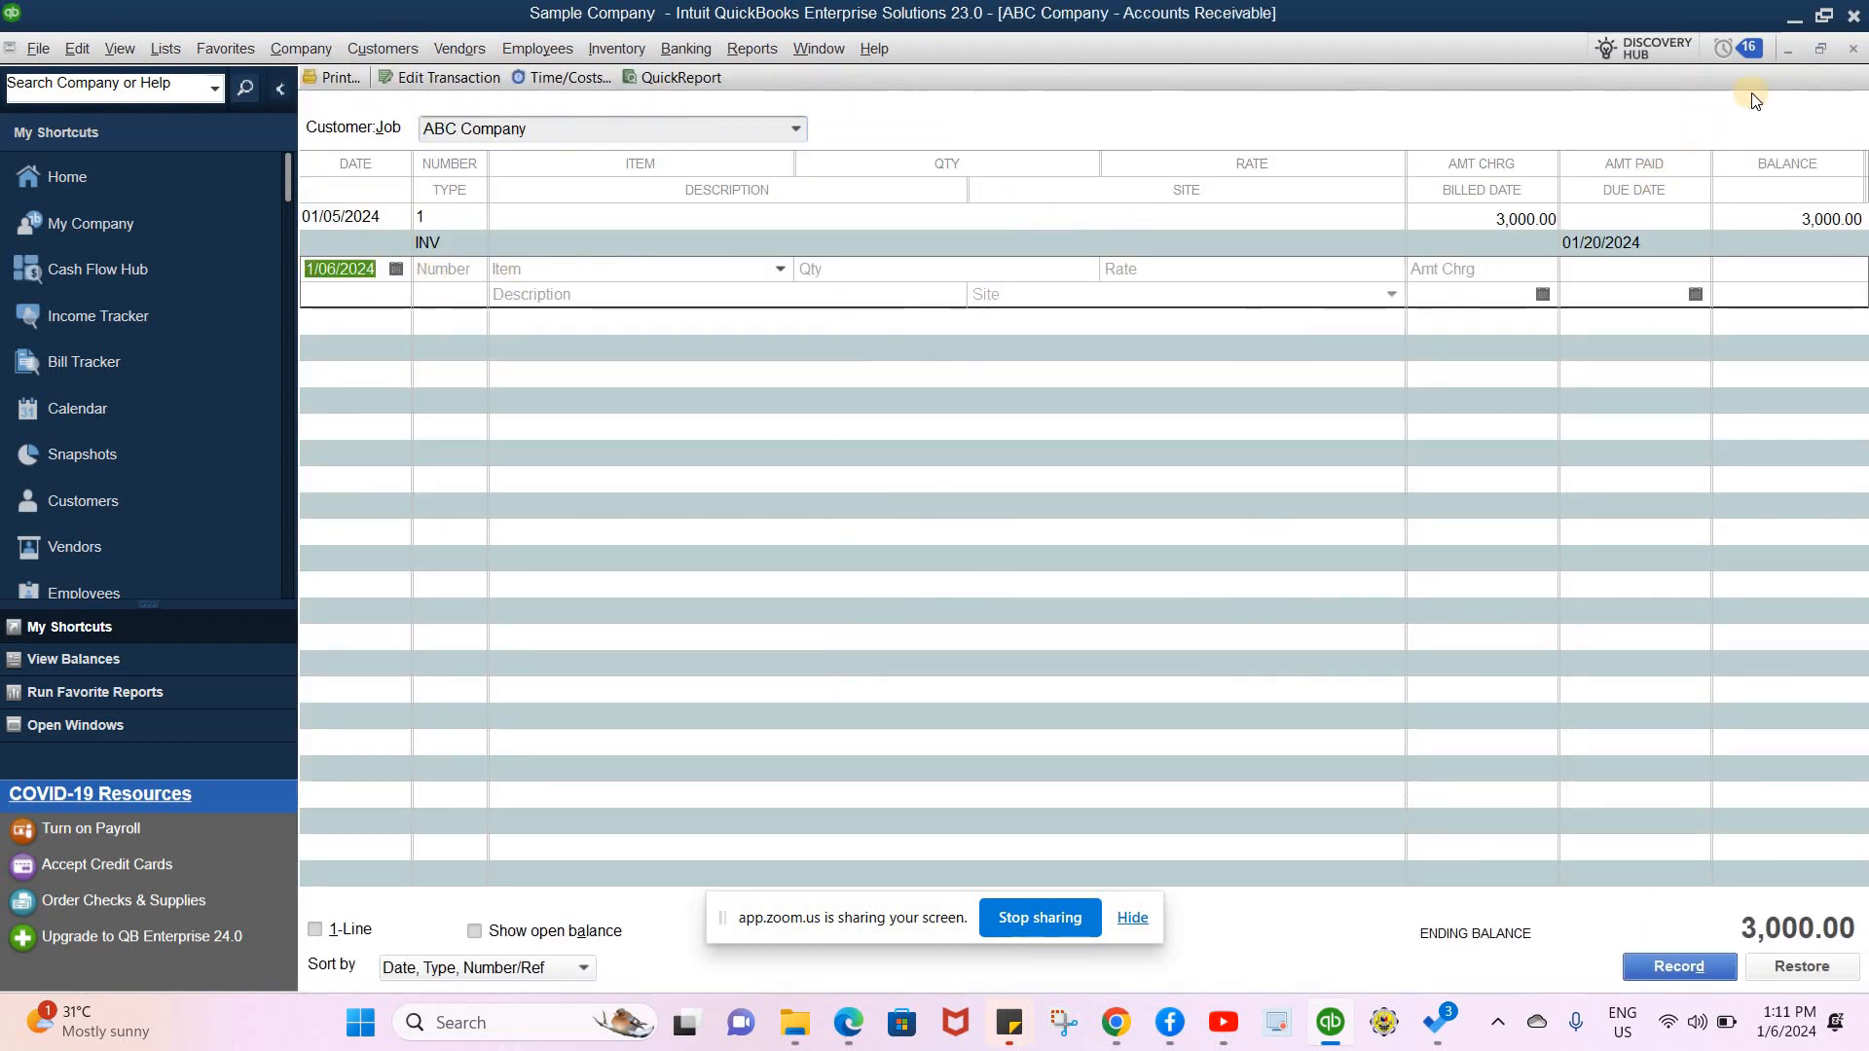
left_click(1853, 48)
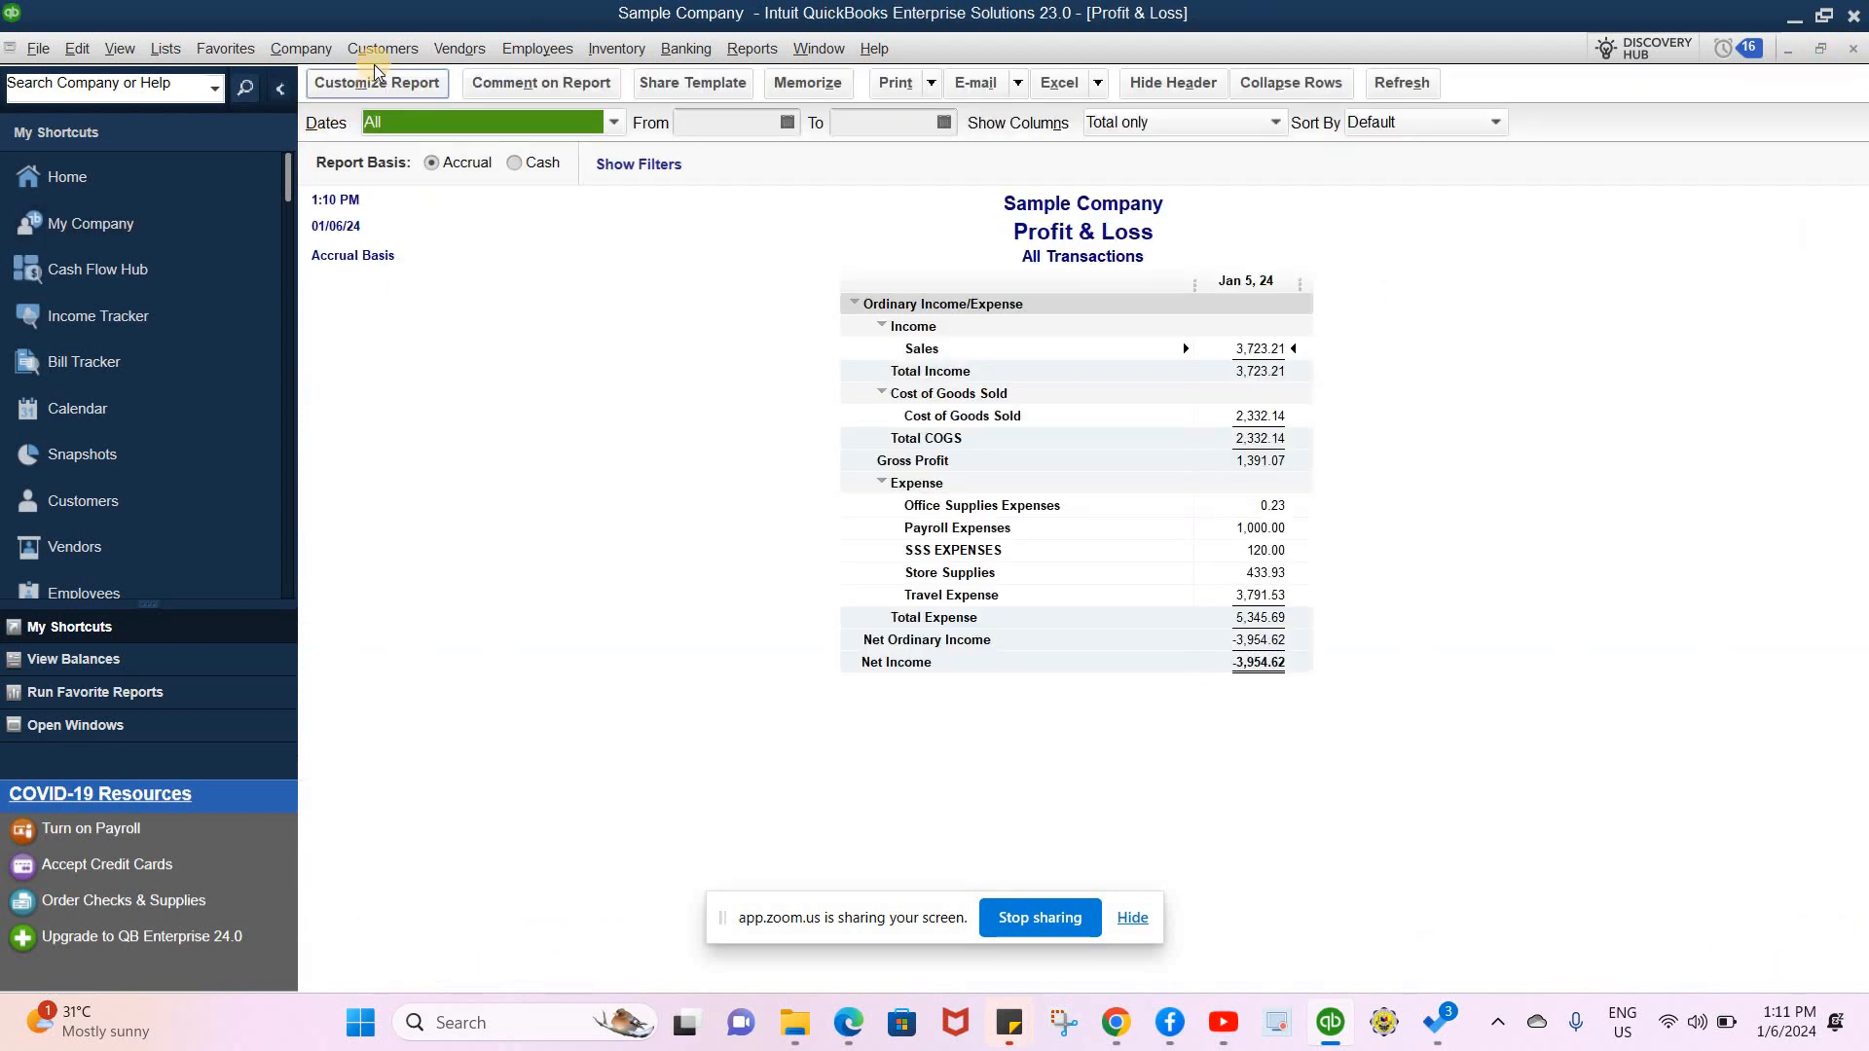
- Start a new invoice and add a new customer with customer name and company name "Student 1"
left_click(382, 48)
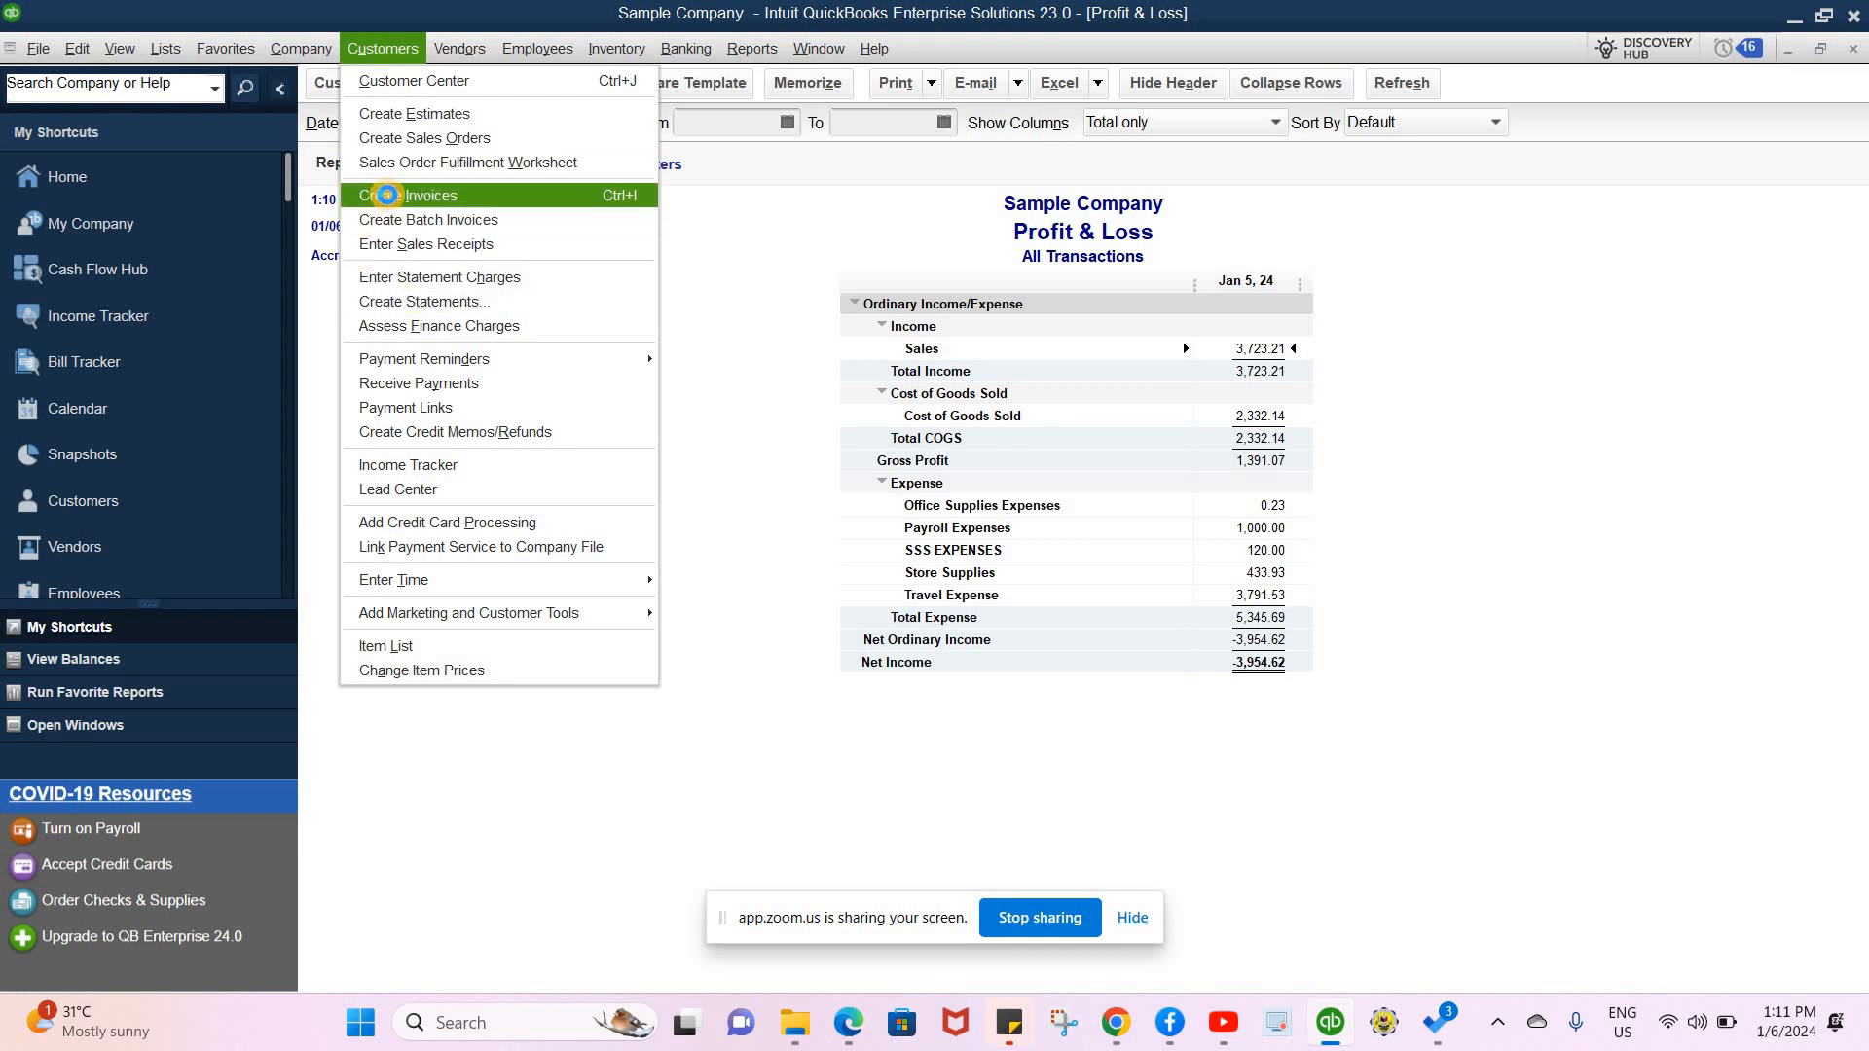
left_click(383, 198)
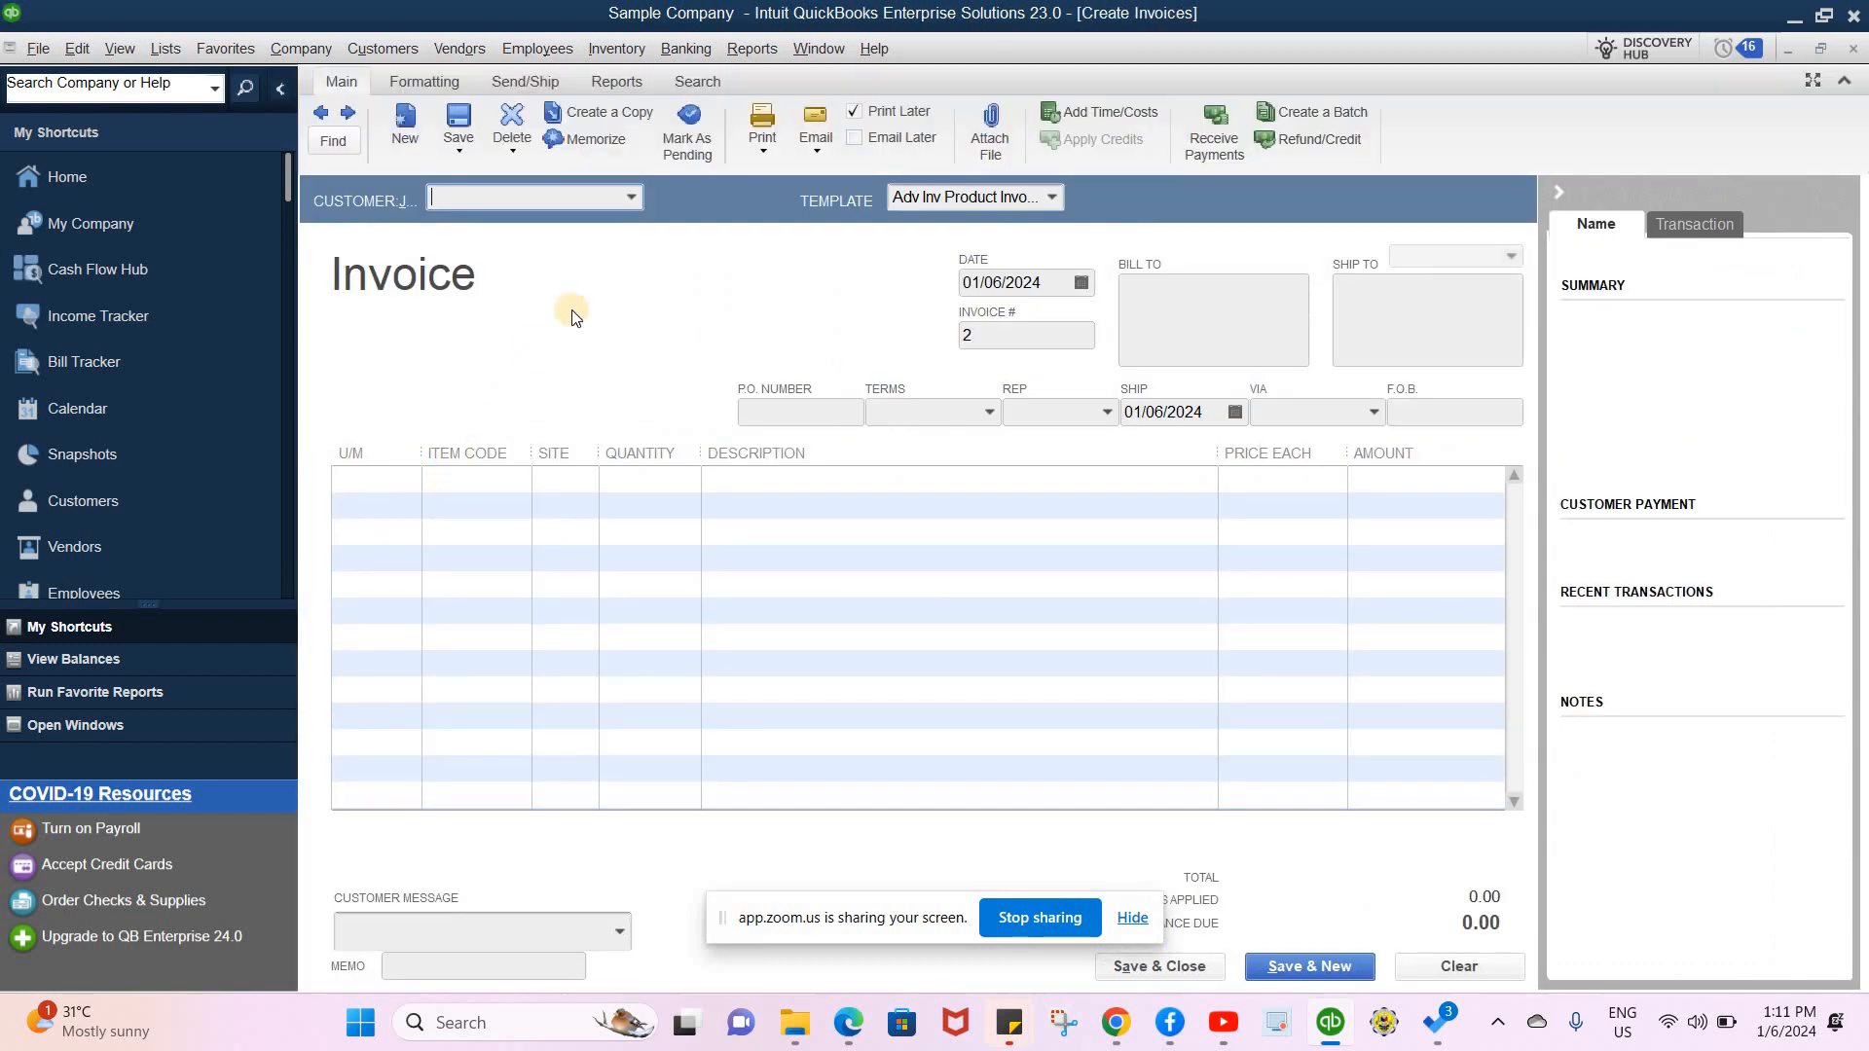
left_click(631, 202)
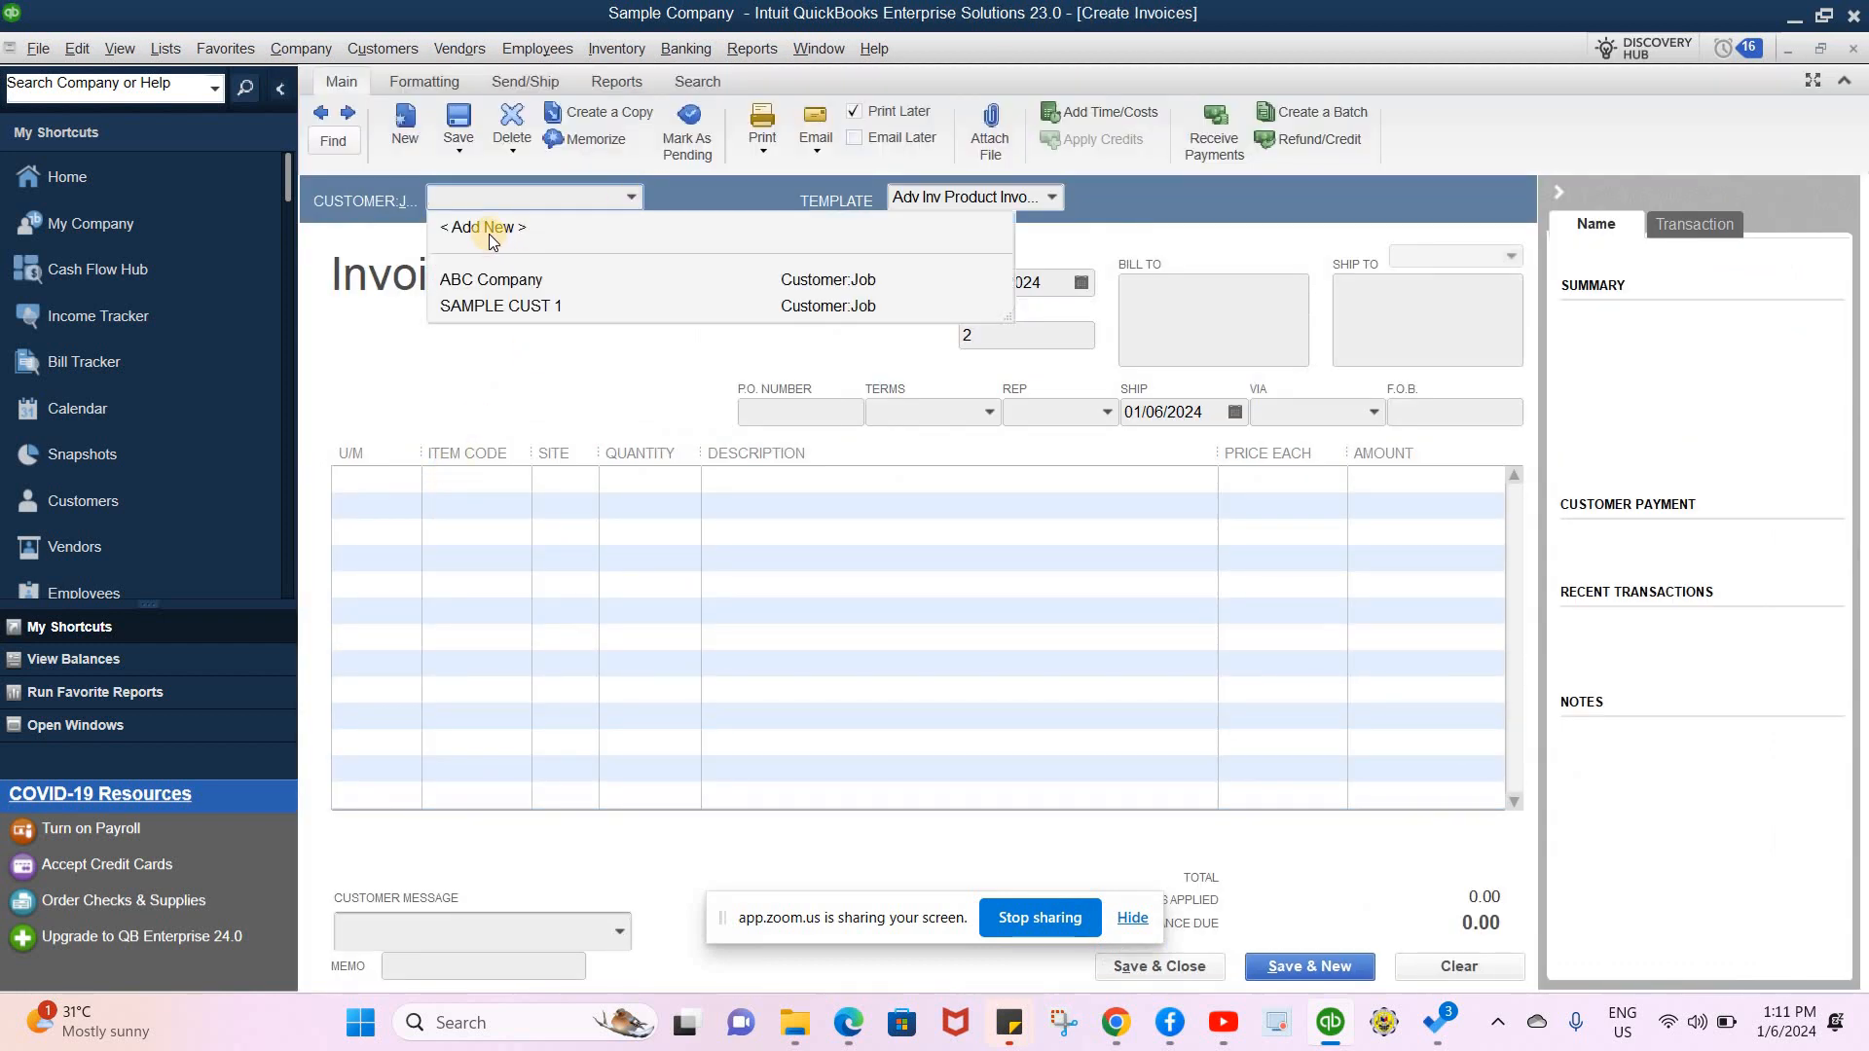
left_click(489, 230)
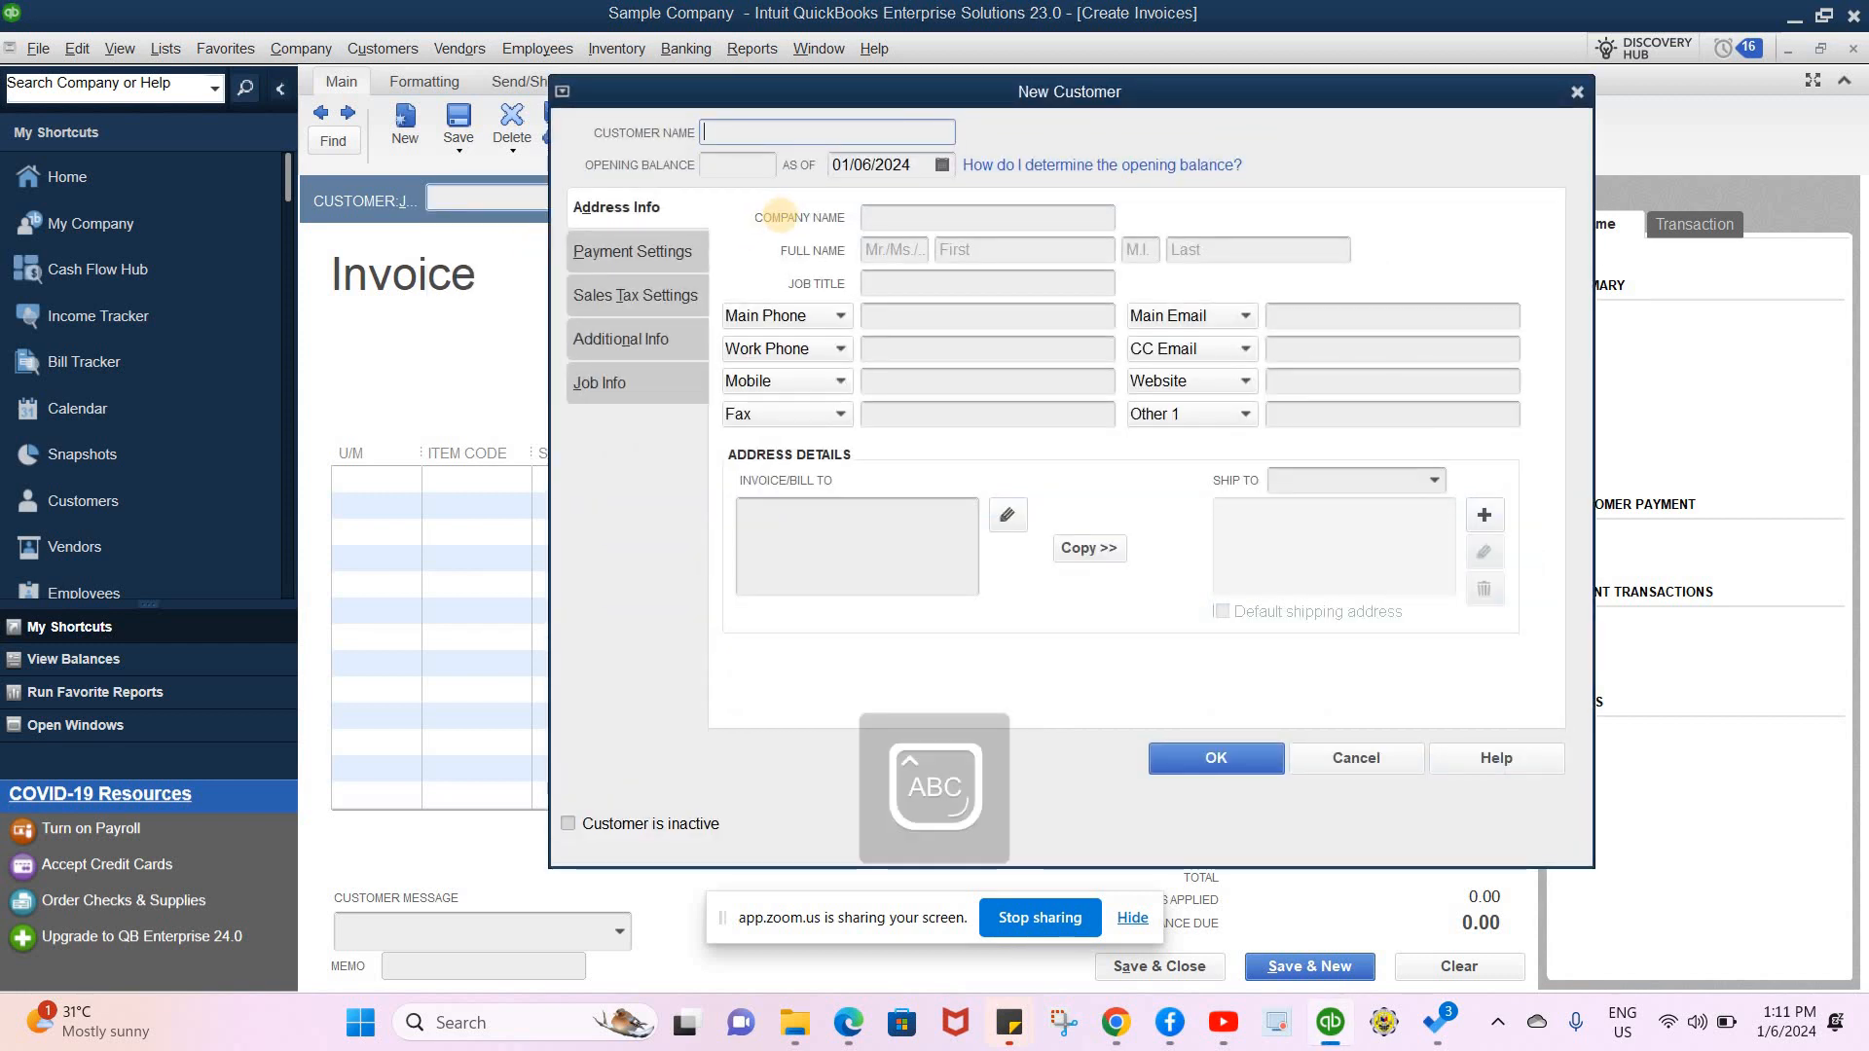
type("Student 1")
left_click(951, 216)
type("St")
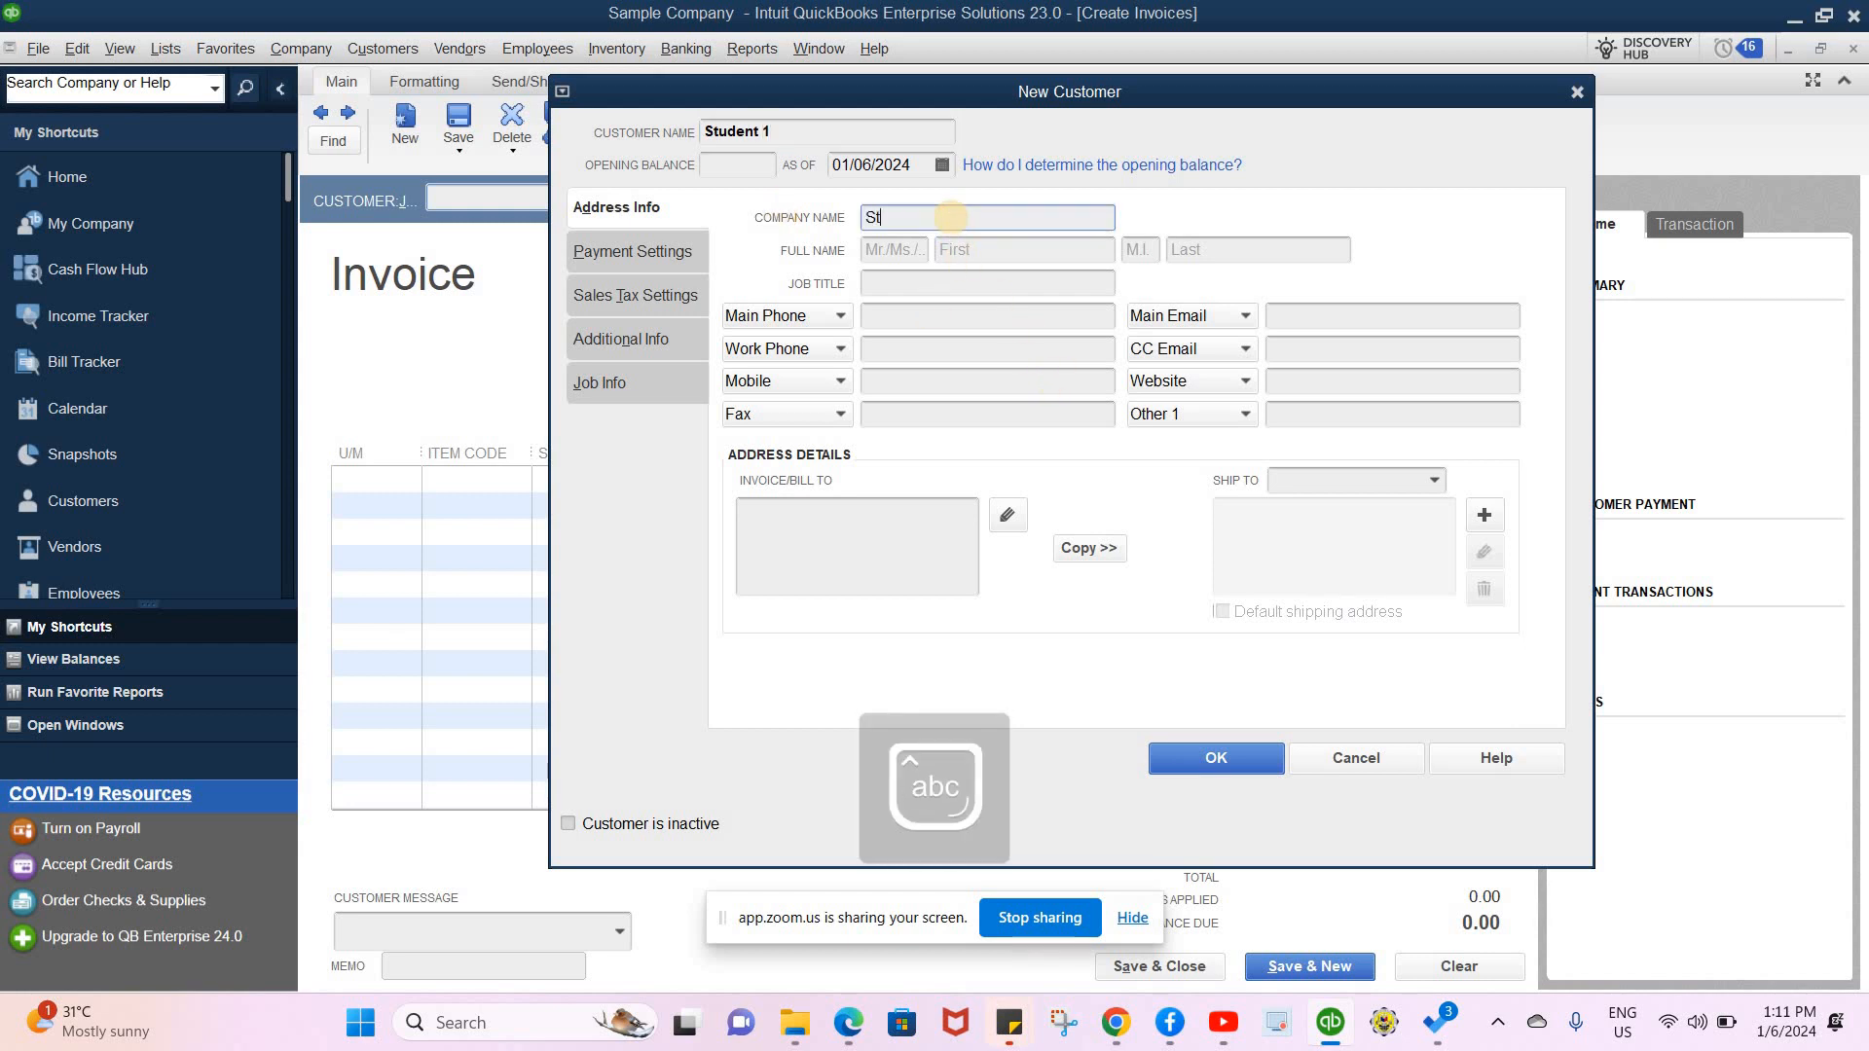
type("udent 1")
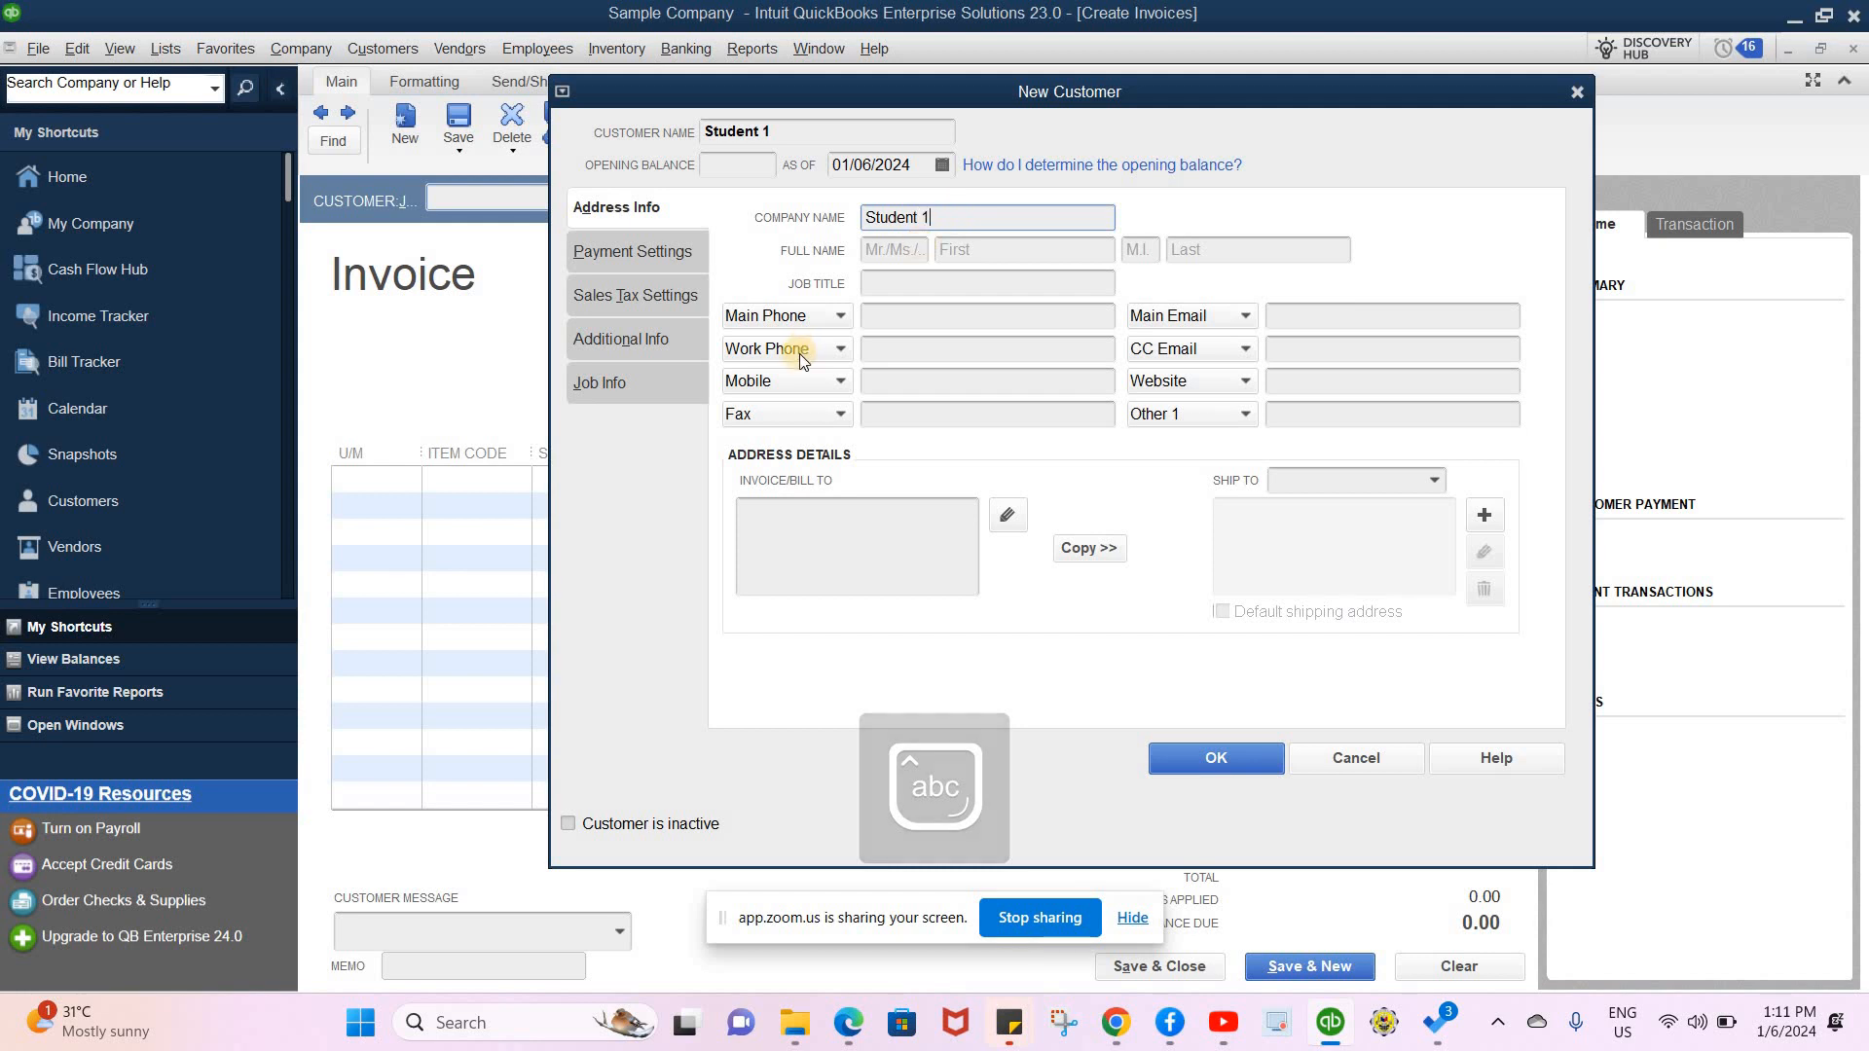
- Replace the new customer's billing address with "Address of Student 1" and save the customer
left_click(812, 545)
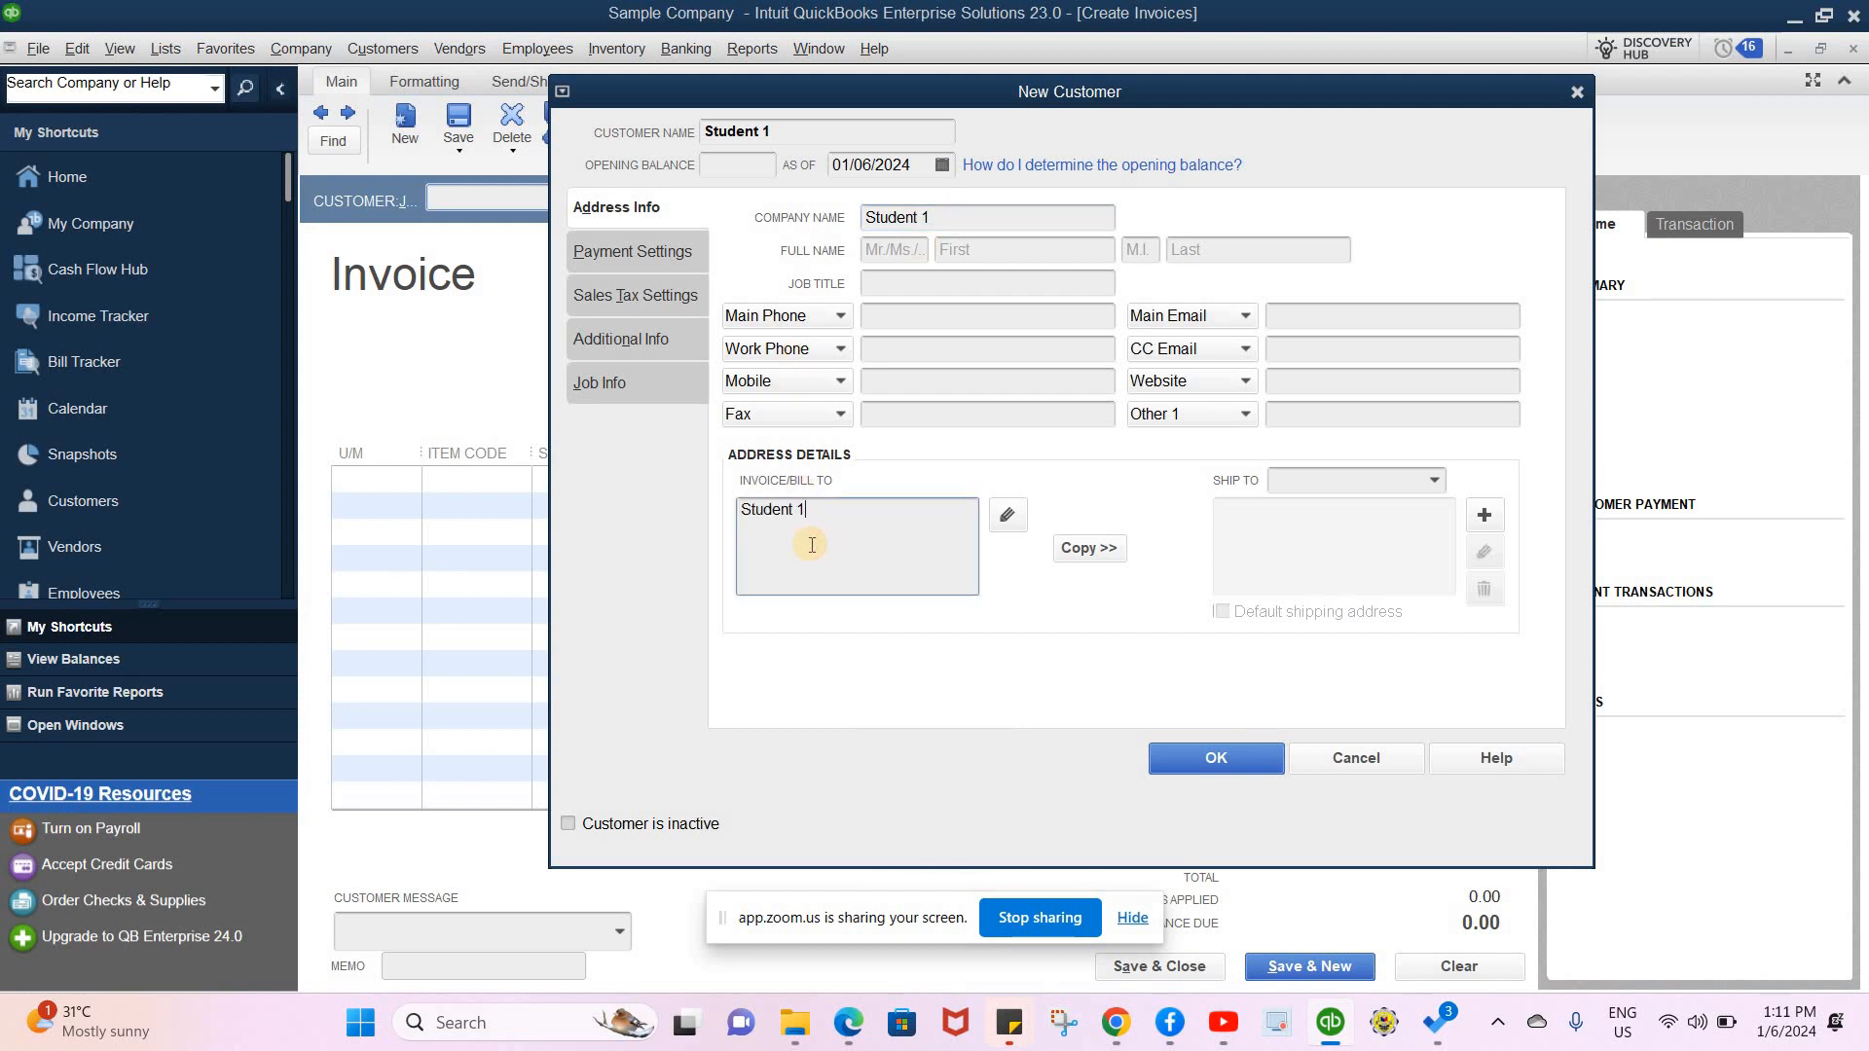
key("BackSpace")
key("BackSpace")
key("BackSpace")
key("BackSpace")
key("BackSpace")
key("BackSpace")
key("BackSpace")
key("BackSpace")
type("Add ")
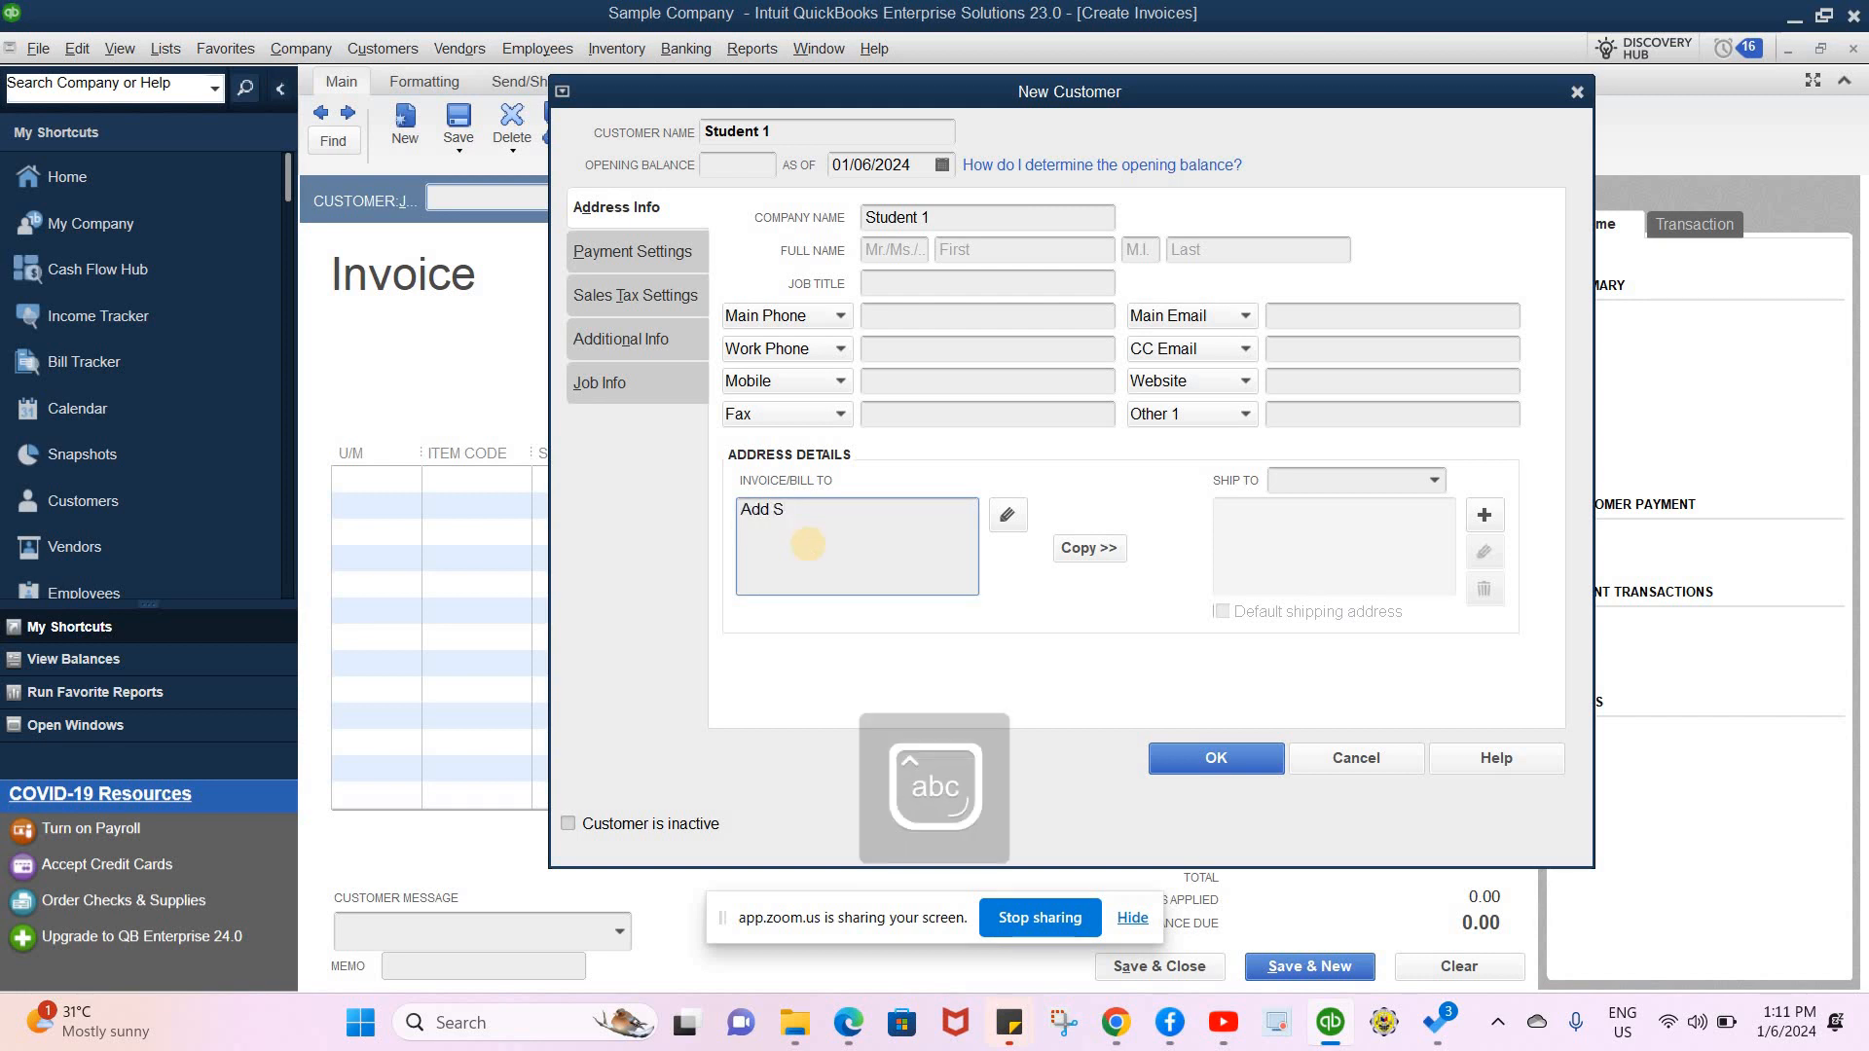
type("ress of Student ")
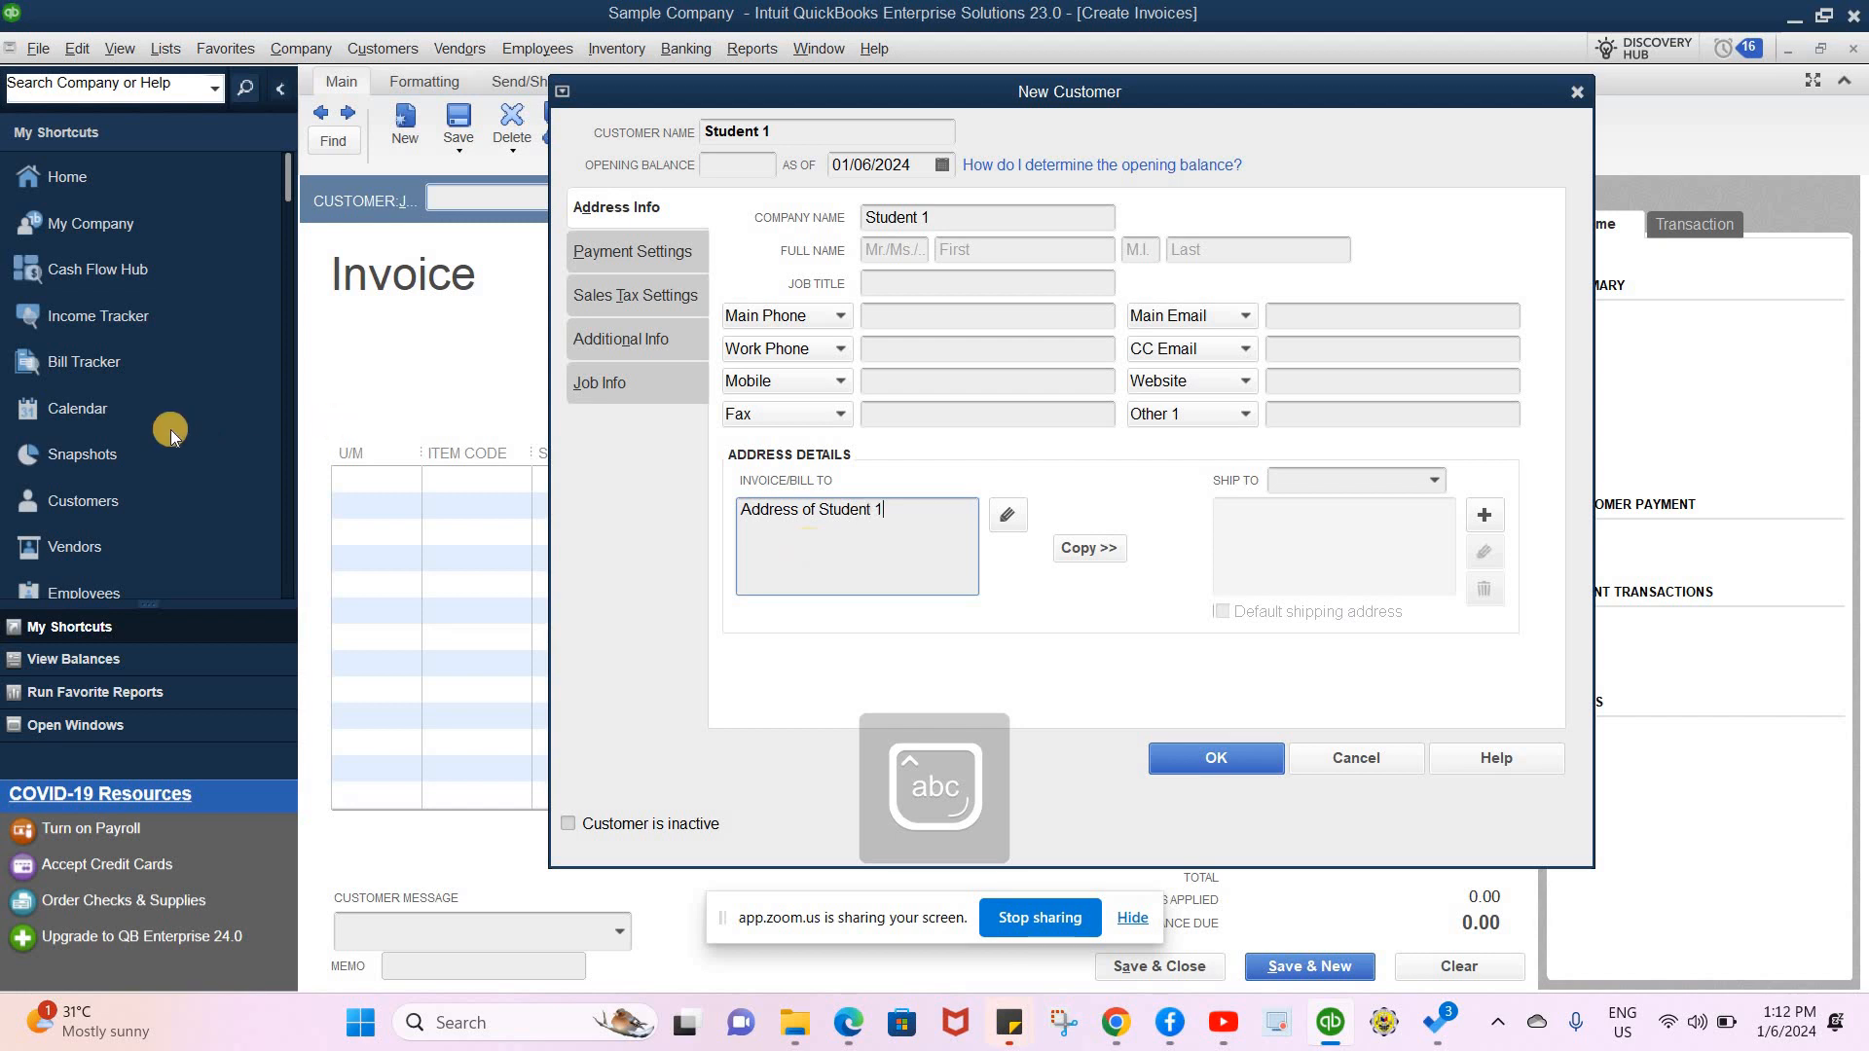
type("1")
left_click(1216, 757)
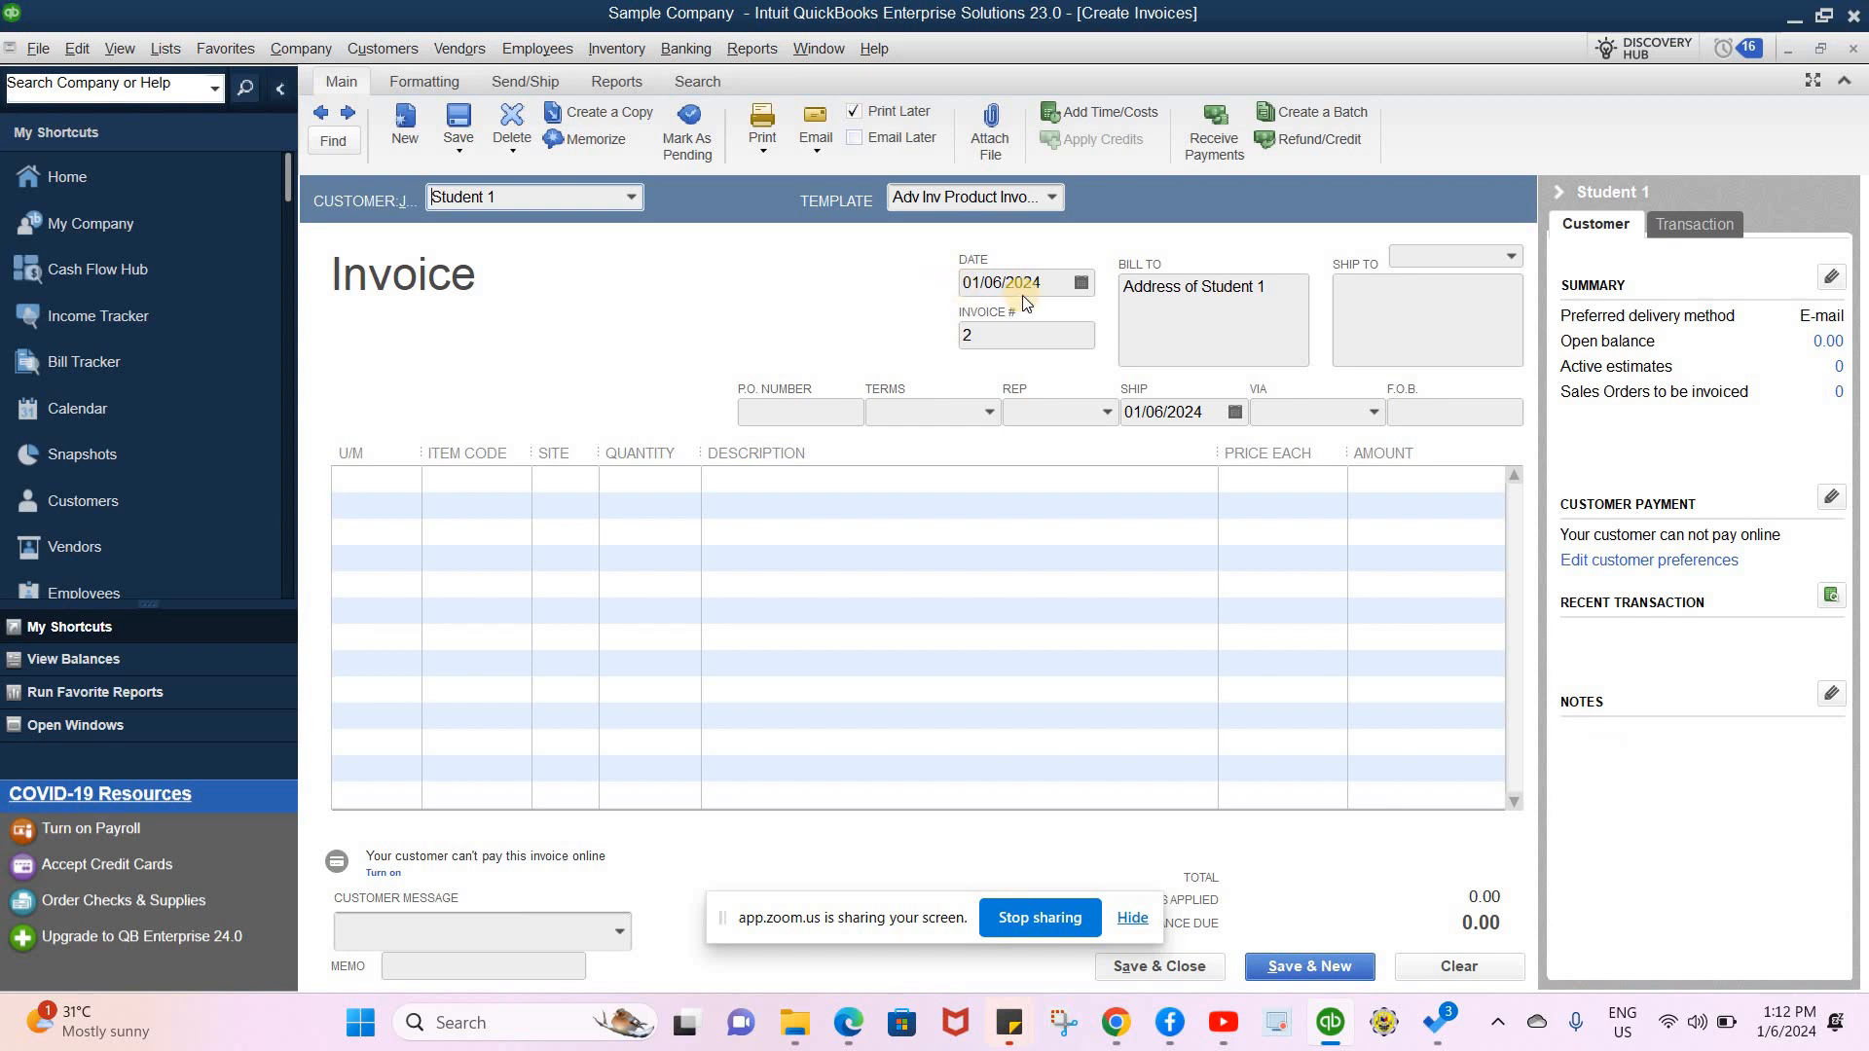
- Enter "Tuition Fees" as the description on the invoice's first line and go to that line's item code
double_click(988, 334)
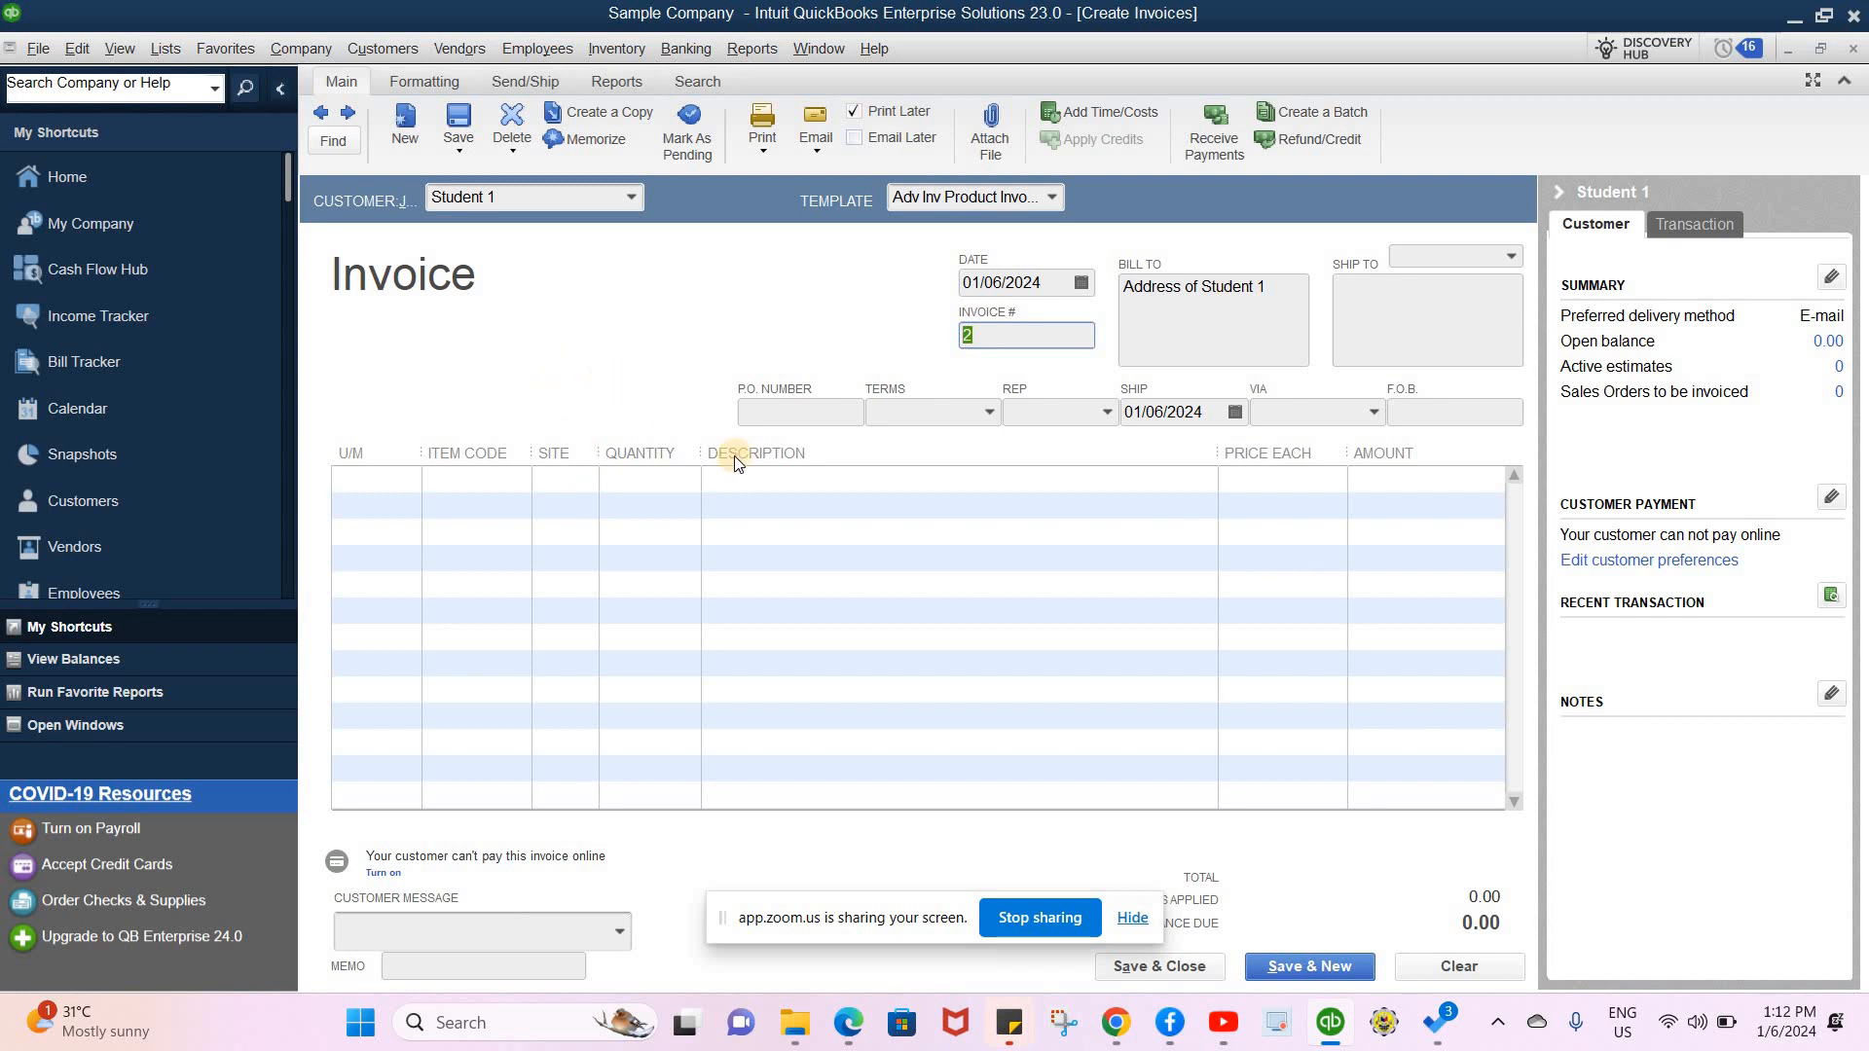
left_click(846, 477)
type("Tuiti")
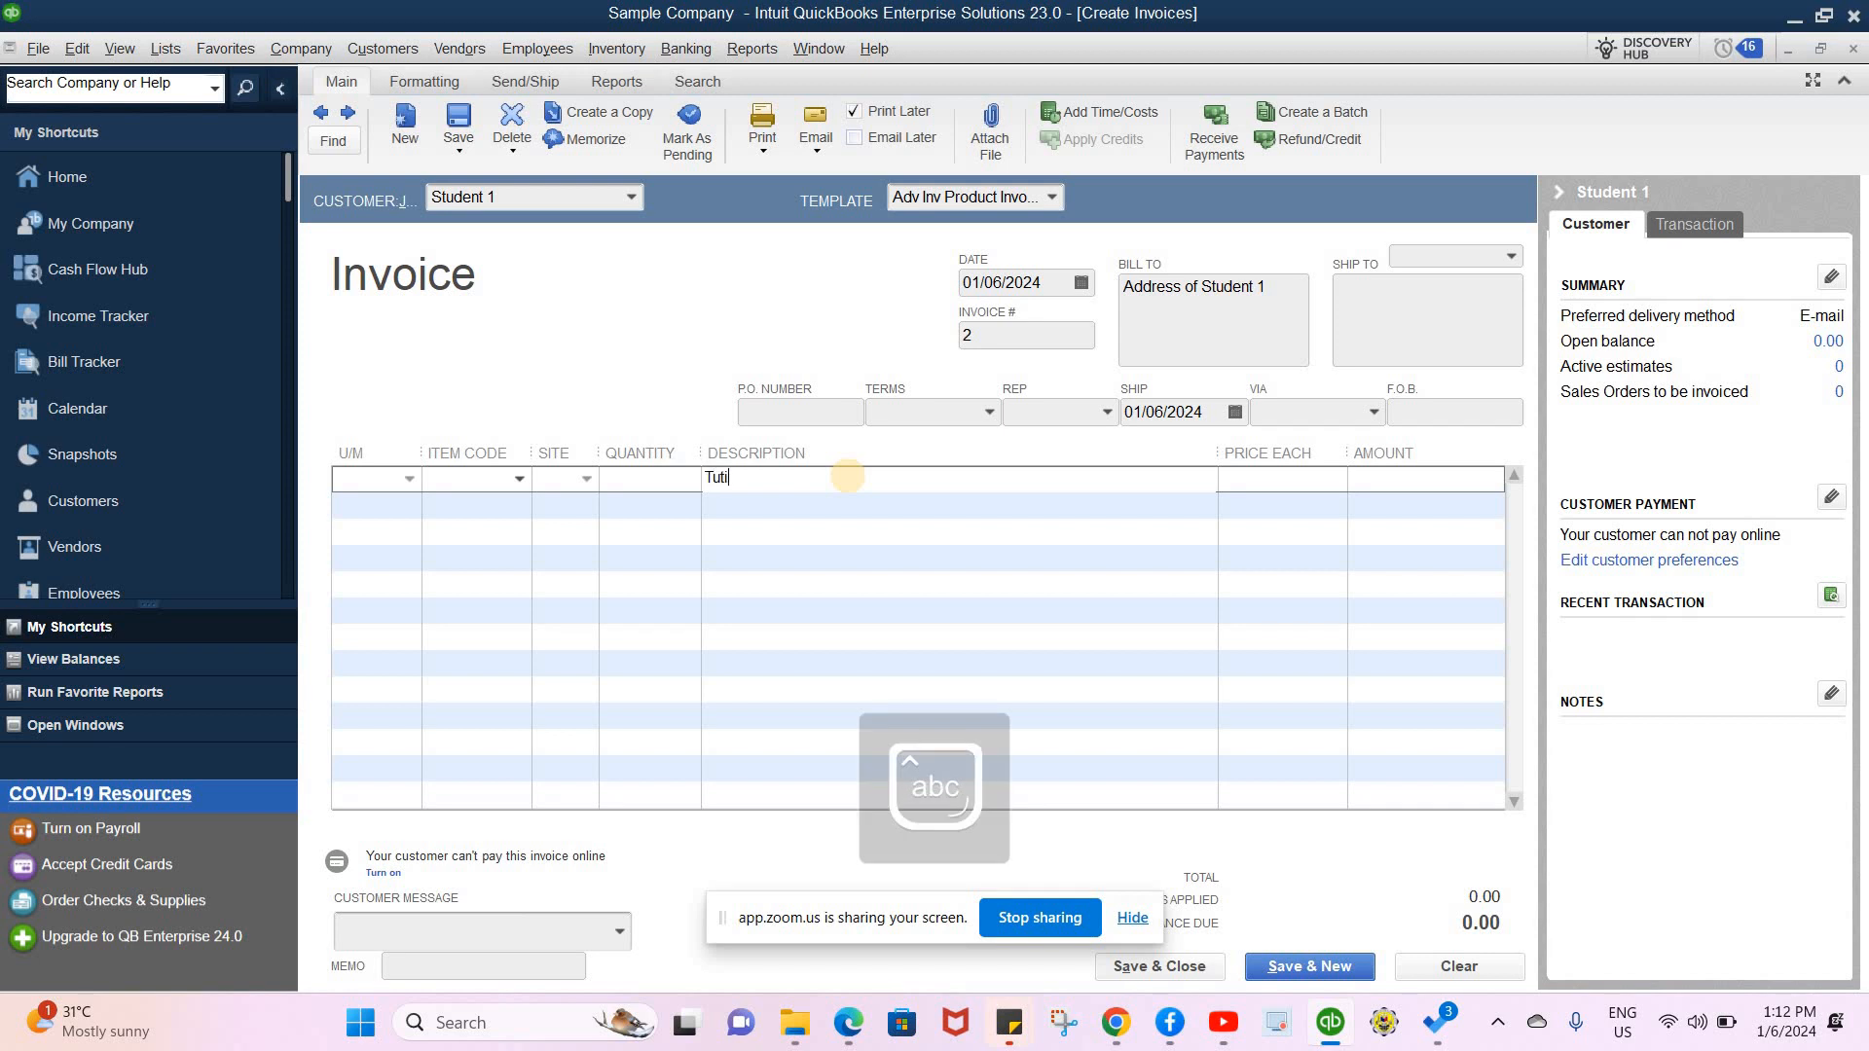
key("BackSpace")
key("BackSpace")
type("ition Fe")
left_click(1238, 481)
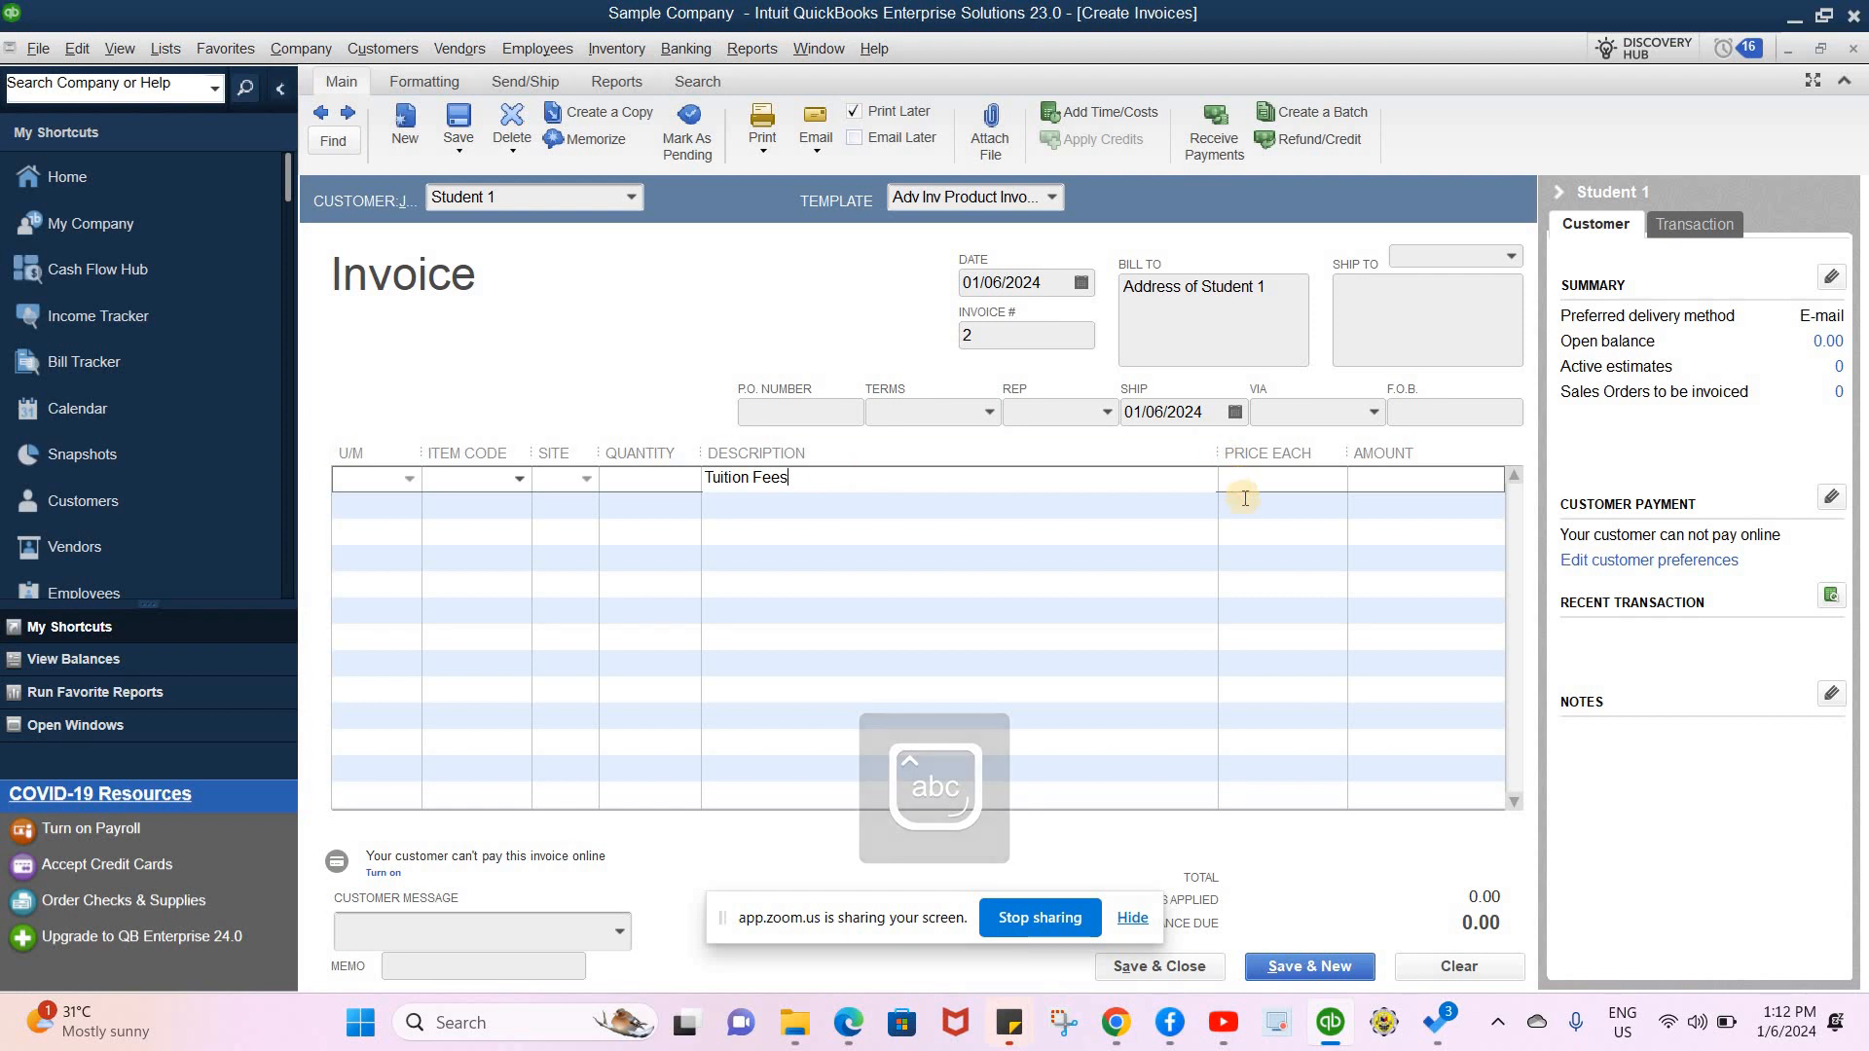
left_click(1387, 484)
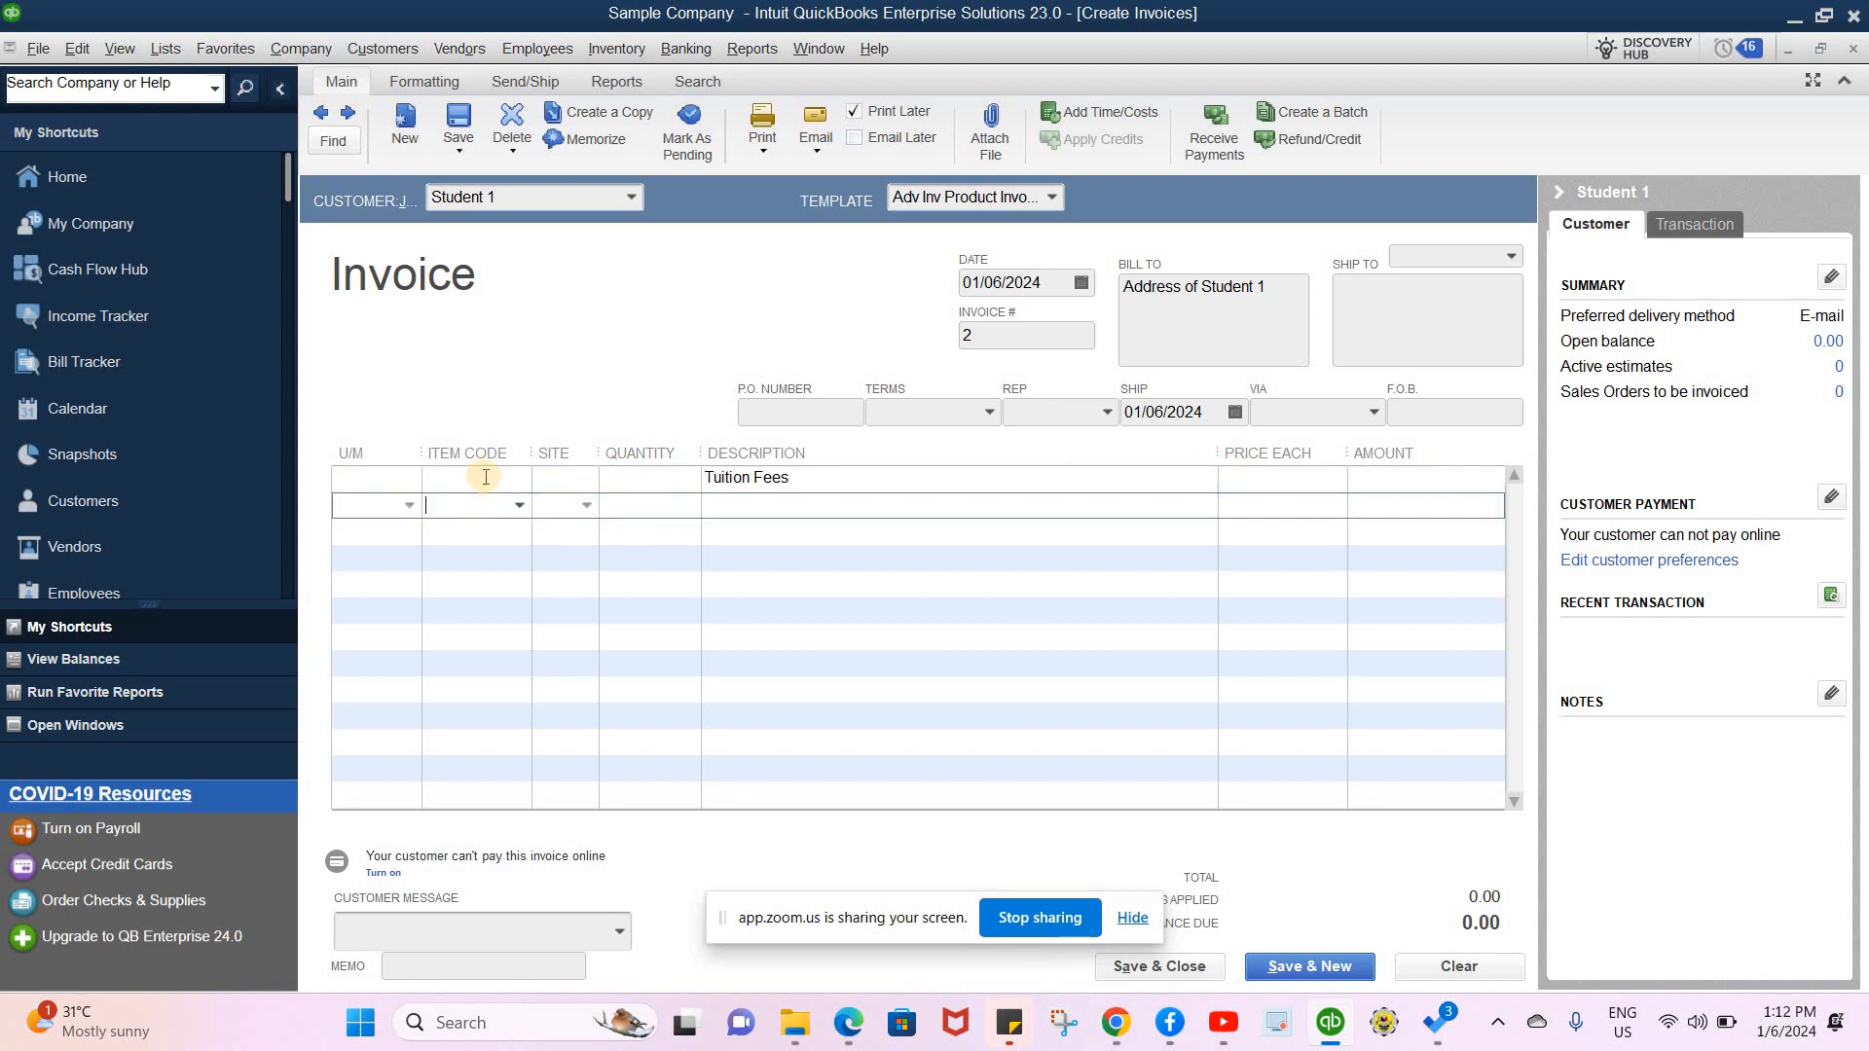
left_click(488, 477)
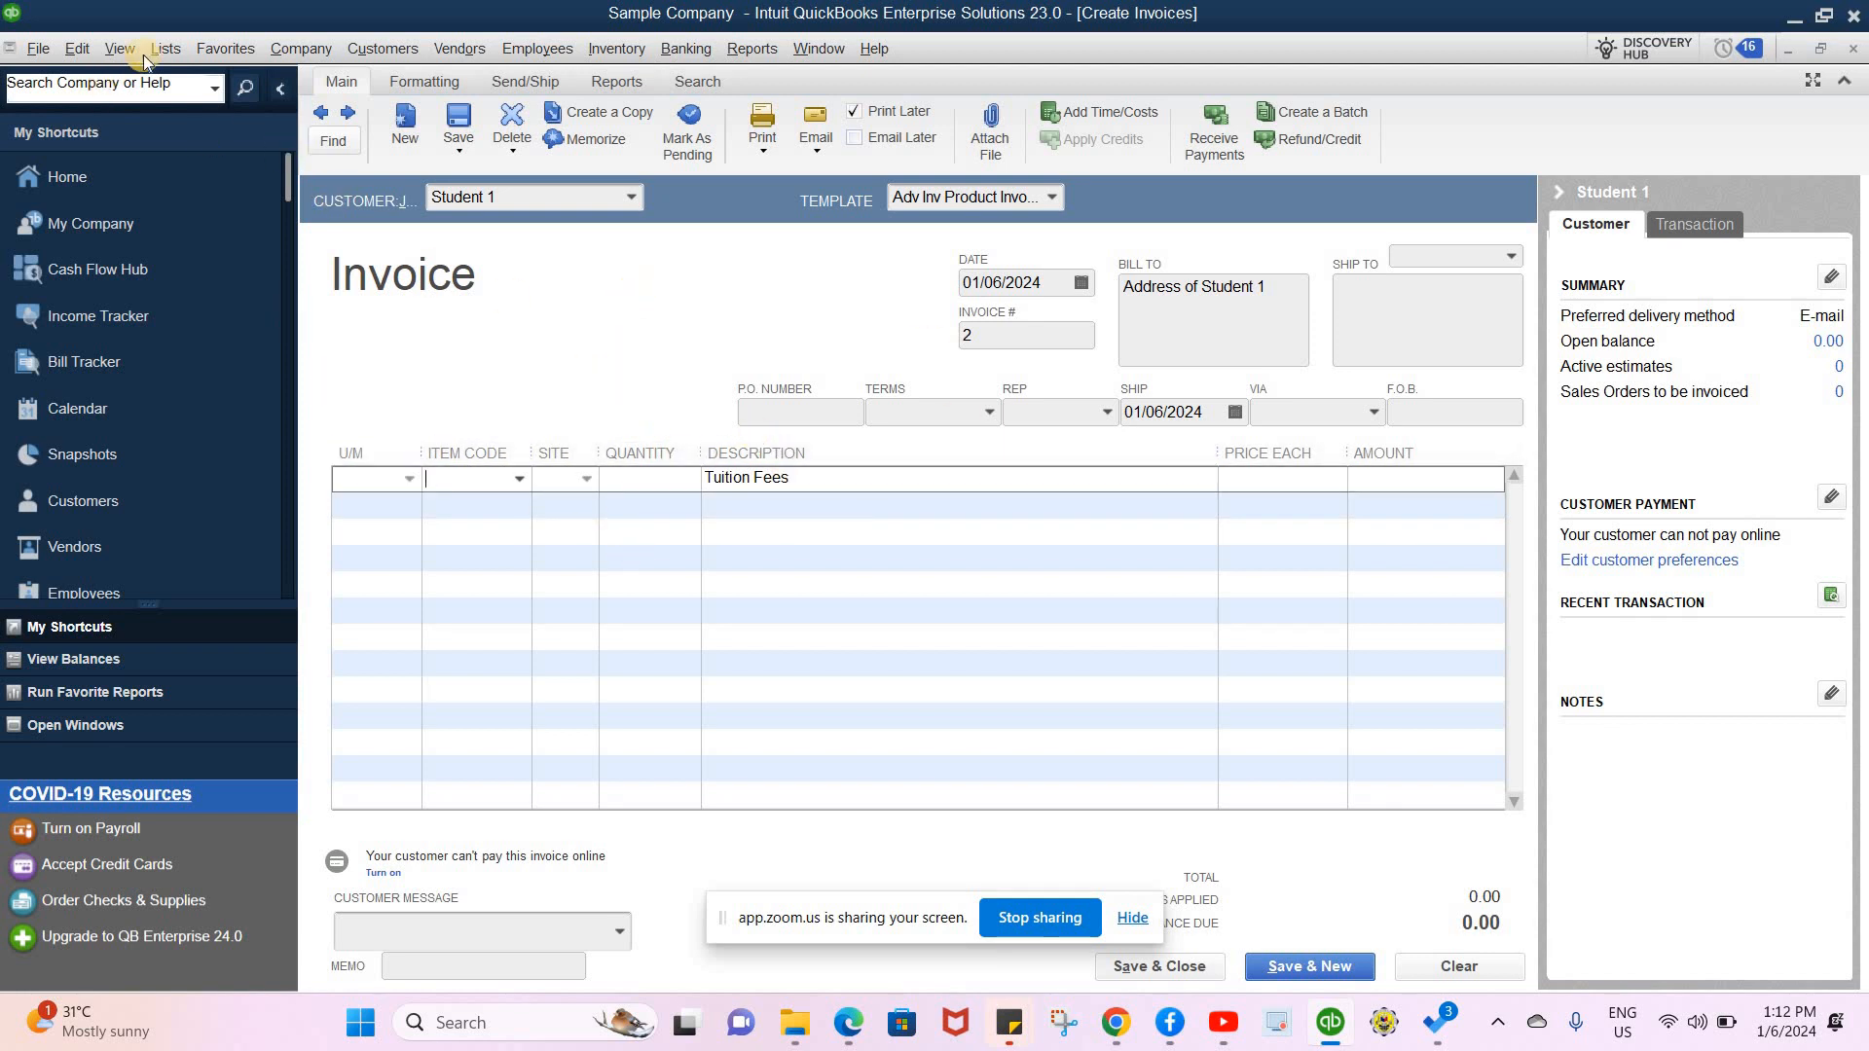
- Open the Item List and start a new item of type Service
left_click(177, 49)
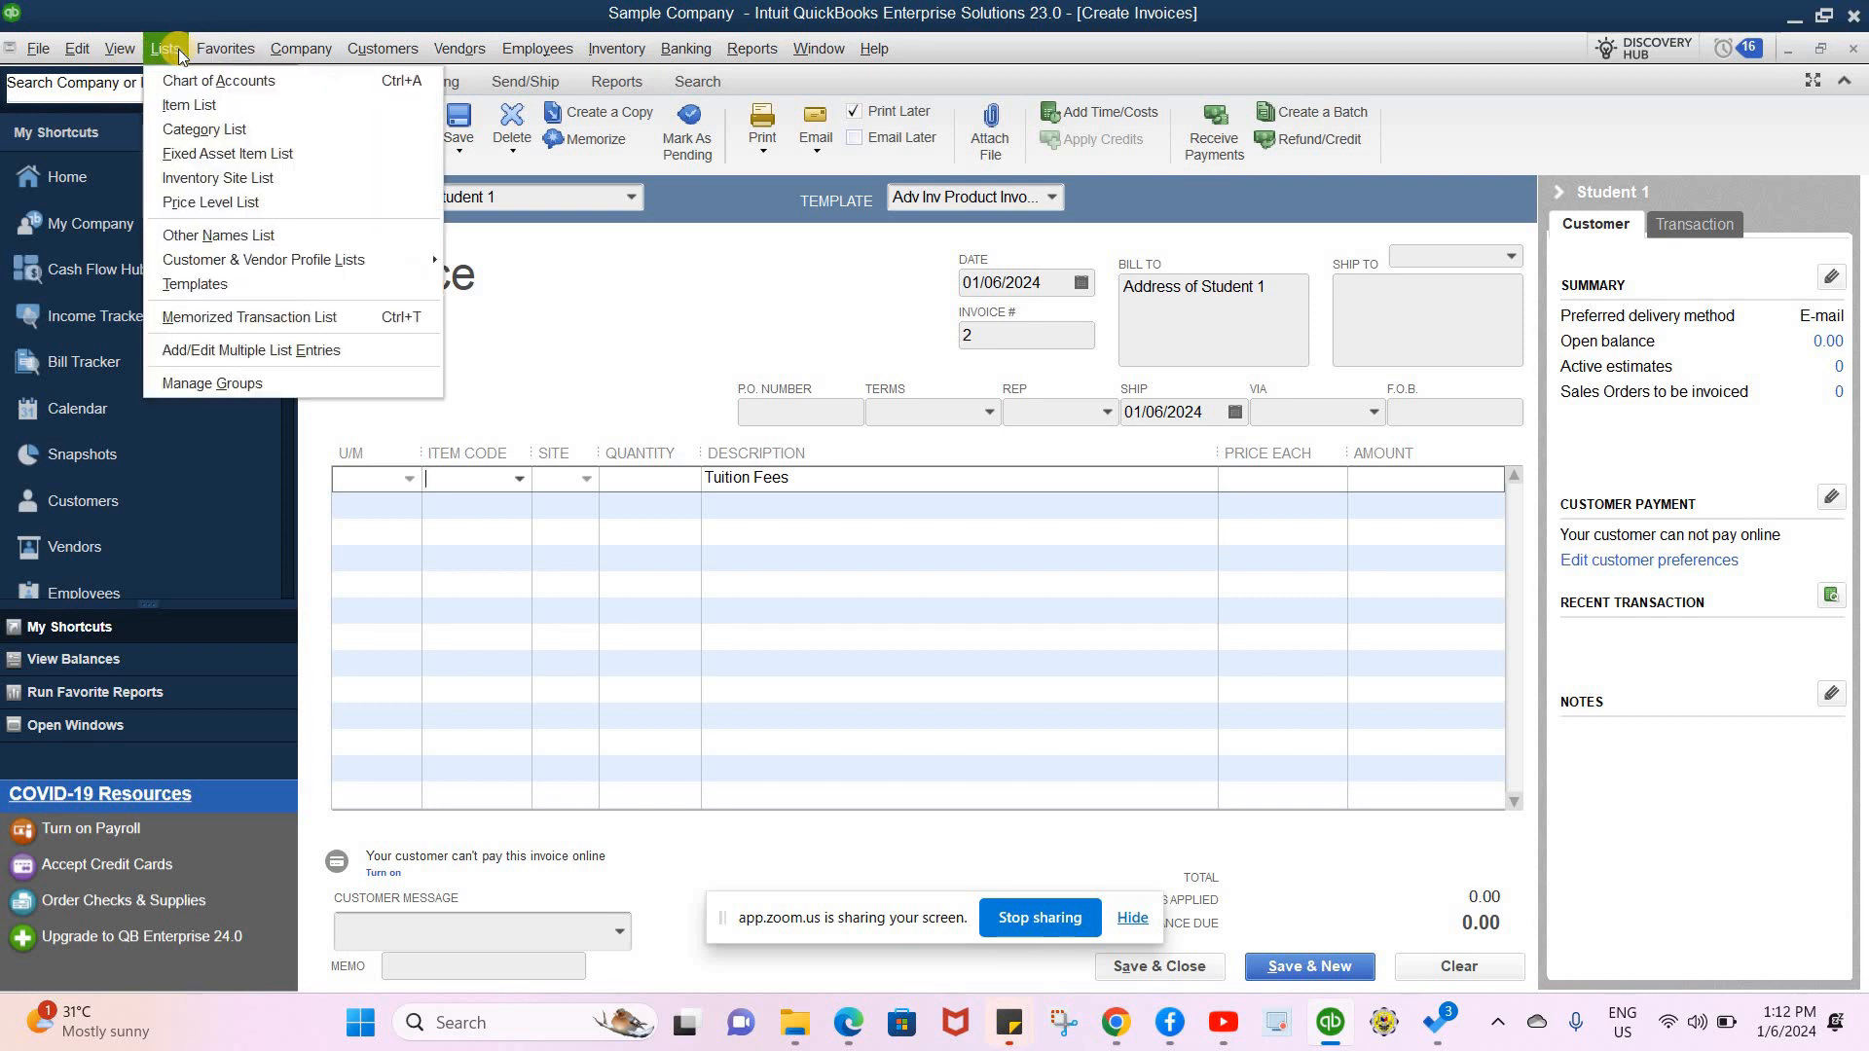
left_click(174, 50)
left_click(173, 50)
left_click(190, 107)
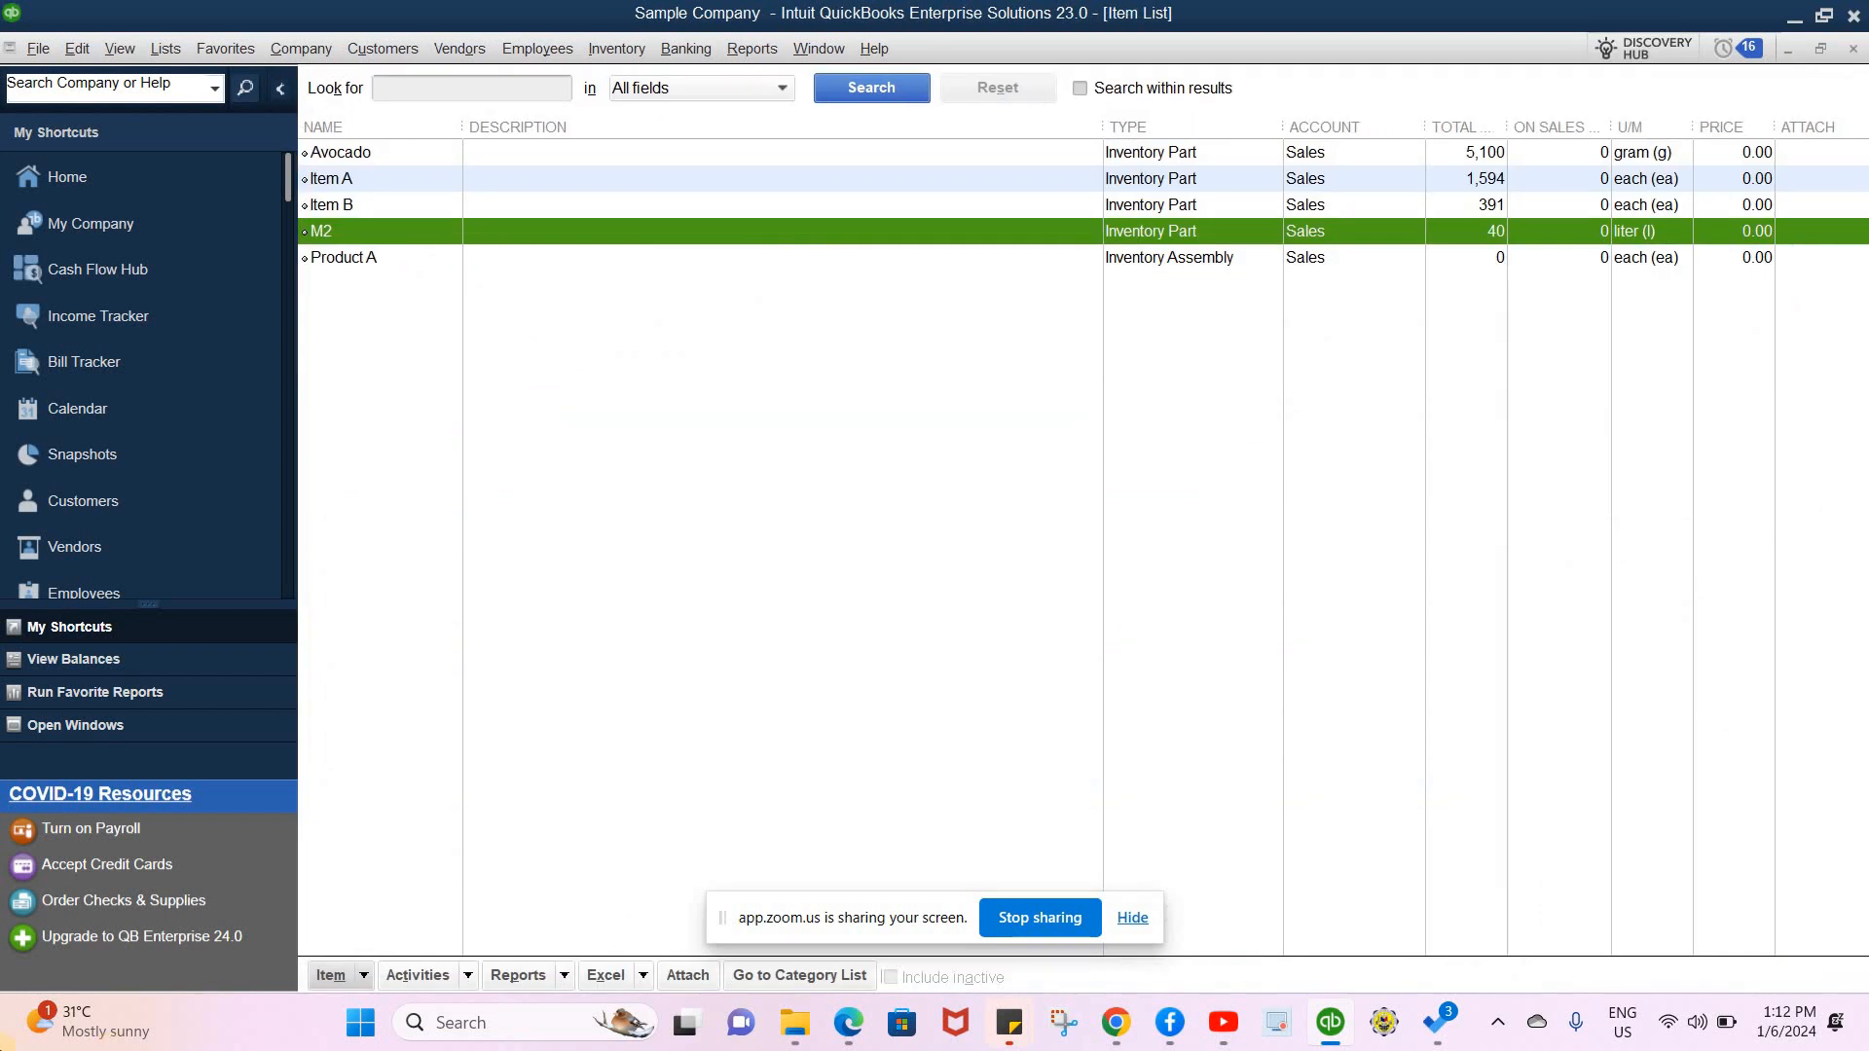
left_click(364, 973)
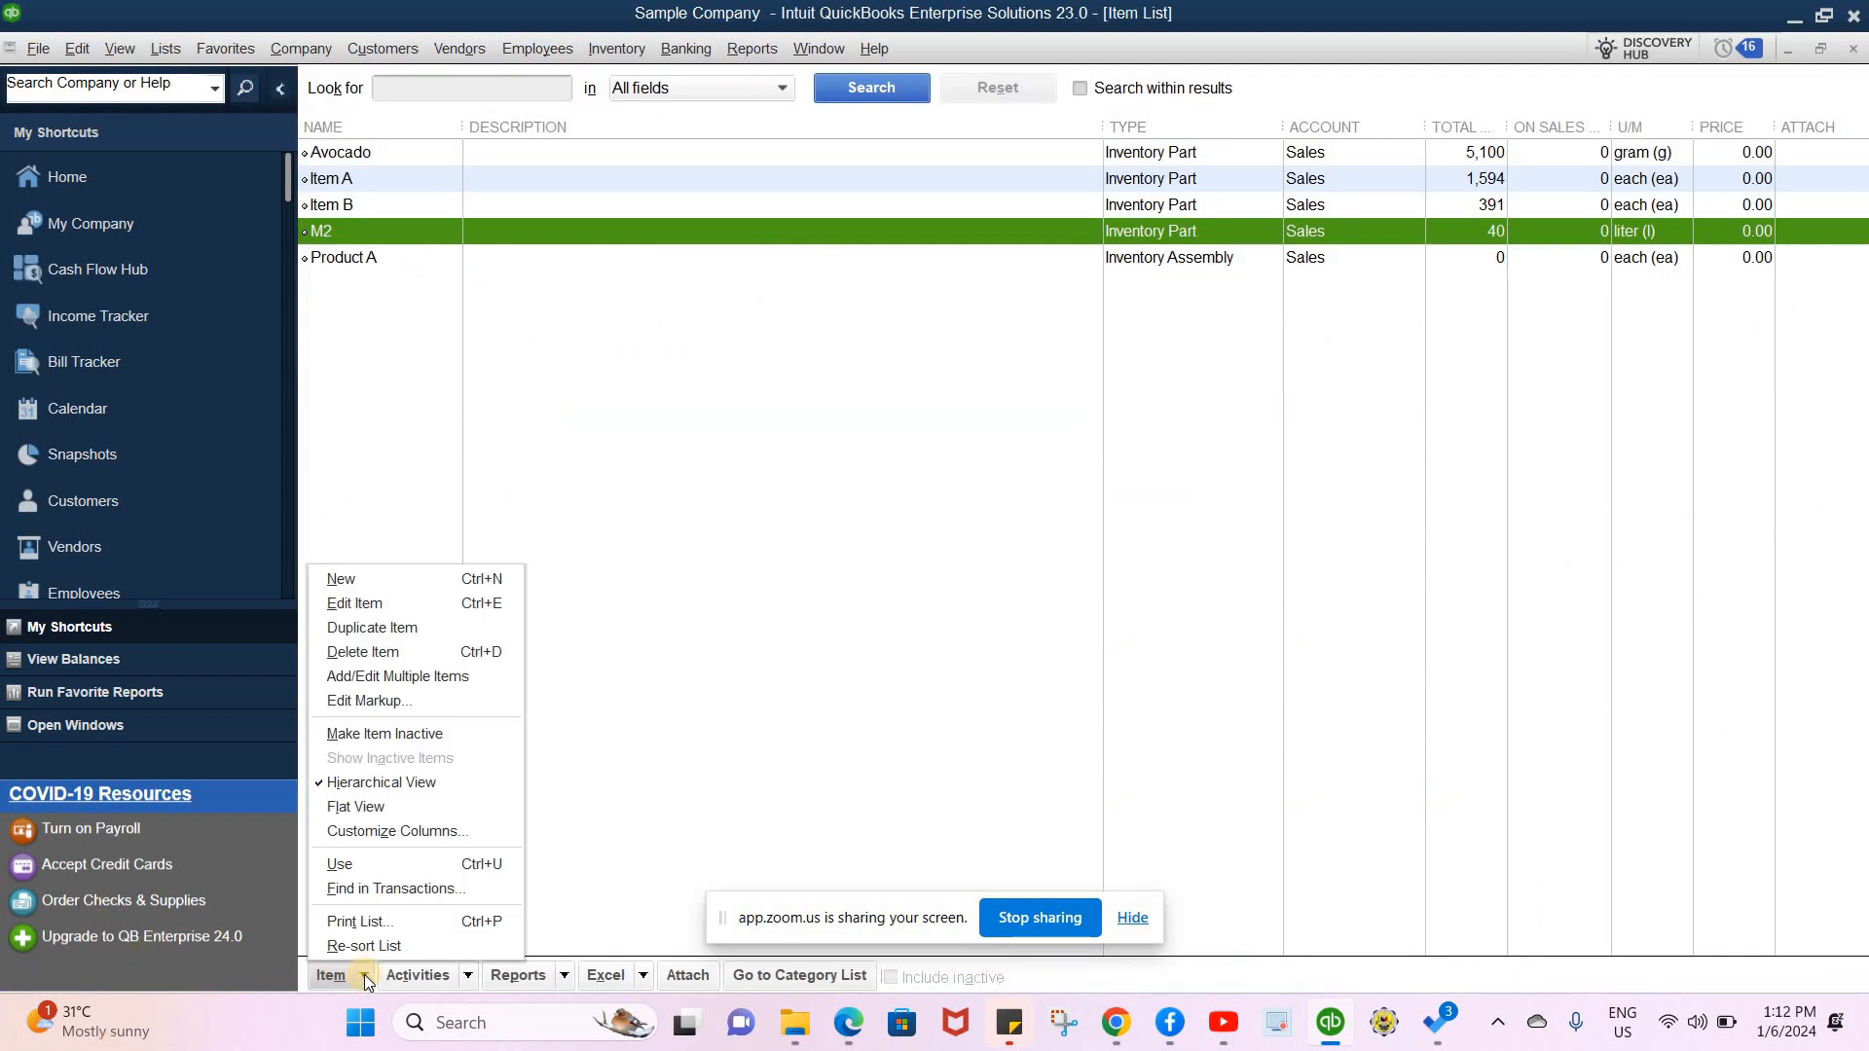
left_click(390, 578)
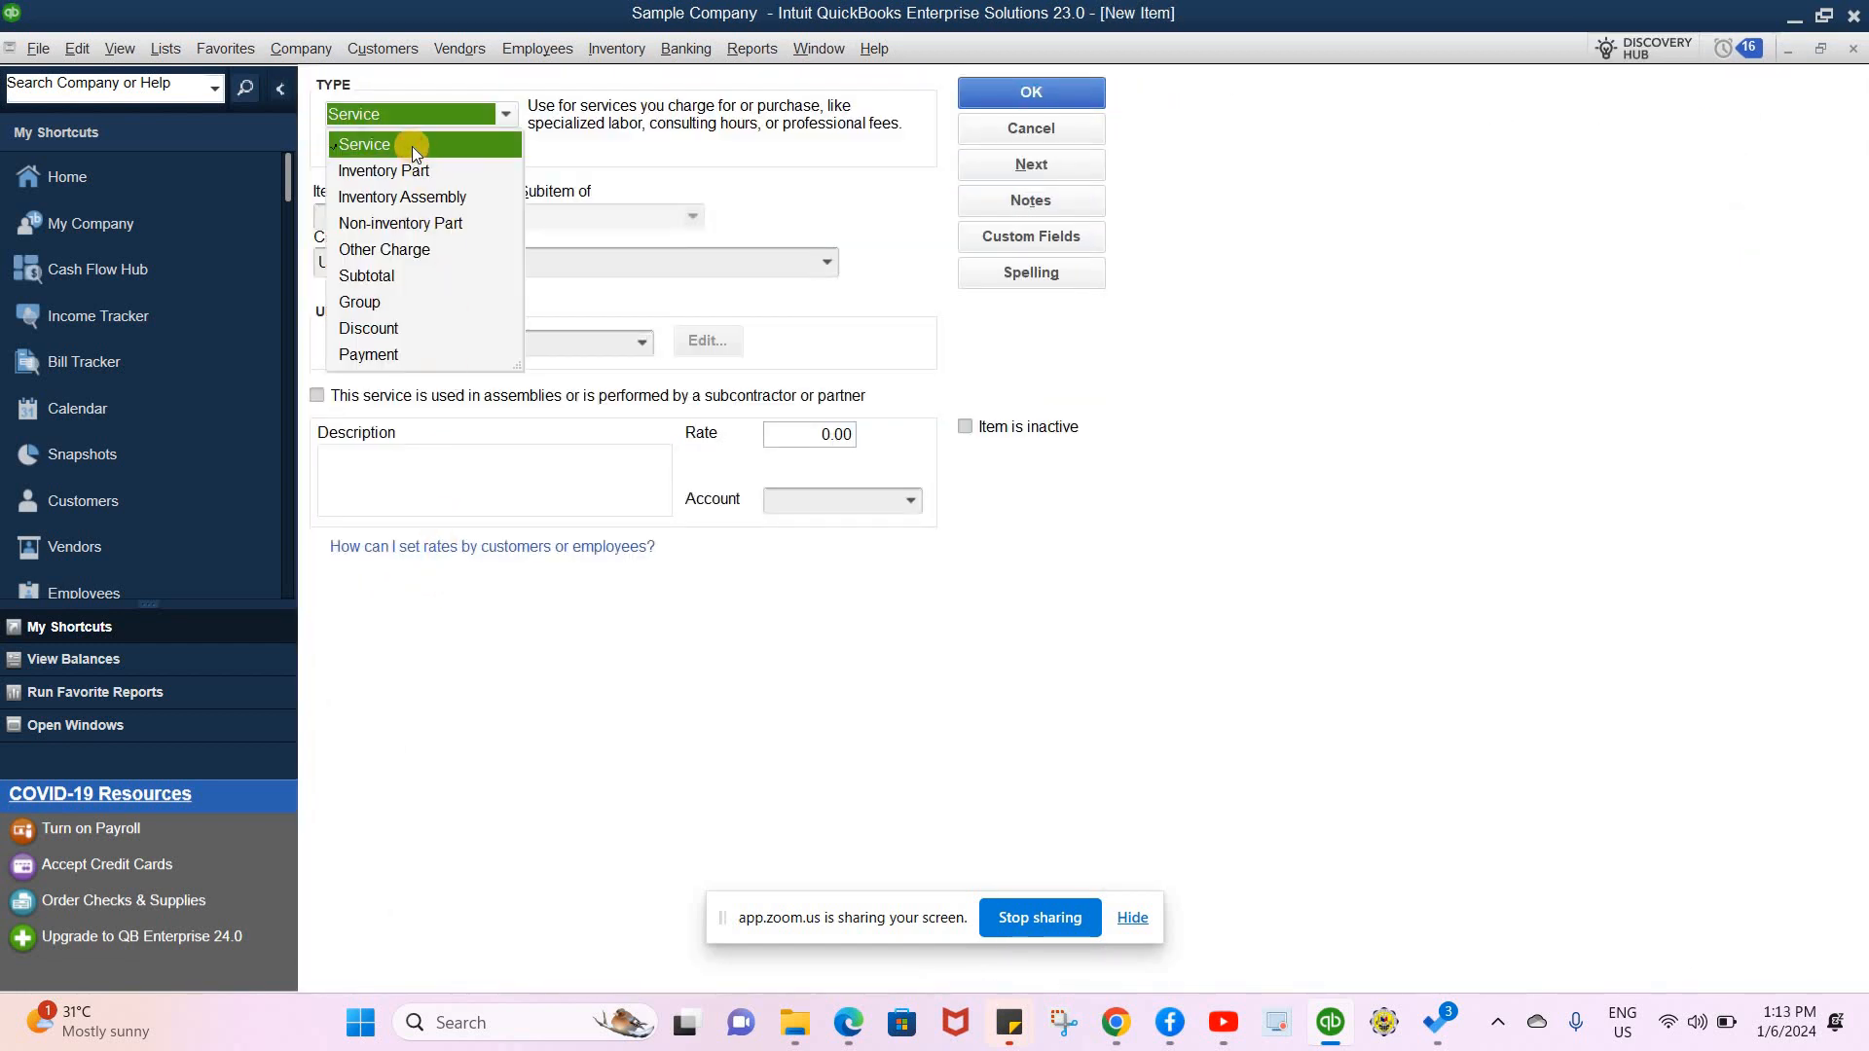
left_click(402, 201)
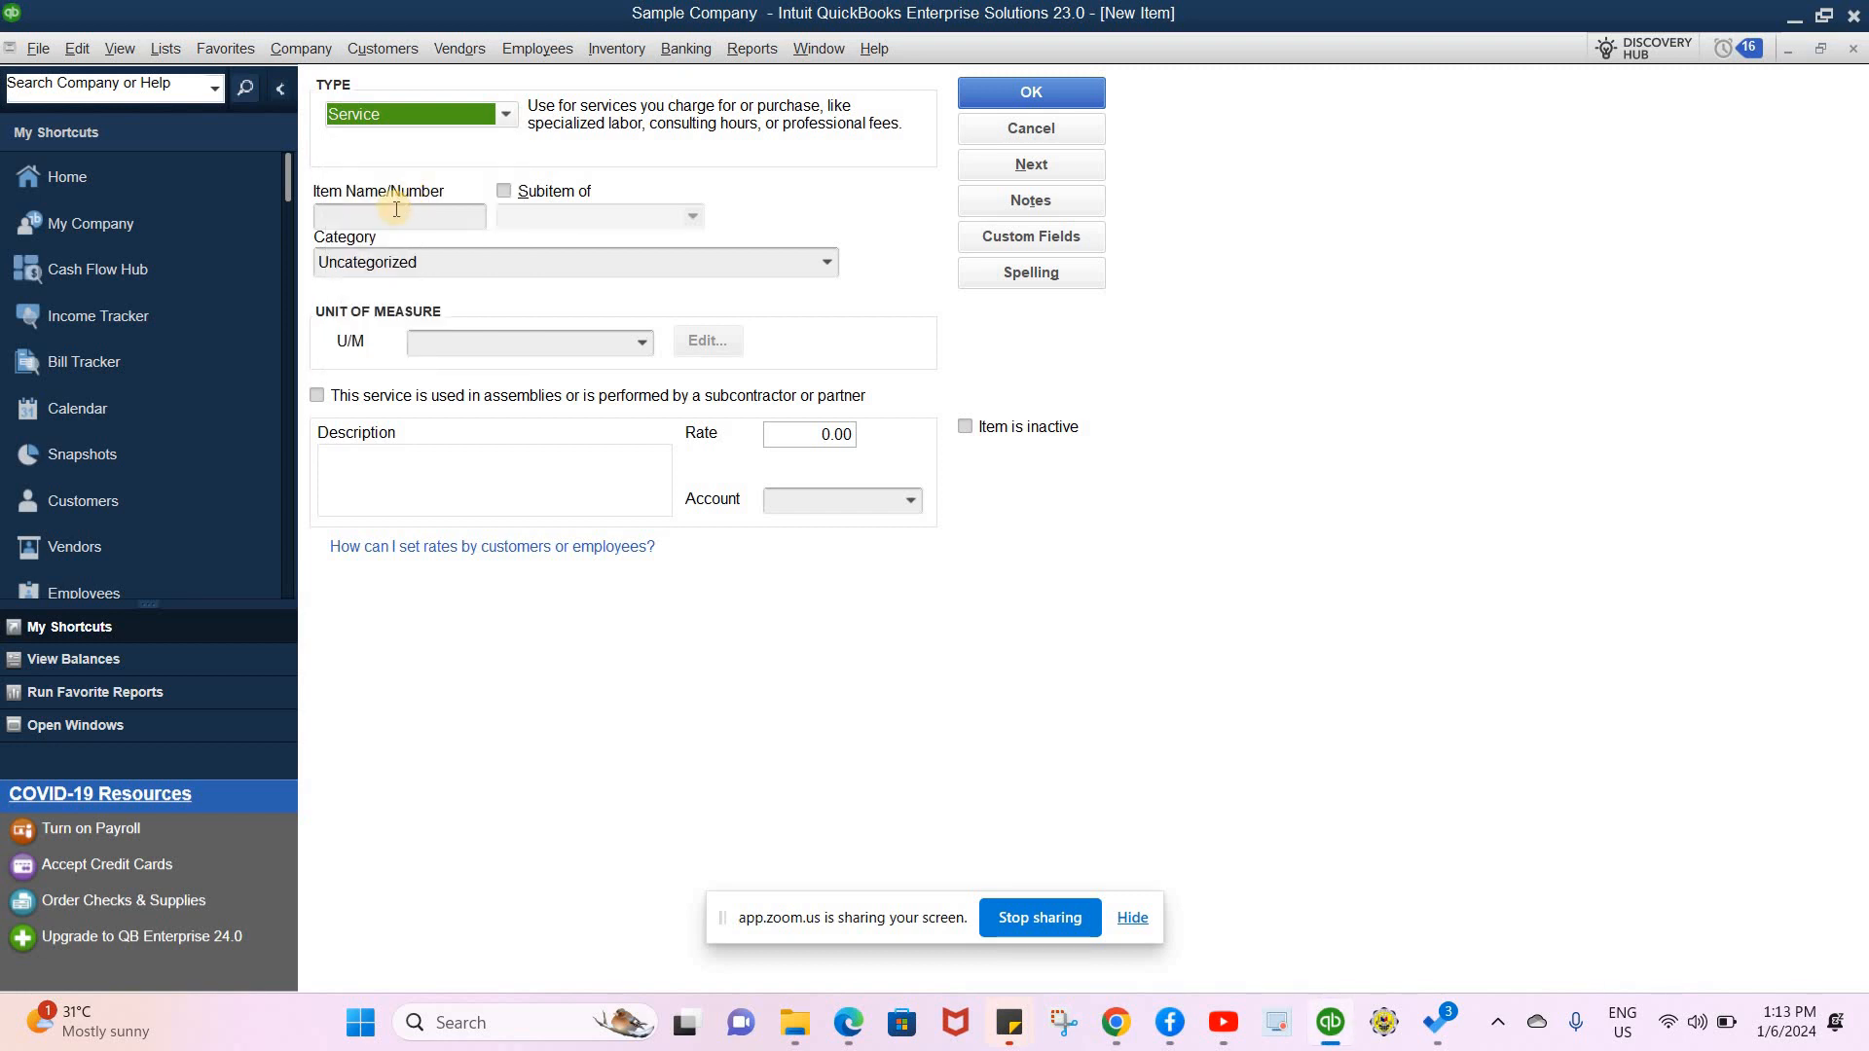
- Name the new service item "Tuition Fee"
left_click(396, 209)
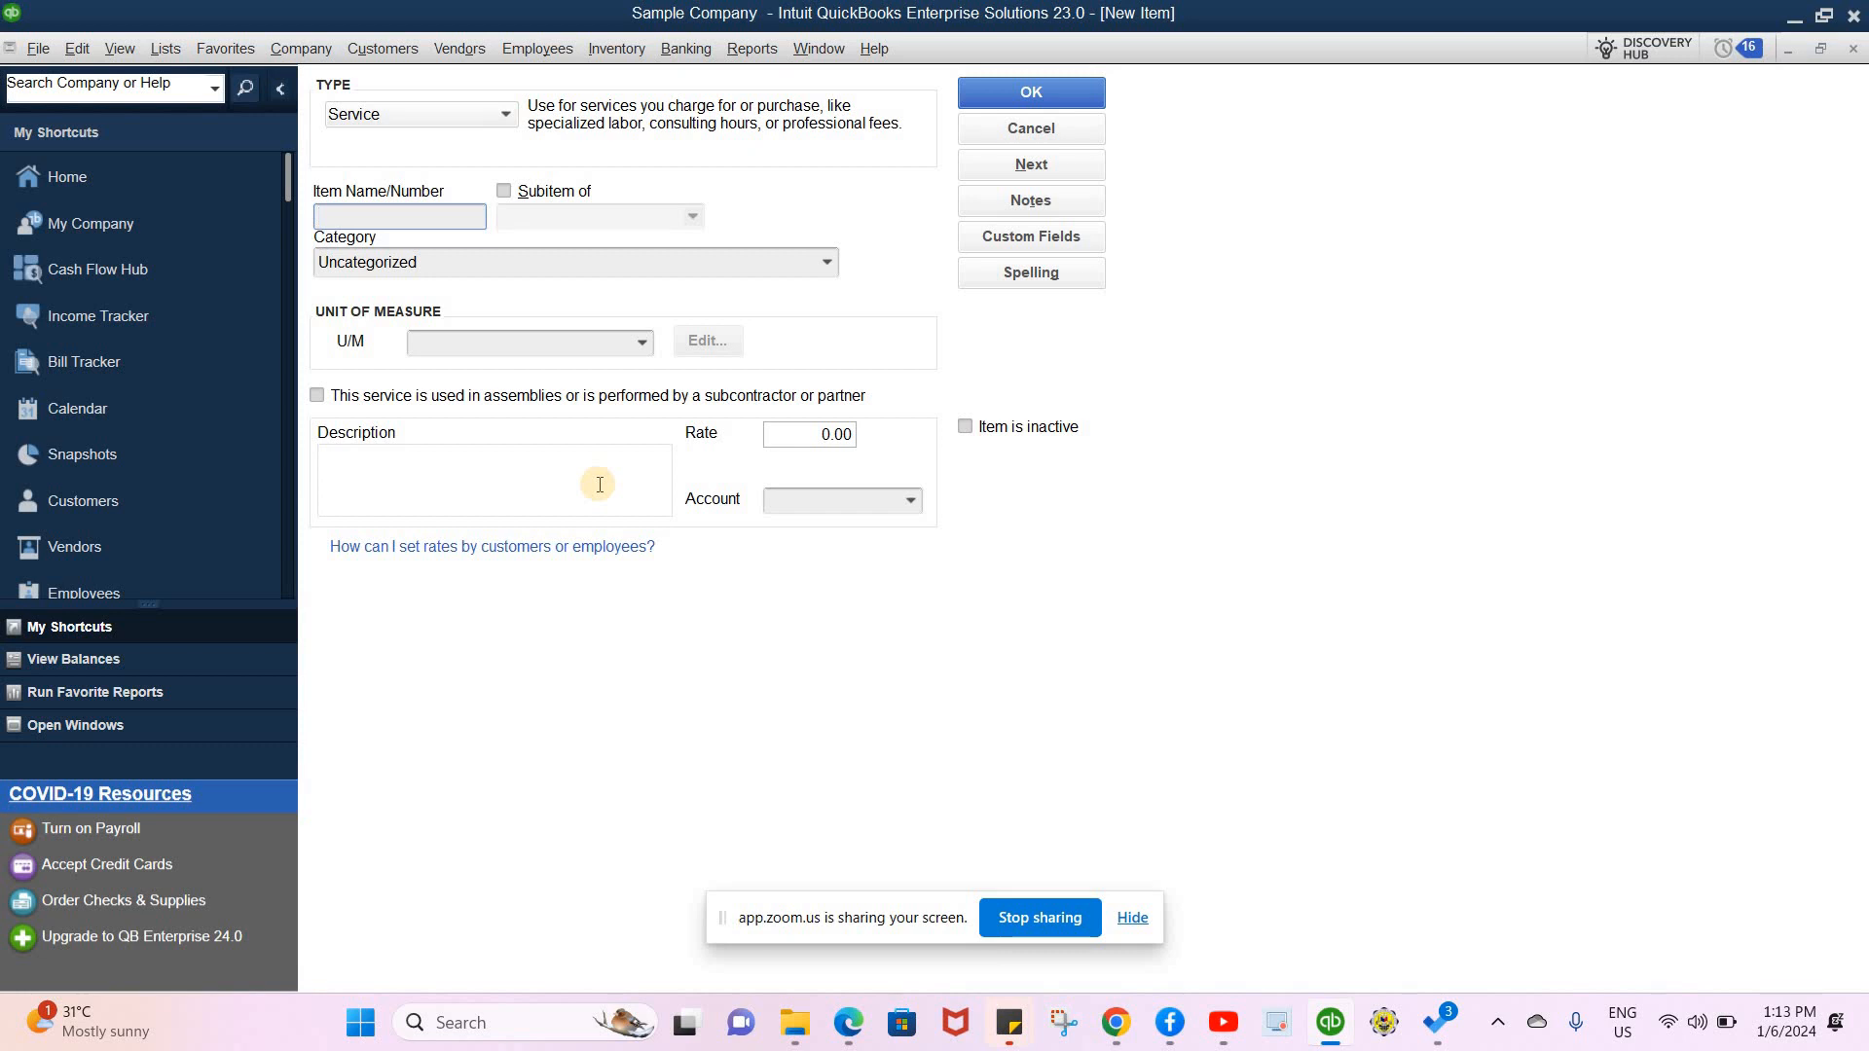
left_click(908, 506)
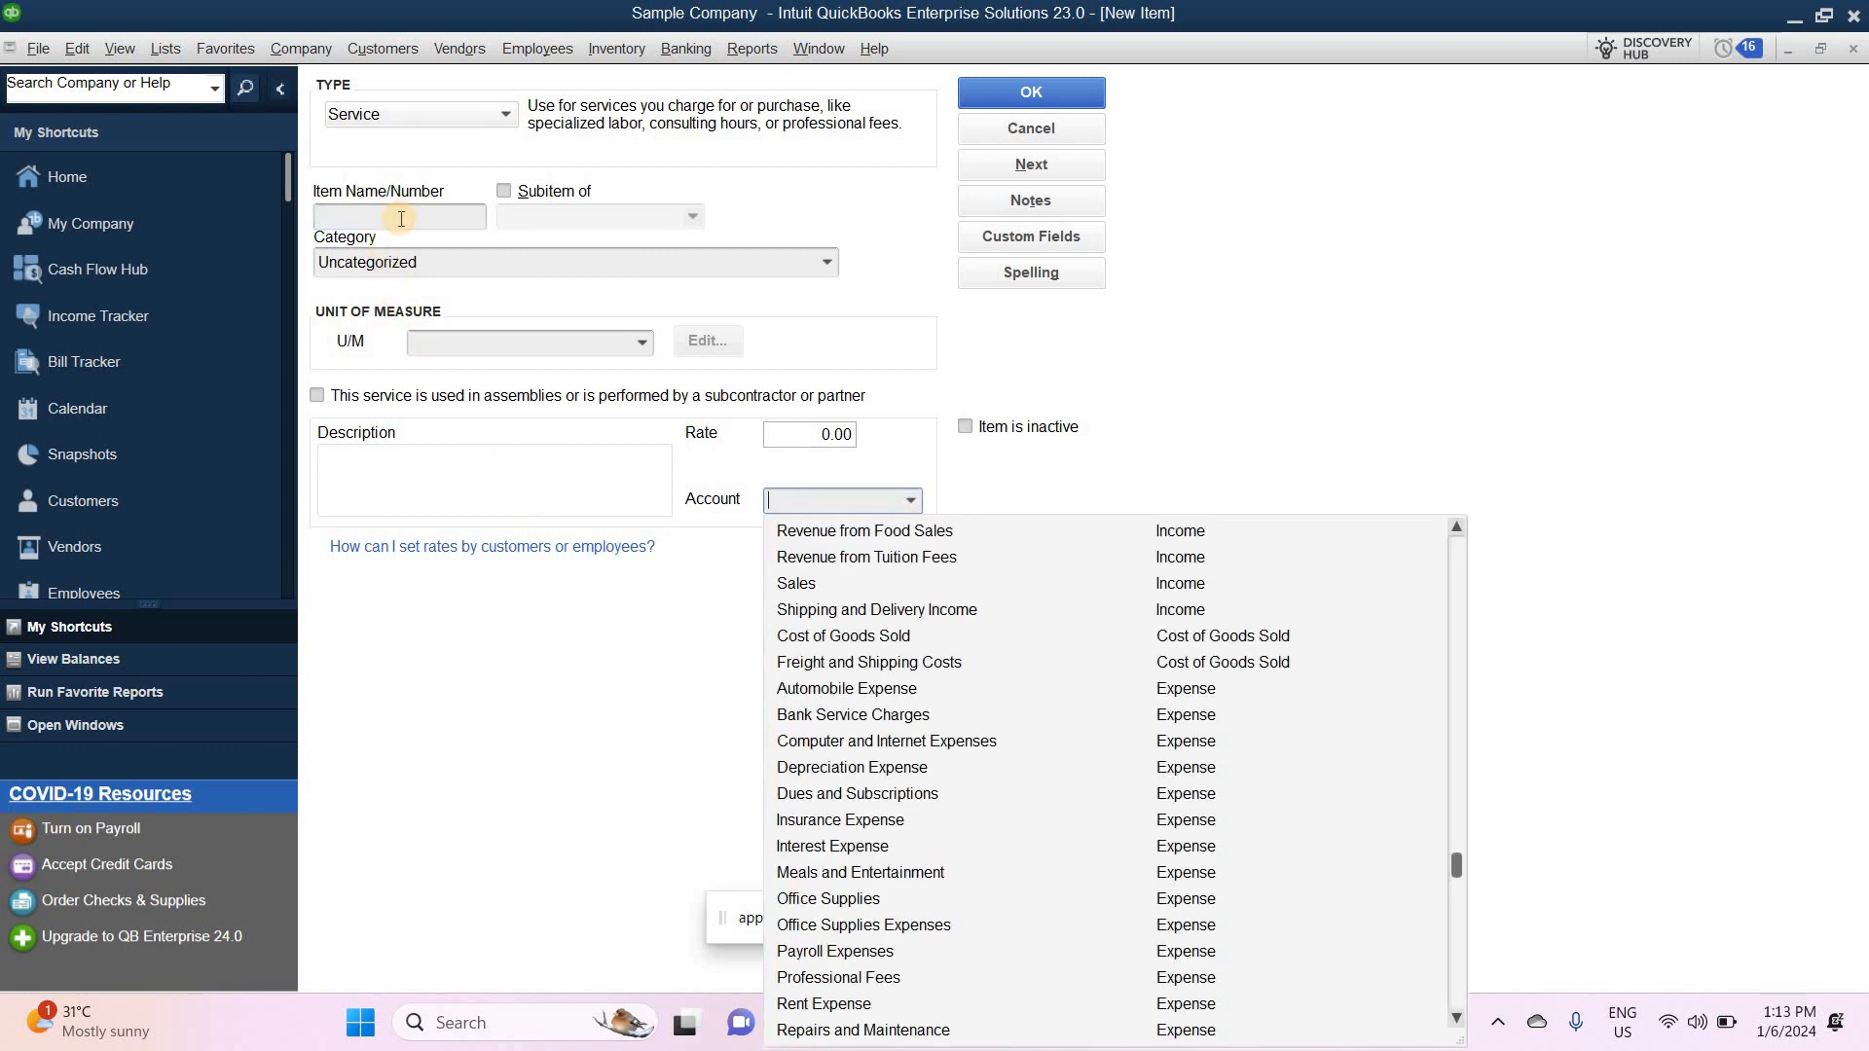
left_click(401, 218)
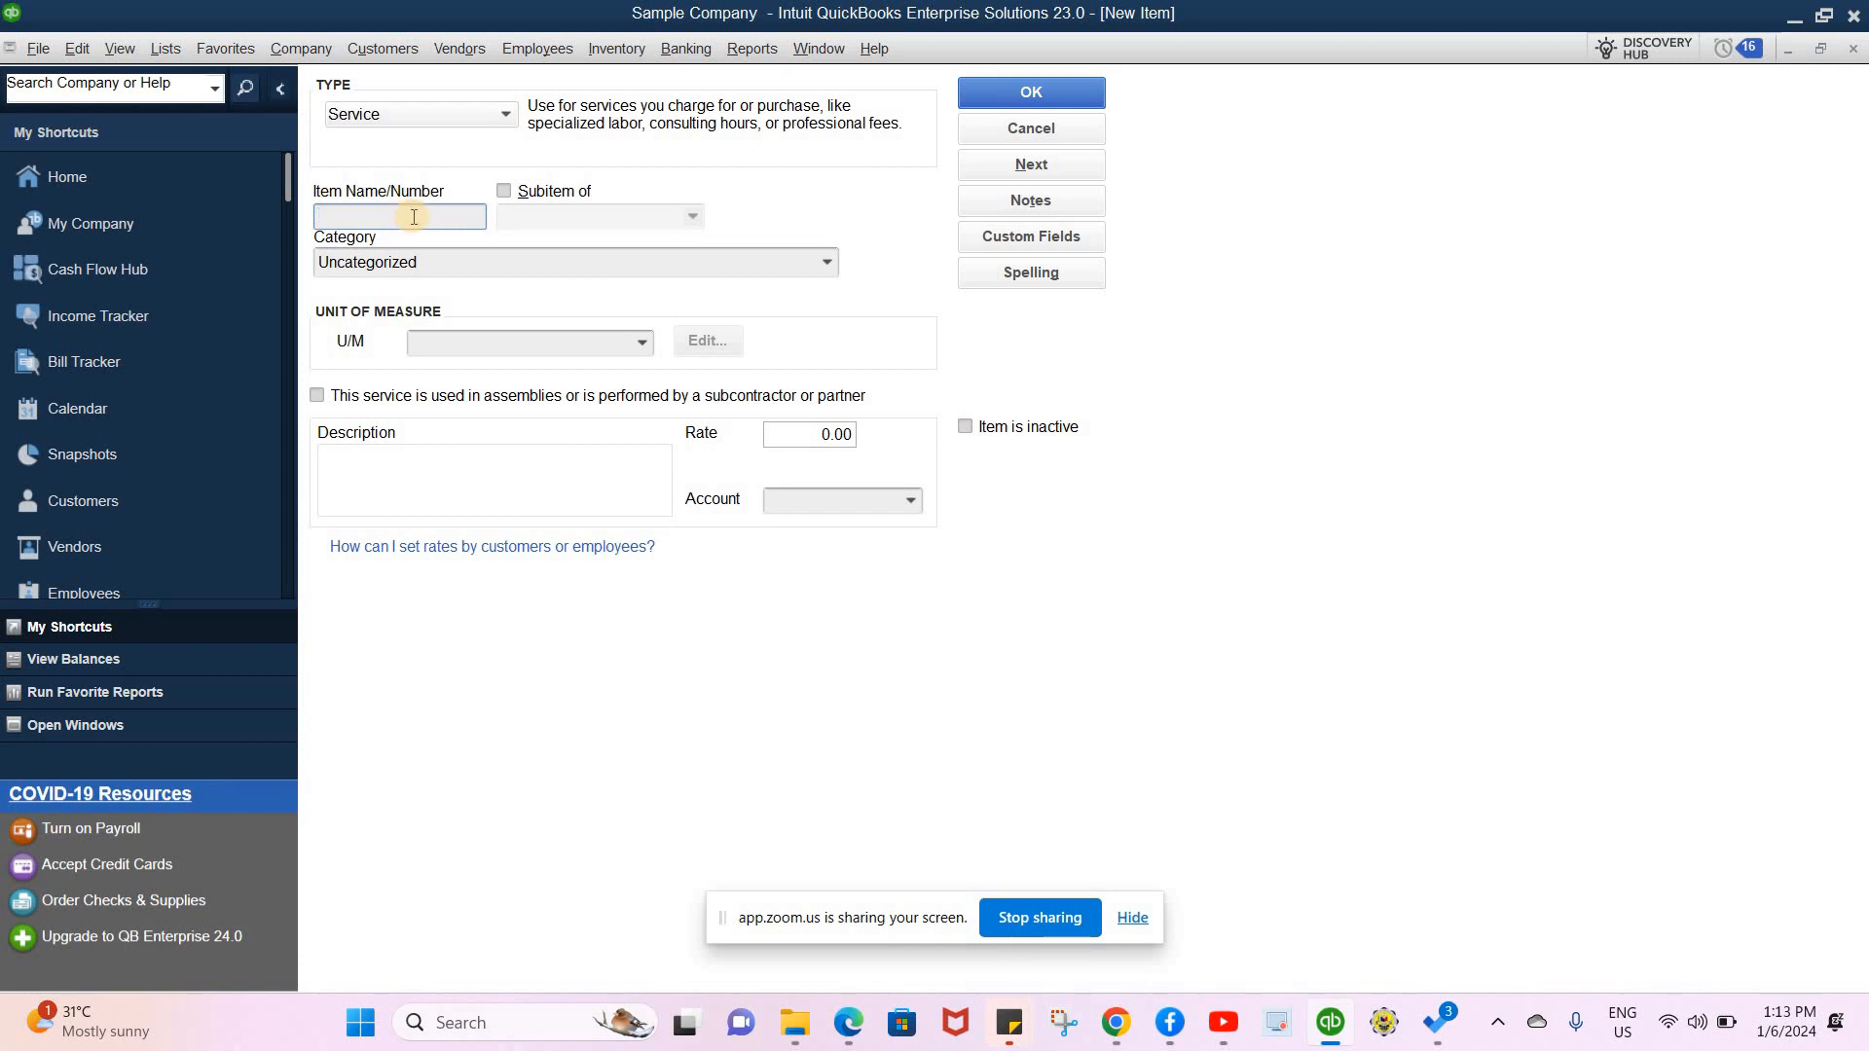
type("Rev")
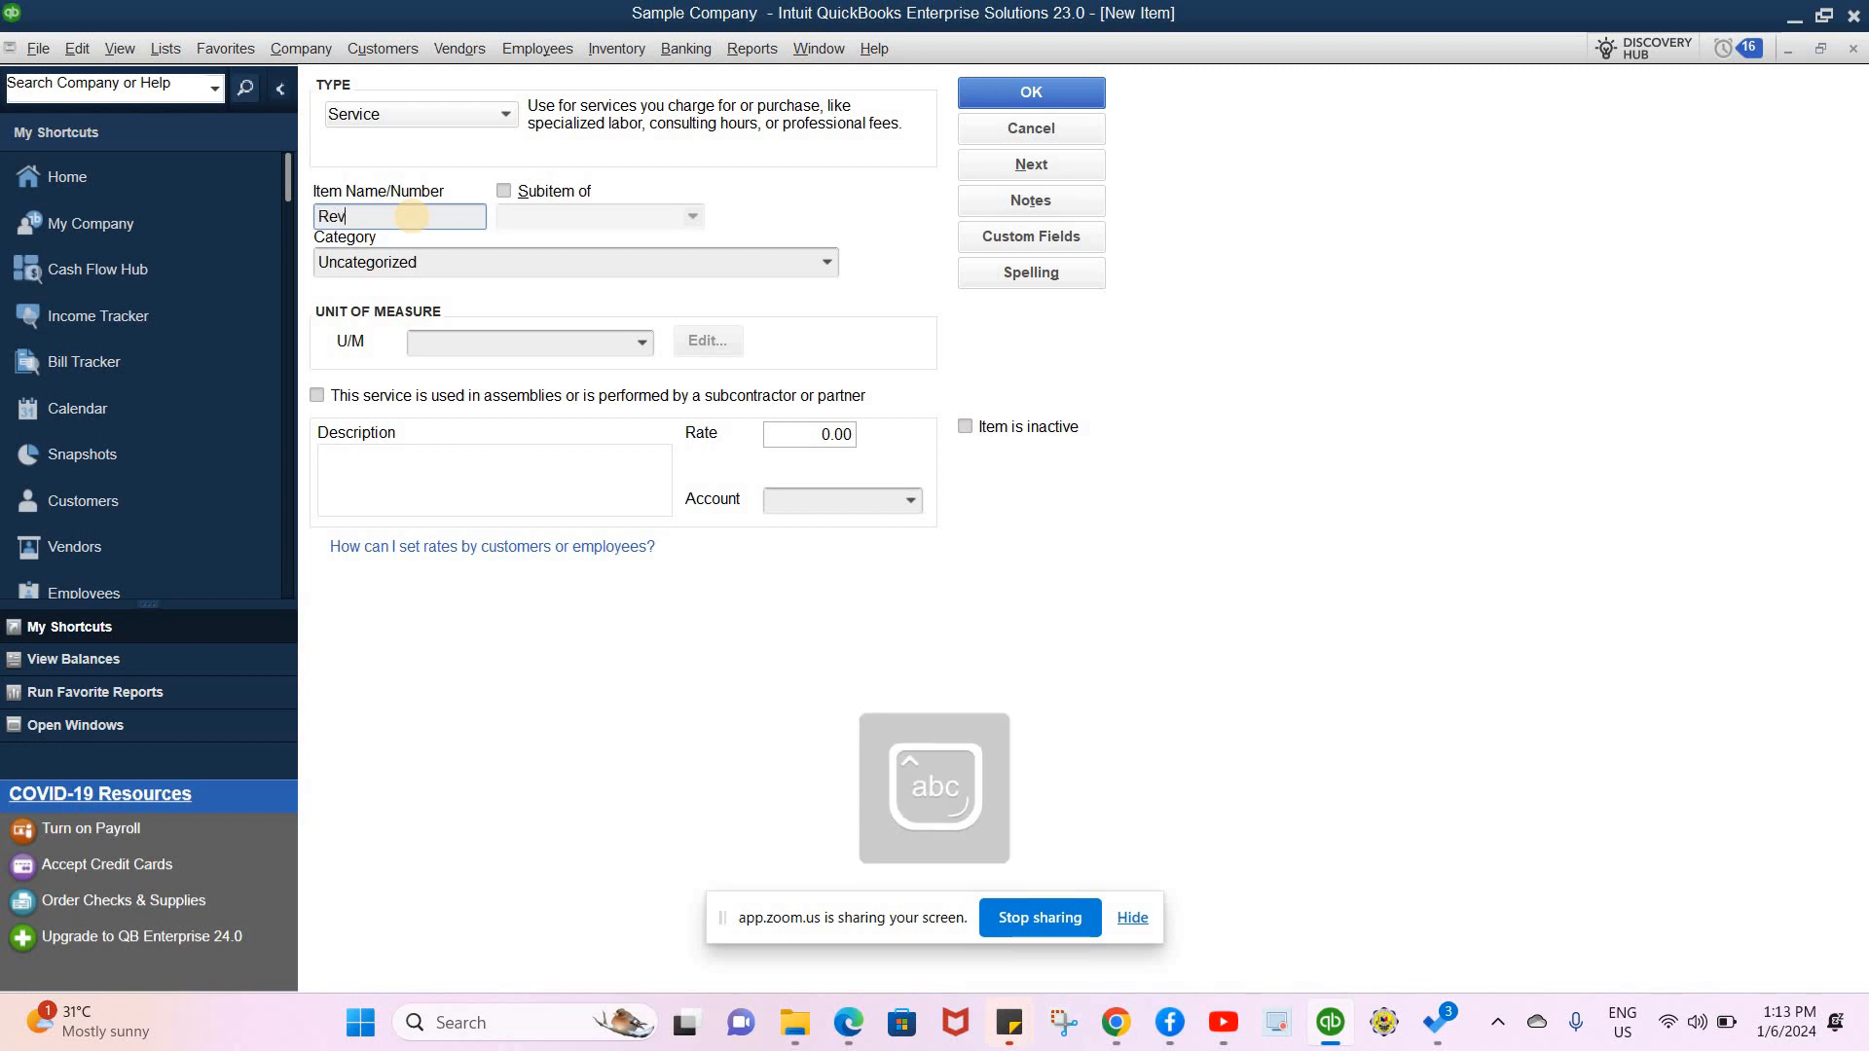
key("BackSpace")
key("BackSpace")
key("BackSpace")
type("Ti")
key("BackSpace")
type("uition FEE")
key("BackSpace")
key("BackSpace")
key("BackSpace")
type("Fee")
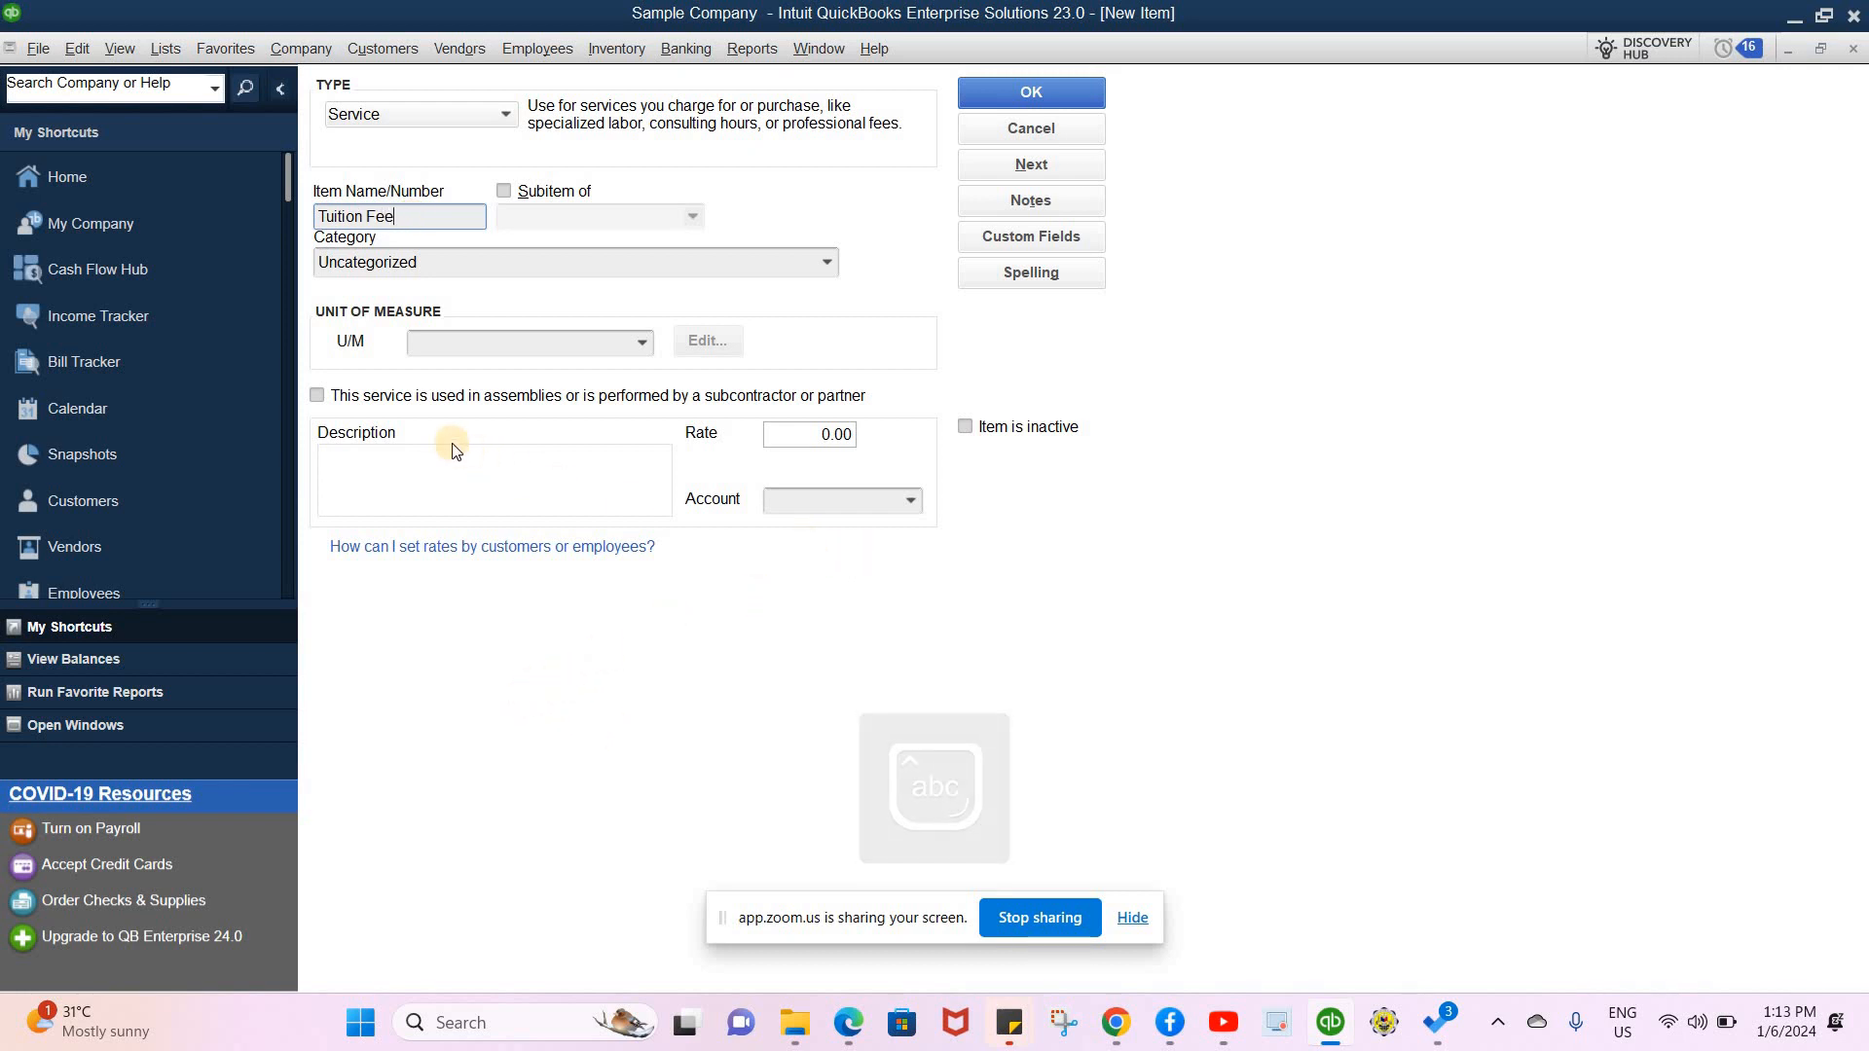
- Assign the Tuition Fee item to the Revenue from Tuition Fees account and save the item
left_click(911, 501)
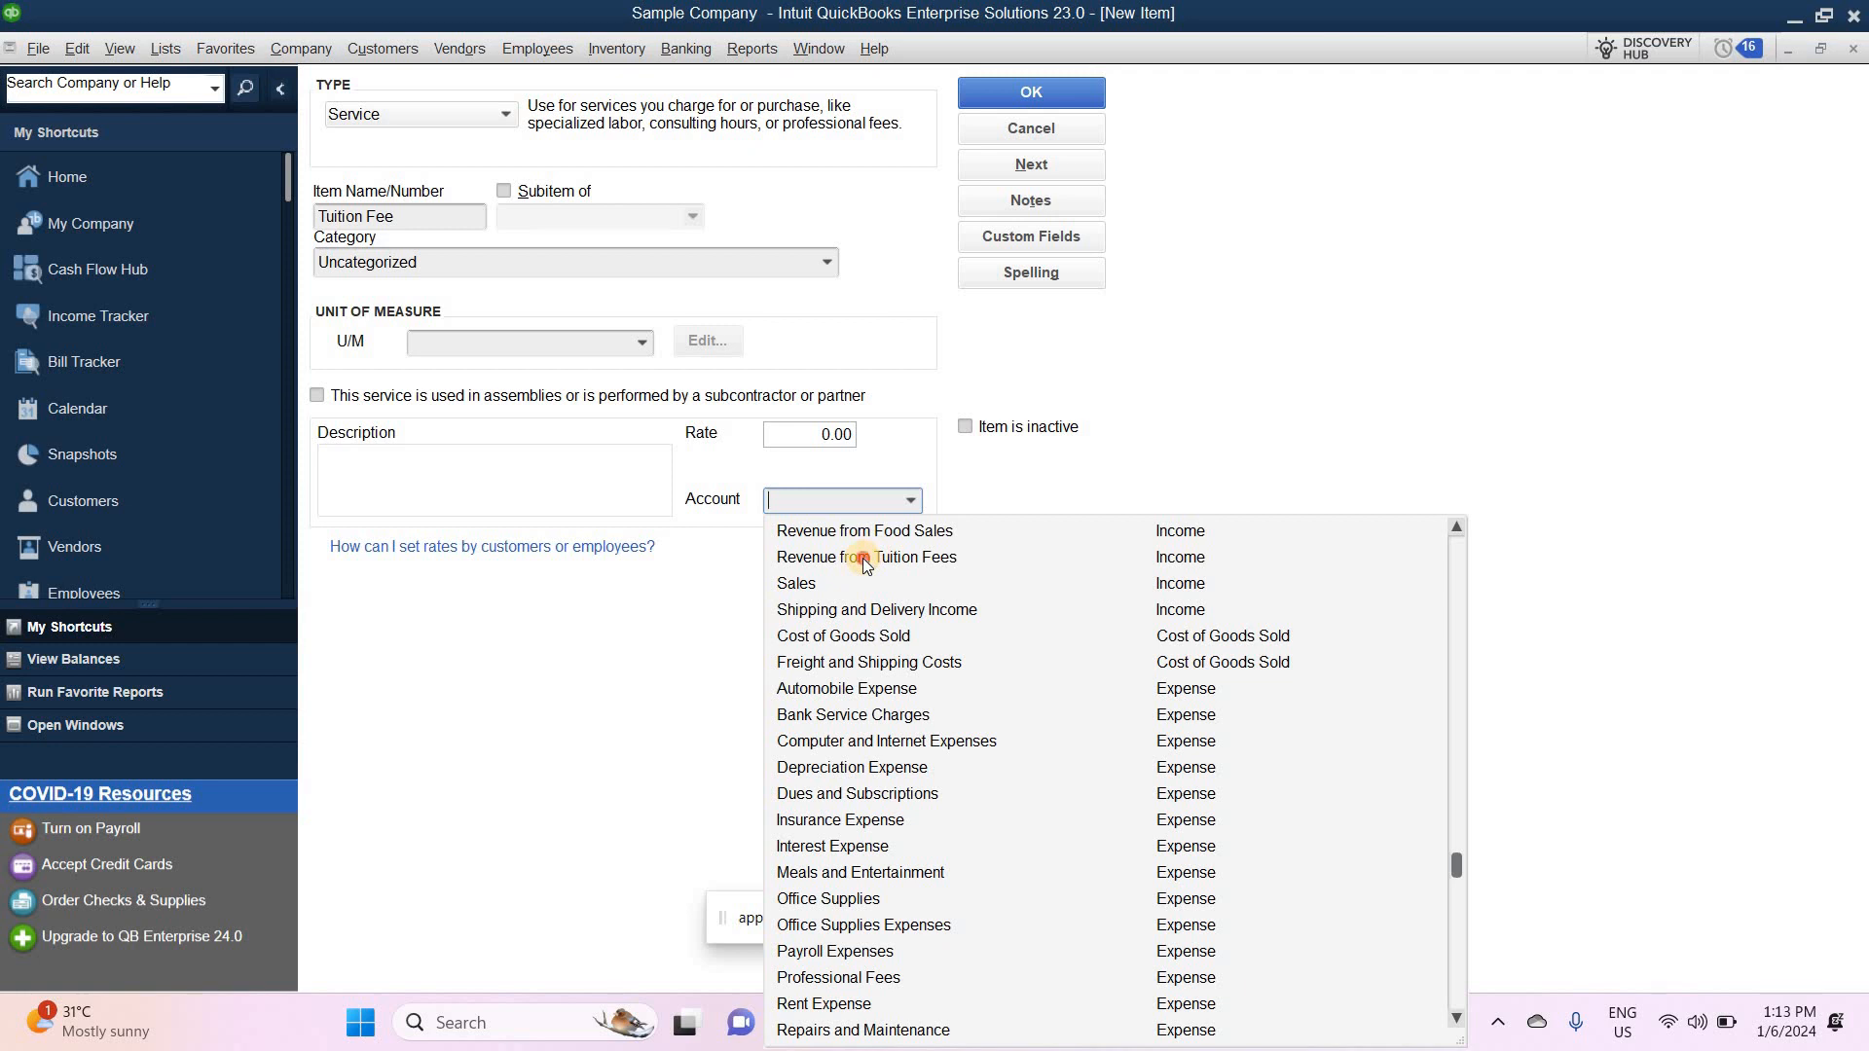
left_click(864, 560)
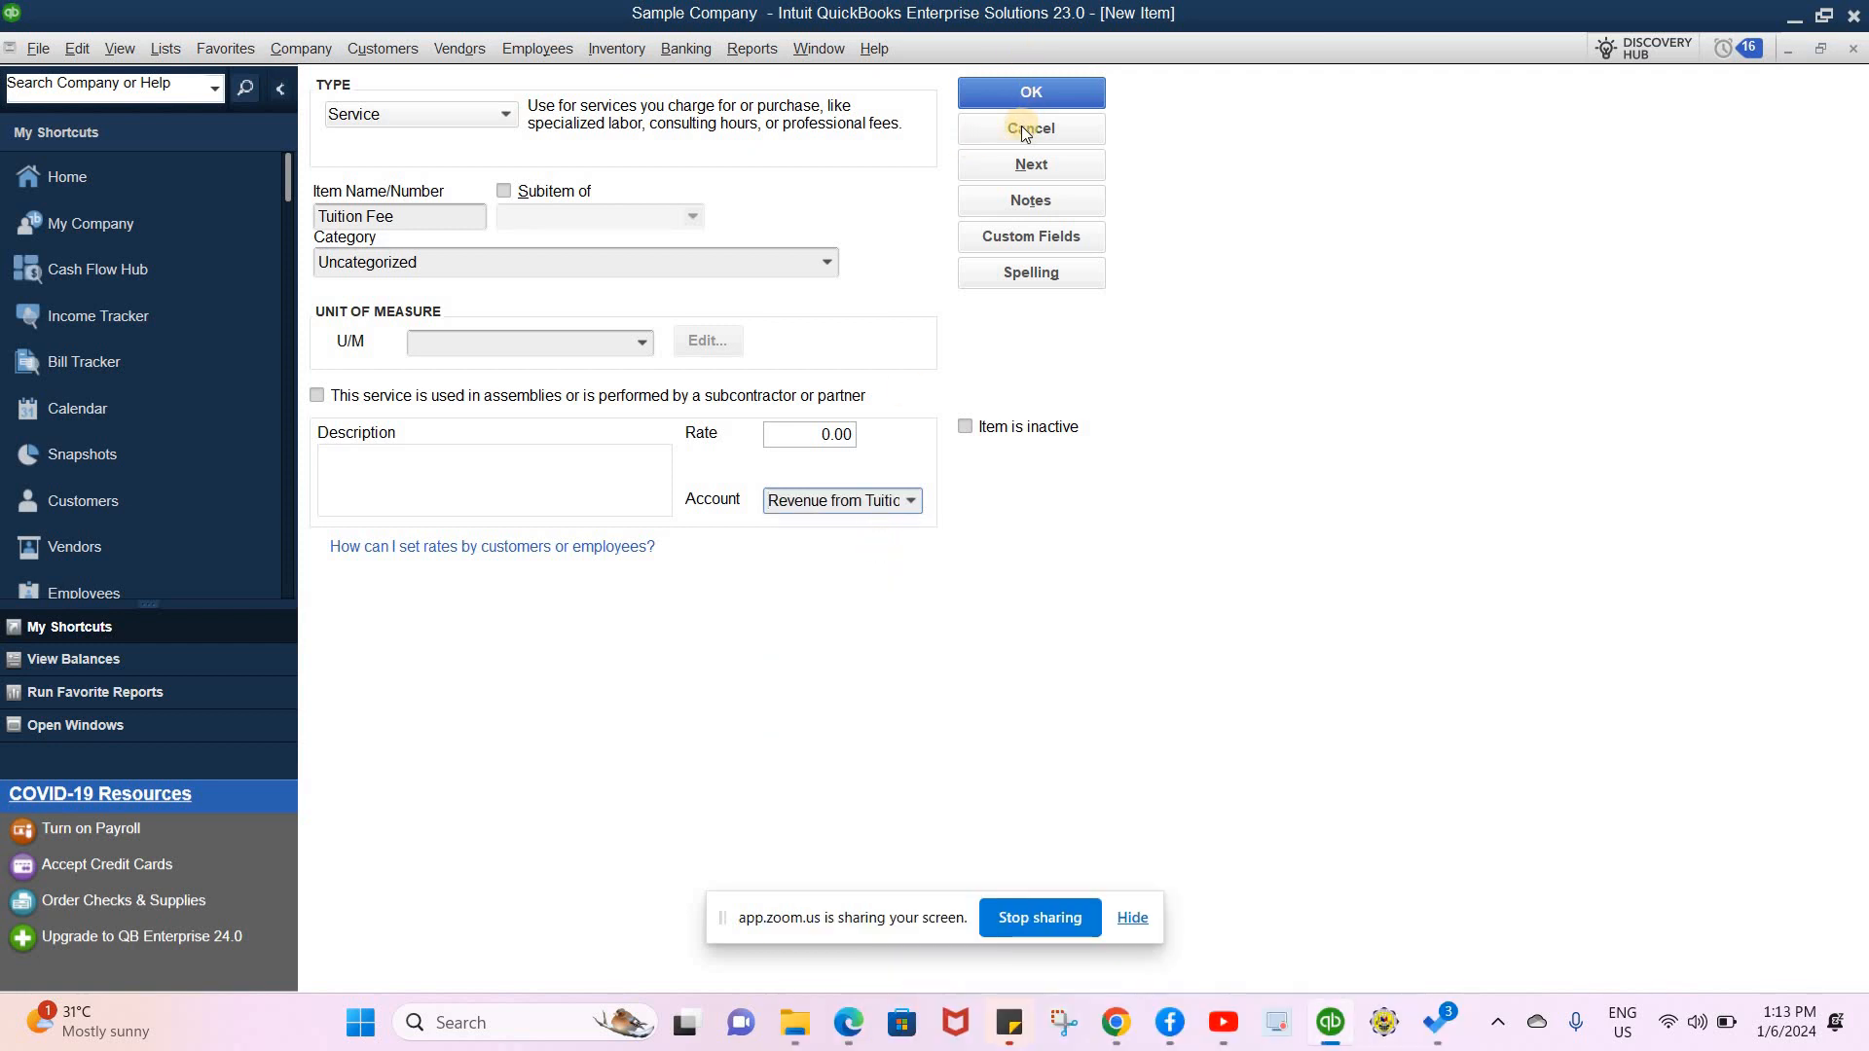
left_click(1040, 96)
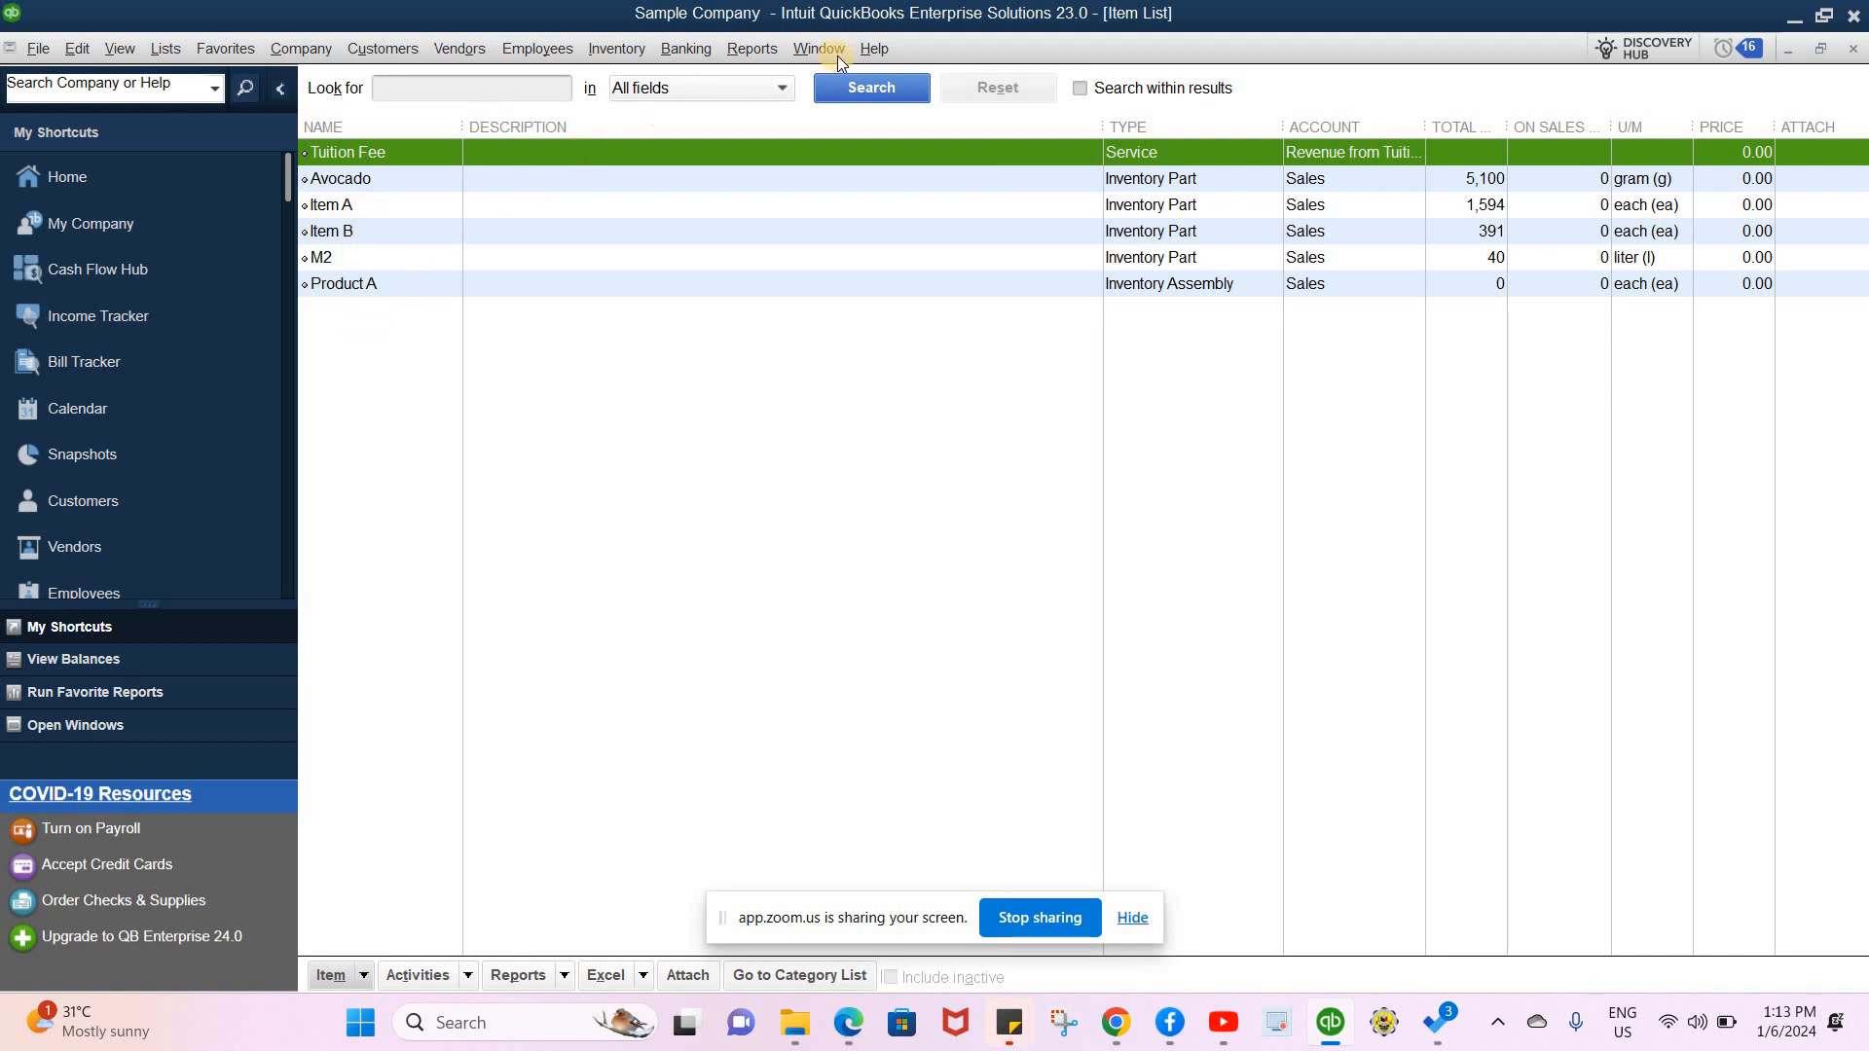
- Return to the open invoice for Student 1 and choose Tuition Fee as the first line's item code
left_click(812, 53)
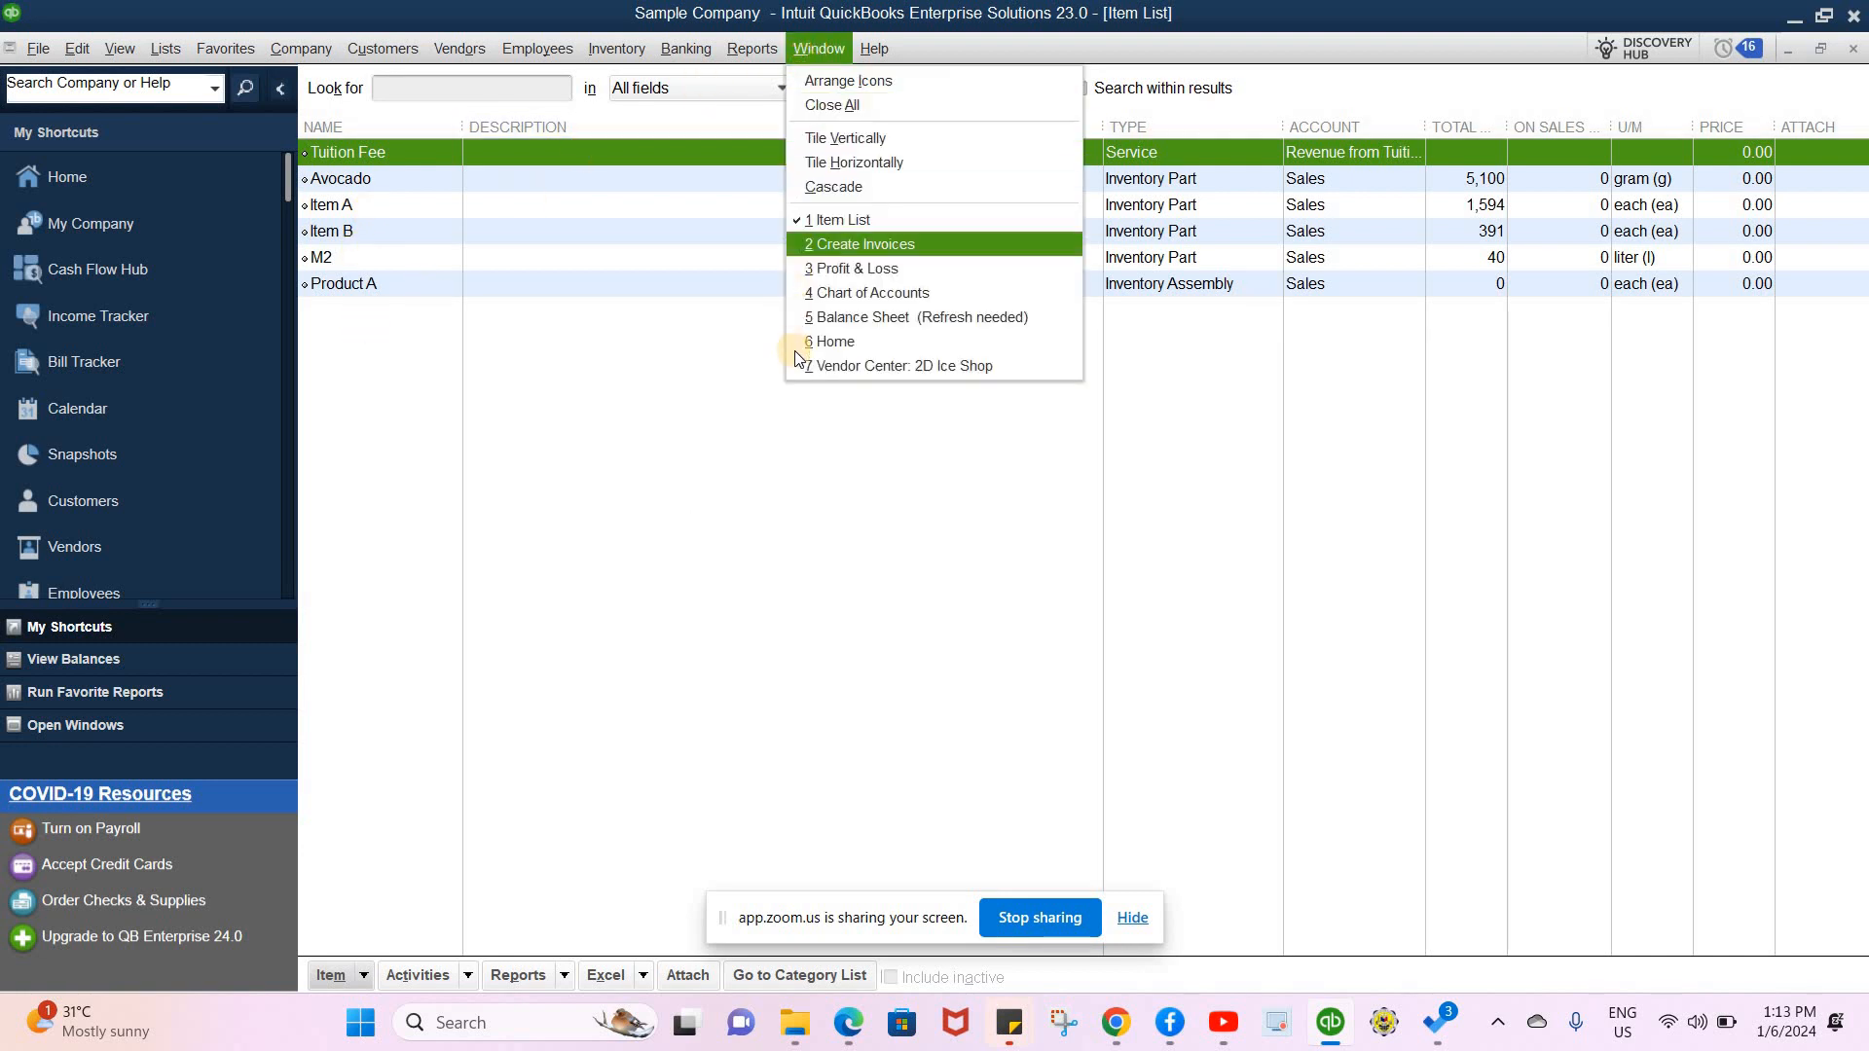
left_click(796, 247)
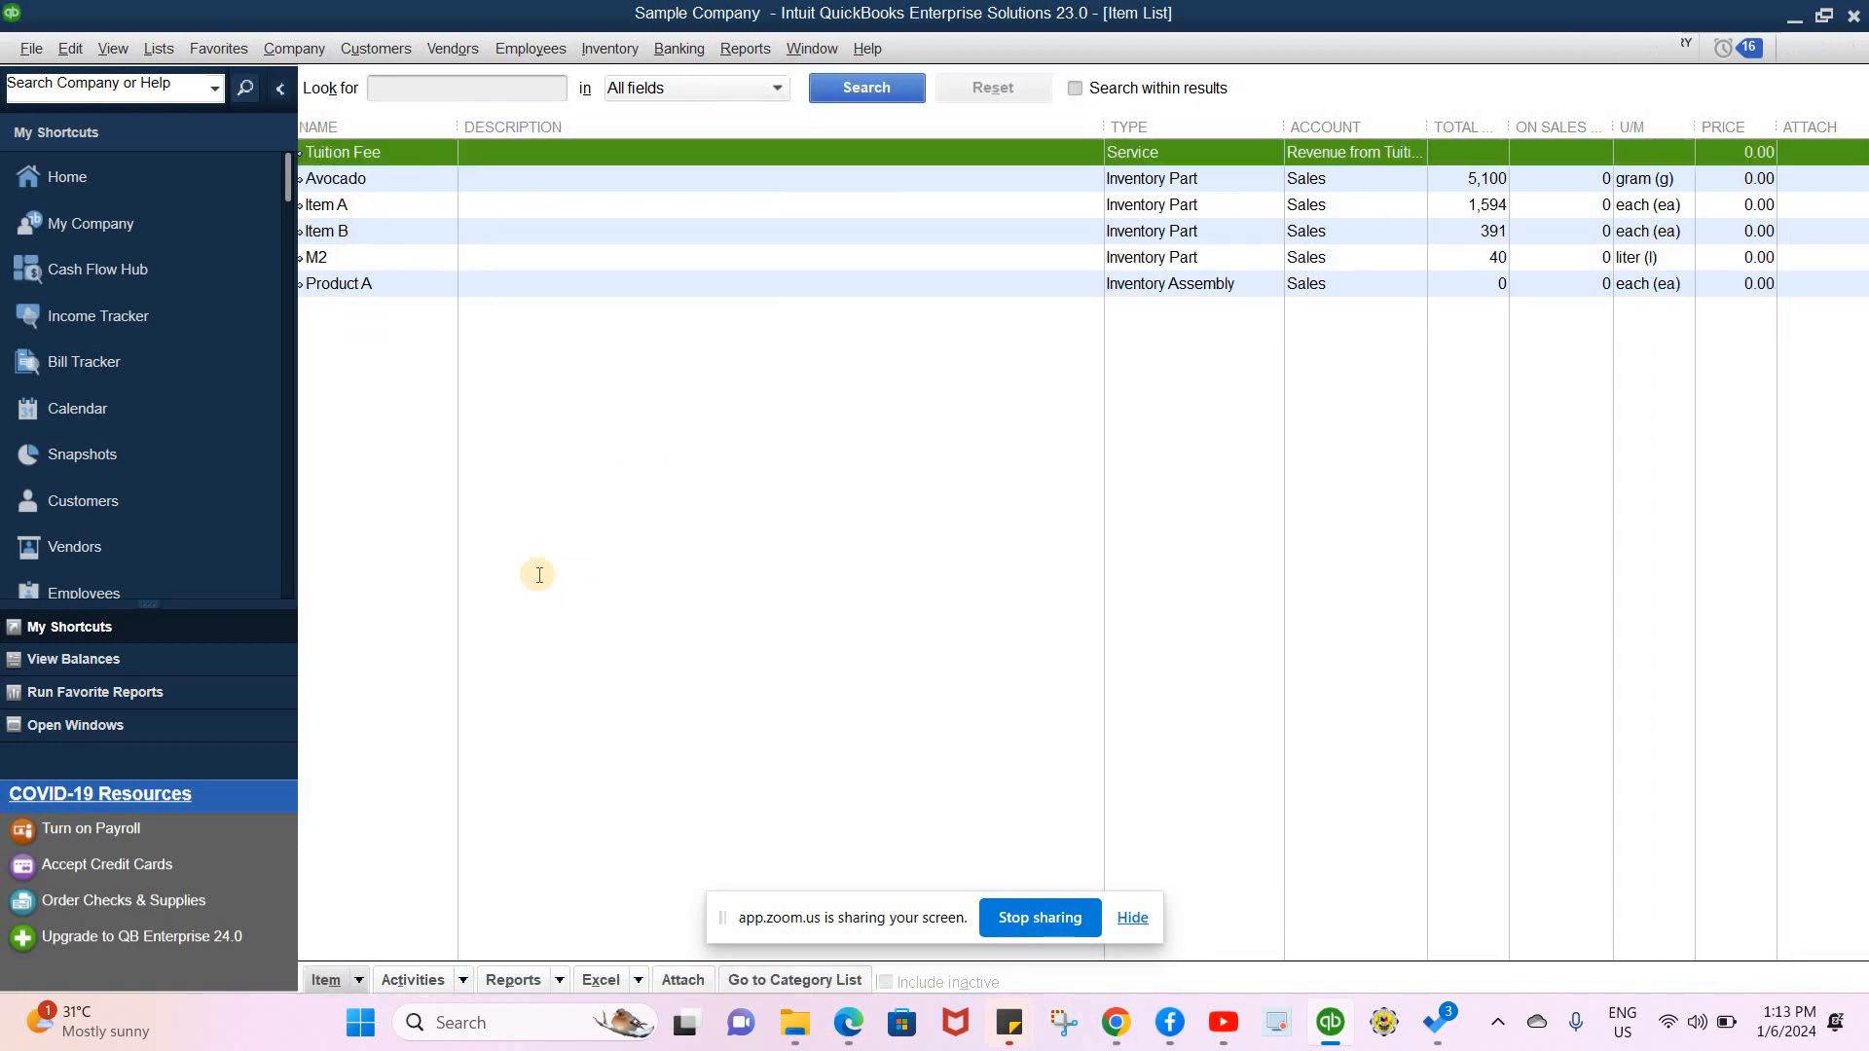
left_click(518, 481)
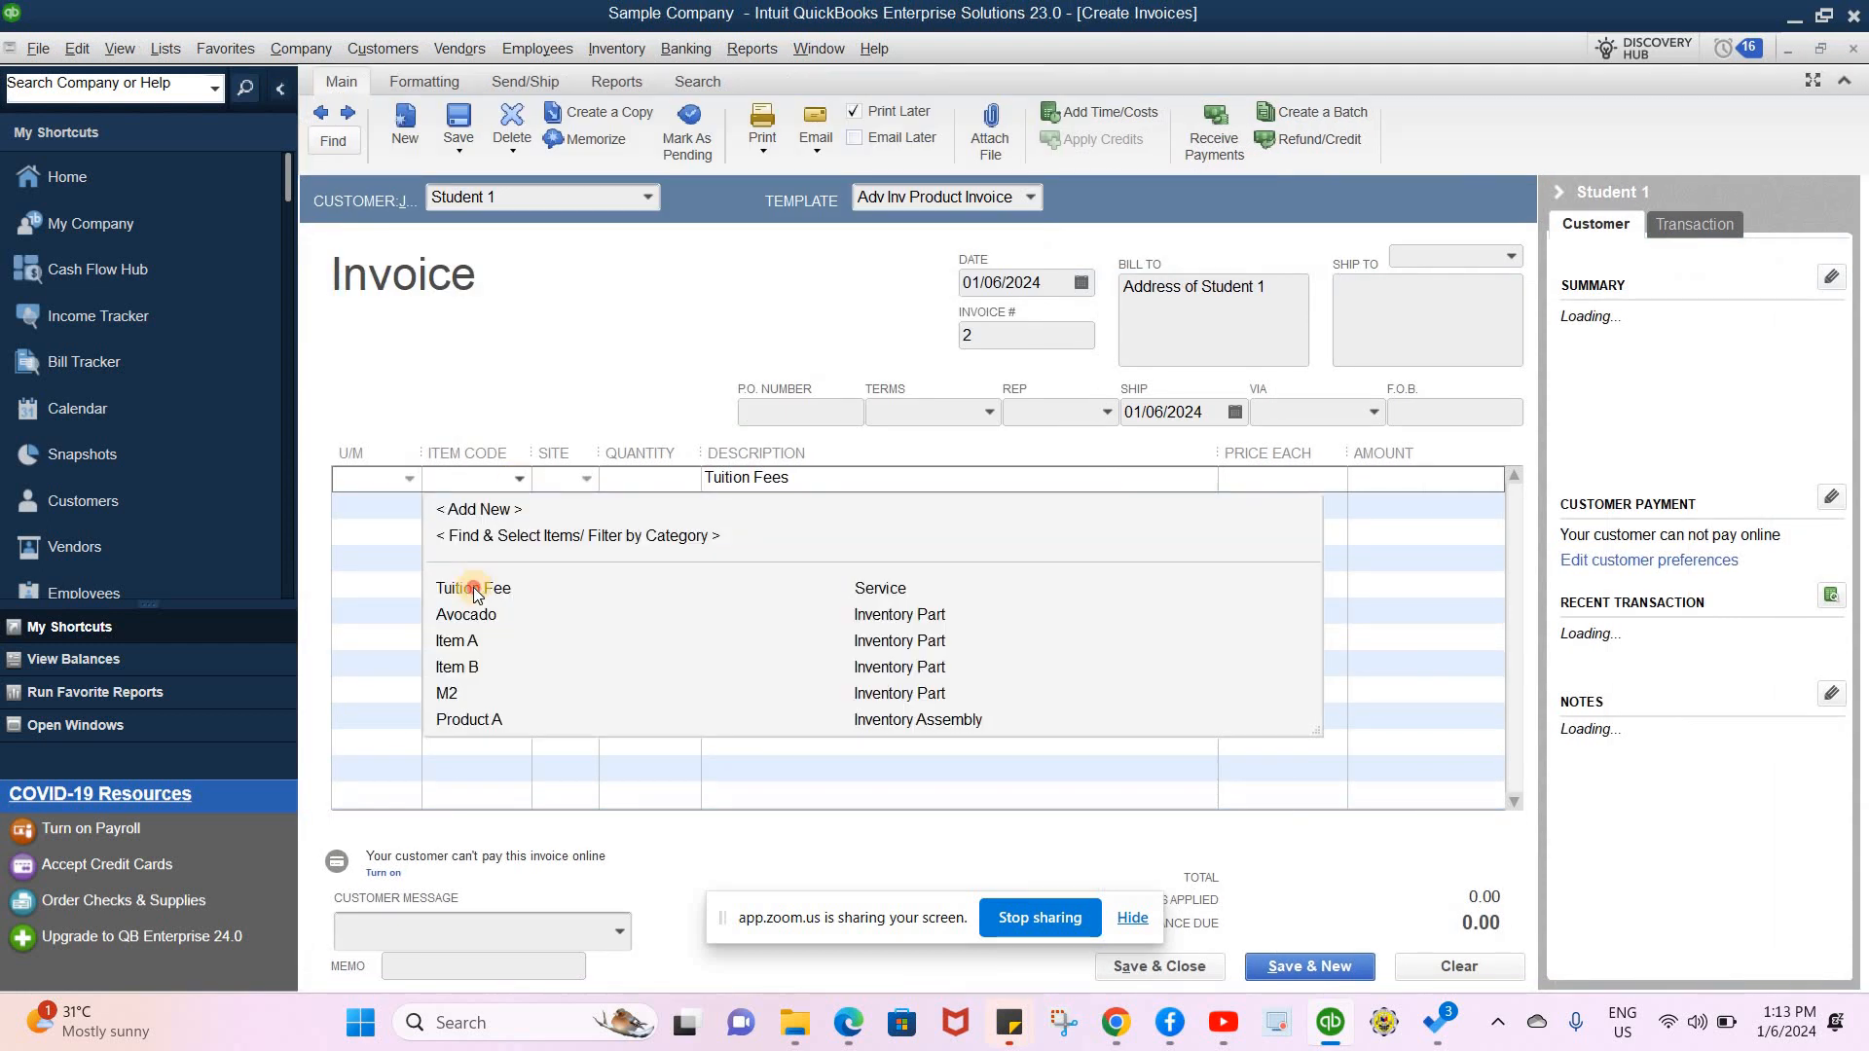
left_click(471, 584)
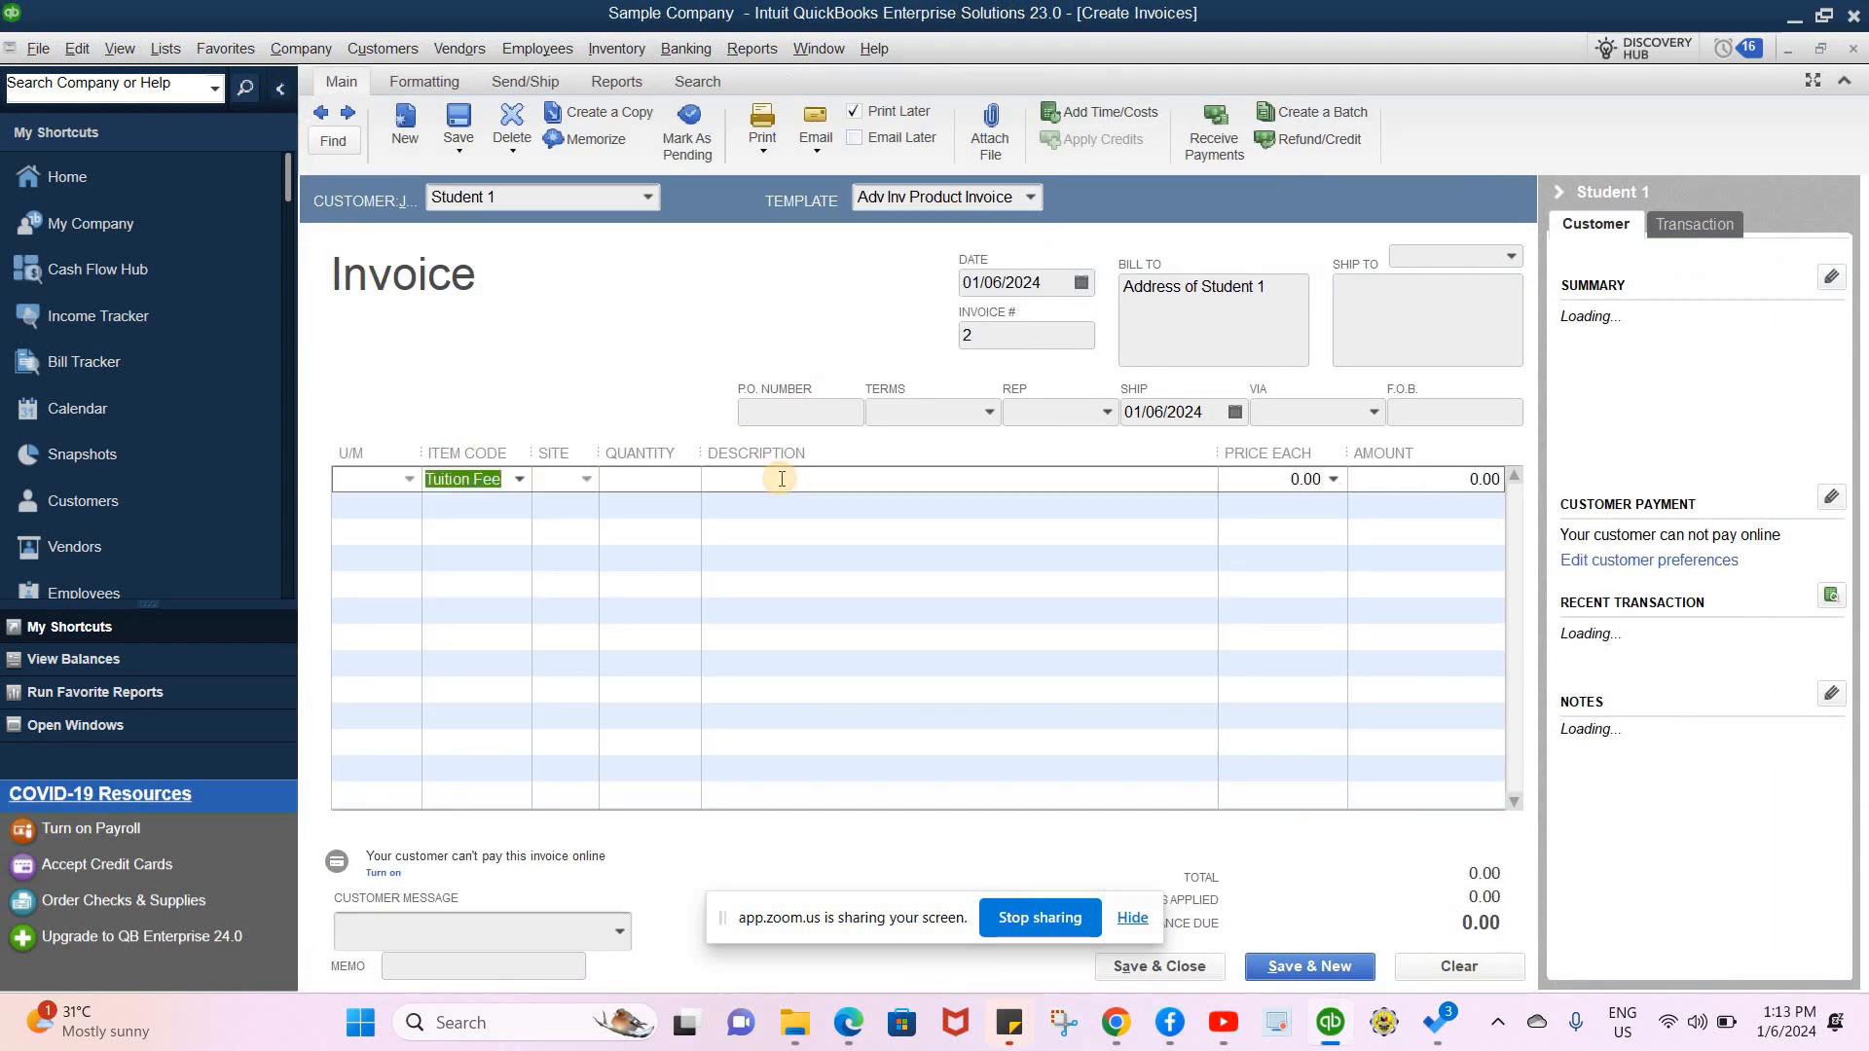
- Describe the Tuition Fee line on the invoice as "For school year 2024-2025"
left_click(705, 484)
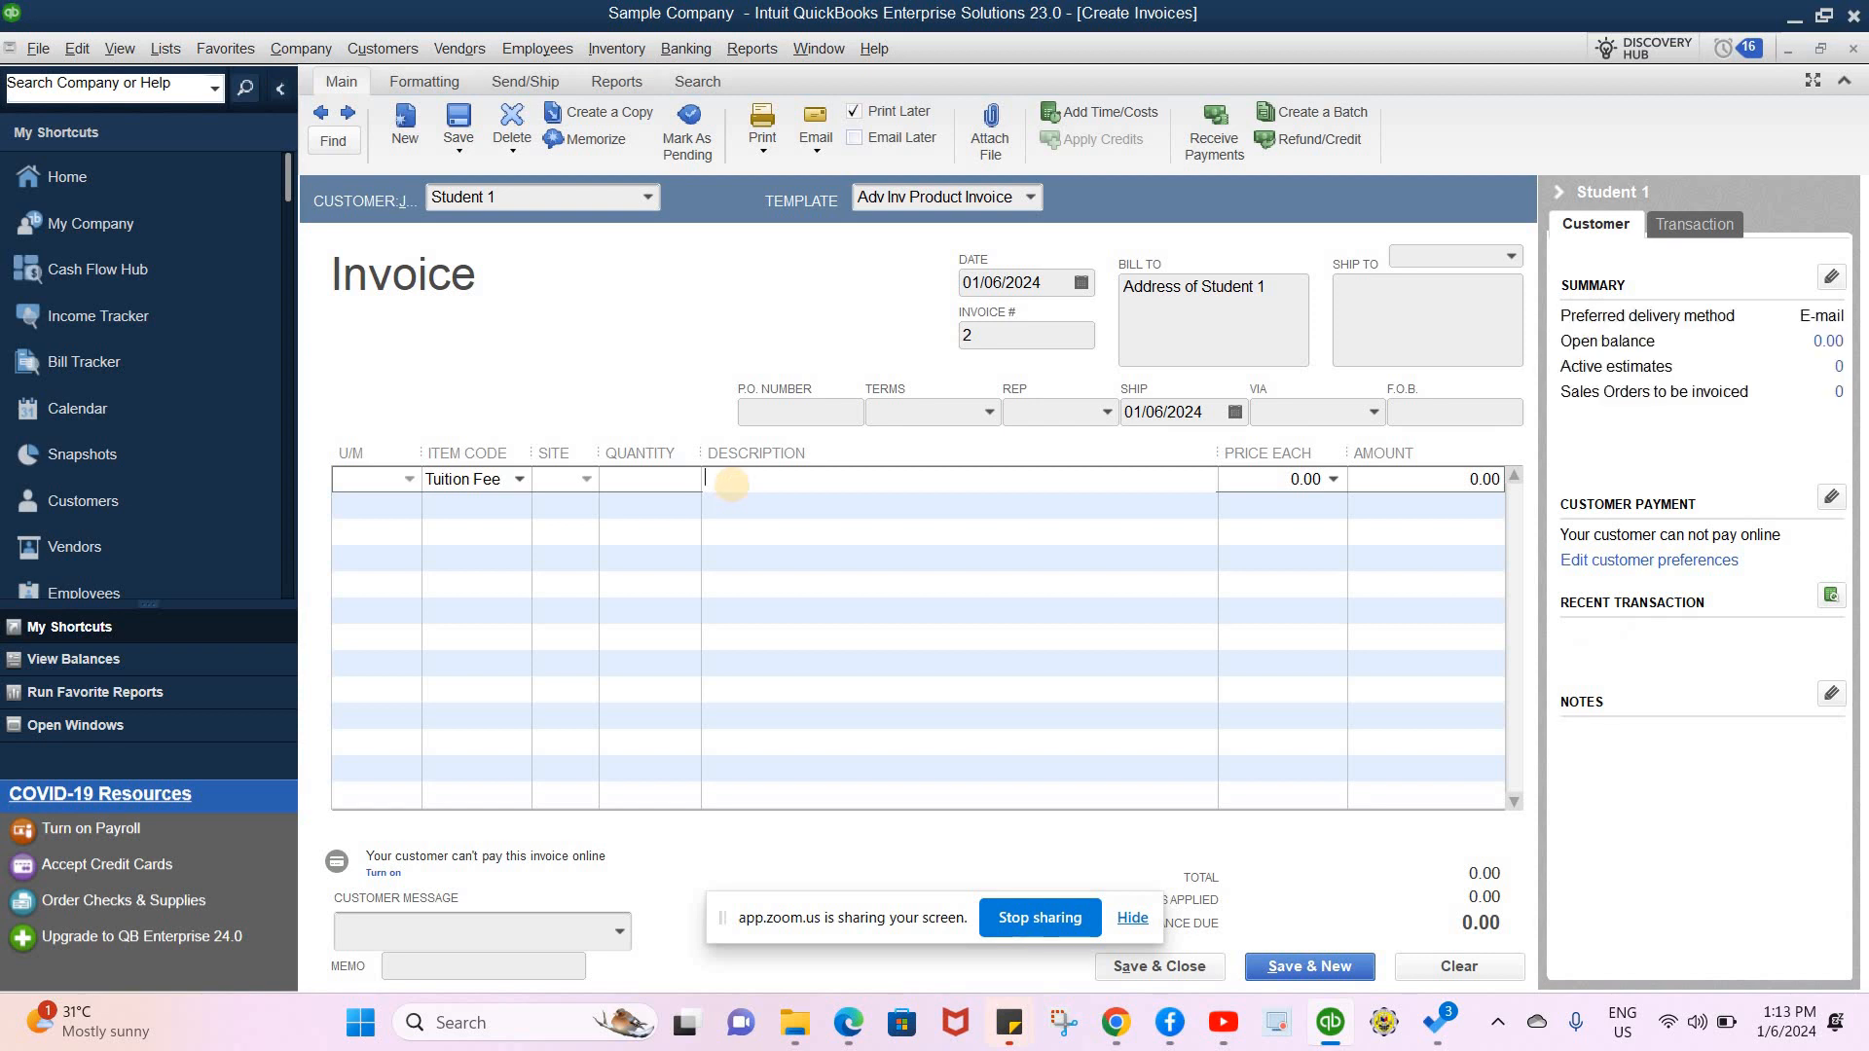
type("For sc")
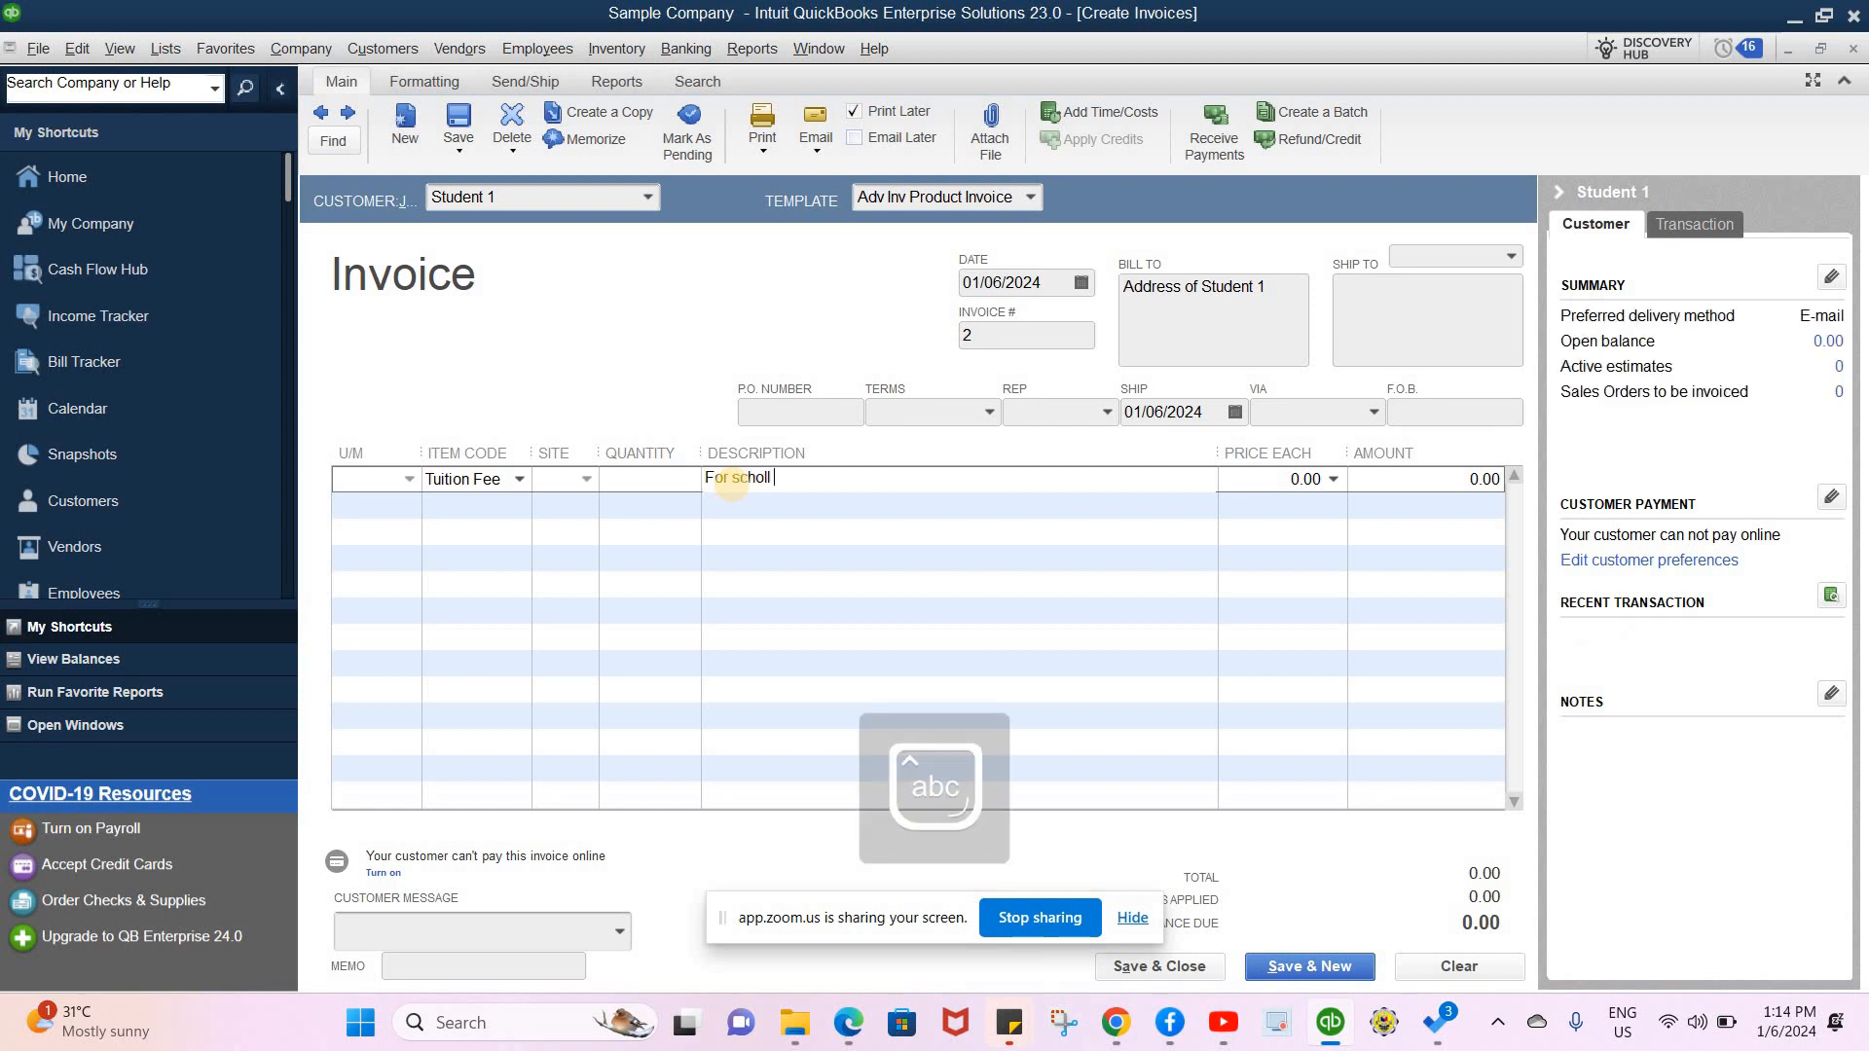
type("hol")
key("BackSpace")
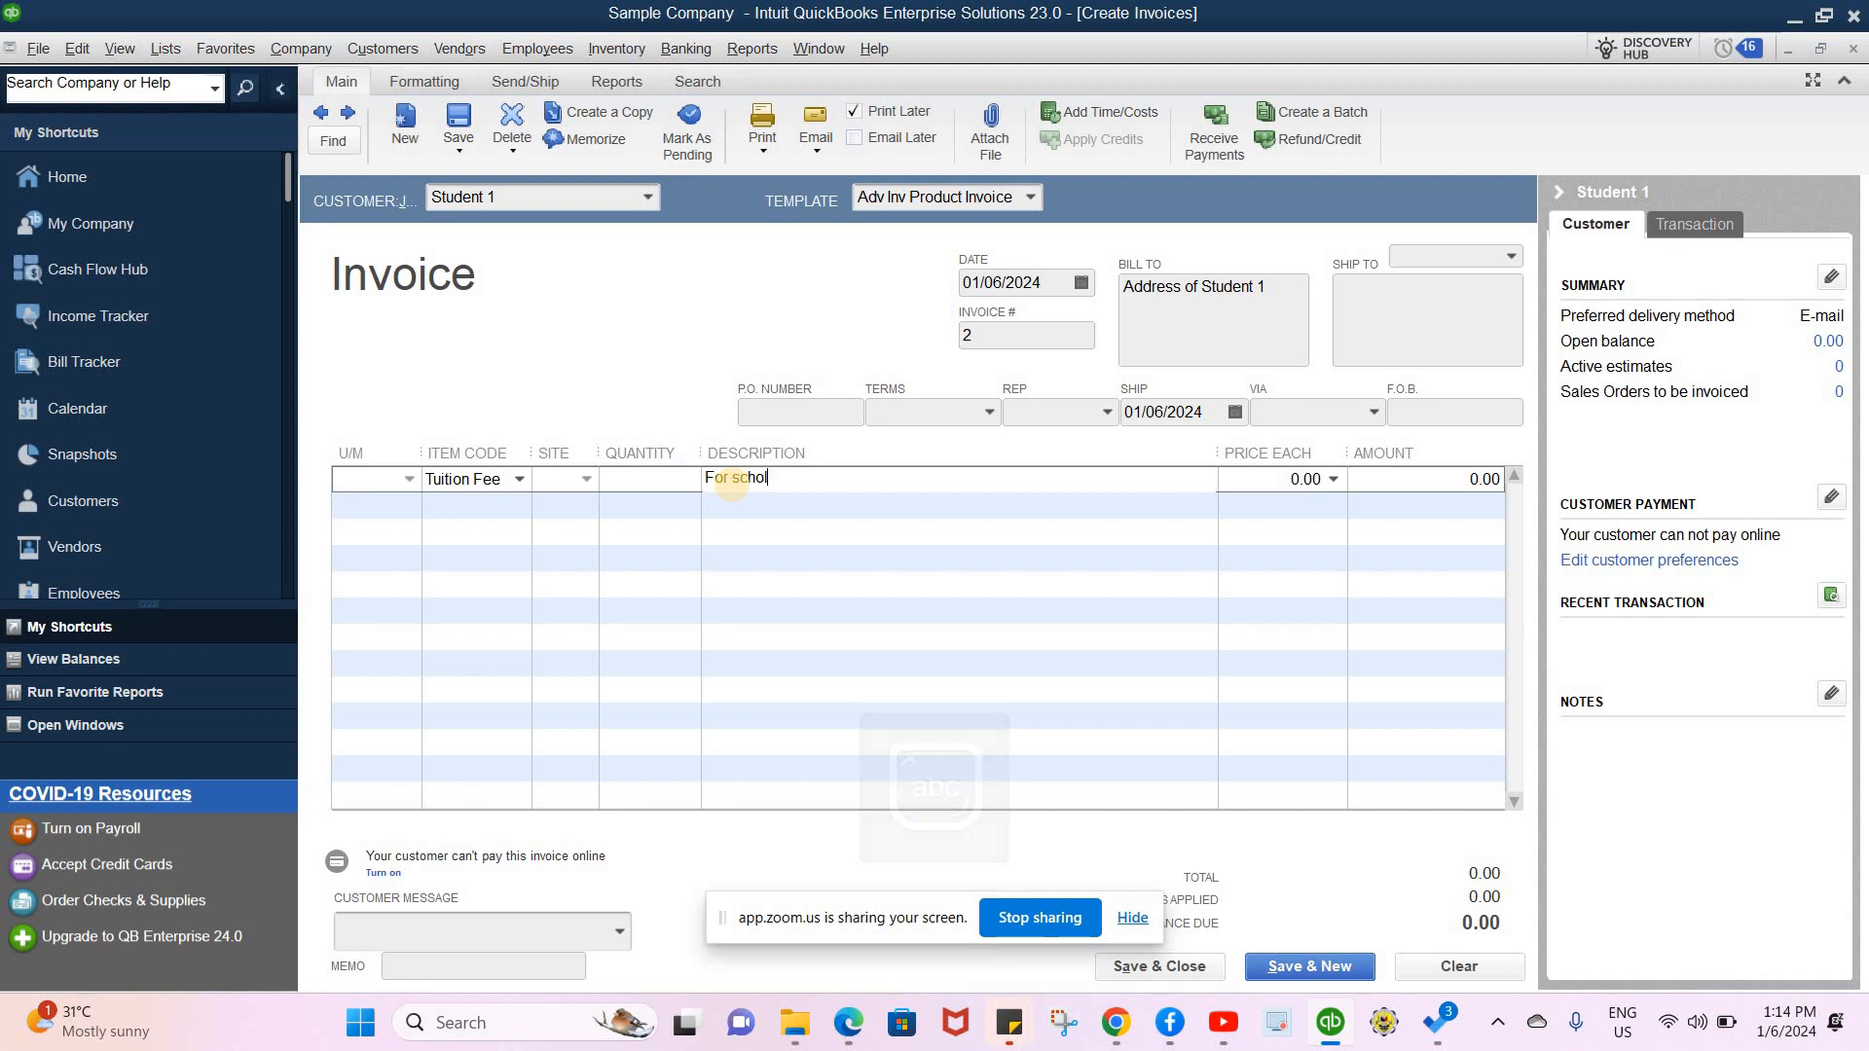
type("ol year 2024-2025")
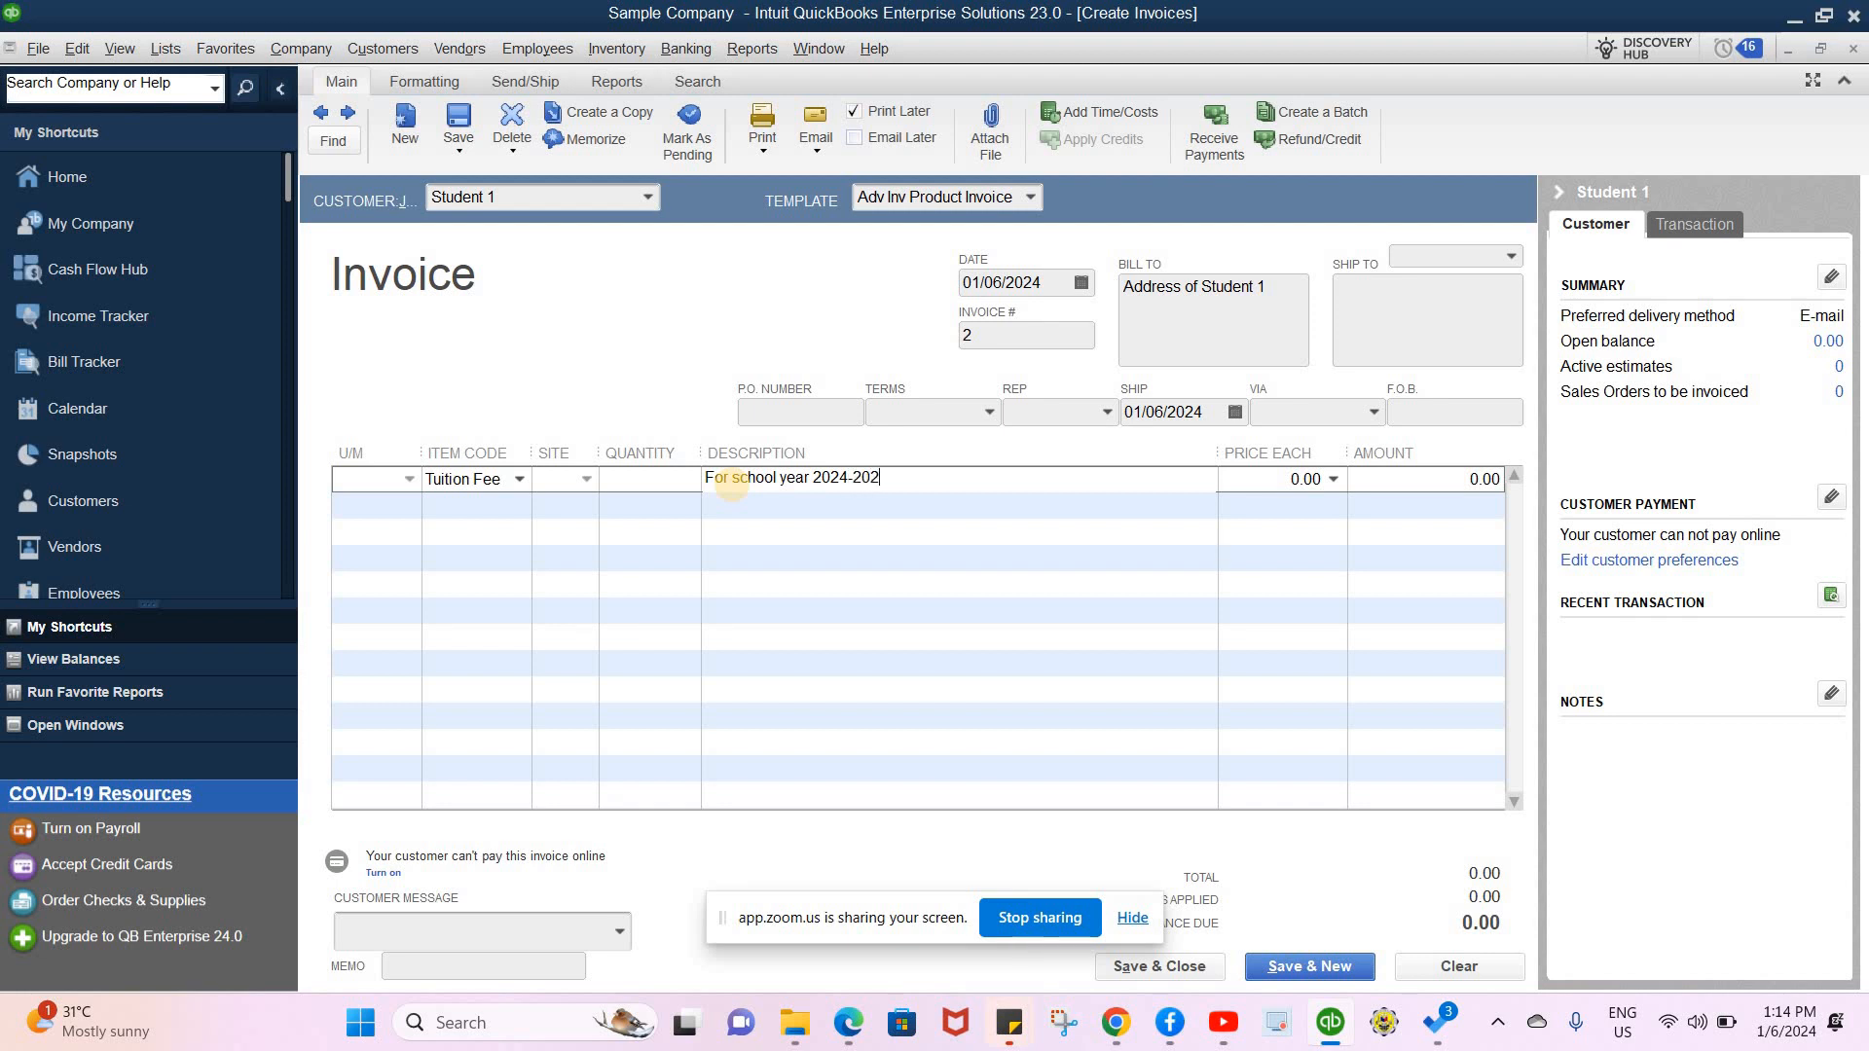
- Set the Tuition Fee line's price to 10,000, then save and close the invoice
left_click(1277, 482)
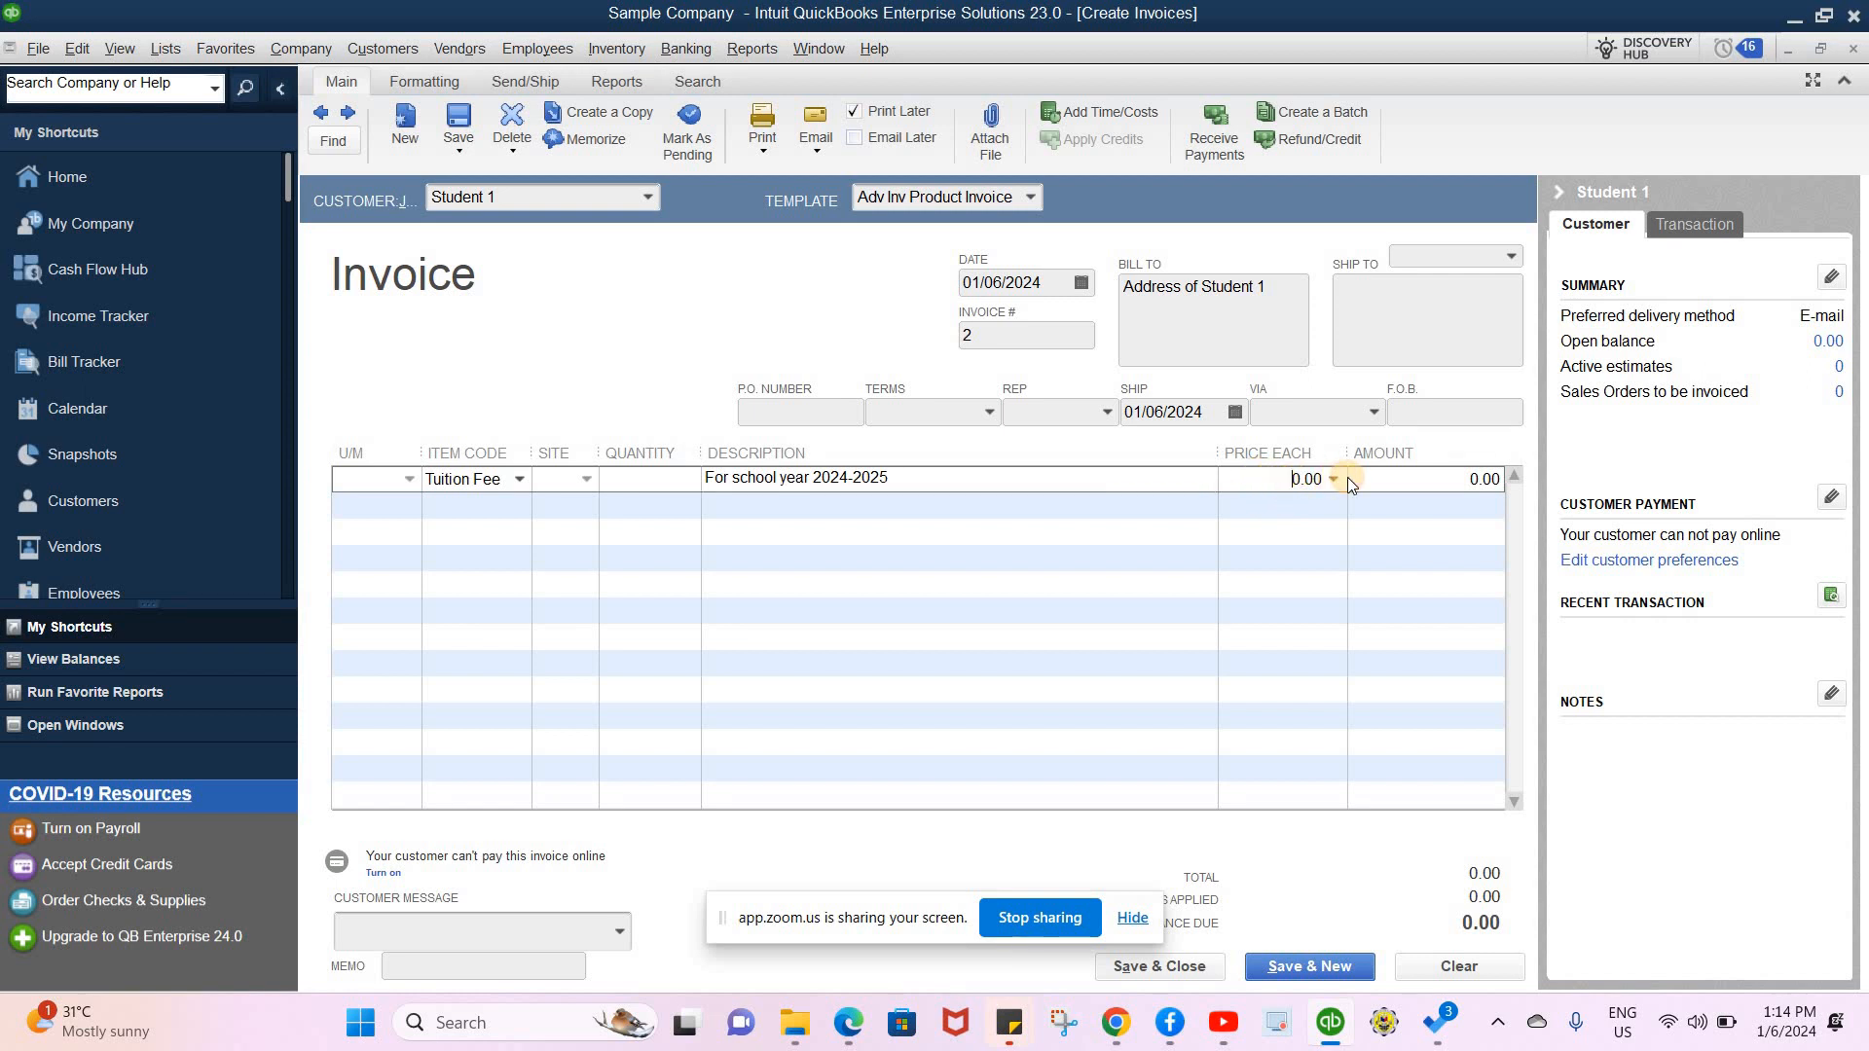
type("10000")
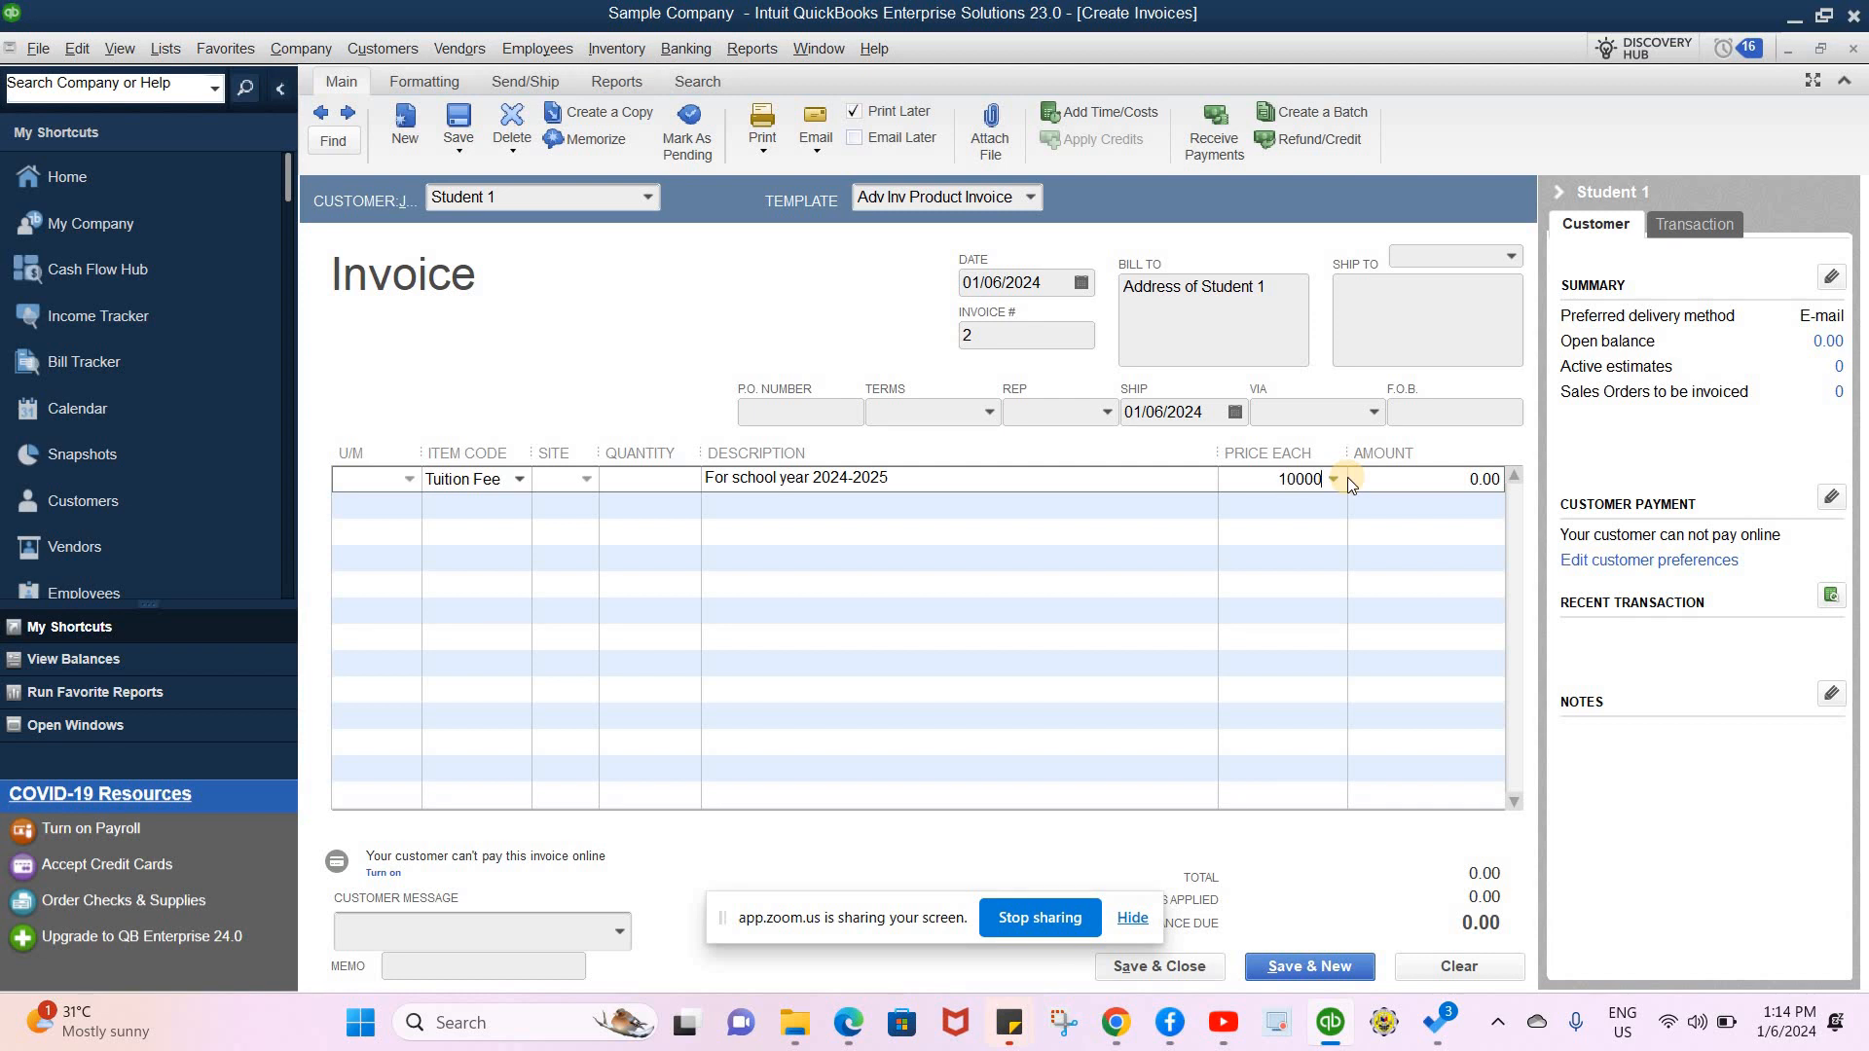
left_click(1369, 494)
left_click(1068, 460)
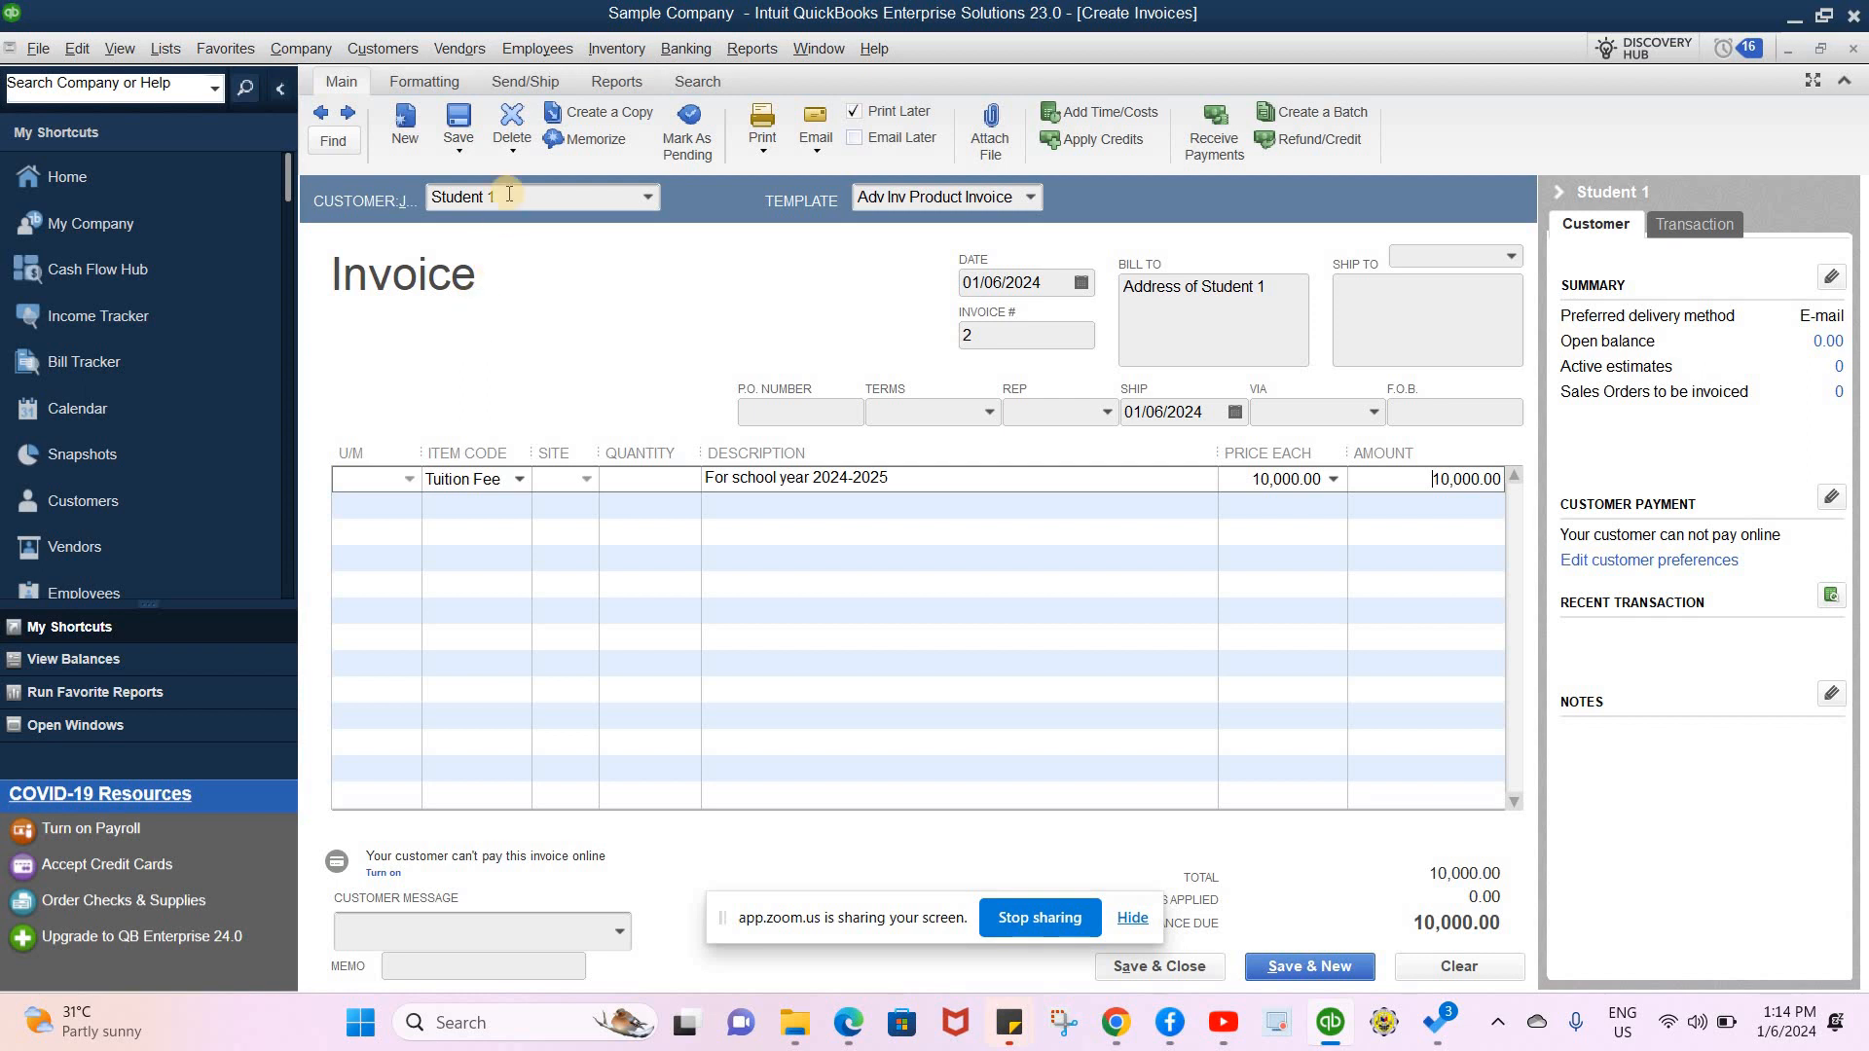
left_click(1201, 968)
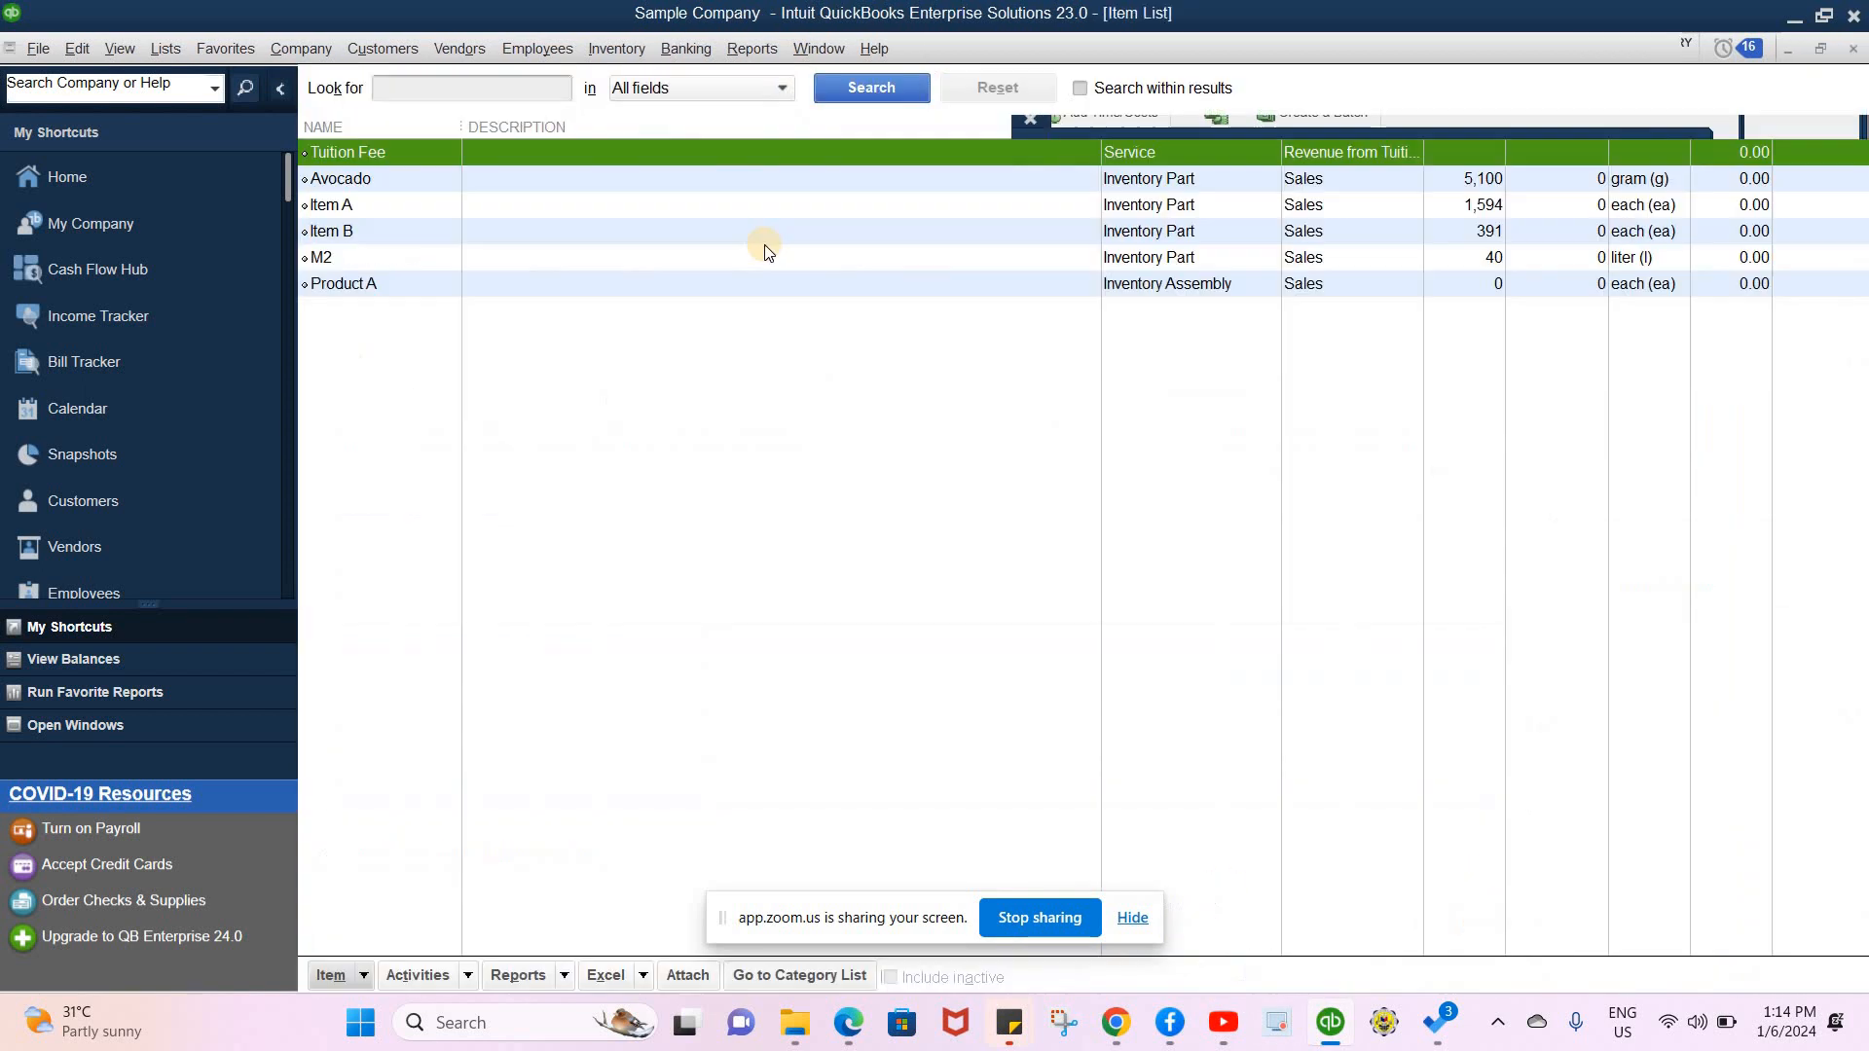
- Switch to the open Balance Sheet report, set its as-of date to 01/31/2024 and refresh it
left_click(796, 51)
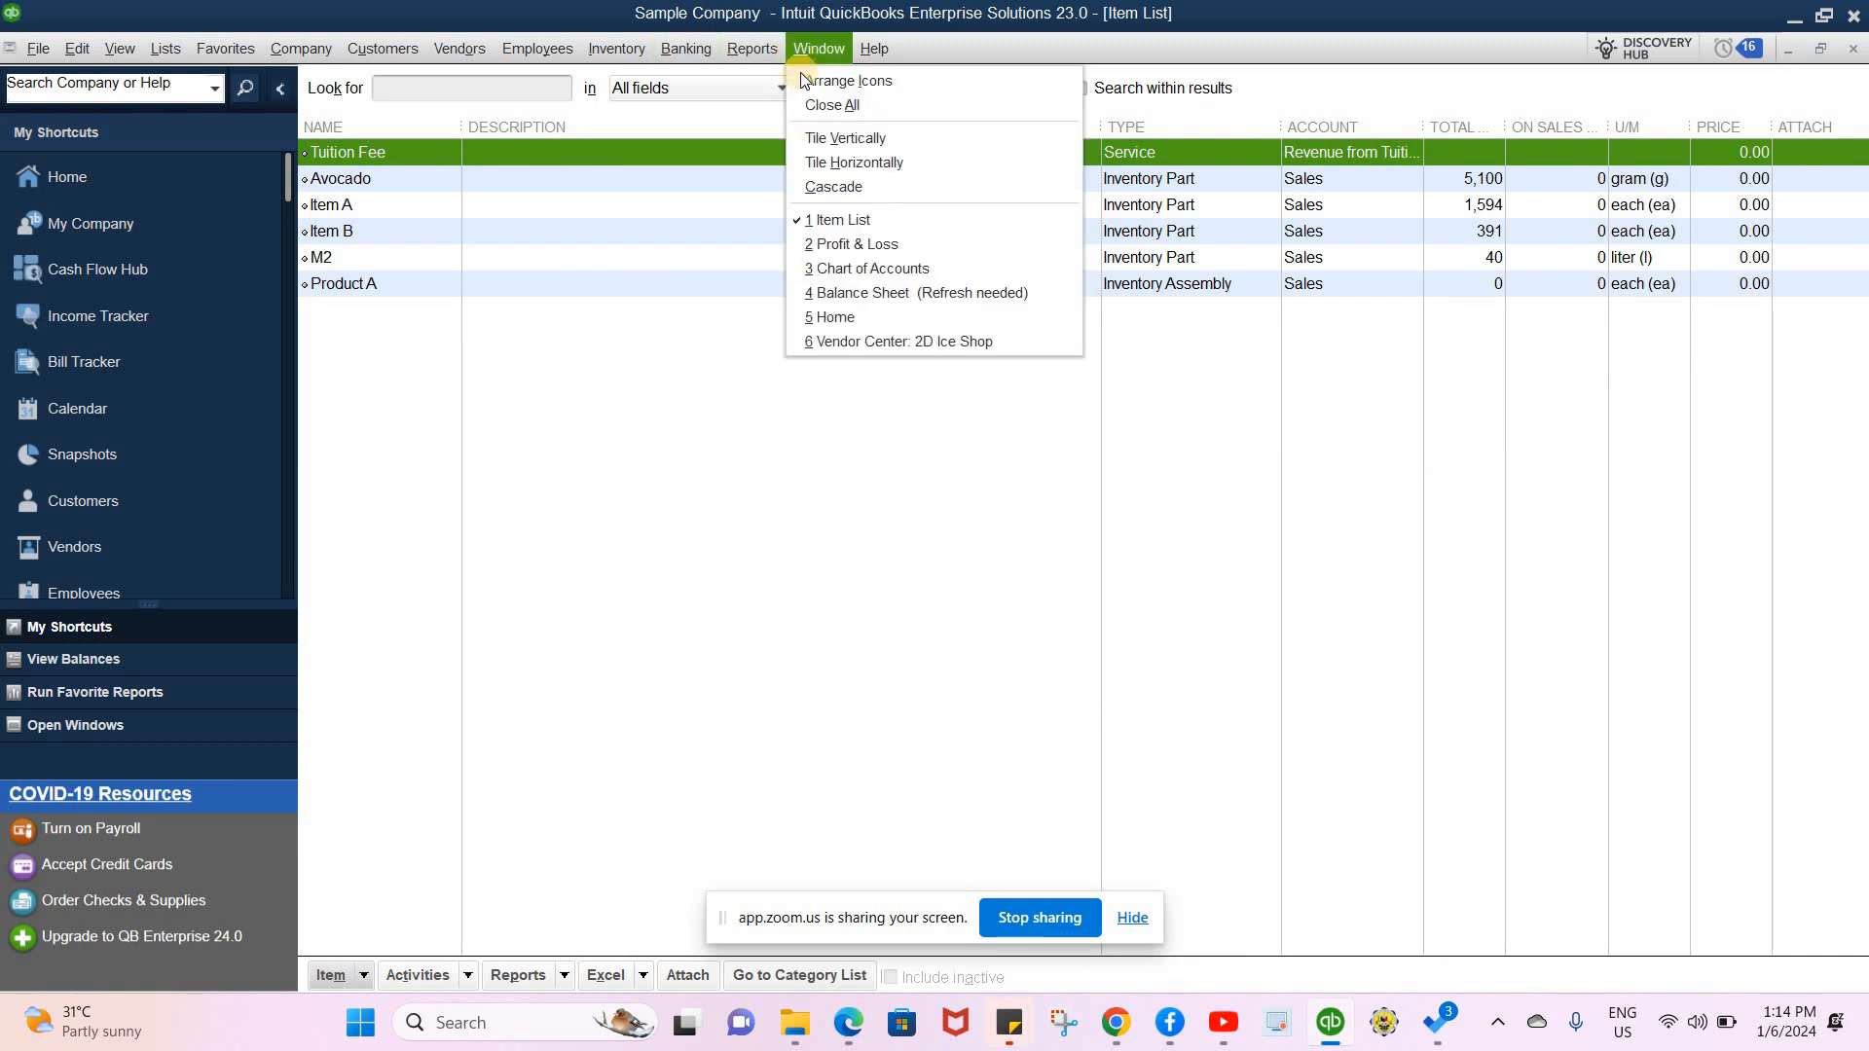
left_click(813, 293)
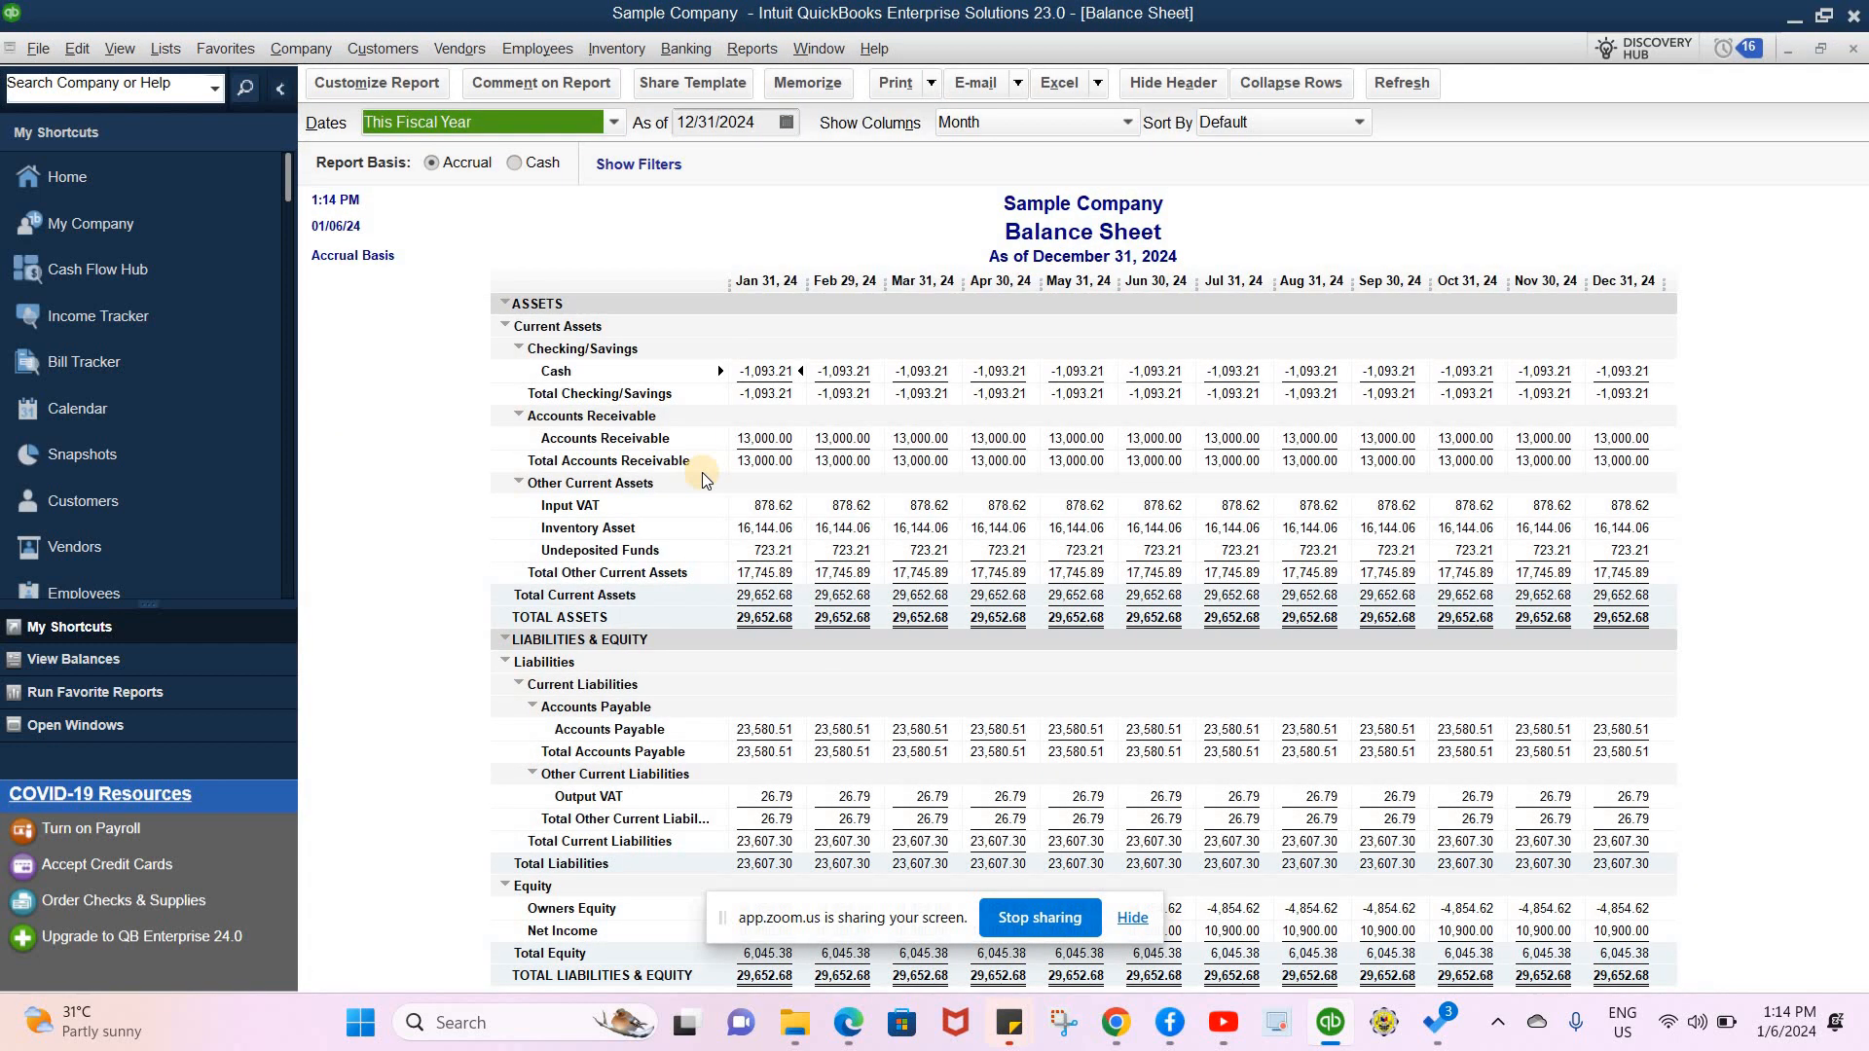
left_click(787, 123)
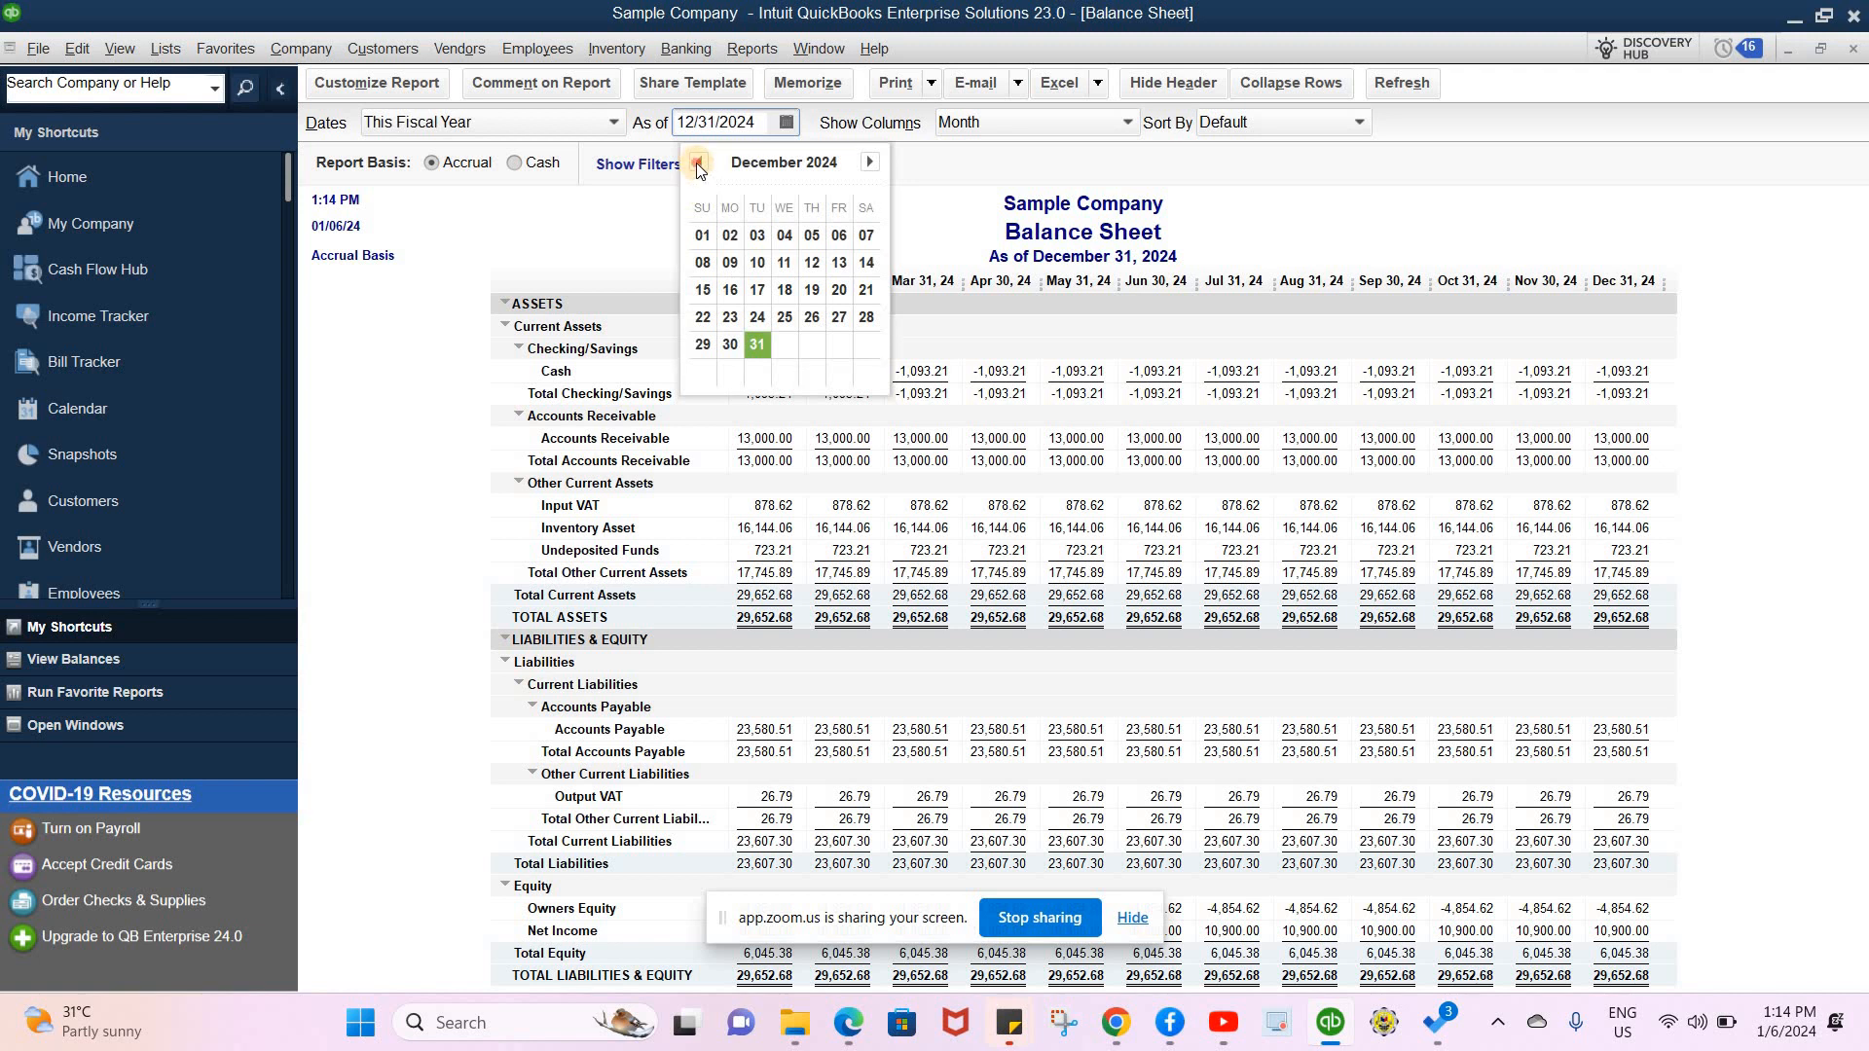
left_click(697, 161)
left_click(697, 162)
left_click(697, 161)
left_click(697, 161)
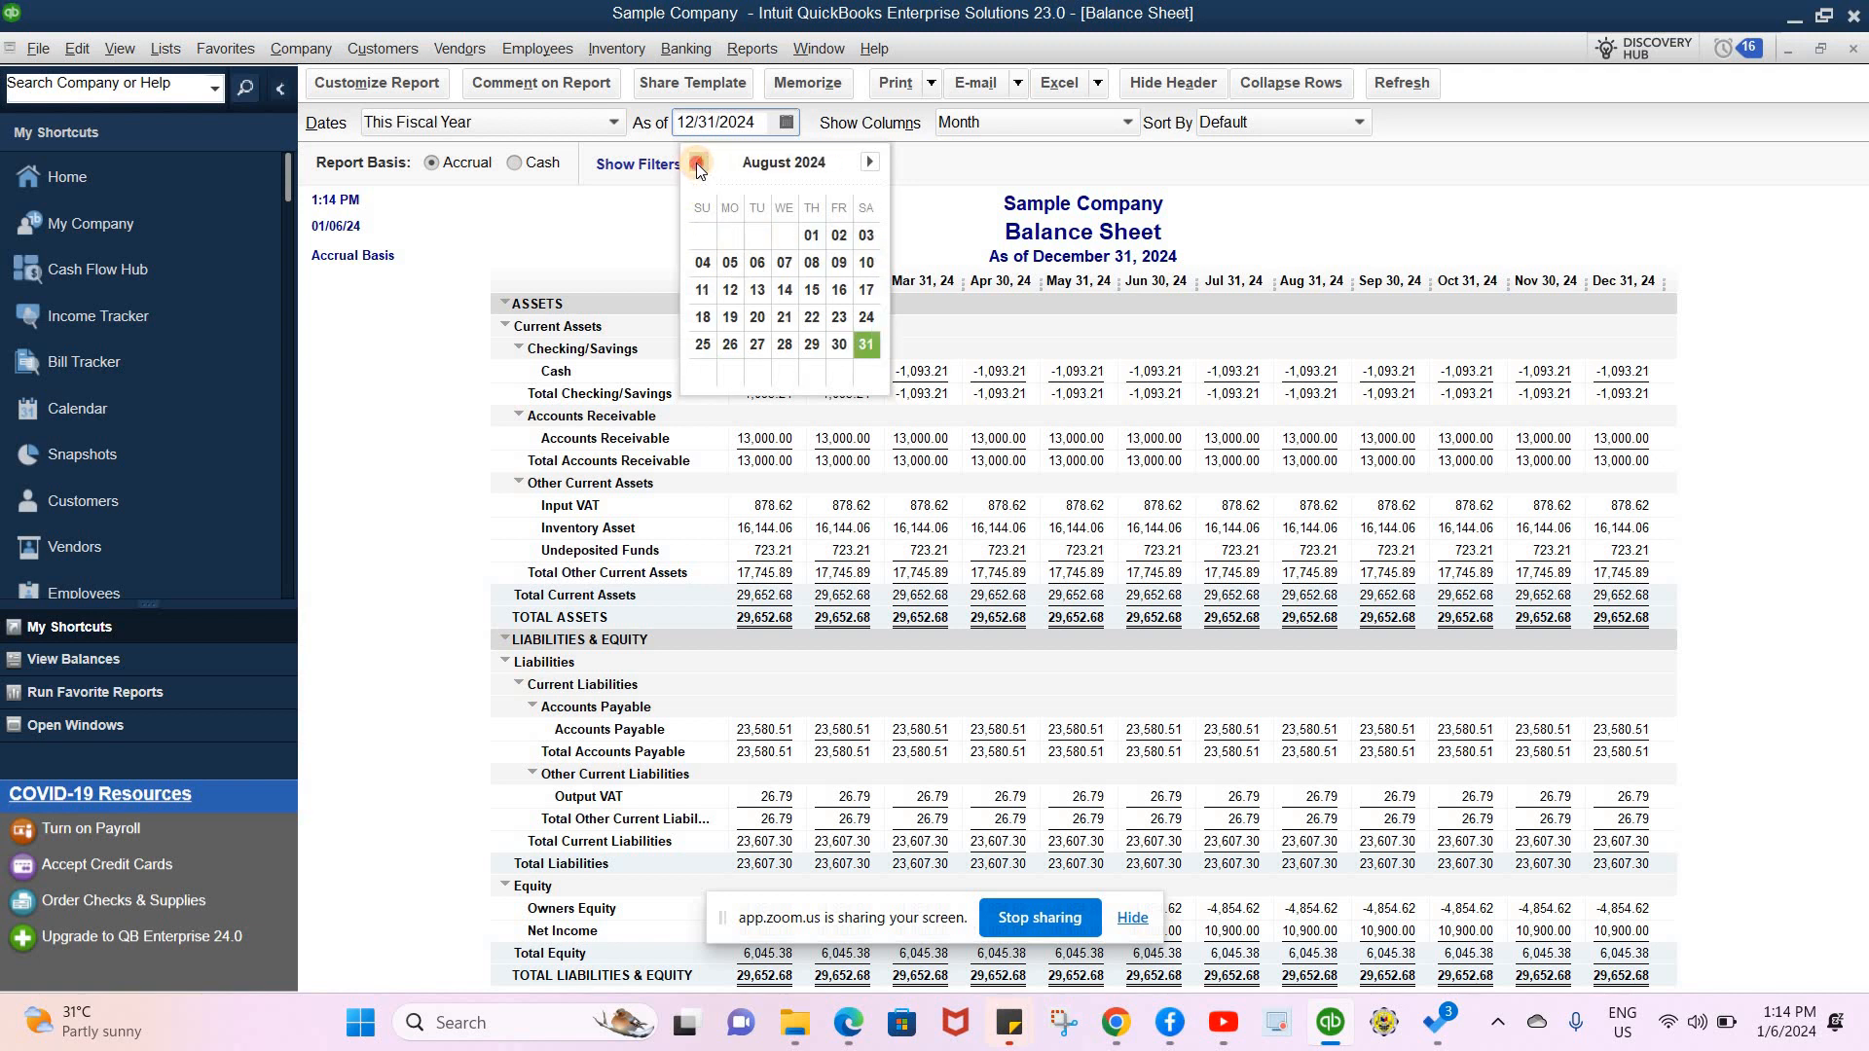
left_click(697, 161)
left_click(697, 162)
left_click(697, 161)
left_click(697, 162)
left_click(697, 162)
left_click(697, 162)
left_click(697, 162)
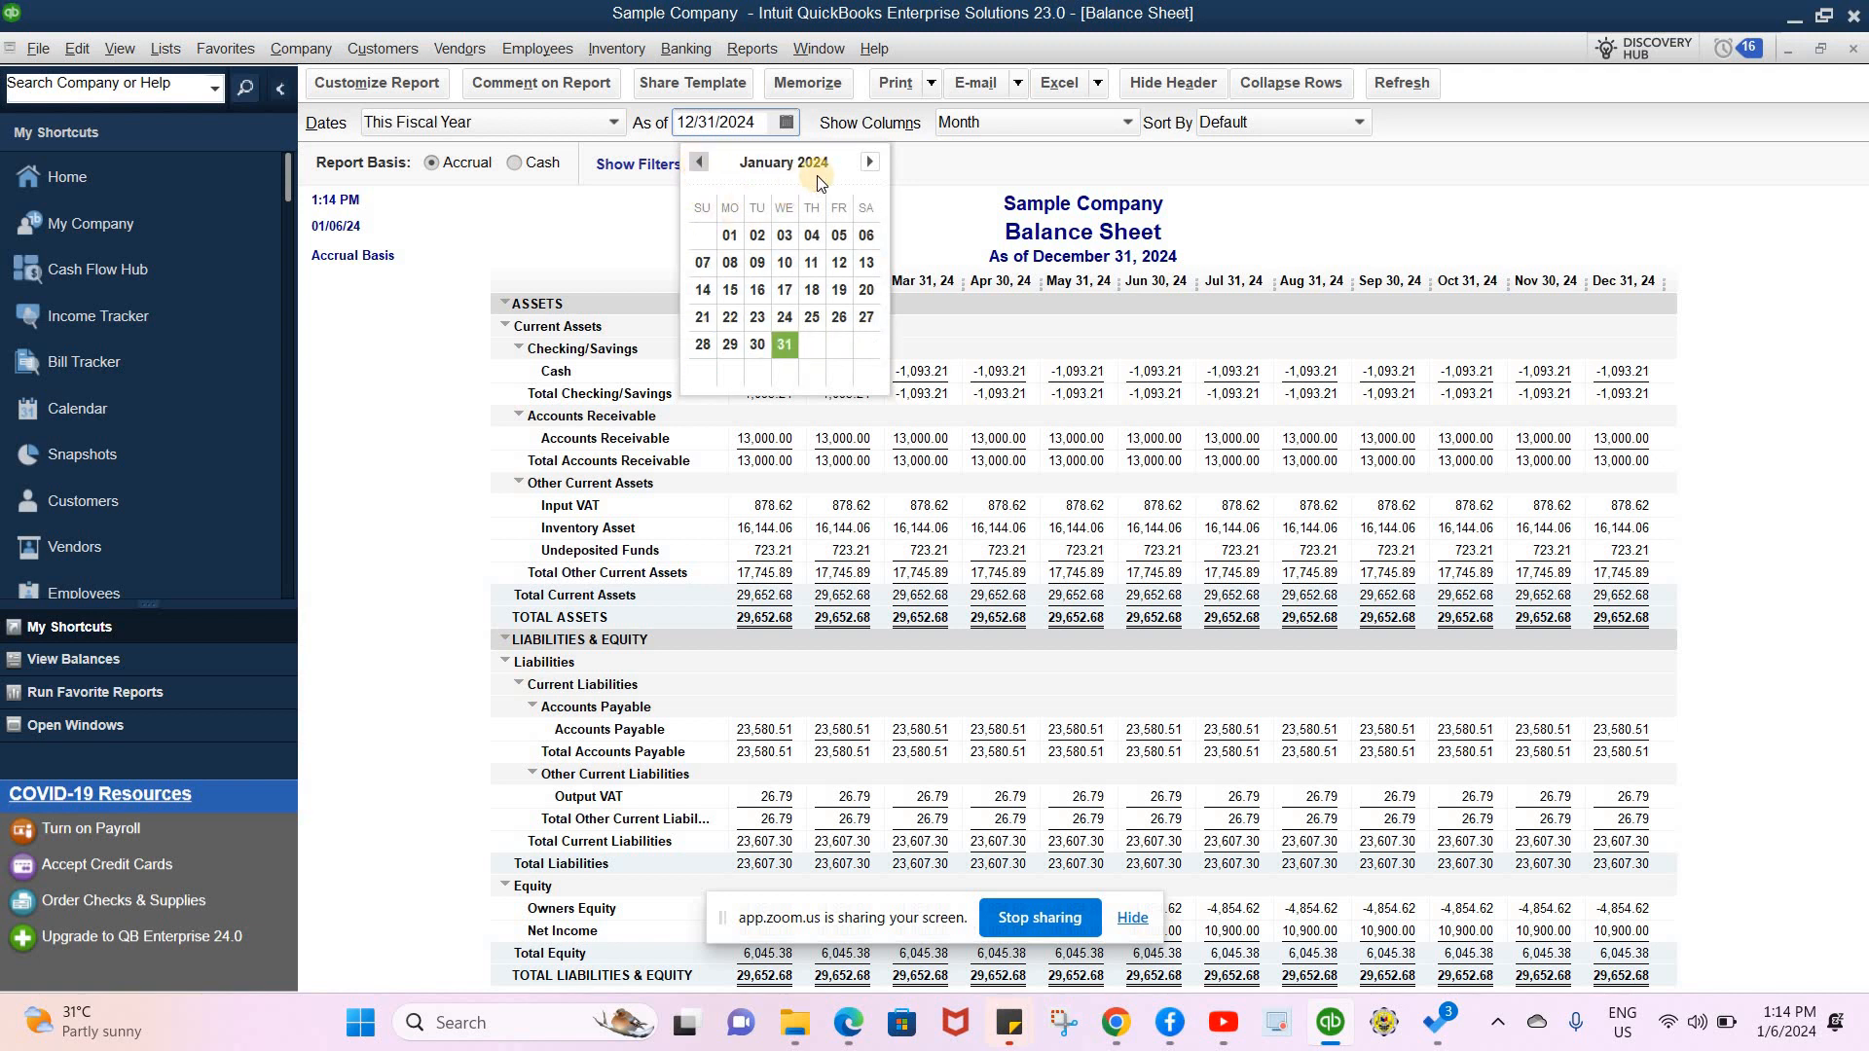
left_click(697, 161)
left_click(867, 165)
left_click(780, 346)
left_click(1393, 86)
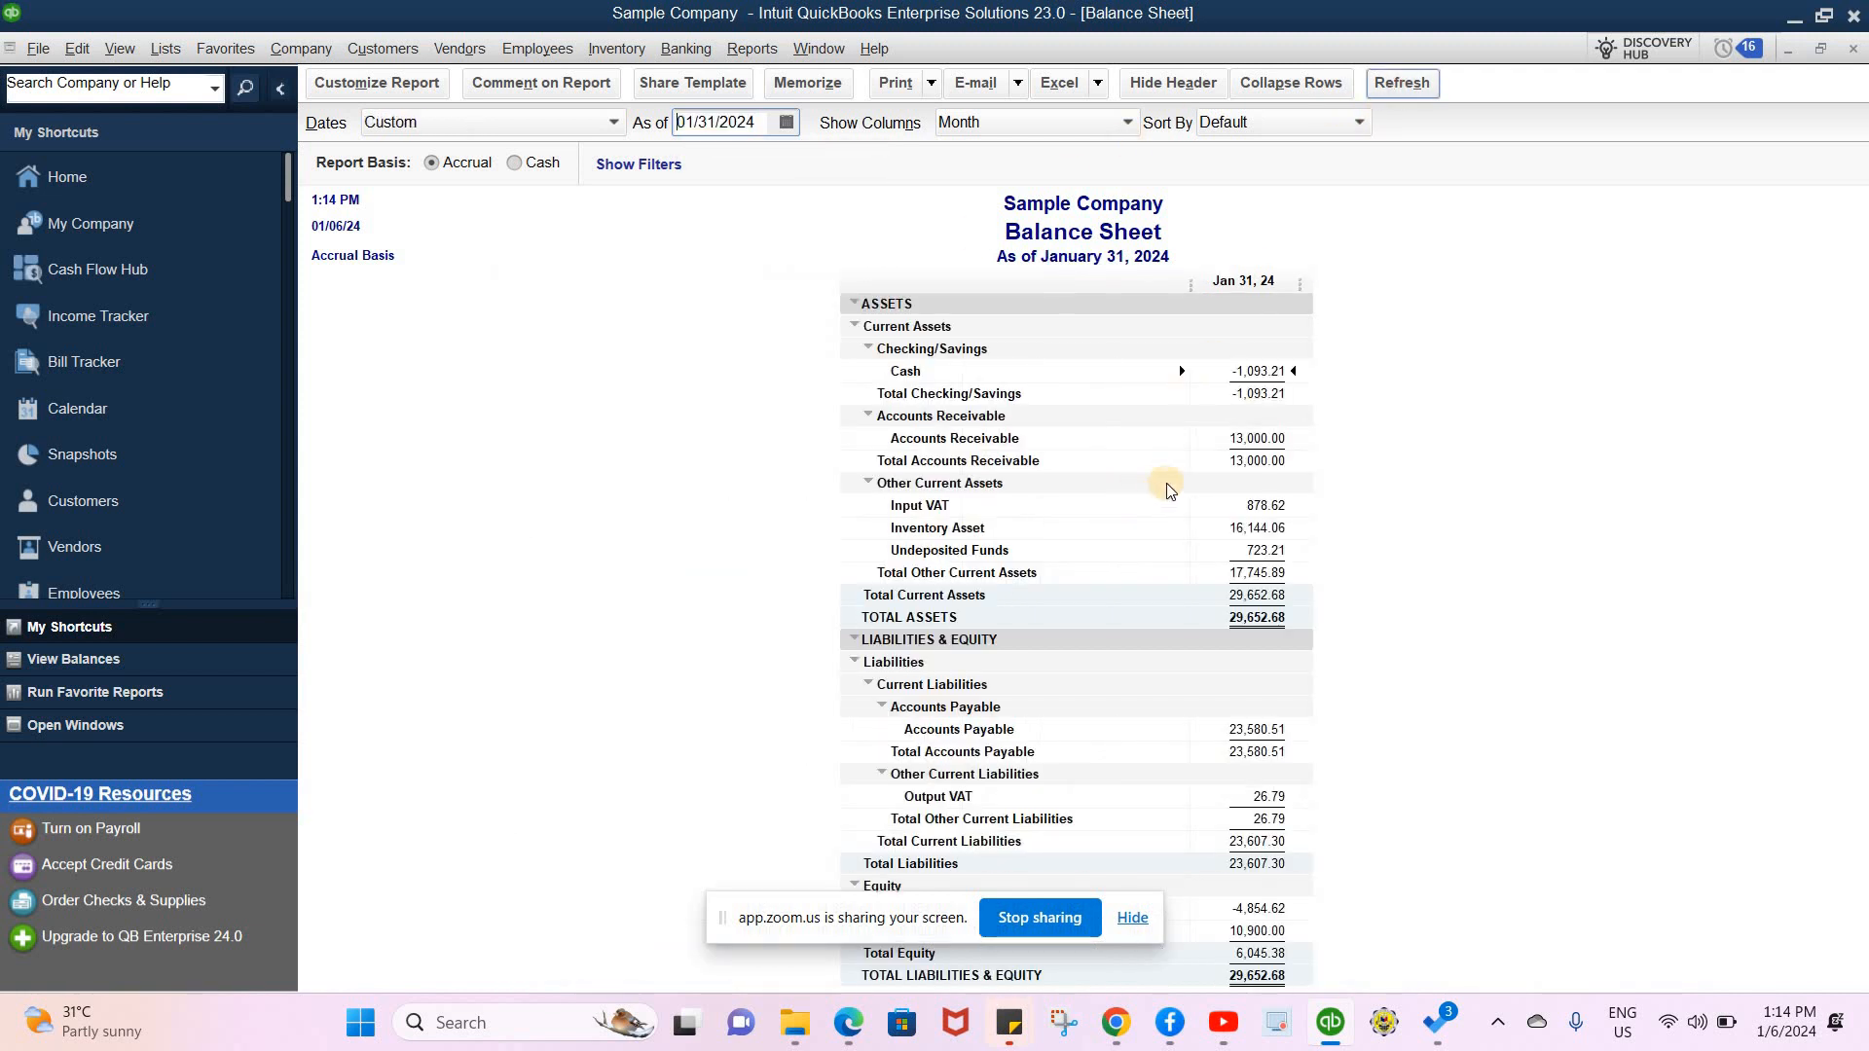
- Open the transactions behind the Accounts Receivable balance, set the report's start date to 01/01/2024 and refresh it
double_click(1259, 440)
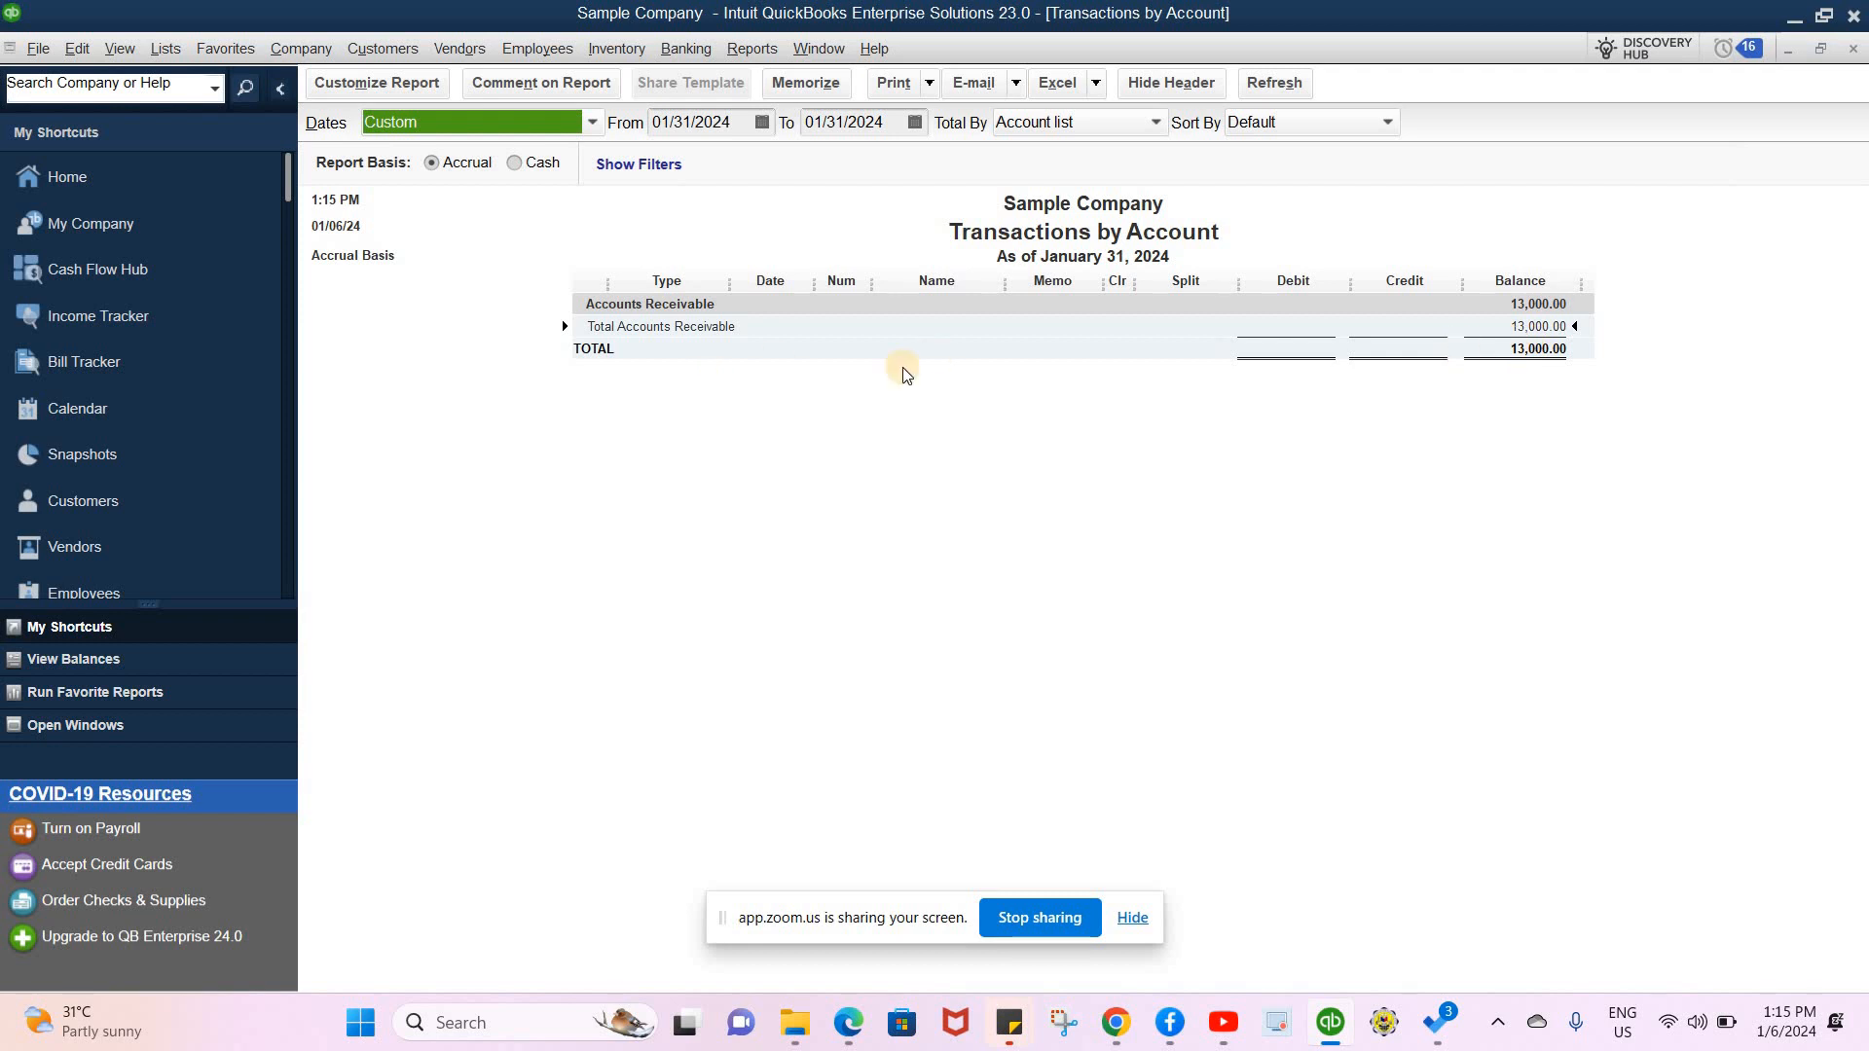
double_click(1538, 326)
left_click(913, 329)
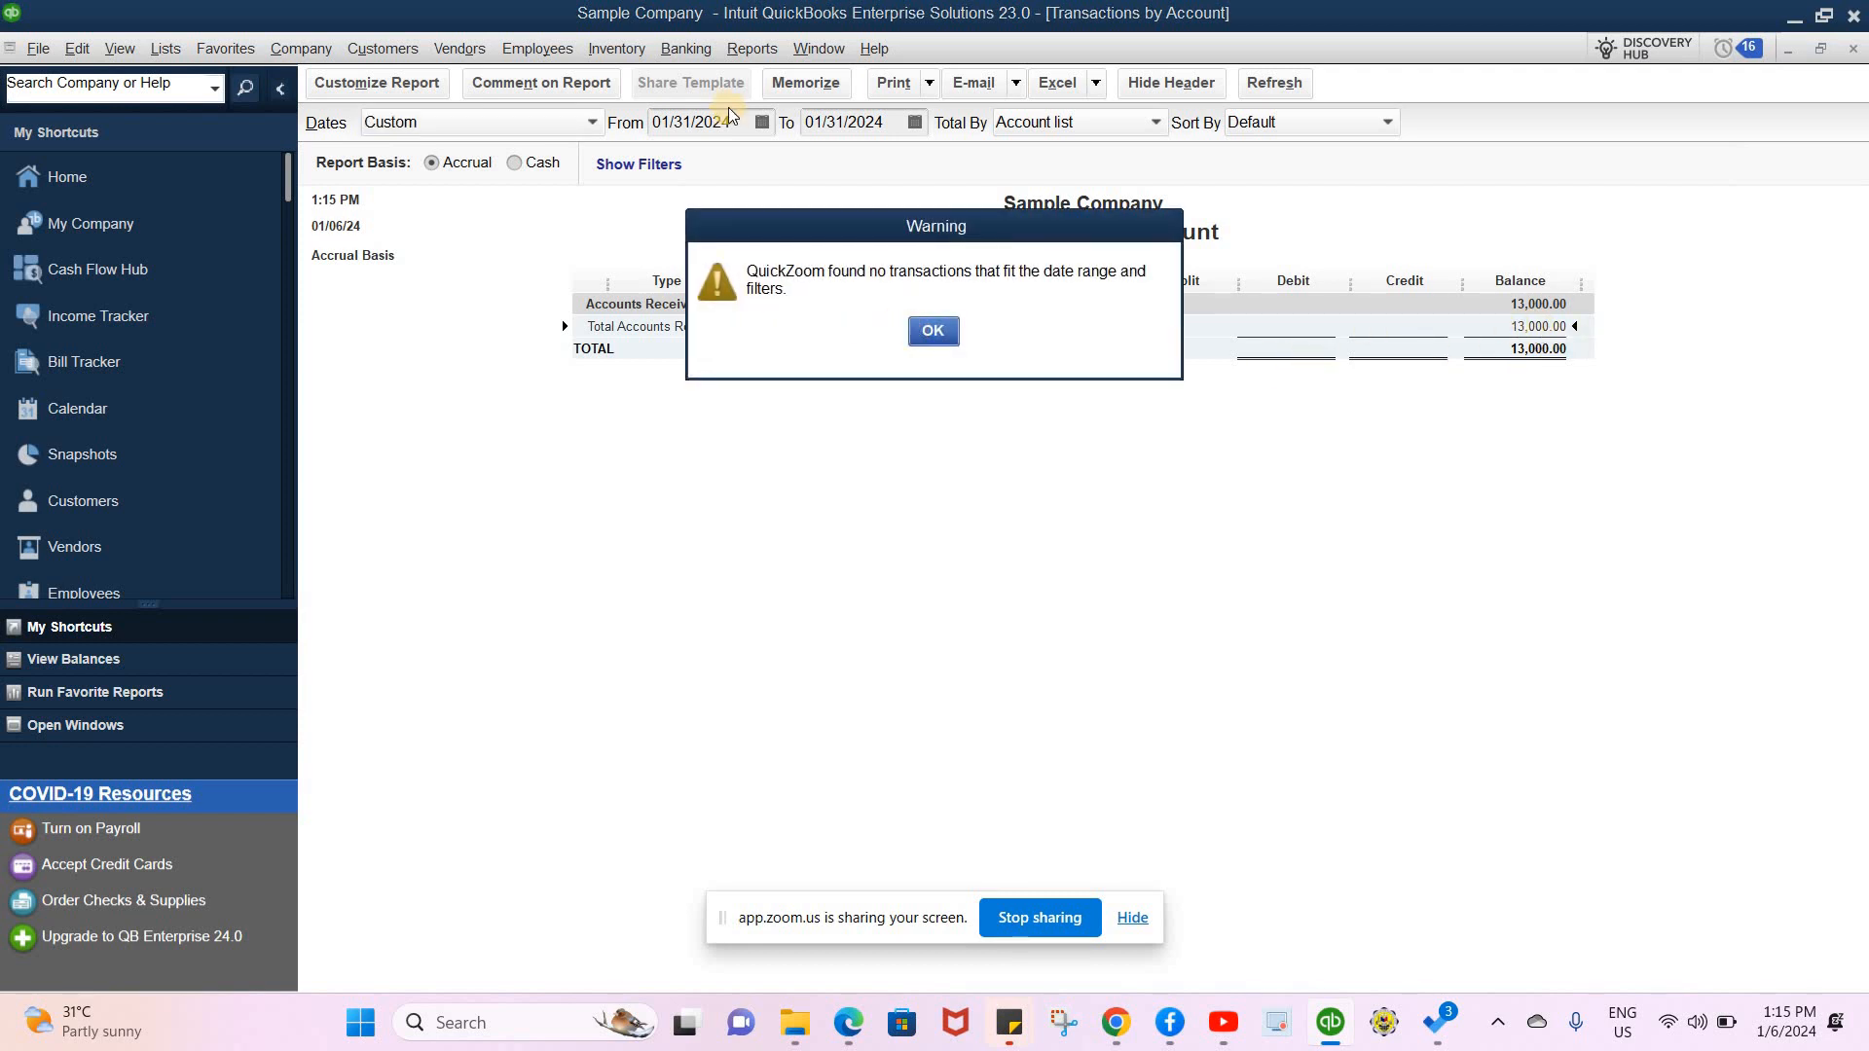
left_click(763, 122)
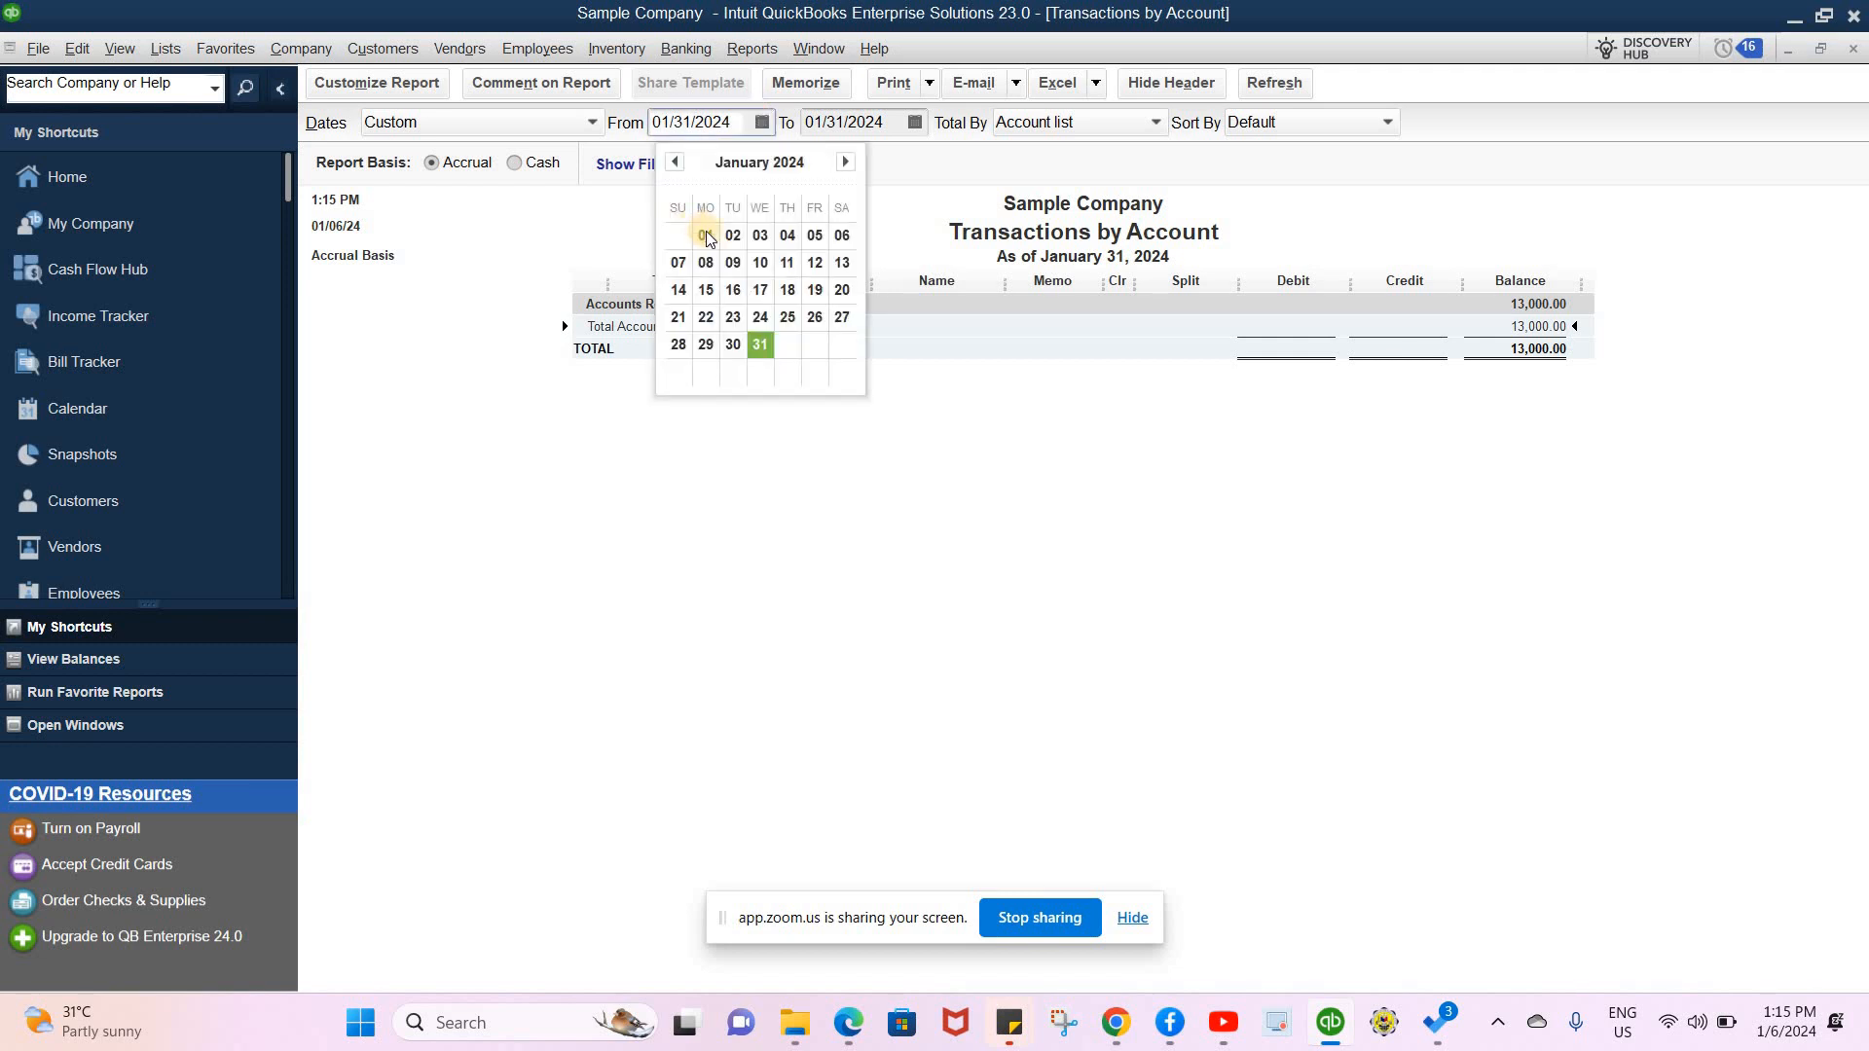
left_click(744, 202)
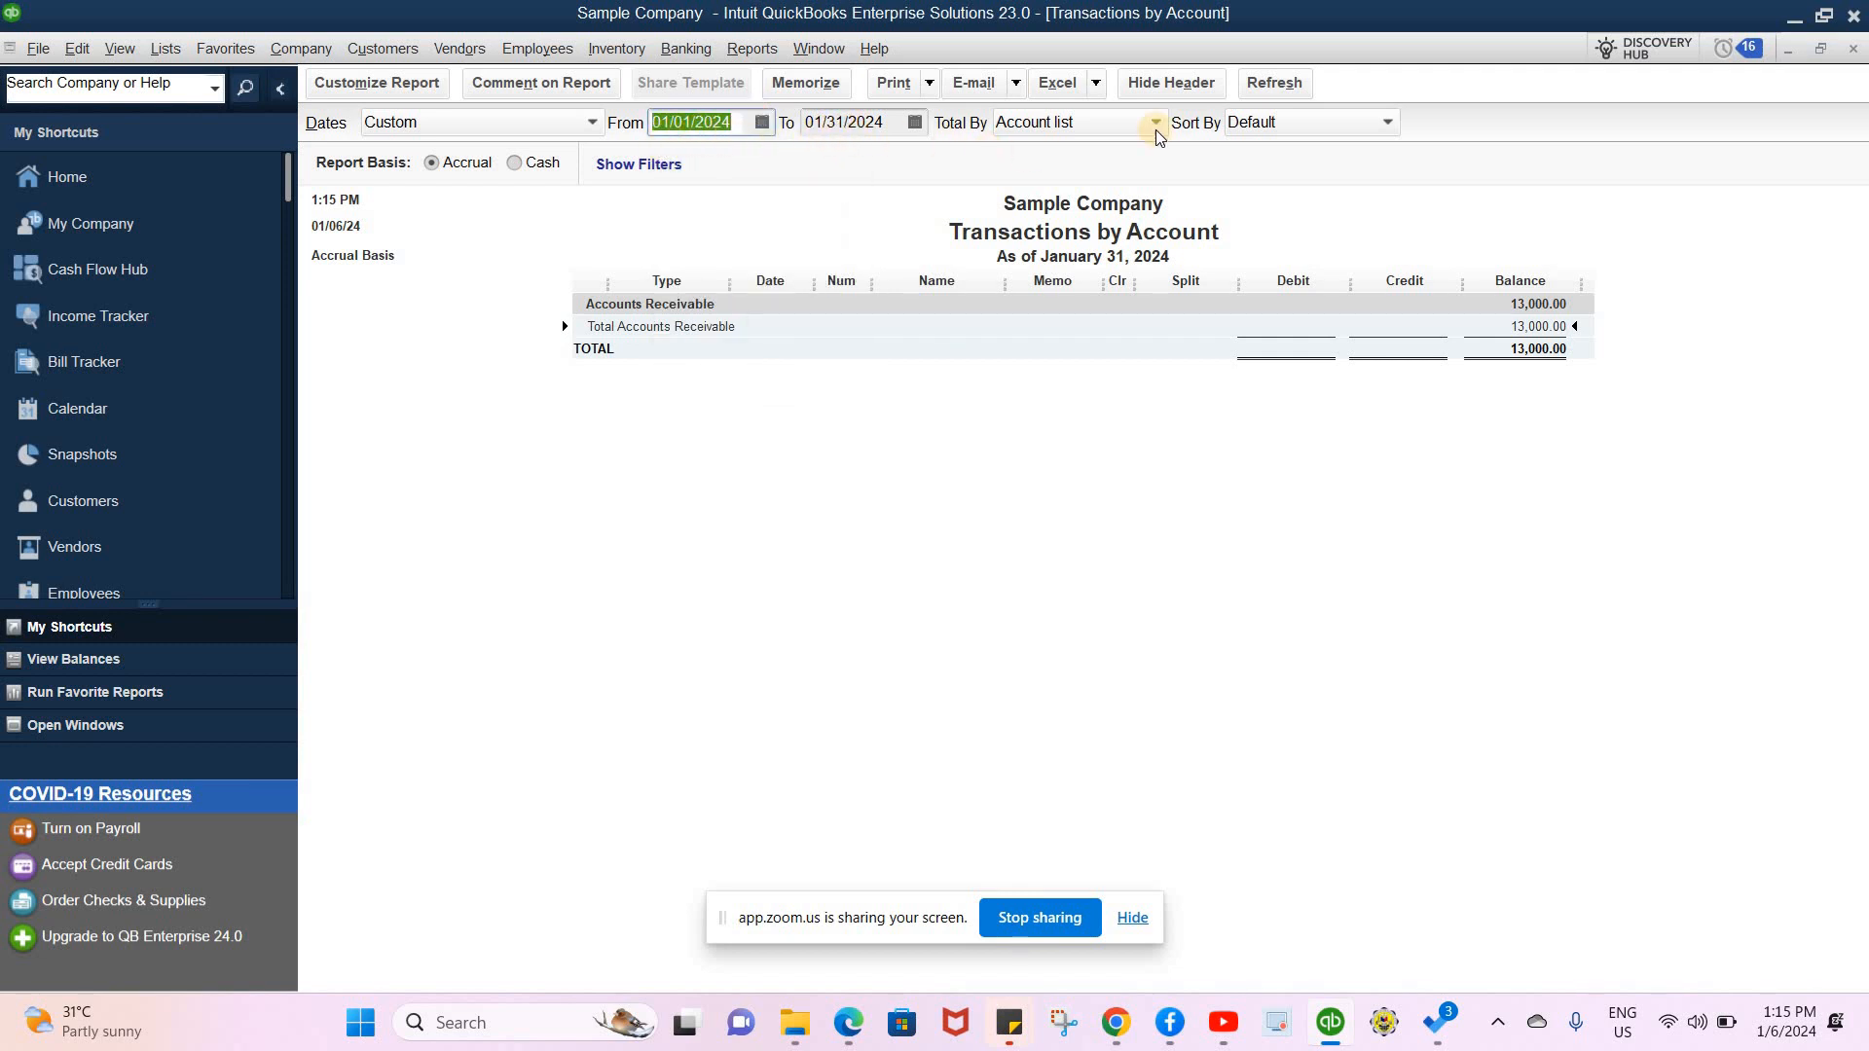
left_click(1269, 88)
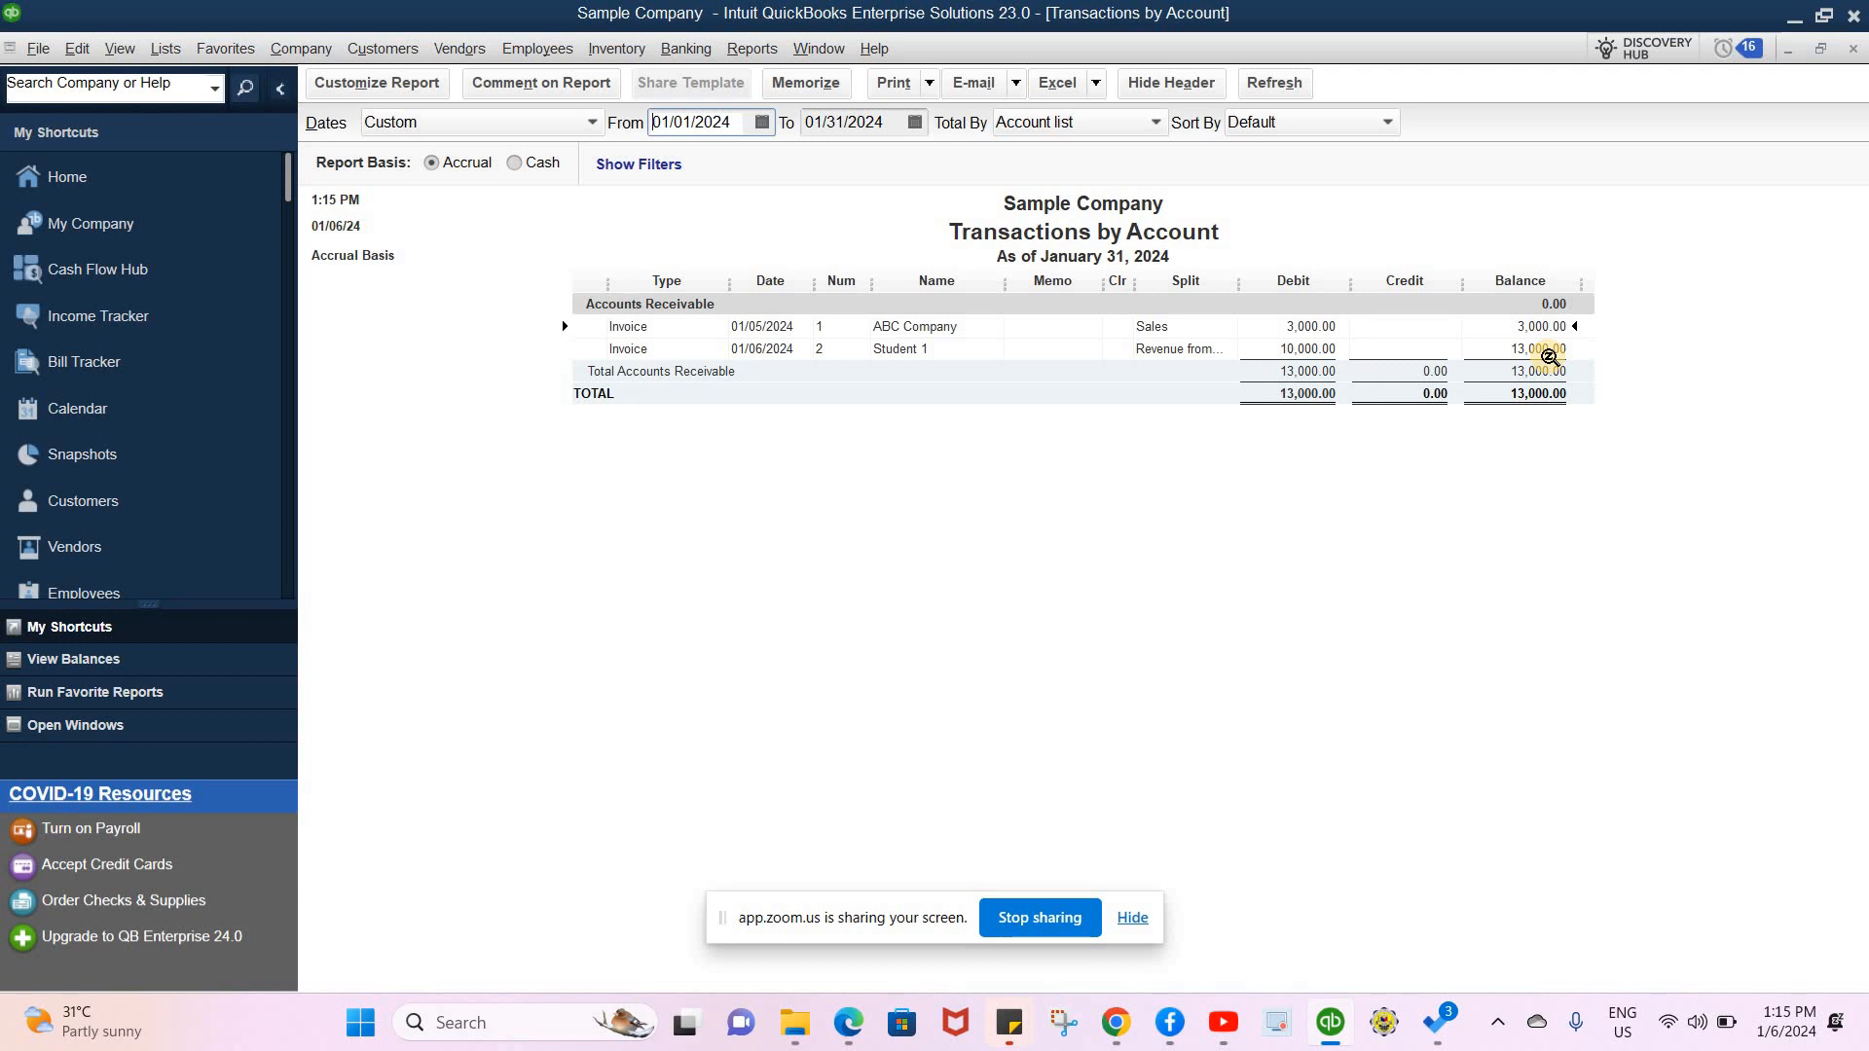
- Start a new invoice and begin adding a new customer named Student 2 from it
left_click(375, 47)
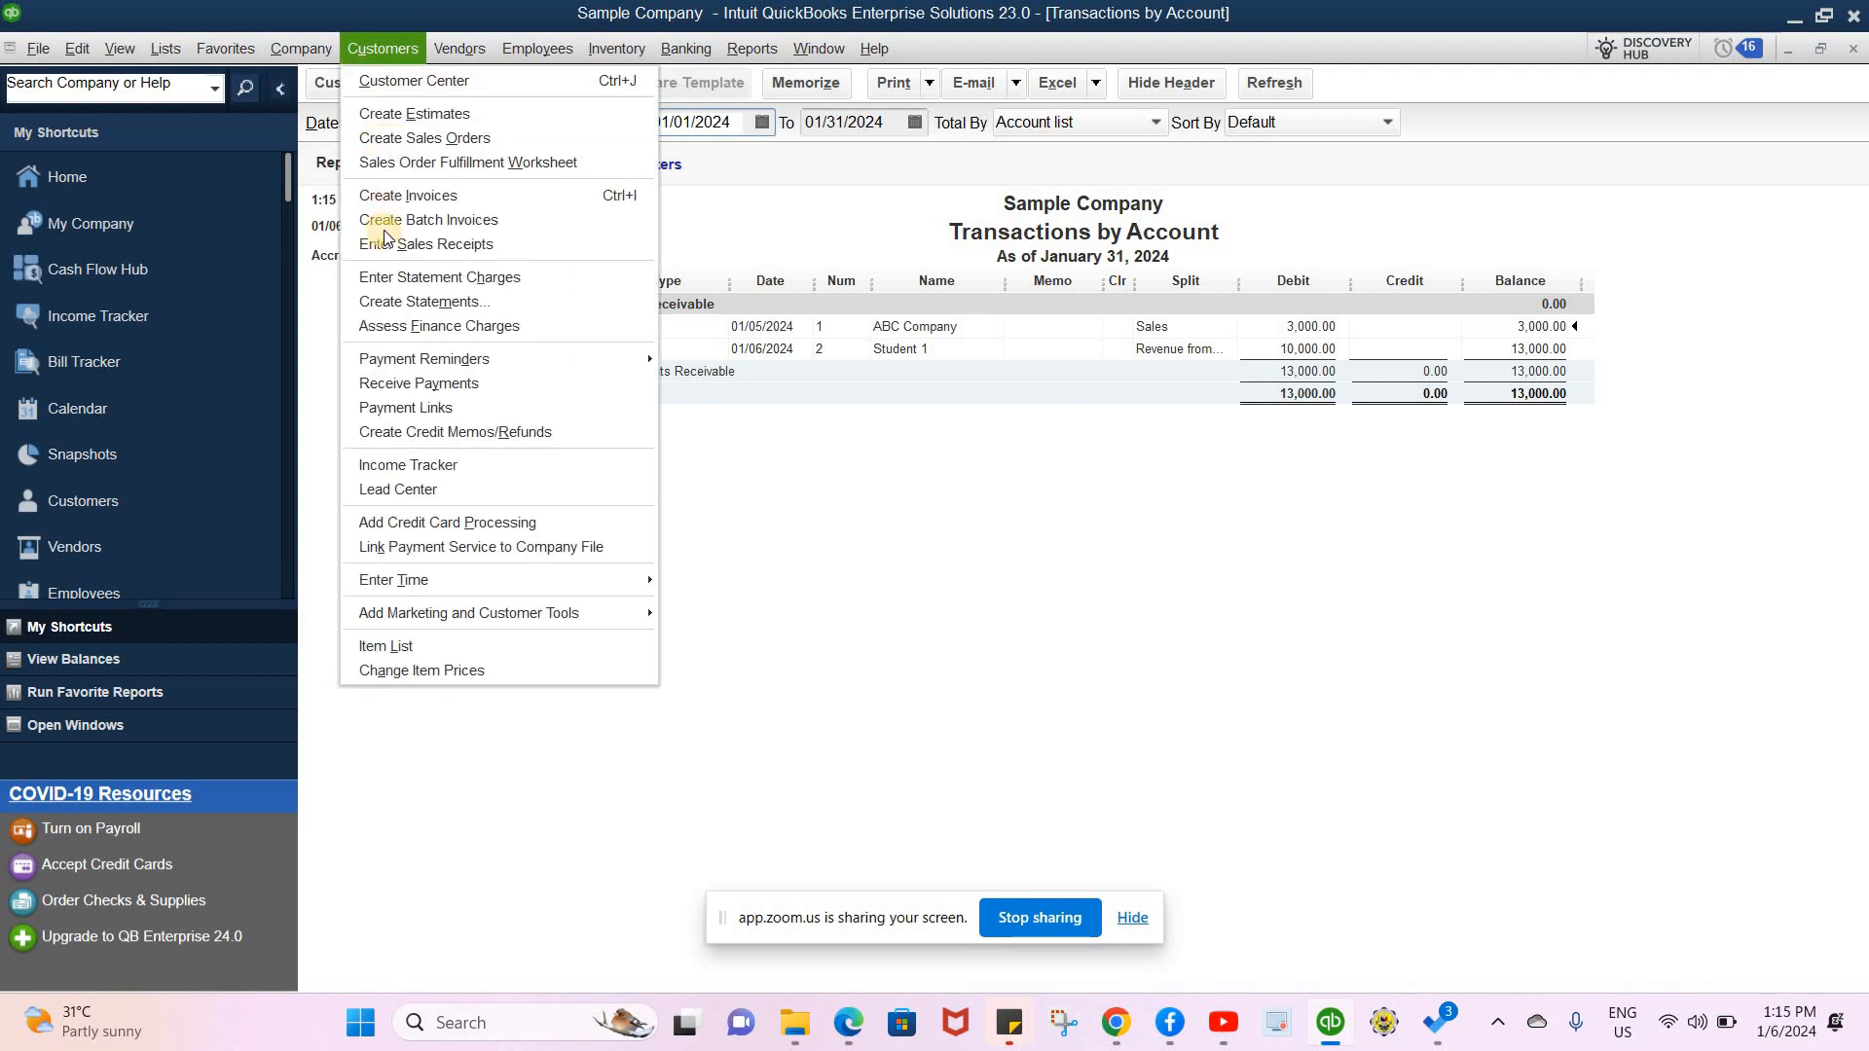
left_click(381, 194)
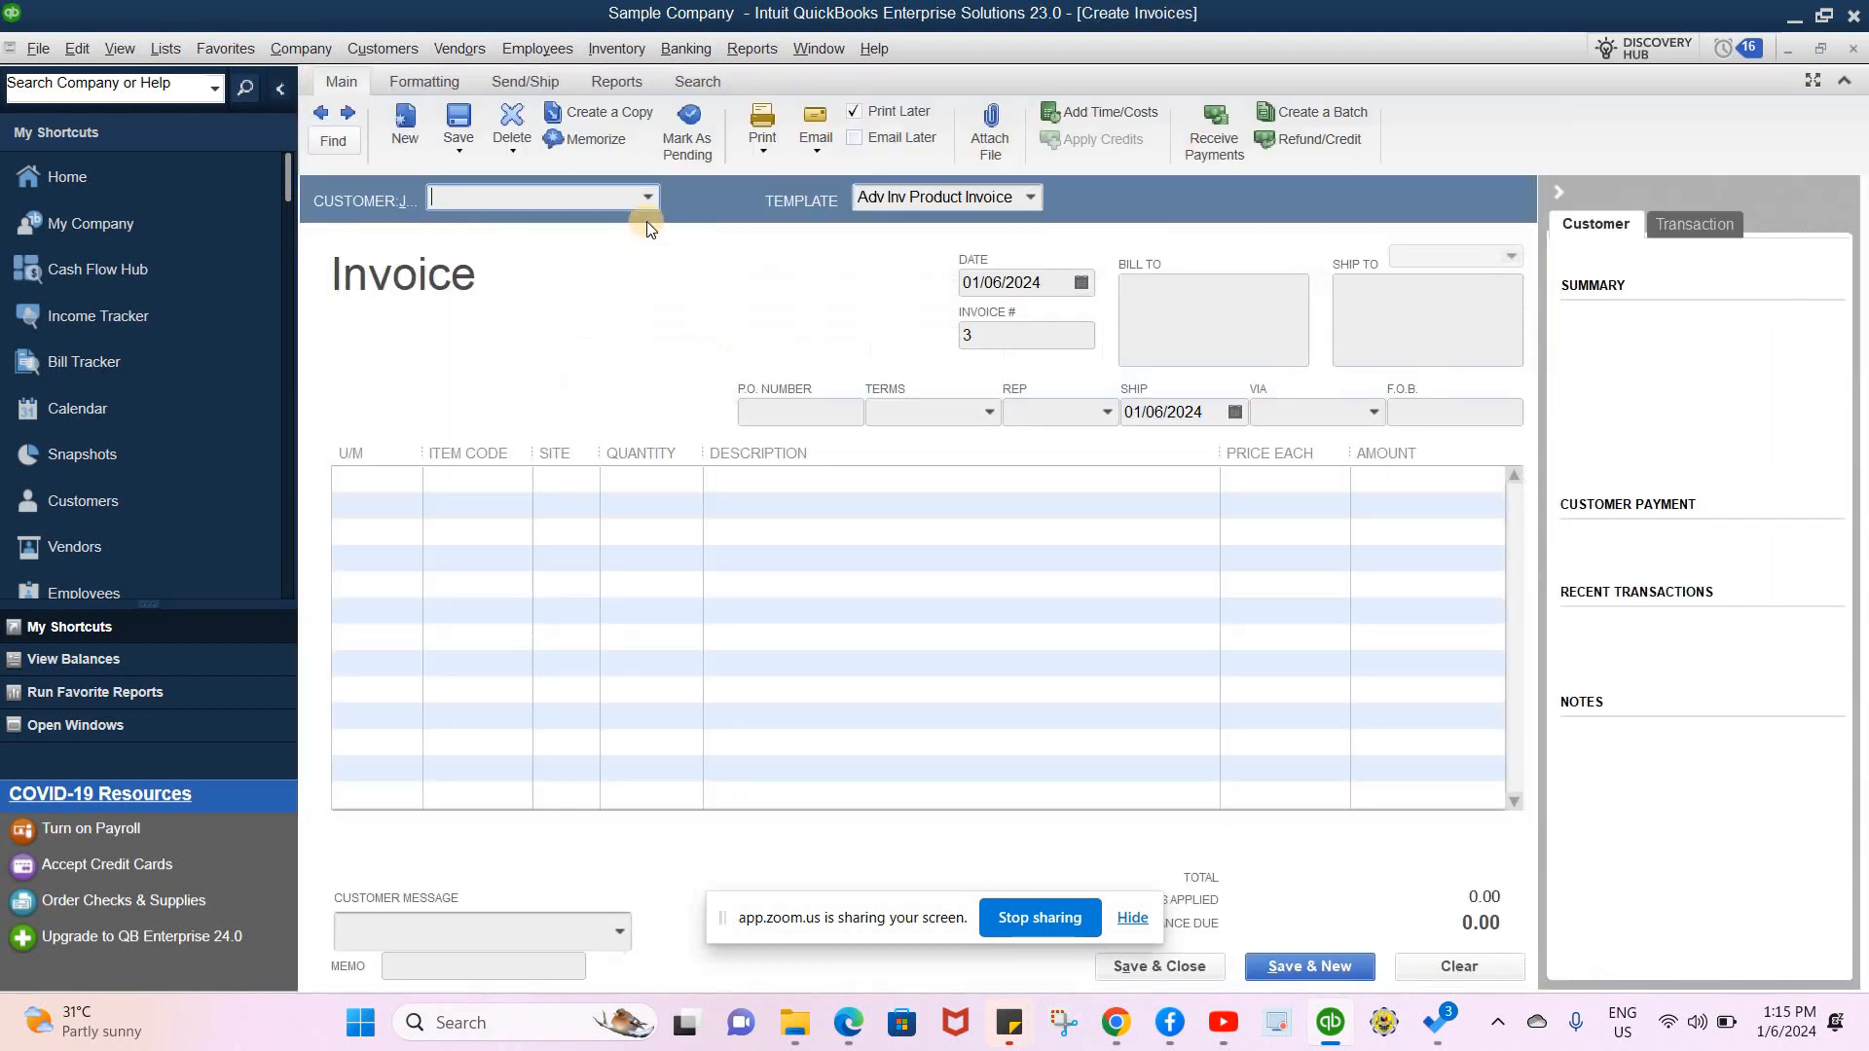
left_click(646, 199)
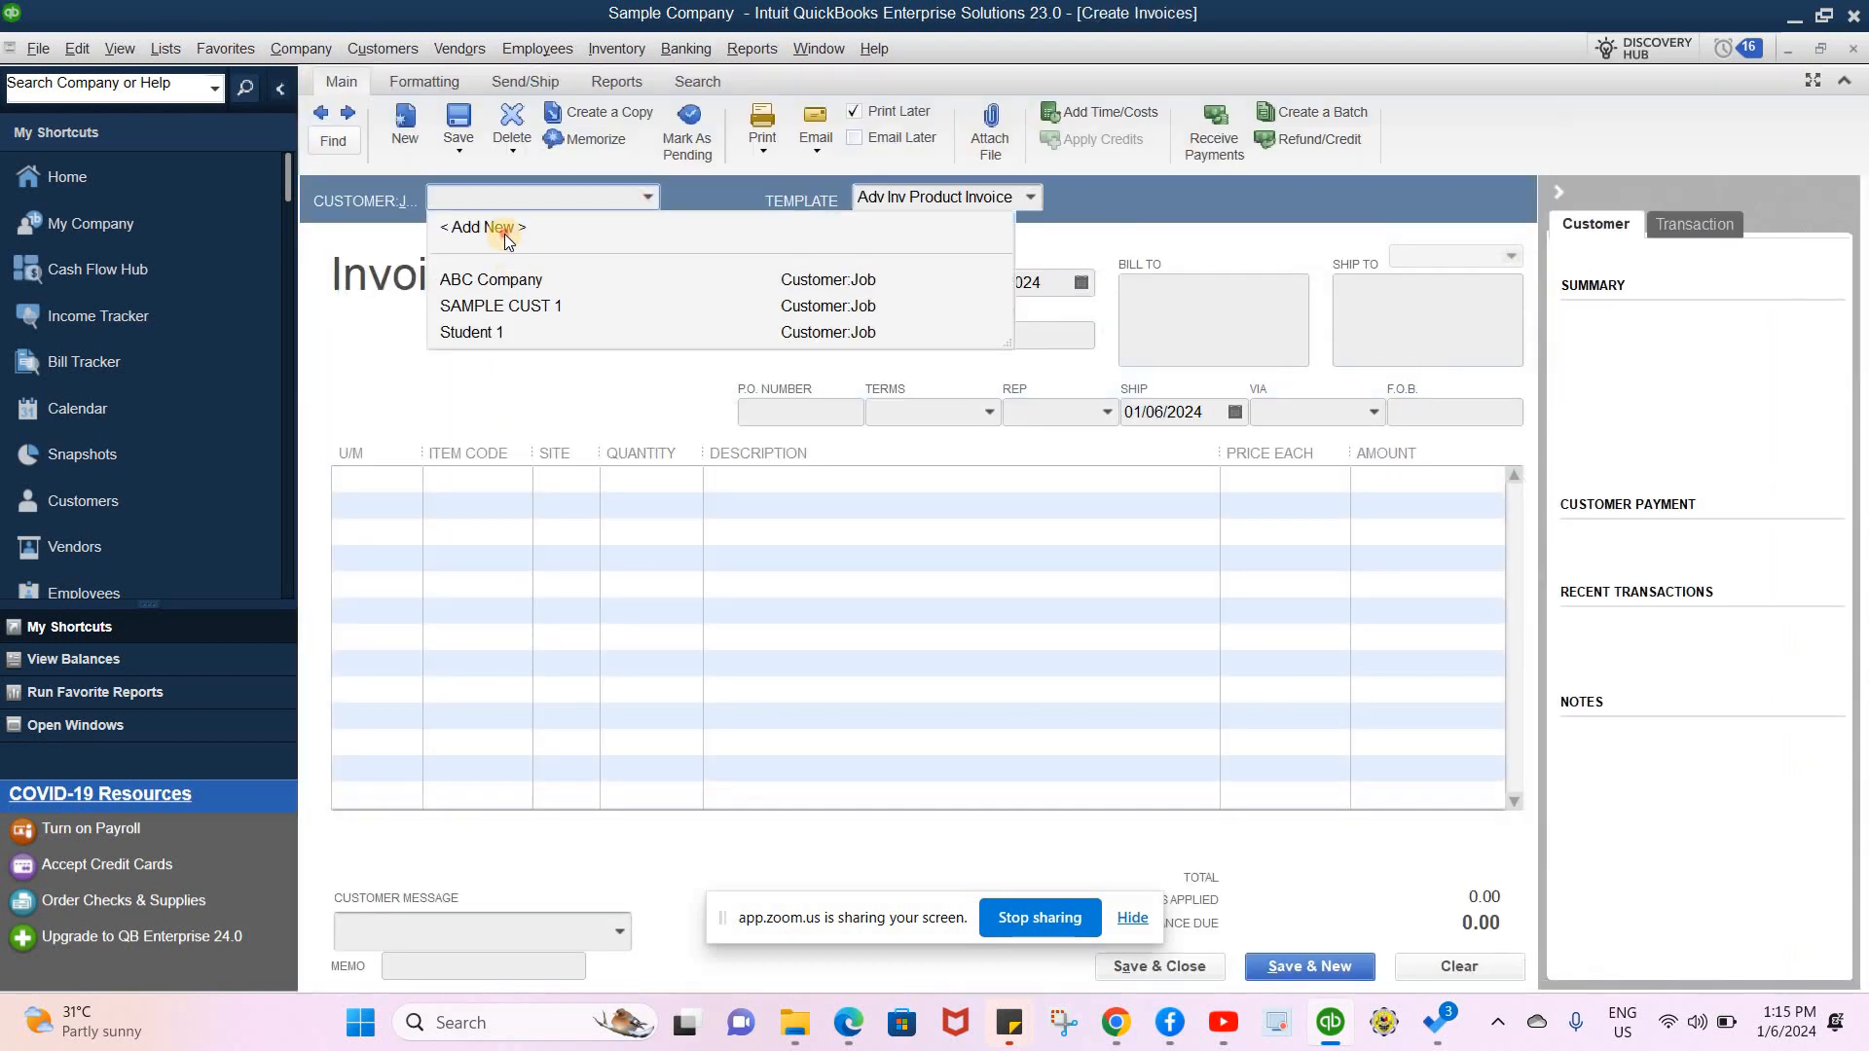
left_click(504, 230)
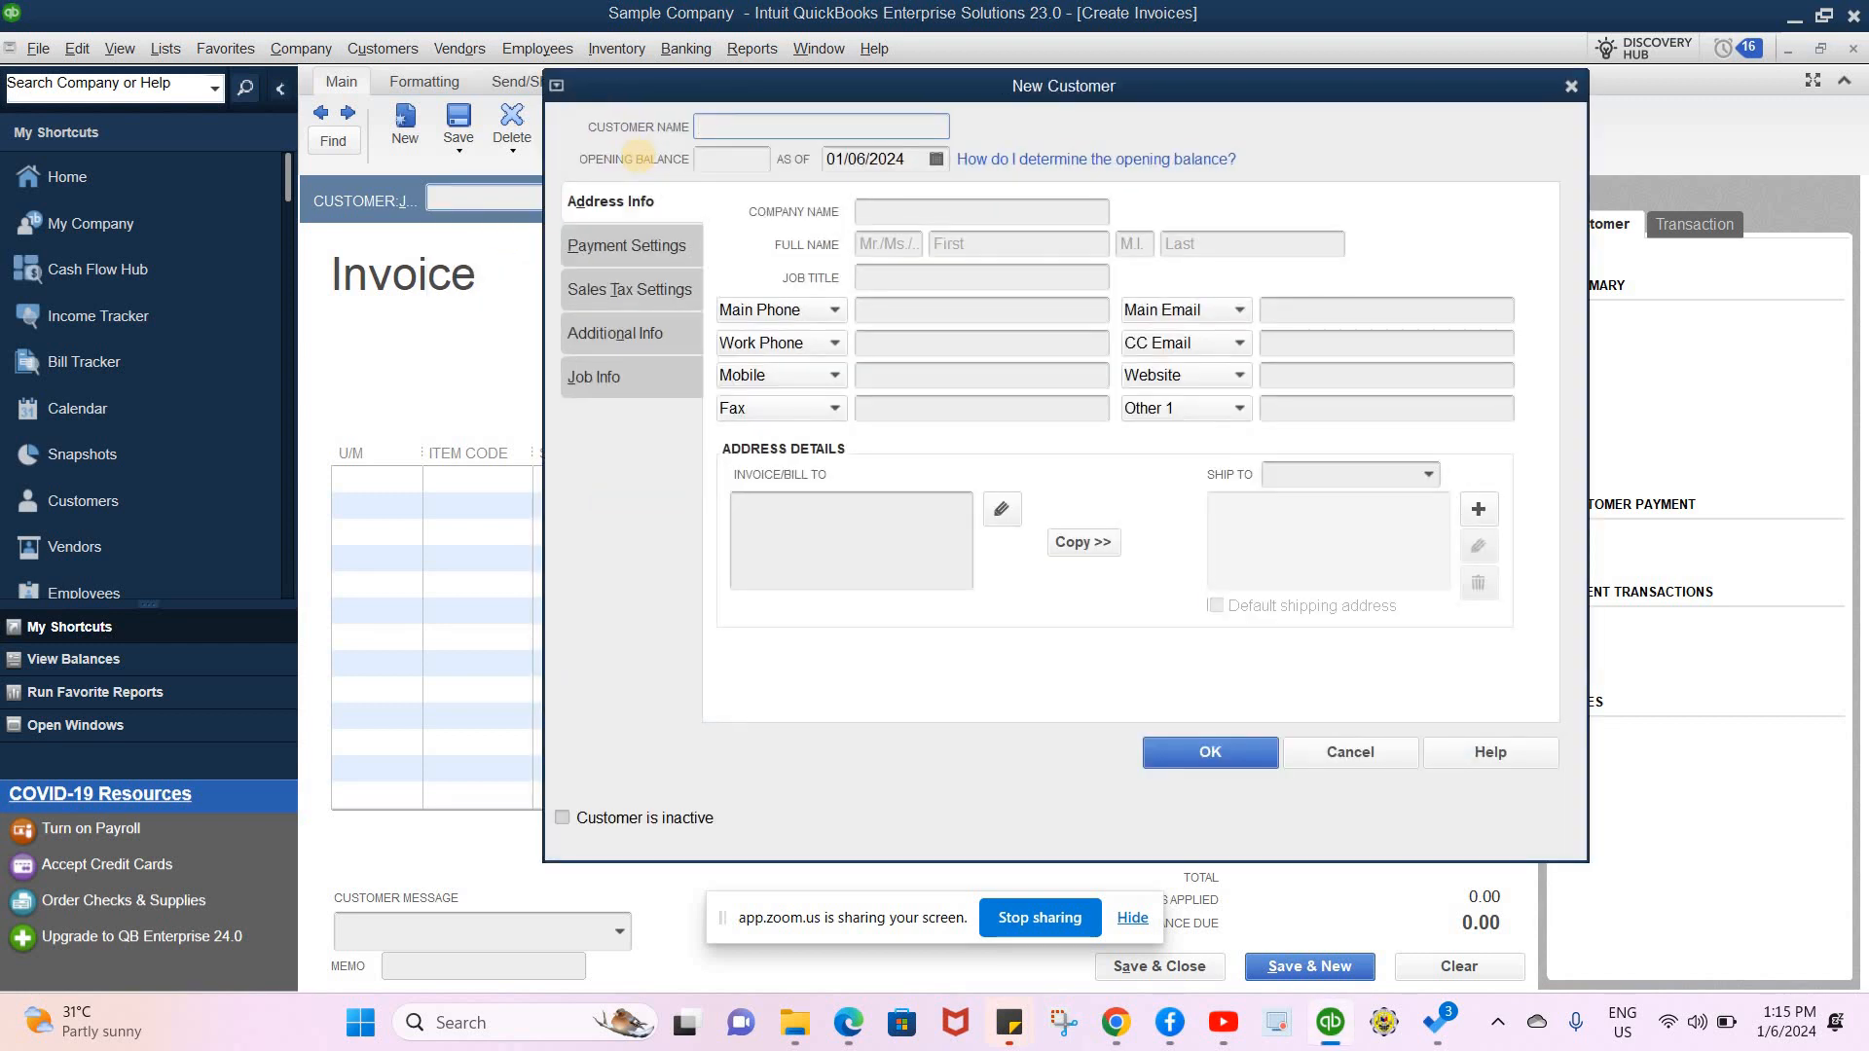
type("St")
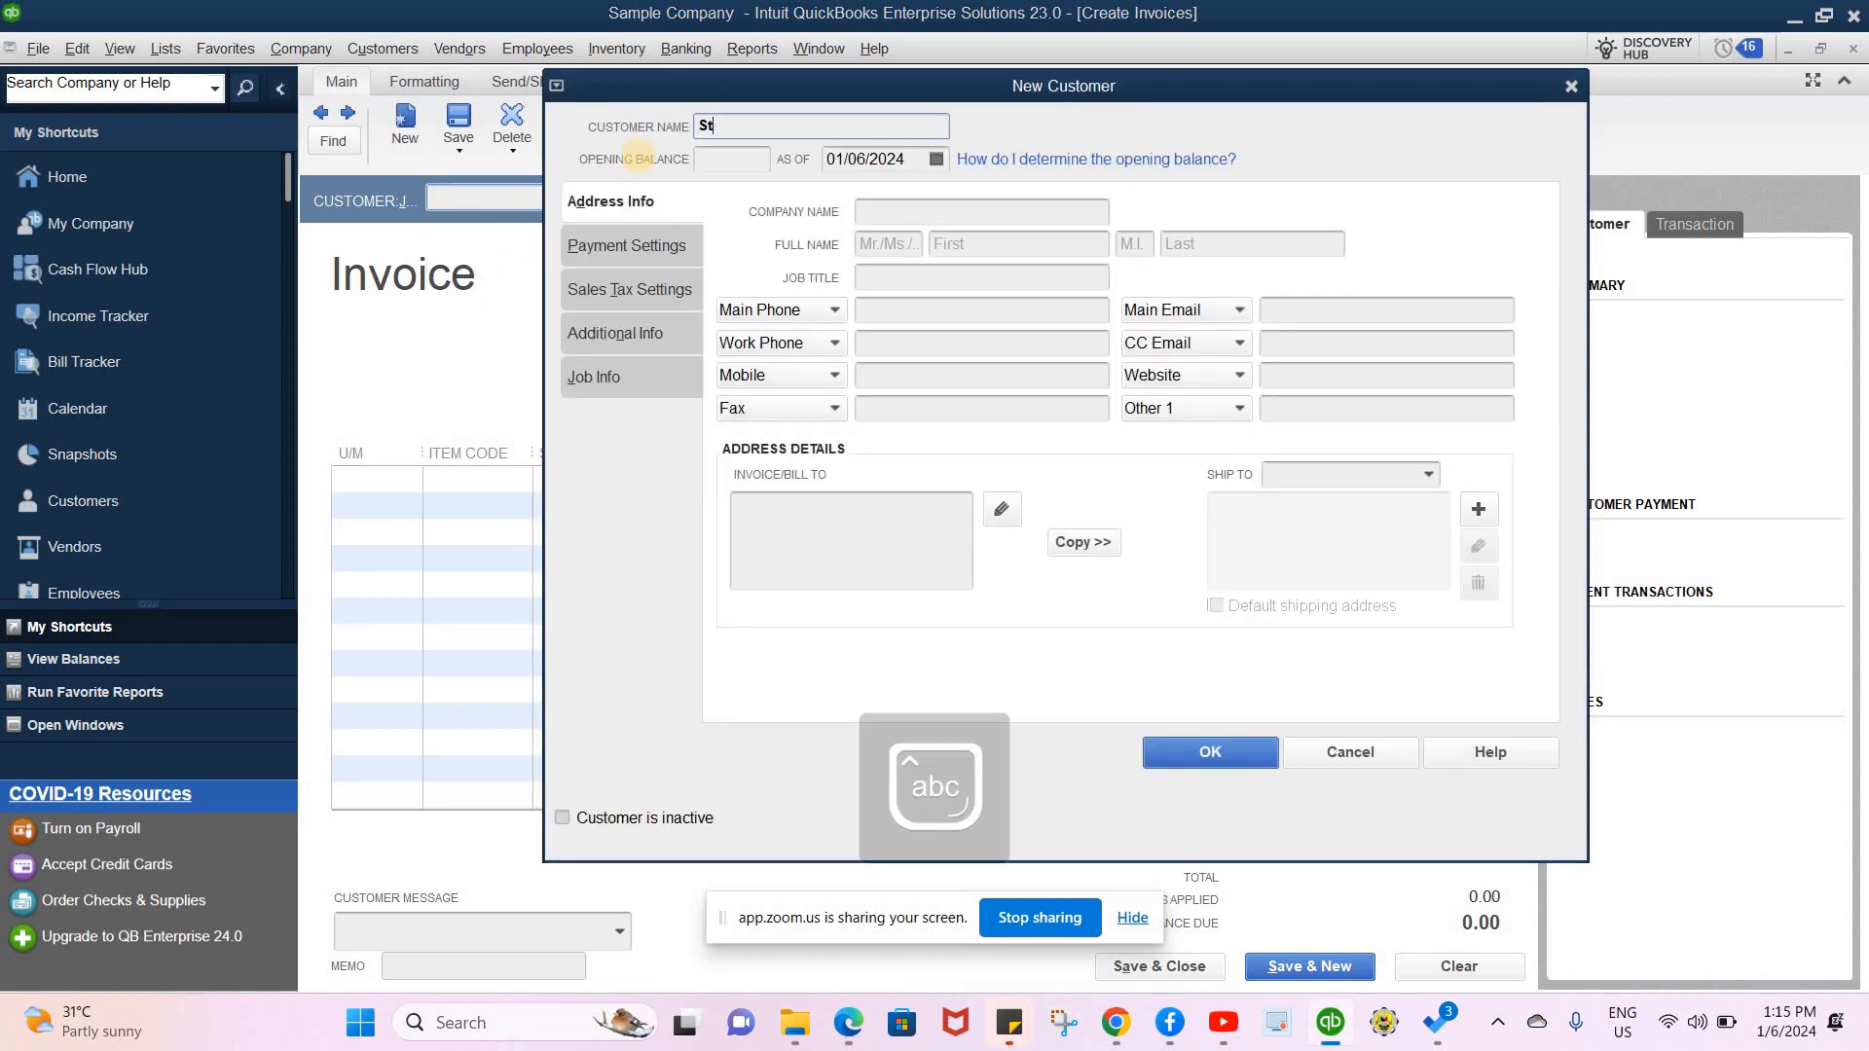
type("edent")
type("2")
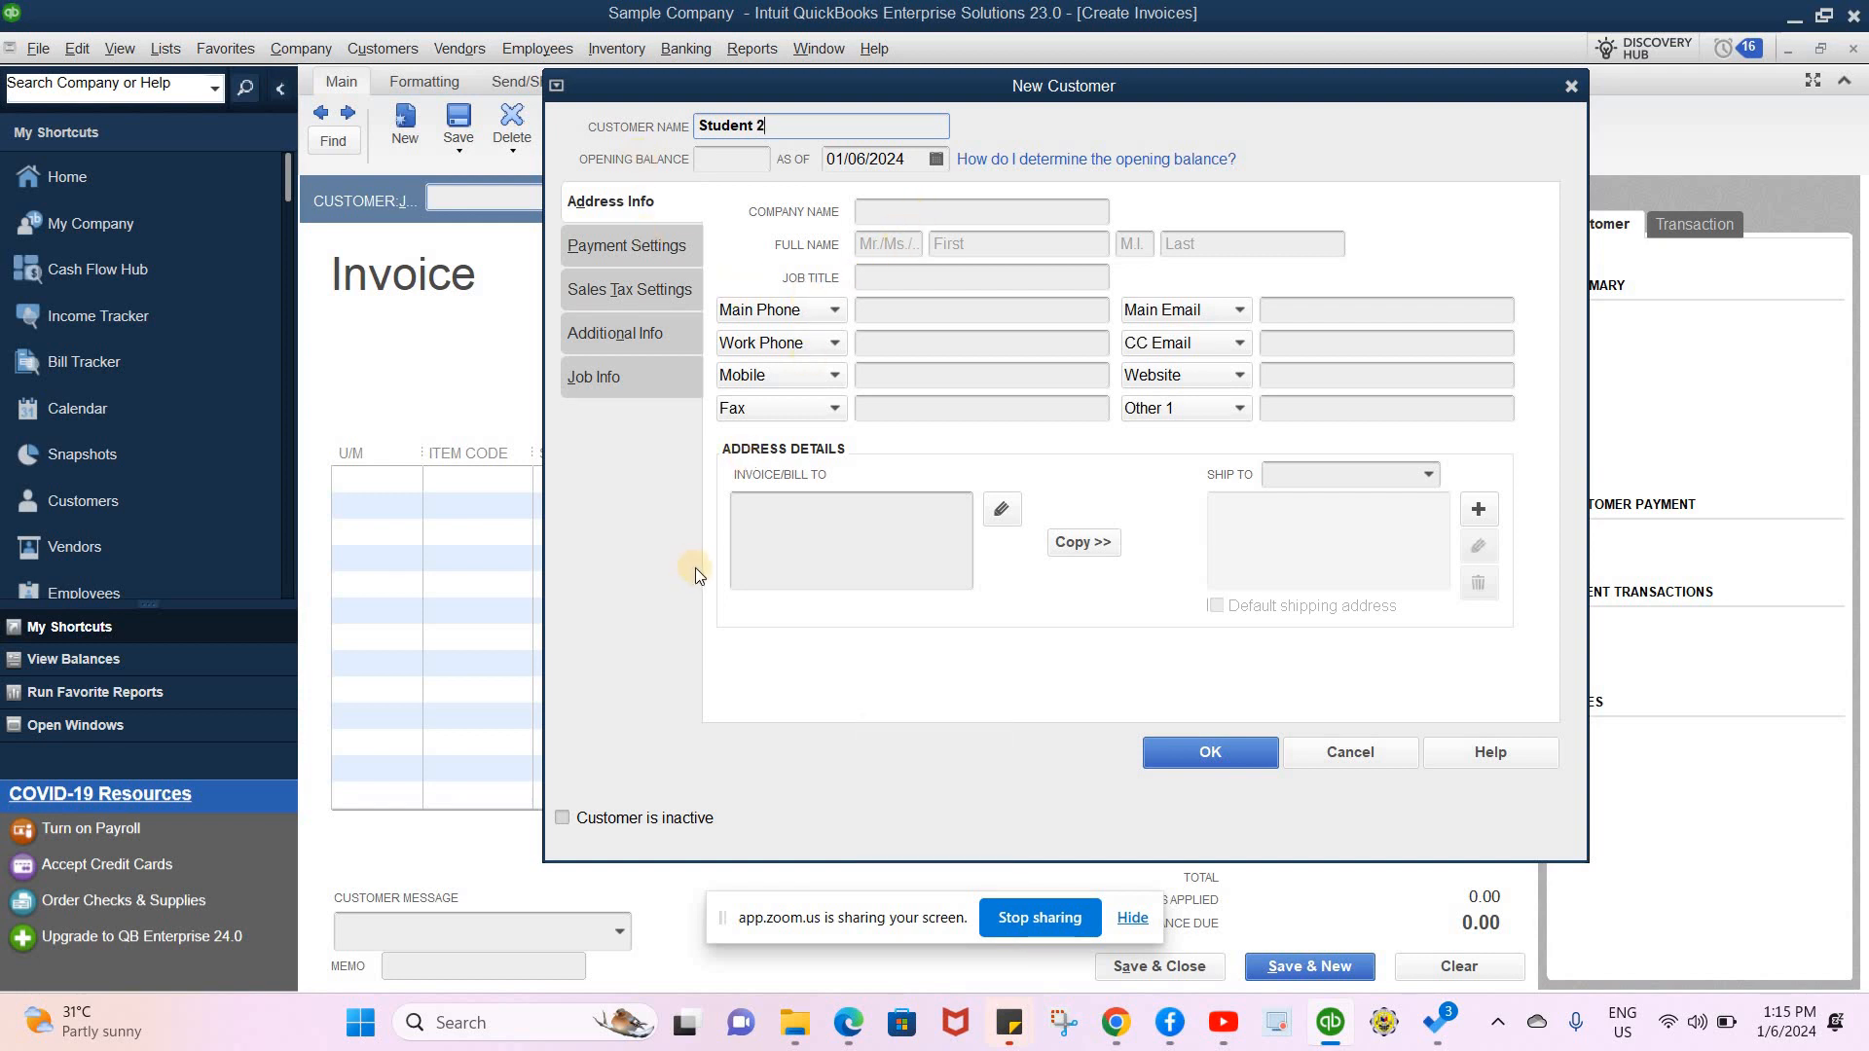
- Set the new customer's company name to Student 2 and the billing address to "Address of Student 2", then save the customer
left_click(786, 516)
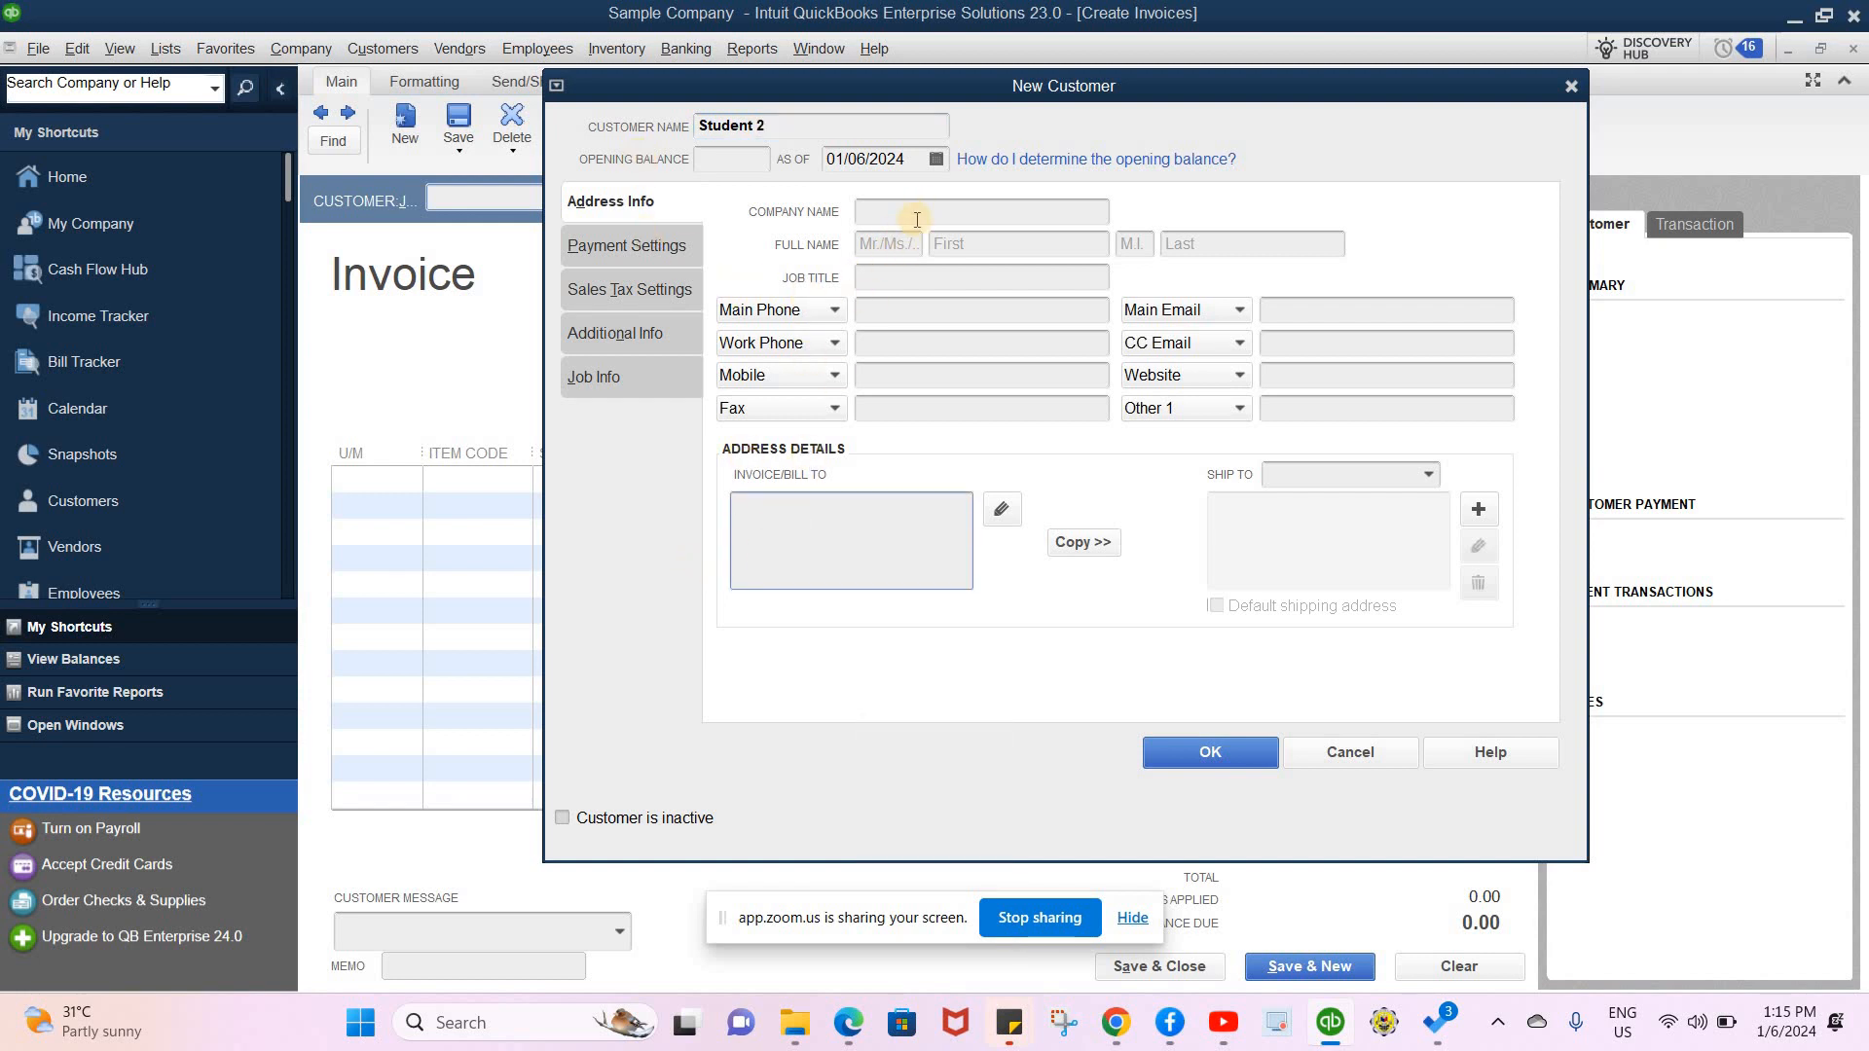
left_click(913, 214)
type("Student")
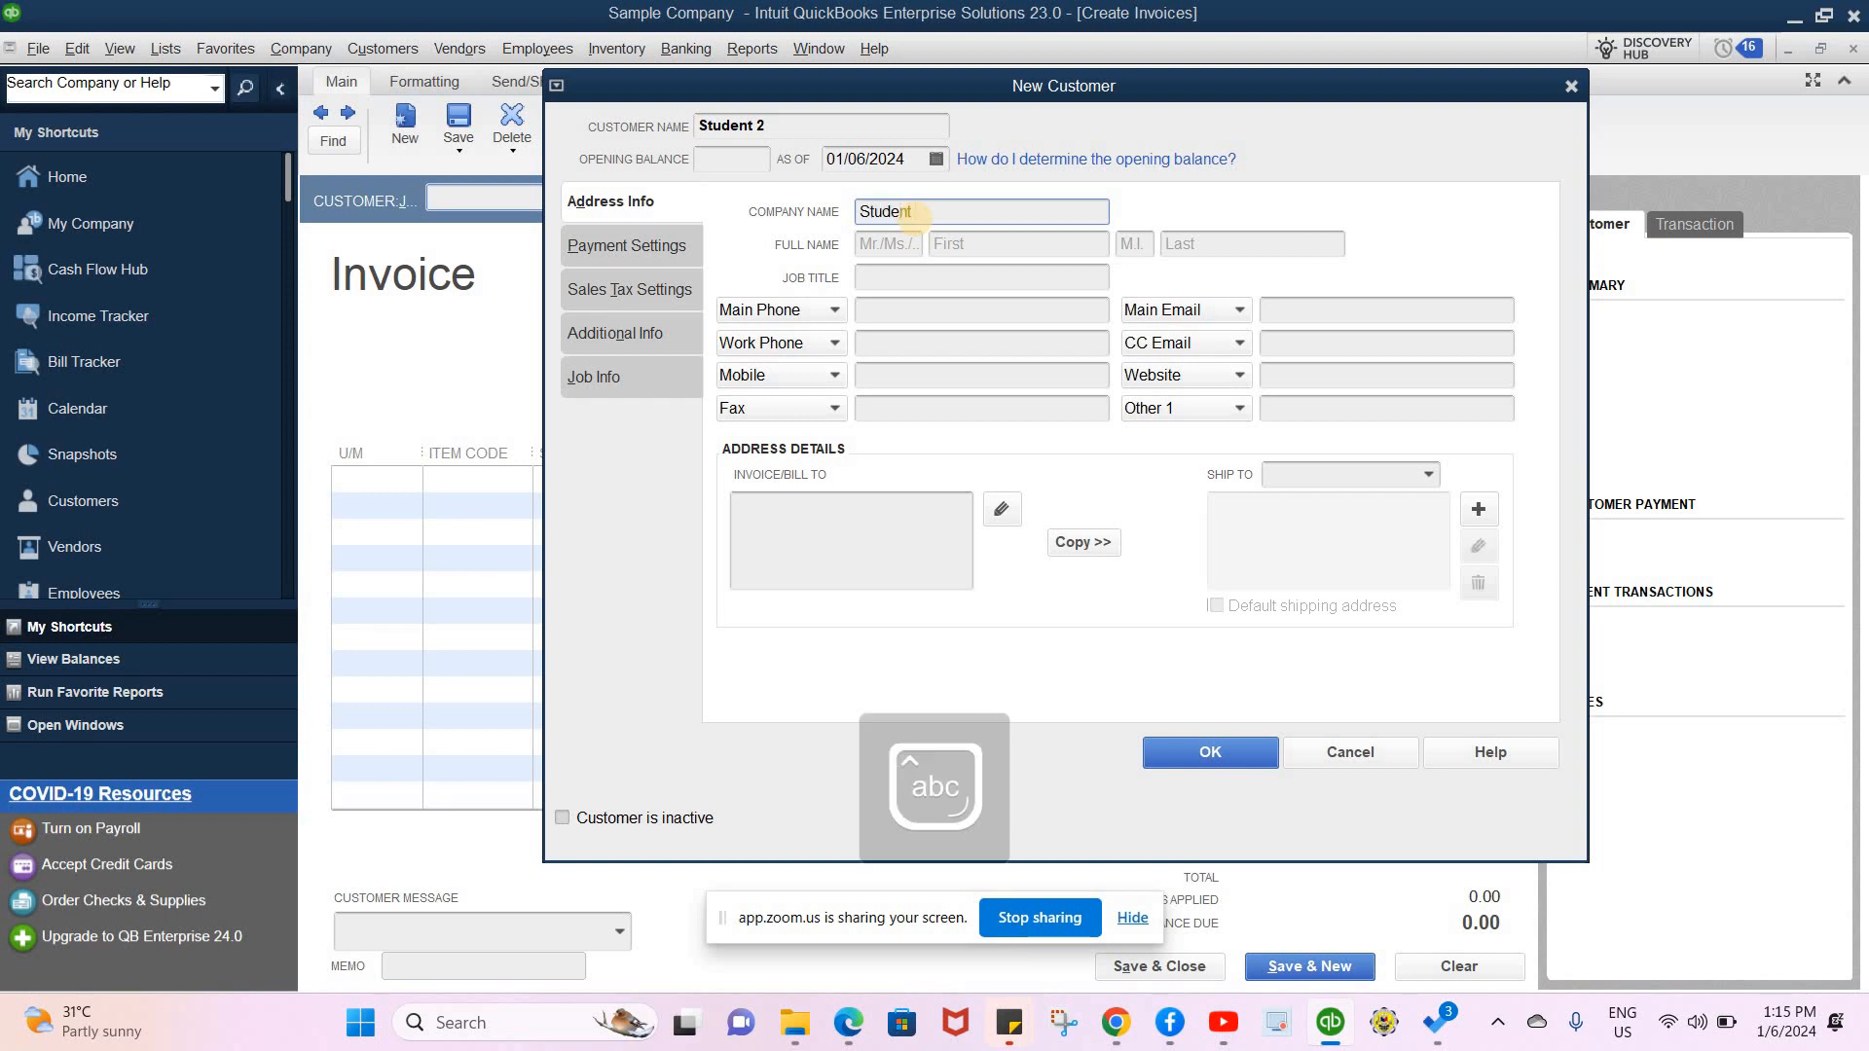
type(" 2")
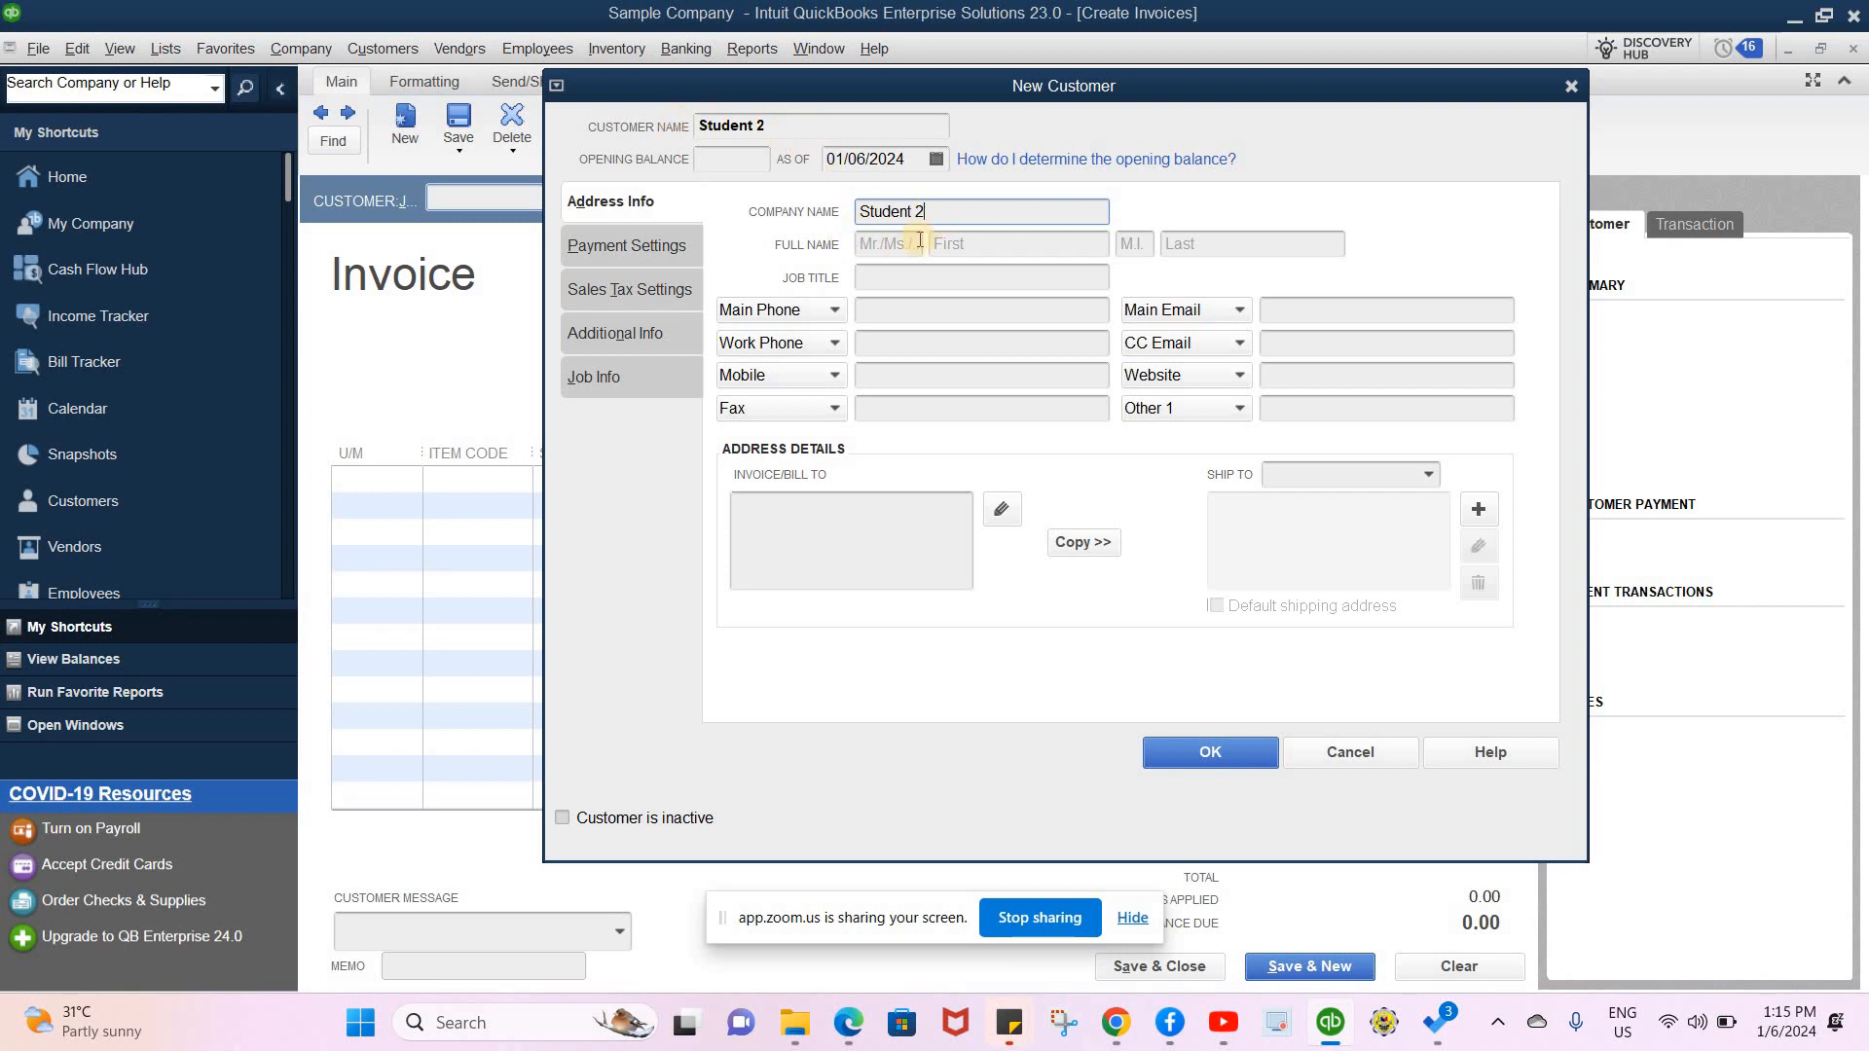
left_click(774, 506)
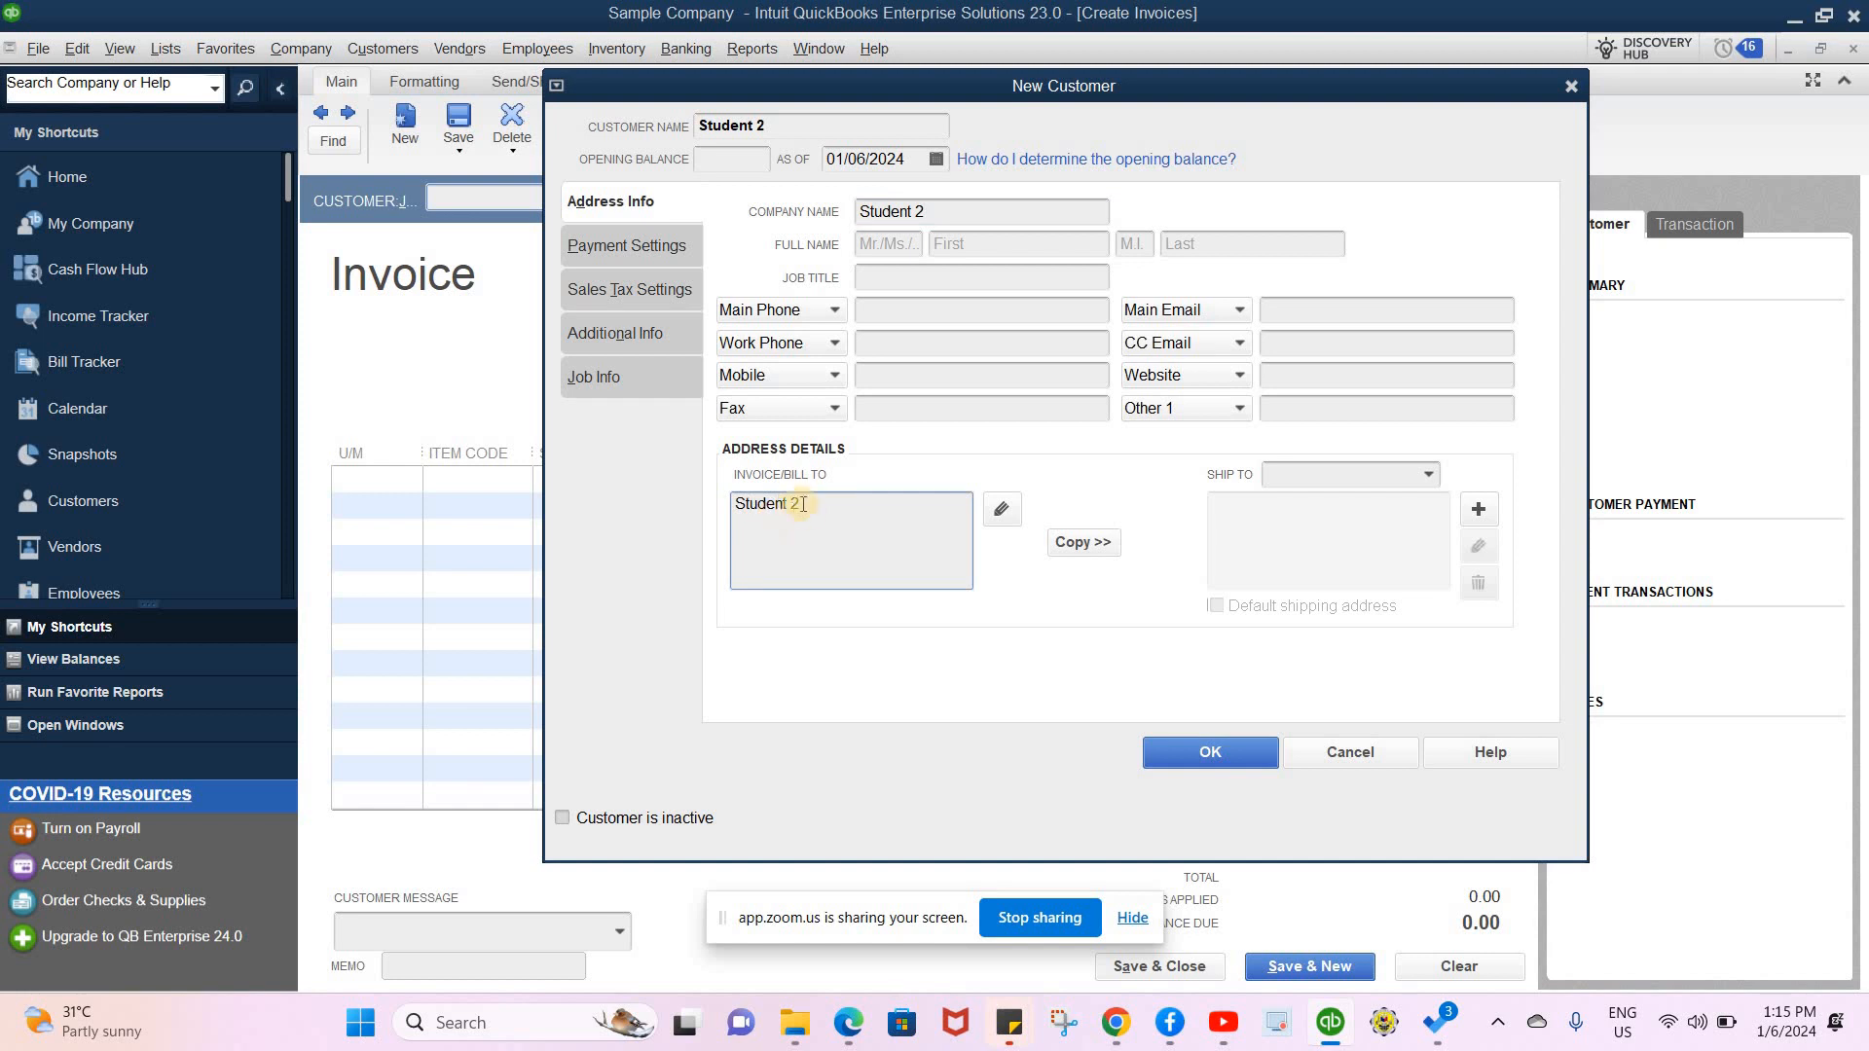
left_click_drag(825, 511, 647, 546)
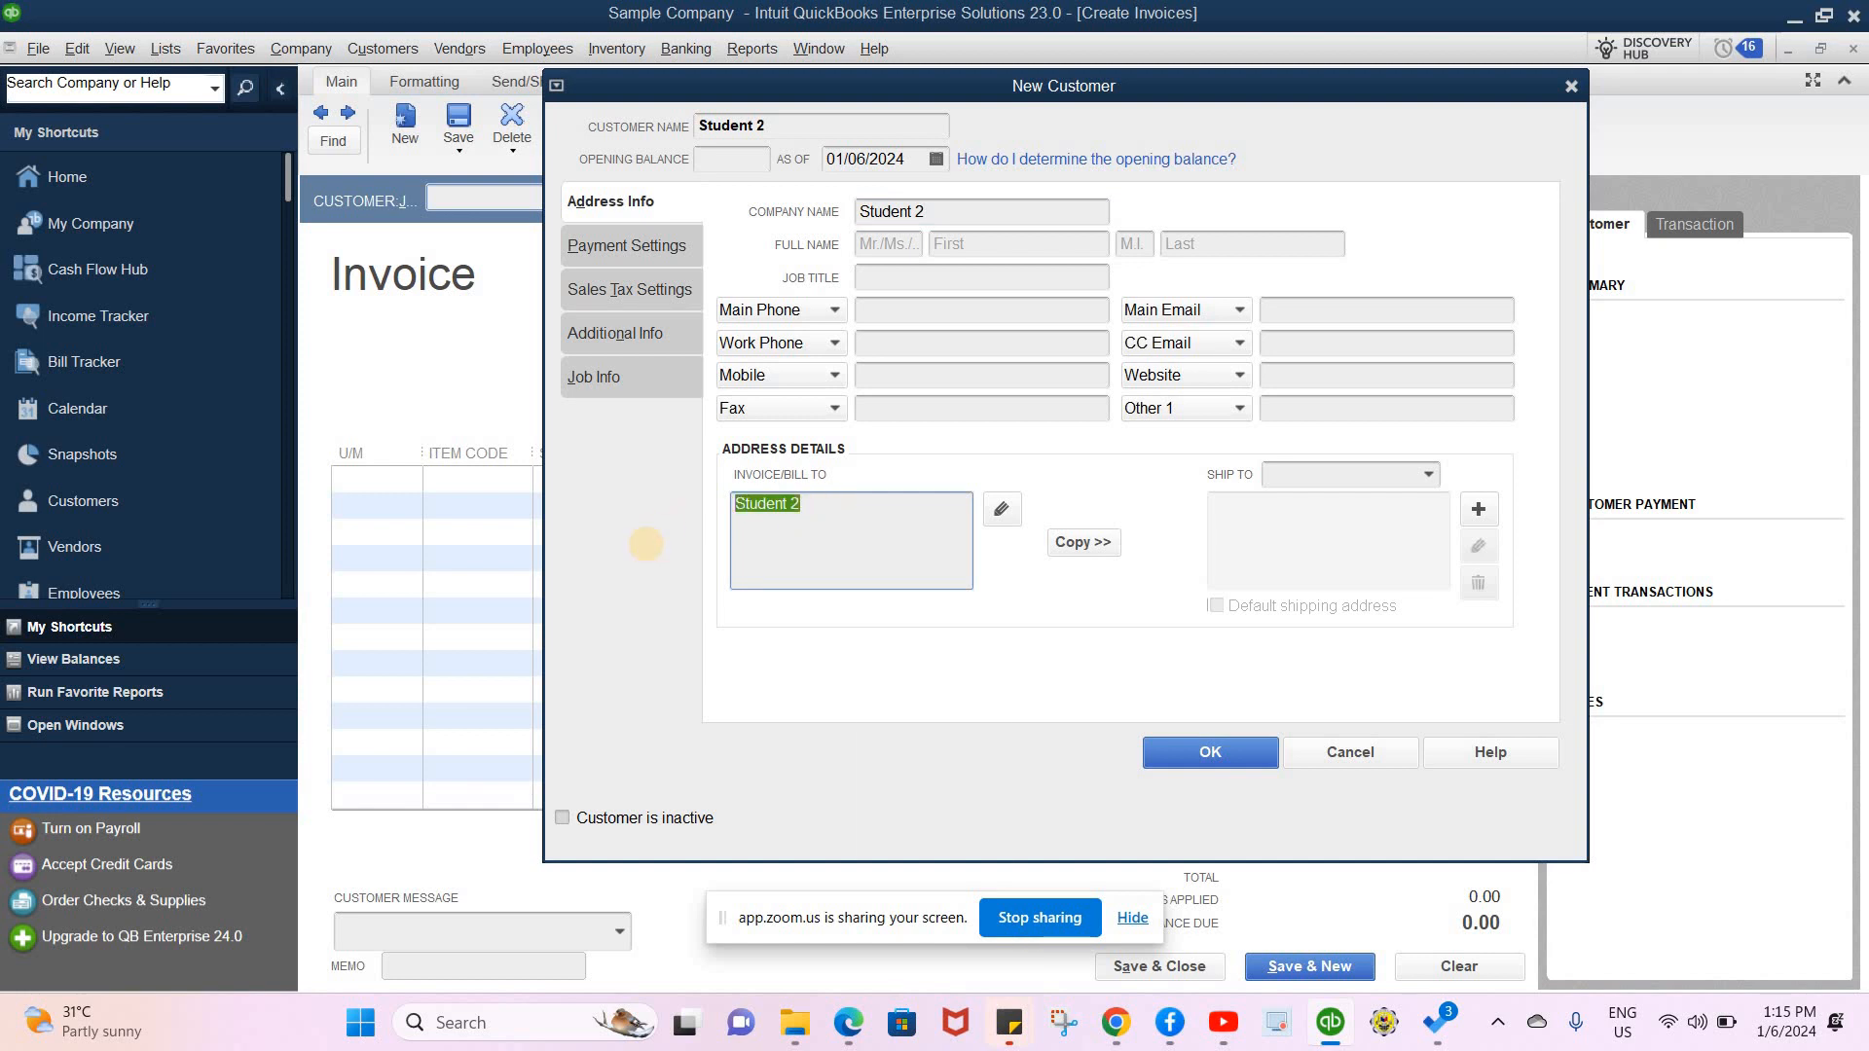
type("Add")
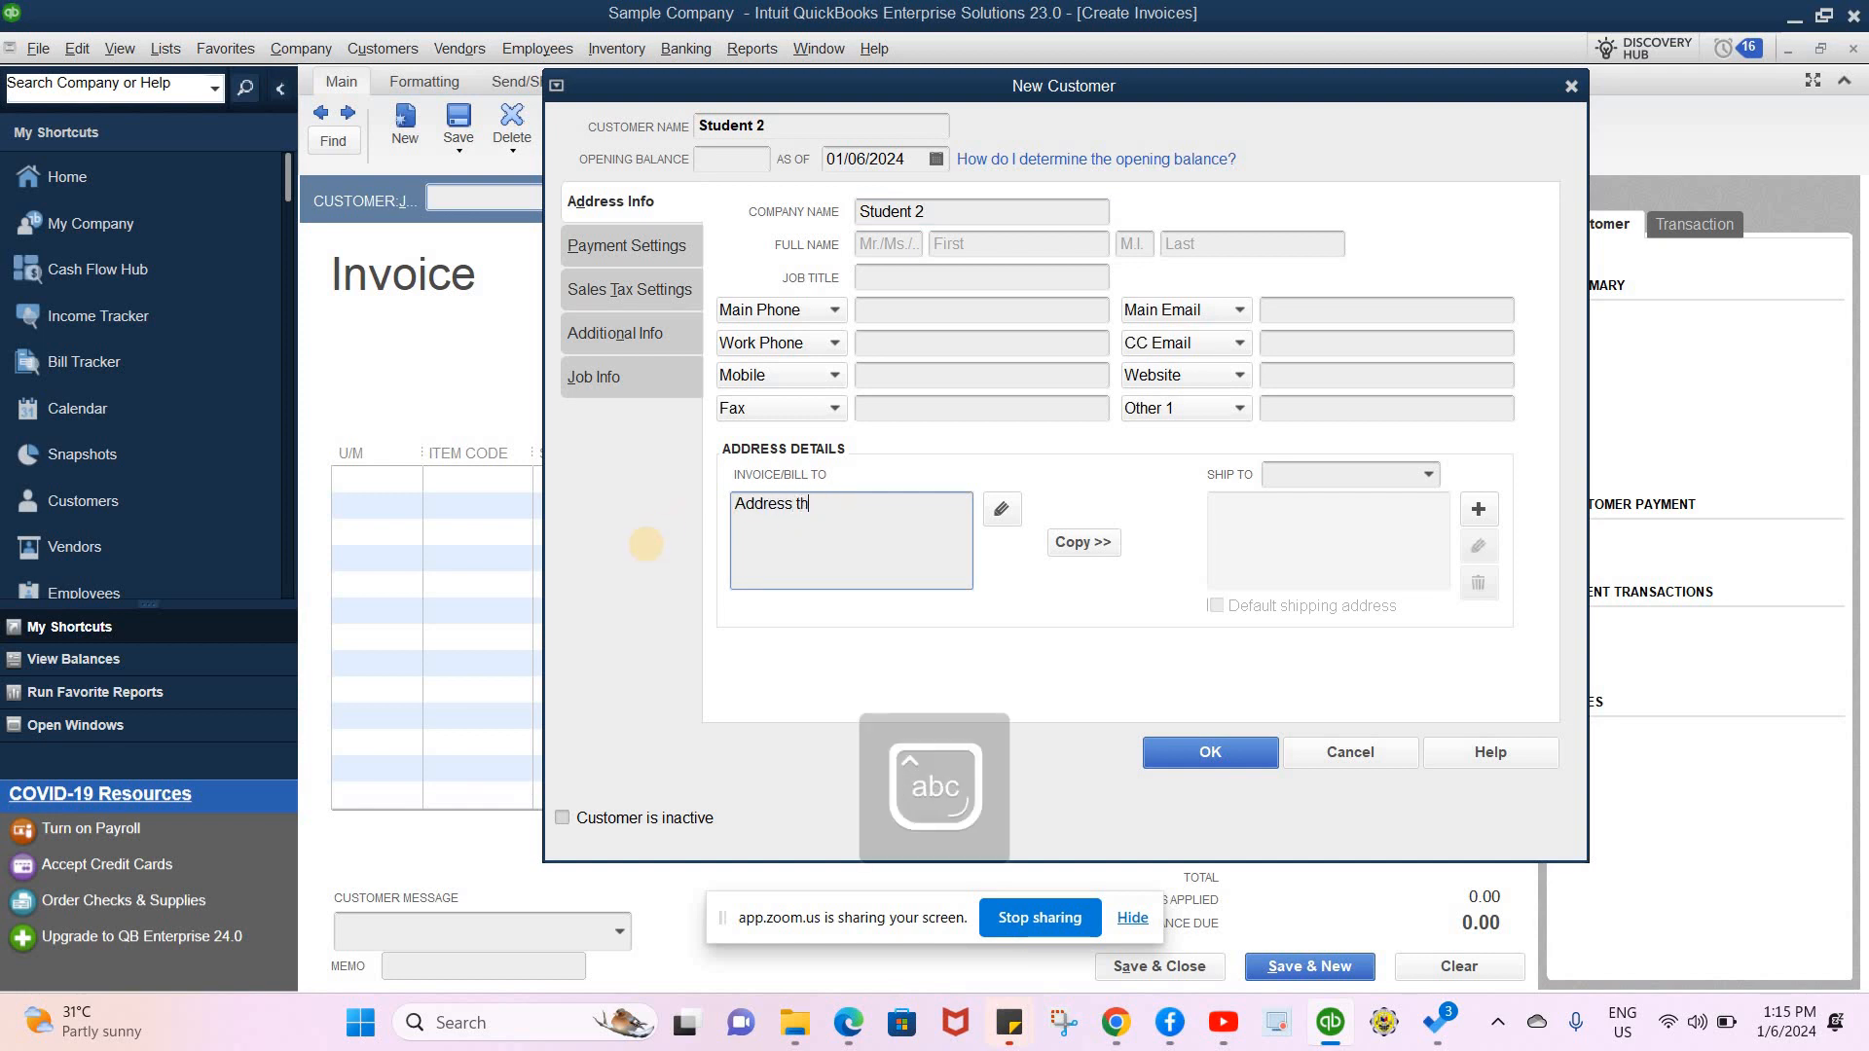
type("ress of Student 2")
left_click(1169, 748)
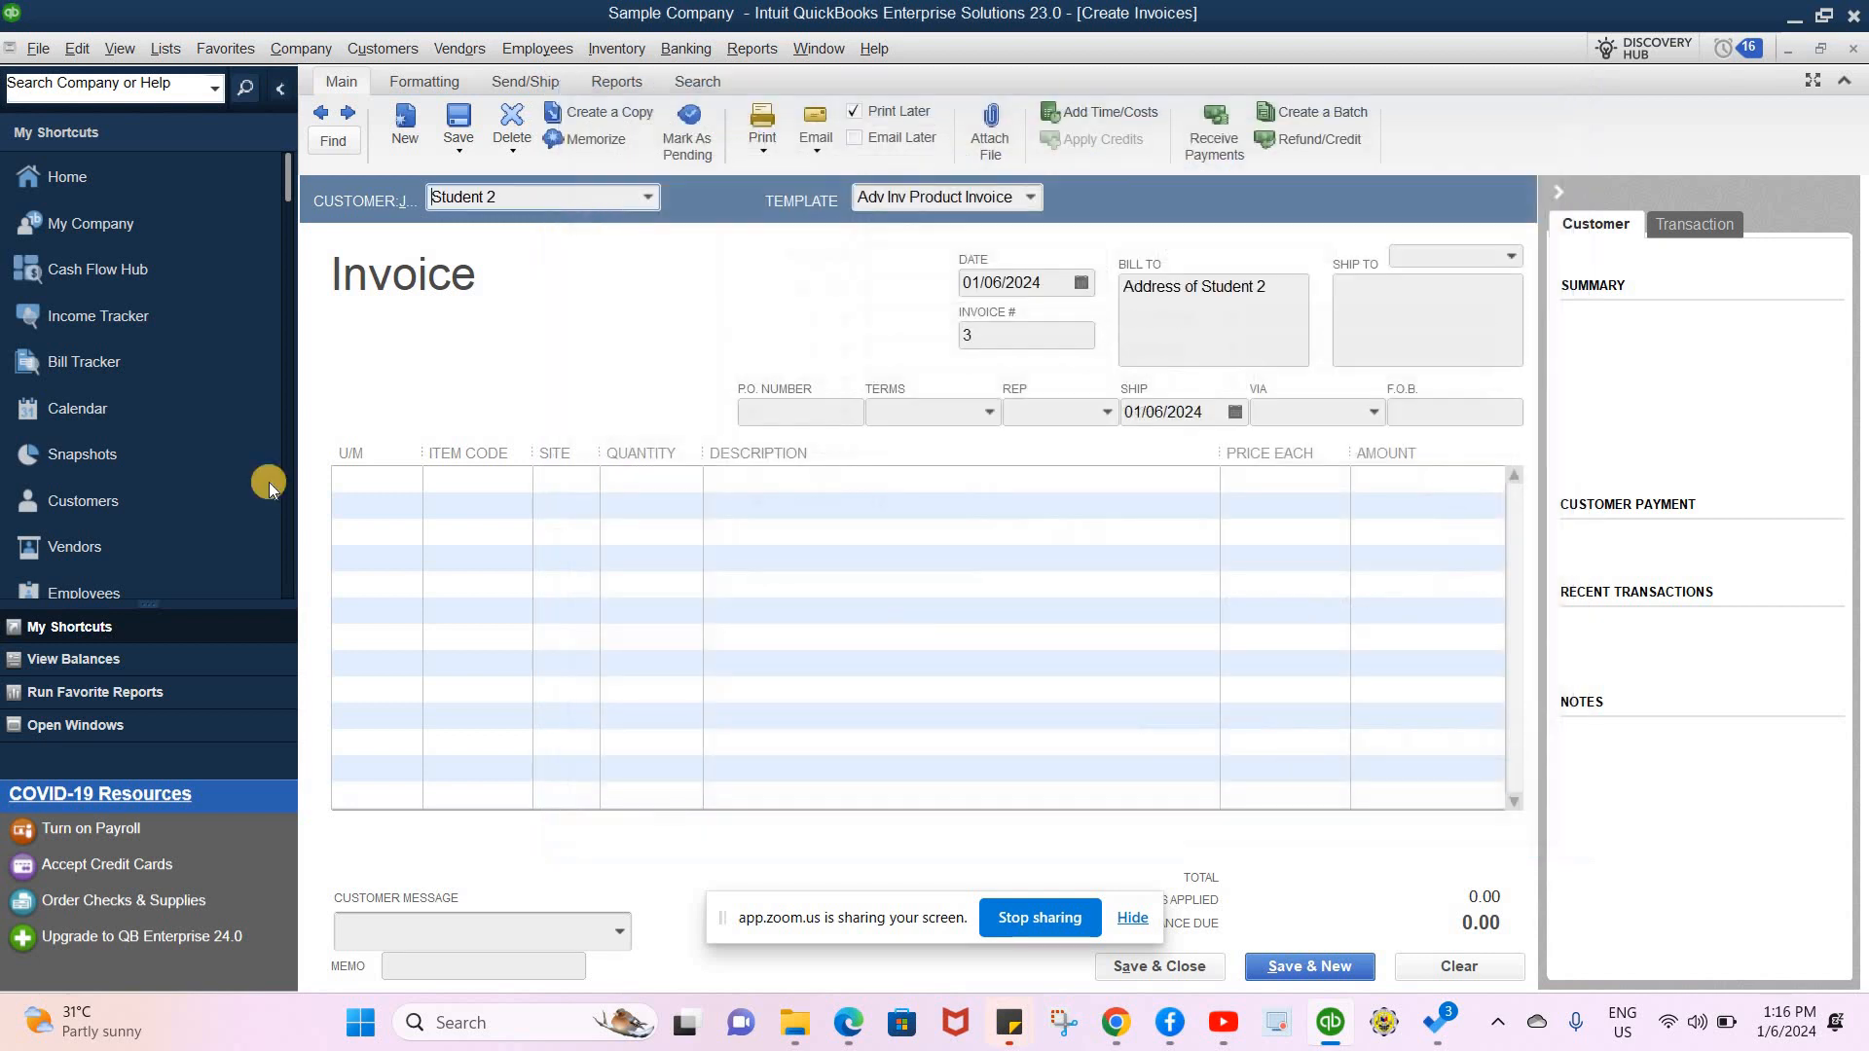
- Add a Tuition Fee line to the invoice with the description "Tuition fee for first half"
left_click(519, 482)
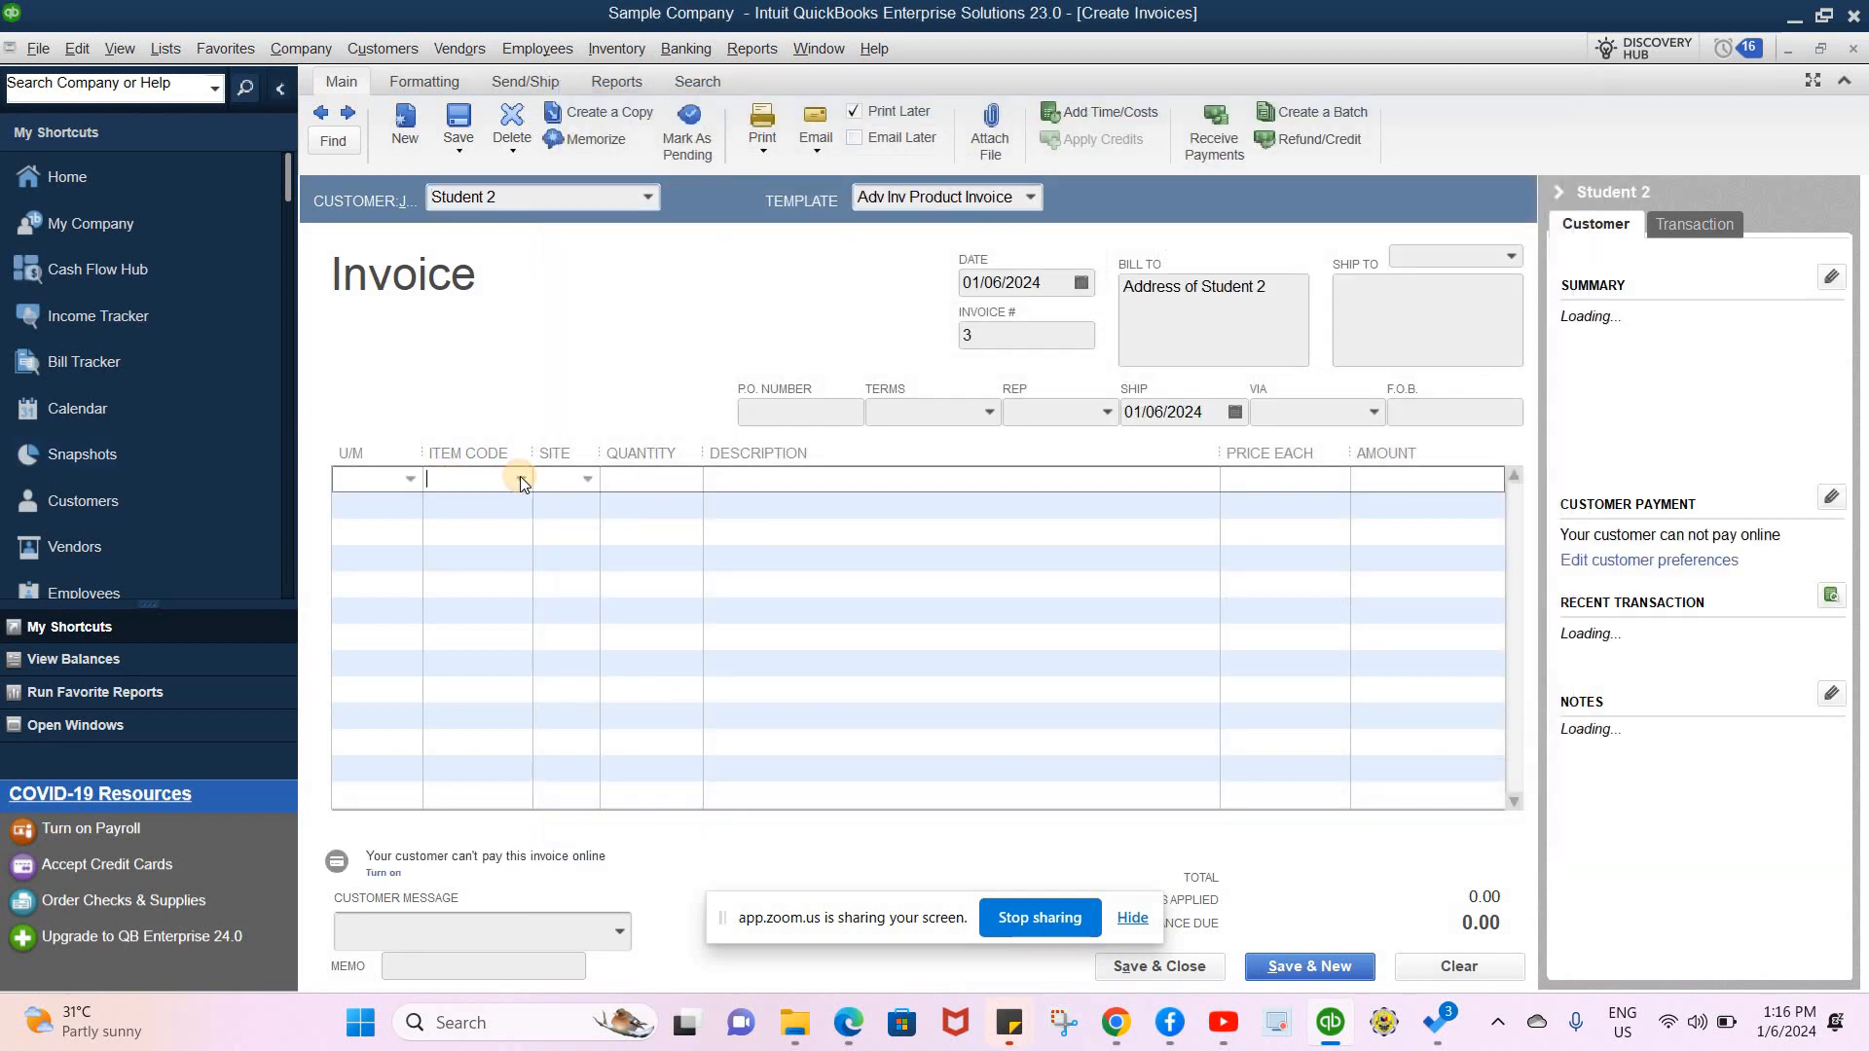
left_click(769, 489)
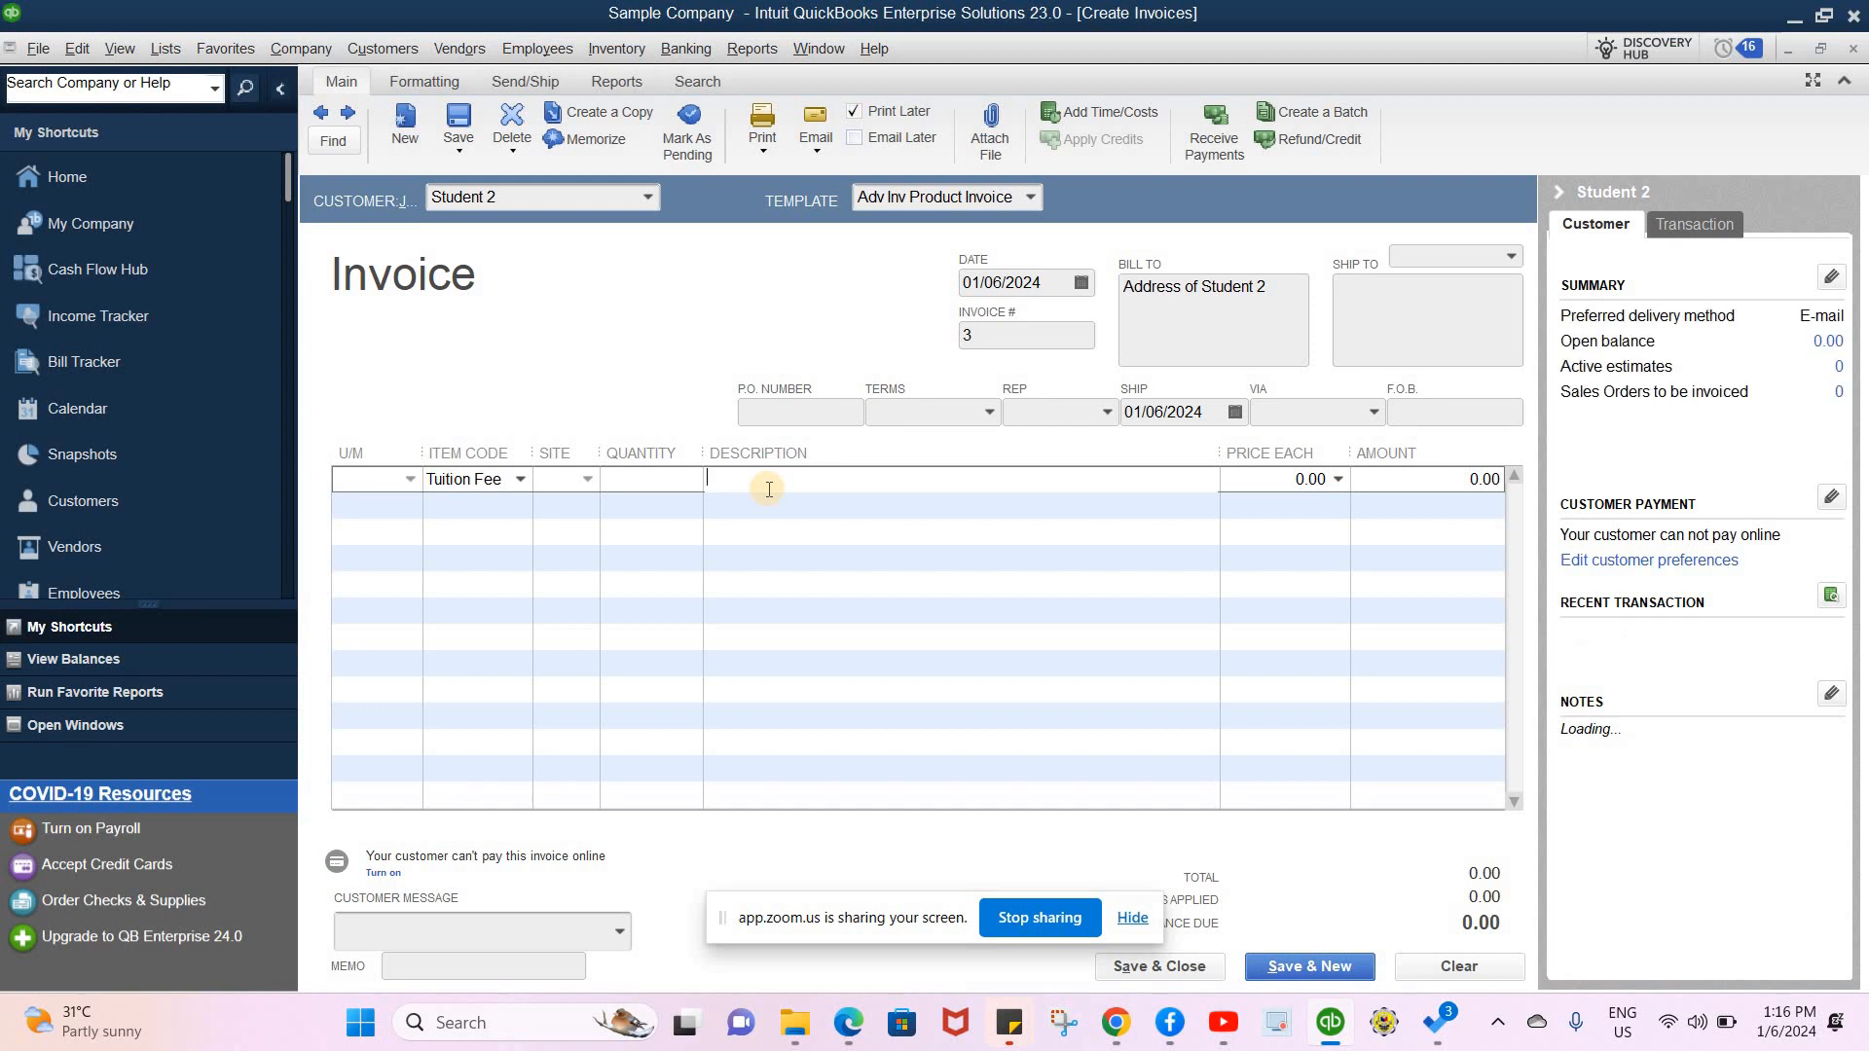
type("Tui")
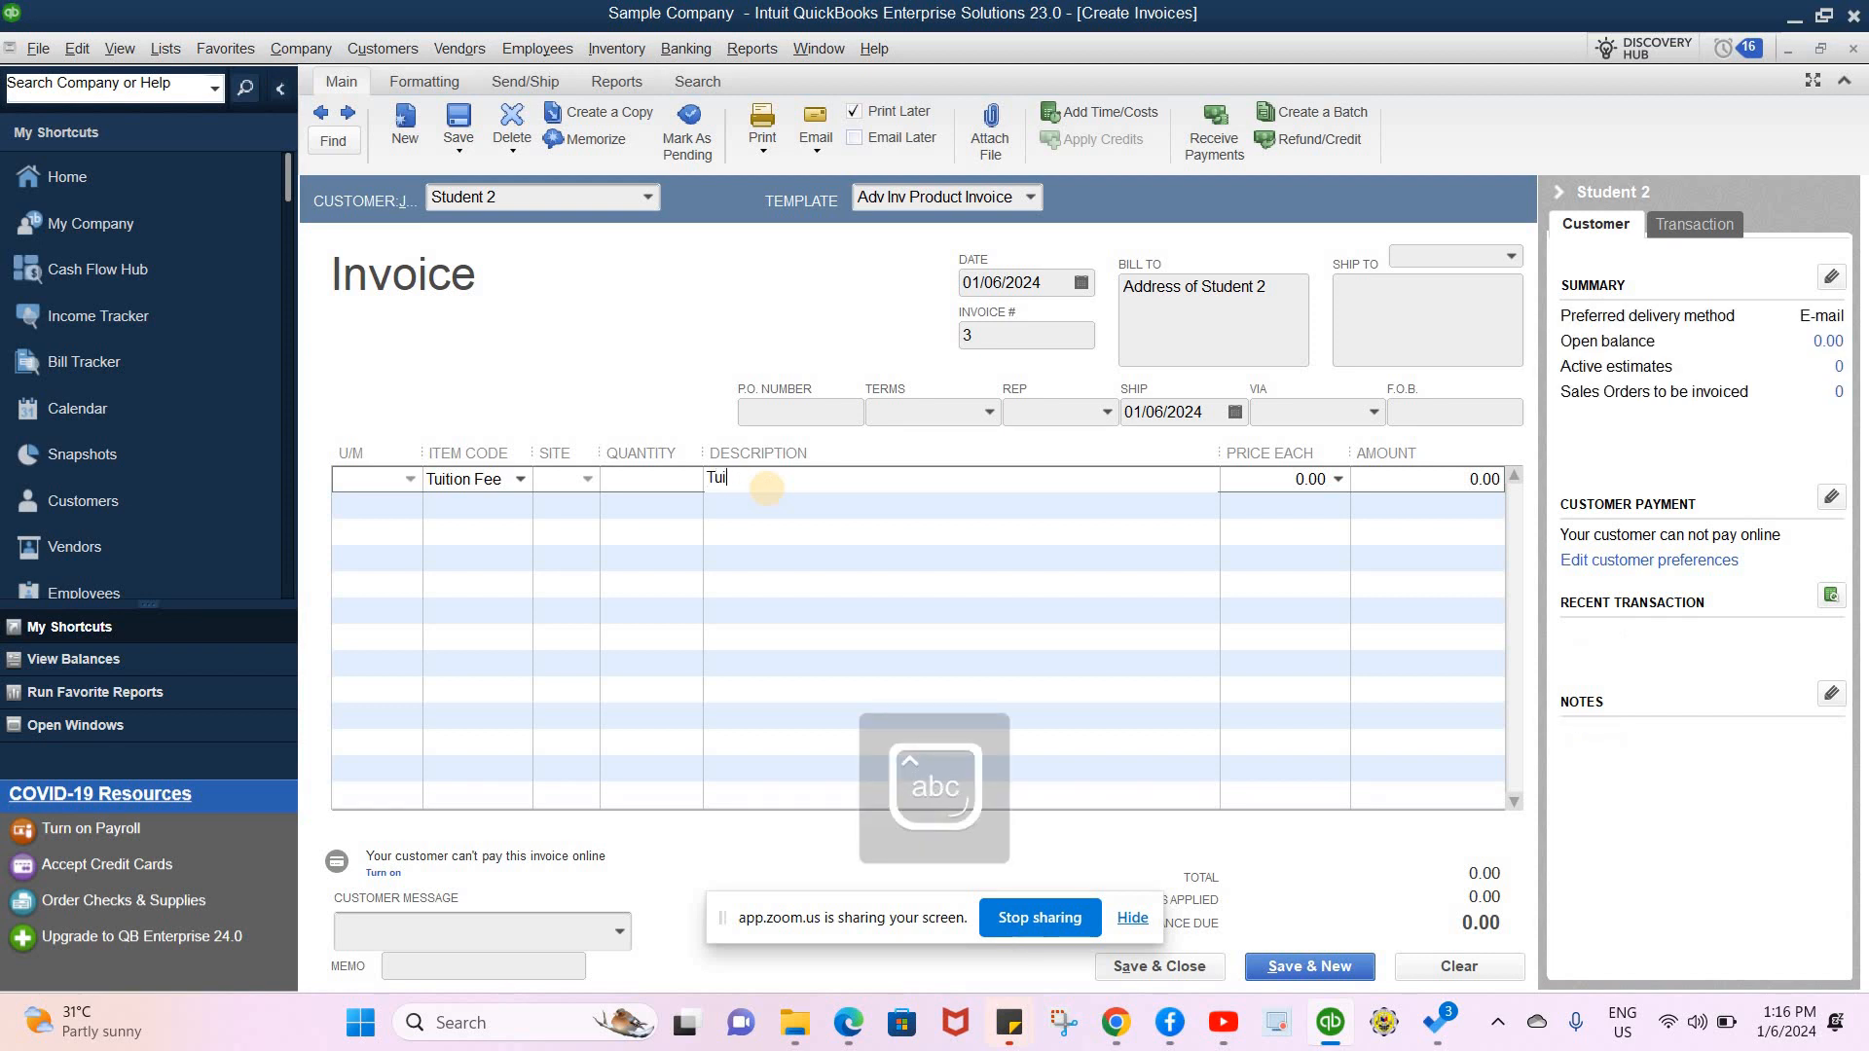
type("tion fee for ")
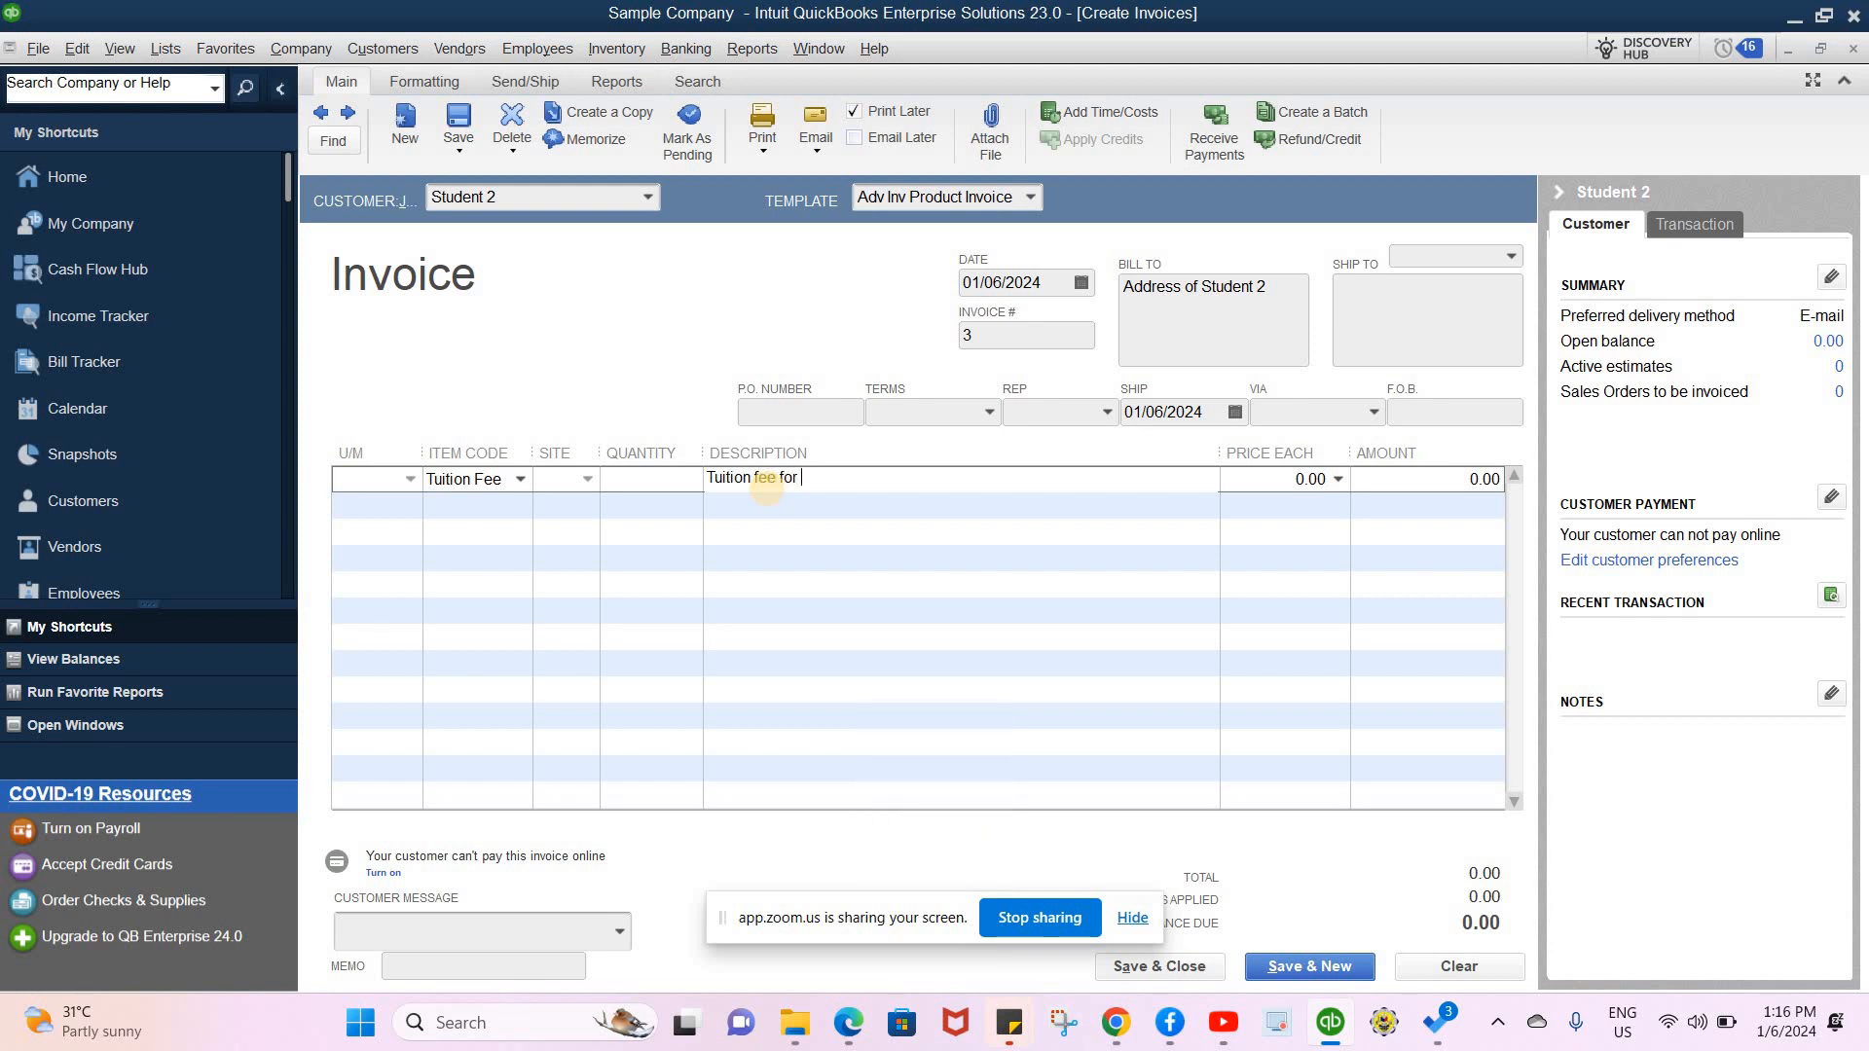
type("first half")
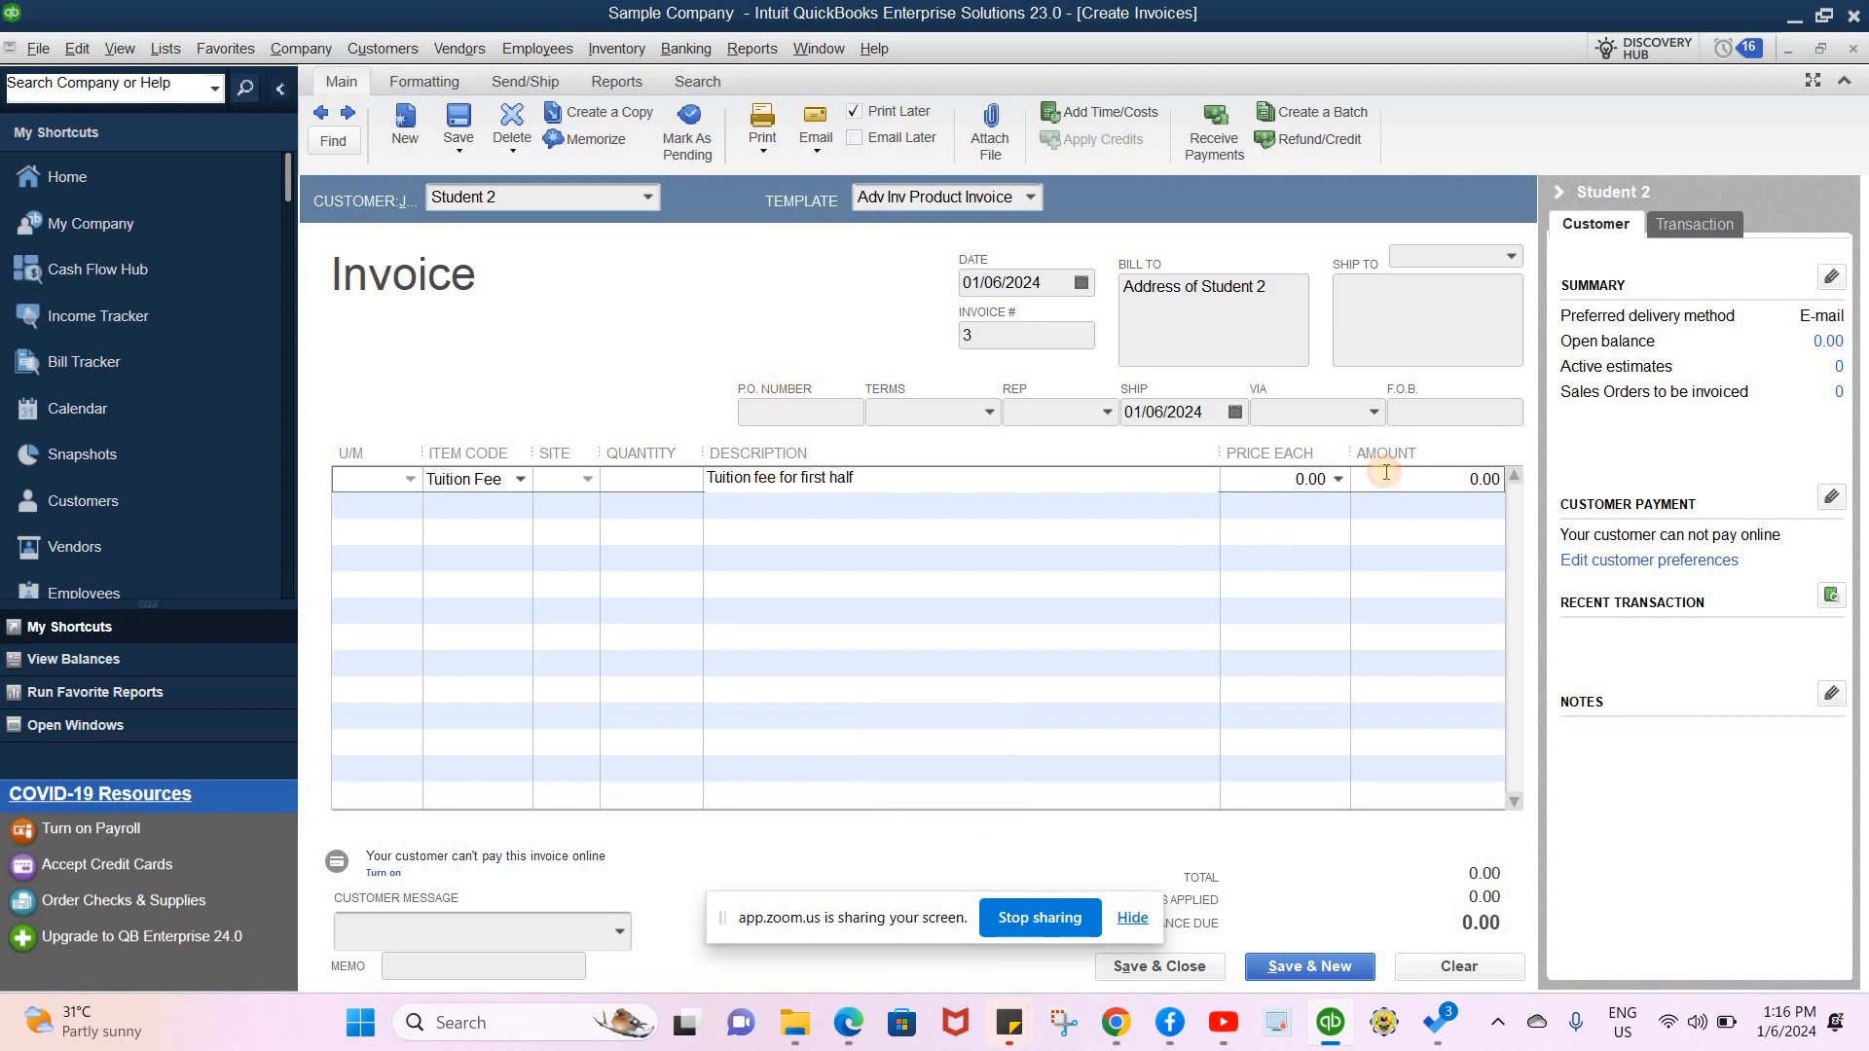
- Set the Tuition Fee line's price to 5,000
key("Tab")
type("5000")
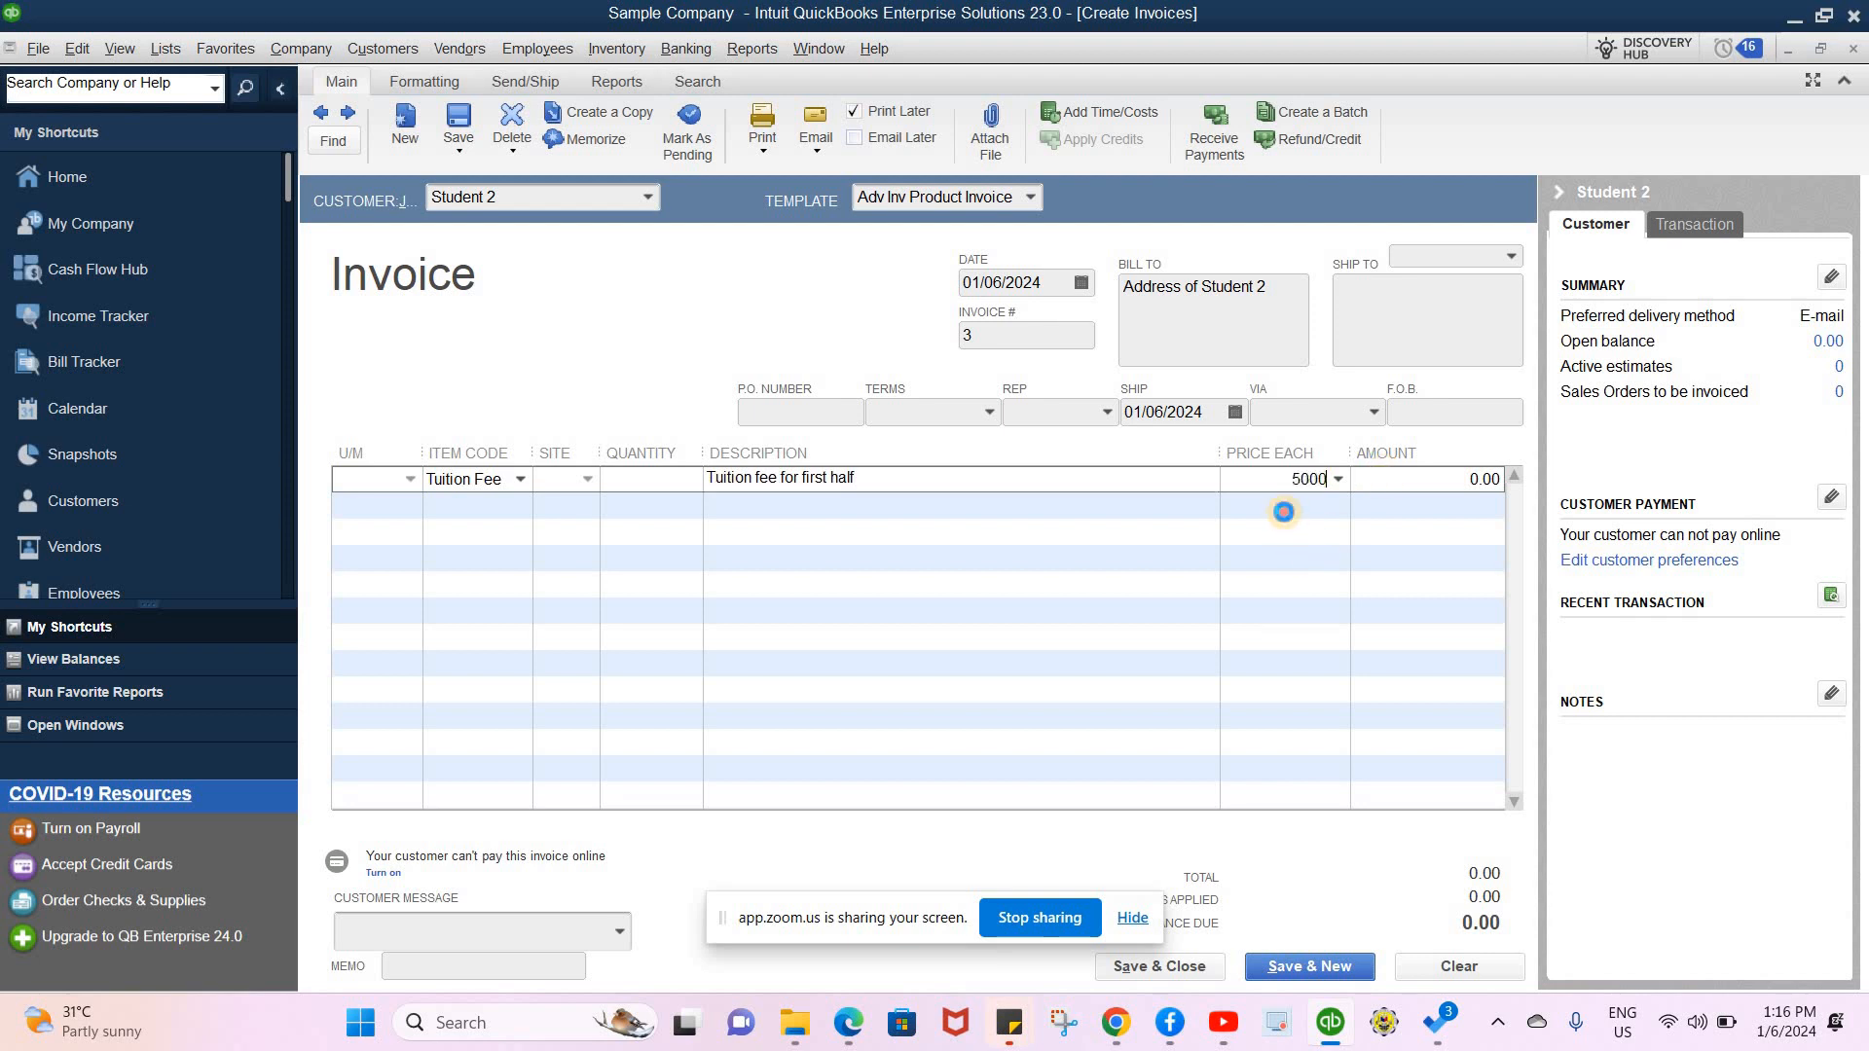
key("Down")
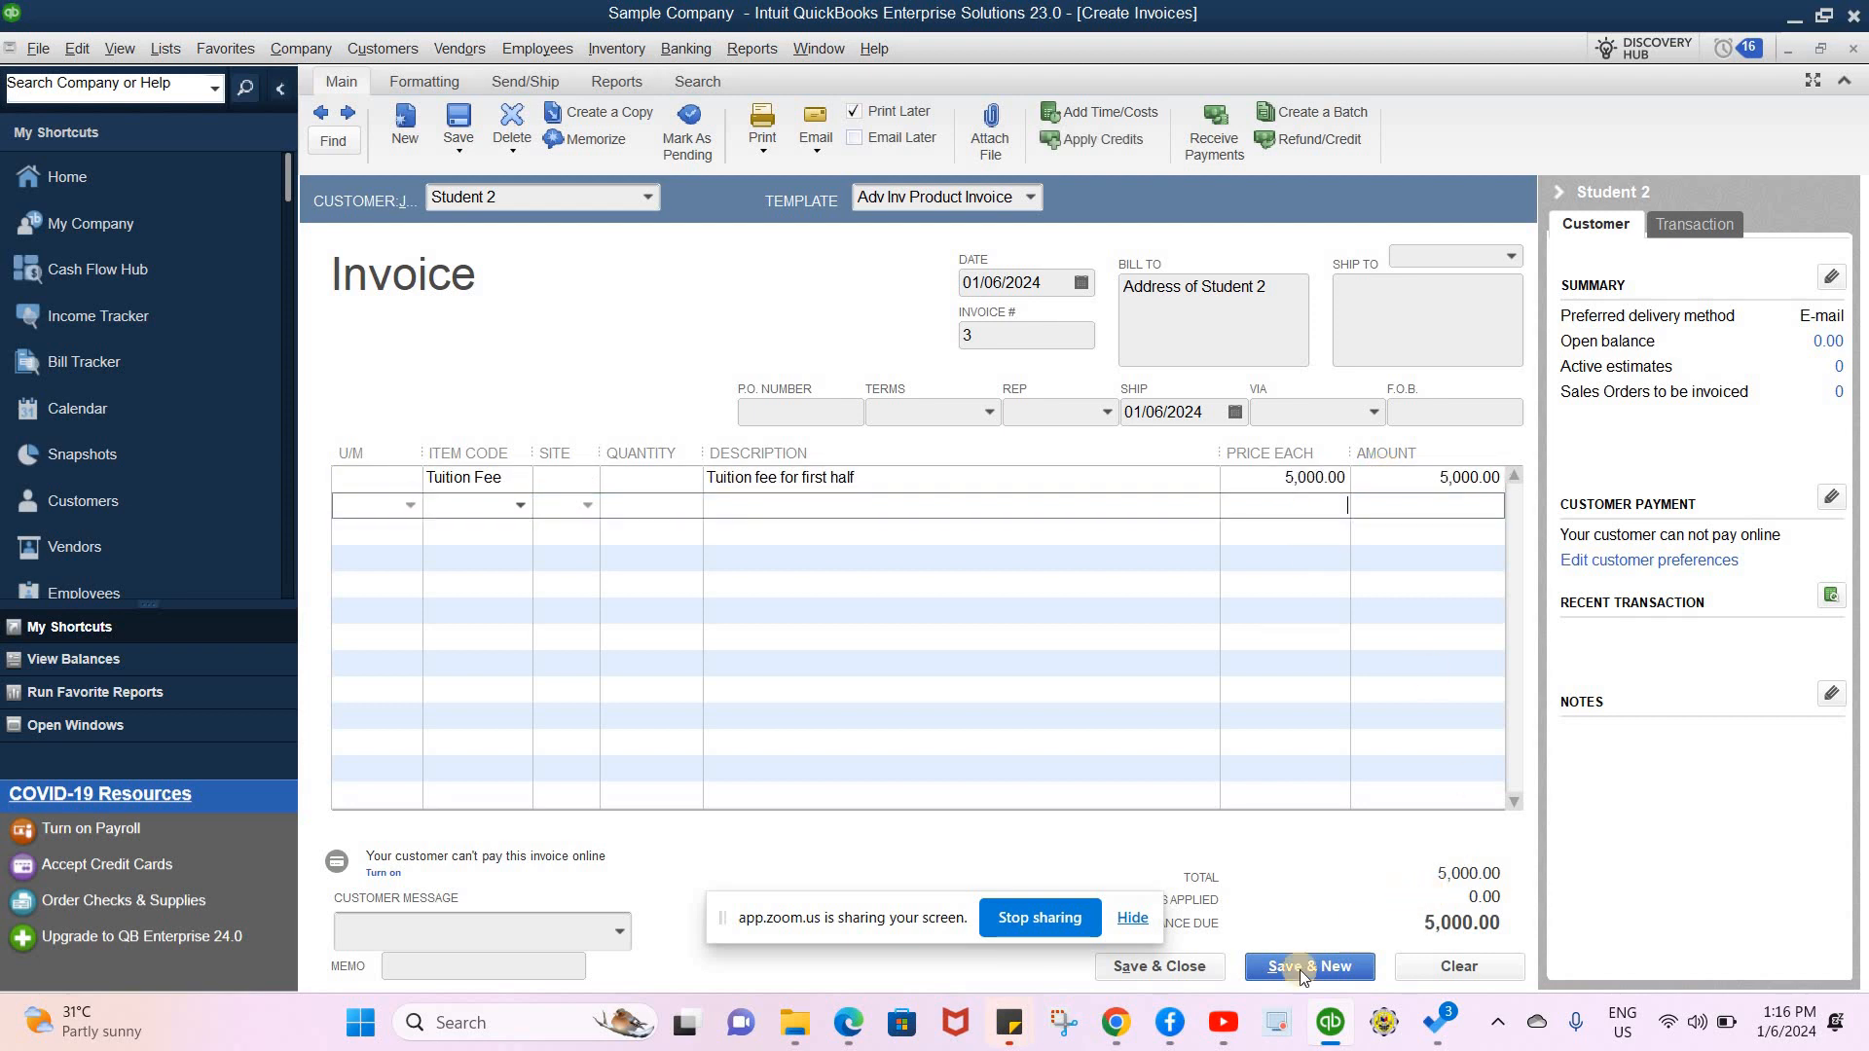
left_click(1132, 979)
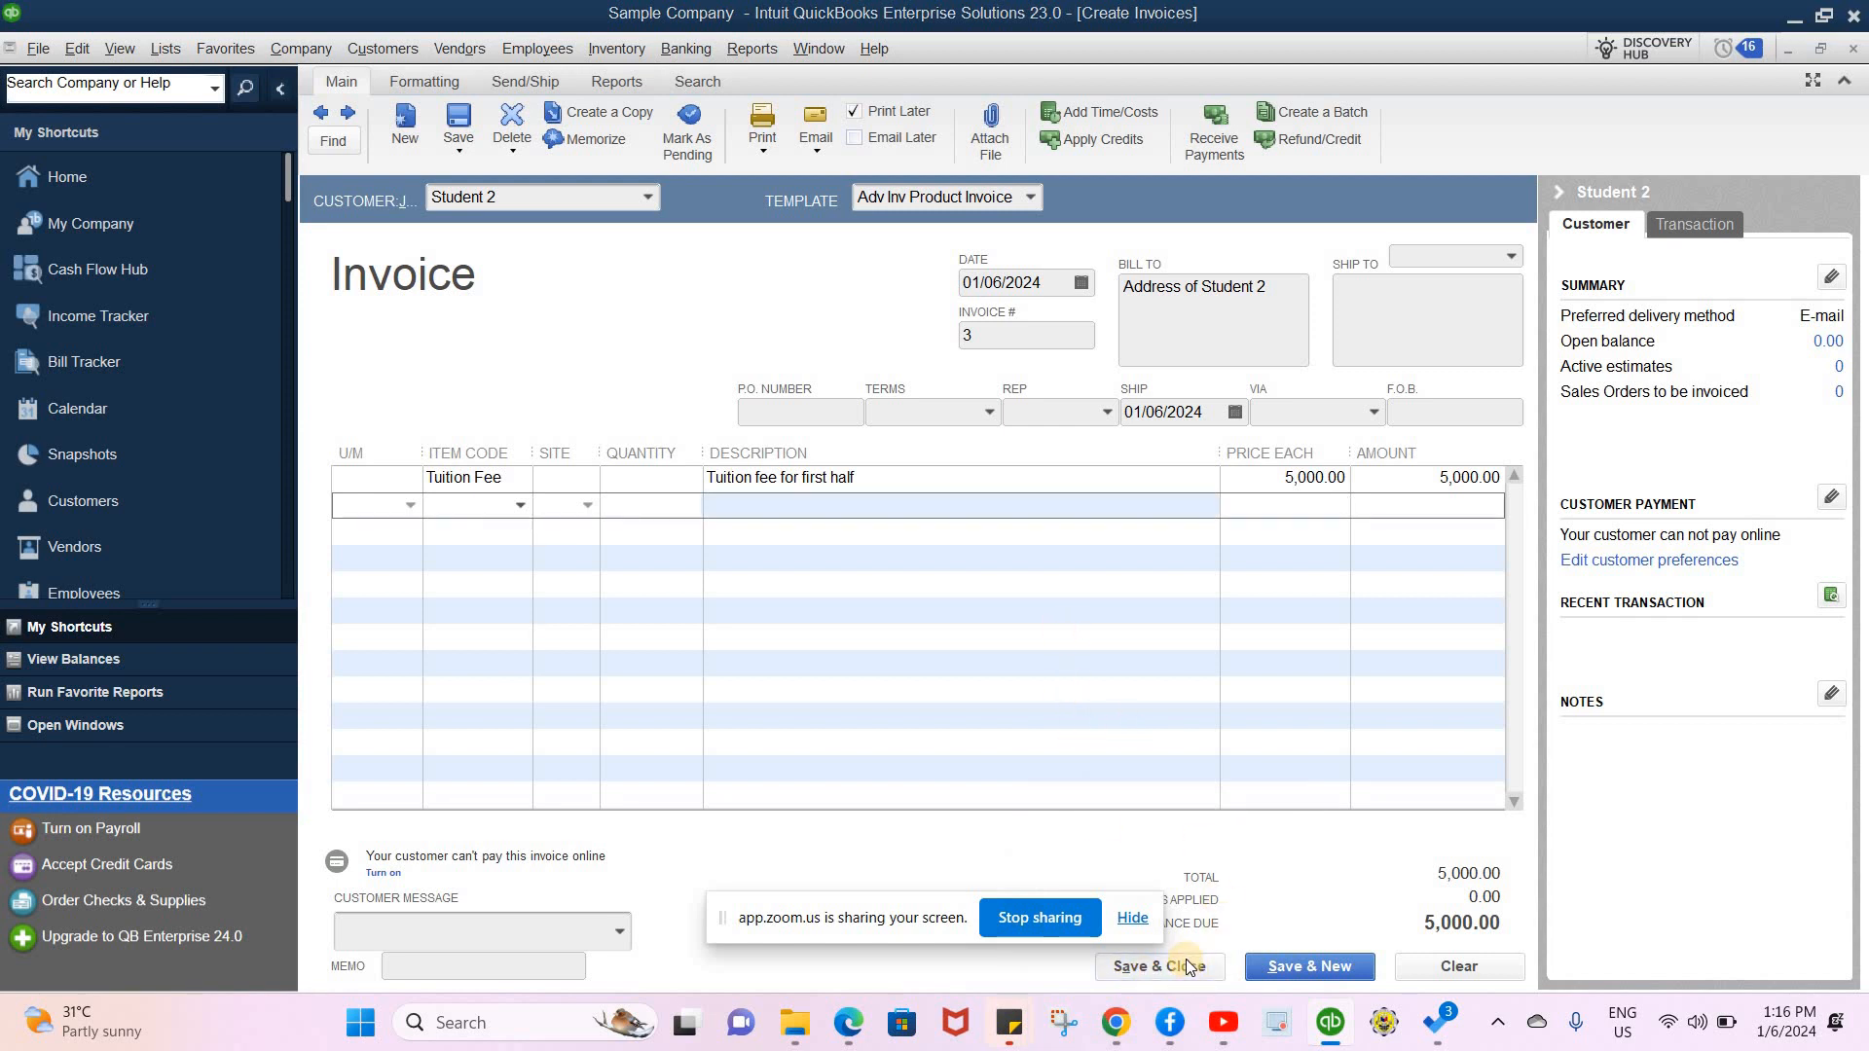
- Preview the invoice's printed layout, close the preview, and check the options for emailing the invoice
left_click(767, 146)
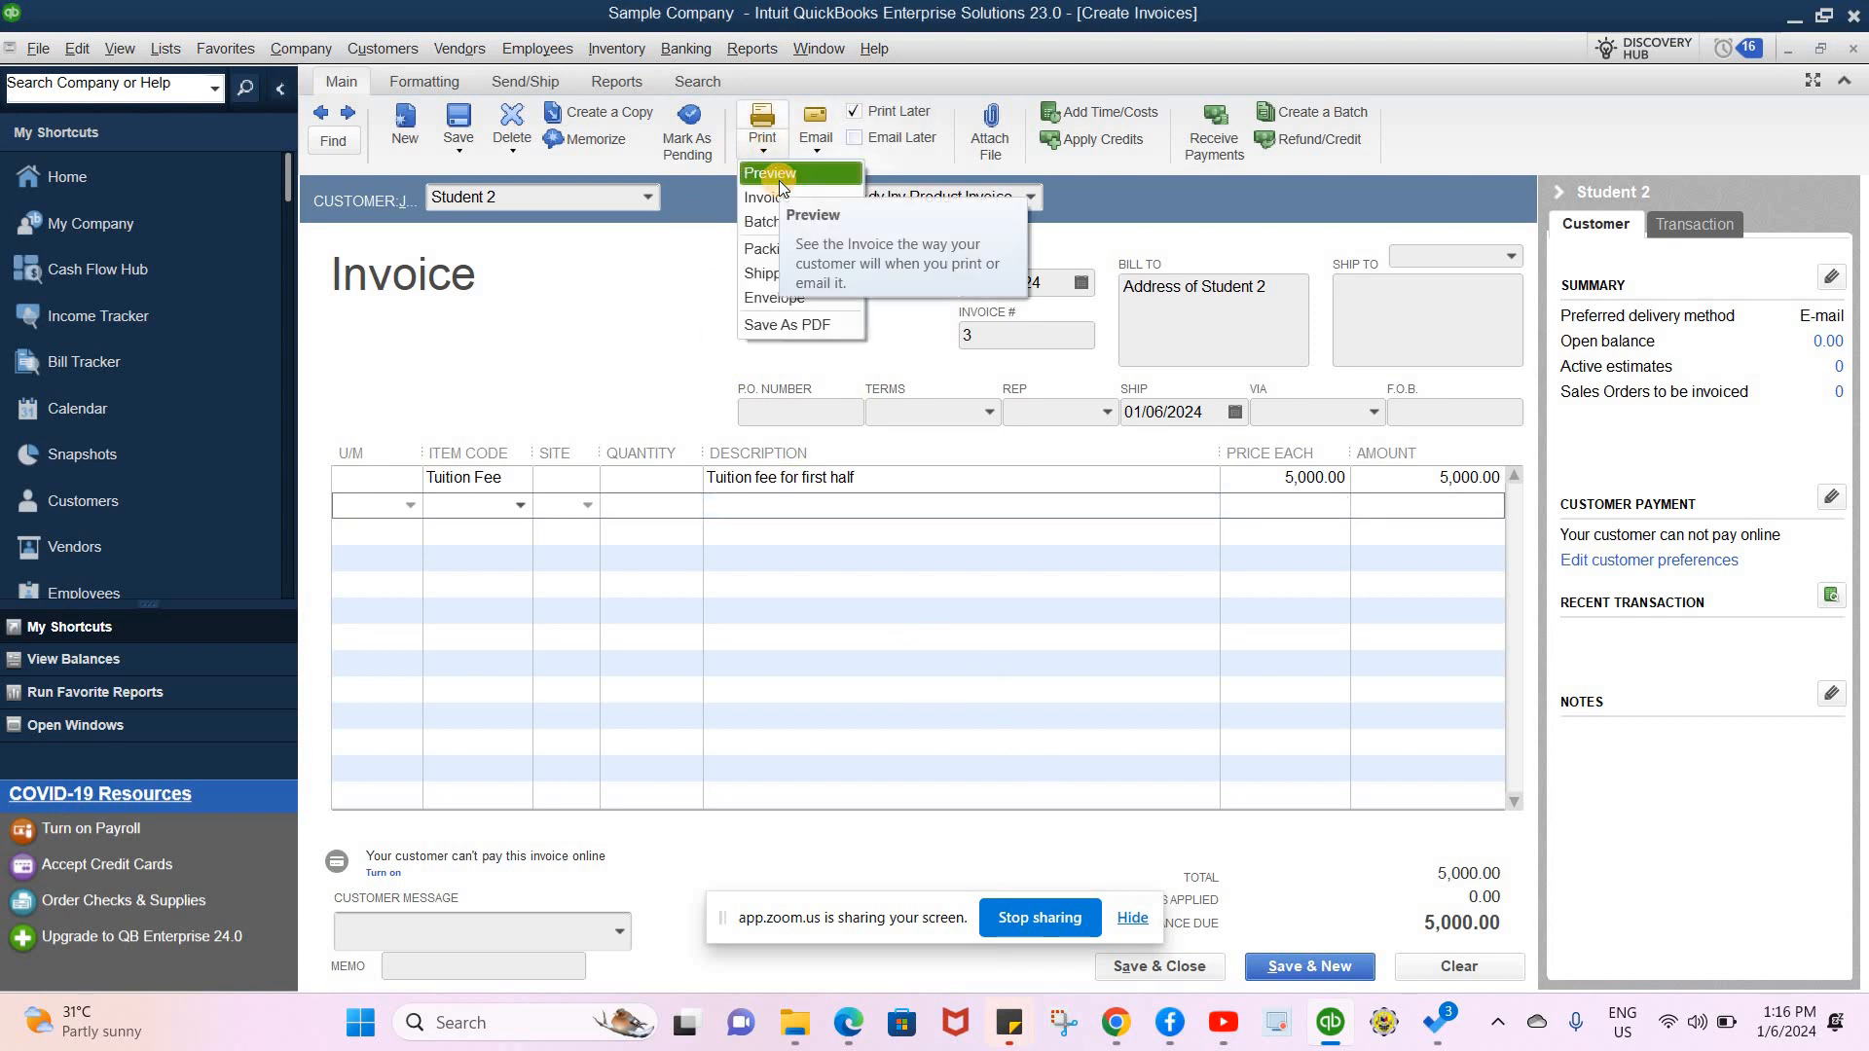
left_click(771, 274)
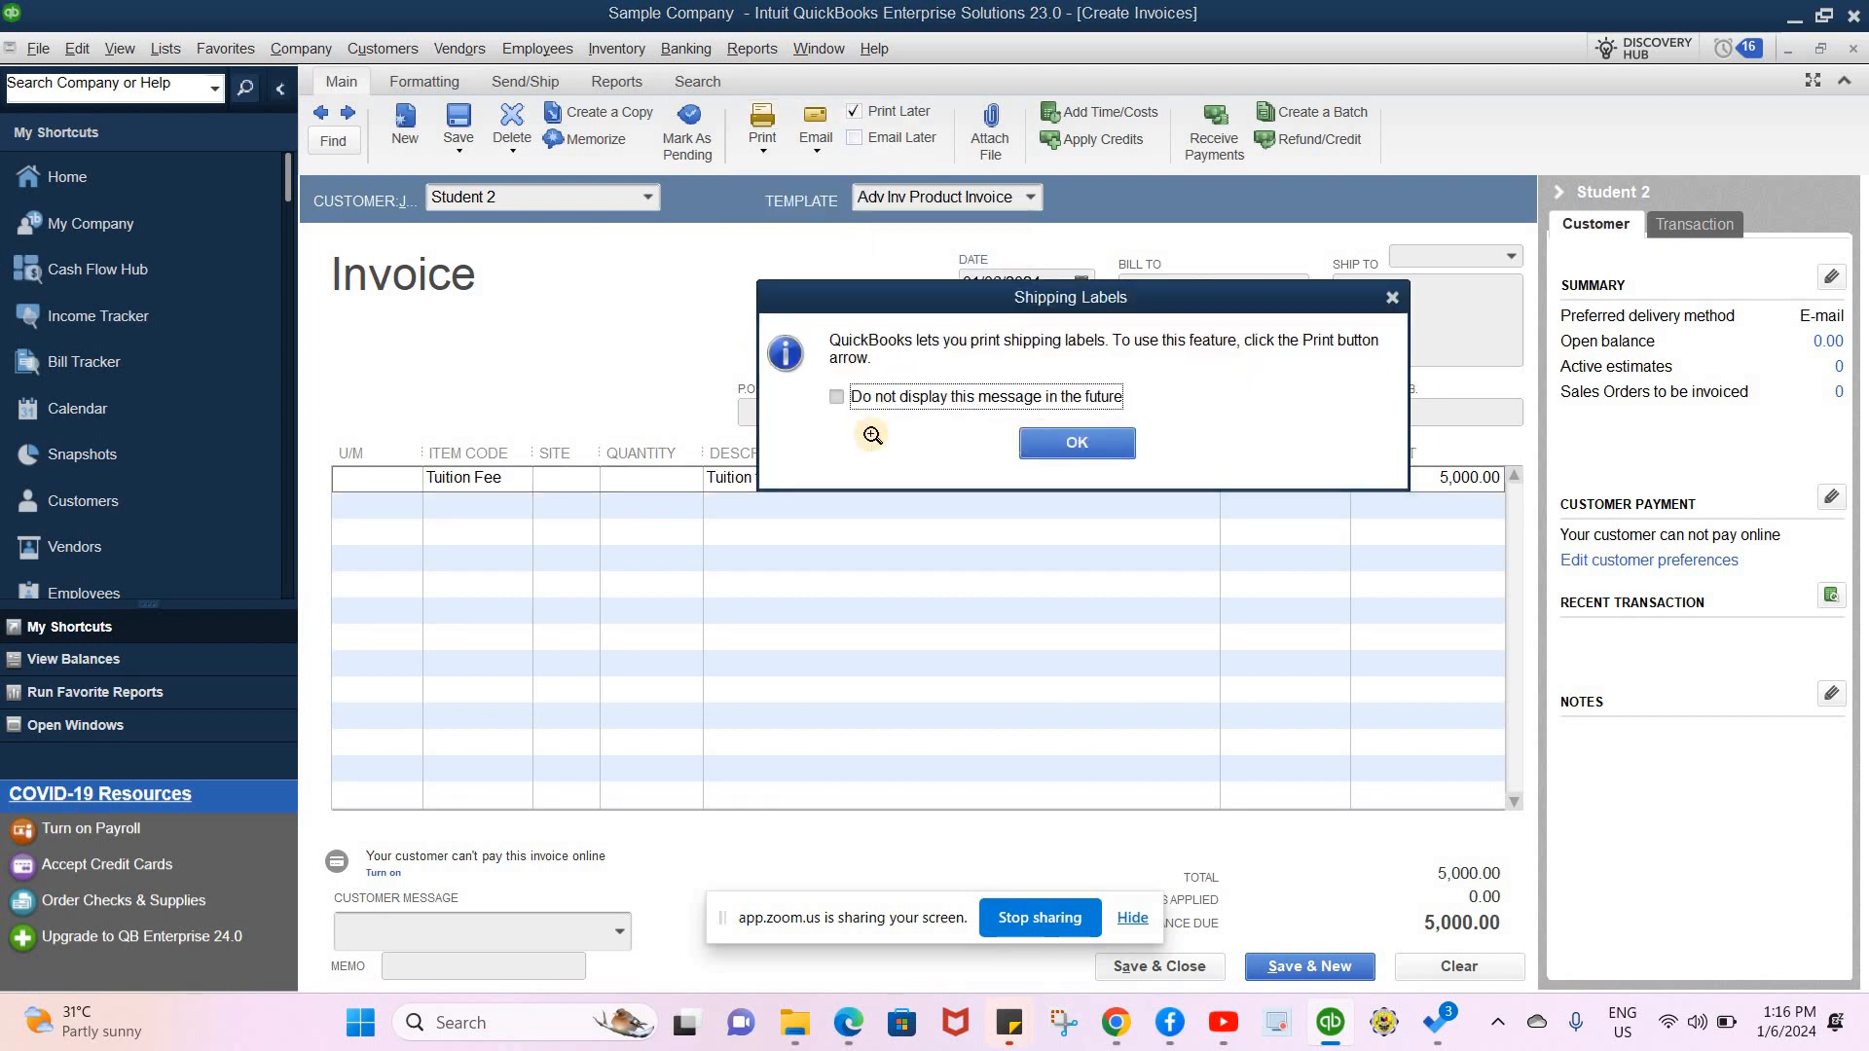
left_click(1075, 441)
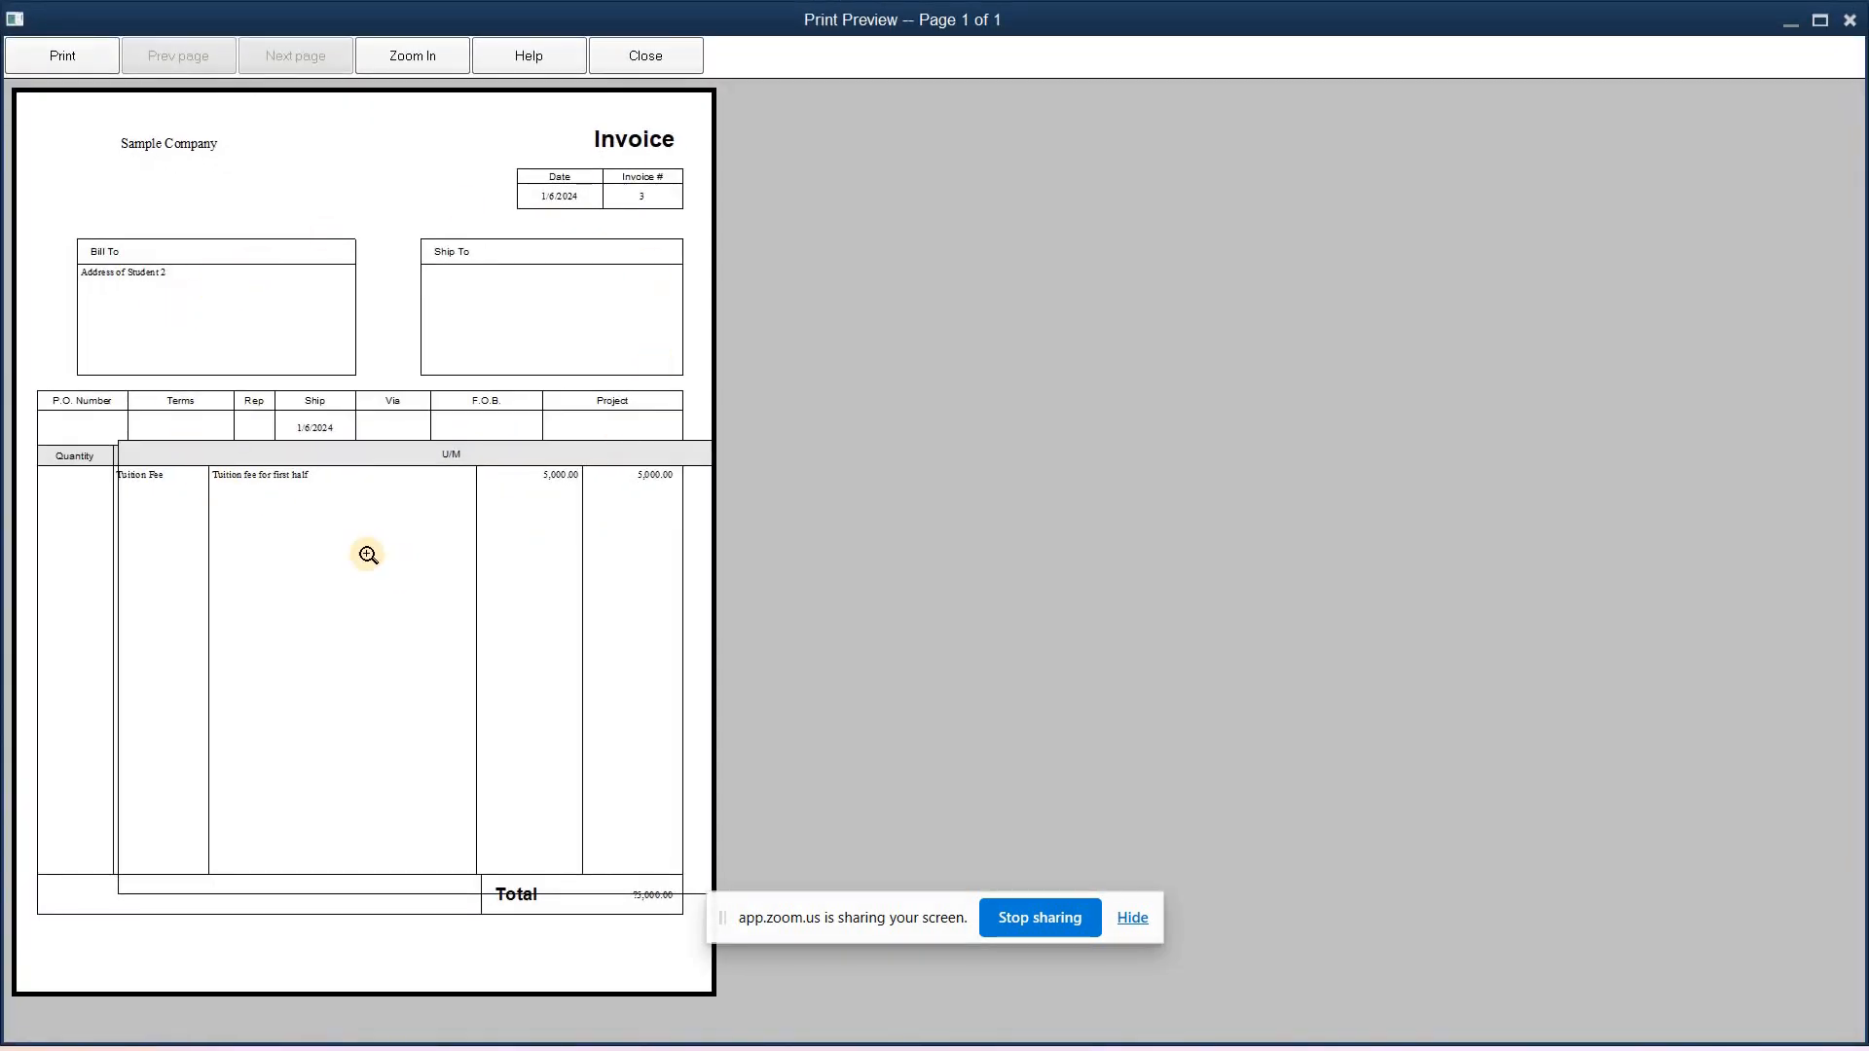
left_click(660, 56)
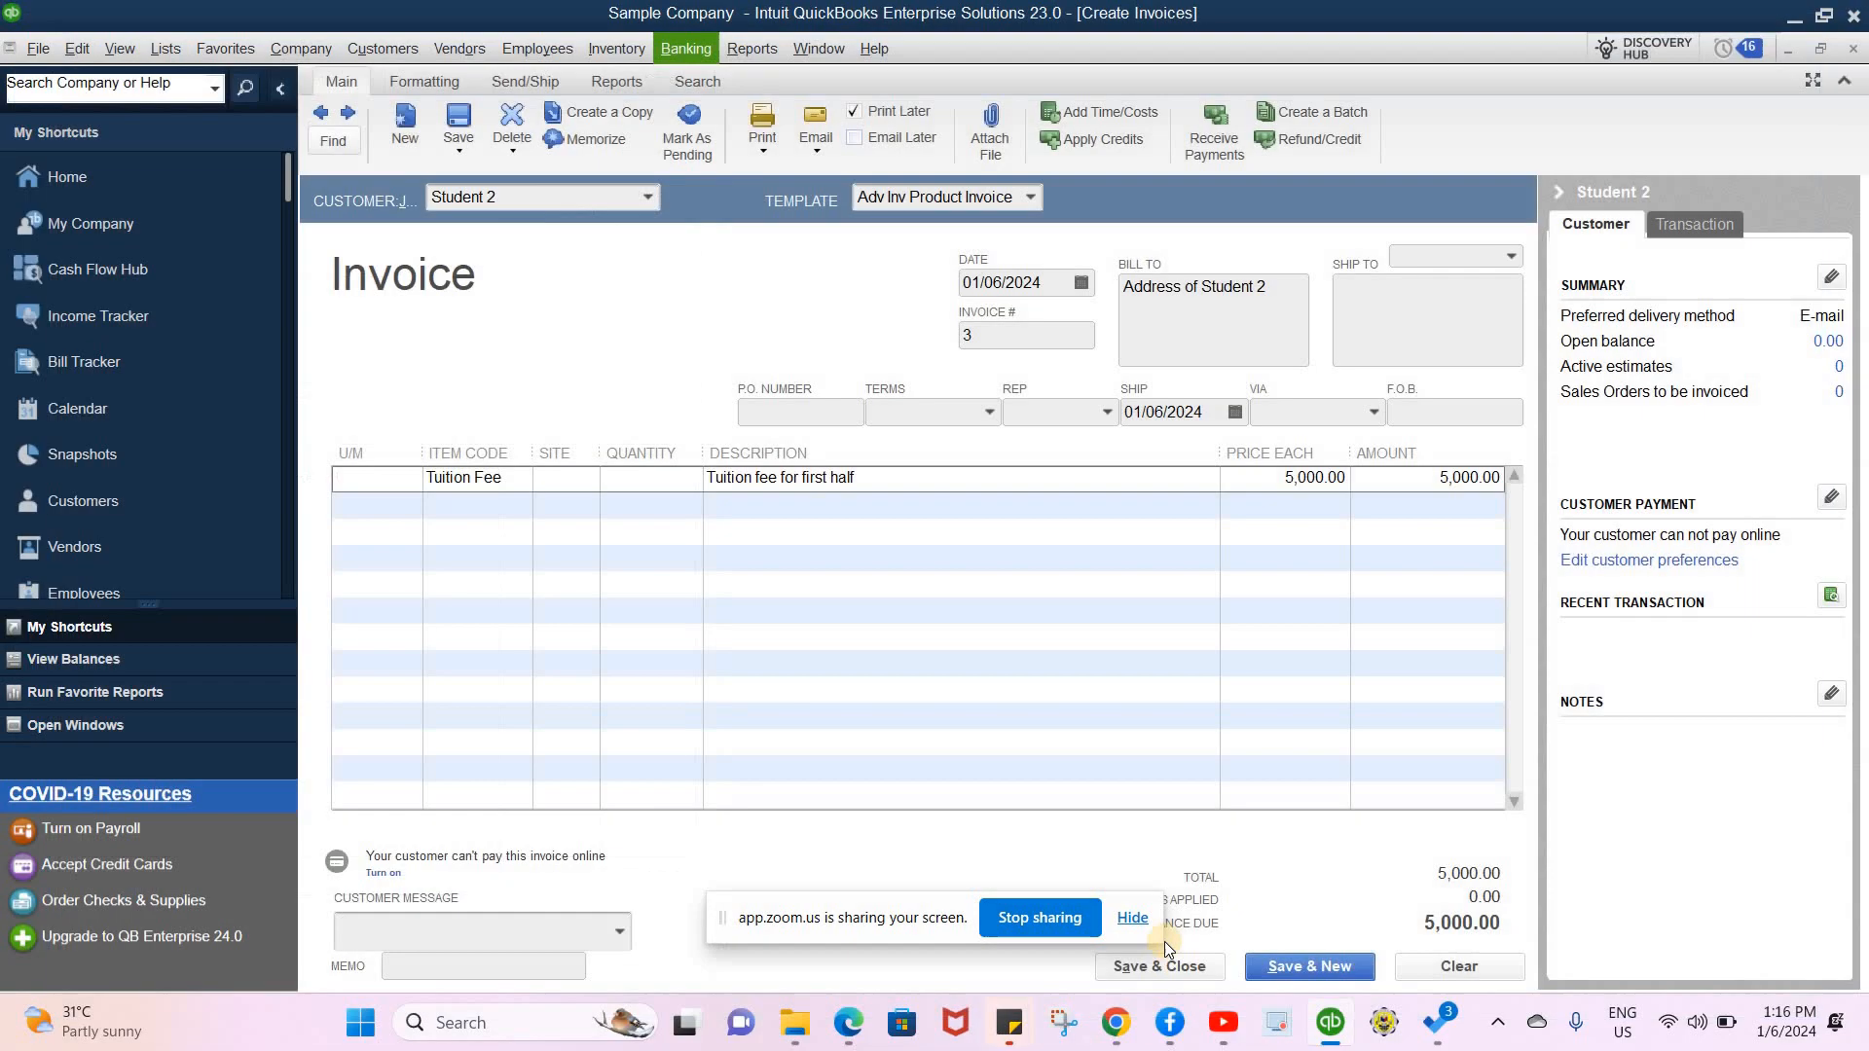
left_click(820, 166)
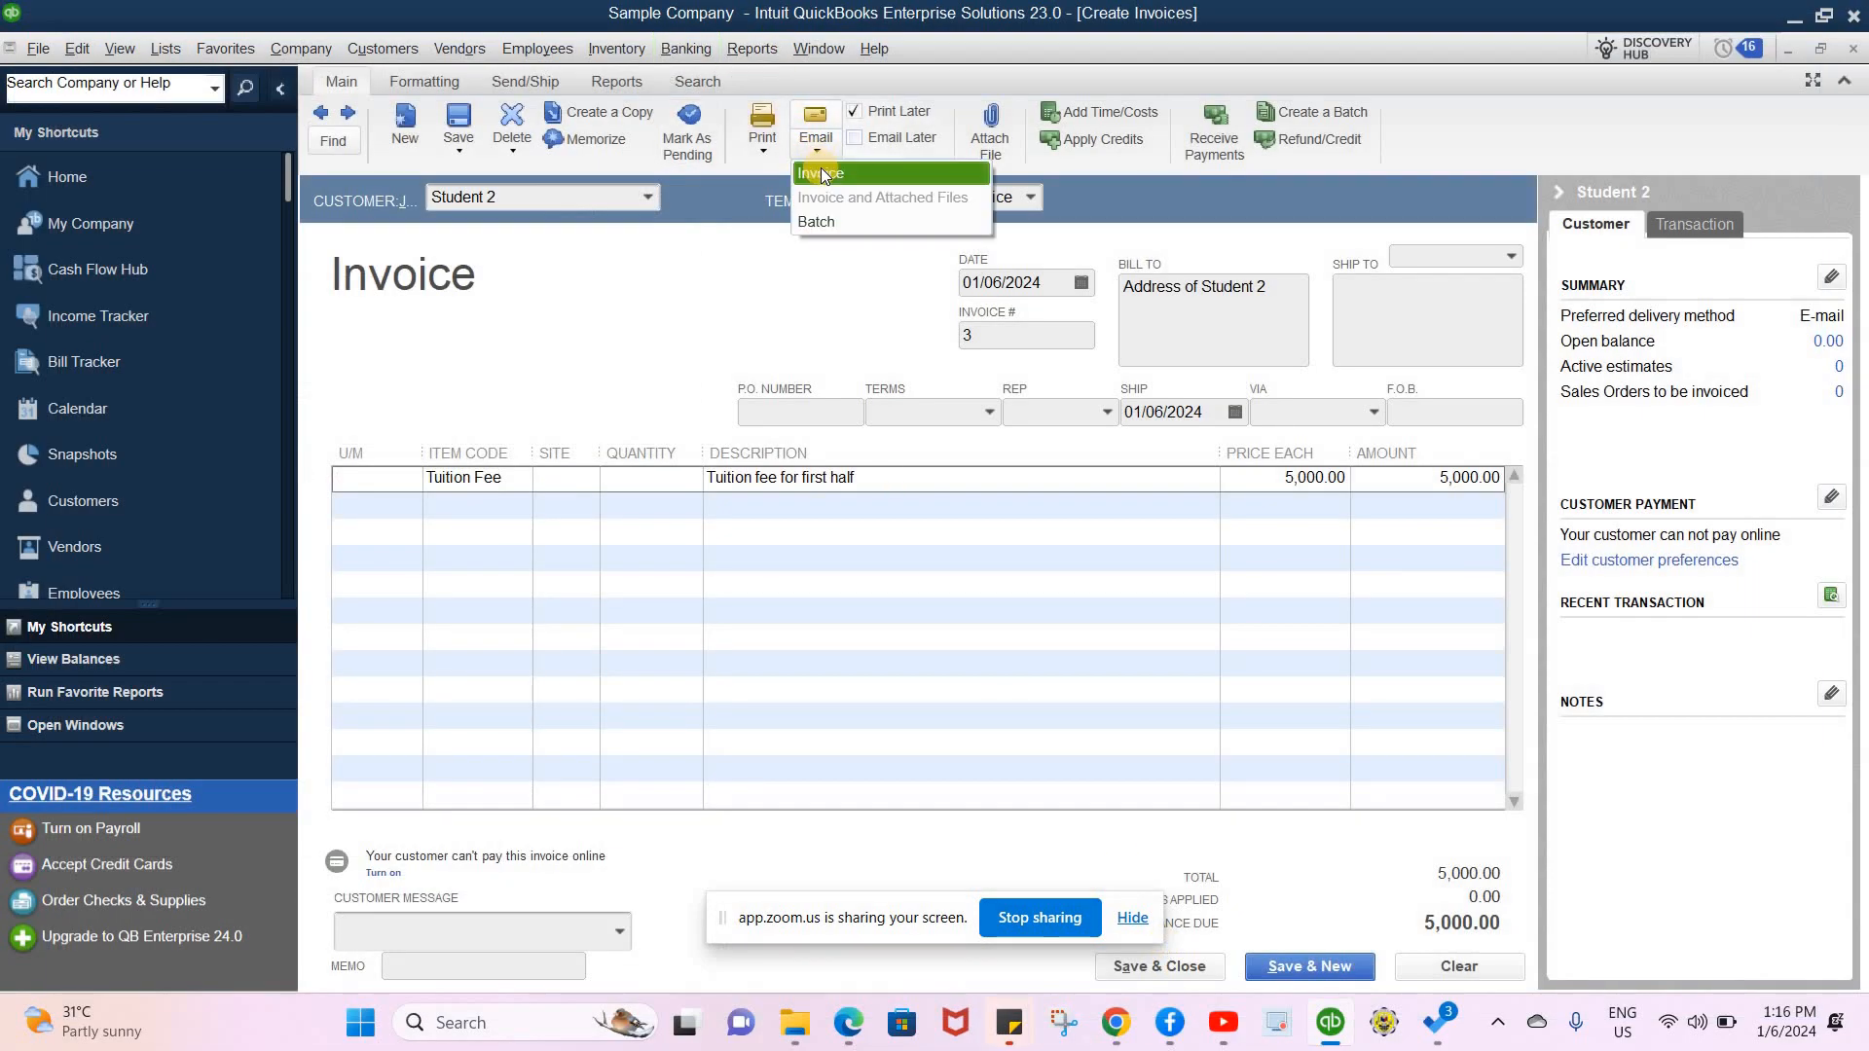
left_click(609, 329)
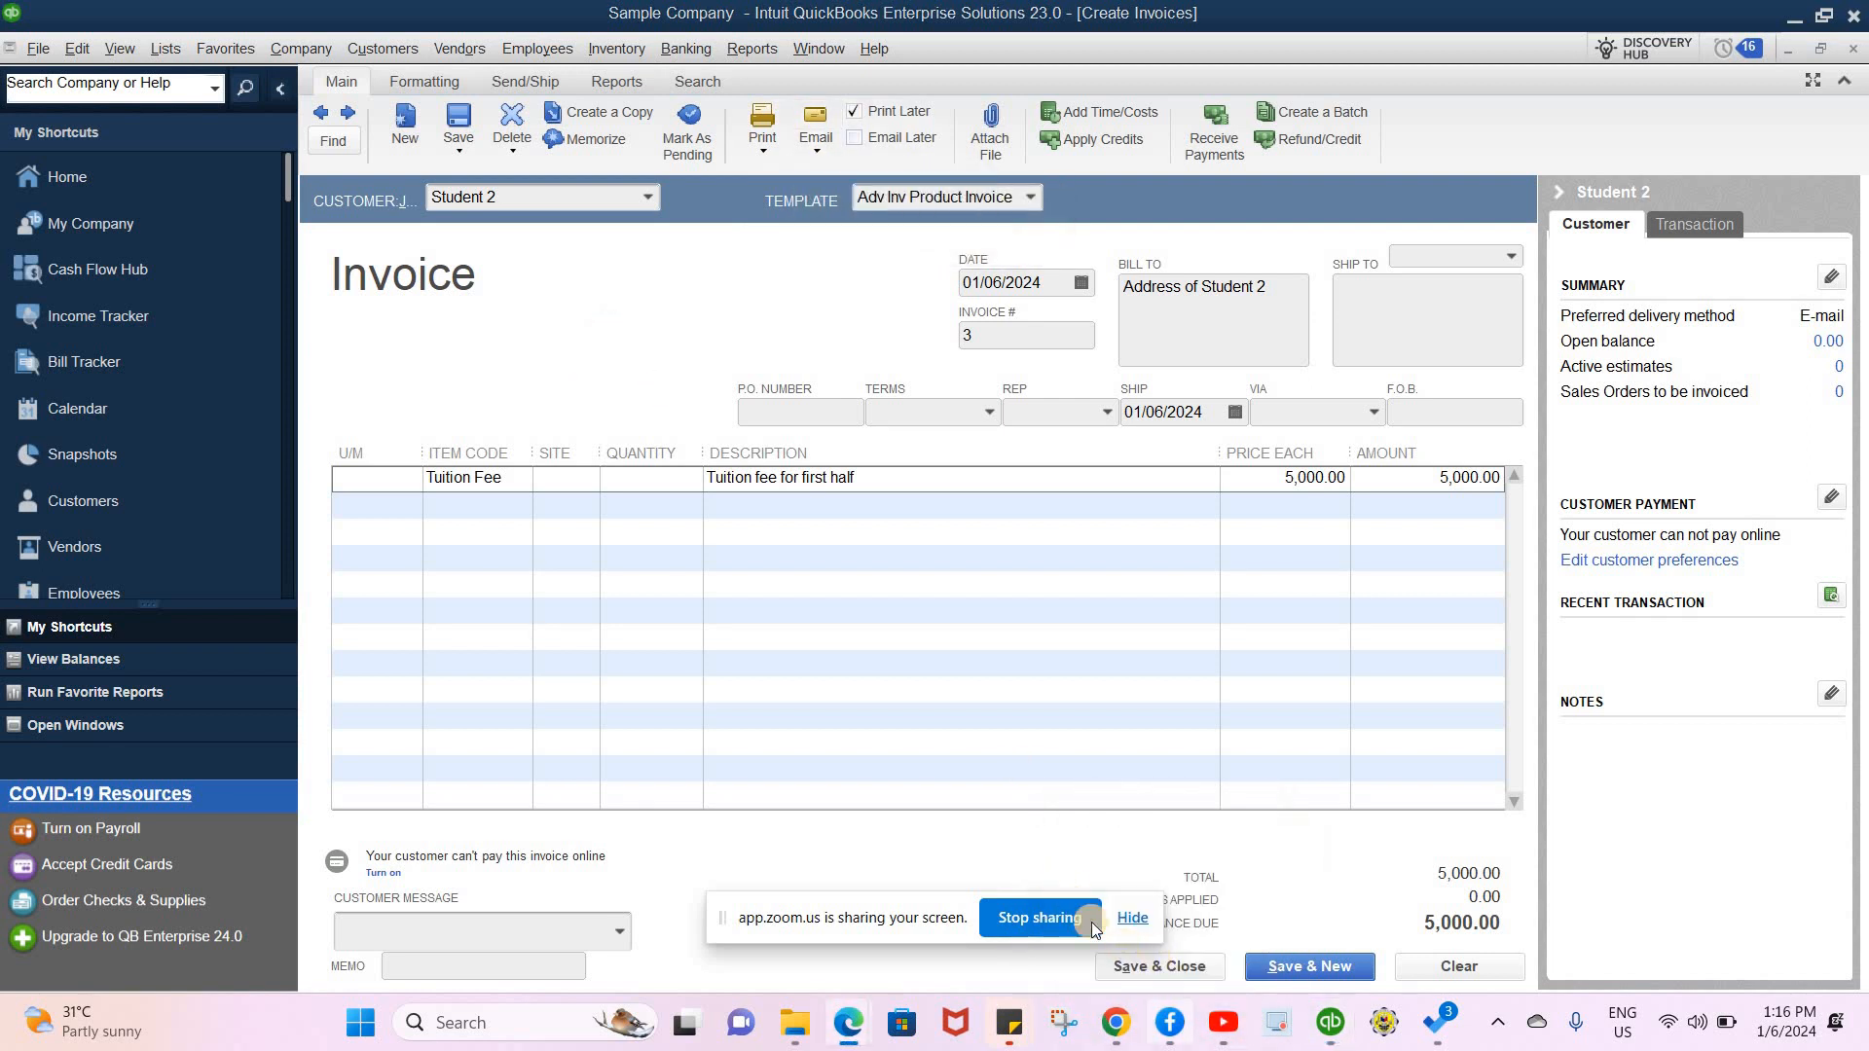
- Save and close the invoice for Student 2
left_click(1139, 965)
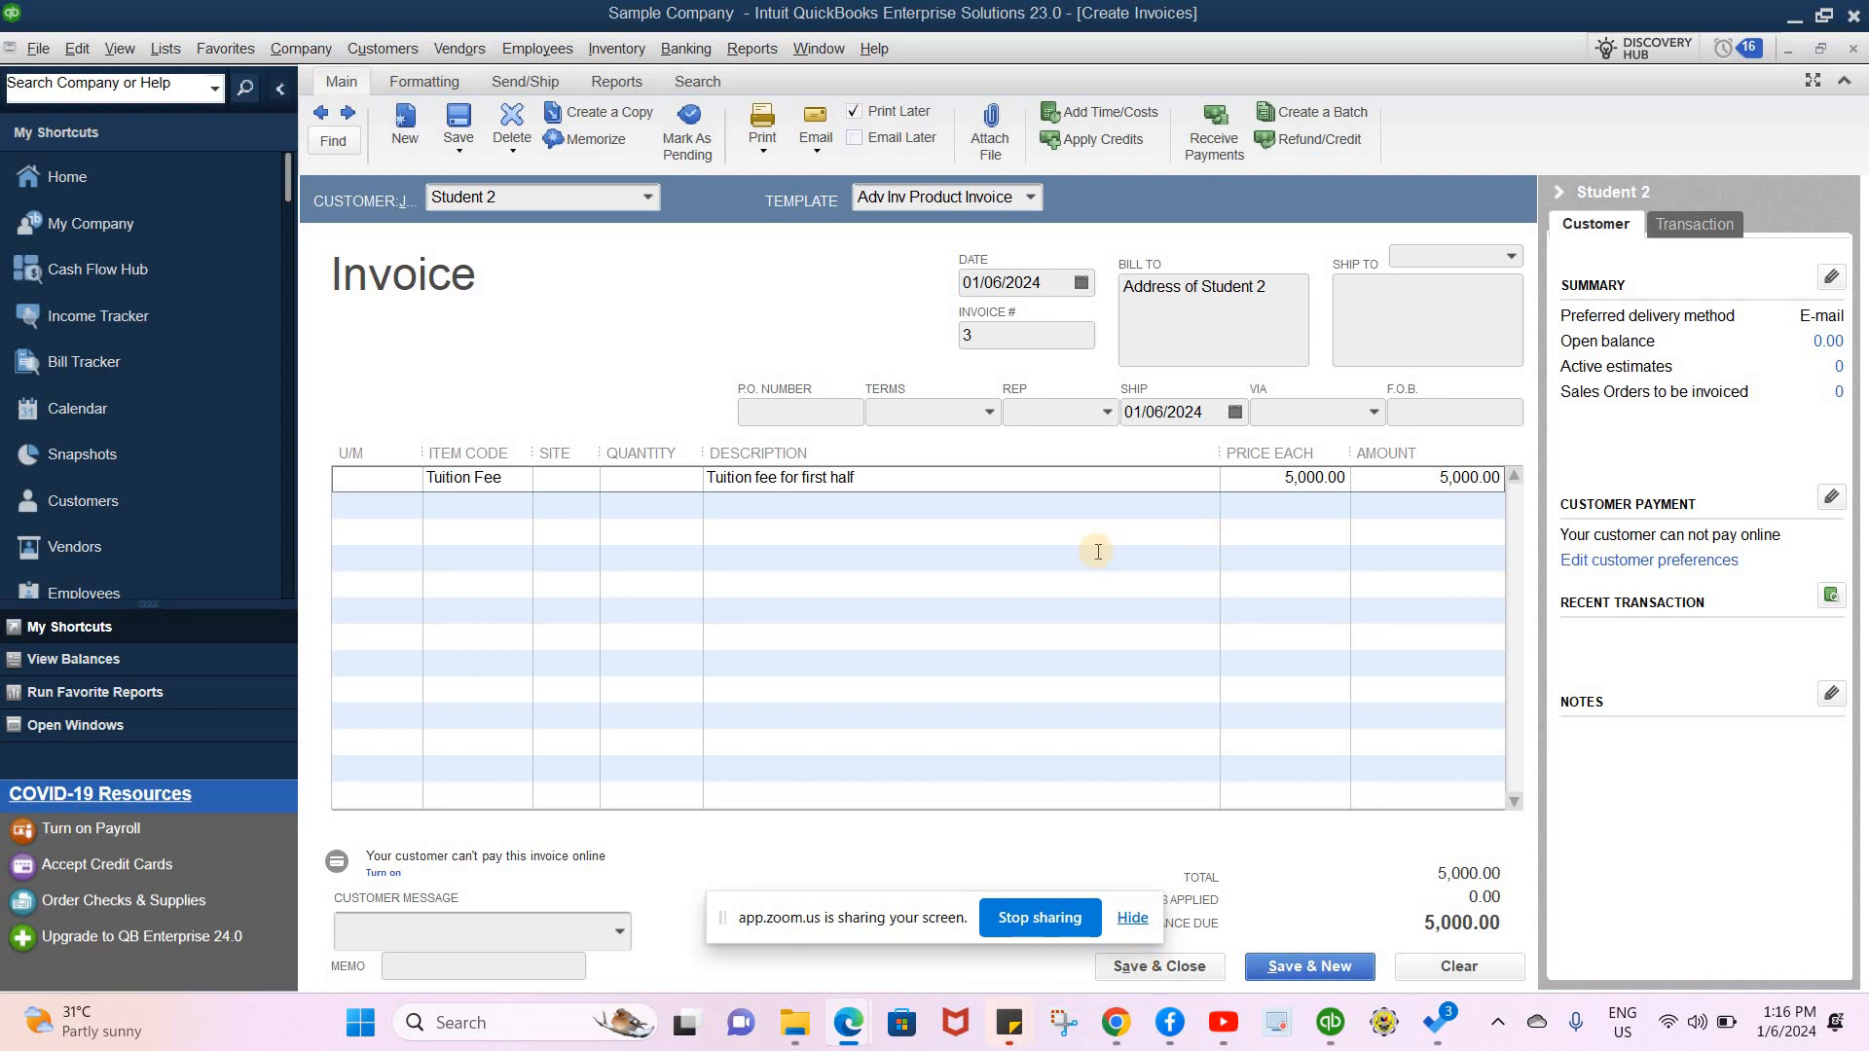
left_click(1140, 964)
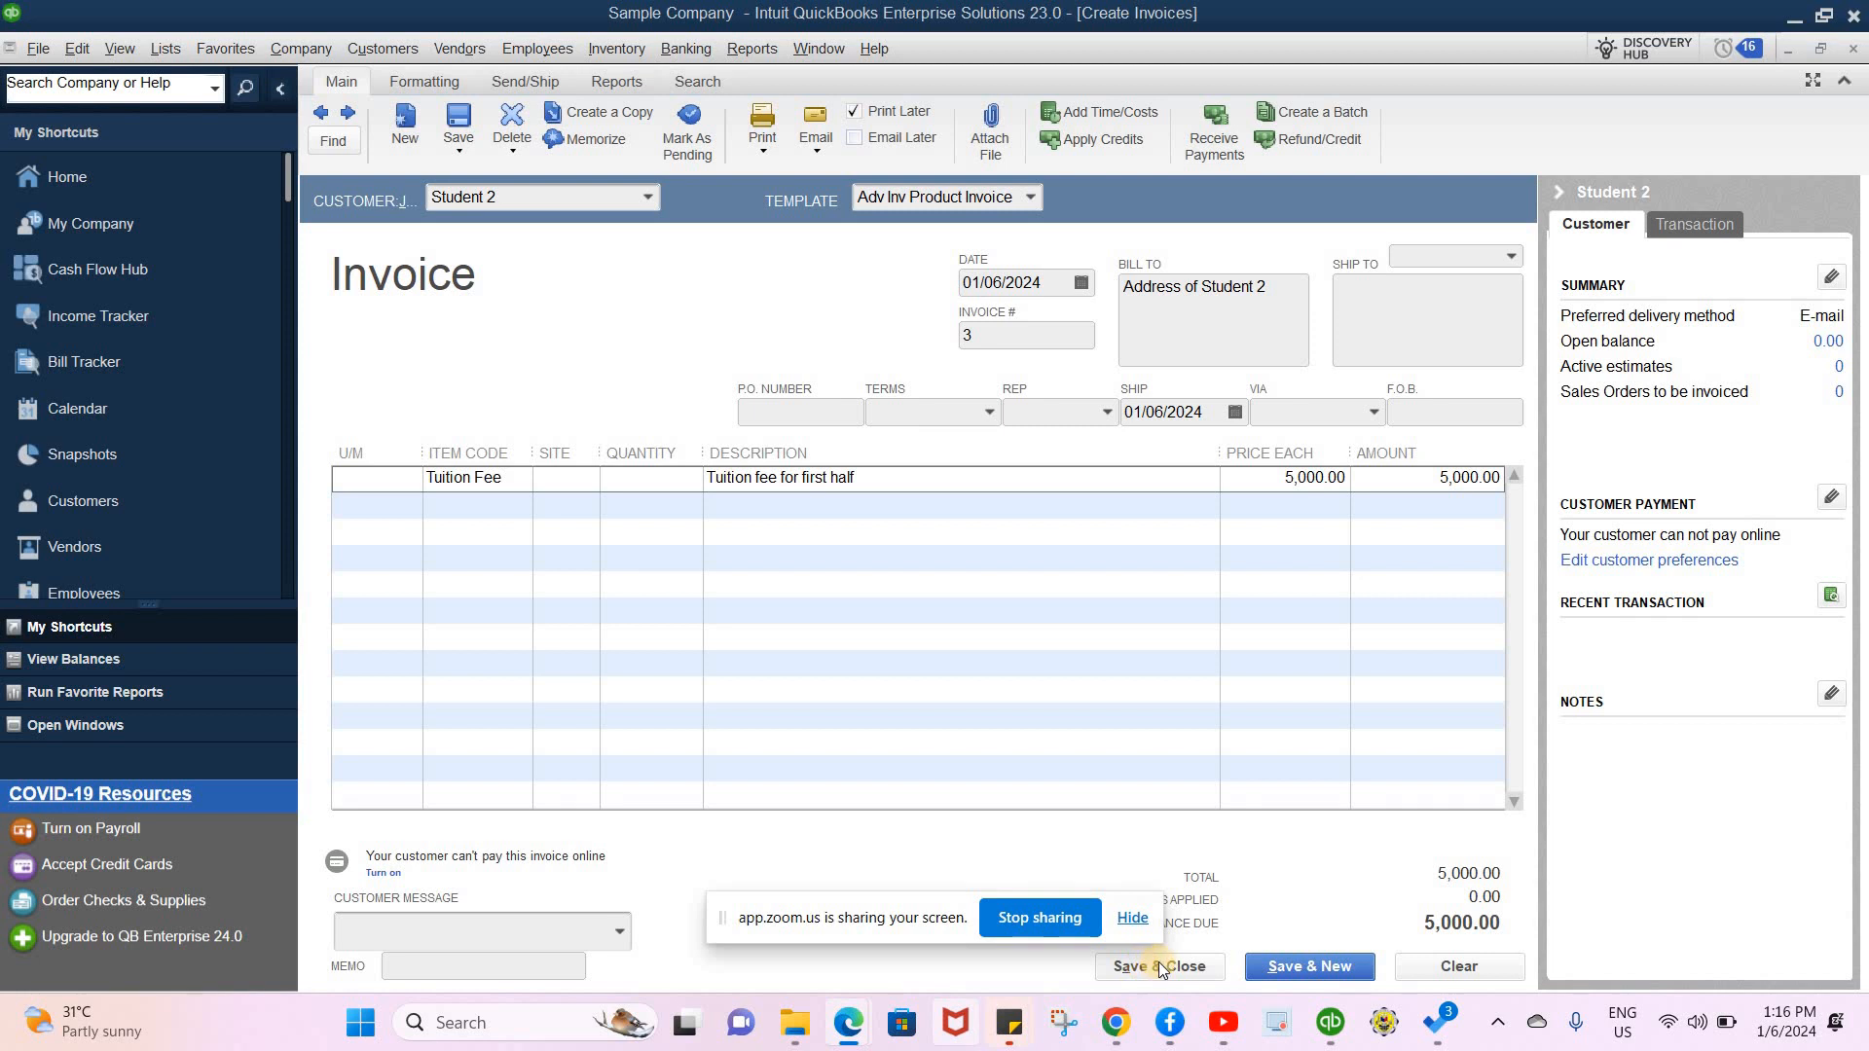
left_click(1015, 724)
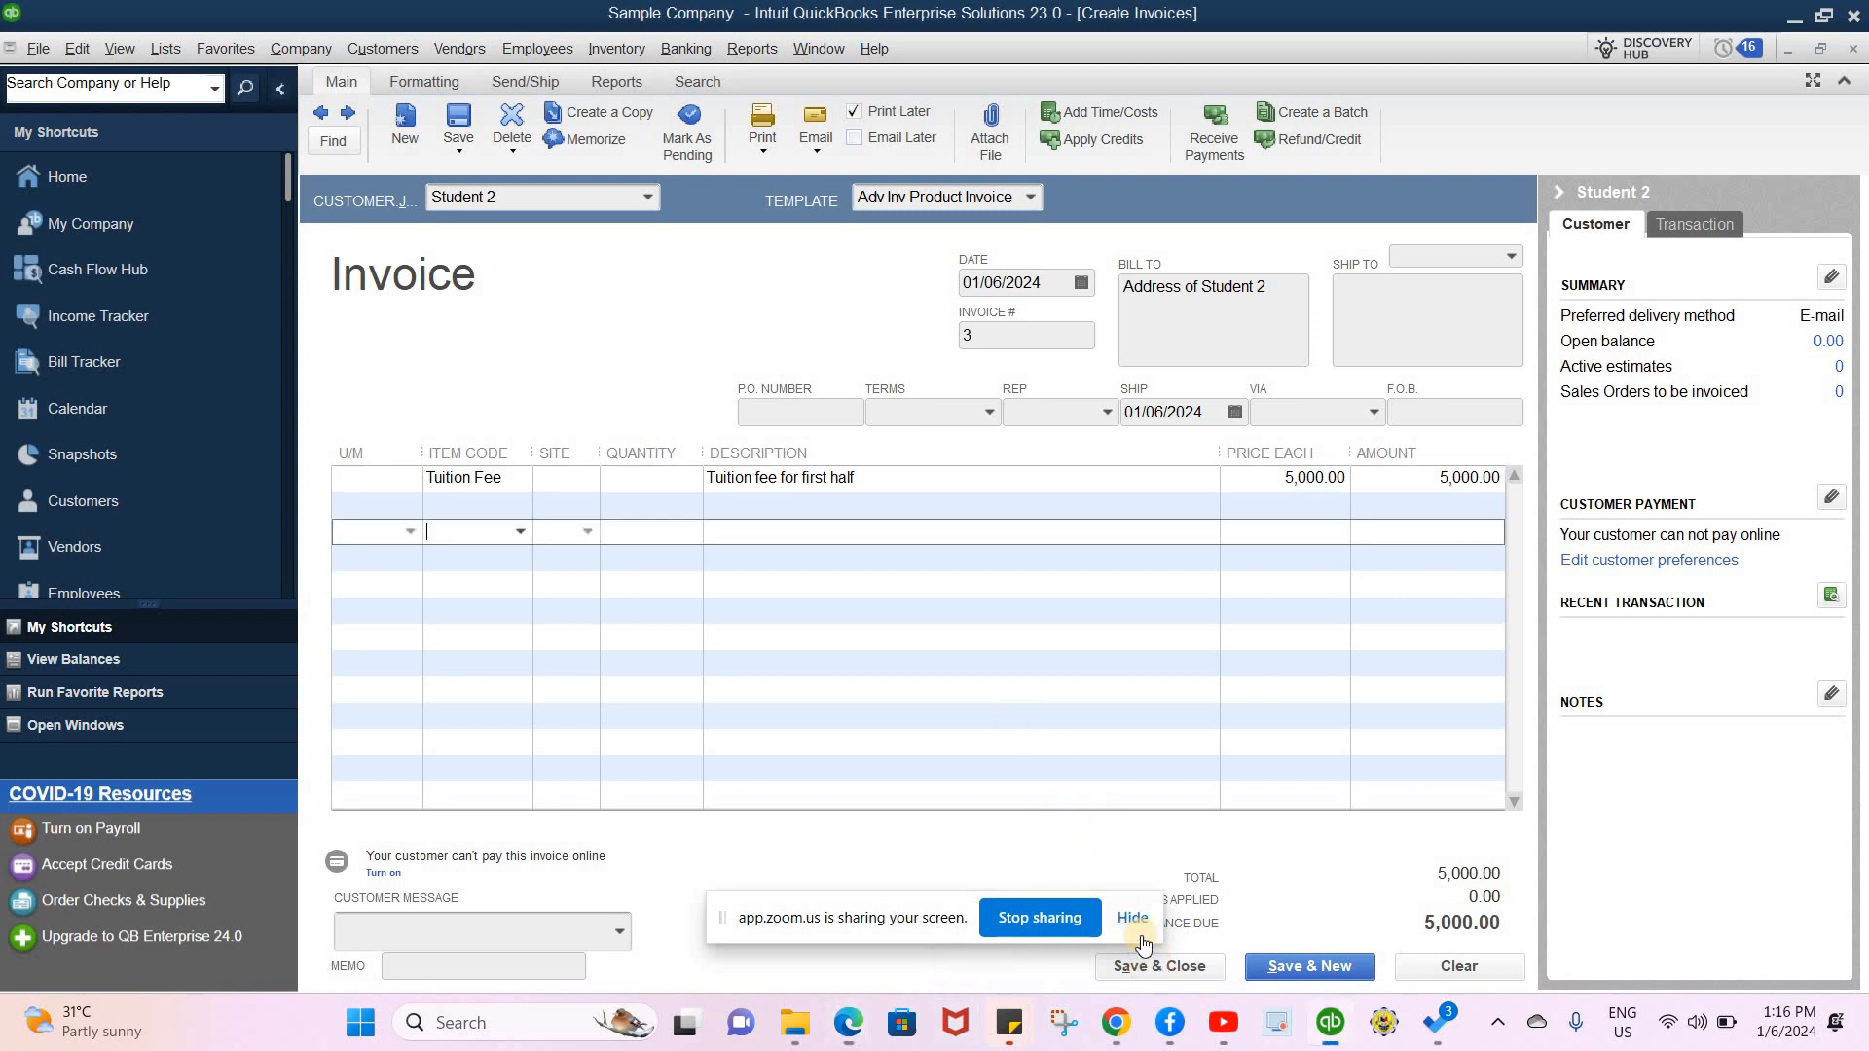
left_click(1079, 480)
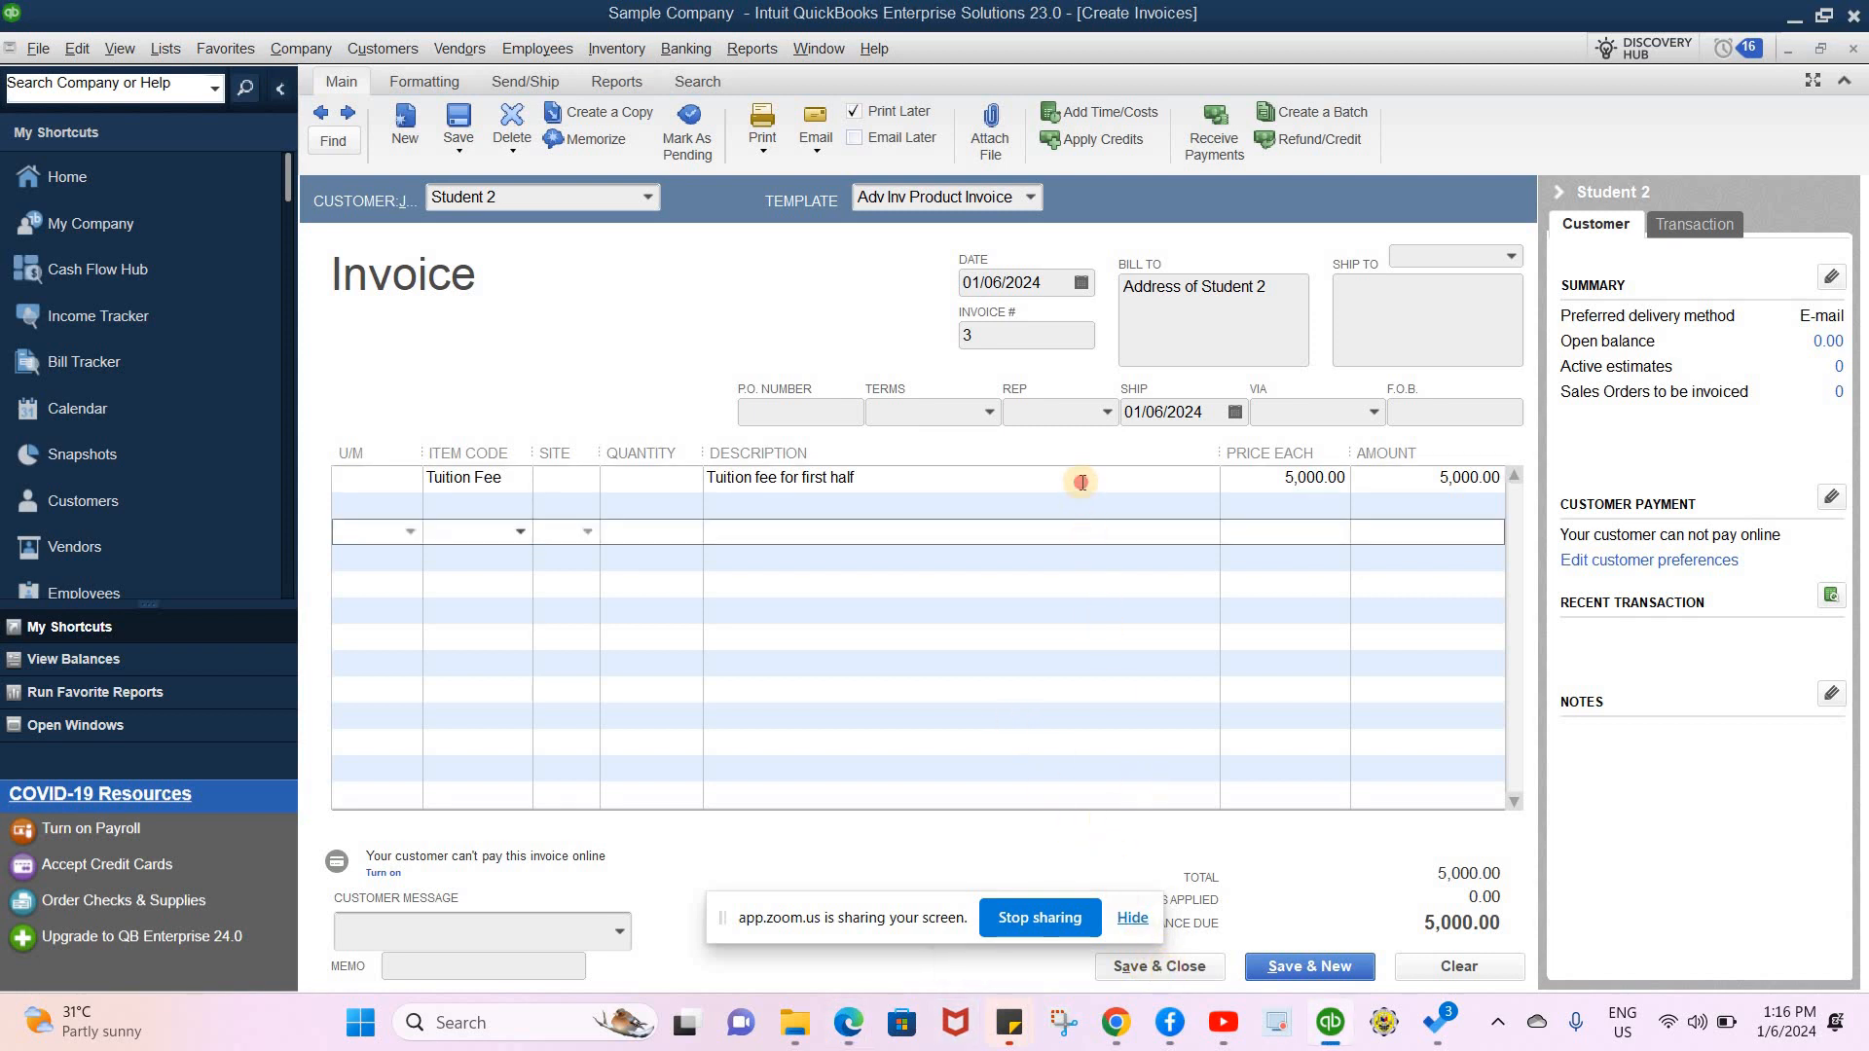
left_click(1207, 967)
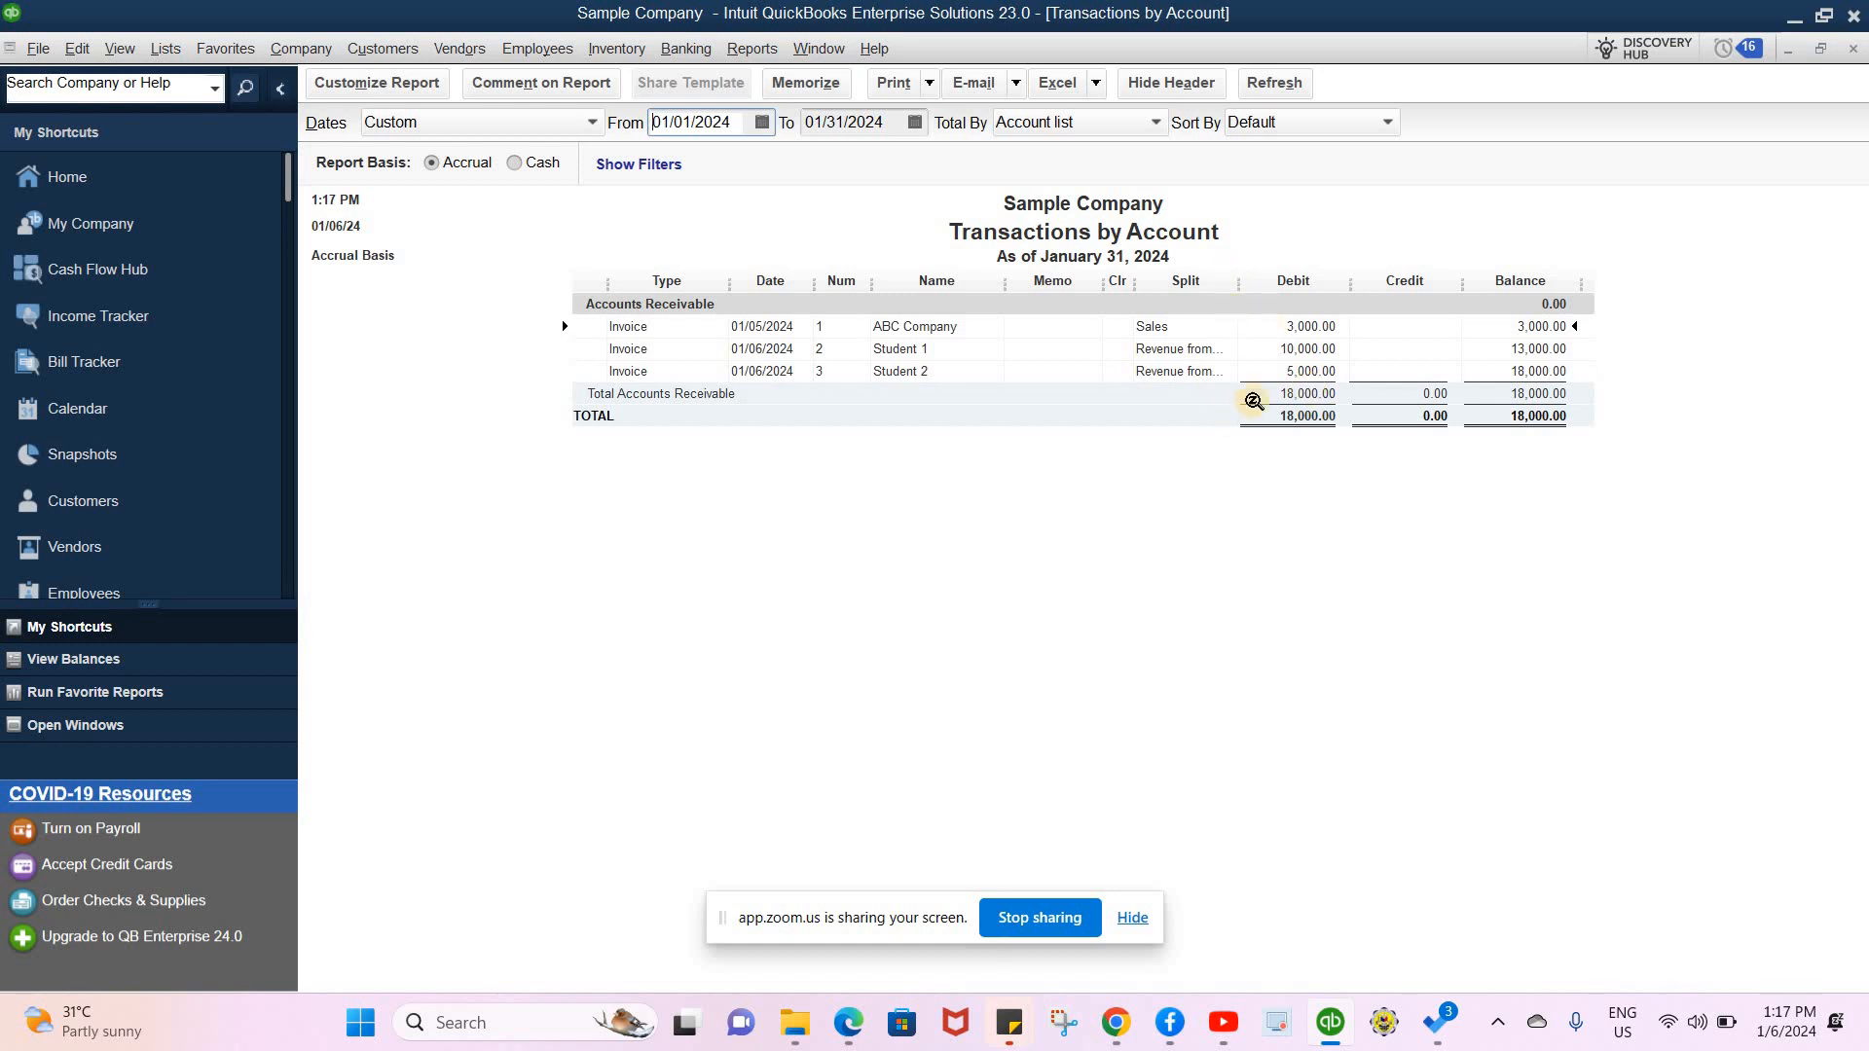
- Open the Customer Balance Summary report to review the balance owed by each customer
left_click(746, 49)
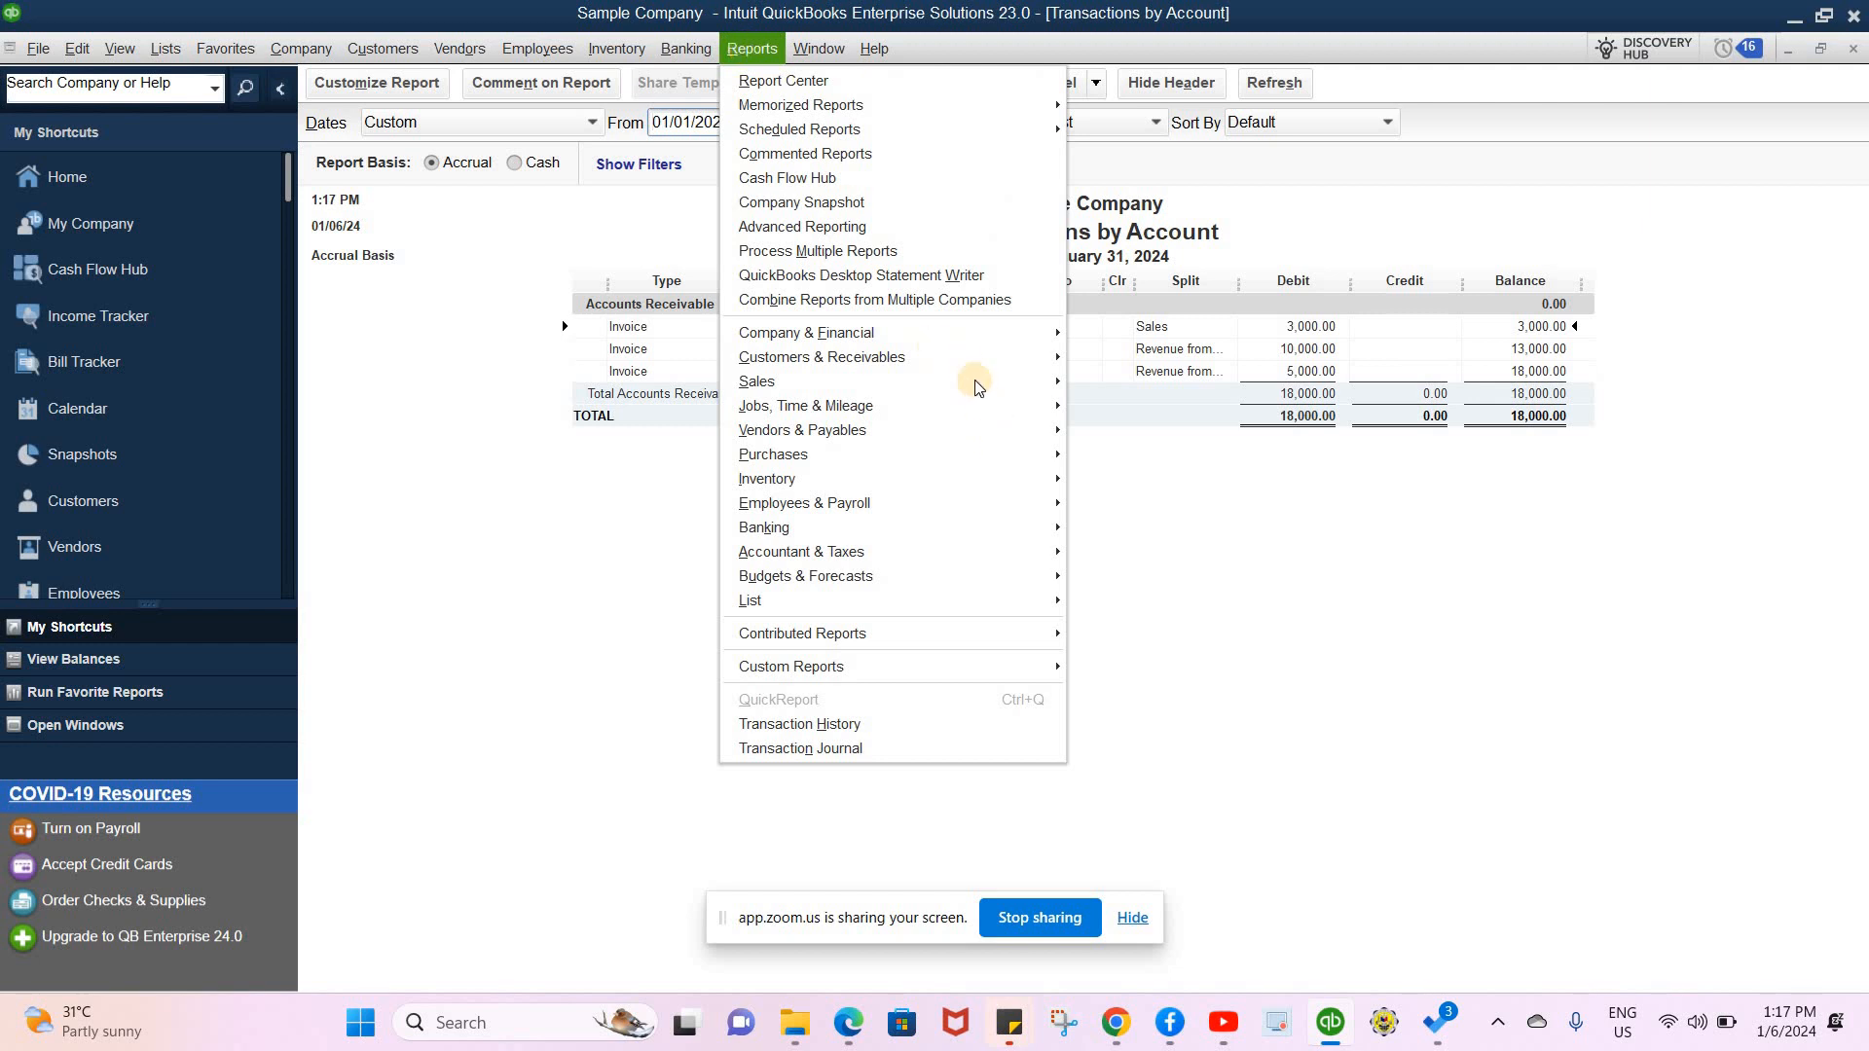
mouse_move(1066, 362)
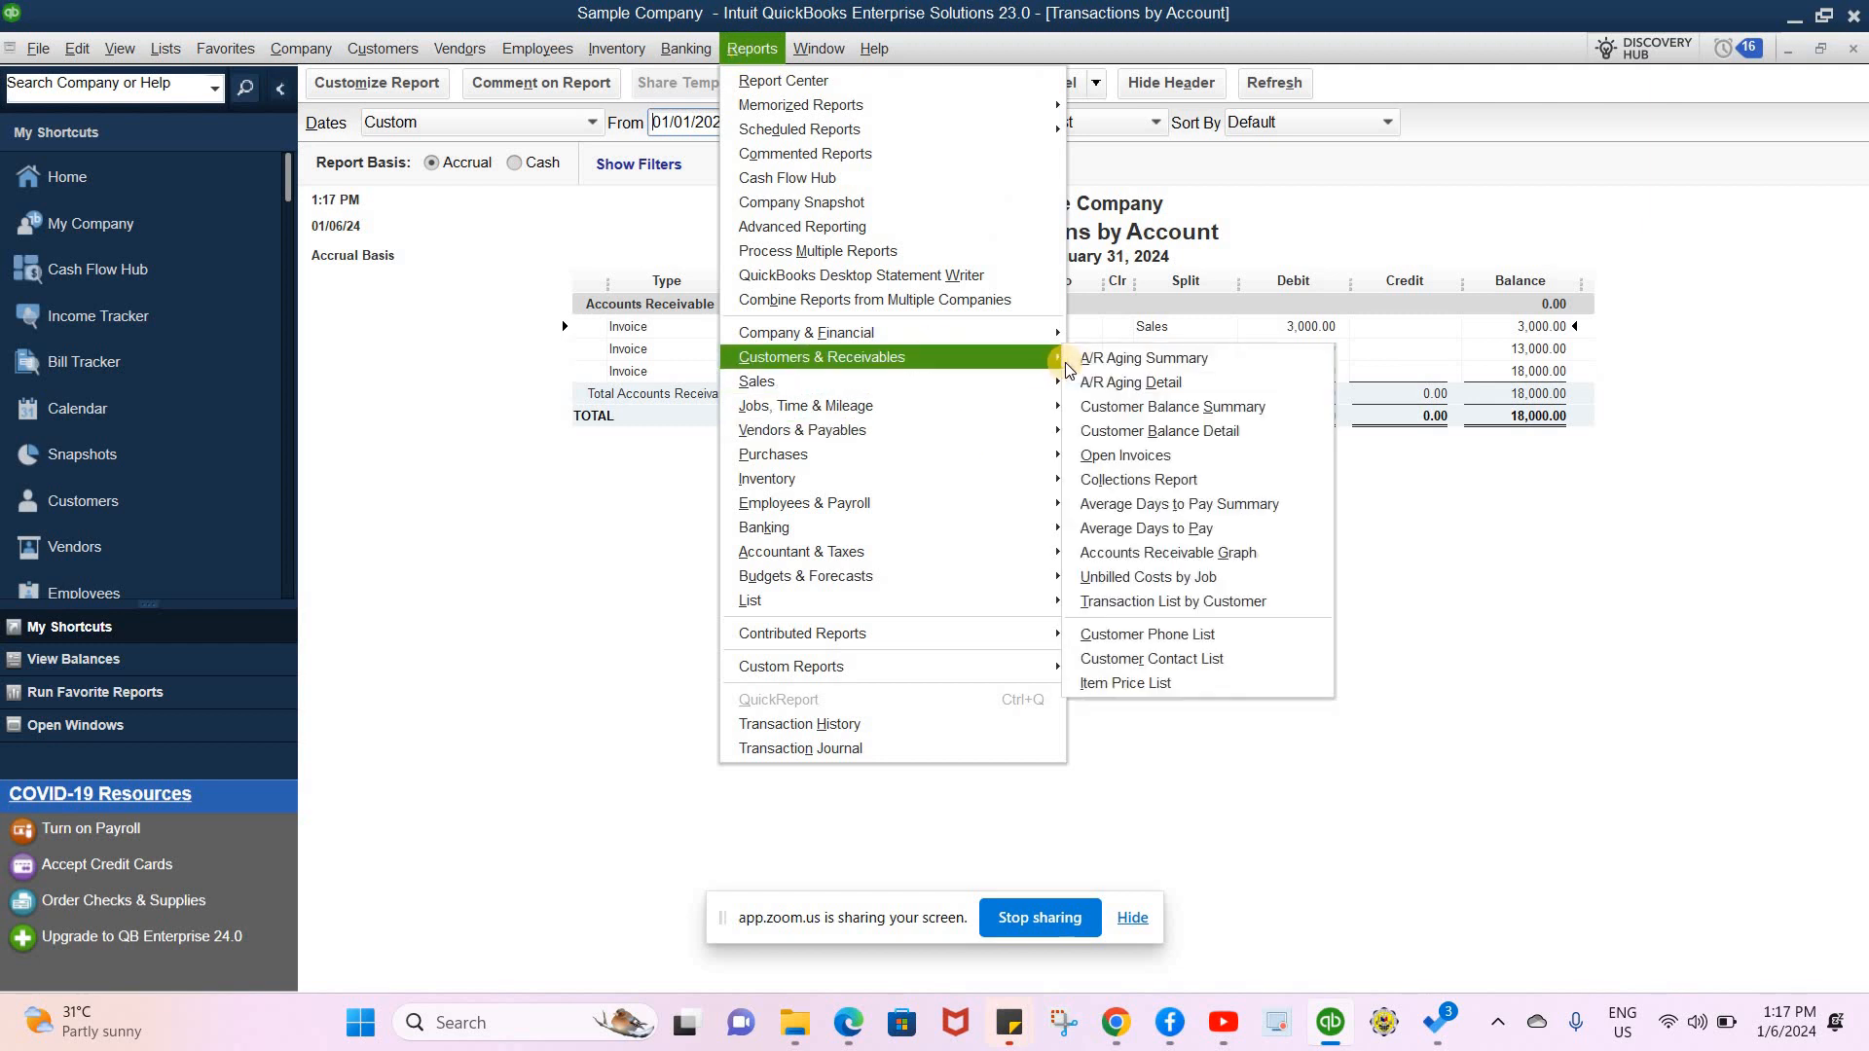
left_click(1141, 408)
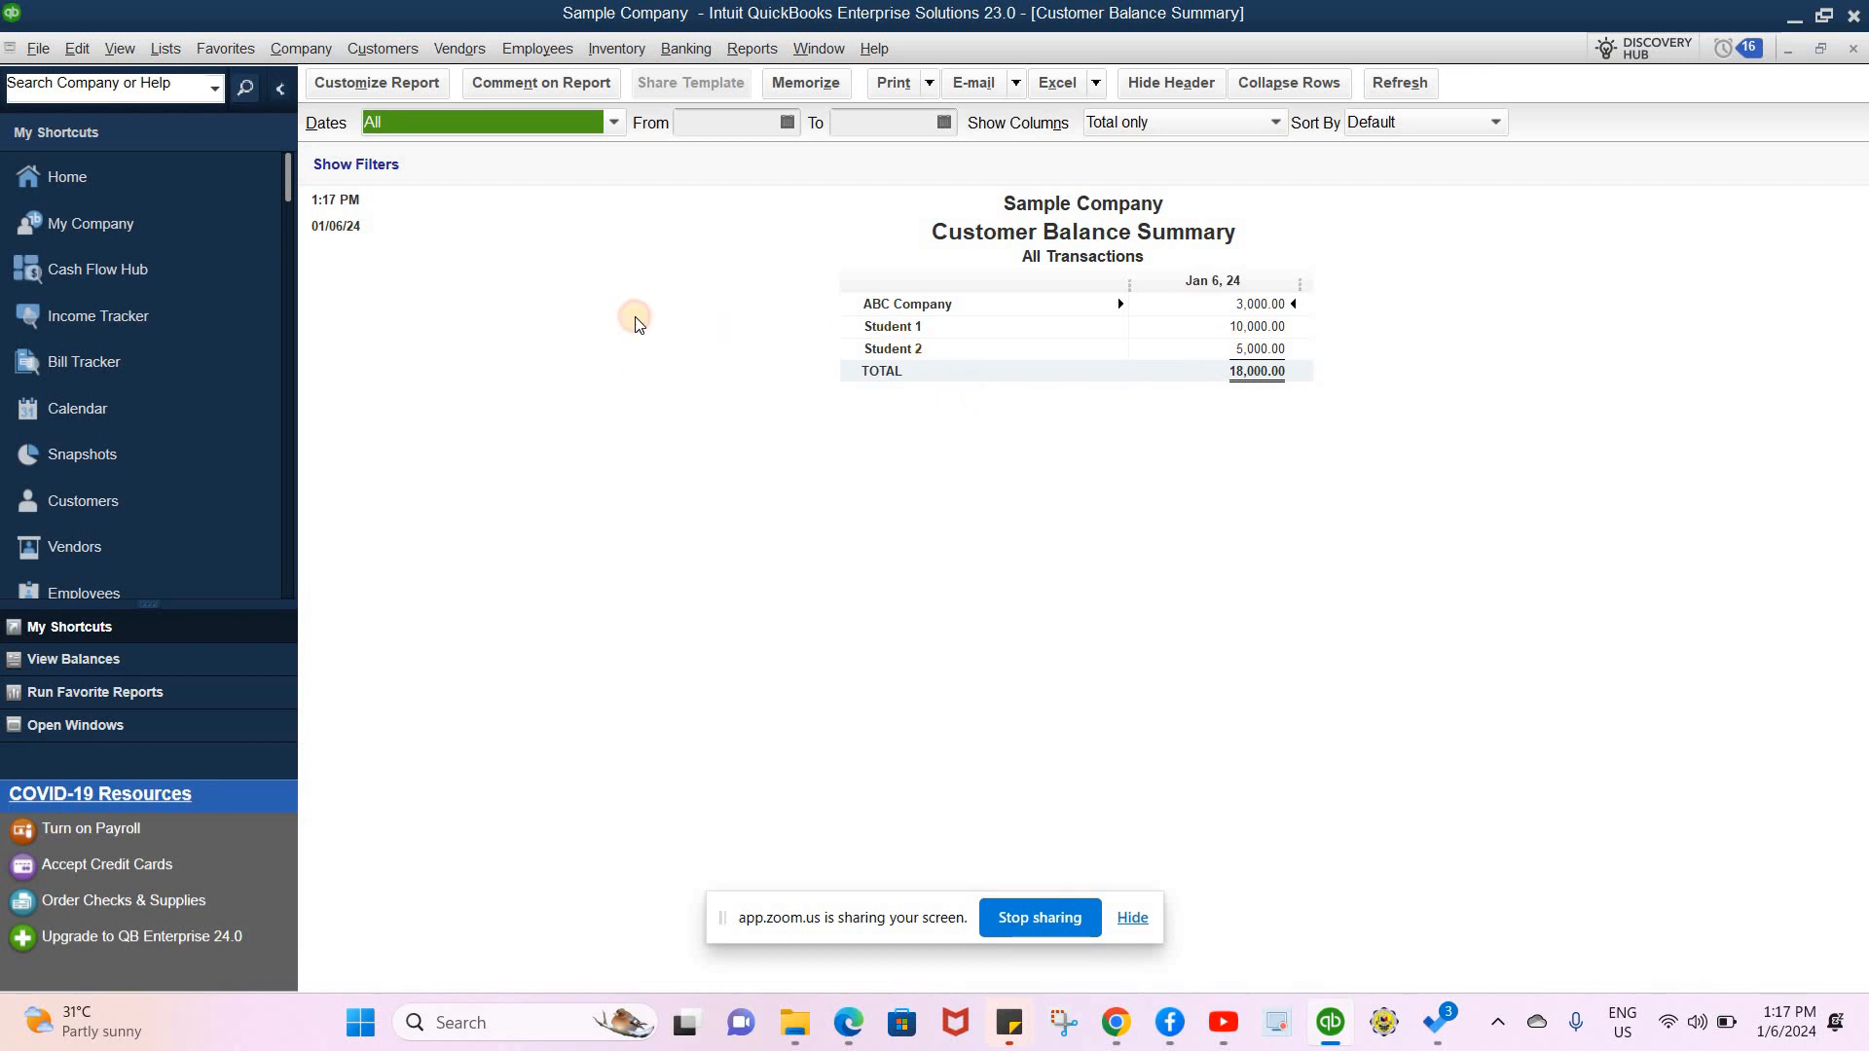
- Start a received customer payment for Student 1
left_click(370, 44)
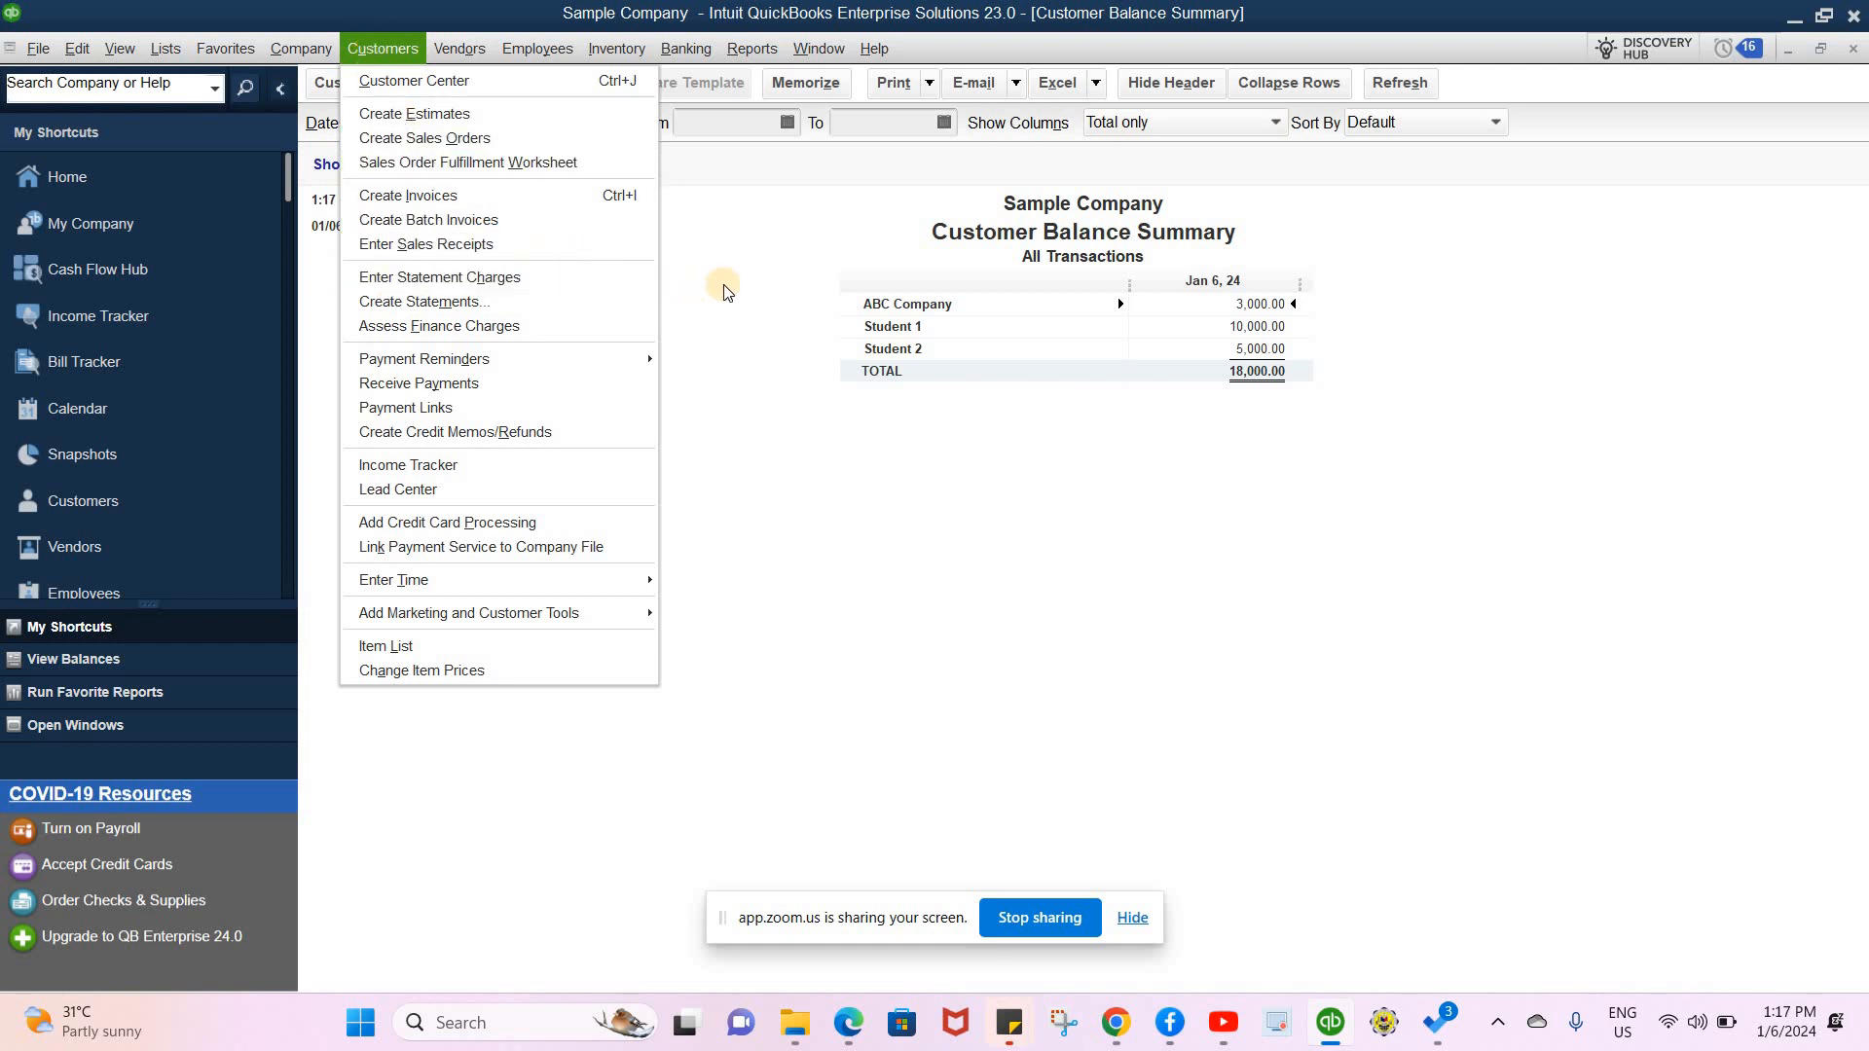
left_click(467, 385)
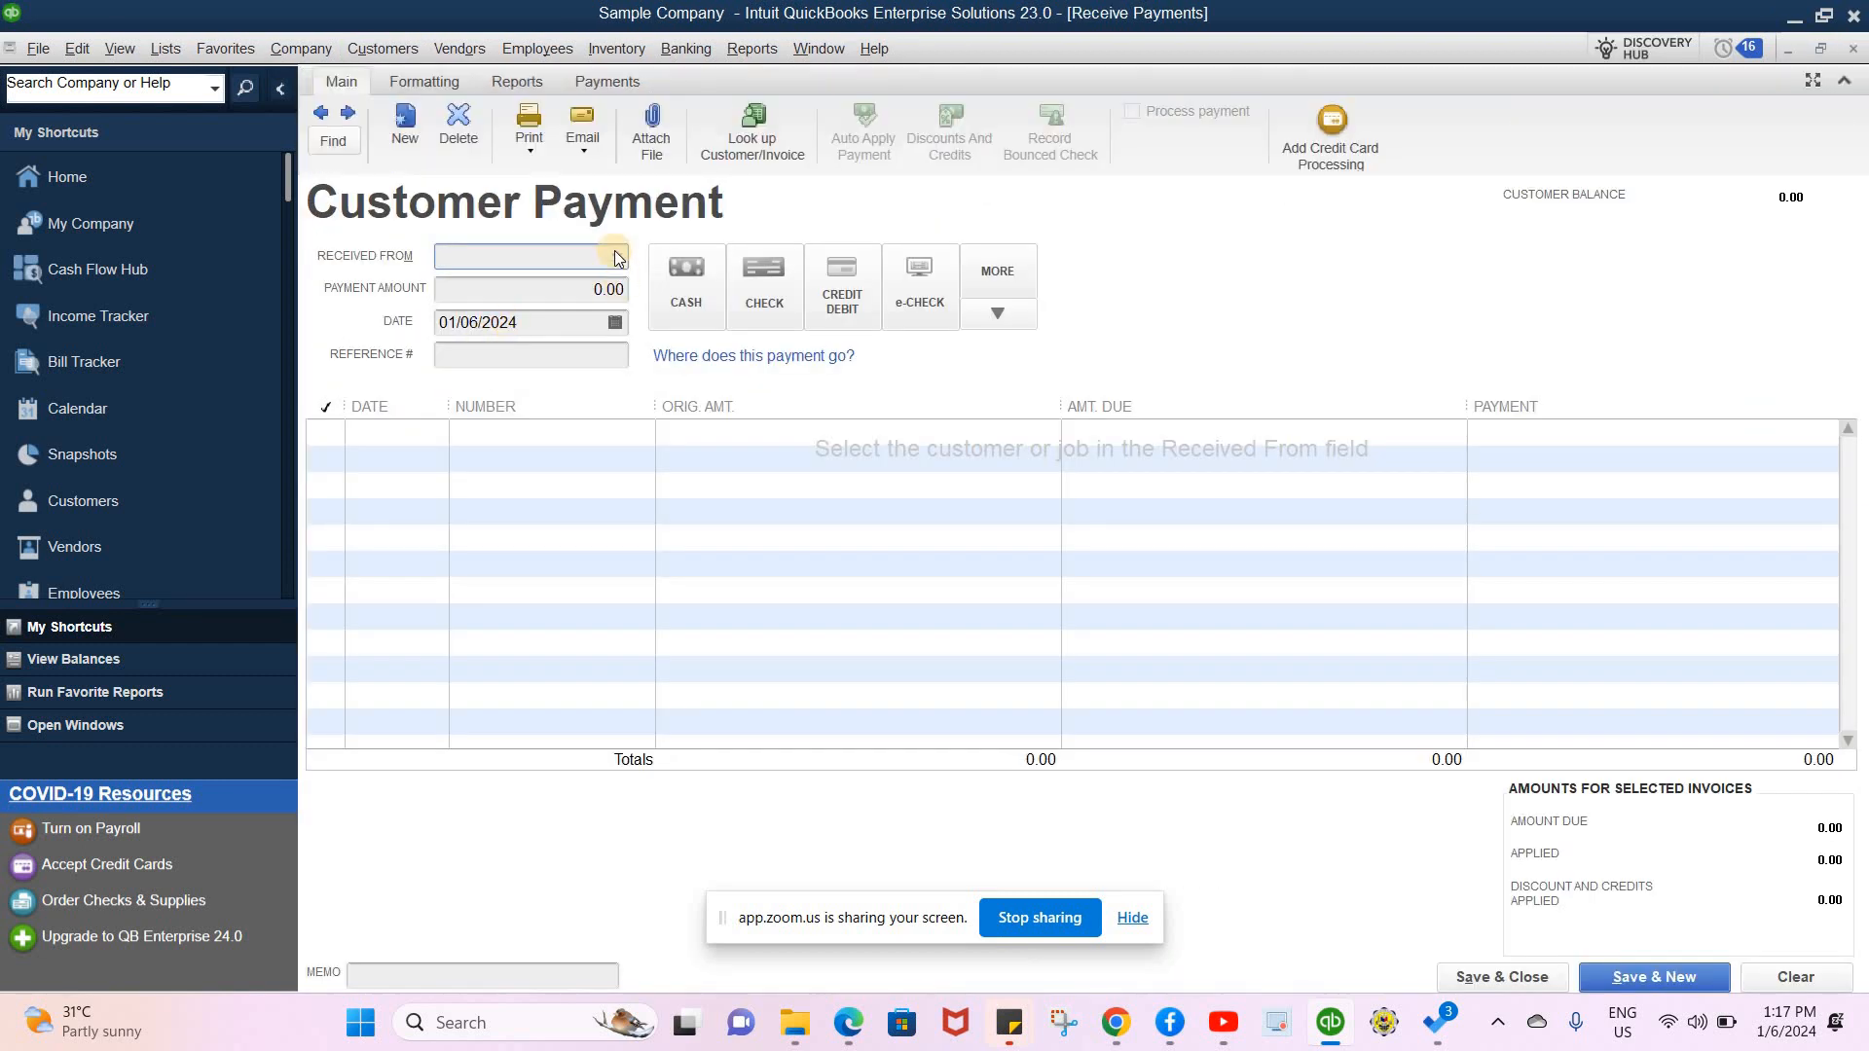
left_click(615, 257)
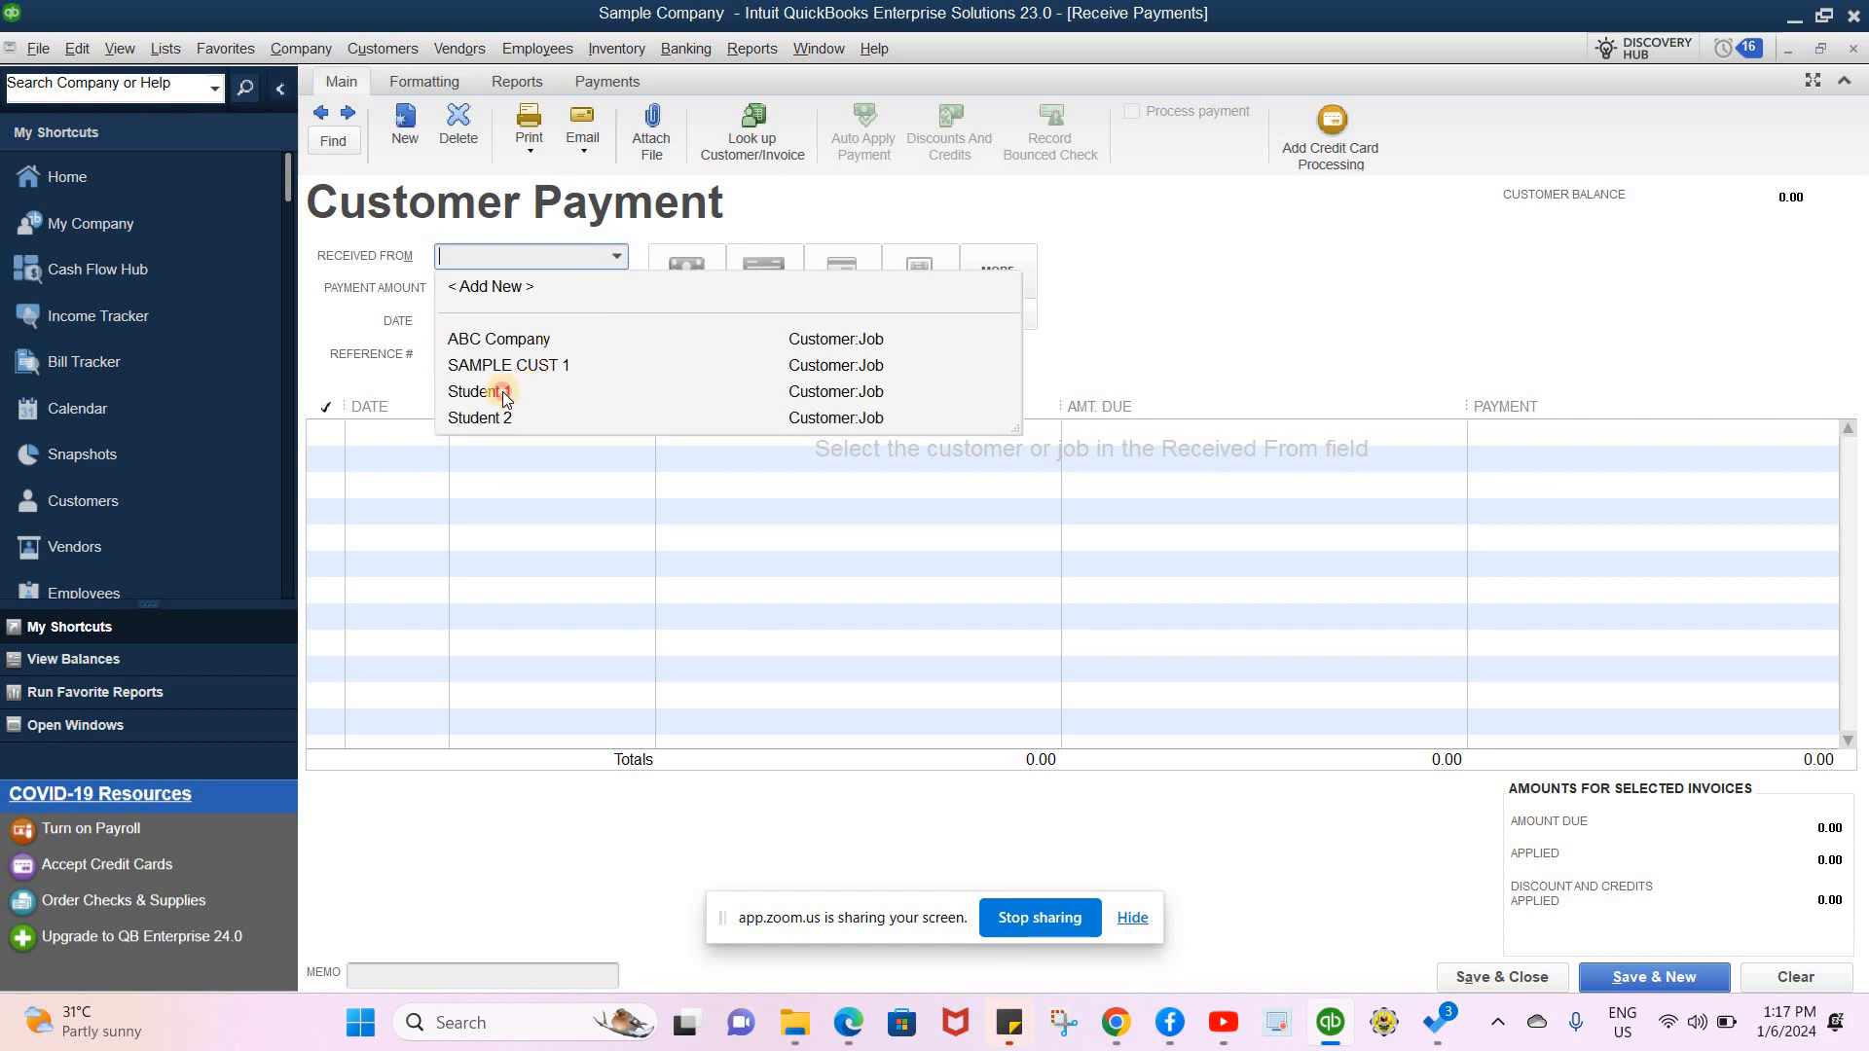
left_click(502, 391)
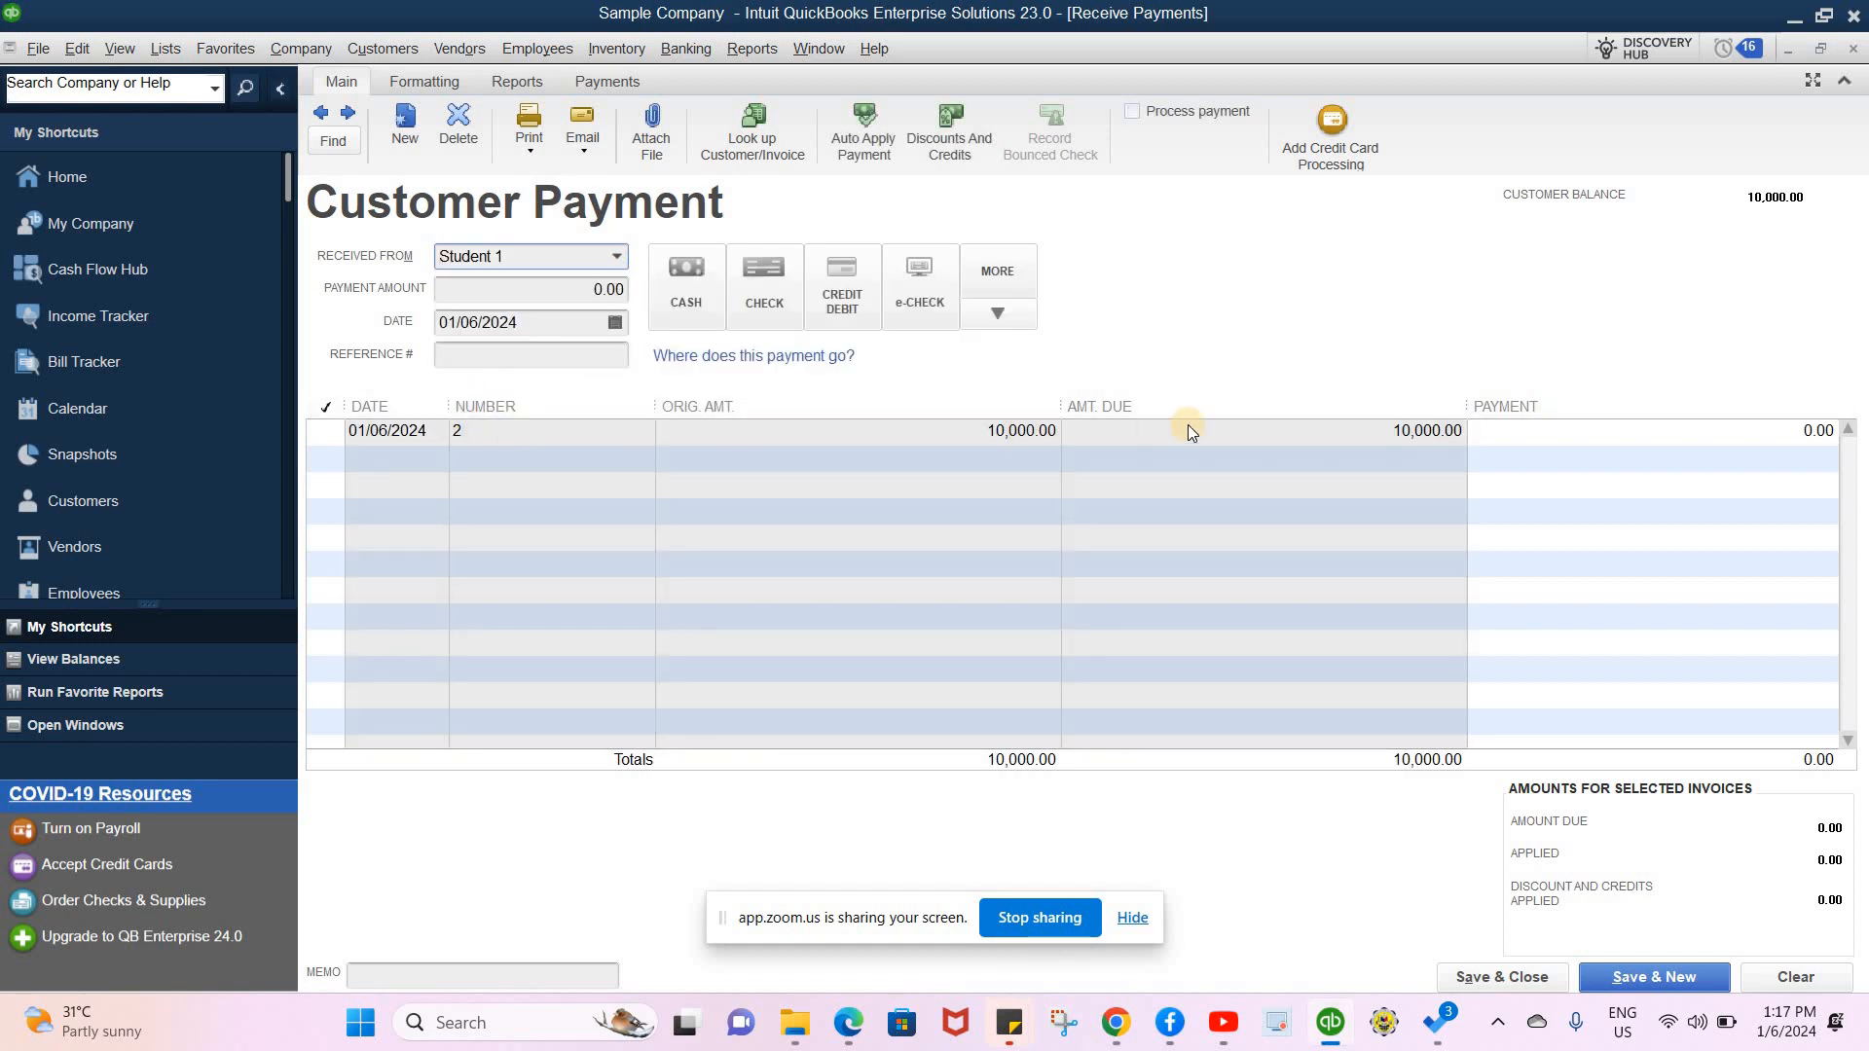
- Apply a 2,000 payment to Student 1's invoice, keep automatic payment calculation on, and save and close the payment
left_click(1835, 433)
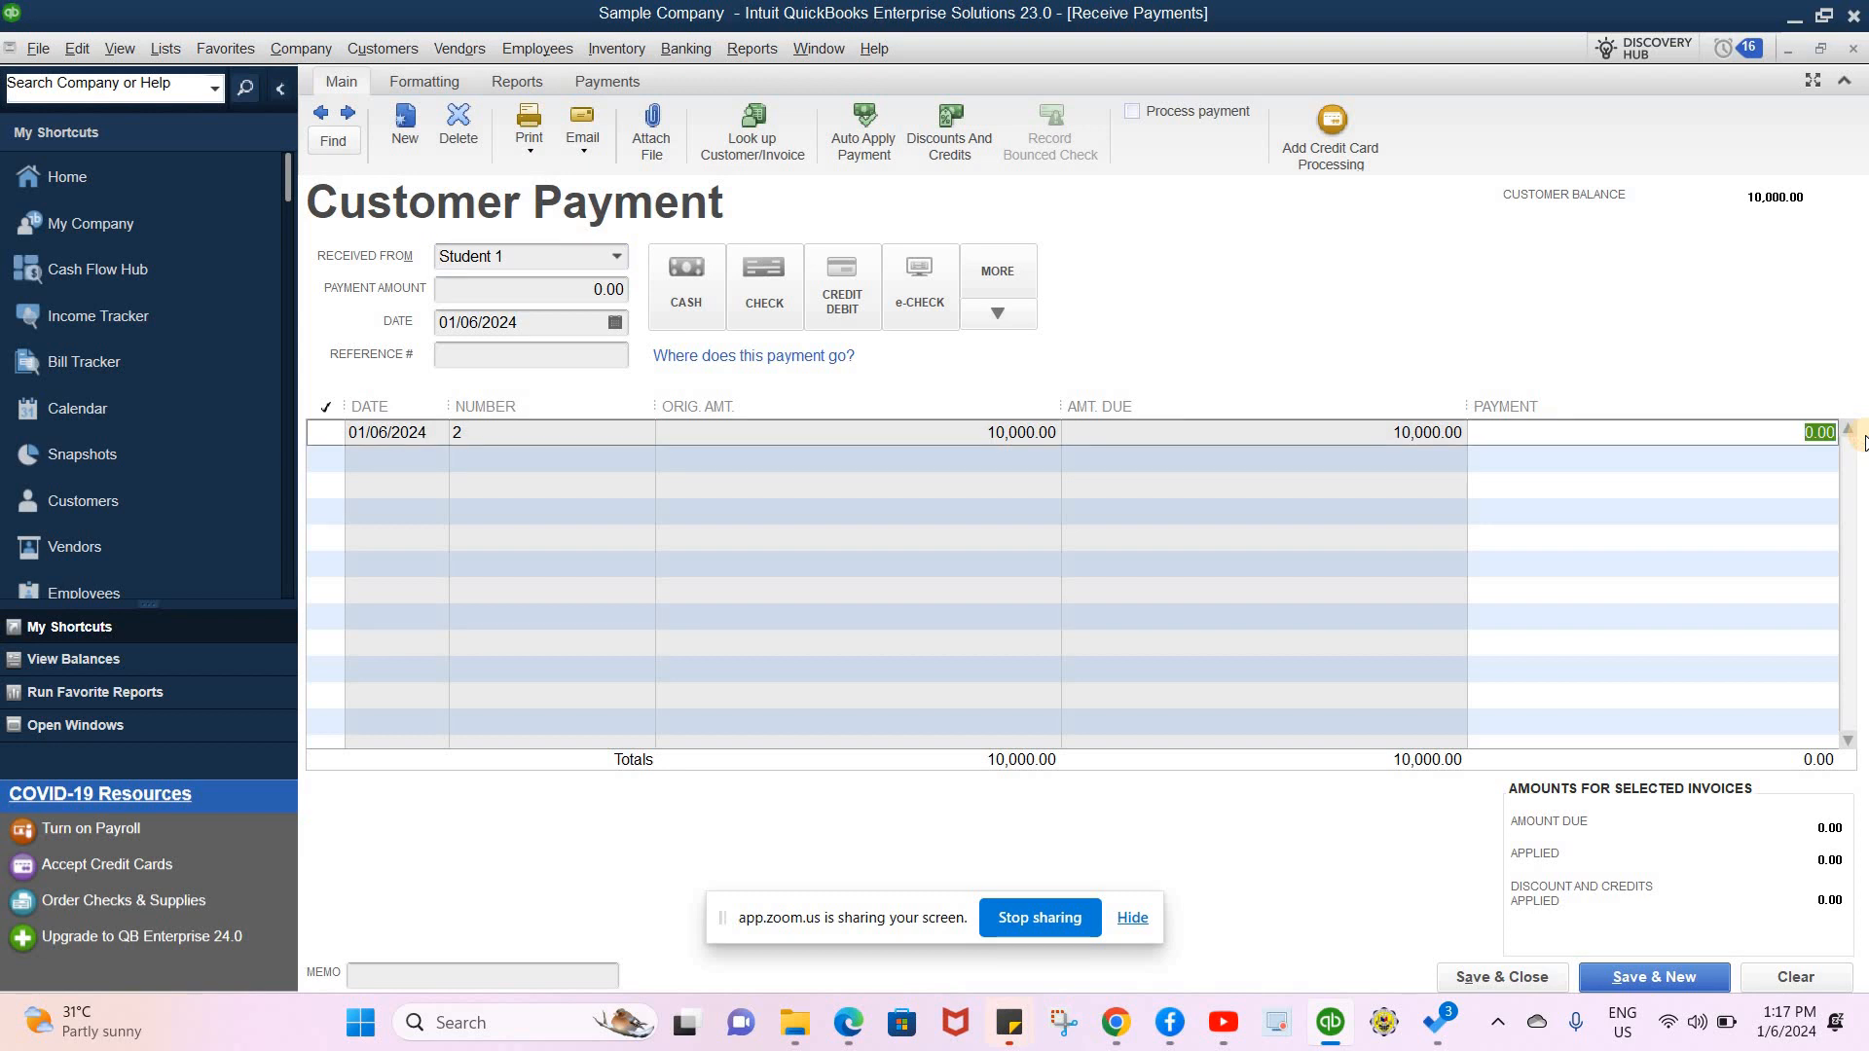
type("2000")
key("Tab")
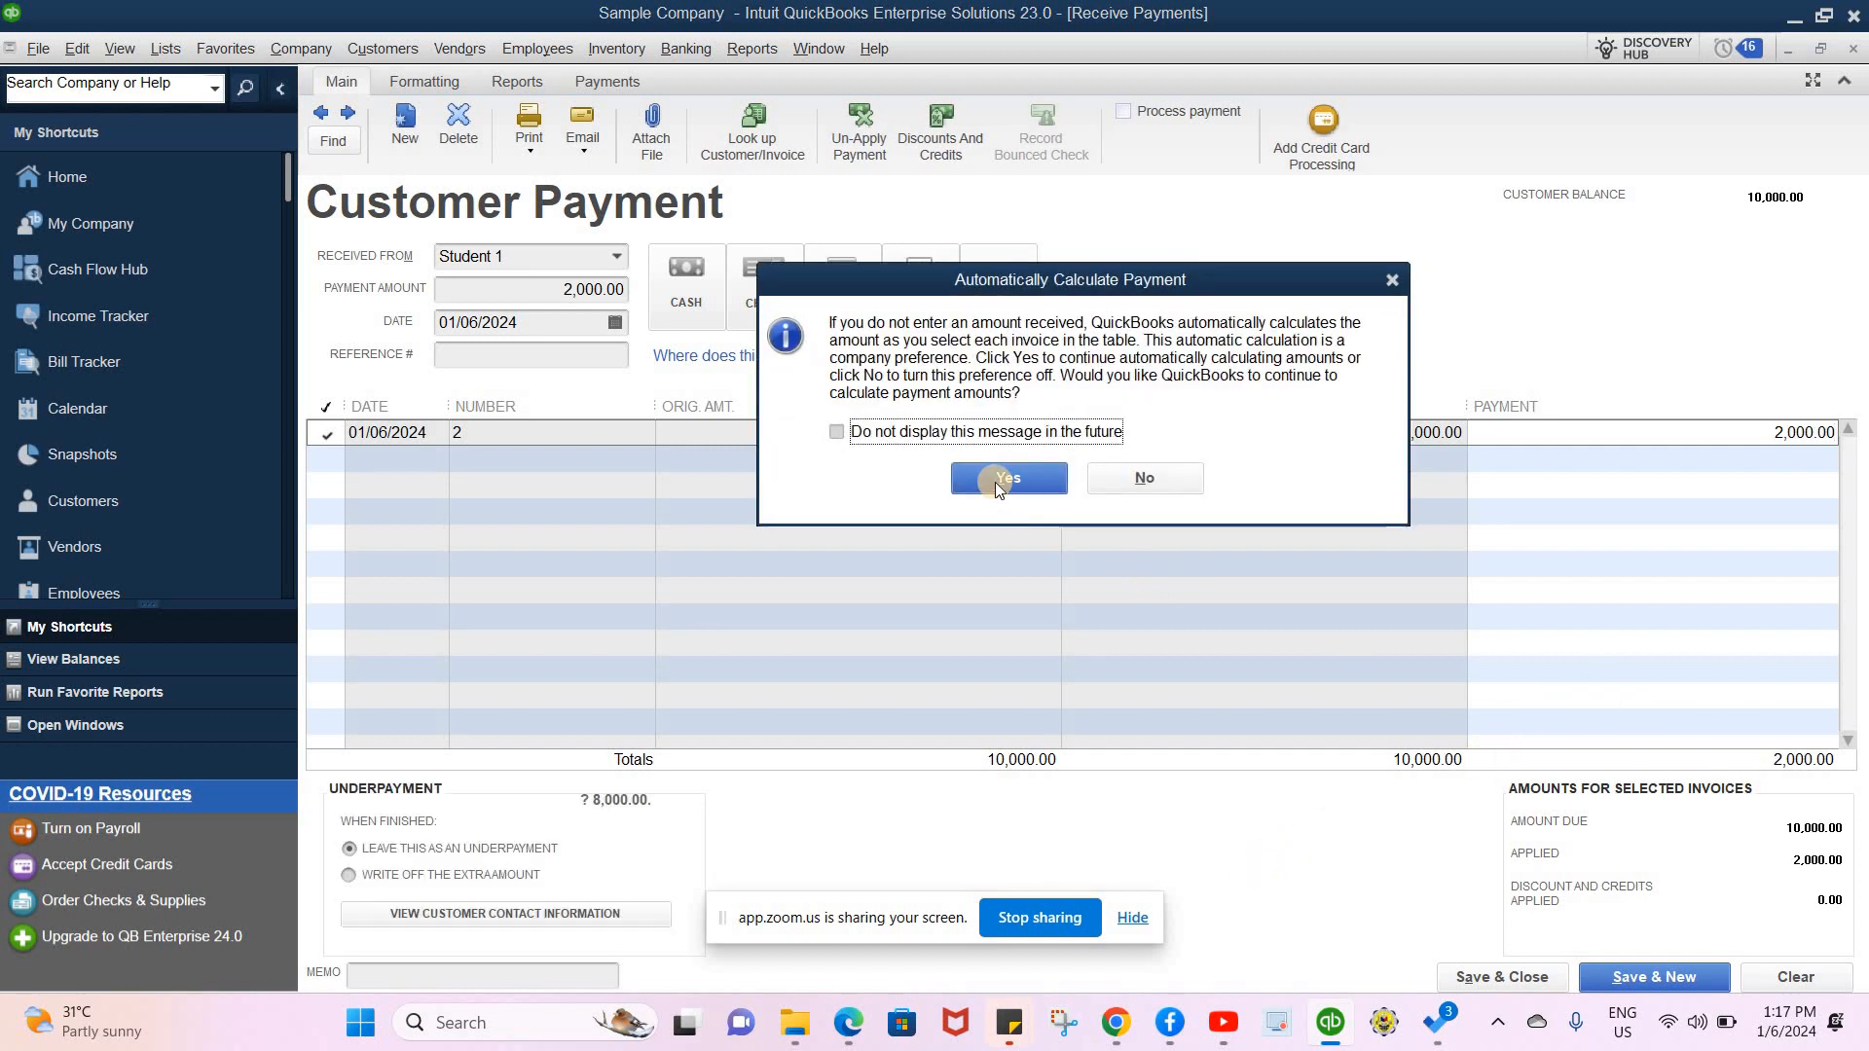
left_click(1003, 477)
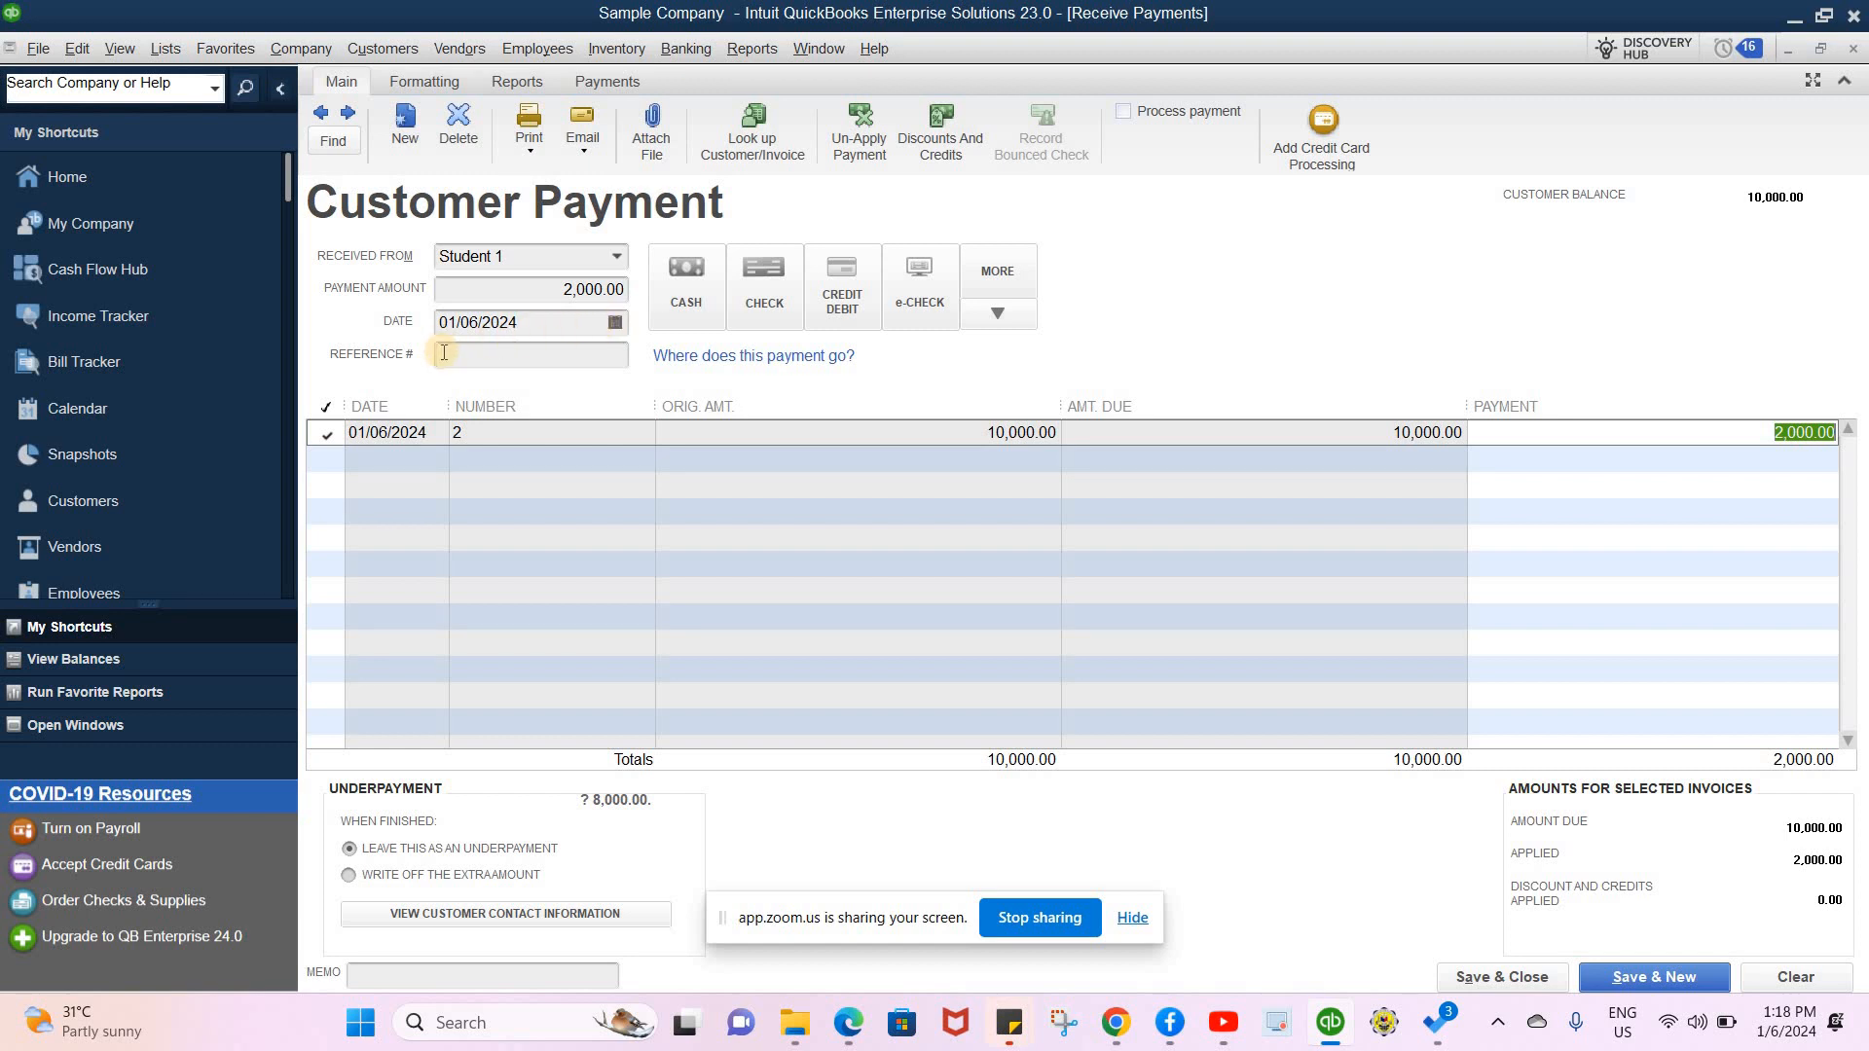
left_click(499, 363)
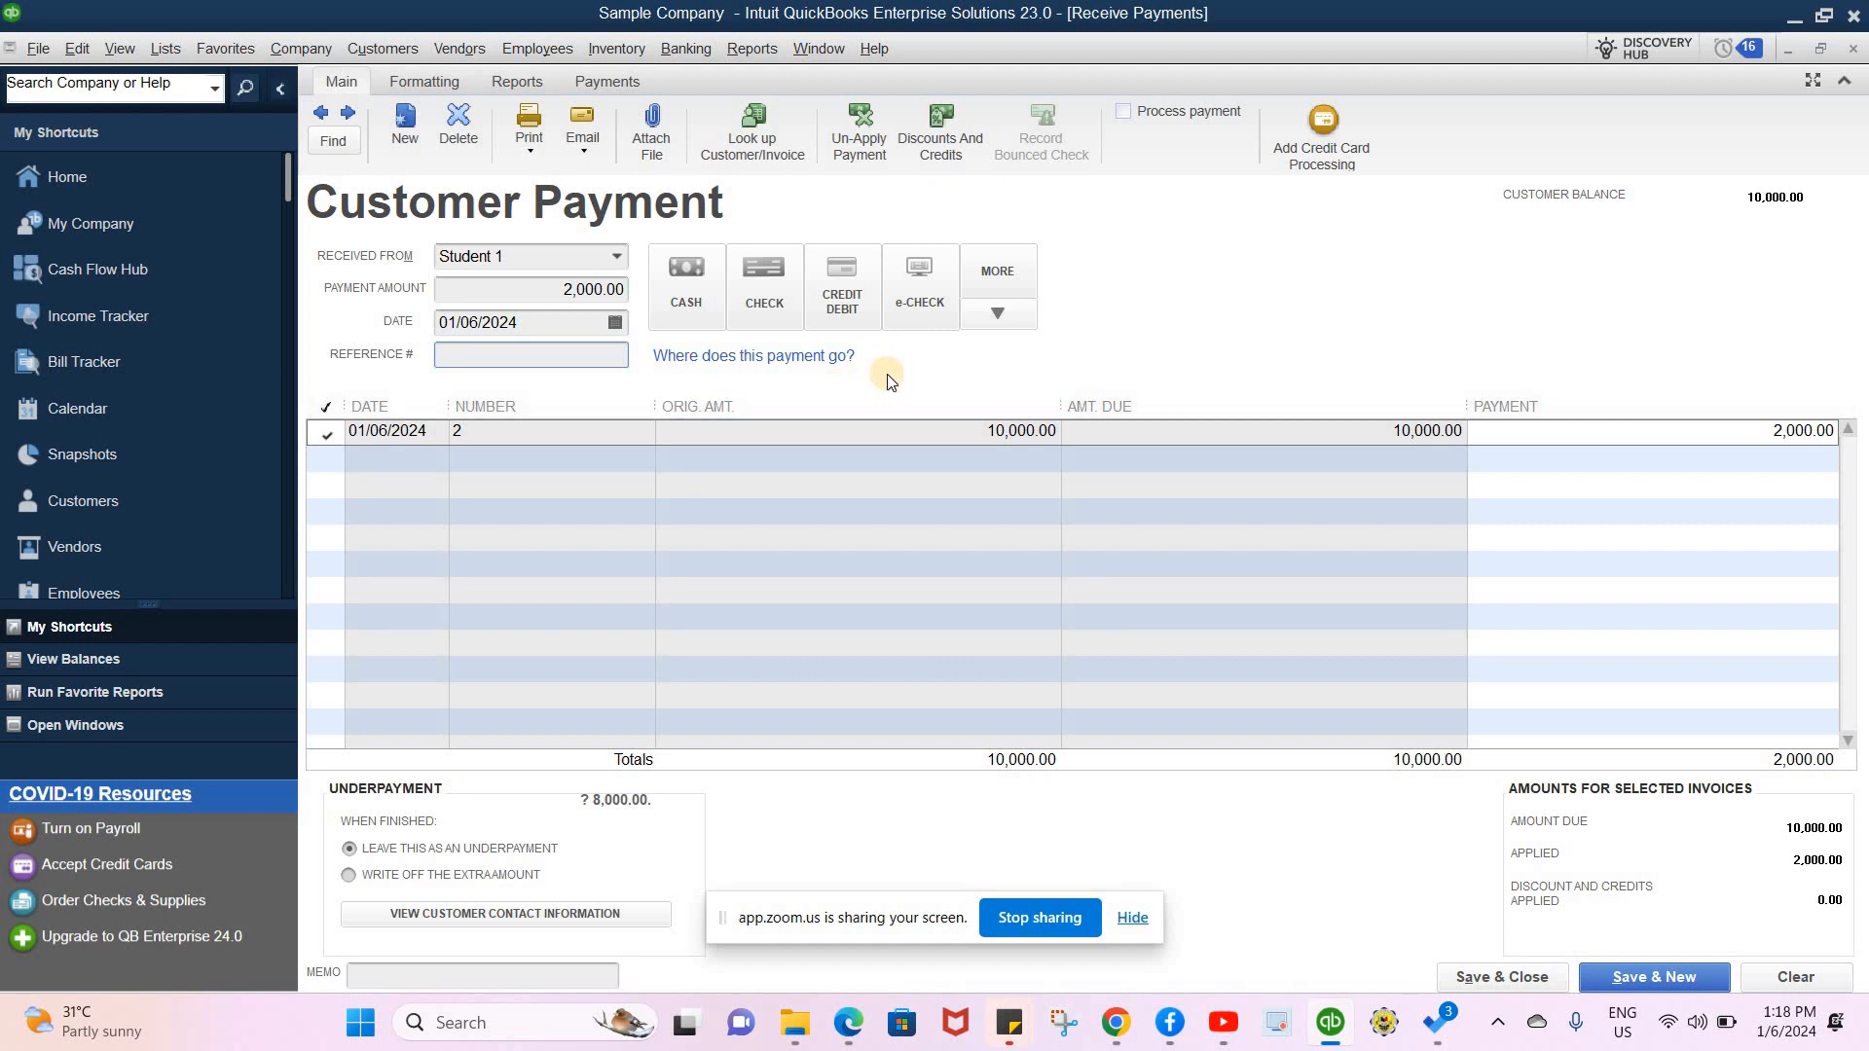
left_click(1524, 978)
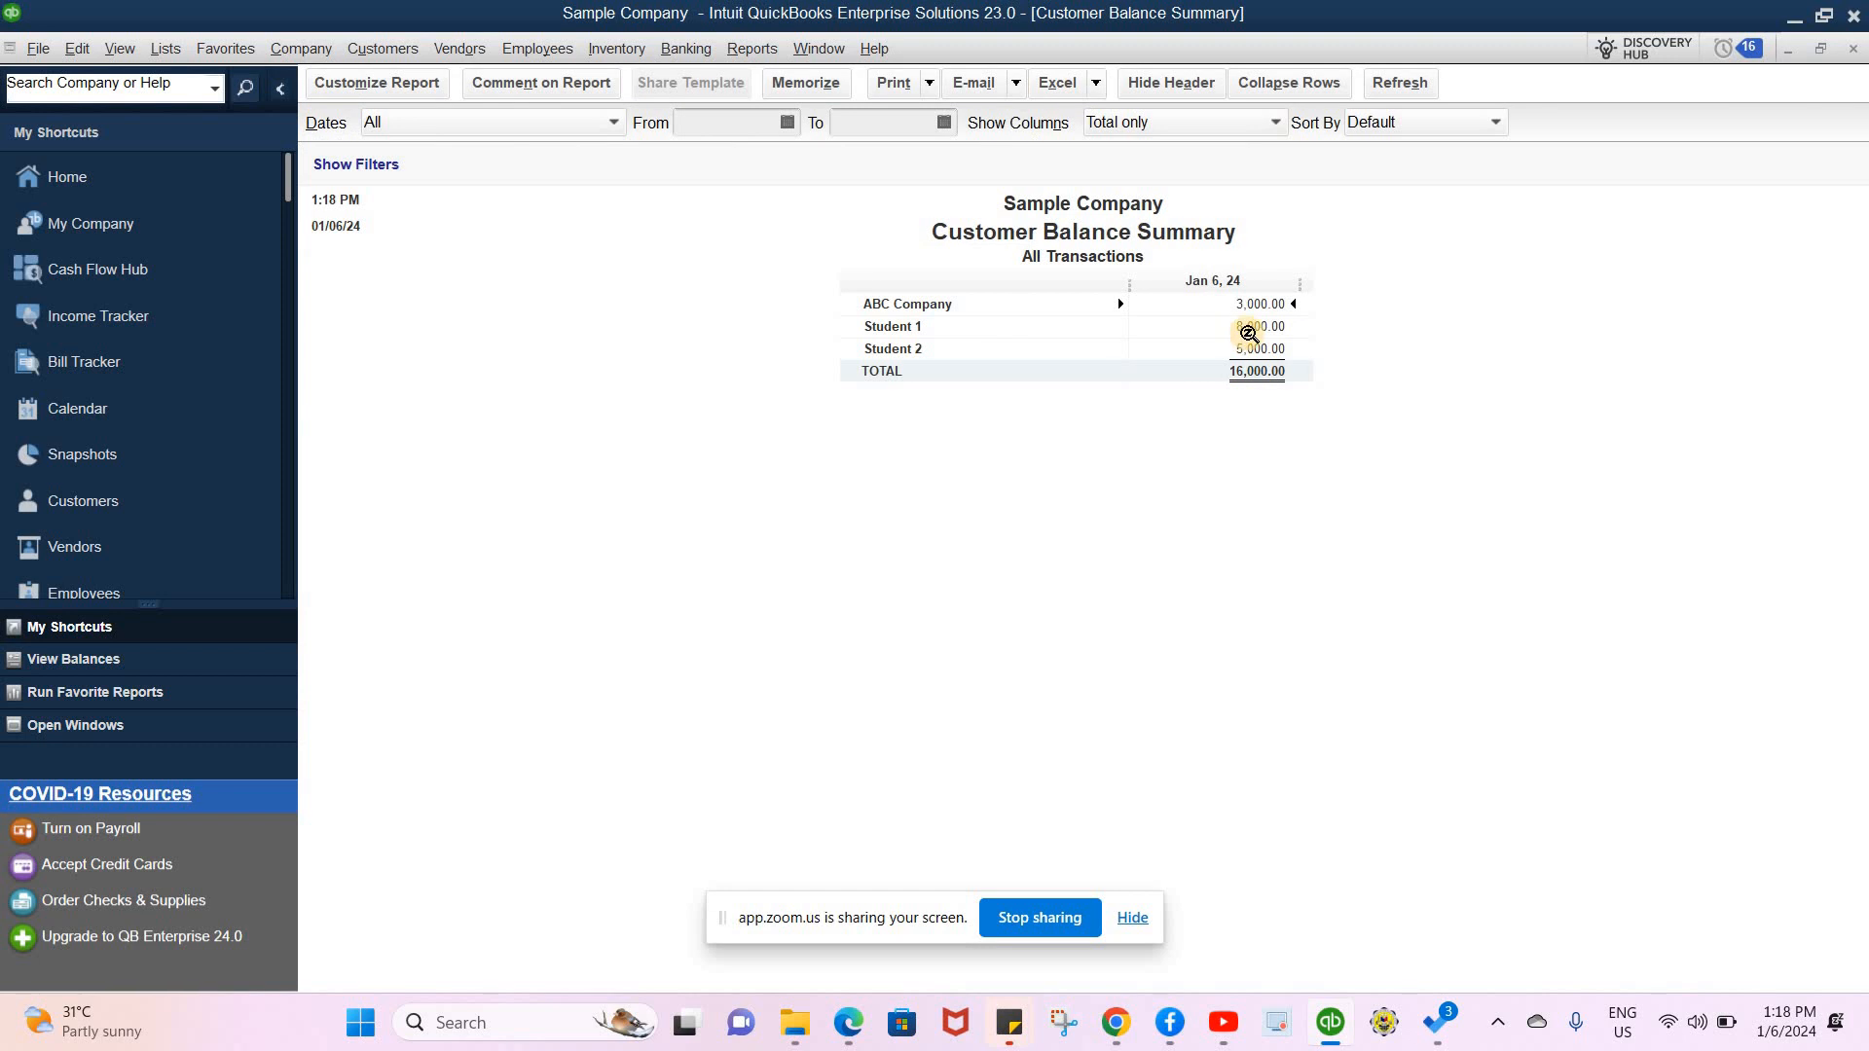
- Review Accounts Receivable and Undeposited Funds in the Balance Sheet
left_click(796, 49)
left_click(833, 272)
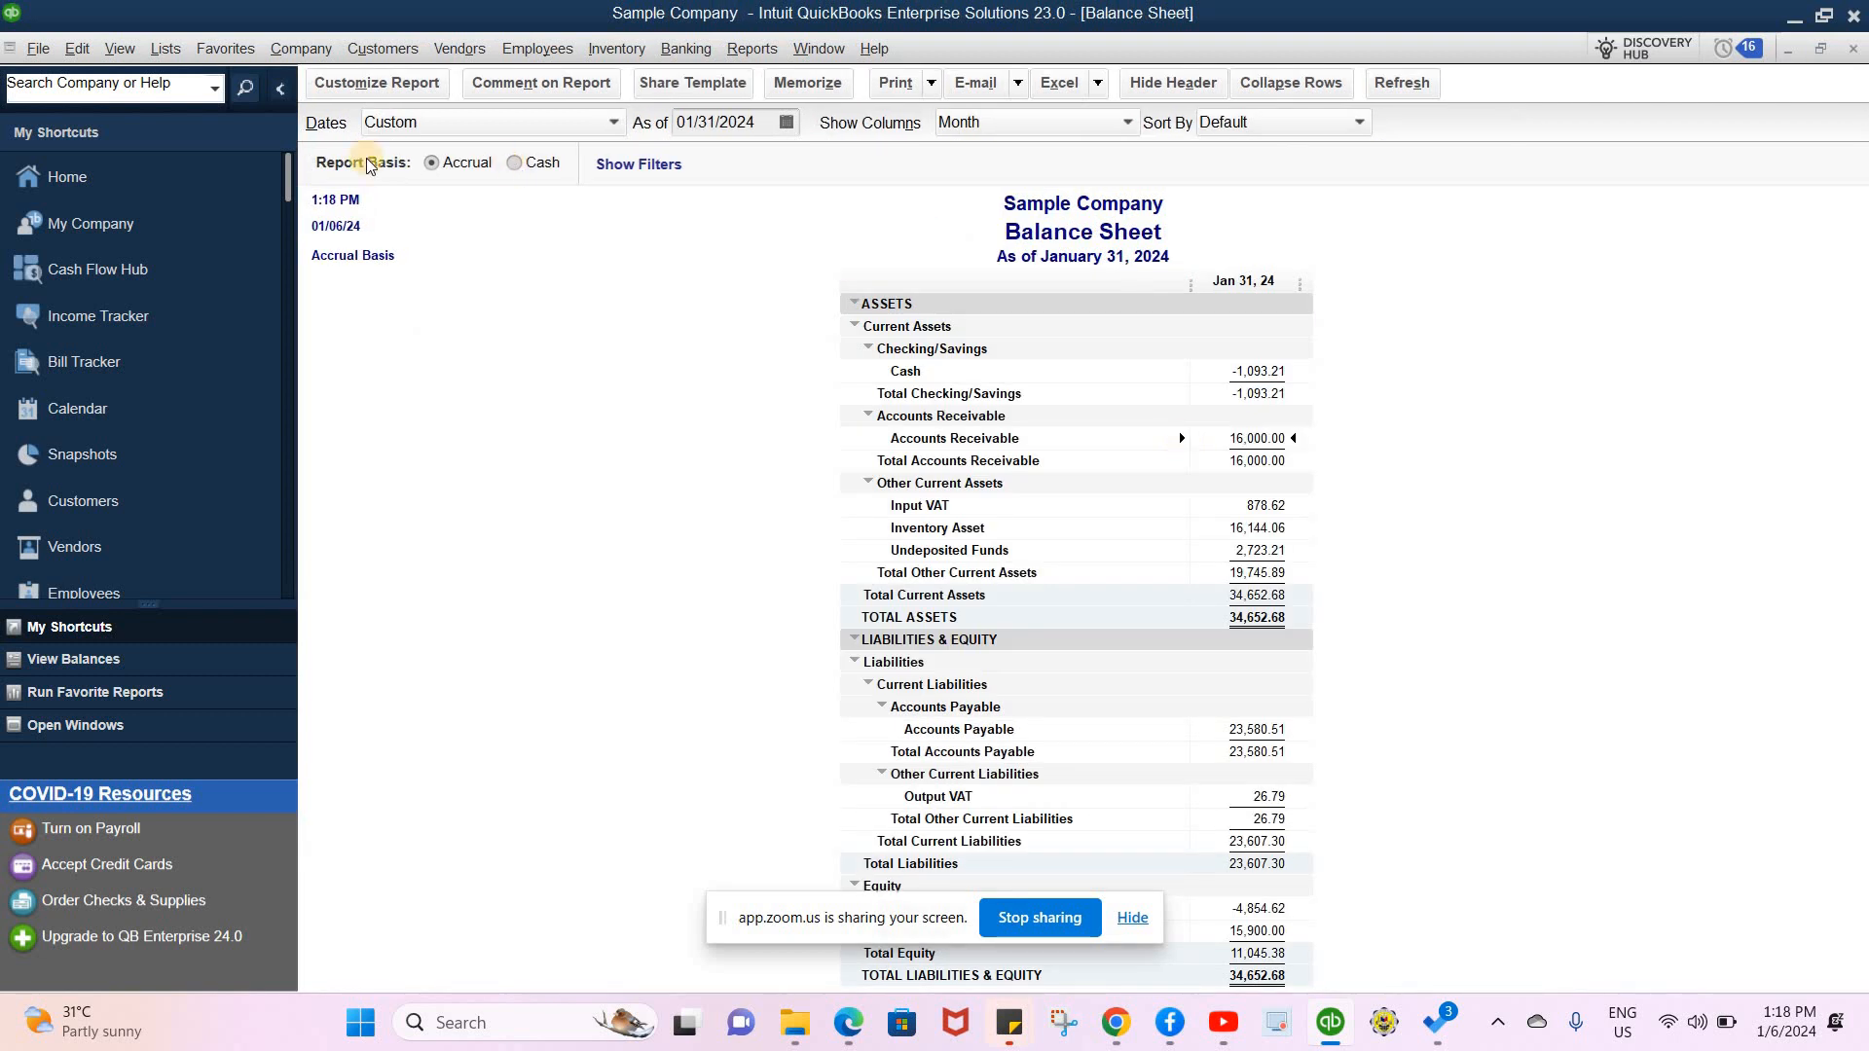
- Record a deposit of Student 1's 2,000 payment to the Cash account, then save and close it
left_click(200, 177)
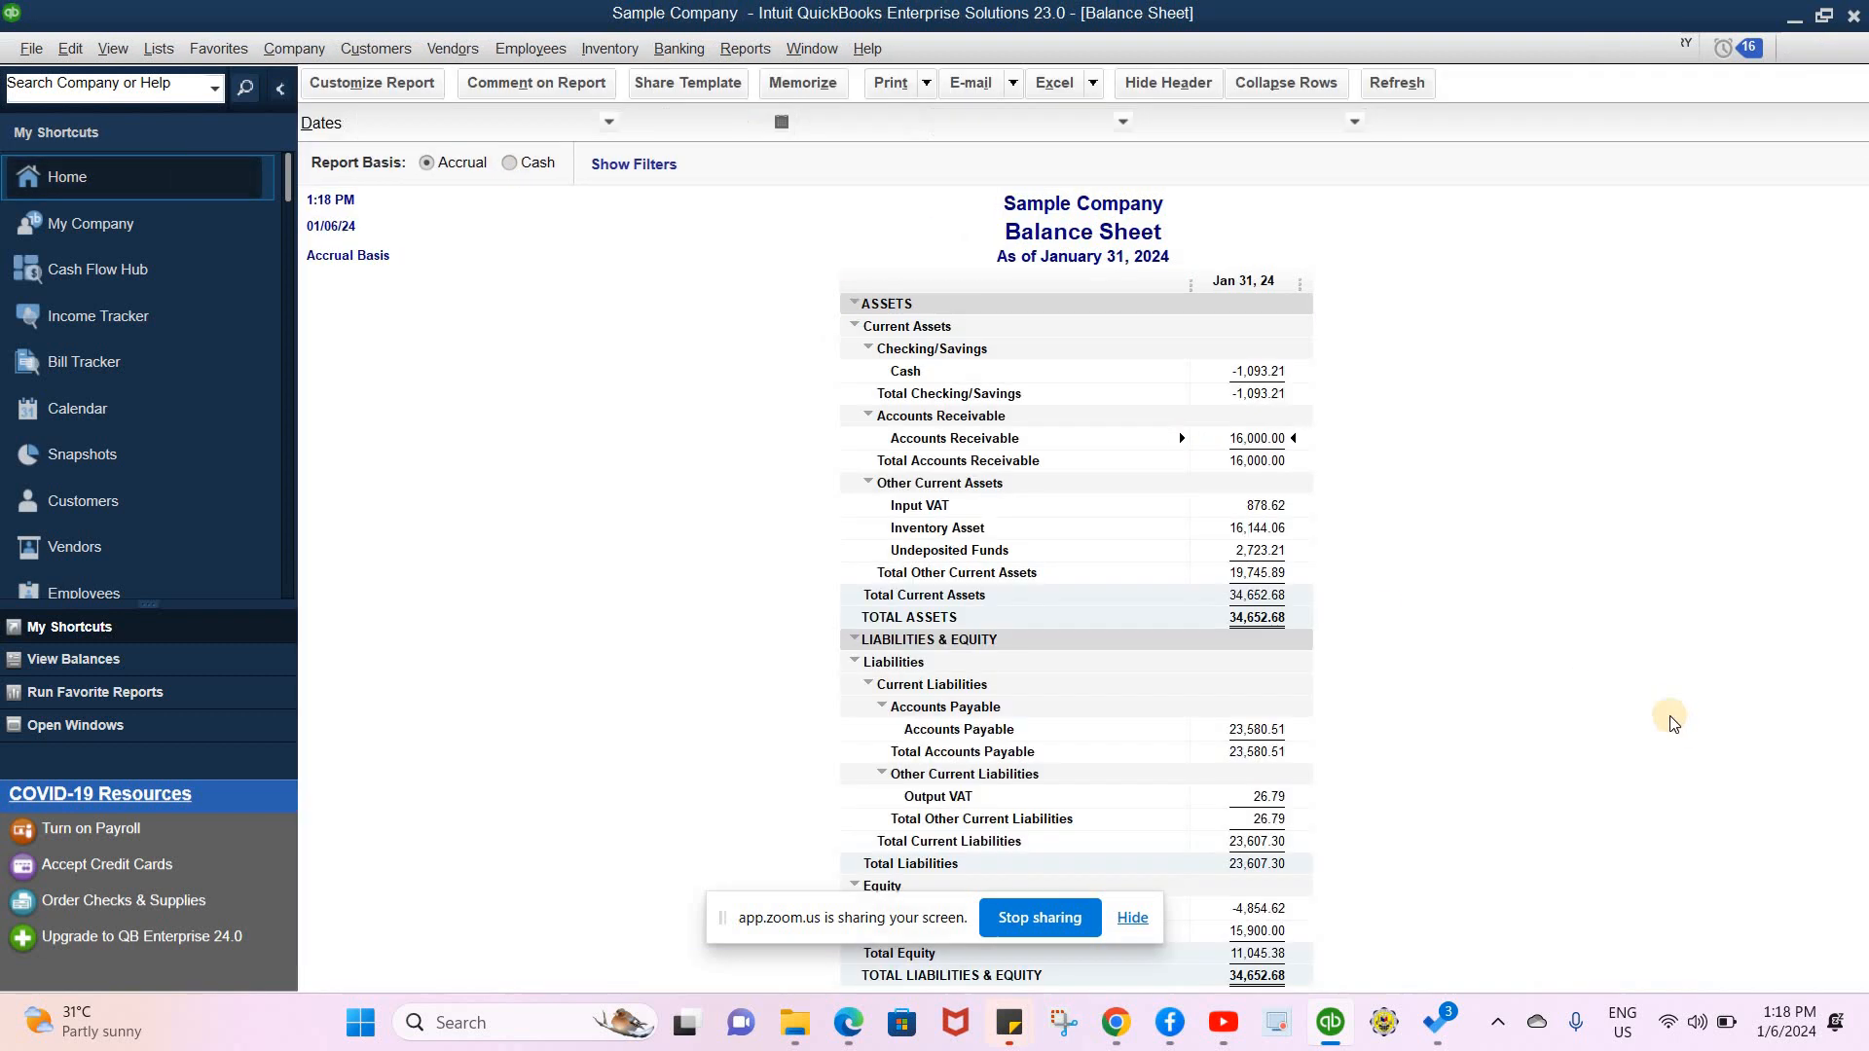
left_click(1563, 560)
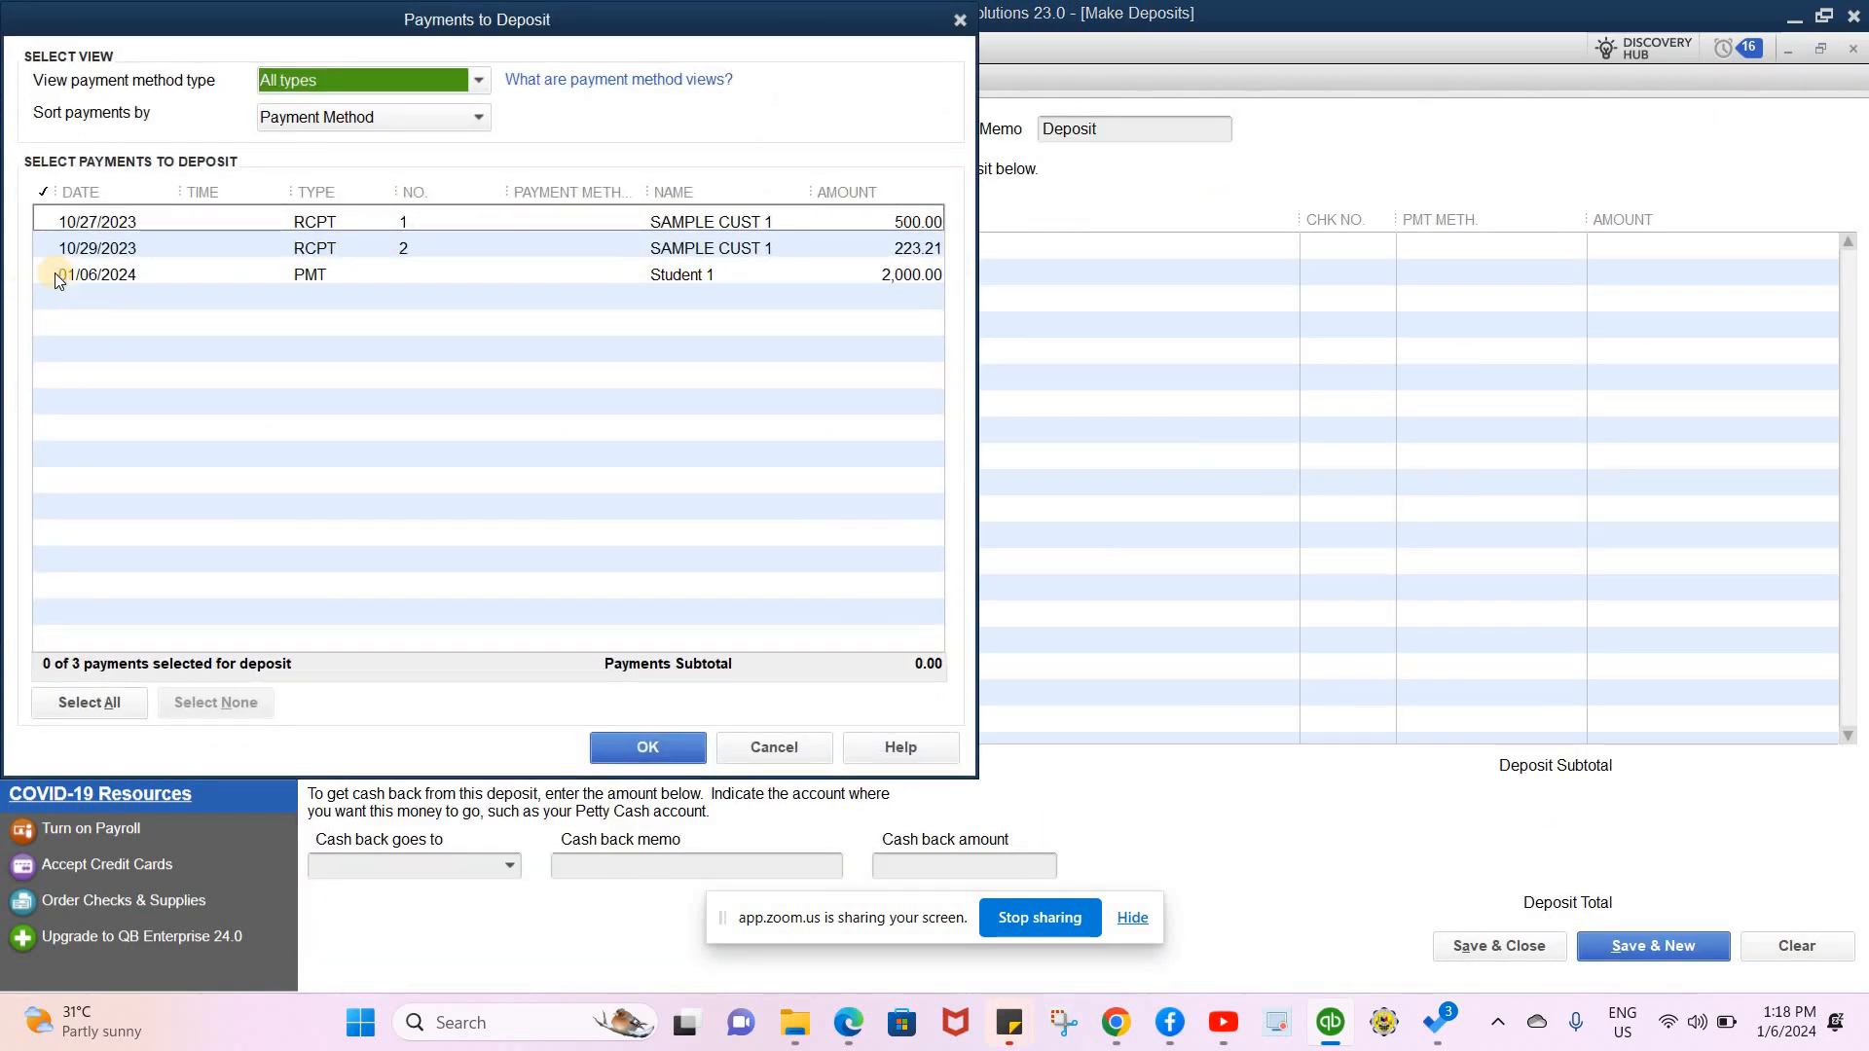
left_click(792, 285)
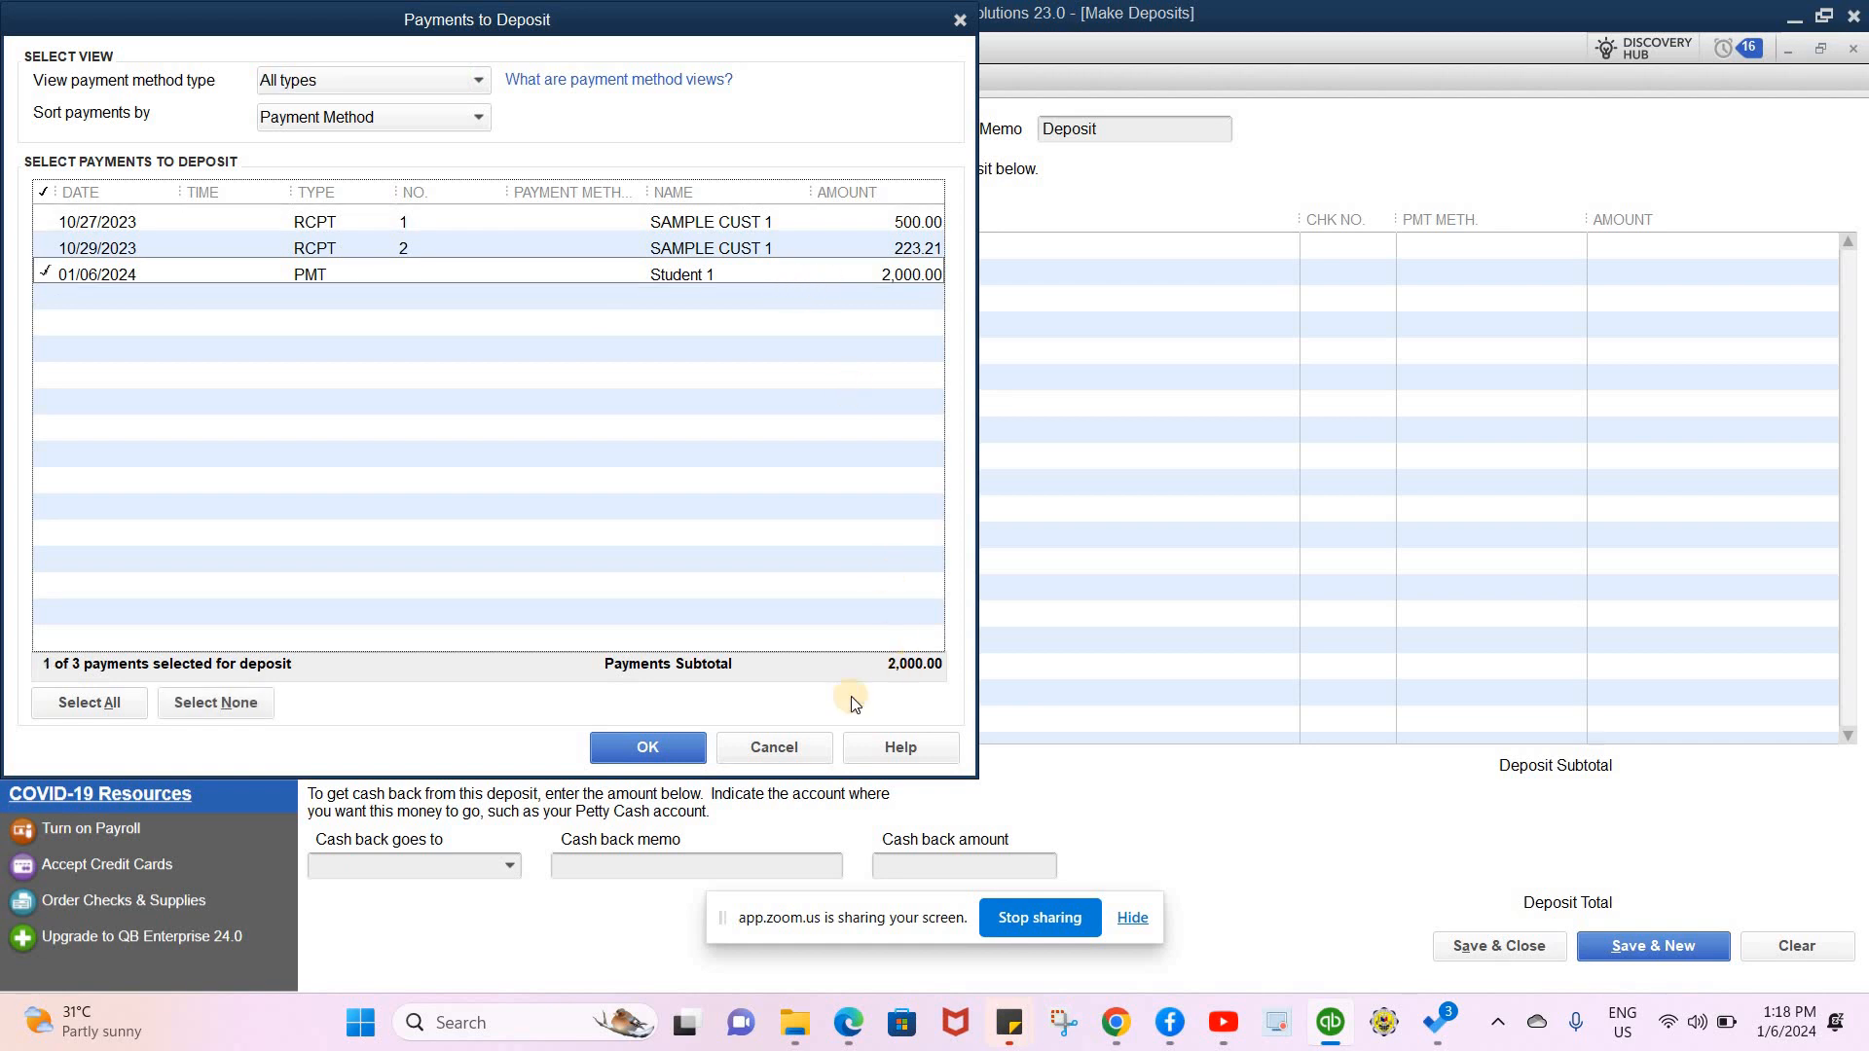
left_click(621, 746)
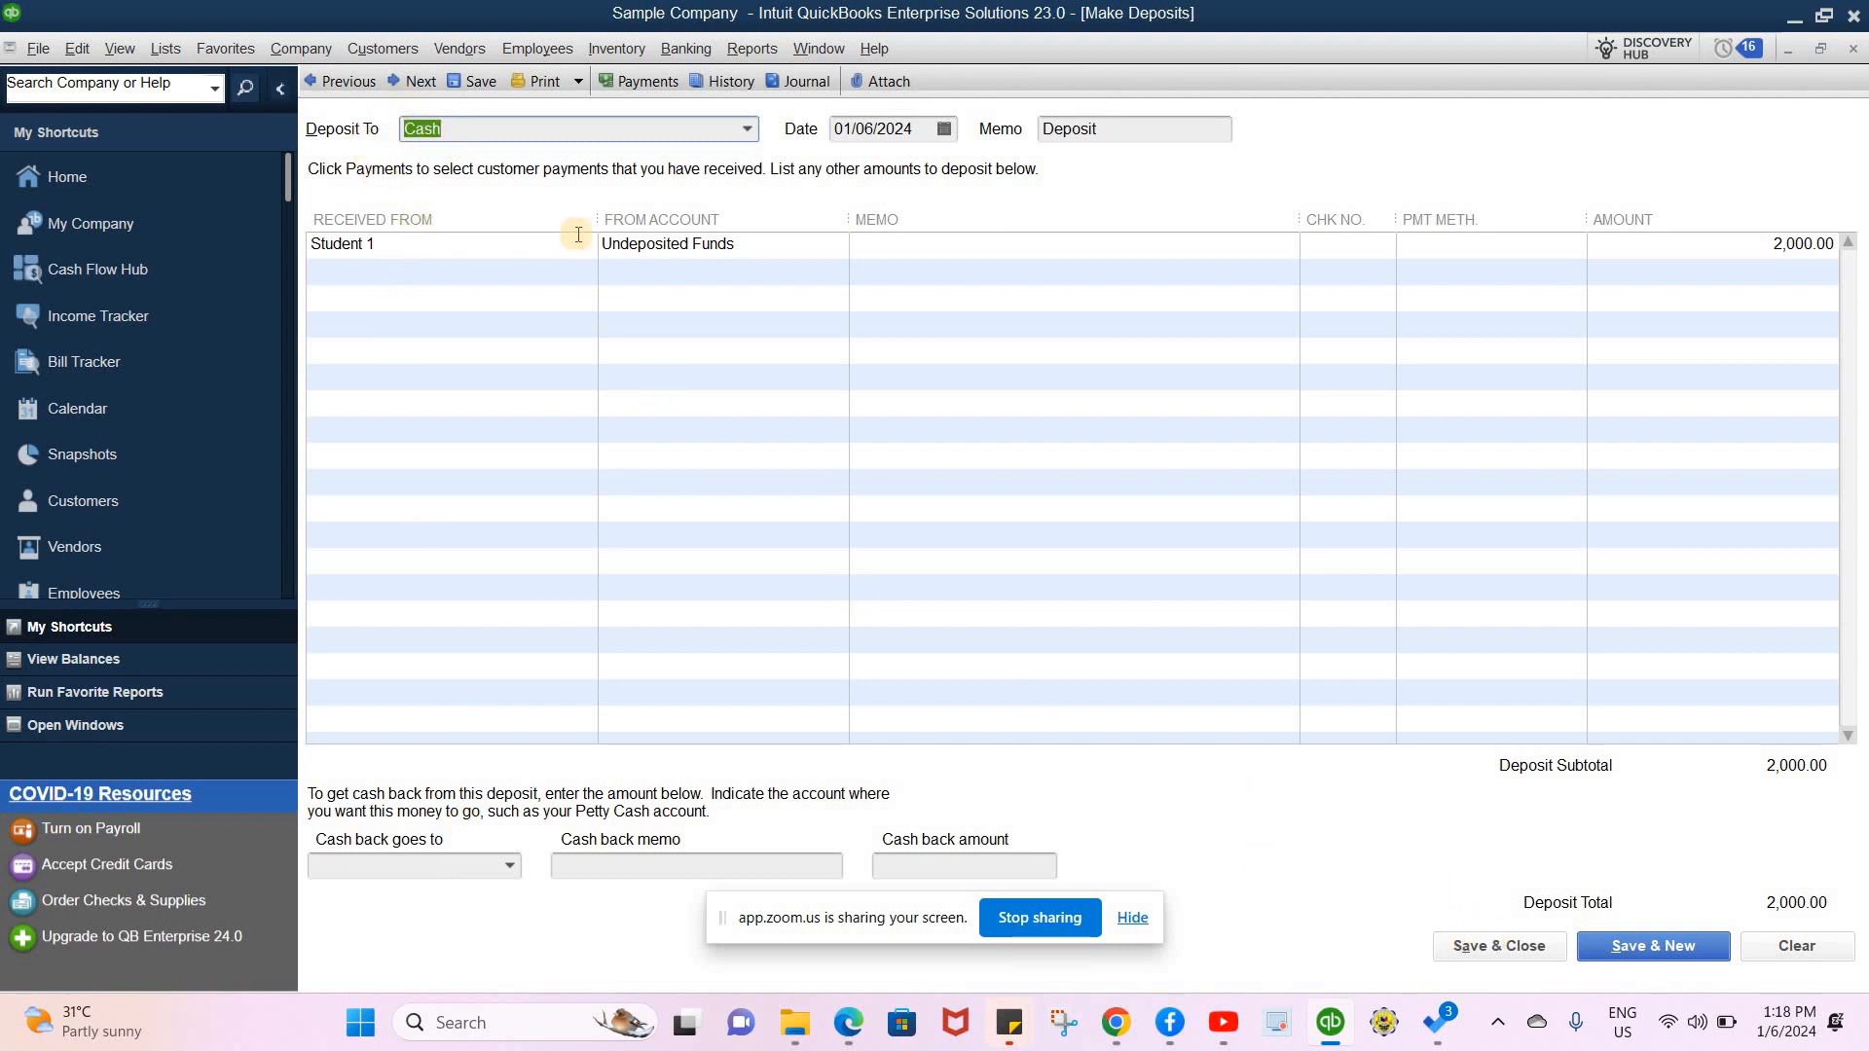
left_click(1487, 947)
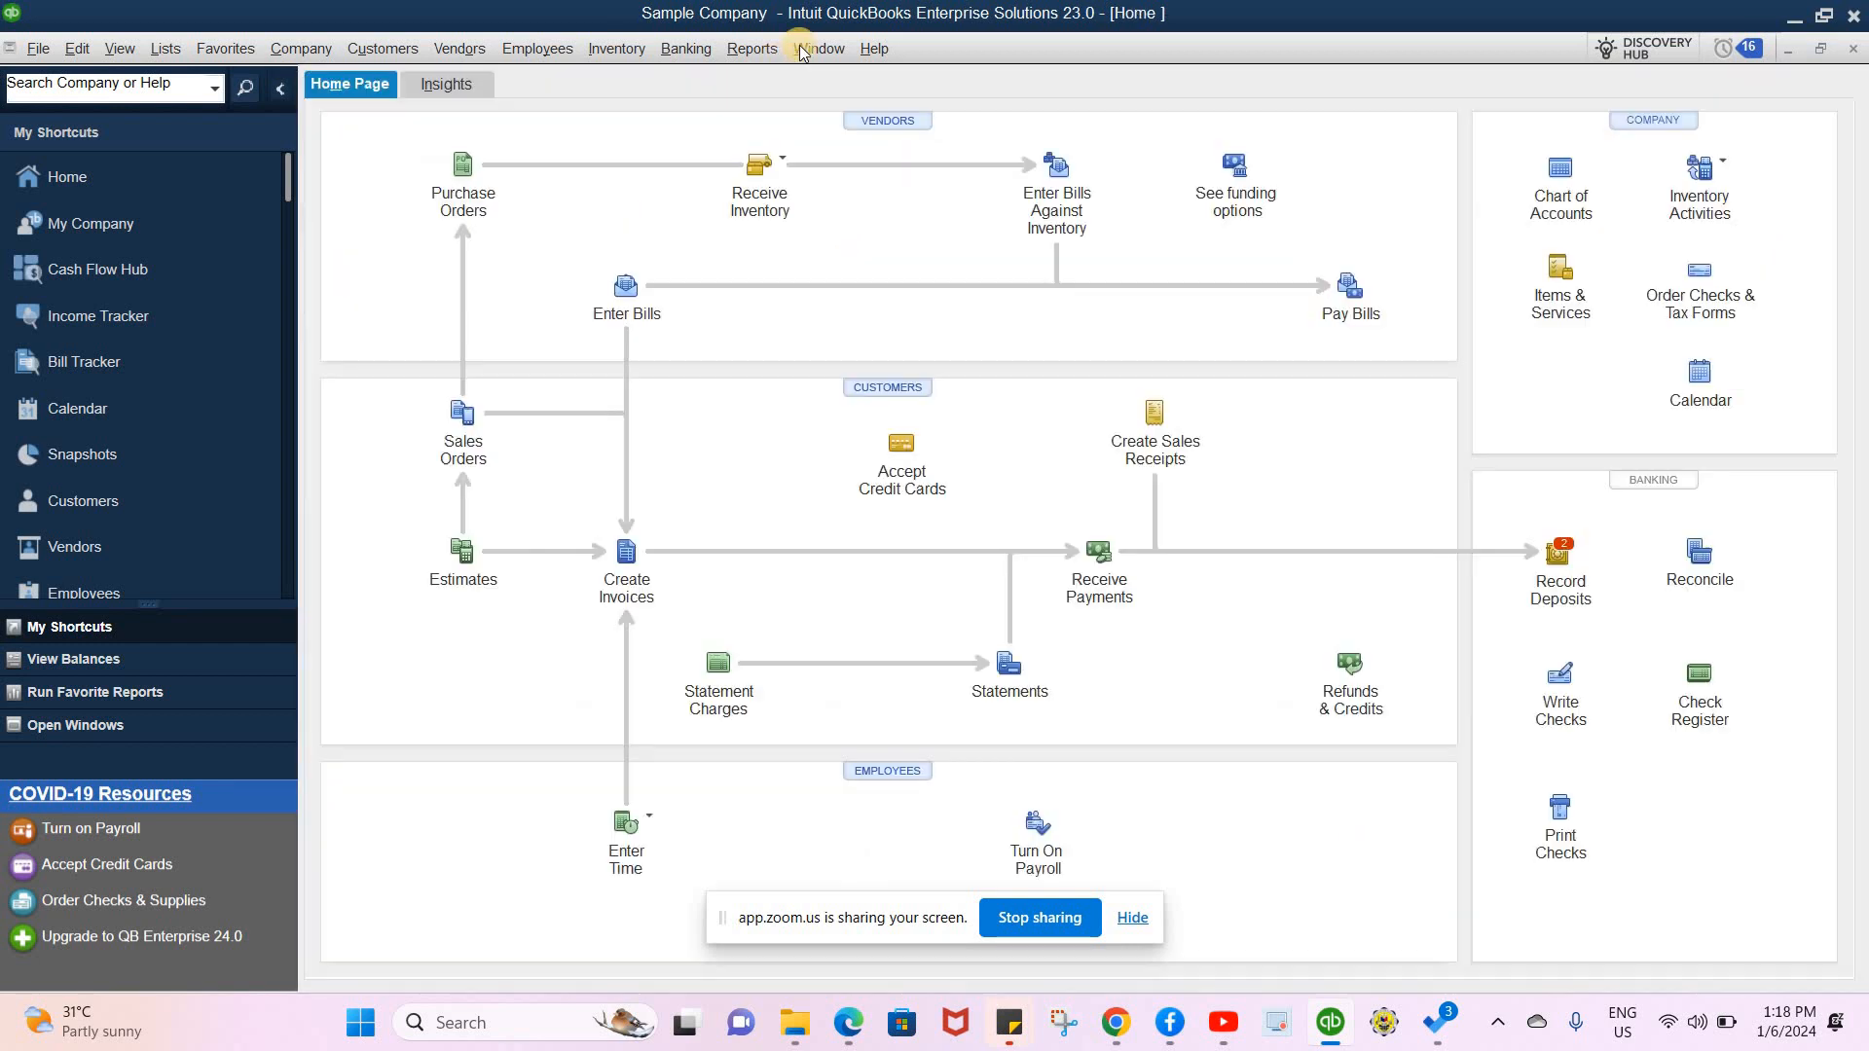
- Drill into the Cash balance from the Balance Sheet and refresh its transactions with a start date of 01/01/2024
left_click(818, 47)
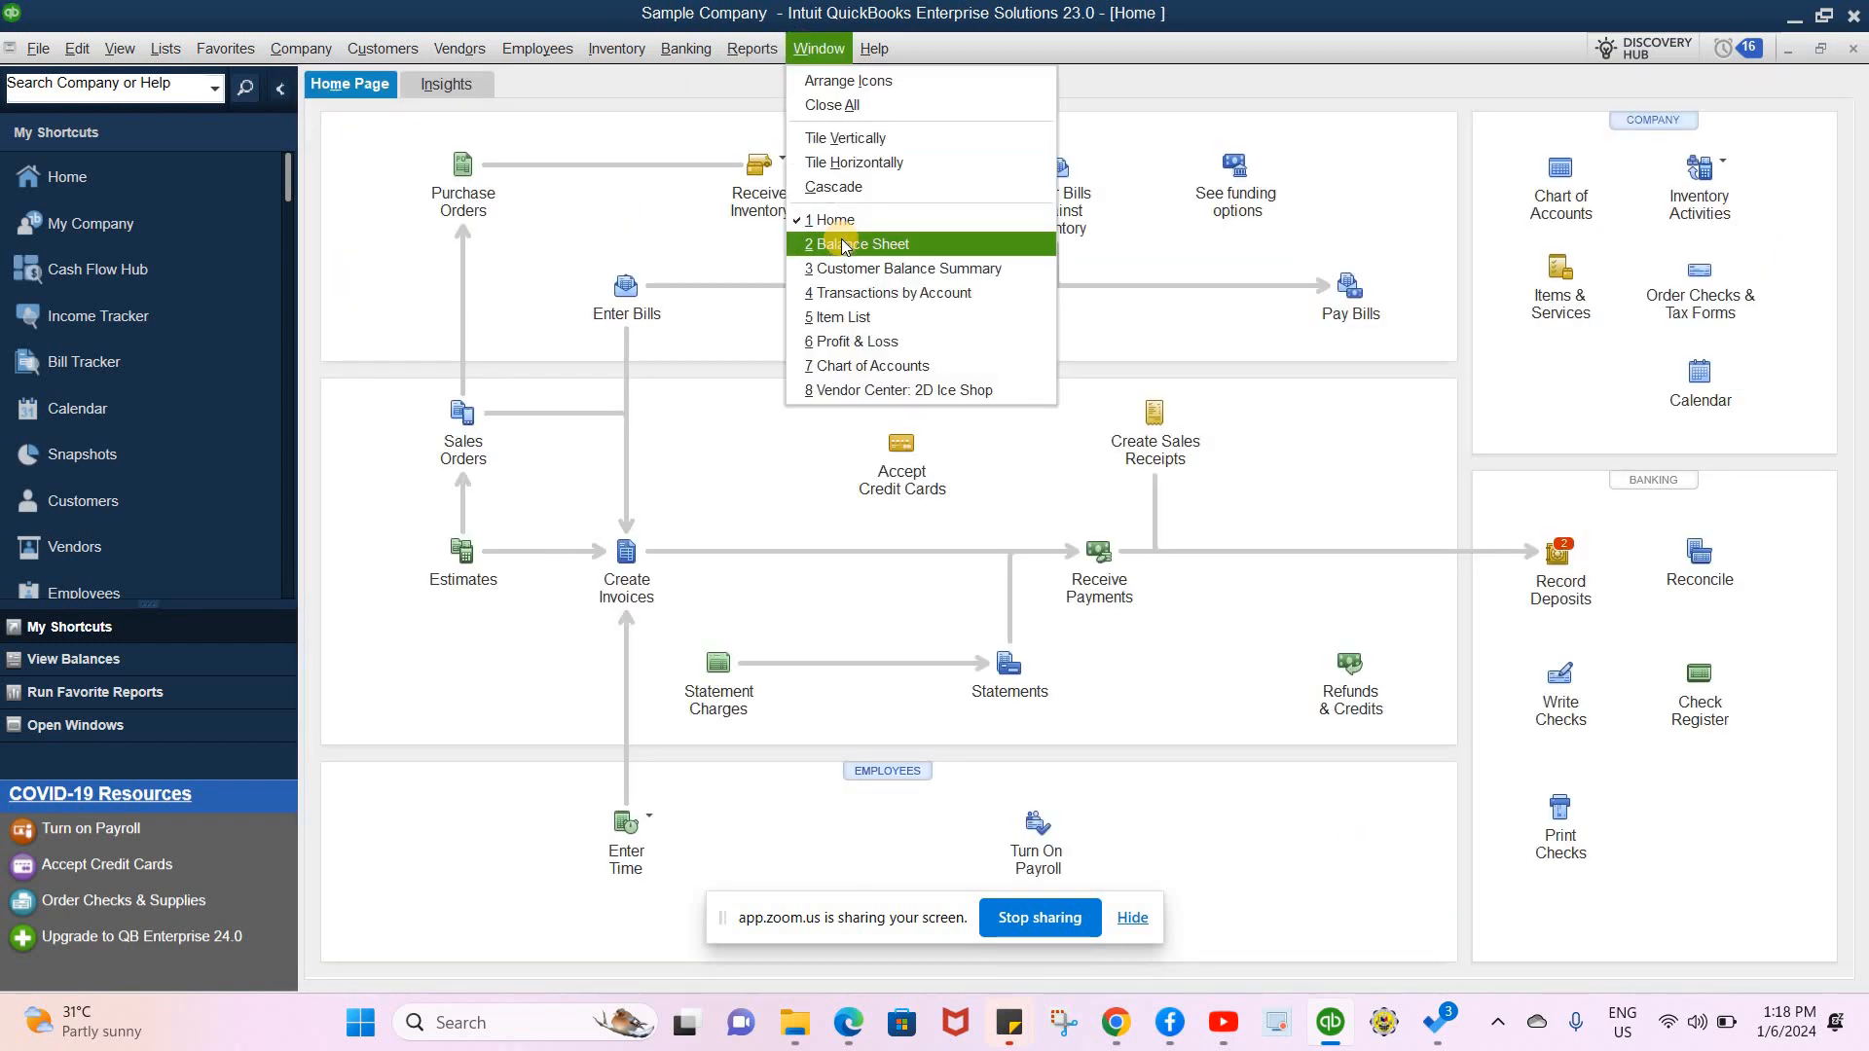
left_click(845, 244)
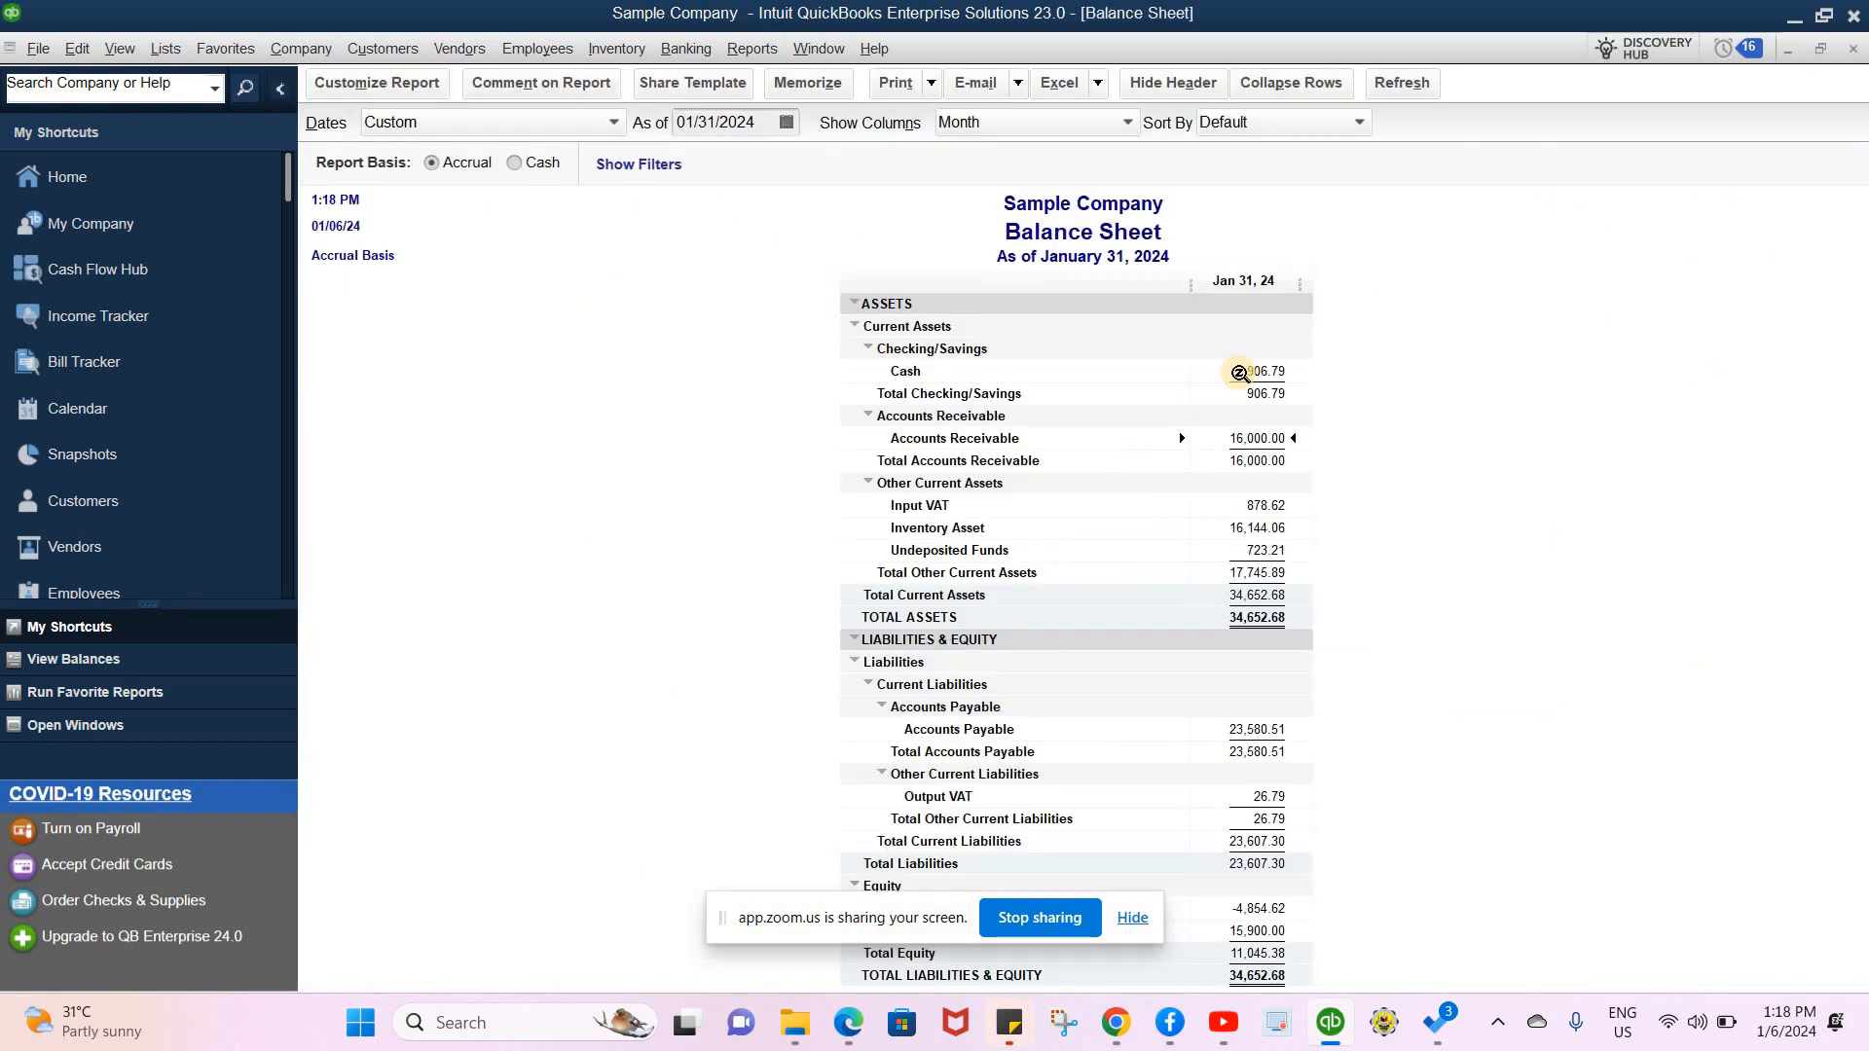
double_click(1239, 374)
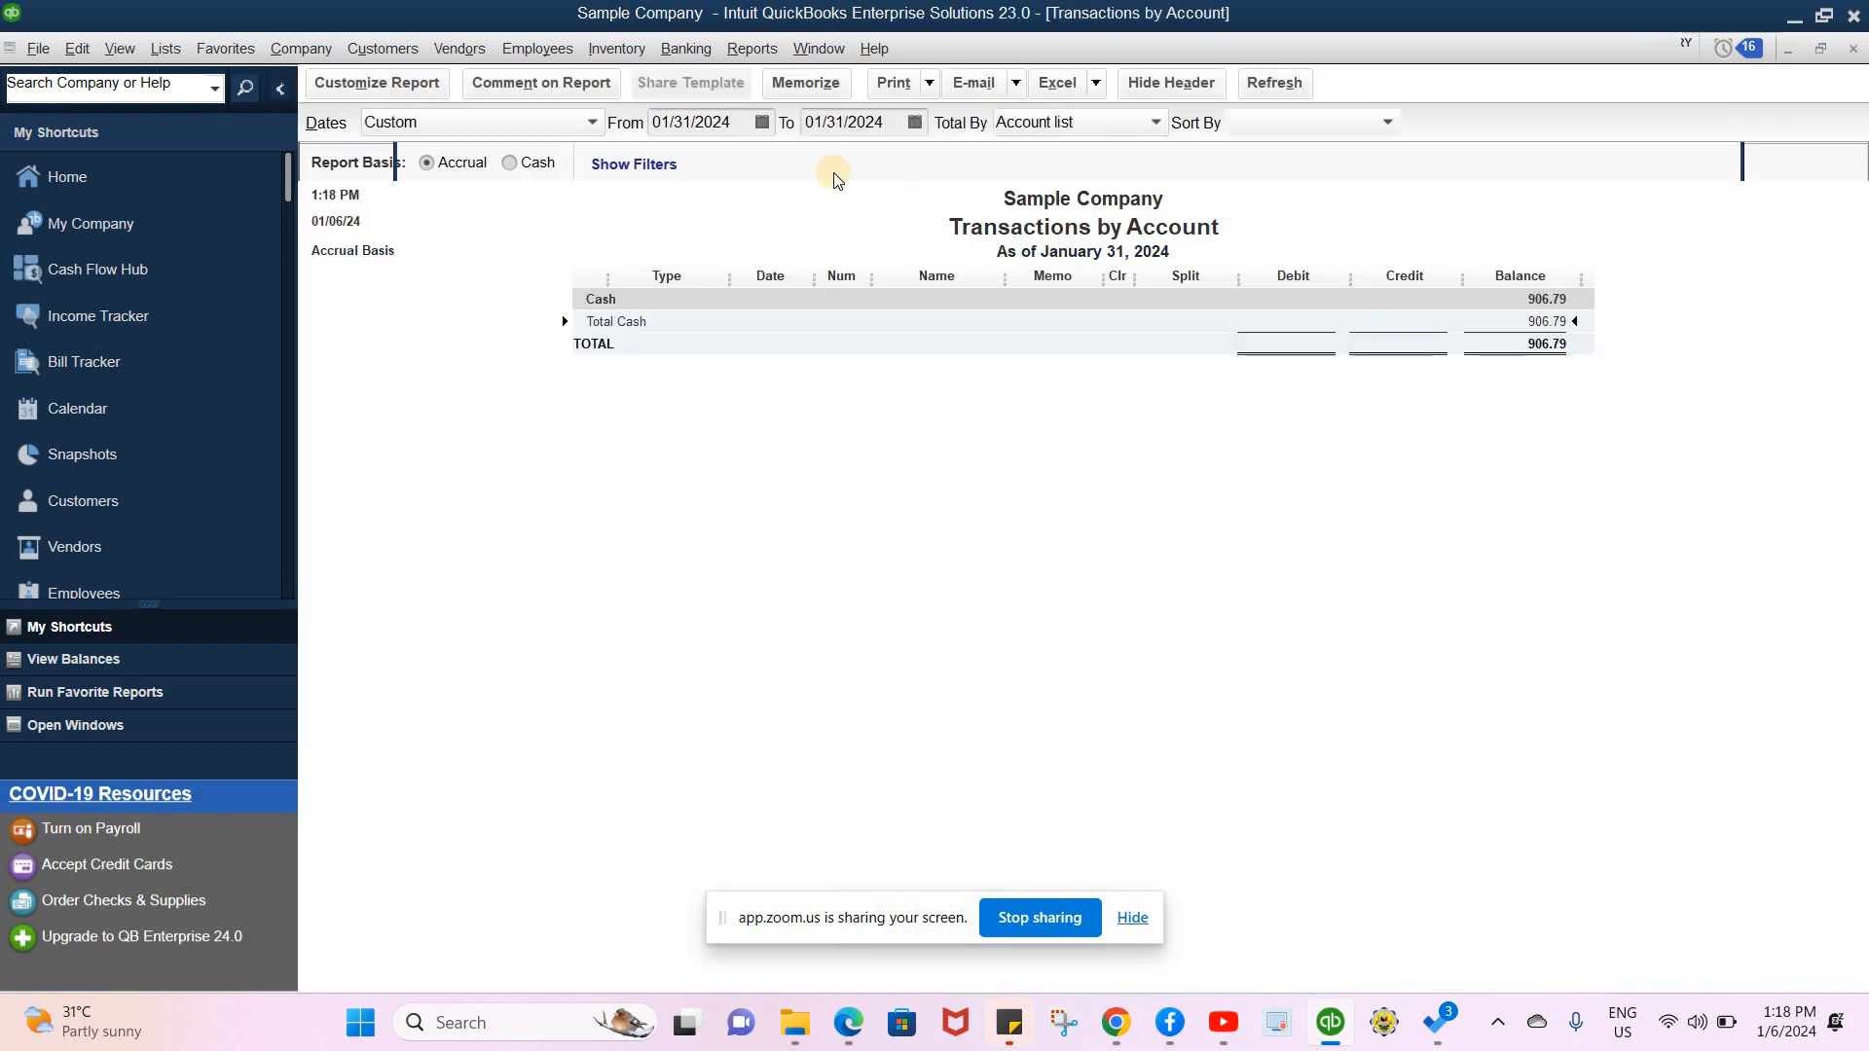
left_click(761, 121)
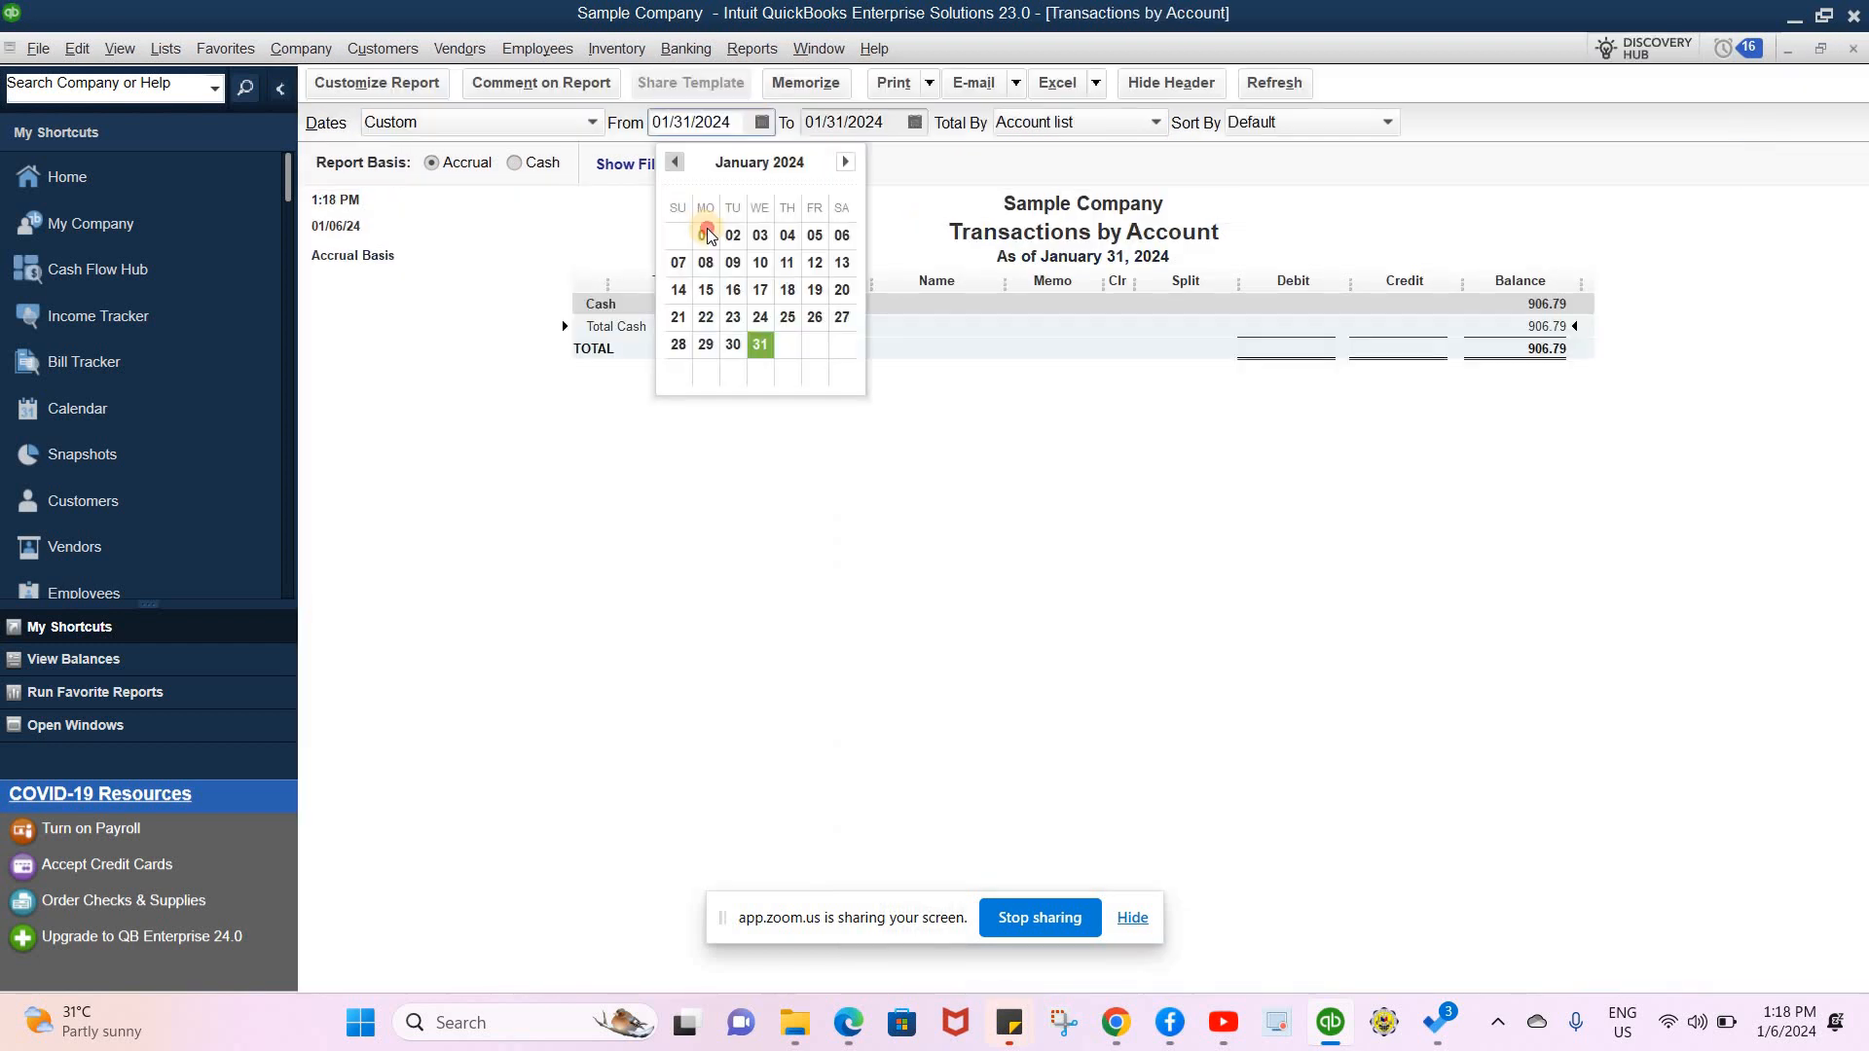
left_click(708, 236)
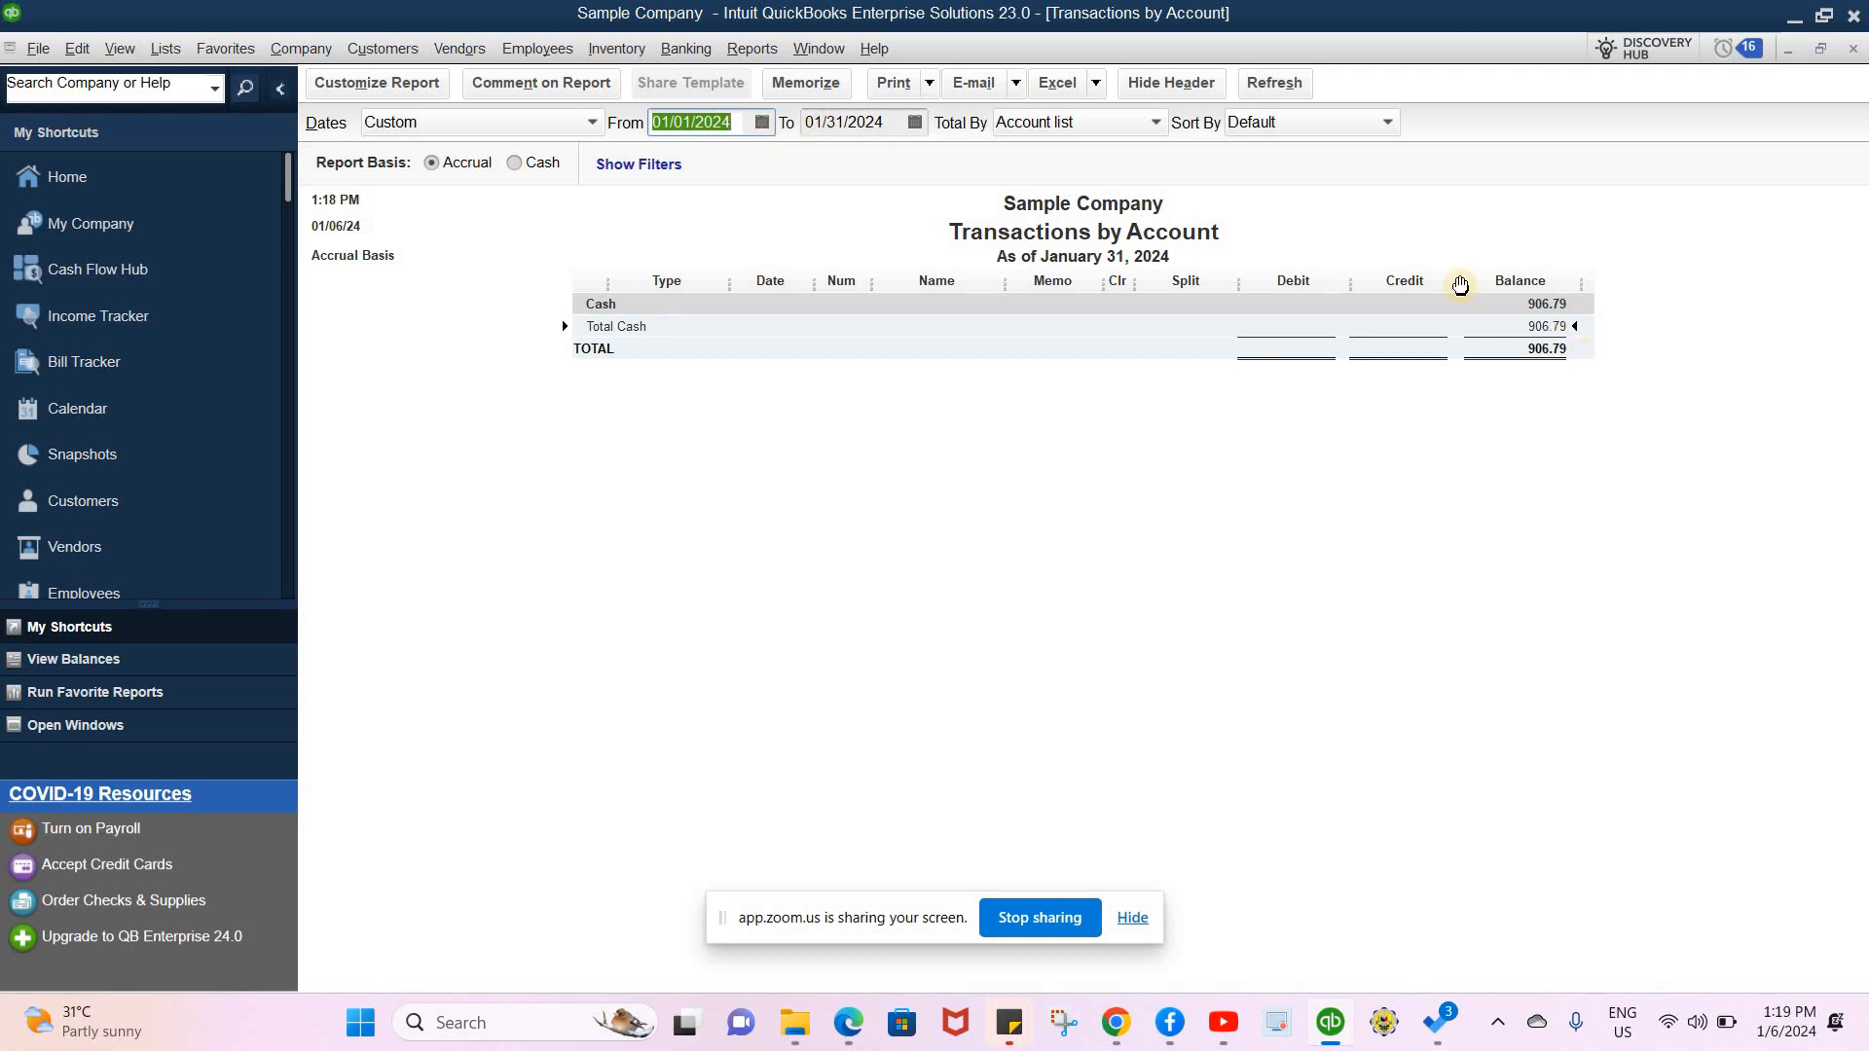
left_click(1278, 82)
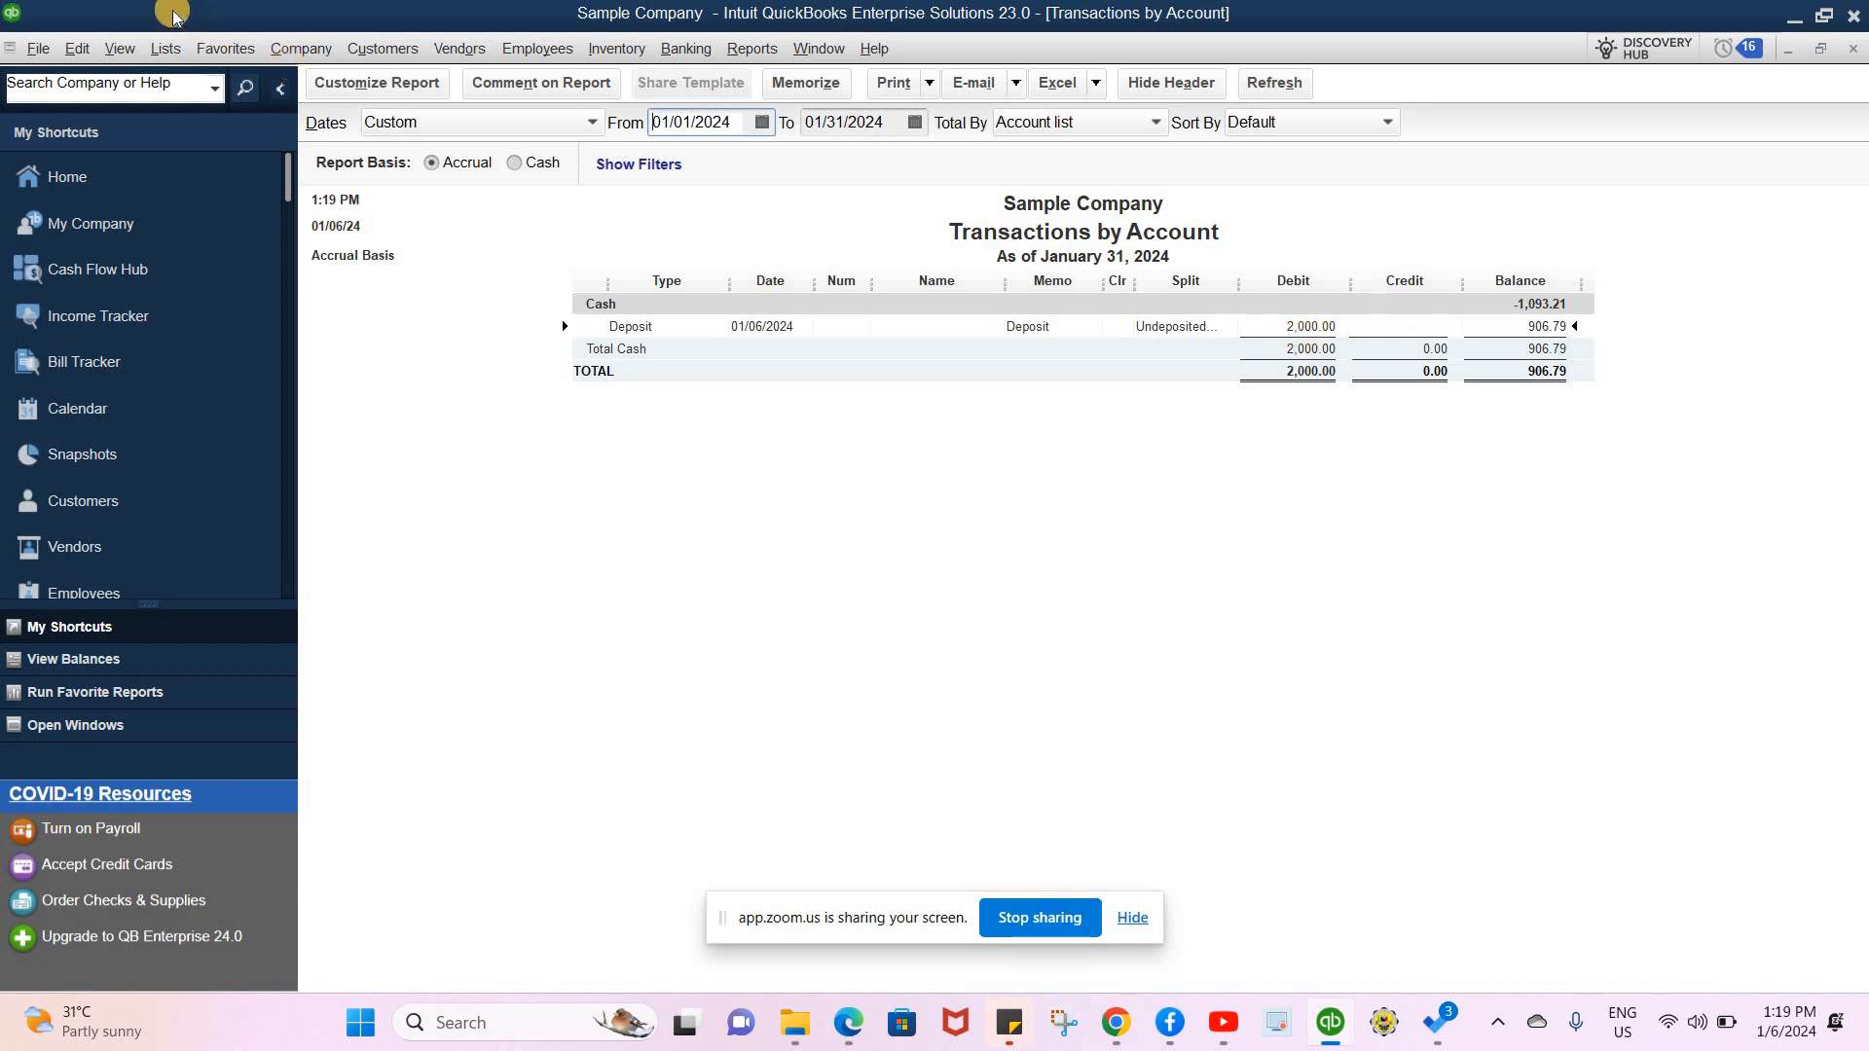
left_click(386, 50)
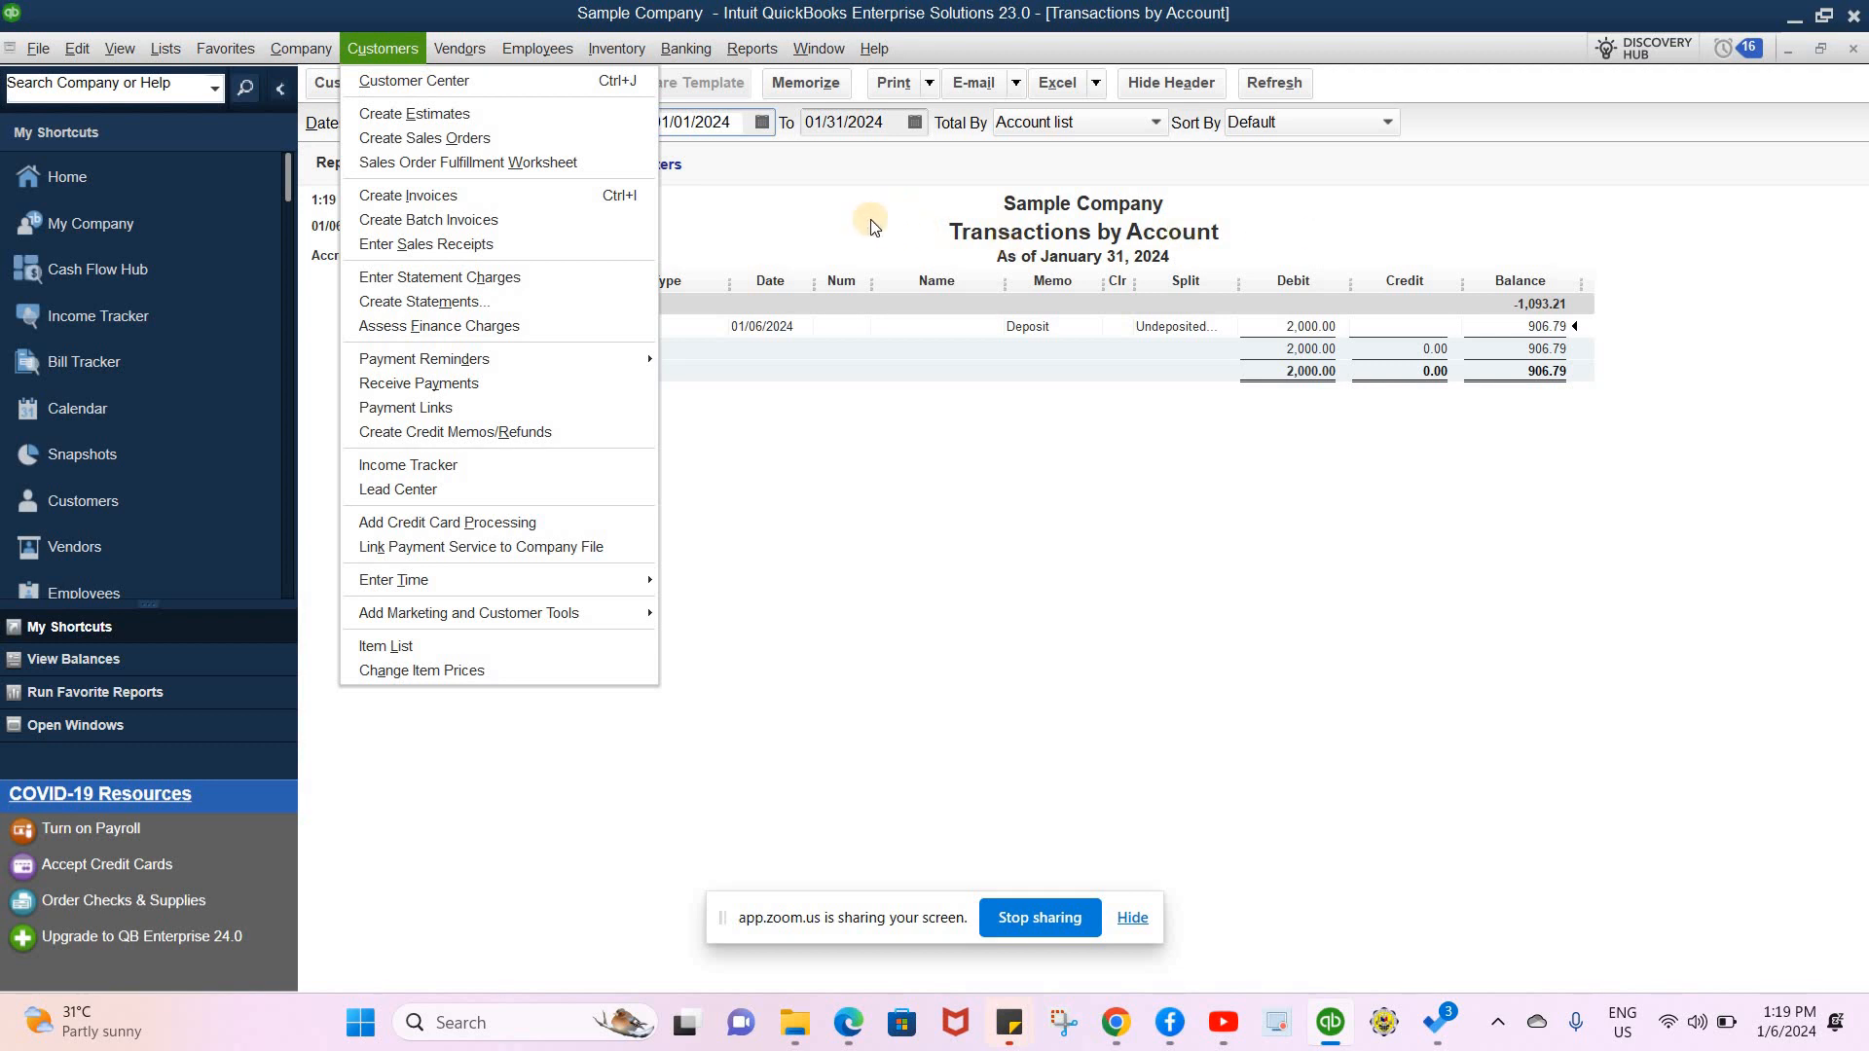
left_click(838, 208)
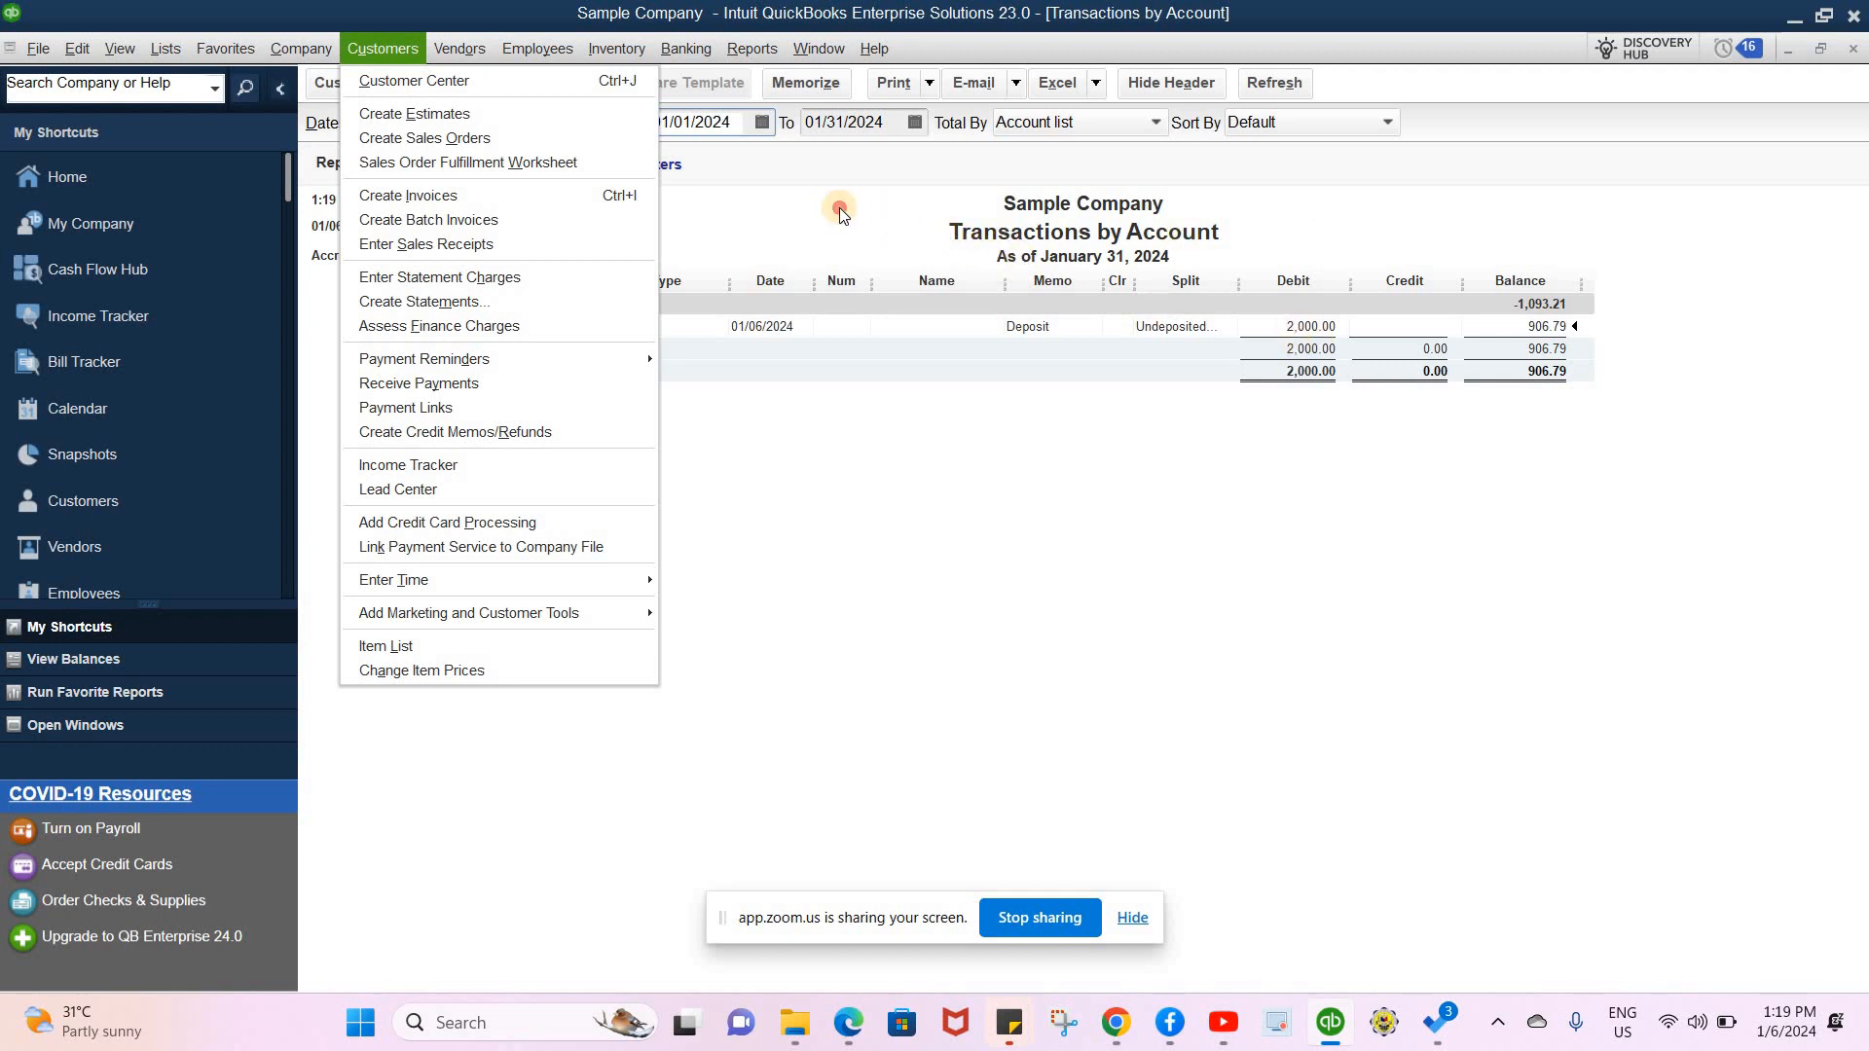
- Drill into Revenue from Tuition Fees in the Profit & Loss report and widen the Split column to read the accounts
left_click(800, 45)
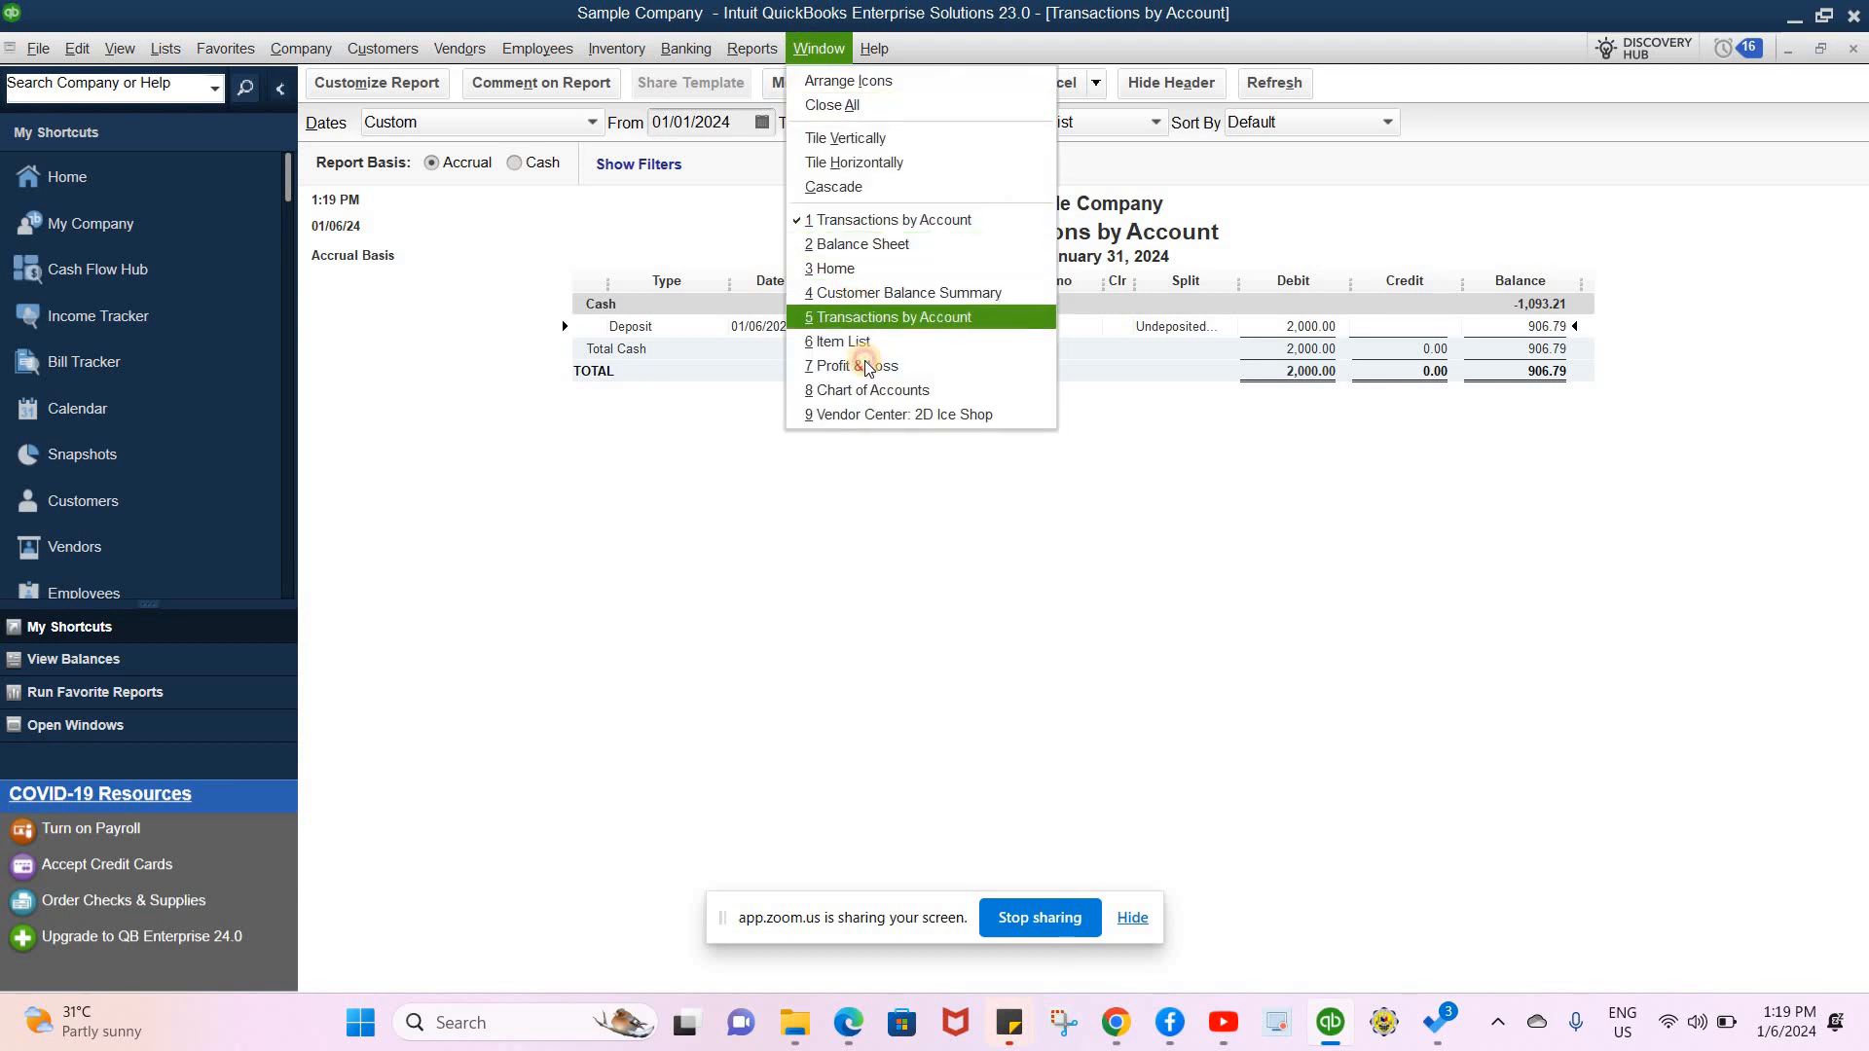
left_click(876, 363)
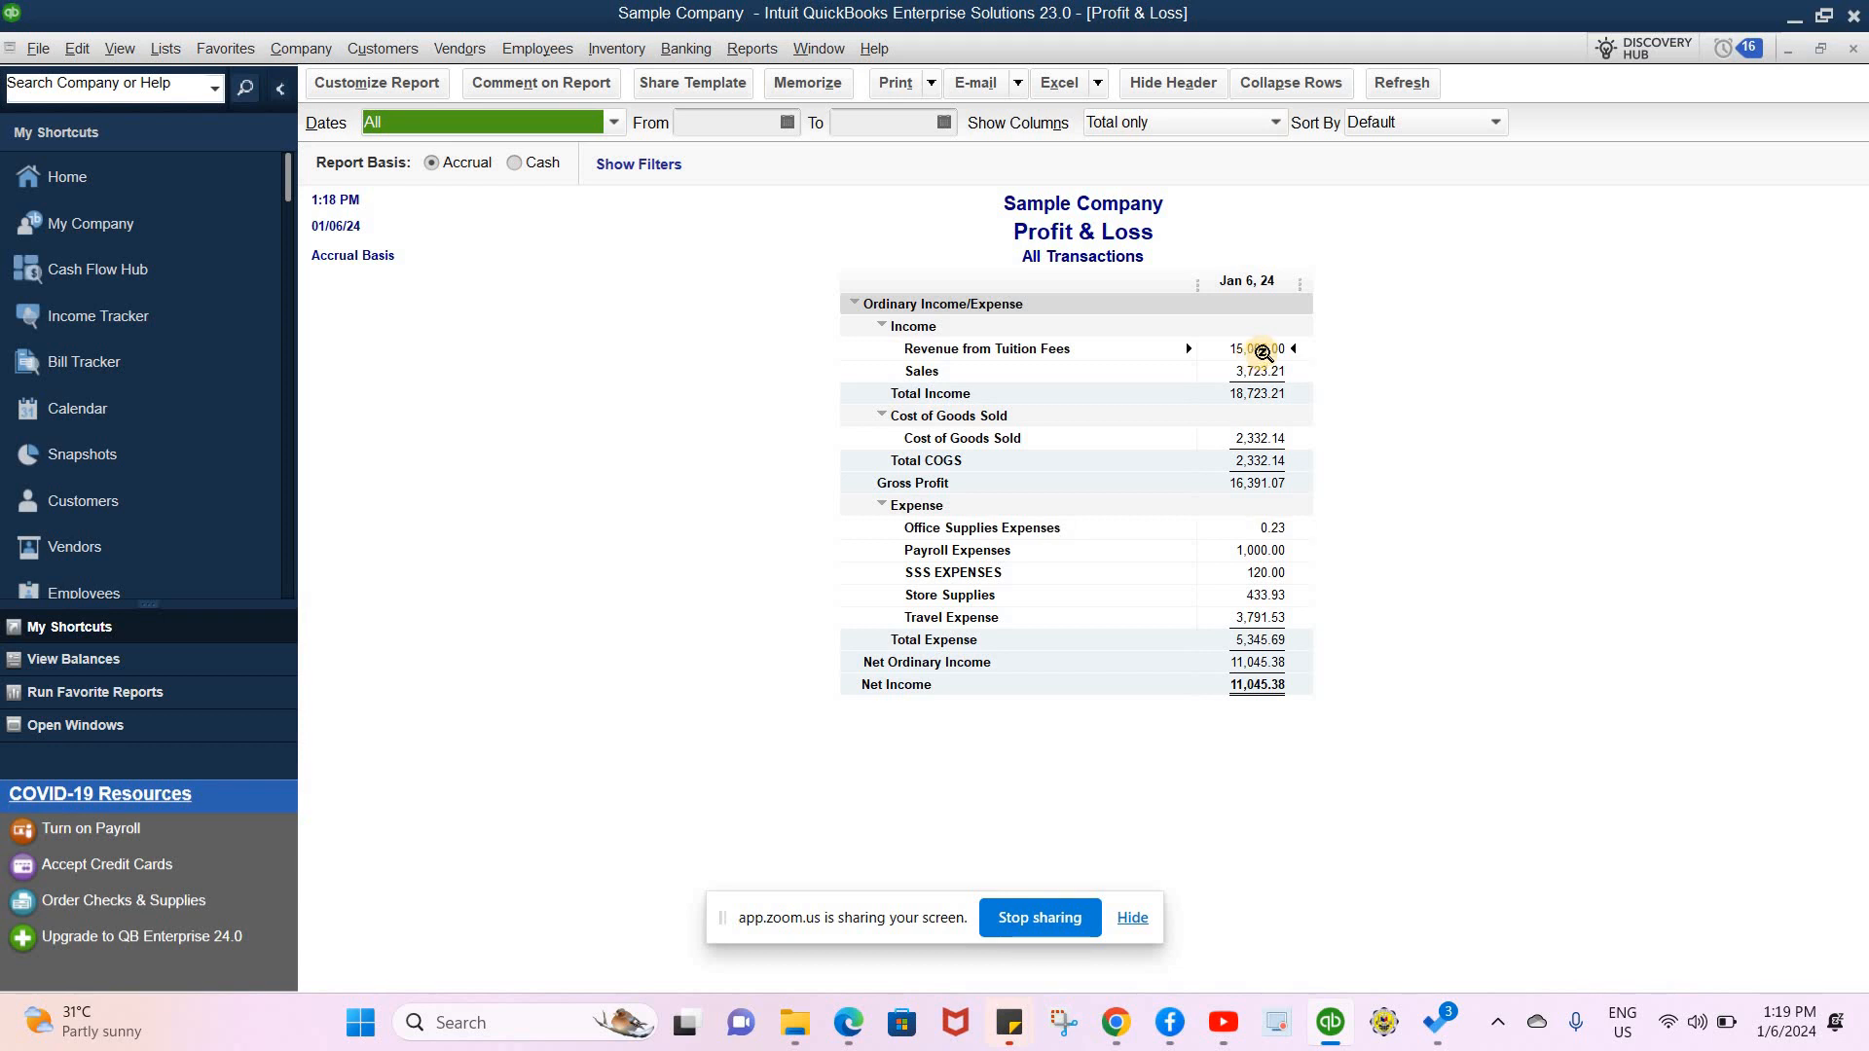
left_click(1254, 347)
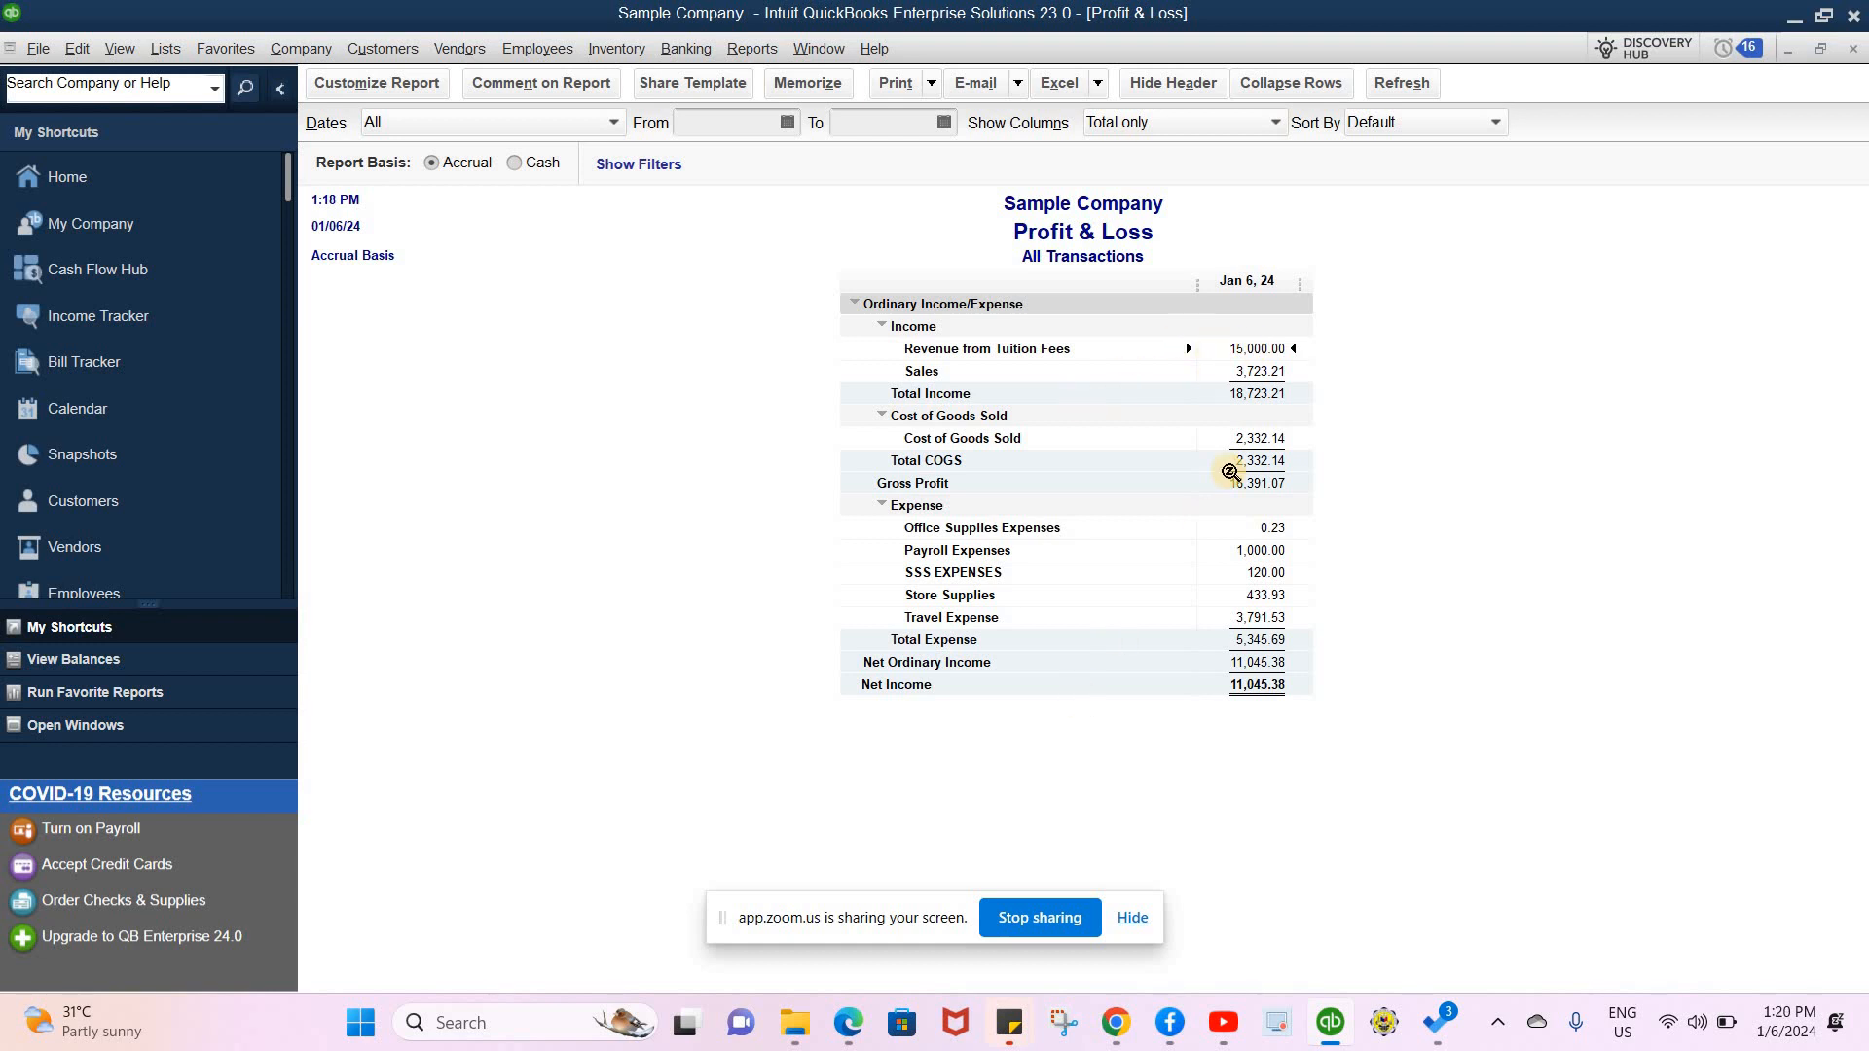
double_click(1253, 347)
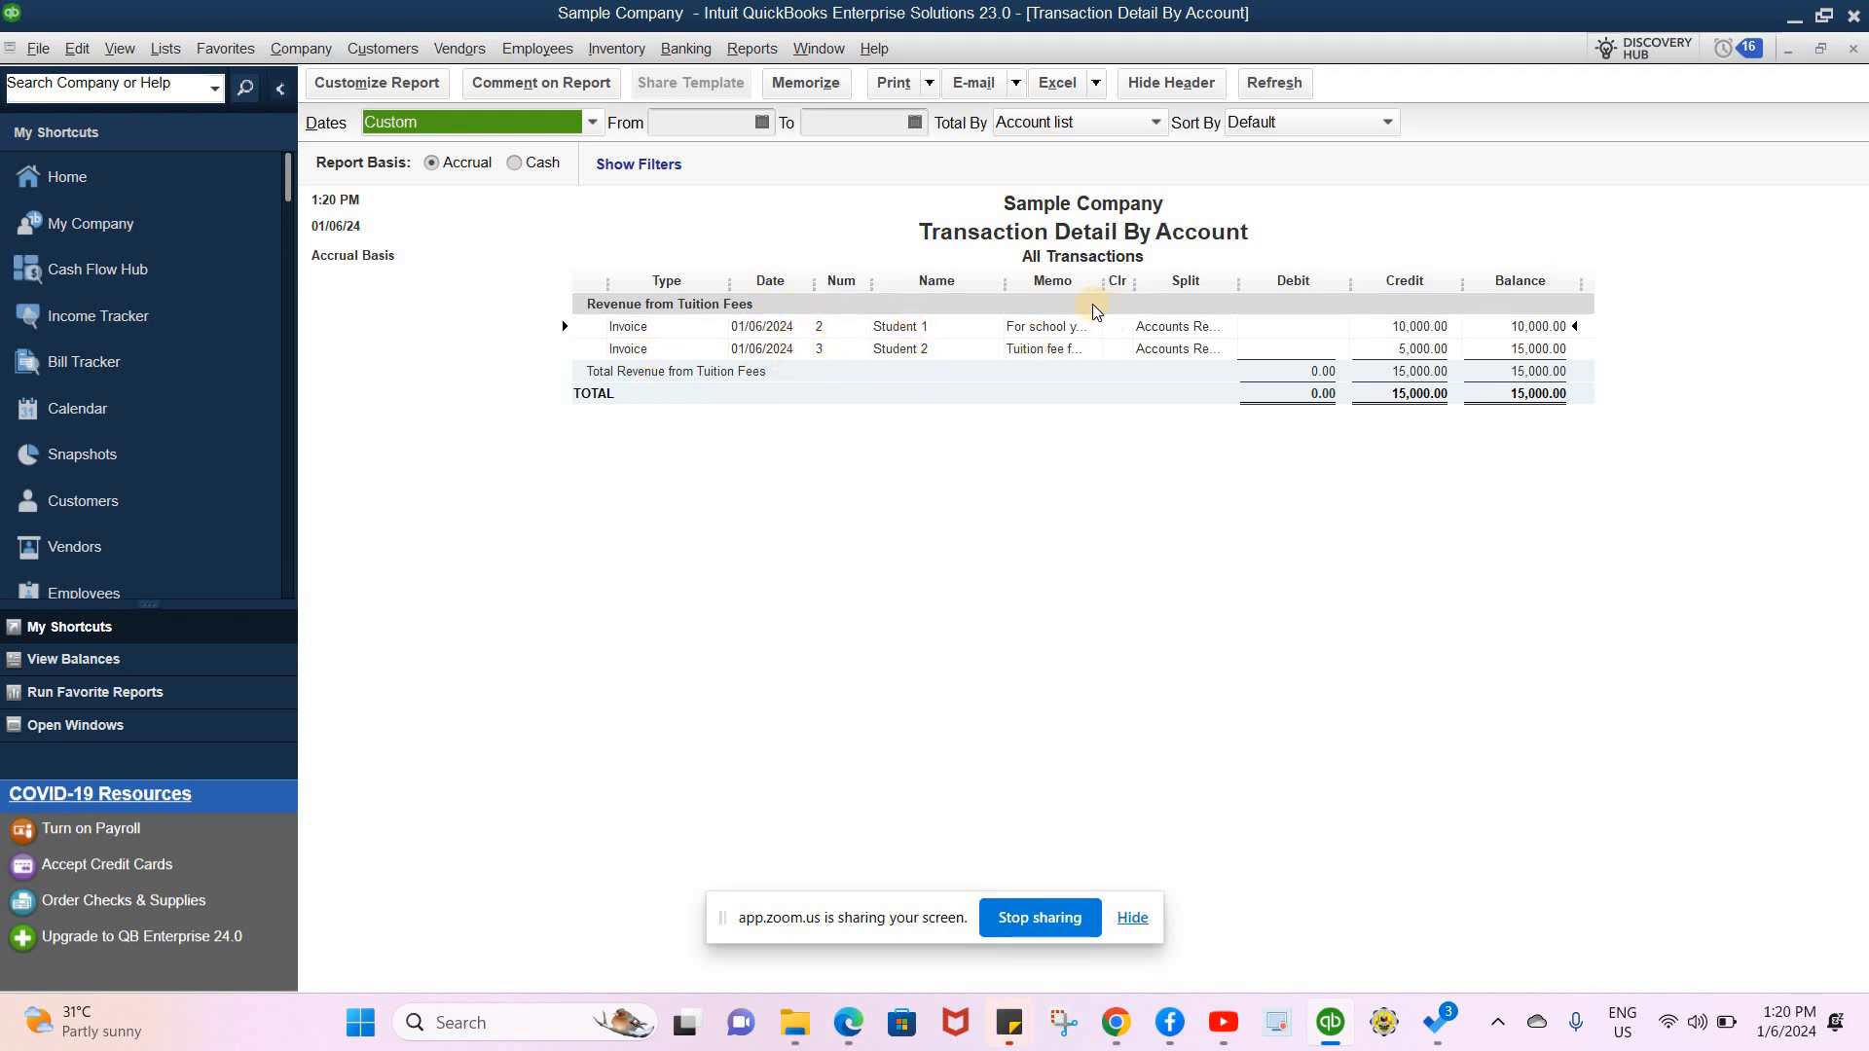
left_click_drag(1229, 280, 1305, 280)
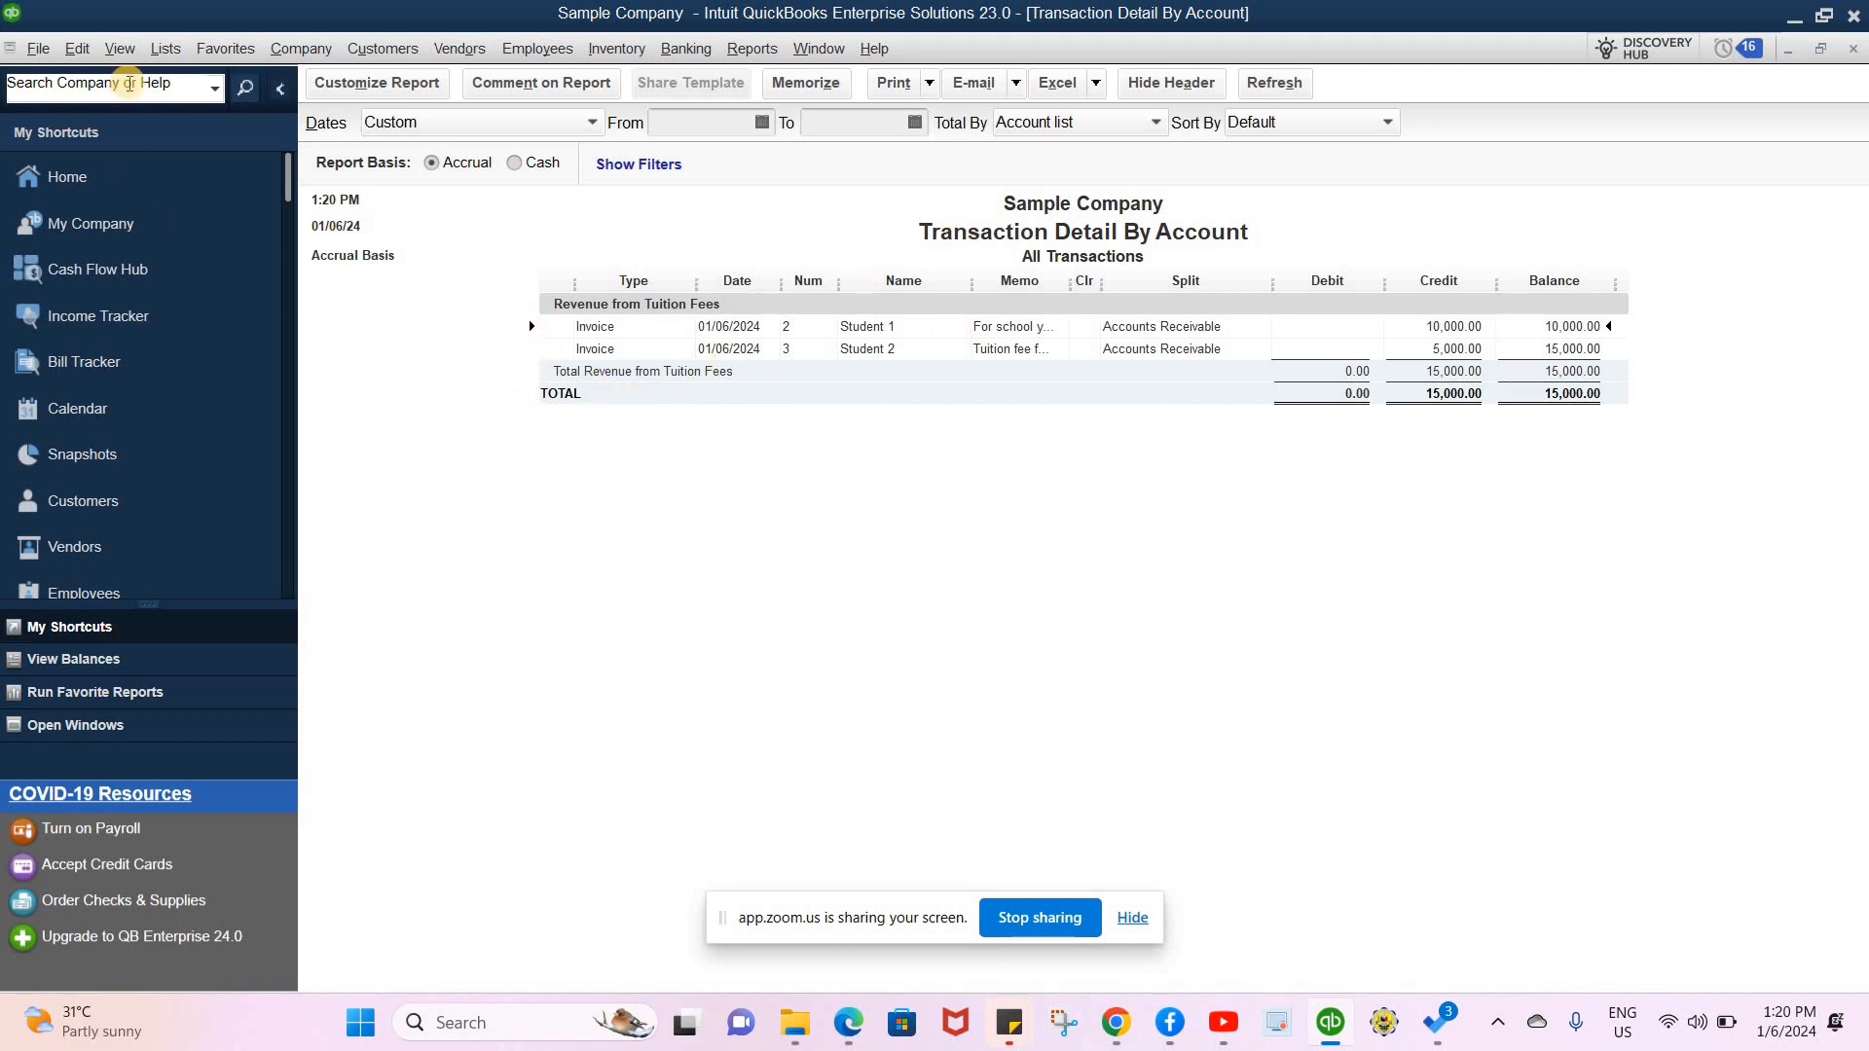
- Open the Item List to review the Tuition Fee service item and its linked account
left_click(163, 48)
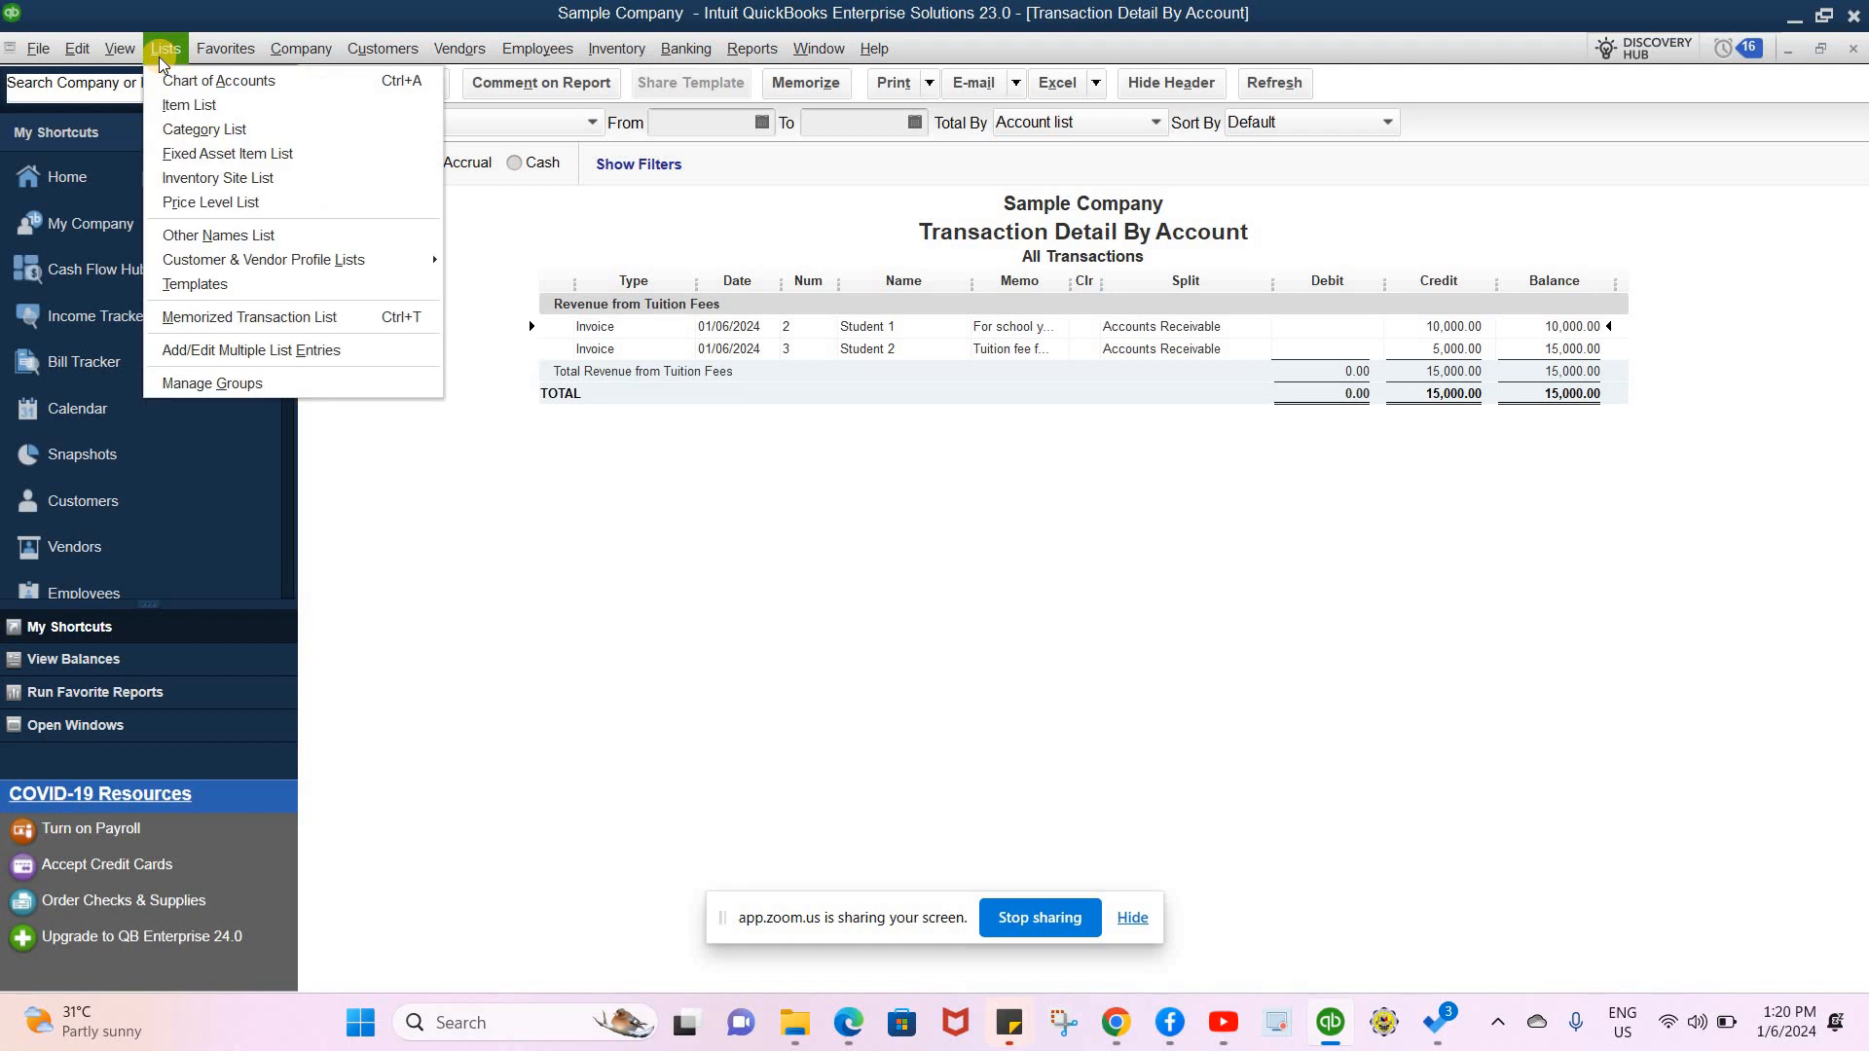
left_click(168, 101)
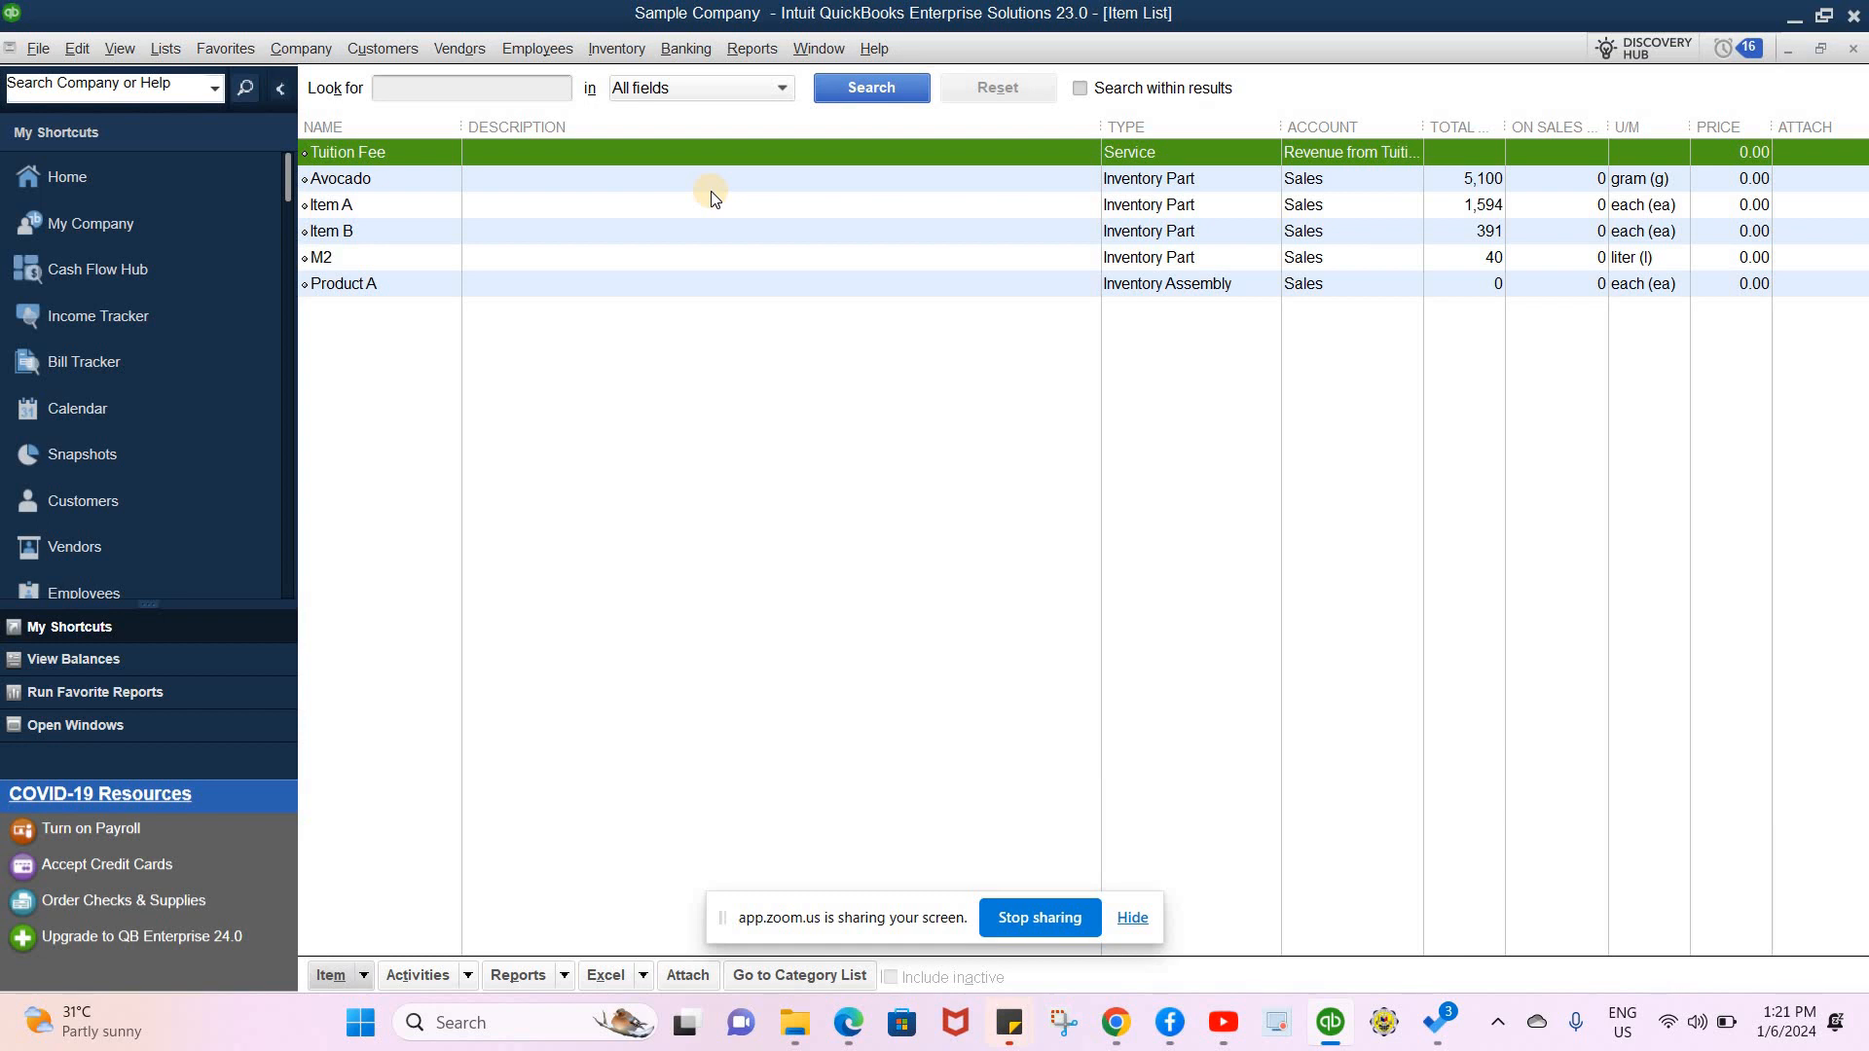
- Open the Customer Balance Summary report and check Student 1's outstanding balance
left_click(746, 48)
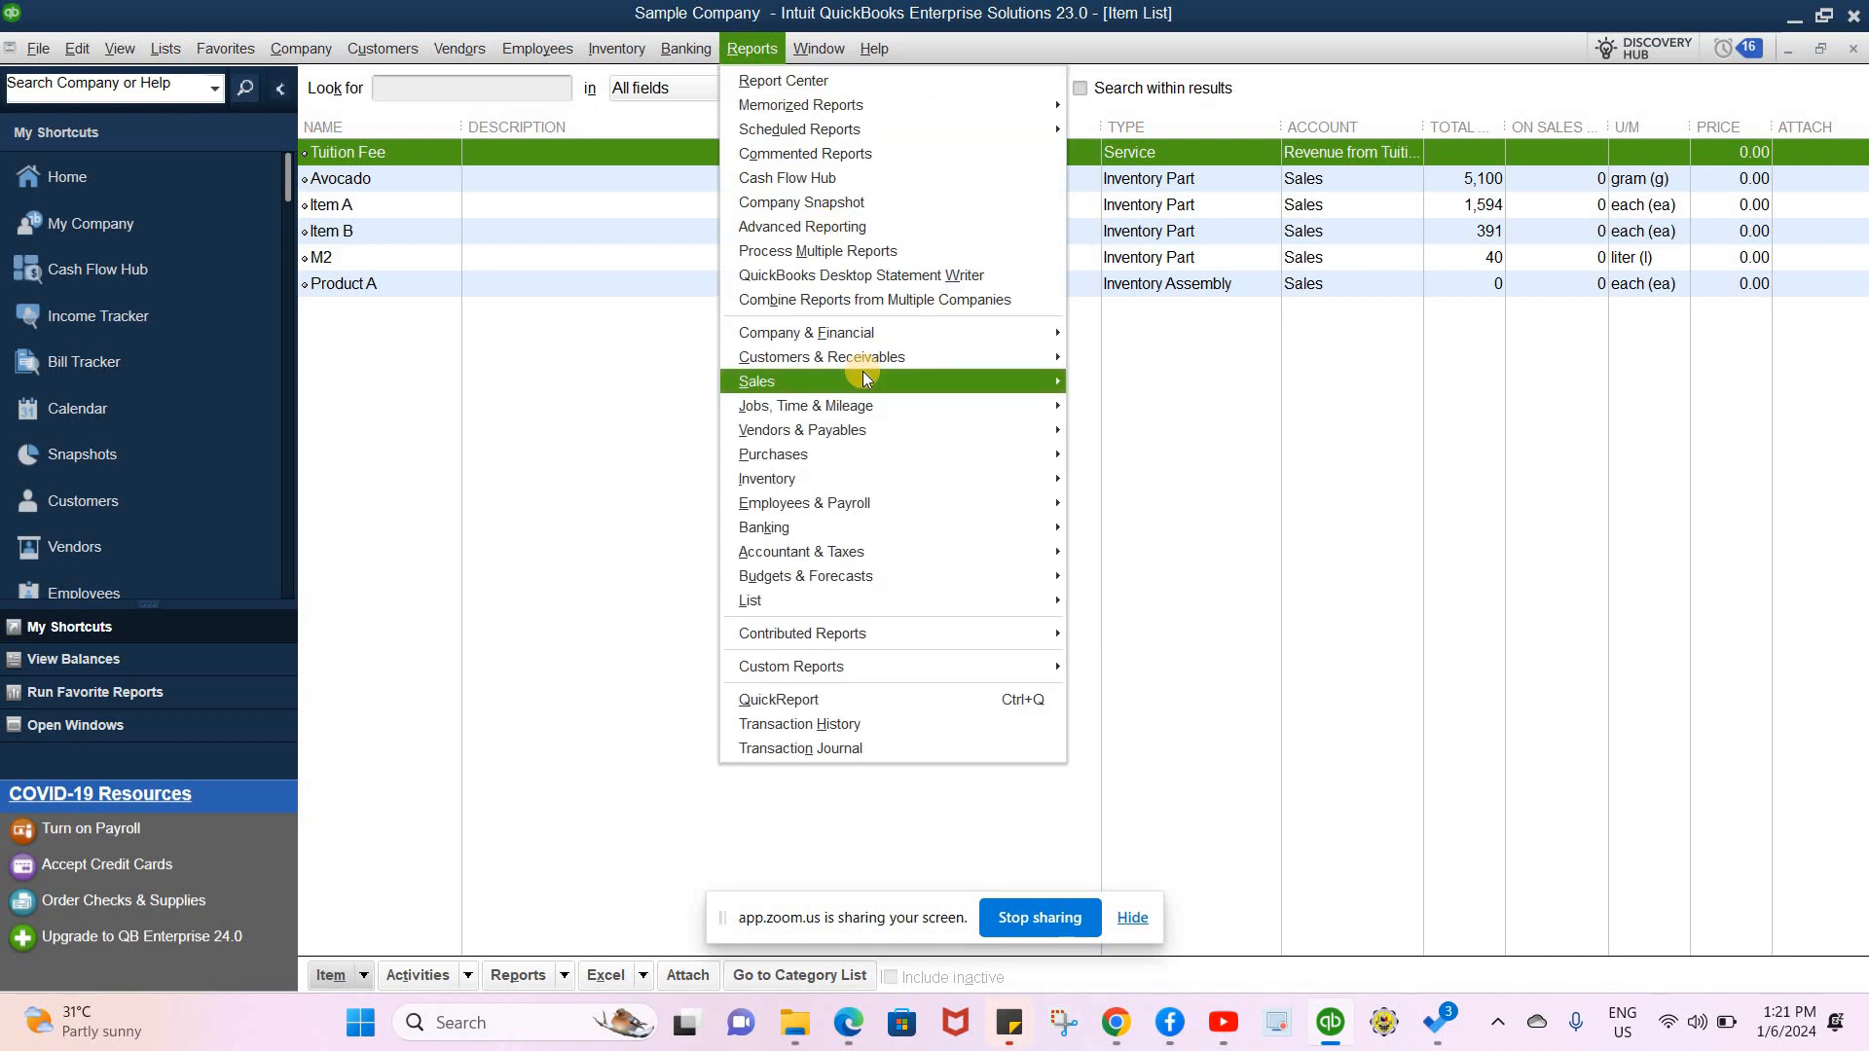
mouse_move(855, 368)
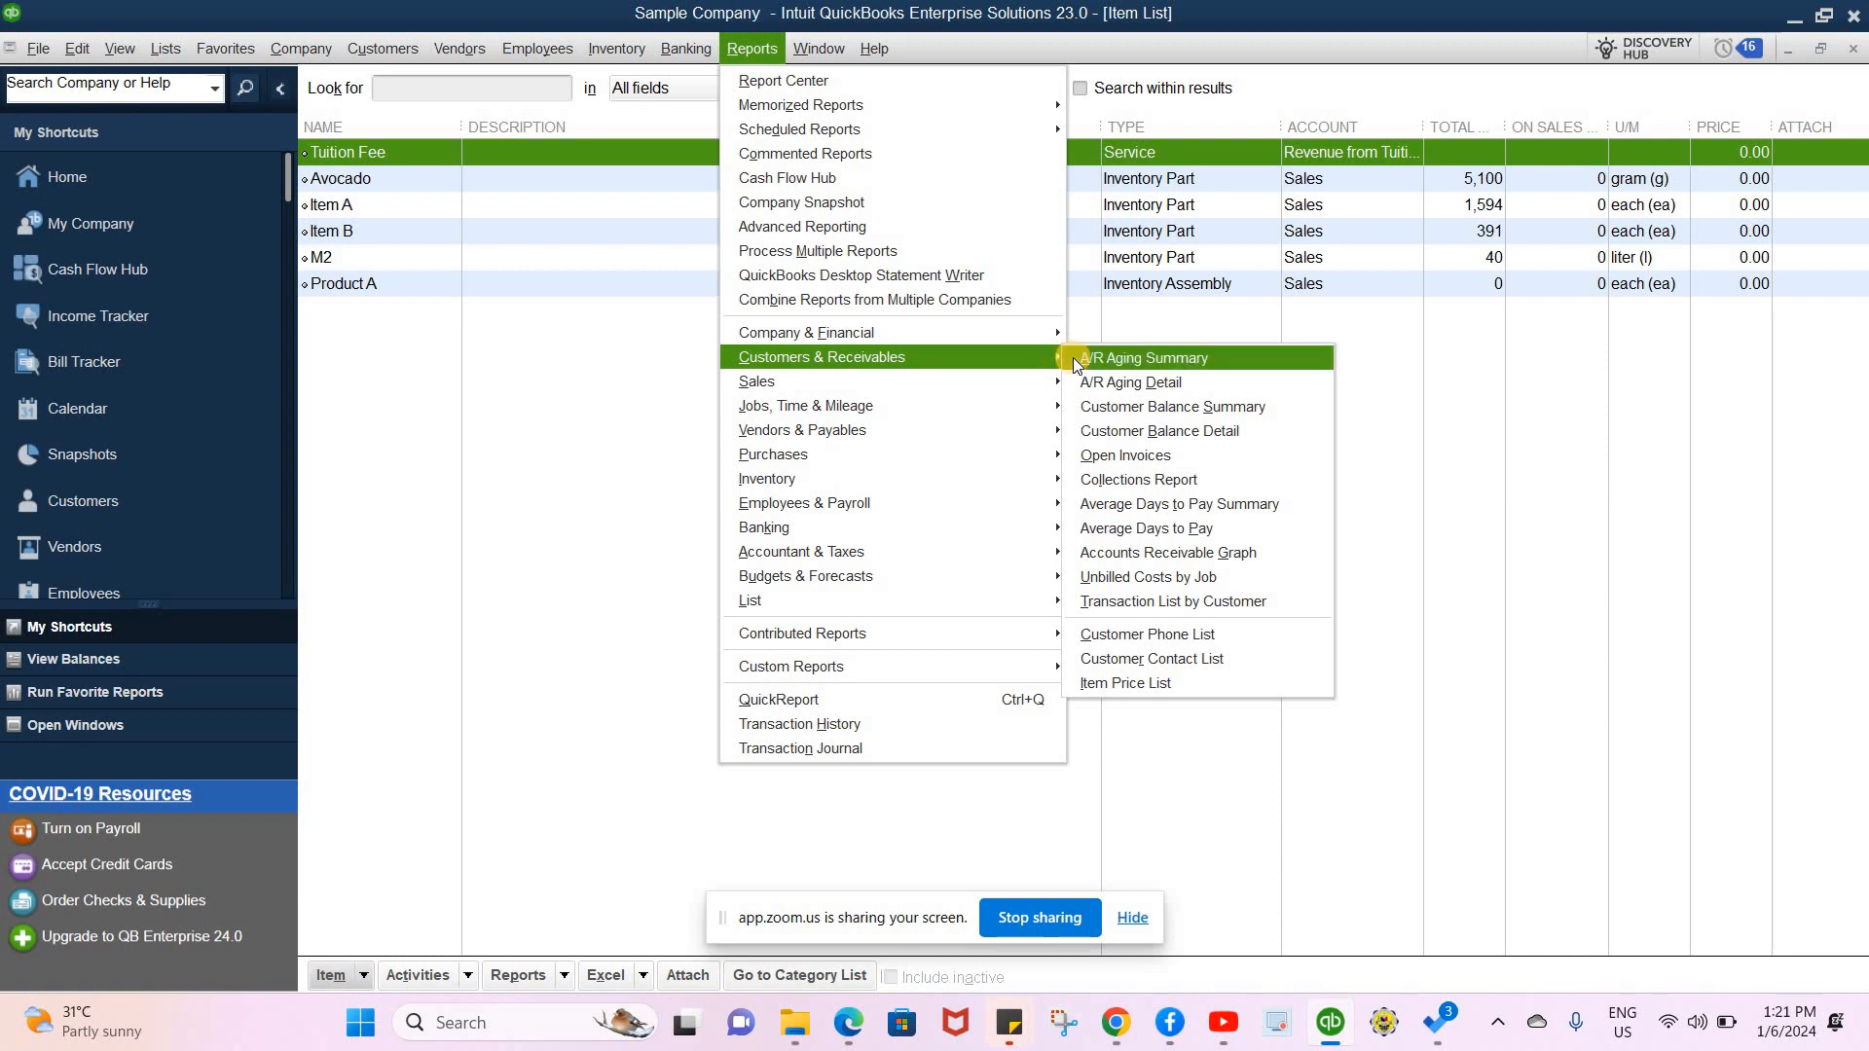
left_click(1129, 415)
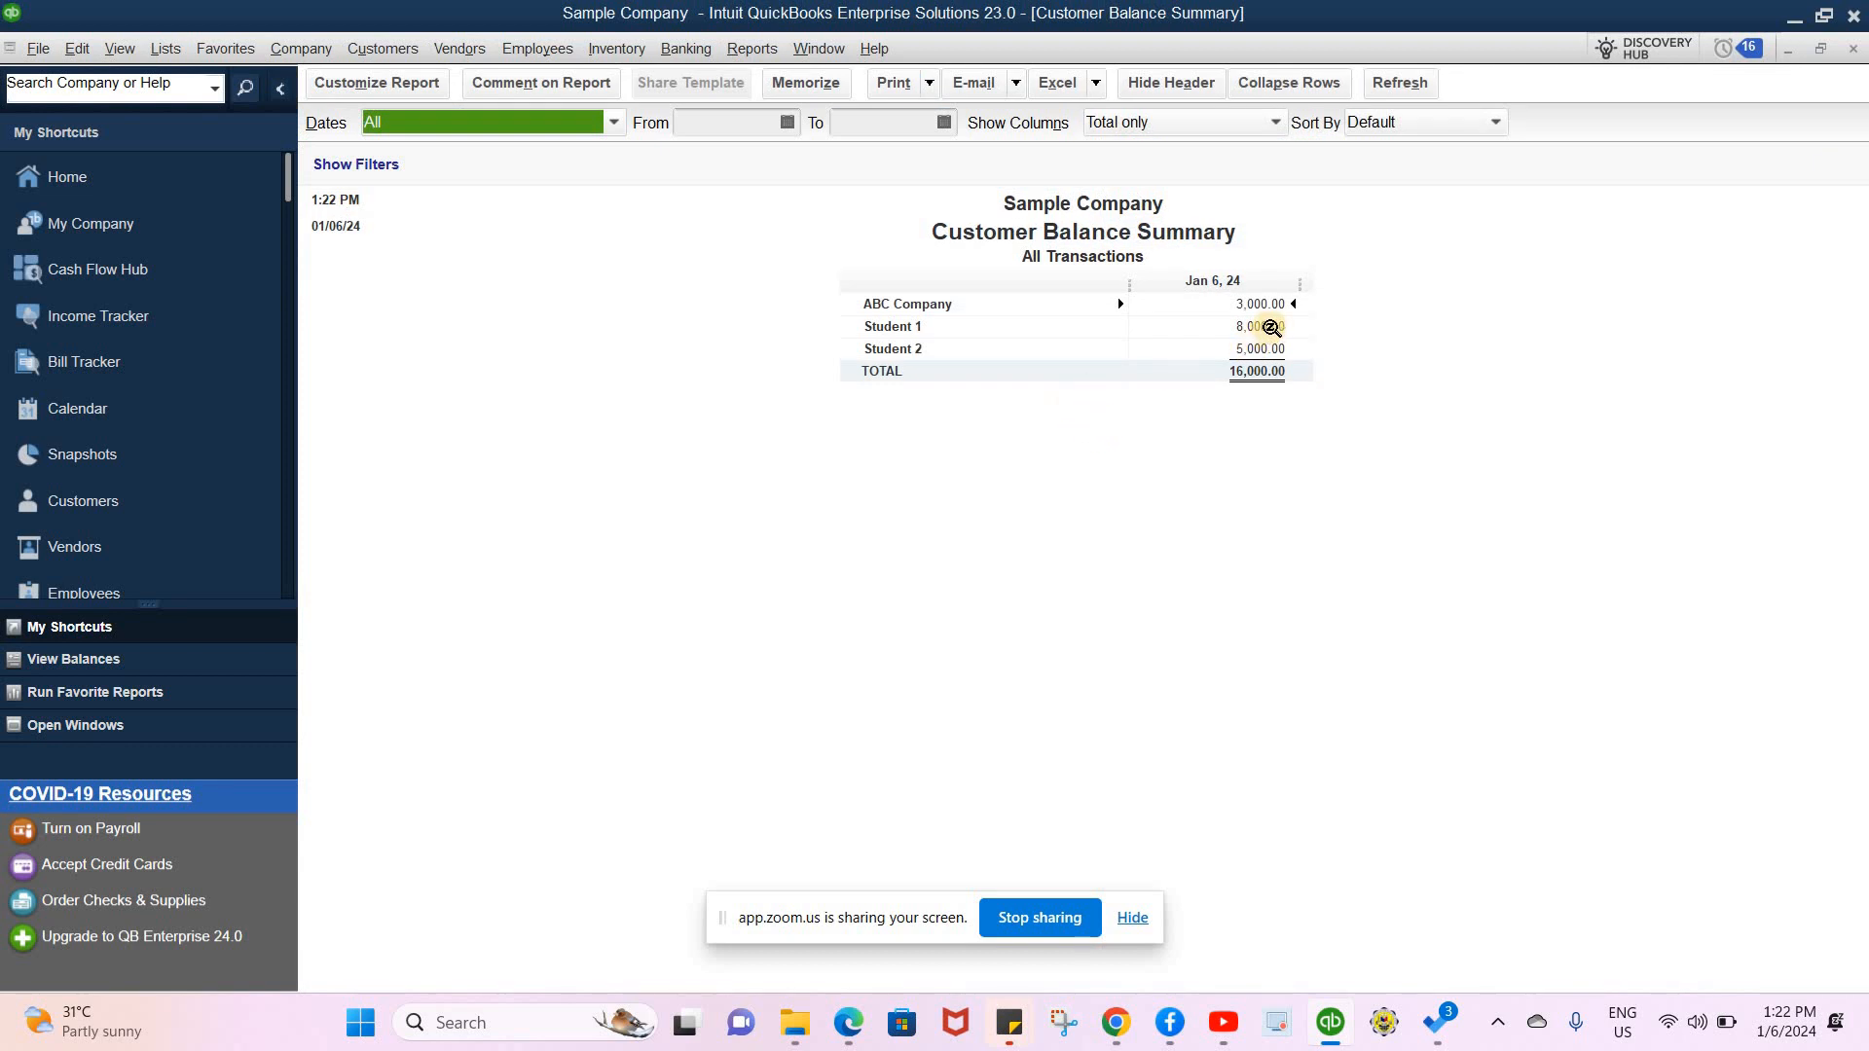
left_click(883, 328)
left_click(1251, 330)
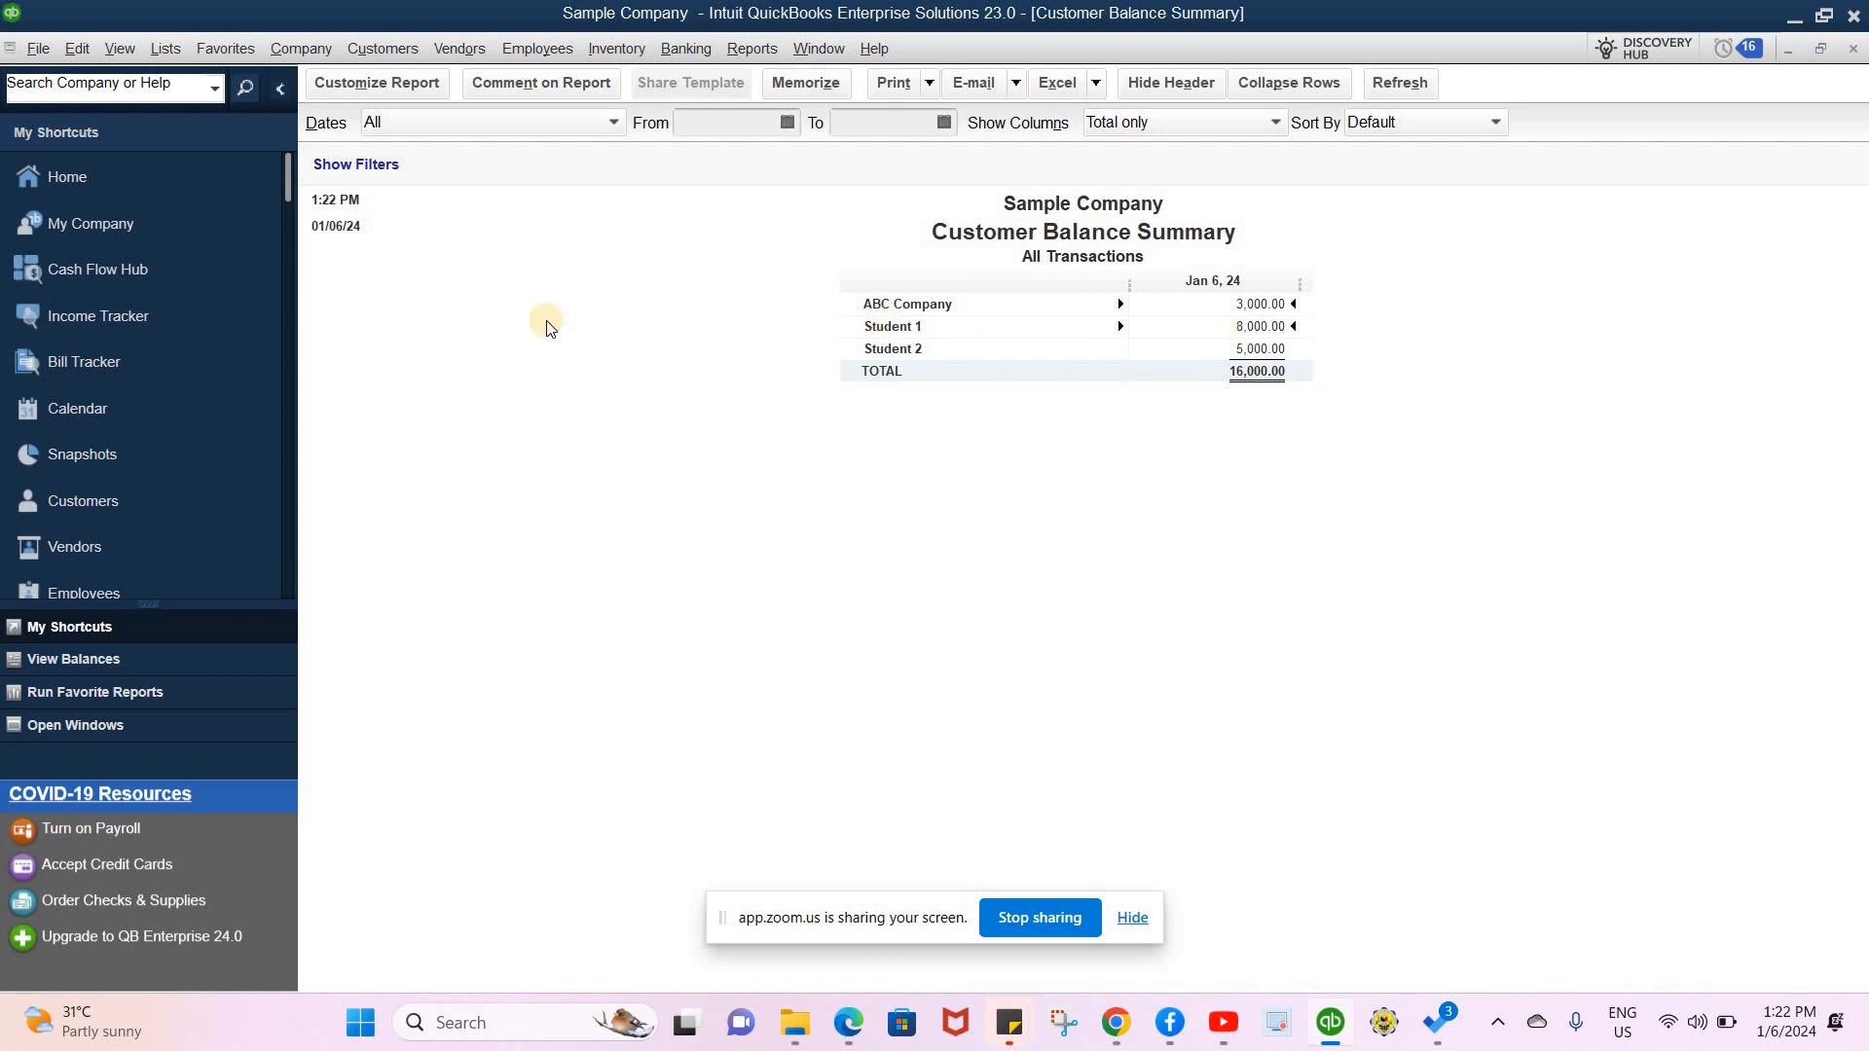
- Open the Create Statements window to view its statement and customer selection options, and close it without creating a statement
left_click(374, 49)
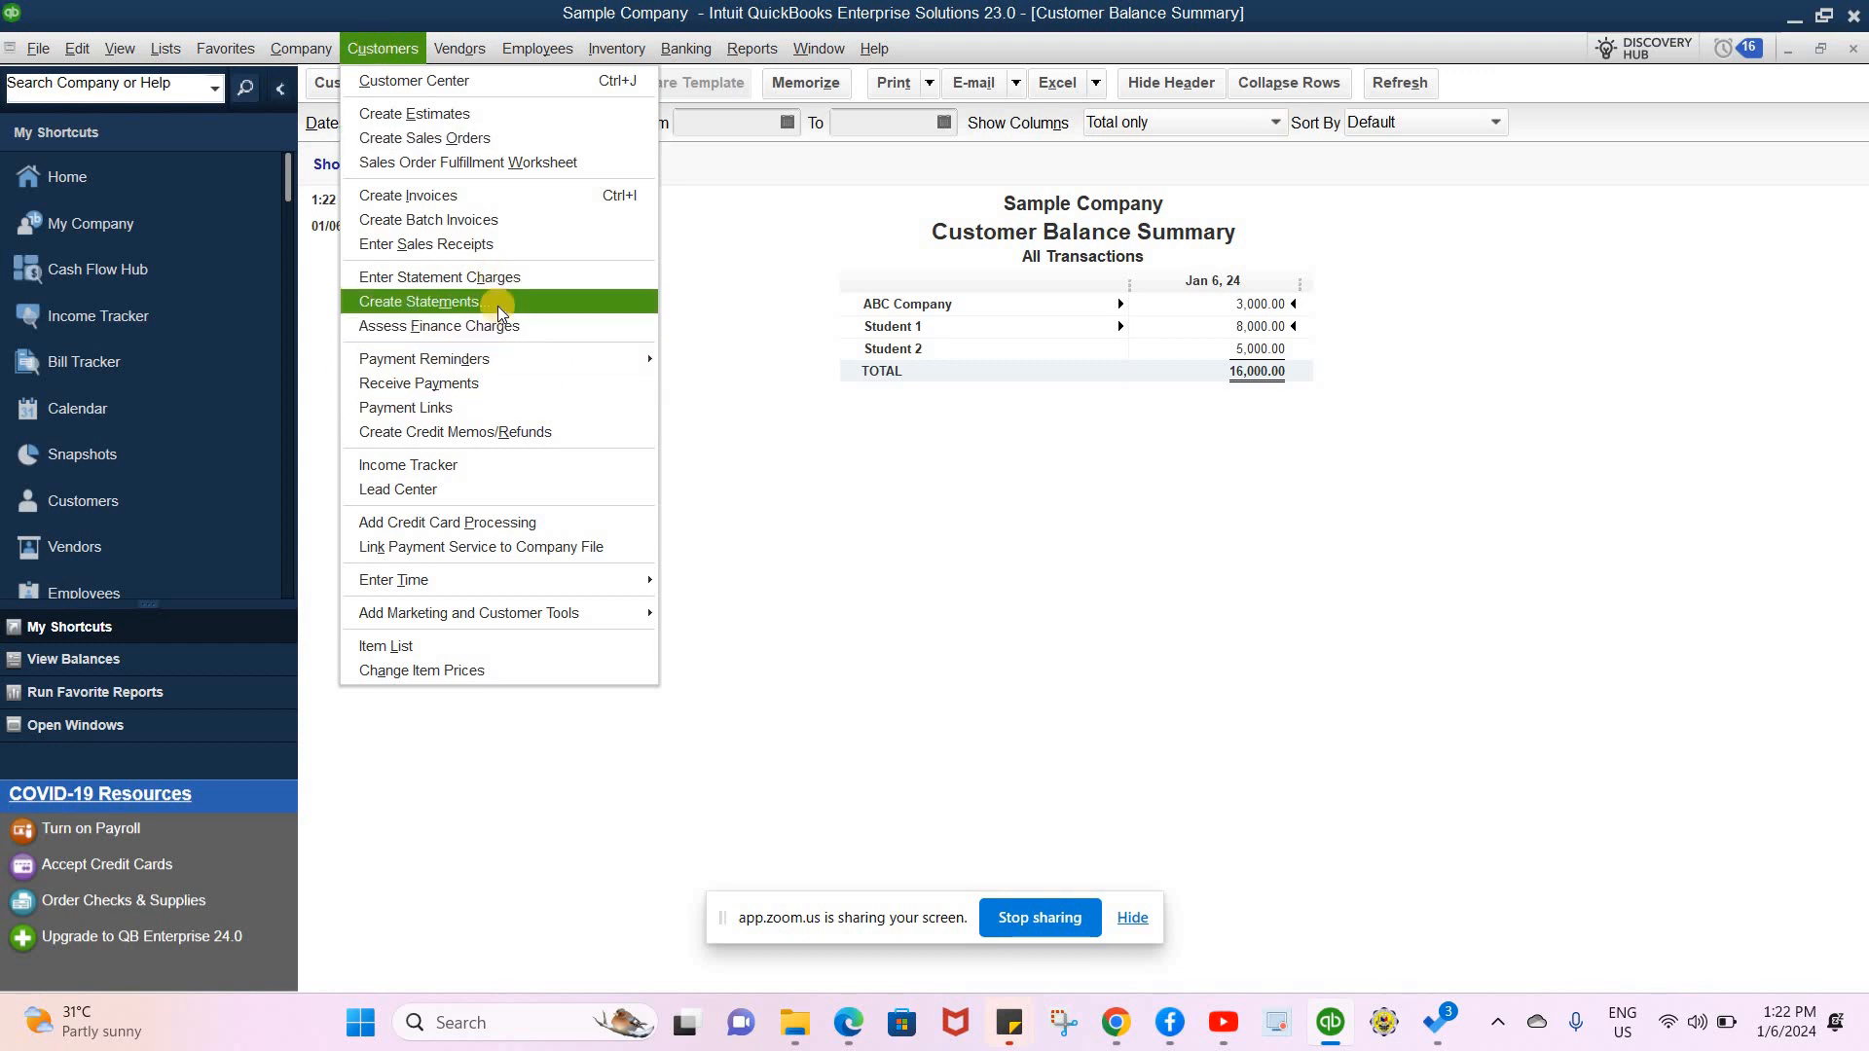
left_click(415, 55)
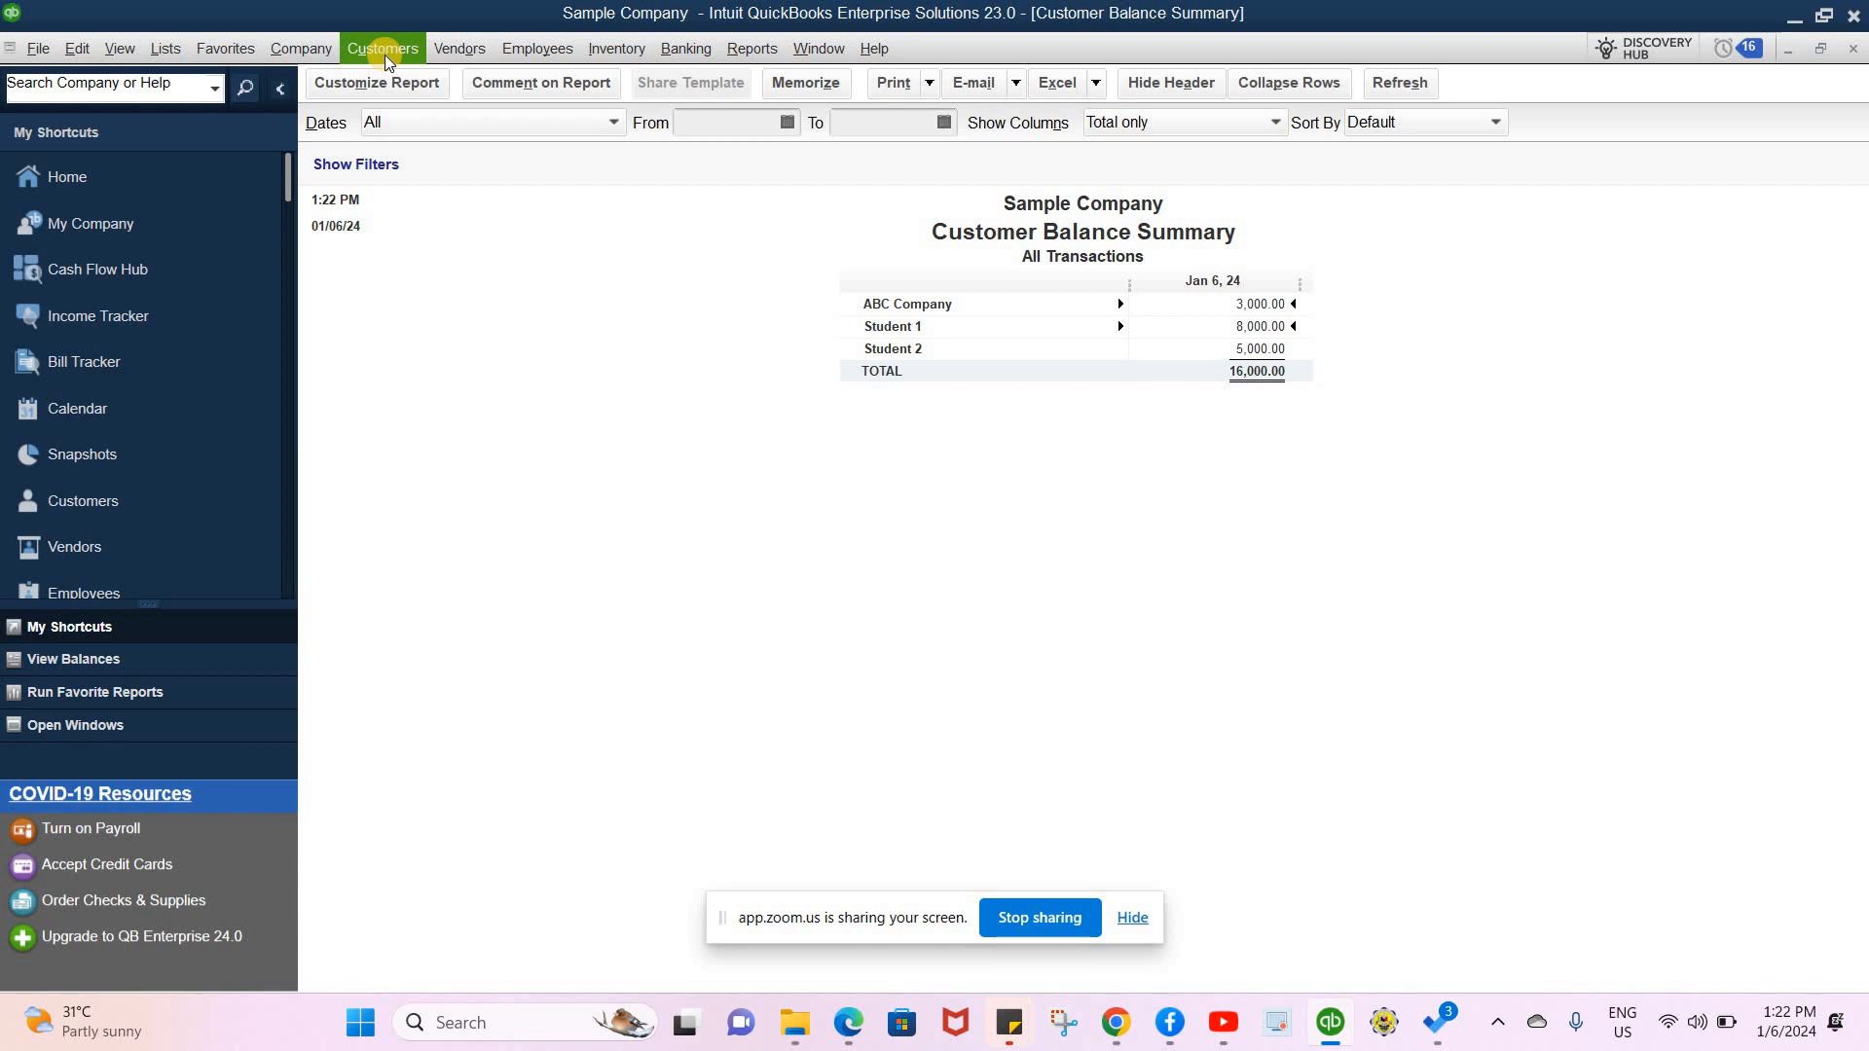
left_click(384, 55)
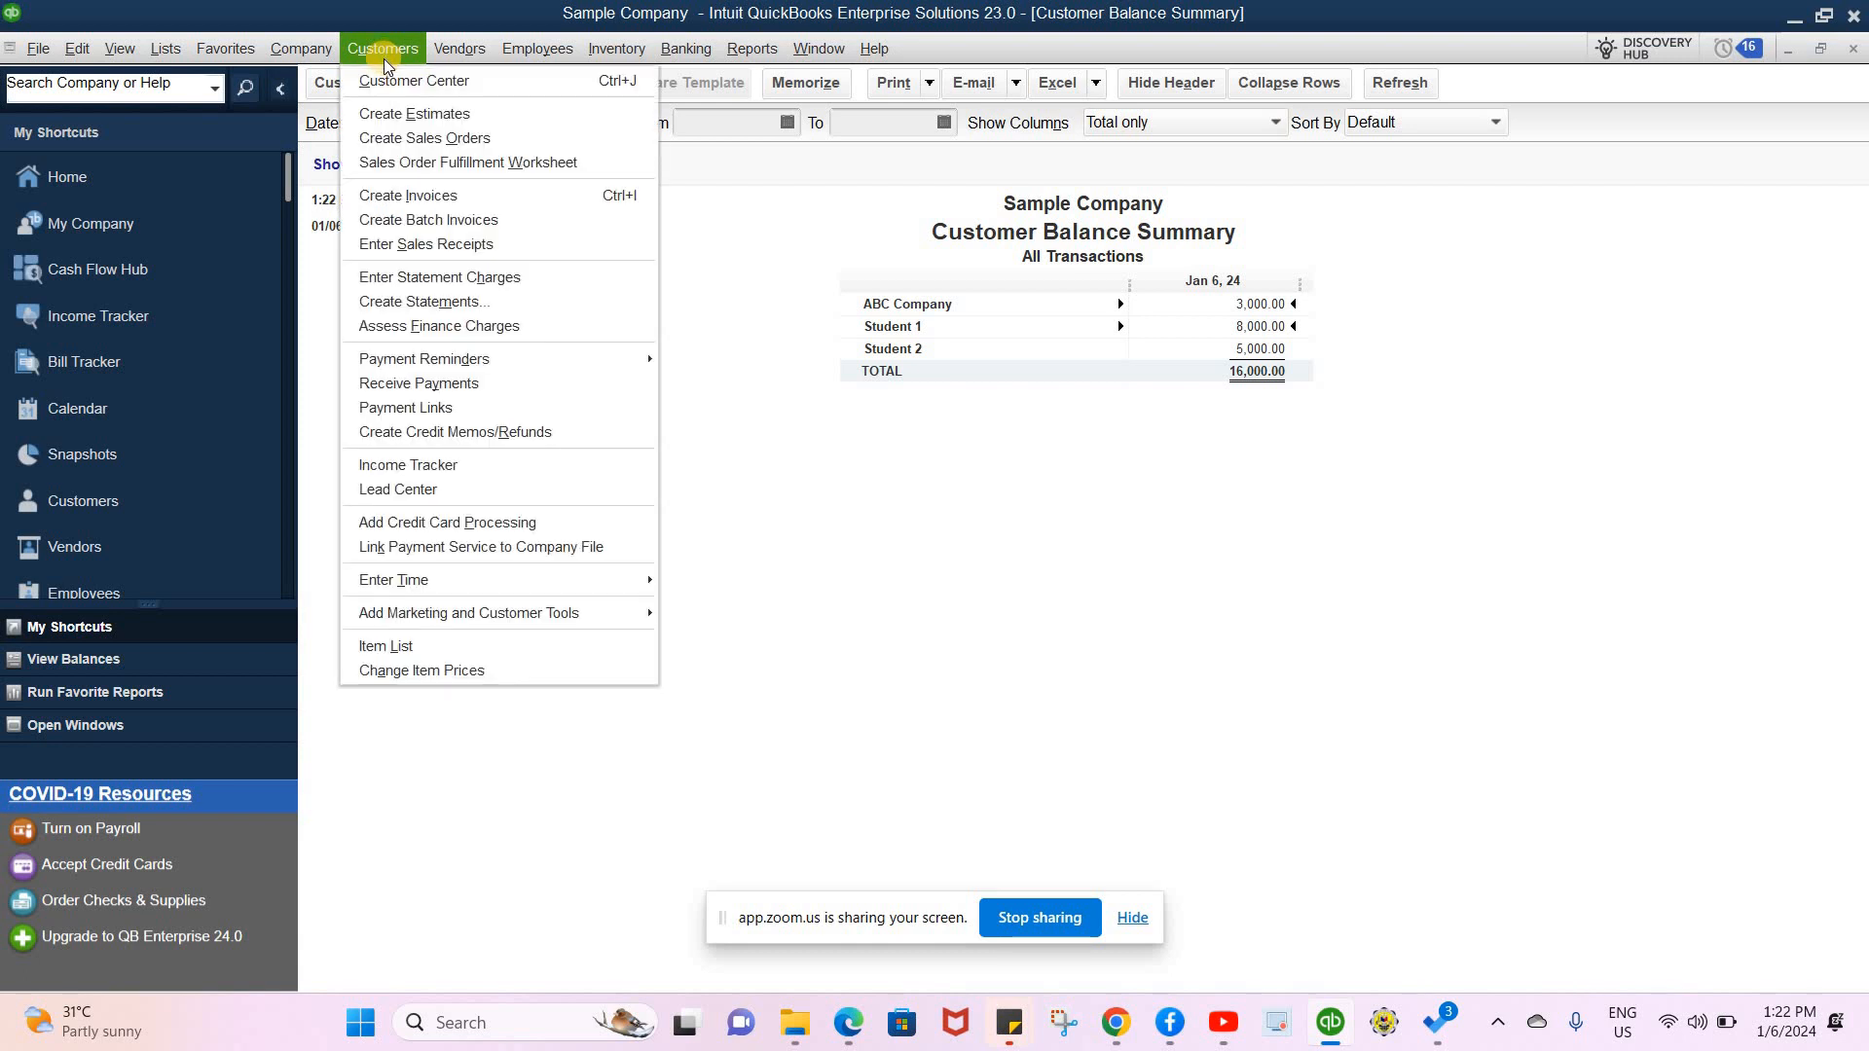
left_click(463, 311)
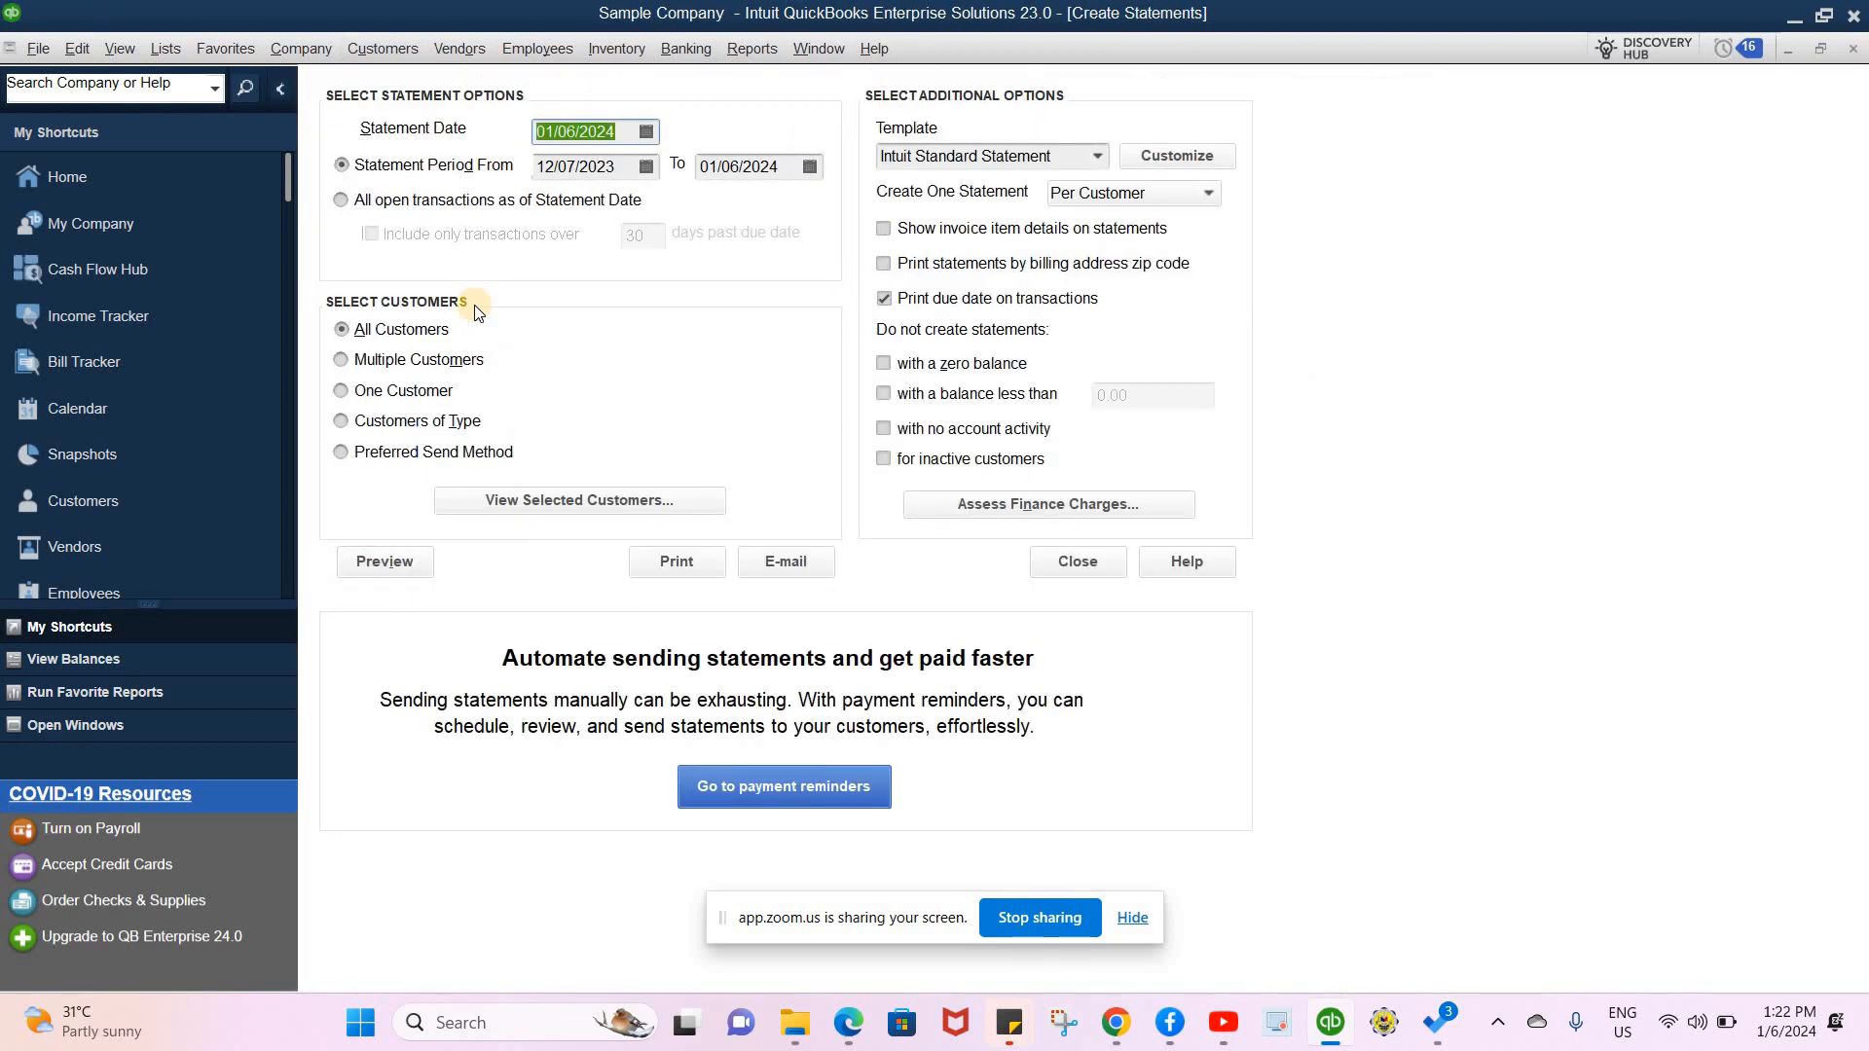
left_click(1071, 575)
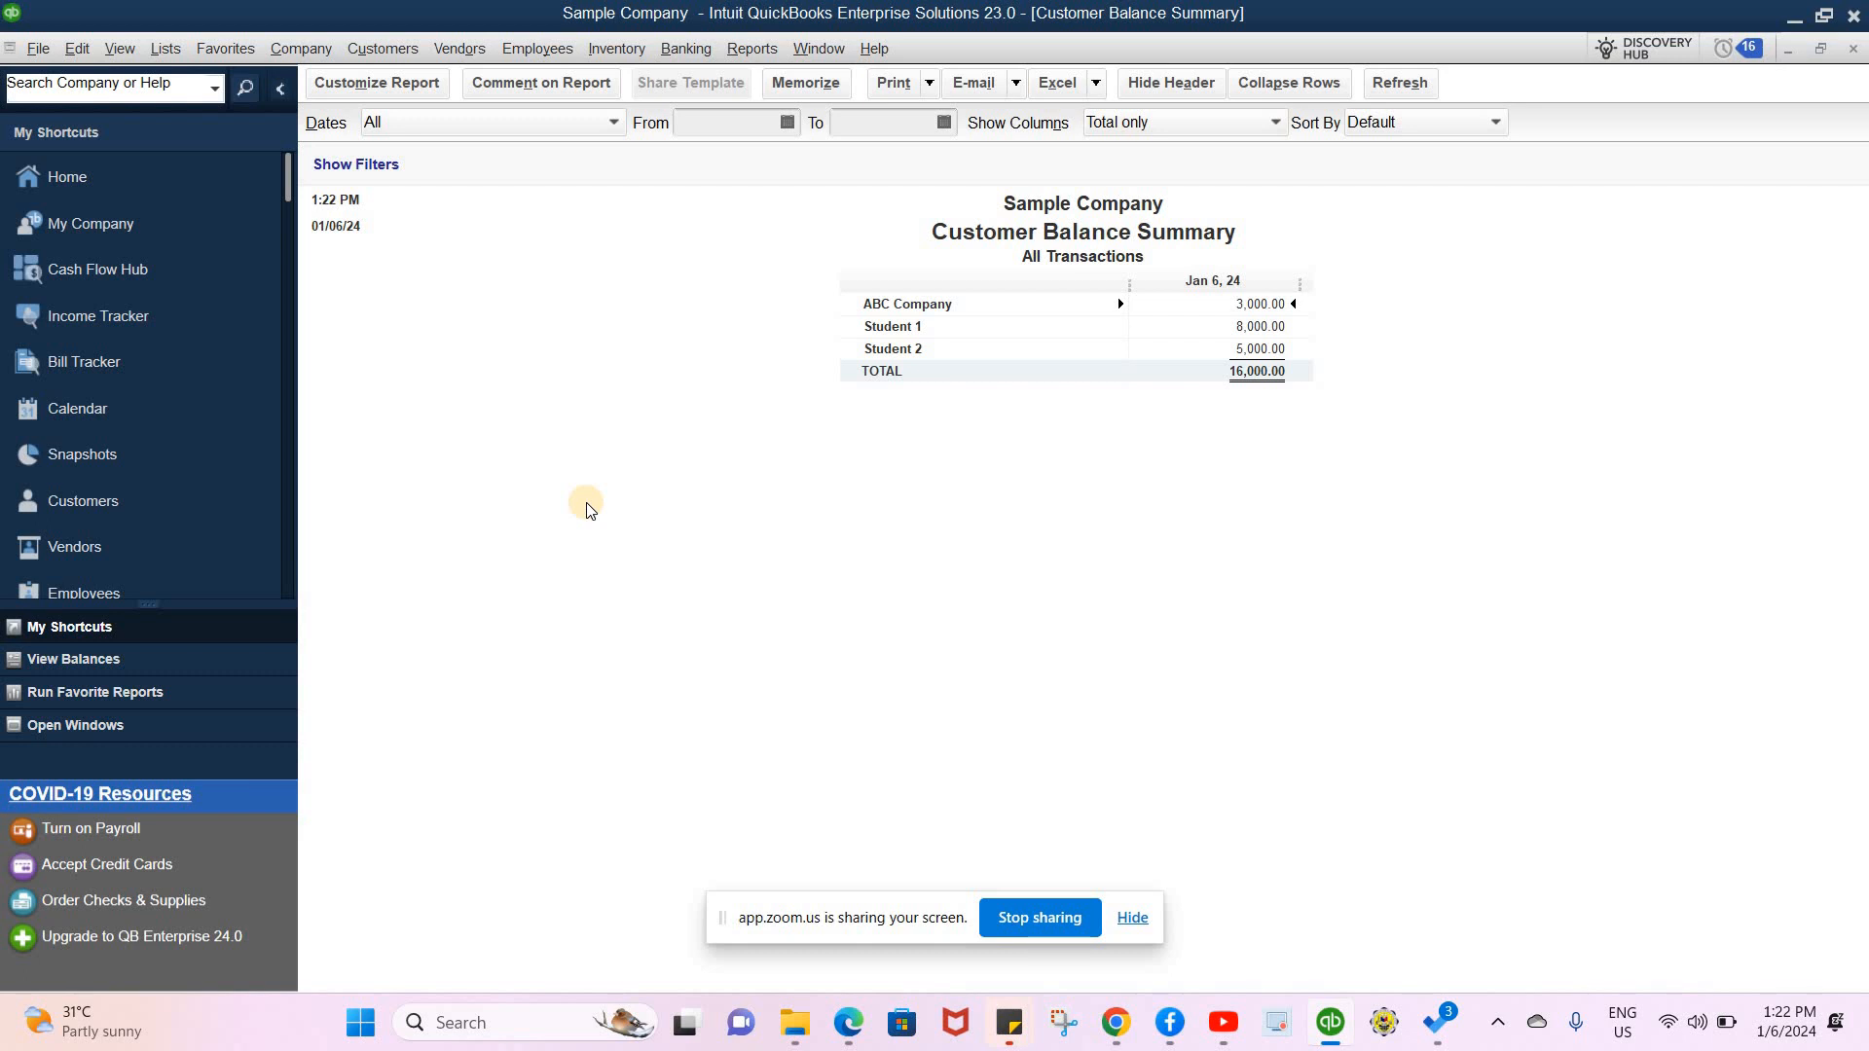
- Open Student 1's record in the Customer Center with the name column widened, and run the customer's QuickReport
left_click(352, 48)
left_click(376, 84)
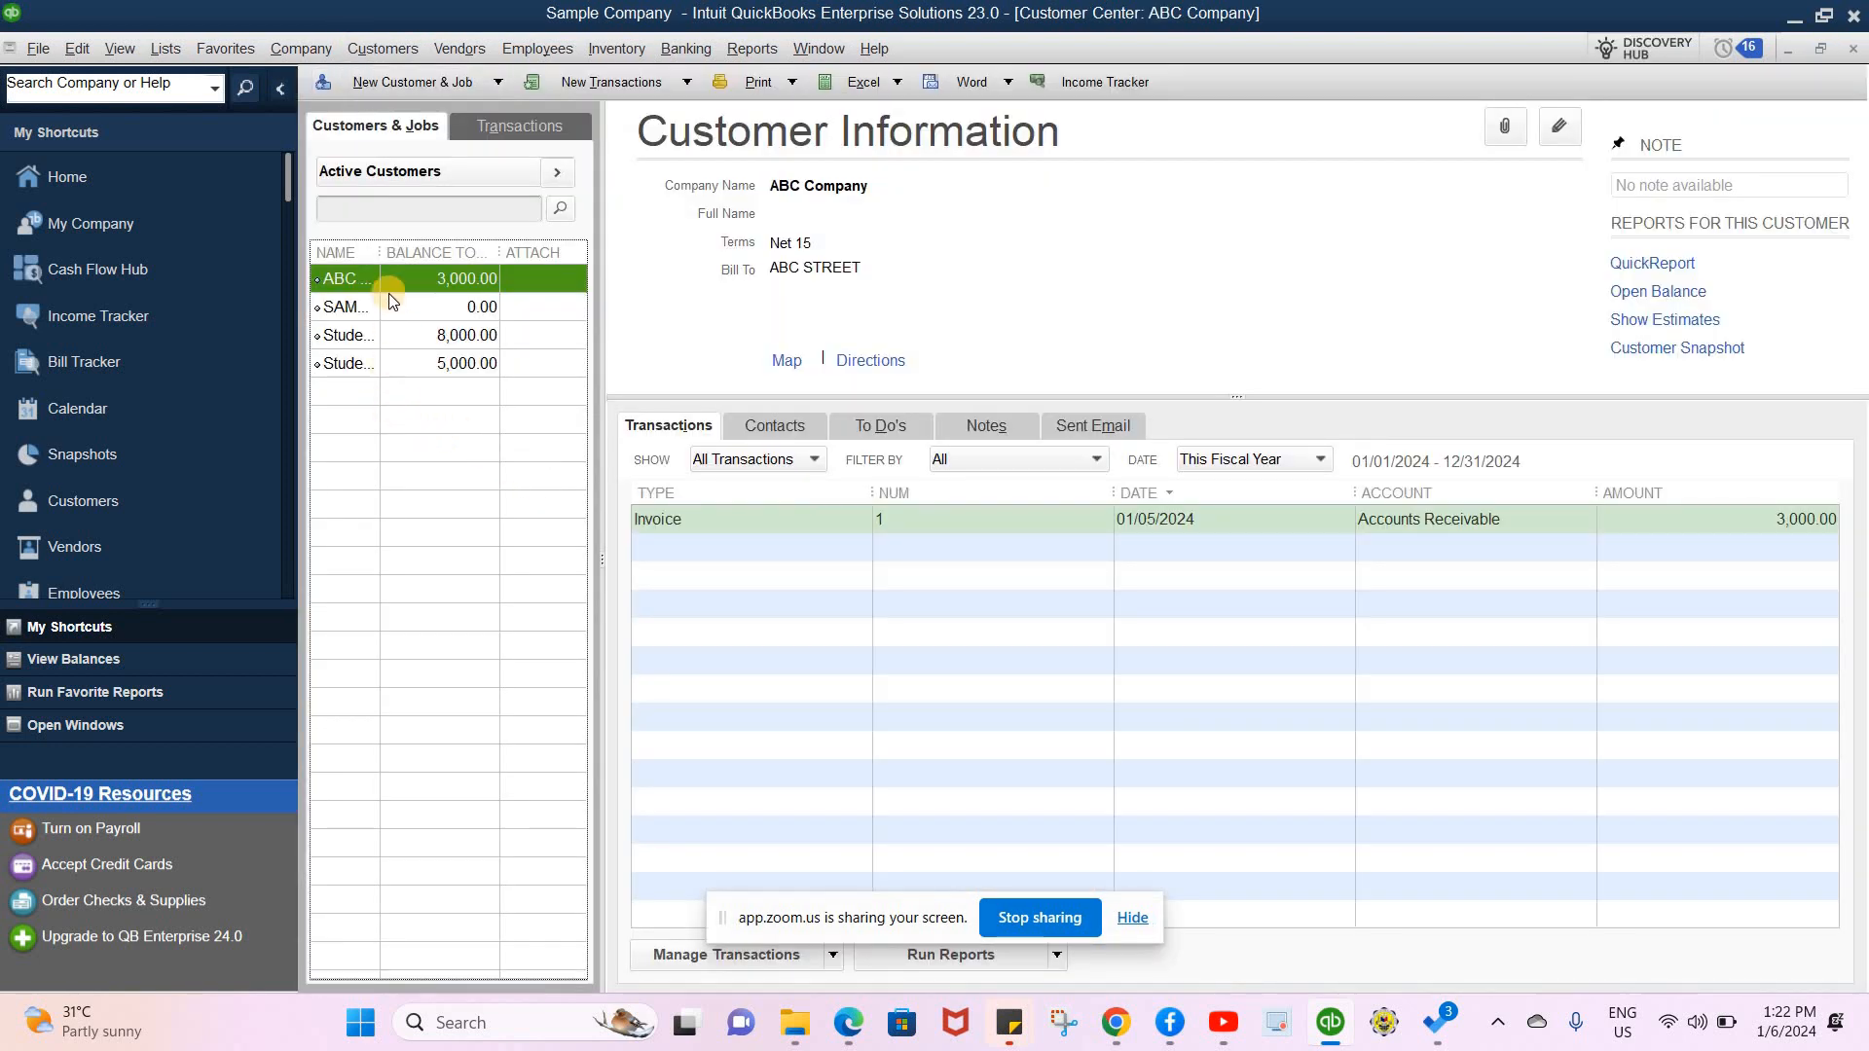
left_click_drag(381, 251, 420, 251)
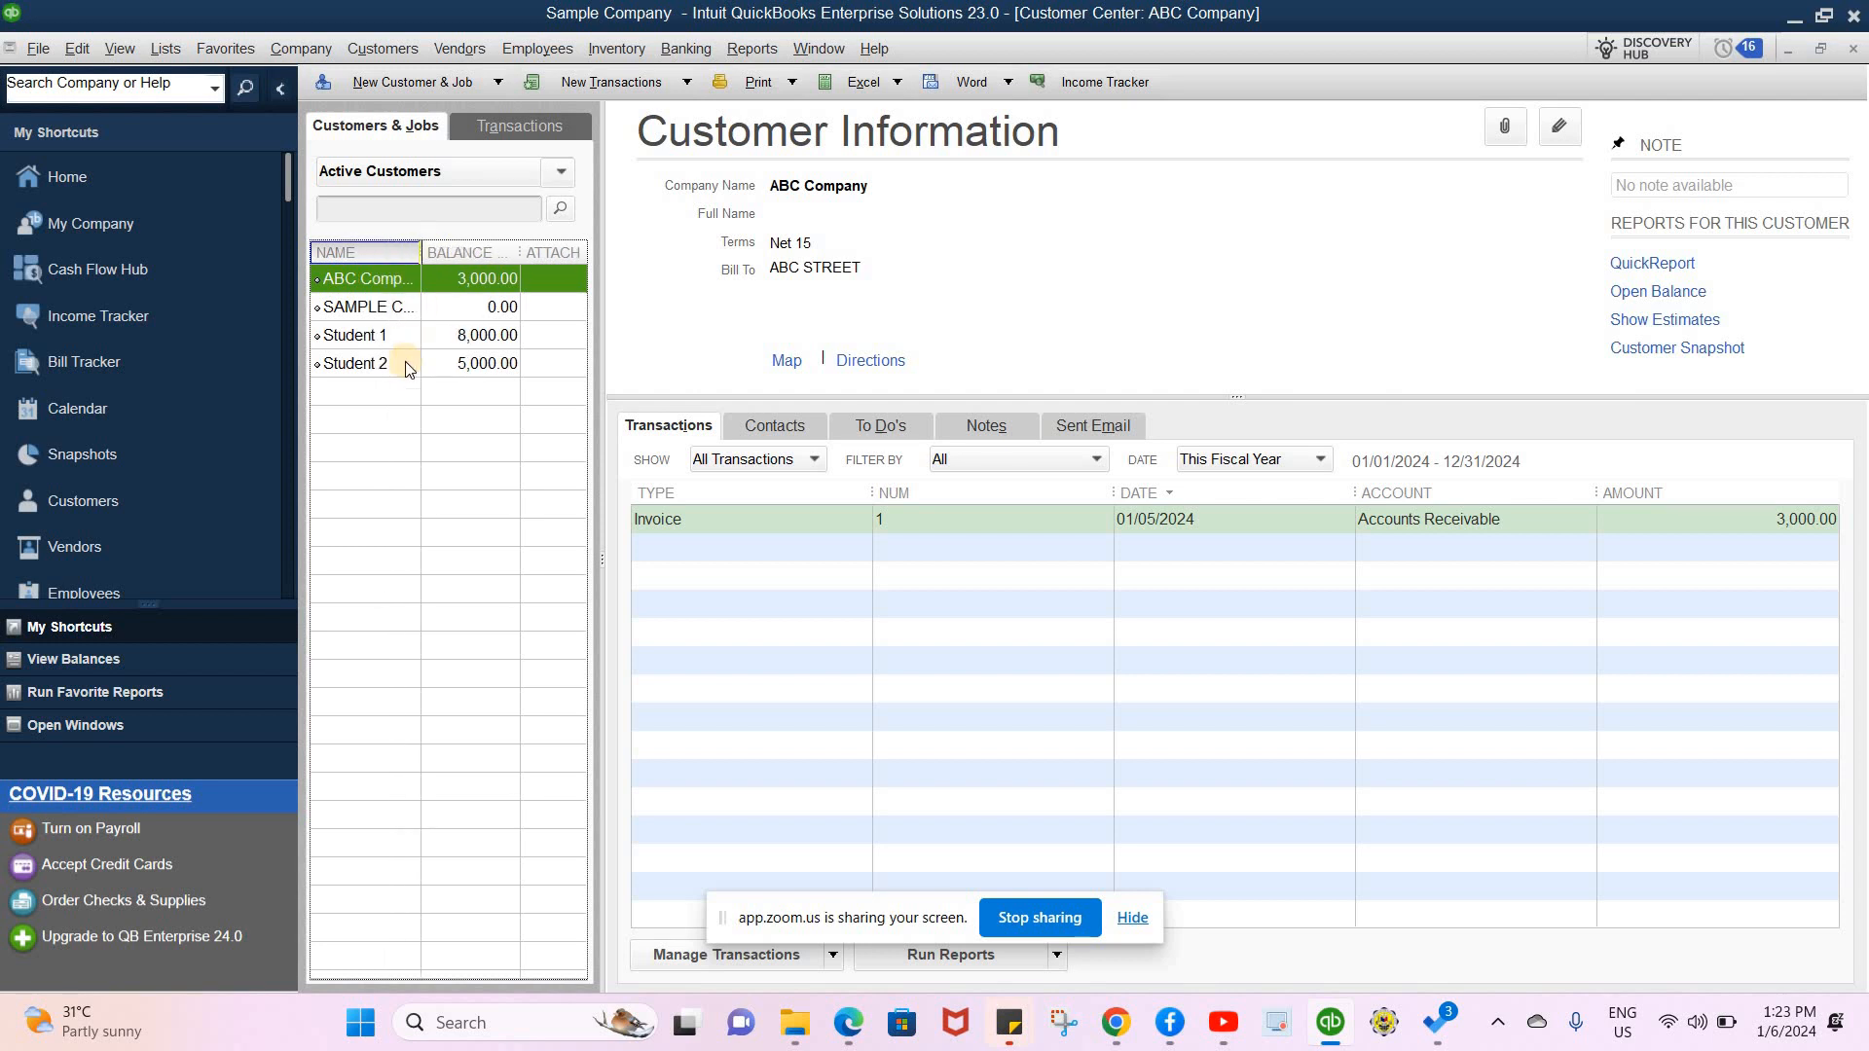
left_click(374, 341)
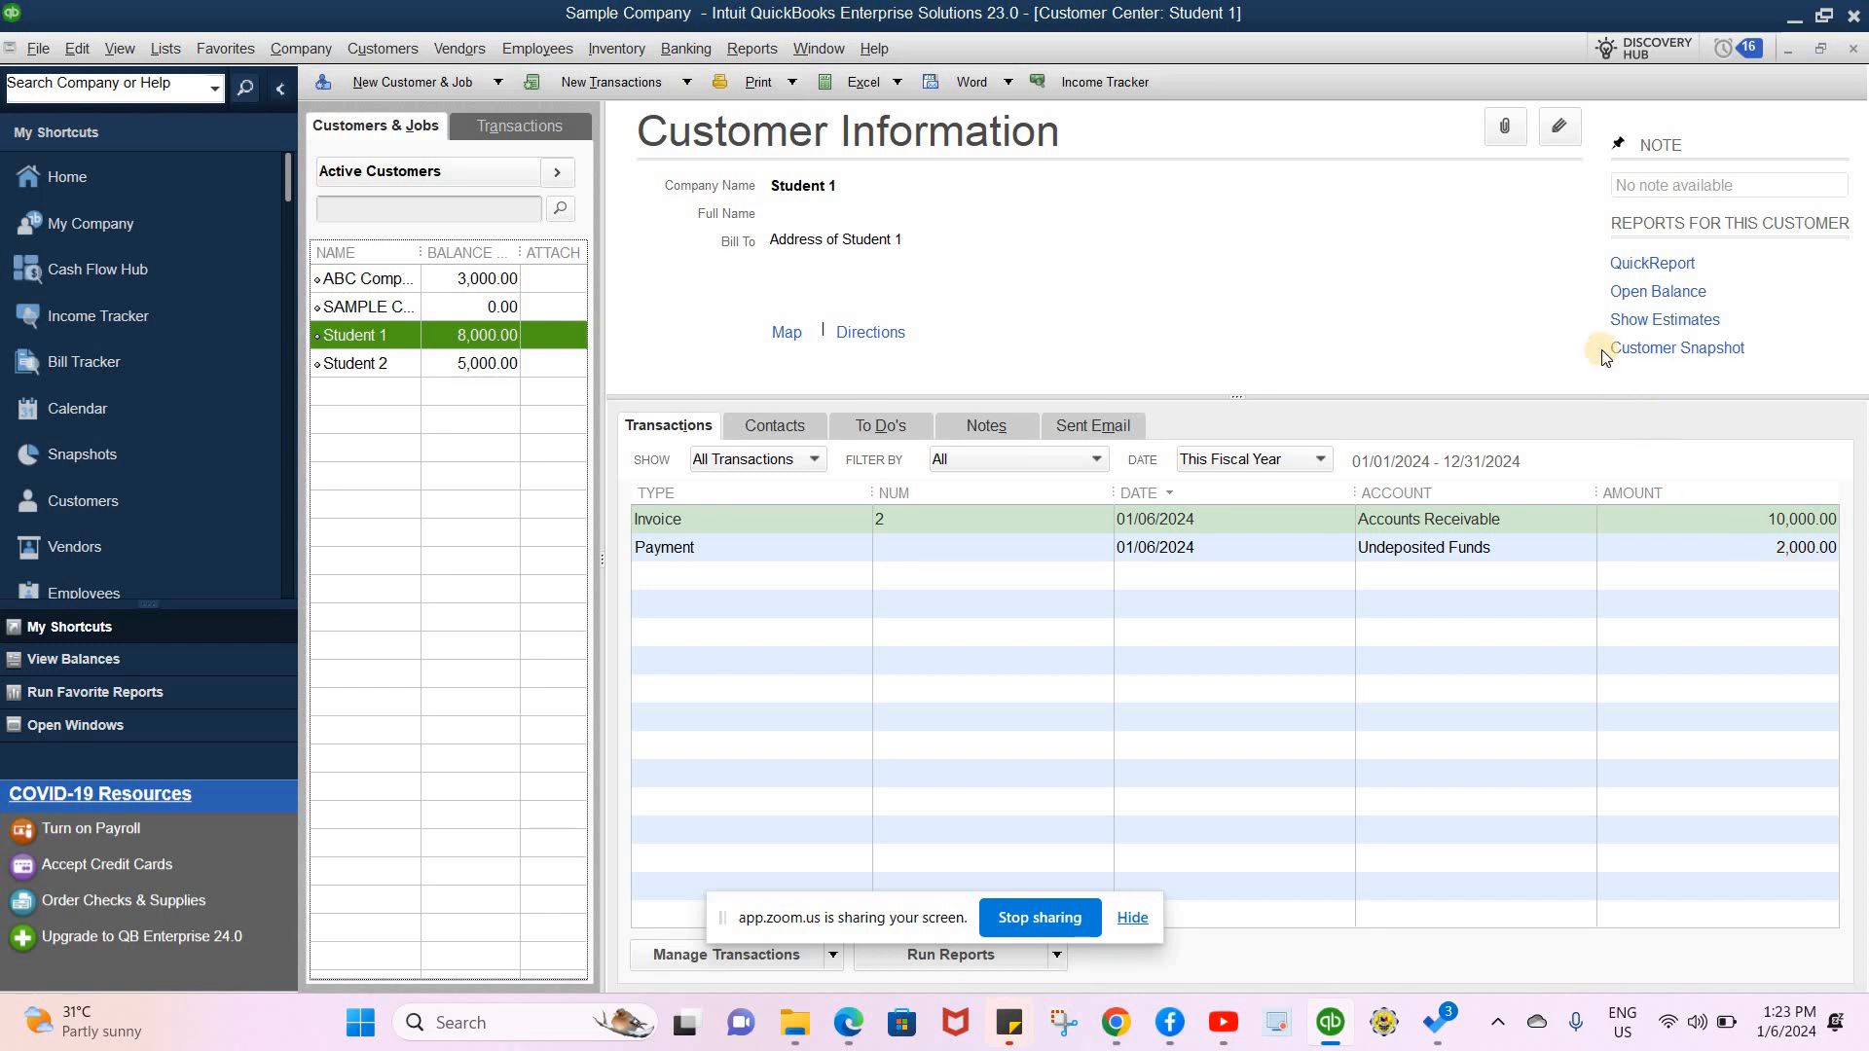
left_click(1636, 263)
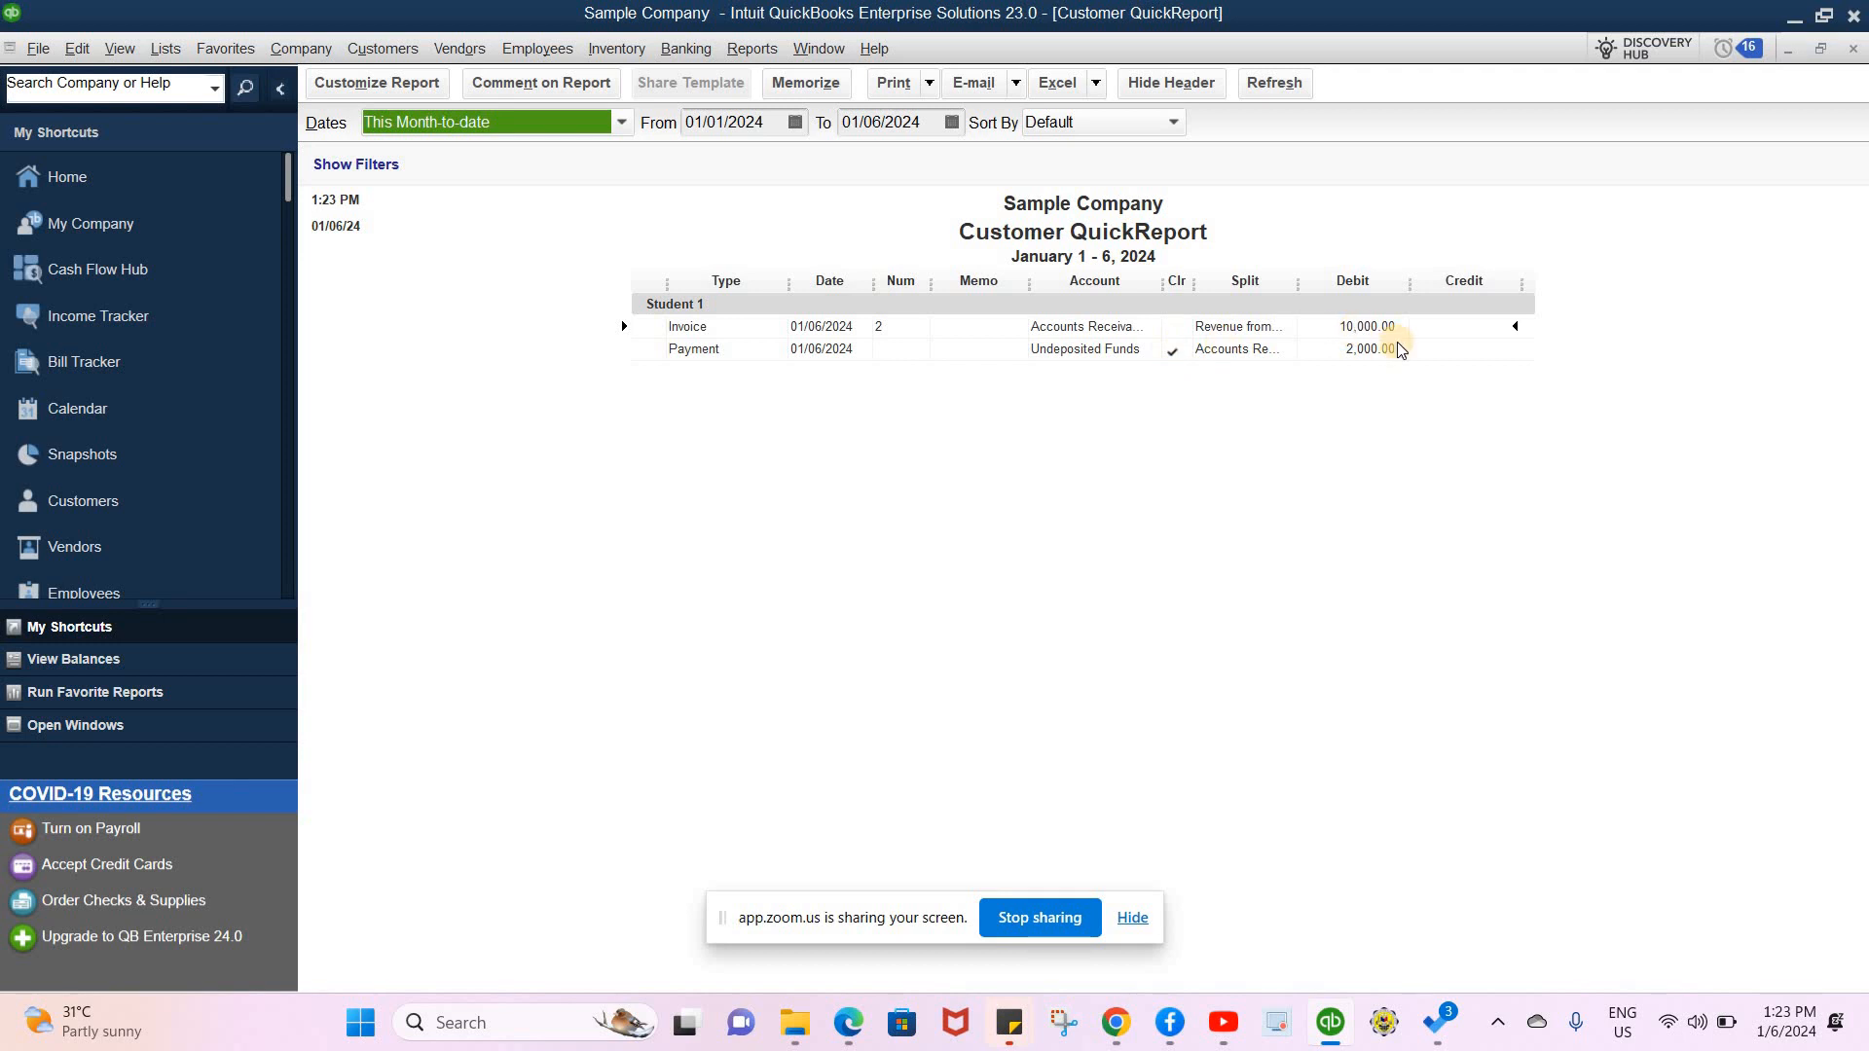
- Return to the Customer Center and run the report of all this fiscal year's transactions for Student 1
left_click(356, 45)
left_click(389, 81)
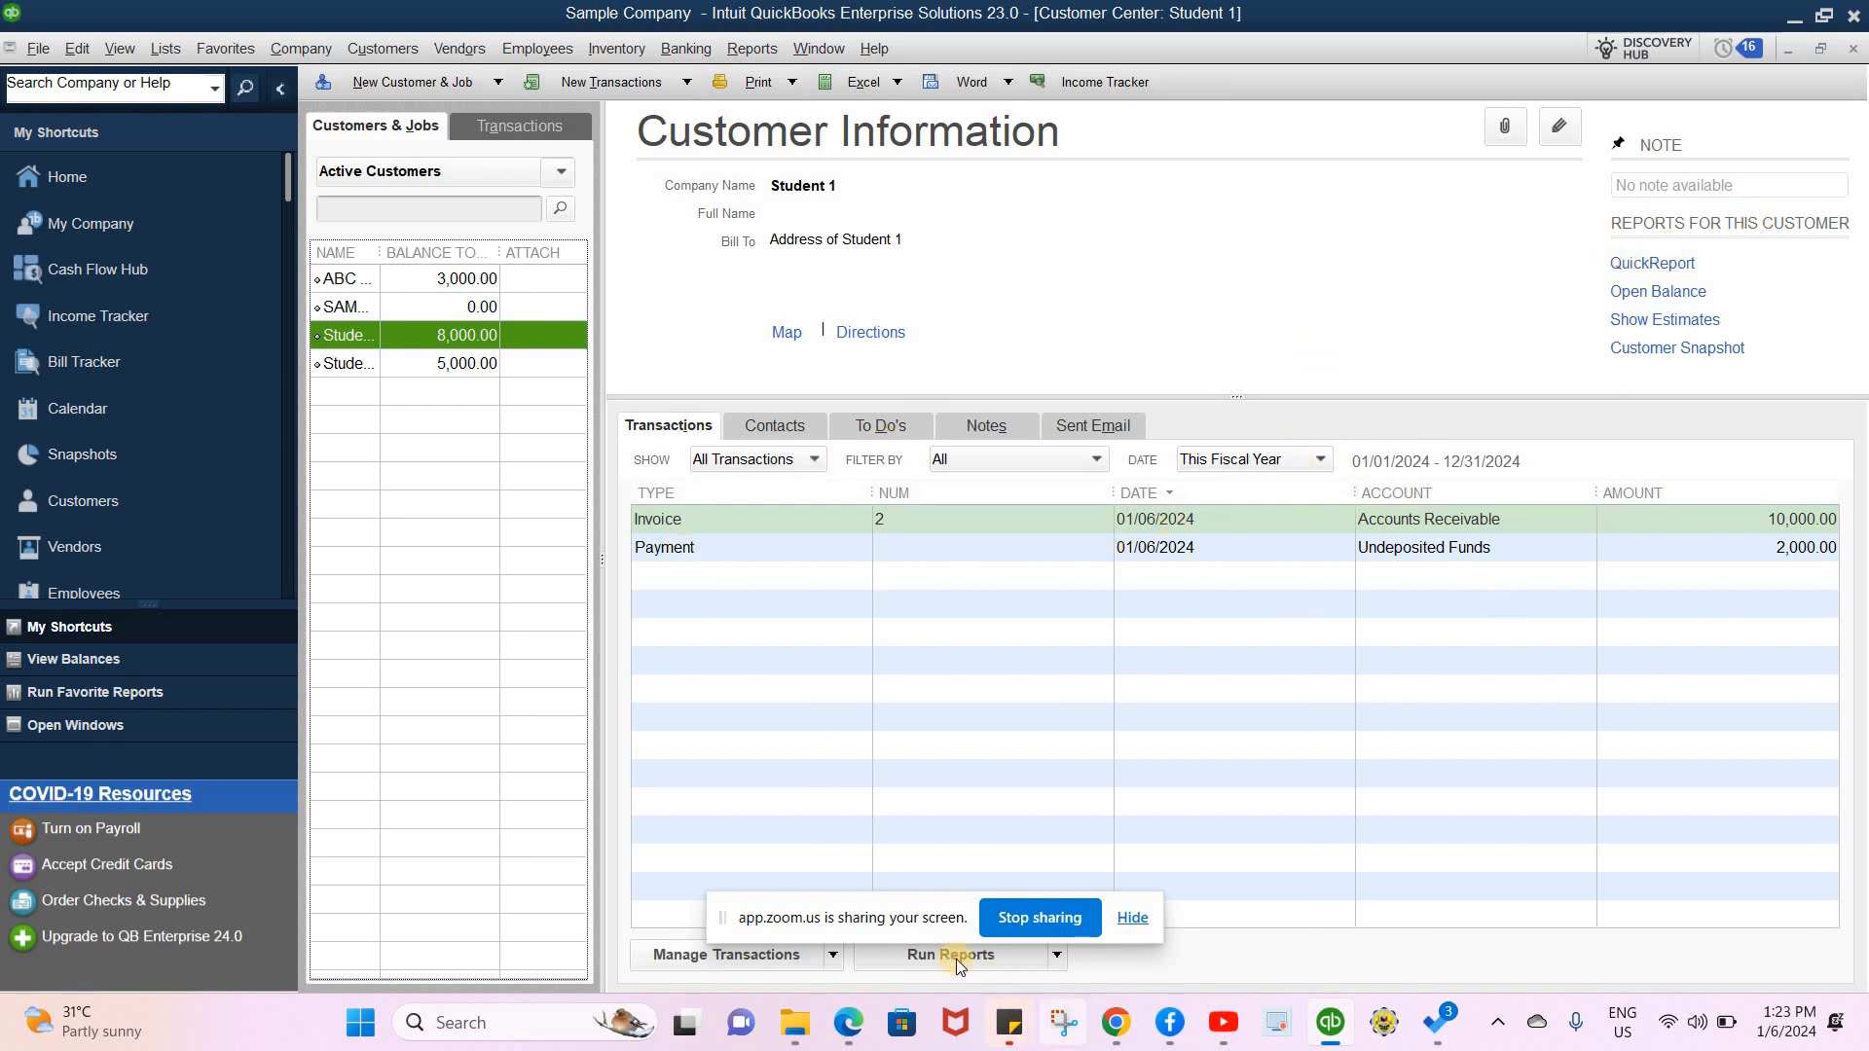
mouse_move(1009, 1022)
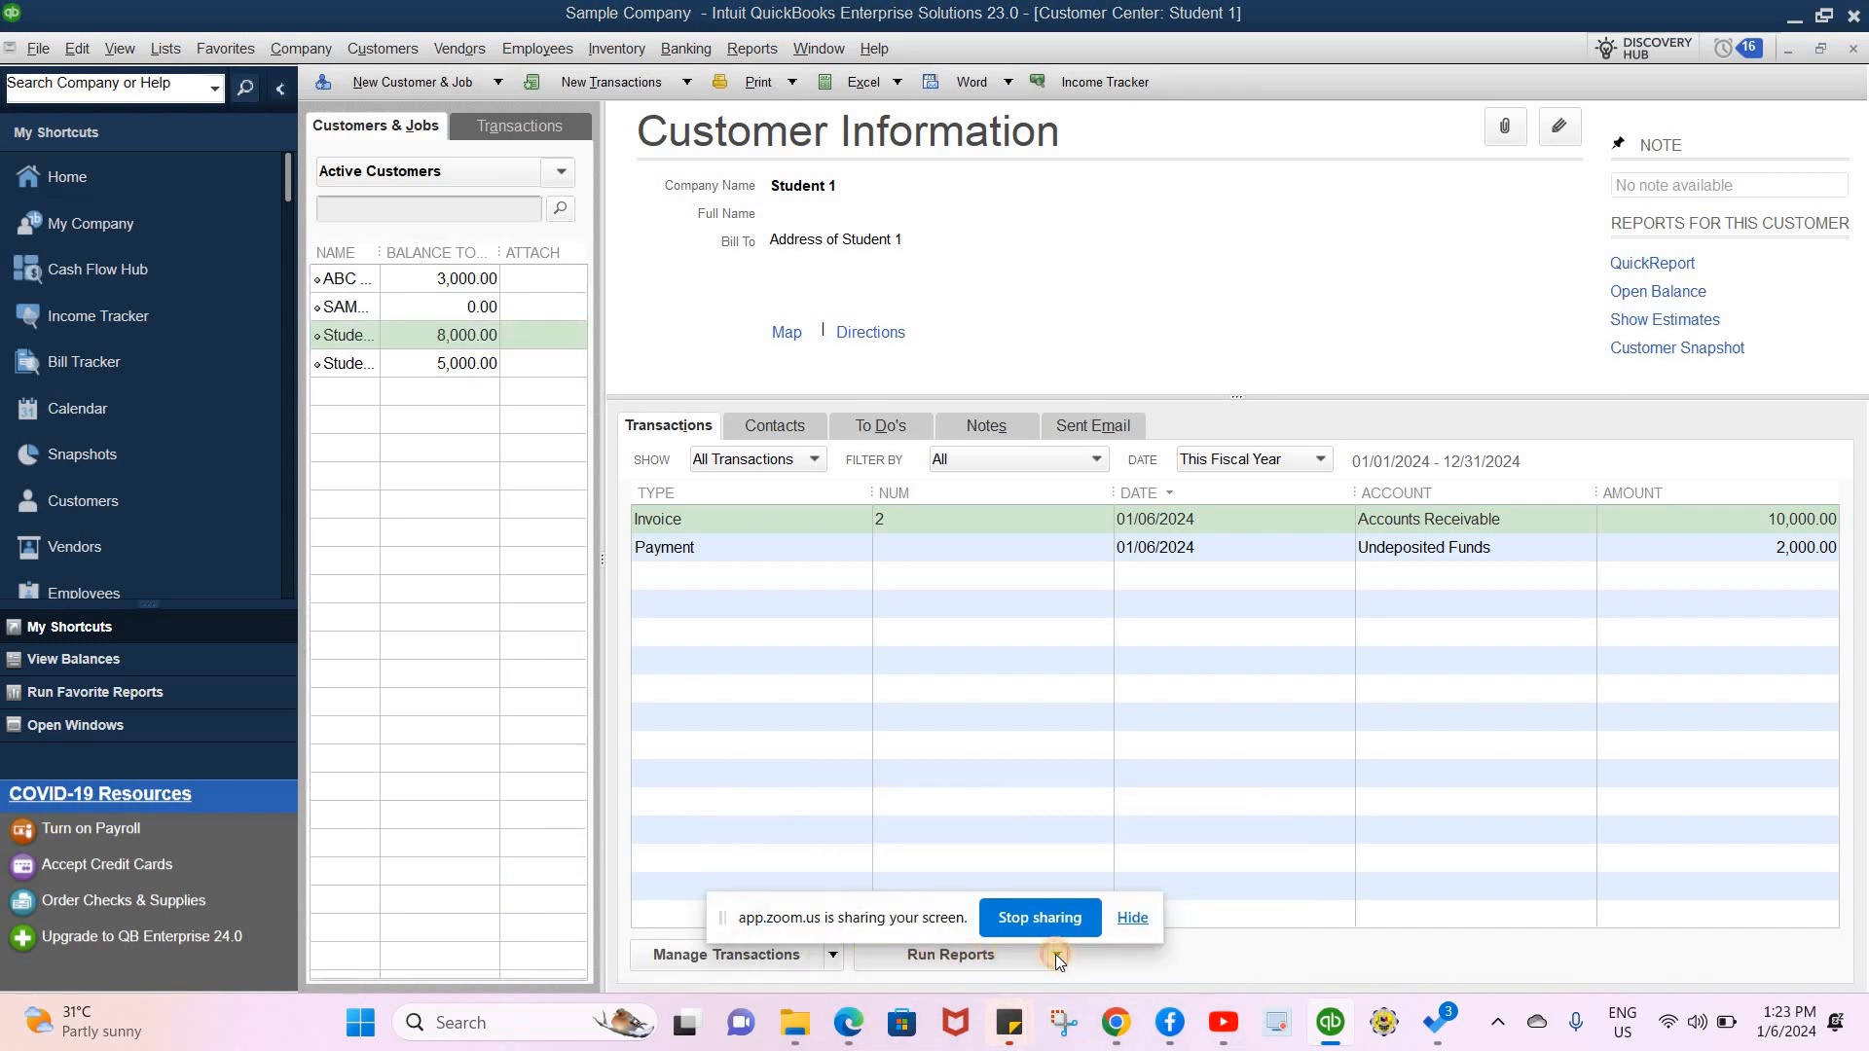
left_click_drag(867, 901, 1662, 839)
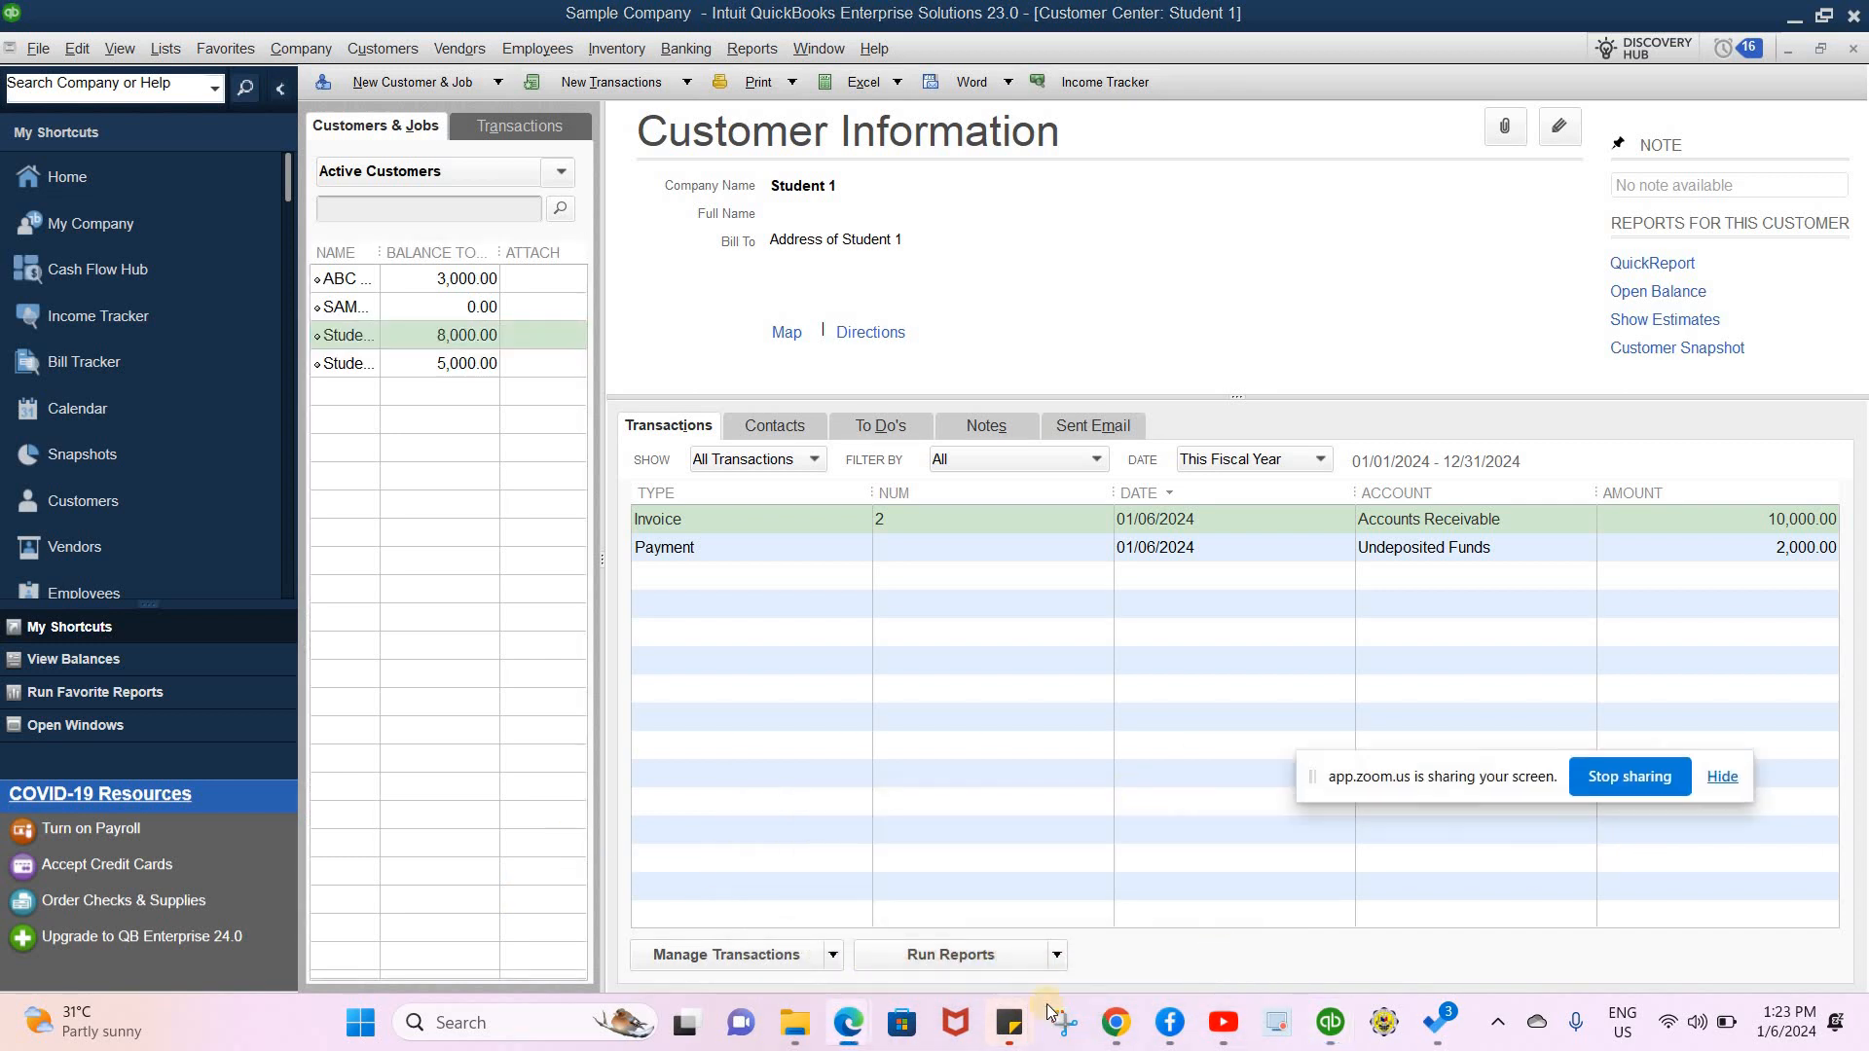
left_click(1055, 955)
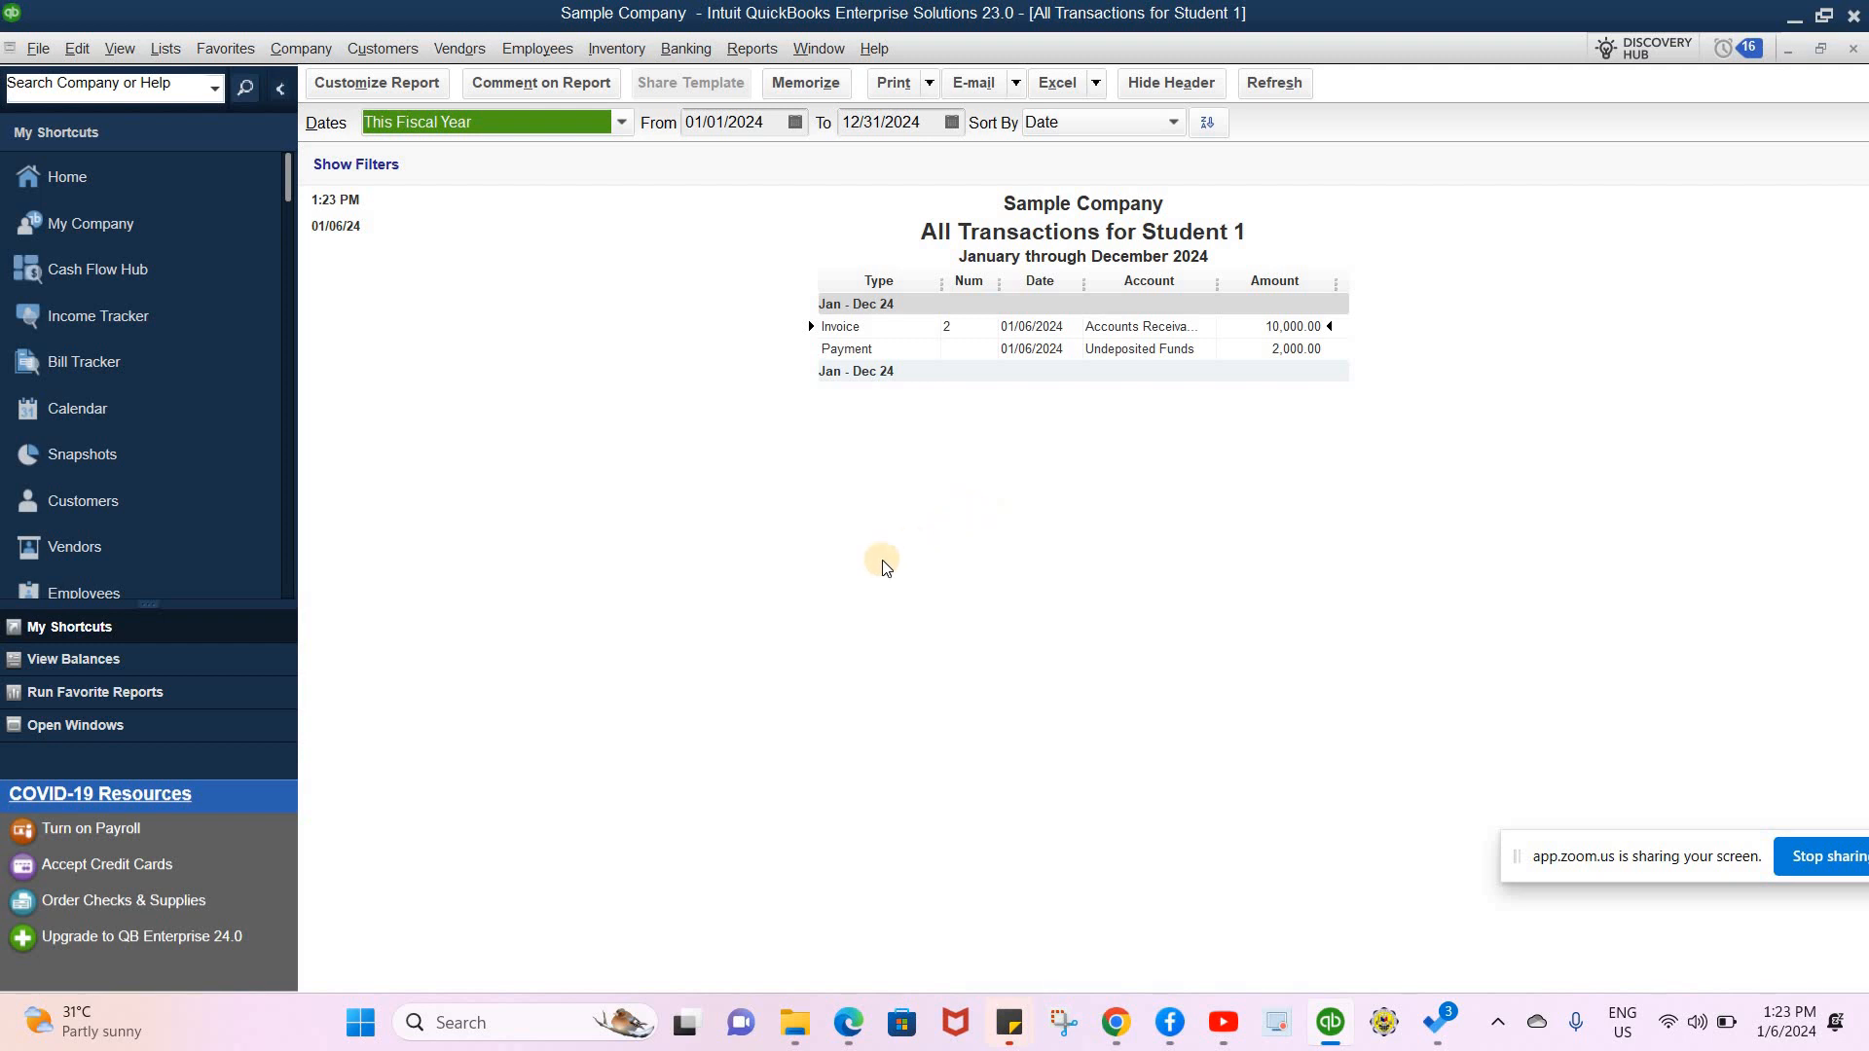
left_click(882, 561)
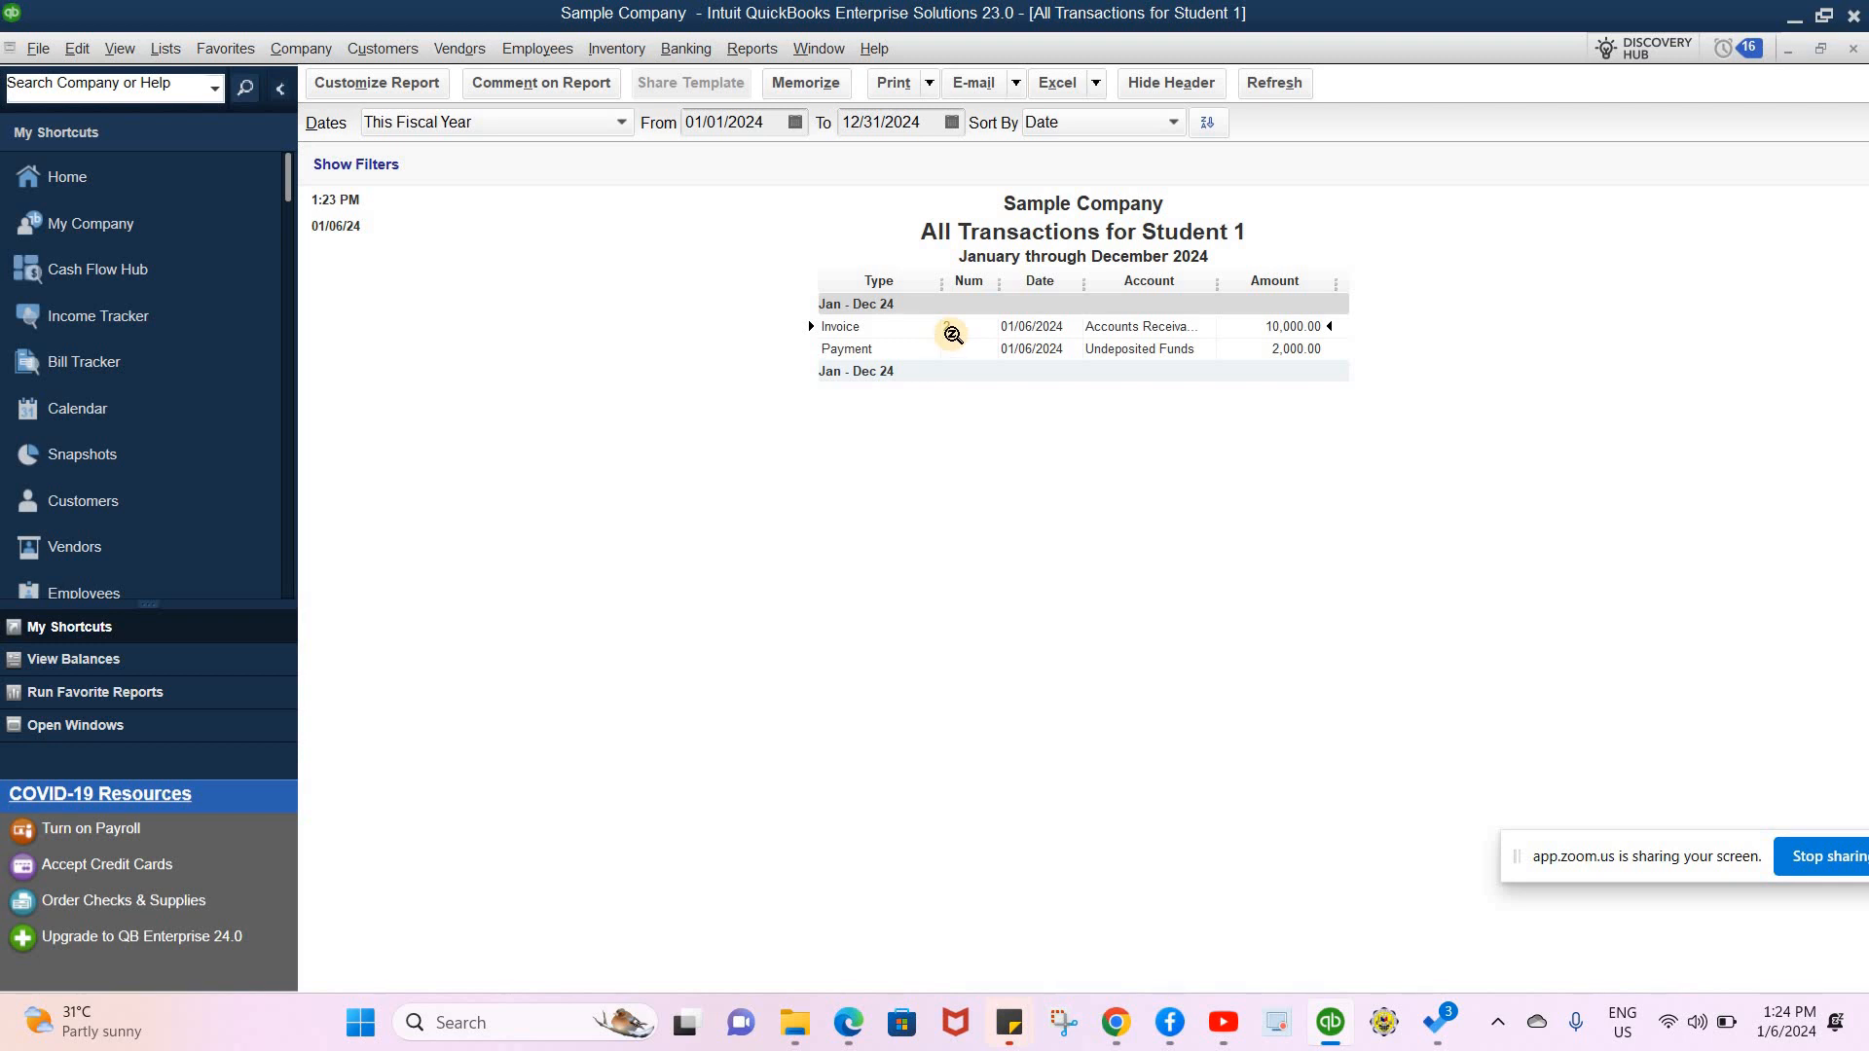
- Start a new customer invoice and set its invoice number to "SOA# 1"
left_click(380, 48)
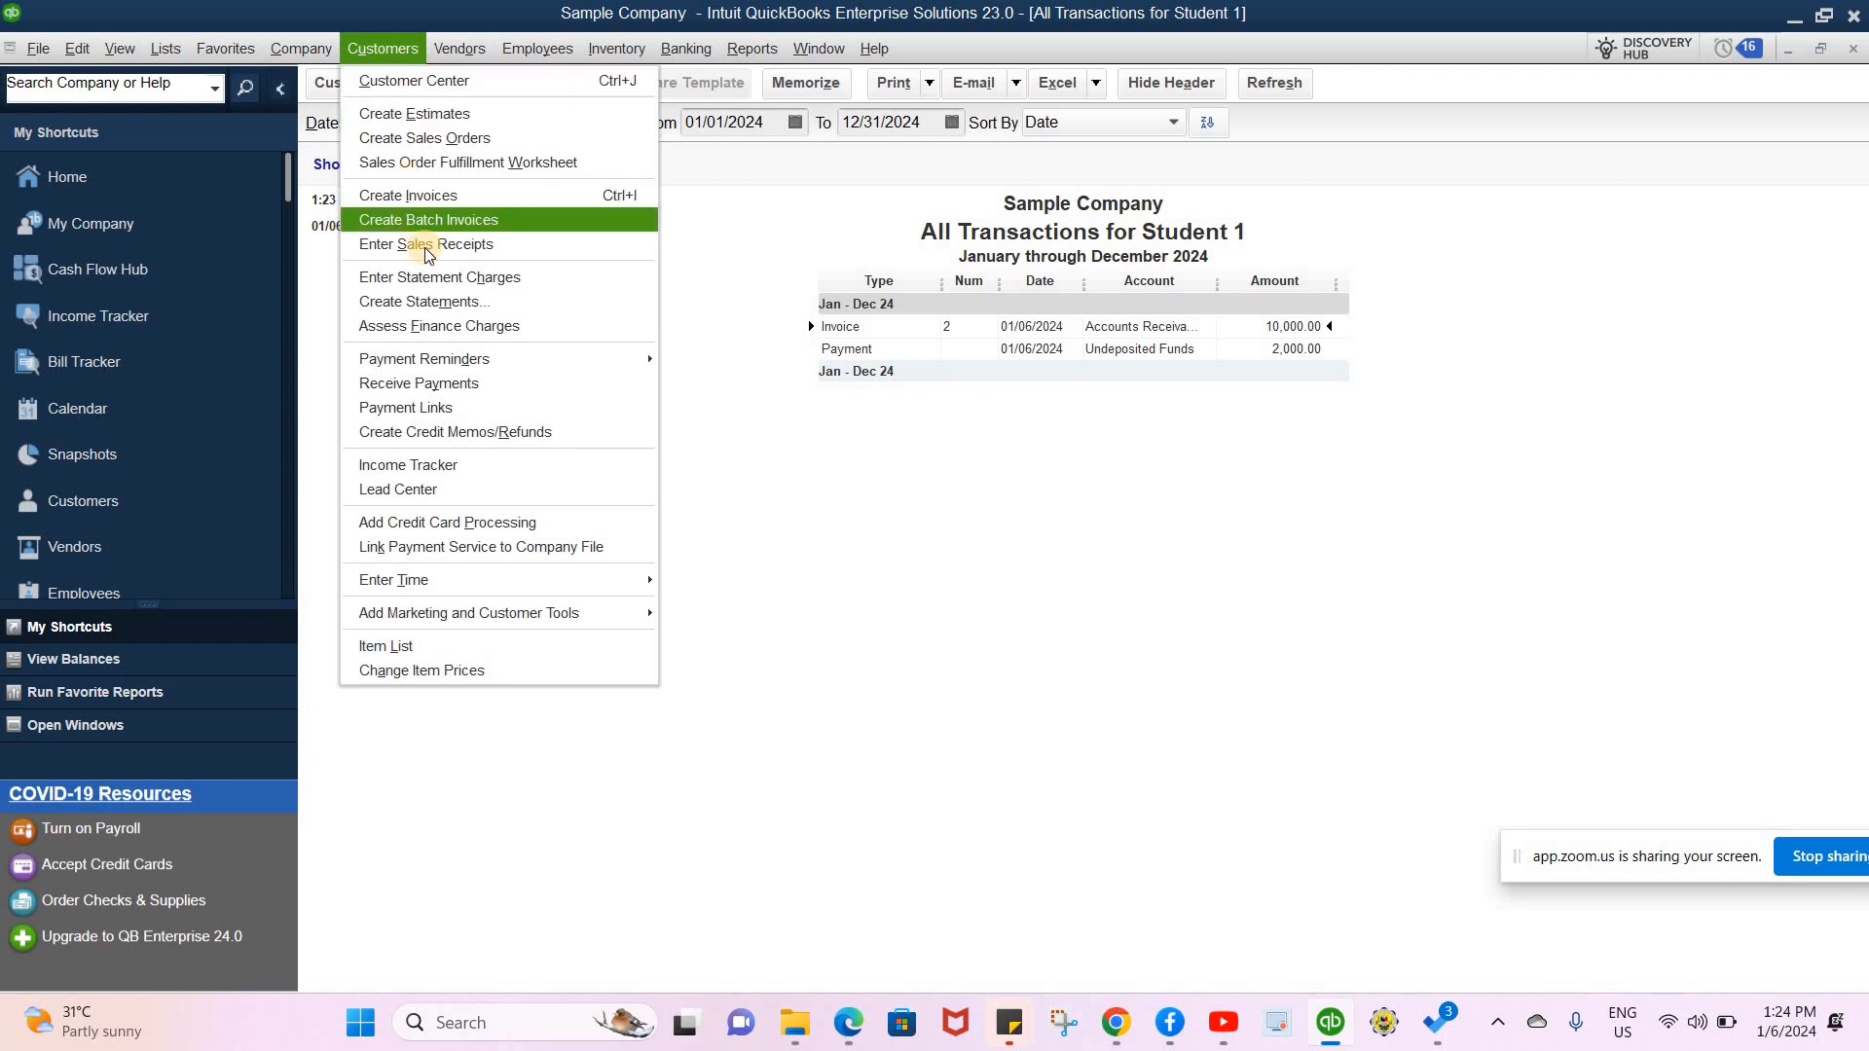
left_click(424, 196)
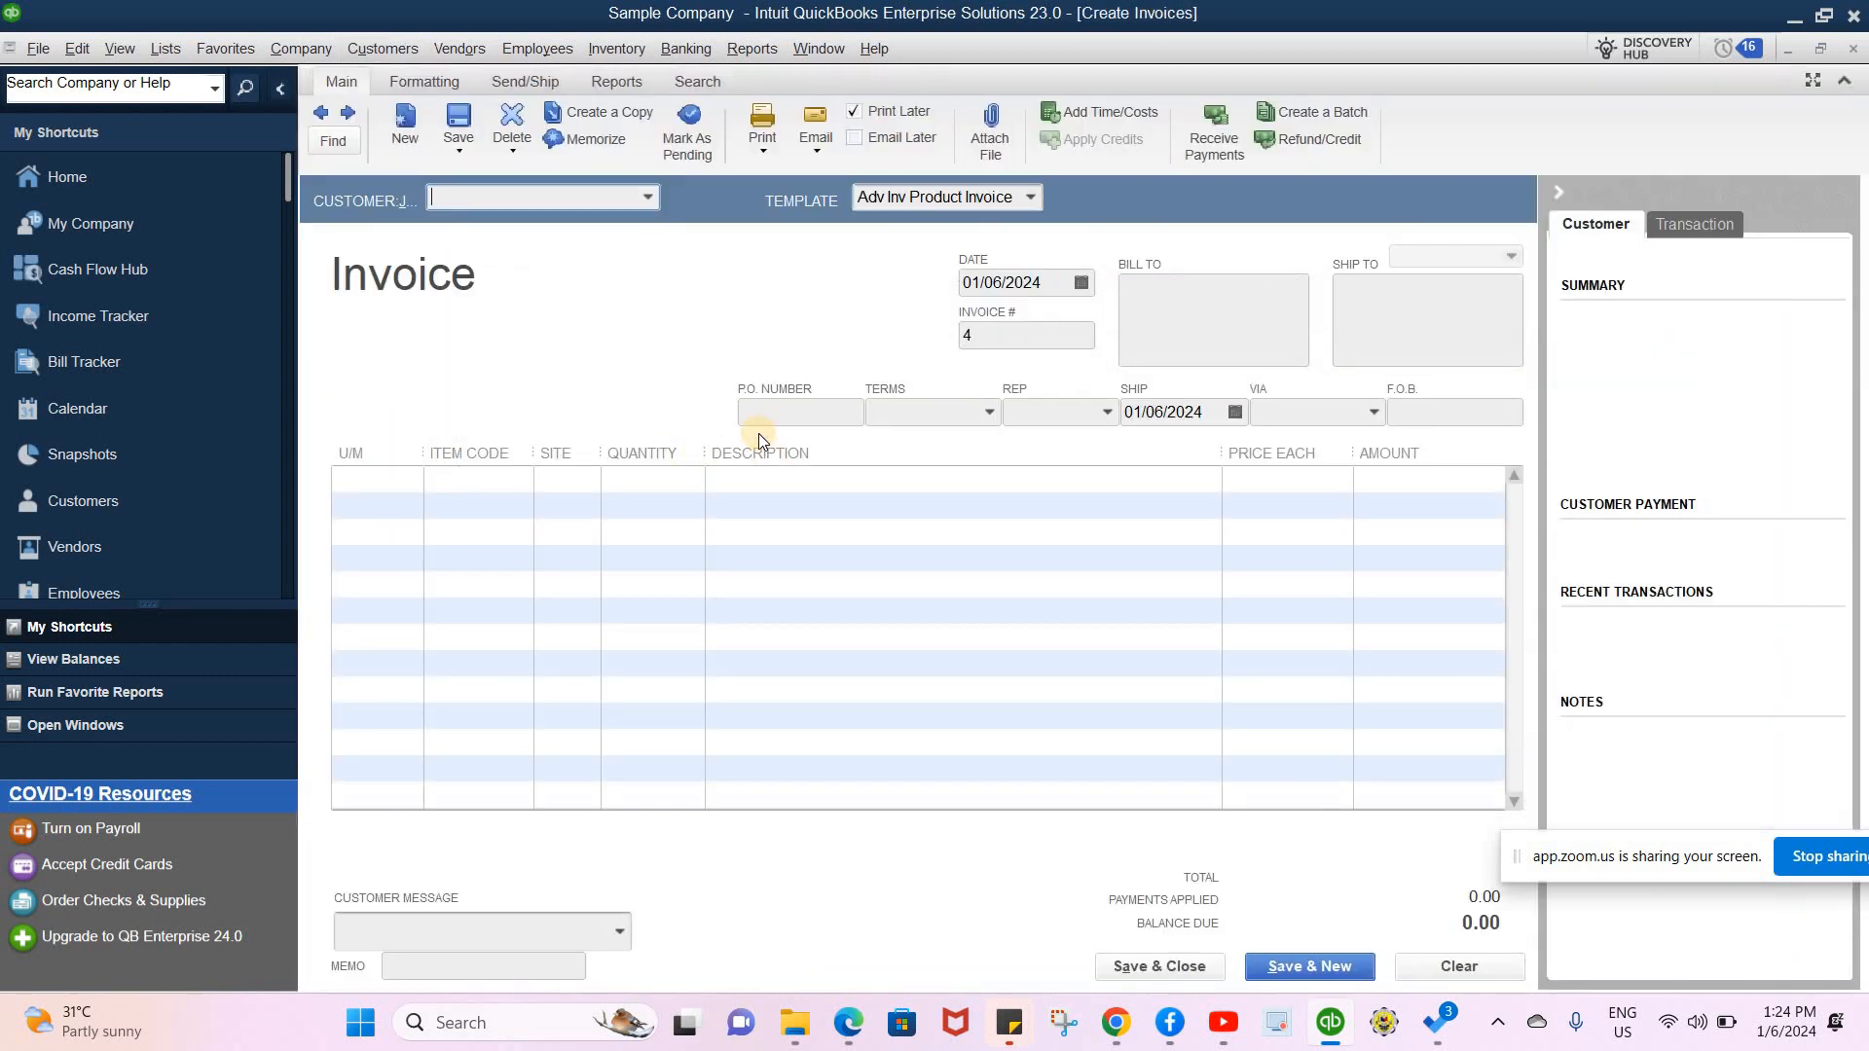
left_click(1016, 335)
key("BackSpace")
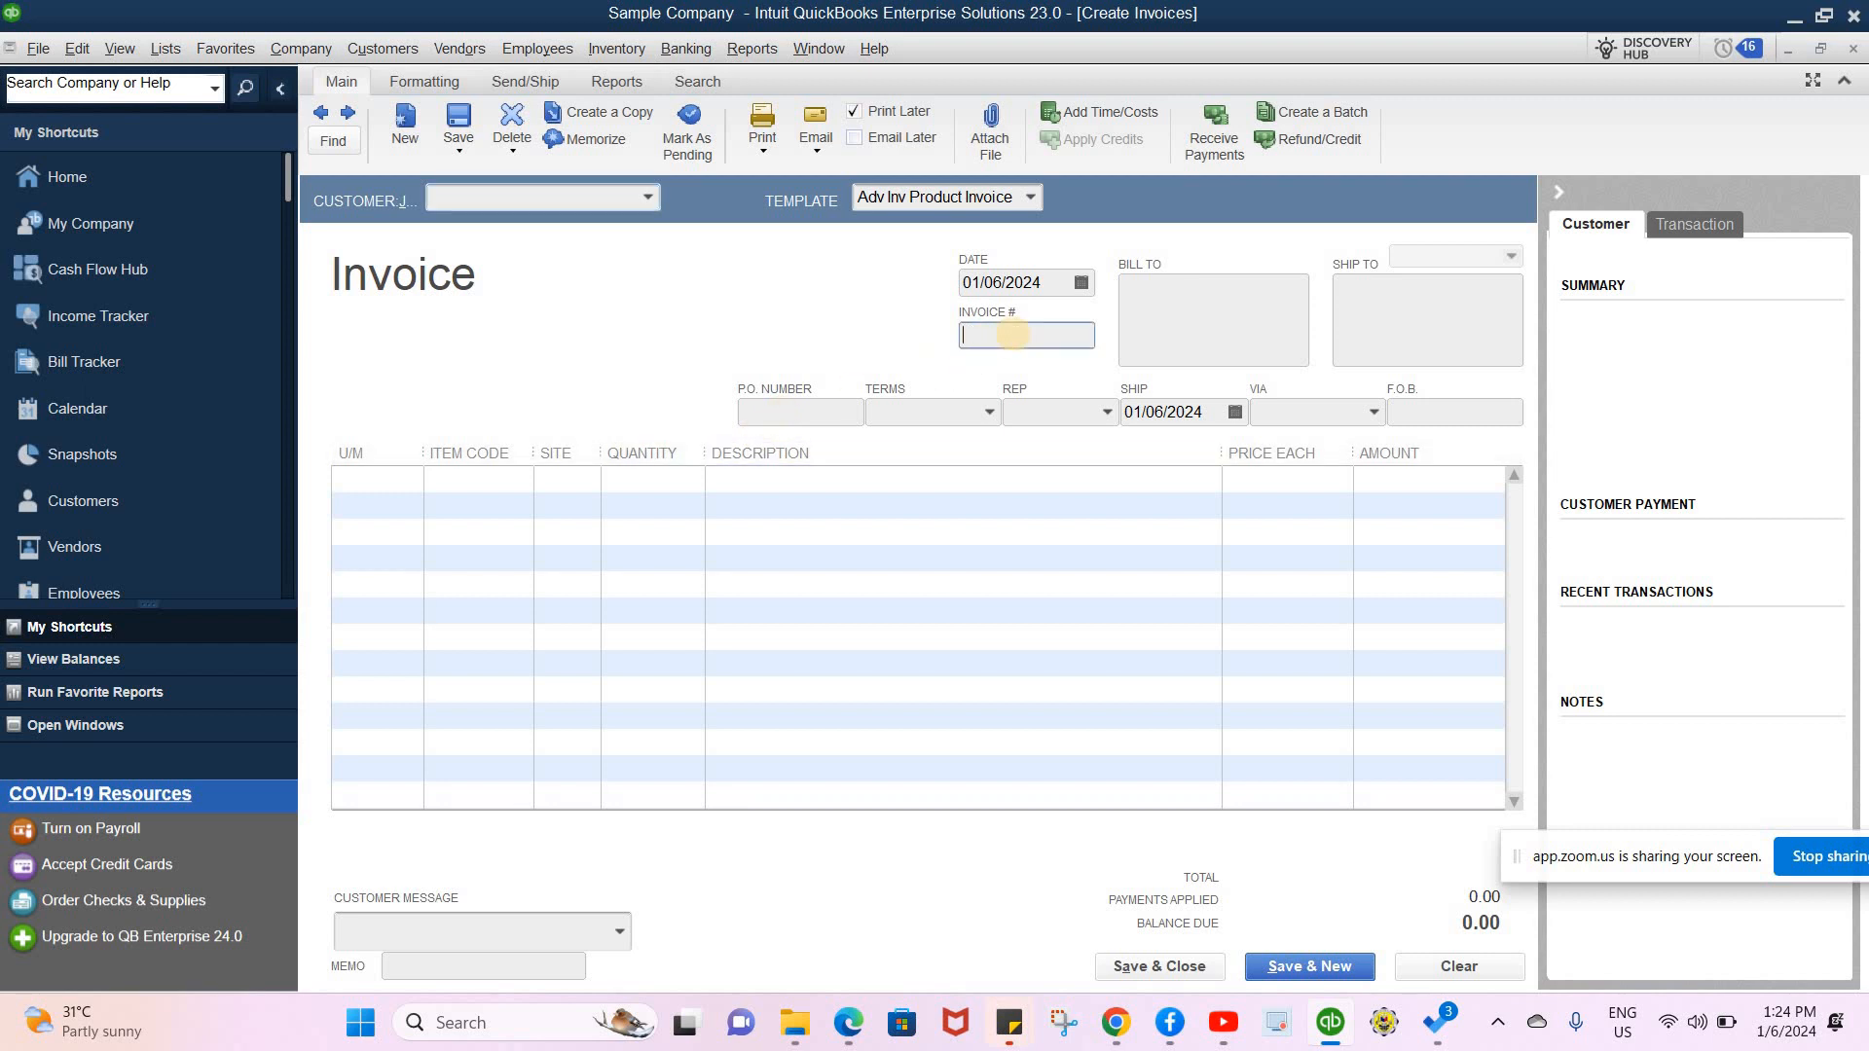
type("soa")
key("BackSpace")
key("BackSpace")
key("BackSpace")
key("Caps_Lock")
type("SOA")
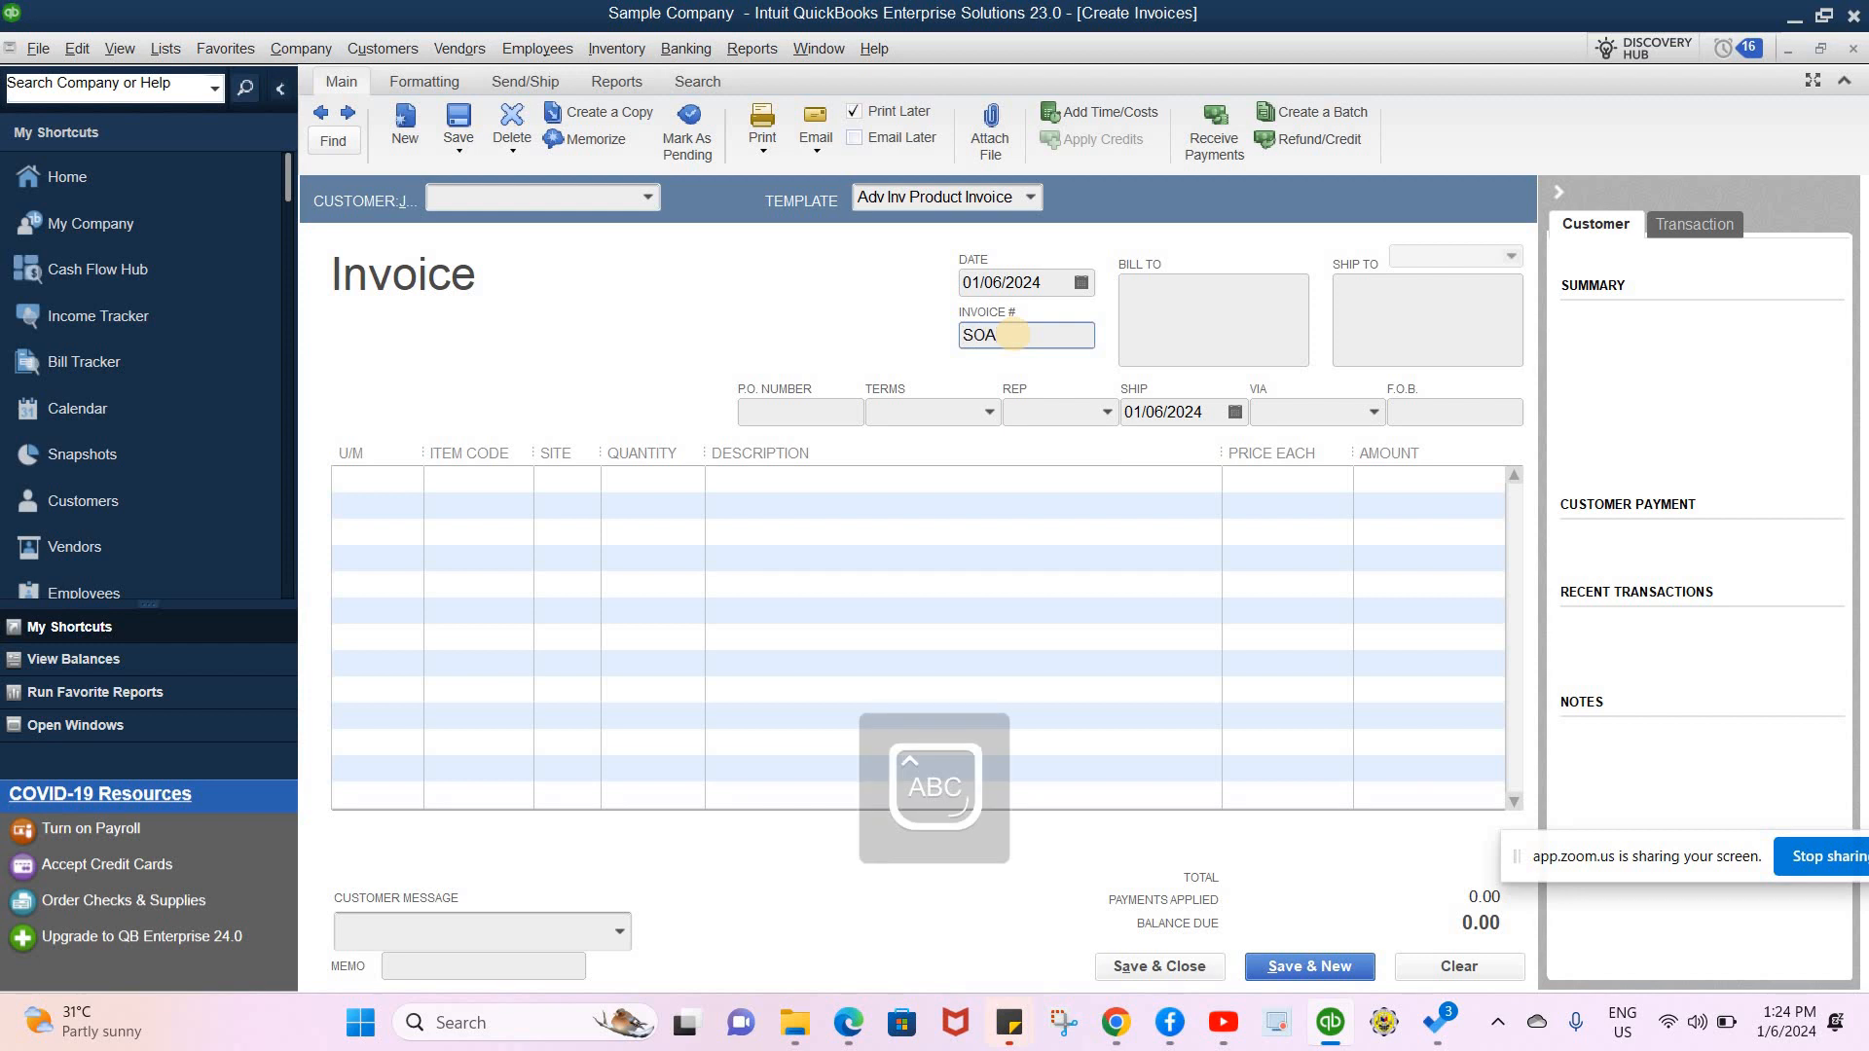
type("#")
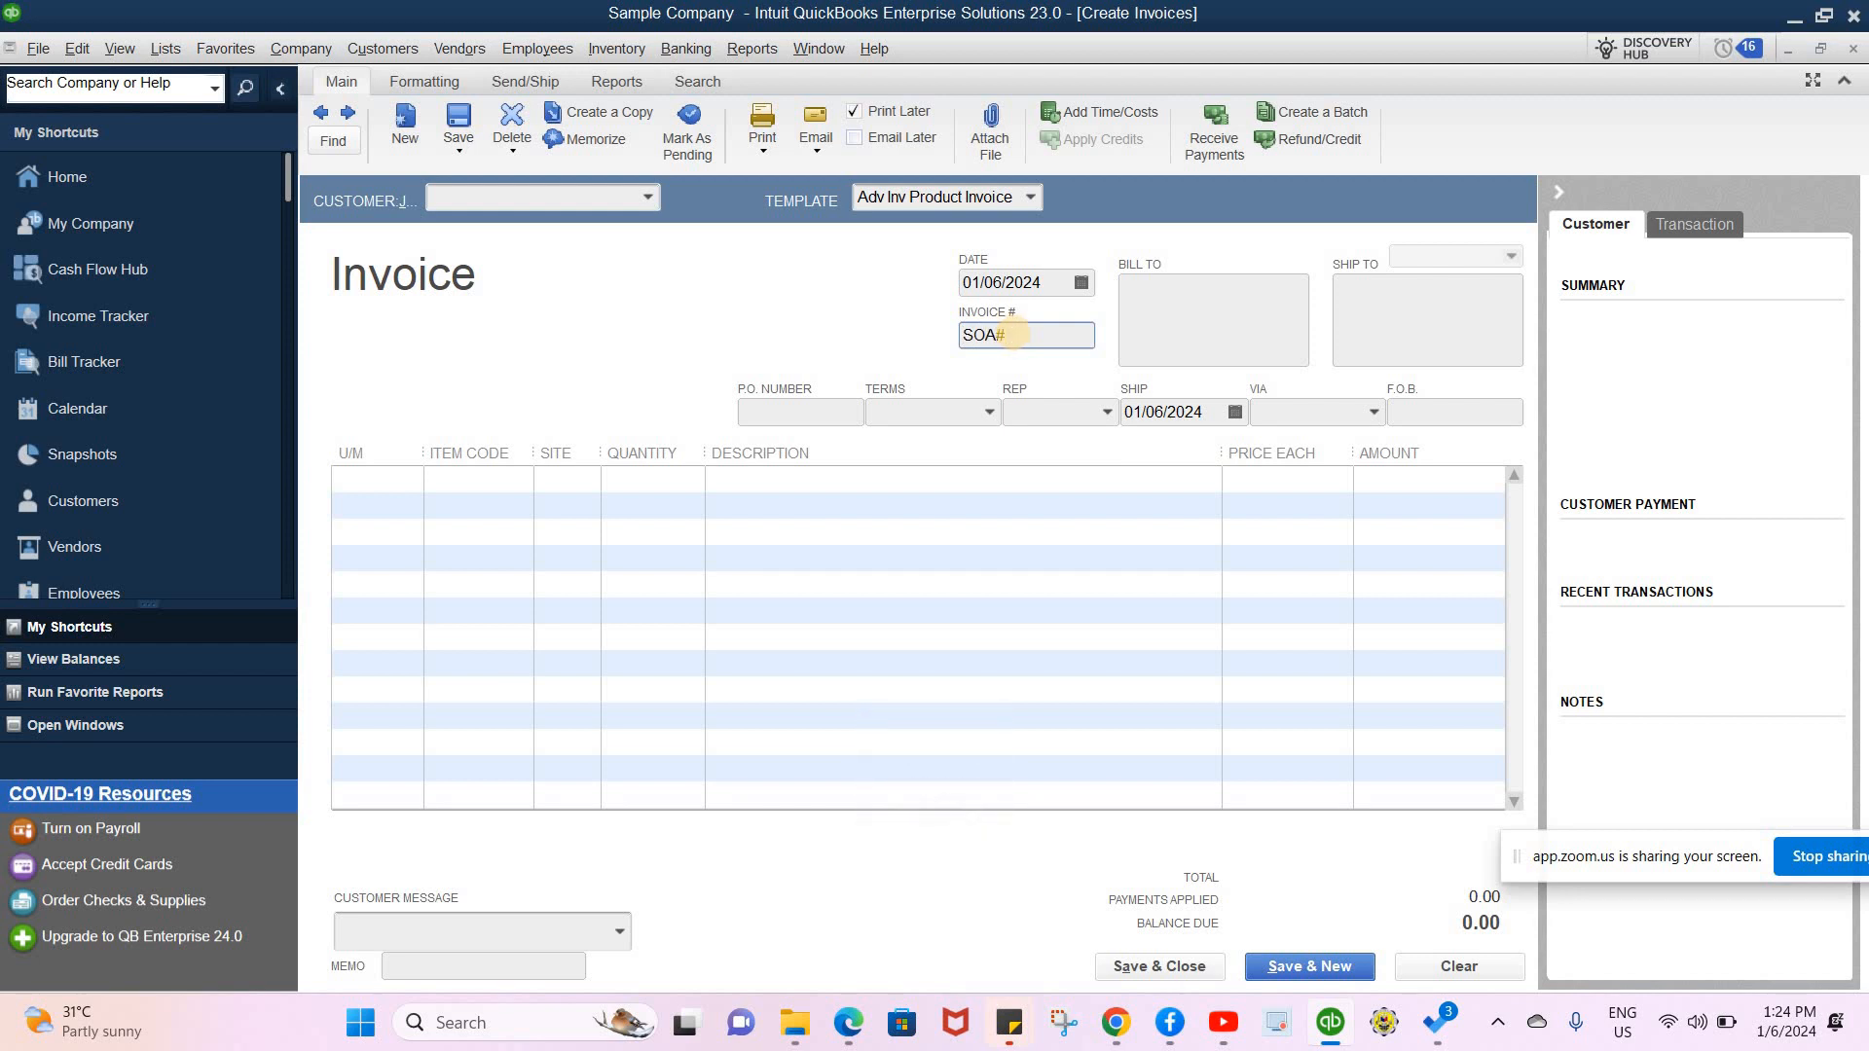
type(" 1")
- Start adding a new customer from the invoice and enter "Student 3" as the customer name
left_click(648, 196)
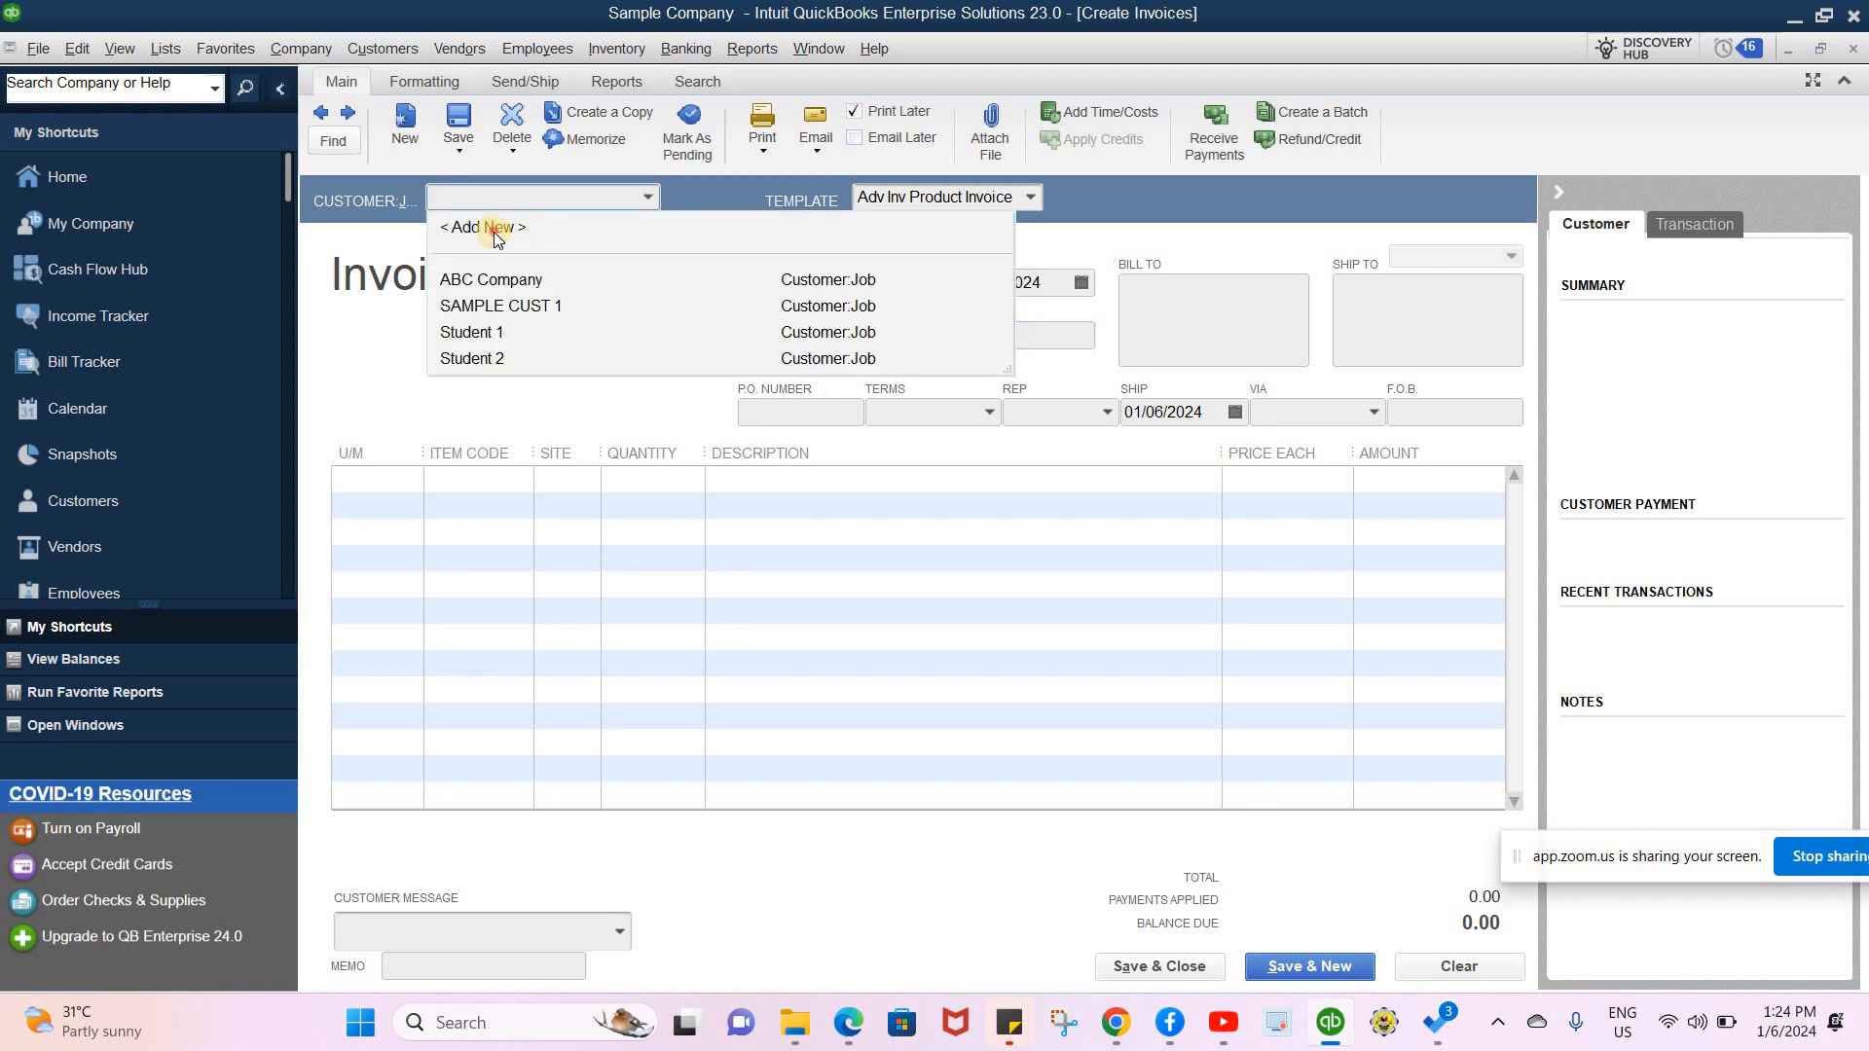
left_click(494, 231)
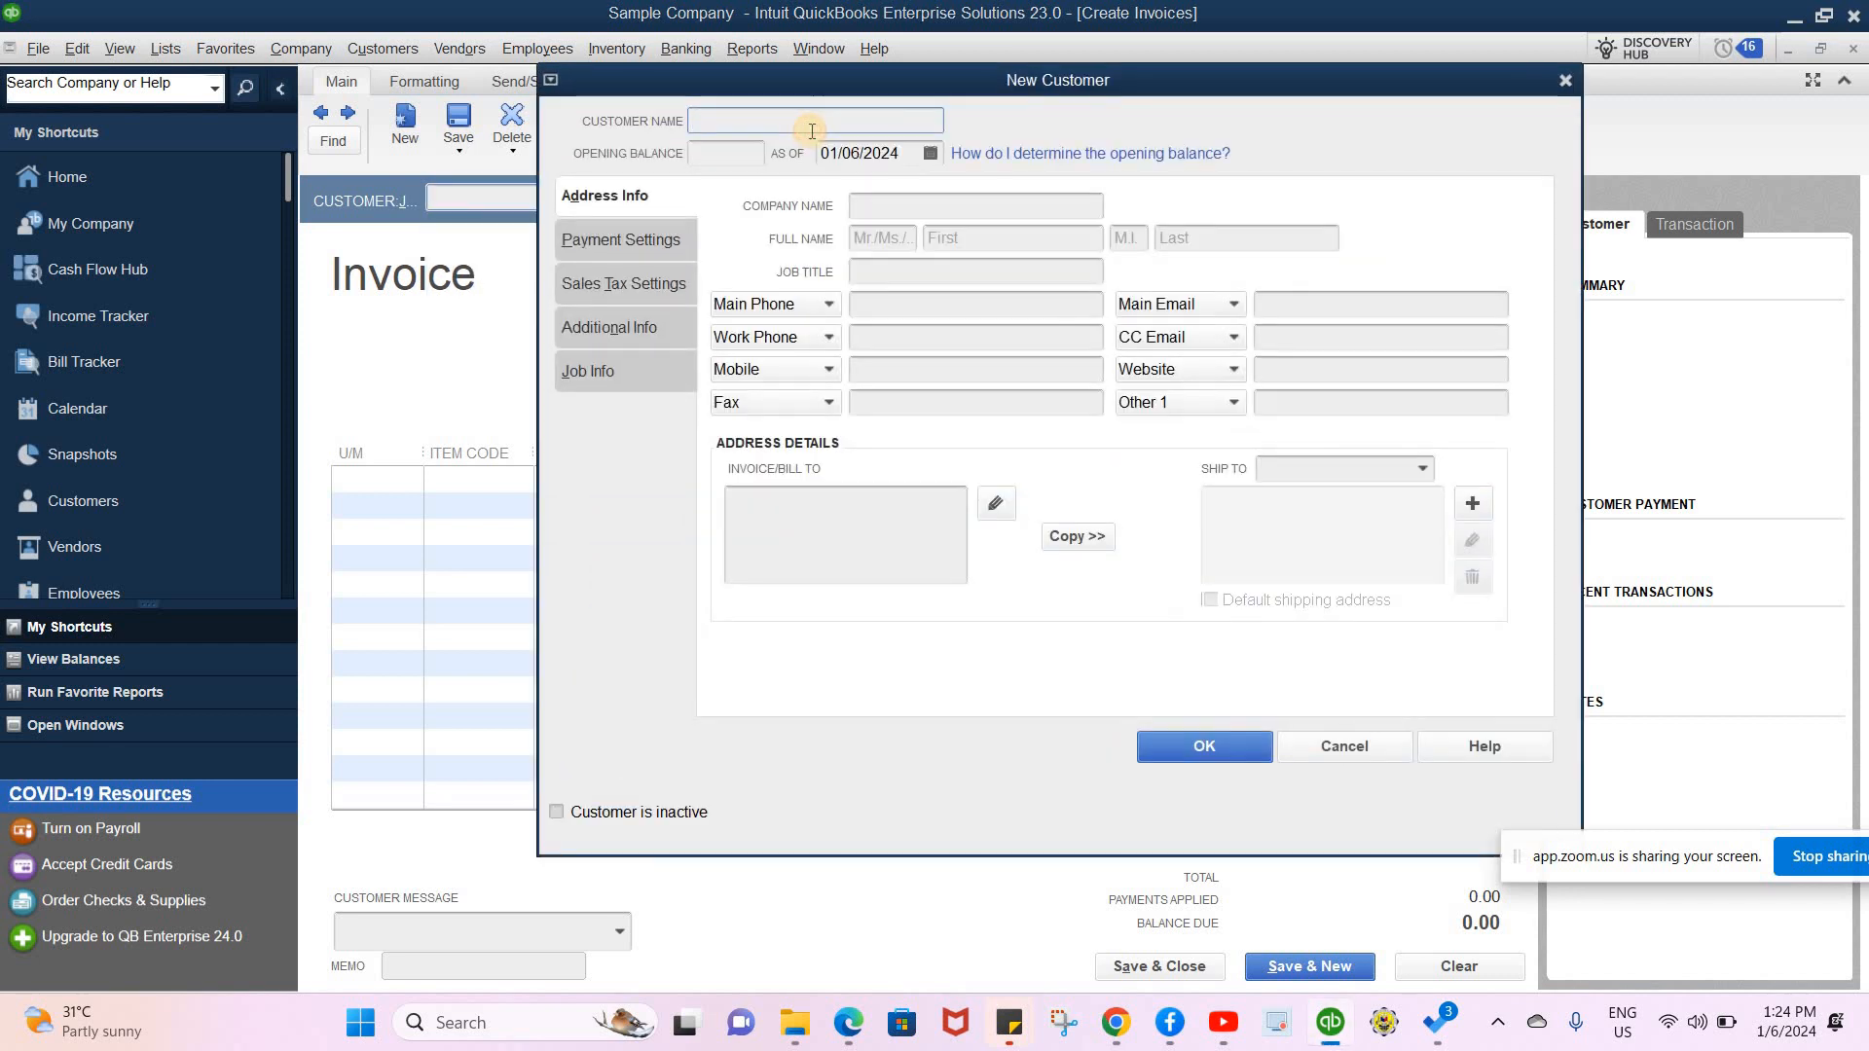
key("Caps_Lock")
type("S")
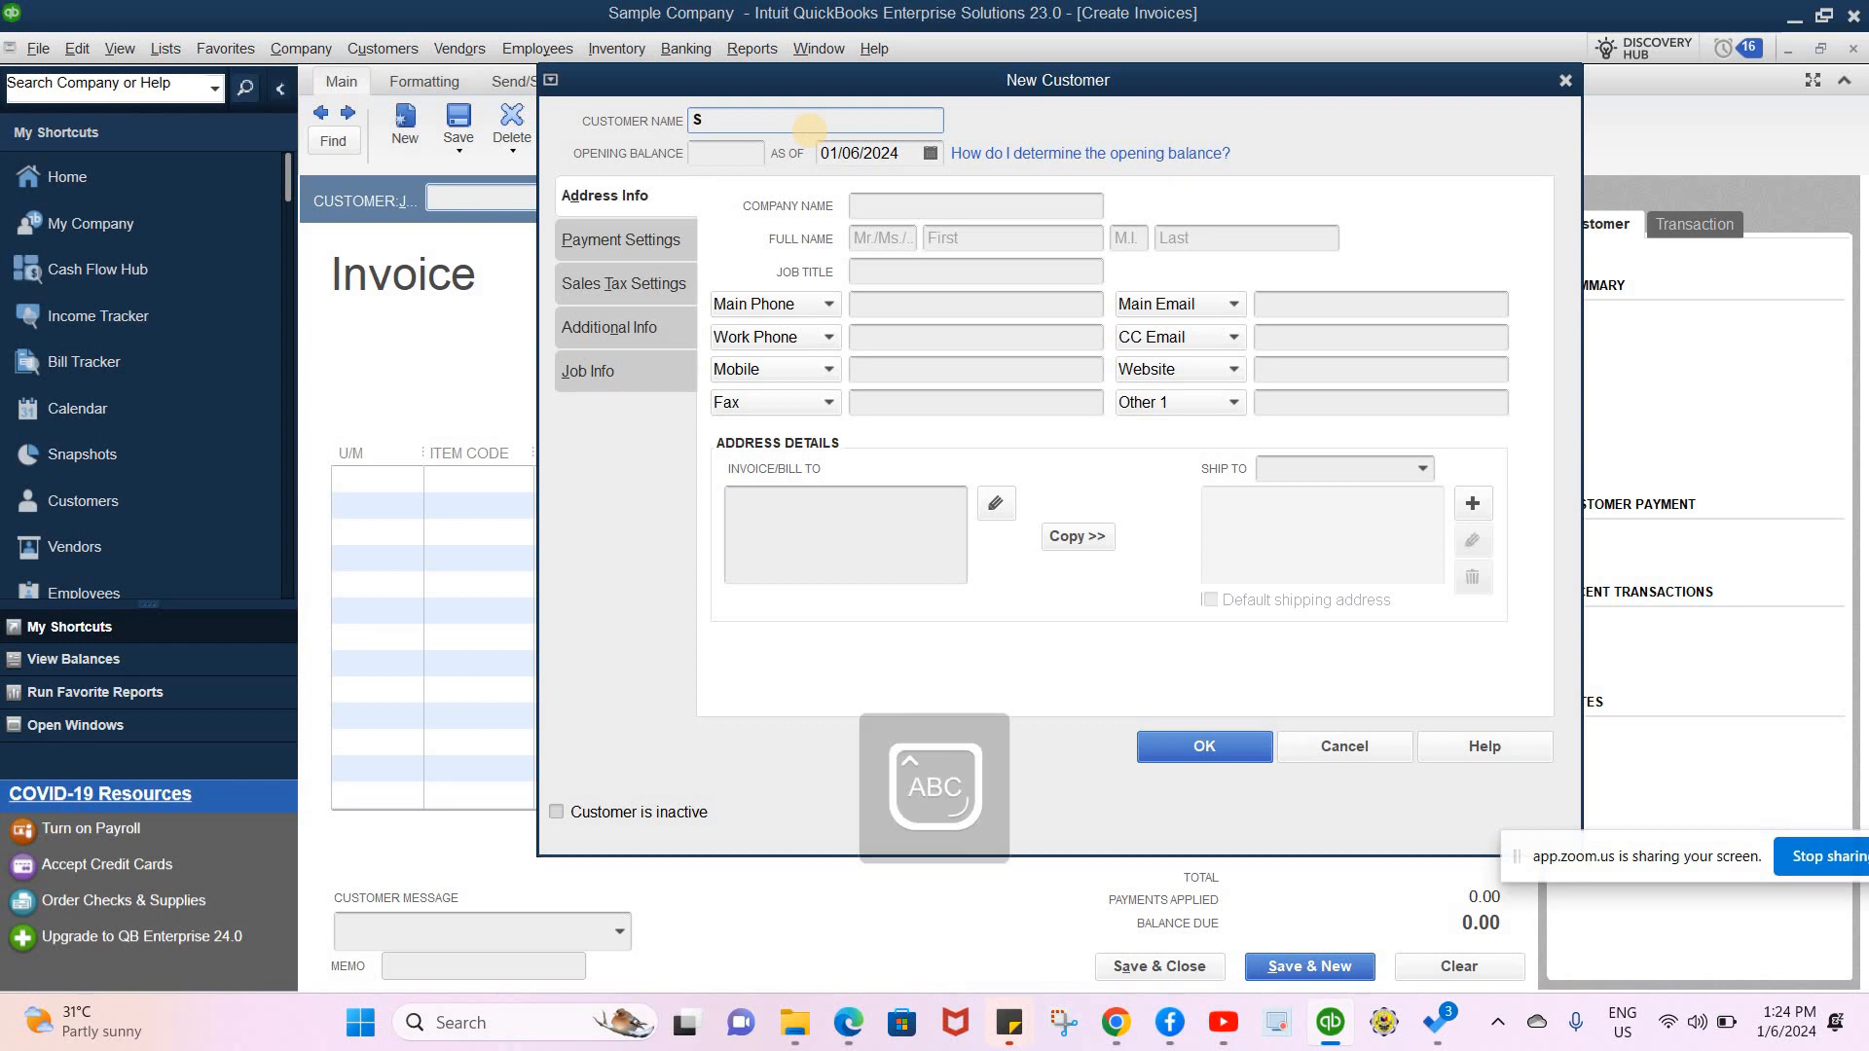
type("TU")
key("BackSpace")
key("BackSpace")
type("T")
key("BackSpace")
key("Caps_Lock")
type("tudent 3")
left_click(599, 152)
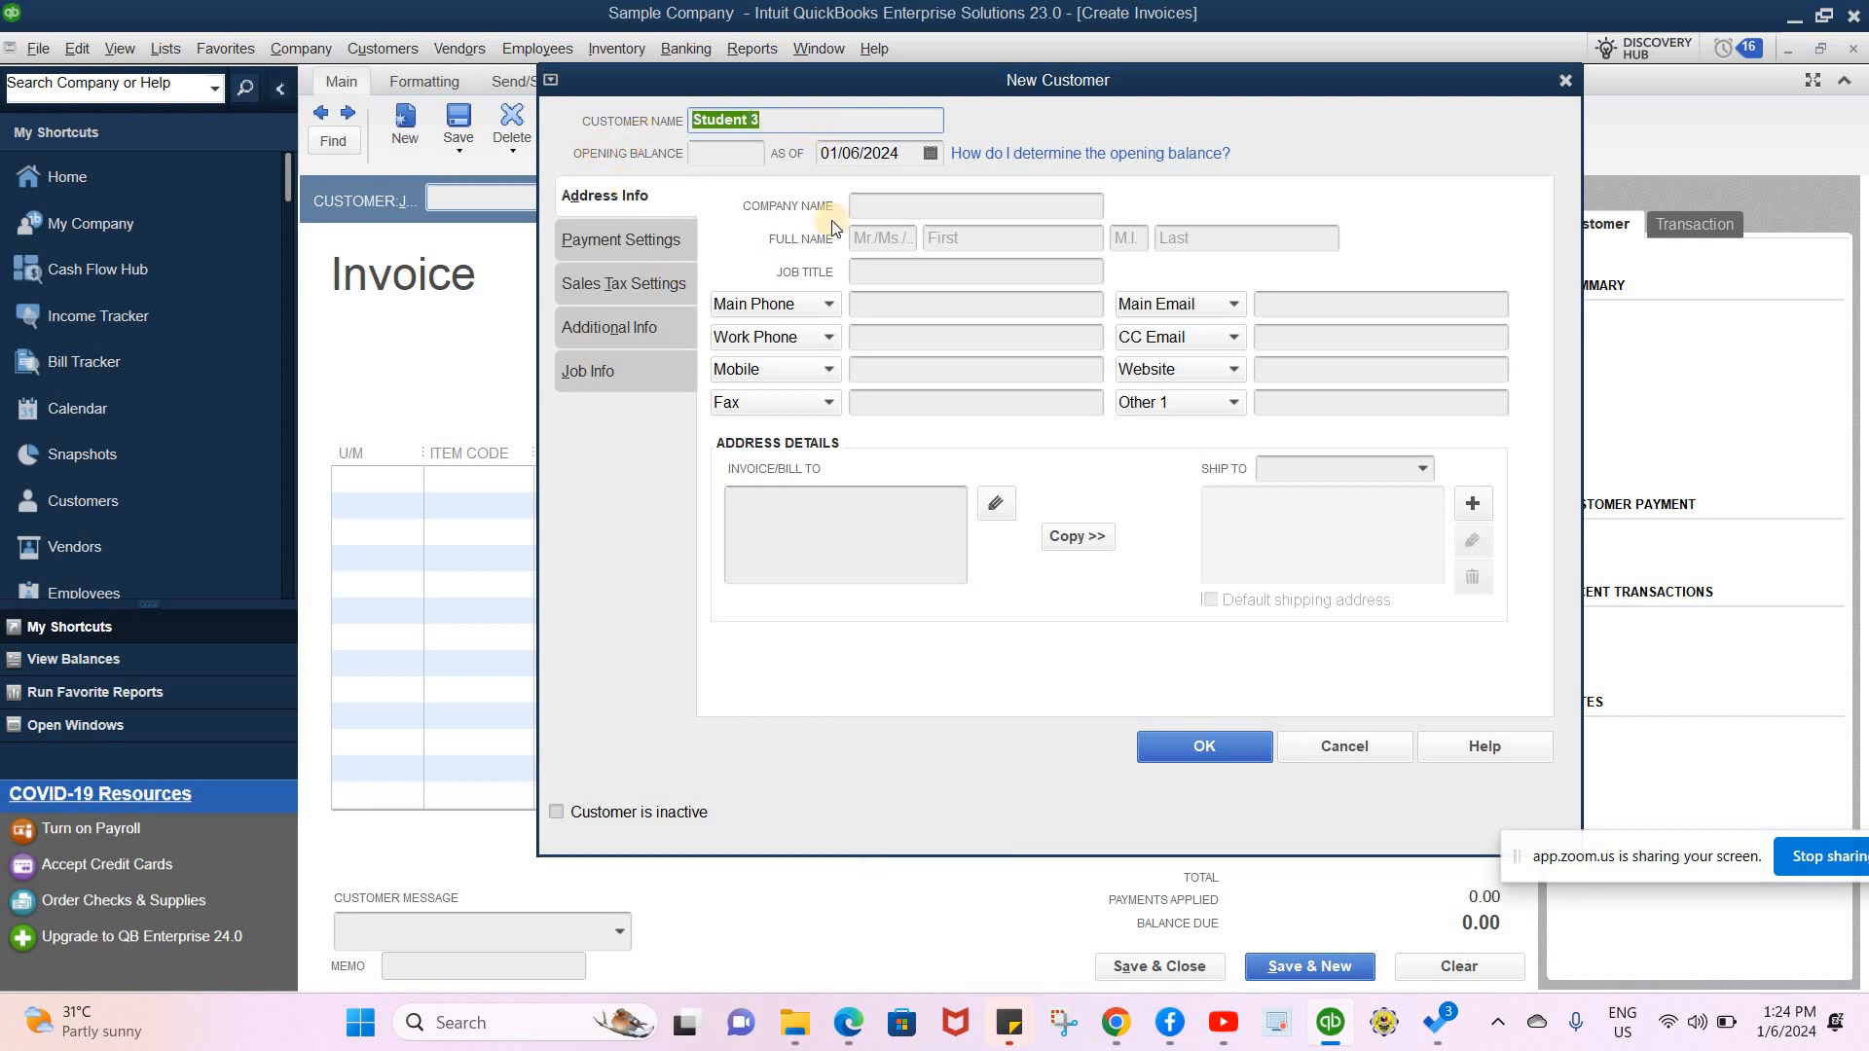
- Set the new customer's company name to "Student 3" and bill-to address to "Add Student 3", and save the customer
left_click(877, 206)
type("Student 3")
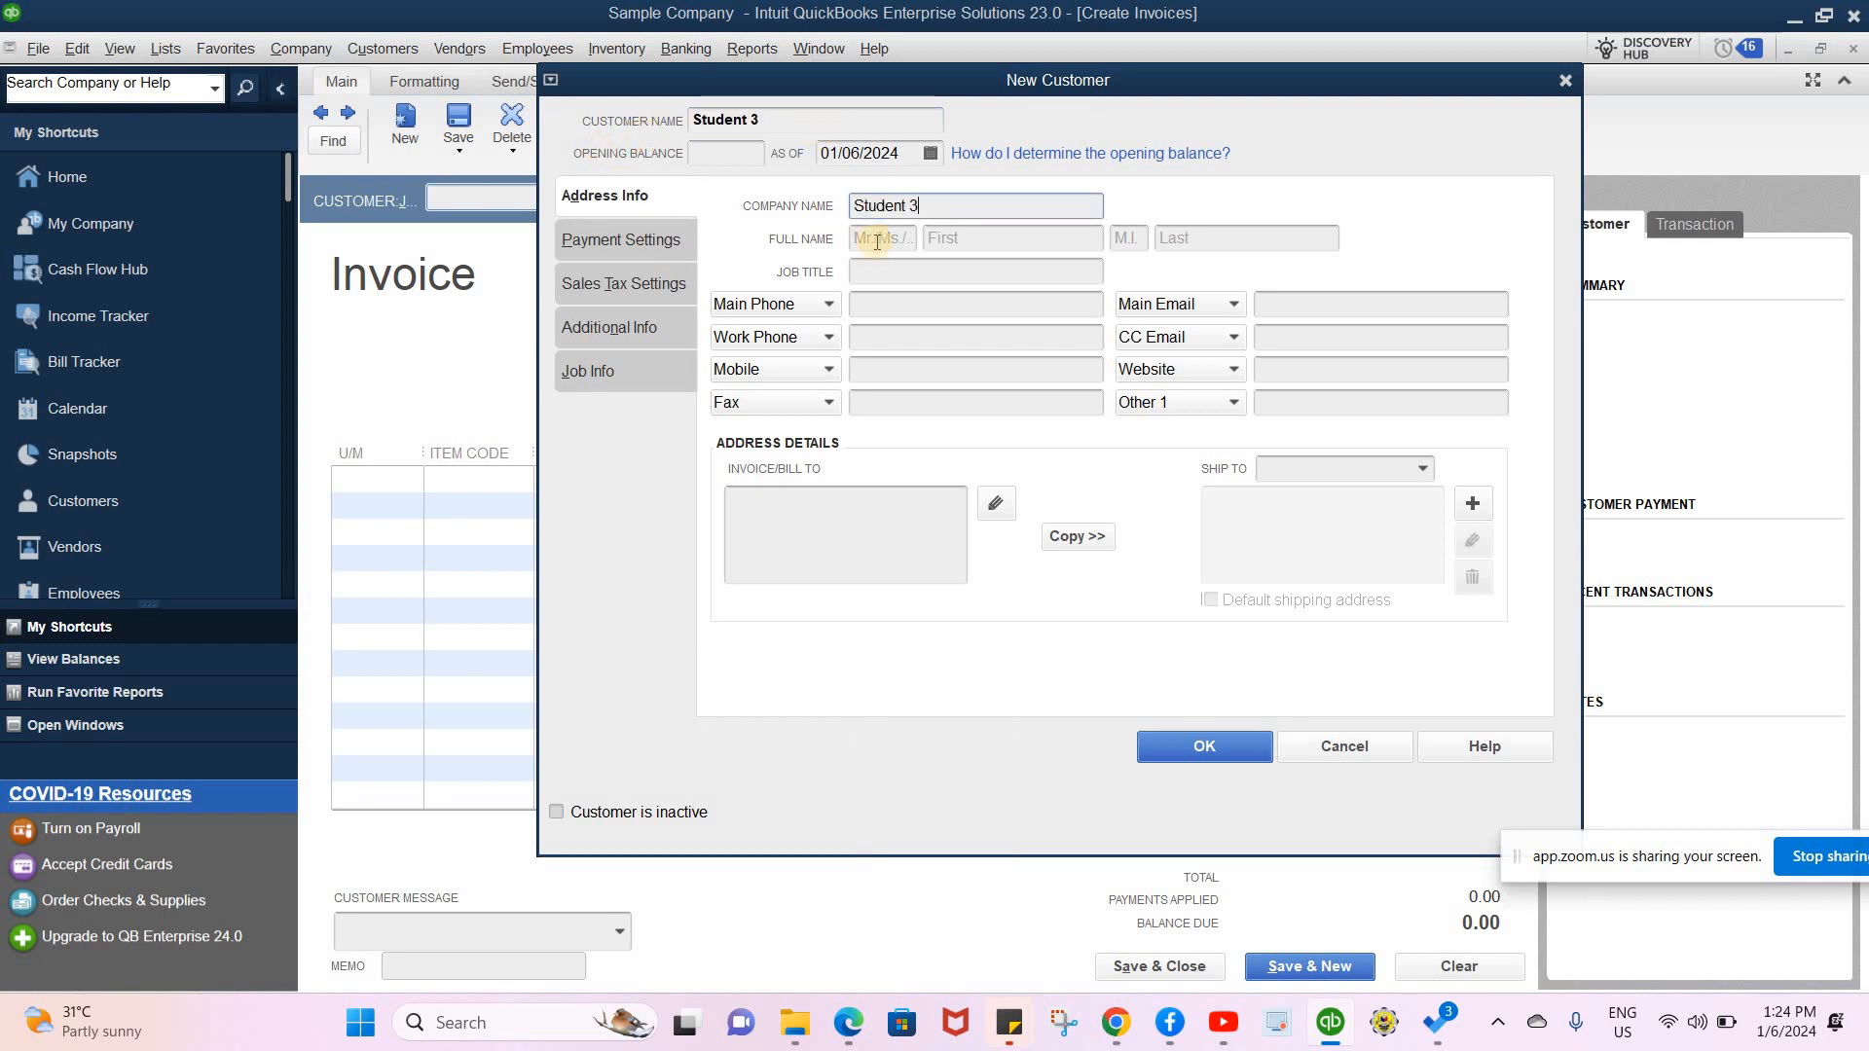
left_click(776, 535)
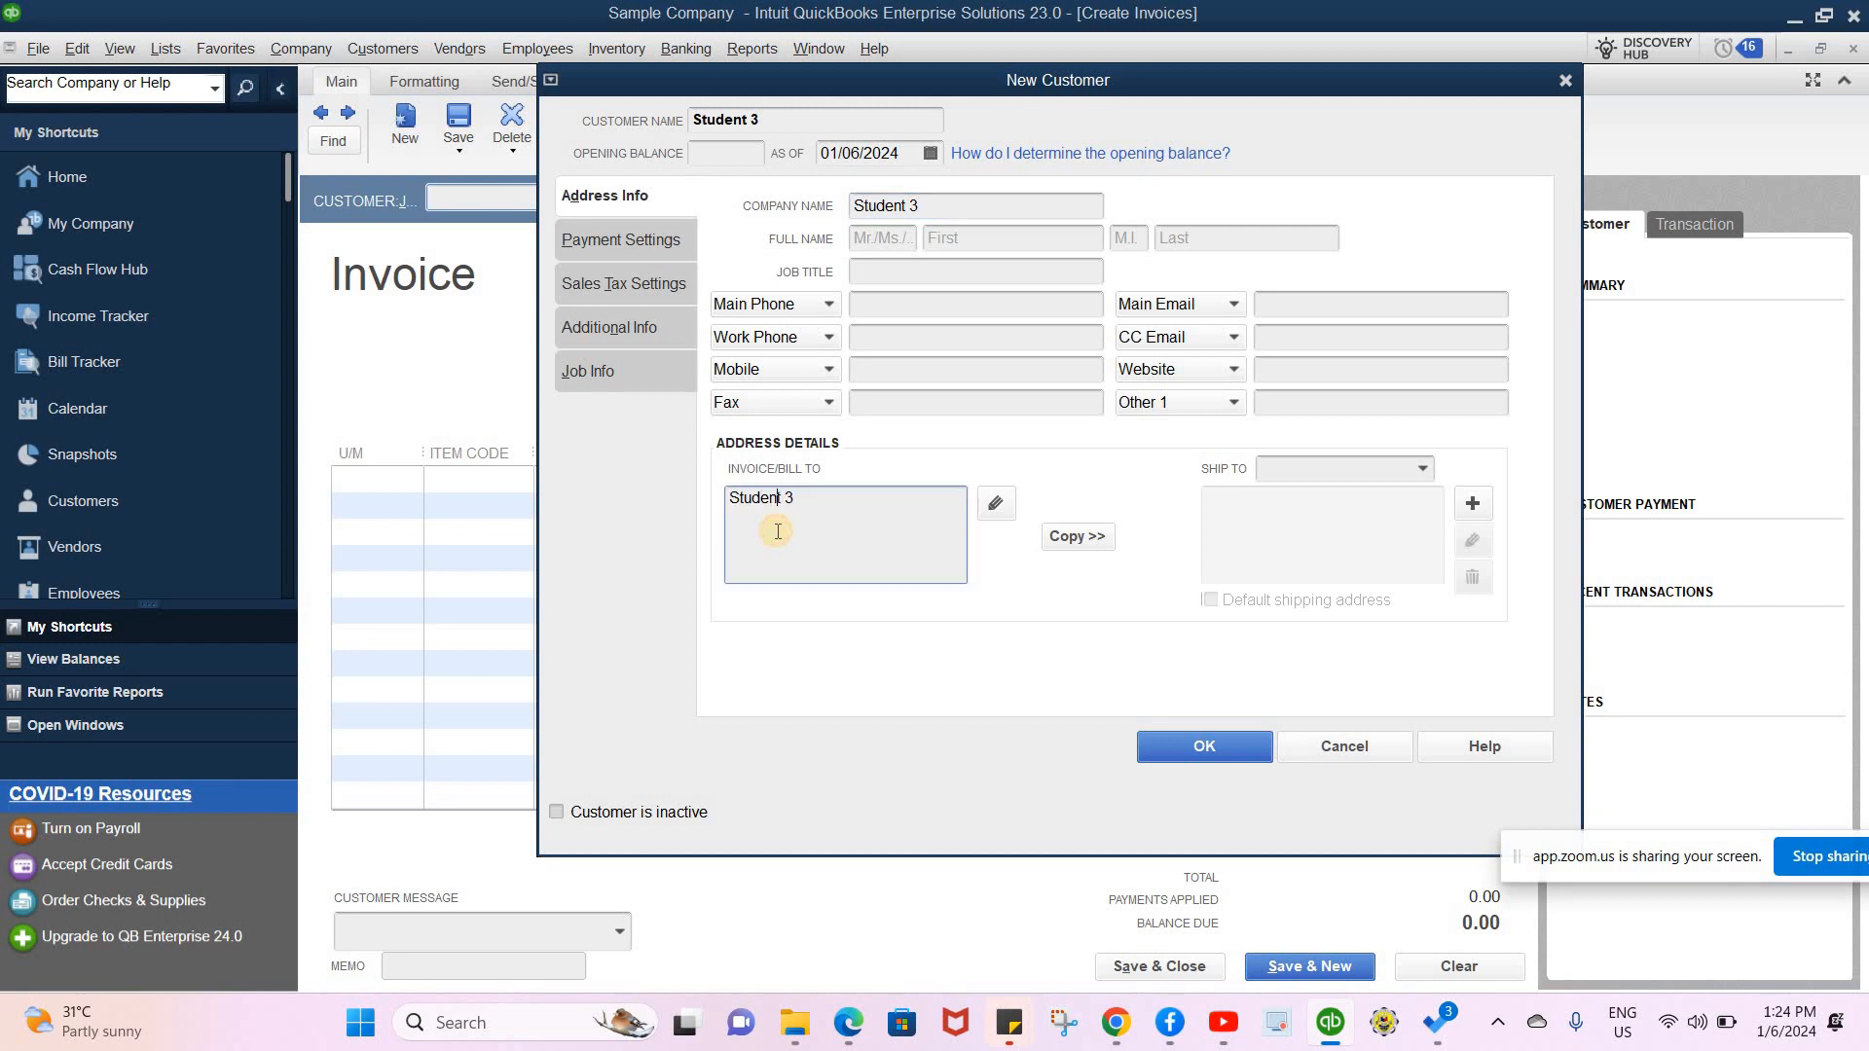
left_click(732, 497)
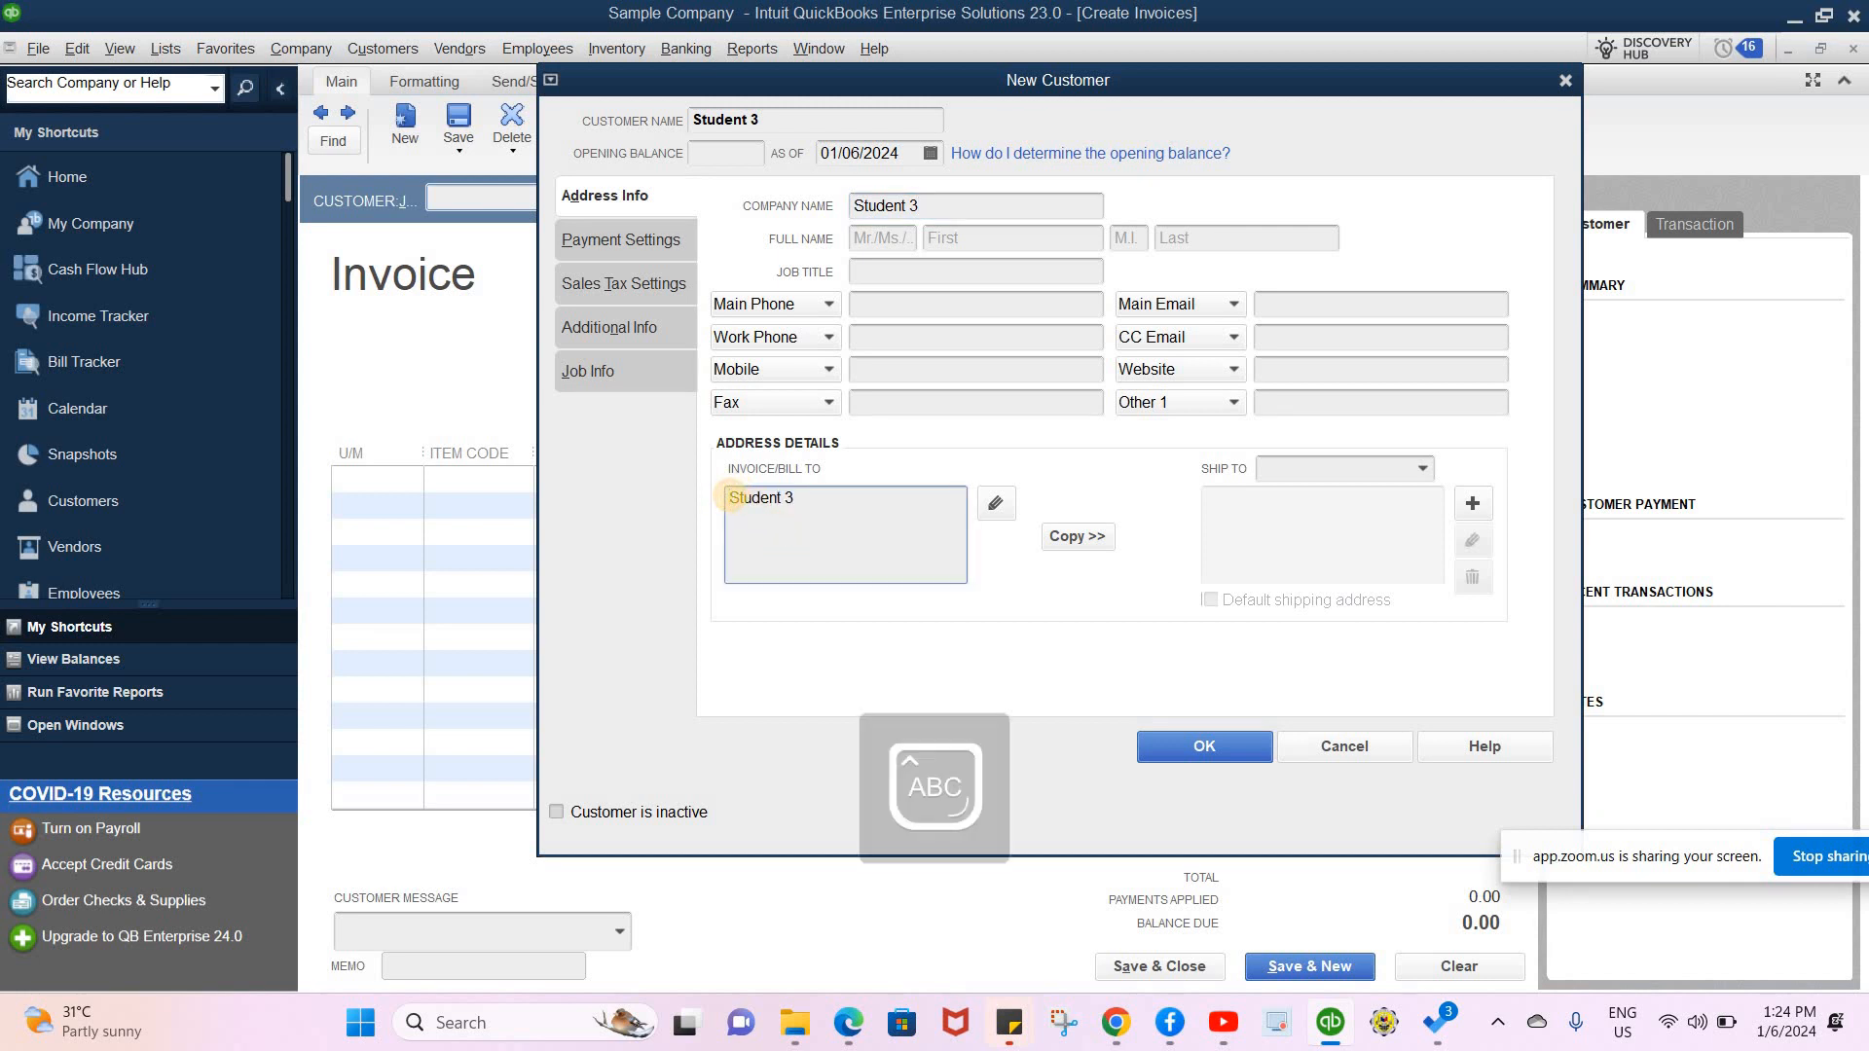
type("Add")
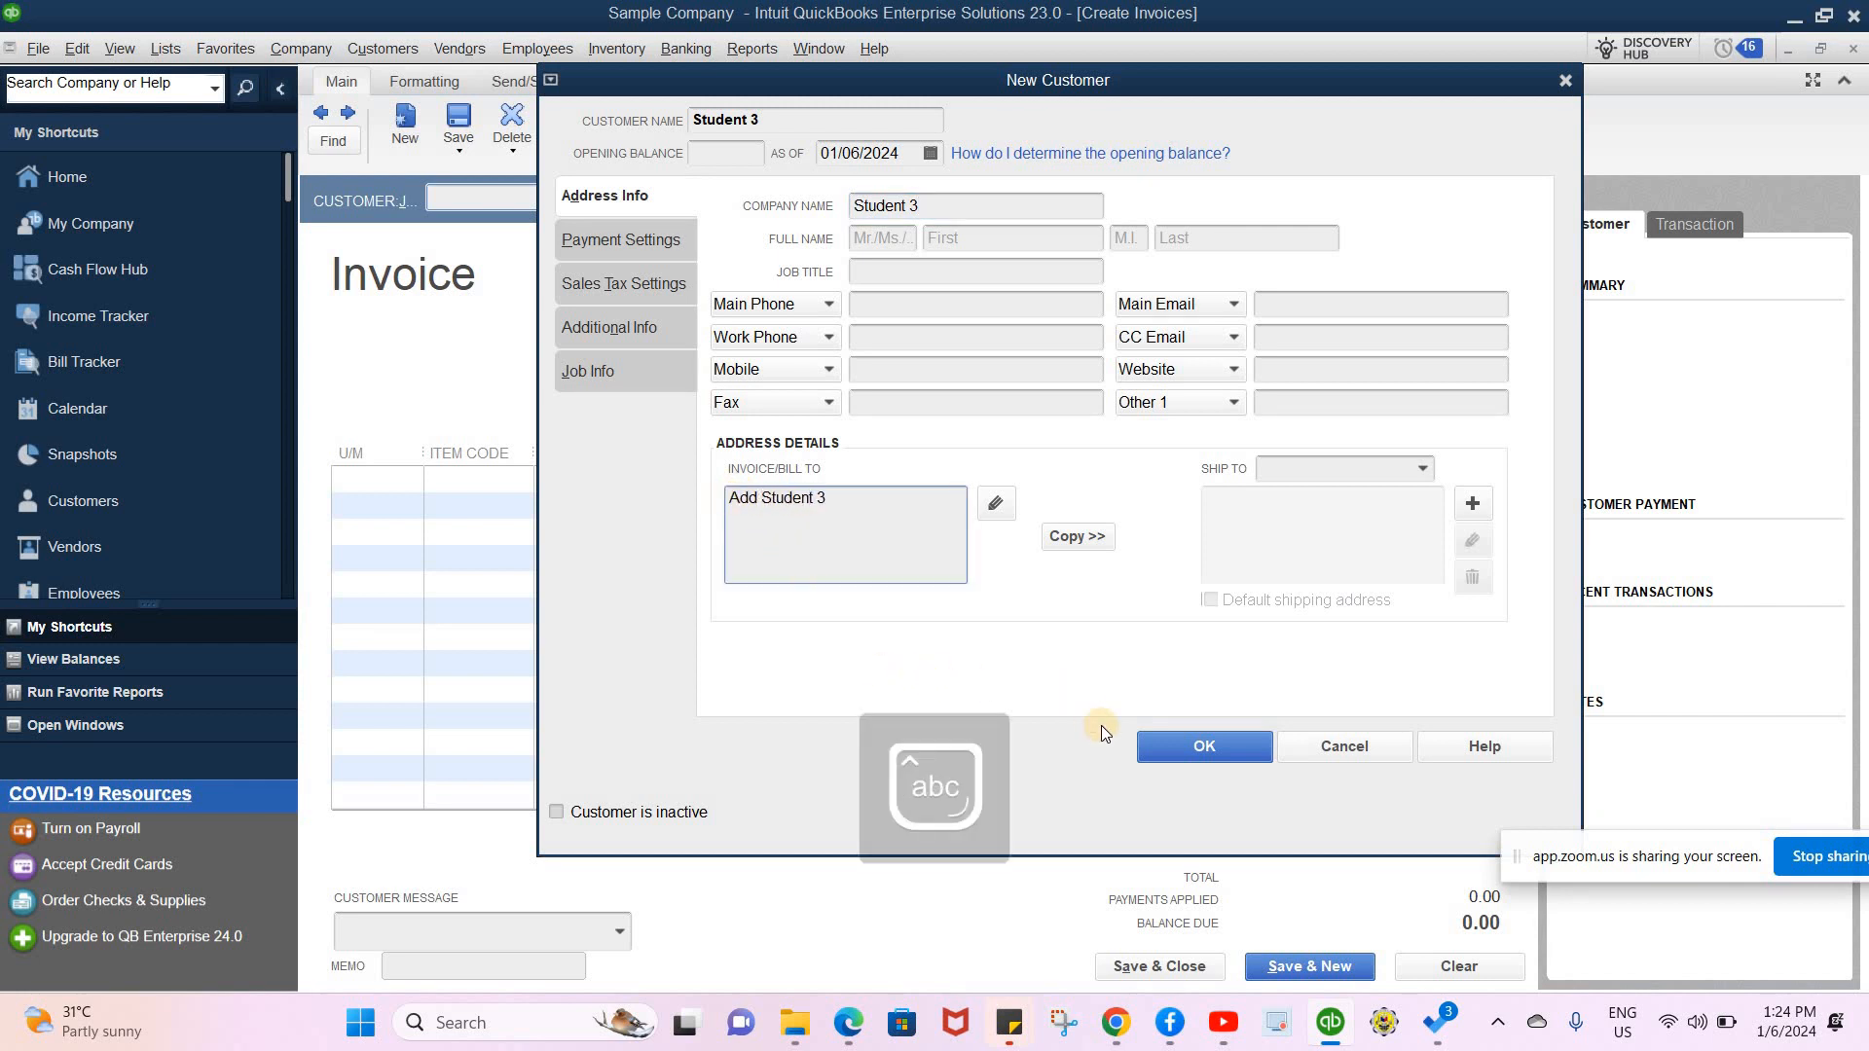
left_click(1160, 749)
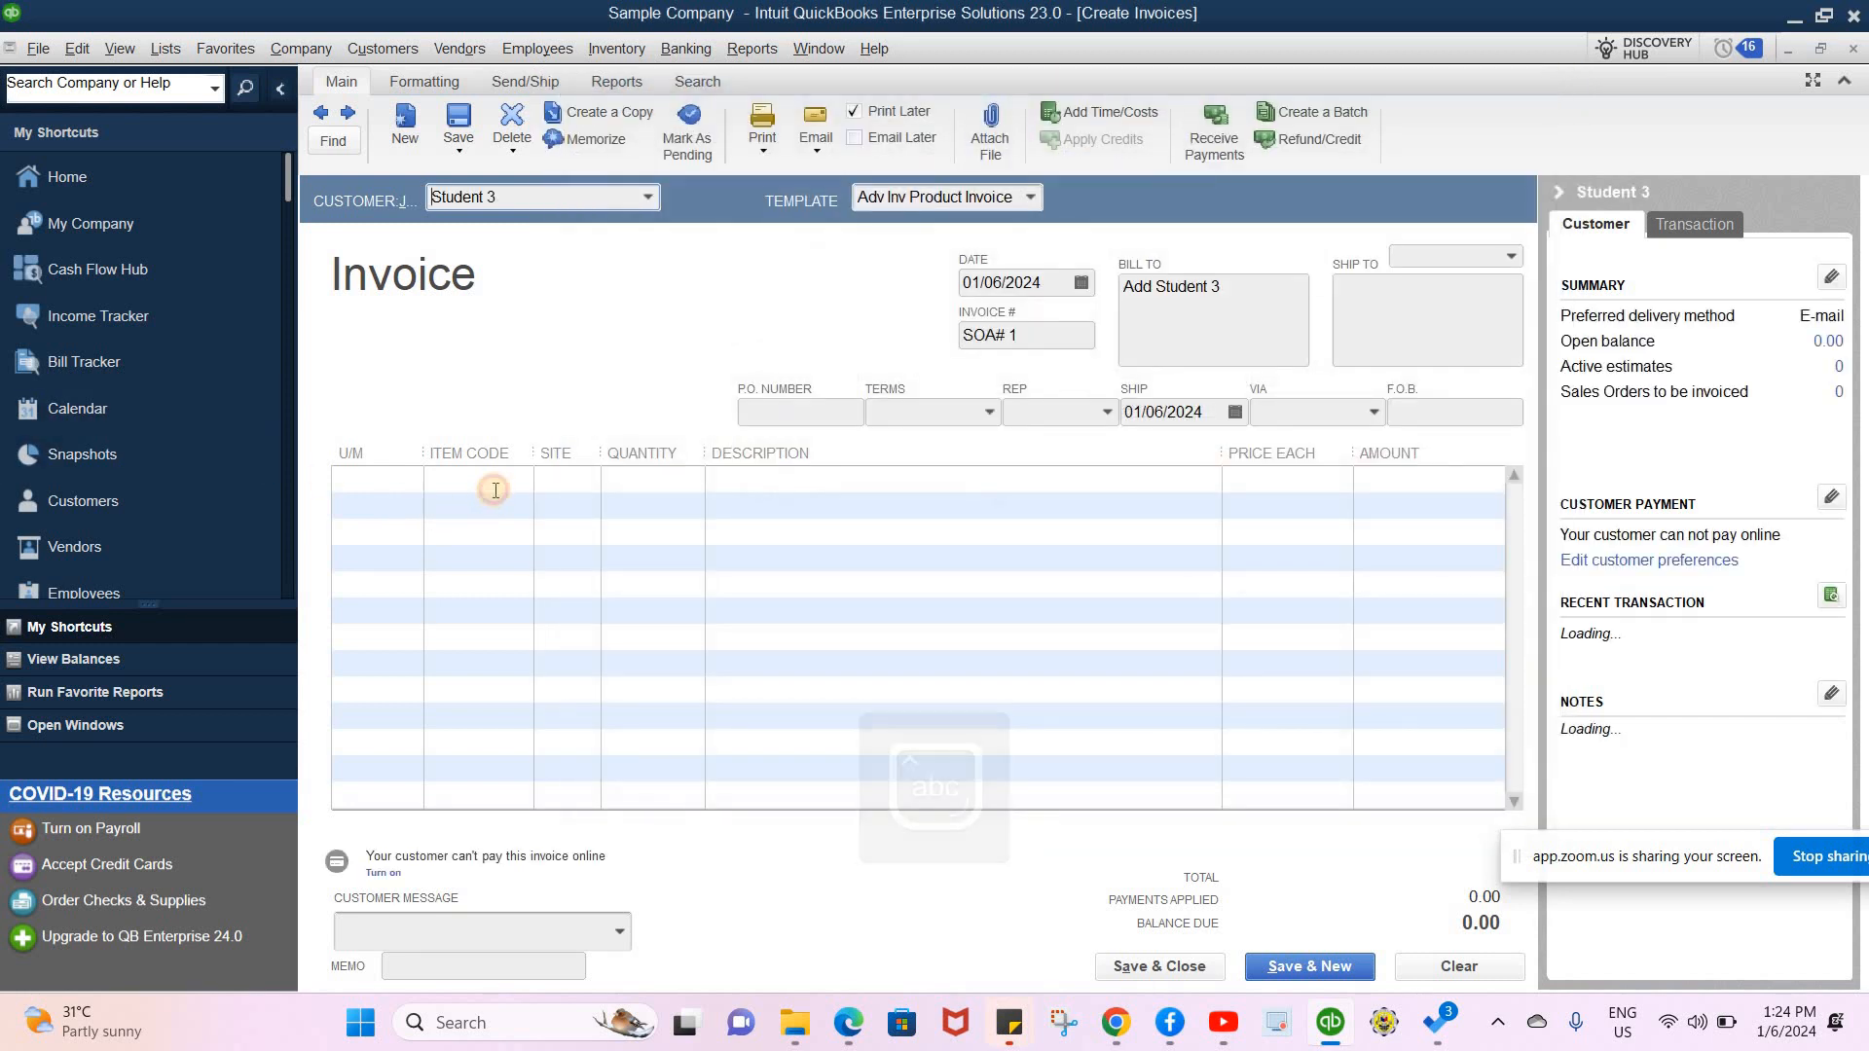
- Add the Tuition Fee item to the first invoice line with the description "Tuition for year 2024"
left_click(490, 502)
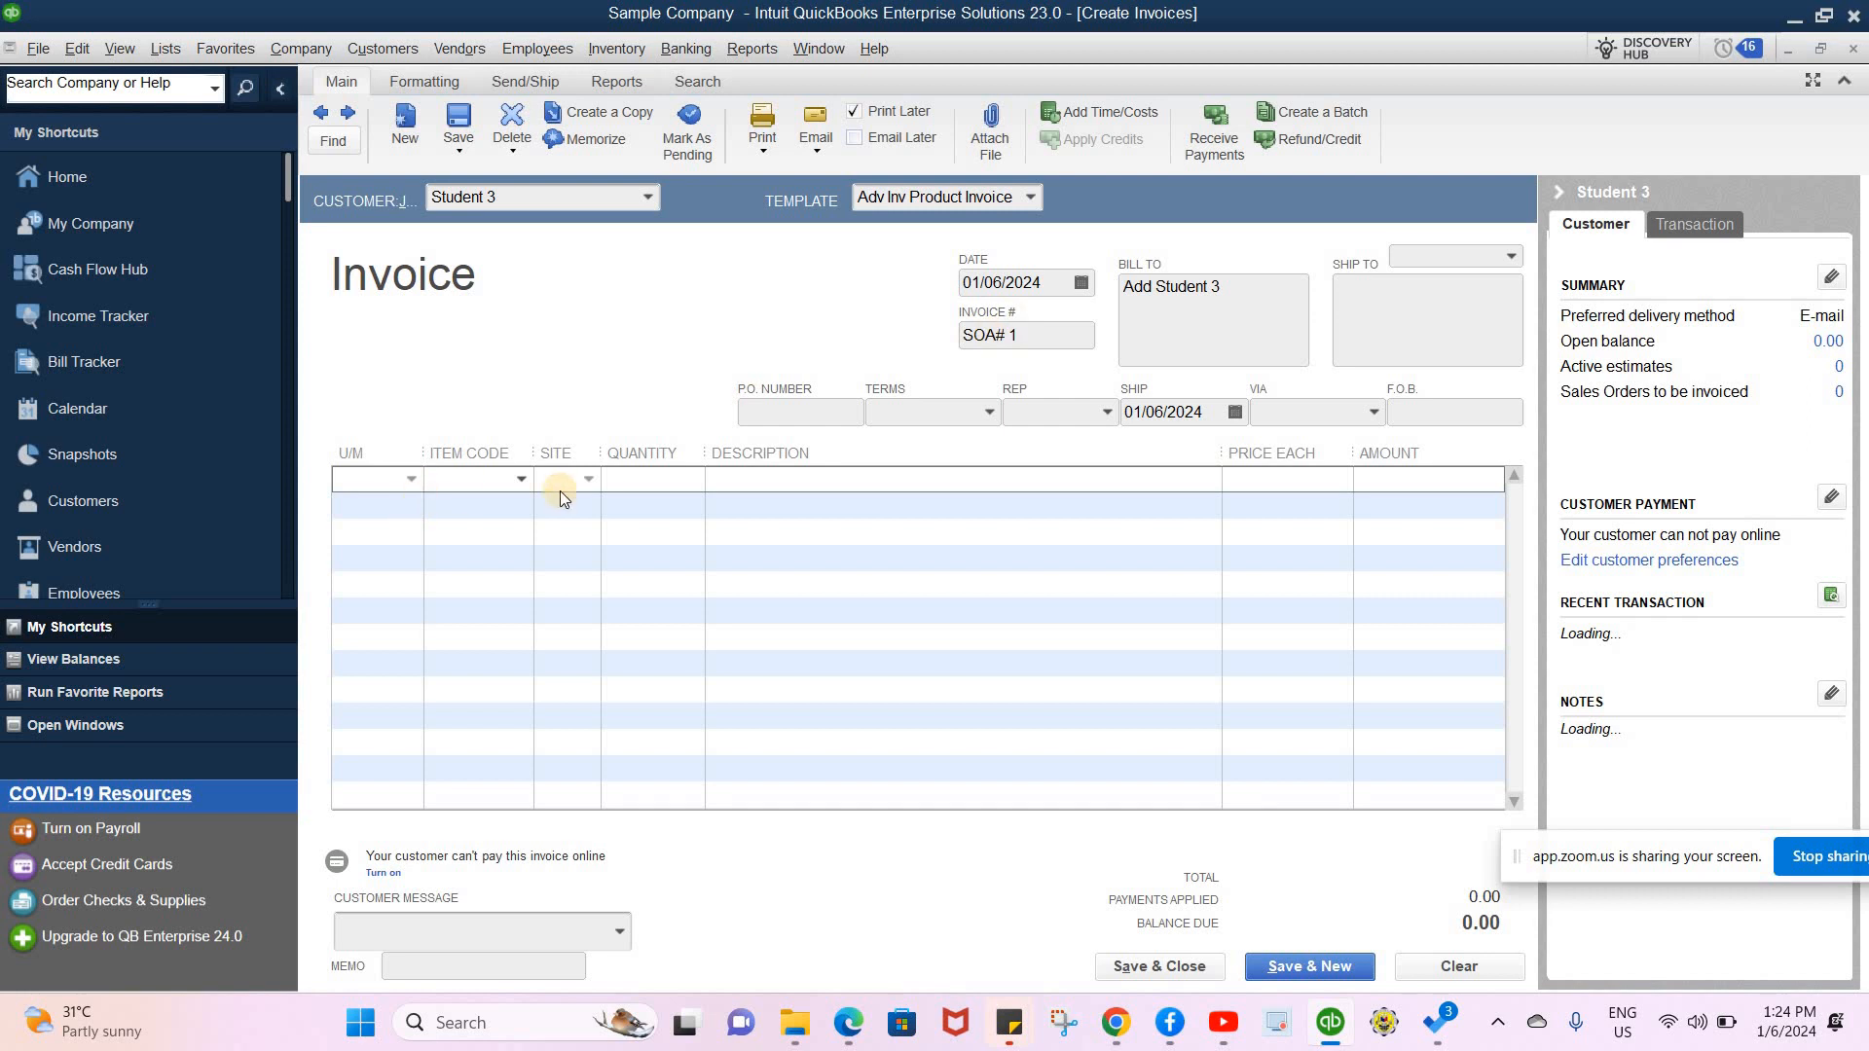
left_click(522, 479)
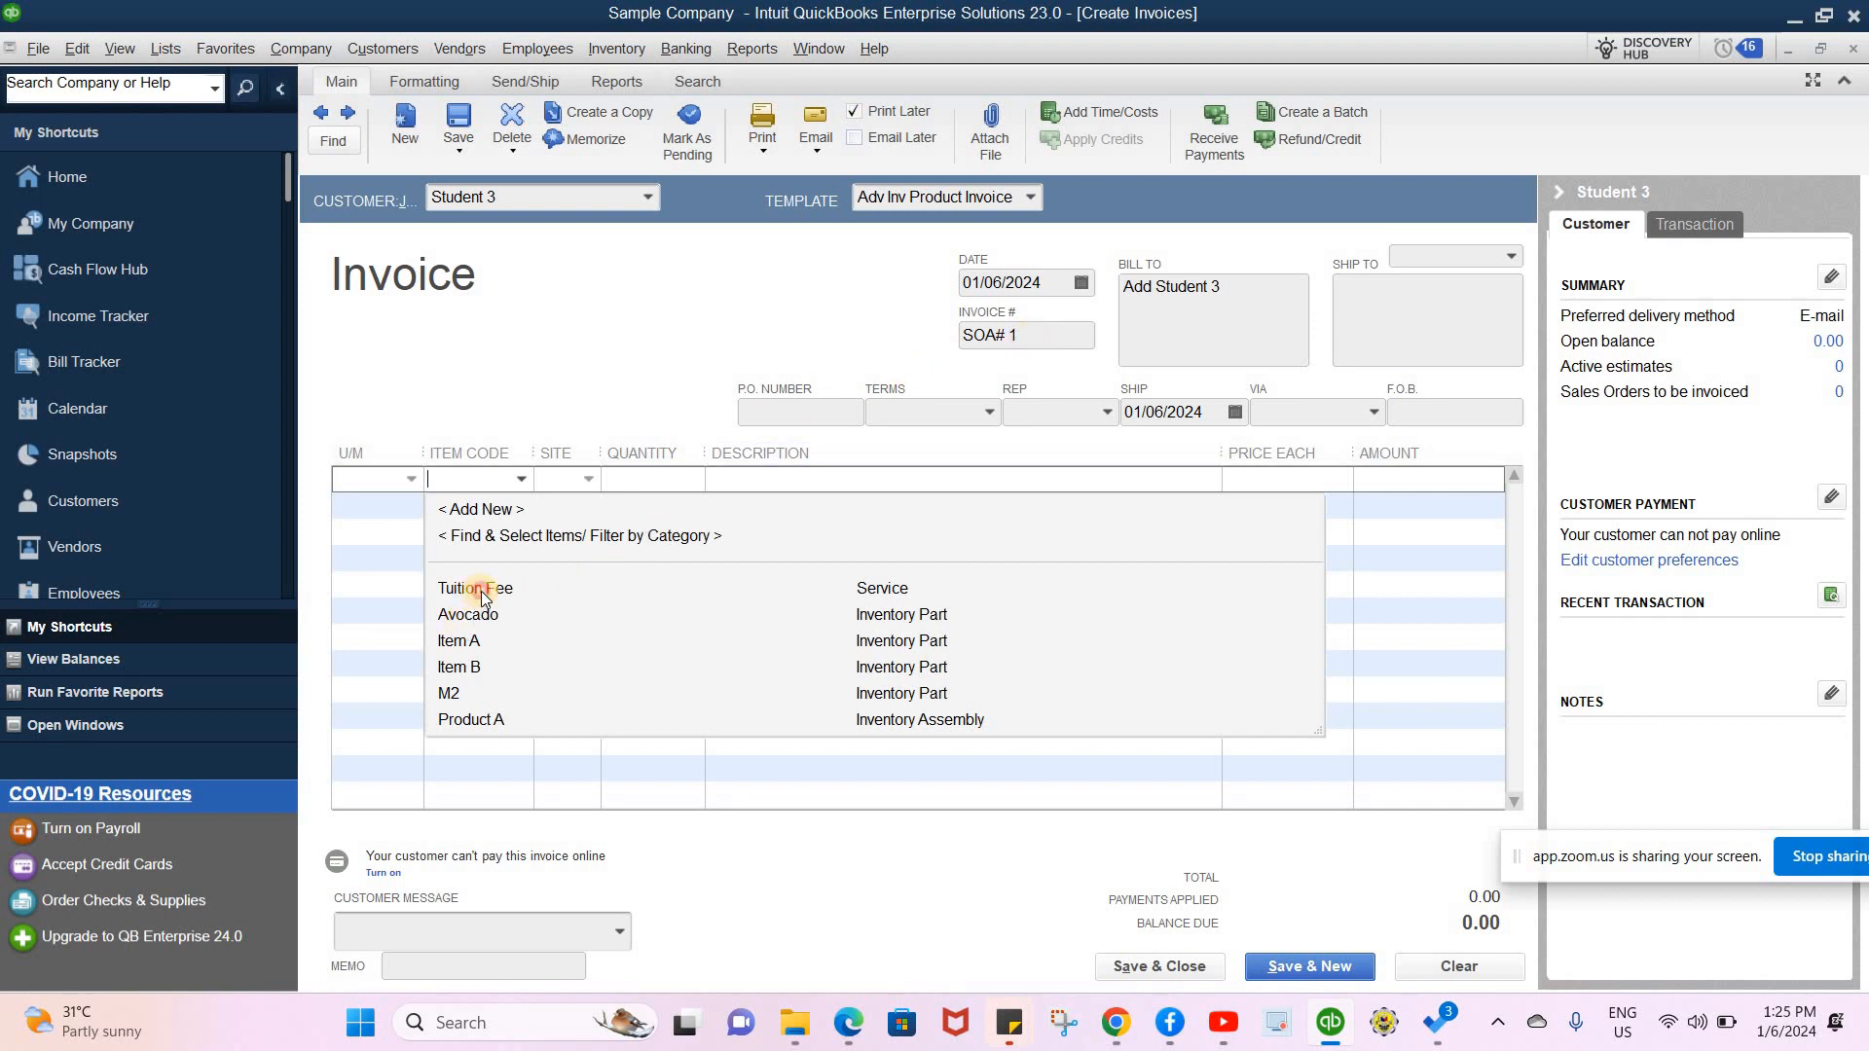
left_click(574, 588)
left_click(776, 481)
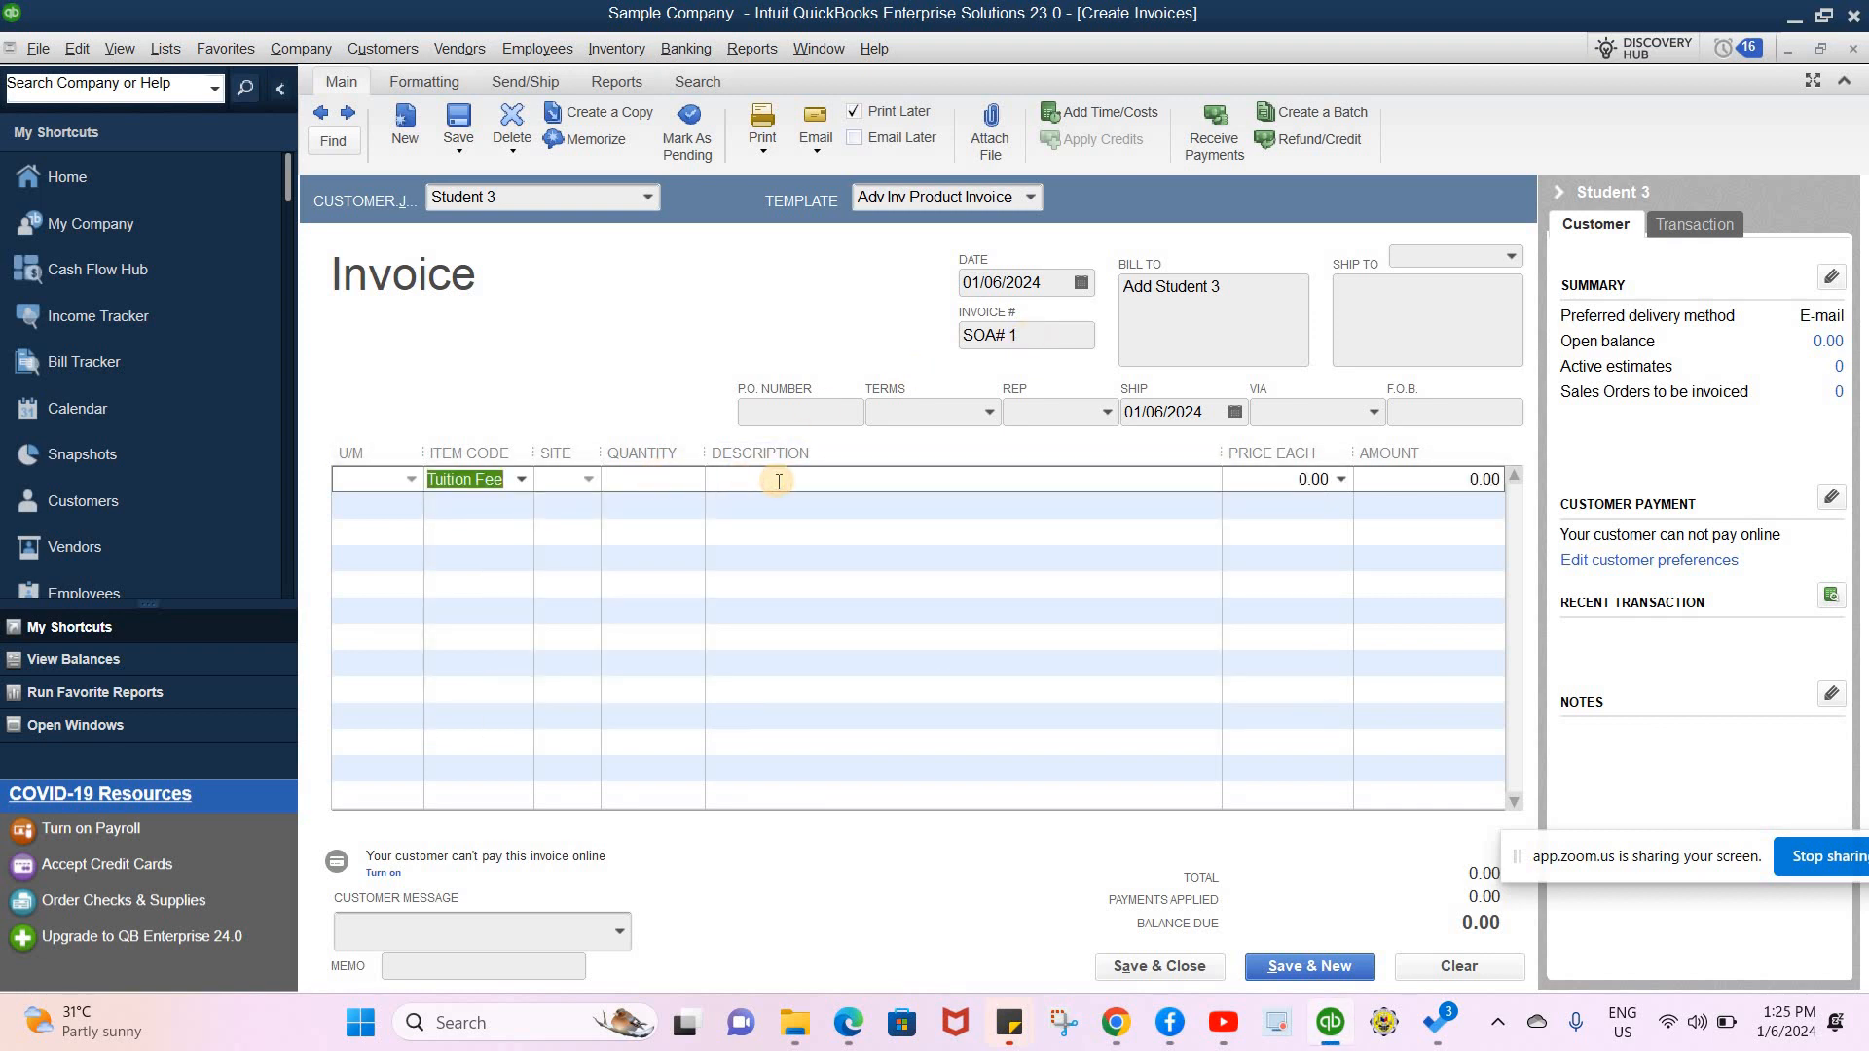
key("Caps_Lock")
type("T")
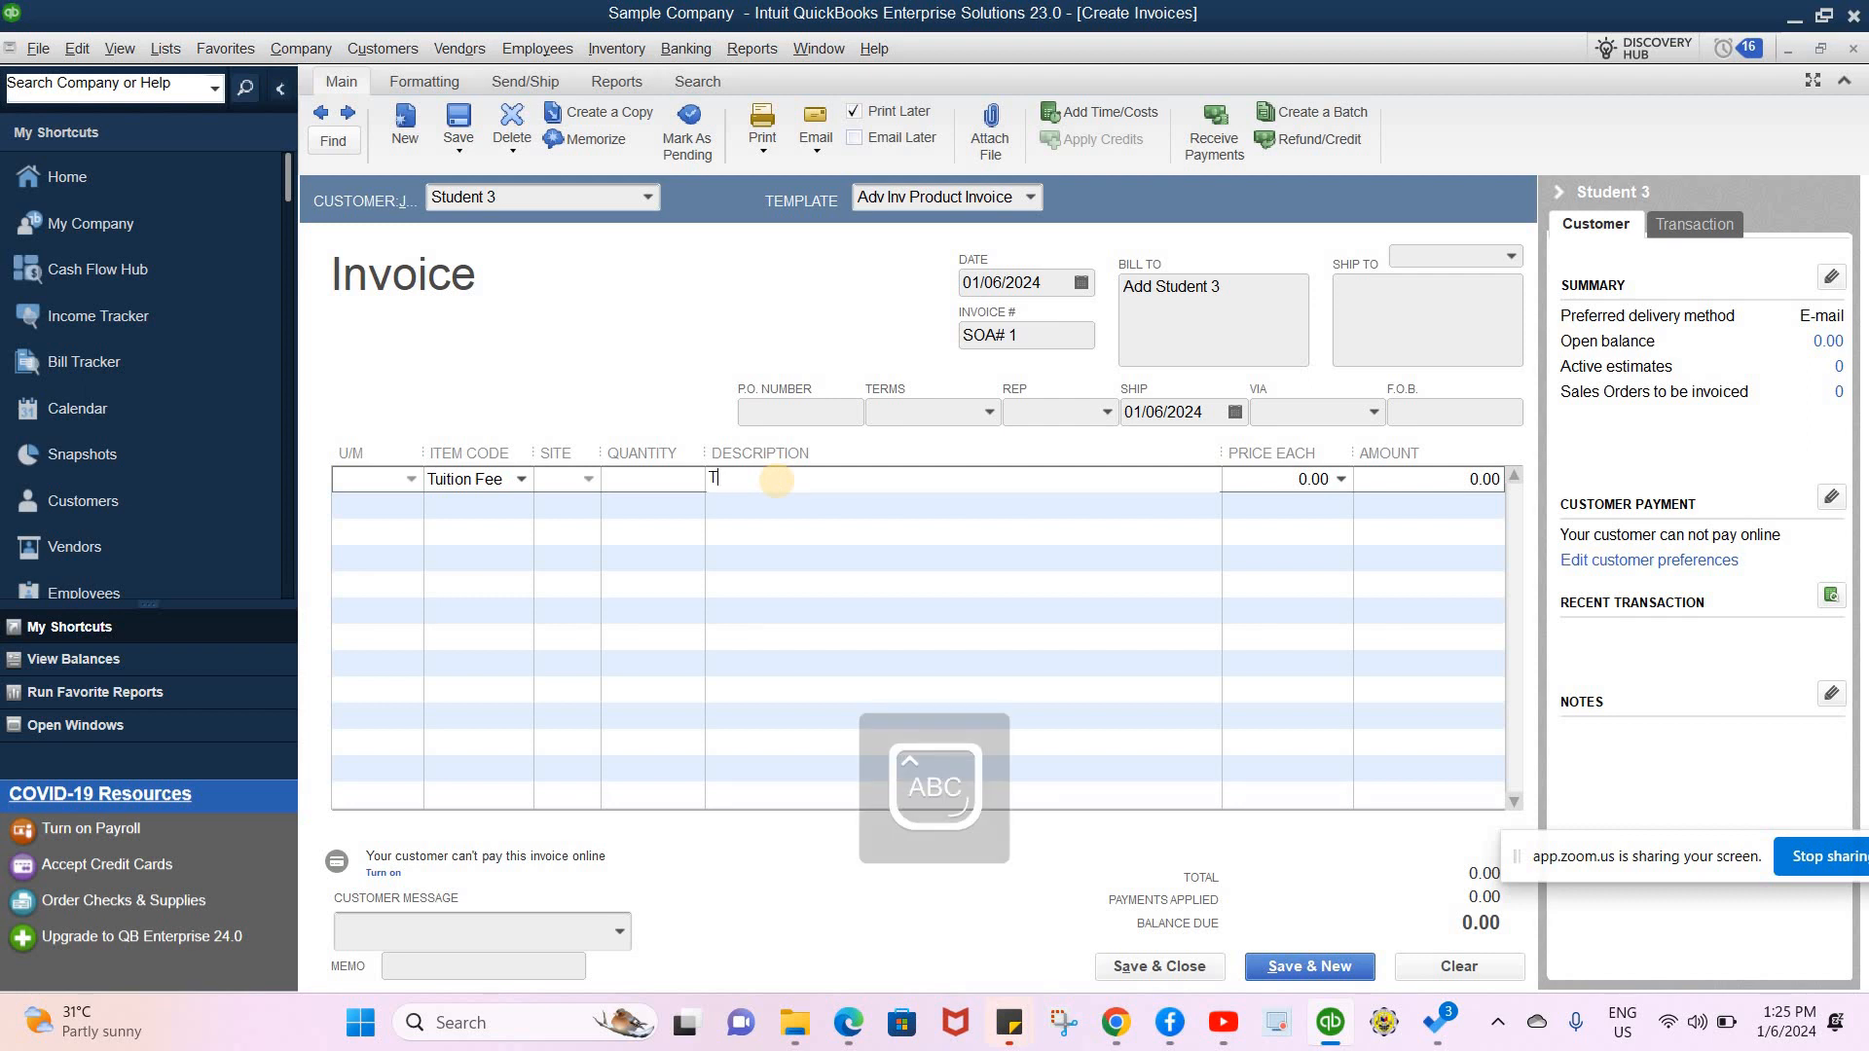
type("uition for year 202")
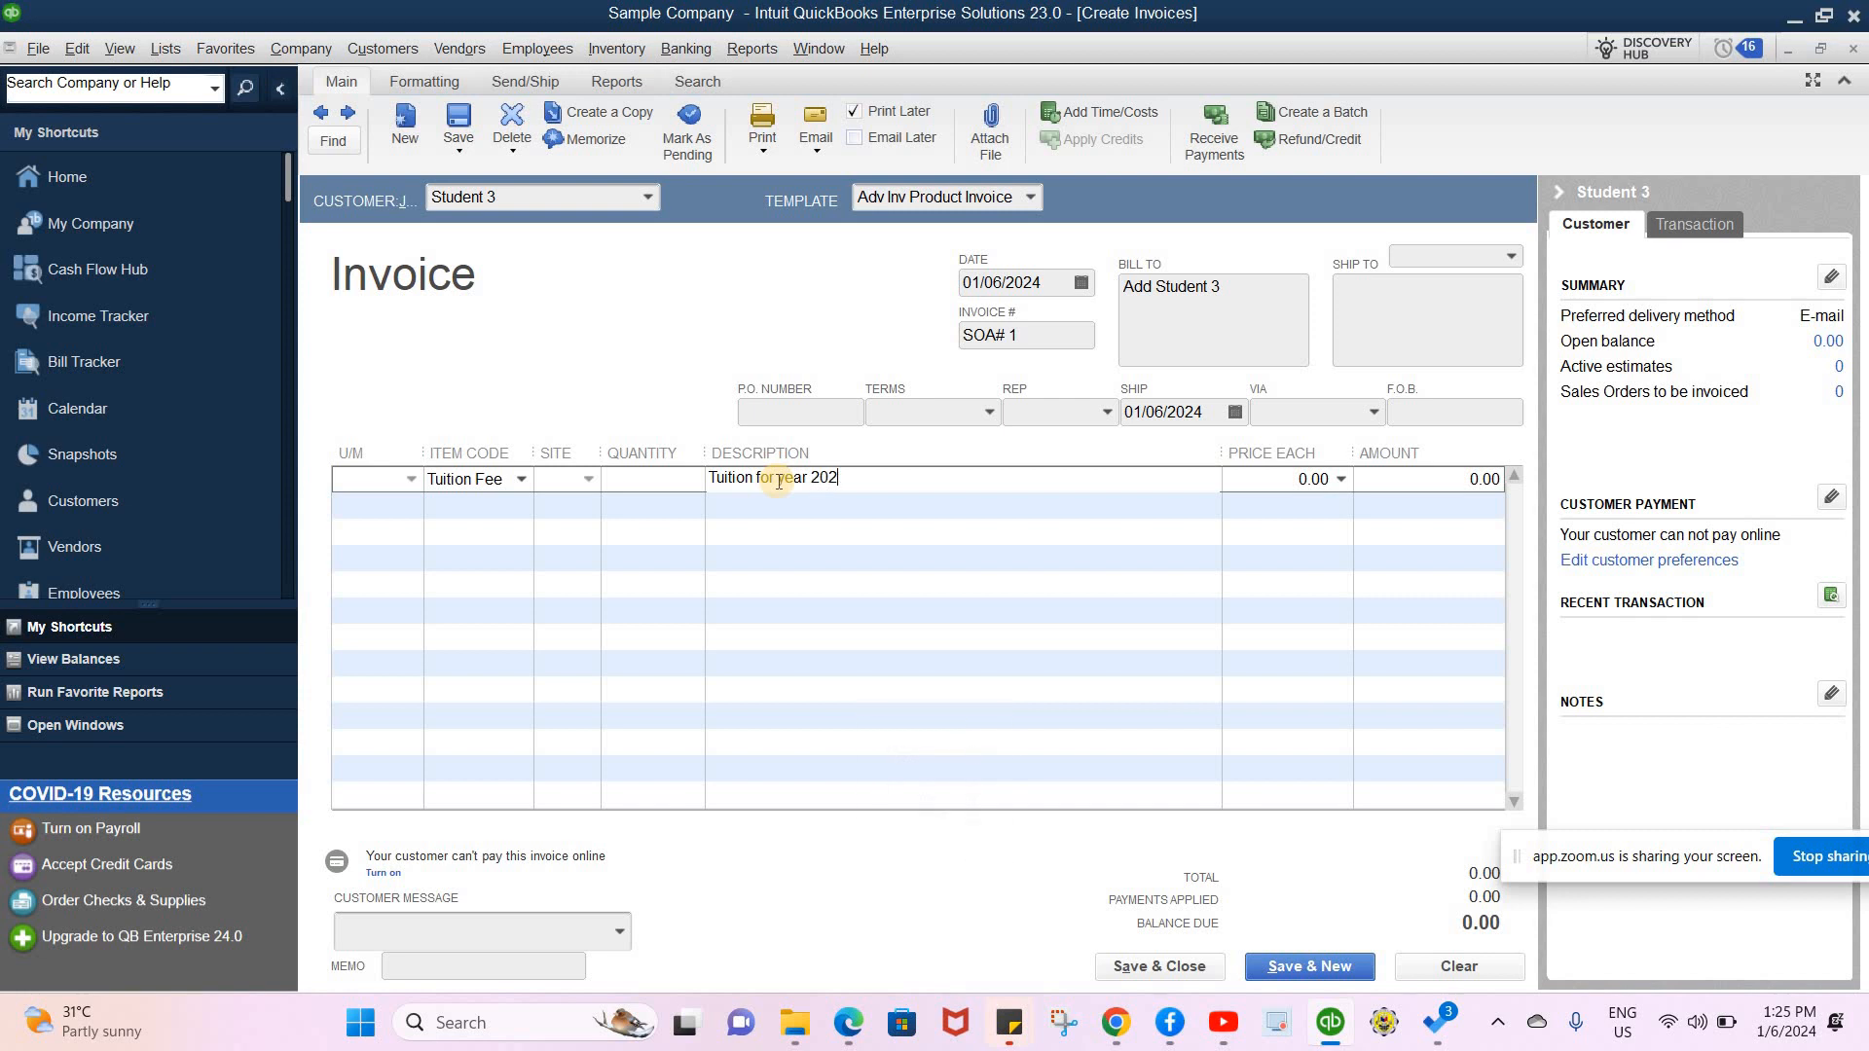
type("4")
- Set the tuition line's price to 25,000, and save and close the invoice
left_click(1327, 476)
type("25,000")
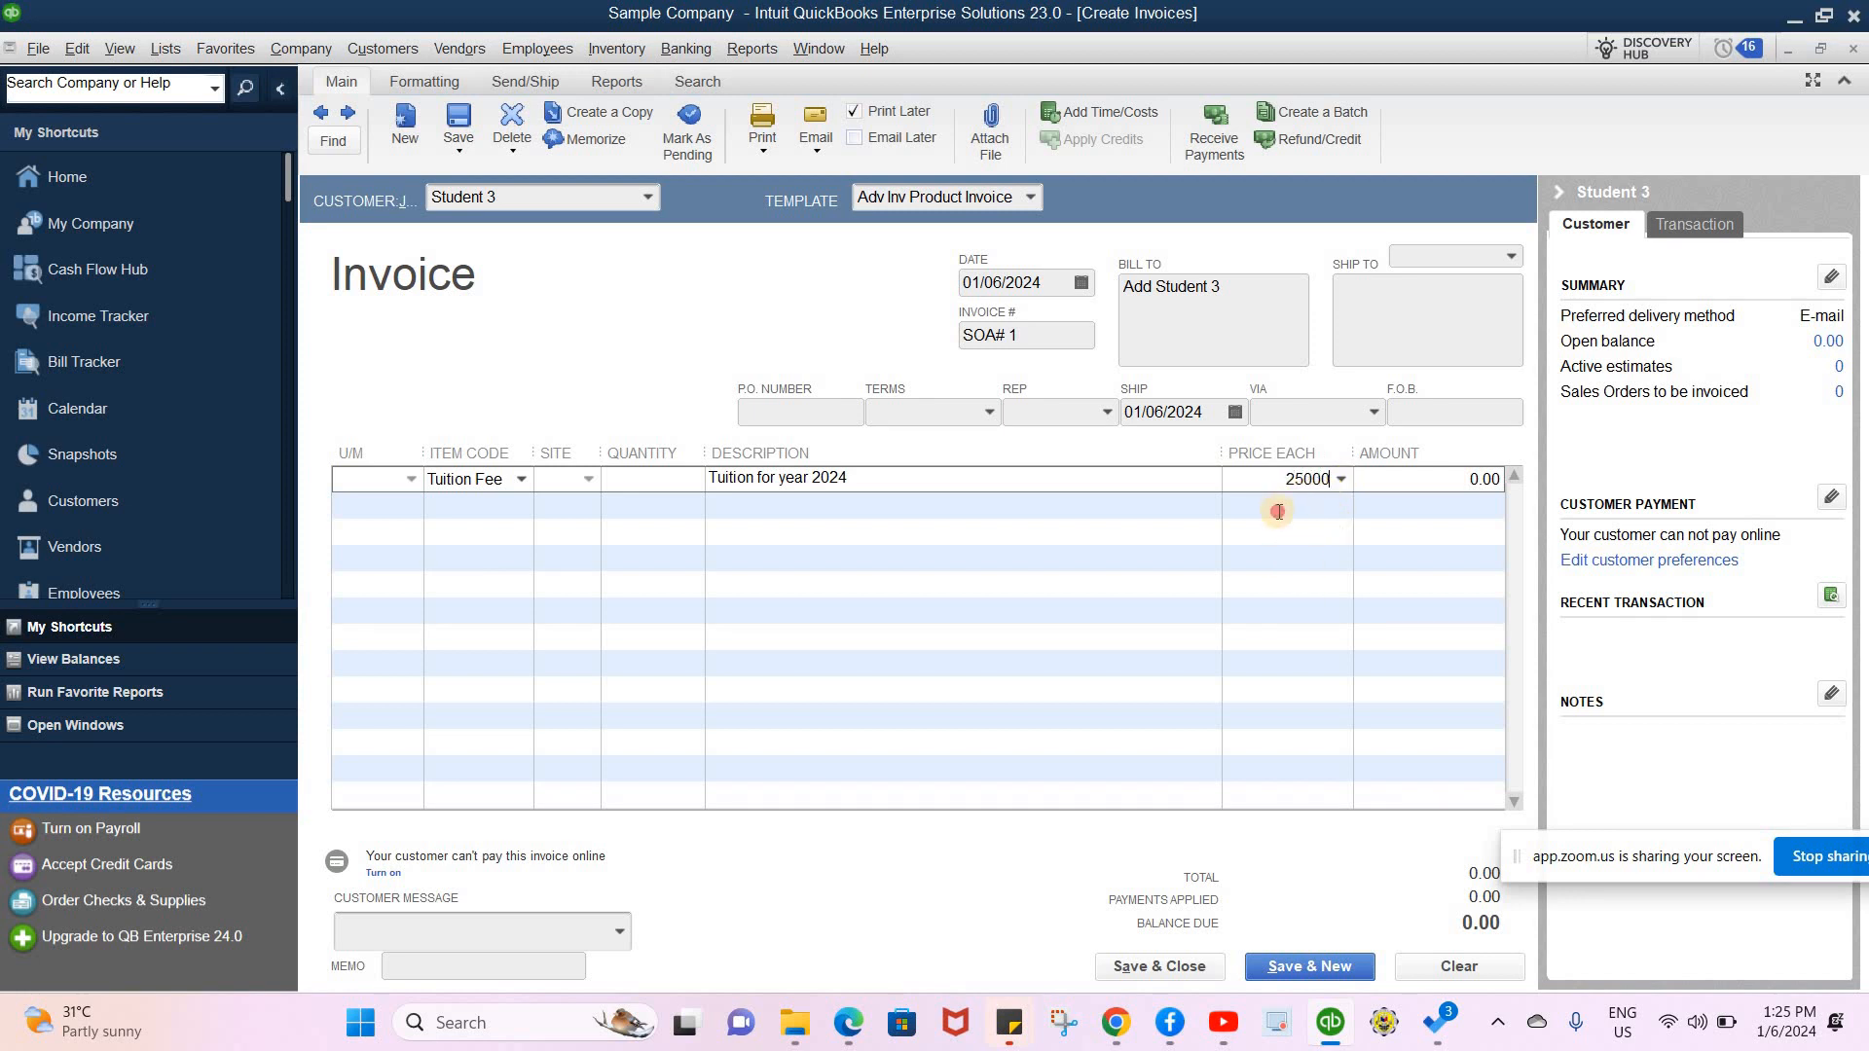
left_click(1277, 506)
left_click(1182, 966)
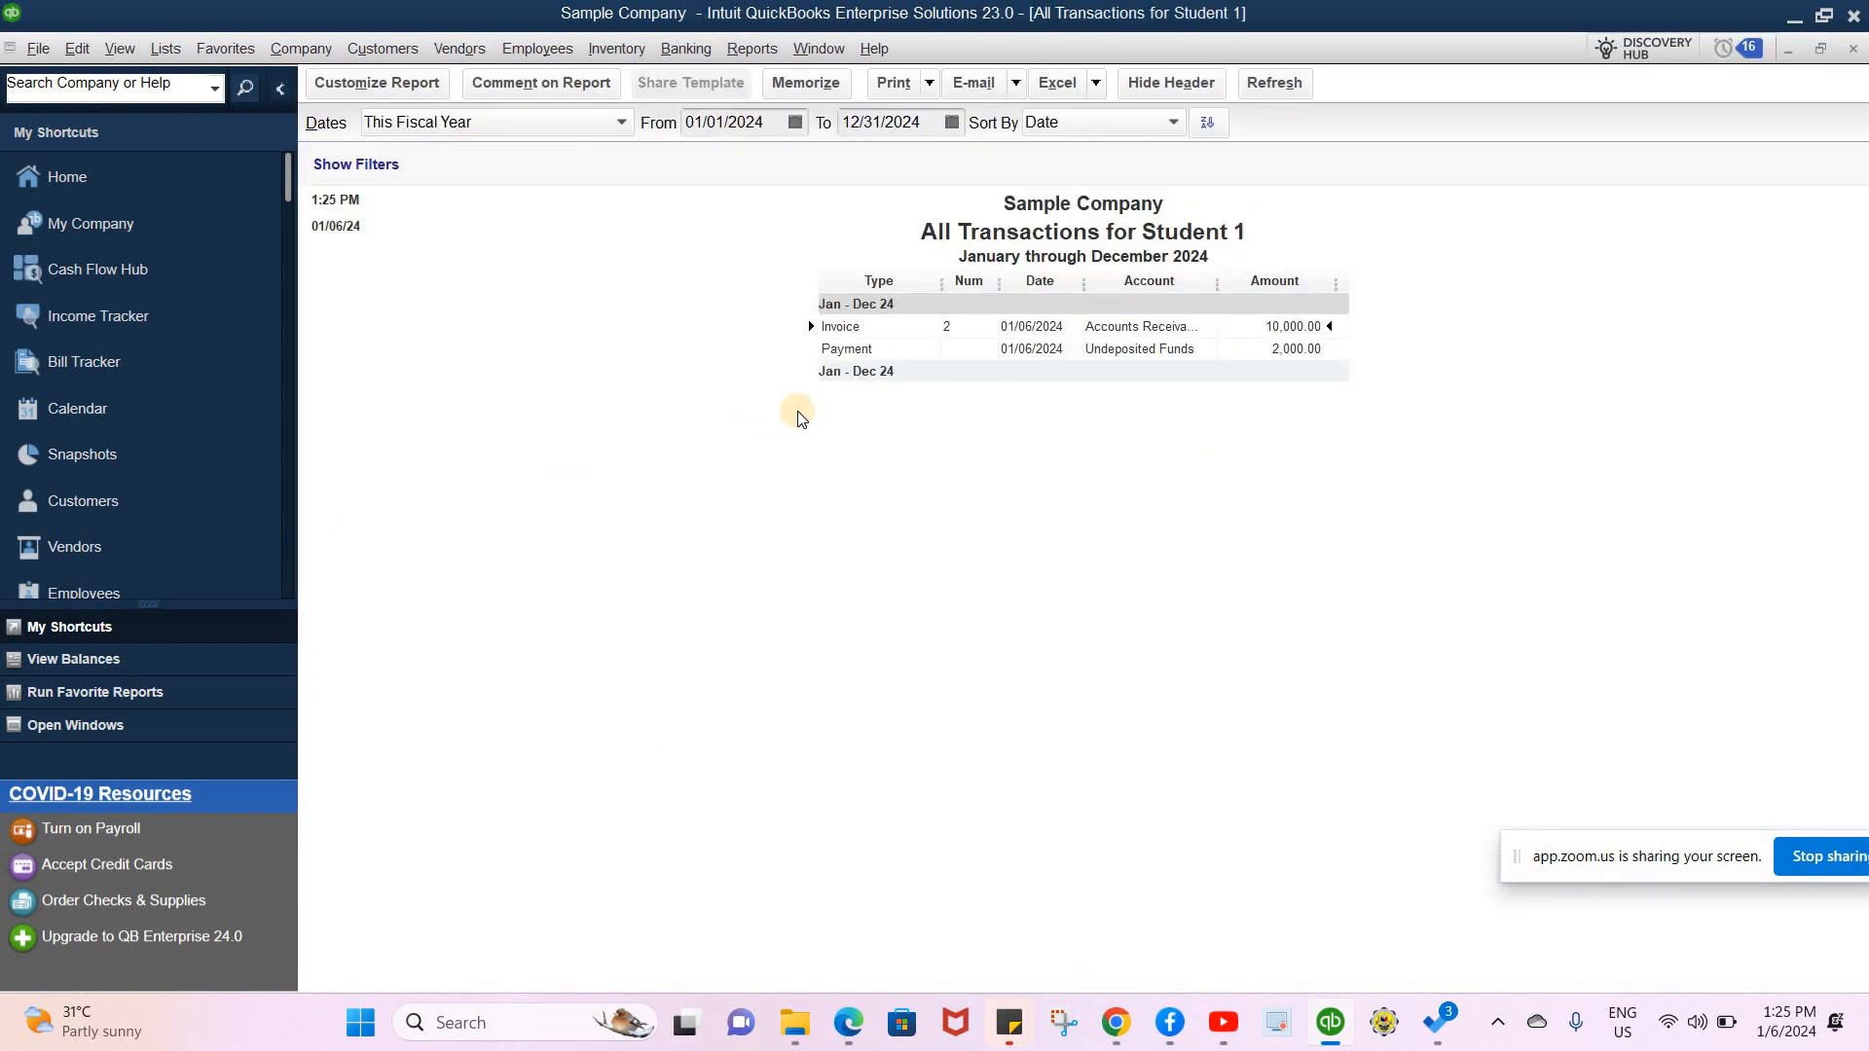
- Close the Student 1 transactions report, open the QuickReport for Student 3, and widen its Num column to show the full invoice number
left_click(1853, 48)
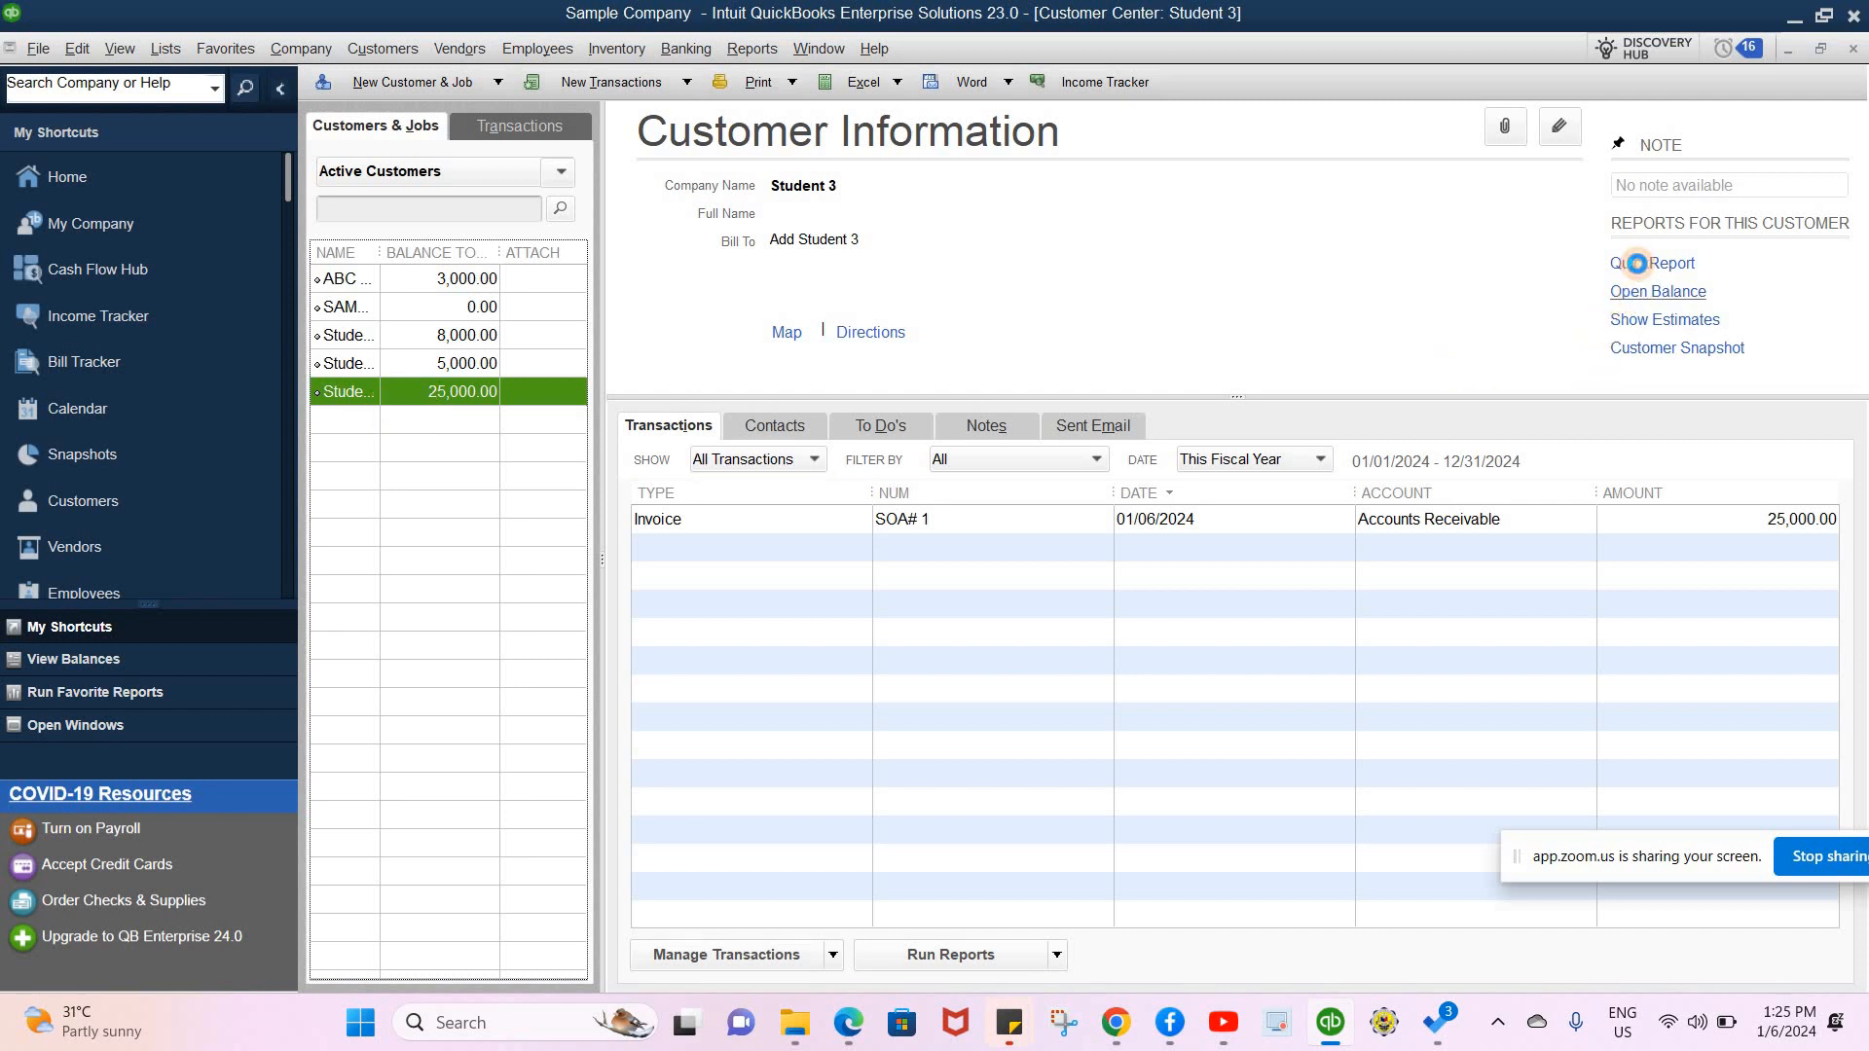
left_click(1640, 267)
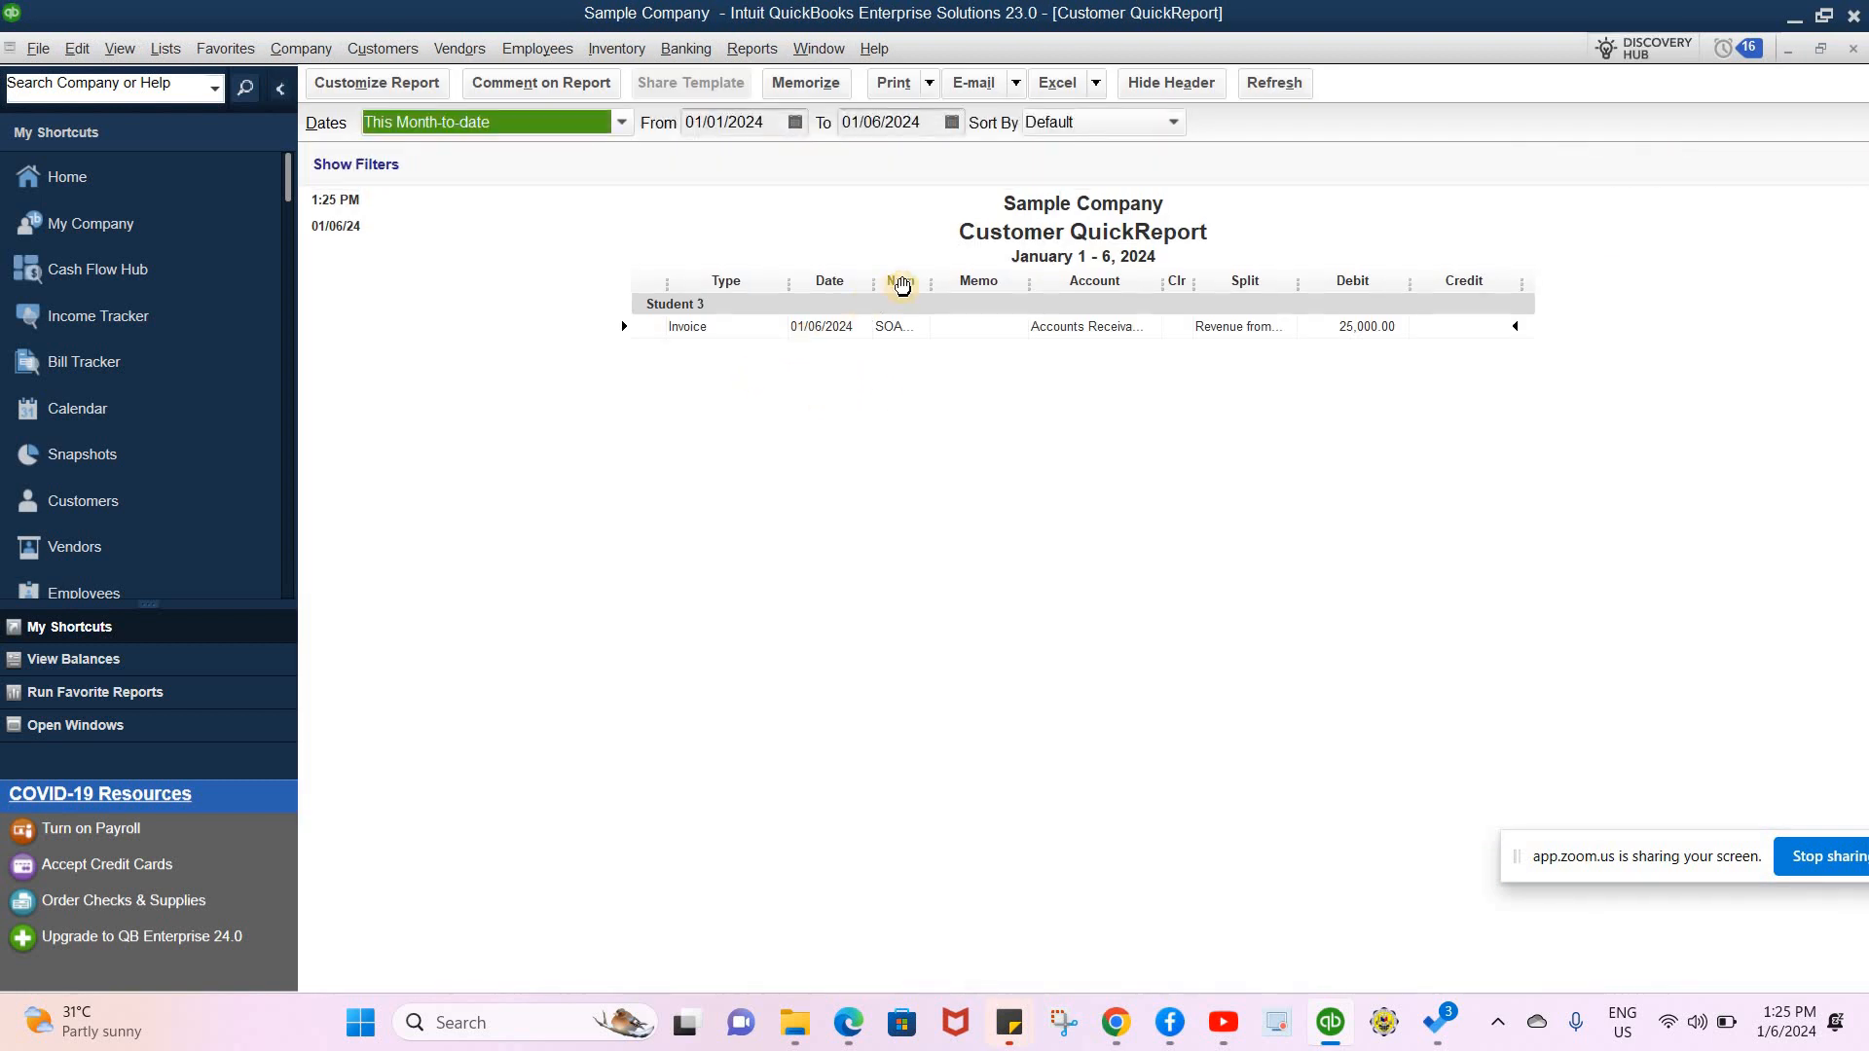
left_click_drag(893, 368, 967, 362)
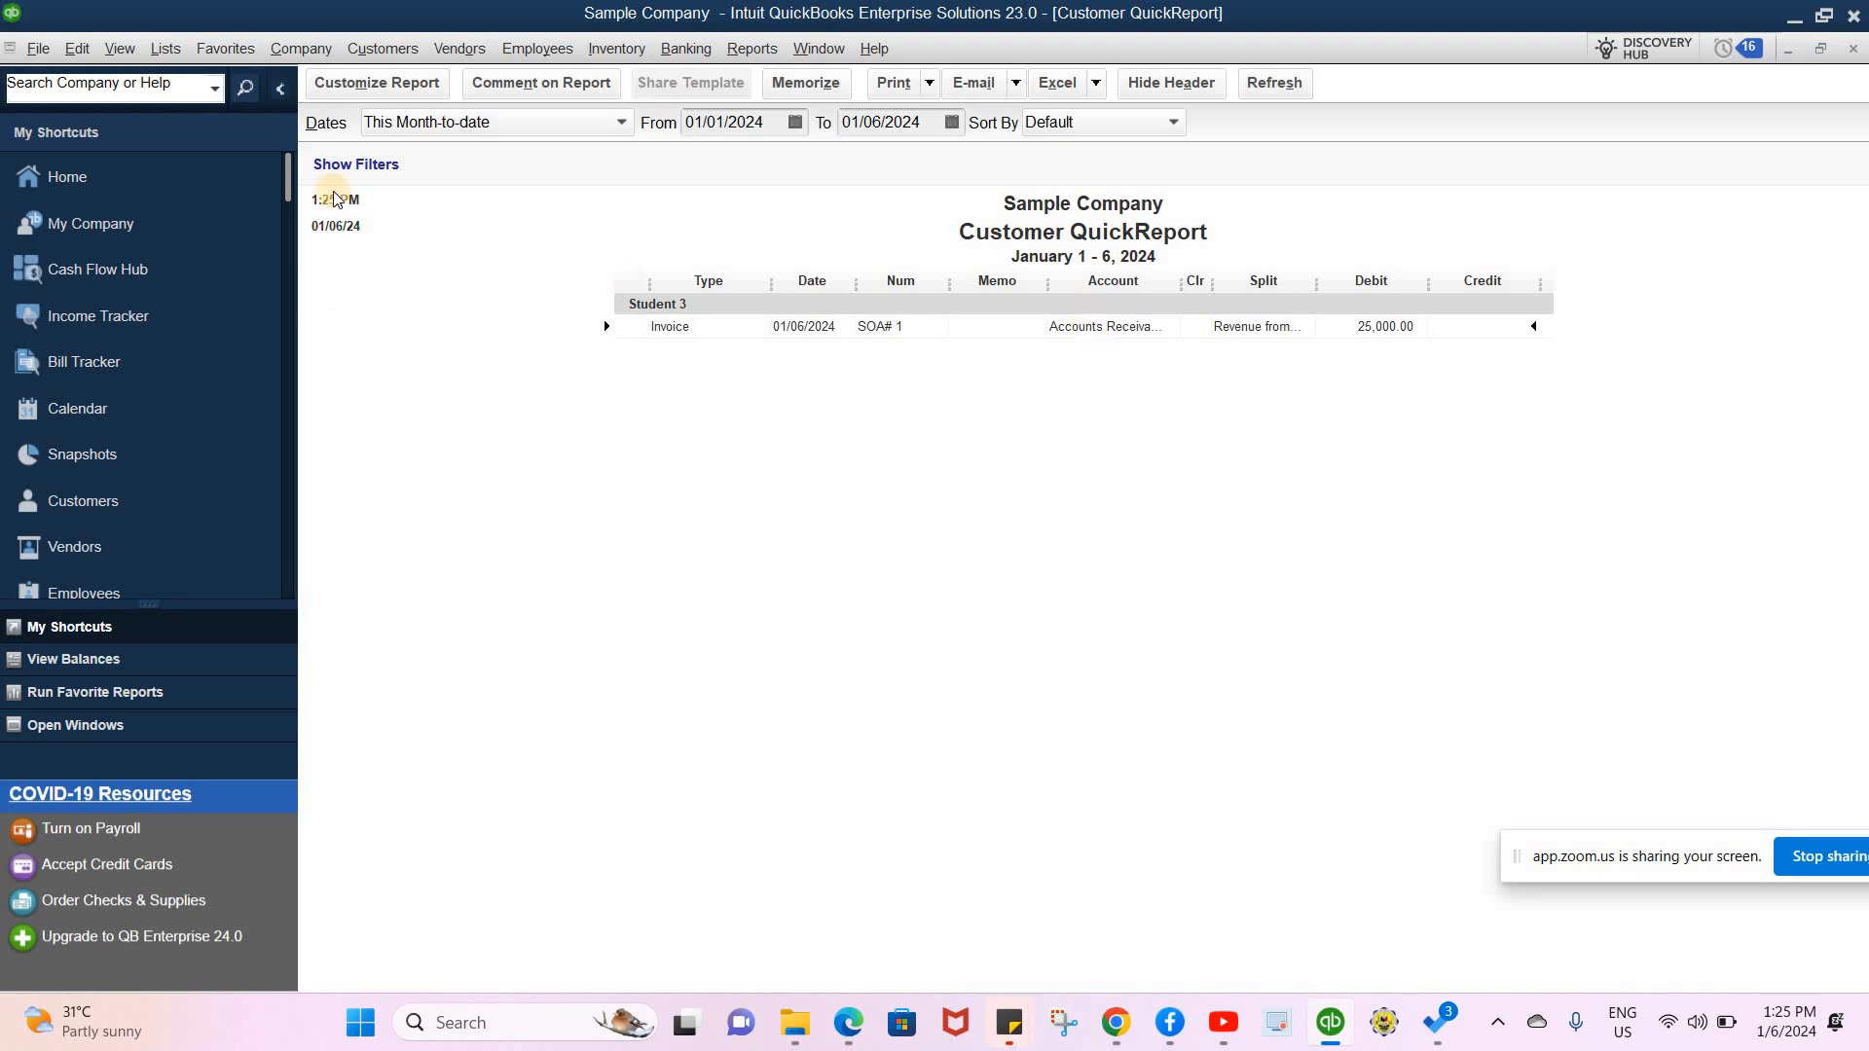
- Start a new customer payment received from Student 3
left_click(385, 50)
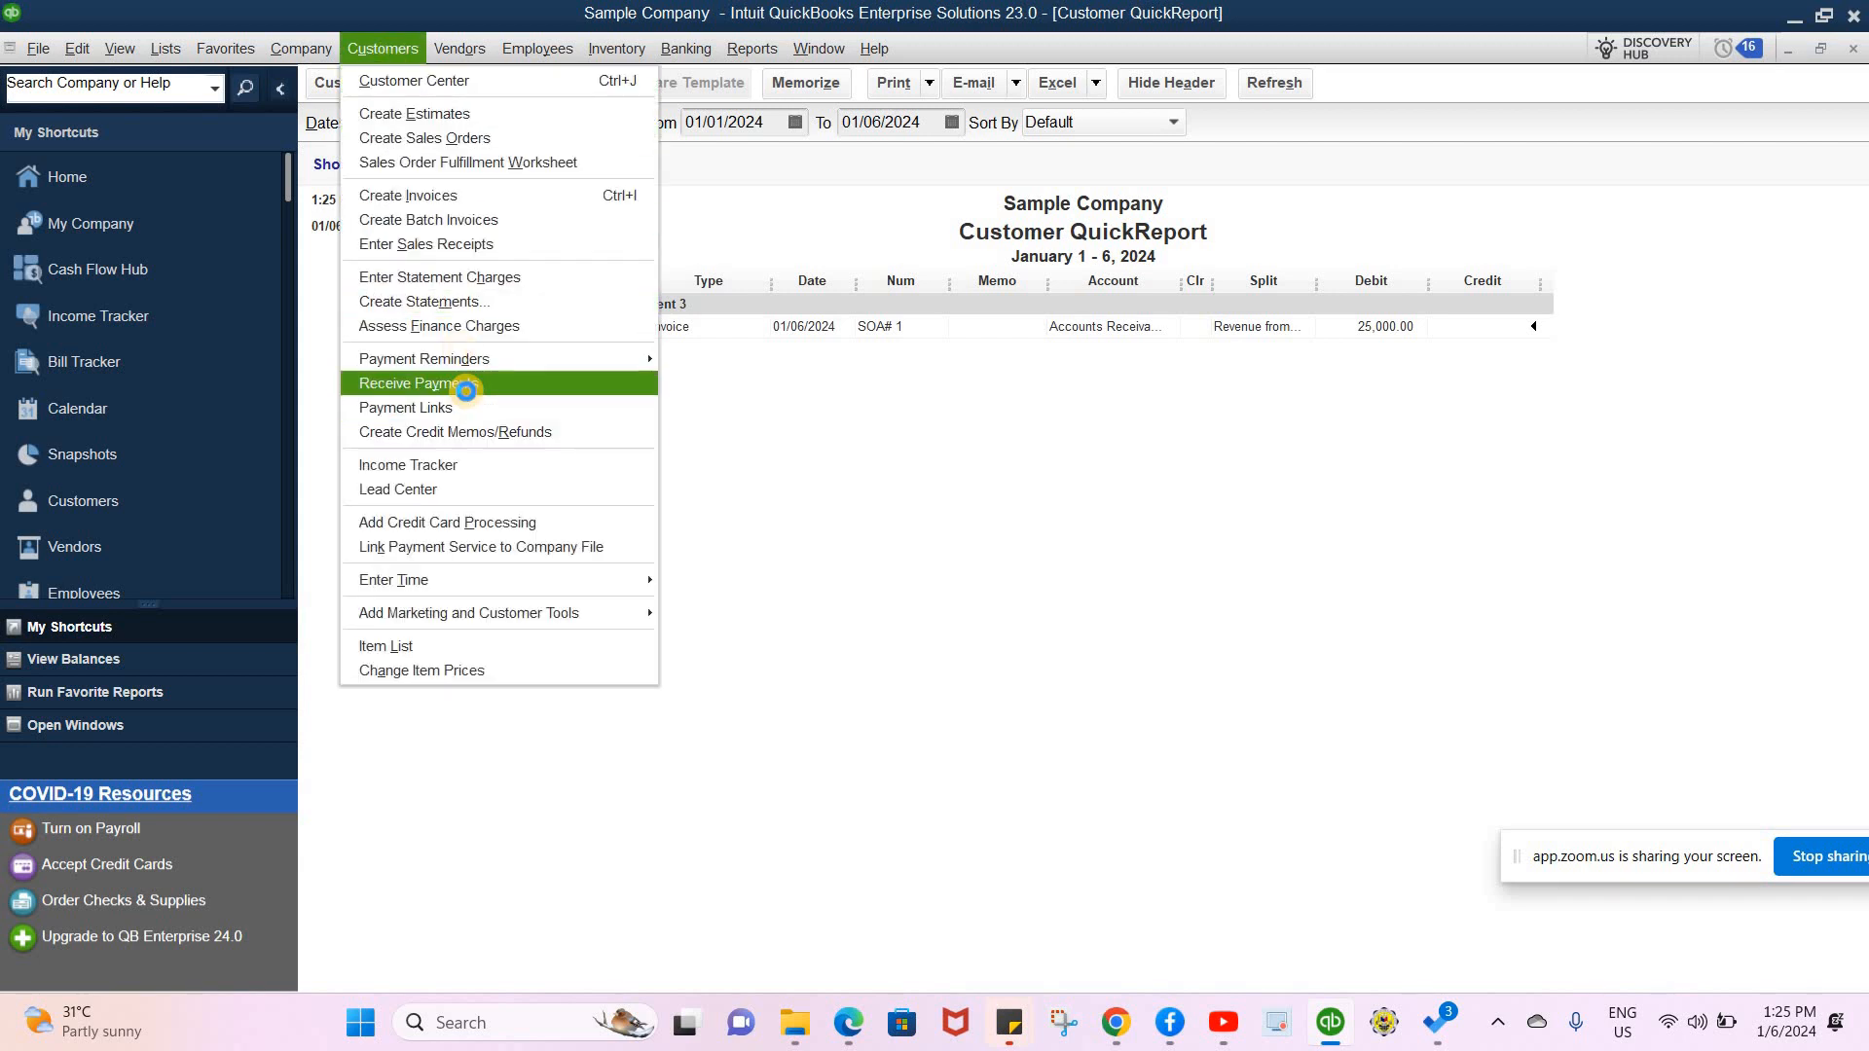
left_click(462, 384)
left_click(610, 257)
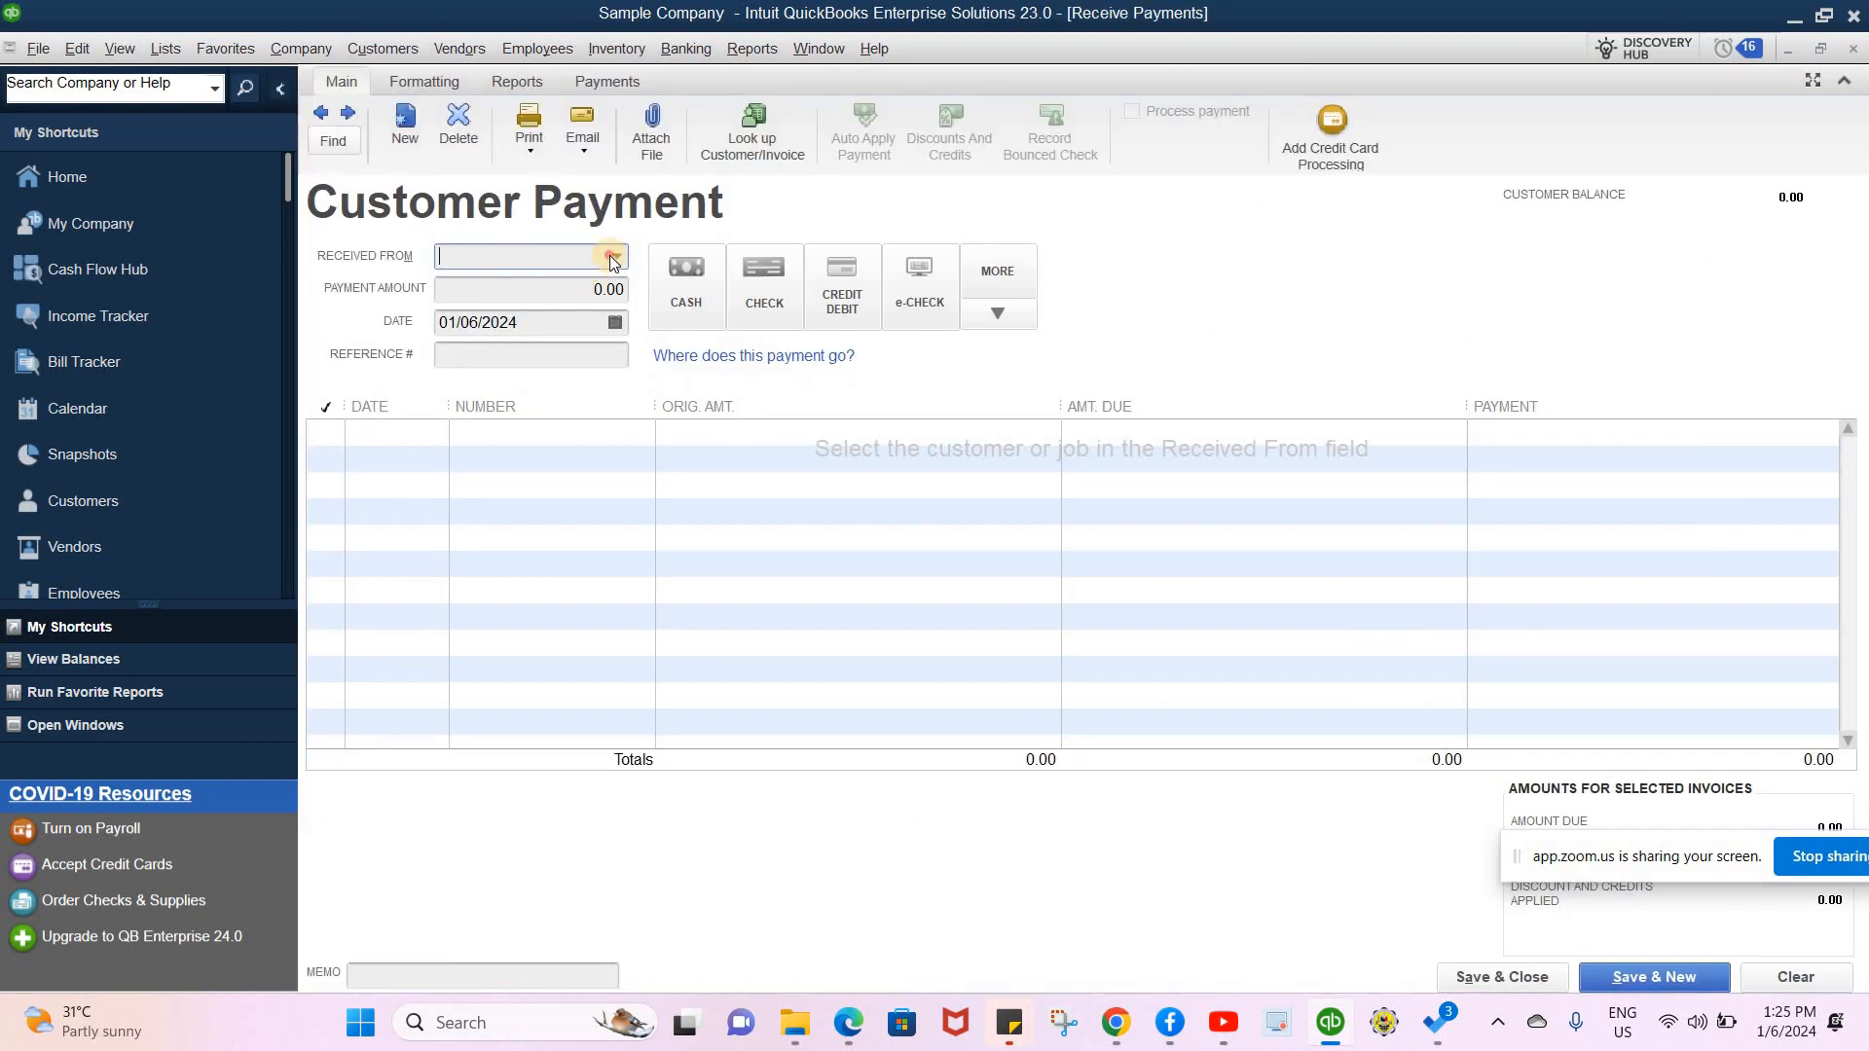
left_click(475, 446)
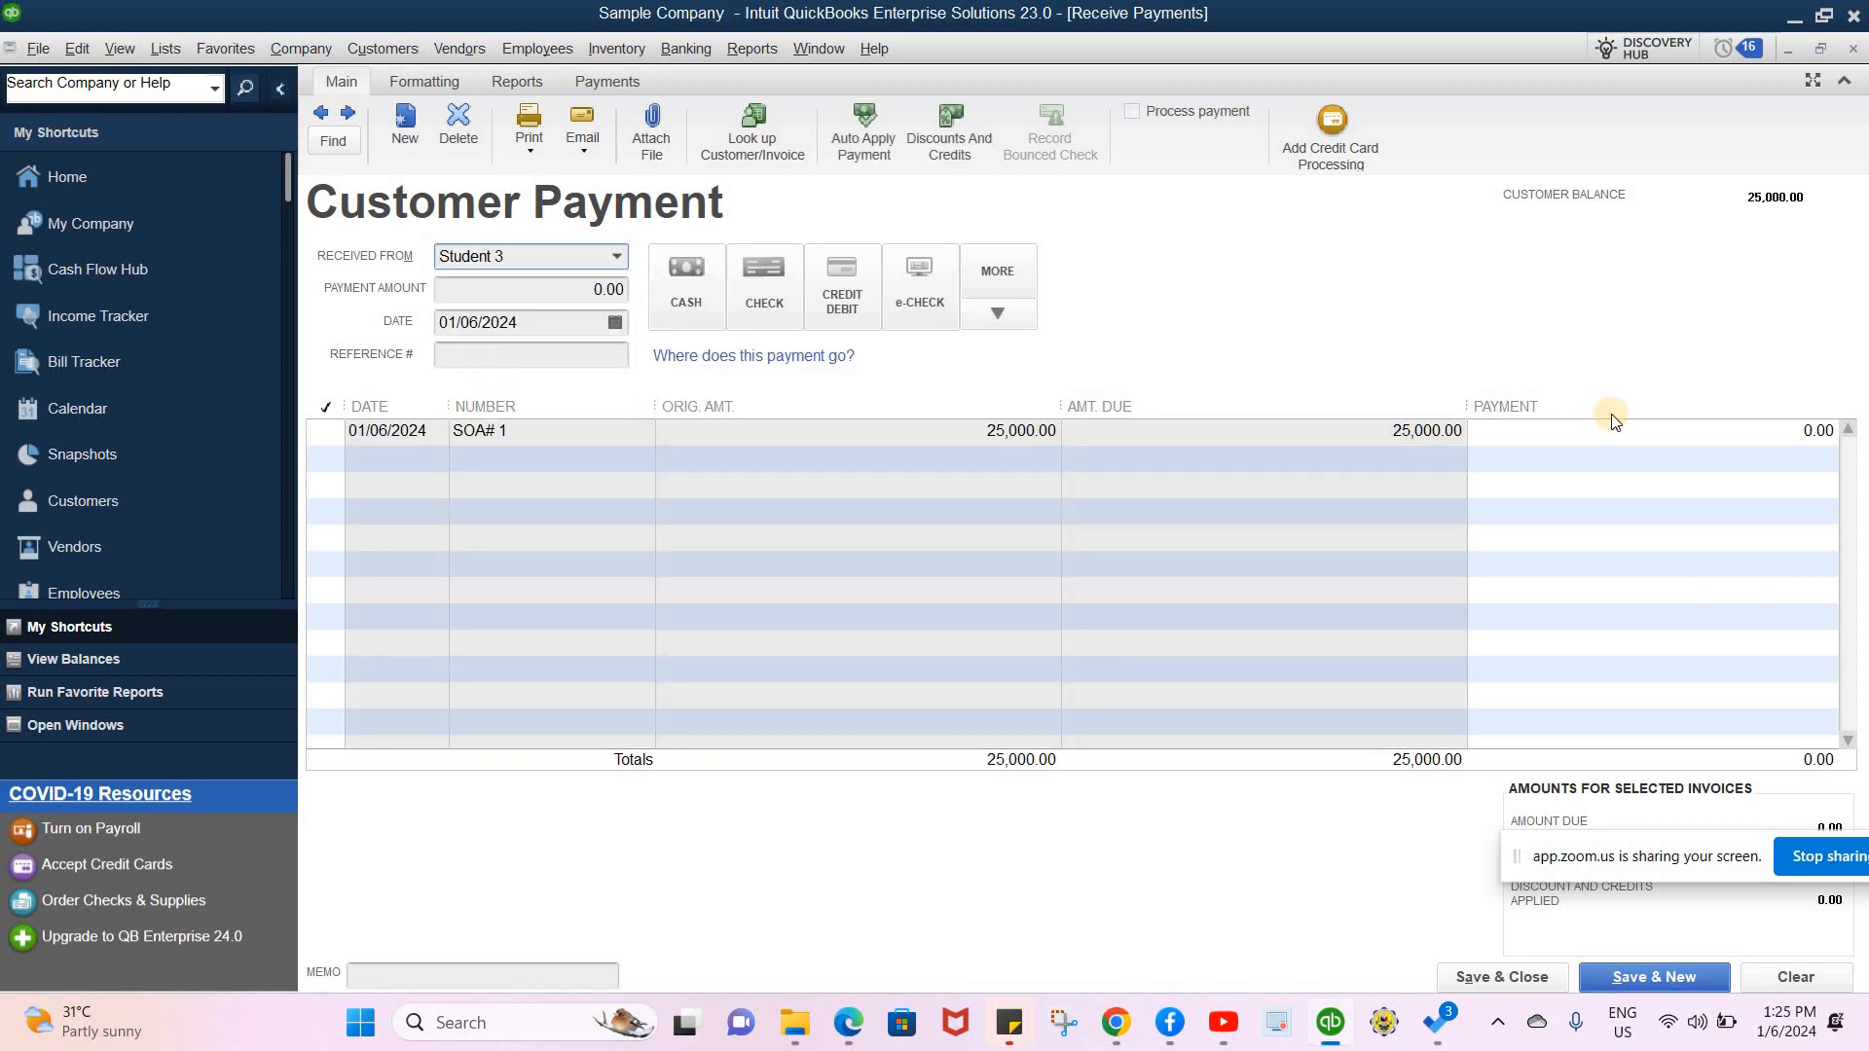
- Apply a payment of 15,000 to invoice SOA# 1, leave the rest as an underpayment, and save and close the payment
left_click(1764, 423)
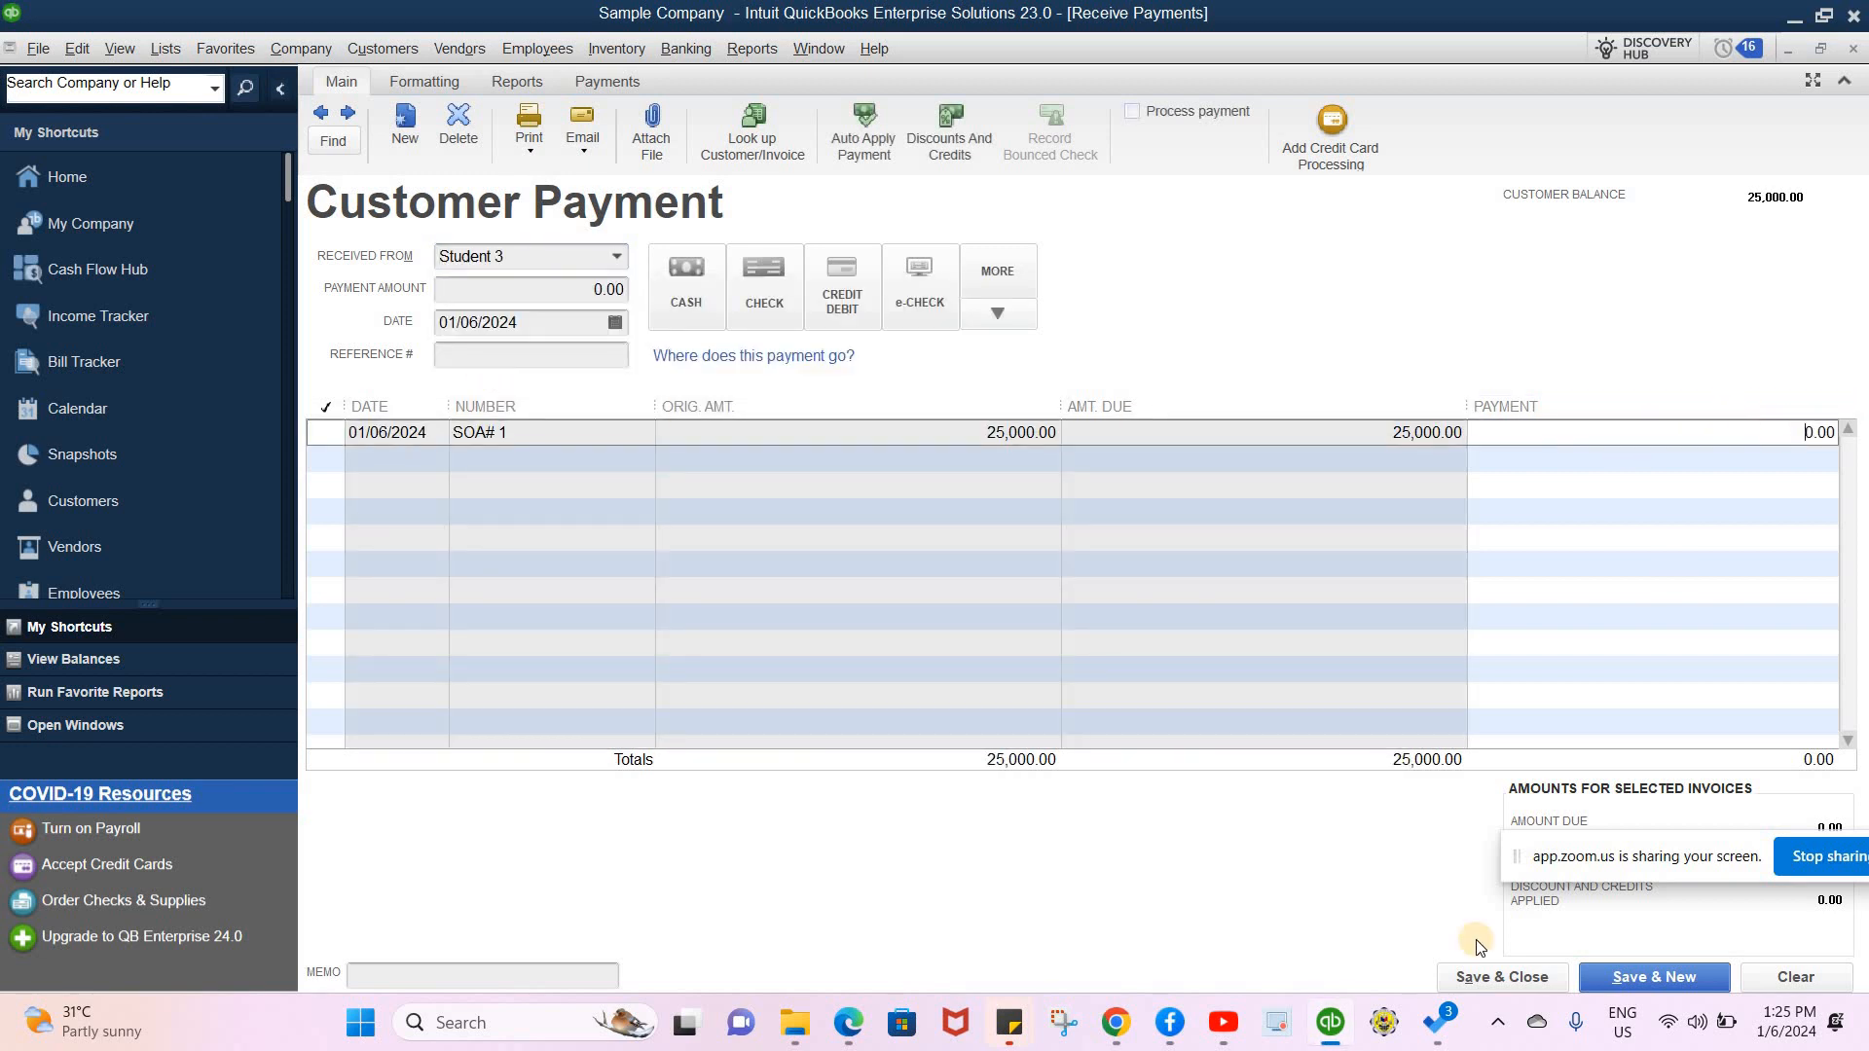
left_click(1848, 429)
type("15,000")
key("Tab")
left_click(1007, 478)
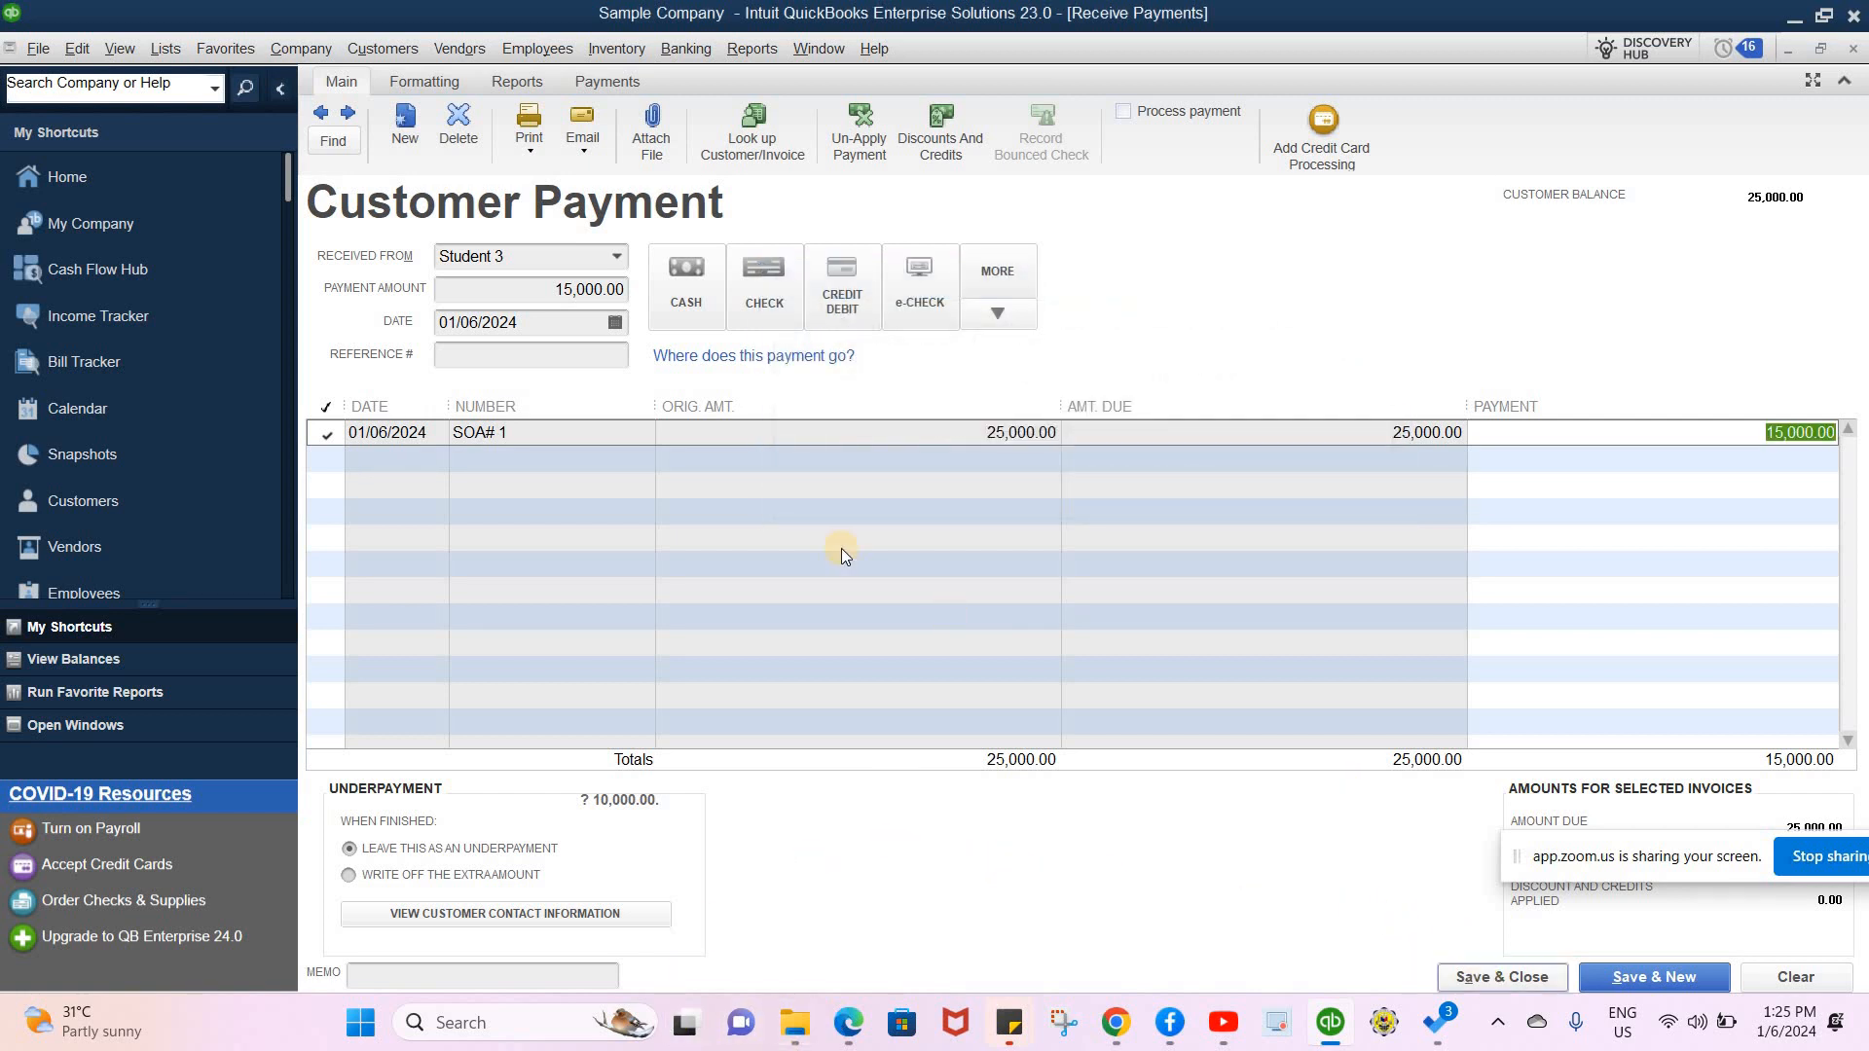
left_click(1464, 979)
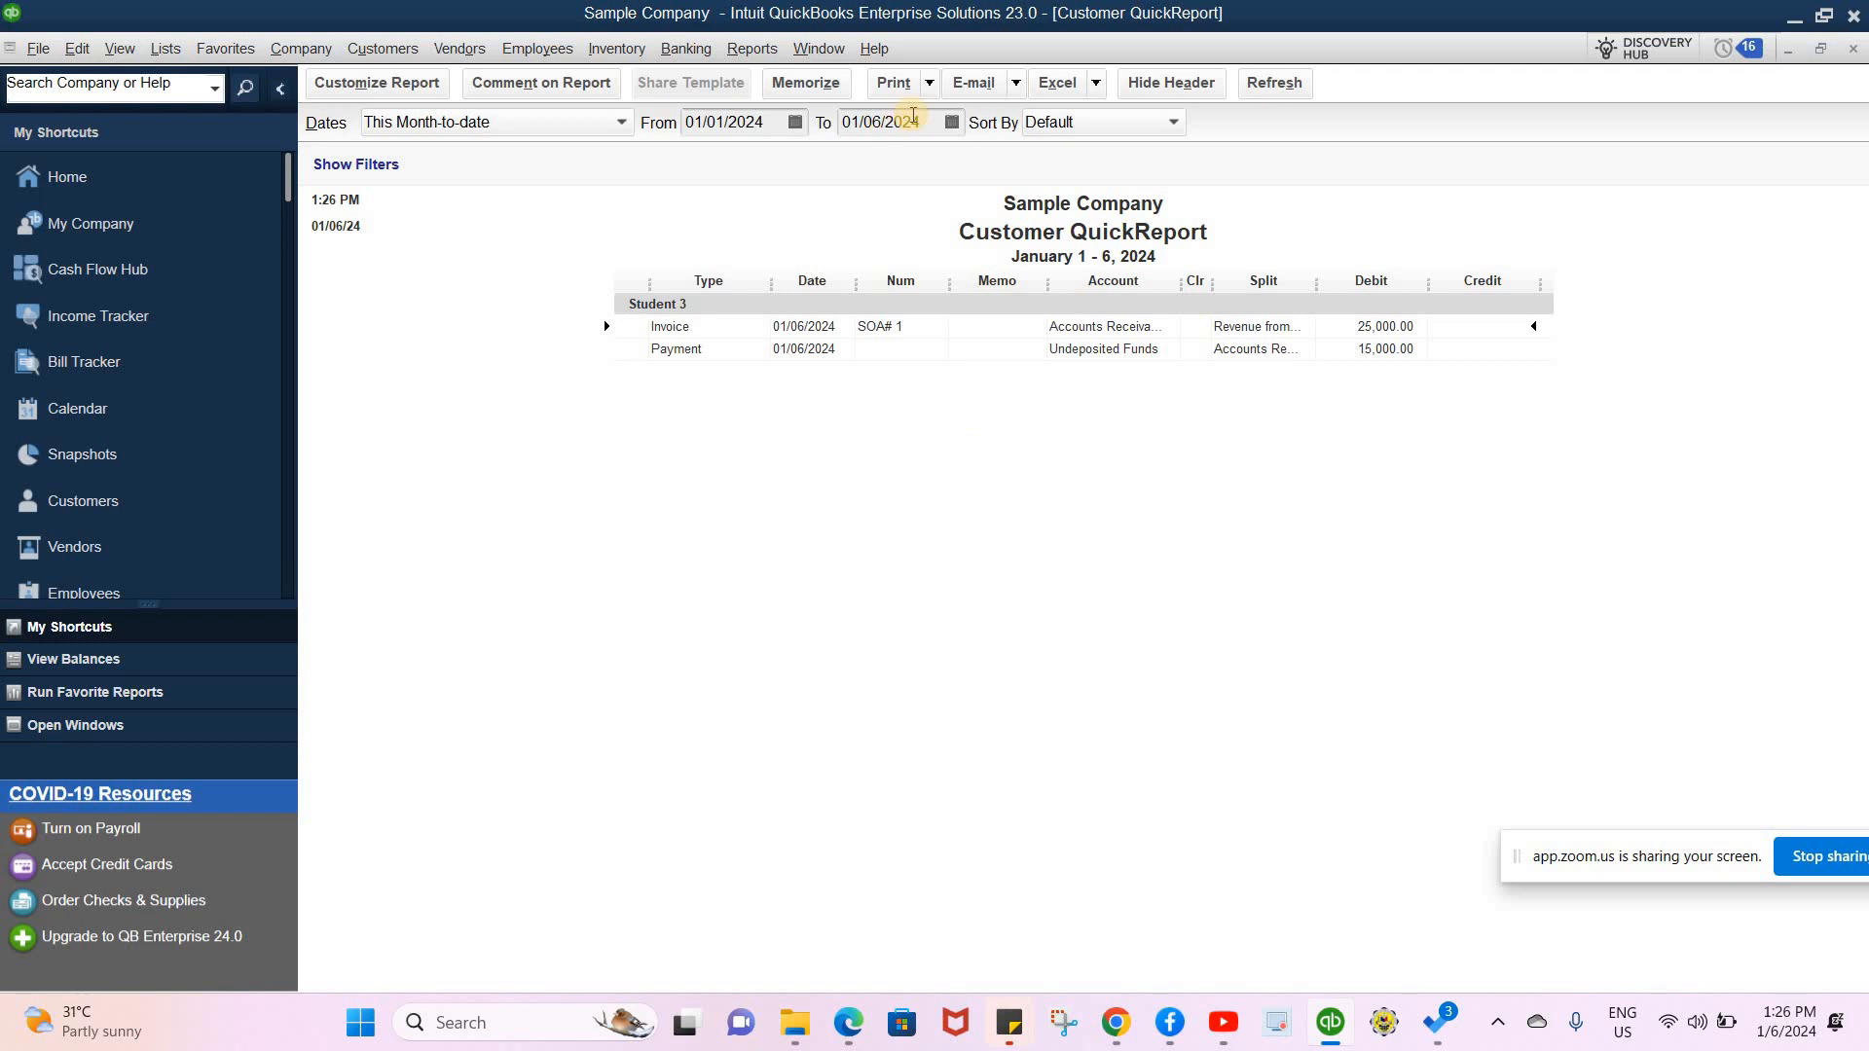
- Try to print the Student 3 QuickReport to the ABS PDF Driver v400 printer, and dismiss the resulting dialogs
left_click(925, 84)
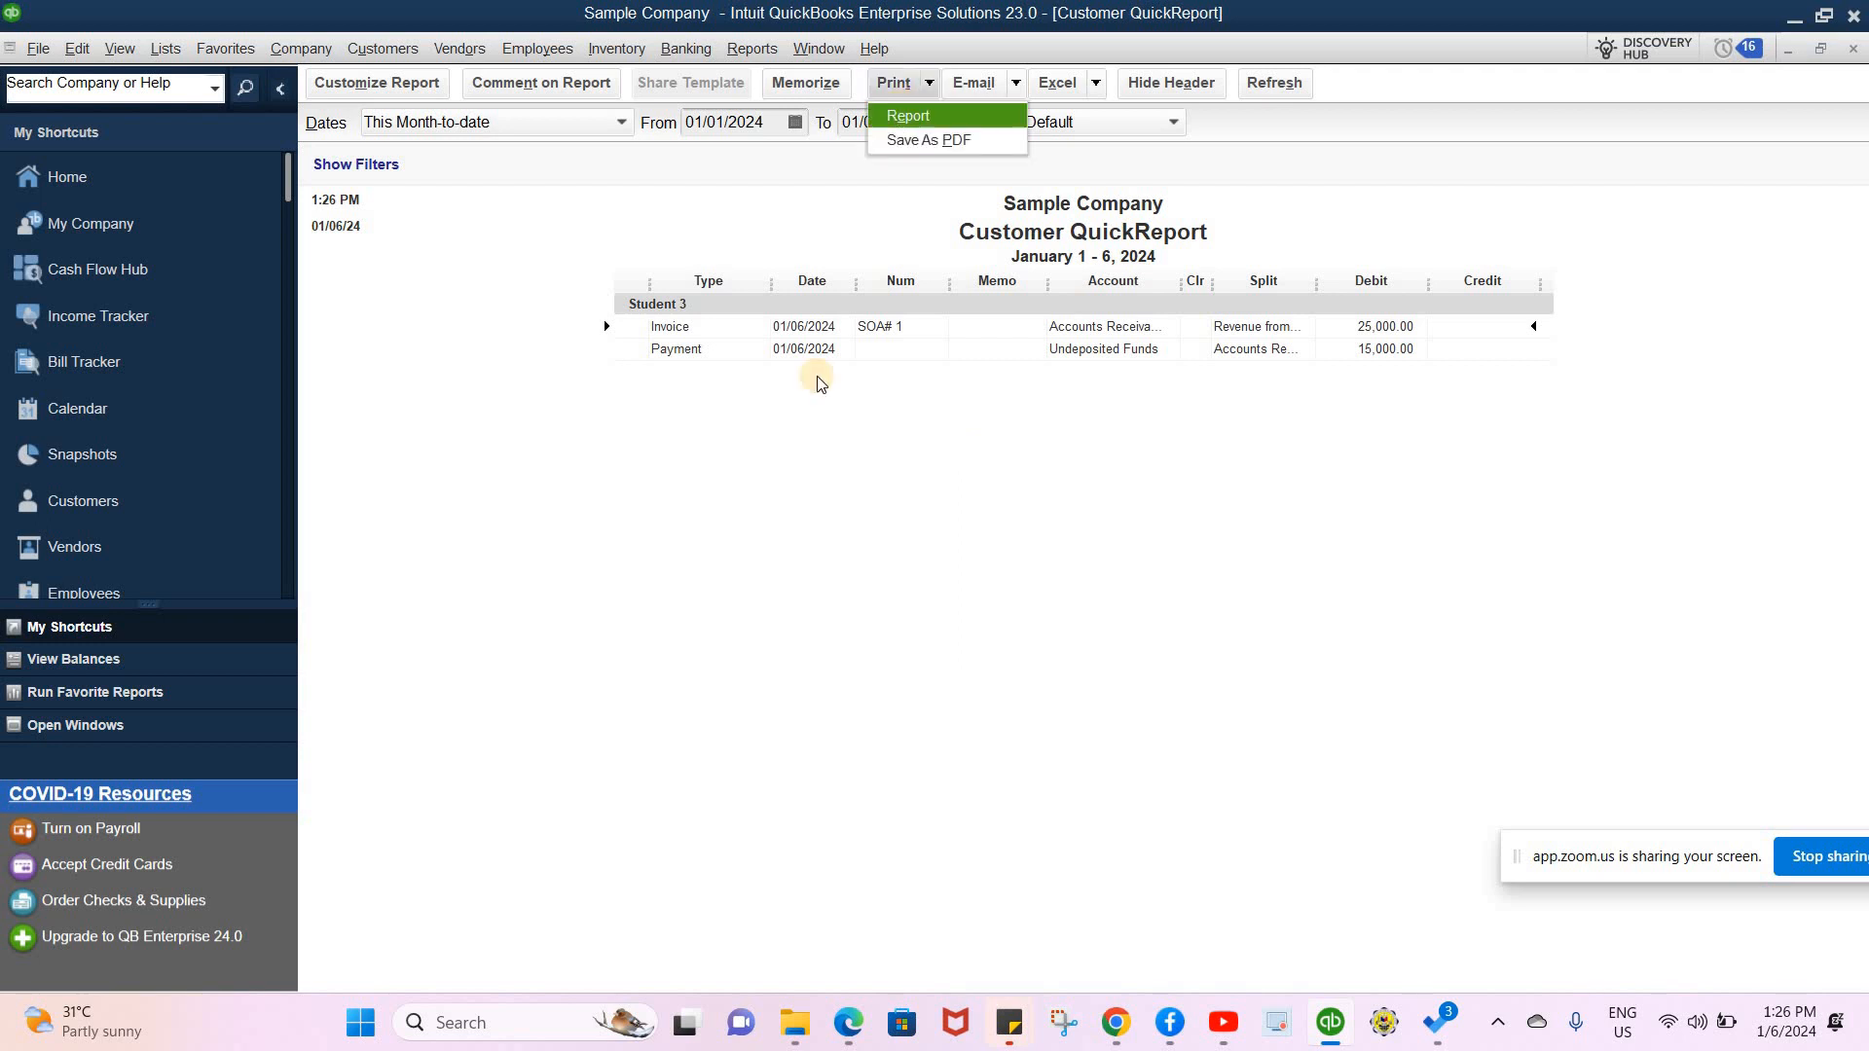
left_click(754, 623)
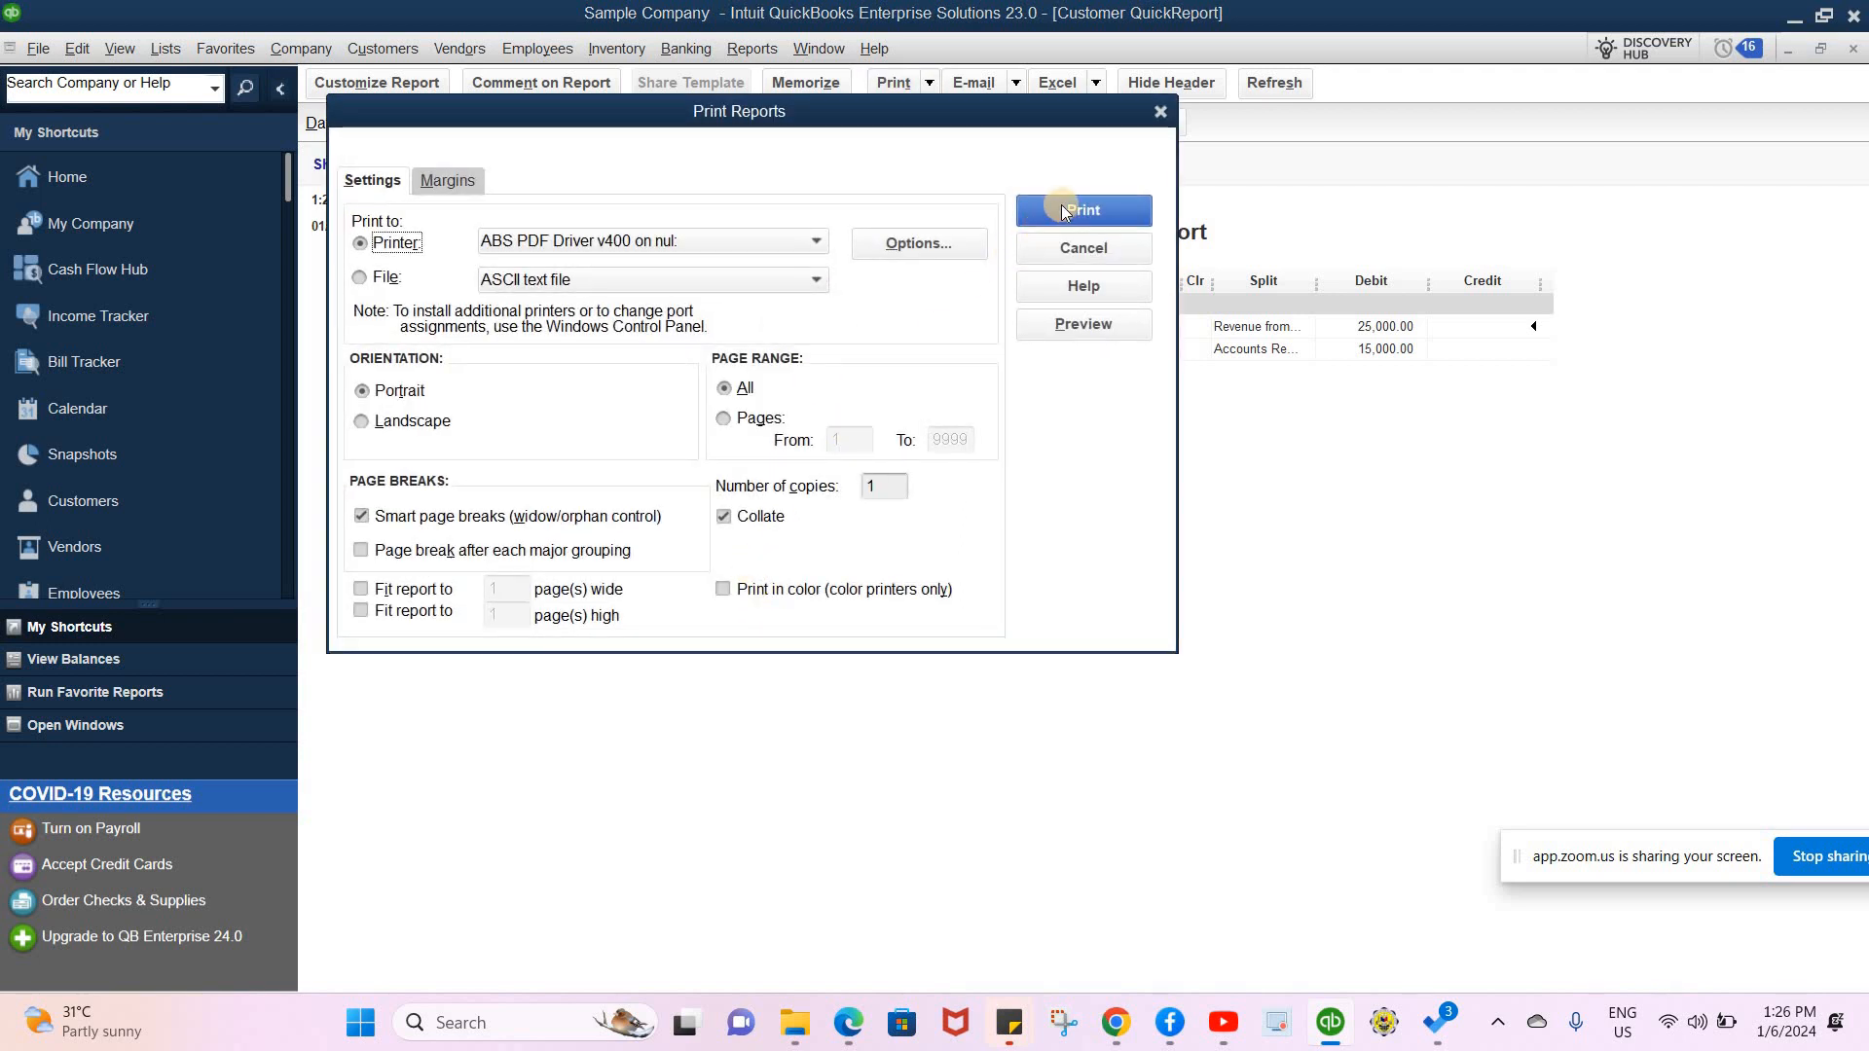
left_click(1063, 211)
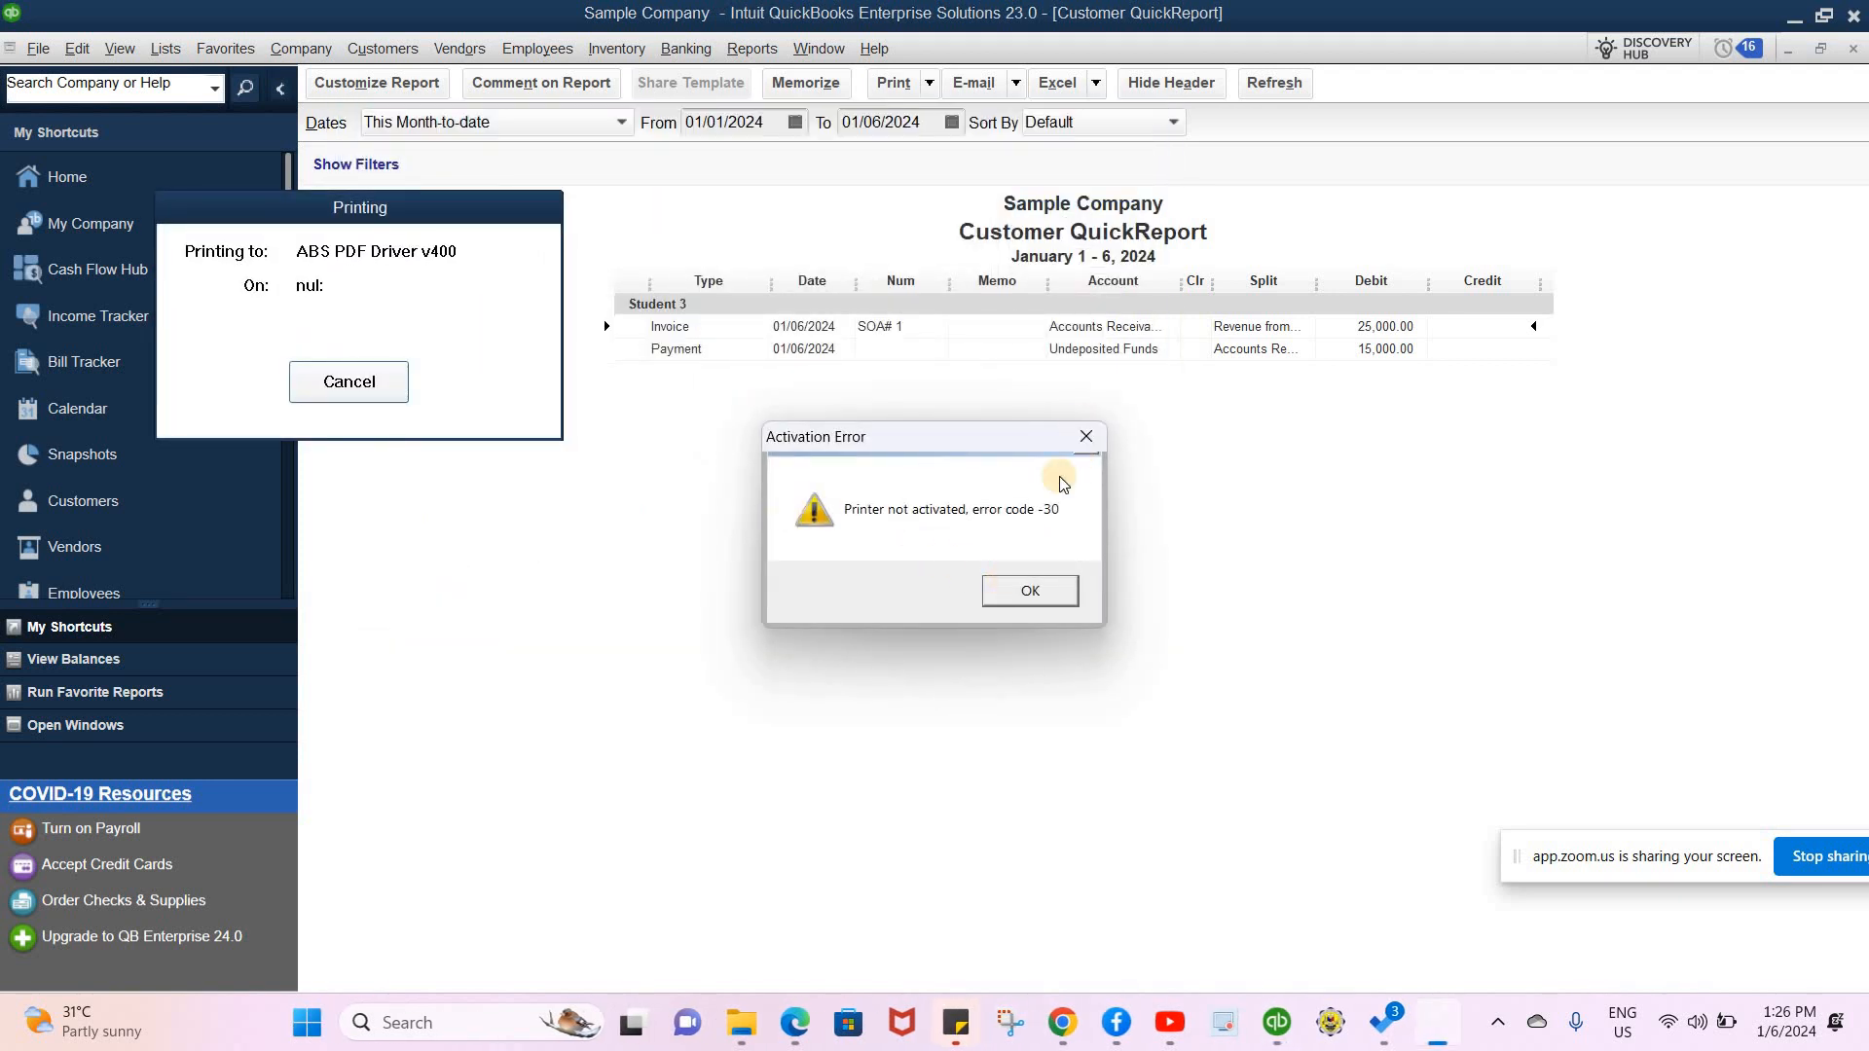
left_click(1083, 430)
left_click(1026, 627)
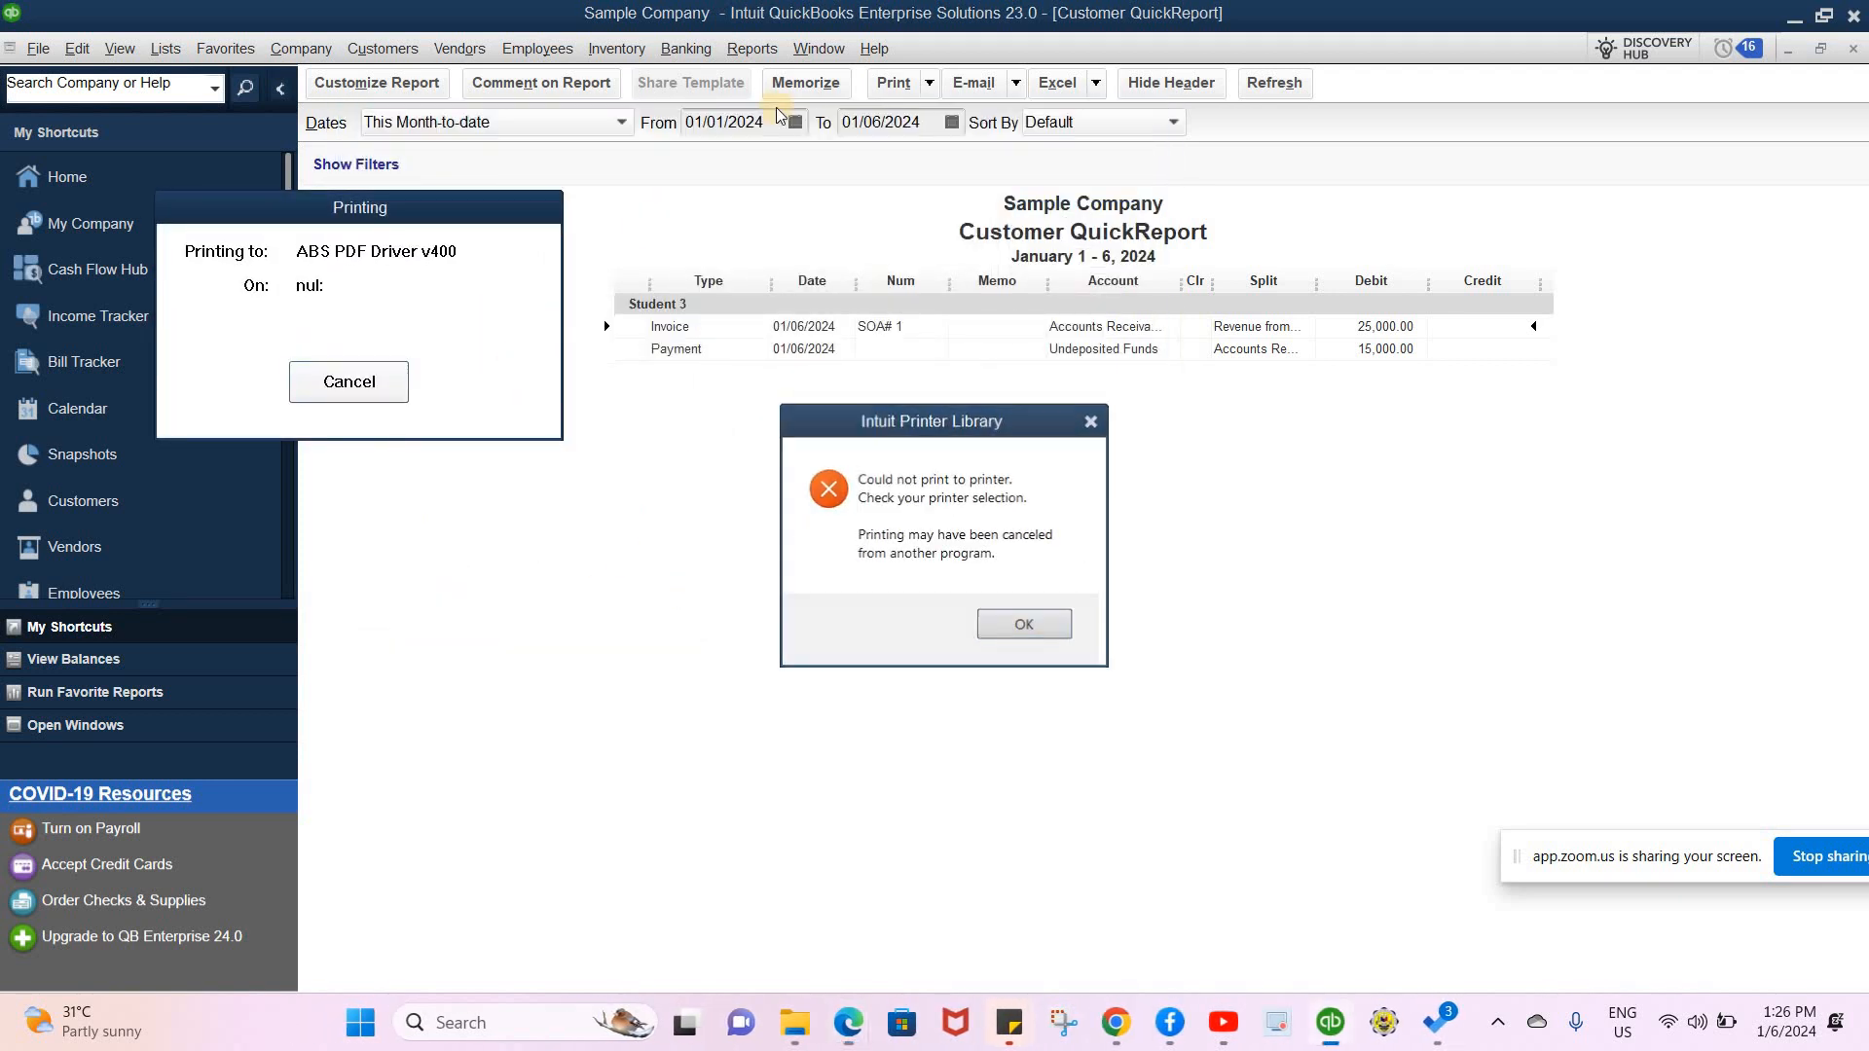
- Try to save the QuickReport as a PDF on the Desktop with "sample" in front of the default "*.pdf" file name
left_click(931, 84)
left_click(903, 145)
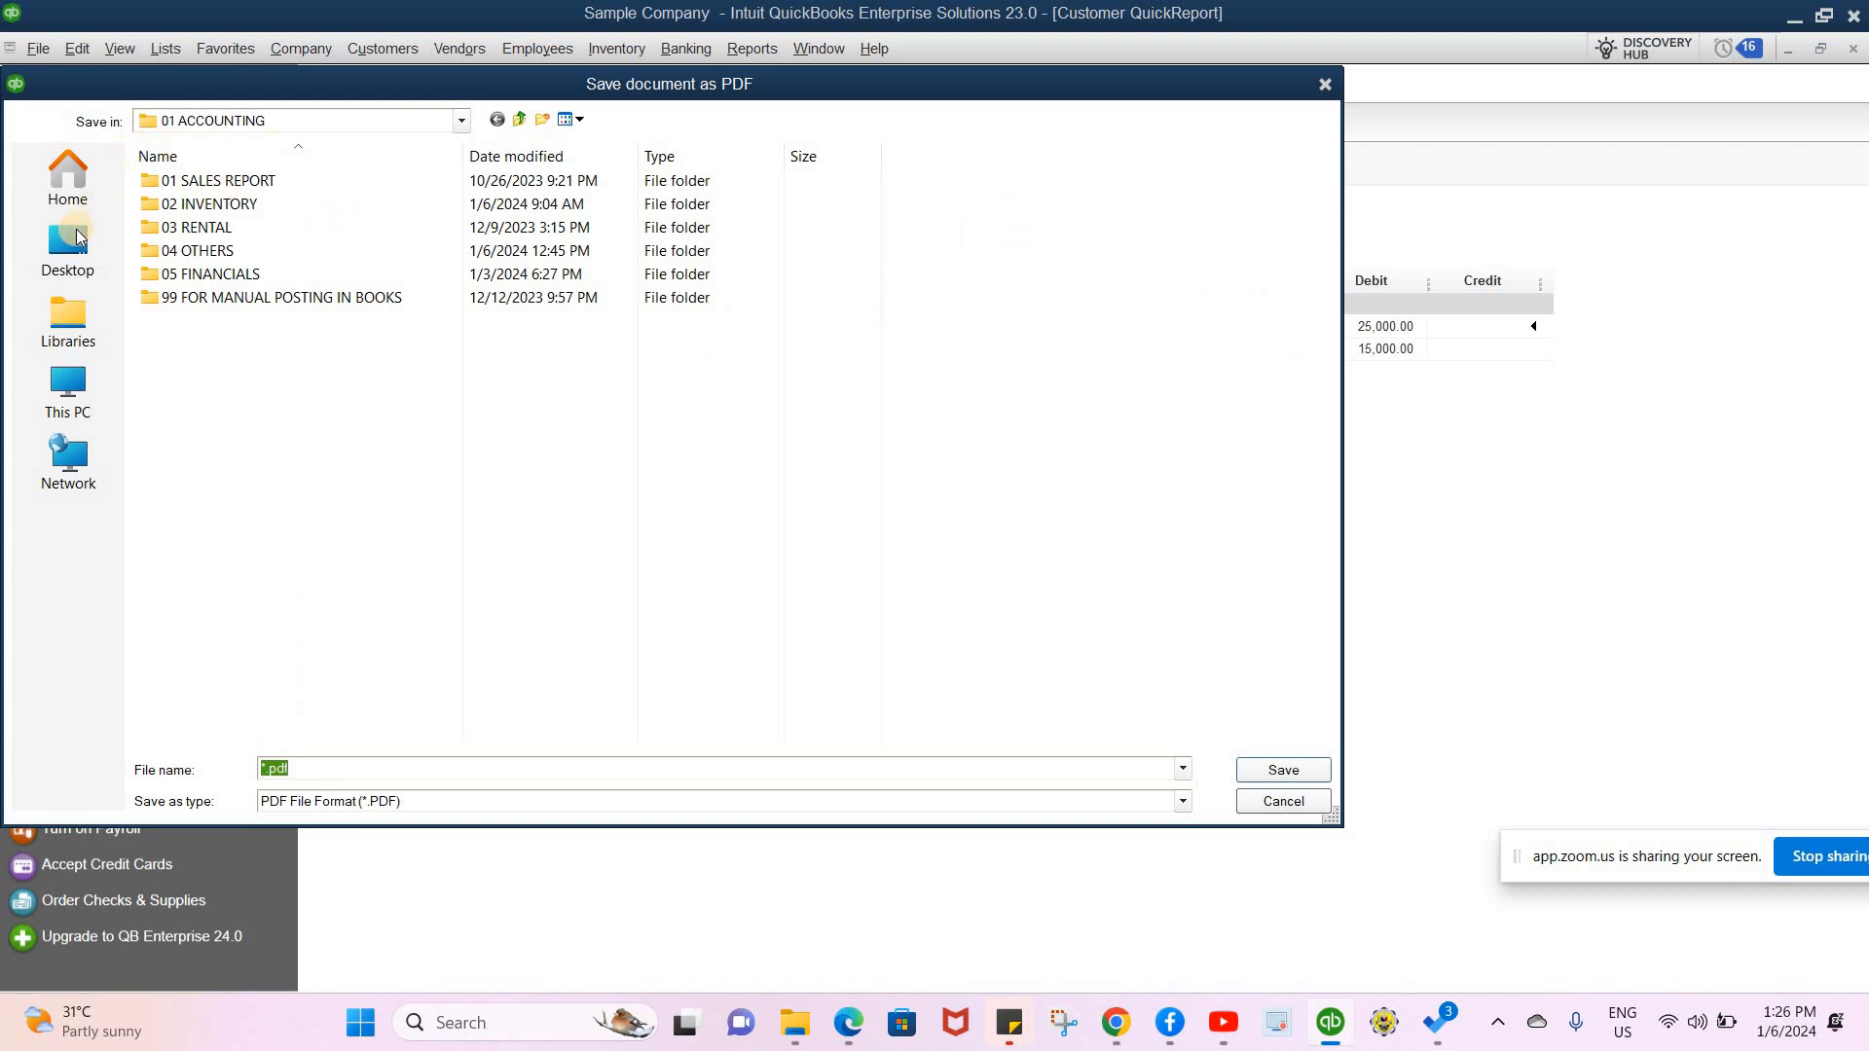
left_click(68, 169)
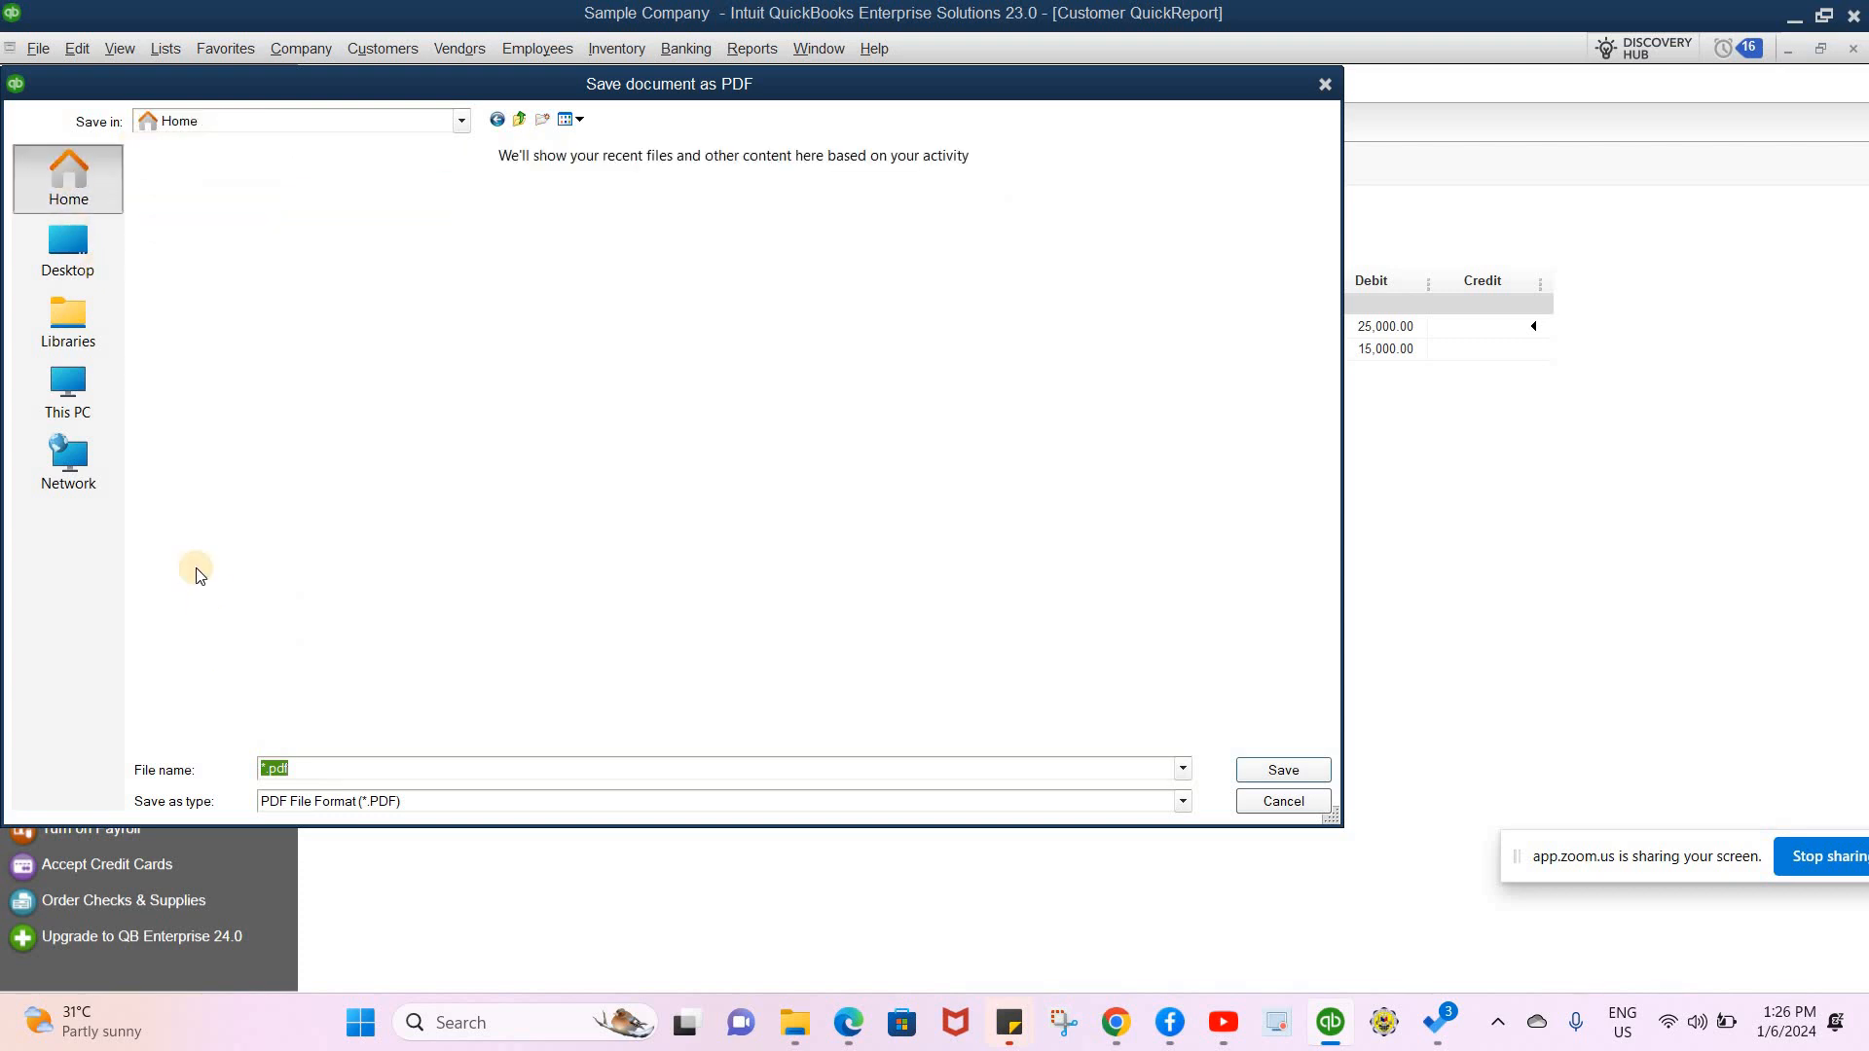
left_click(61, 236)
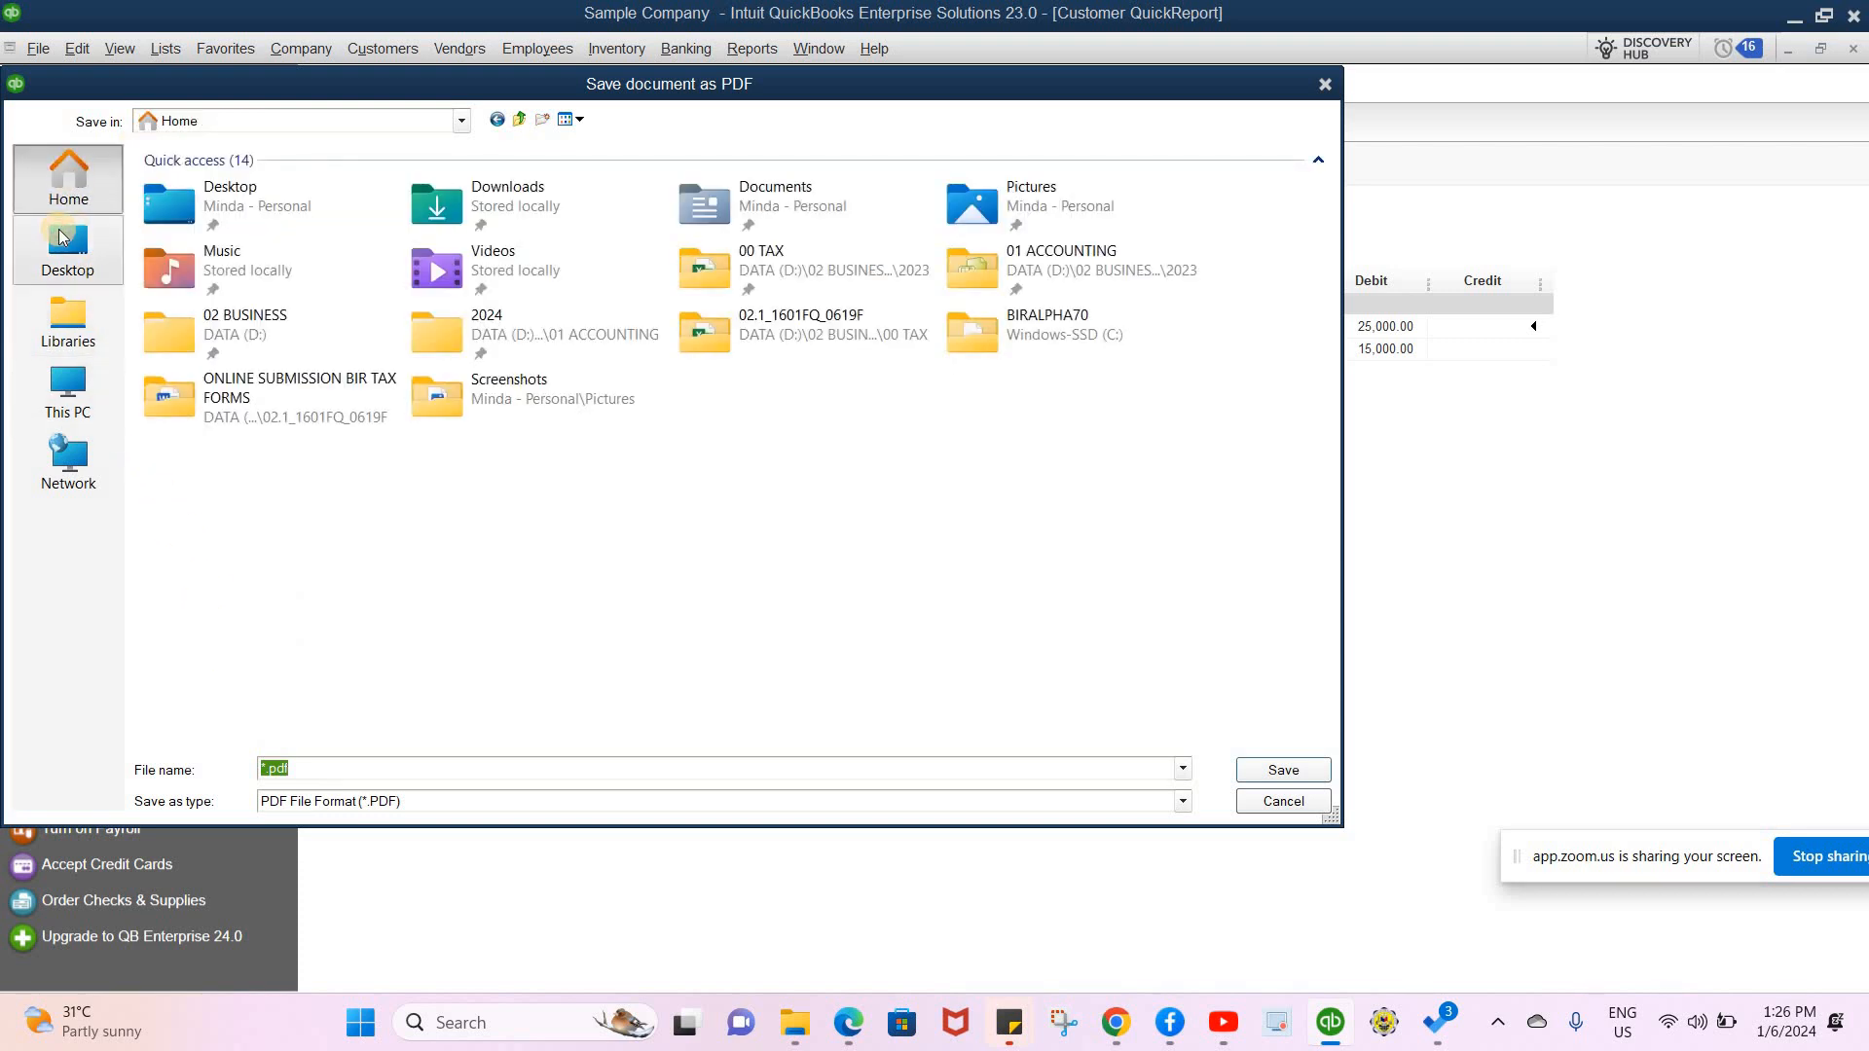
left_click(577, 119)
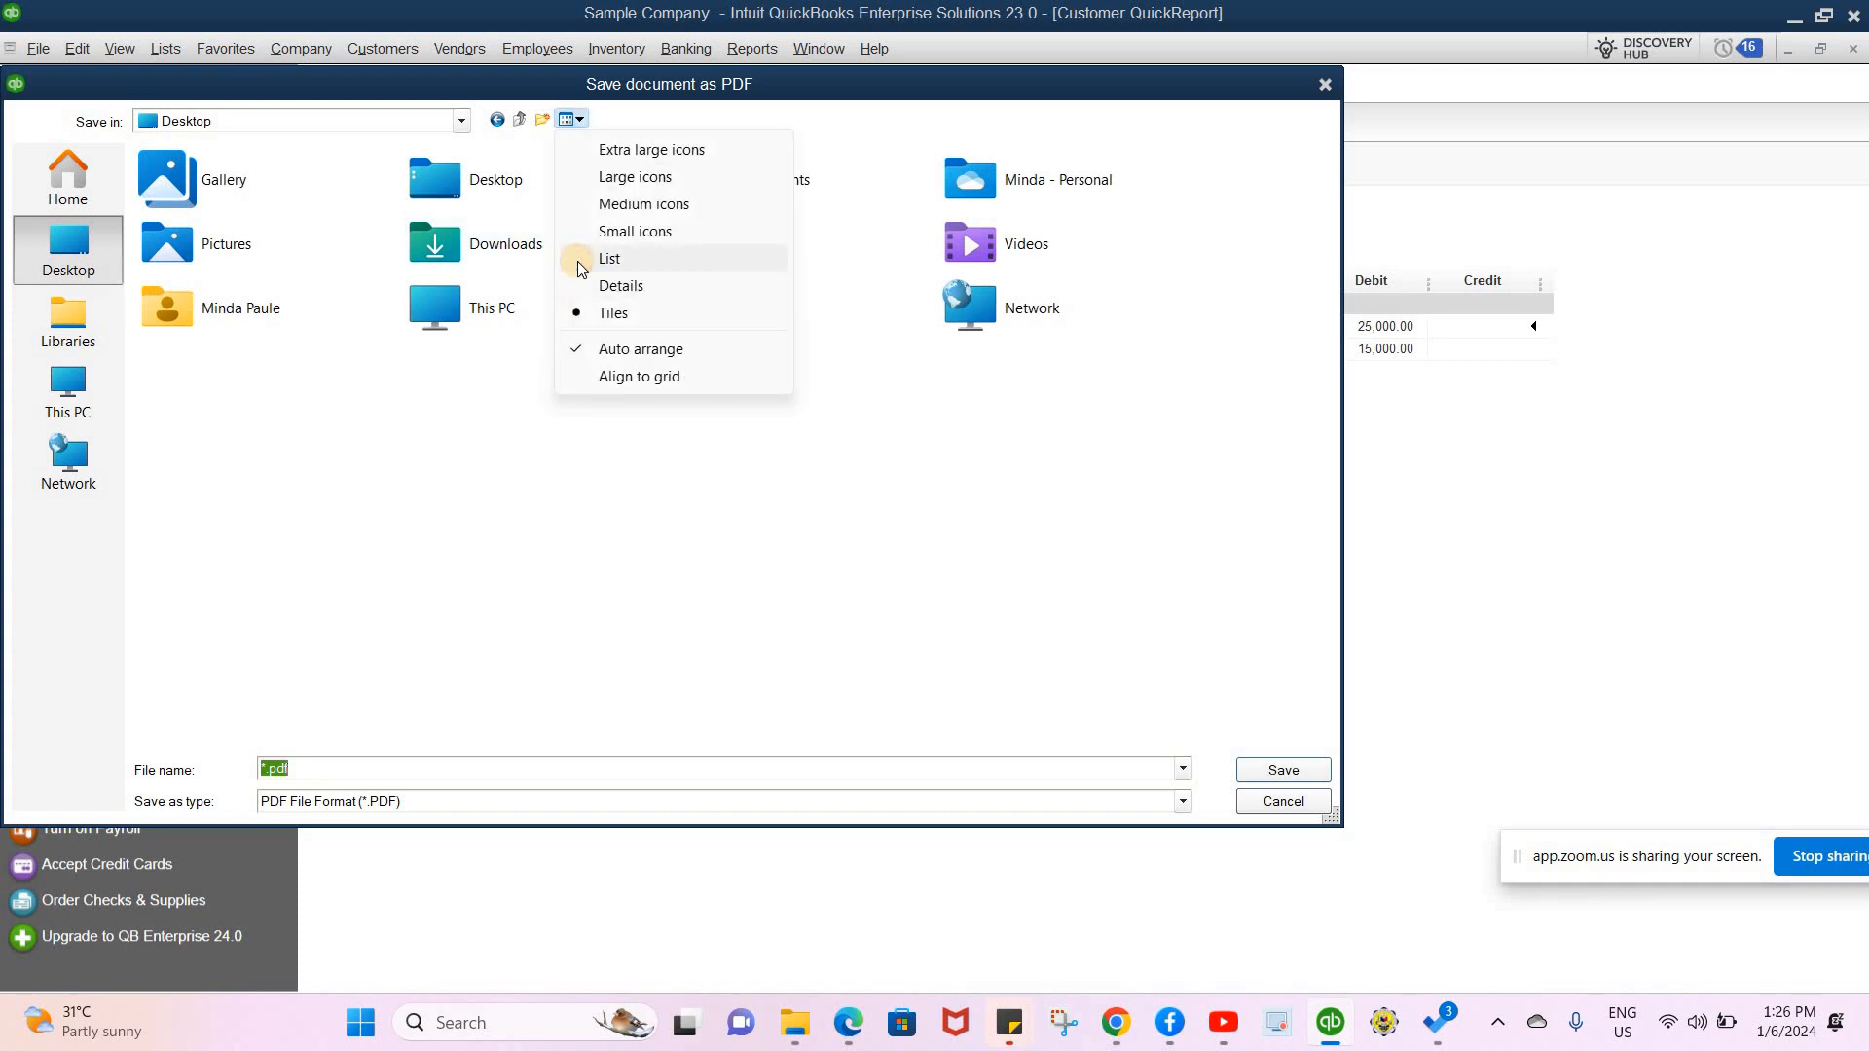
left_click(578, 260)
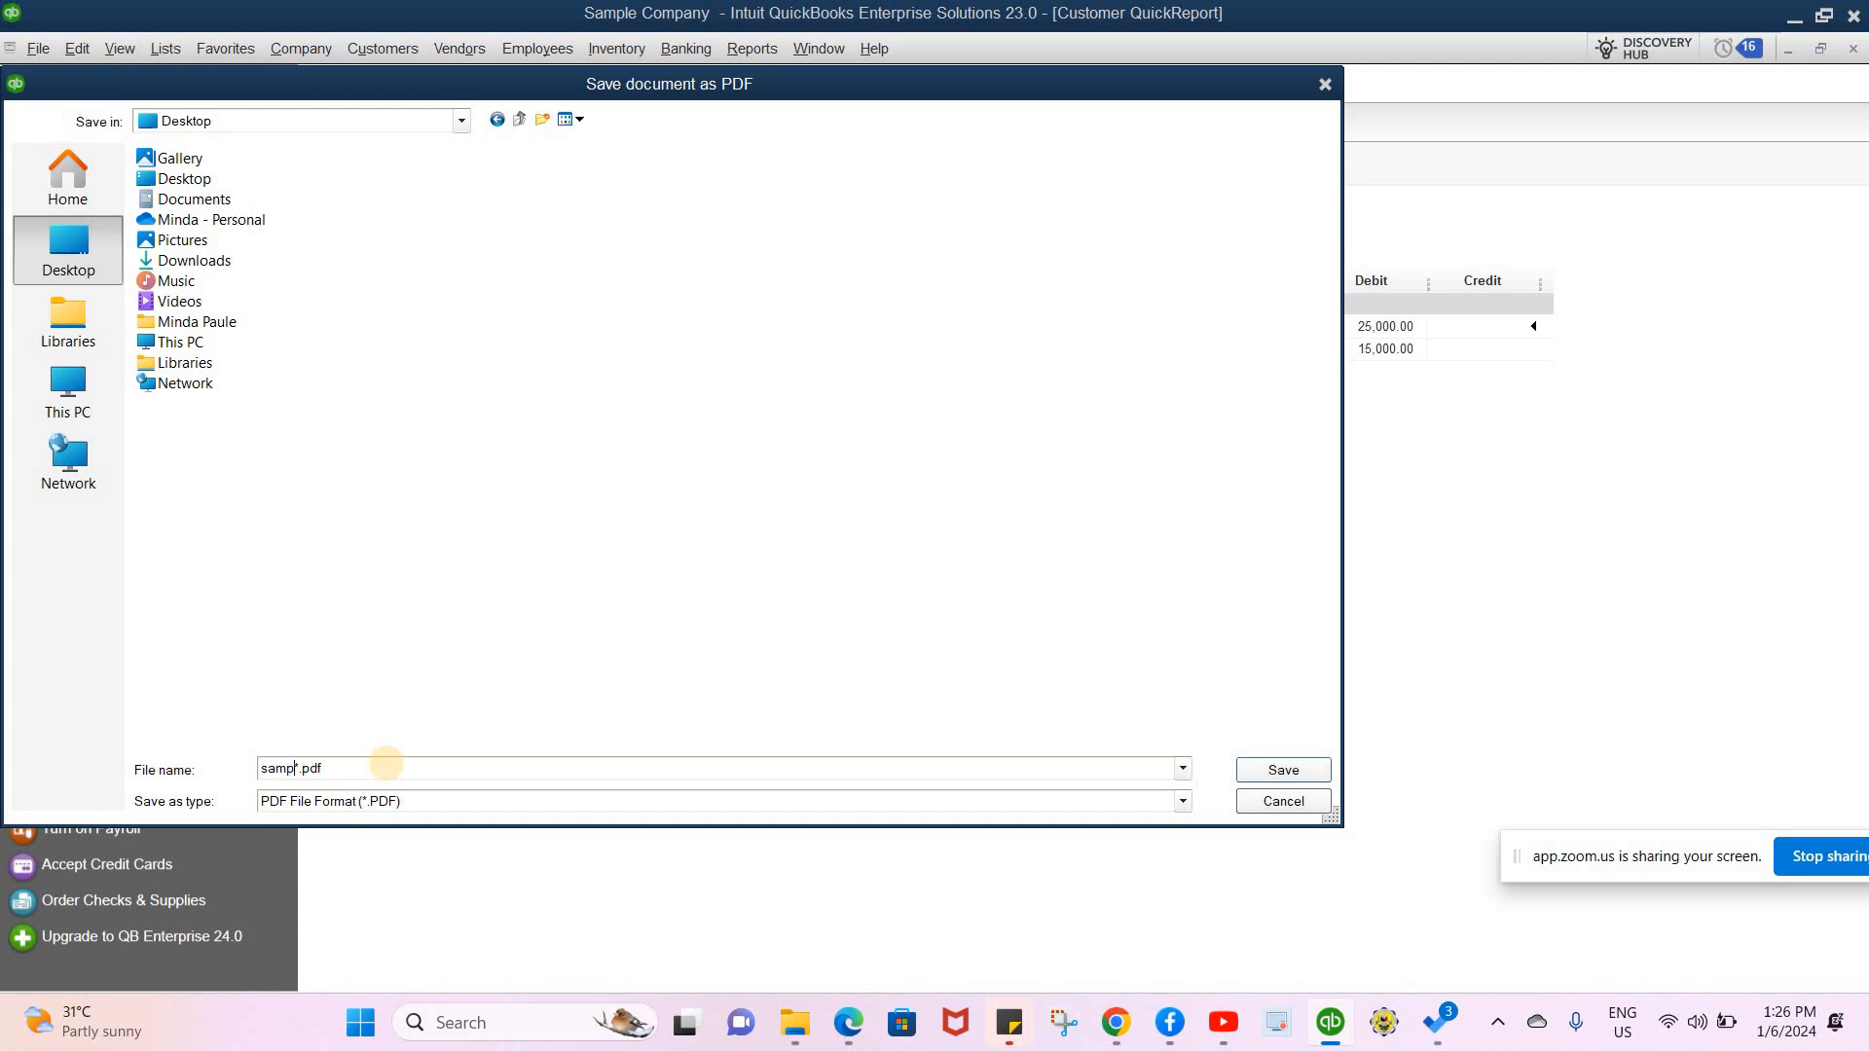
left_click(1299, 773)
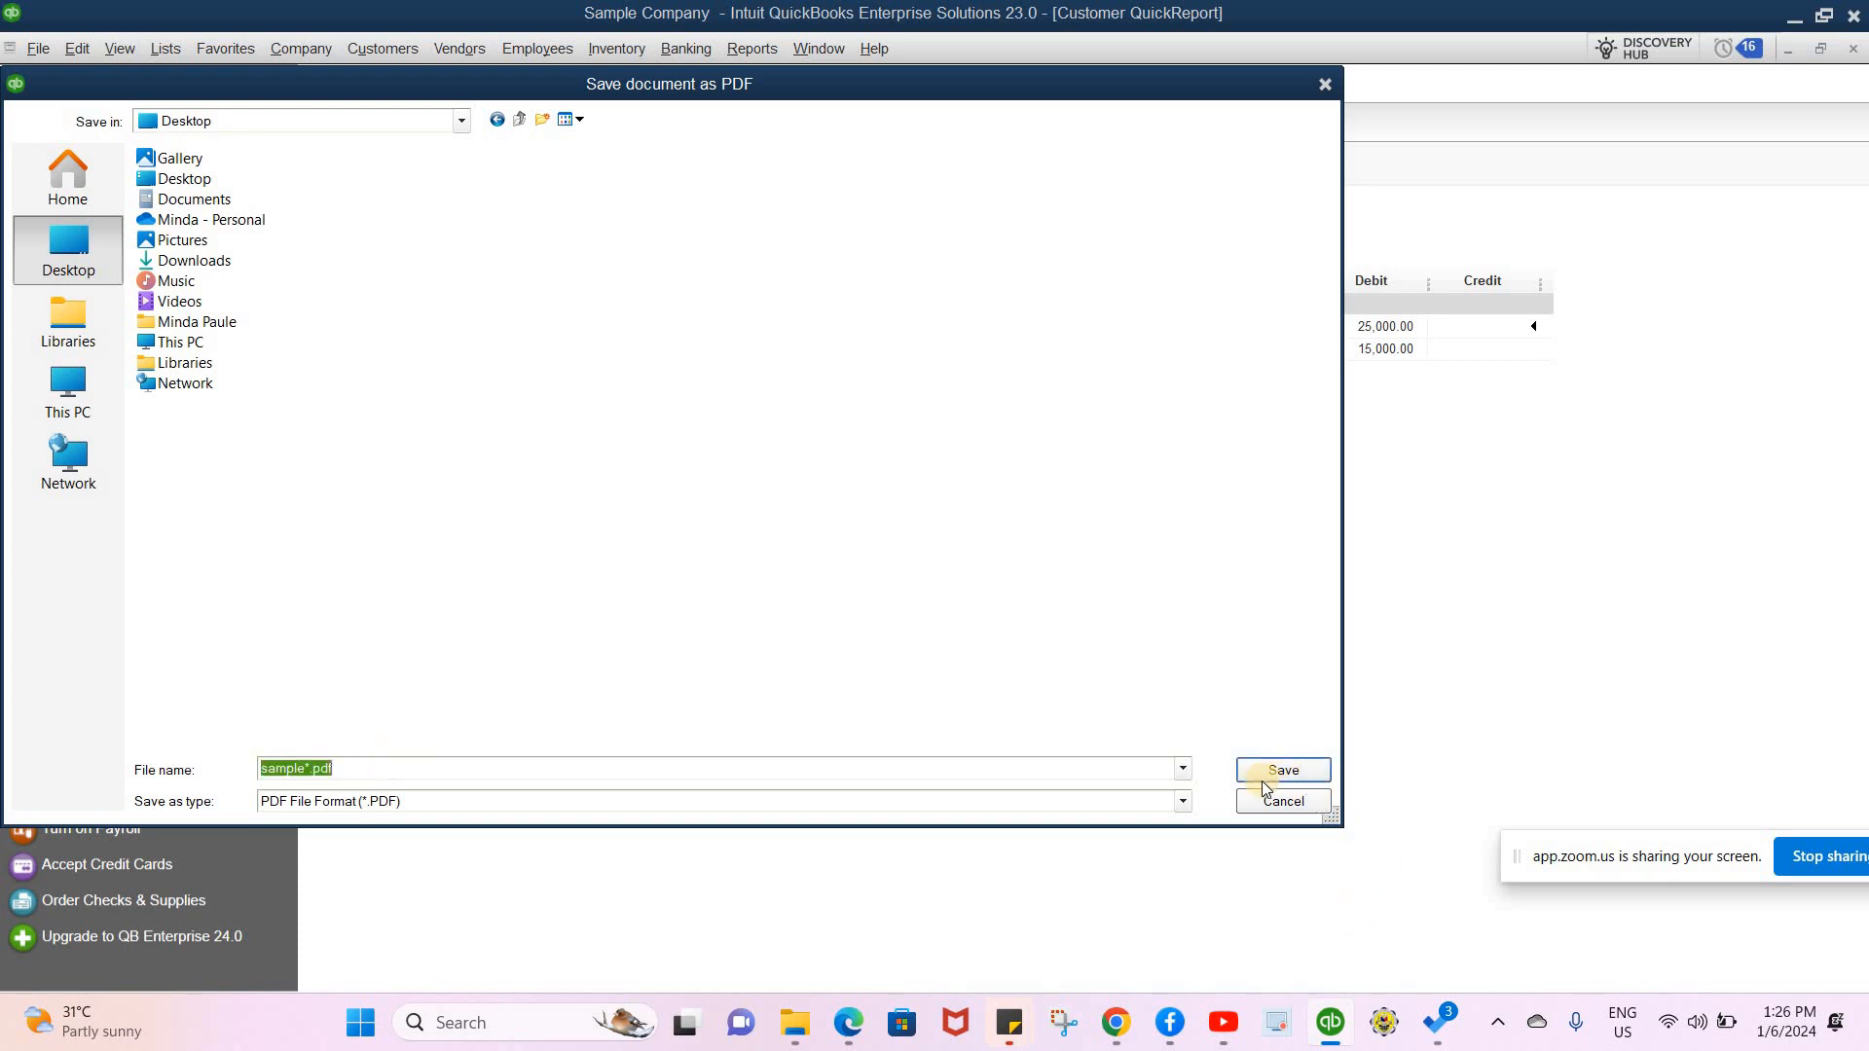
left_click(1257, 775)
left_click(1271, 771)
left_click(1271, 771)
- Shorten the PDF file name to "sample" by removing "*.pdf", and try to save the report again
left_click(485, 79)
left_click_drag(485, 80, 744, 88)
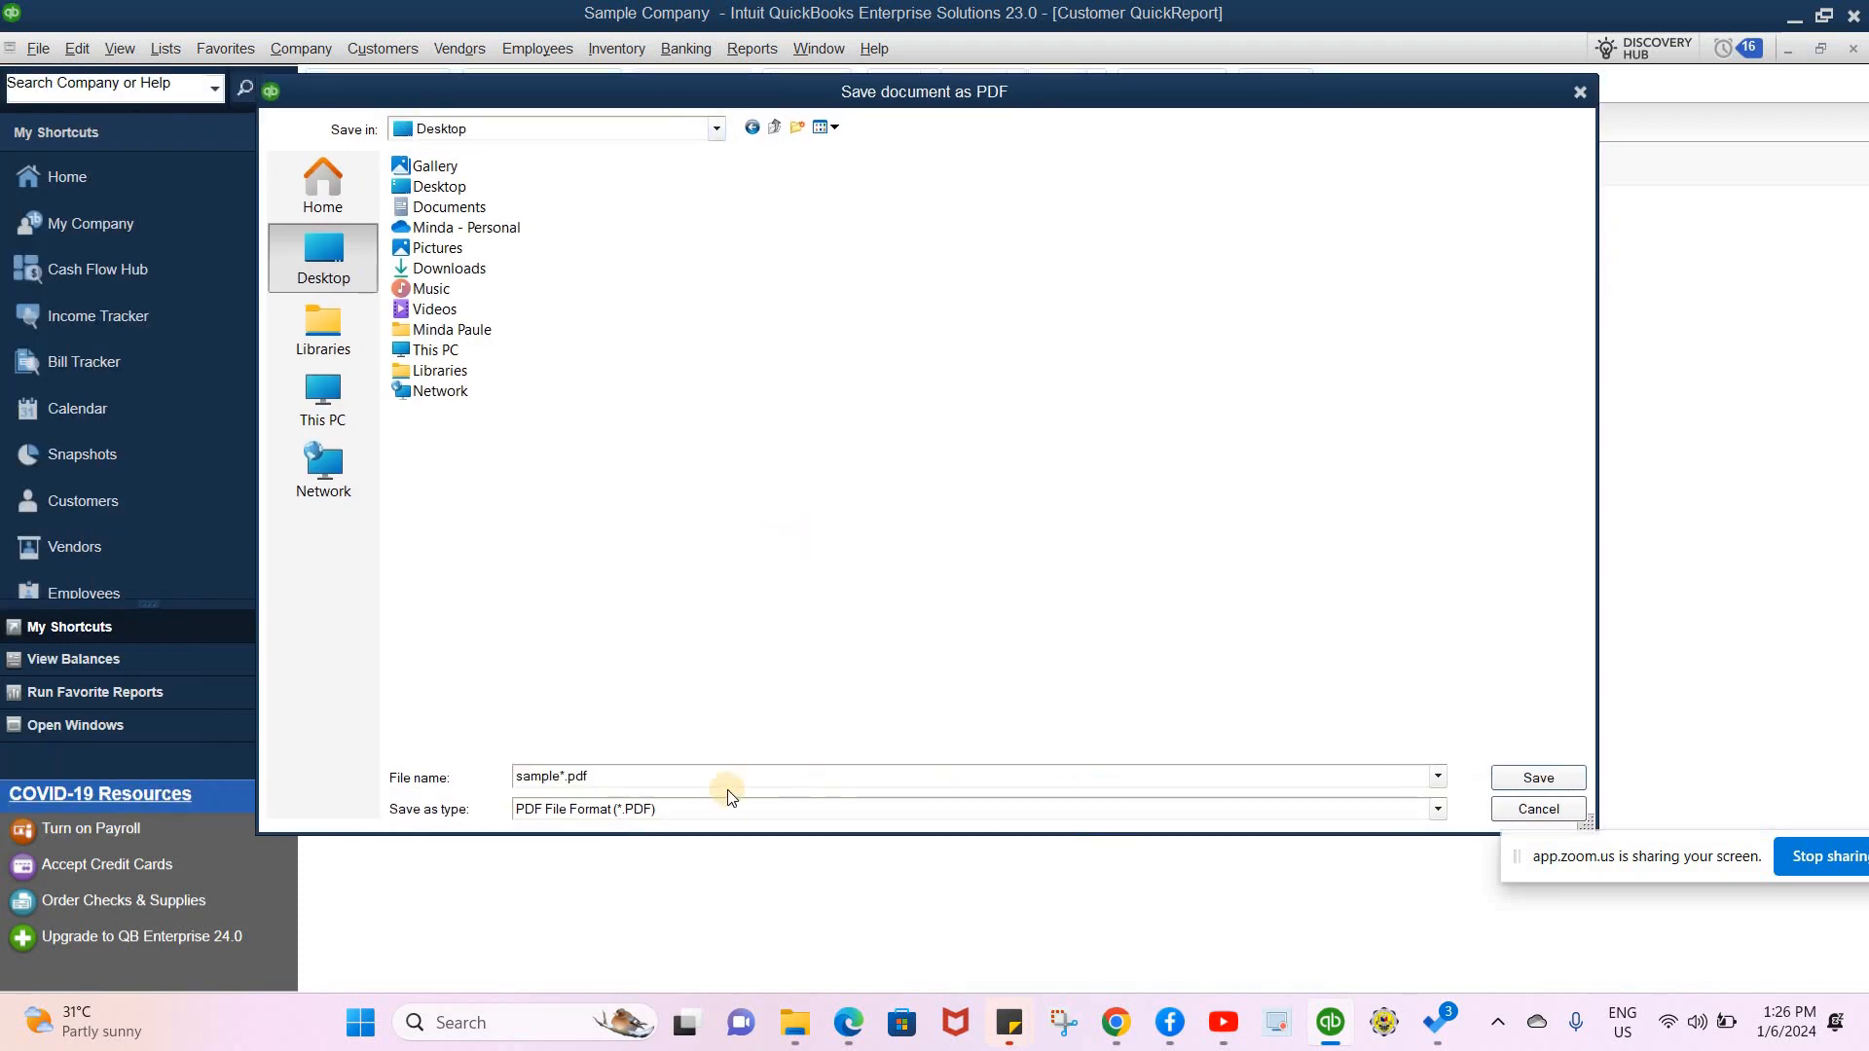
left_click(576, 776)
double_click(570, 773)
left_click(611, 770)
key("BackSpace")
key("BackSpace")
key("BackSpace")
key("BackSpace")
key("BackSpace")
left_click(1501, 782)
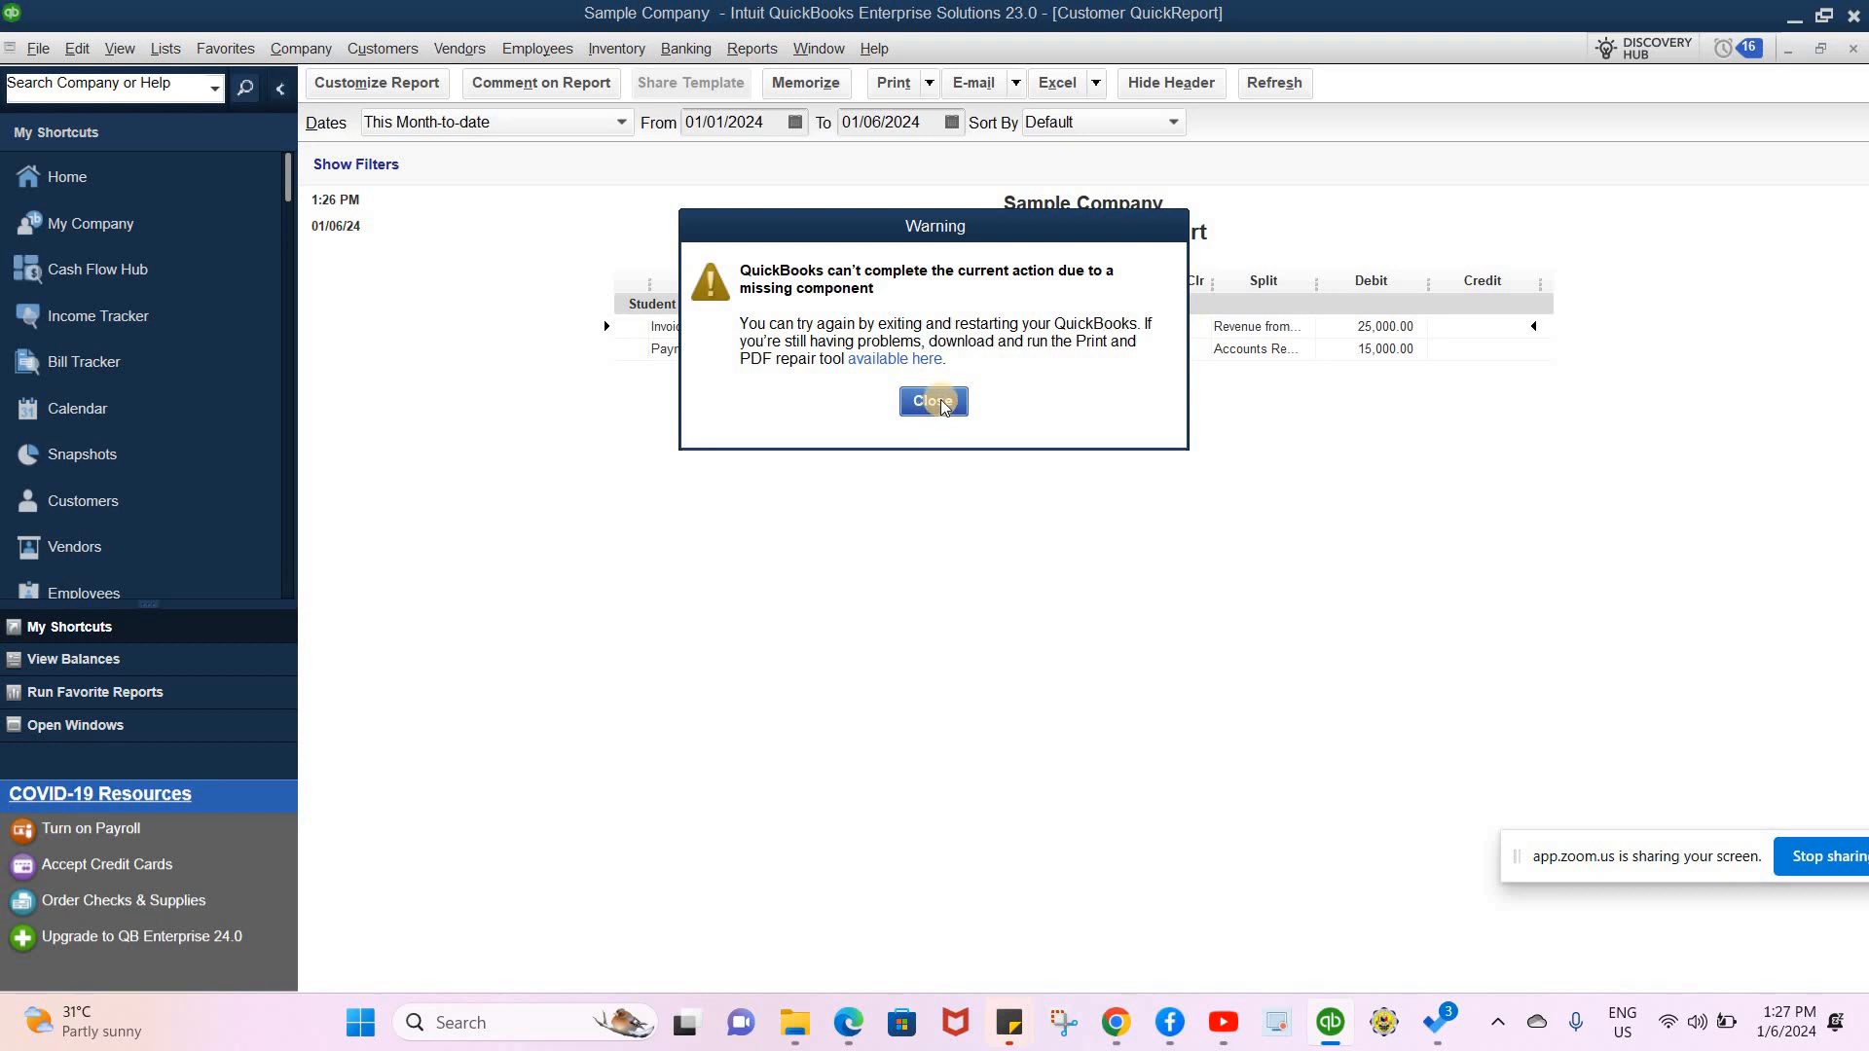
left_click(934, 402)
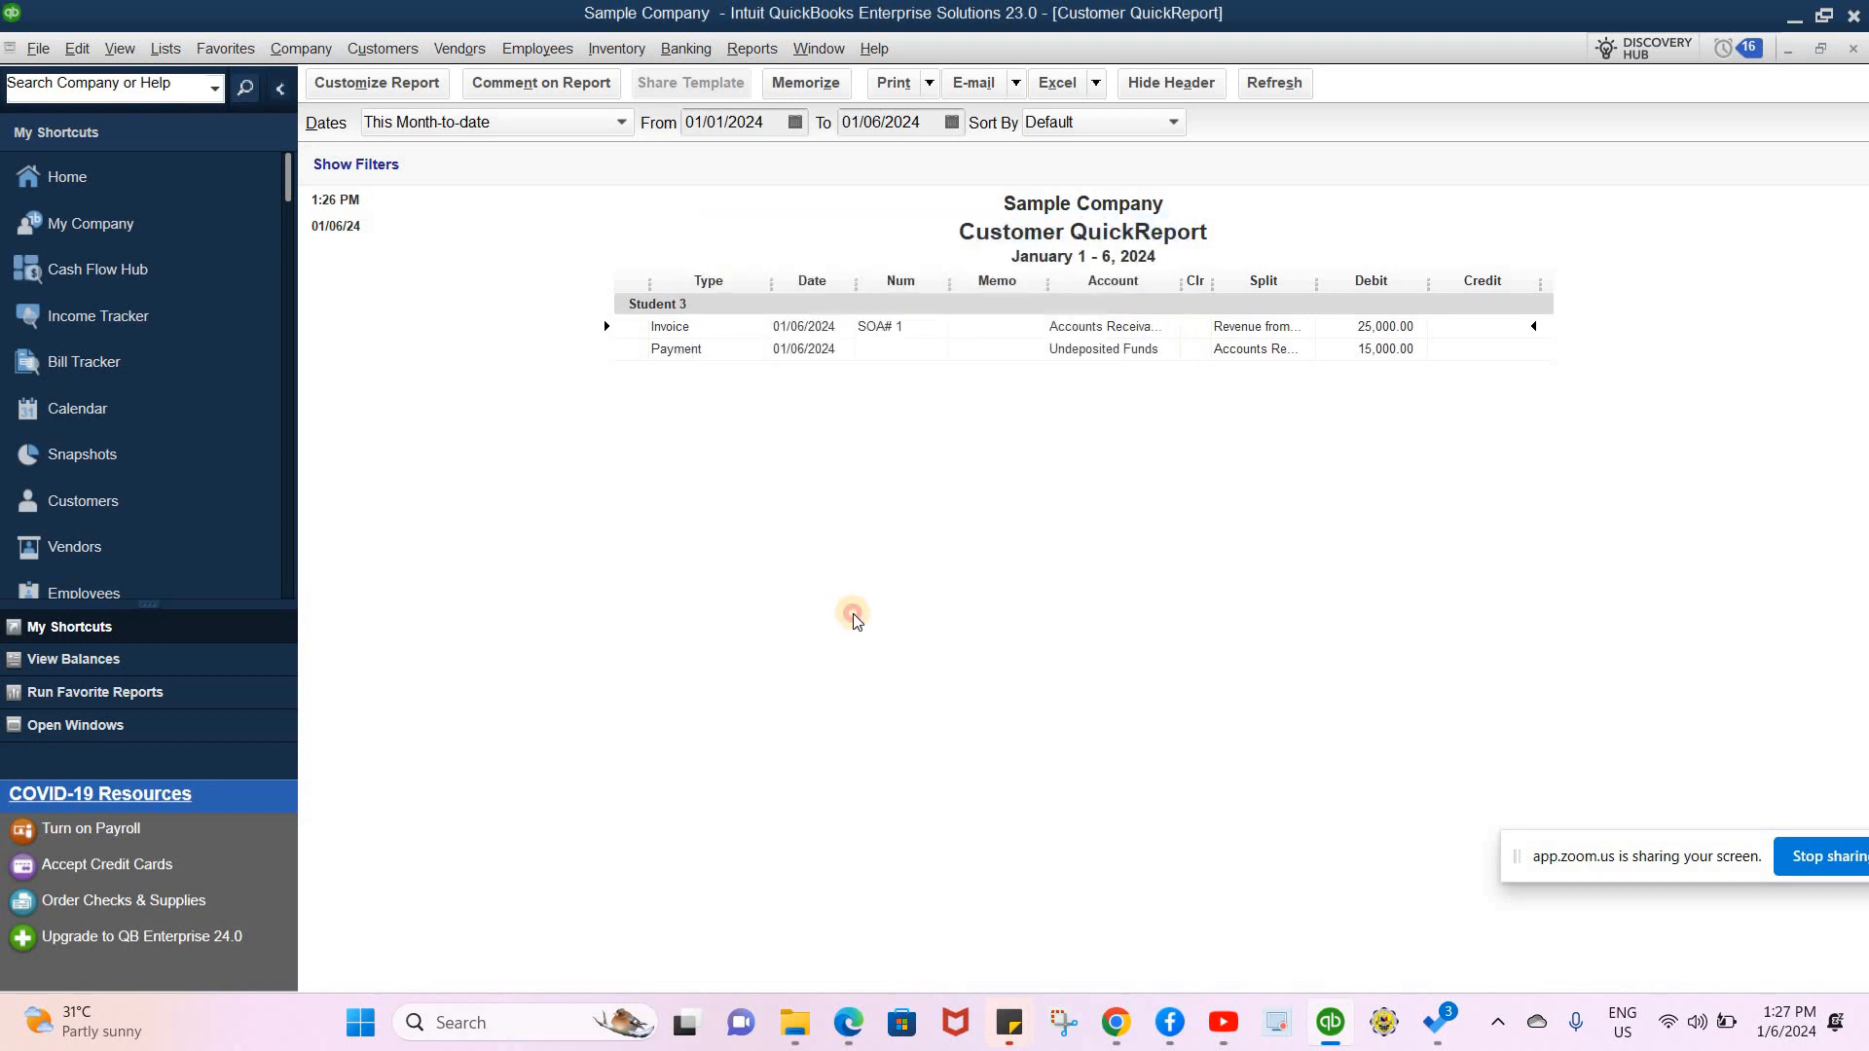
- Switch to File Explorer, check the Desktop and Home folders for the saved PDF, and return to the QuickReport in QuickBooks
left_click(793, 1020)
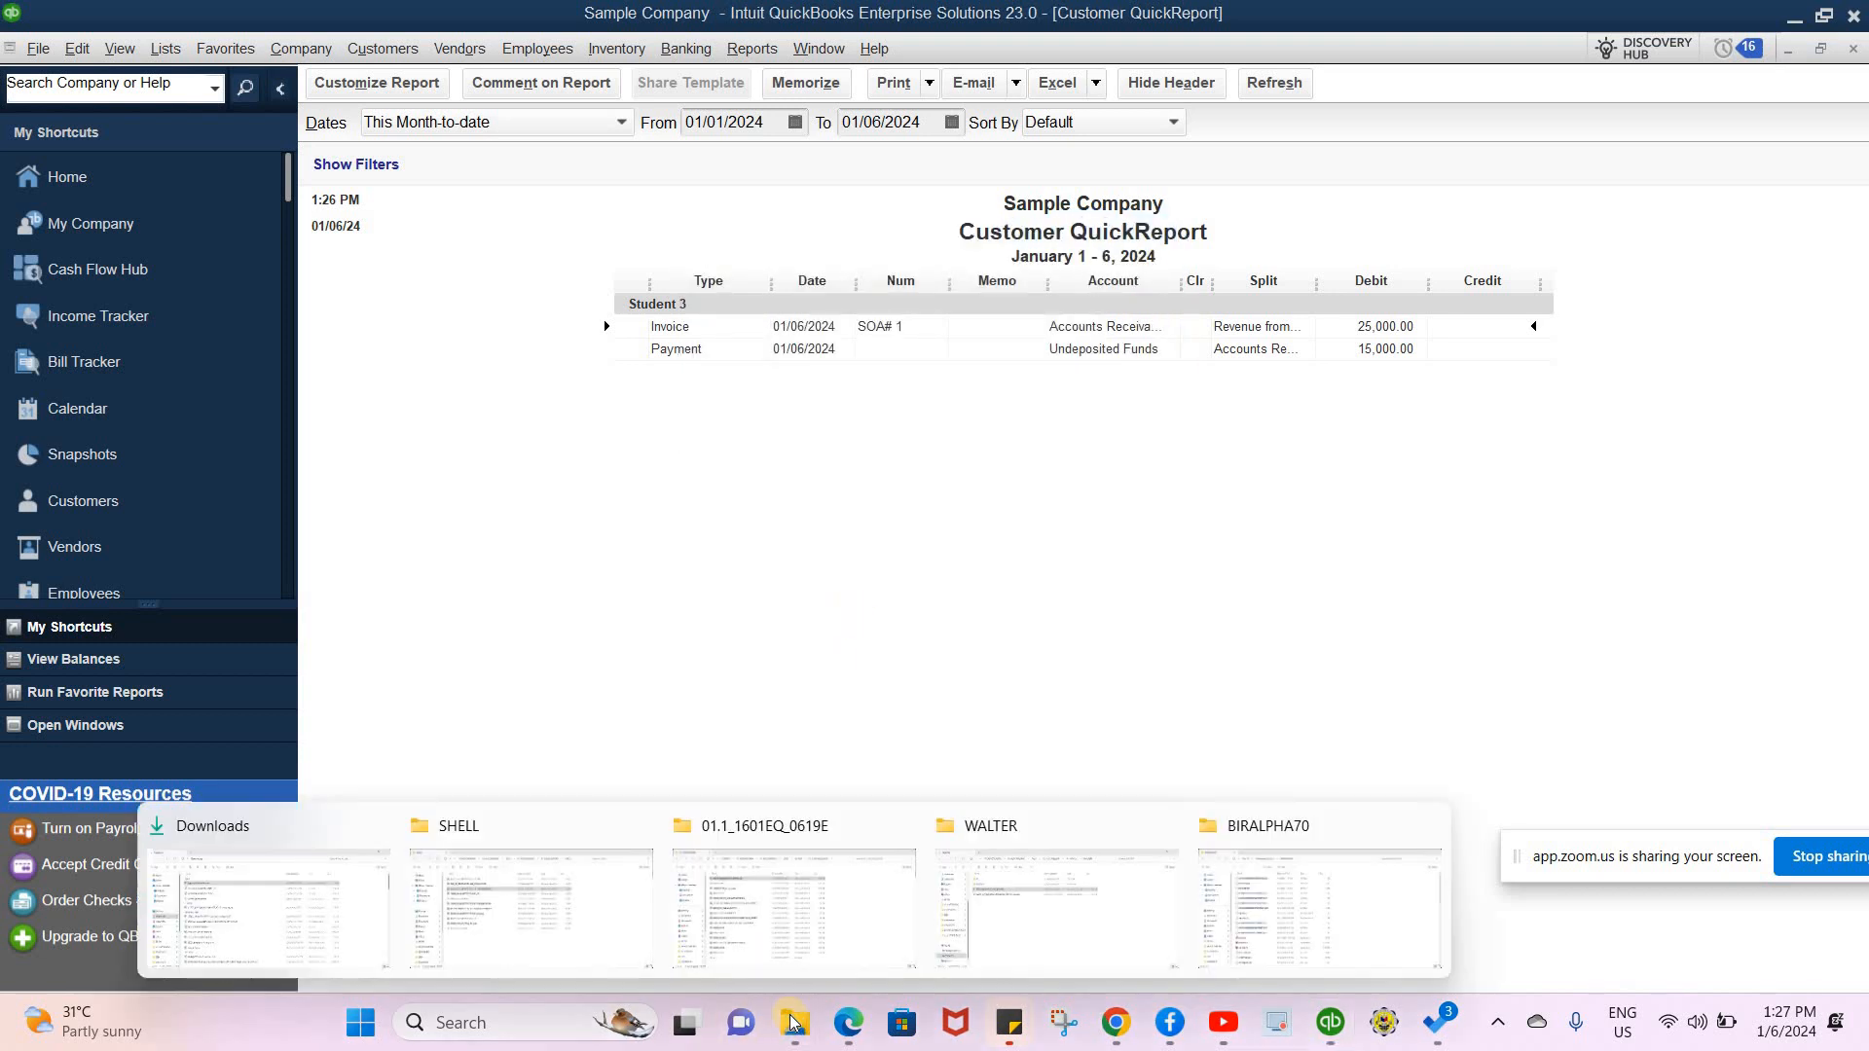
left_click(258, 886)
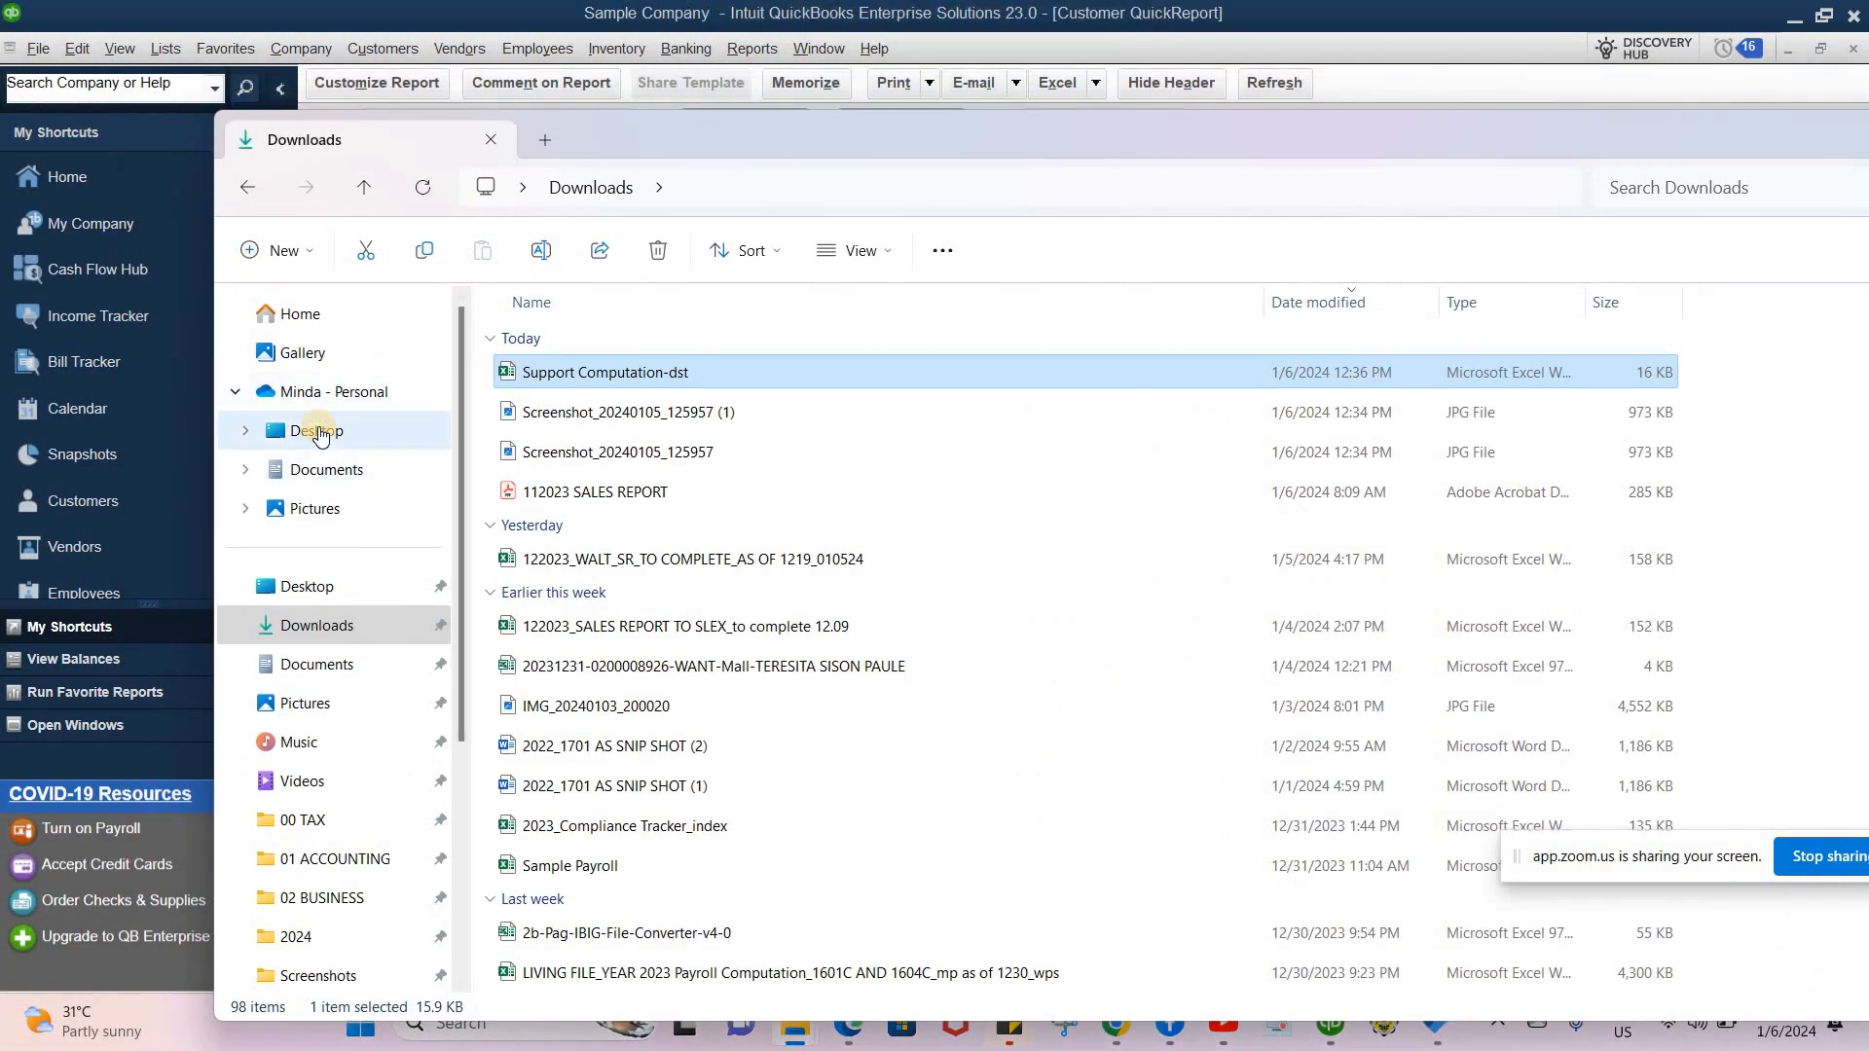
left_click(313, 430)
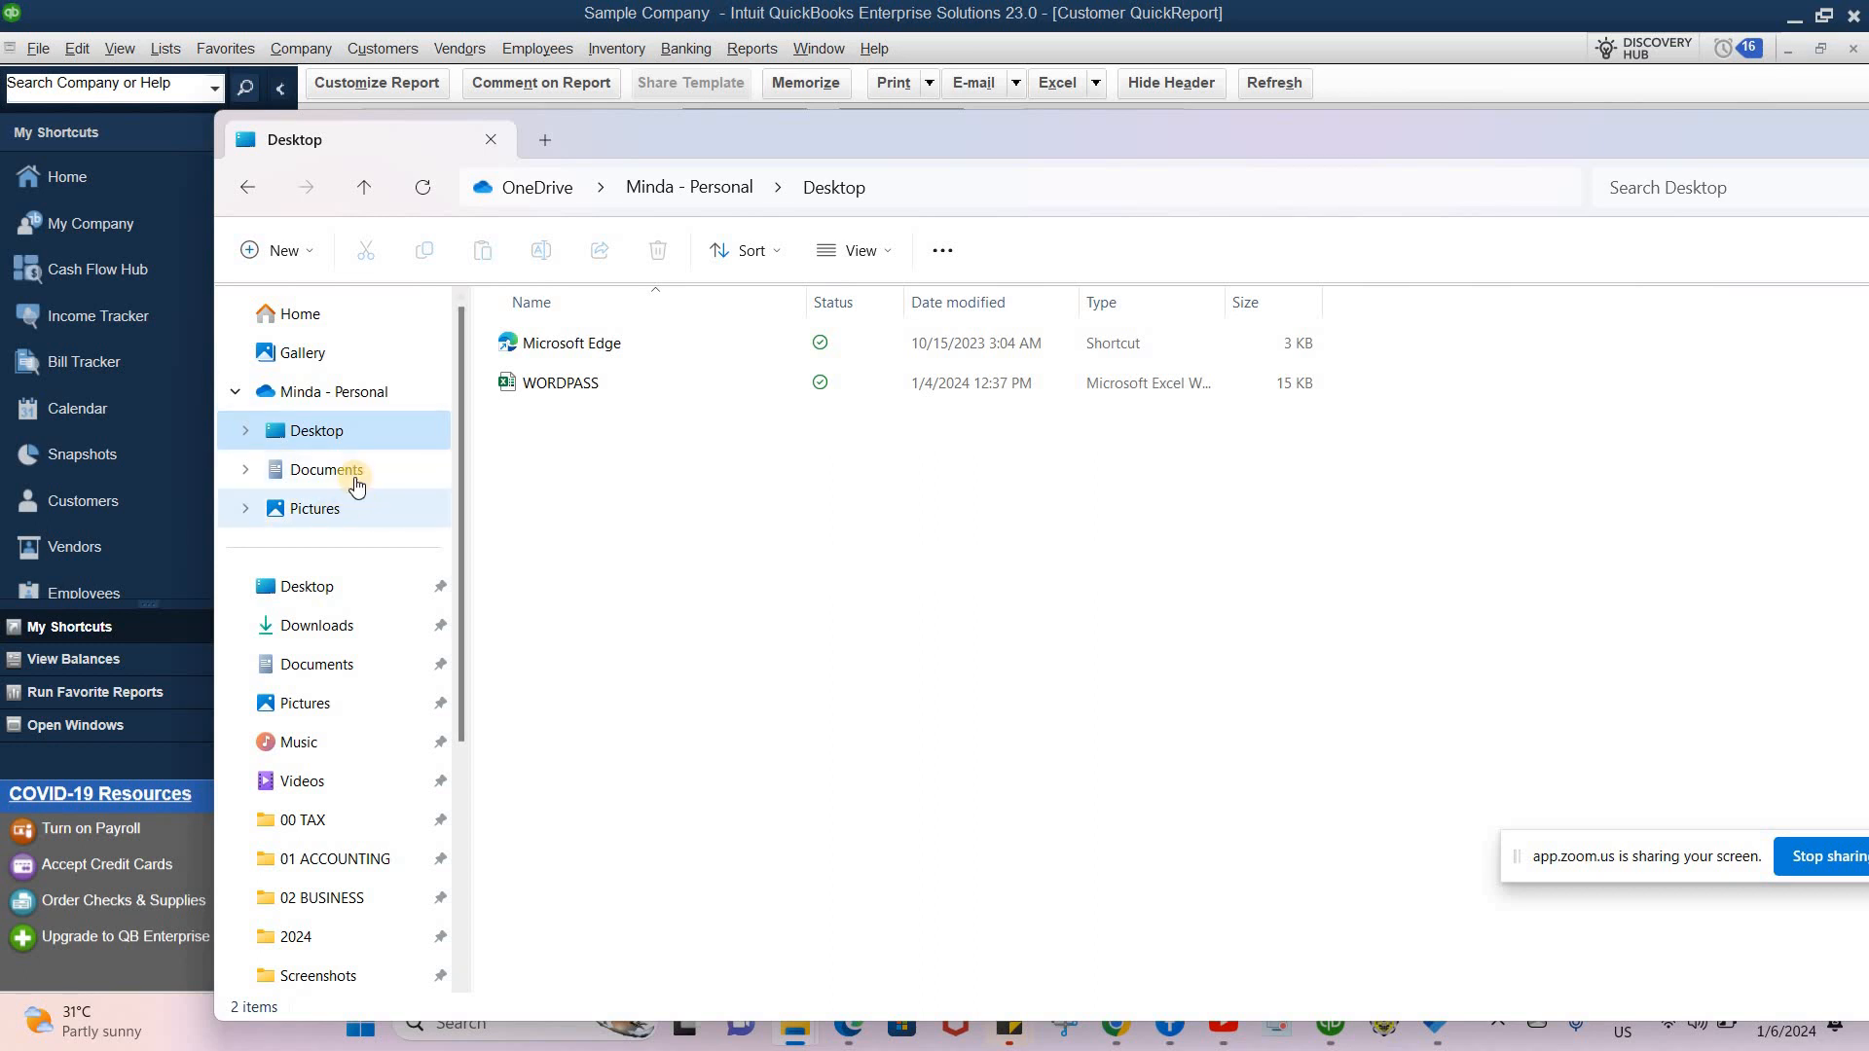
left_click(310, 326)
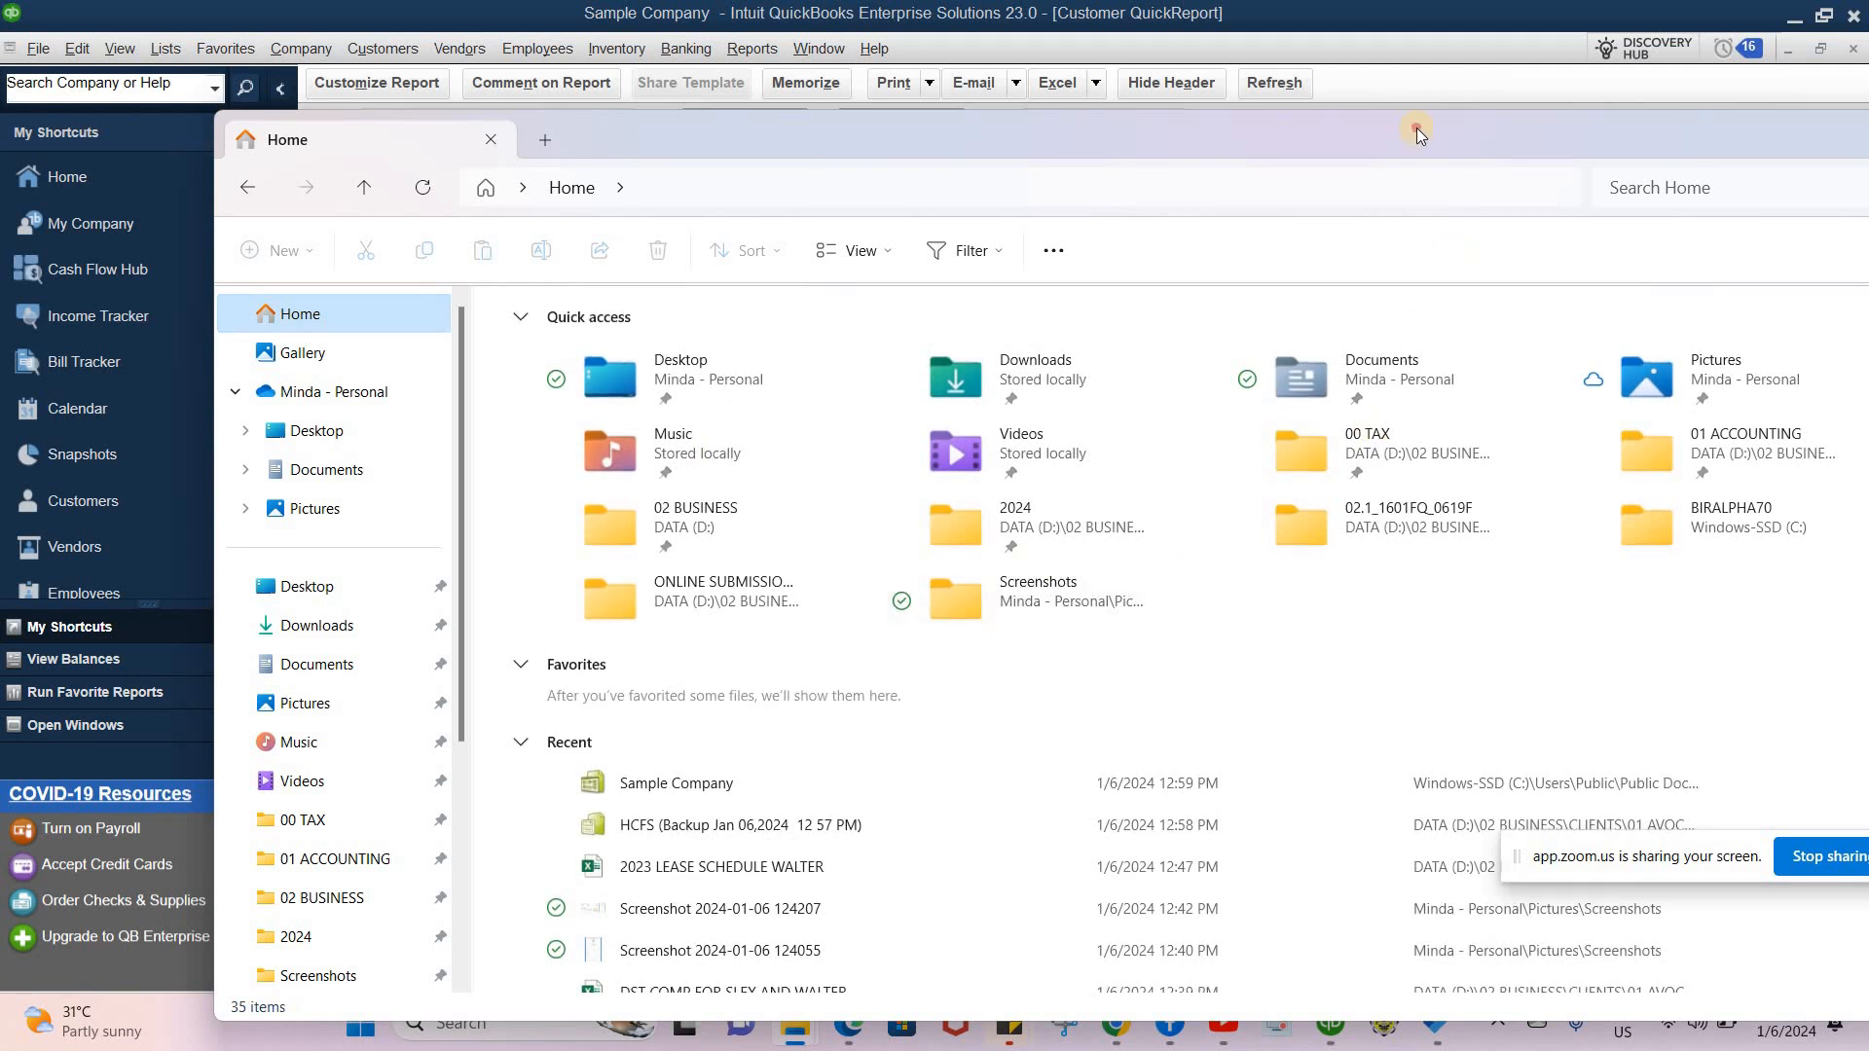
left_click_drag(1416, 126, 1294, 96)
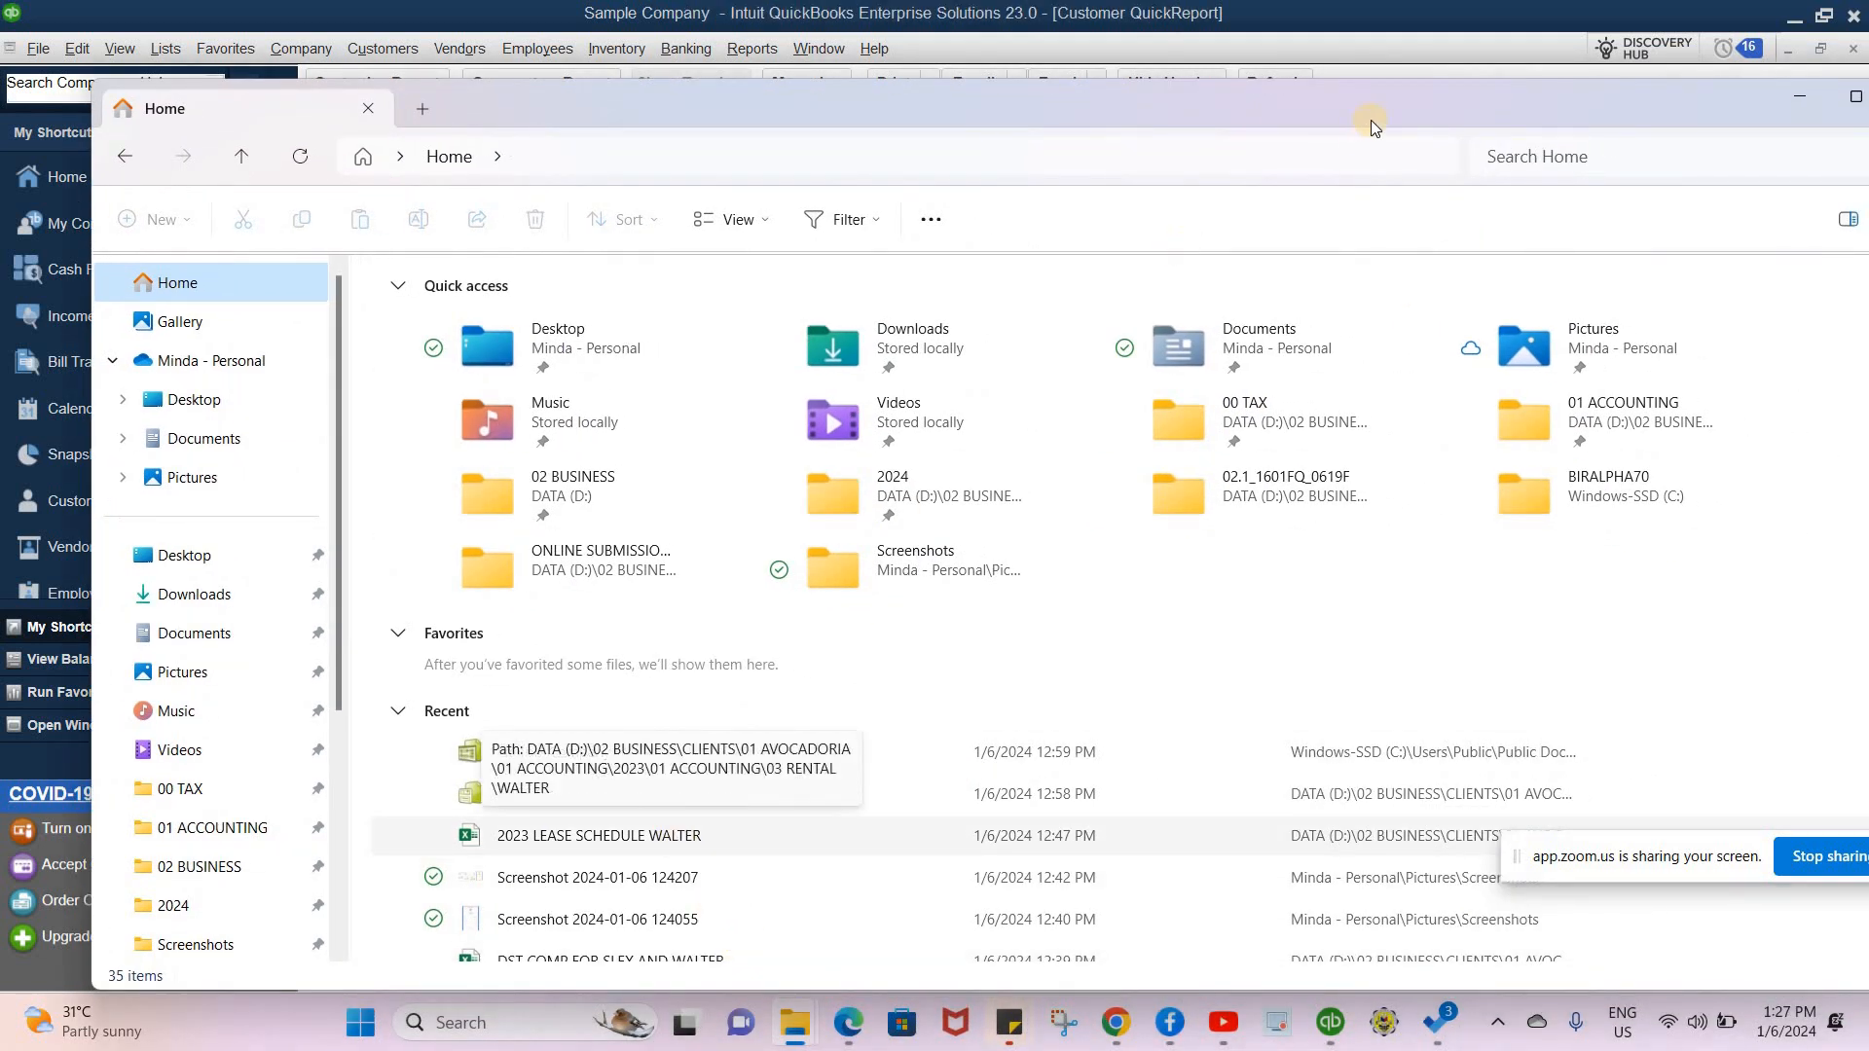
left_click_drag(1310, 107, 1241, 105)
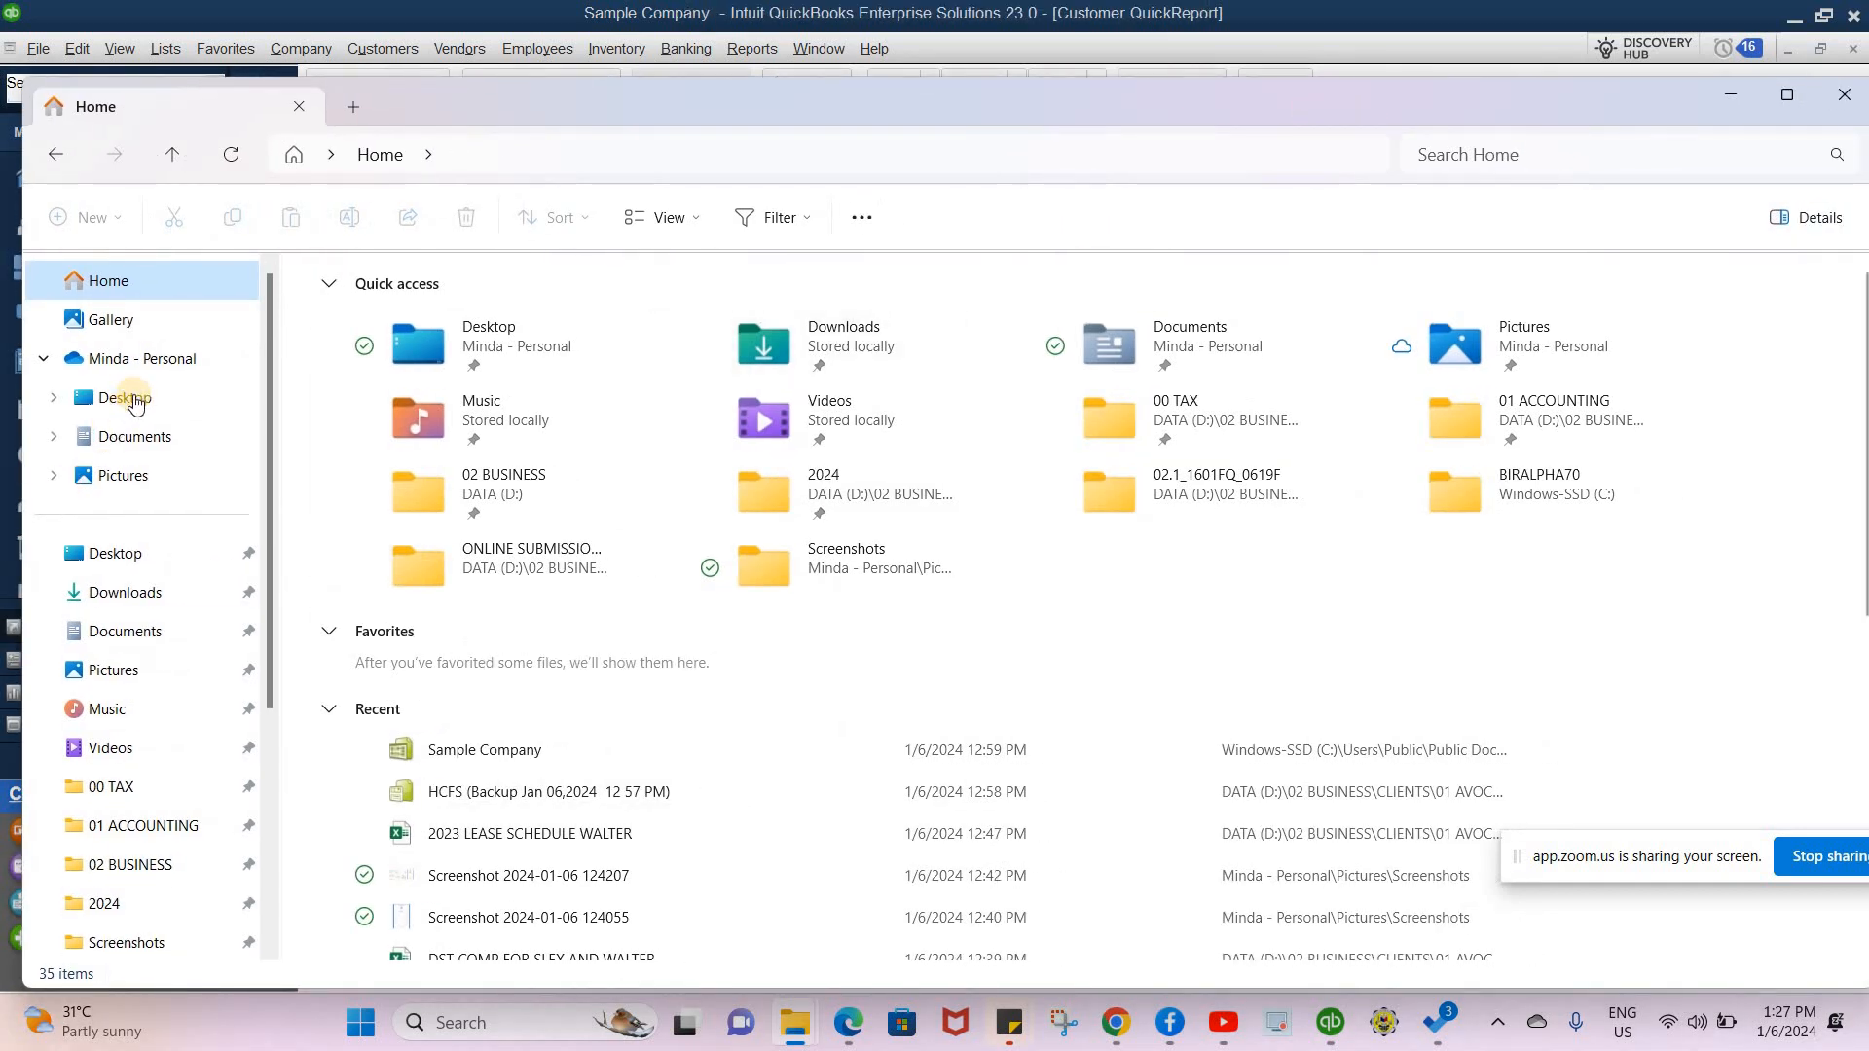
left_click(117, 398)
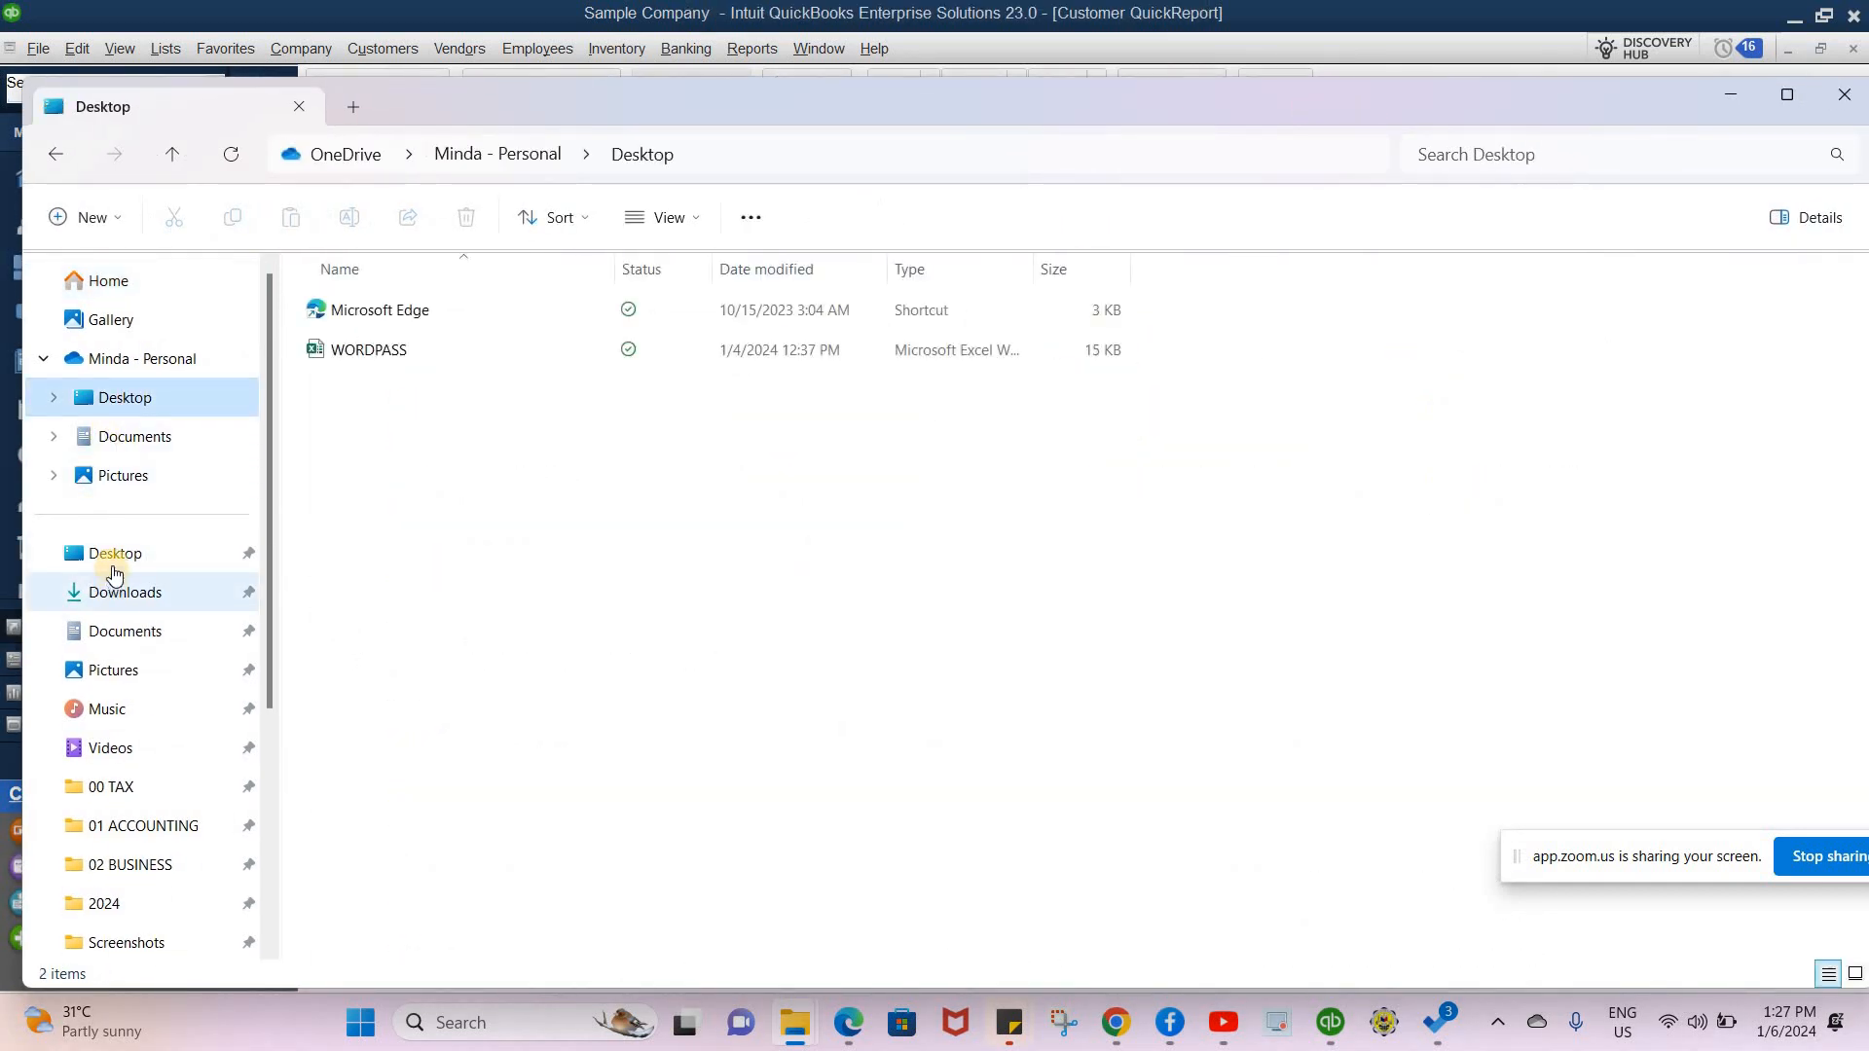
left_click_drag(1684, 98, 1661, 102)
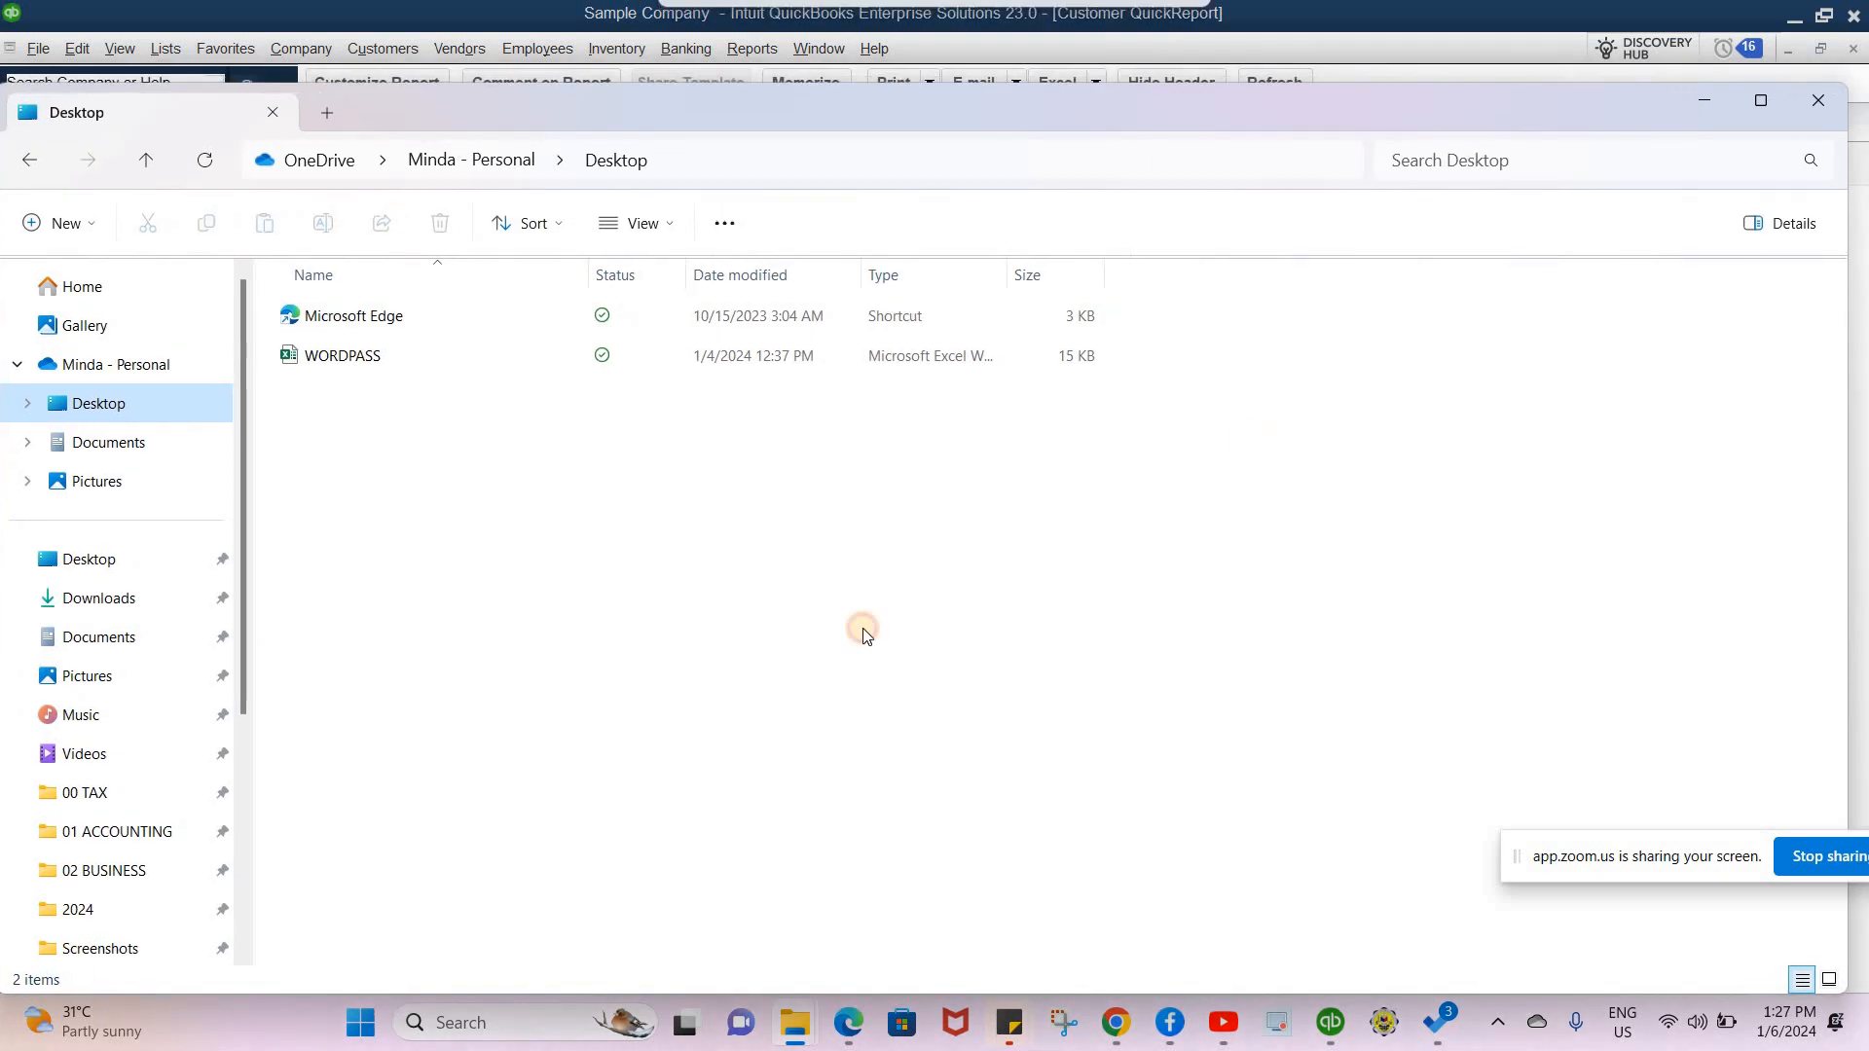
left_click(794, 1022)
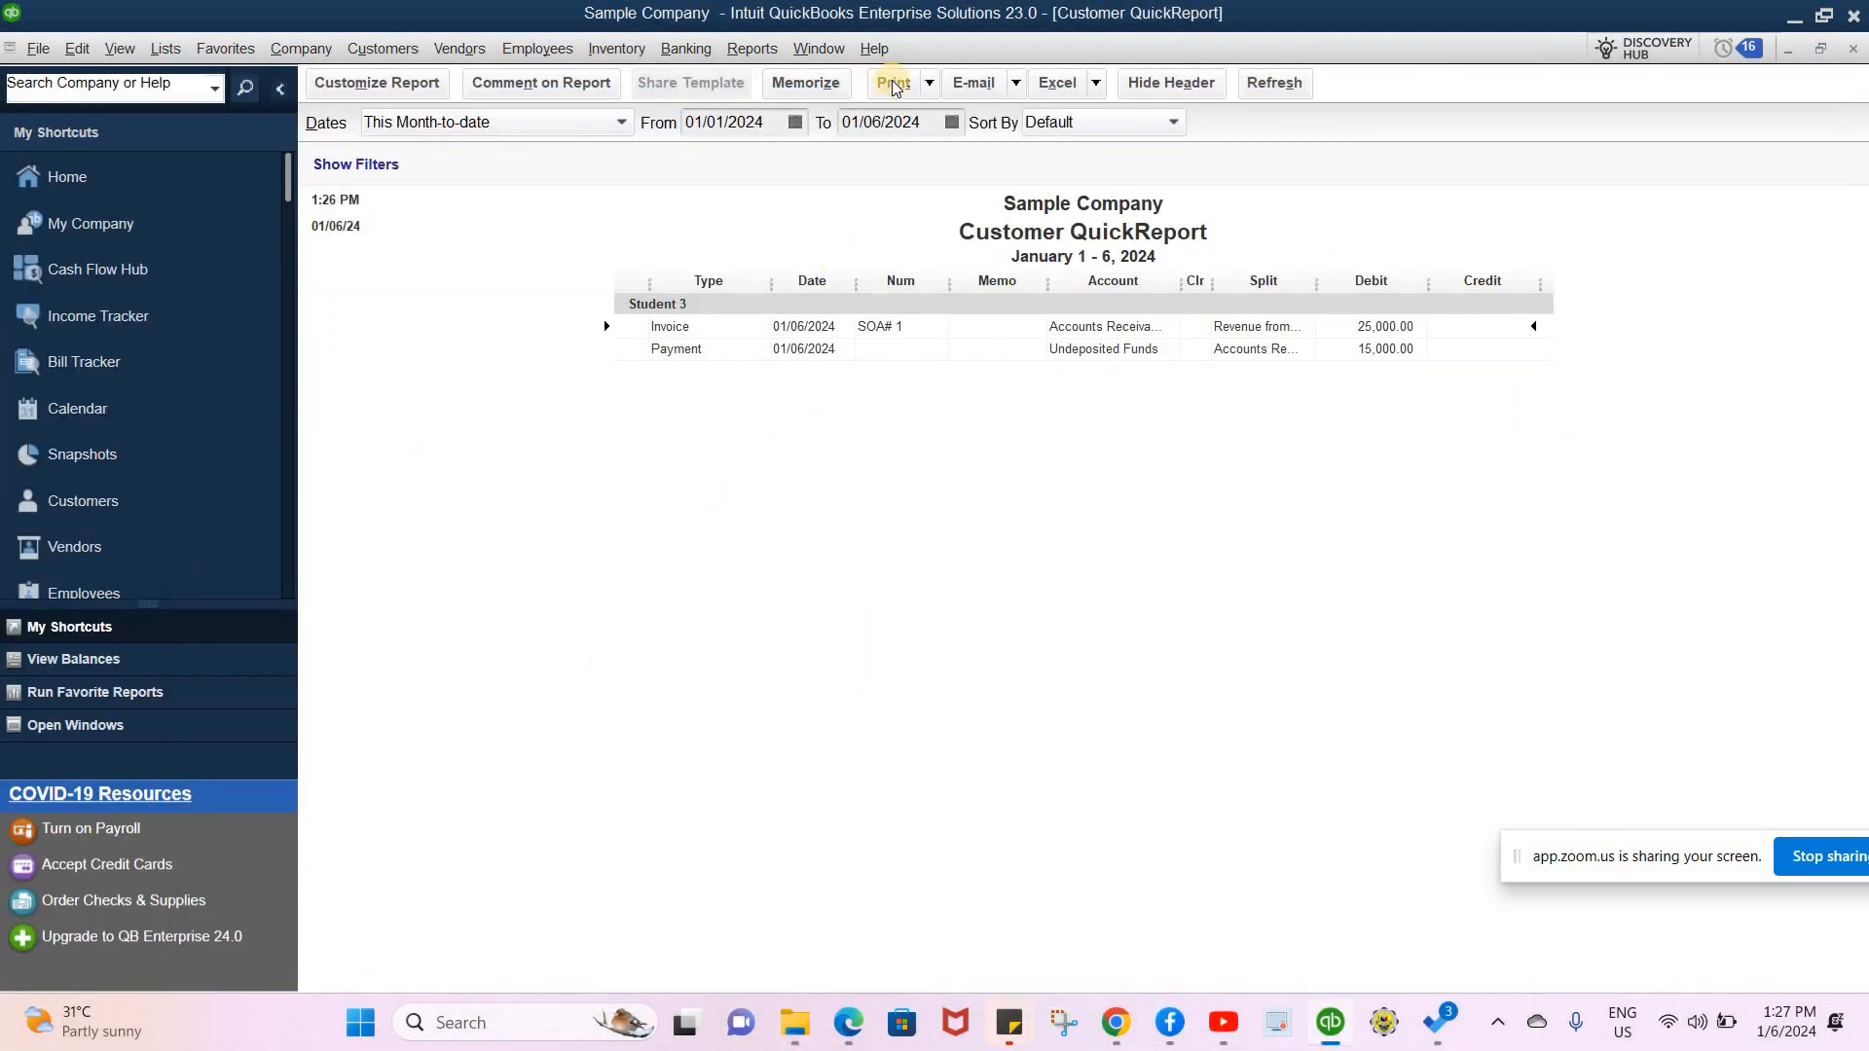
- Export the Student 3 QuickReport to Excel as a new worksheet in a new workbook
left_click(925, 85)
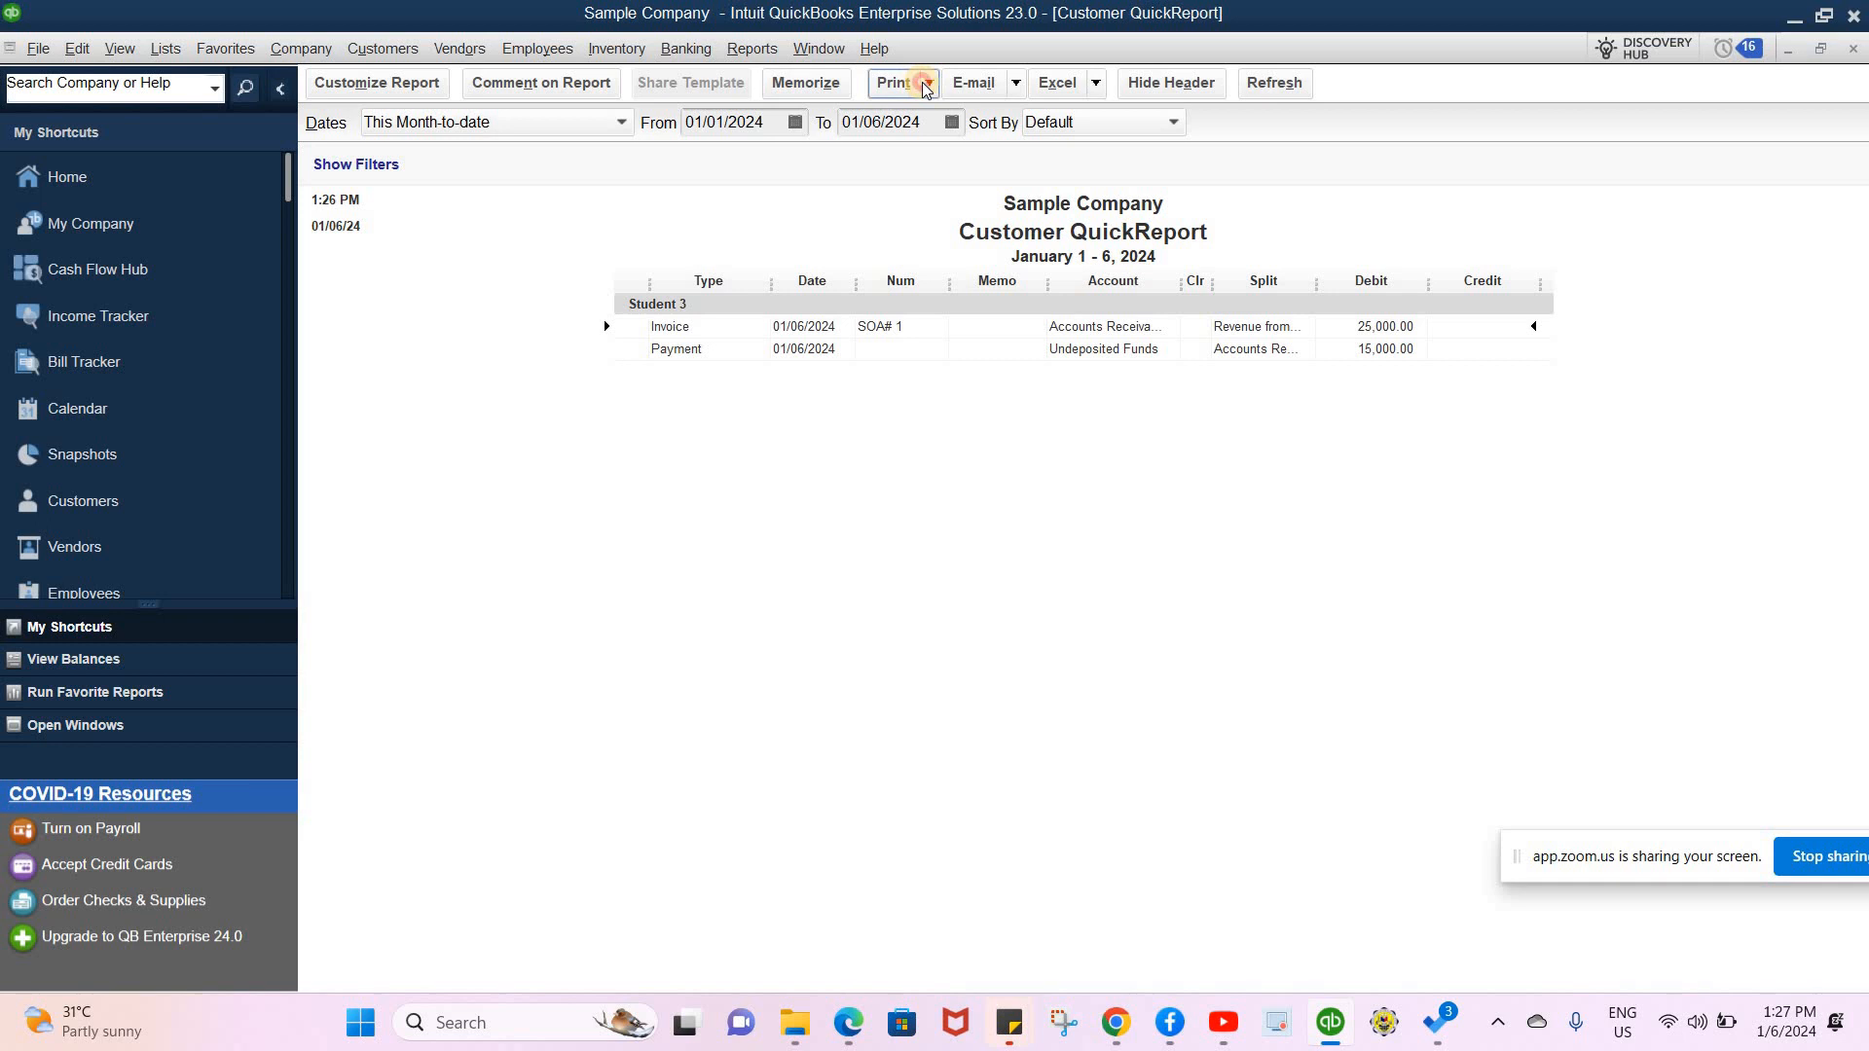
left_click(1090, 85)
left_click(998, 413)
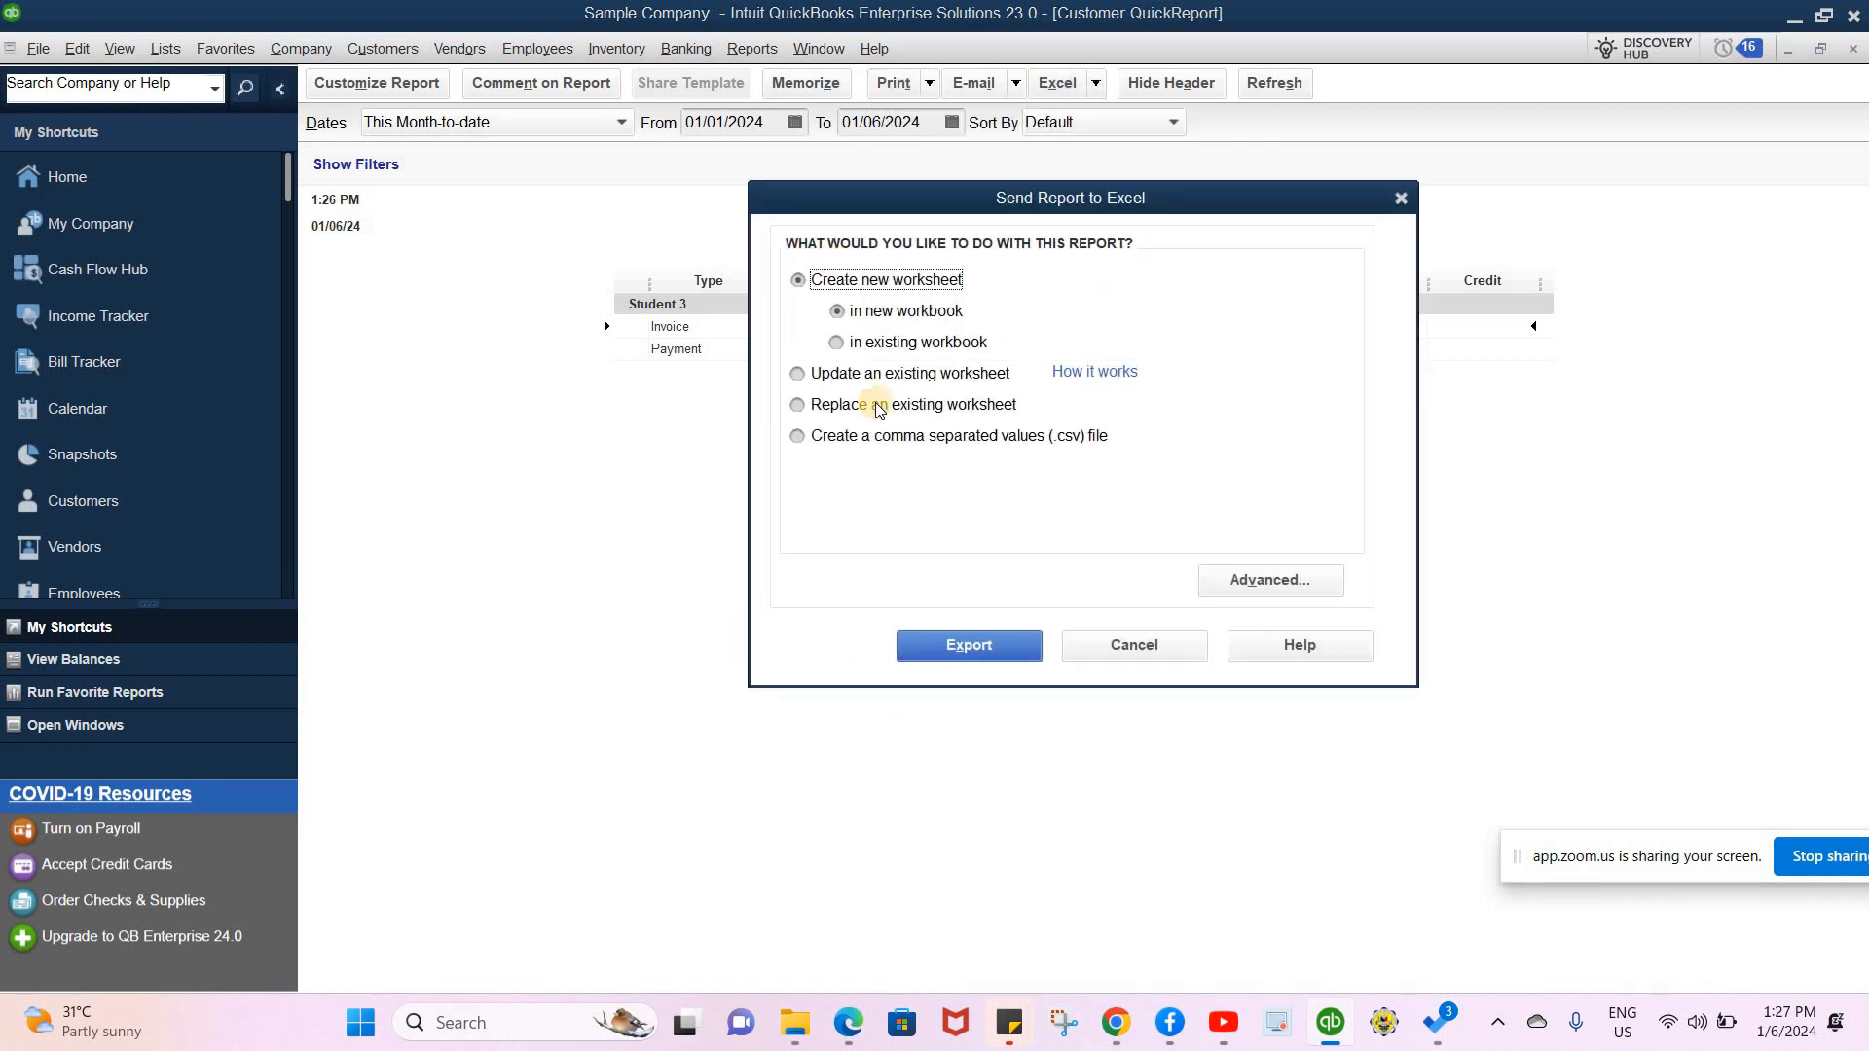
key("Return")
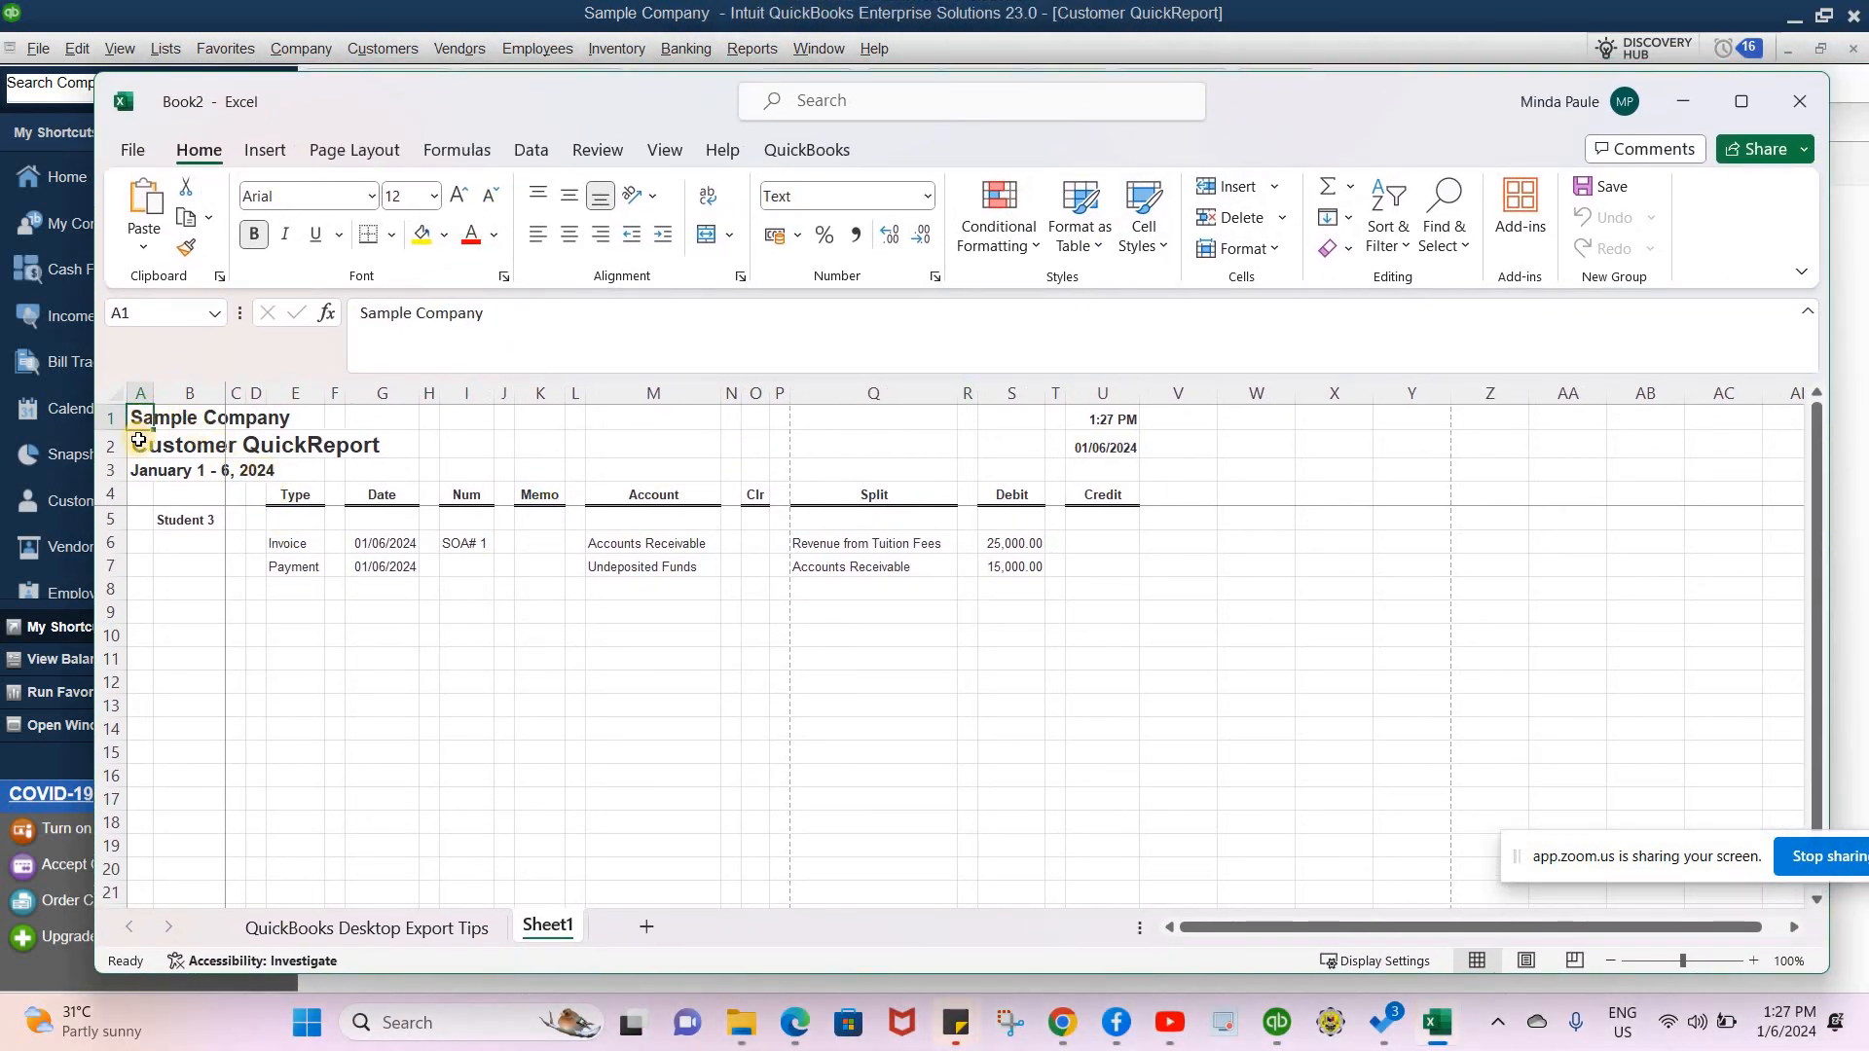
left_click(755, 621)
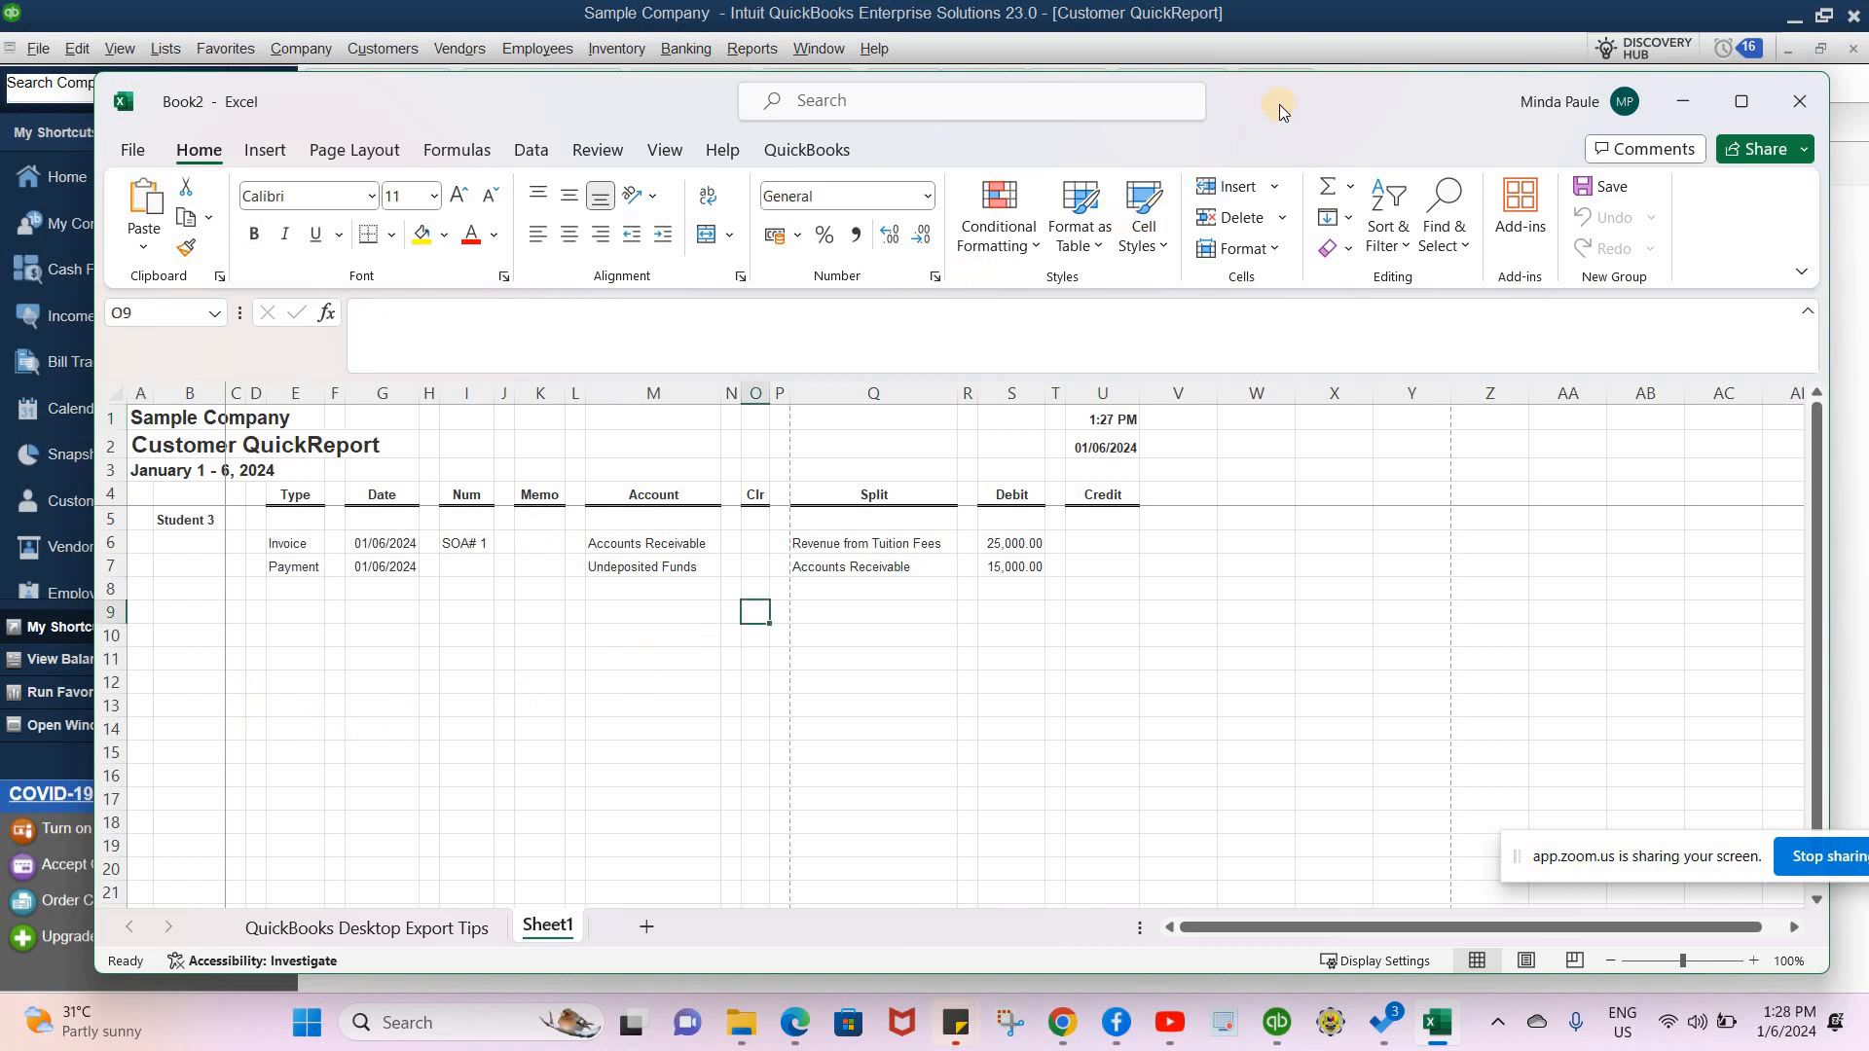
- Minimize the exported Excel workbook and open the Customer Balance Summary report in QuickBooks
left_click_drag(1281, 142, 1276, 189)
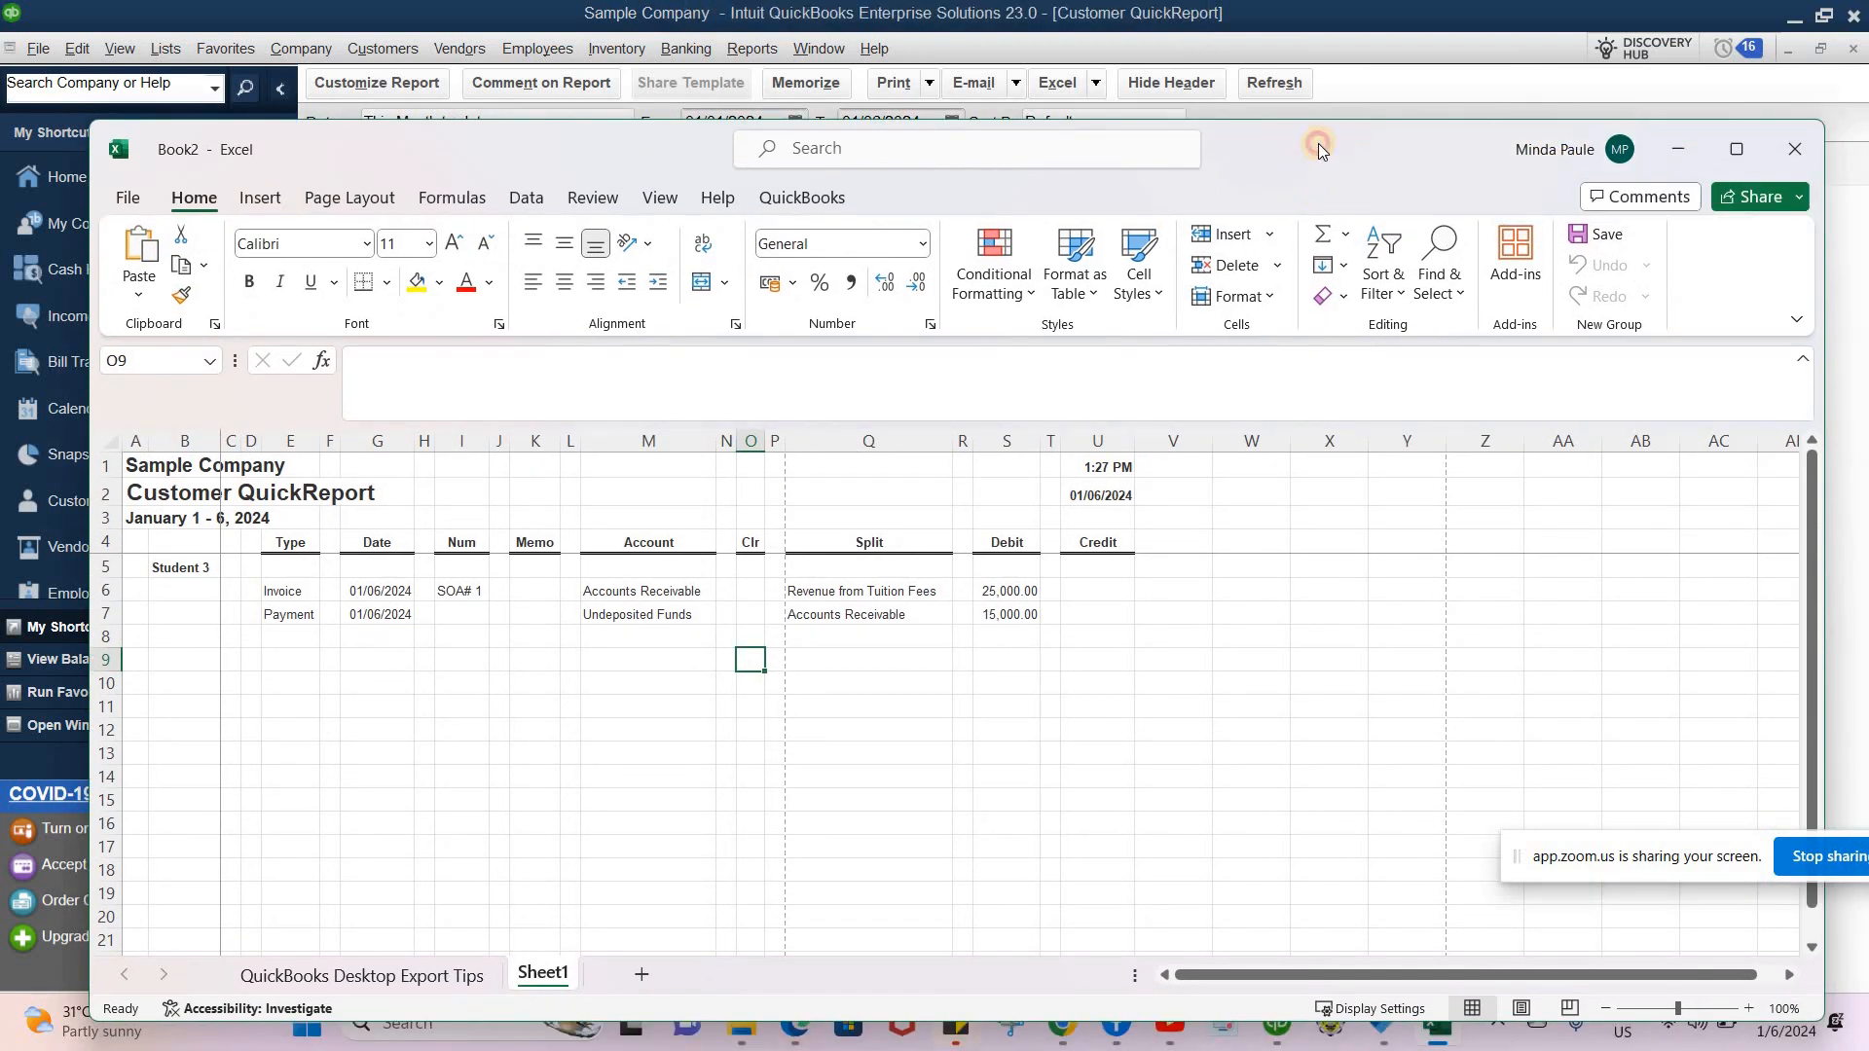
left_click_drag(1318, 145, 1332, 120)
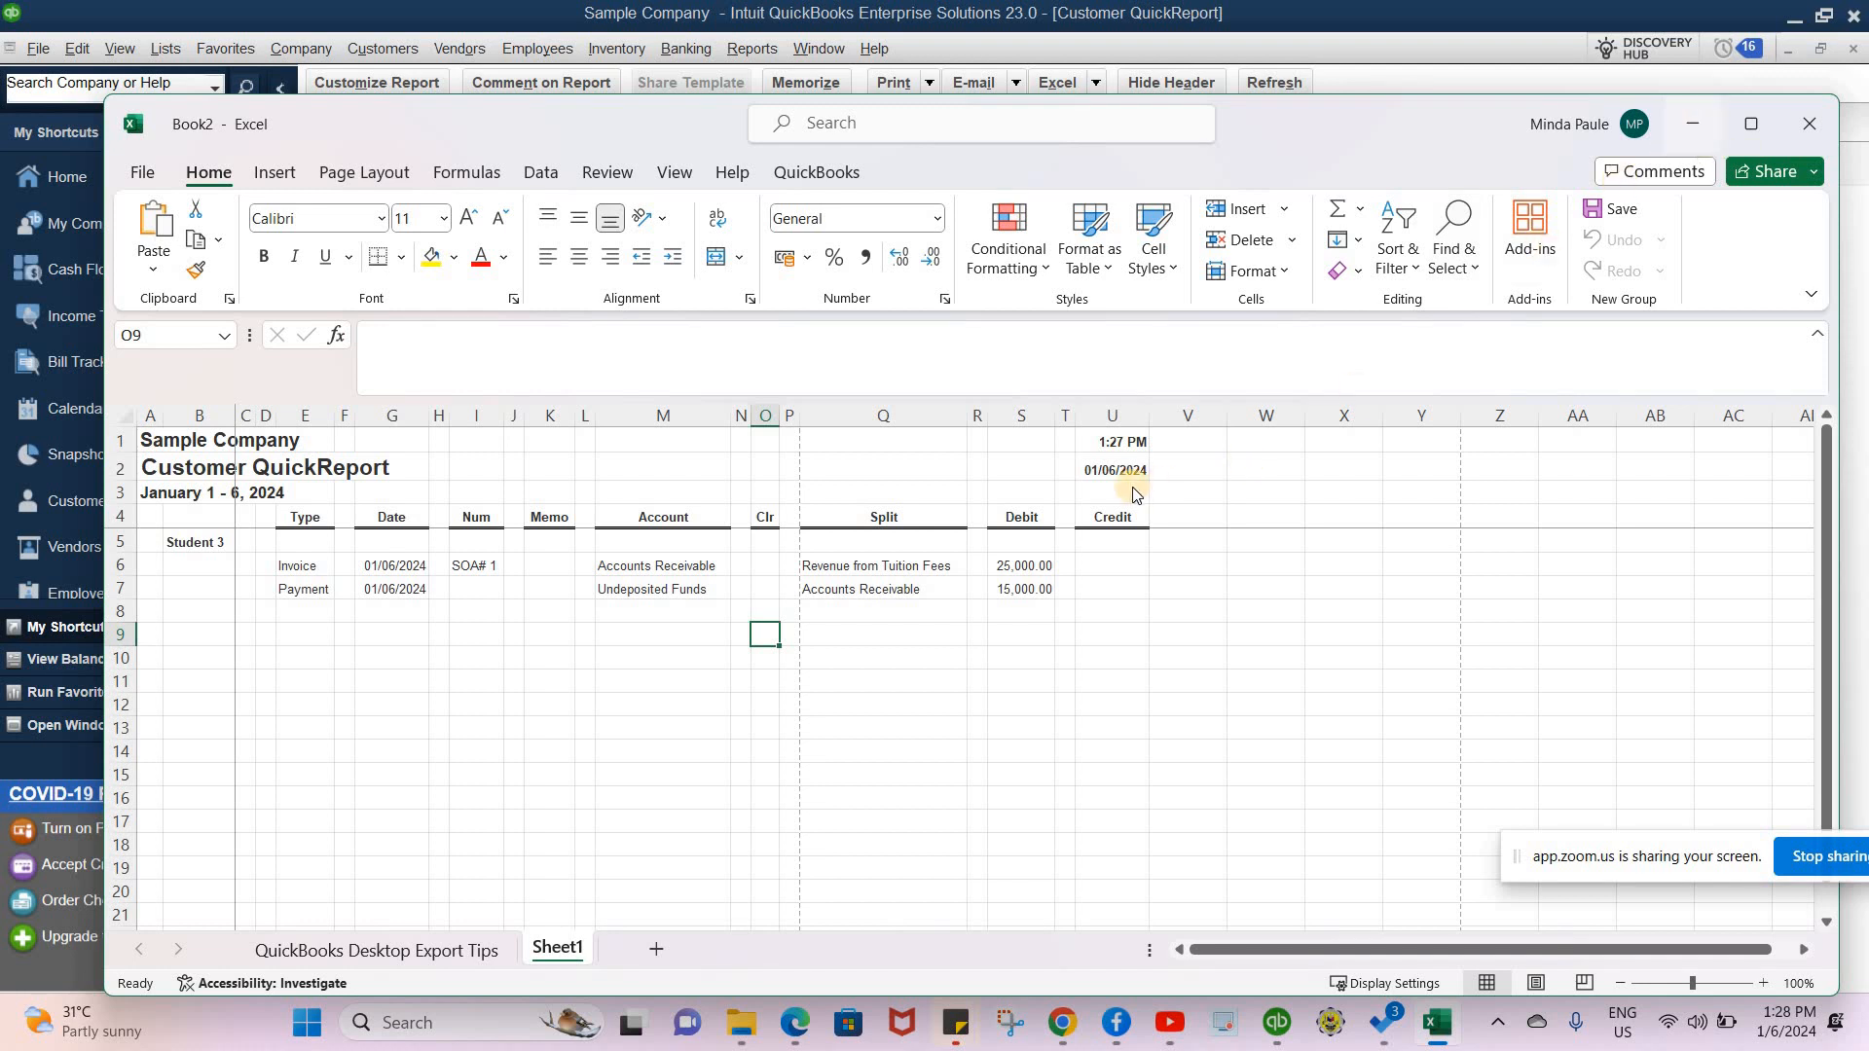
left_click(1692, 124)
left_click(748, 50)
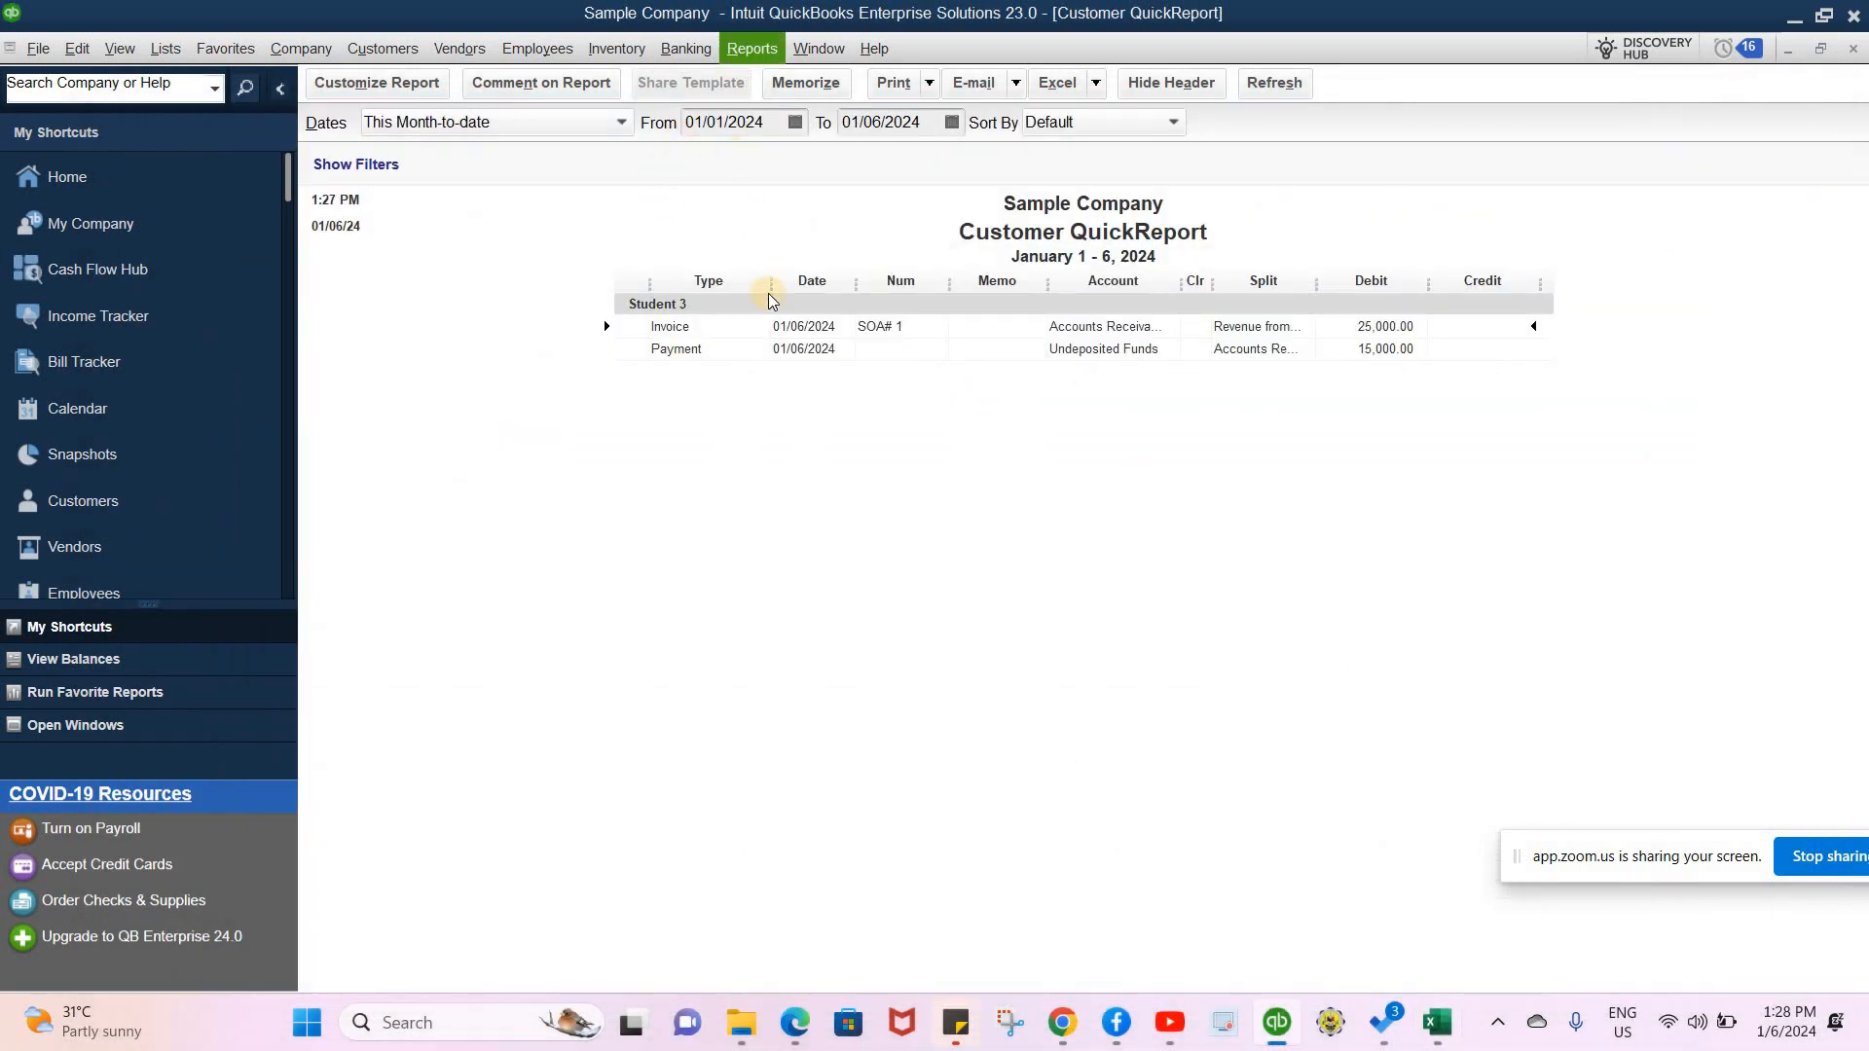
mouse_move(947, 359)
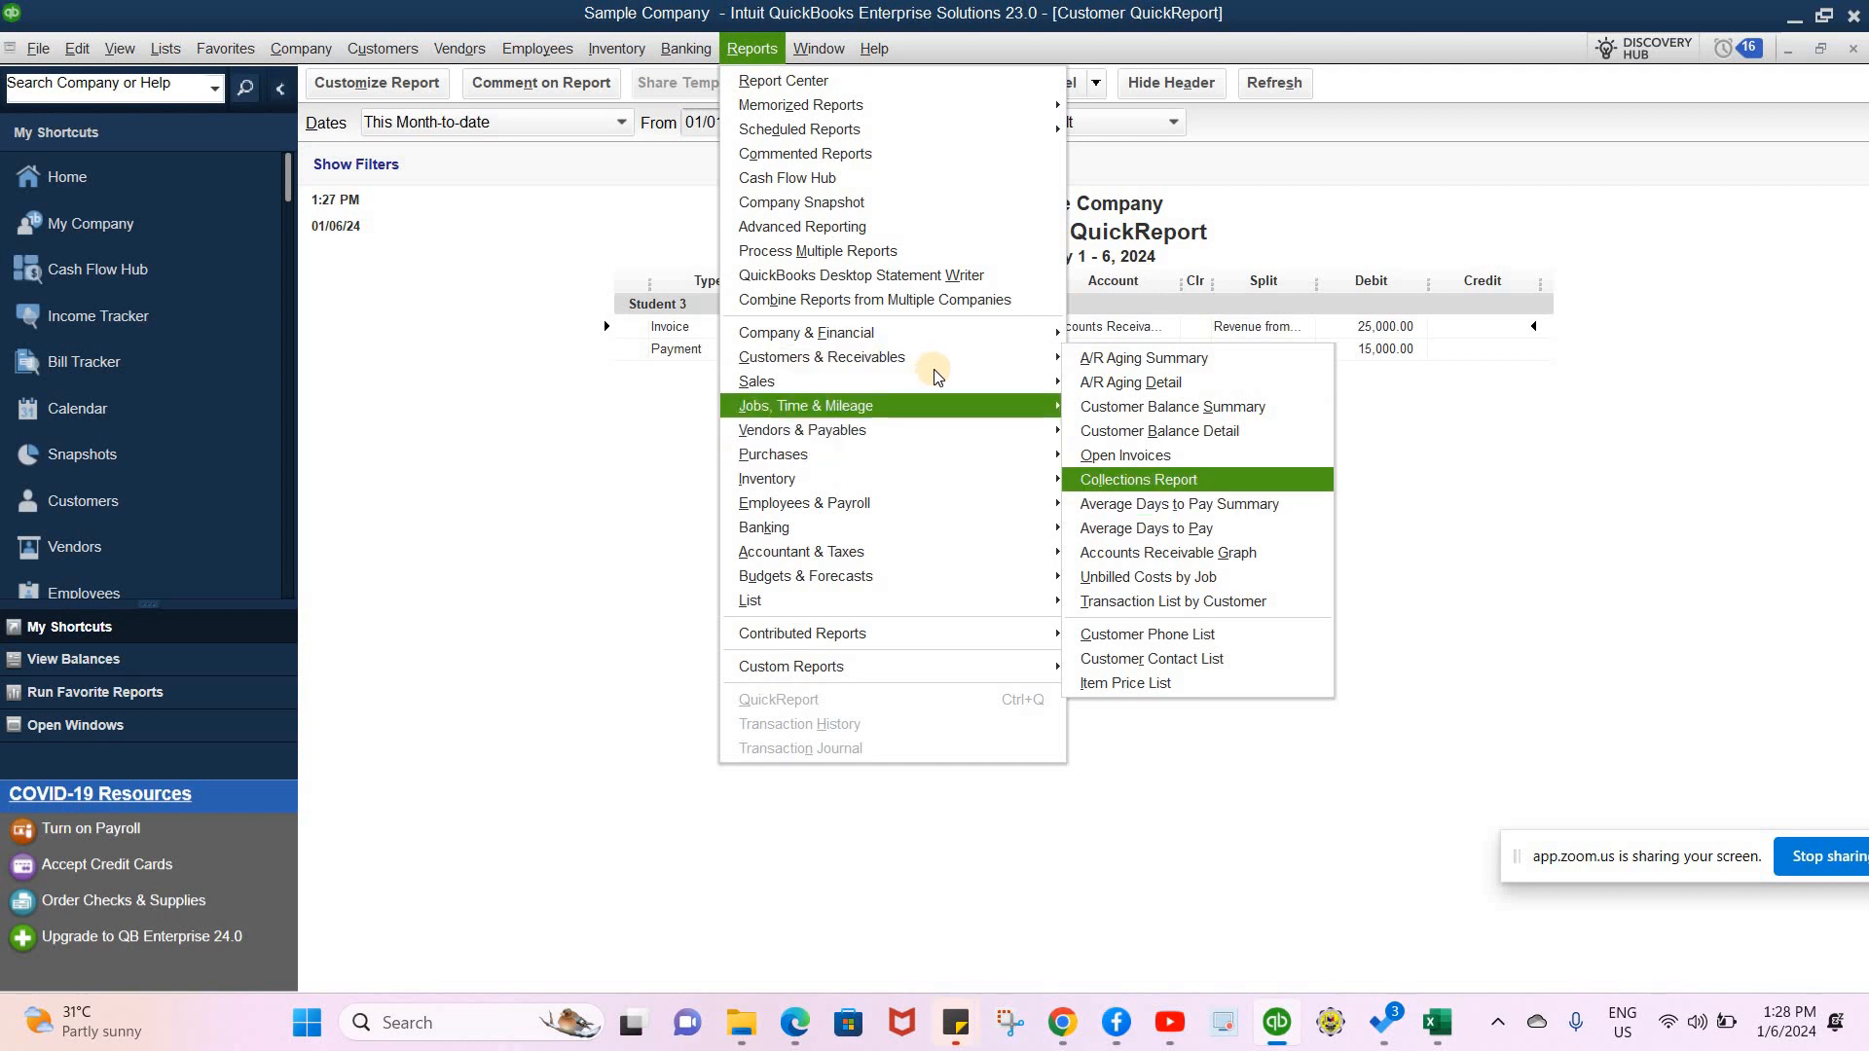
left_click(1148, 407)
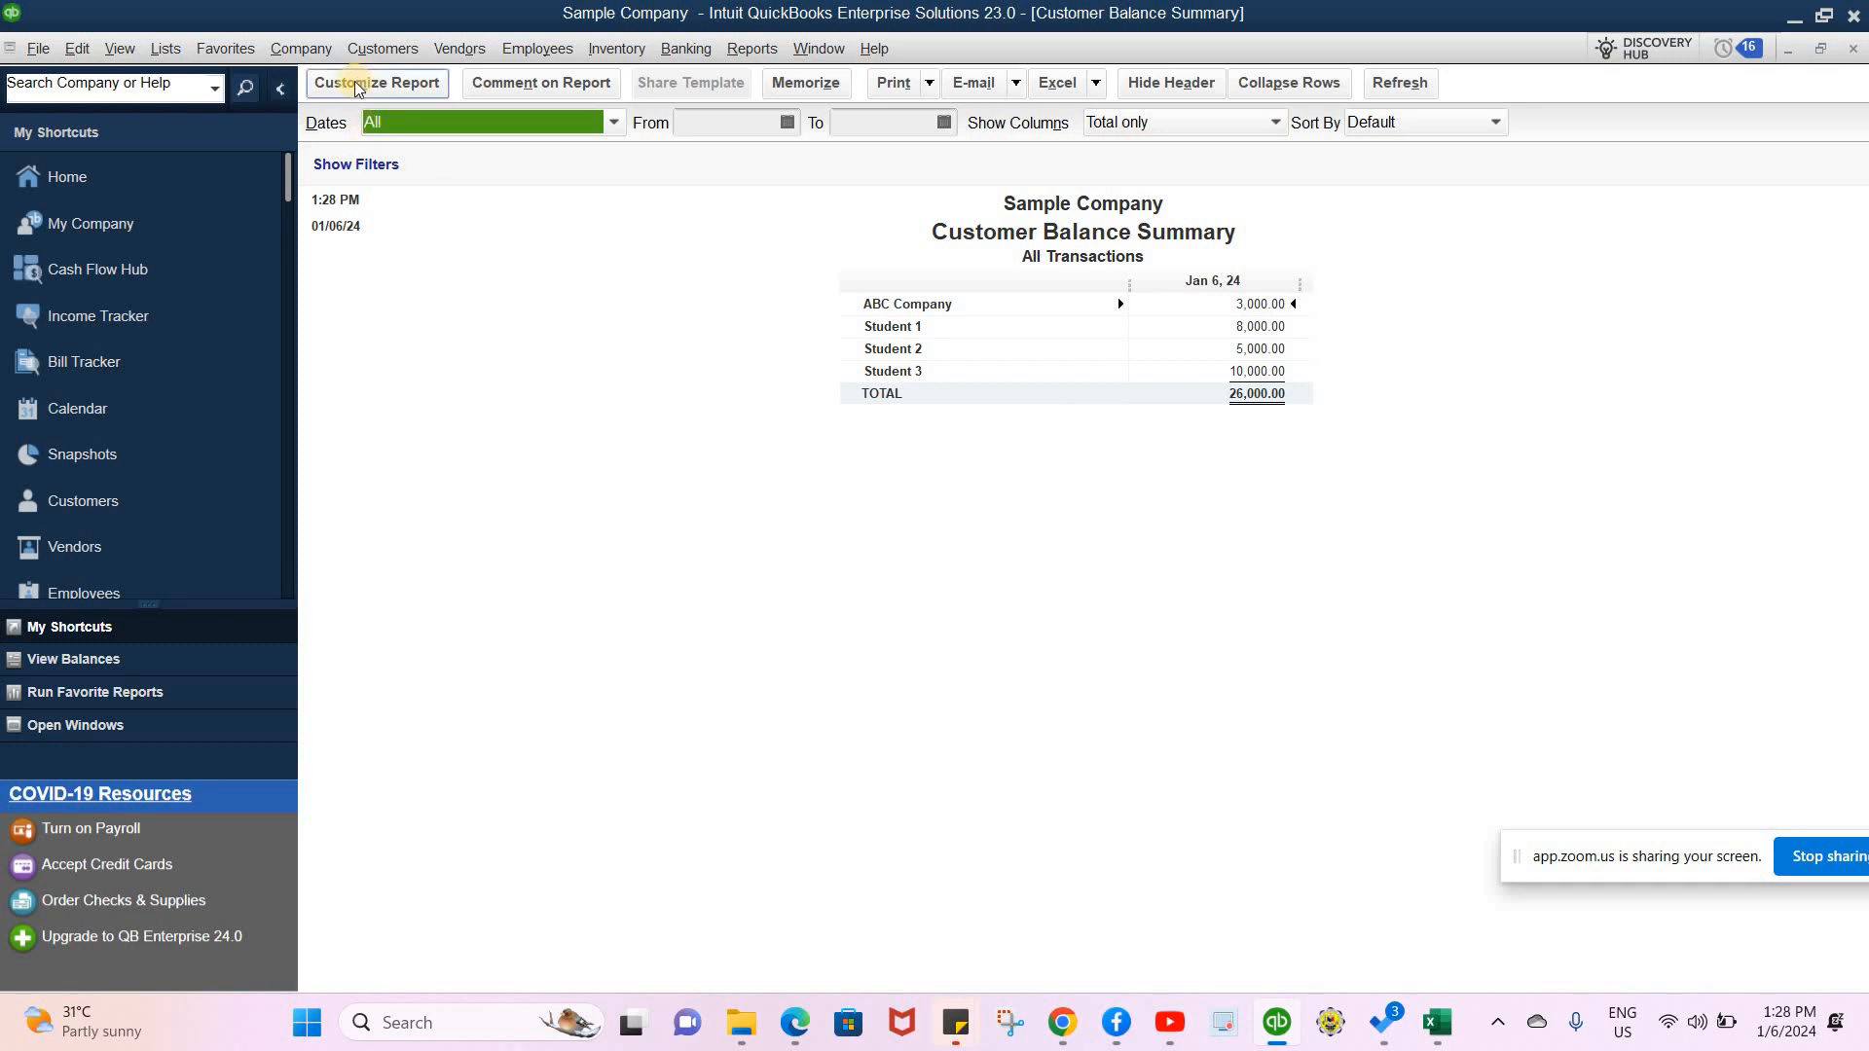
- Open the Customer Center and view Student 3's transactions as a report
left_click(387, 52)
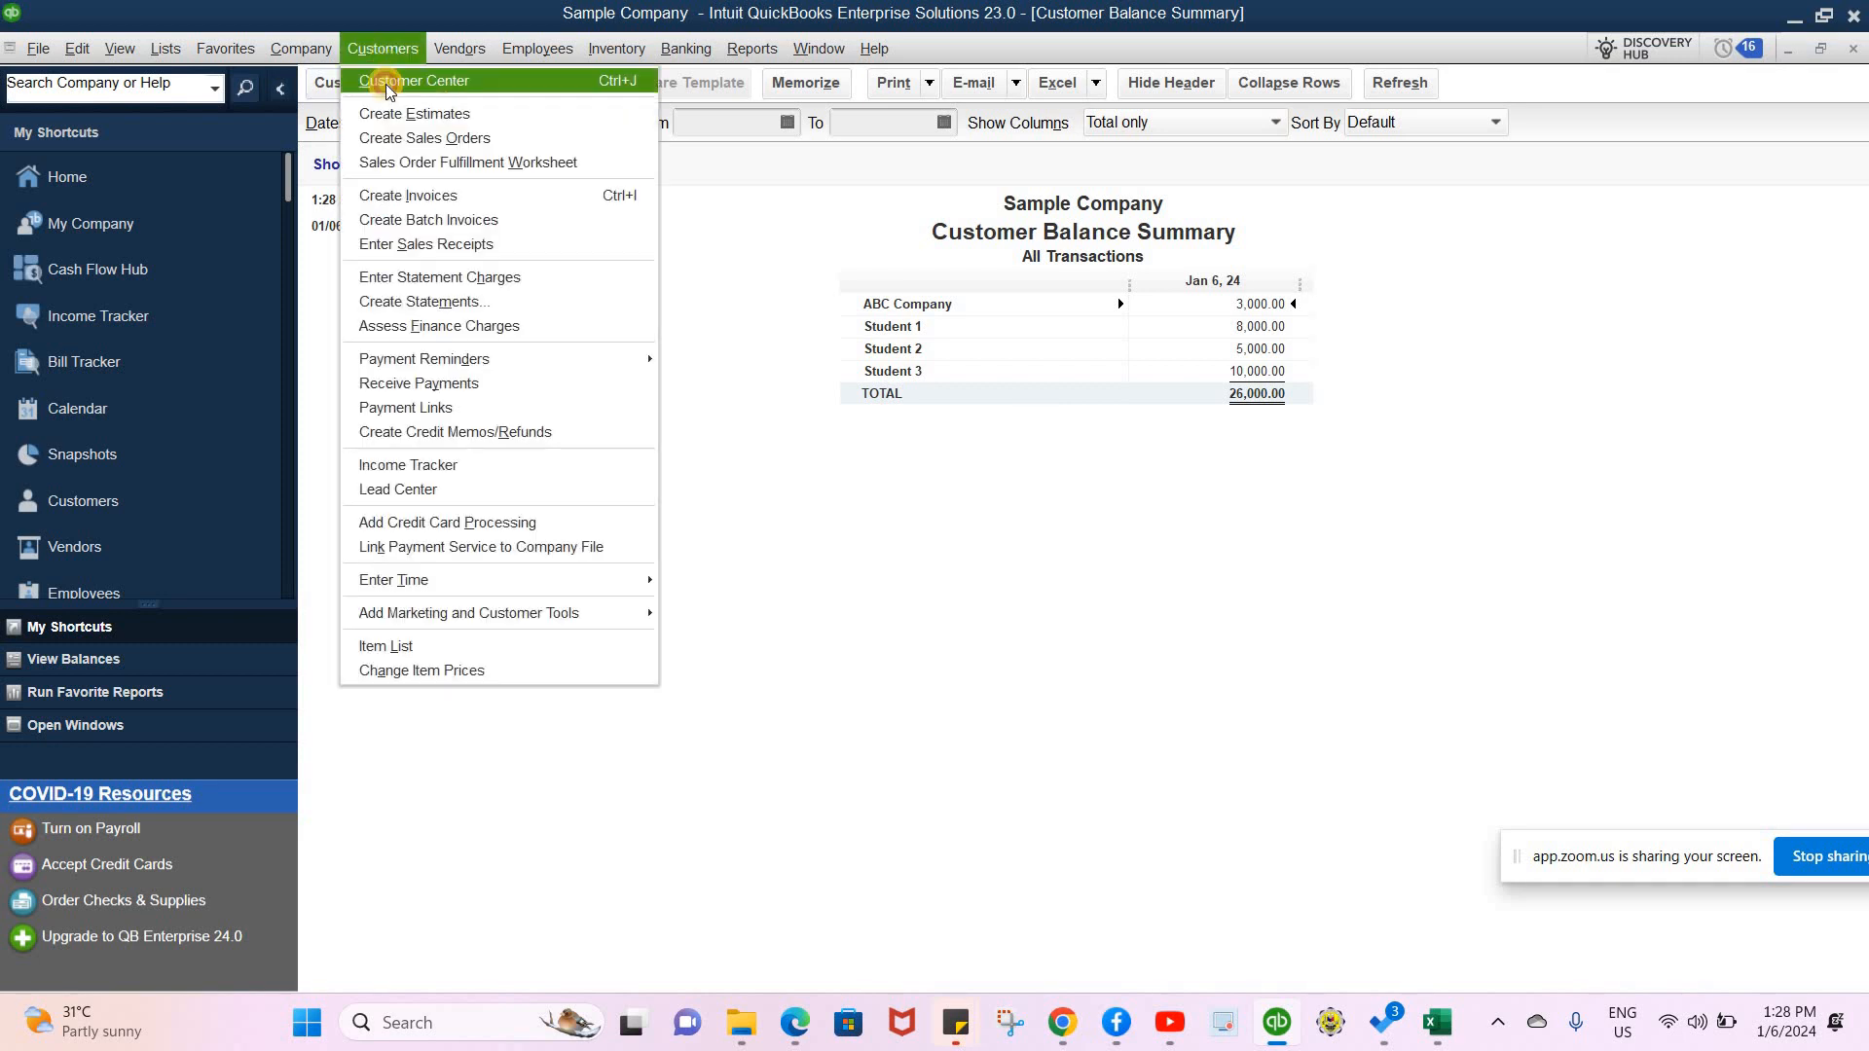
left_click(386, 84)
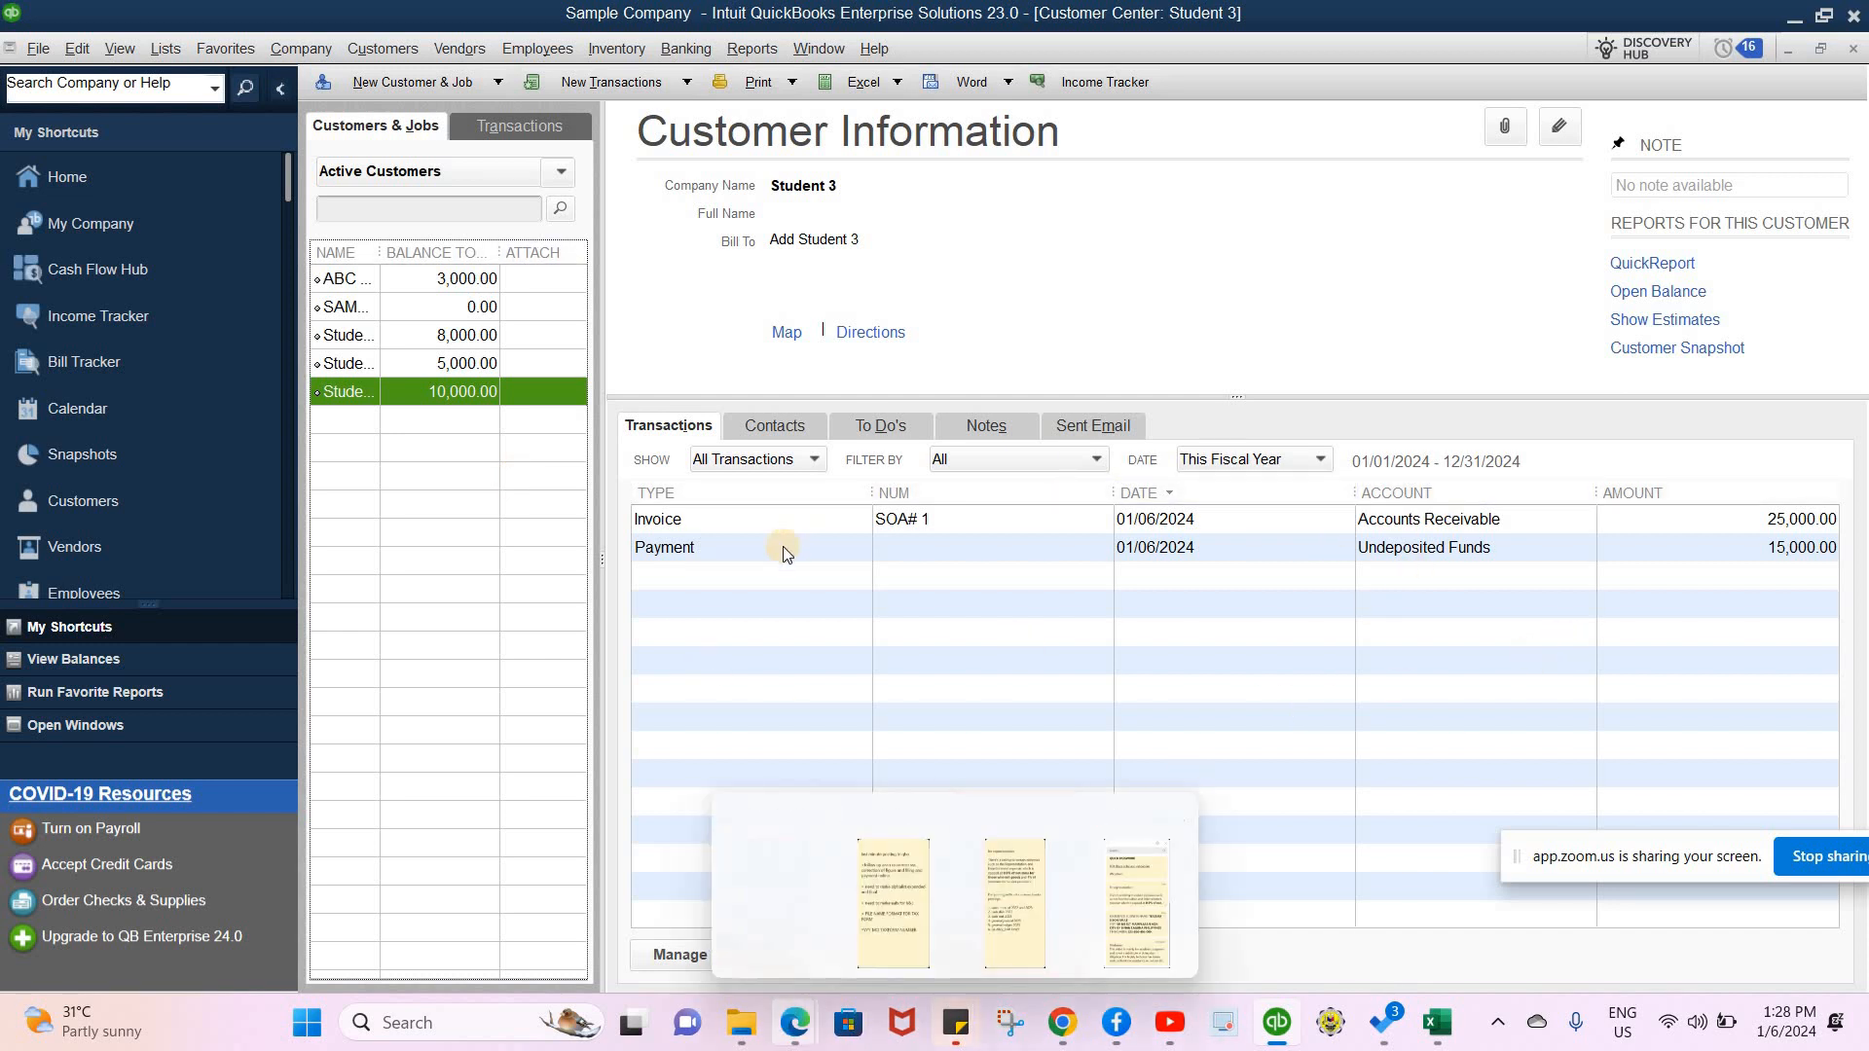
left_click(940, 962)
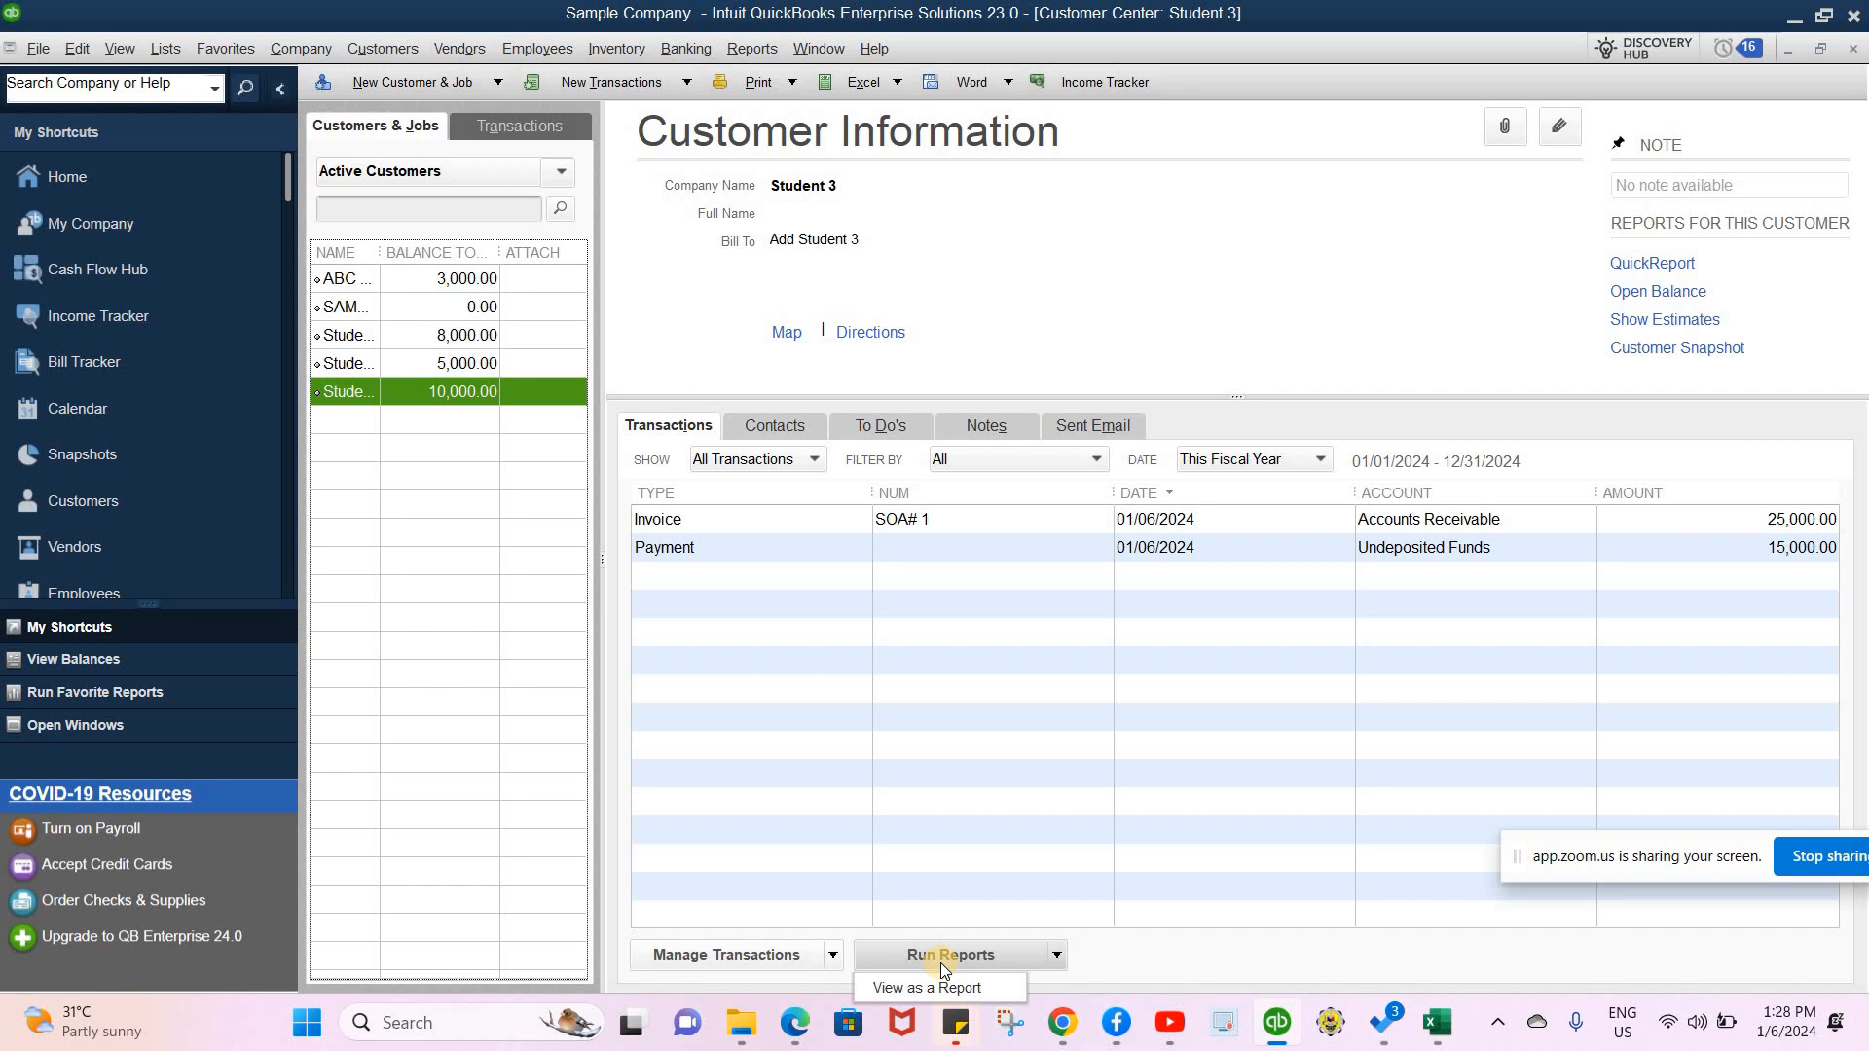
left_click(919, 987)
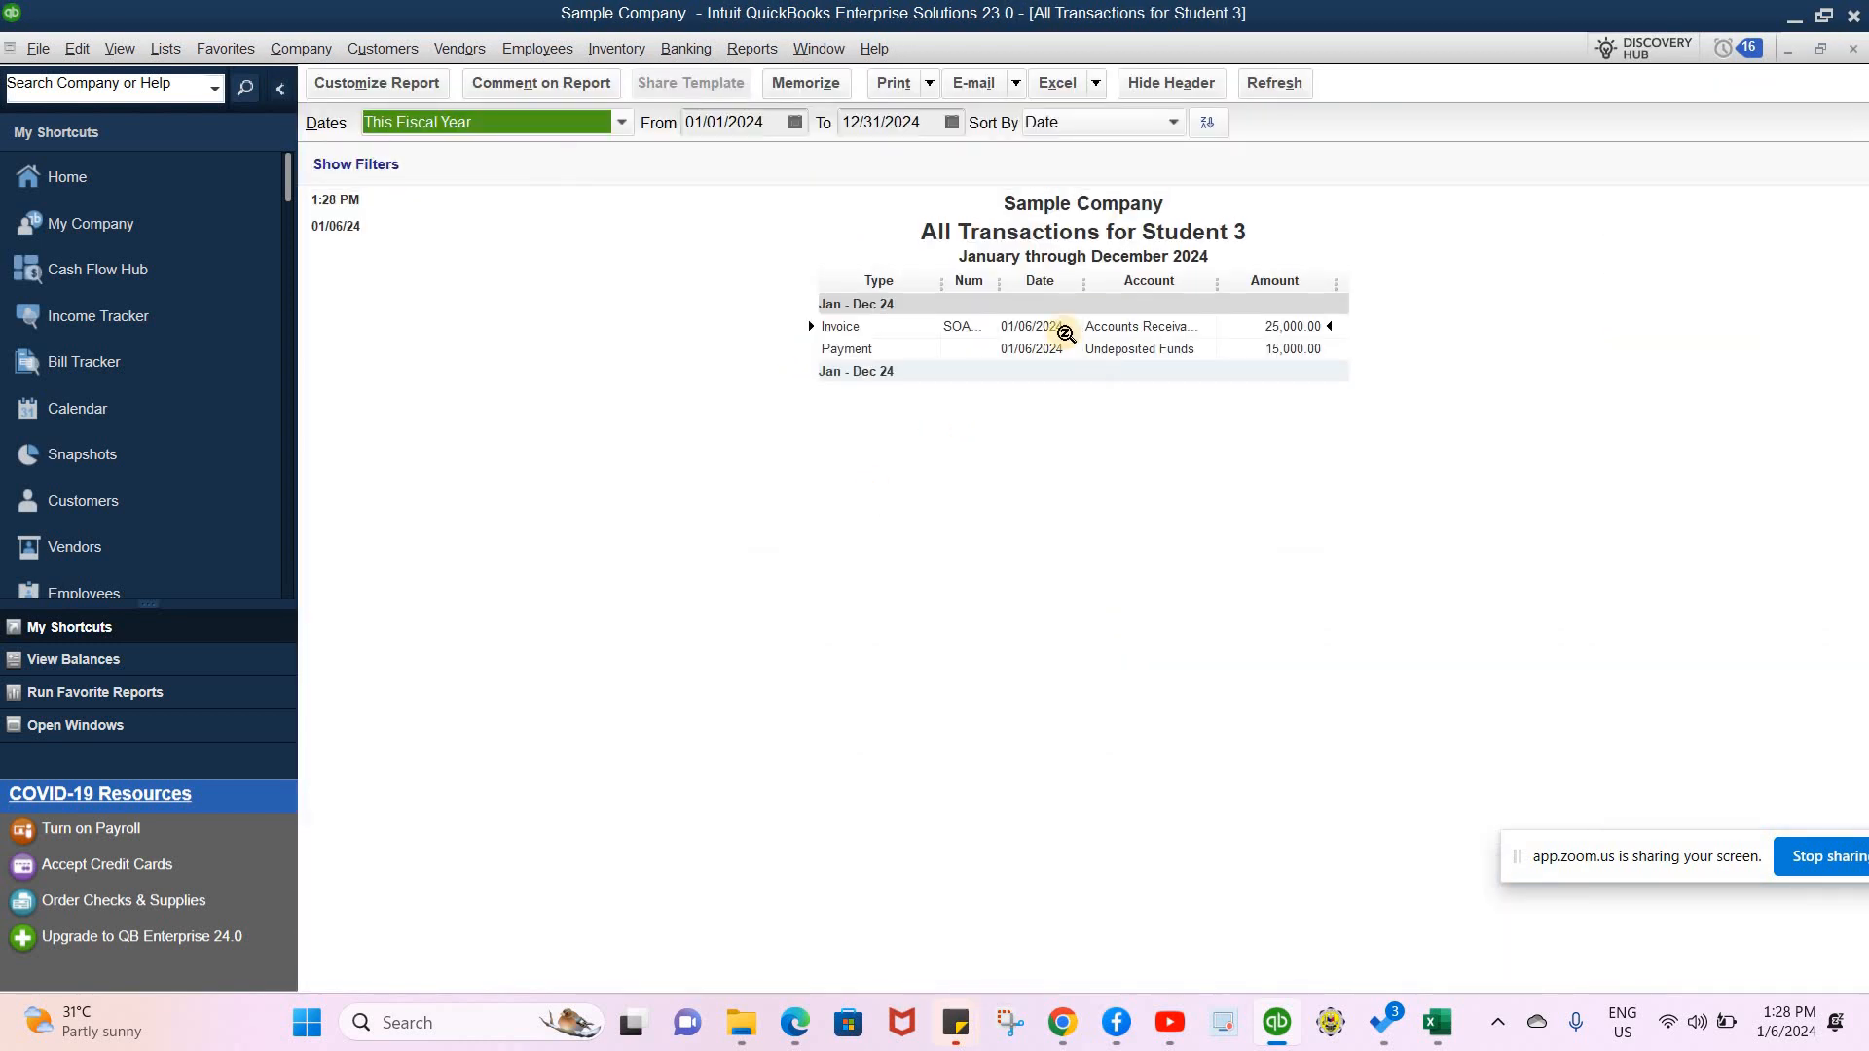
- Examine the print and e-mail options available for the Student 3 transactions report
left_click(930, 85)
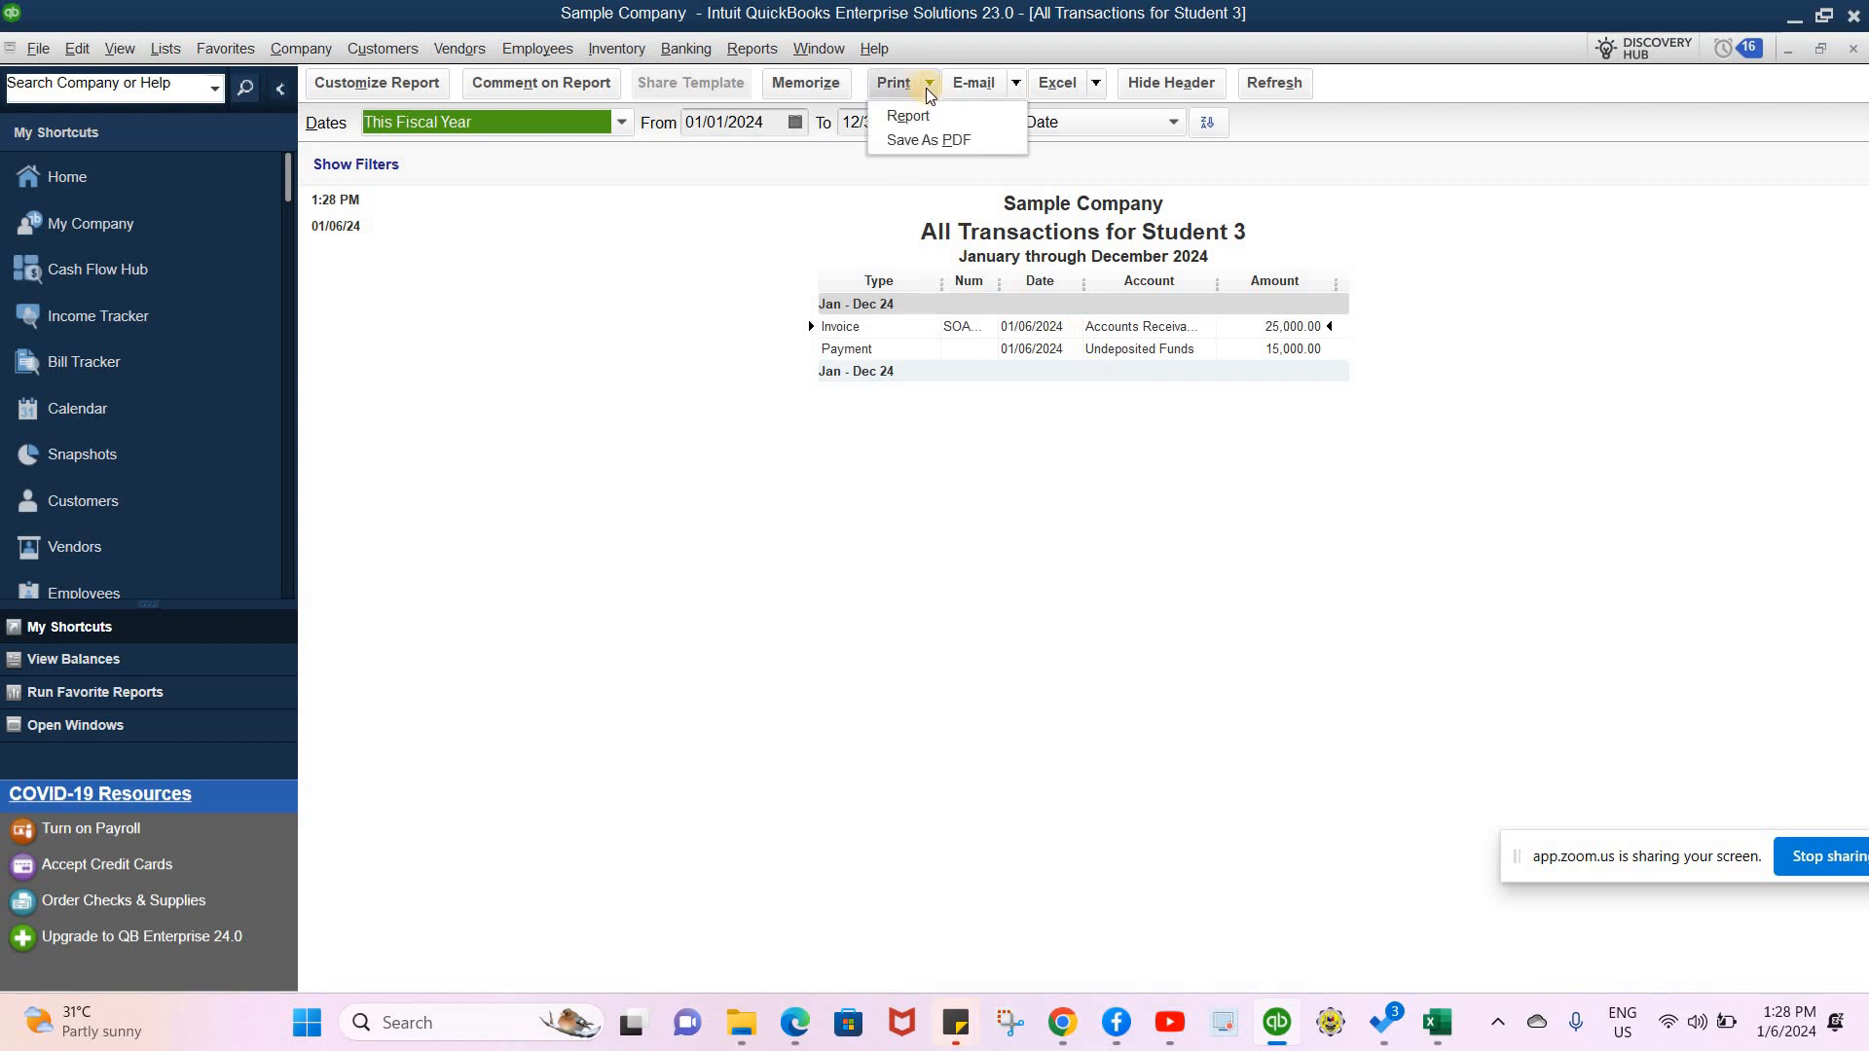
left_click(1014, 86)
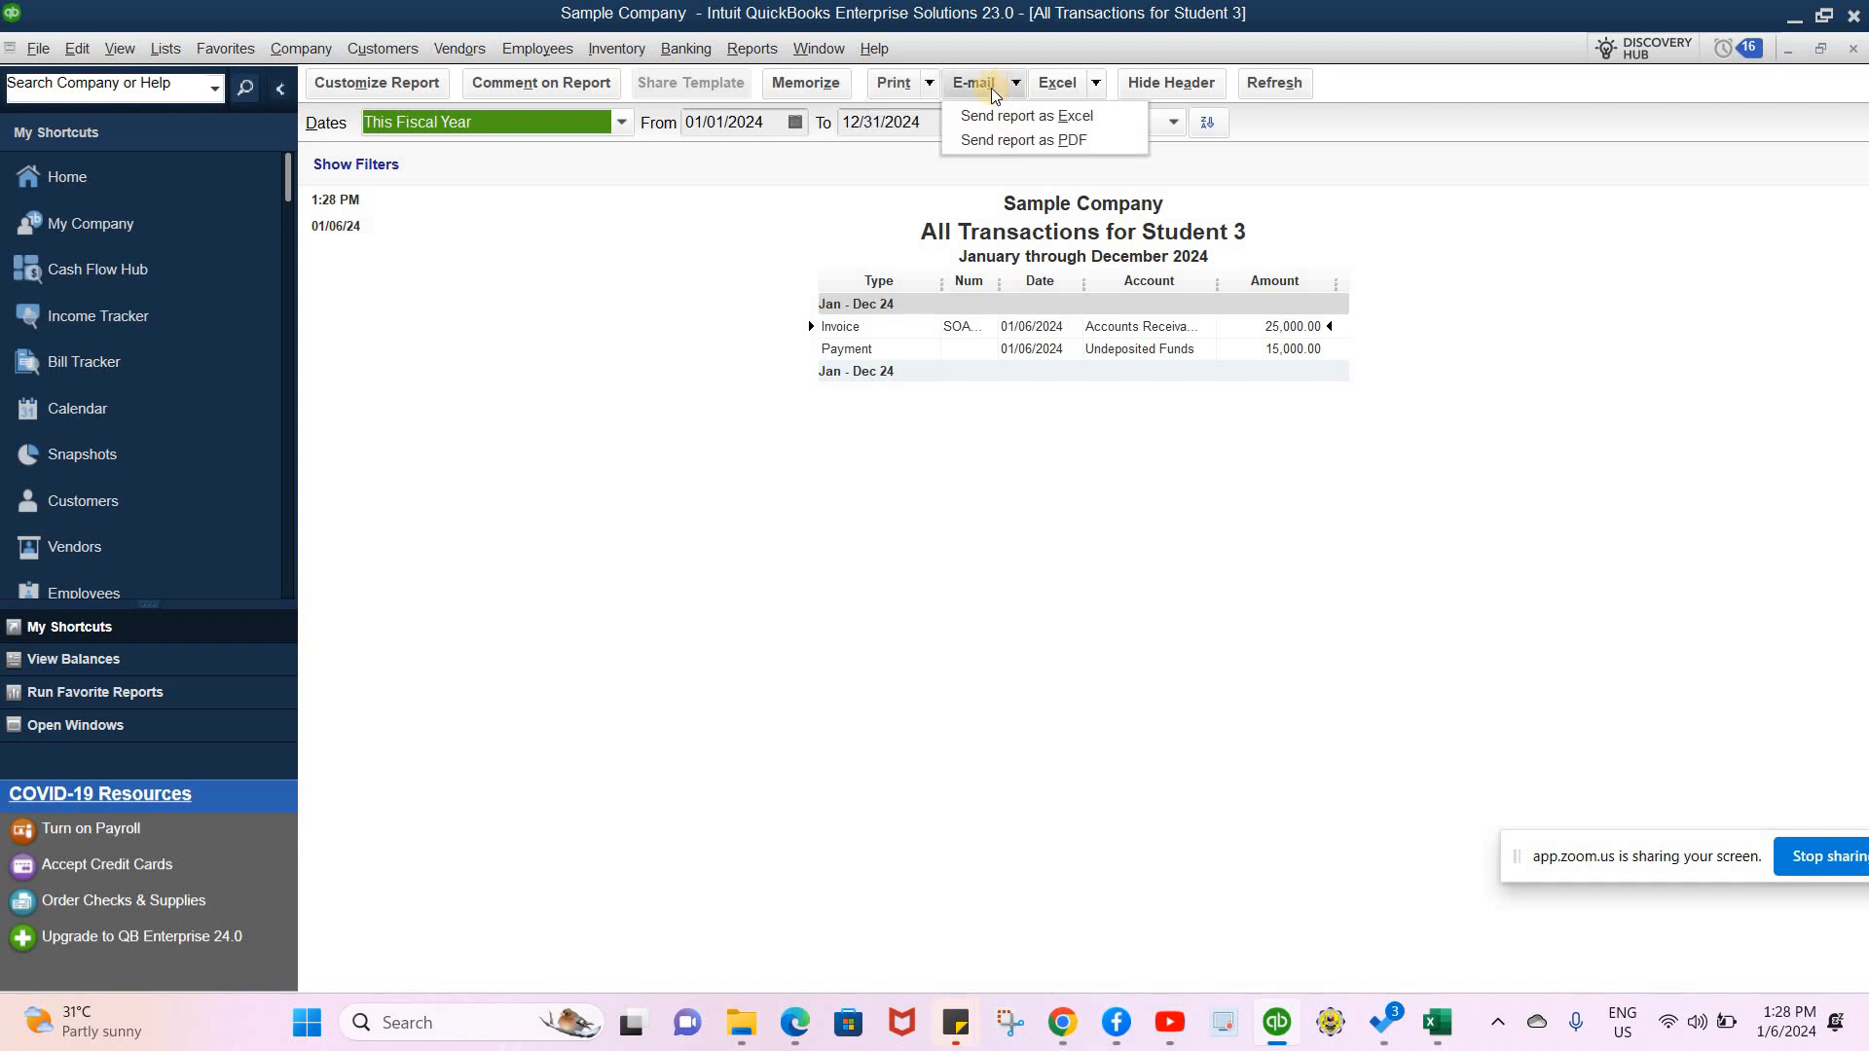
left_click(930, 86)
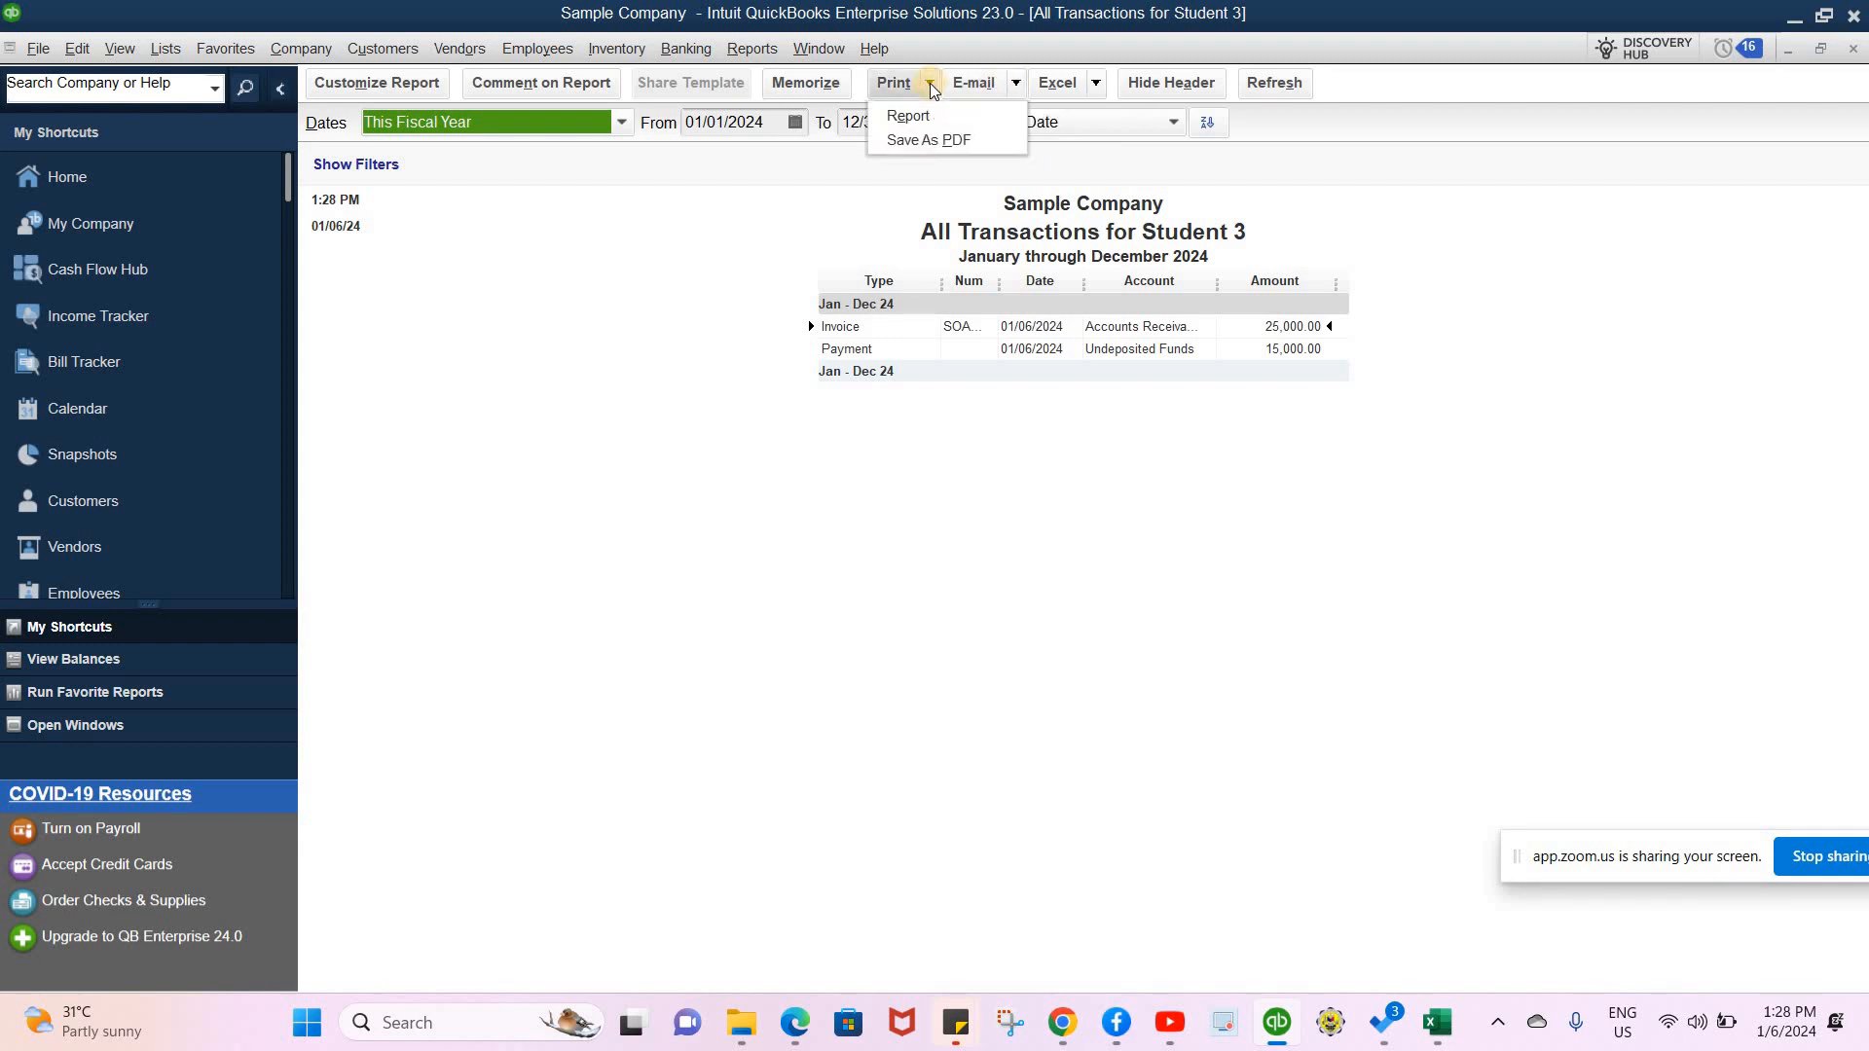
- Open a blank invoice form and examine its print options, including preview and saving as PDF
left_click(369, 48)
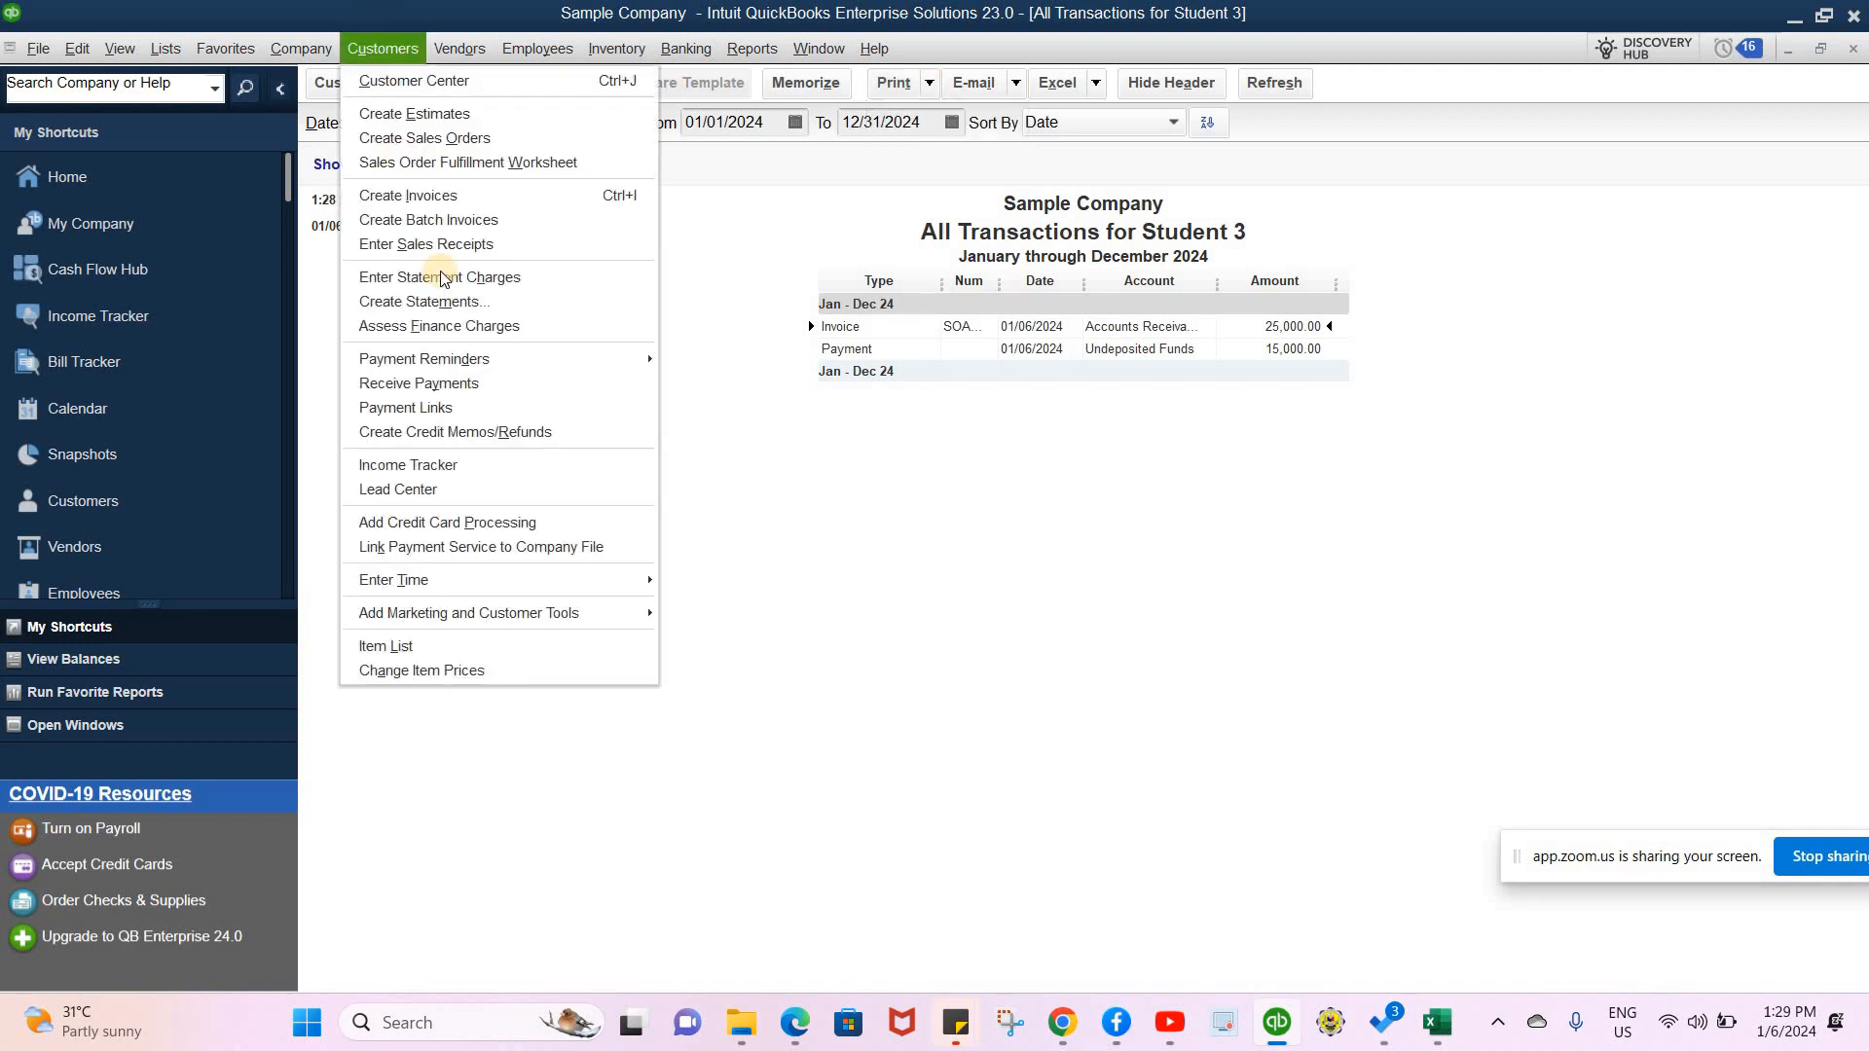
left_click(428, 197)
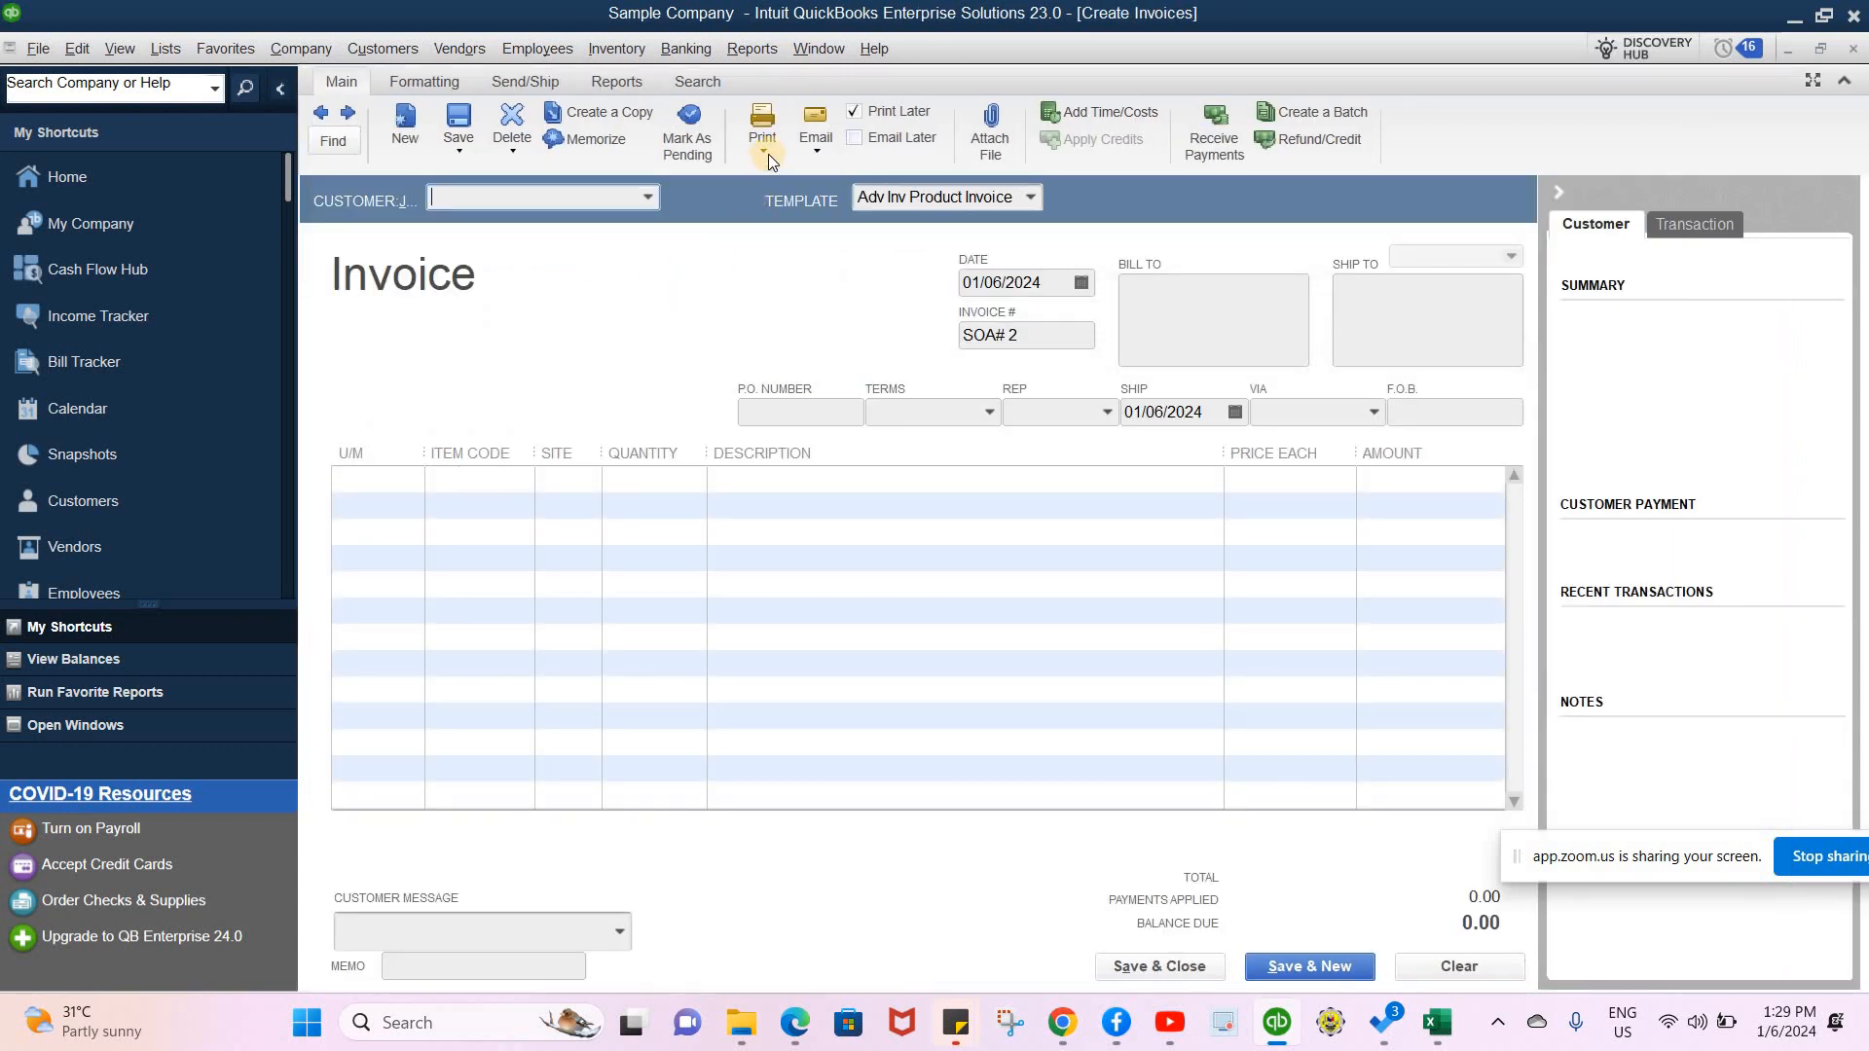
left_click(765, 152)
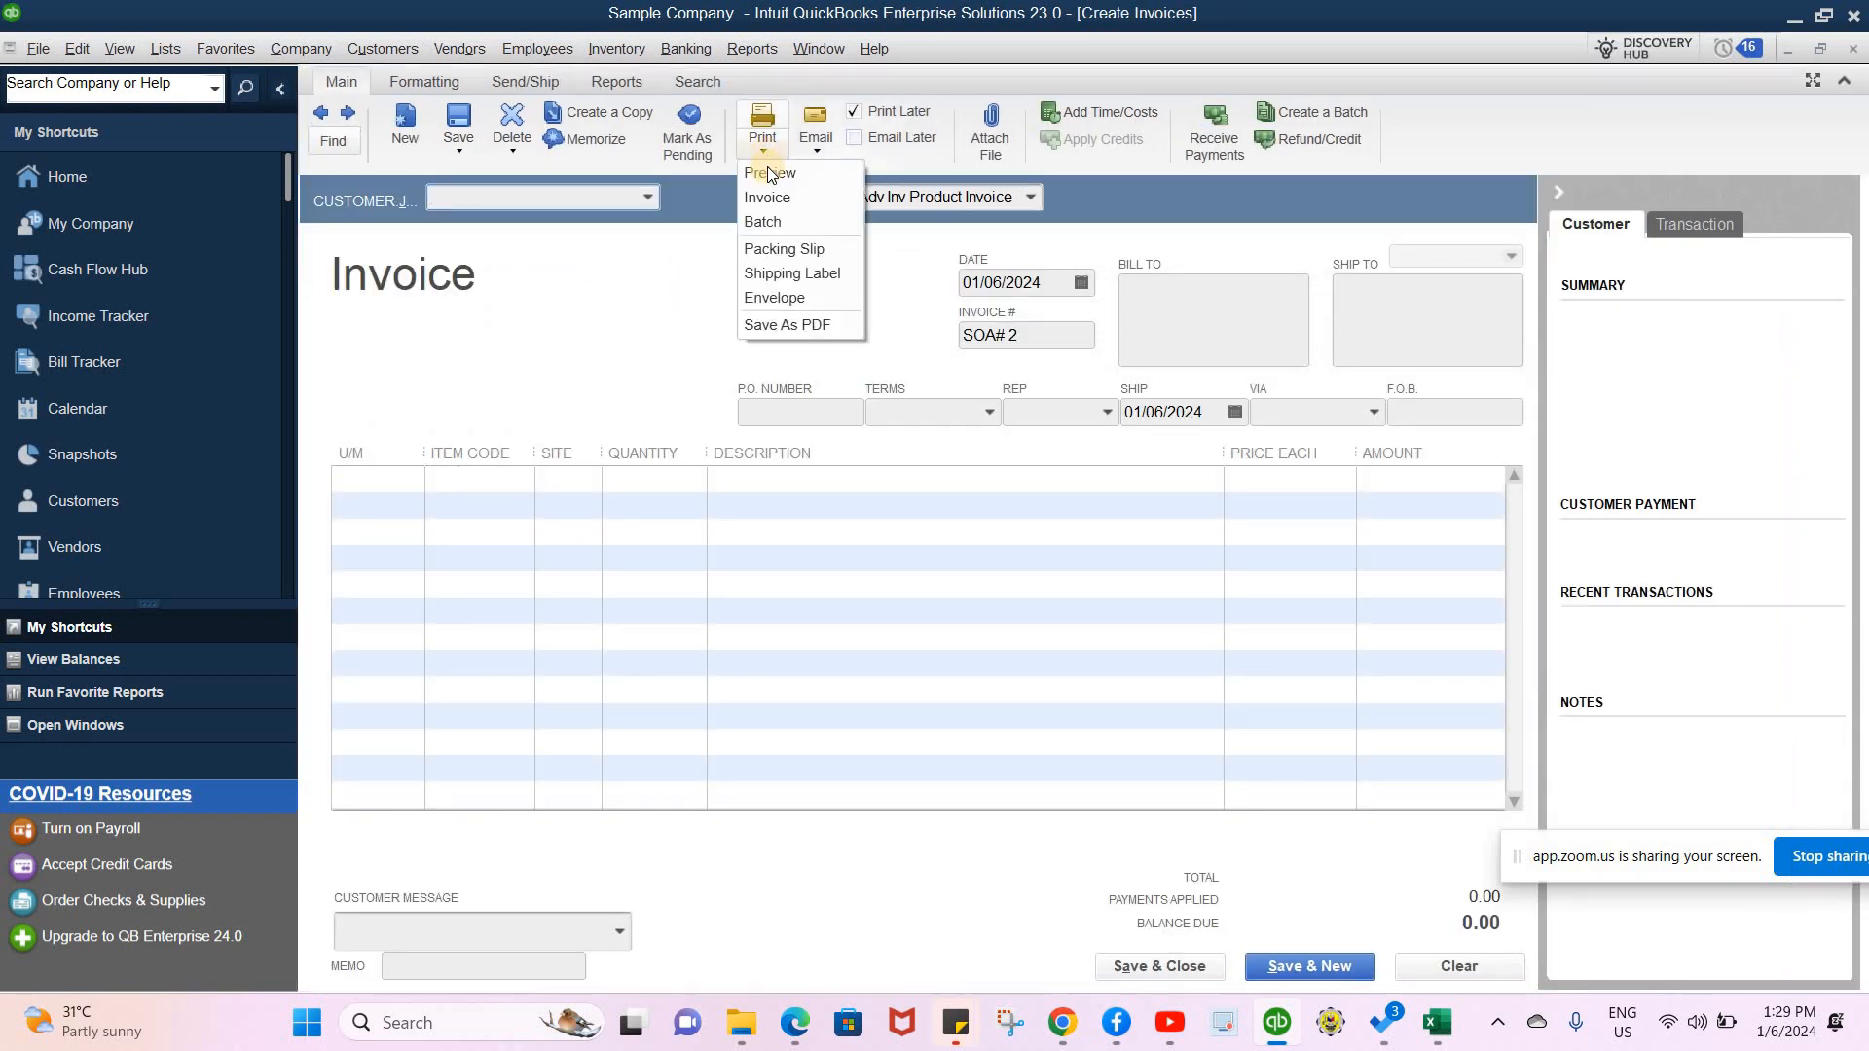
left_click(649, 306)
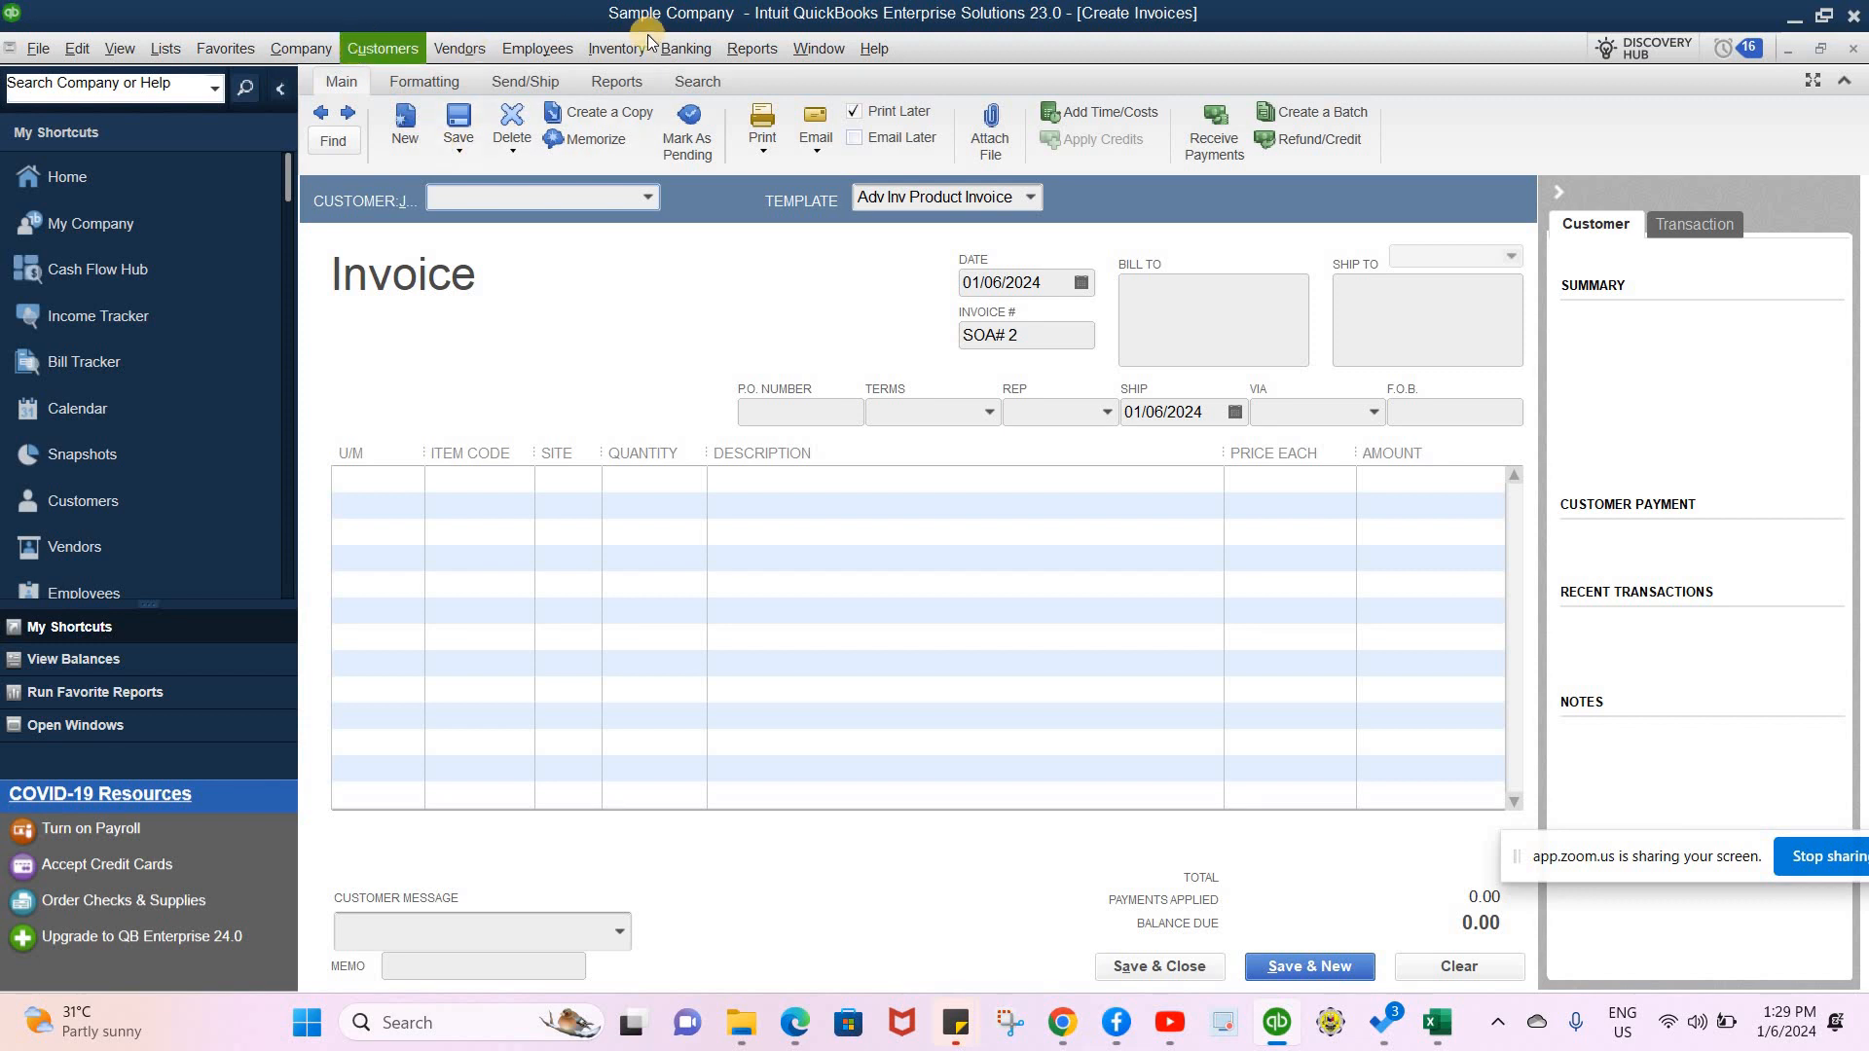
- Open the Customer Balance Summary report and drill down into Student 1's balance detail
left_click(739, 50)
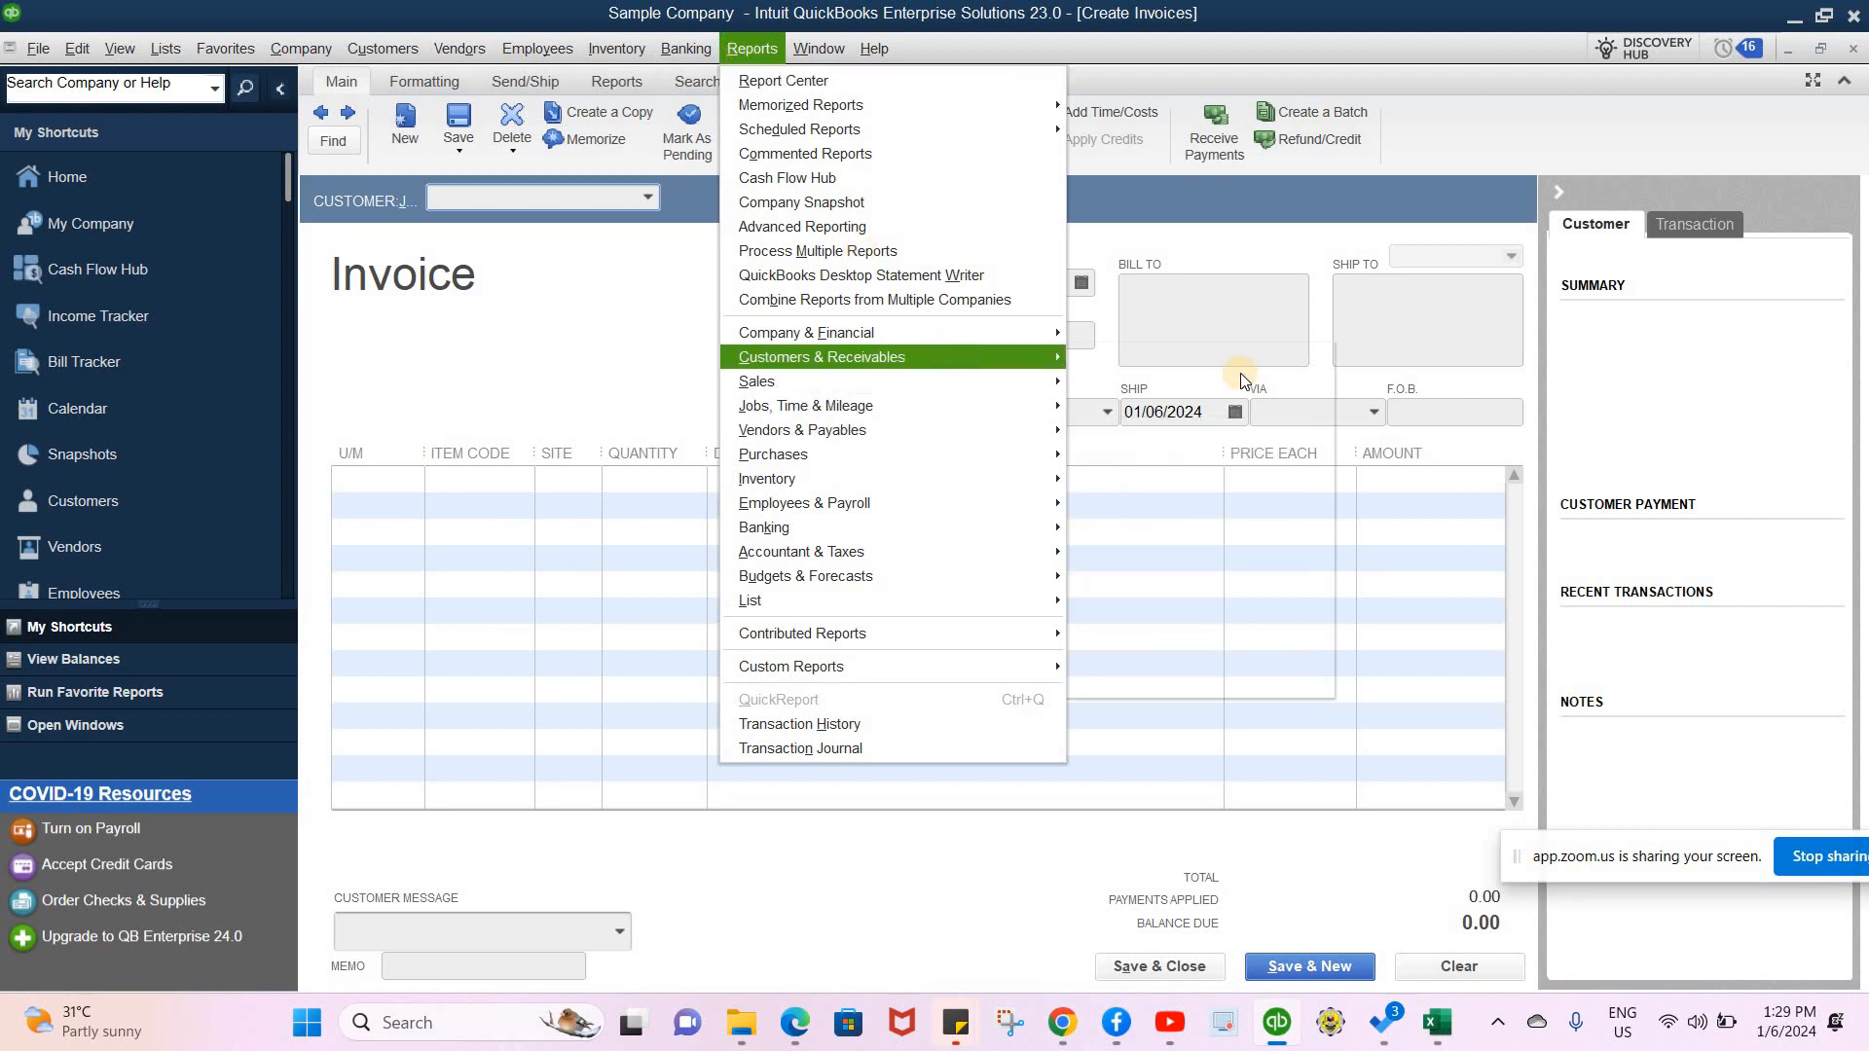
mouse_move(943, 358)
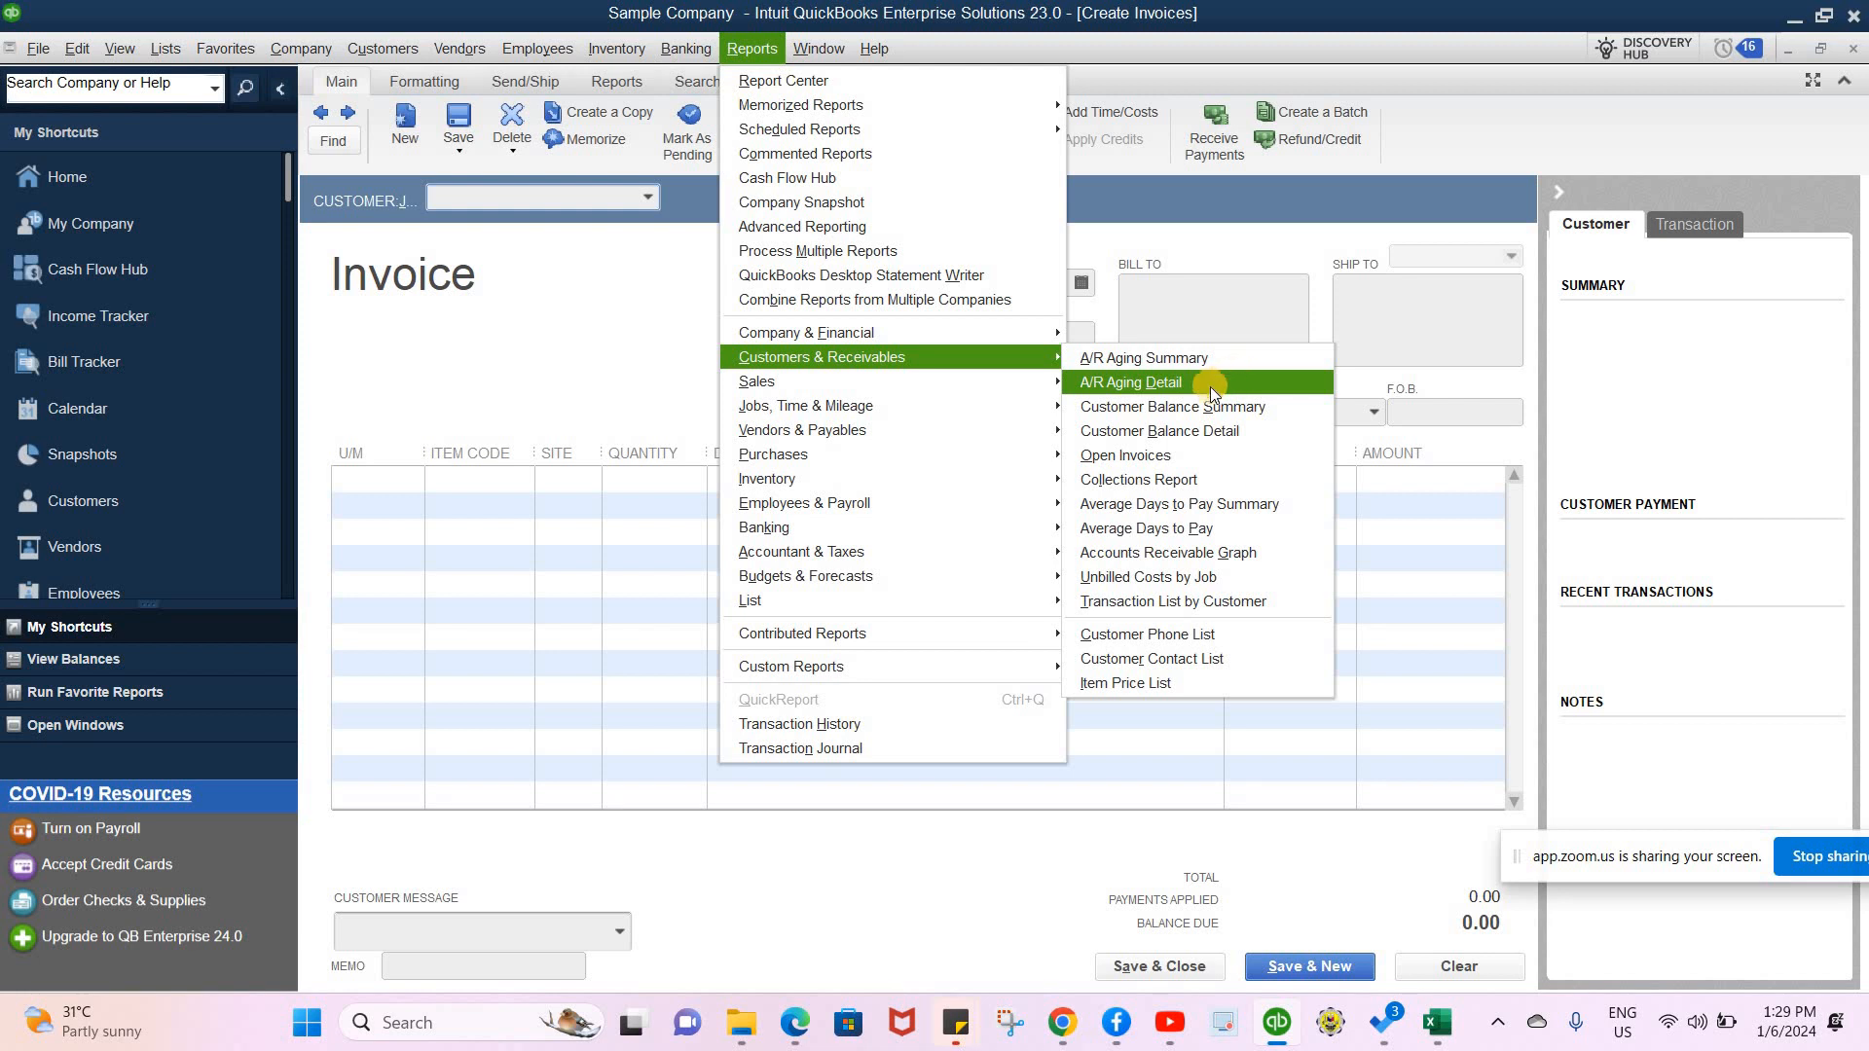
left_click(1147, 407)
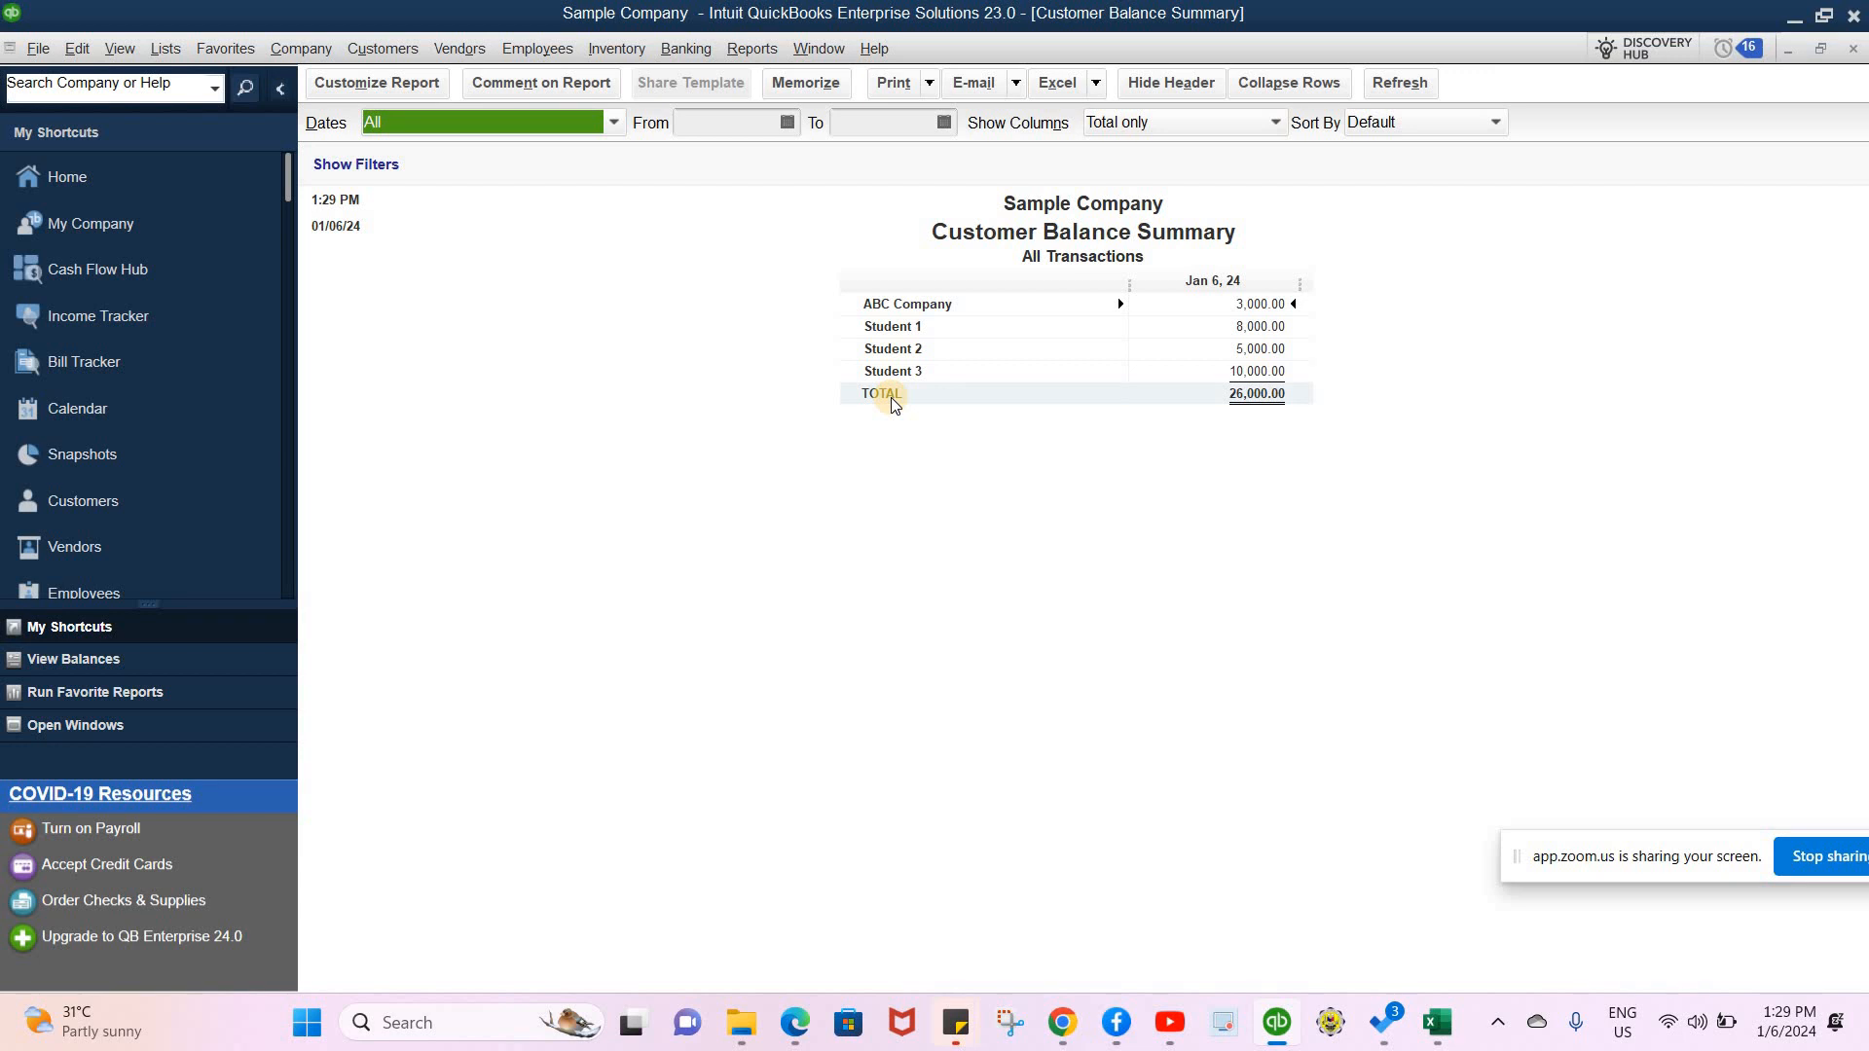
double_click(1256, 326)
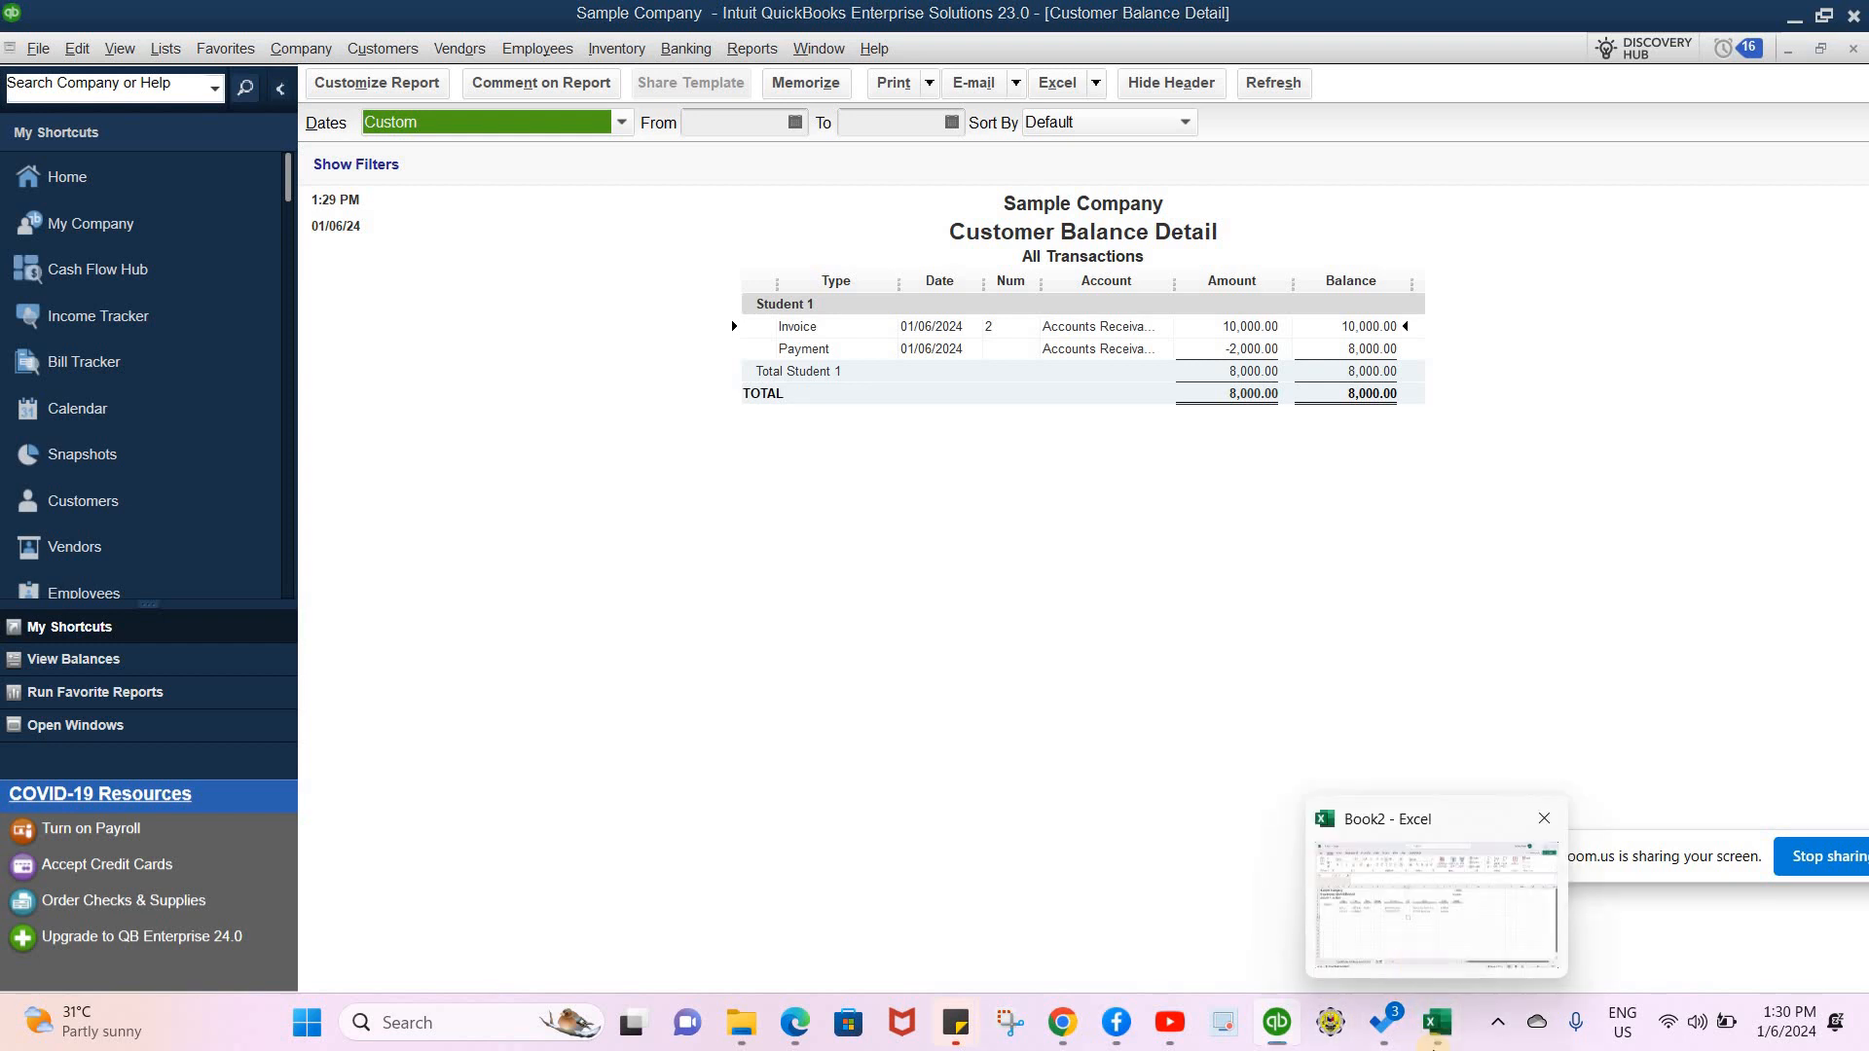
- Switch to Excel to review the exported Student 3 QuickReport, and return to the Customer Balance Detail report in QuickBooks
left_click(1438, 1024)
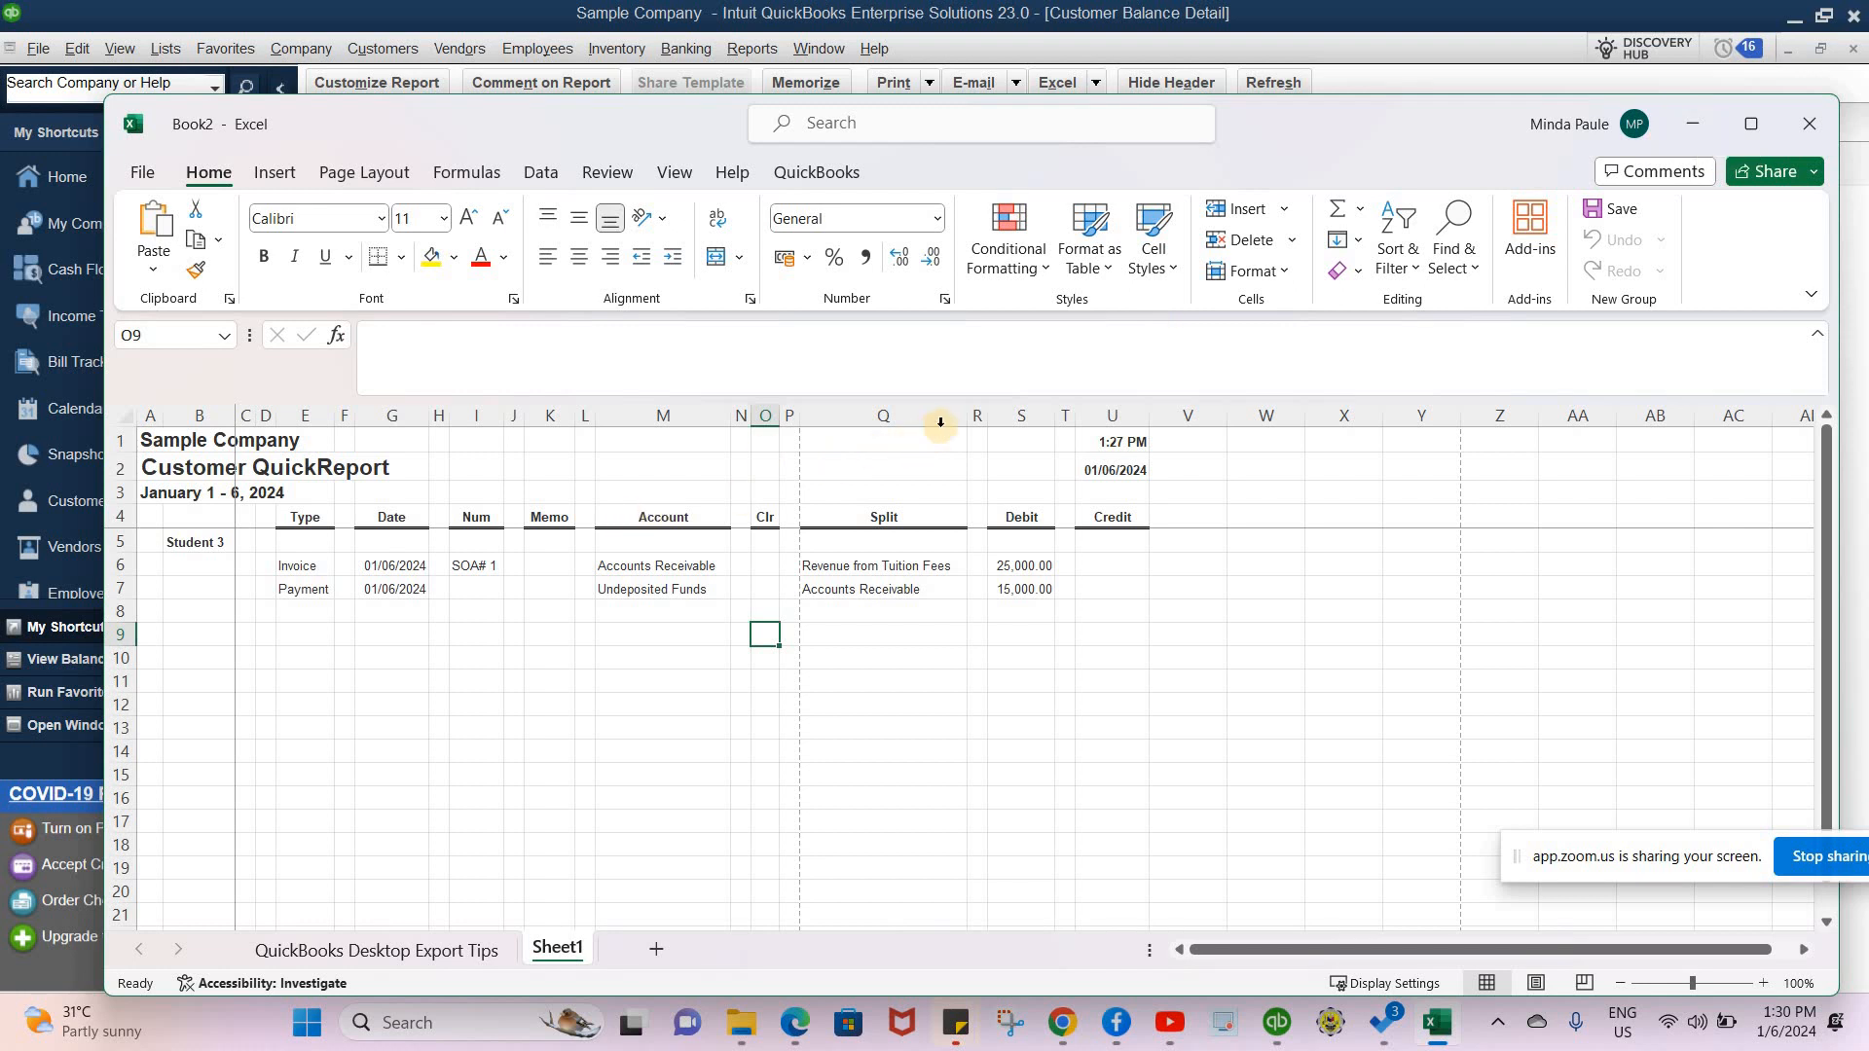
left_click(1700, 123)
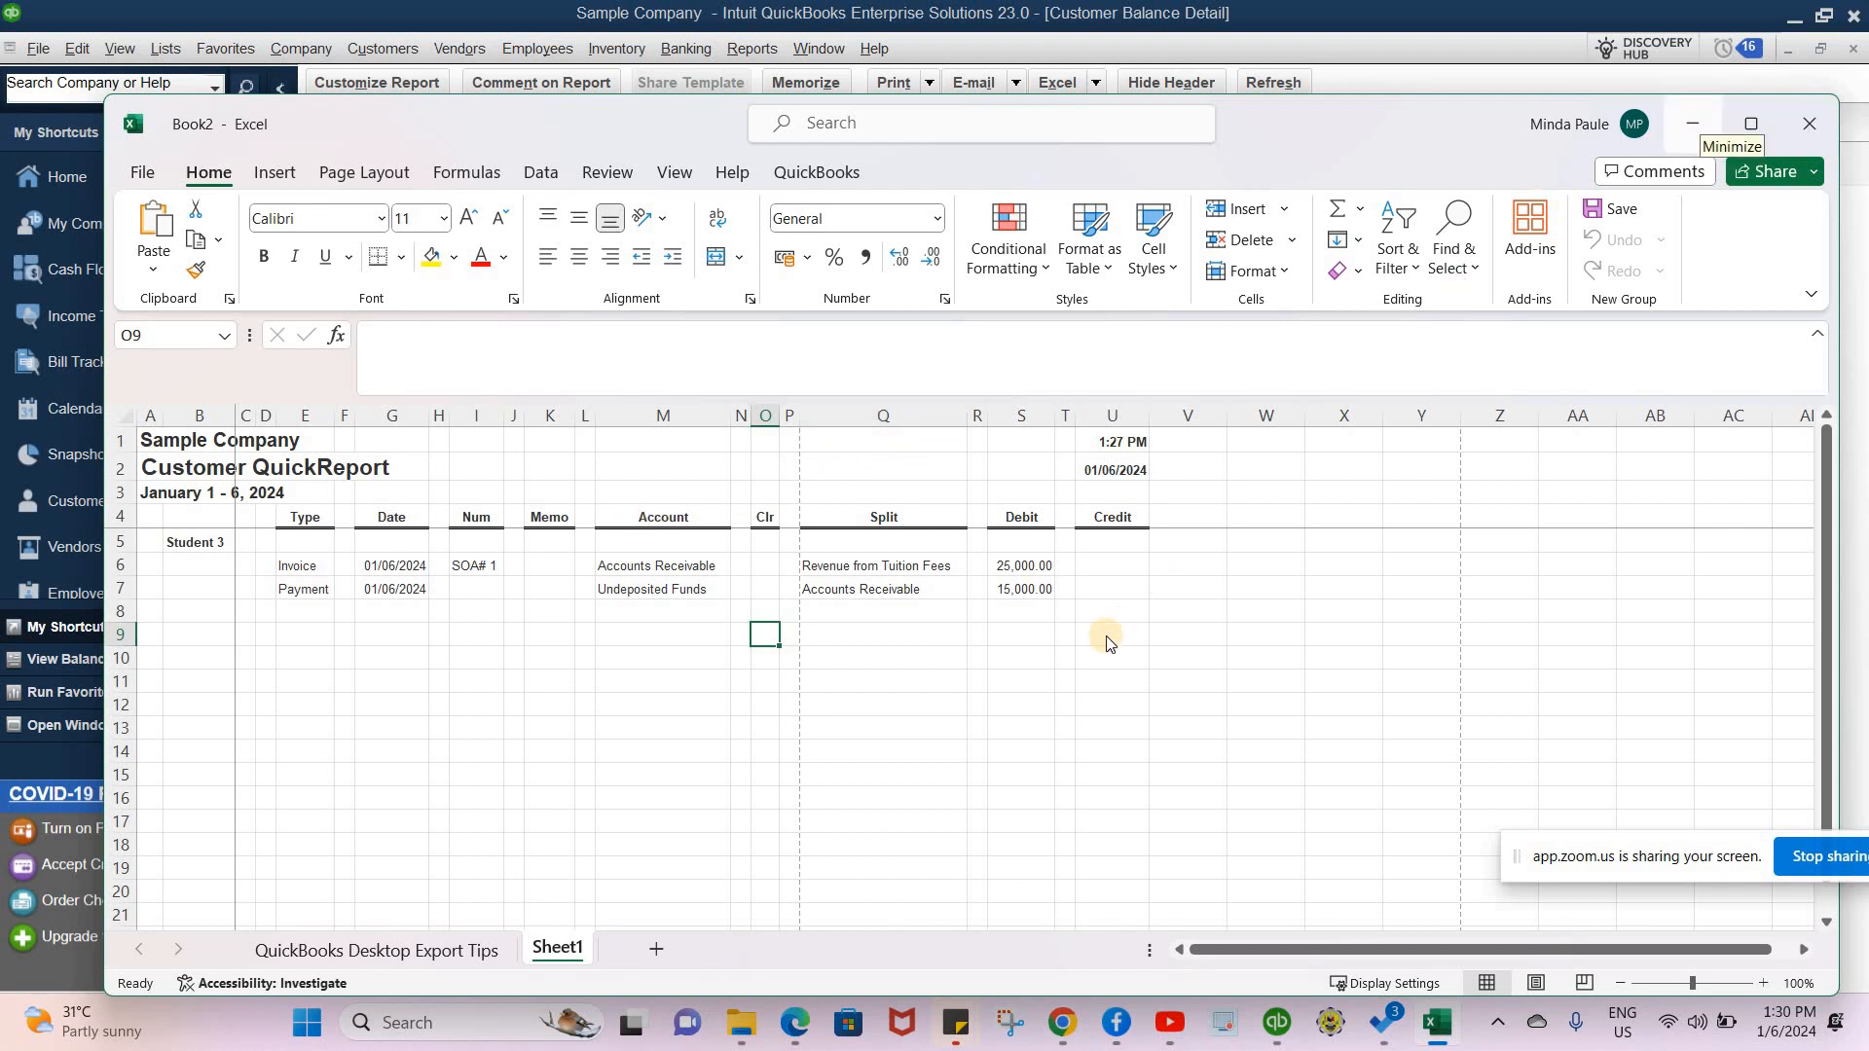
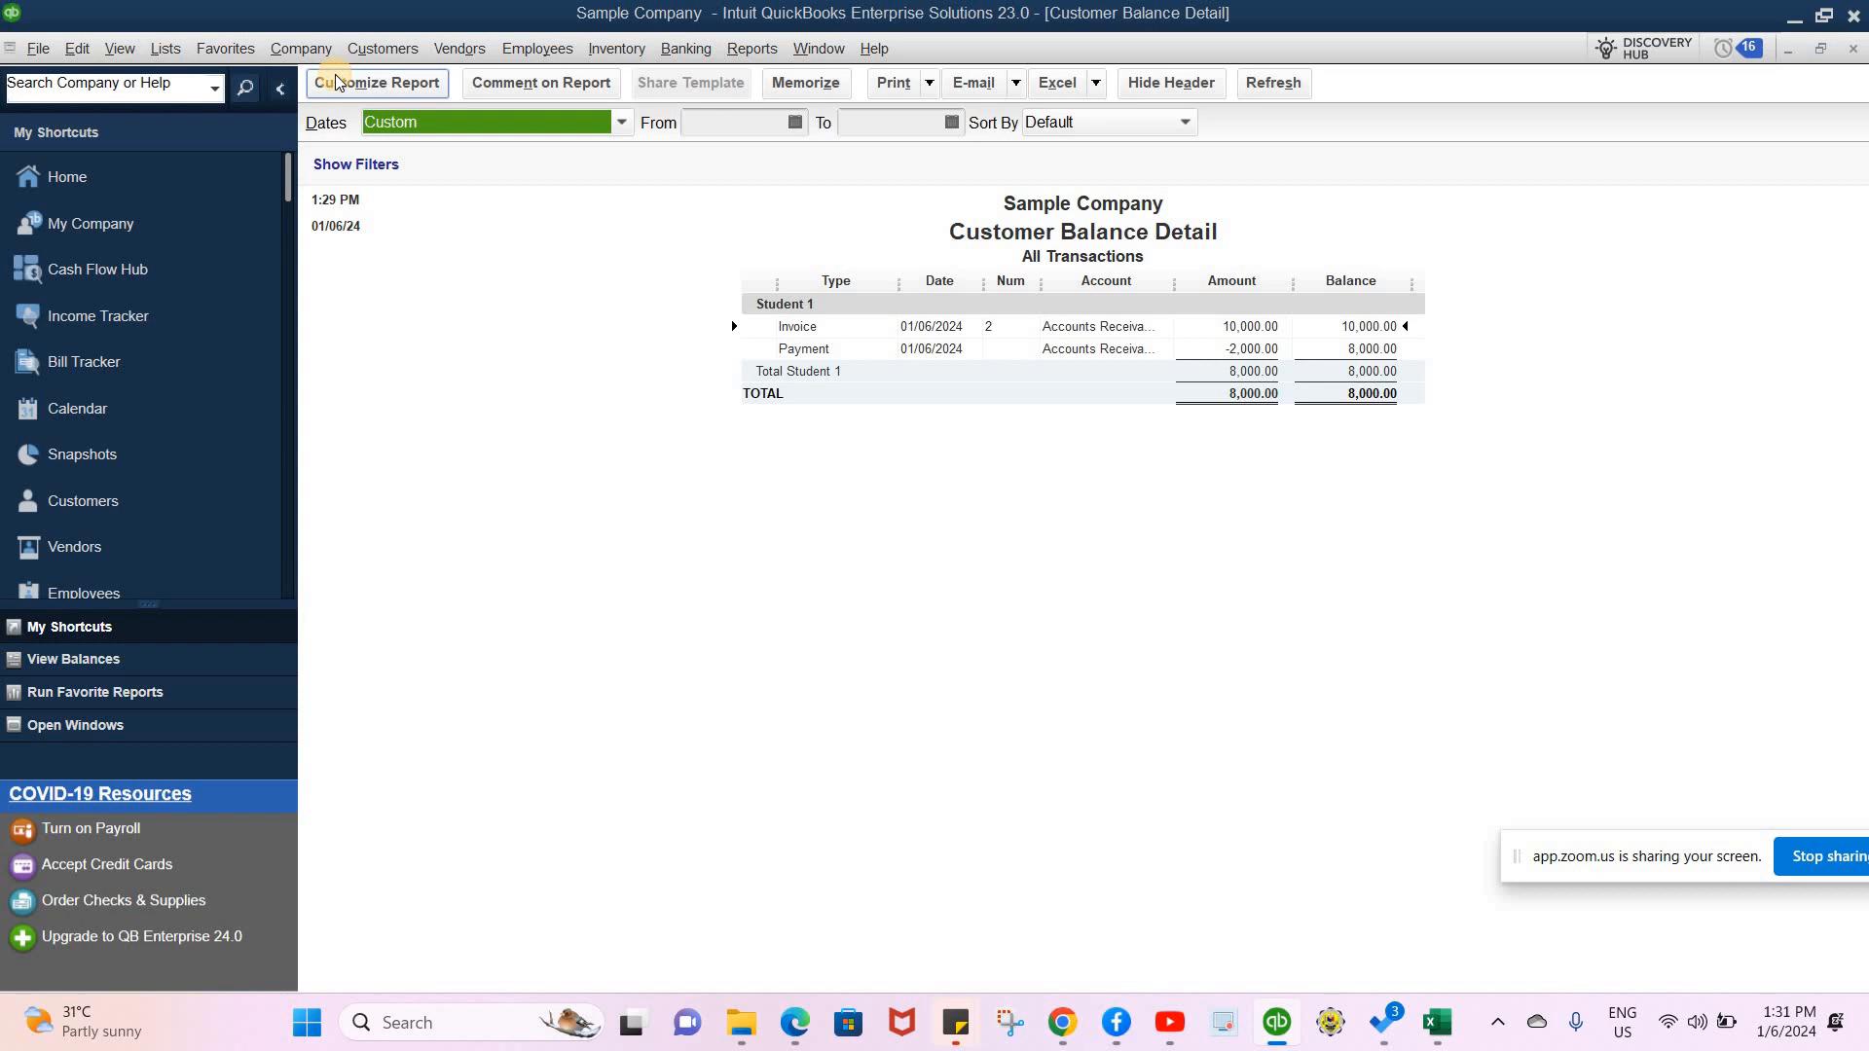
left_click(335, 79)
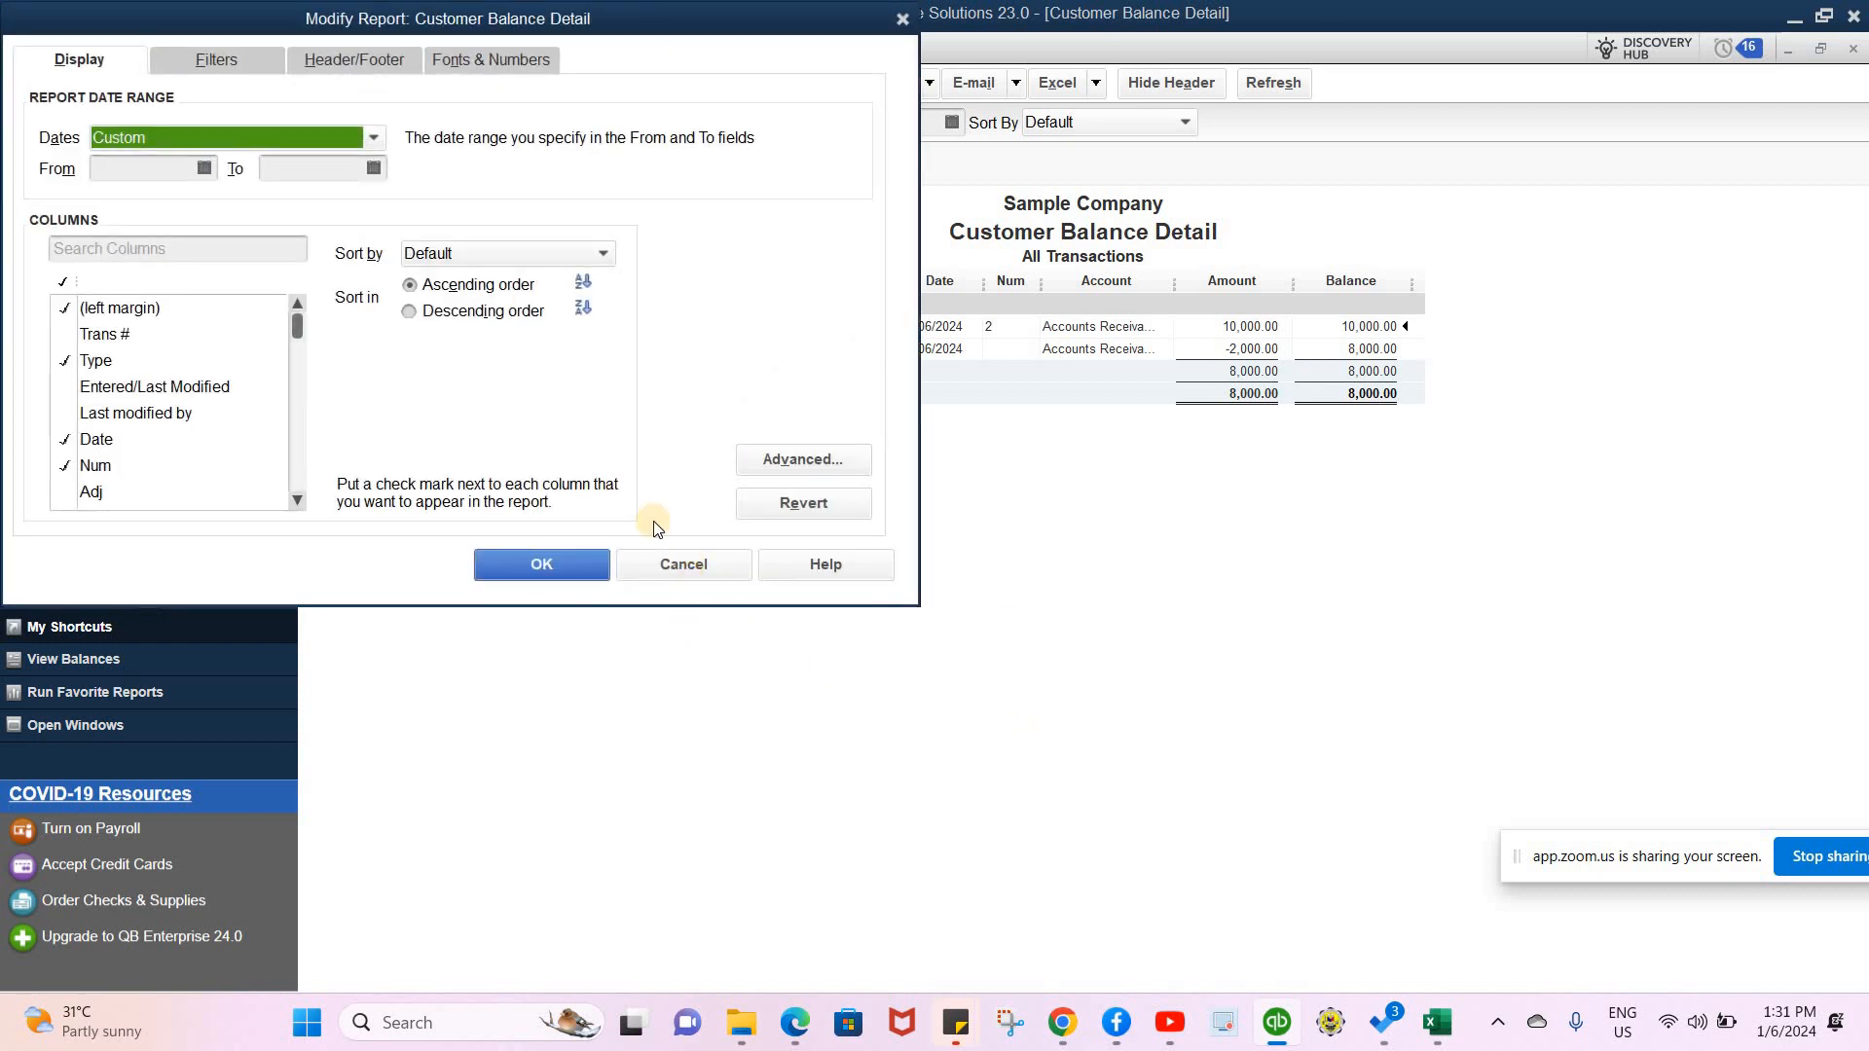
left_click(686, 566)
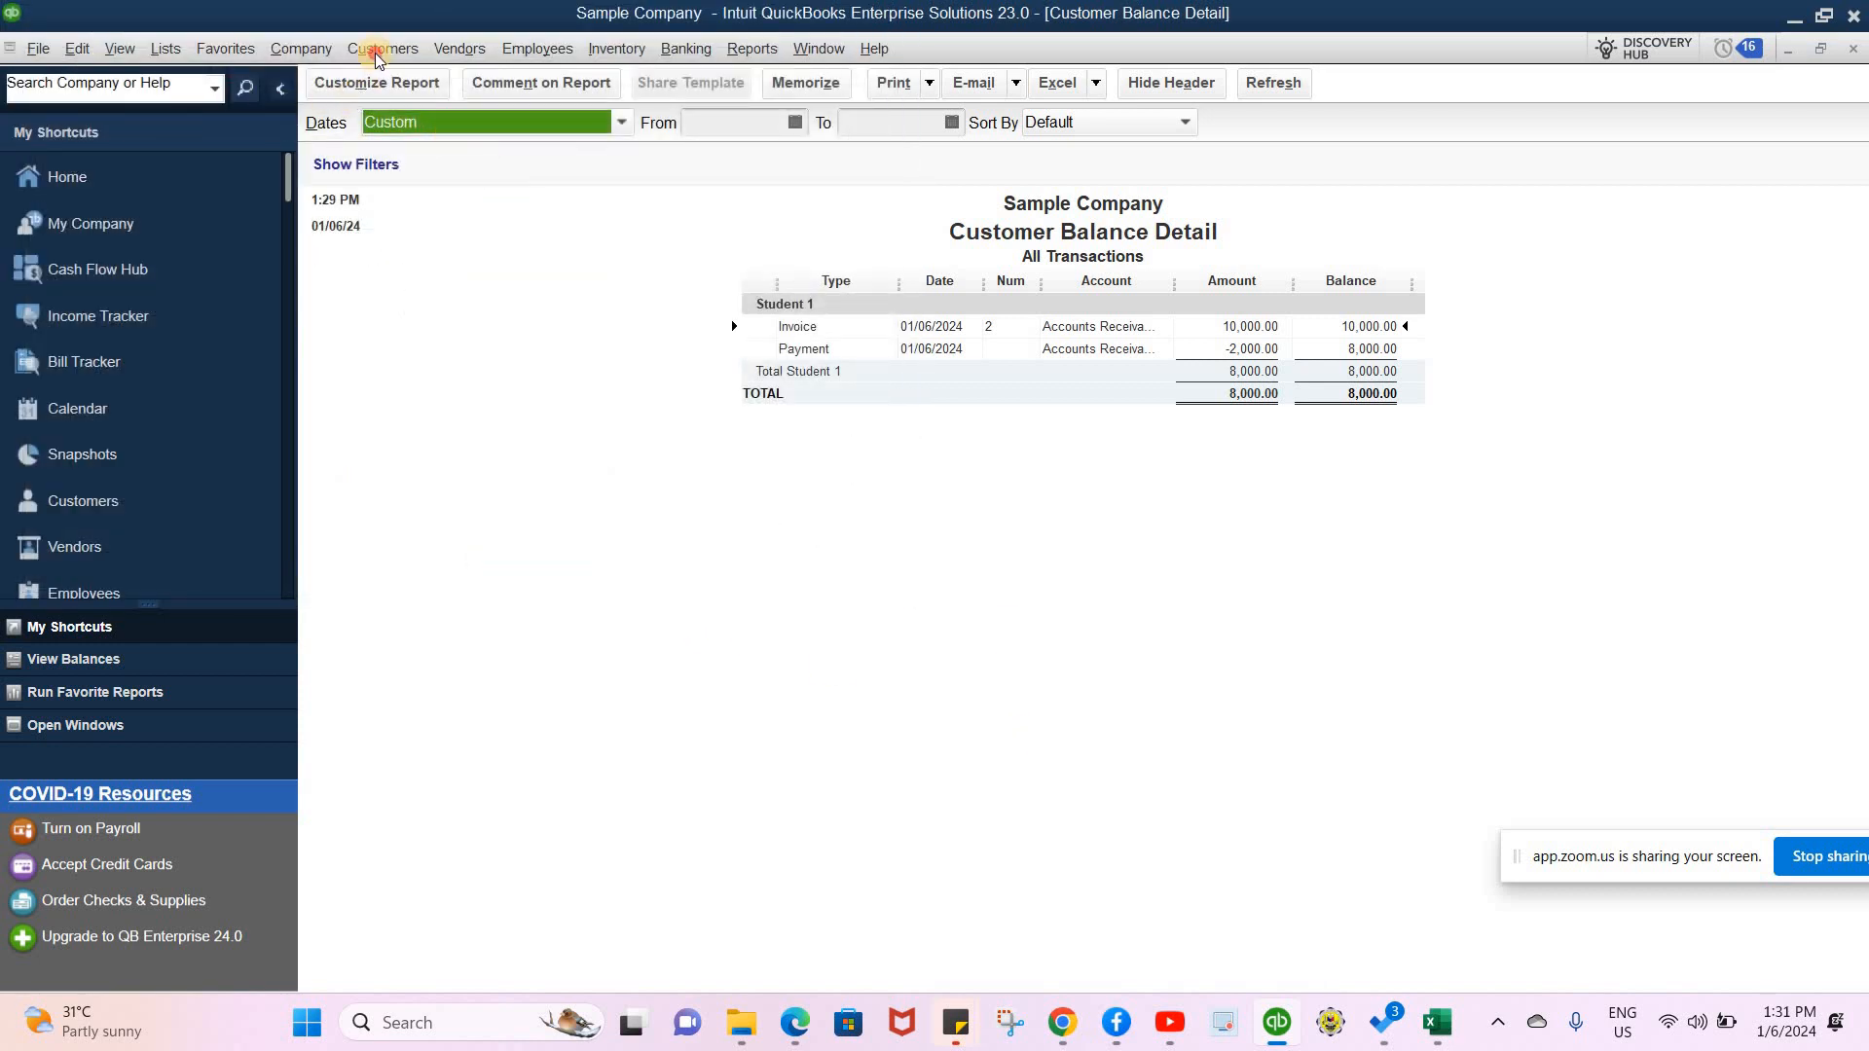
- Return to the Customer Center and review the transactions of ABC Company
left_click(375, 53)
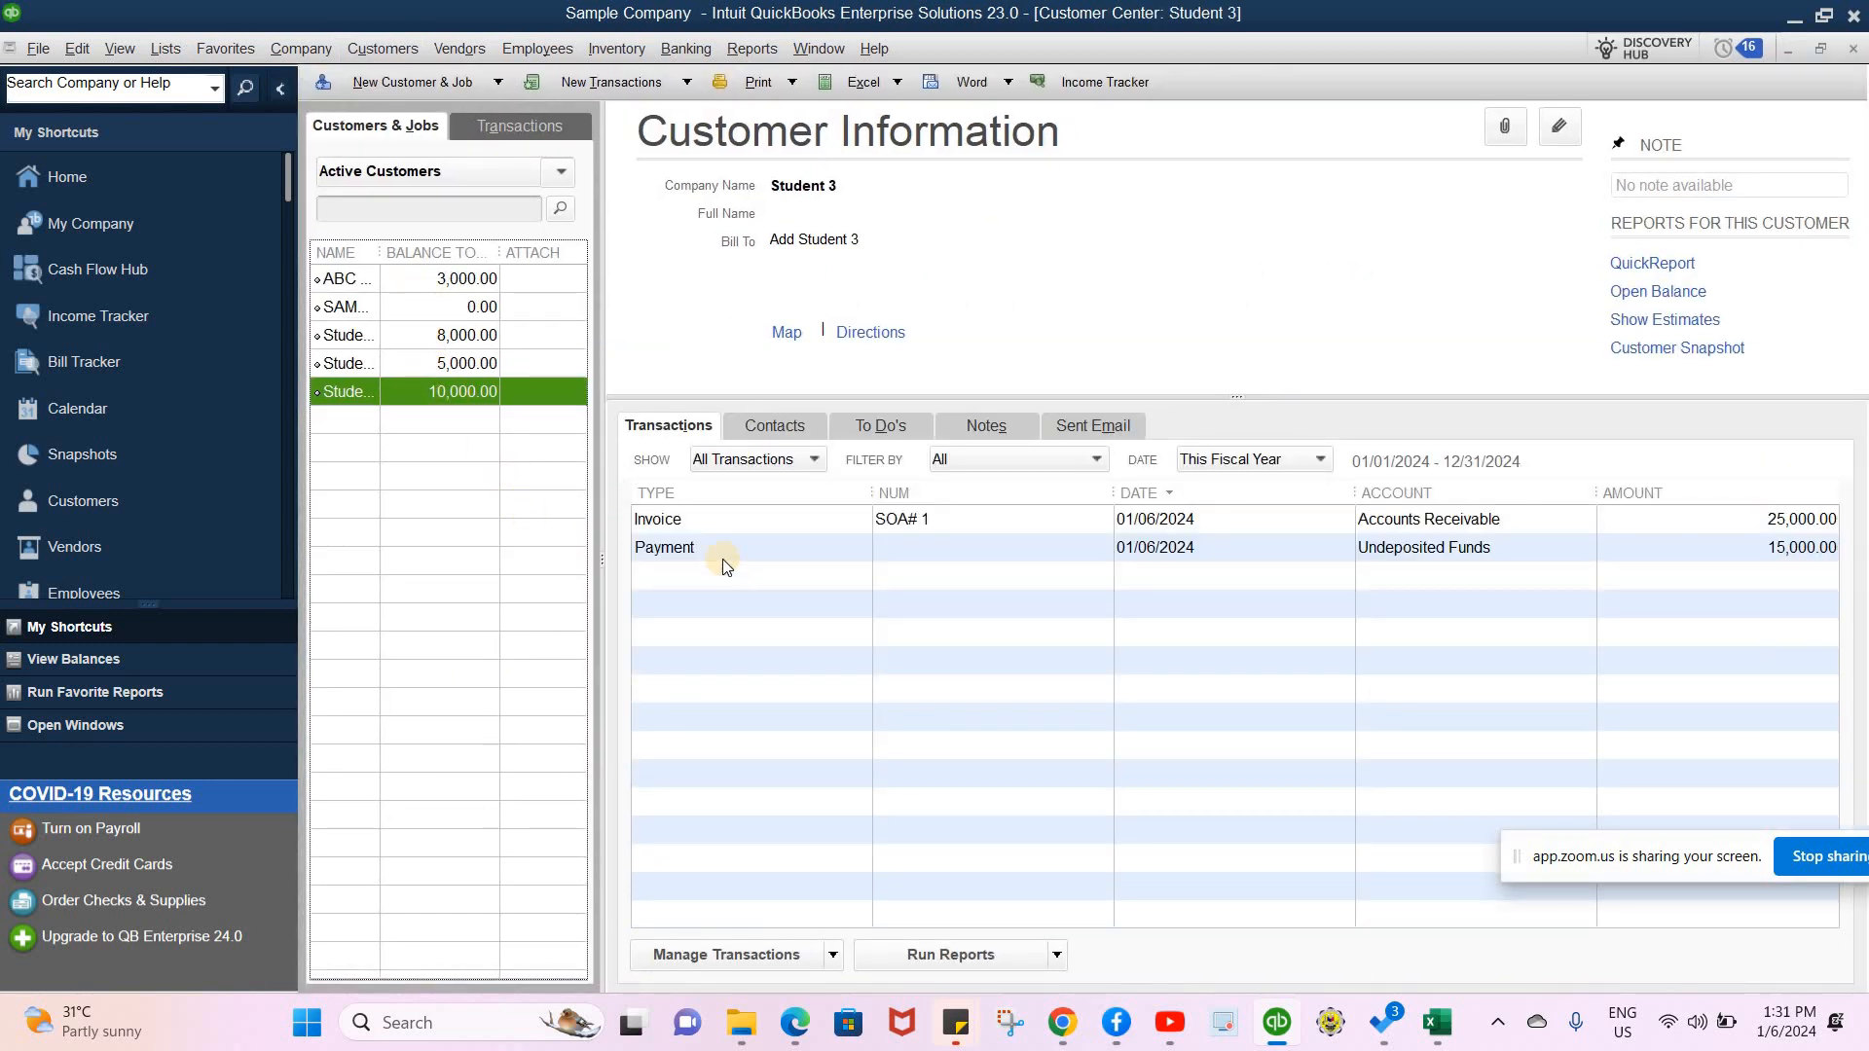
left_click(418, 280)
left_click(374, 307)
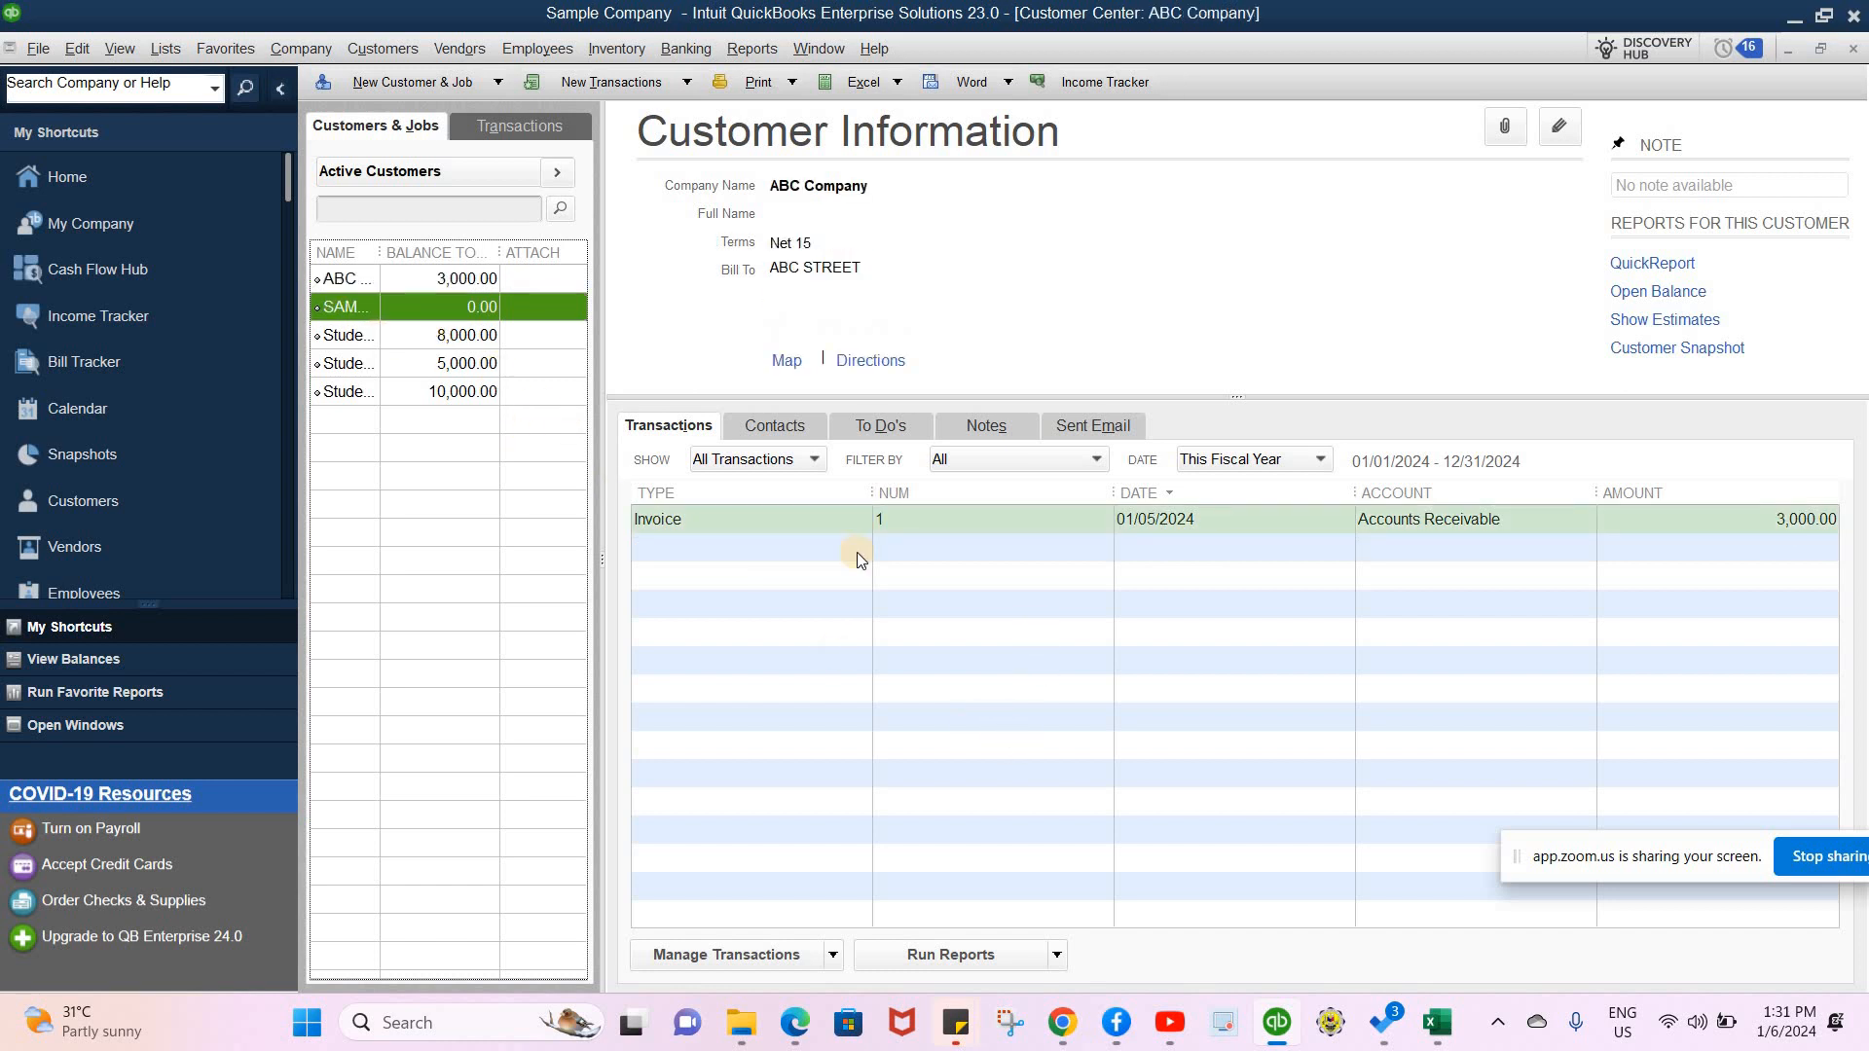
- Run the all-transactions report for Student 3 and widen its Account column to show the full account names
left_click(429, 392)
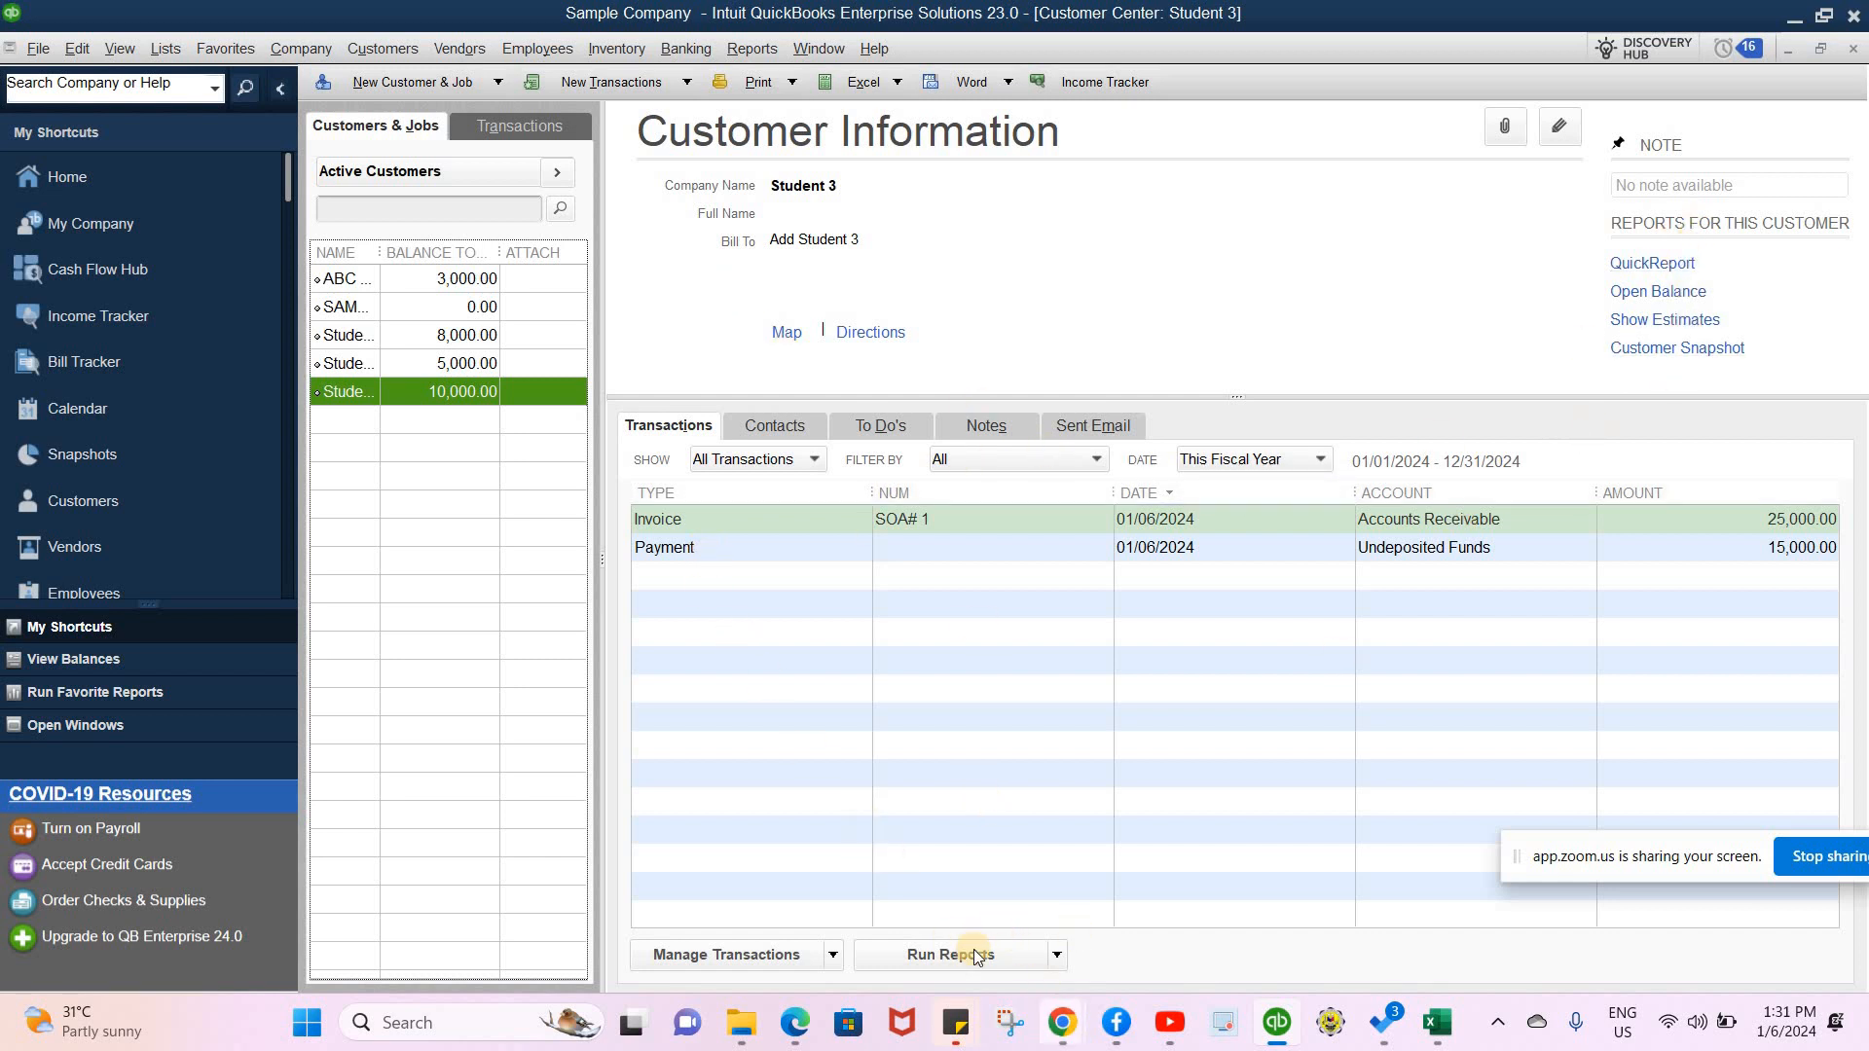
left_click(1057, 953)
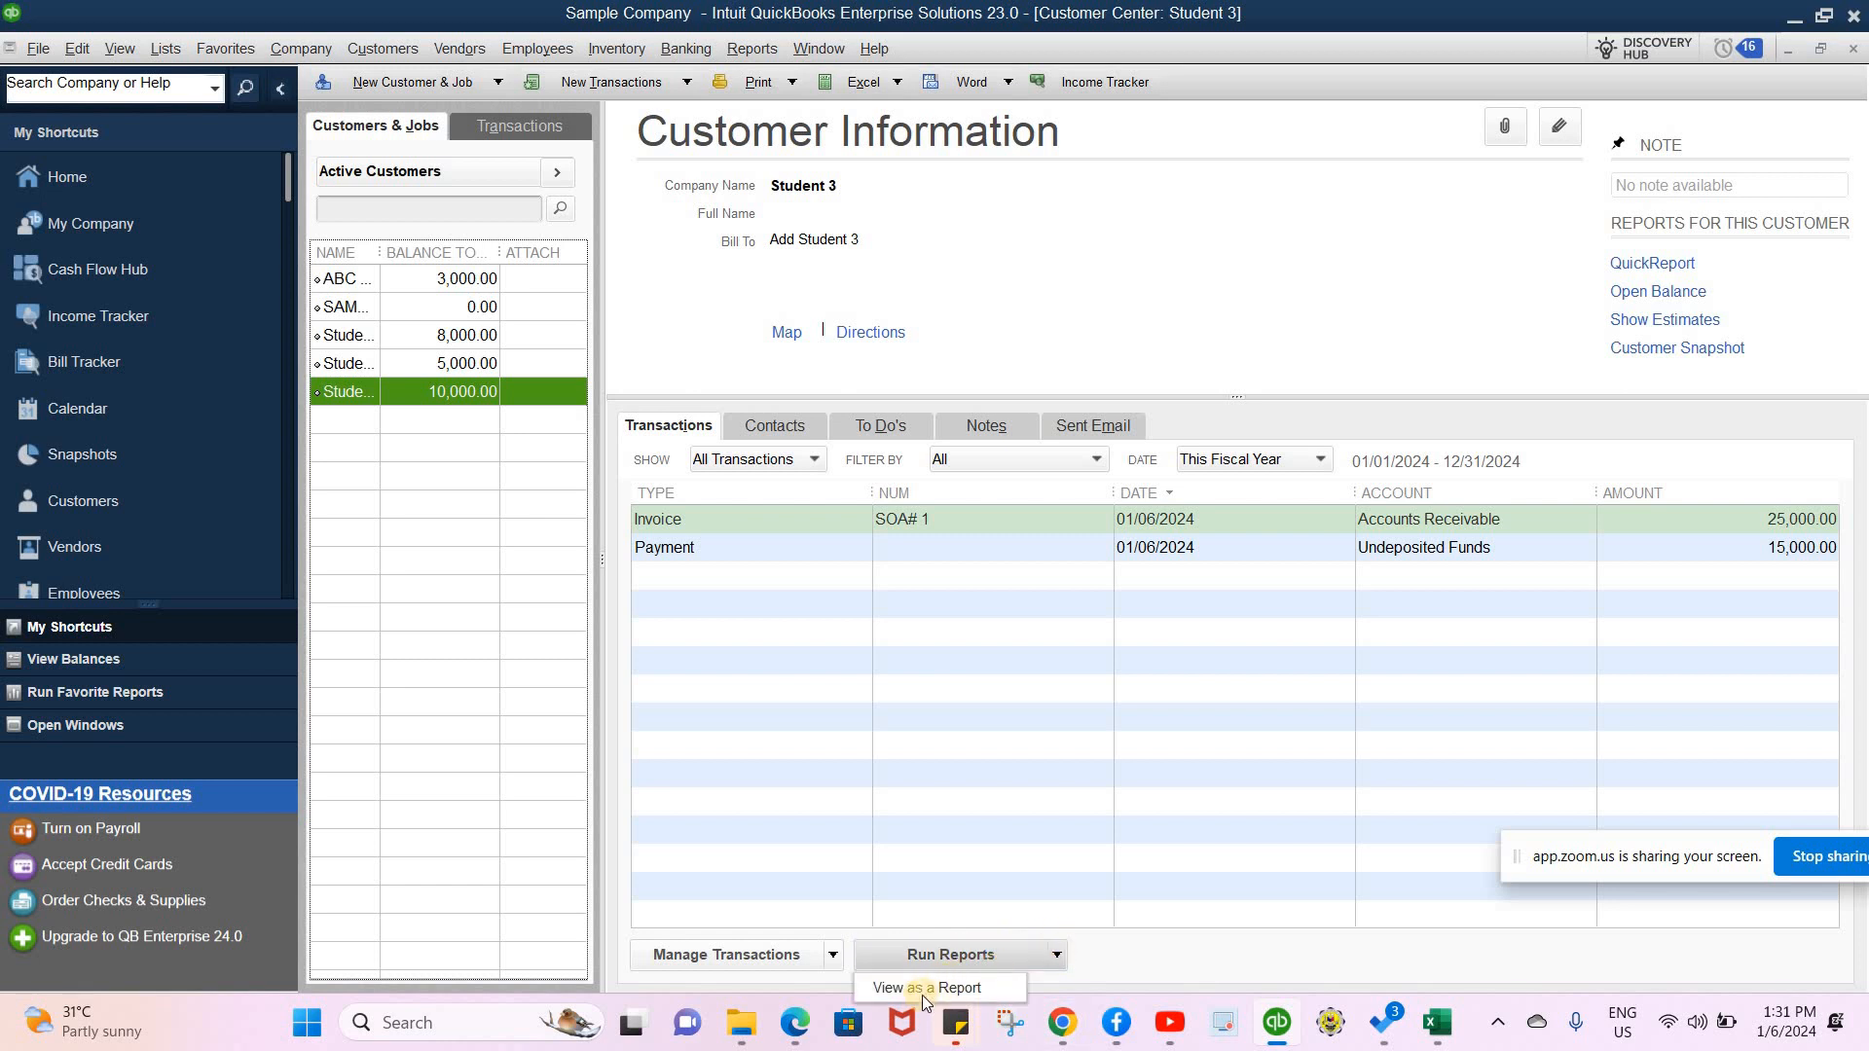
left_click(919, 988)
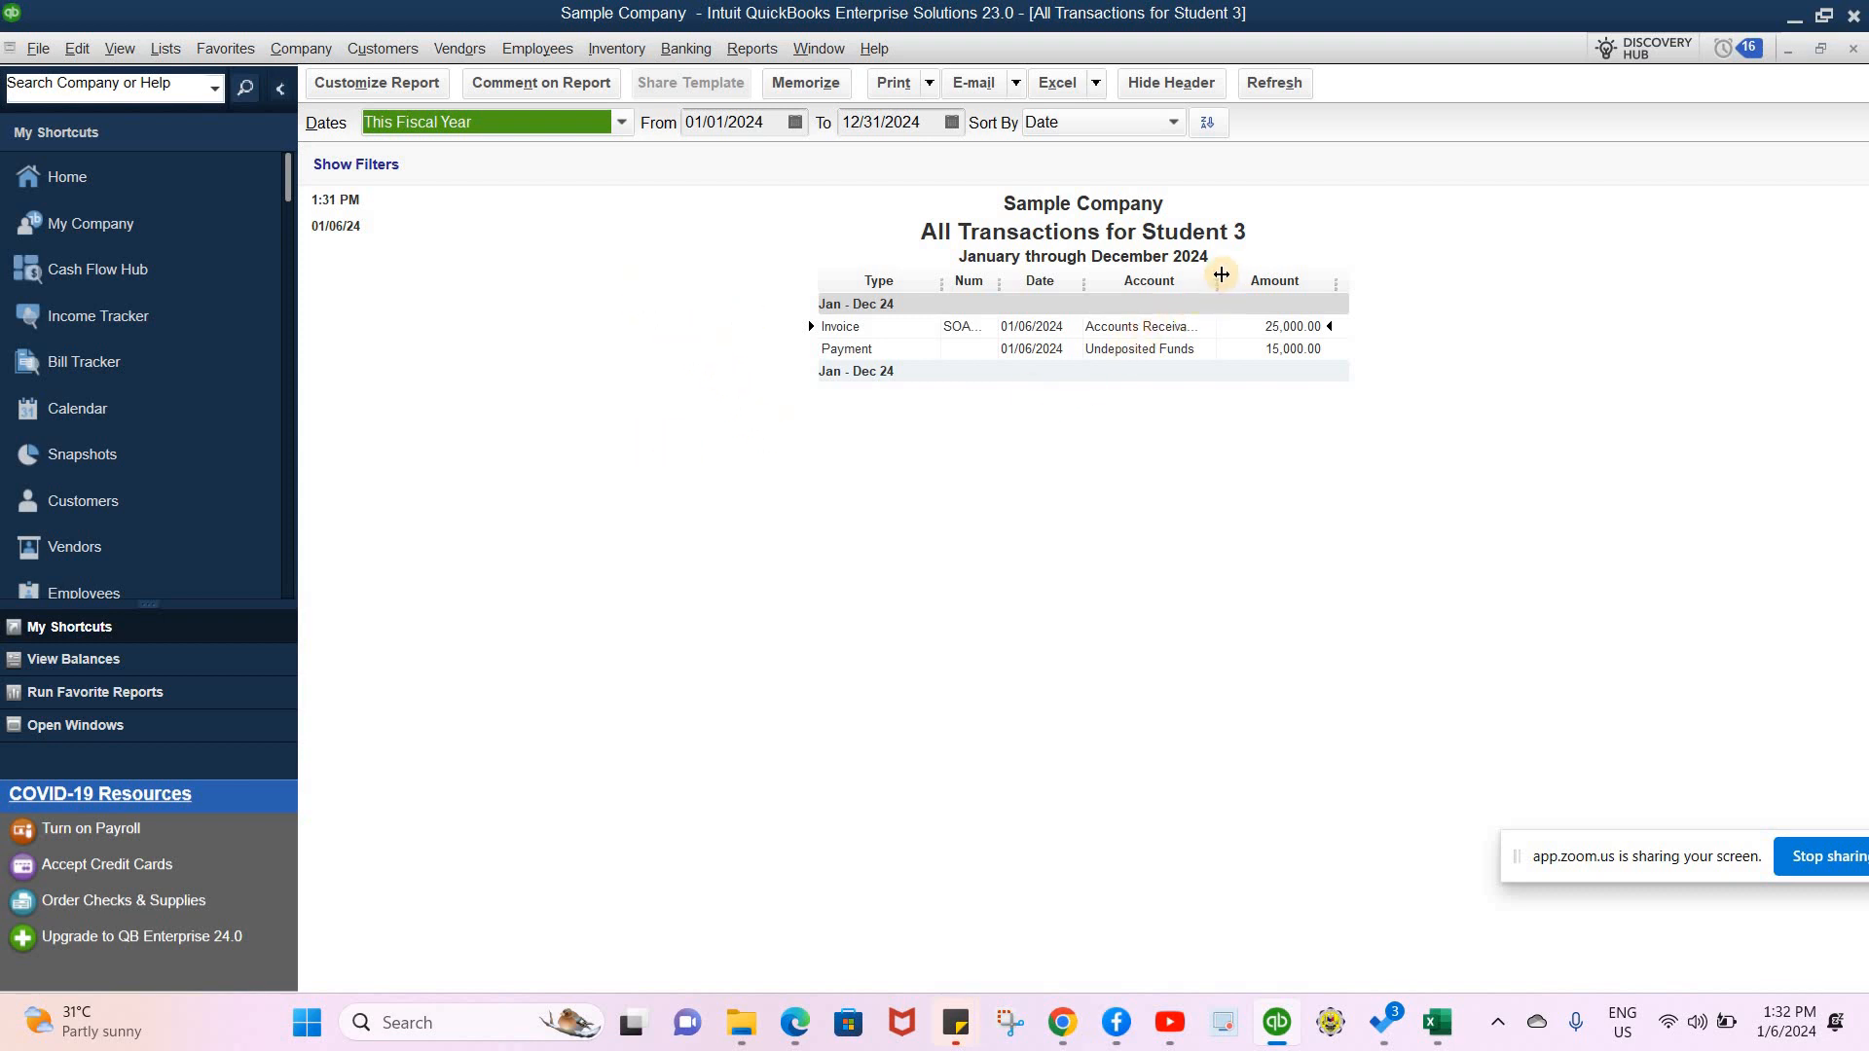
left_click_drag(1231, 274, 1256, 282)
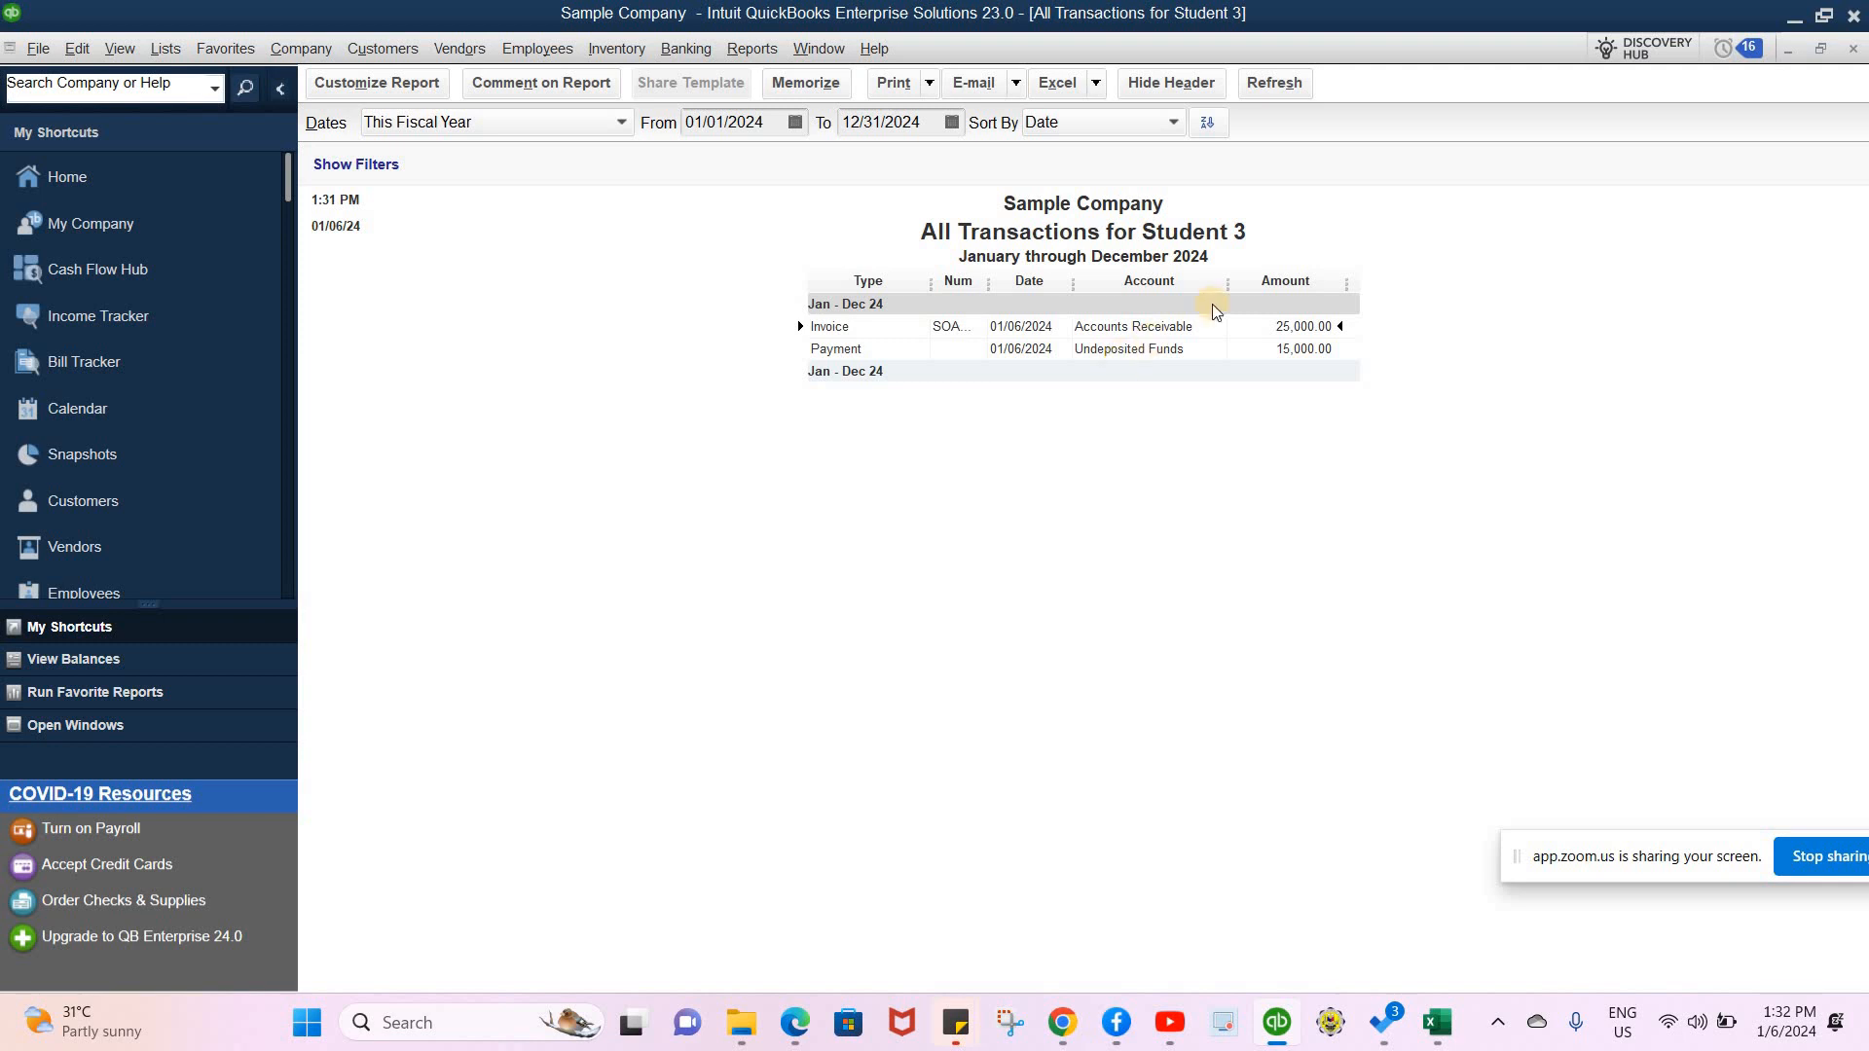
- Open the memorized Balance Sheet report from the Accountant group
left_click(749, 51)
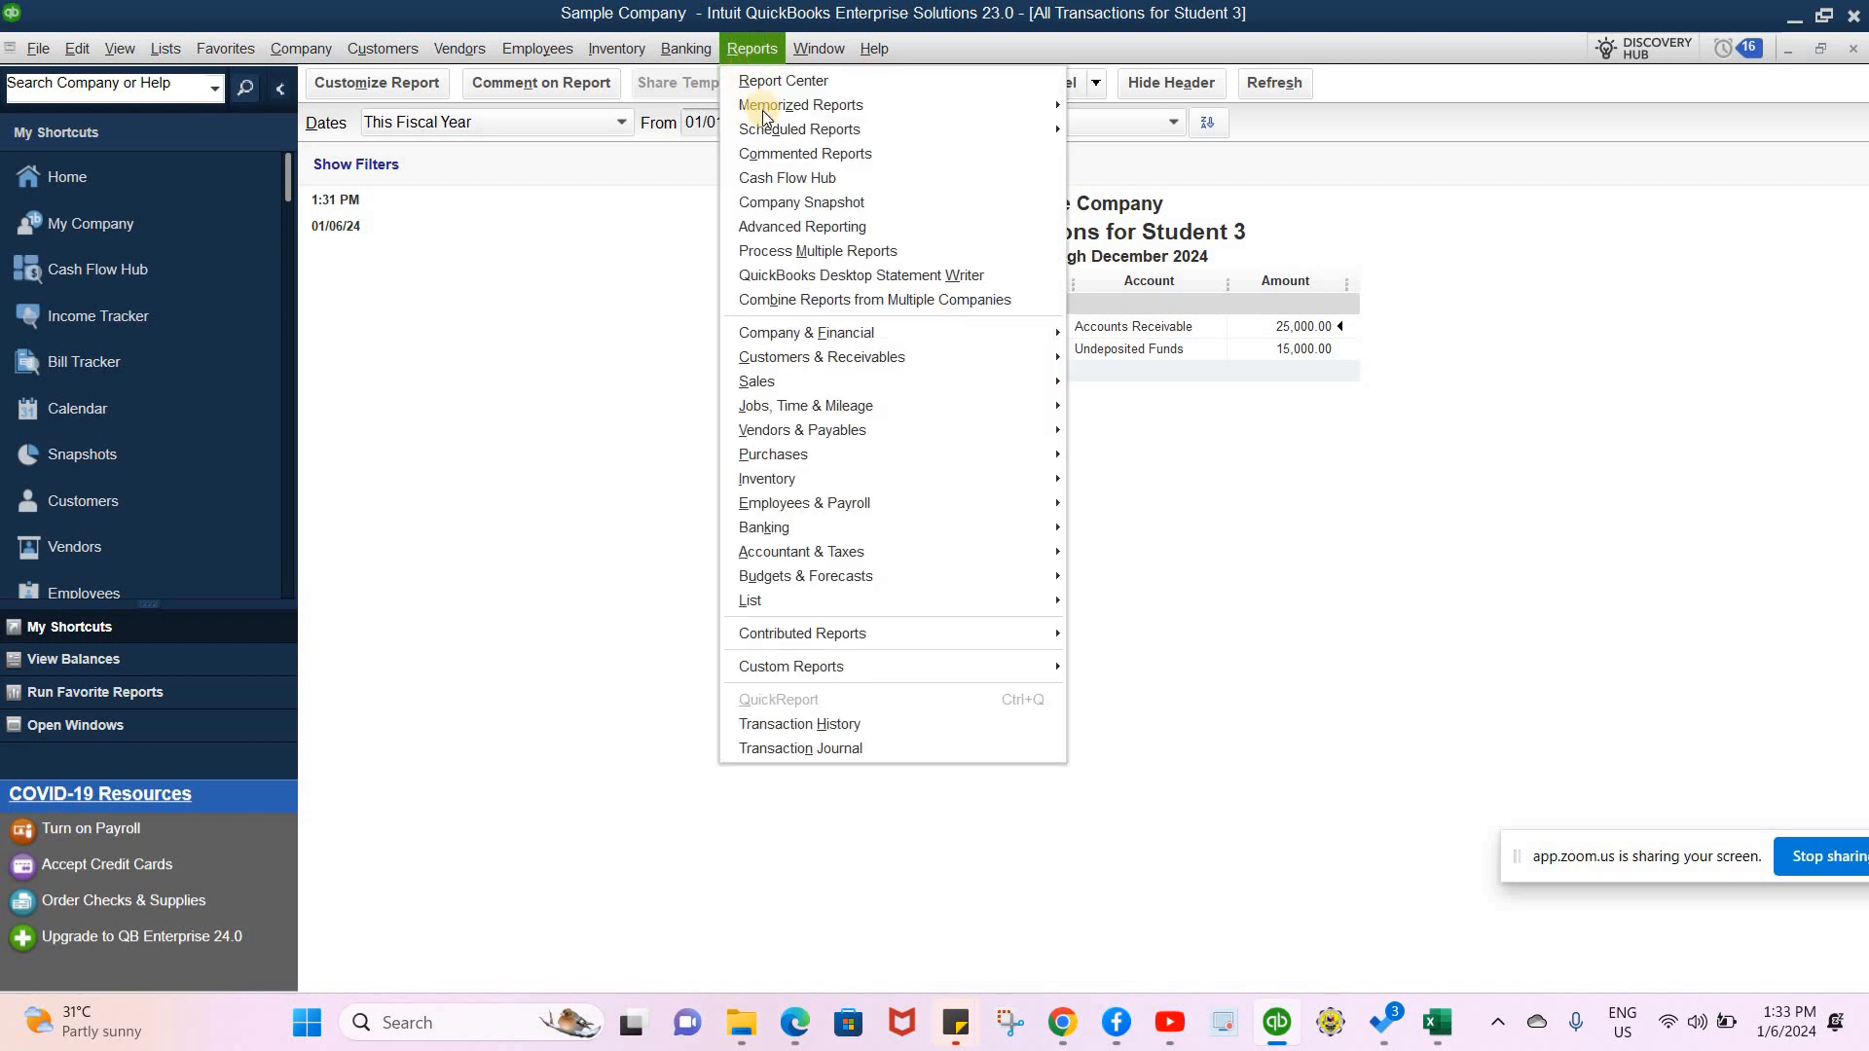
mouse_move(764, 107)
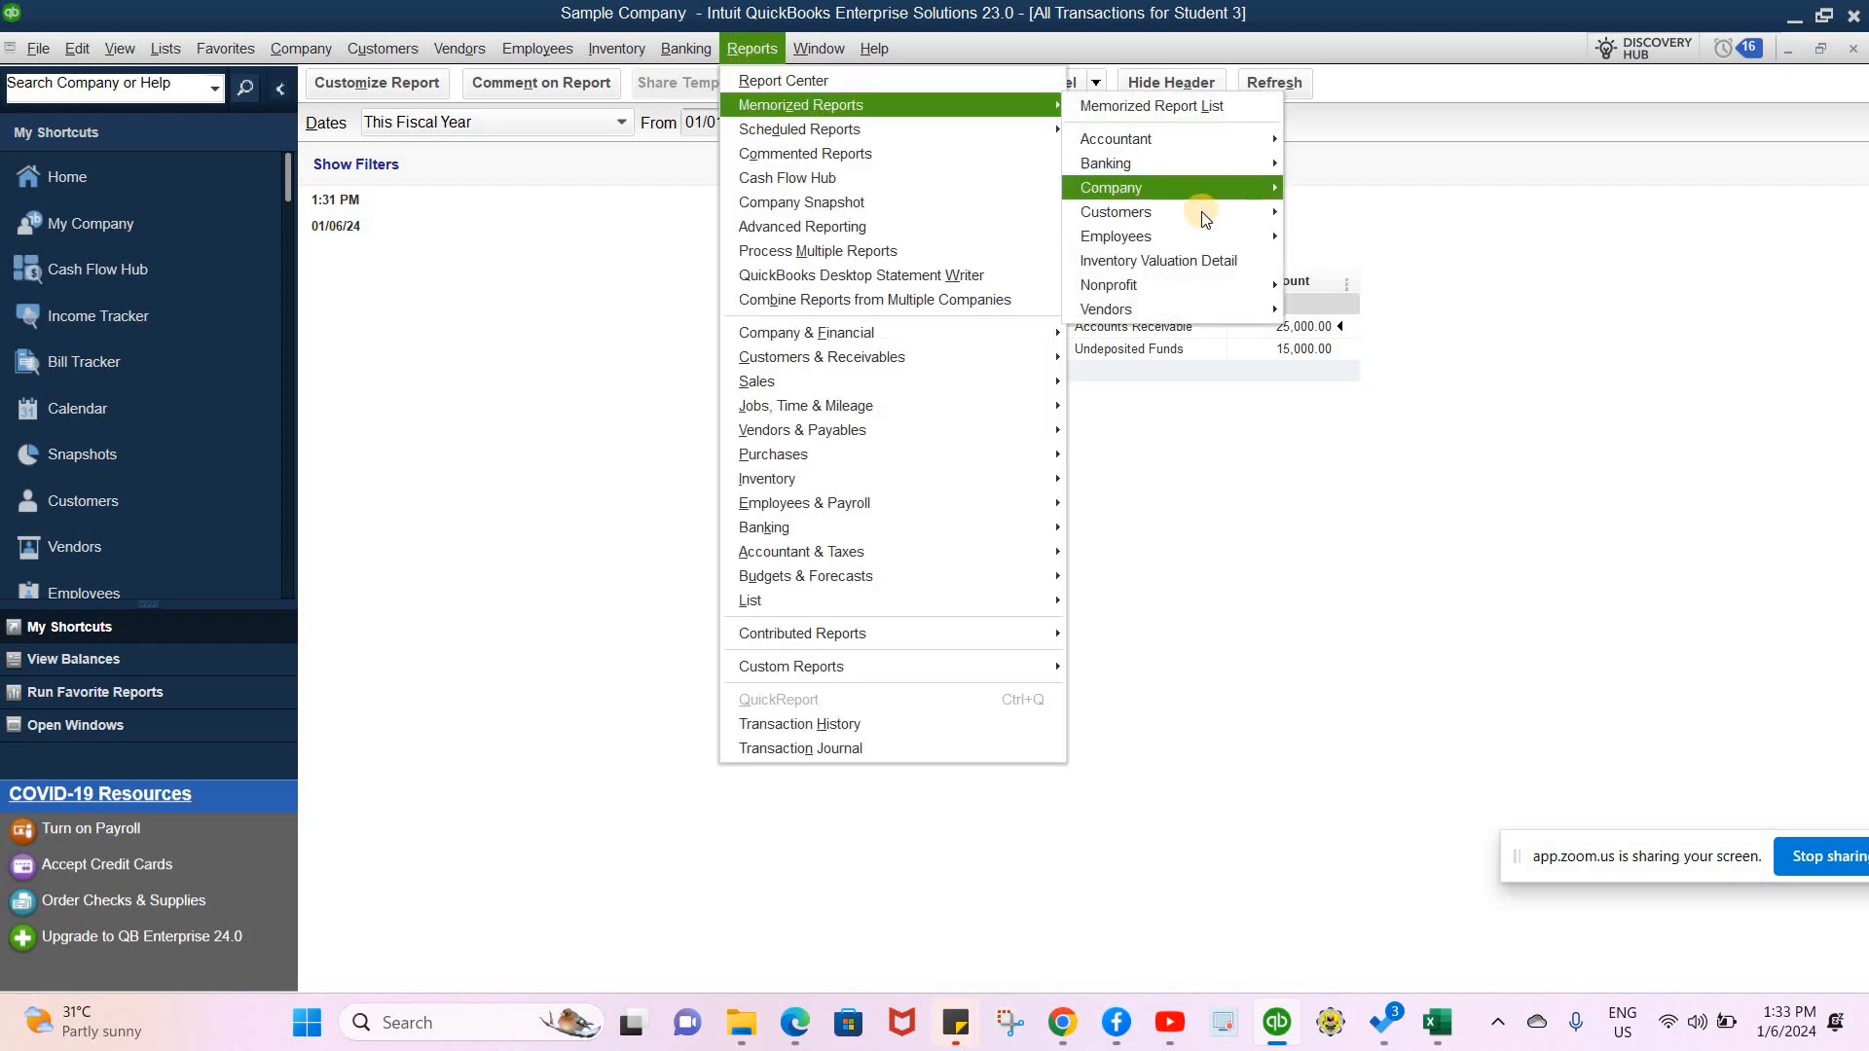
mouse_move(1240, 141)
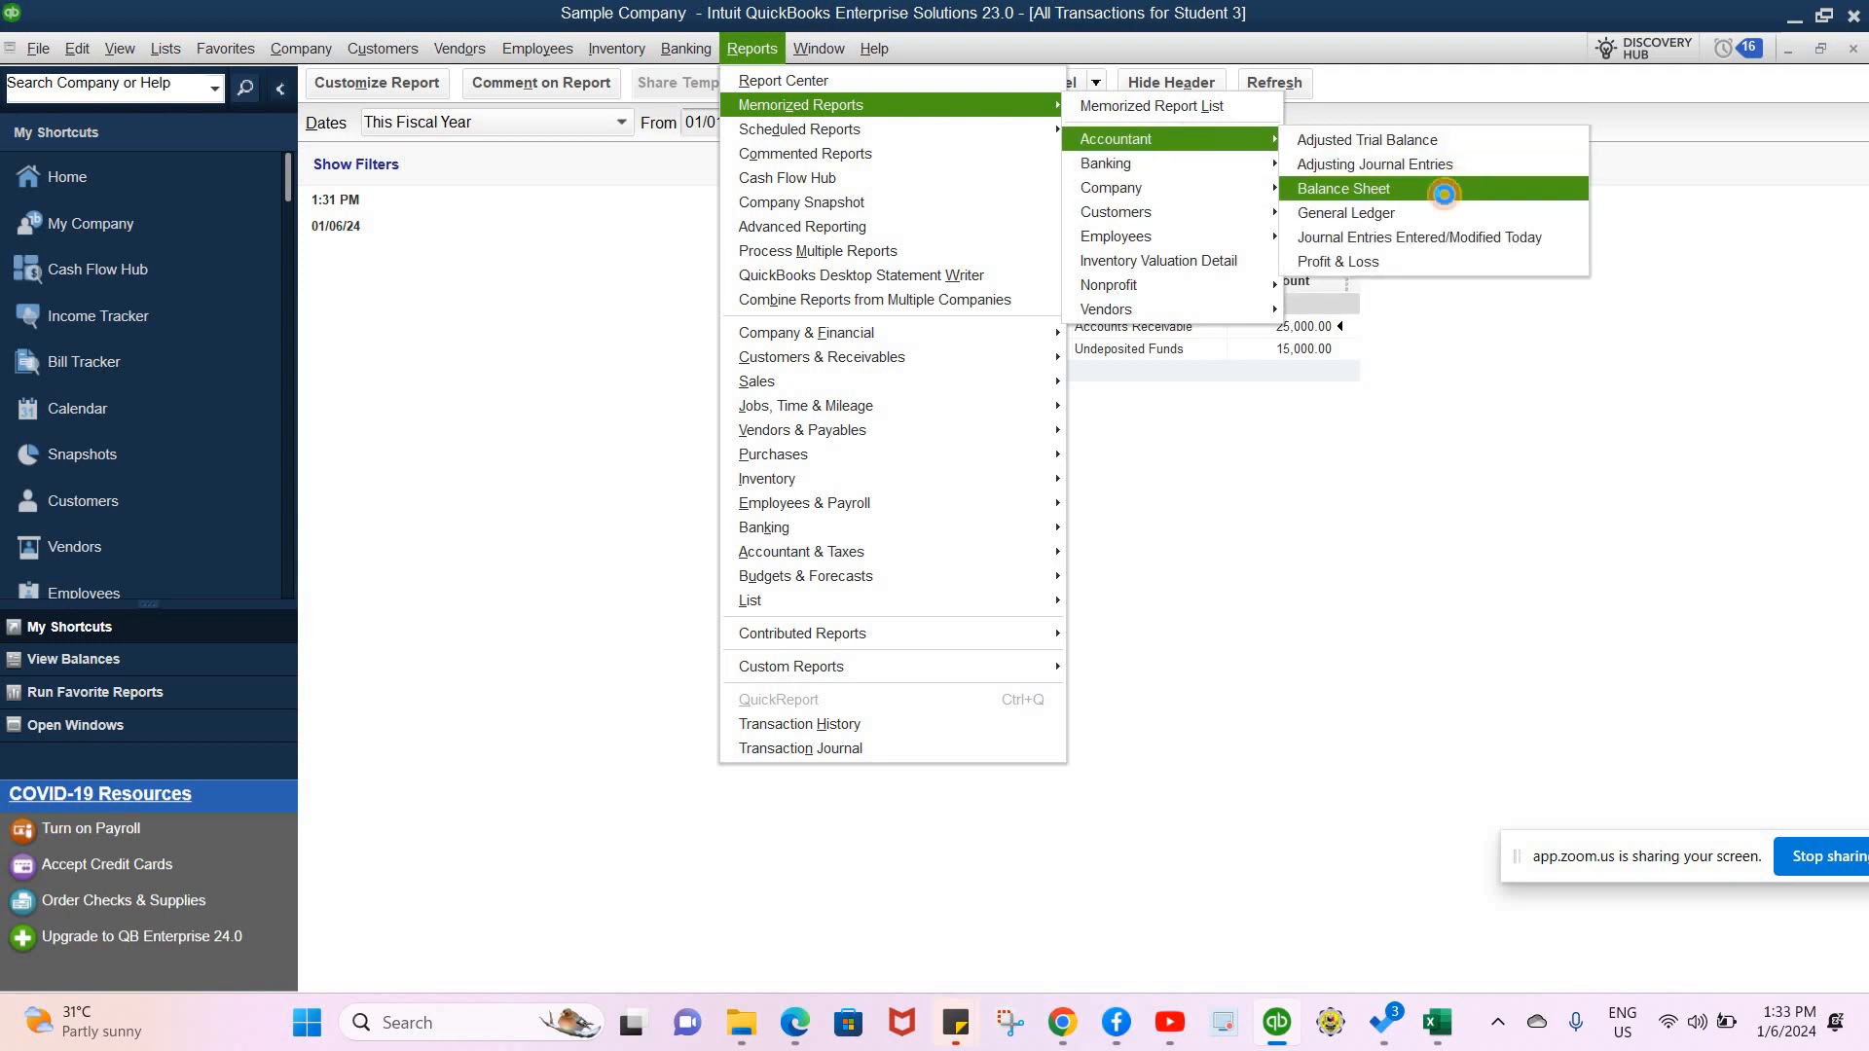
left_click(1453, 189)
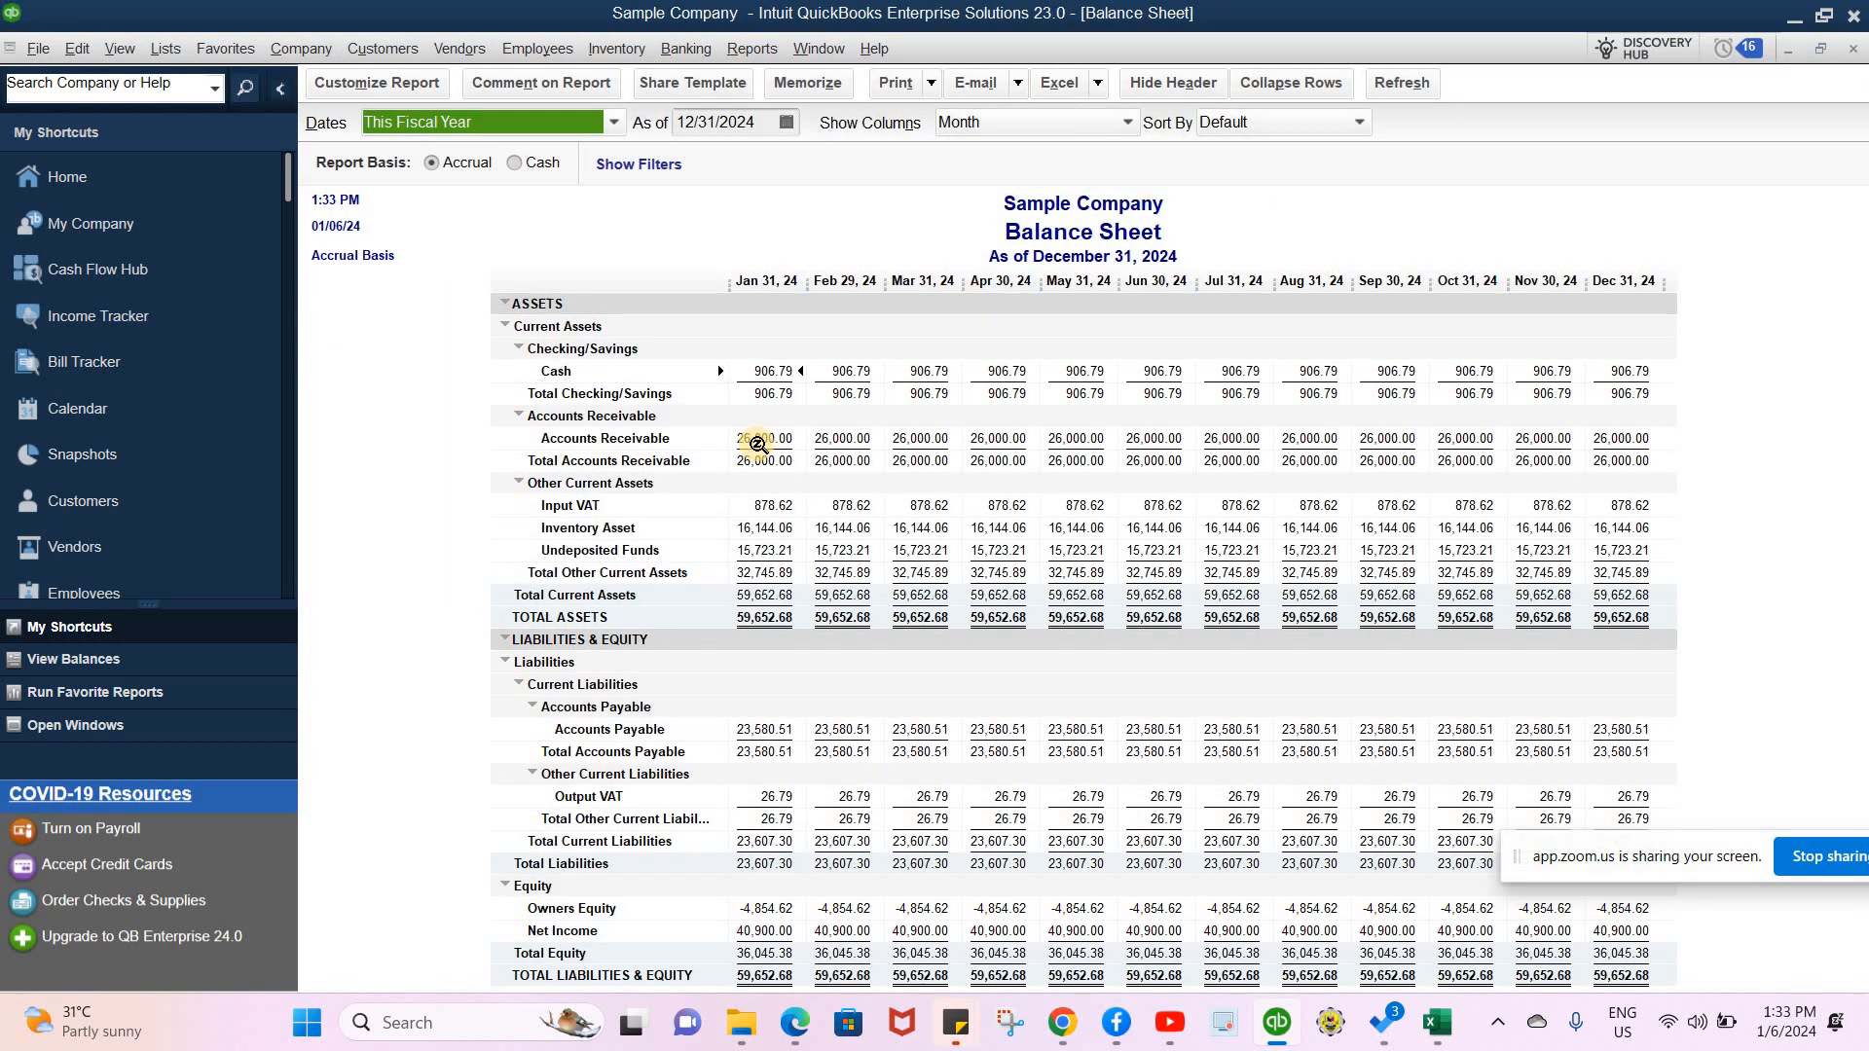
- Open the January Accounts Receivable transactions from the Balance Sheet and widen the Num column to show the full invoice numbers
left_click(768, 440)
double_click(768, 440)
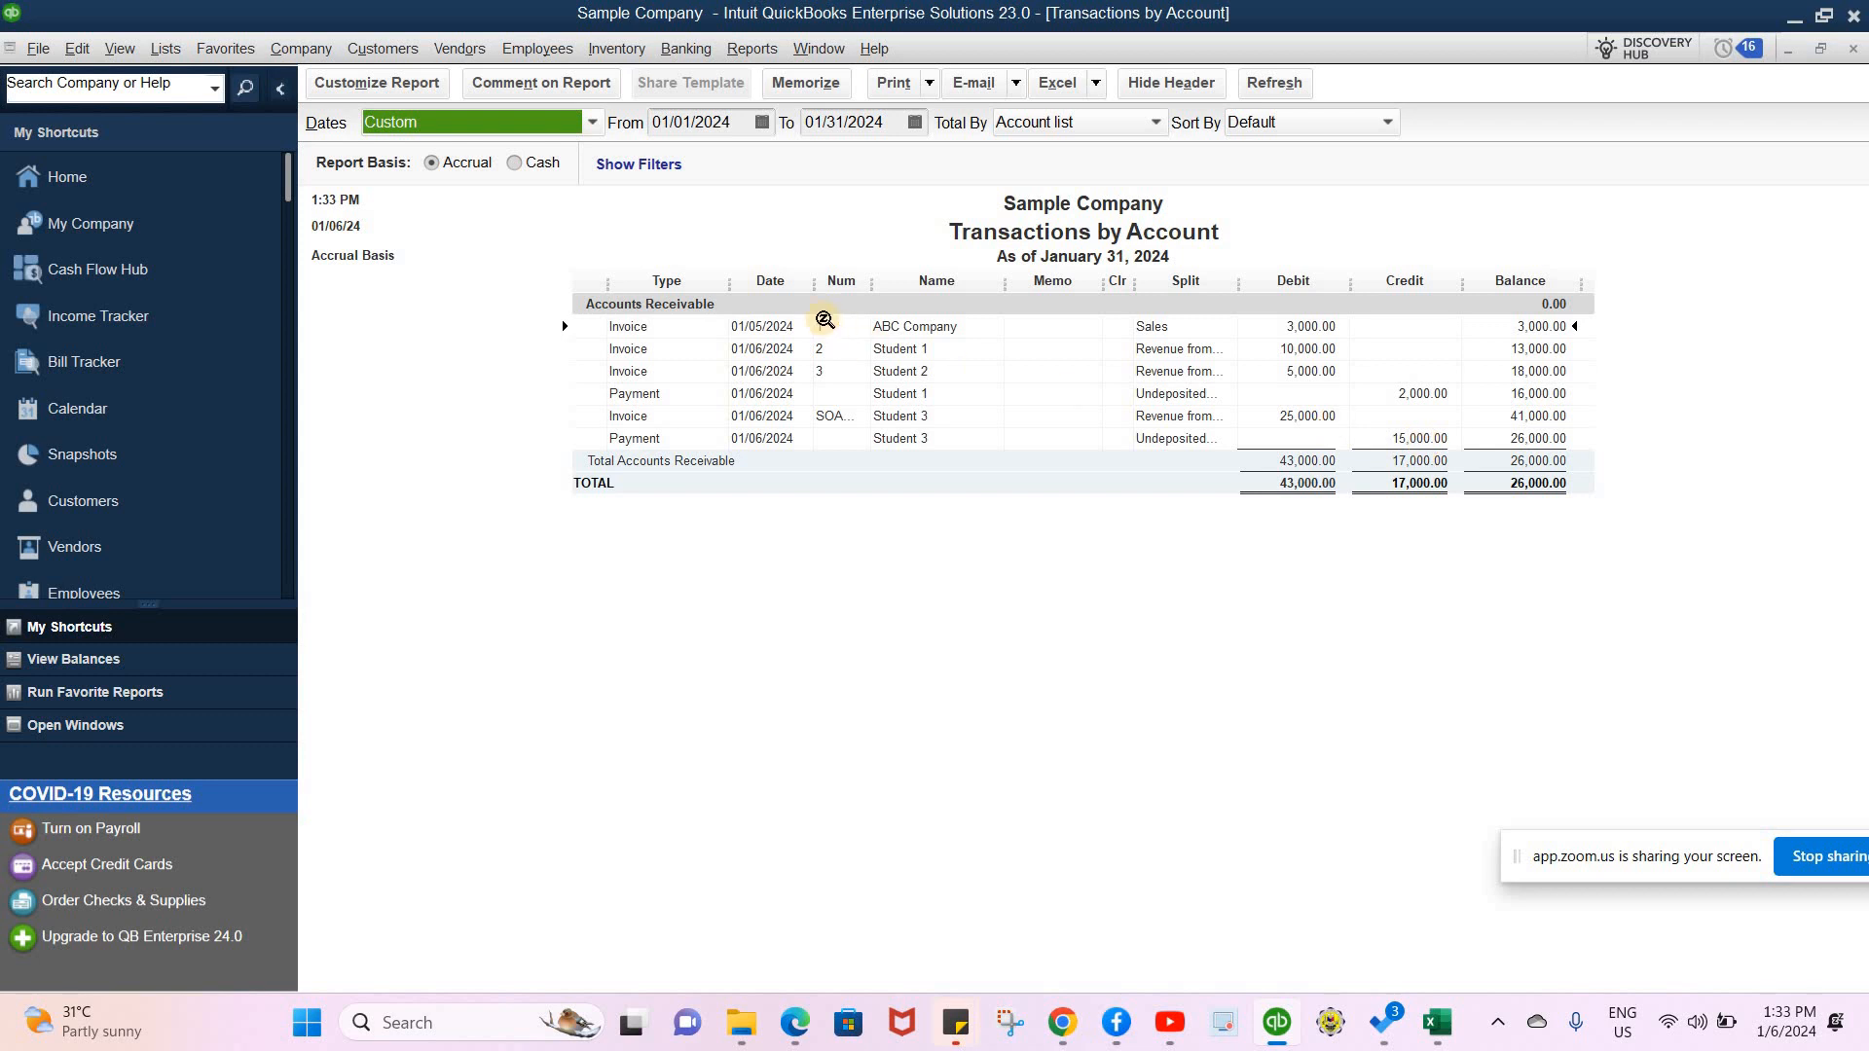
left_click_drag(871, 278, 911, 279)
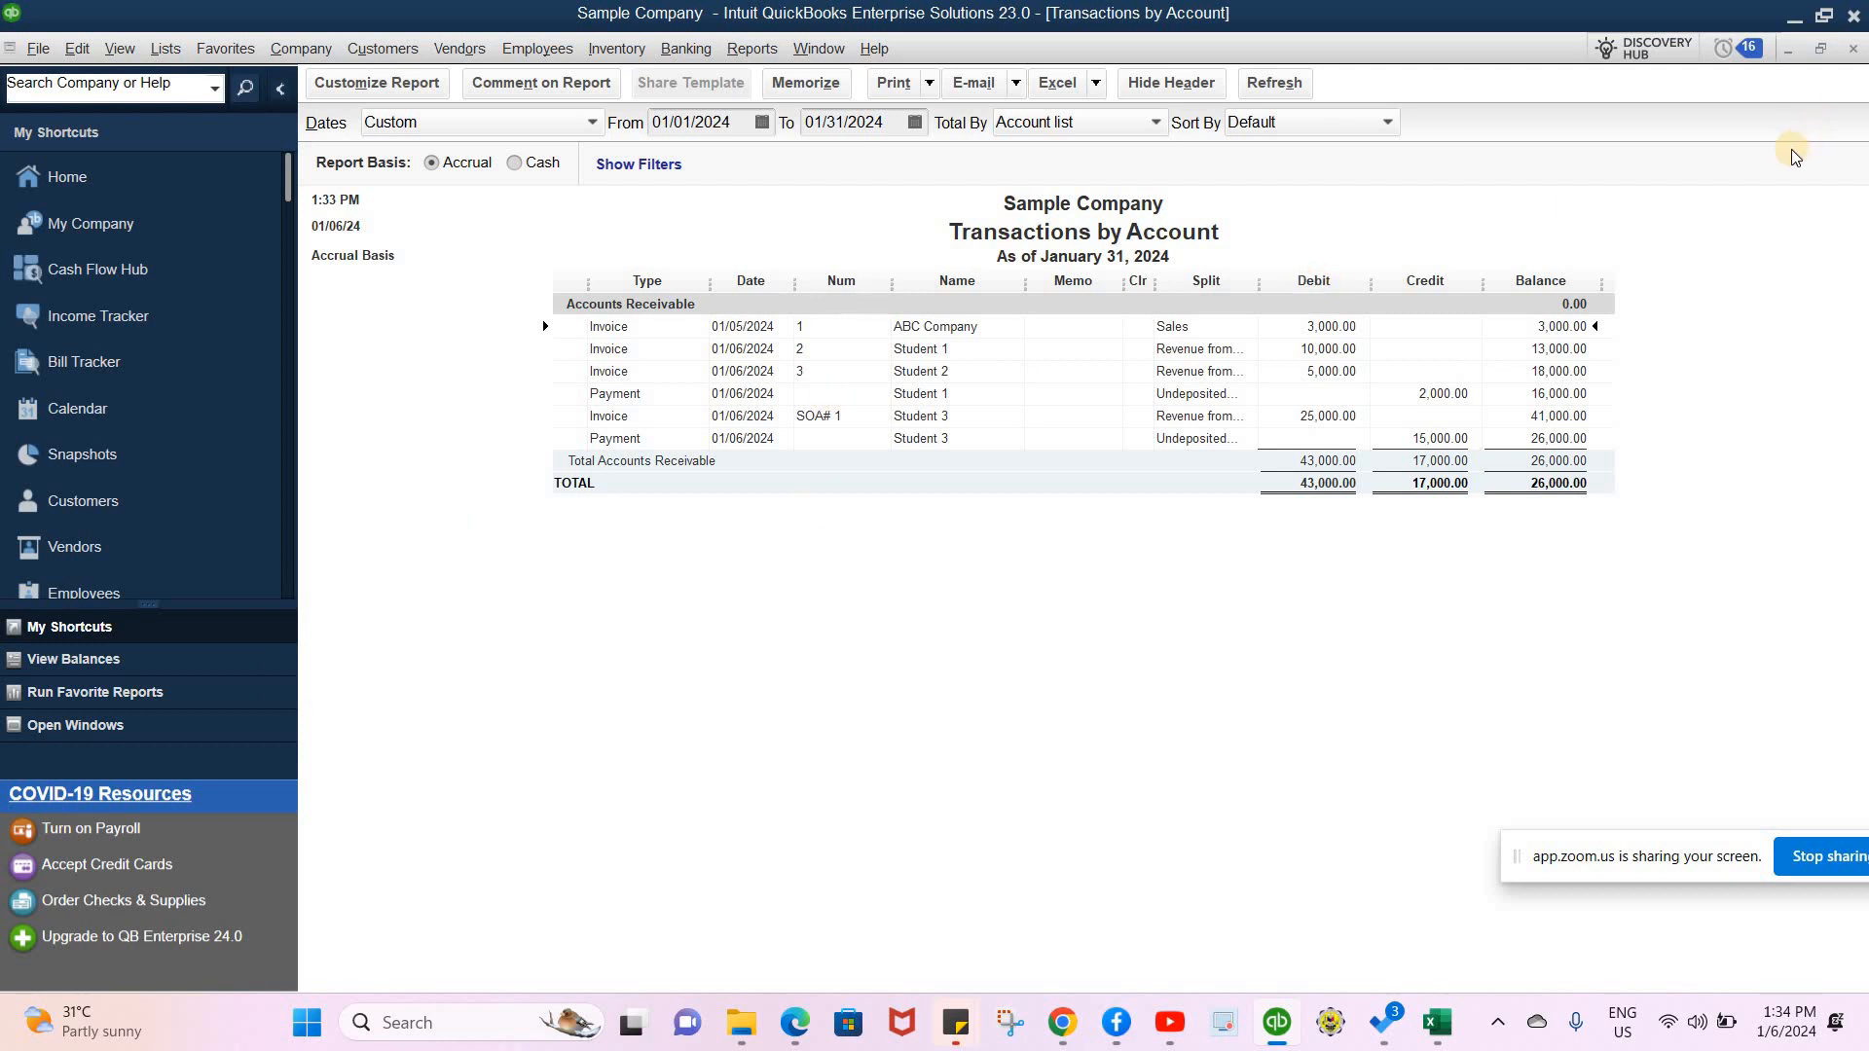
- Close the Accounts Receivable transactions report without memorizing it, and close the Customer Center
left_click(1852, 48)
left_click(1057, 459)
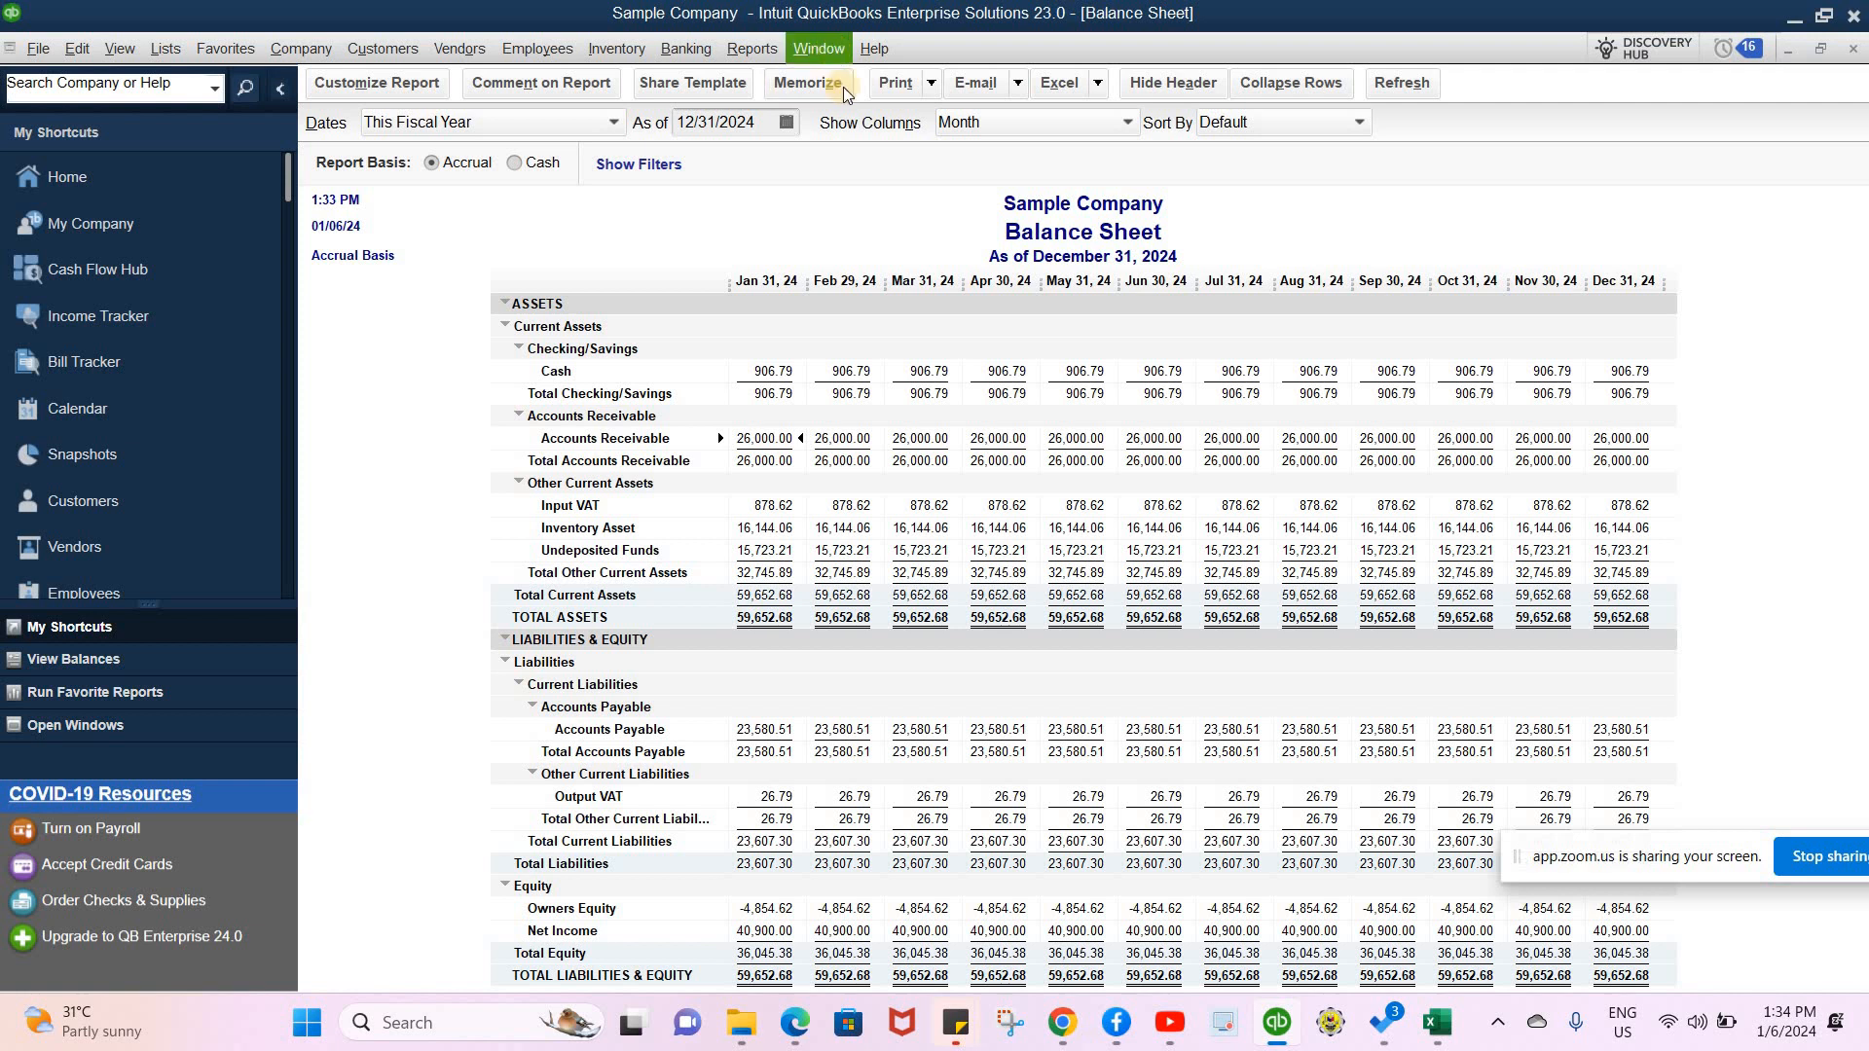
left_click(822, 51)
left_click(926, 265)
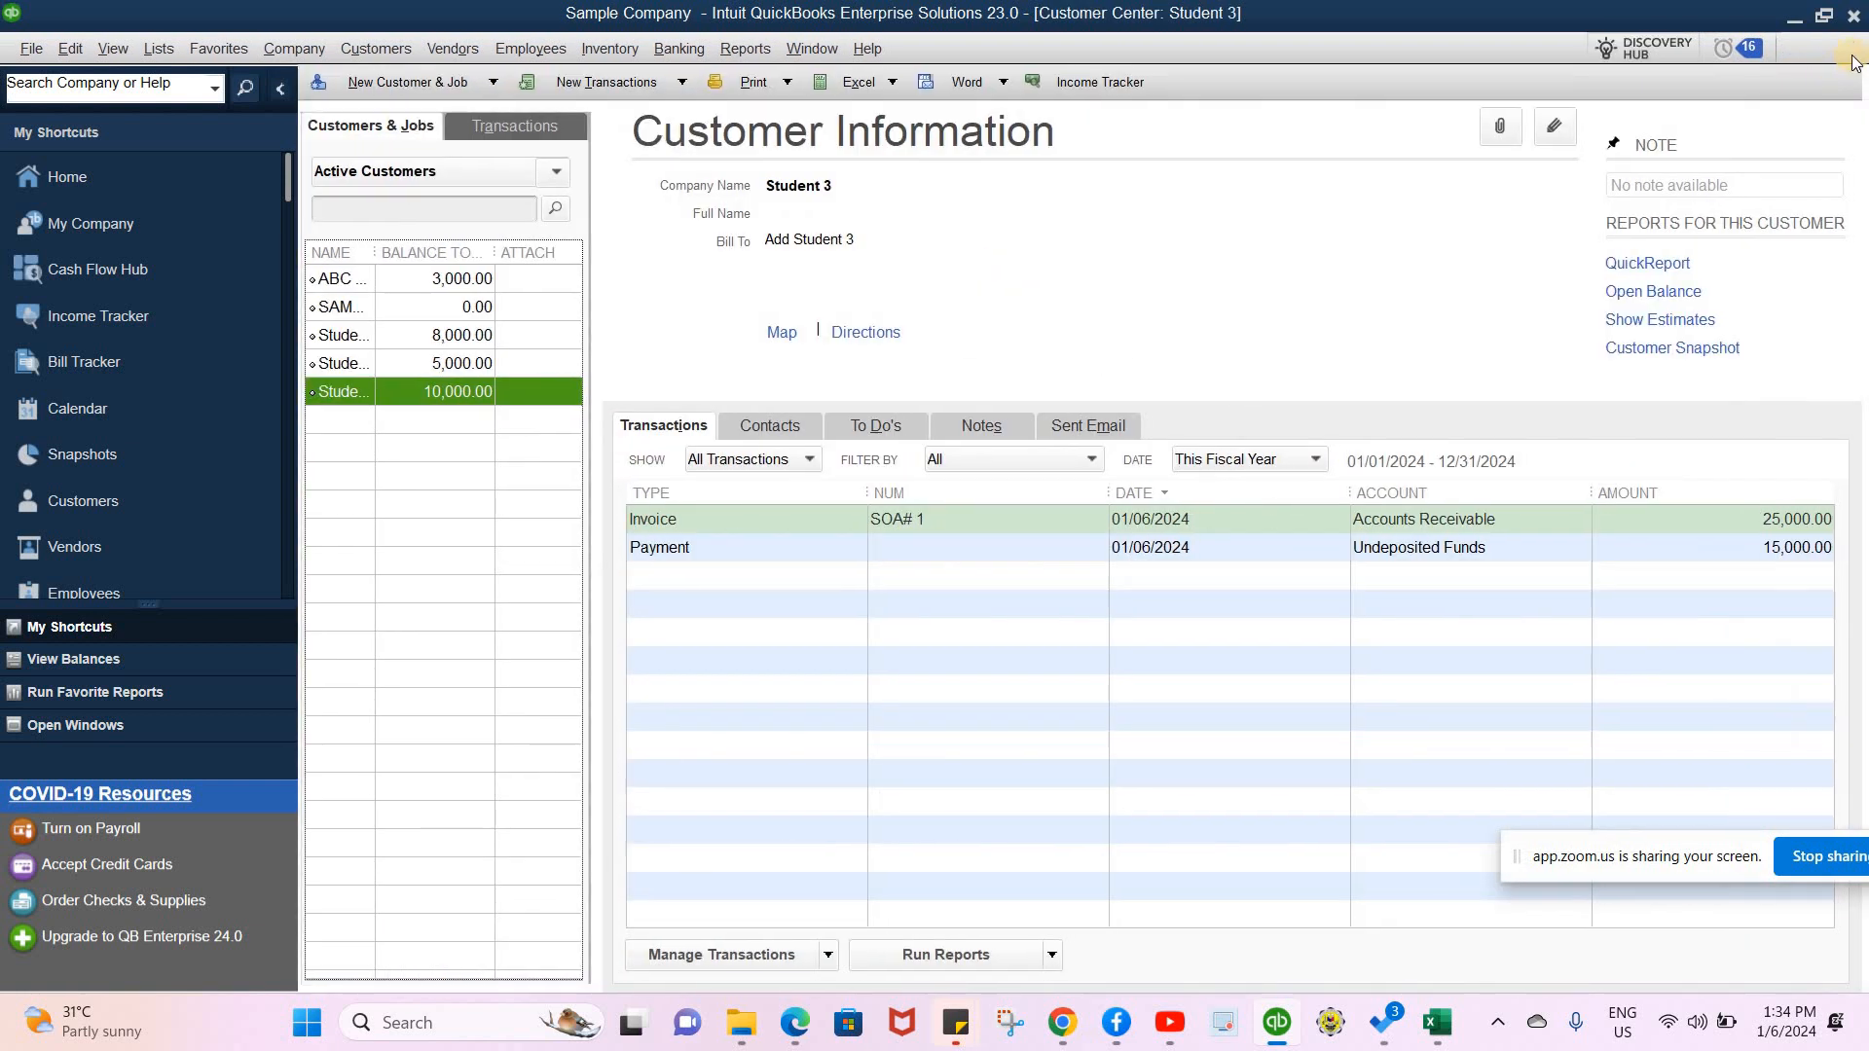
left_click(1853, 50)
- Close the All Transactions for Student 3 report without memorizing it, along with the Customer Balance Detail and Customer Balance Summary reports
left_click(1853, 51)
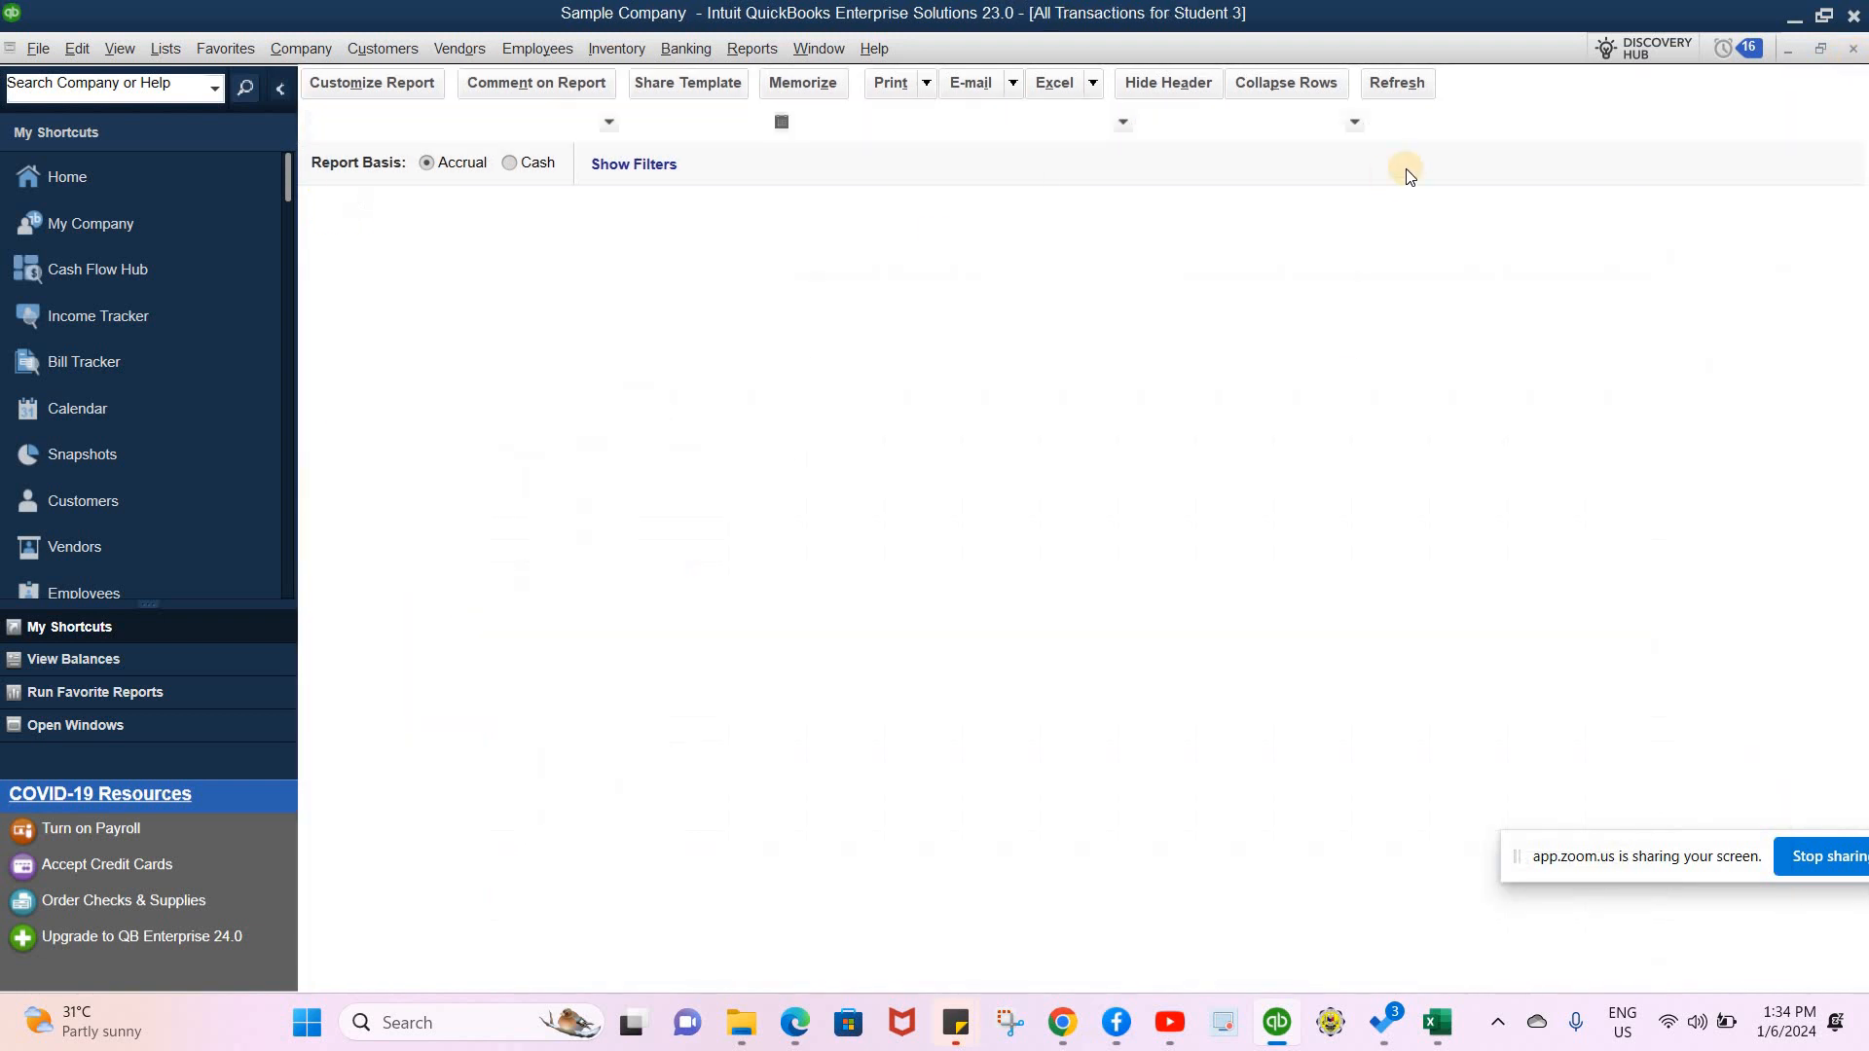
left_click(1849, 51)
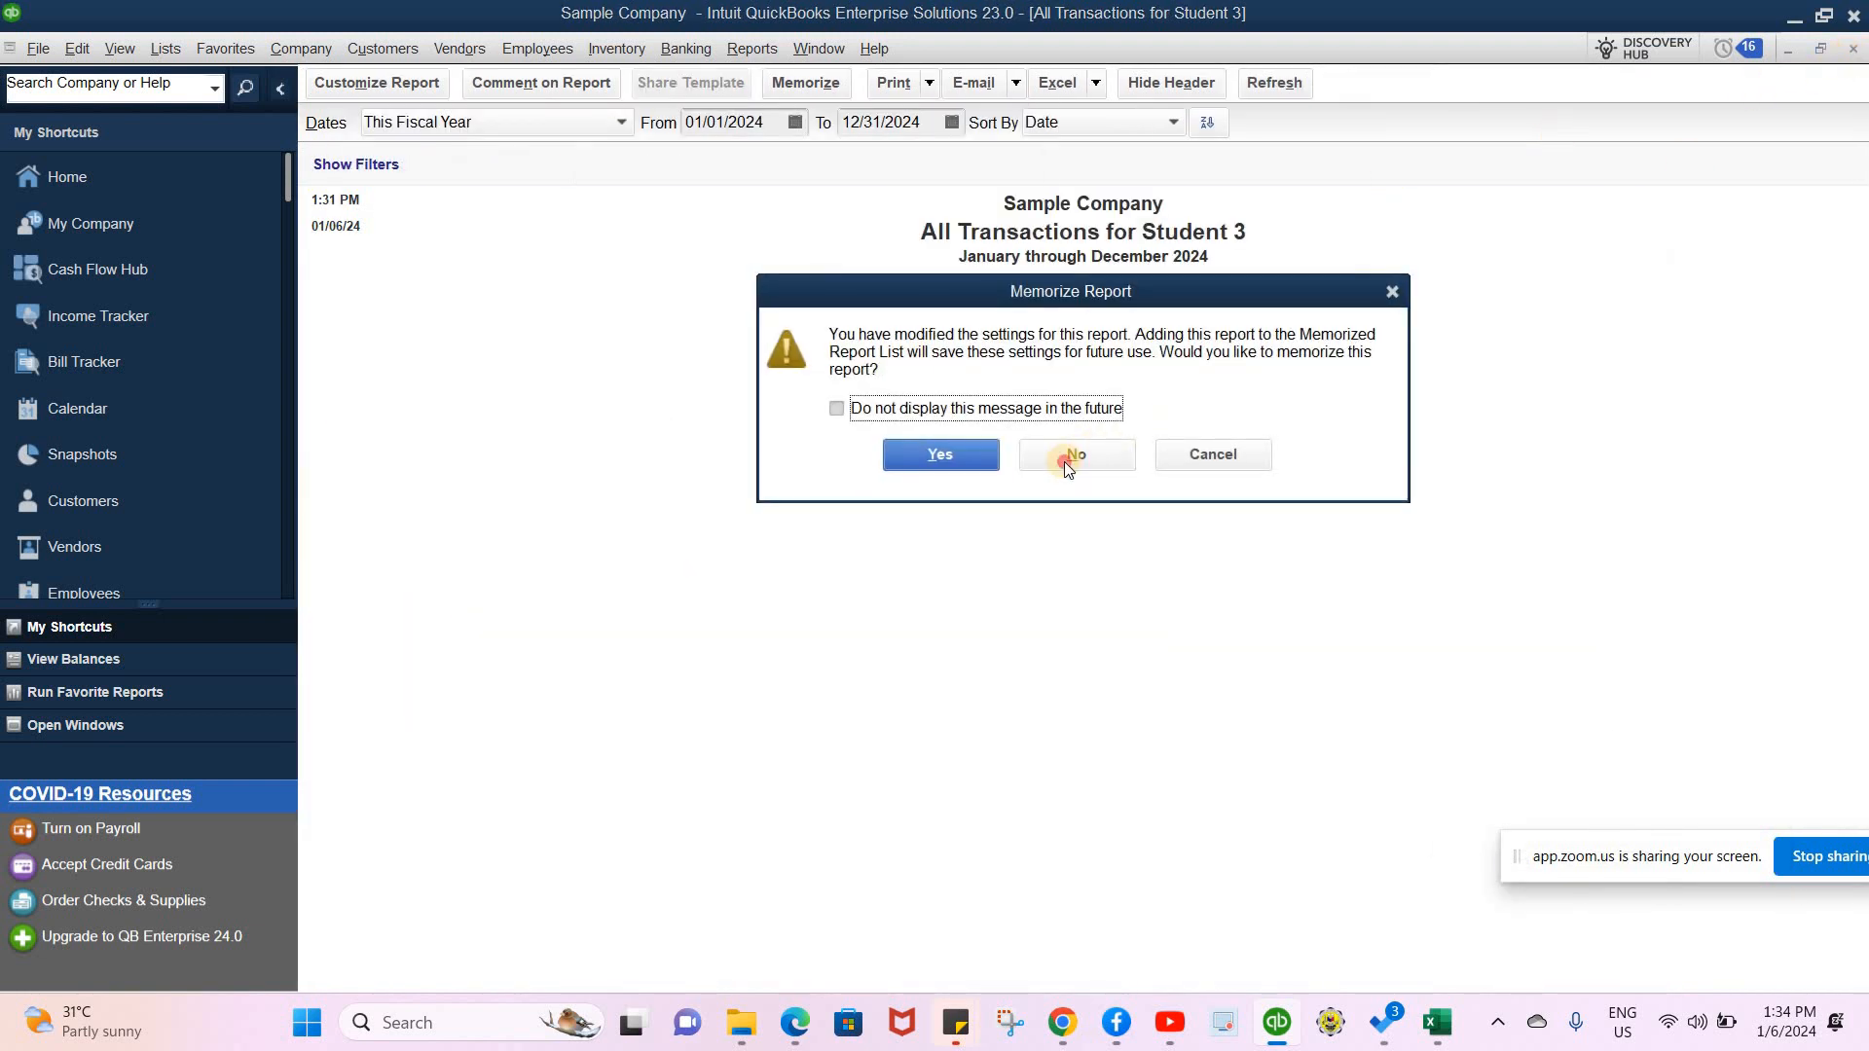
left_click(1065, 462)
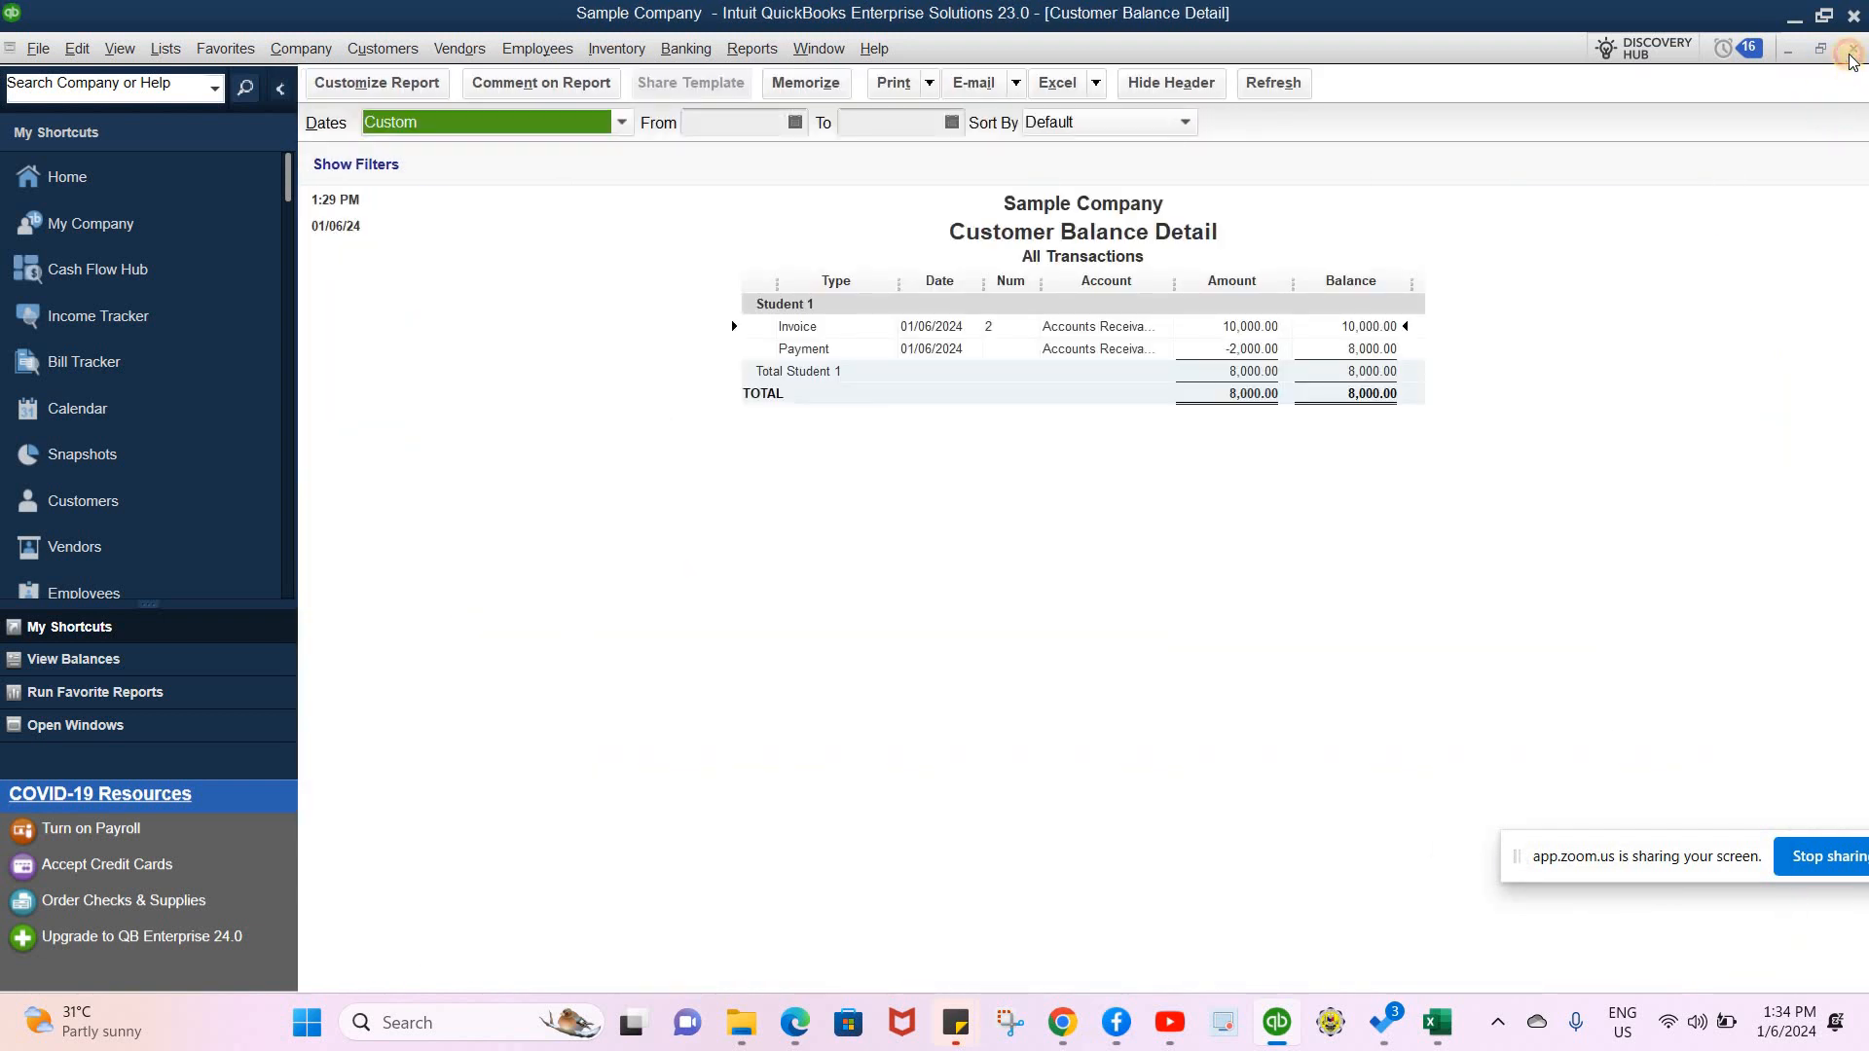
key("Escape")
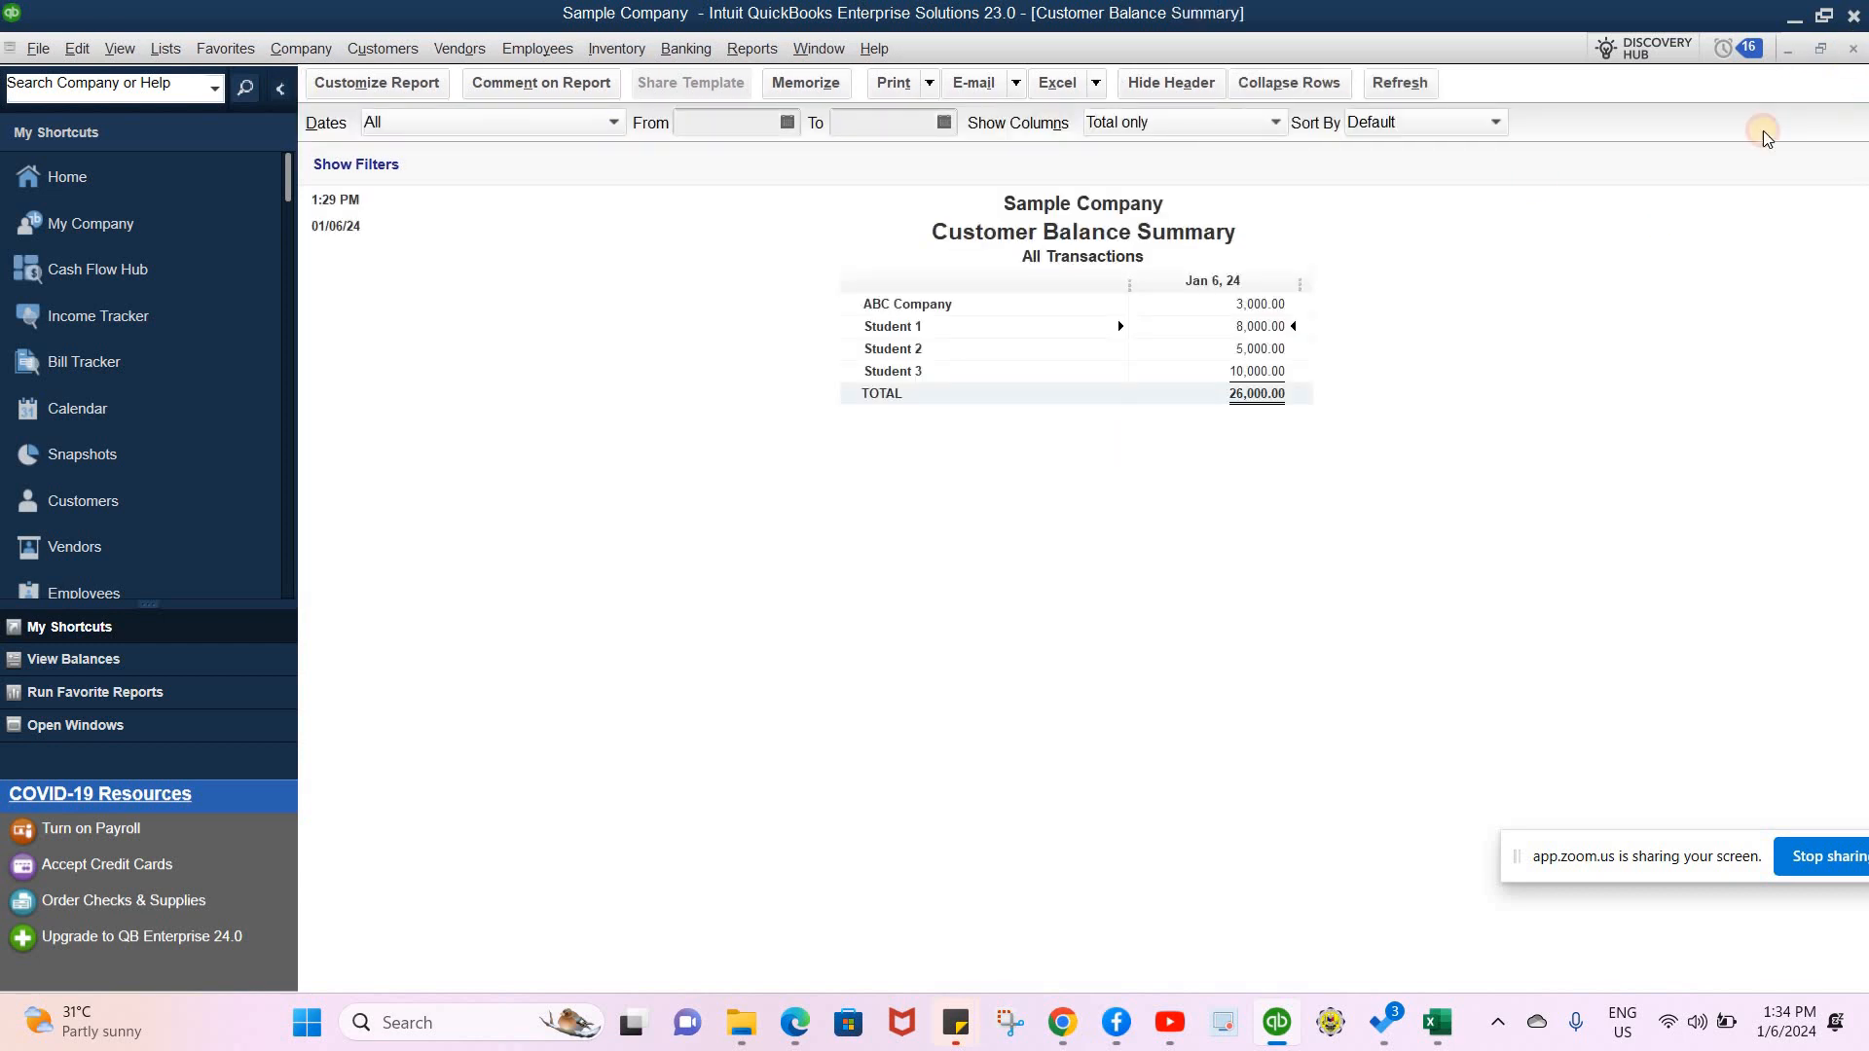
key("Escape")
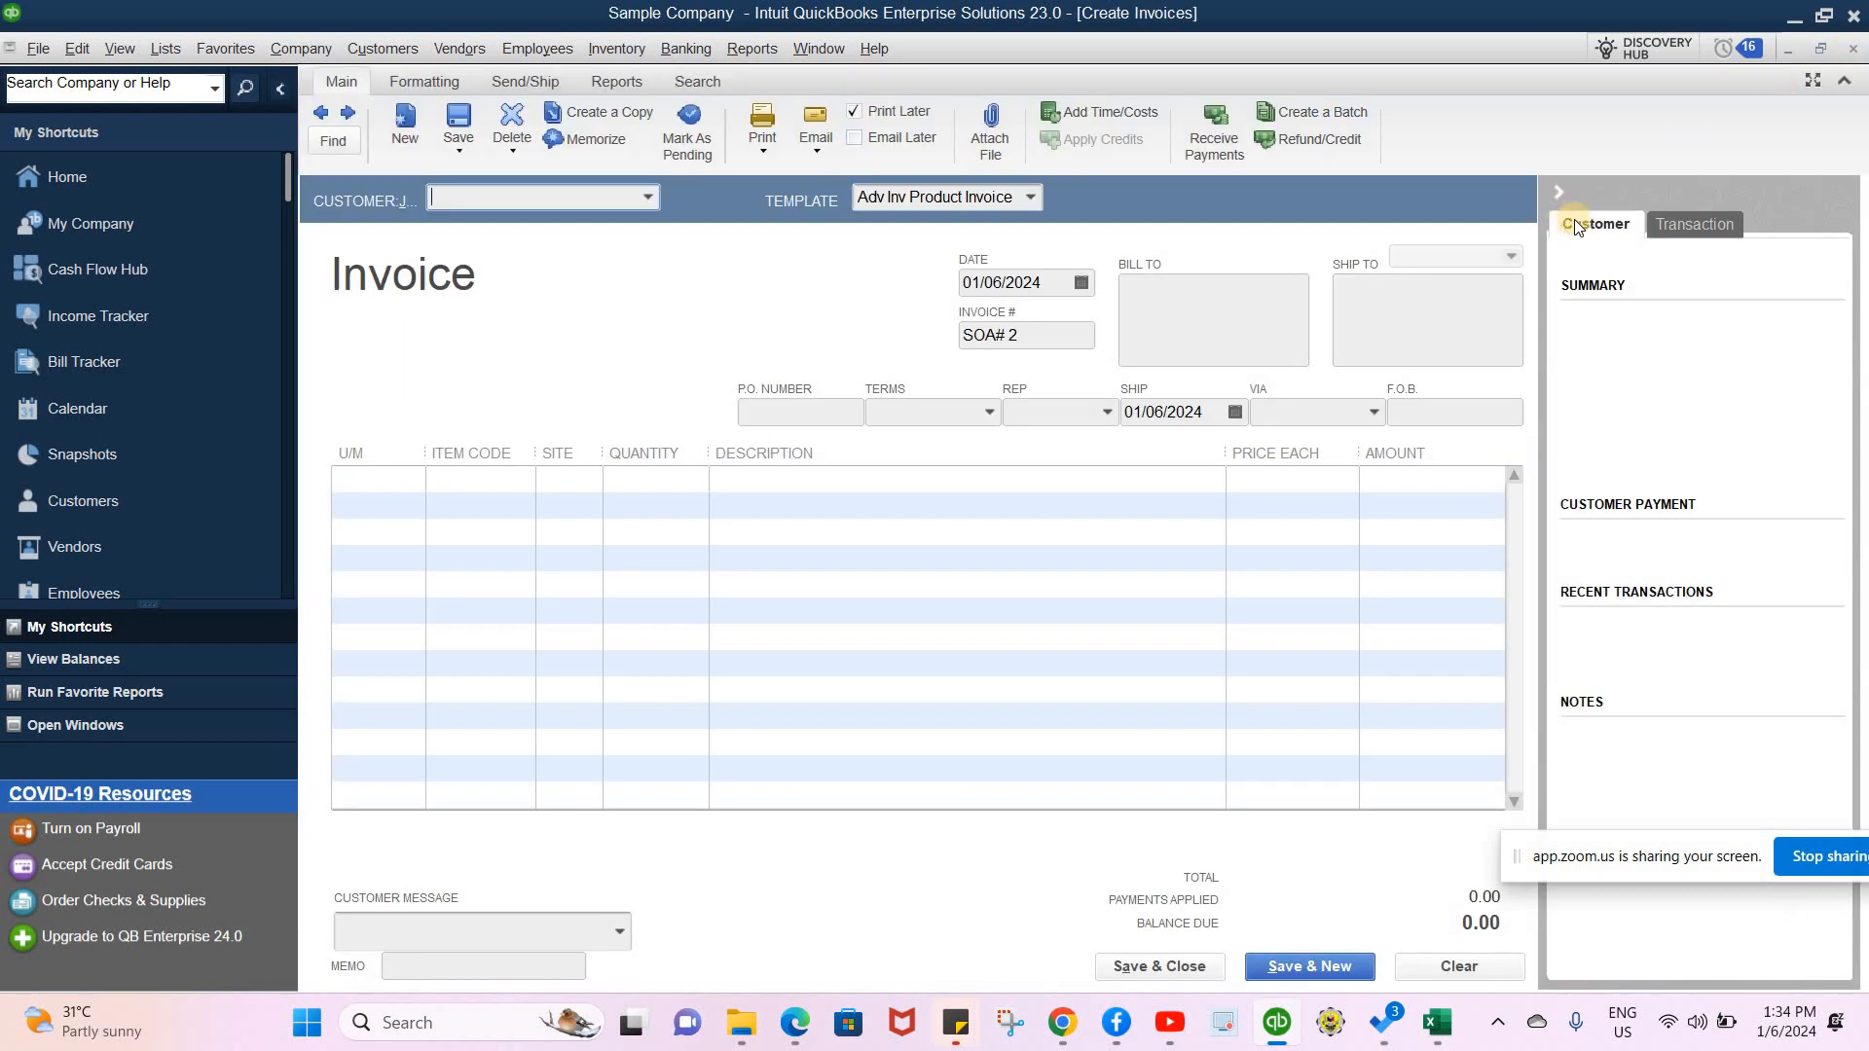
- Close the blank invoice form and the Customer Balance Summary and Customer QuickReport windows behind it, down to the Item List
left_click(1850, 51)
left_click(1851, 50)
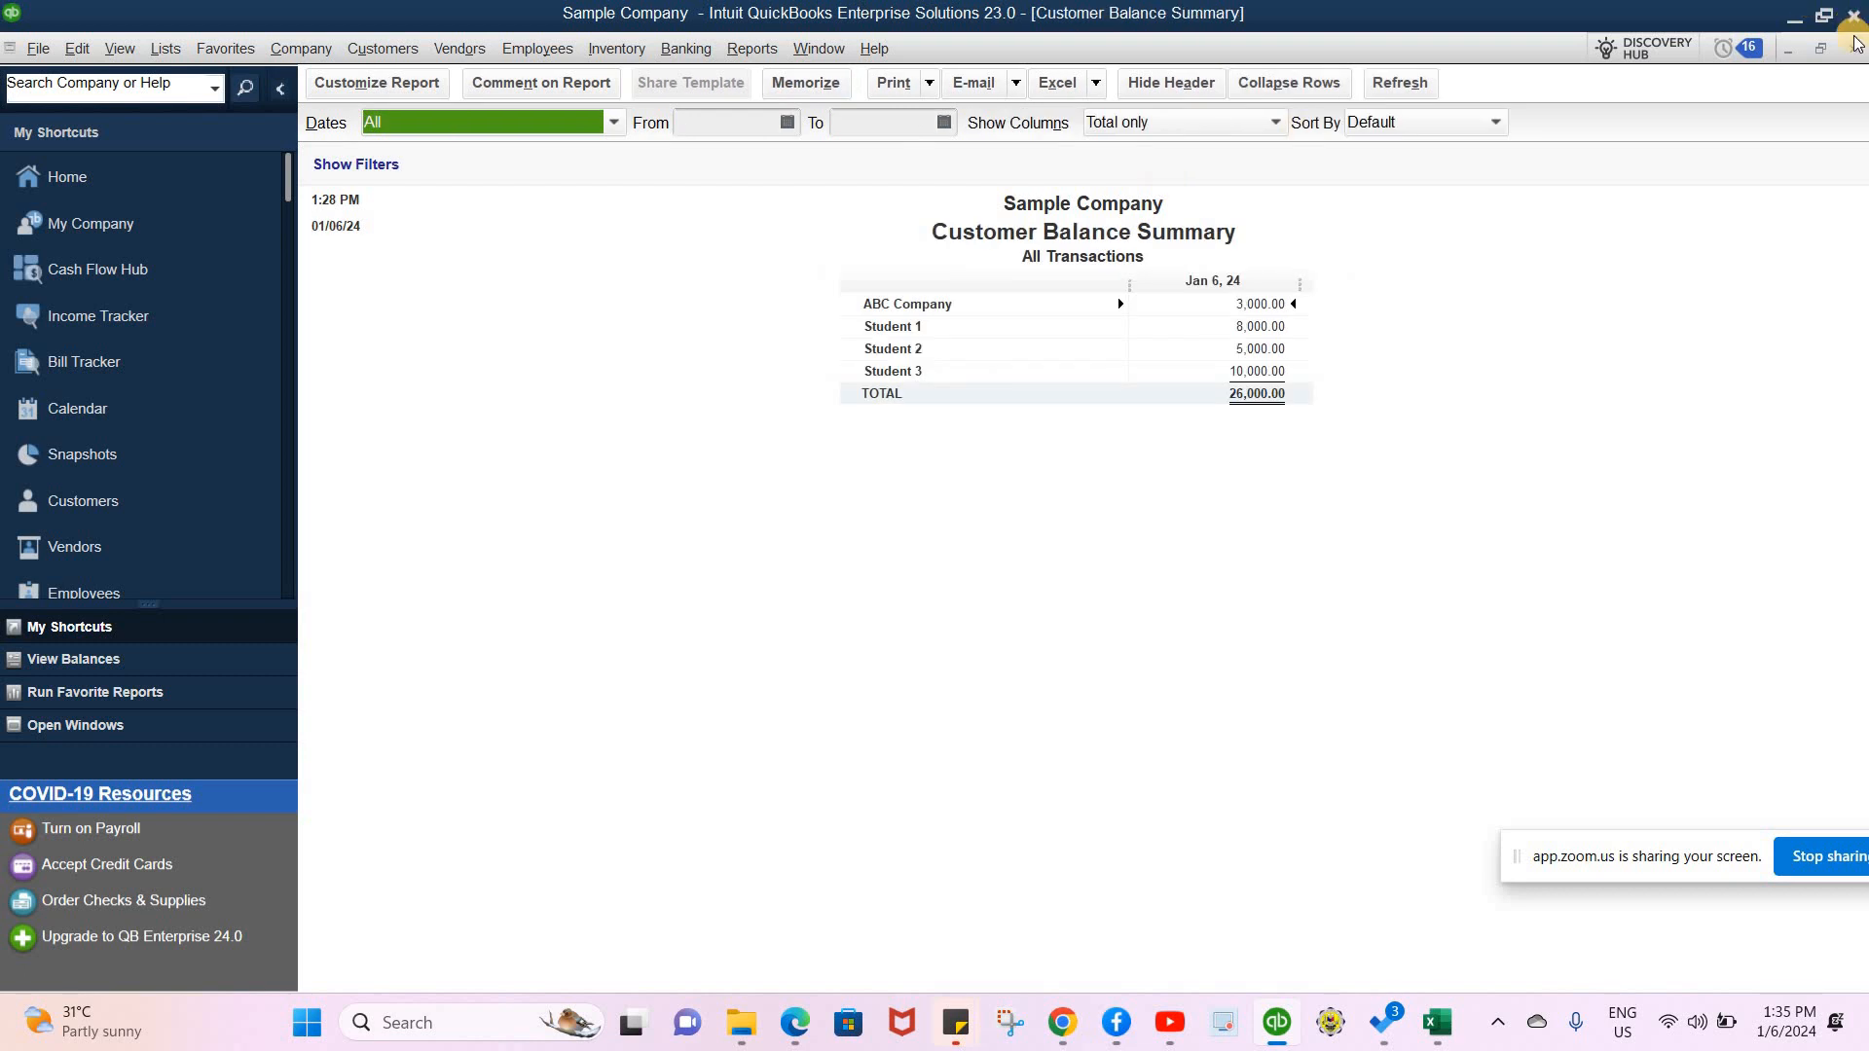
left_click(1852, 49)
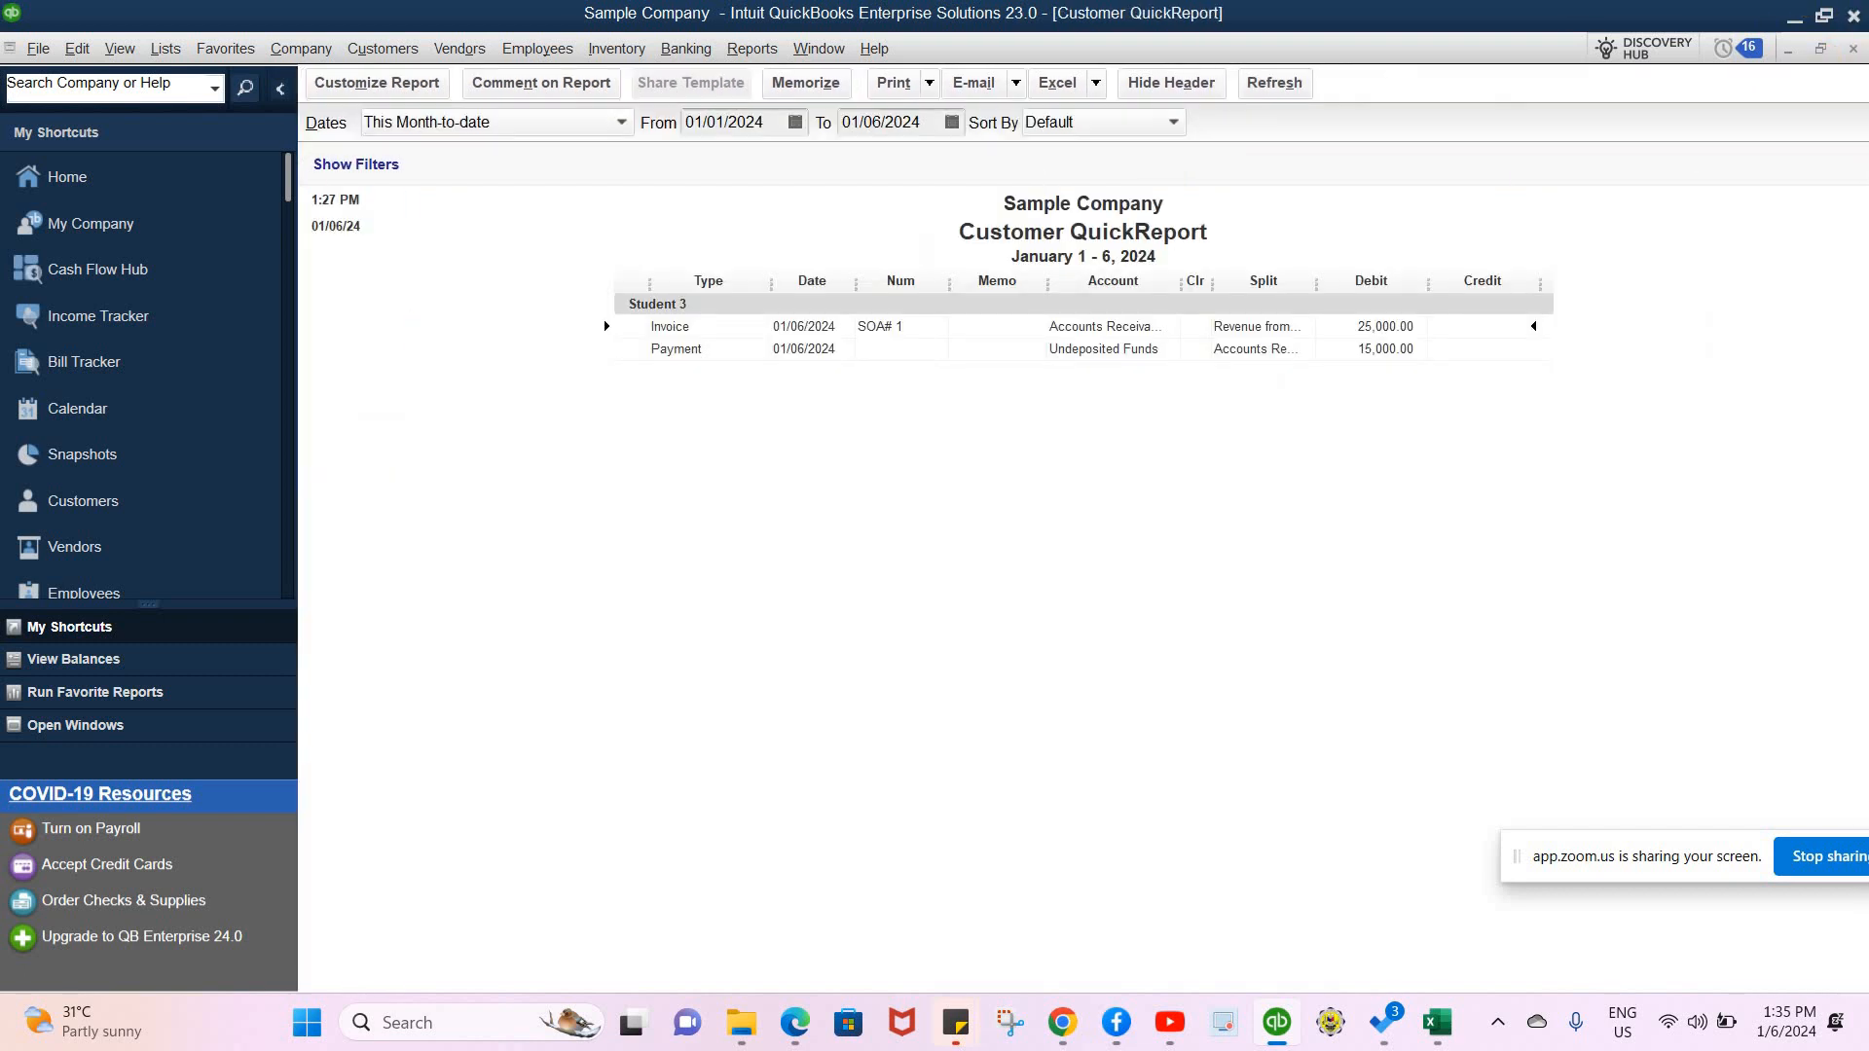
left_click(1853, 49)
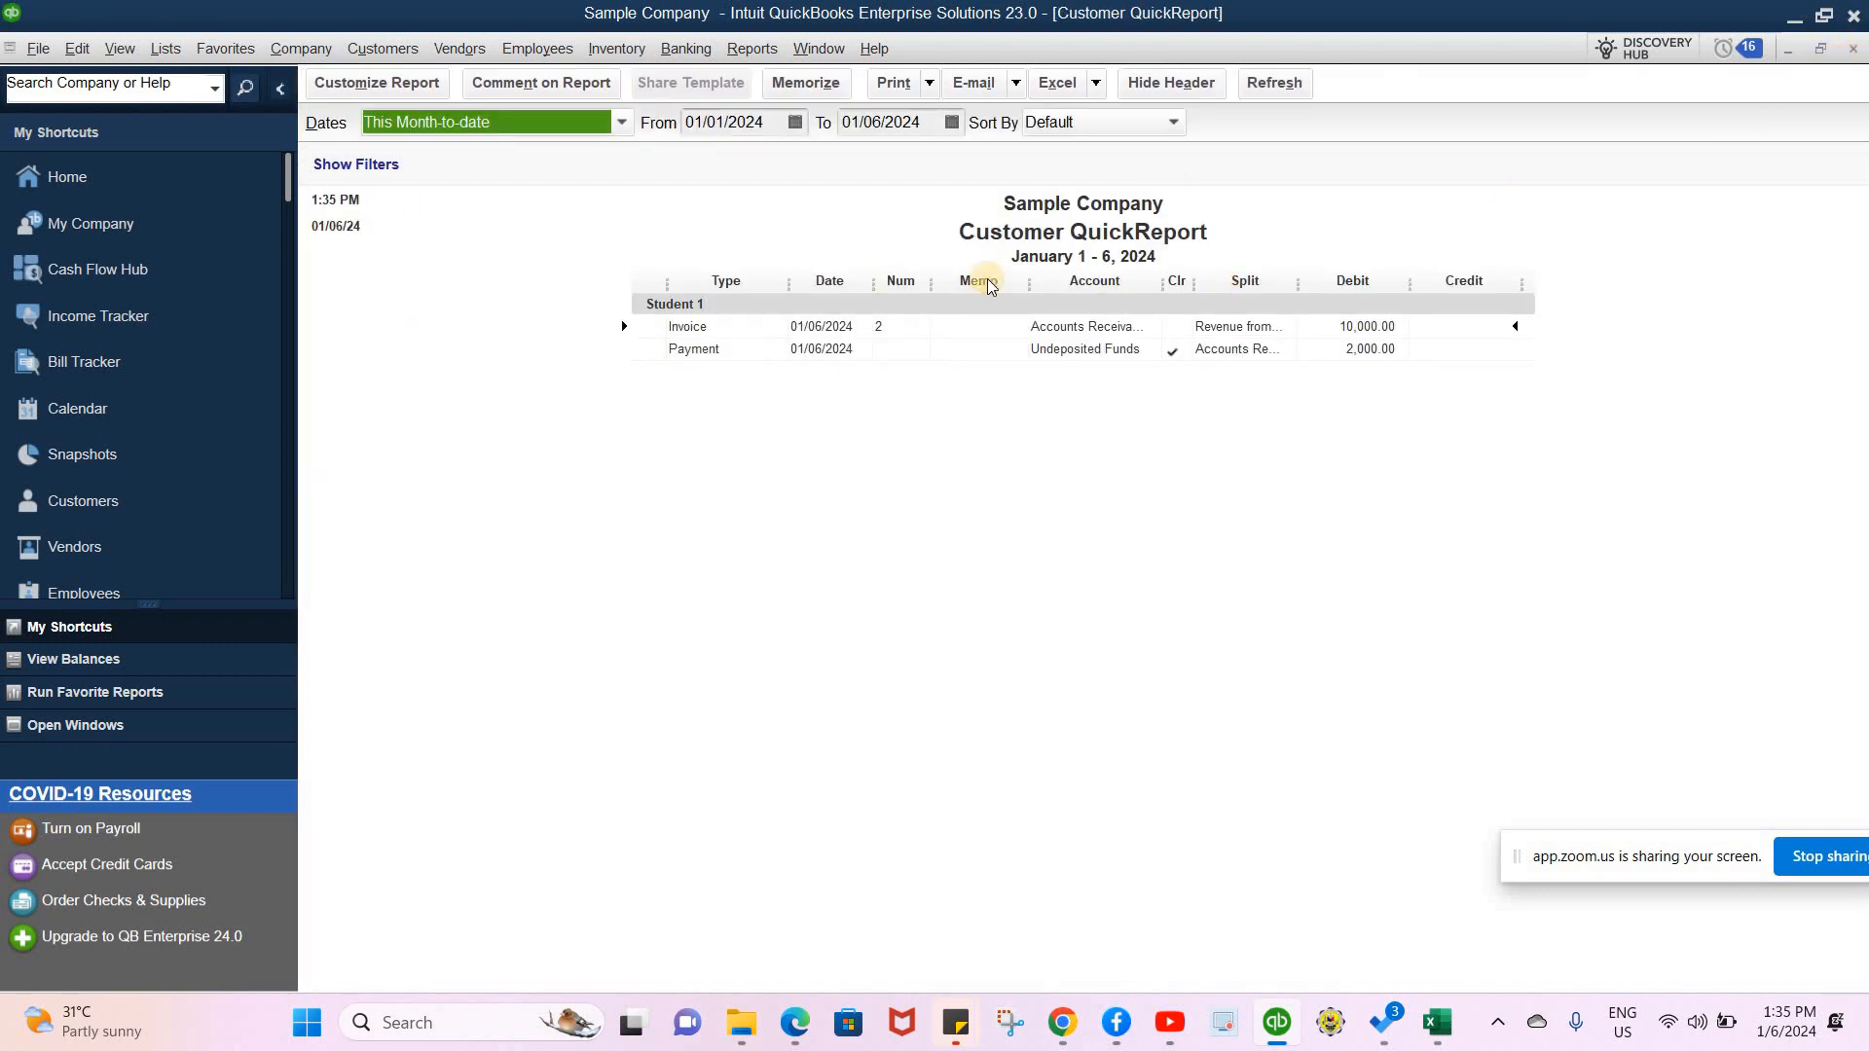
key("Escape")
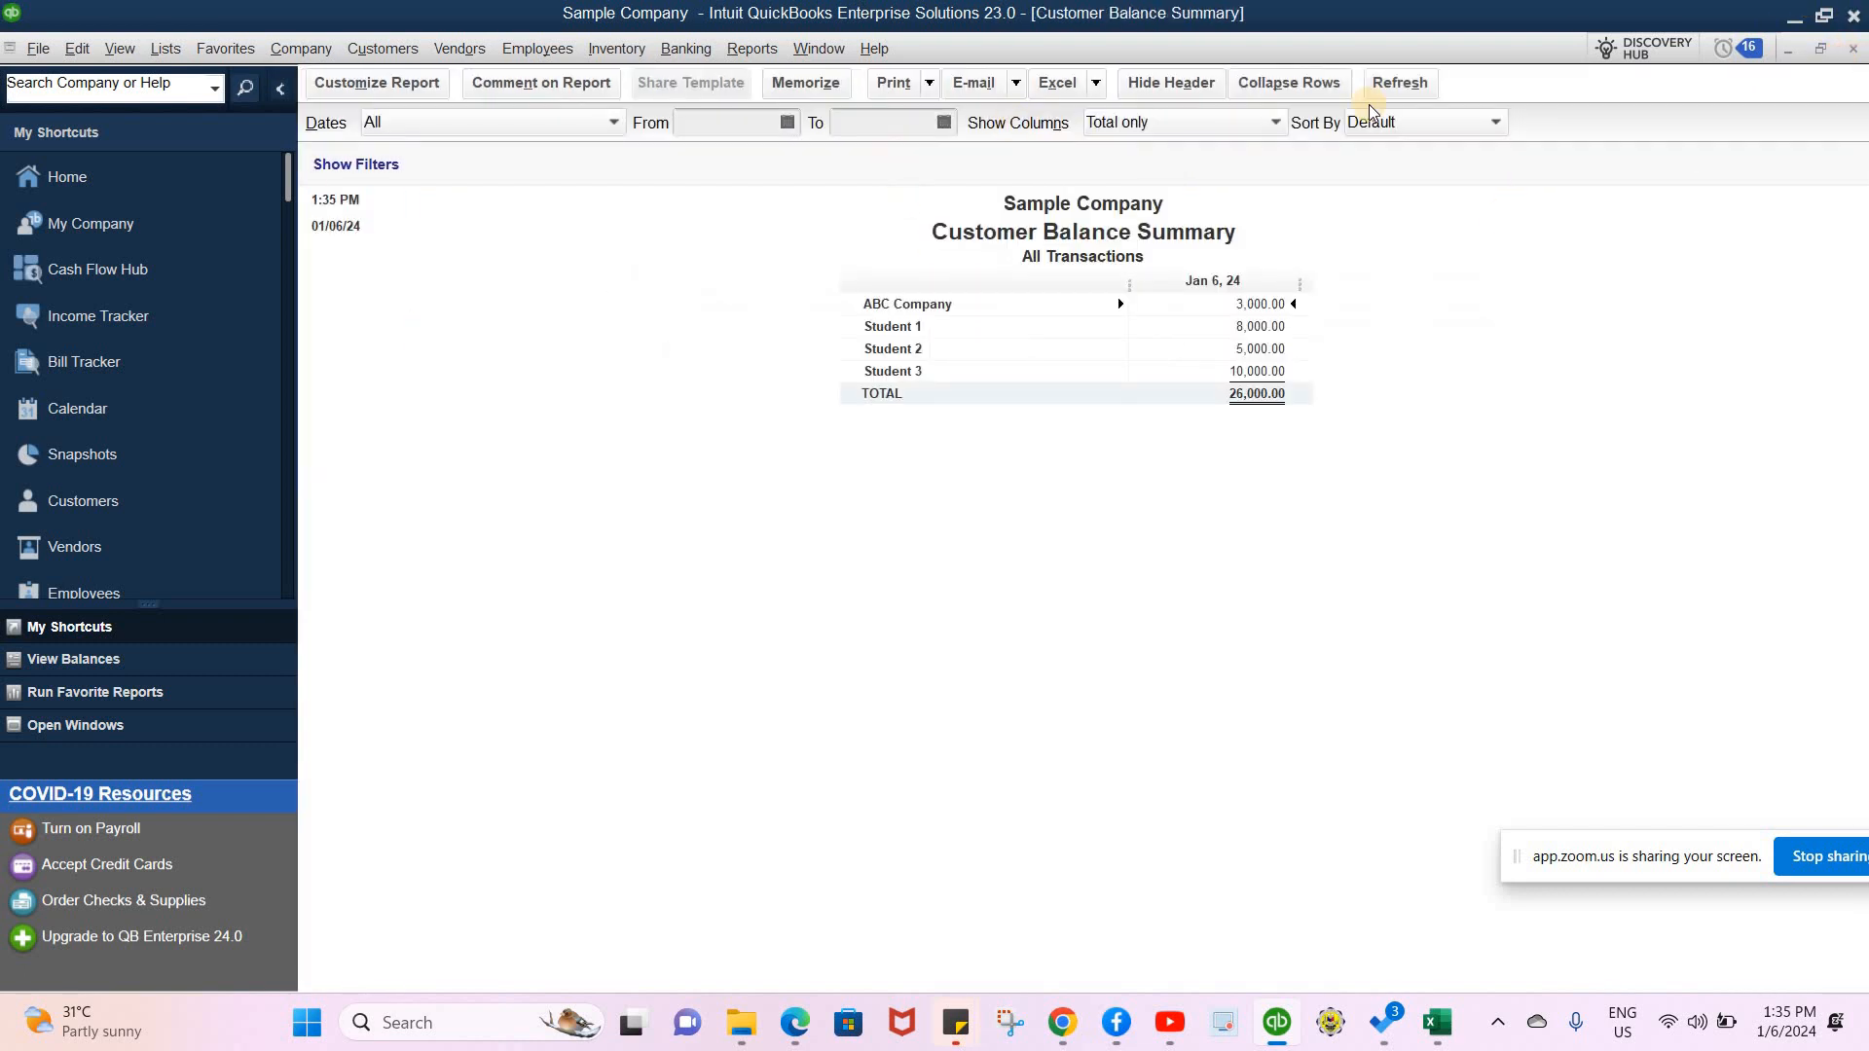
left_click(1853, 51)
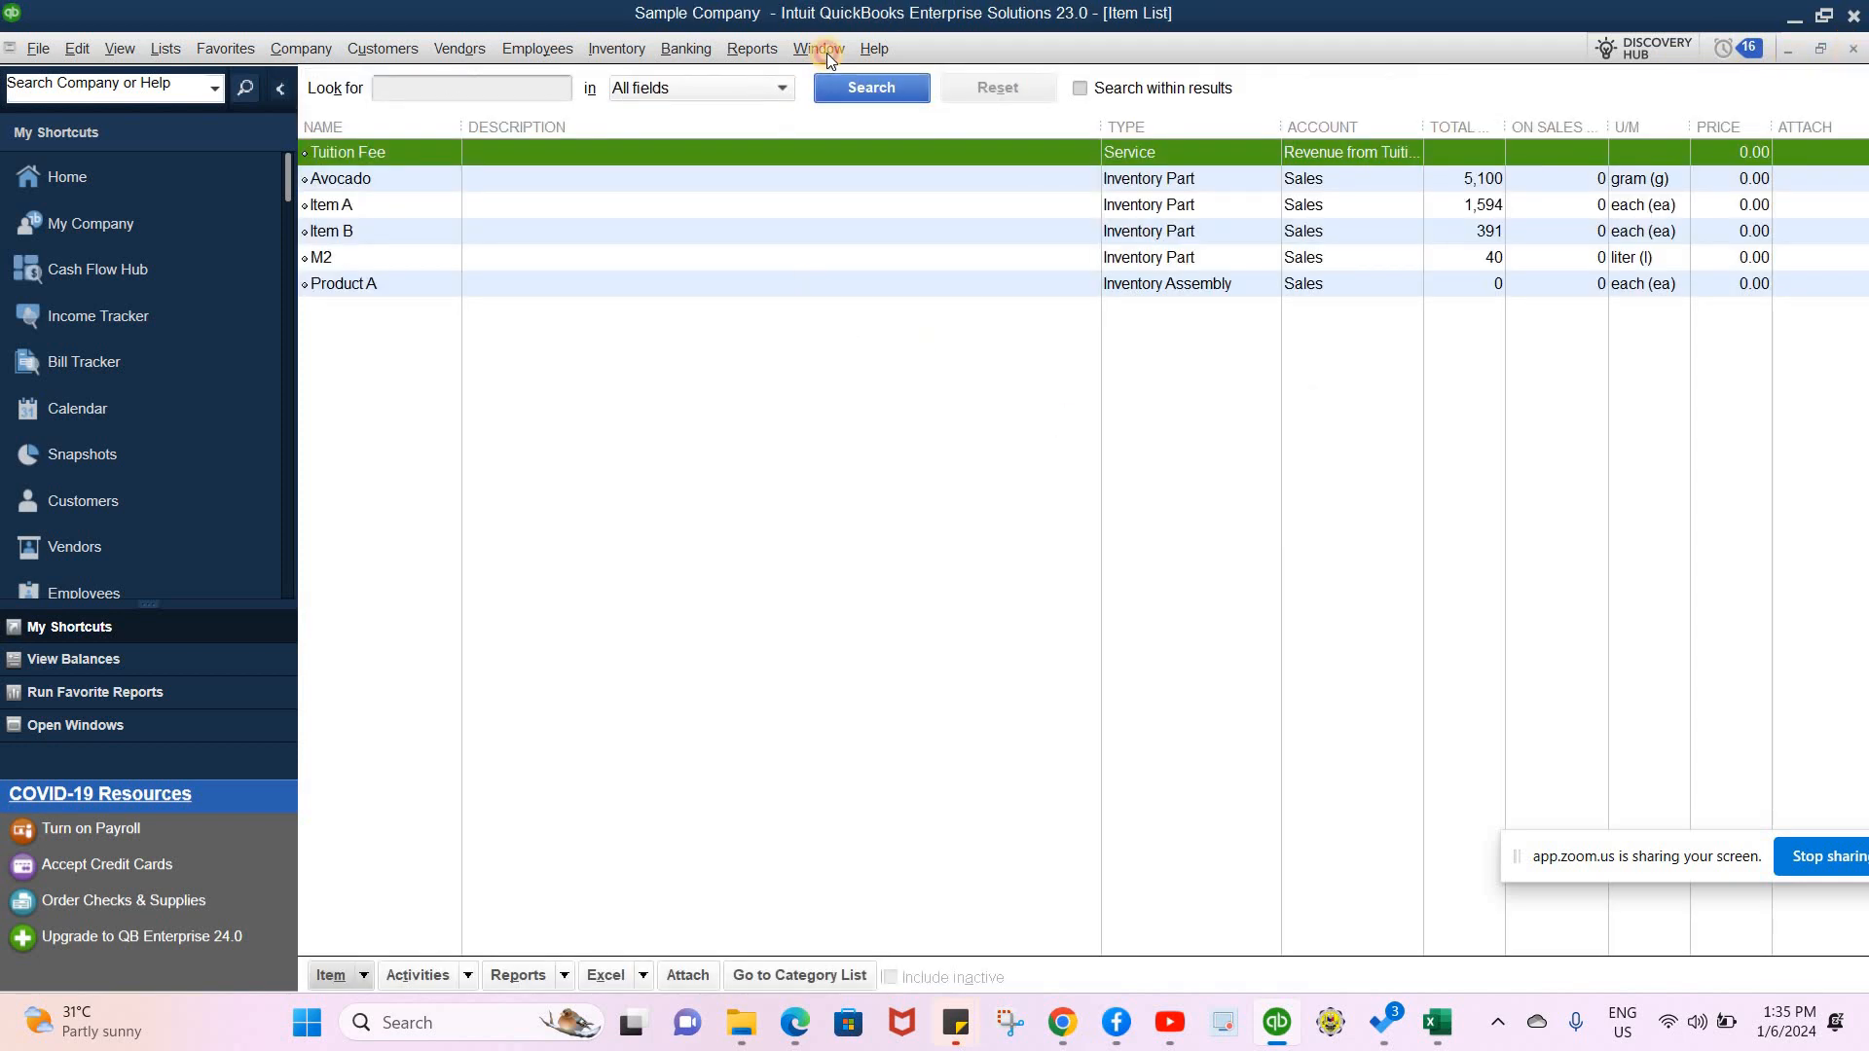
- Bring up the Transactions by Account report for Cash and close it without memorizing it
left_click(827, 53)
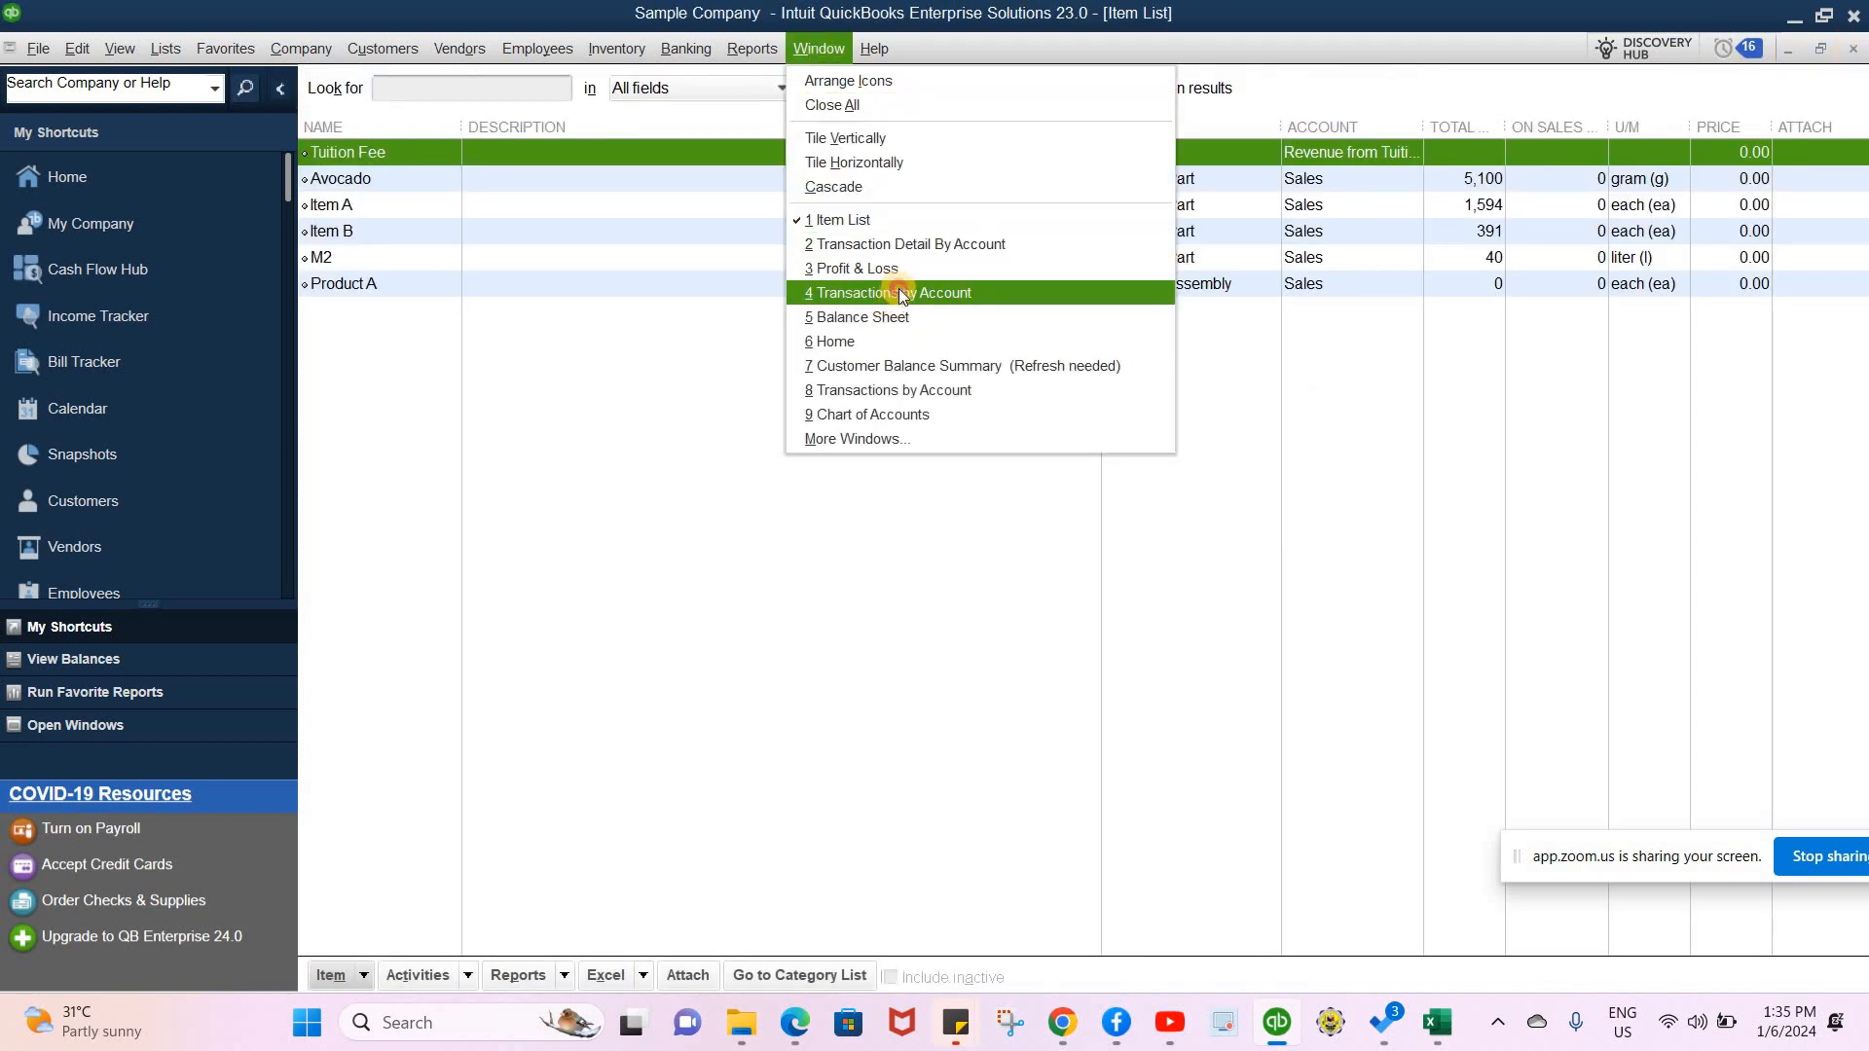
left_click(1852, 49)
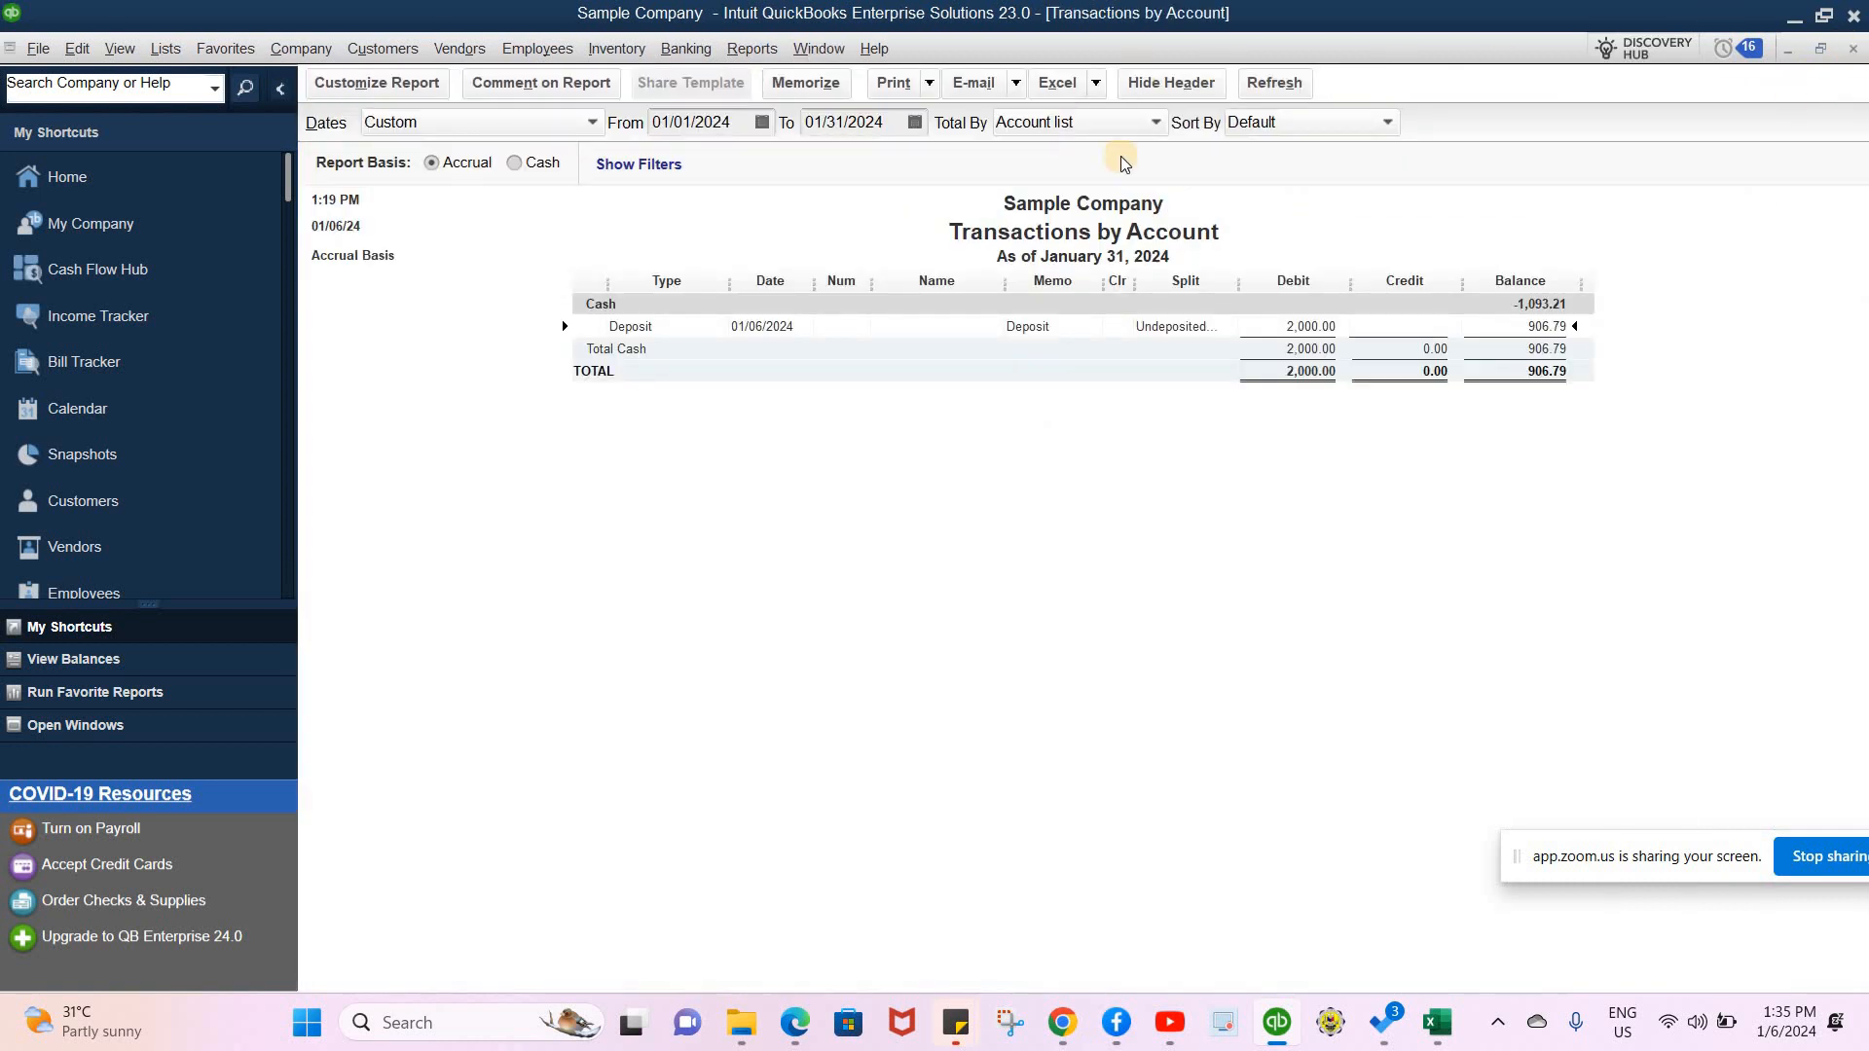
left_click(1077, 453)
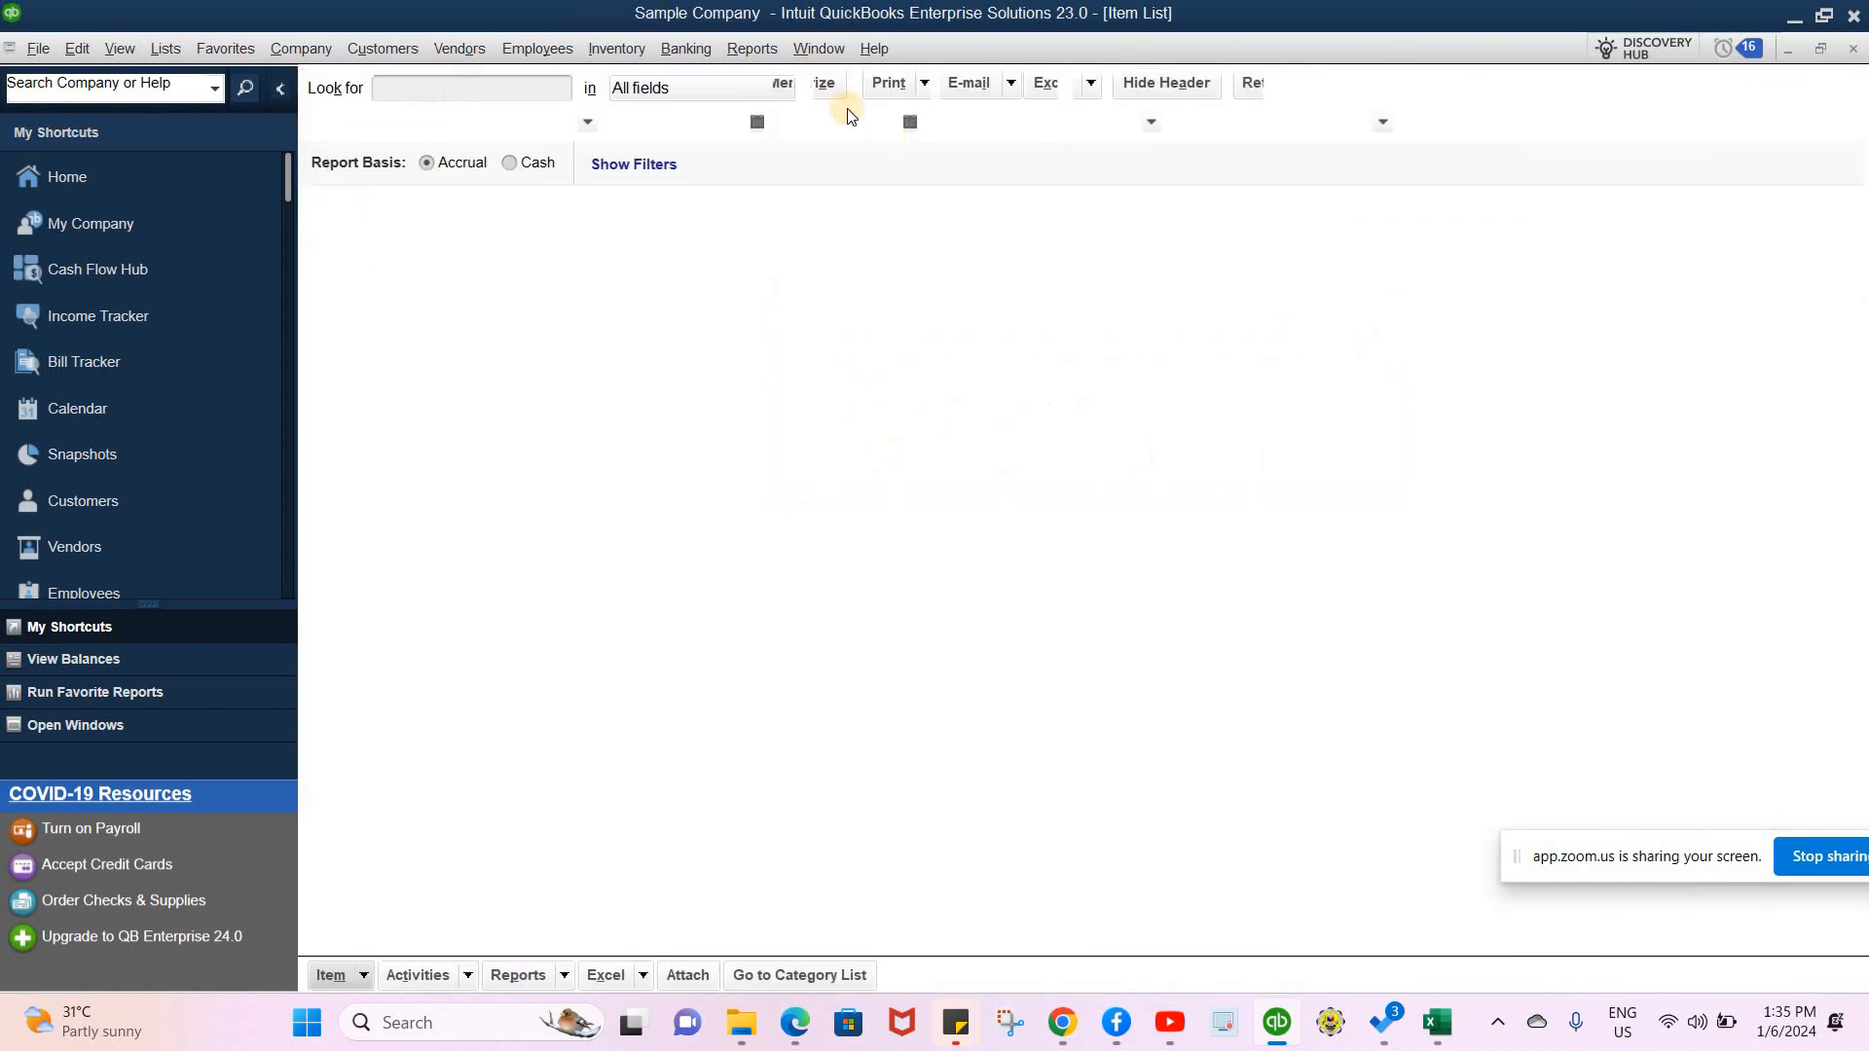
- Bring up and close the Vendor Center and the Customer Balance Summary report that are still open
left_click(816, 54)
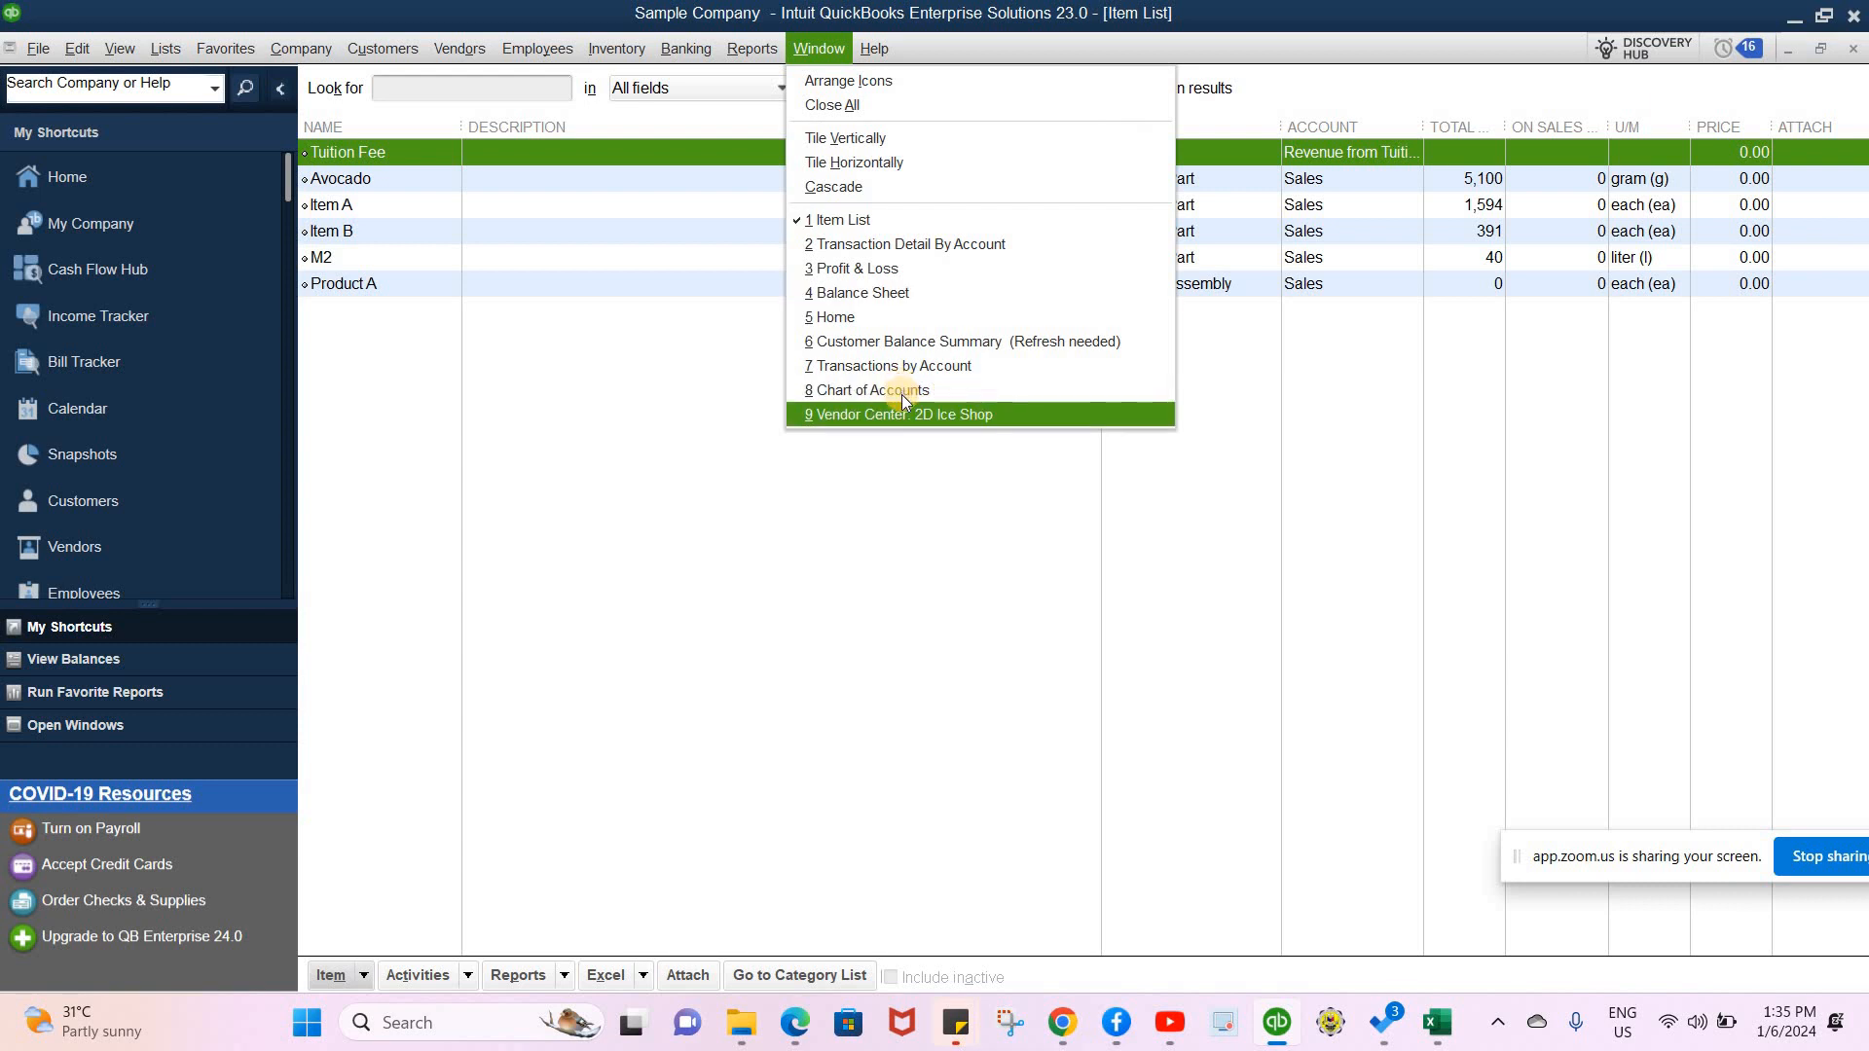
left_click(902, 414)
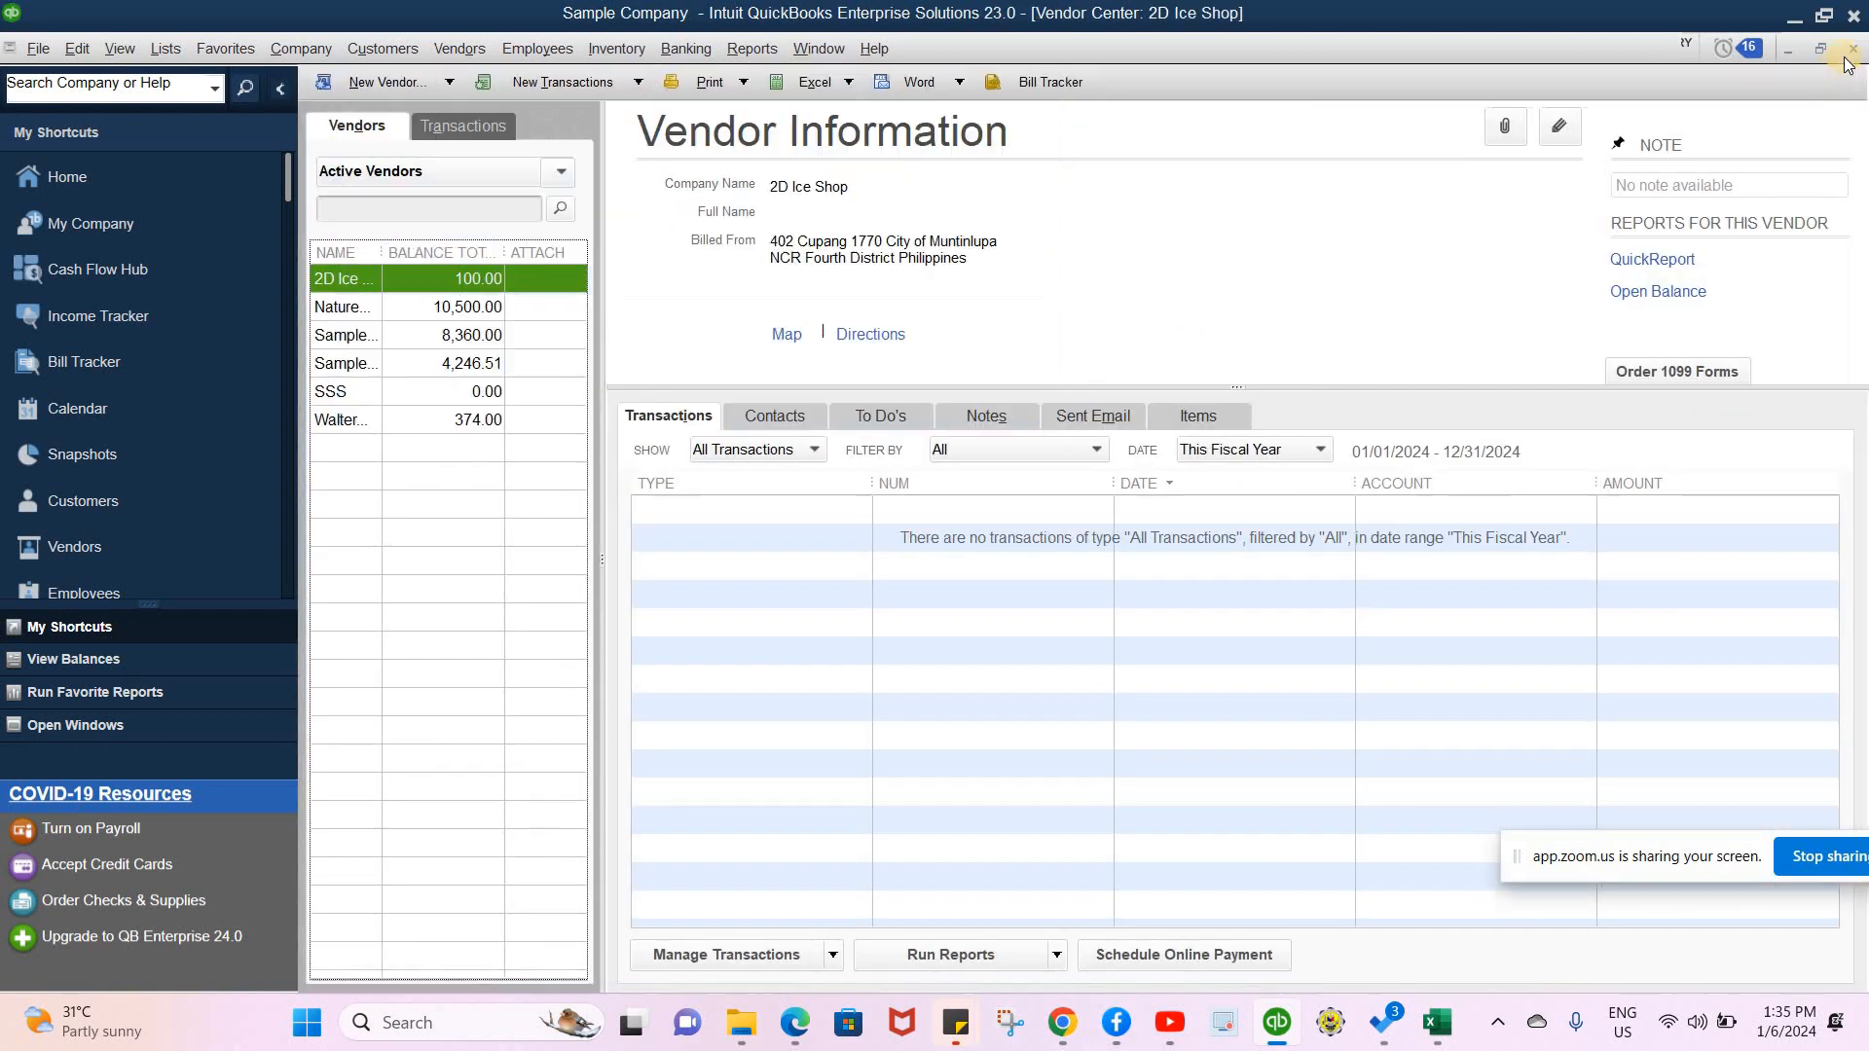
left_click(1852, 48)
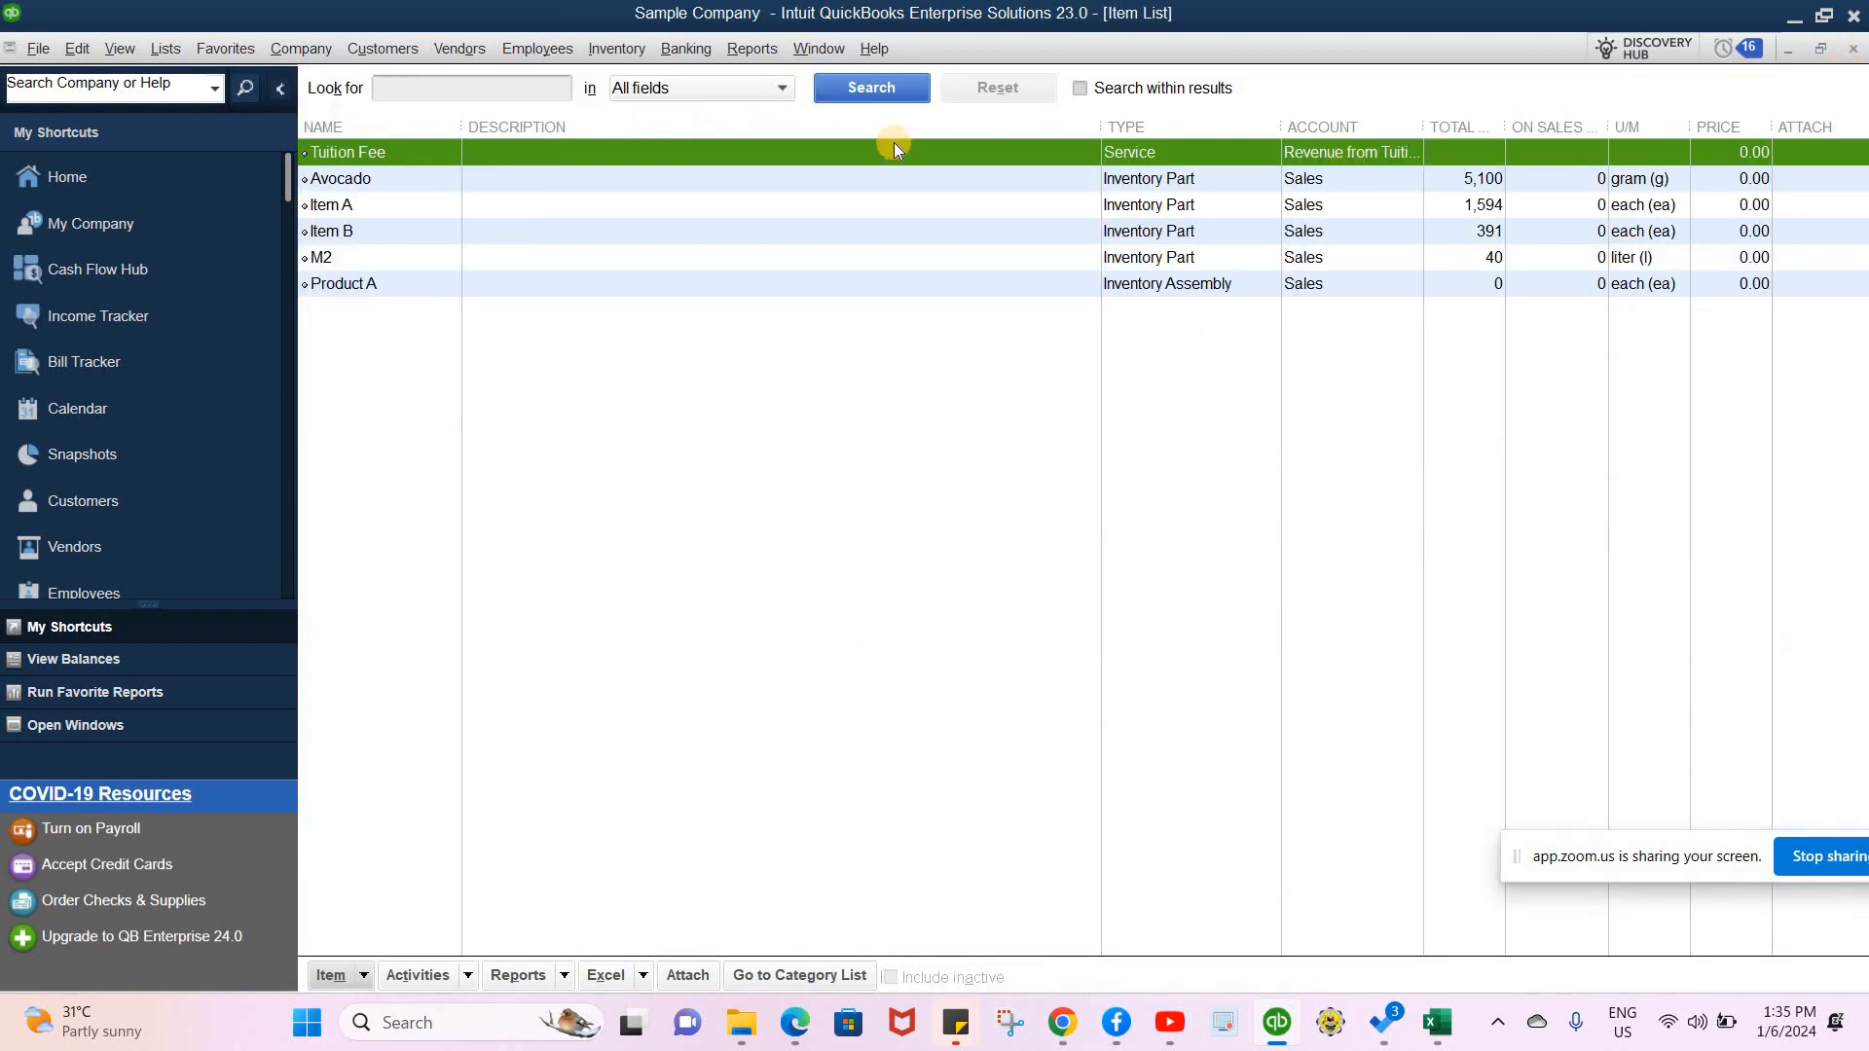
key("alt+w")
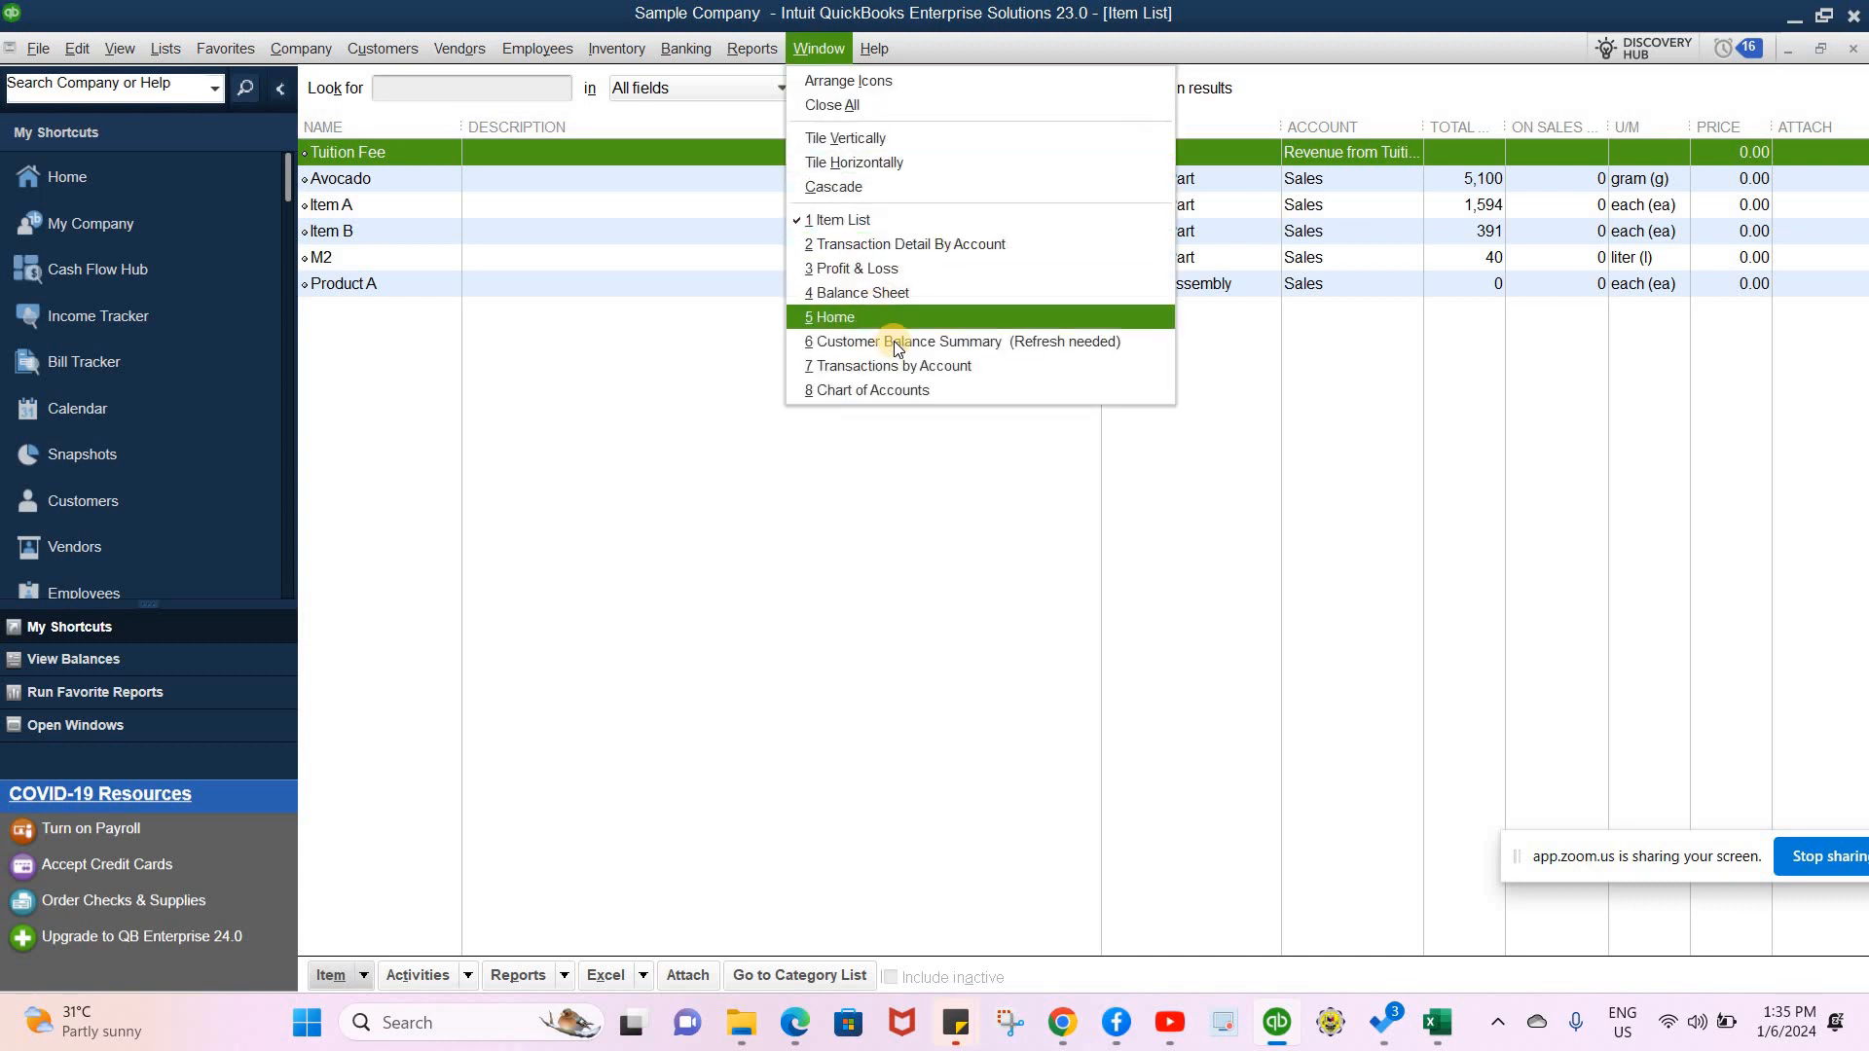
key("Return")
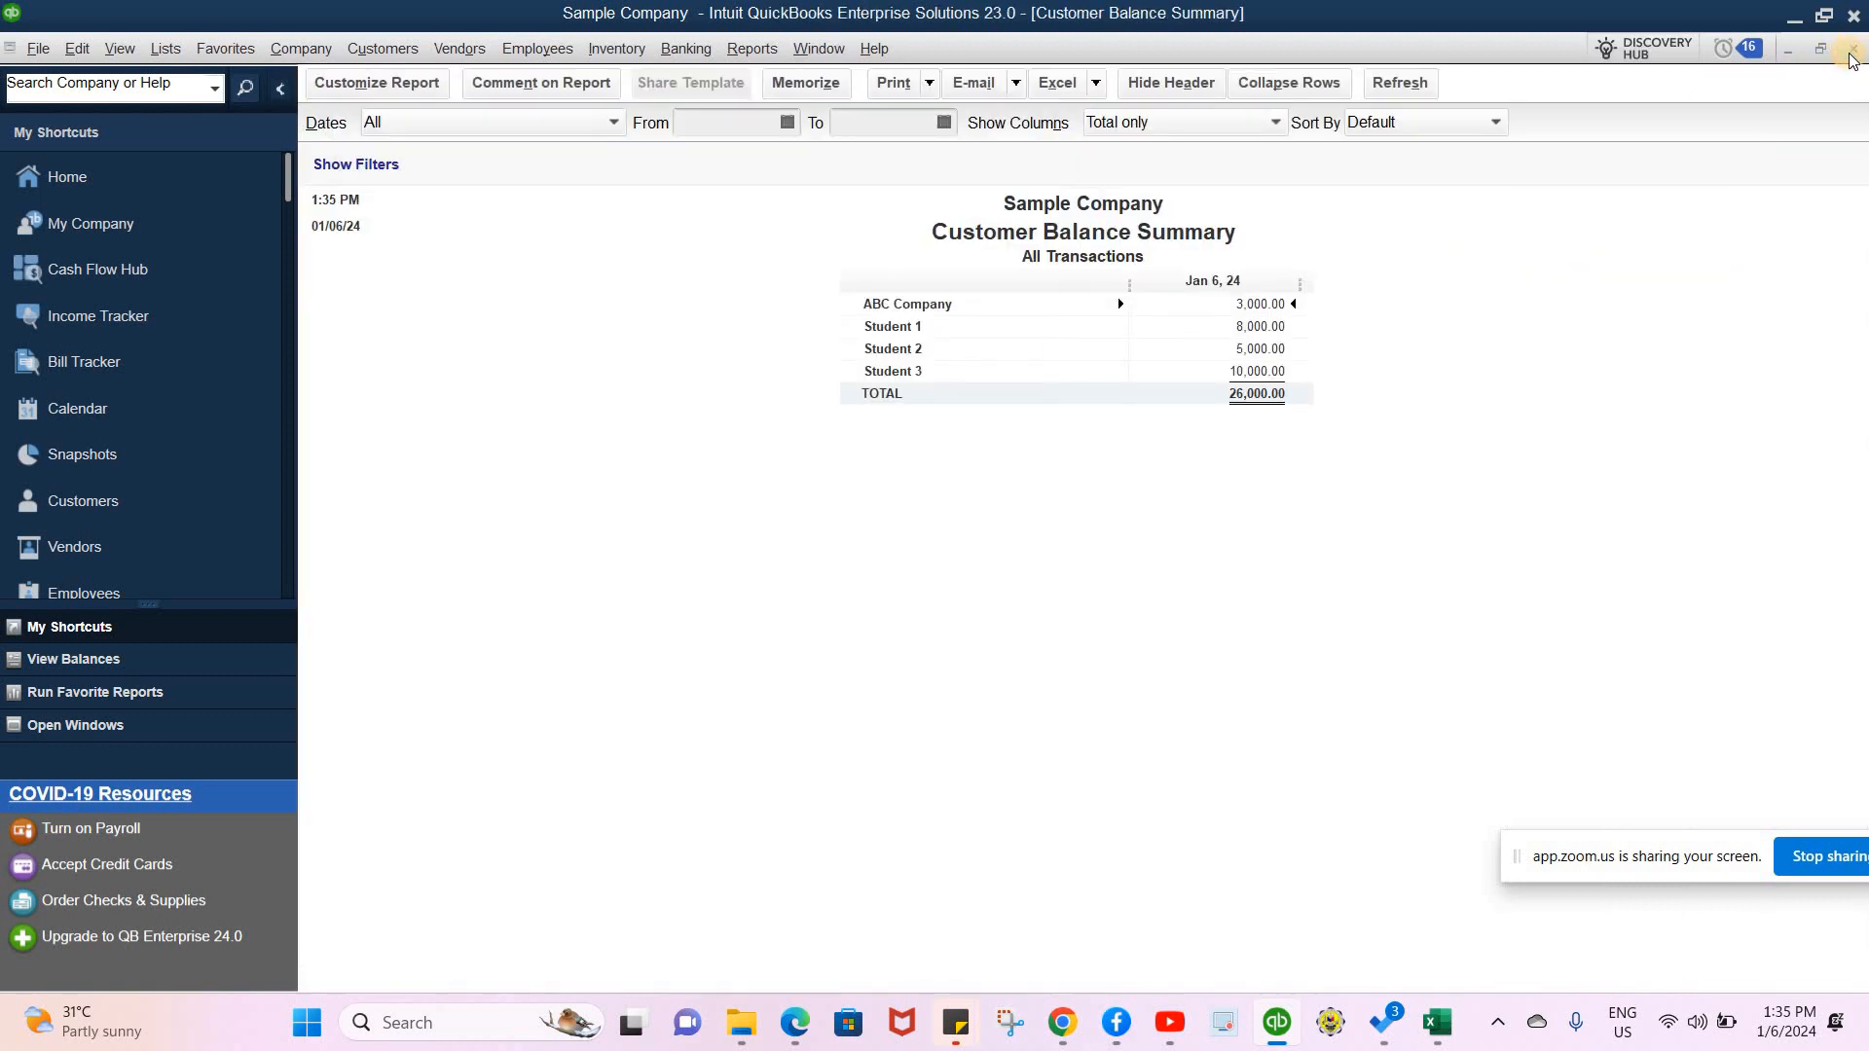
left_click(1852, 49)
- Switch to the Profit & Loss report, and close the open Transactions by Account report for Accounts Receivable without memorizing it
left_click(834, 47)
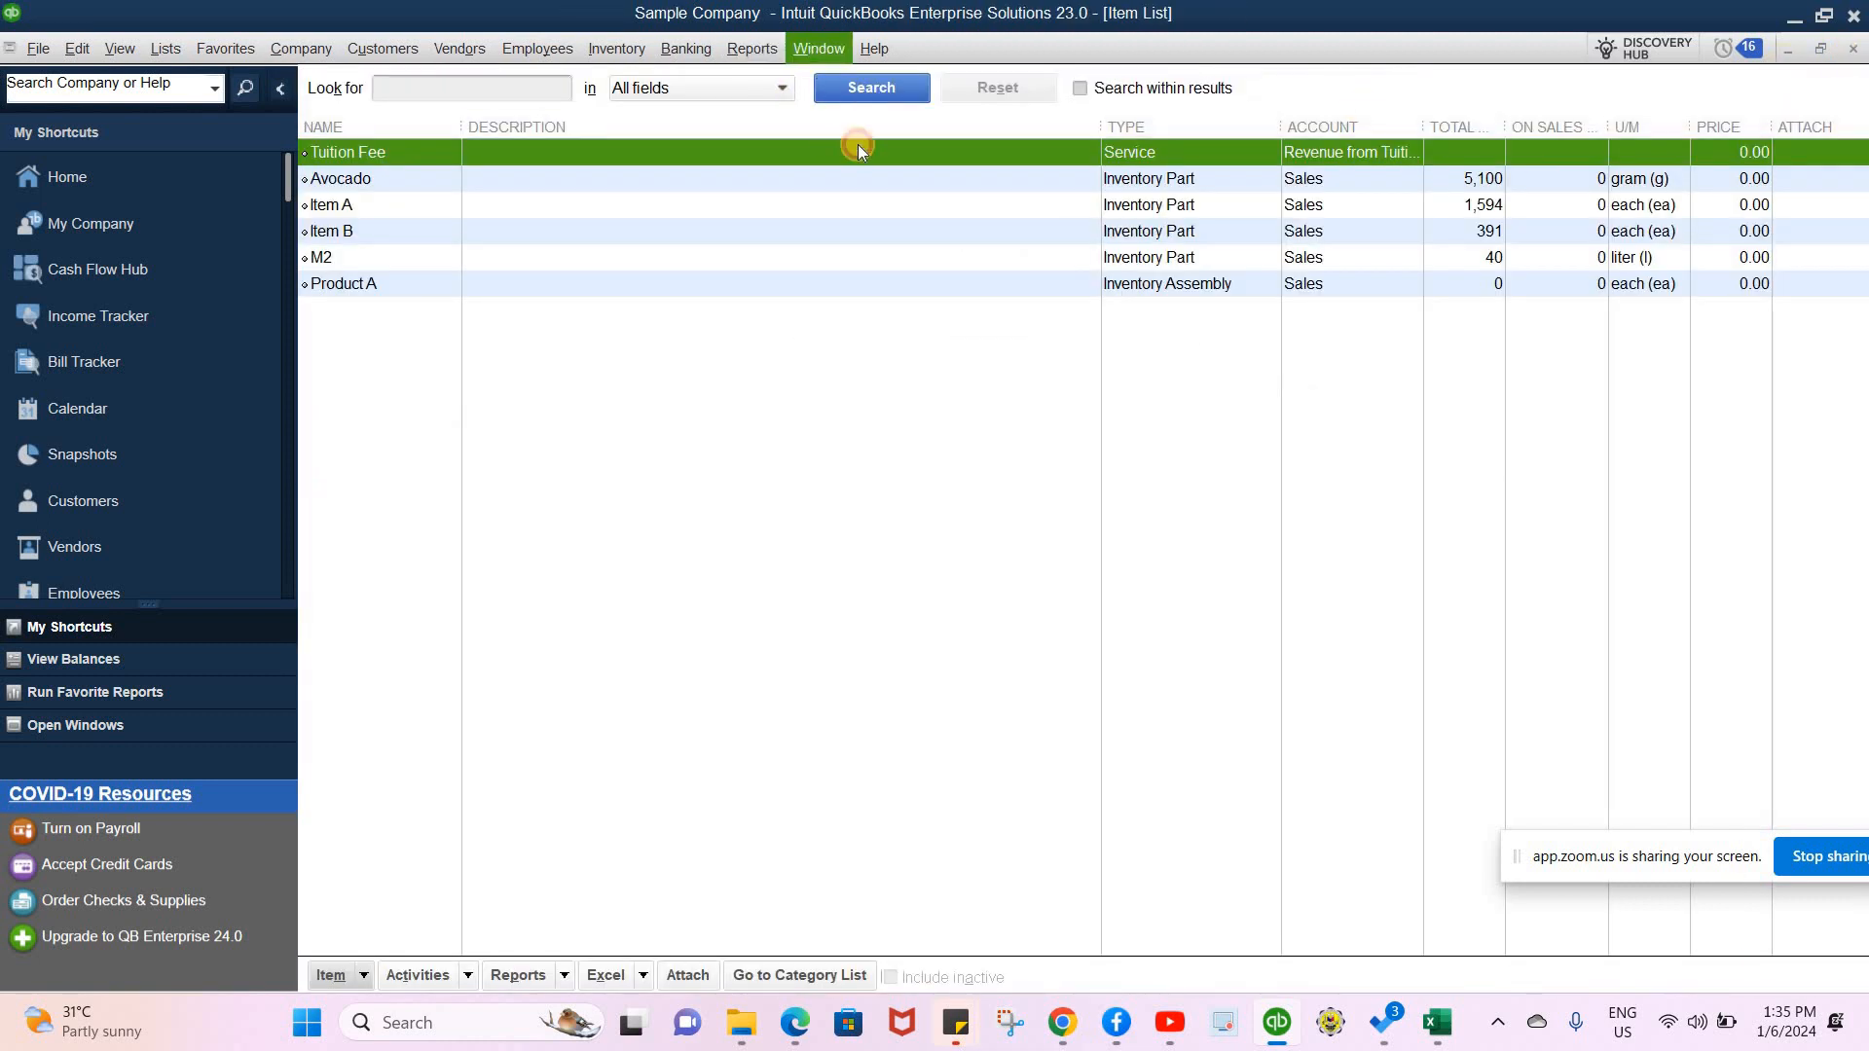
left_click(881, 265)
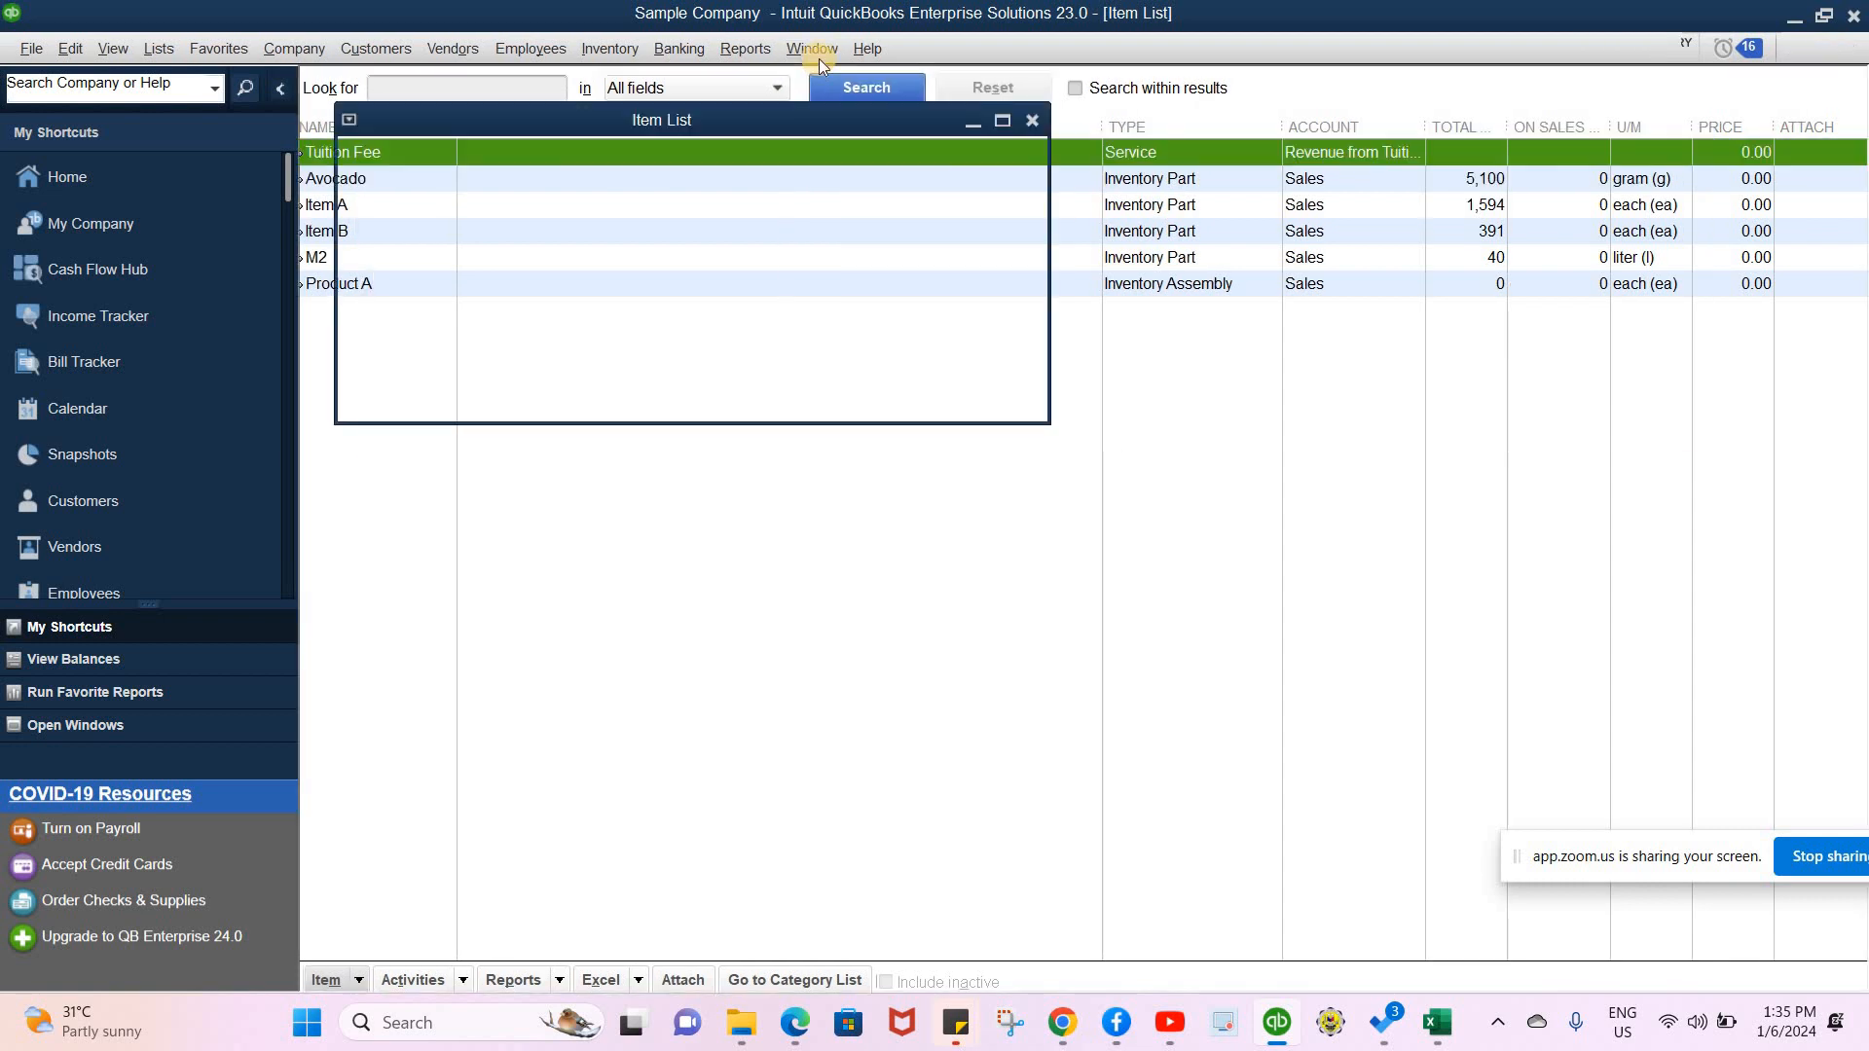
key("alt+w")
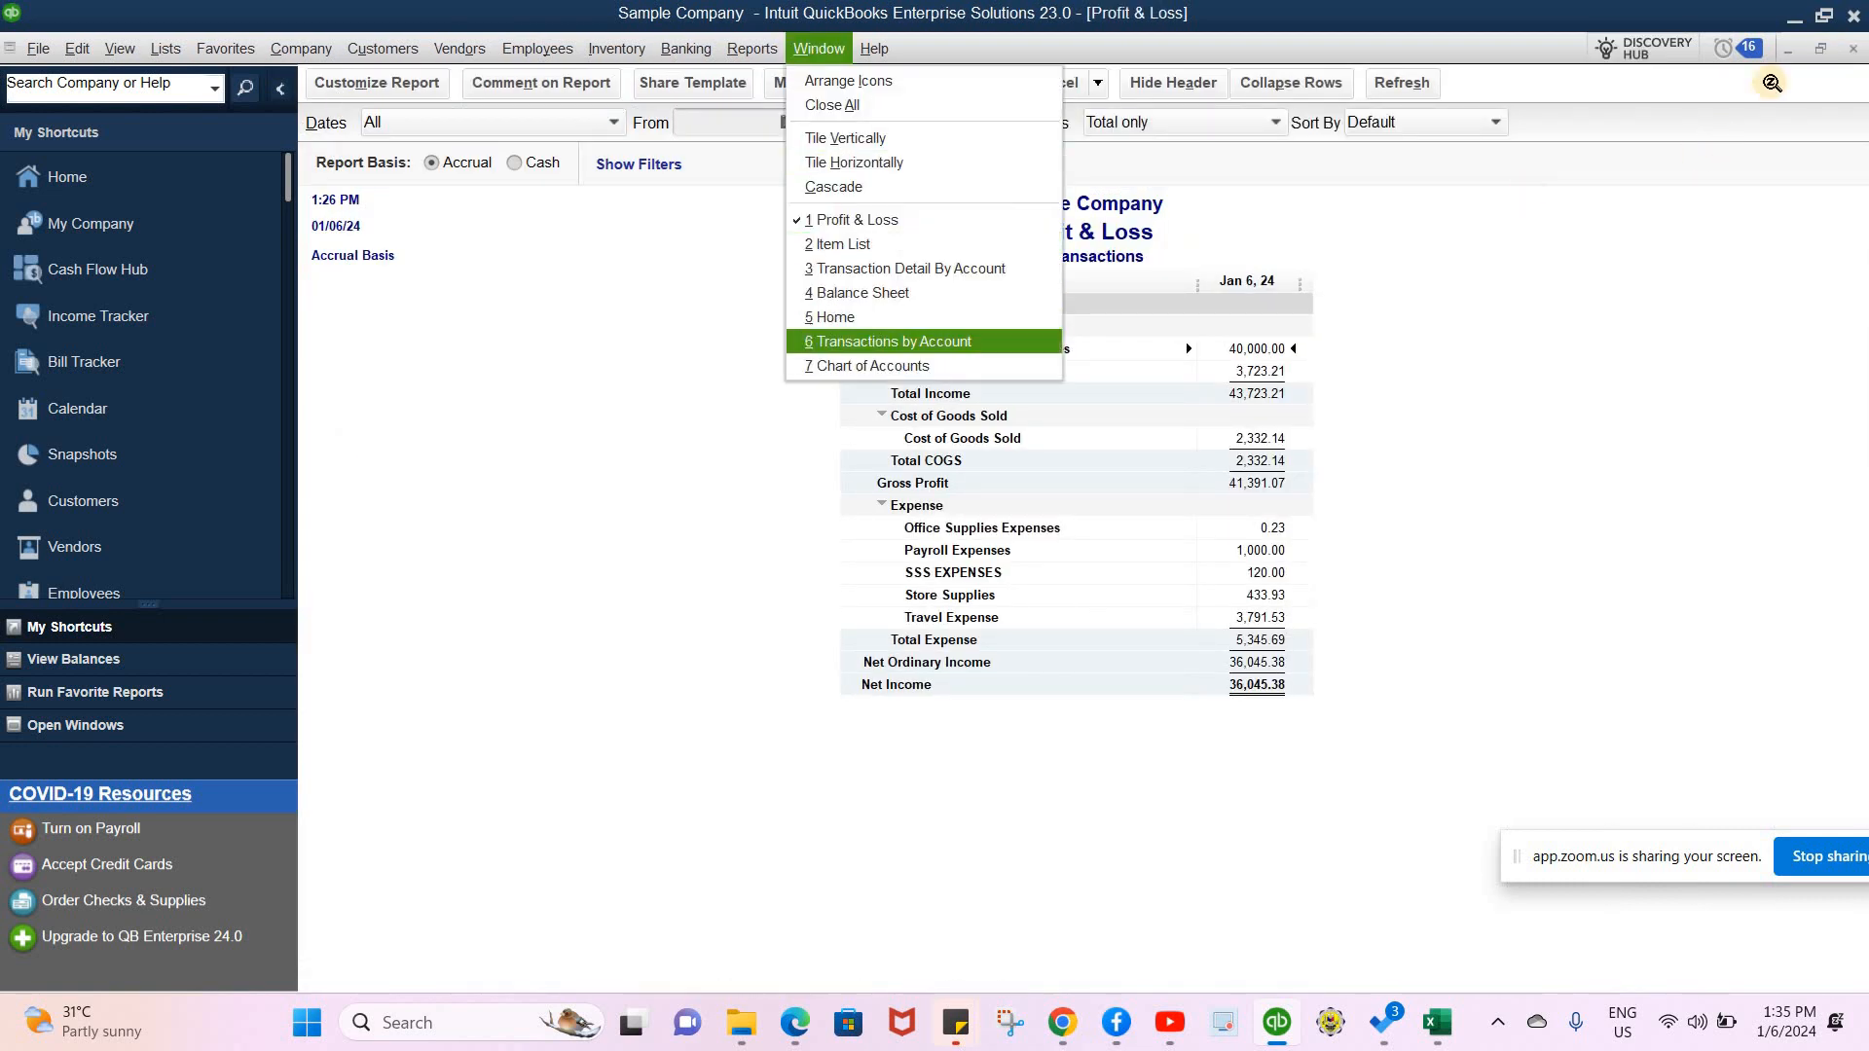
left_click(876, 341)
key("Escape")
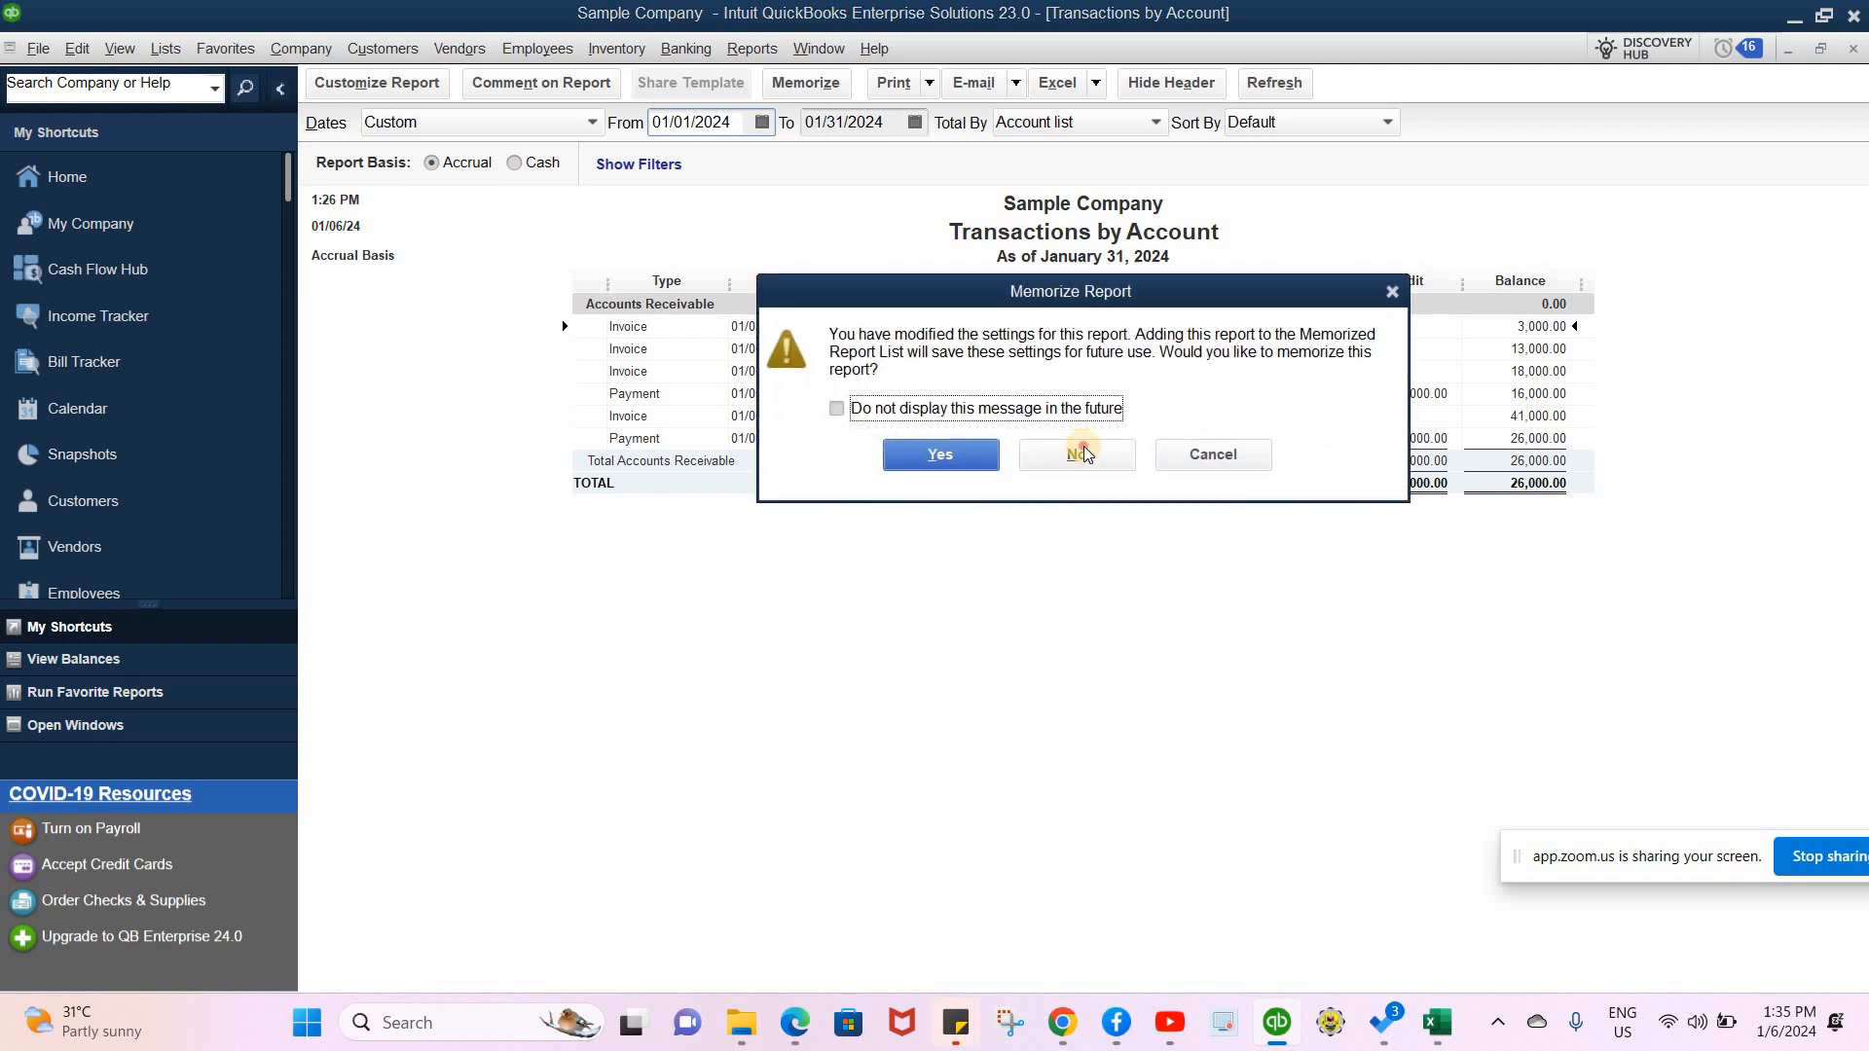
left_click(1071, 569)
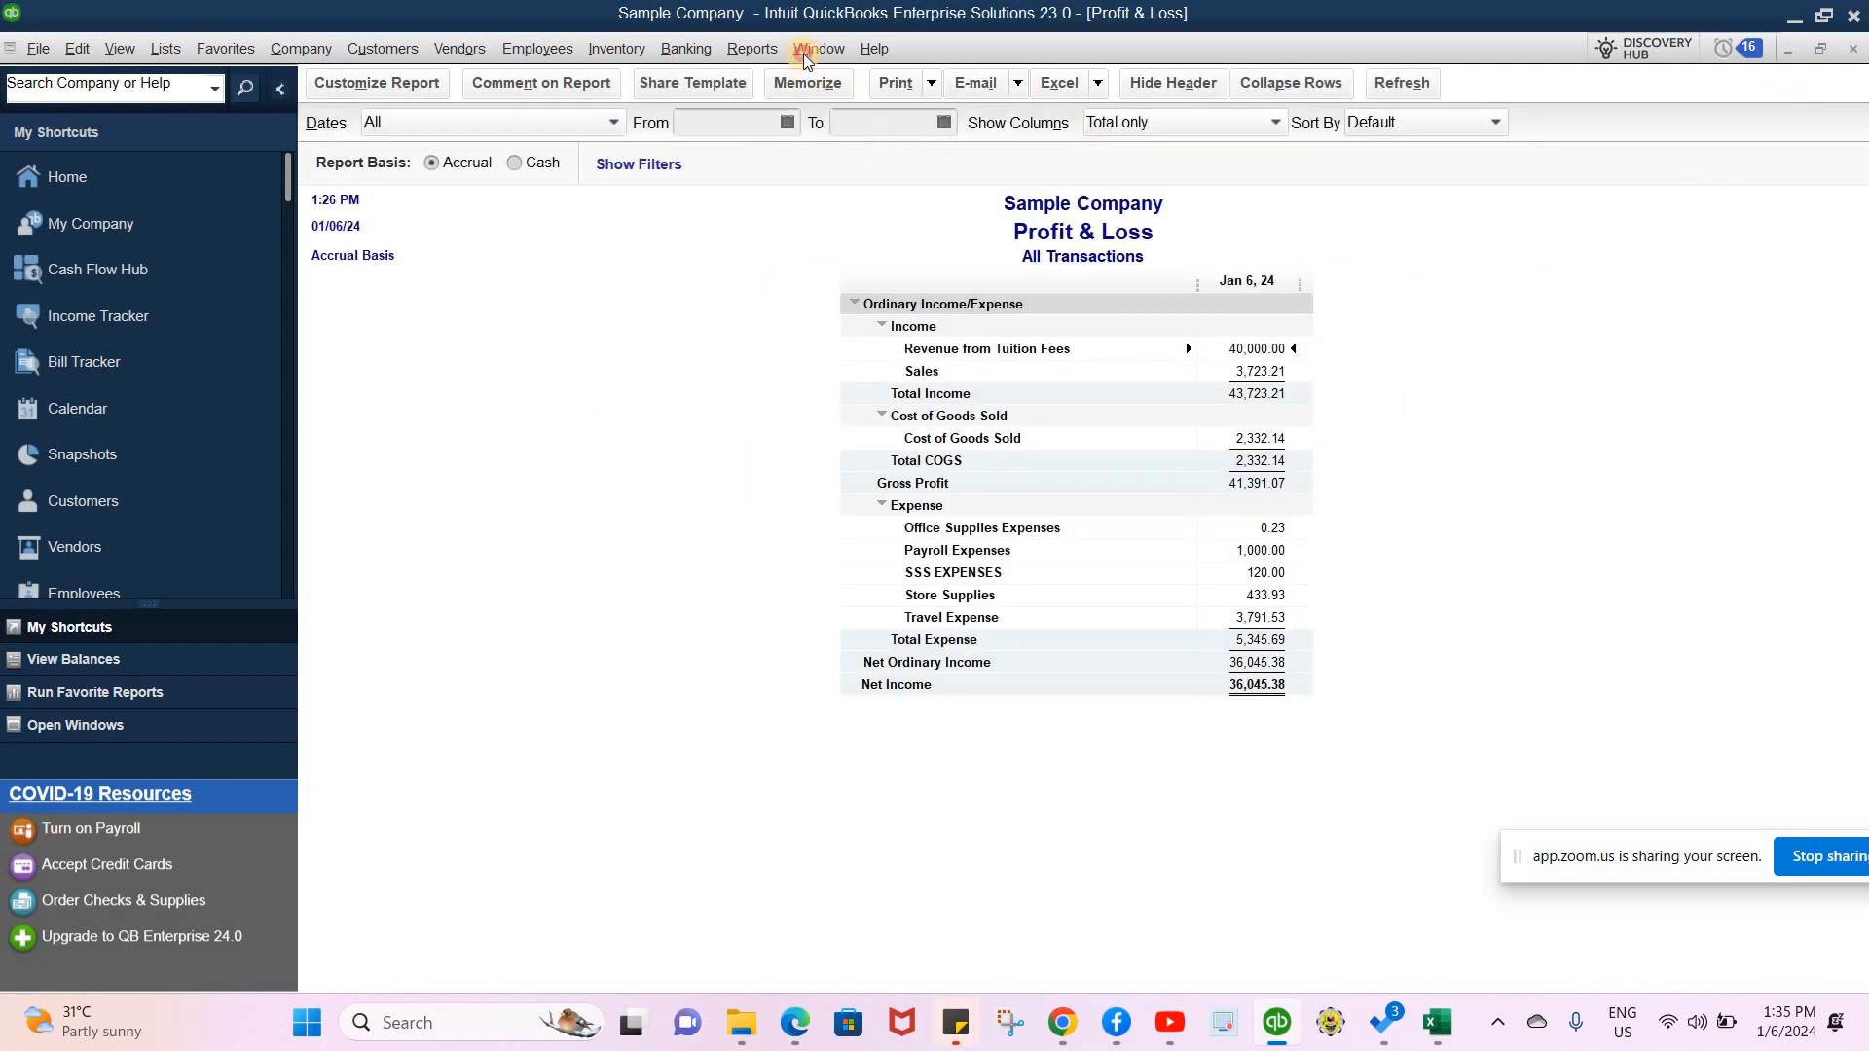
- Close the Transaction Detail By Account report without memorizing it, and switch to the Chart of Accounts
left_click(806, 51)
left_click(905, 269)
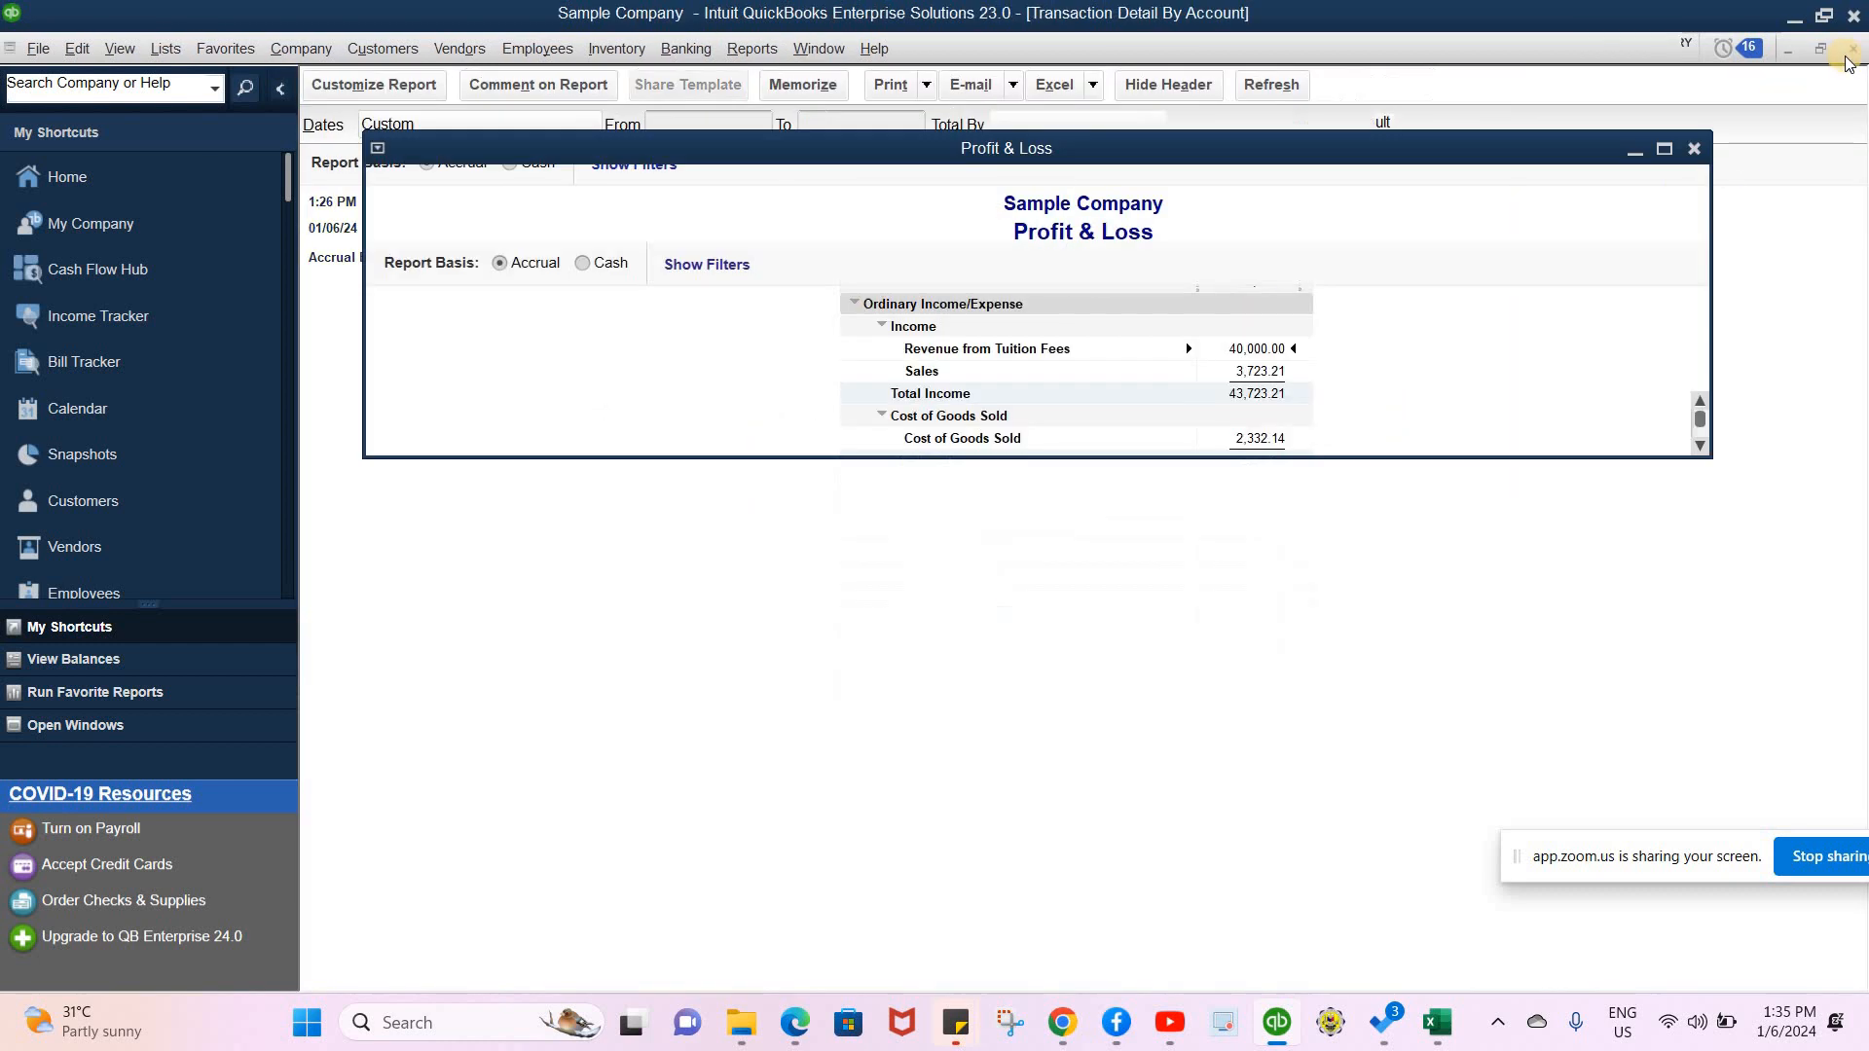
left_click(1852, 48)
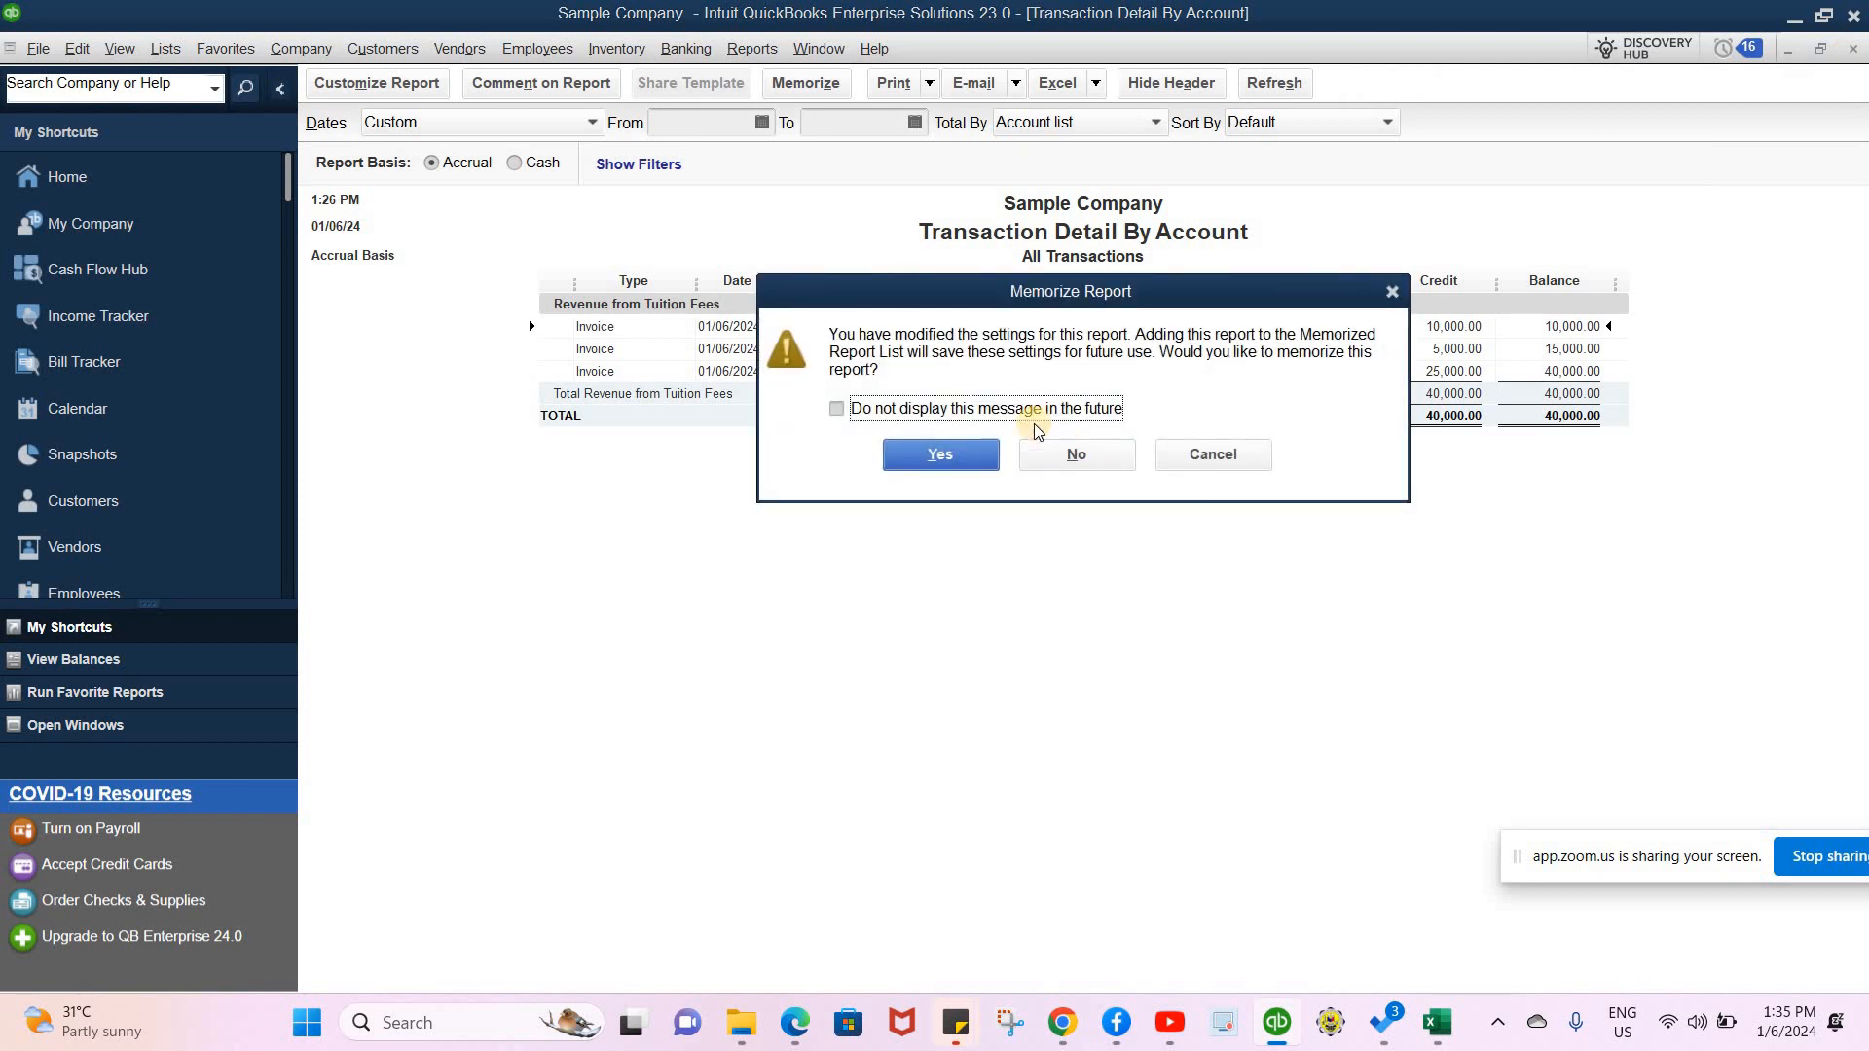
left_click(1077, 455)
left_click(817, 49)
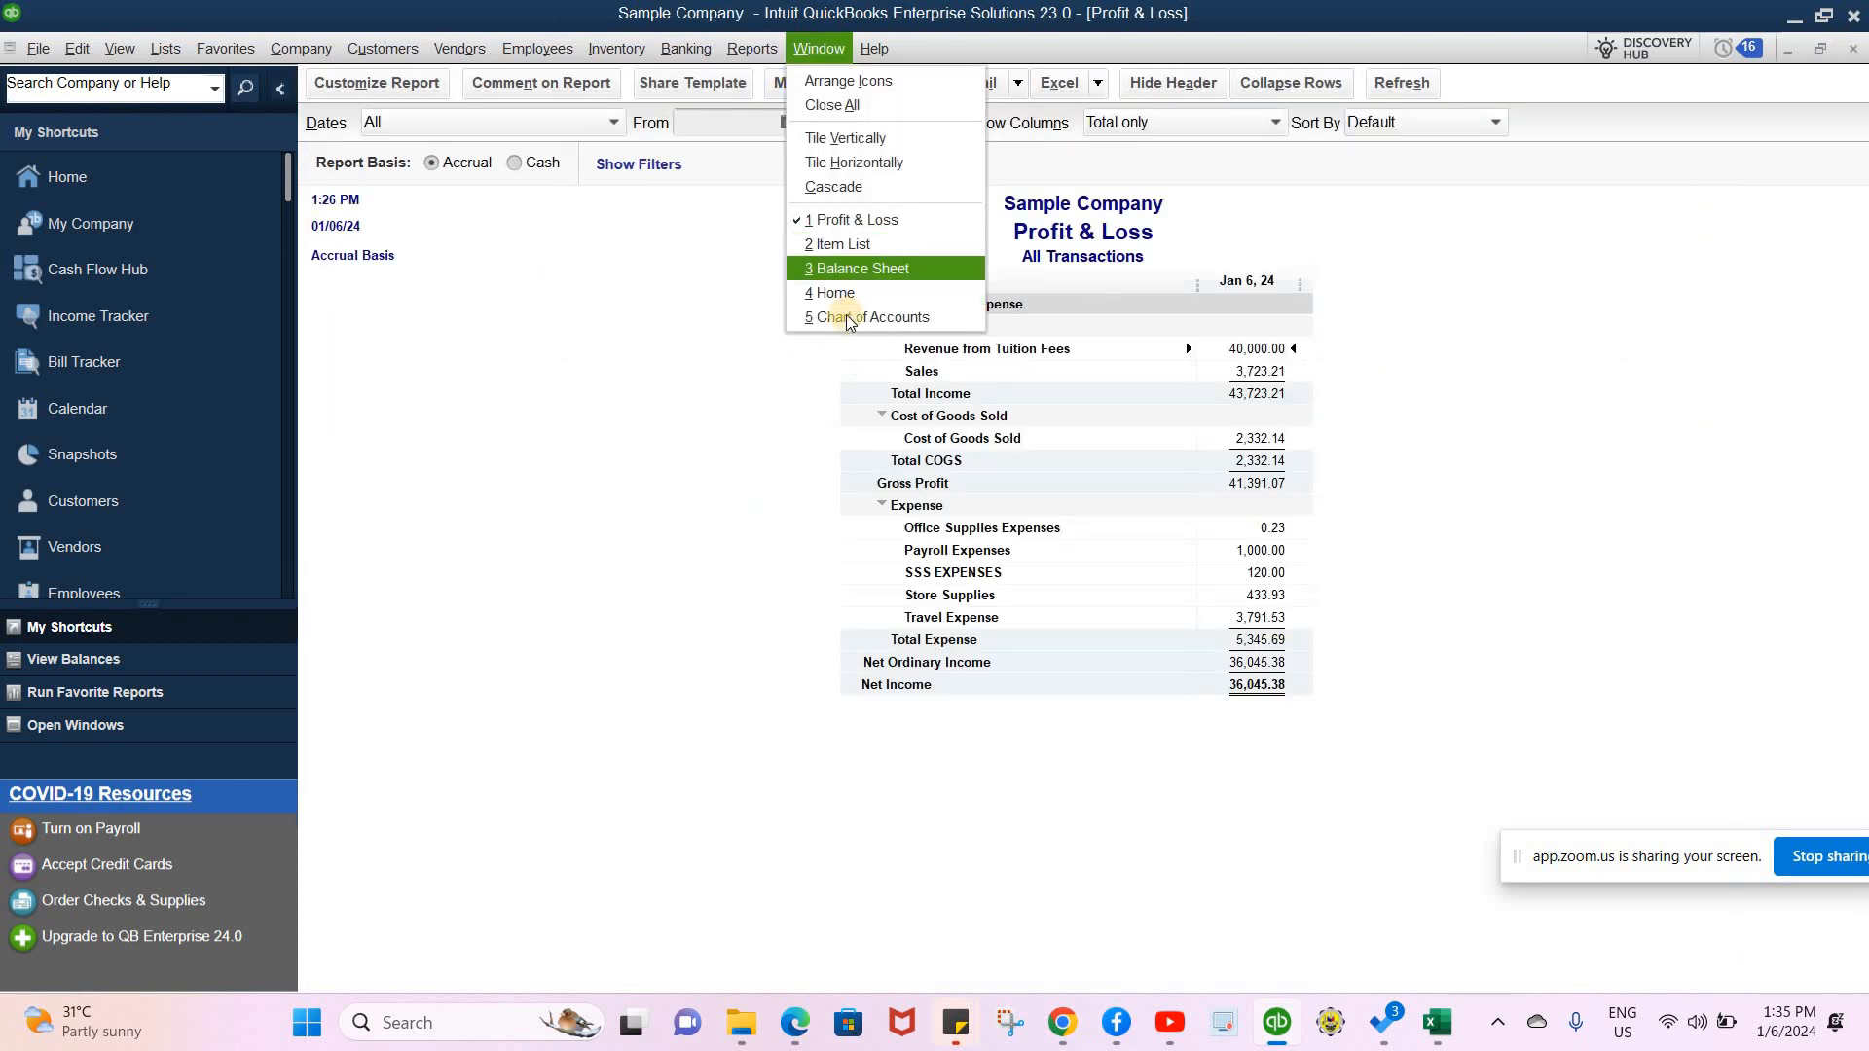
left_click(845, 313)
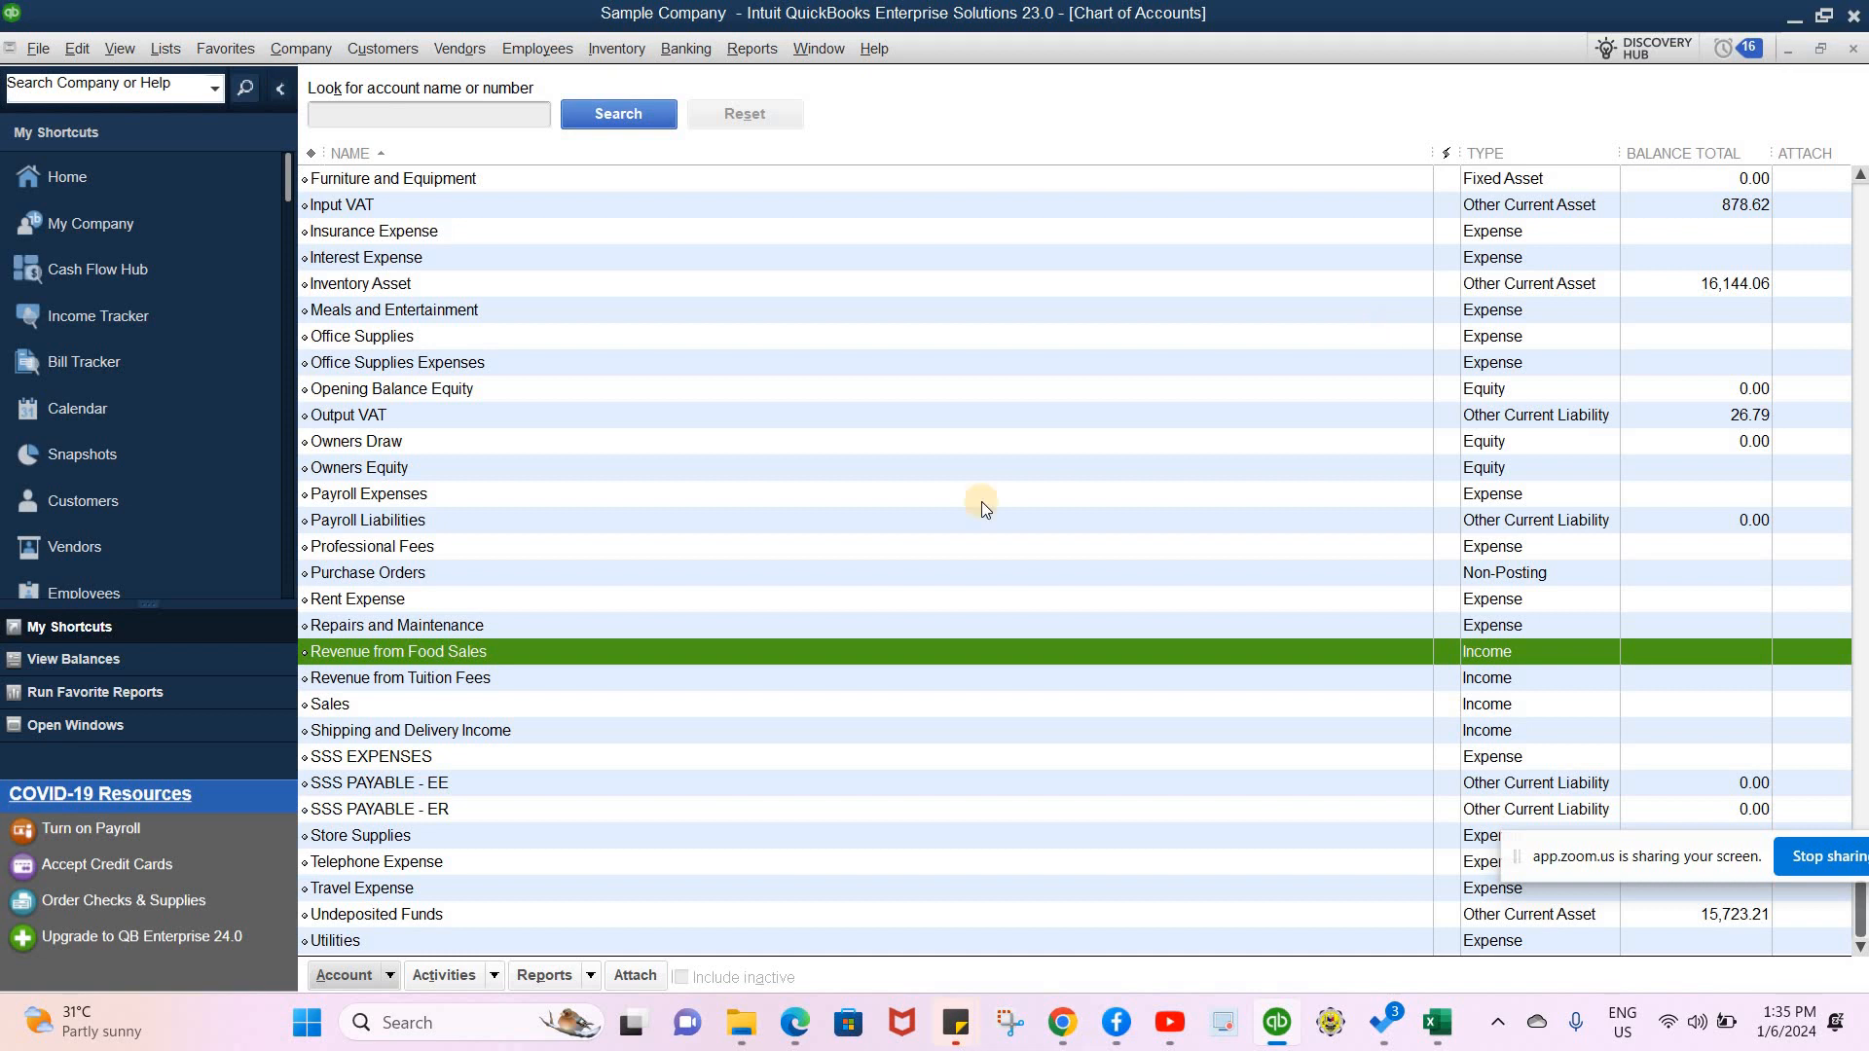
- Open the Item List and start a new Inventory Part item named PORK
left_click(166, 49)
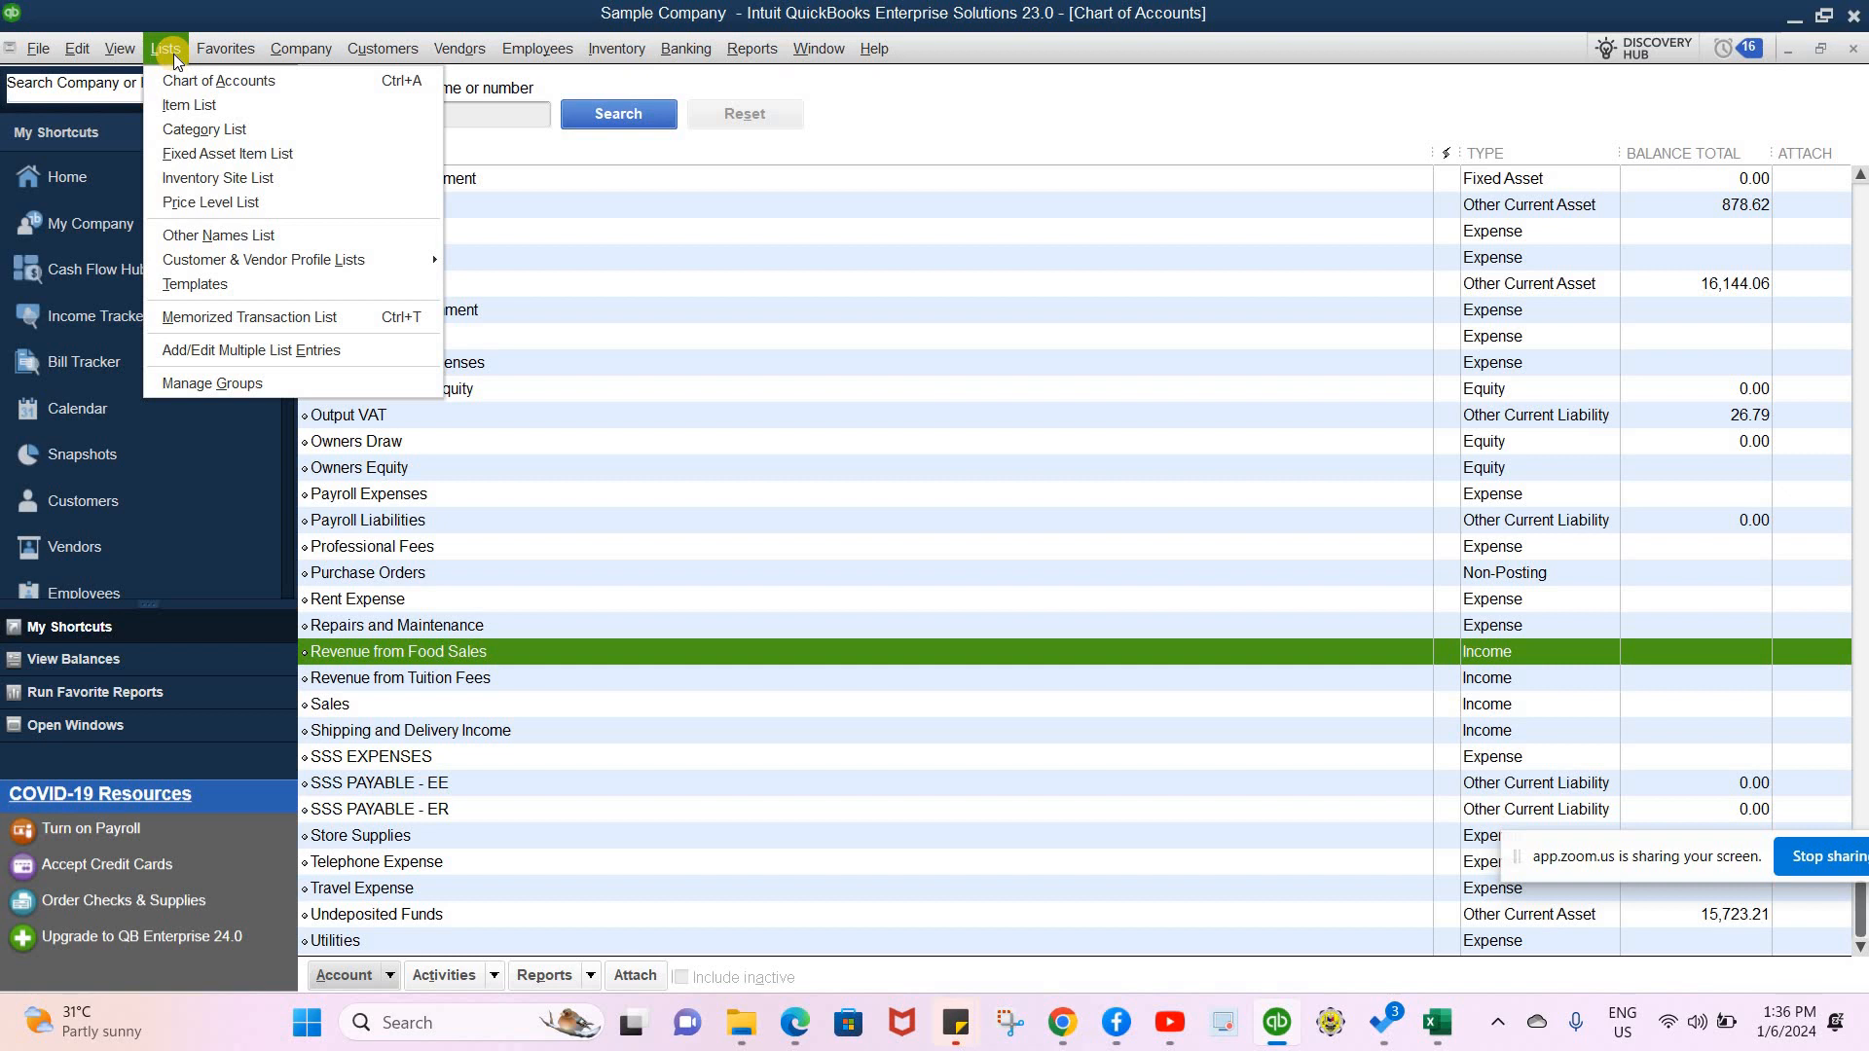
left_click(185, 107)
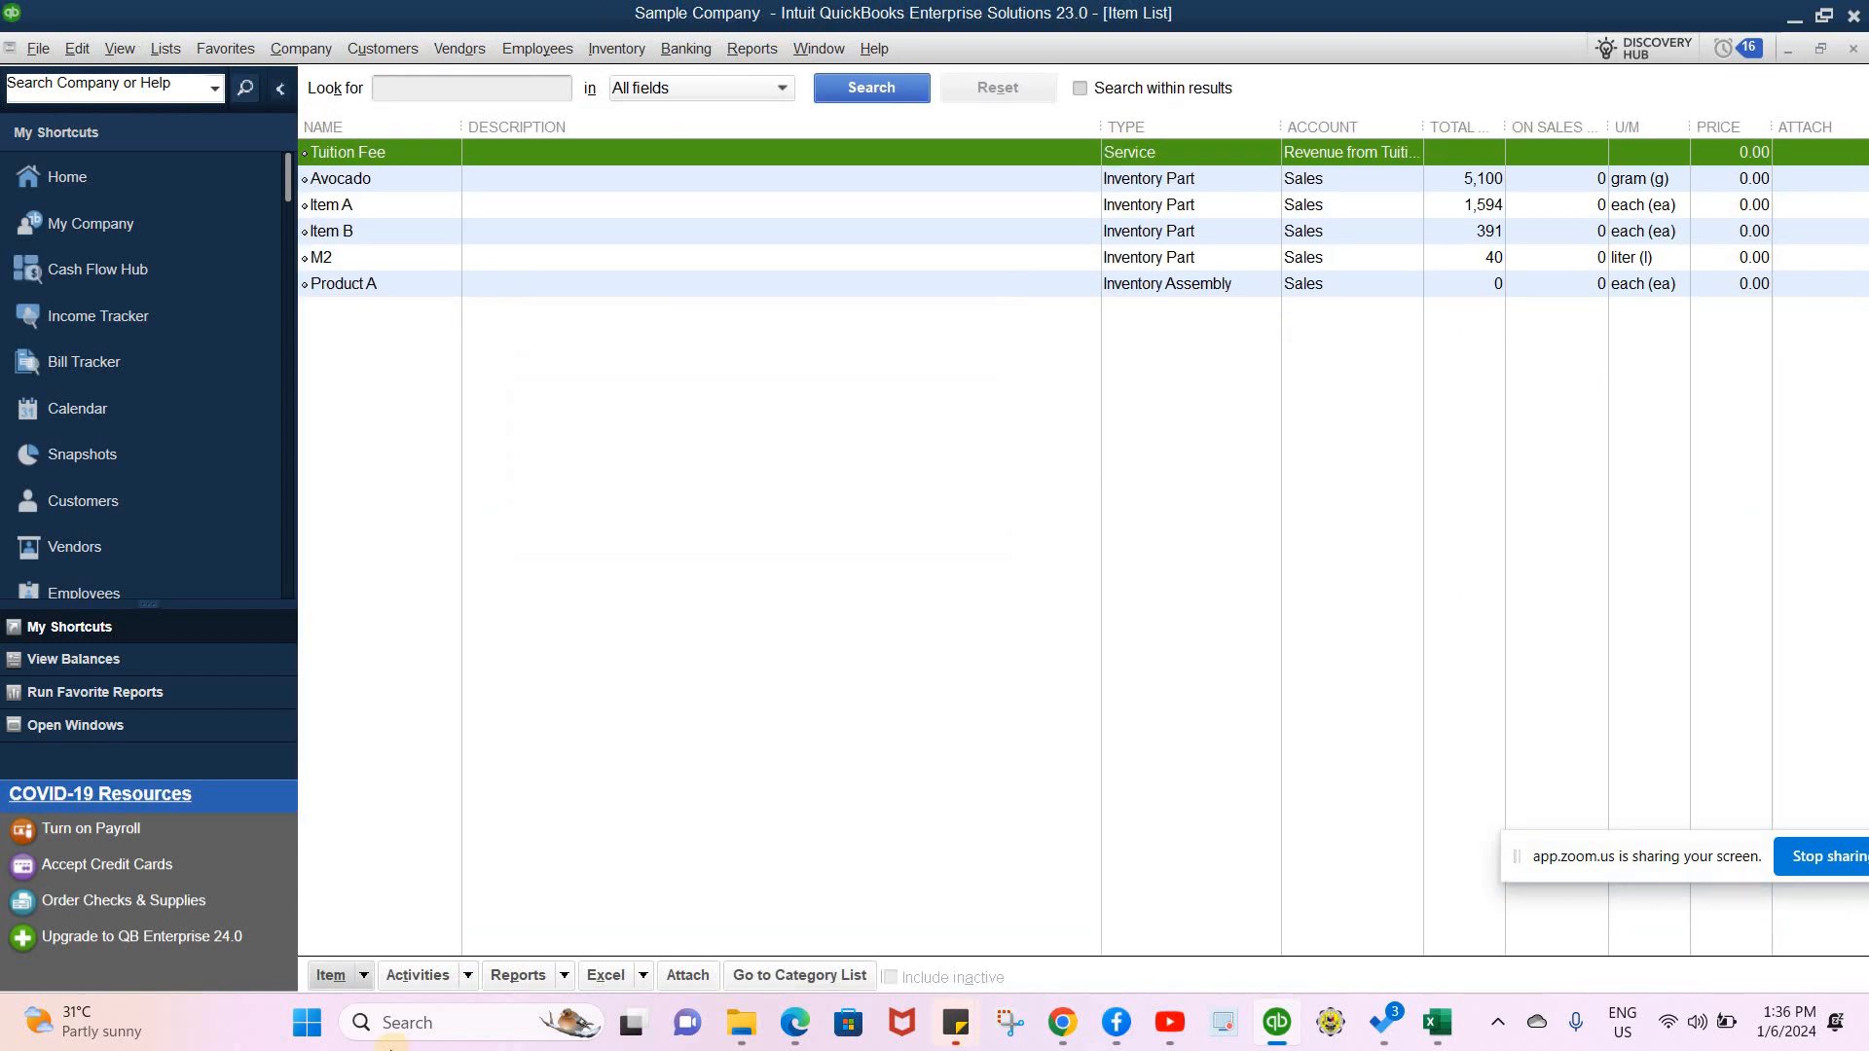
left_click(360, 971)
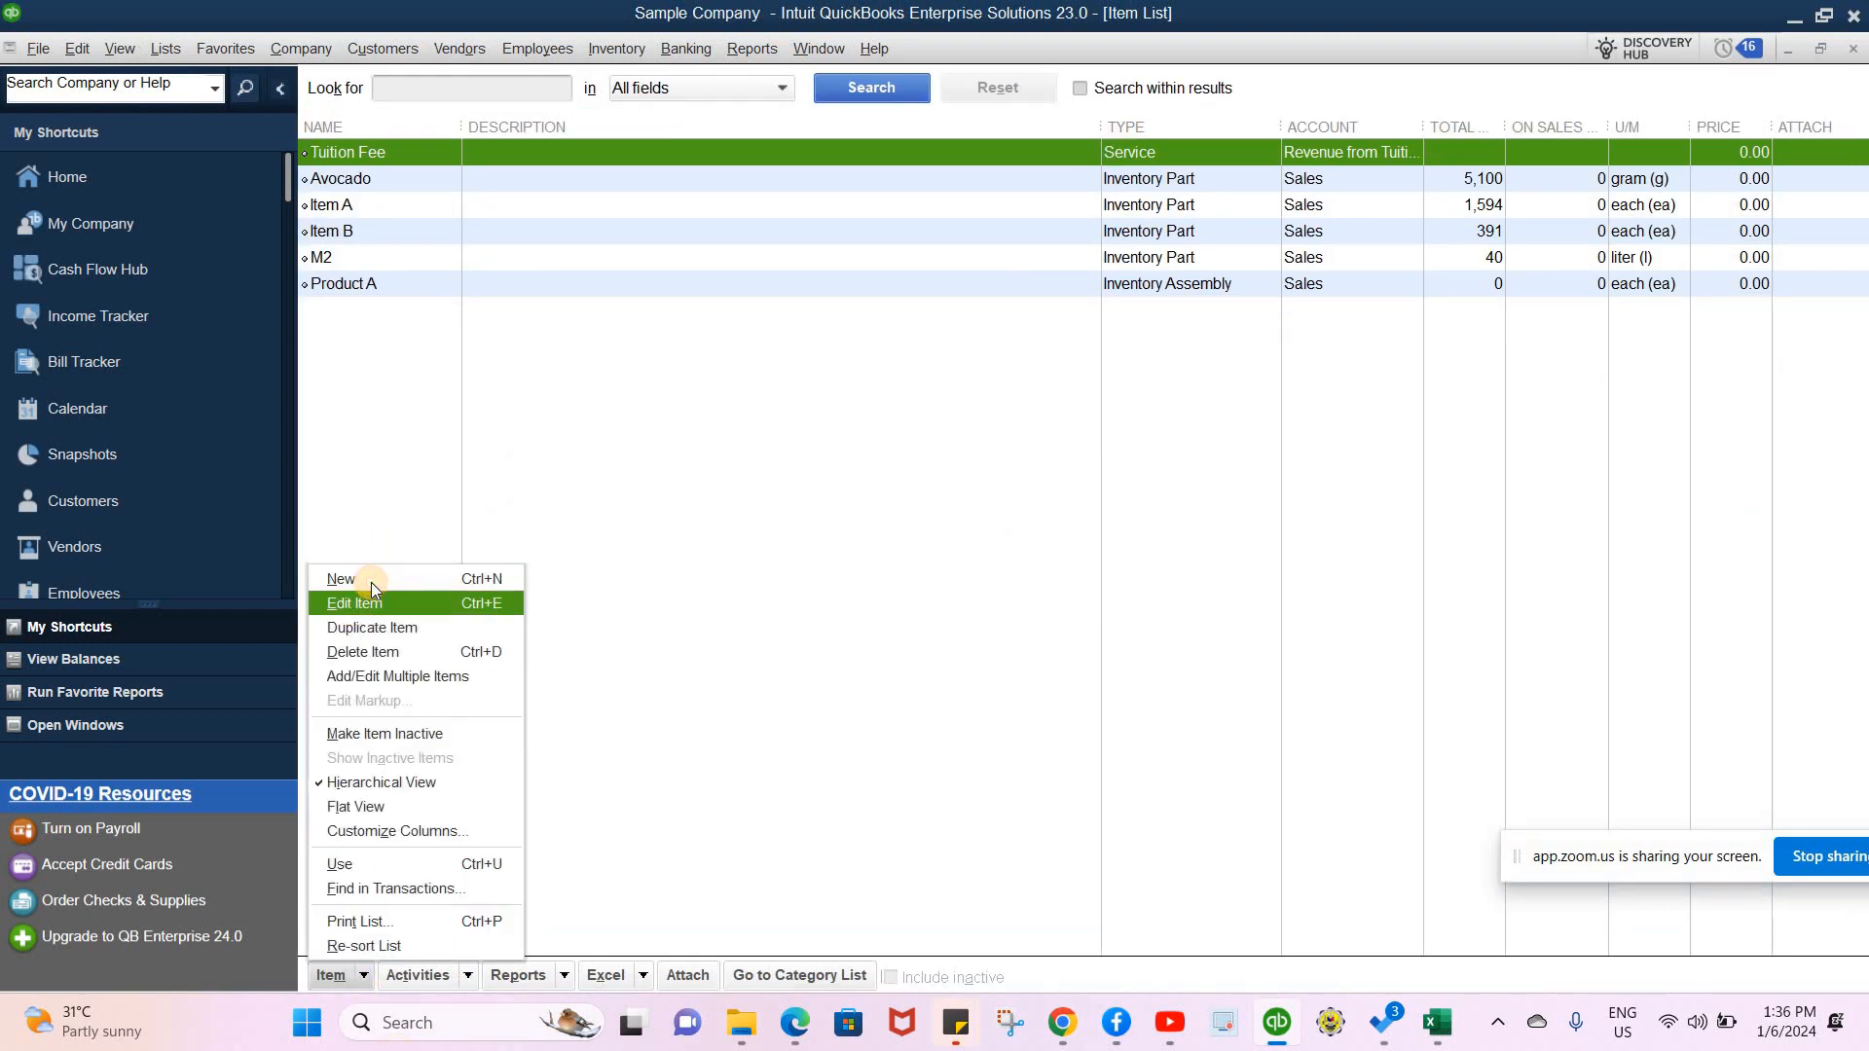
left_click(371, 582)
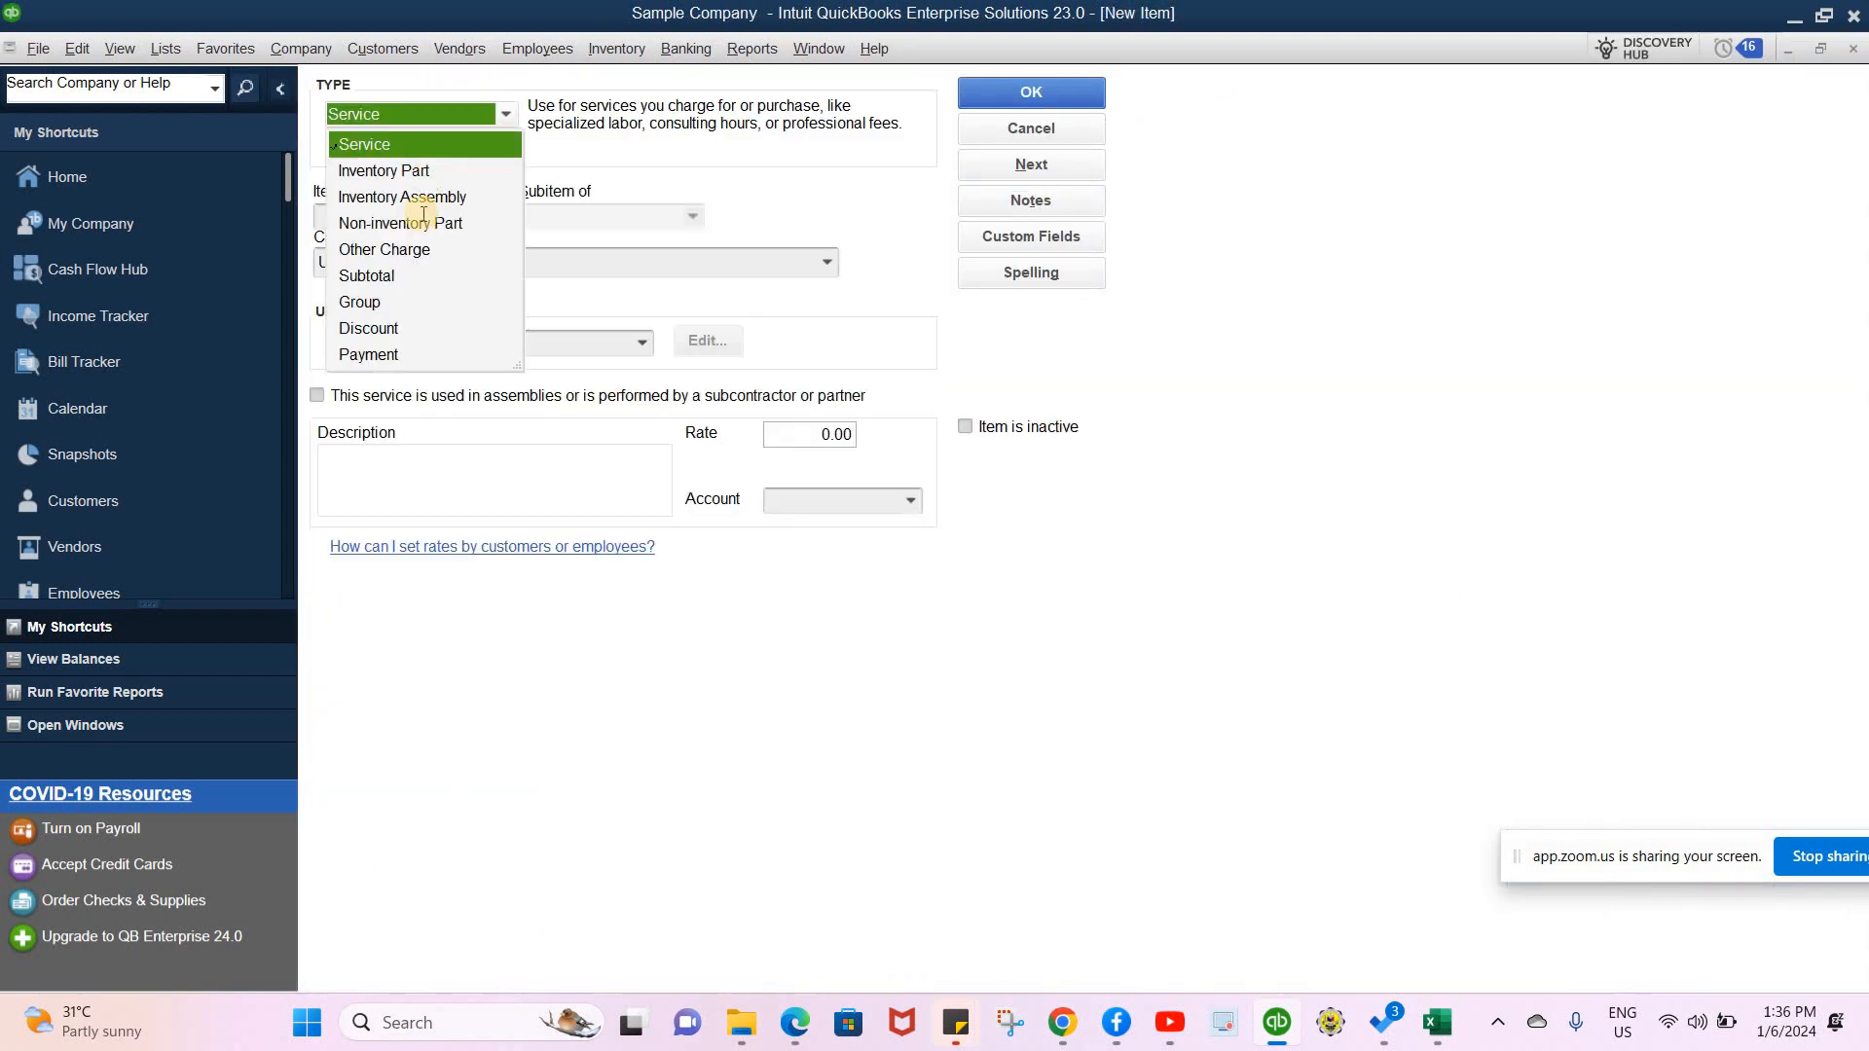
left_click(428, 170)
left_click(431, 209)
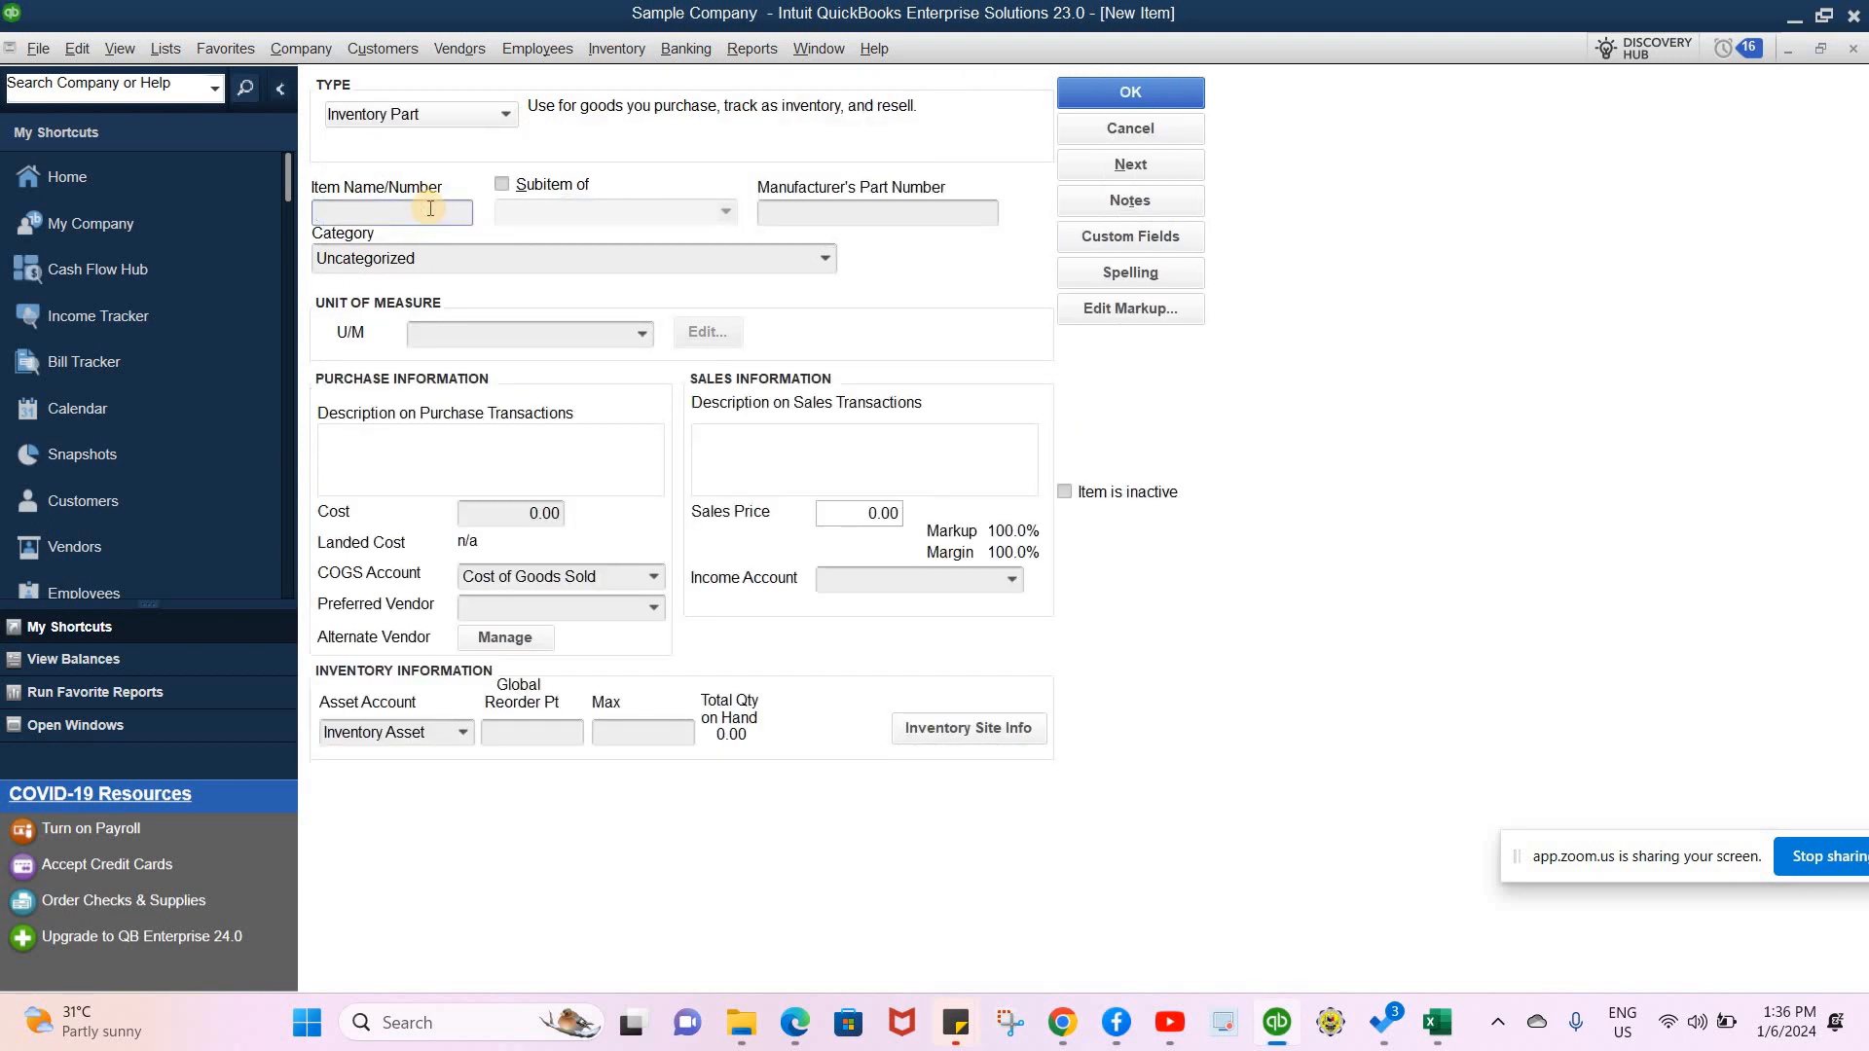
key("Caps_Lock")
type("PORK")
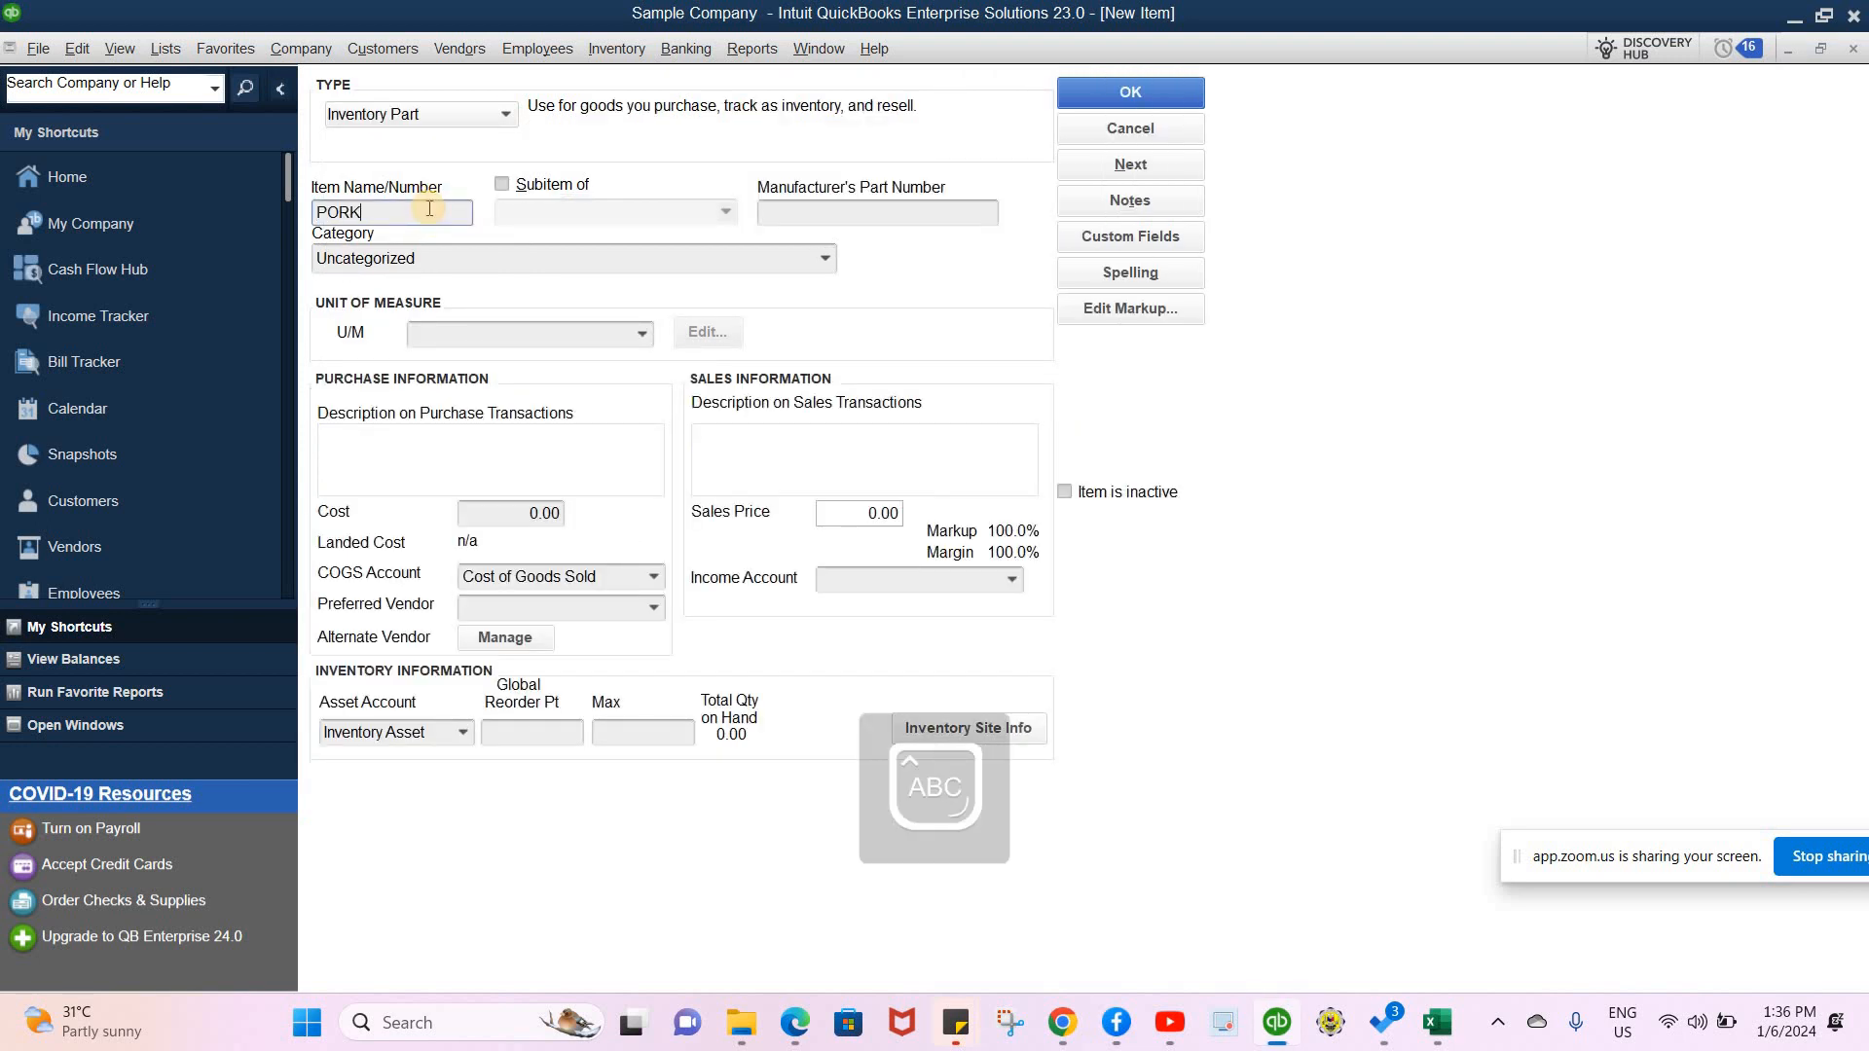
- Add kilogram (kg) as a new weight unit of measure and assign it to the PORK item
left_click(641, 333)
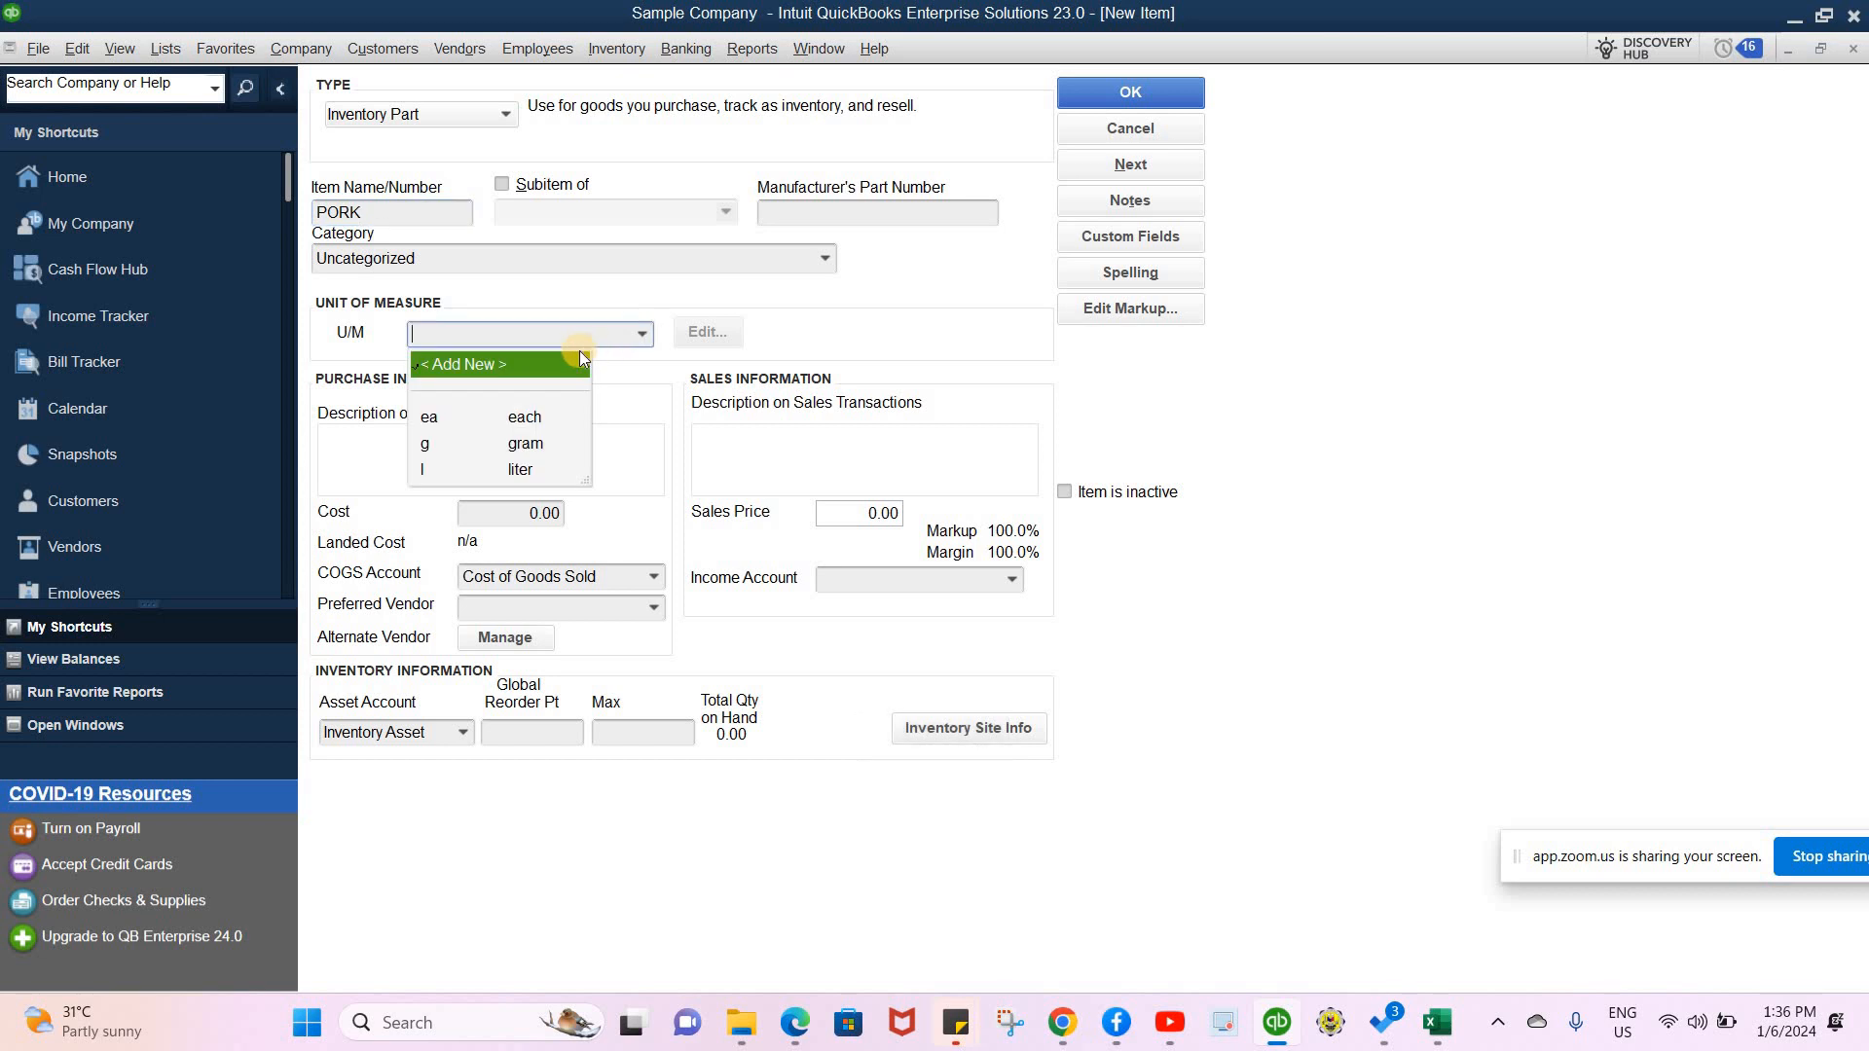
left_click(489, 370)
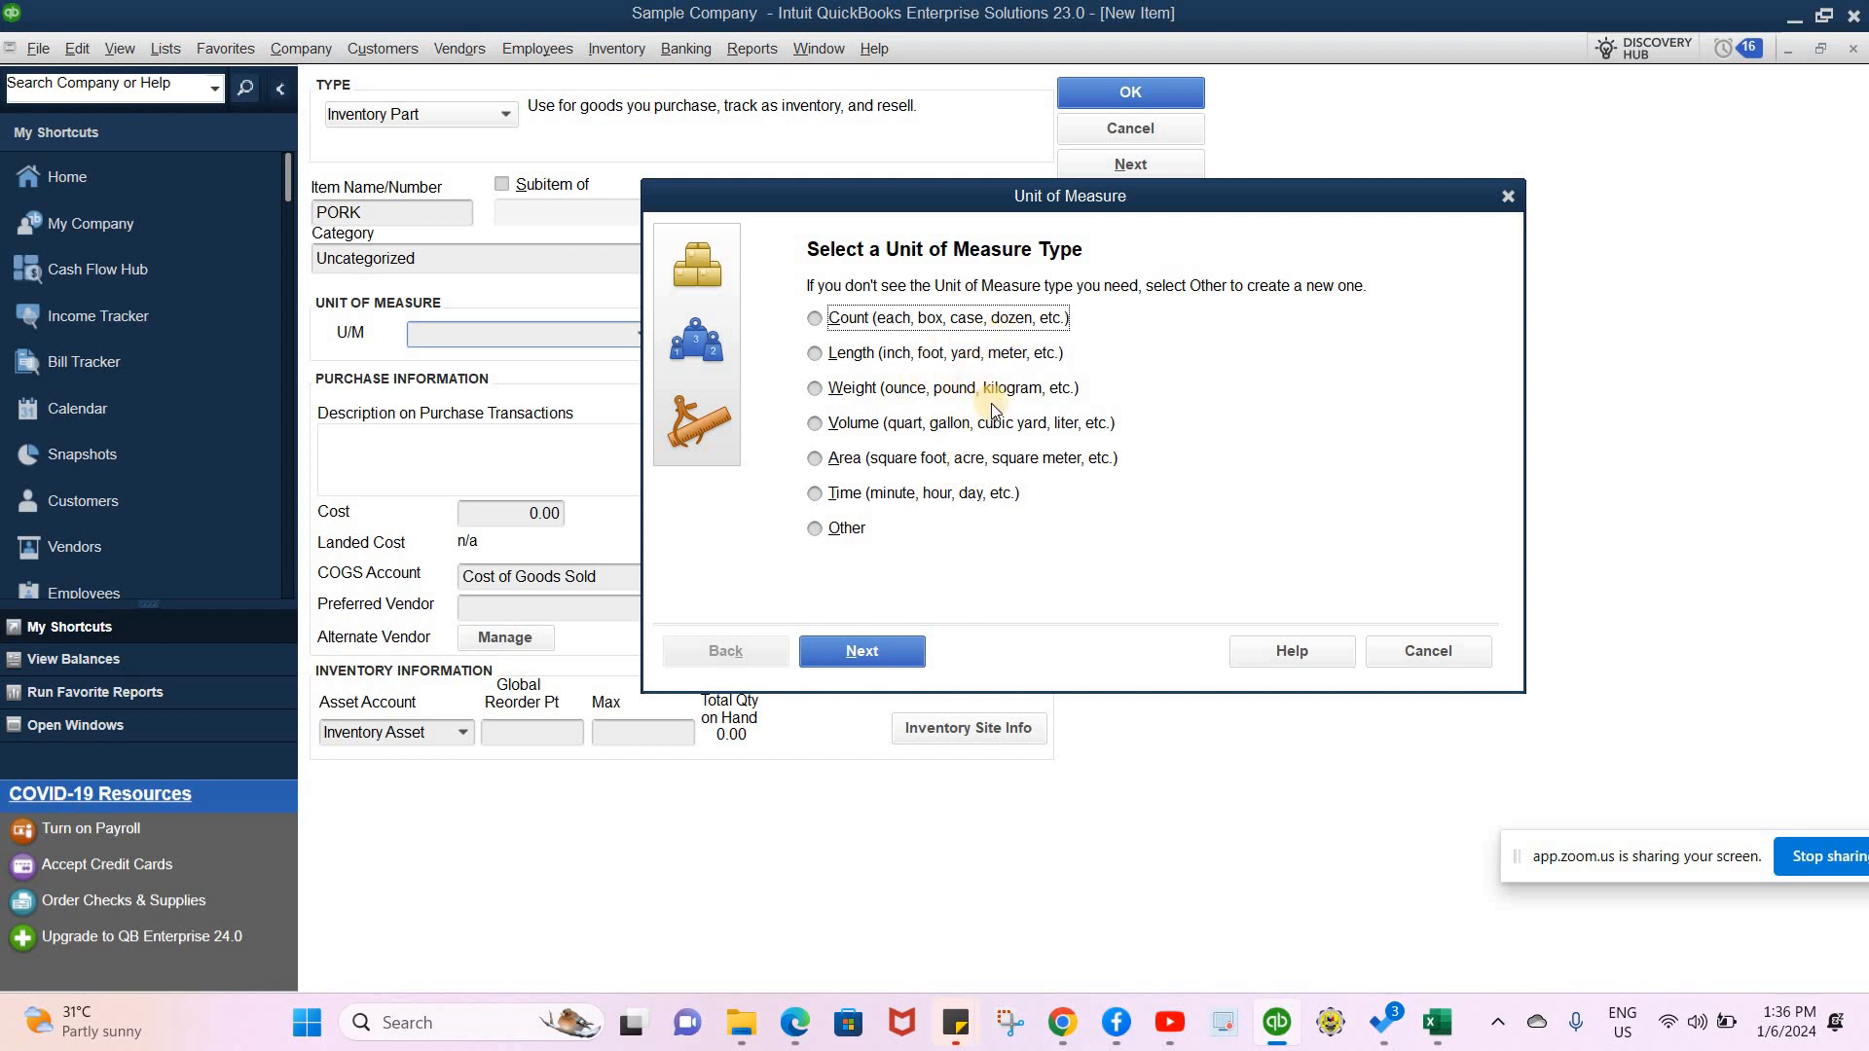
left_click(812, 388)
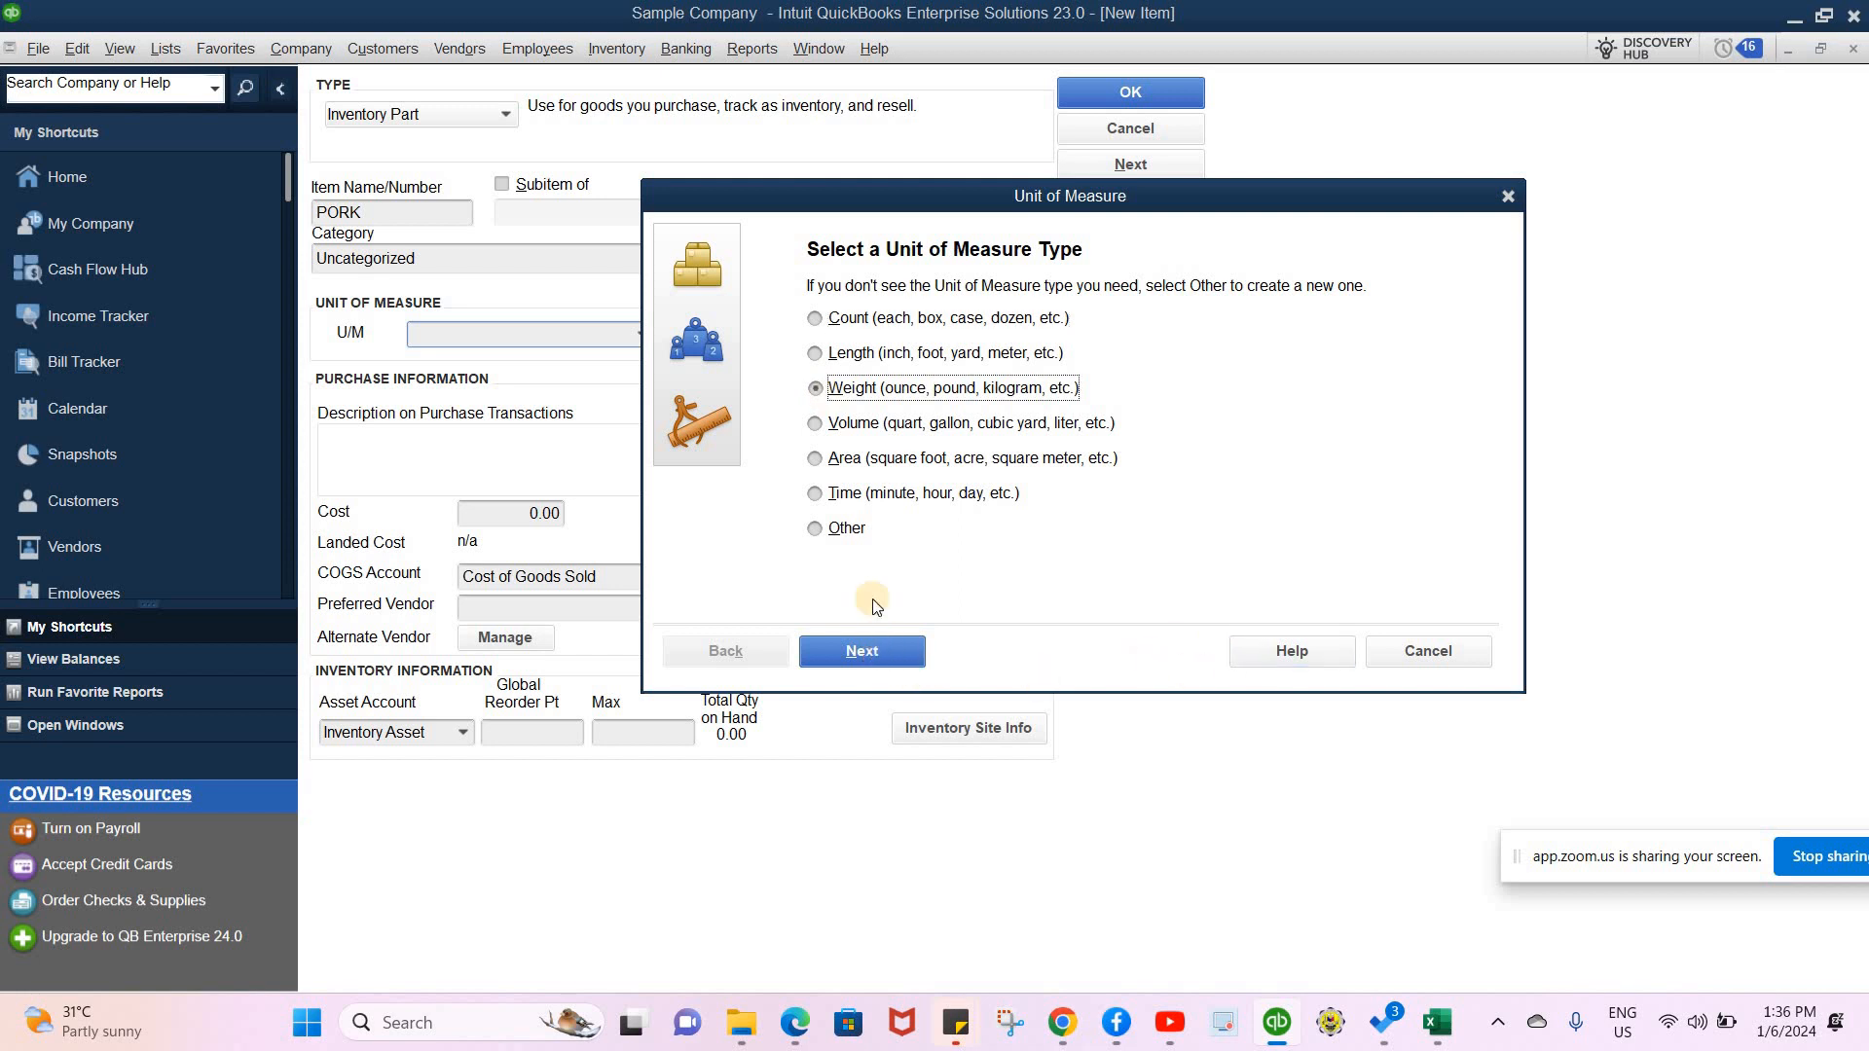
left_click(862, 650)
left_click(816, 452)
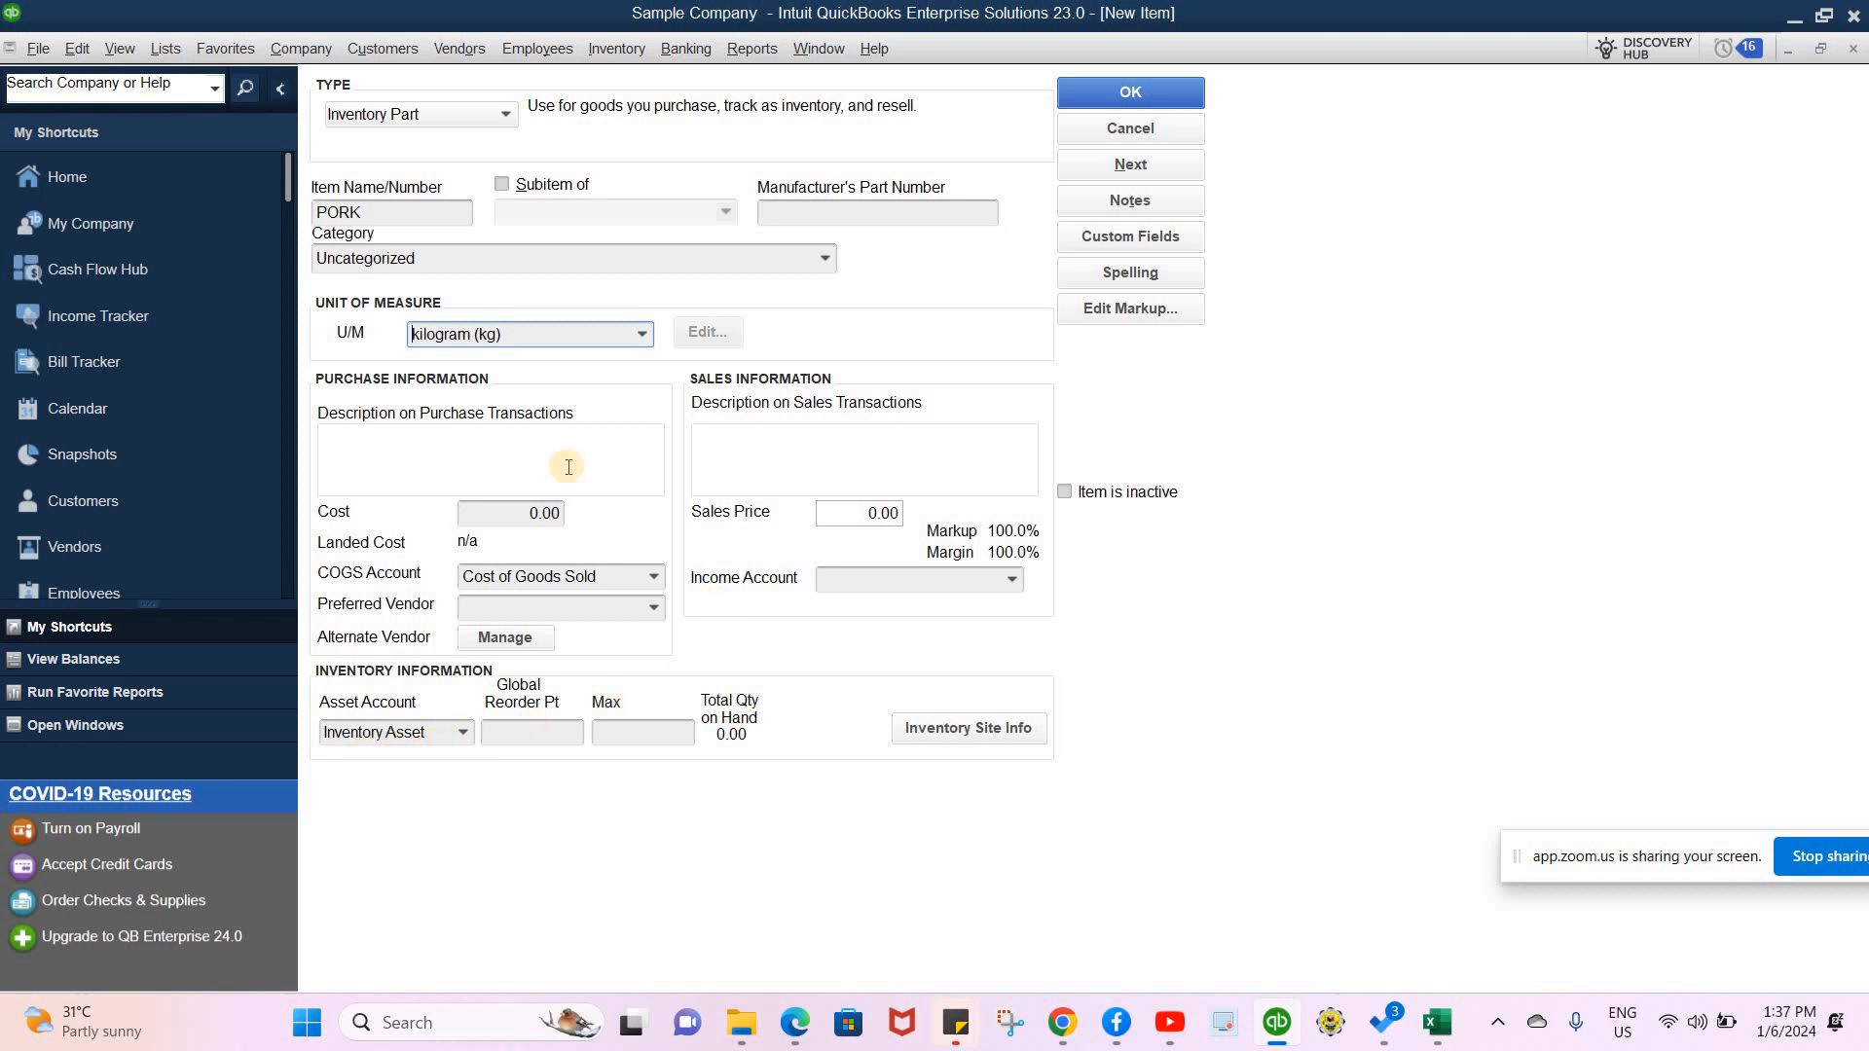
- Set PORK's income account to Revenue from Food Sales and save the item
left_click(1012, 582)
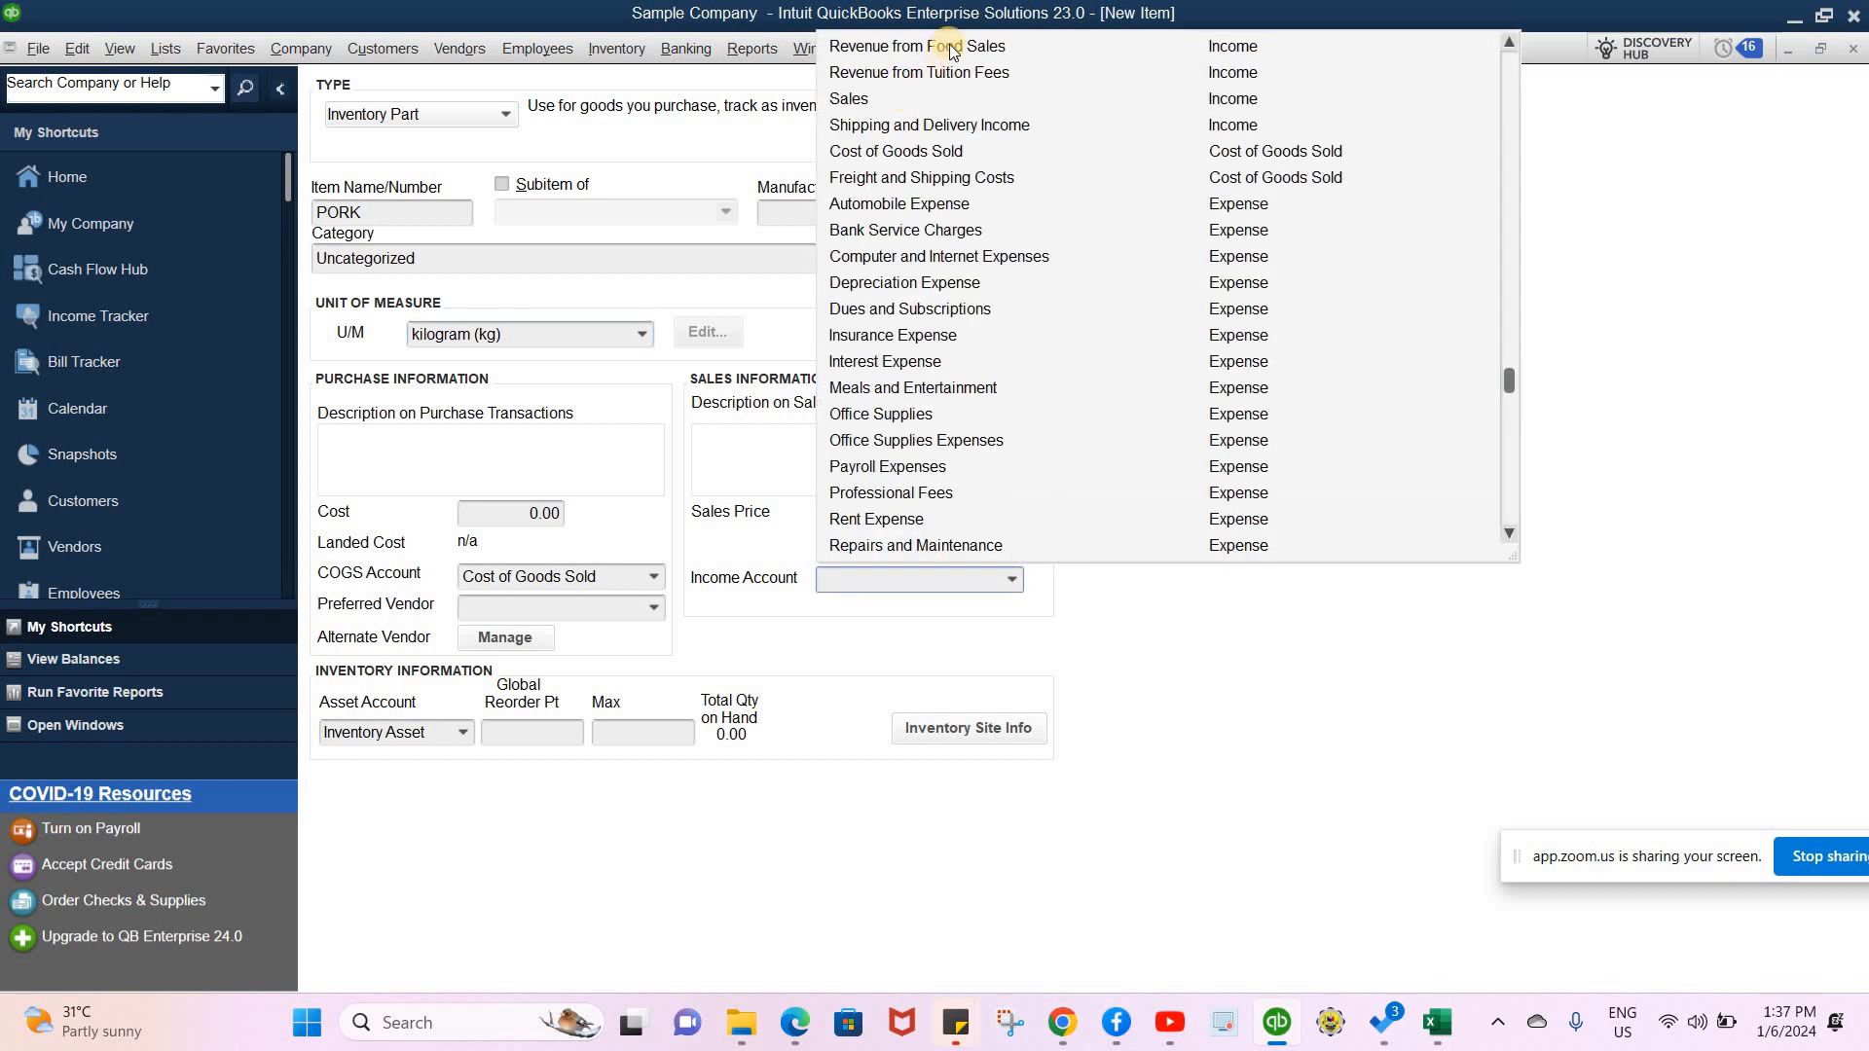
left_click(1002, 45)
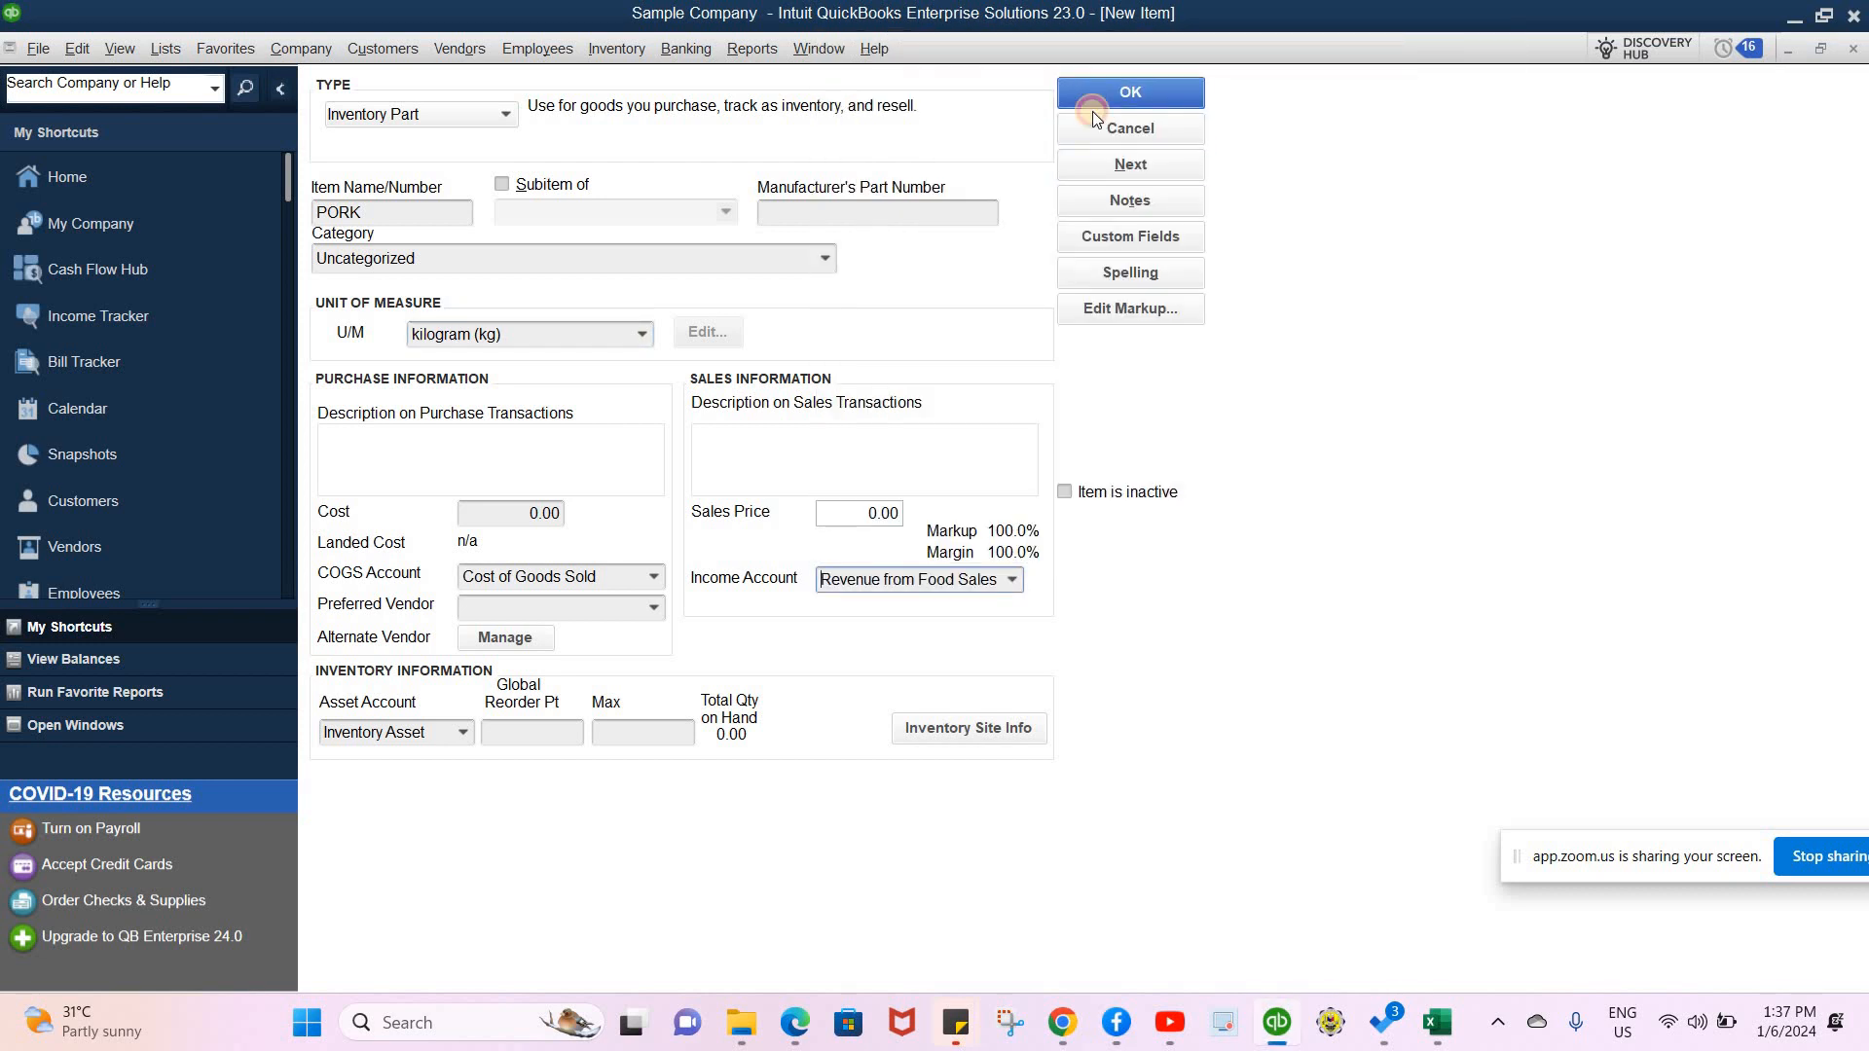
left_click(1092, 103)
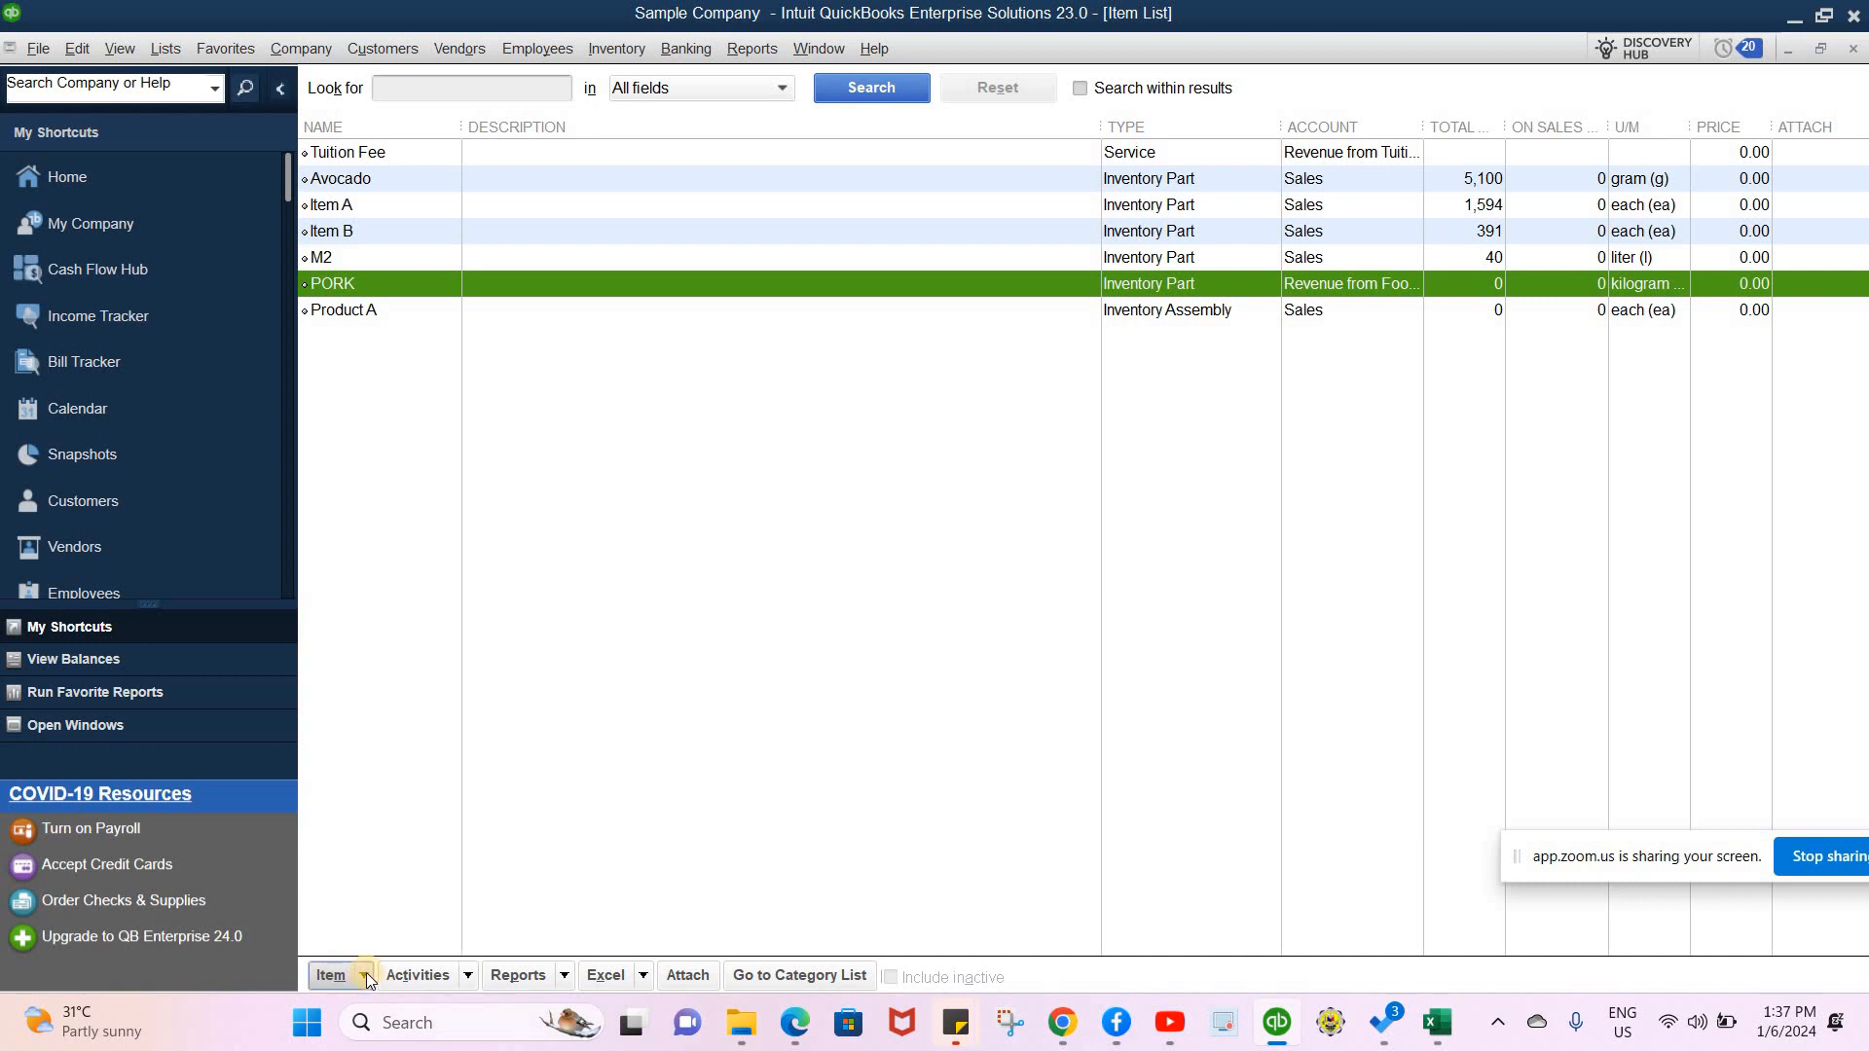
- Start another new Inventory Part item and name it CATSUP
left_click(365, 975)
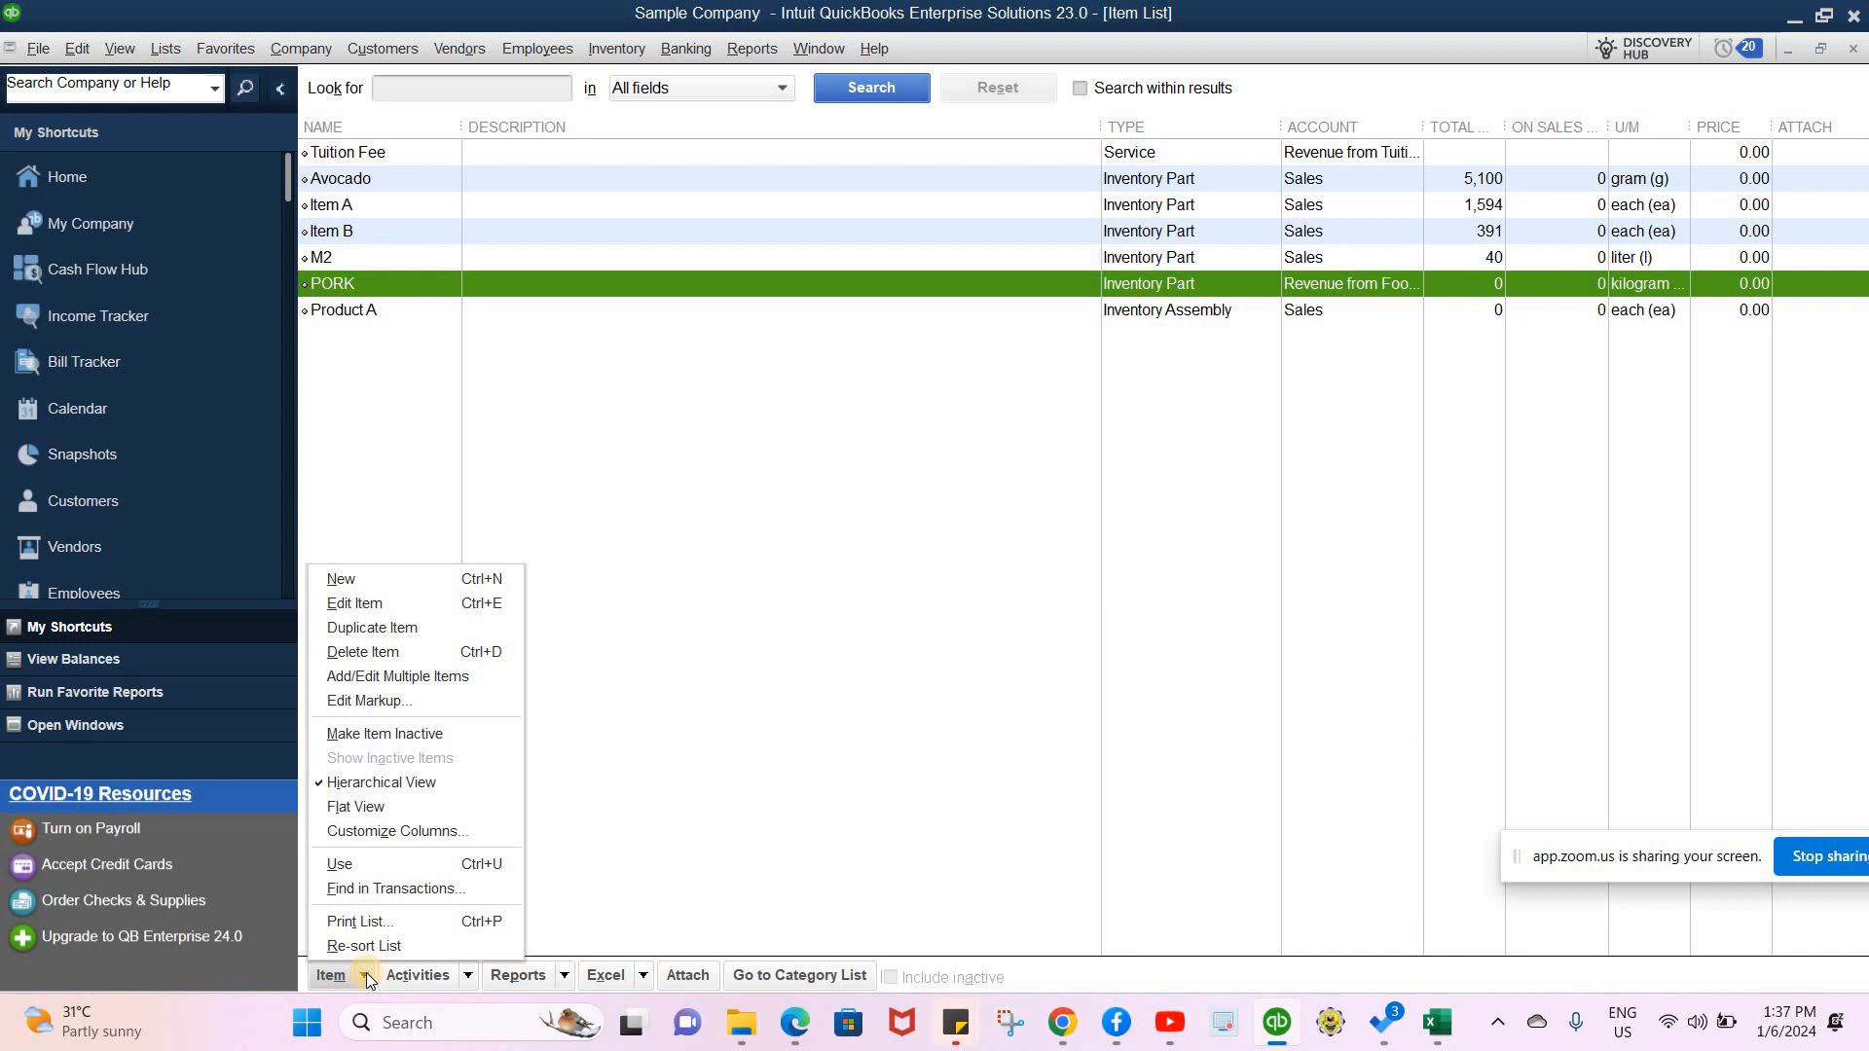
left_click(359, 588)
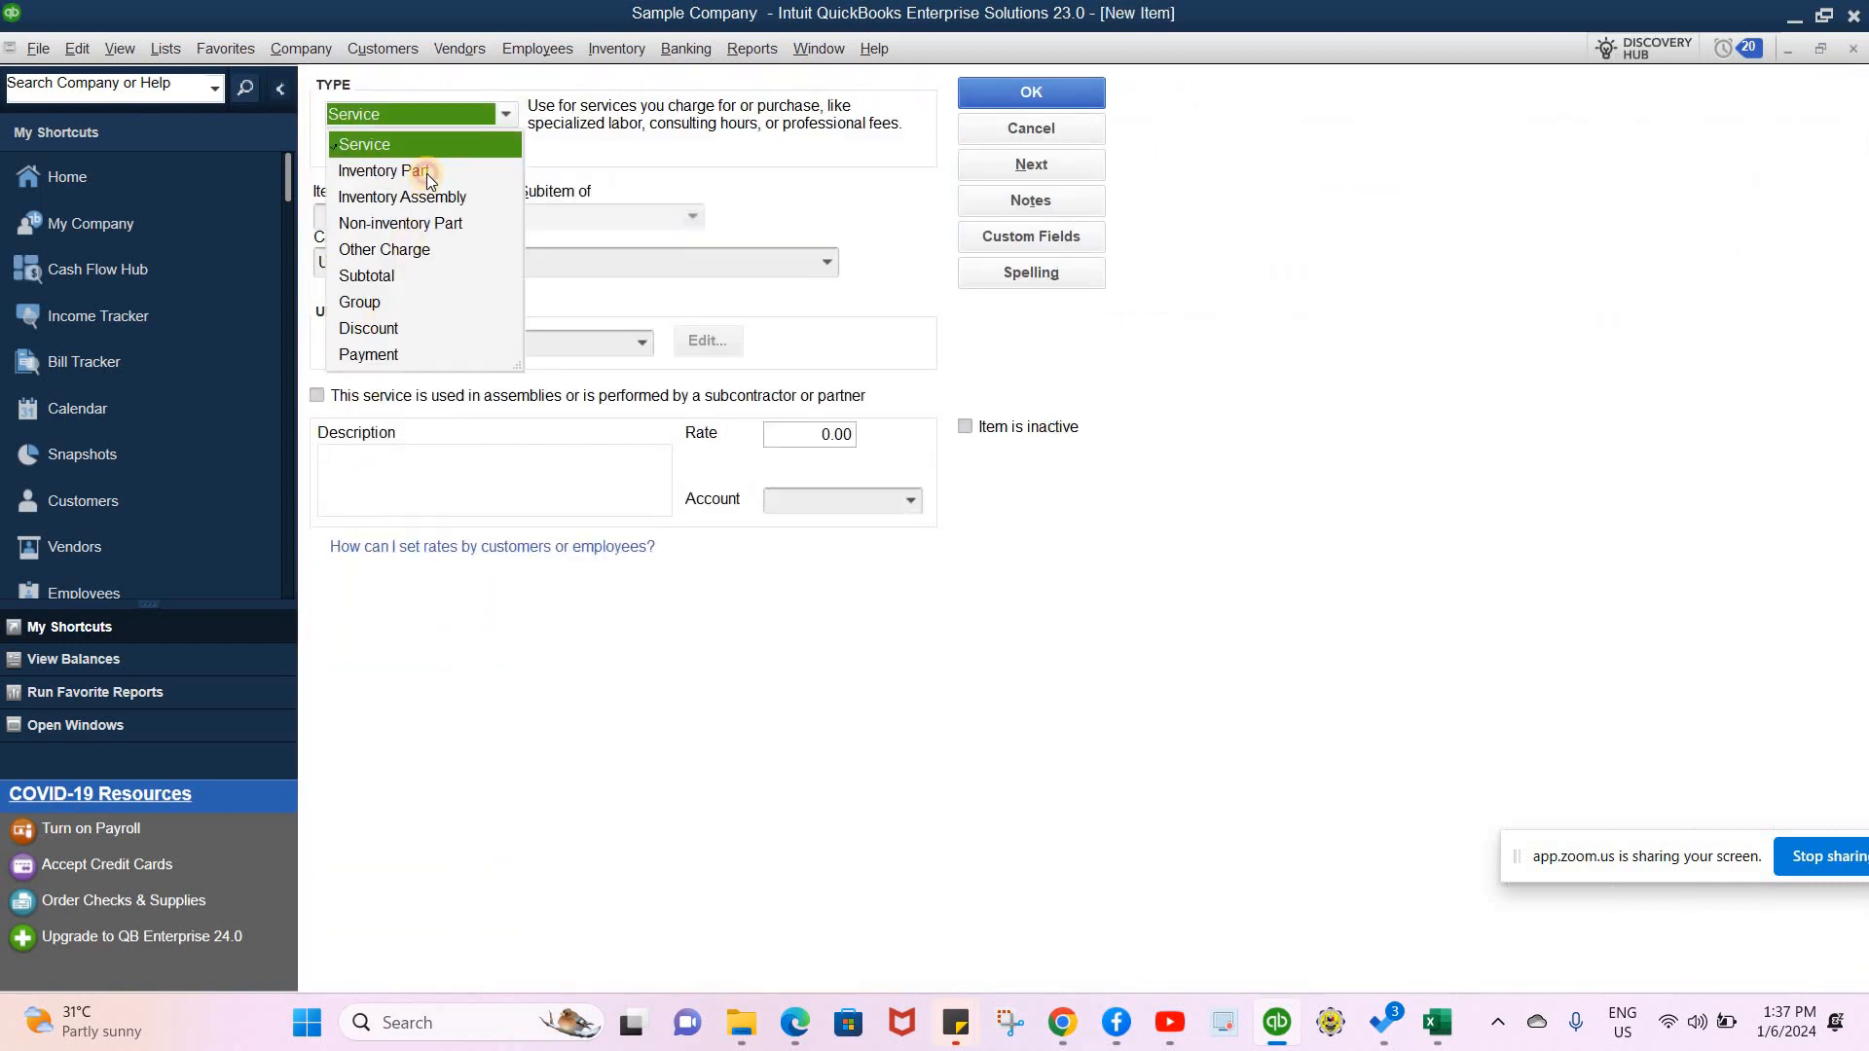
left_click(383, 172)
left_click(418, 218)
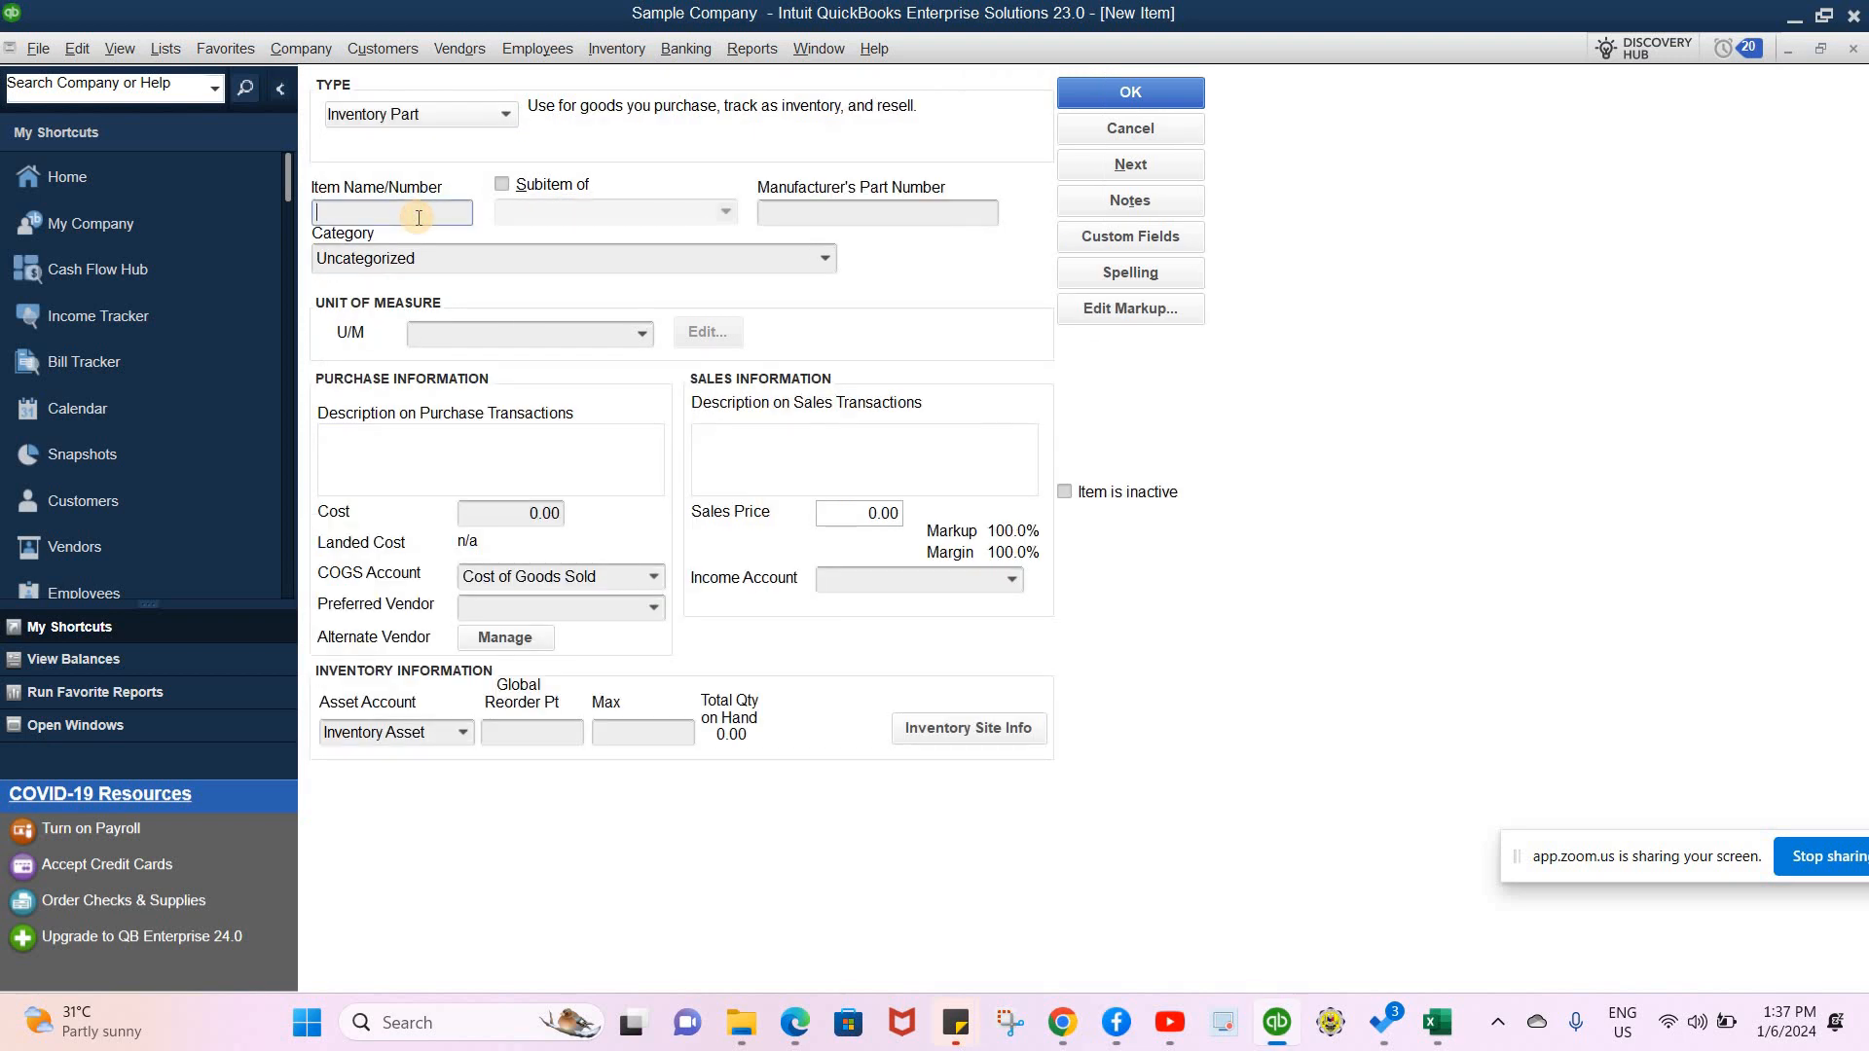
type("Ca")
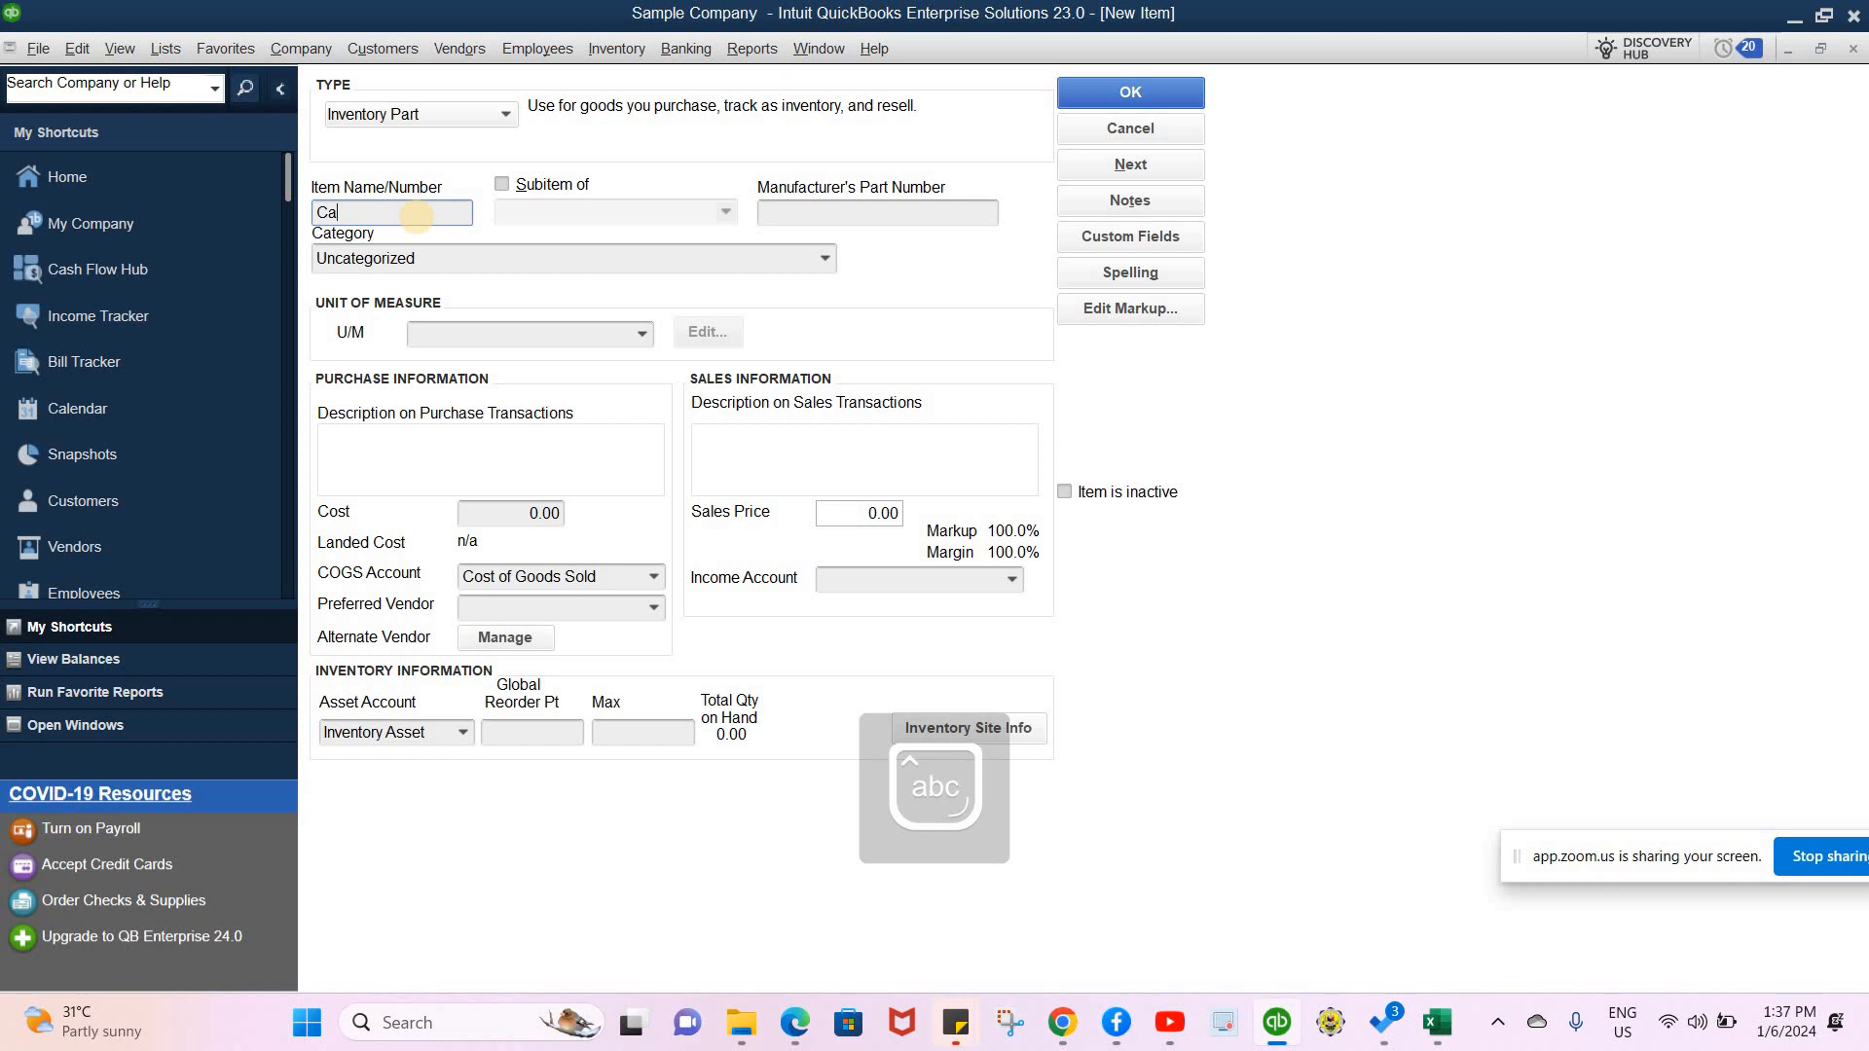
key("BackSpace")
key("Caps_Lock")
type("ATSUP")
- Give CATSUP the unit of measure liter and the income account Revenue from Food Sales, and save the item
left_click(644, 336)
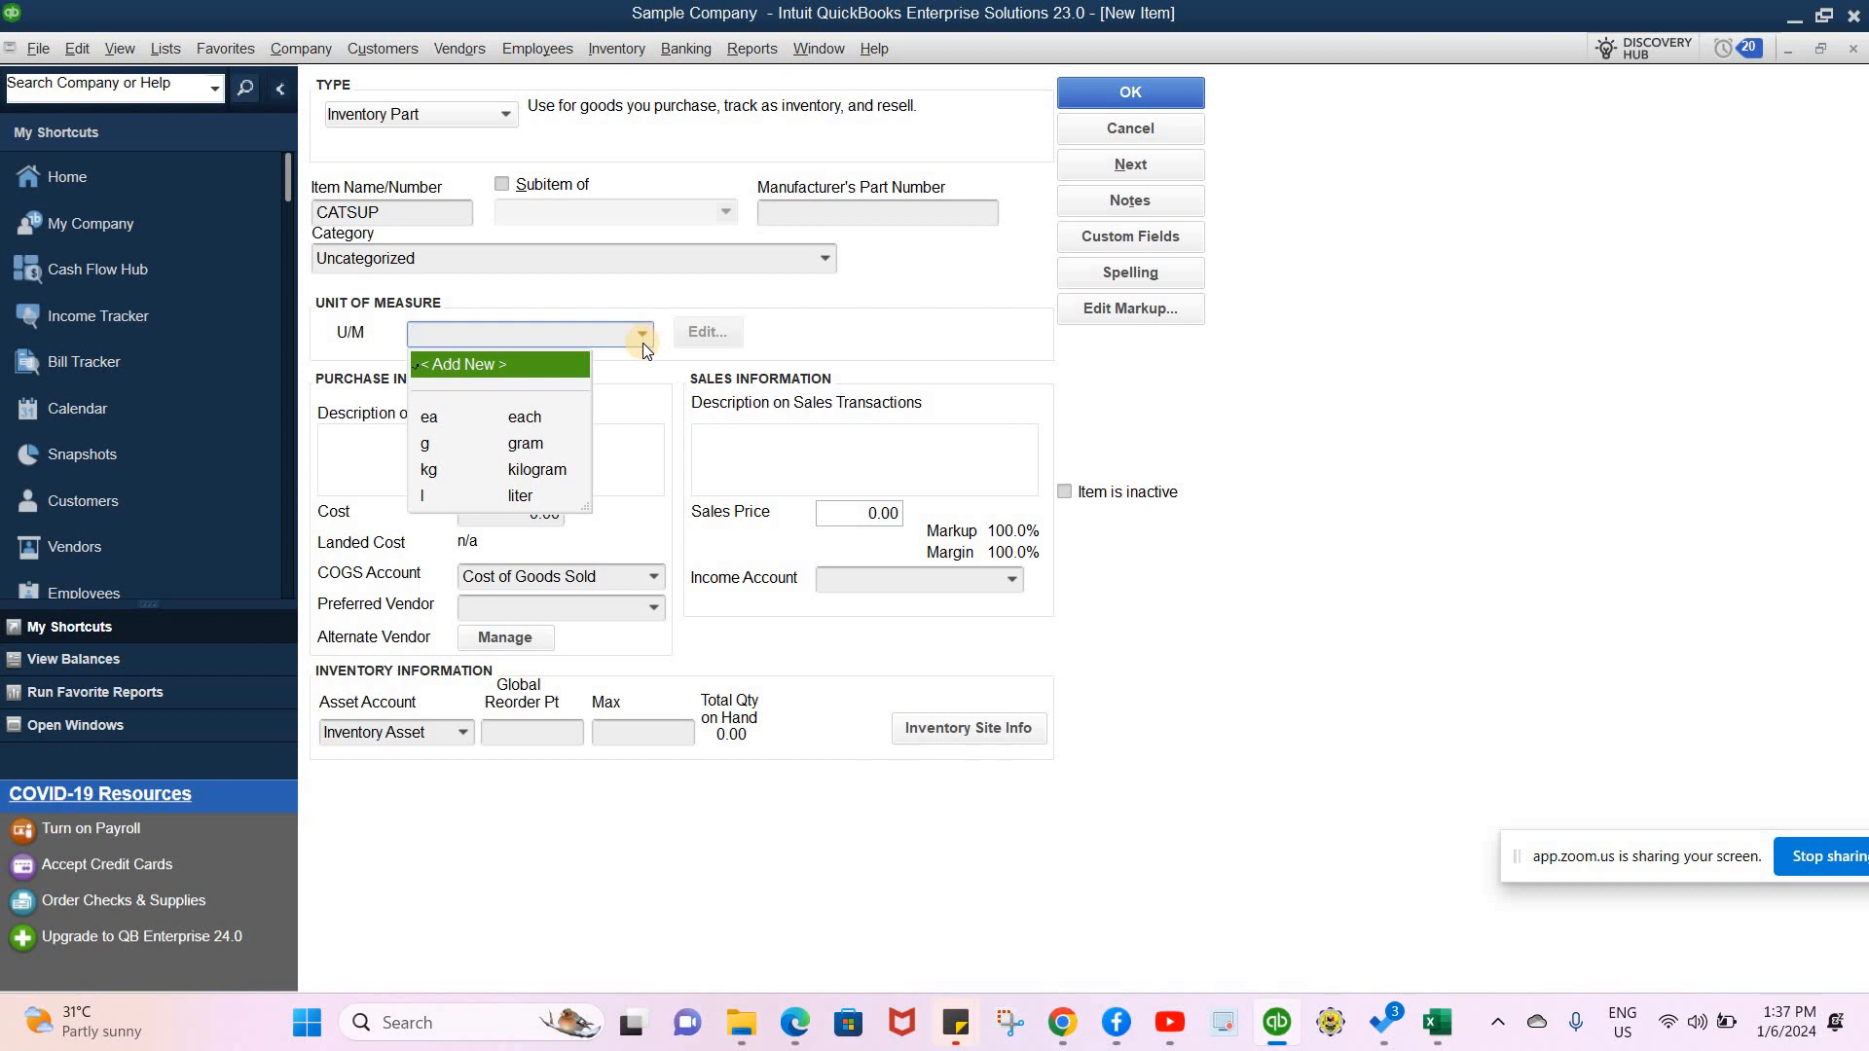
left_click(543, 497)
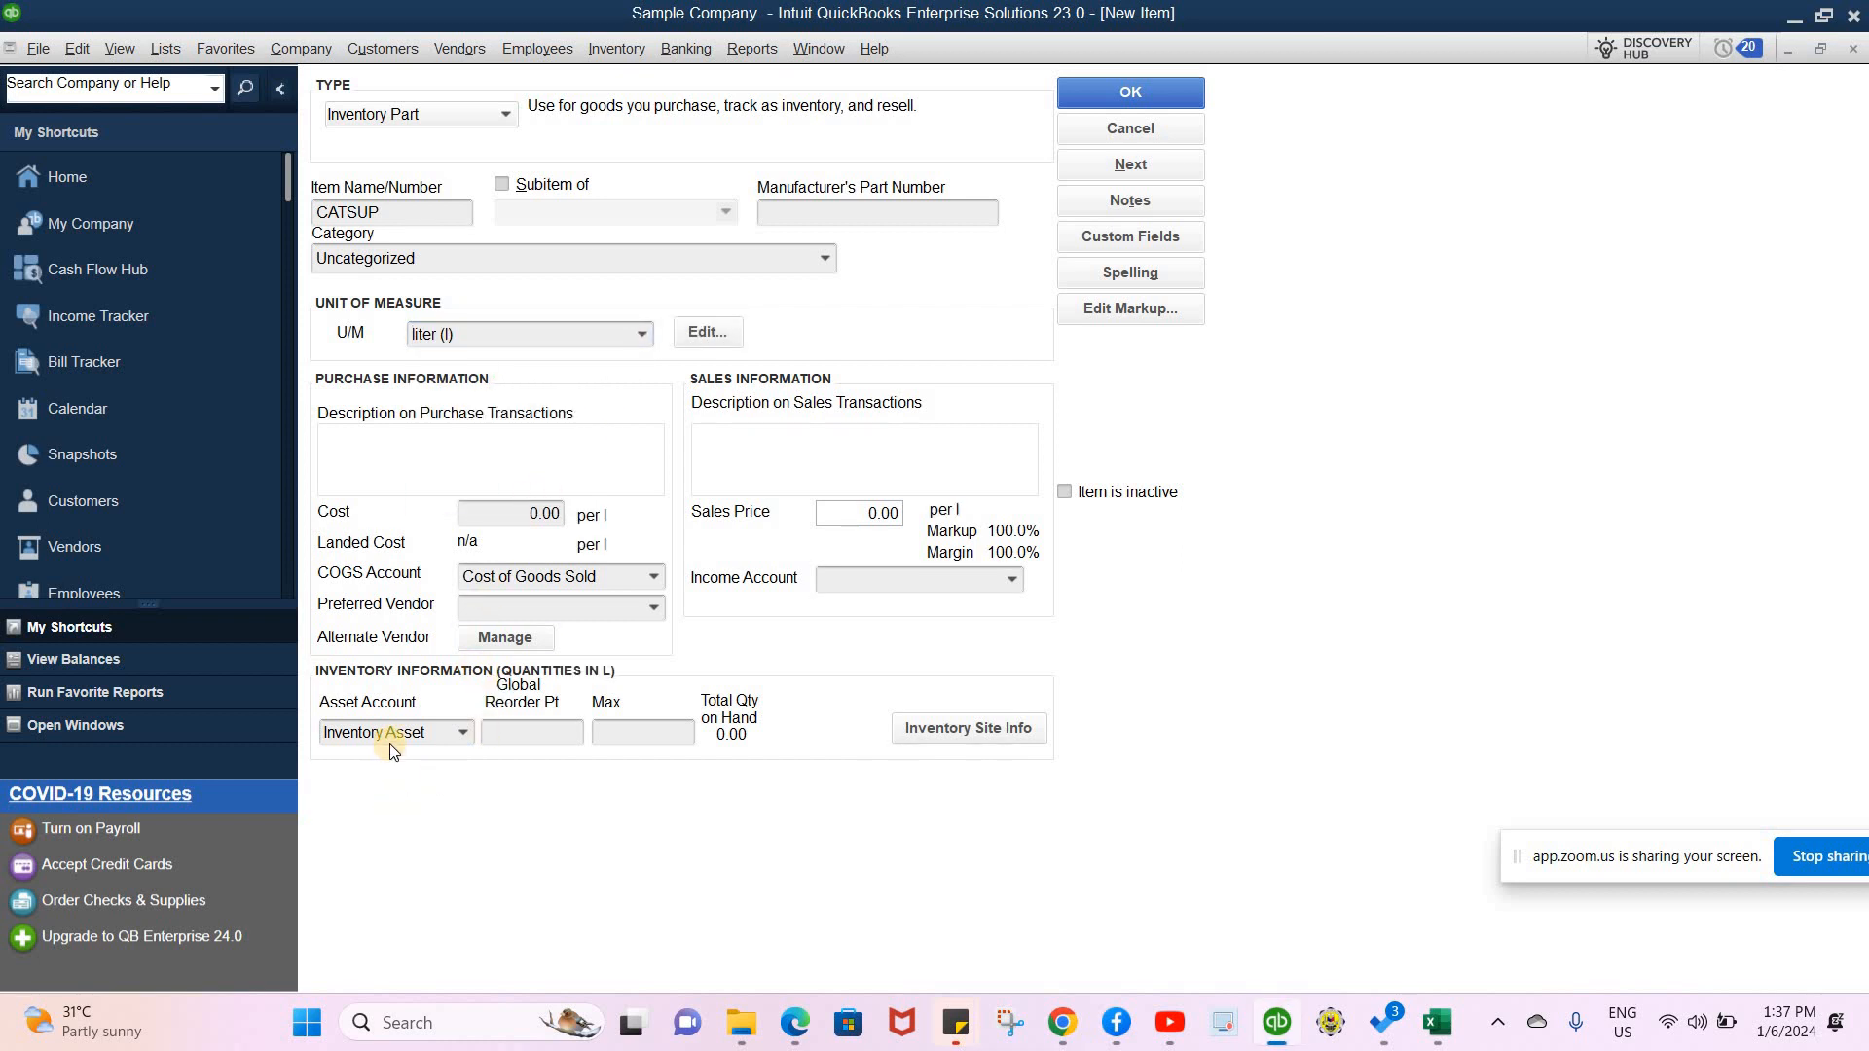
left_click(1013, 579)
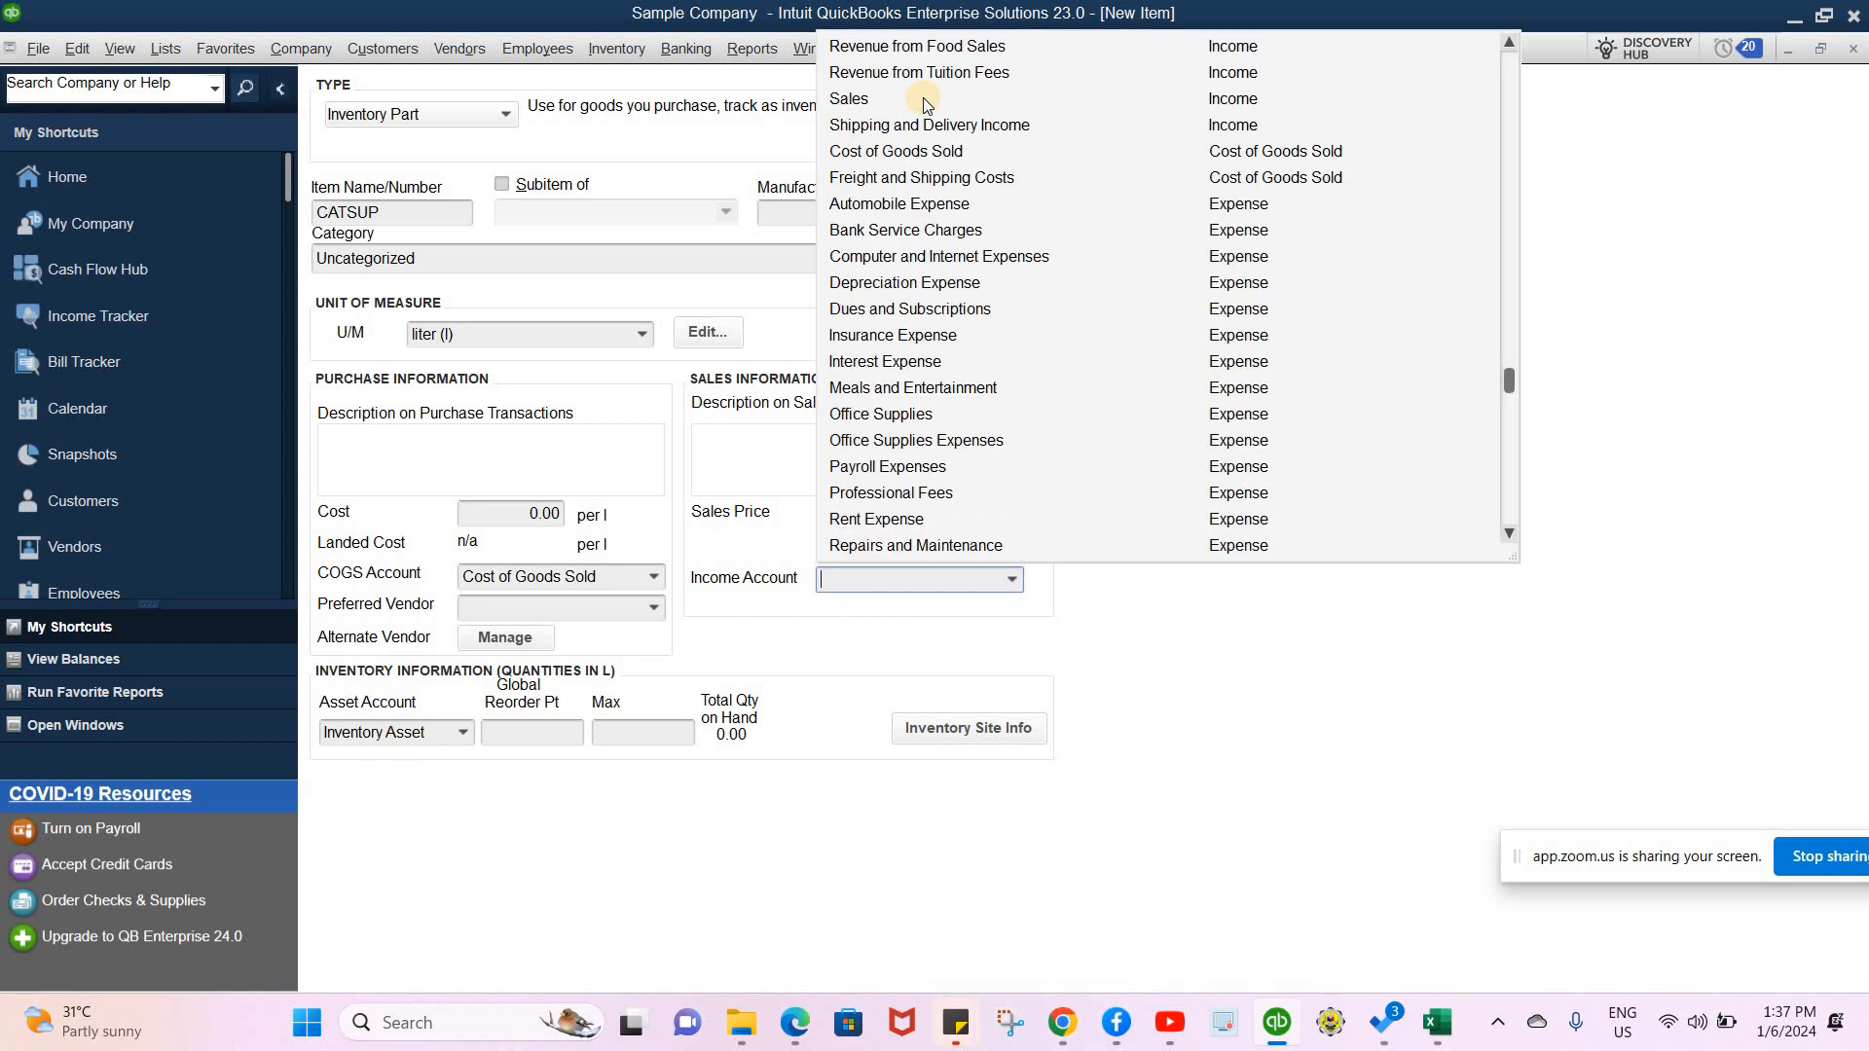
left_click(949, 51)
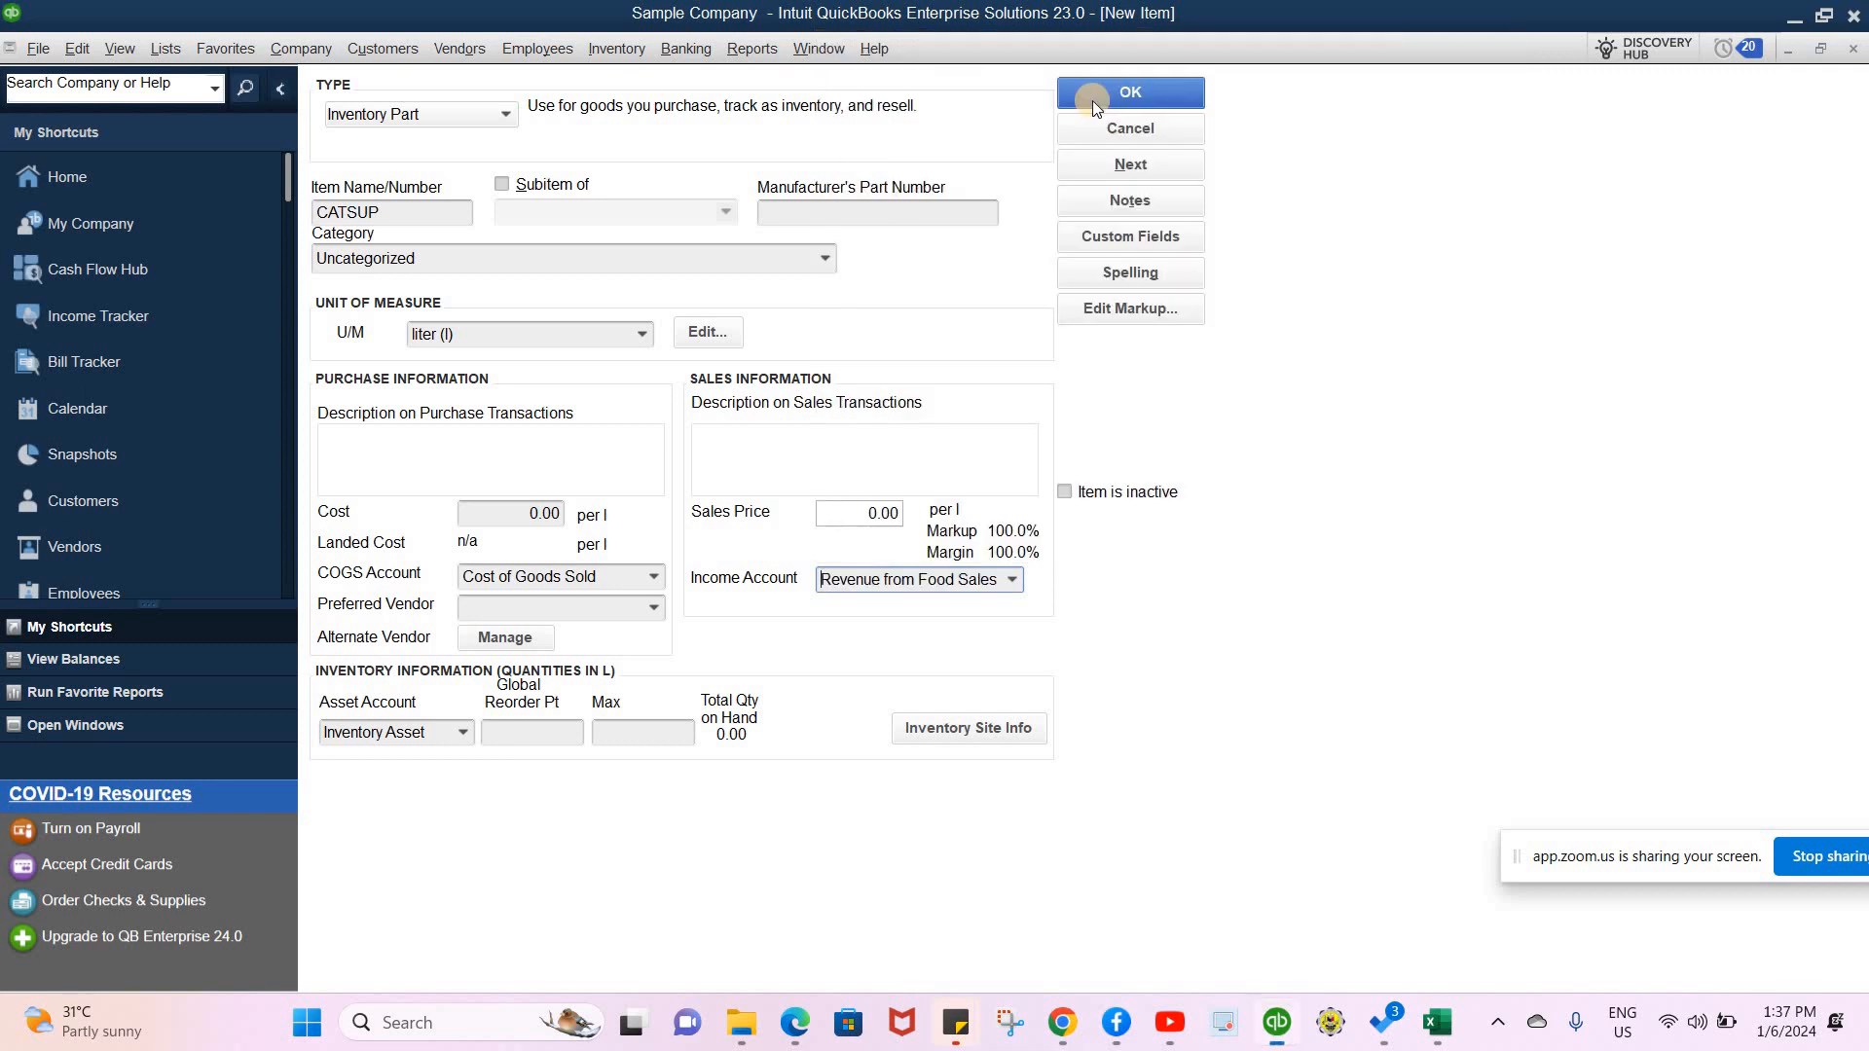
key("Return")
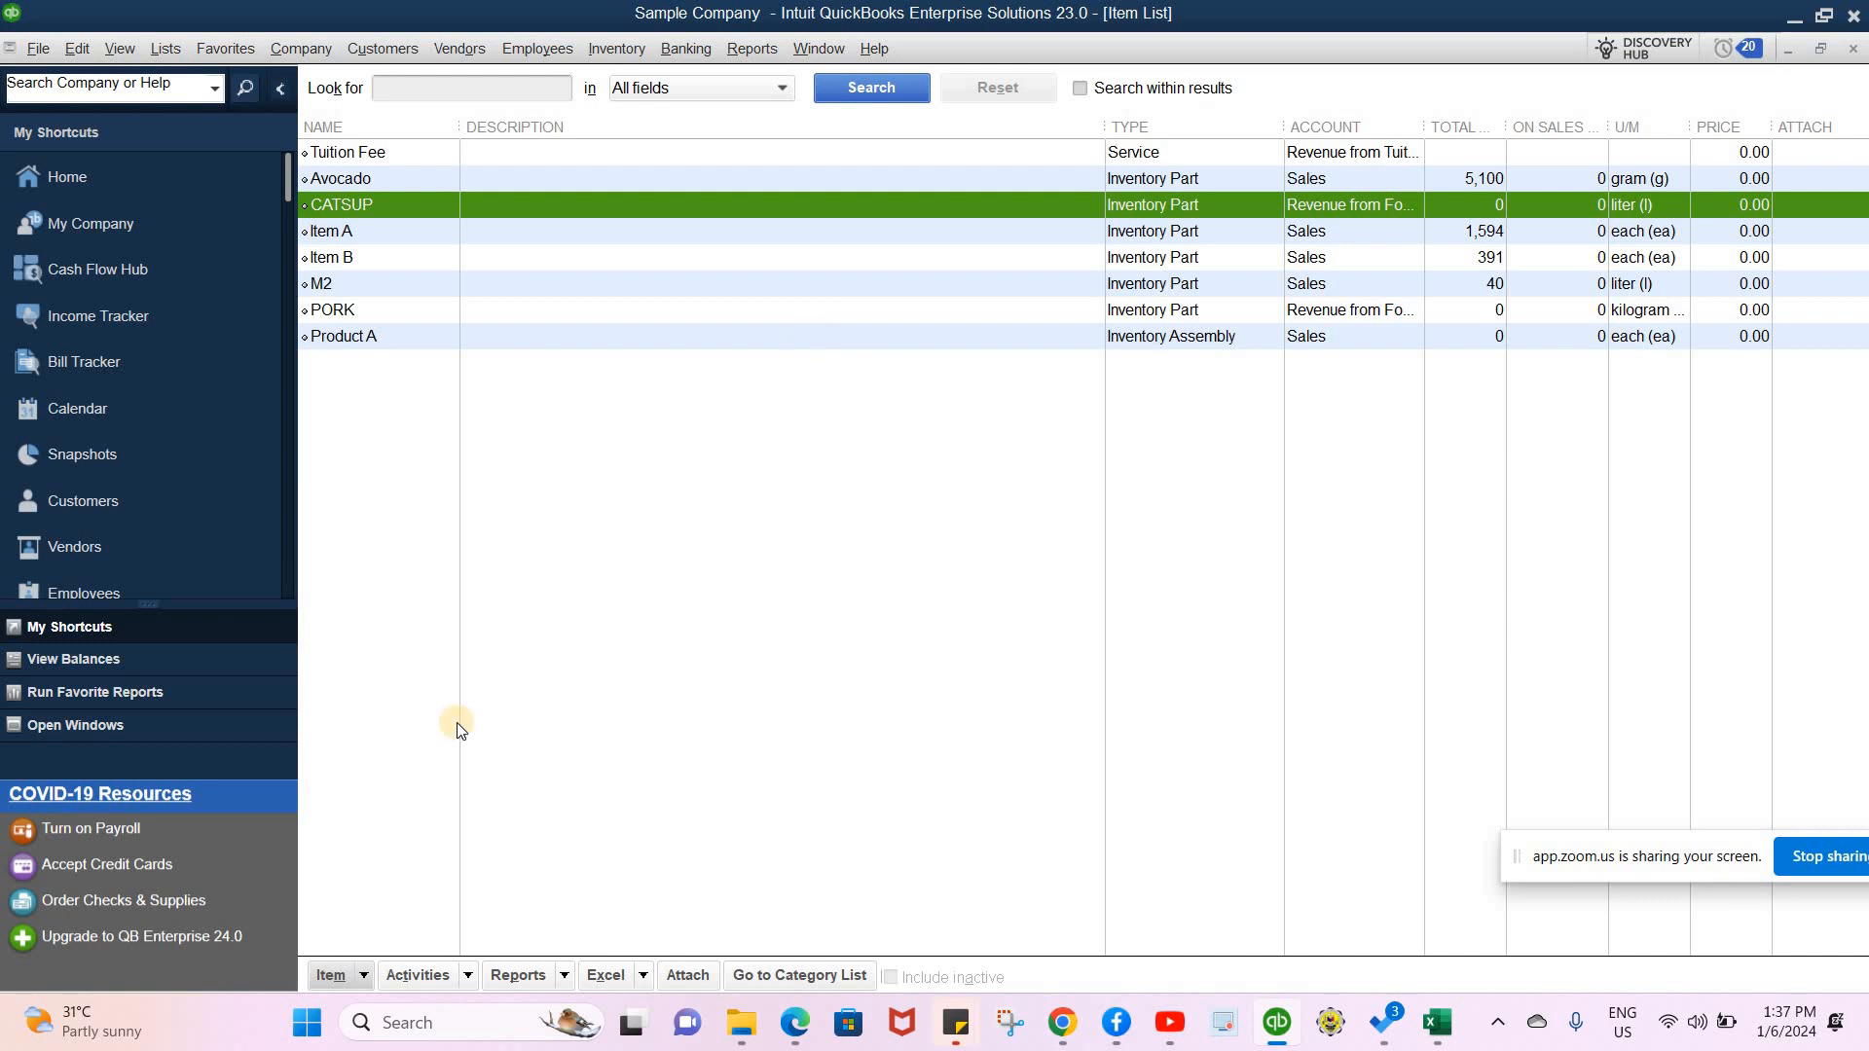
- Open the CATSUP item from the Item List for editing
left_click(364, 977)
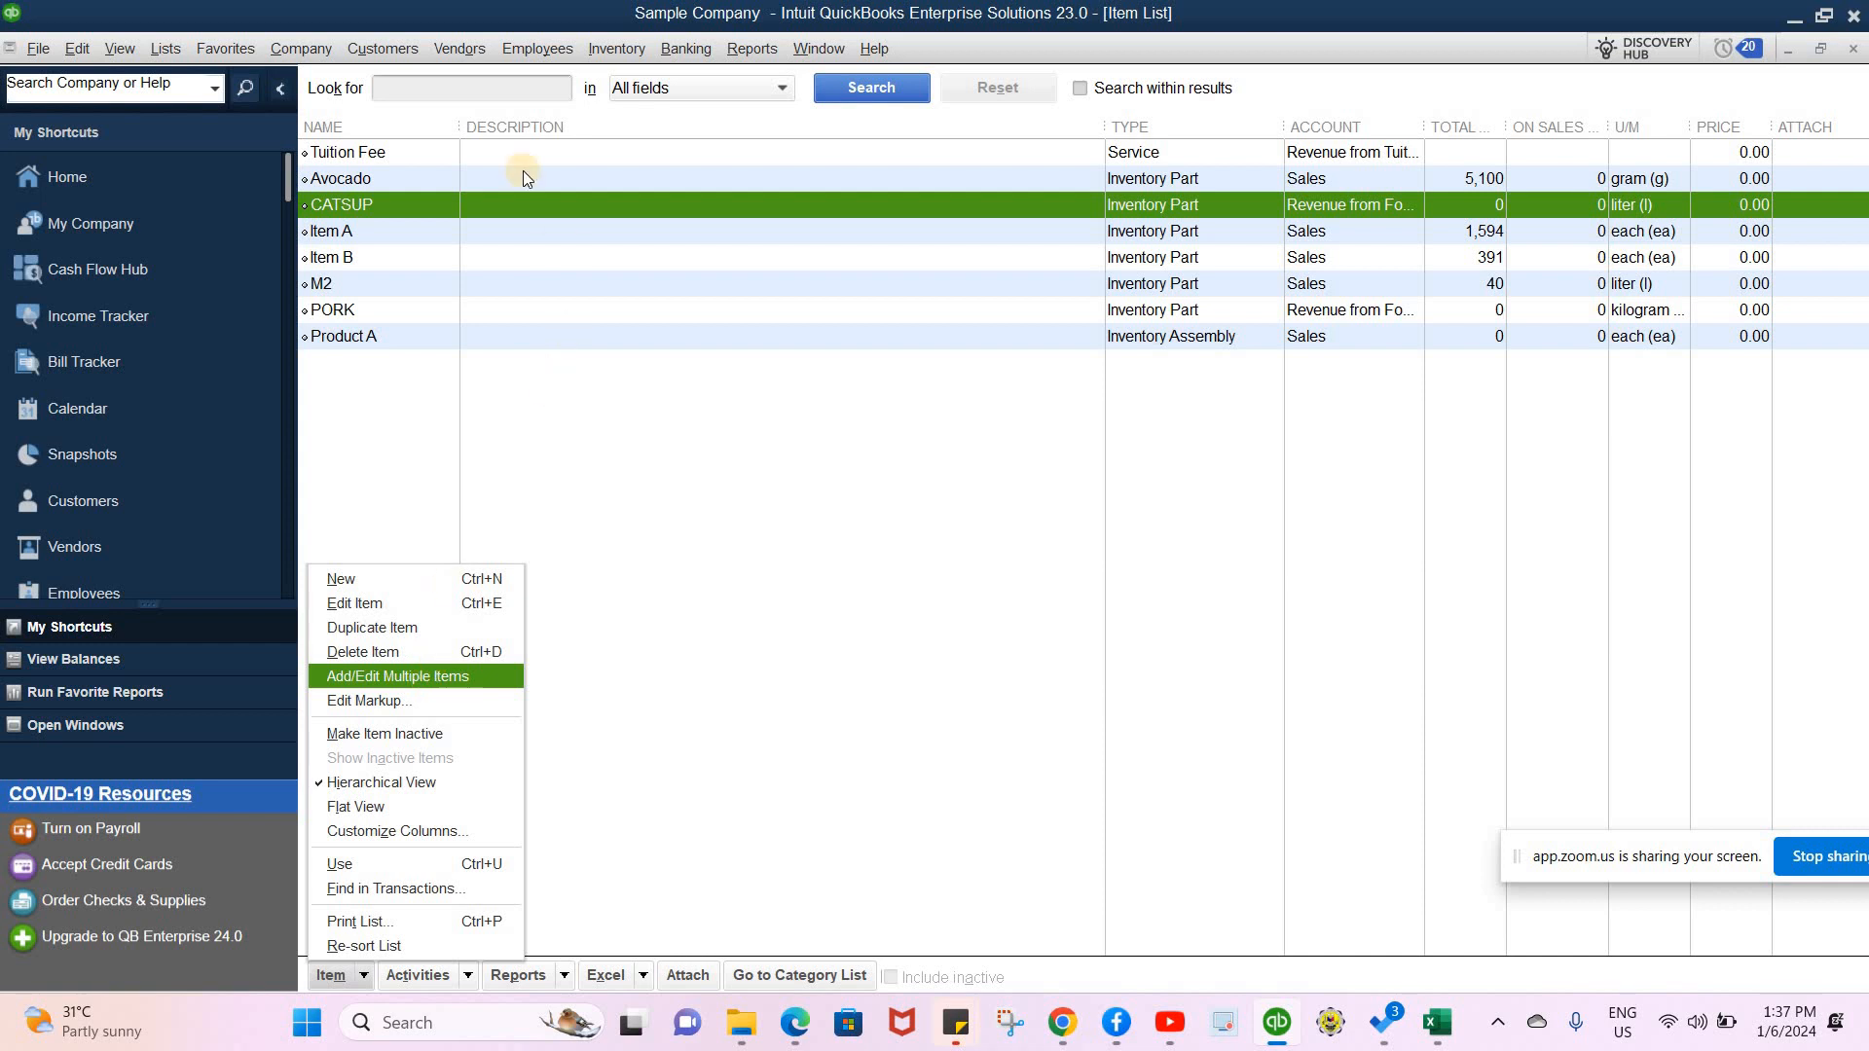
left_click(378, 205)
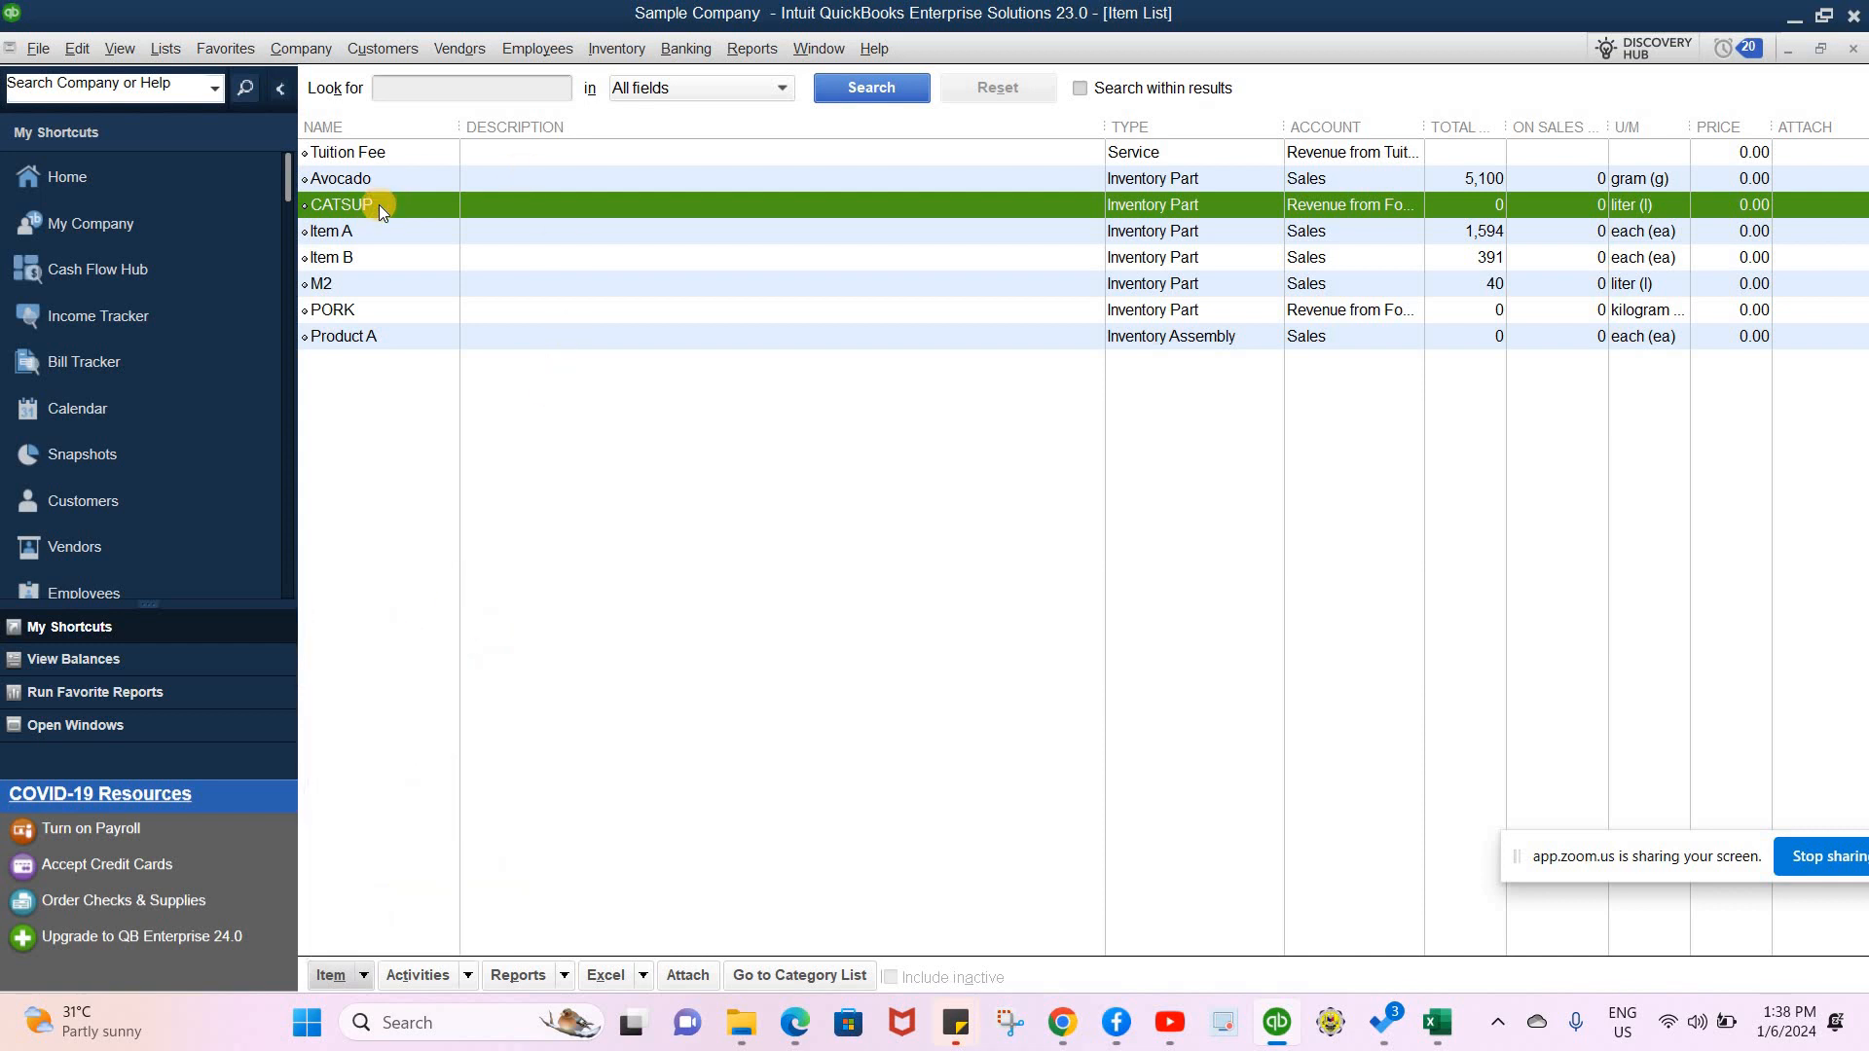
left_click(363, 981)
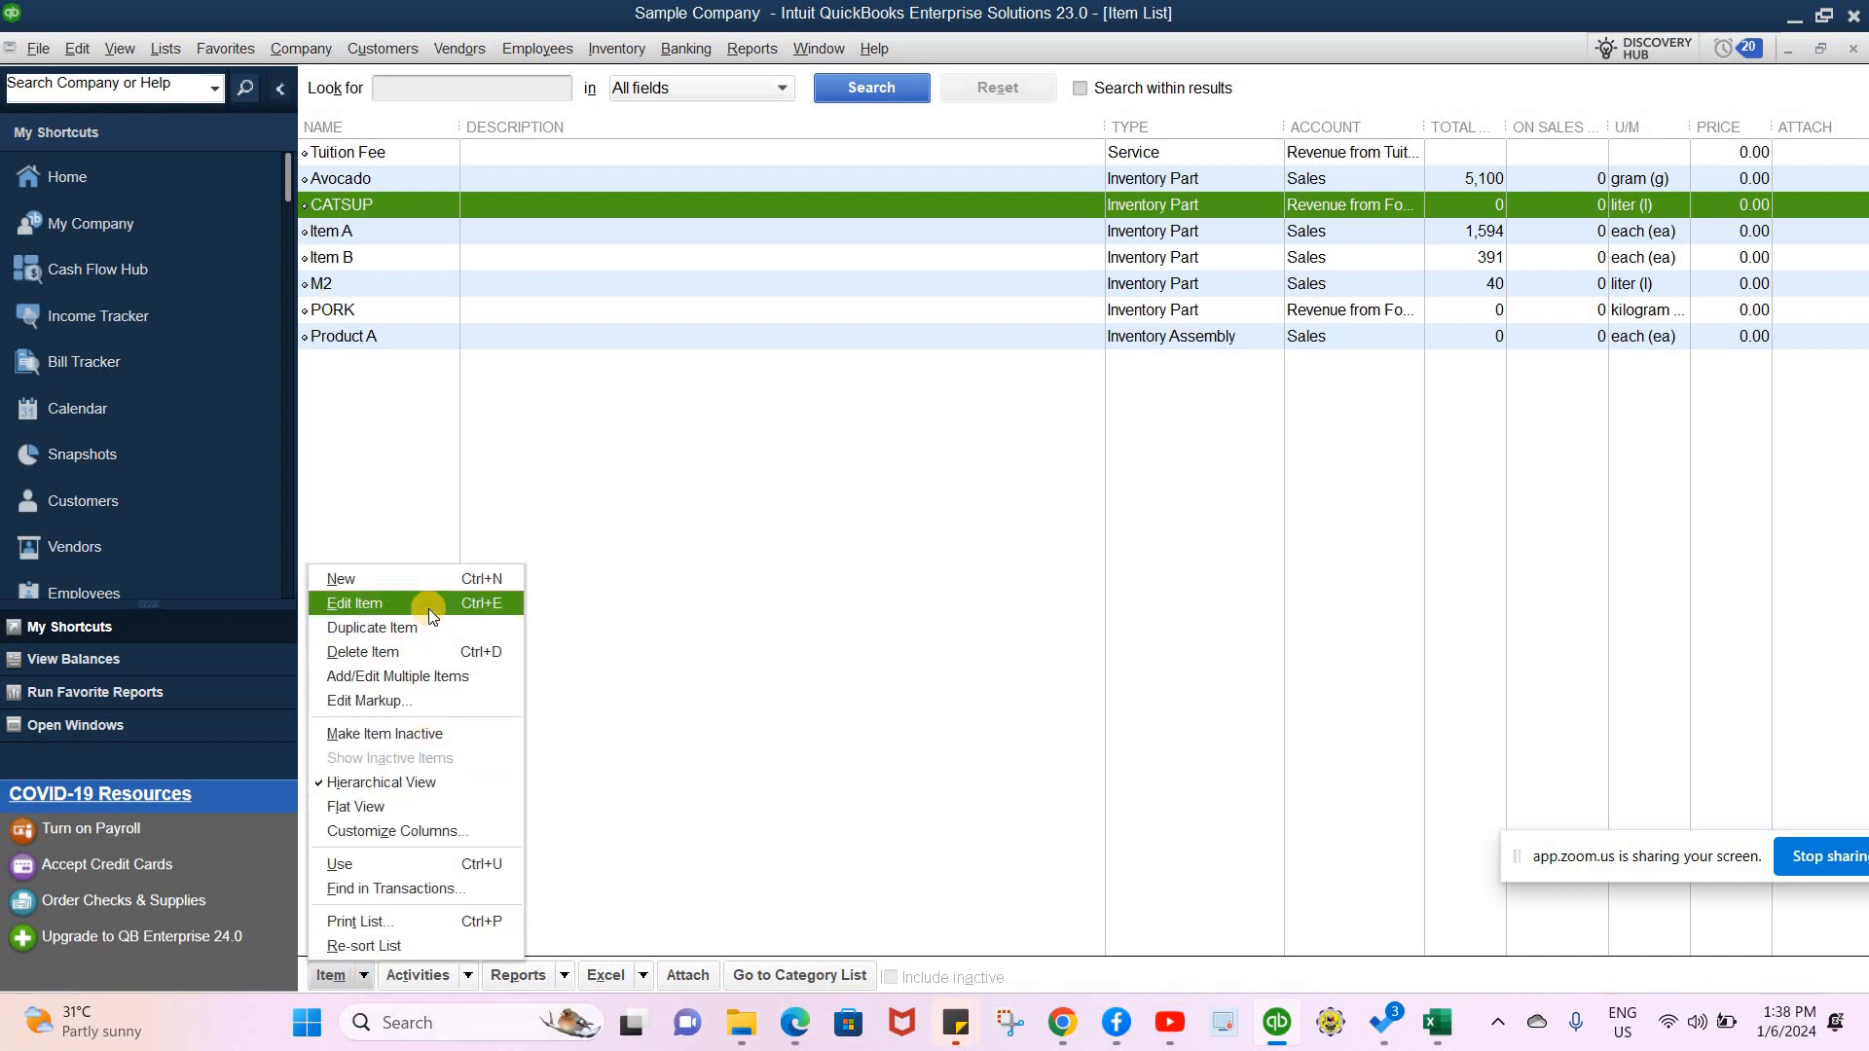
left_click(428, 606)
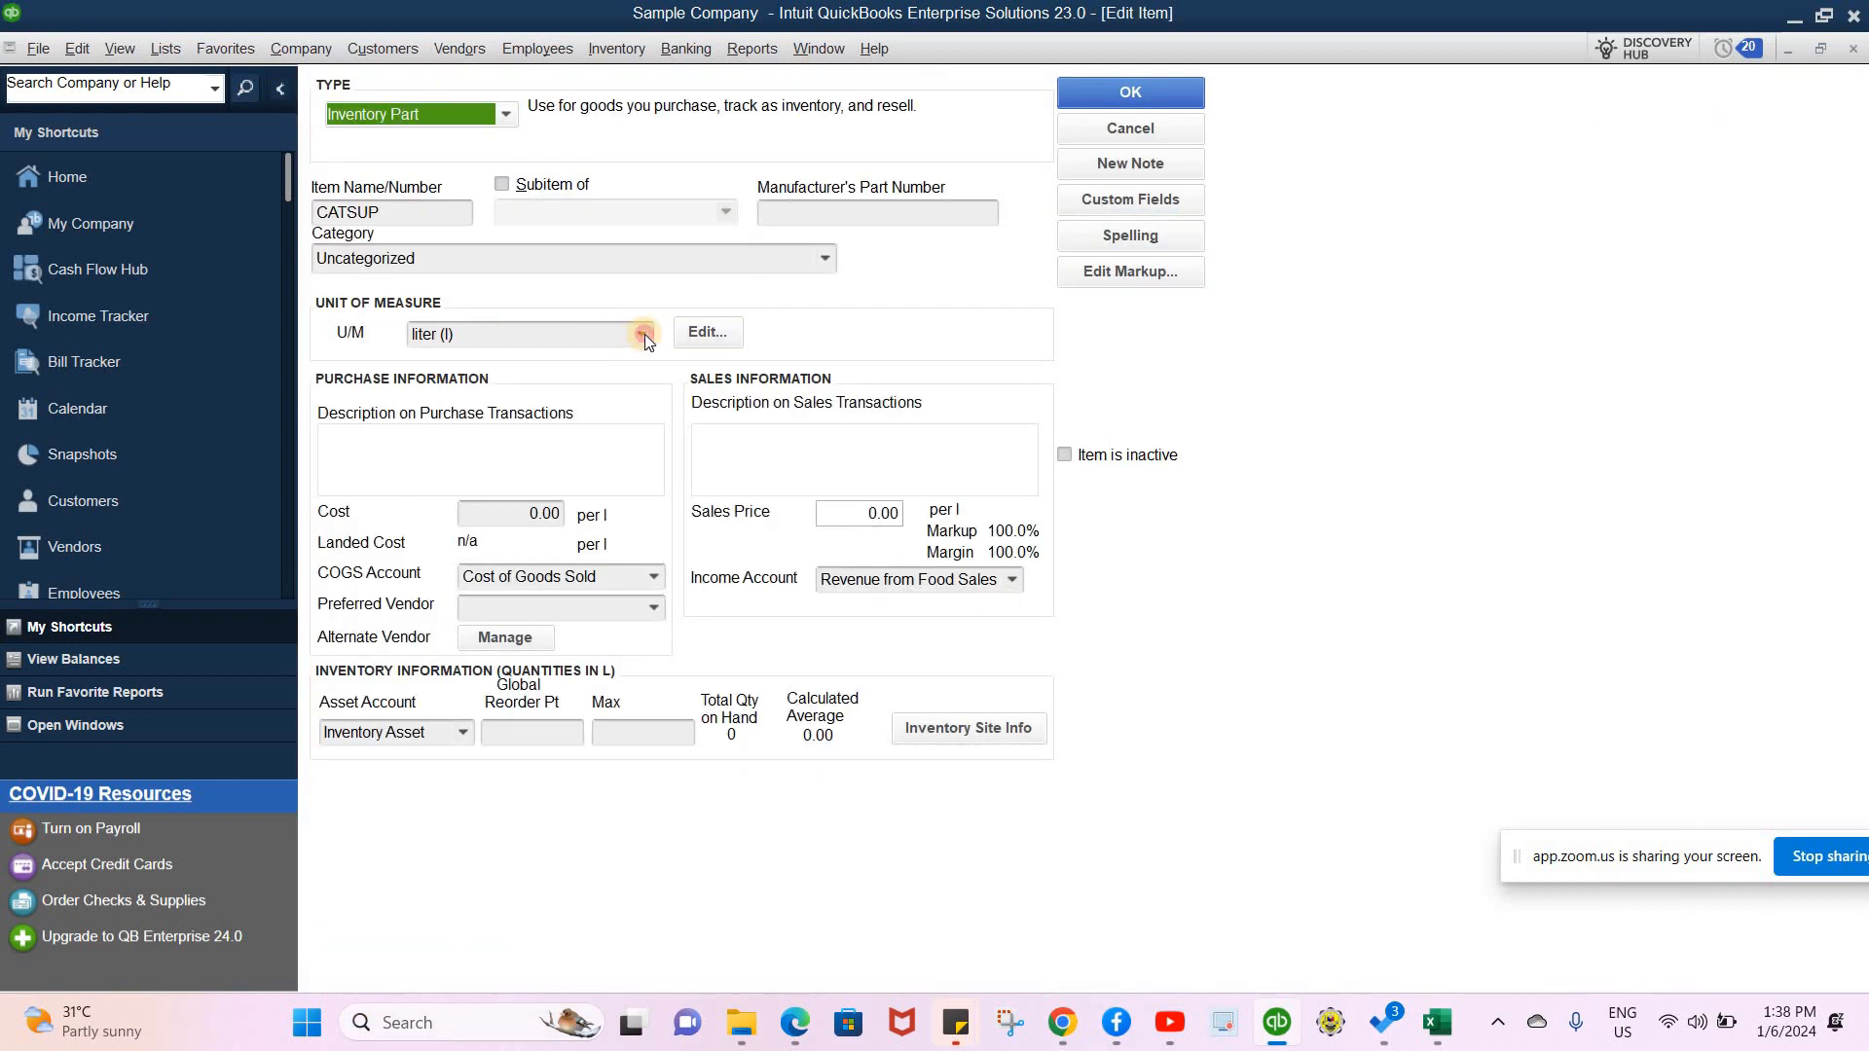
- Examine the volume units available when adding a unit of measure for CATSUP, including the Other option, and finish with liter
left_click(643, 334)
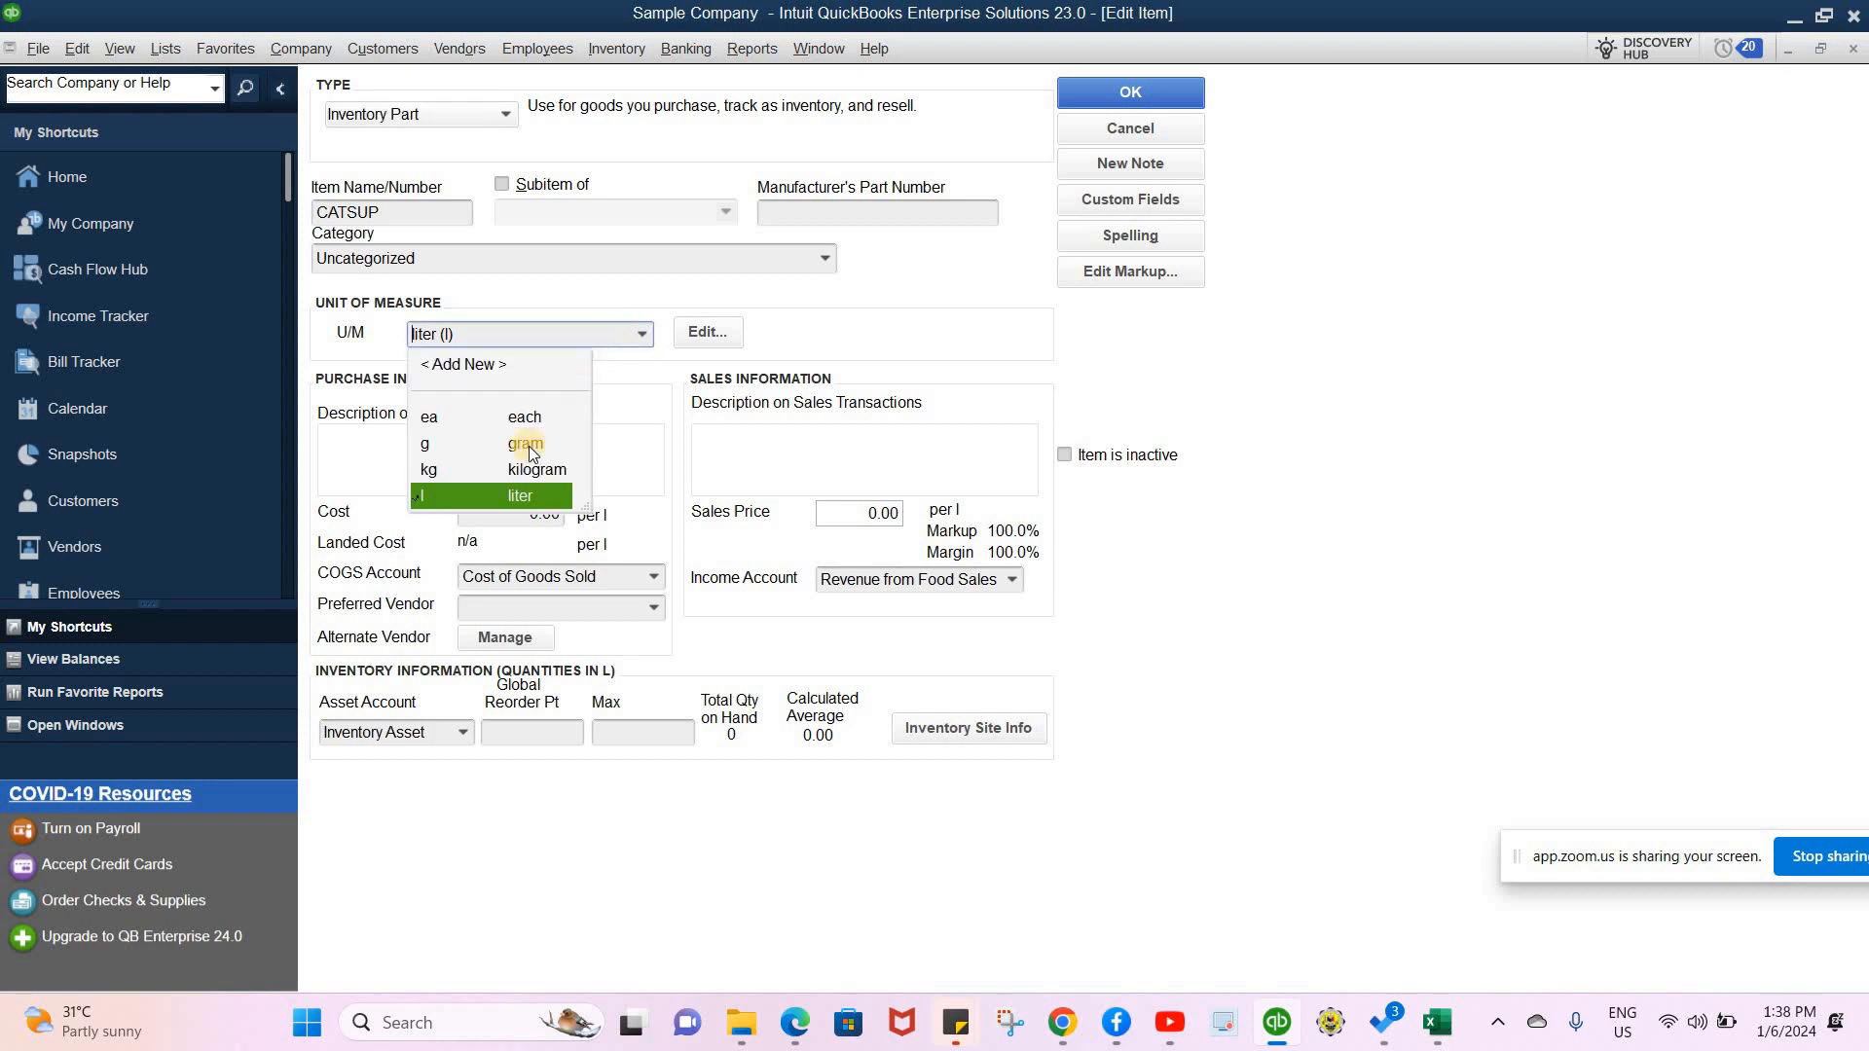
left_click(471, 368)
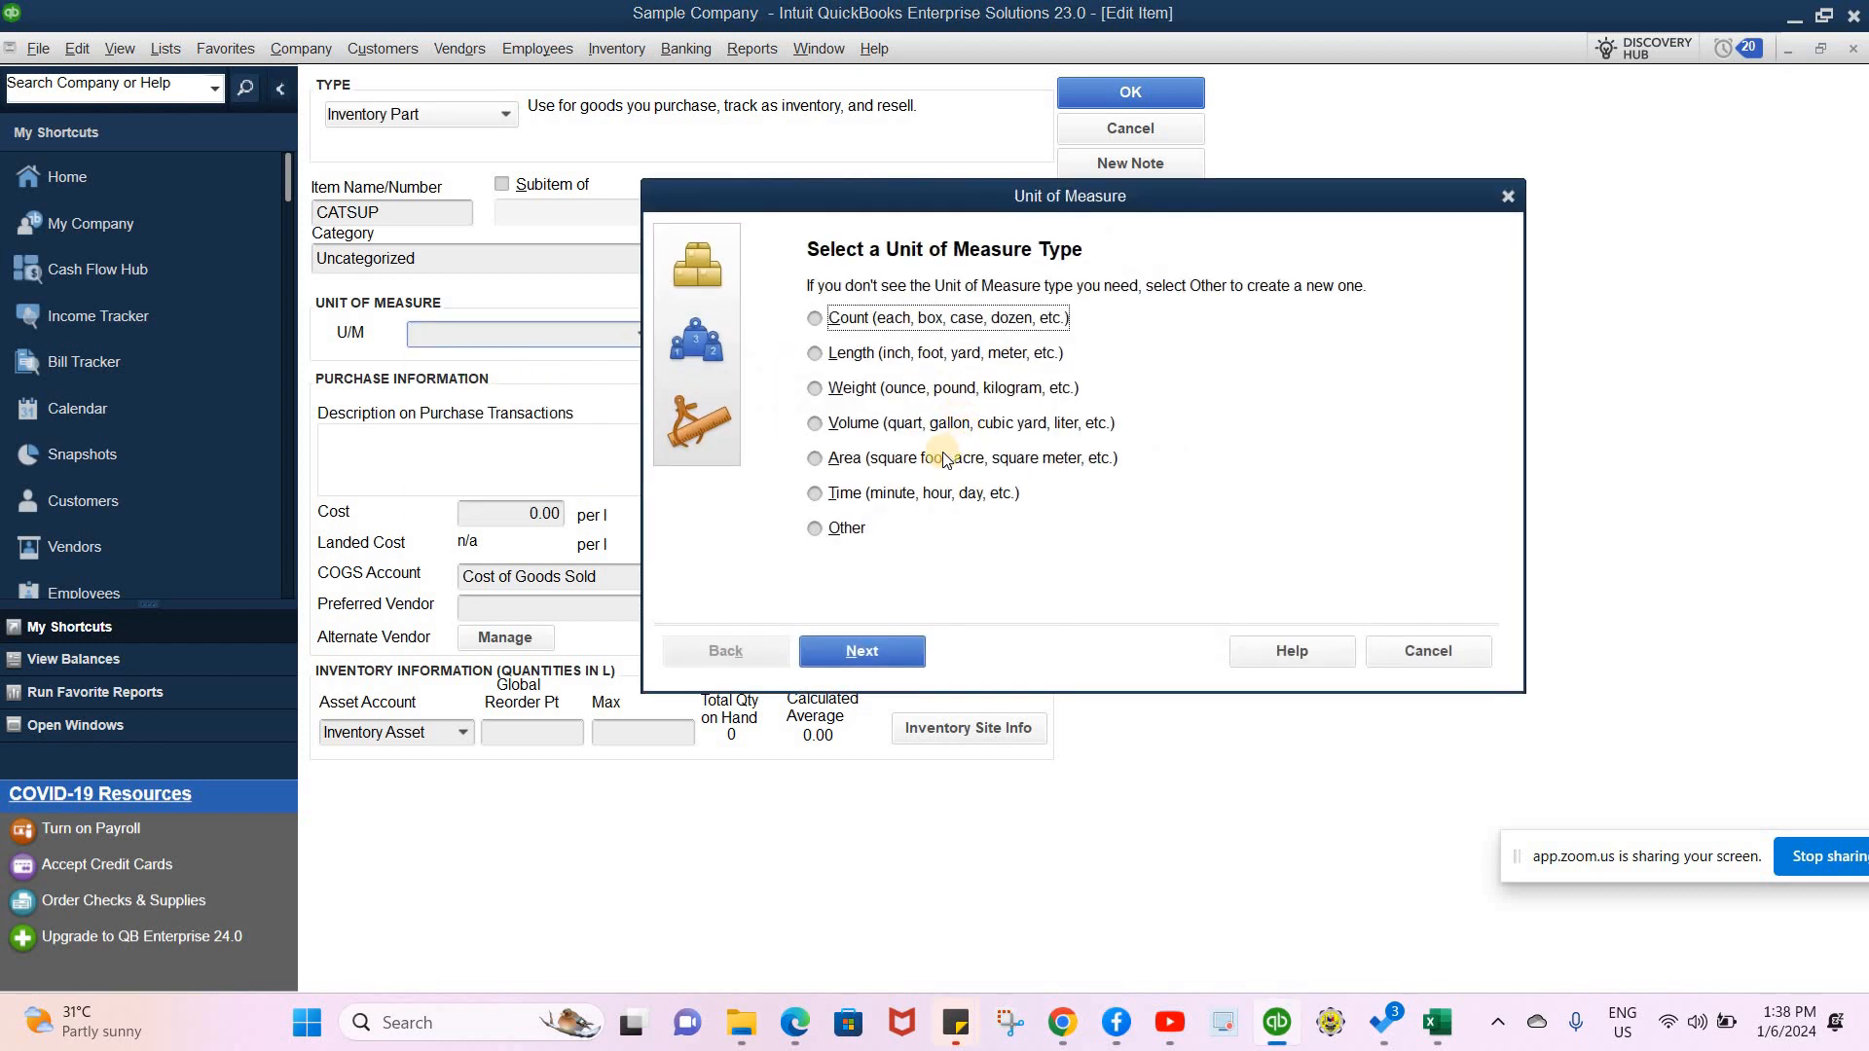
left_click(813, 422)
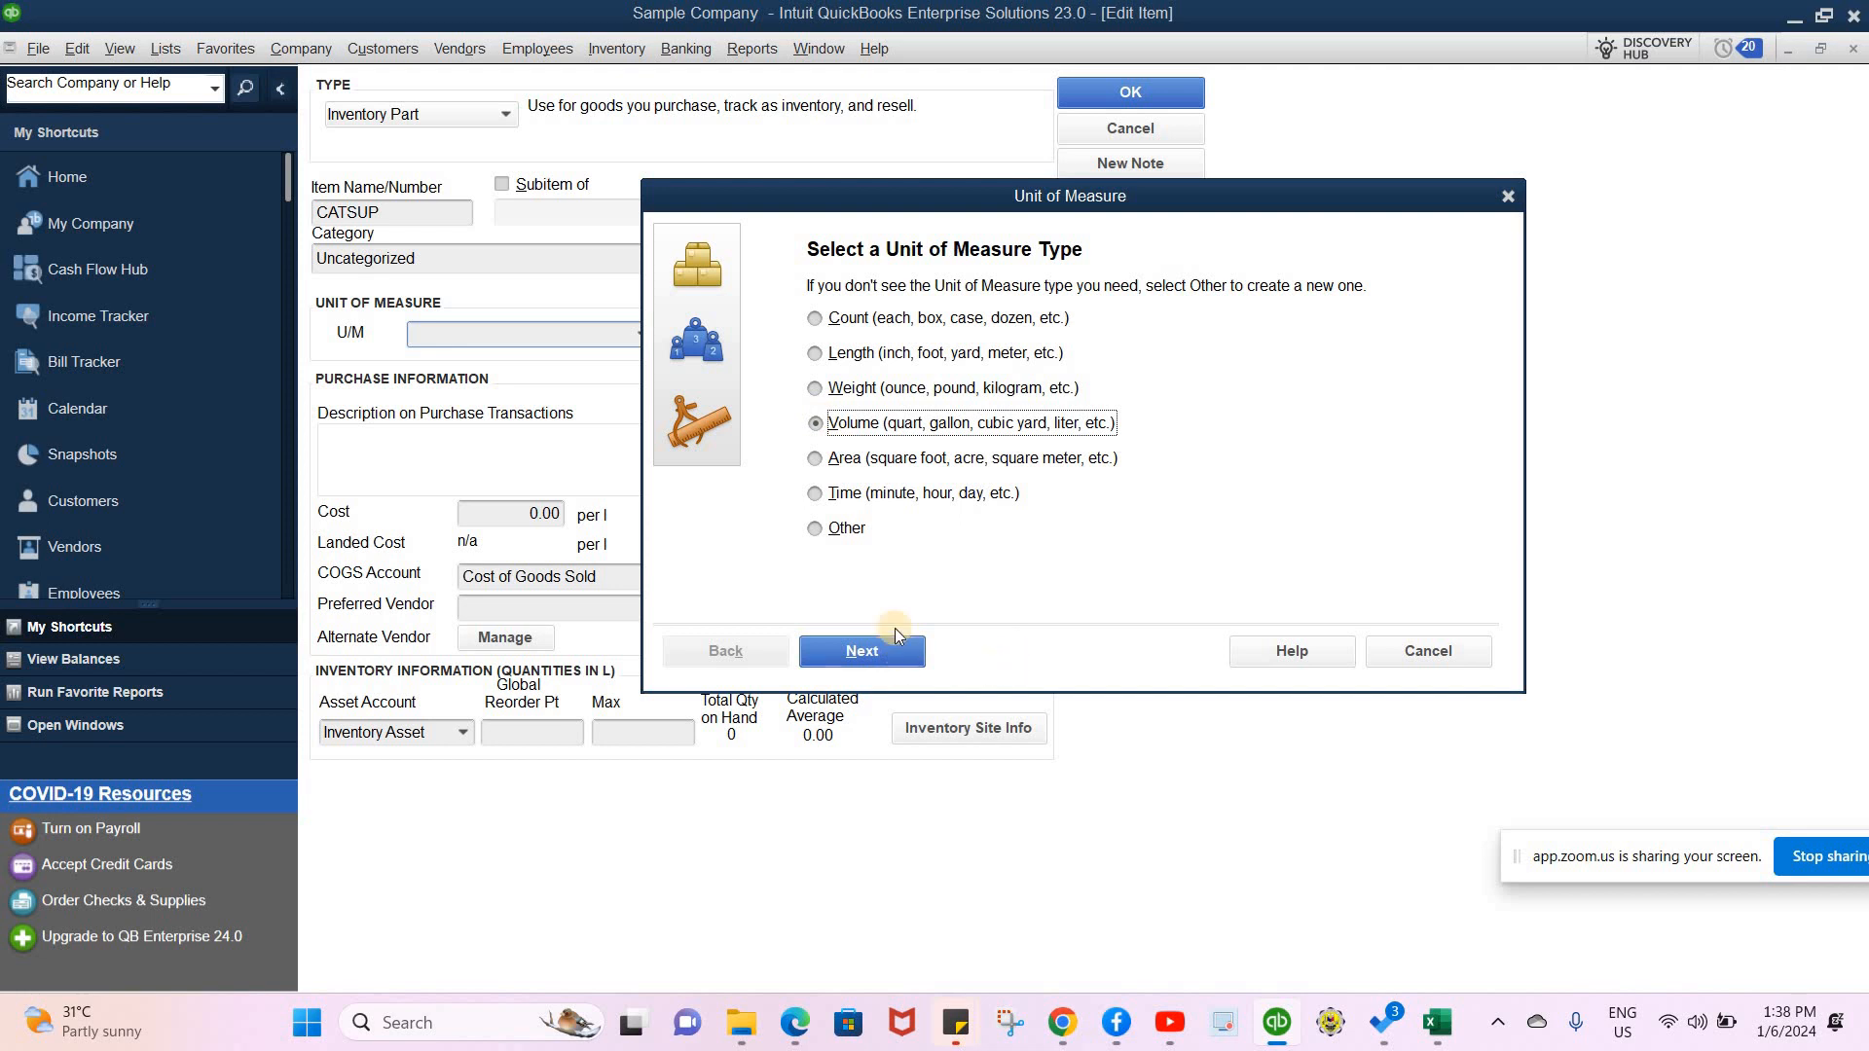
left_click(896, 662)
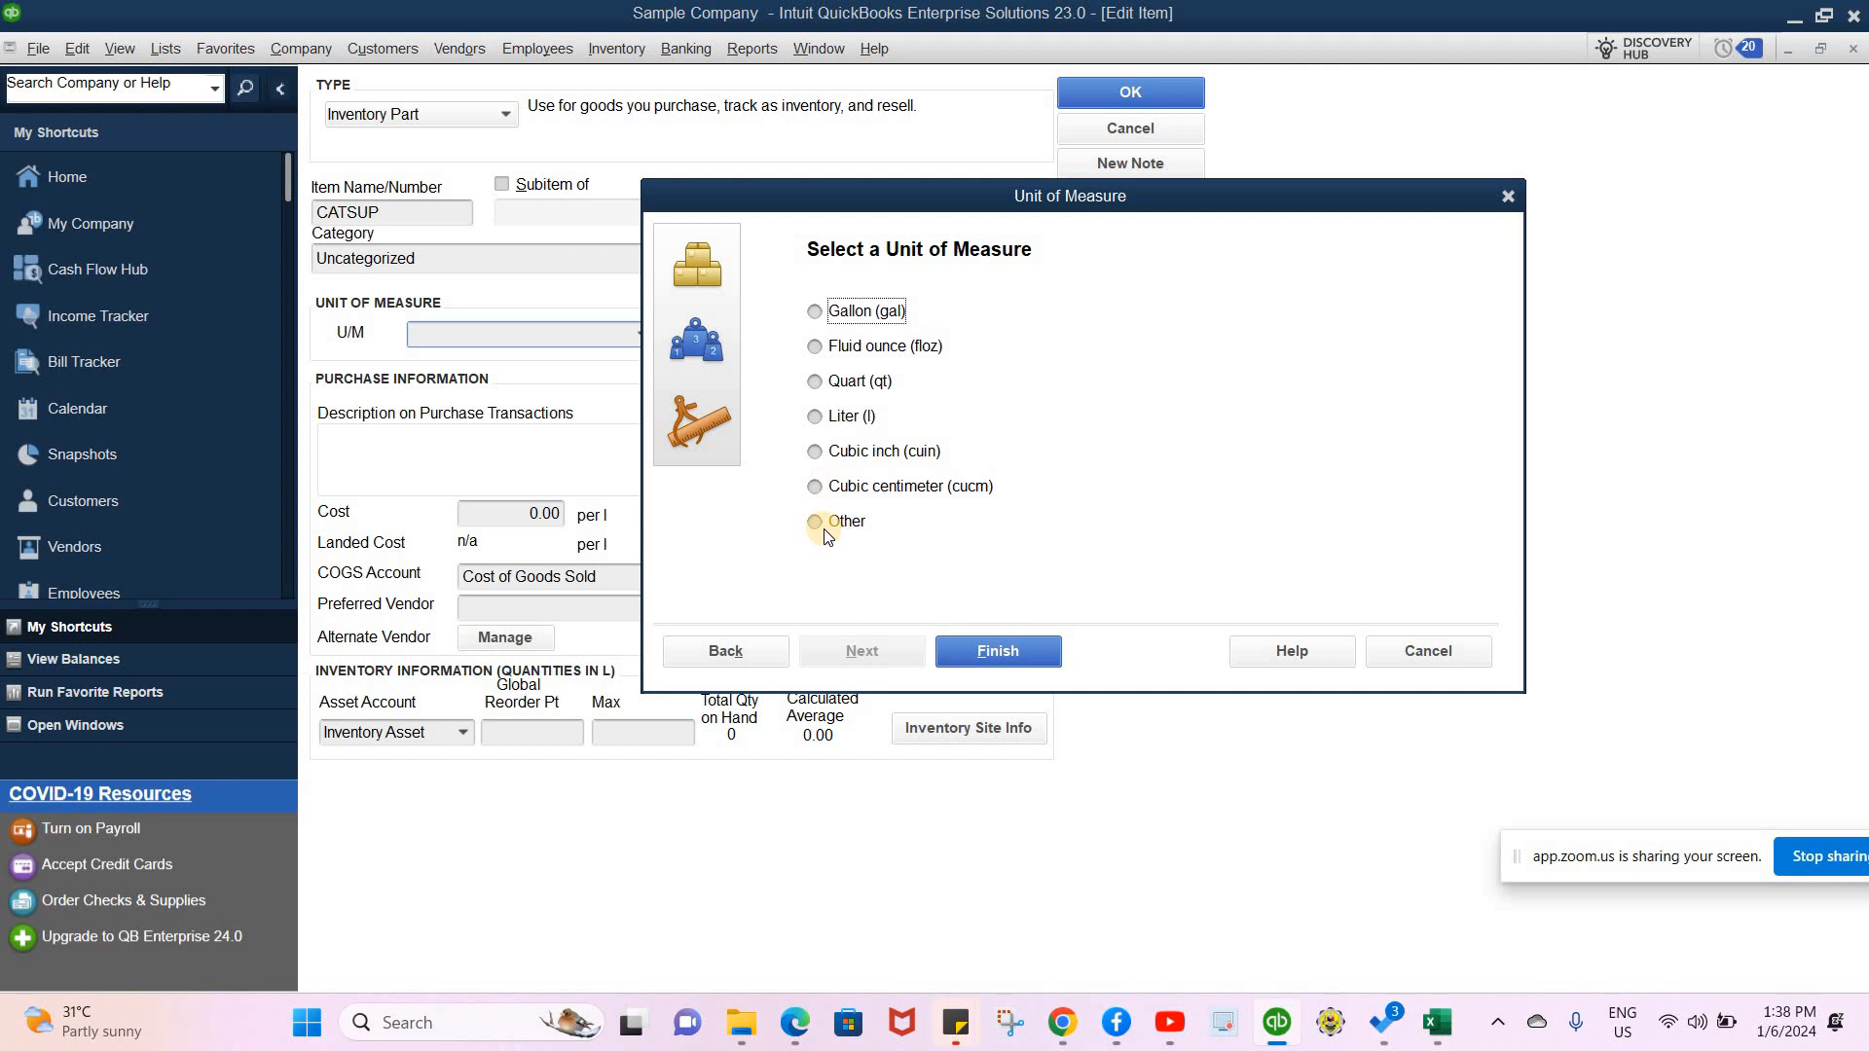
left_click(711, 651)
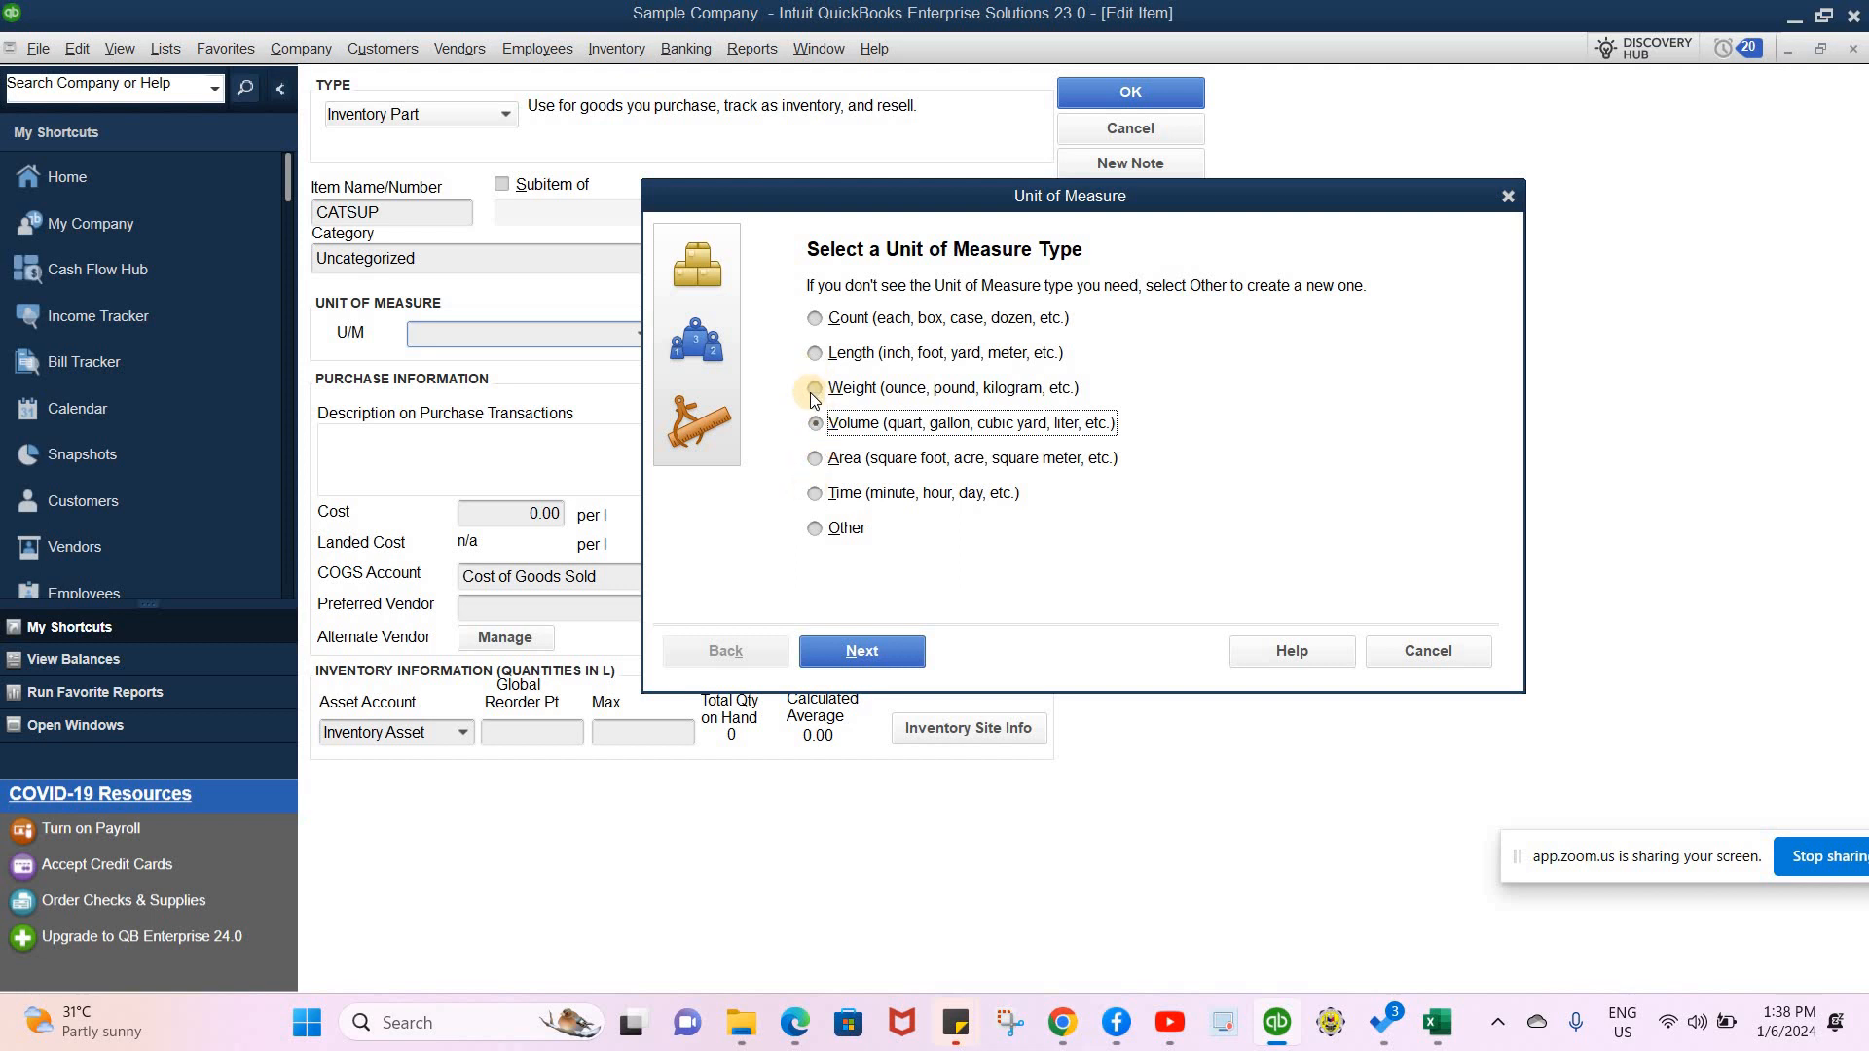
left_click(819, 650)
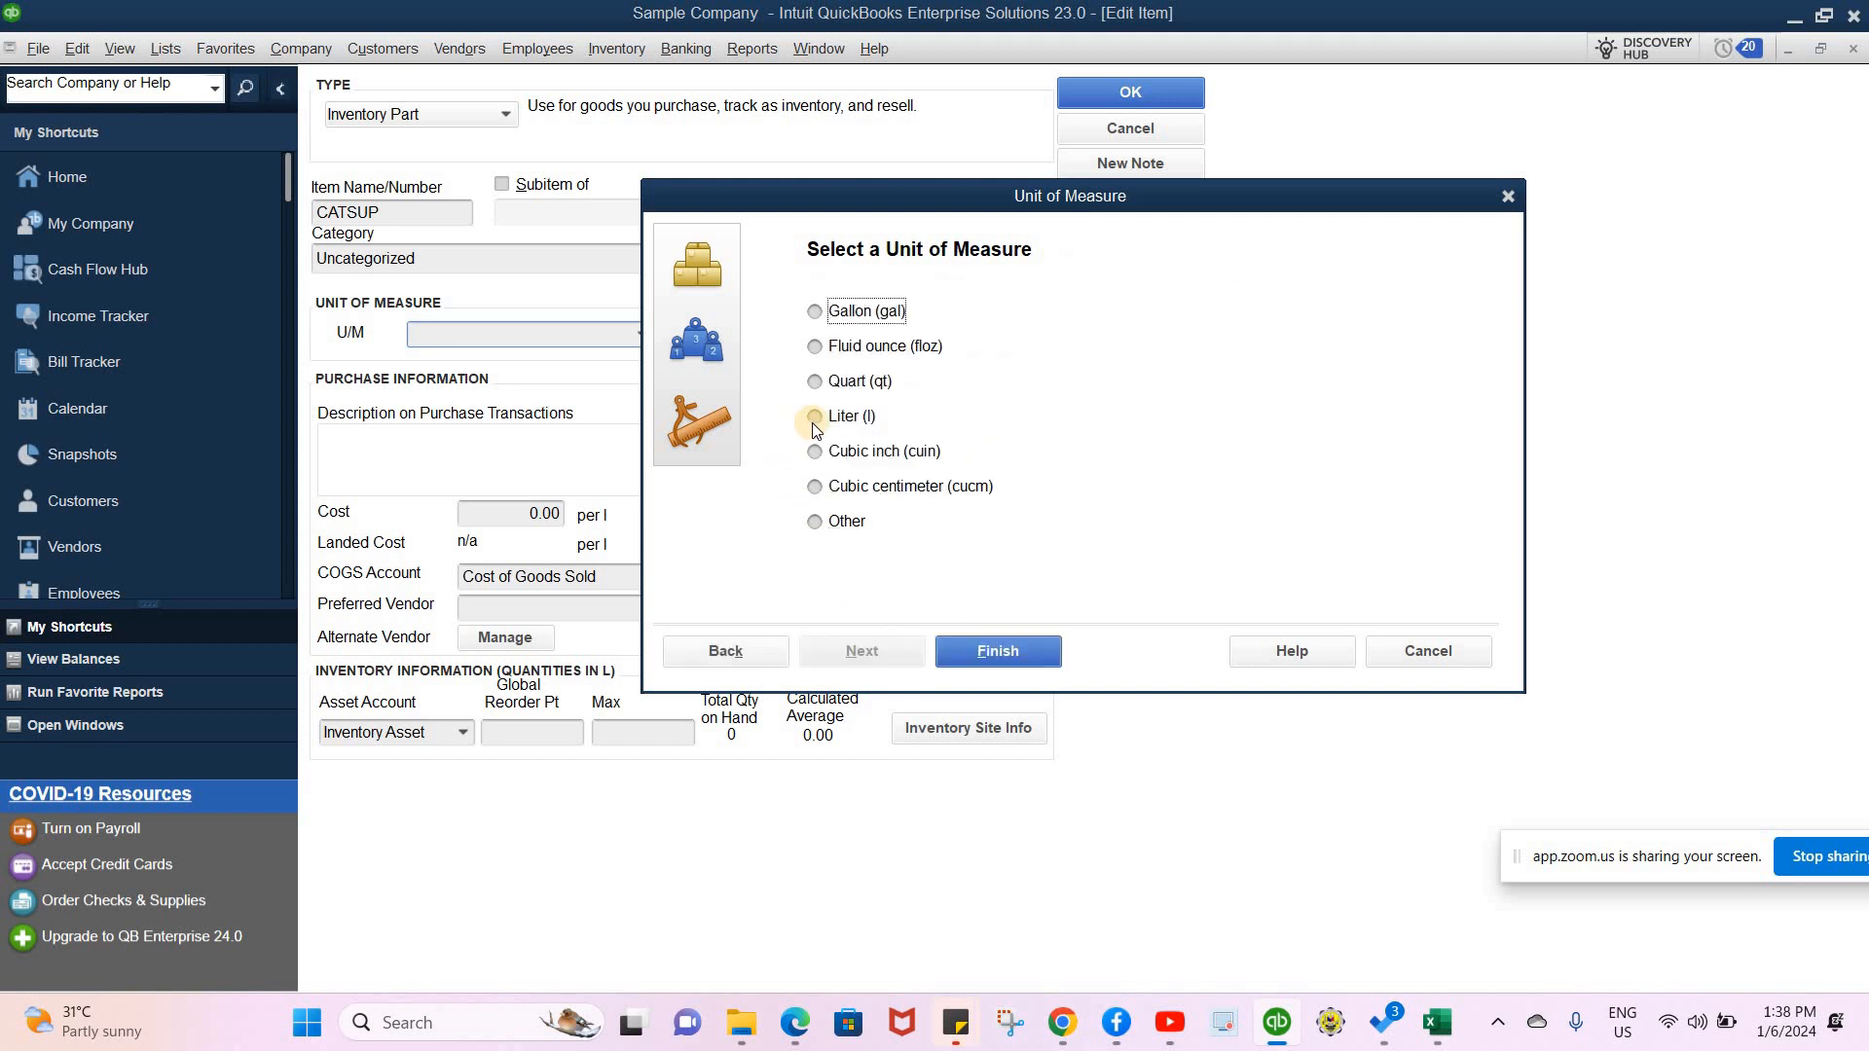
left_click(815, 521)
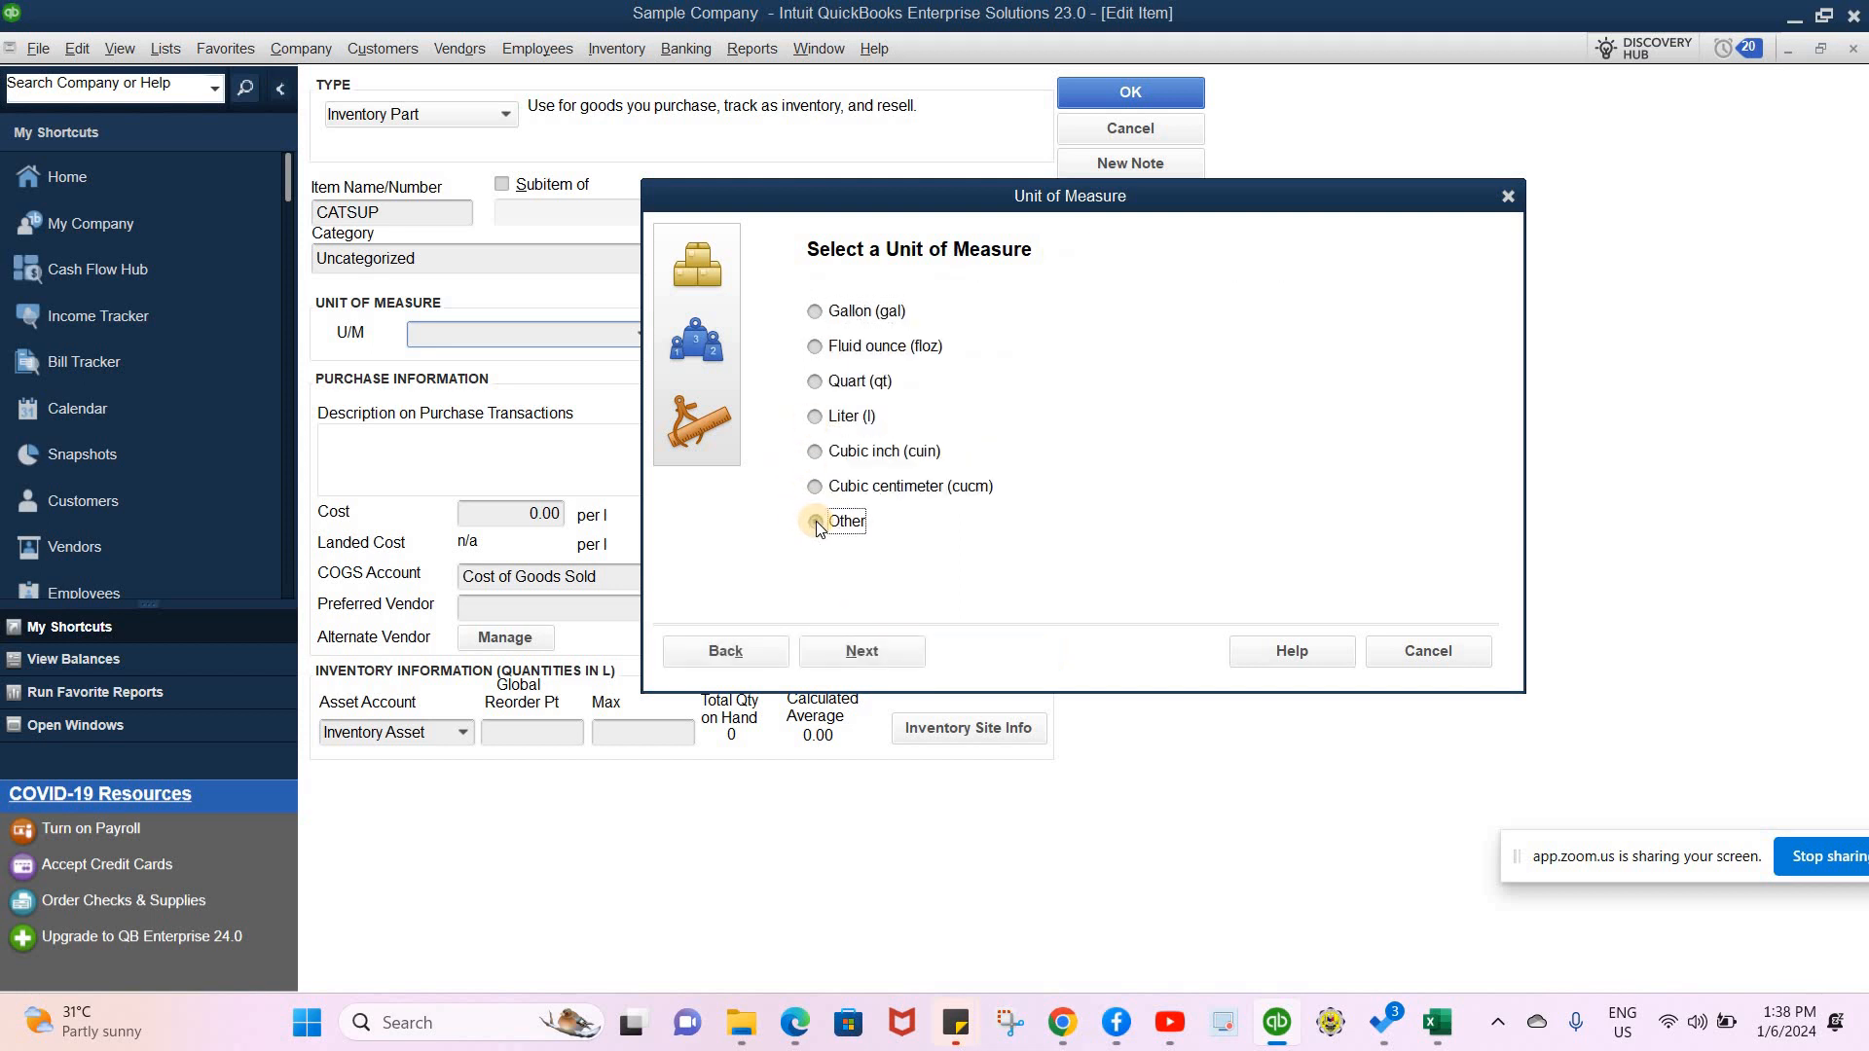
left_click(841, 650)
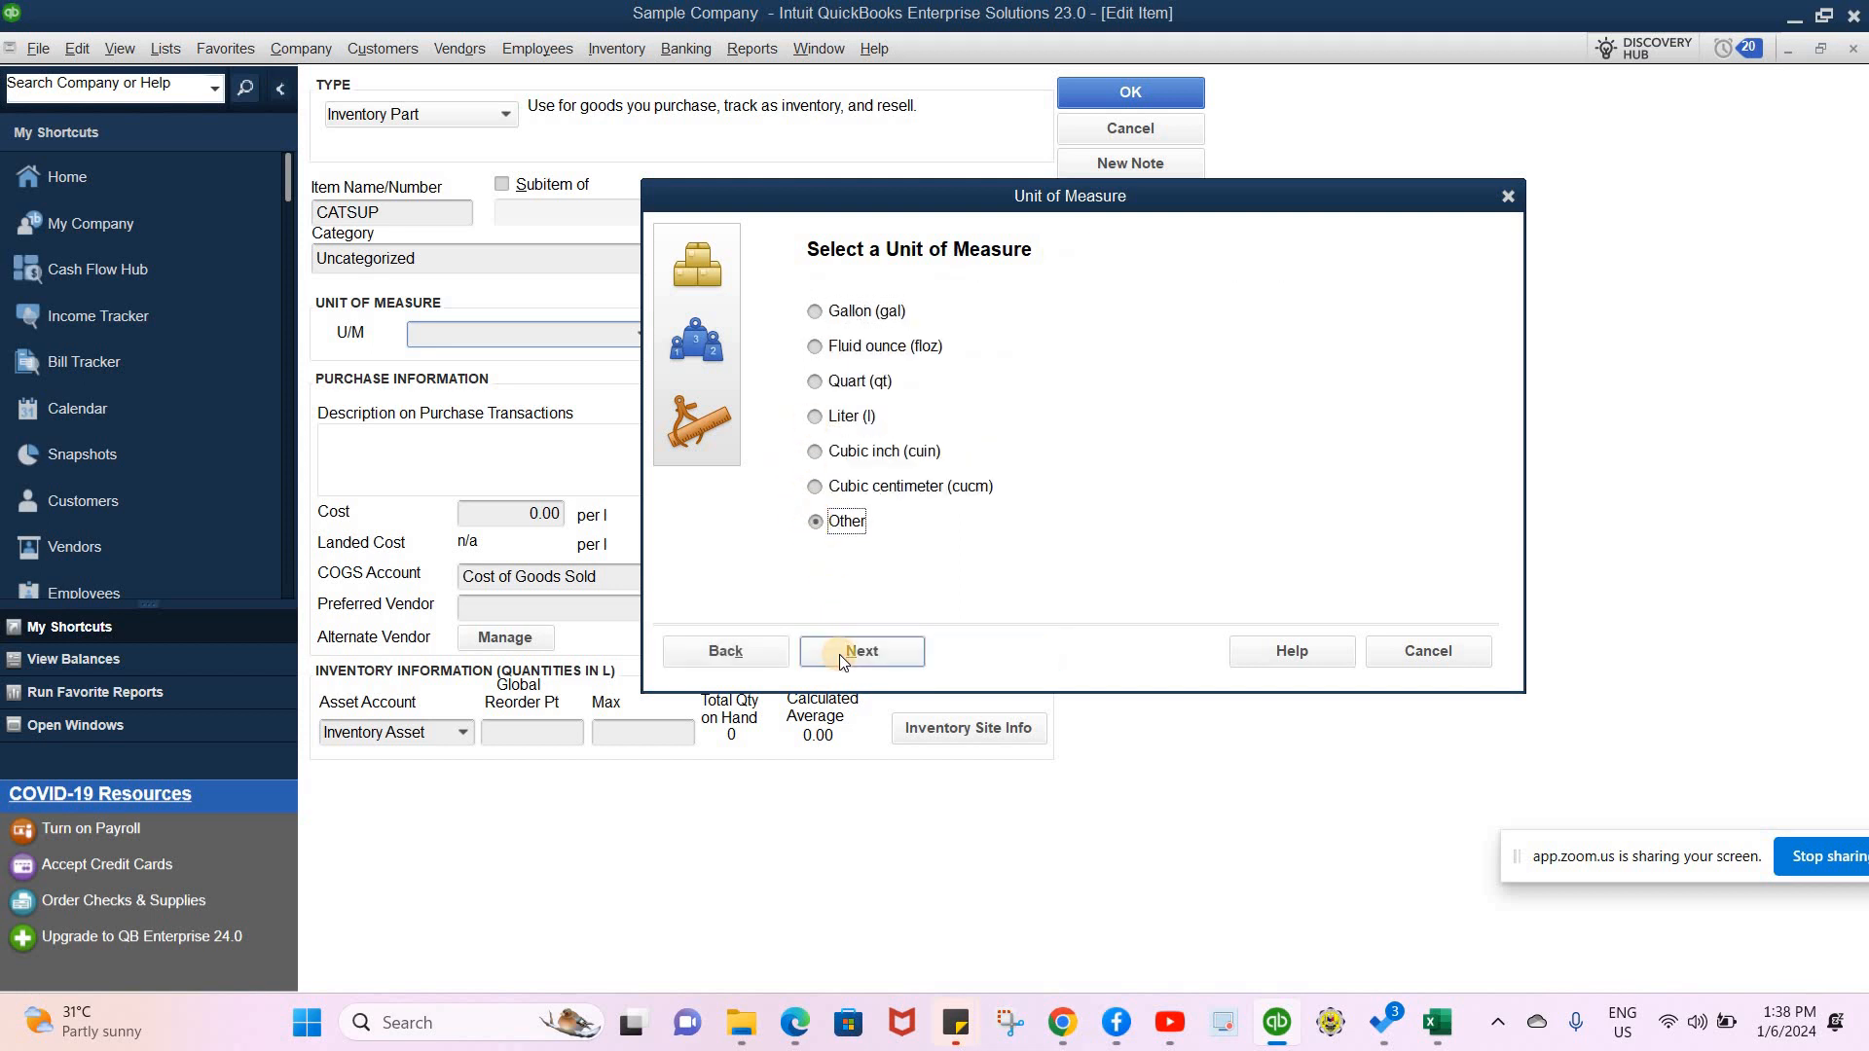
left_click(750, 656)
left_click(991, 654)
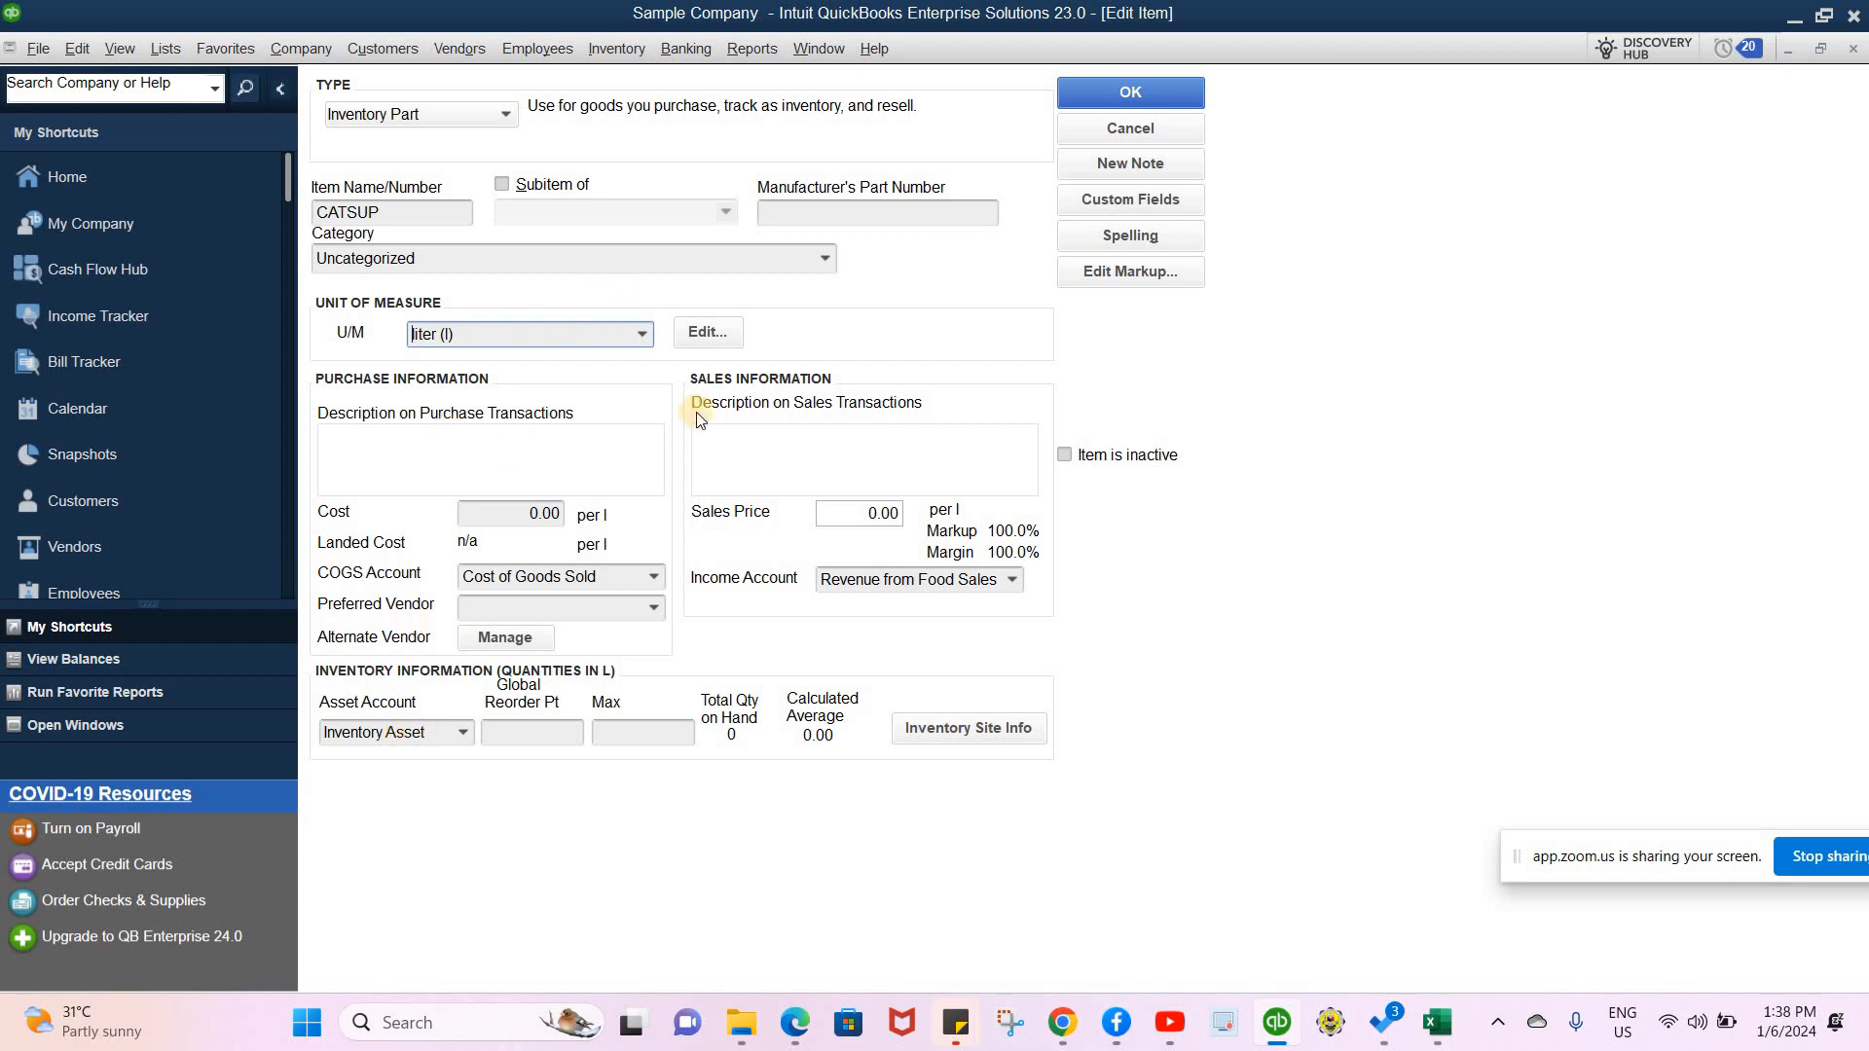
- Save the CATSUP item and start a new Inventory Assembly item named BARBEQUE
left_click(1081, 97)
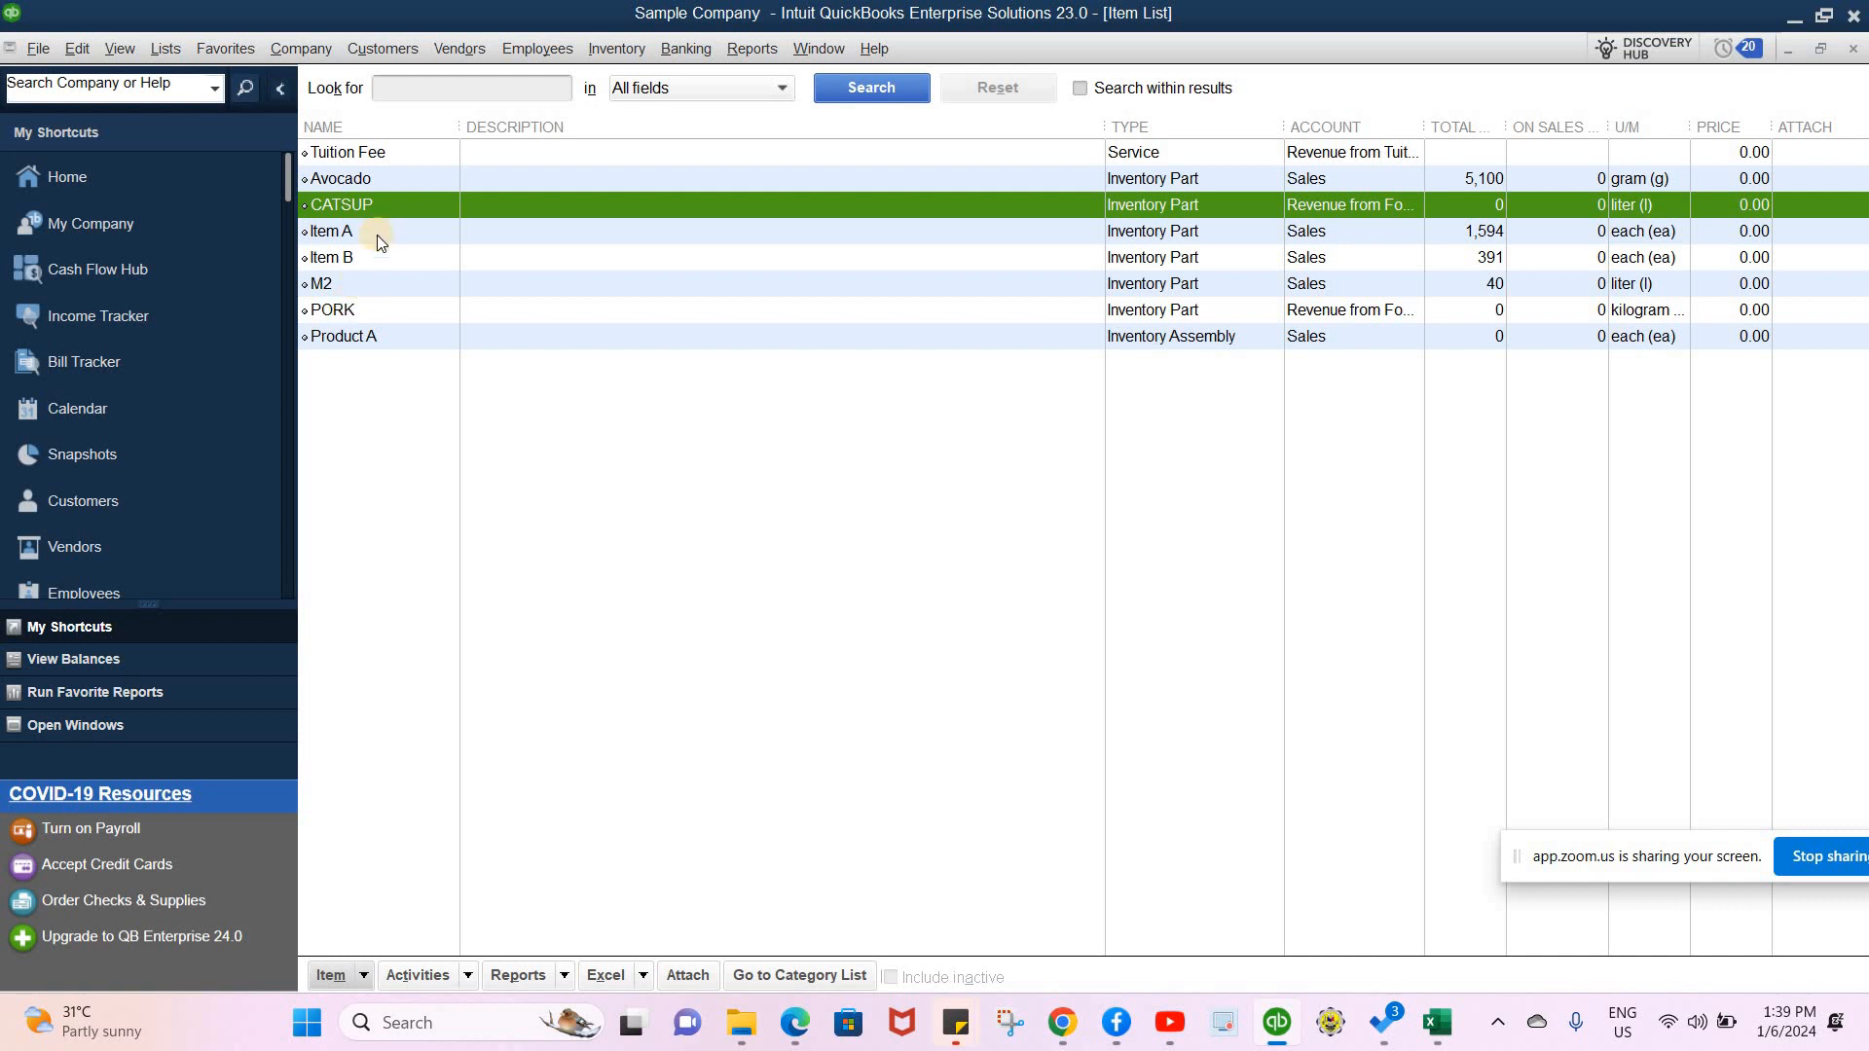
left_click(367, 976)
left_click(359, 578)
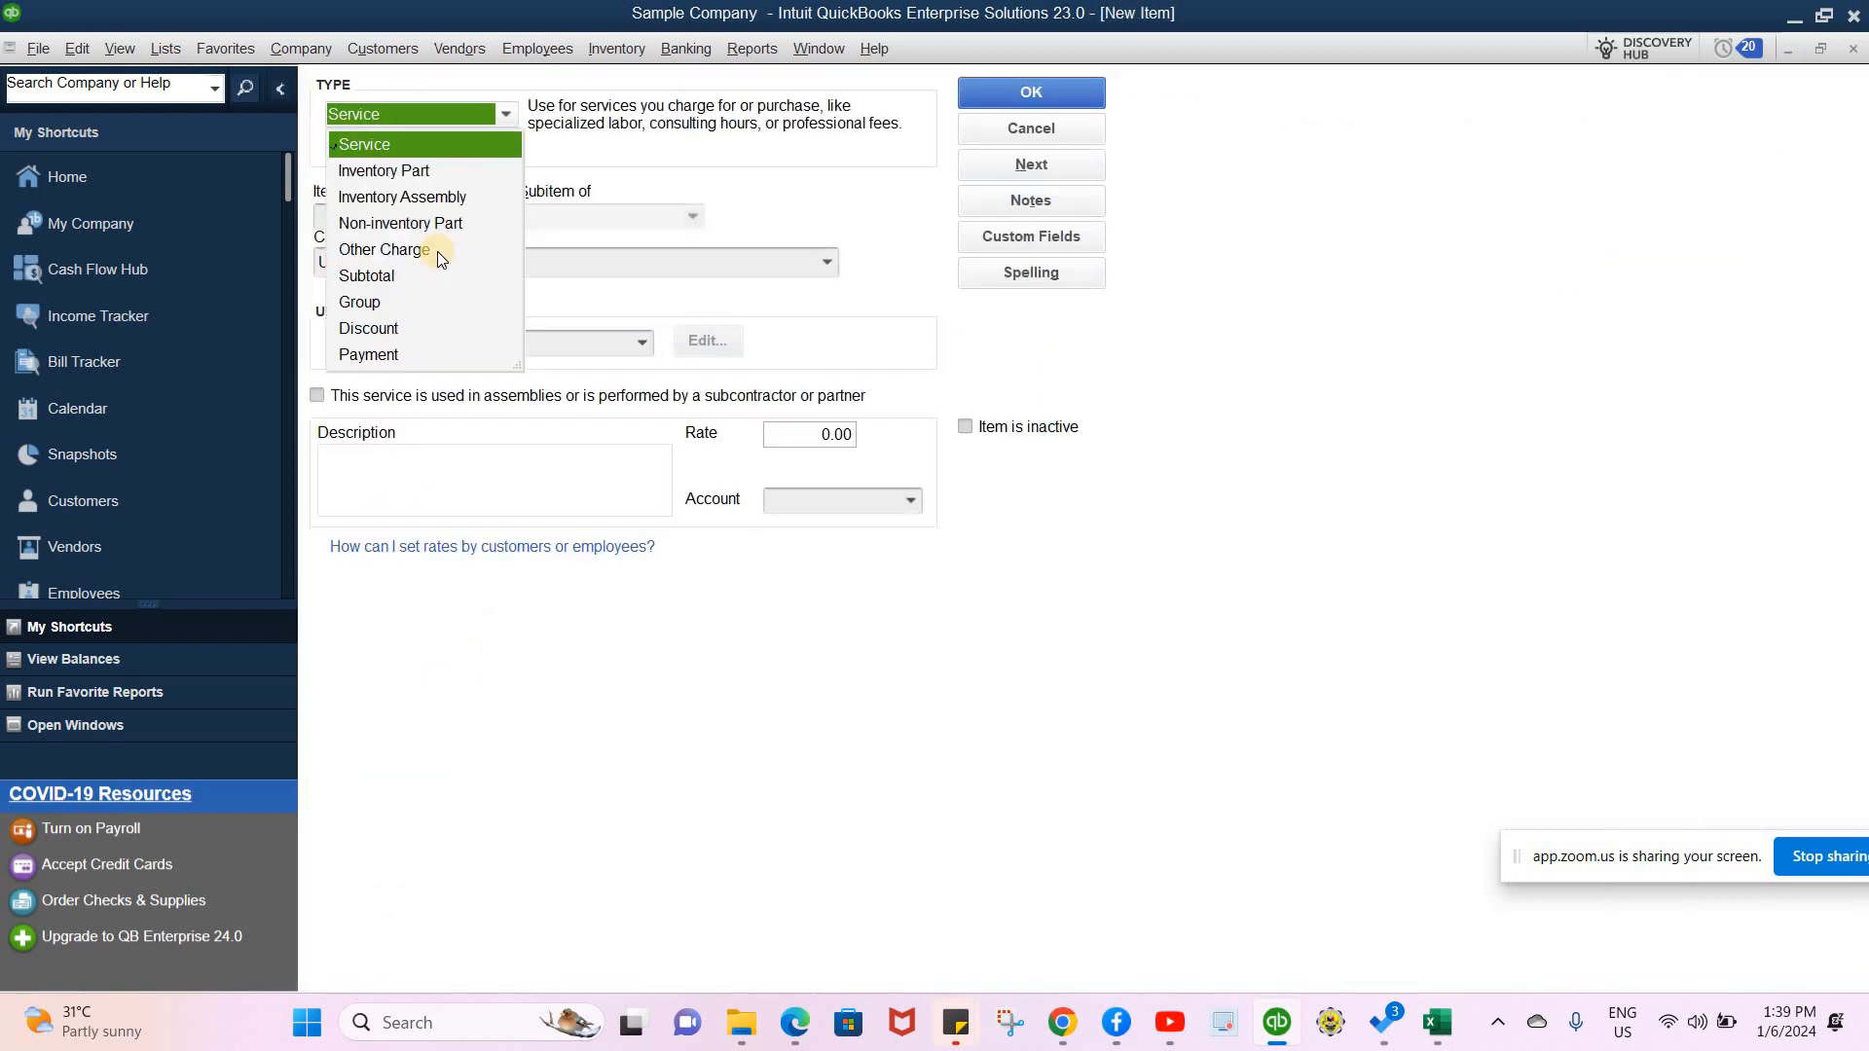
left_click(434, 197)
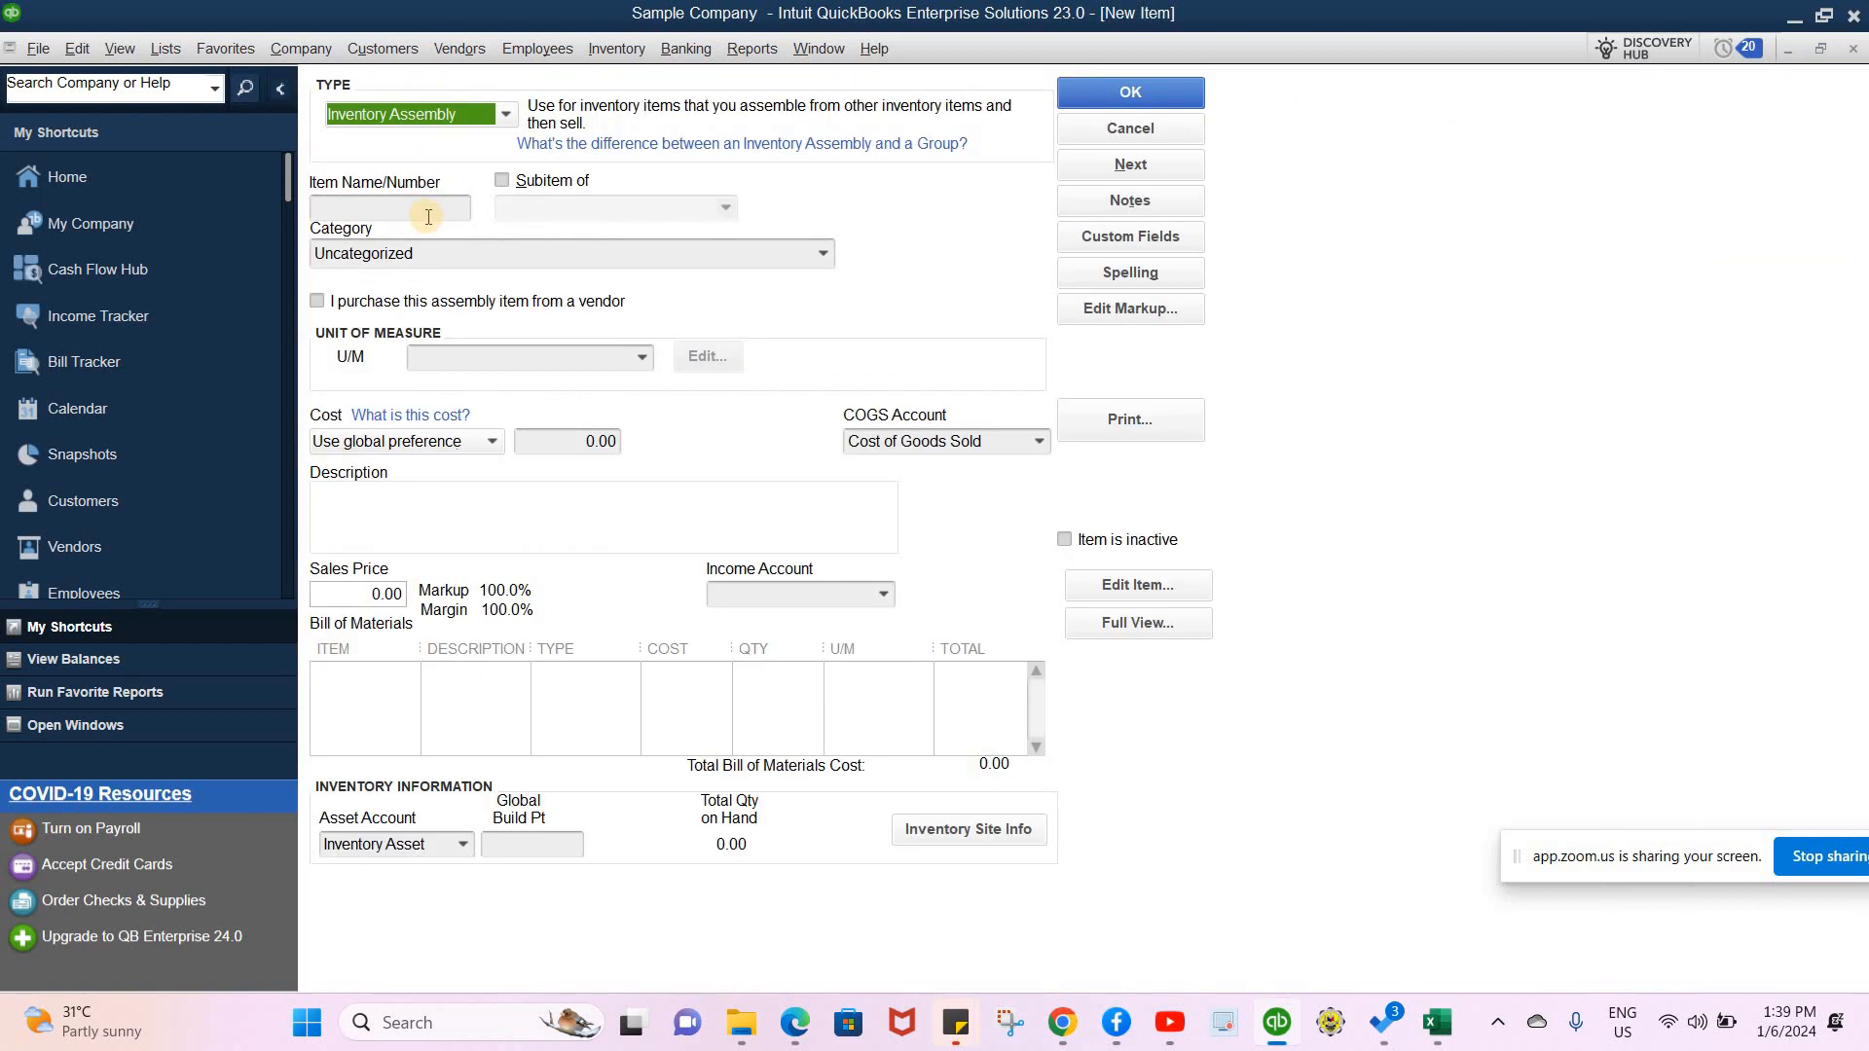
left_click(438, 209)
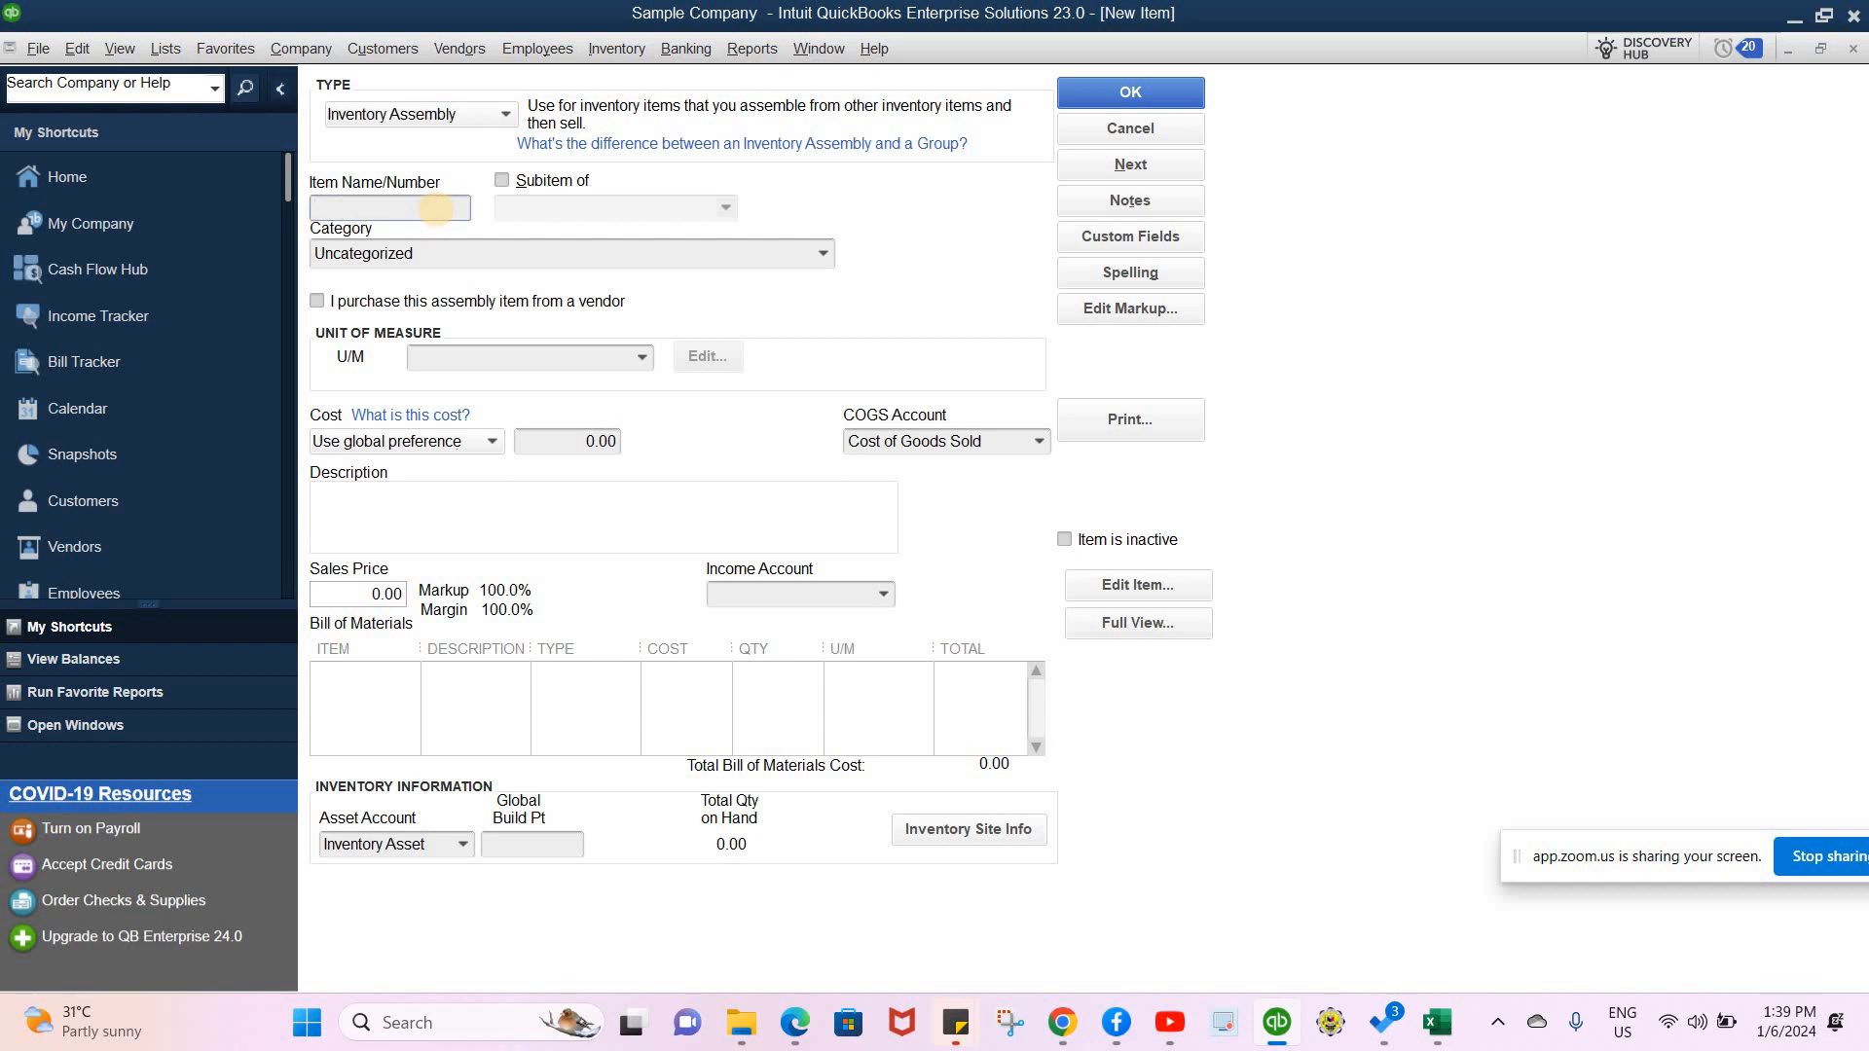
key("Caps_Lock")
type("ba")
key("BackSpace")
key("BackSpace")
key("Caps_Lock")
type("BAR")
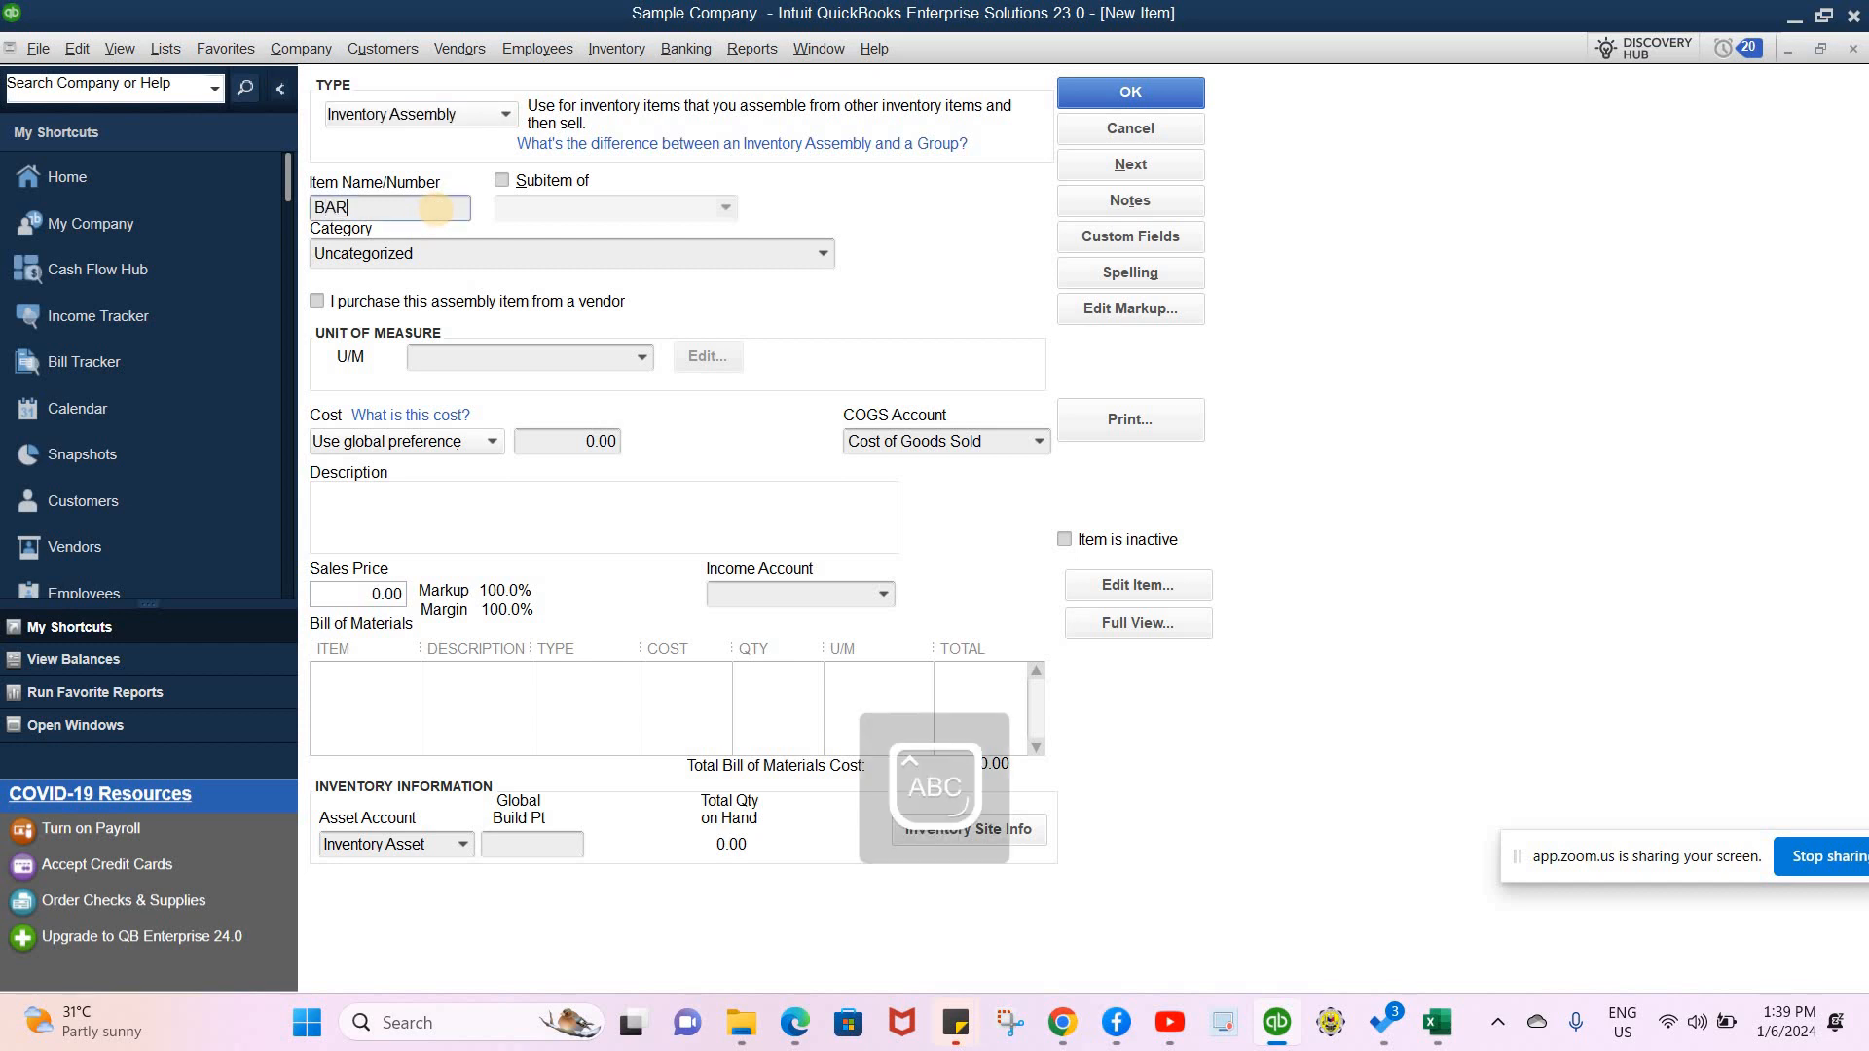
type("BEQUE")
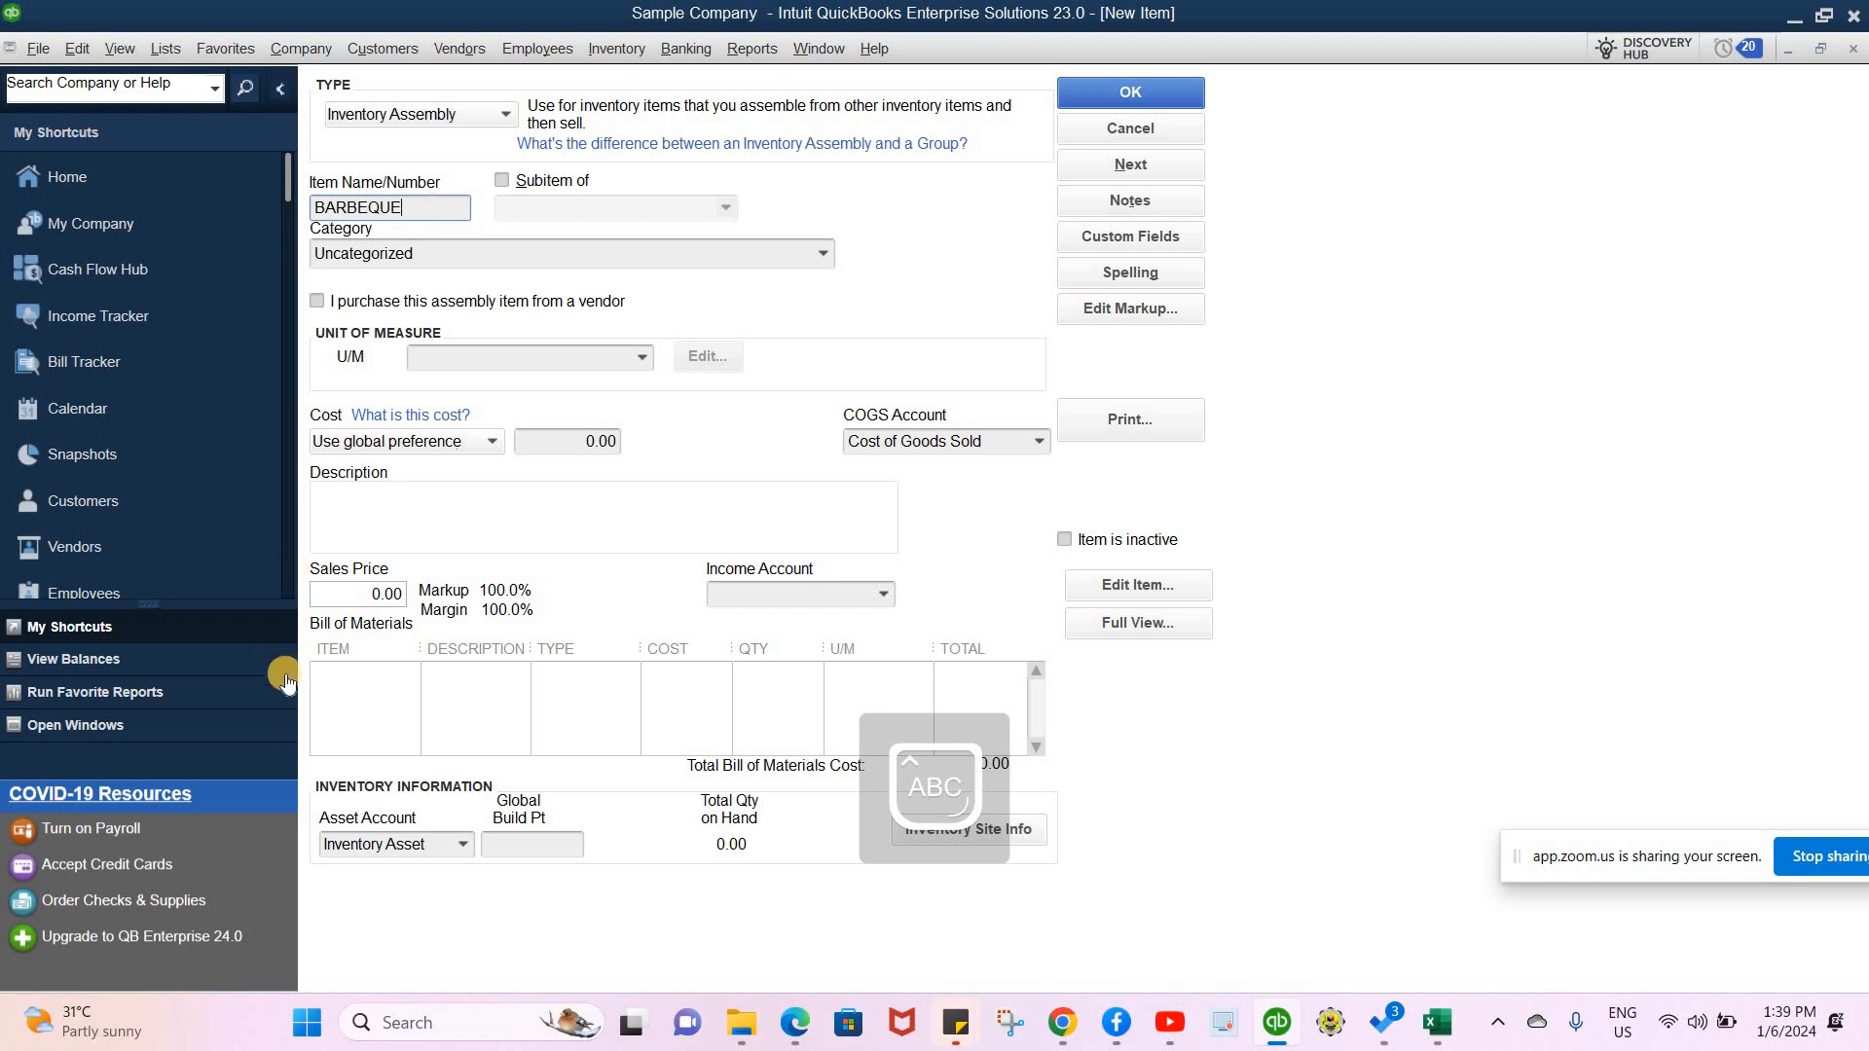
- Add PORK and CATSUP as components in BARBEQUE's bill of materials
left_click(407, 675)
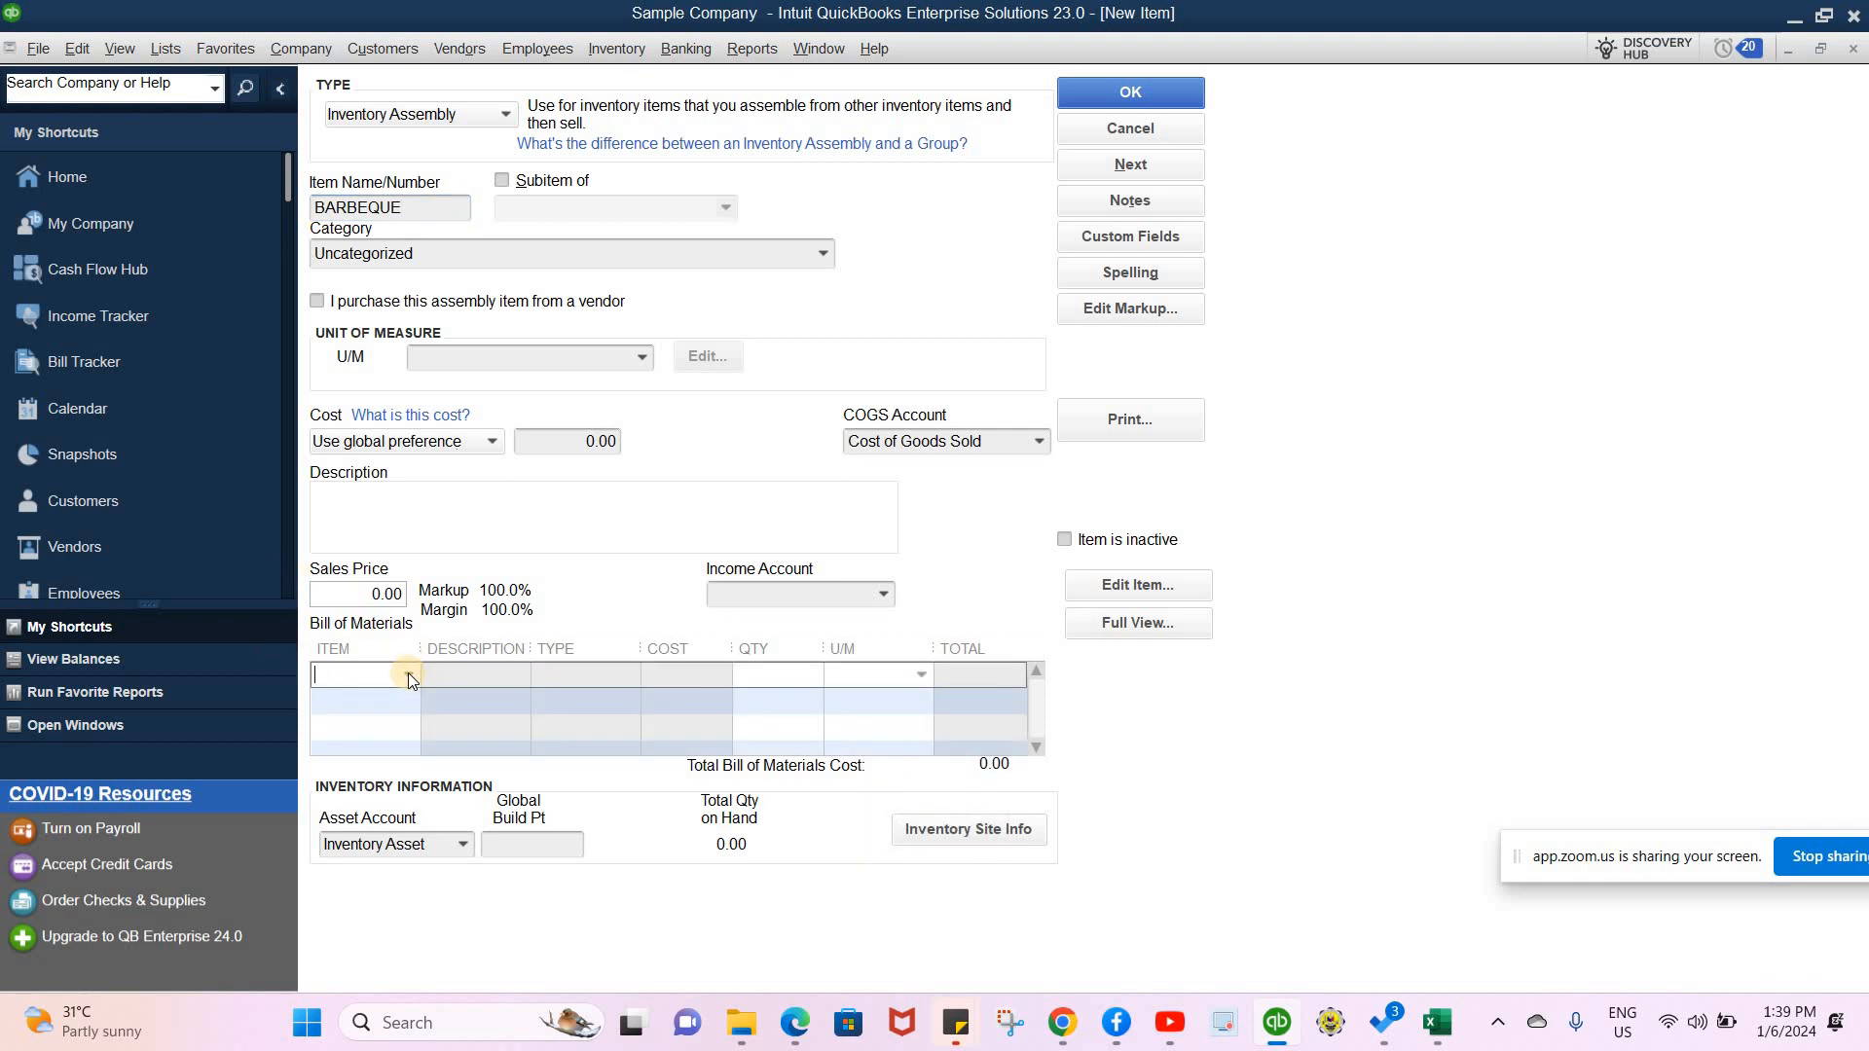
left_click(407, 673)
left_click(419, 889)
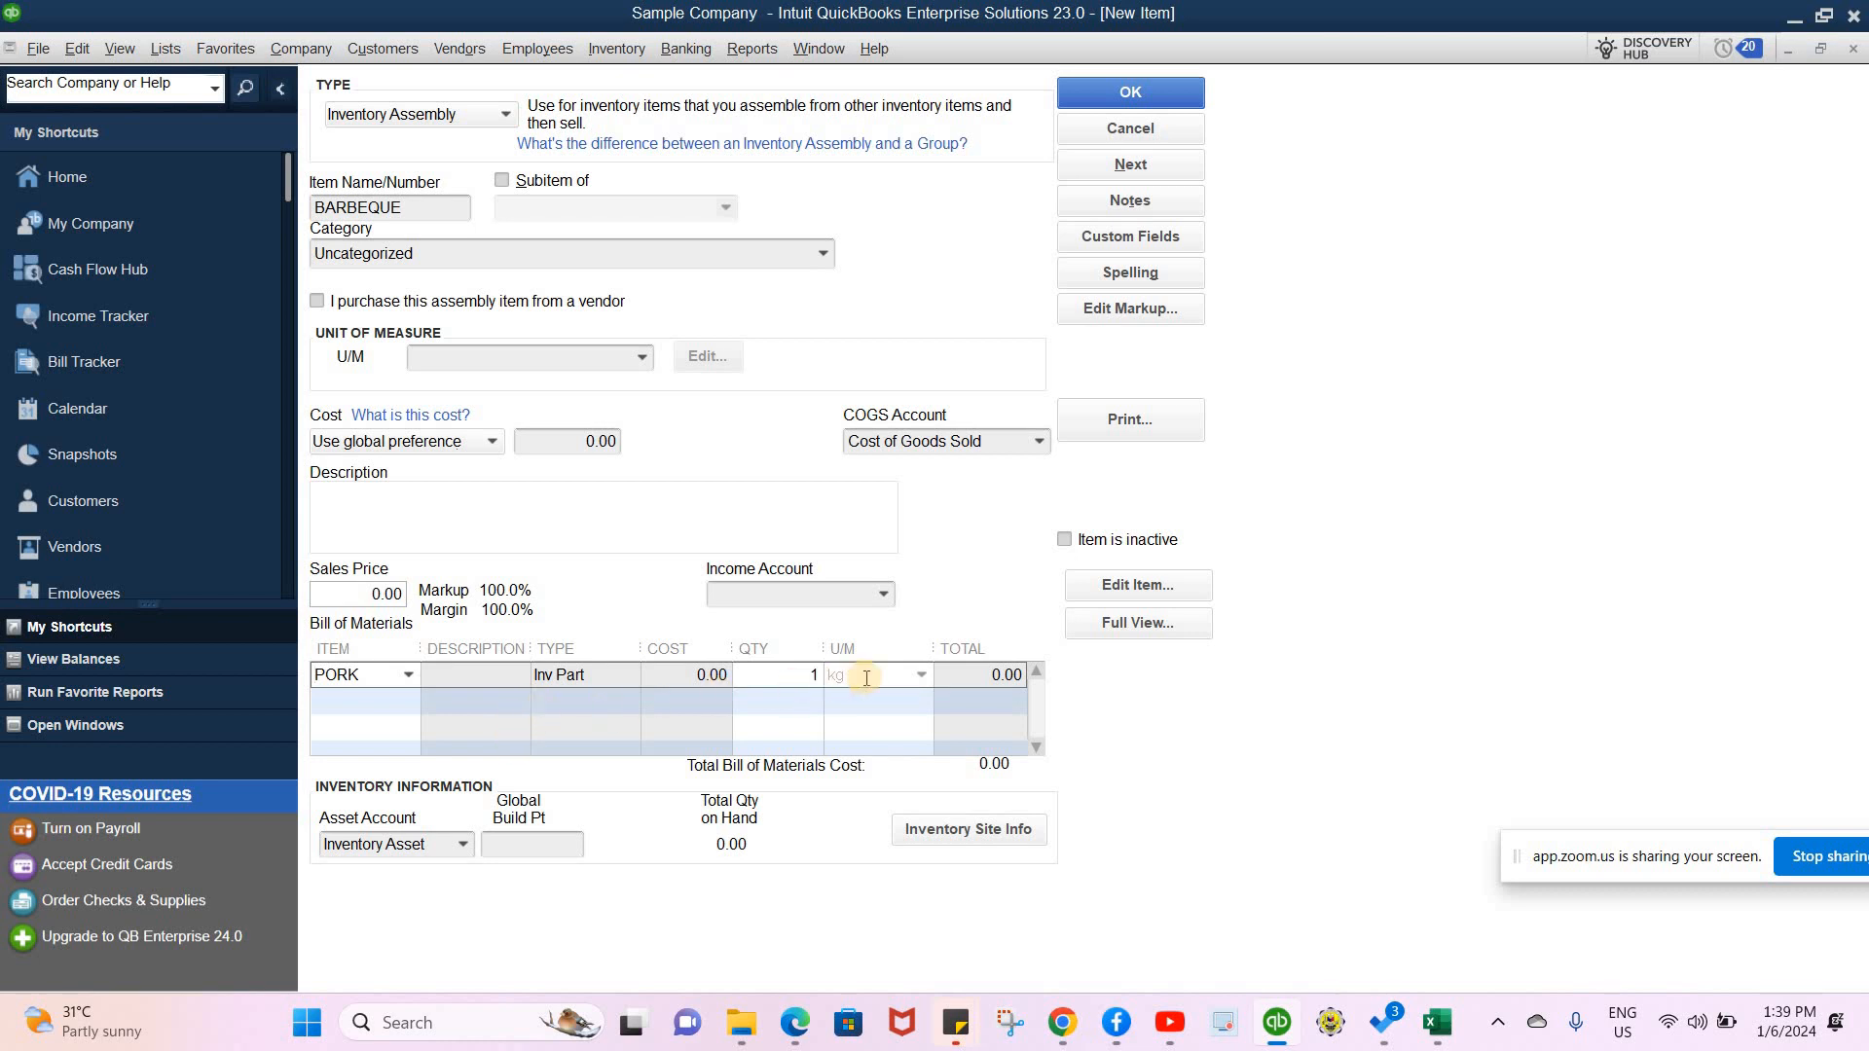
left_click(409, 703)
left_click(409, 703)
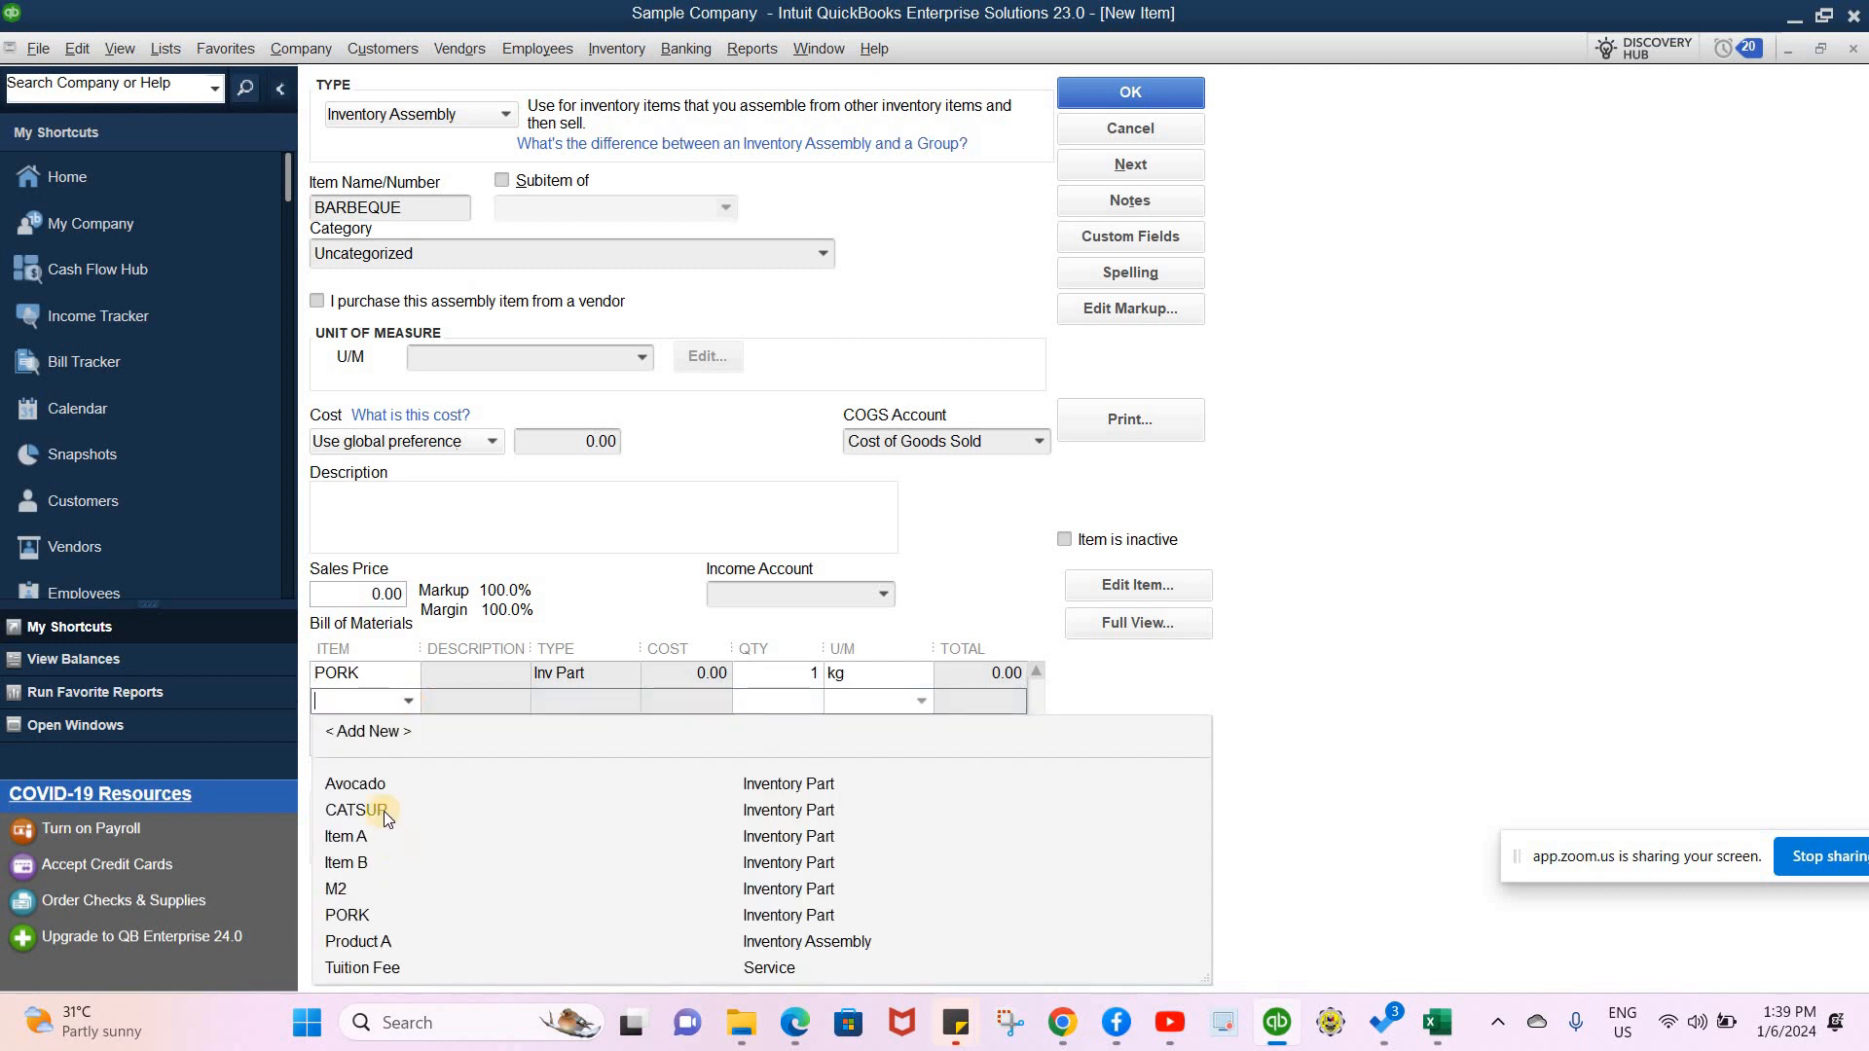
left_click(383, 810)
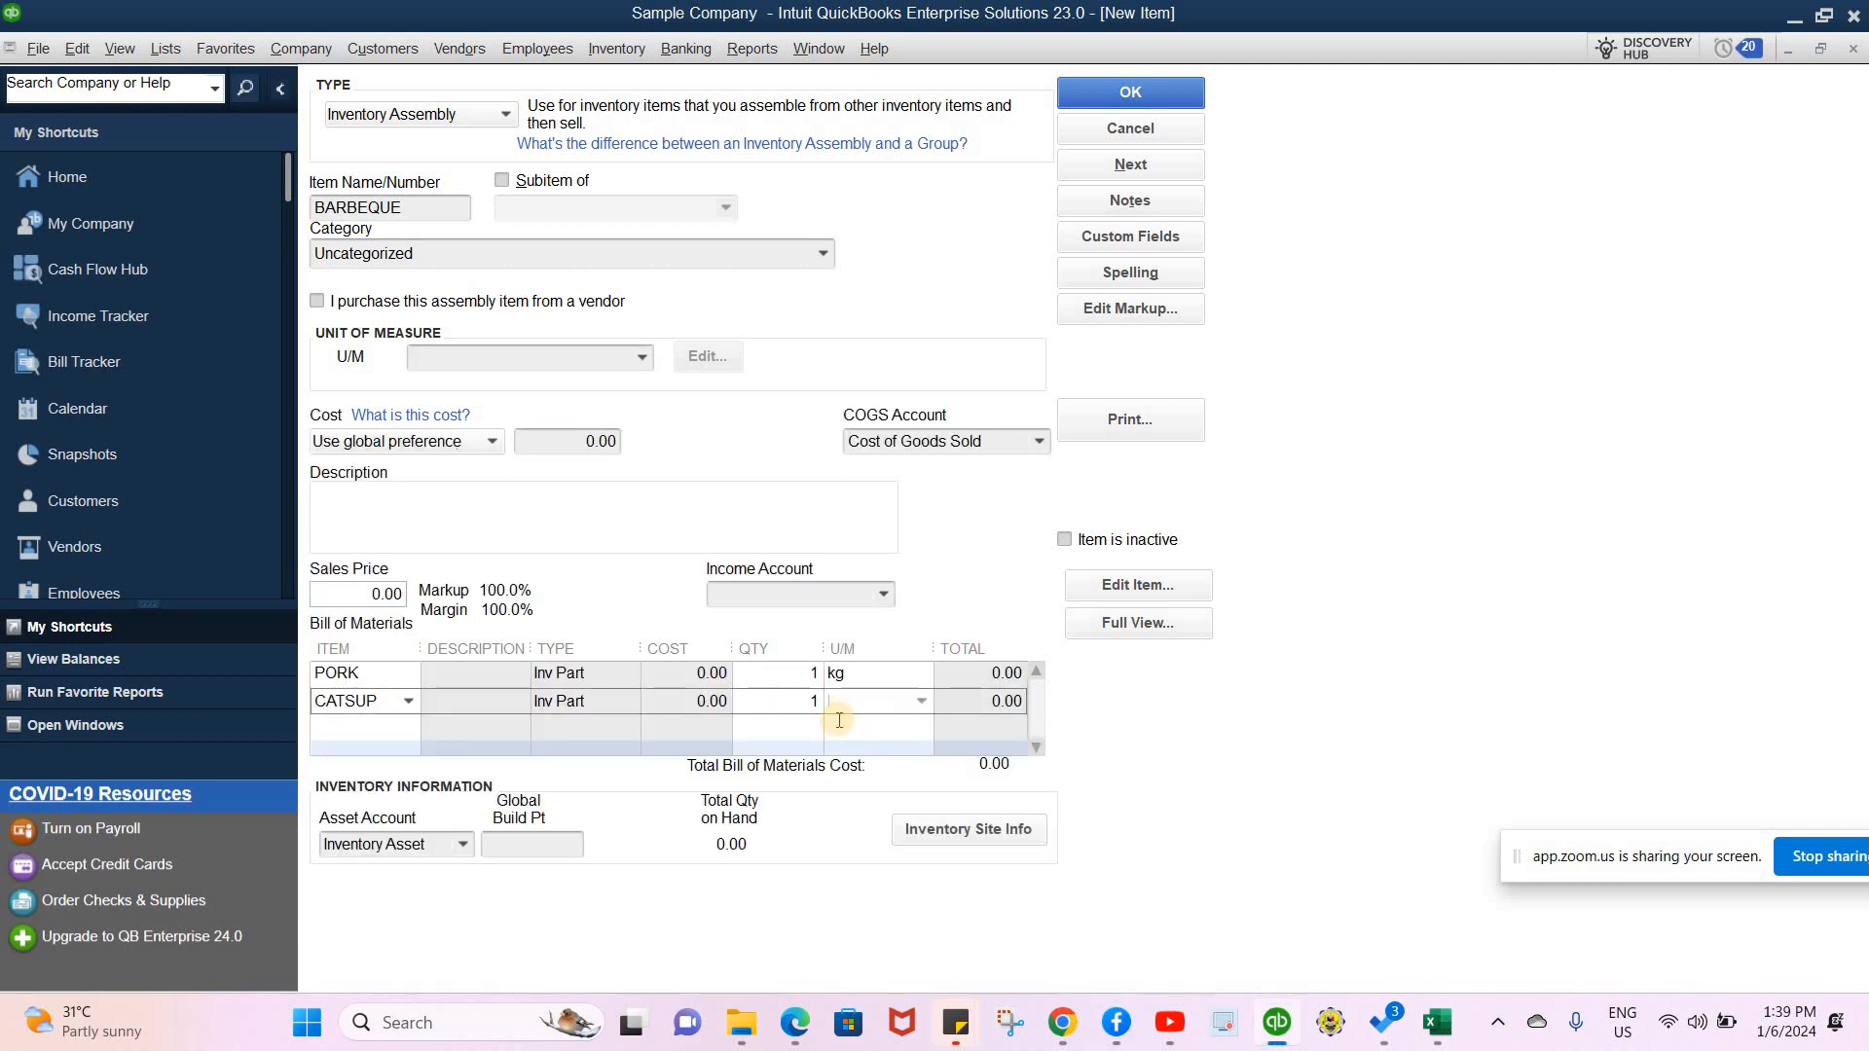
left_click(828, 704)
- Give BARBEQUE the unit of measure kilogram and the income account Revenue from Food Sales, and save the item
left_click(639, 359)
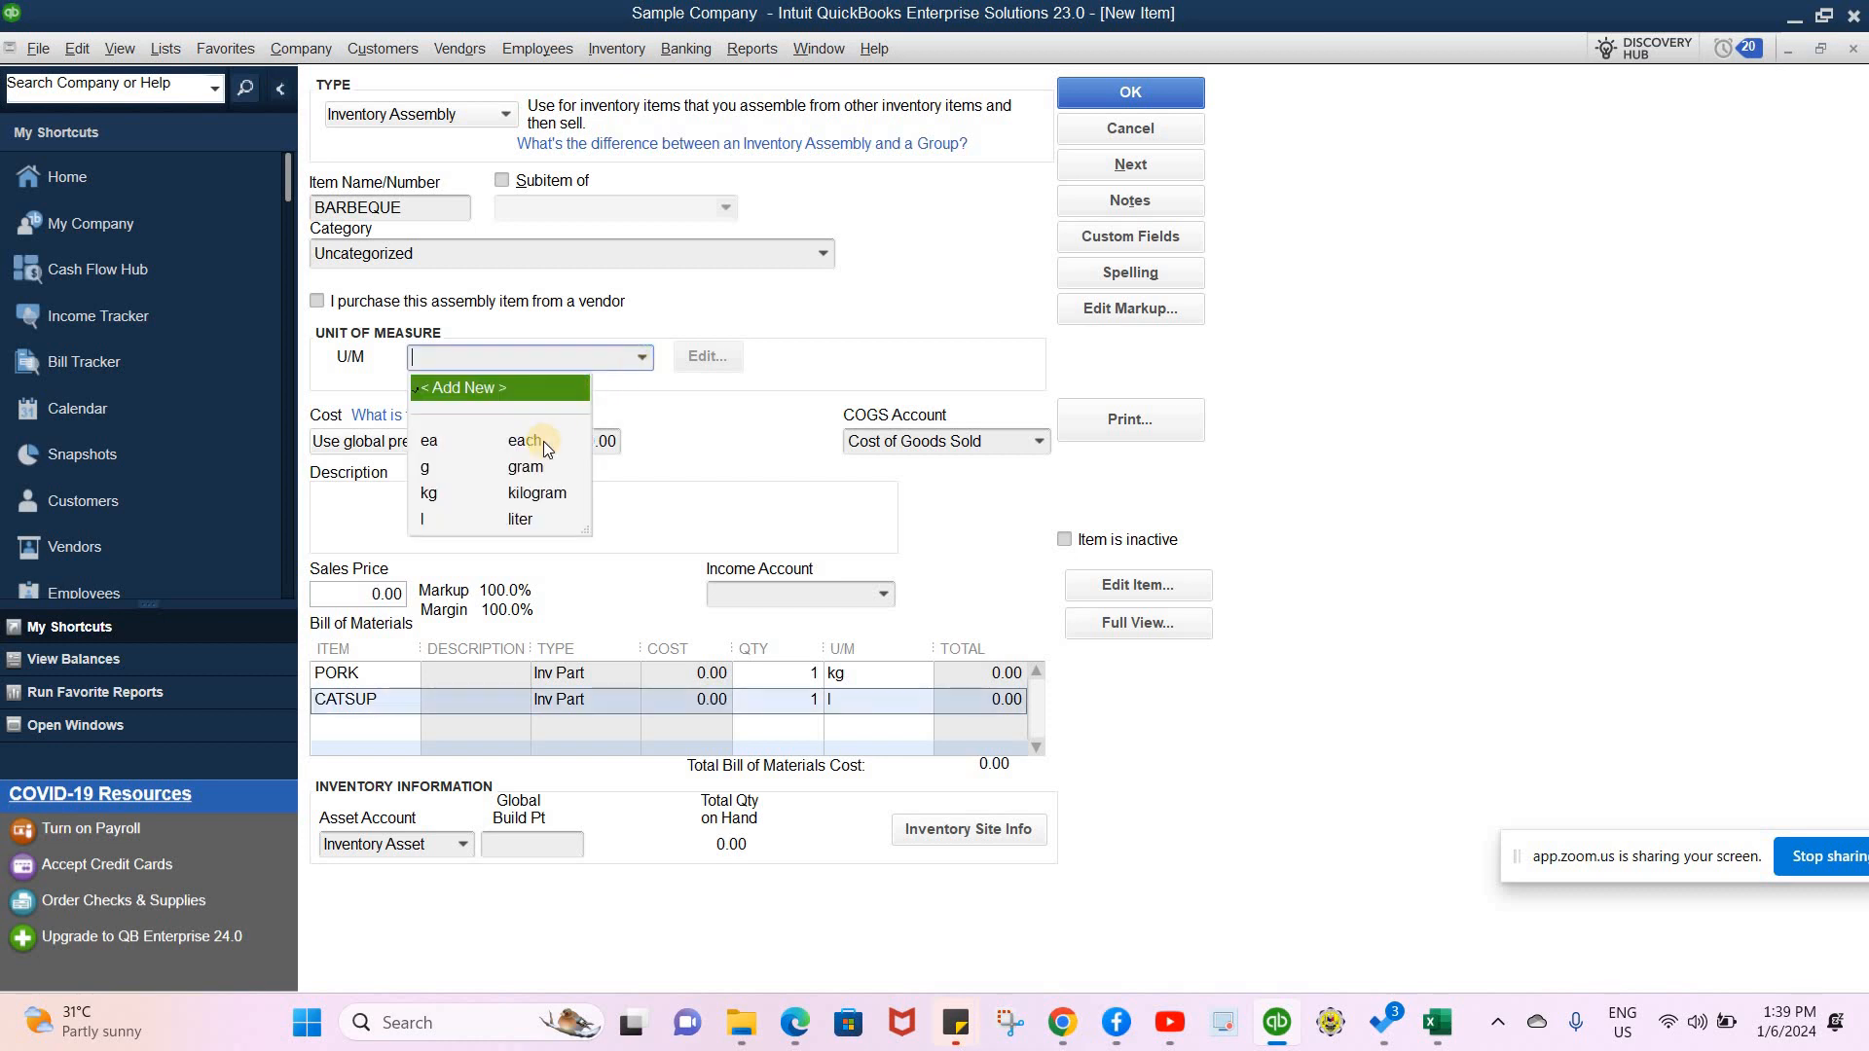
left_click(539, 494)
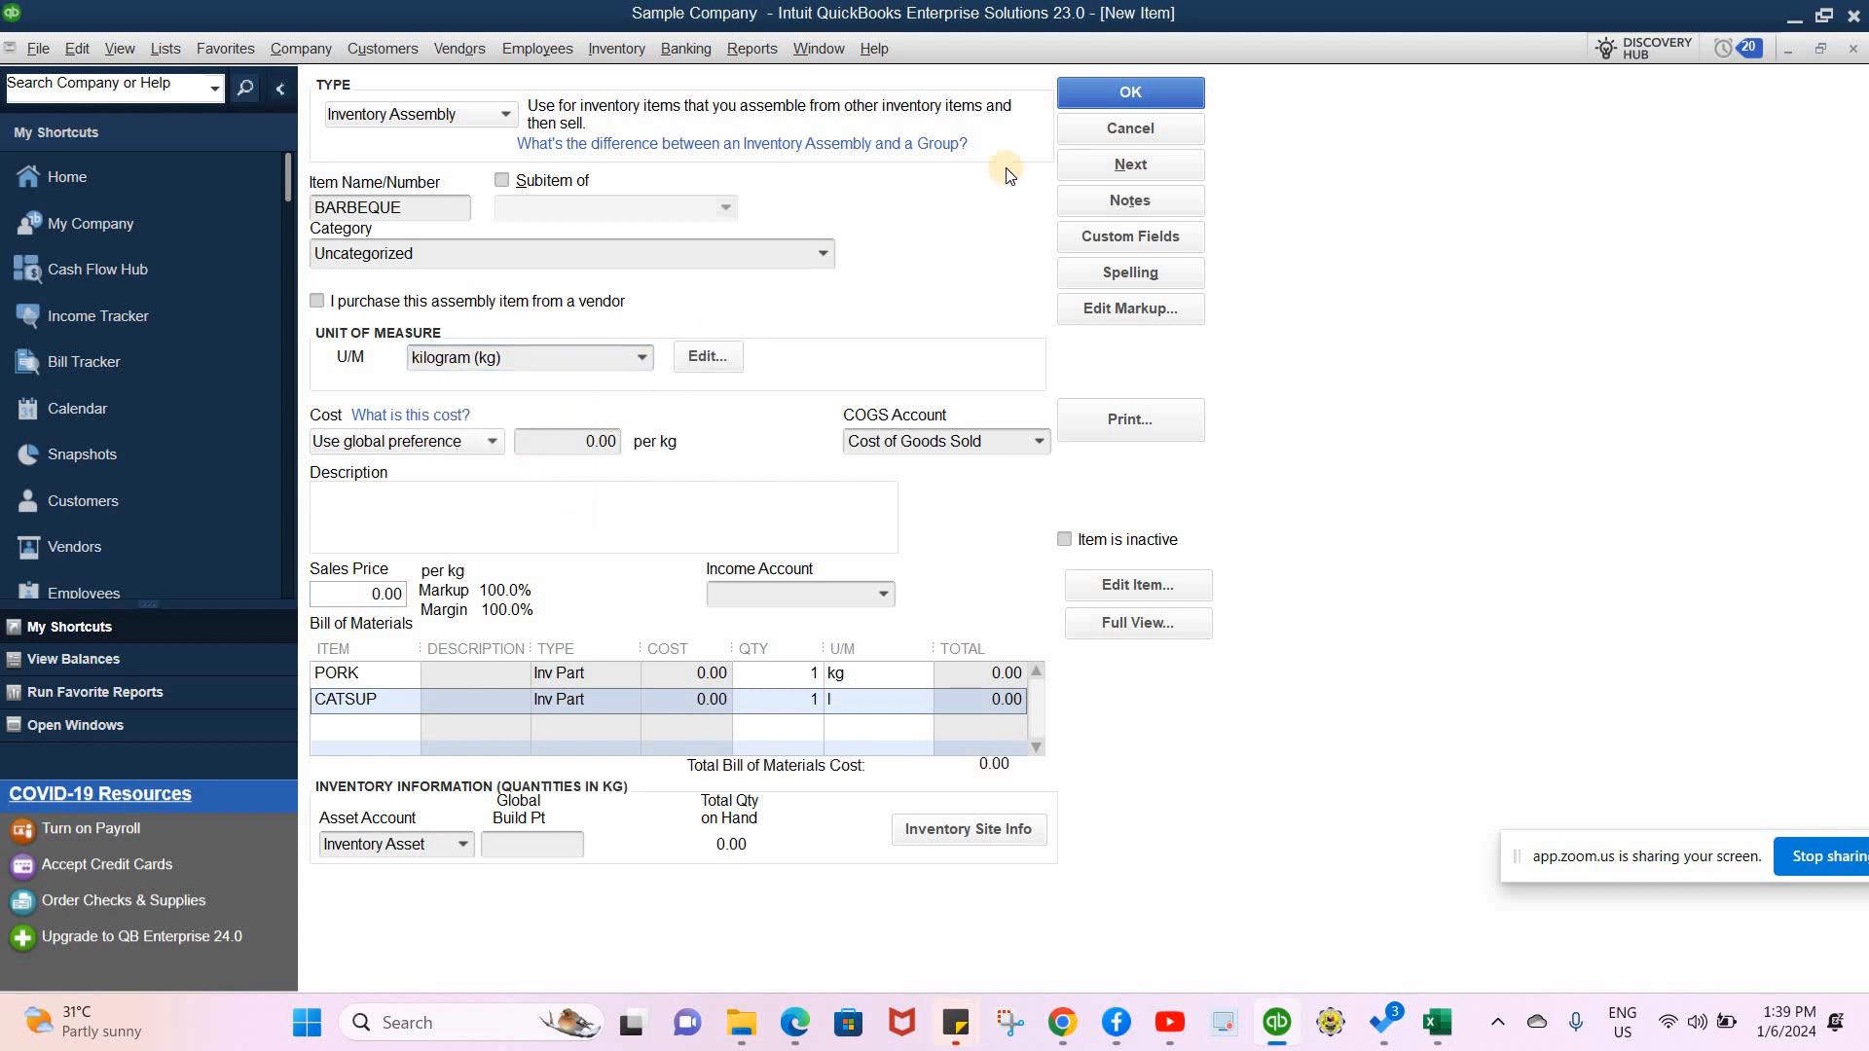
left_click(1100, 90)
left_click(920, 329)
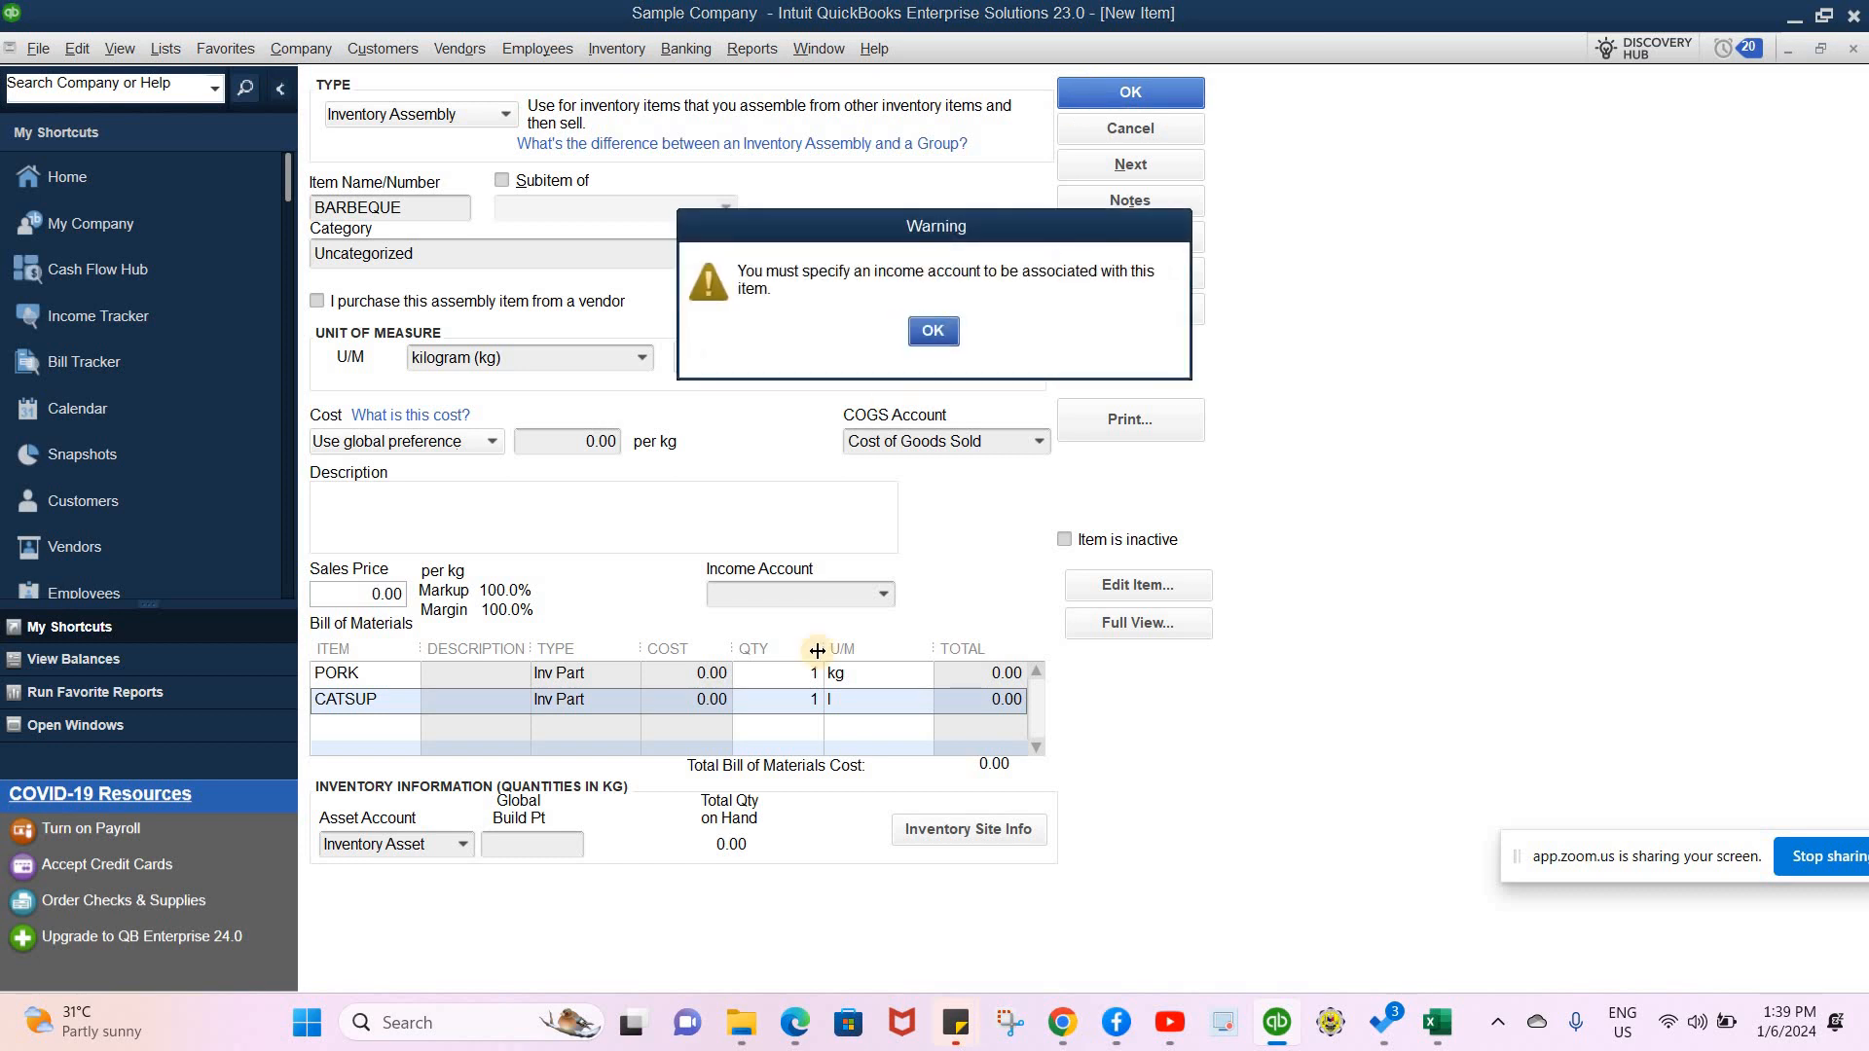
left_click(884, 599)
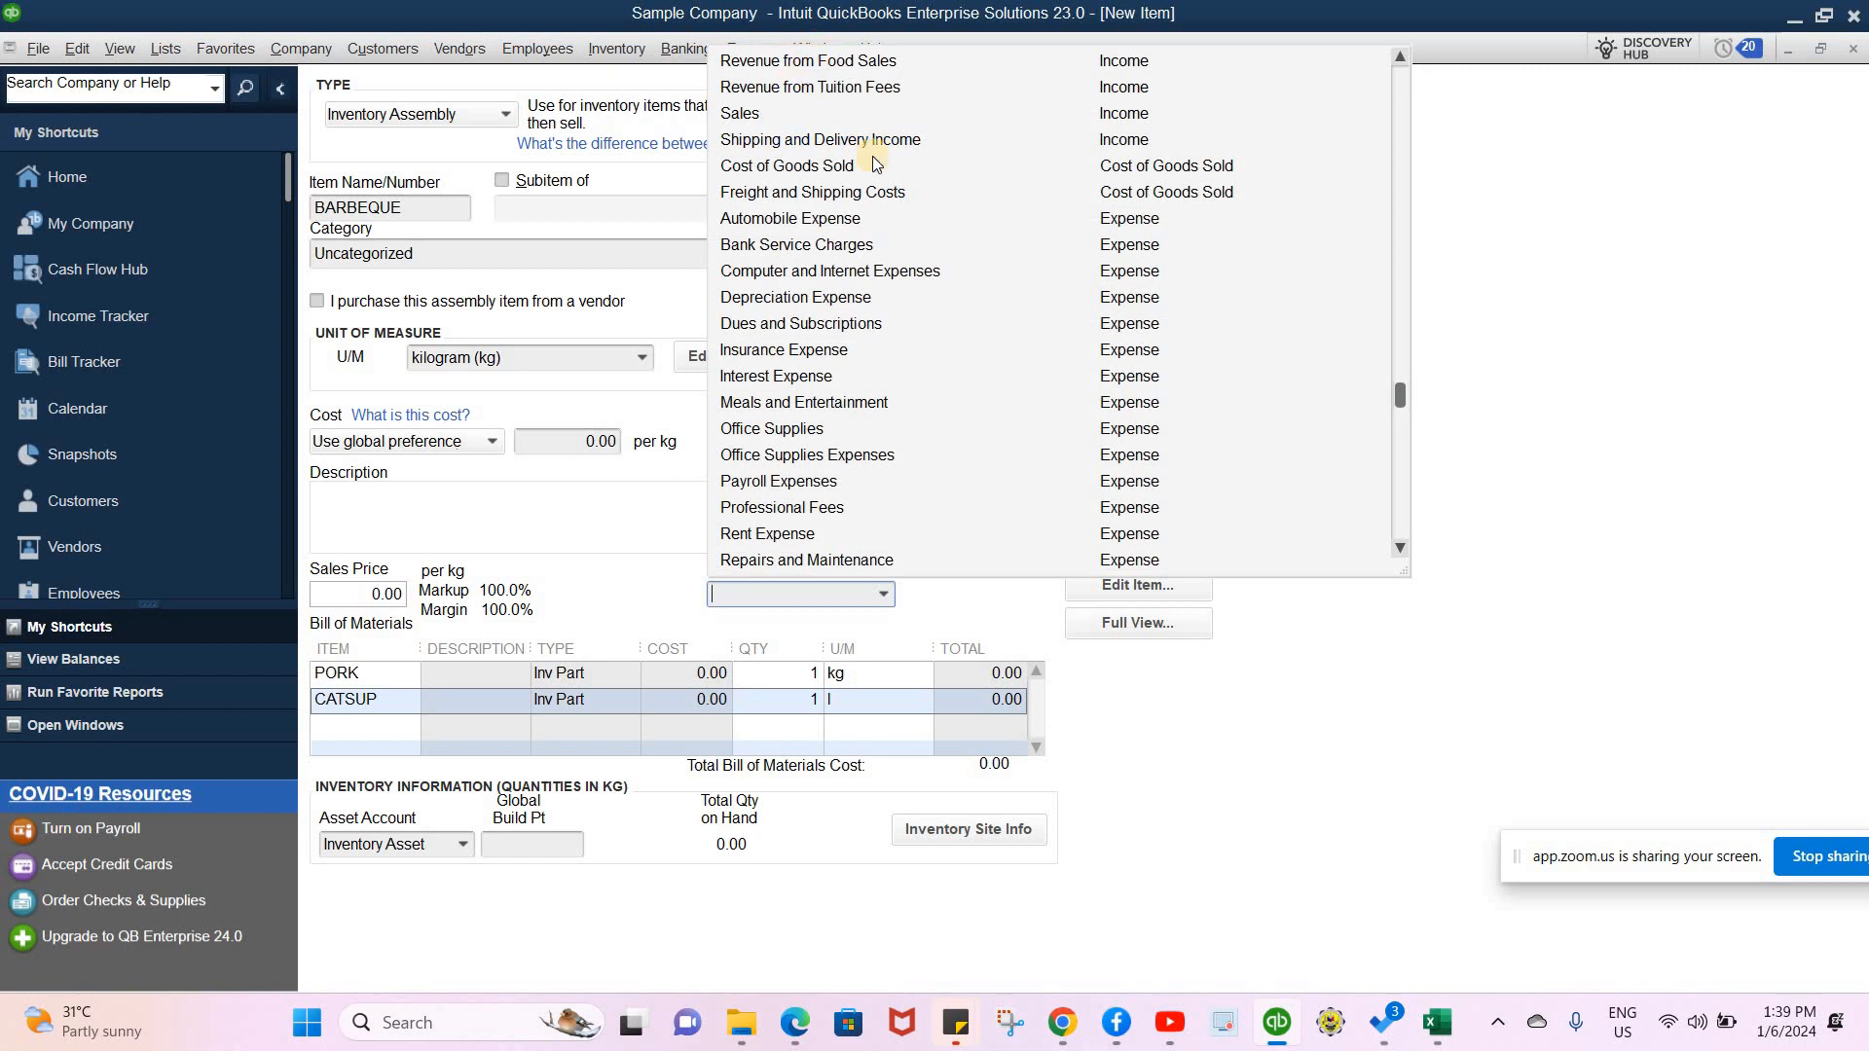
left_click(813, 64)
left_click(1108, 91)
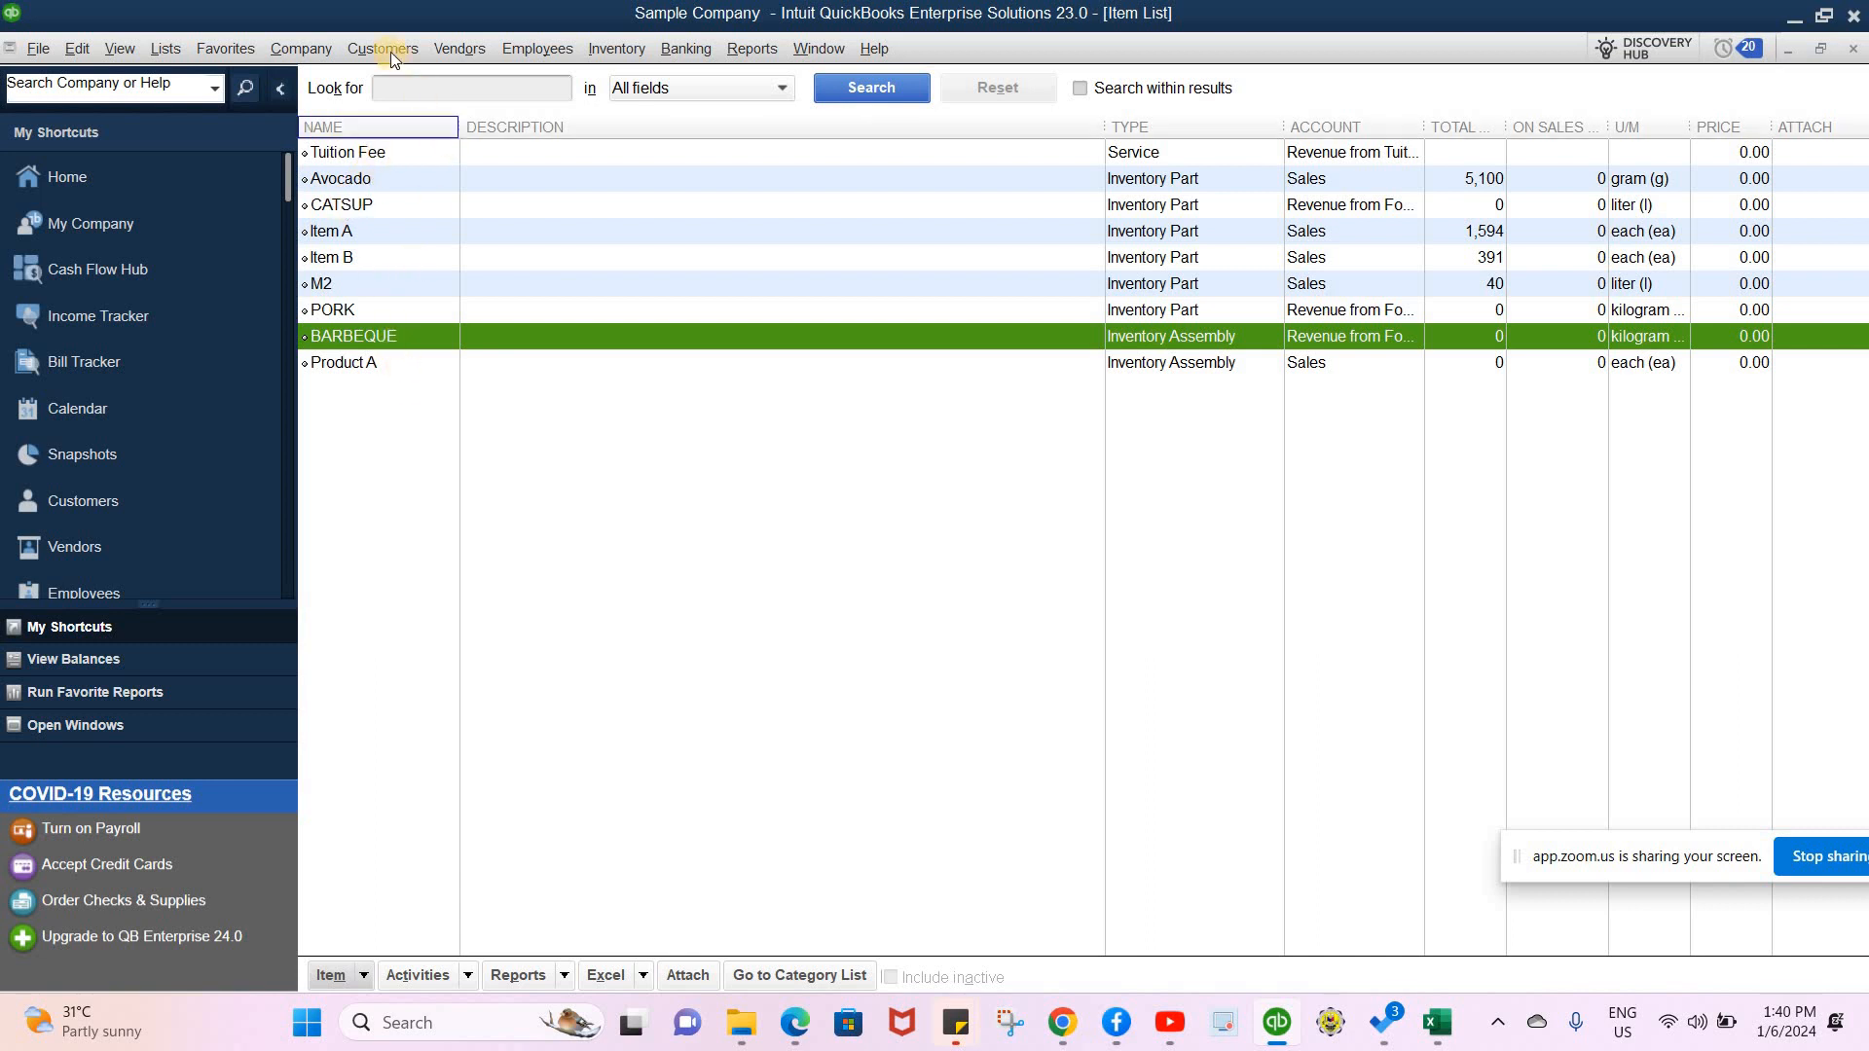
- Create a new purchase order and start adding a new vendor for it
left_click(460, 48)
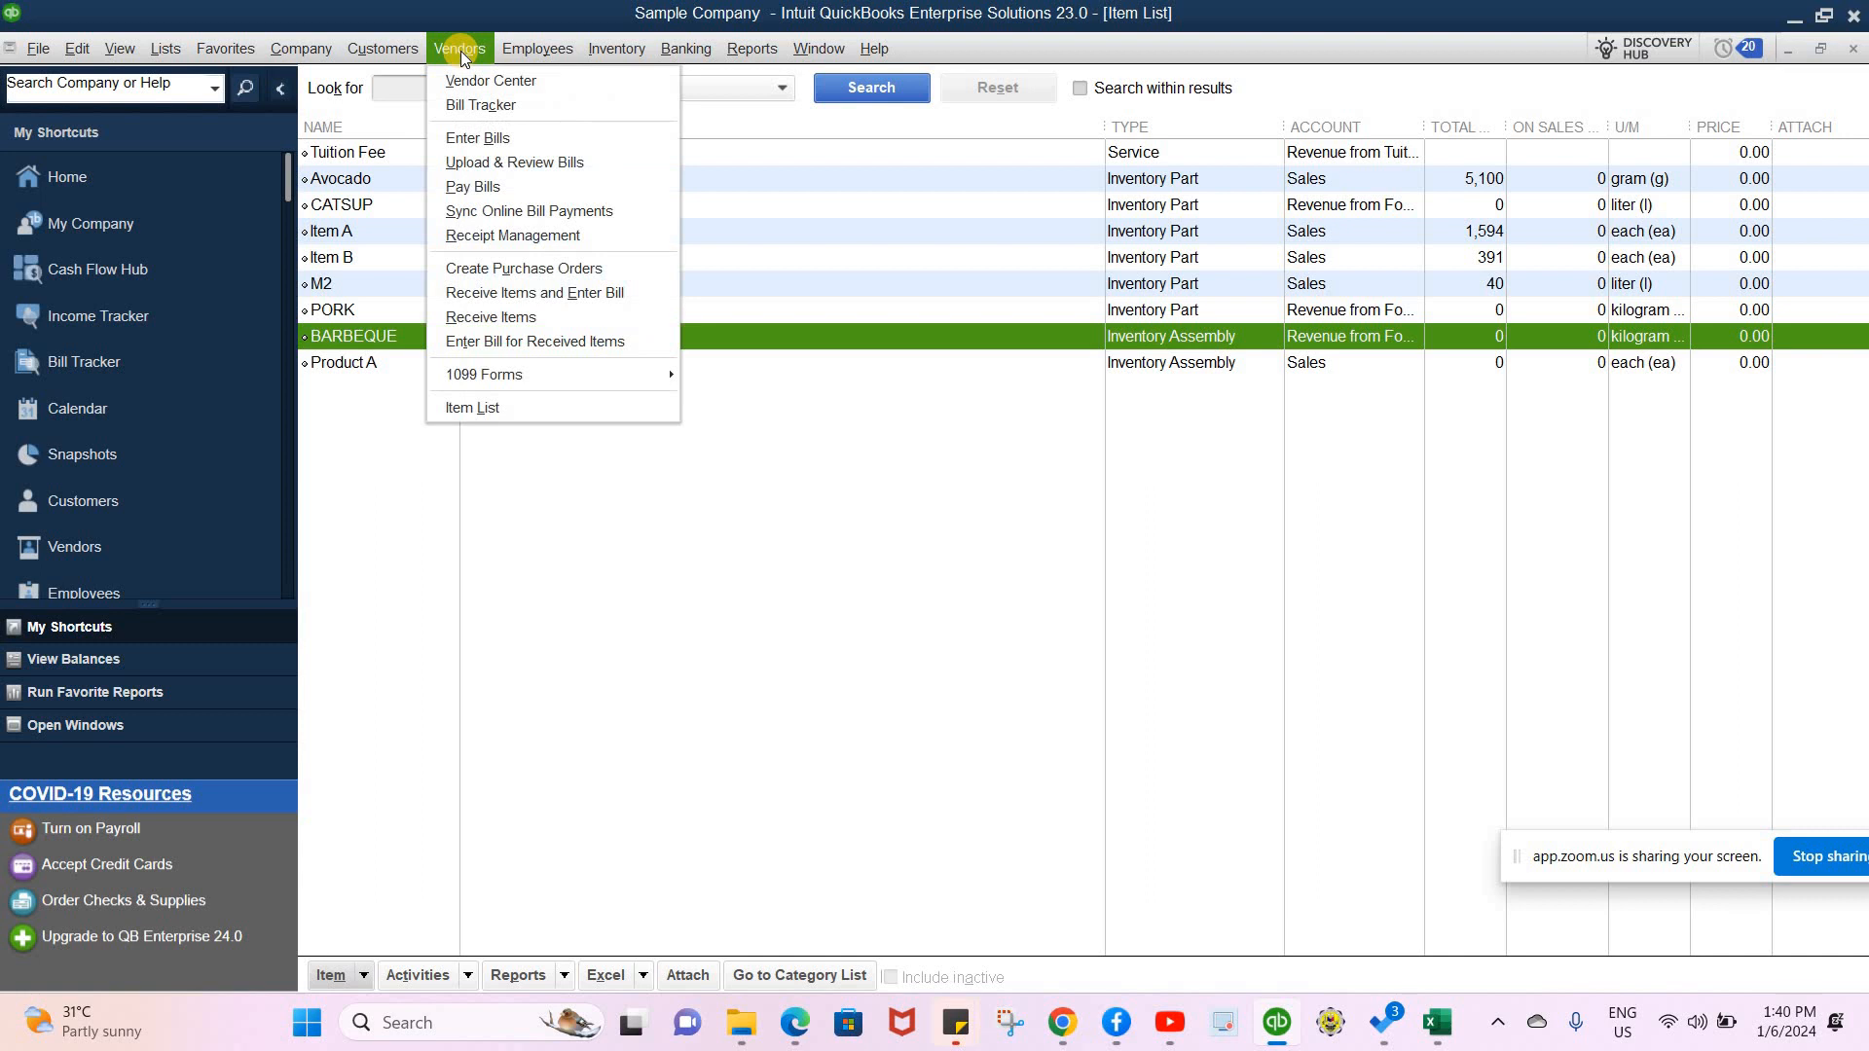
left_click(514, 273)
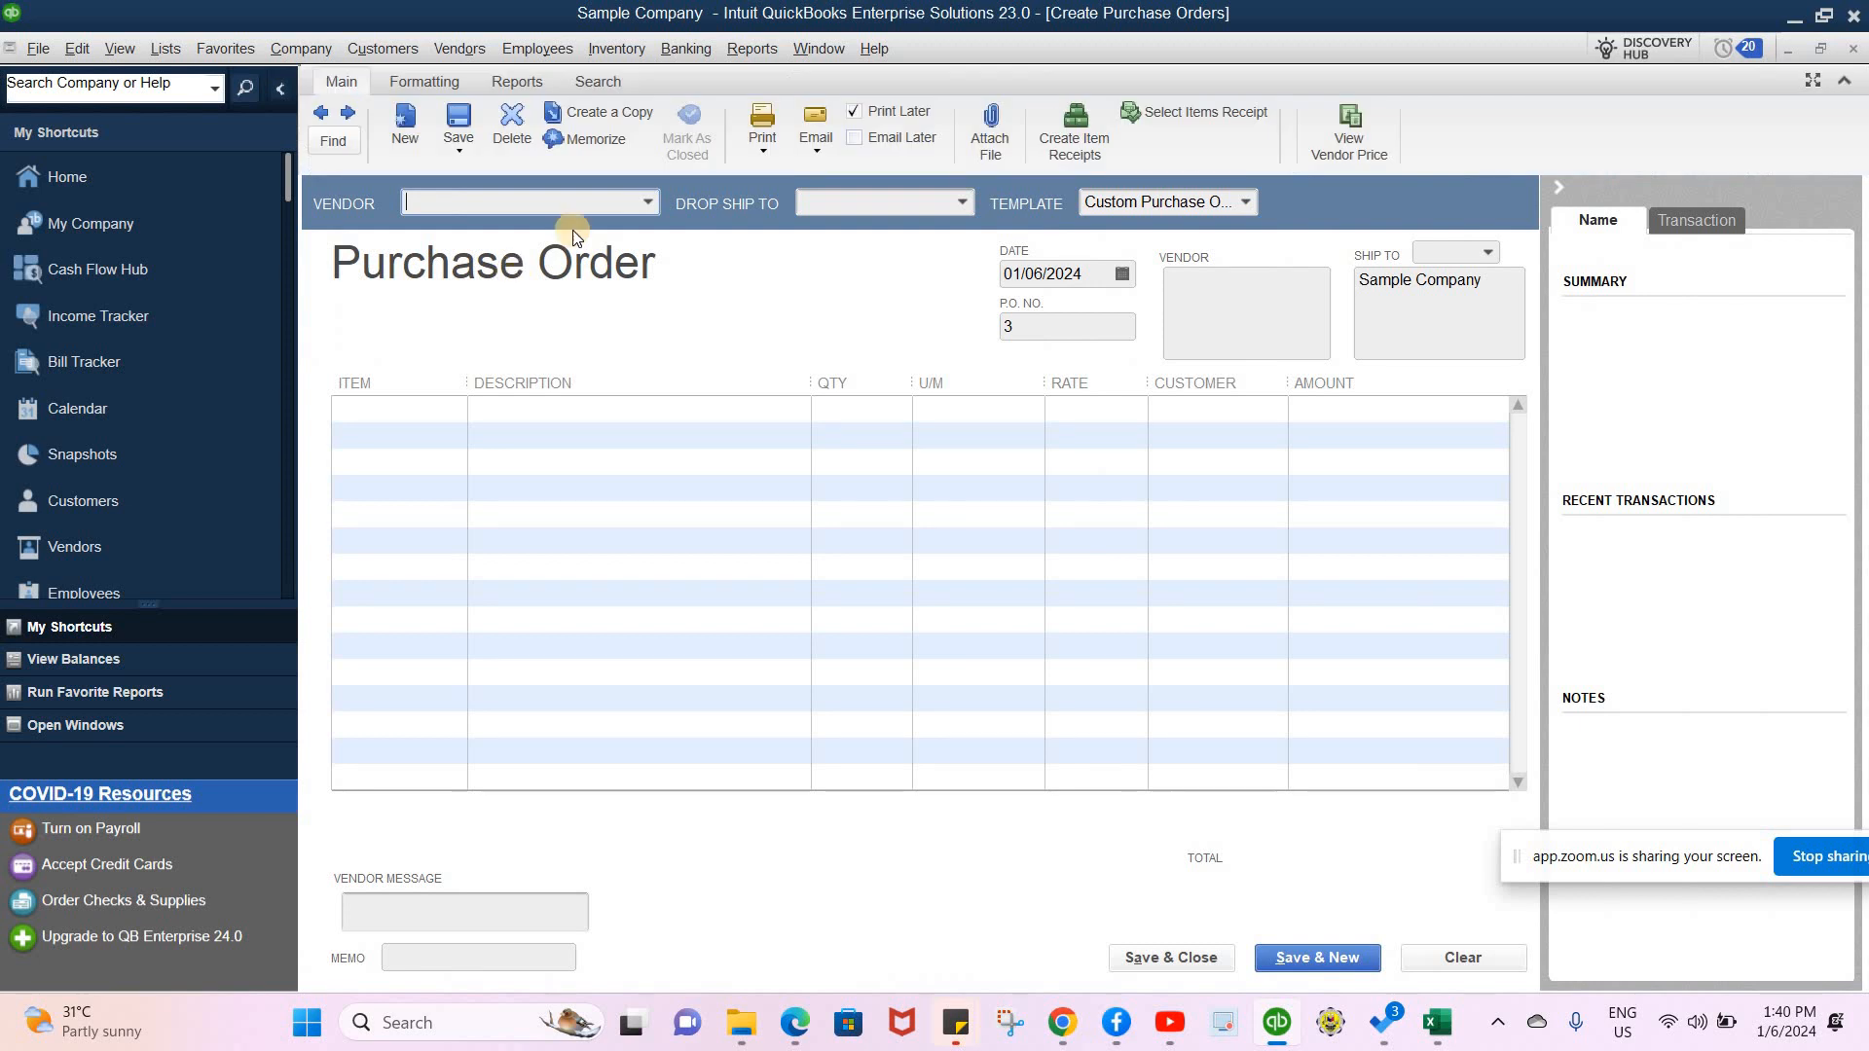
left_click(650, 202)
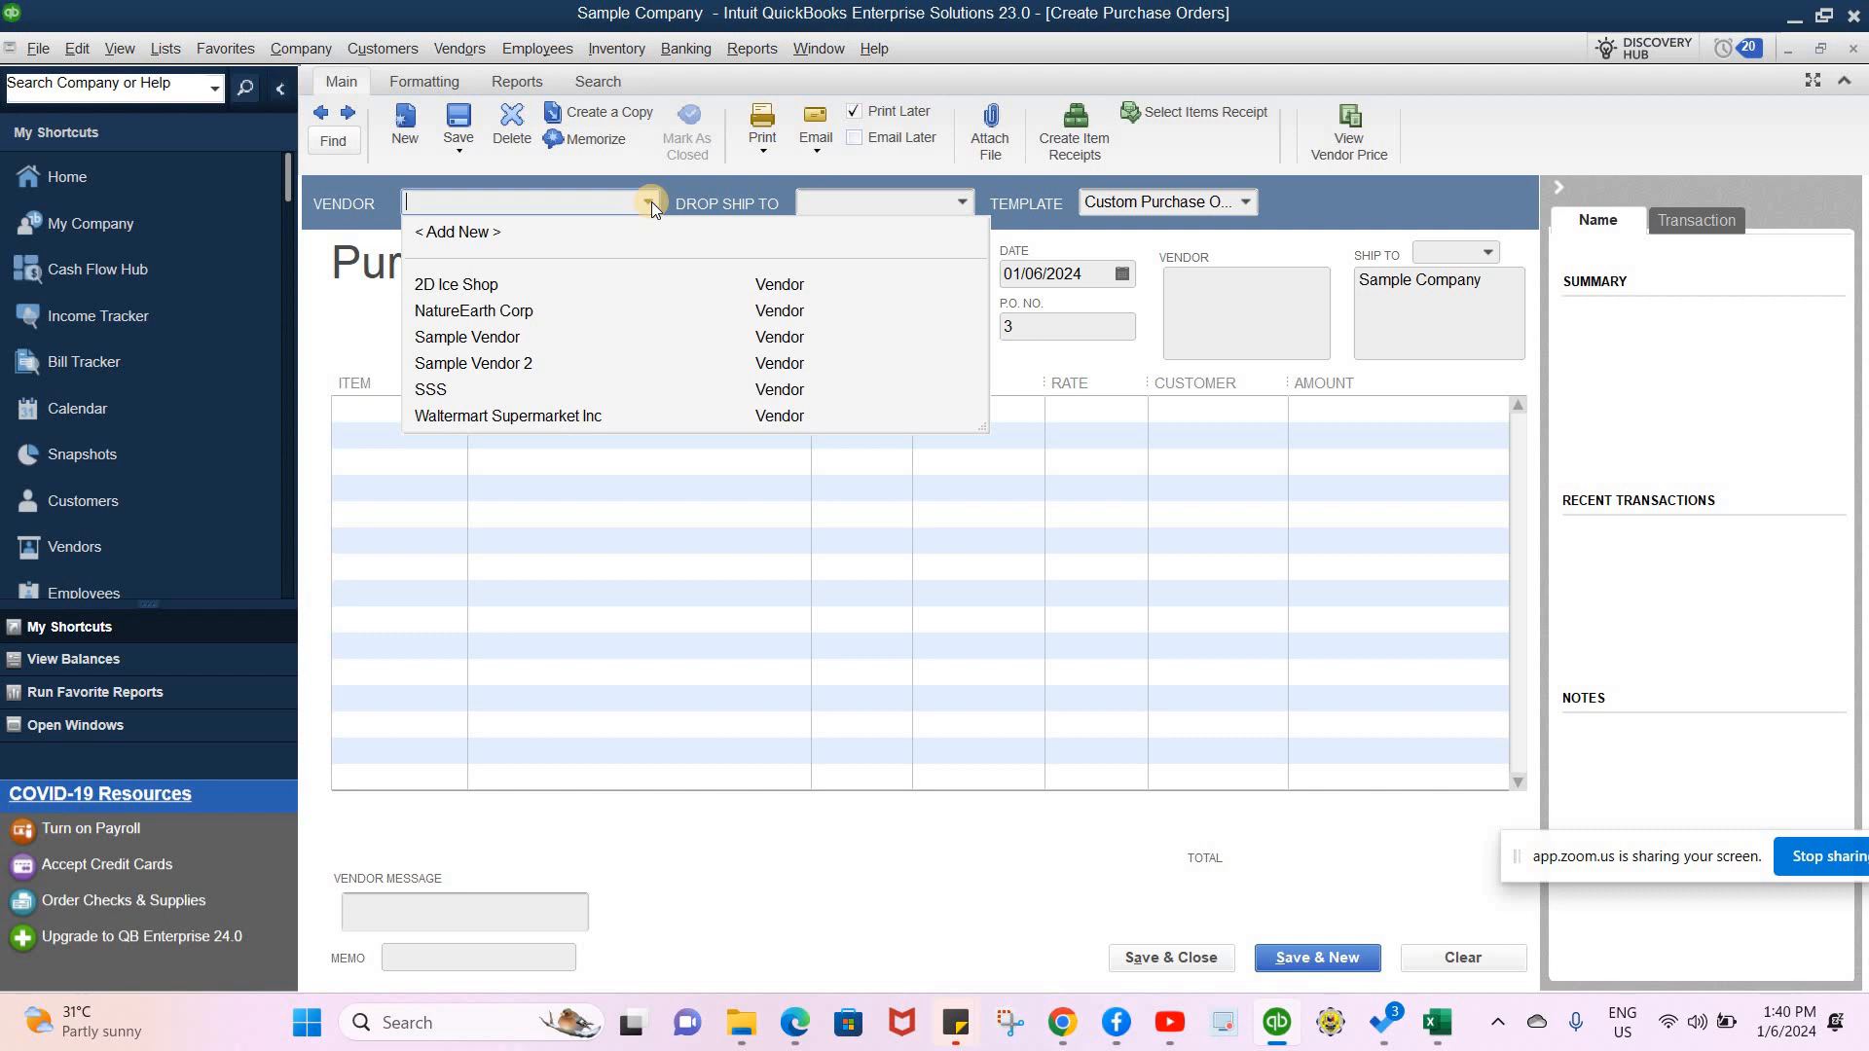
type("sm")
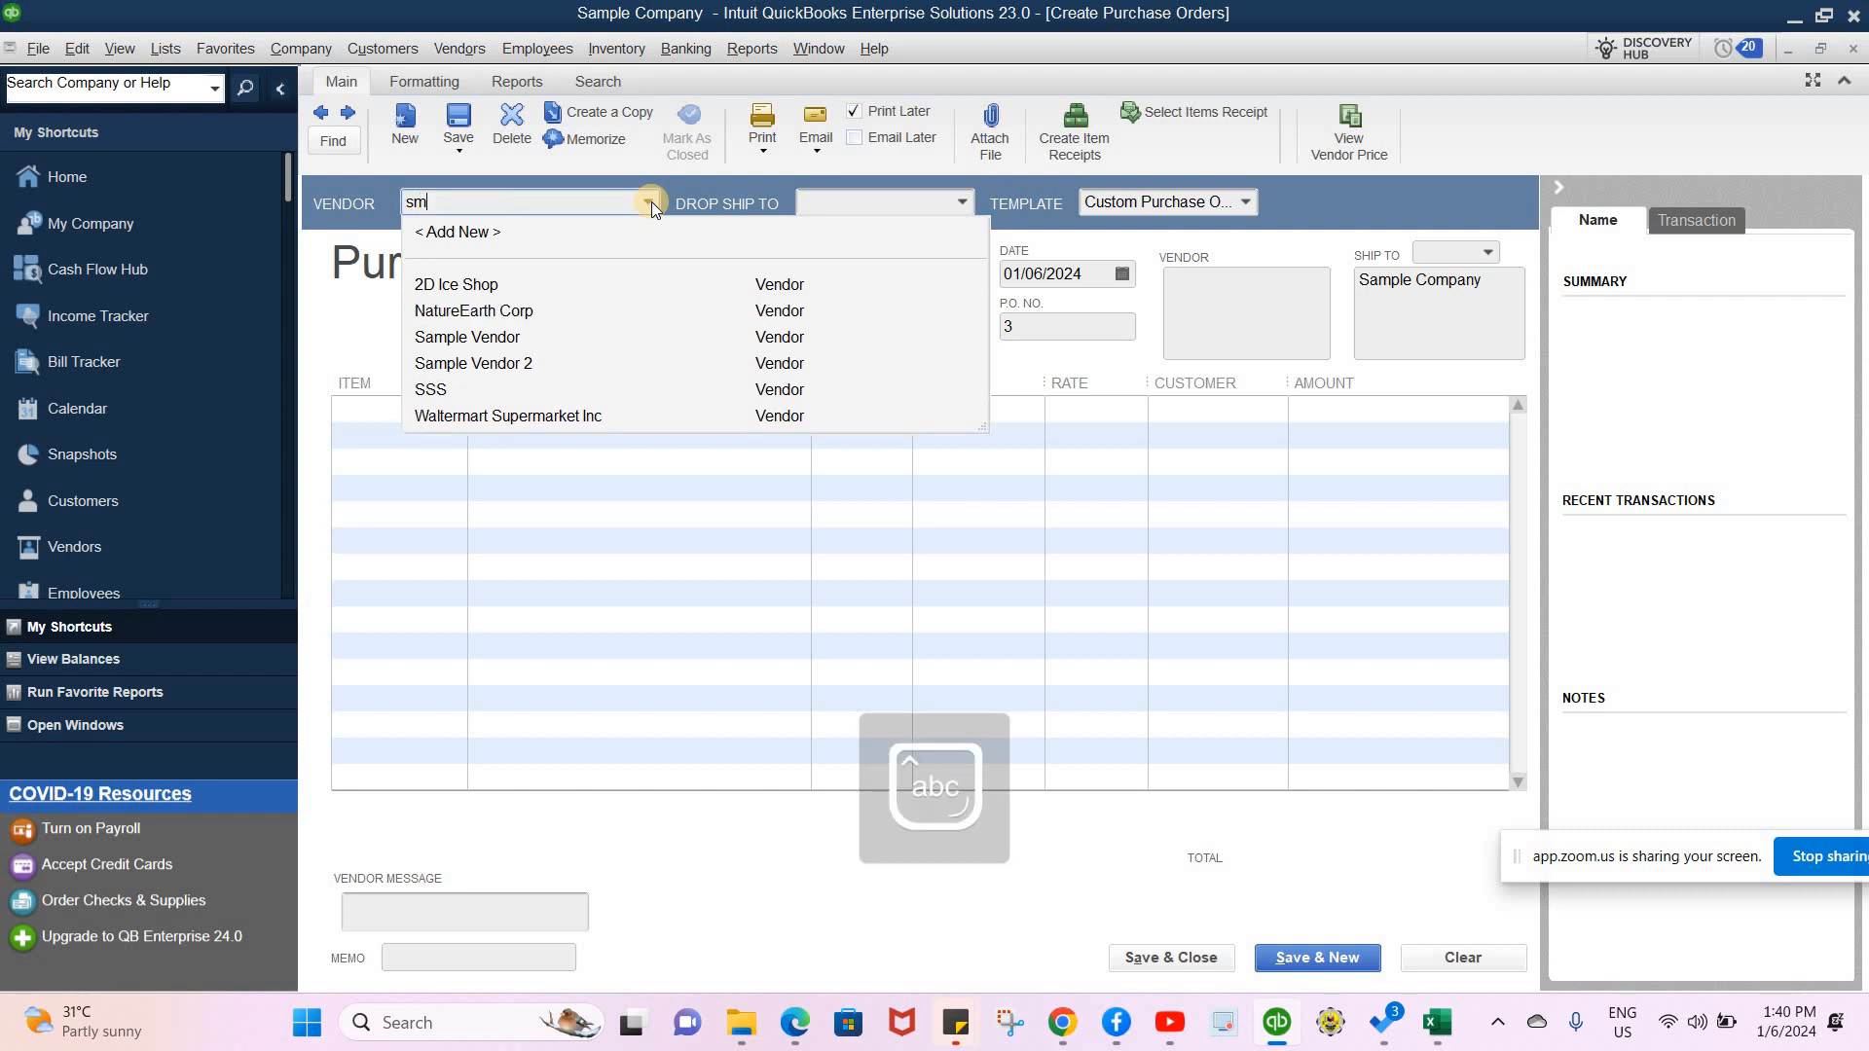
left_click(447, 232)
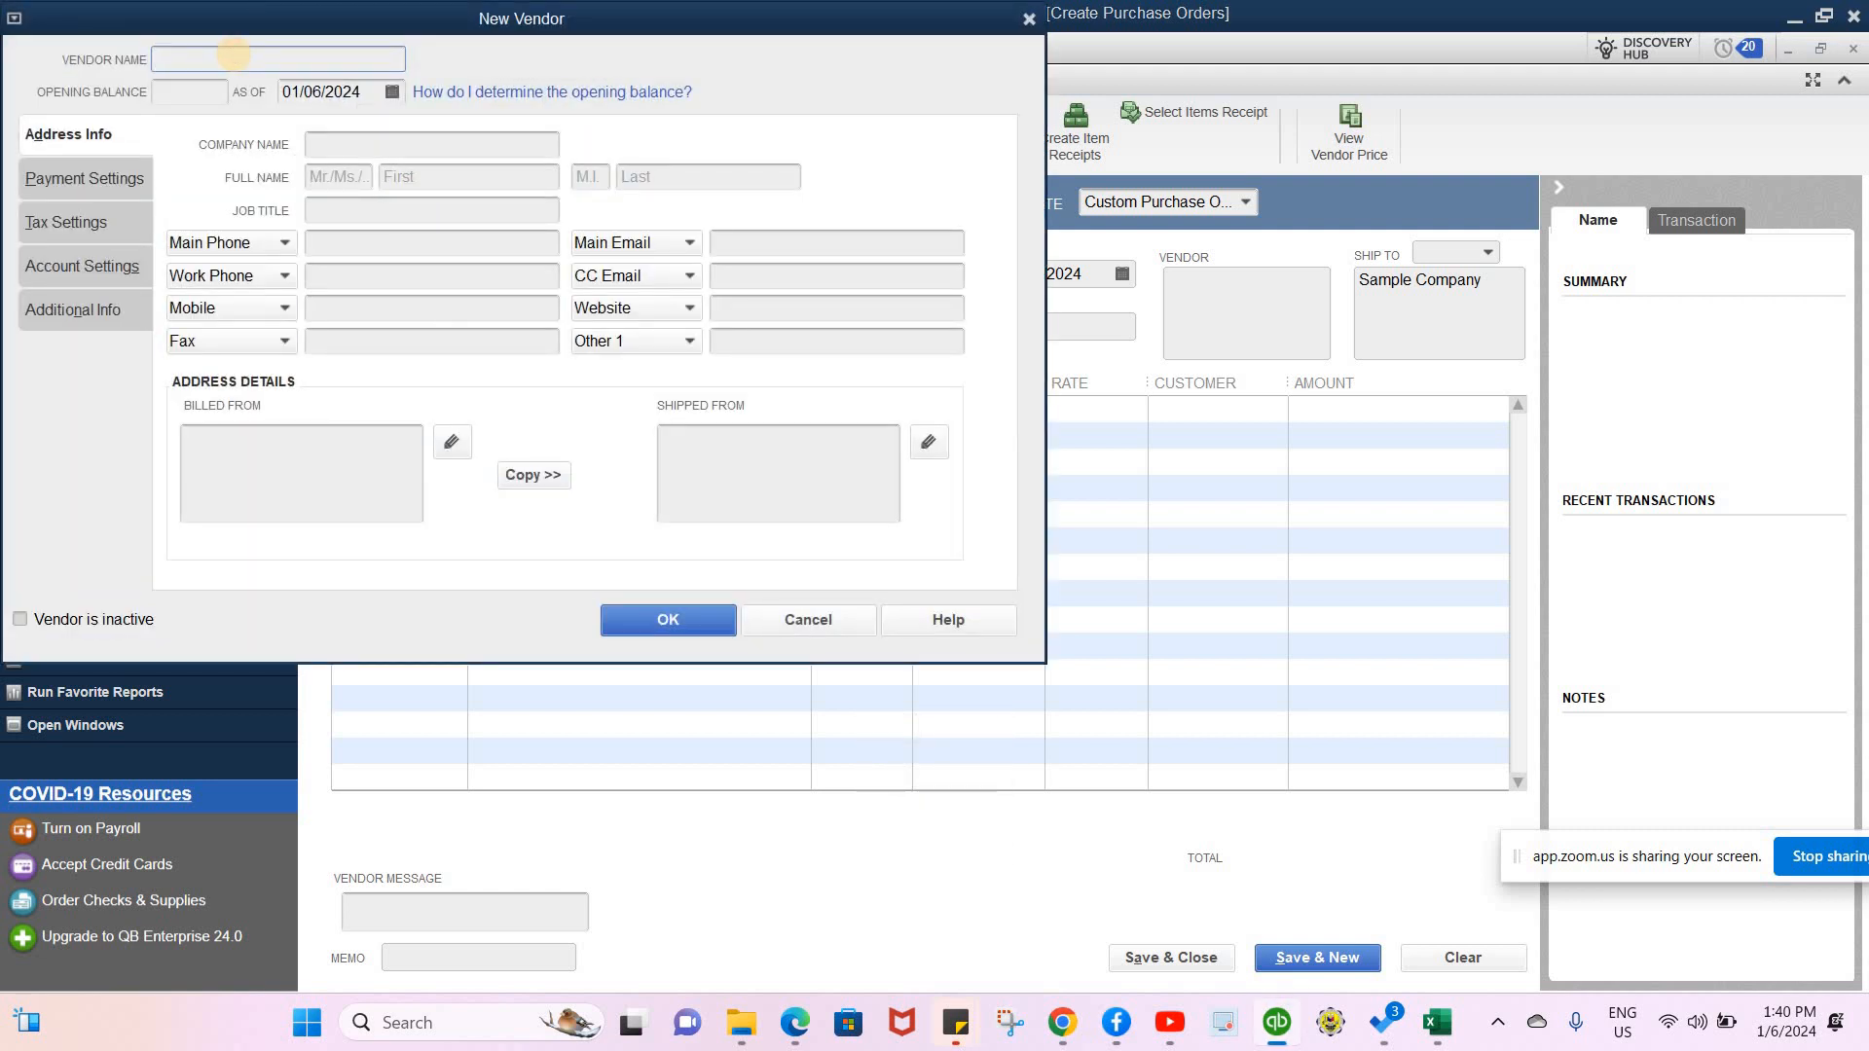
- Enter SM as both the vendor name and the company name of the new vendor
type("sm")
key("BackSpace")
key("BackSpace")
key("Caps_Lock")
type("SM")
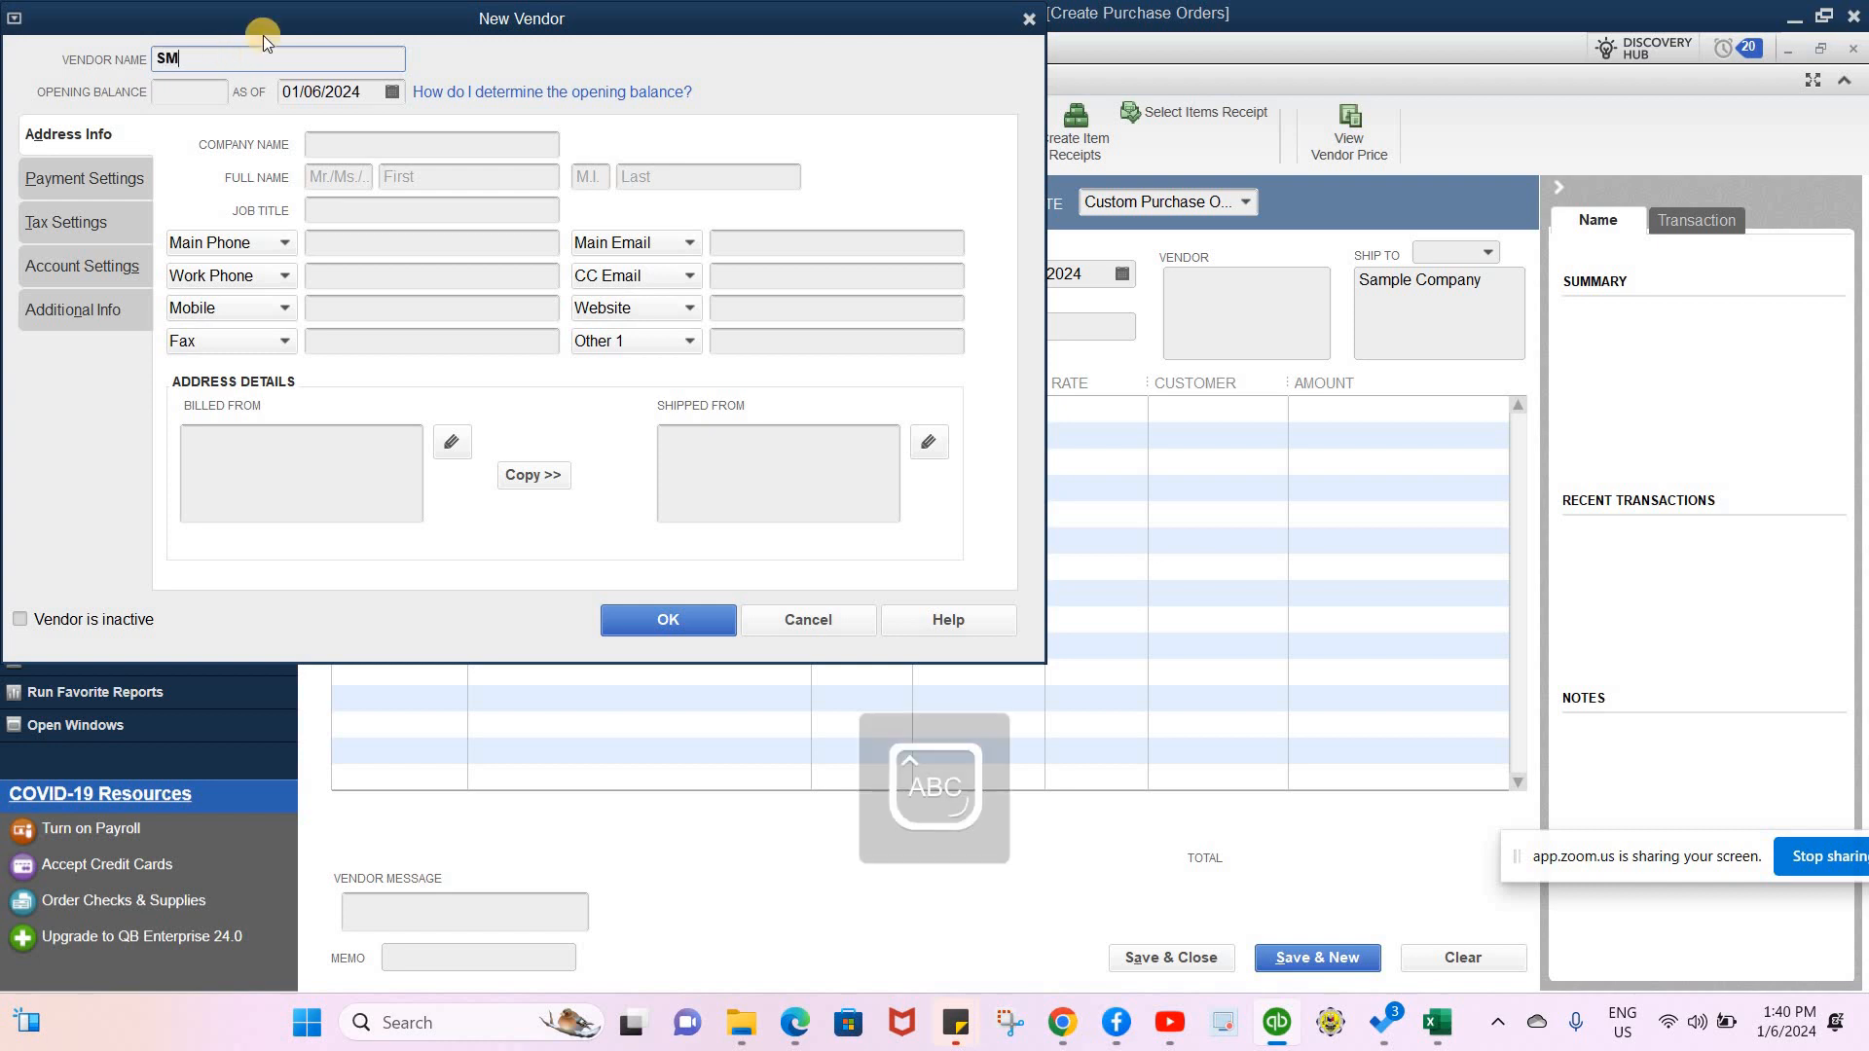
left_click(346, 146)
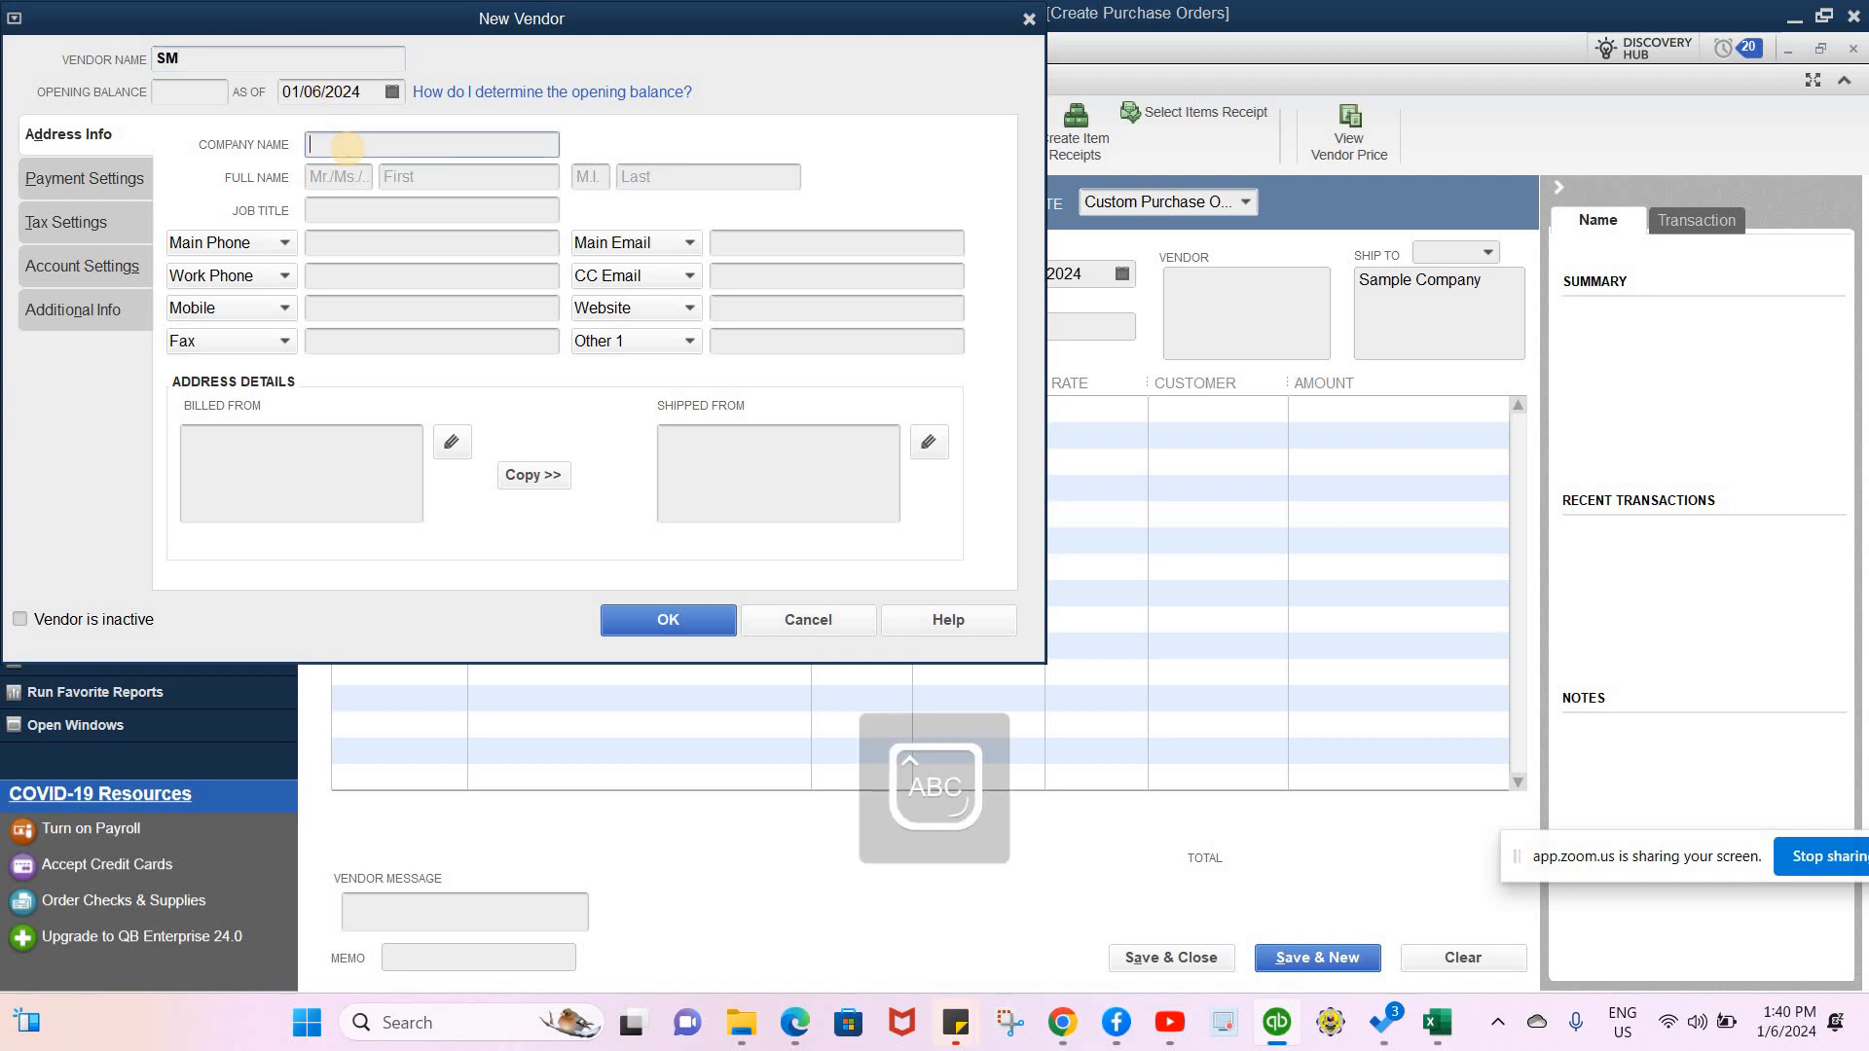
type("SM")
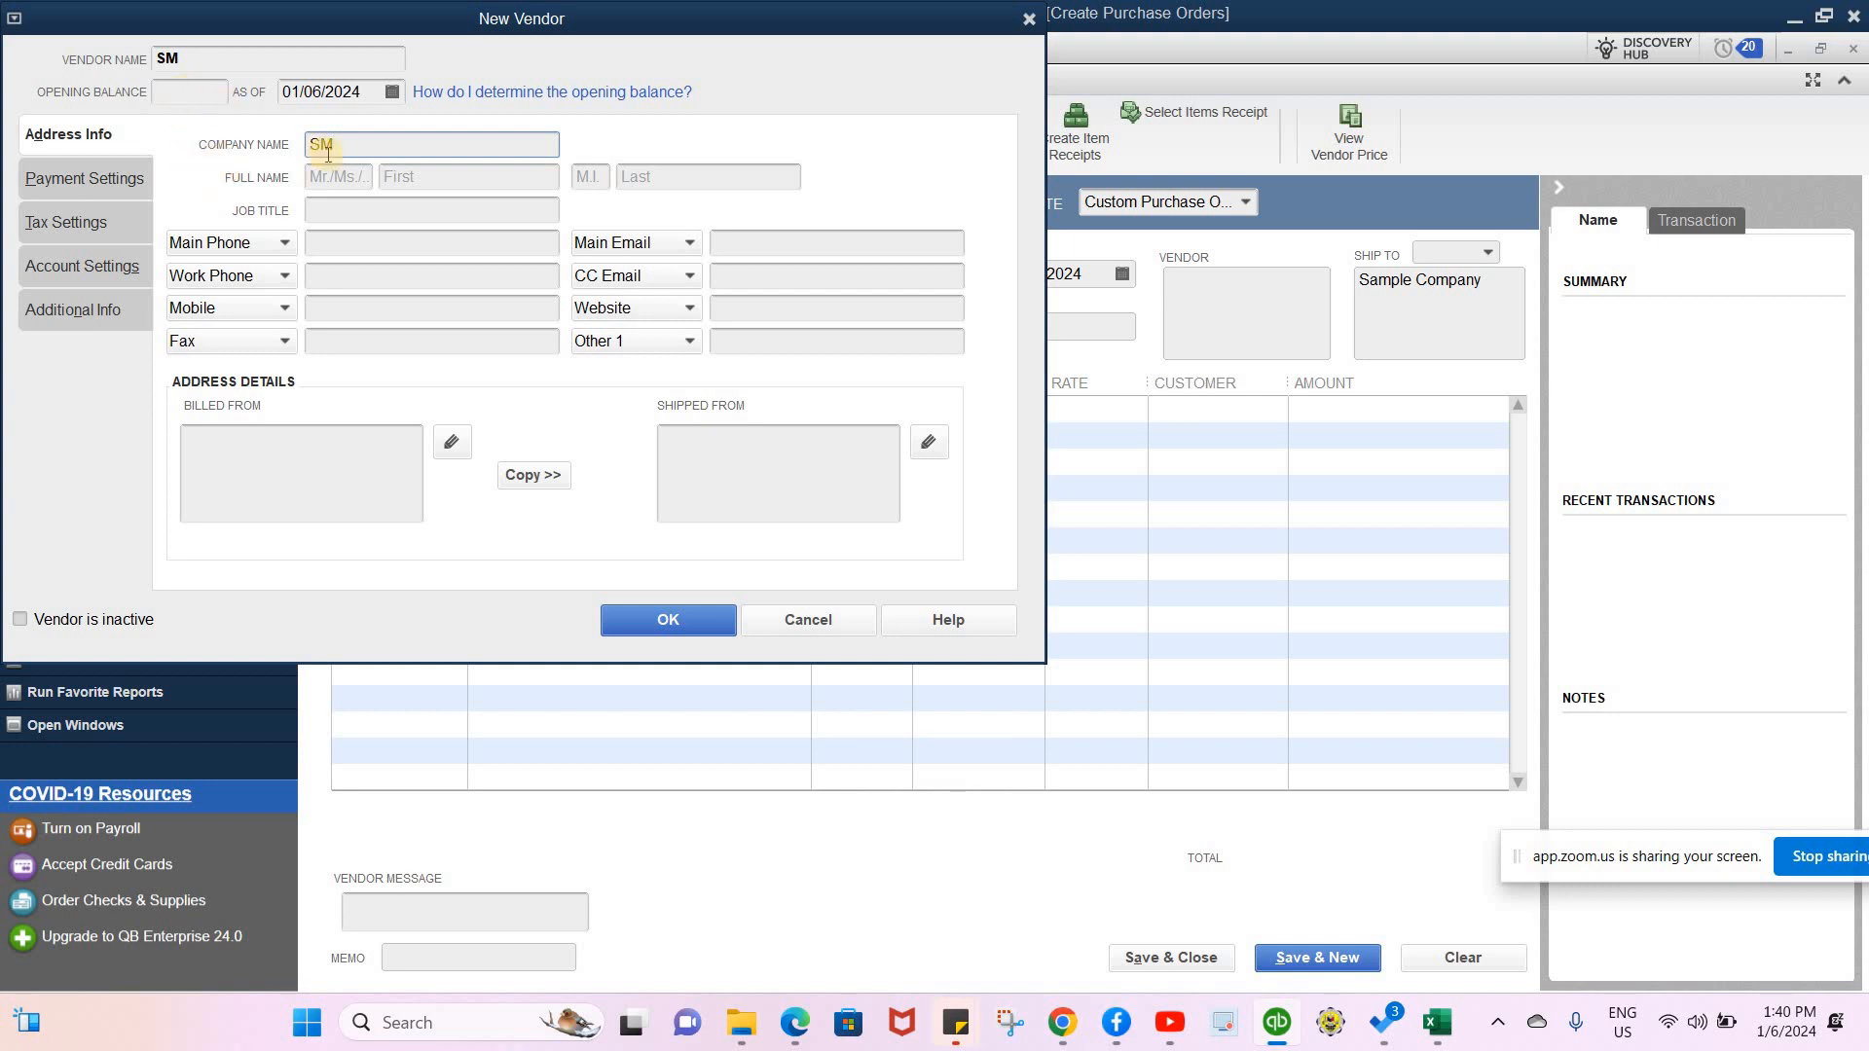
- Fill in the vendor's billed-from address as "Address of SM"
left_click(226, 450)
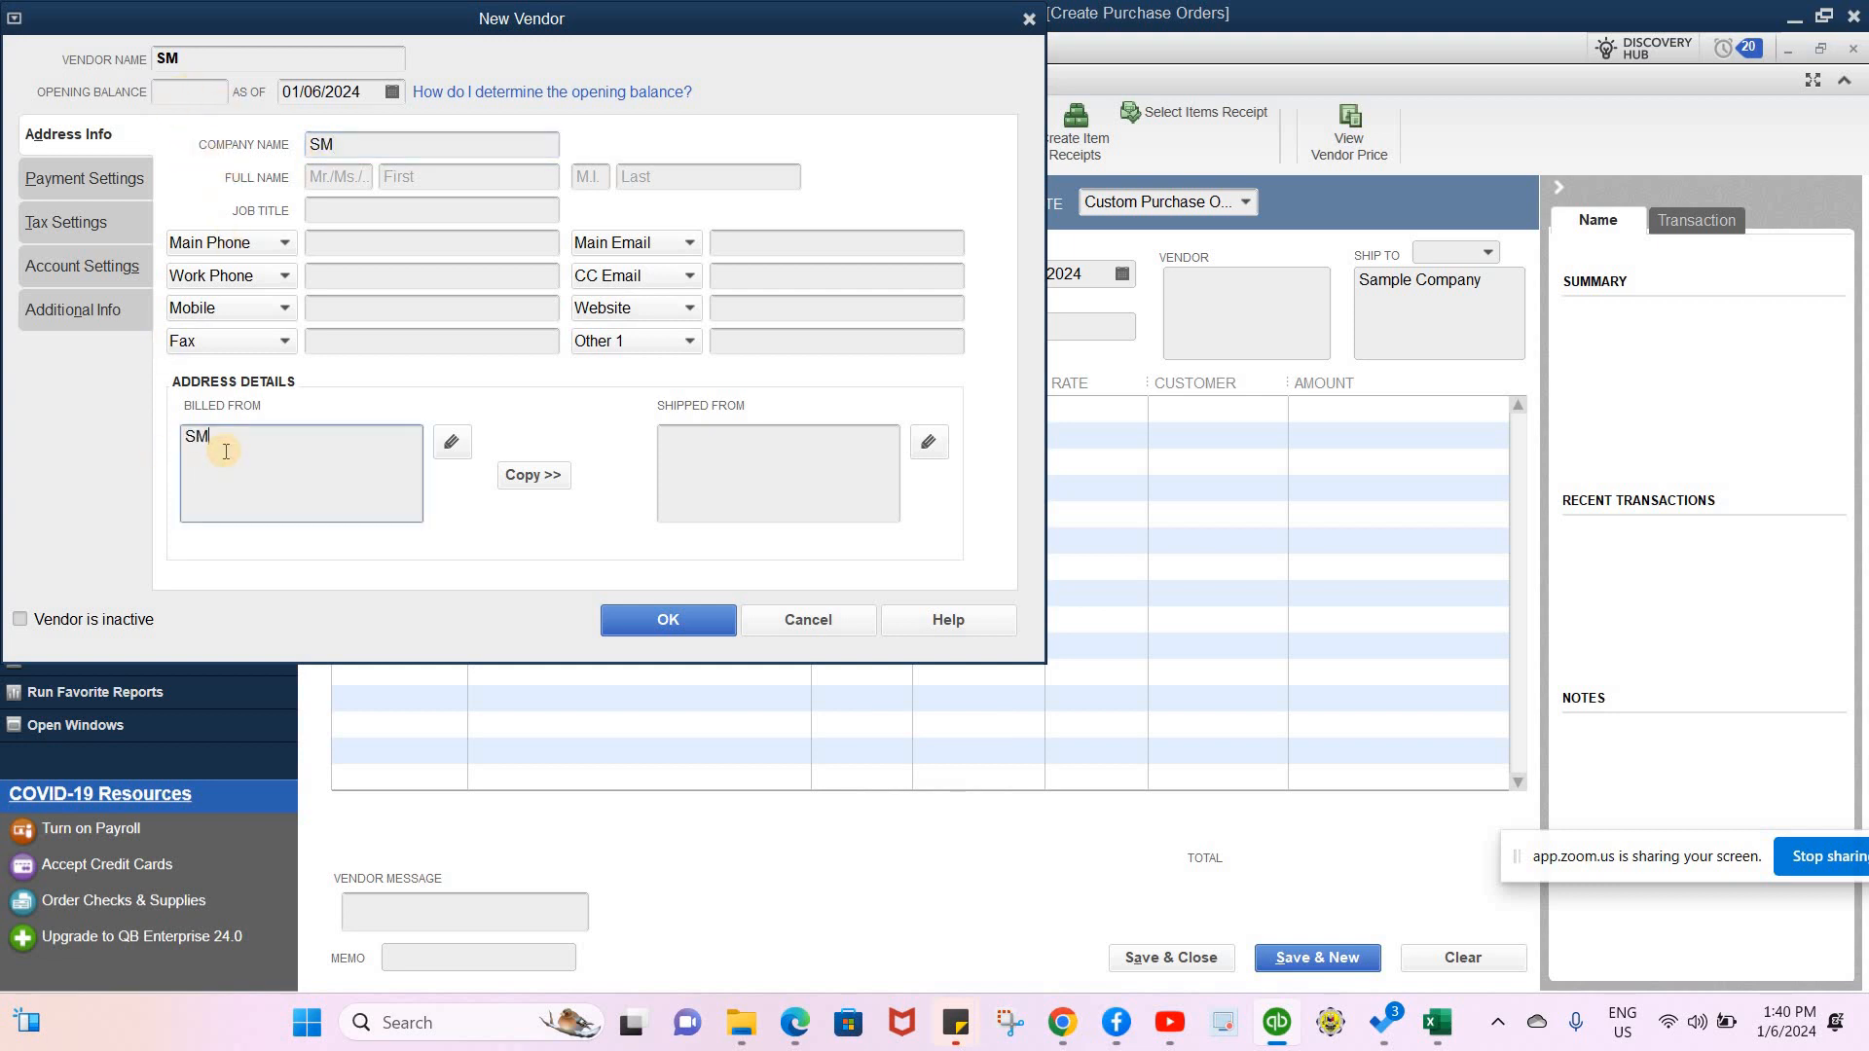
key("BackSpace")
key("BackSpace")
key("Caps_Lock")
type("A")
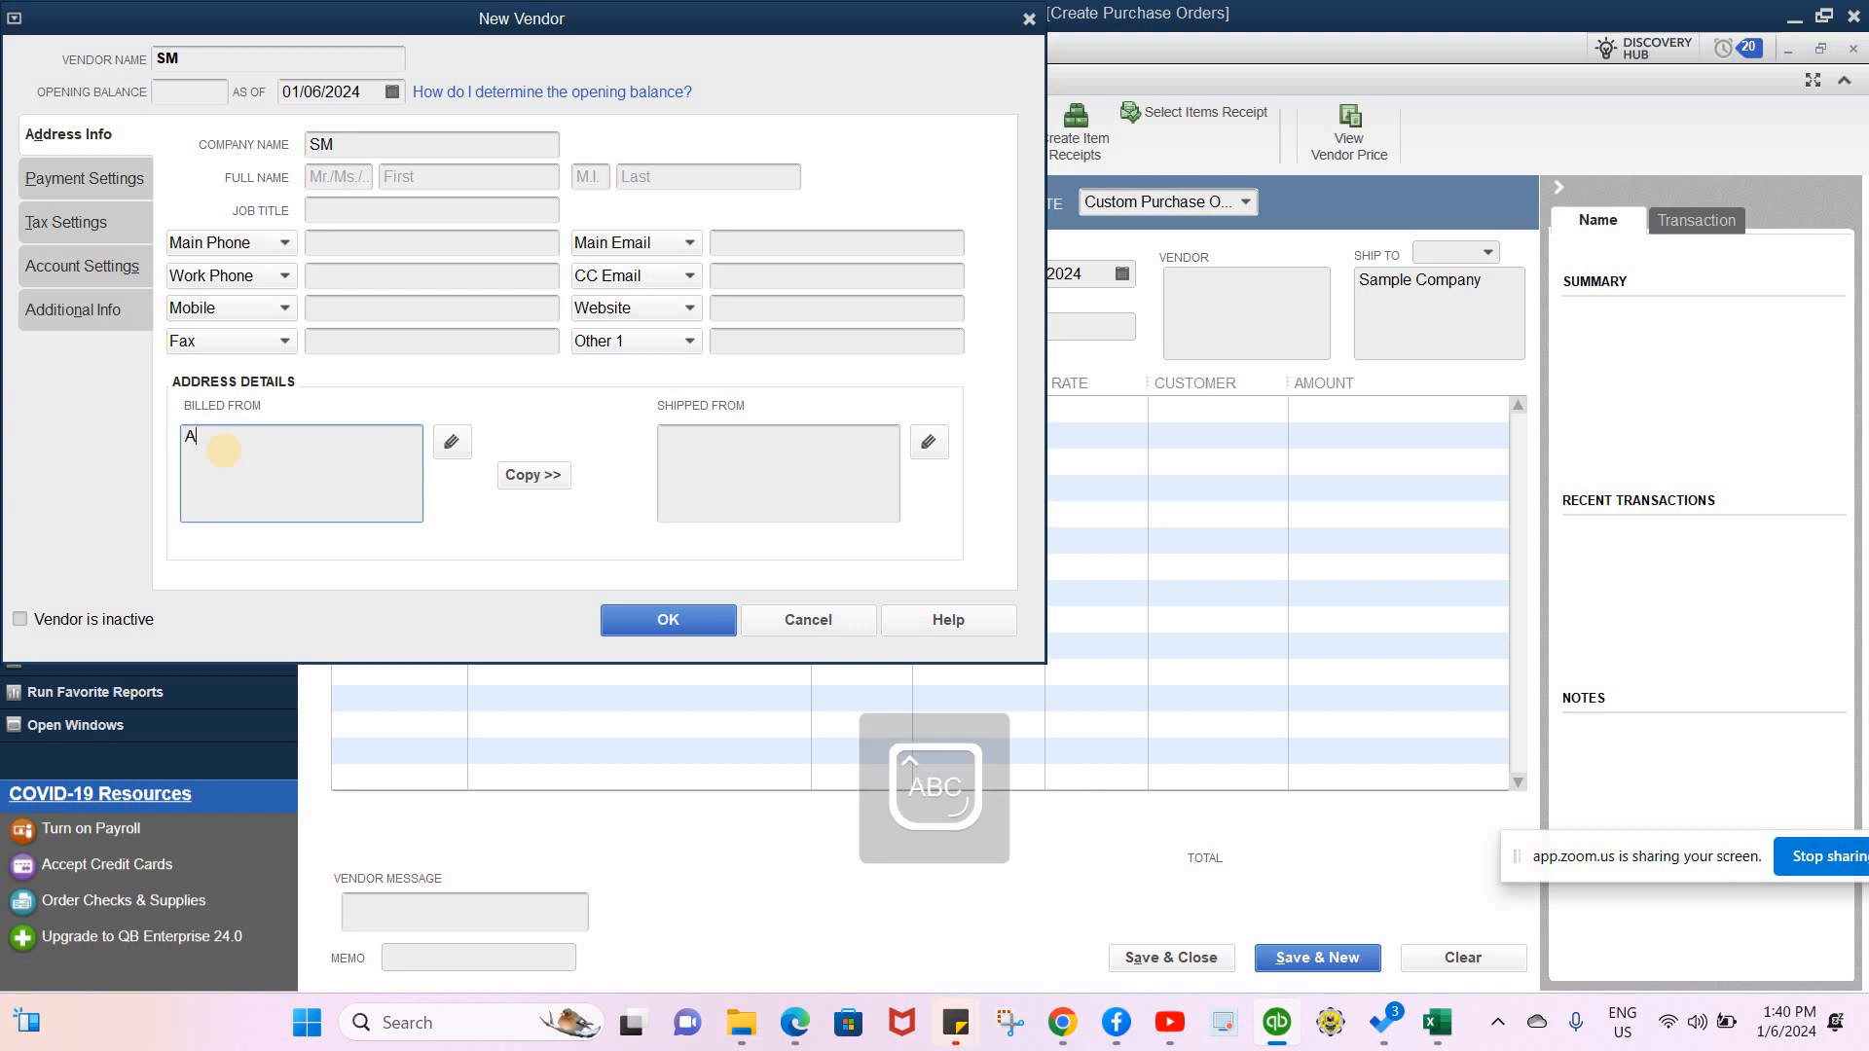
key("Caps_Lock")
type("ddress of")
key("Caps_Lock")
type("SM")
- Enter the vendor's tax ID in the format ##-####### and save the new vendor
left_click(67, 222)
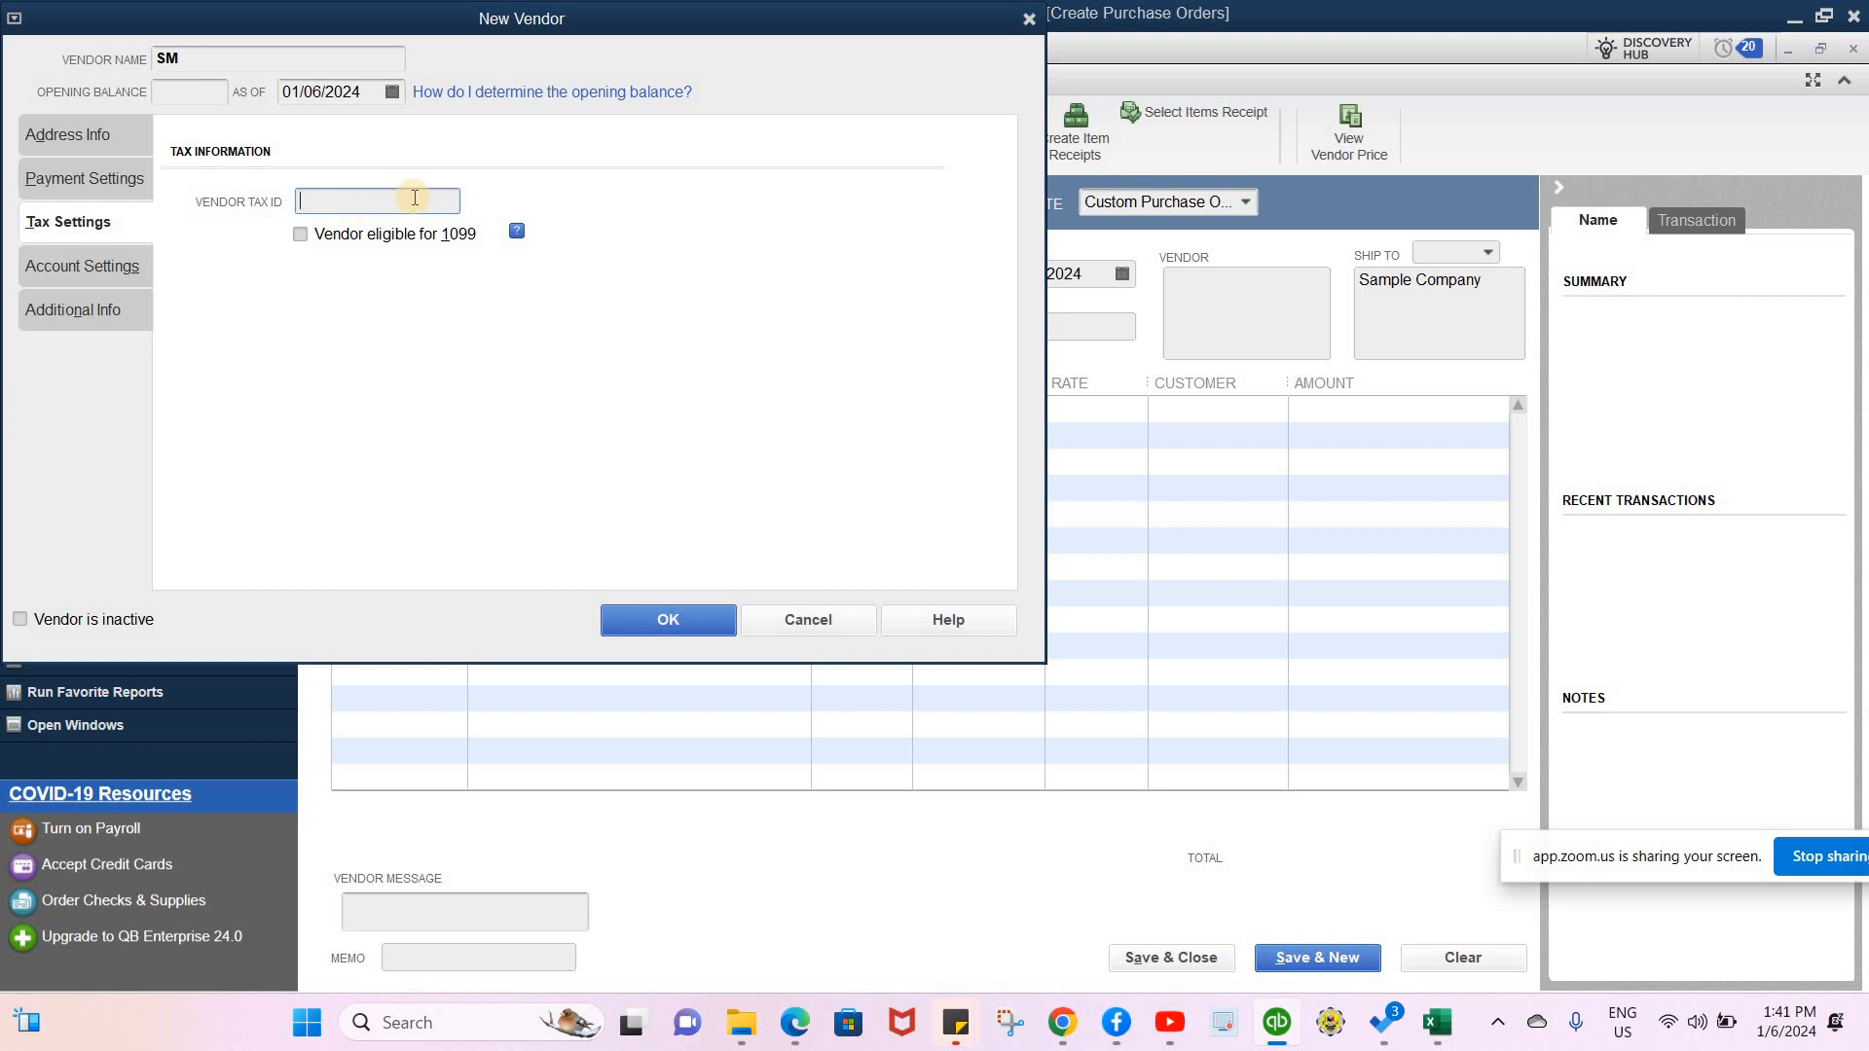
type("00")
key("BackSpace")
key("BackSpace")
type("01-23456789")
left_click(648, 616)
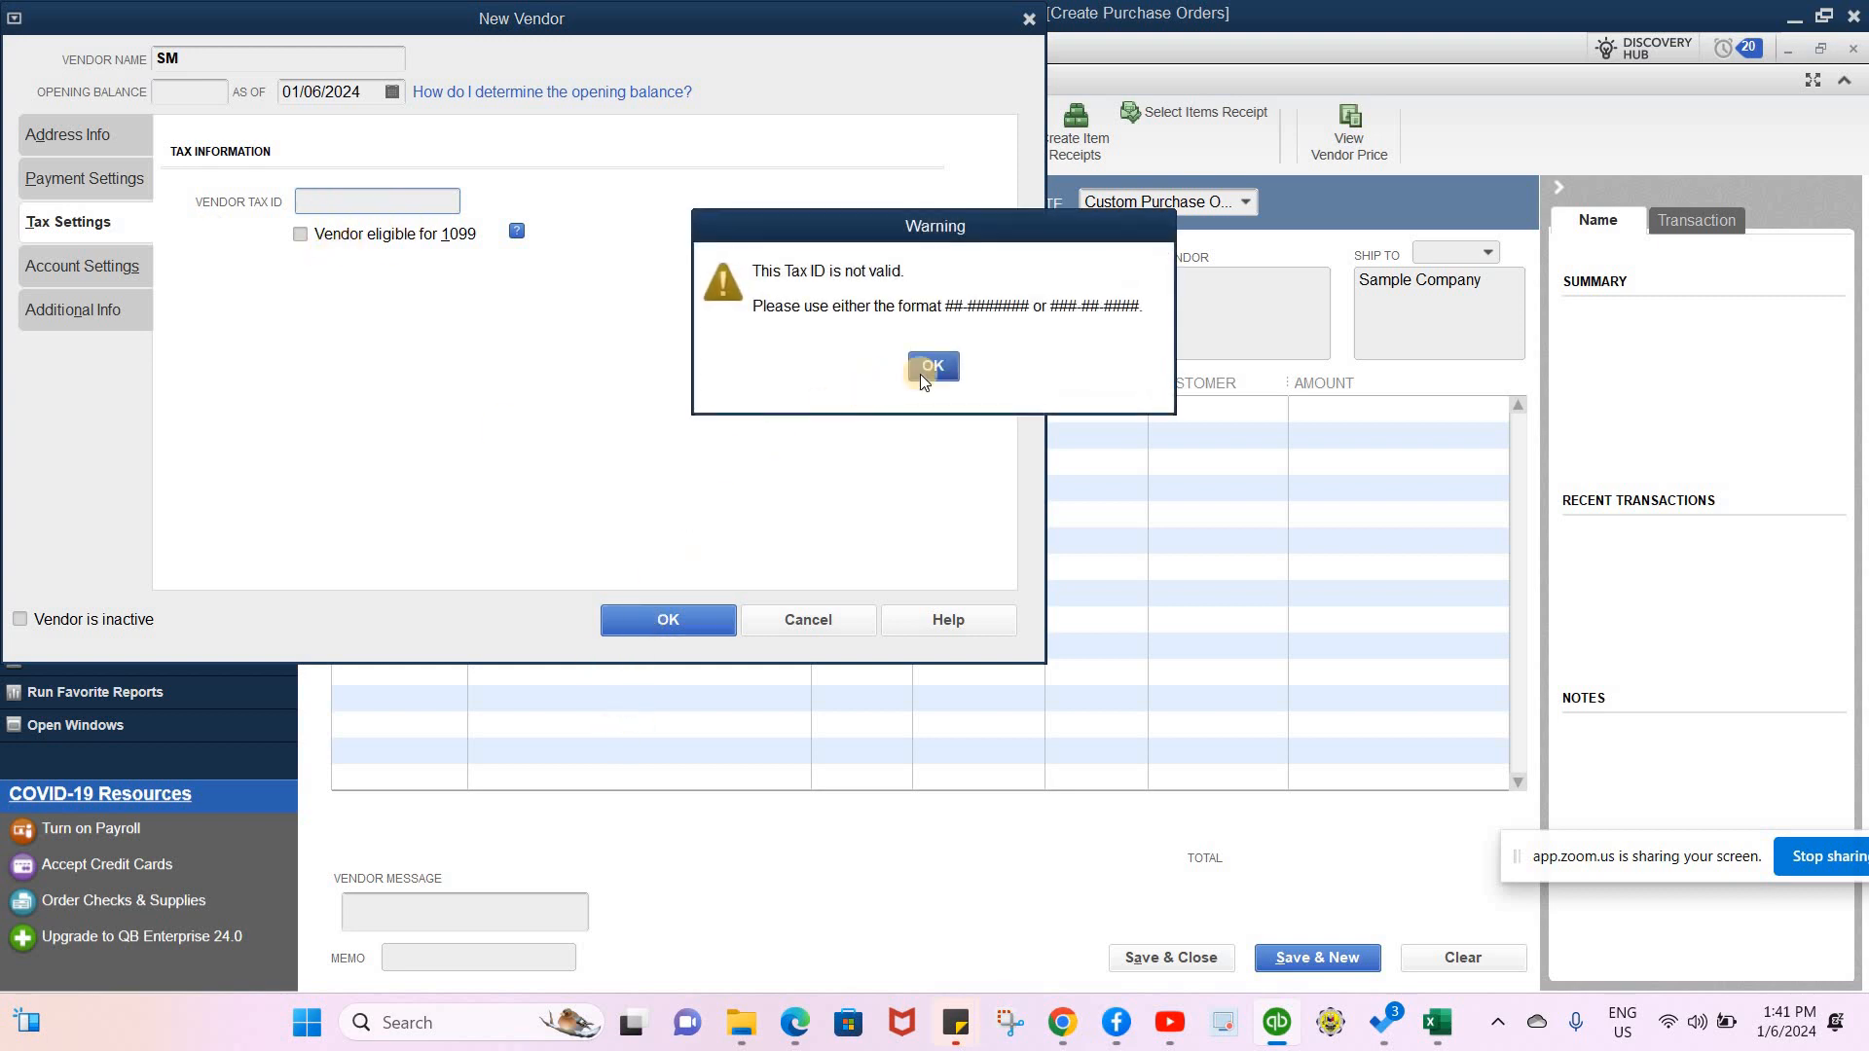
left_click(944, 365)
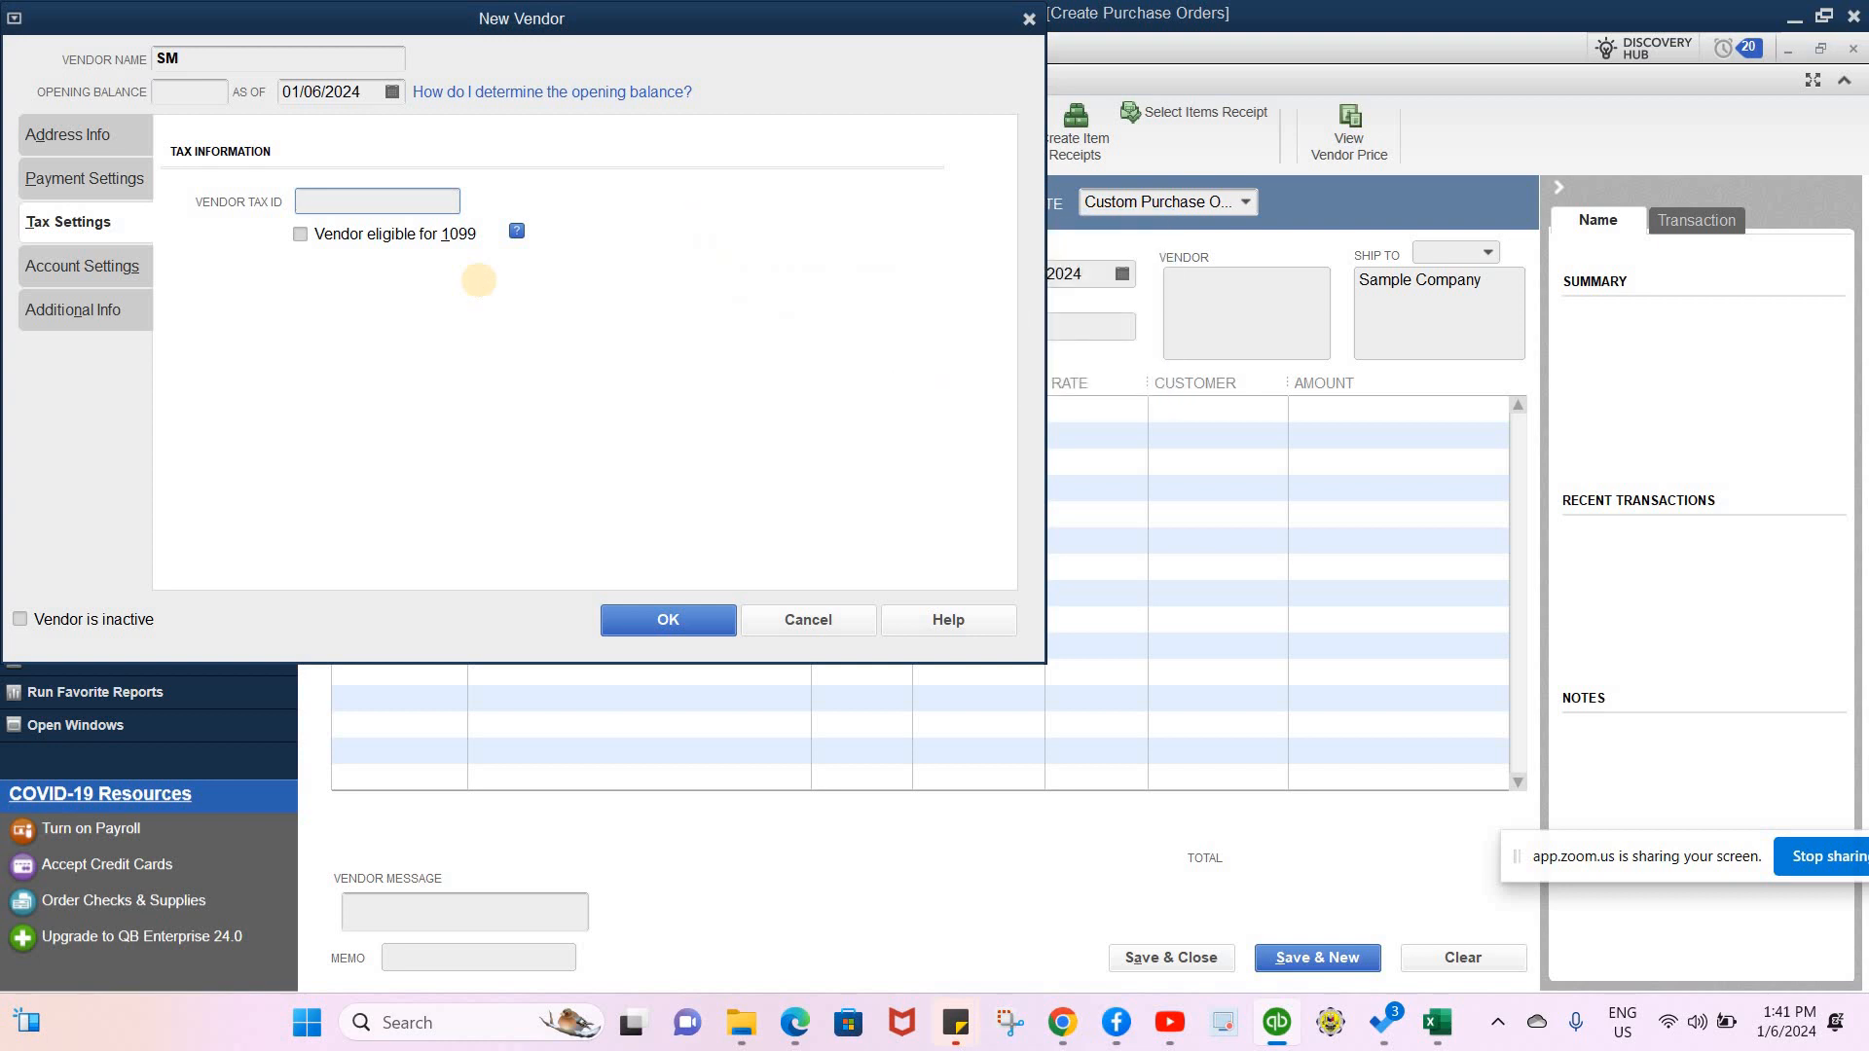
type("01-2345678")
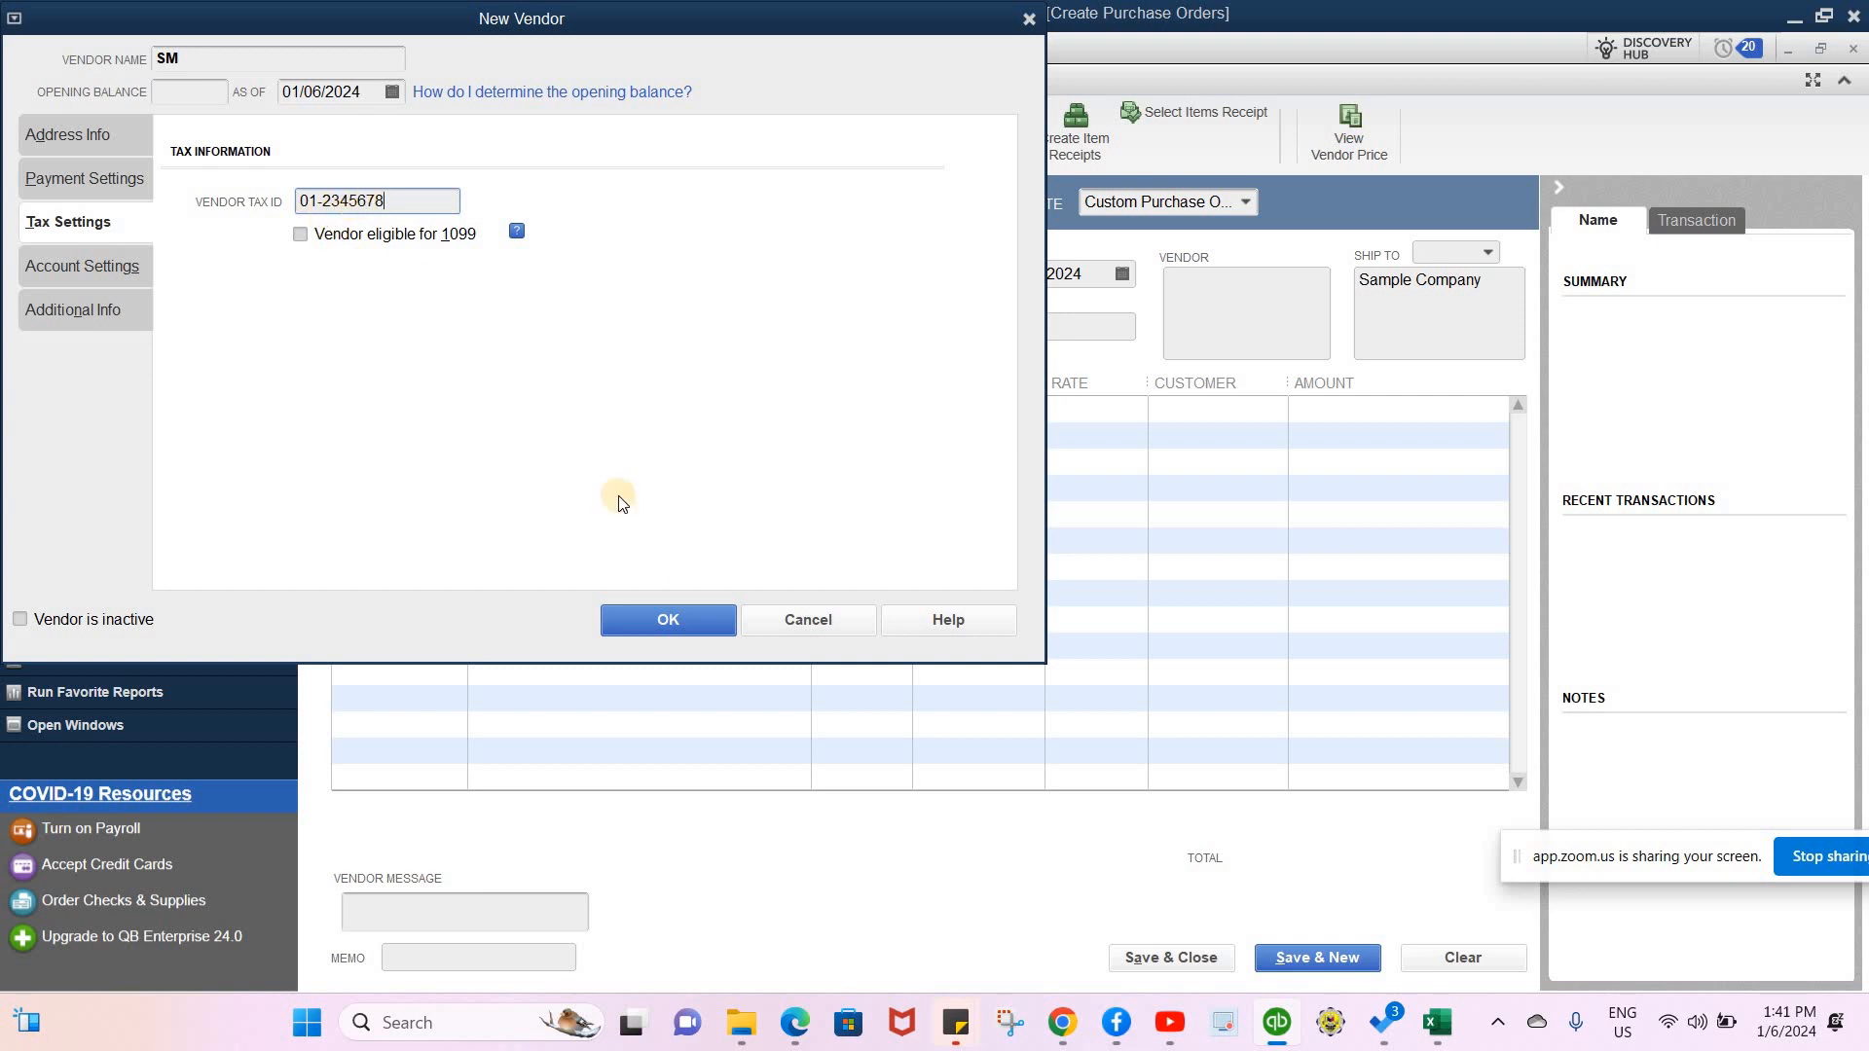
left_click(671, 617)
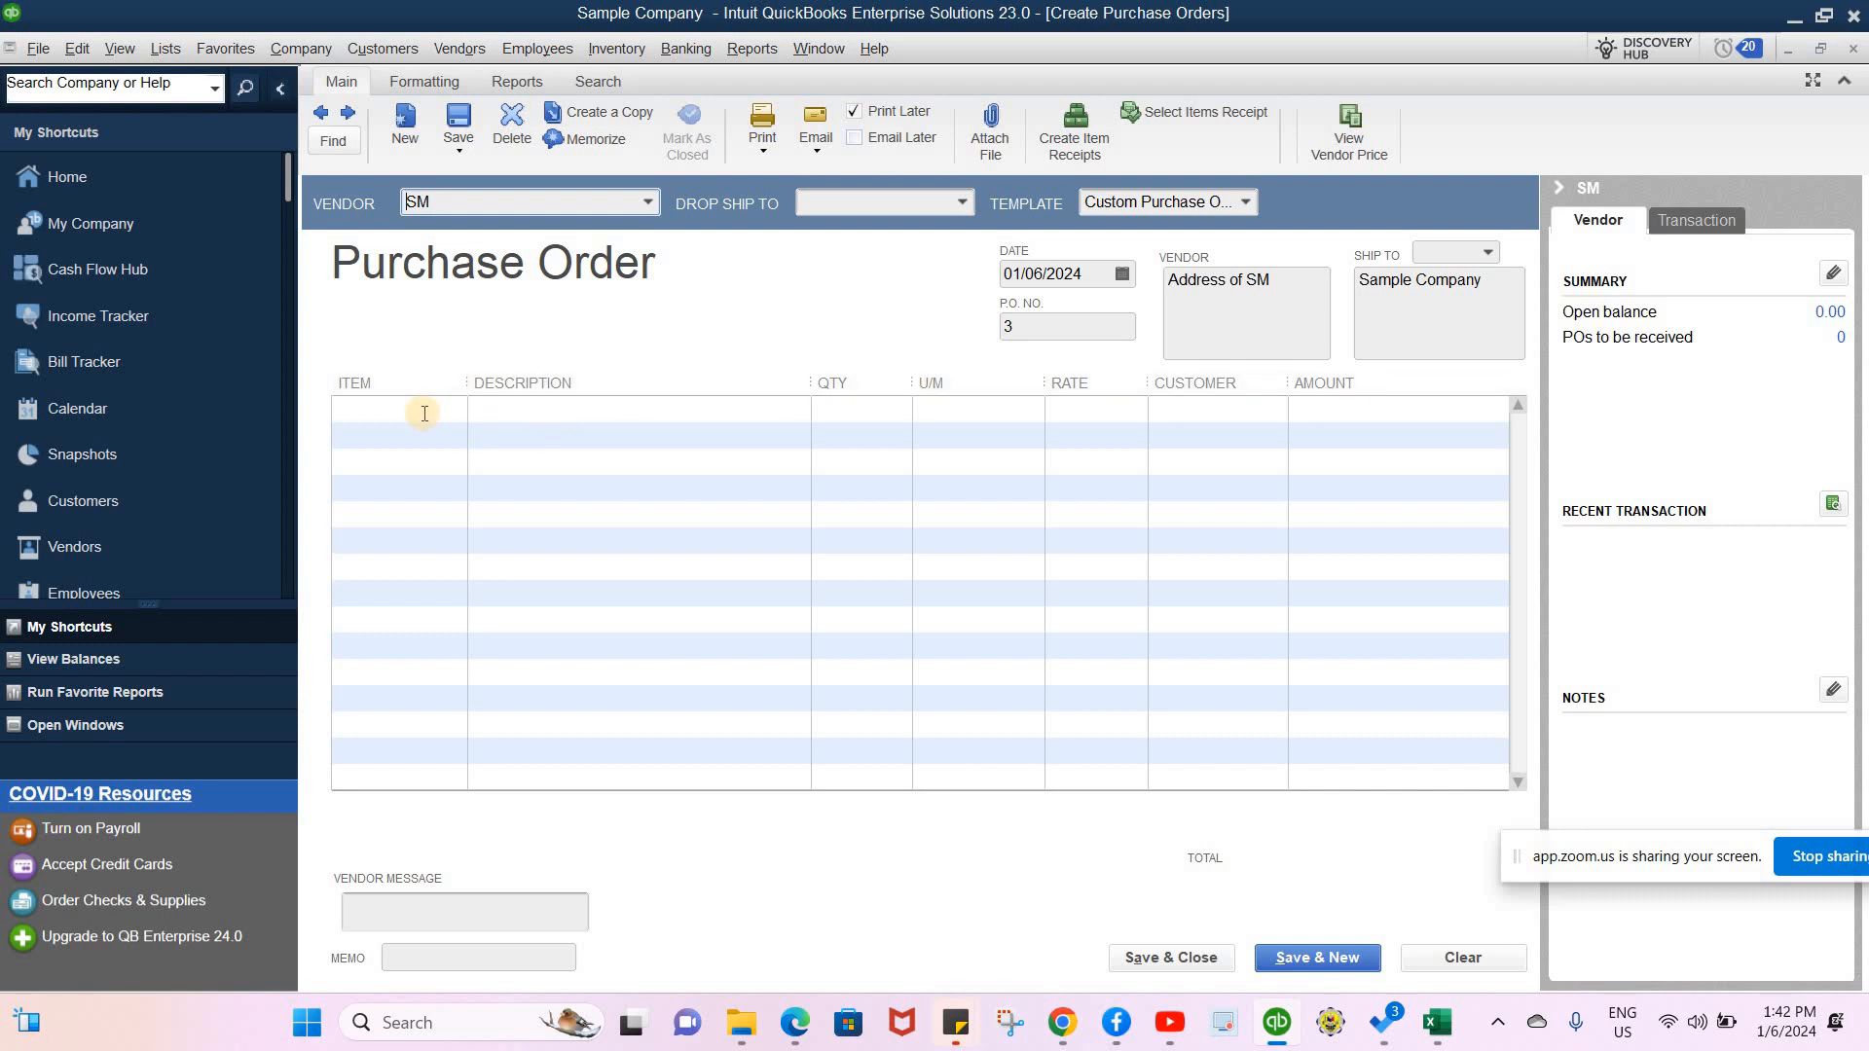
- Add PORK to the first line of the purchase order with a quantity of 15
left_click(455, 412)
left_click(456, 409)
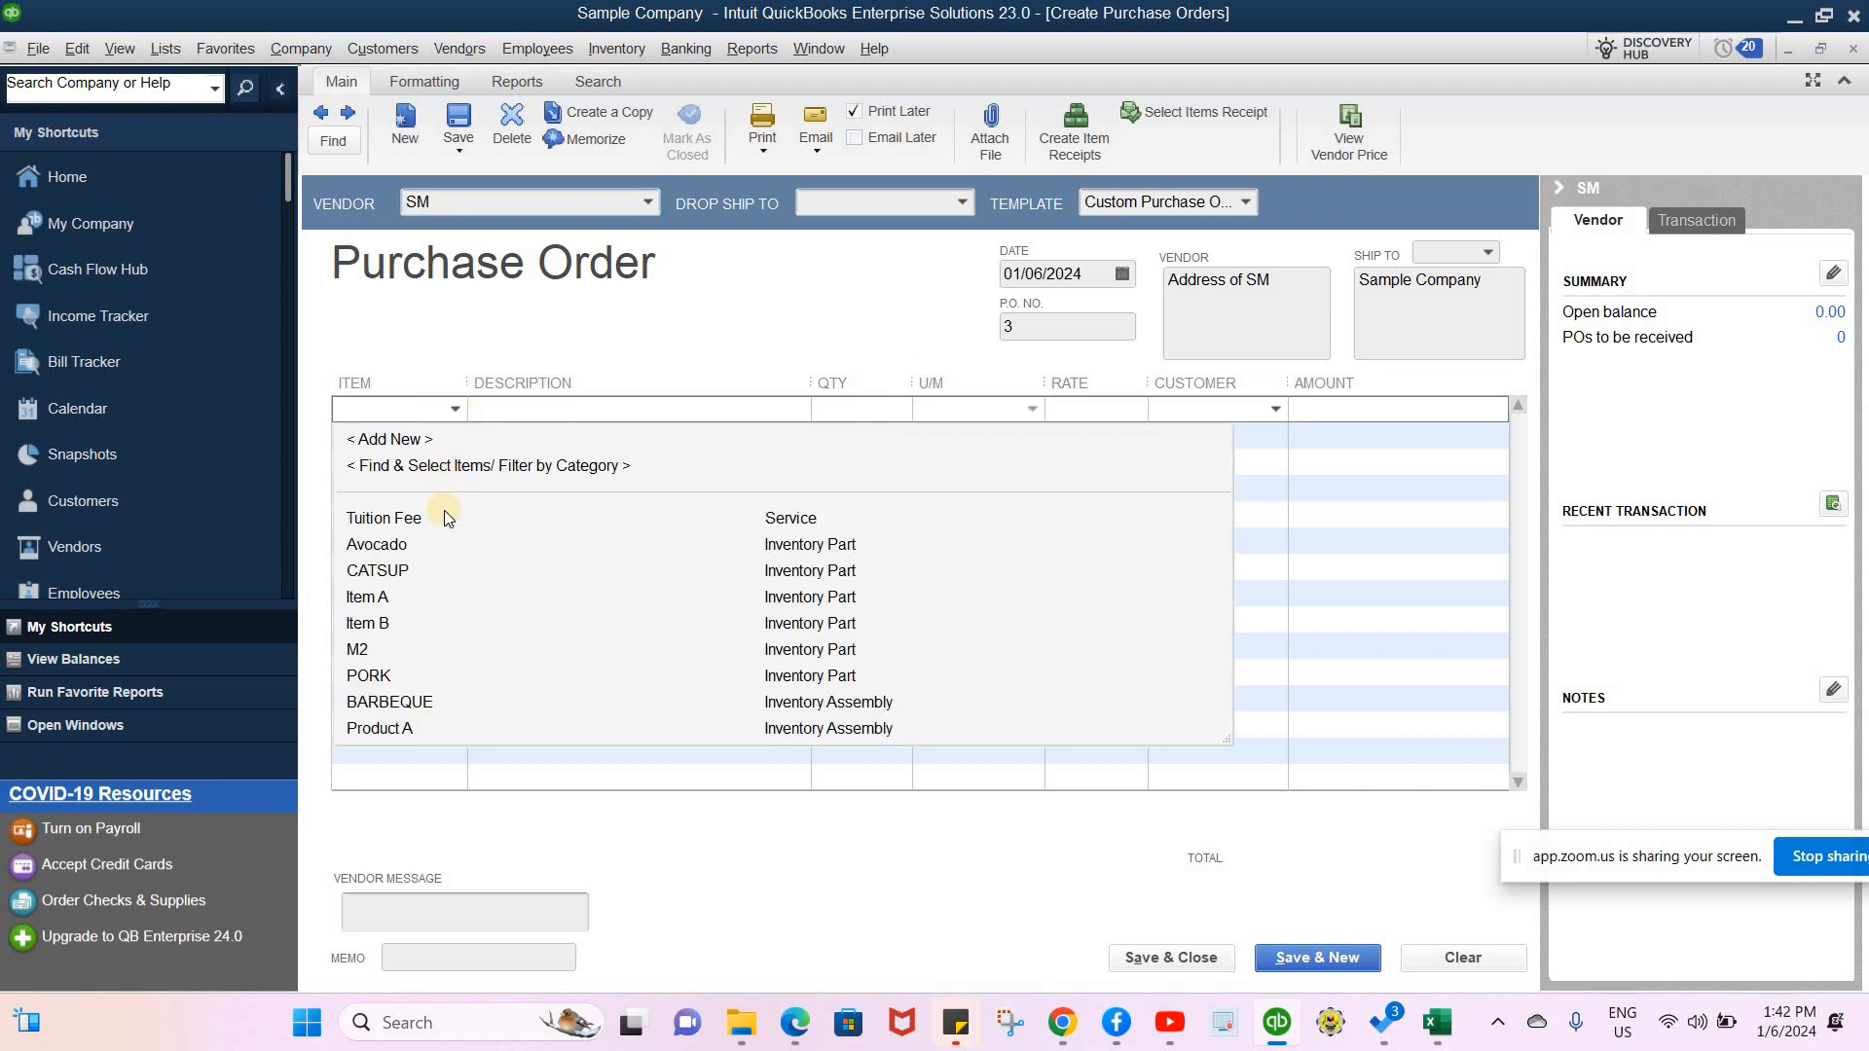
left_click(393, 675)
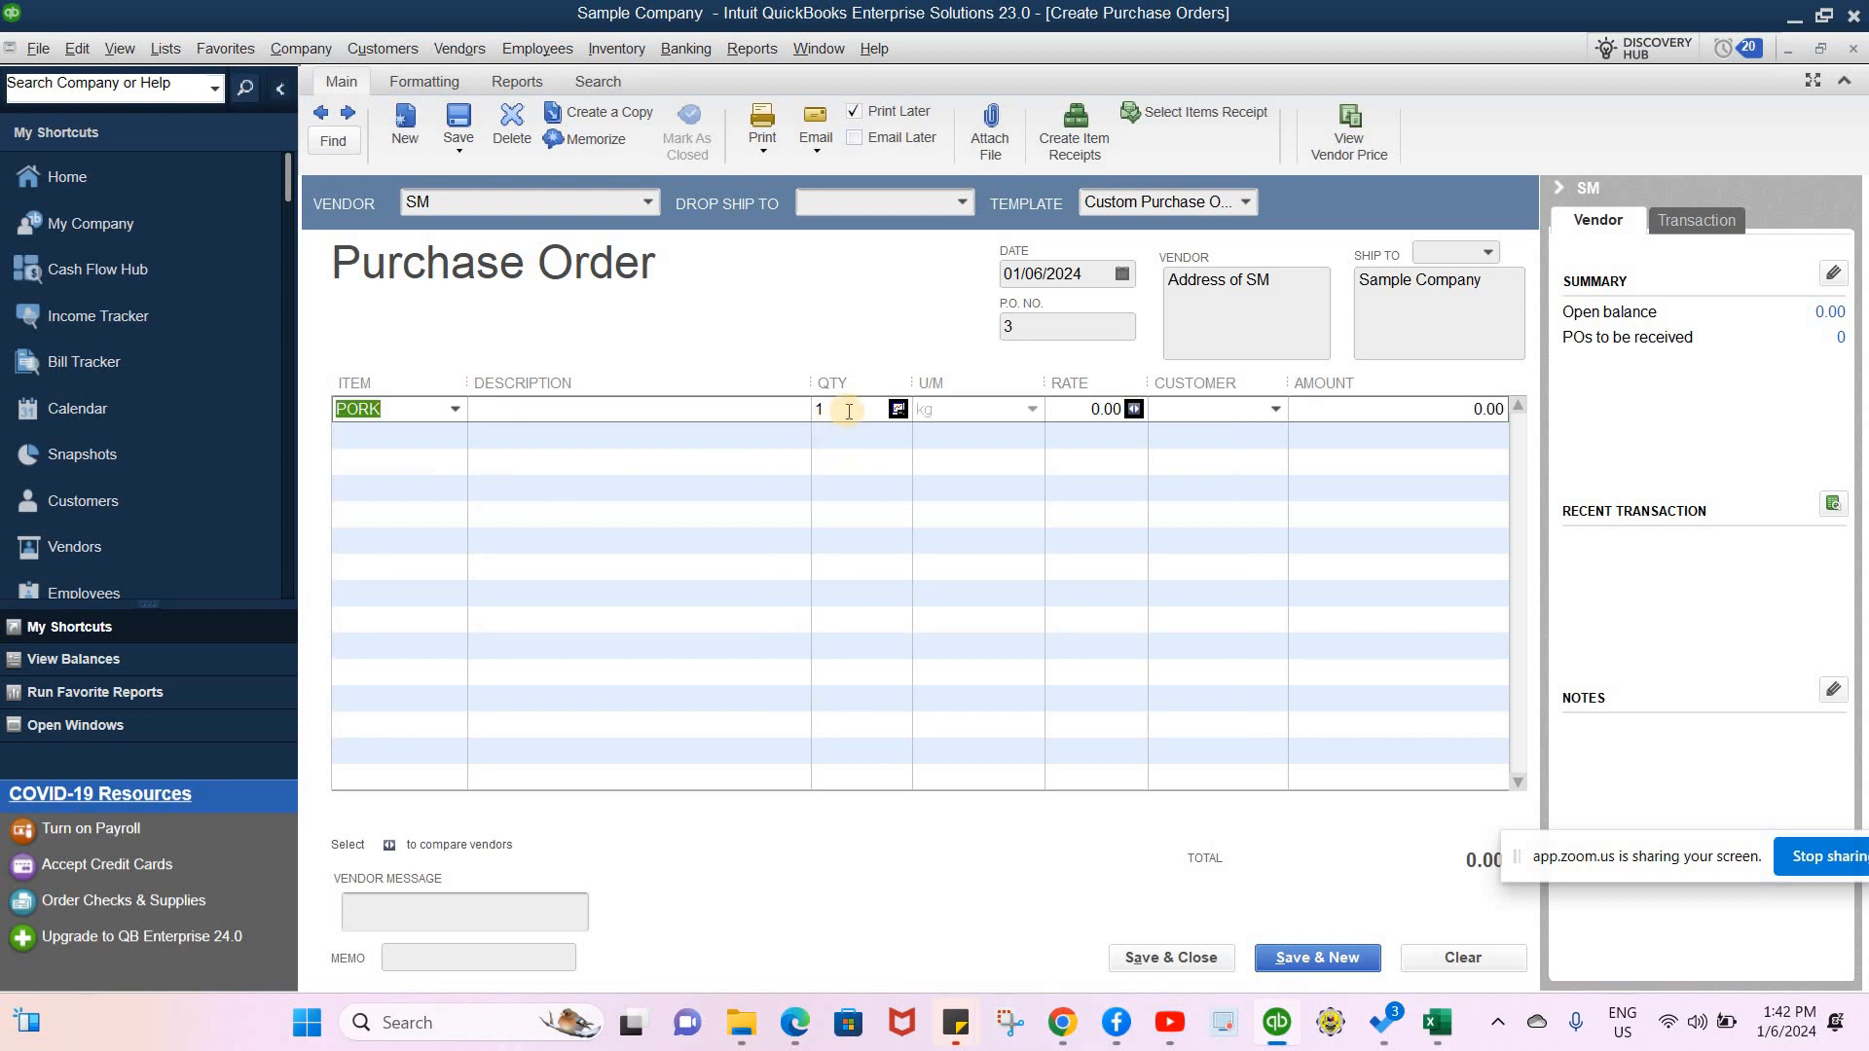
left_click(816, 417)
left_click_drag(826, 415, 802, 423)
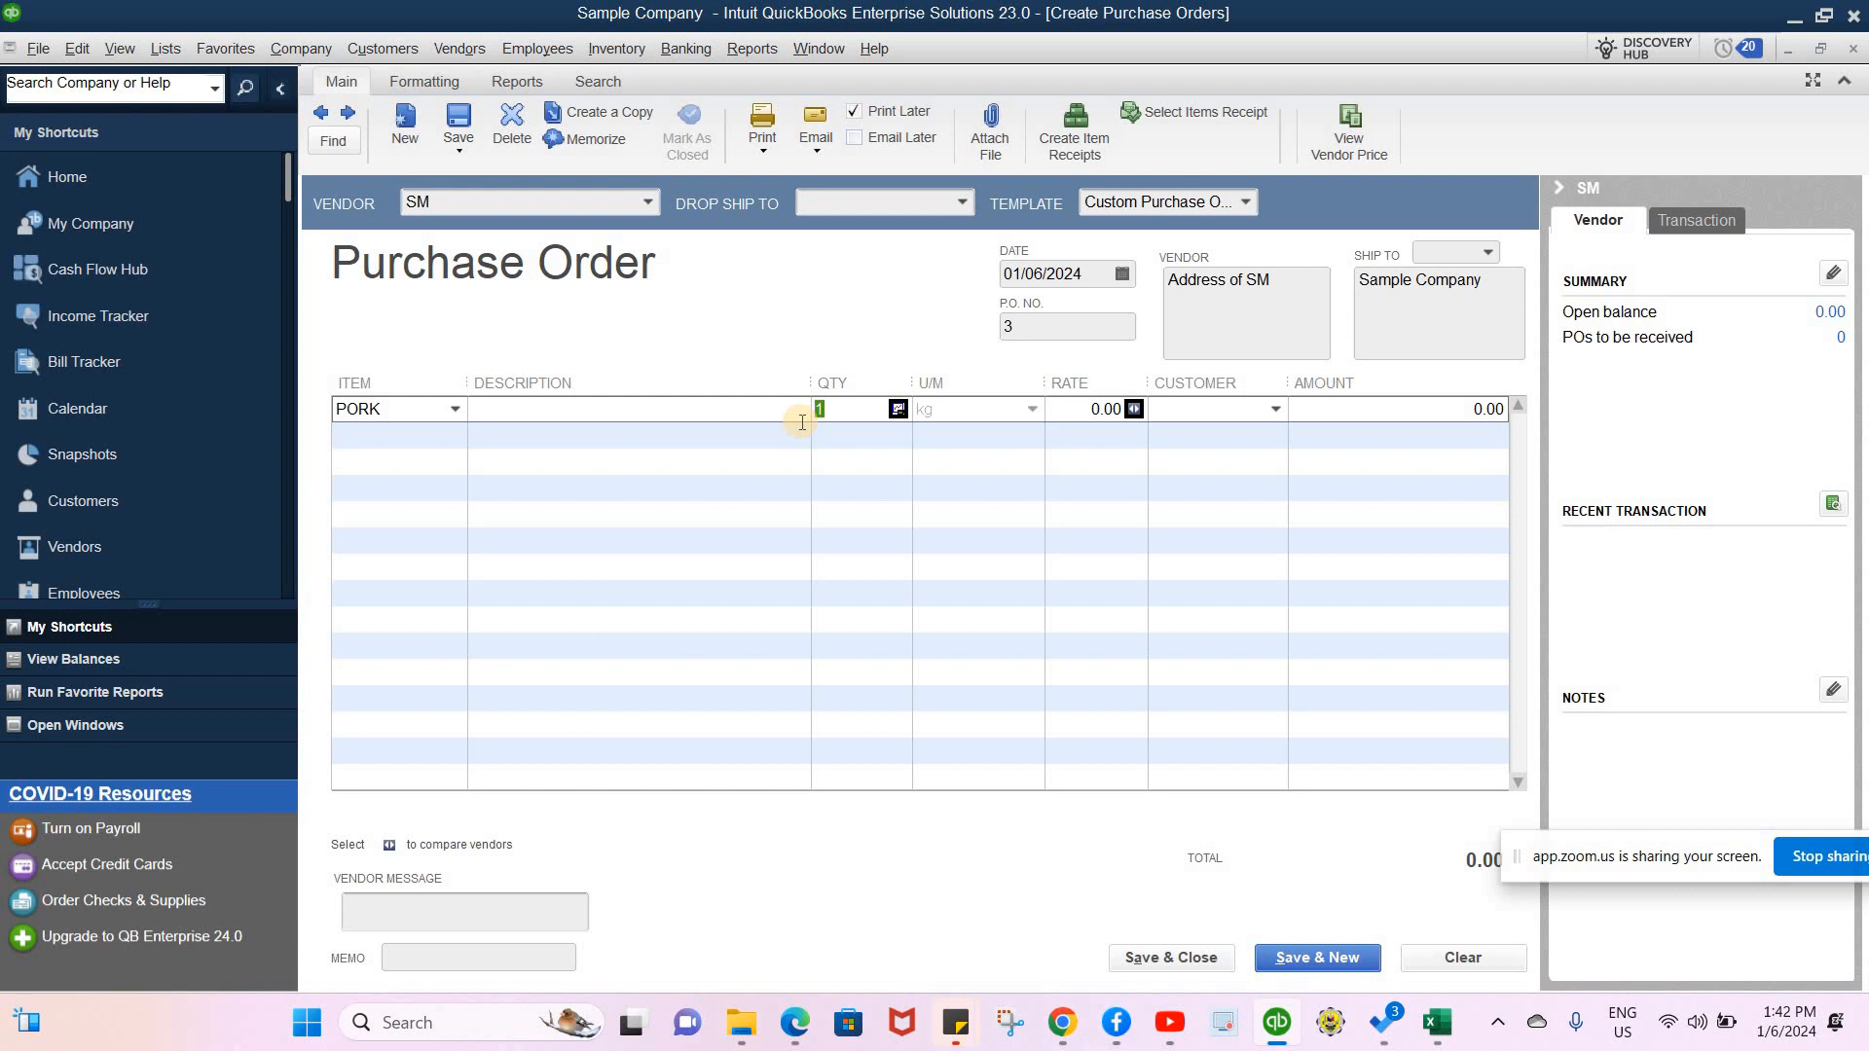
type("10")
key("BackSpace")
type("5")
- Set the rate of the PORK line to 235
left_click(1068, 413)
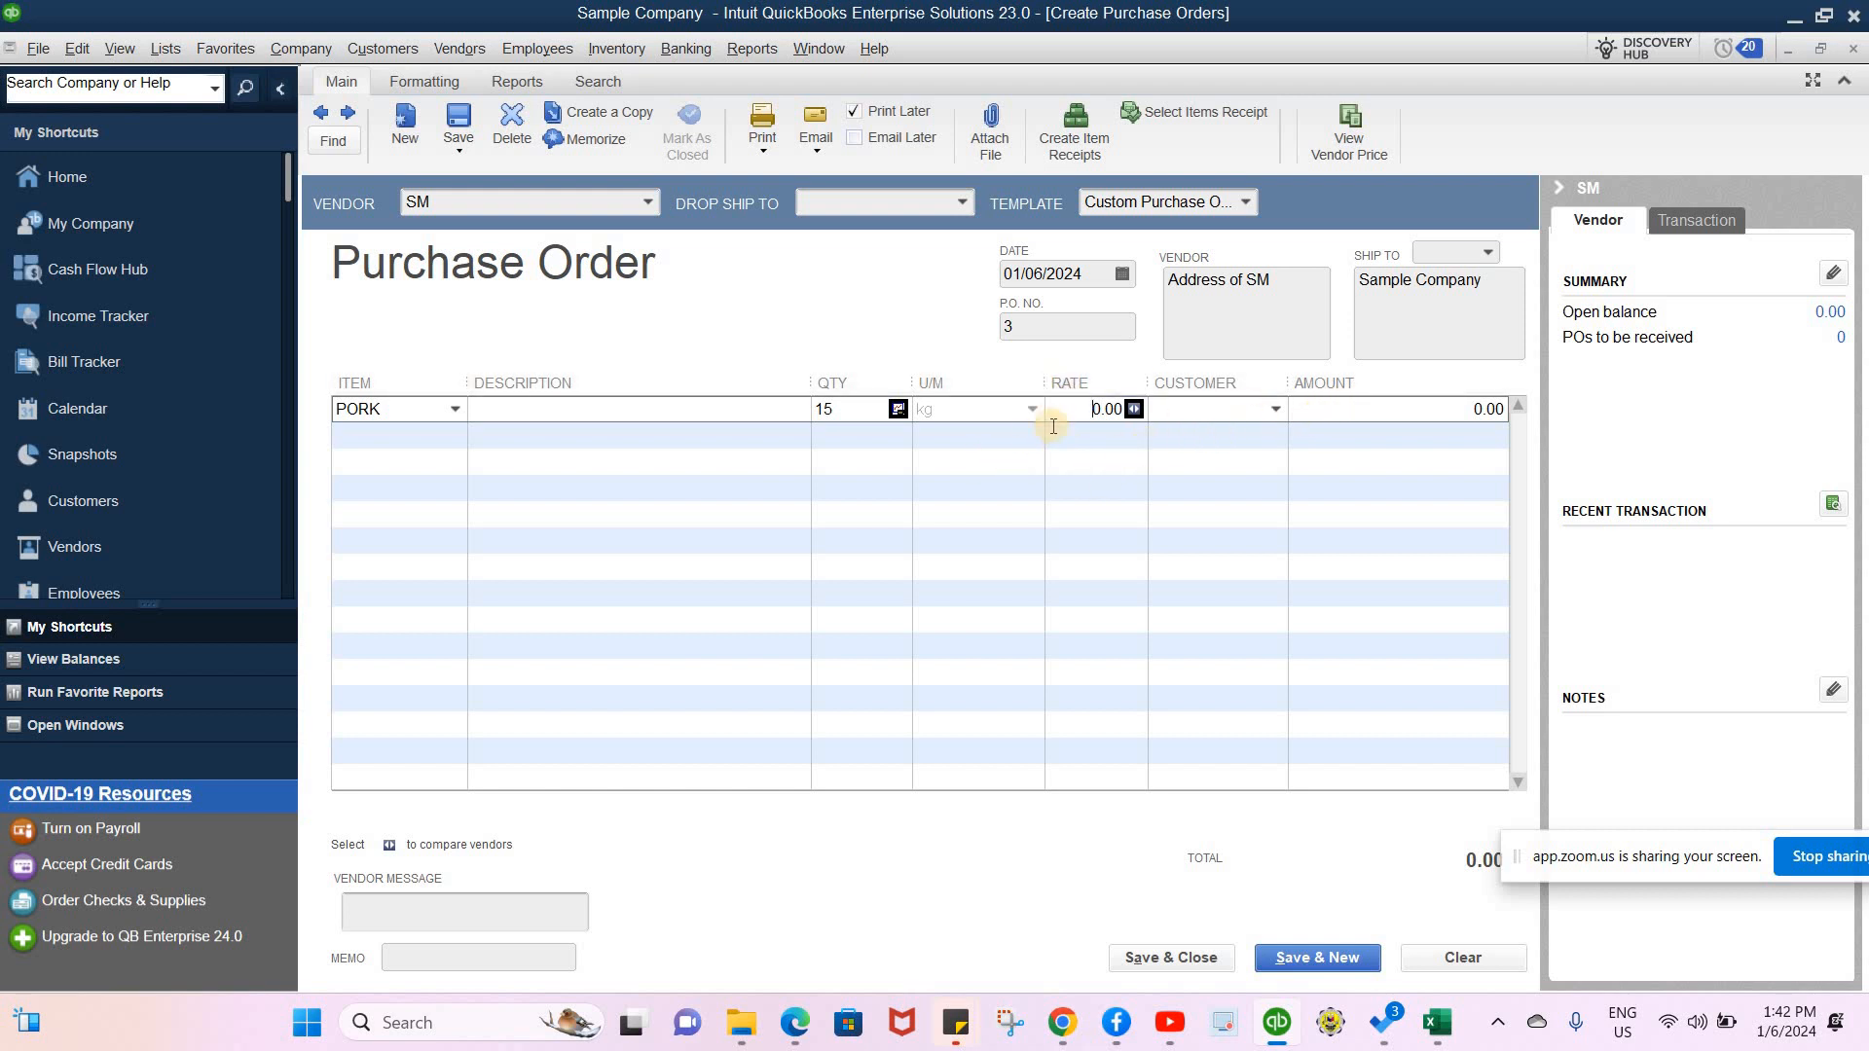
left_click(1081, 406)
left_click(1101, 404)
left_click(1102, 404)
type("235")
left_click(1001, 459)
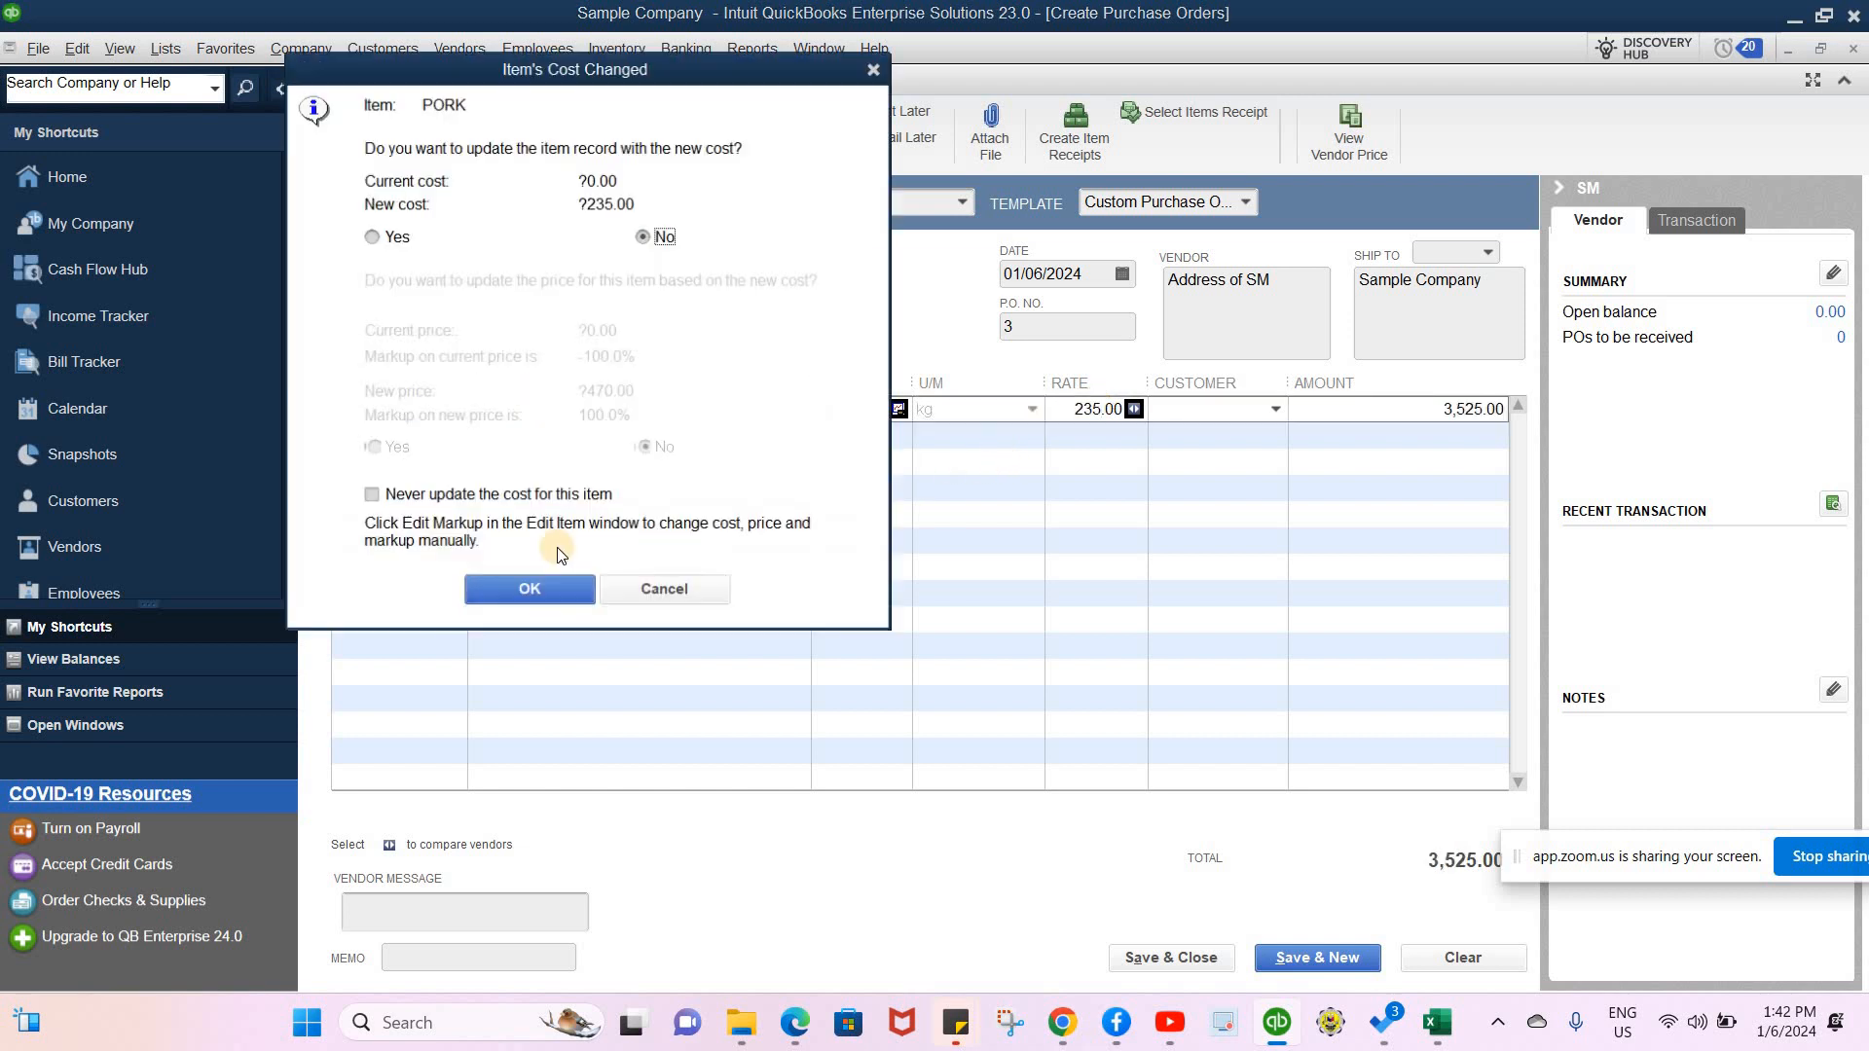
- Decline updating the PORK item record with the new cost, and save and close the purchase order
left_click(497, 591)
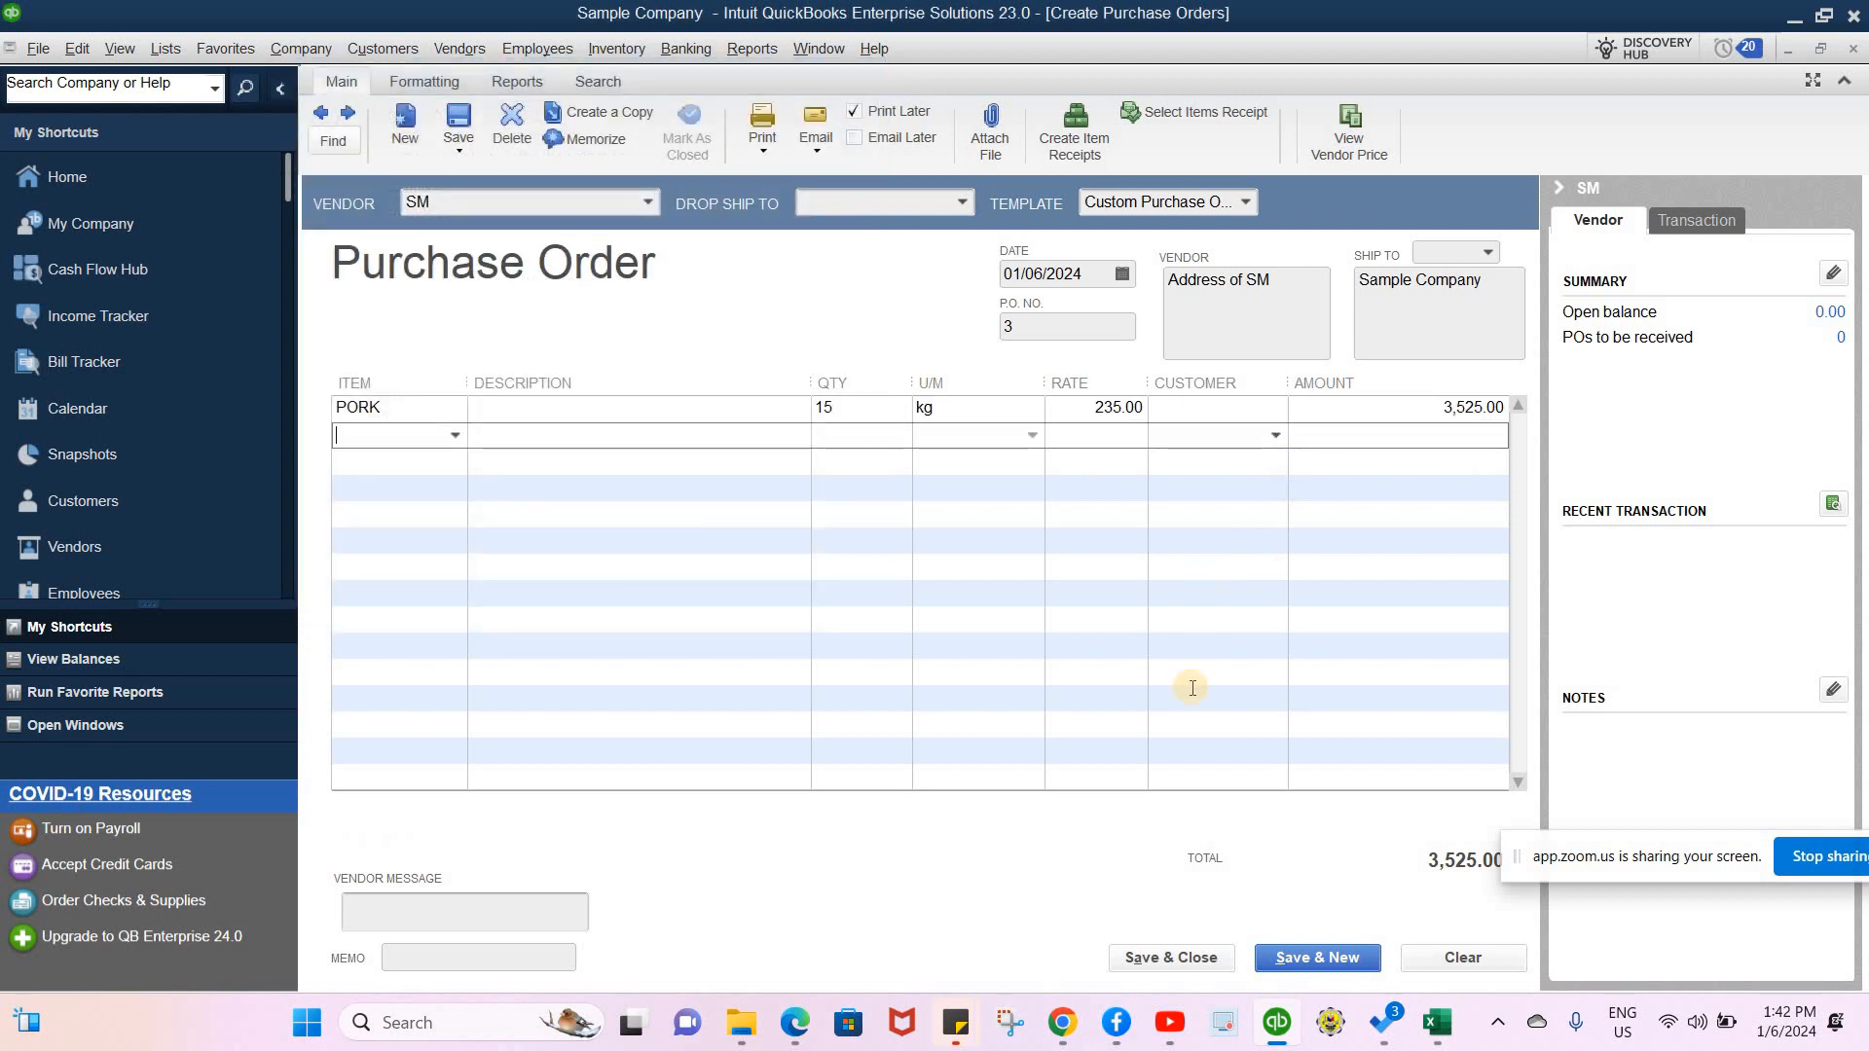
left_click(1173, 958)
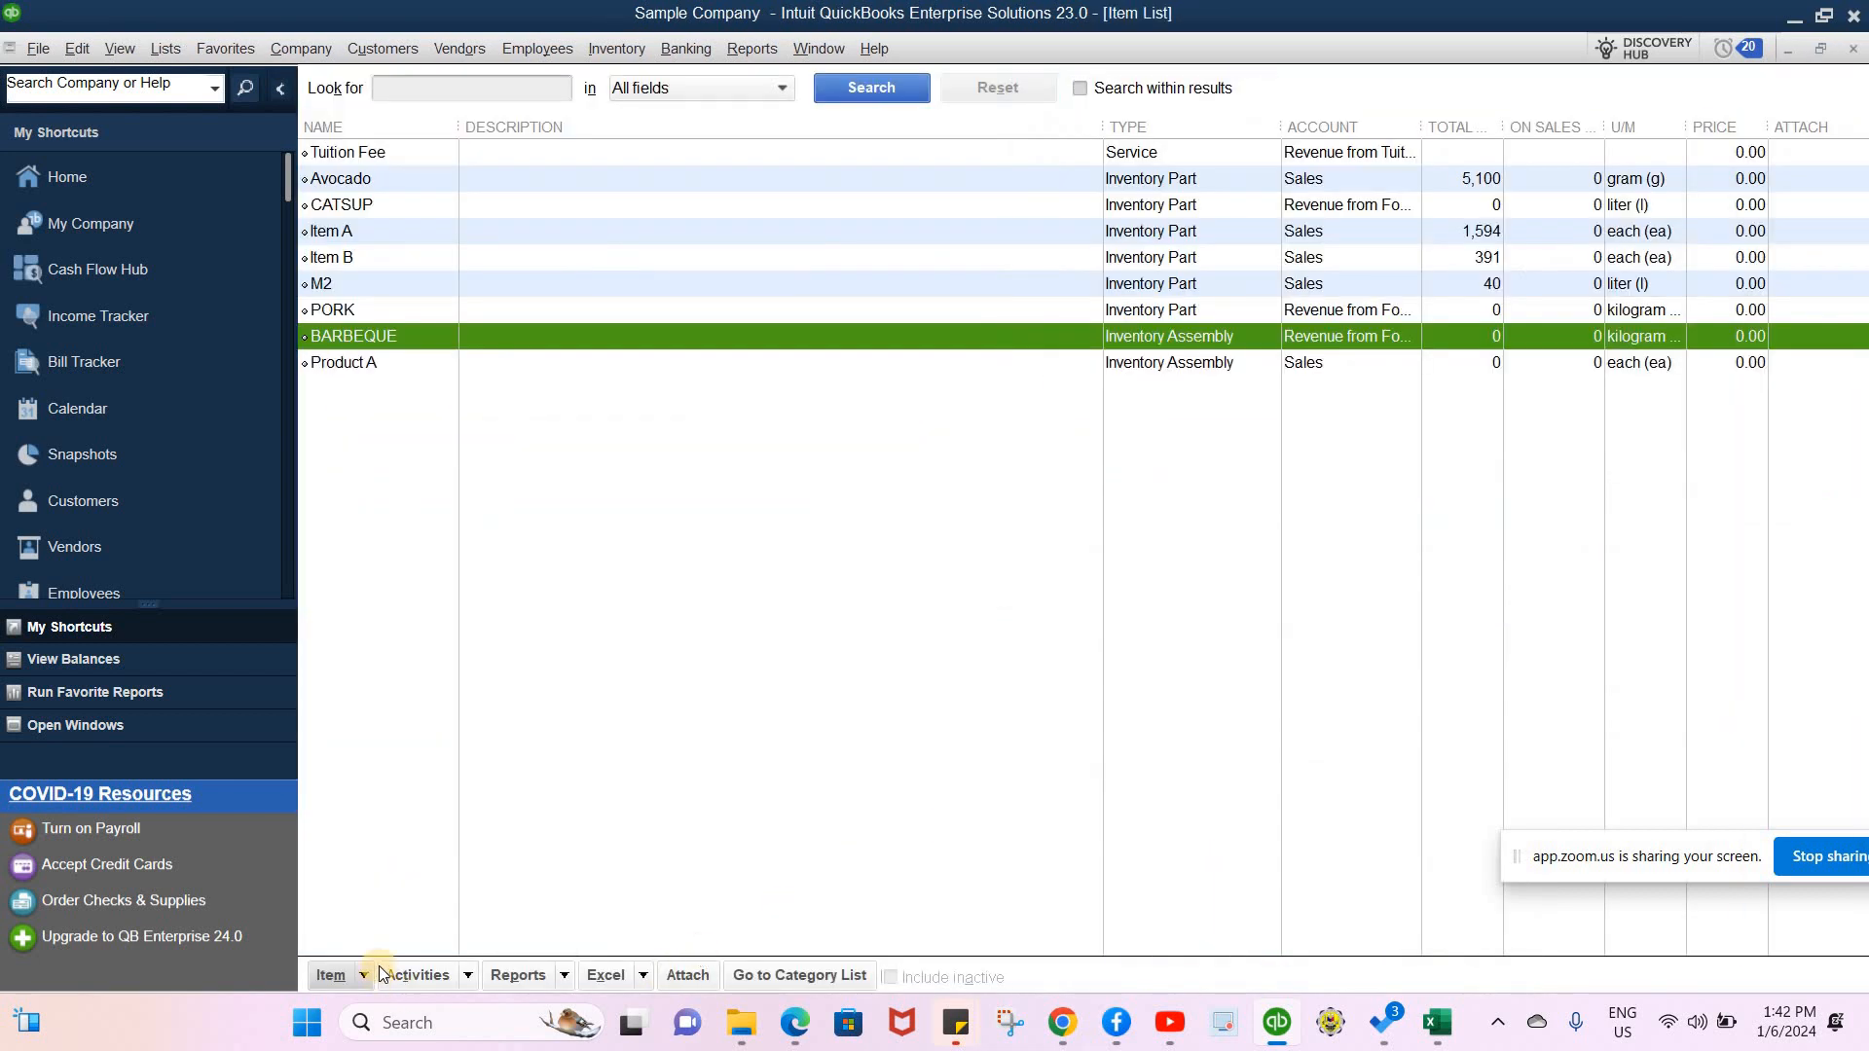
- Create a second purchase order and choose SM as the vendor
left_click(452, 48)
mouse_move(383, 49)
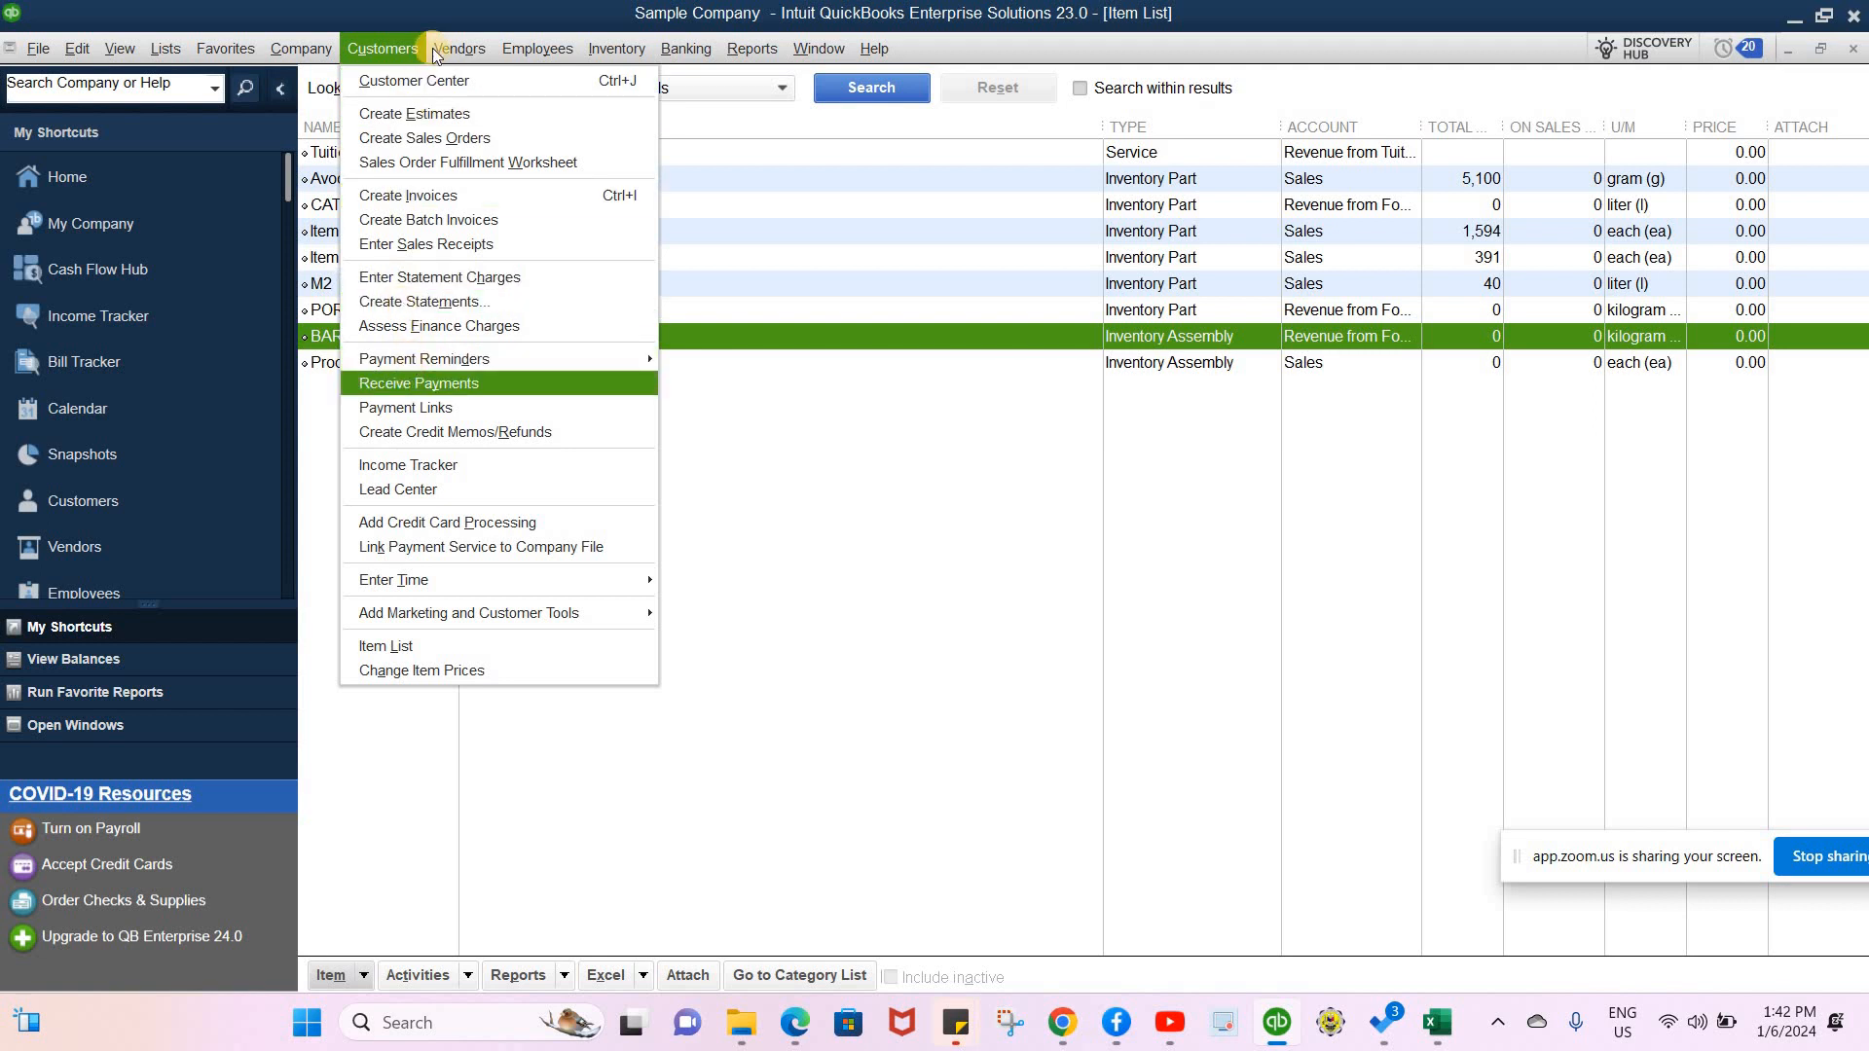
mouse_move(448, 49)
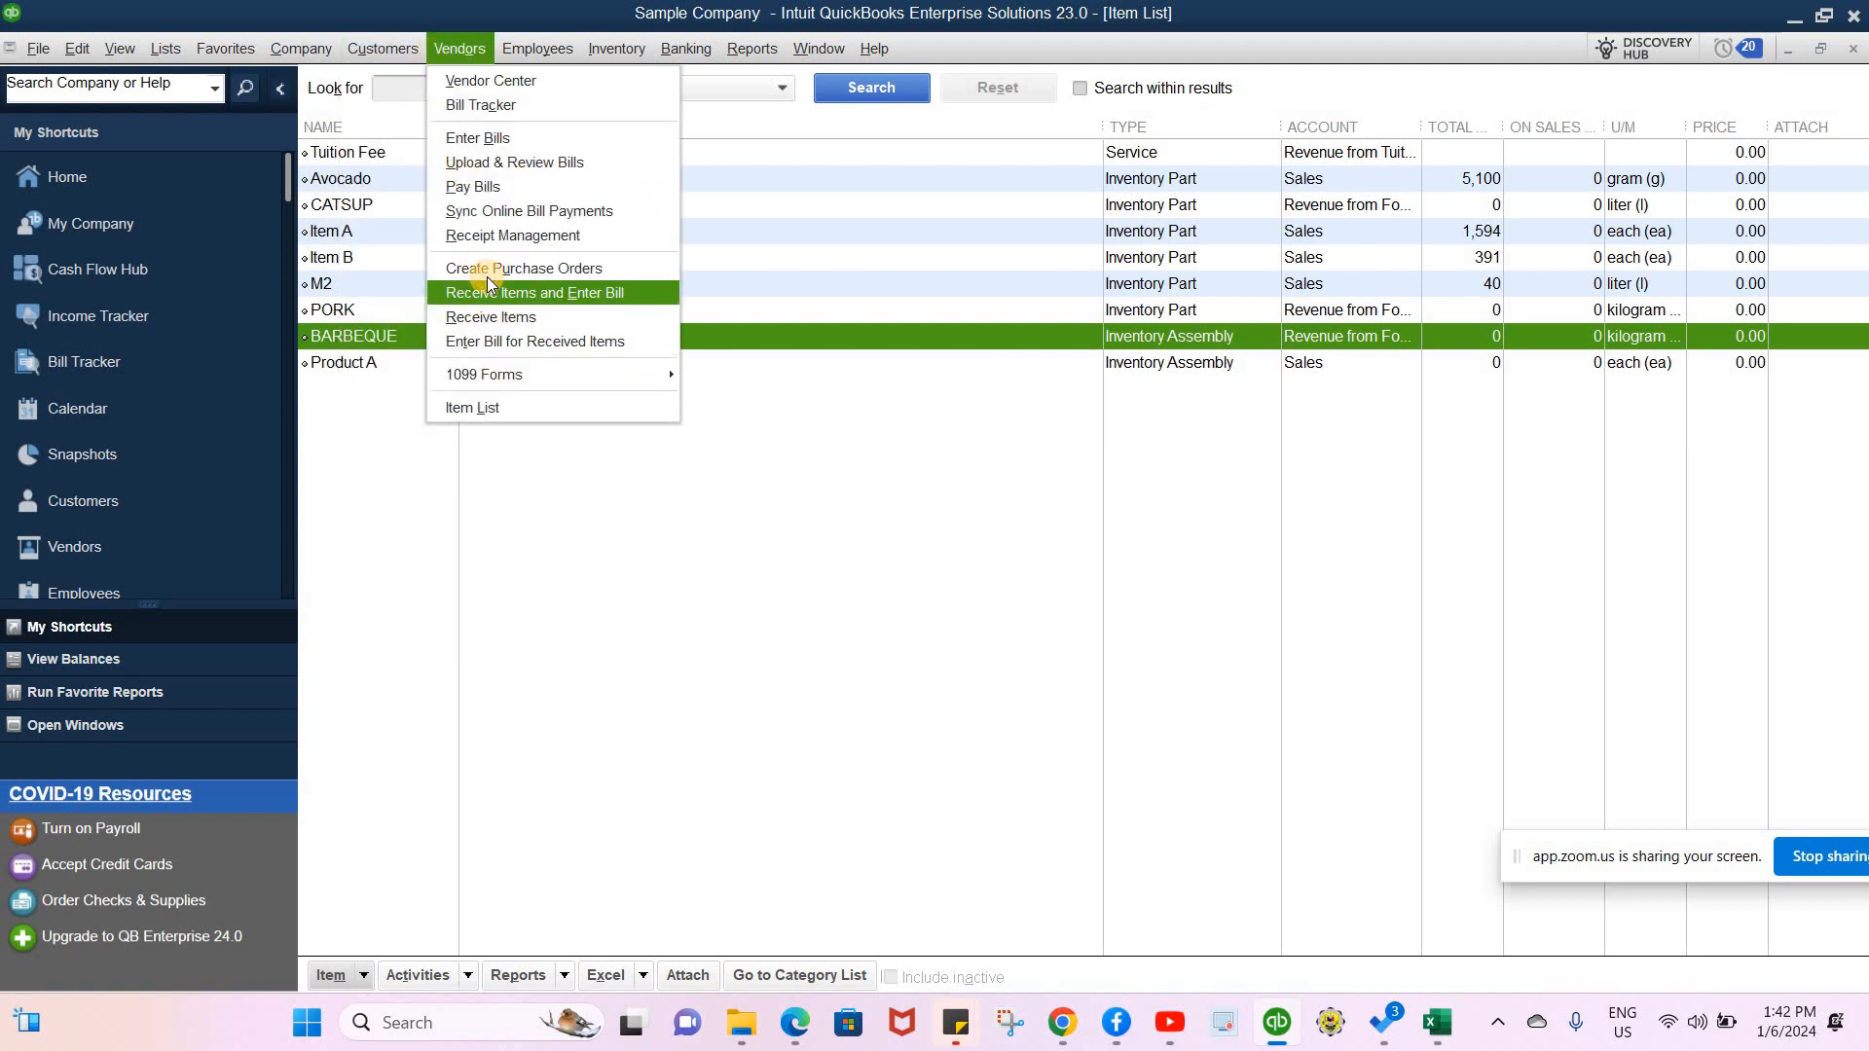
left_click(490, 269)
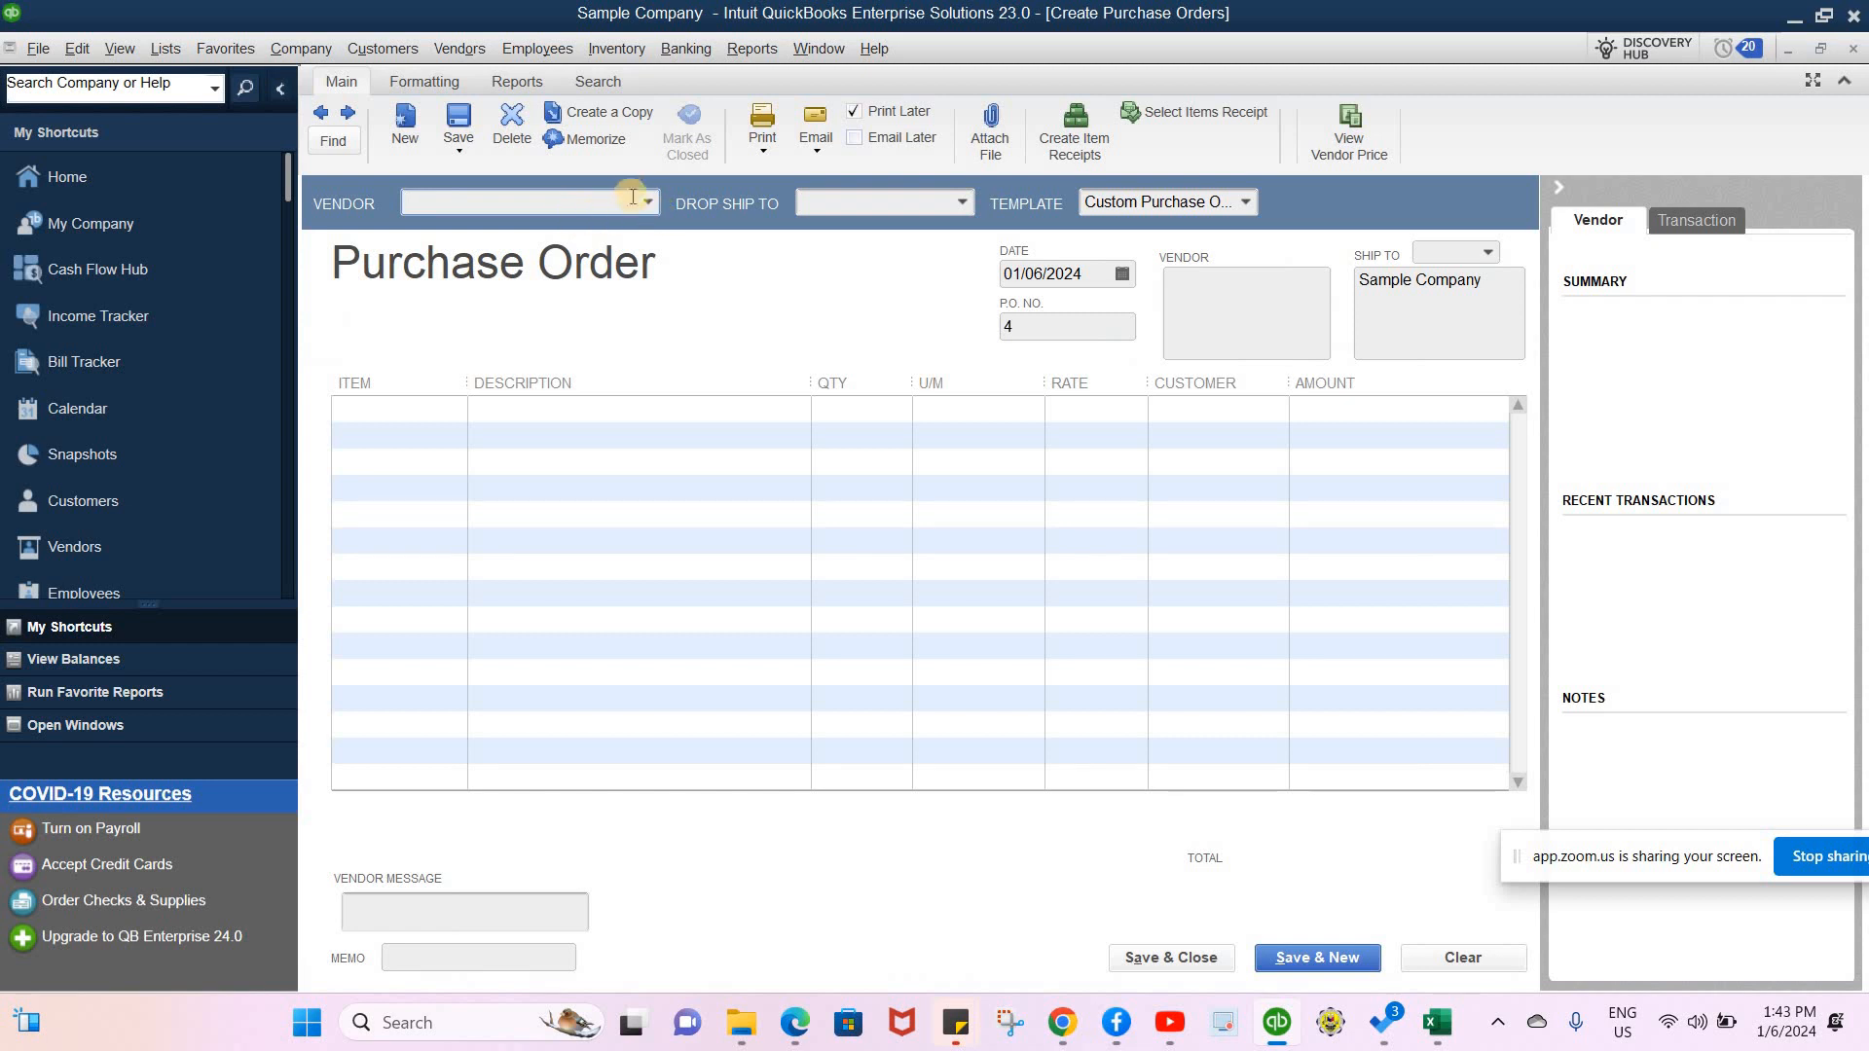
left_click(644, 203)
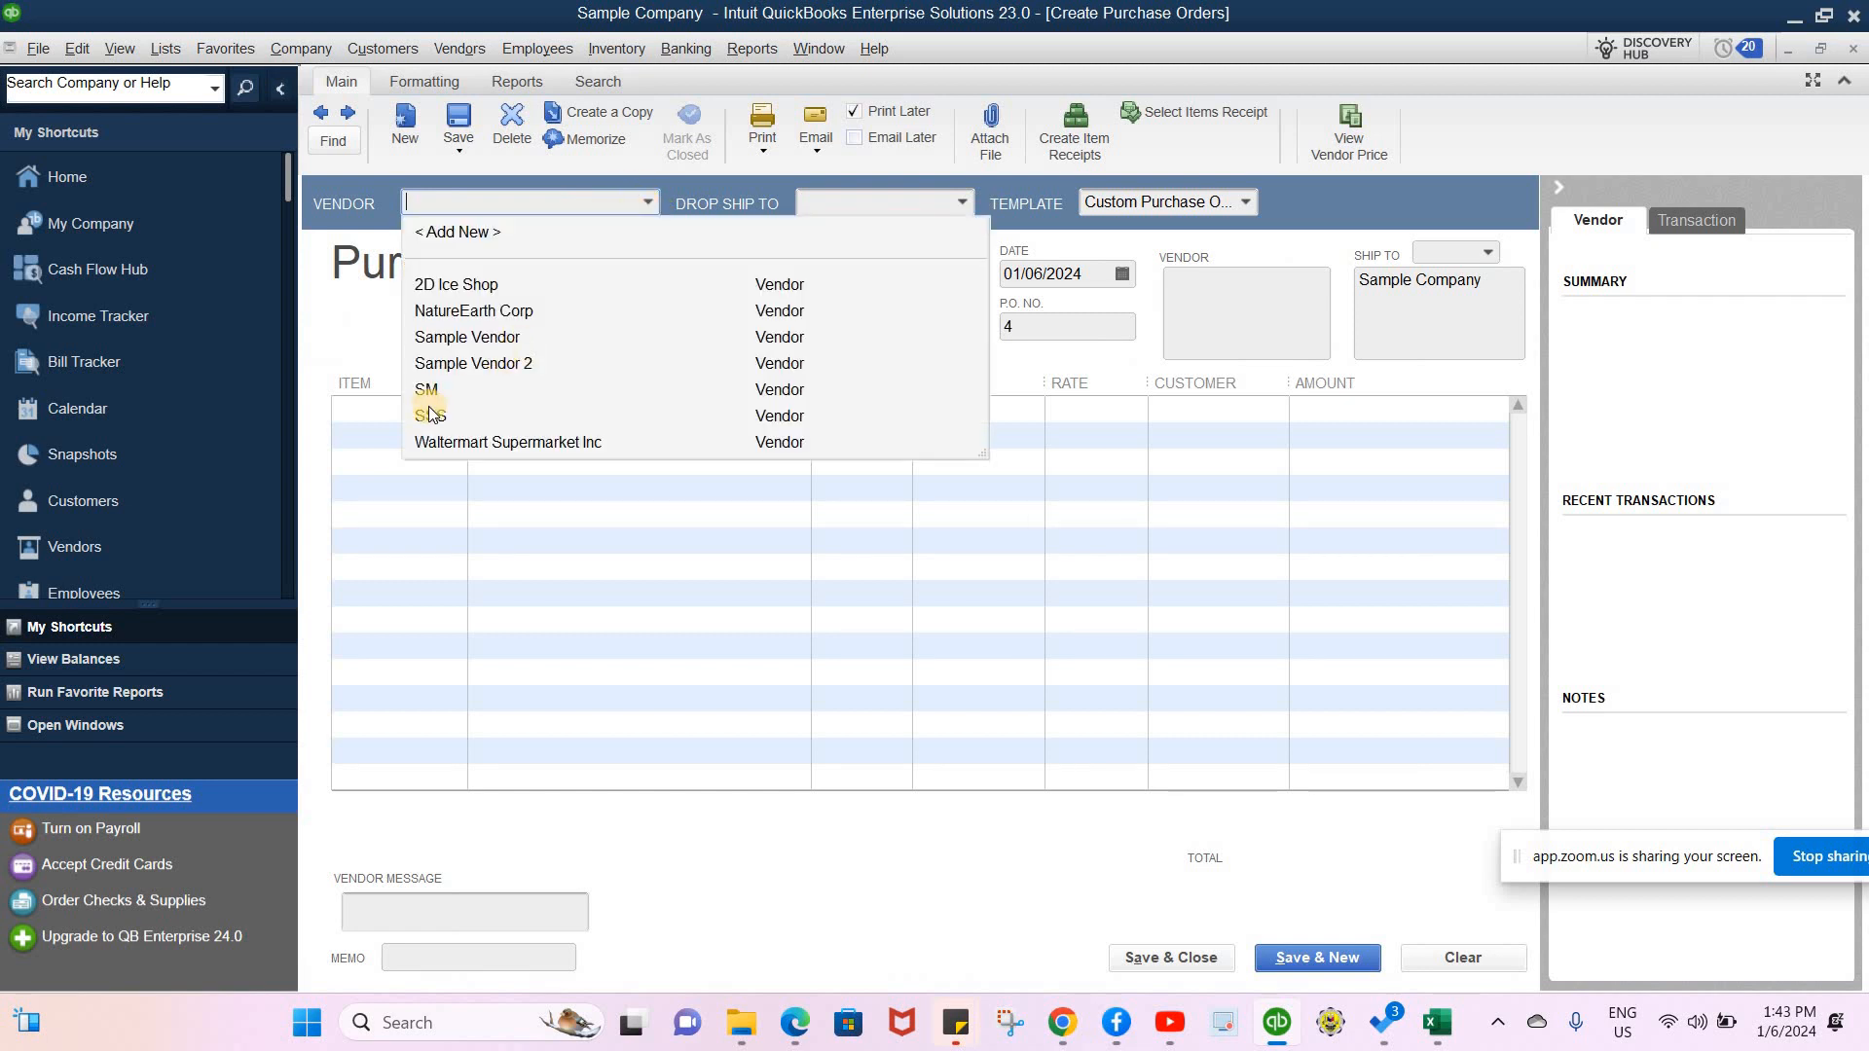
left_click(432, 390)
- Add CATSUP to the first line of the purchase order with a quantity of 10
left_click(456, 408)
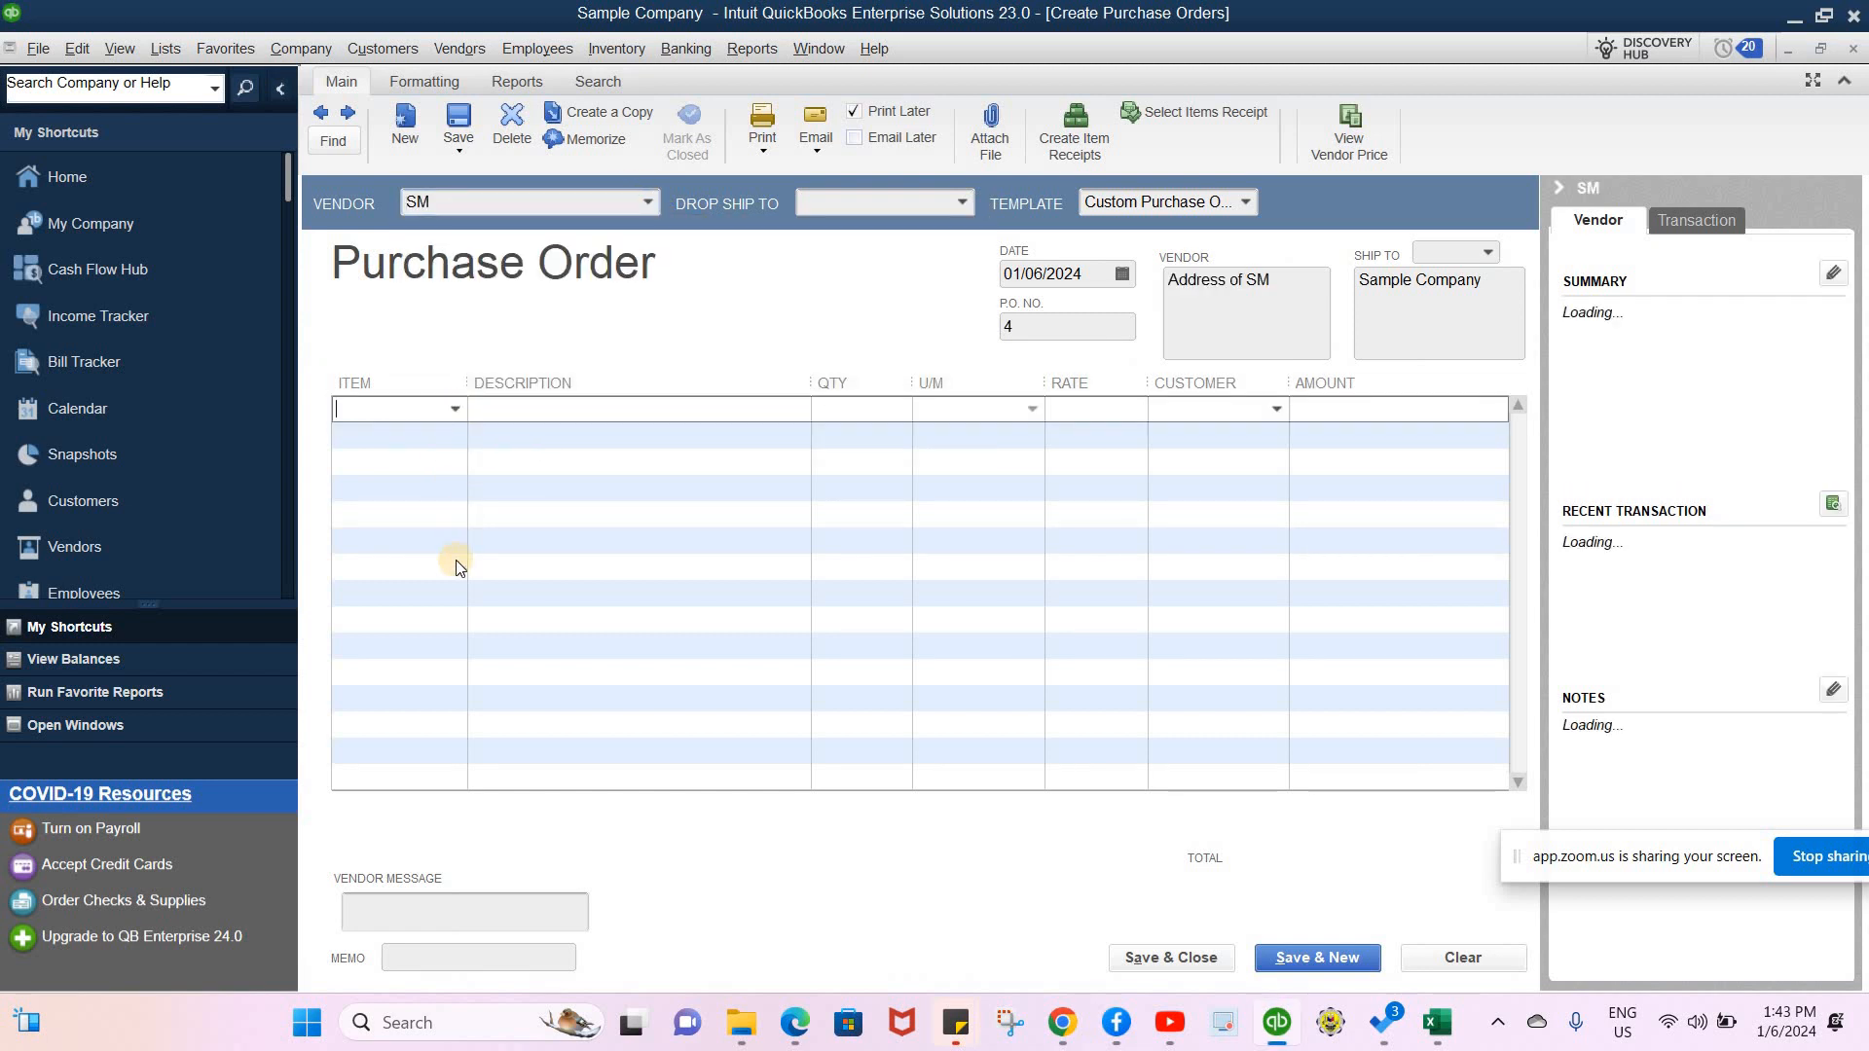
left_click(403, 569)
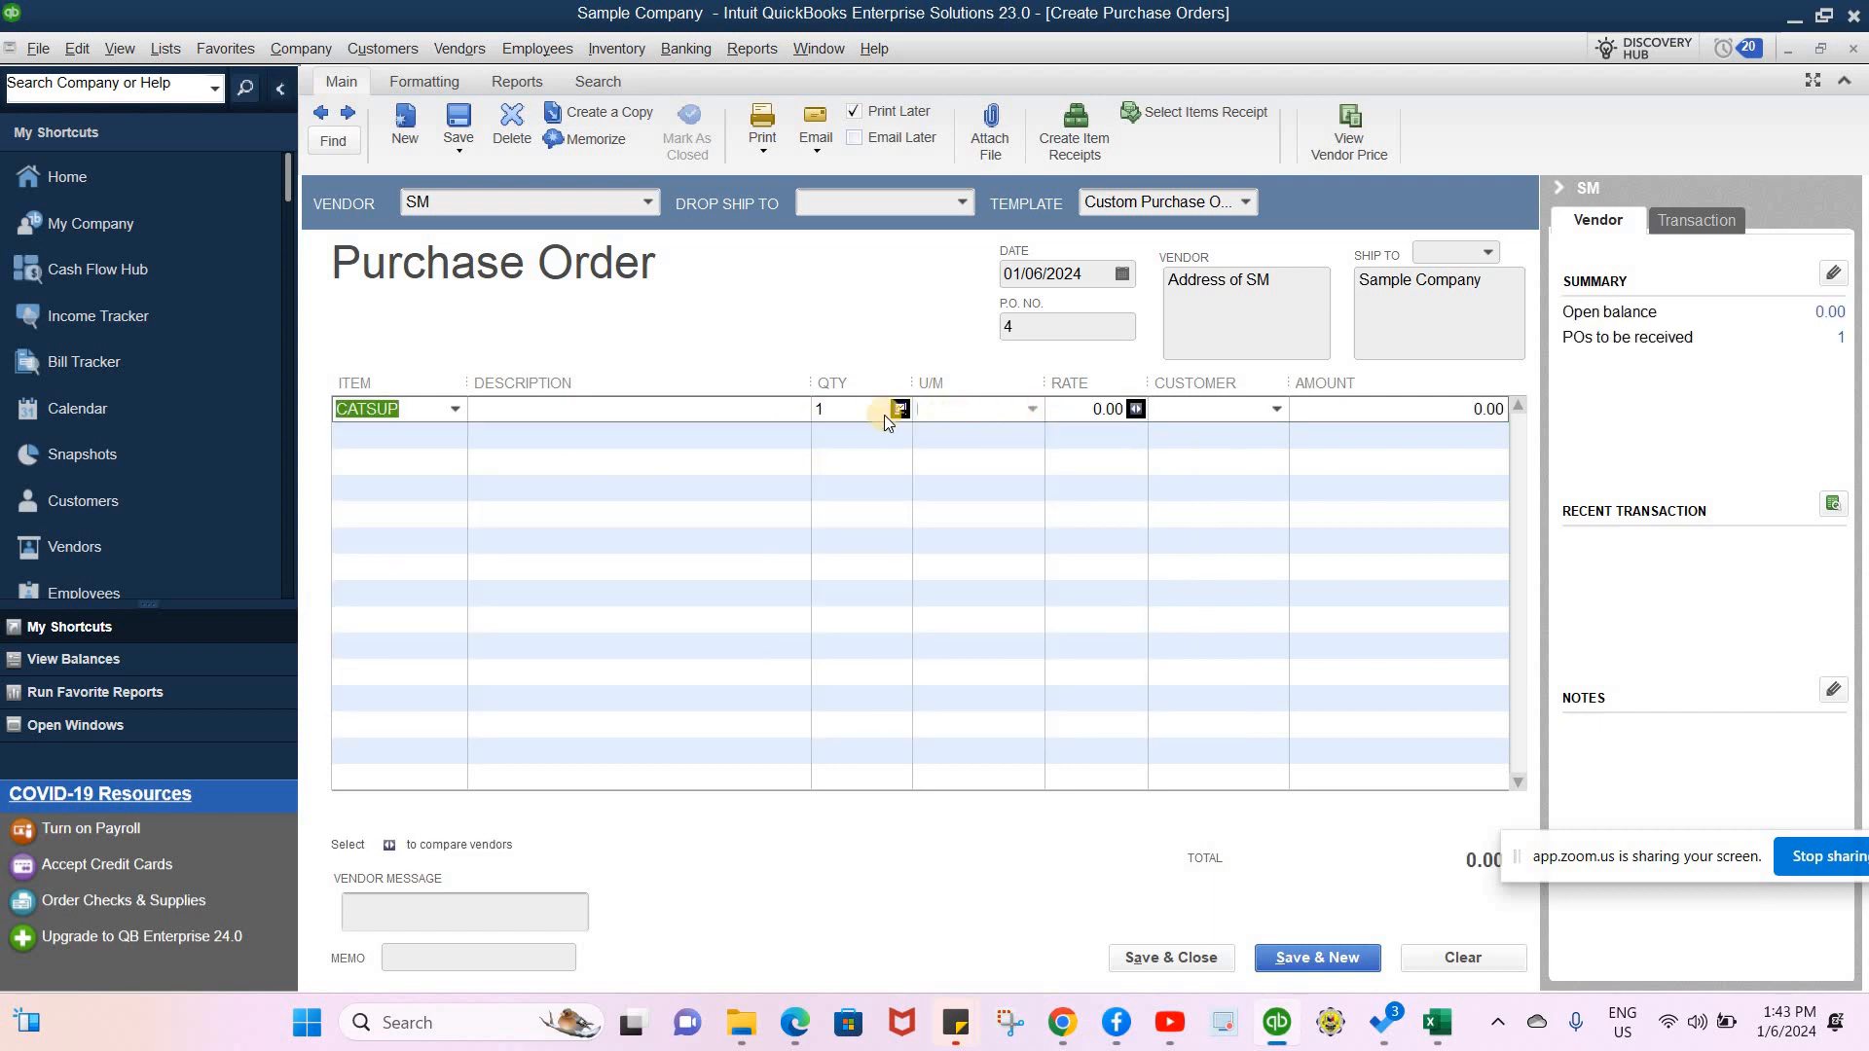
left_click(858, 408)
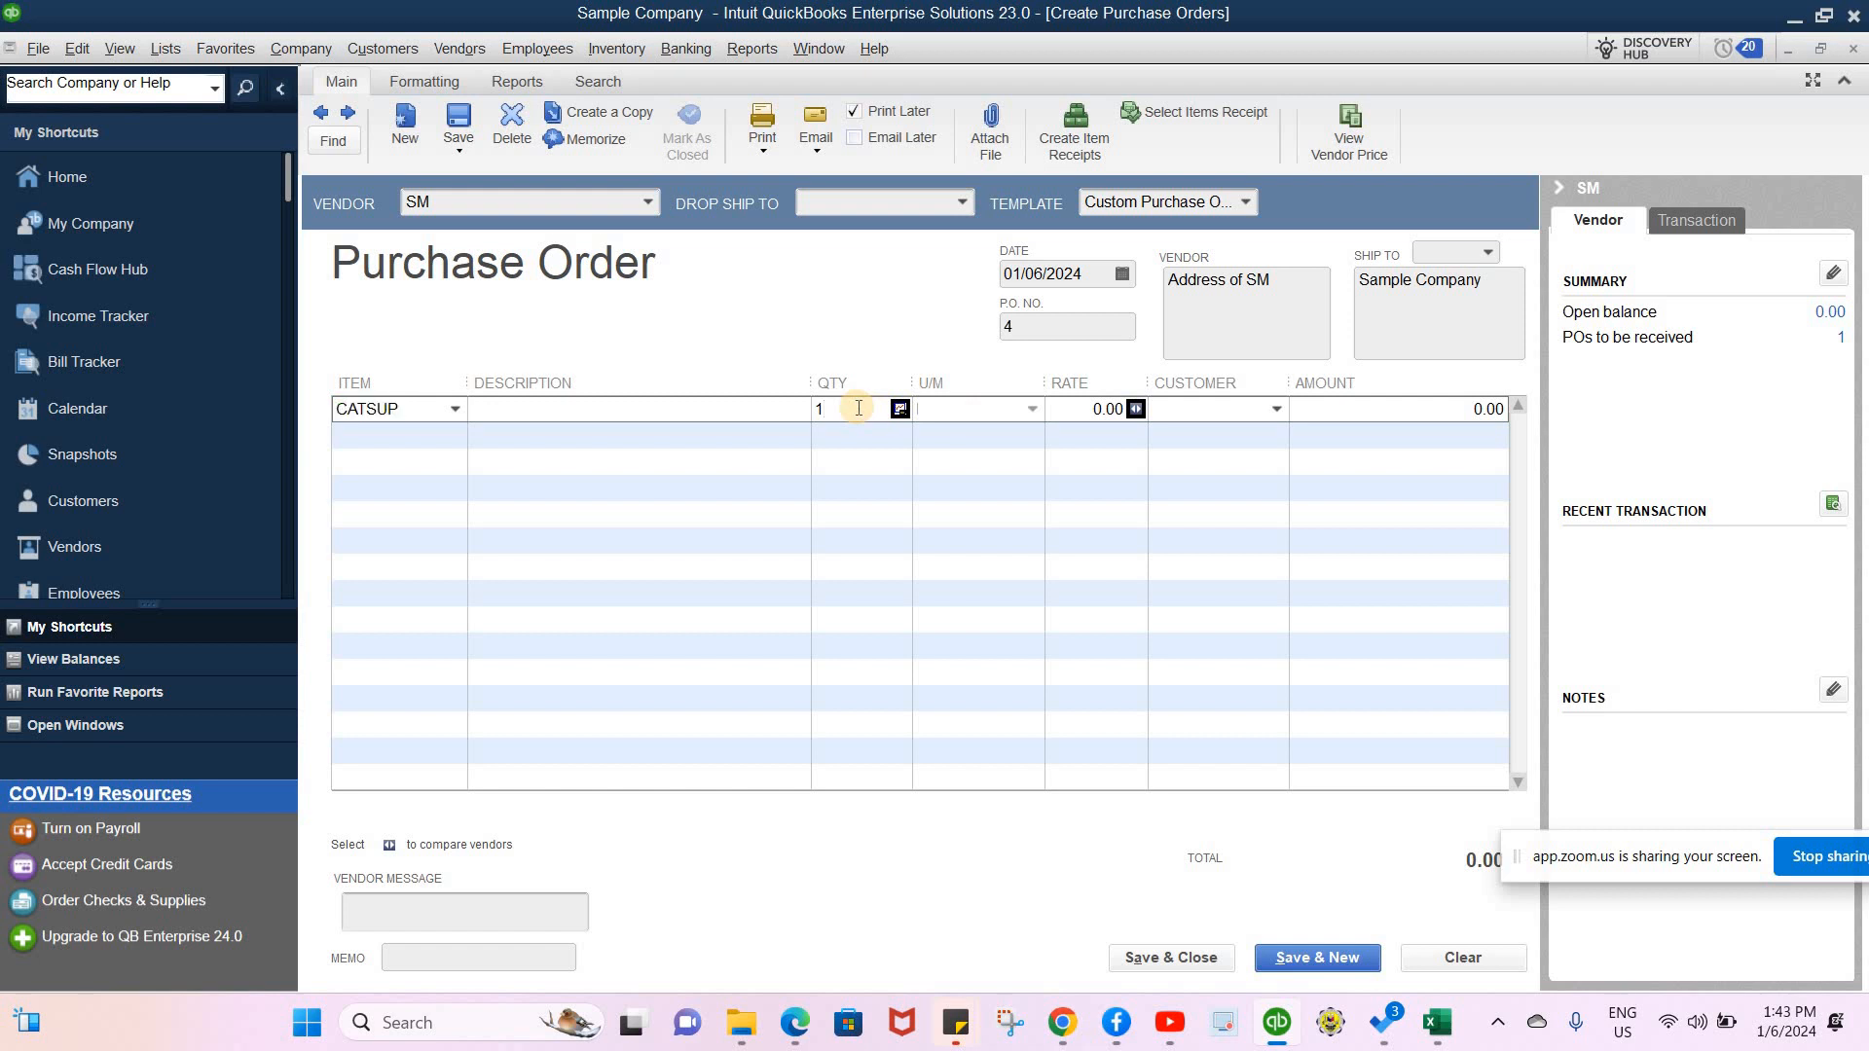
key("BackSpace")
type("10")
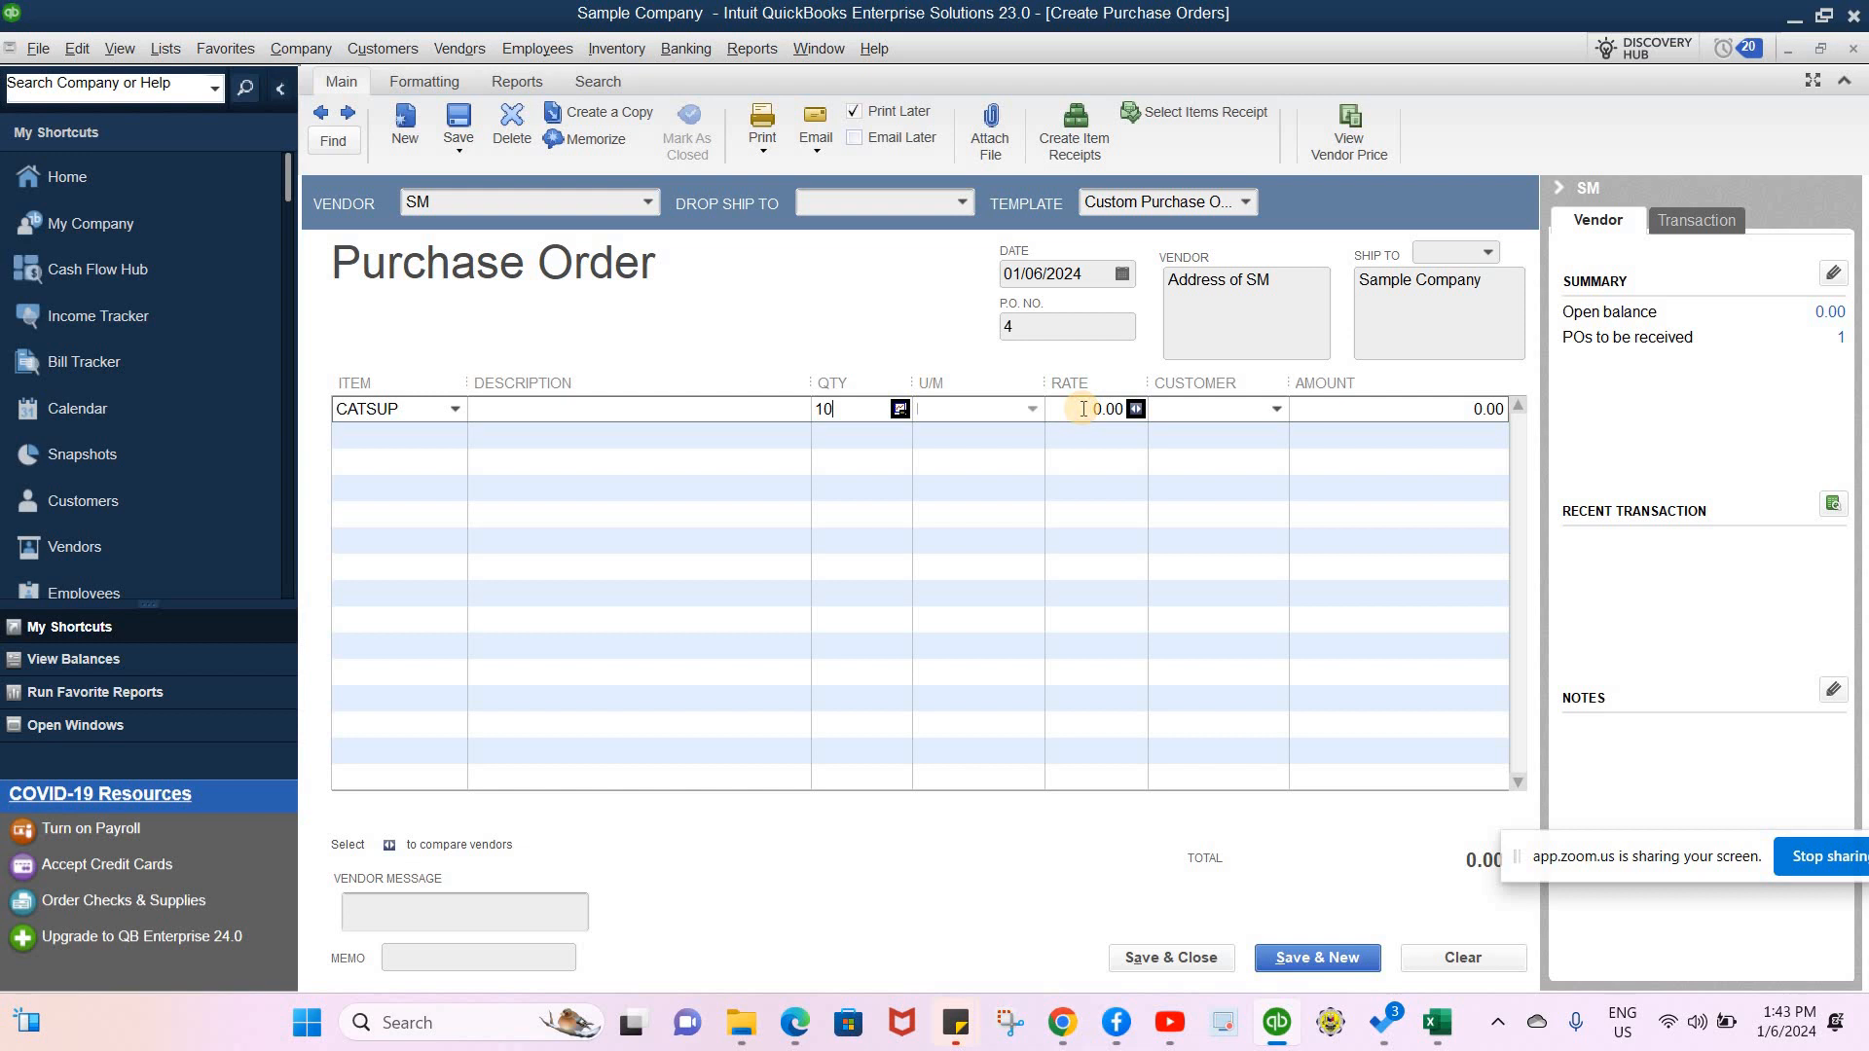
- Set the rate of the CATSUP line to 100, and save and close the purchase order
left_click(1084, 409)
type("10")
left_click(1185, 433)
left_click(535, 584)
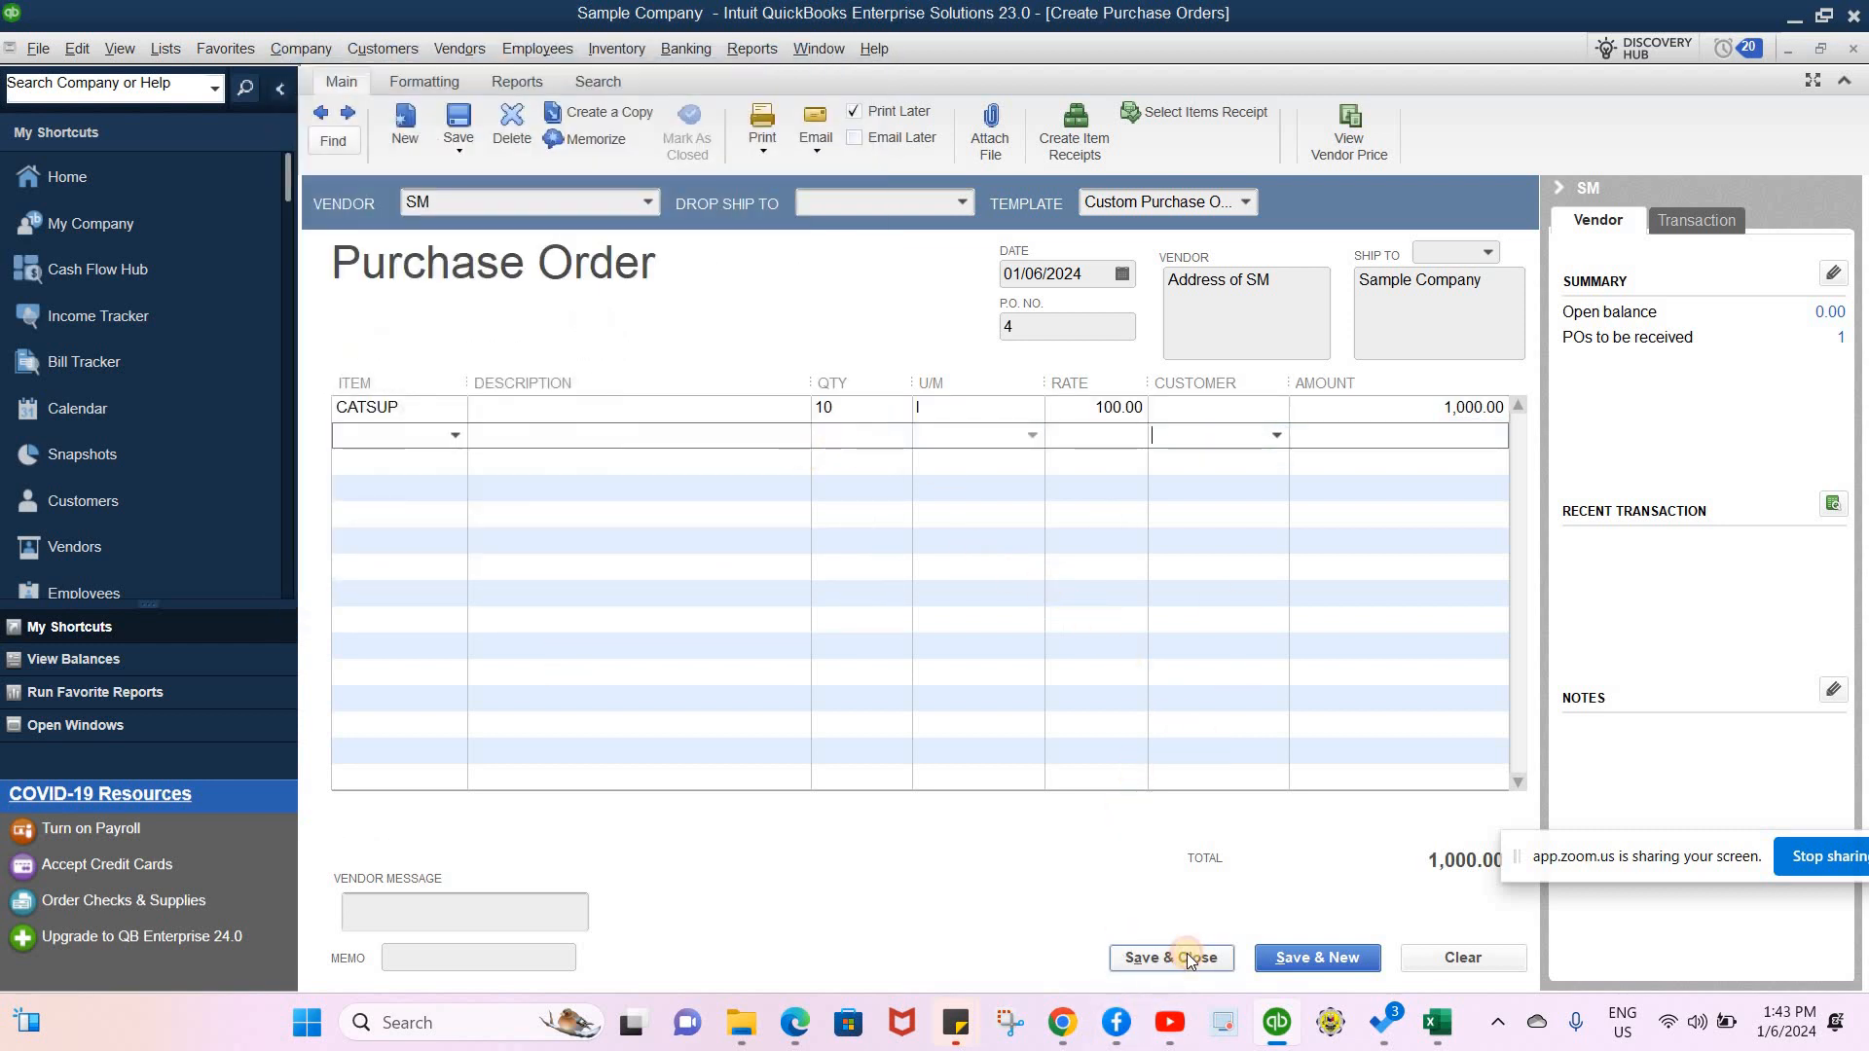
left_click(1190, 959)
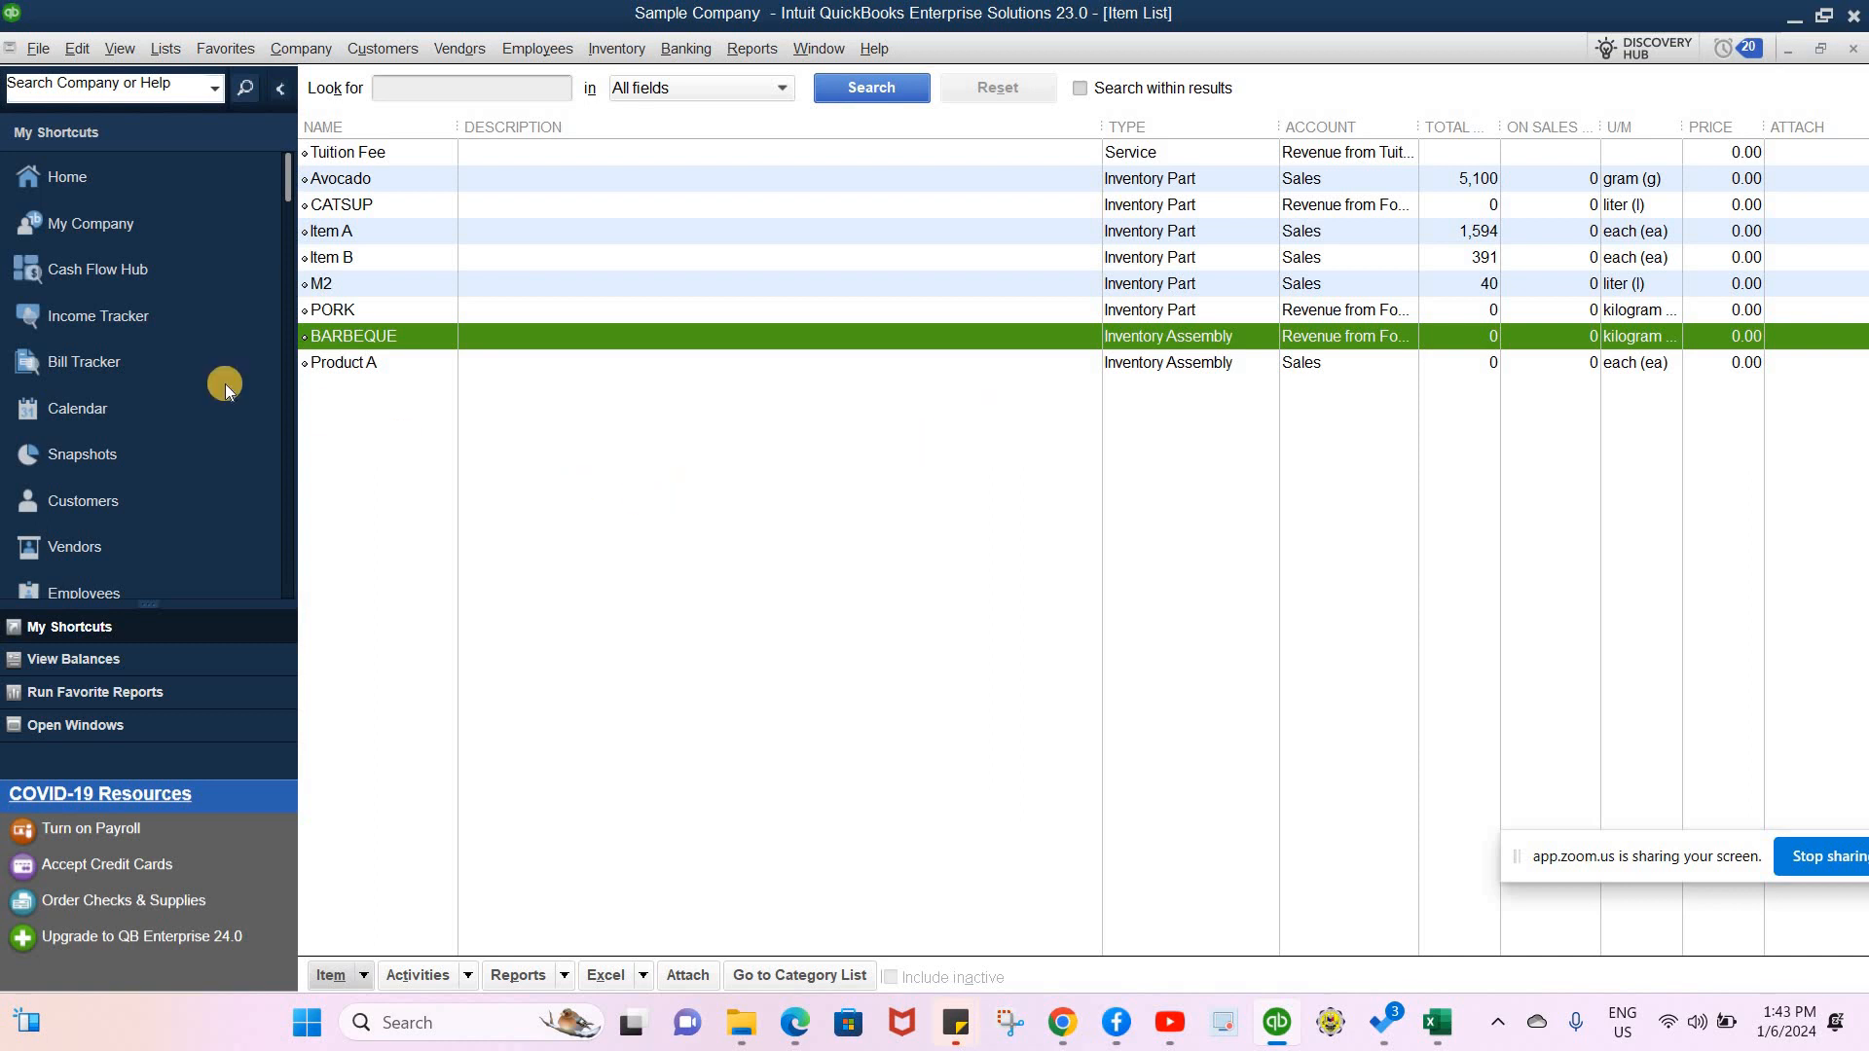
- From the home page, start receiving inventory with a bill and choose SM as the vendor
left_click(68, 181)
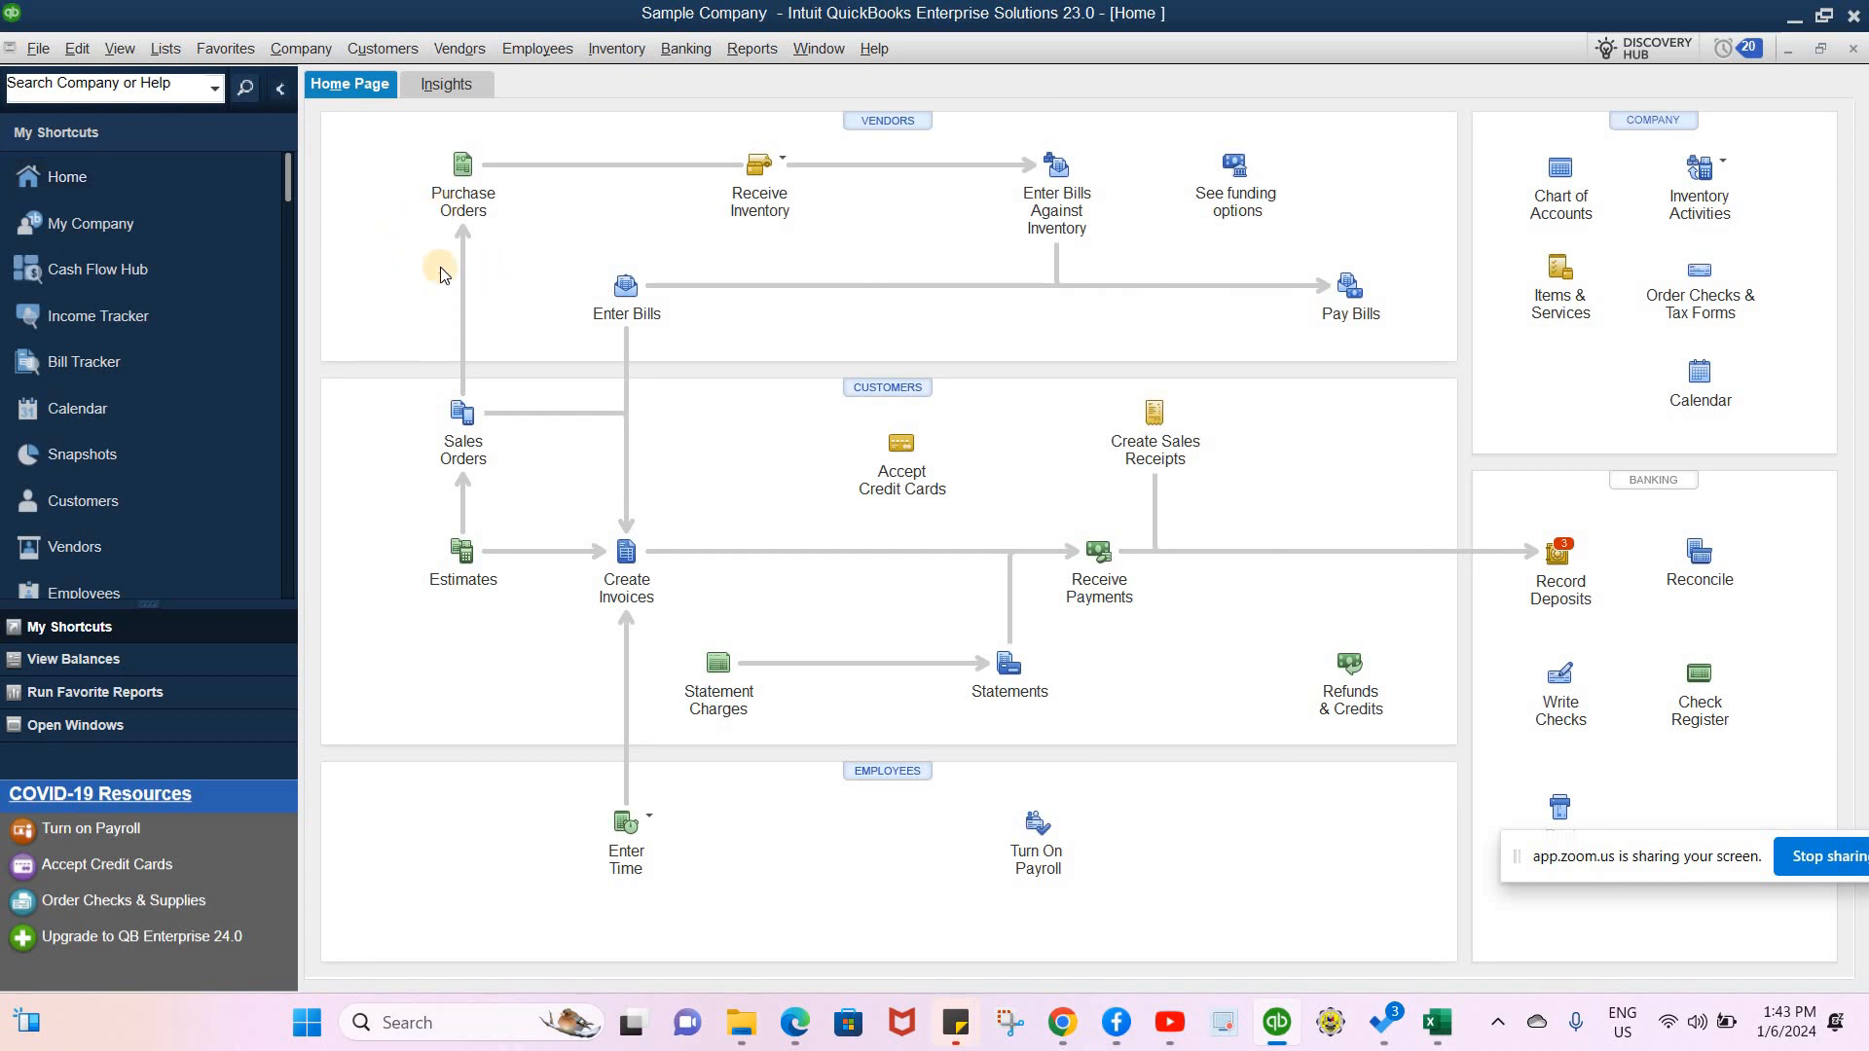
left_click(459, 183)
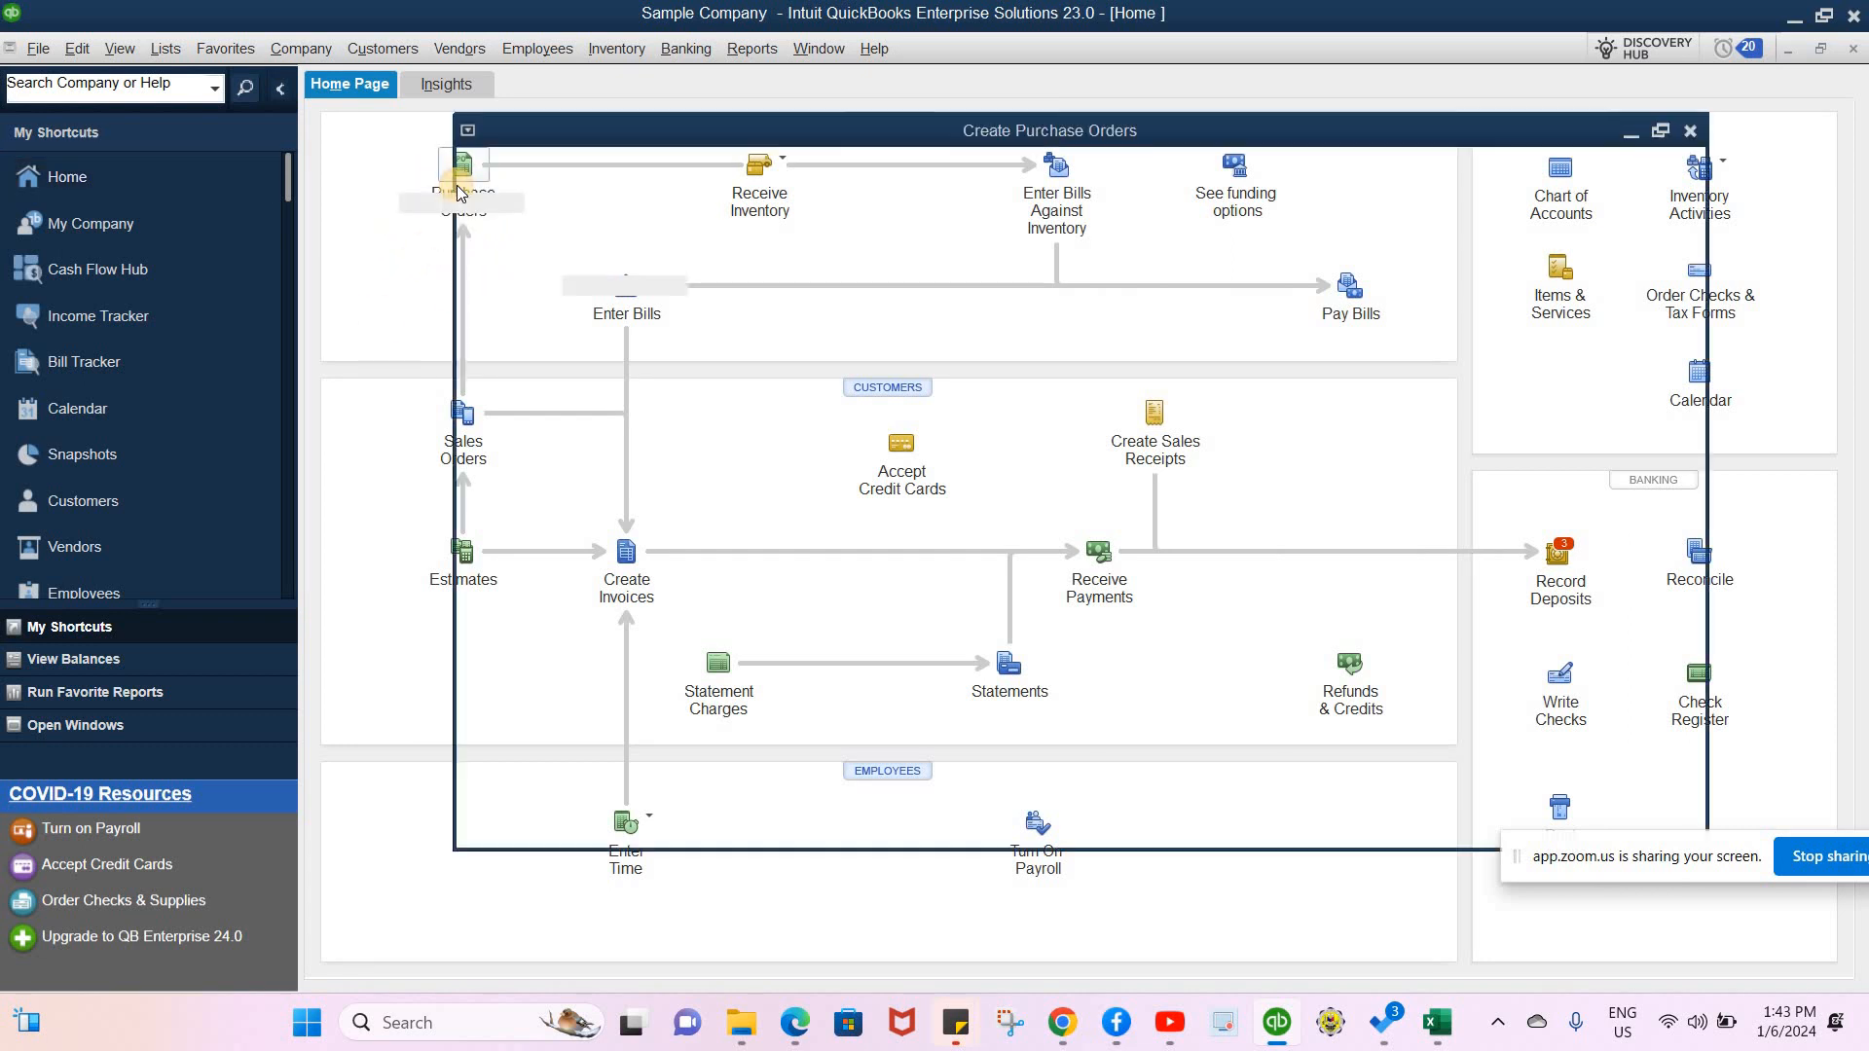
left_click(79, 187)
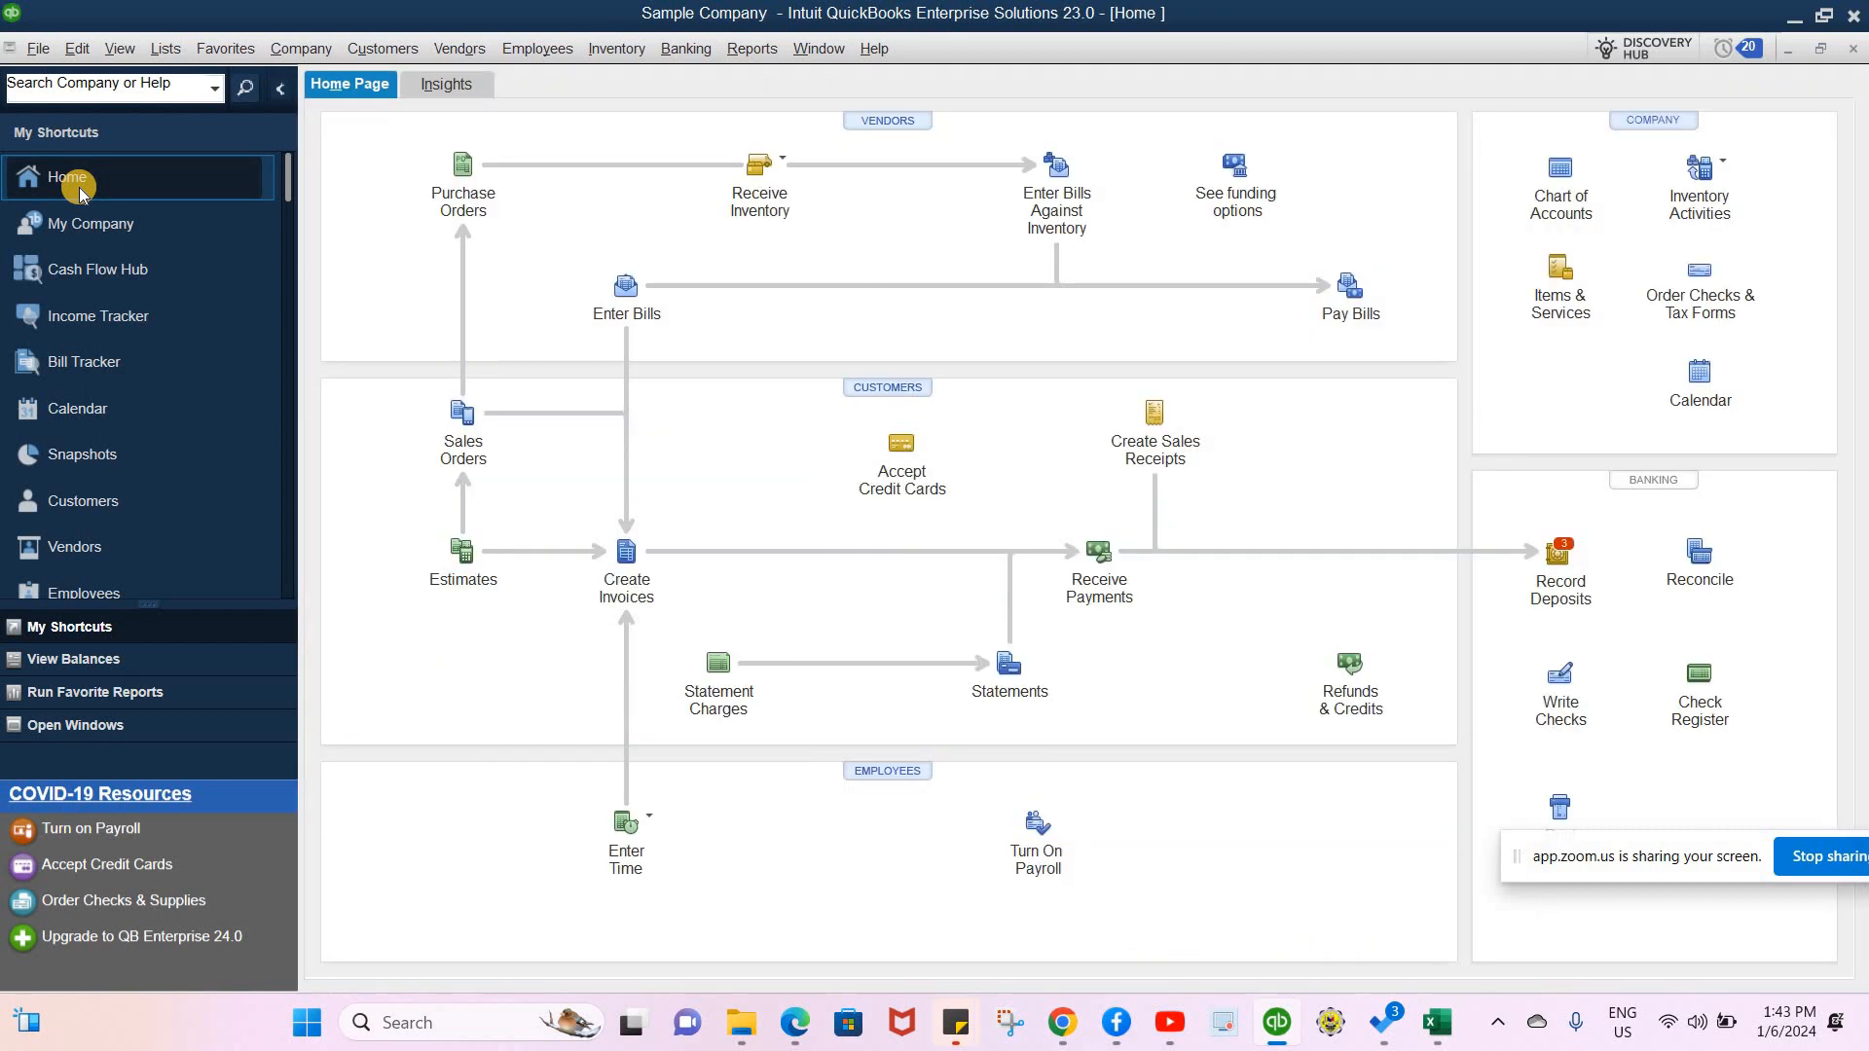
left_click(783, 165)
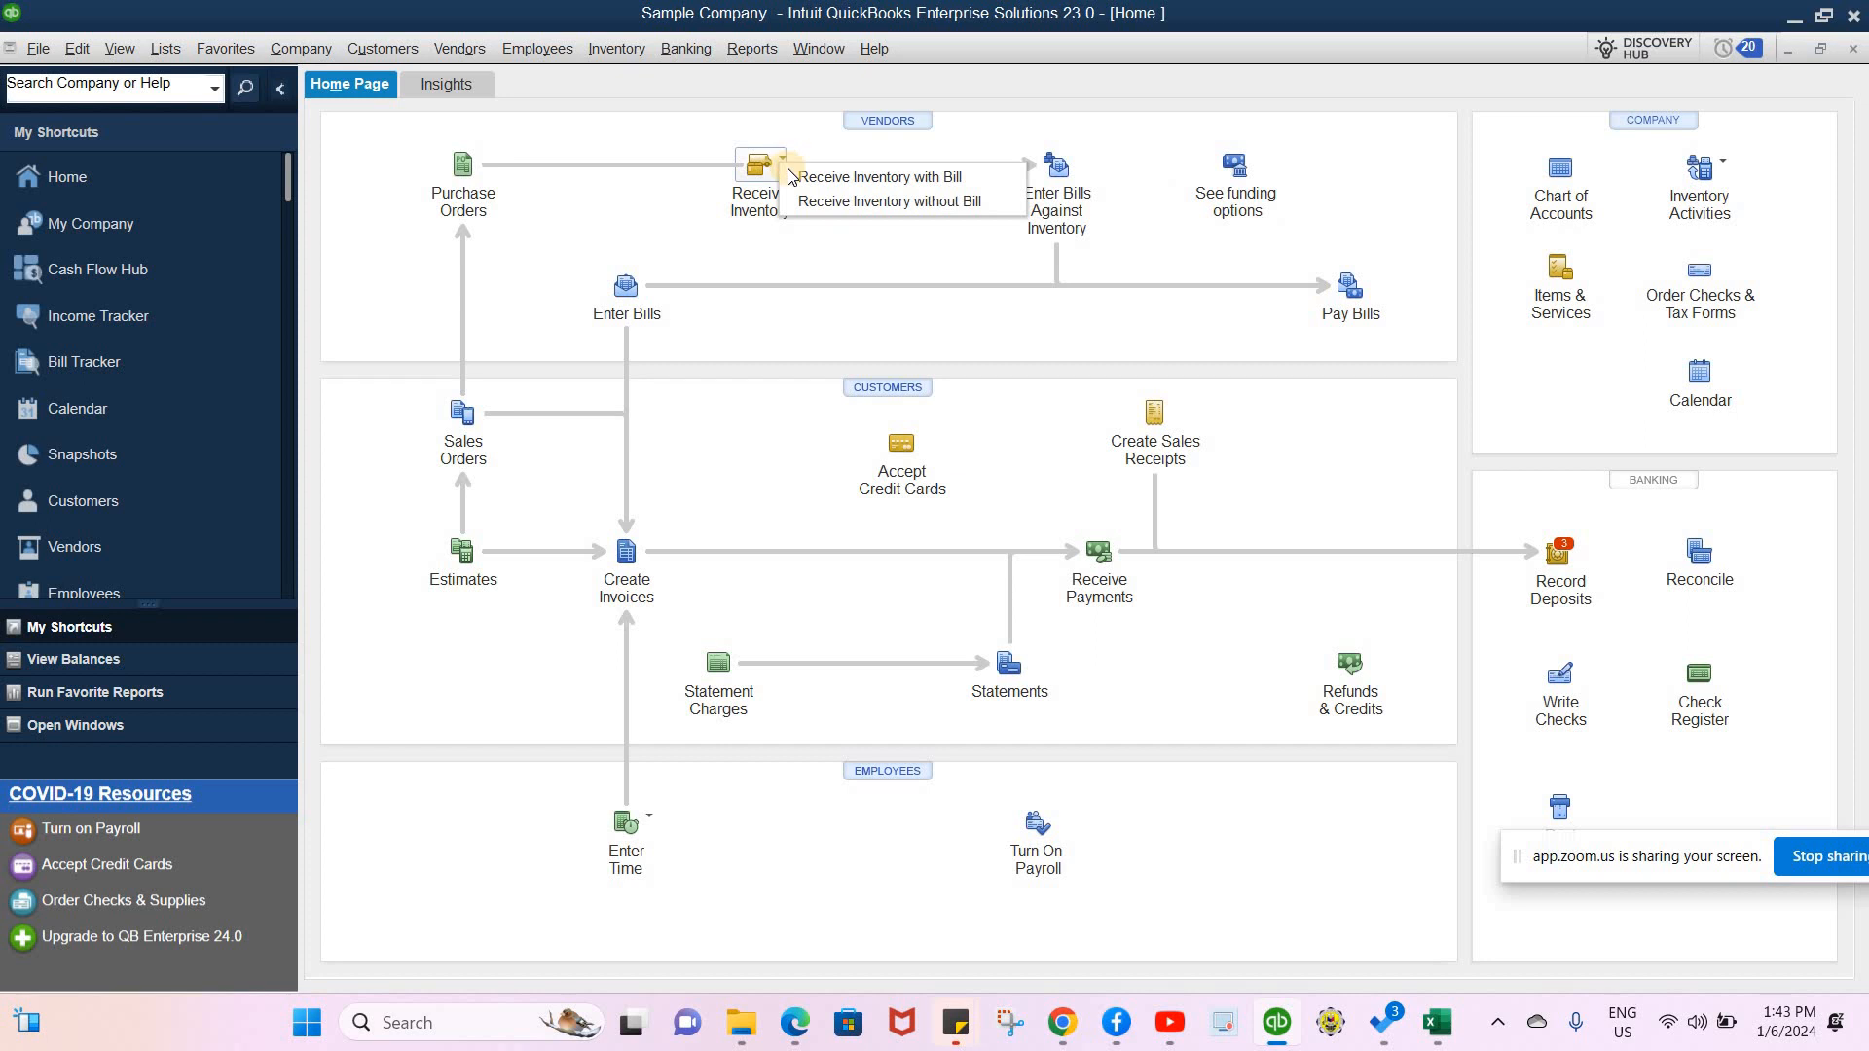
left_click(849, 175)
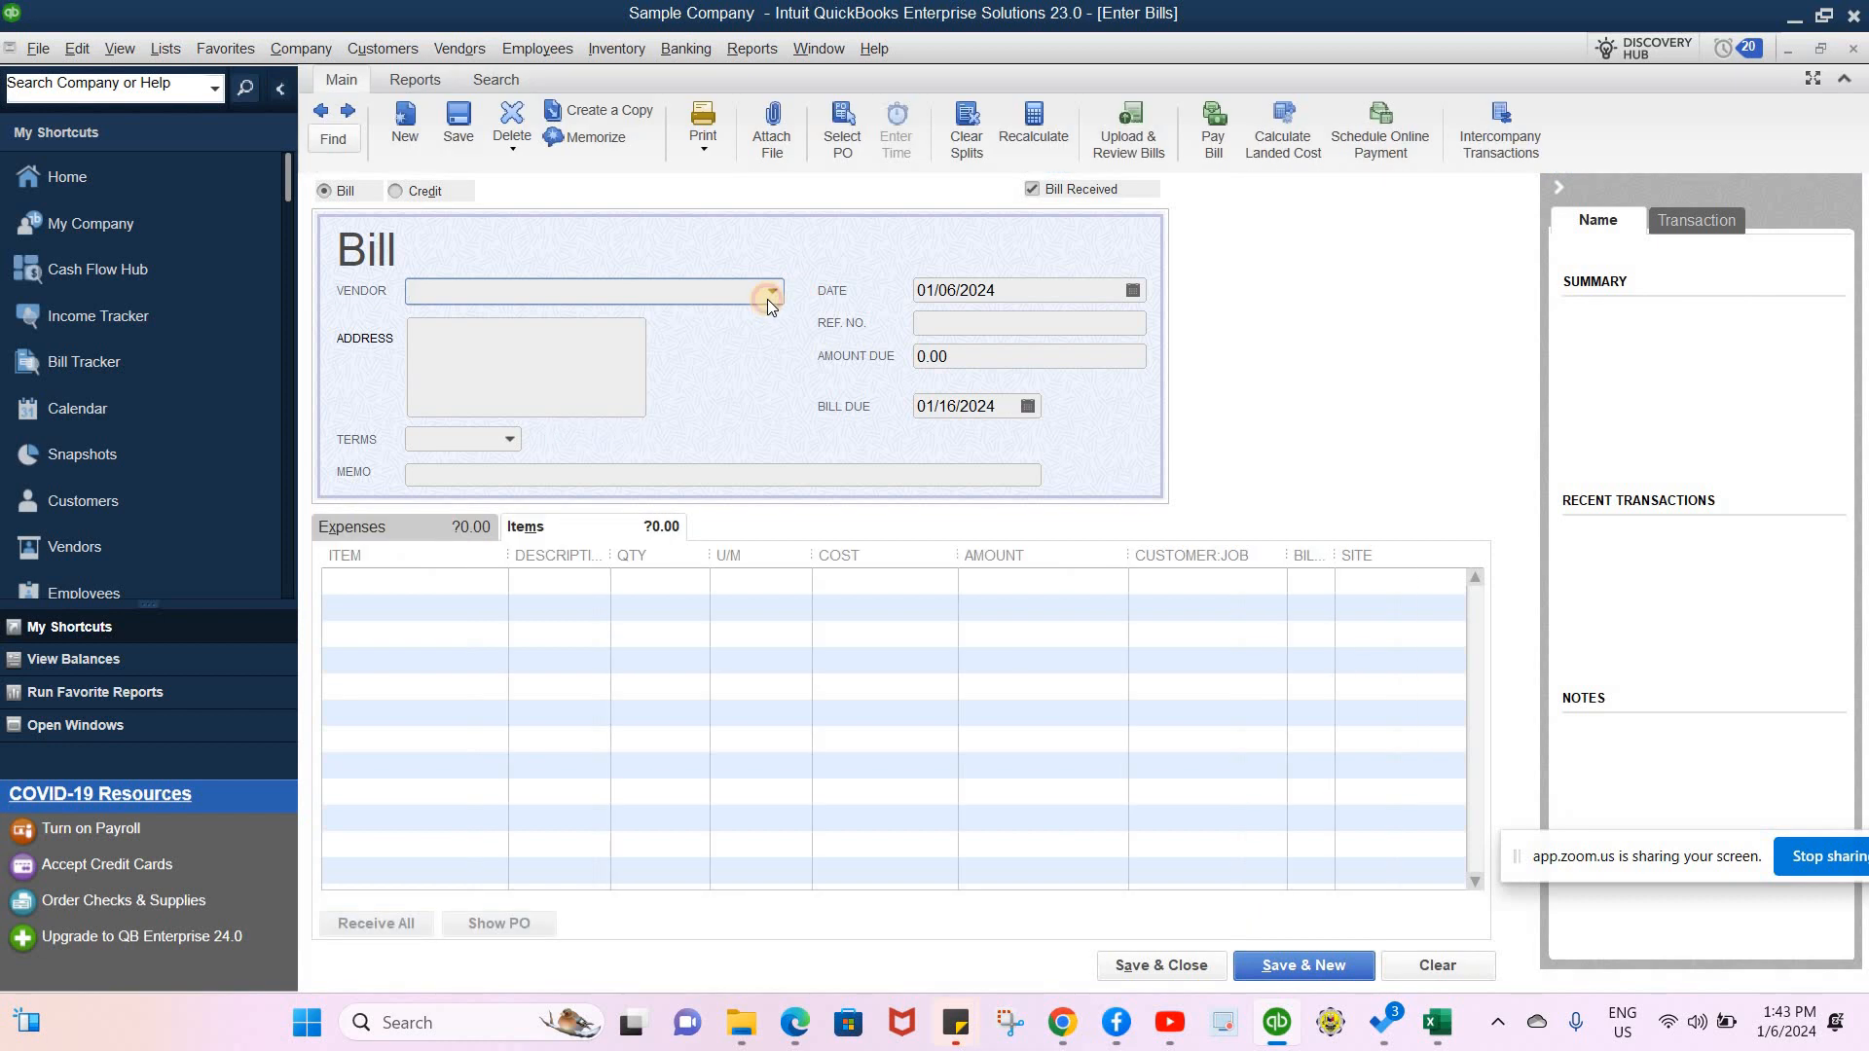
left_click(771, 292)
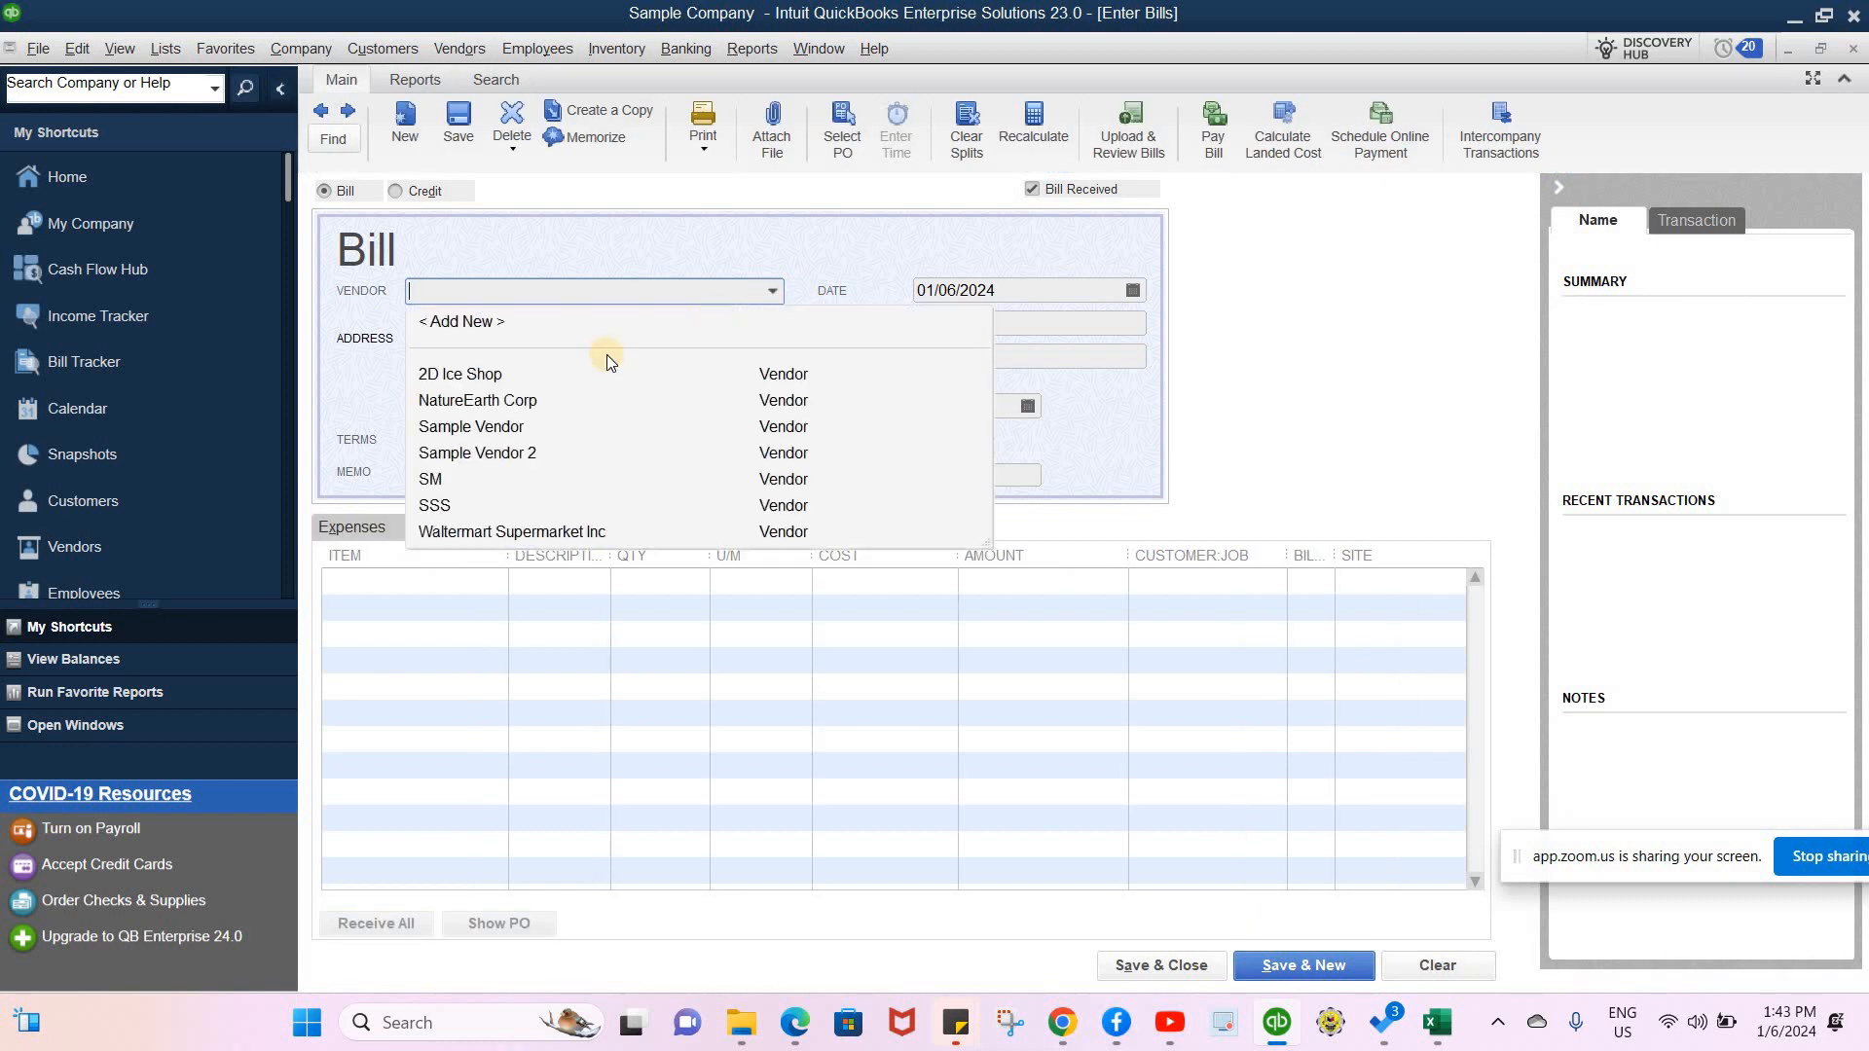
left_click(526, 479)
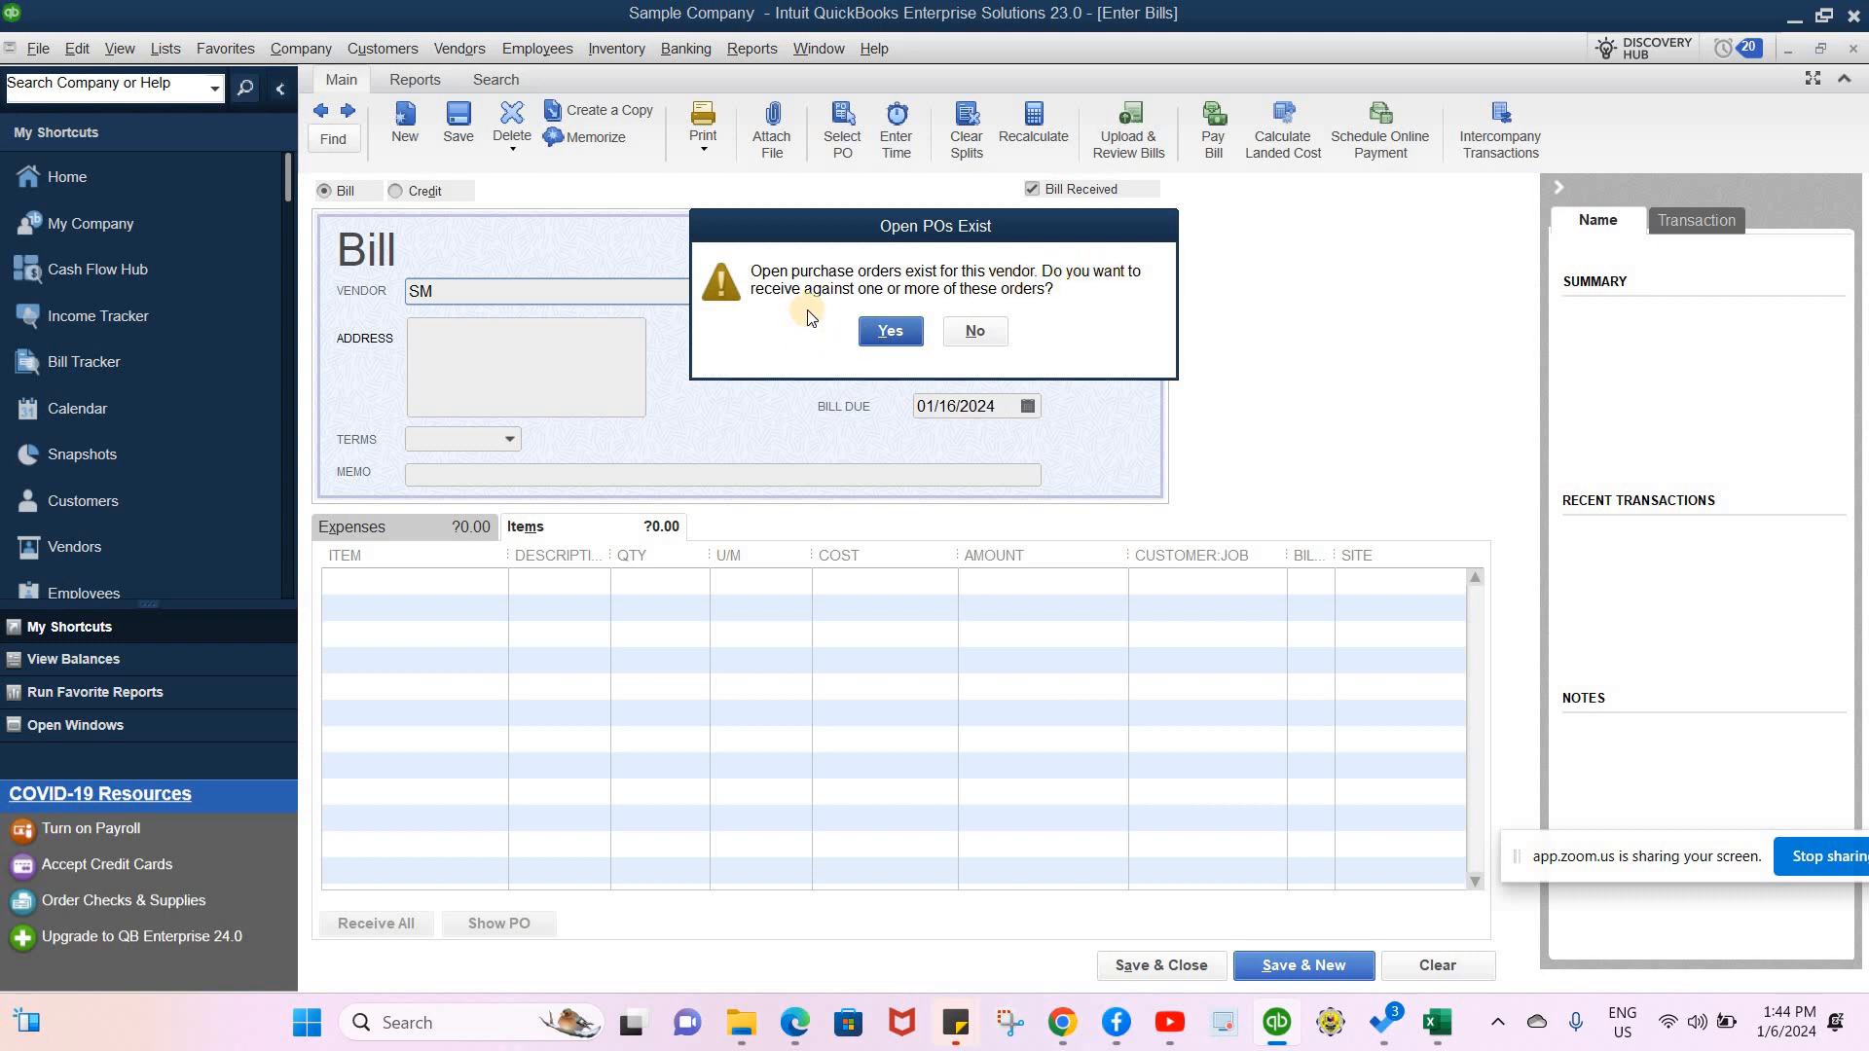
- Receive the bill's items against the first of SM's open purchase orders, the one for PORK
left_click(884, 337)
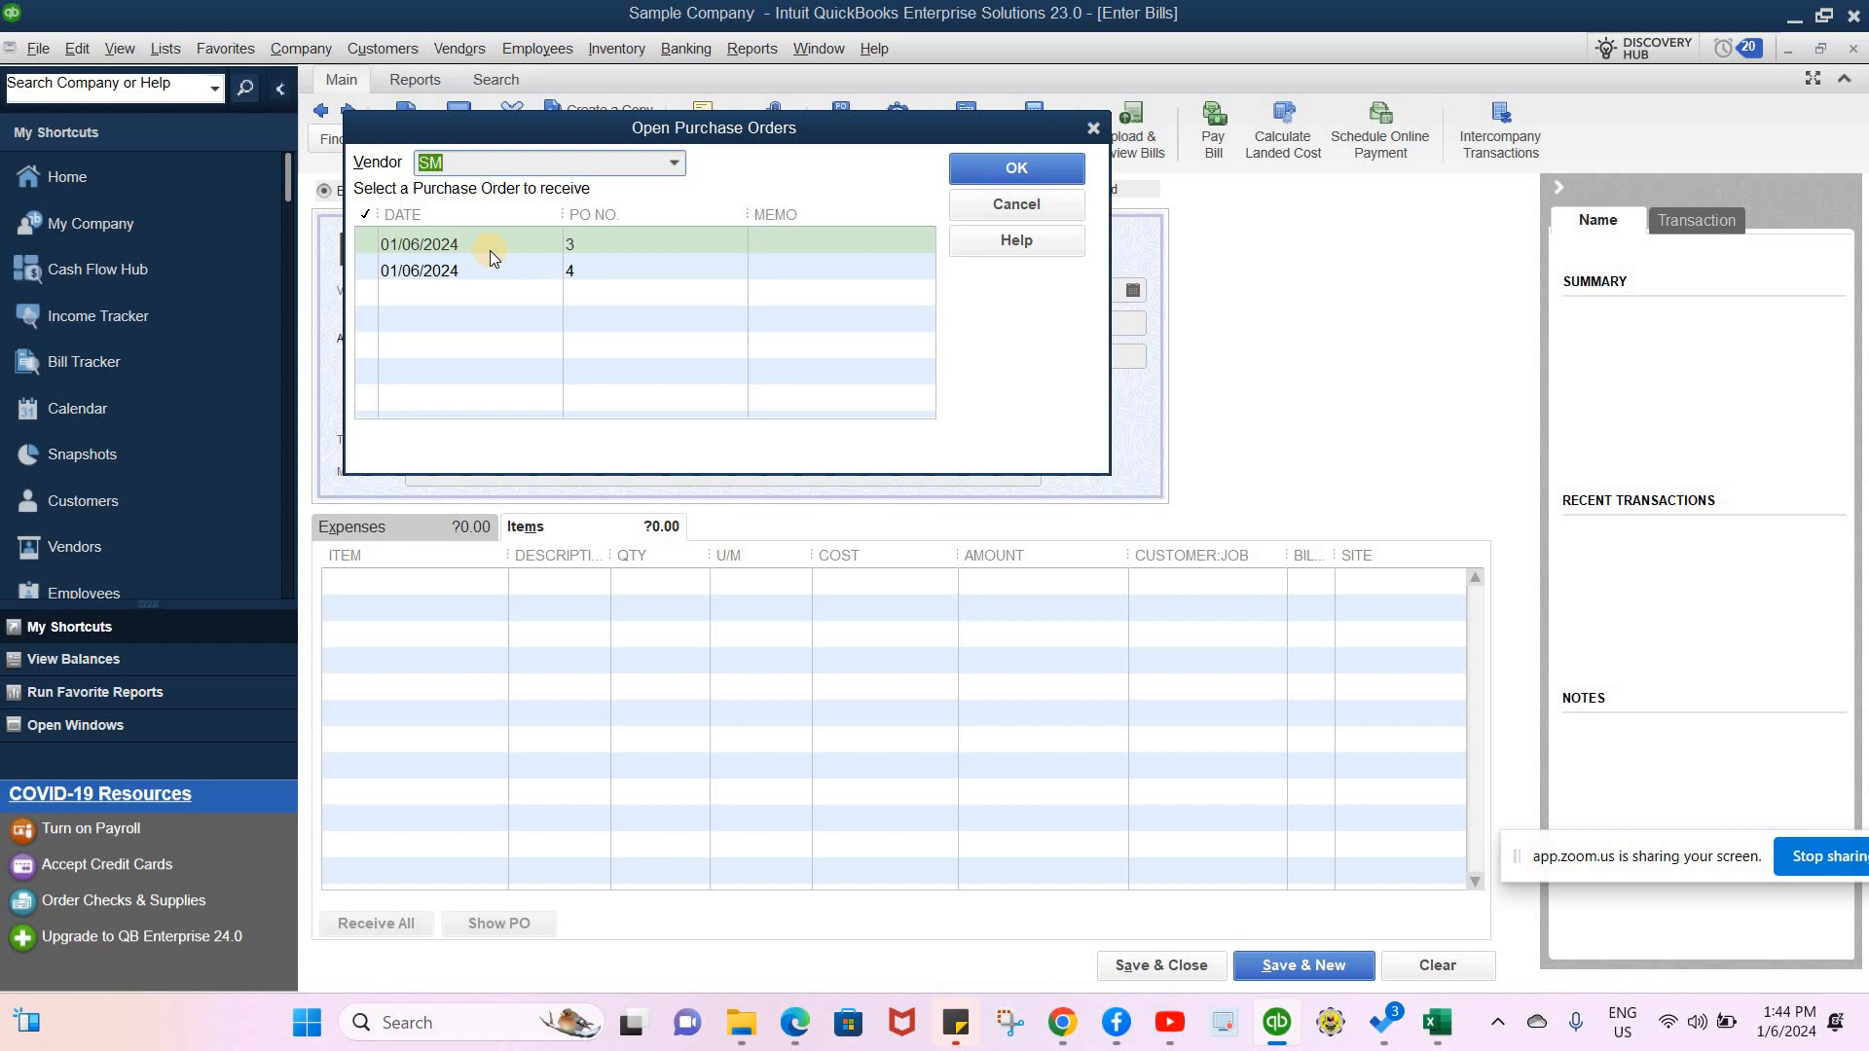
left_click(415, 243)
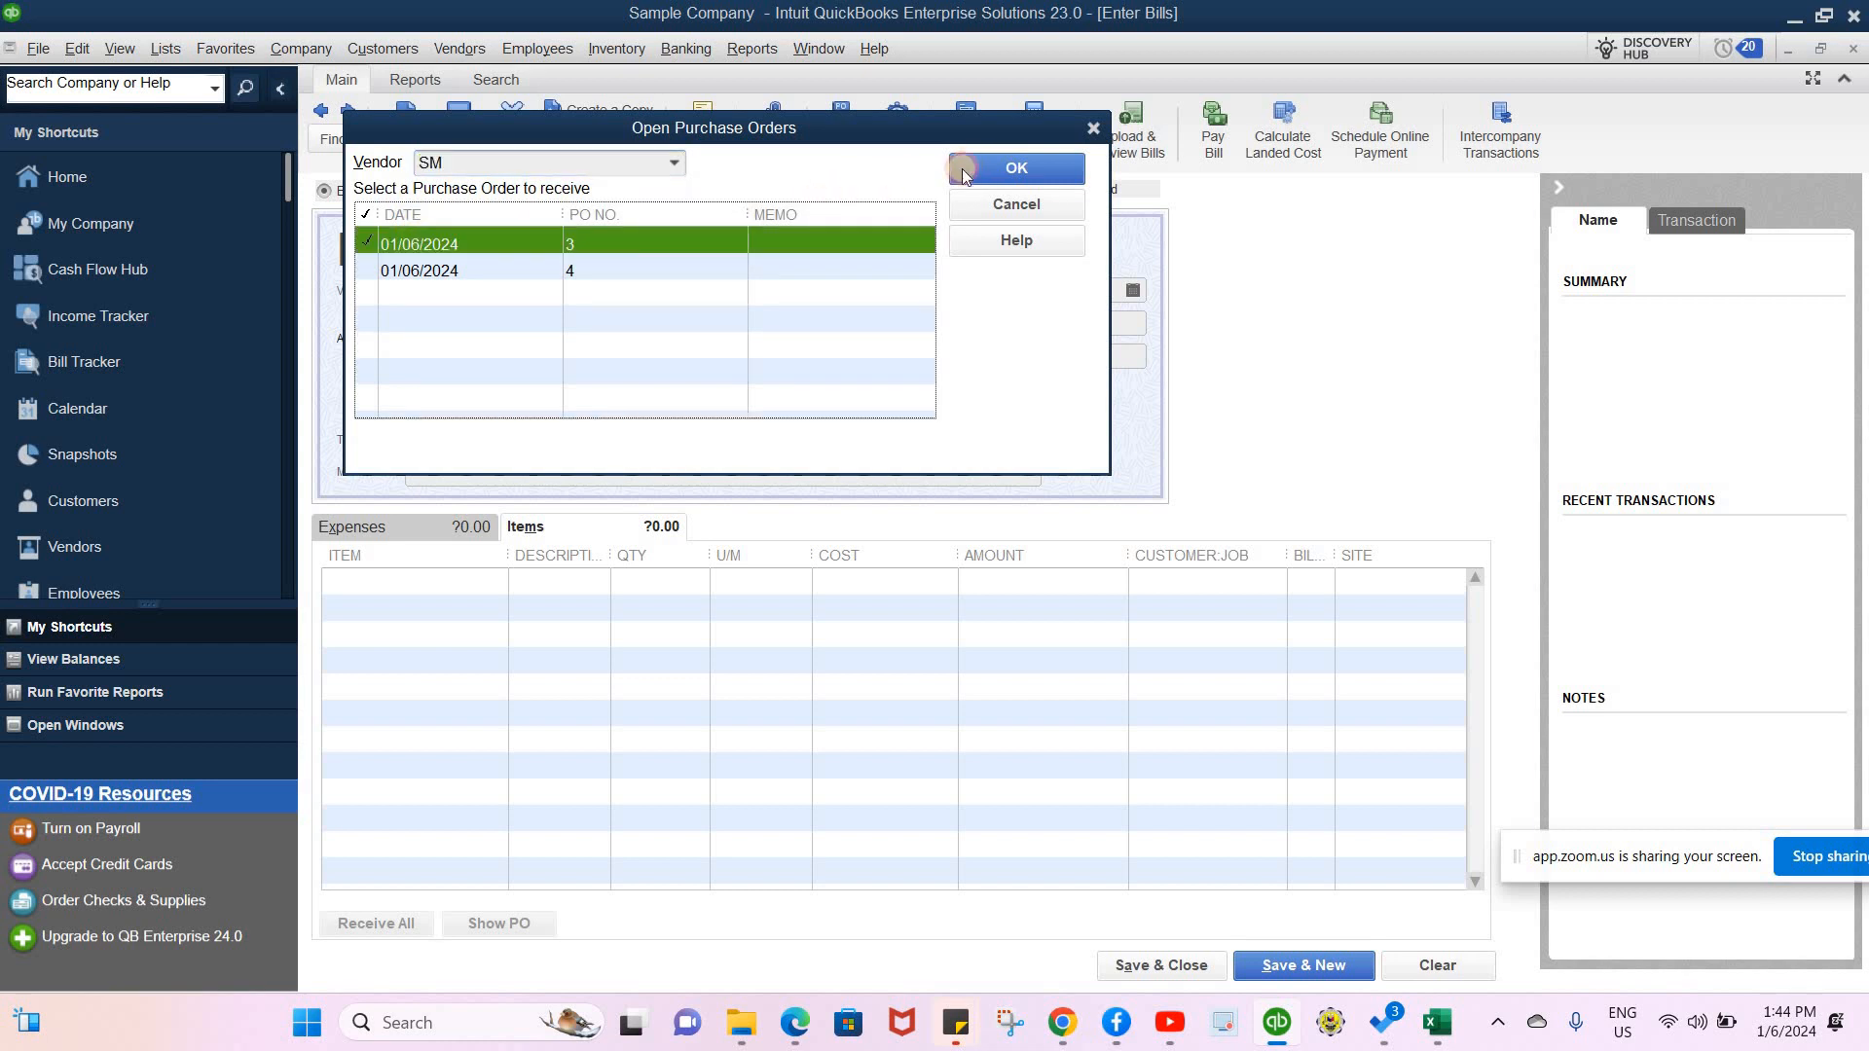
key("Return")
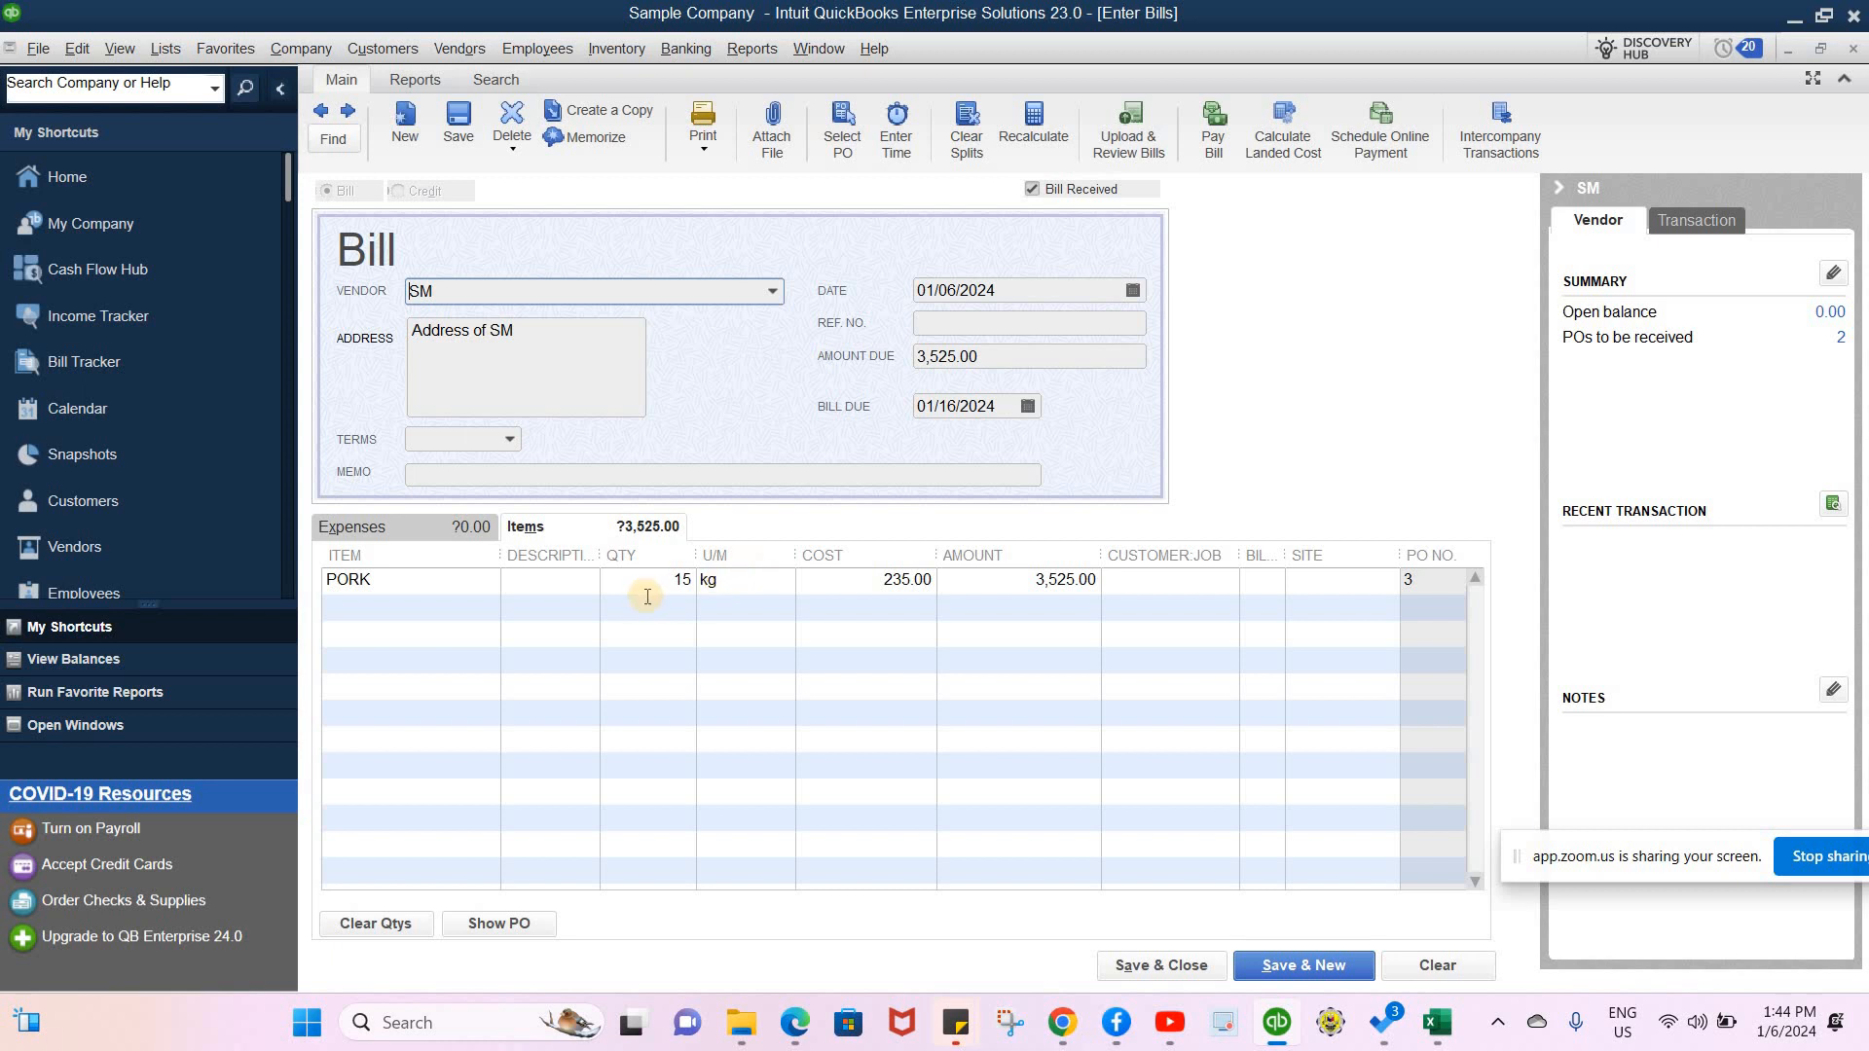
- Set the received quantity of PORK on the bill to 10
left_click(725, 574)
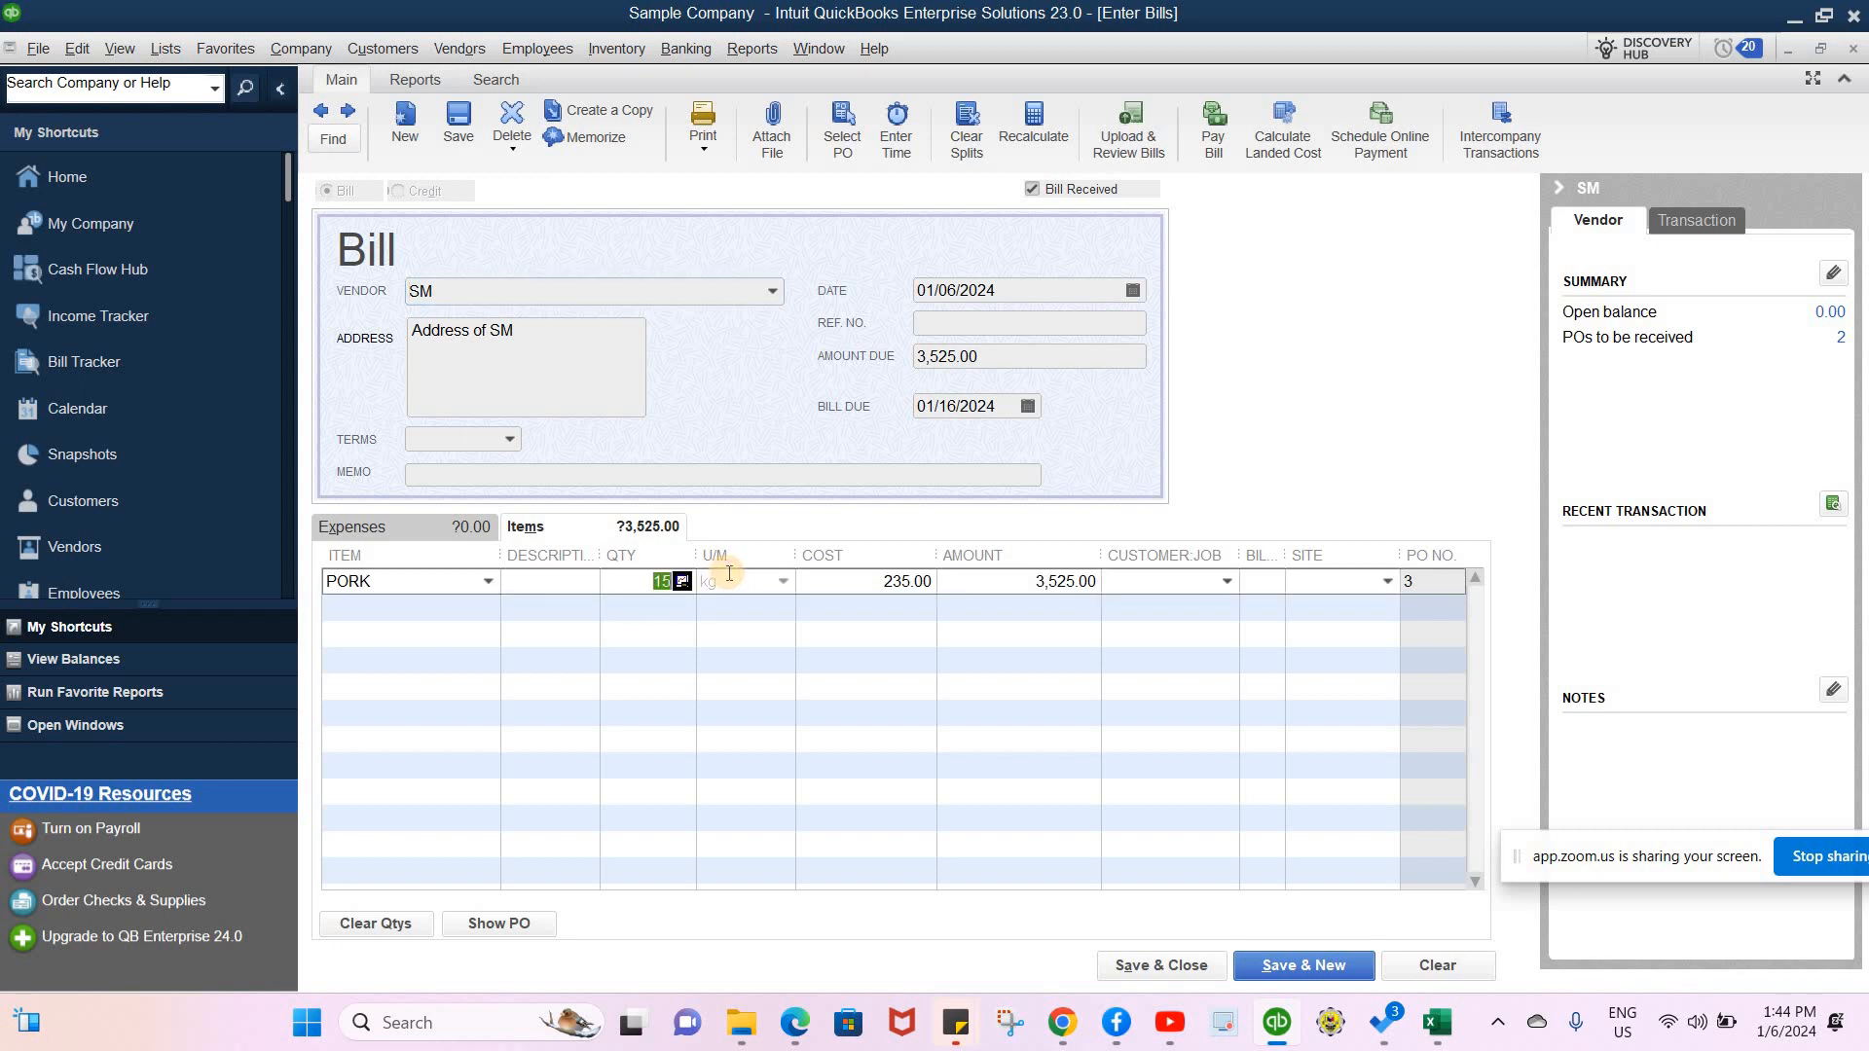
type("10")
left_click(772, 625)
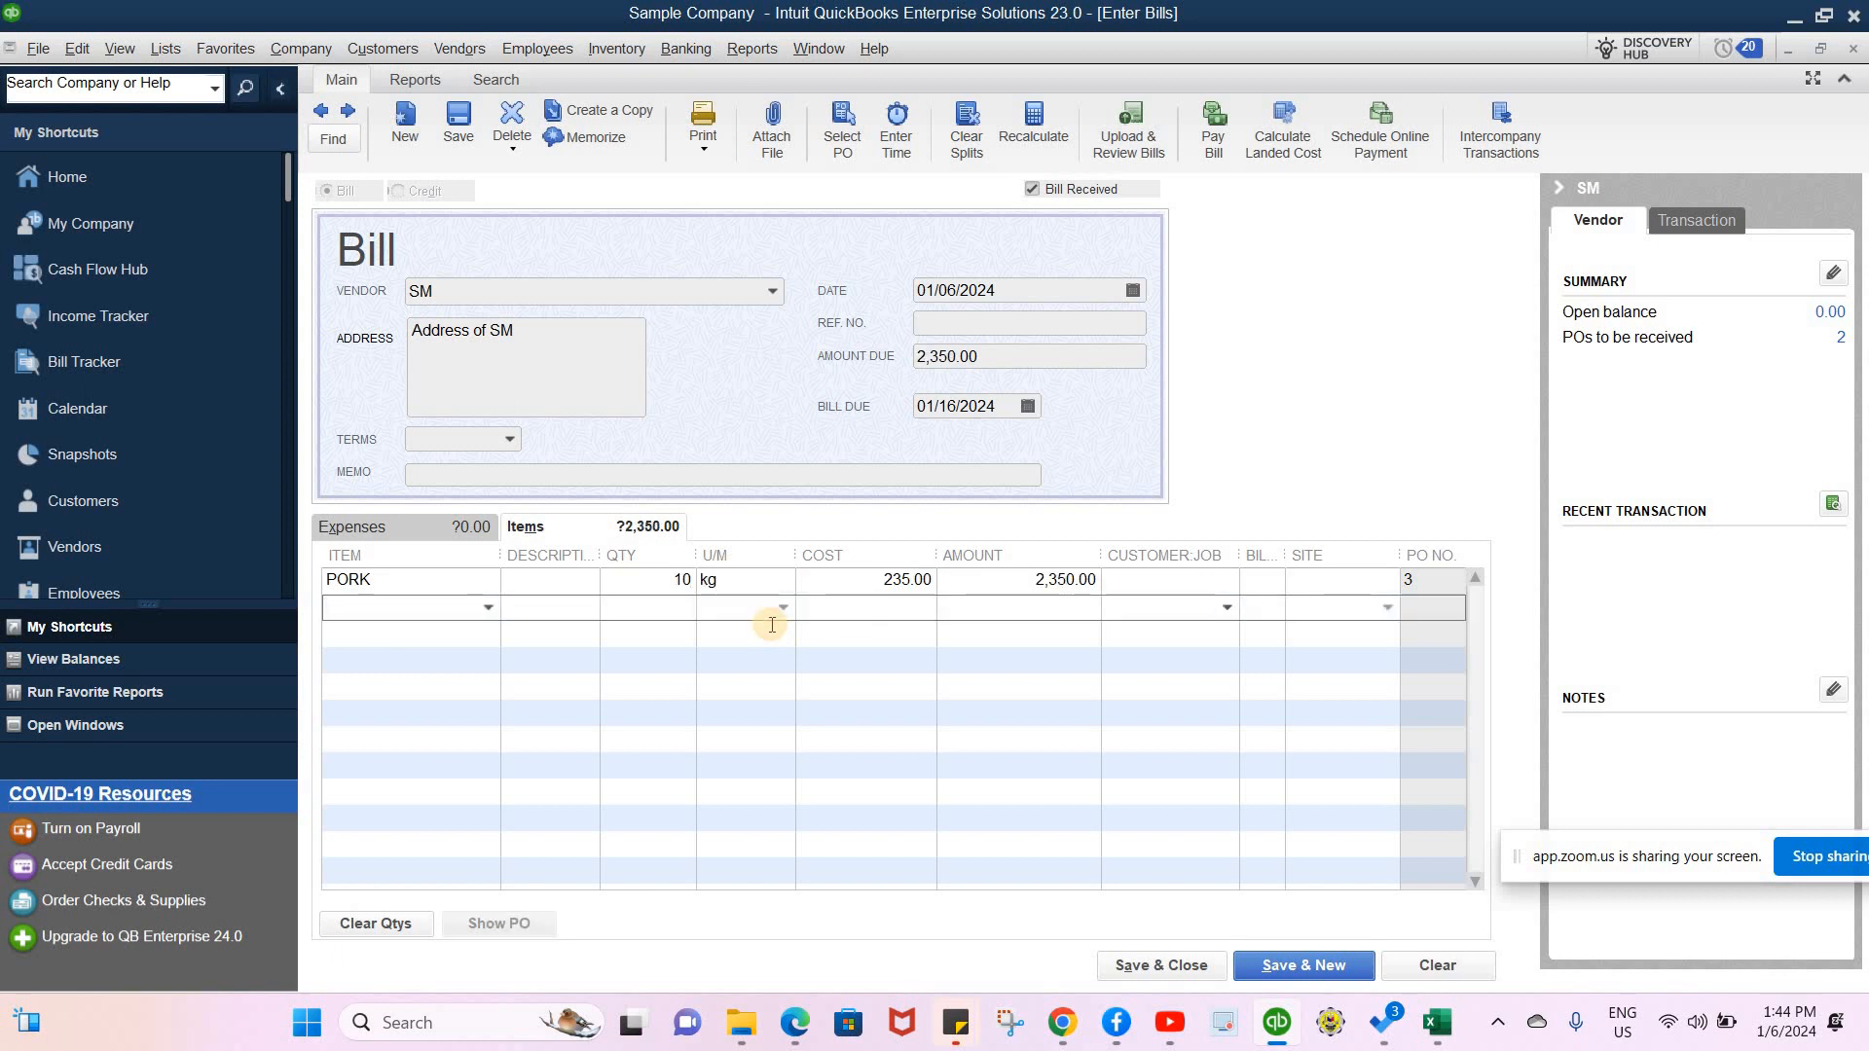
- Enter "INV #" as the bill's reference number and try to save and close the bill
left_click(977, 322)
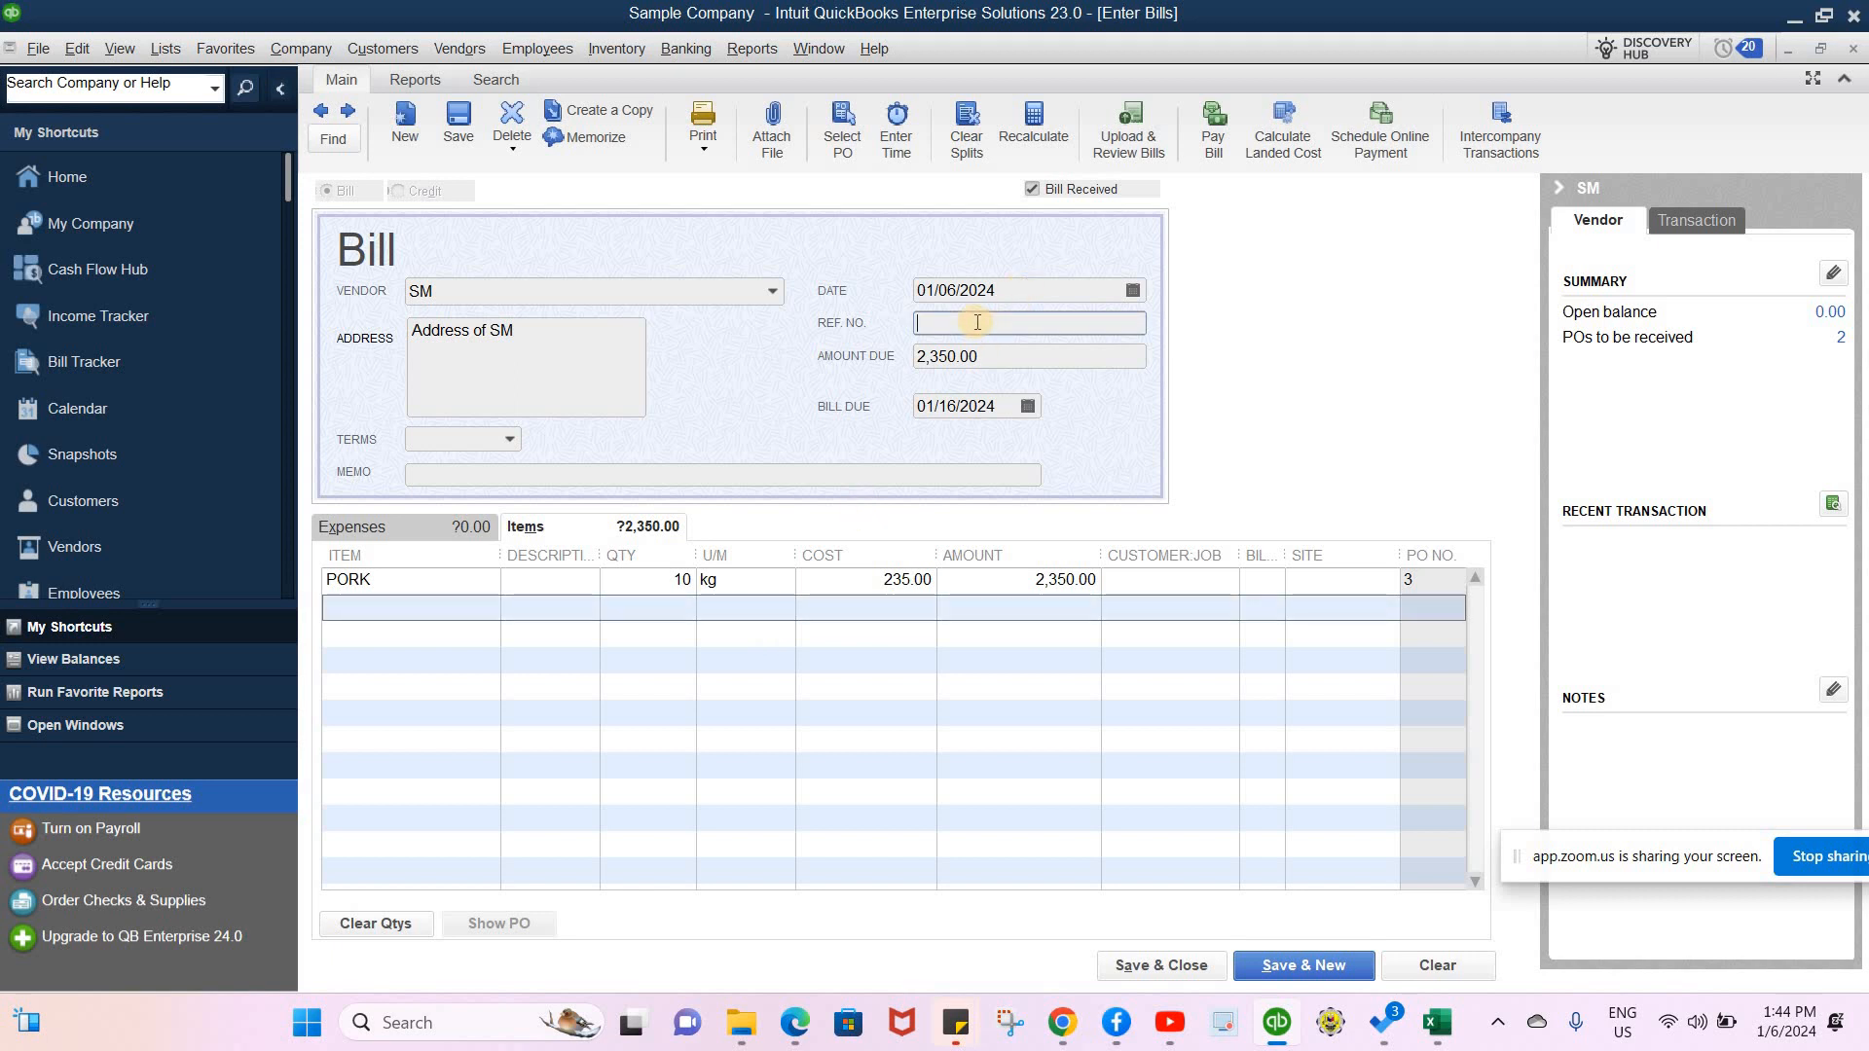
type("INV #")
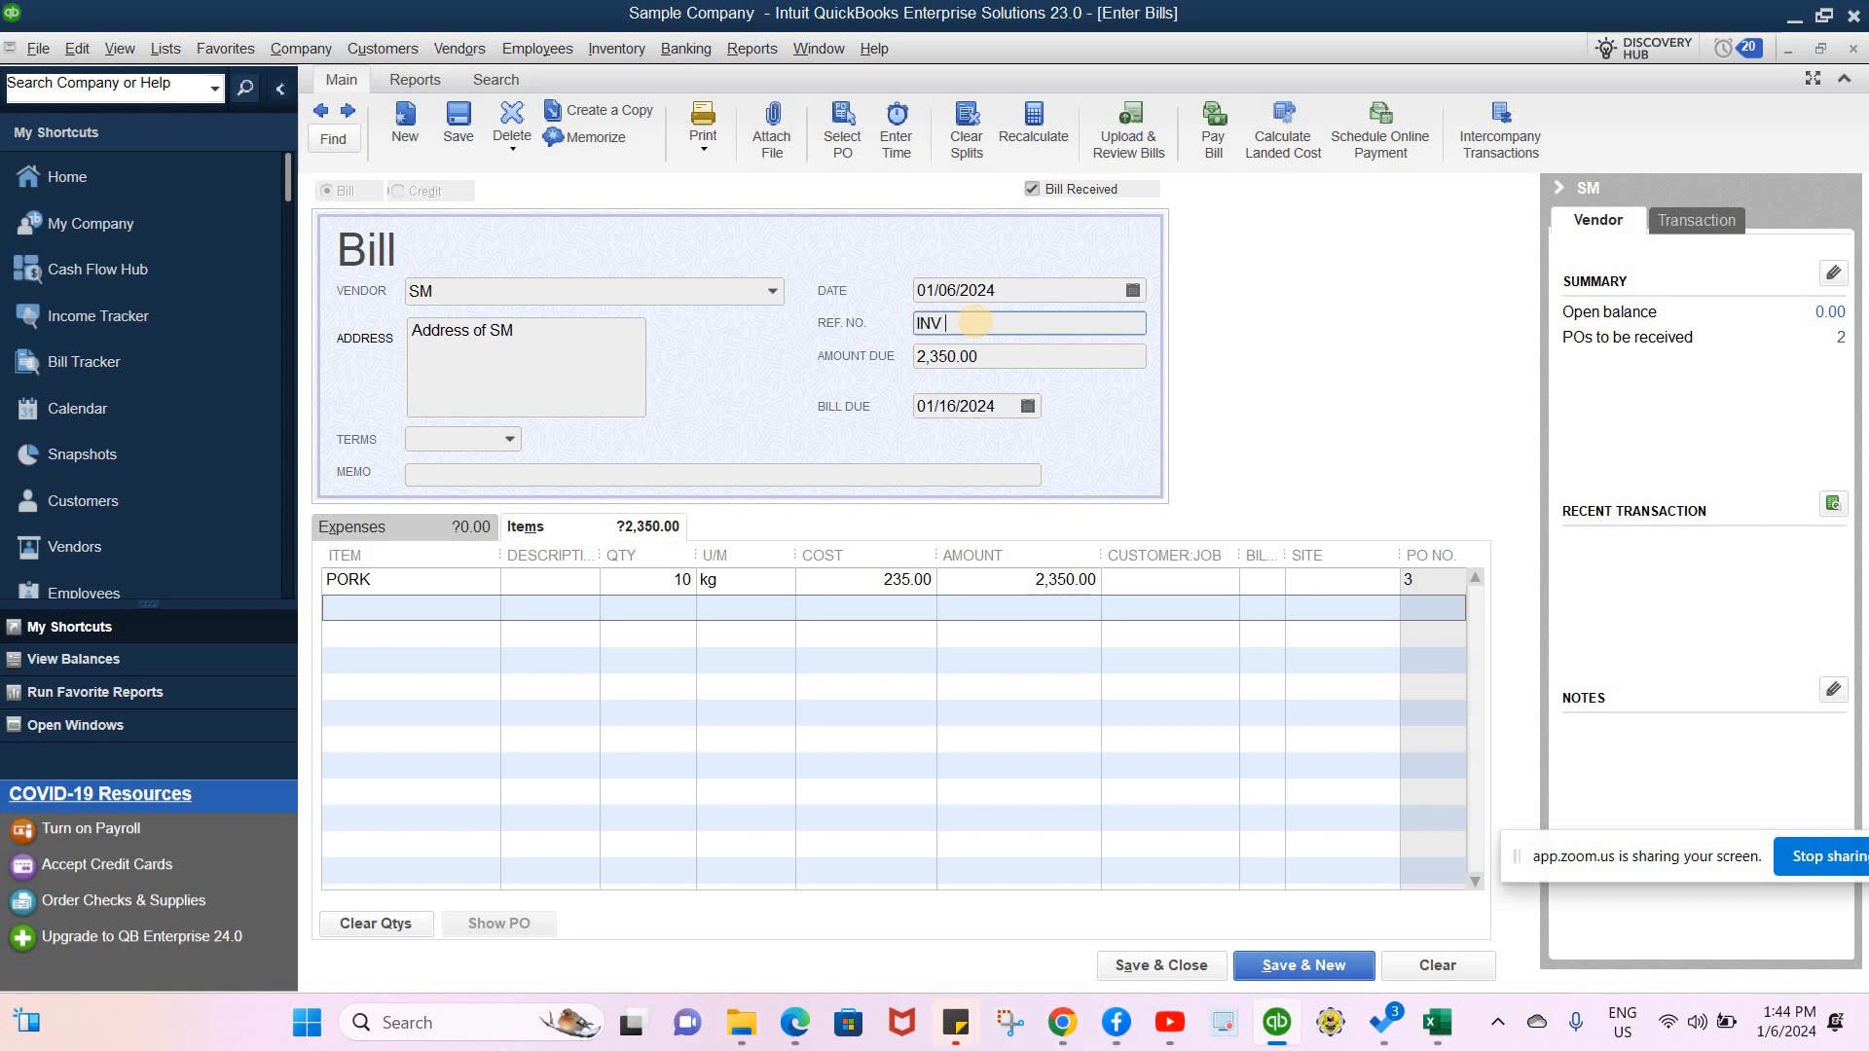
left_click(650, 472)
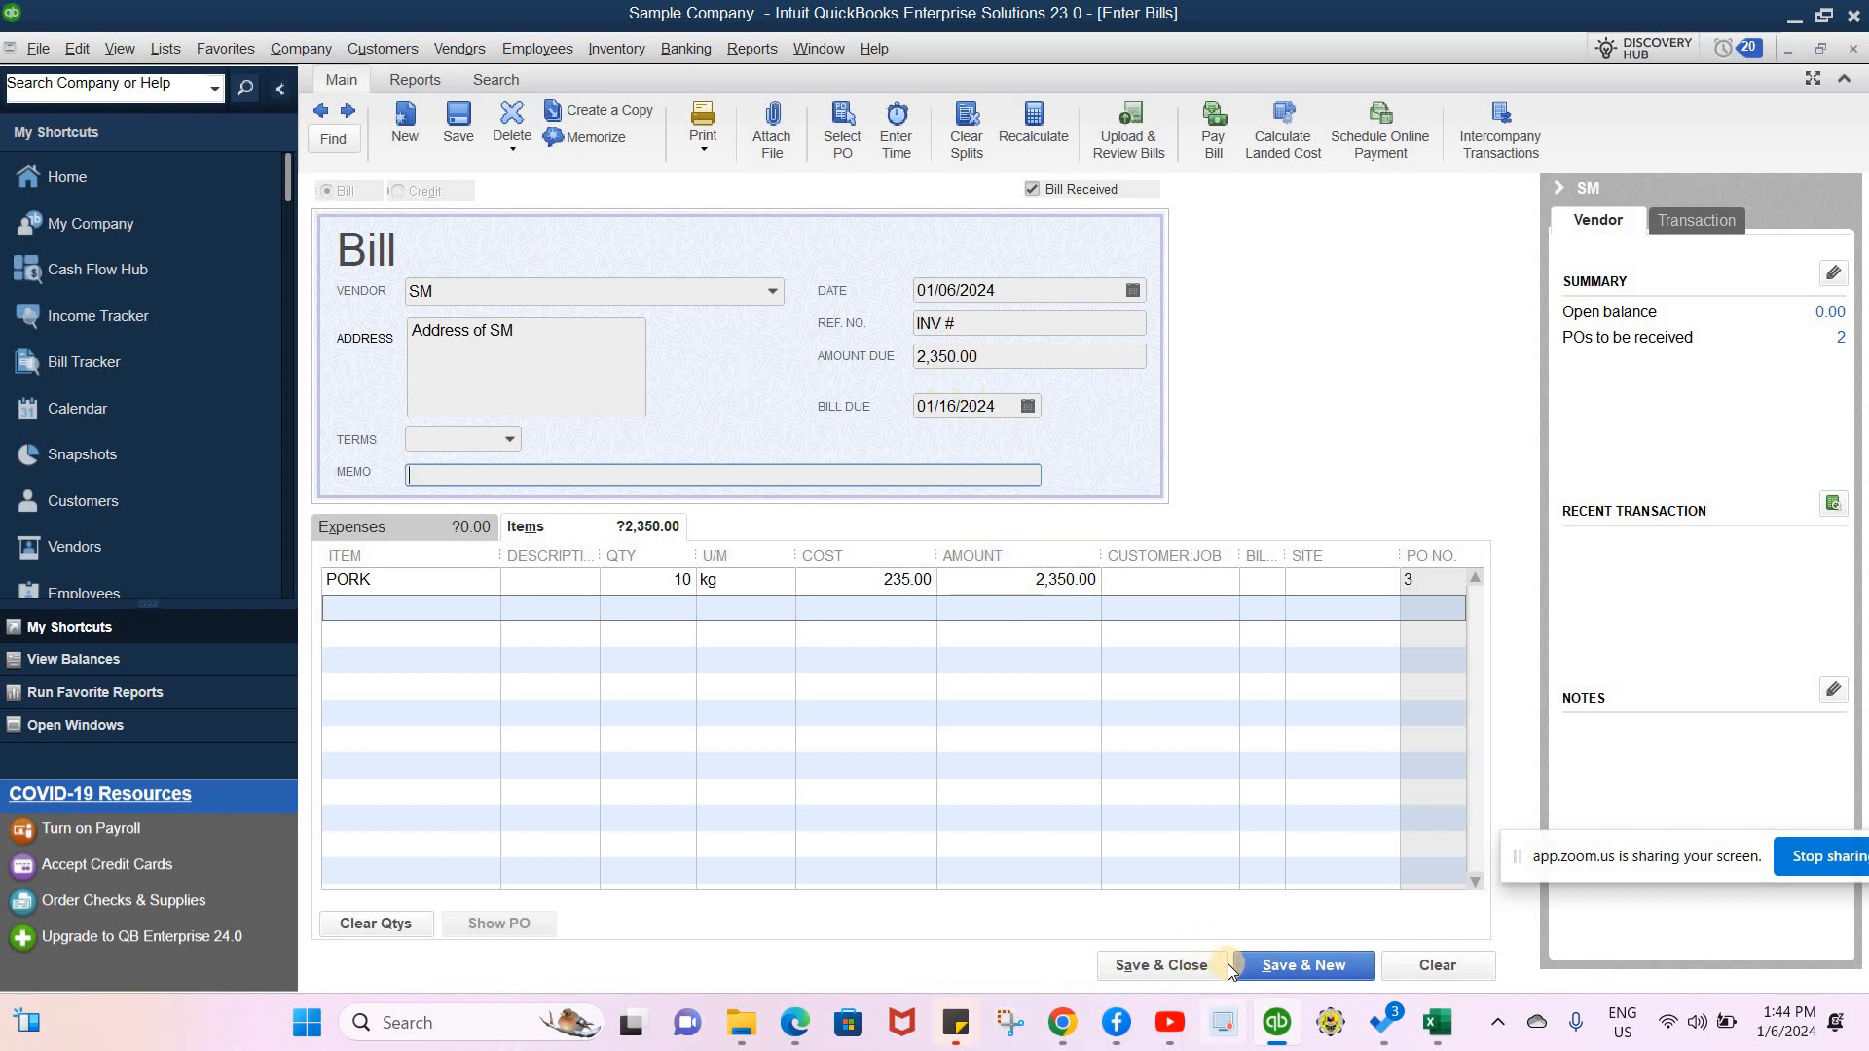
left_click(1170, 969)
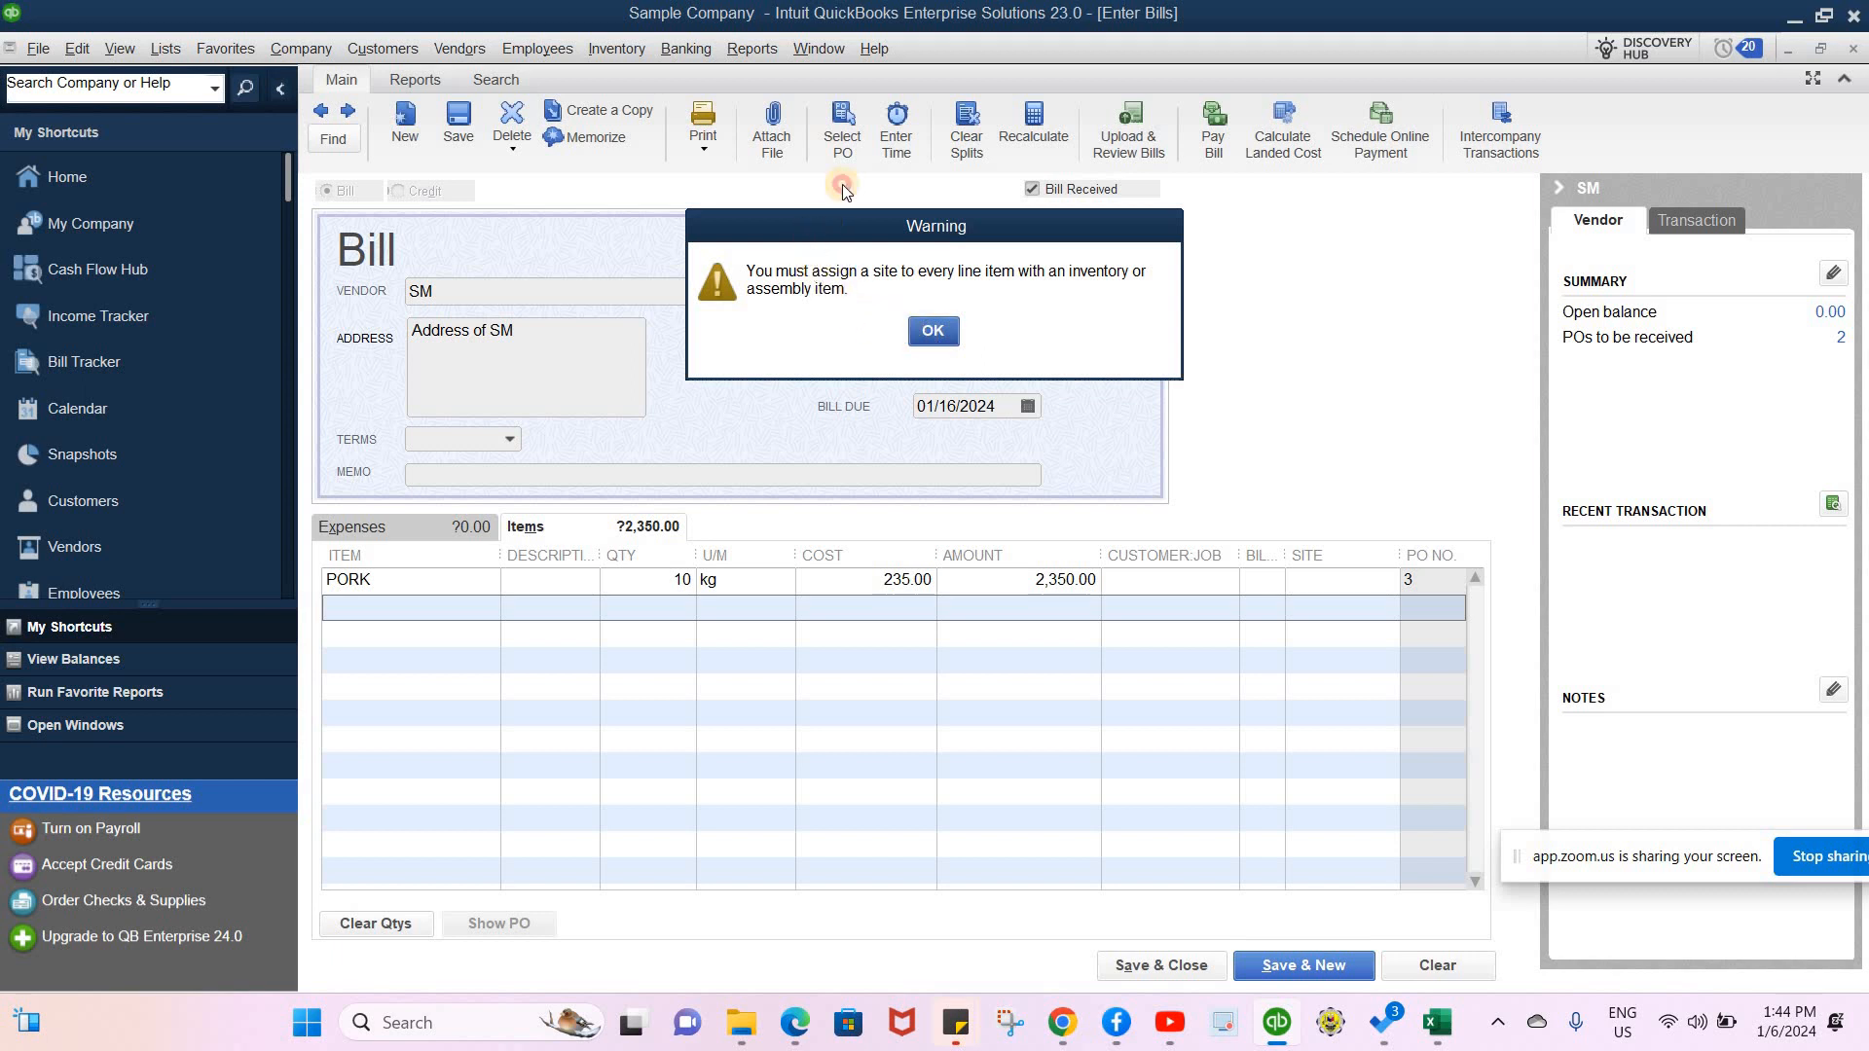
left_click_drag(951, 285, 1035, 157)
left_click(936, 331)
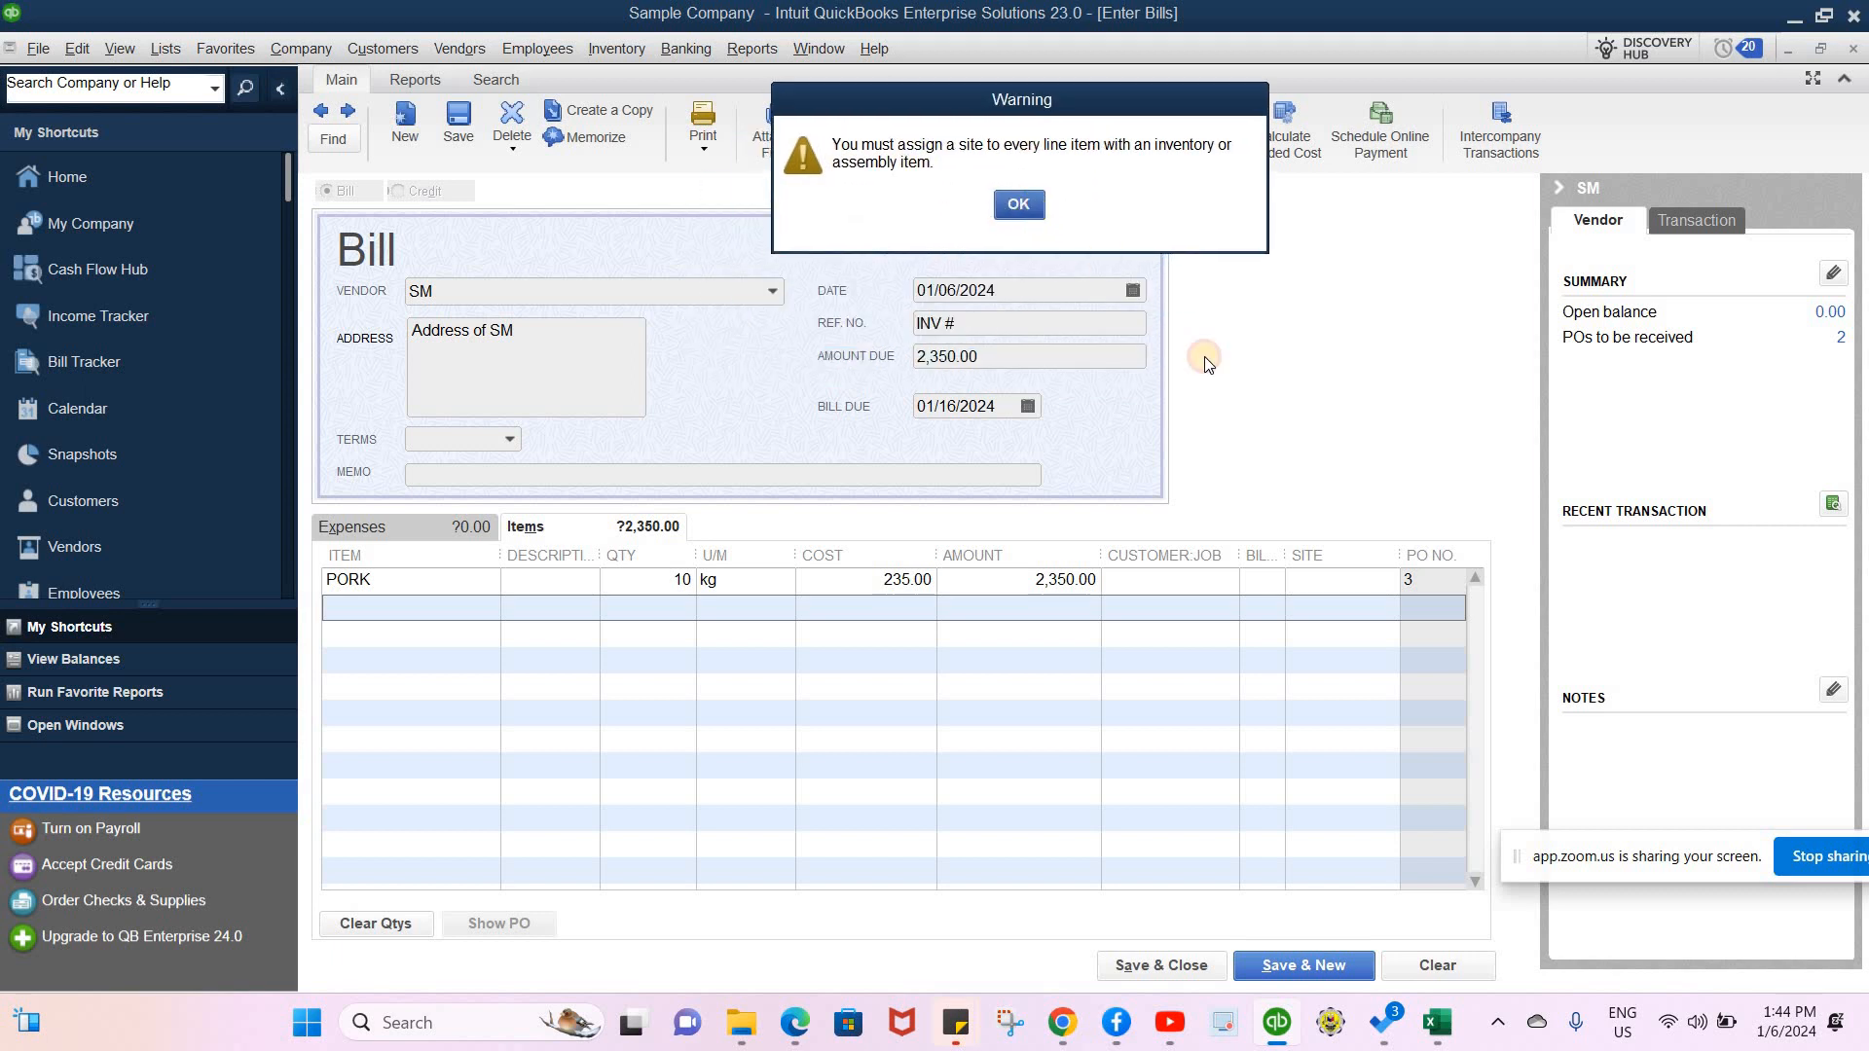
- Assign the PORK line to a new inventory site named REF A, and save and close the bill
left_click(1355, 584)
left_click(1387, 582)
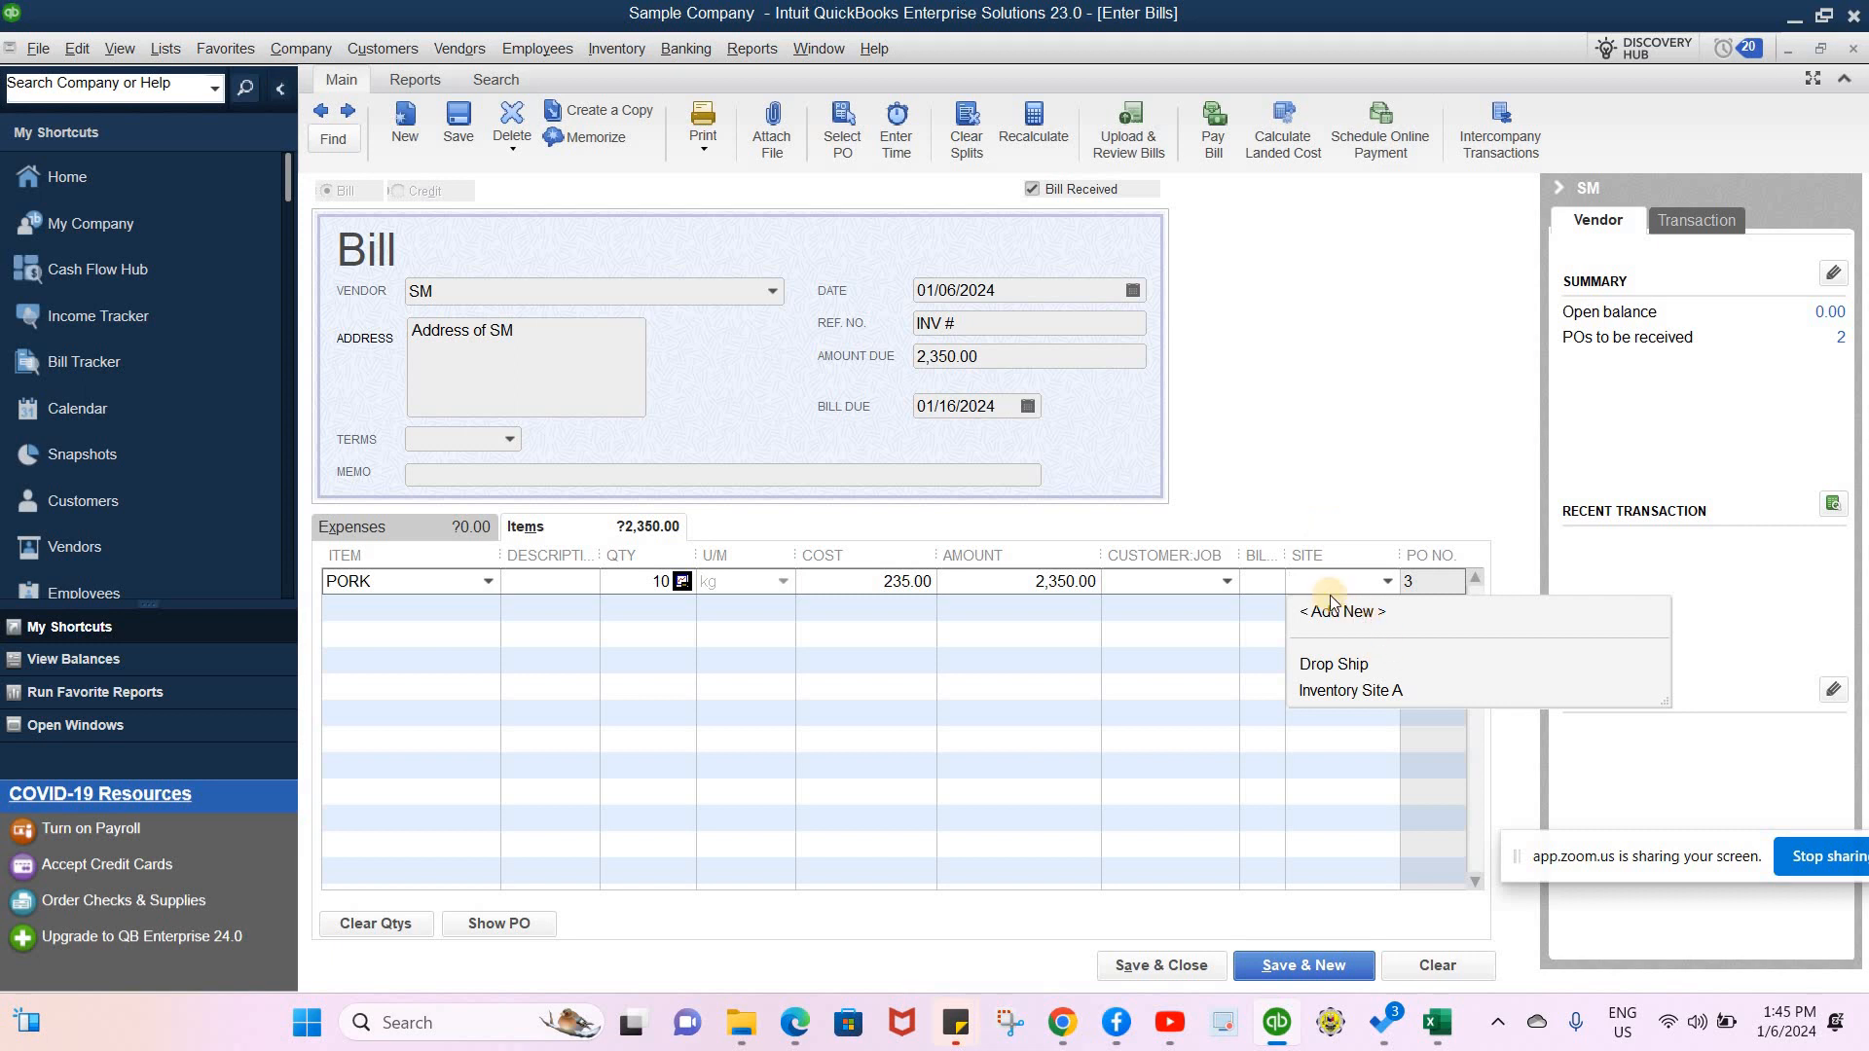
left_click(1367, 621)
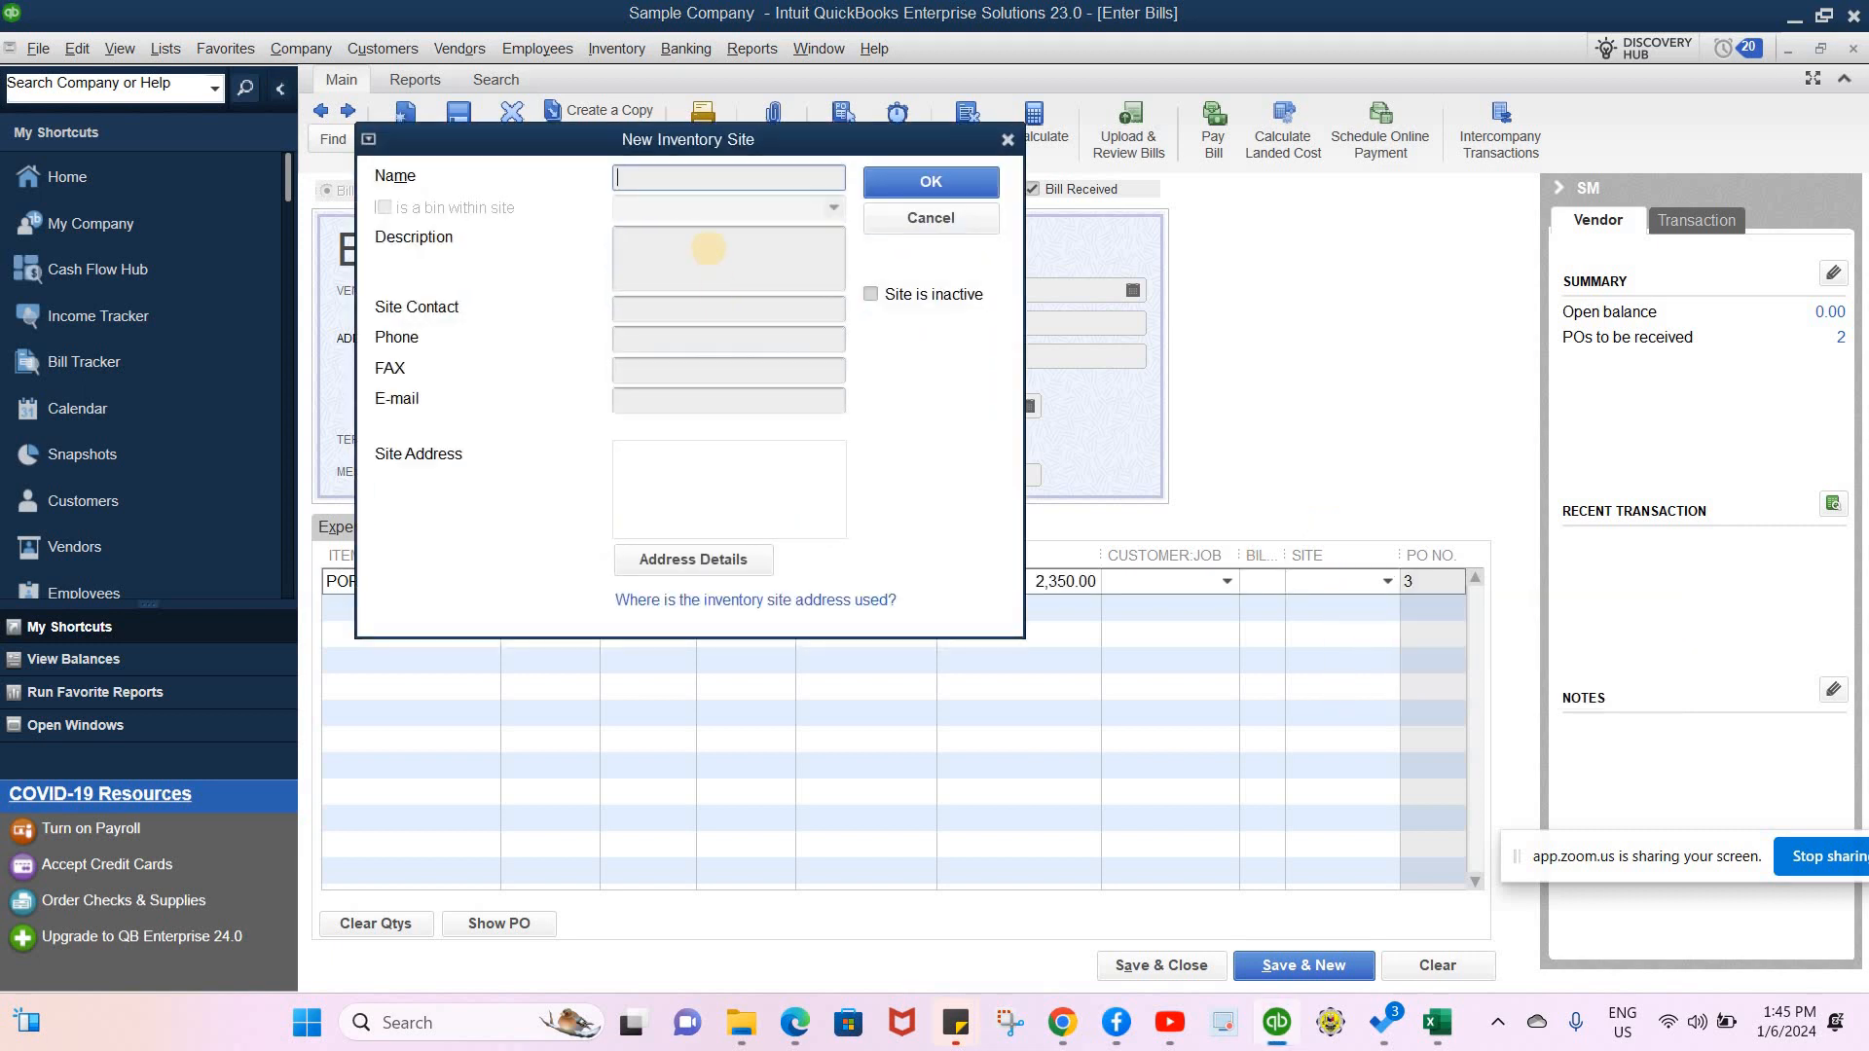
key("Caps_Lock")
type("REF A")
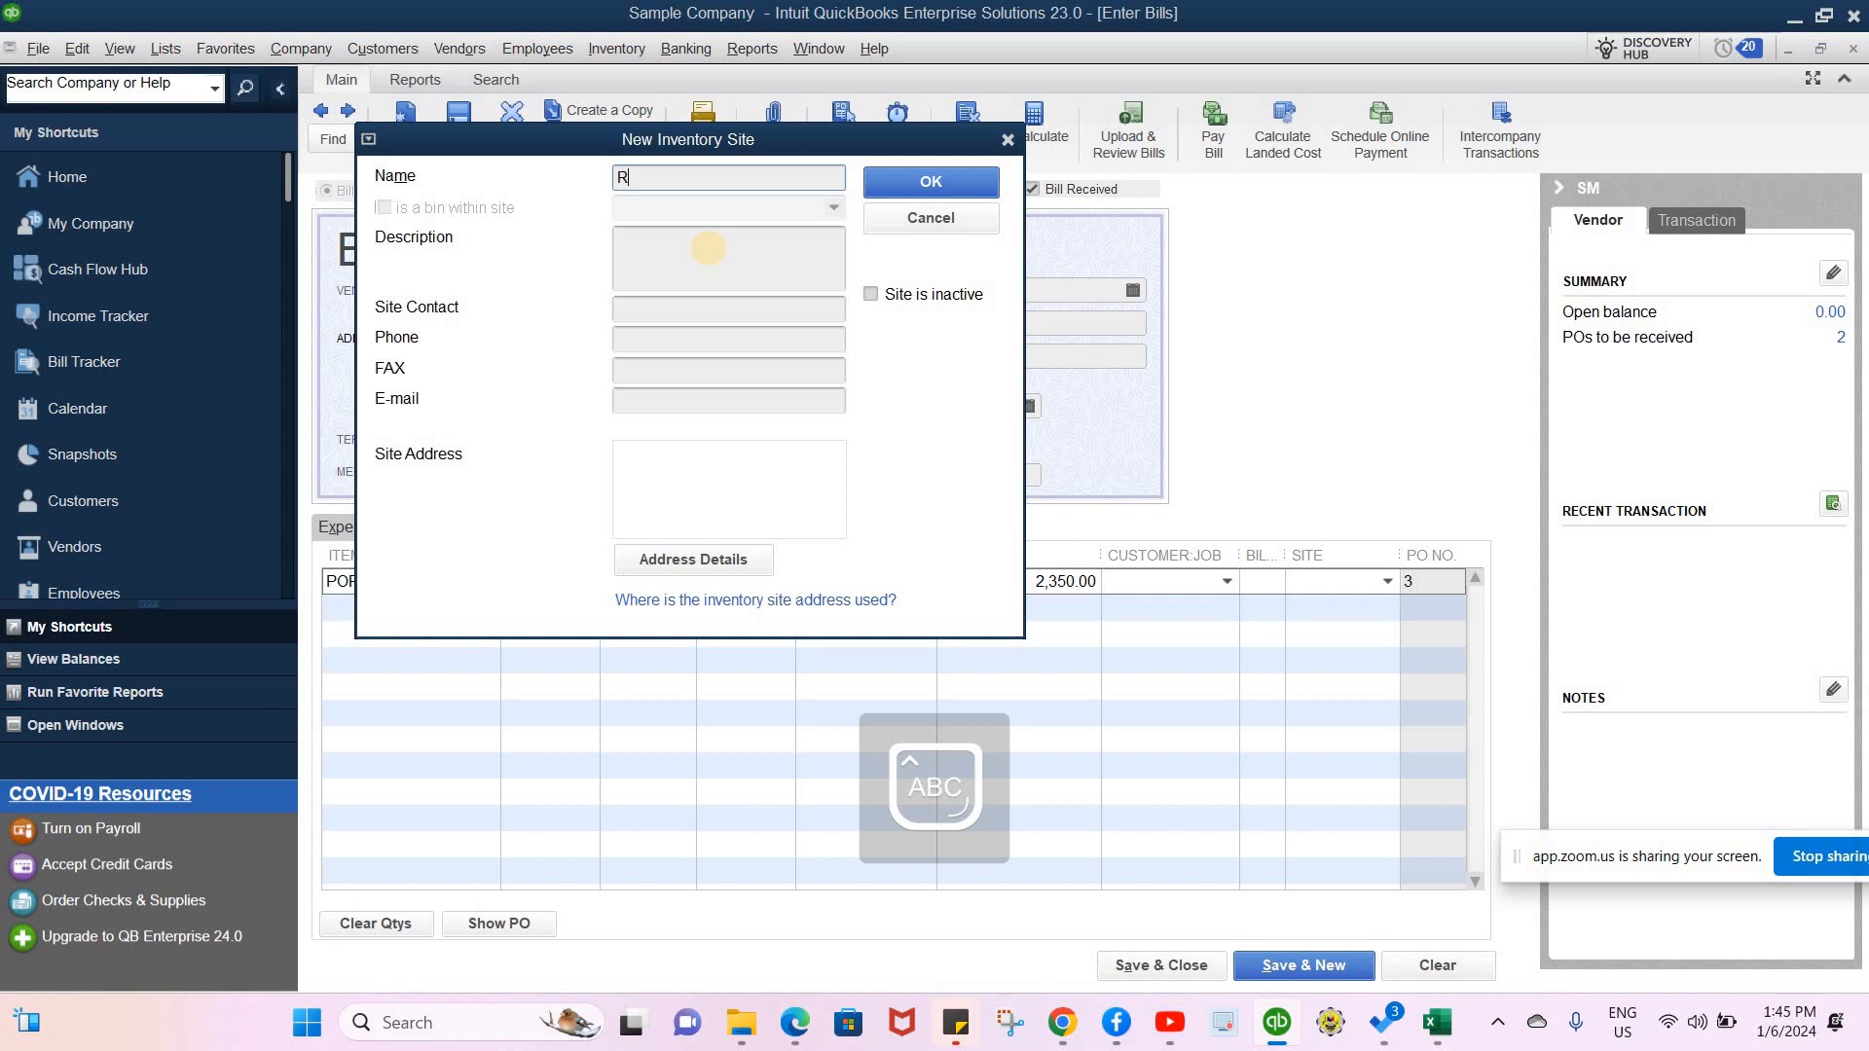
left_click(909, 185)
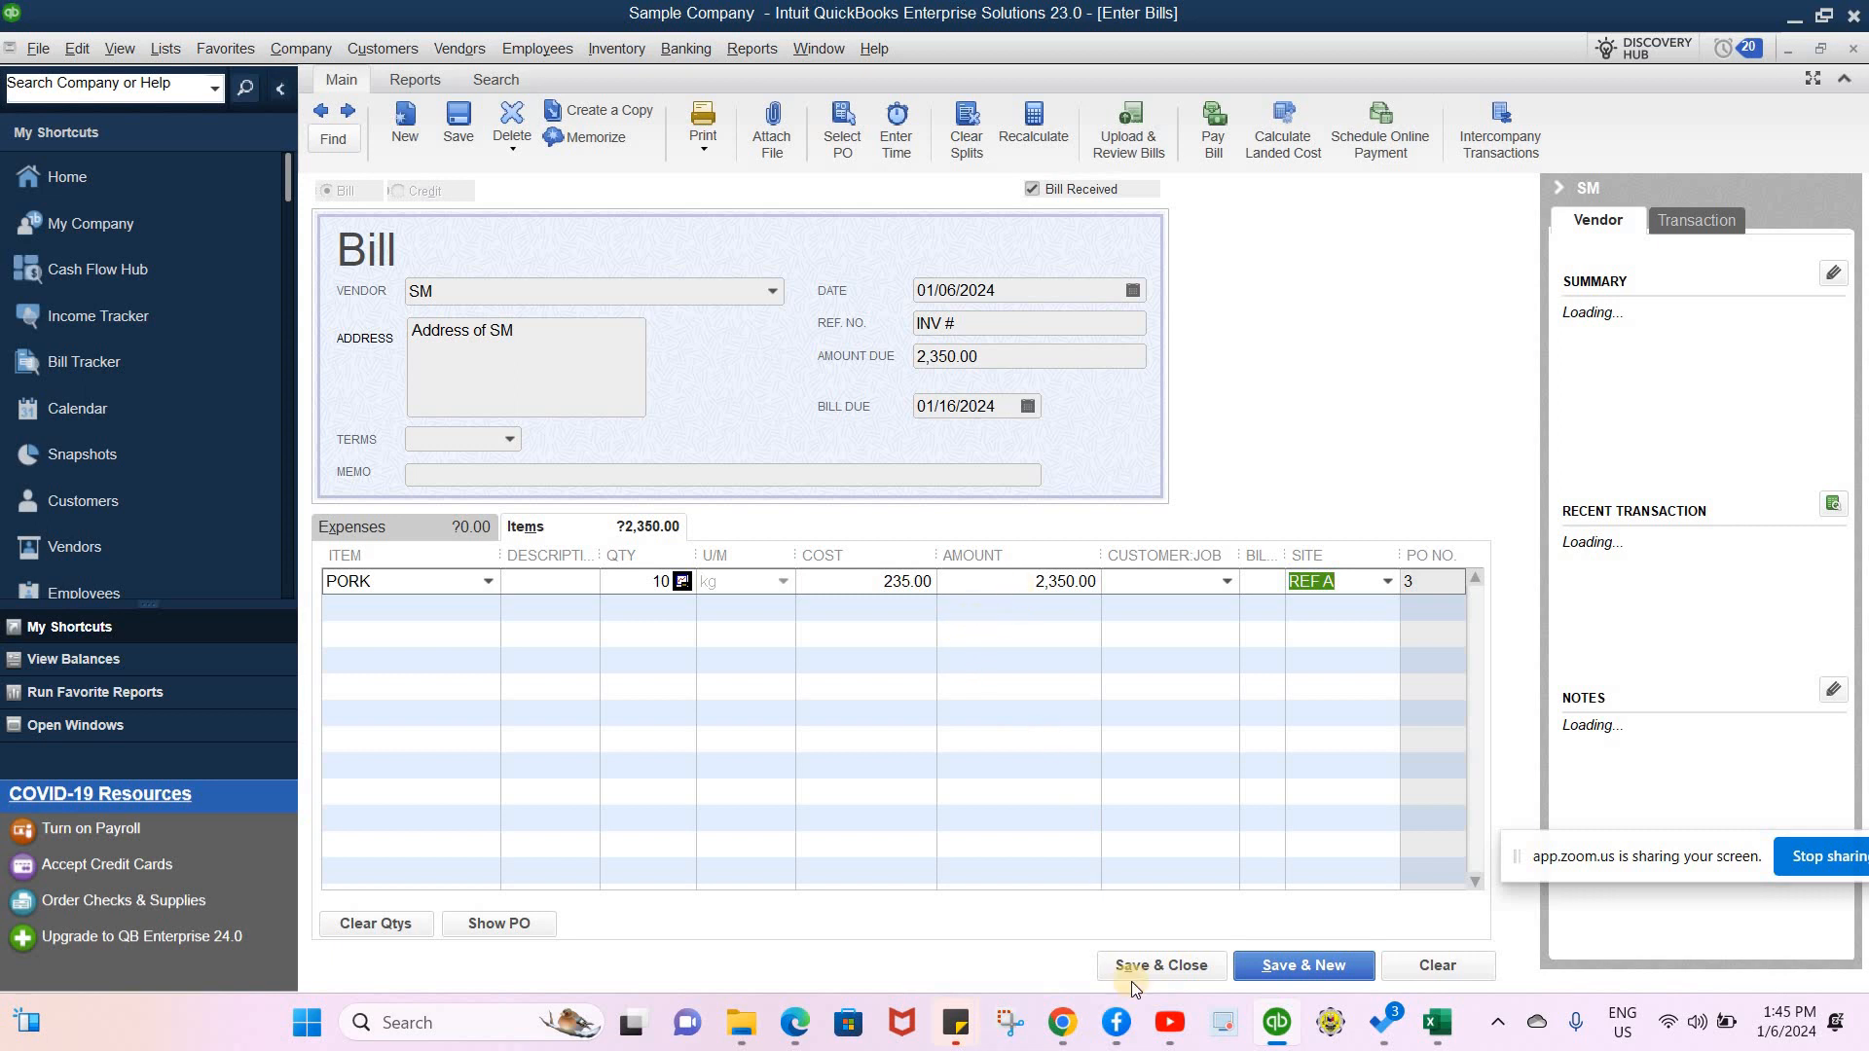
left_click(1160, 964)
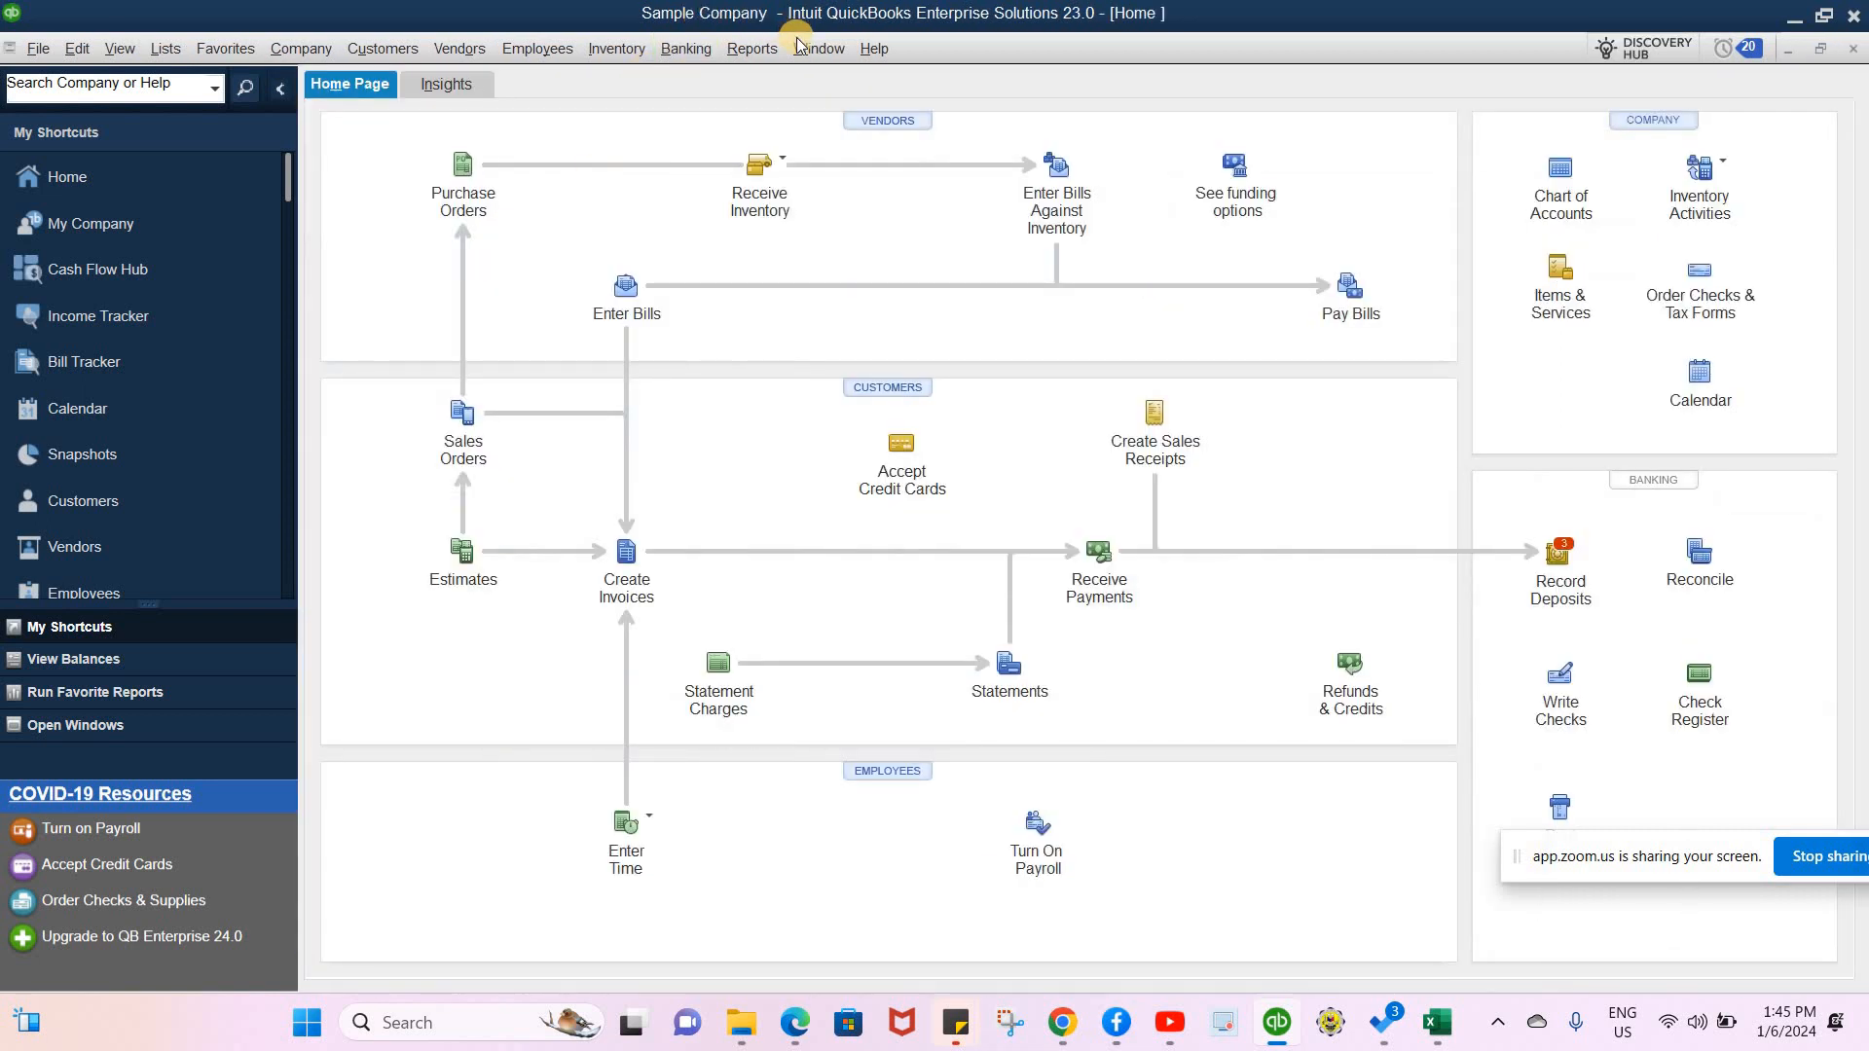
- Examine the Accounts Payable transactions behind the balance sheet figure for 01/01/2024 to 01/31/2024
left_click(804, 48)
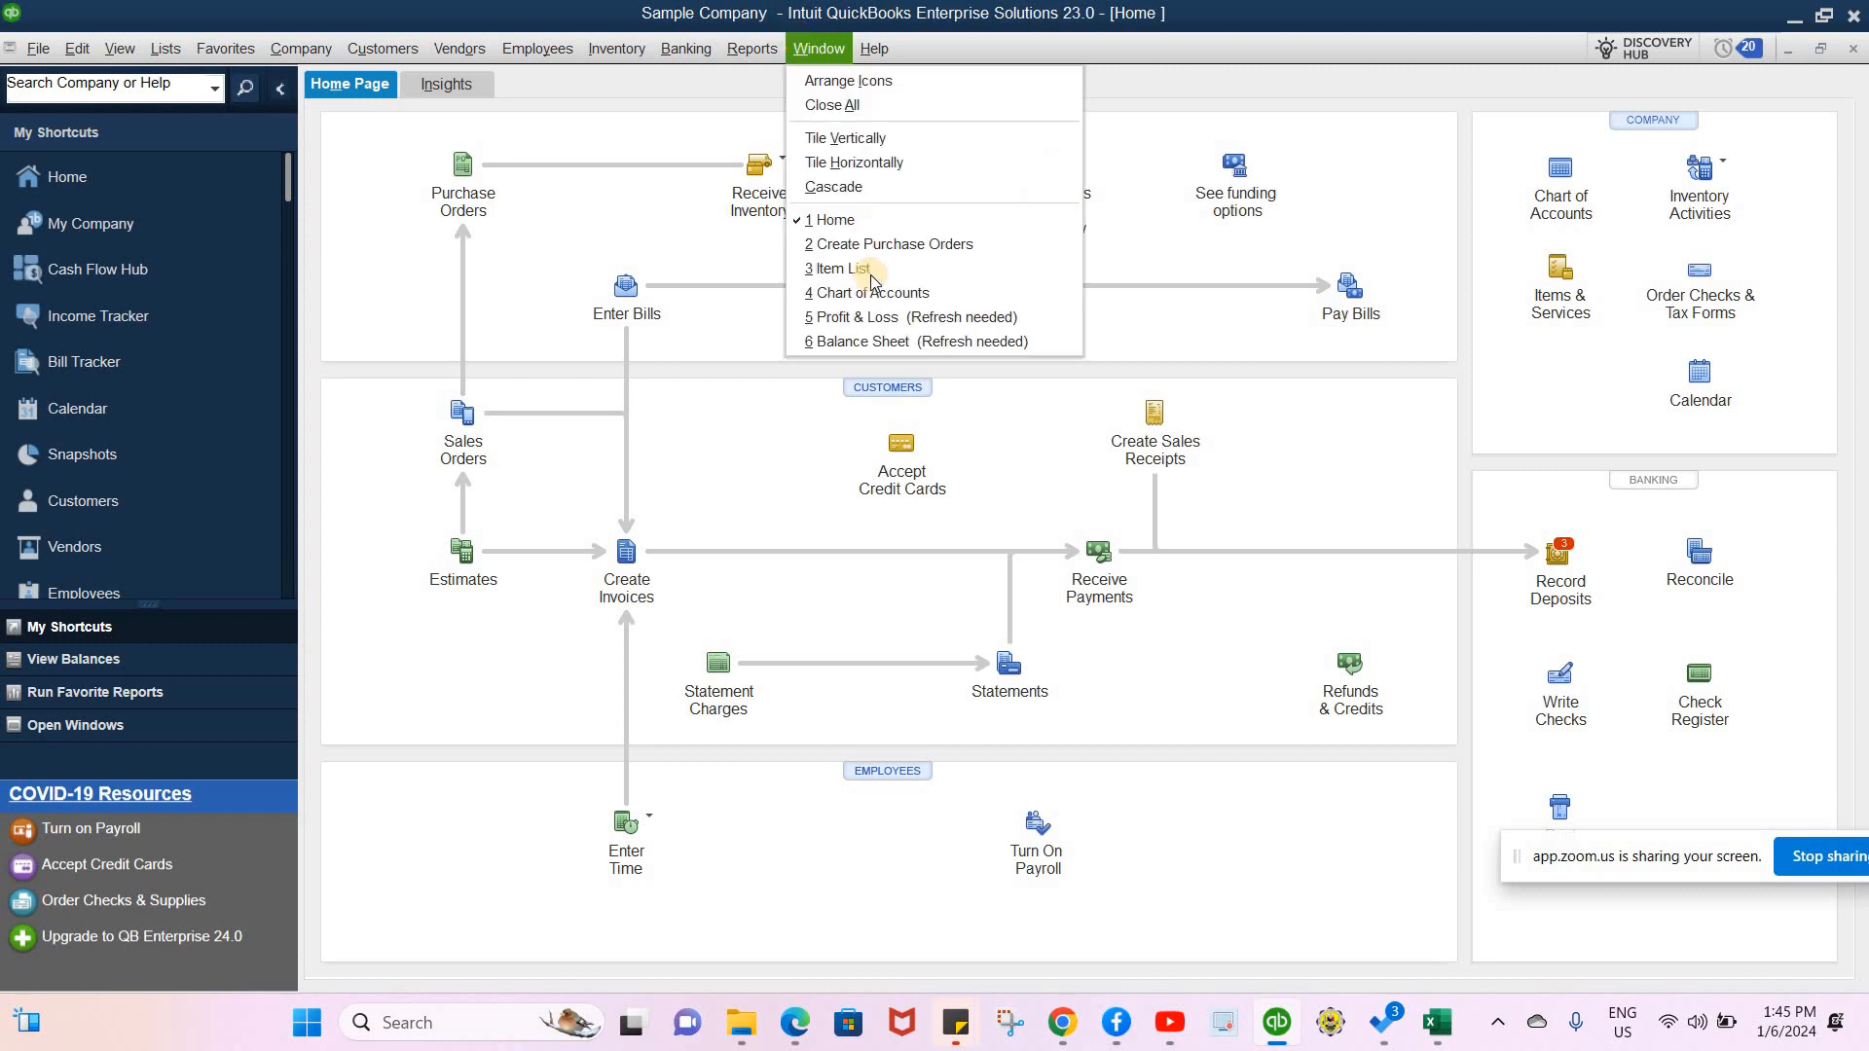
left_click(826, 341)
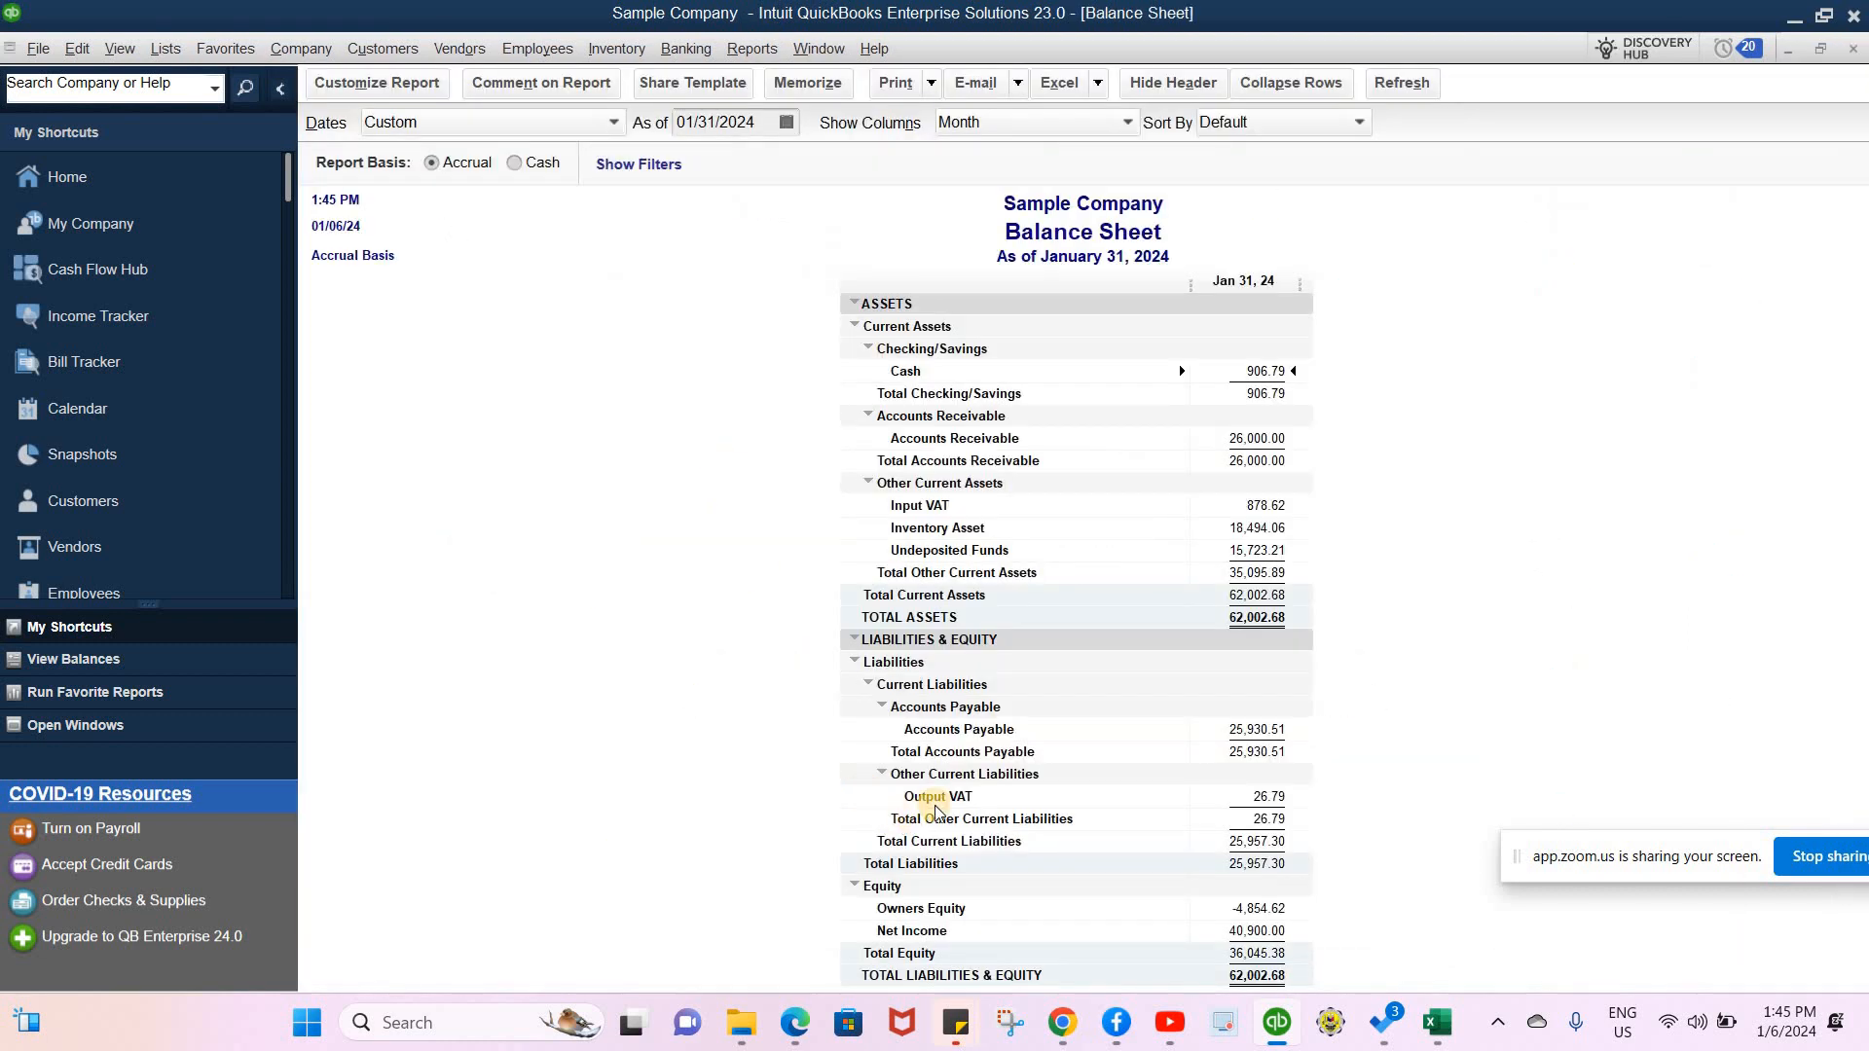
double_click(1247, 726)
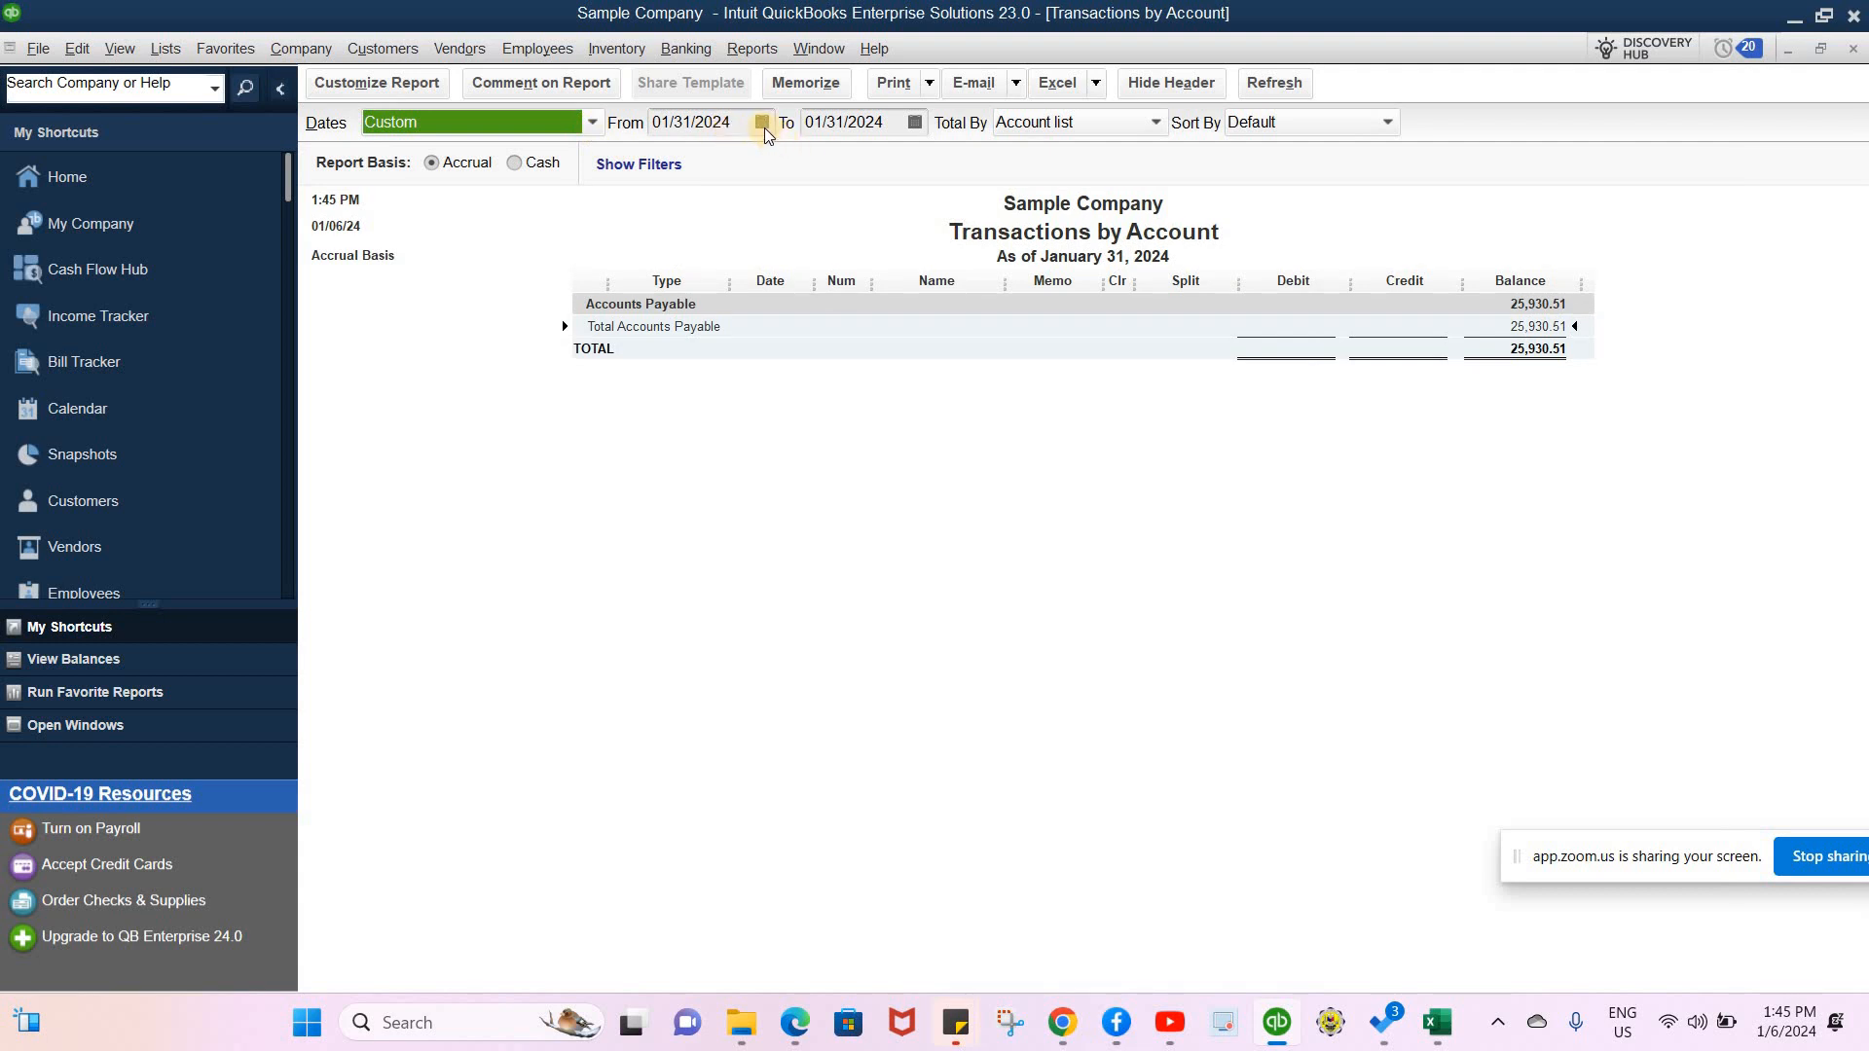
left_click(762, 123)
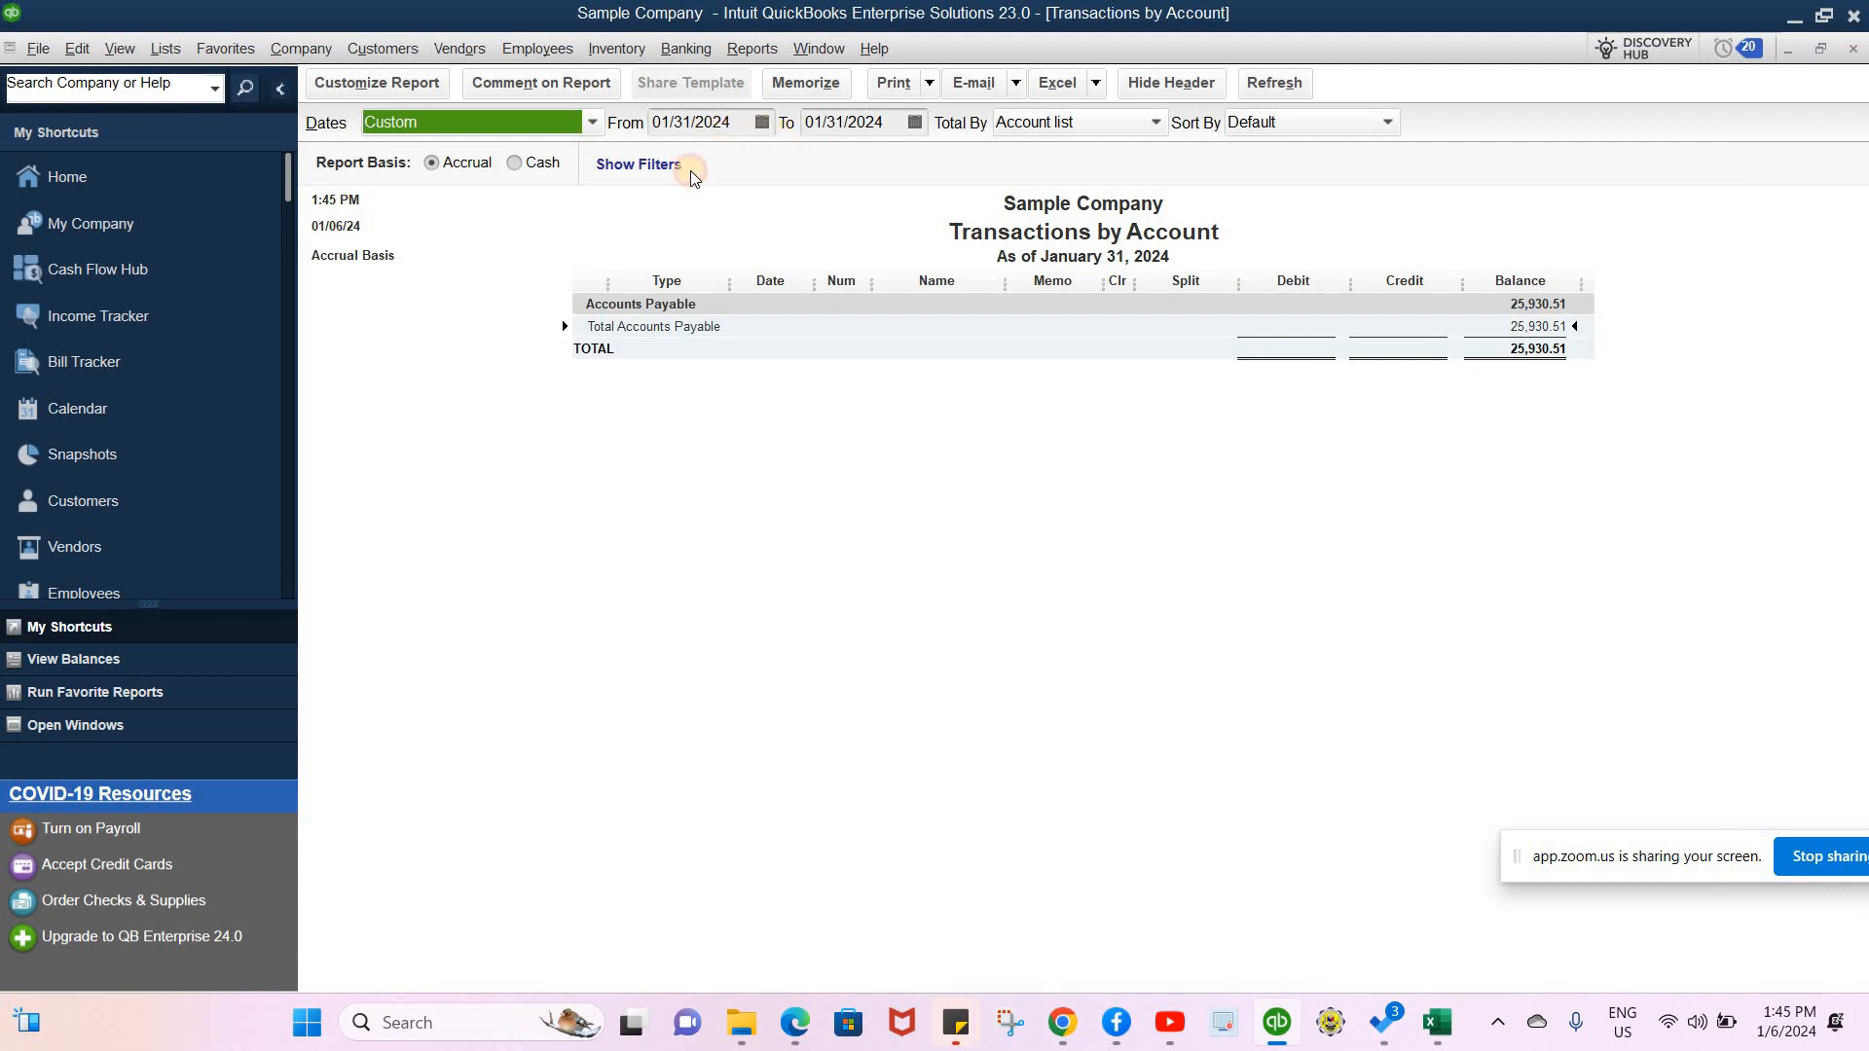
left_click(1272, 83)
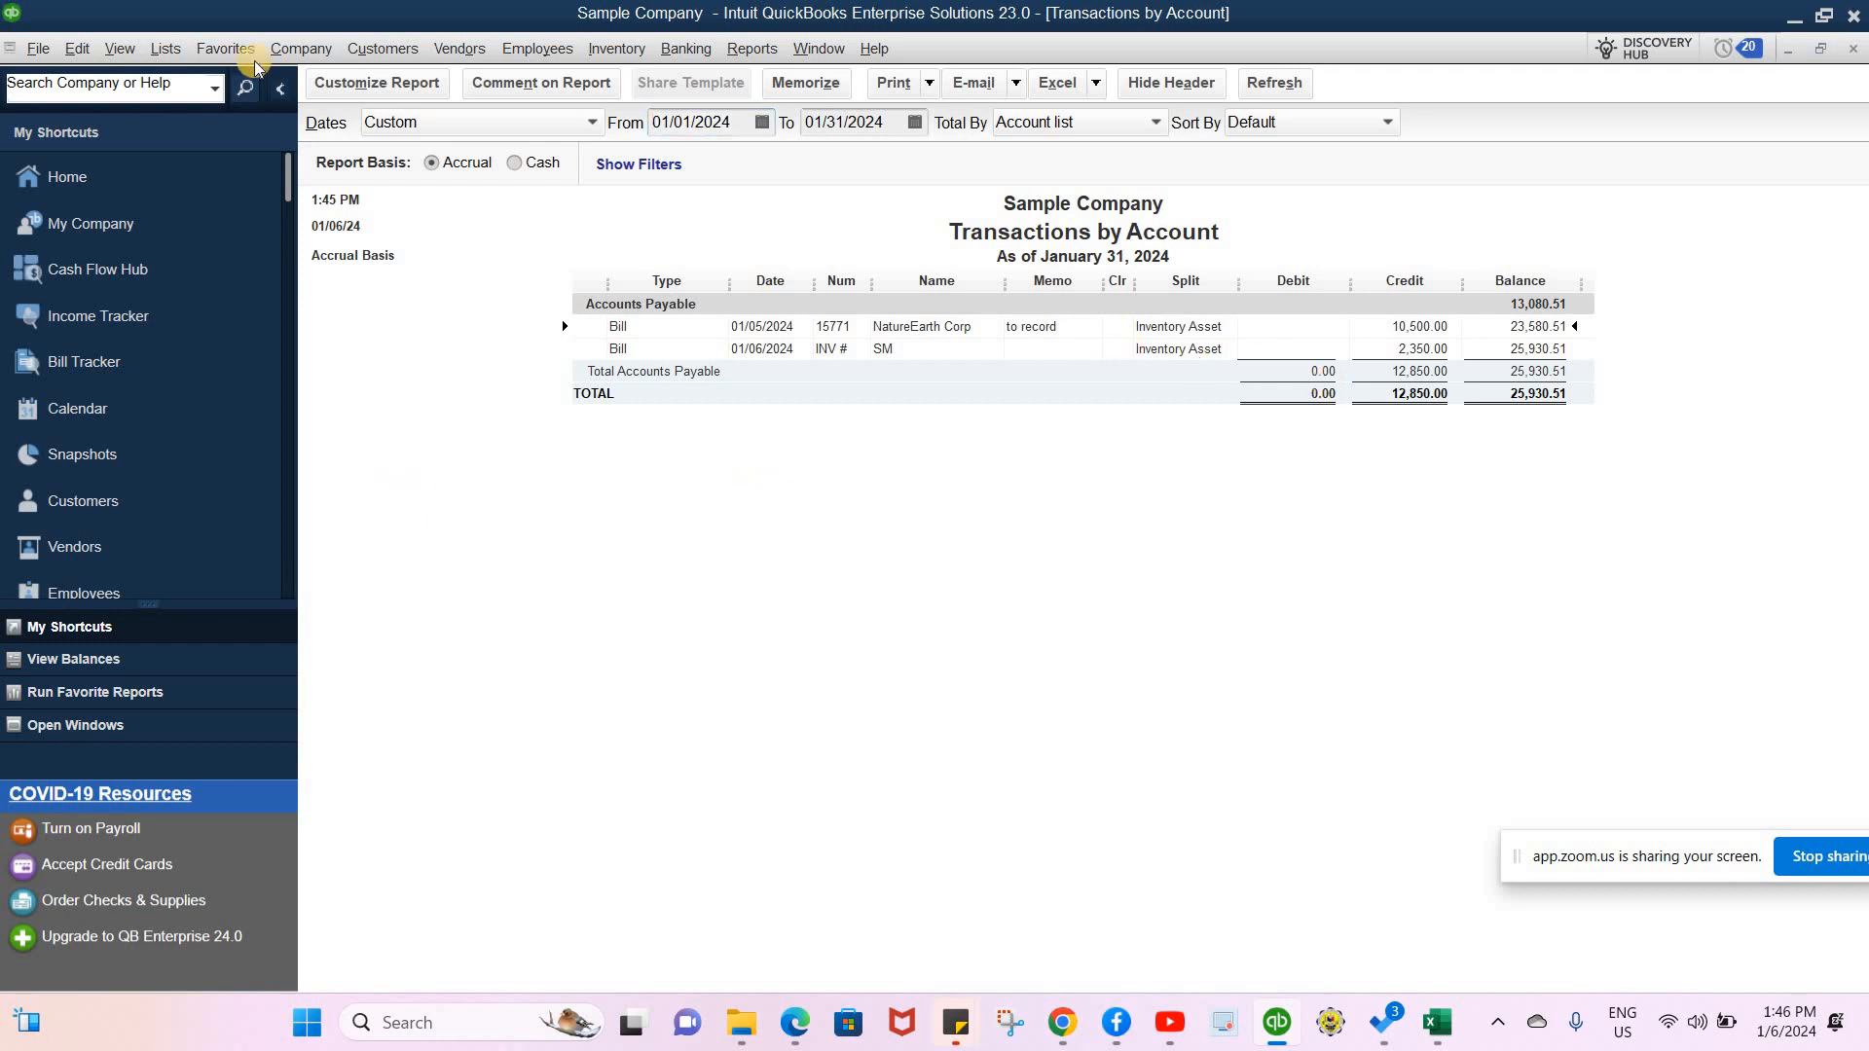
- Select SM's bill INV # for payment and set the payment method to Check
left_click(450, 53)
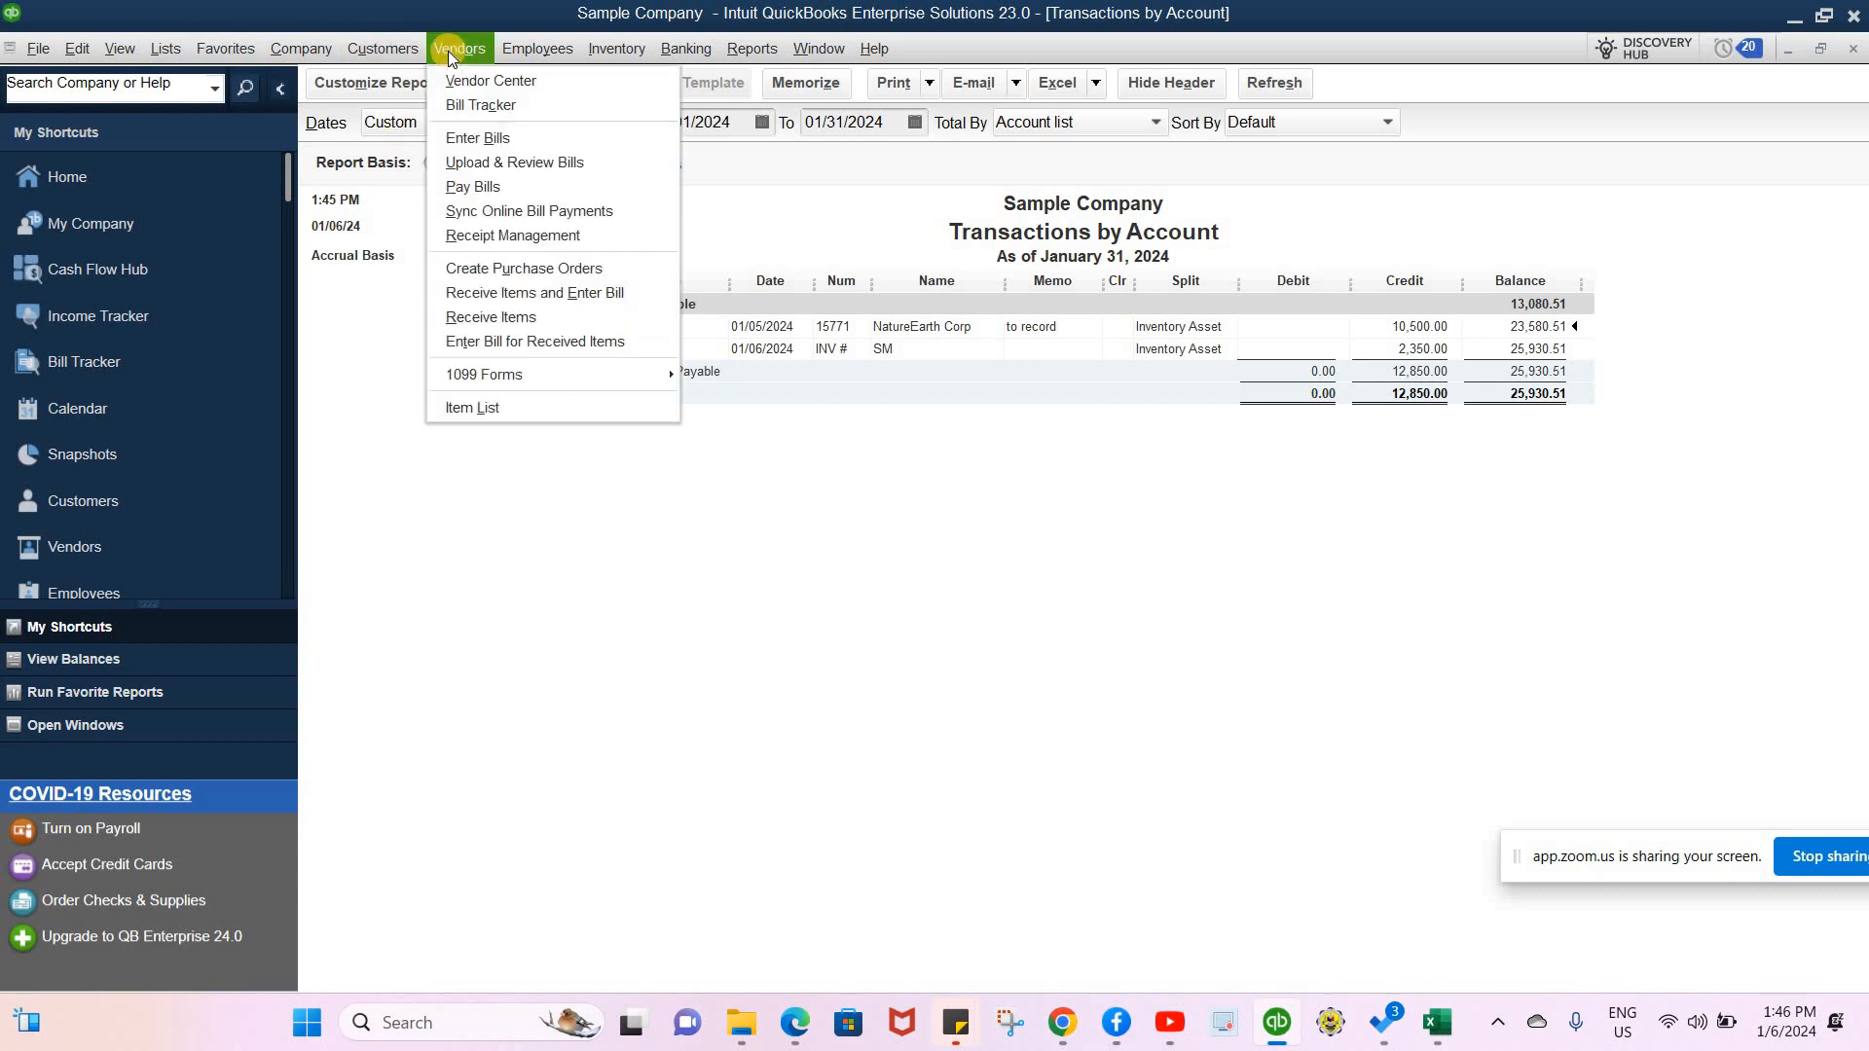
left_click(471, 186)
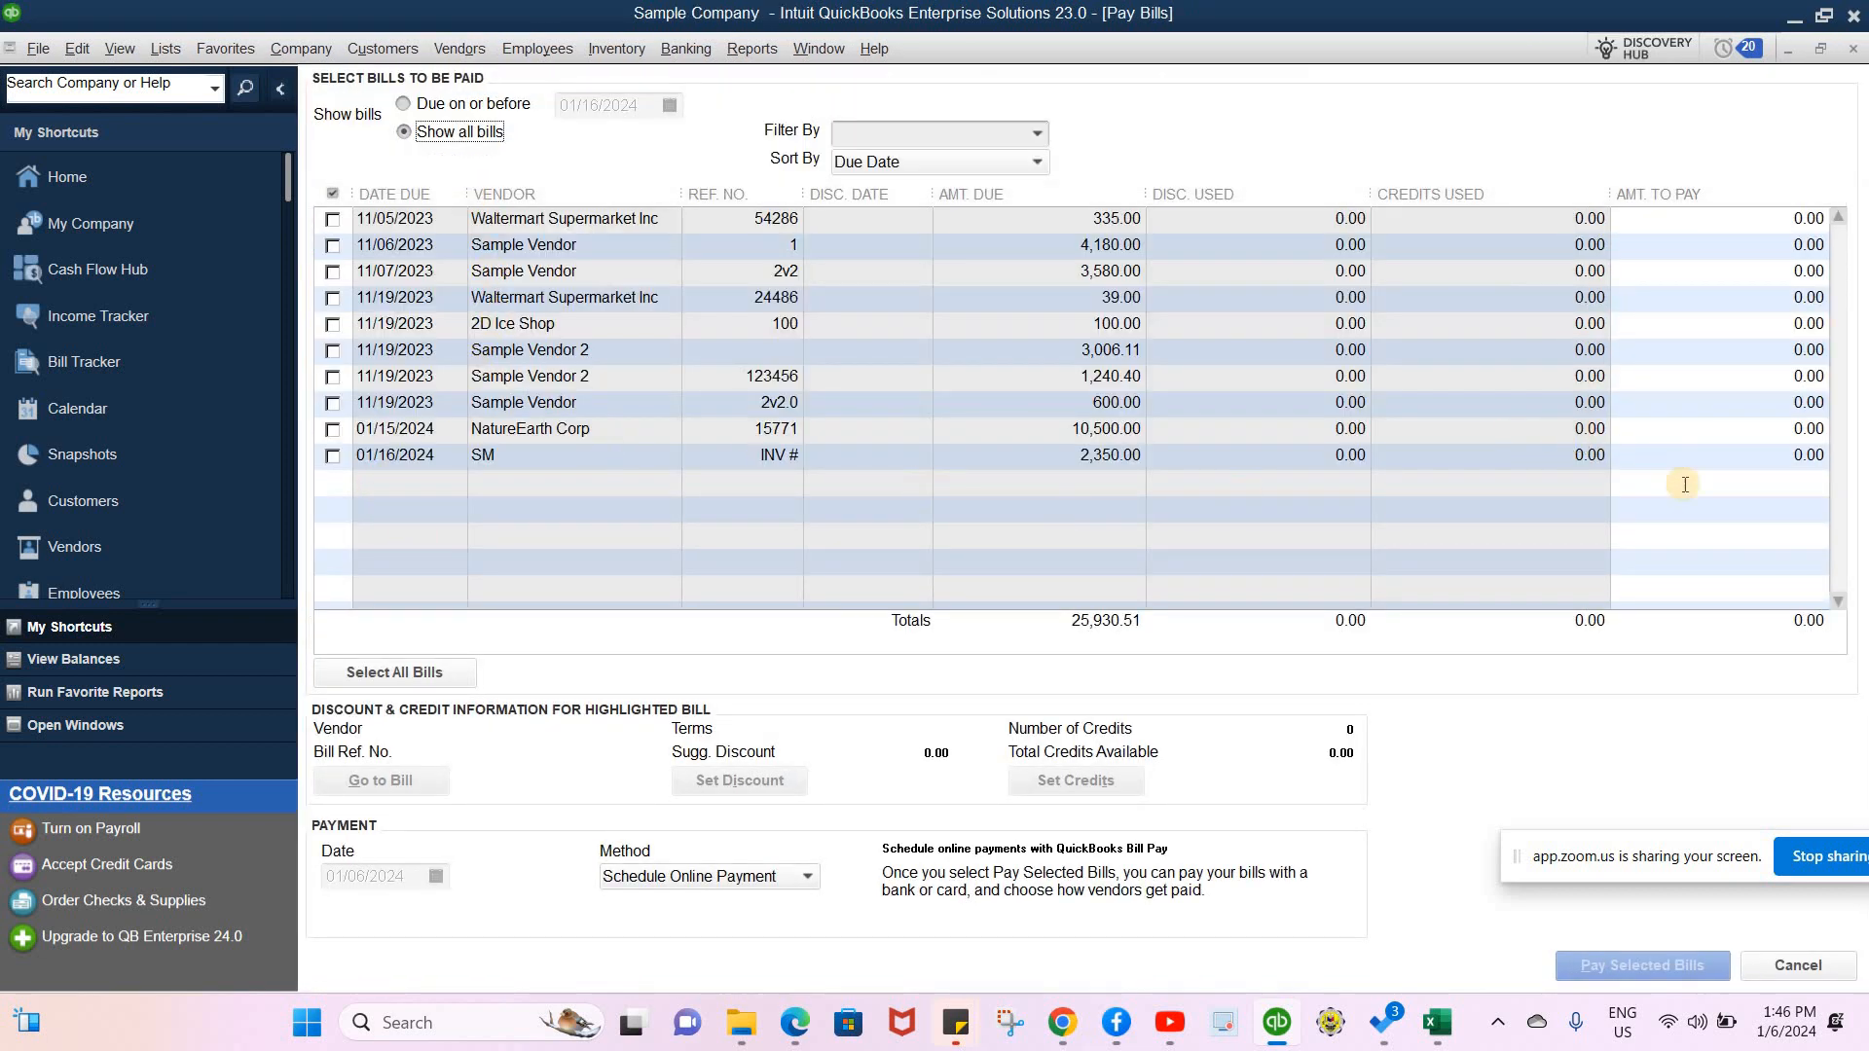
left_click(333, 456)
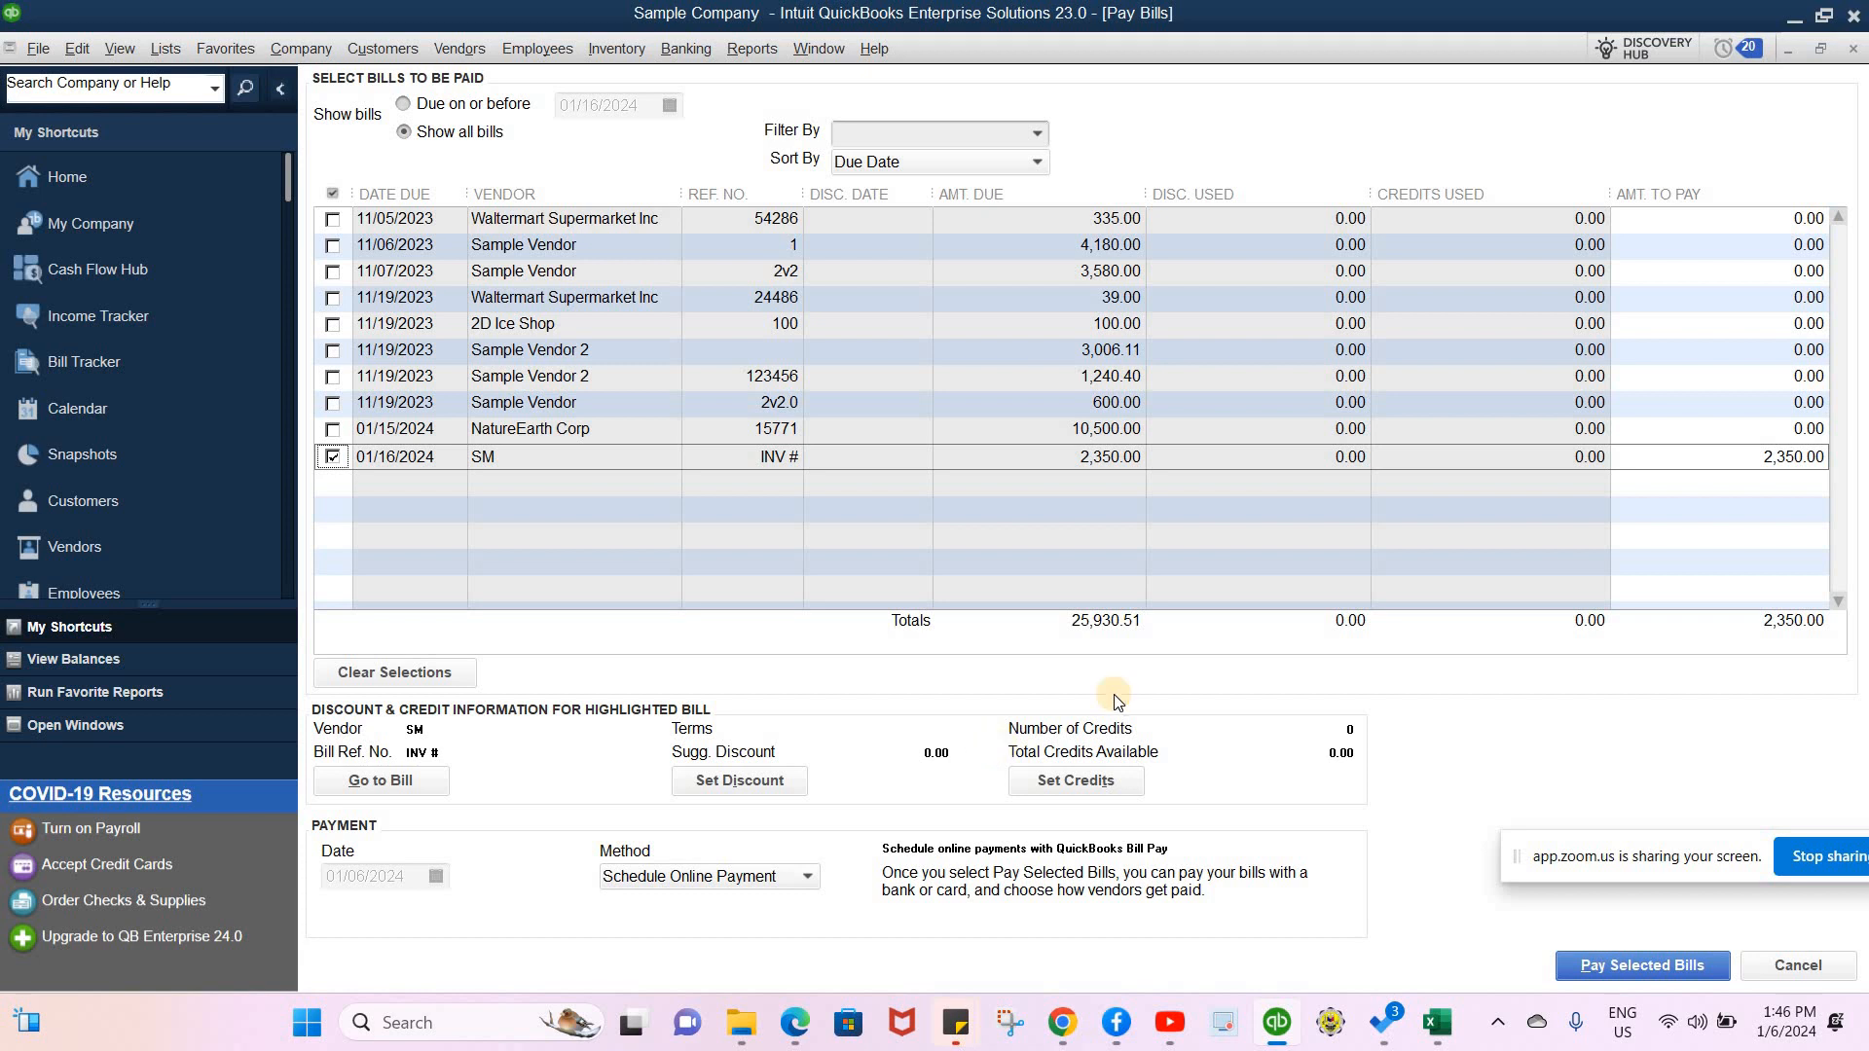
left_click(807, 874)
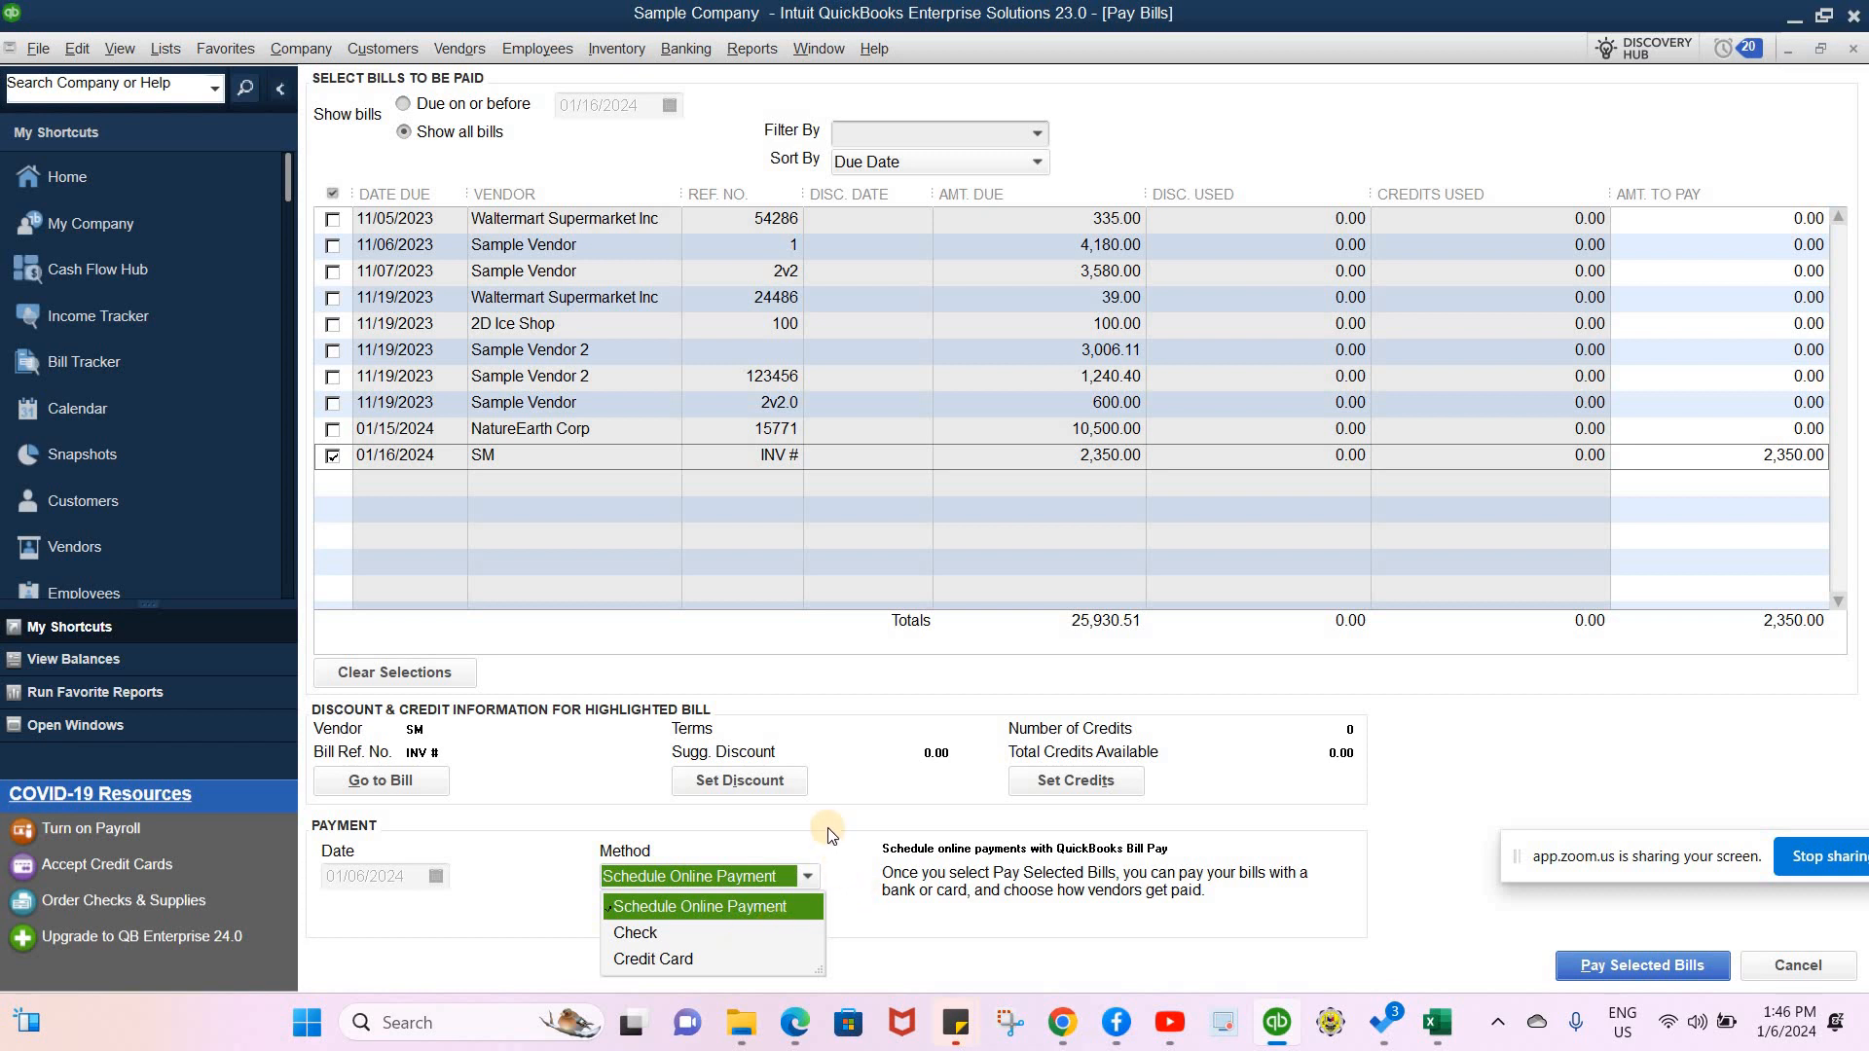
left_click(643, 931)
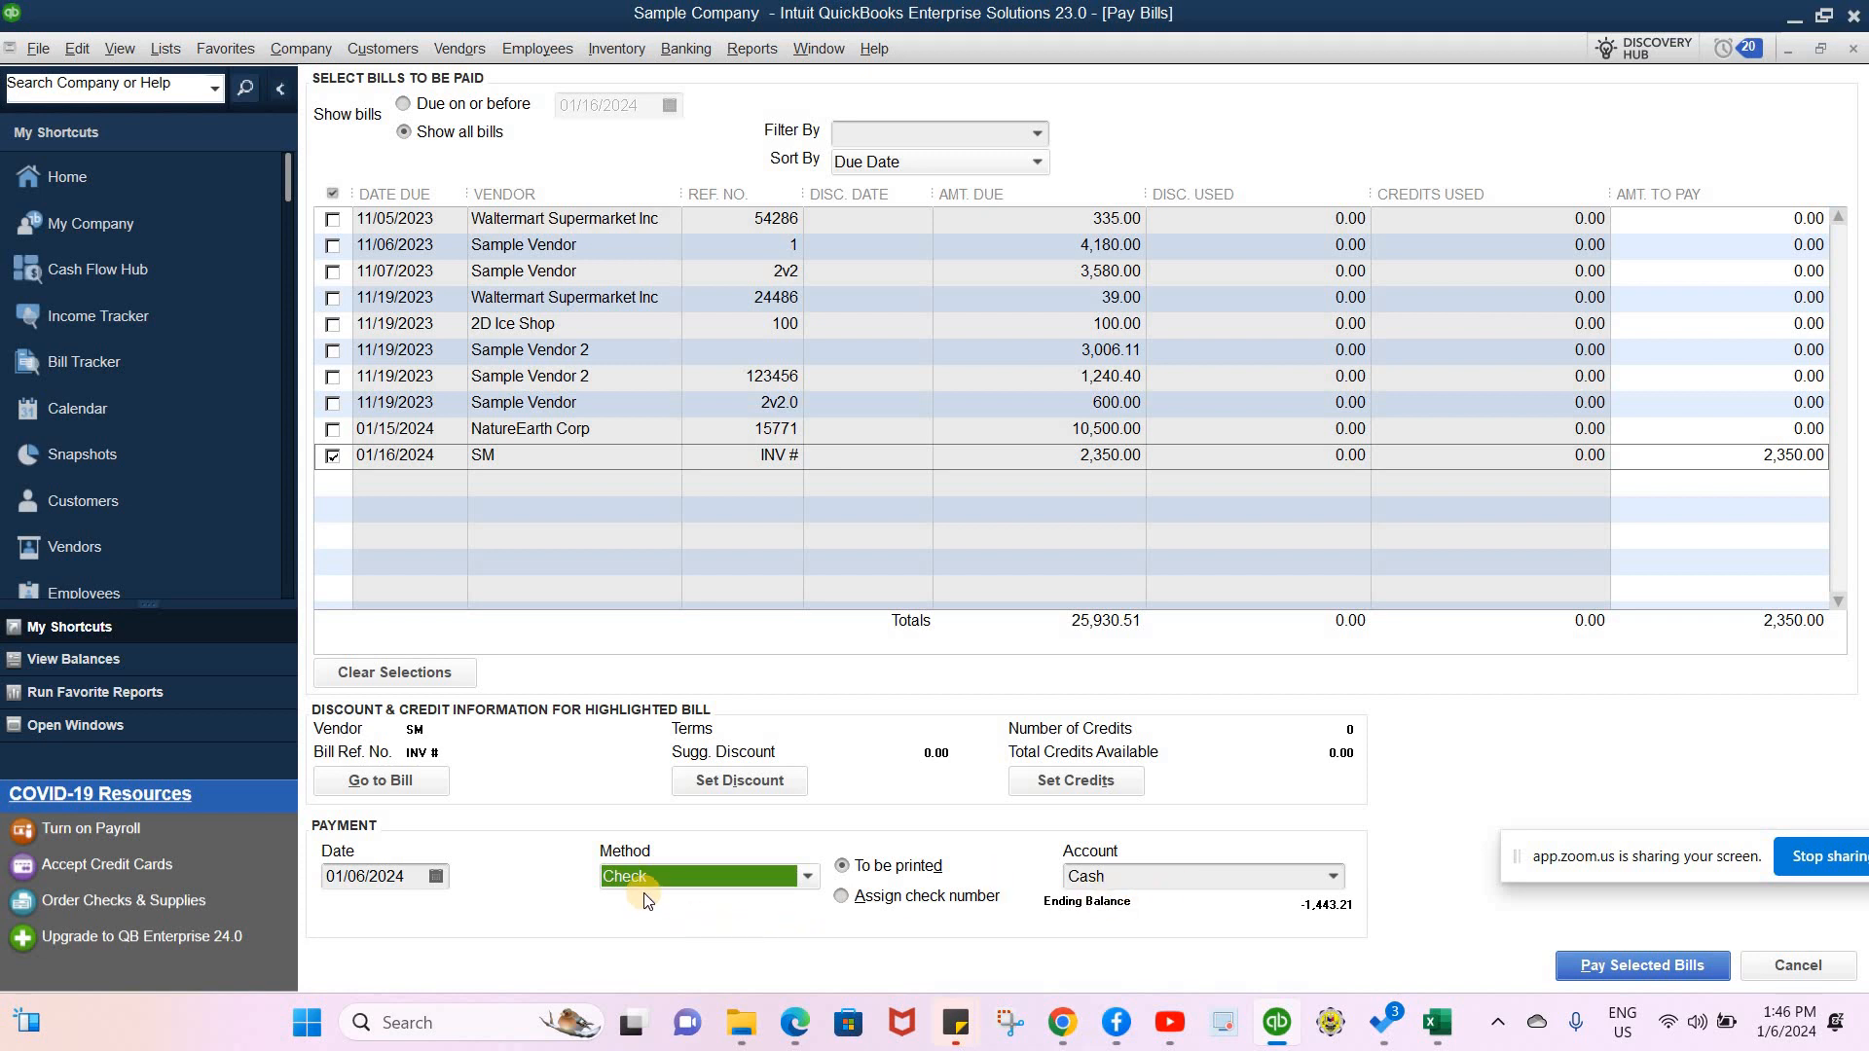
- Create a new bank account named GCASH and use it as the account for the bill payment
left_click(1333, 877)
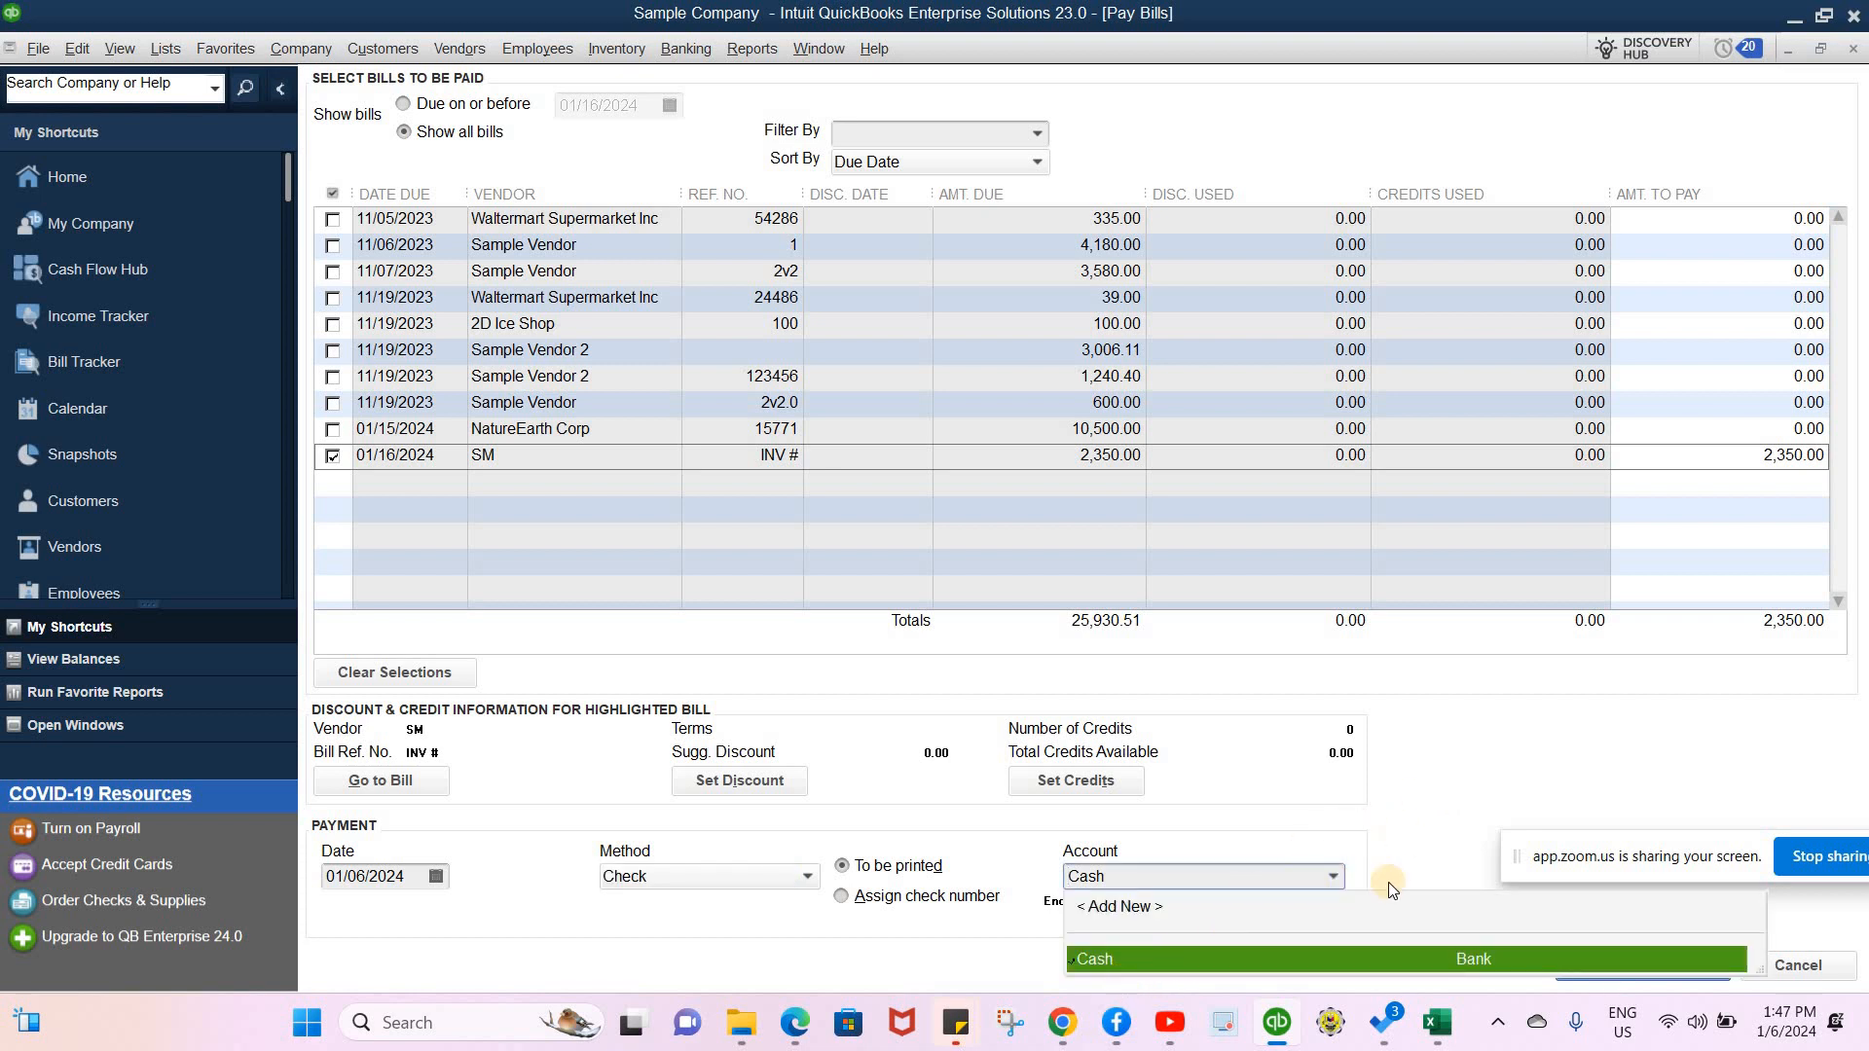
left_click(1231, 959)
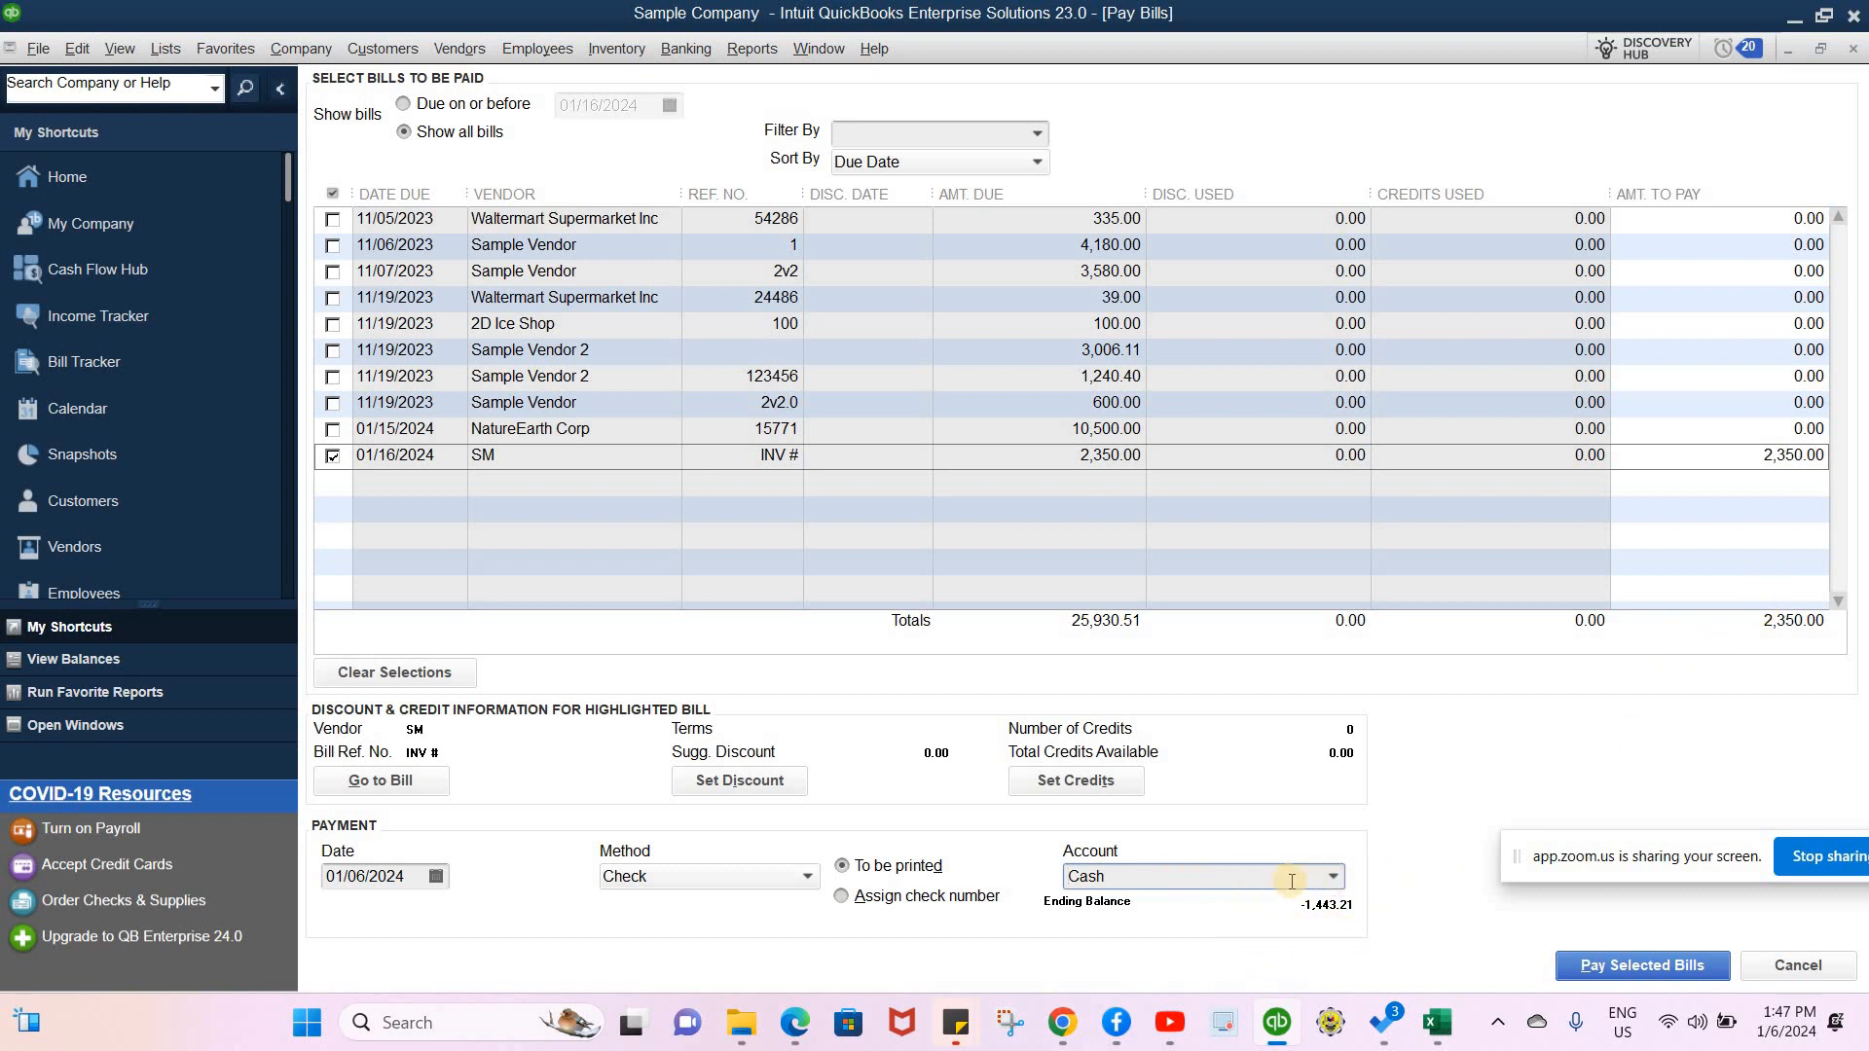
left_click(1332, 878)
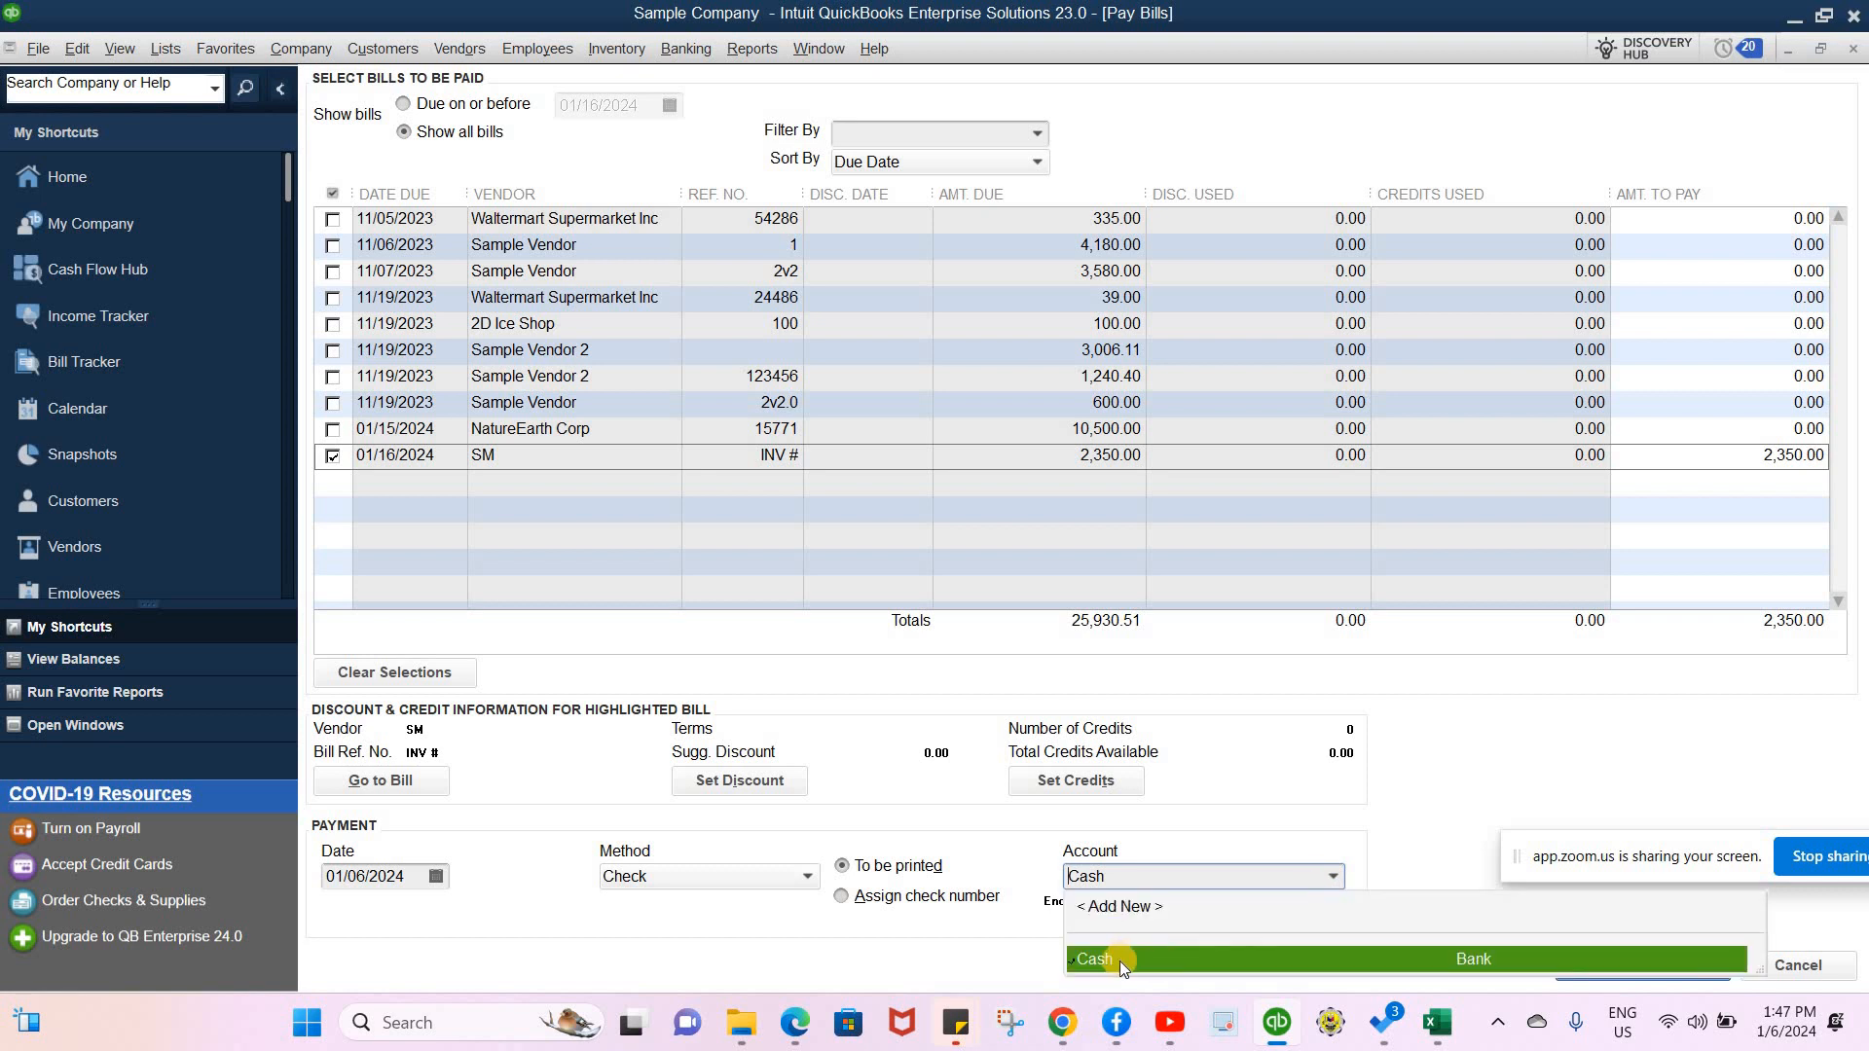
left_click(1141, 909)
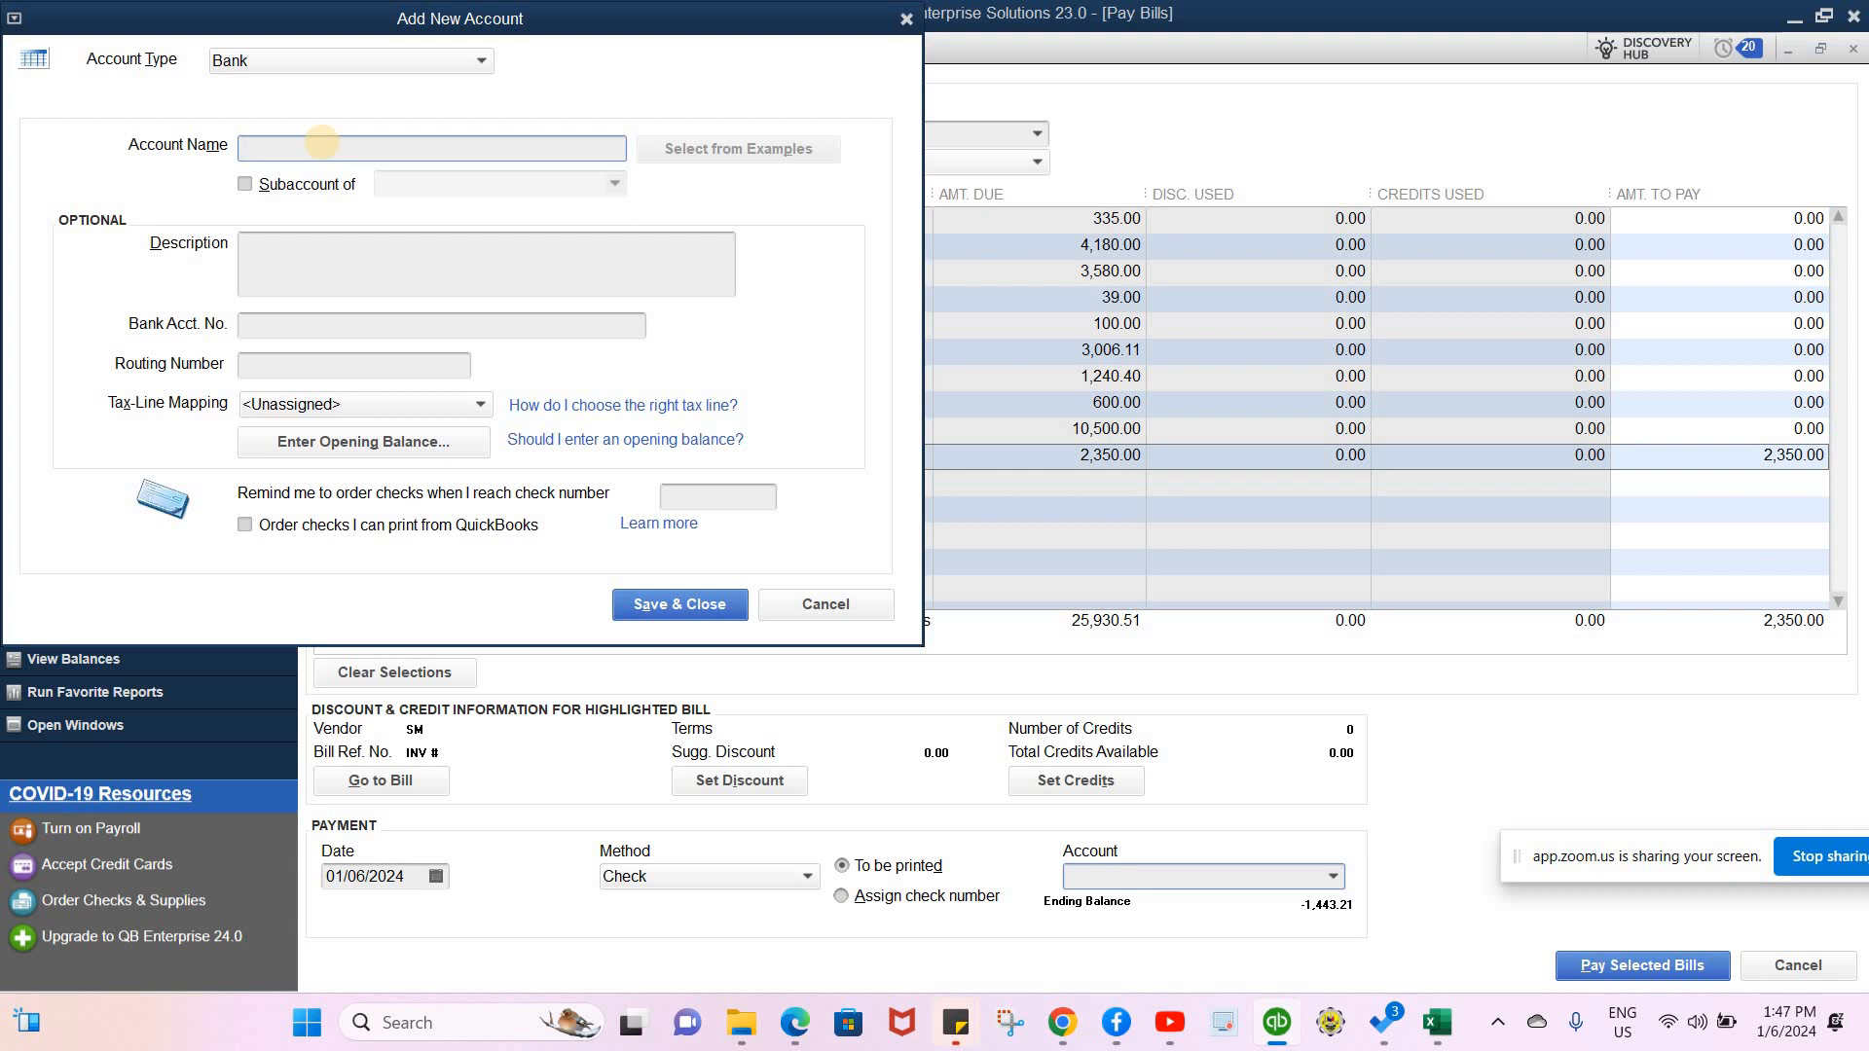
type("GCASH")
left_click(639, 607)
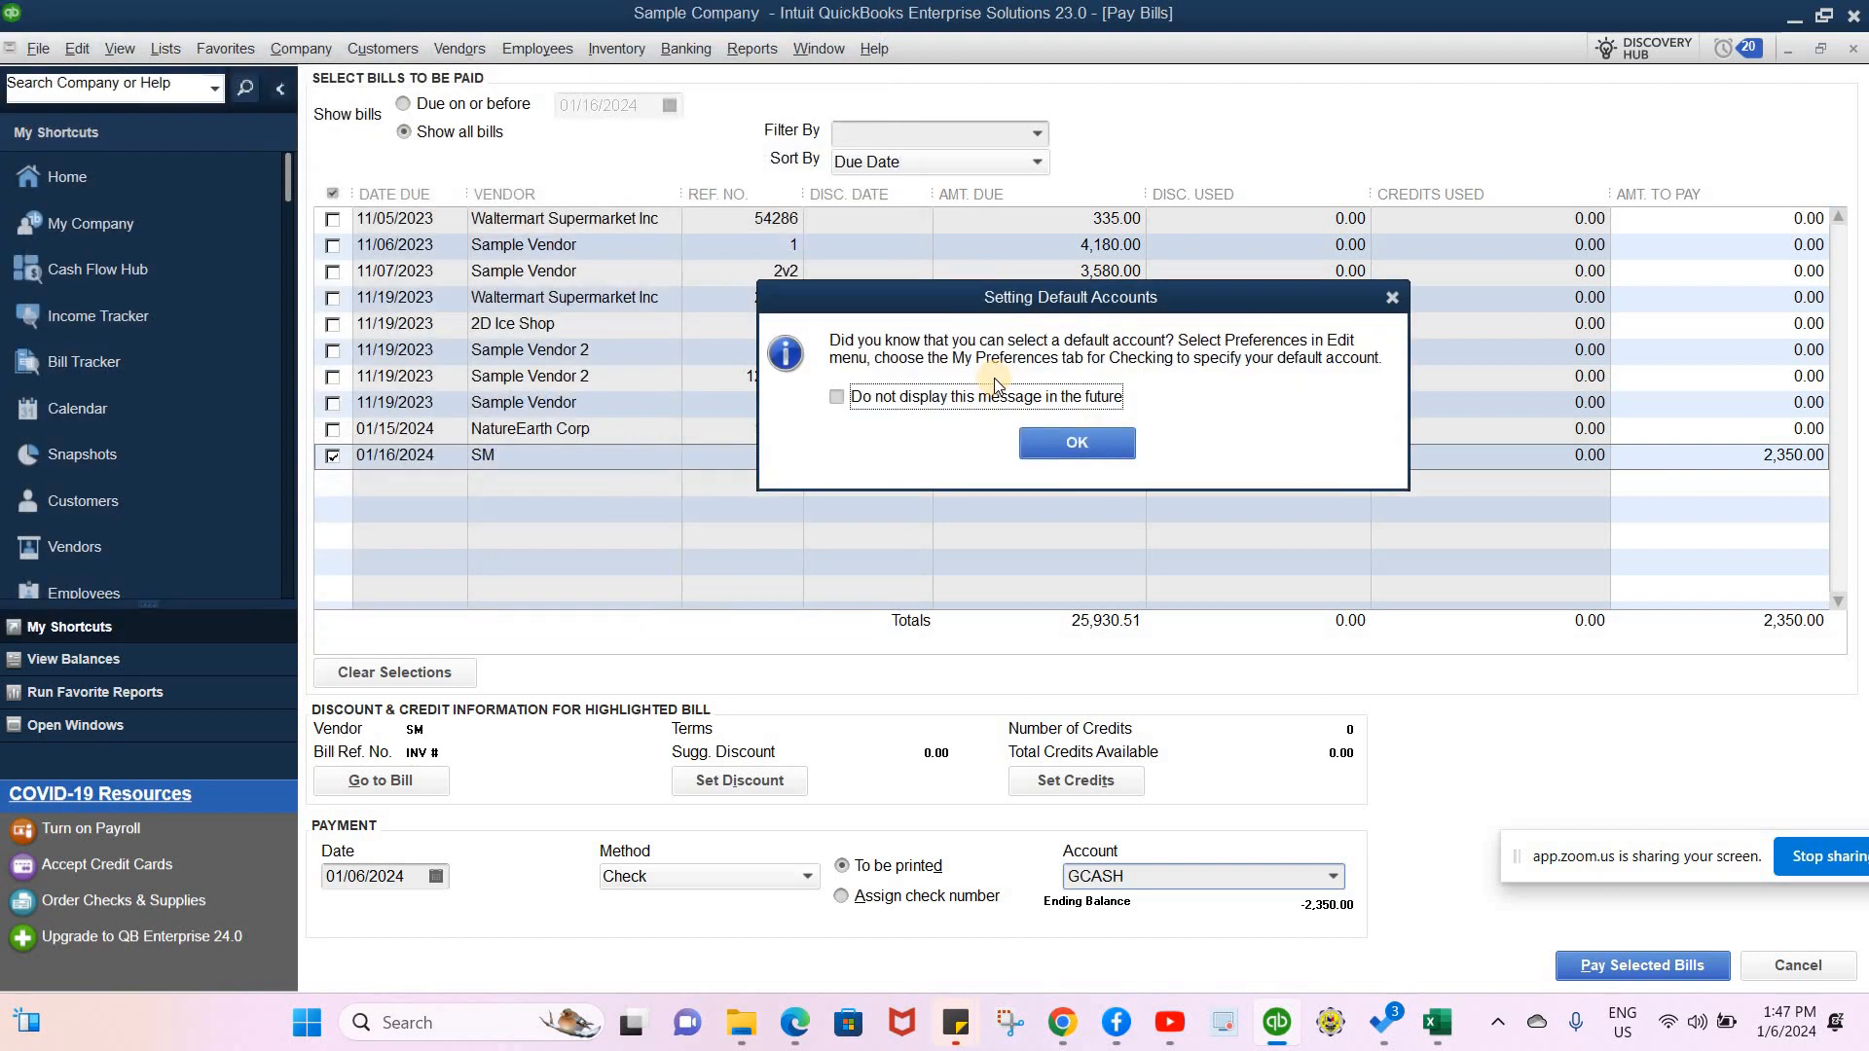
left_click(1027, 440)
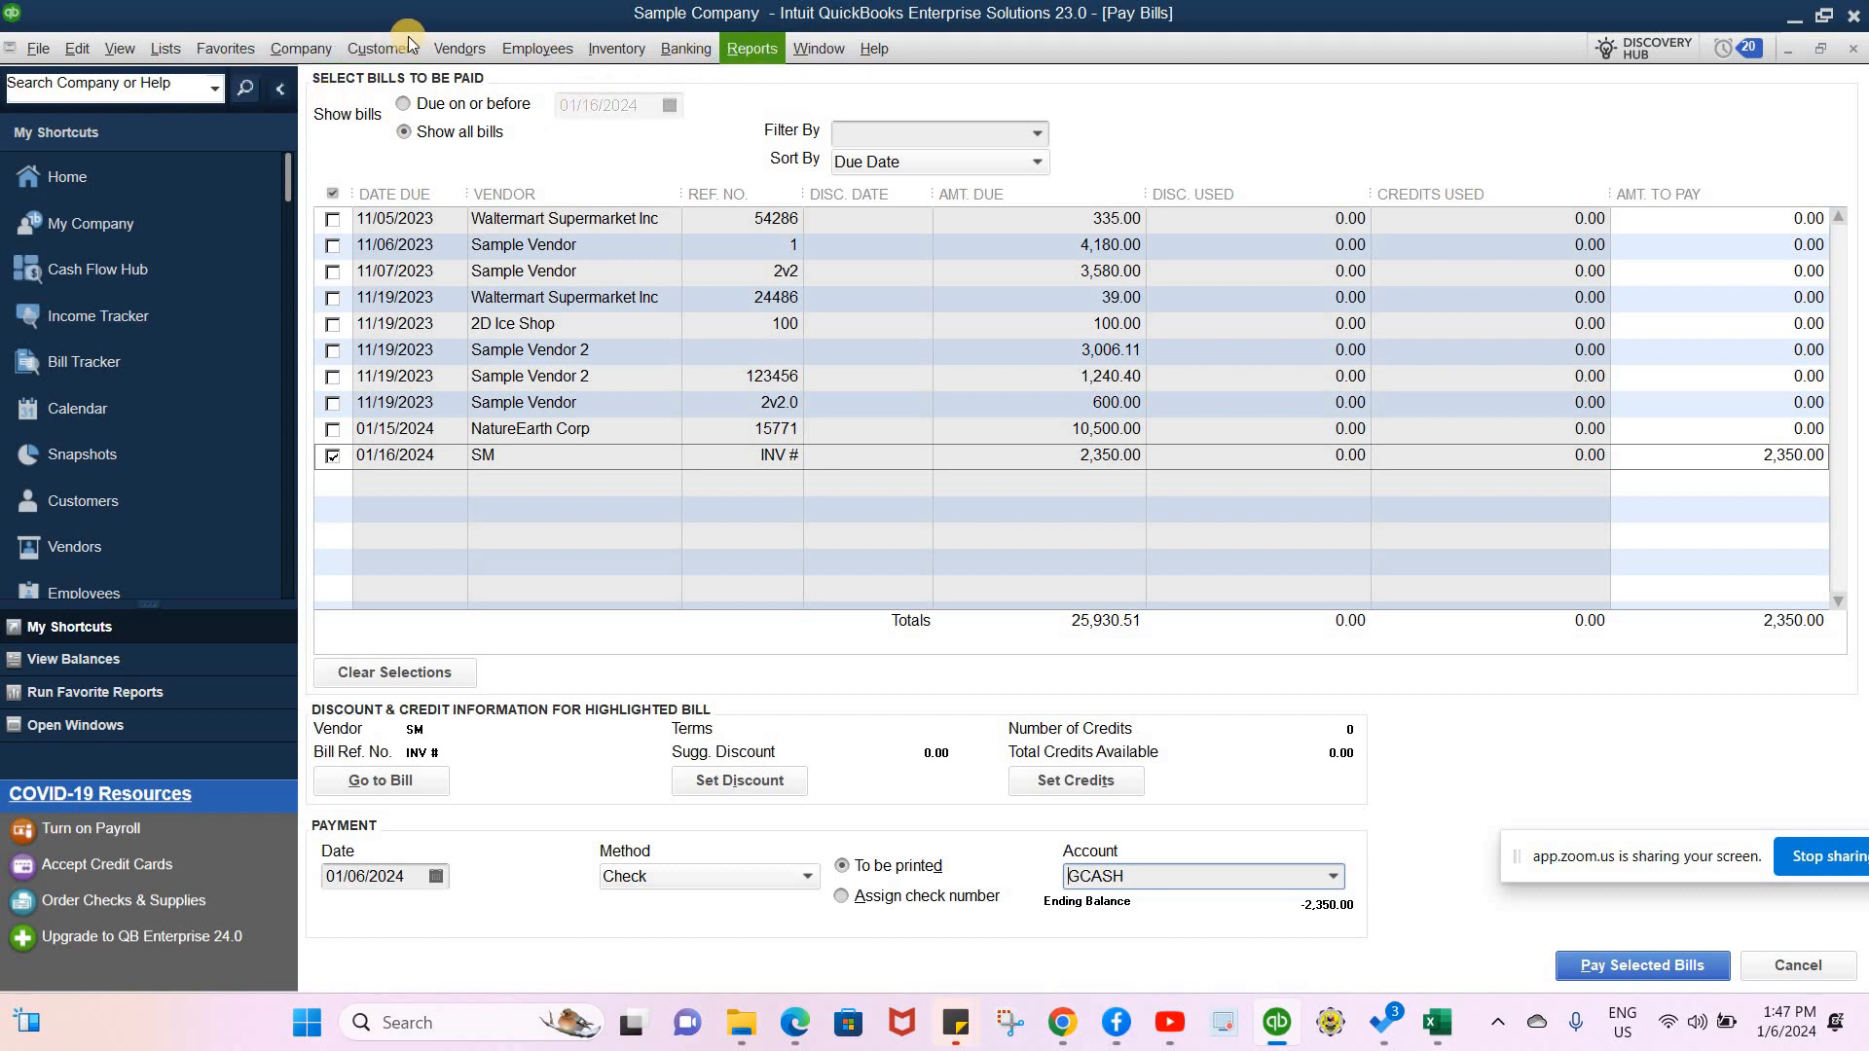
- Review the cash accounts on the balance sheet and open a new general journal entry
left_click(813, 49)
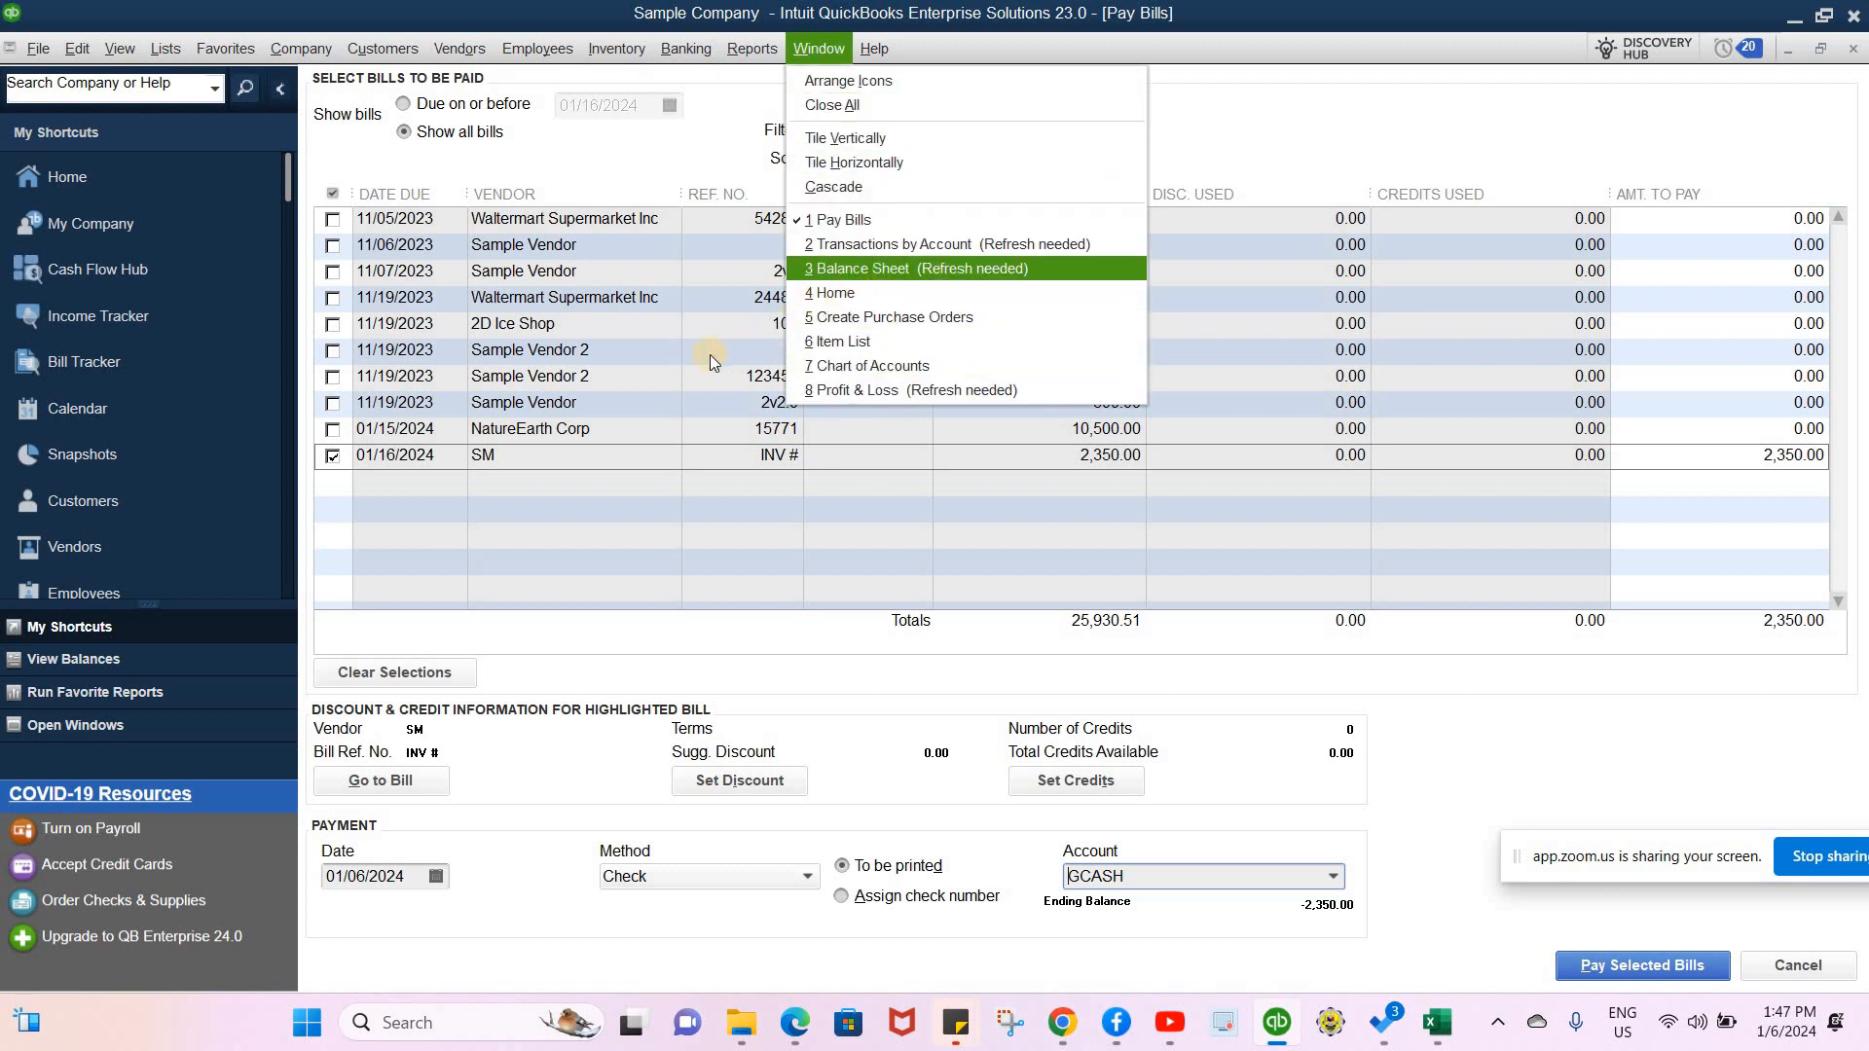
left_click(863, 275)
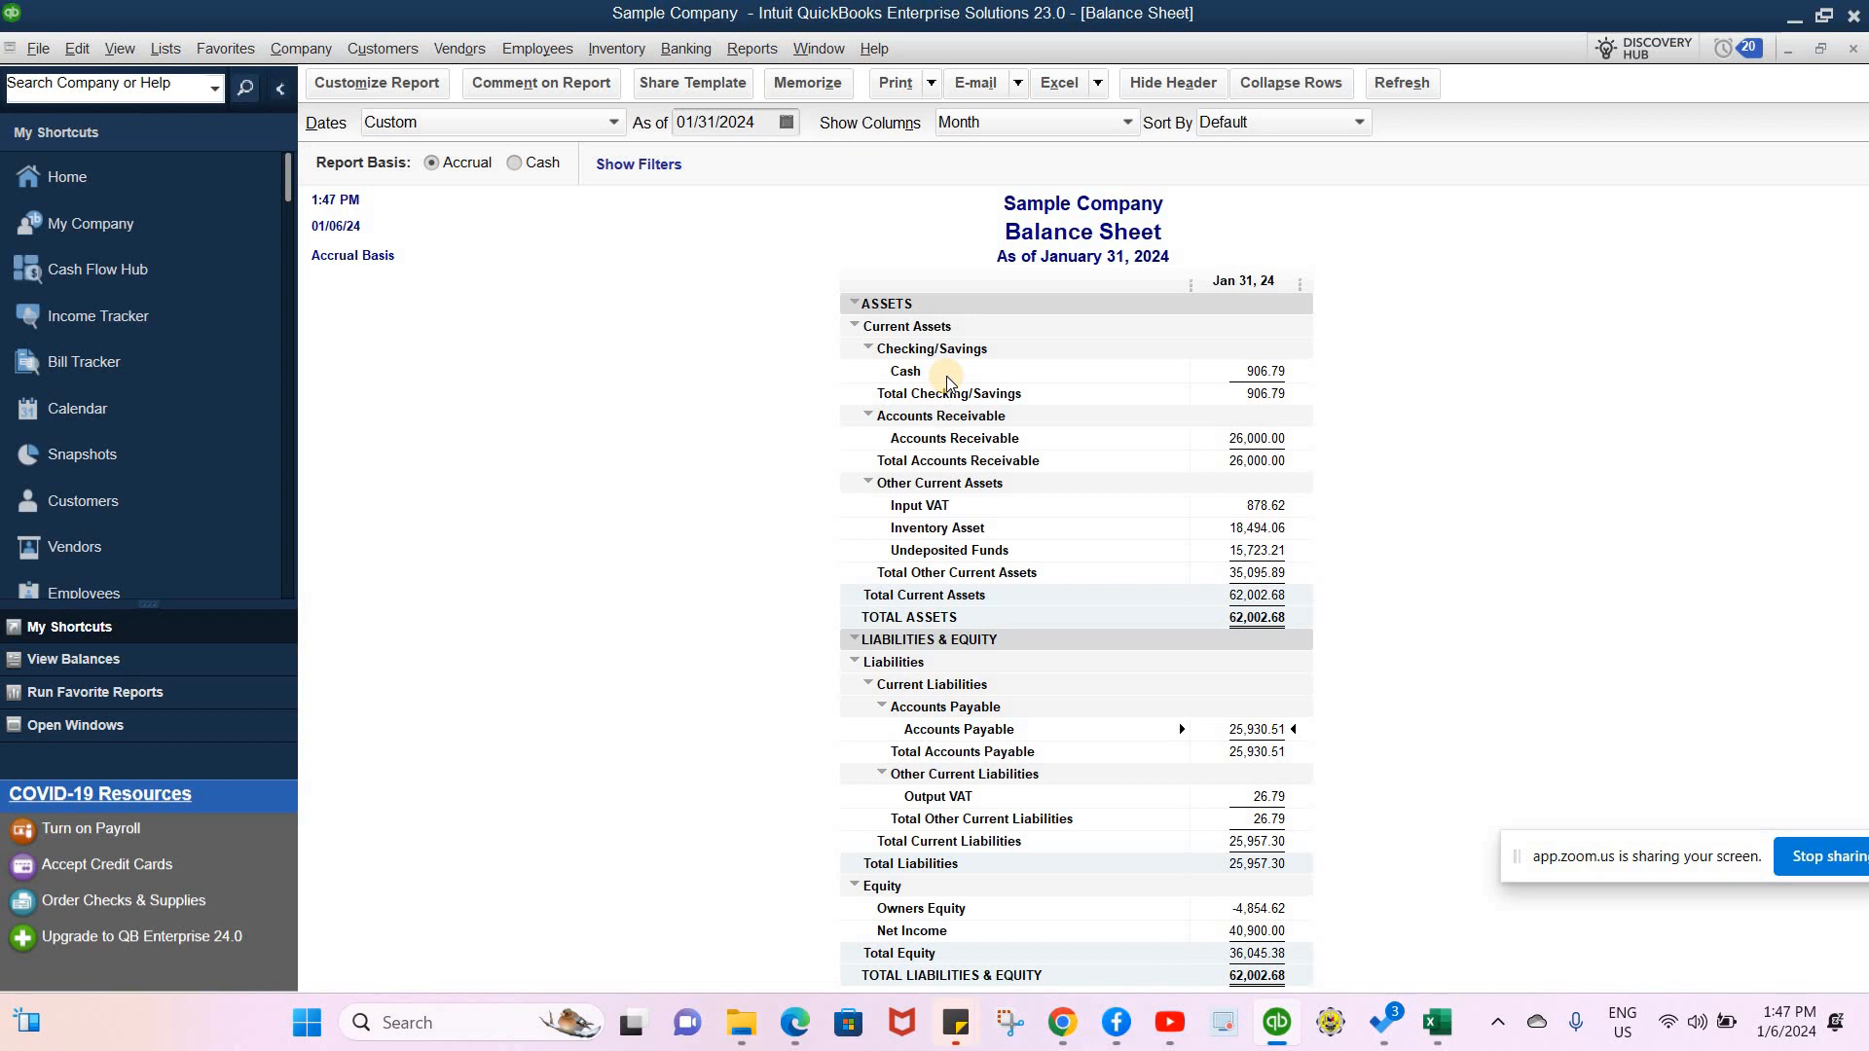
left_click(319, 51)
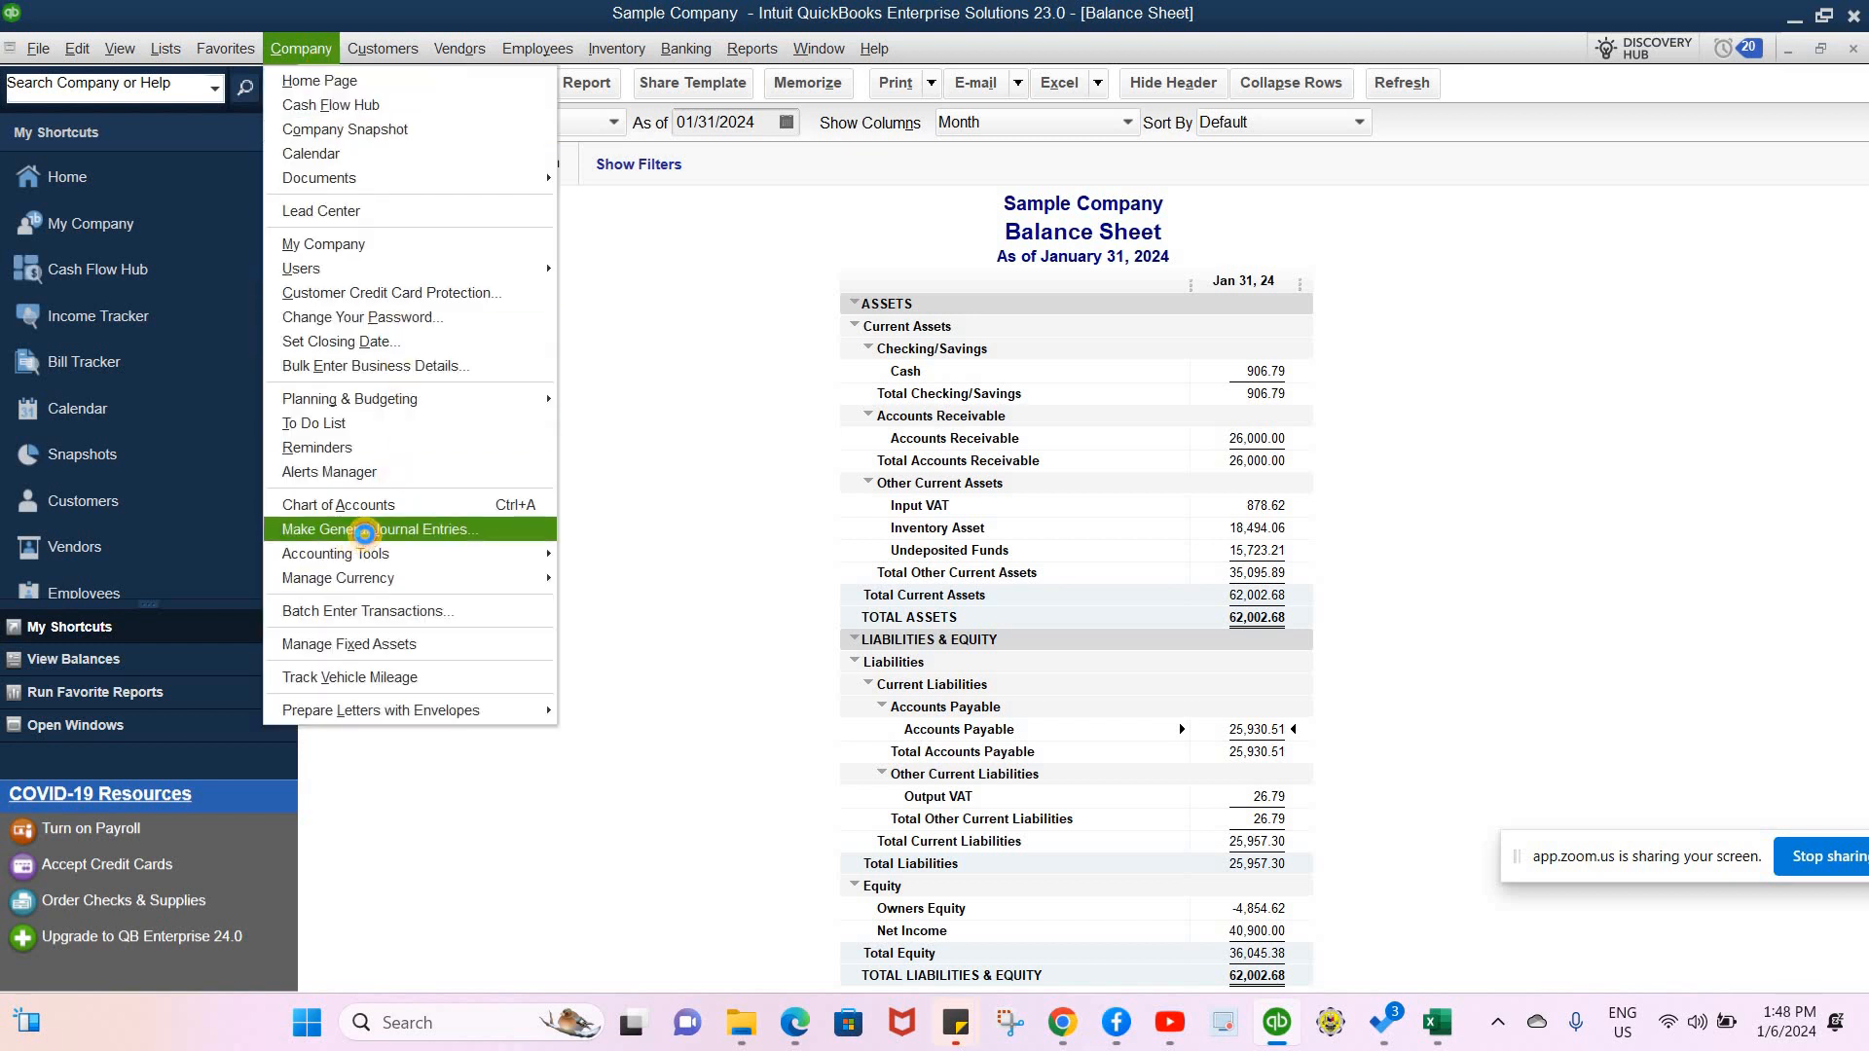
left_click(364, 533)
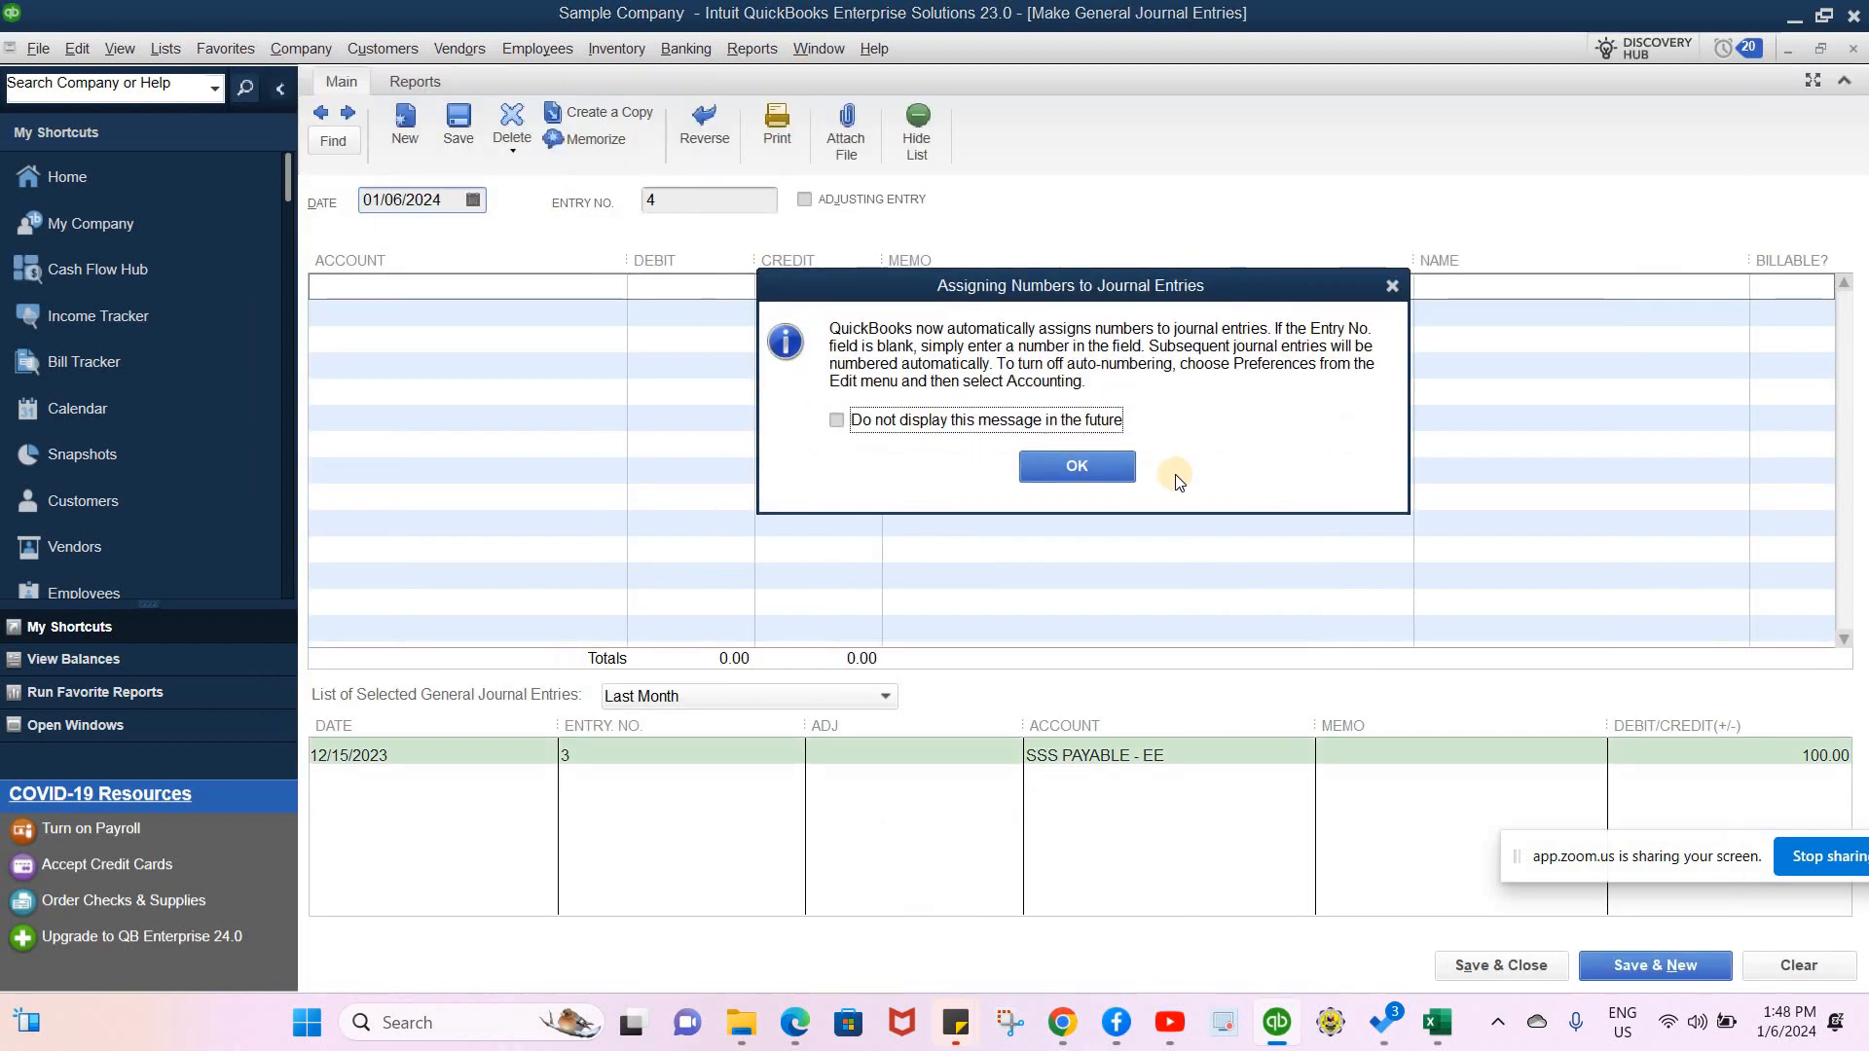
left_click(1106, 471)
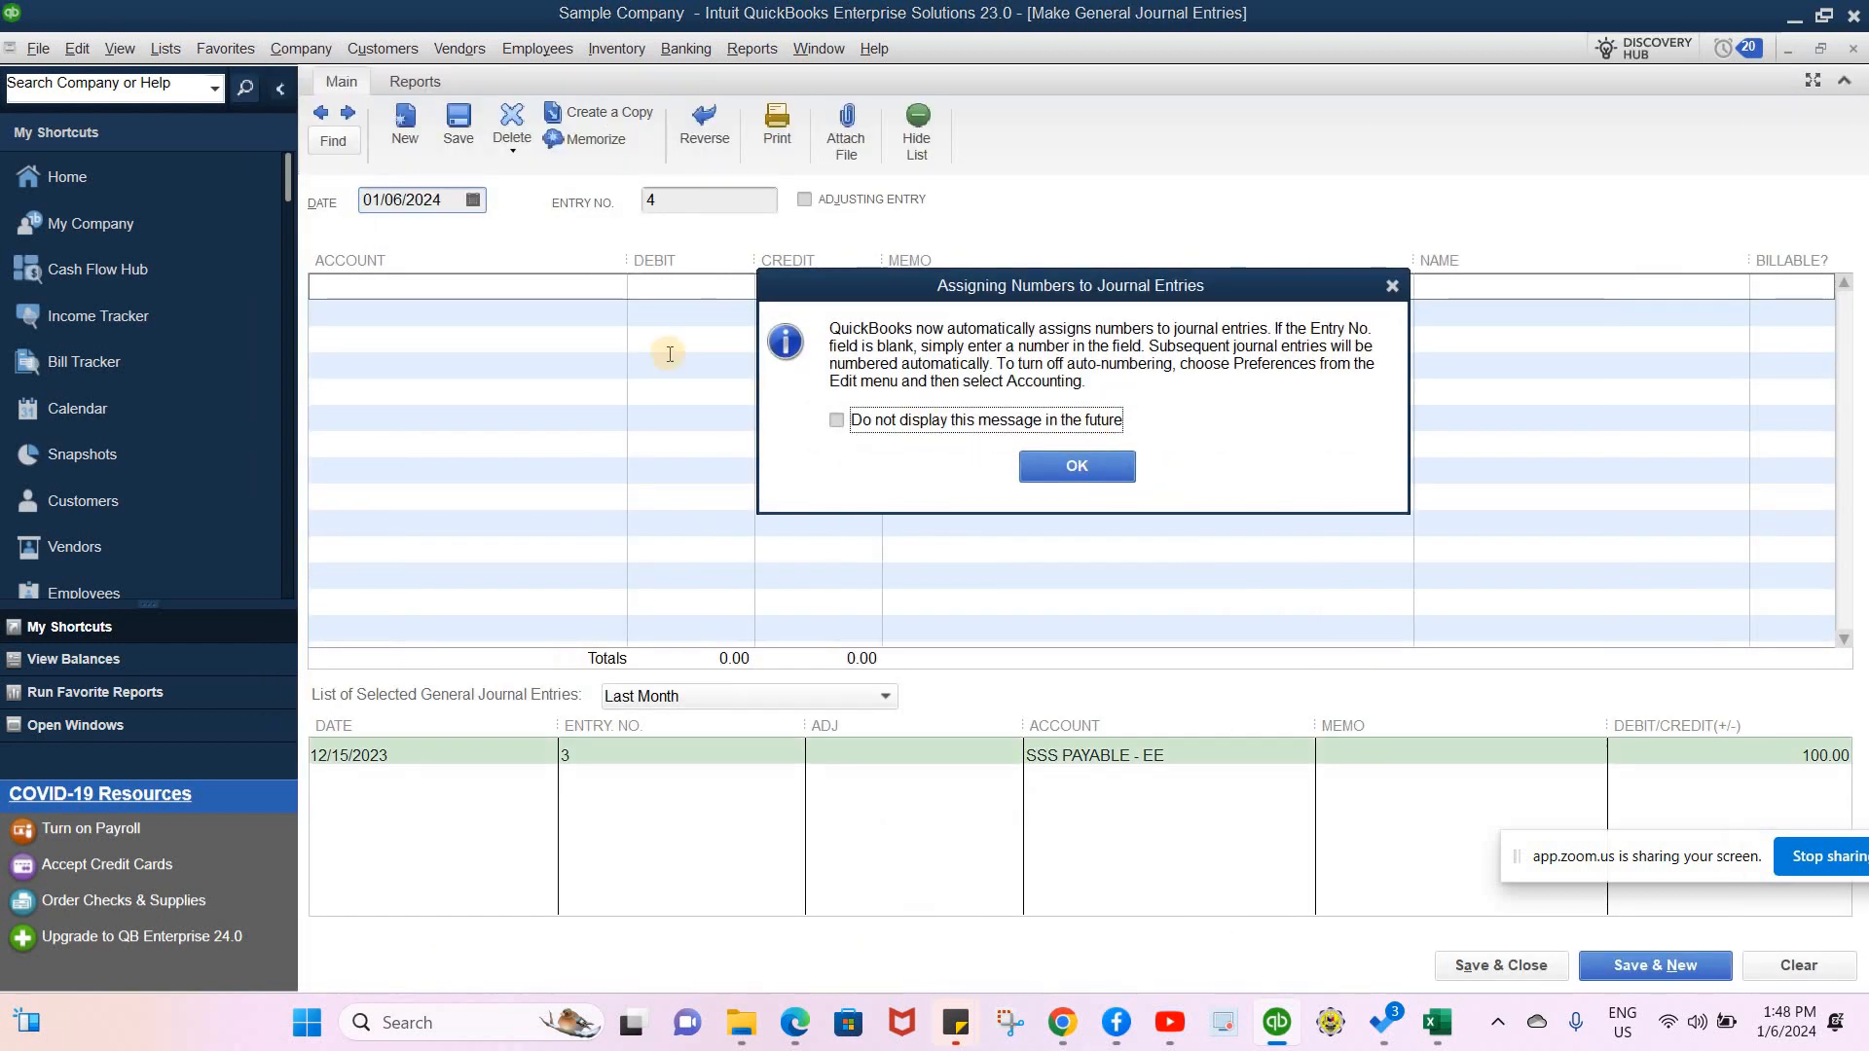
- Debit GCASH 500 and credit Cash 500 in the journal entry
left_click(616, 287)
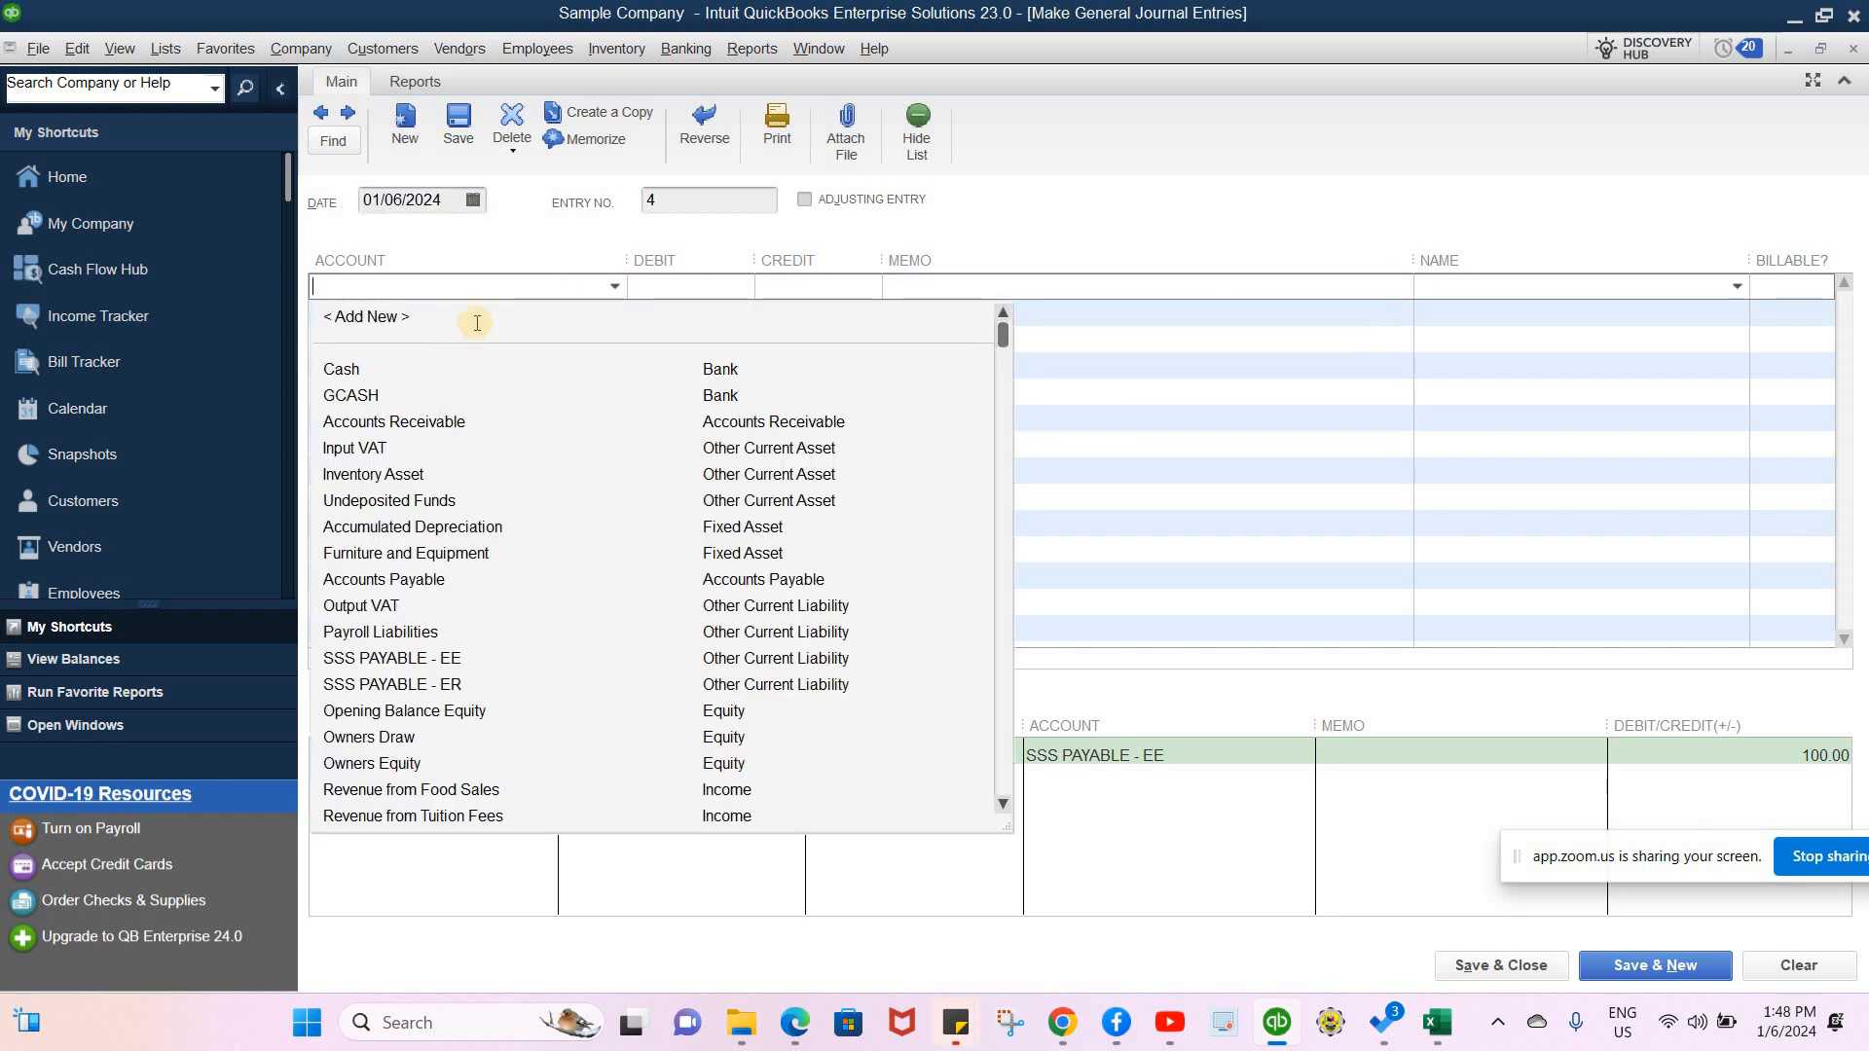
left_click(442, 395)
left_click(615, 311)
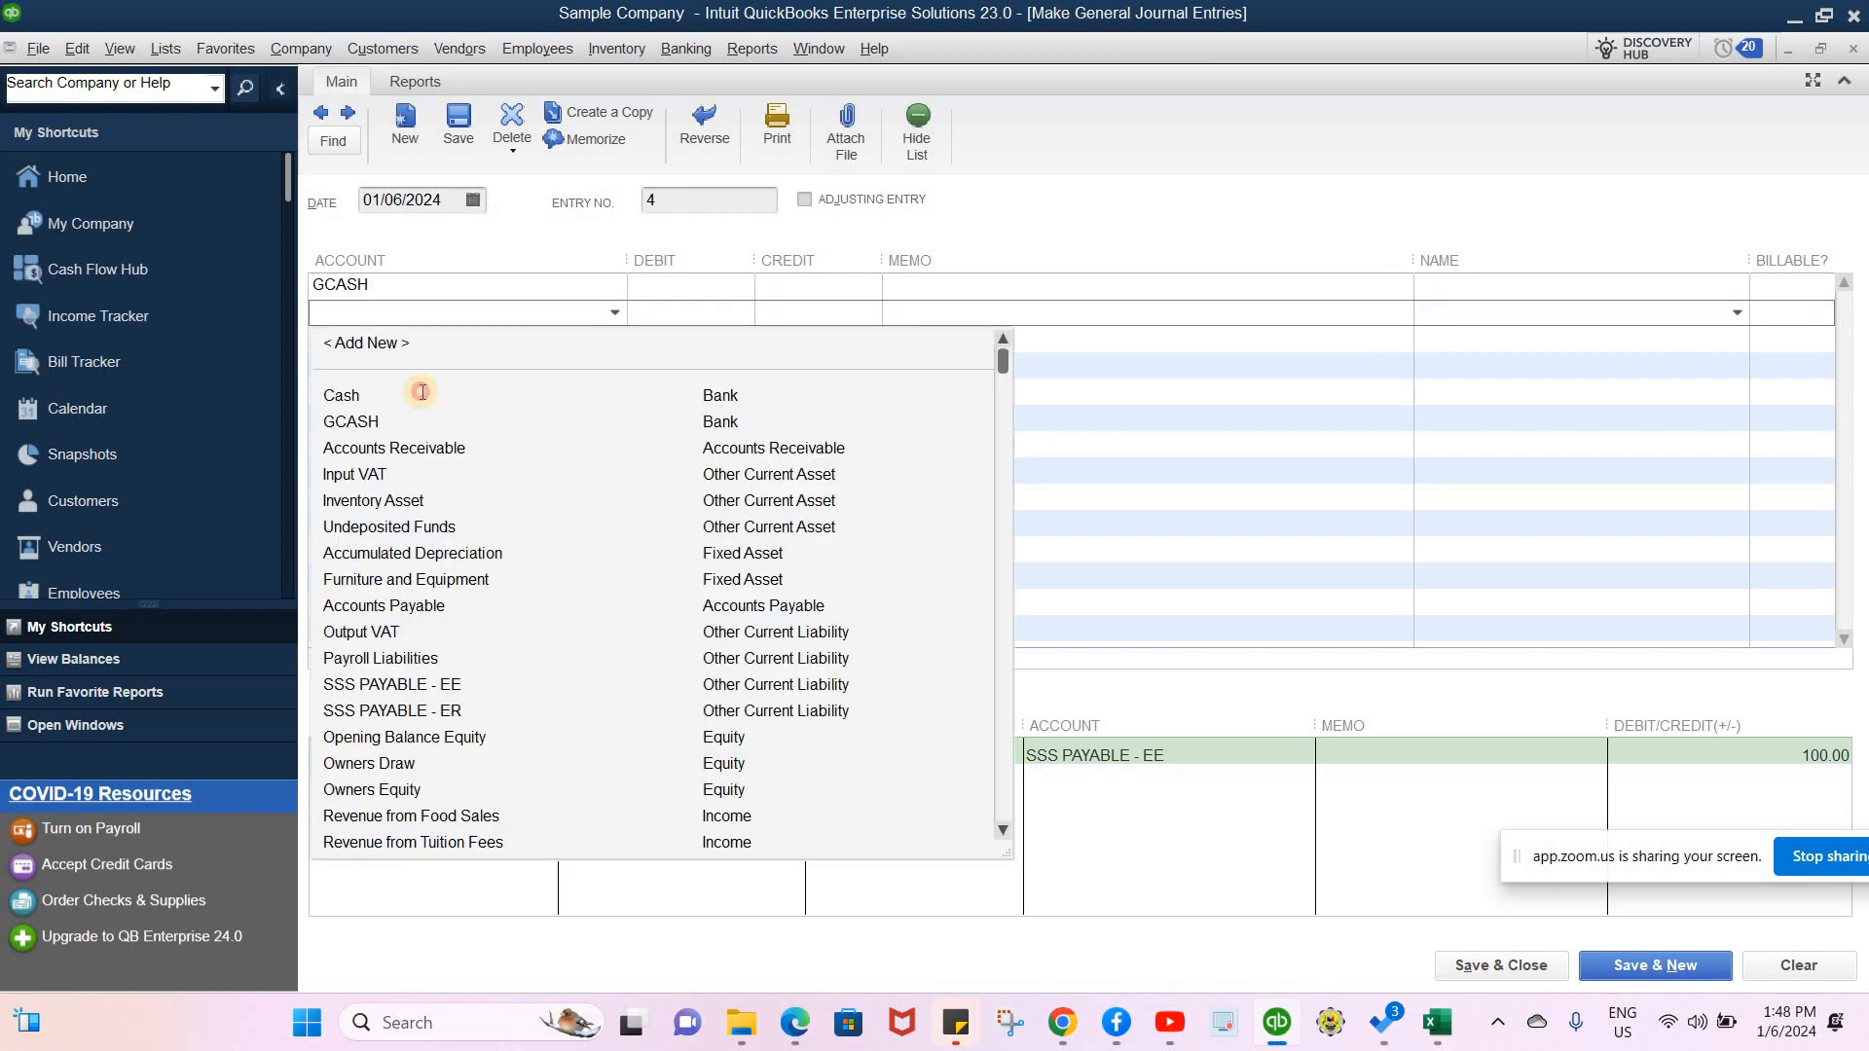
left_click(422, 393)
left_click(688, 285)
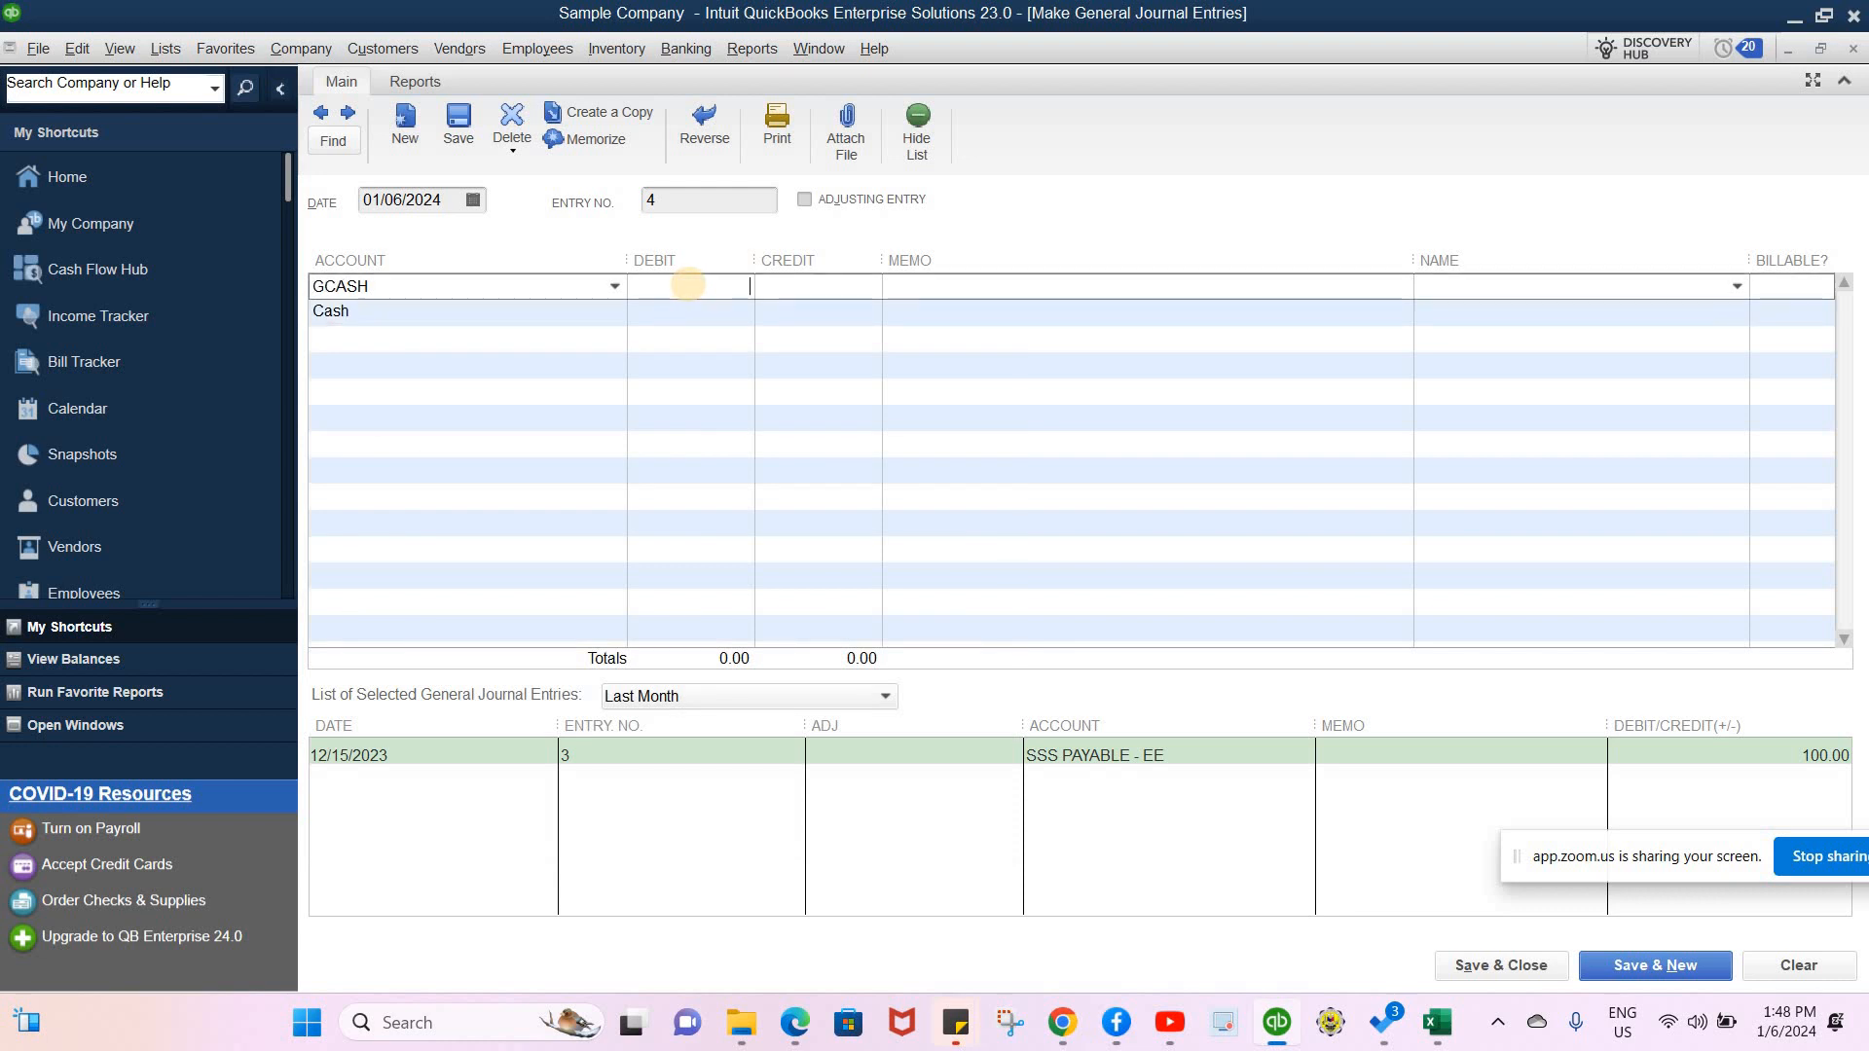
type("500")
left_click(800, 306)
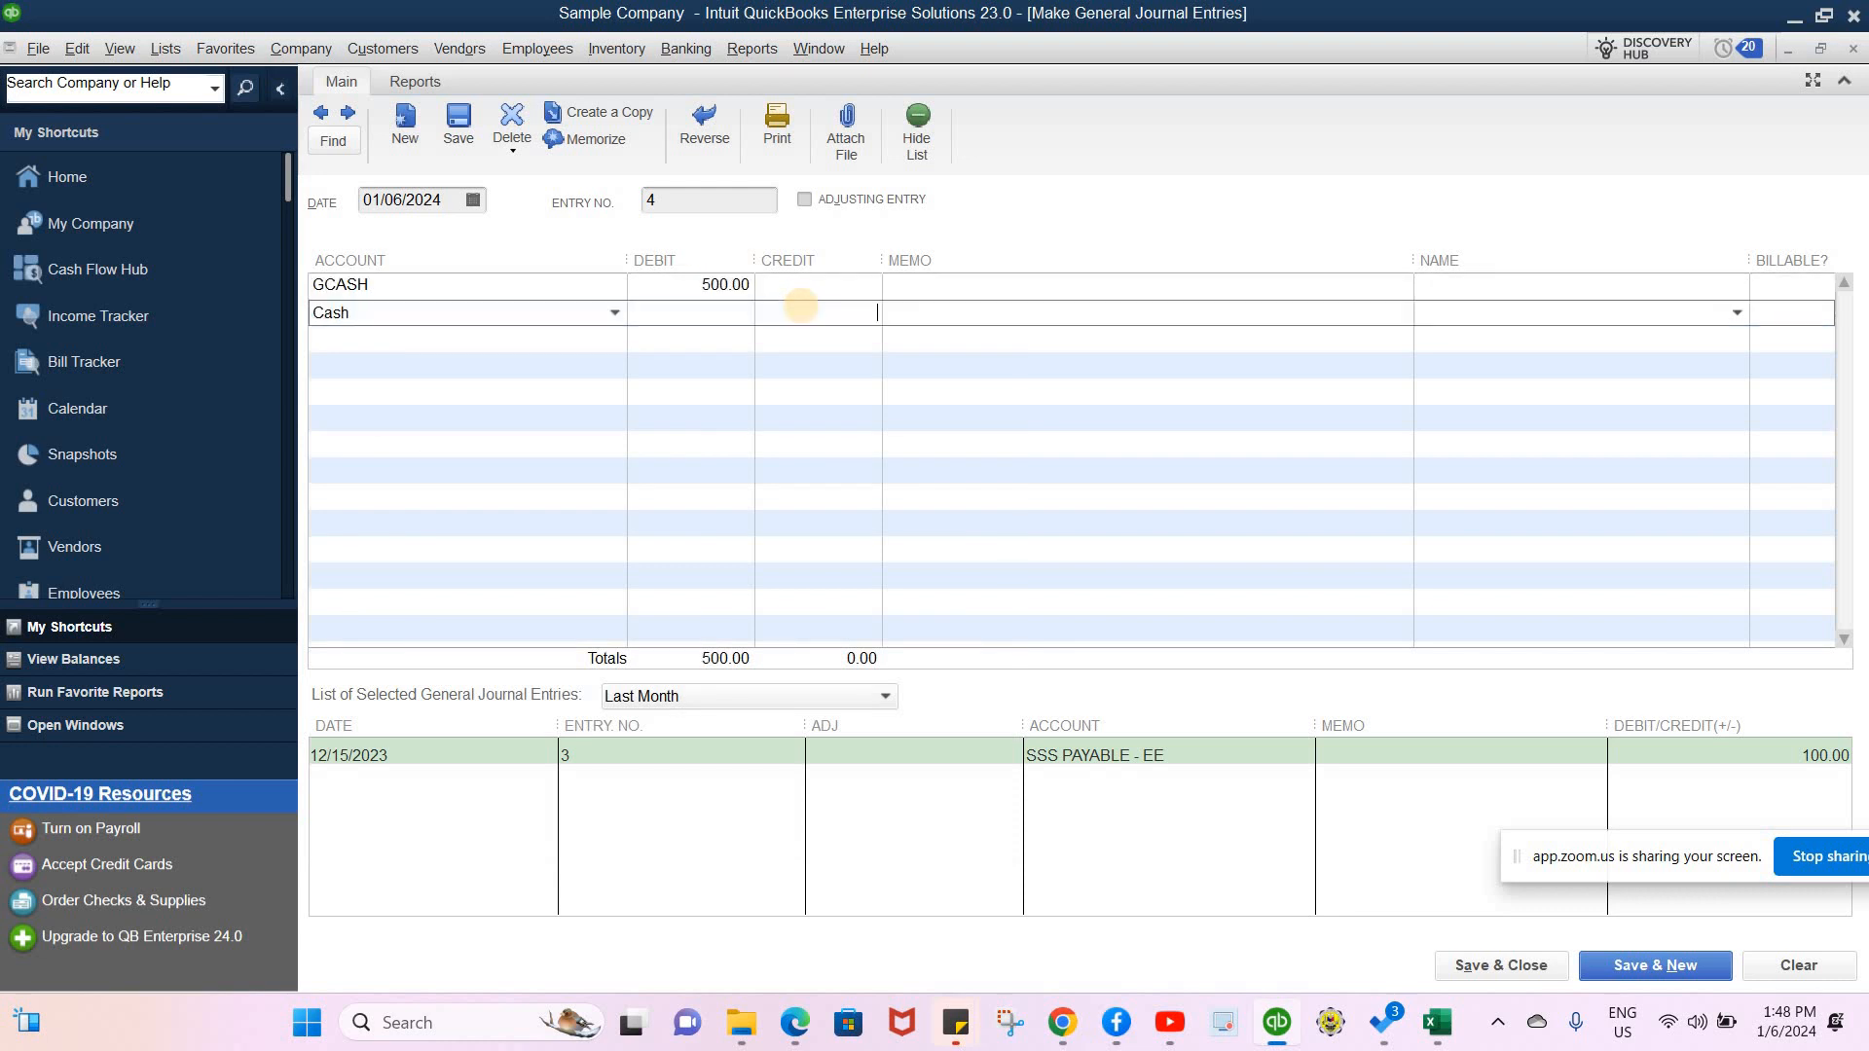
type("500")
- Enter the memo "TO PUT INITIAL AMOUNT" on both journal lines, and save and close the entry
left_click(972, 283)
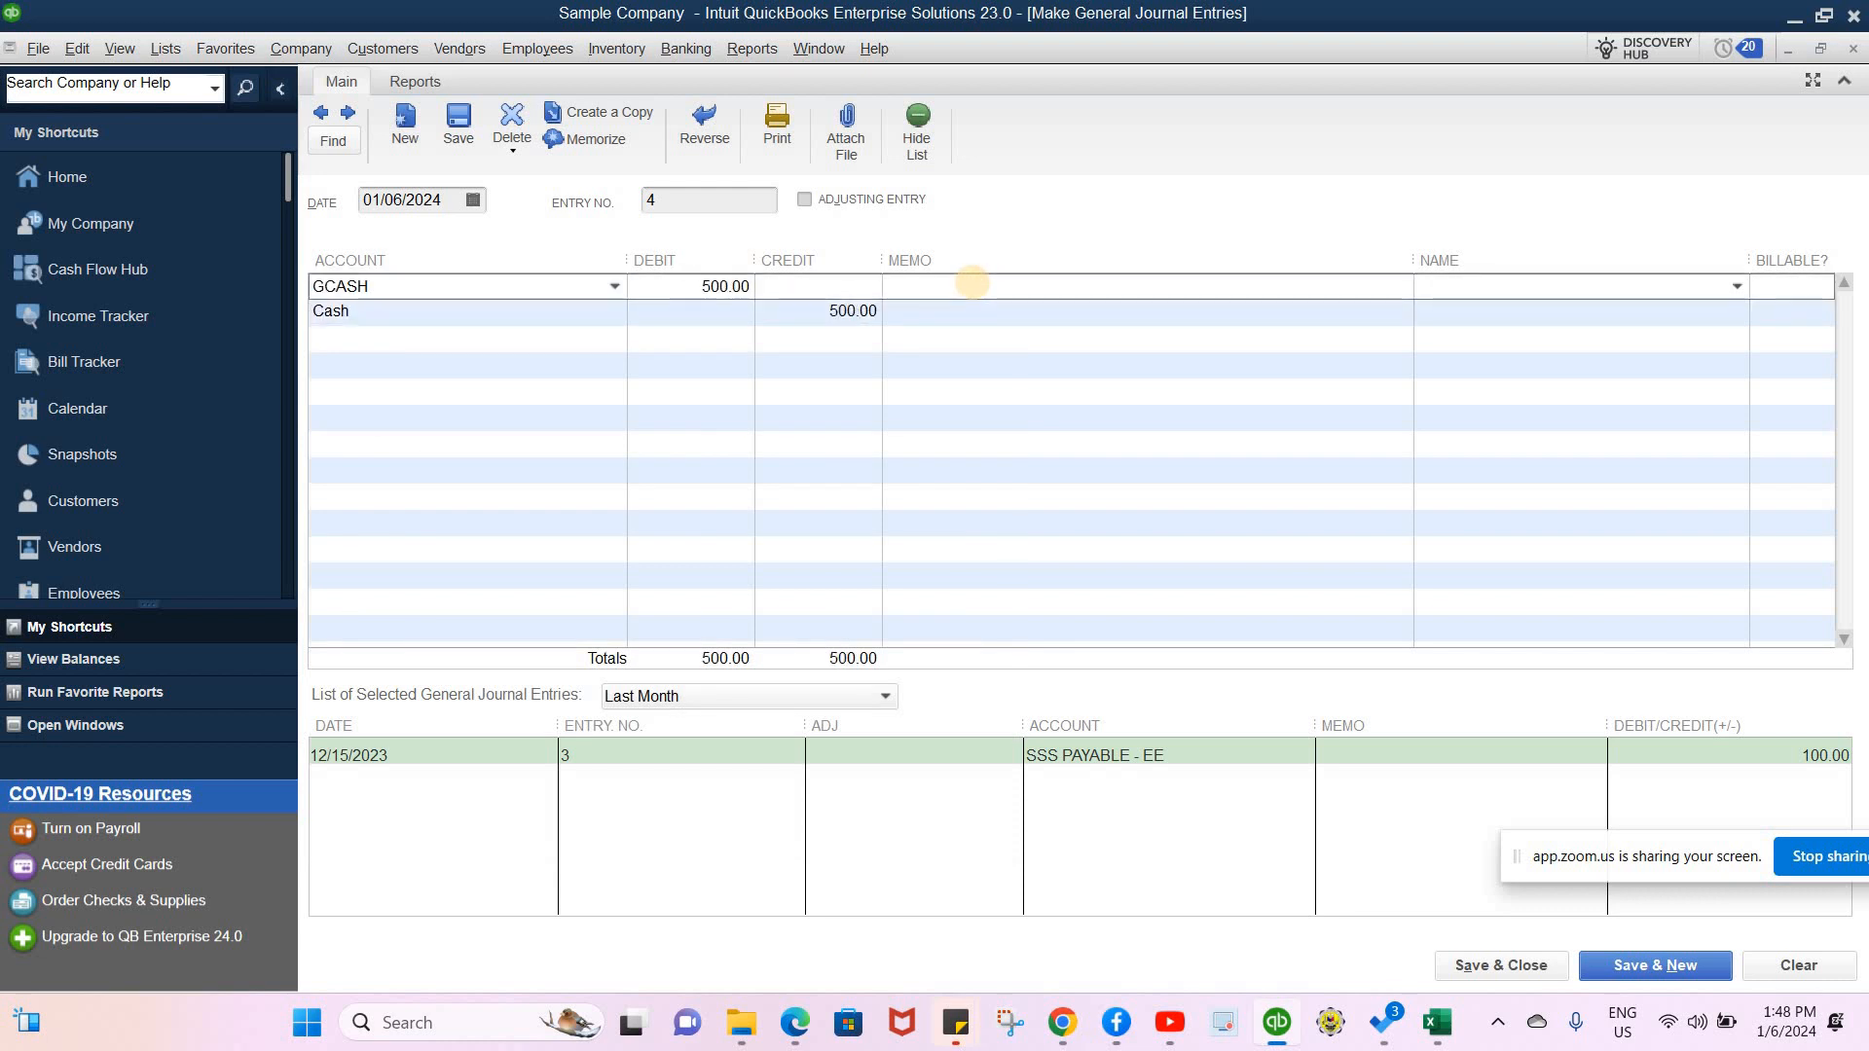
type("TO ")
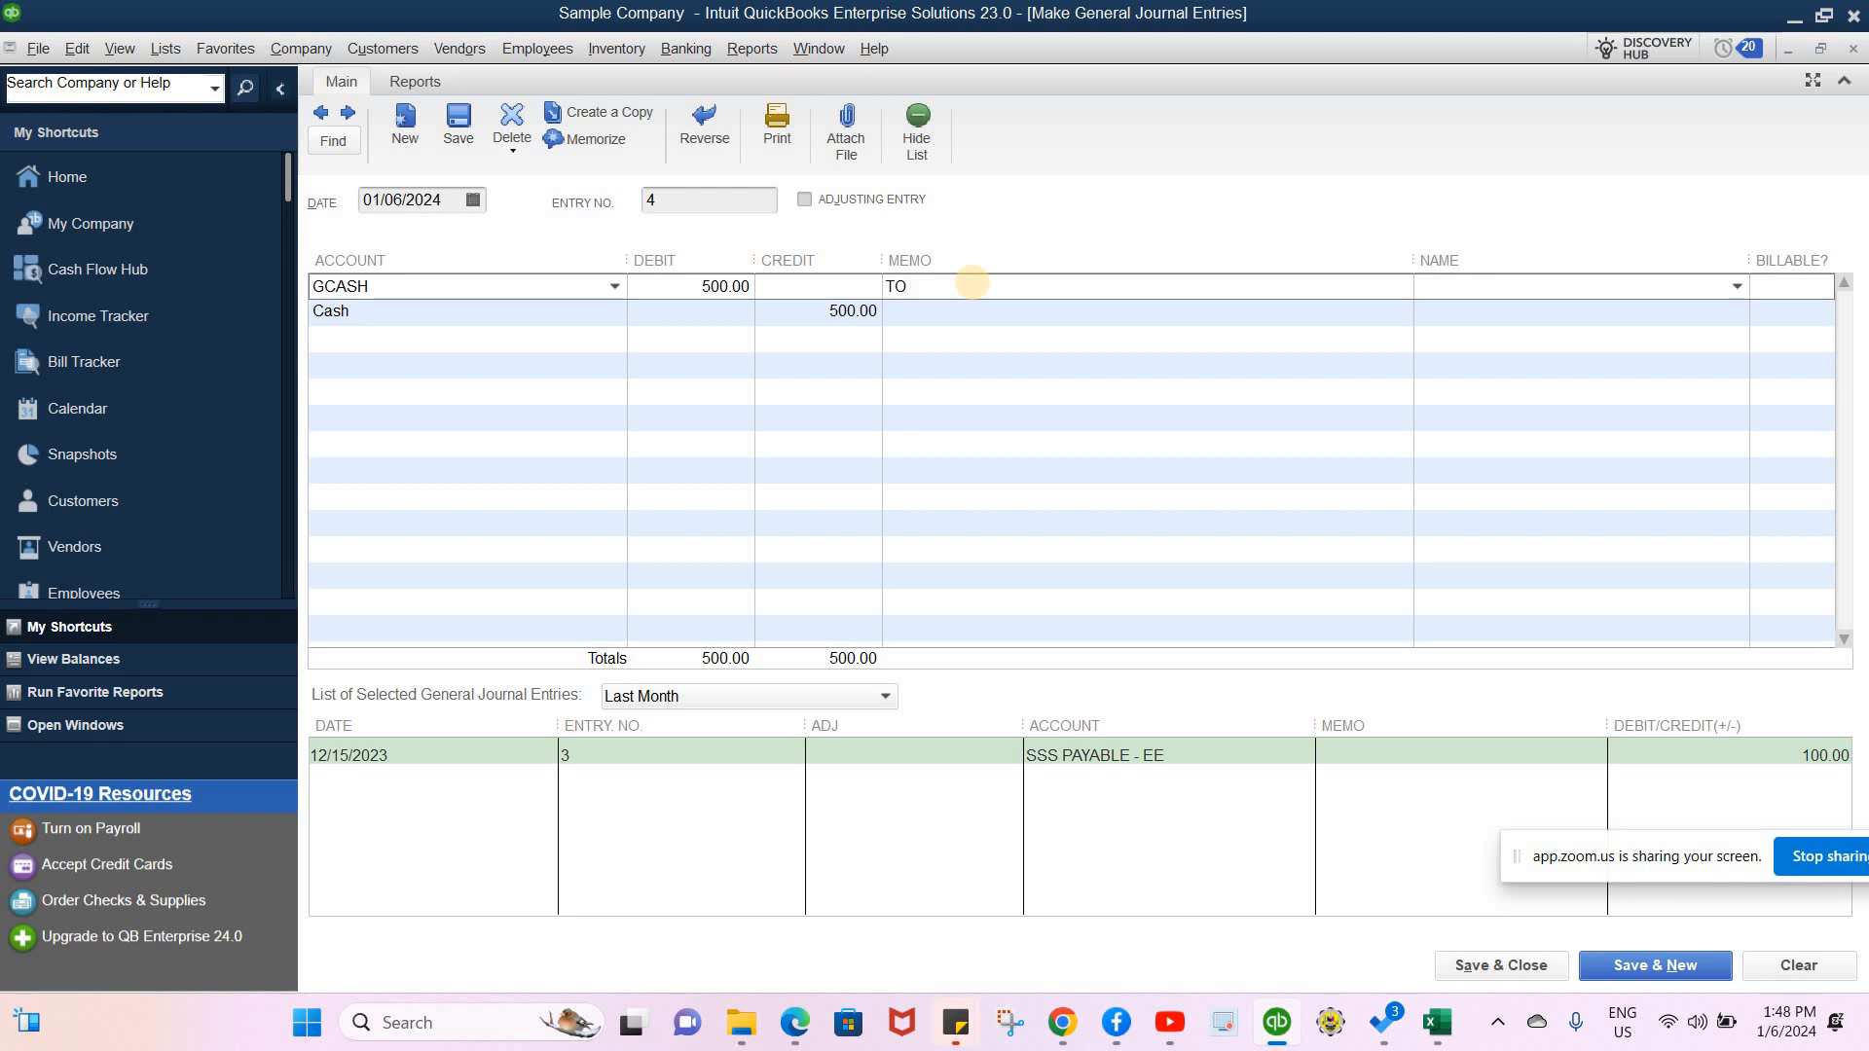
type("PUT INITIAL AMOUNT")
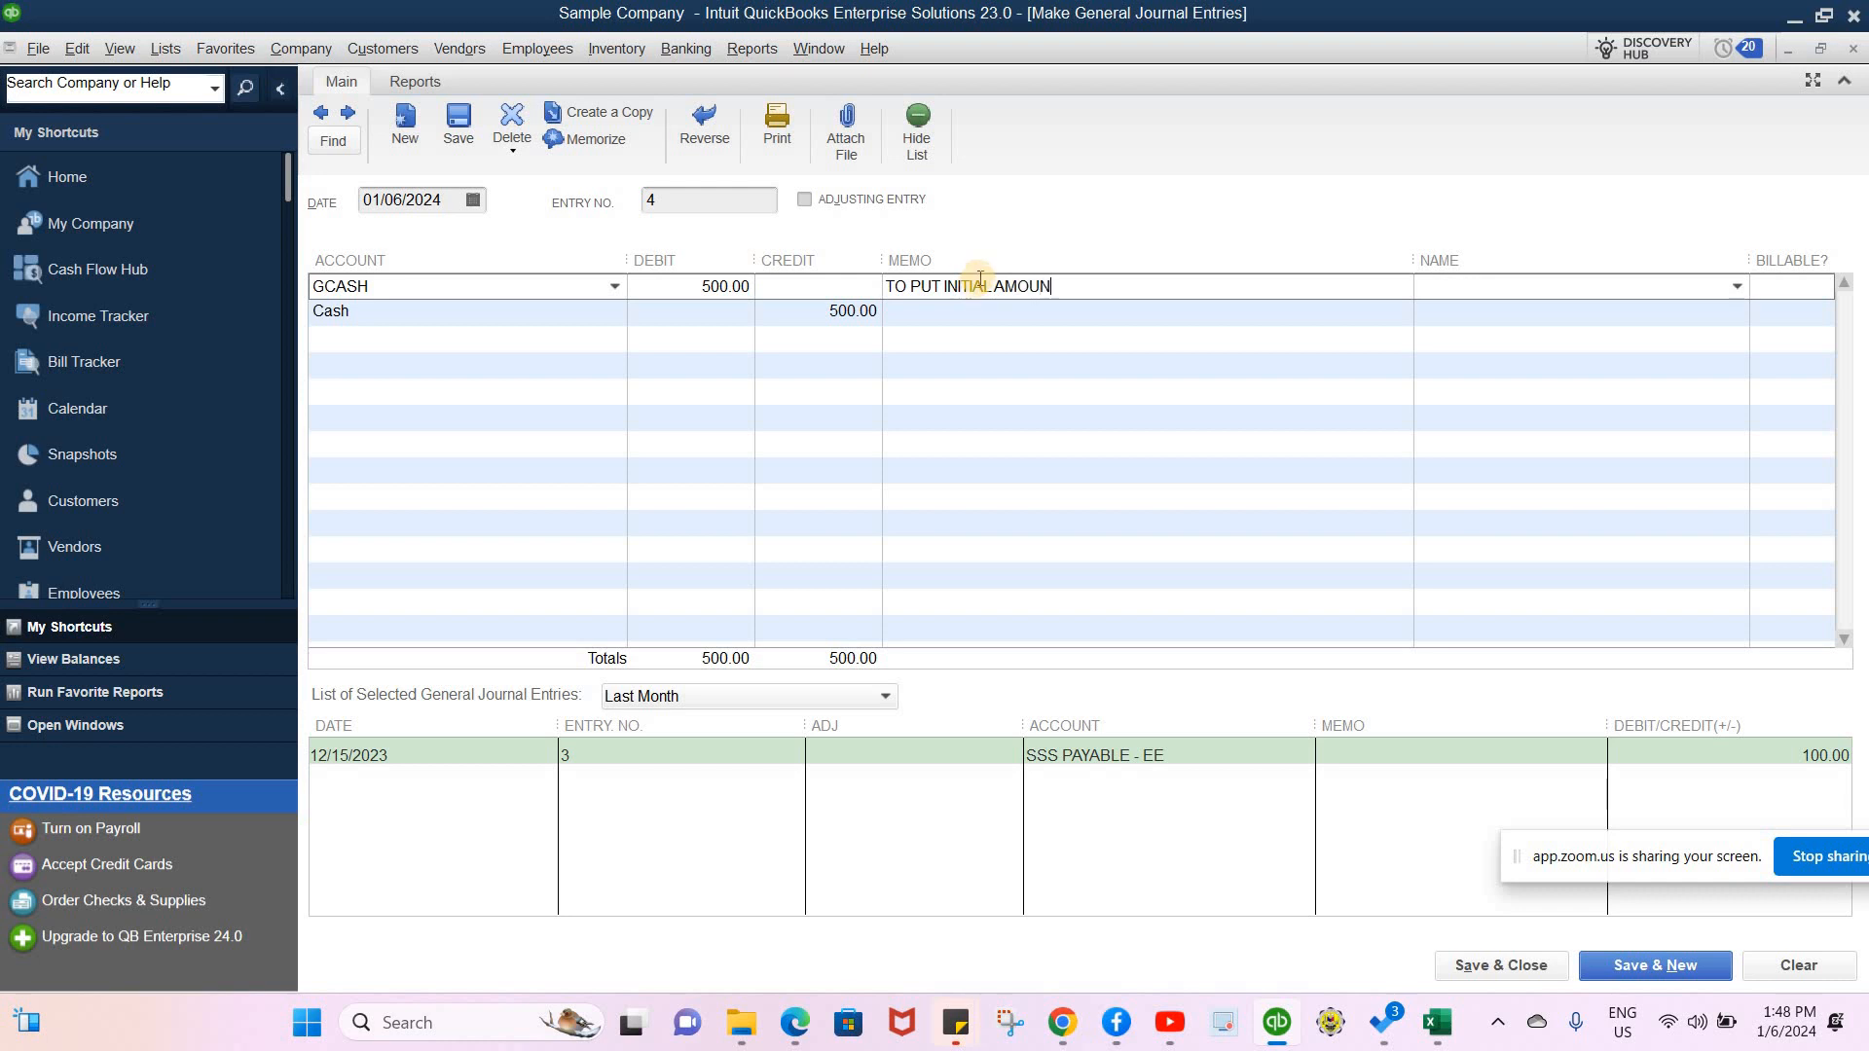
key("ctrl+shift+Left")
key("ctrl+shift+Left")
key("ctrl+shift+Left")
key("ctrl+shift+Left")
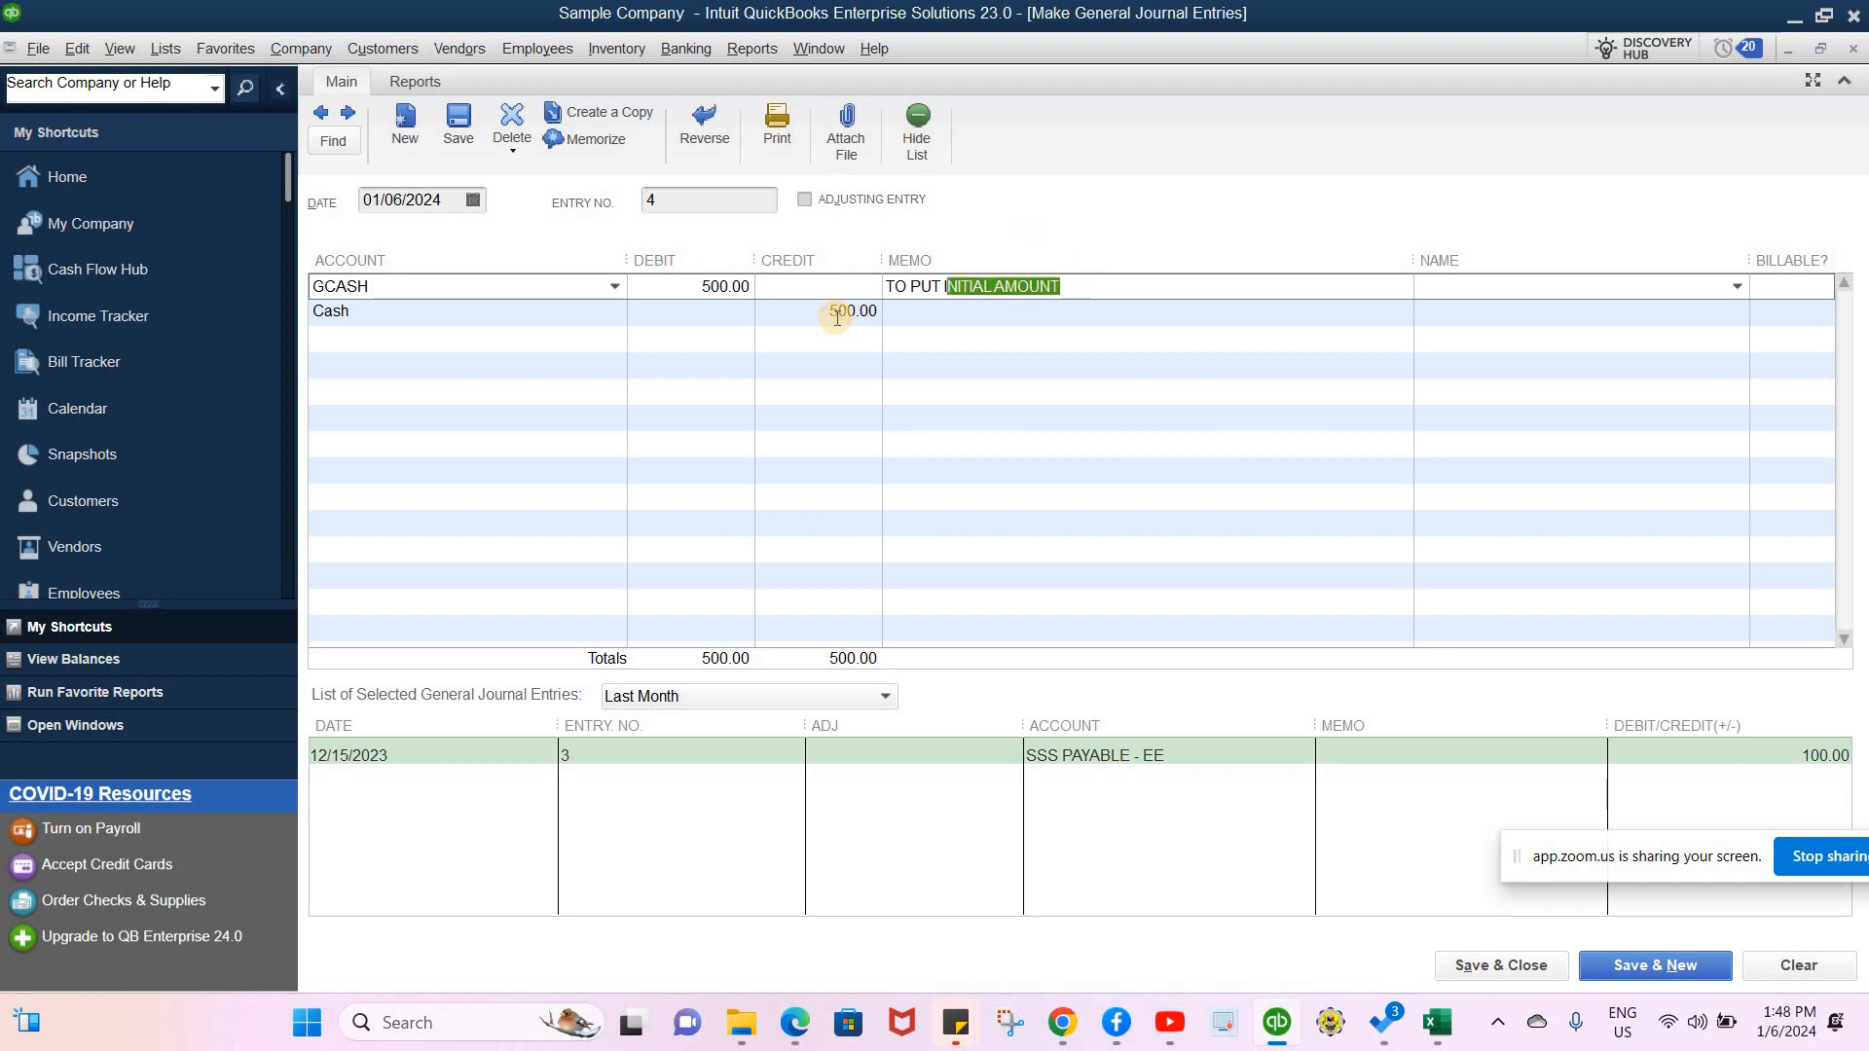
key("ctrl+c")
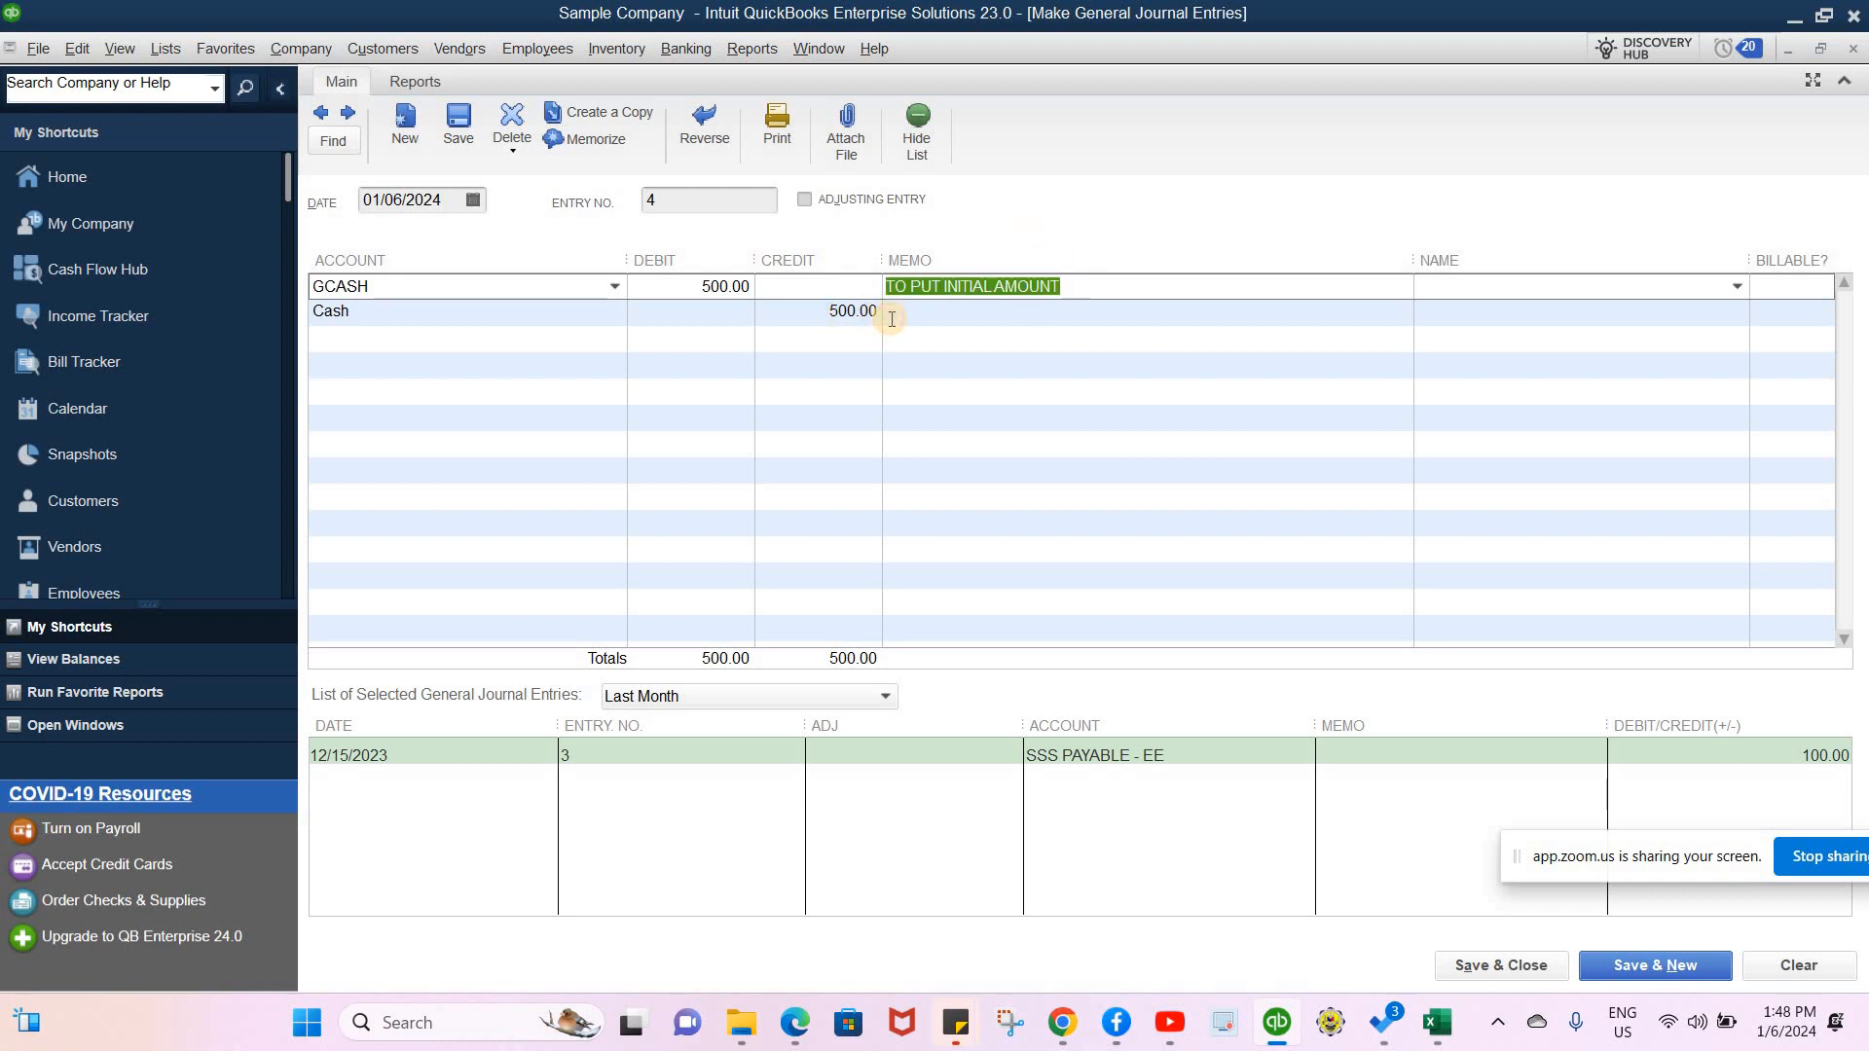
left_click(882, 316)
key("ctrl+v")
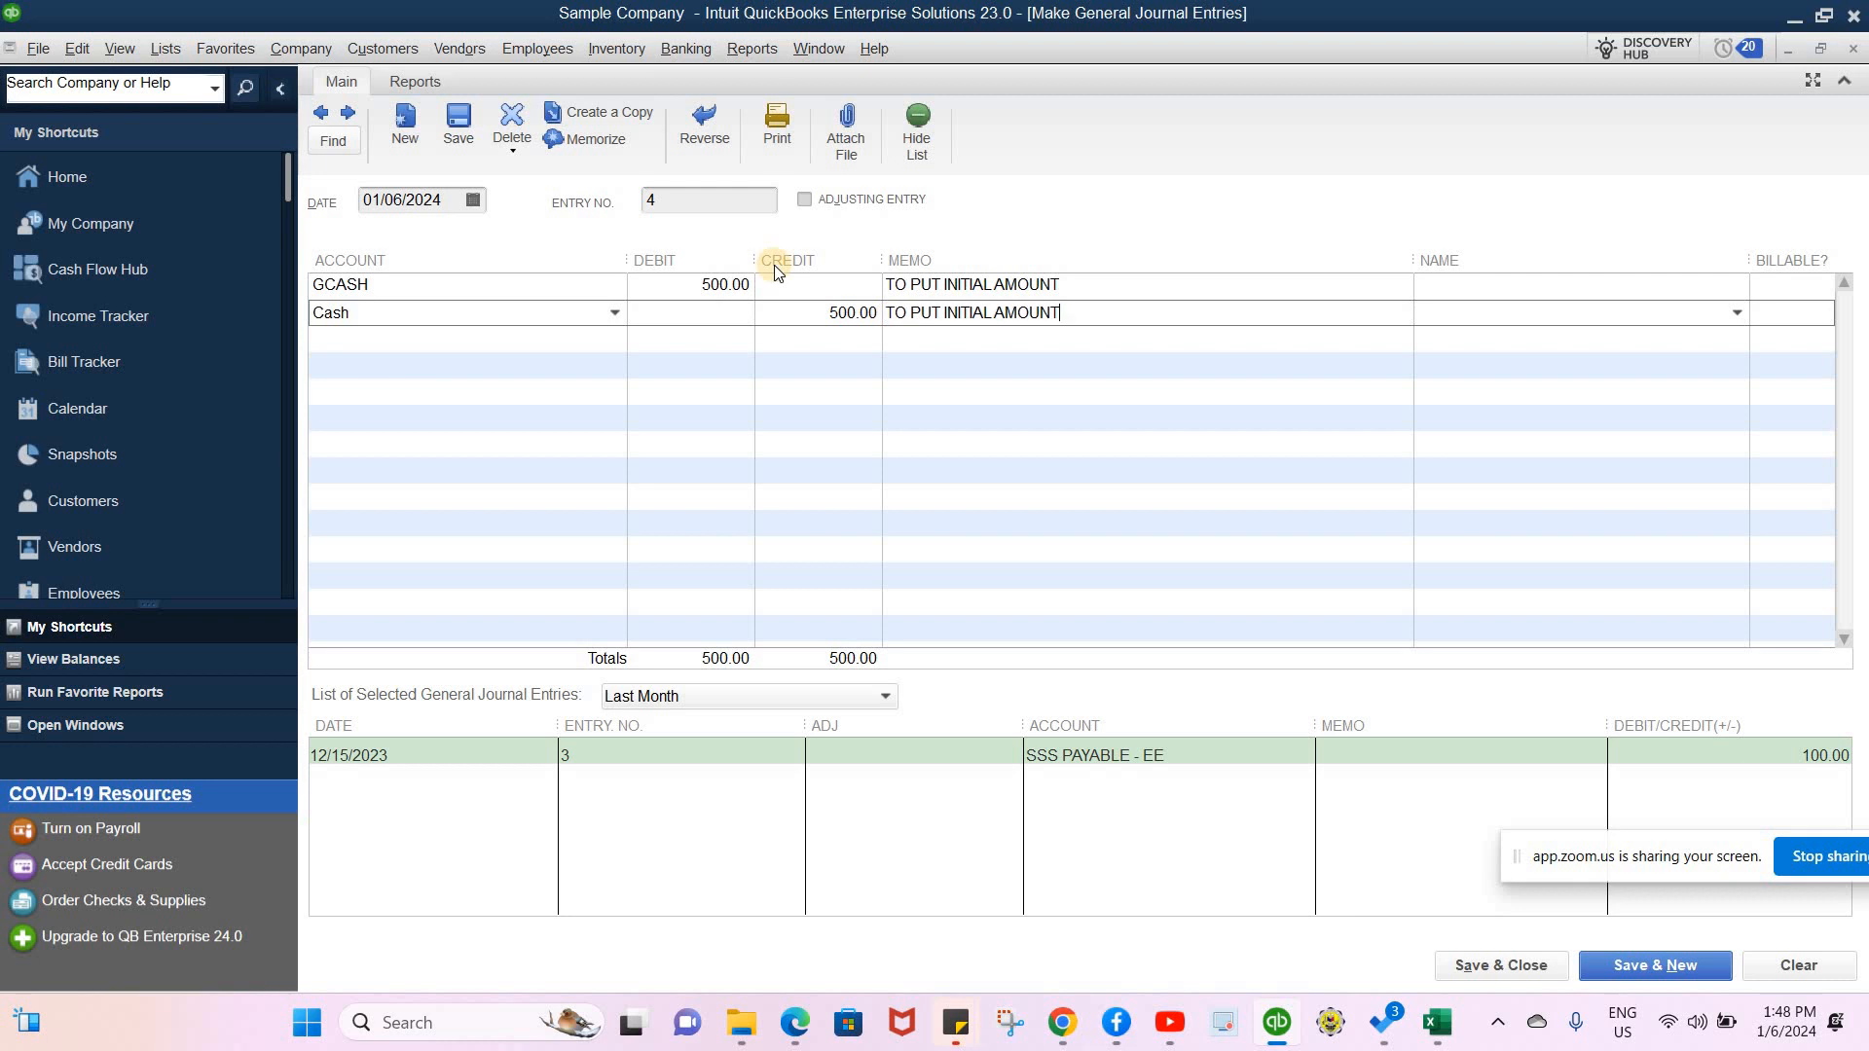
left_click(1464, 966)
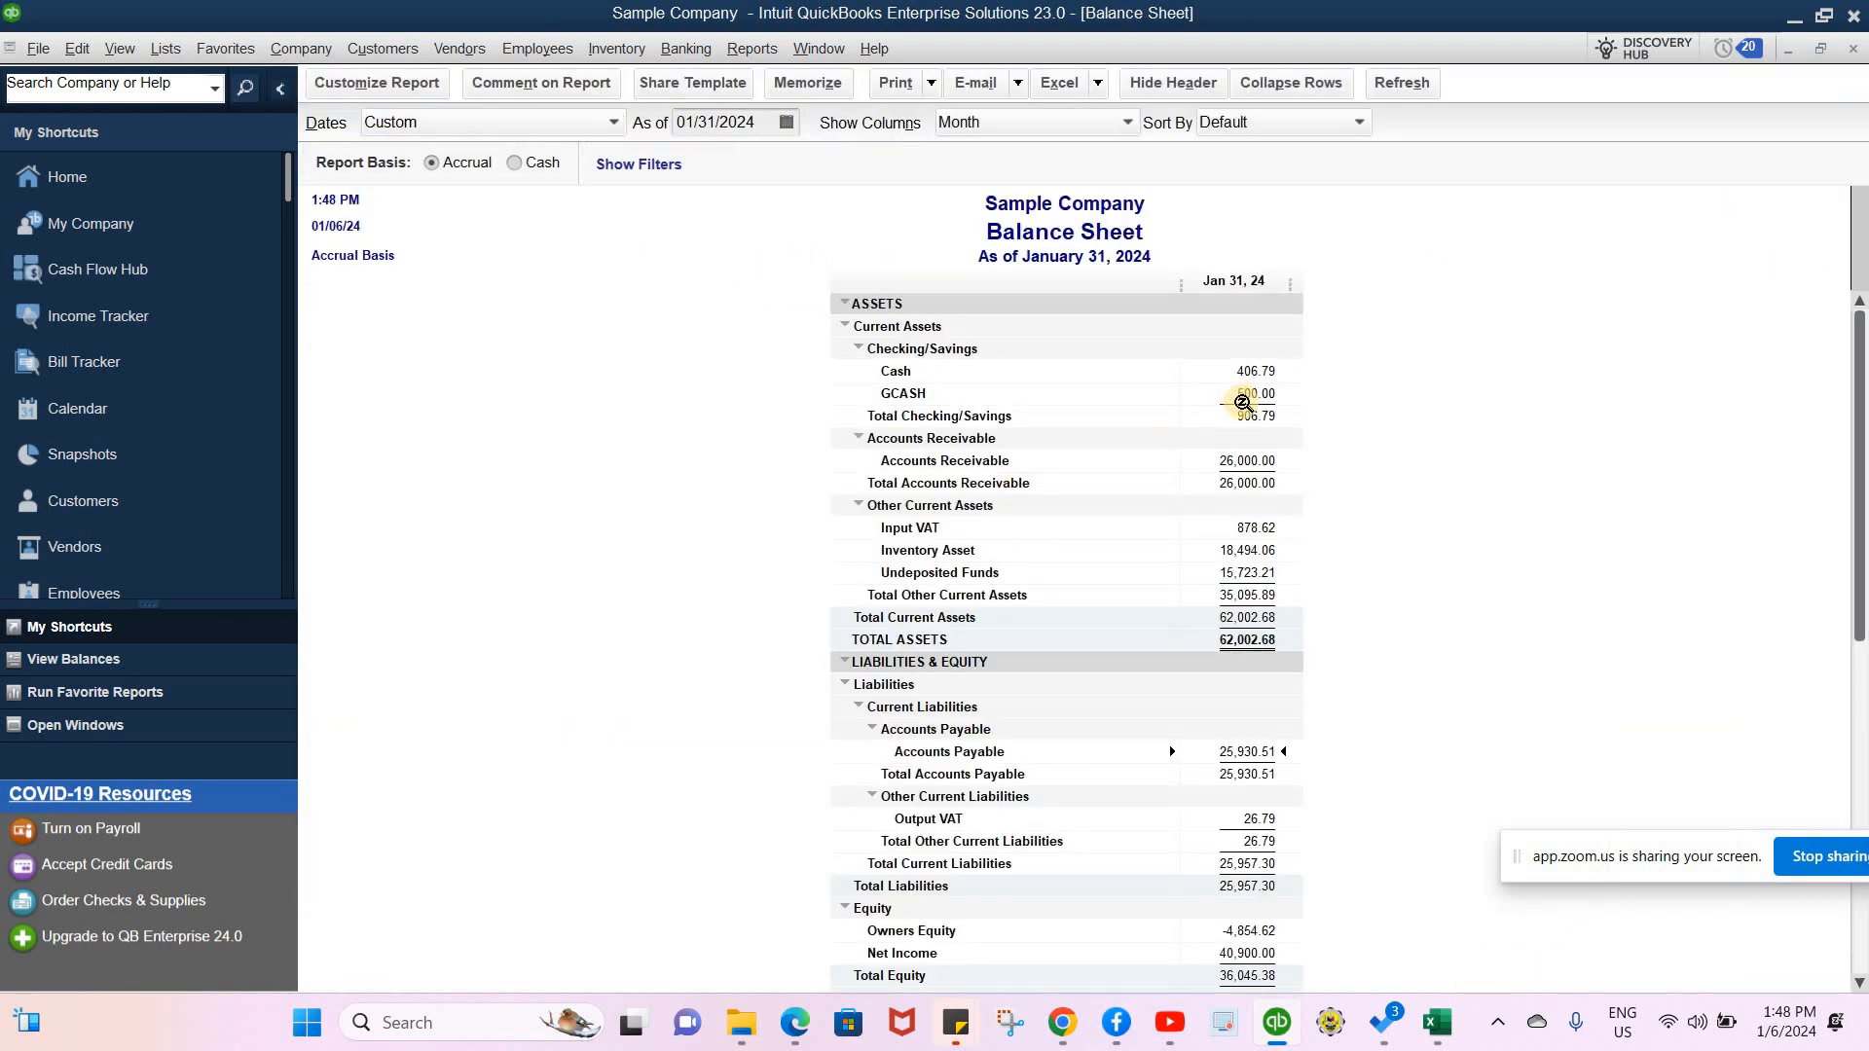
- Return to the bill payment window and highlight SM's bill line
left_click(810, 49)
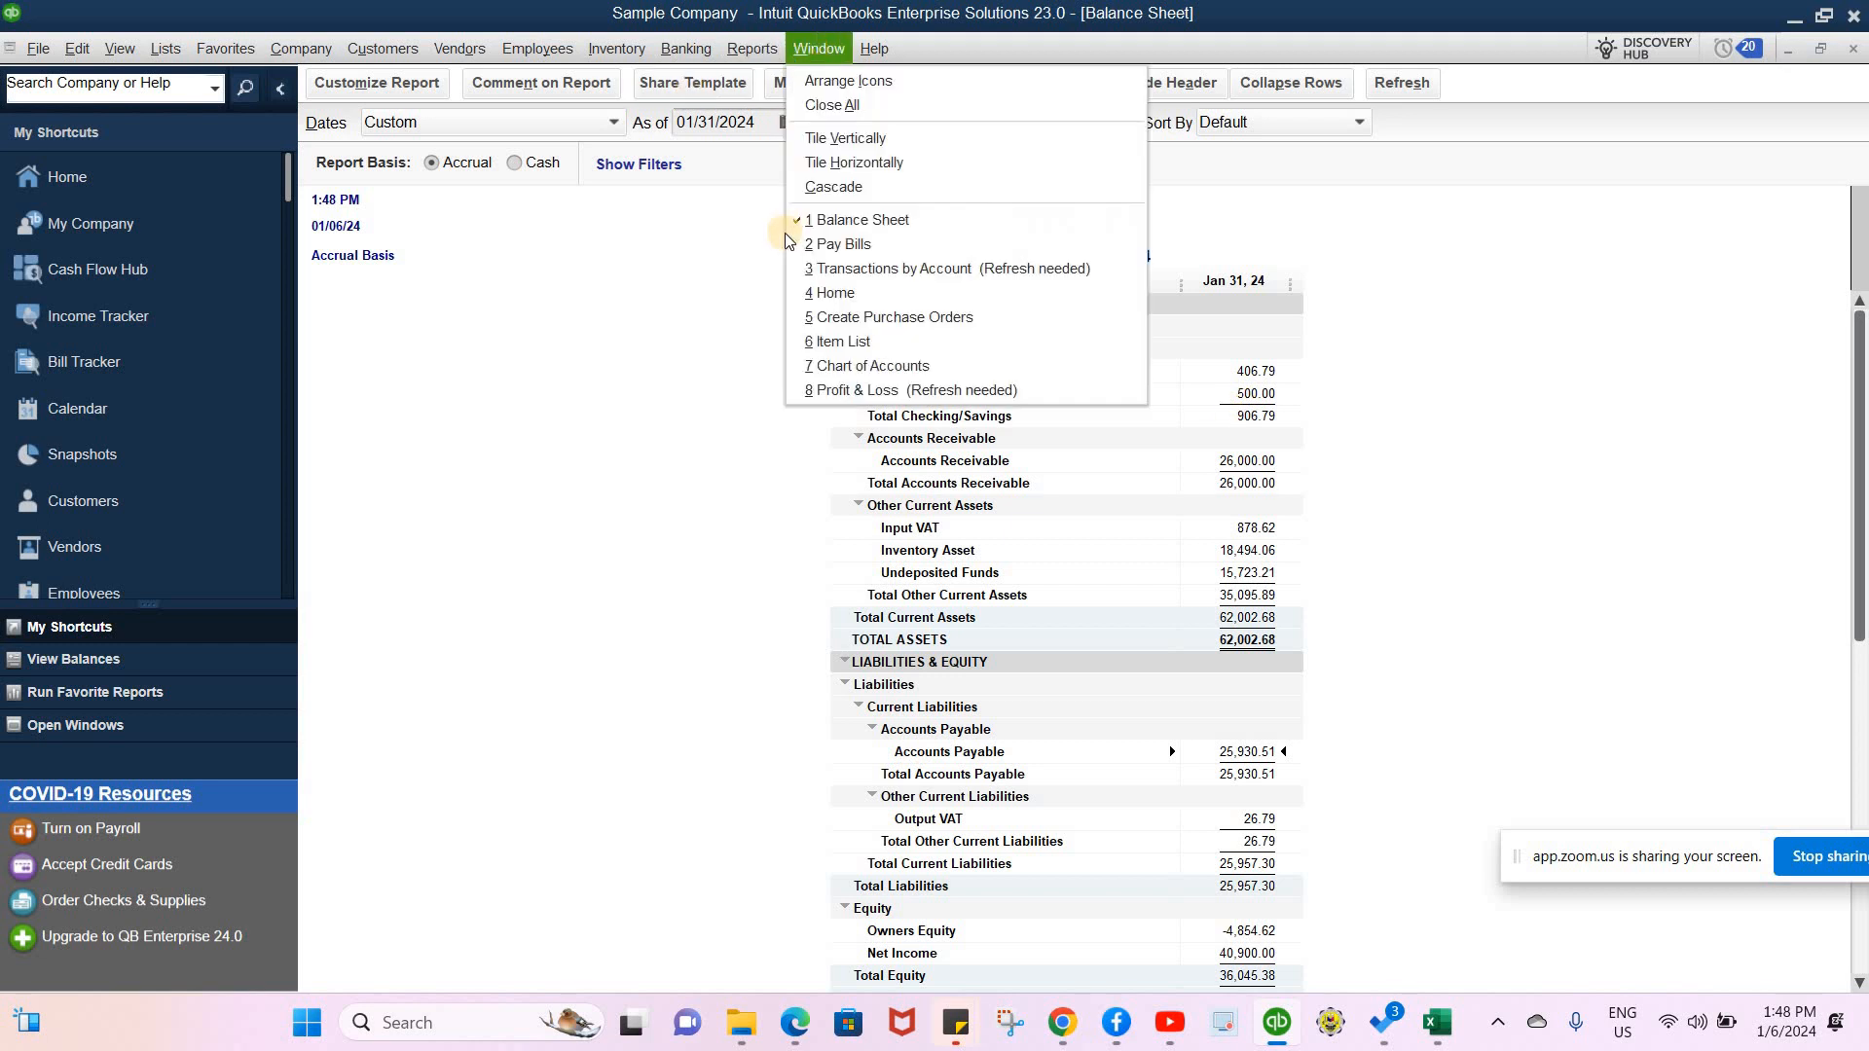
left_click(812, 243)
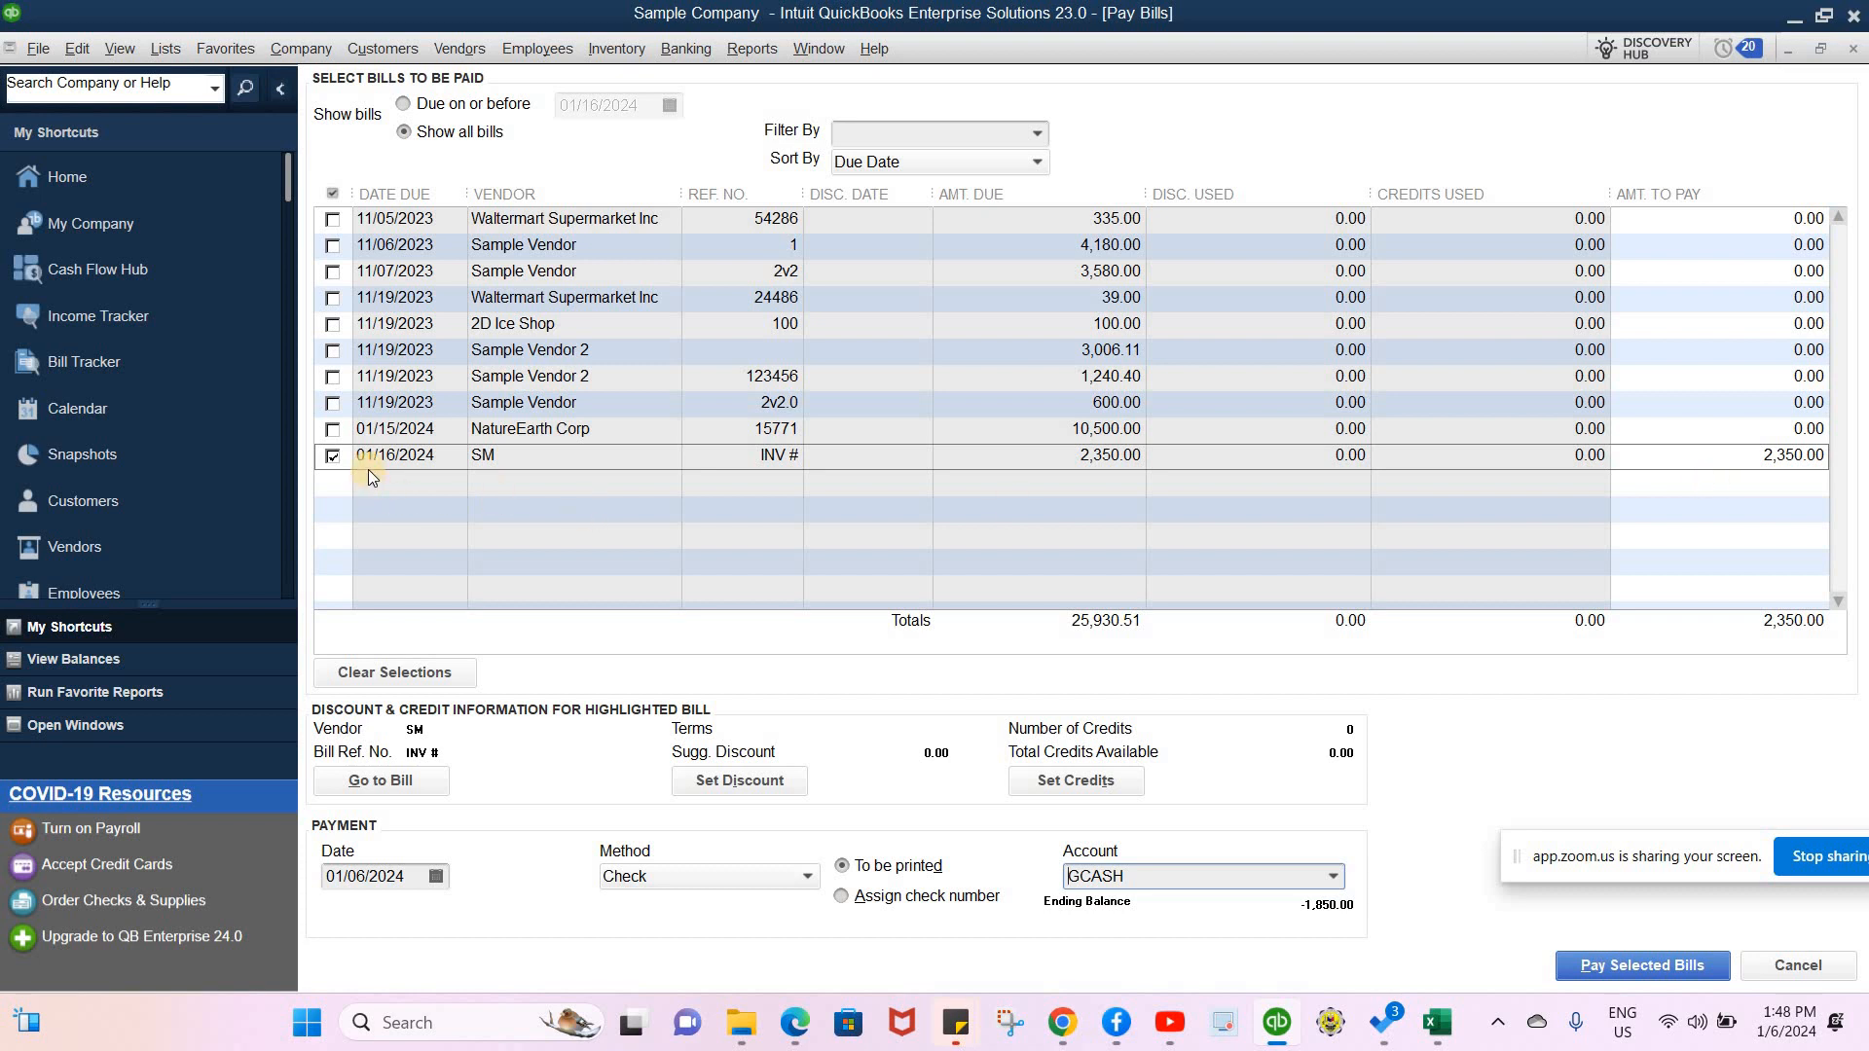
left_click(1386, 458)
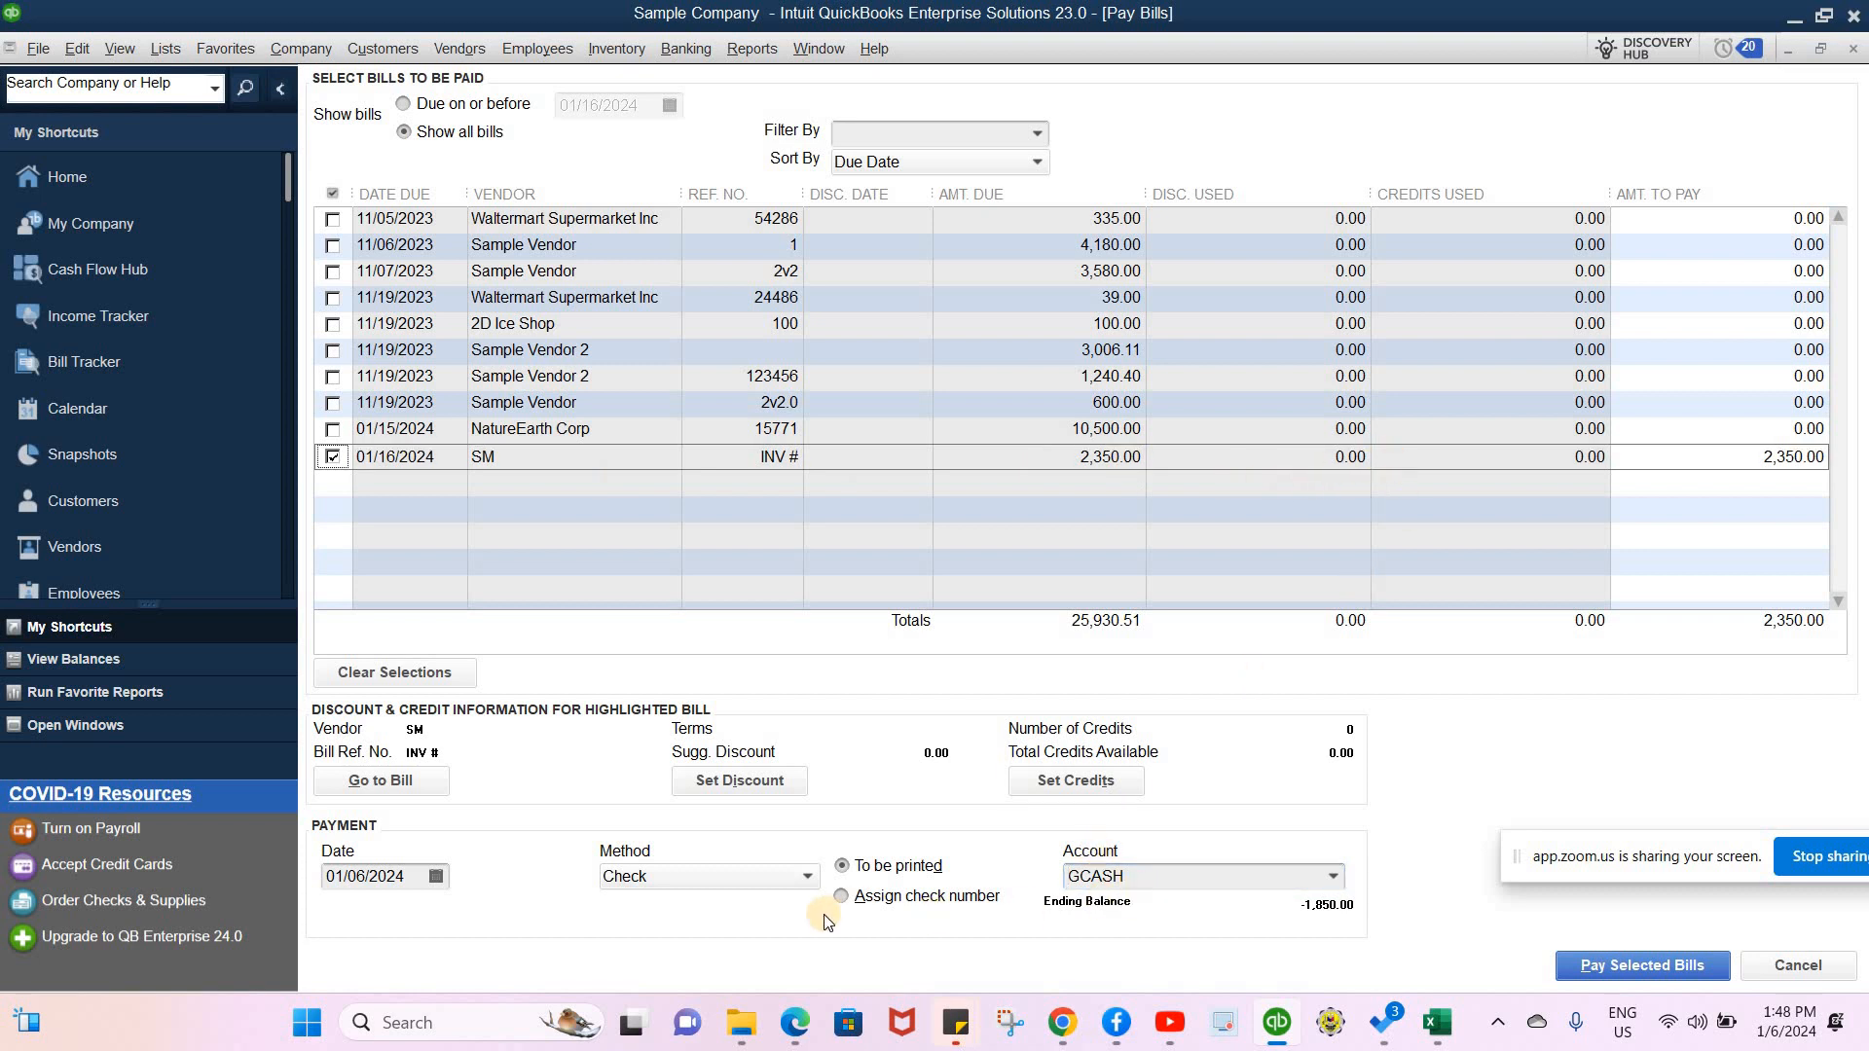
- Review the details of SM's bill and set the amount to pay on its line to 400
left_click(401, 779)
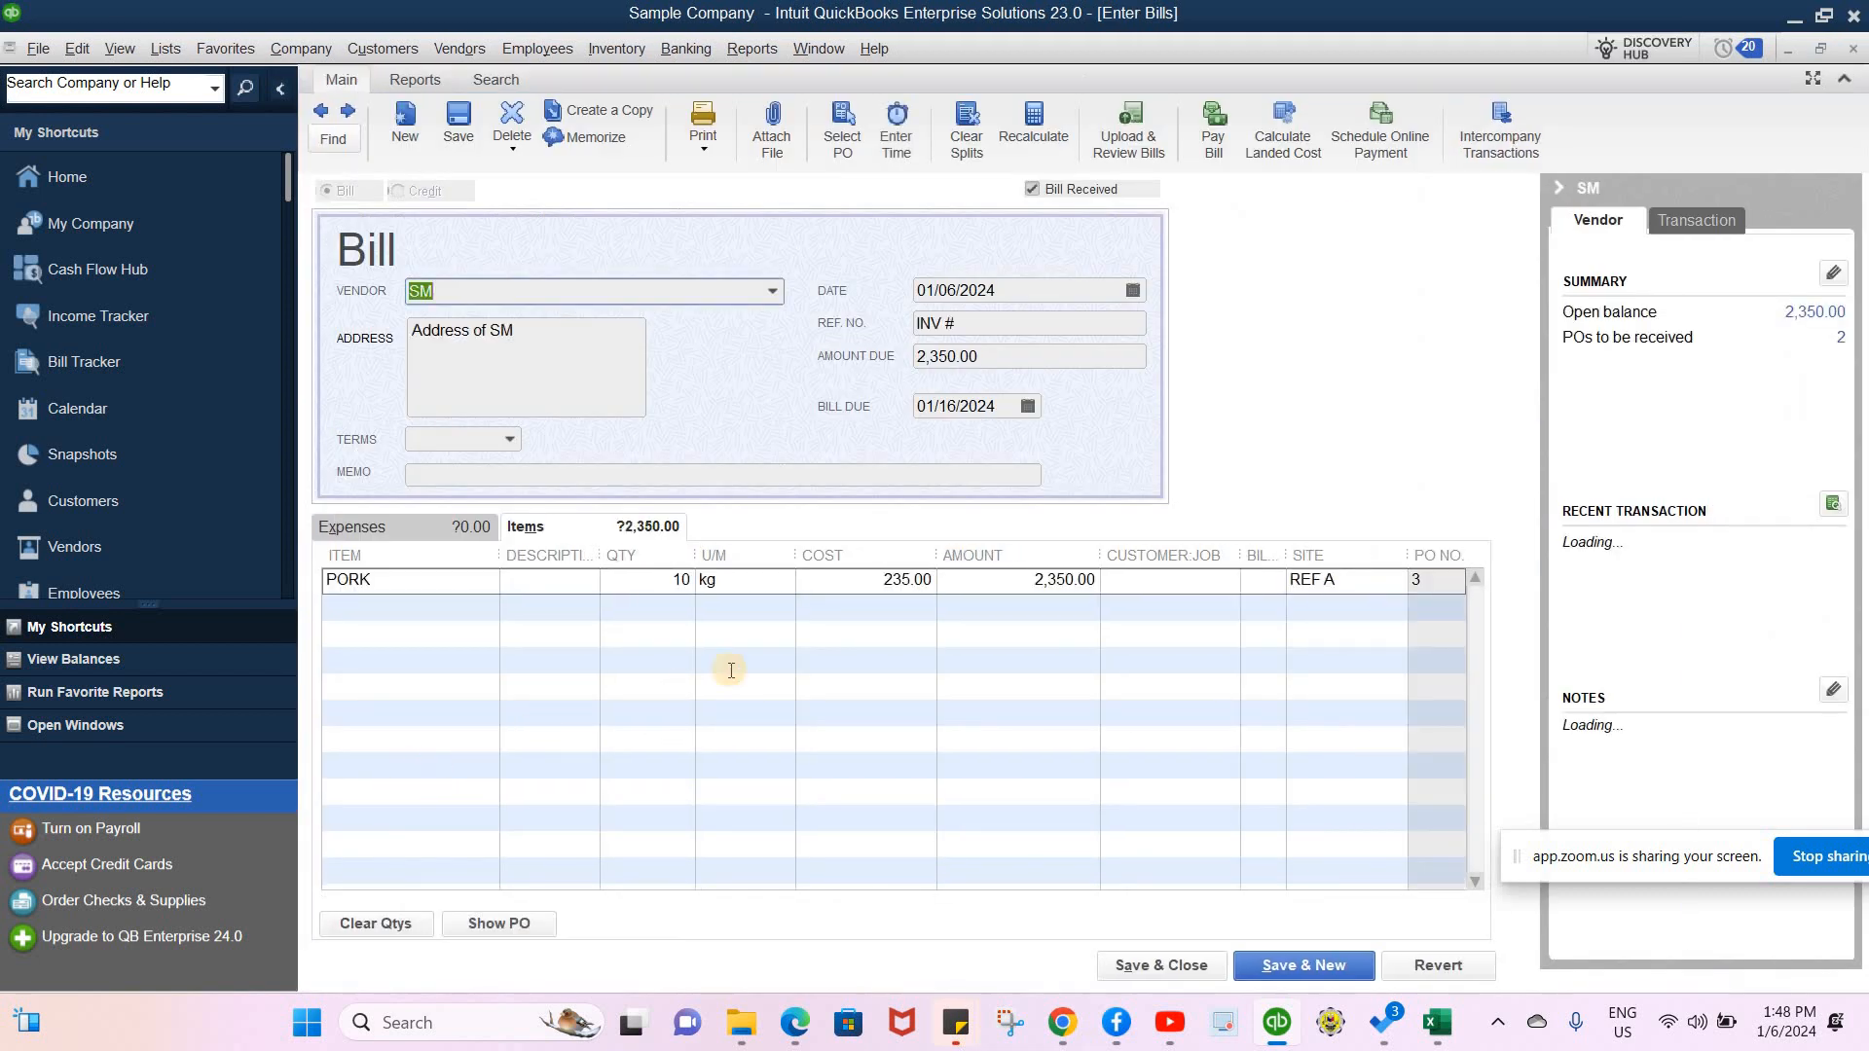
left_click(1849, 61)
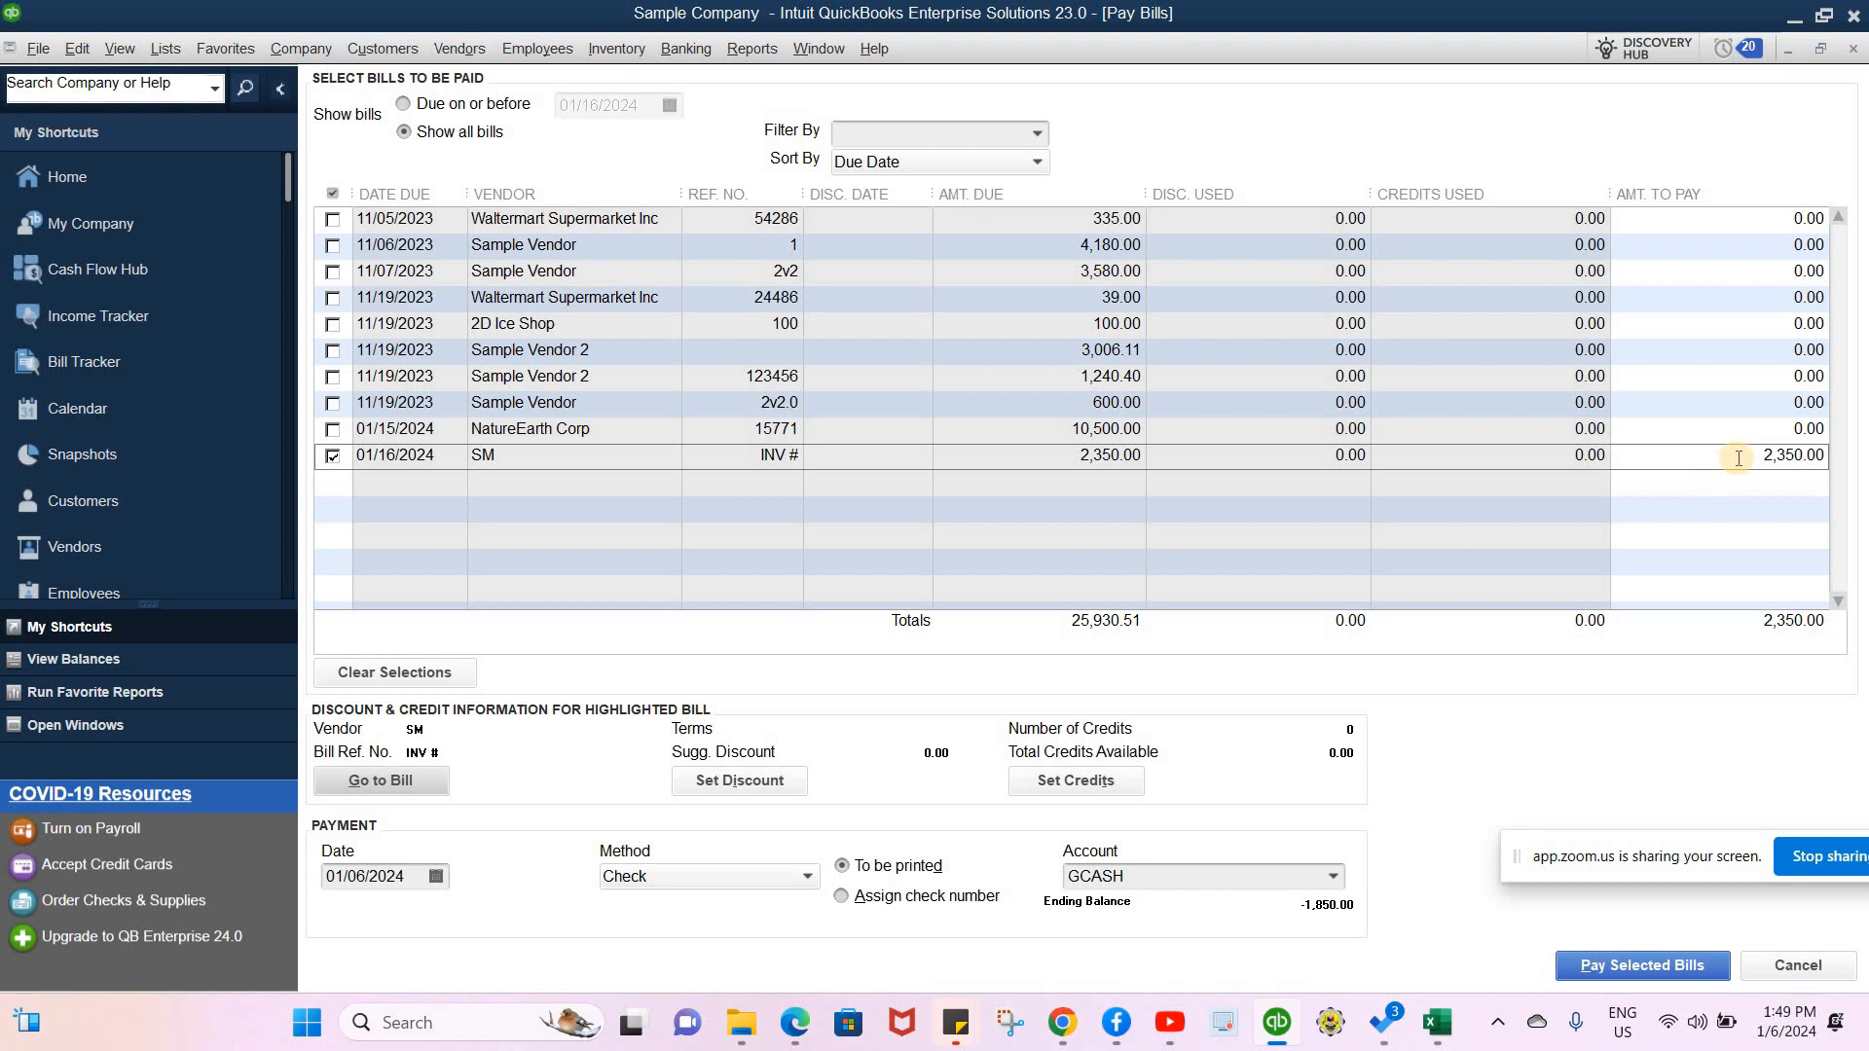
left_click(1813, 457)
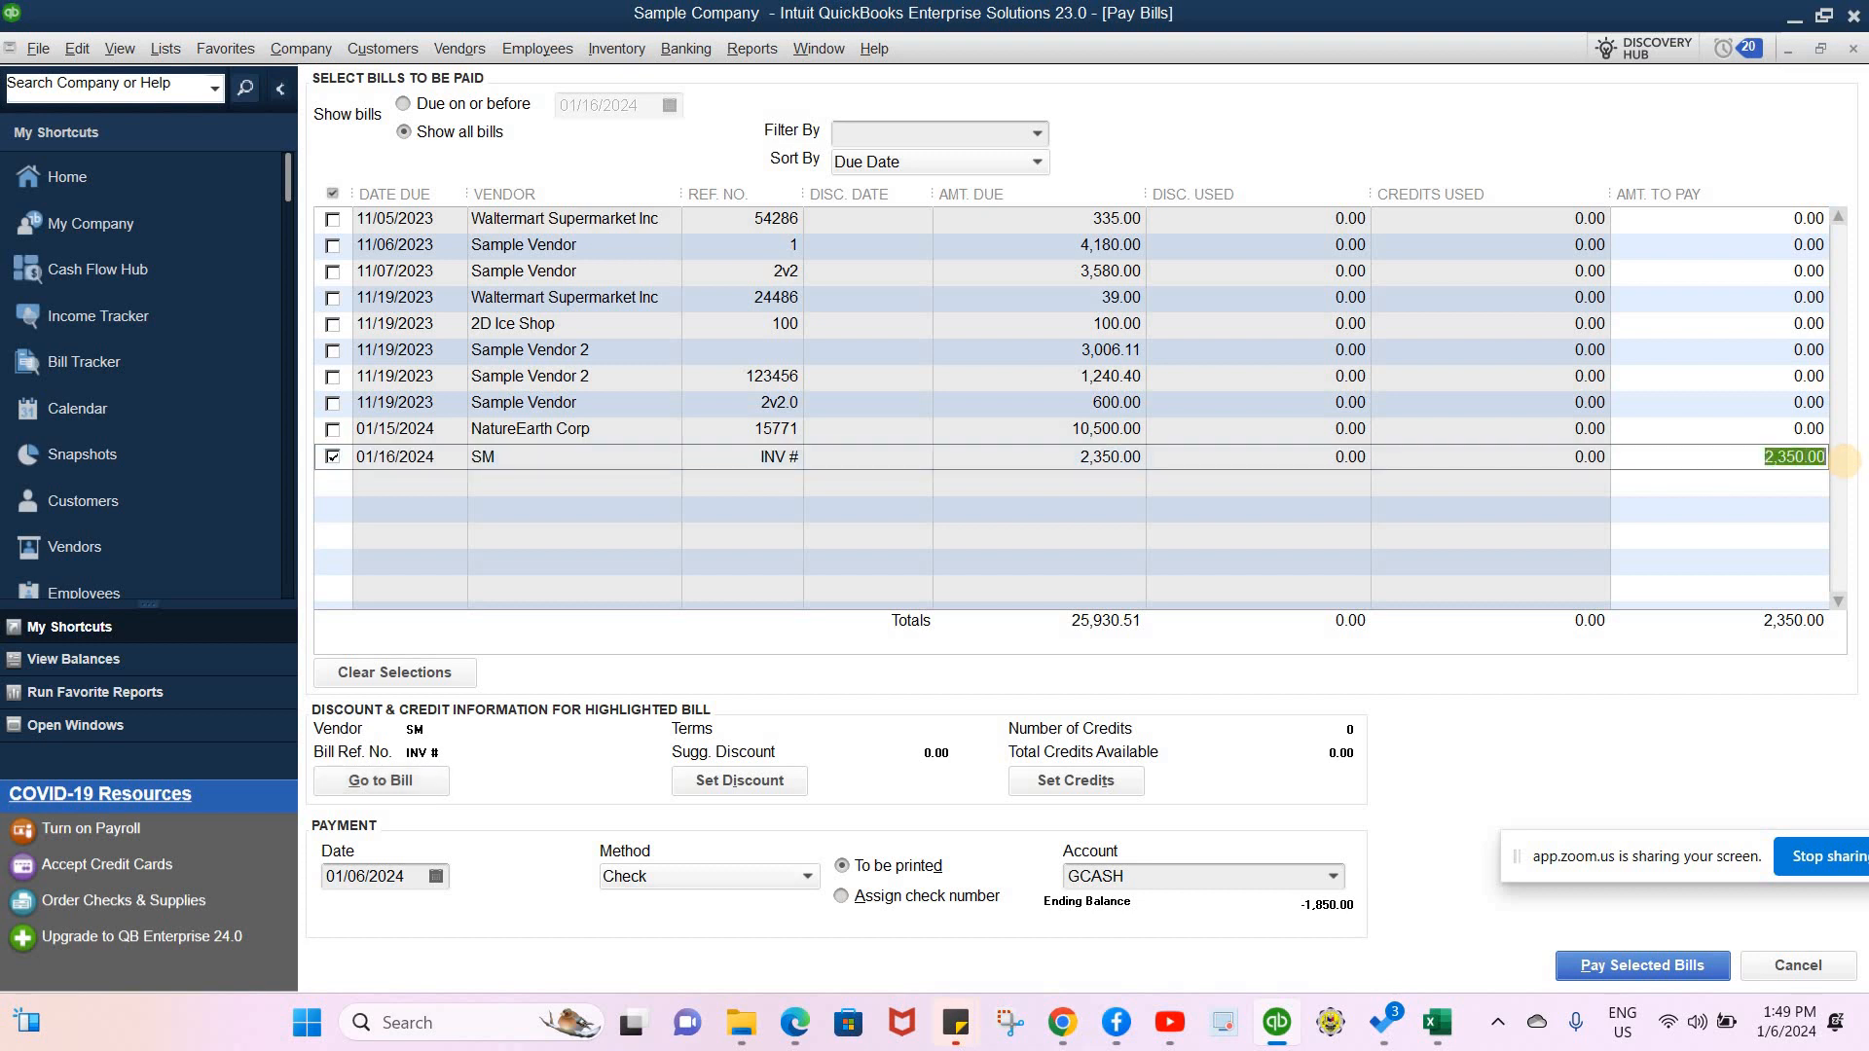
type("50")
key("BackSpace")
key("BackSpace")
type("400")
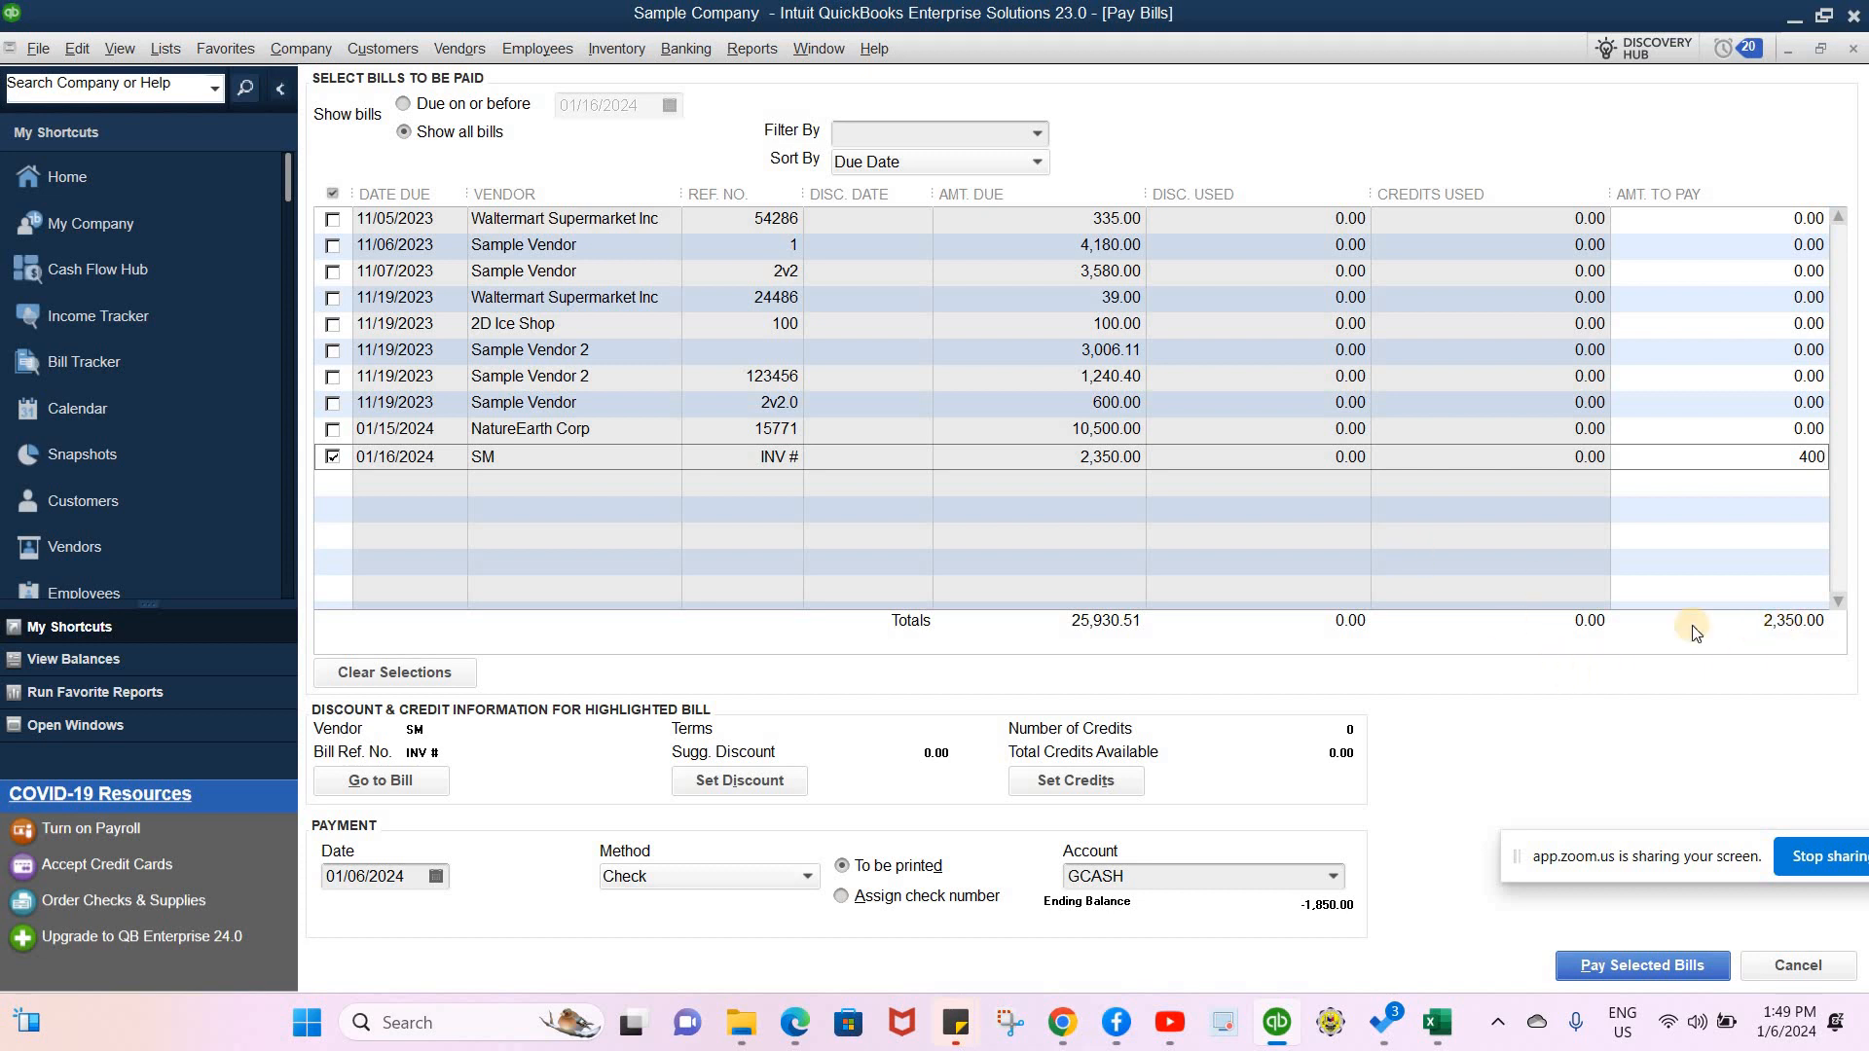
left_click(1747, 545)
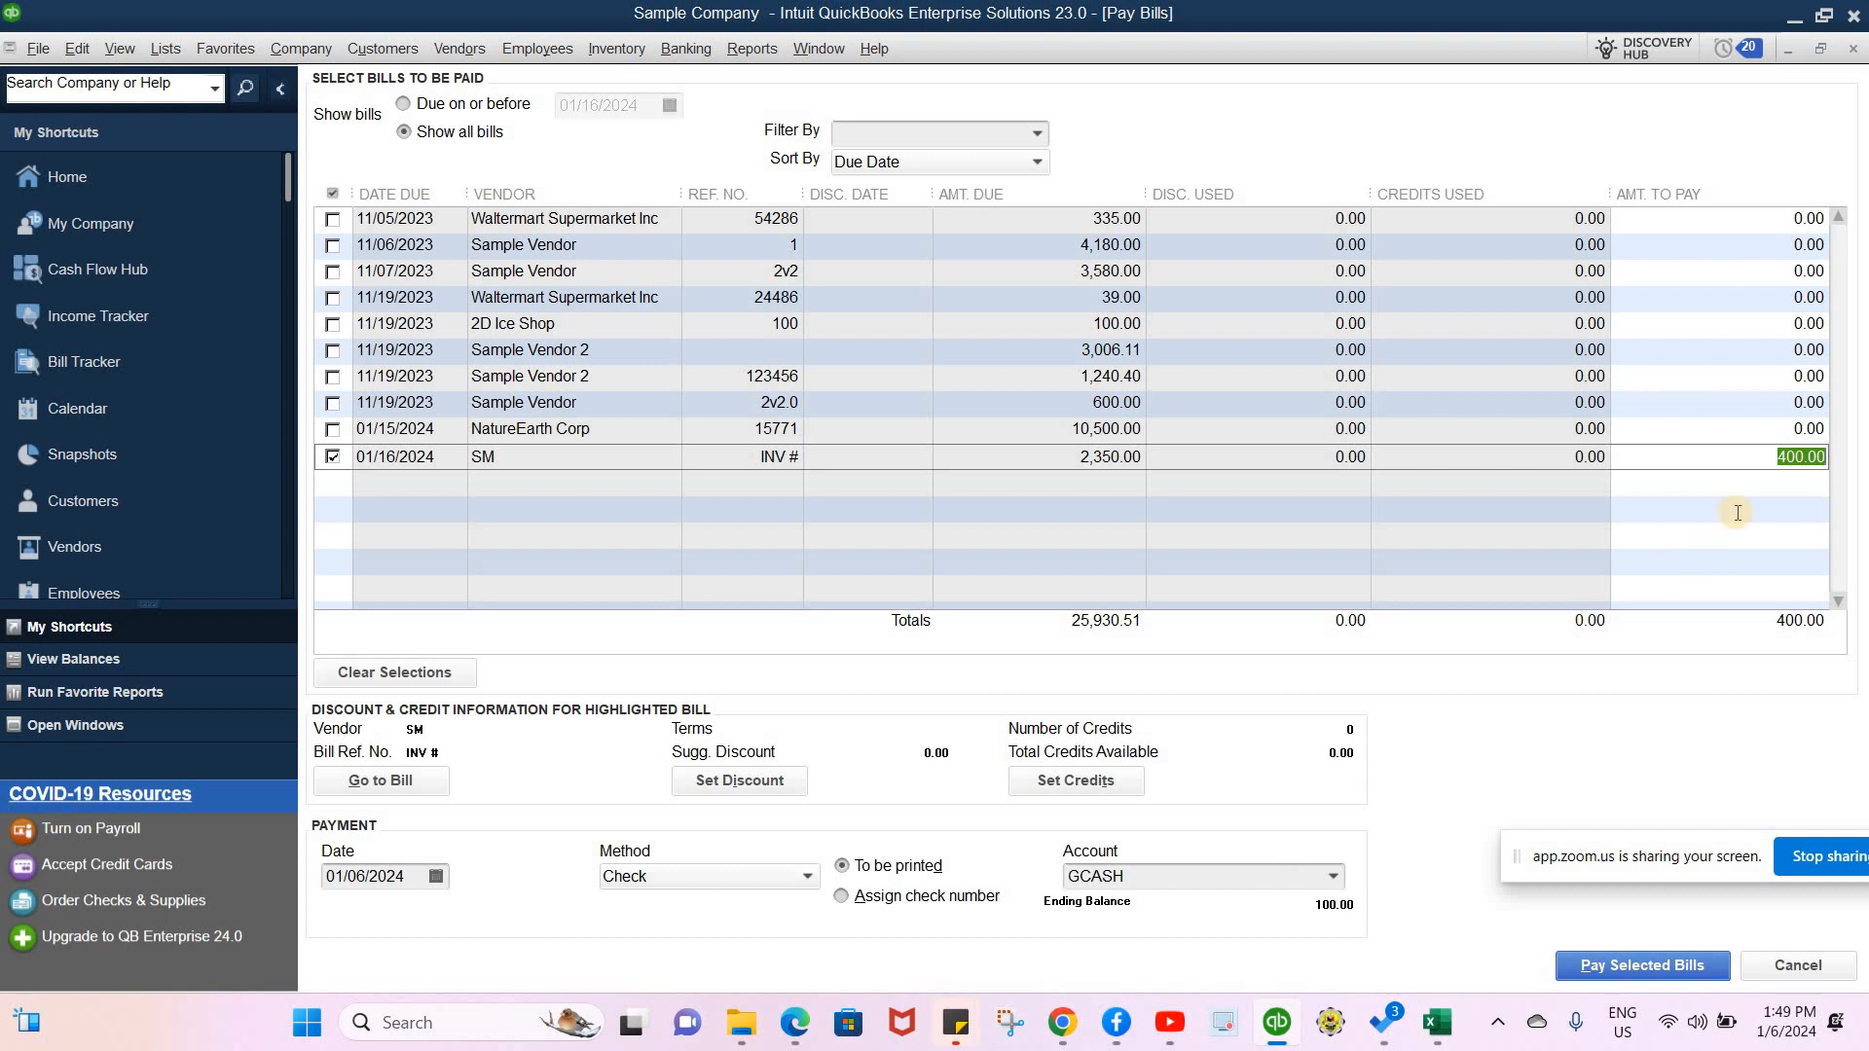
- Pay the selected SM bill from GCASH, finish the payment summary and check the balance sheet
left_click(1602, 967)
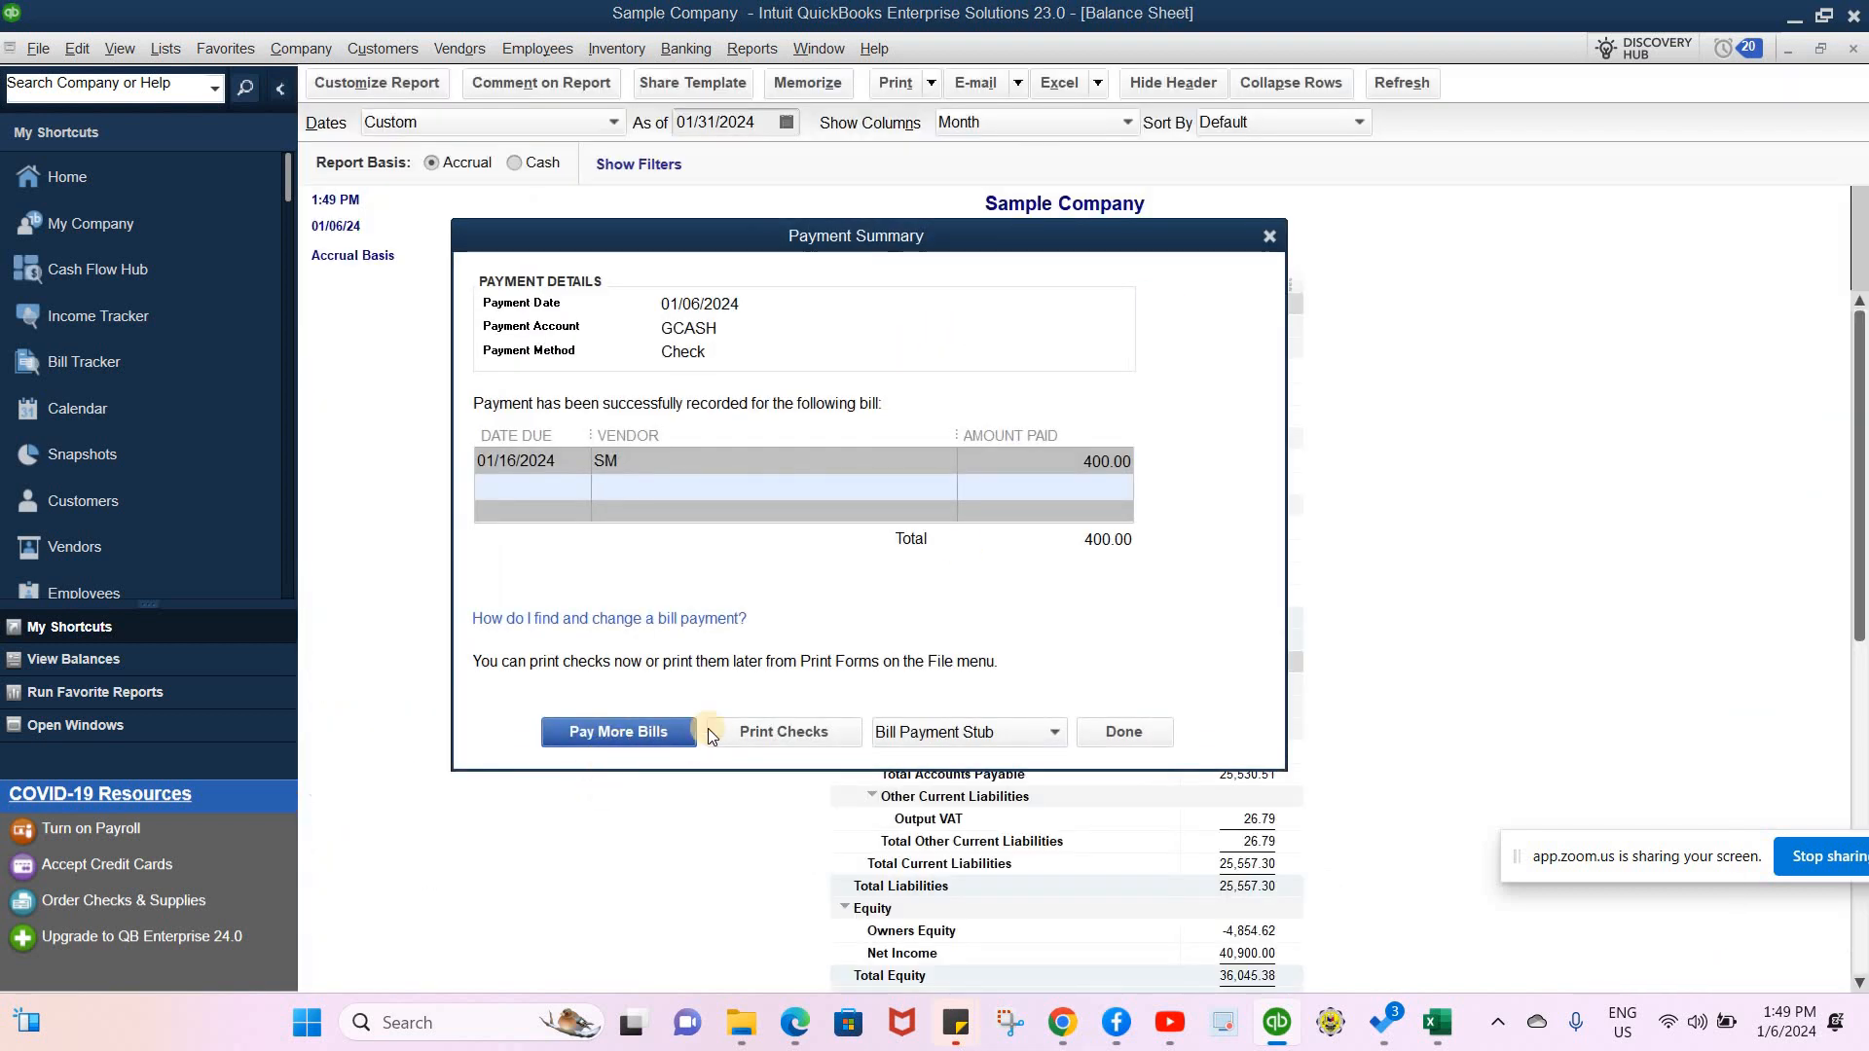
left_click(1129, 732)
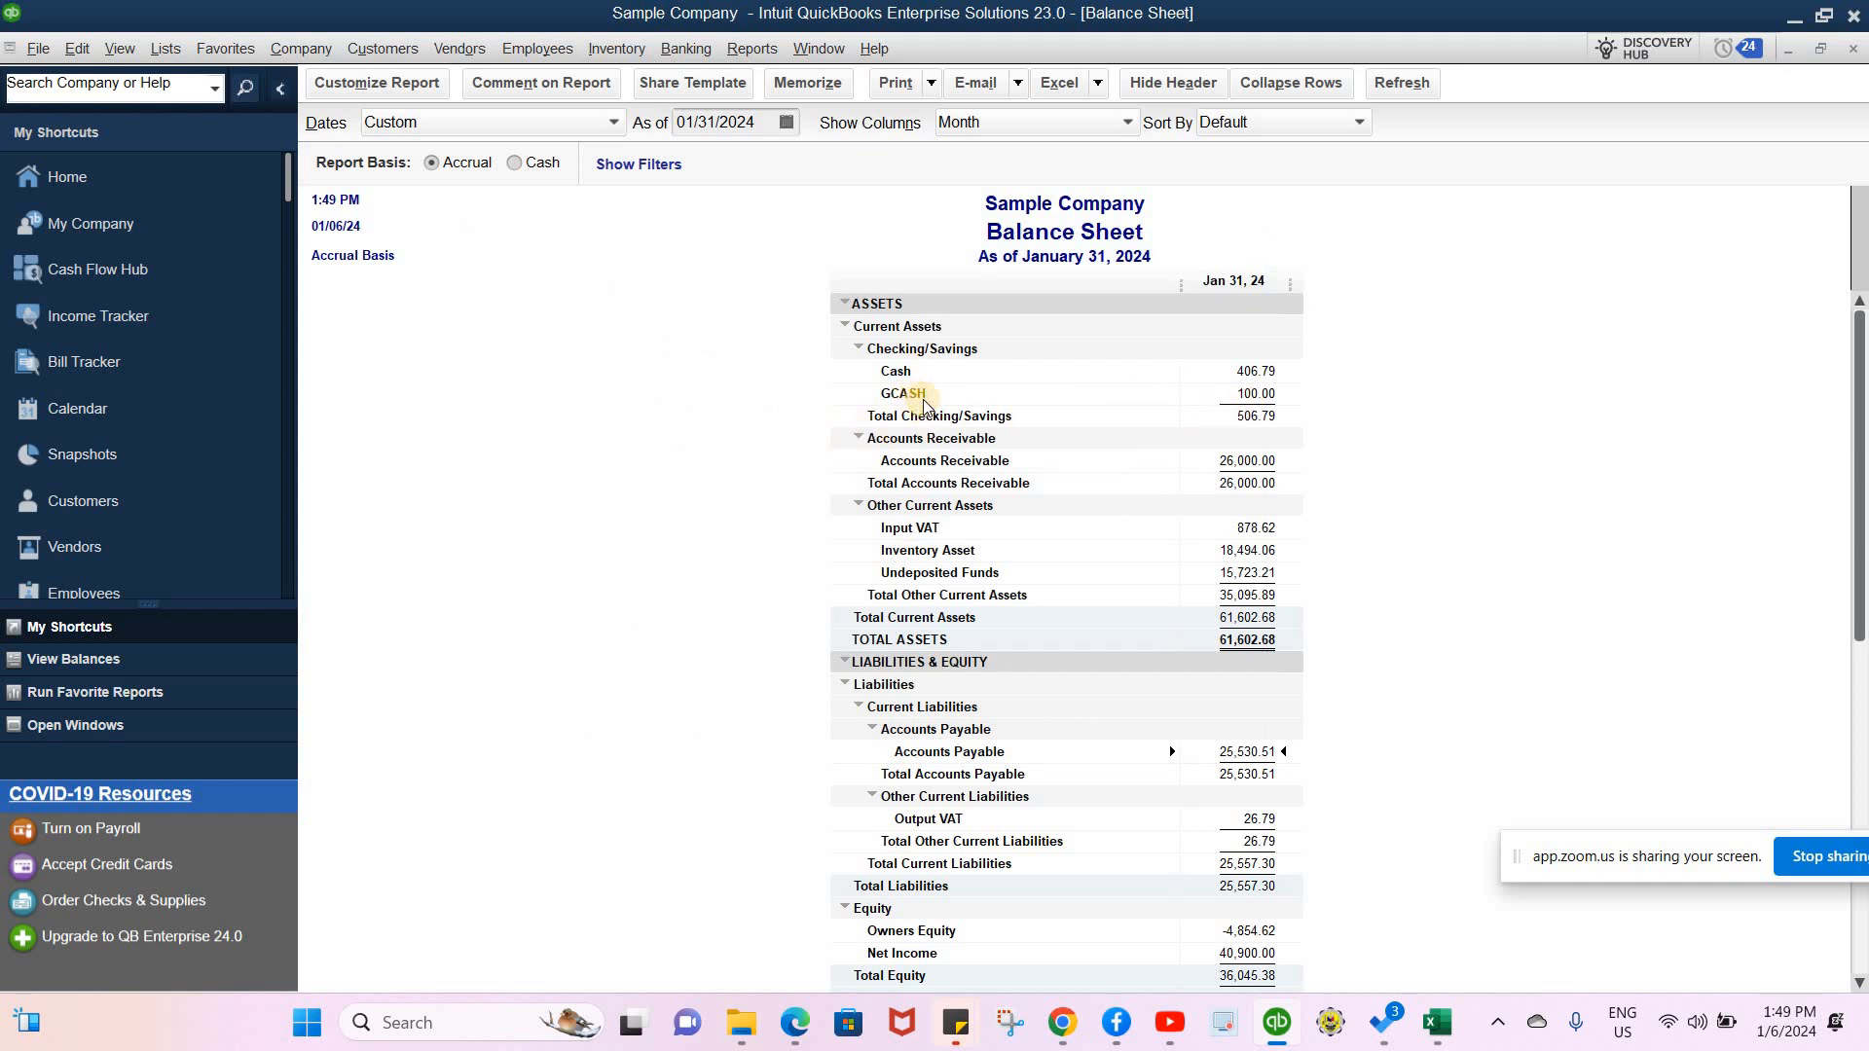
scroll(1032, 394, "down", 1)
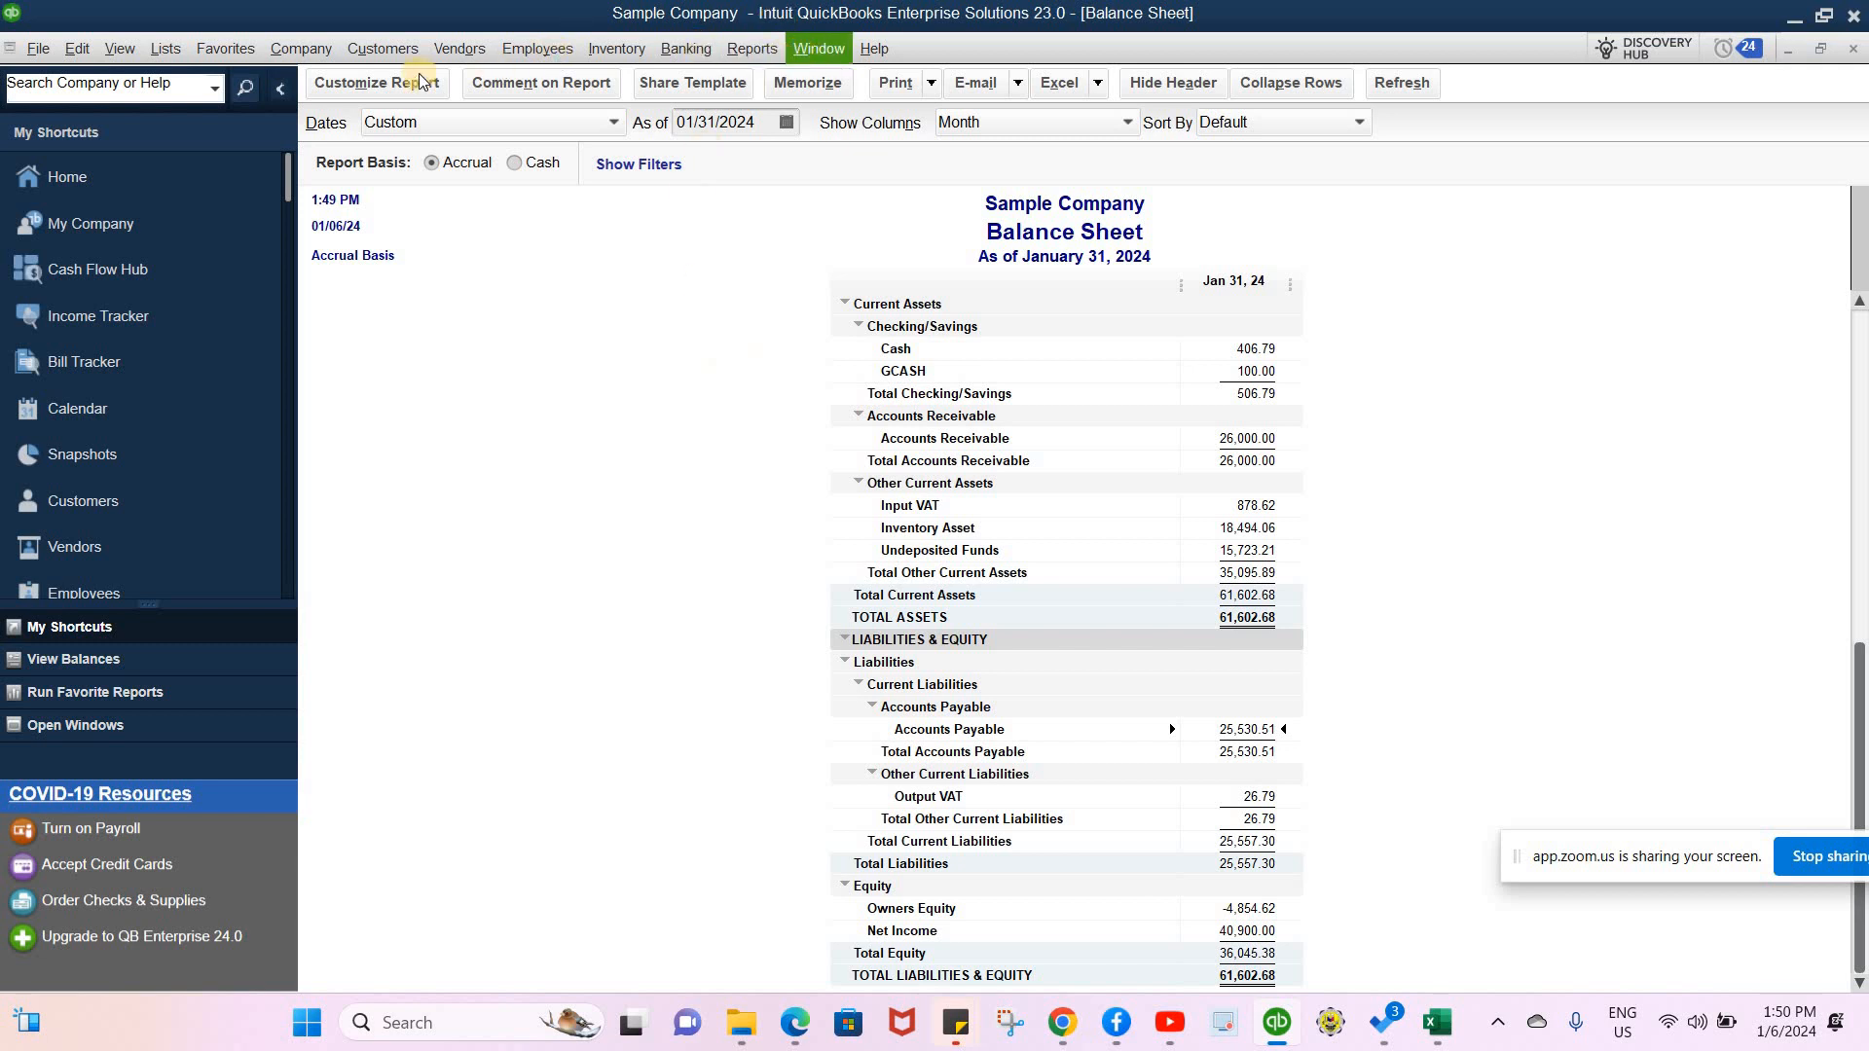
- Open the Vendor Center and examine SM's balance and transactions
left_click(450, 51)
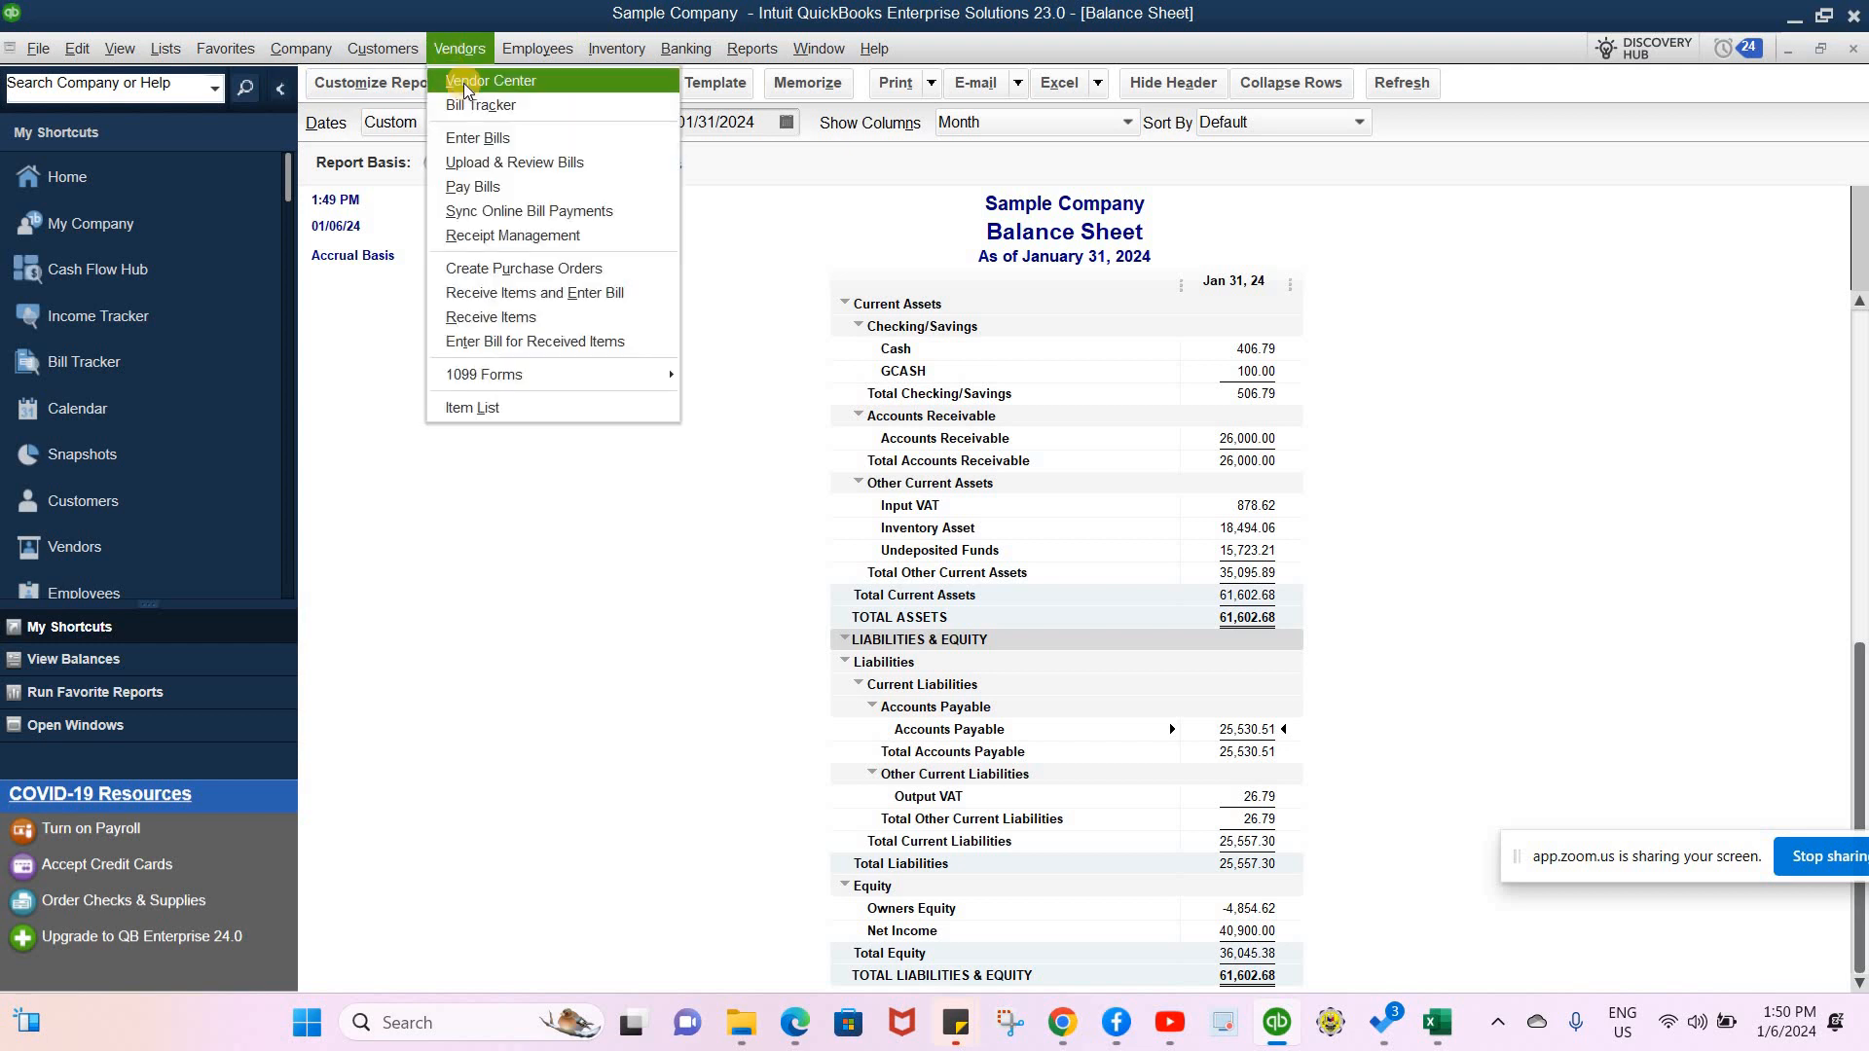
left_click(463, 84)
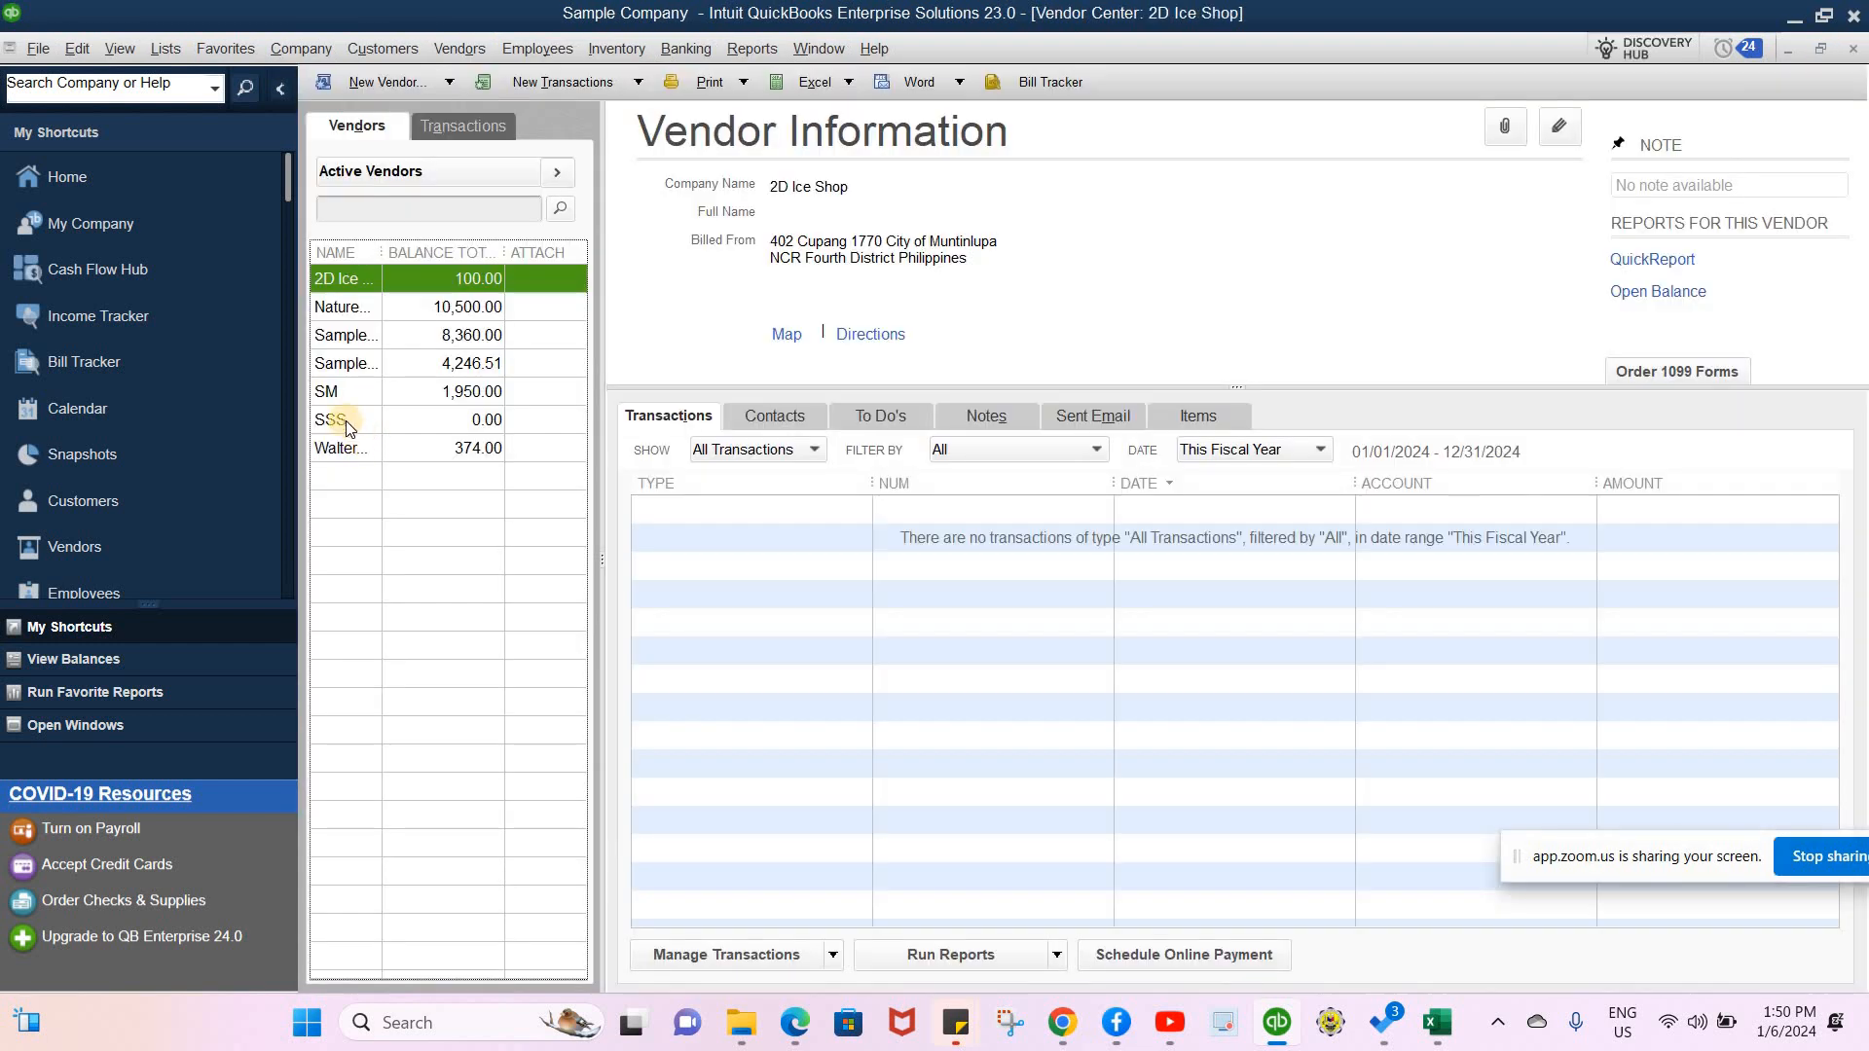
left_click(336, 393)
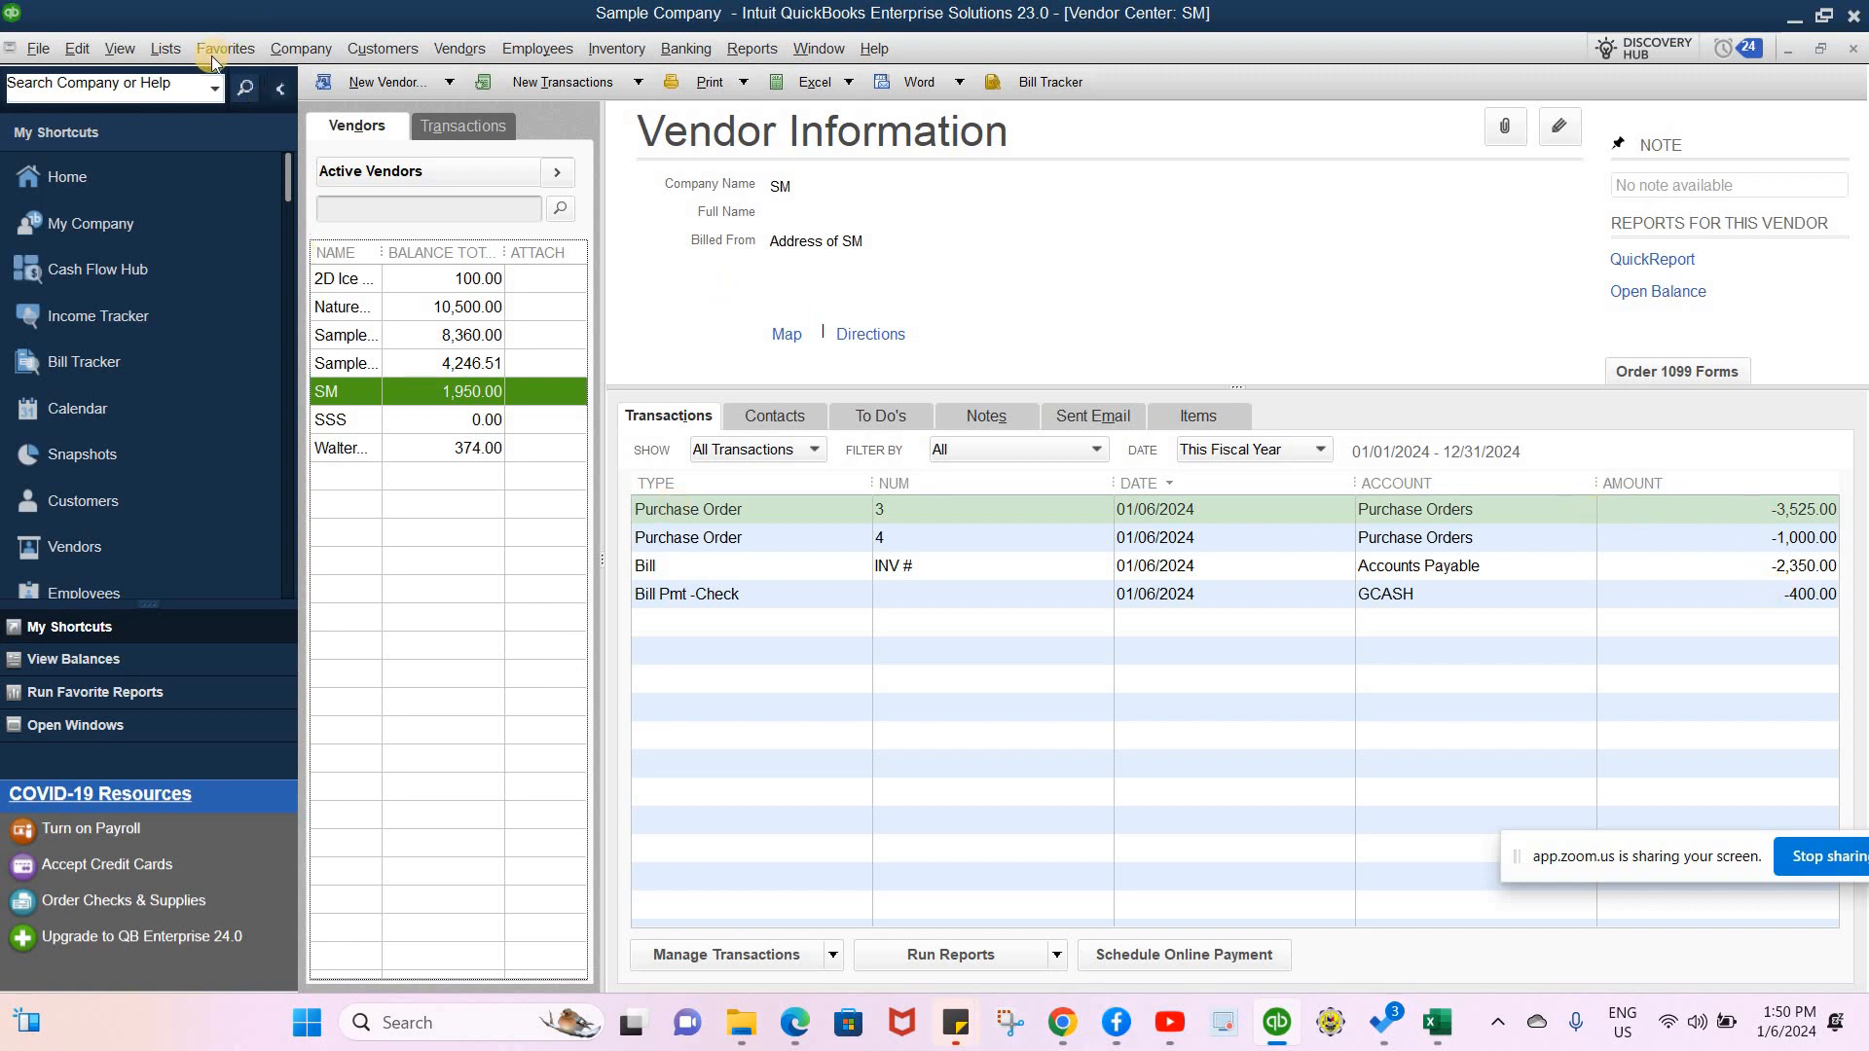
- Open the BARBEQUE assembly from the item list for editing
left_click(366, 50)
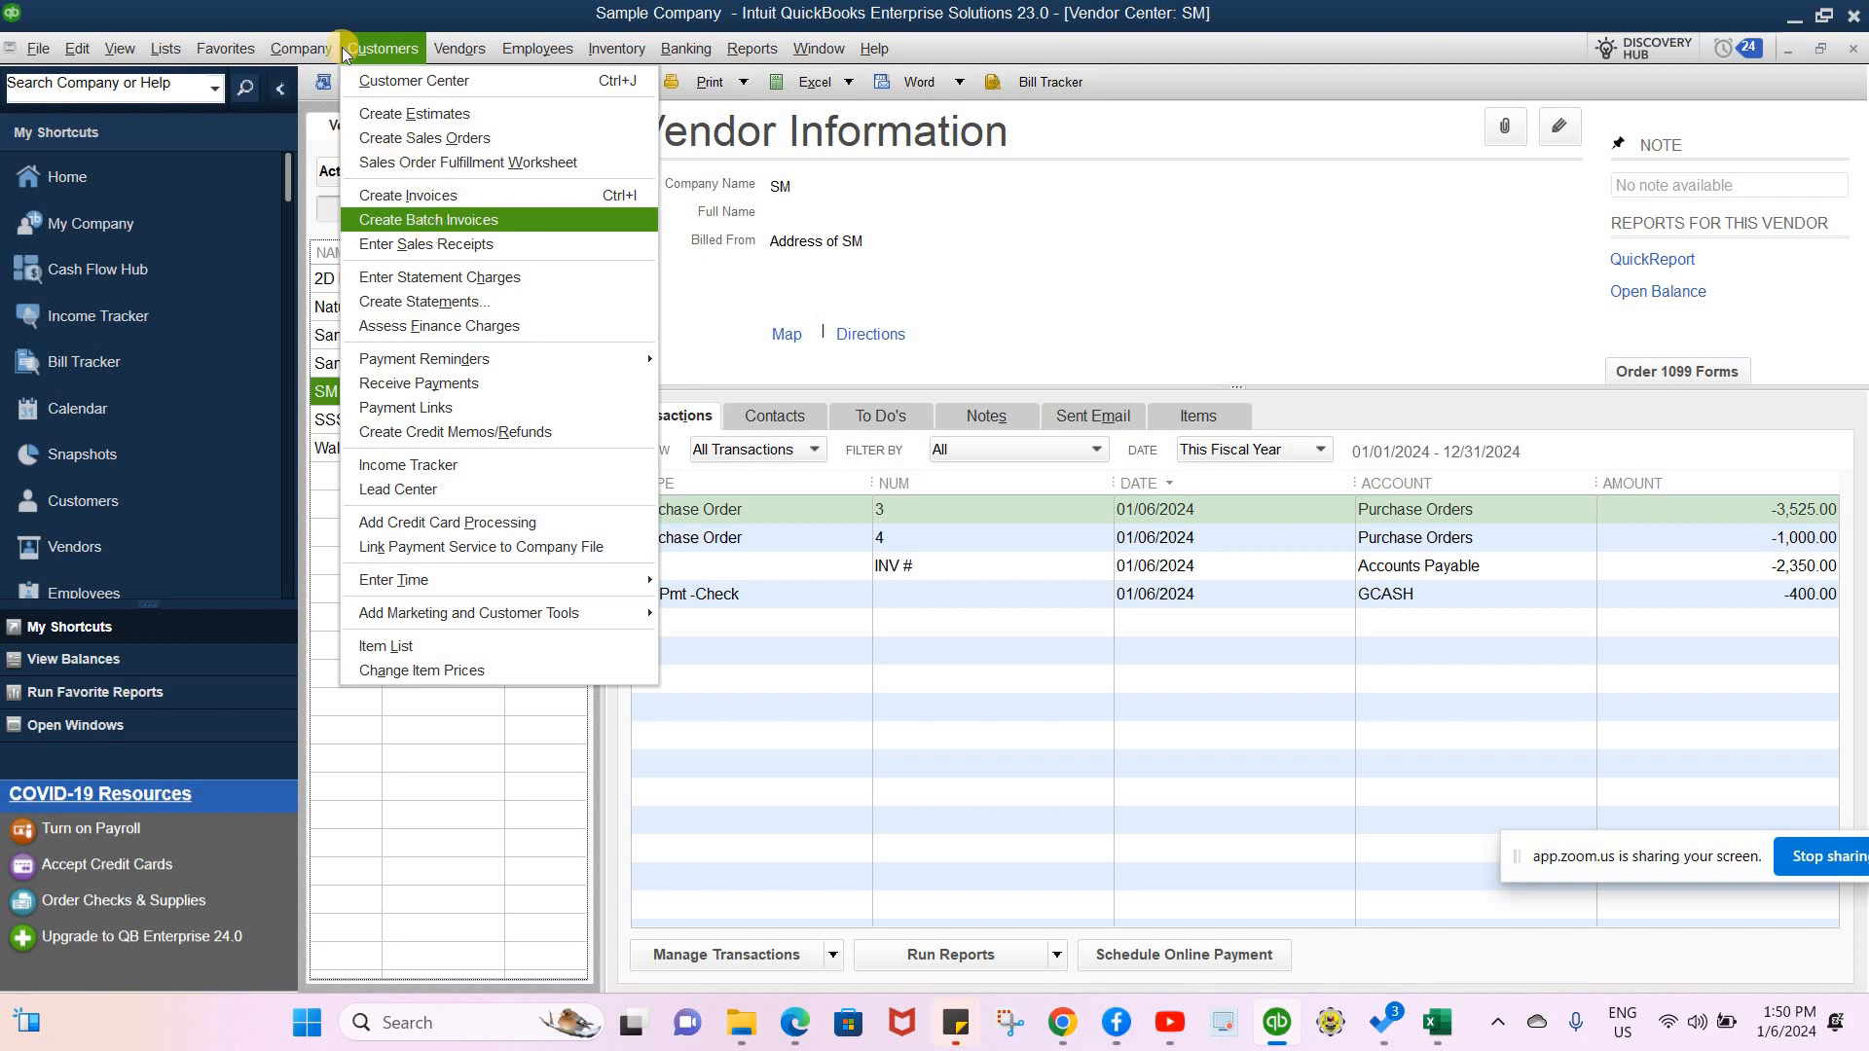
mouse_move(171, 53)
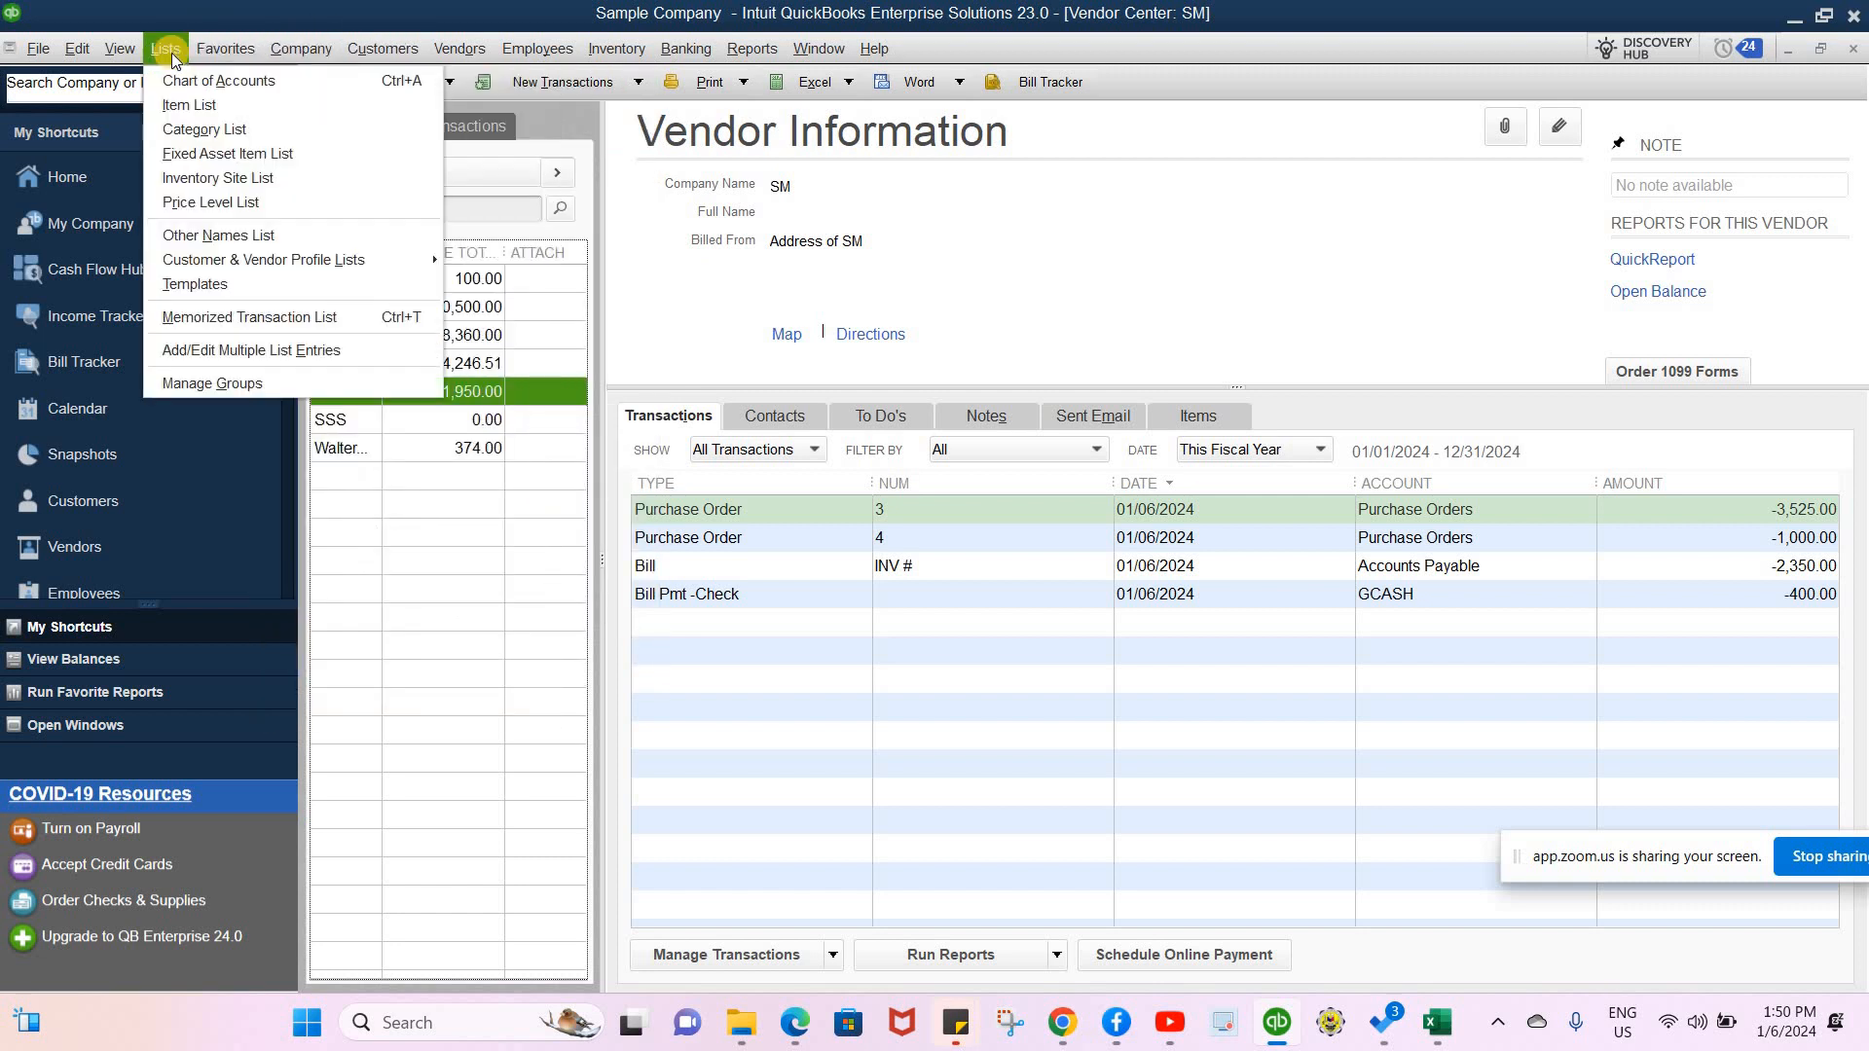
left_click(193, 105)
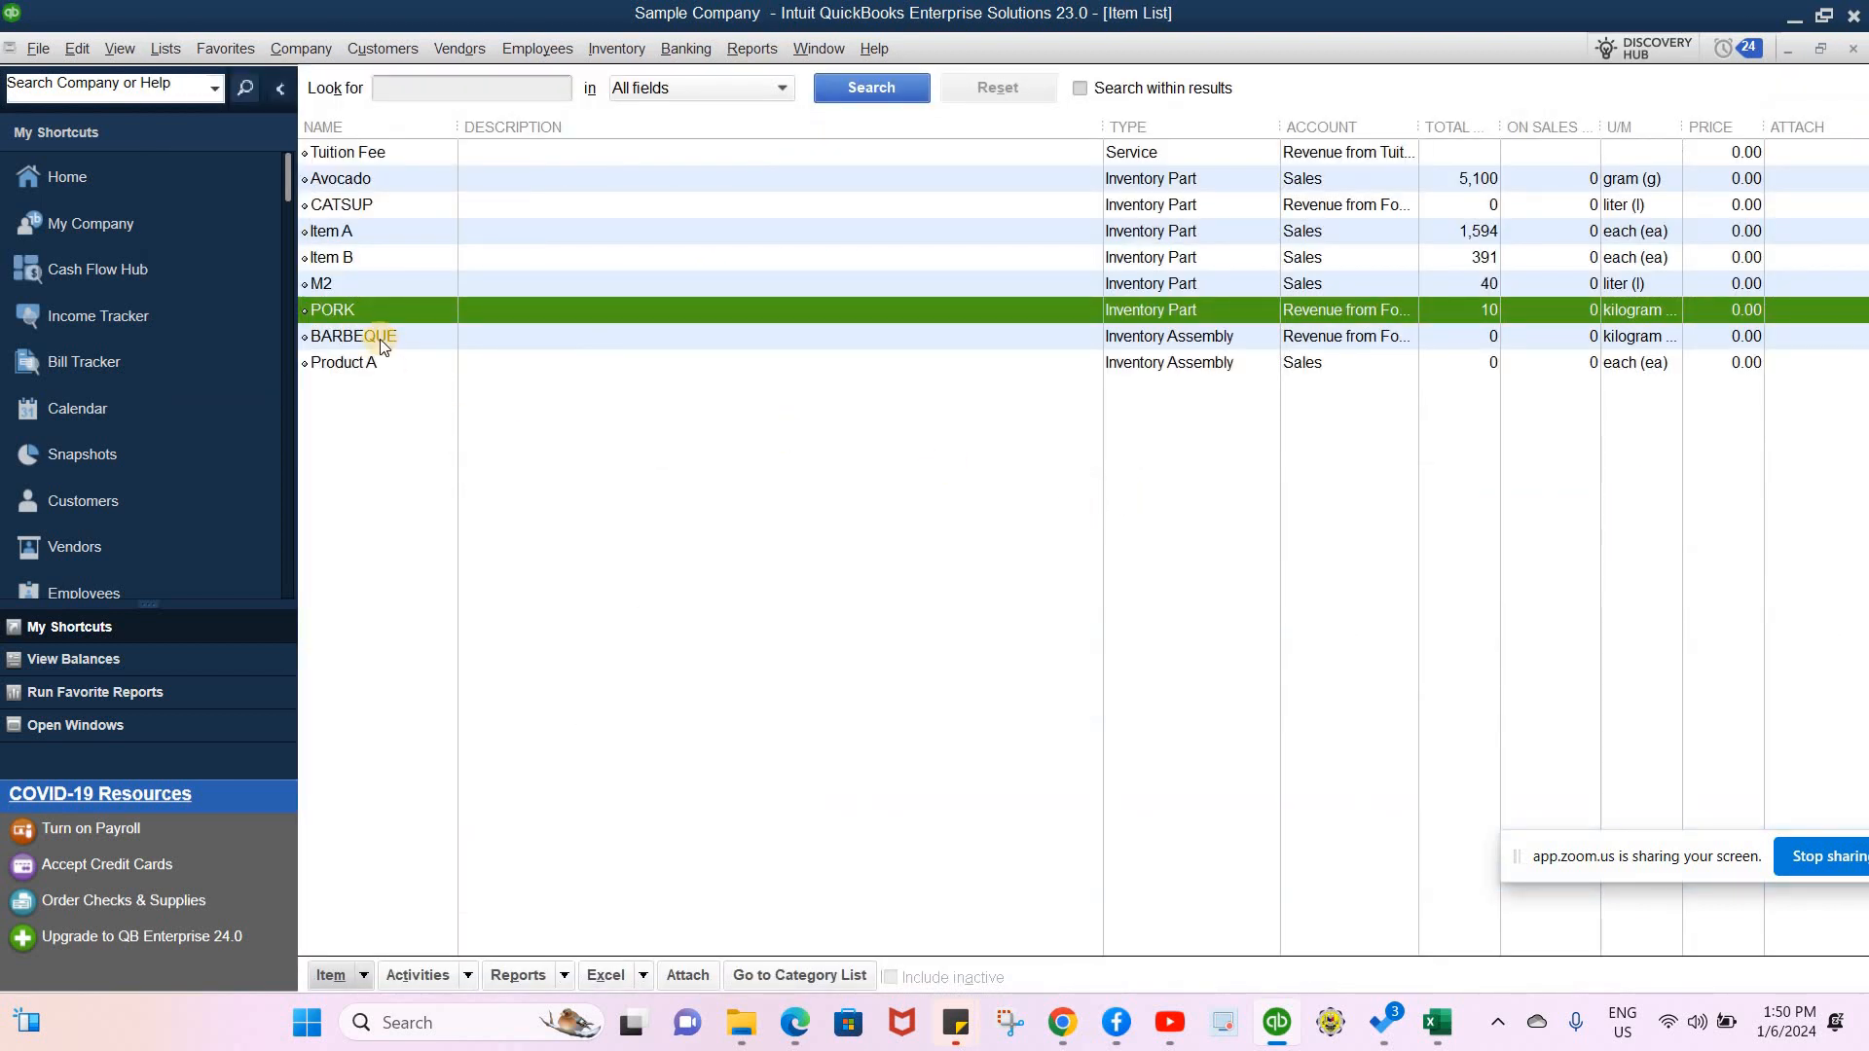
double_click(393, 335)
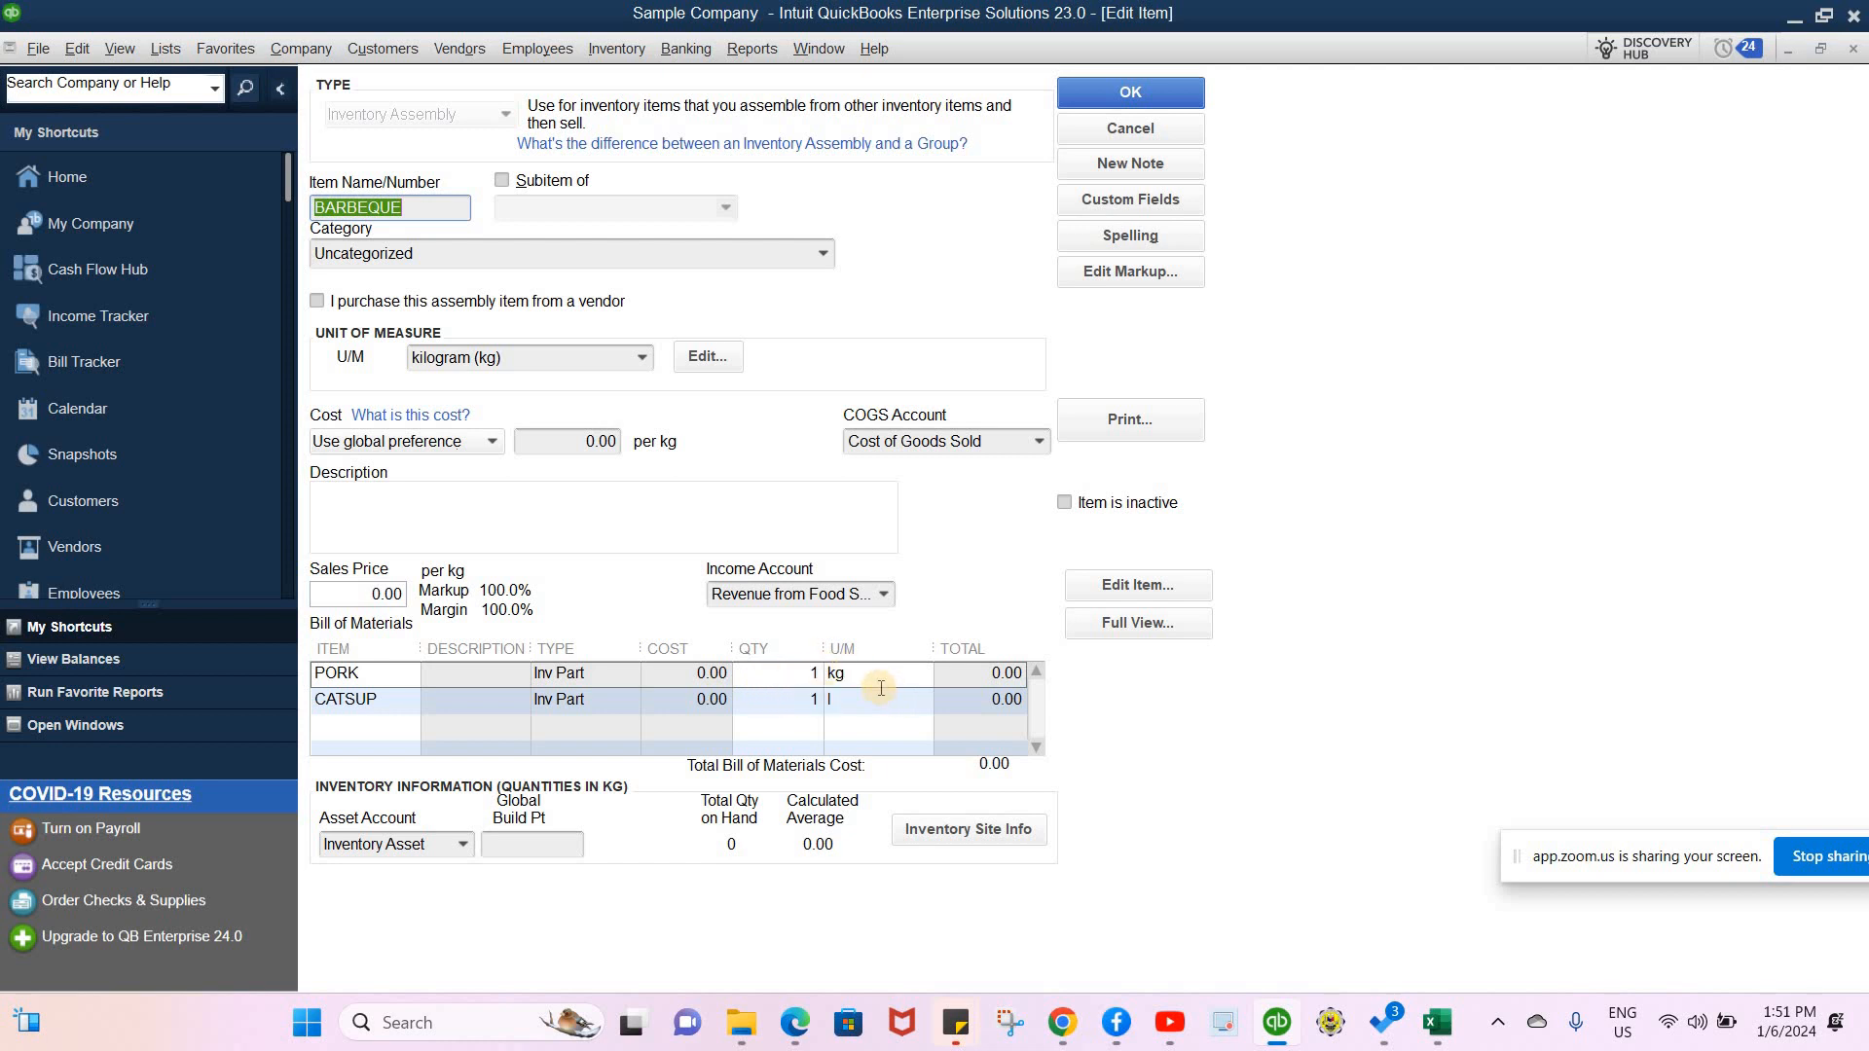
- Edit PORK from the bill of materials and set its purchase cost to 235 per kg
left_click(687, 680)
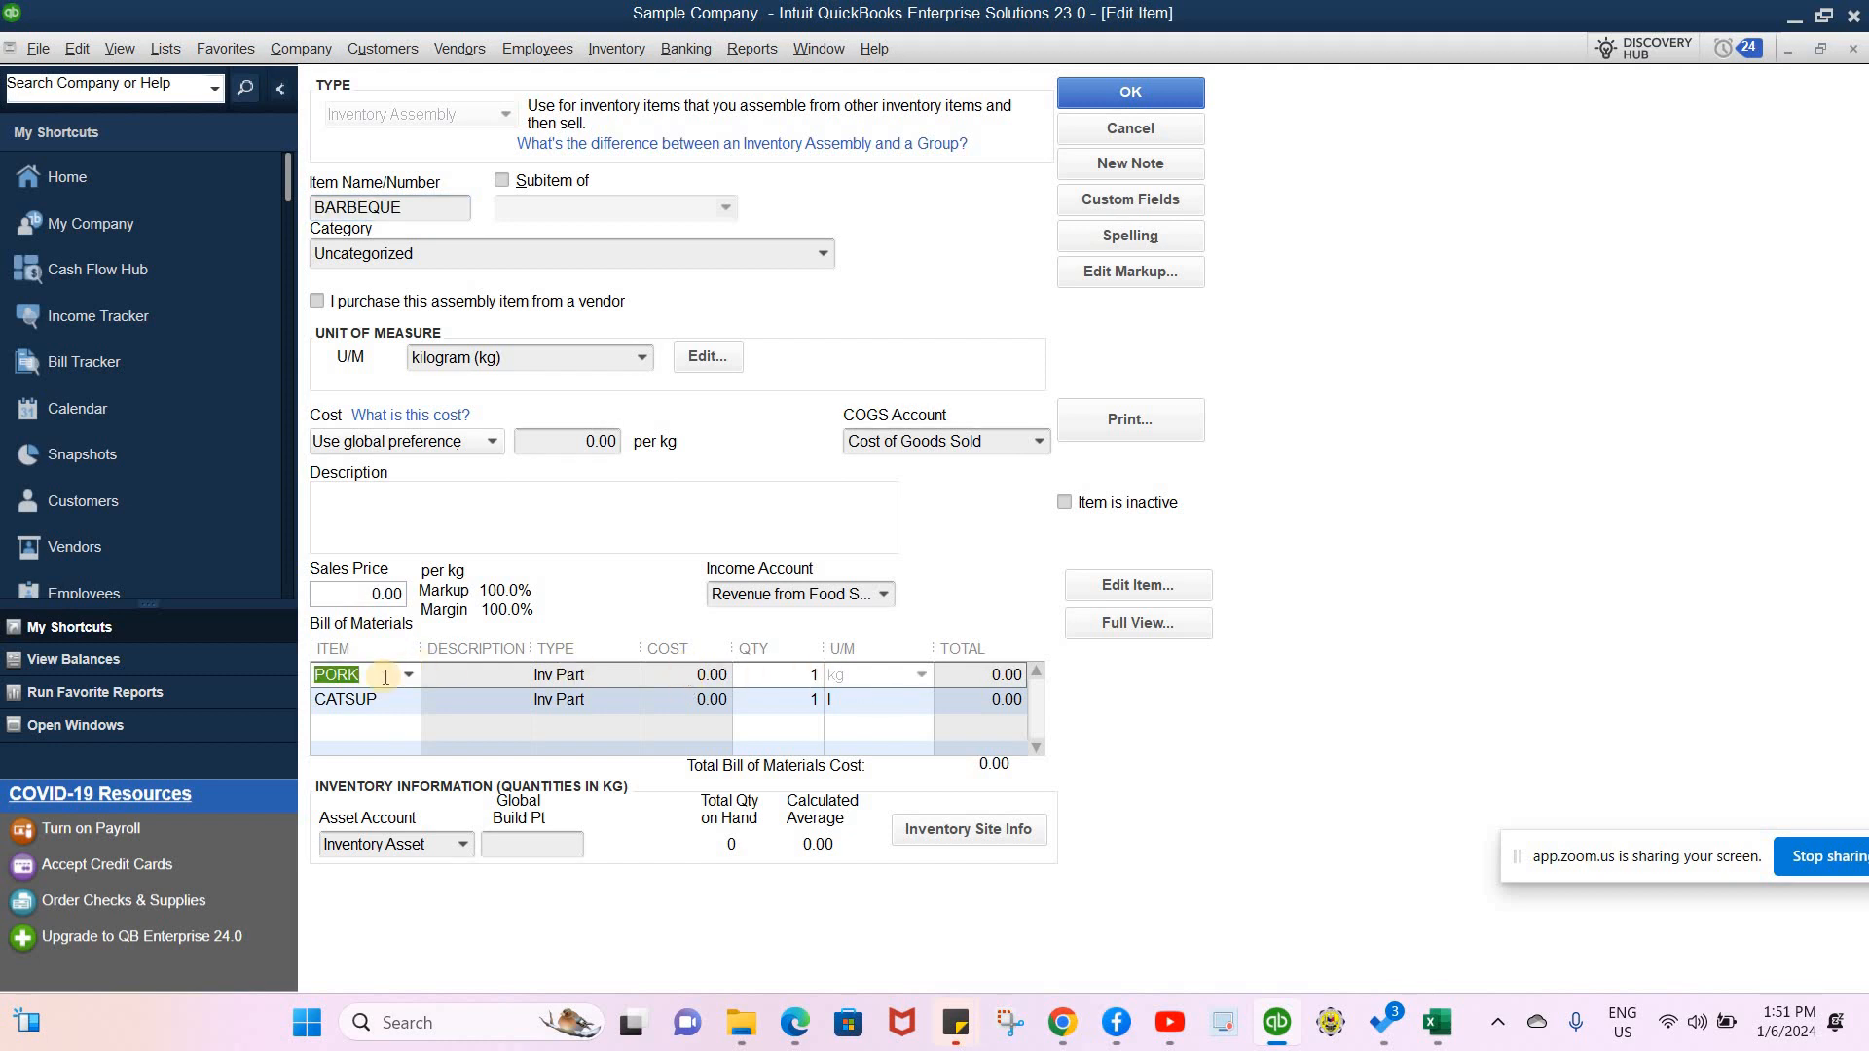
left_click(722, 675)
double_click(722, 674)
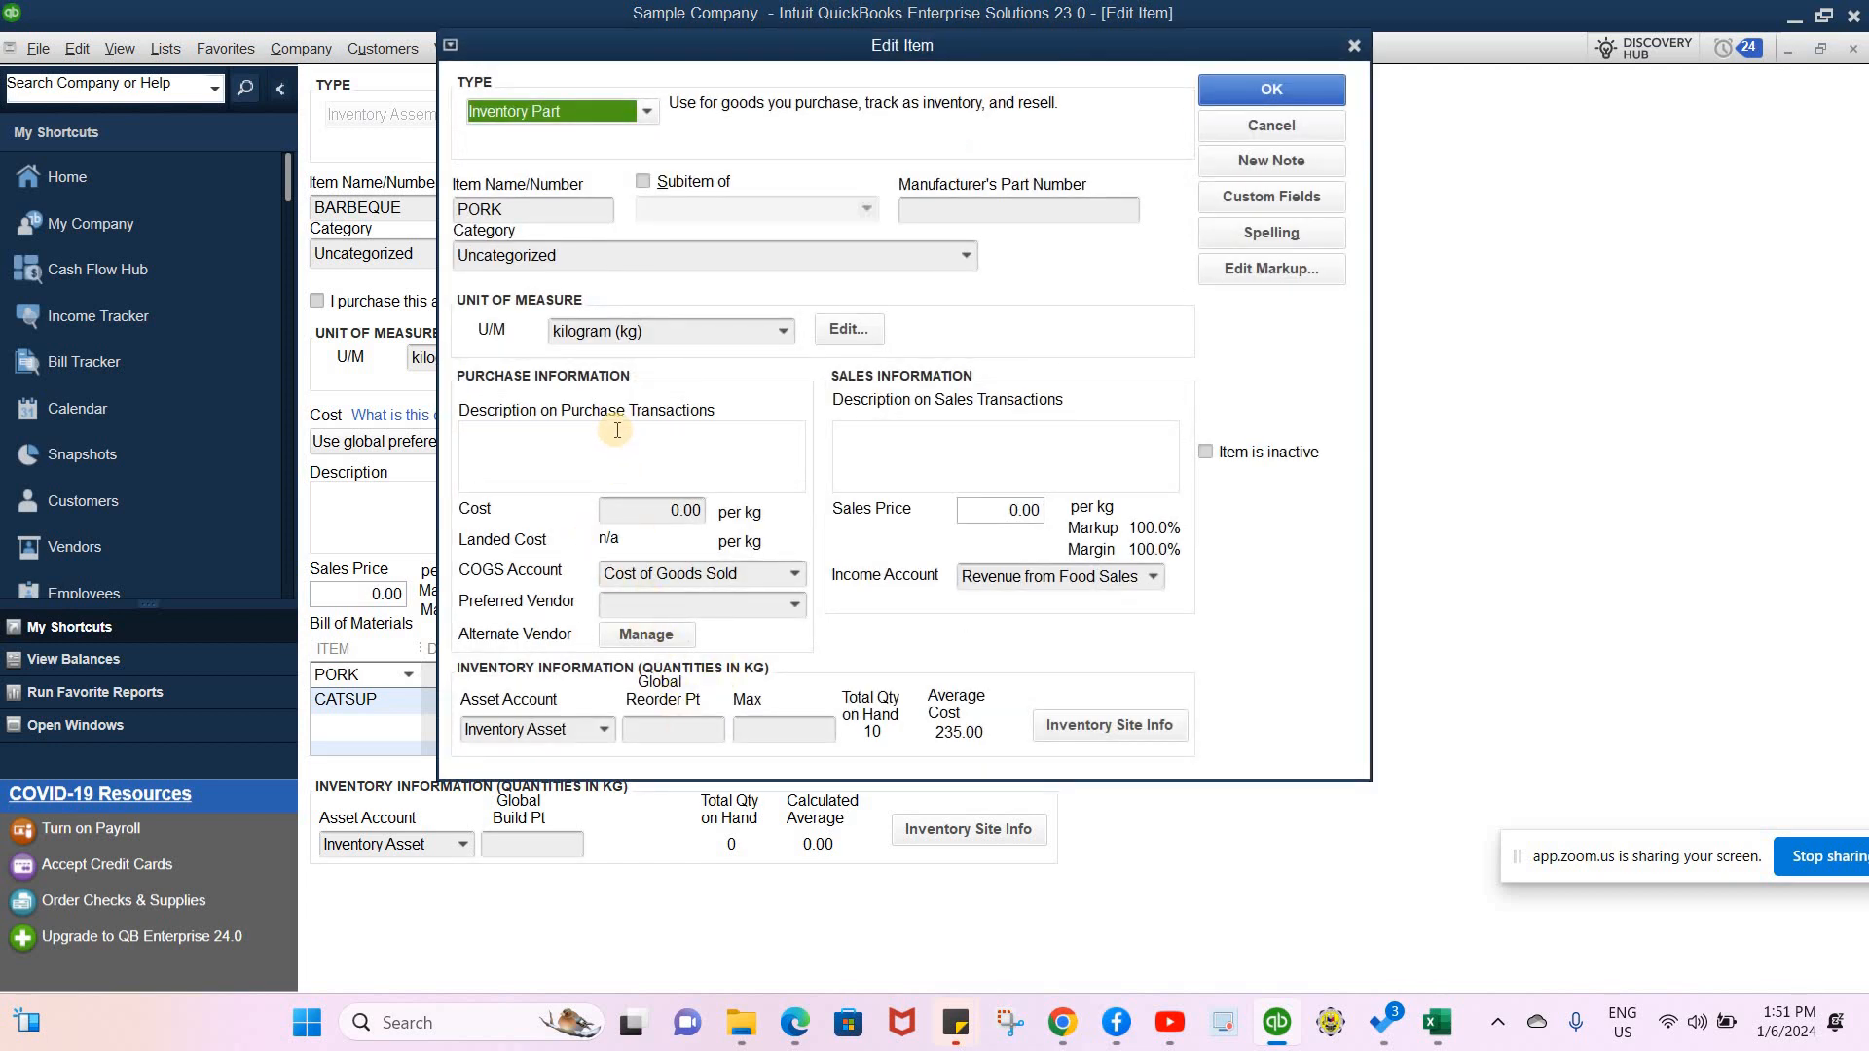
left_click(684, 509)
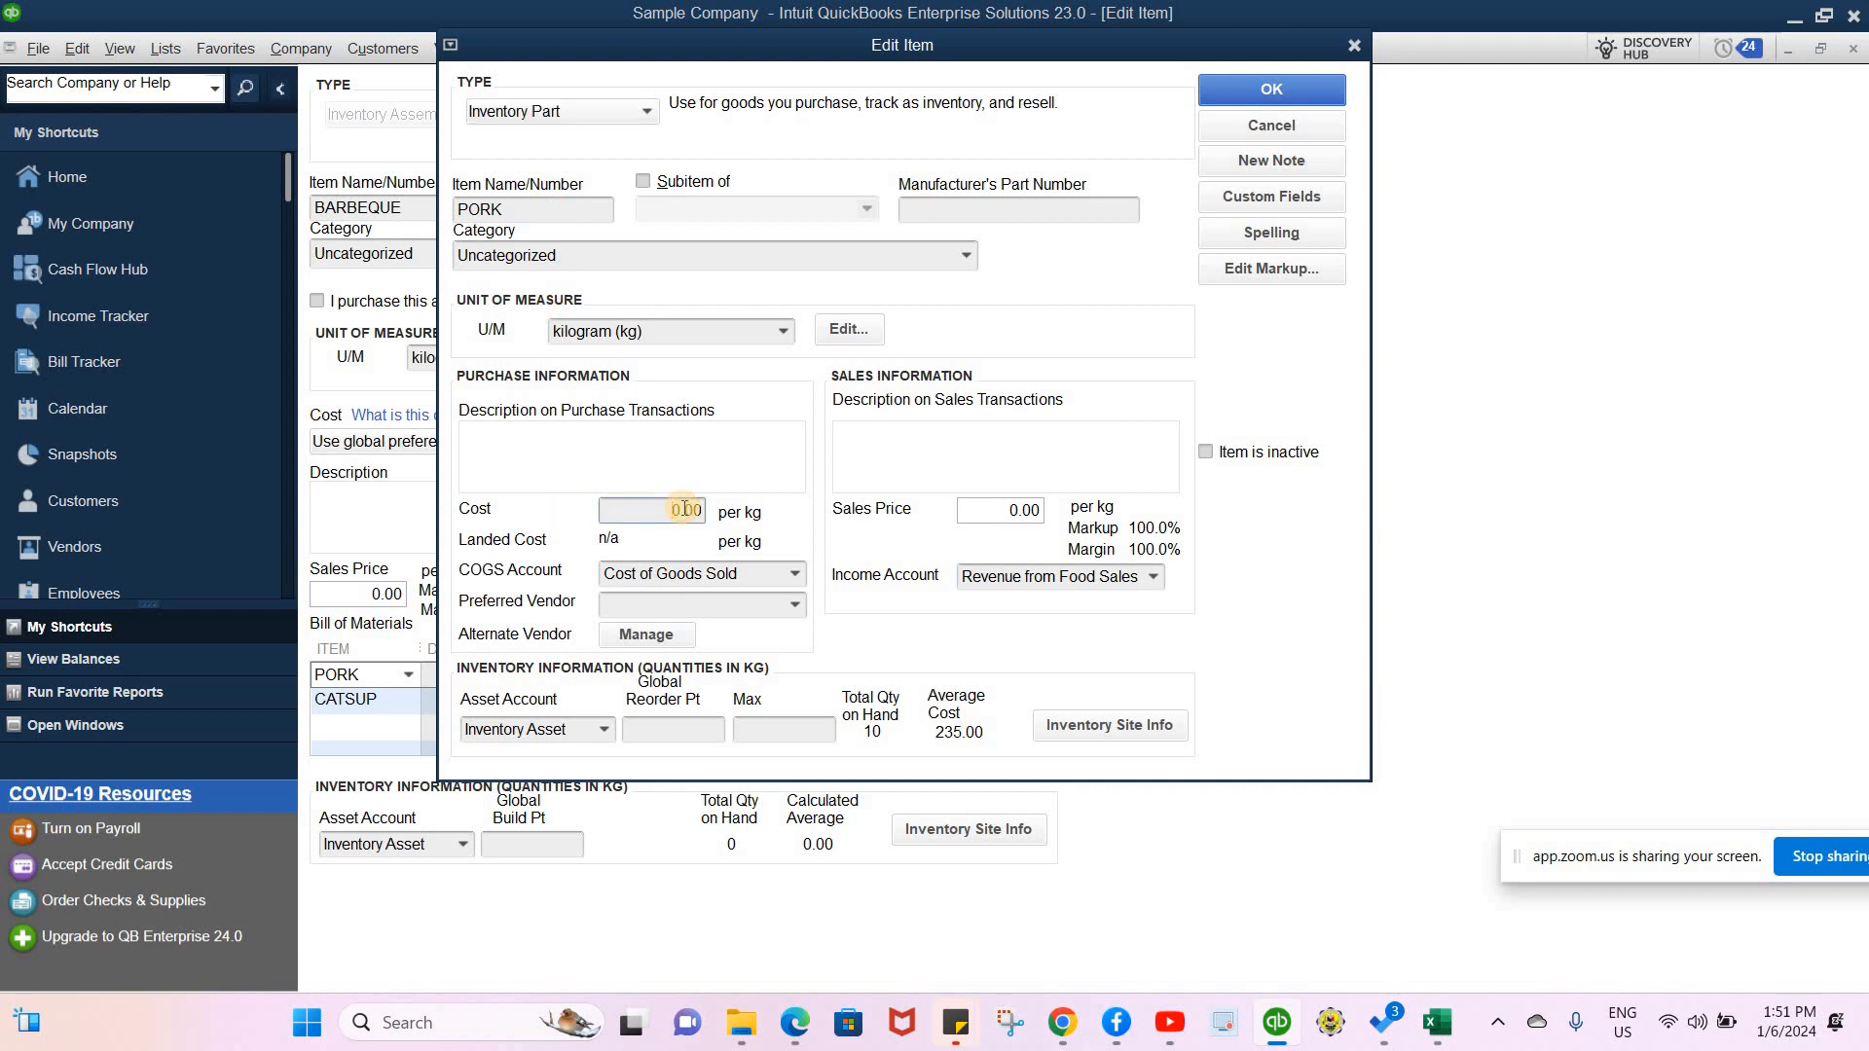
key("BackSpace")
type("235")
left_click(1286, 102)
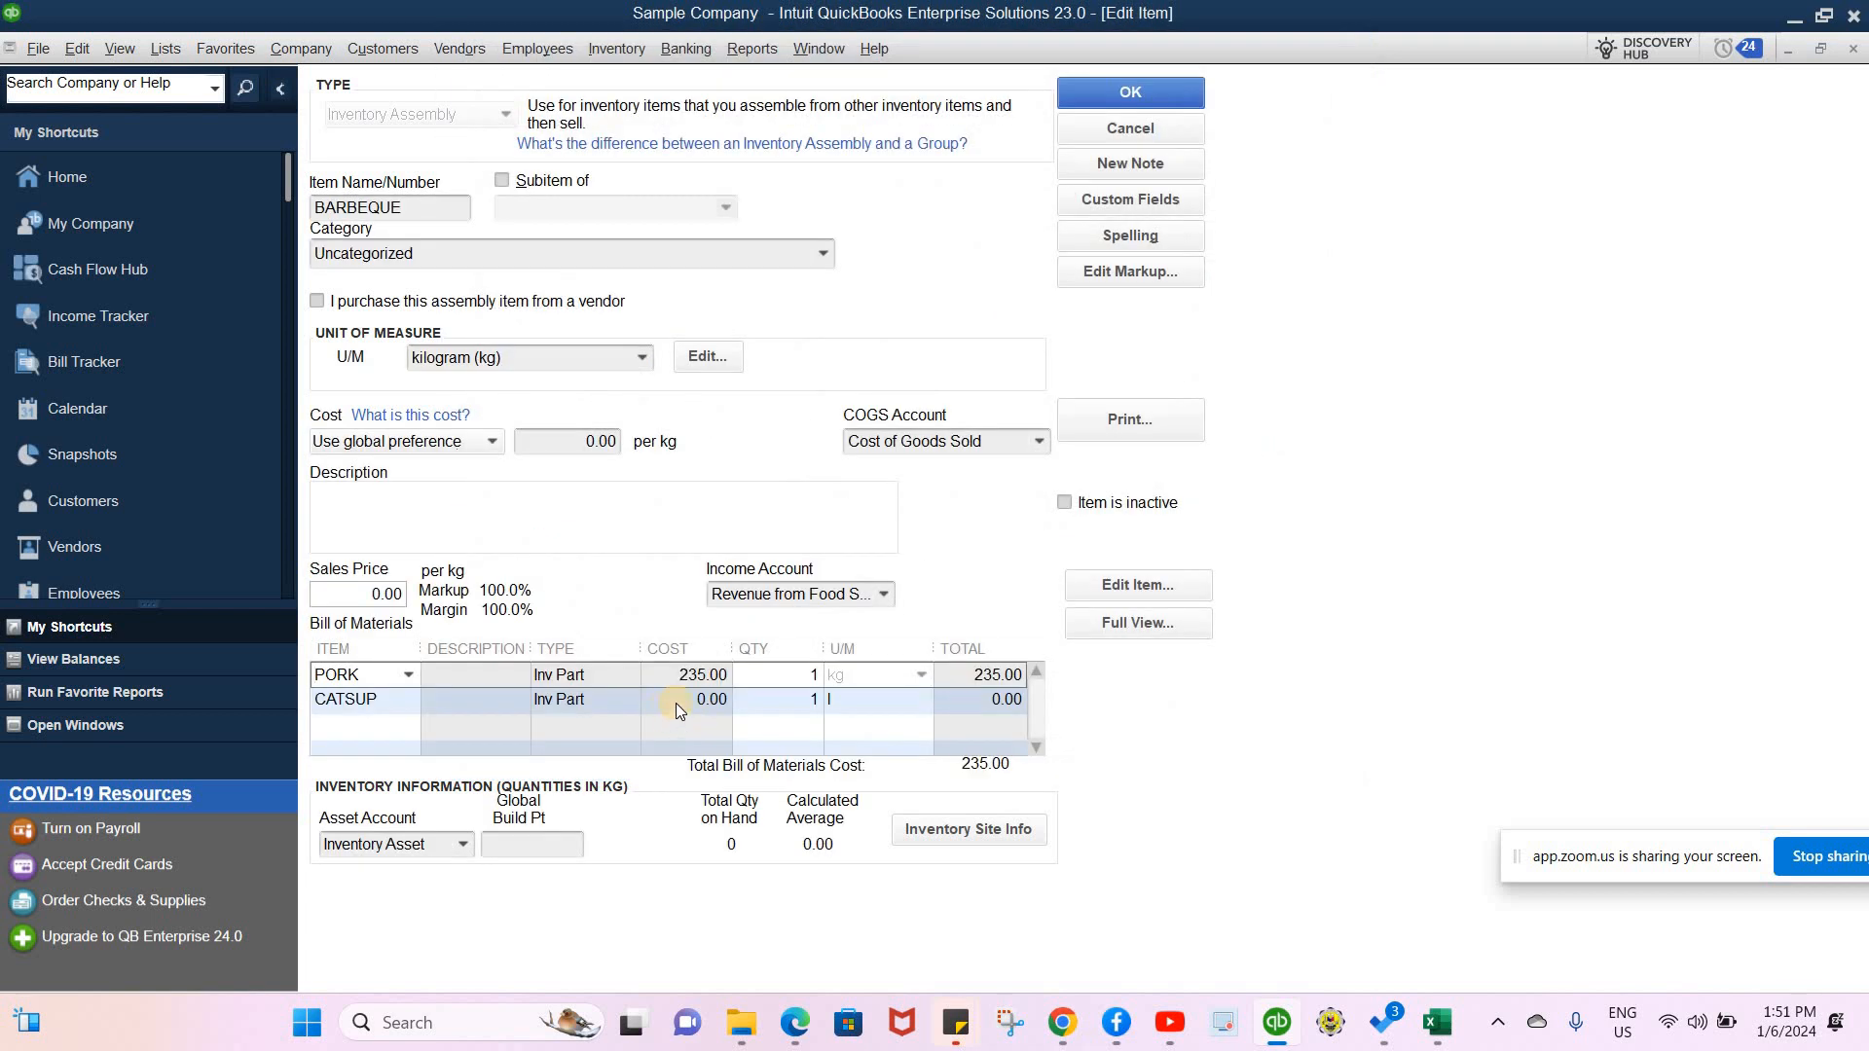
- Set CATSUP's purchase cost to 100 per liter and BARBEQUE's cost method to Use Total BOM Cost
double_click(678, 703)
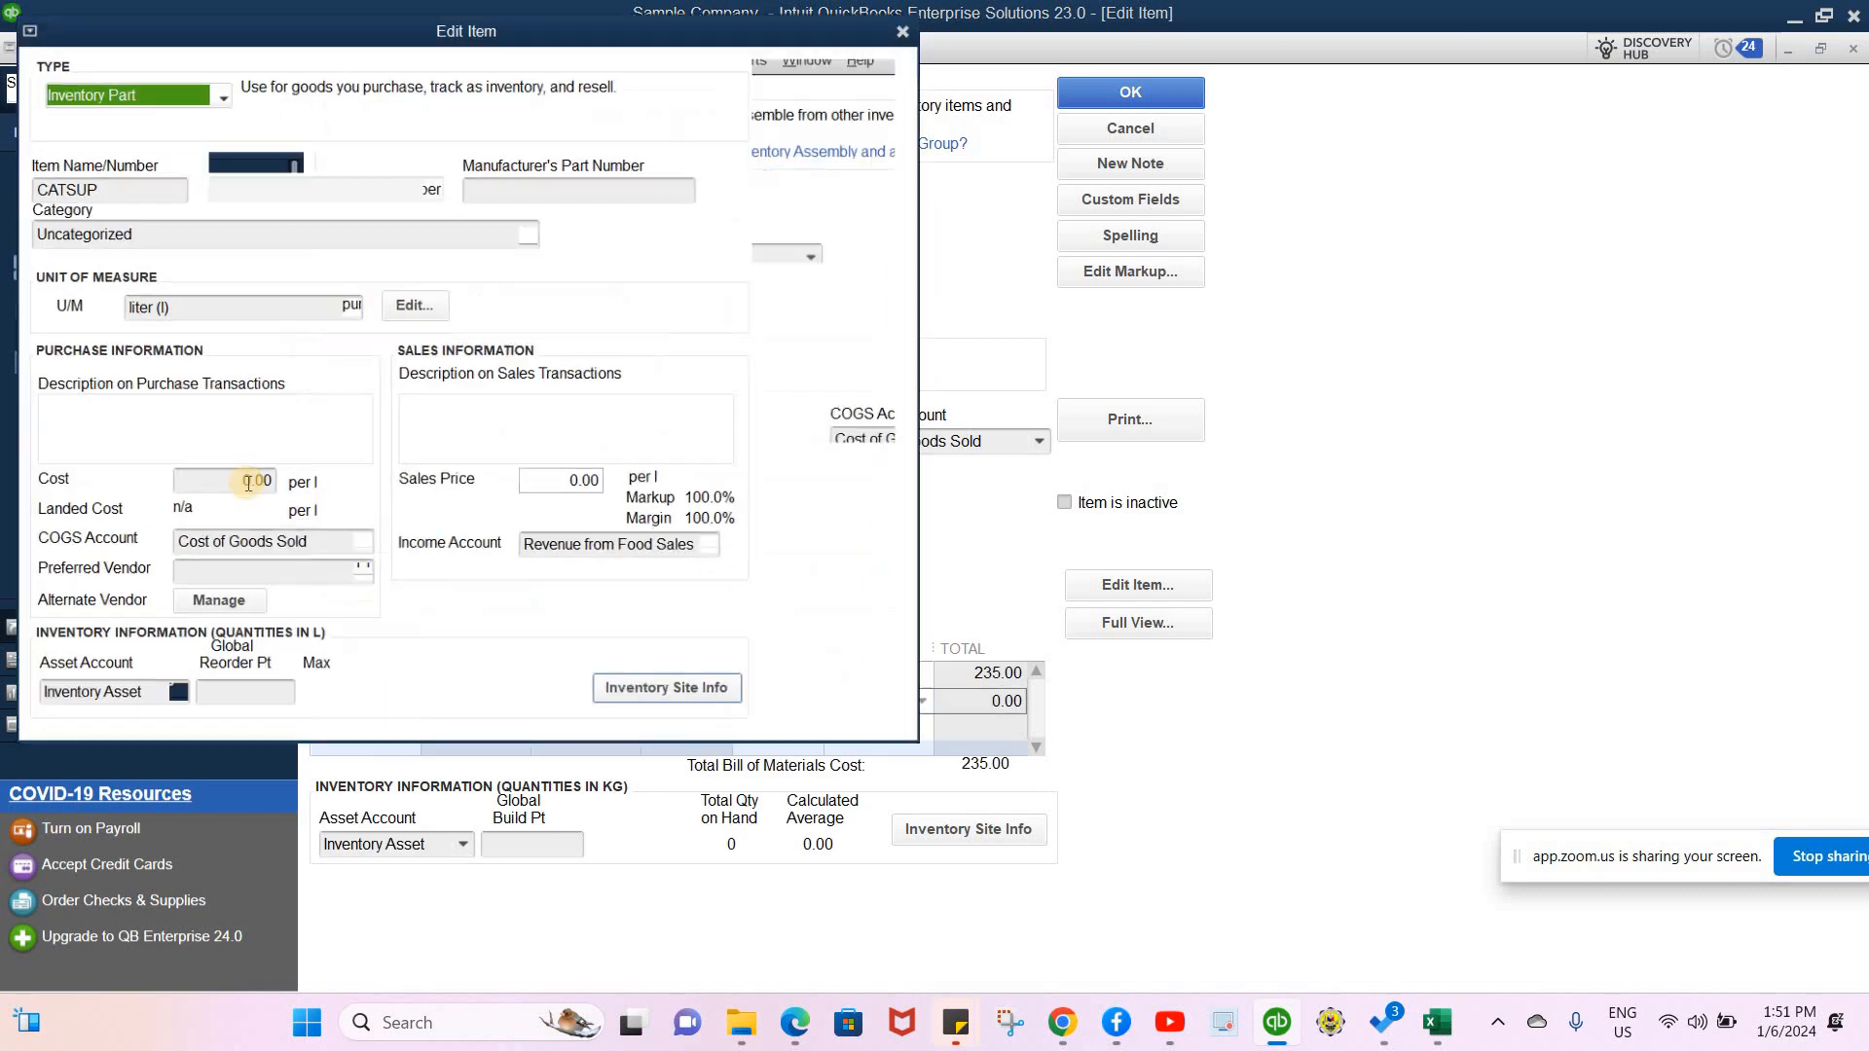
type("100")
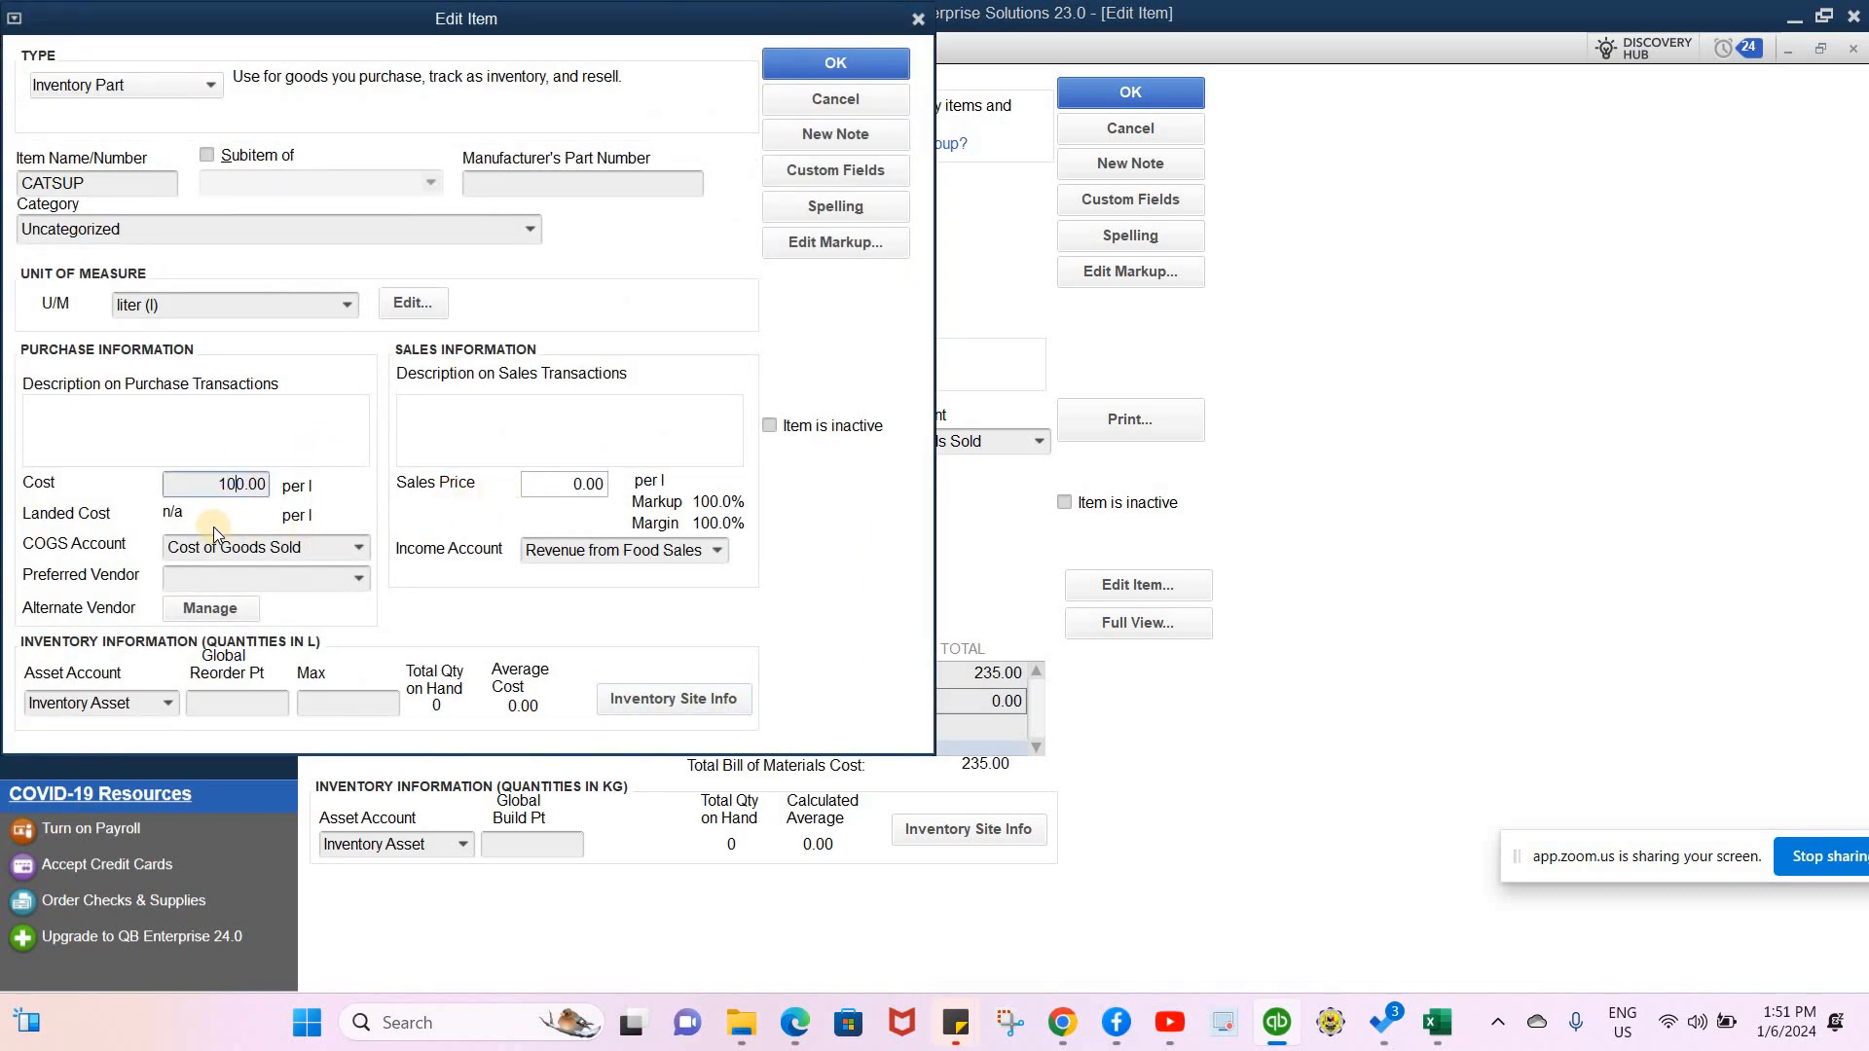
left_click(810, 72)
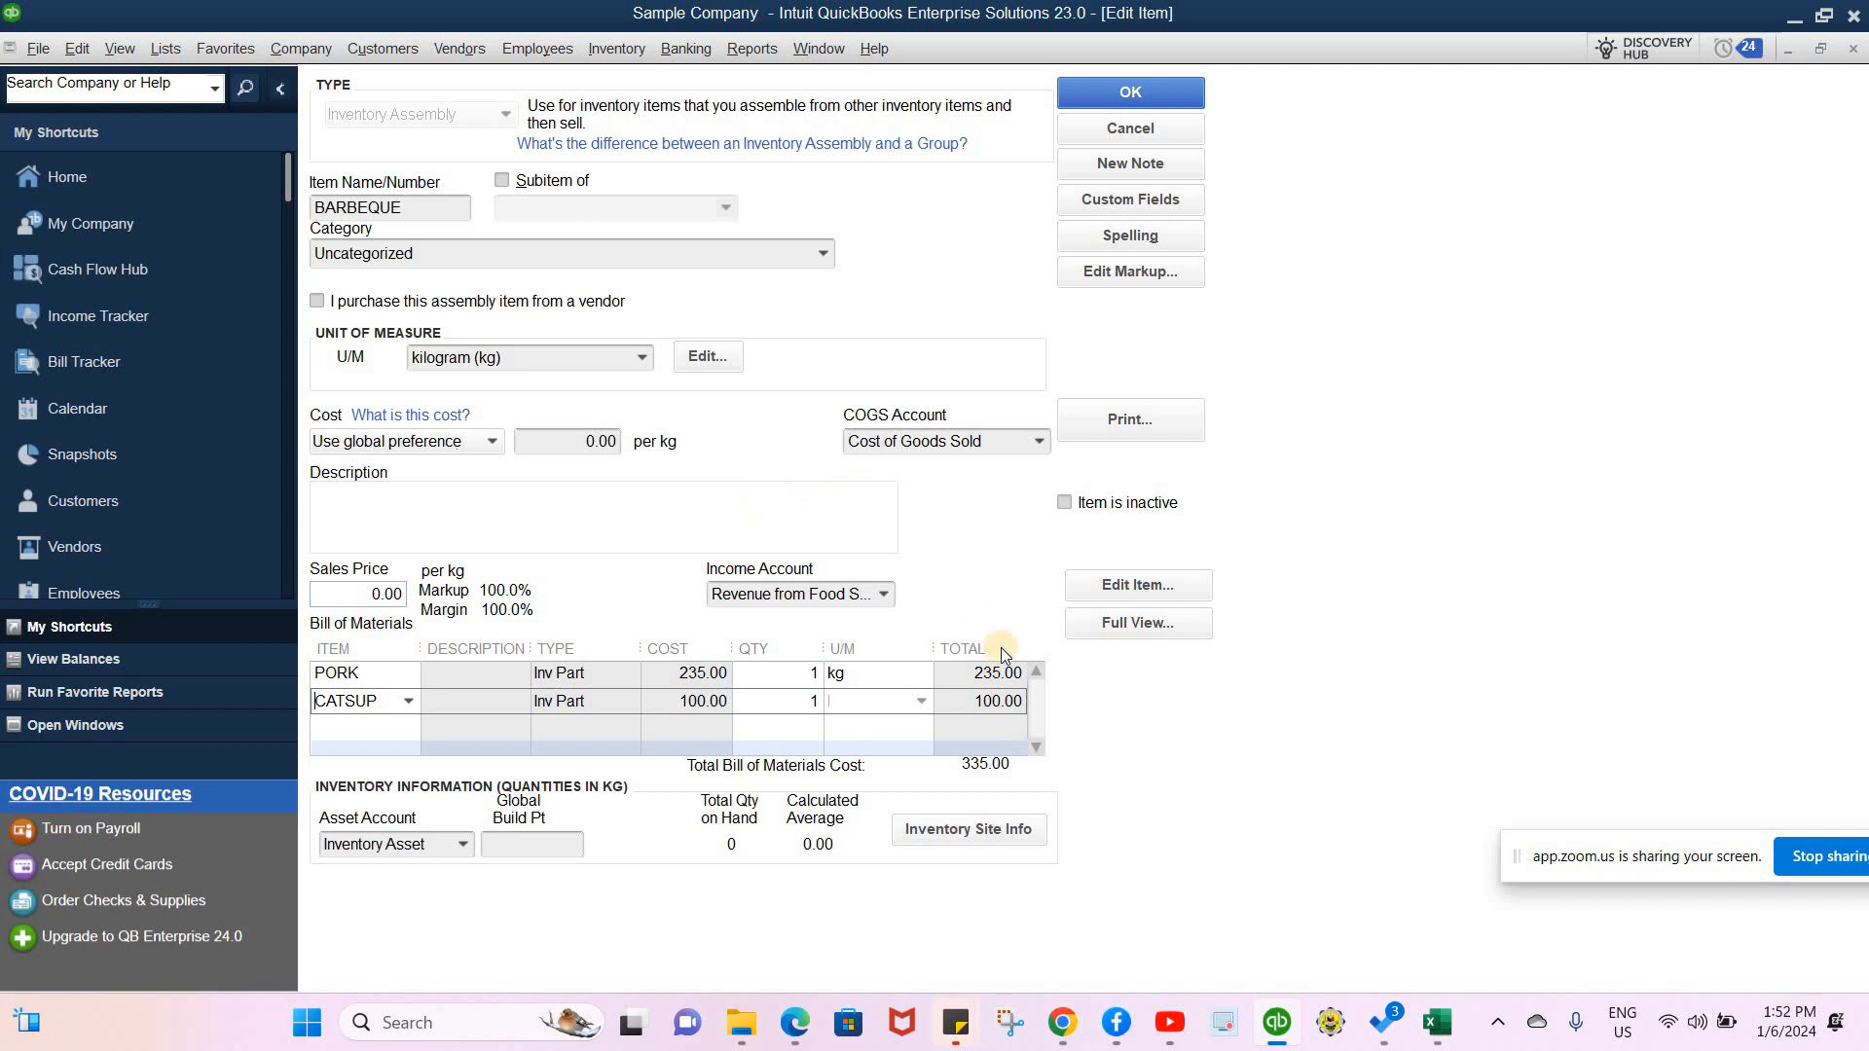
left_click(495, 439)
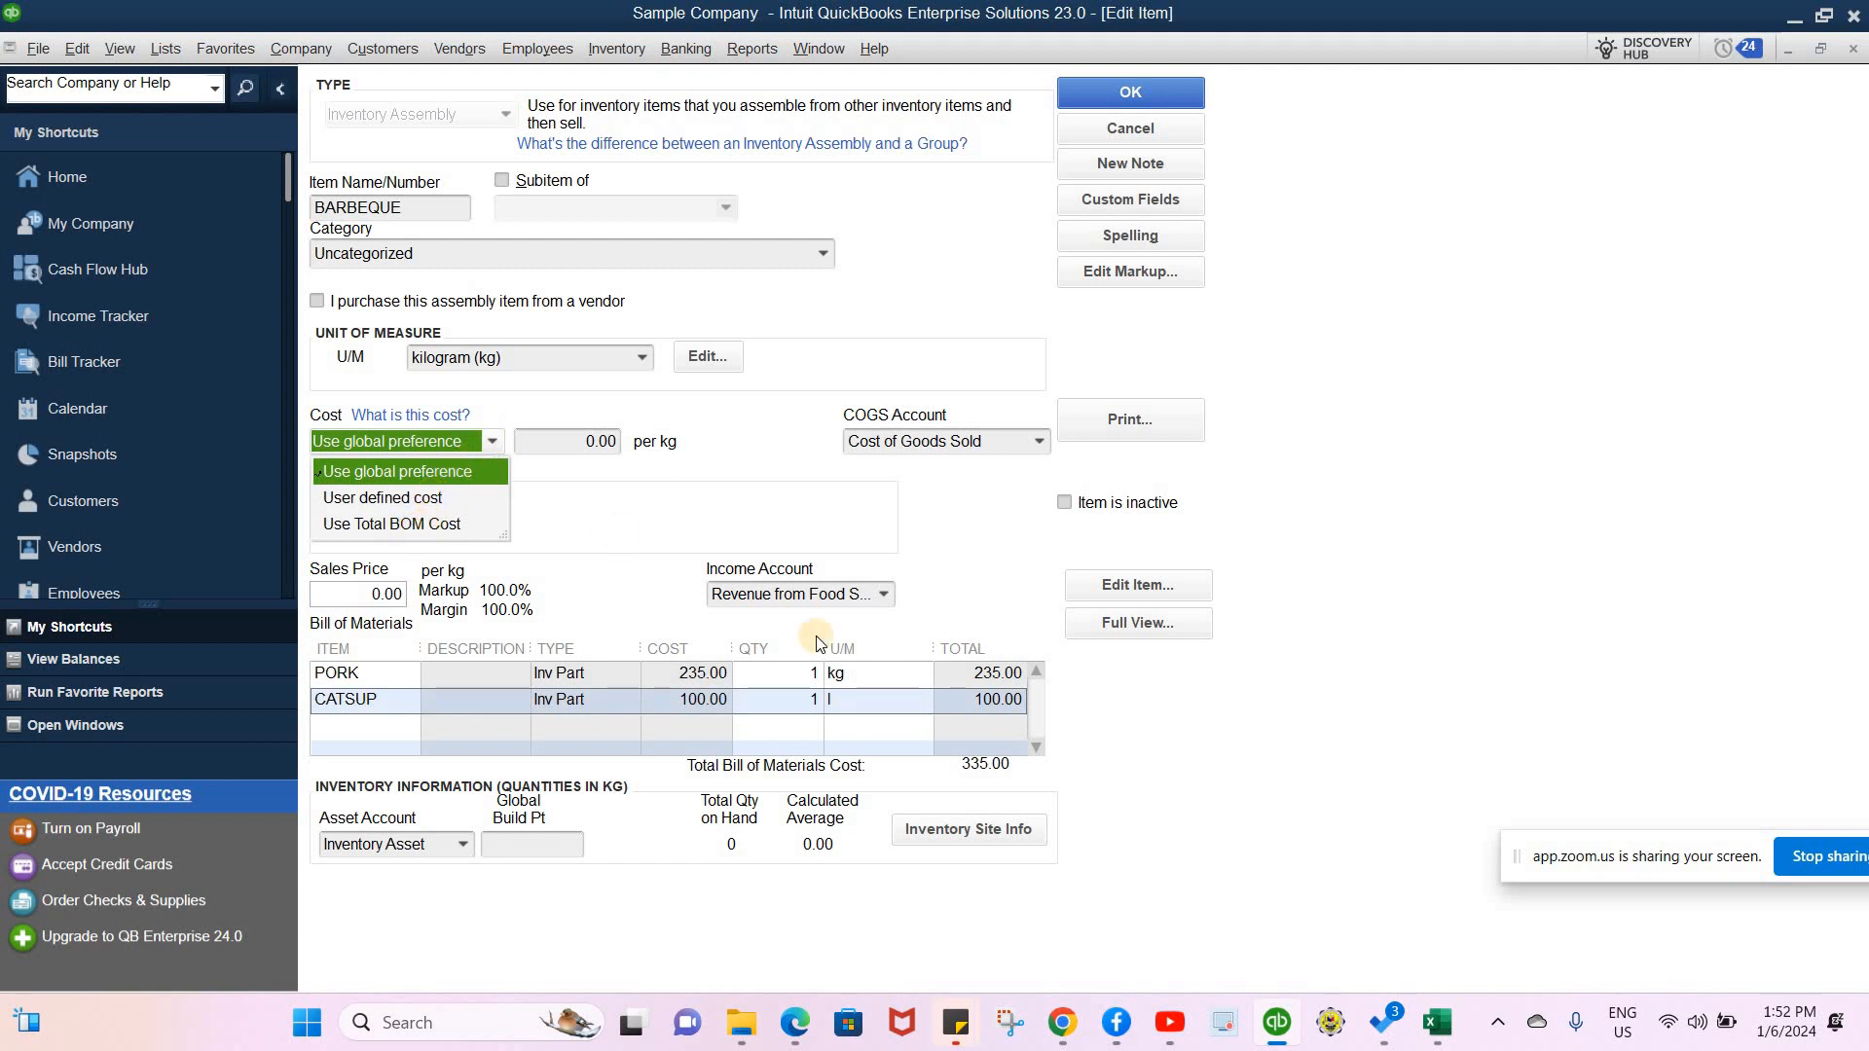
left_click(413, 525)
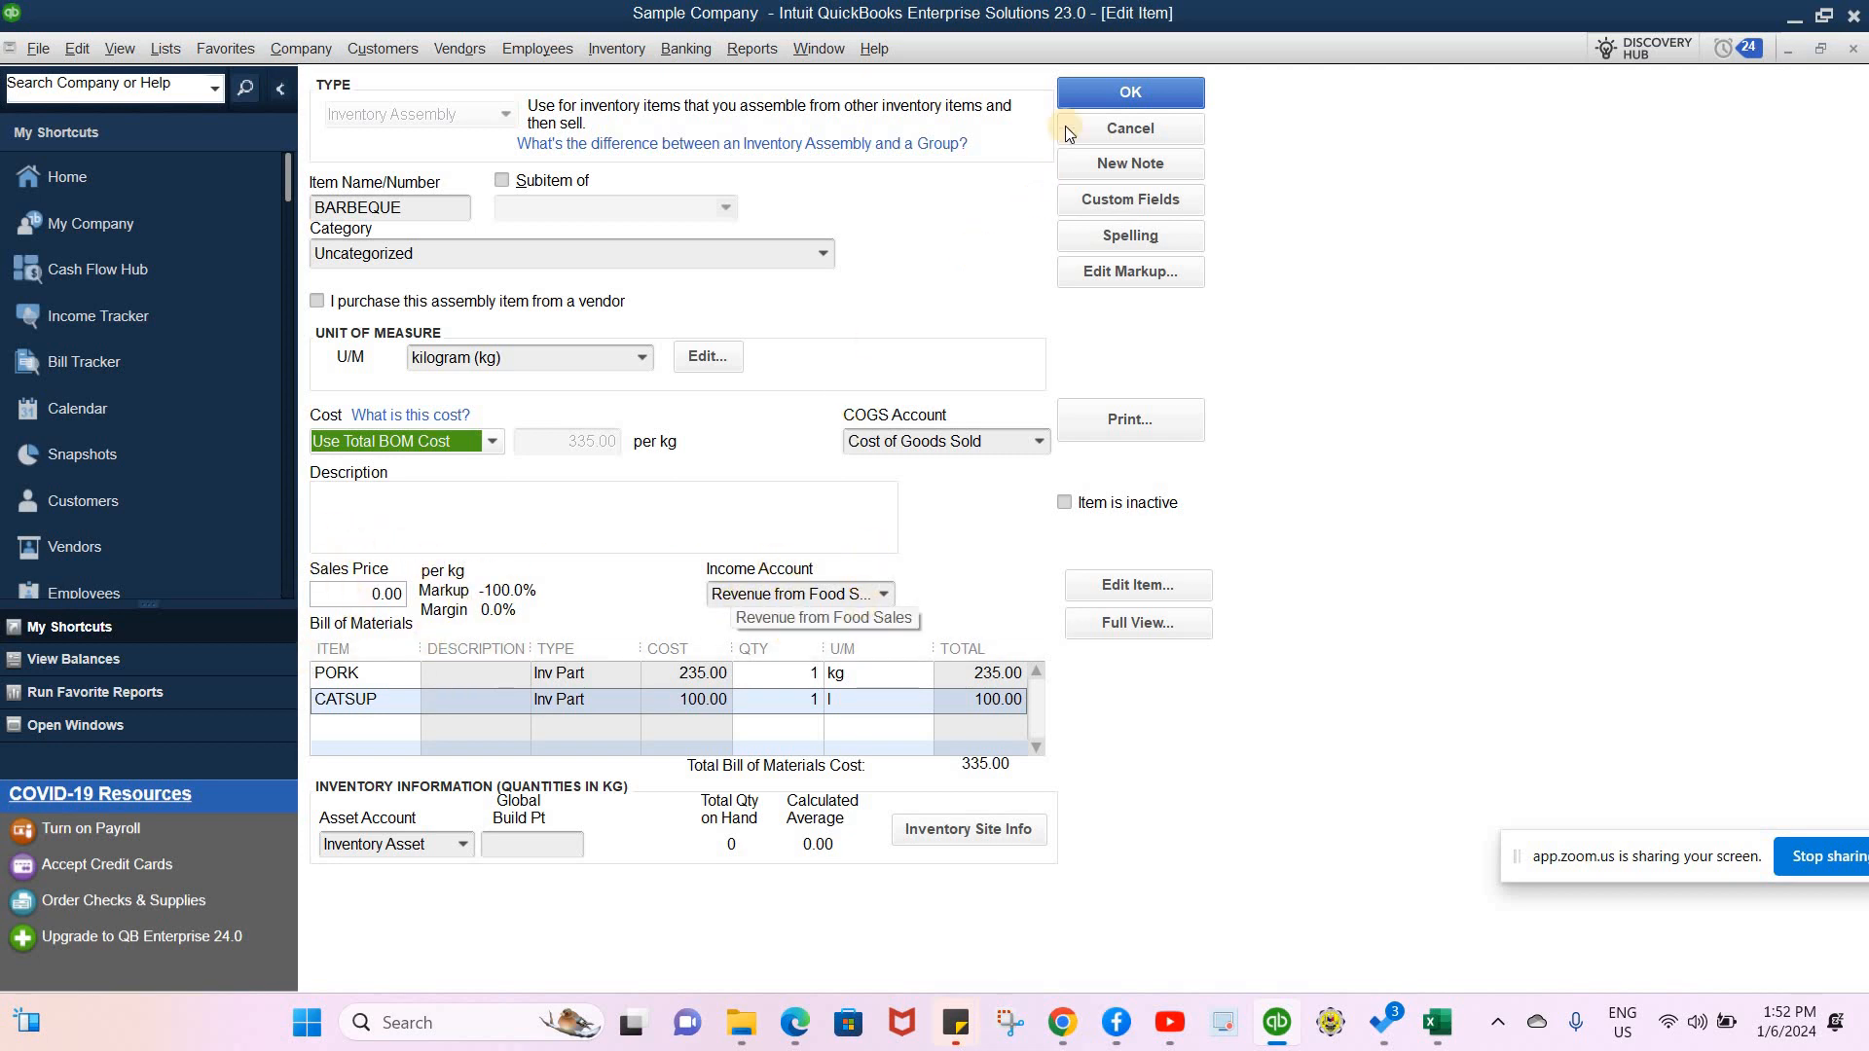
- Try to save and close the BARBEQUE assembly while agreeing to update its sales price
left_click(1096, 89)
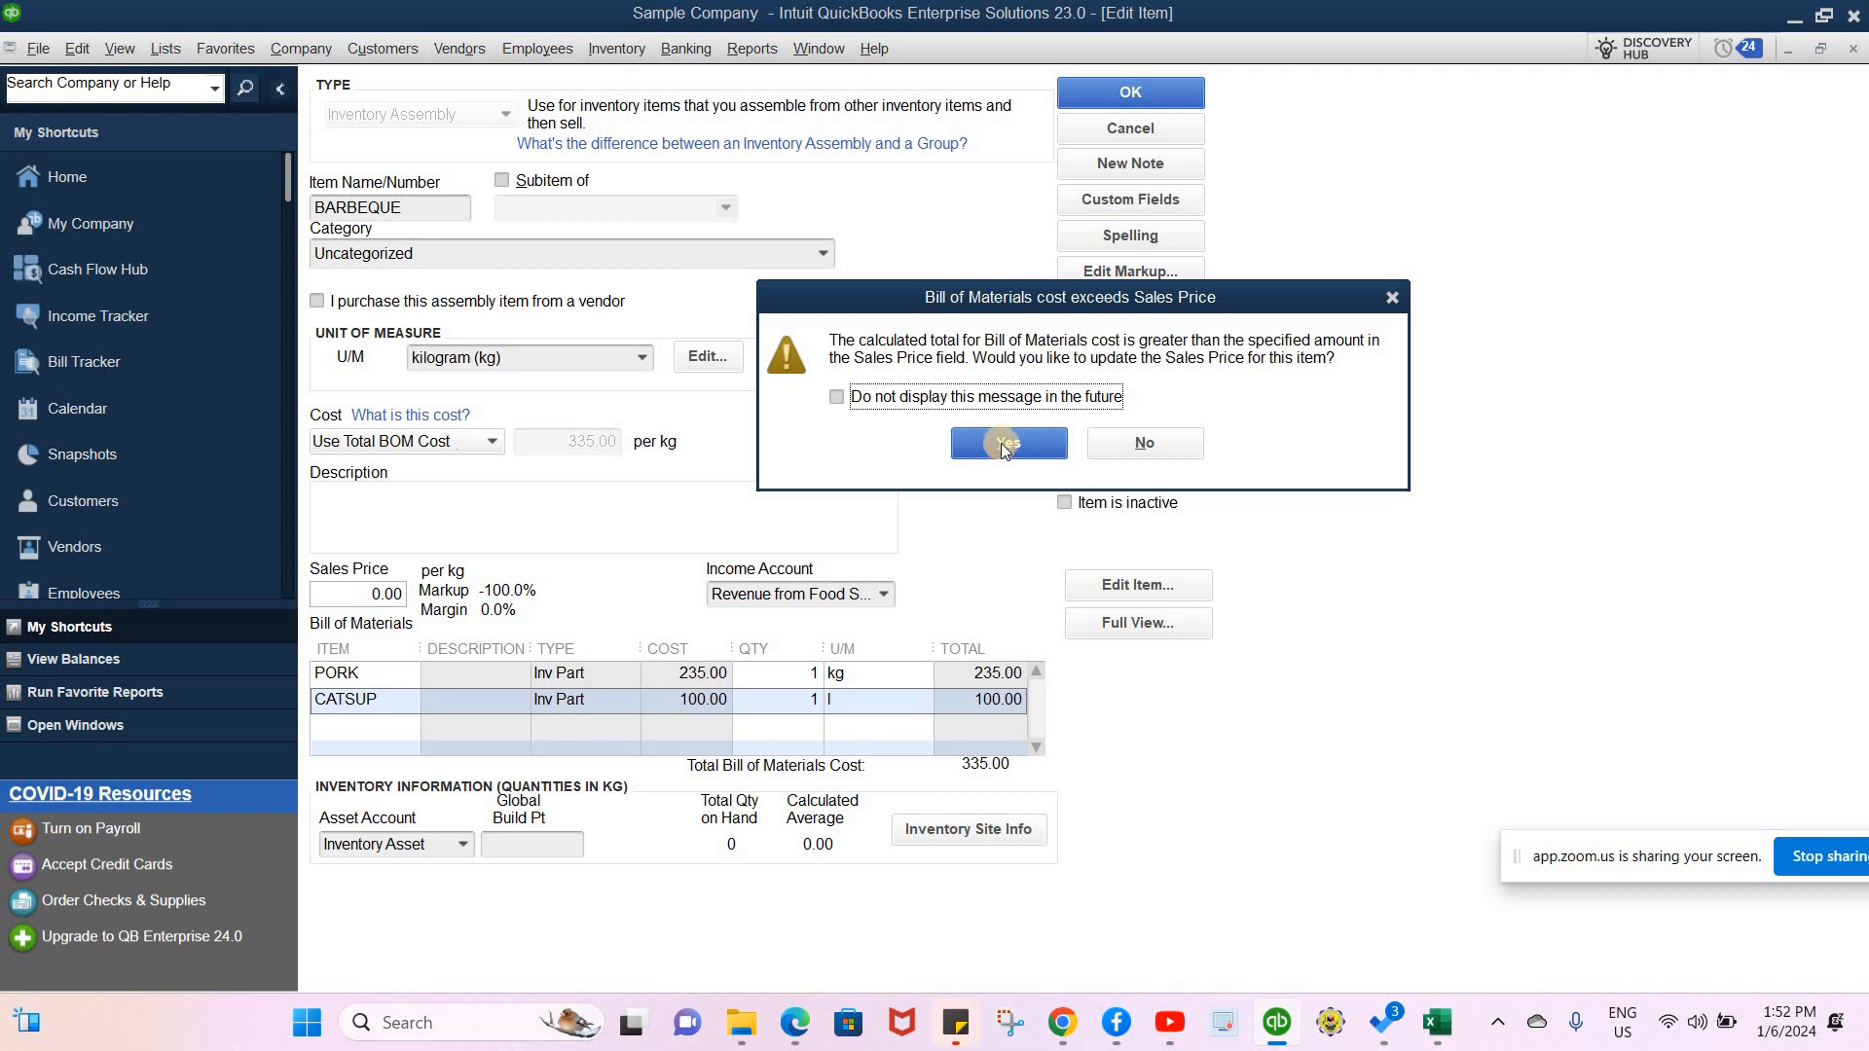
left_click(1002, 443)
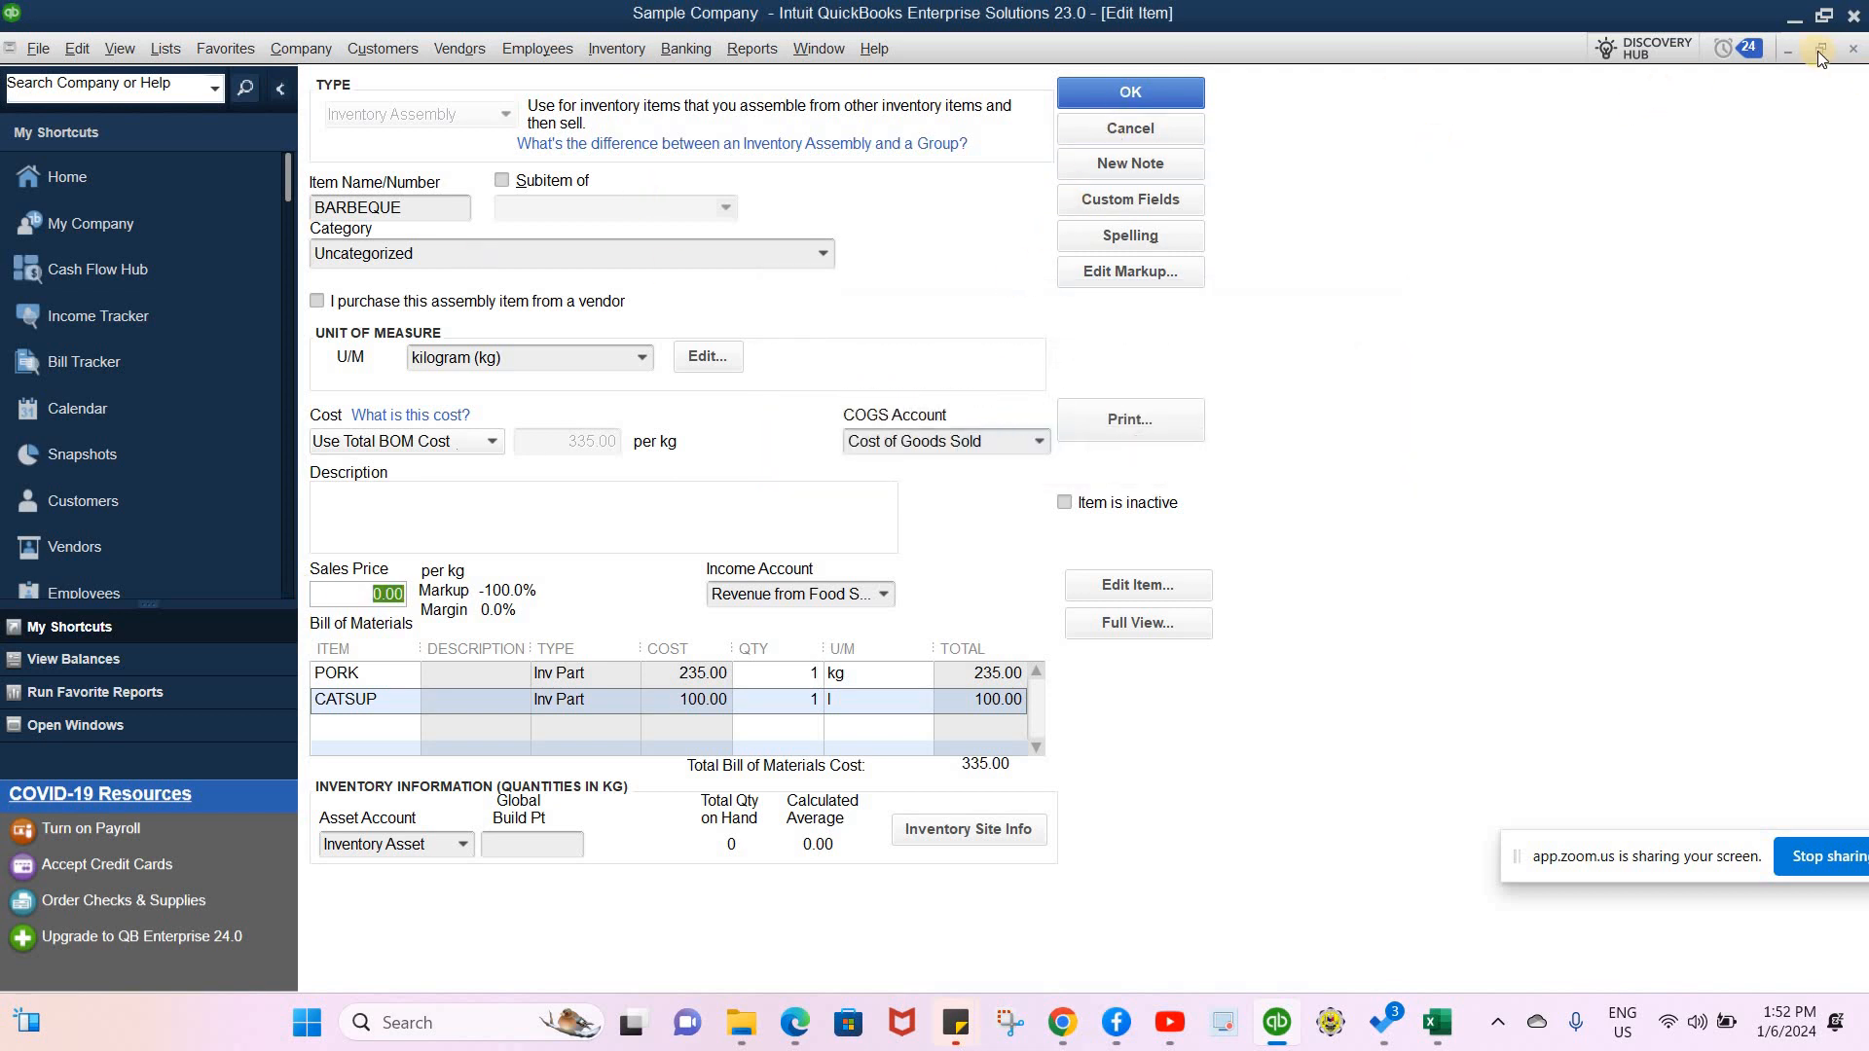
left_click(1852, 49)
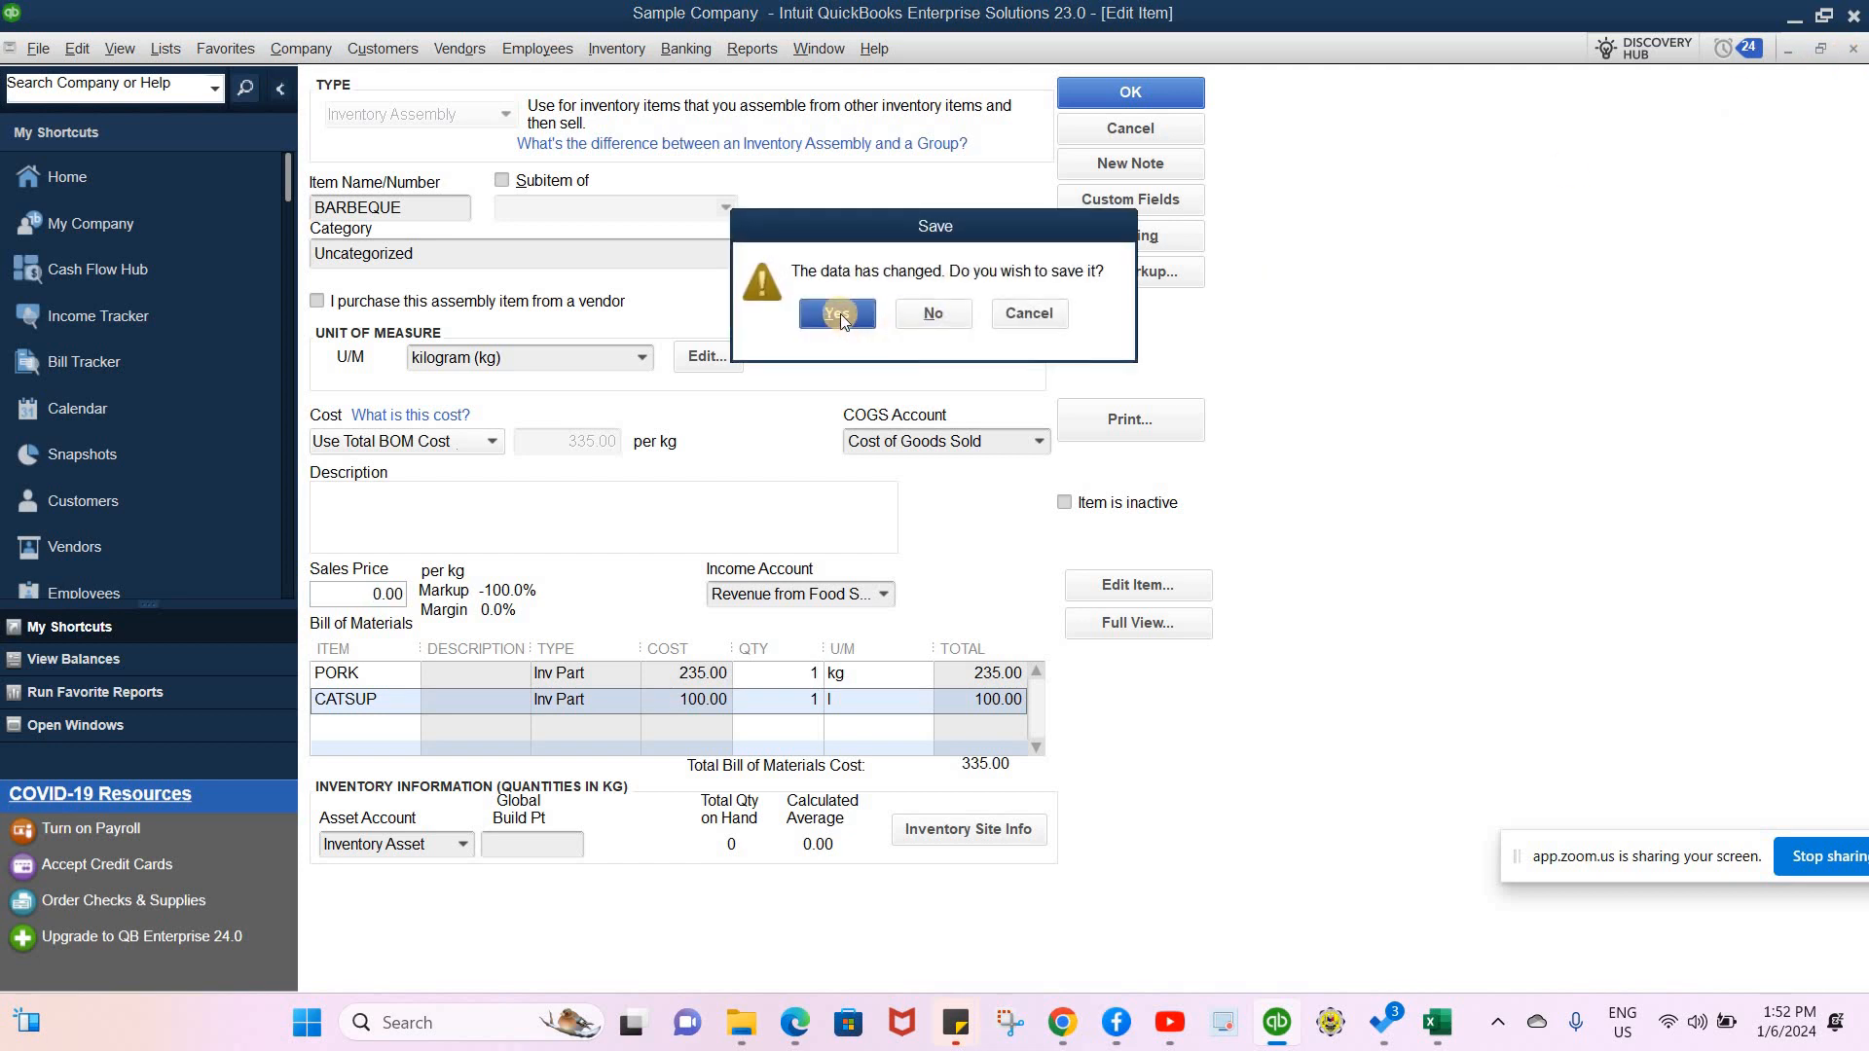
left_click(839, 313)
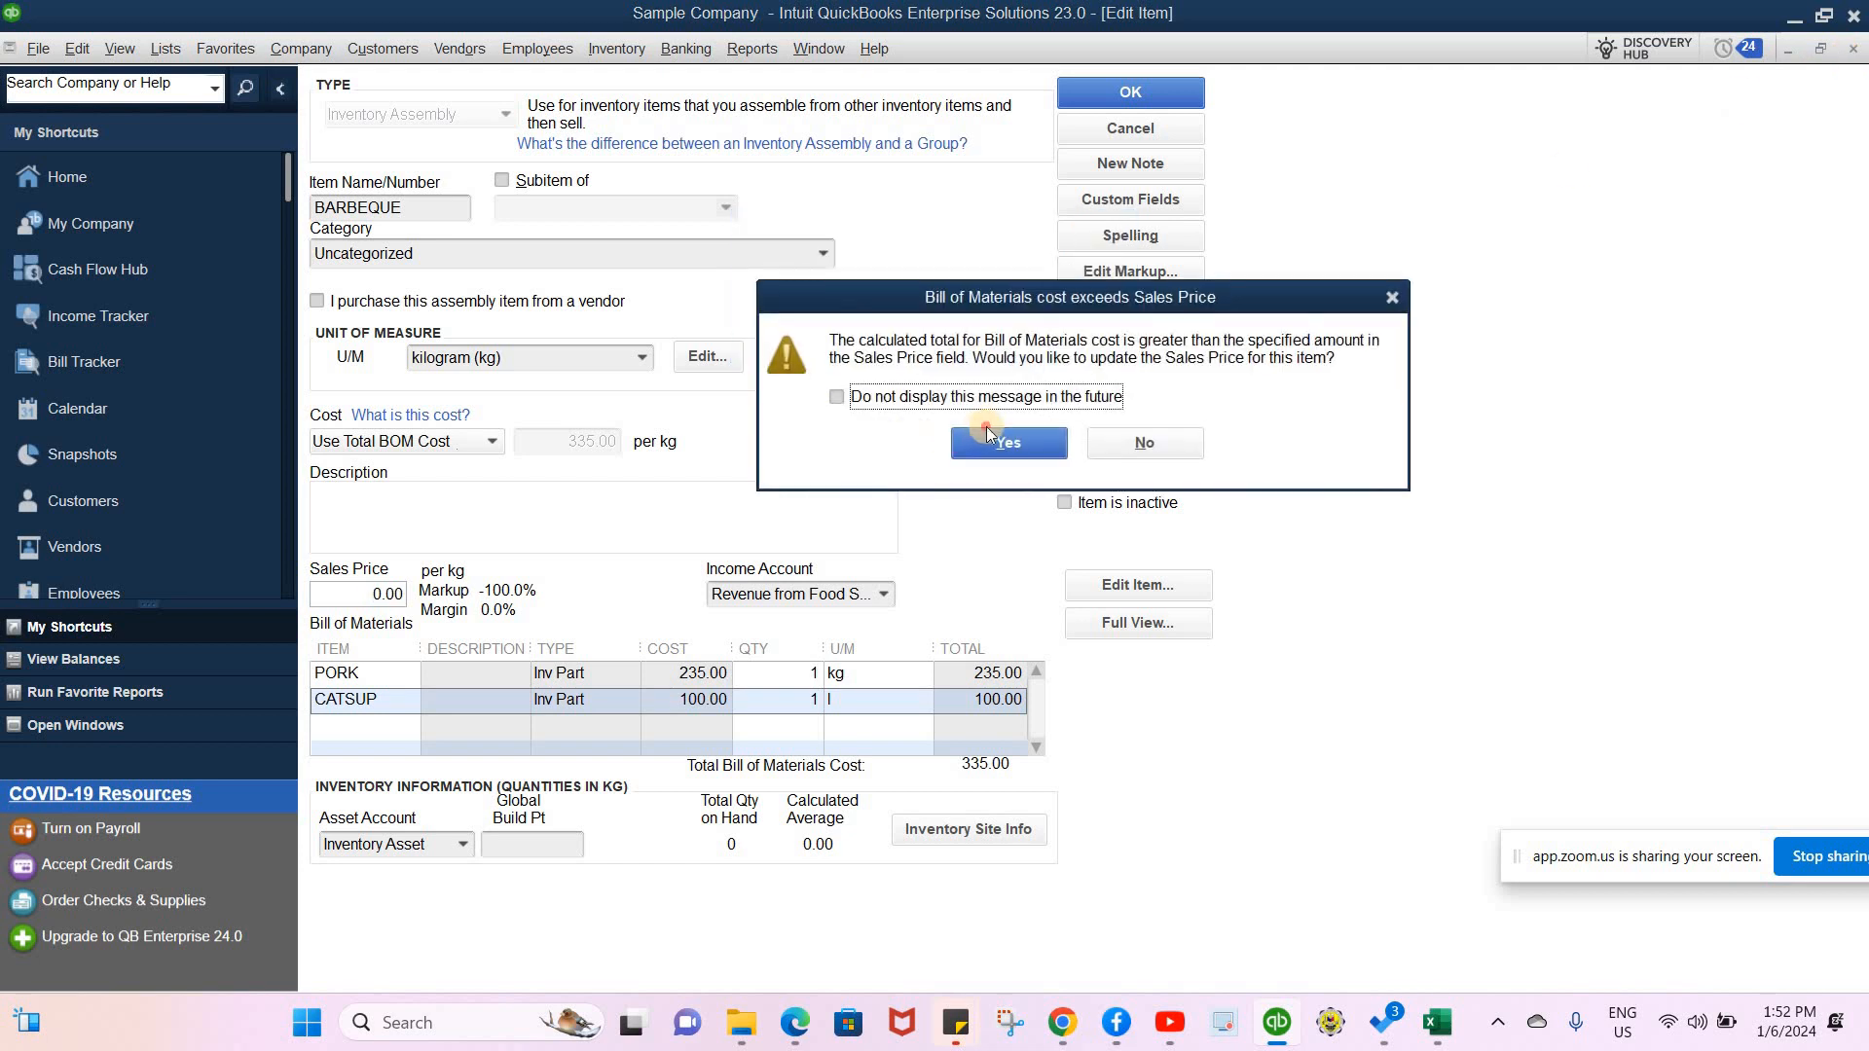
left_click(987, 438)
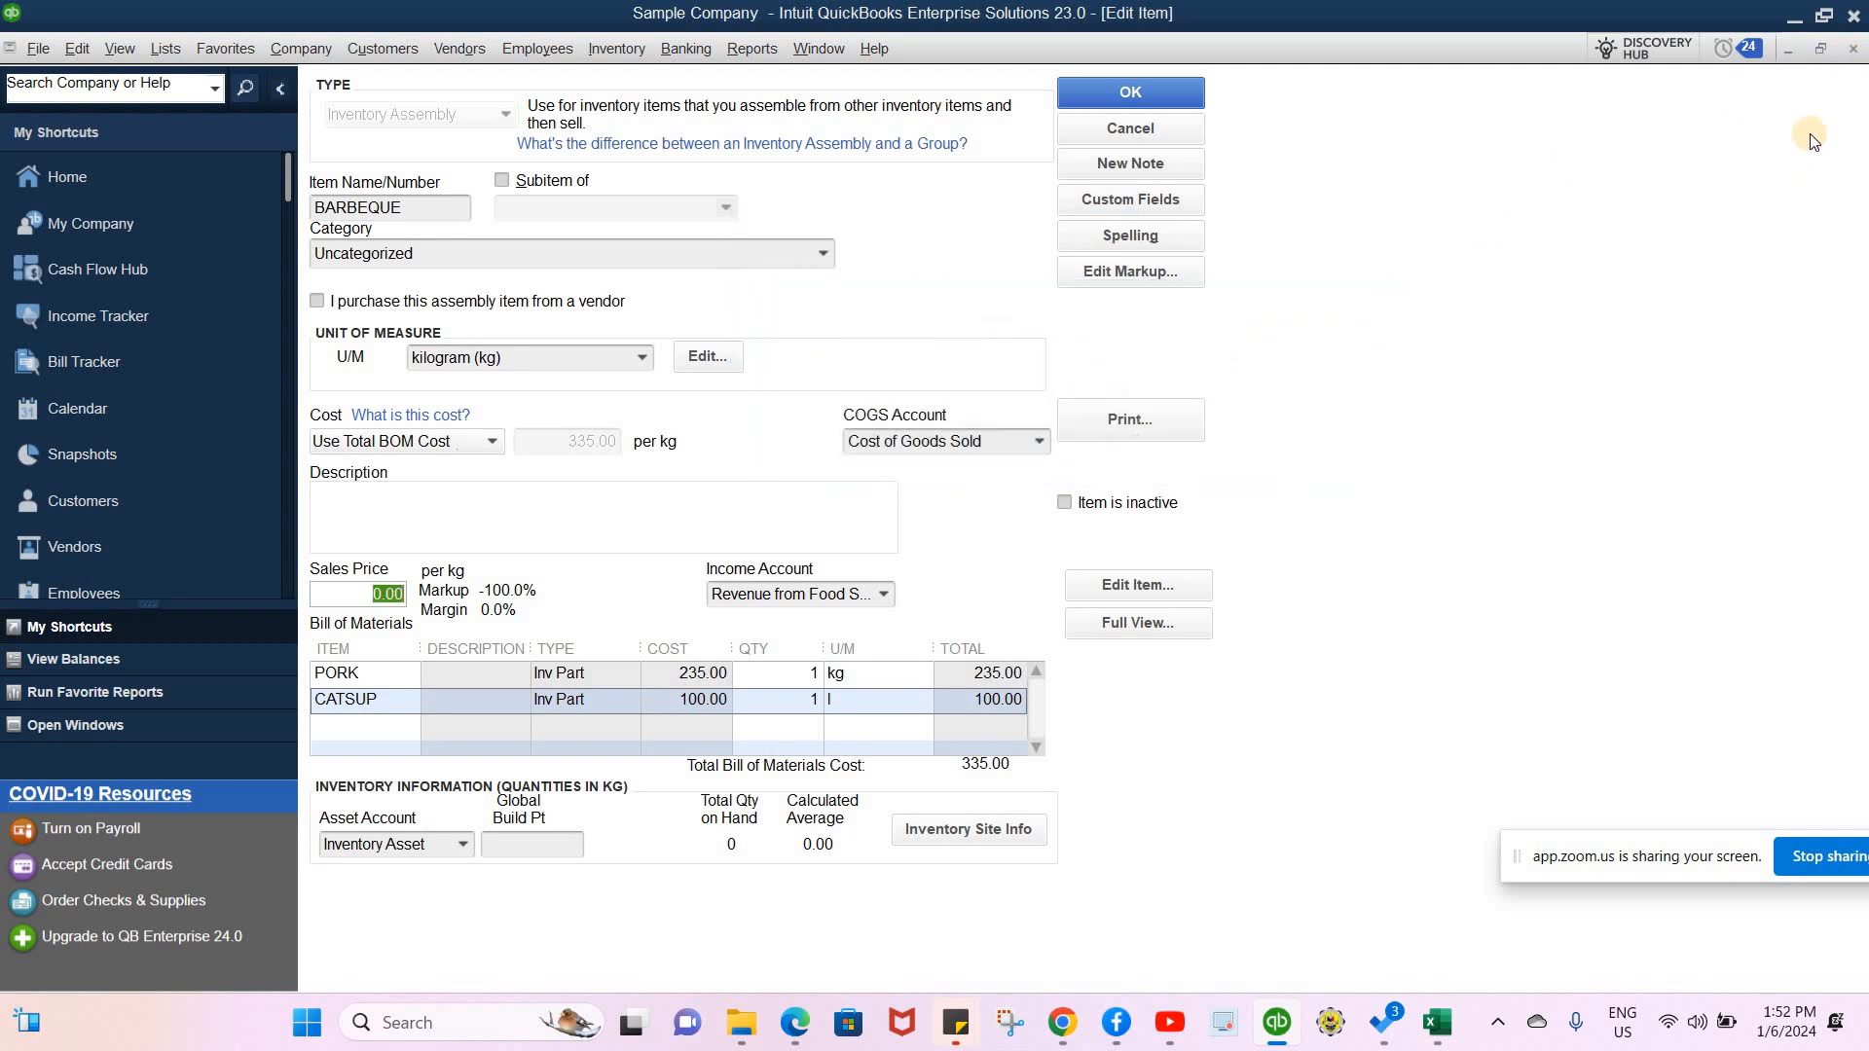
left_click(628, 545)
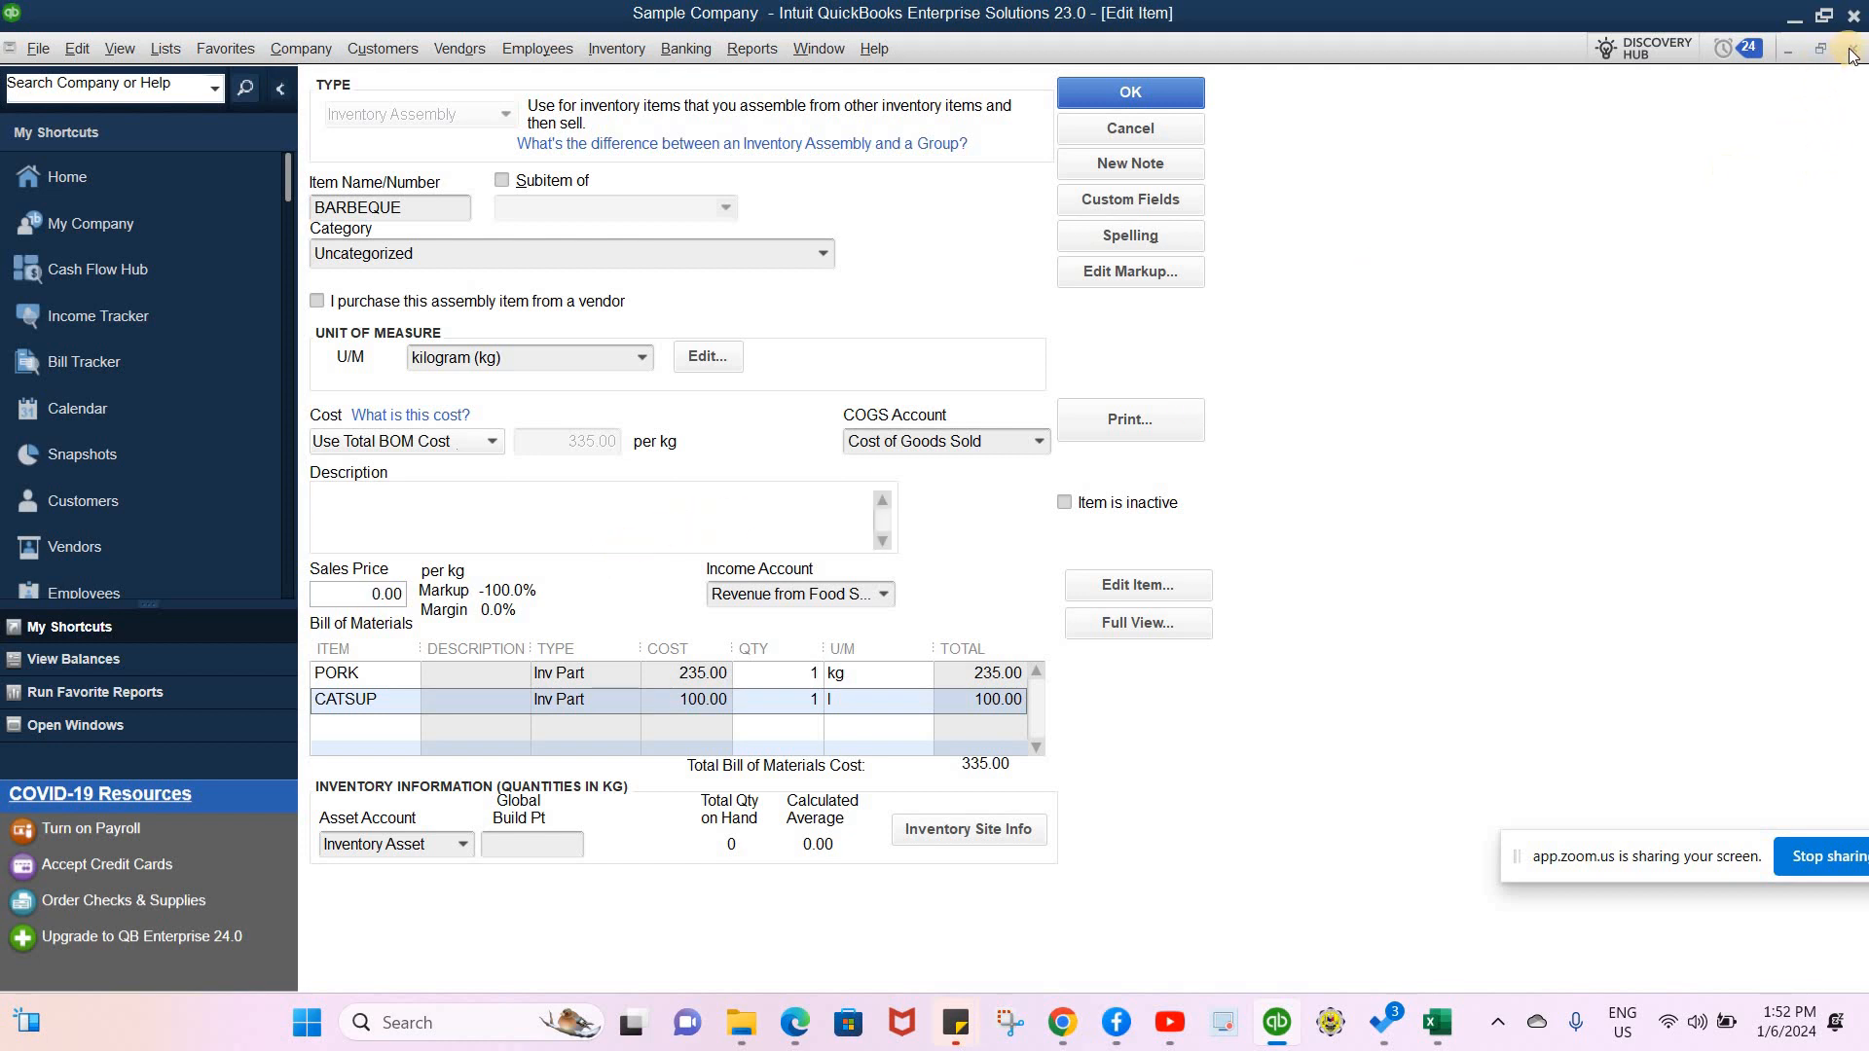
left_click(1851, 49)
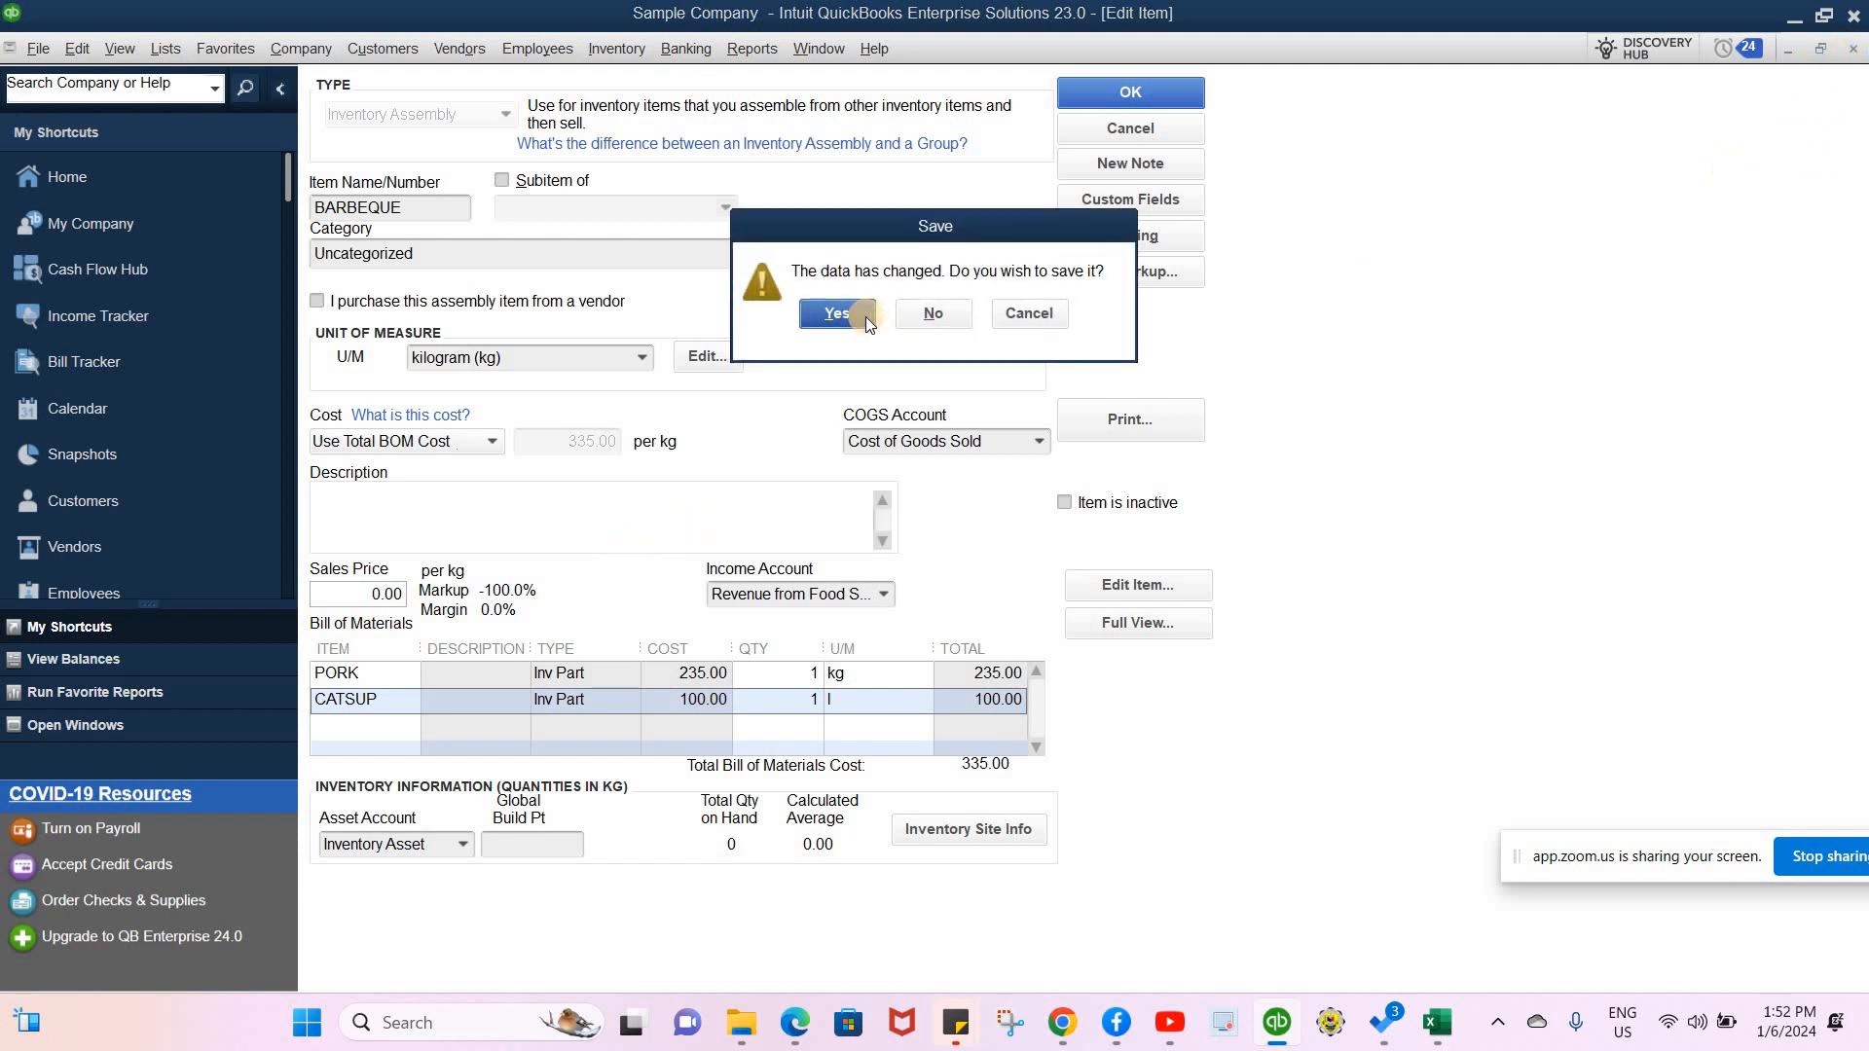
left_click(864, 315)
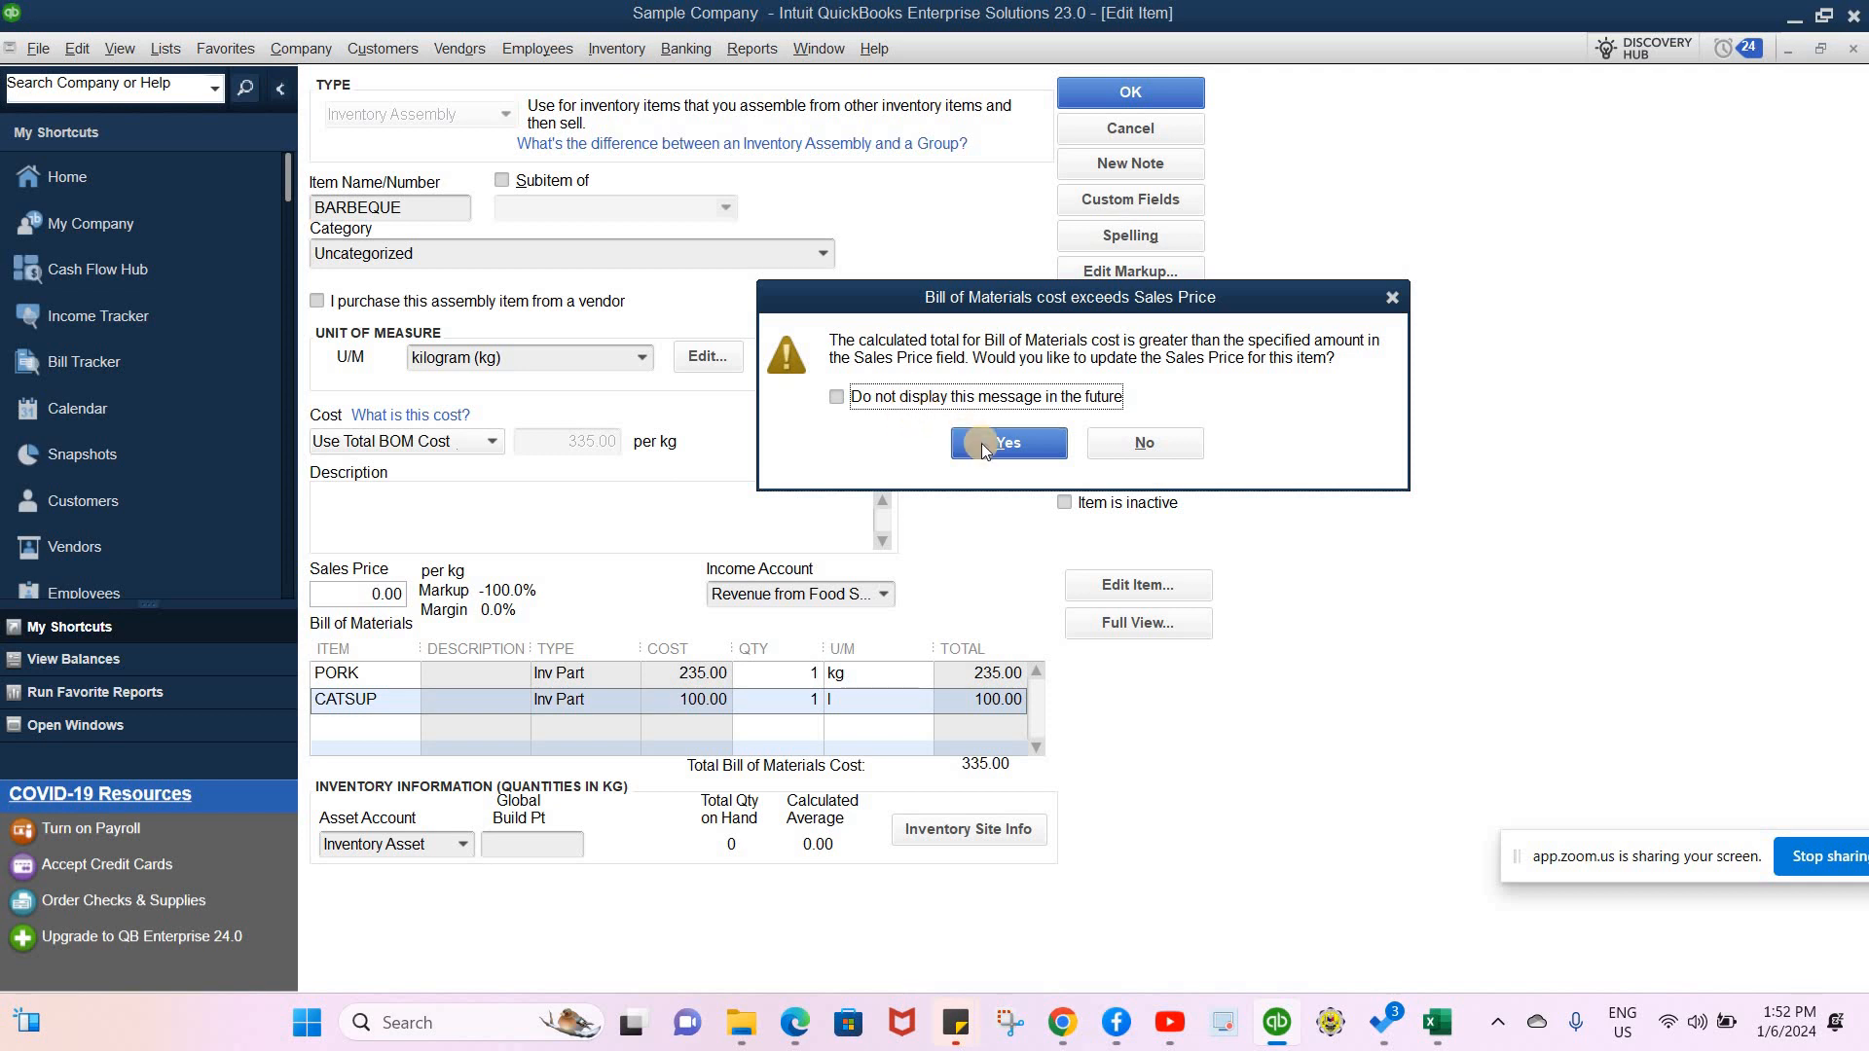
left_click(981, 442)
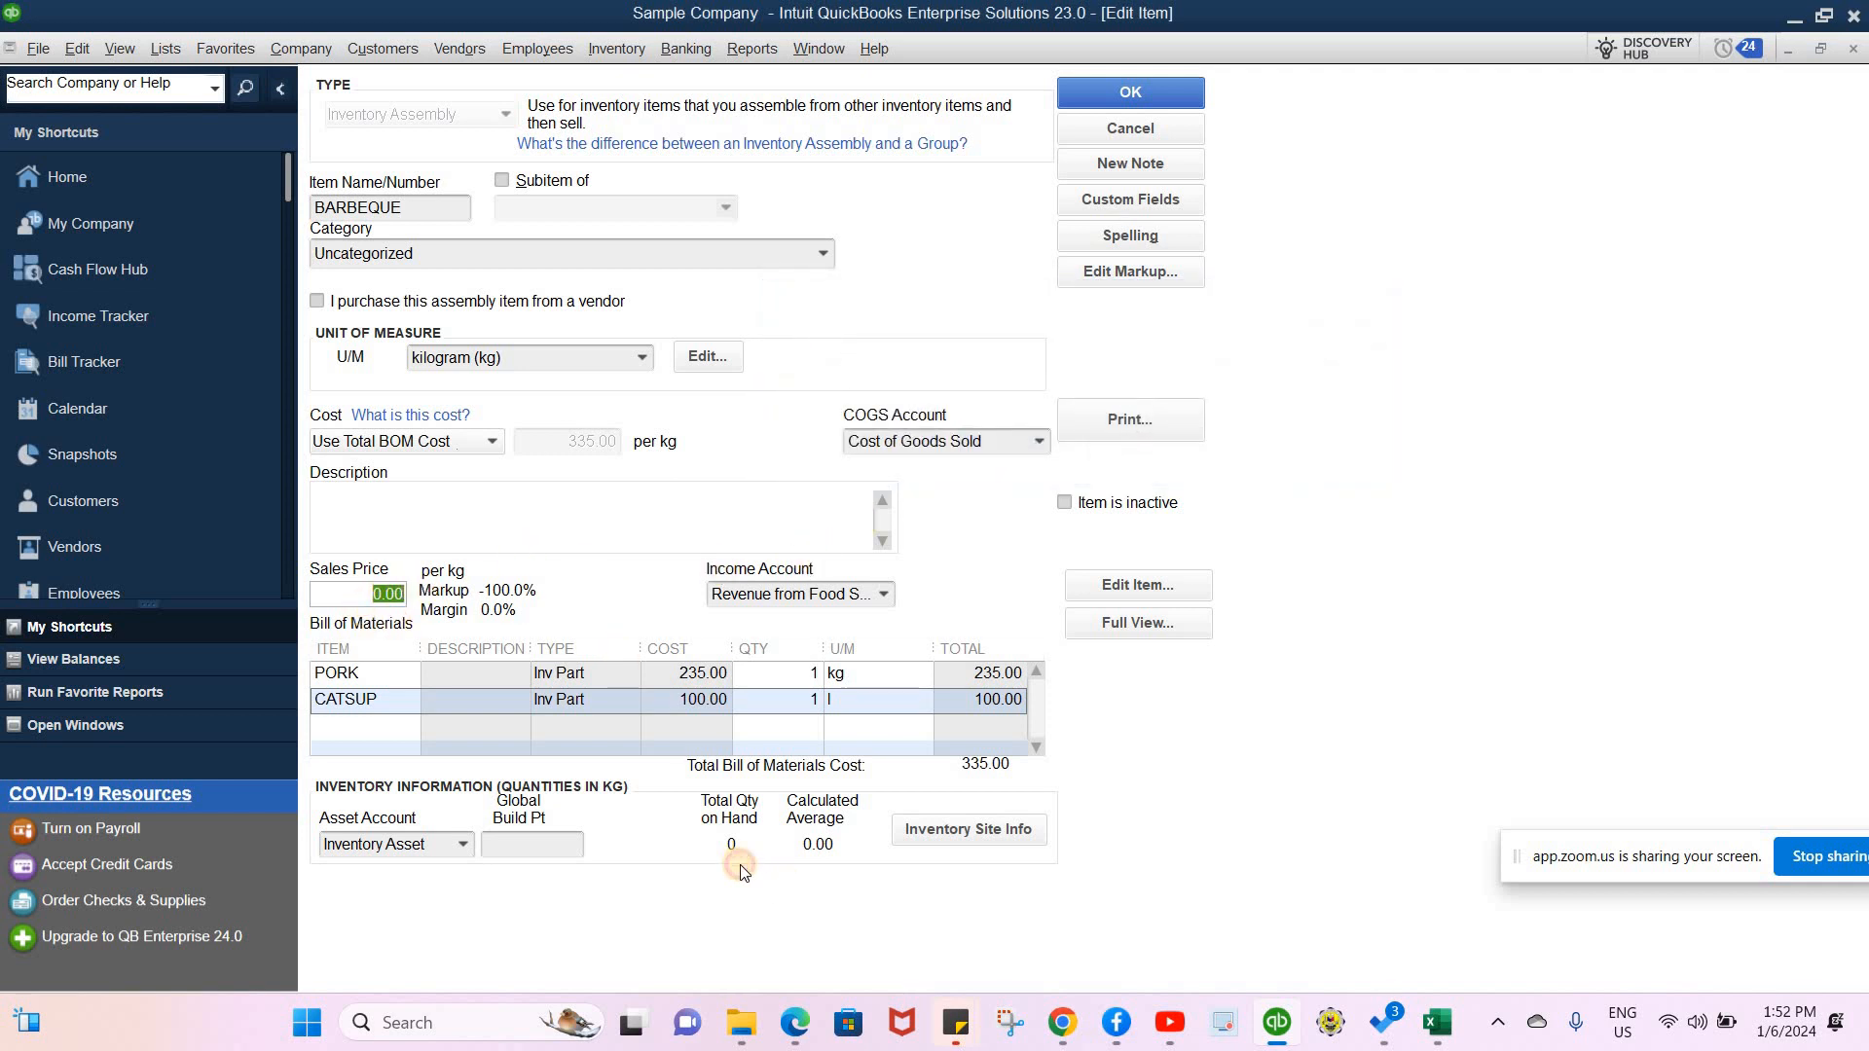
- Save the BARBEQUE assembly while declining the sales price update
left_click(1130, 91)
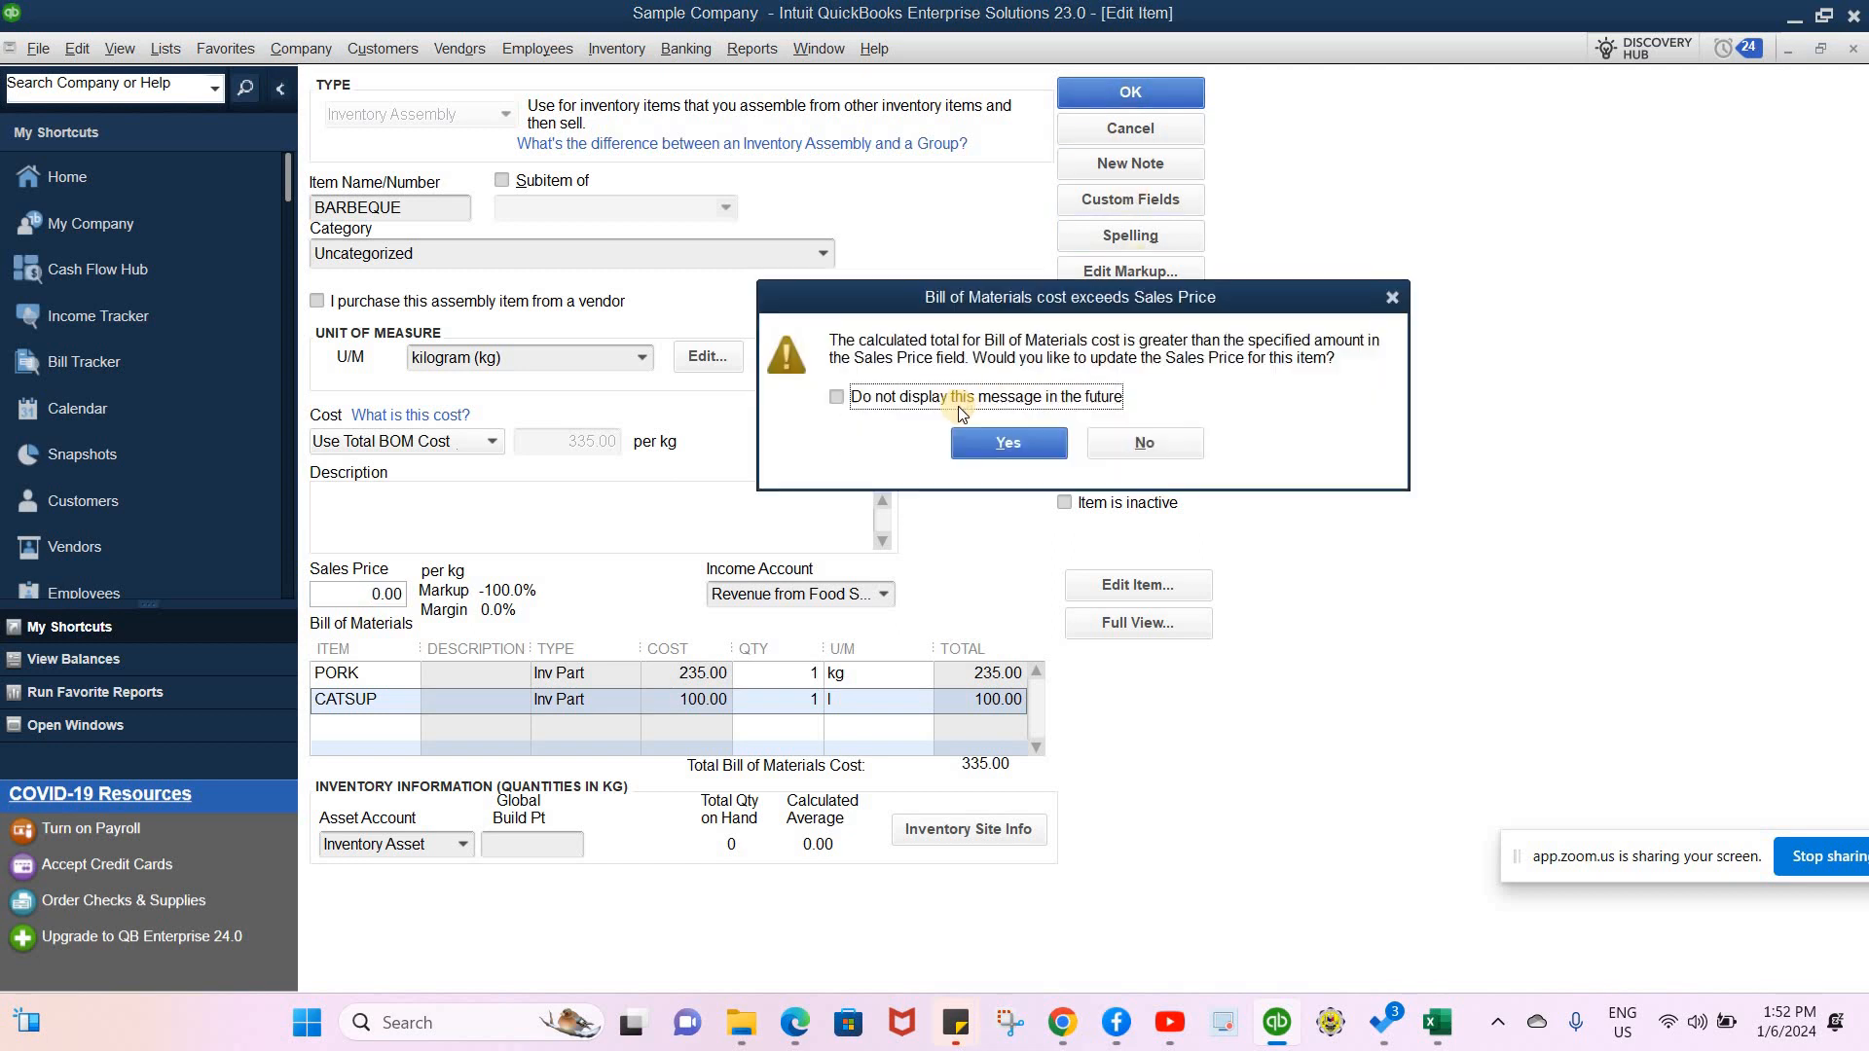
left_click(1116, 442)
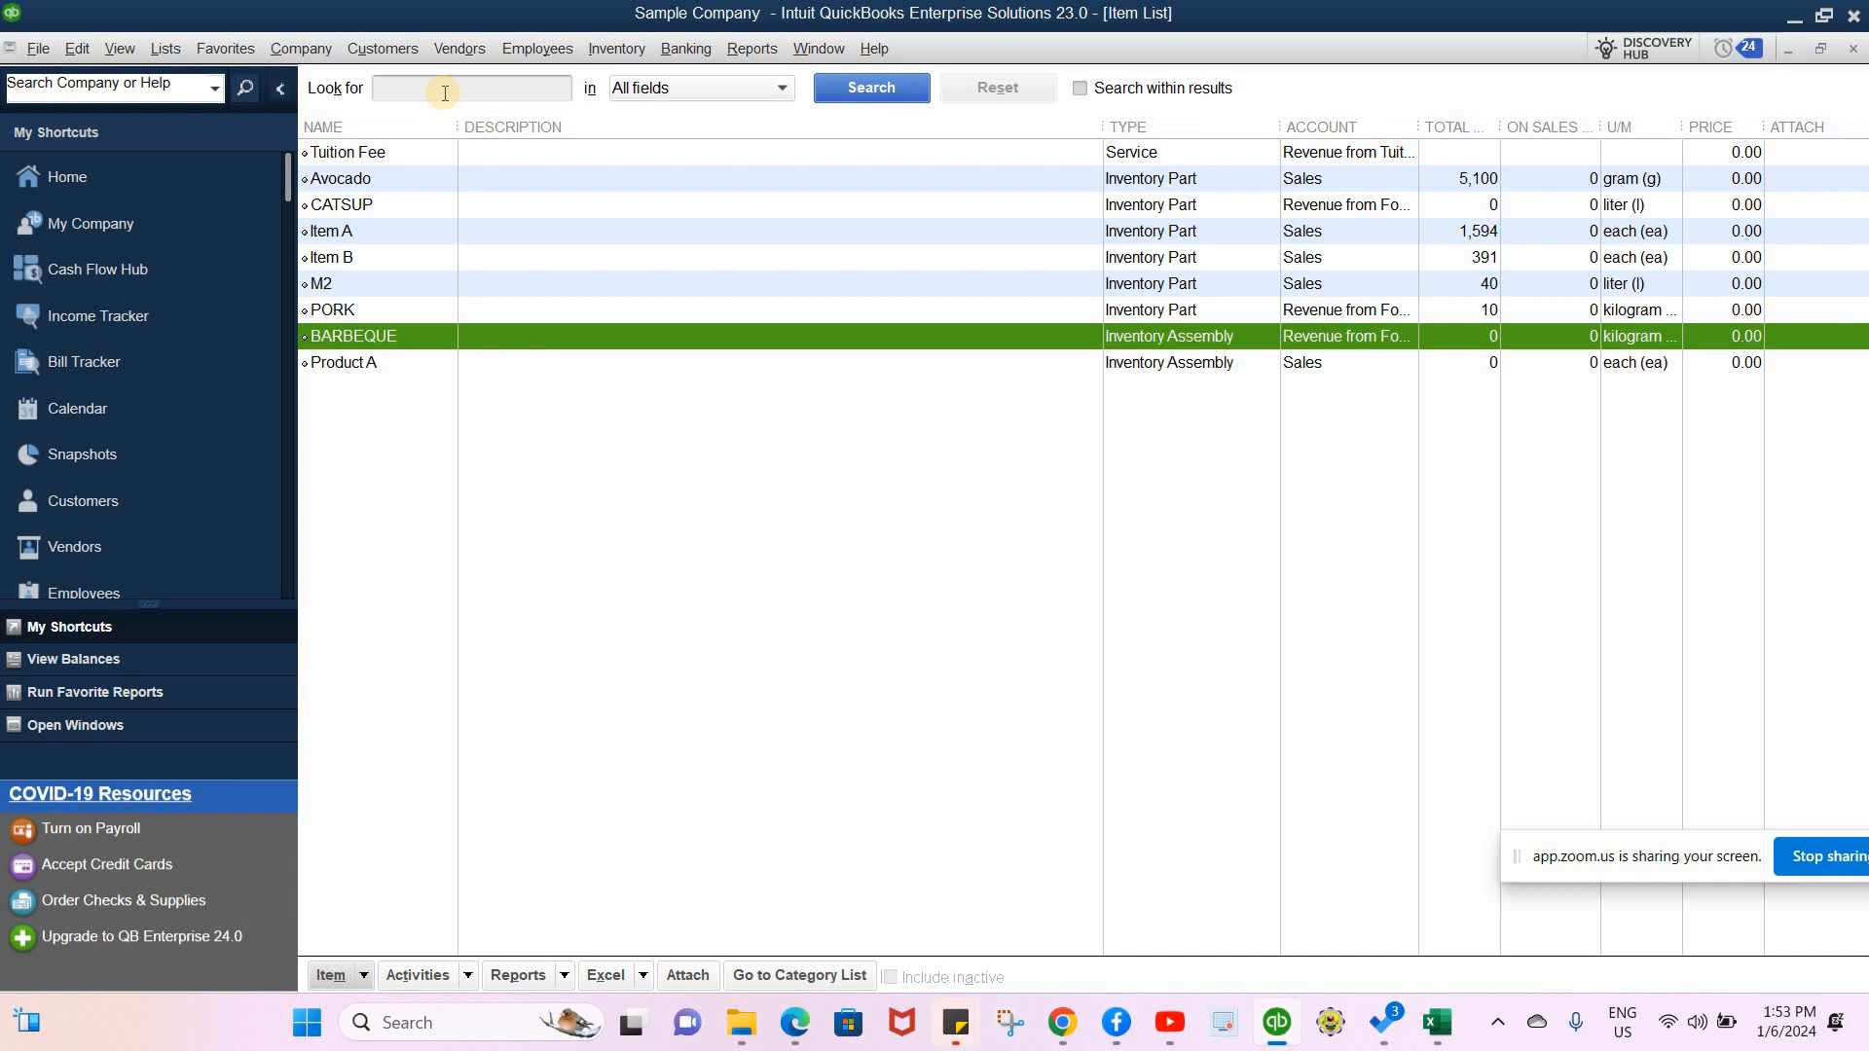
- Start a new sales receipt and begin adding a customer with XYZ Co as both customer name and company name
left_click(389, 59)
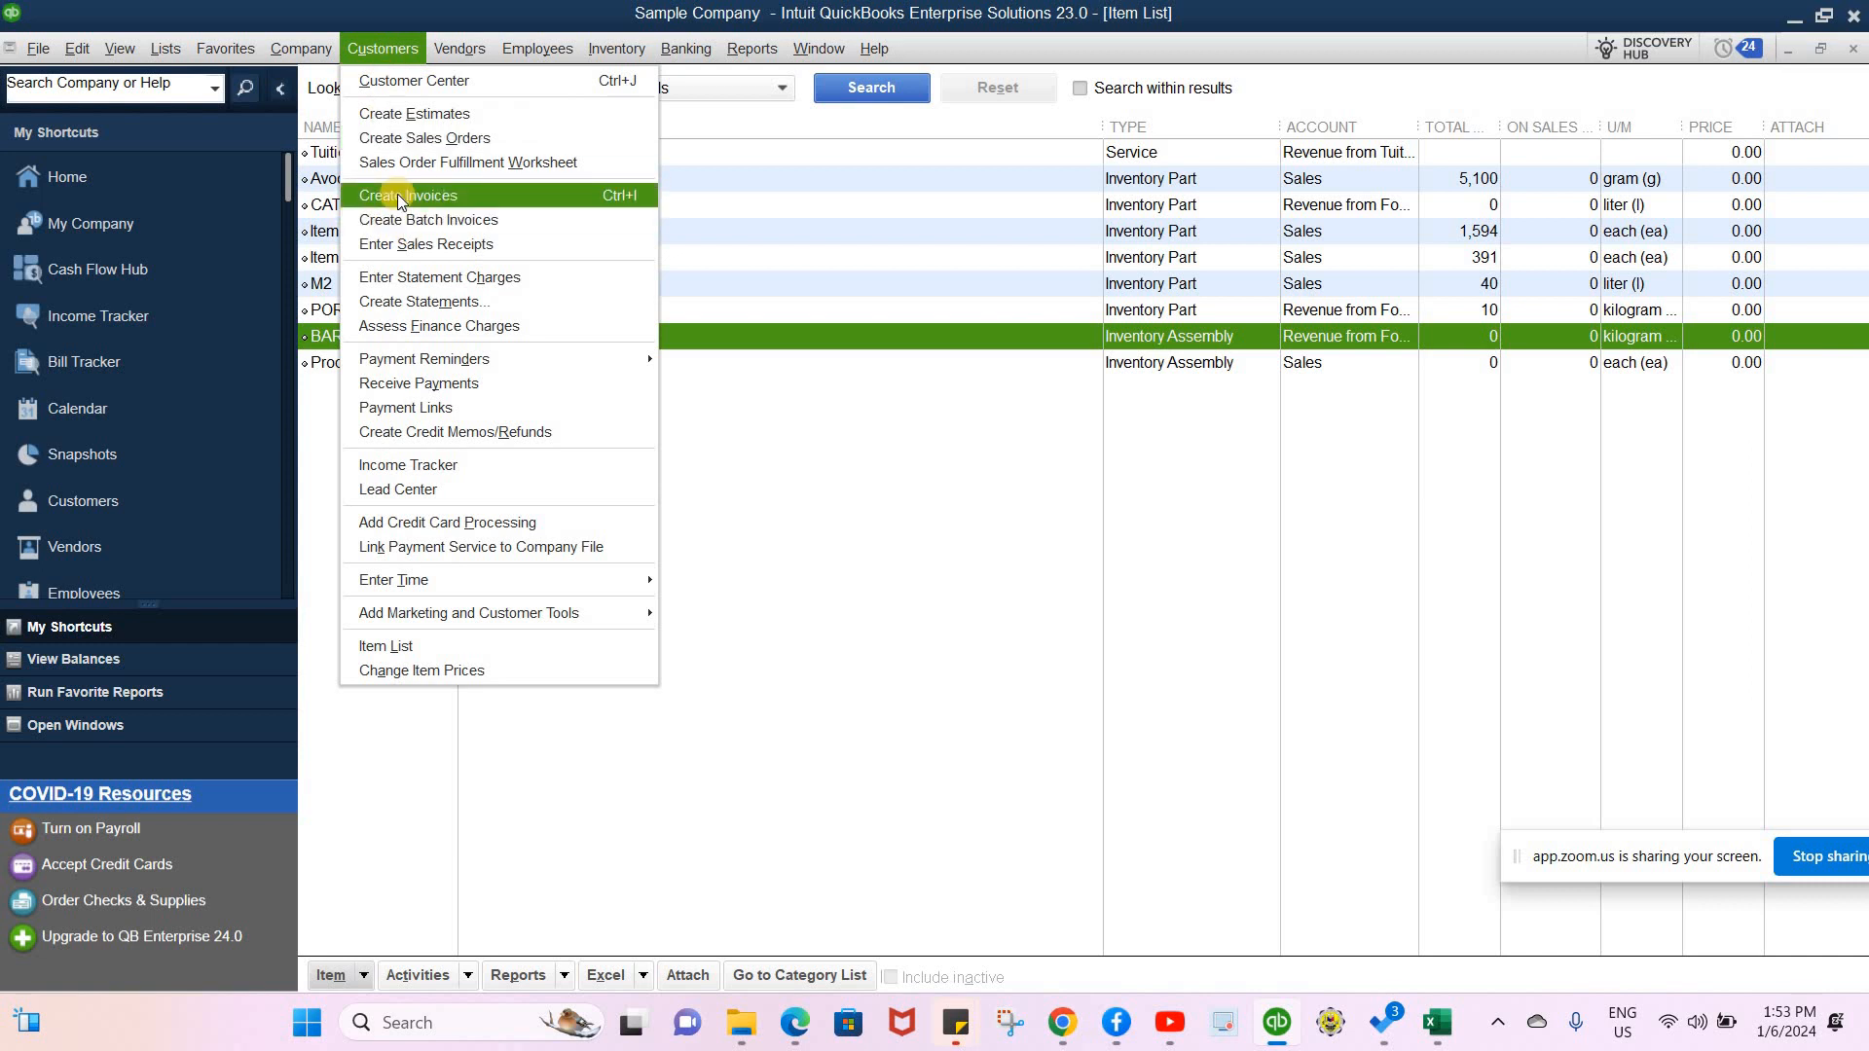
left_click(414, 246)
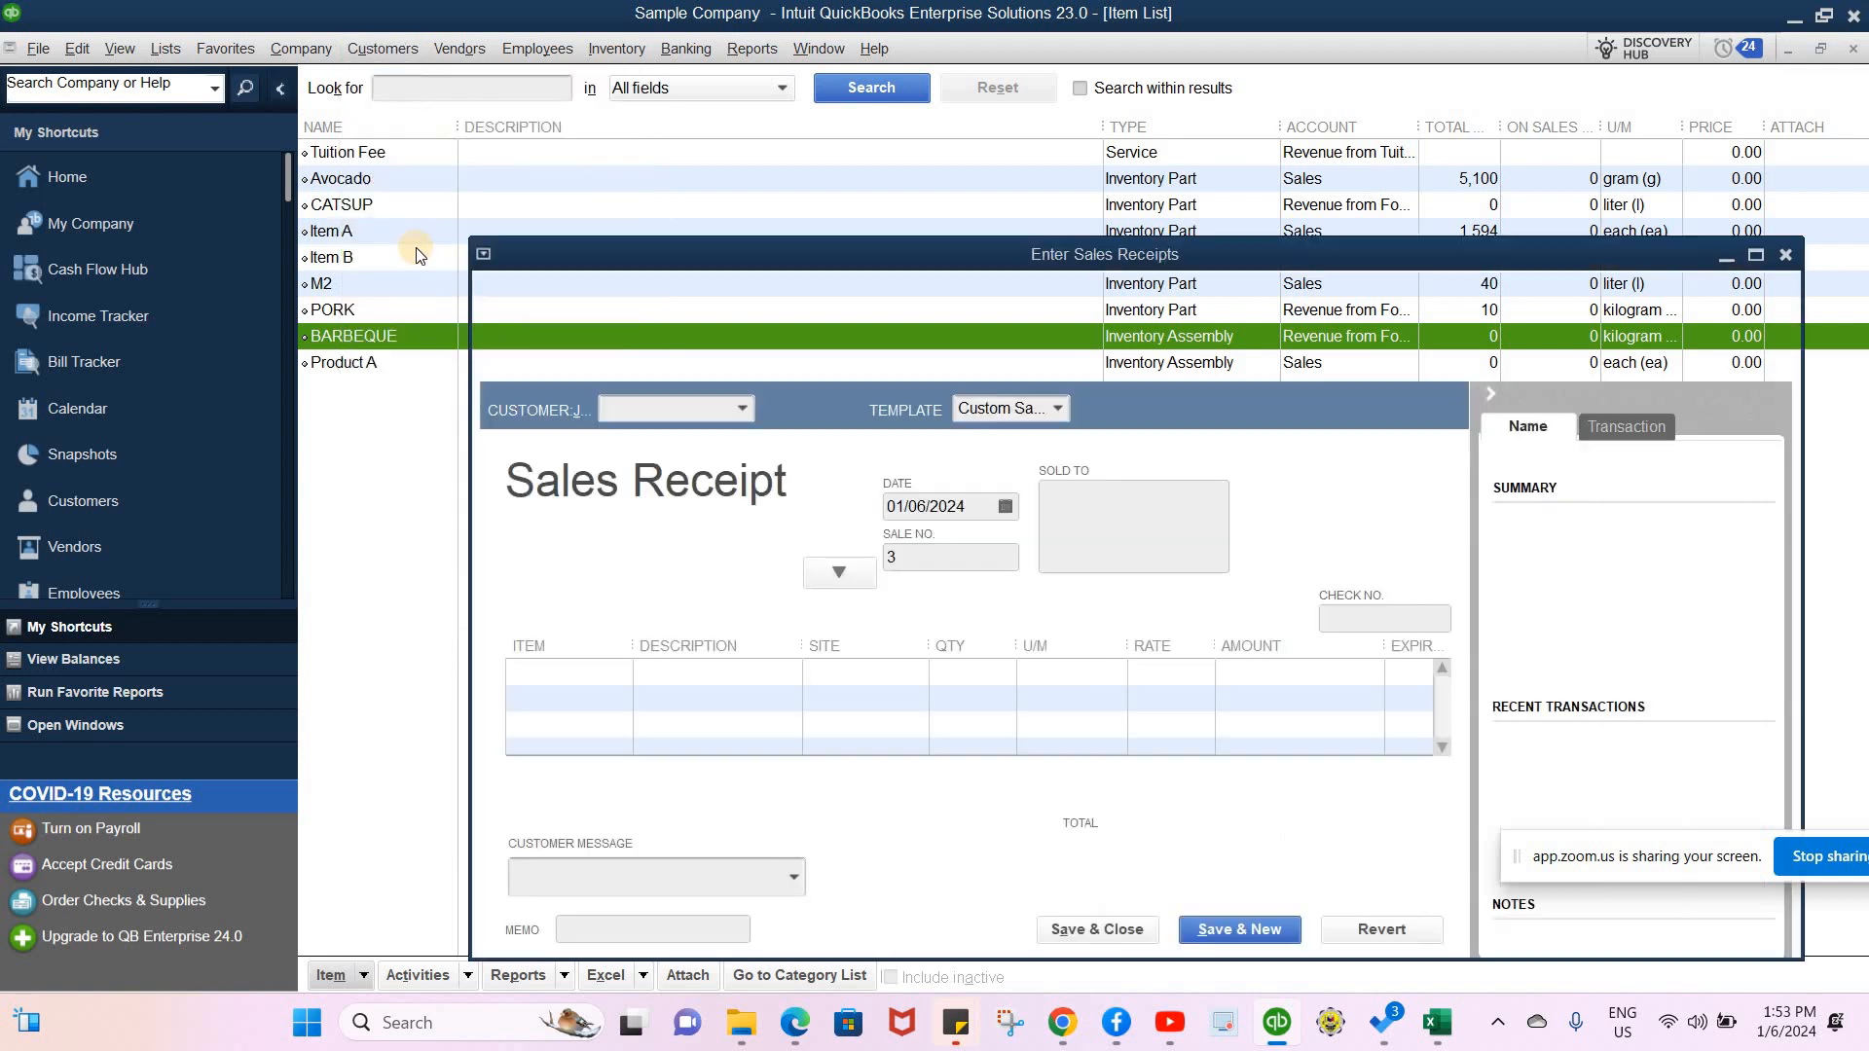
left_click(627, 207)
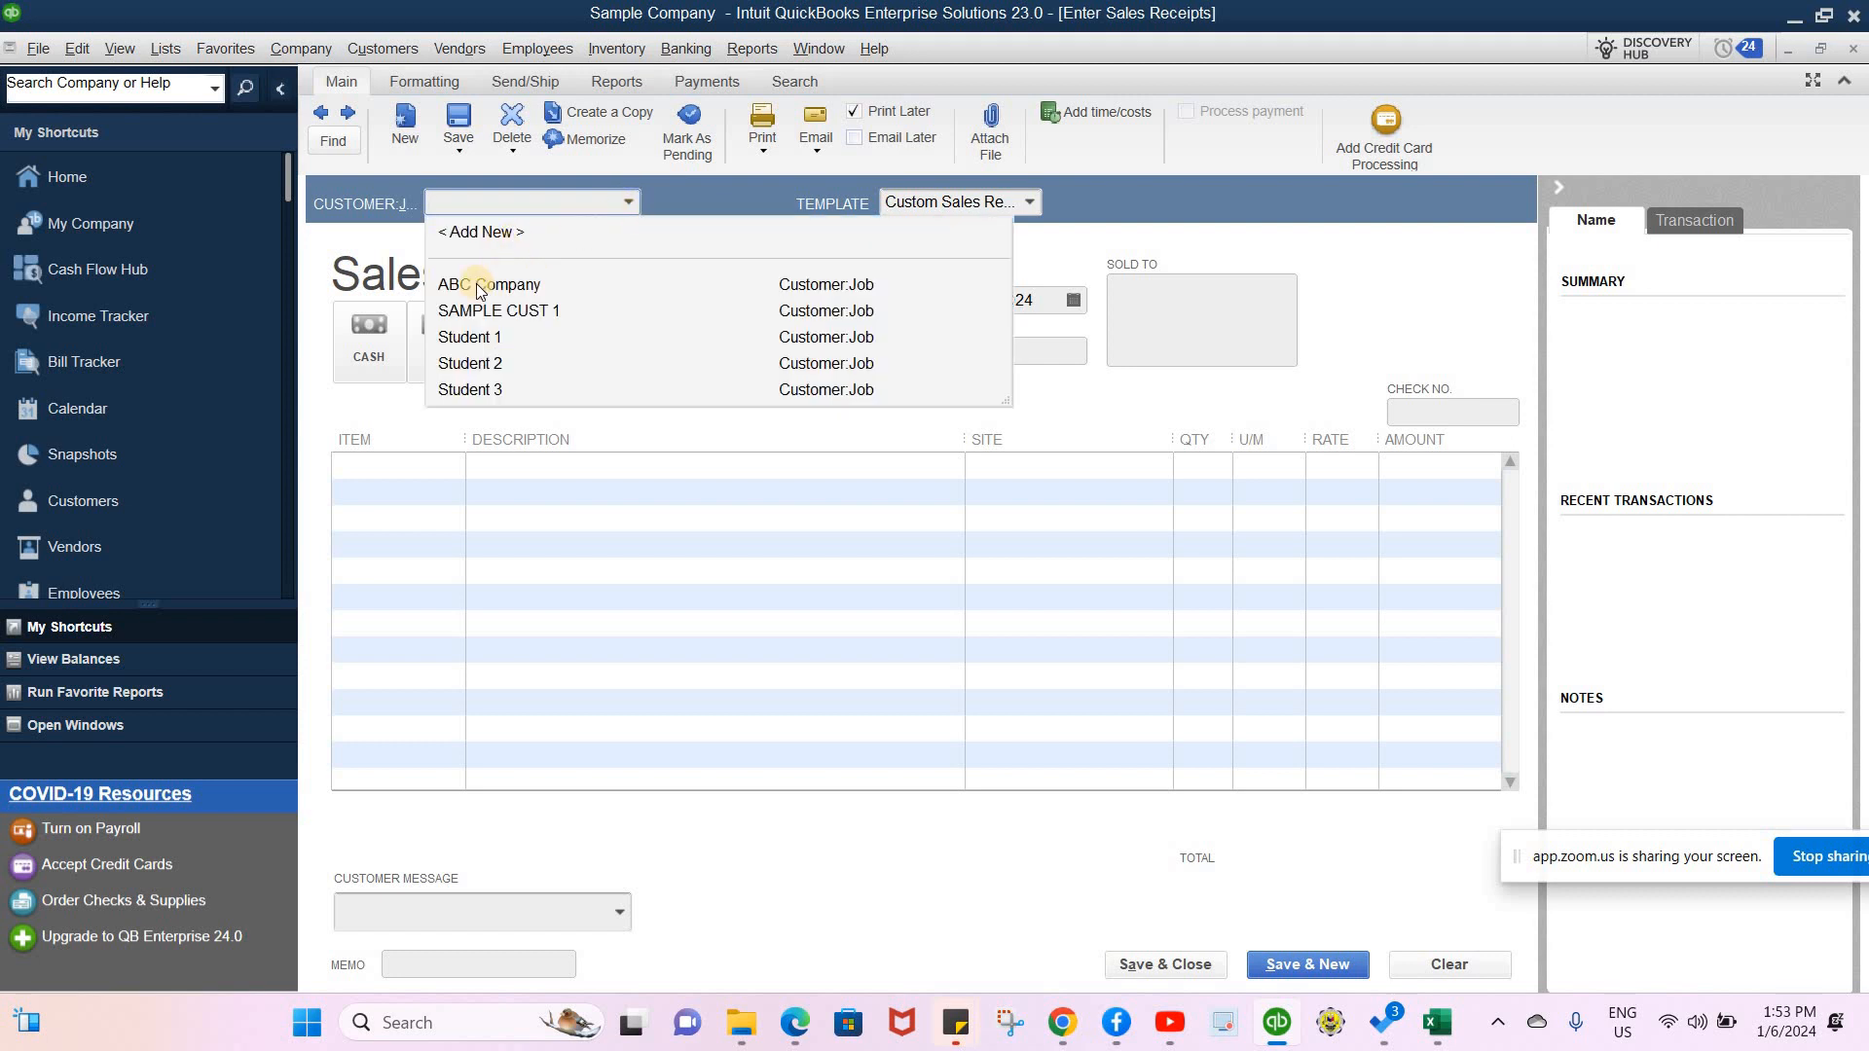
left_click(505, 235)
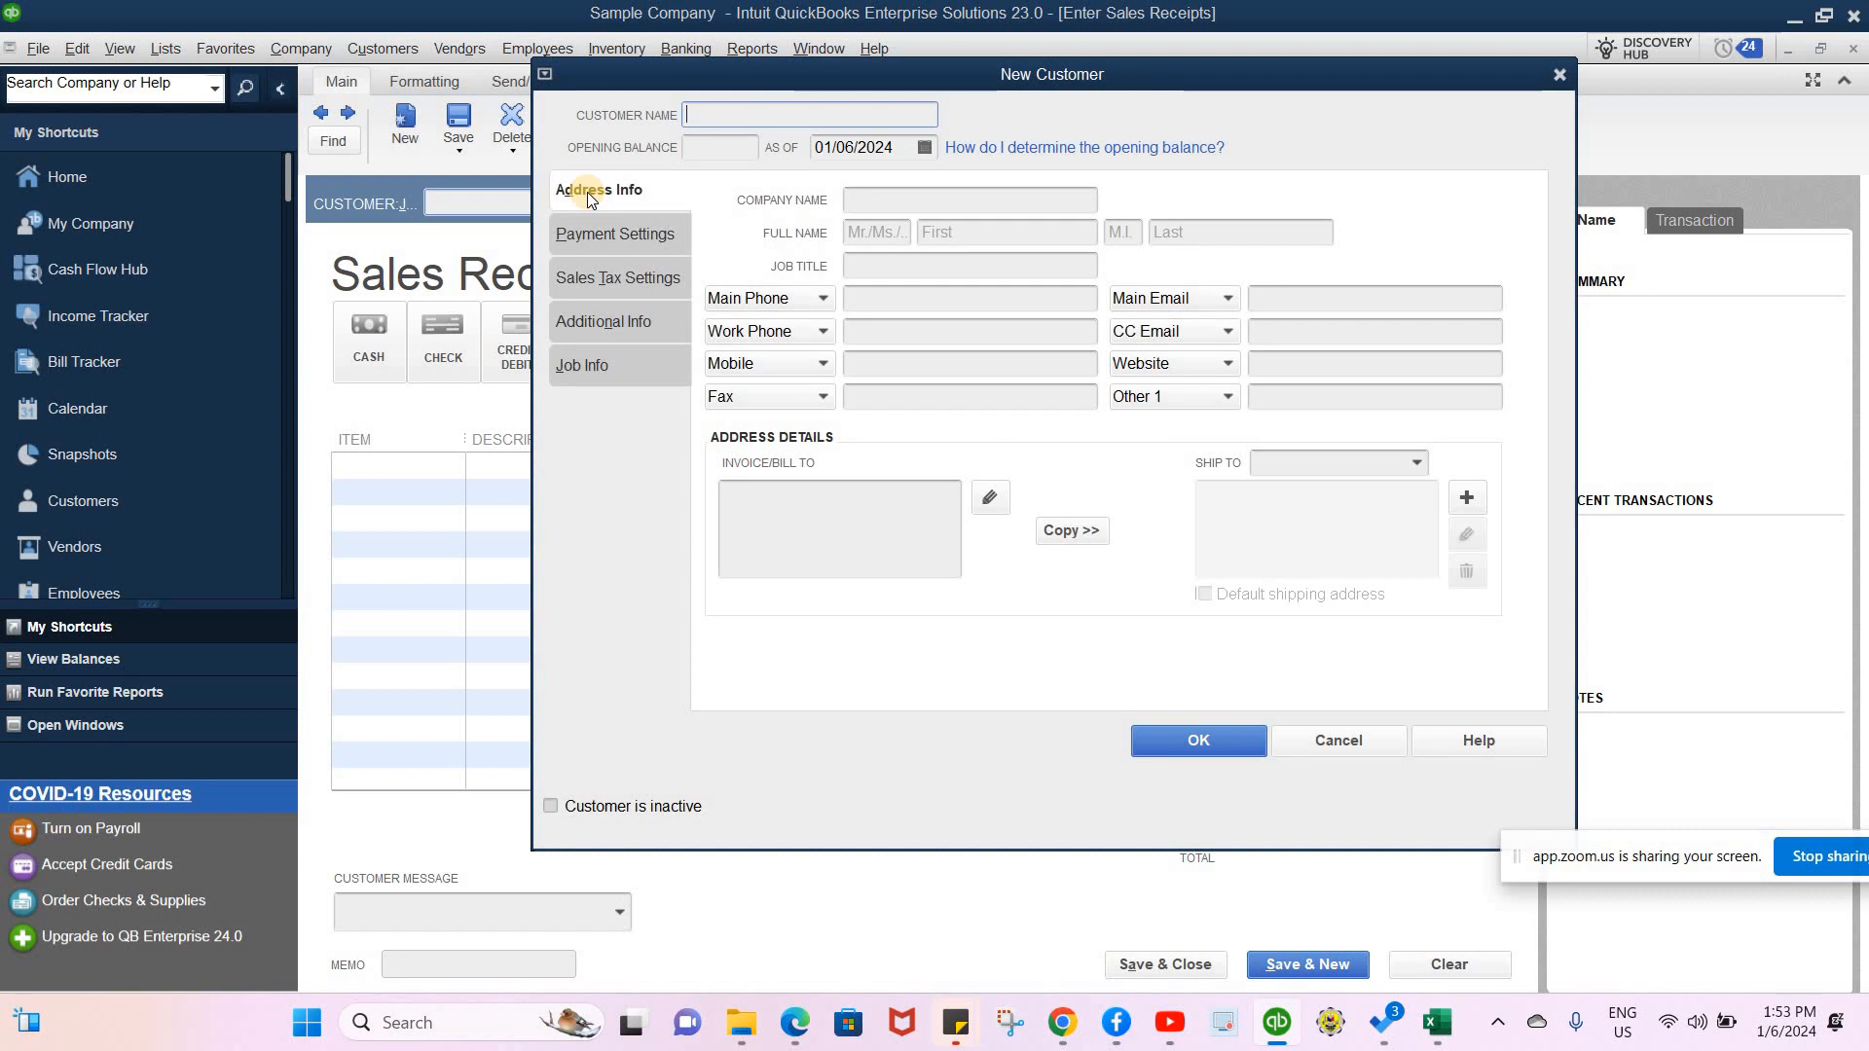
type("XYZ Co")
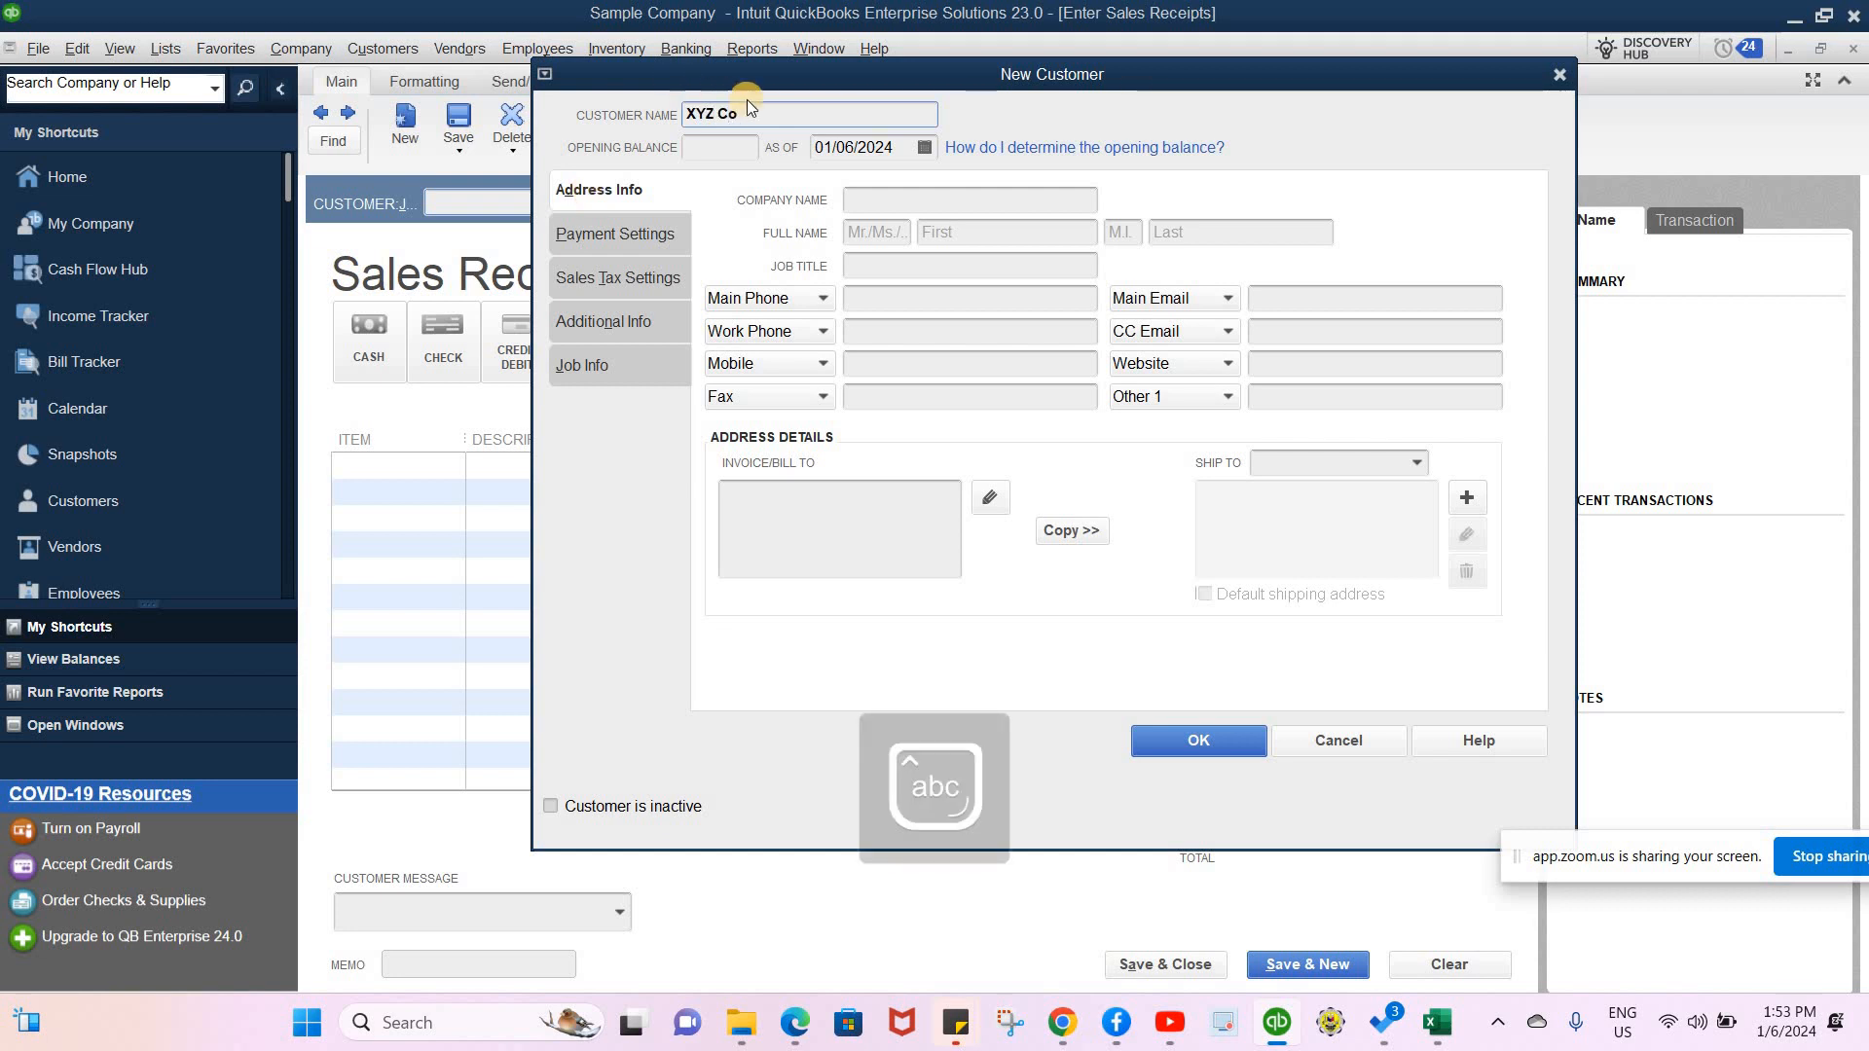
left_click_drag(758, 109, 639, 122)
key("ctrl+c")
left_click(953, 205)
key("ctrl+v")
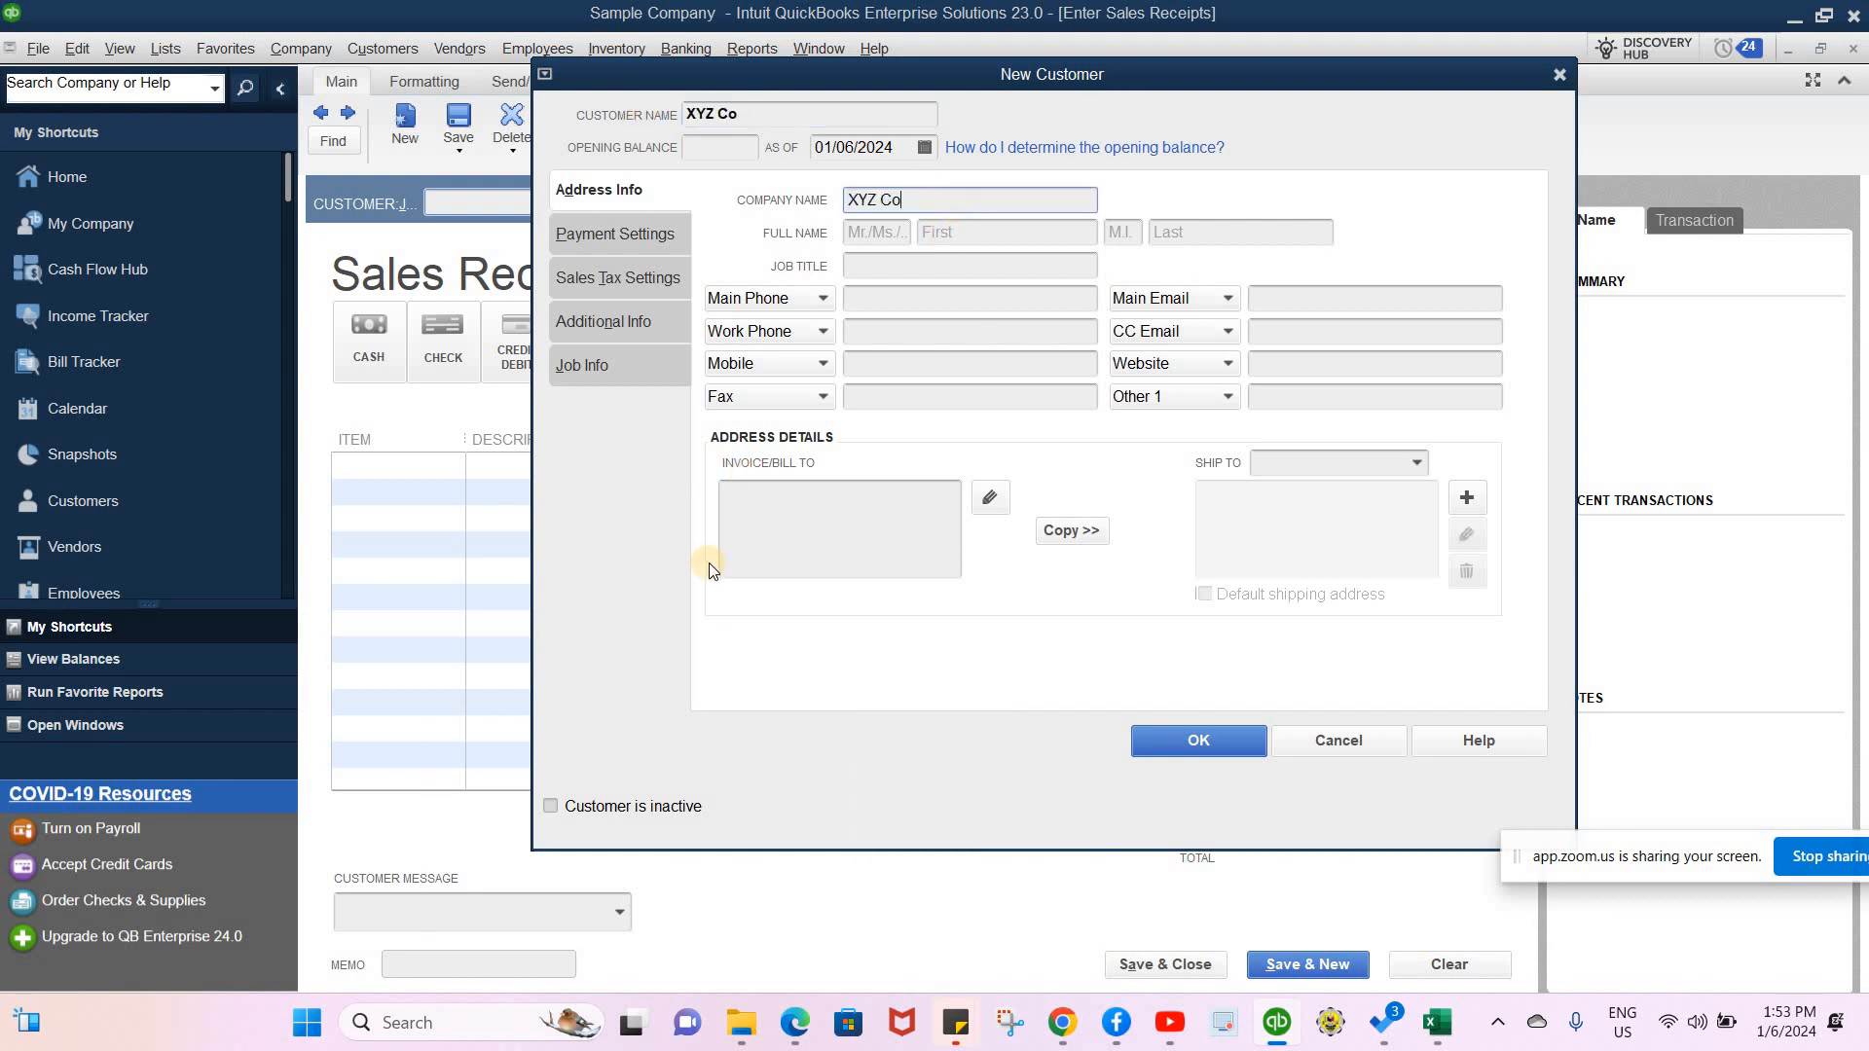
- Replace the new customer's bill-to address with "add of xyz" and save the customer to the sales receipt
left_click(759, 516)
key("BackSpace")
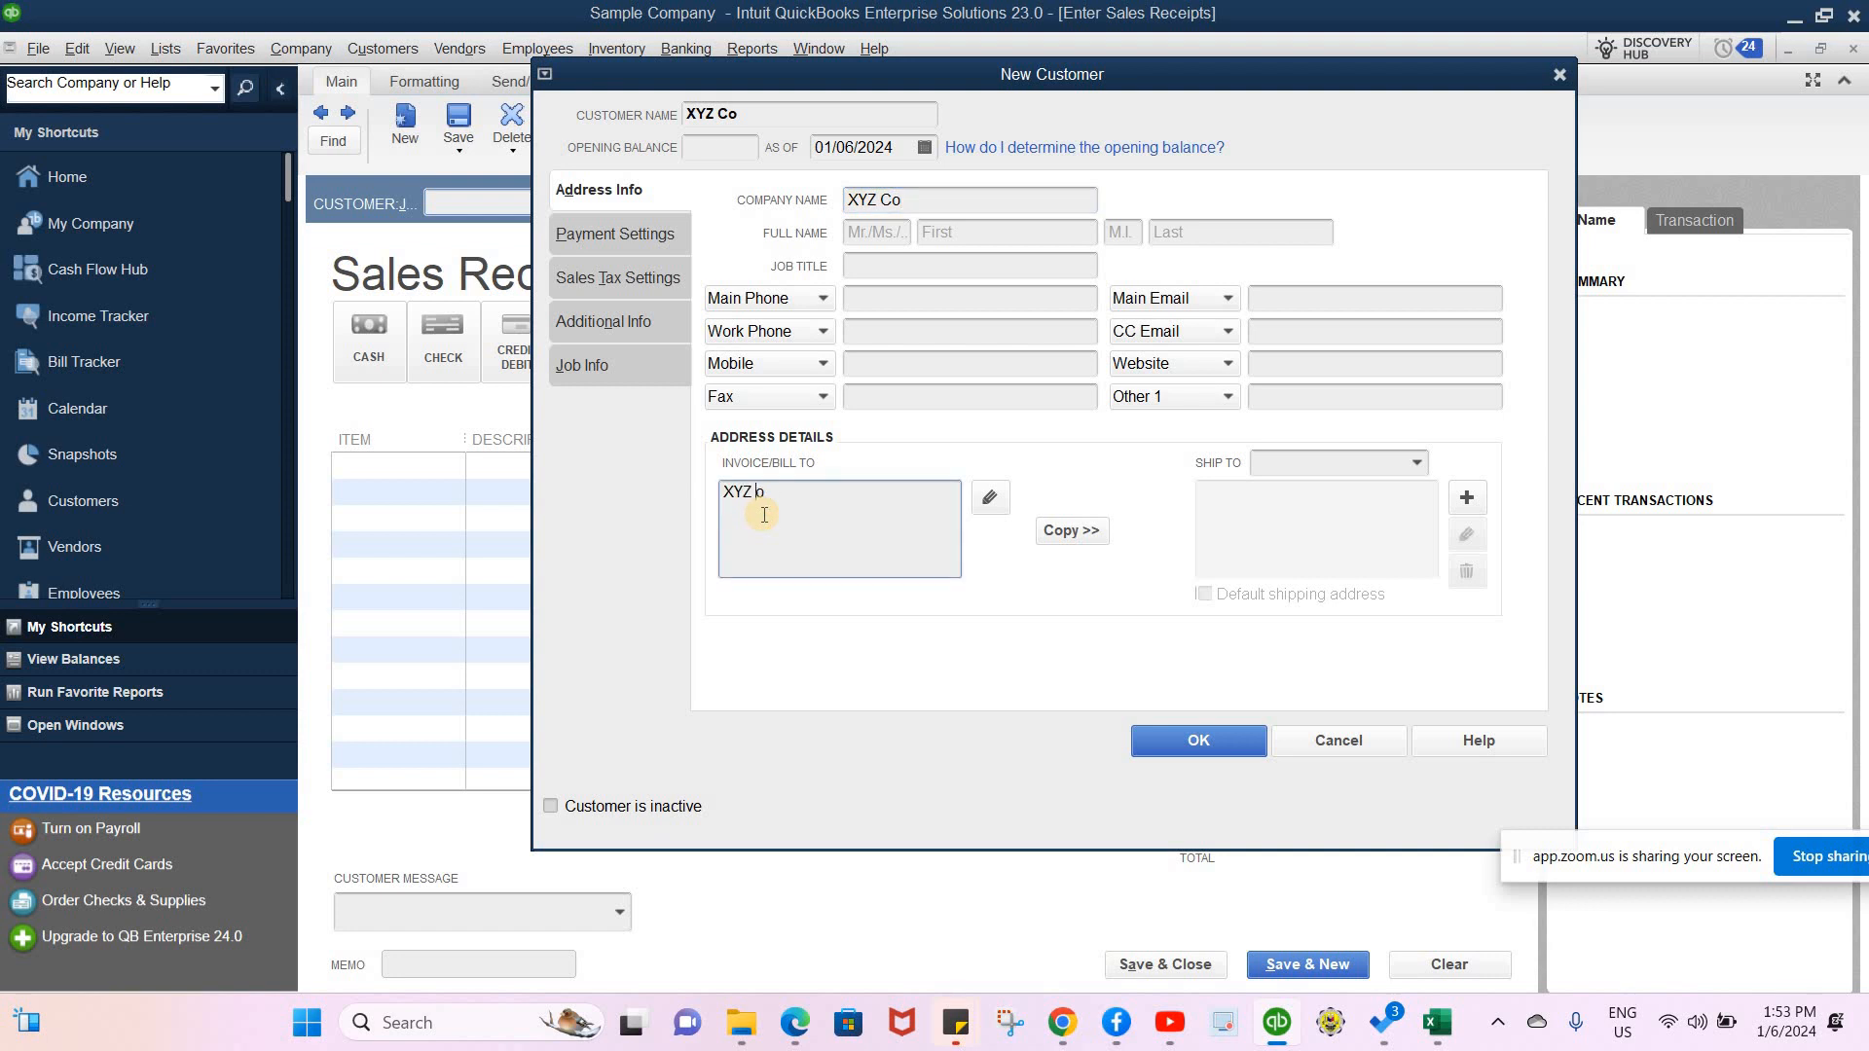
key("BackSpace")
key("BackSpace")
key("BackSpace")
key("BackSpace")
key("BackSpace")
type("add of xy")
key("BackSpace")
key("BackSpace")
type("xyz")
left_click(1200, 740)
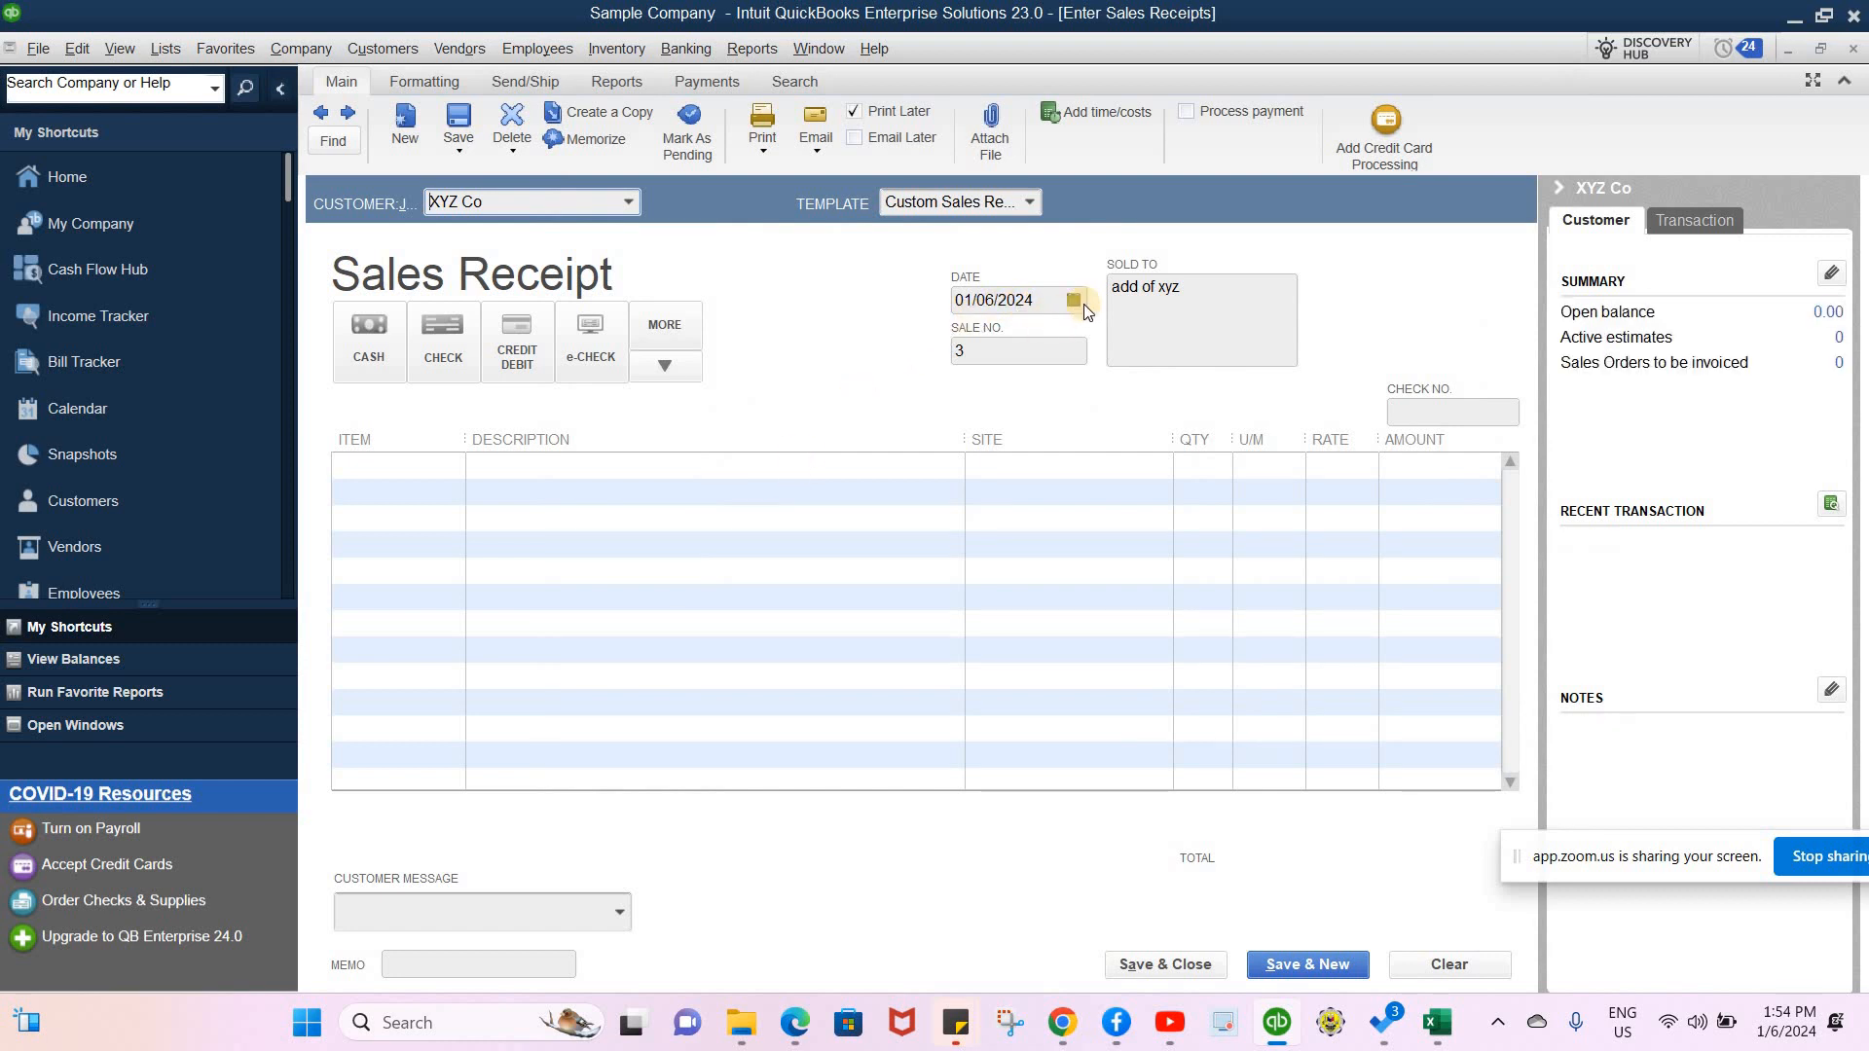
- Add BARBEQUE as the first line item of the XYZ Co sales receipt and dismiss the quantity warnings
left_click(1002, 352)
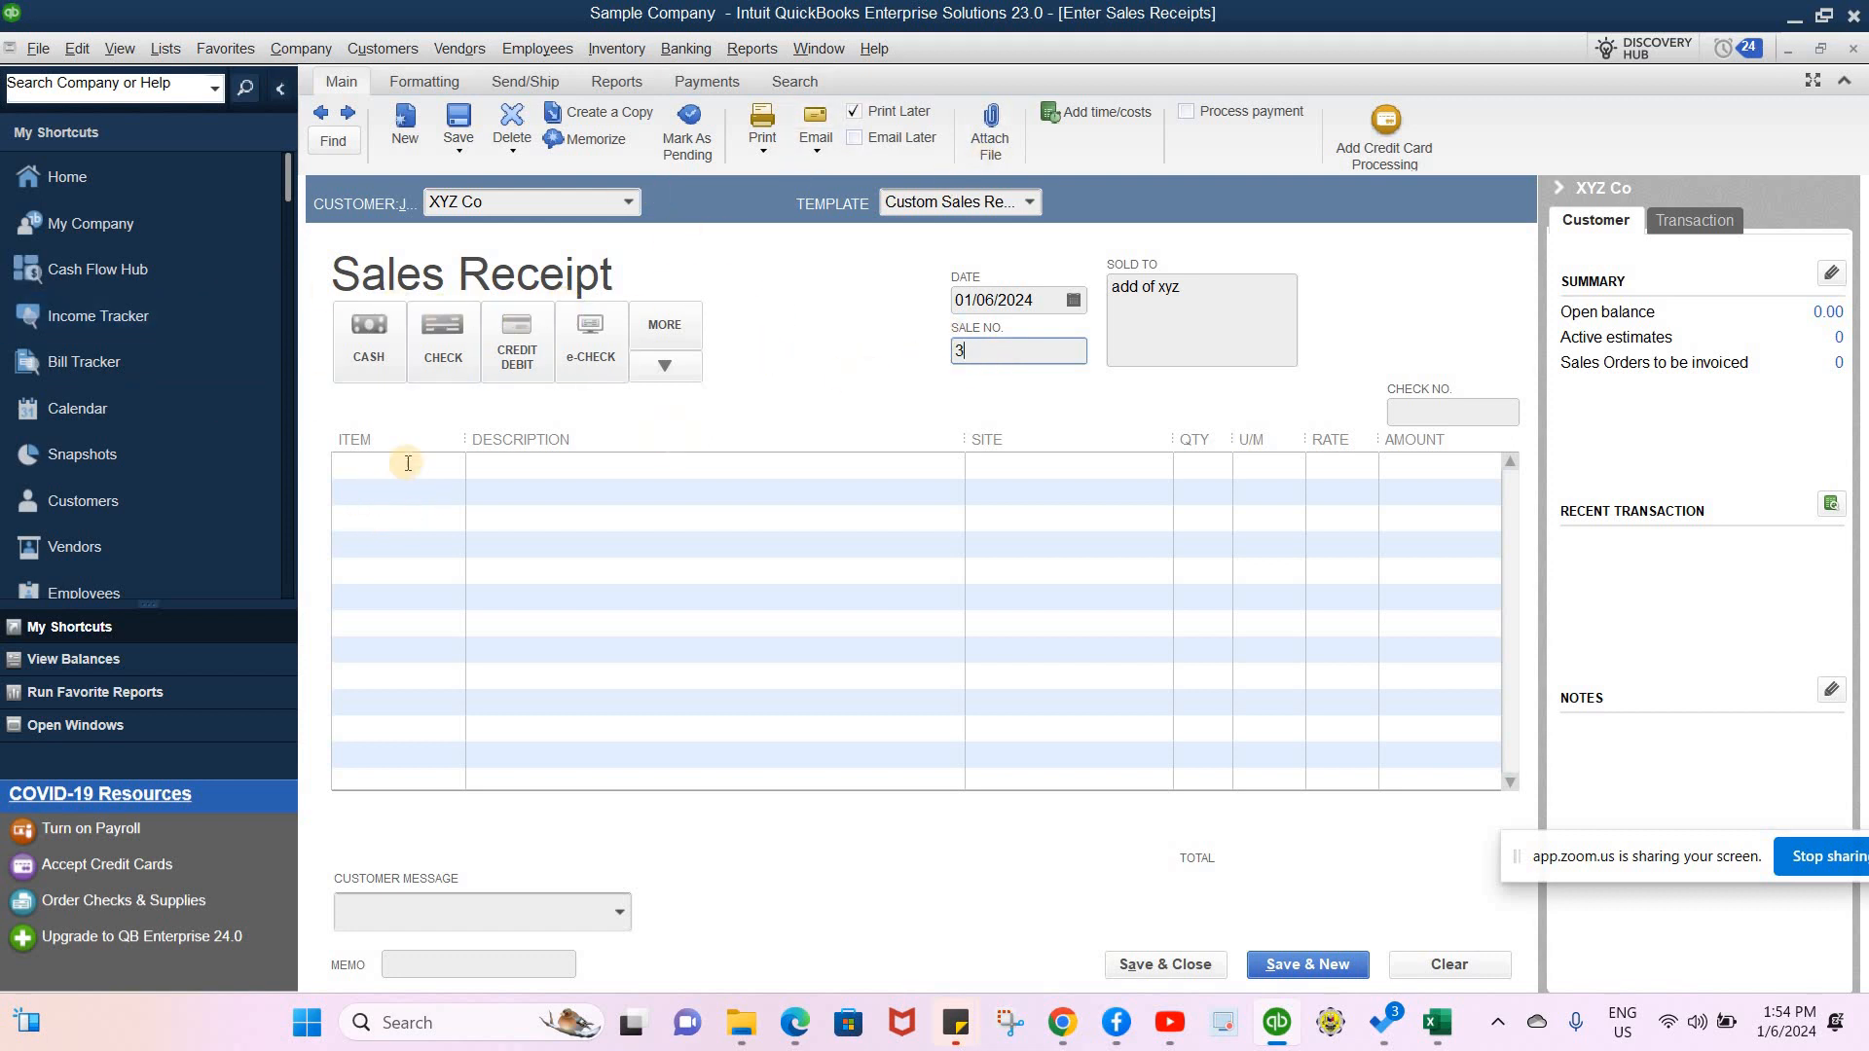
left_click(453, 465)
left_click(452, 465)
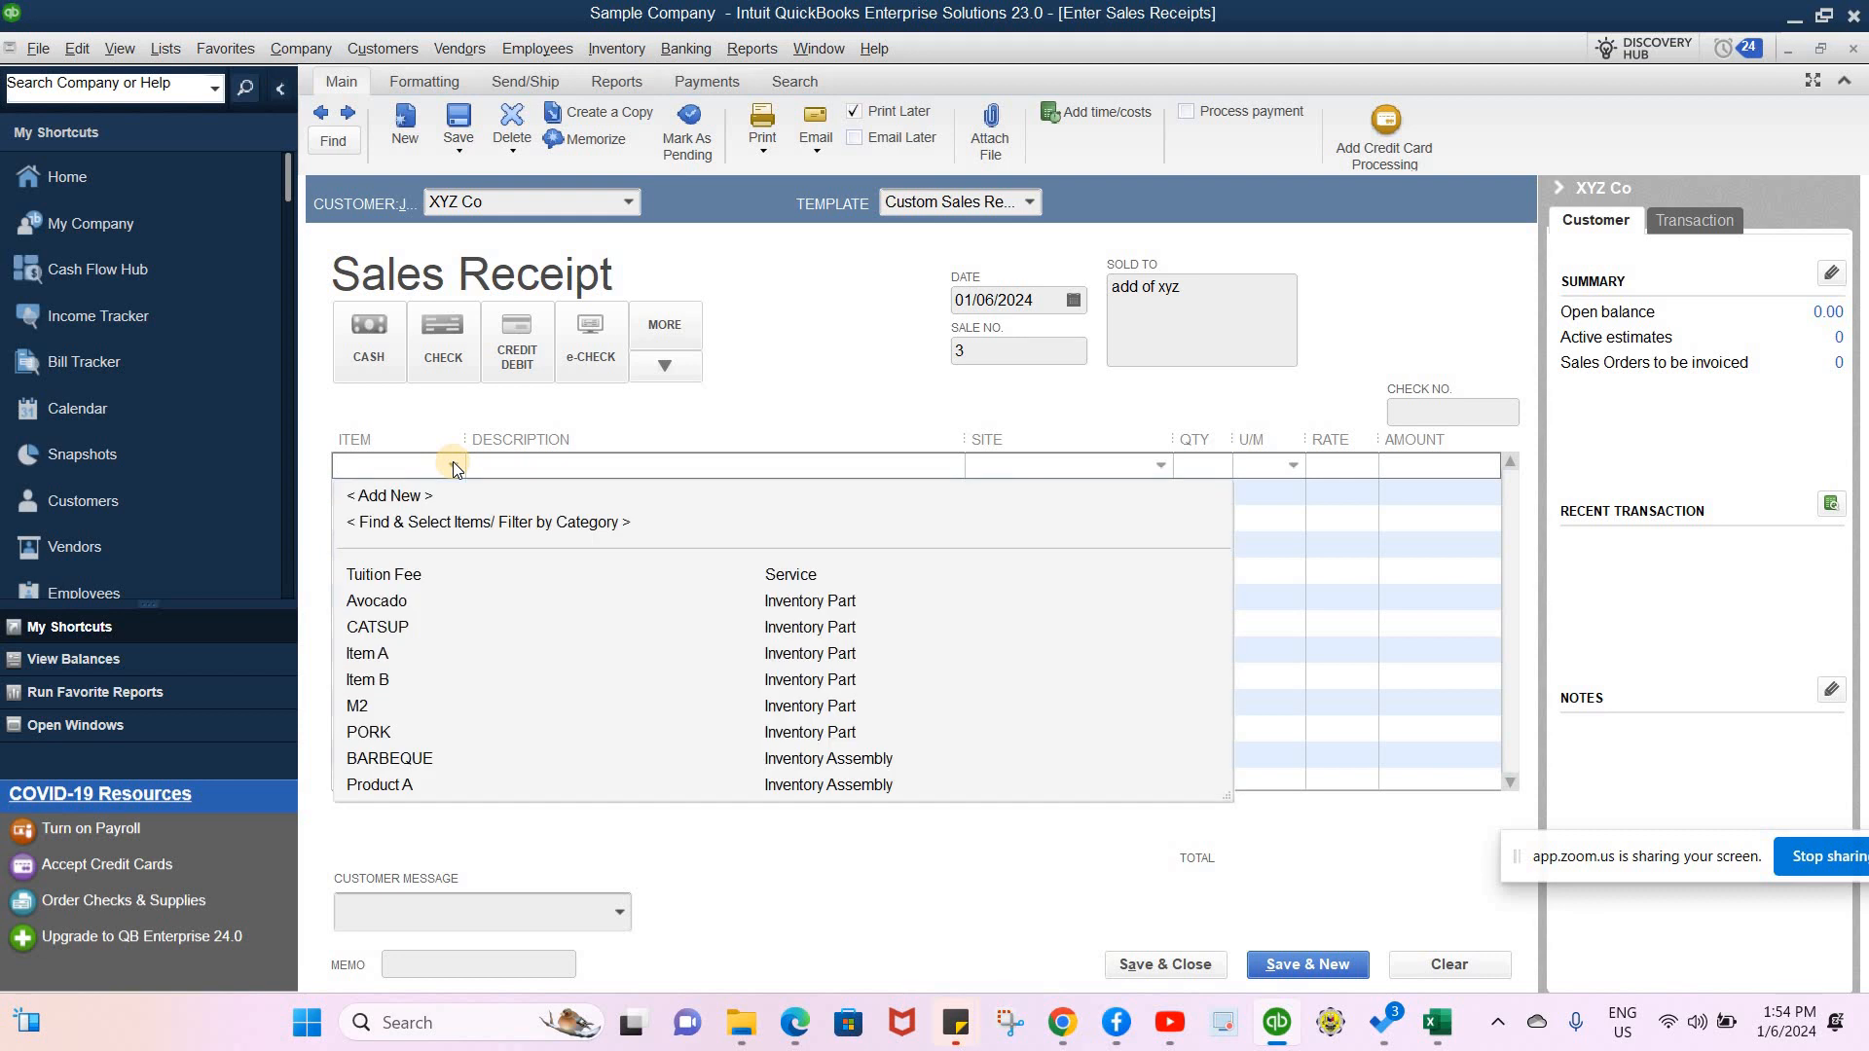
left_click(395, 767)
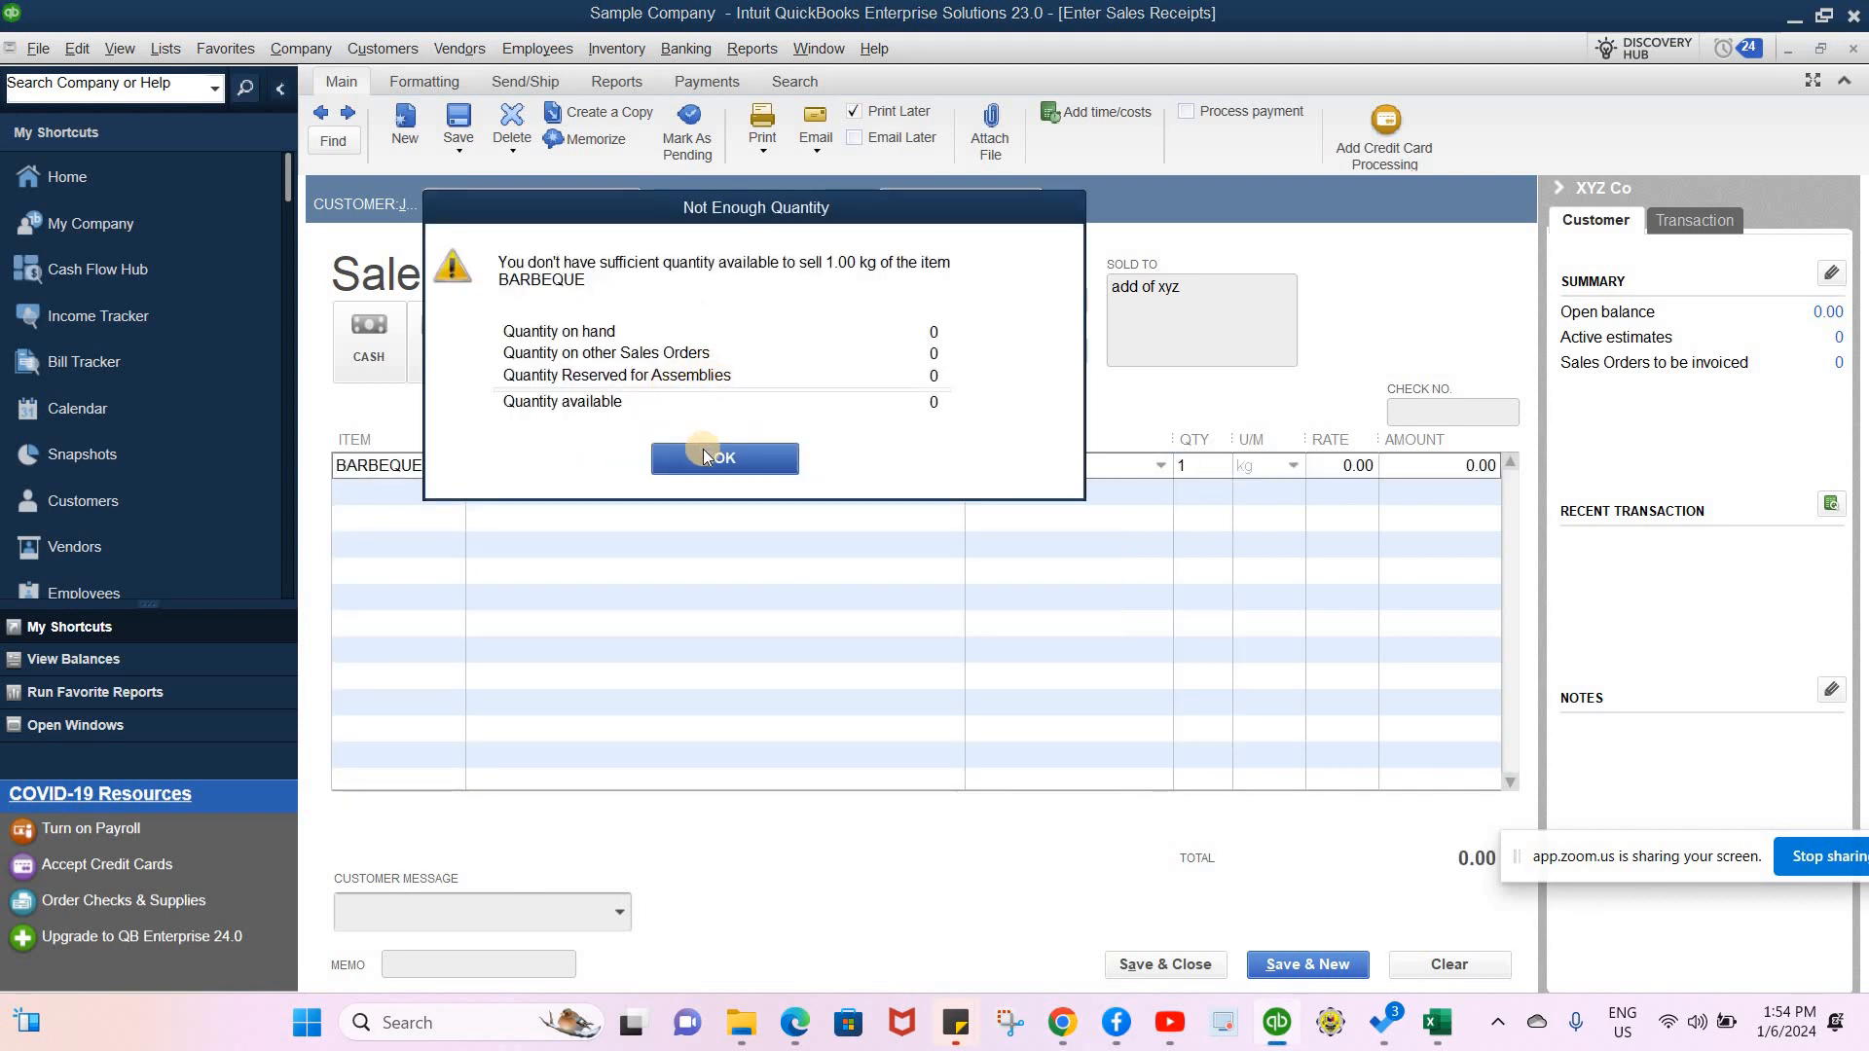
left_click(705, 456)
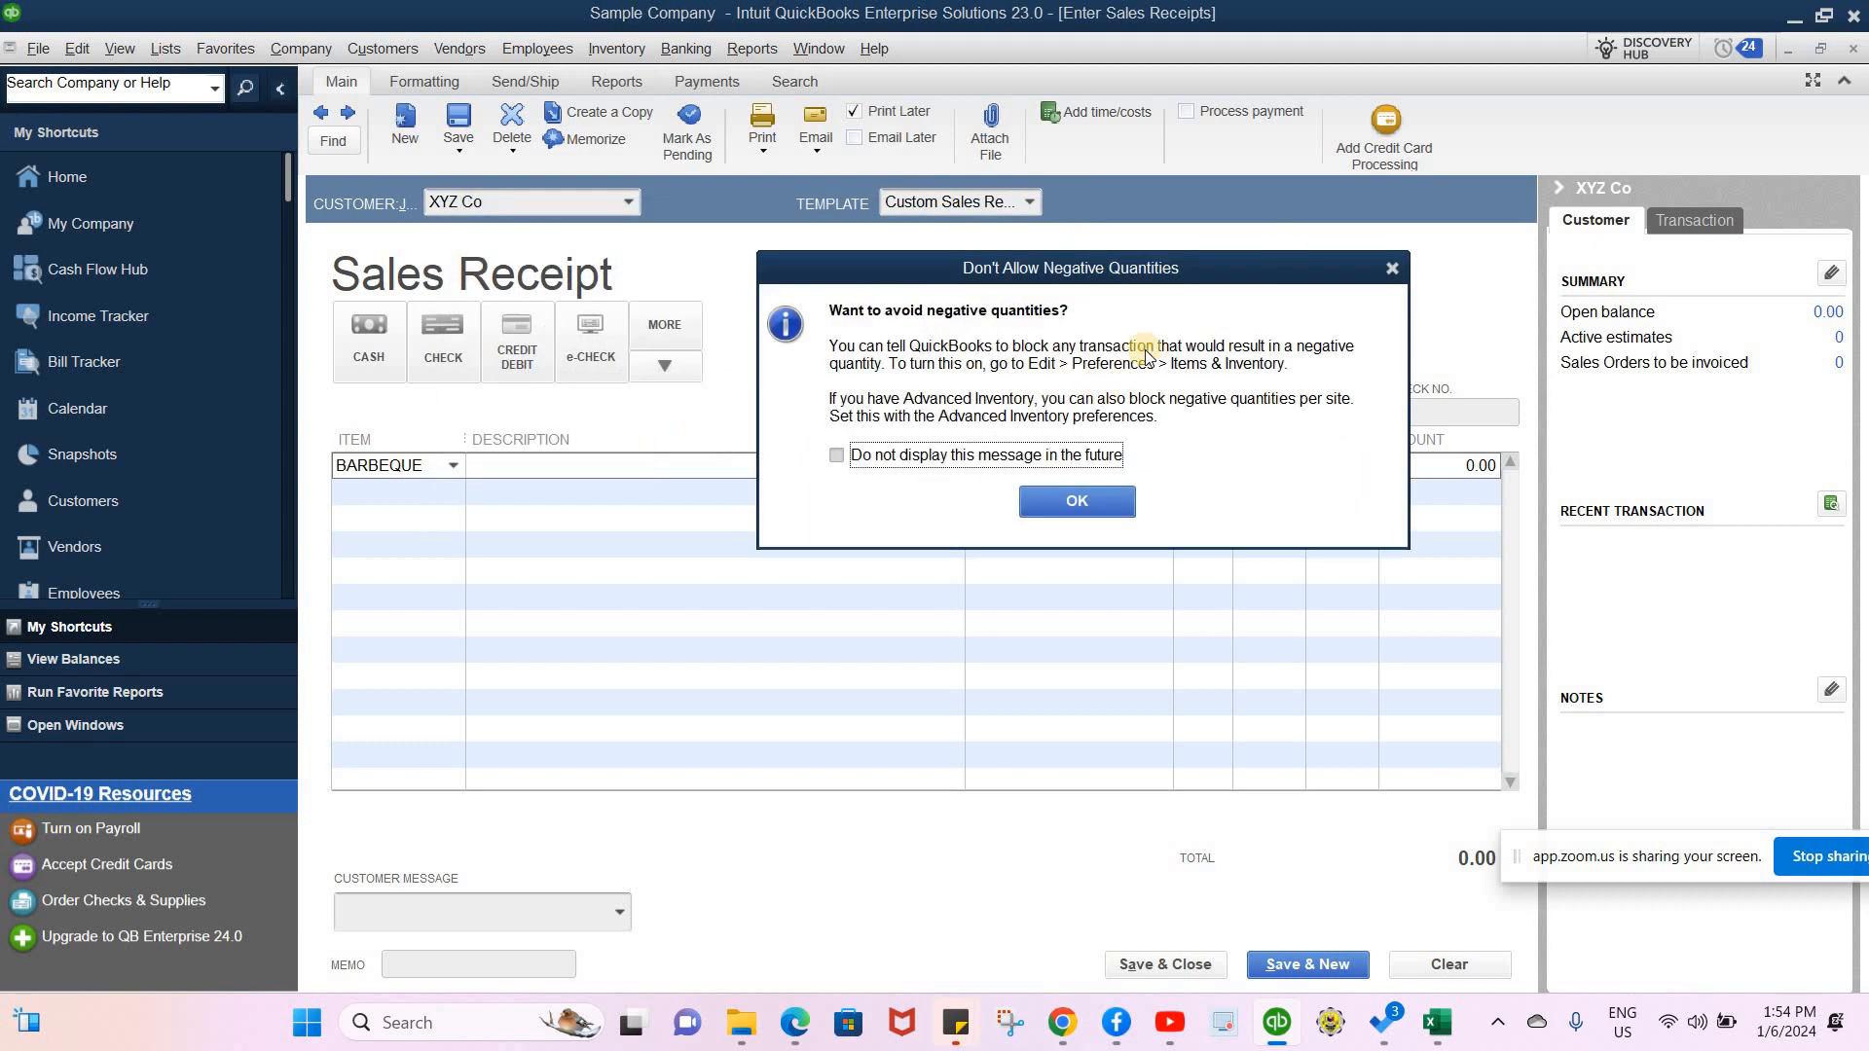
left_click(1106, 499)
left_click(1105, 446)
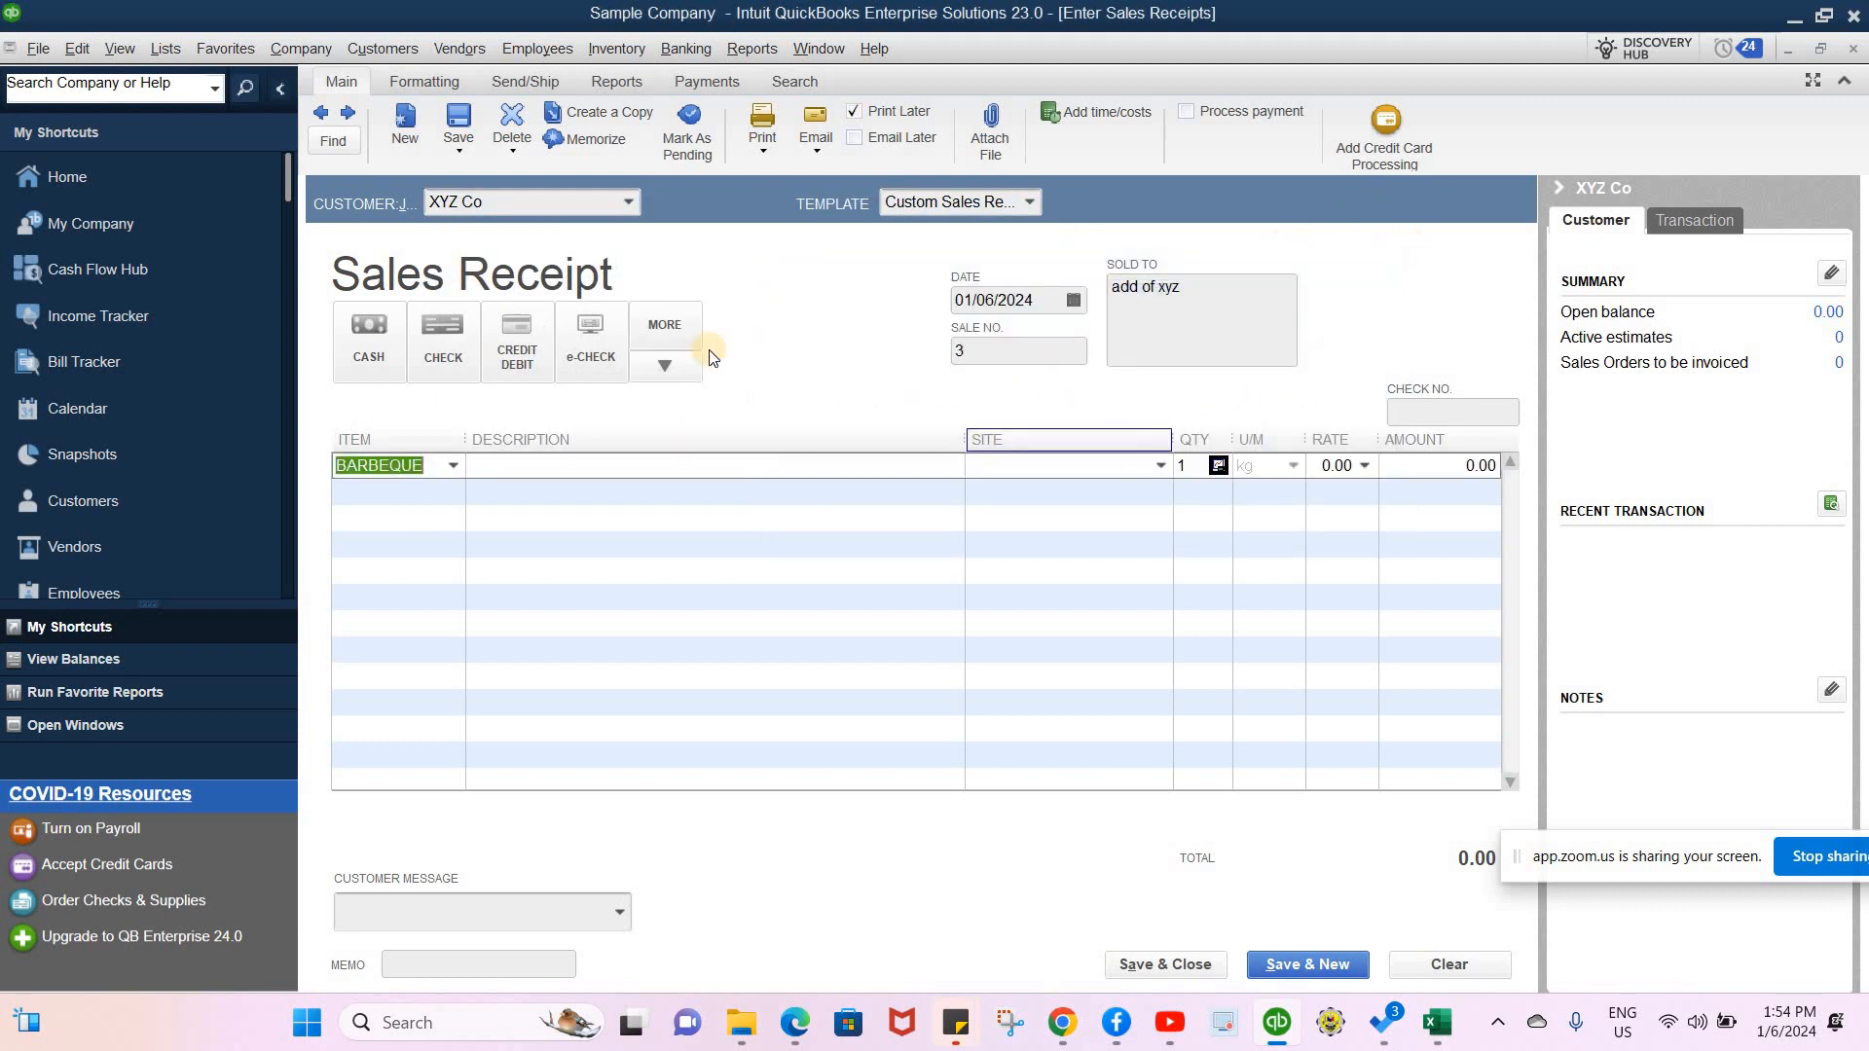
left_click(804, 332)
- Open a new assembly build for BARBEQUE to check the on-hand quantities of its components
left_click(593, 51)
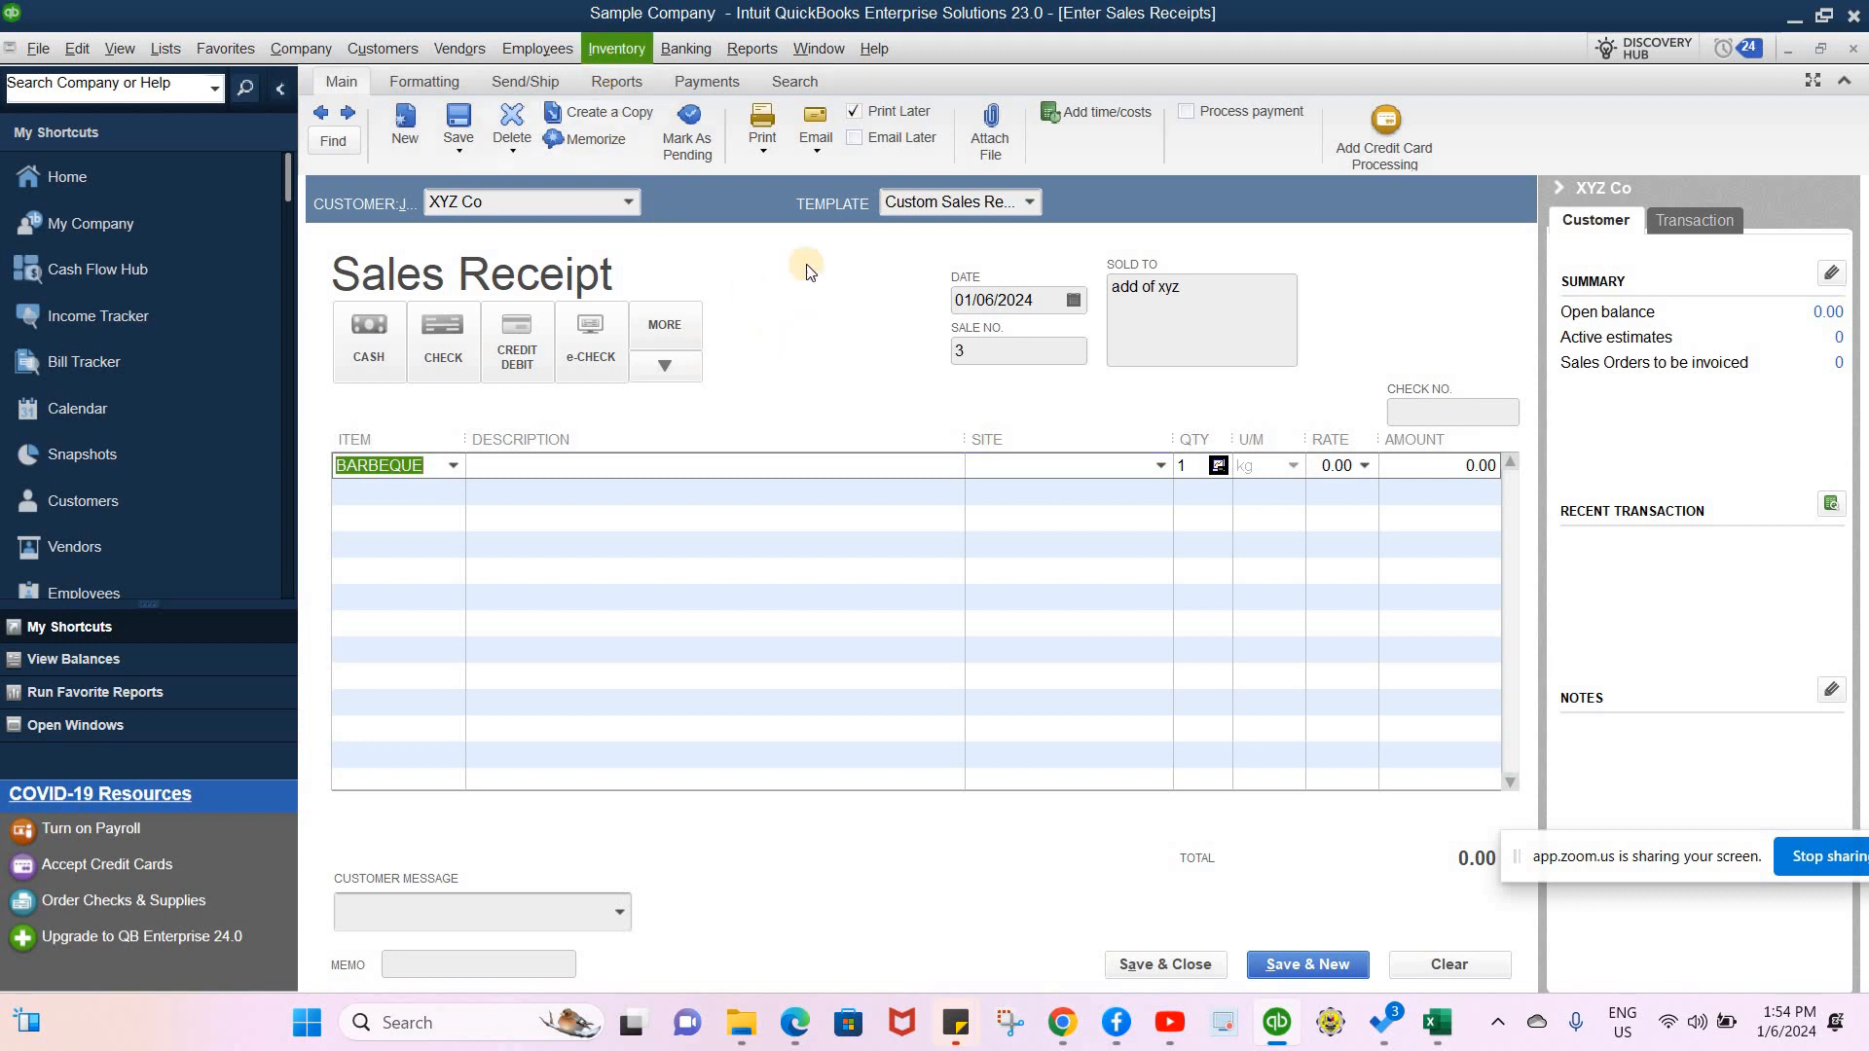
left_click(903, 284)
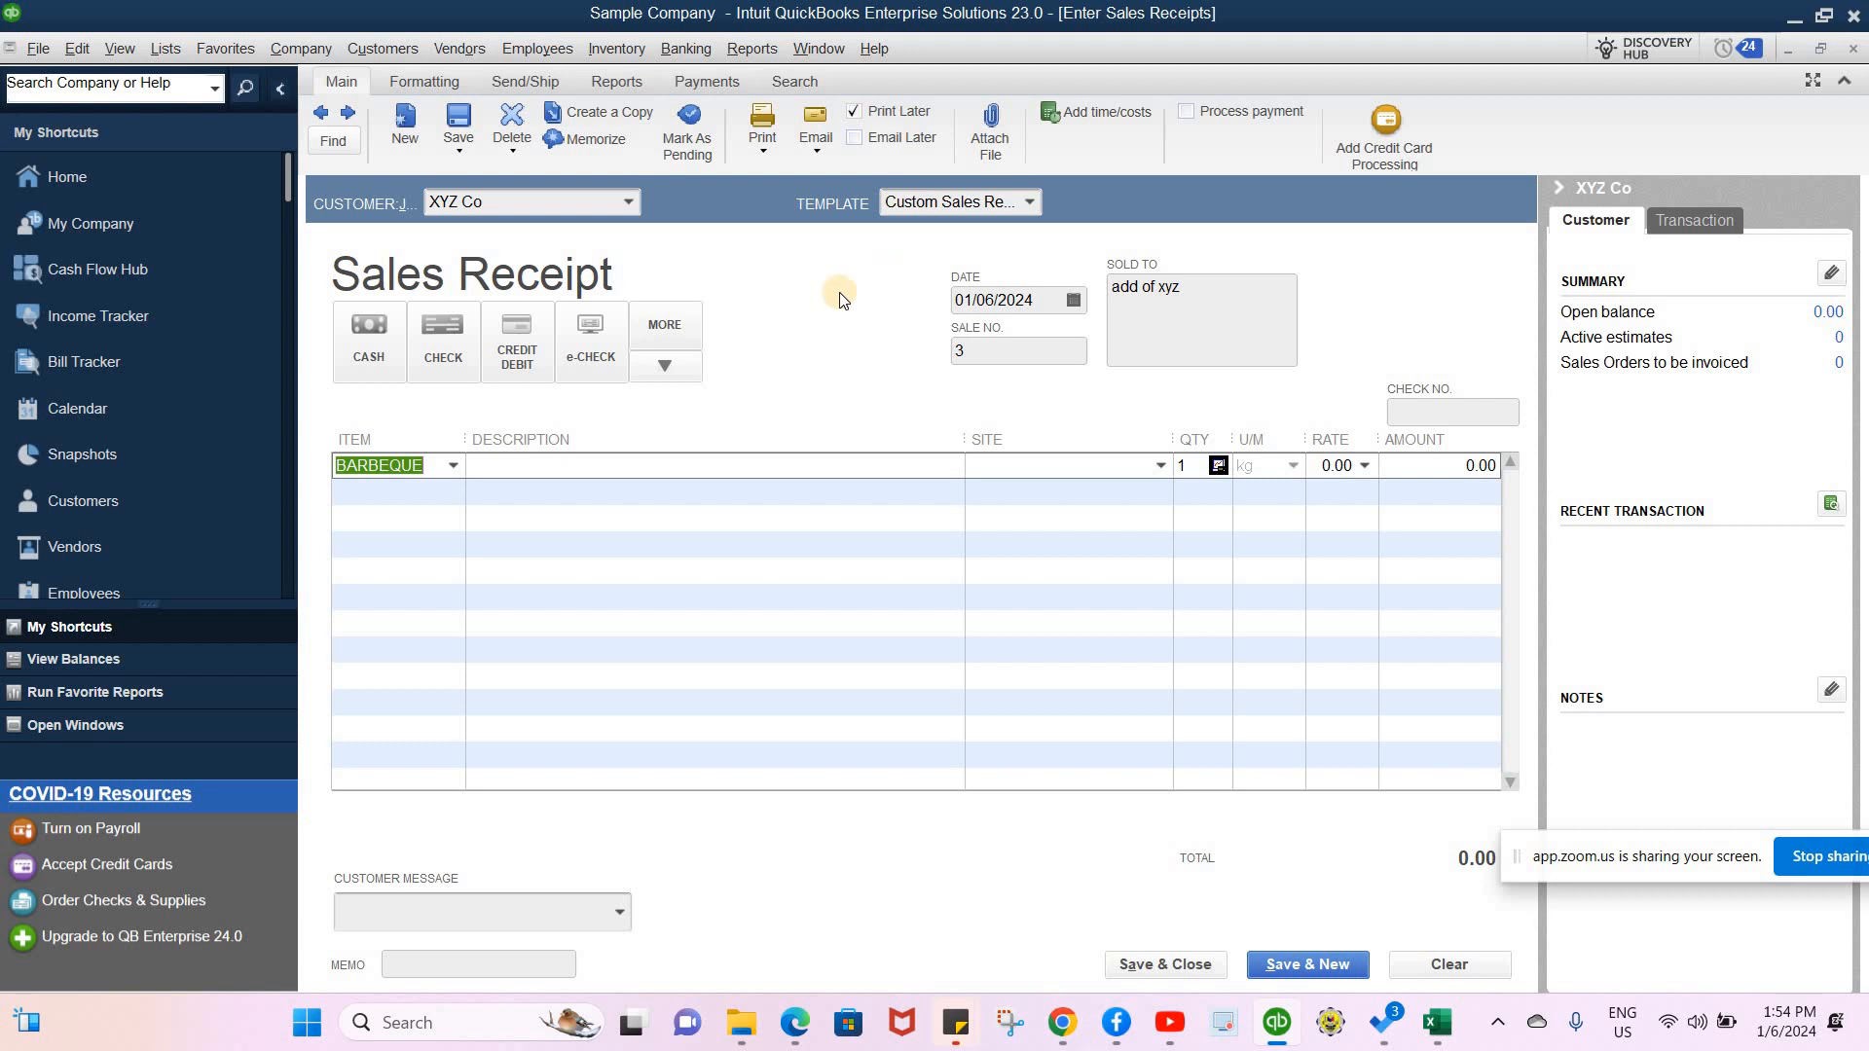
left_click(610, 49)
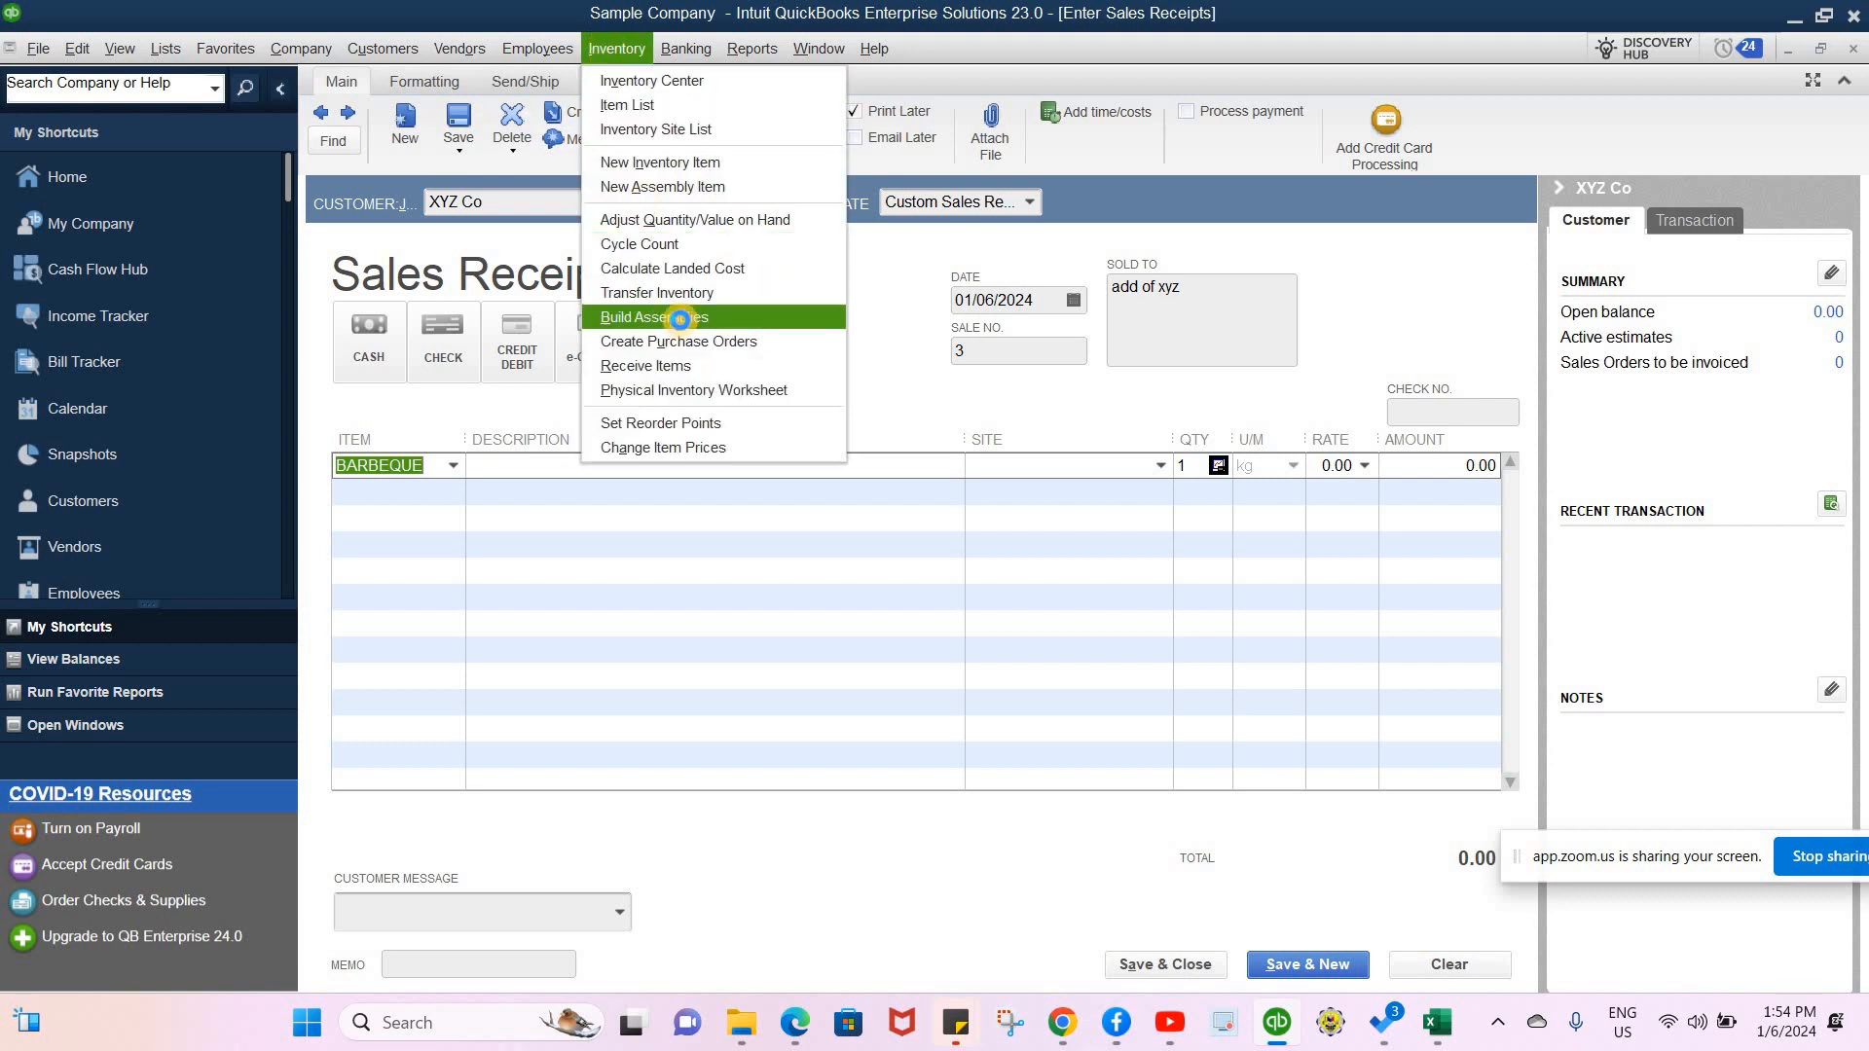
left_click(680, 319)
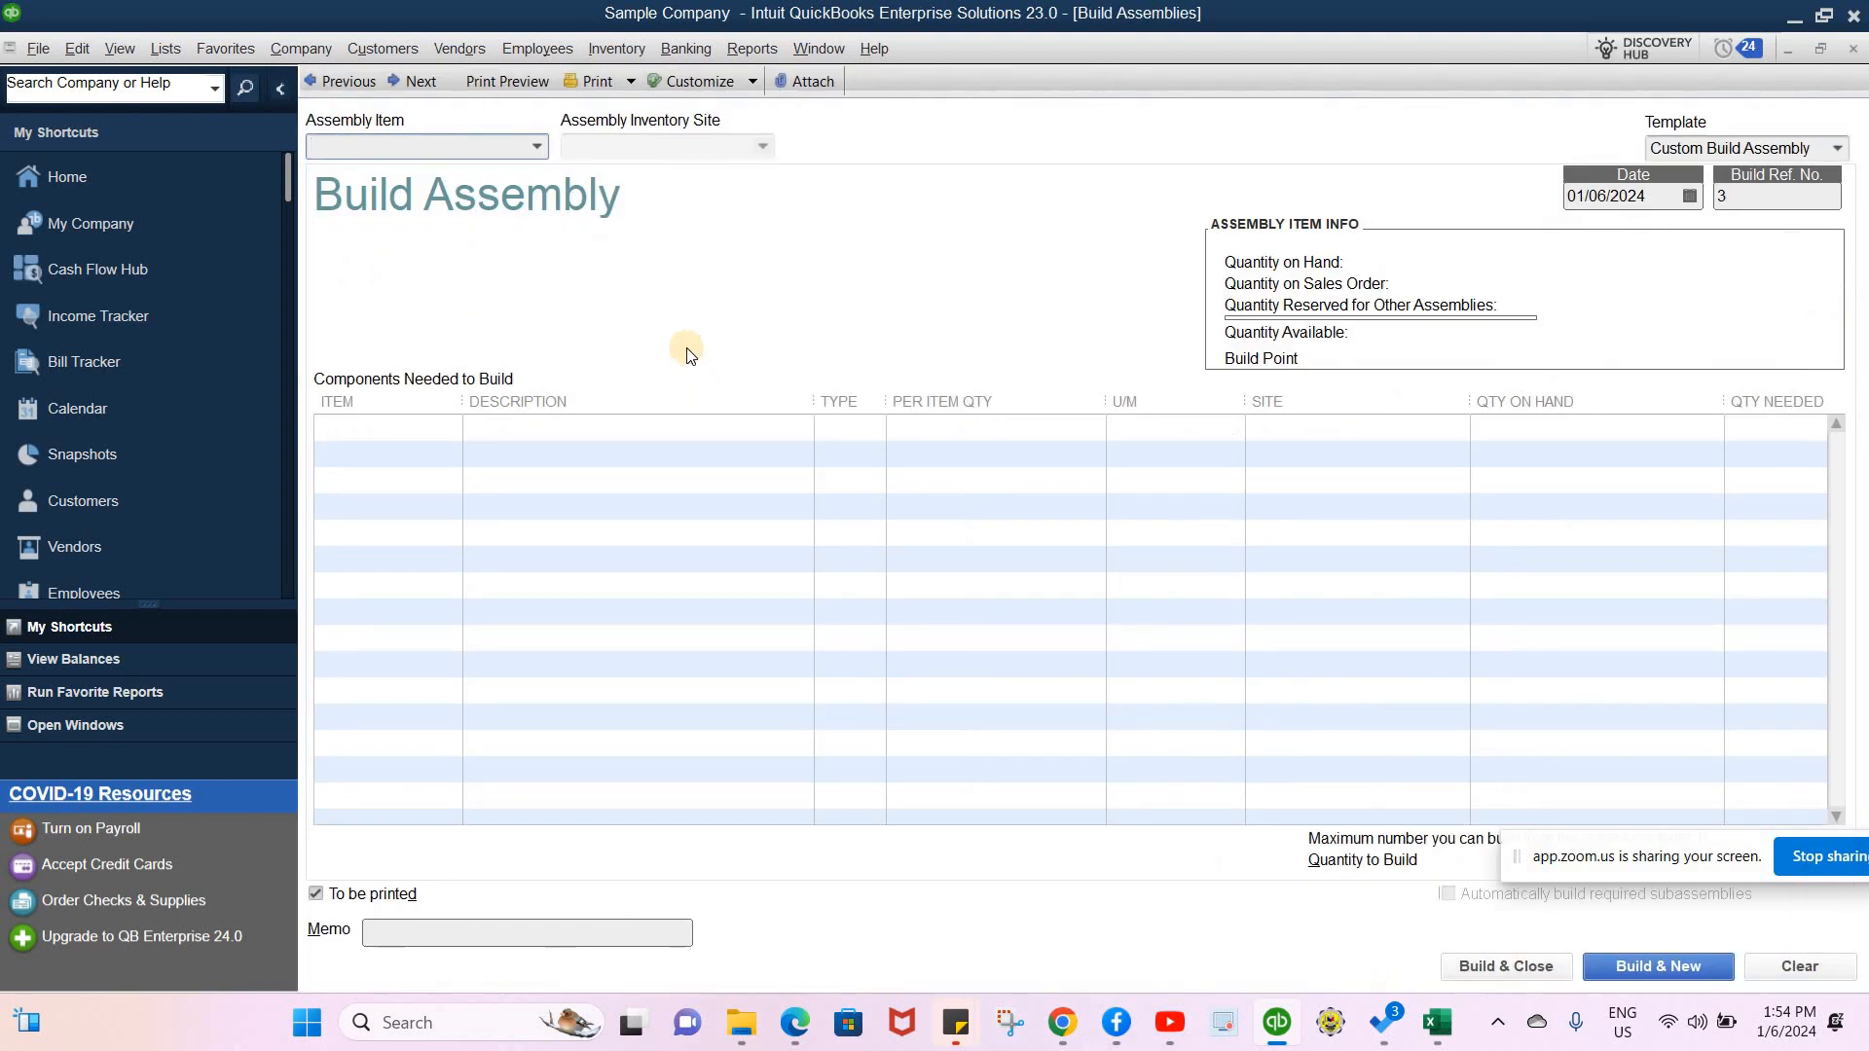
left_click(539, 144)
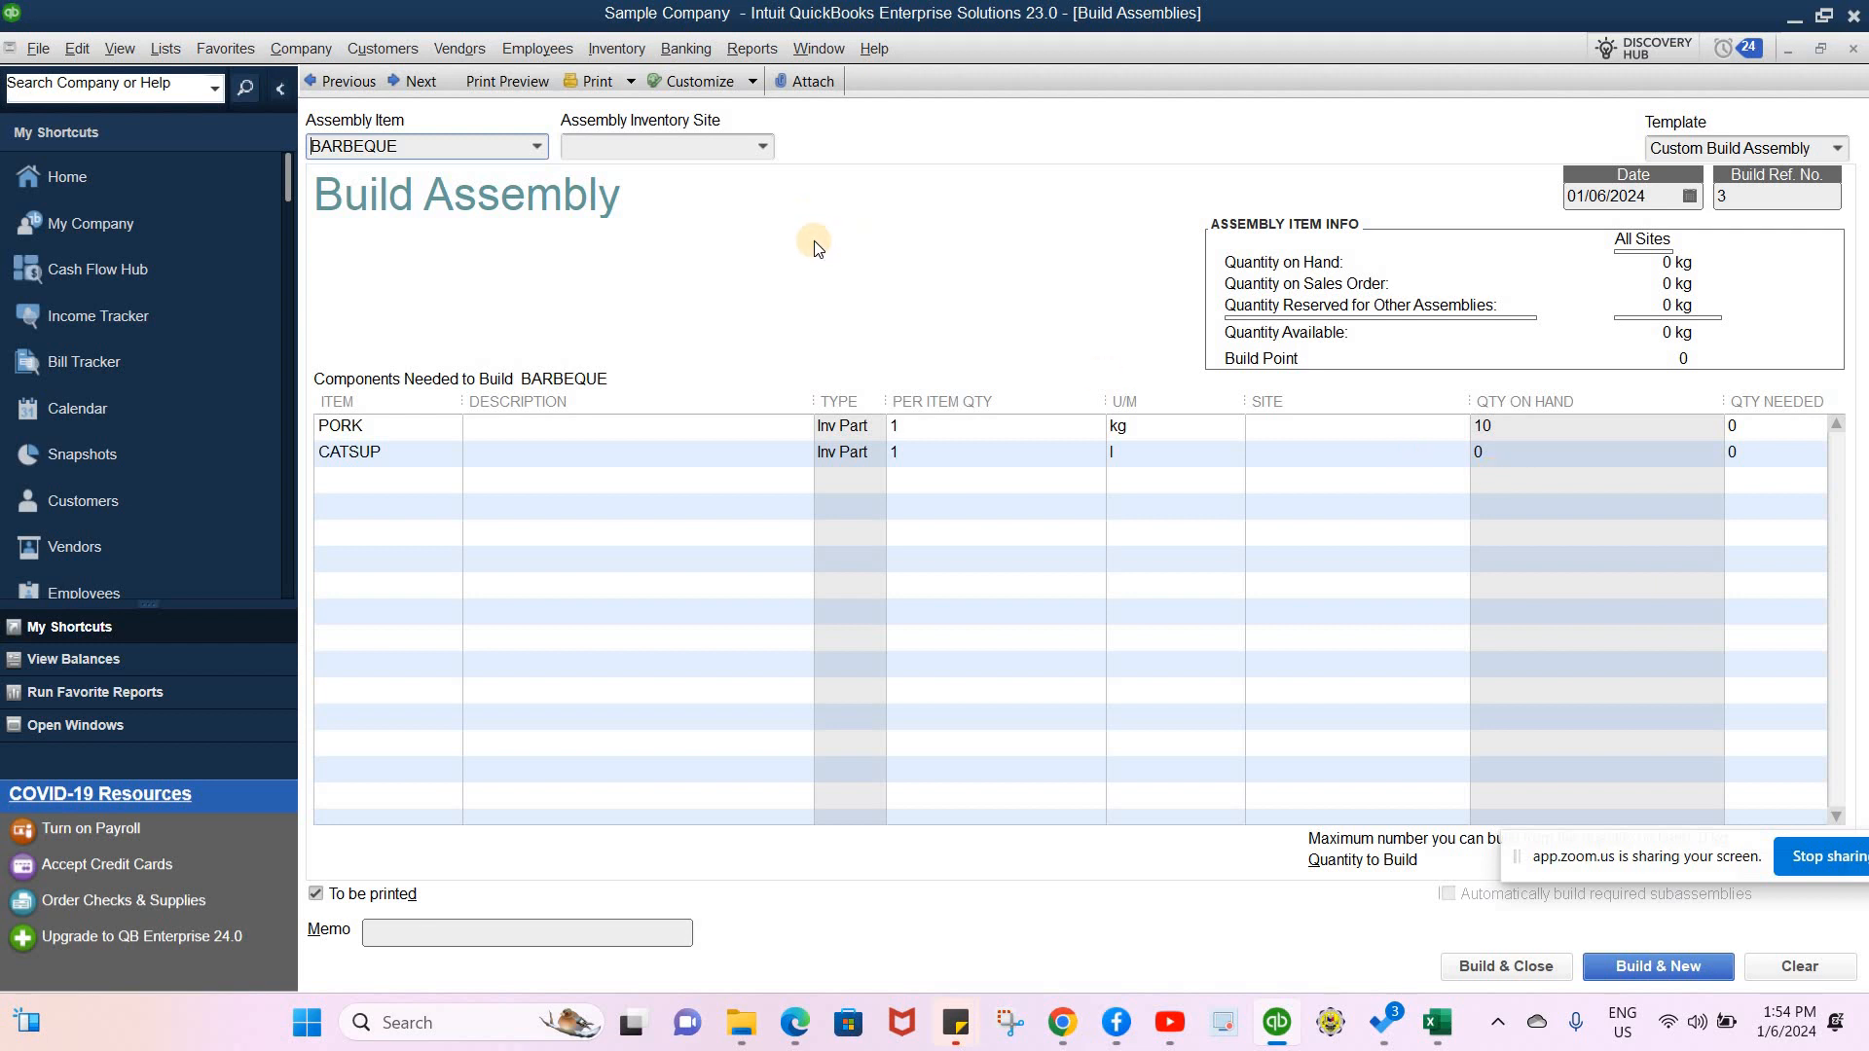
- Review SM's CATSUP purchase order from the Vendor Center and close it
left_click(467, 53)
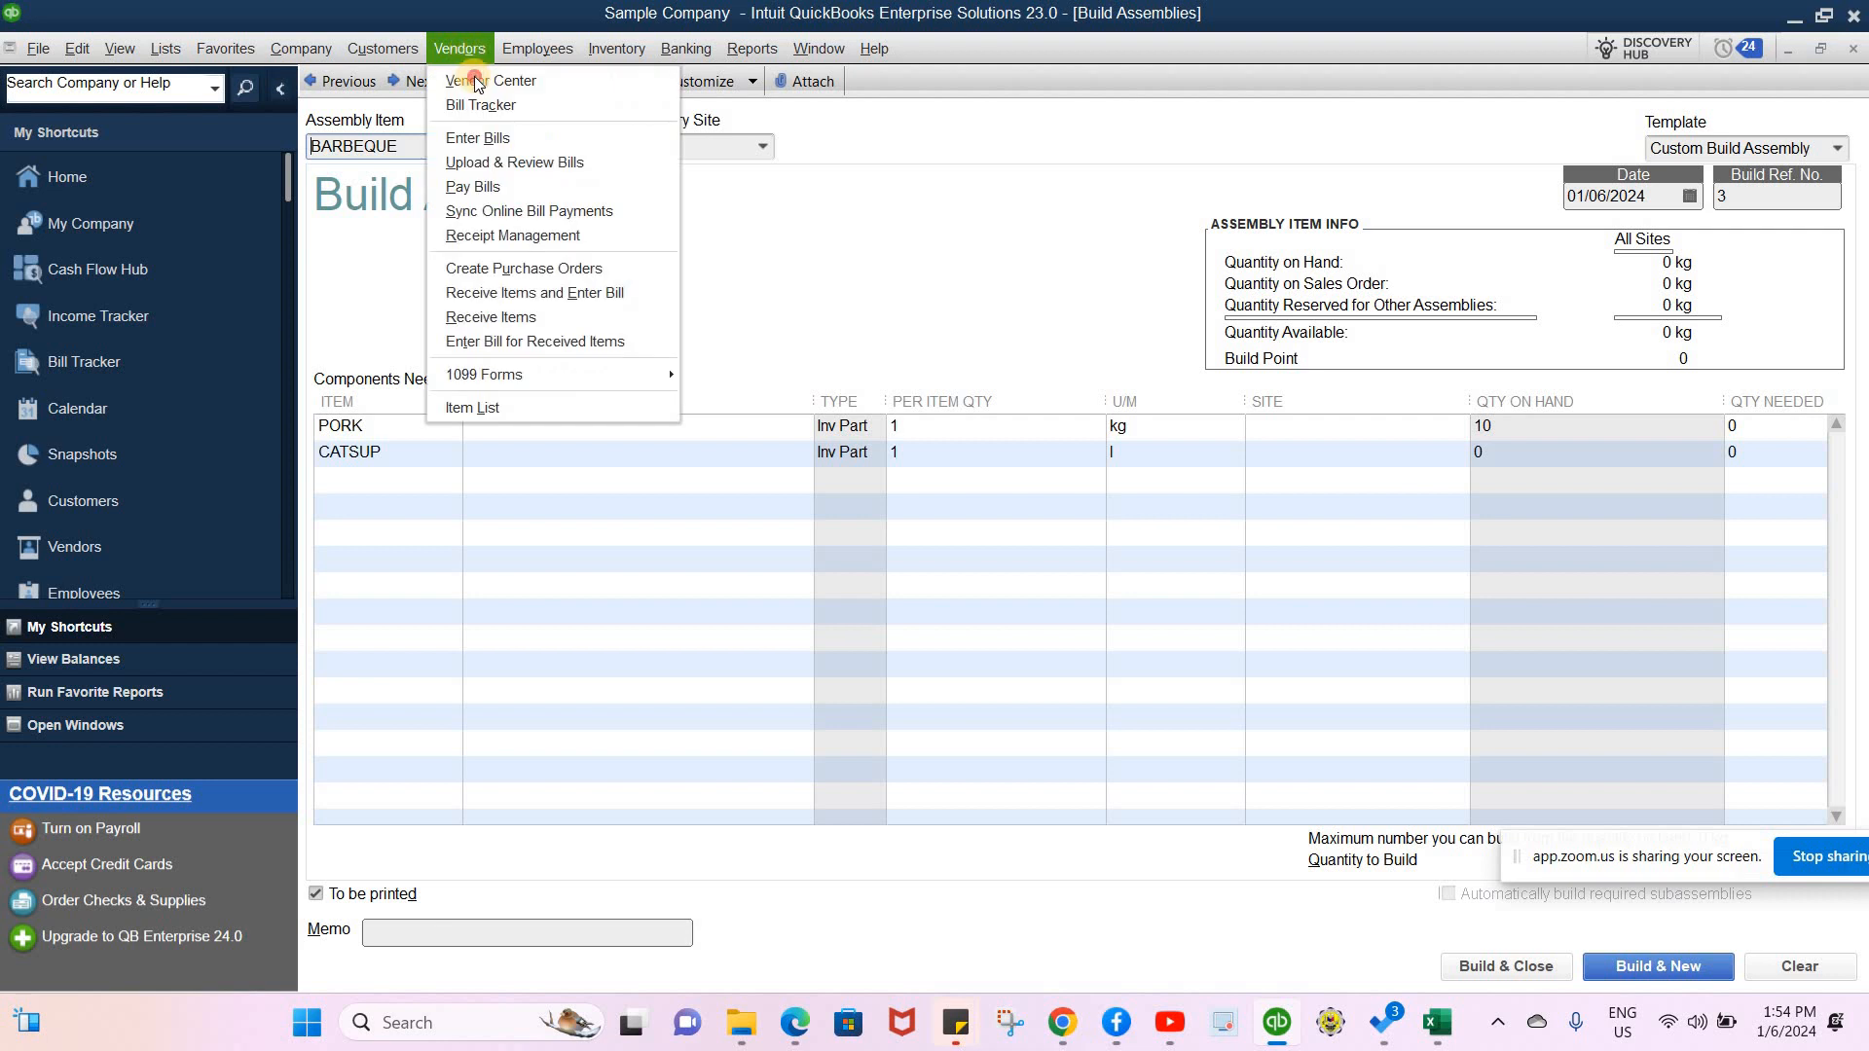
left_click(469, 80)
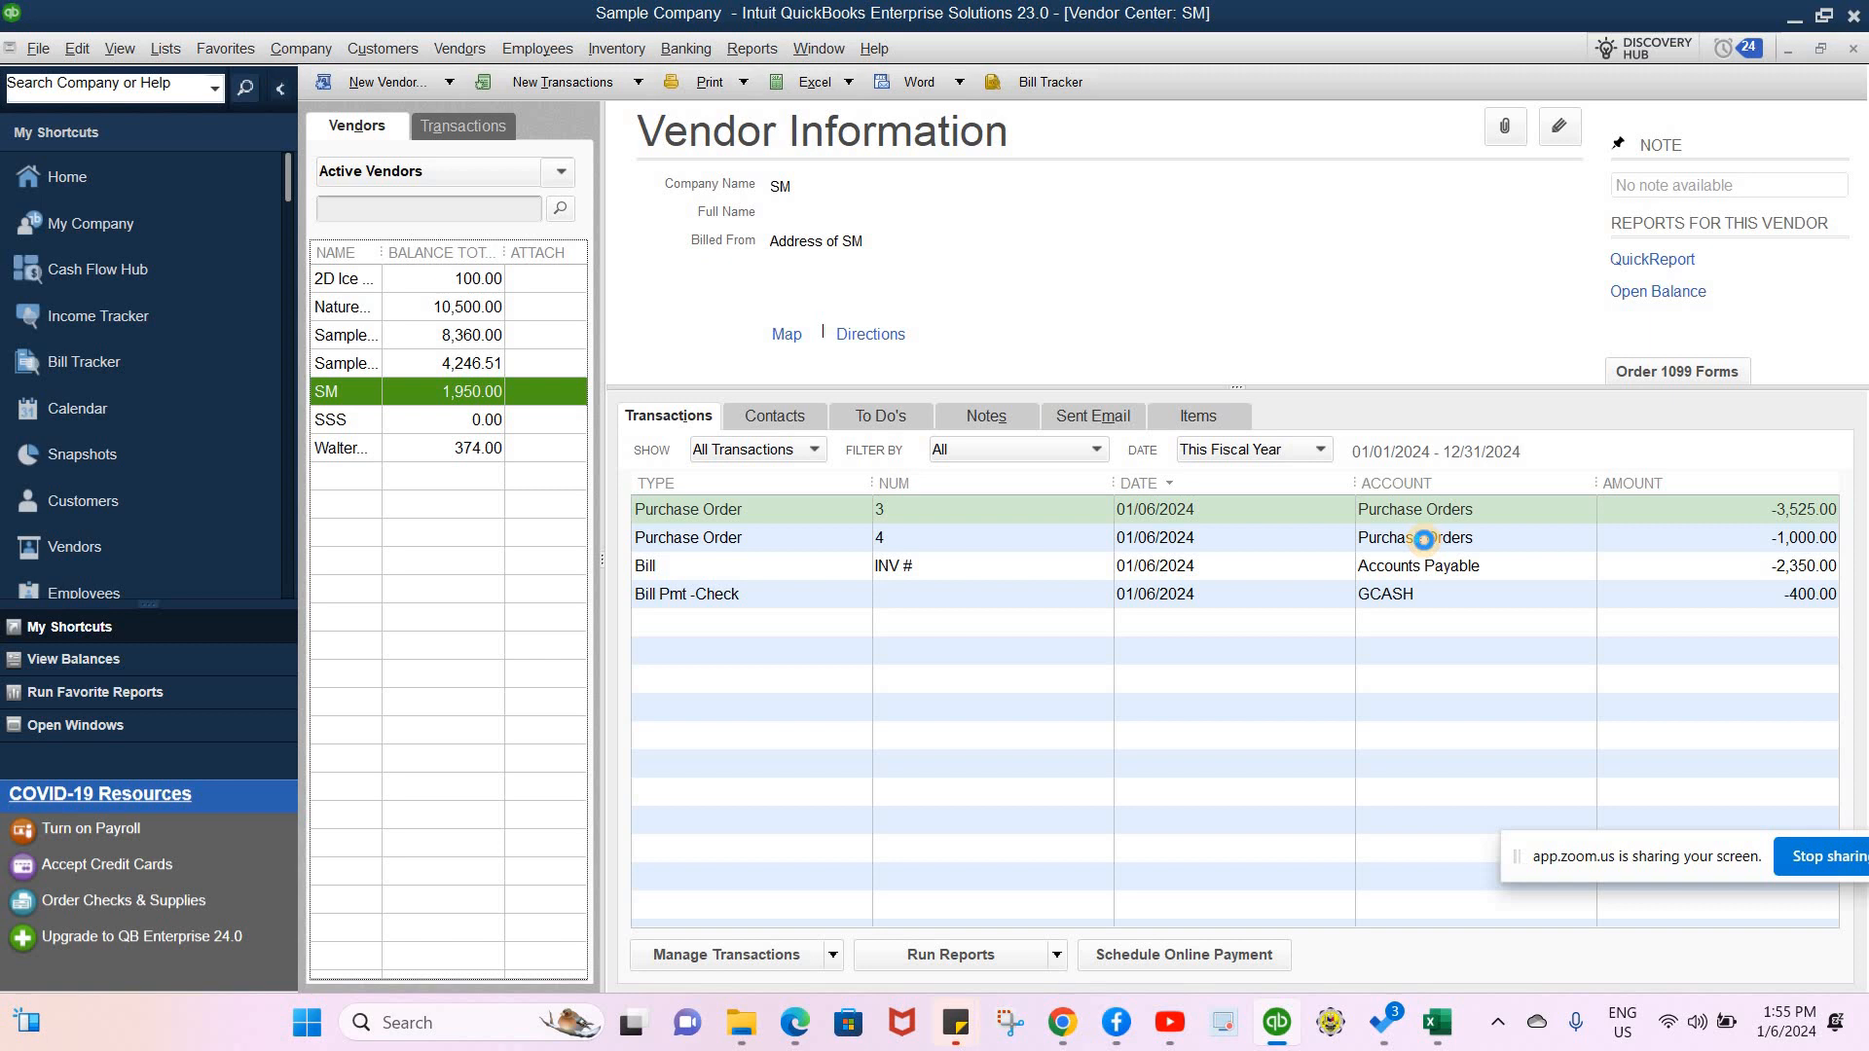
double_click(1423, 540)
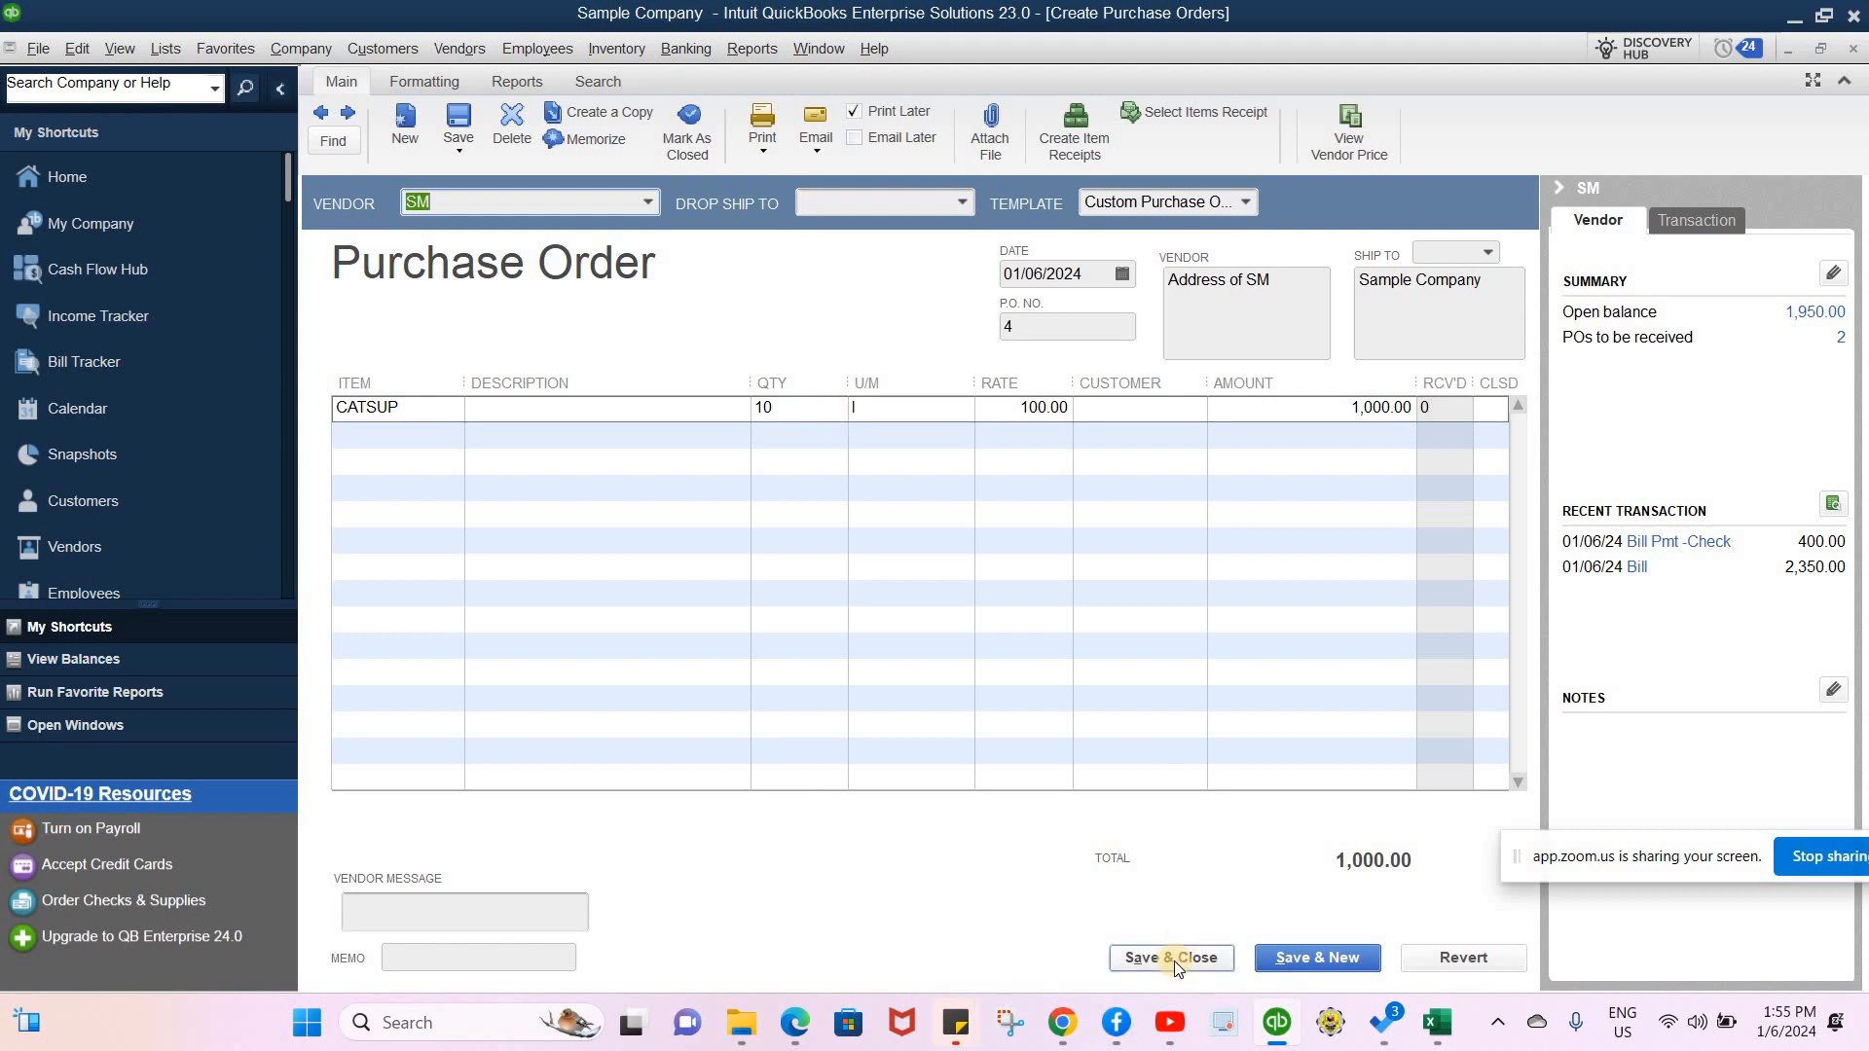
left_click(1174, 959)
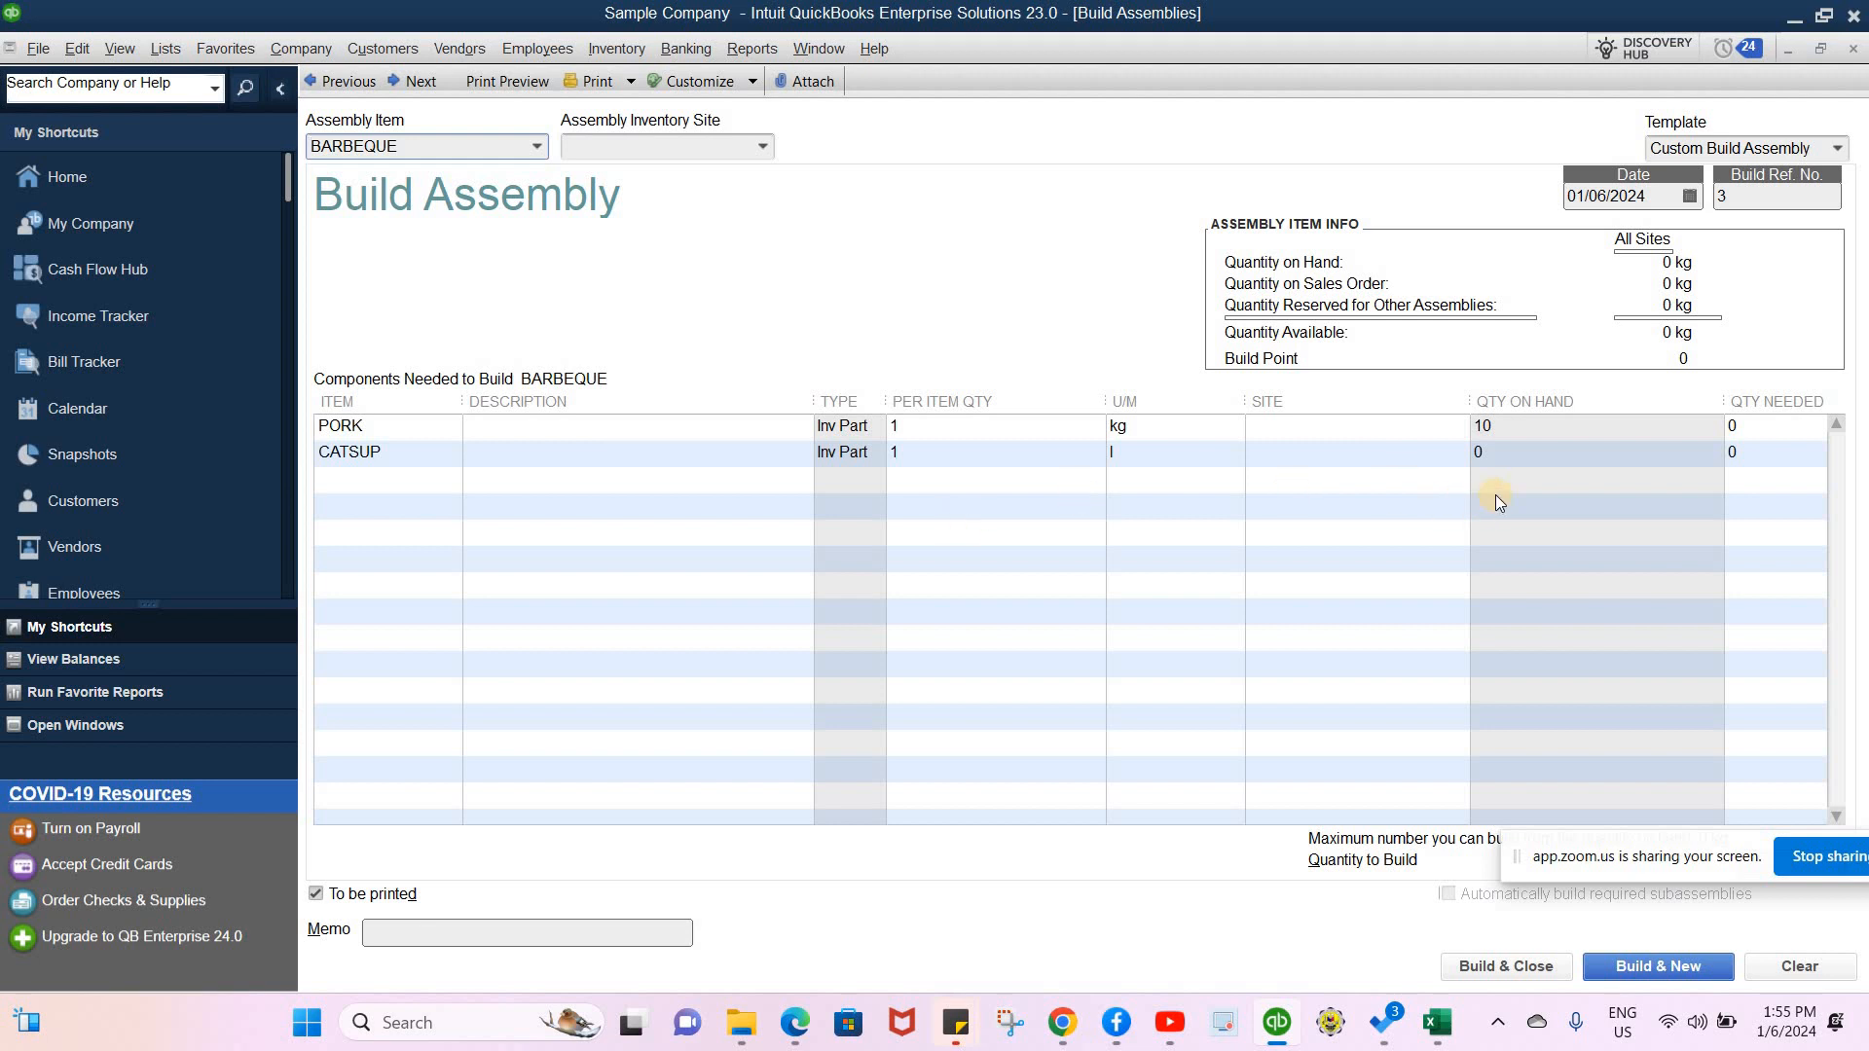
- Discard the unrecorded BARBEQUE build and review the CATSUP item's settings from the item list
left_click(1853, 51)
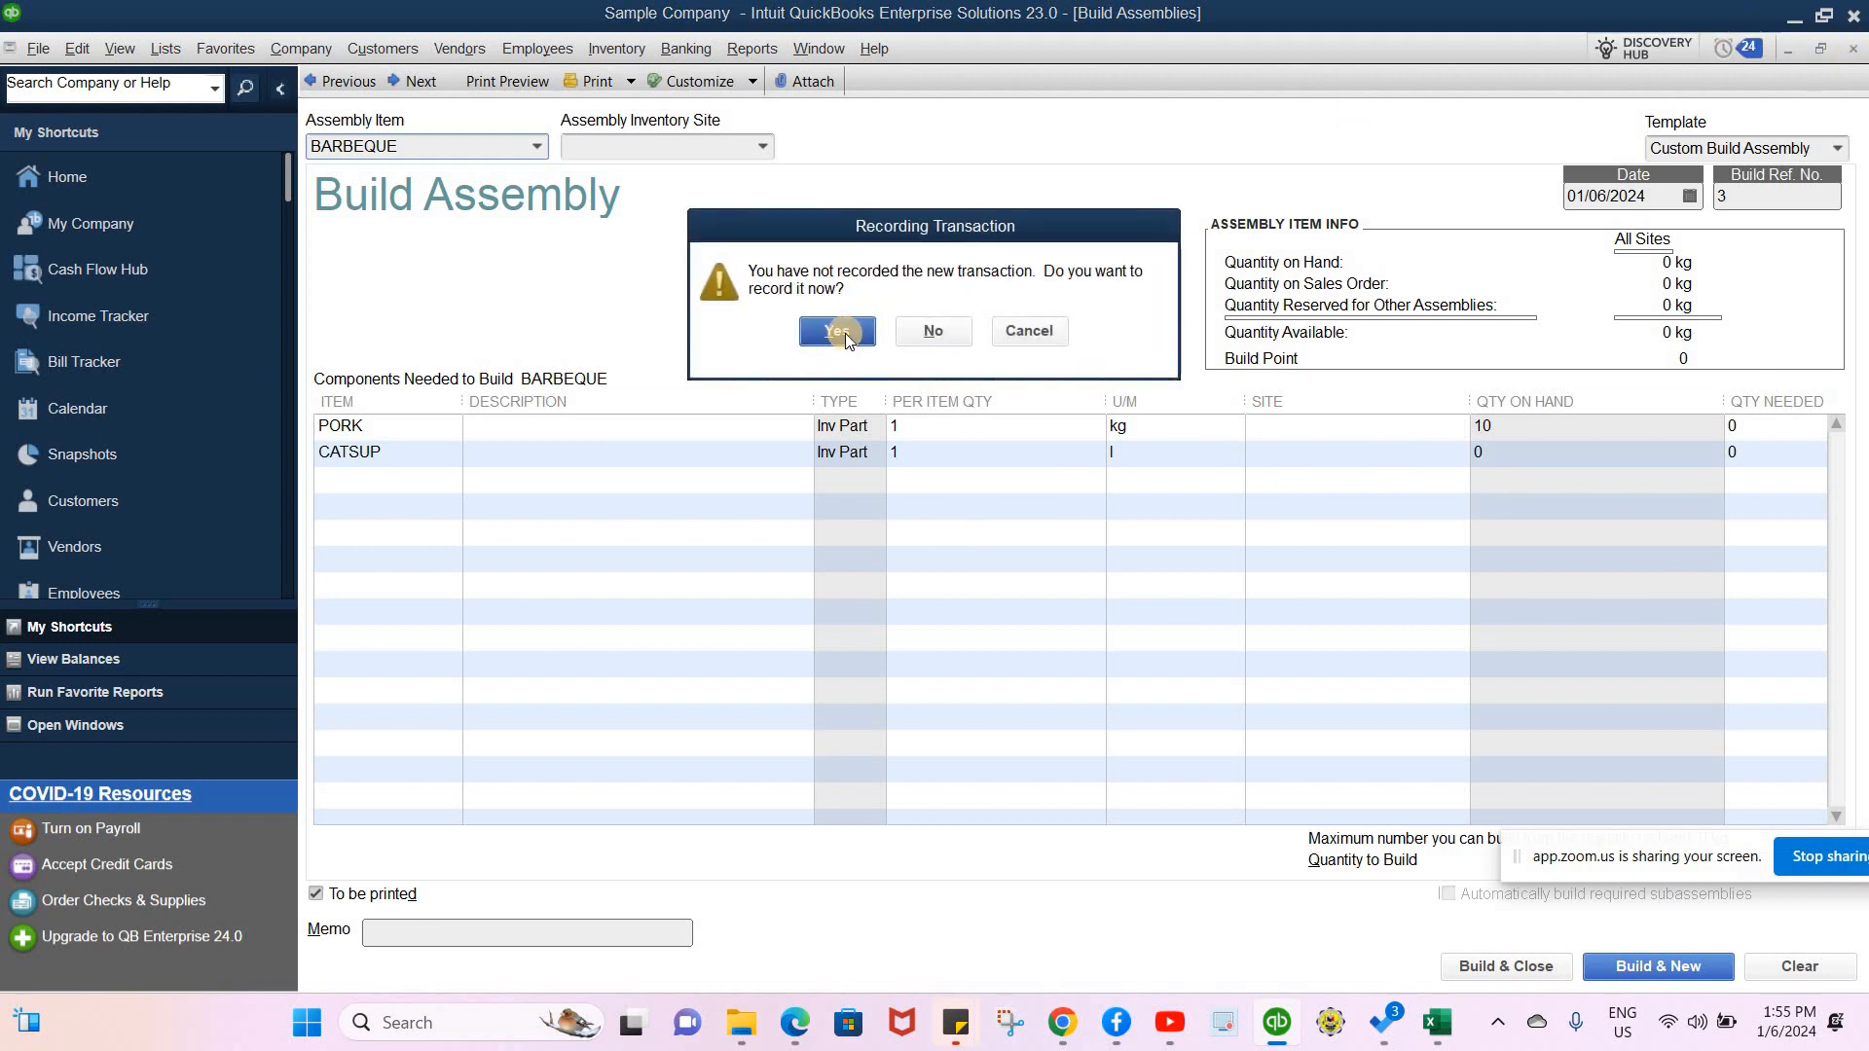
left_click(927, 332)
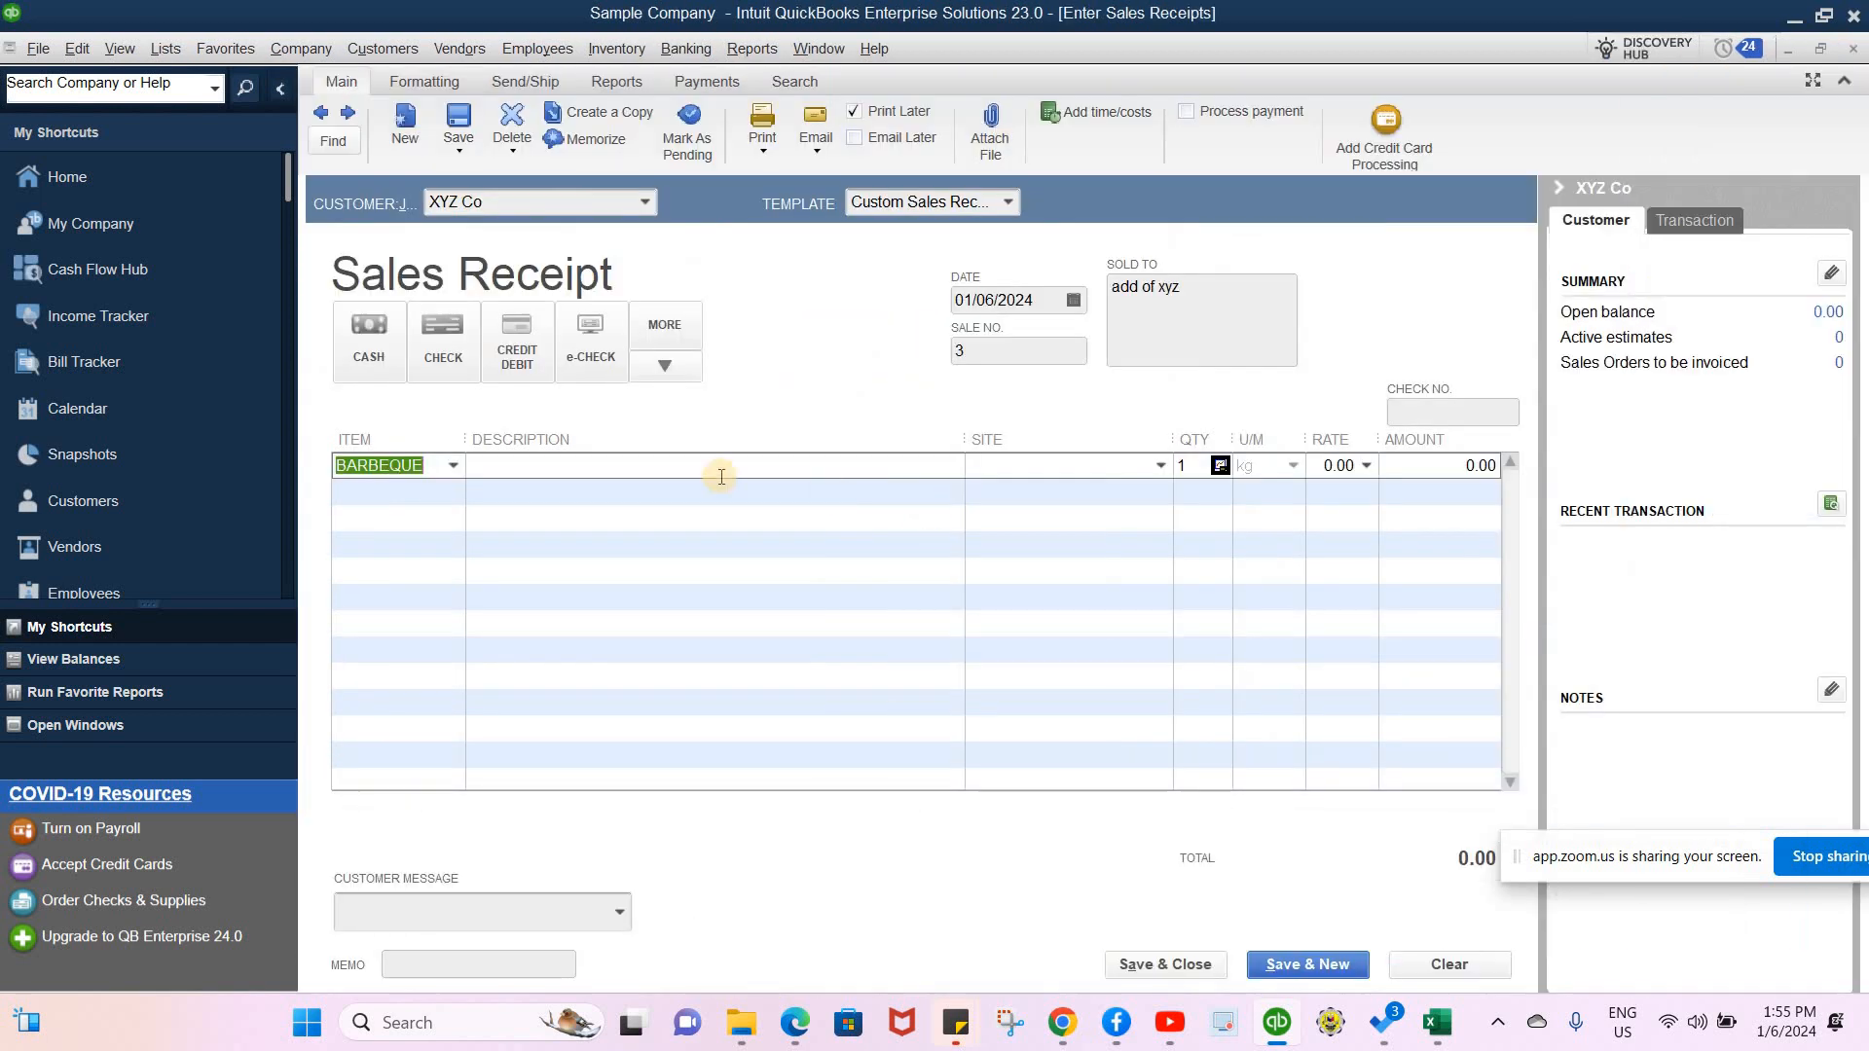
left_click(800, 48)
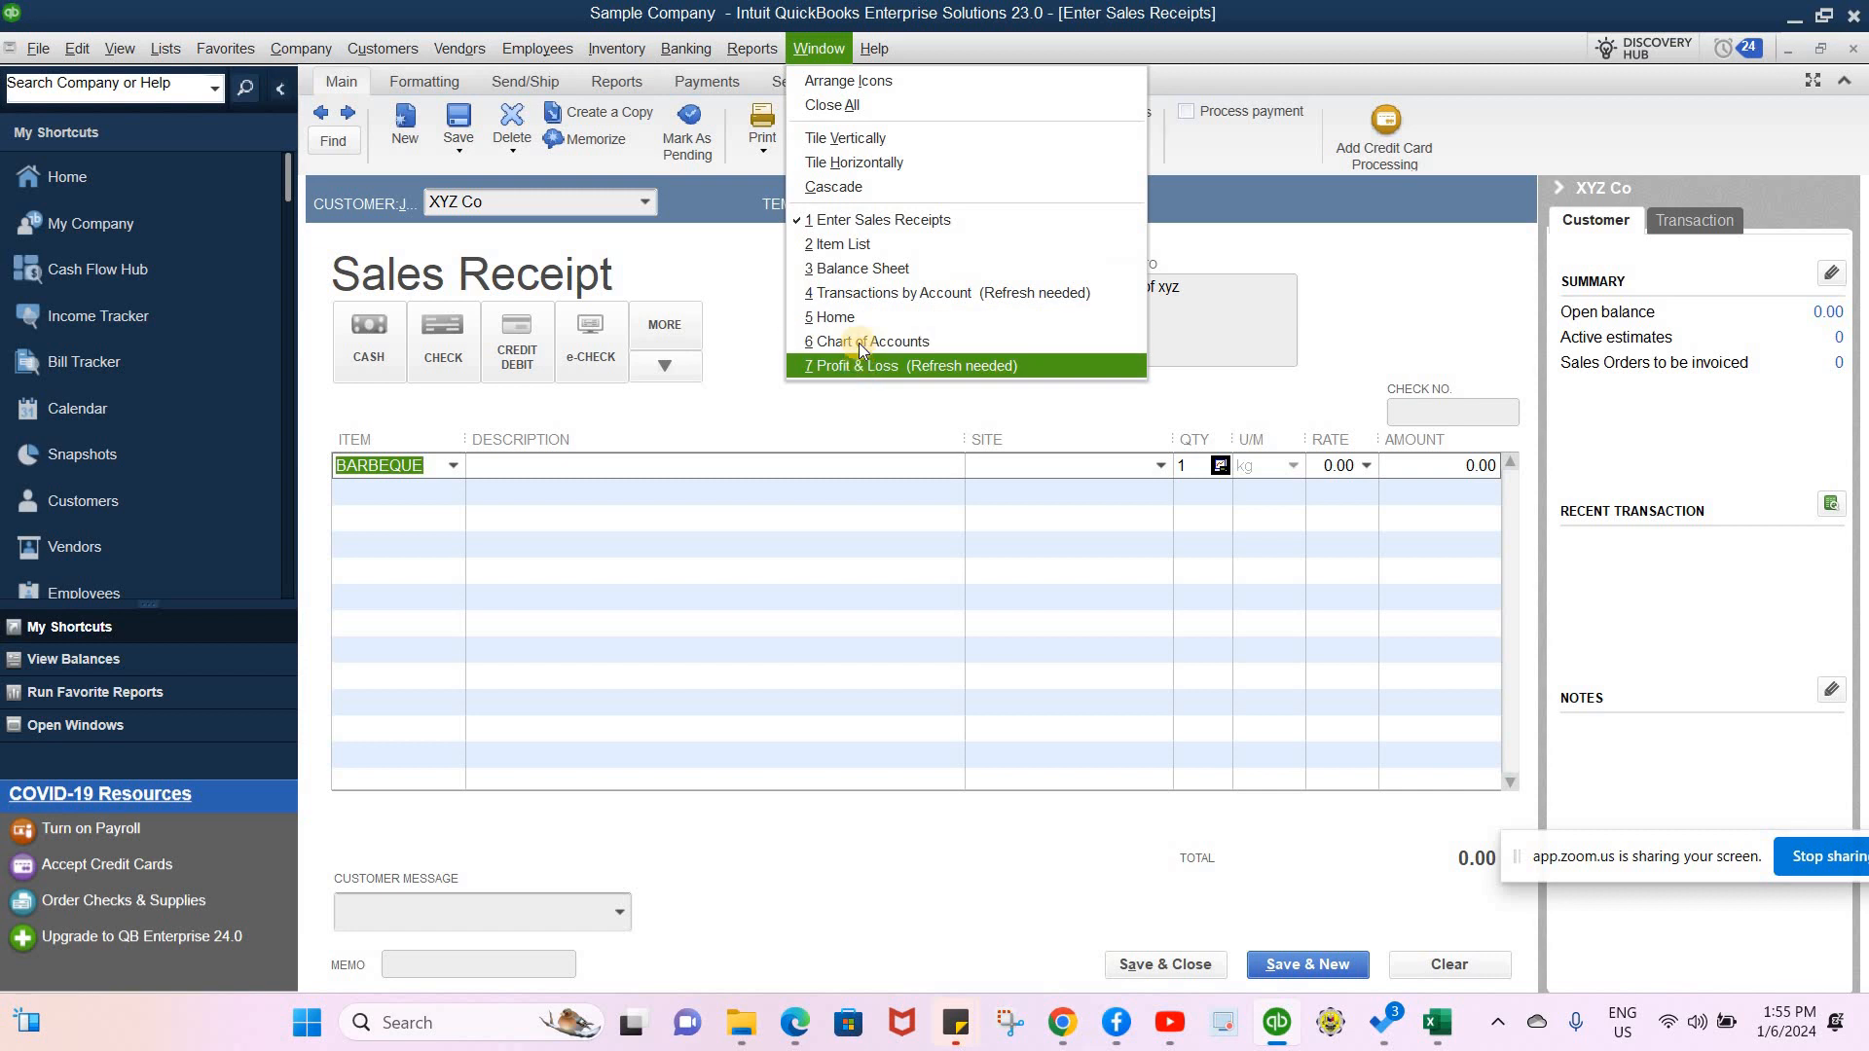
left_click(852, 243)
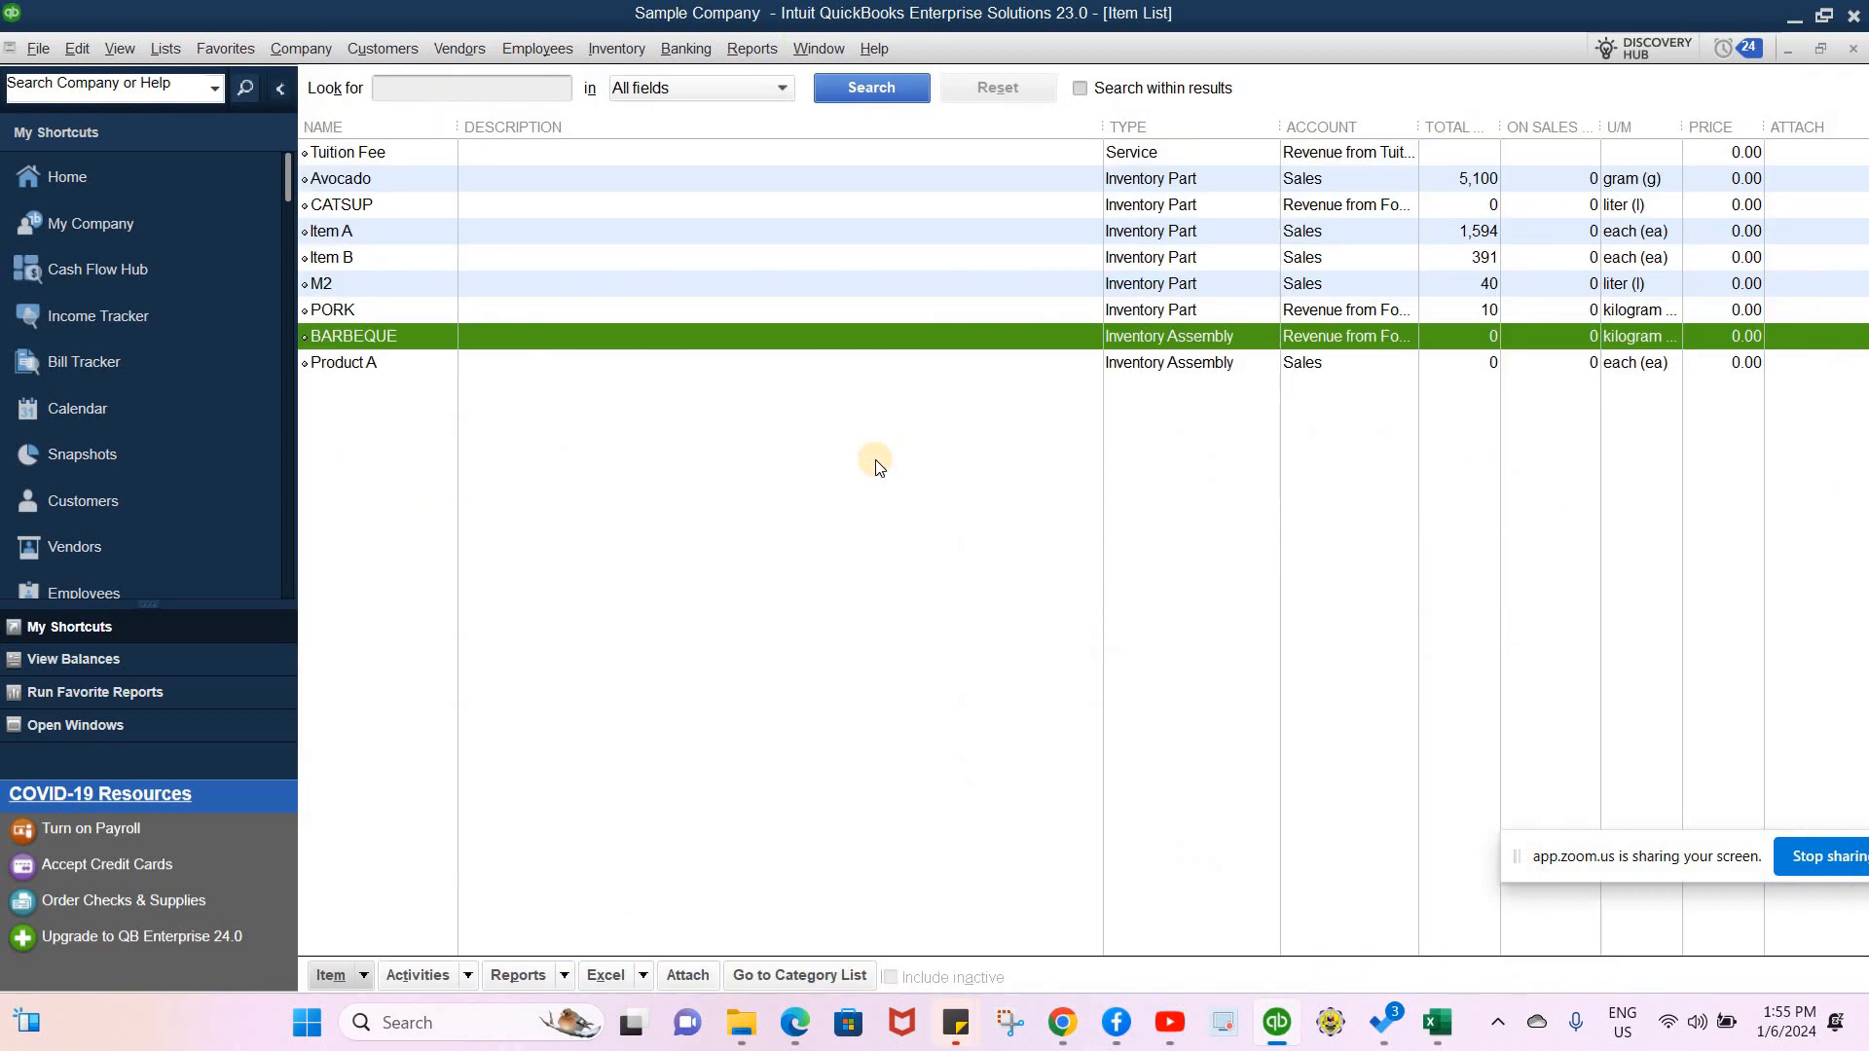
double_click(419, 206)
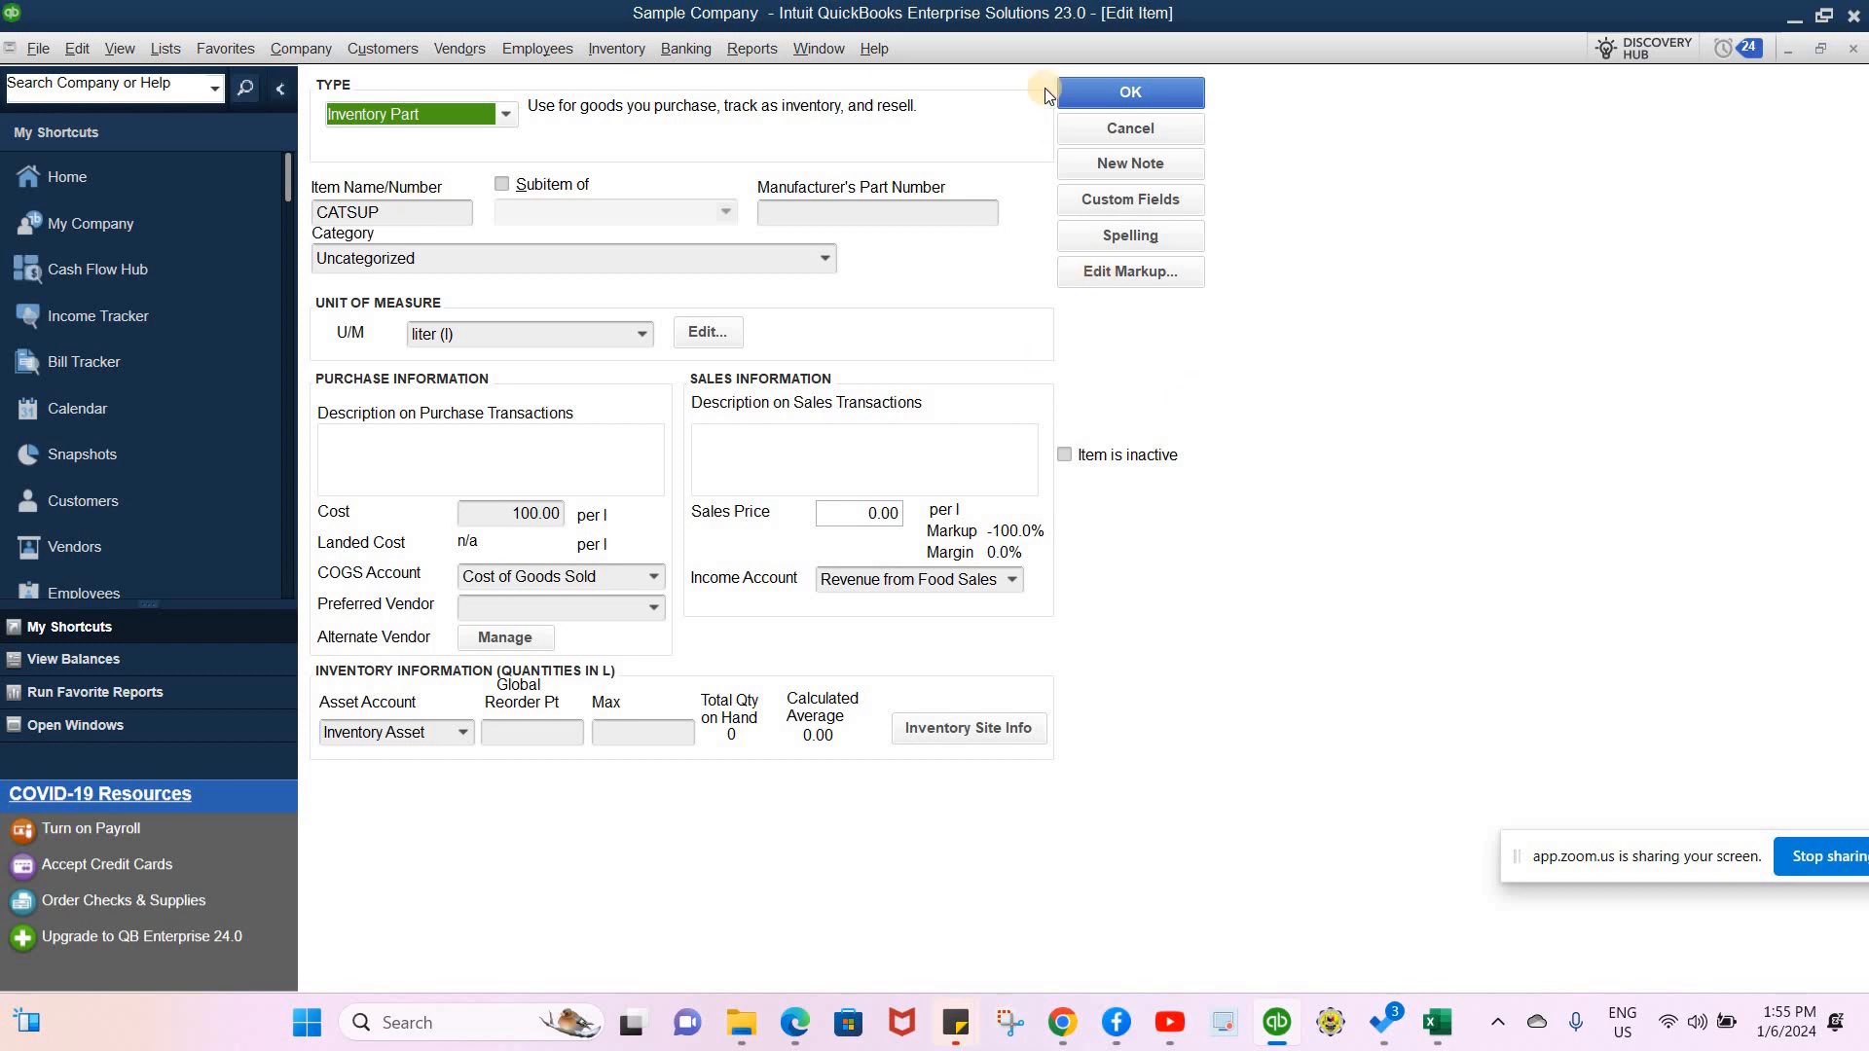
left_click(1084, 91)
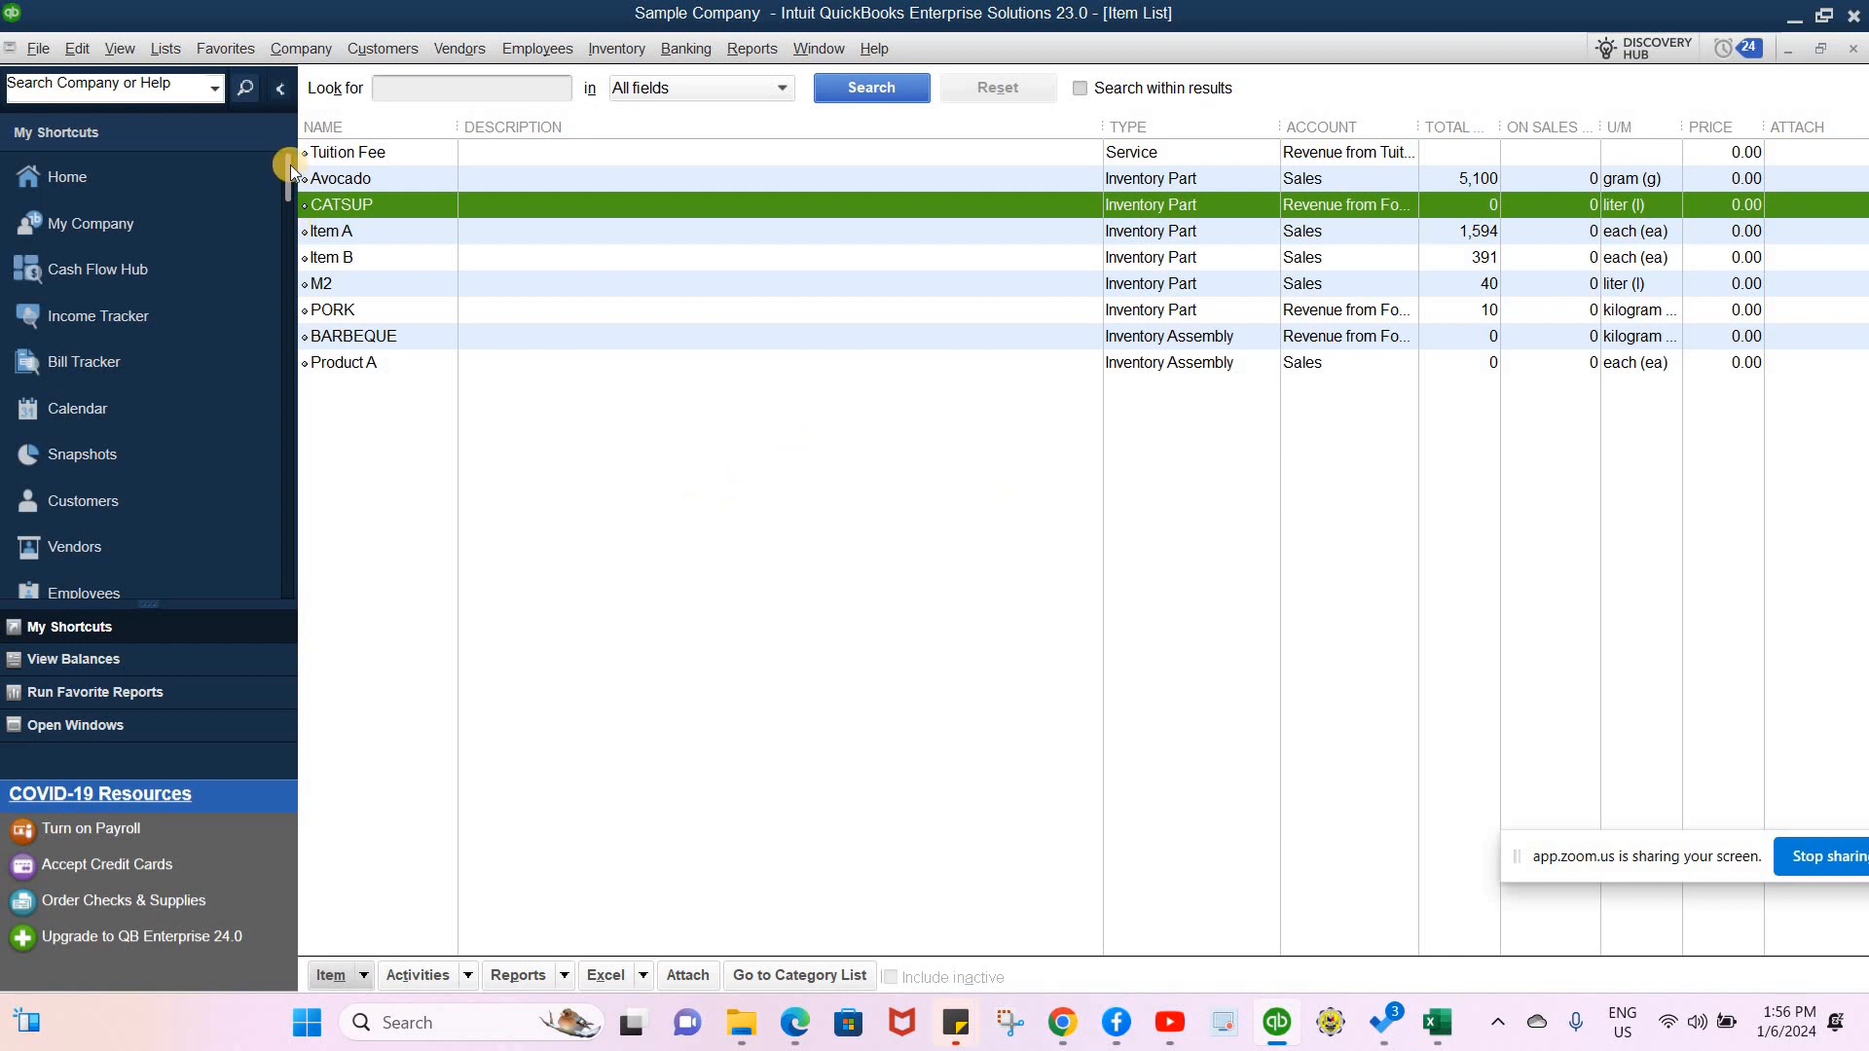
- Reopen SM's CATSUP purchase order by going back one record from a blank purchase order
left_click(405, 54)
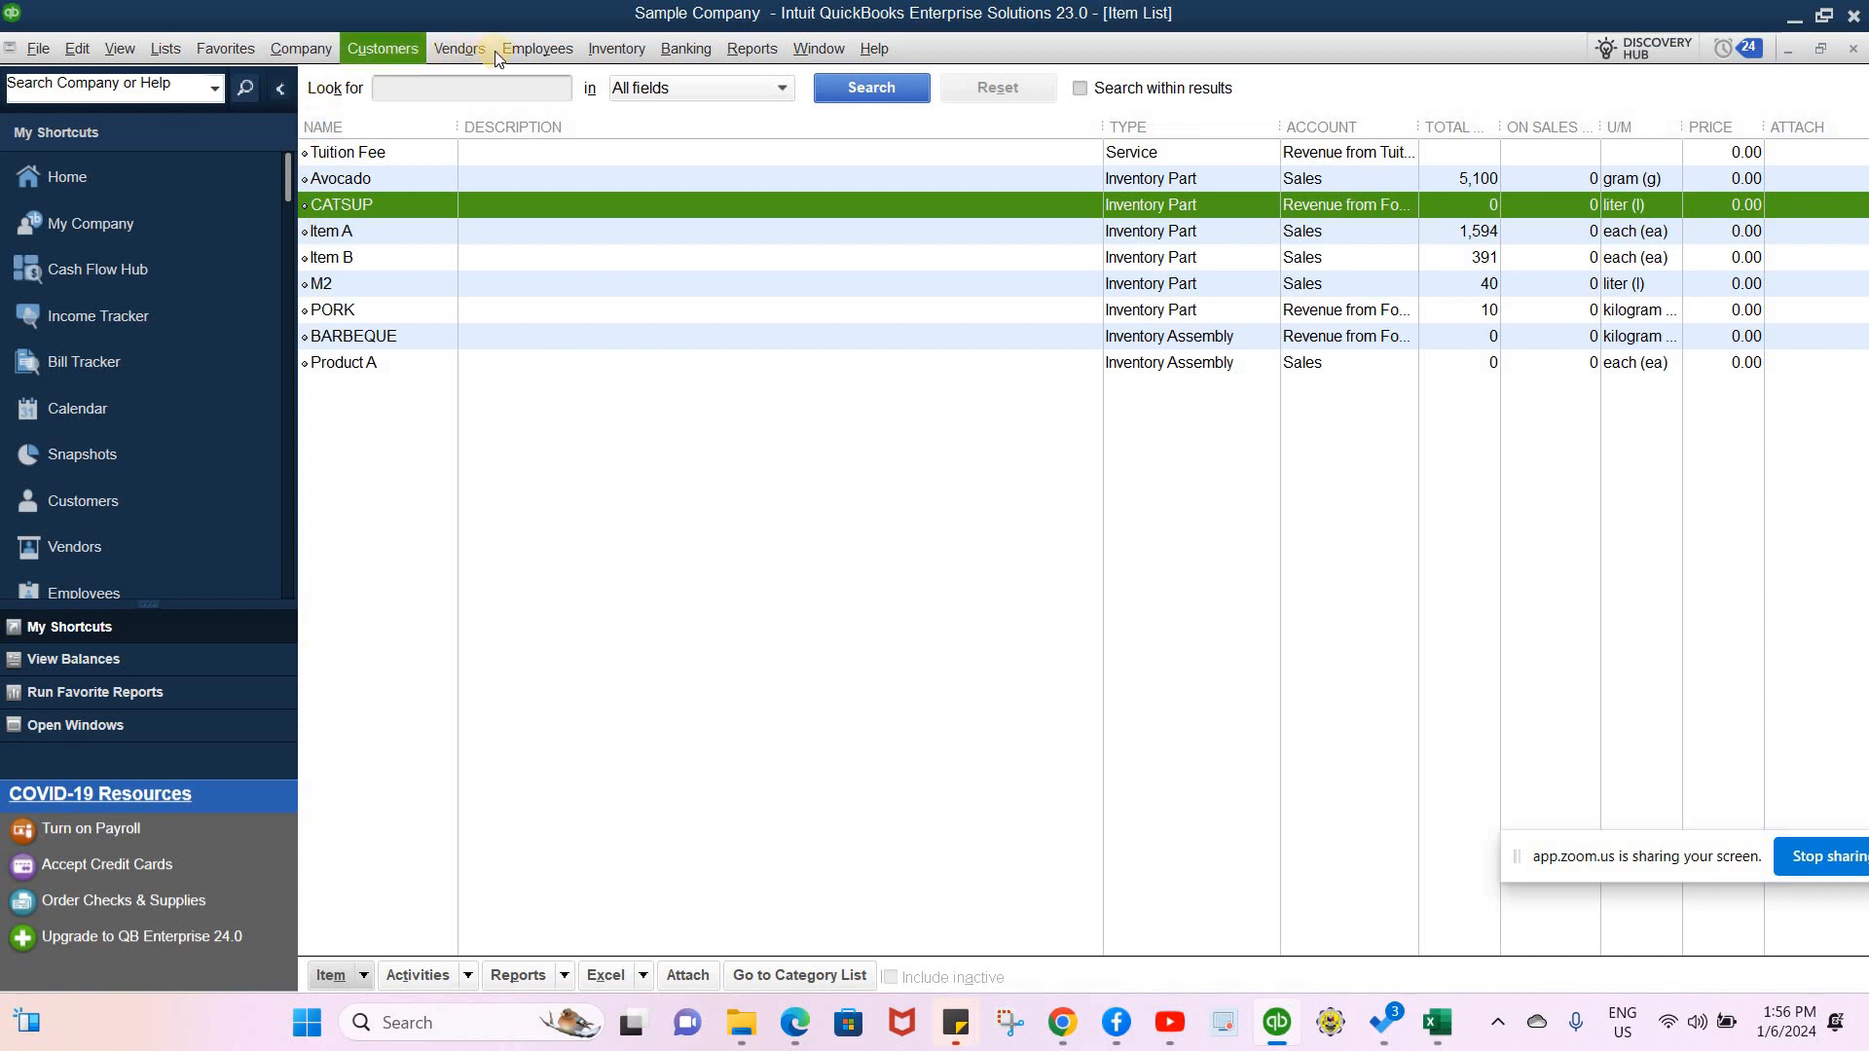
left_click(574, 42)
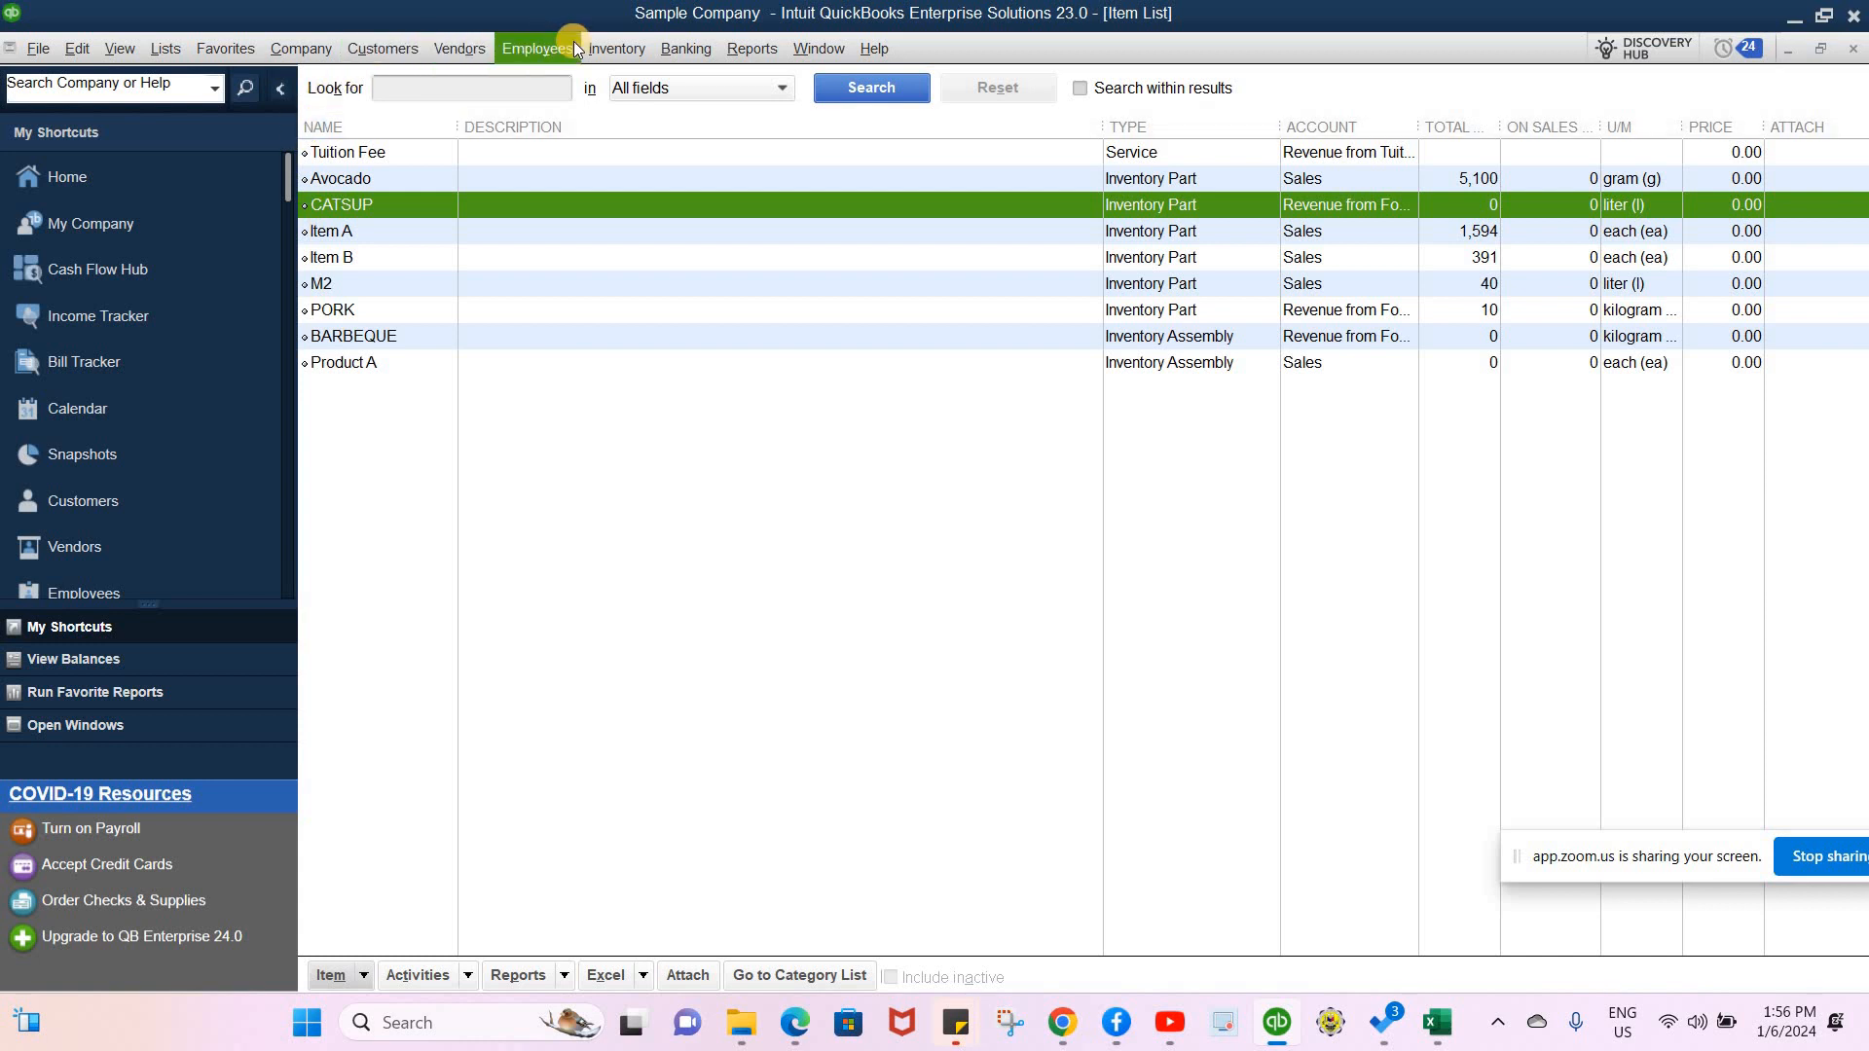
left_click(411, 57)
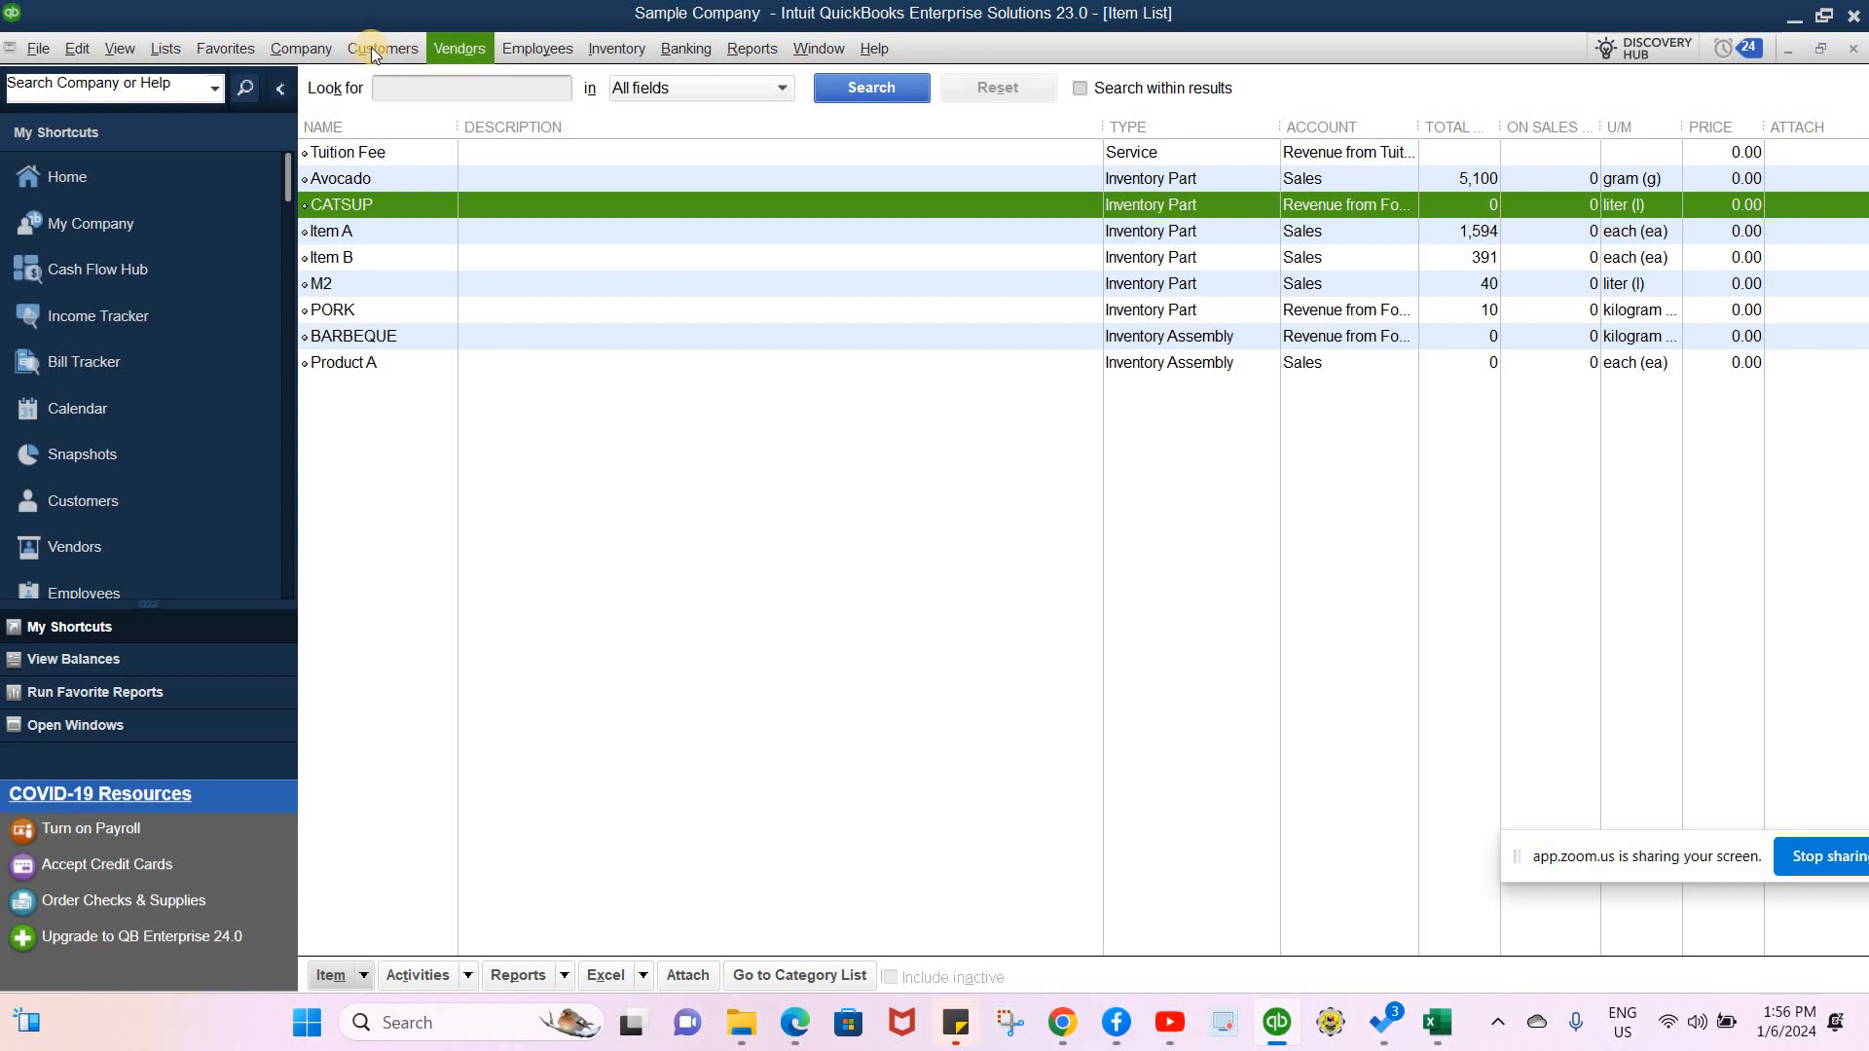
left_click(370, 45)
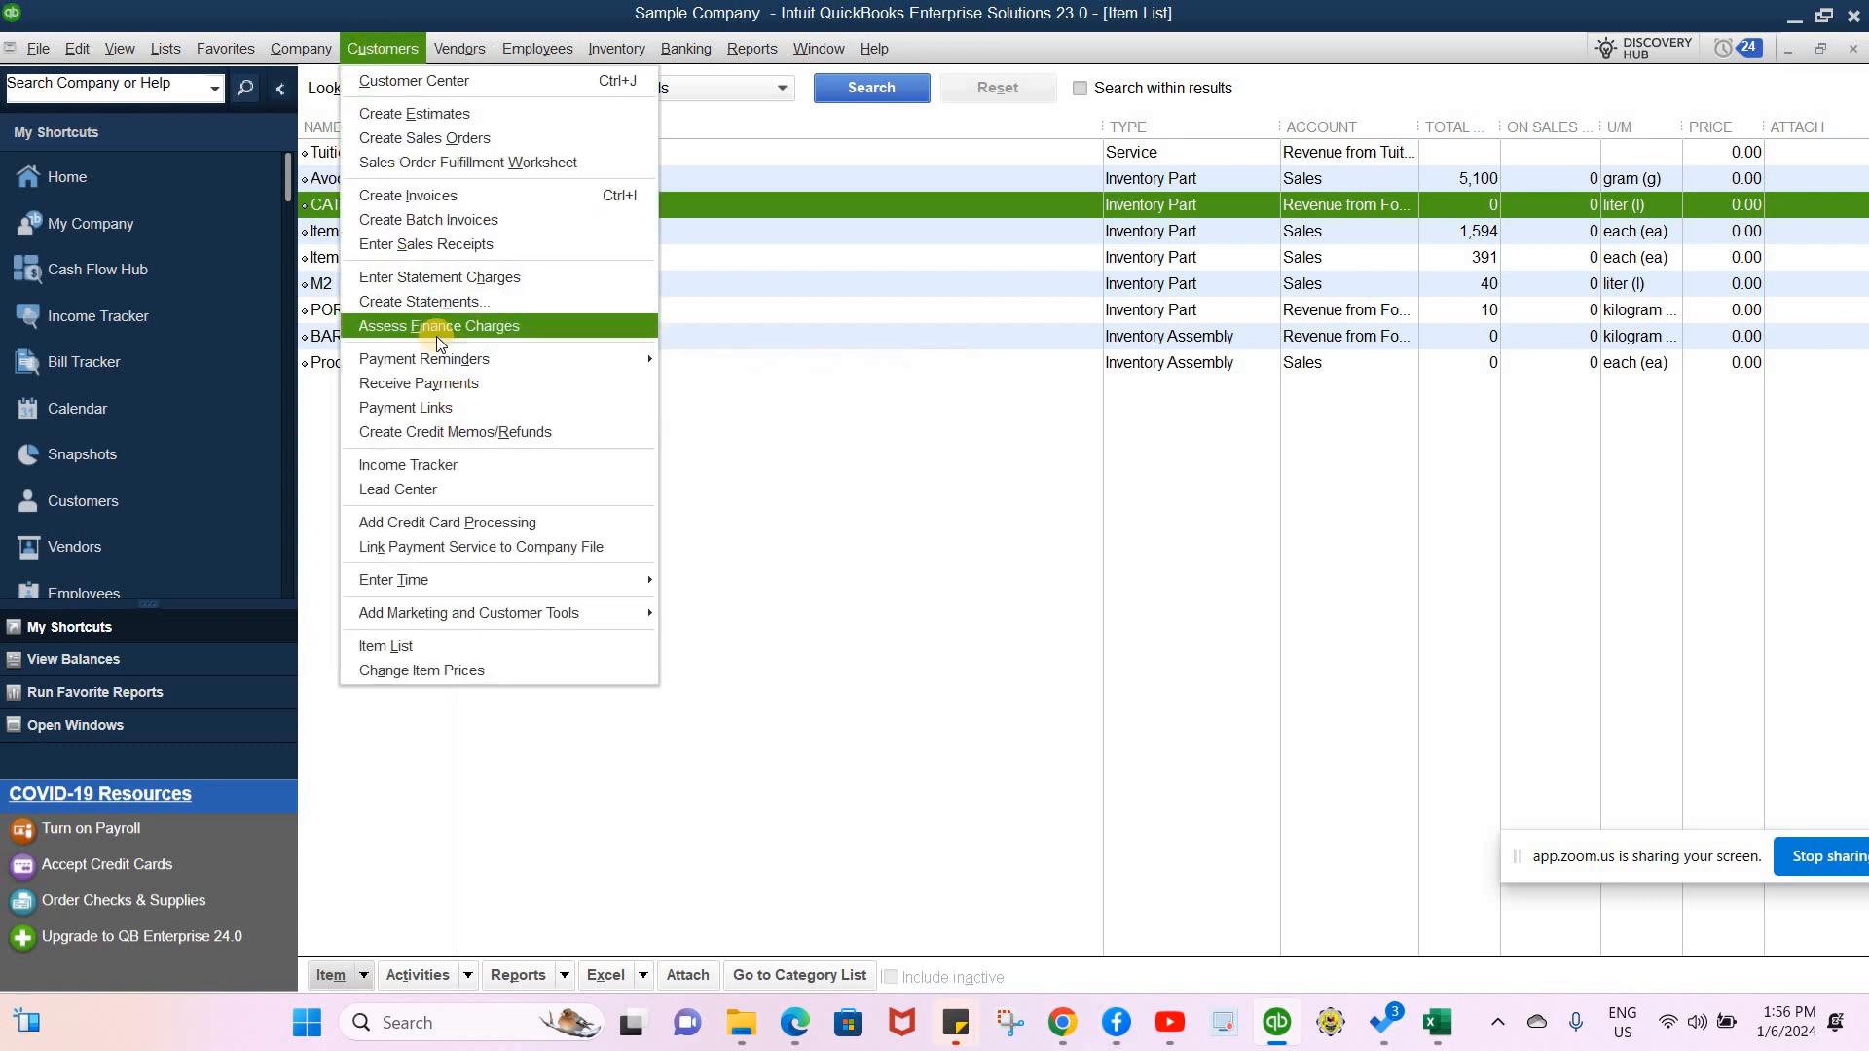
left_click(446, 49)
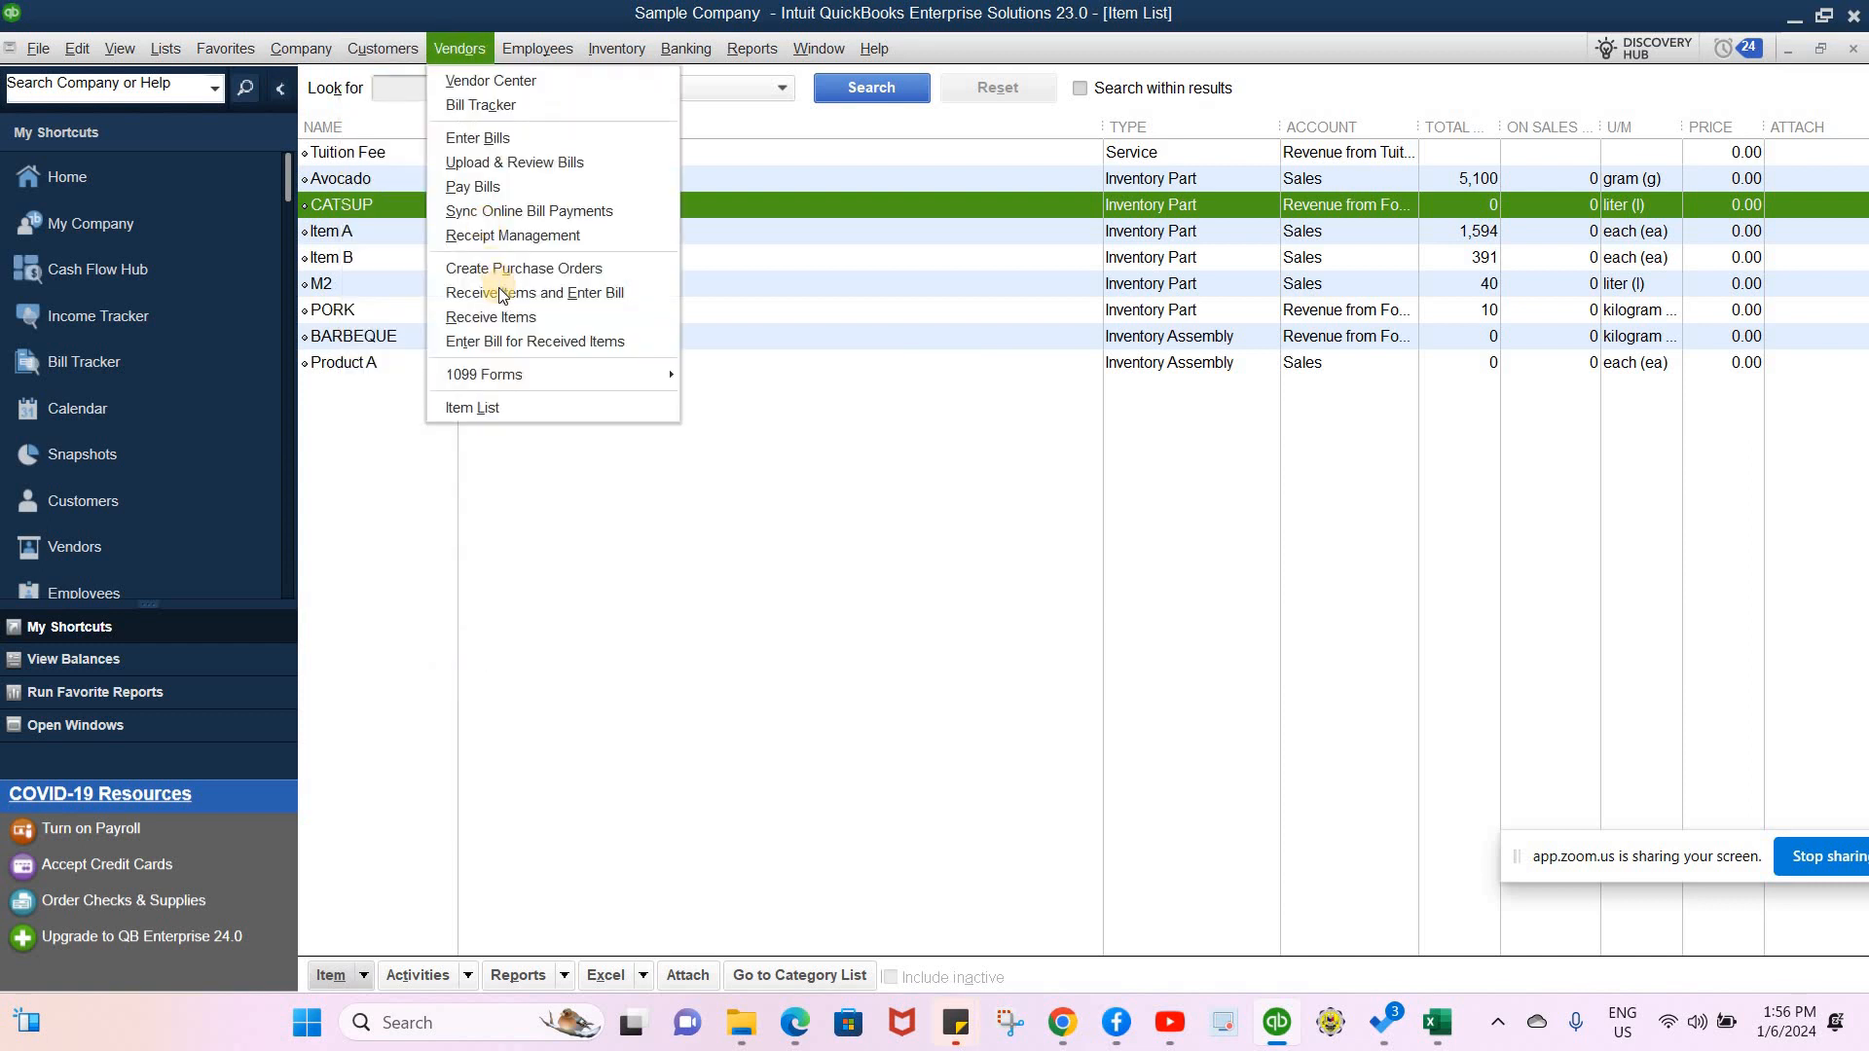
left_click(506, 270)
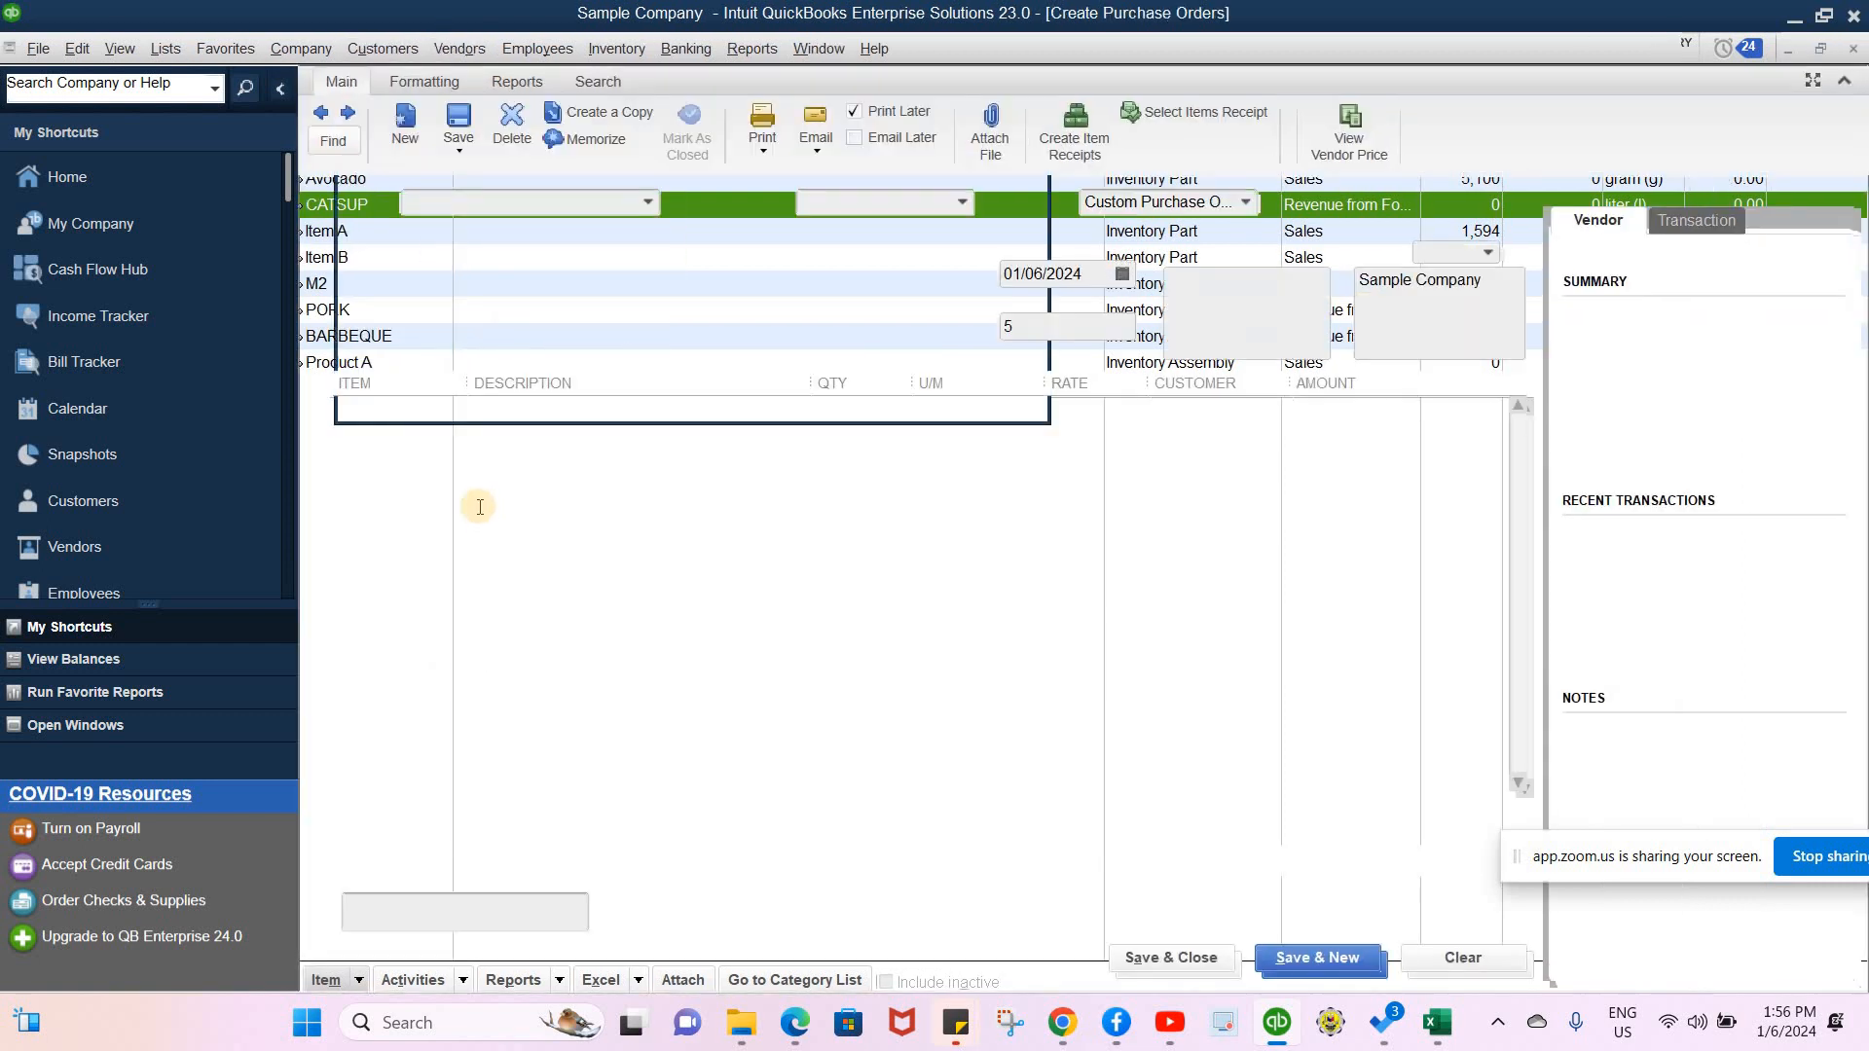
left_click(321, 113)
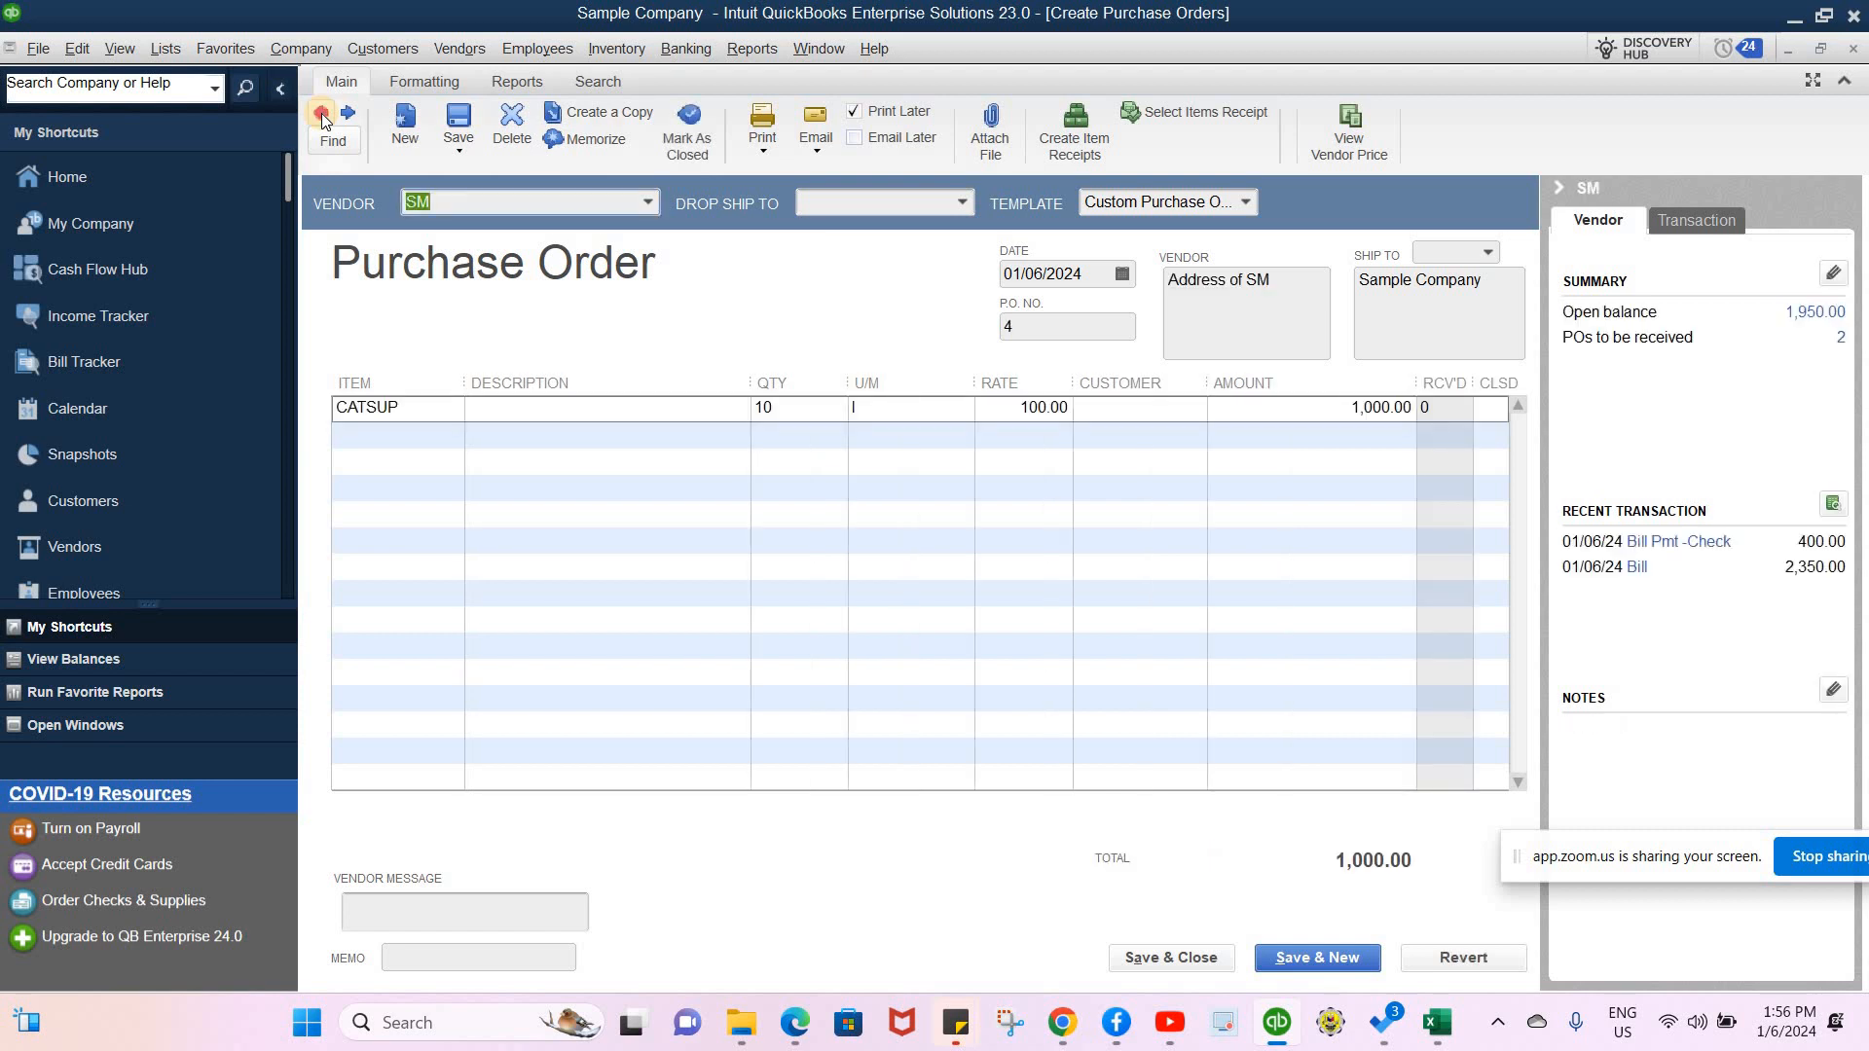
- Review SM's PORK purchase order, return to a blank one, and check the quantities in the item list
left_click(322, 112)
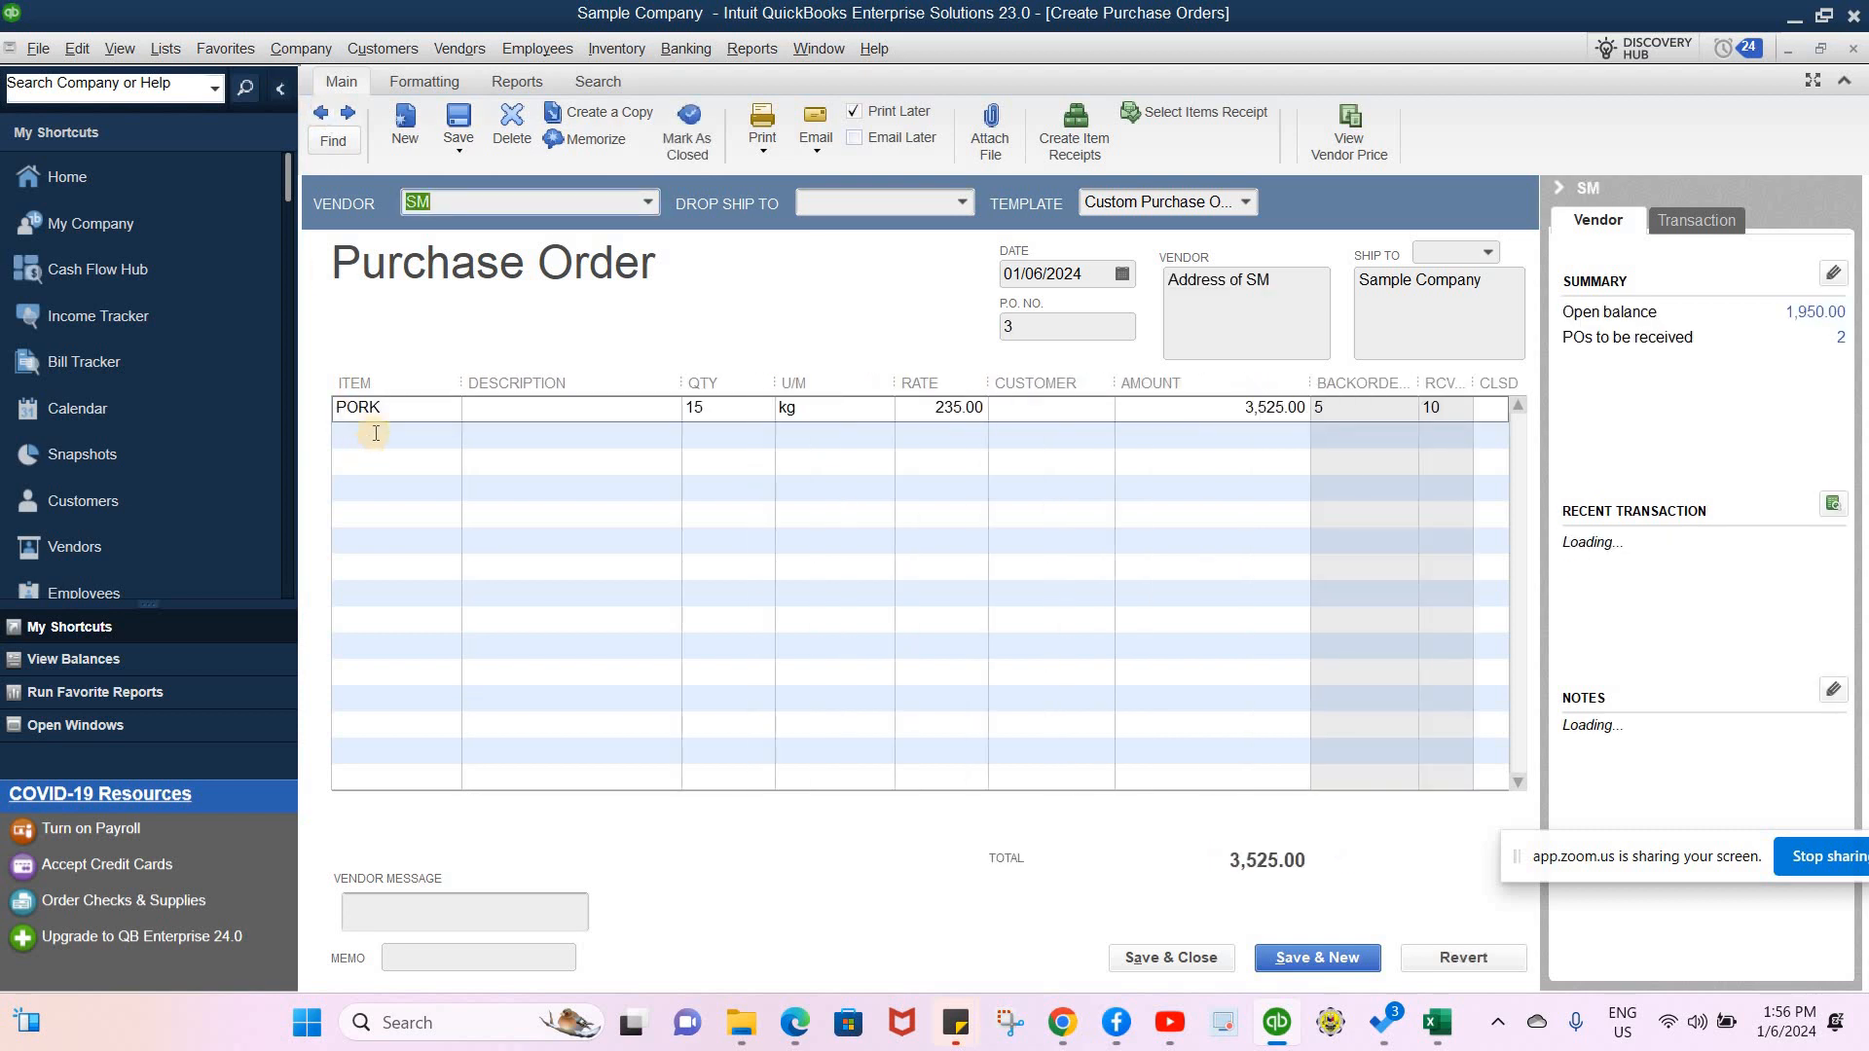
left_click(348, 113)
left_click(348, 113)
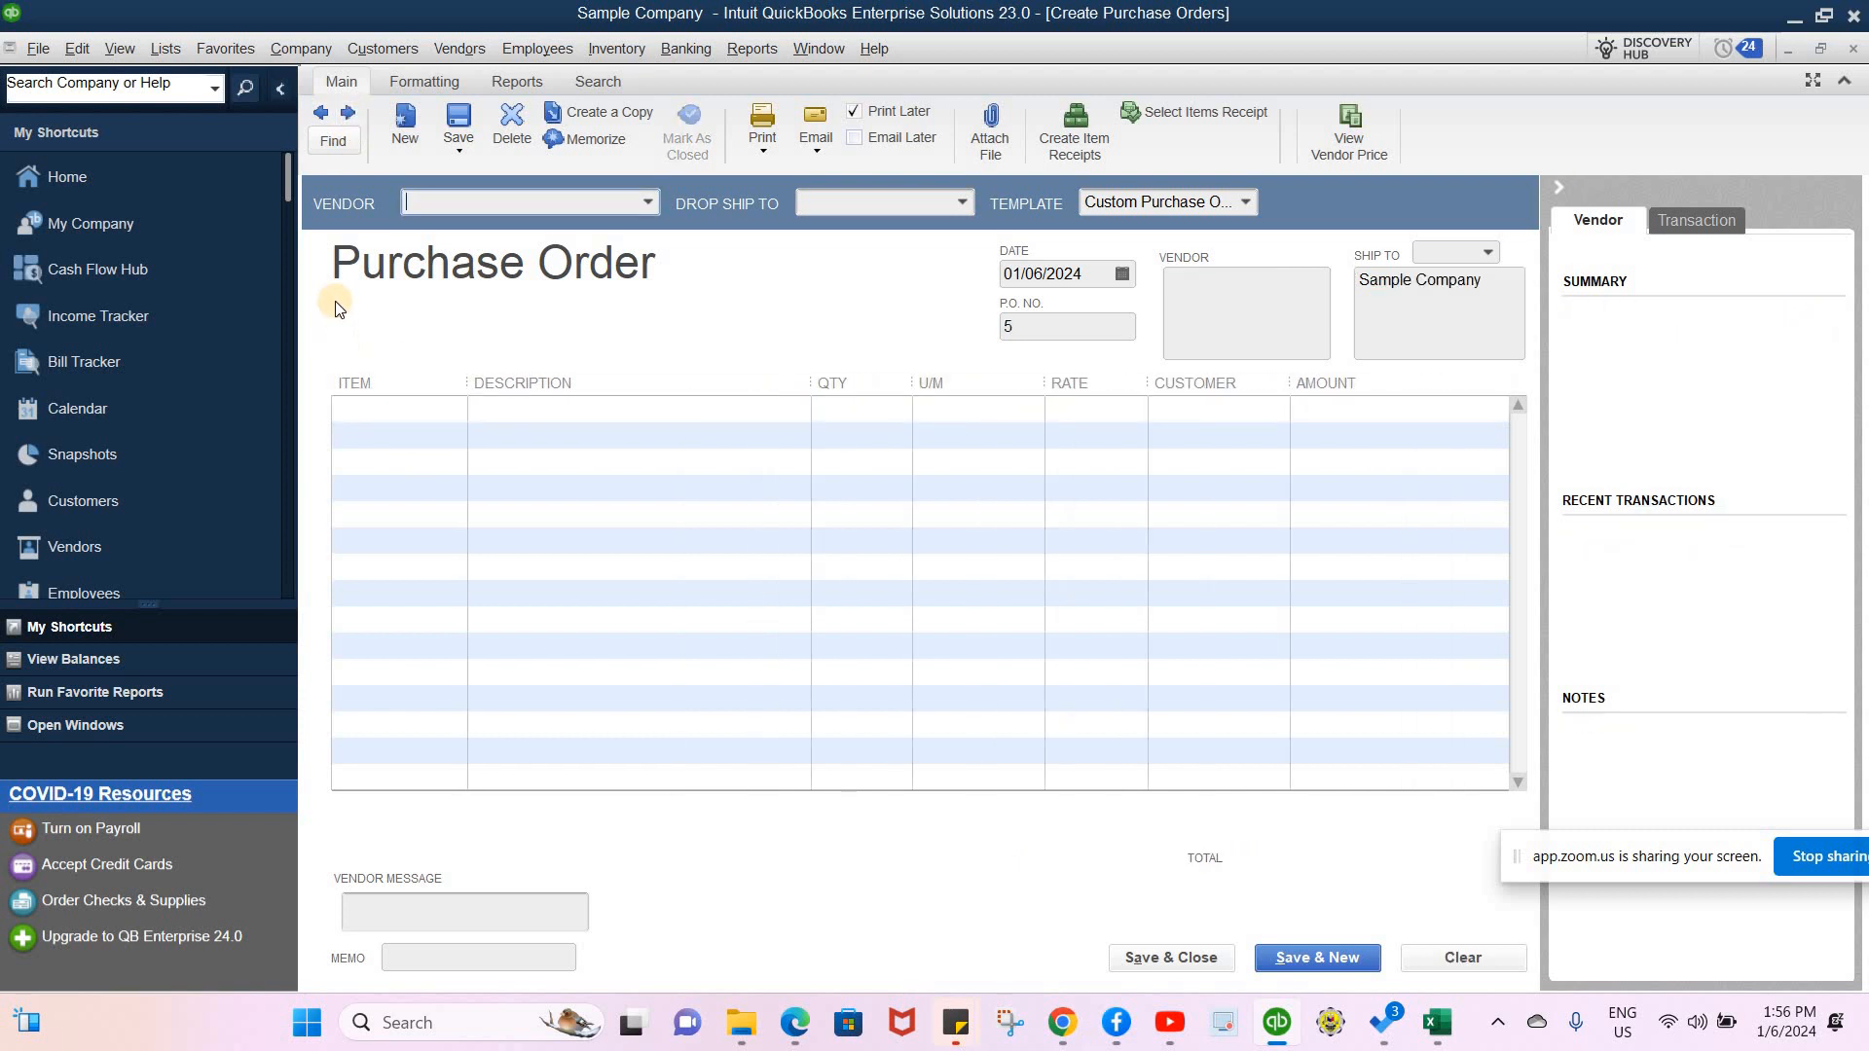
left_click(155, 50)
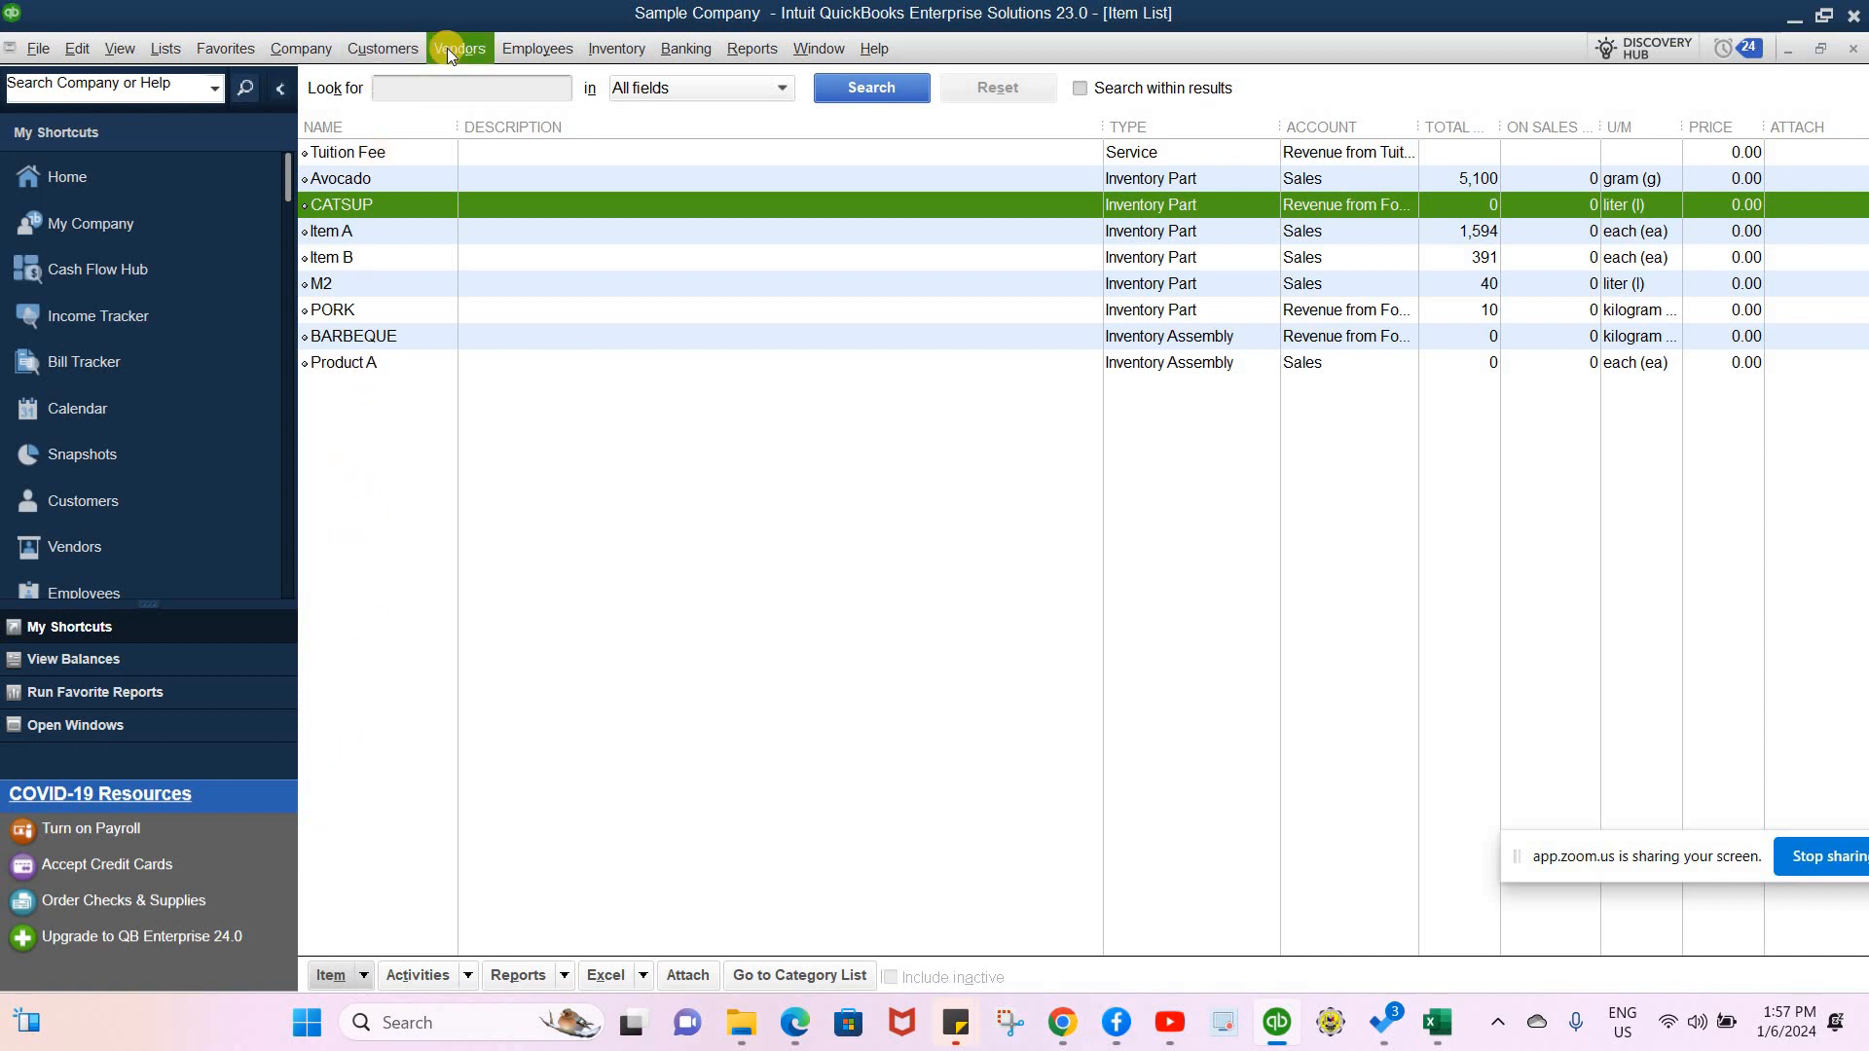
- Open a blank purchase order and look over the items and vendors available for it
left_click(399, 47)
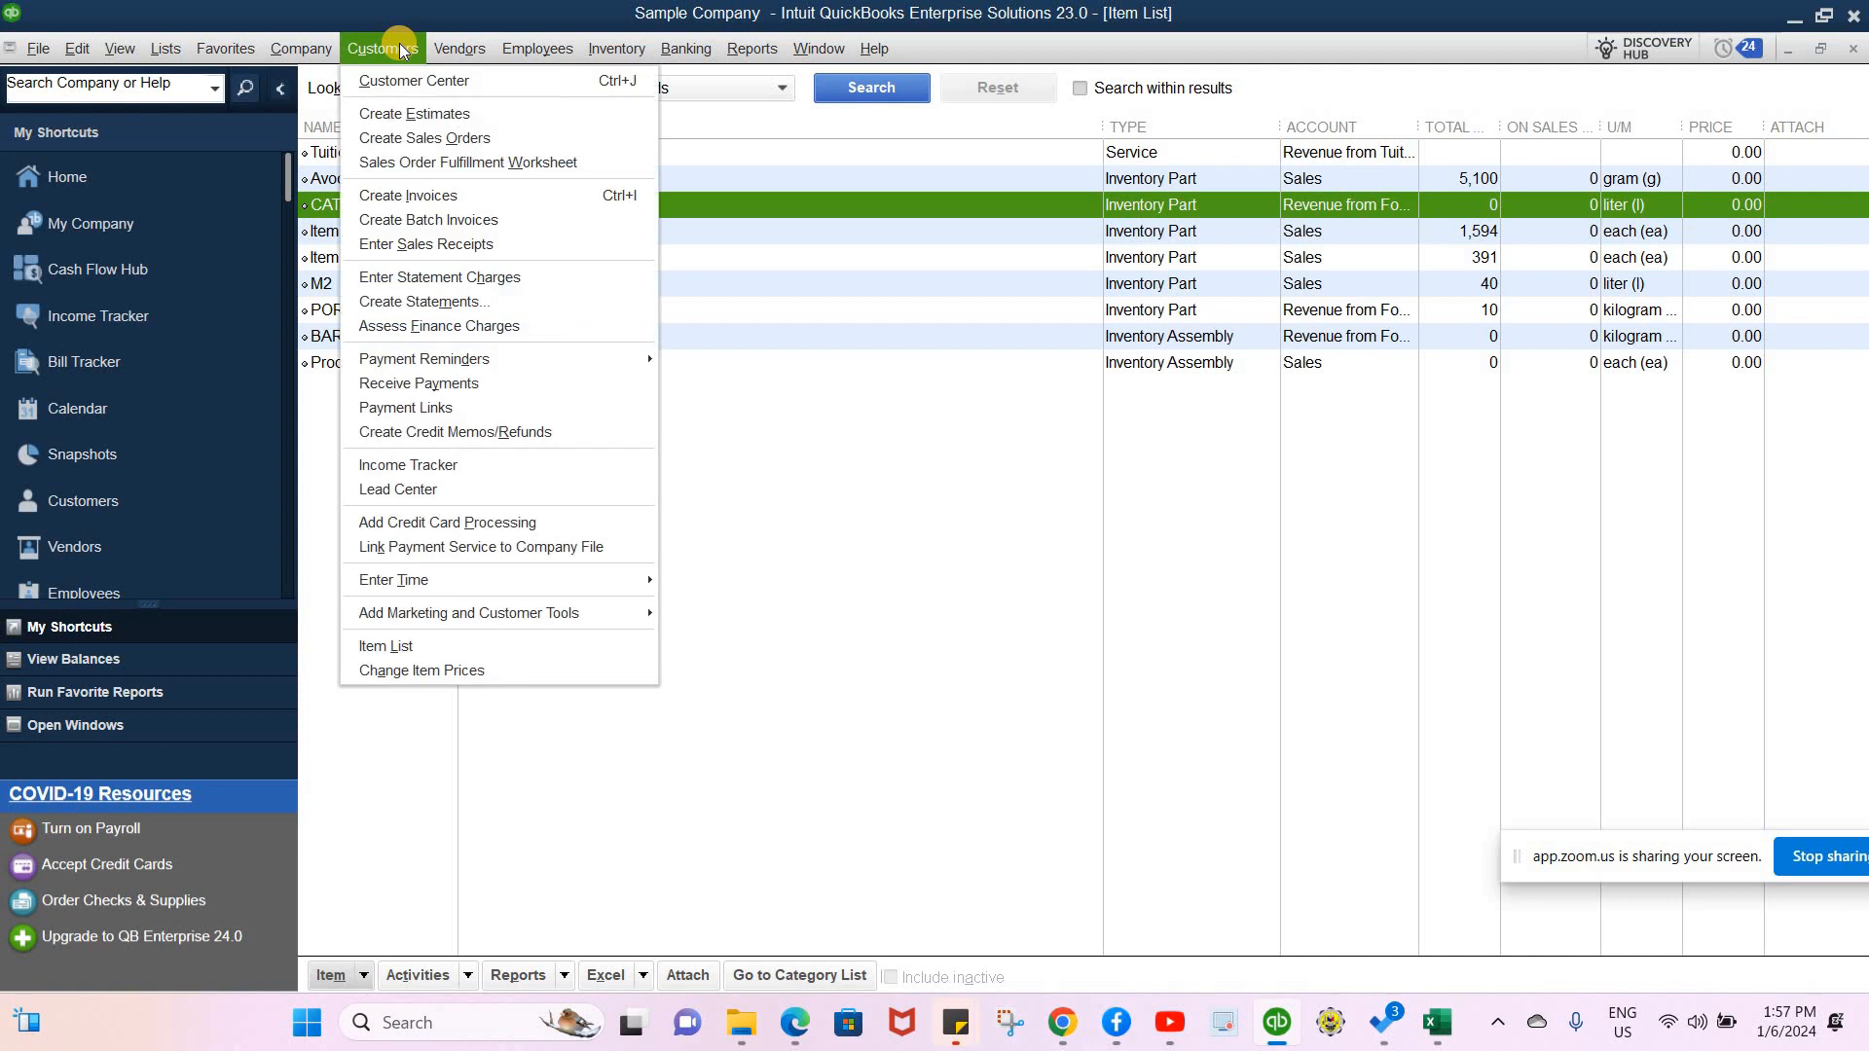
mouse_move(448, 49)
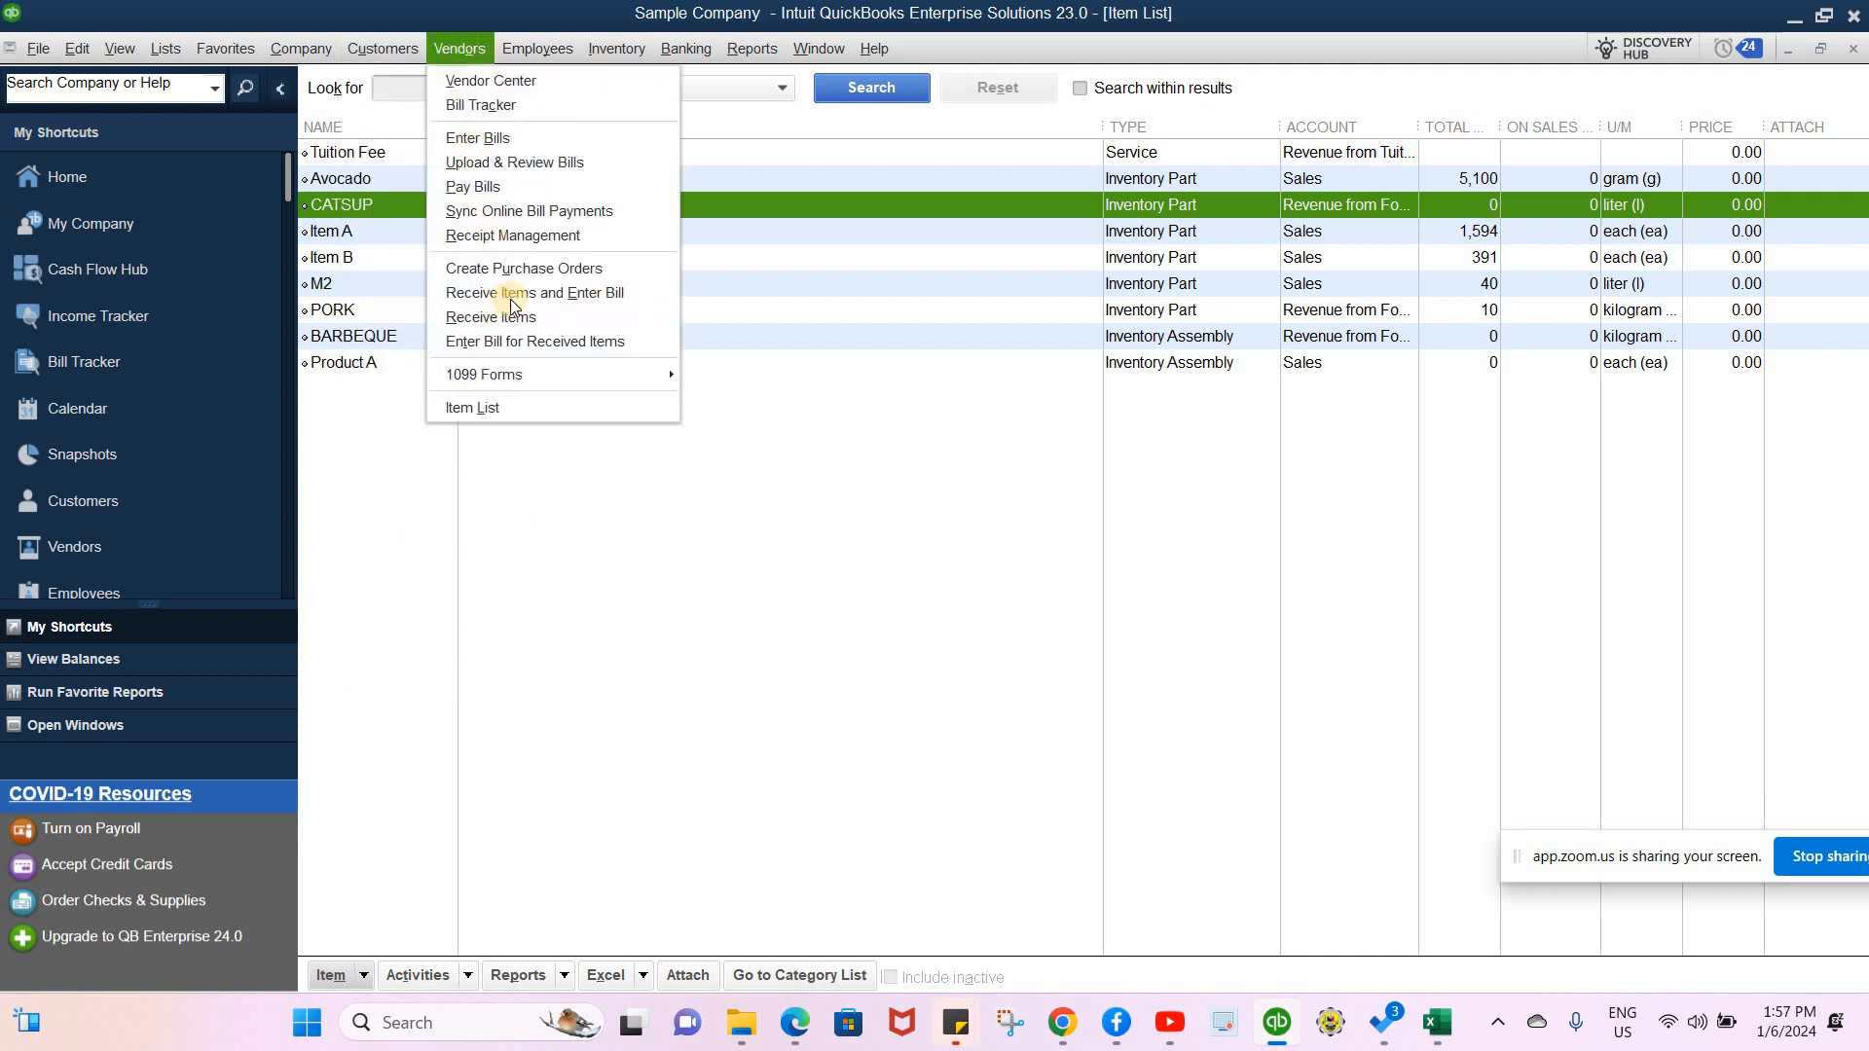
left_click(528, 270)
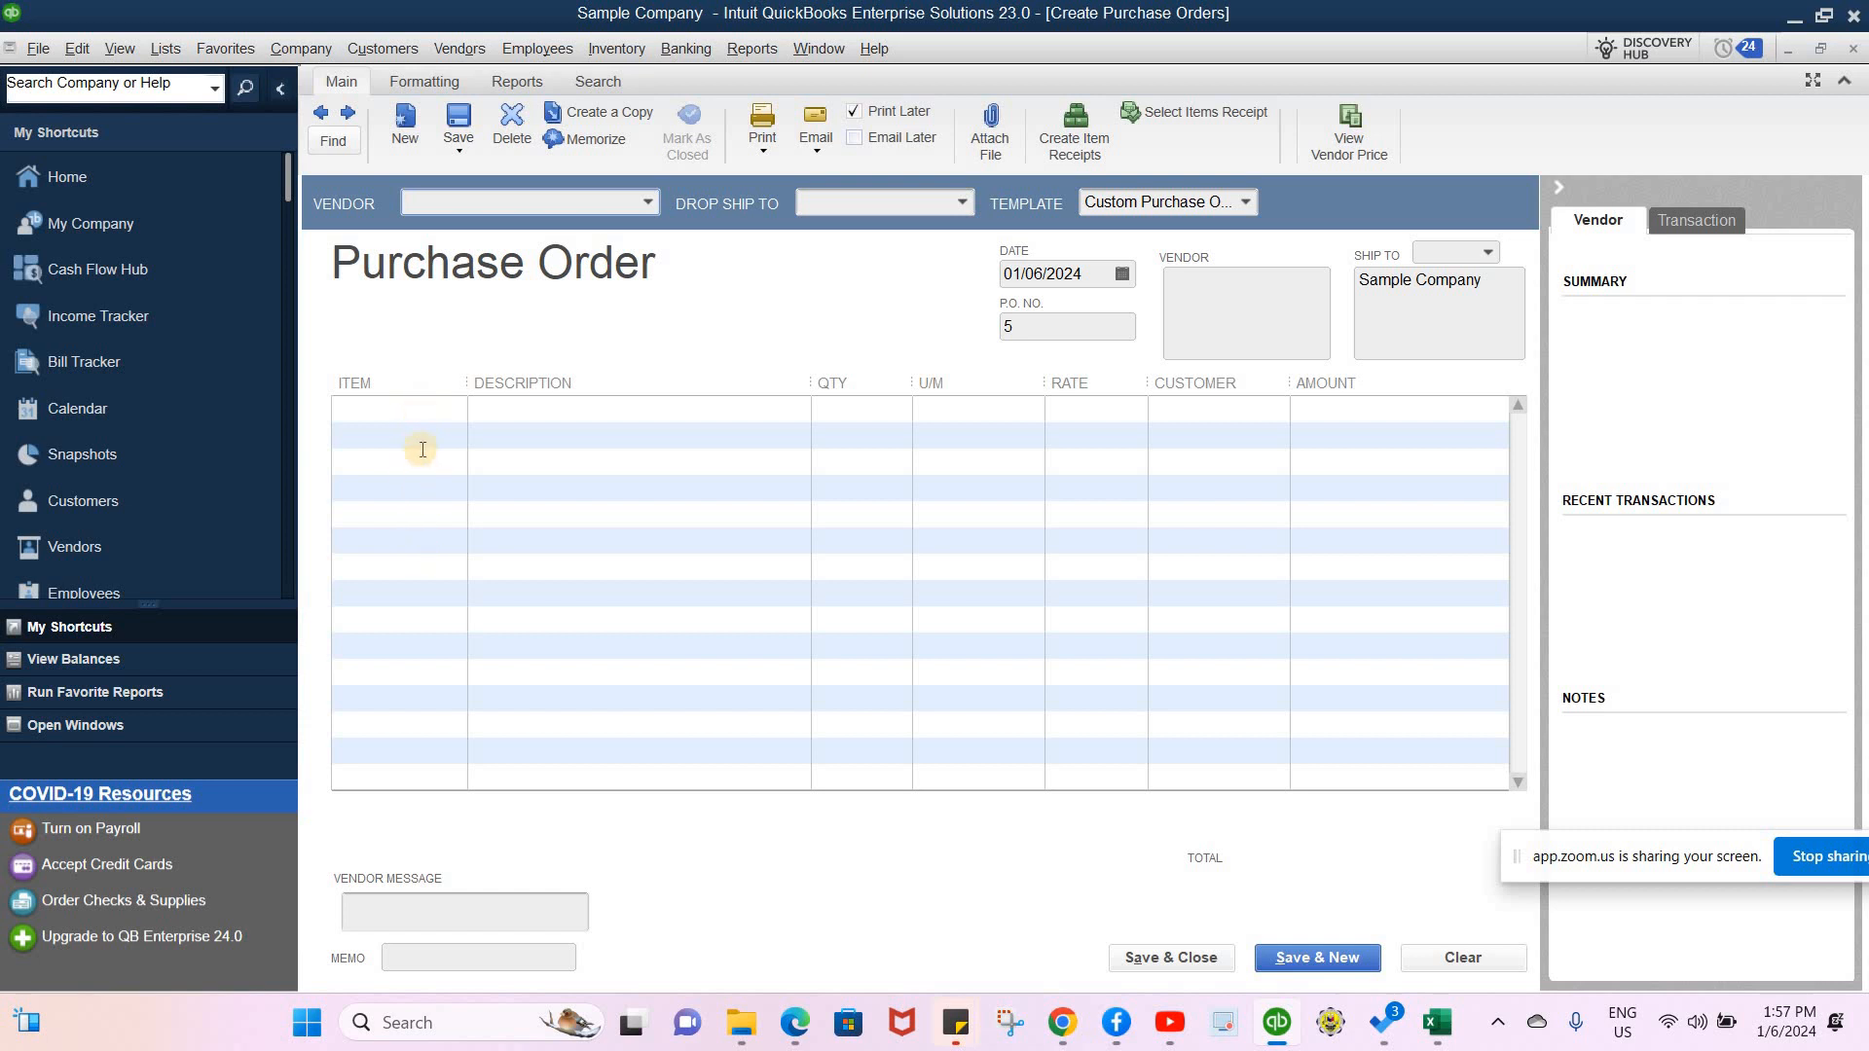
left_click(427, 425)
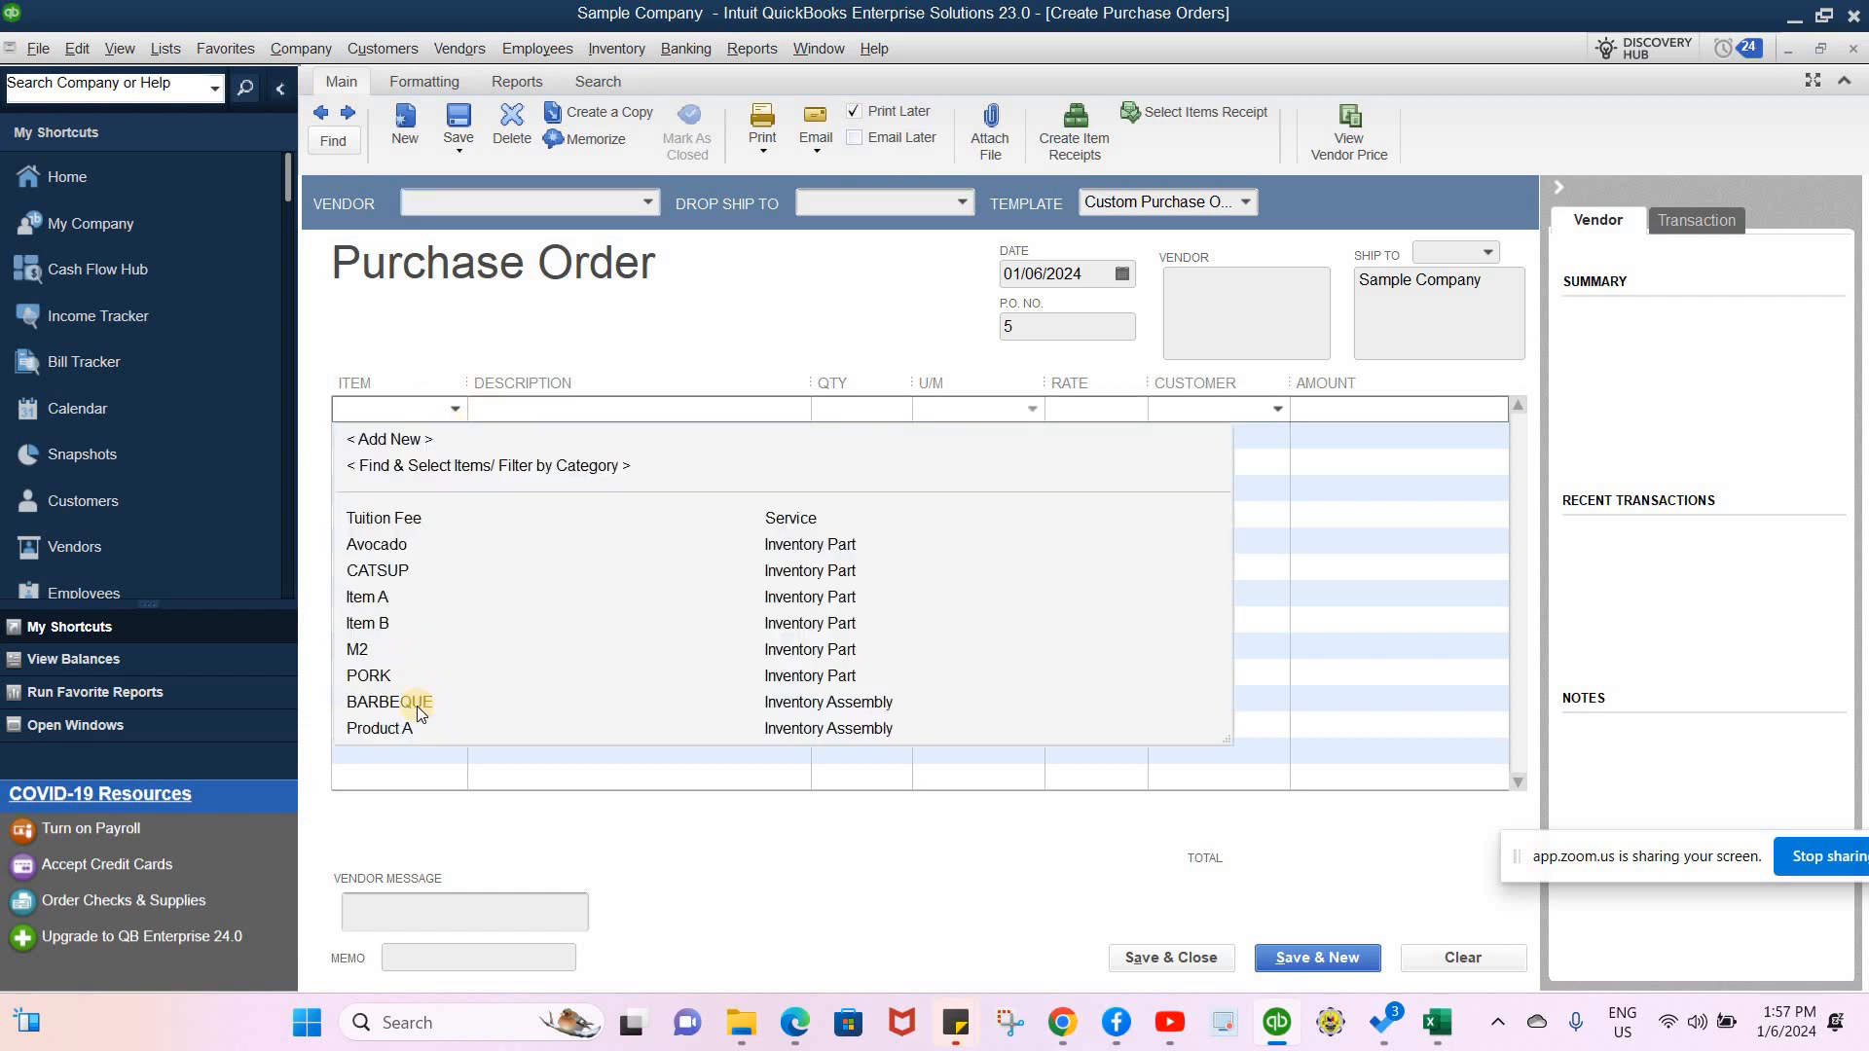
left_click(669, 292)
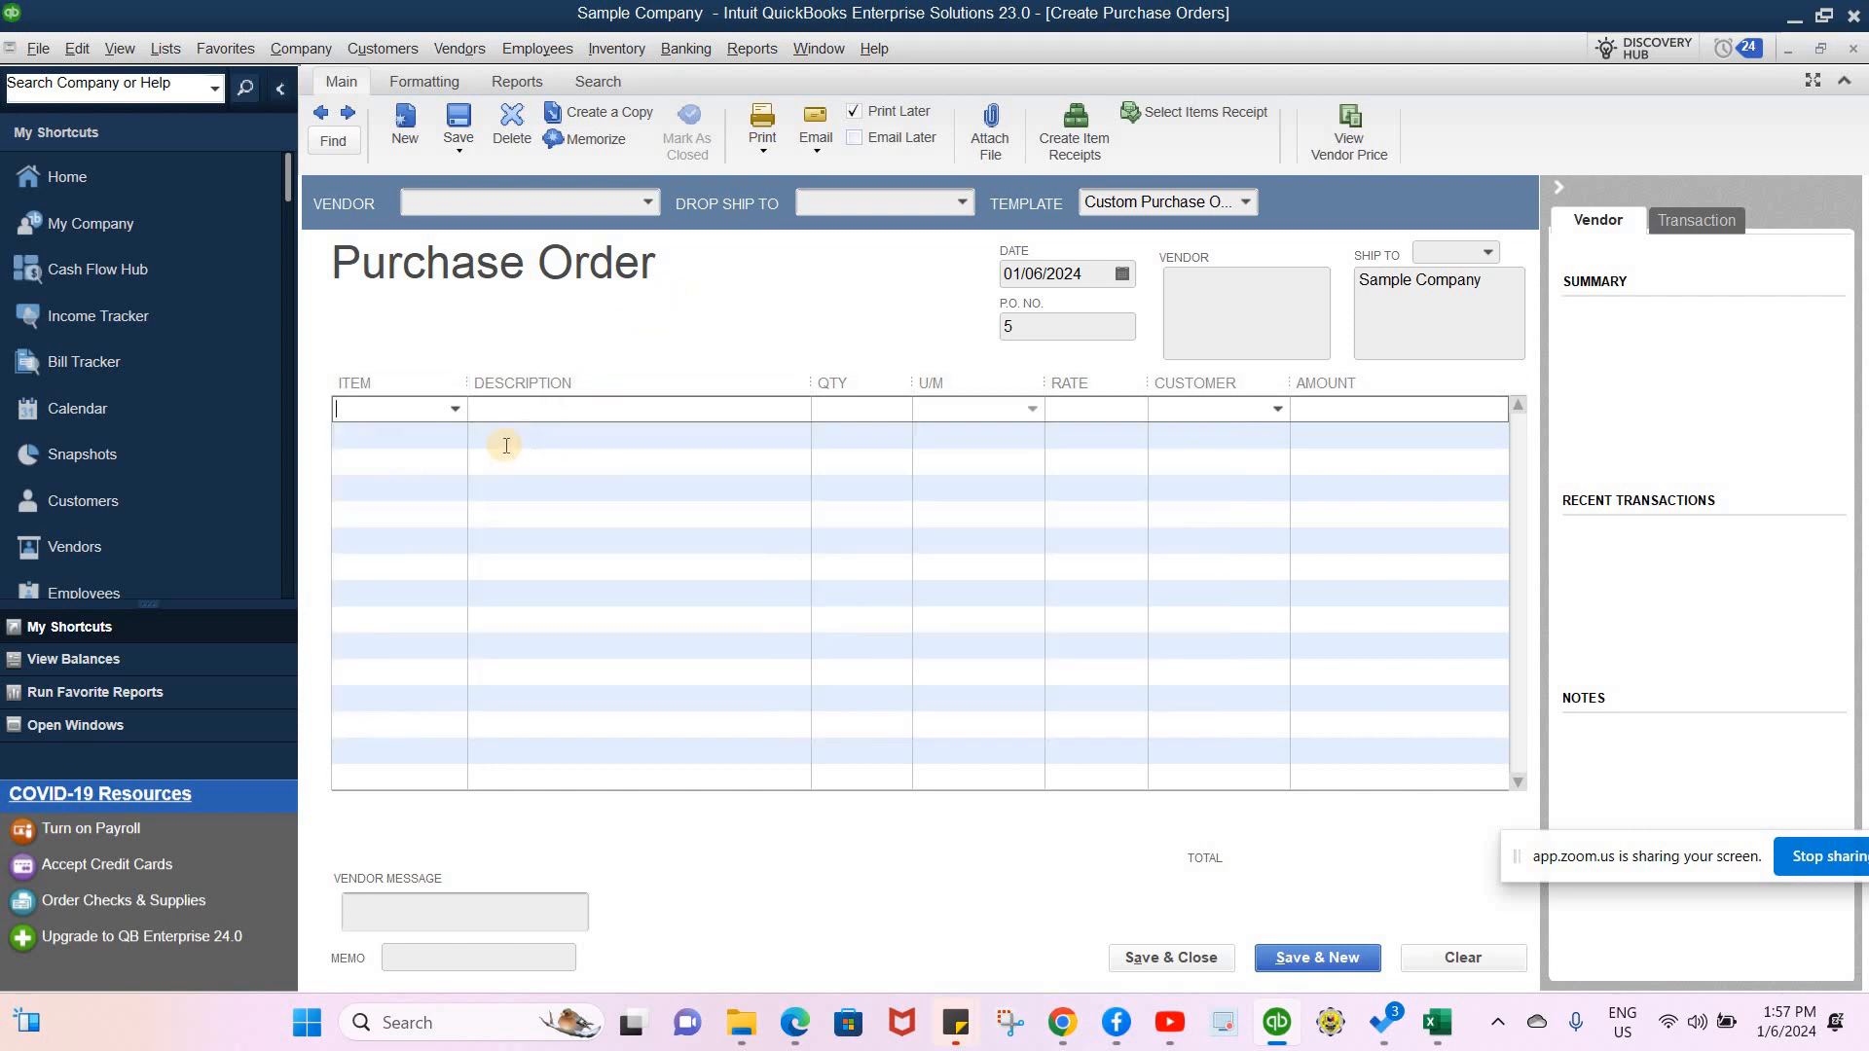
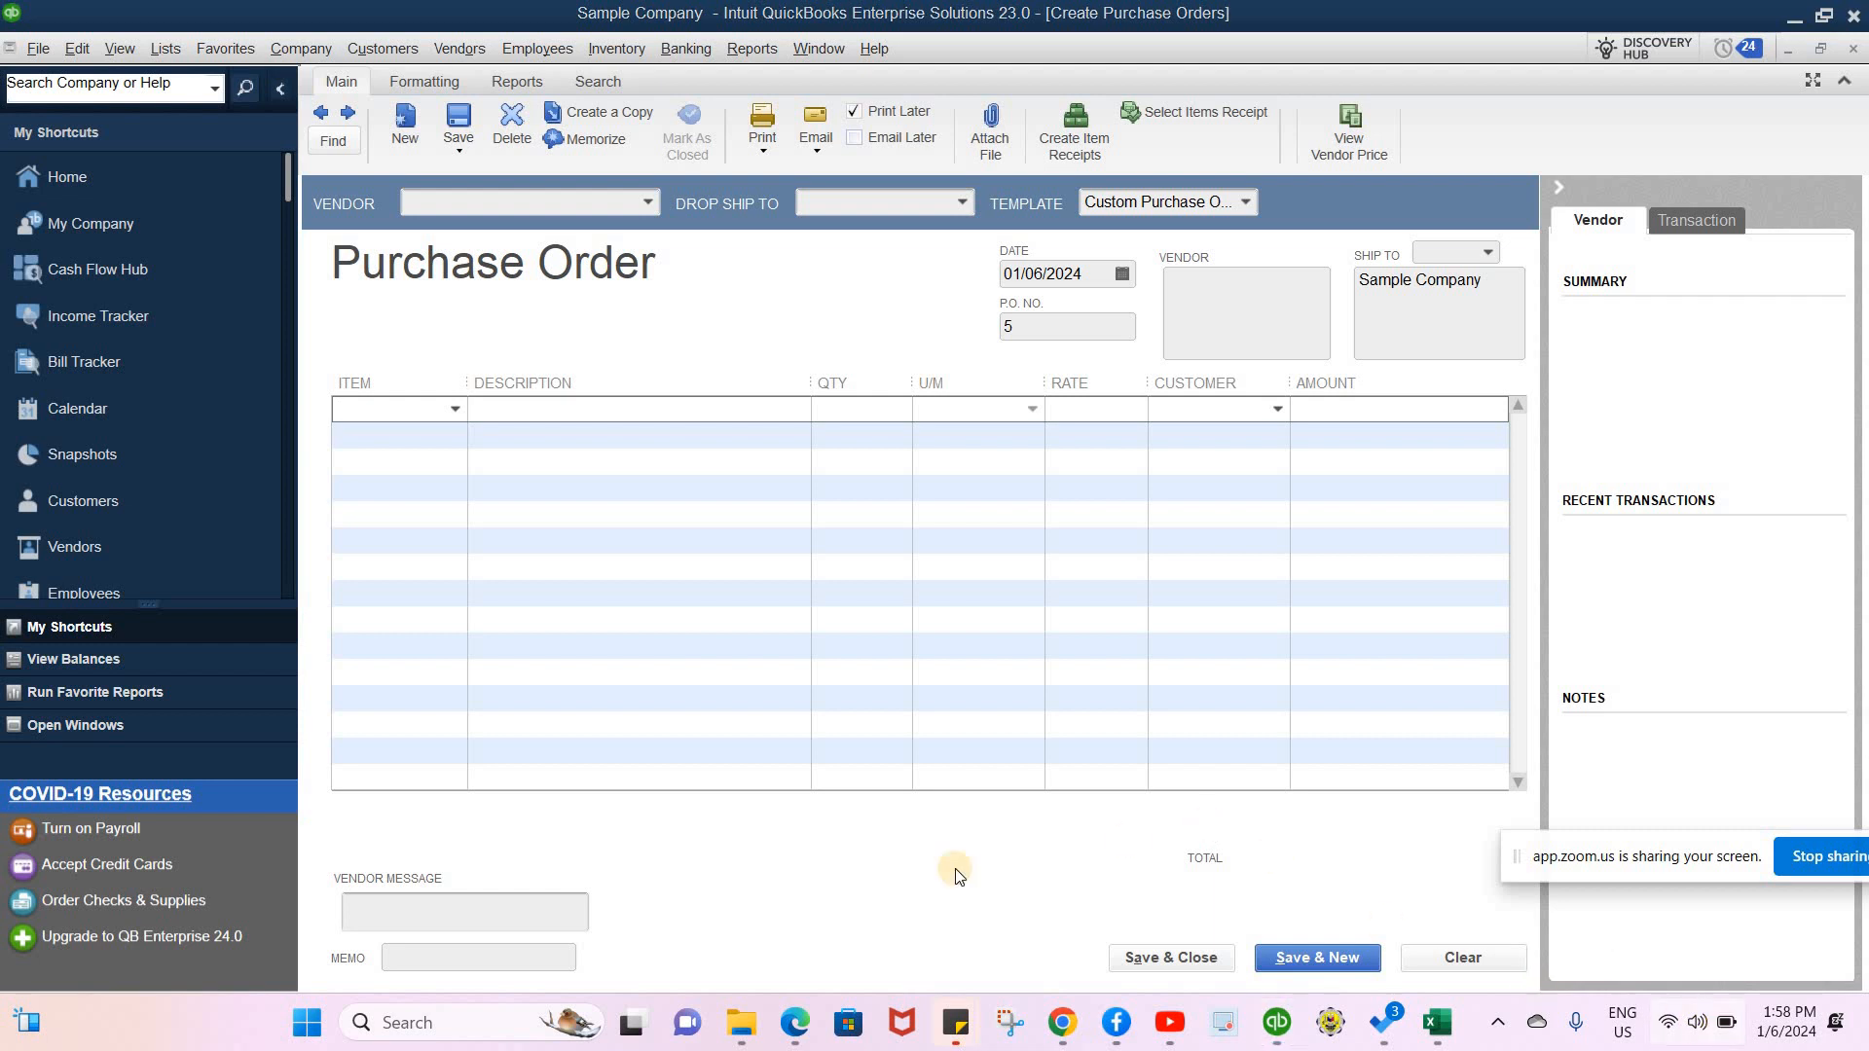
left_click(850, 867)
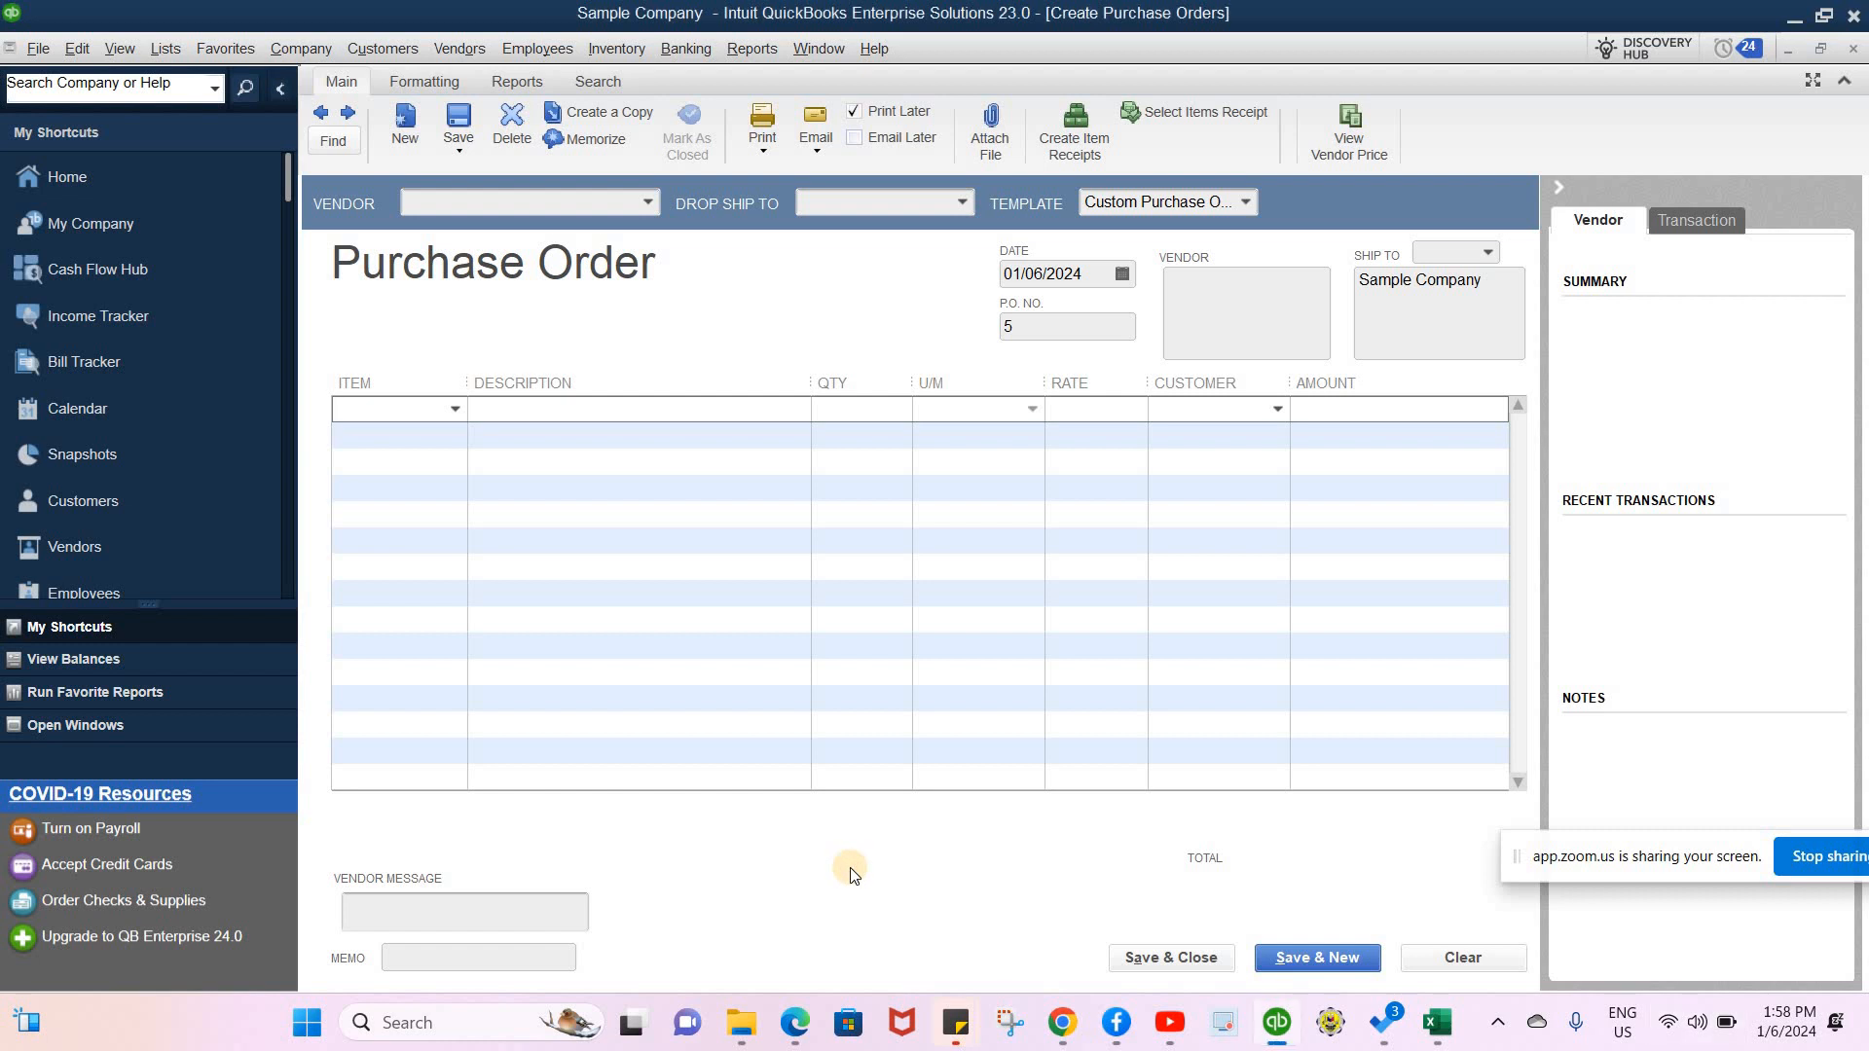
left_click(648, 203)
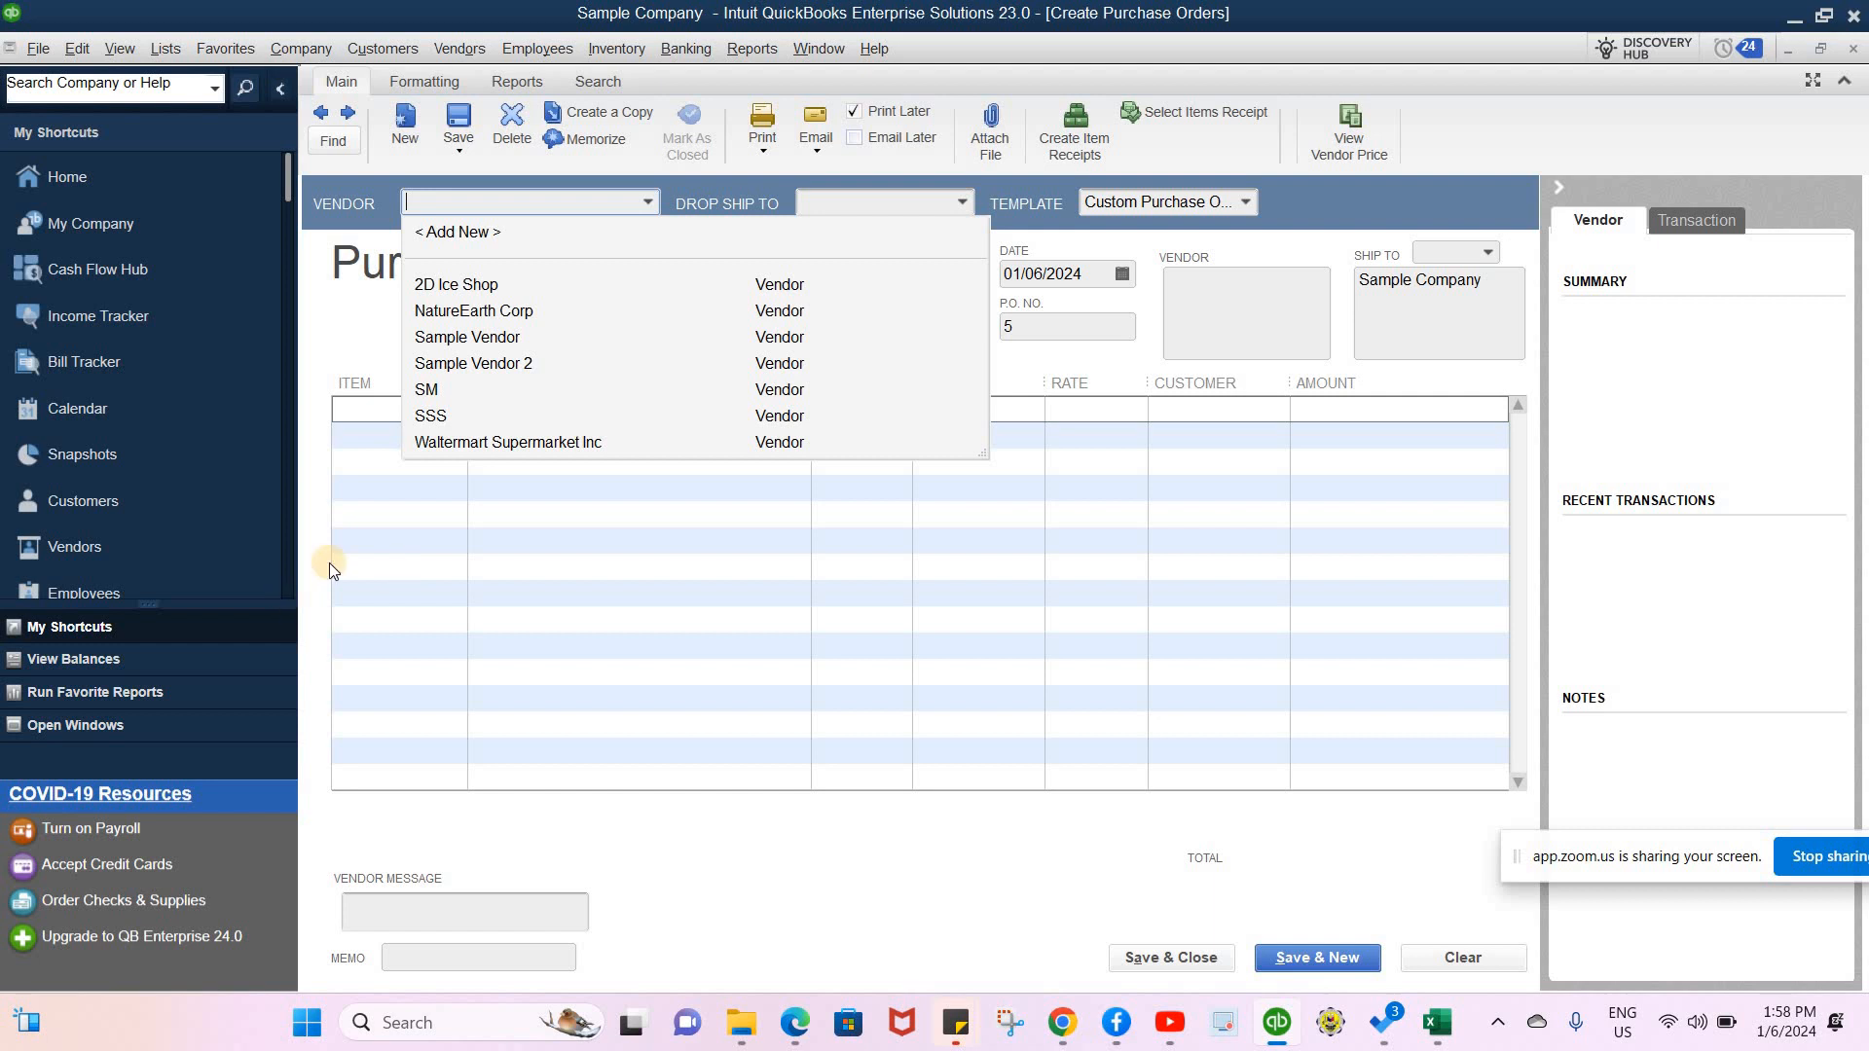
left_click(331, 315)
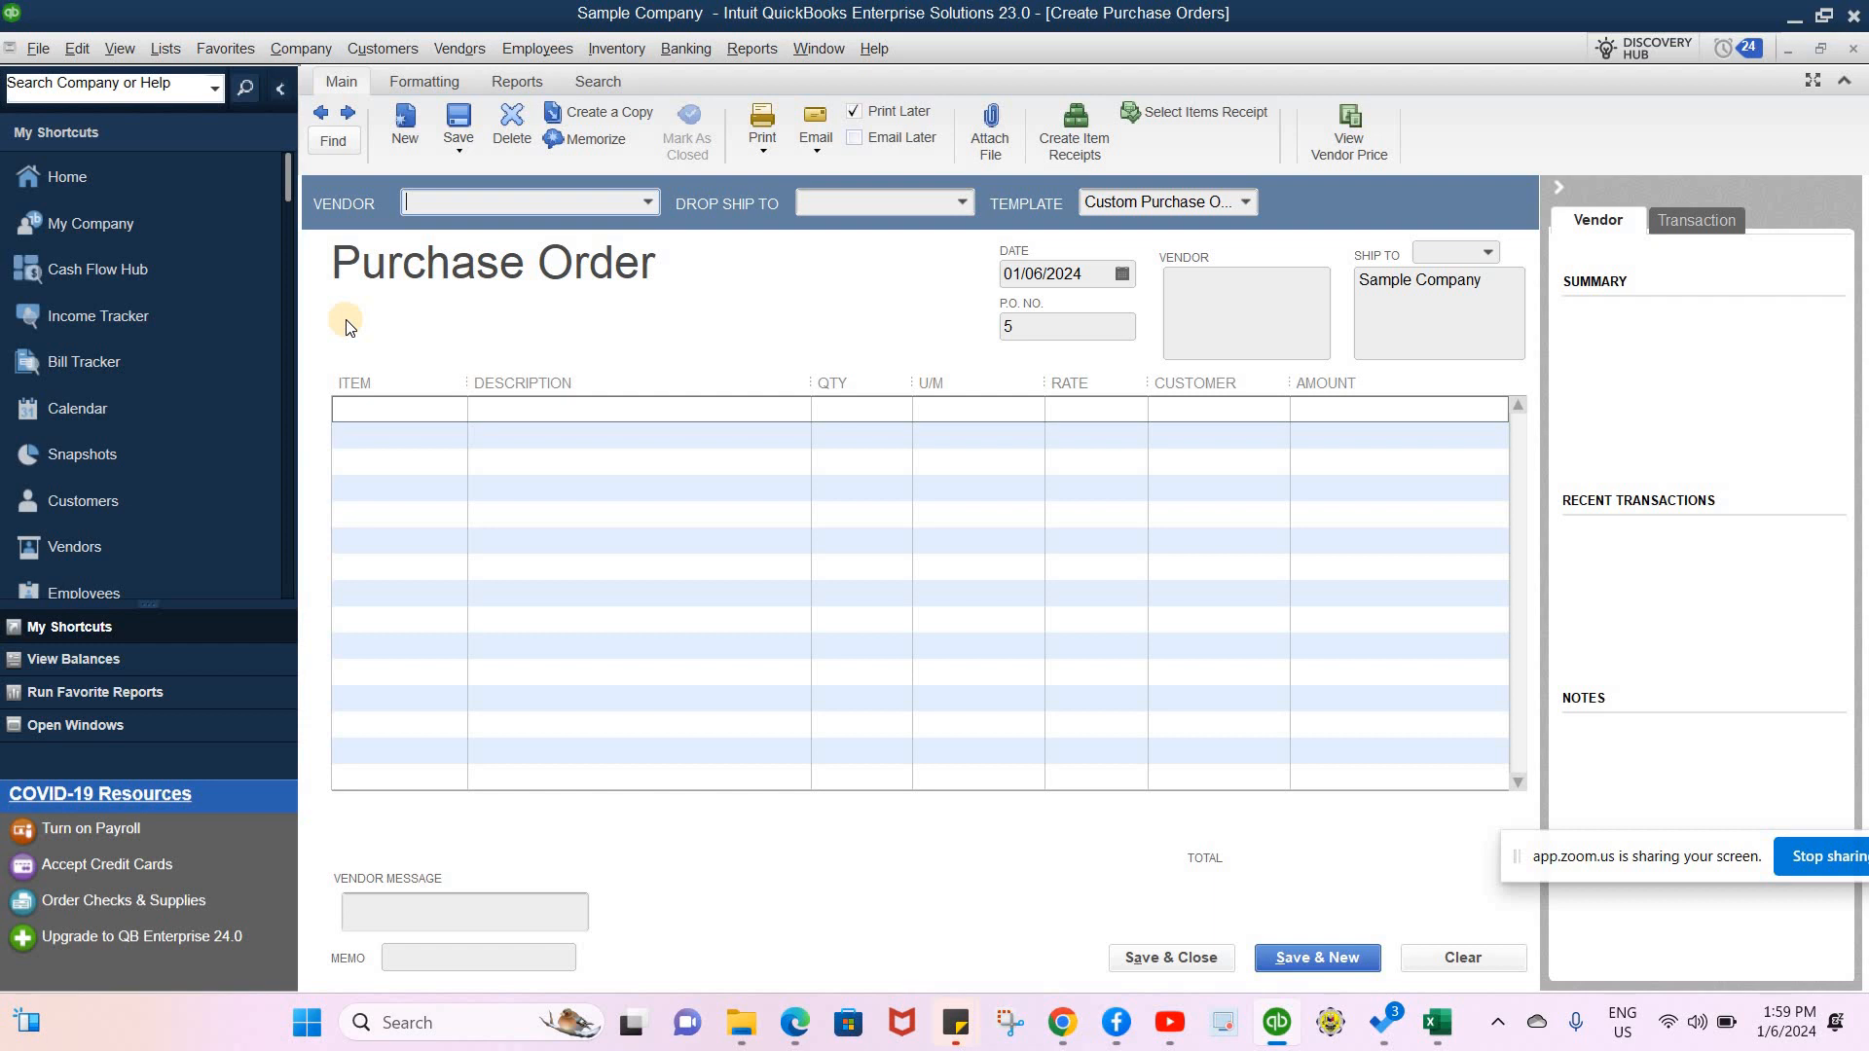
- Check the item list quantities and review the ordered quantity on SM's CATSUP purchase order from the Vendor Center
left_click(165, 49)
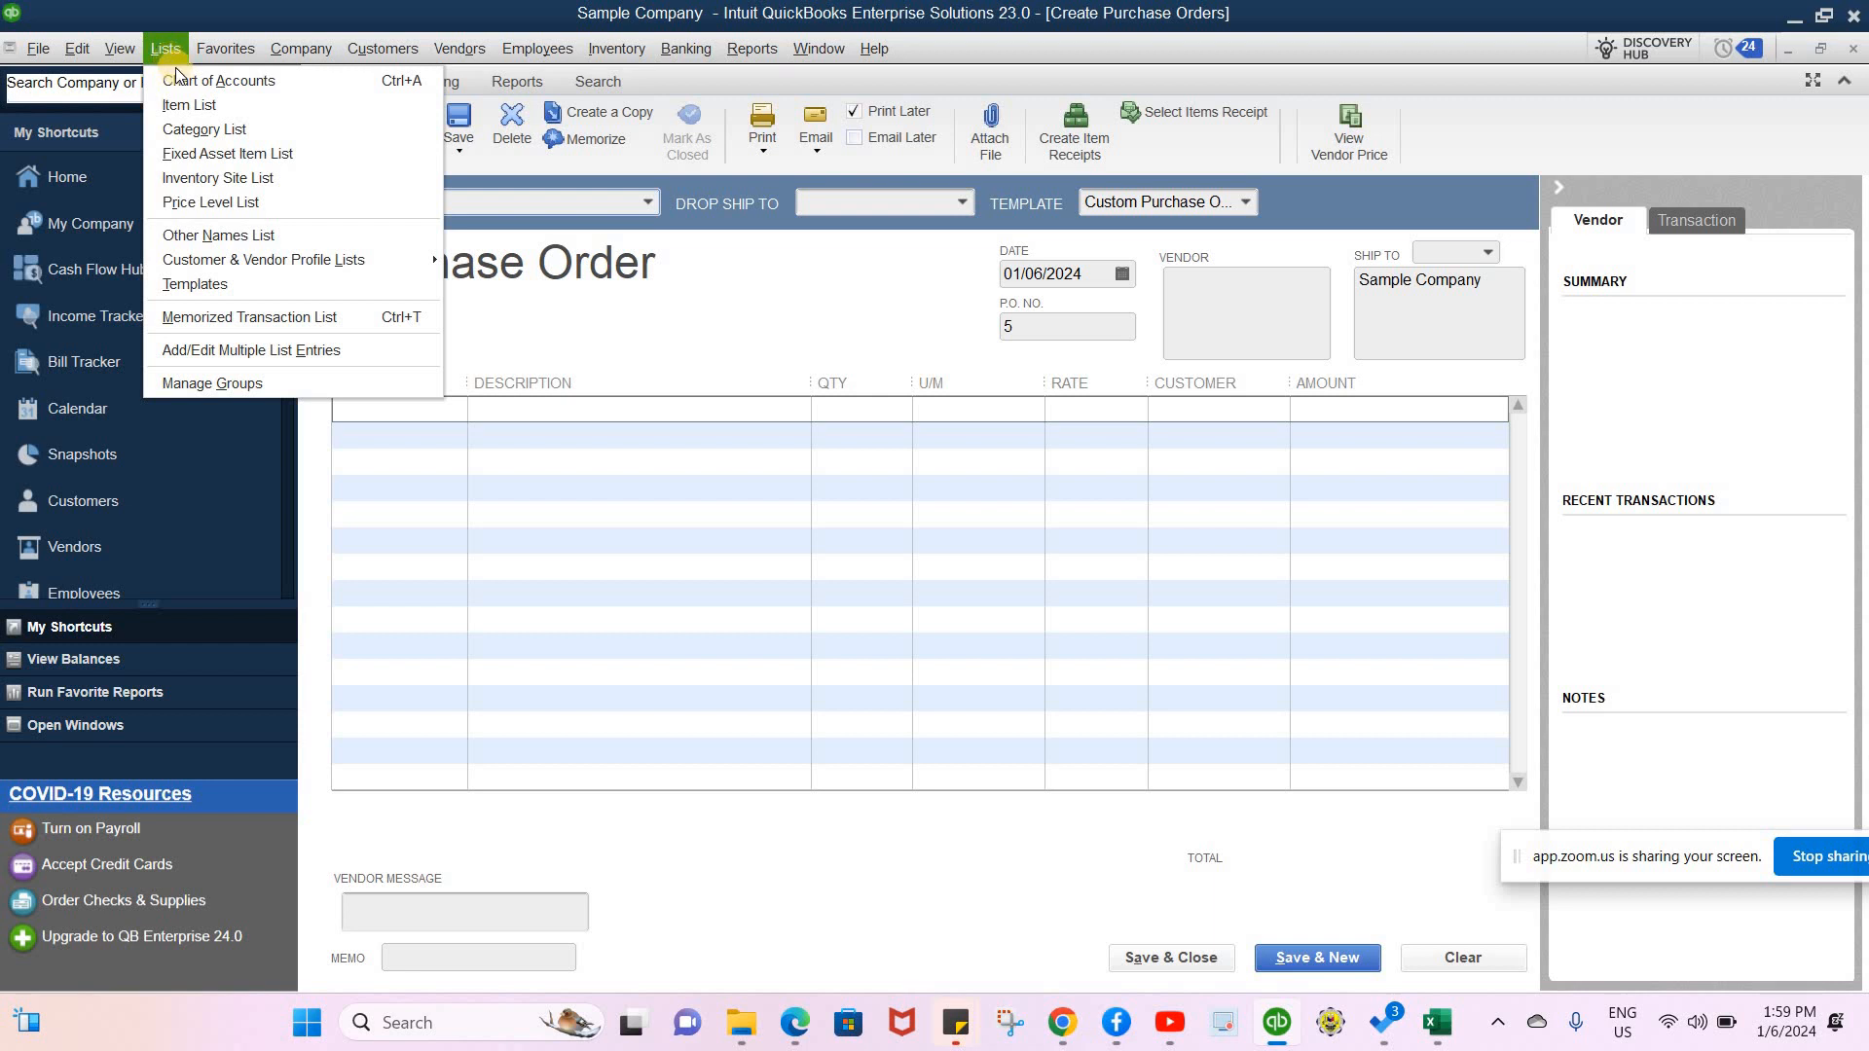
left_click(206, 107)
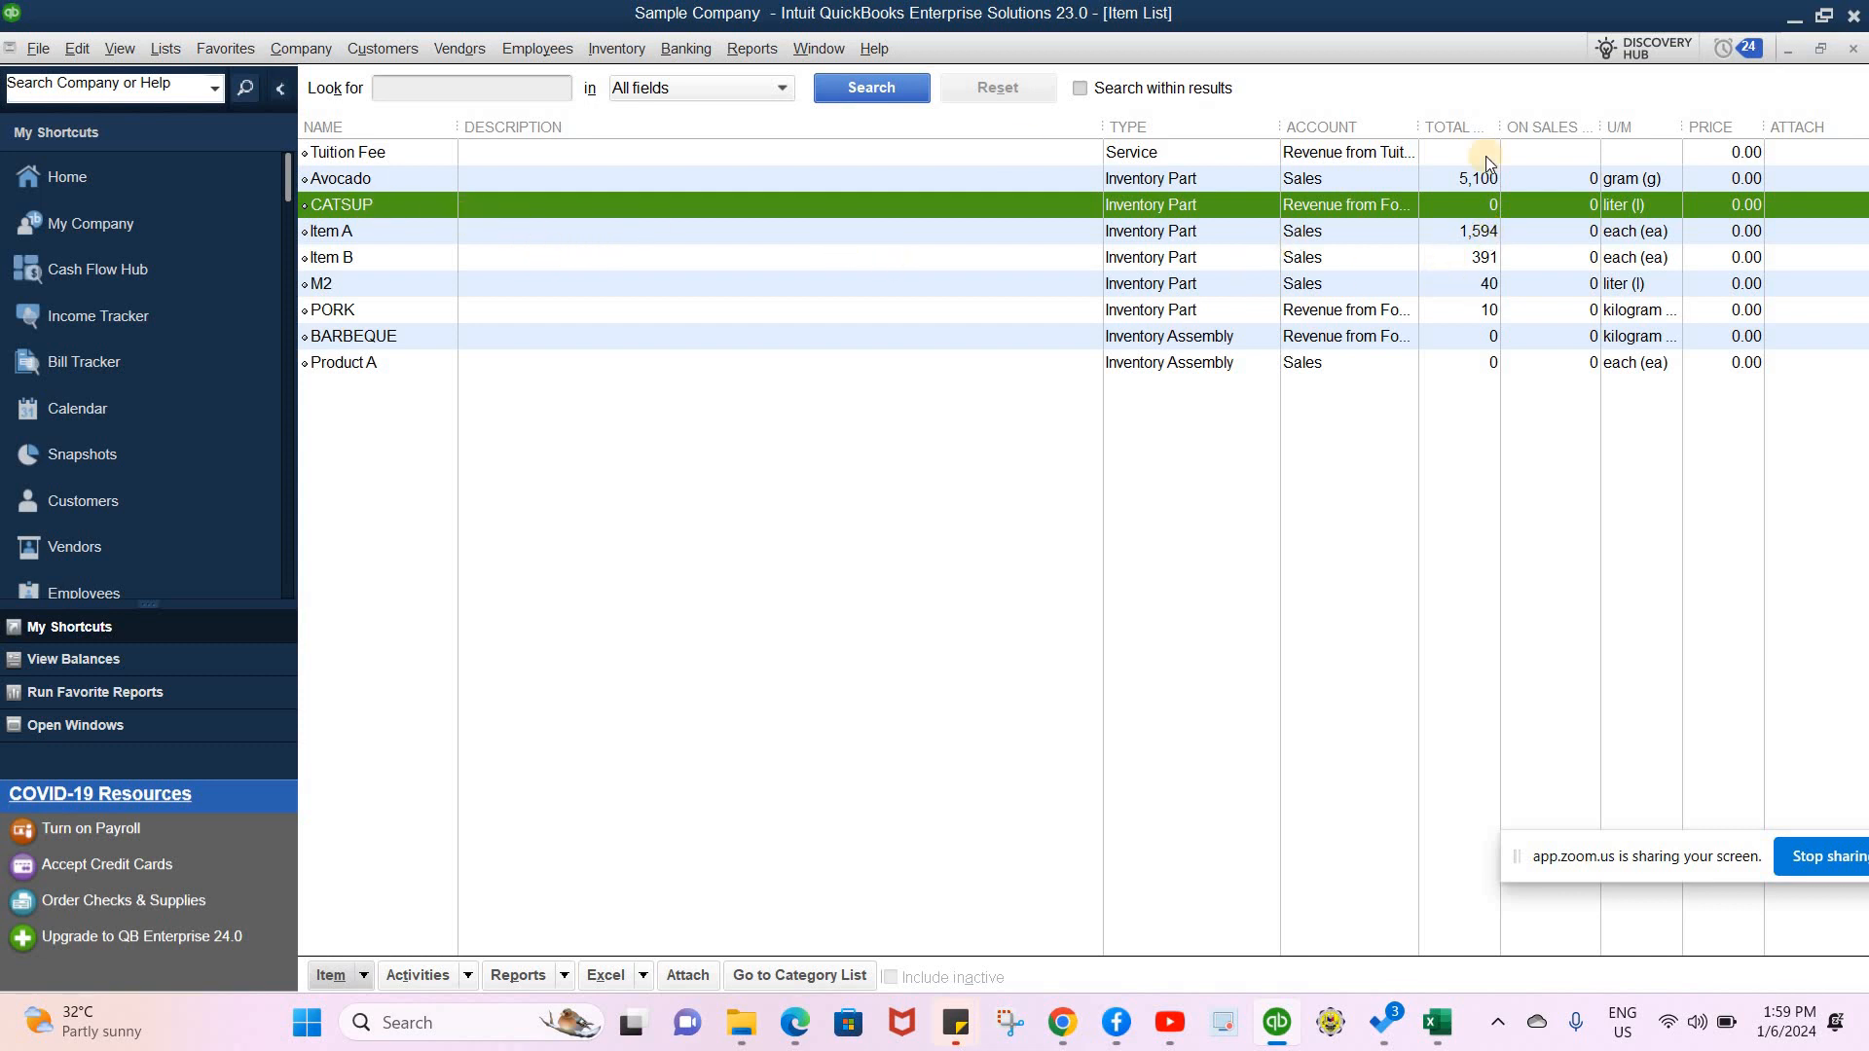
left_click(454, 48)
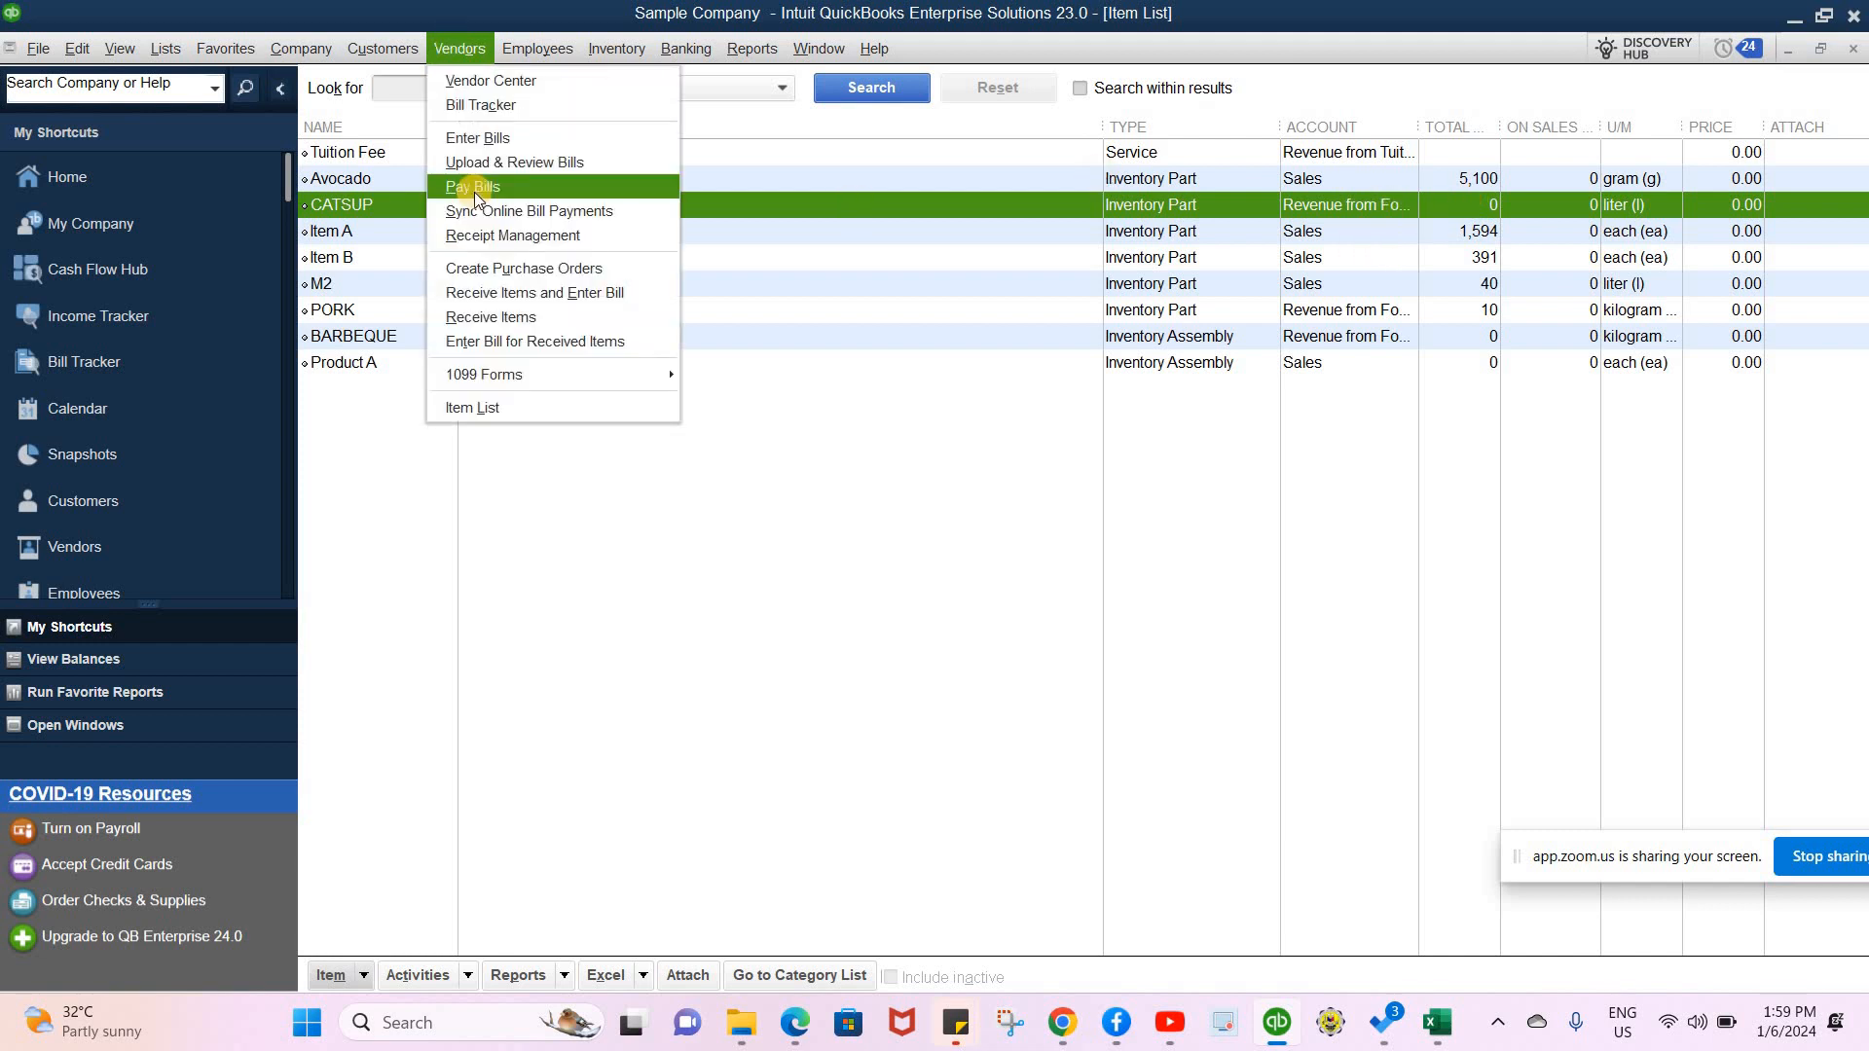
left_click(503, 85)
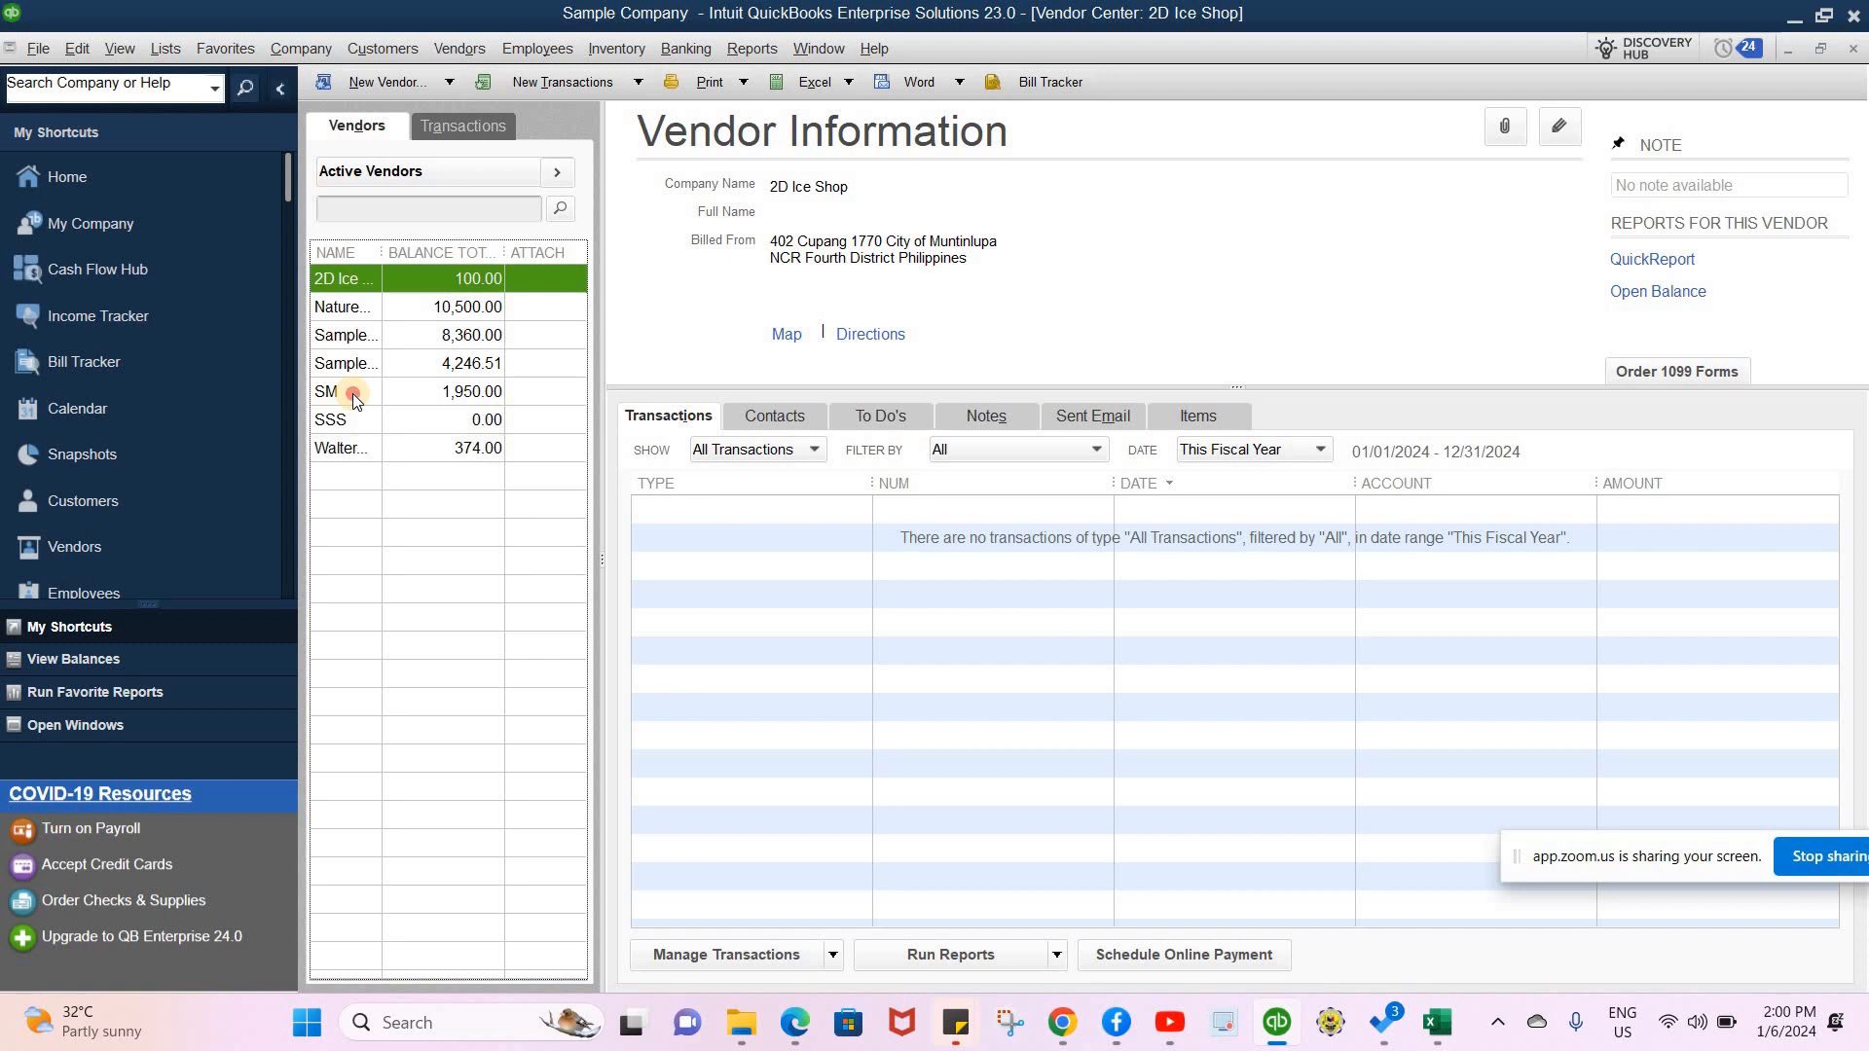
left_click(351, 391)
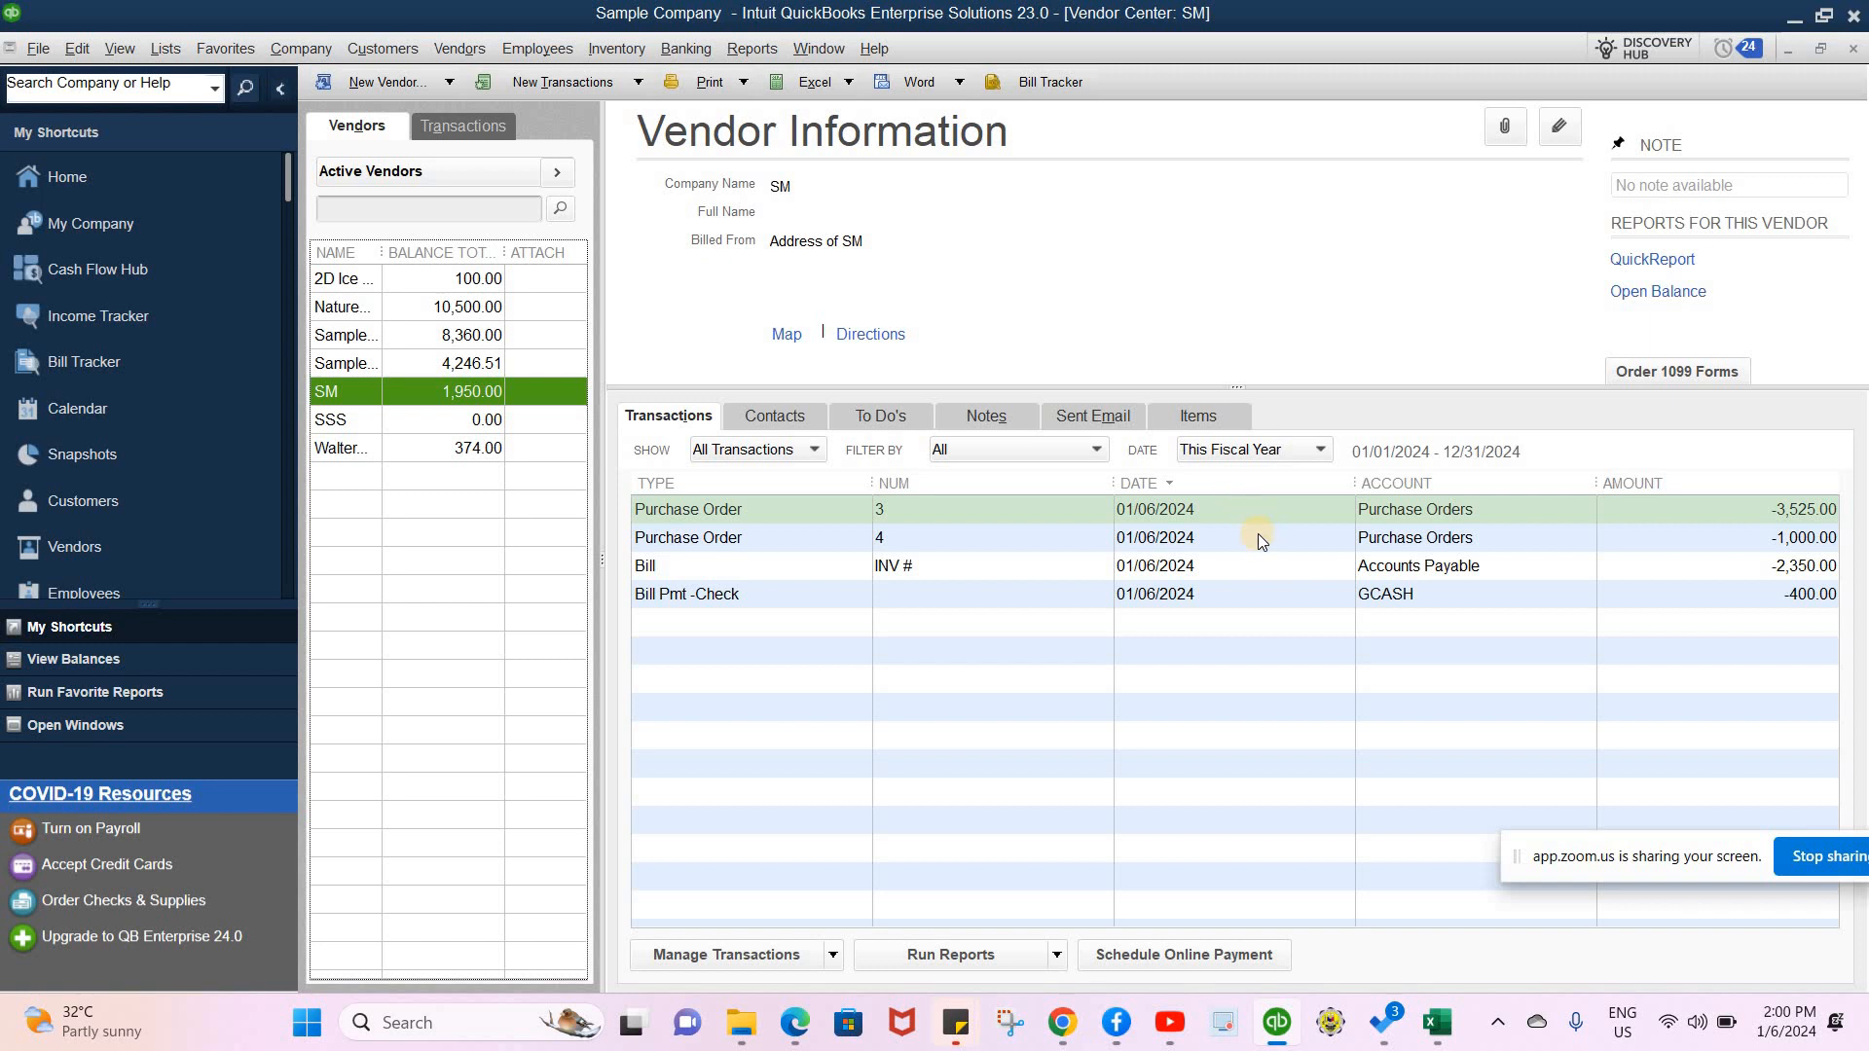
double_click(1257, 537)
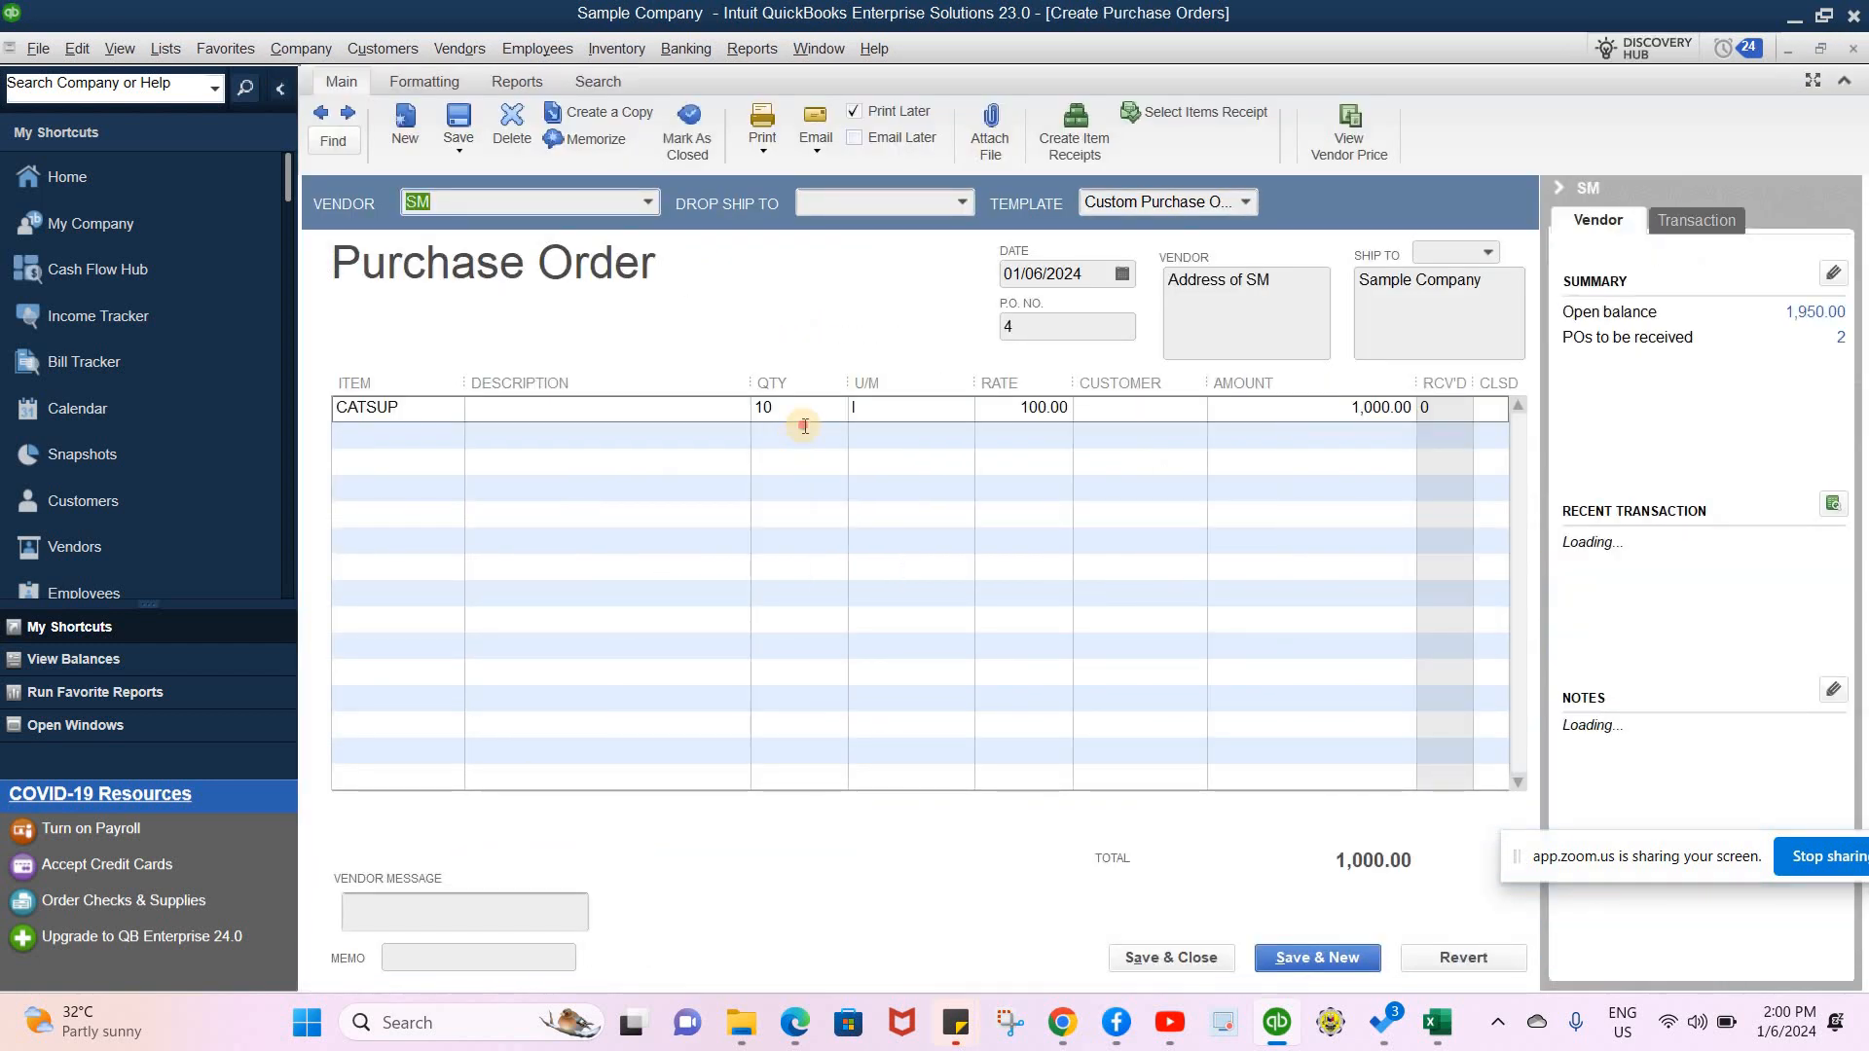
left_click(802, 430)
left_click(823, 407)
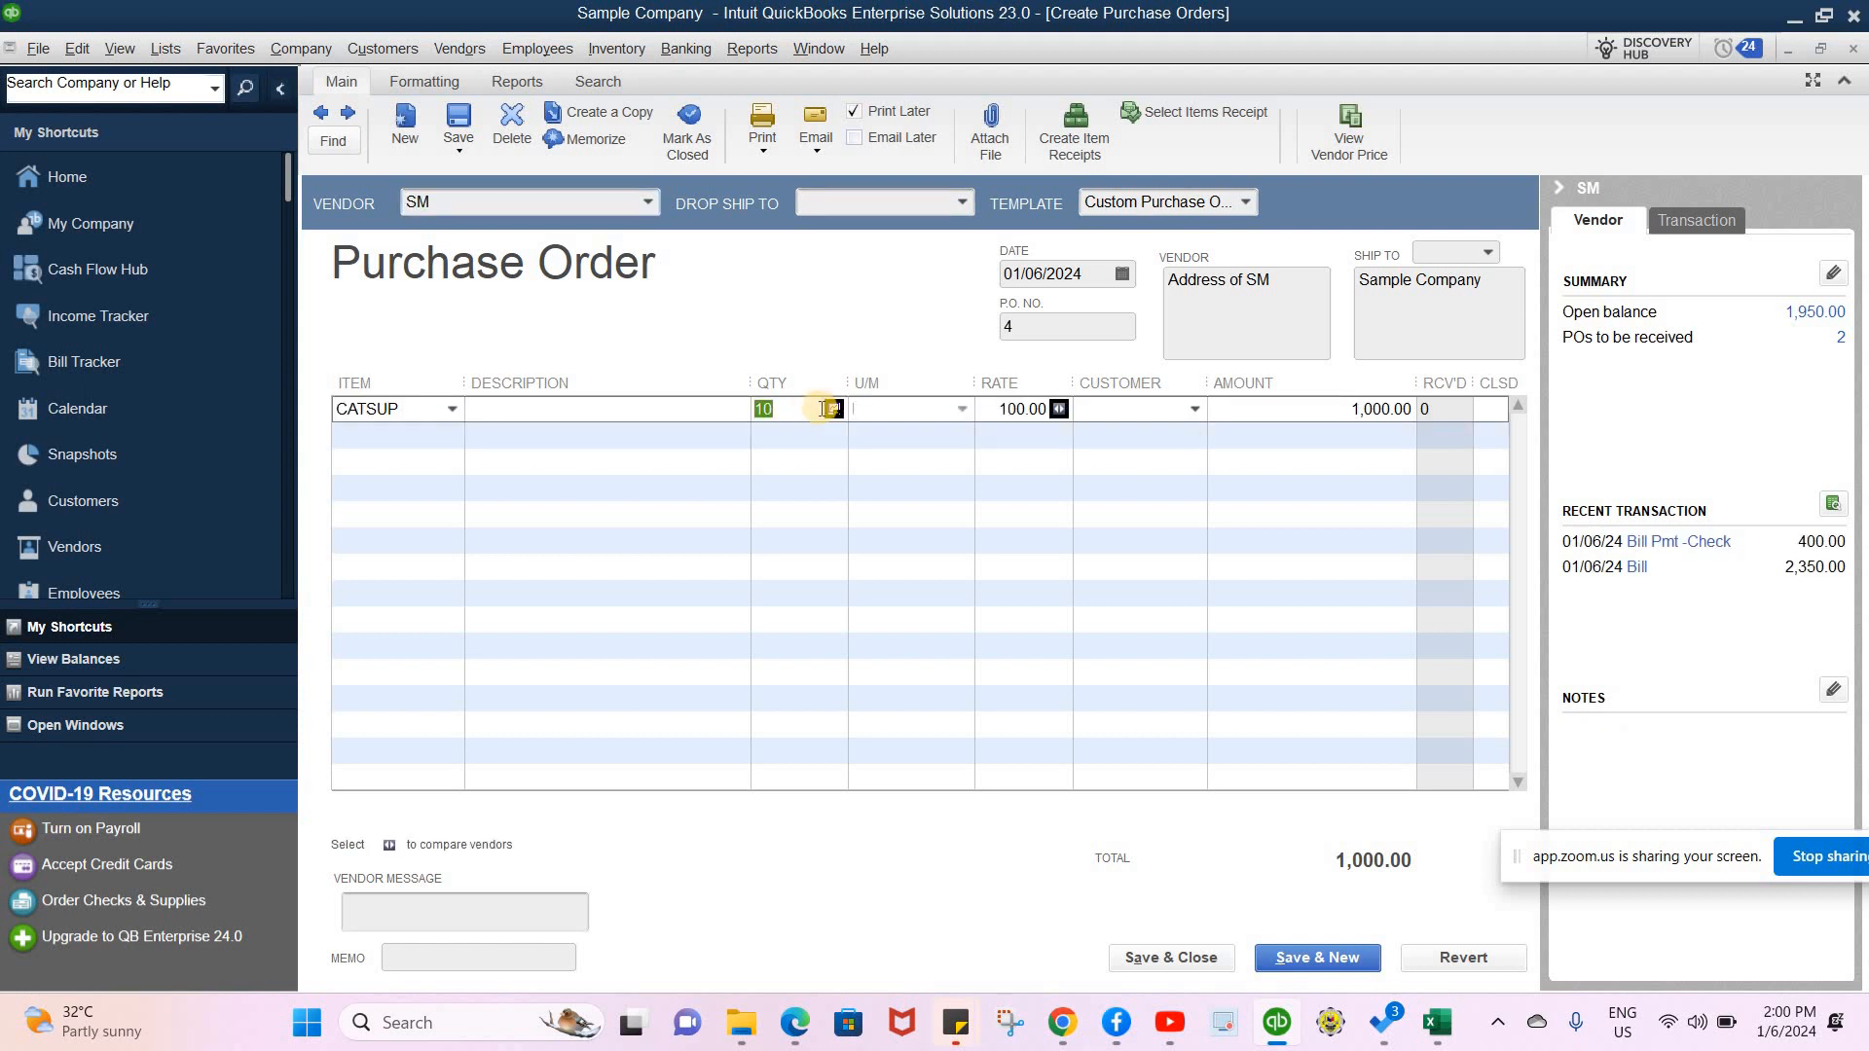
left_click_drag(807, 407, 693, 407)
- Start a bill for inventory received from SM and try to receive against the open CATSUP purchase order
left_click(99, 171)
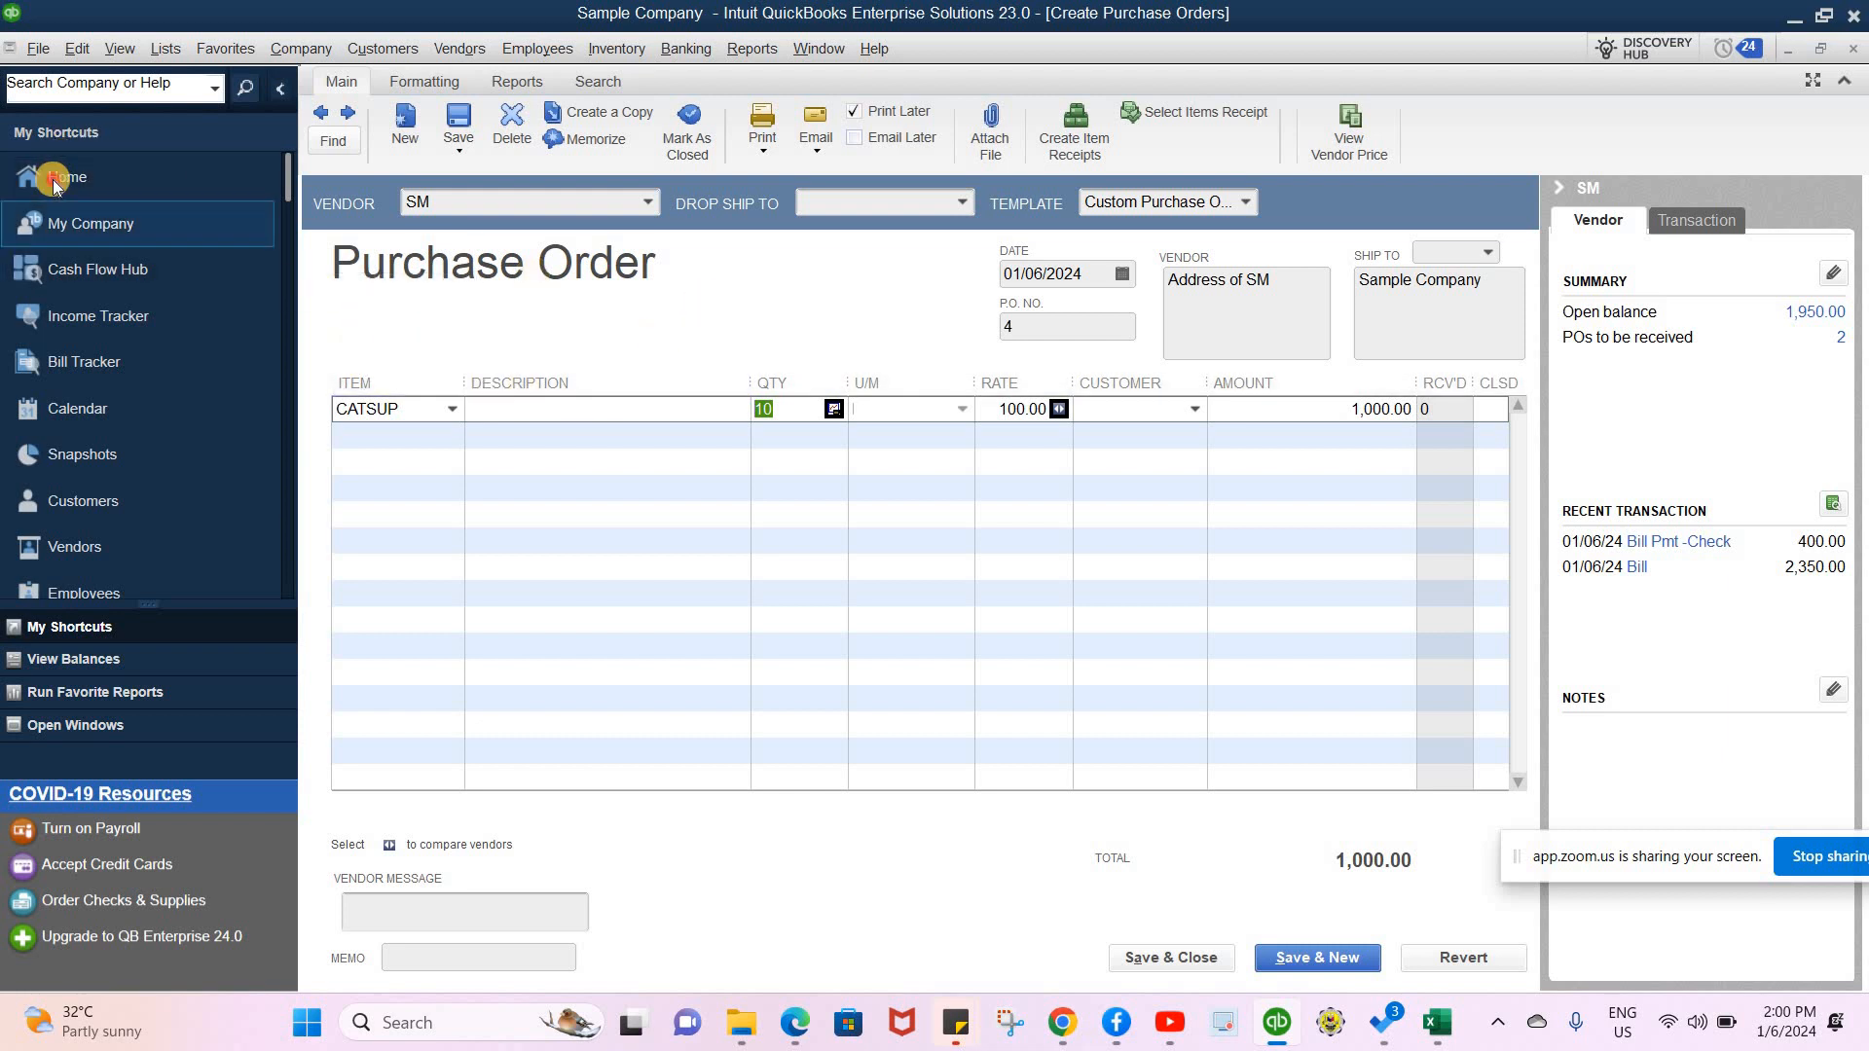
left_click(53, 179)
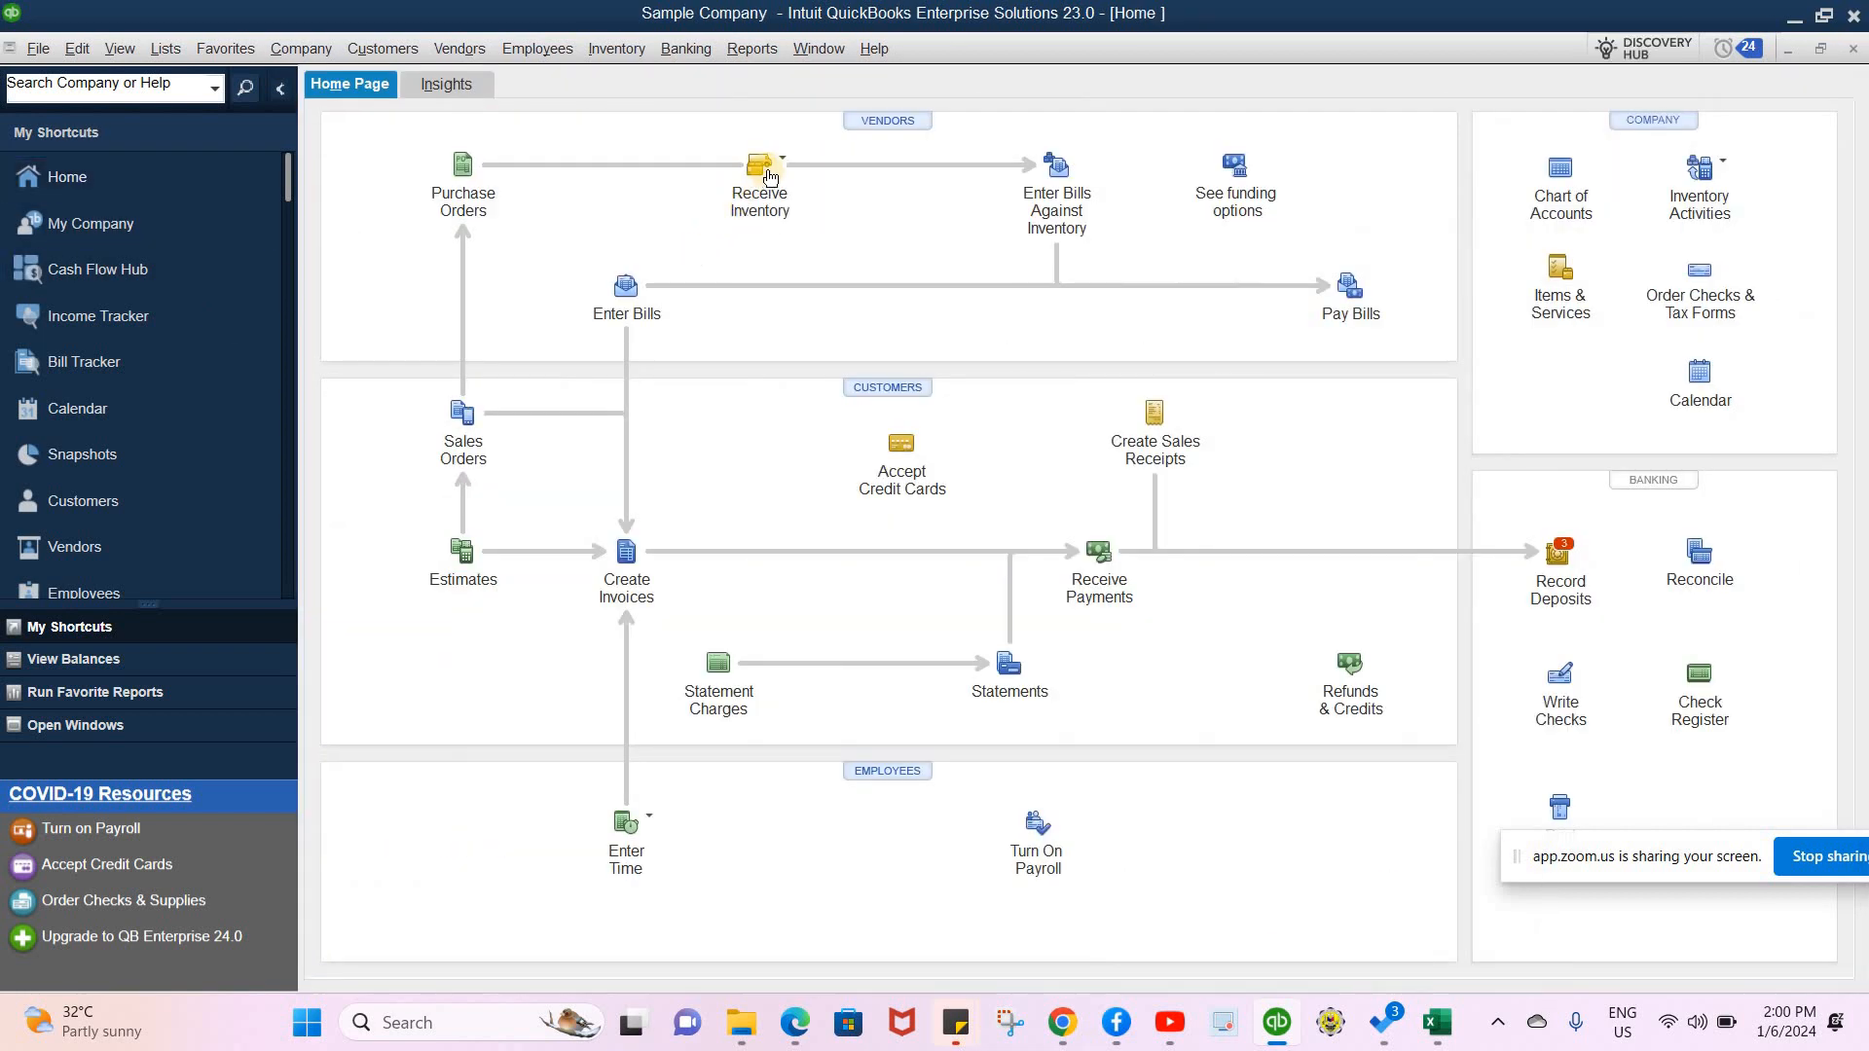
left_click(783, 162)
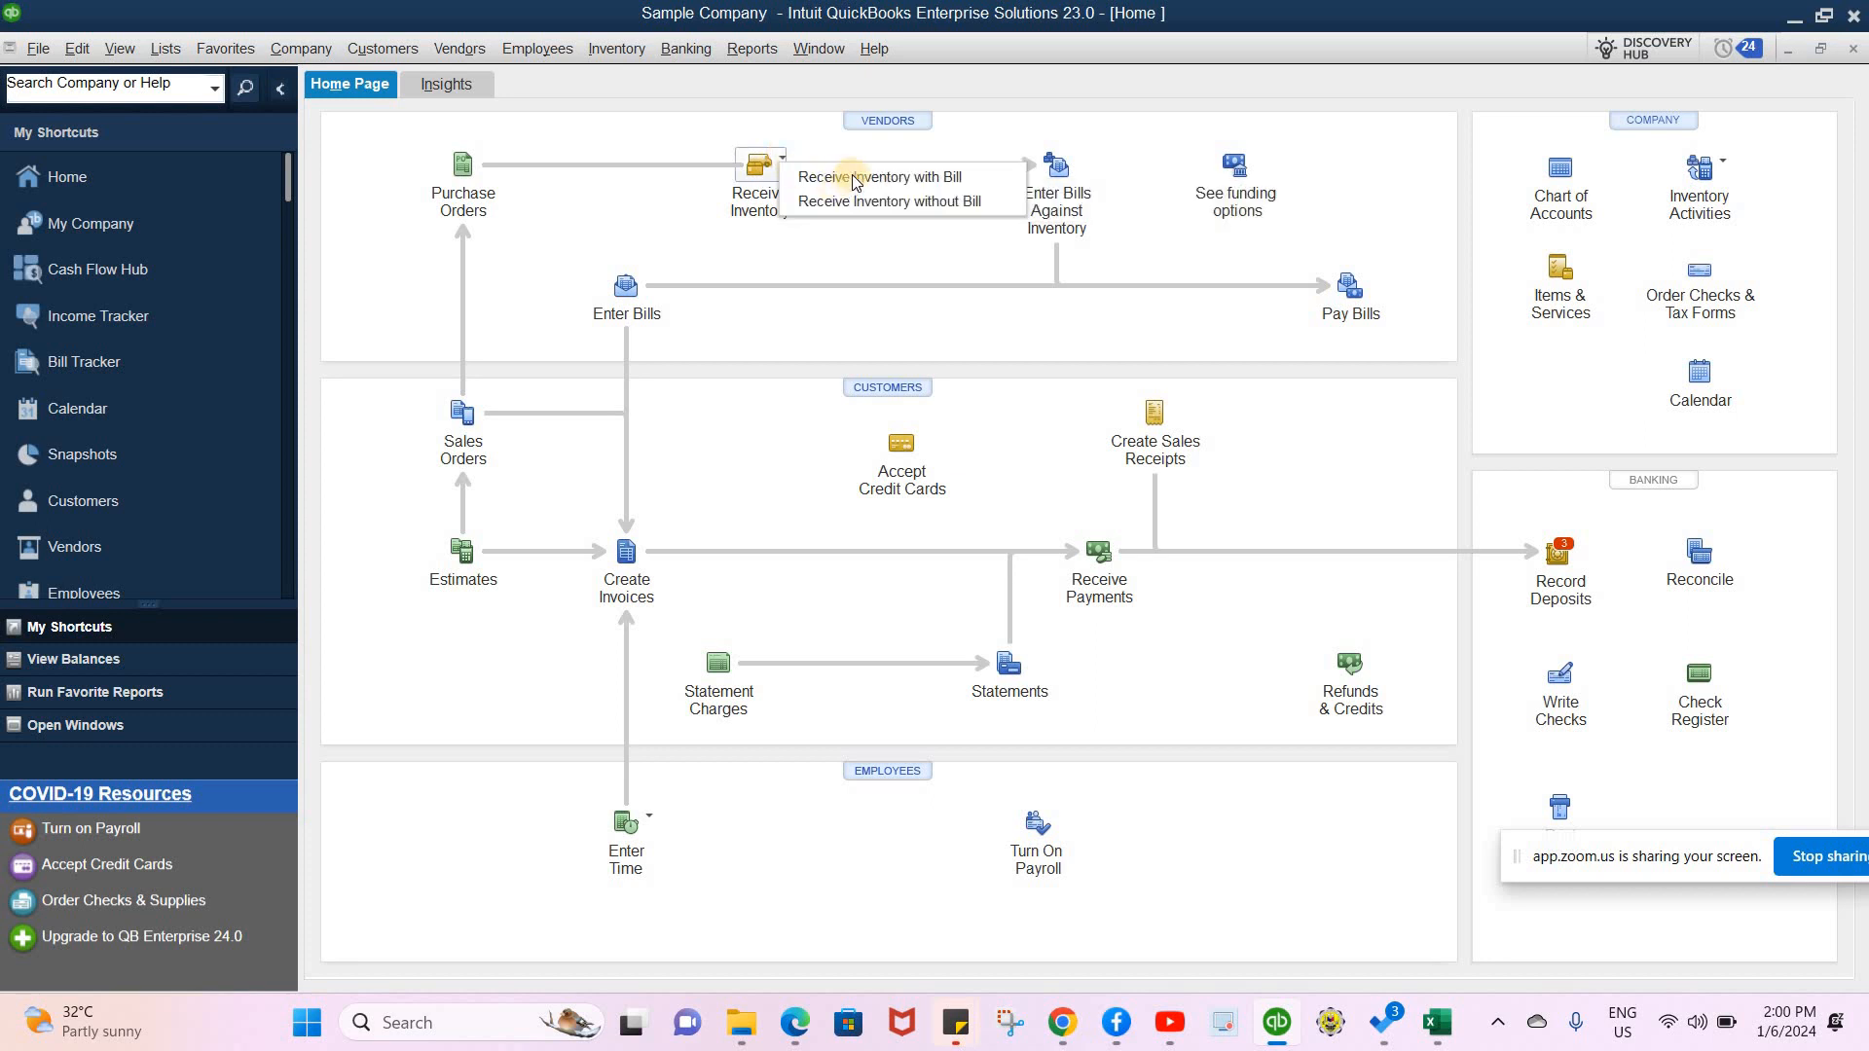
left_click(855, 179)
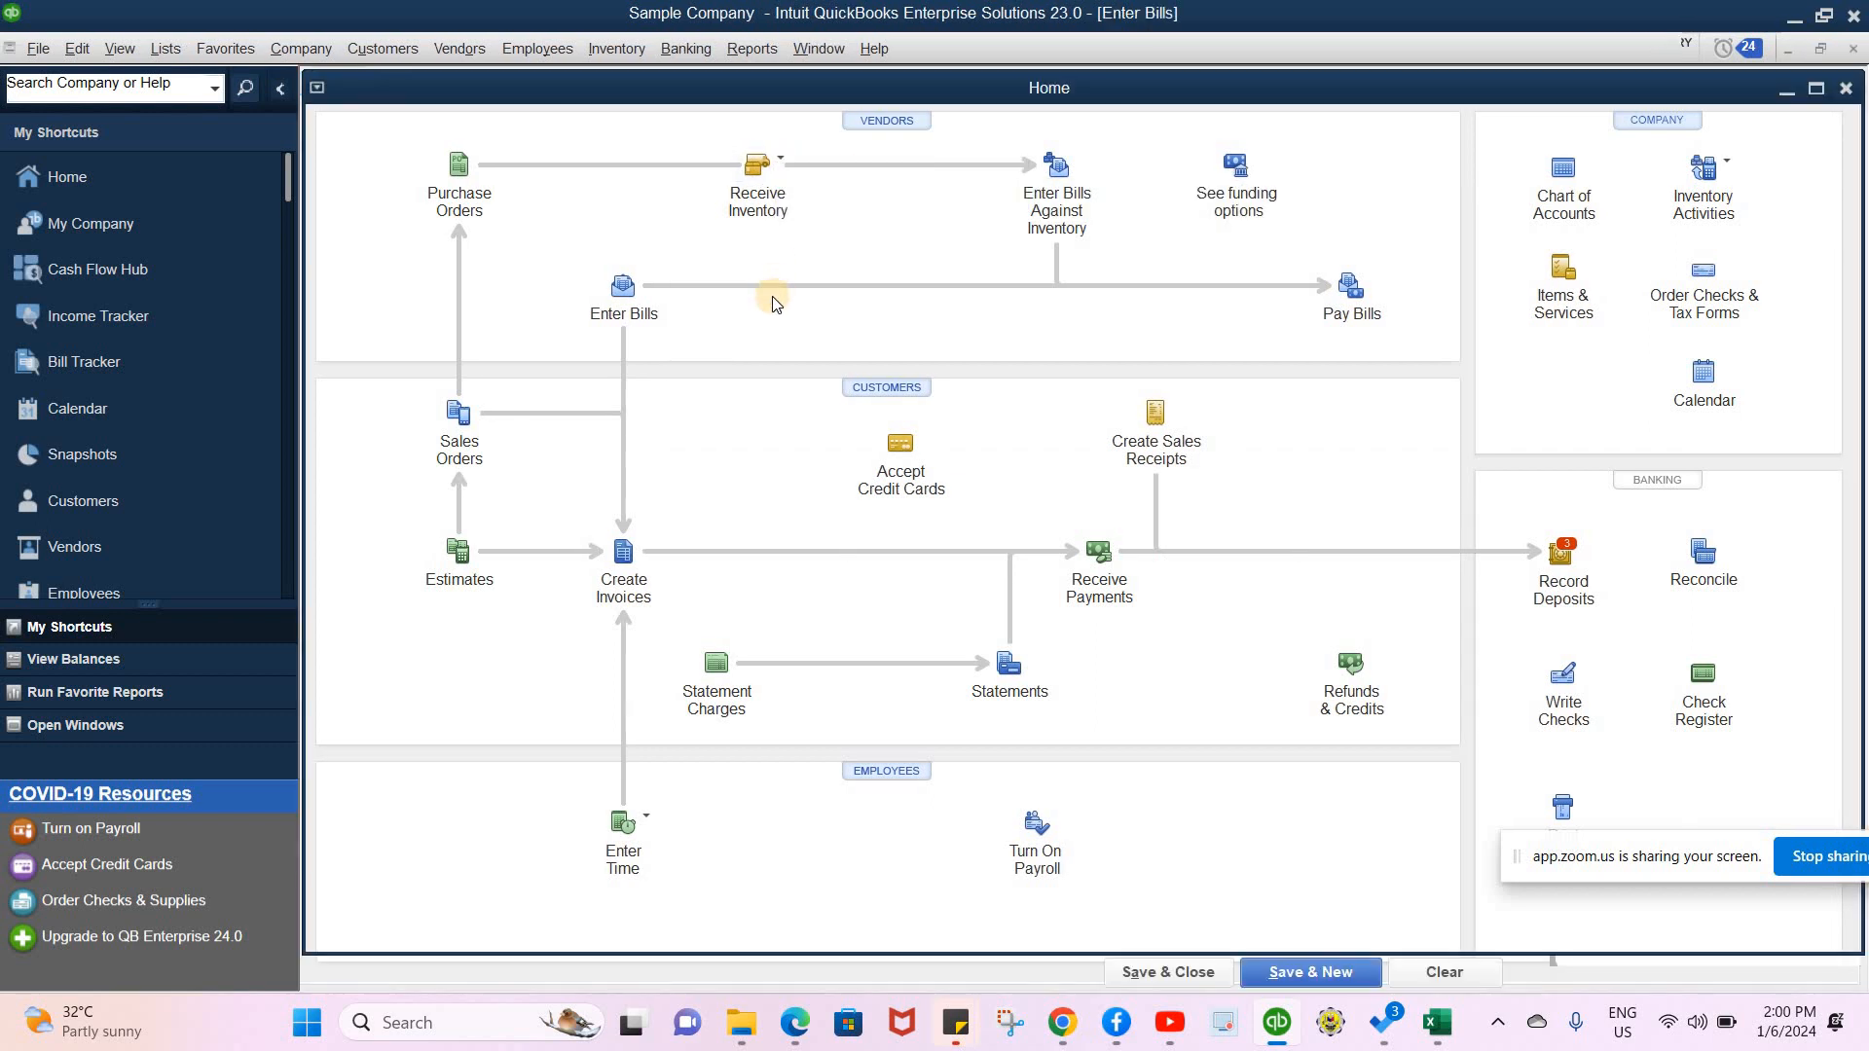
left_click(773, 294)
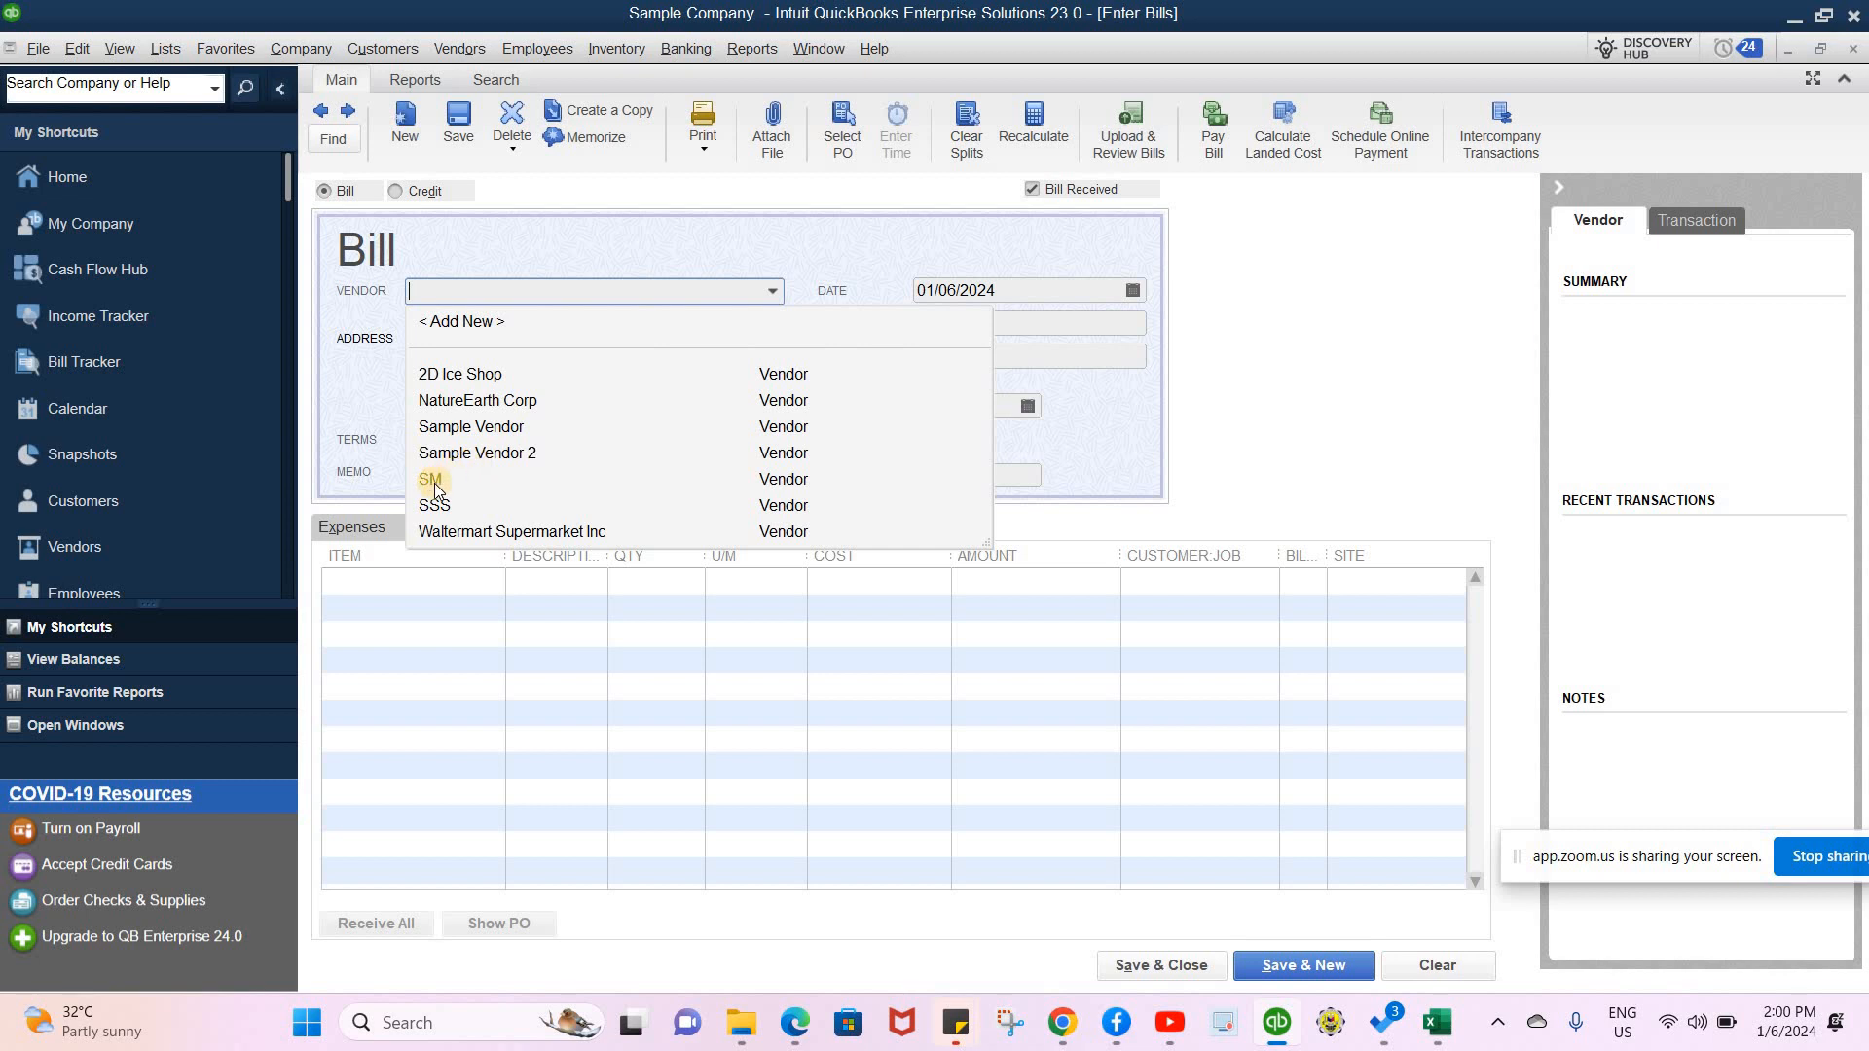
left_click(434, 481)
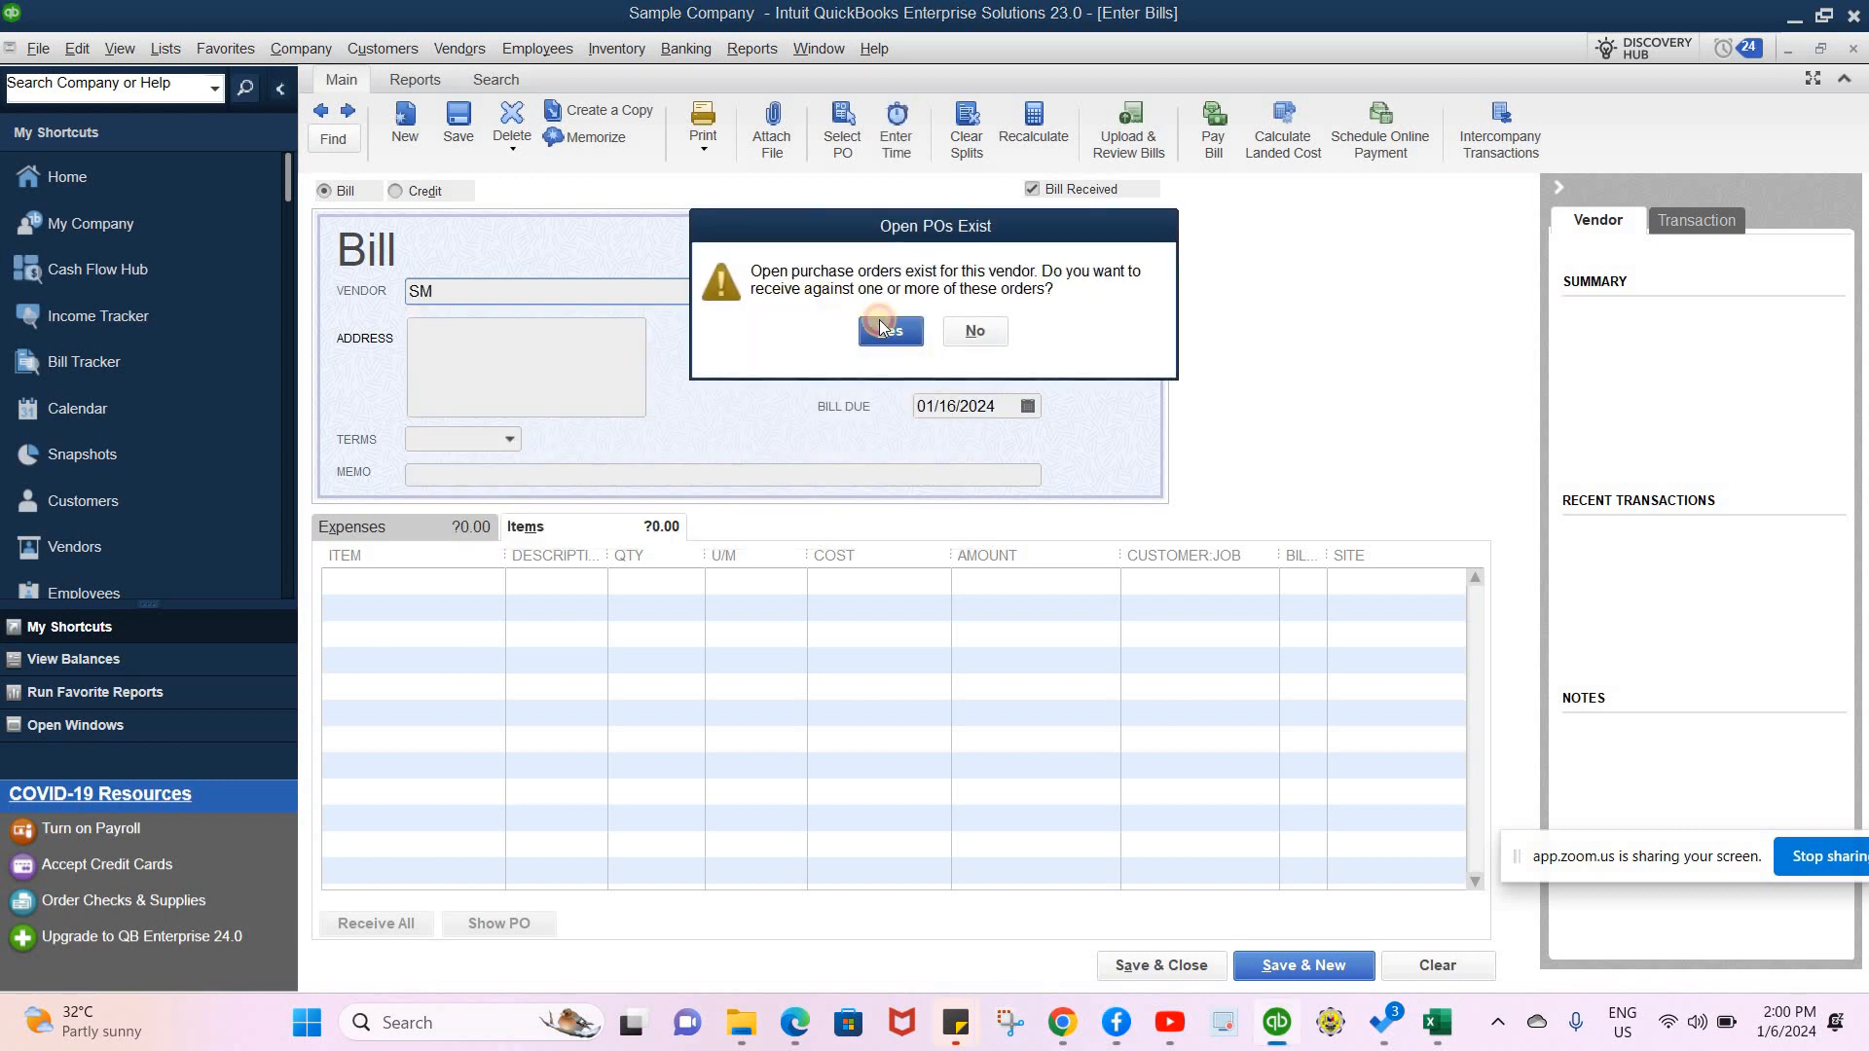
left_click(891, 331)
left_click(476, 262)
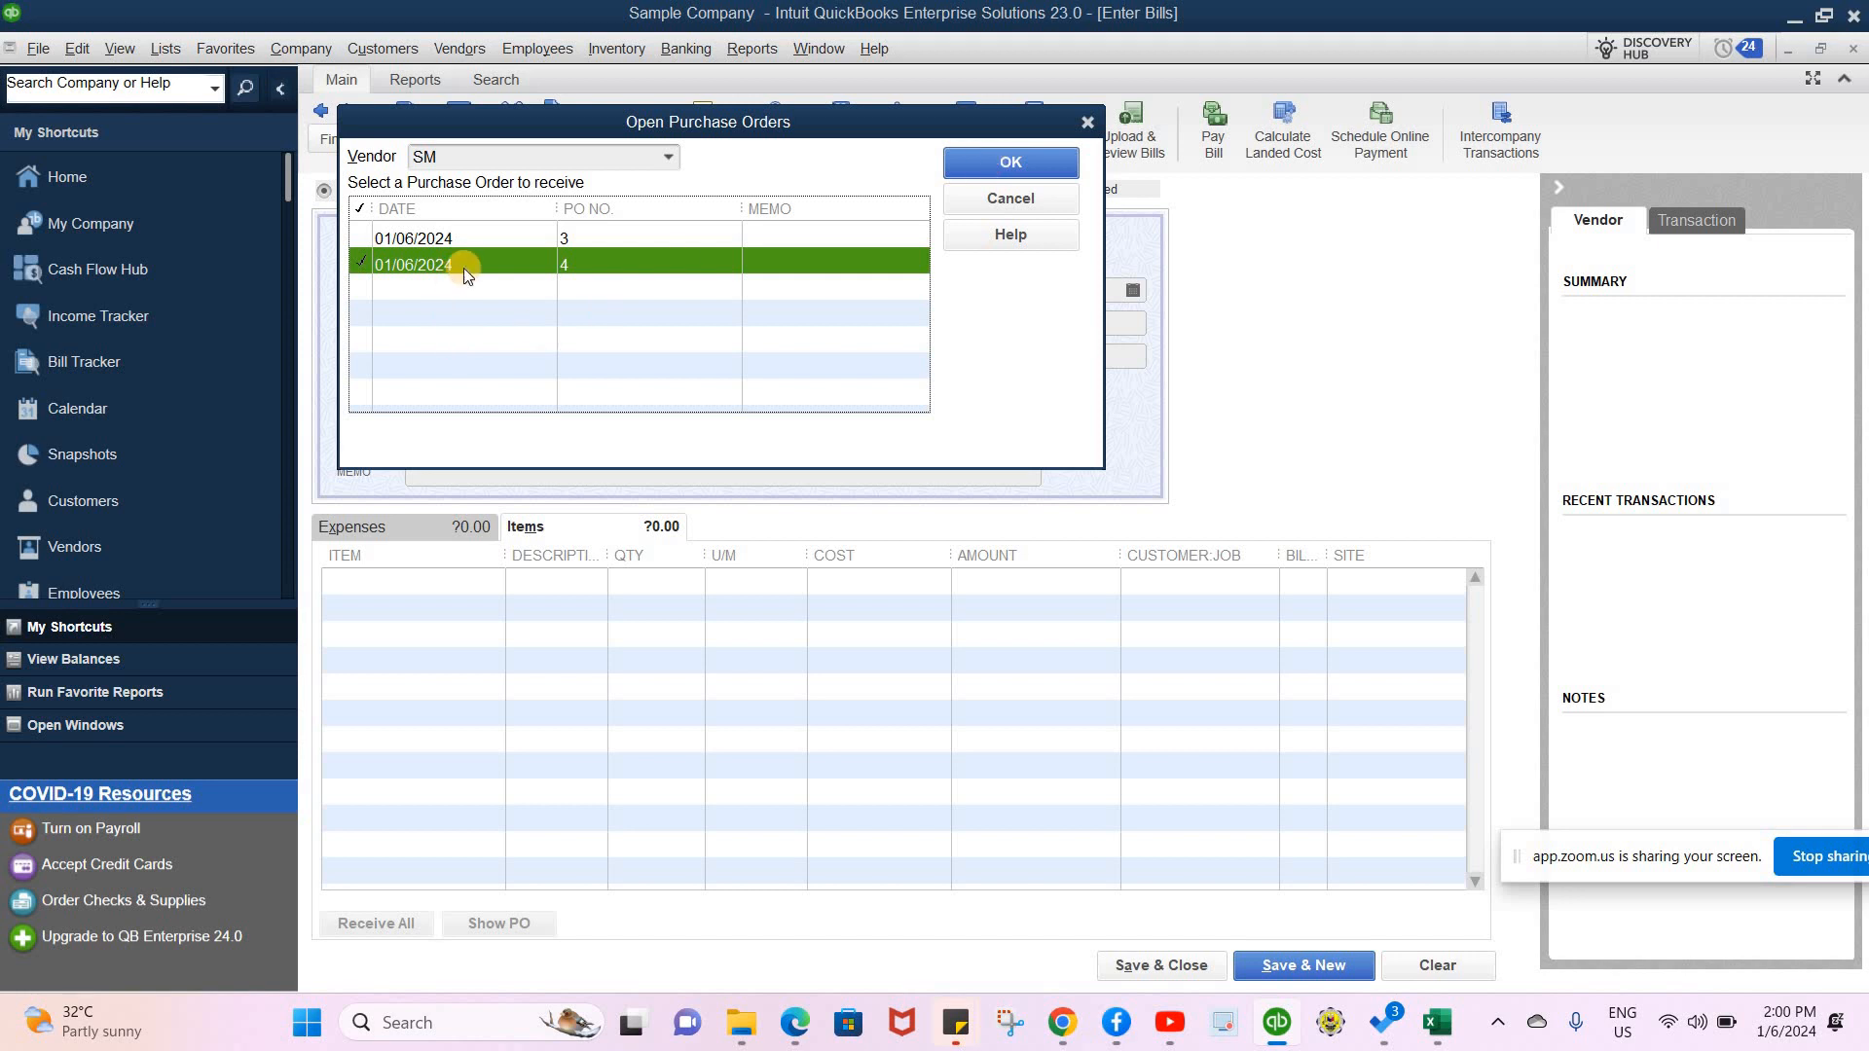
left_click(995, 156)
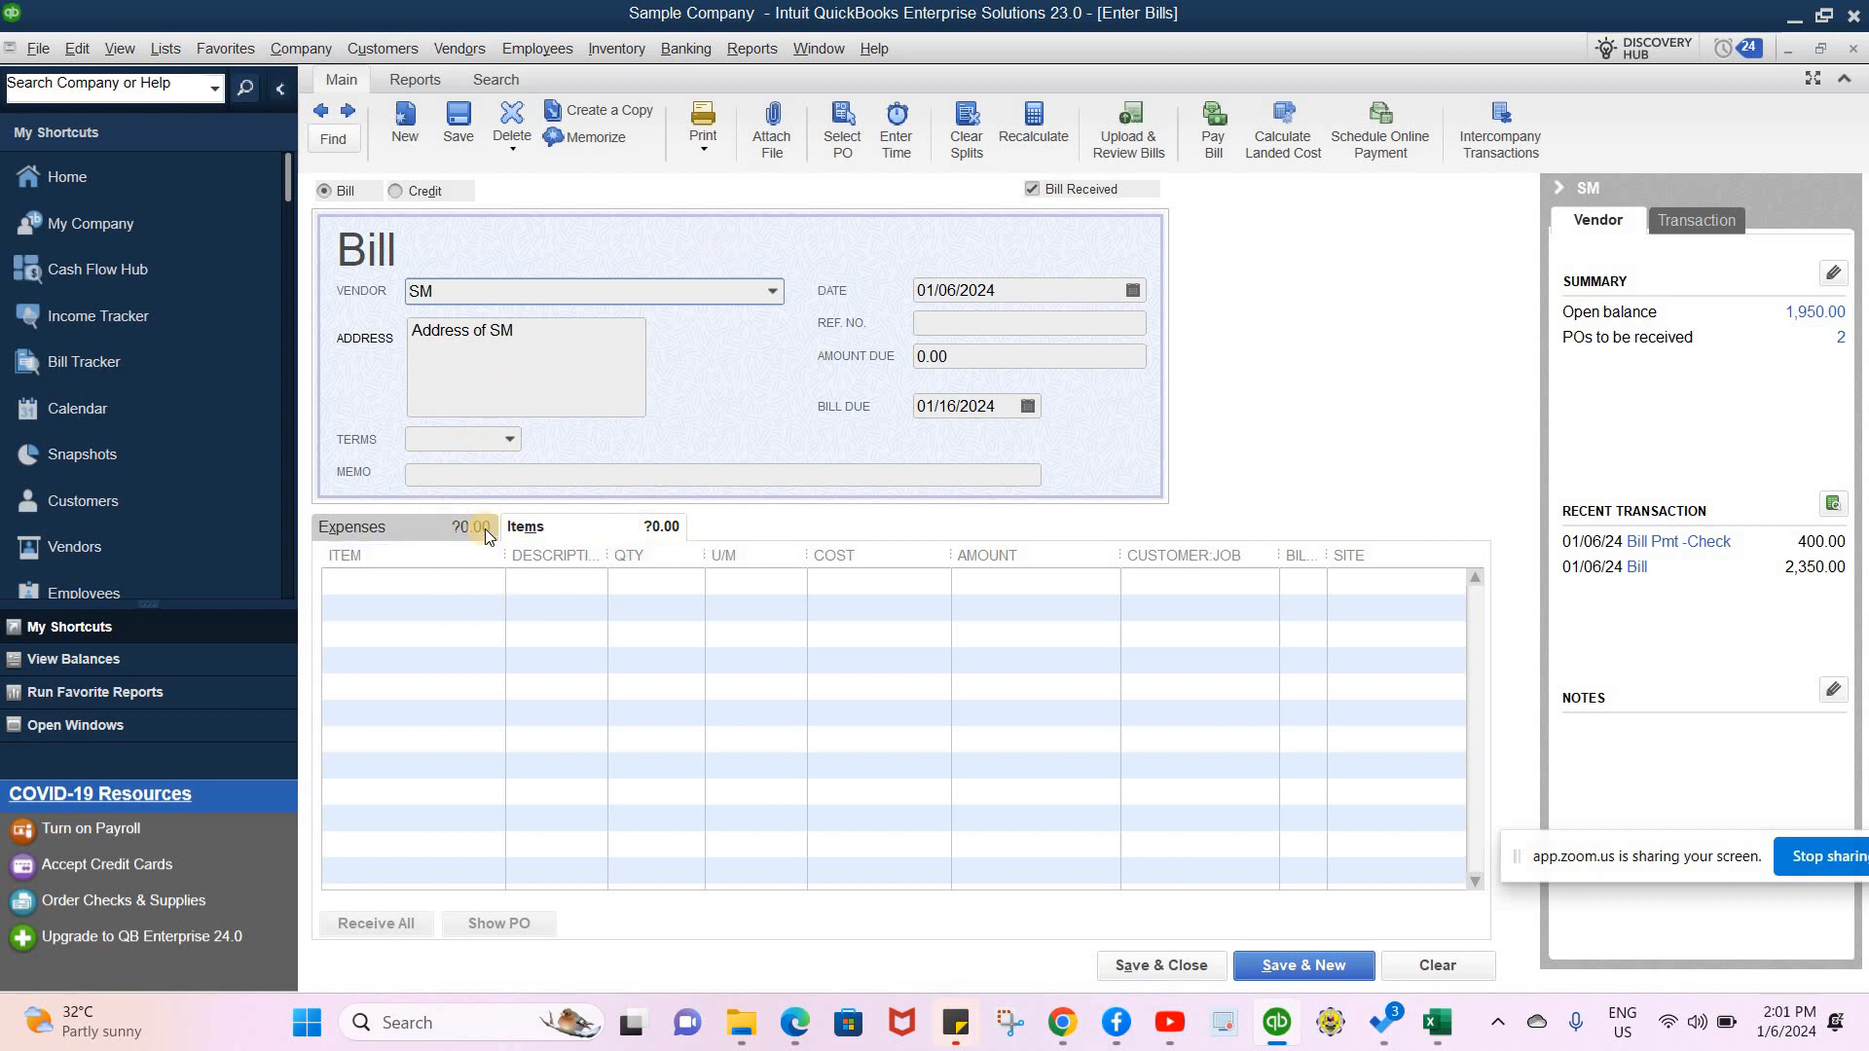
- Add CATSUP to the items of SM's bill with a quantity of 7
left_click(503, 581)
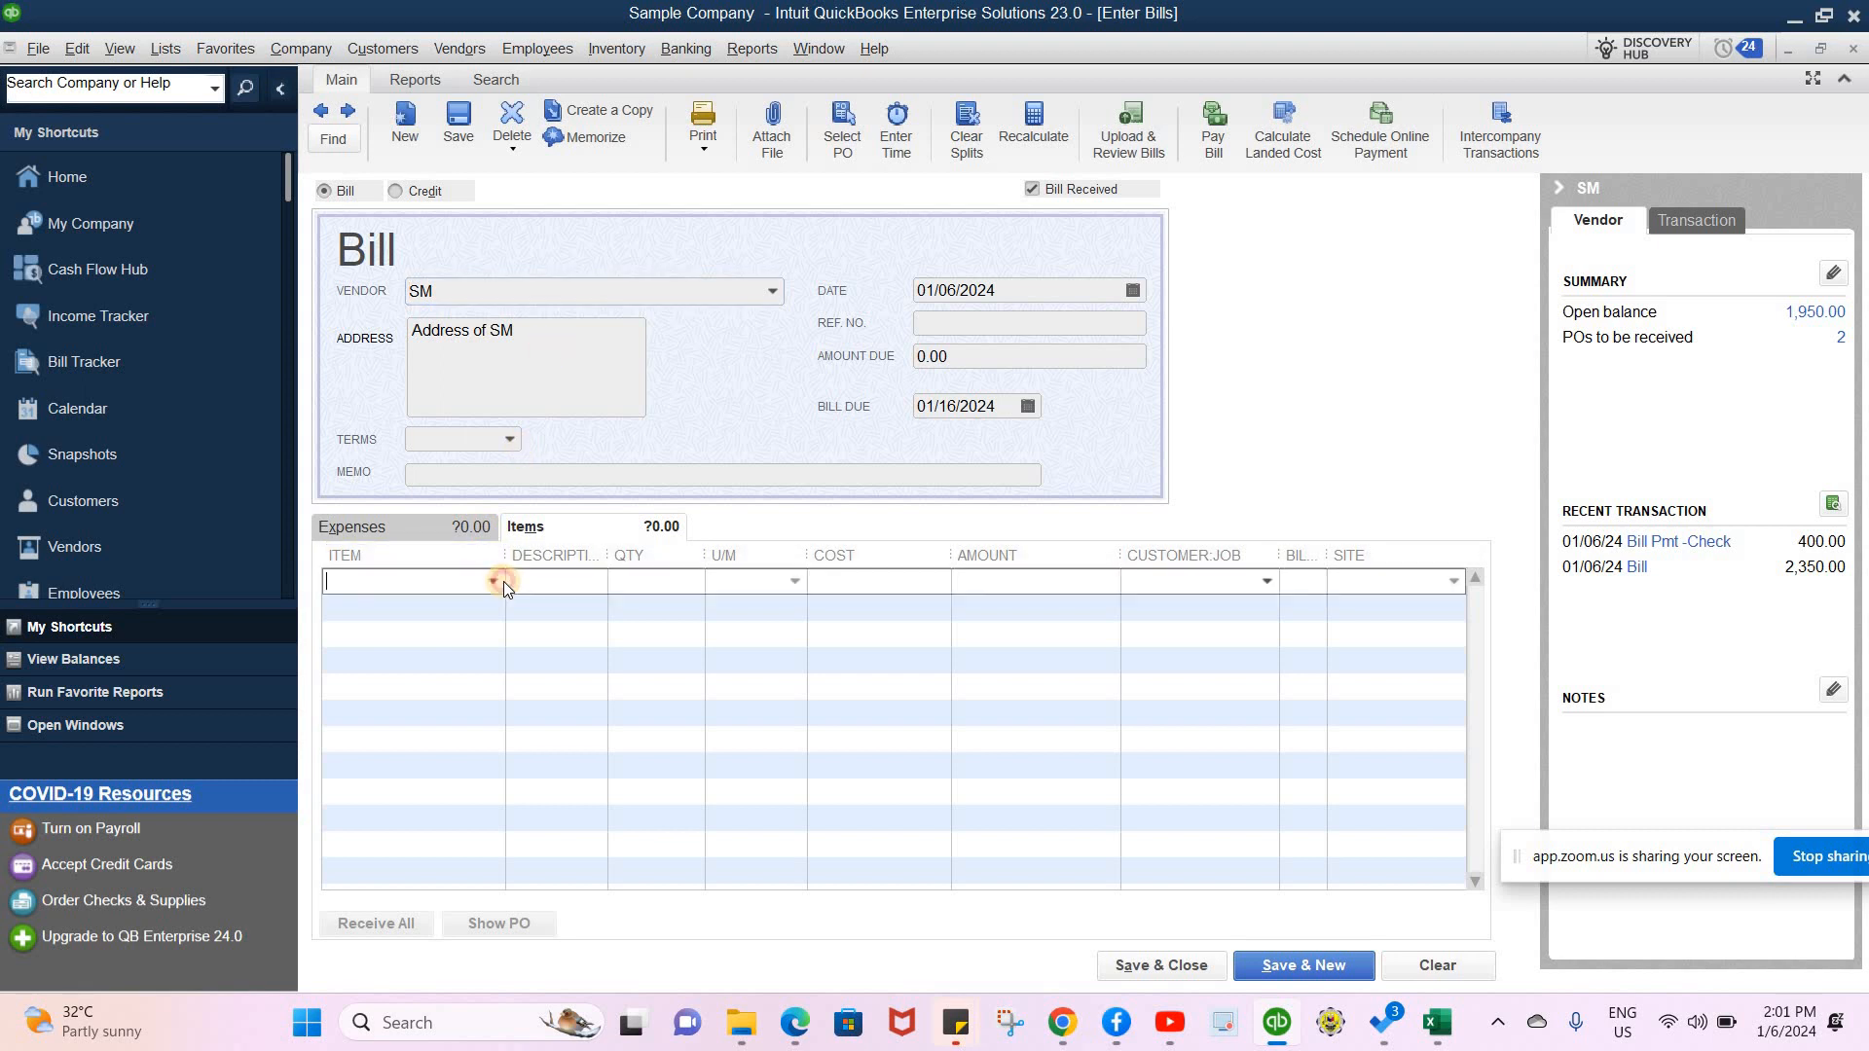
left_click(494, 581)
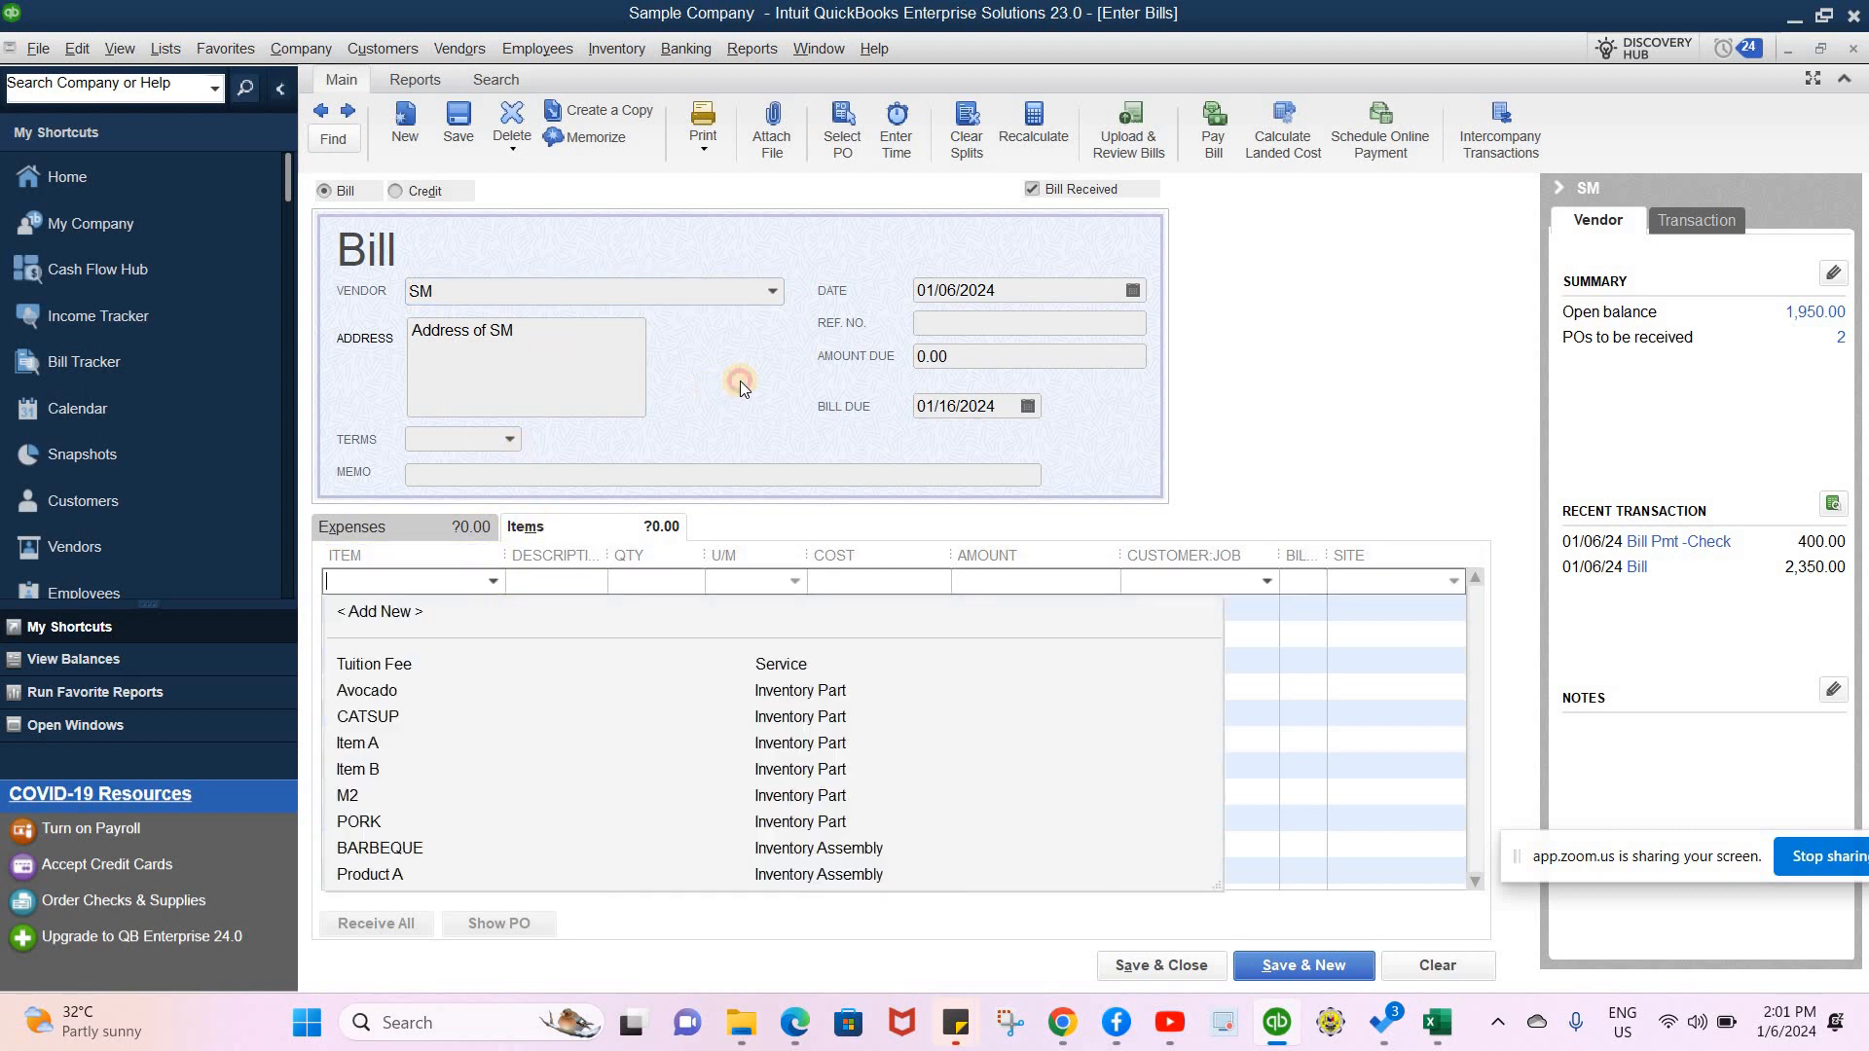
left_click(629, 444)
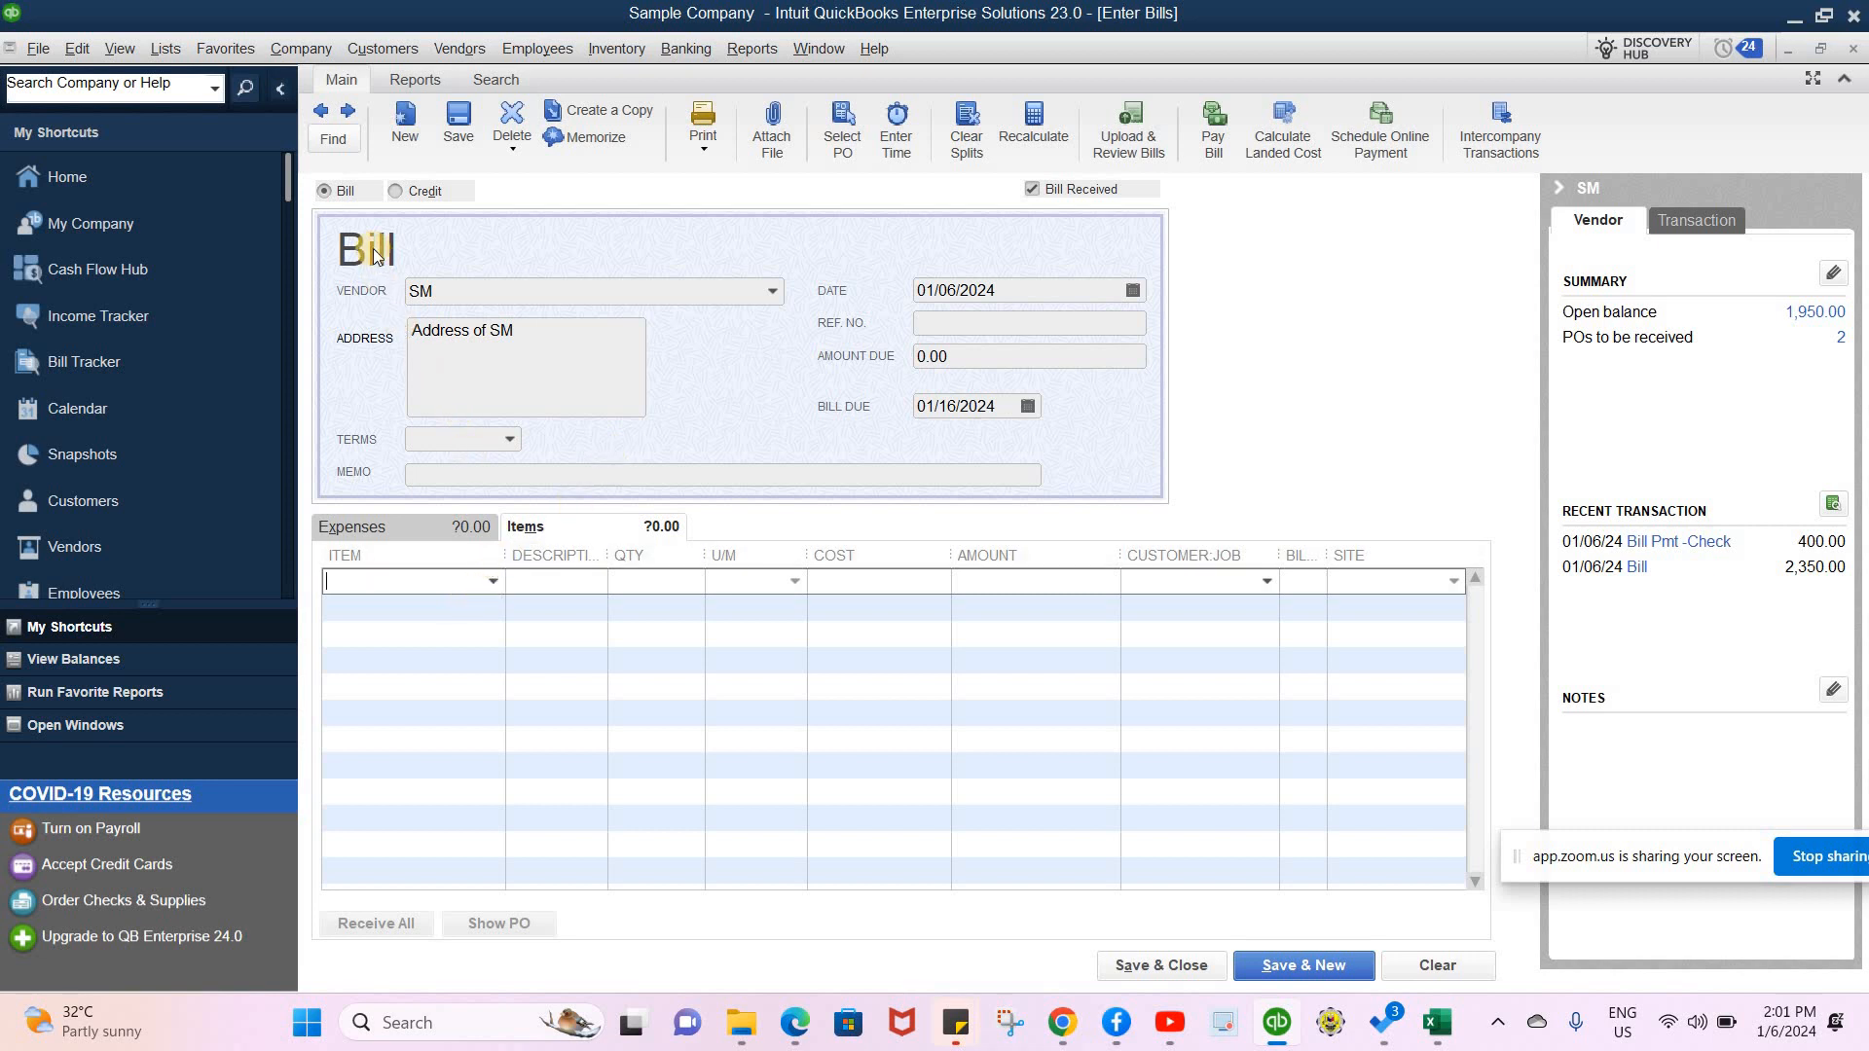
left_click(493, 582)
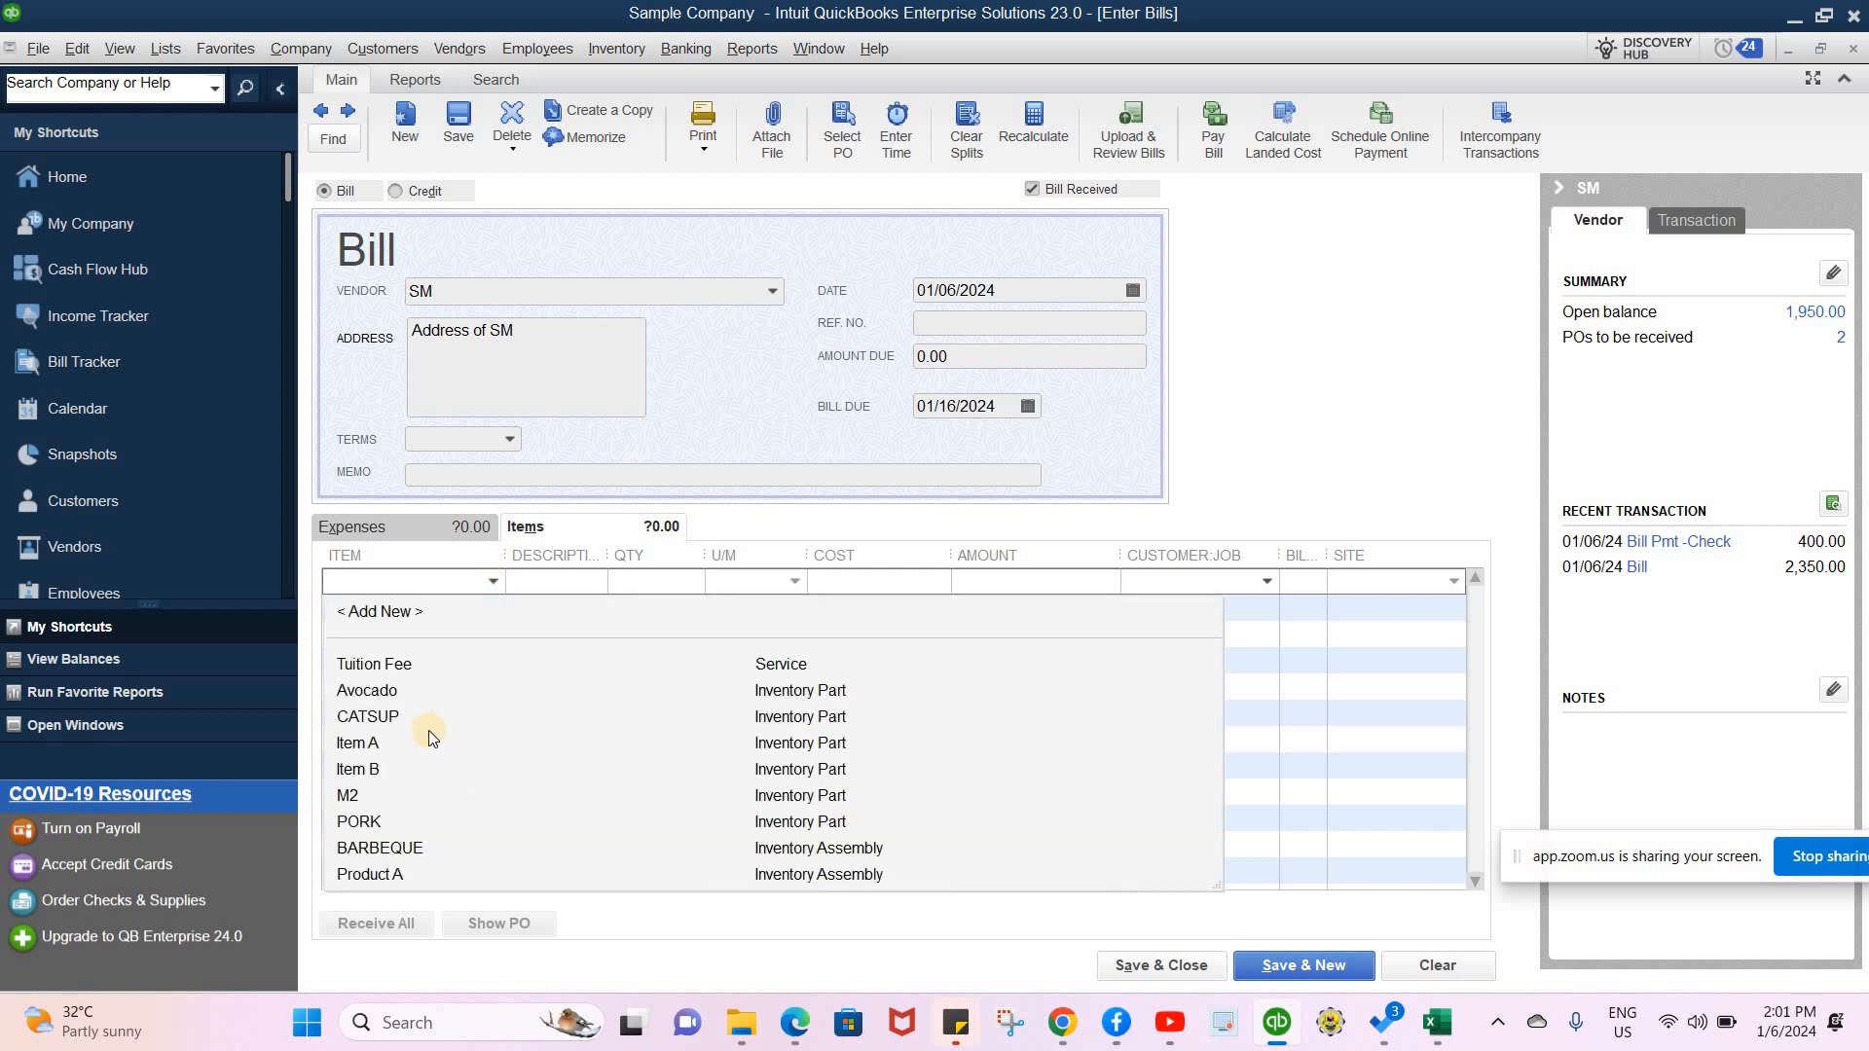
left_click(526, 716)
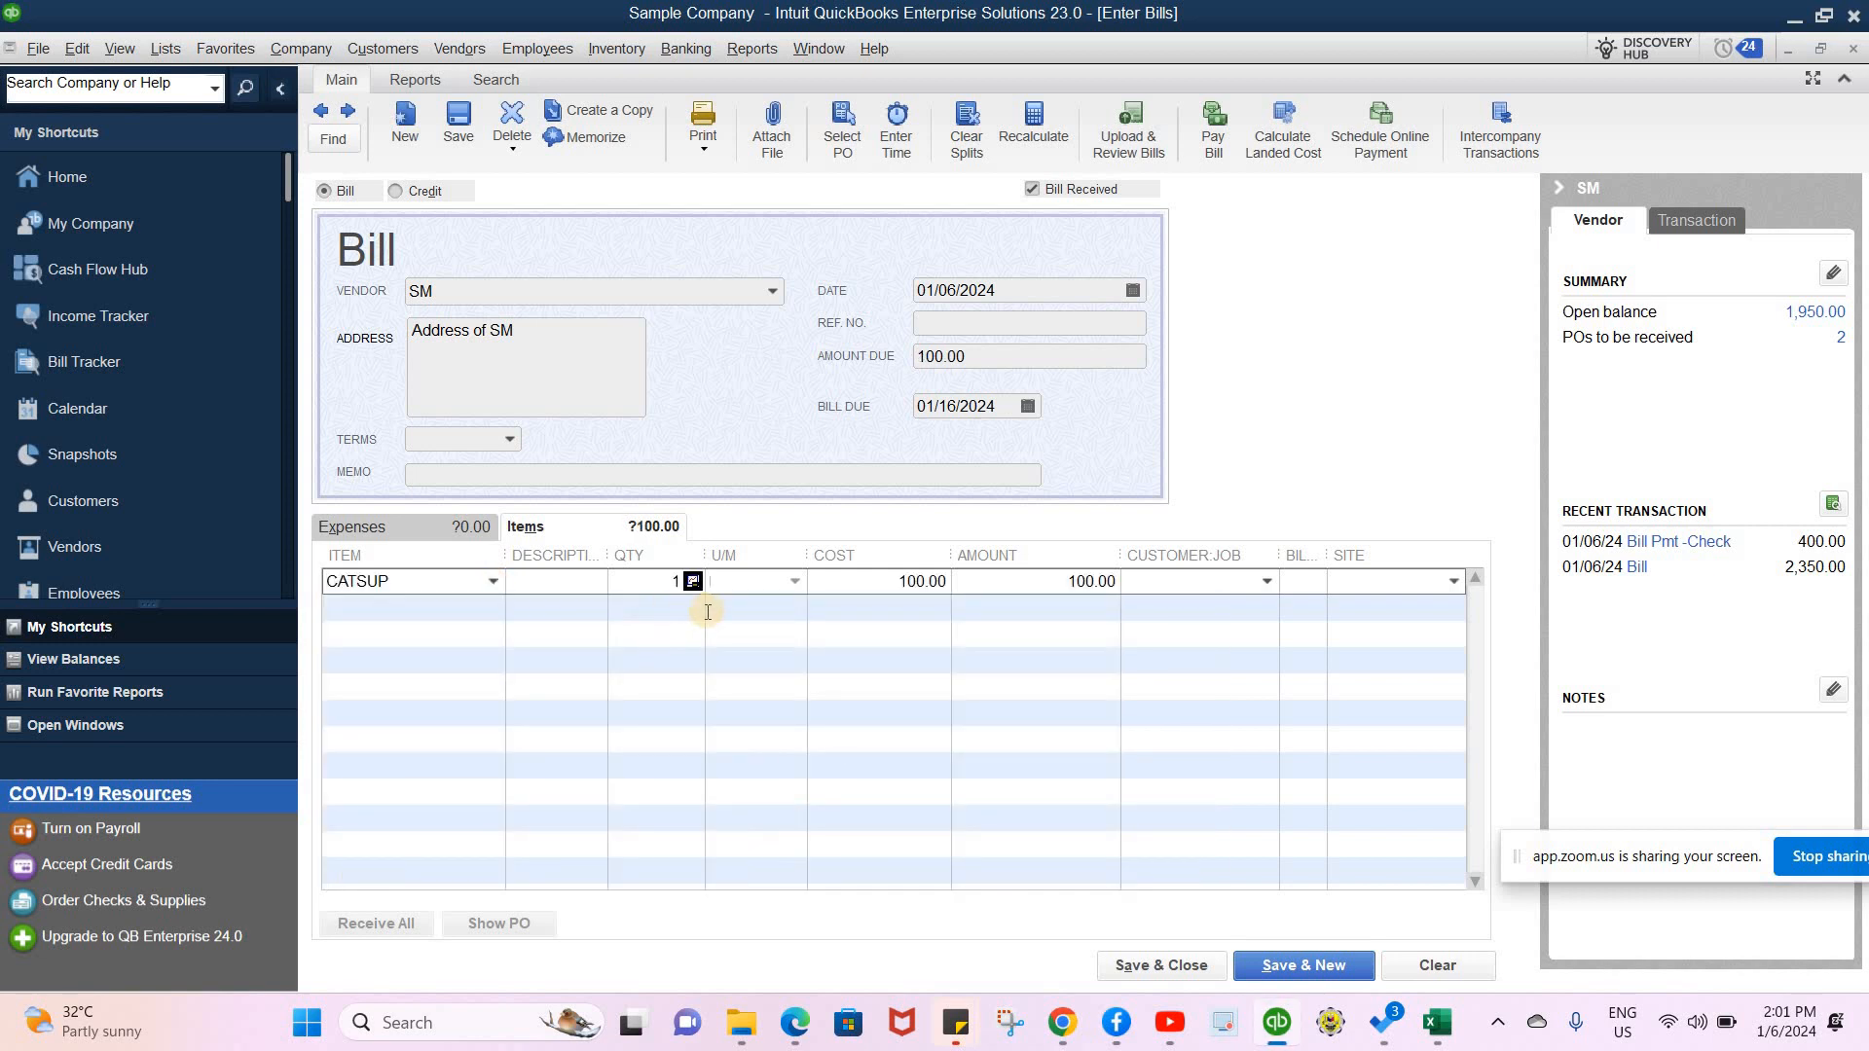
type("1")
left_click_drag(652, 577, 686, 568)
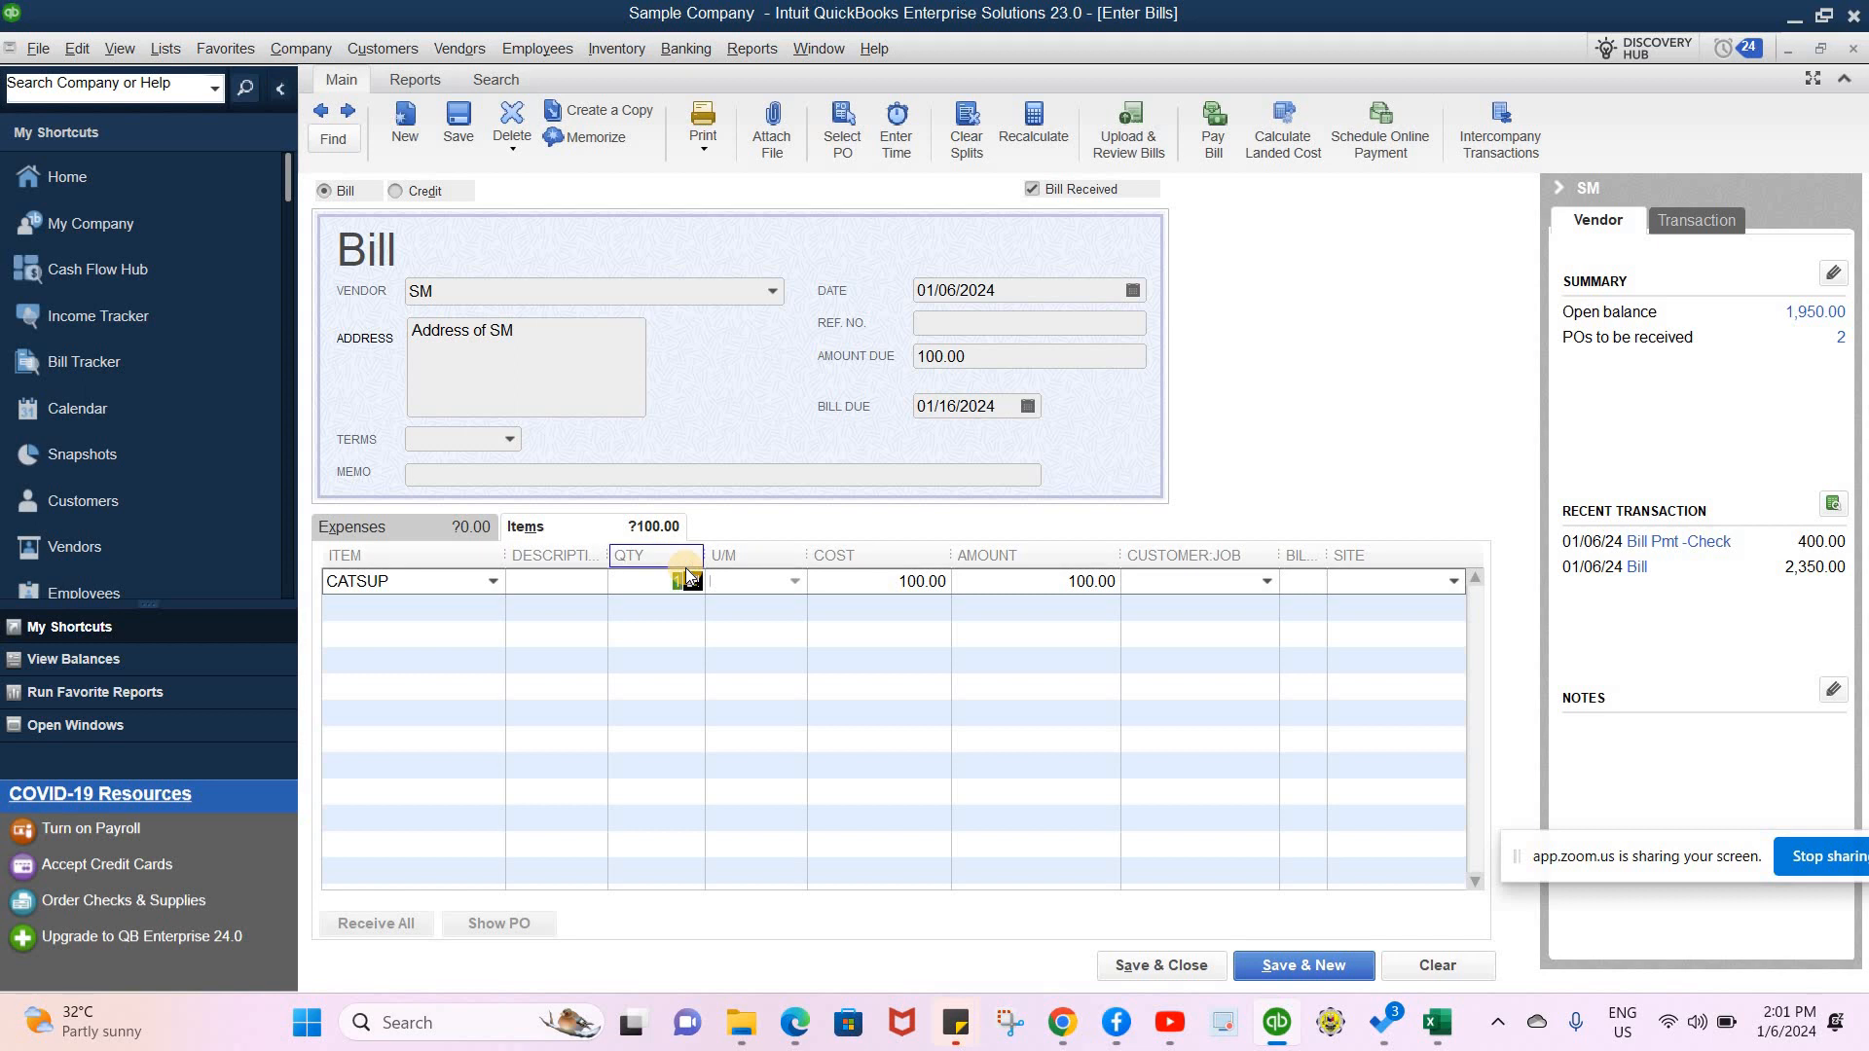
type("10")
key("BackSpace")
type("7")
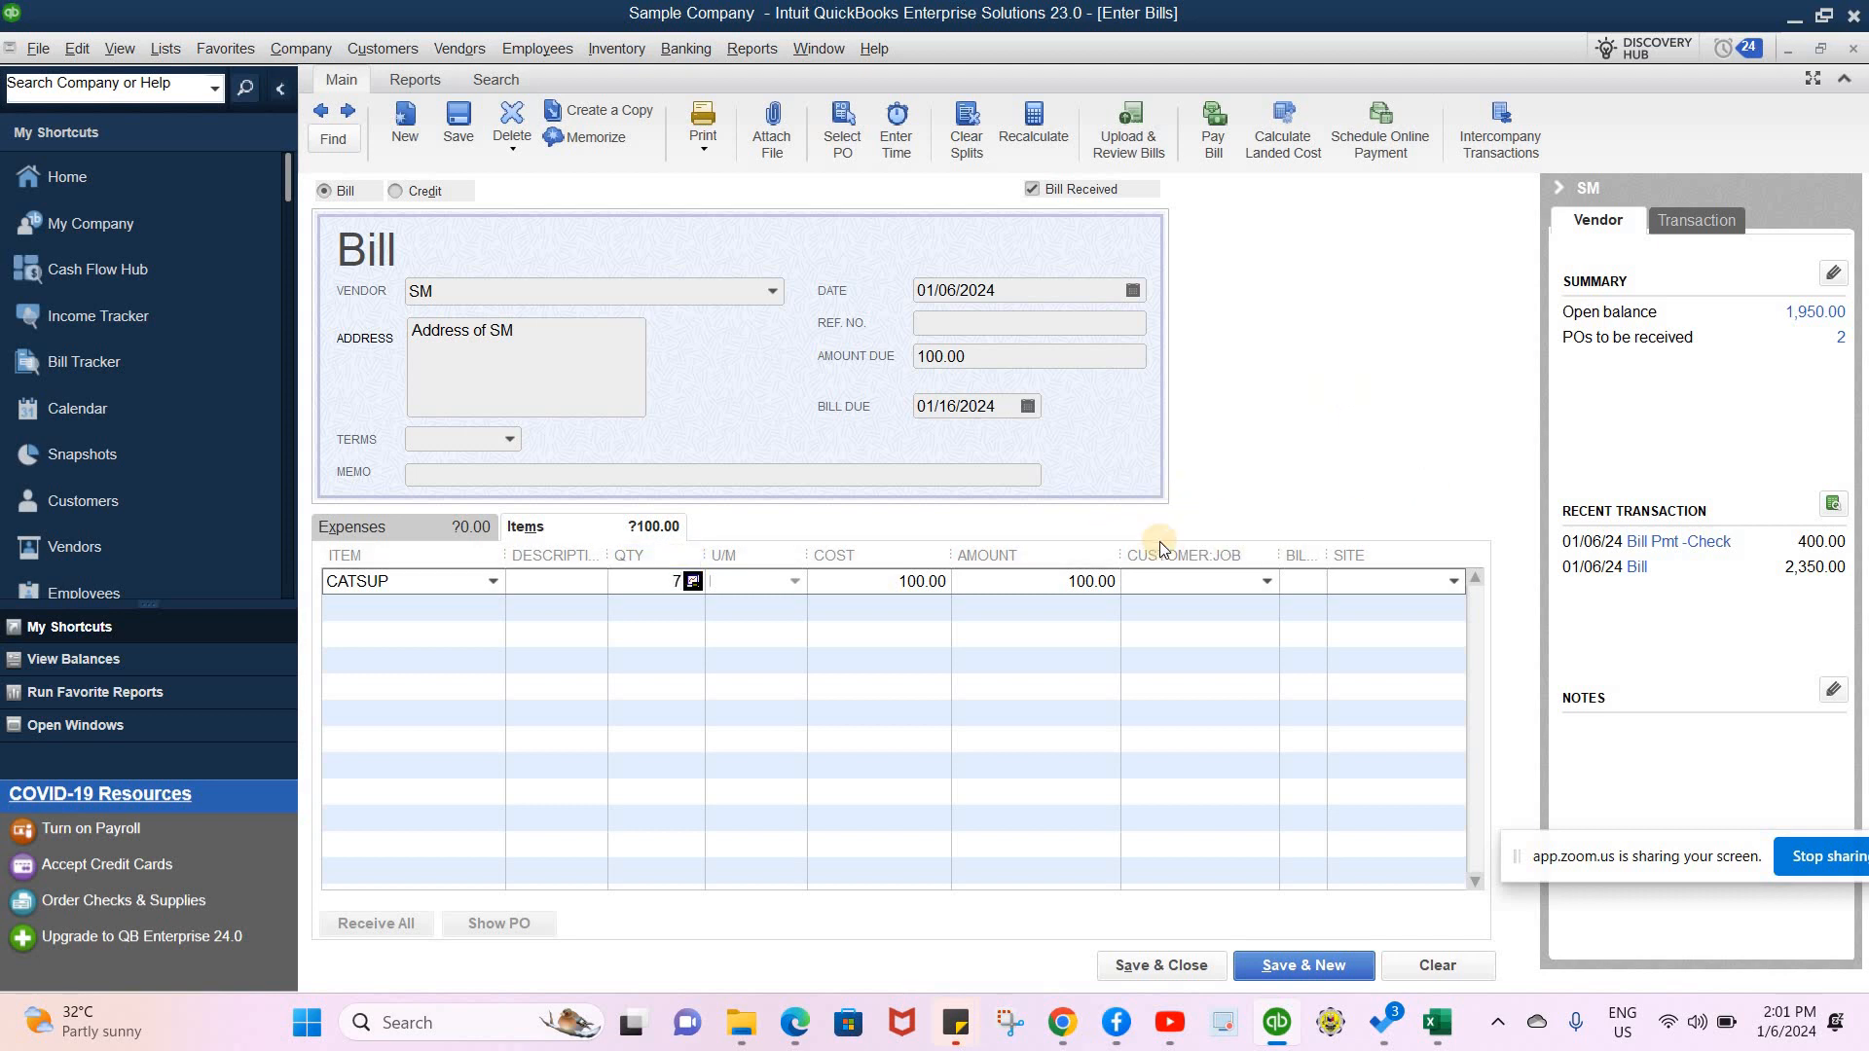
left_click(876, 609)
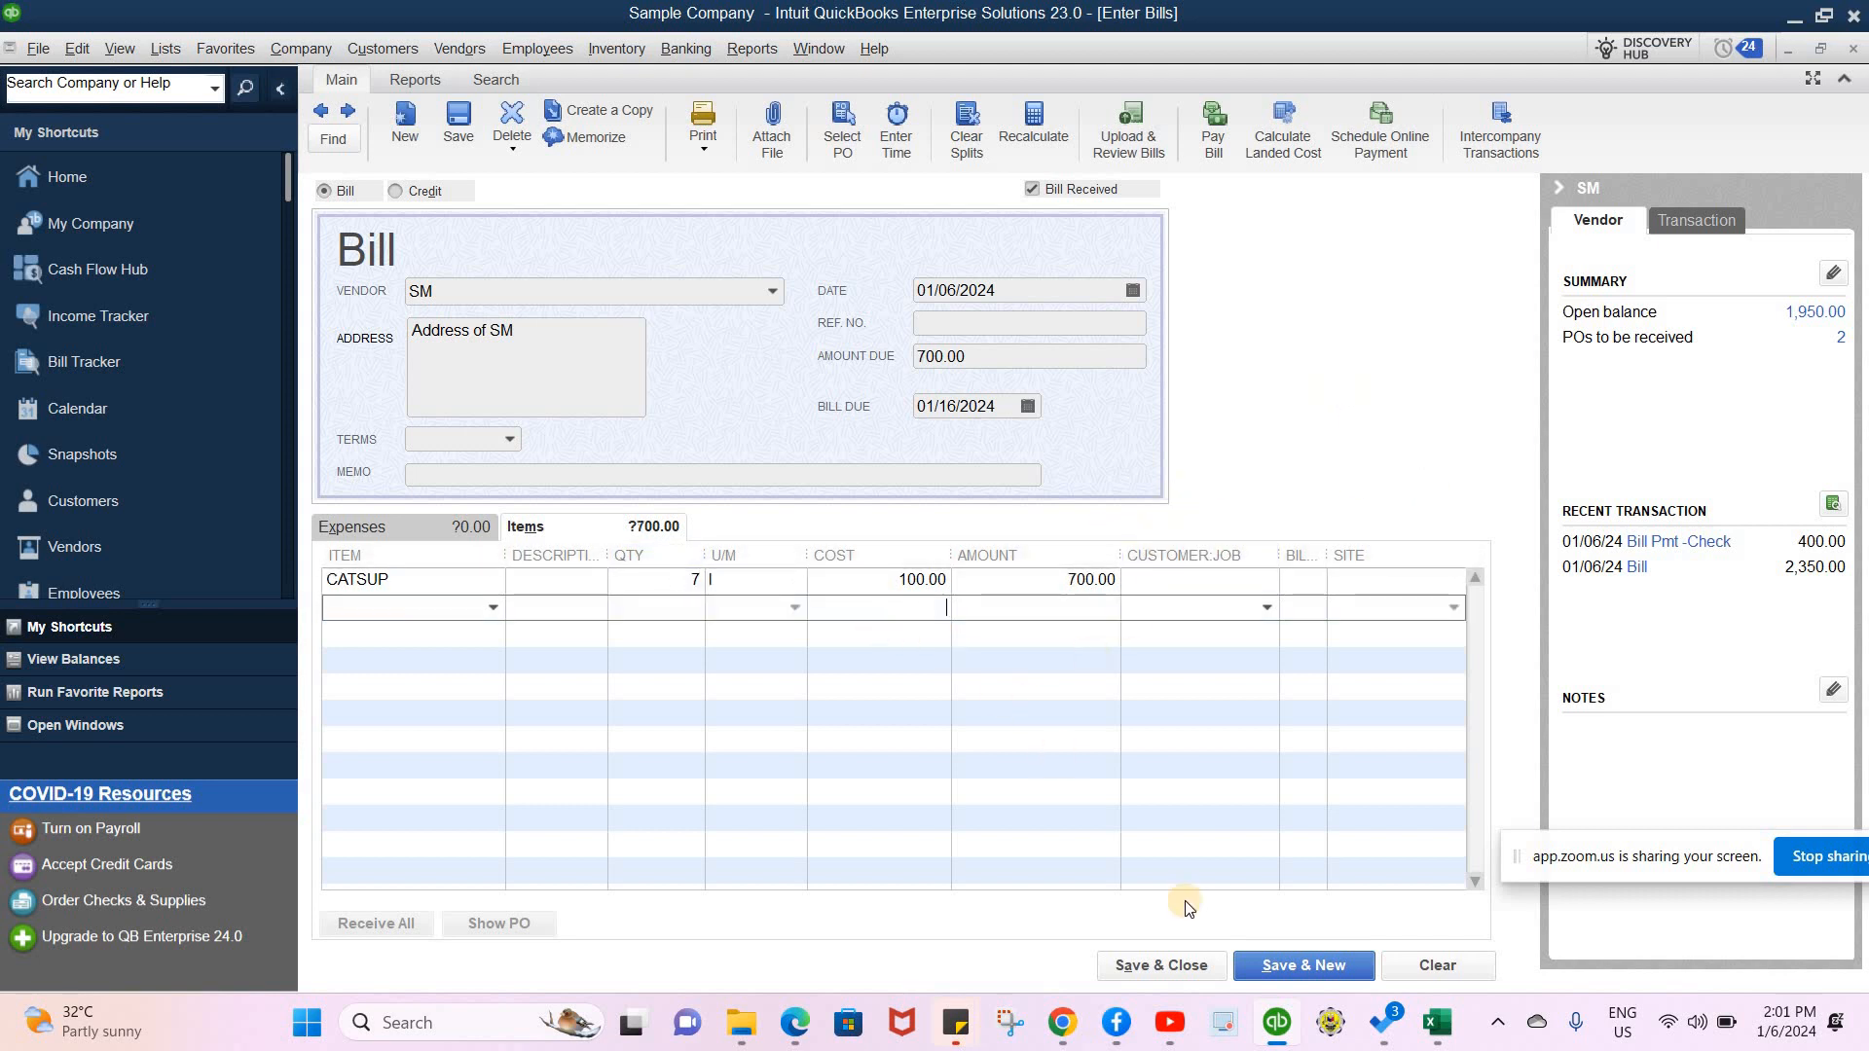
- Try to save SM's bill, dismiss the warning, and assign the REF A site to the CATSUP line
left_click(1185, 972)
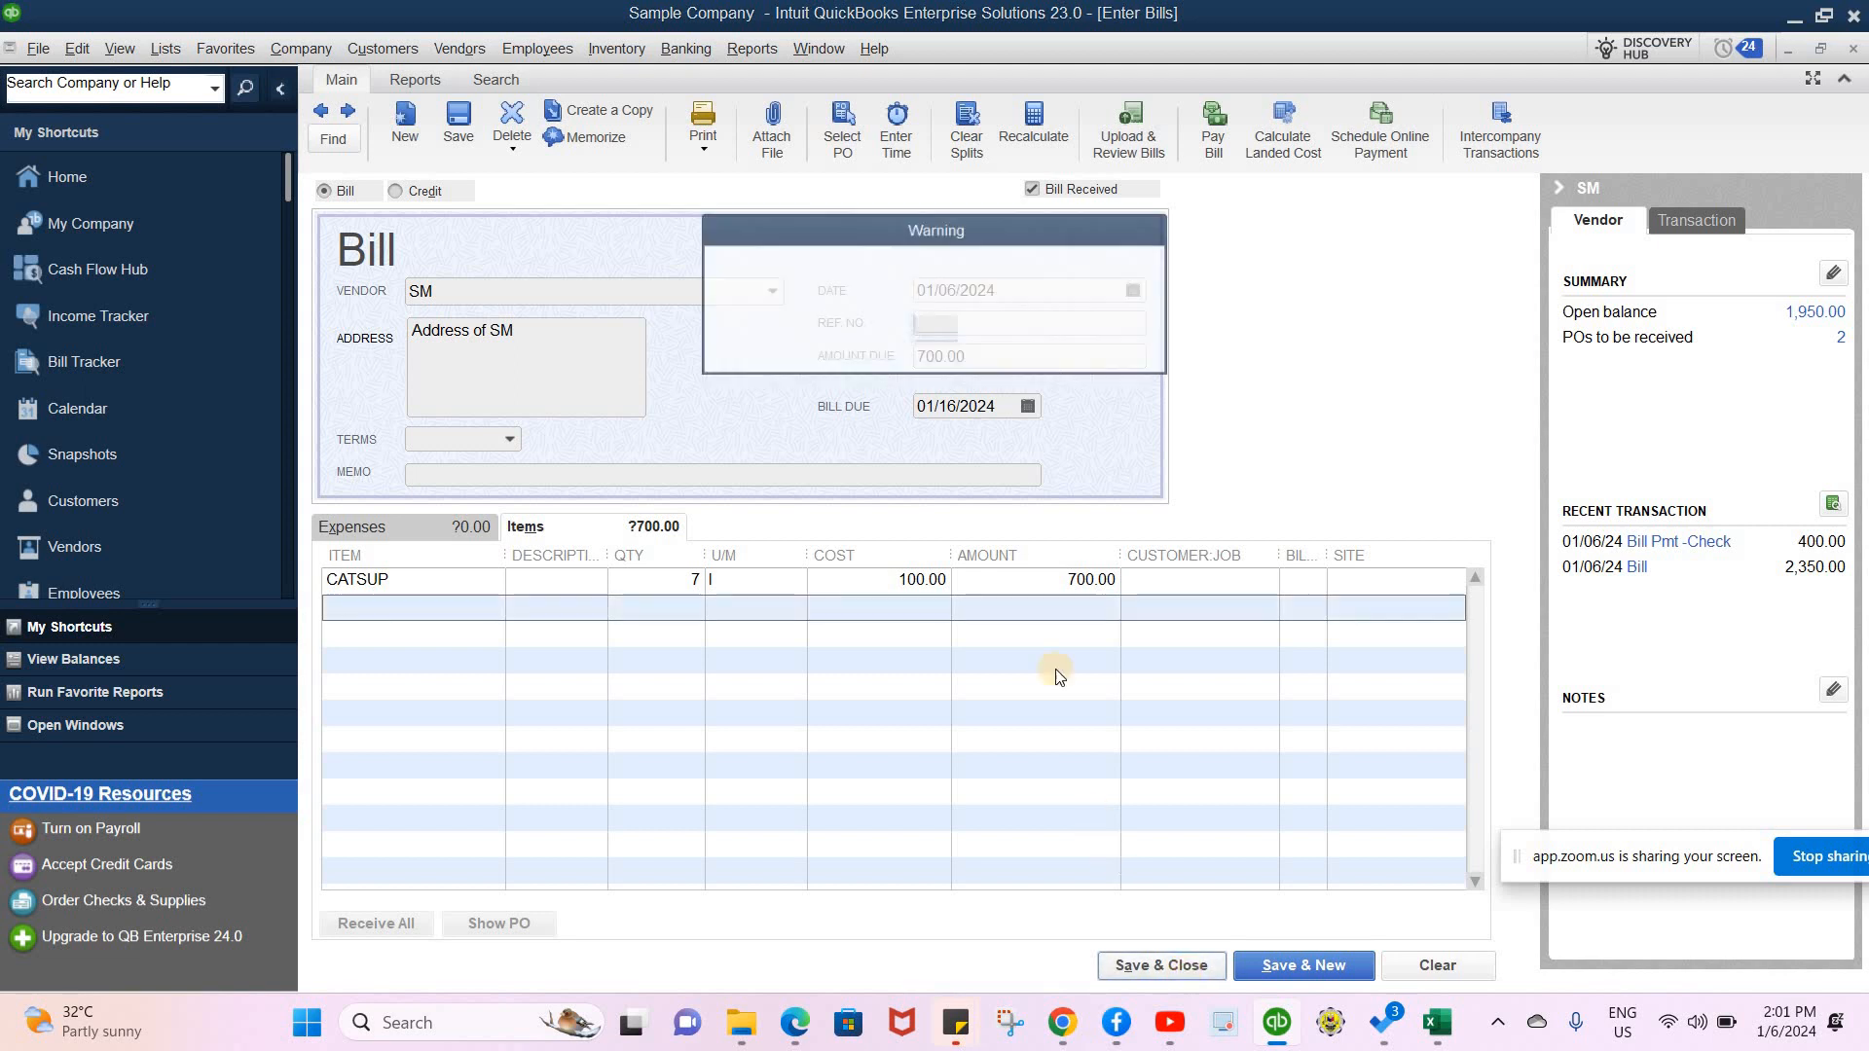
left_click(926, 333)
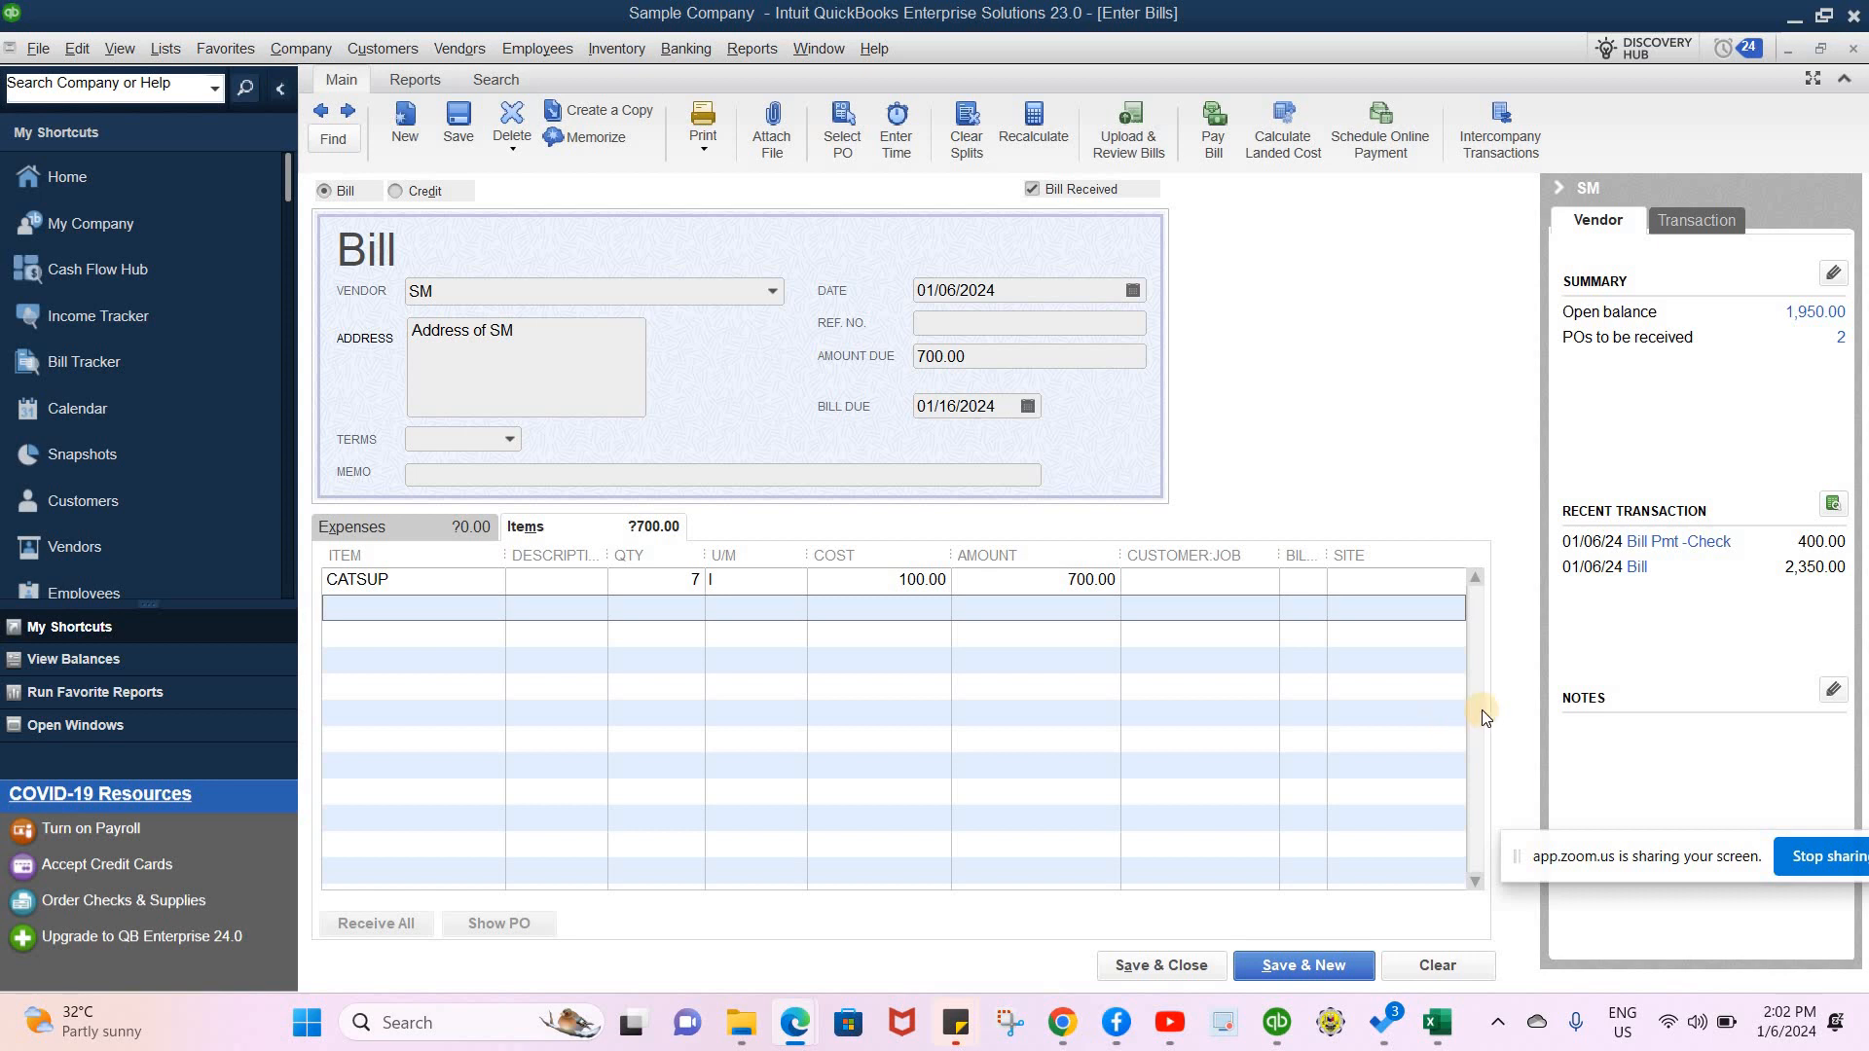
left_click(1186, 967)
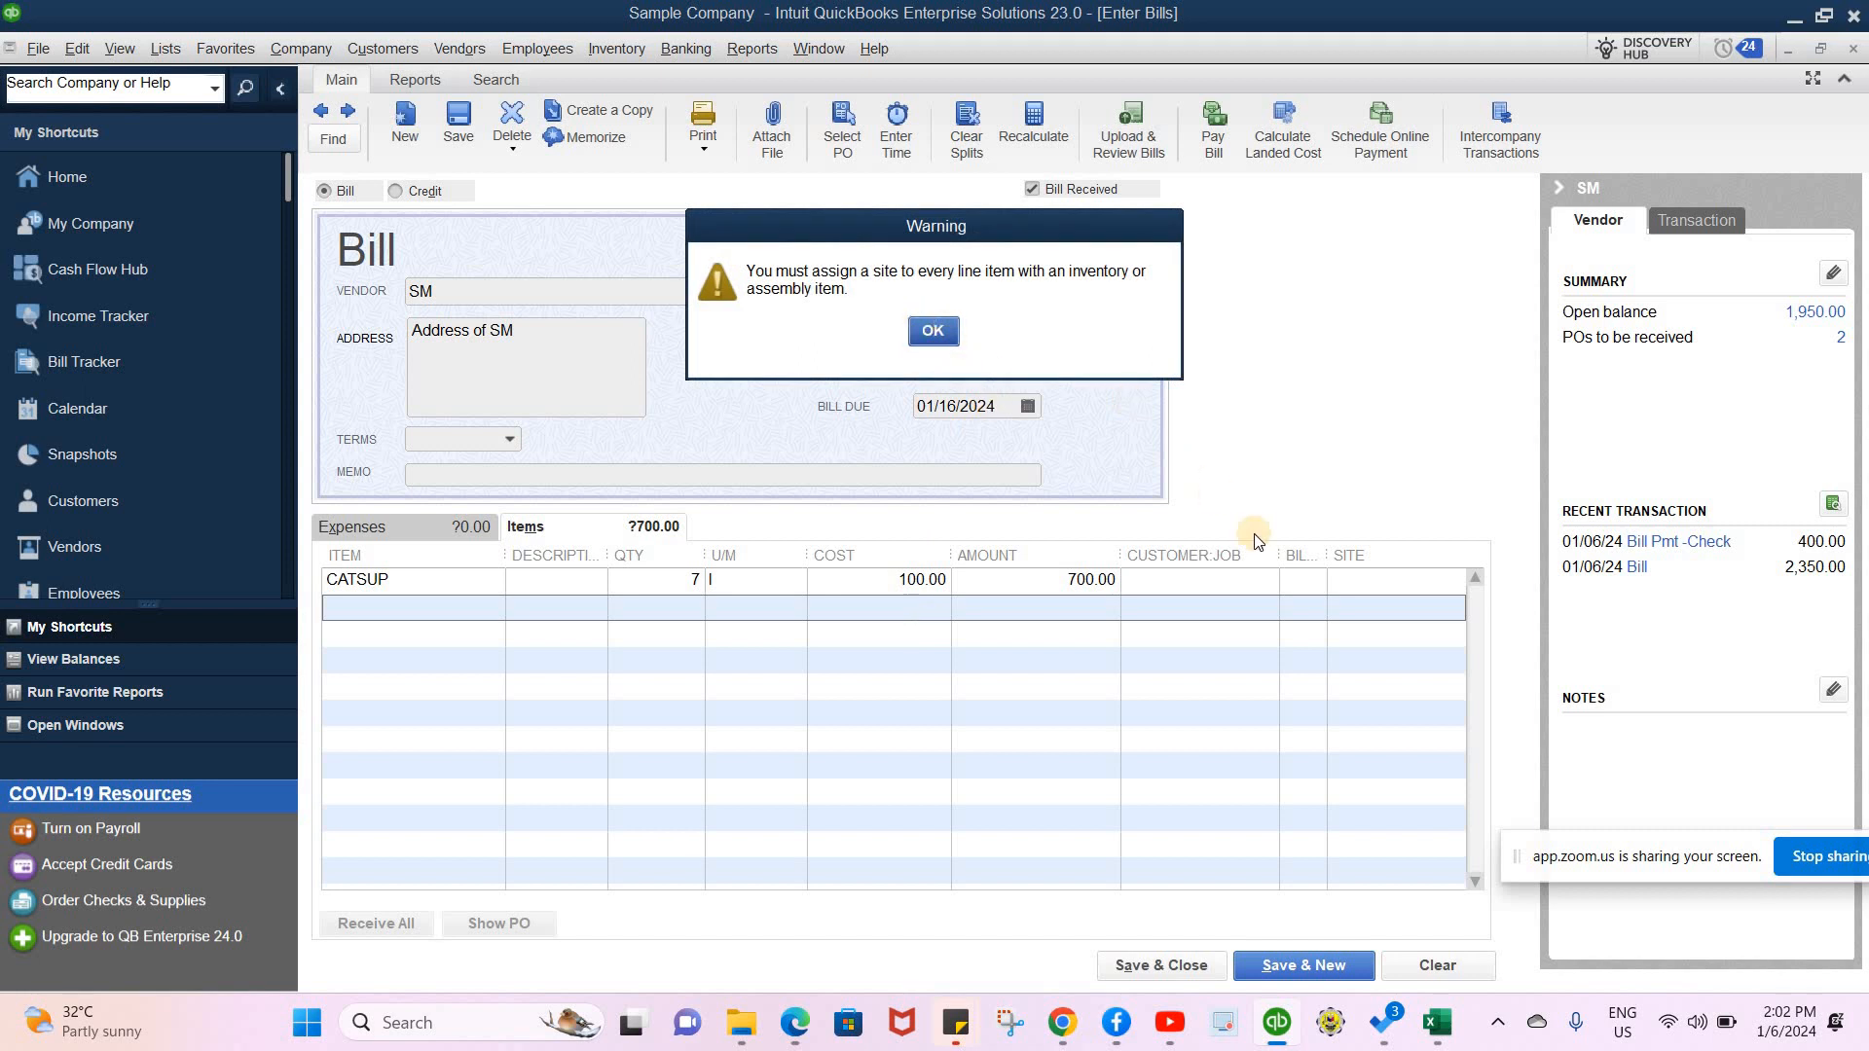
key("Return")
left_click(1450, 581)
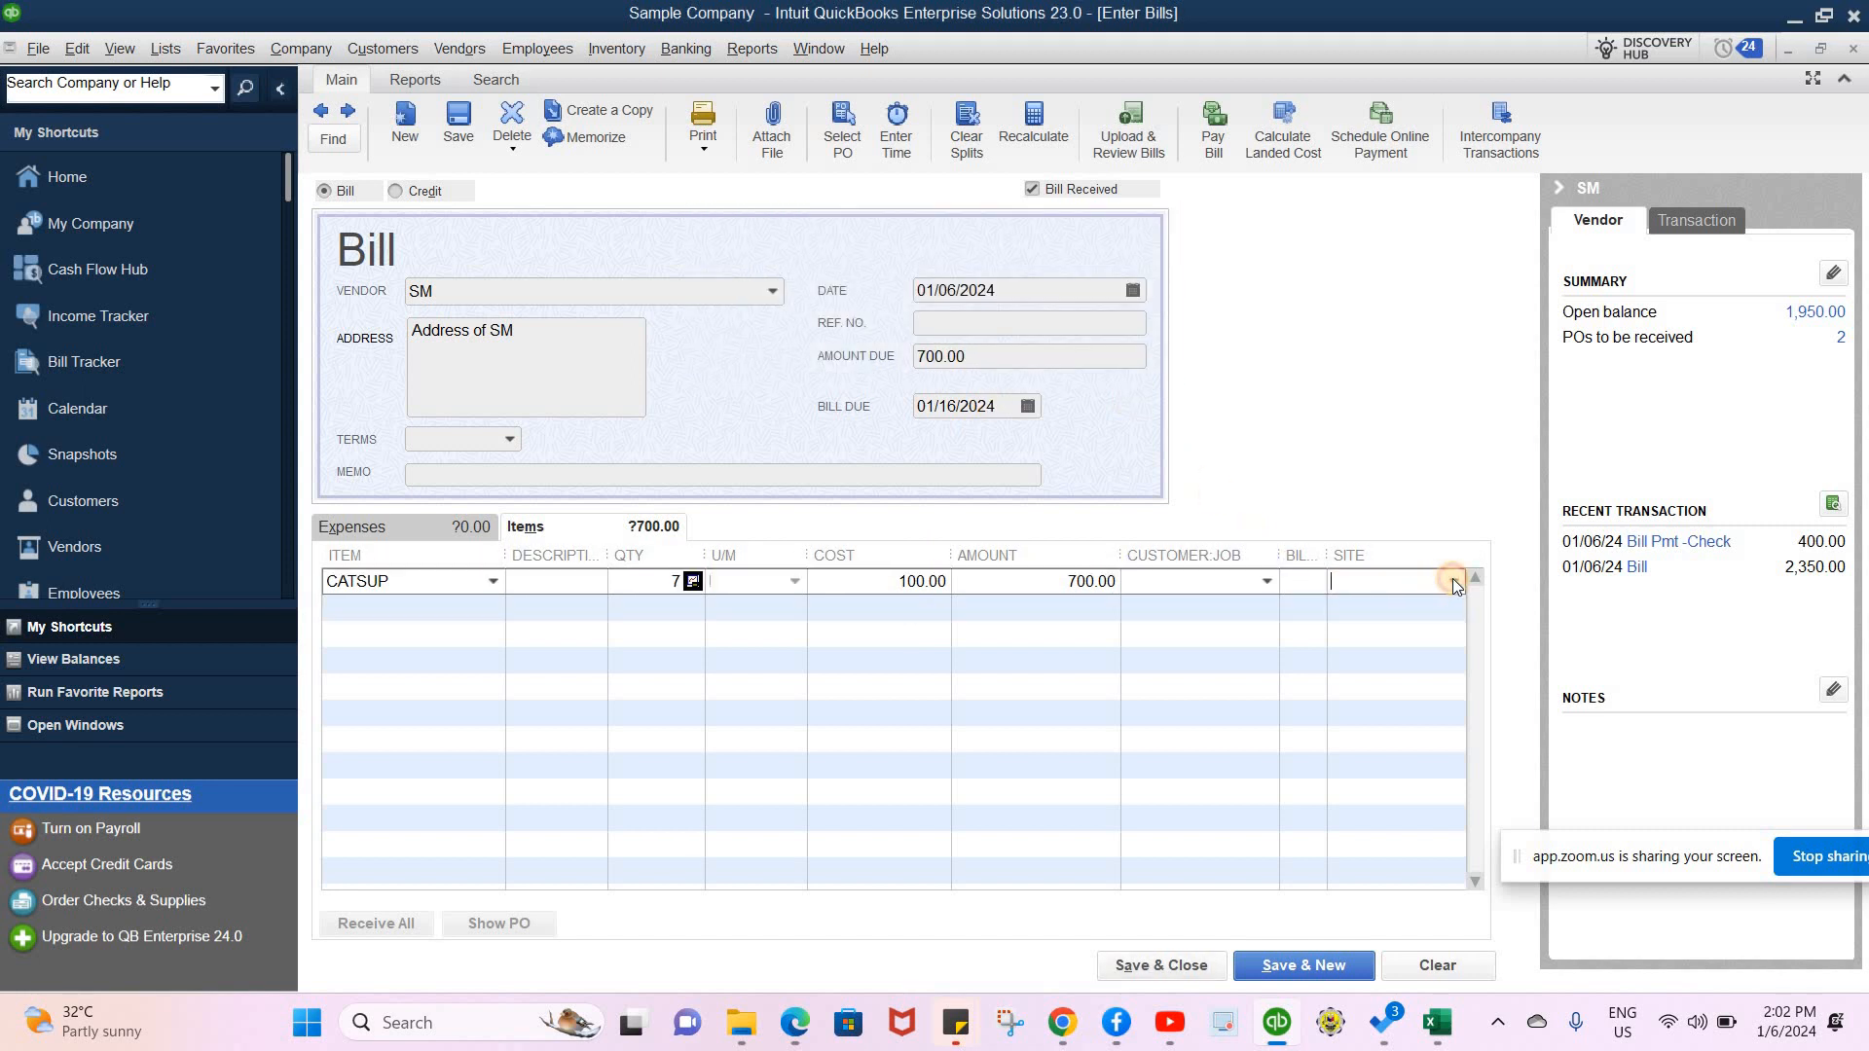
left_click(1452, 581)
left_click(1363, 717)
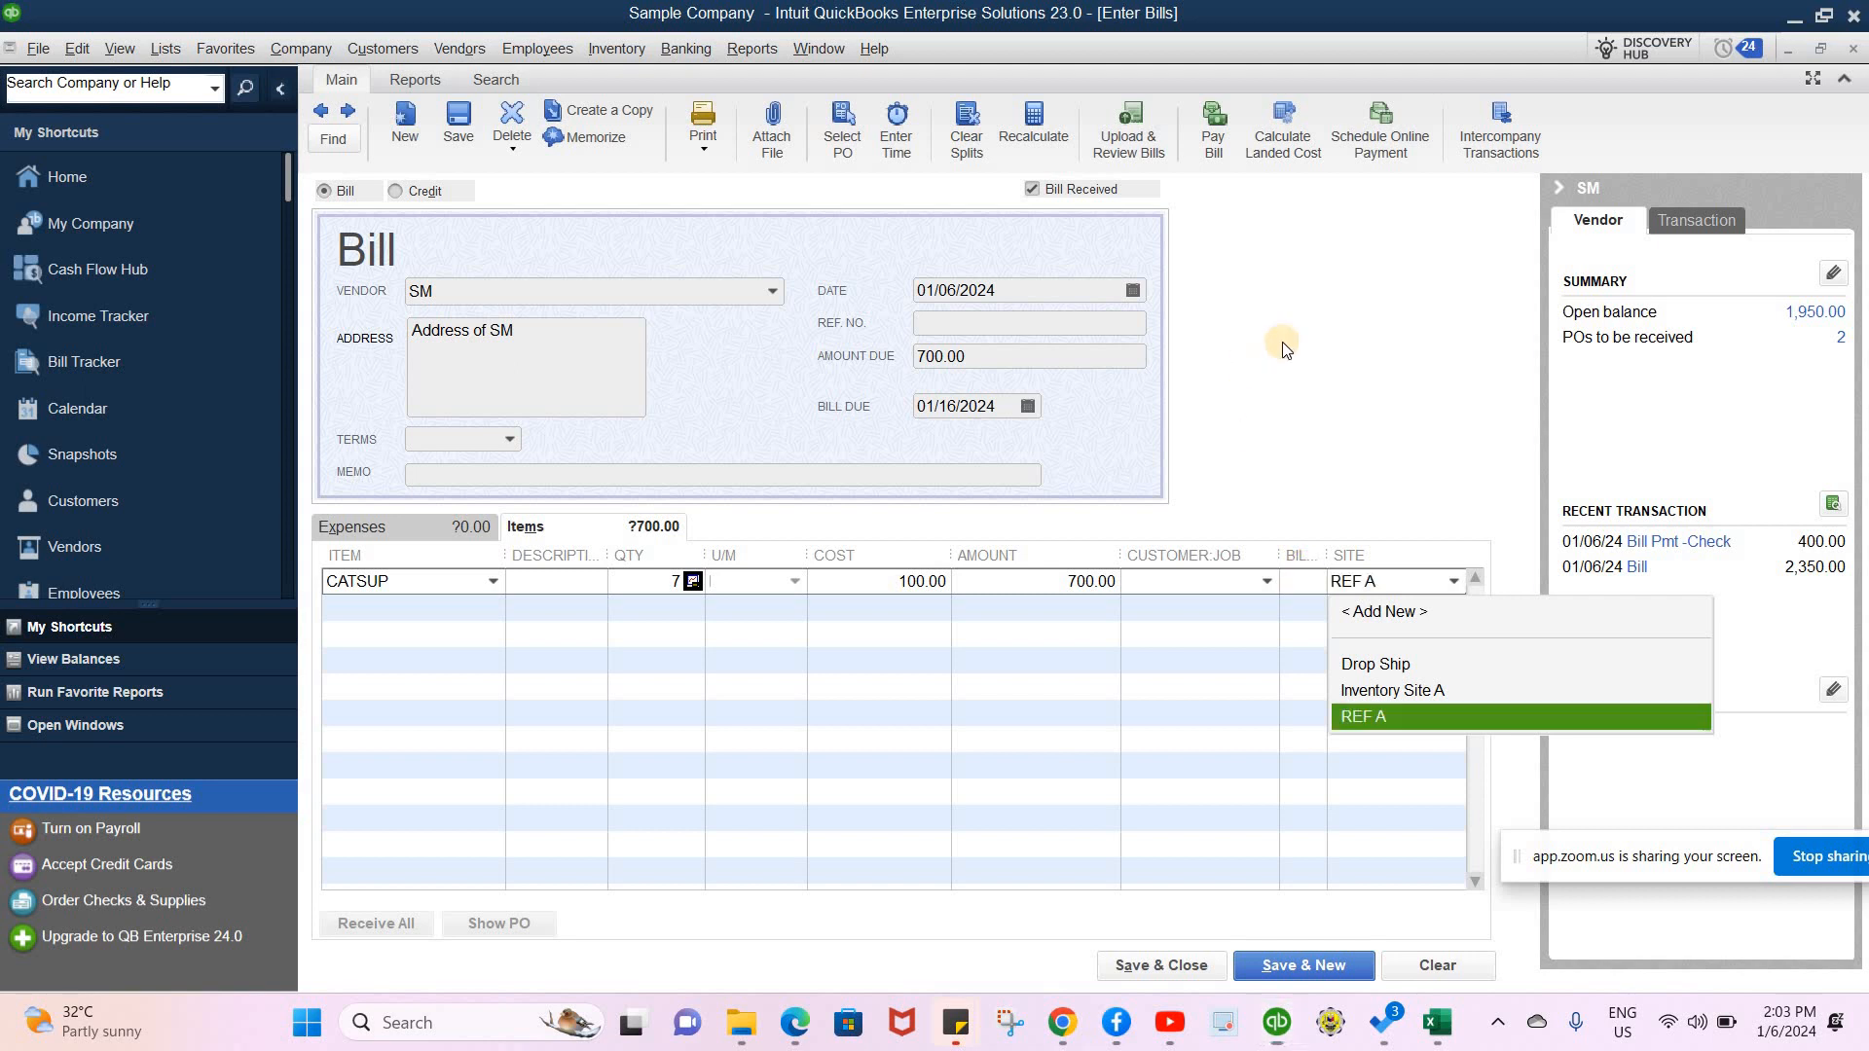
- Enter reference number "inv # 12345" and memo "to buy catsup for bbq" on SM's bill, and save and close it
left_click(941, 331)
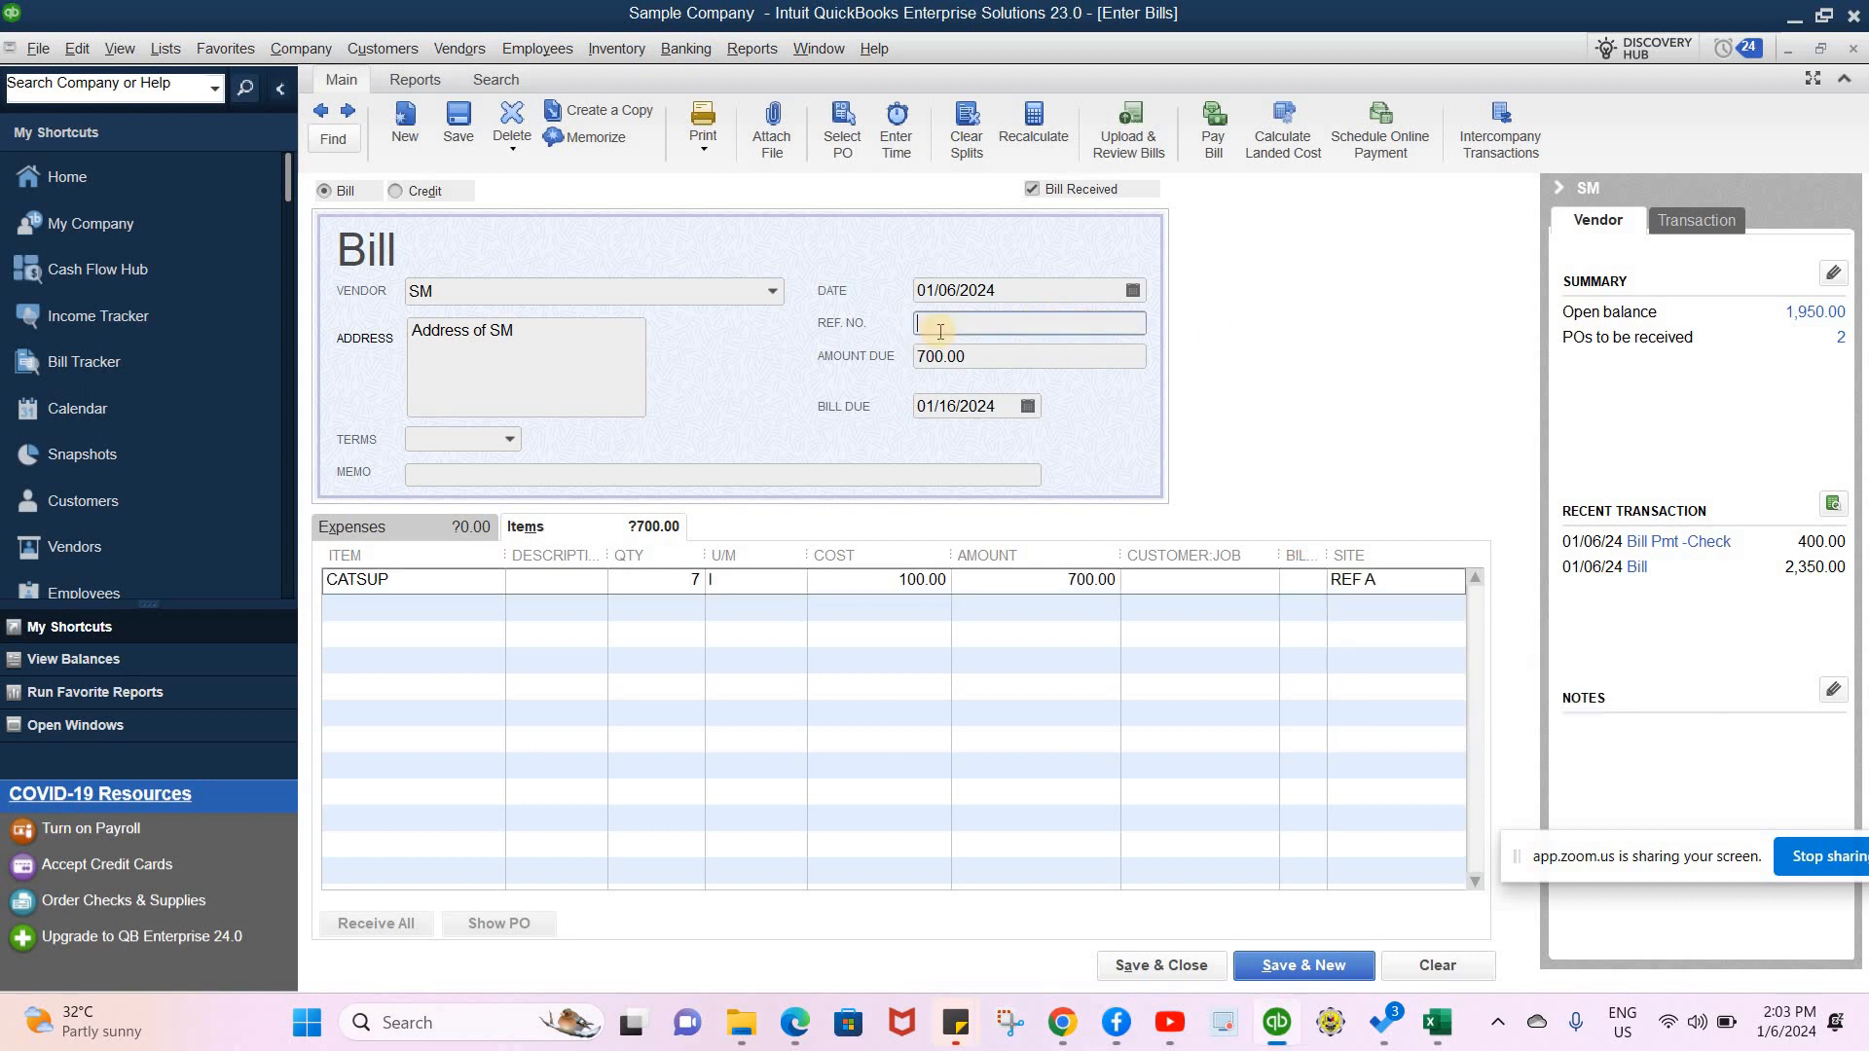
type("inv # 12345")
left_click(580, 476)
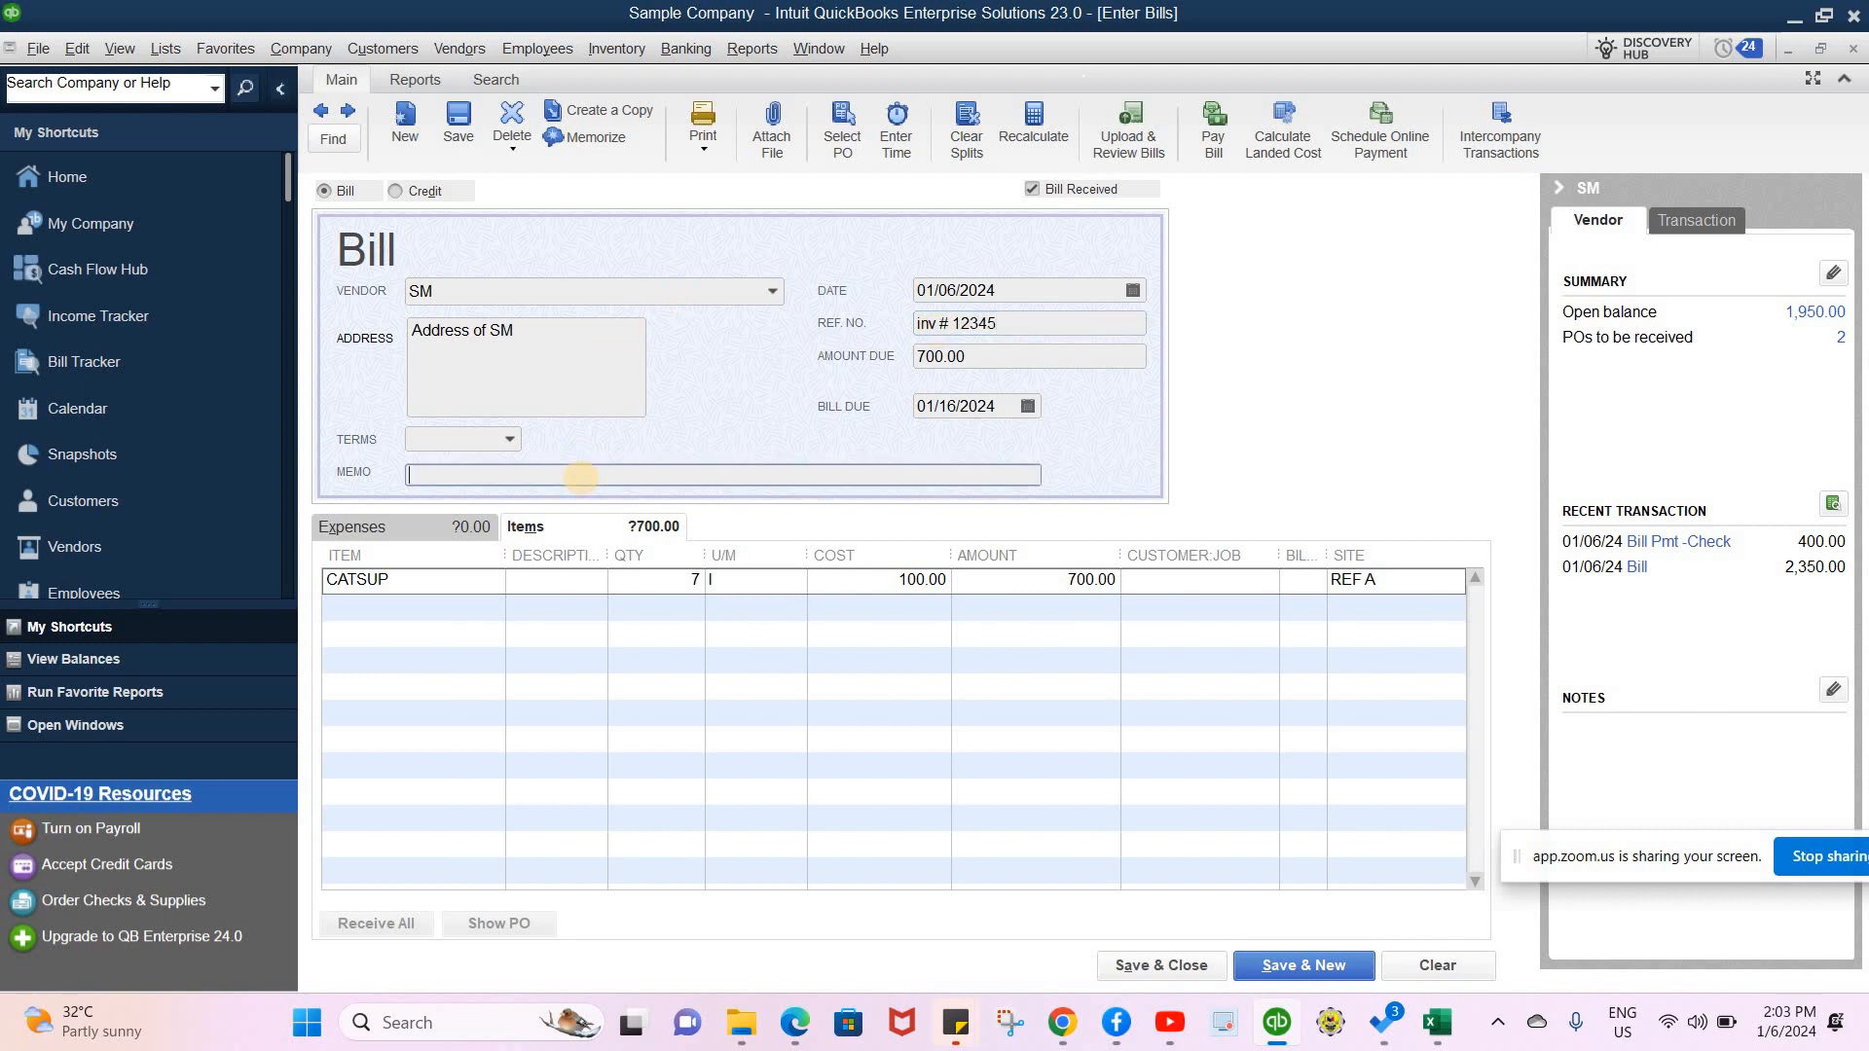
type("to buy catsup for bbq")
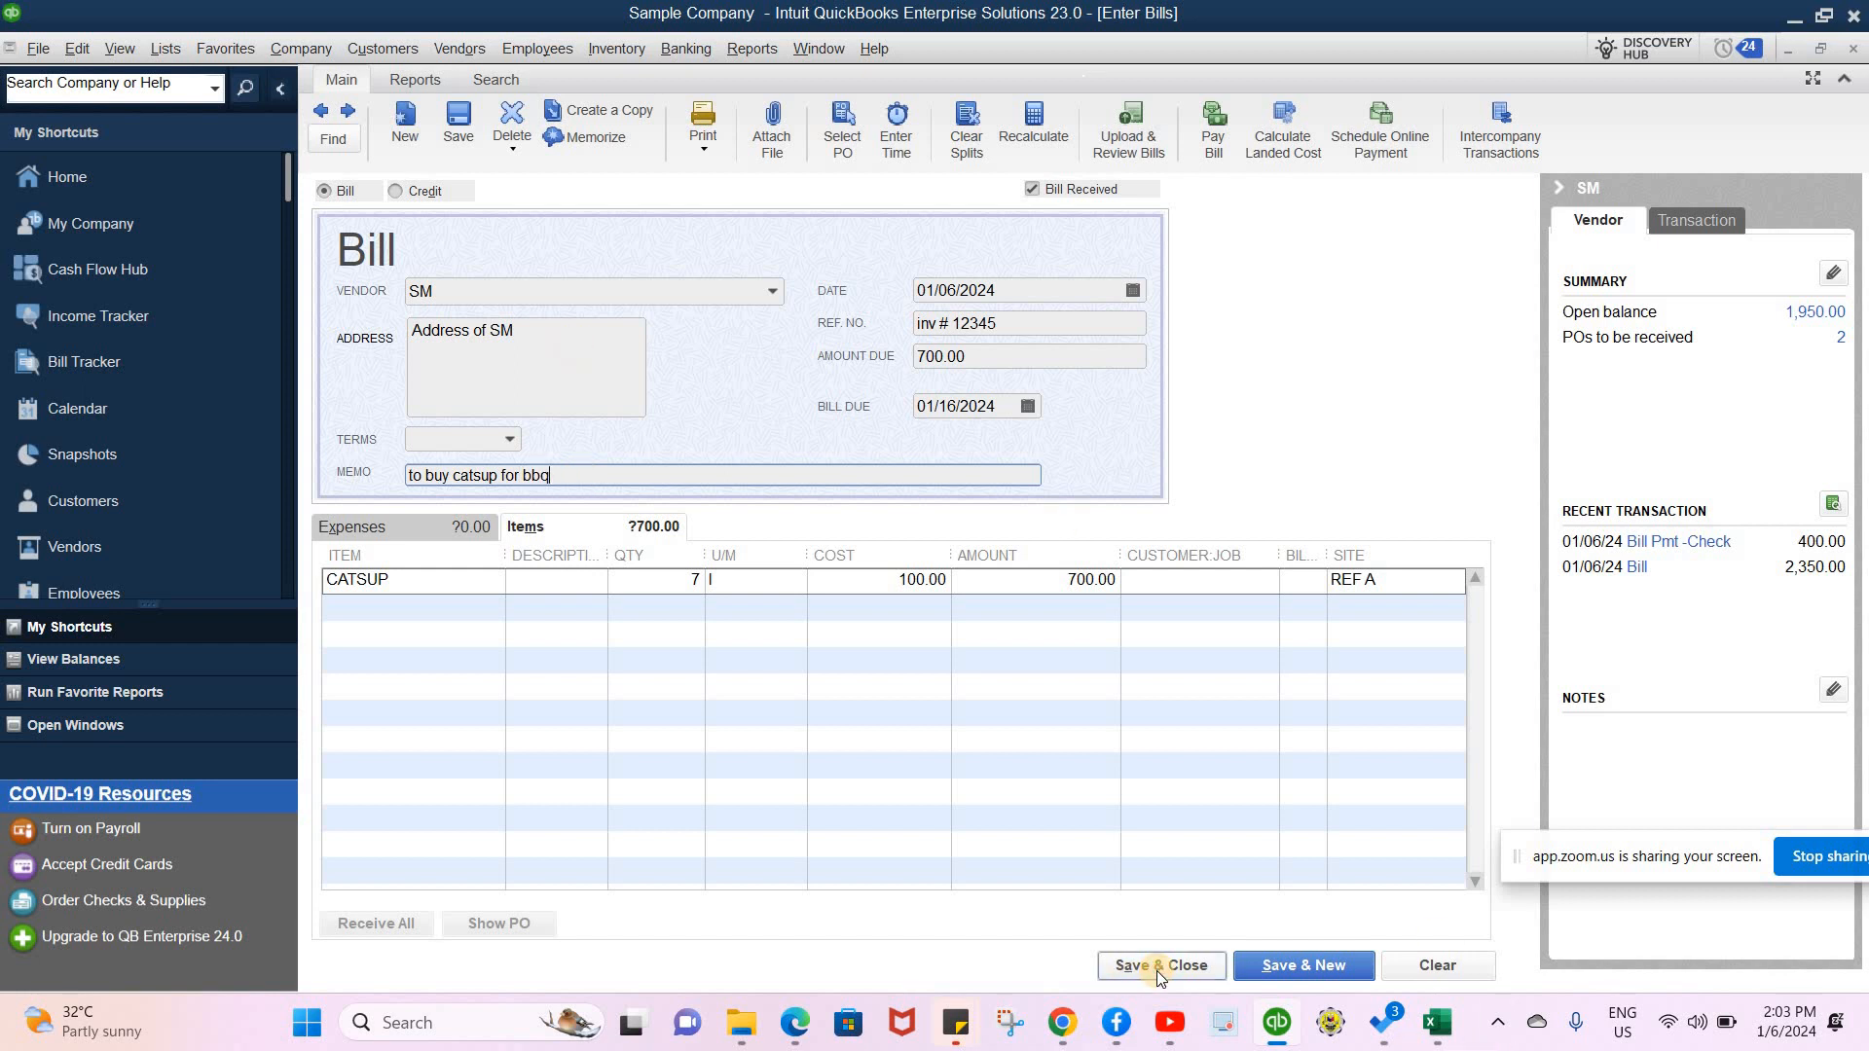
left_click(1157, 971)
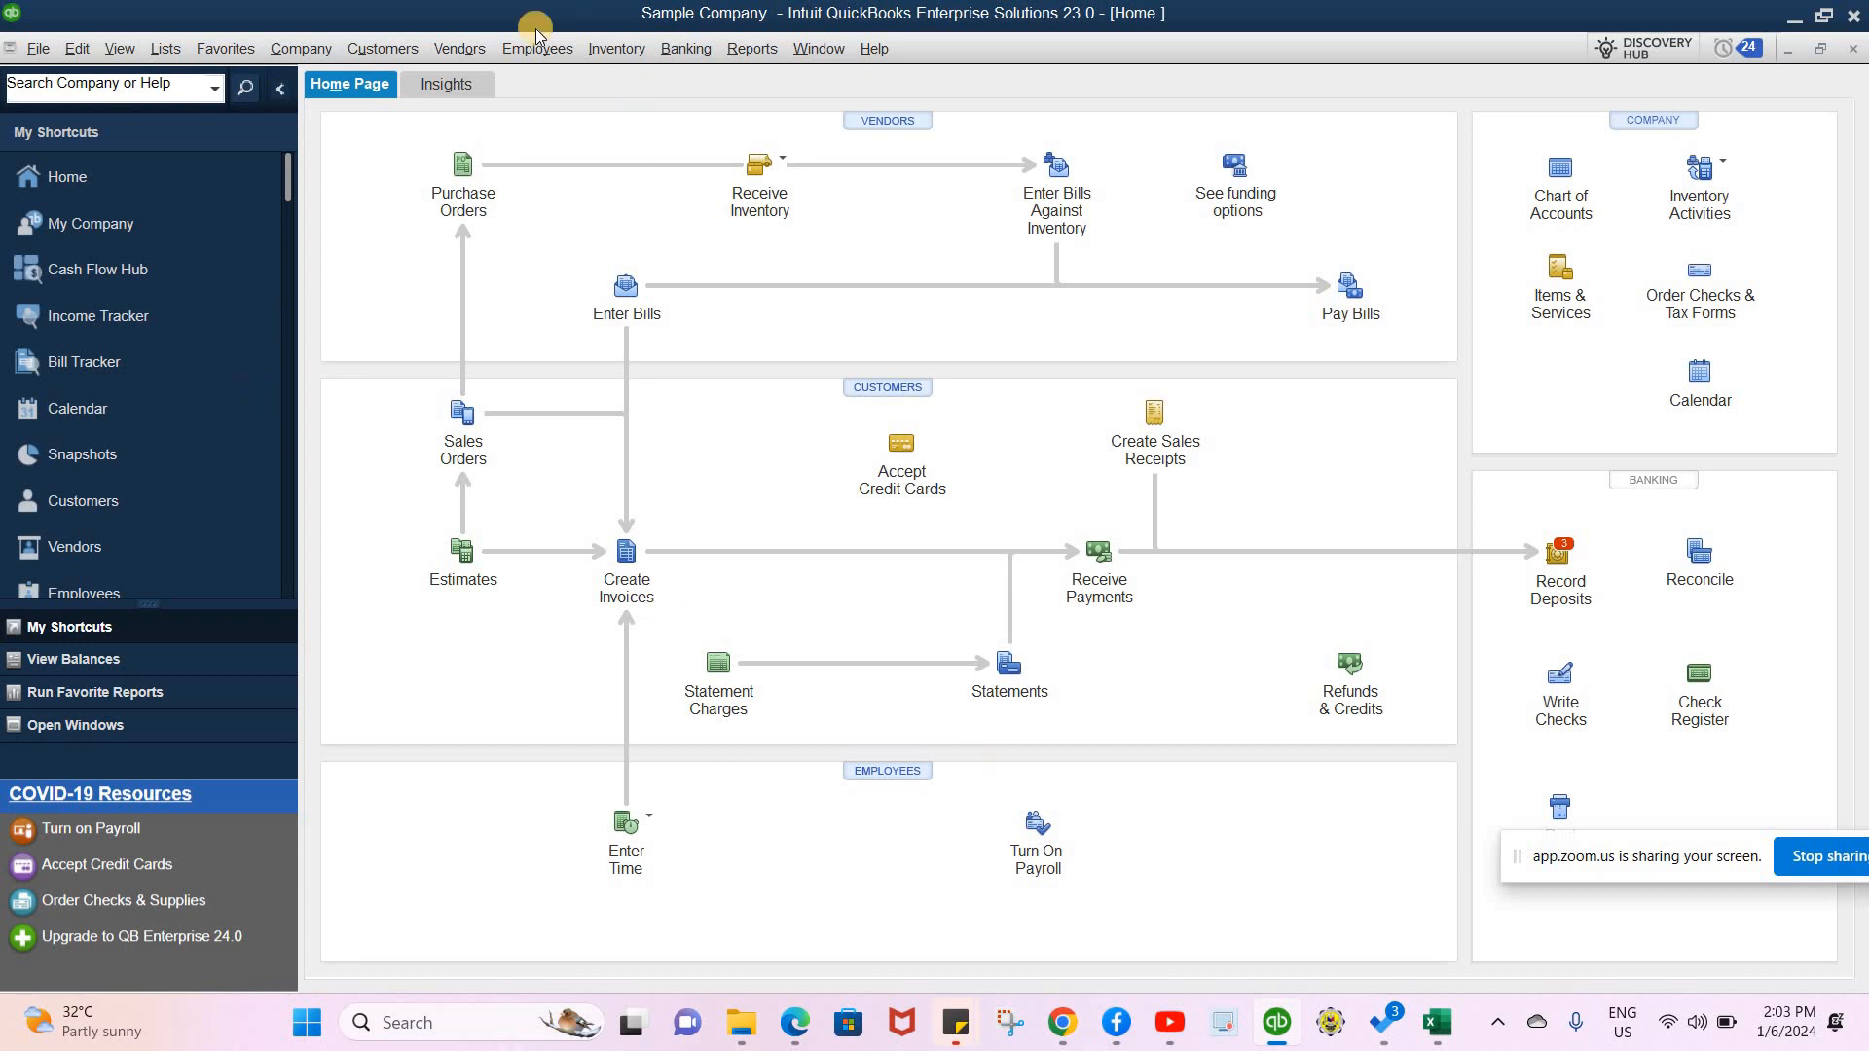
- Start a new assembly build for the BARBEQUE item
left_click(609, 49)
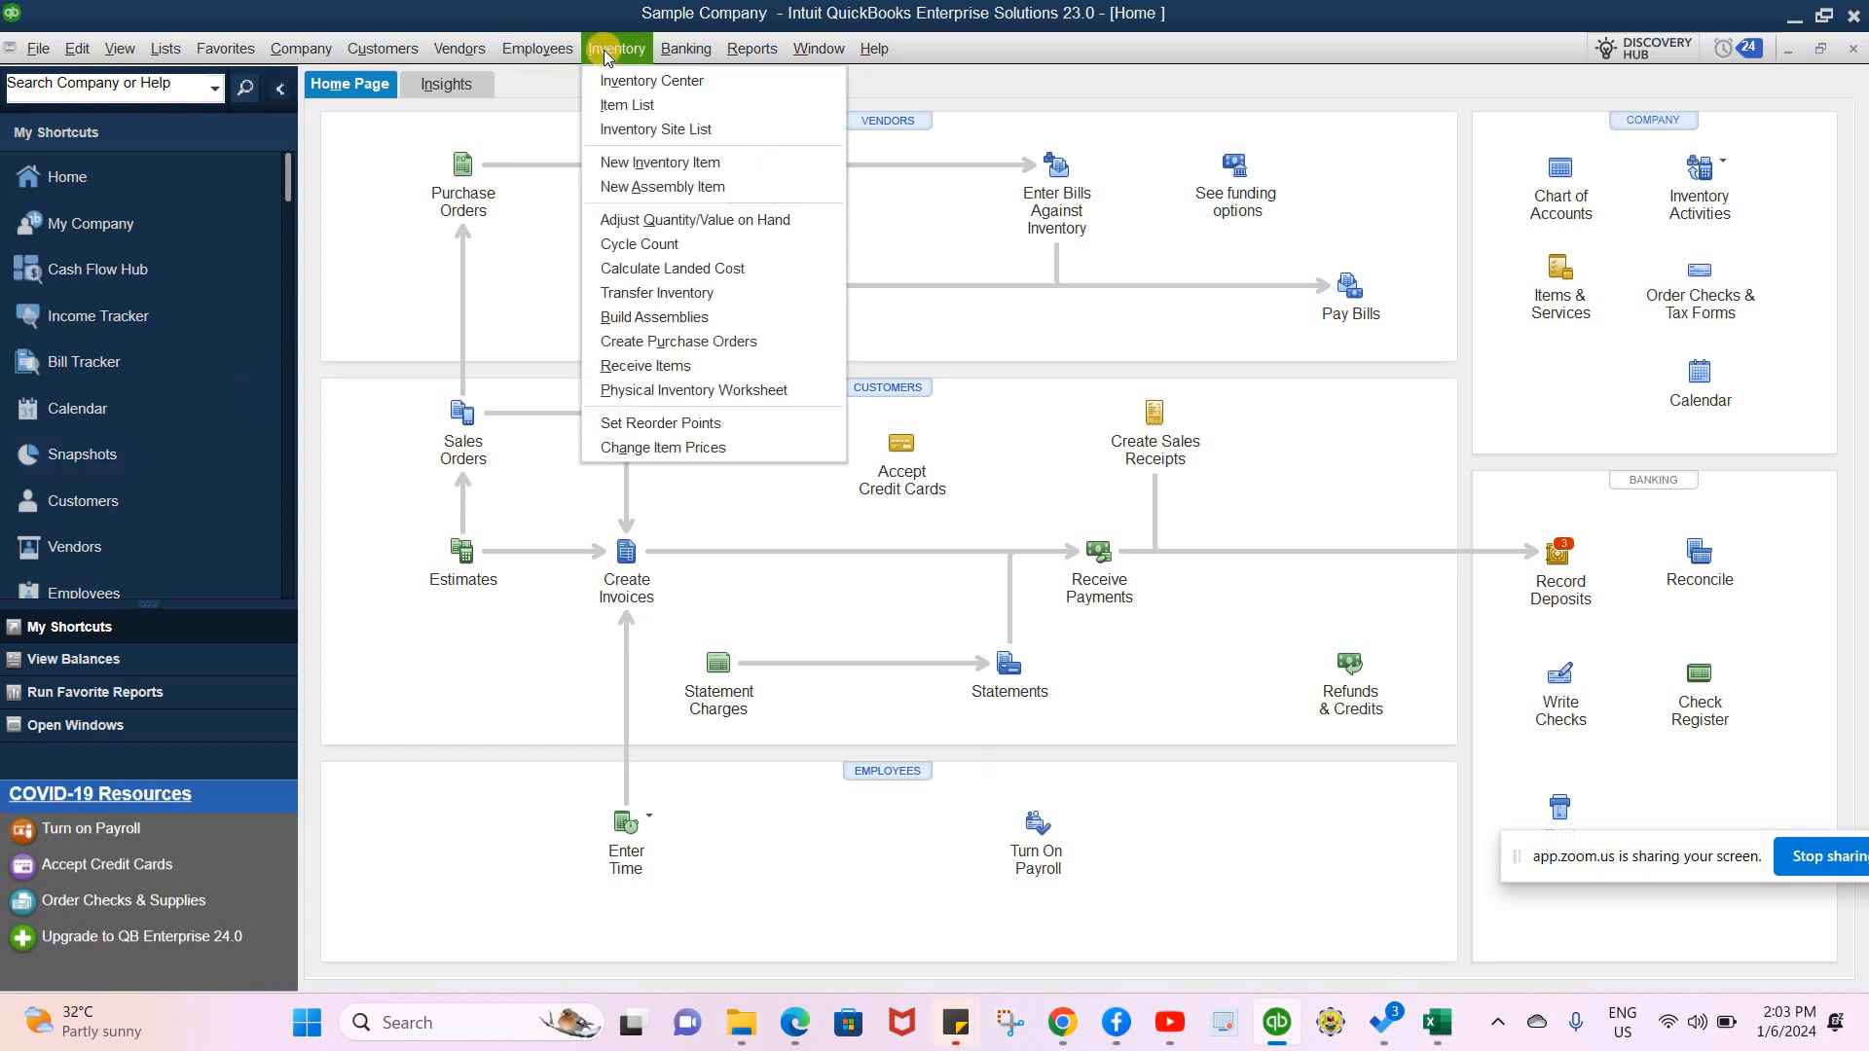
left_click(657, 317)
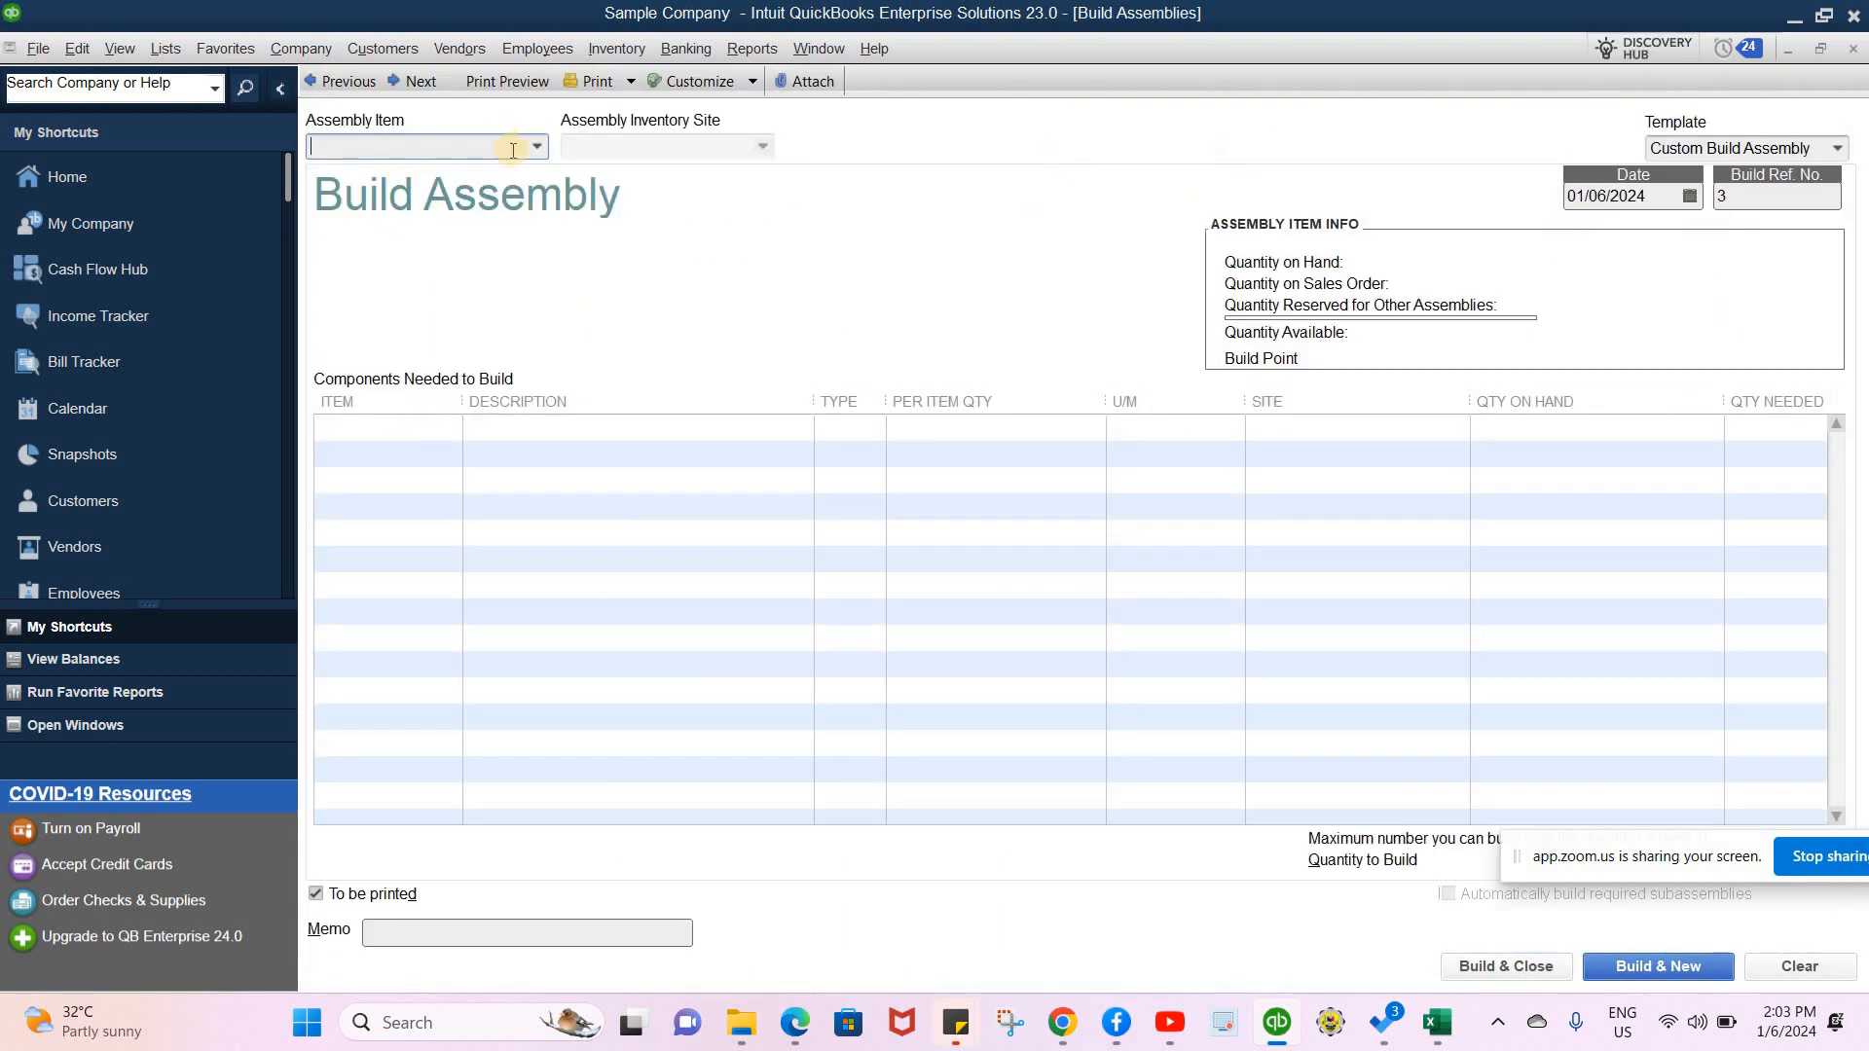
left_click(535, 146)
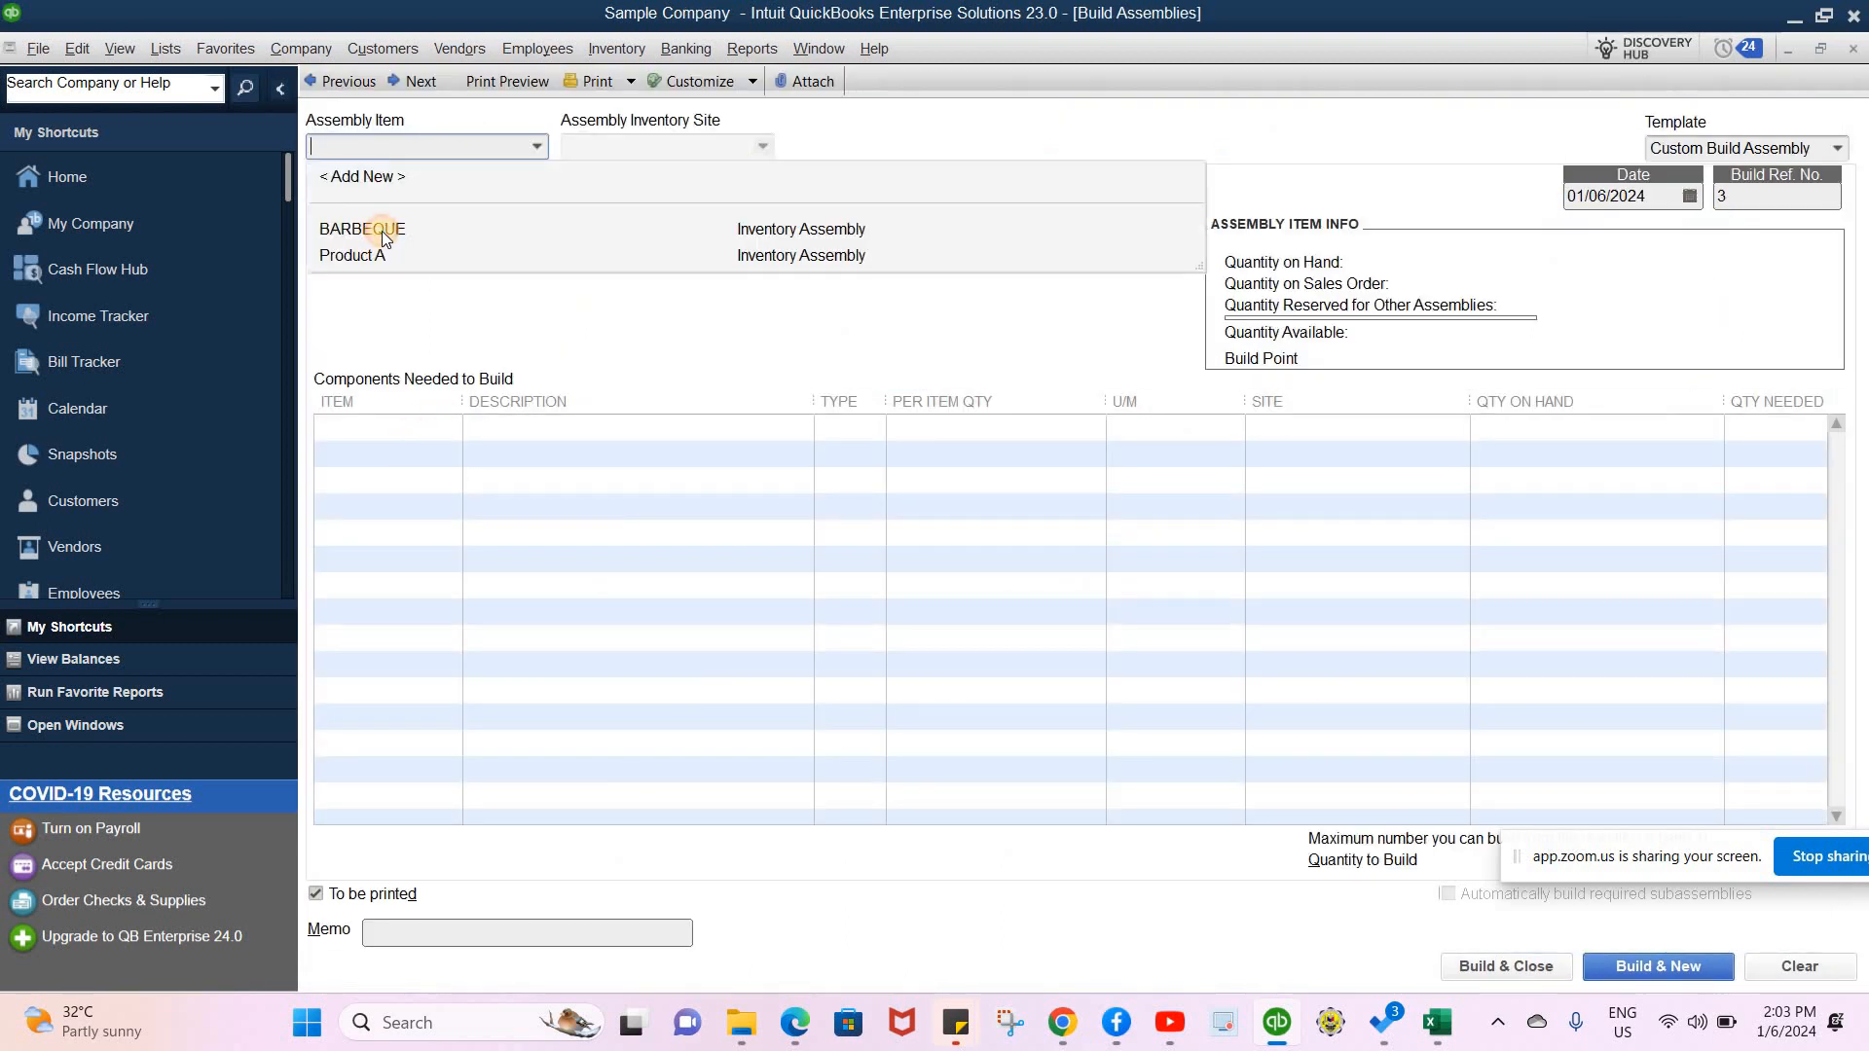
left_click(381, 231)
- Set the BARBEQUE build's assembly site to Inventory Site A and default the components to the same site
left_click(760, 147)
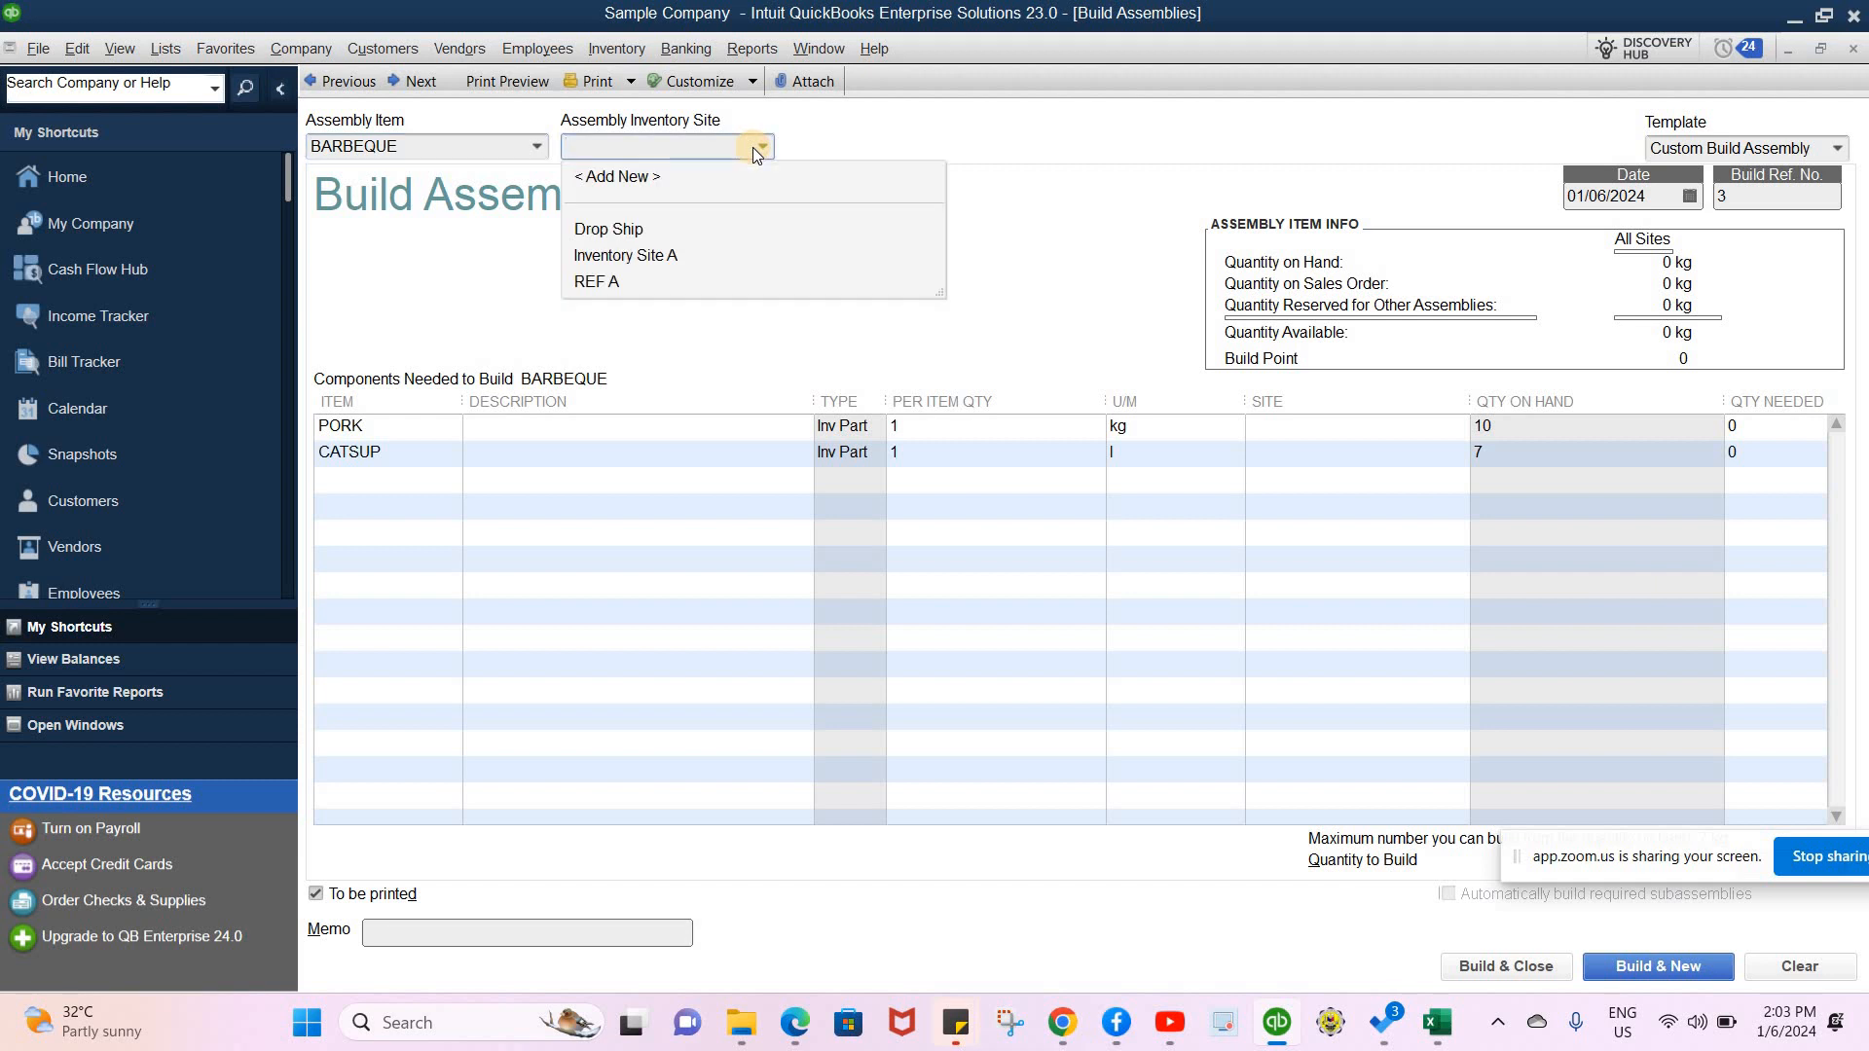
left_click(622, 255)
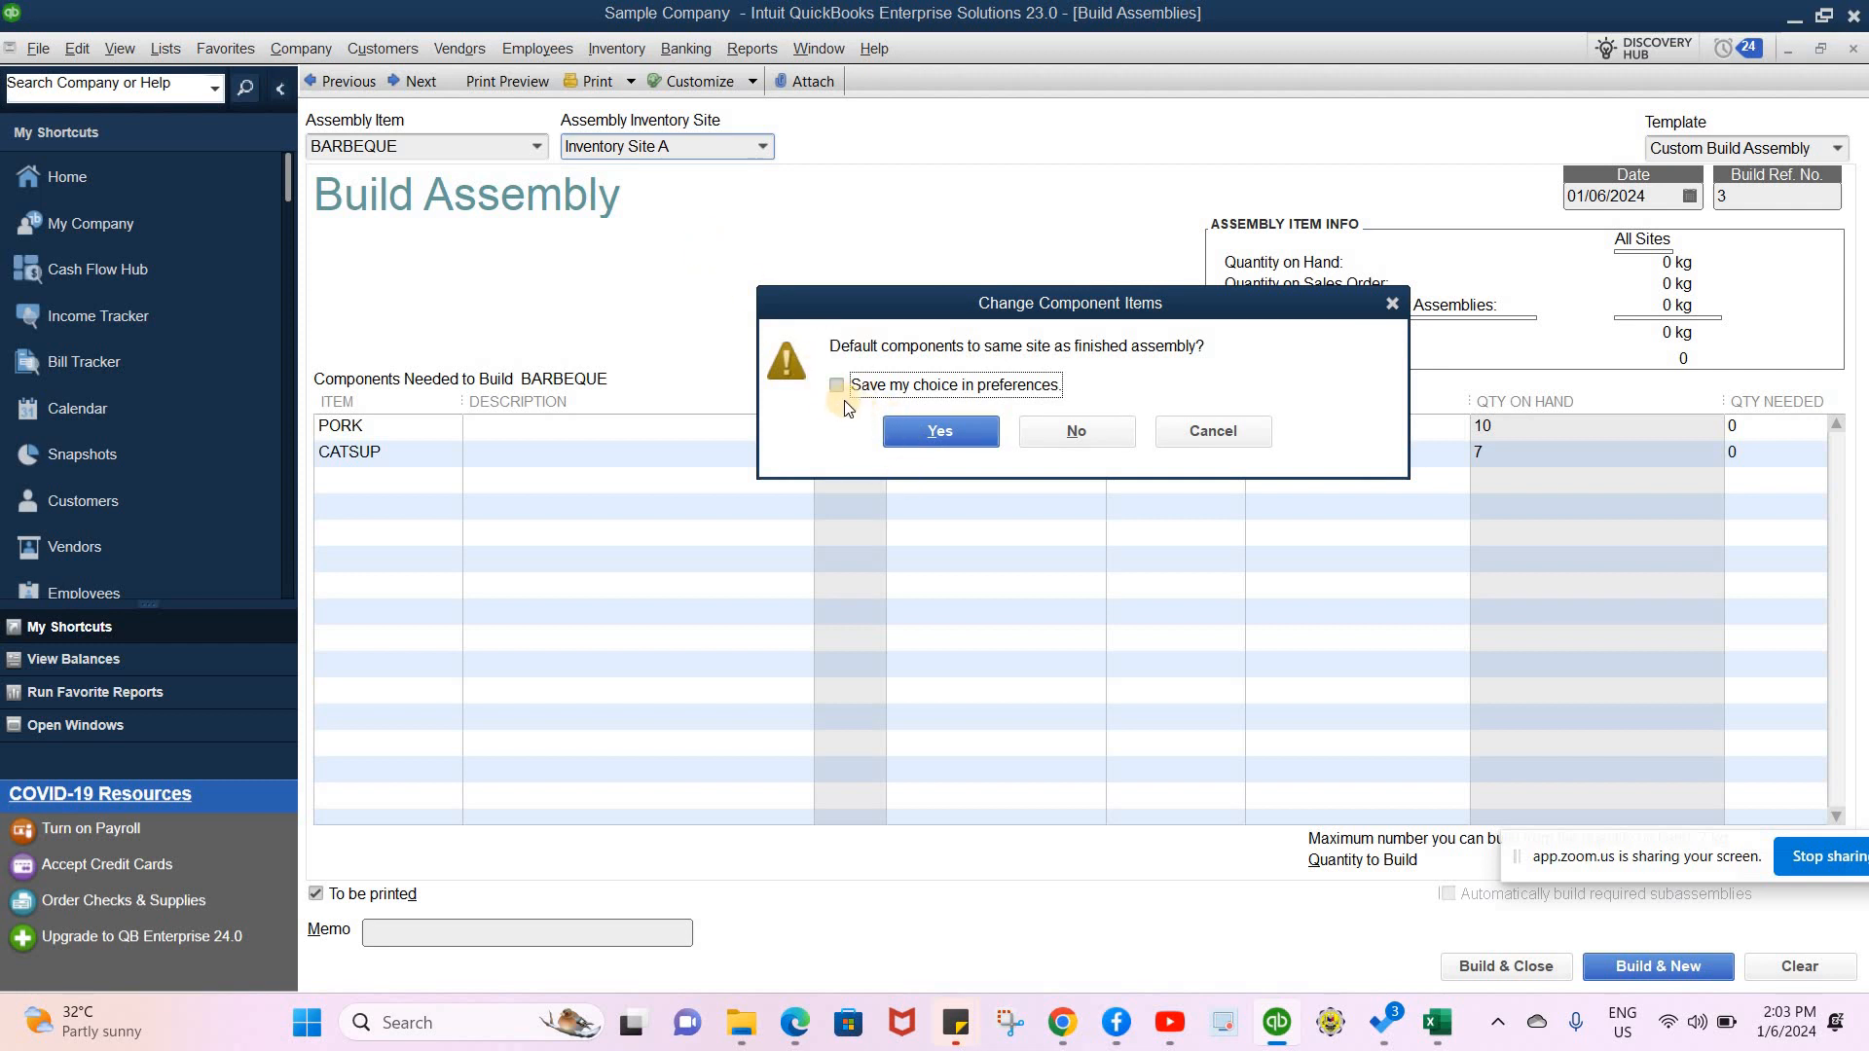
left_click(902, 433)
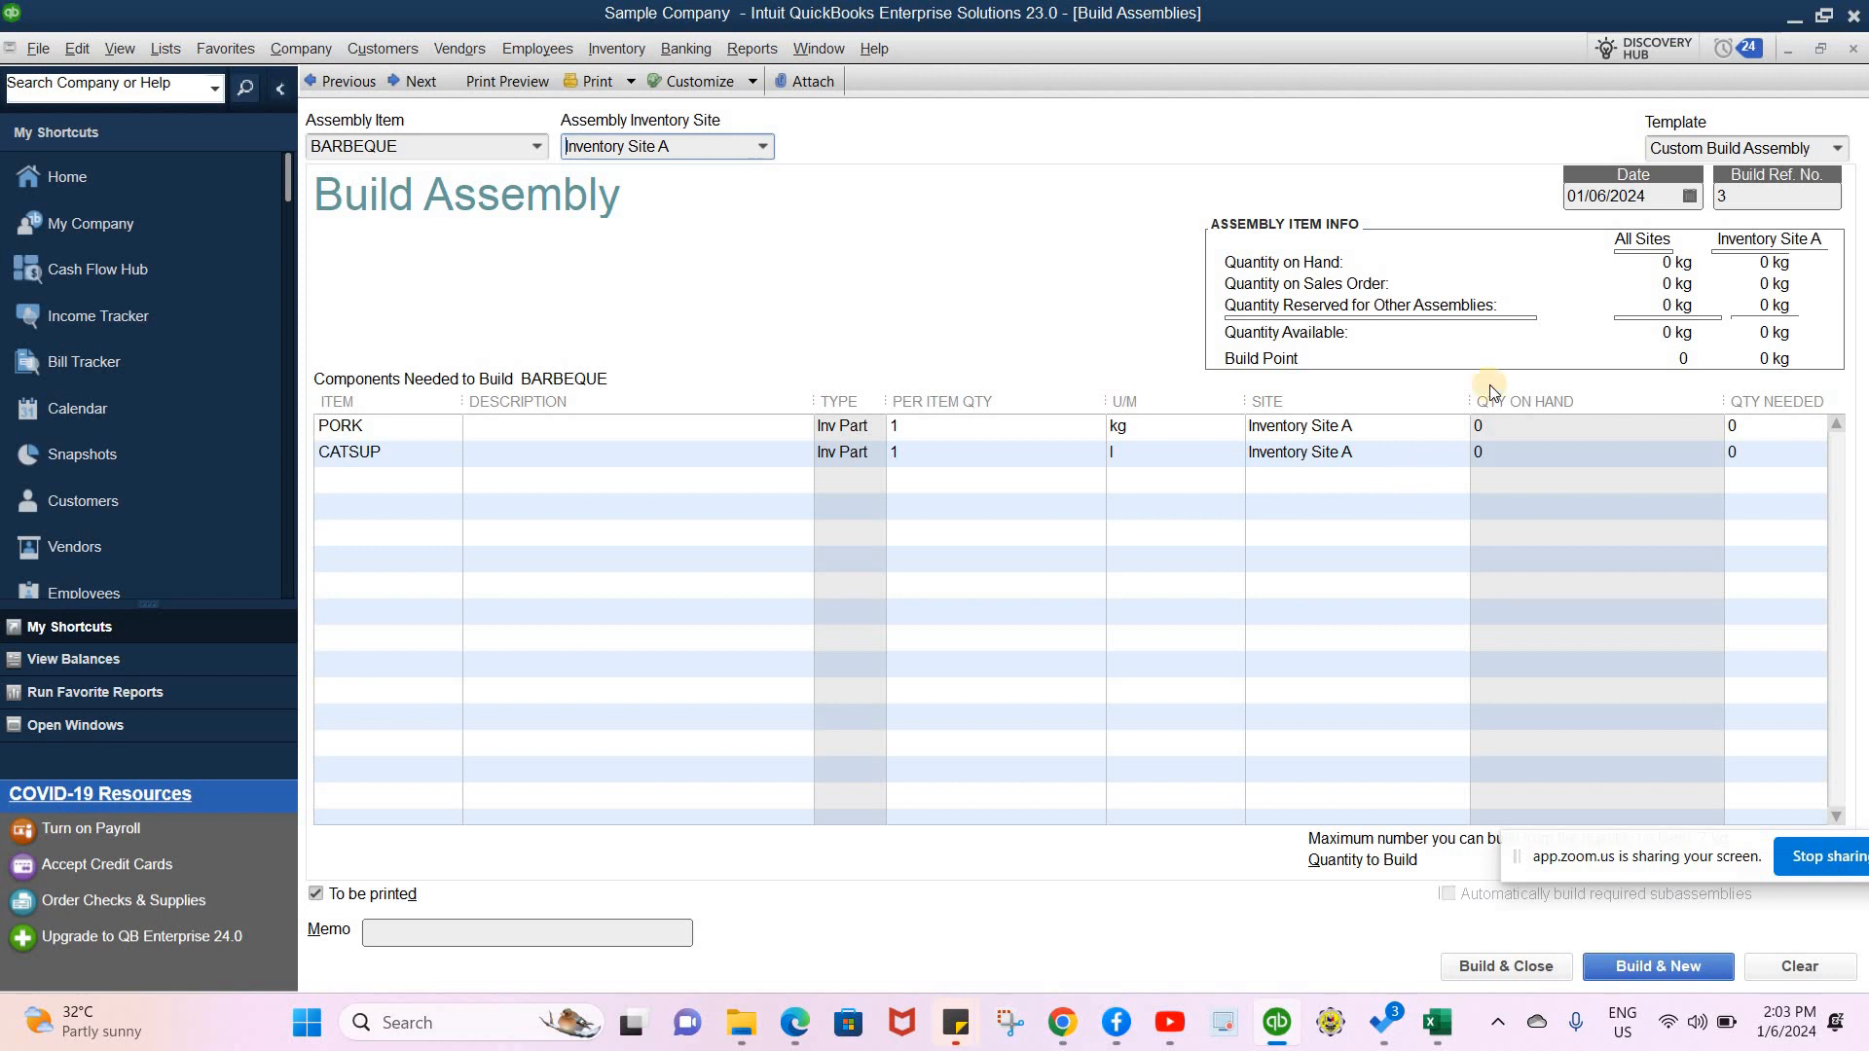
- Date the BARBEQUE build 01/07/2024 and set its assembly site and component sites to REF A
left_click(1690, 198)
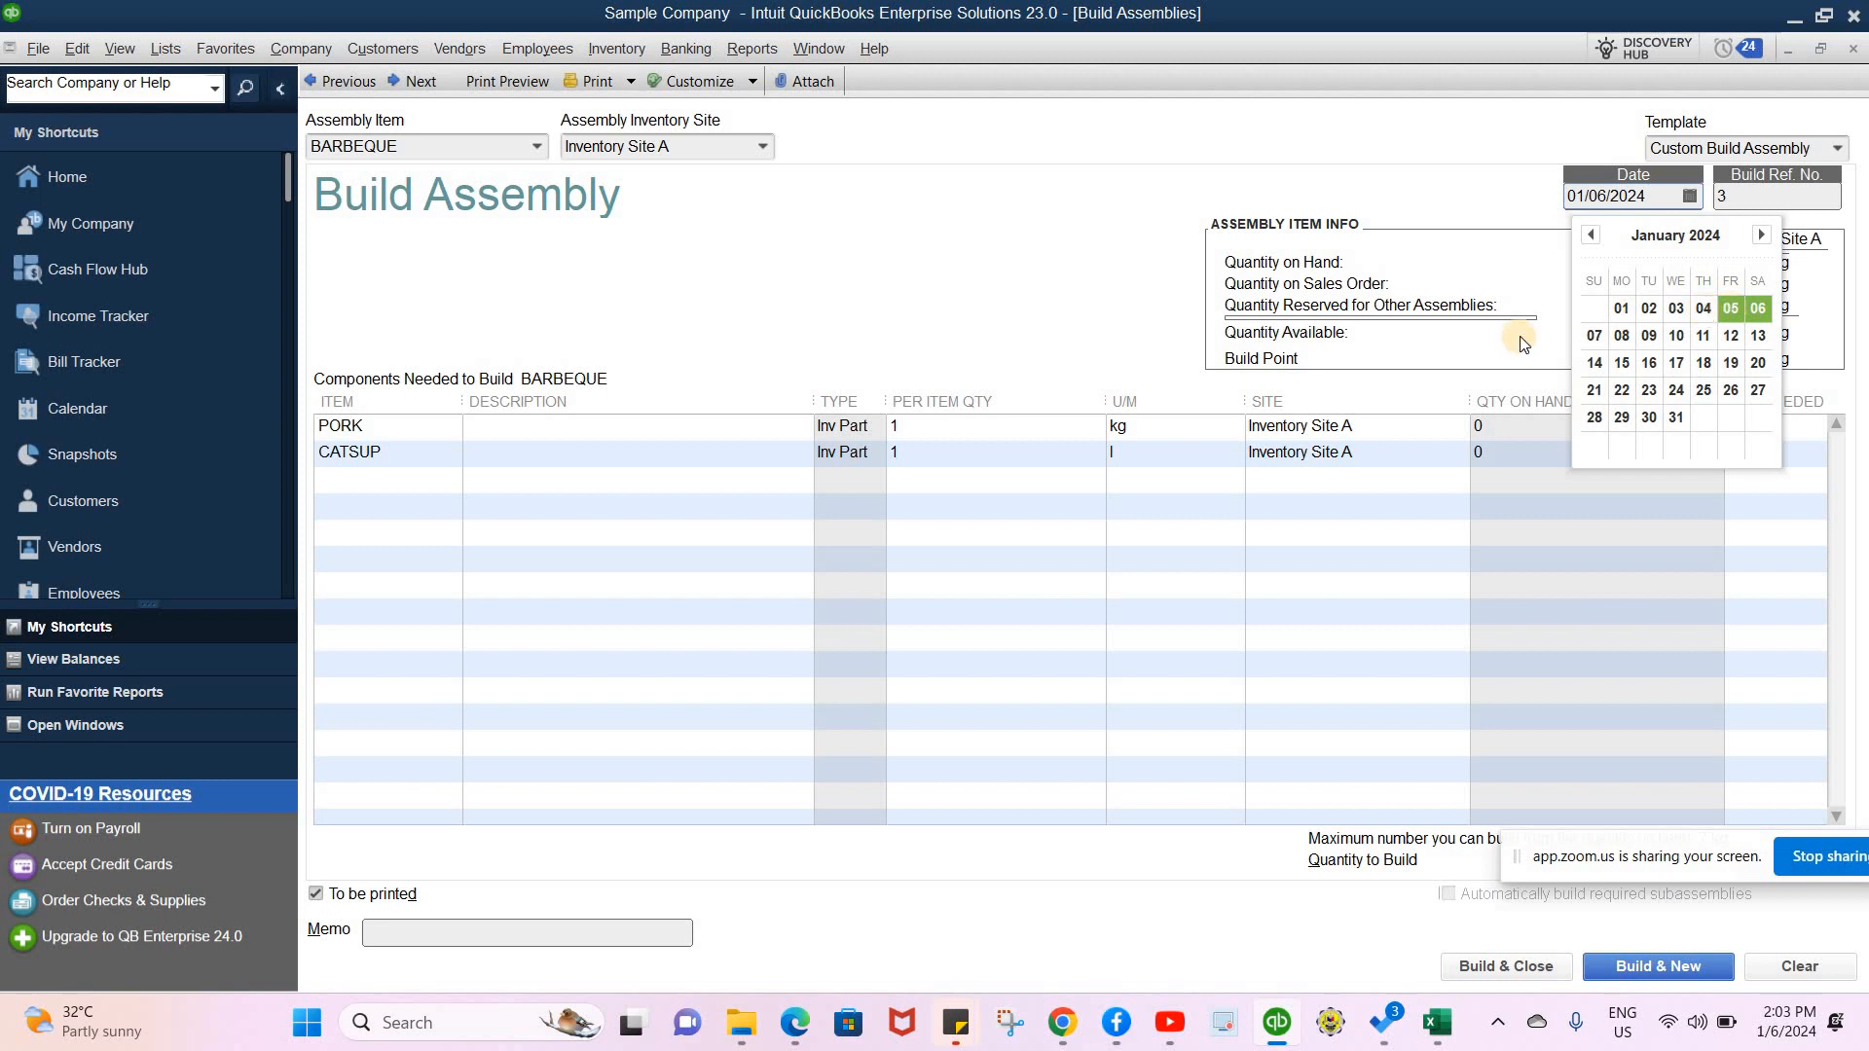
left_click(1594, 336)
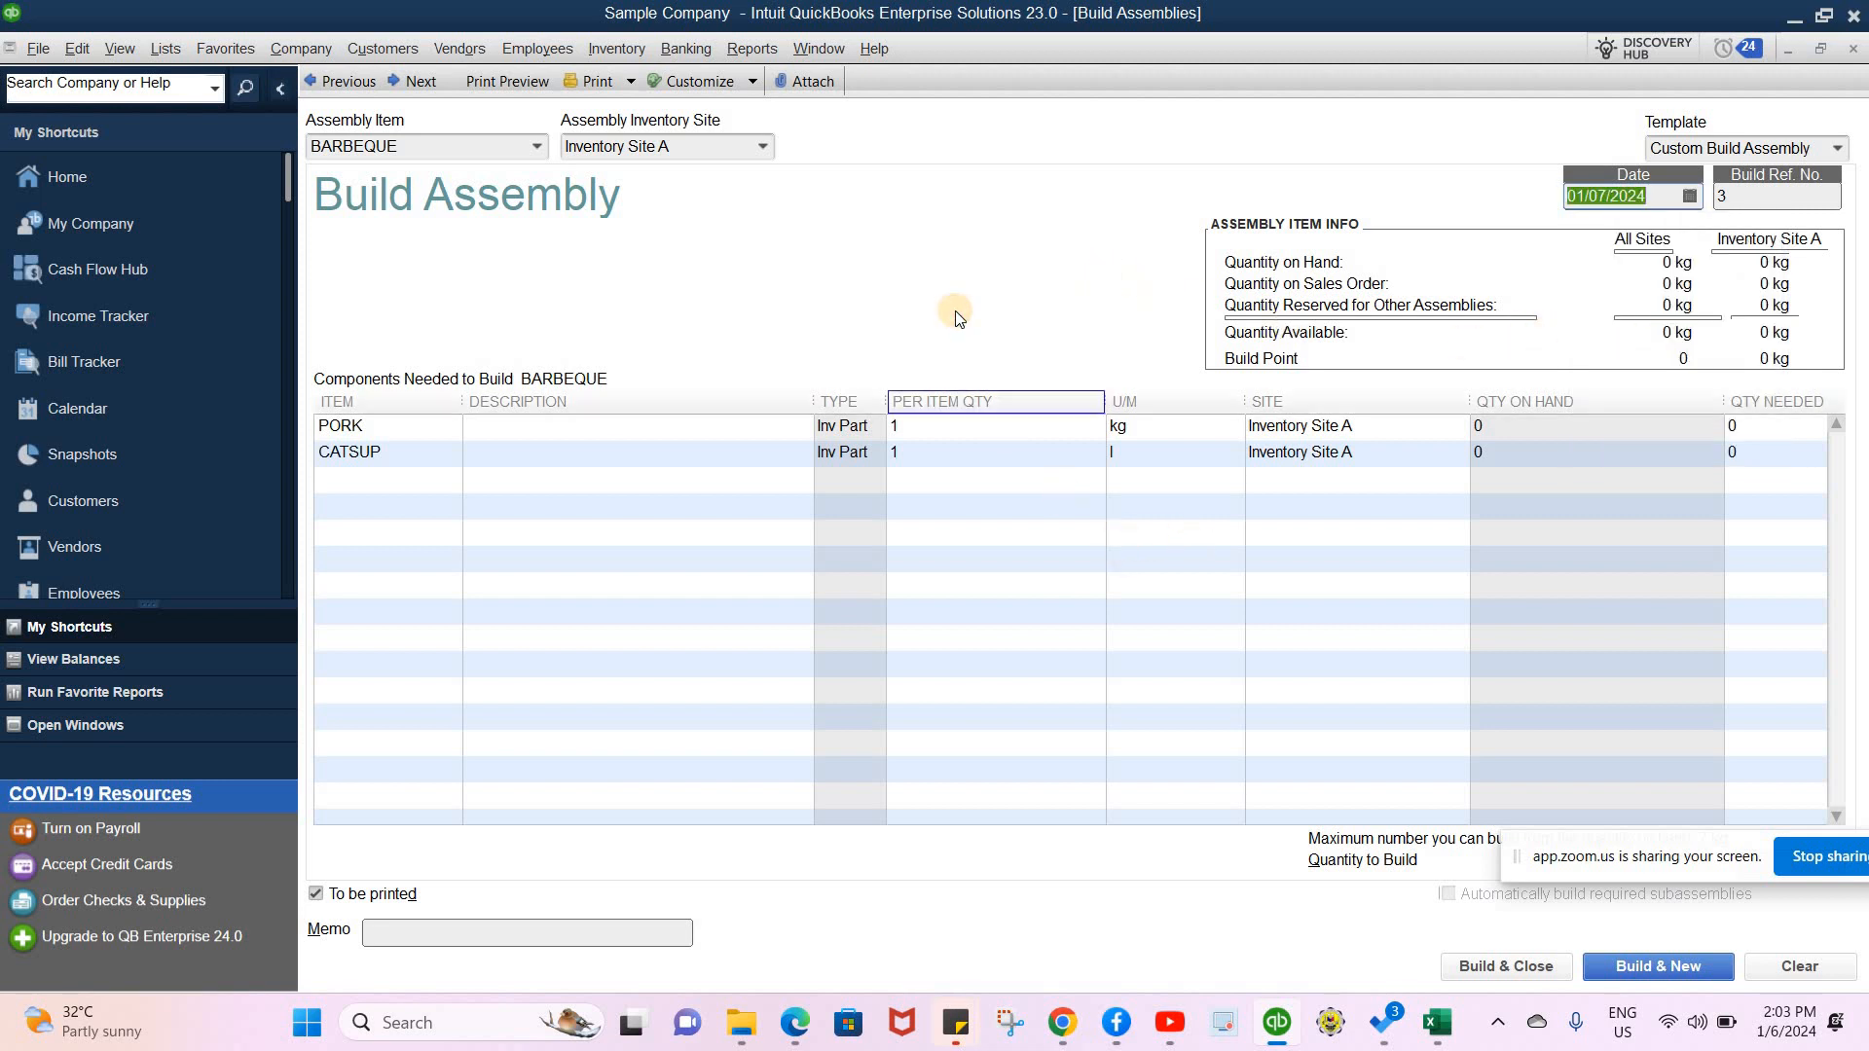
left_click(762, 146)
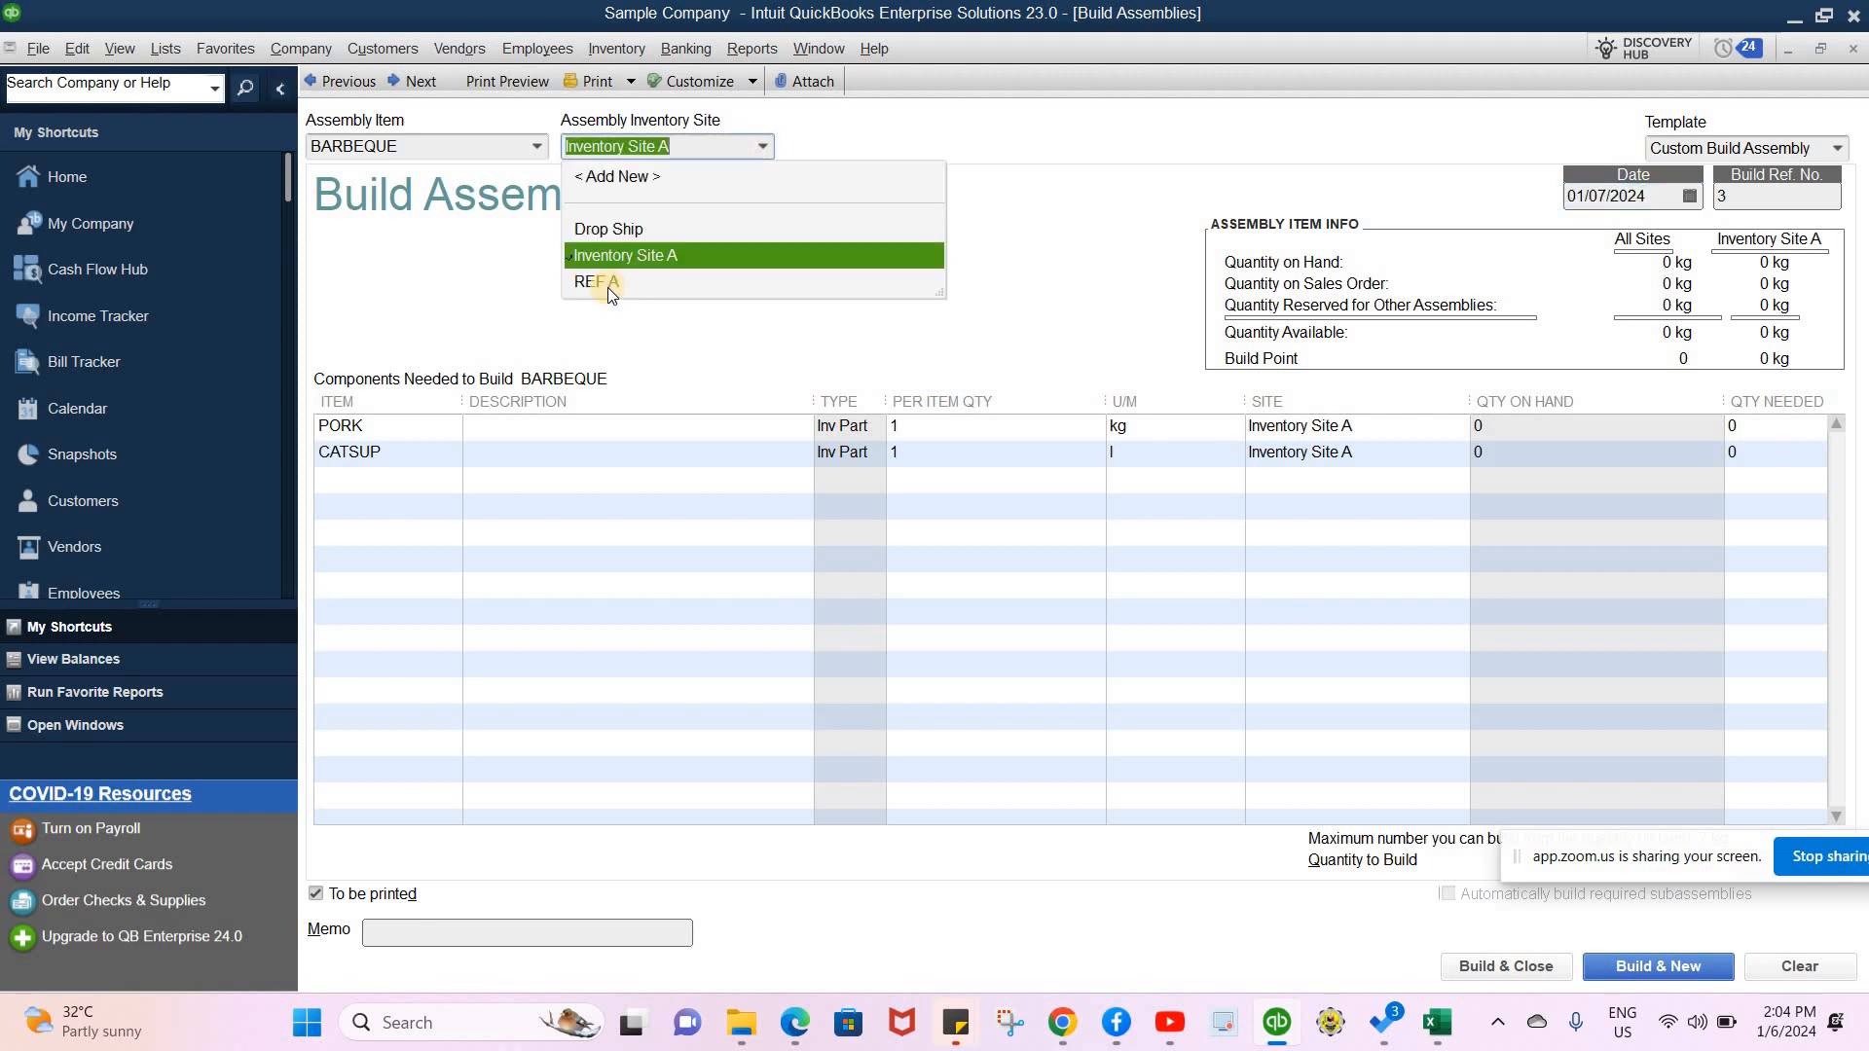
left_click(607, 286)
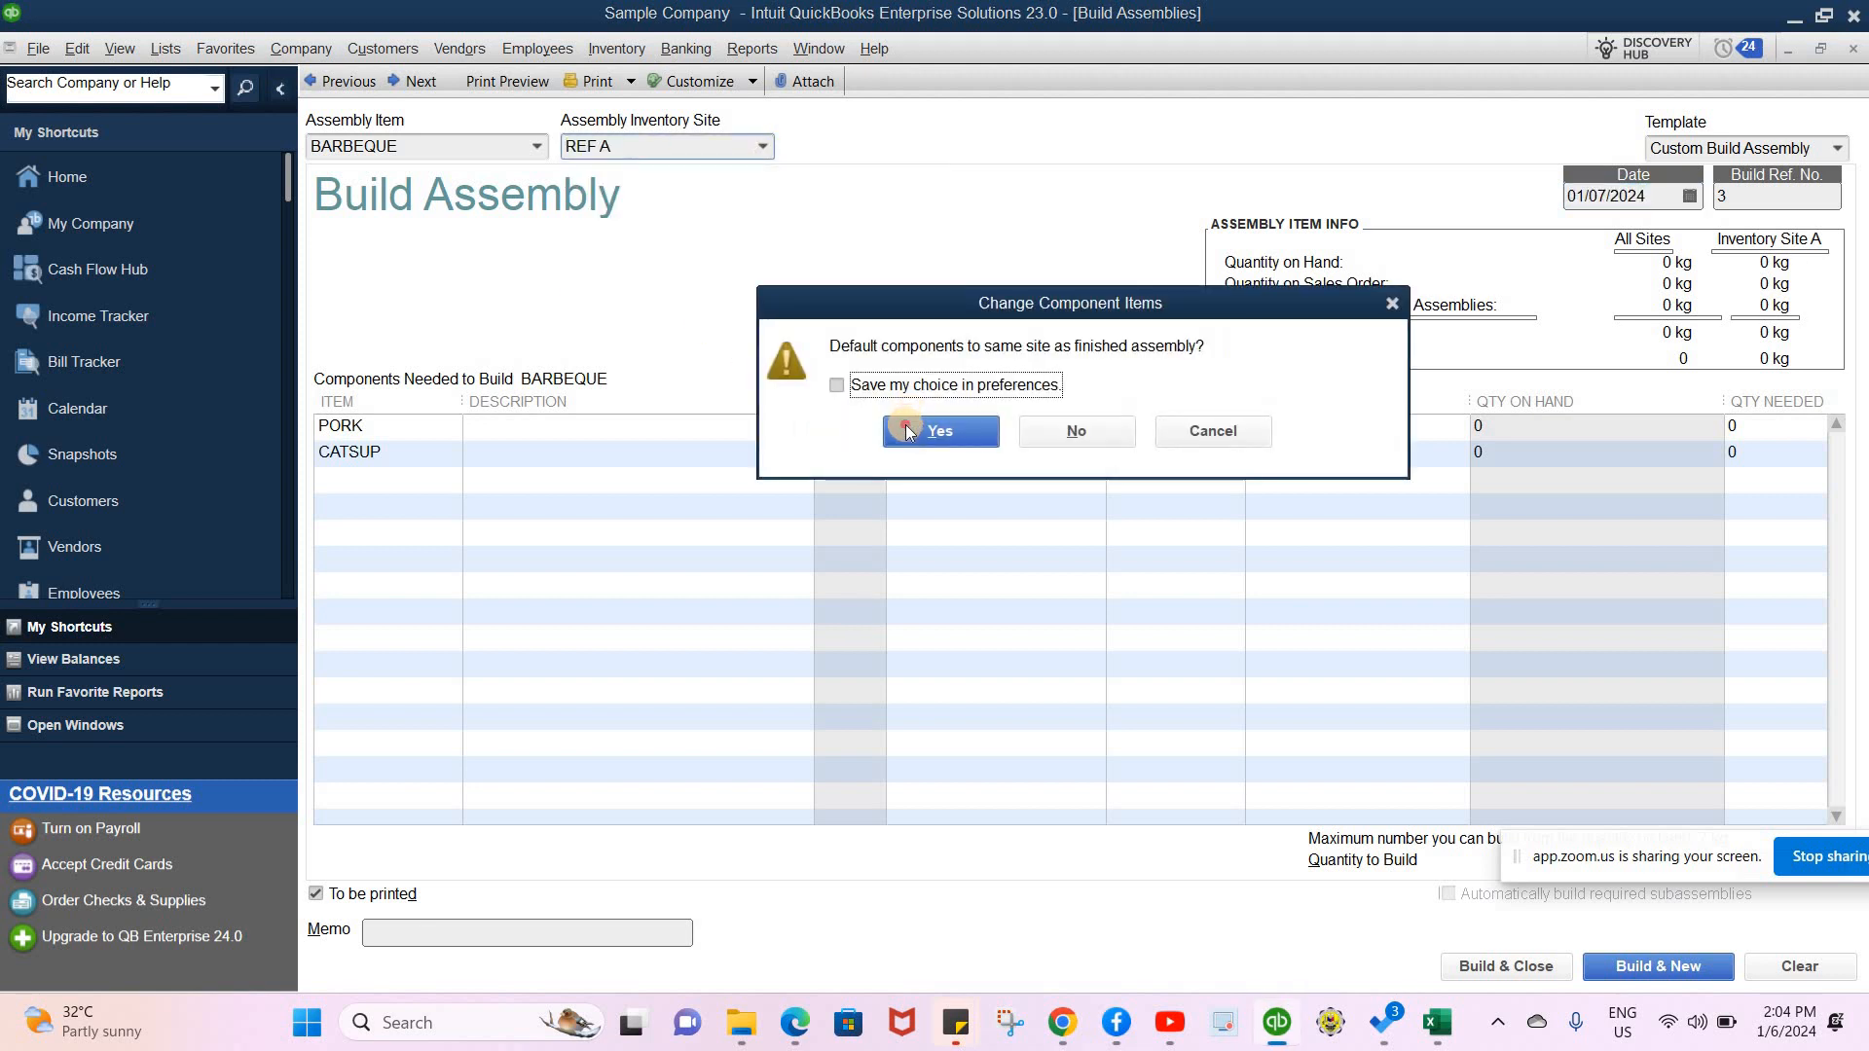
left_click(912, 425)
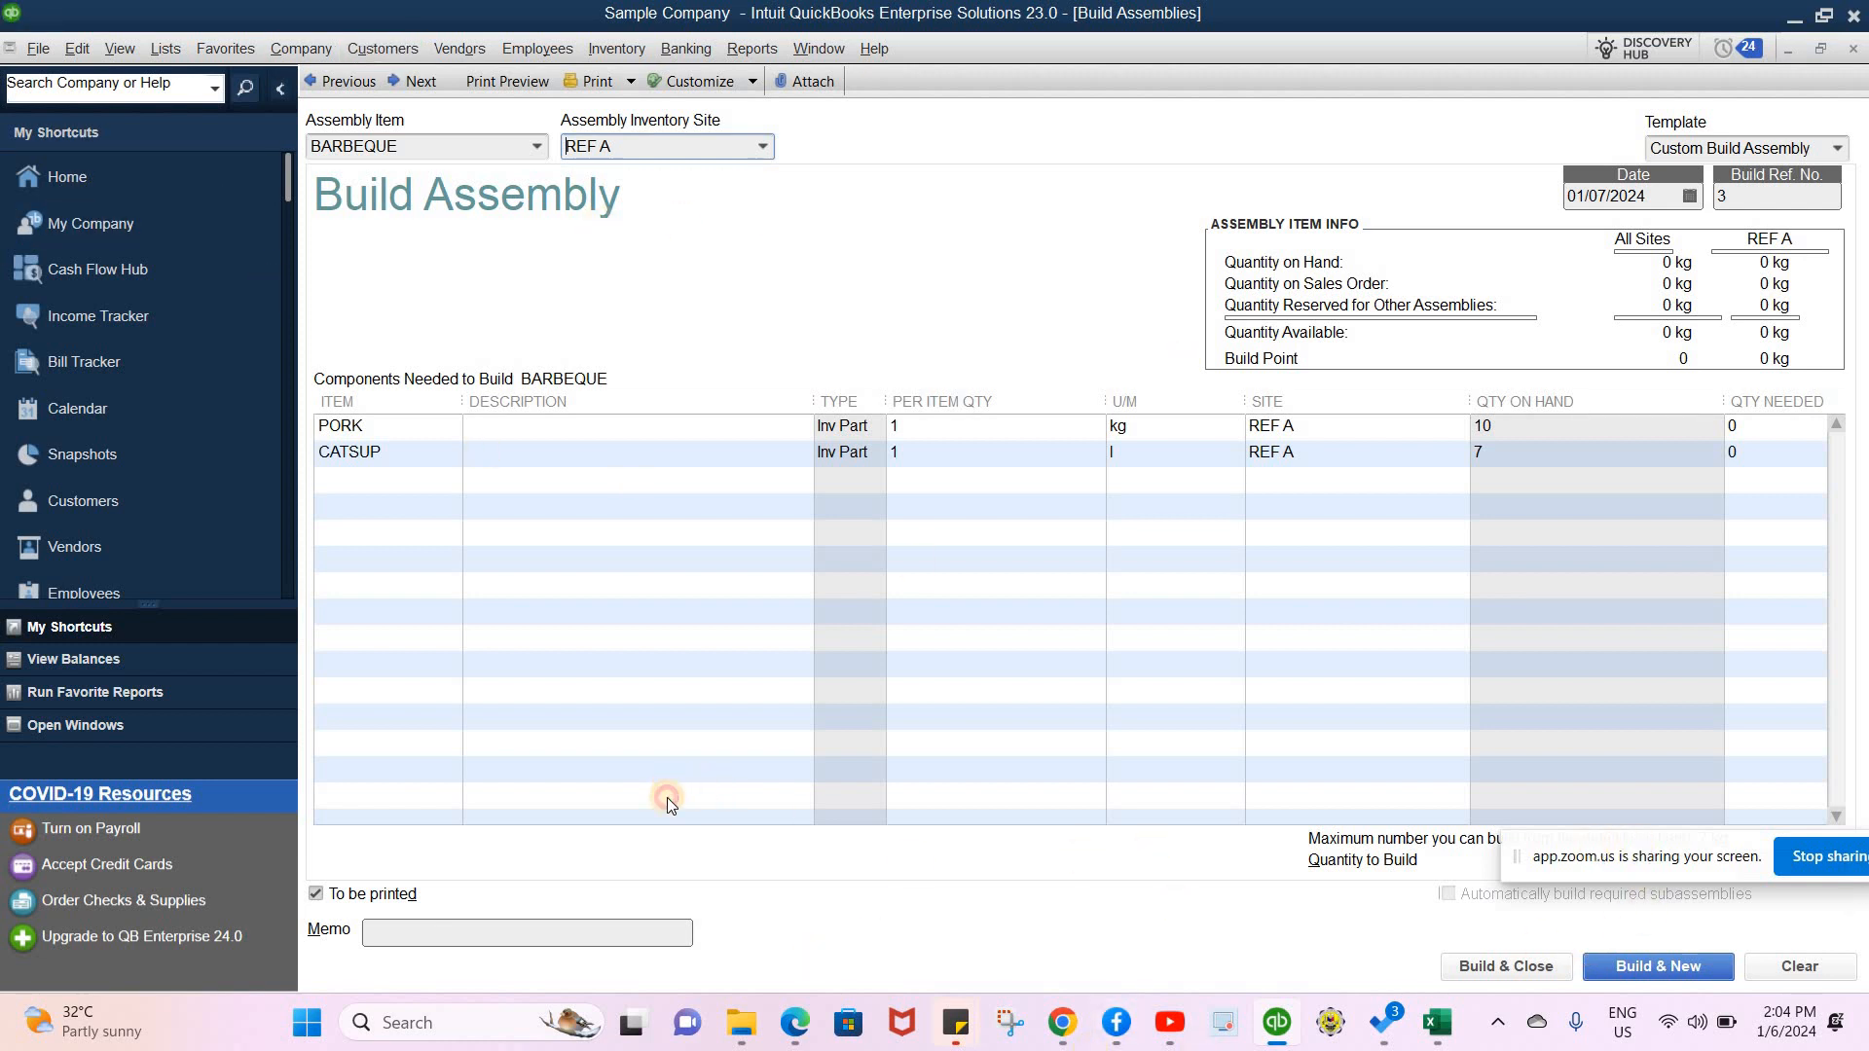
- Set the quantity to build to 5 for BARBEQUE, and build and close the assembly
left_click_drag(1636, 851, 668, 798)
left_click(1778, 855)
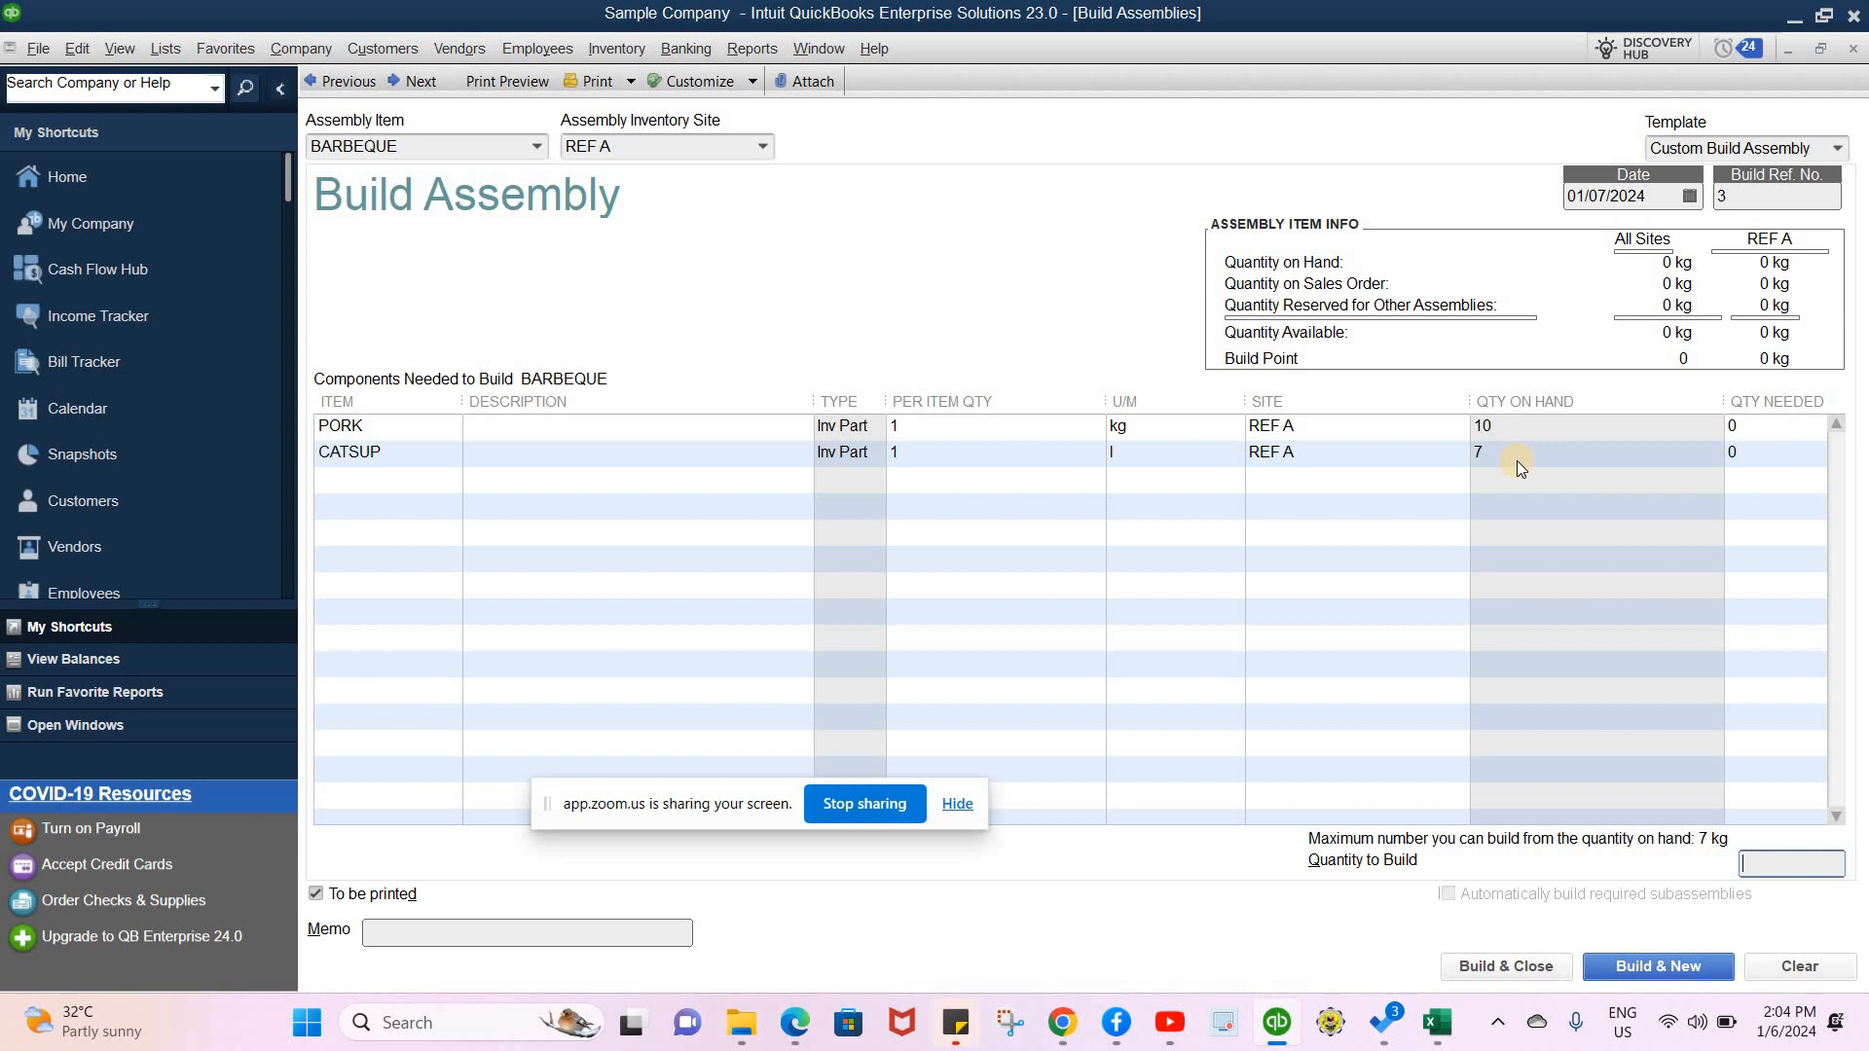
left_click(1758, 865)
type("5")
left_click(1470, 972)
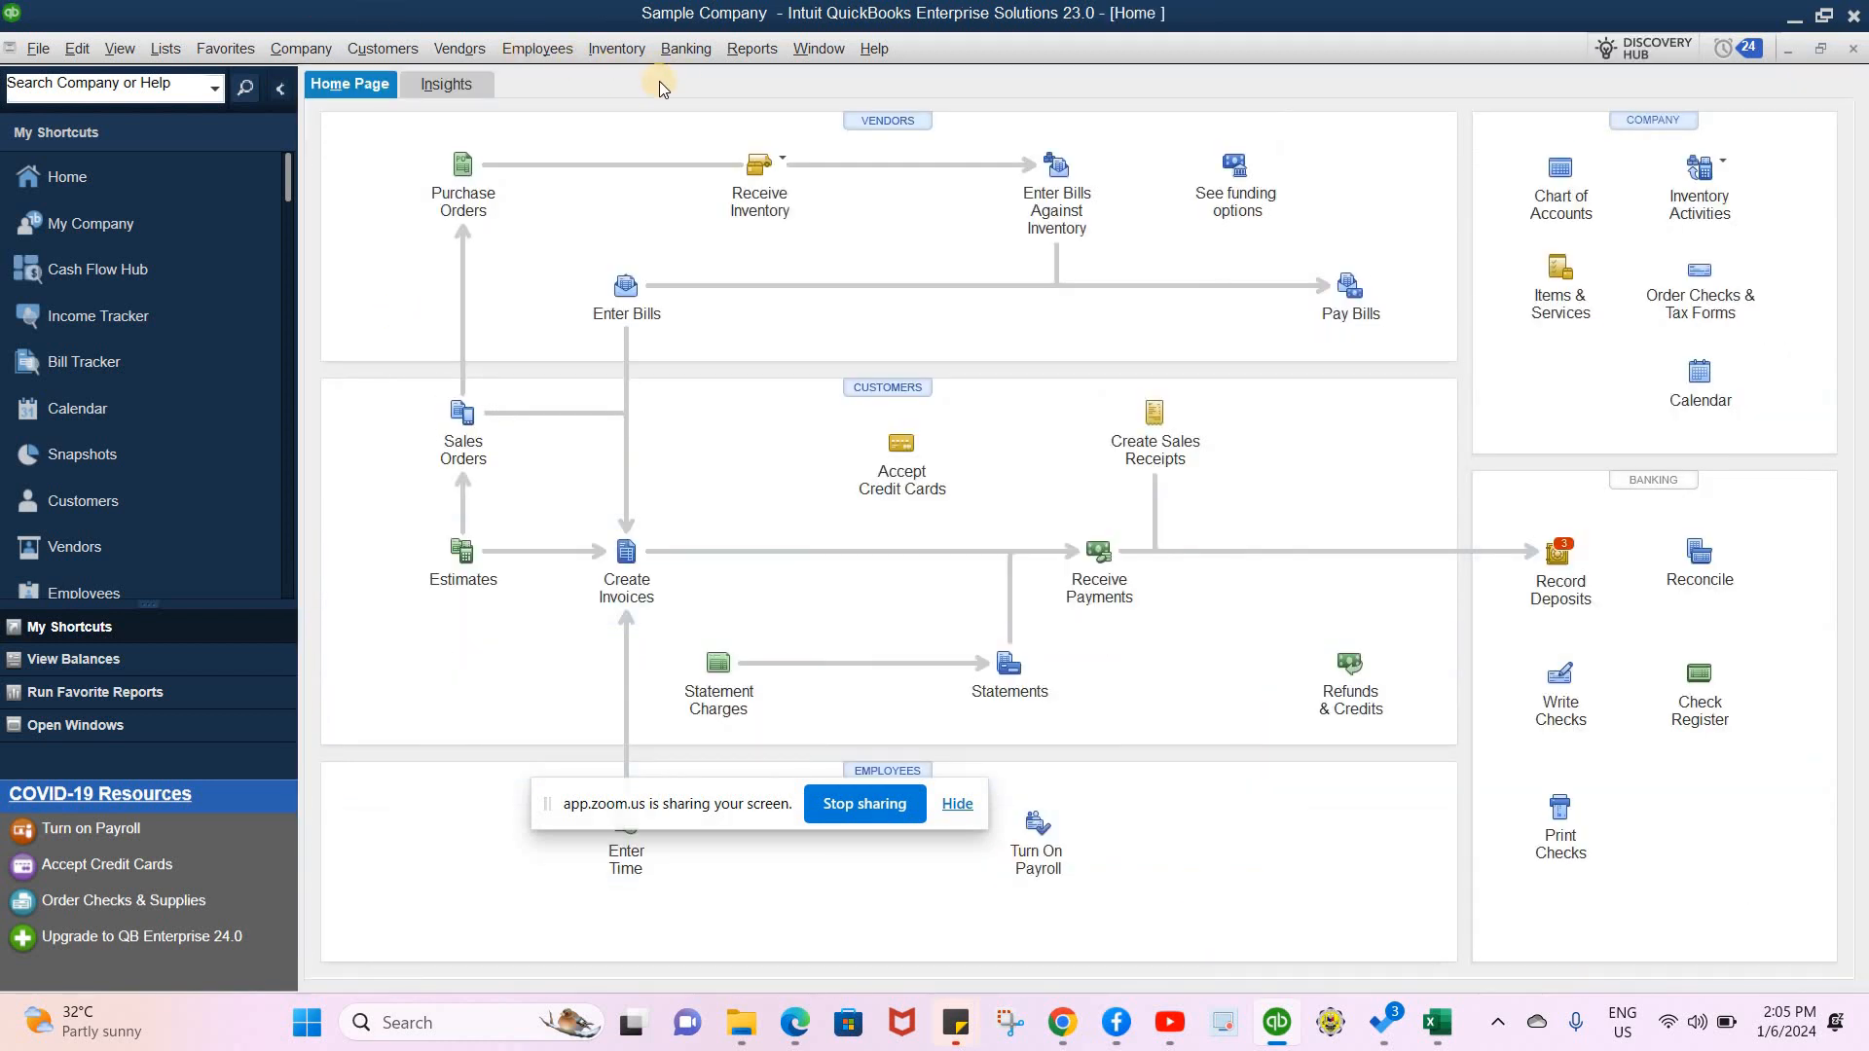
- Return to XYZ Co's open sales receipt and set the BARBEQUE line to quantity 5 from site REF A
left_click(818, 49)
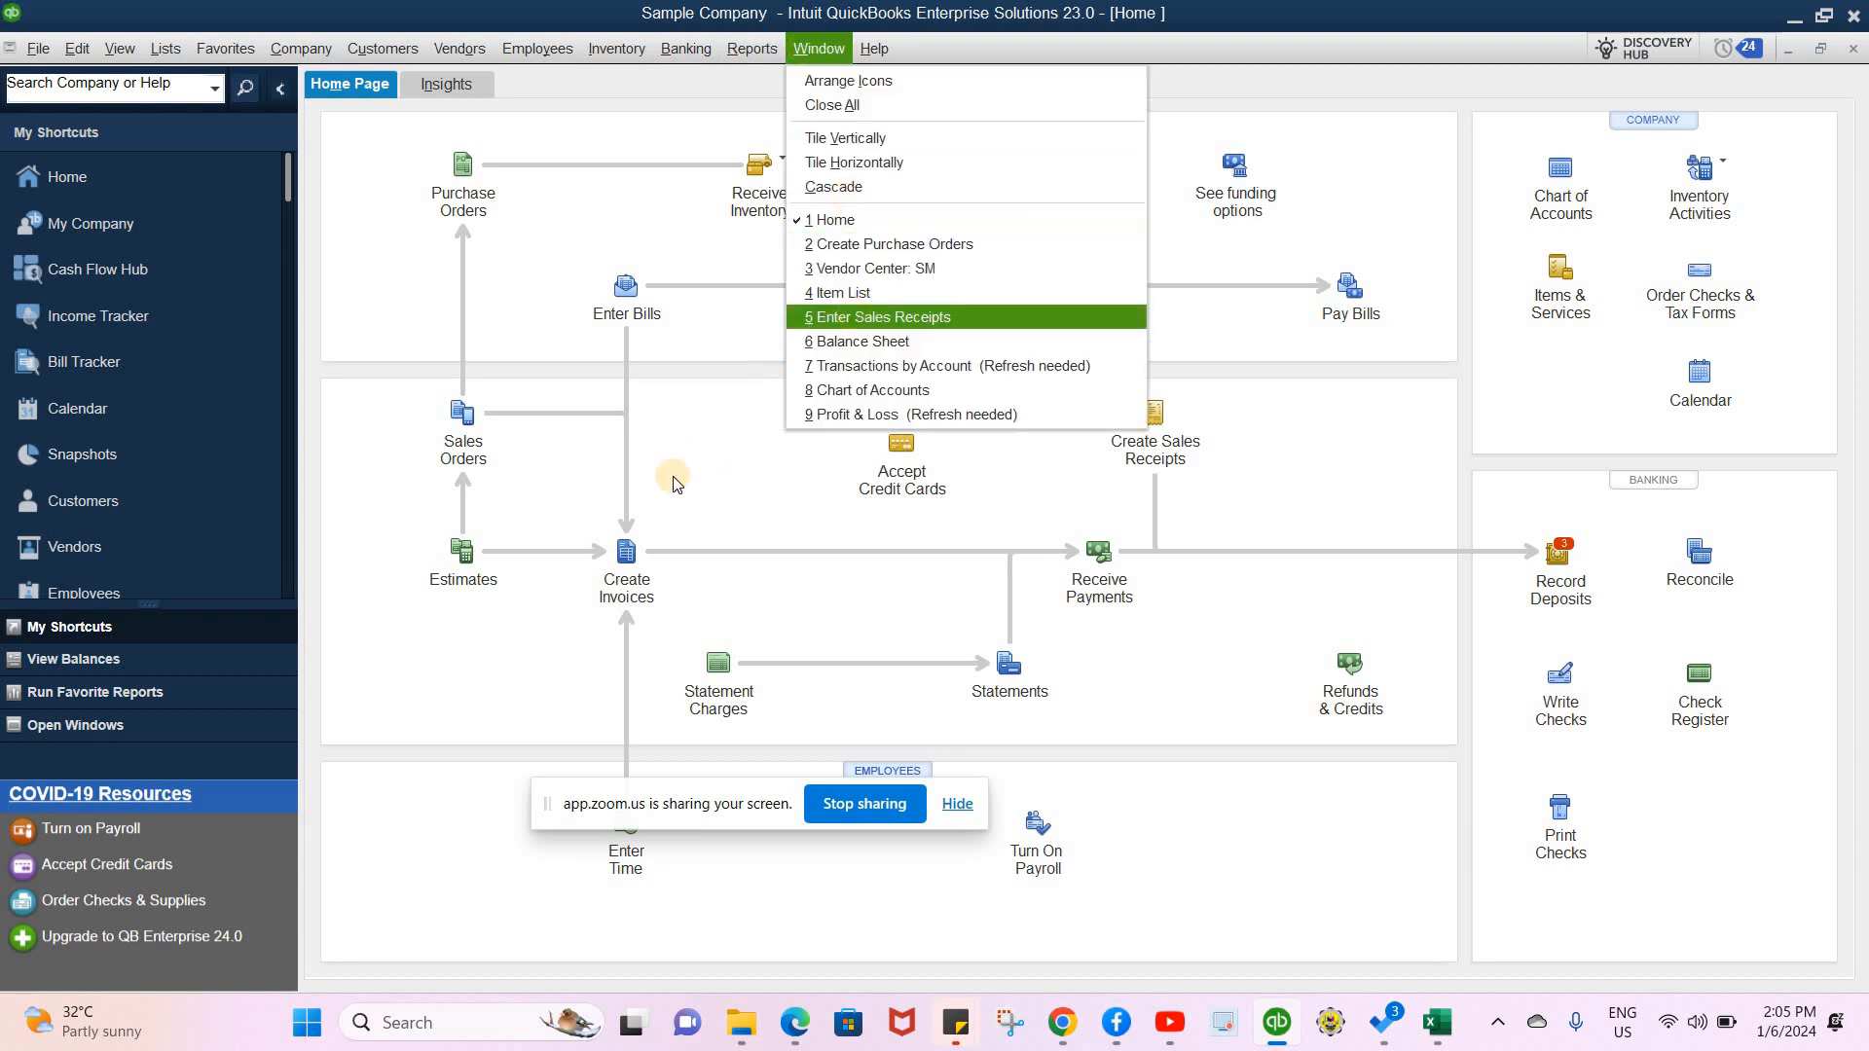
left_click(857, 318)
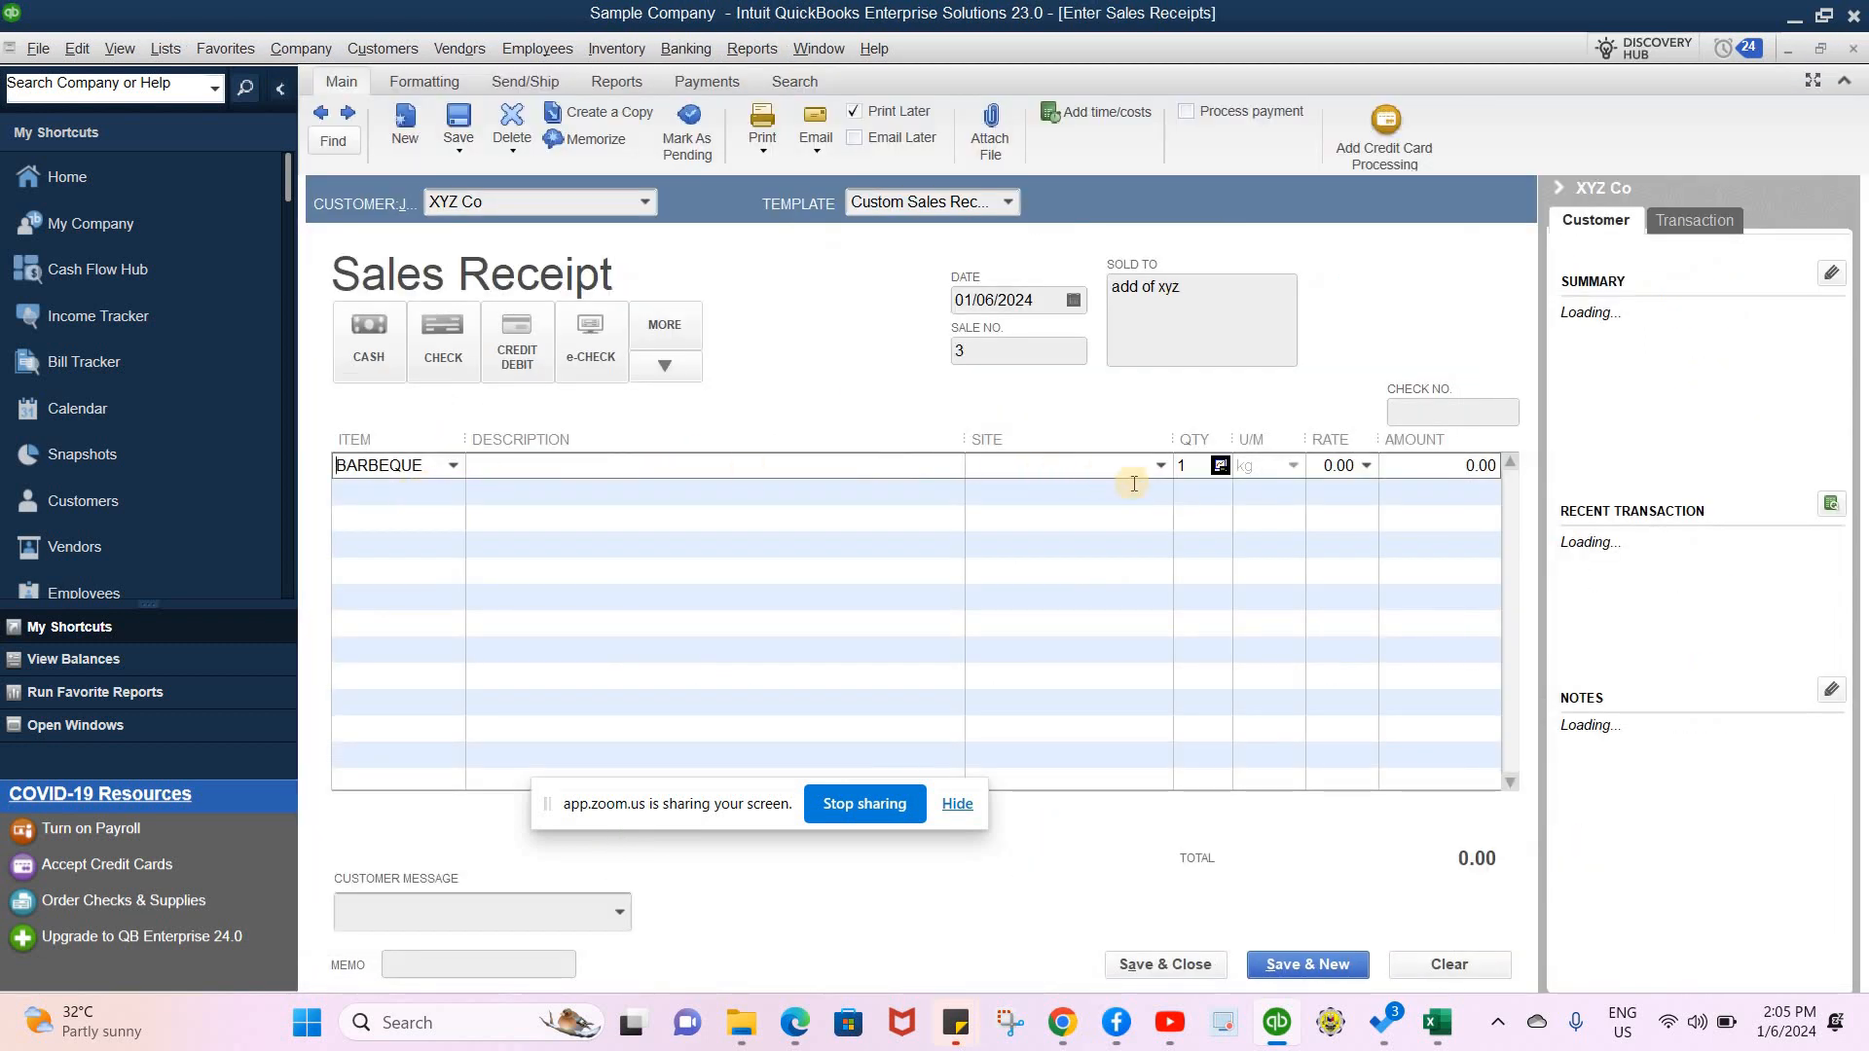
left_click(1195, 467)
type("5")
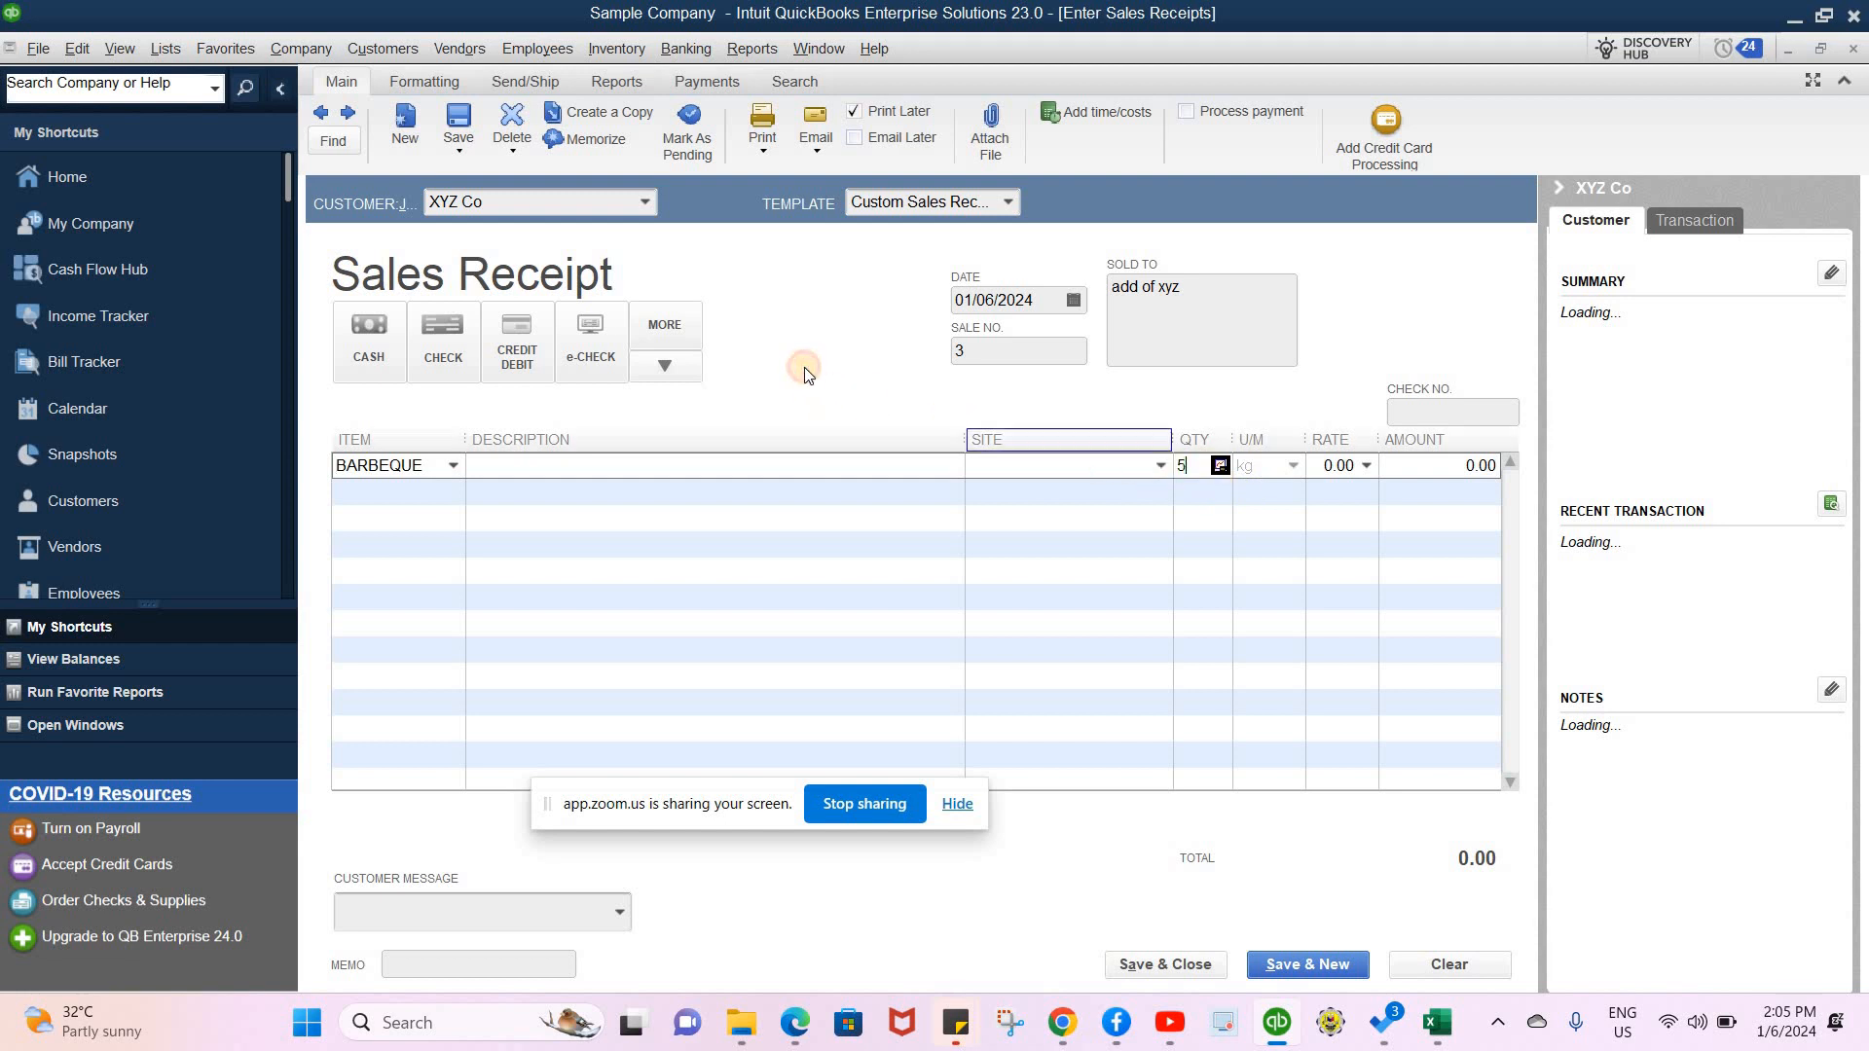
left_click(1160, 466)
left_click(993, 600)
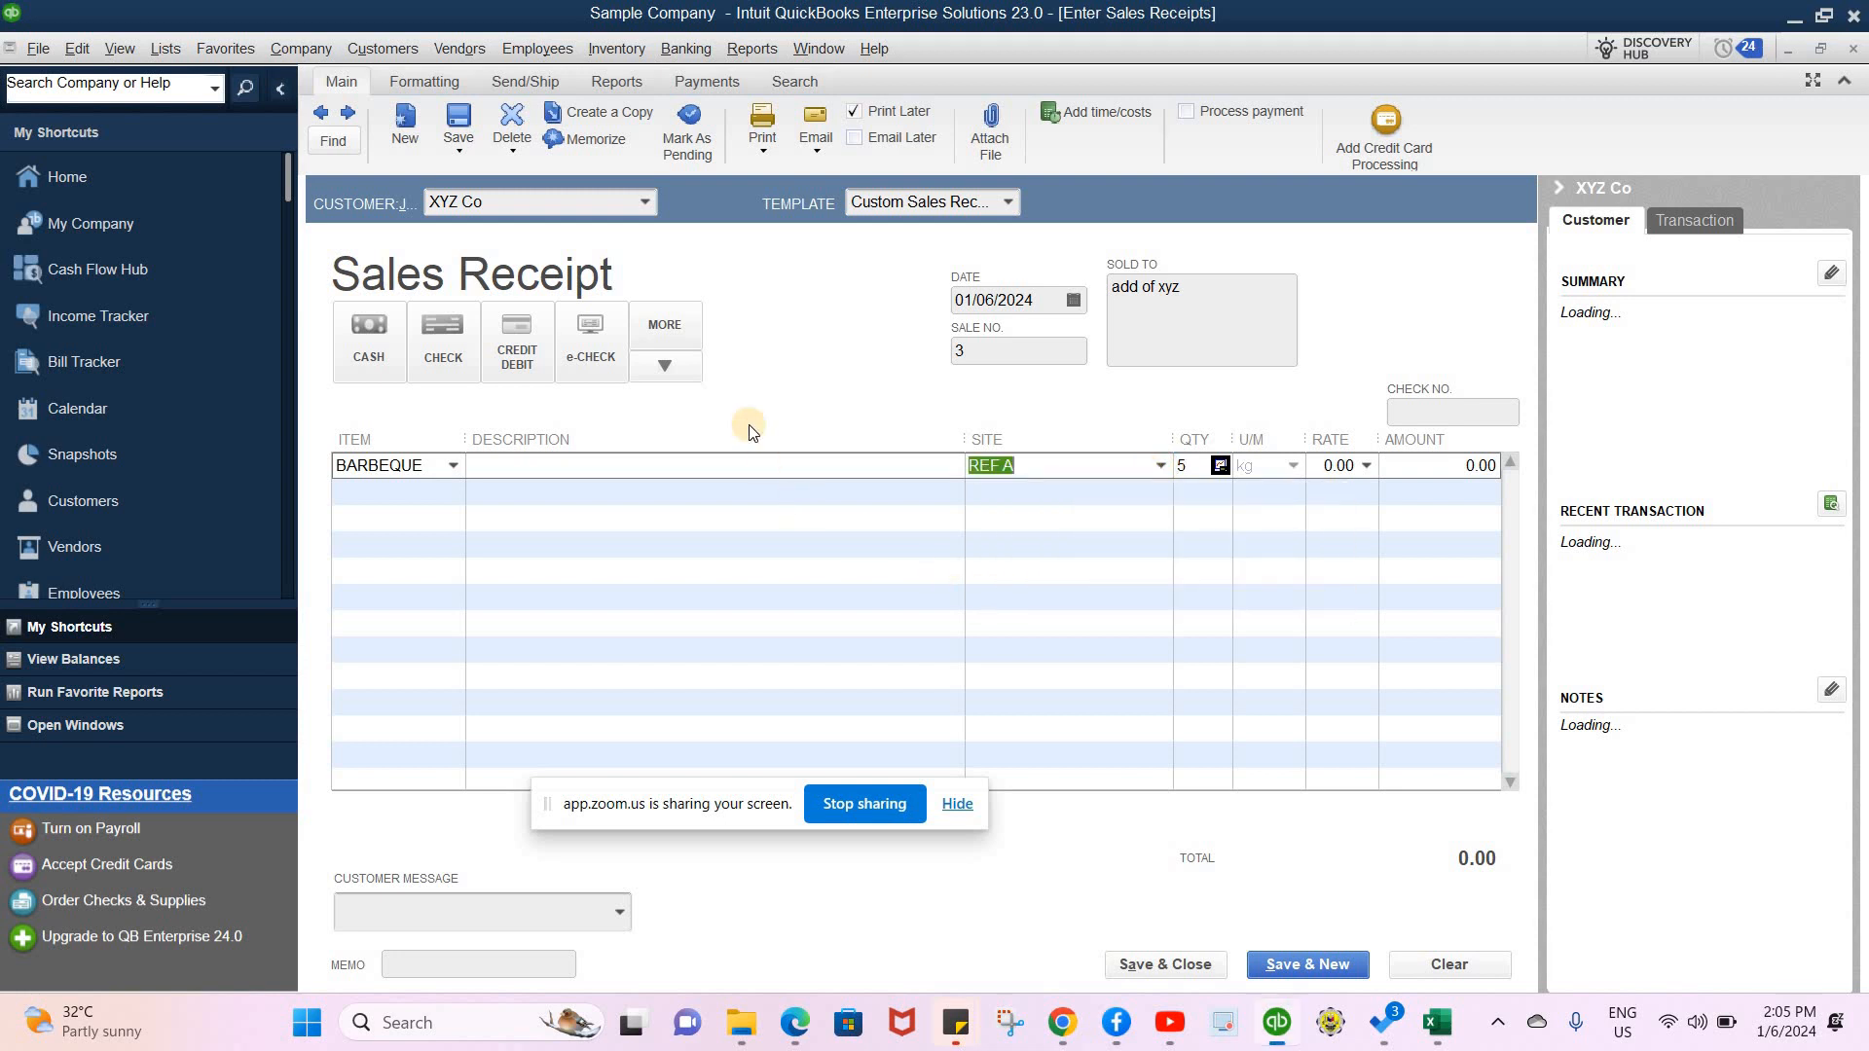
- Set the BARBEQUE rate to 500 on XYZ Co's sales receipt, and save and close it
left_click(1326, 466)
type("500")
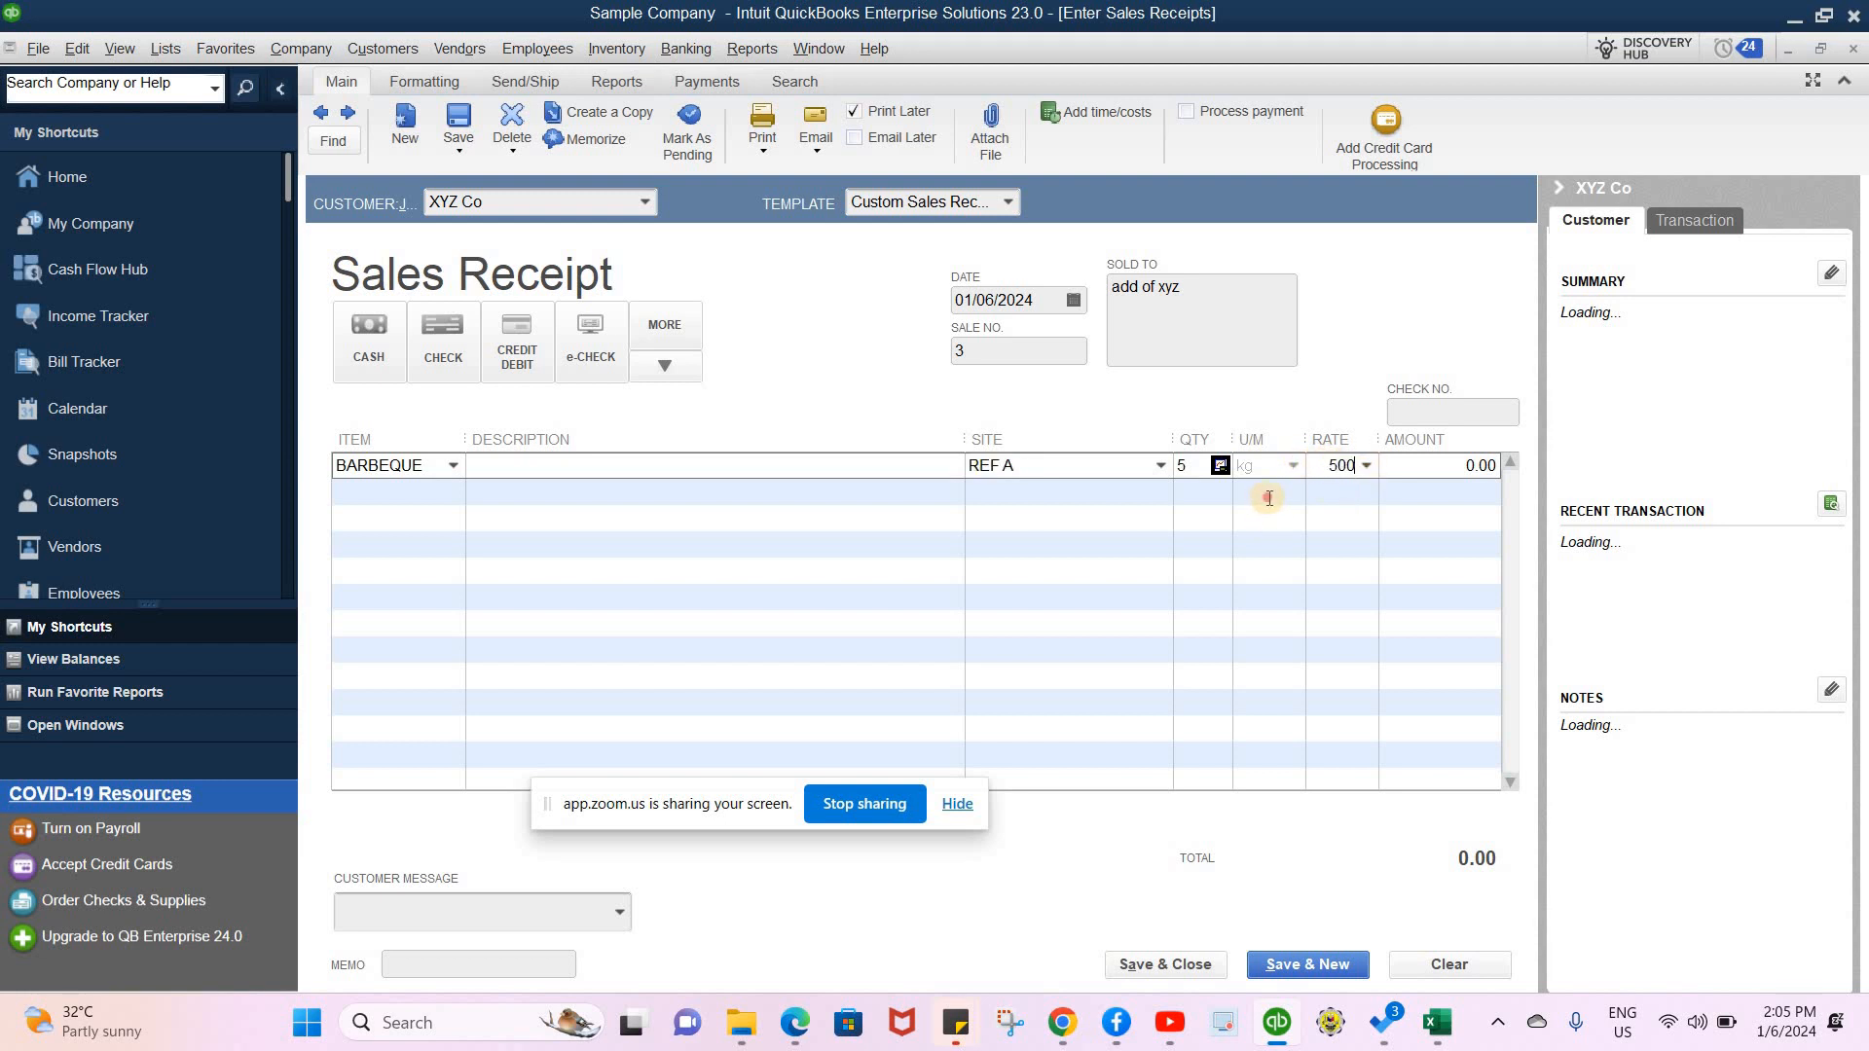
key("Tab")
key("Tab")
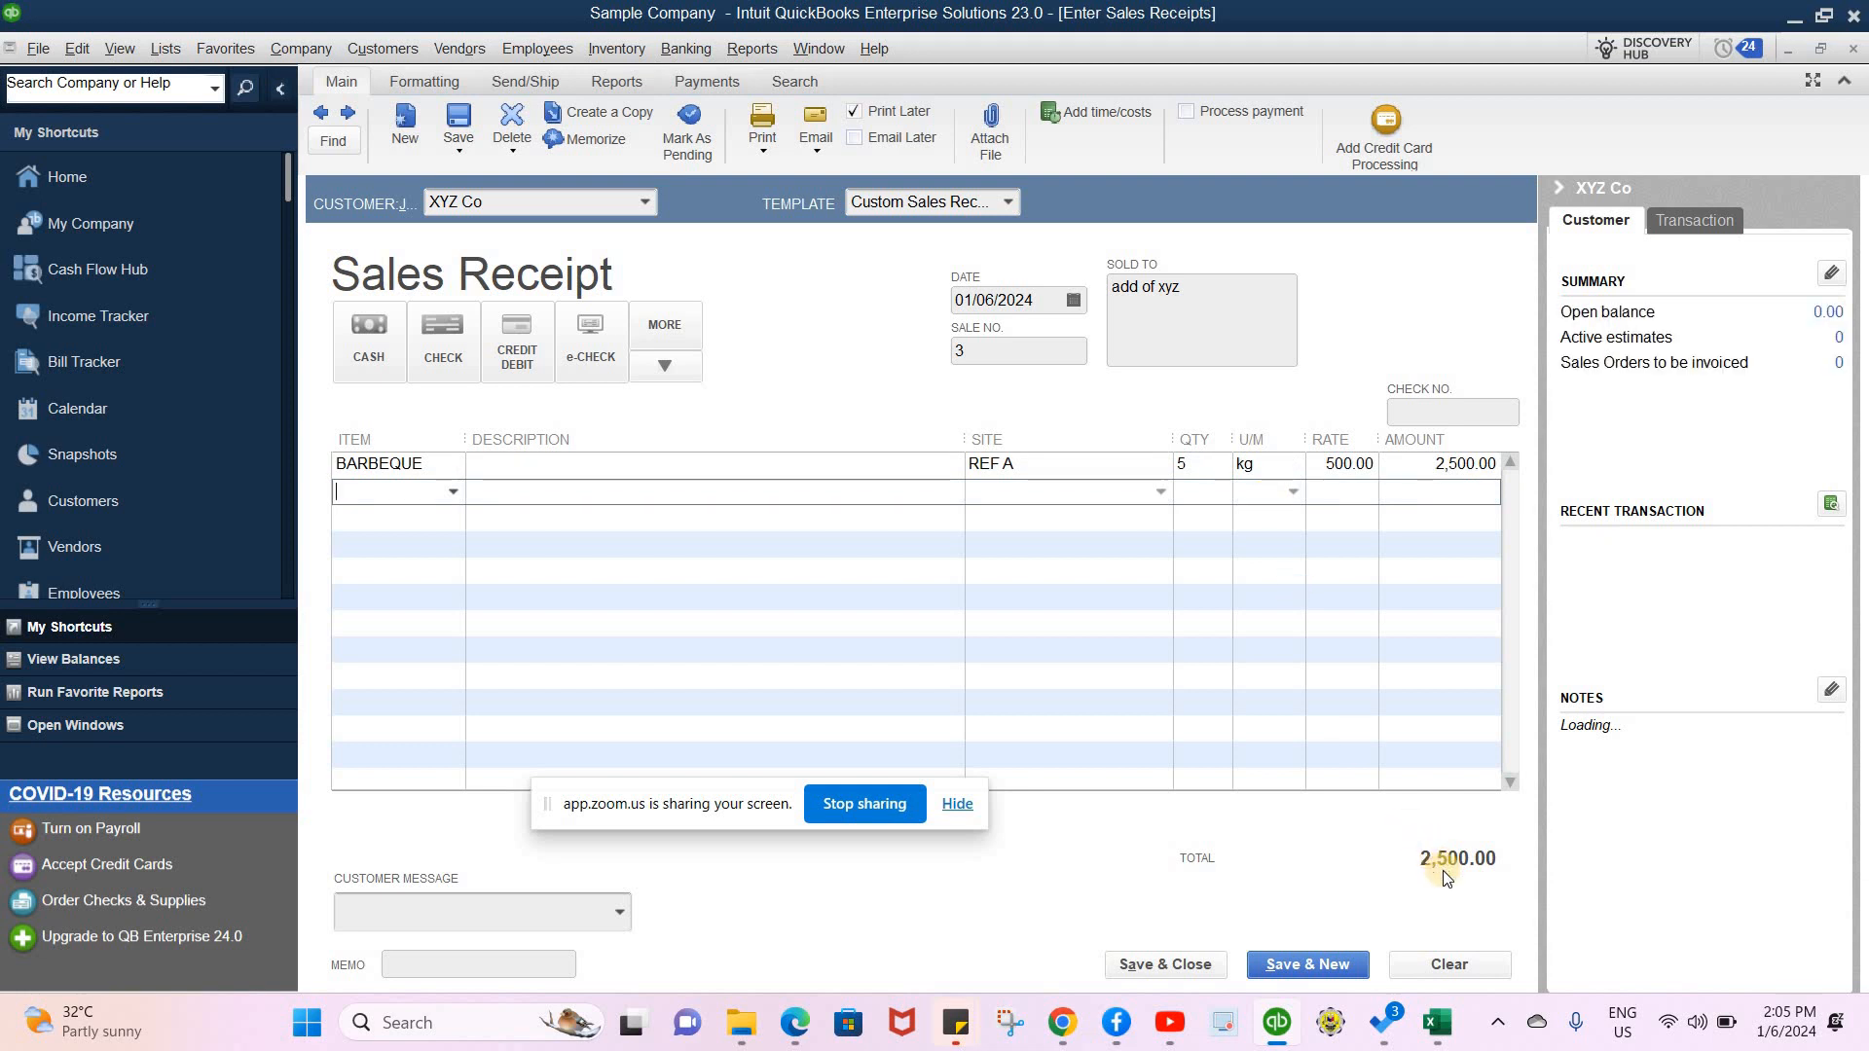
left_click(1160, 967)
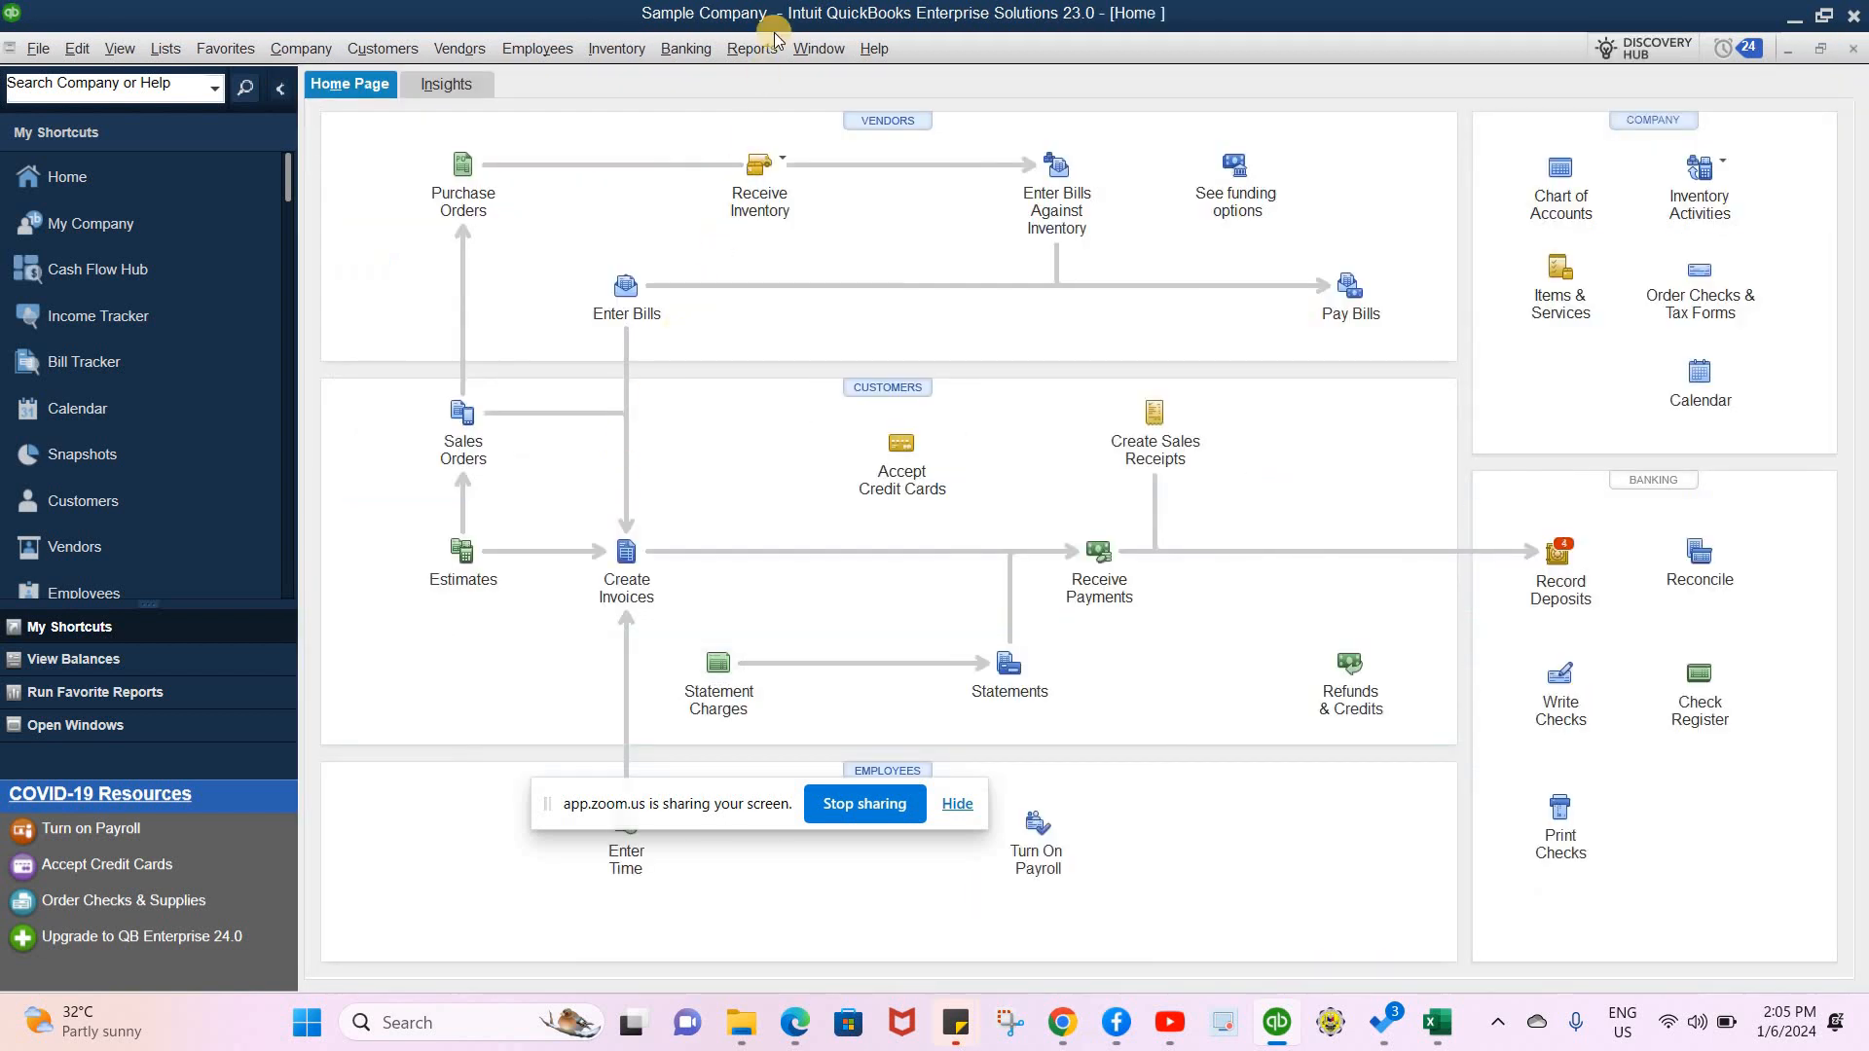
- Review the Profit & Loss report and open the transaction detail behind Cost of Goods Sold
left_click(802, 58)
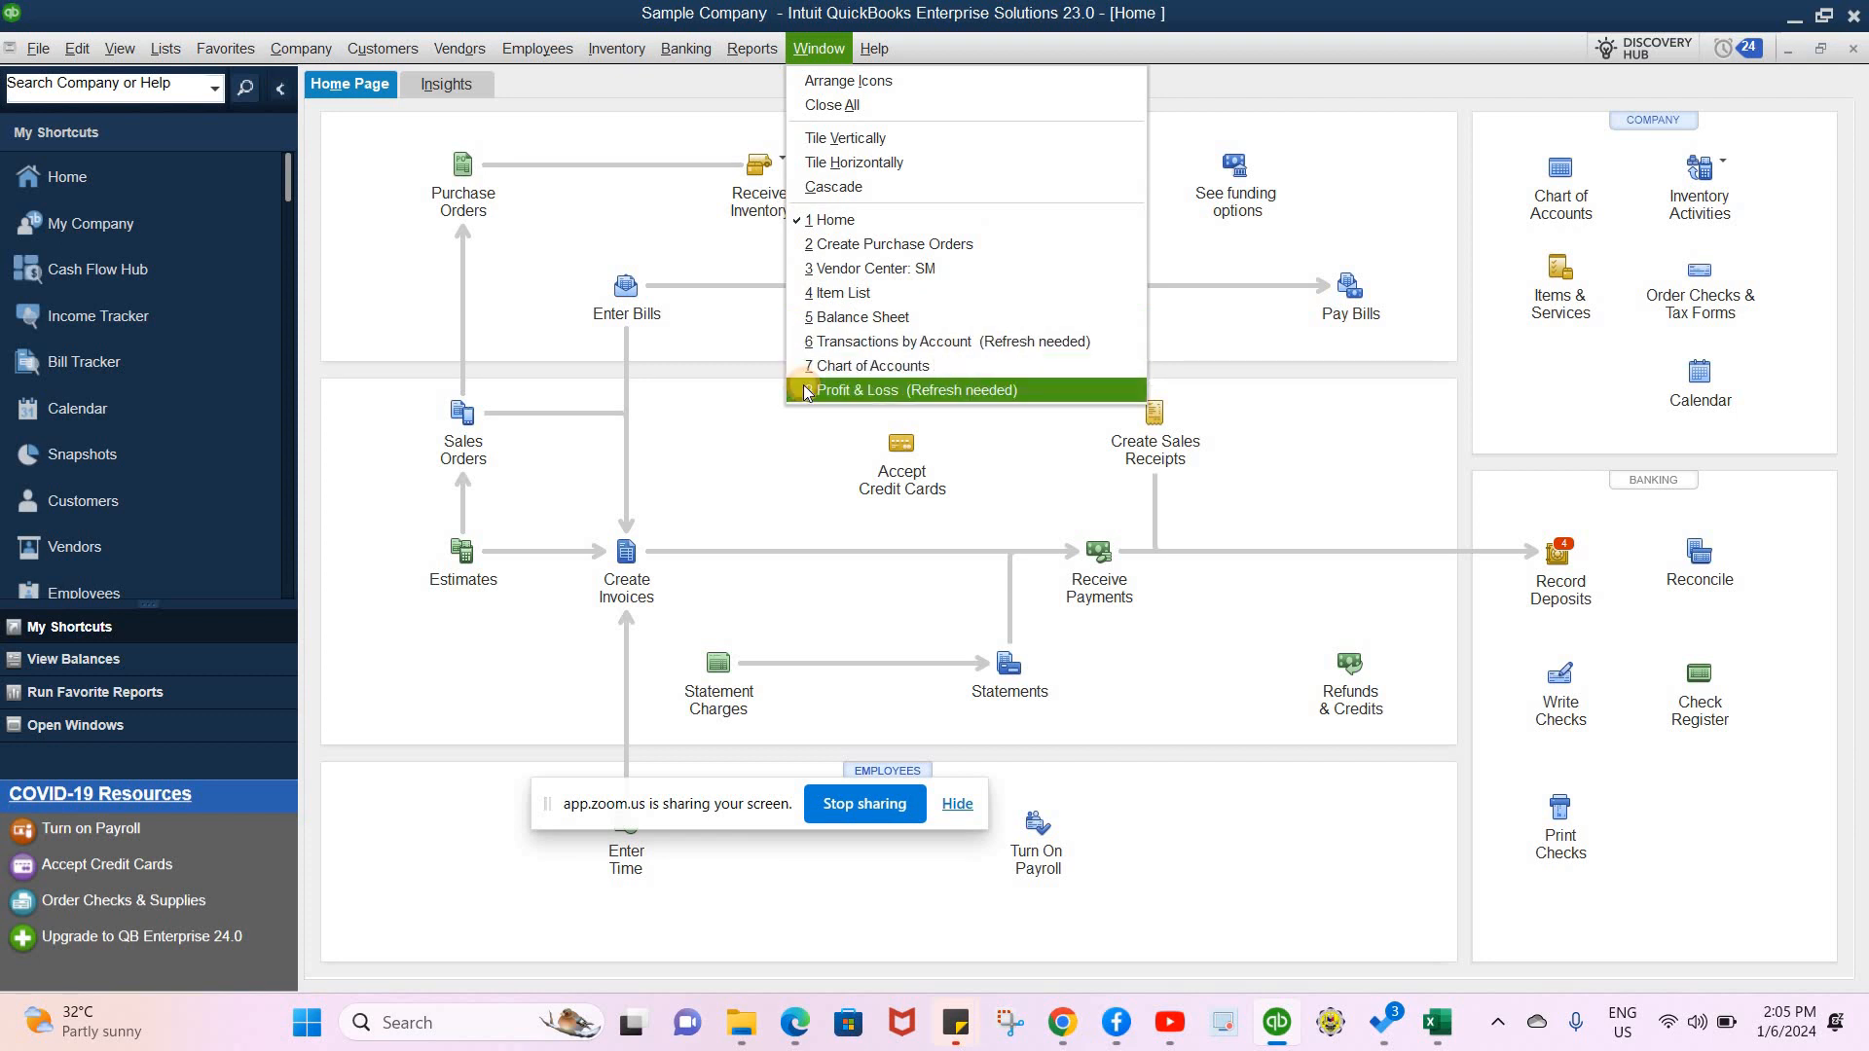
left_click(806, 391)
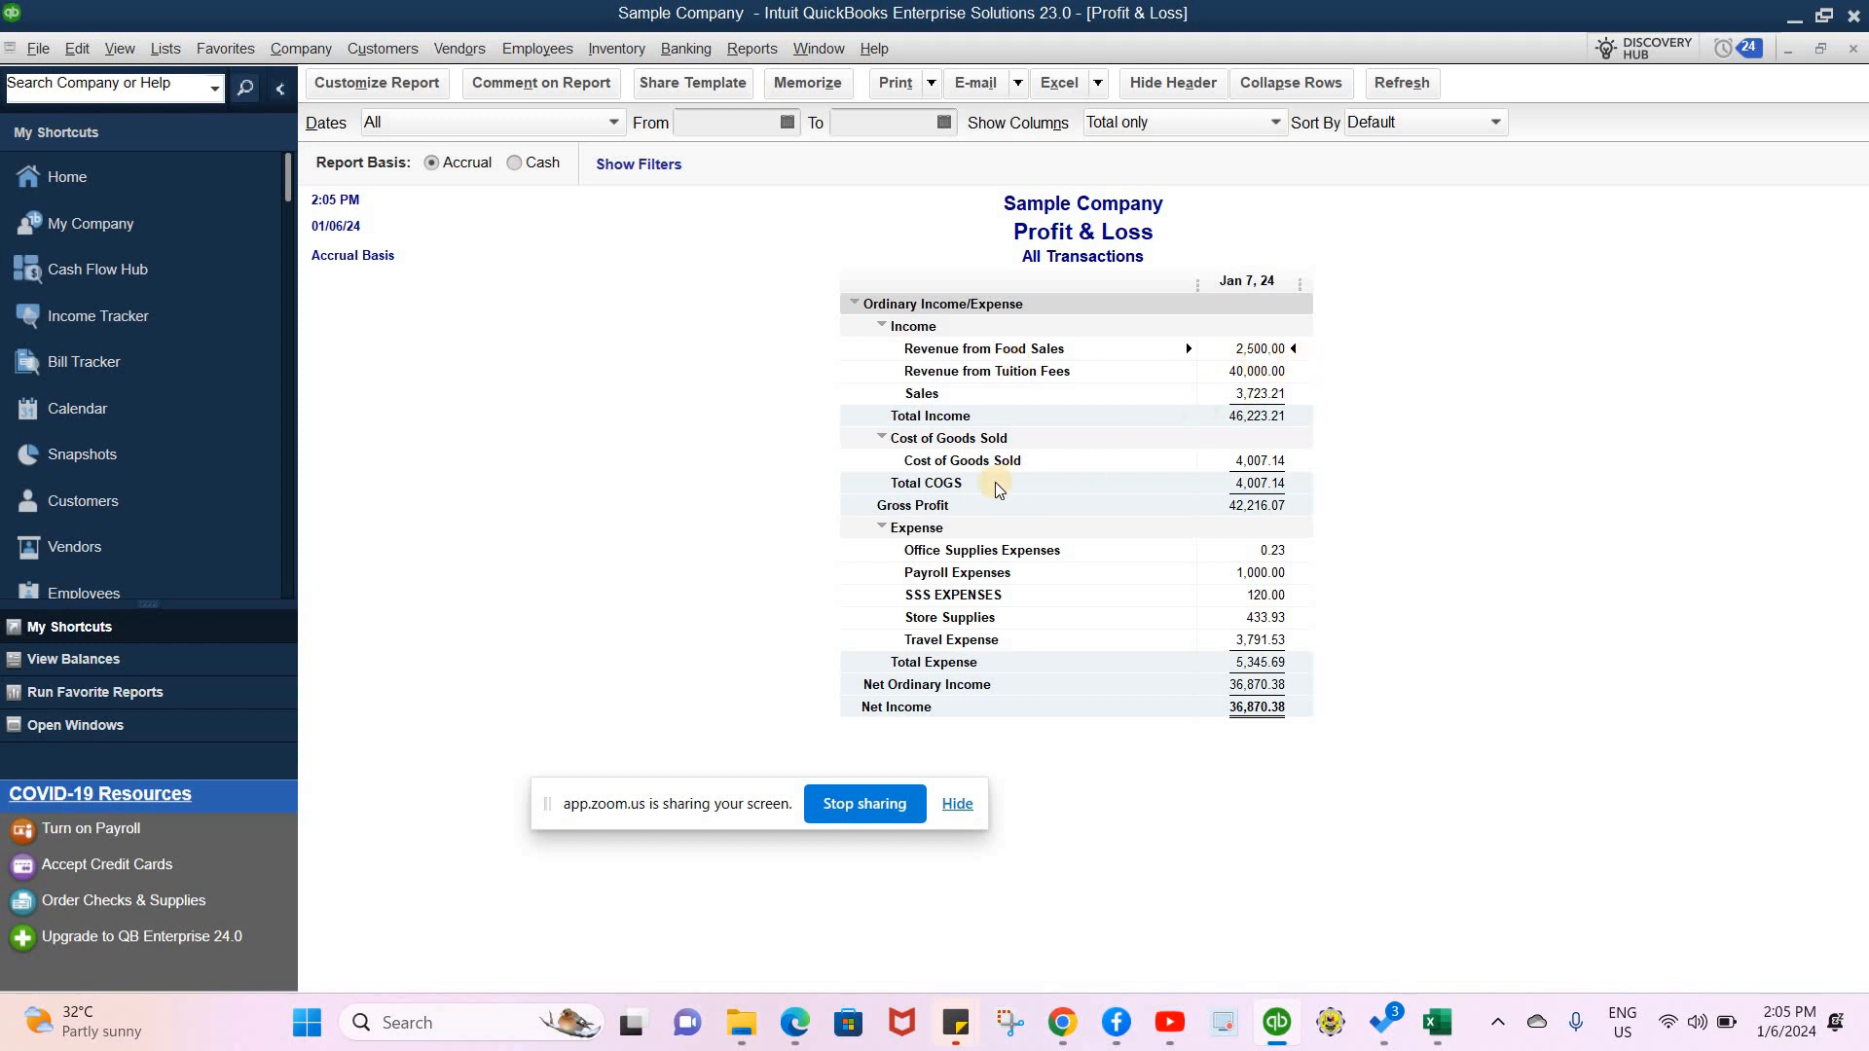
double_click(1256, 463)
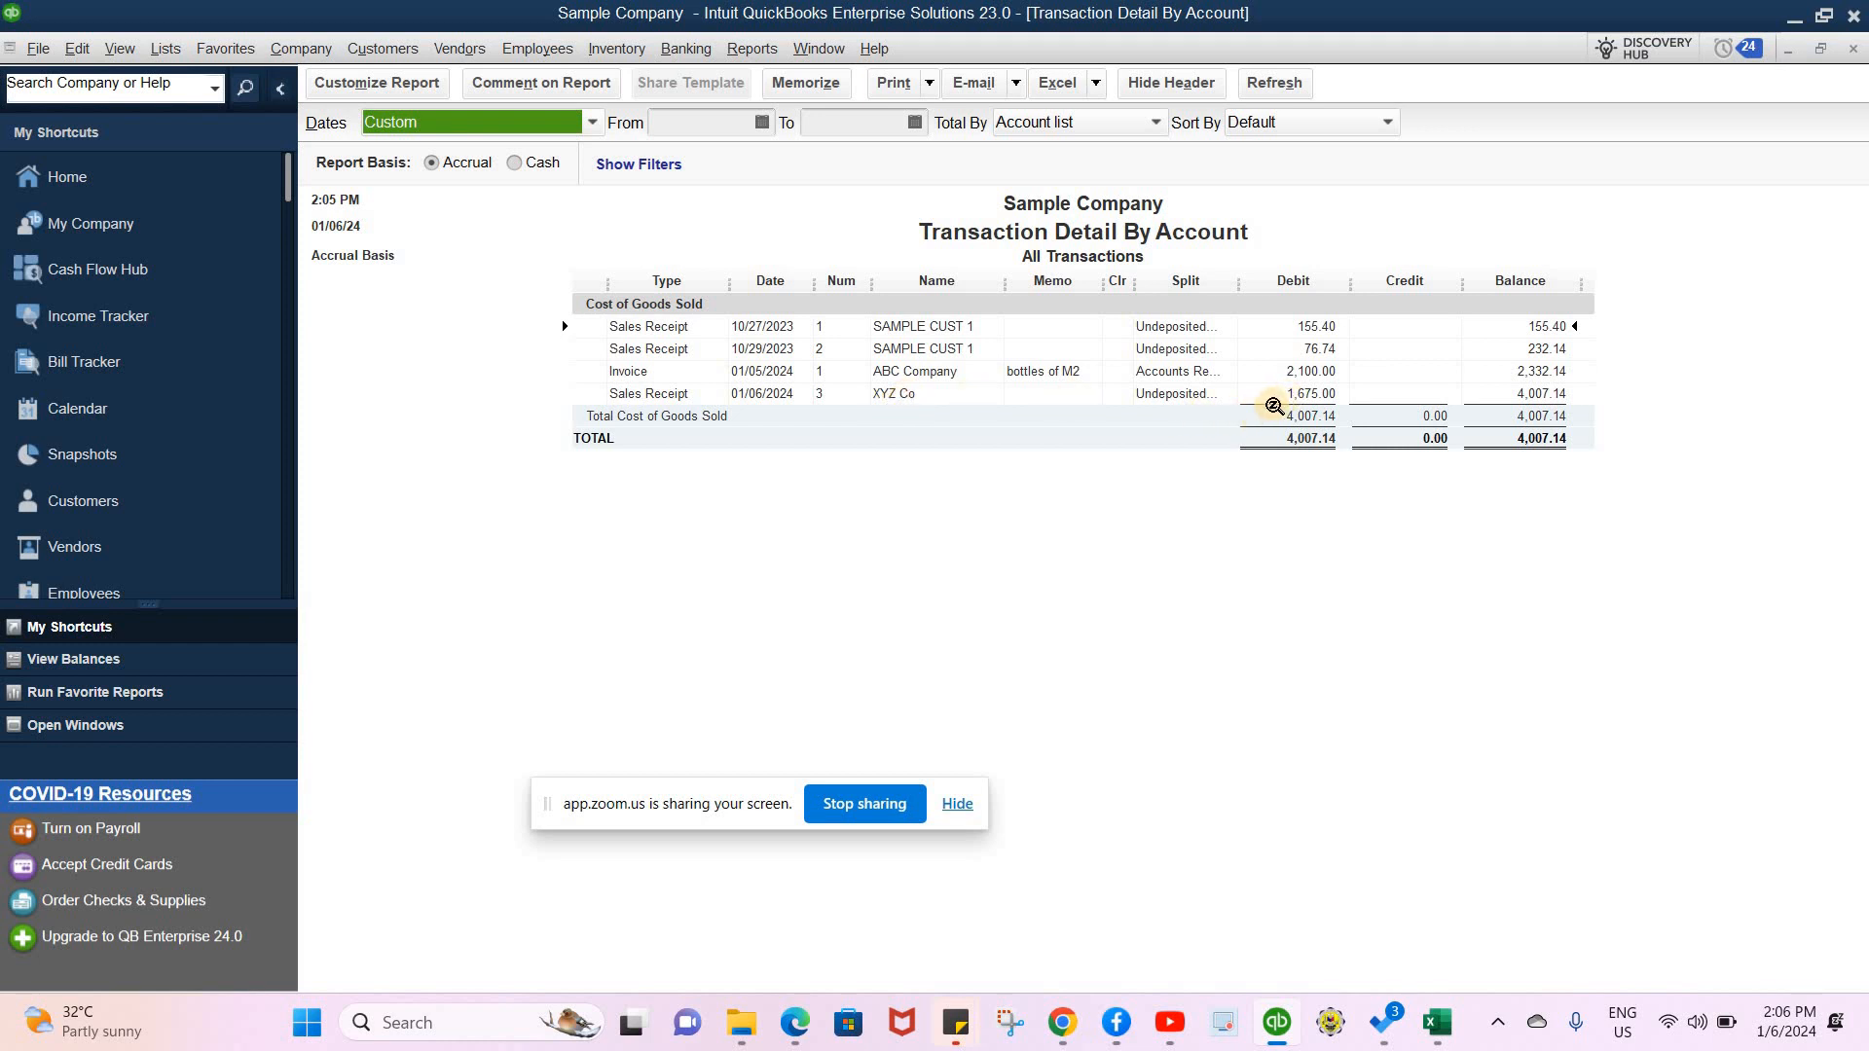
- Divide XYZ Co's cost of goods sold, 1675, by 5 in Calculator, and return to the QuickBooks transaction detail report
left_click(305, 1040)
type("cal")
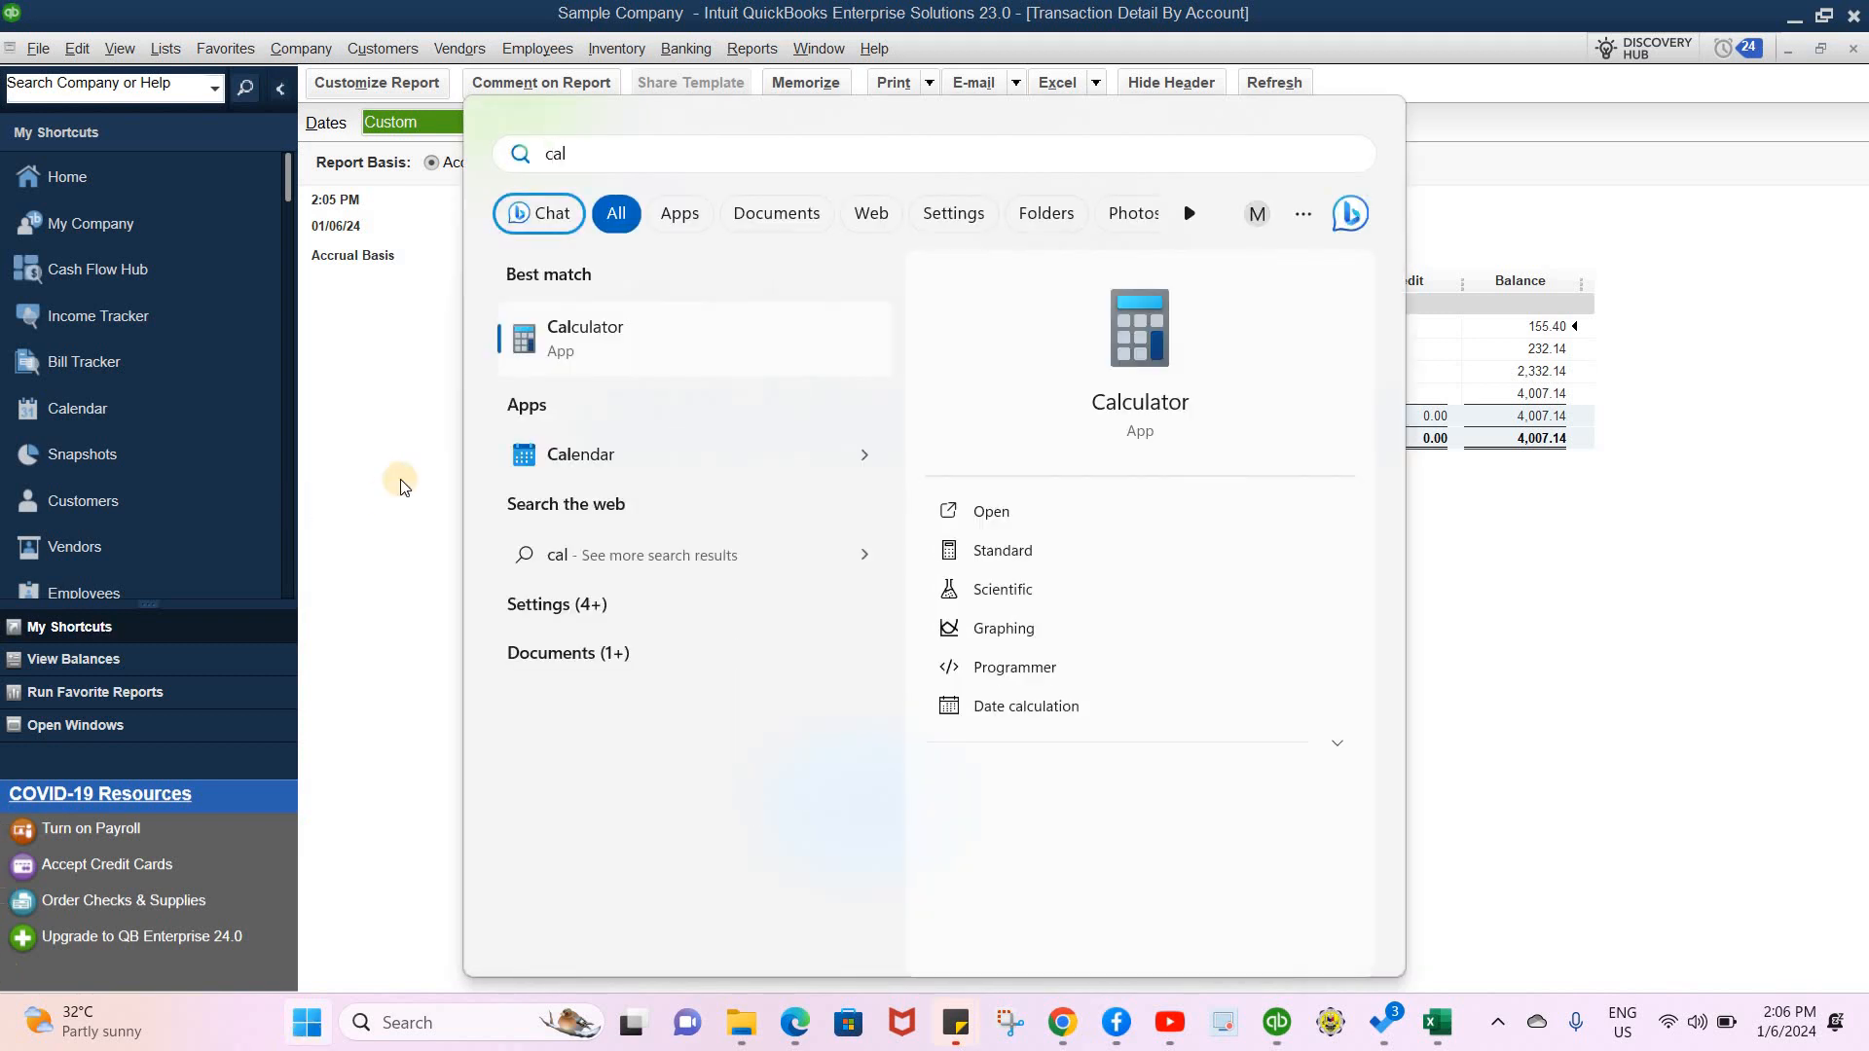
left_click(563, 346)
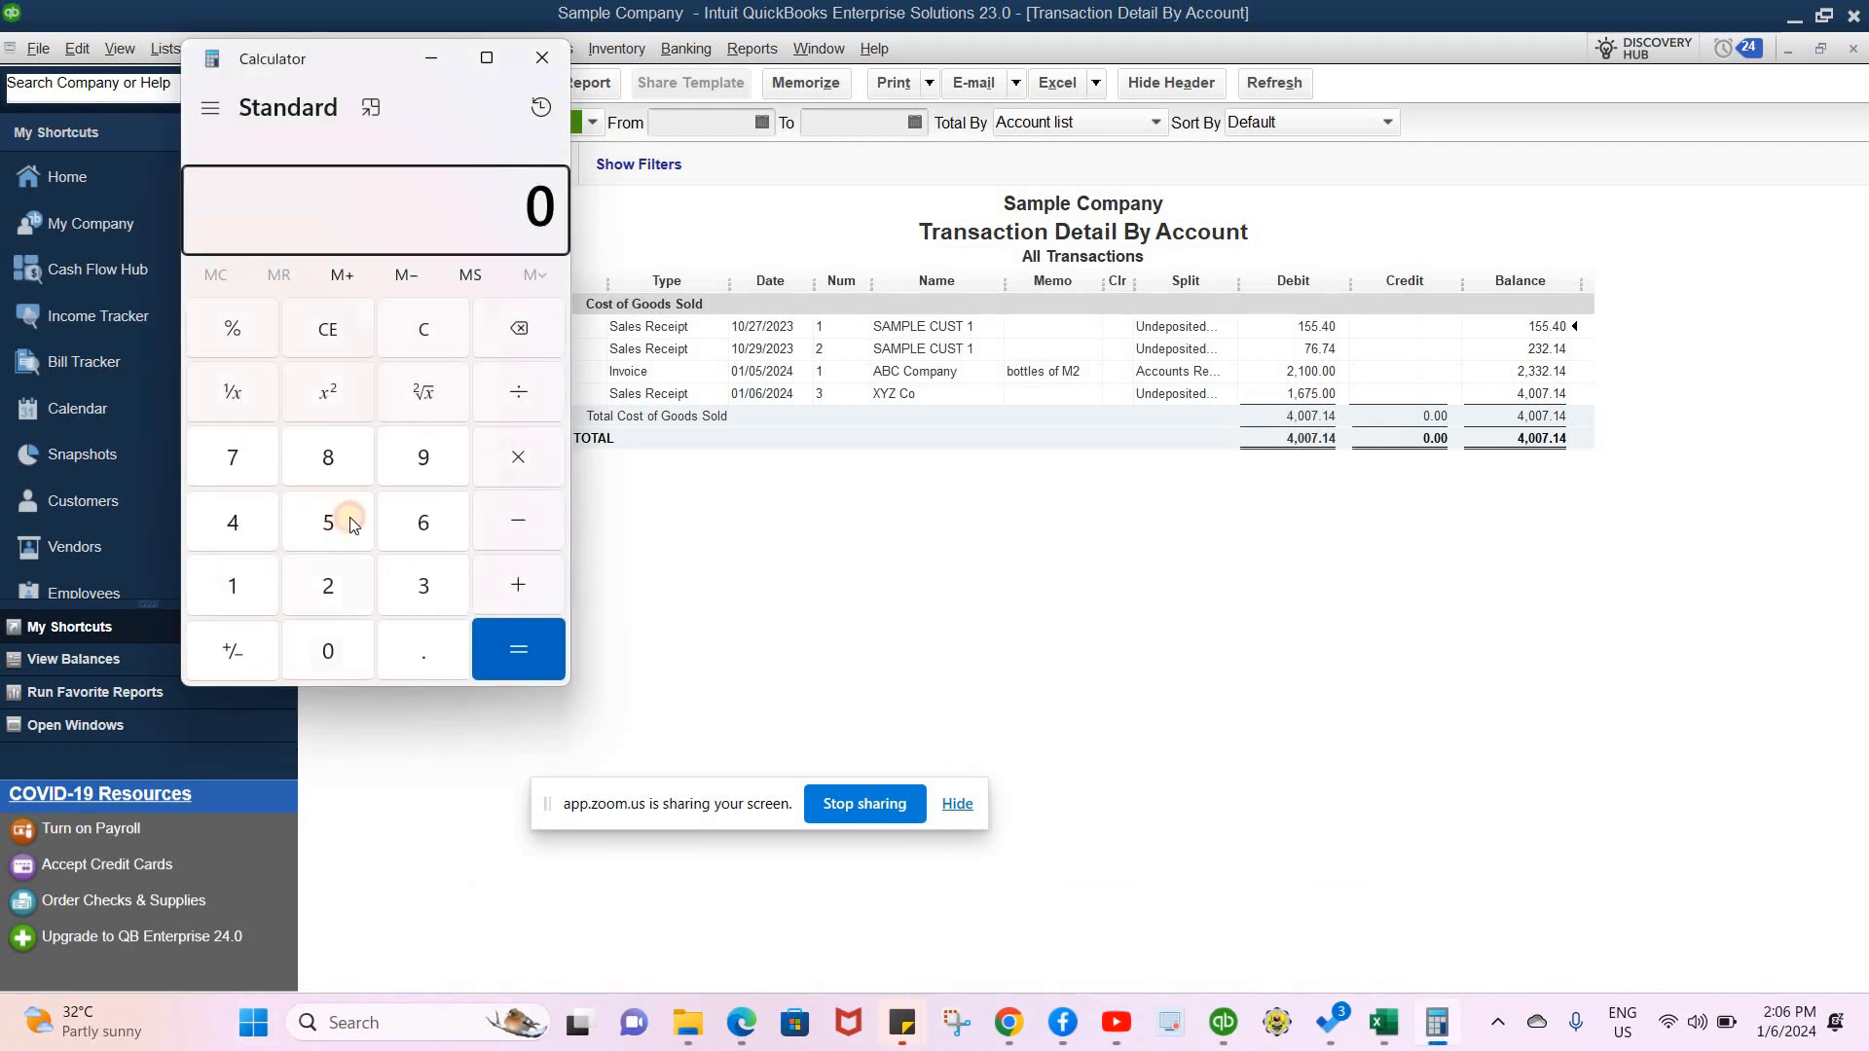
type("1675/")
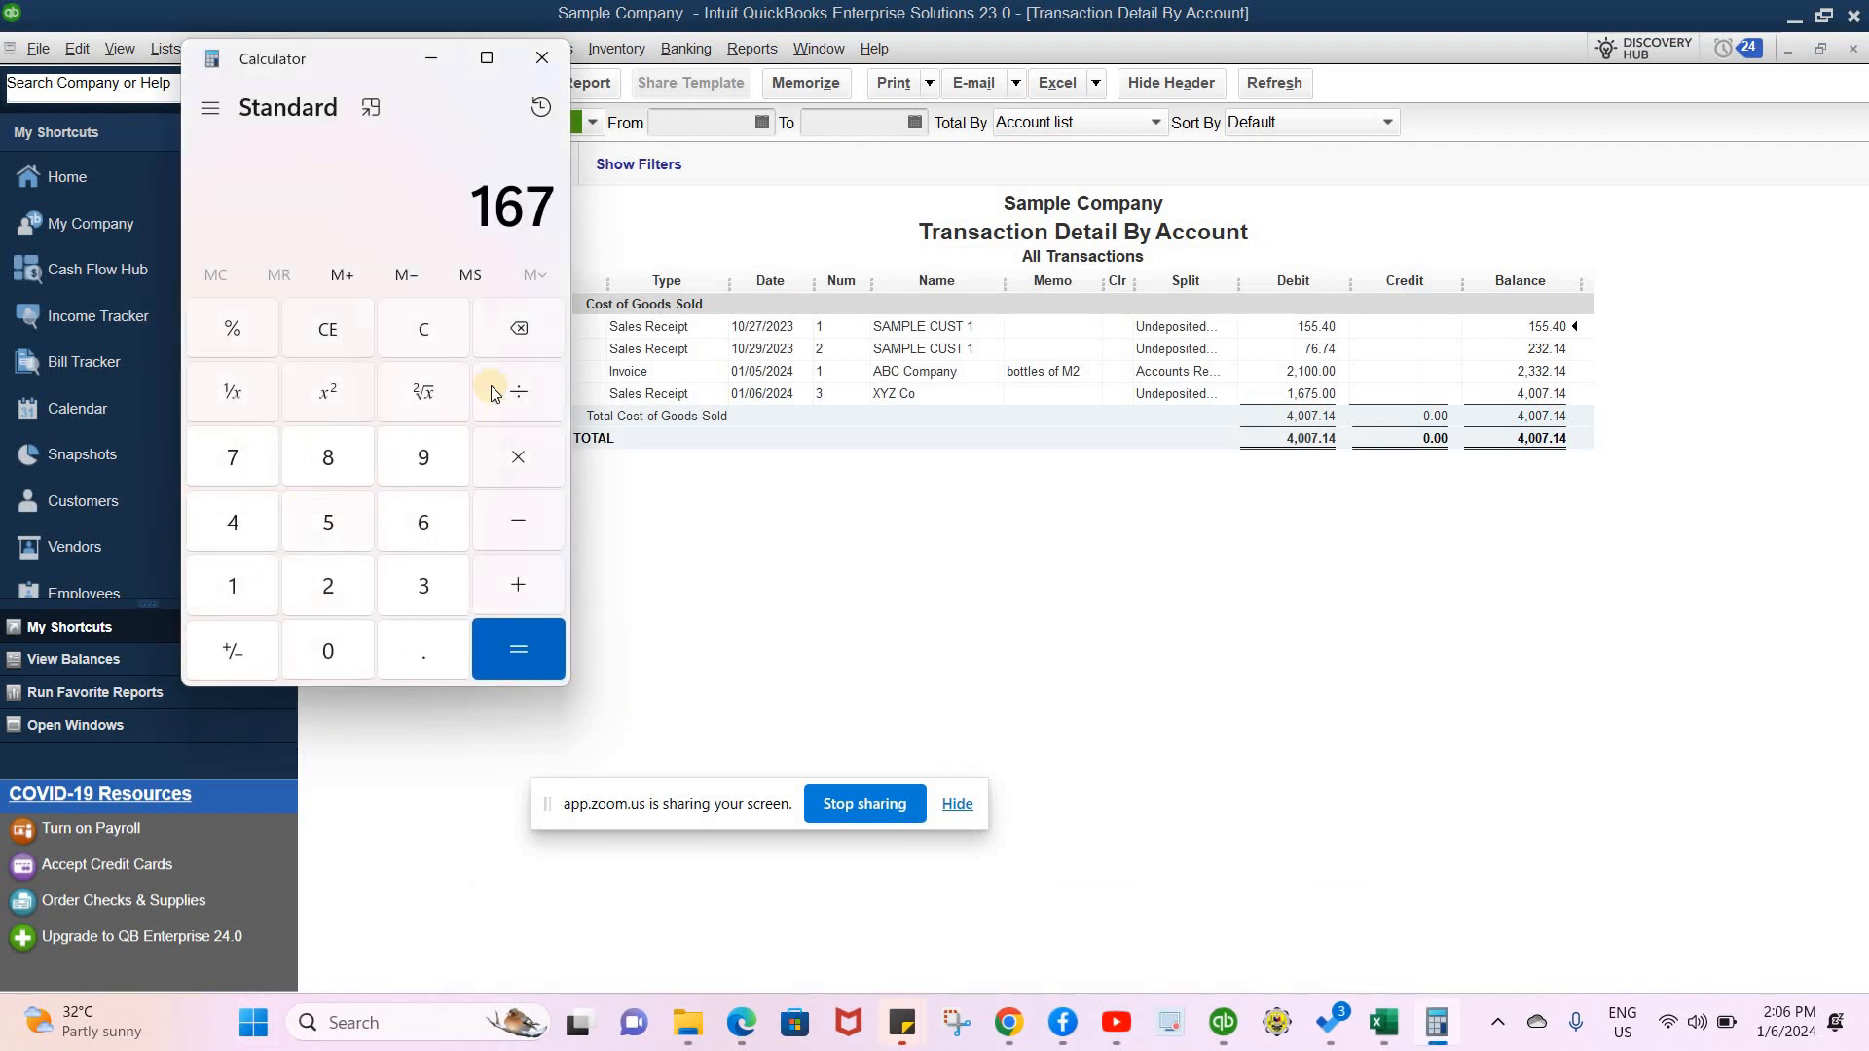
left_click(330, 539)
left_click(498, 655)
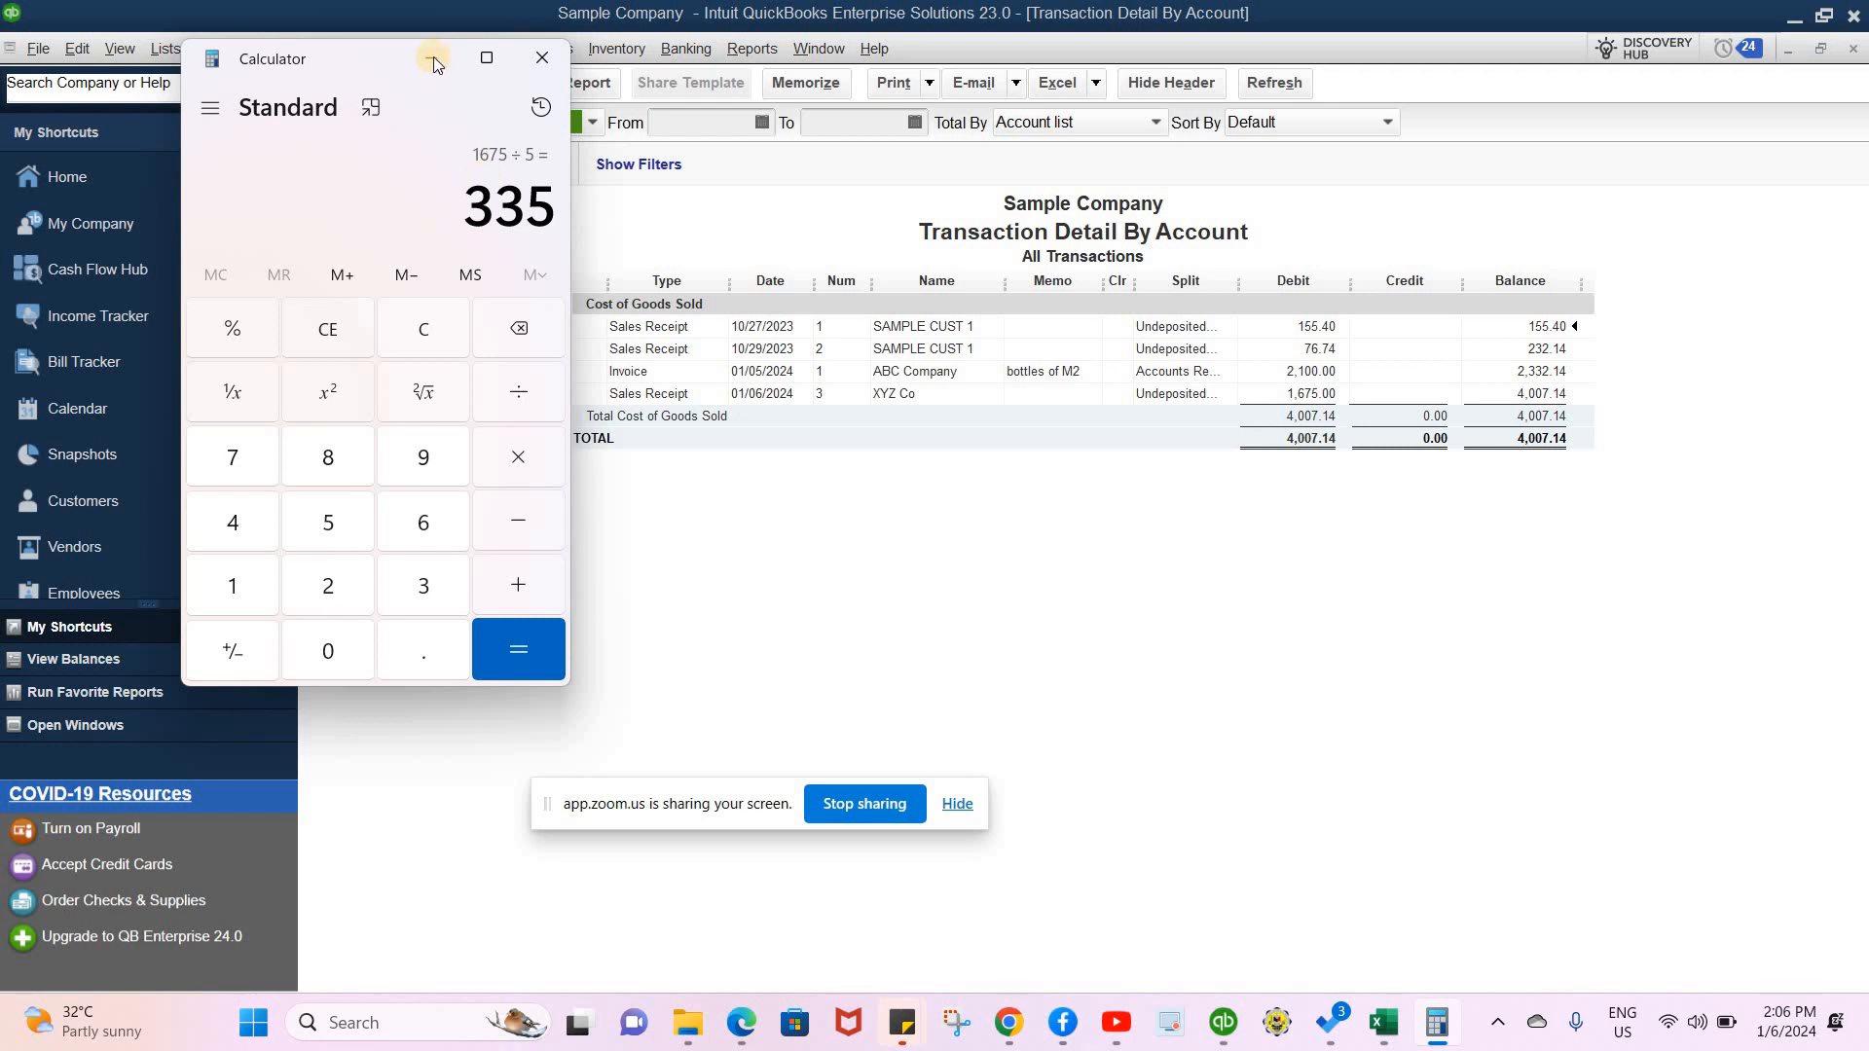
left_click(1278, 419)
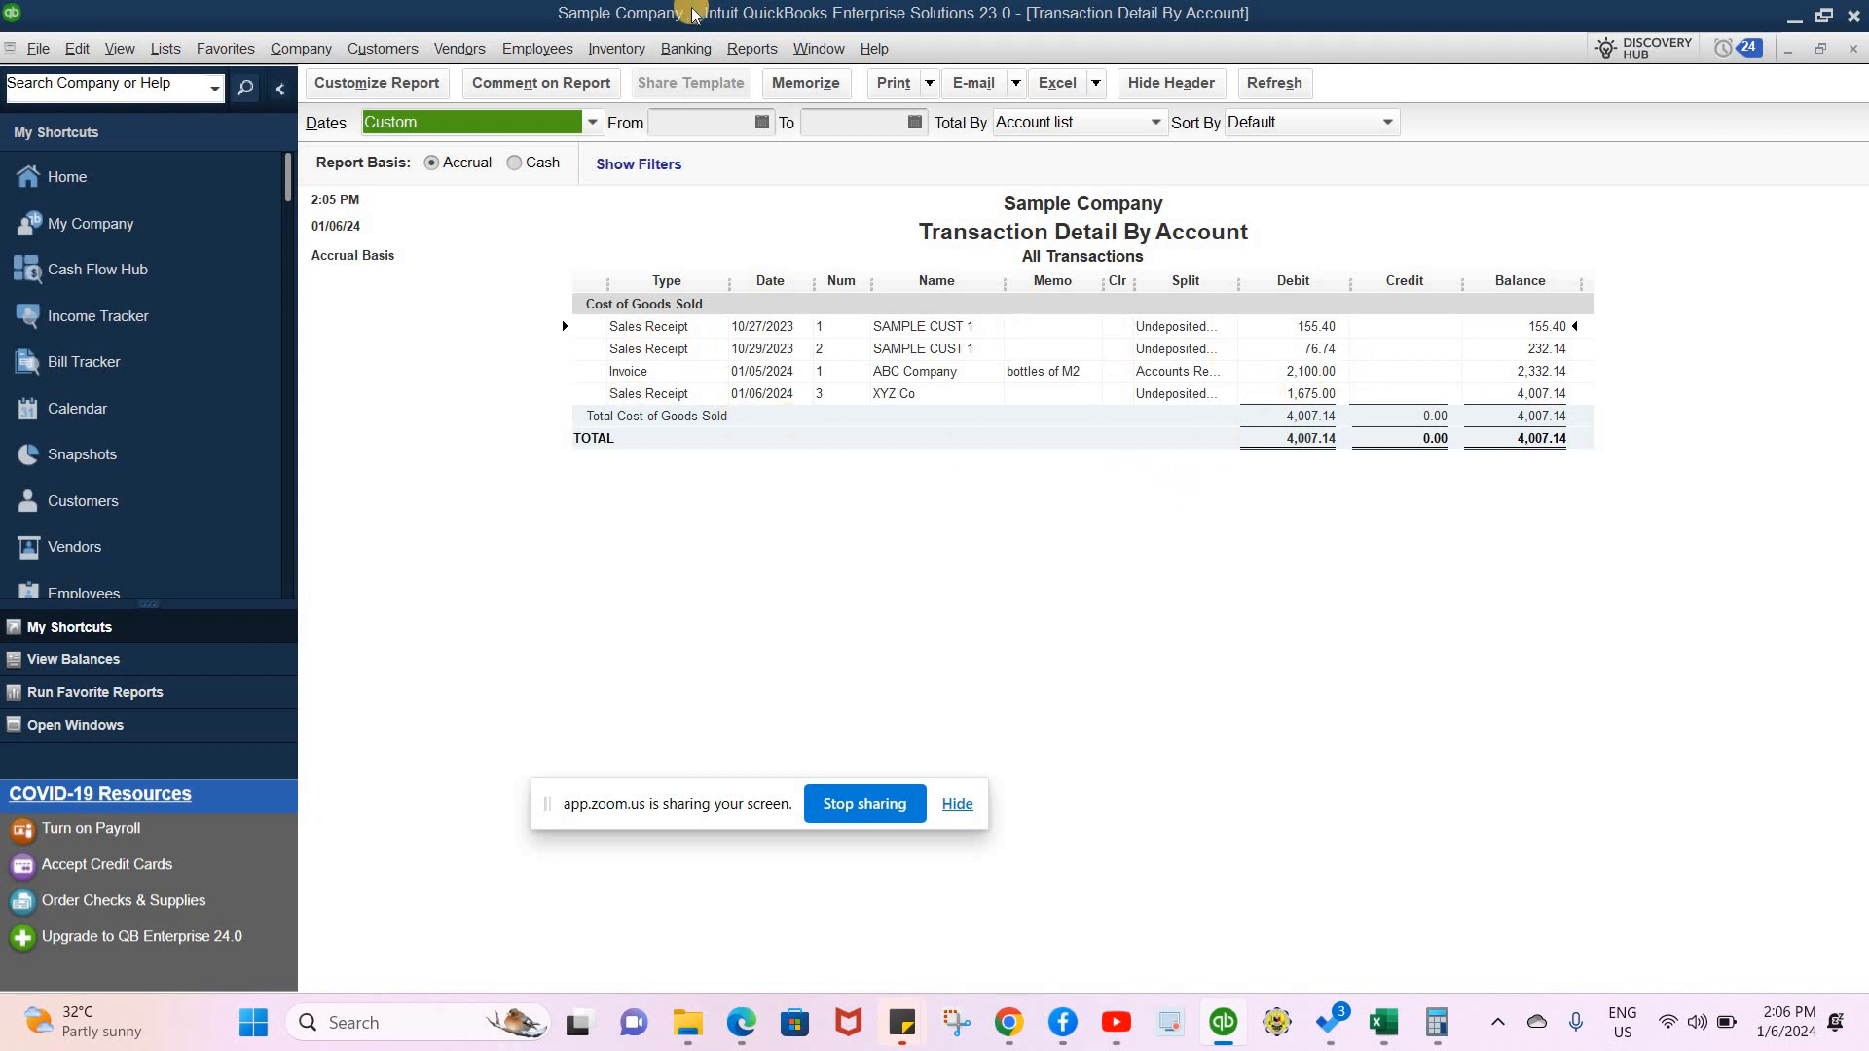
- Return to the Profit & Loss report, and set its dates to Last Fiscal Year with columns by Month
left_click(794, 53)
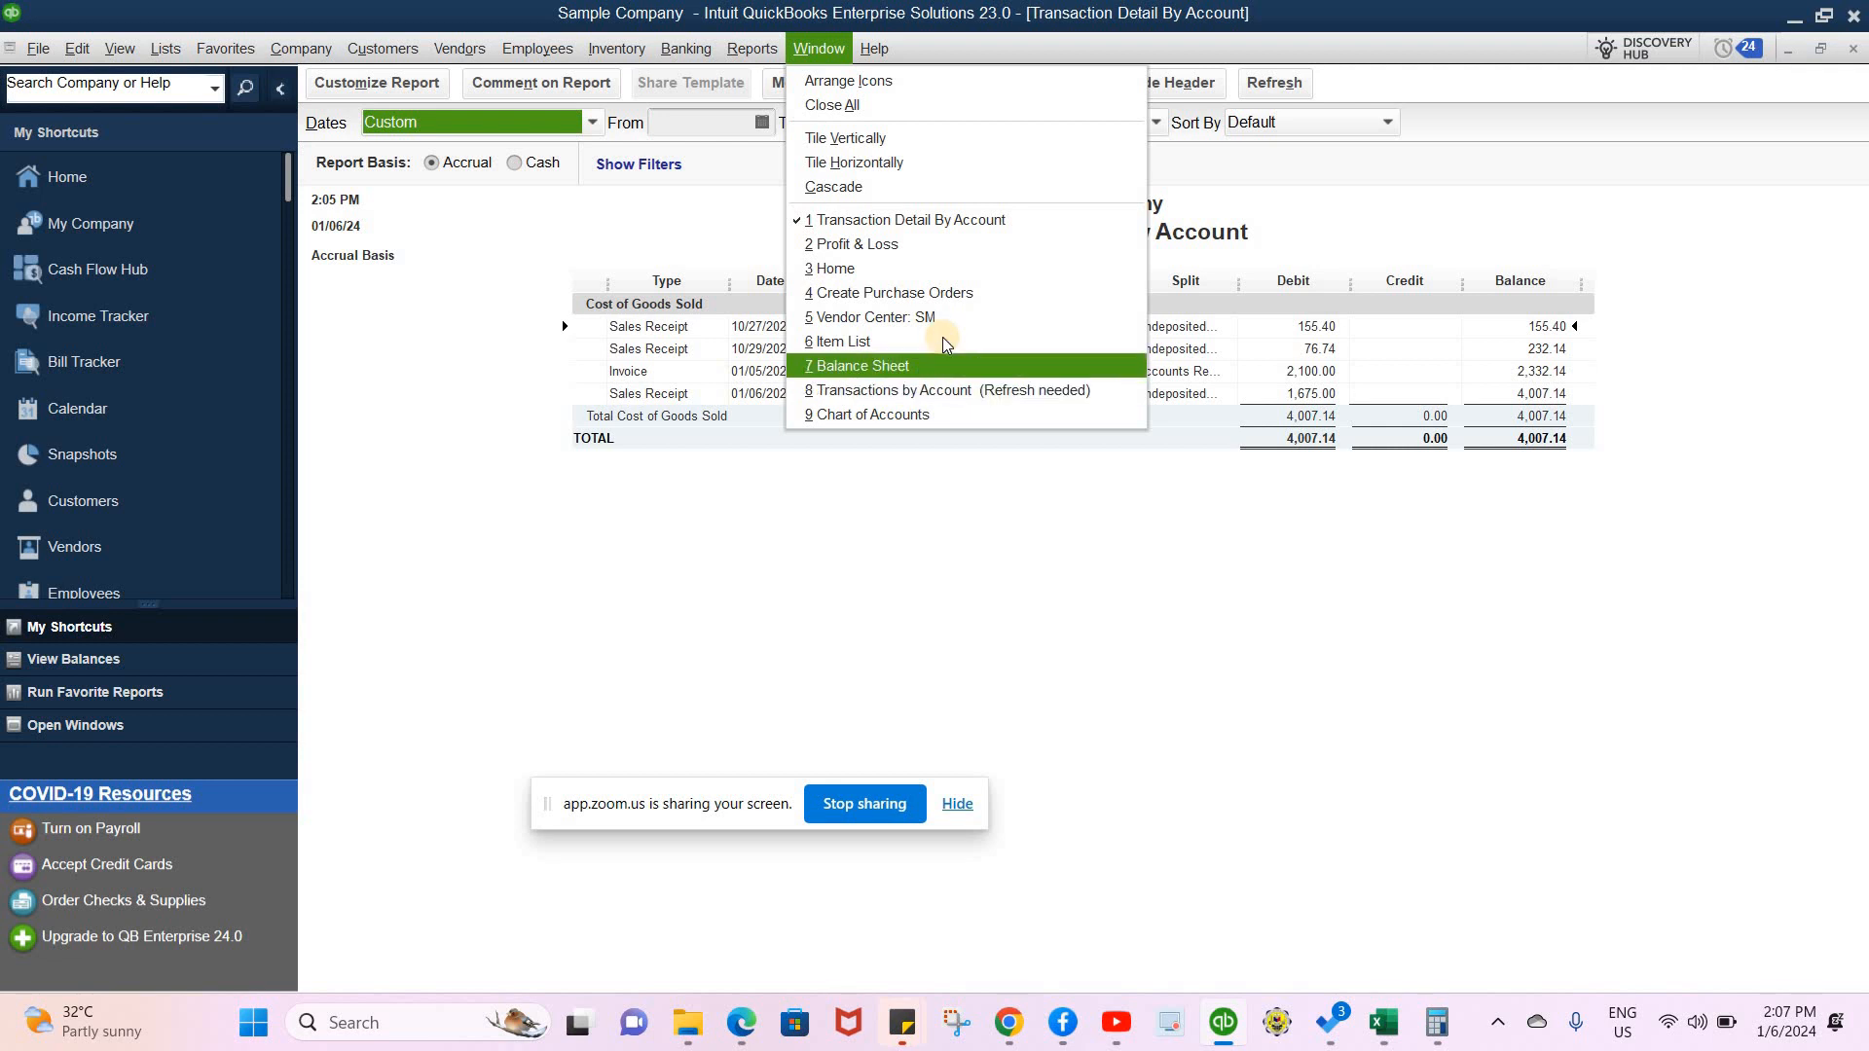
left_click(1046, 584)
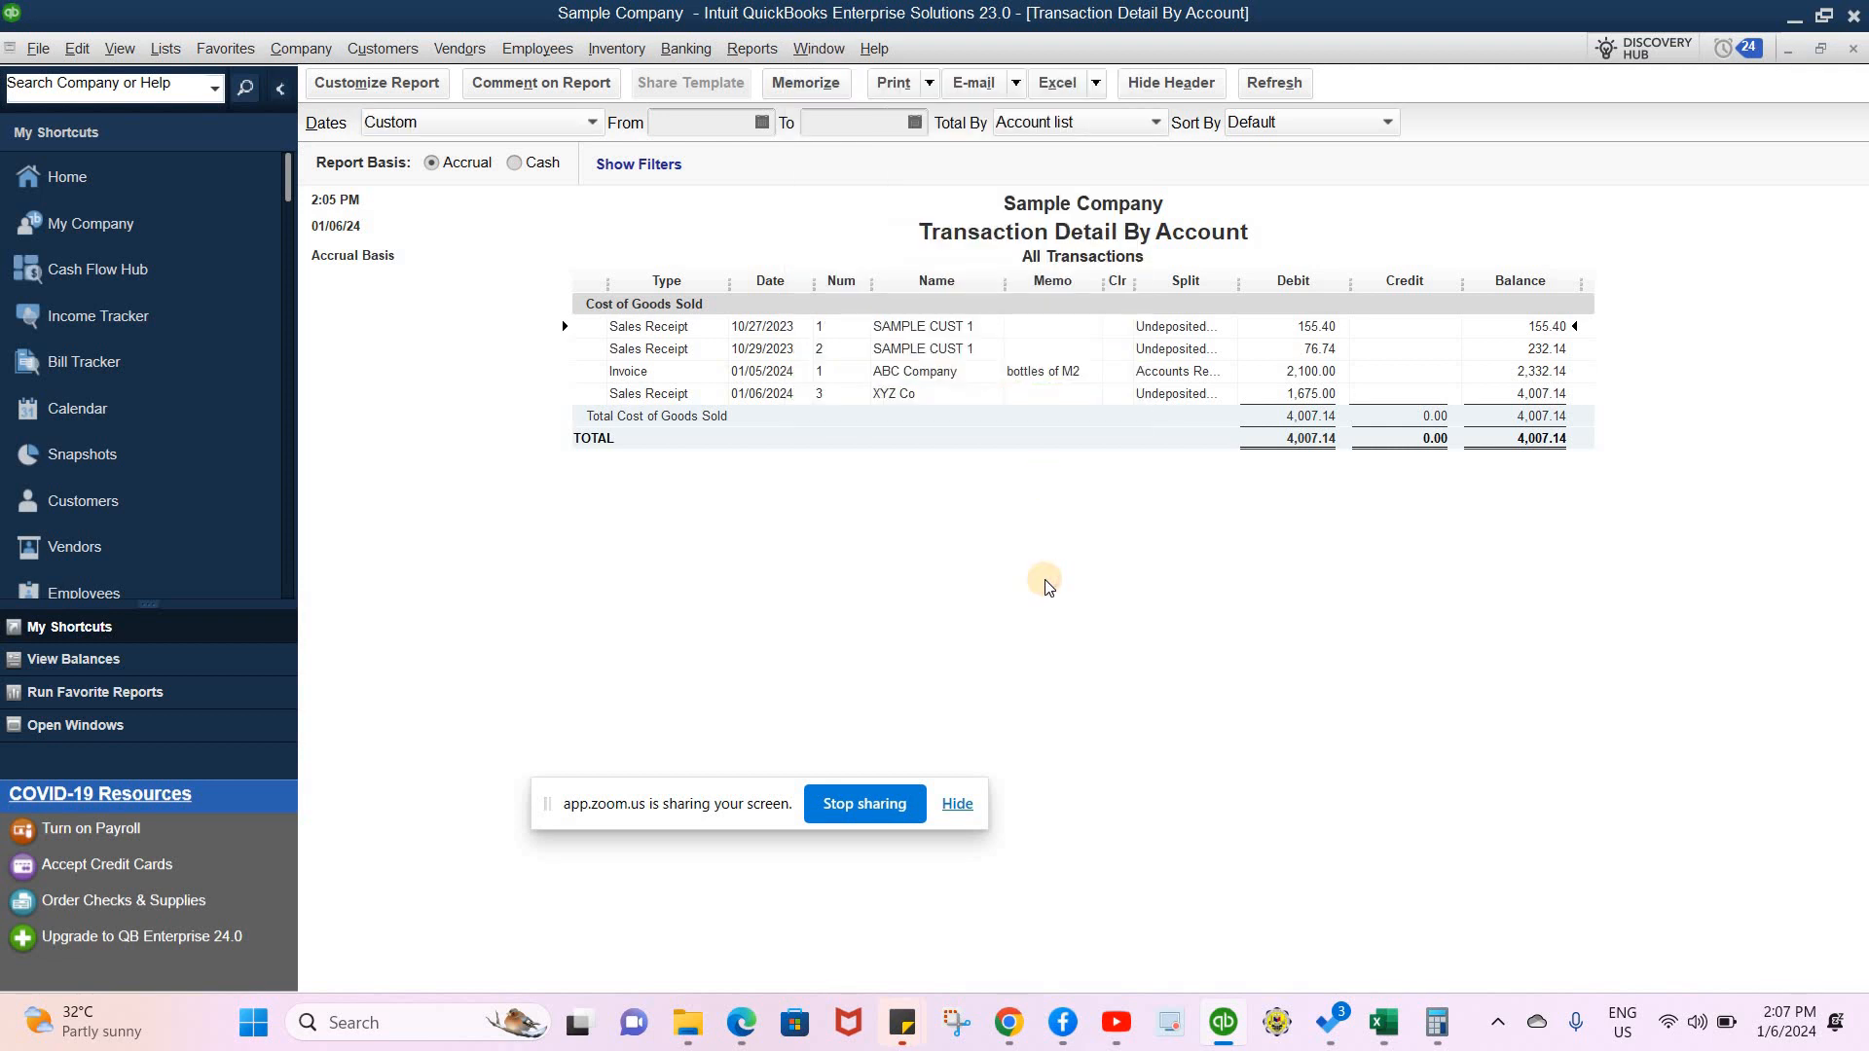
left_click(809, 48)
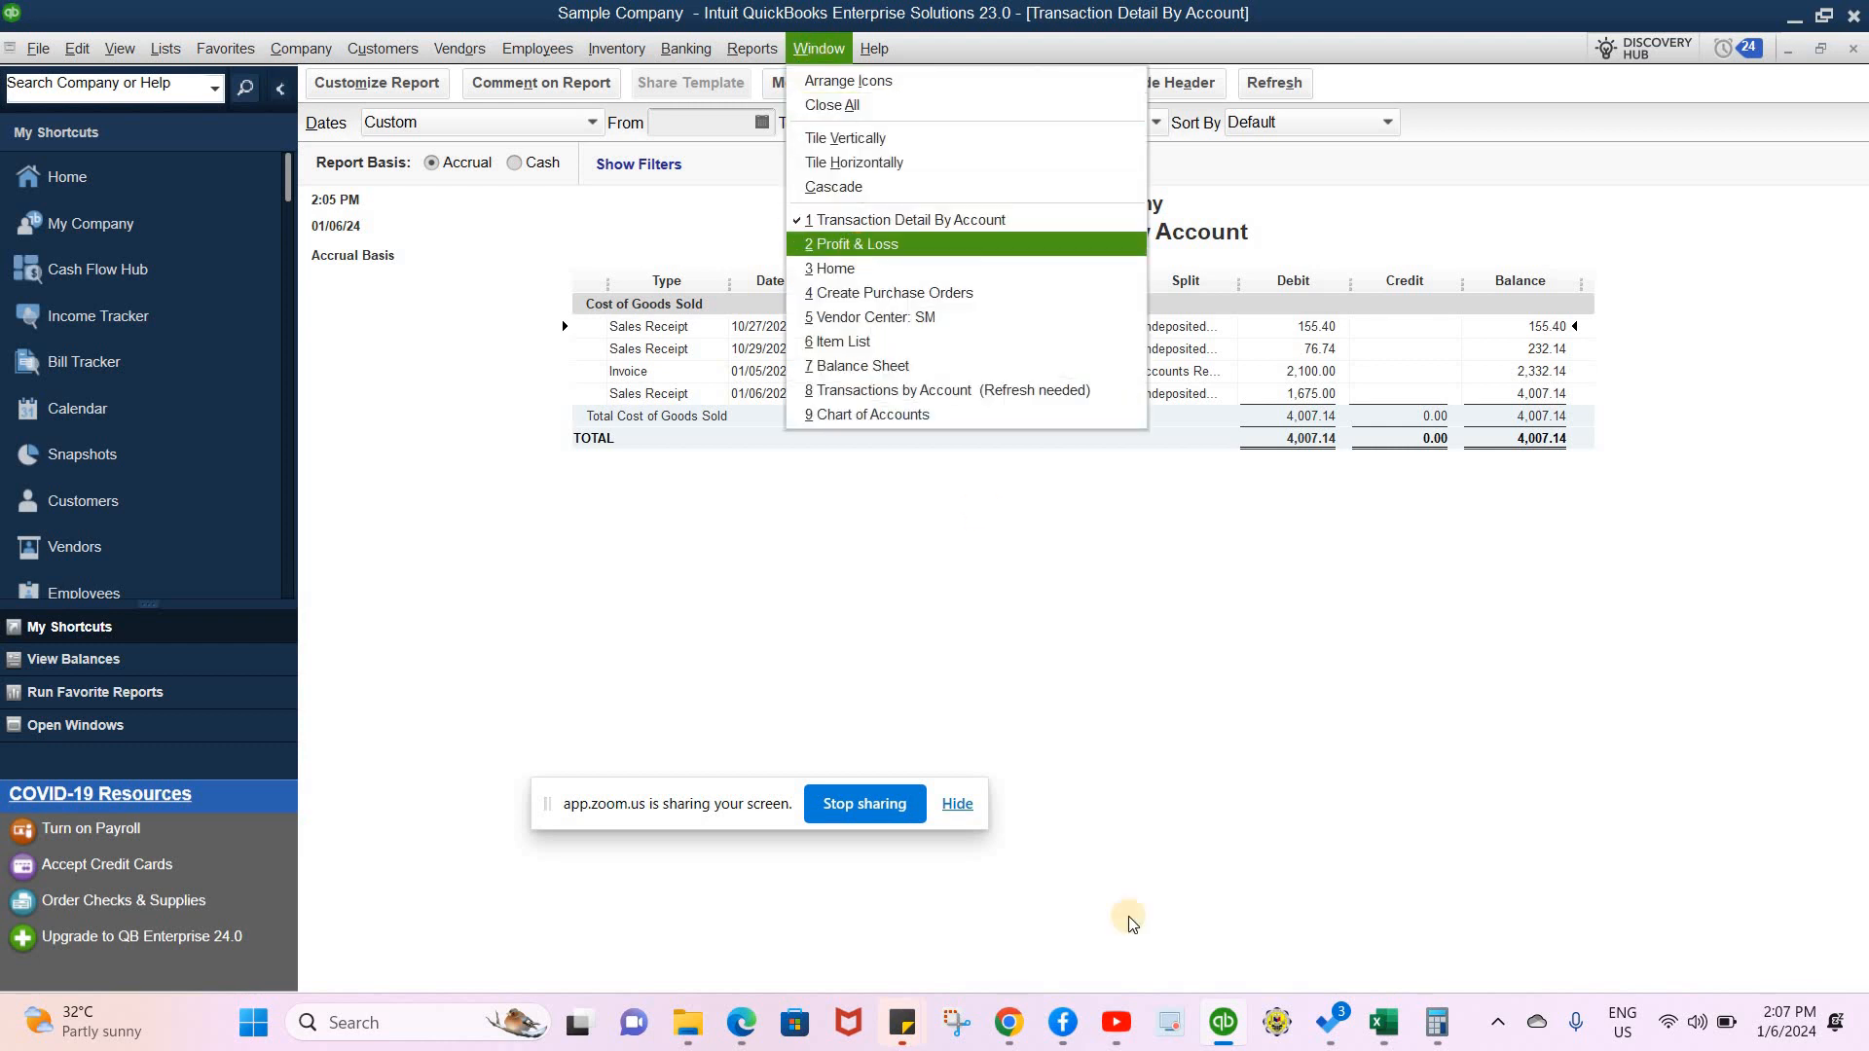
key("Return")
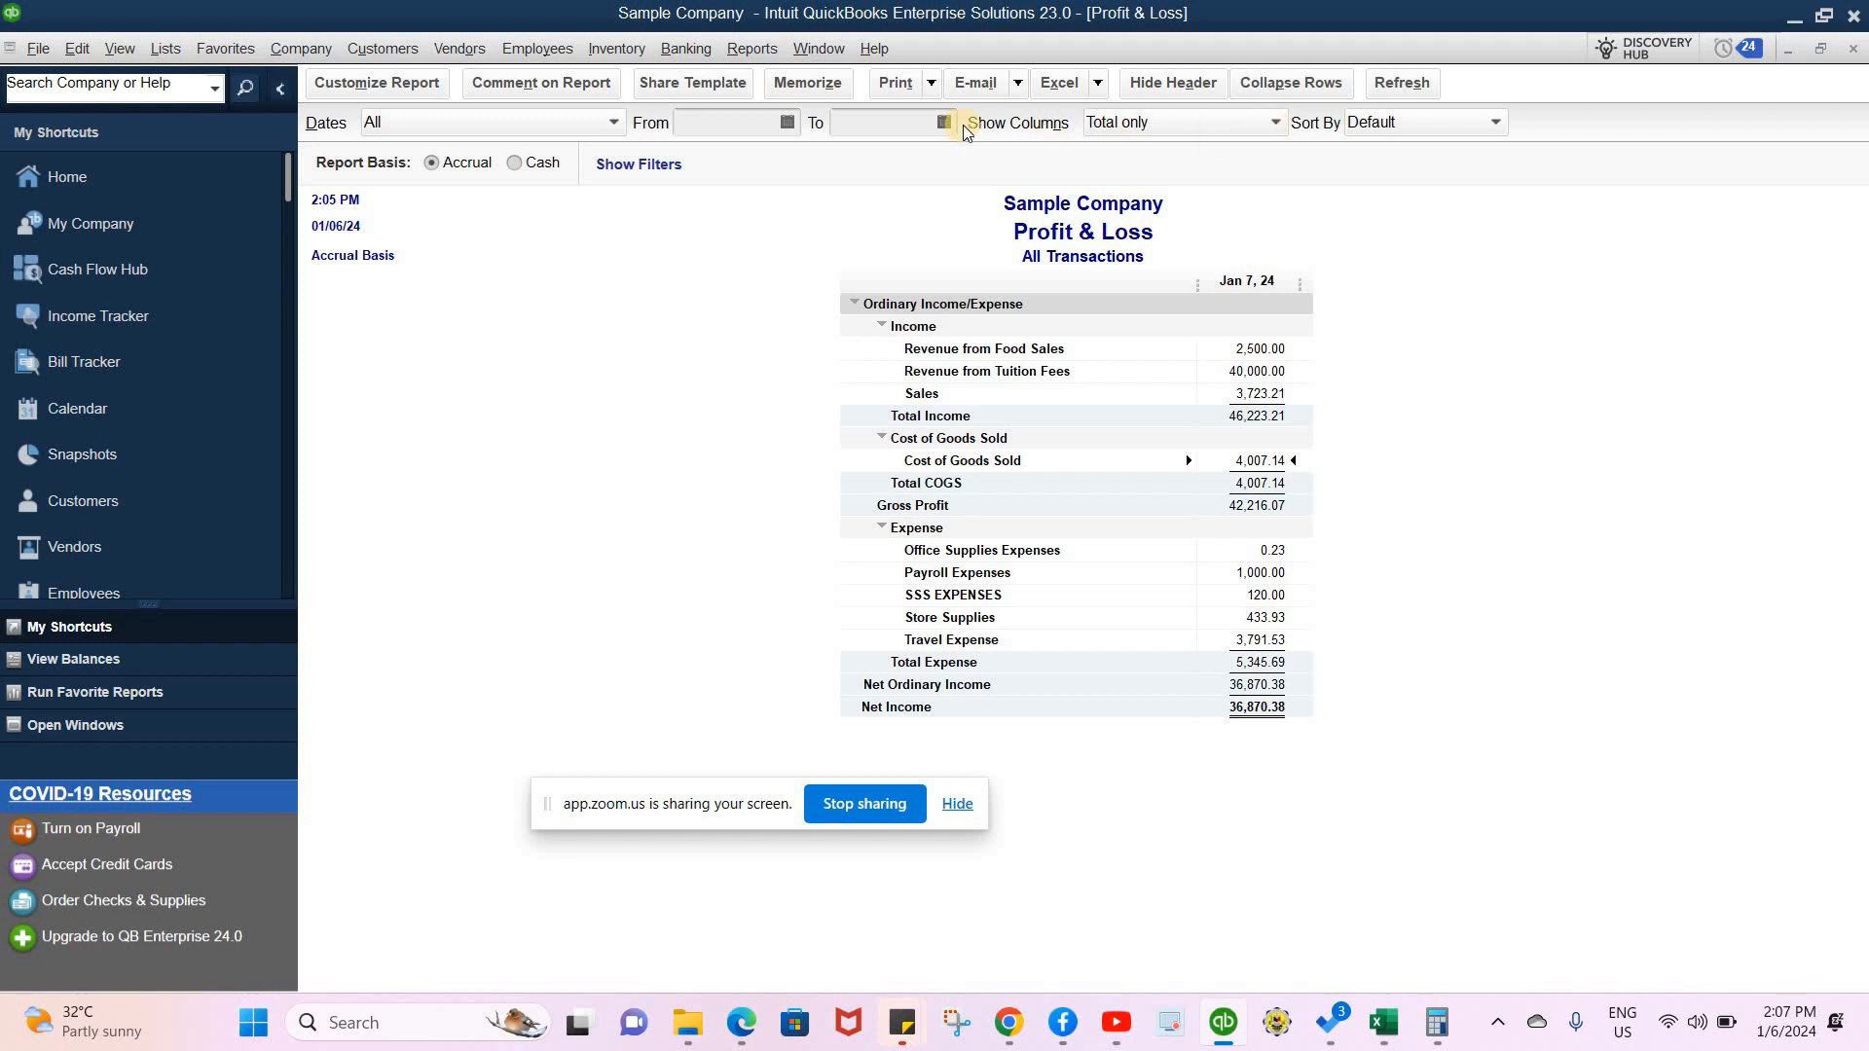
left_click(614, 124)
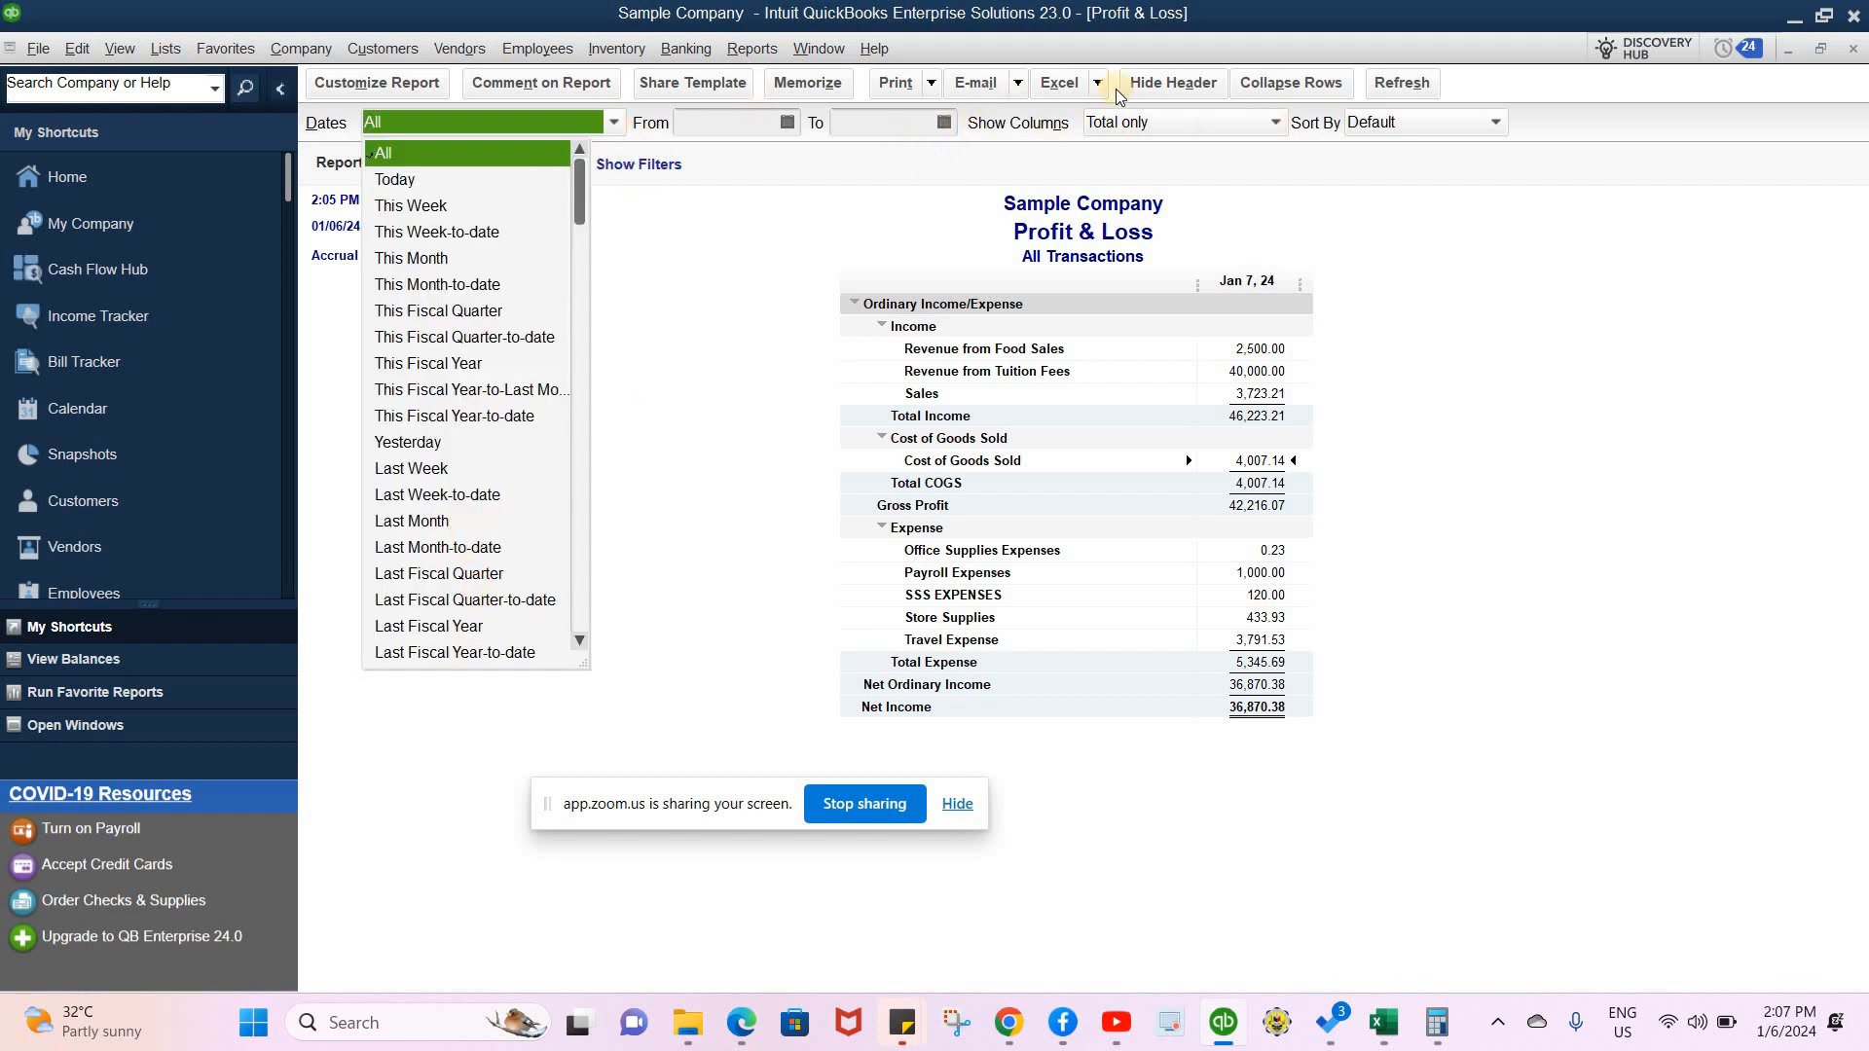
left_click(469, 627)
left_click(1217, 122)
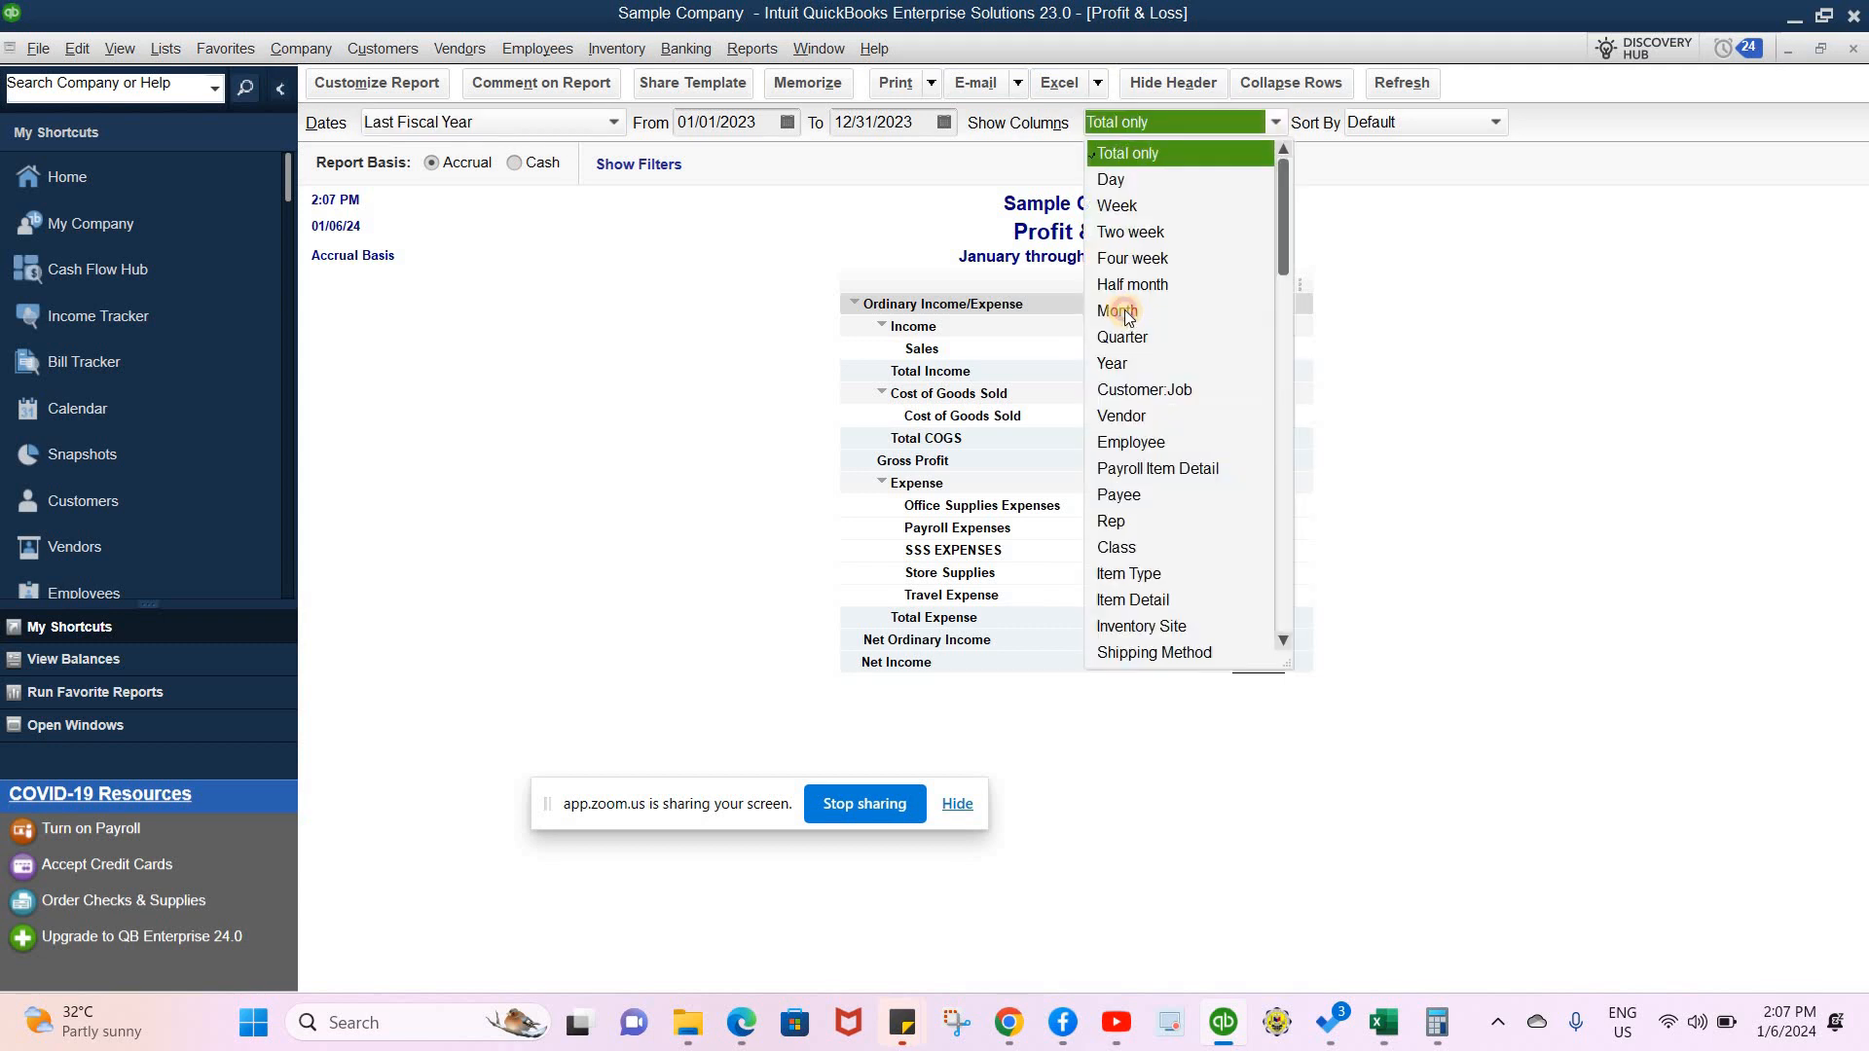
left_click(1109, 304)
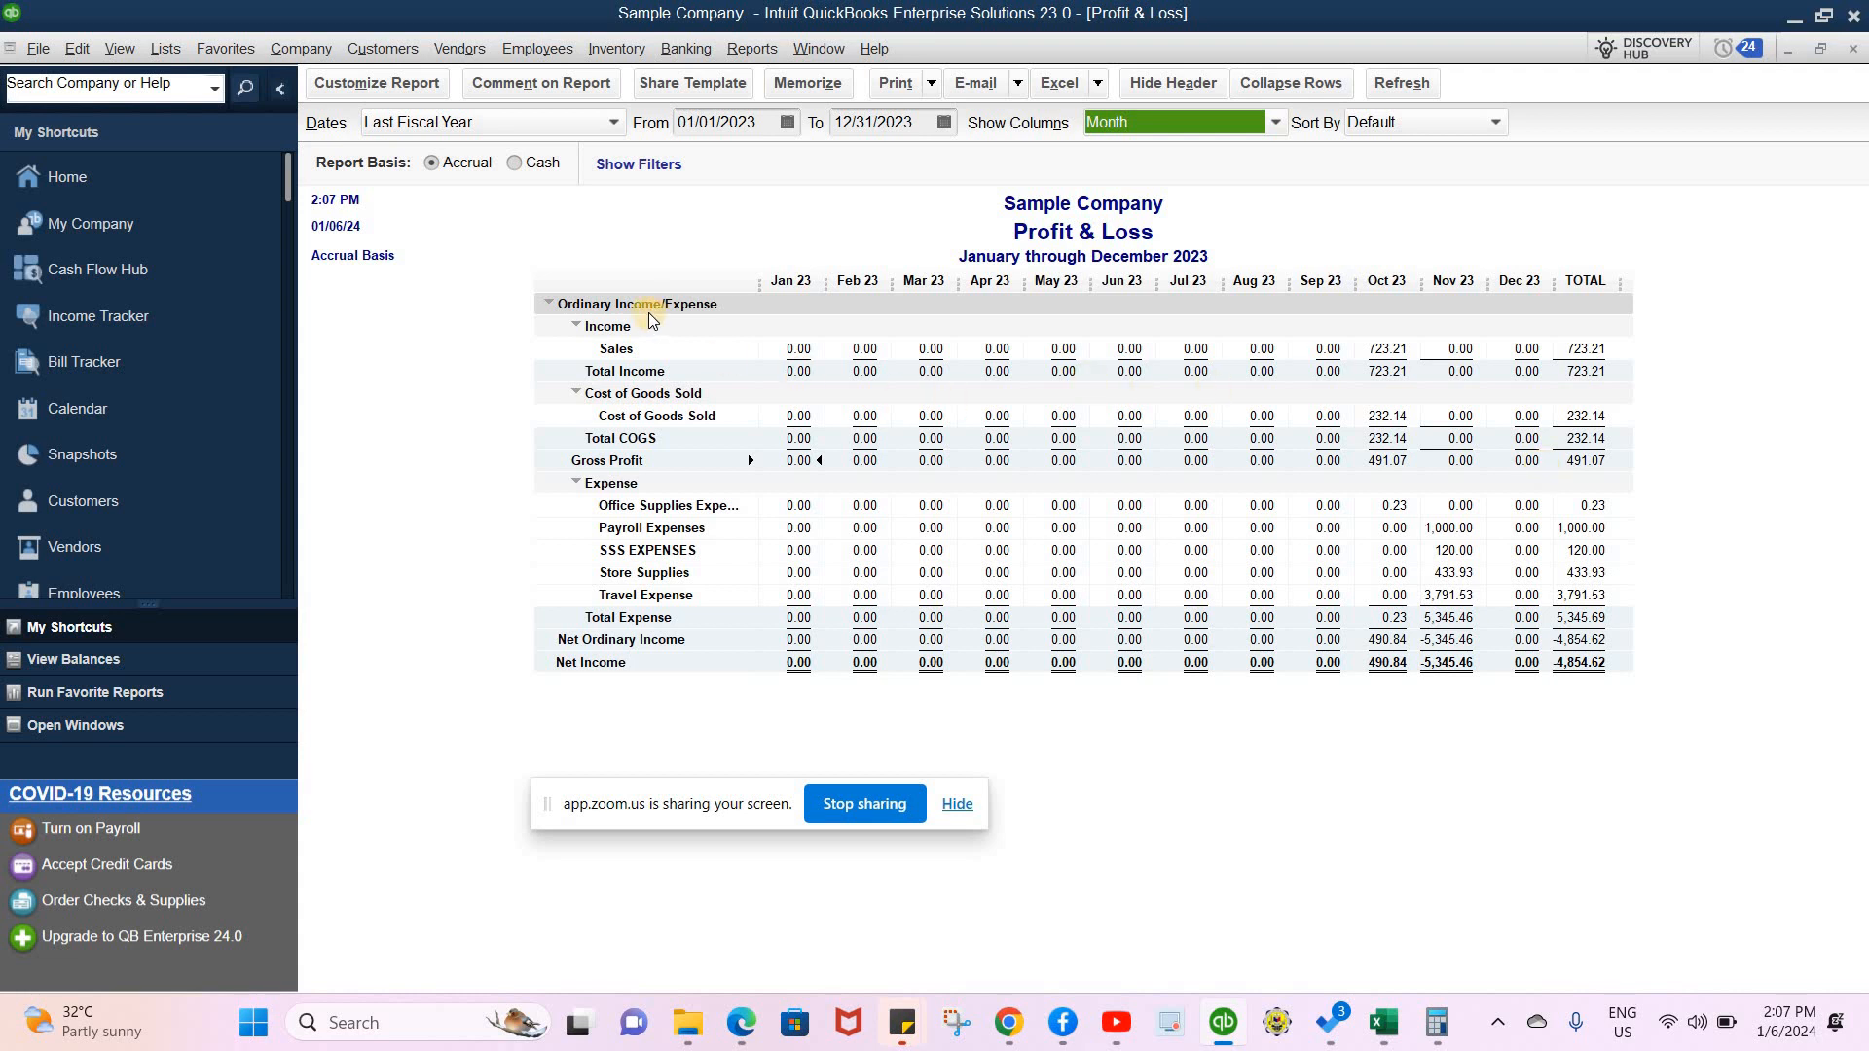
- Switch to the Balance Sheet report, and set its dates to Last Fiscal Year with columns by Quarter
left_click(804, 48)
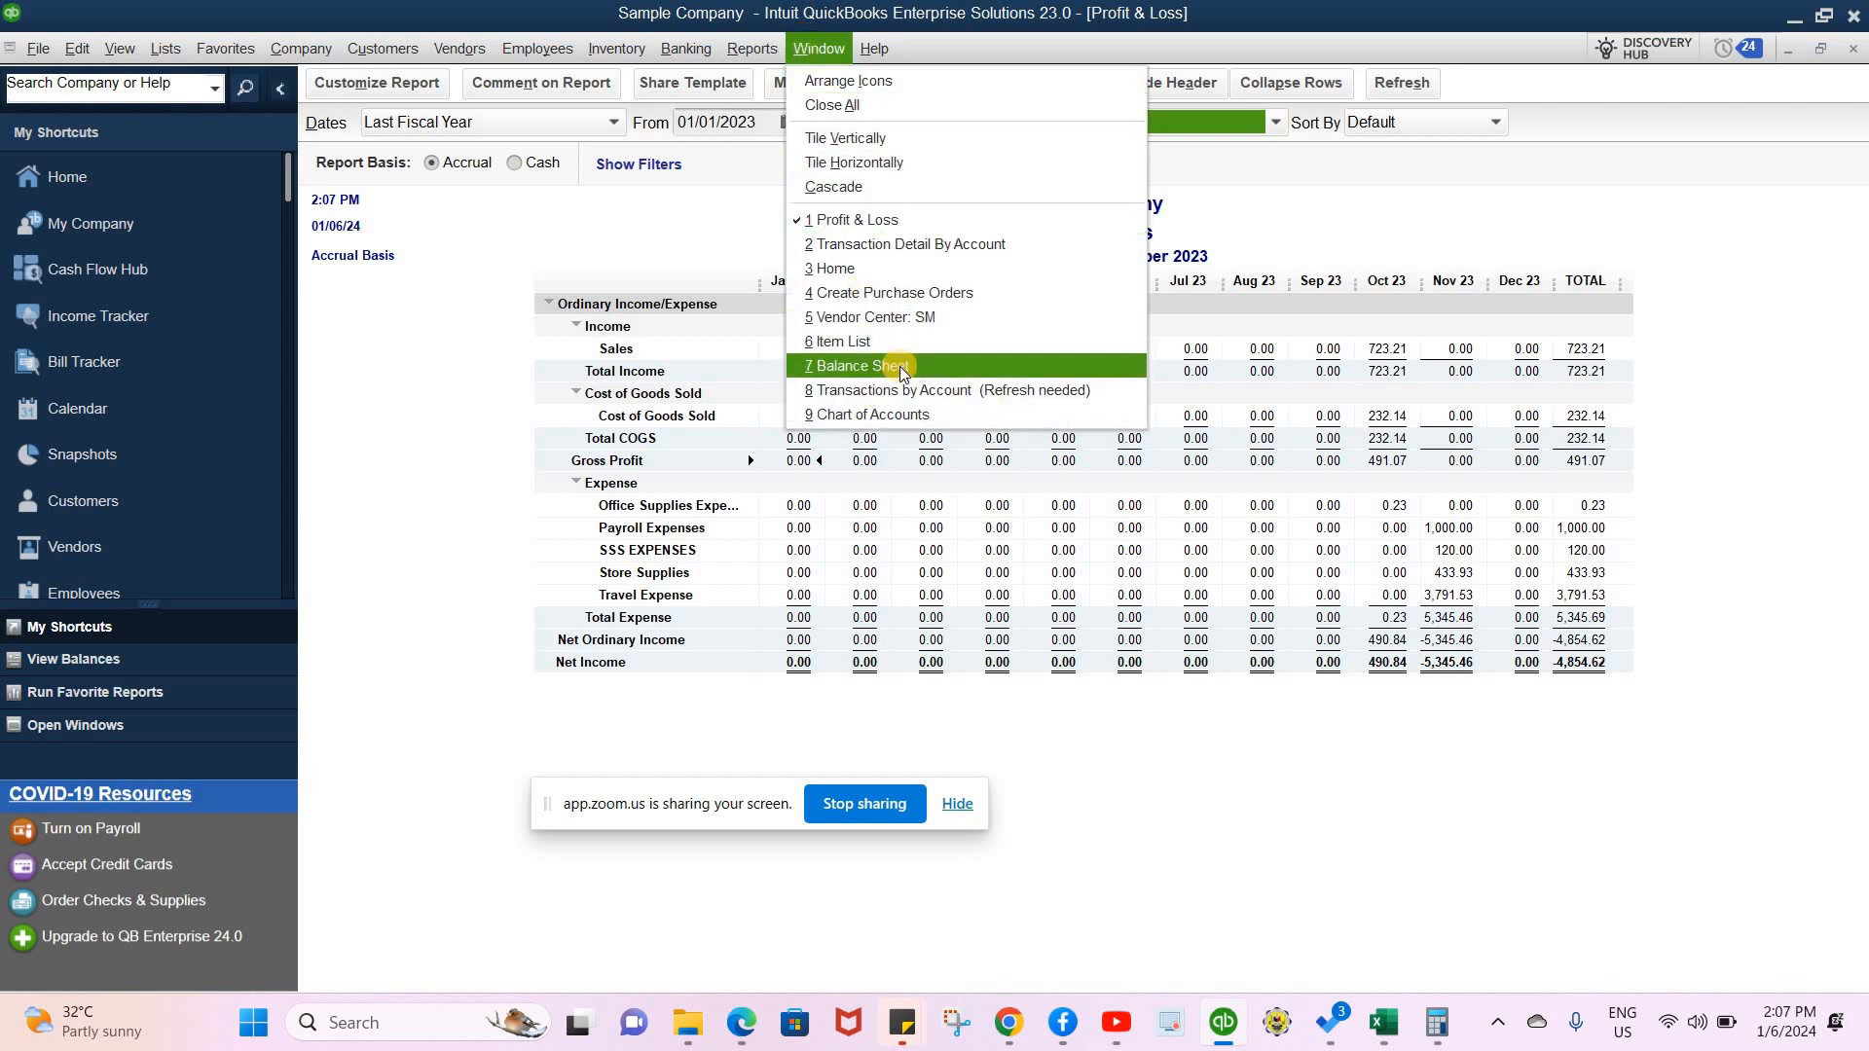
left_click(902, 368)
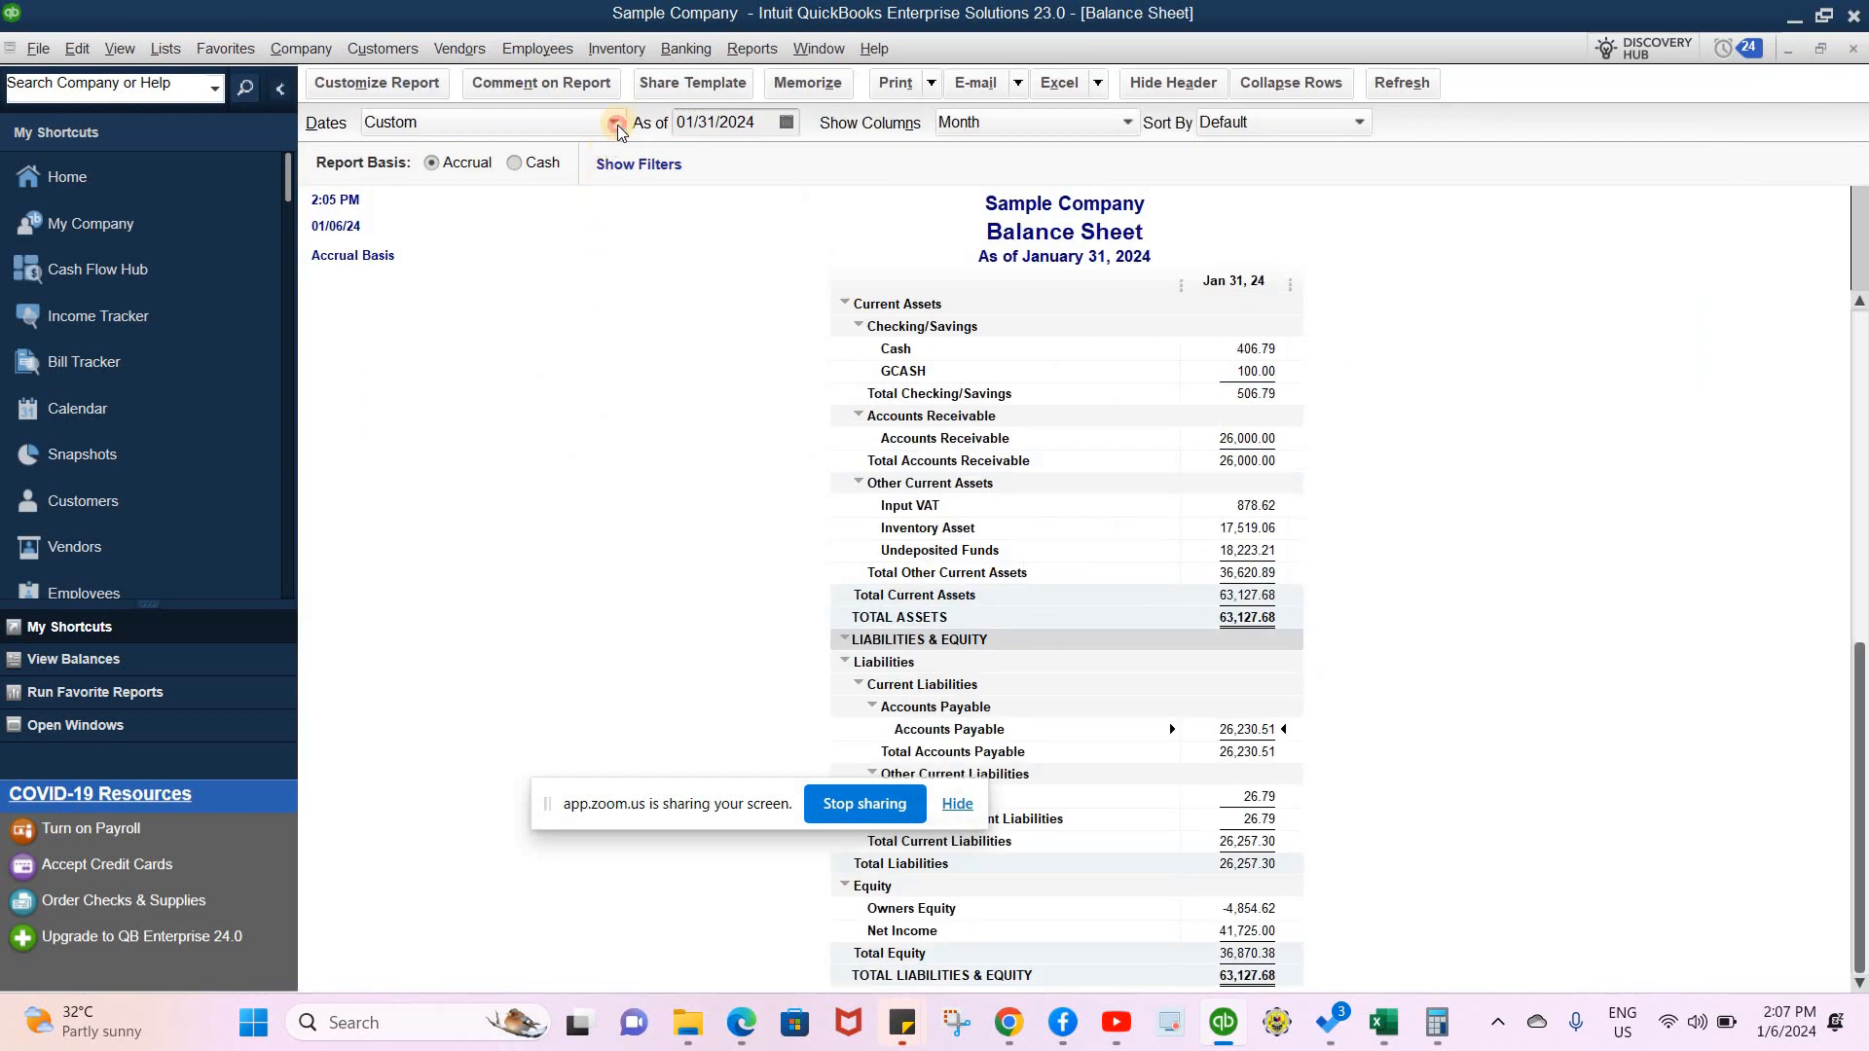
left_click(614, 123)
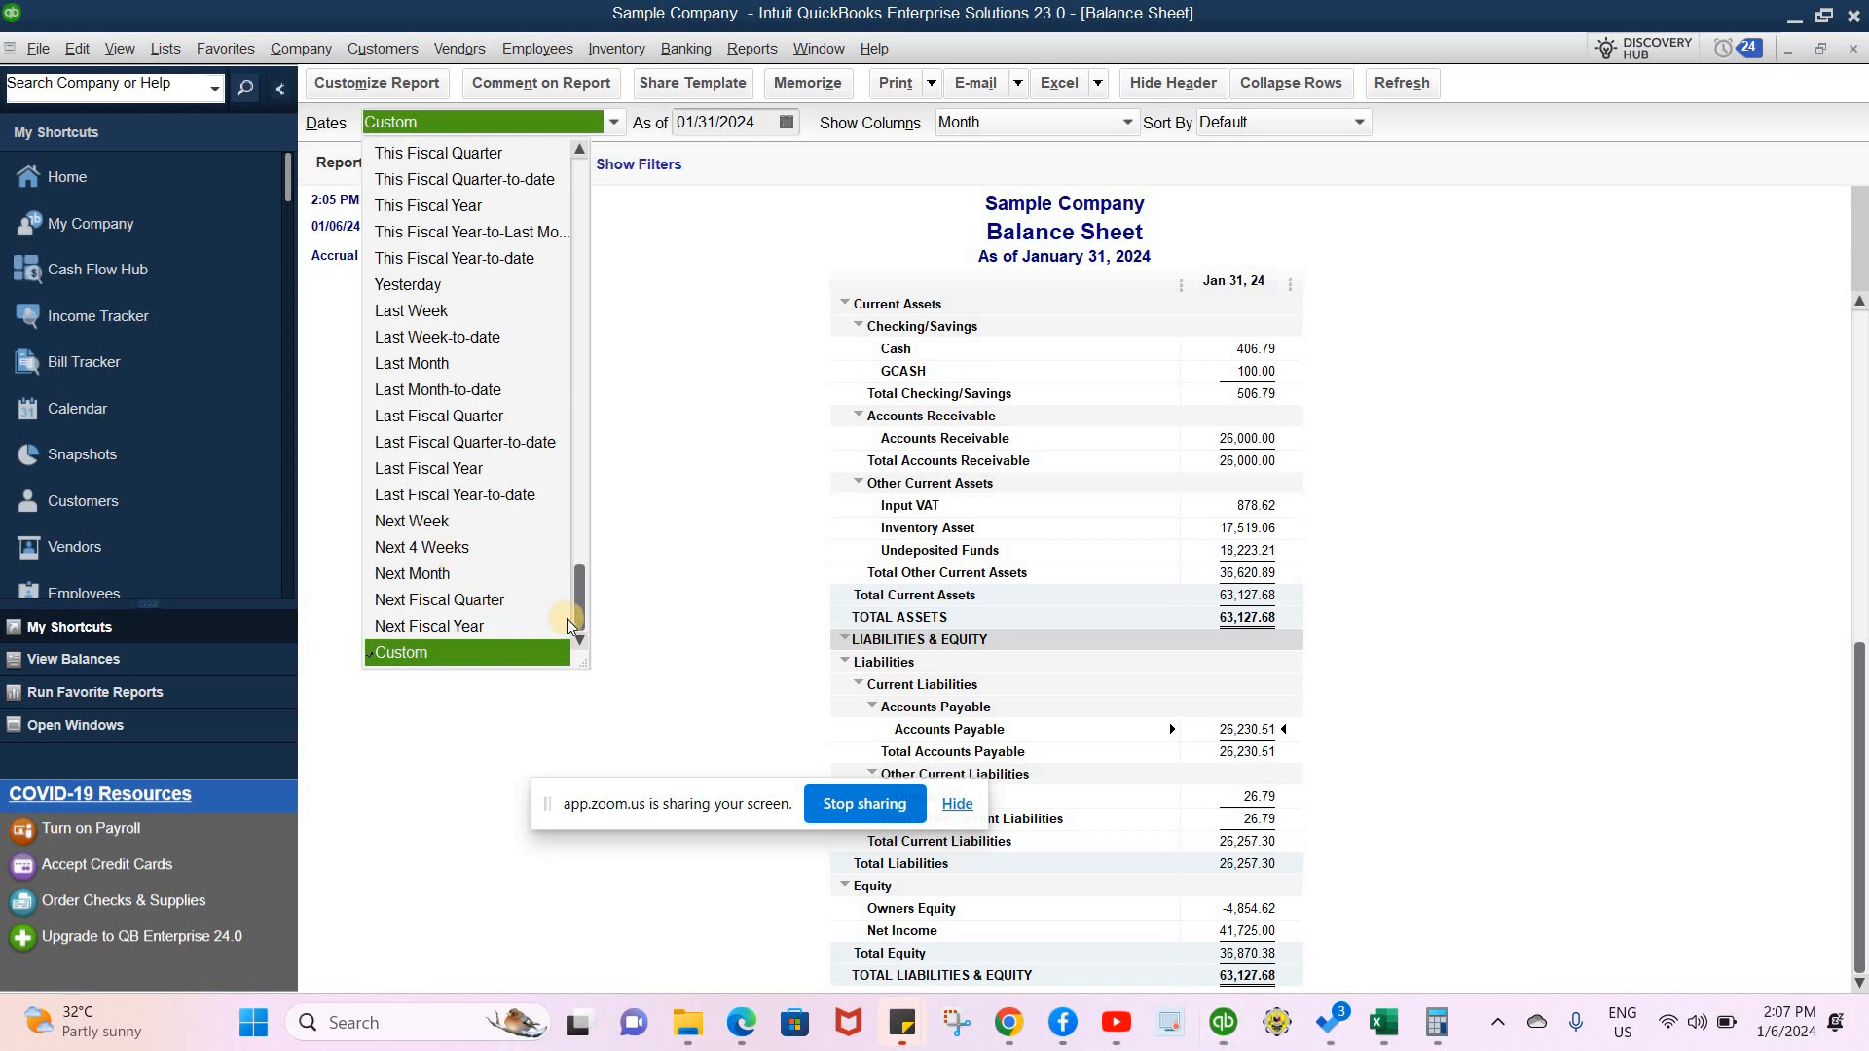
left_click_drag(577, 547, 576, 312)
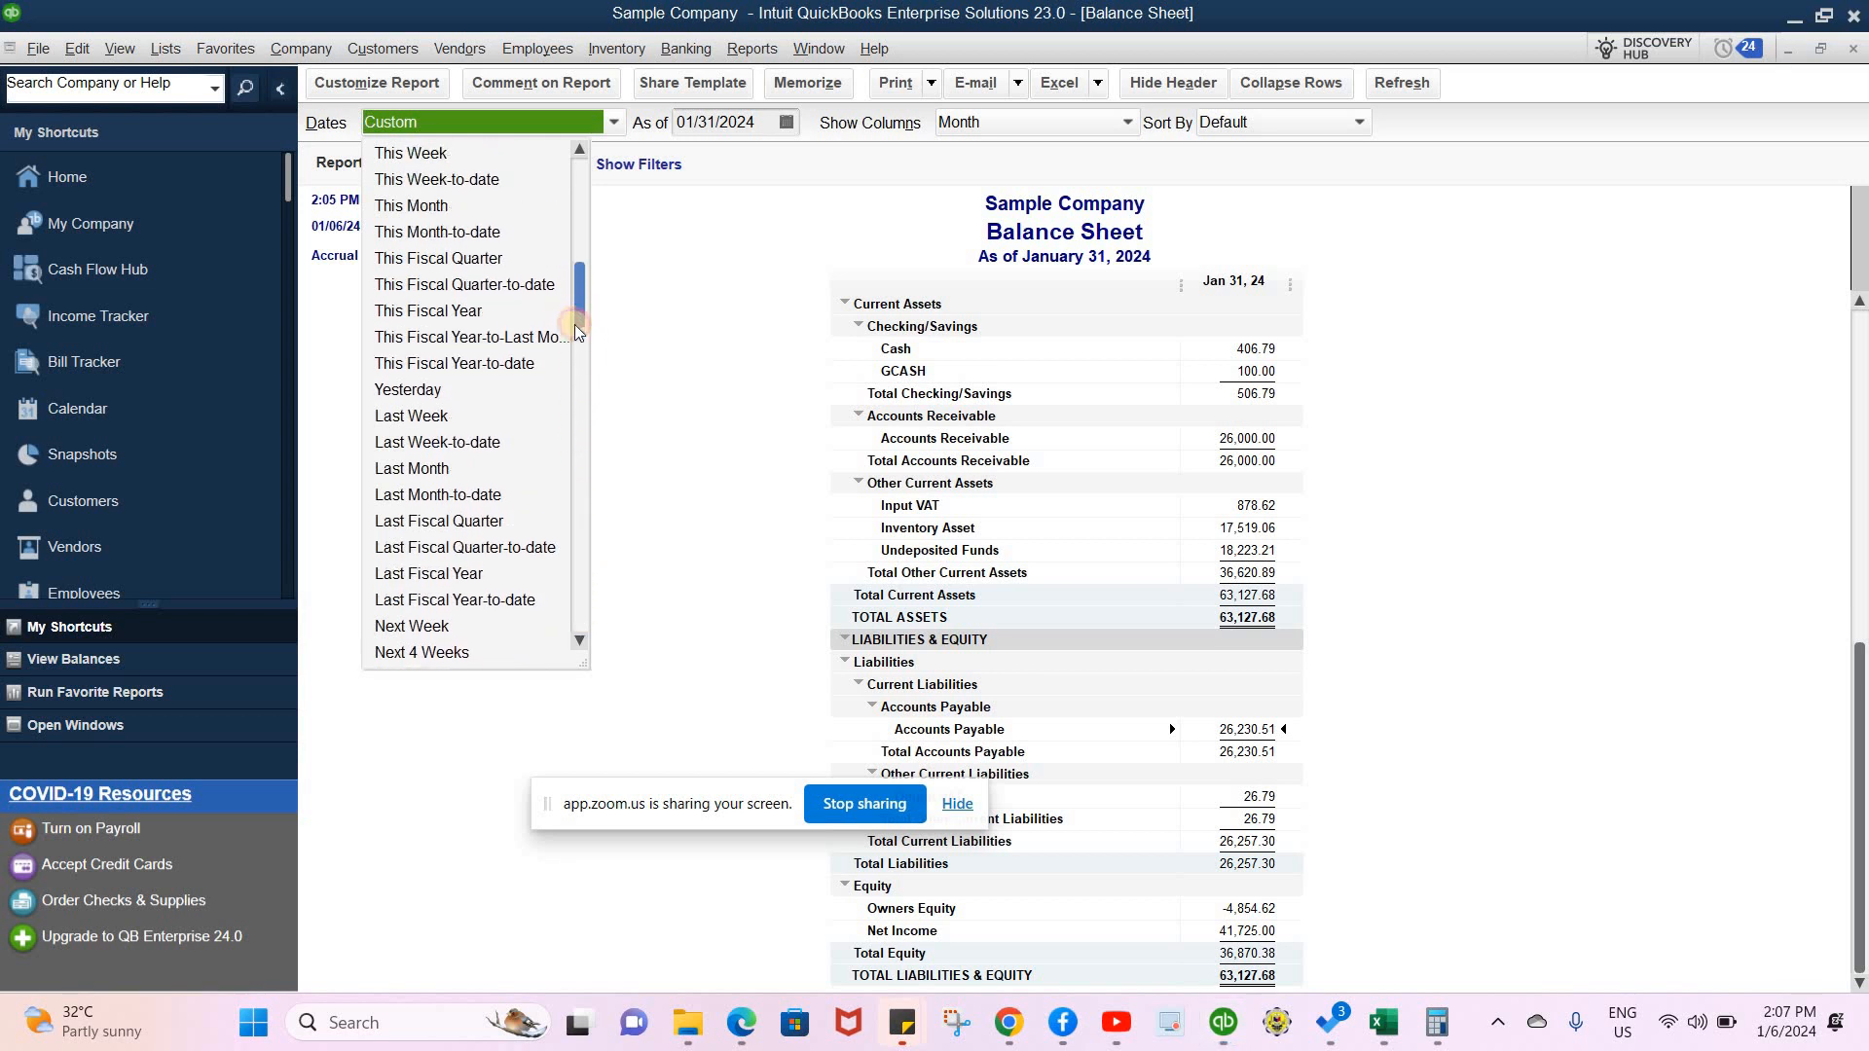
left_click(433, 575)
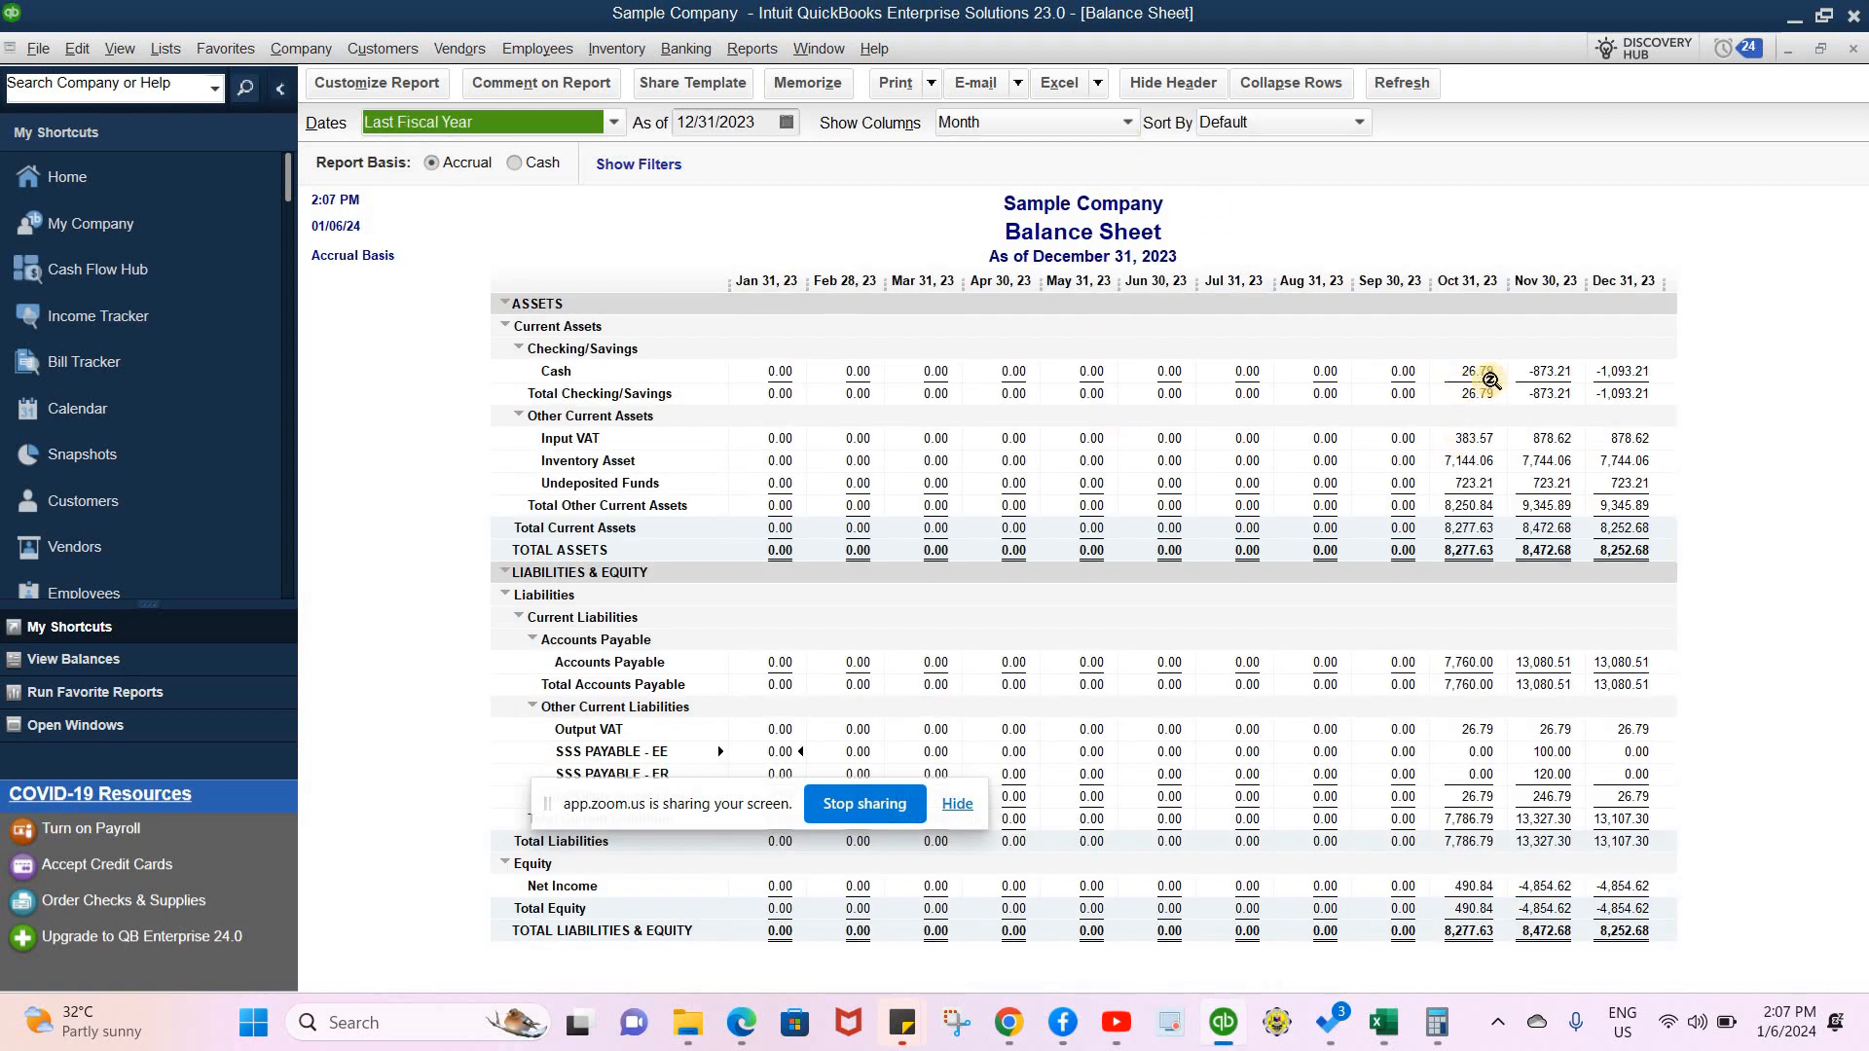
left_click(1129, 123)
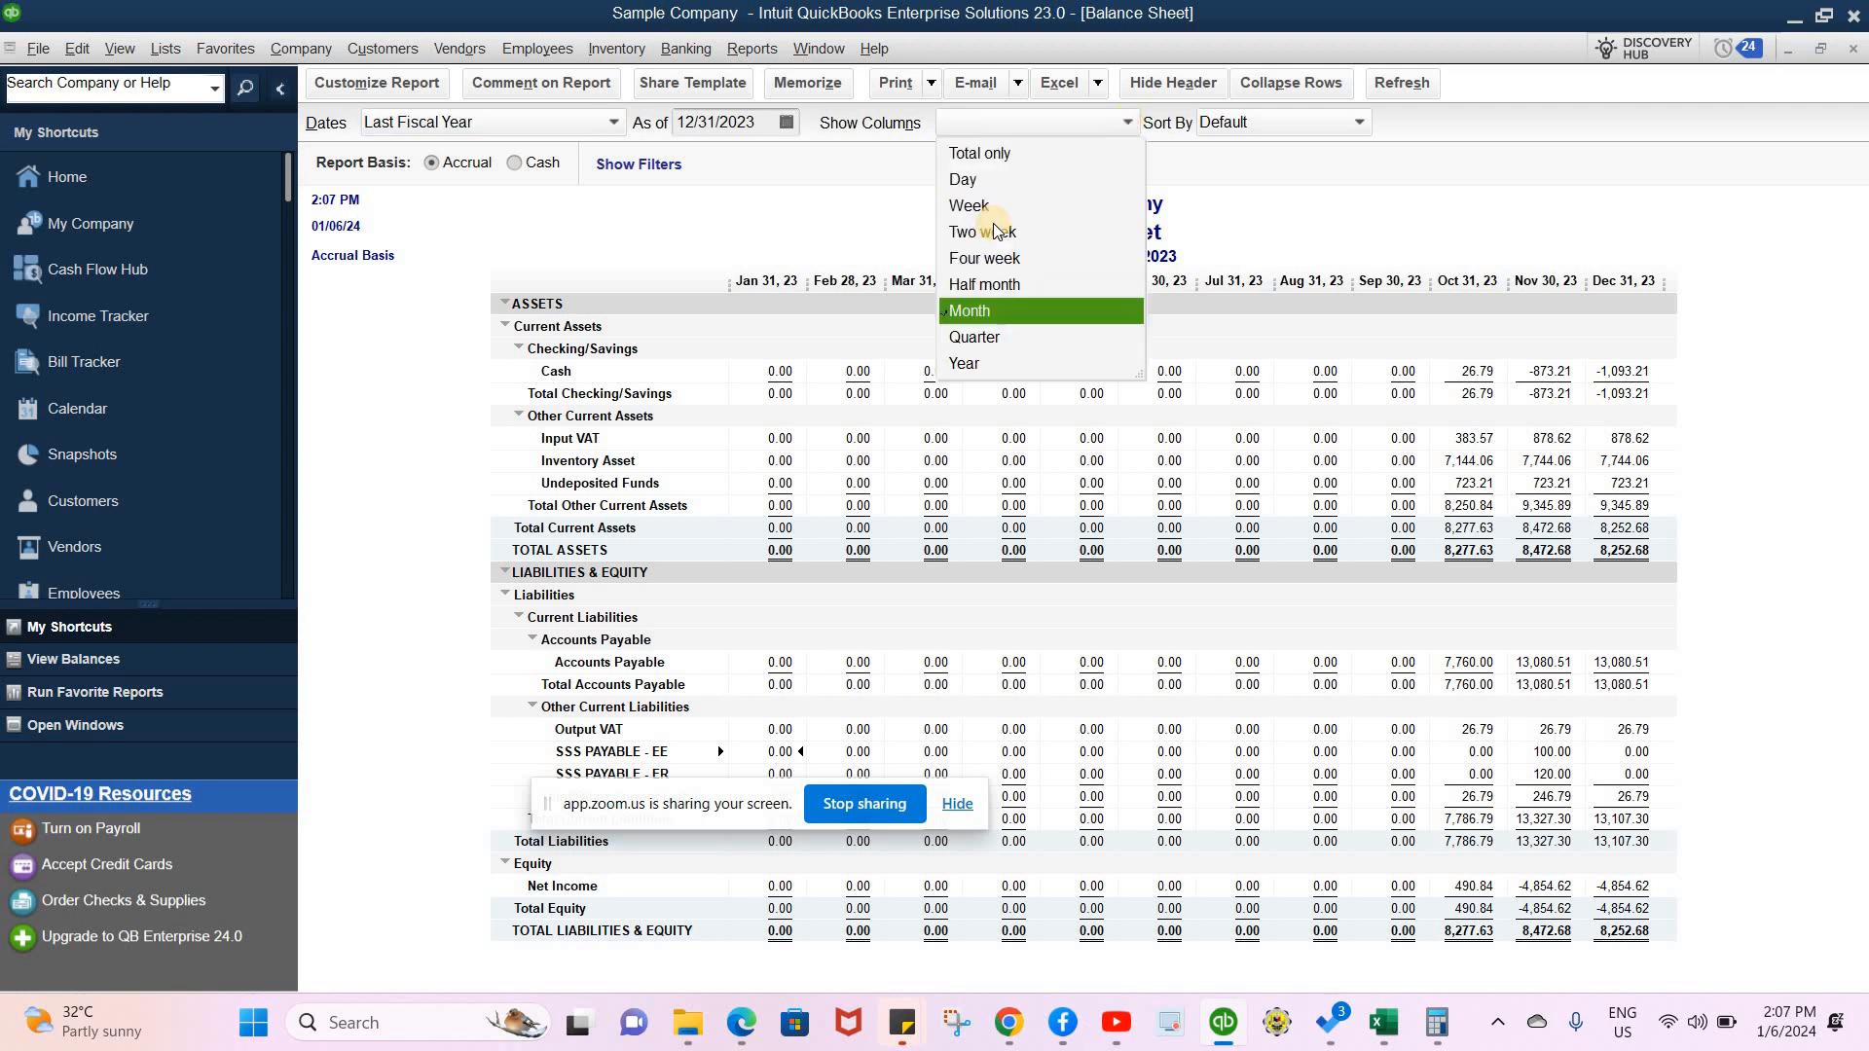
left_click(993, 338)
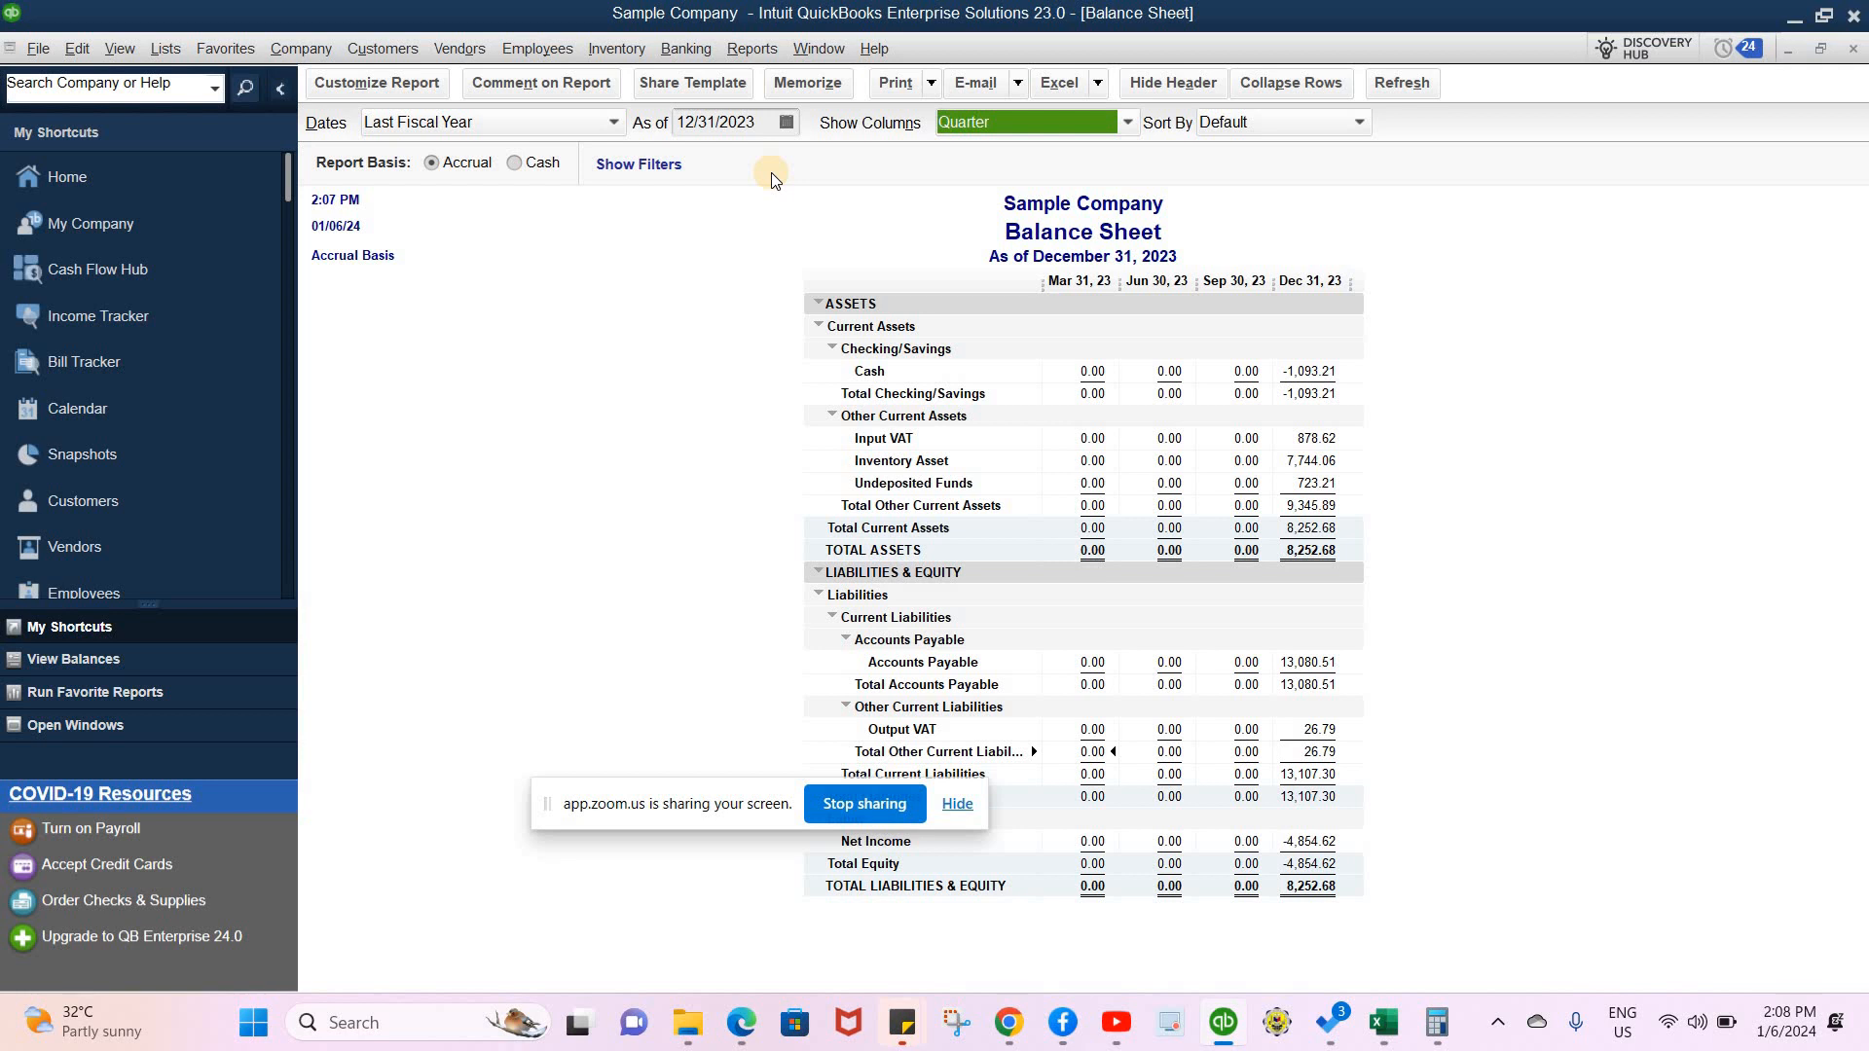
- Return to the Profit & Loss report, set its dates to This Fiscal Year, and widen the account name column to show full names
left_click(167, 50)
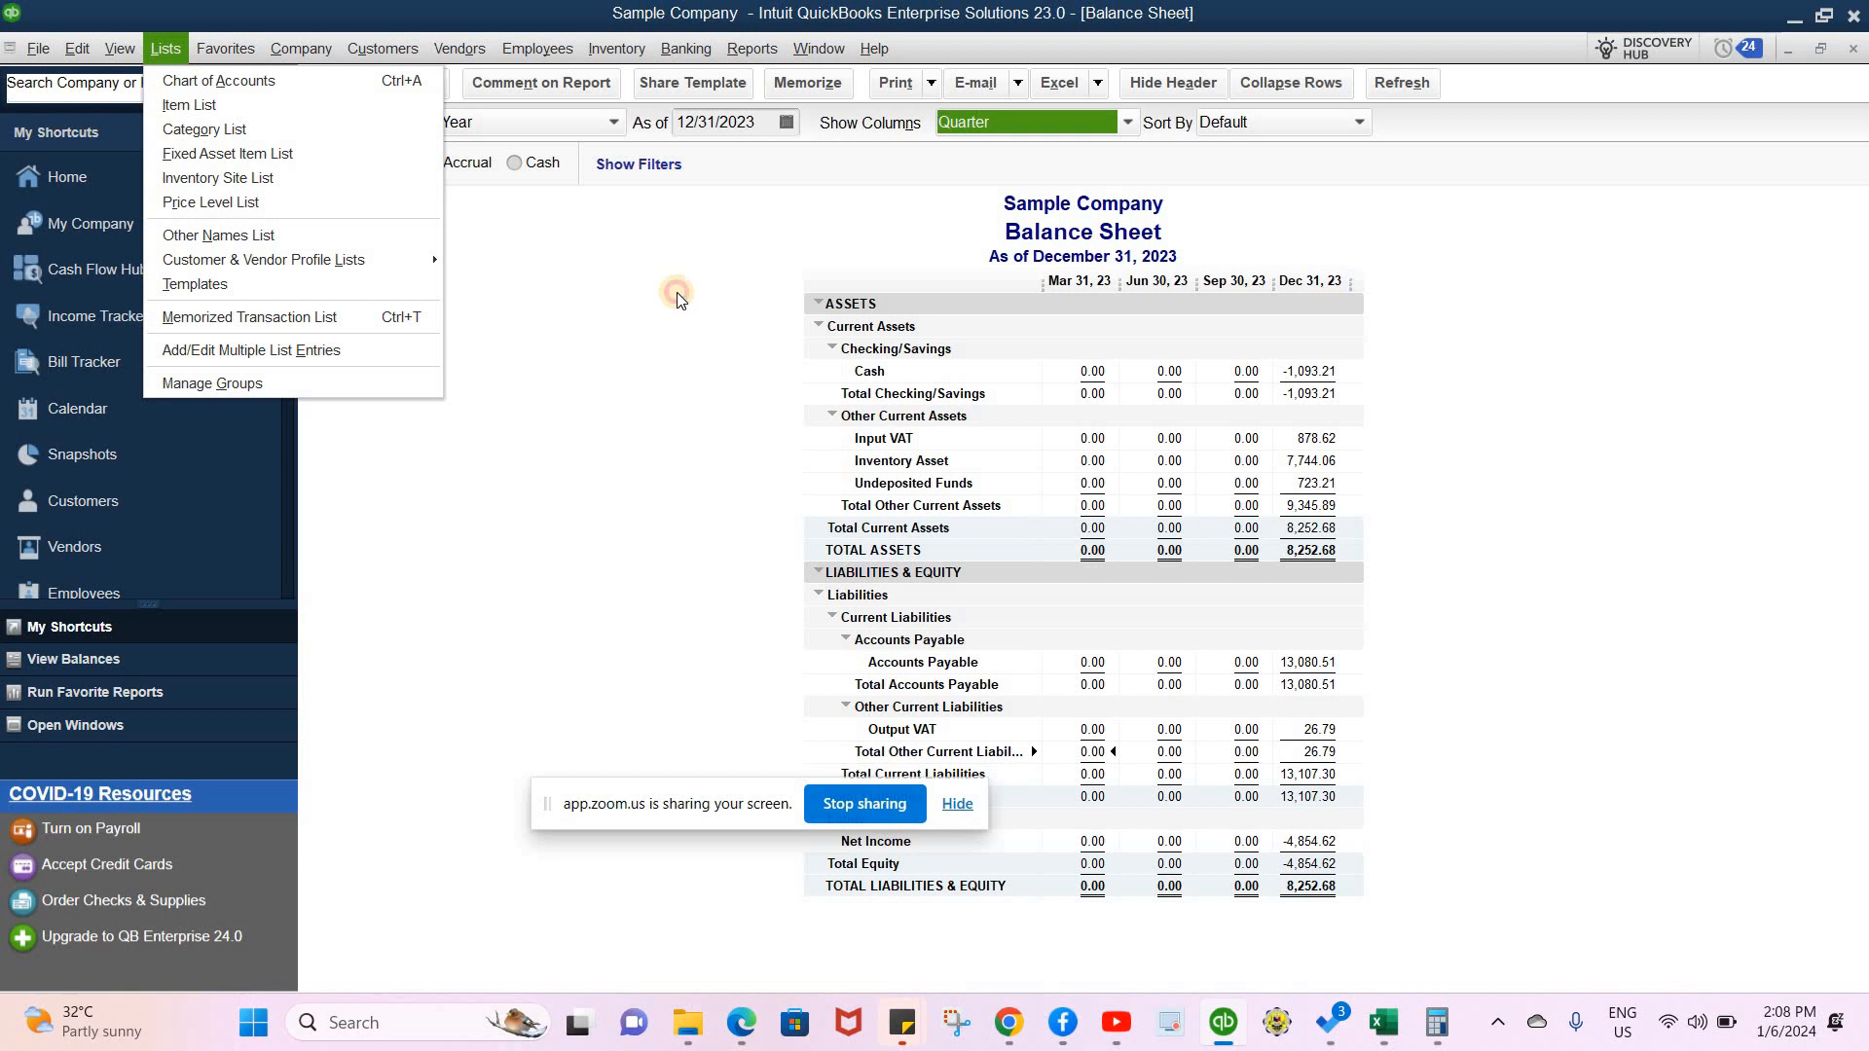
left_click(808, 62)
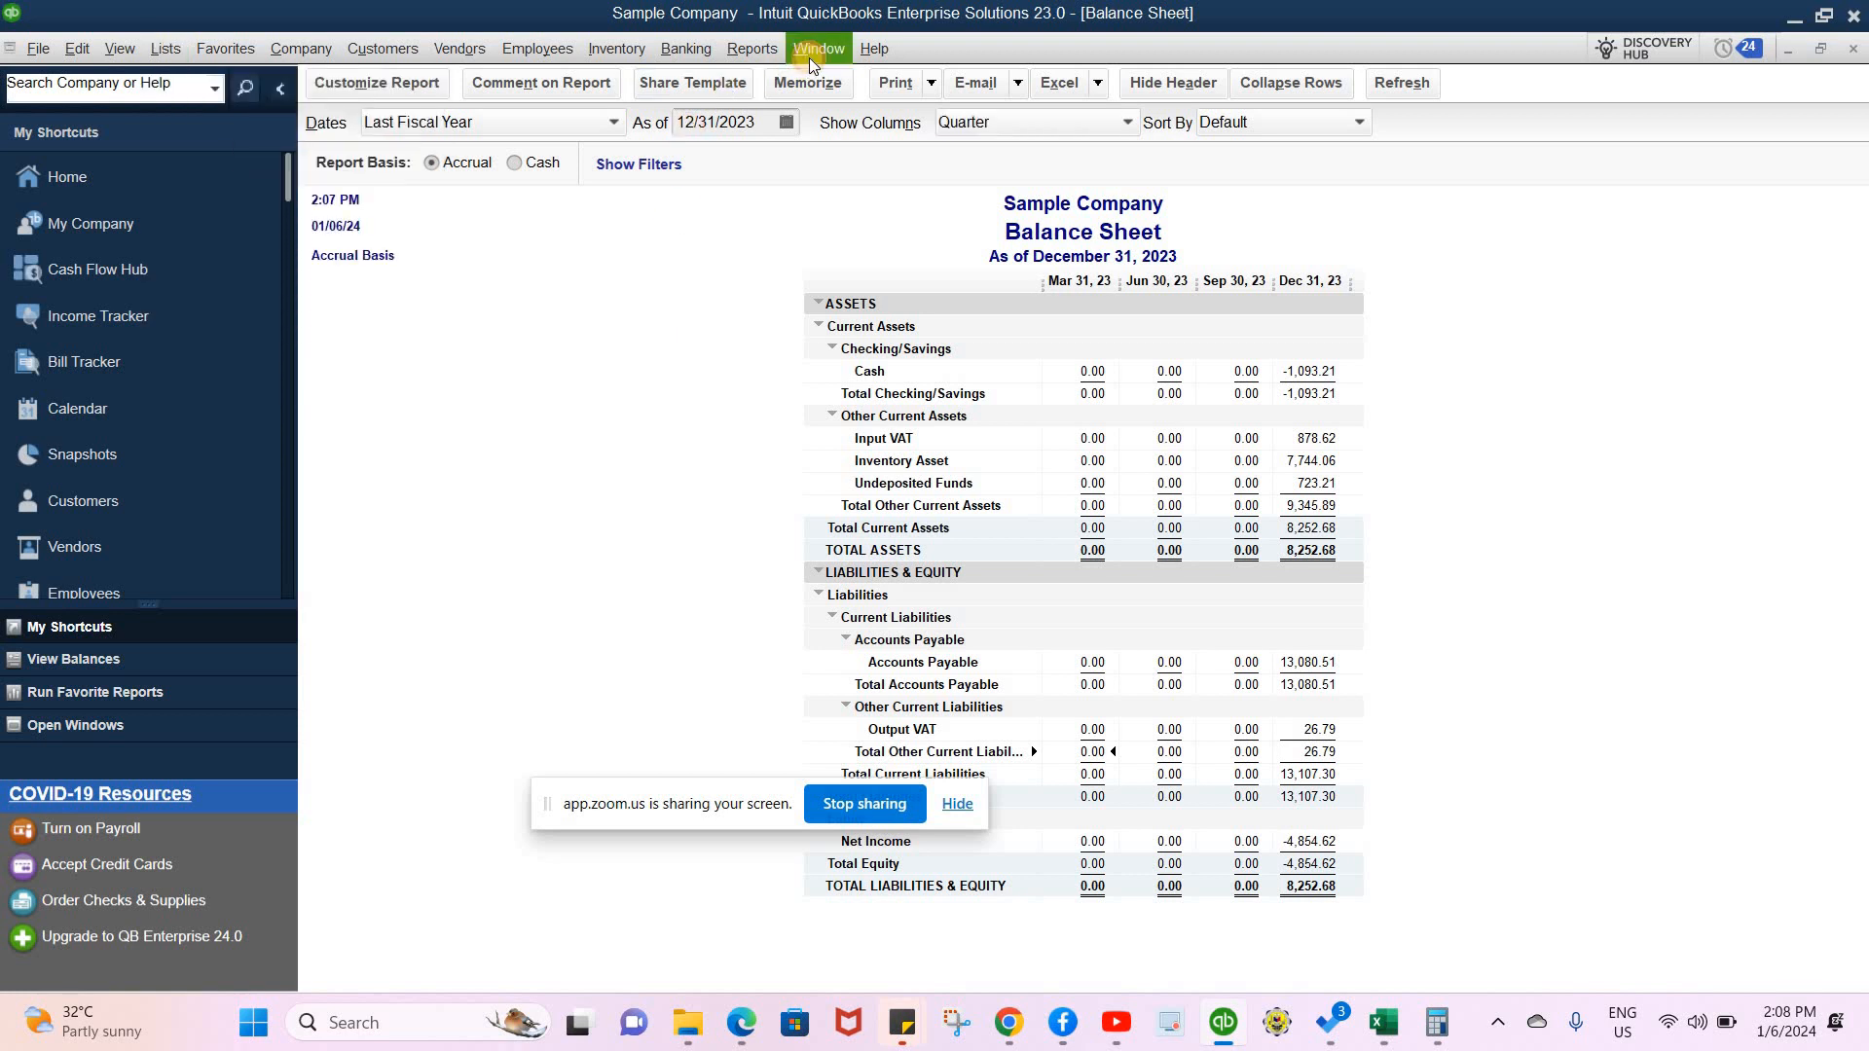
left_click(809, 57)
left_click(827, 243)
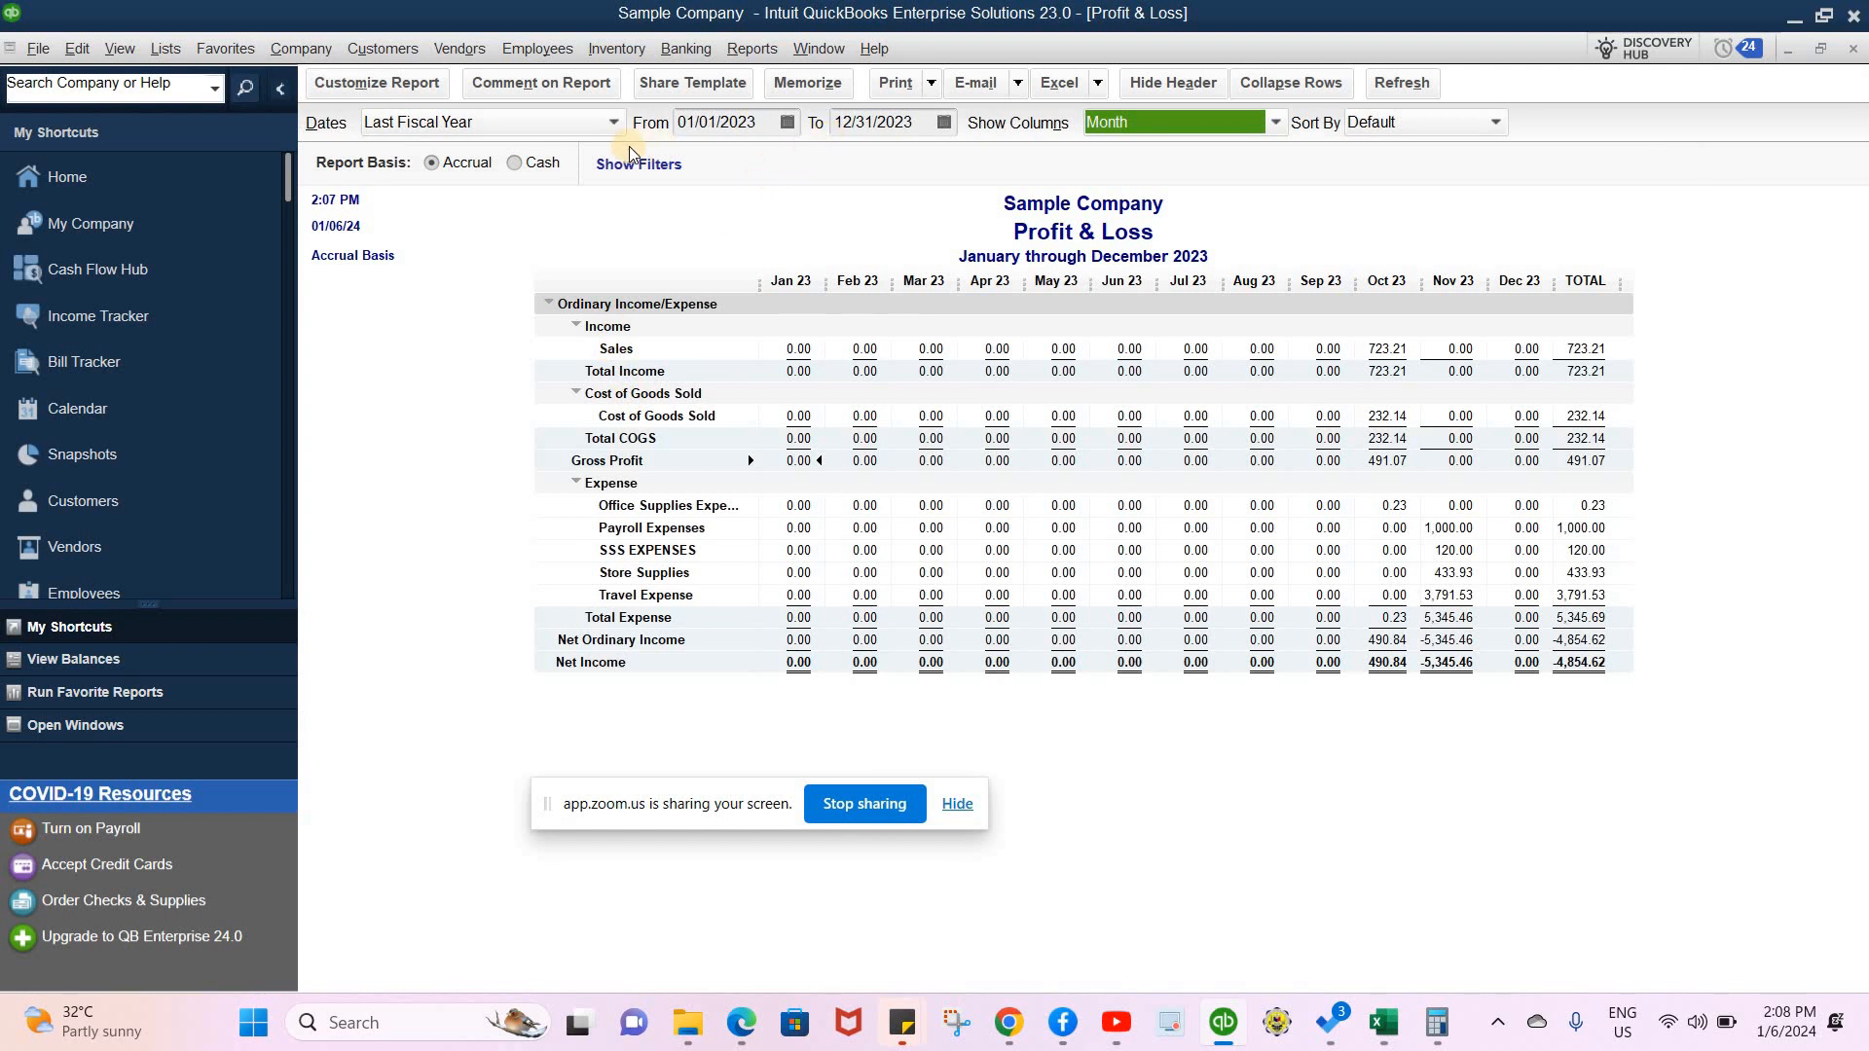
left_click(617, 121)
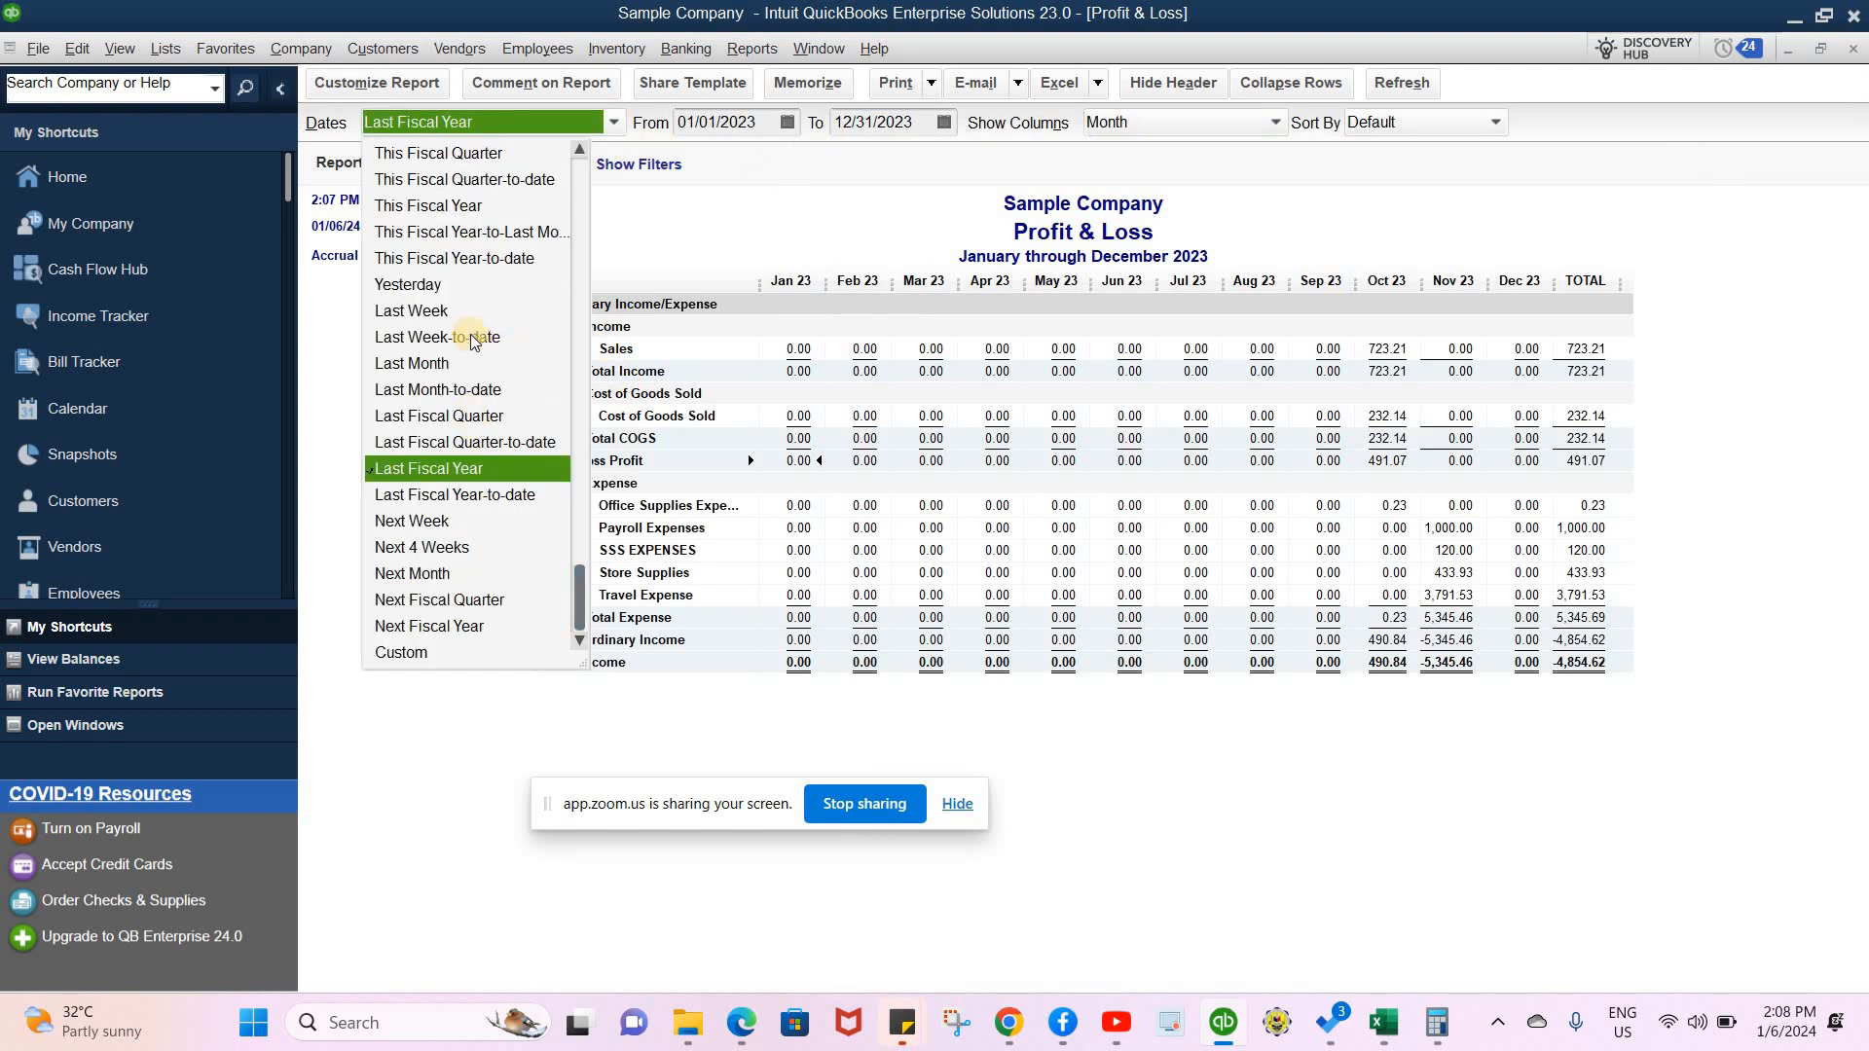
left_click(470, 208)
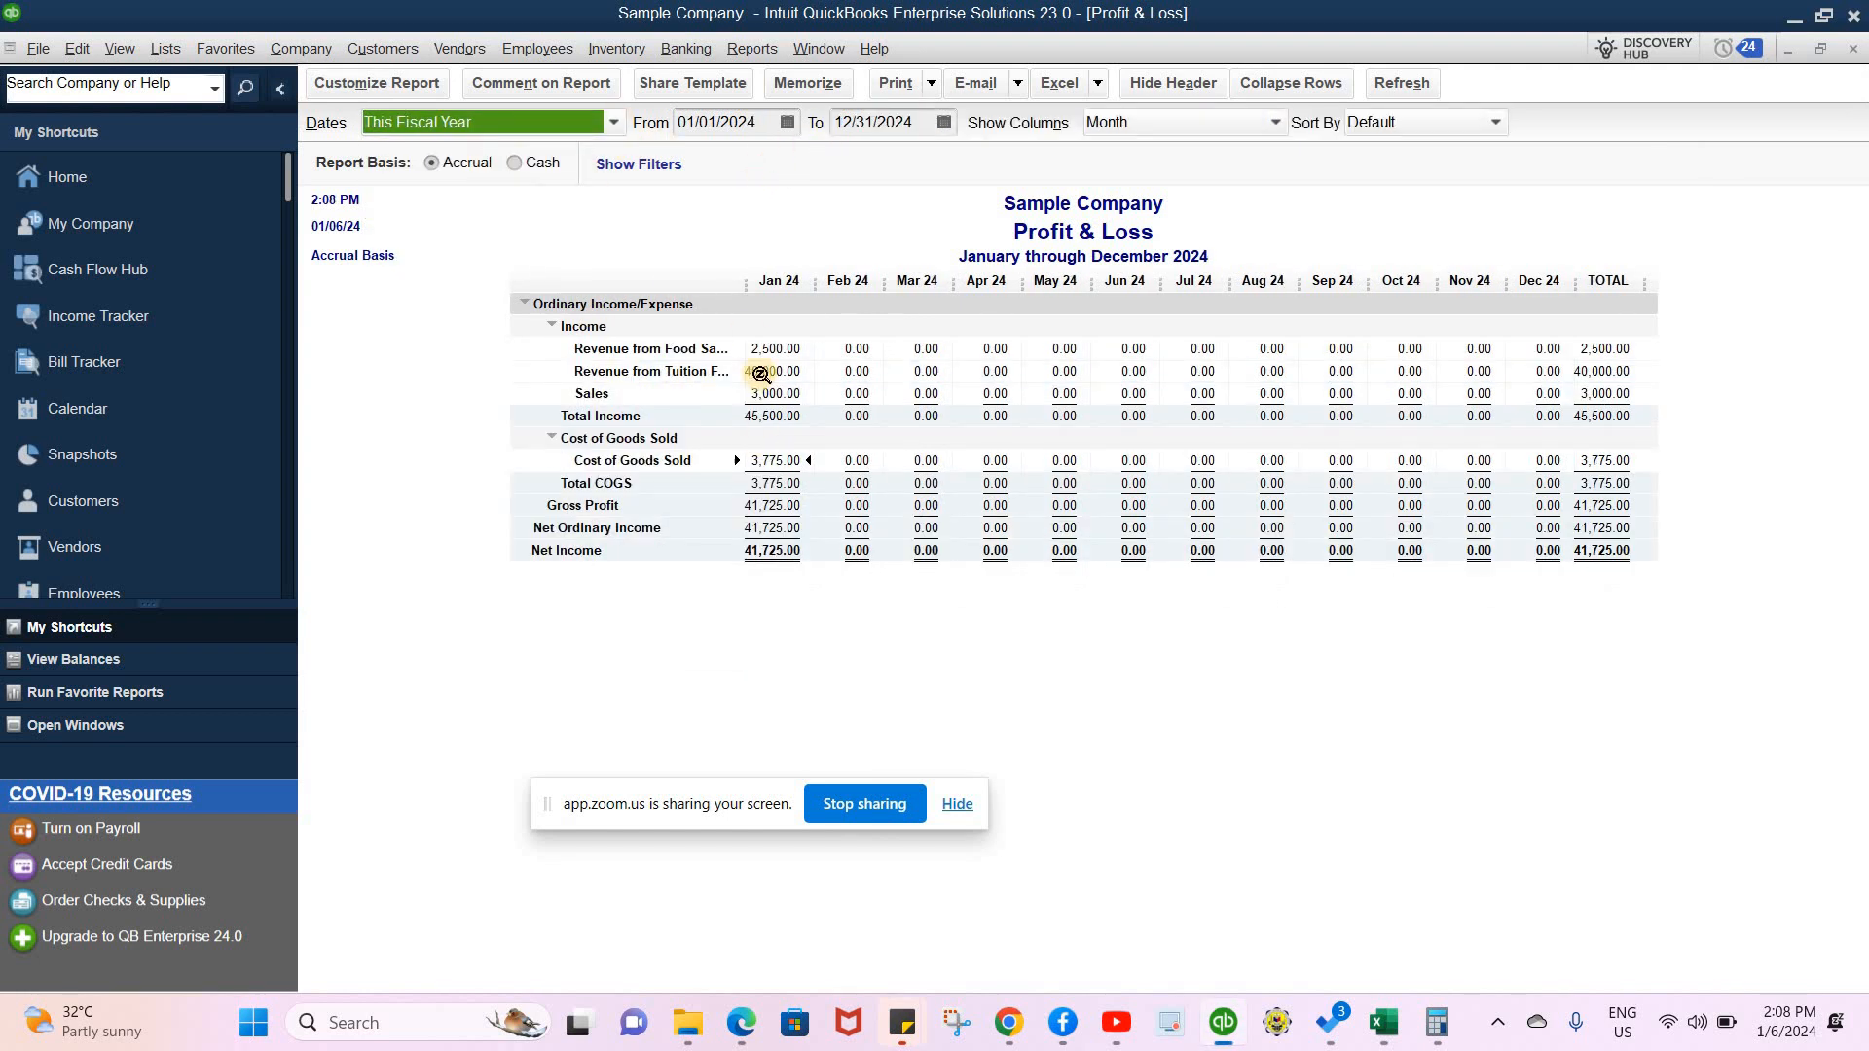
left_click_drag(748, 279, 886, 281)
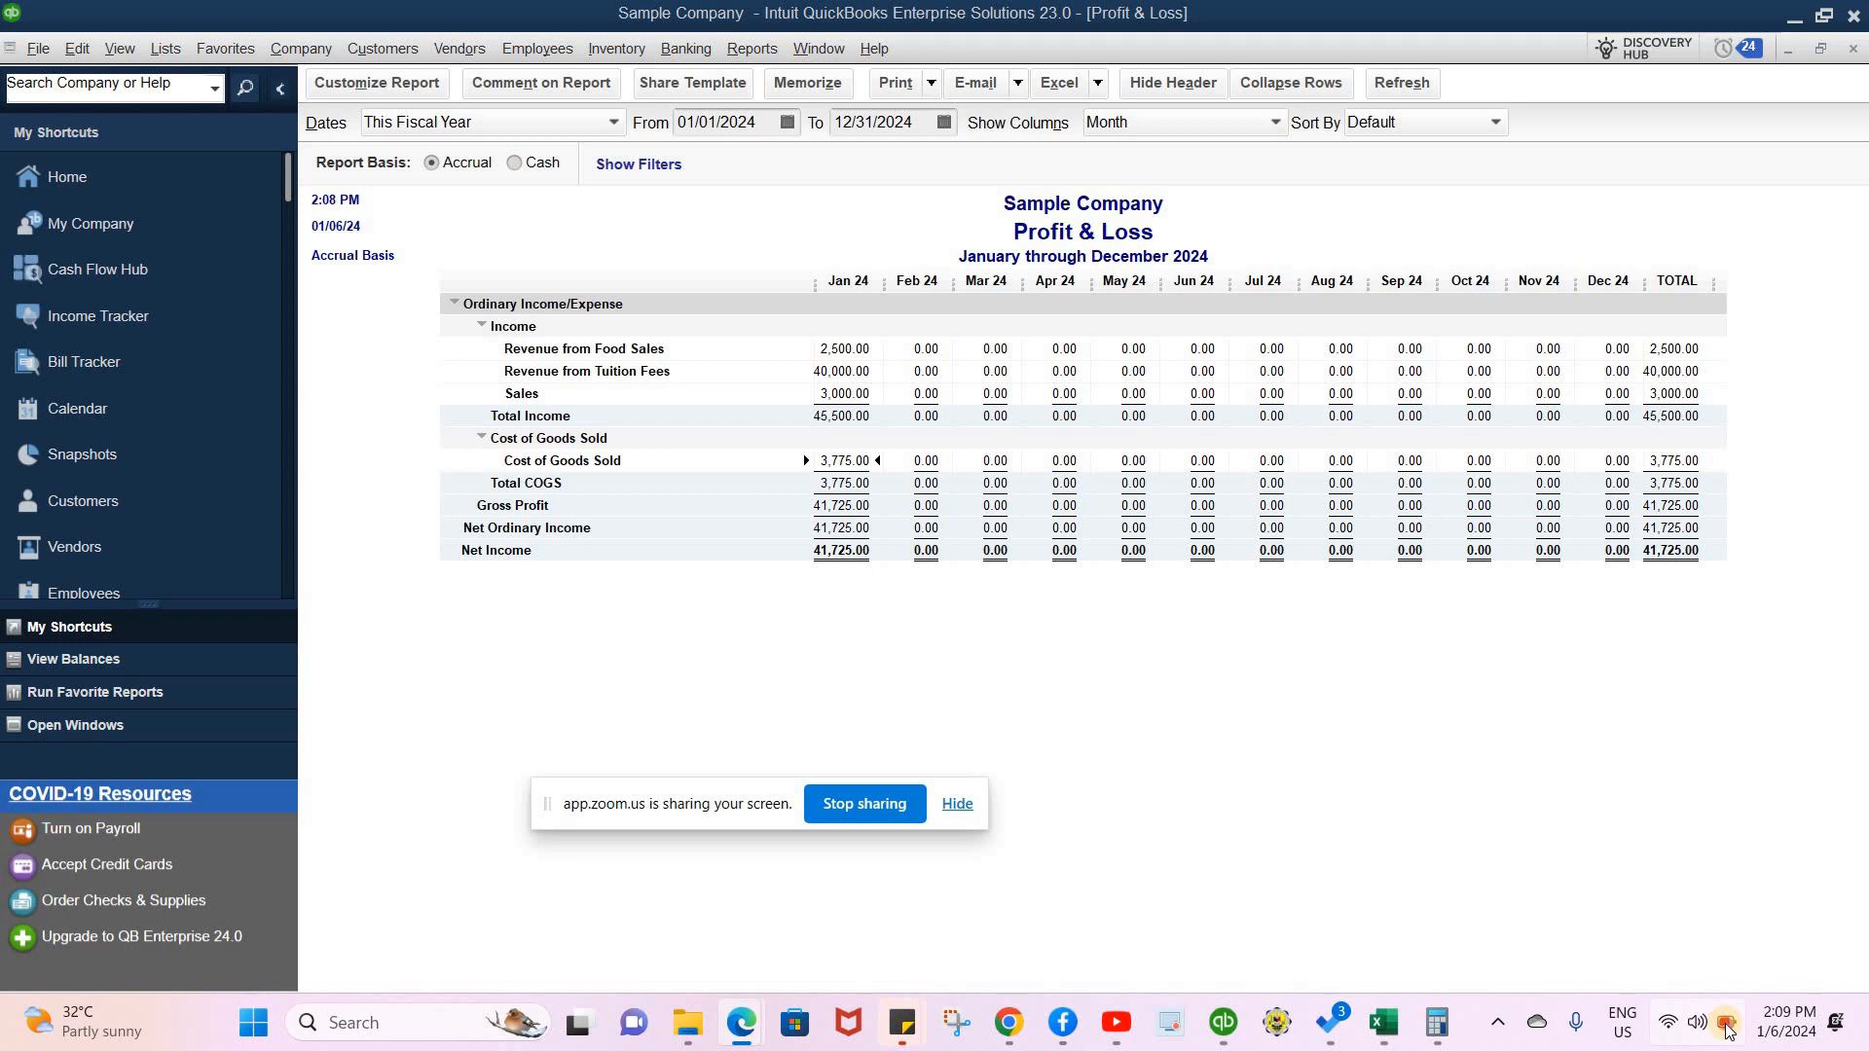
left_click(1434, 891)
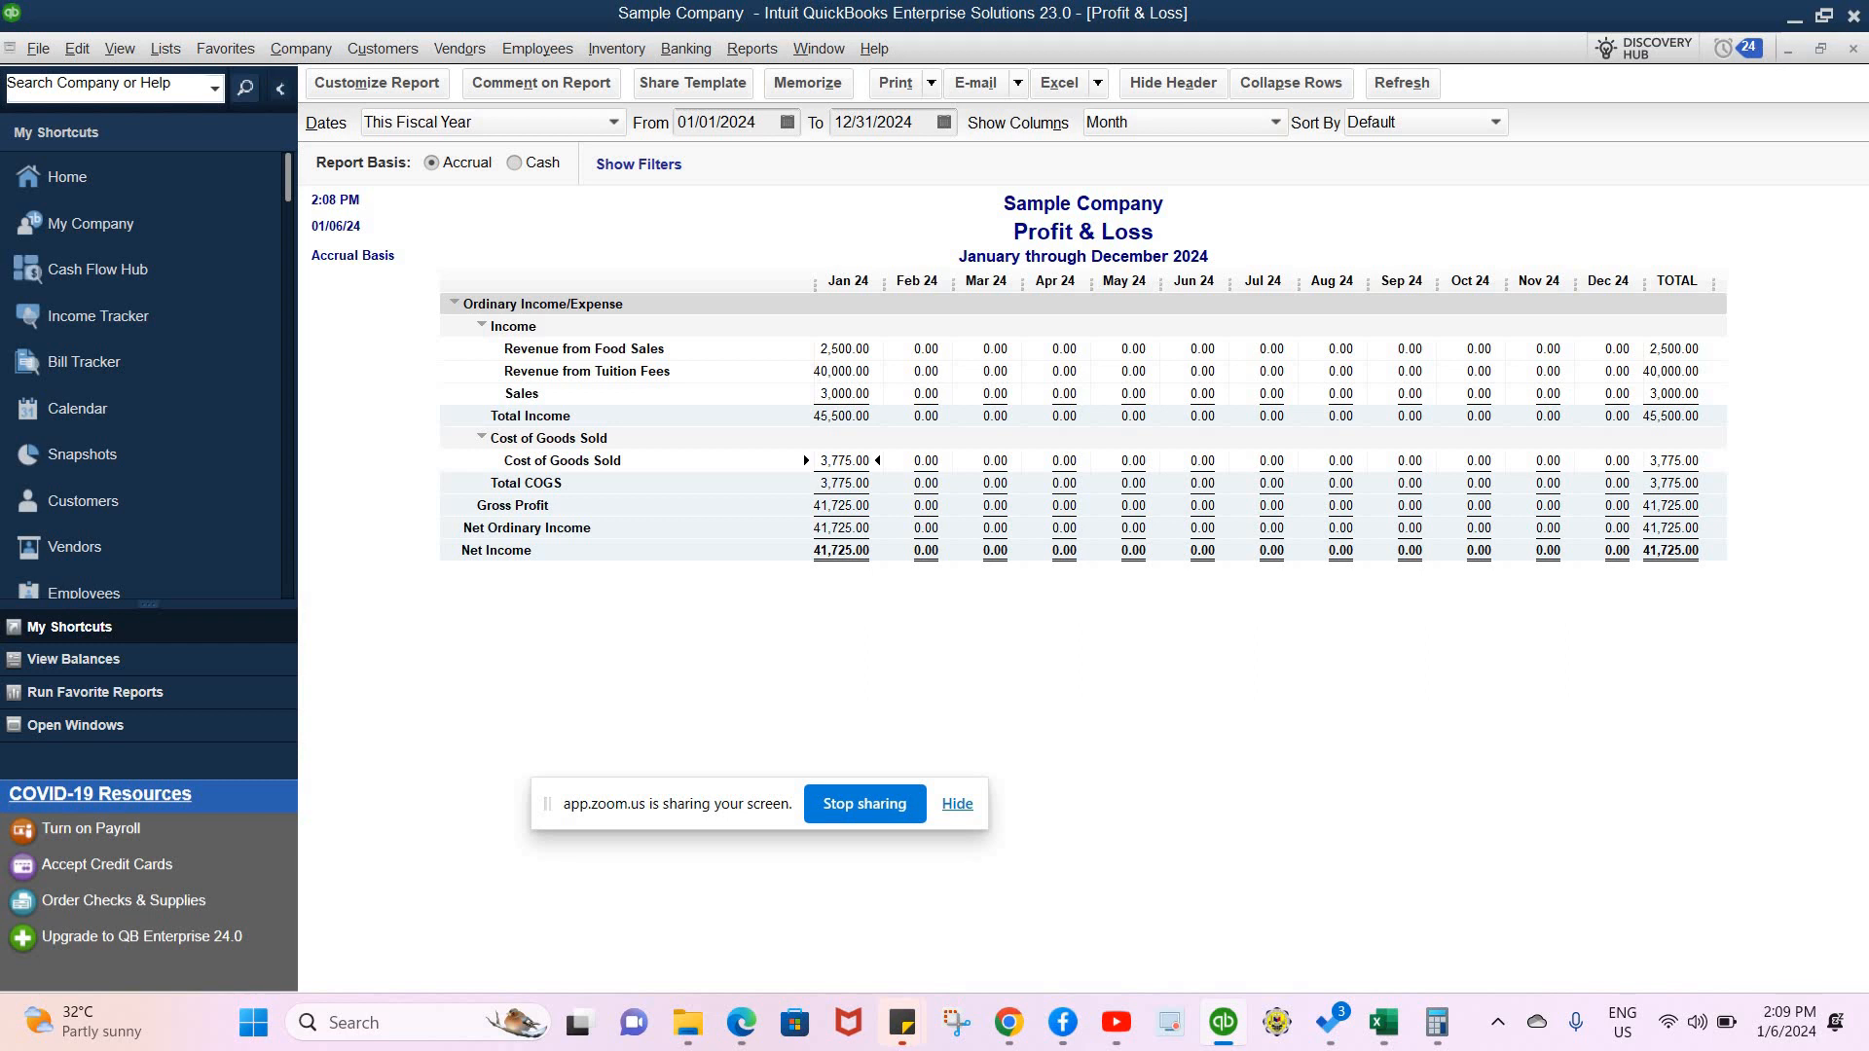
left_click(864, 804)
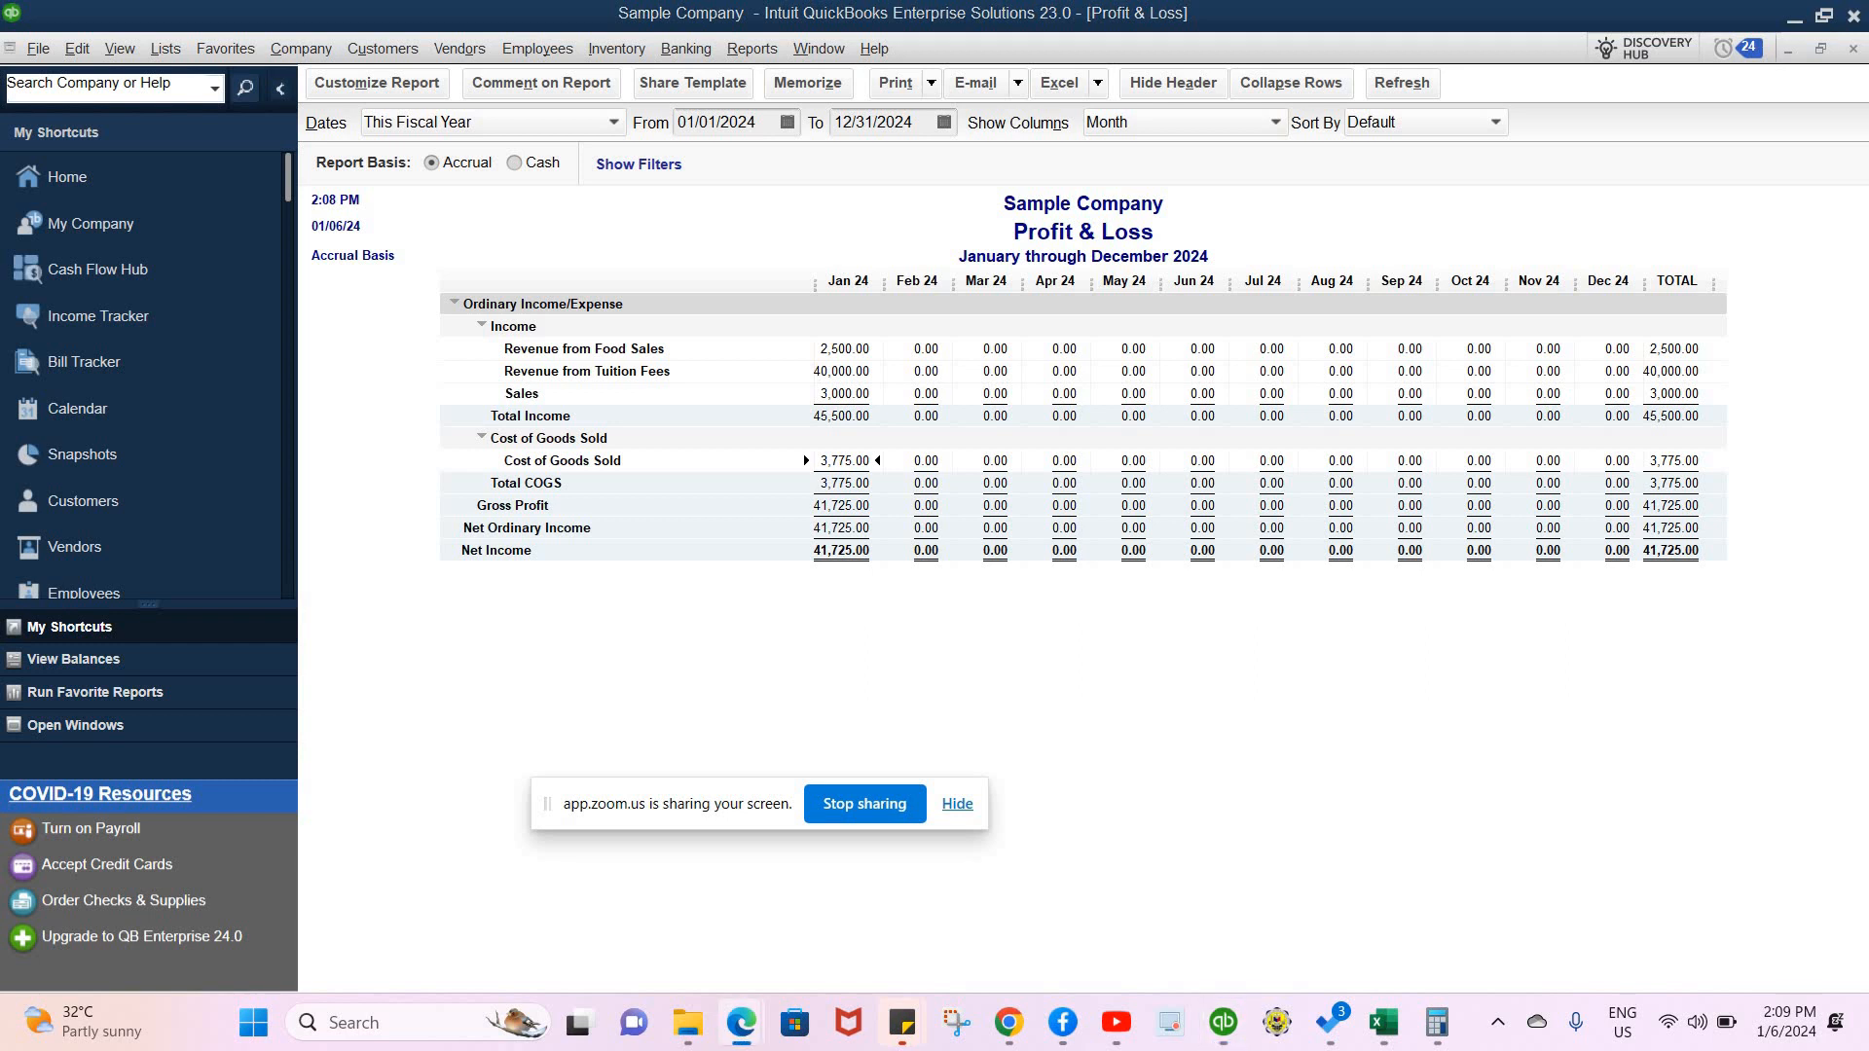